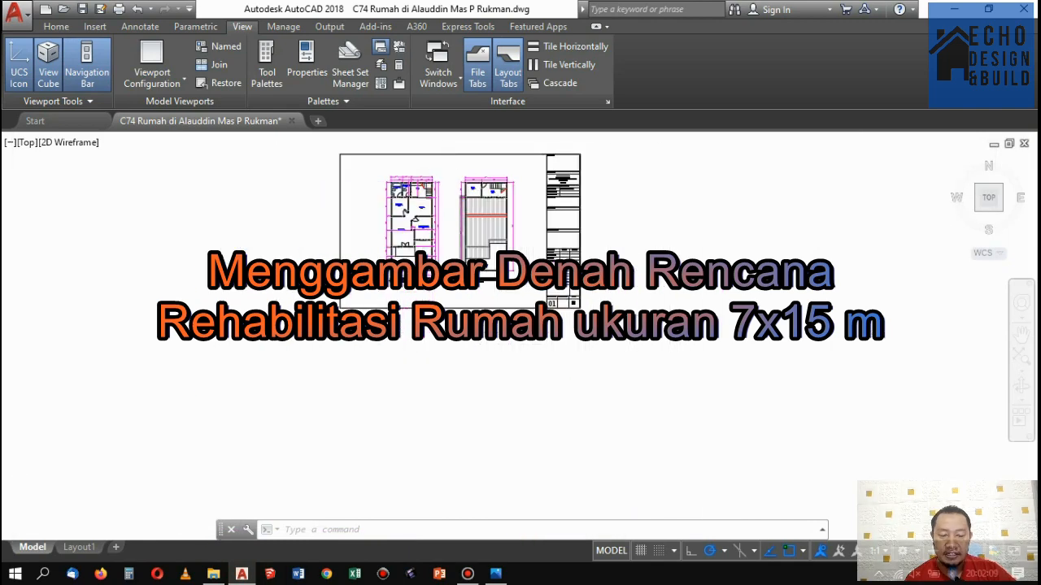
Examine the existing floor 1 and floor 2 plans on the drawing sheet, including the front yard and rooms.
scroll(461, 206, "up", 2)
scroll(419, 305, "down", 2)
scroll(446, 181, "up", 1)
scroll(386, 290, "up", 2)
scroll(421, 201, "down", 3)
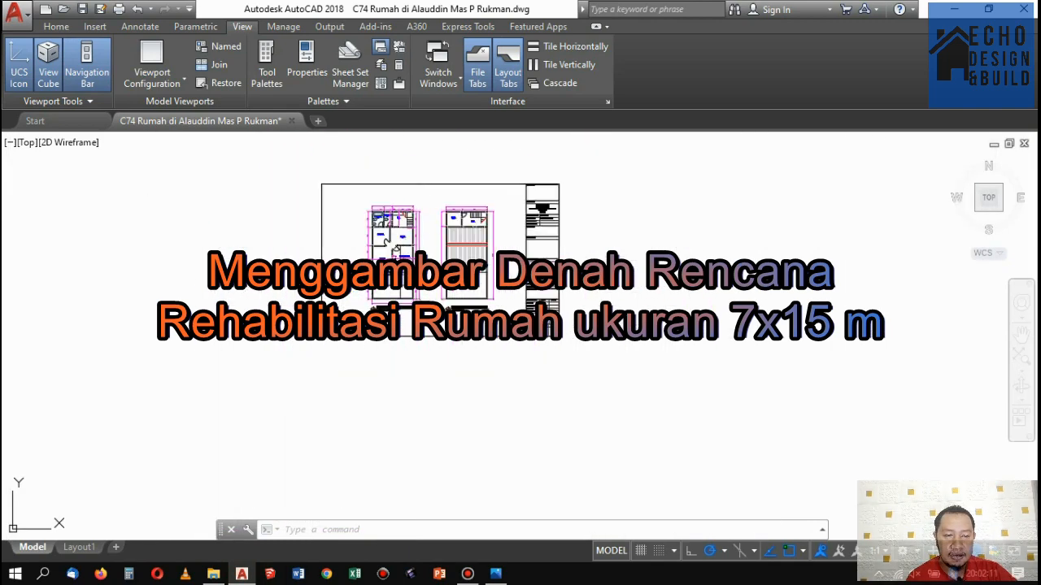
scroll(397, 244, "up", 5)
scroll(404, 313, "down", 3)
scroll(427, 250, "up", 1)
scroll(351, 297, "down", 3)
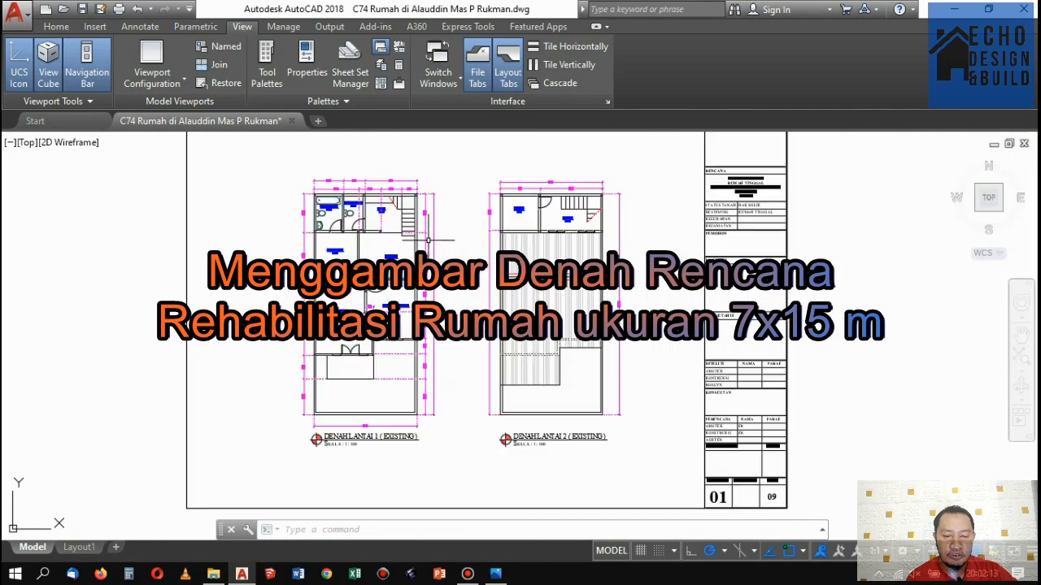
scroll(351, 297, "up", 3)
scroll(365, 284, "down", 4)
scroll(390, 309, "up", 4)
scroll(407, 349, "up", 3)
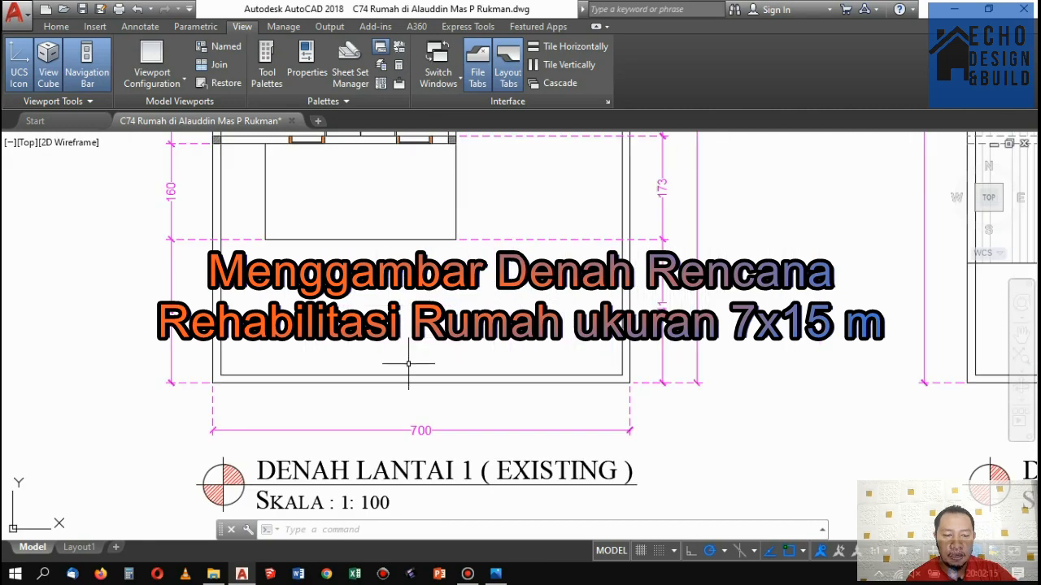
scroll(406, 349, "down", 5)
scroll(407, 325, "up", 1)
scroll(407, 325, "up", 1)
scroll(407, 325, "down", 4)
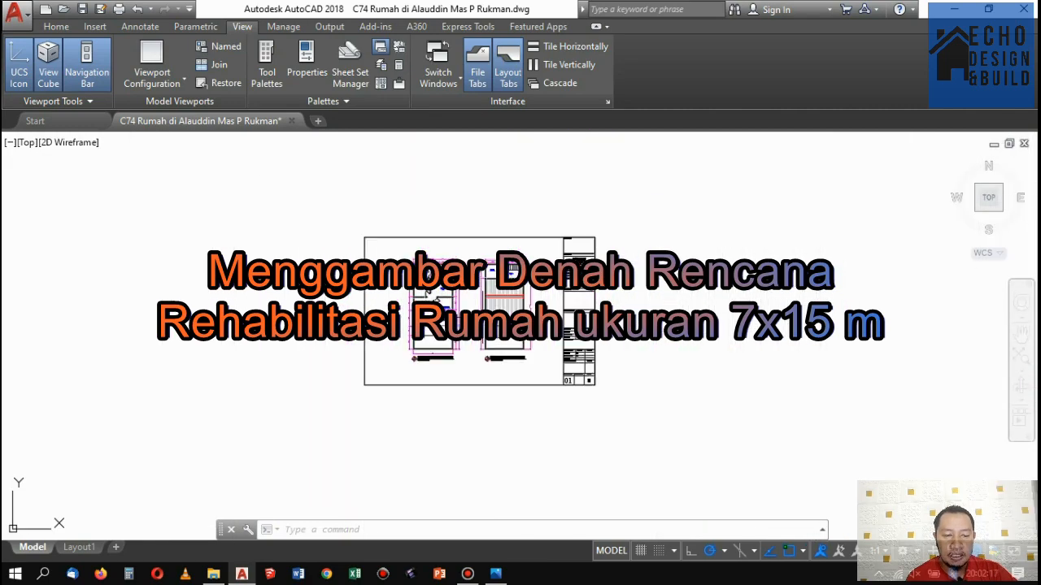
scroll(406, 325, "up", 3)
scroll(407, 325, "up", 2)
scroll(406, 325, "down", 5)
scroll(435, 252, "up", 2)
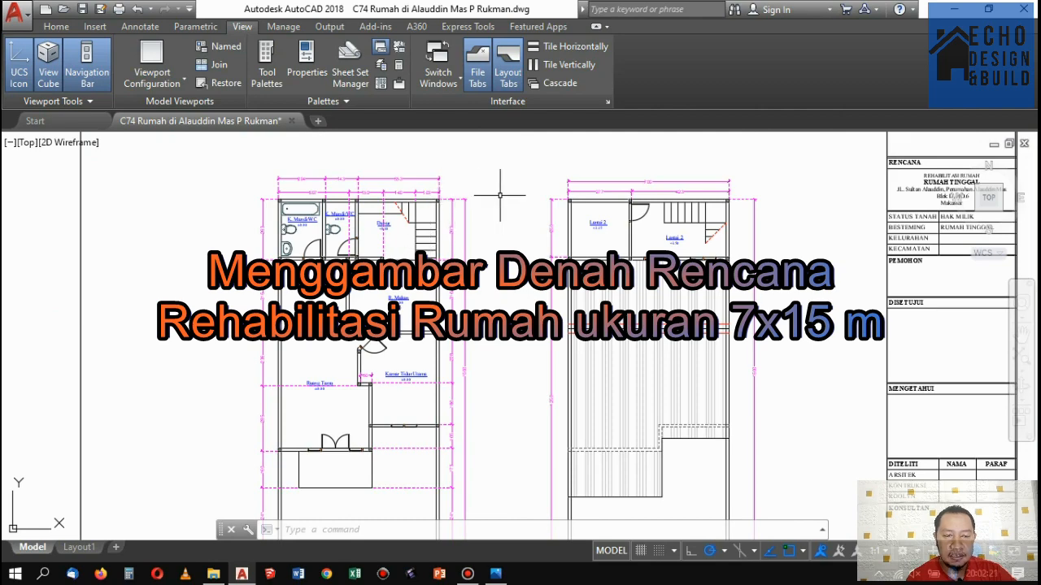
middle_click_drag(463, 236, 413, 205)
scroll(414, 241, "down", 4)
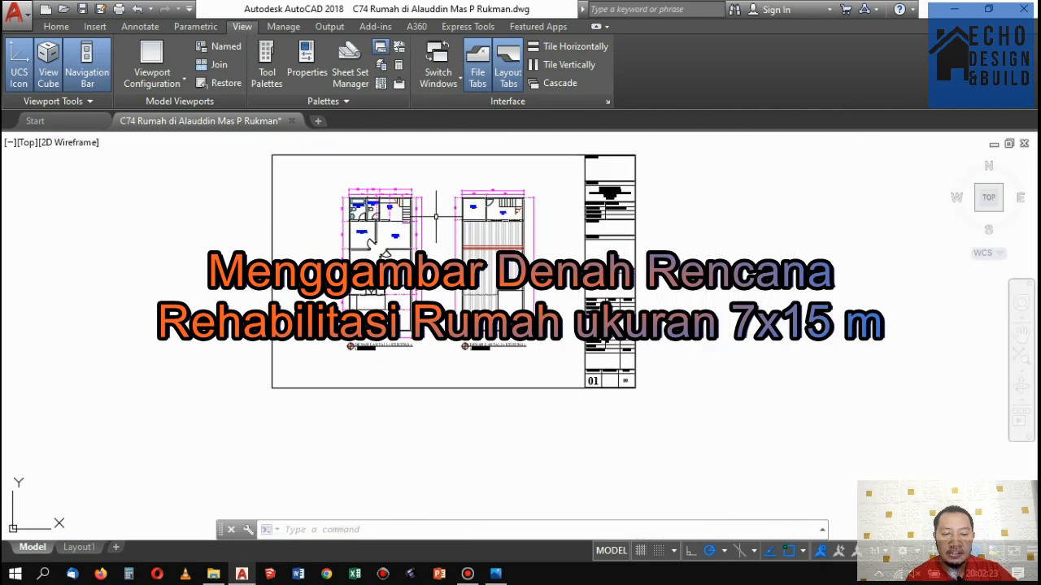
scroll(414, 242, "up", 2)
scroll(414, 241, "down", 3)
scroll(415, 242, "up", 3)
scroll(415, 242, "up", 4)
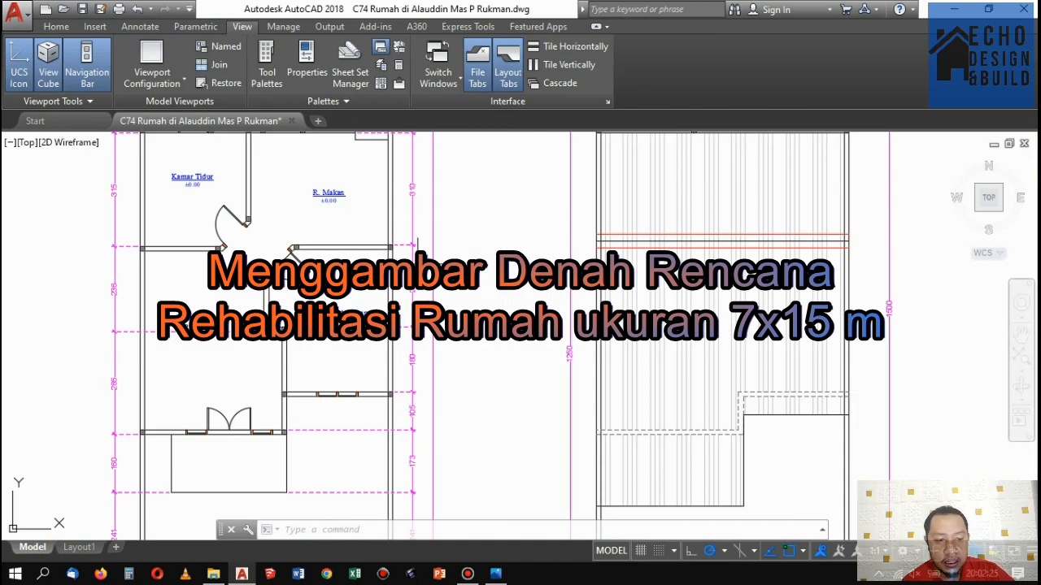
scroll(415, 241, "down", 6)
scroll(415, 242, "up", 4)
scroll(396, 231, "down", 6)
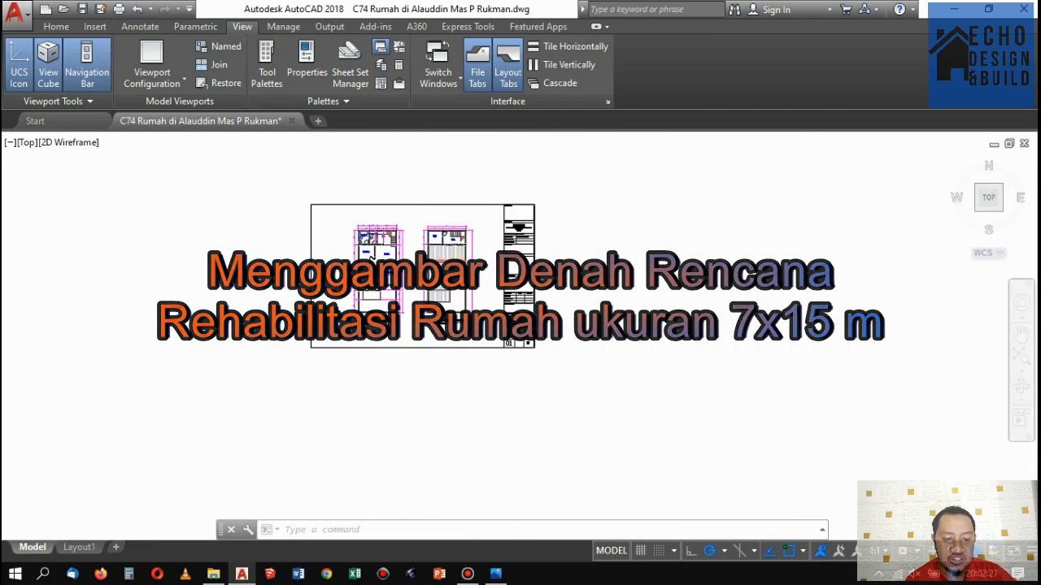
scroll(396, 244, "up", 6)
scroll(340, 422, "down", 4)
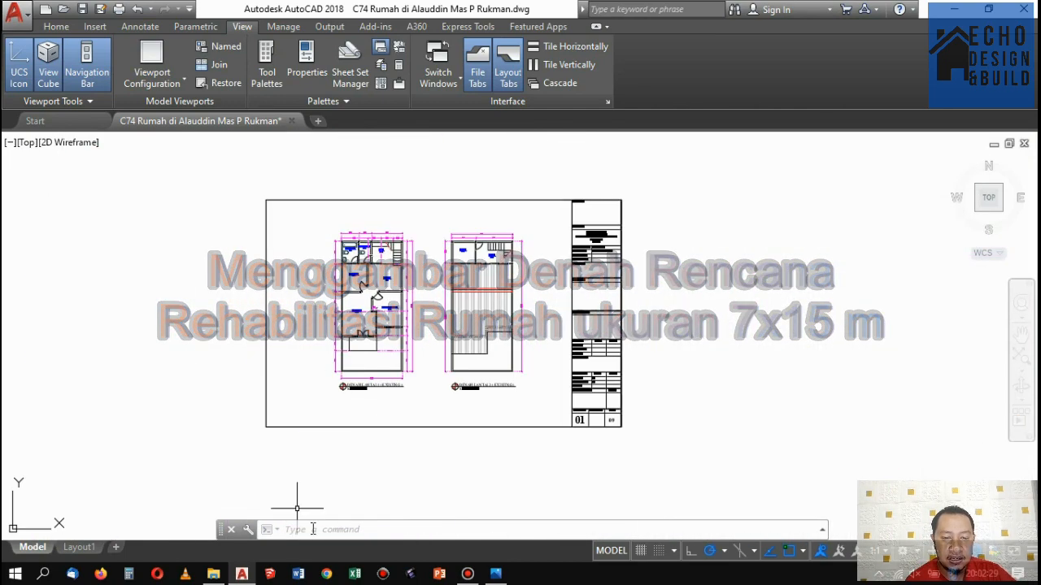
Switch to Photos and examine the sketch of the planned floor 1, floor 2 and roof layouts.
left_click(495, 573)
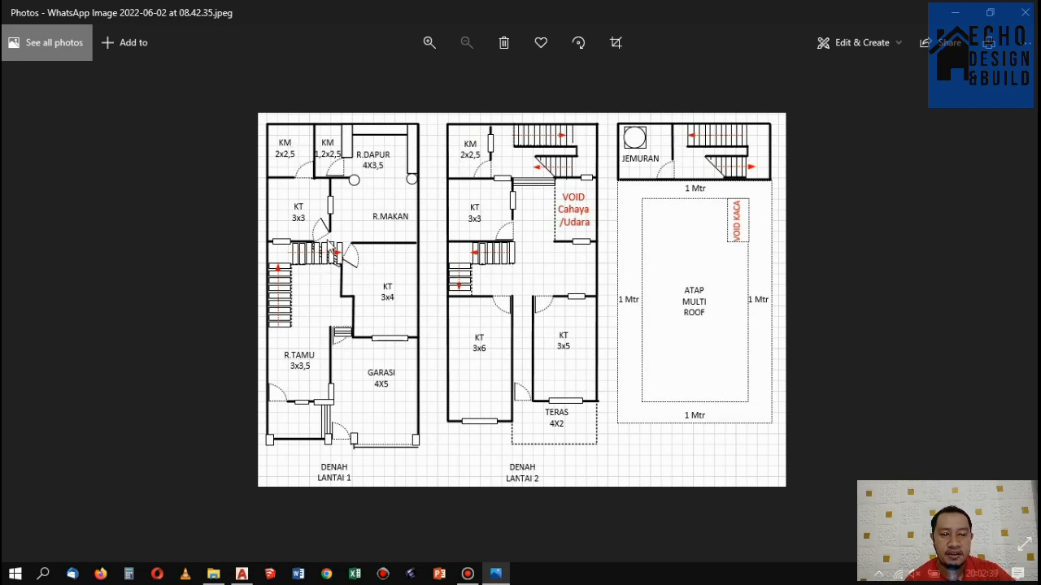
scroll(340, 365, "up", 2)
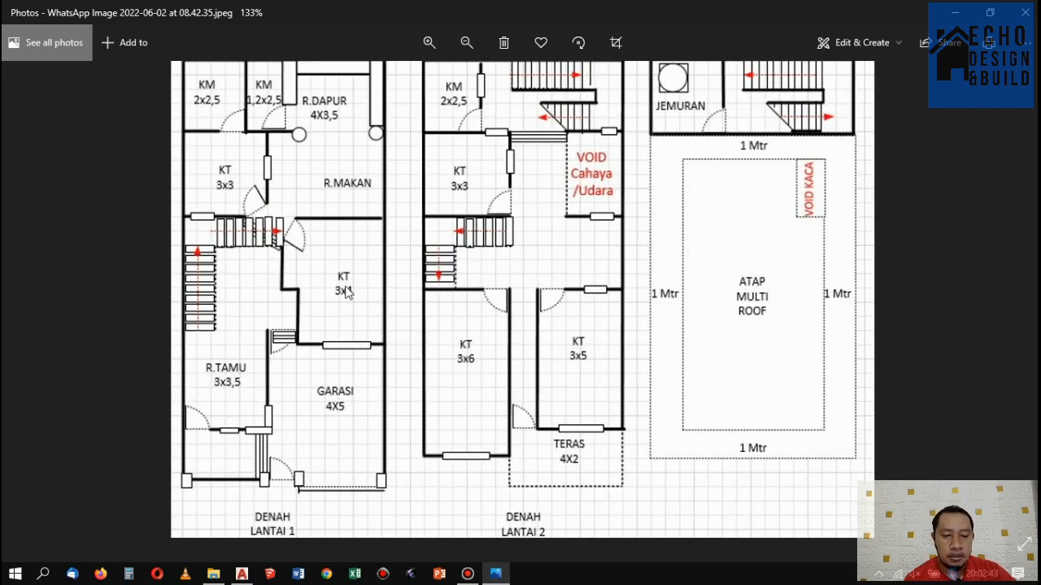
scroll(319, 221, "down", 1)
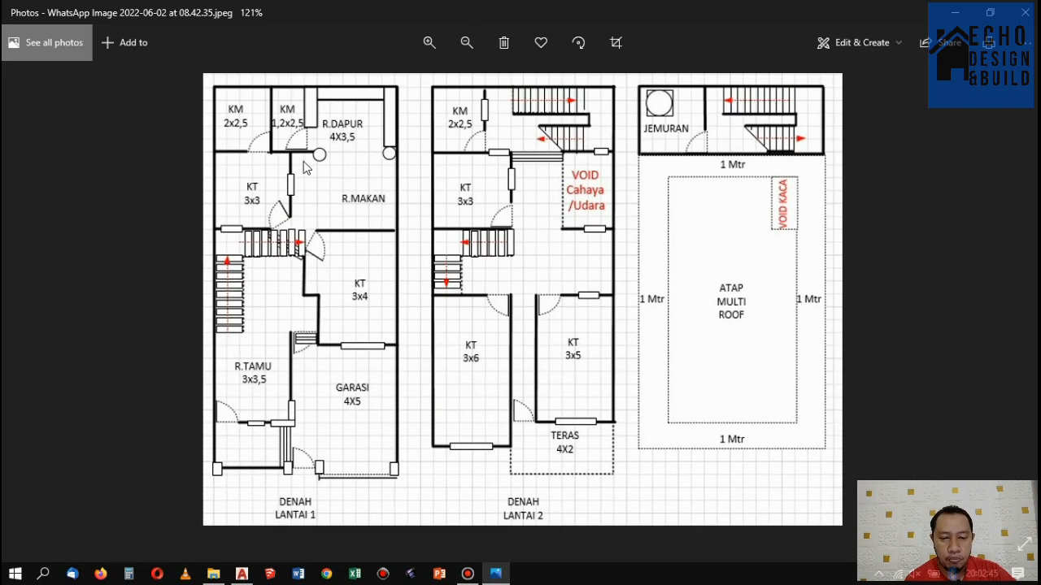
scroll(317, 186, "up", 1)
scroll(296, 105, "down", 1)
scroll(297, 102, "up", 1)
scroll(303, 127, "down", 2)
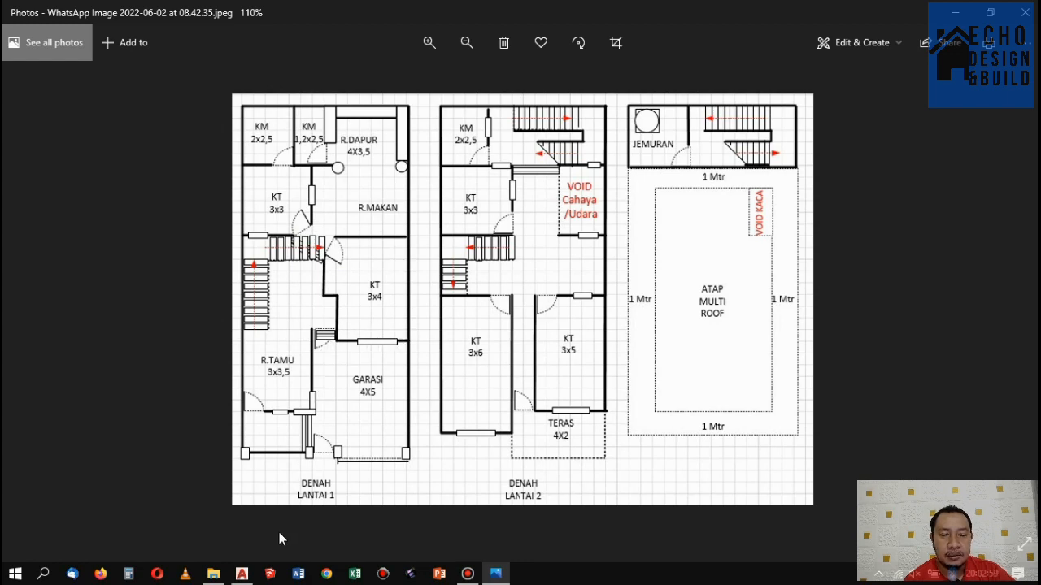
Switch to AutoCAD and review the existing floor 1 and floor 2 plans against the planned layout.
left_click(241, 574)
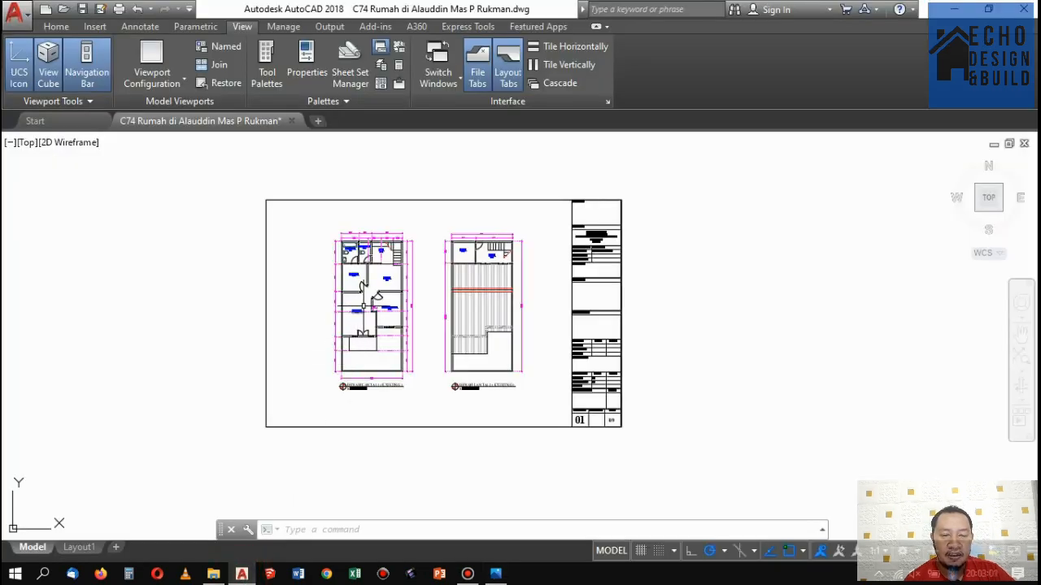
scroll(374, 293, "down", 2)
scroll(374, 293, "up", 3)
scroll(374, 292, "down", 2)
scroll(390, 244, "up", 4)
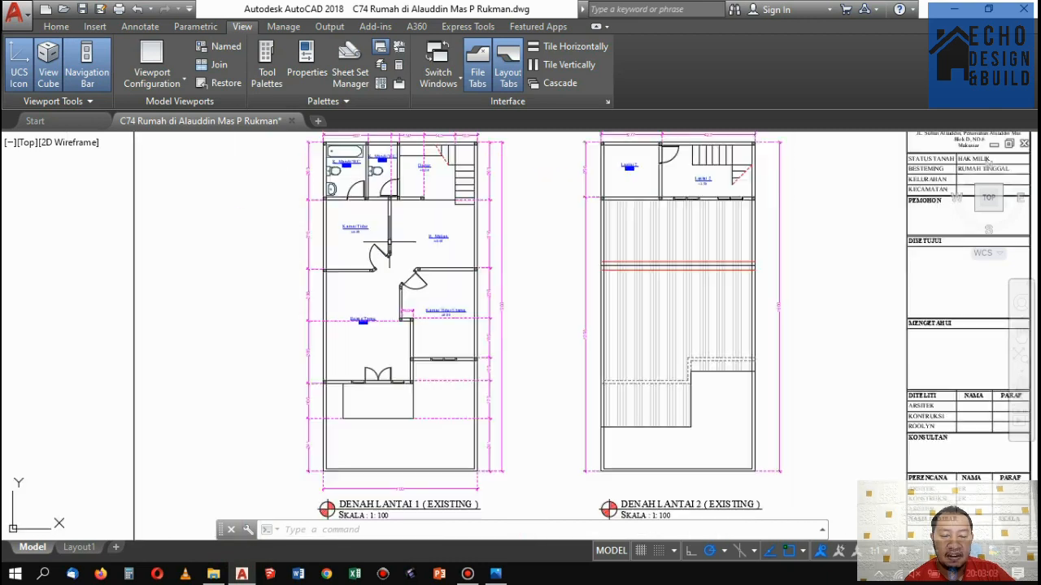
scroll(418, 197, "down", 3)
scroll(419, 197, "up", 3)
scroll(476, 182, "down", 3)
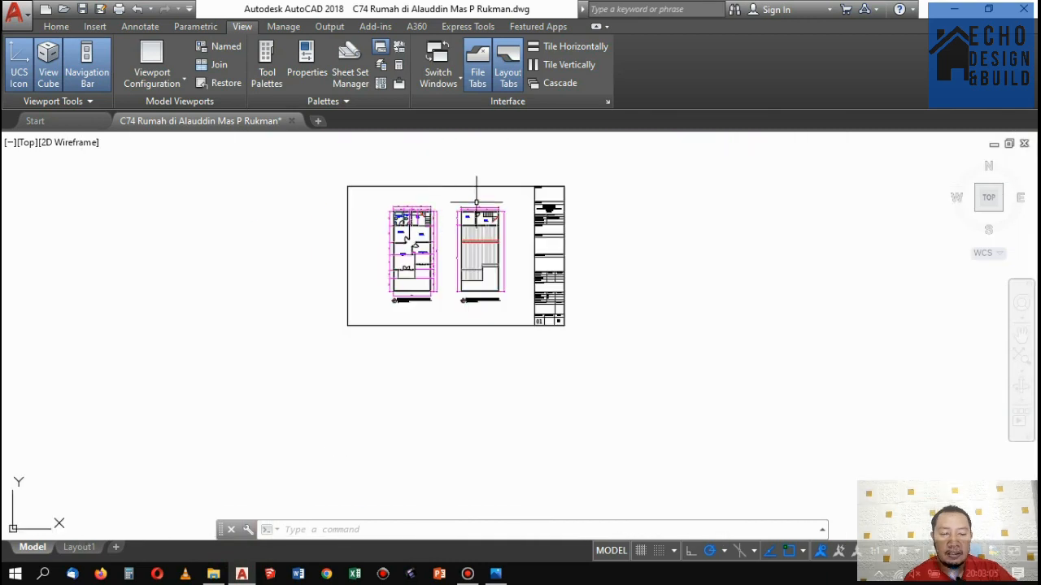
scroll(455, 264, "up", 1)
scroll(456, 264, "up", 2)
scroll(406, 326, "down", 3)
scroll(358, 488, "up", 4)
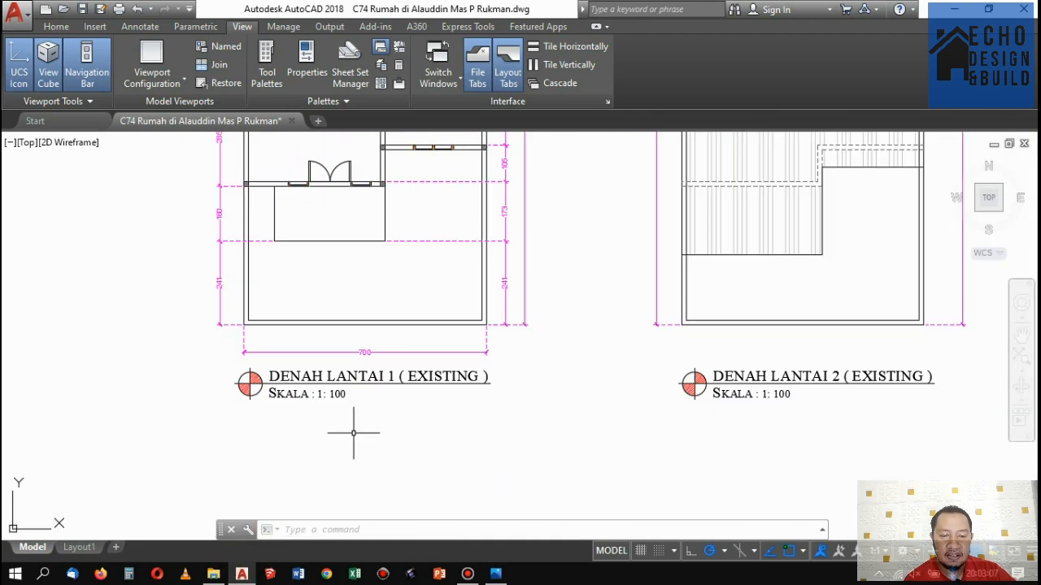
scroll(361, 382, "down", 1)
scroll(370, 227, "up", 3)
scroll(362, 349, "down", 5)
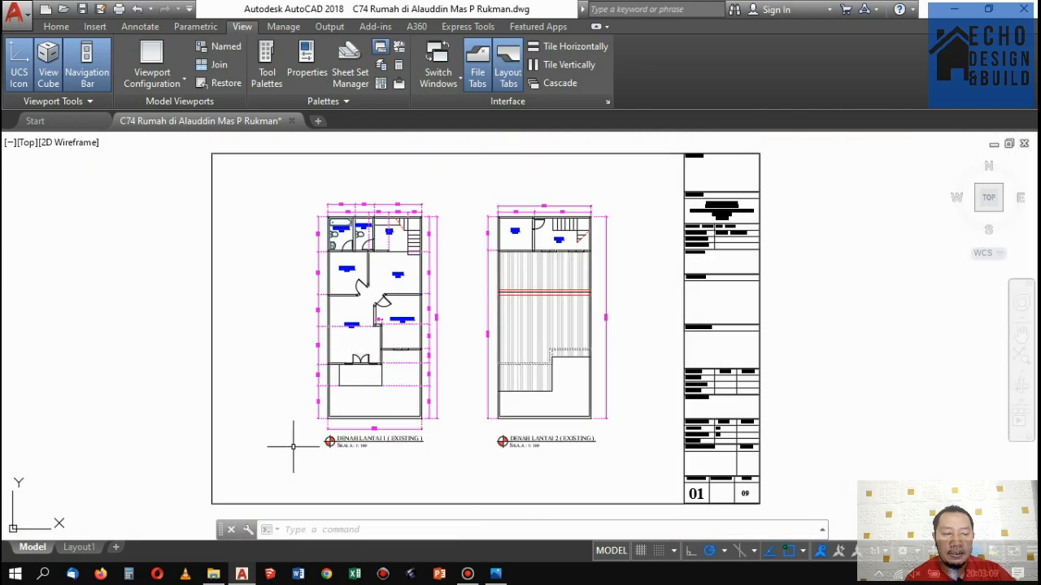
Check the planned layout sketch in Photos again and inspect the existing kitchen, stairs and rooms in AutoCAD.
left_click(496, 574)
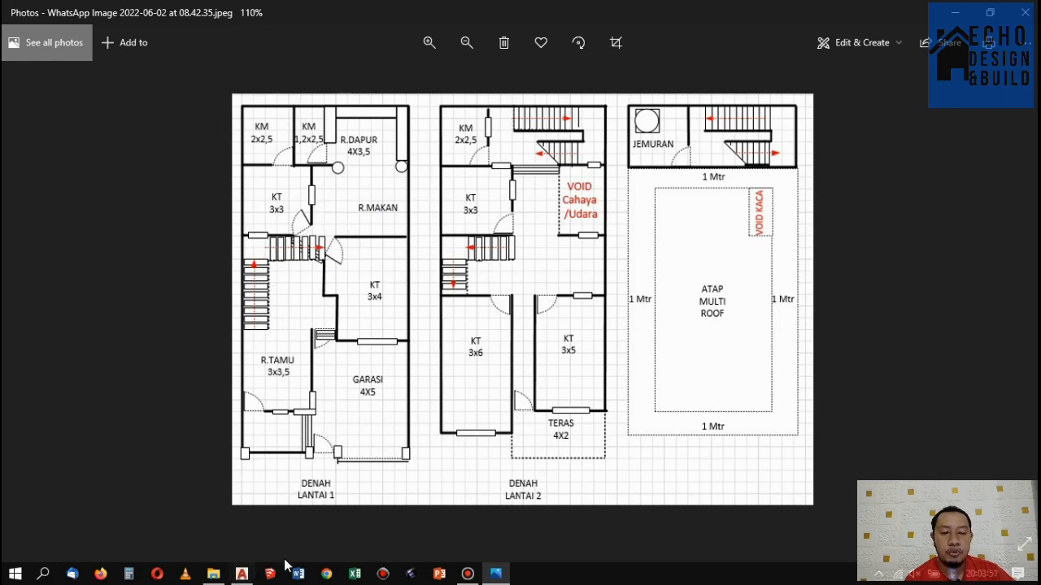
left_click(242, 574)
scroll(404, 226, "up", 4)
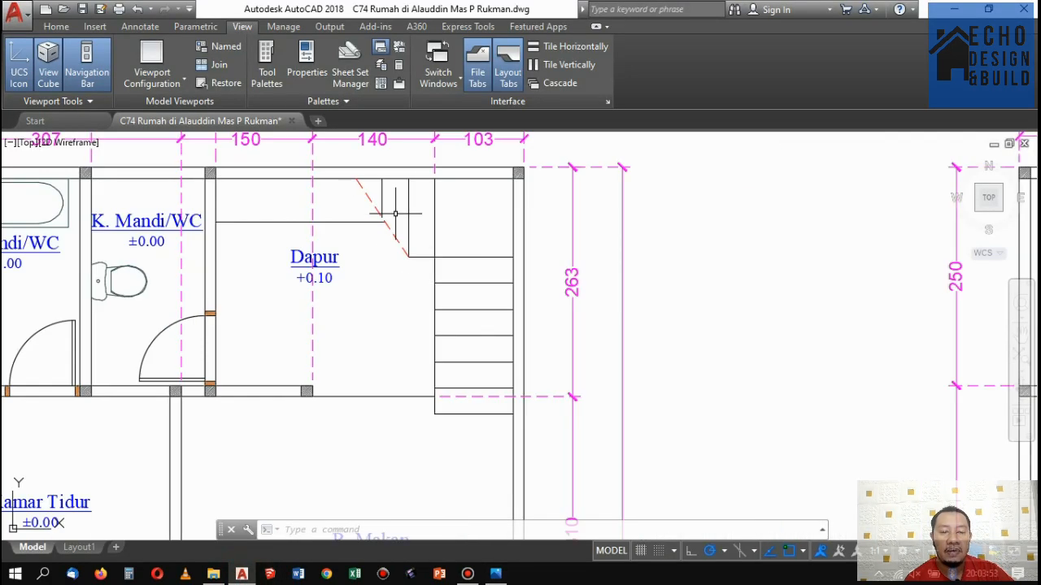
scroll(410, 275, "down", 3)
scroll(382, 294, "up", 2)
scroll(395, 305, "down", 2)
scroll(380, 357, "up", 4)
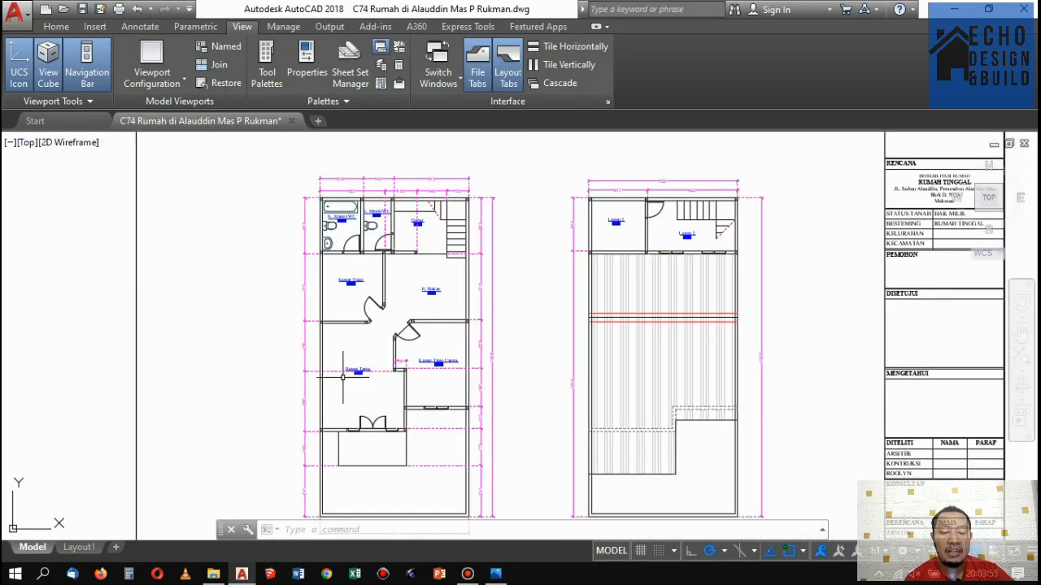
scroll(376, 356, "down", 4)
scroll(373, 354, "down", 2)
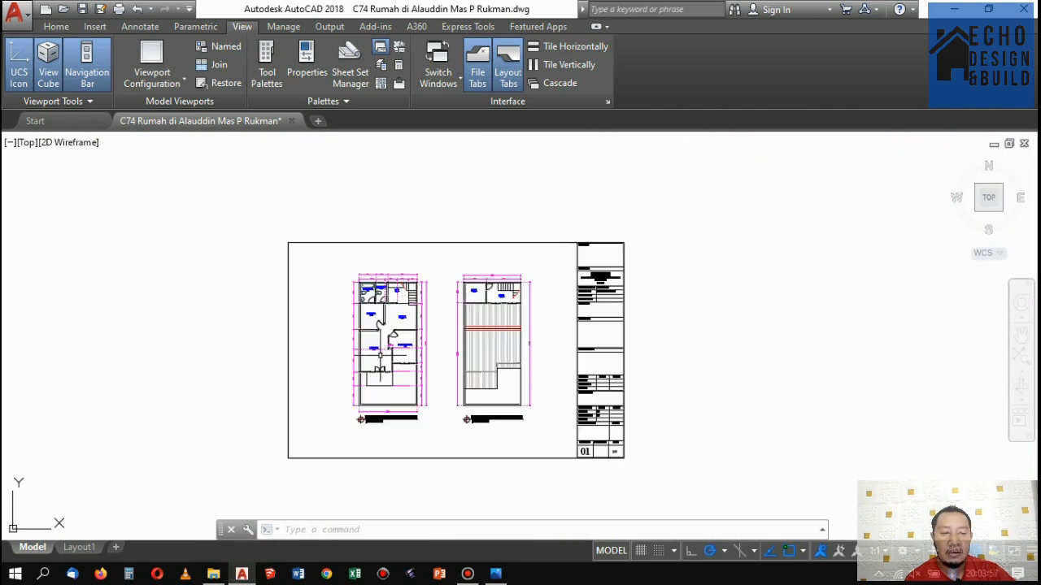
scroll(382, 348, "up", 5)
scroll(392, 339, "down", 8)
scroll(392, 339, "up", 6)
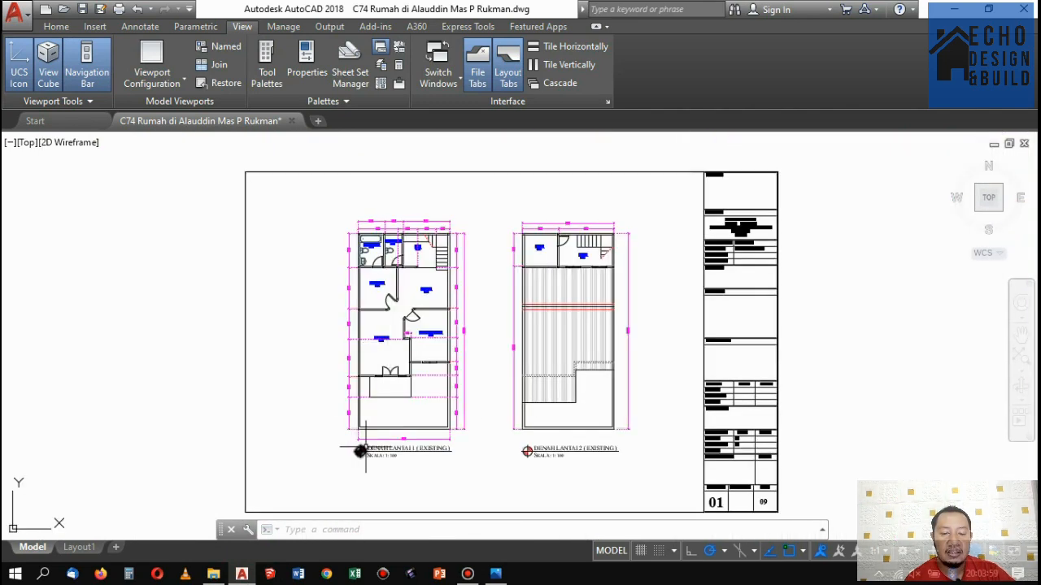
Switch to Photos and examine the garage and guest room area in the floor 1 sketch.
left_click(495, 574)
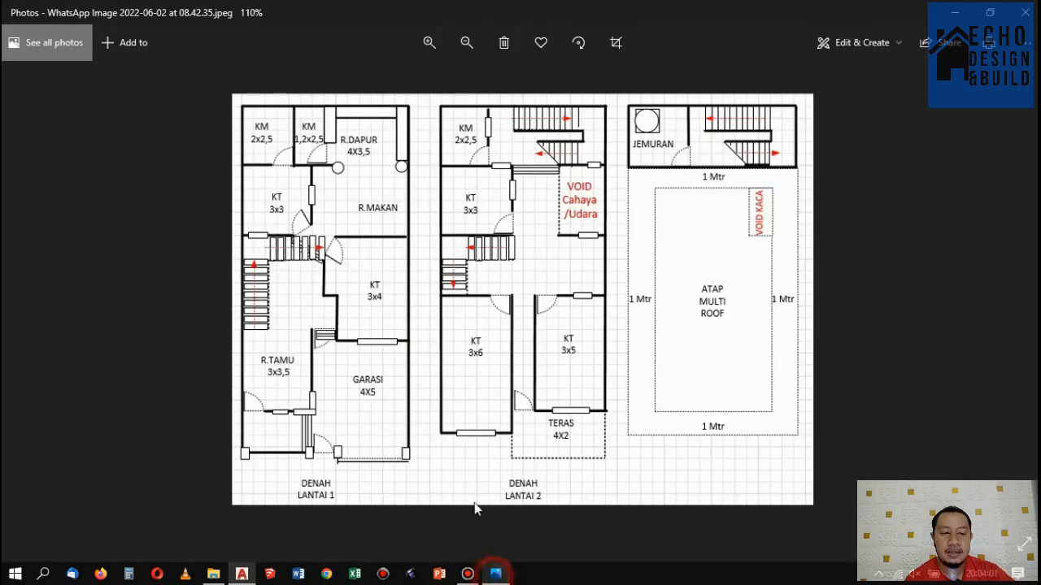
scroll(382, 323, "up", 1)
scroll(382, 323, "down", 1)
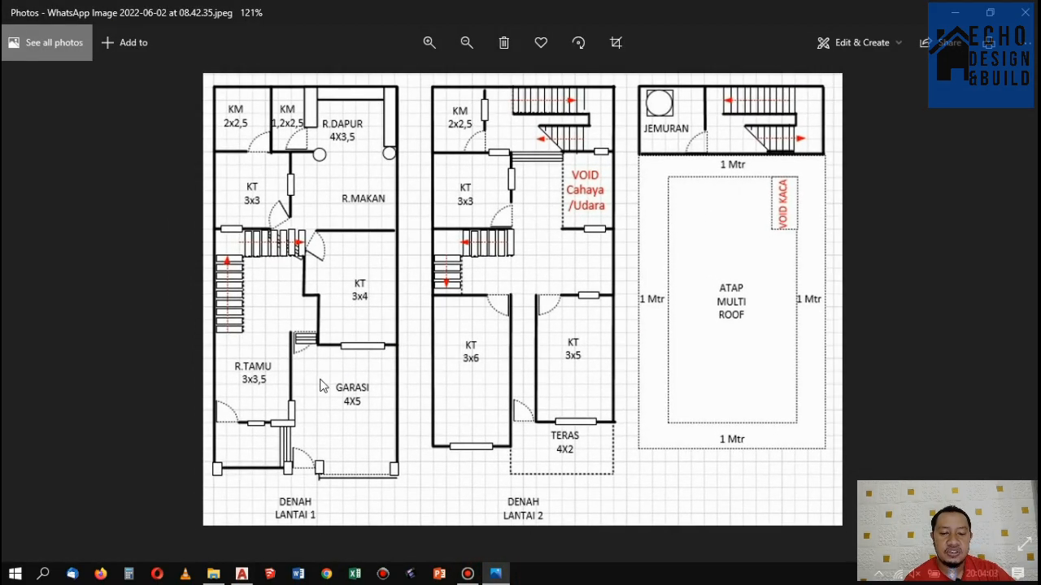
scroll(378, 360, "up", 2)
scroll(379, 361, "down", 4)
scroll(339, 253, "up", 2)
scroll(353, 258, "down", 2)
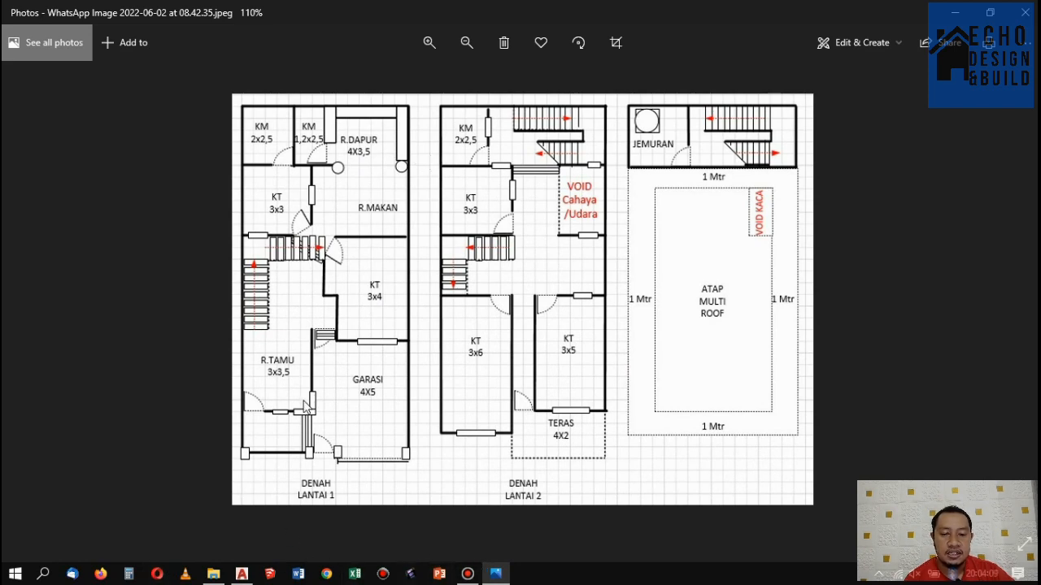
scroll(304, 407, "up", 1)
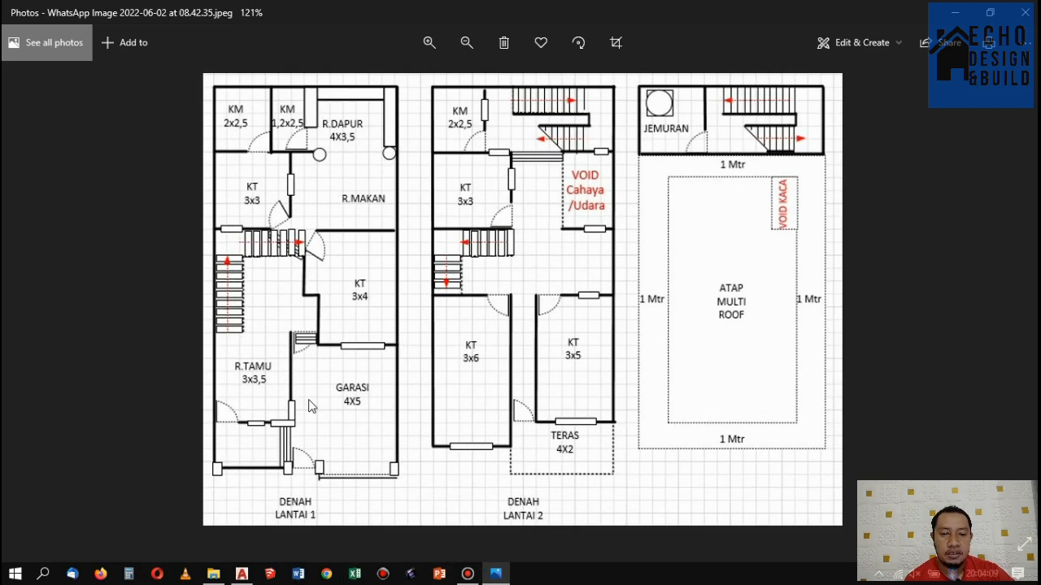
Switch to AutoCAD and examine the front yard and its dimensions on the existing floor 1 plan.
left_click(241, 574)
scroll(420, 379, "up", 3)
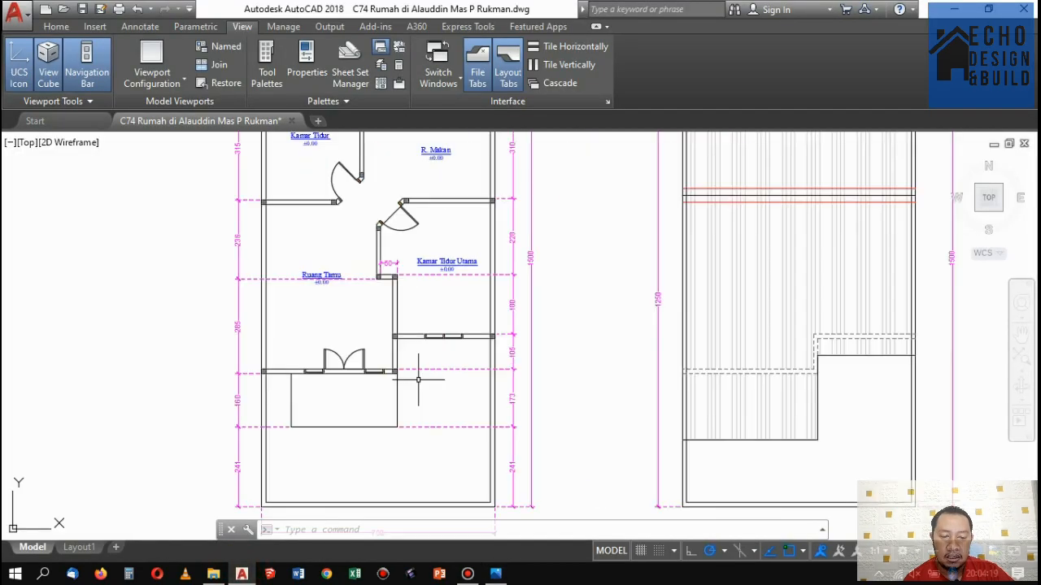
scroll(412, 327, "down", 3)
scroll(439, 325, "up", 3)
scroll(355, 427, "up", 1)
scroll(355, 427, "up", 2)
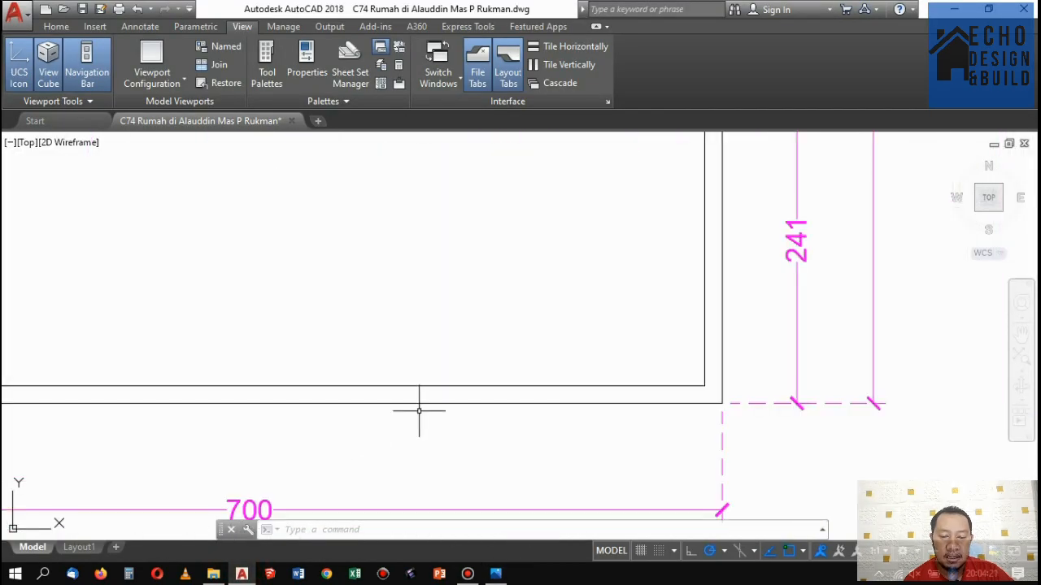
scroll(418, 413, "down", 3)
scroll(437, 447, "up", 2)
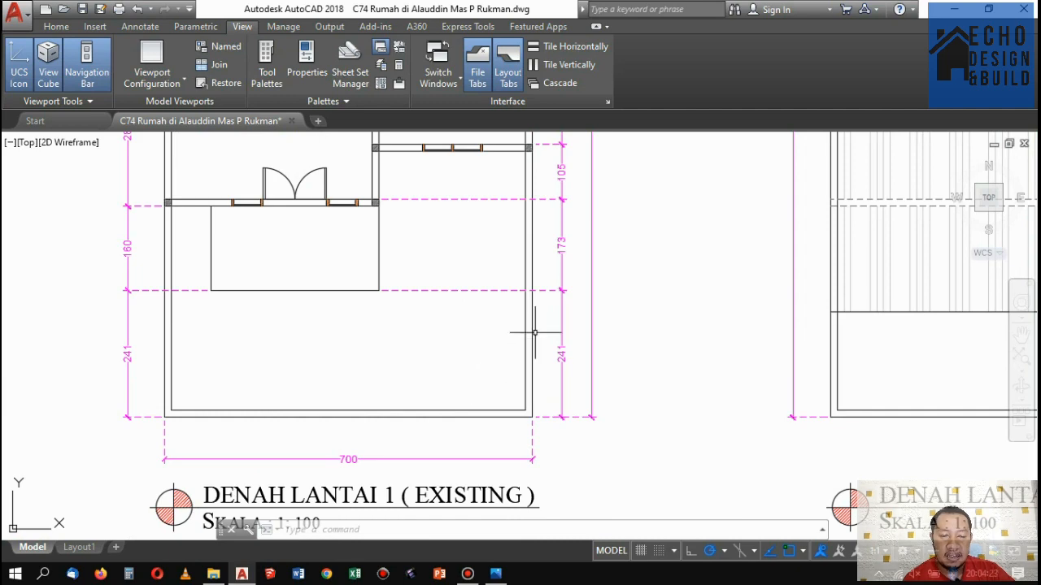
scroll(535, 332, "down", 3)
scroll(523, 320, "up", 3)
scroll(523, 319, "down", 4)
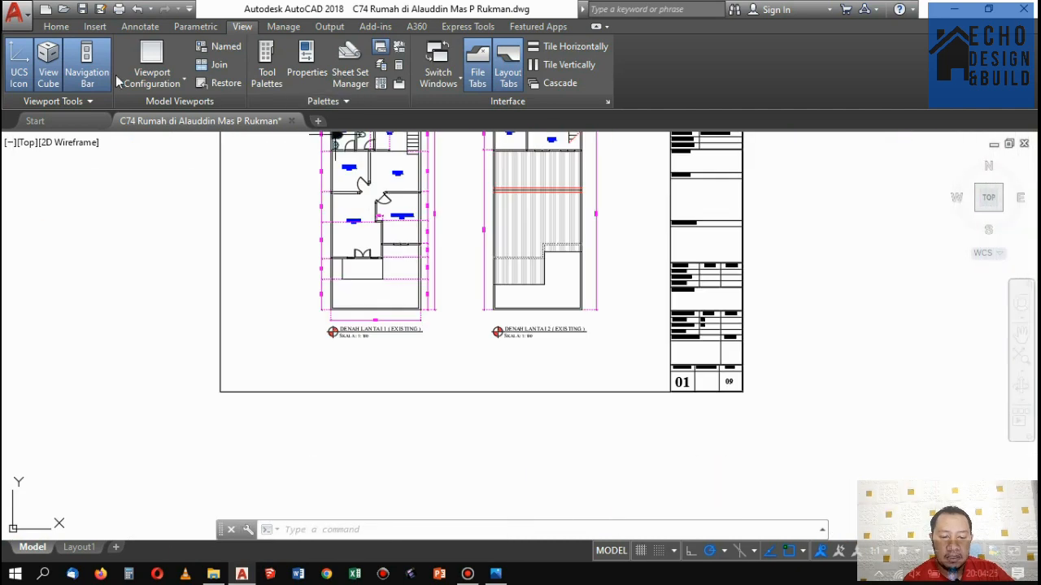
Add a vertical linear dimension from the main bedroom's front outer wall corner to the front corner of the site wall on floor 1.
left_click(56, 26)
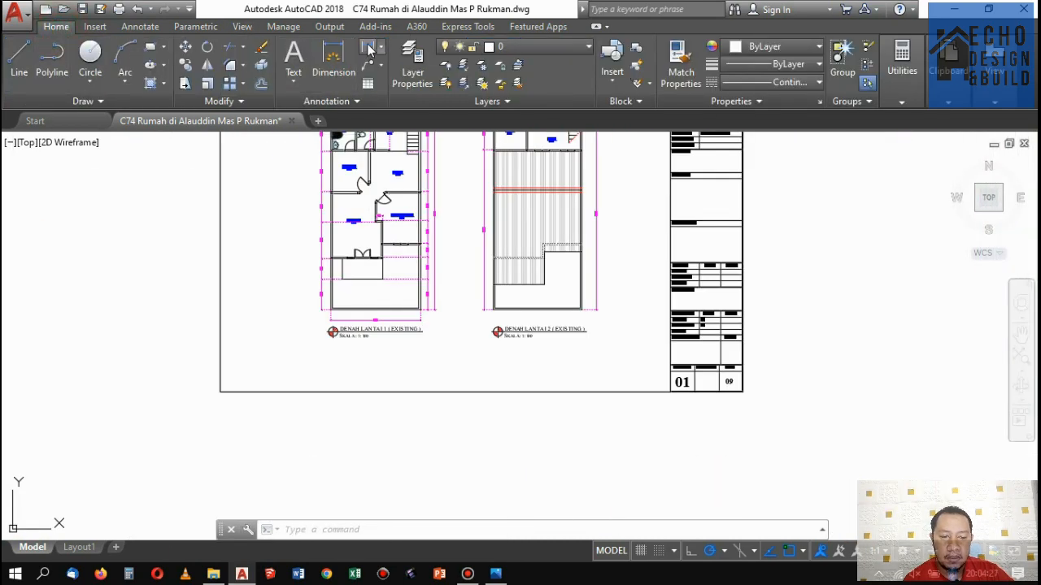
left_click(368, 49)
scroll(415, 236, "up", 6)
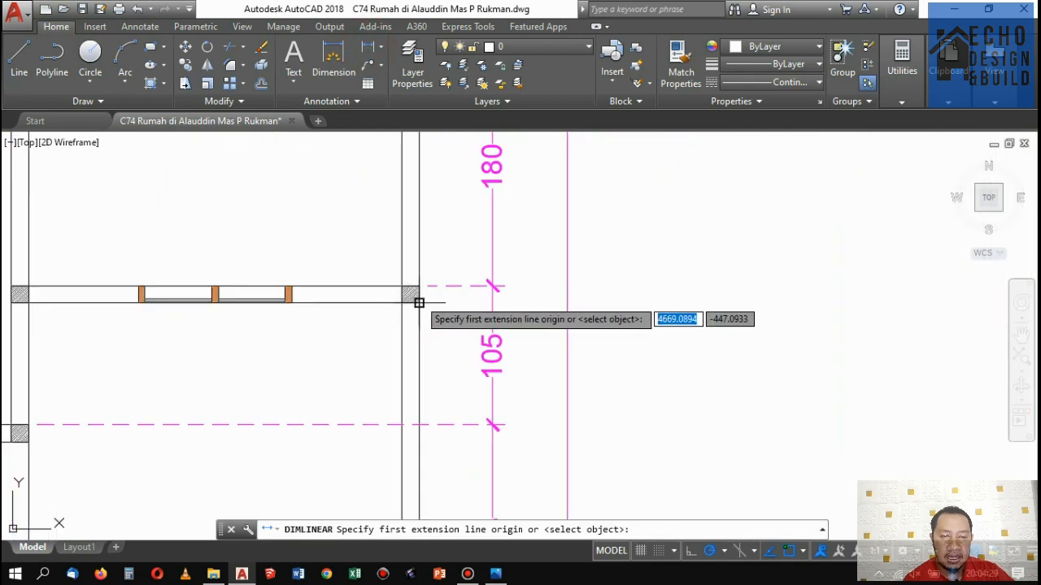
left_click(419, 303)
scroll(435, 285, "down", 5)
scroll(439, 414, "up", 4)
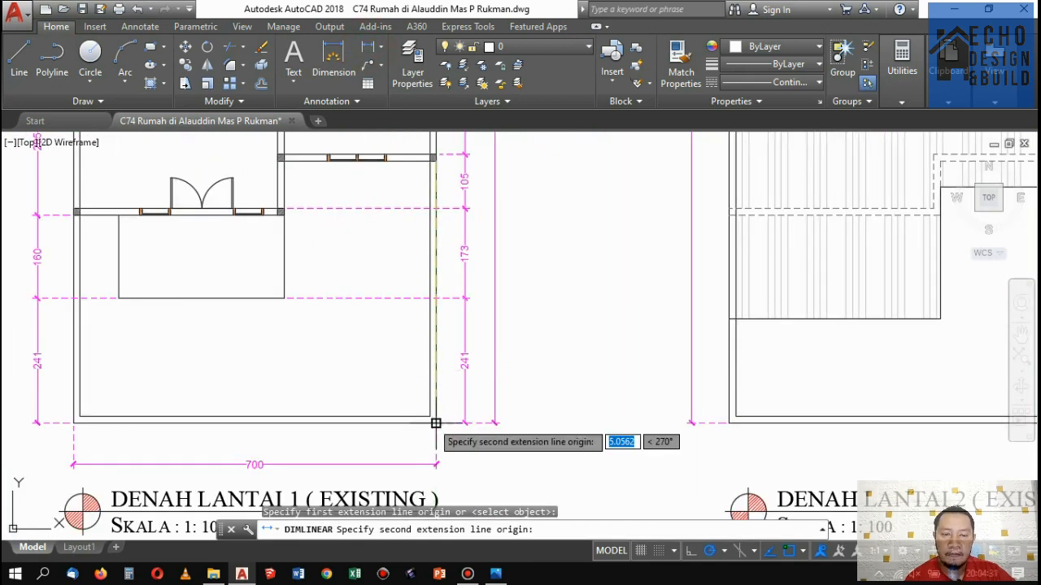
left_click(436, 424)
scroll(561, 366, "down", 4)
scroll(510, 337, "up", 6)
left_click(511, 335)
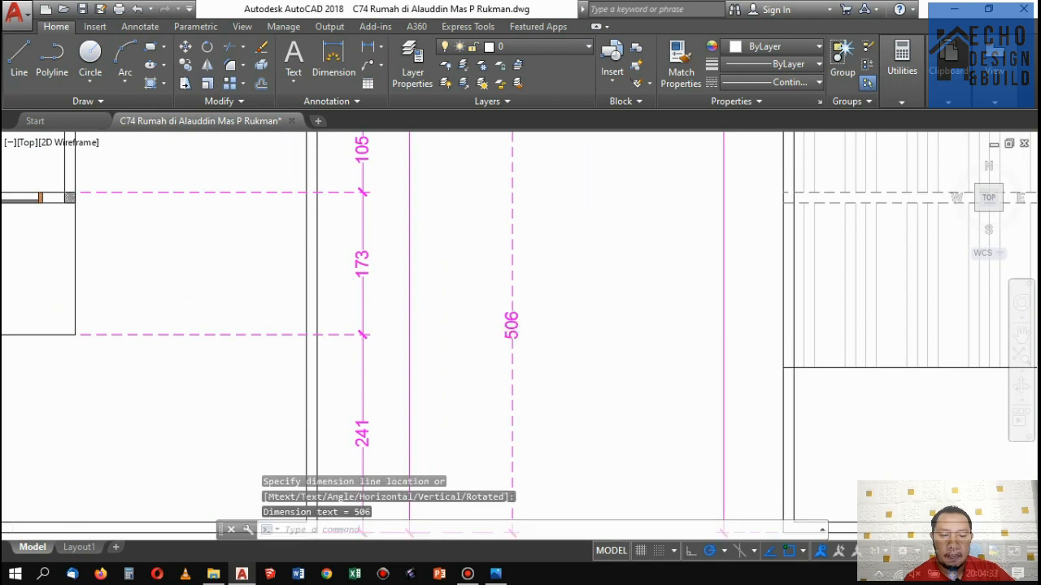
scroll(499, 274, "down", 6)
scroll(475, 285, "up", 3)
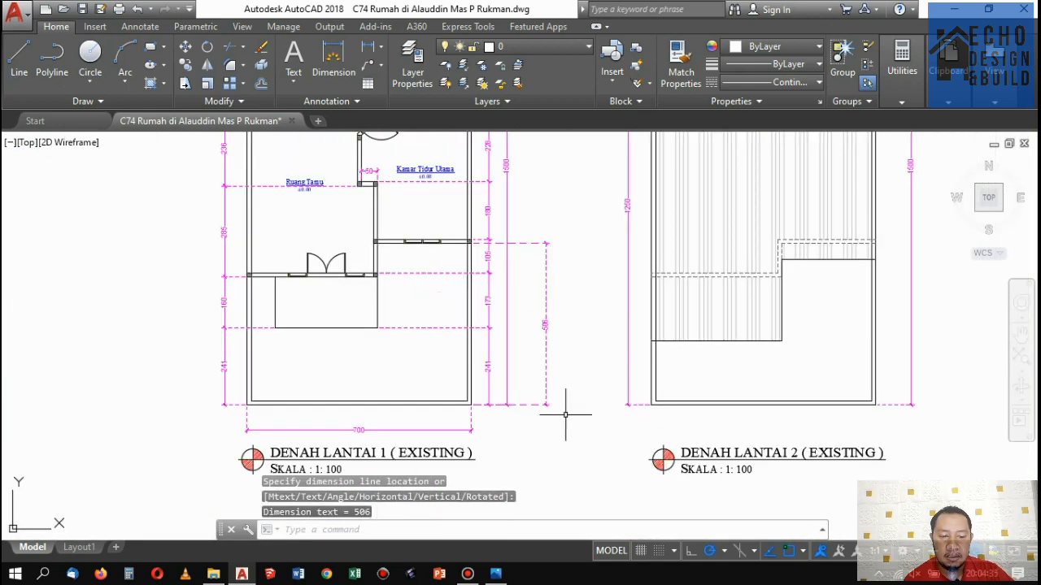
scroll(478, 352, "up", 6)
left_click(476, 345)
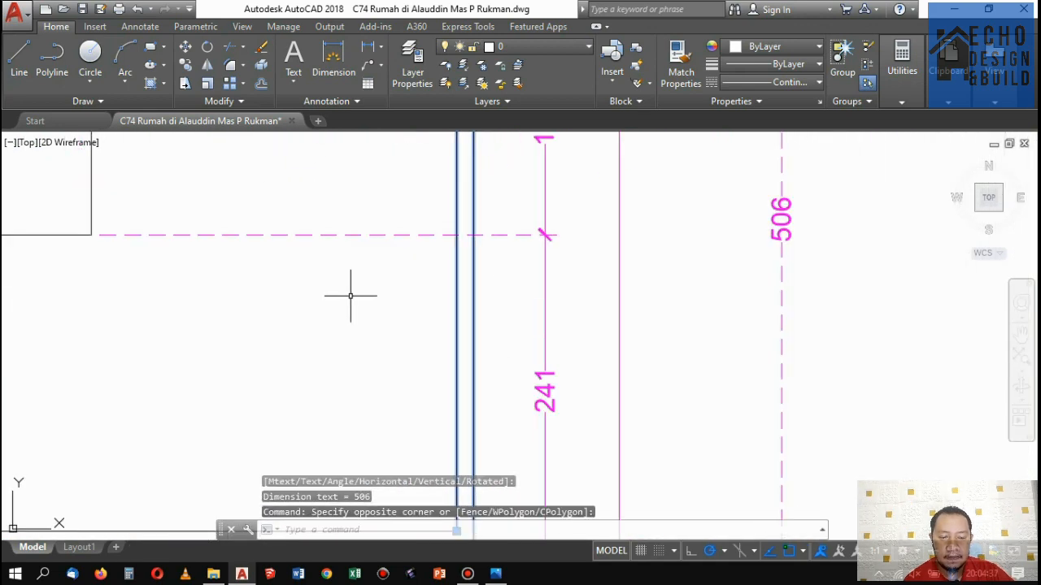
scroll(351, 296, "down", 5)
scroll(358, 227, "down", 4)
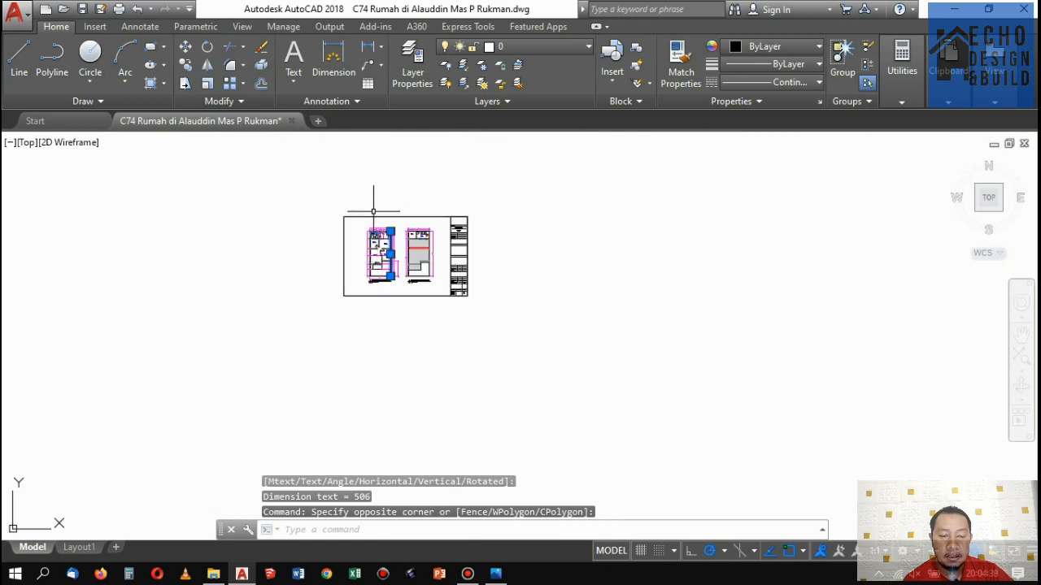
key("Escape")
Copy the entire sheet with both existing floor plans and its title block straight down, leaving a gap below the original.
left_click(326, 192)
left_click(559, 323)
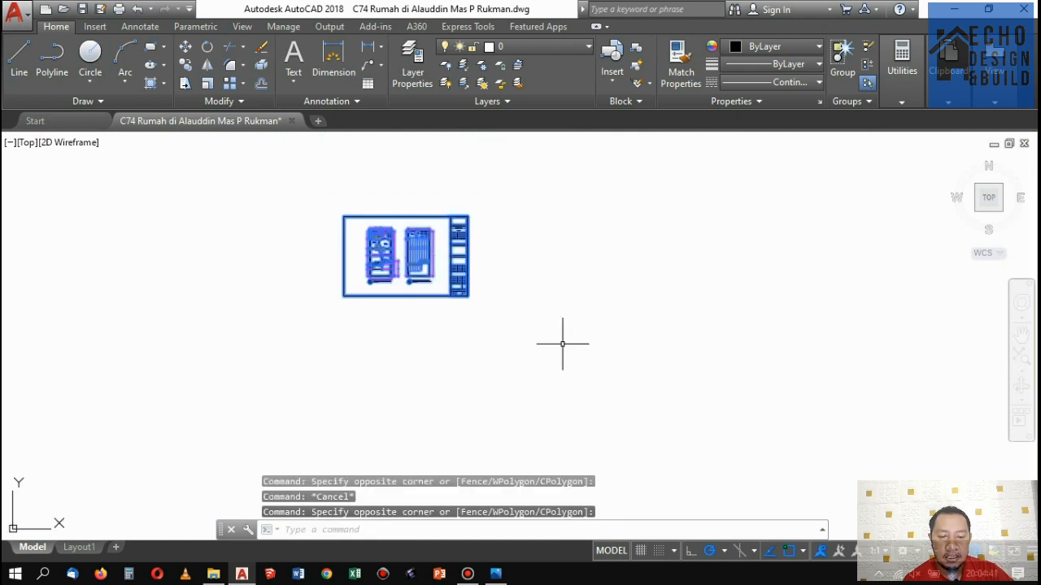
left_click(185, 65)
left_click(564, 197)
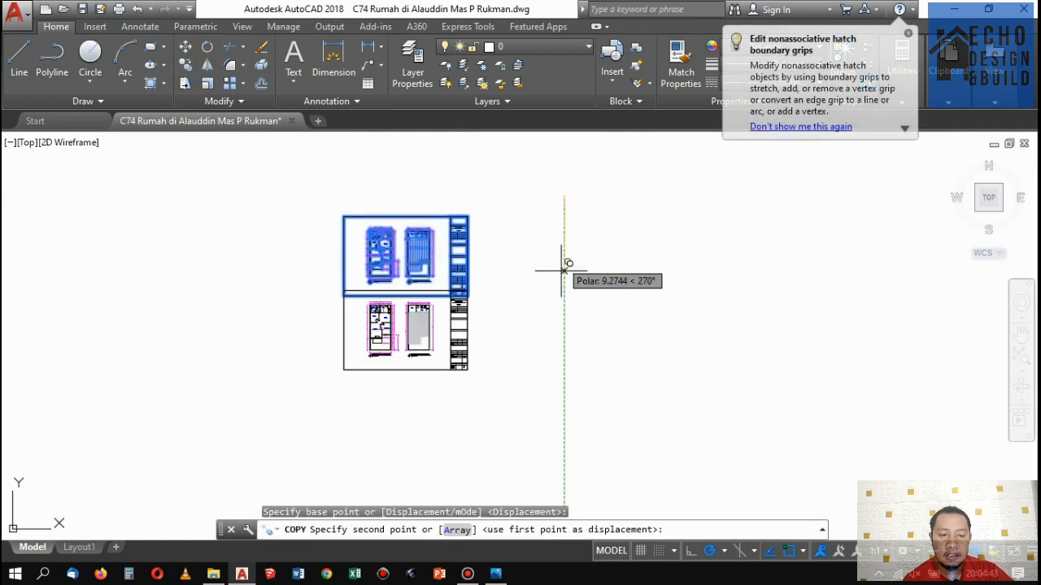
left_click(563, 316)
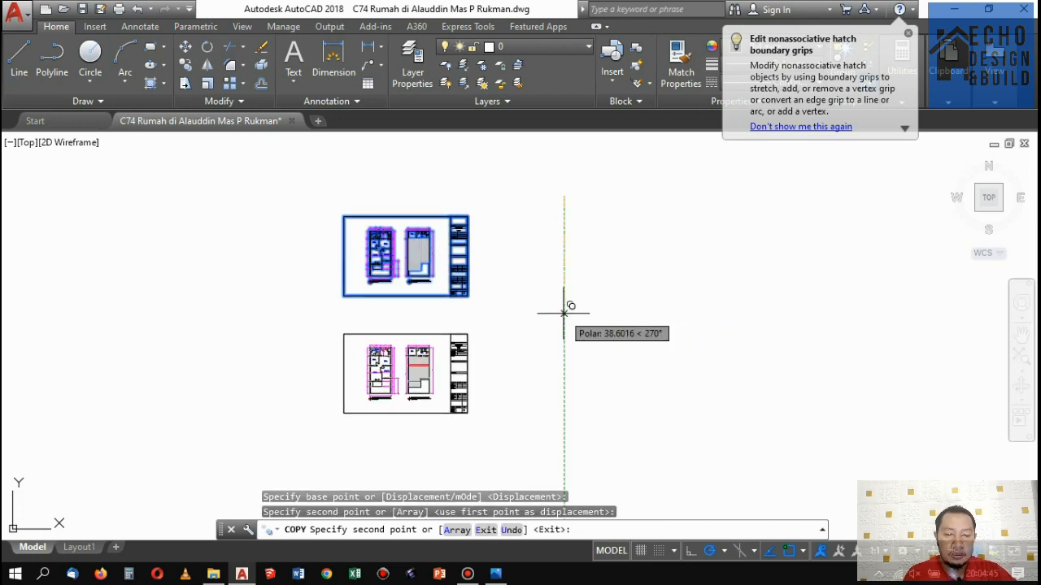
key("Escape")
Copy both lines of the right side wall 4 m to the left on the lower sheet's floor 1 plan.
scroll(376, 413, "up", 6)
scroll(455, 366, "down", 2)
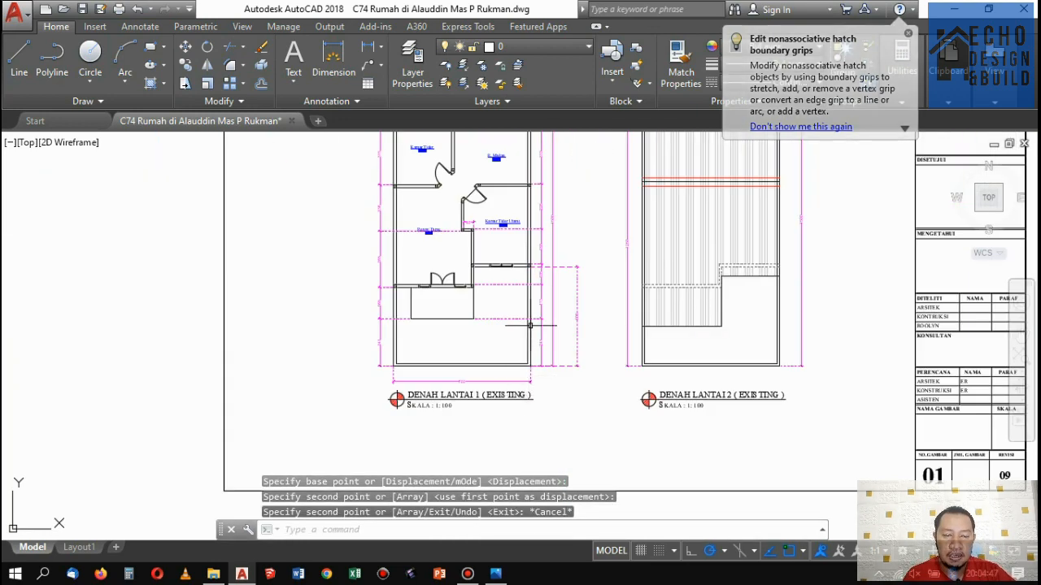
scroll(534, 312, "up", 2)
scroll(534, 311, "down", 4)
left_click(592, 293)
left_click(603, 297)
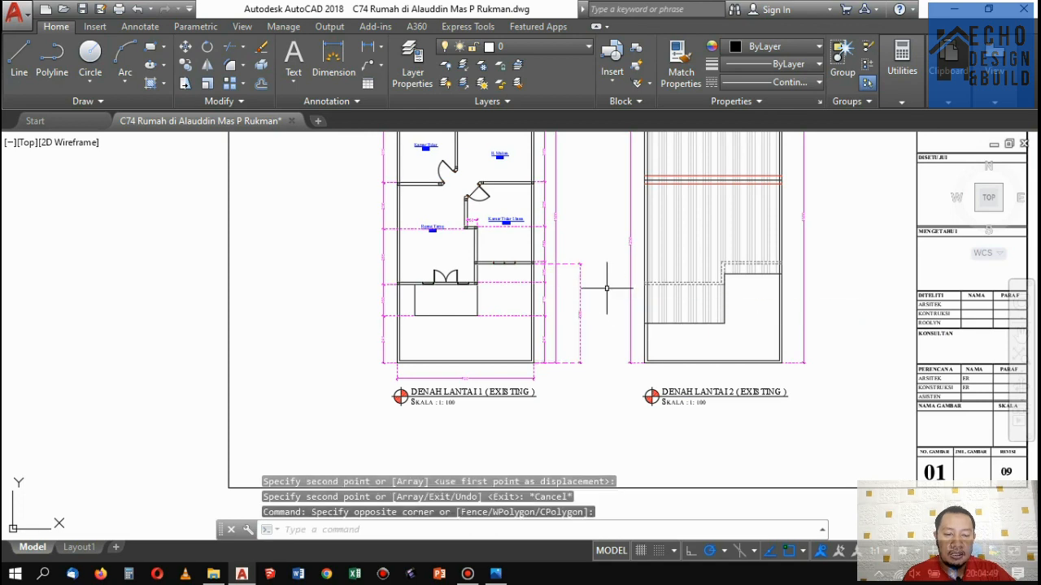
scroll(527, 333, "up", 4)
left_click(569, 298)
left_click(551, 325)
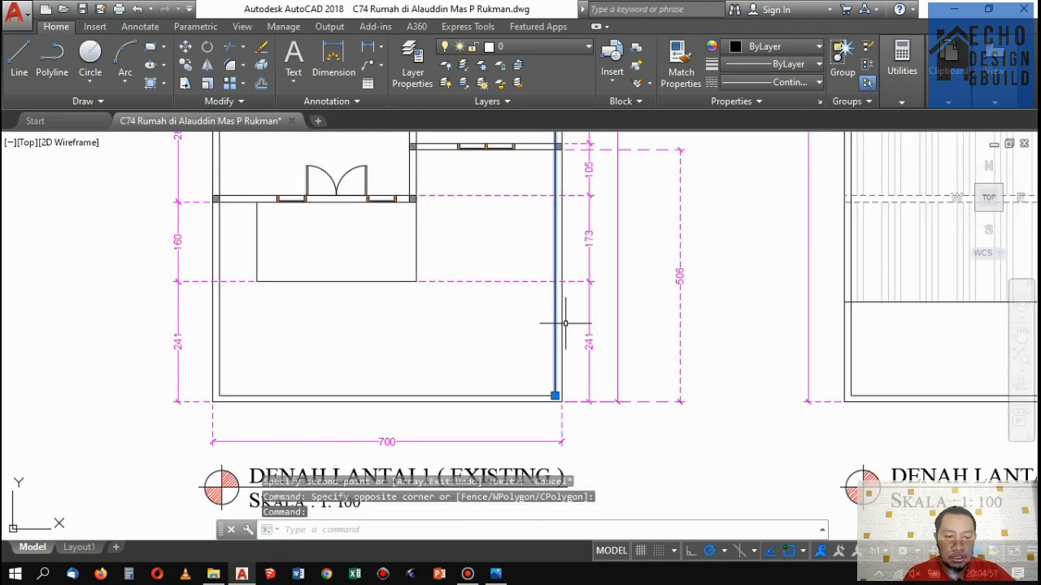
type("c")
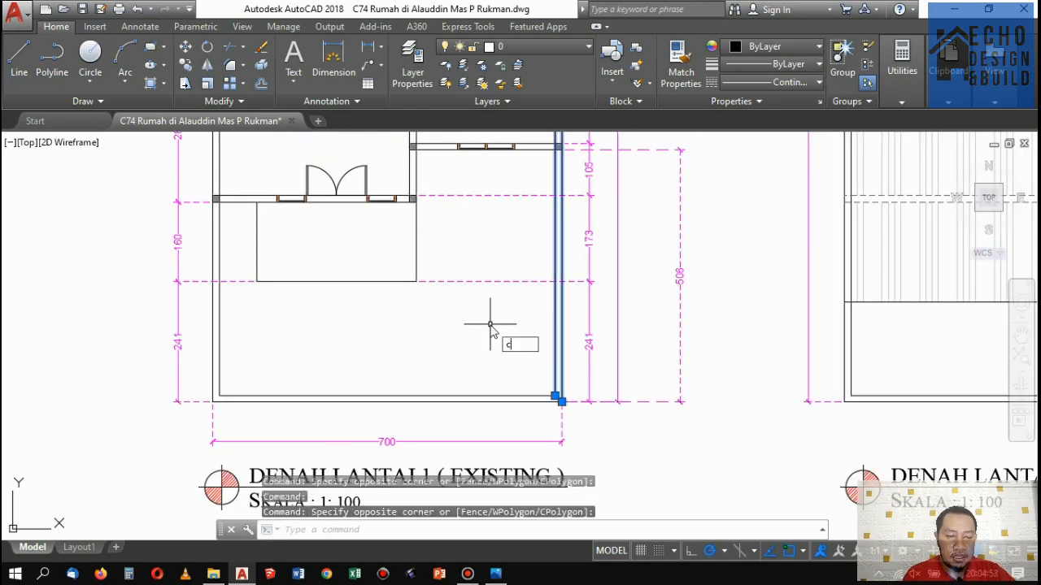
type("o")
key("Return")
left_click(497, 336)
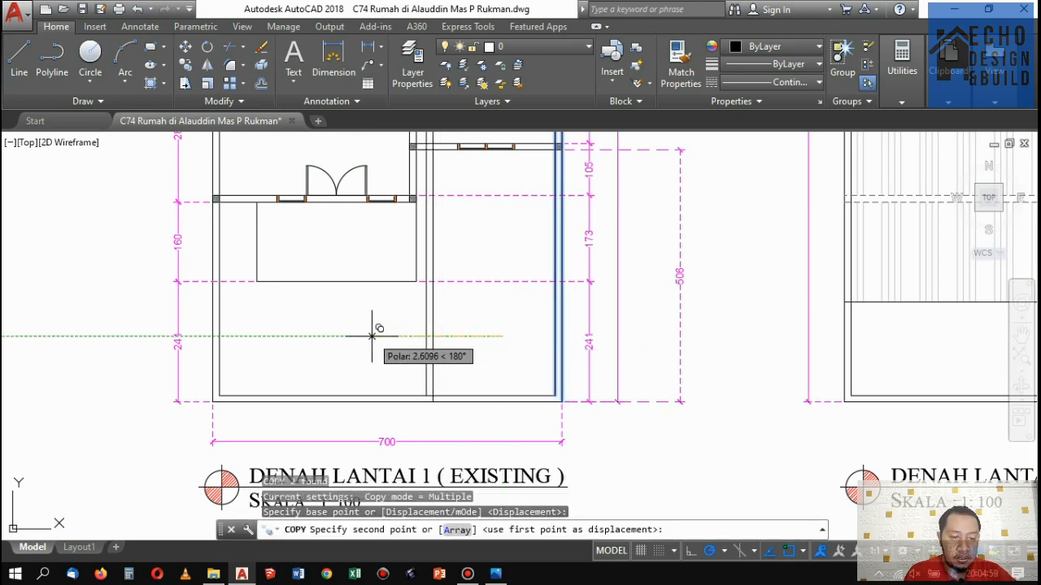
type("4")
key("Return")
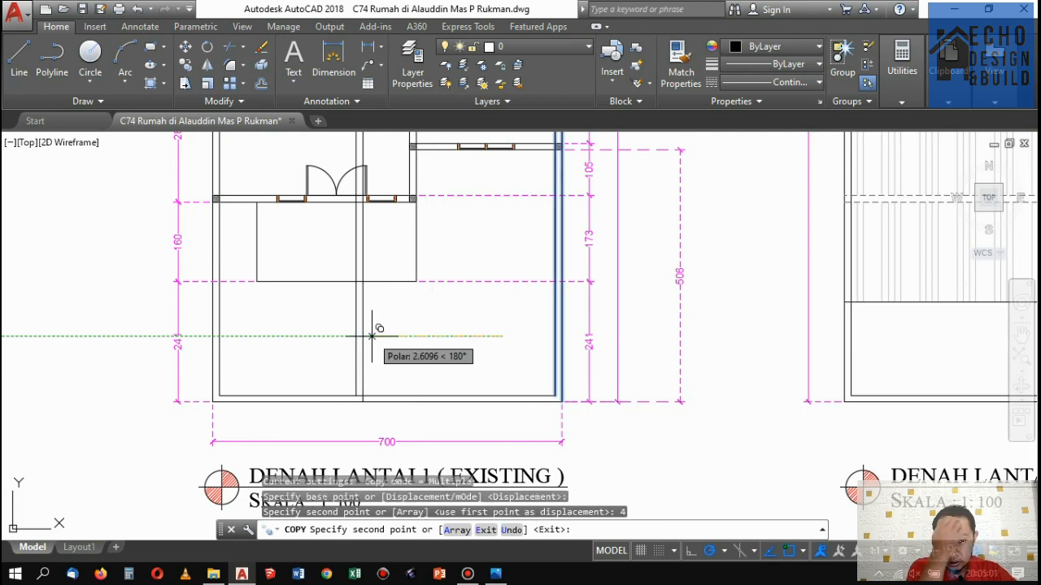
scroll(431, 358, "down", 4)
scroll(437, 355, "up", 2)
key("Return")
scroll(438, 355, "up", 2)
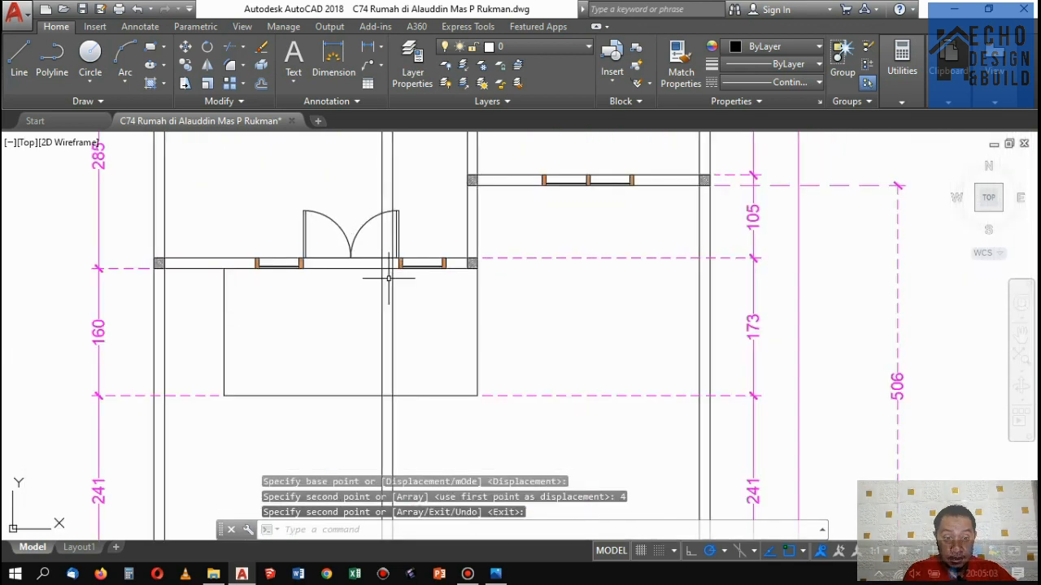
Erase the Ruang Tamu's double front door with its flanking windows and the Kamar Tidur Utama's front window on the lower sheet's floor 1 plan.
scroll(504, 277, "down", 3)
scroll(502, 277, "up", 2)
scroll(488, 301, "down", 5)
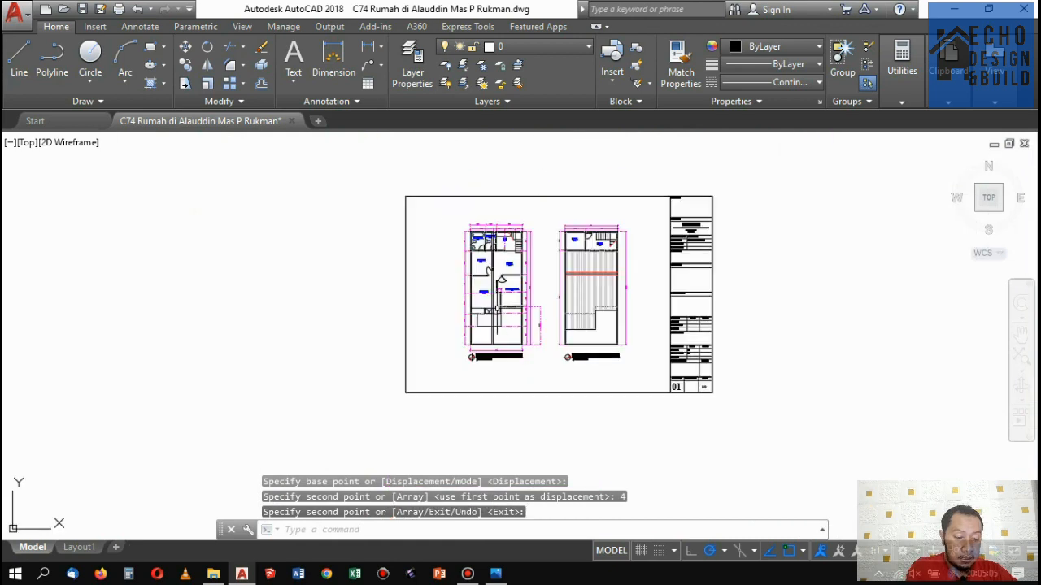
scroll(455, 313, "up", 6)
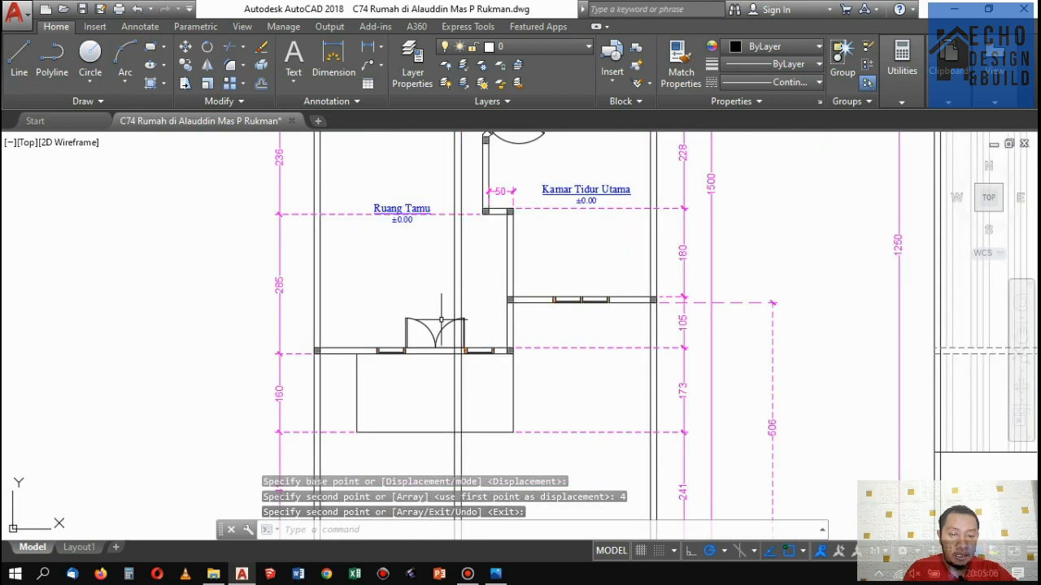
left_click(372, 302)
left_click(503, 390)
scroll(503, 390, "down", 3)
scroll(512, 331, "up", 3)
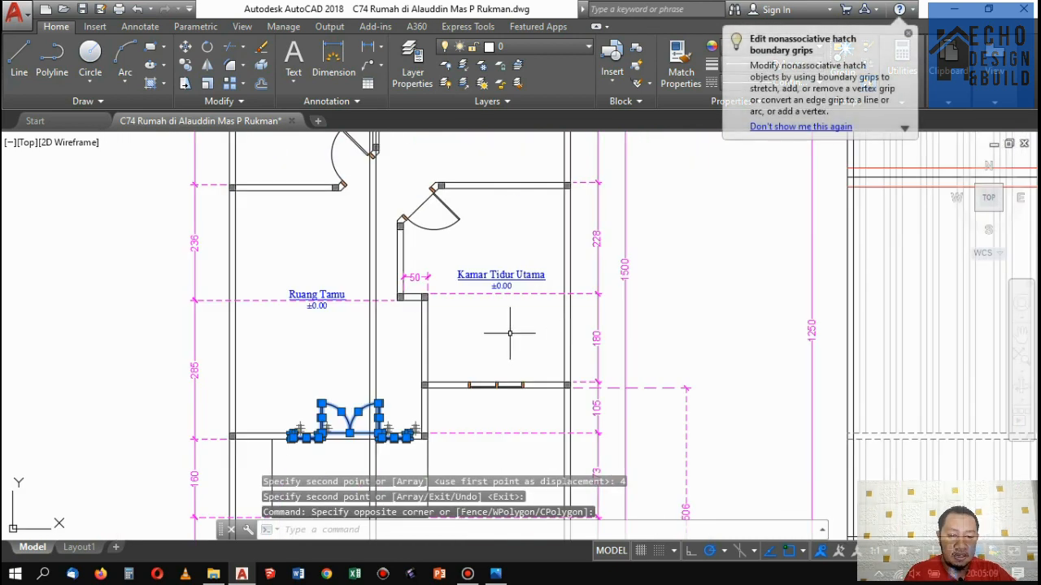
left_click(450, 367)
left_click(606, 397)
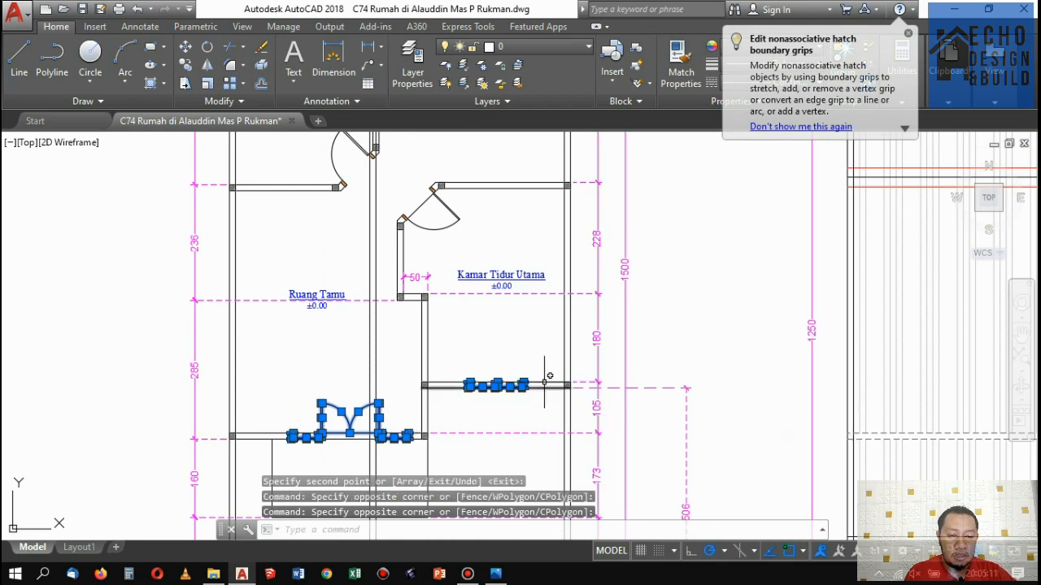
key("Delete")
Switch to Photos and examine the floor 1 sketch around the guest room, stairs and garage.
scroll(548, 372, "down", 3)
scroll(463, 291, "up", 4)
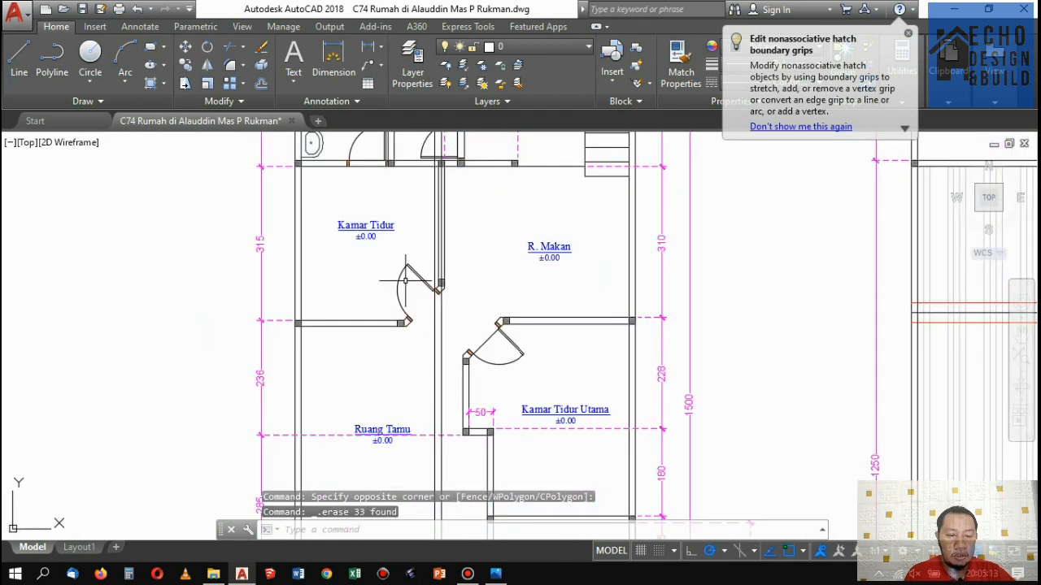
scroll(463, 291, "down", 4)
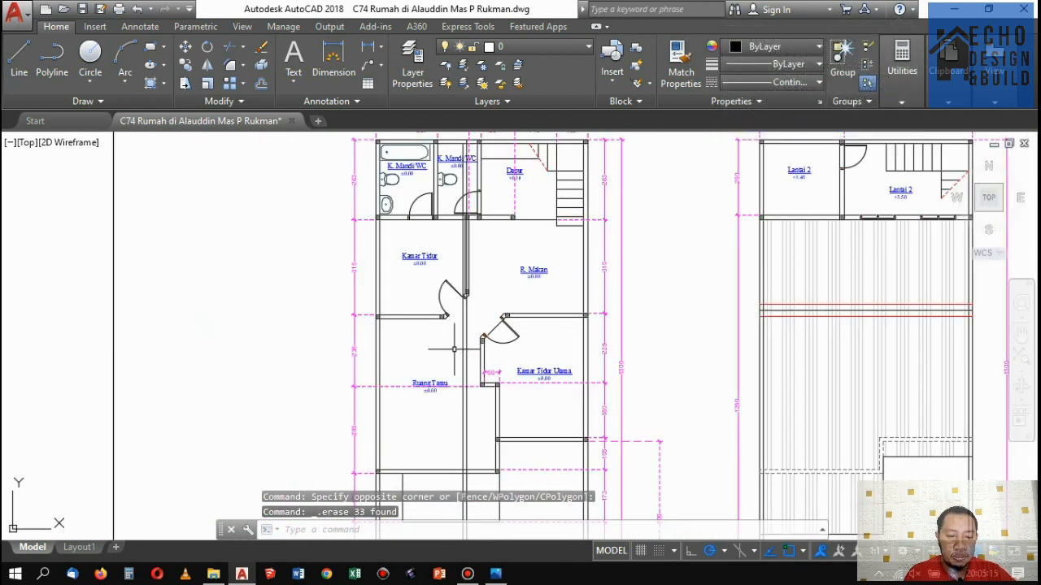
left_click(494, 574)
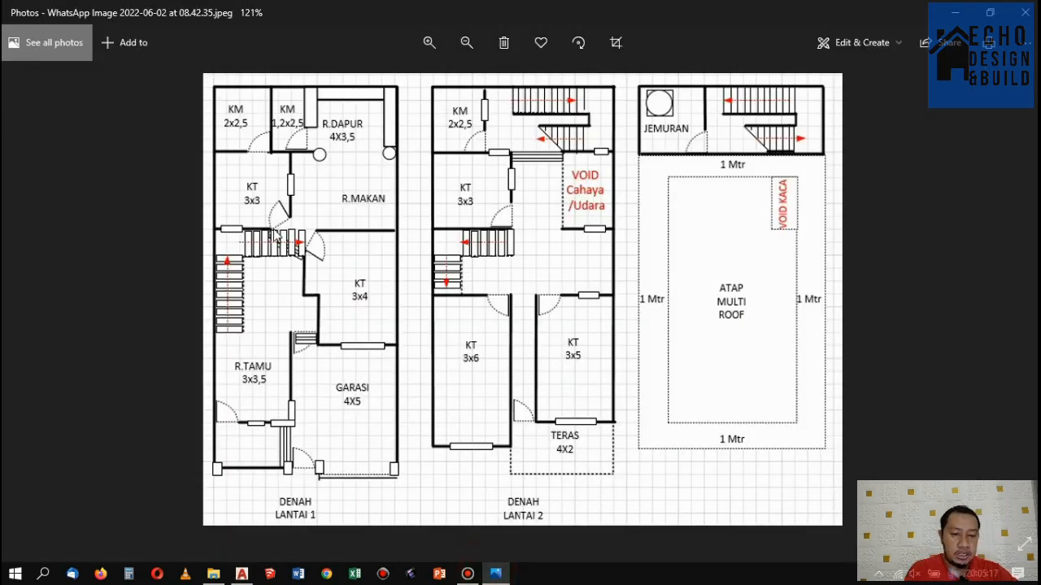
scroll(321, 234, "up", 1)
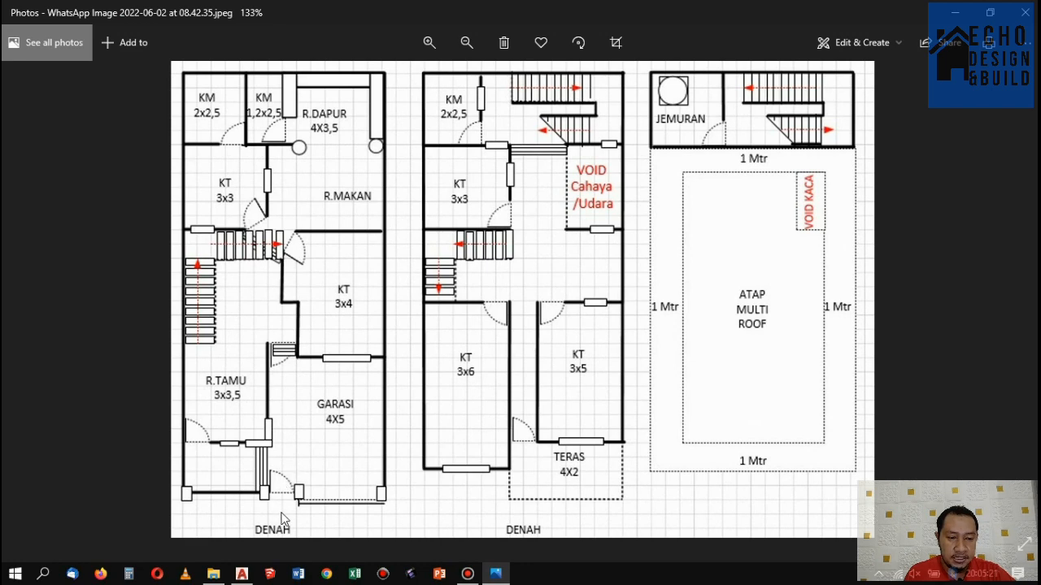
Switch to AutoCAD and examine the Ruang Tamu's front wall, the porch and the front yard on the lower sheet's floor 1 plan.
left_click(244, 574)
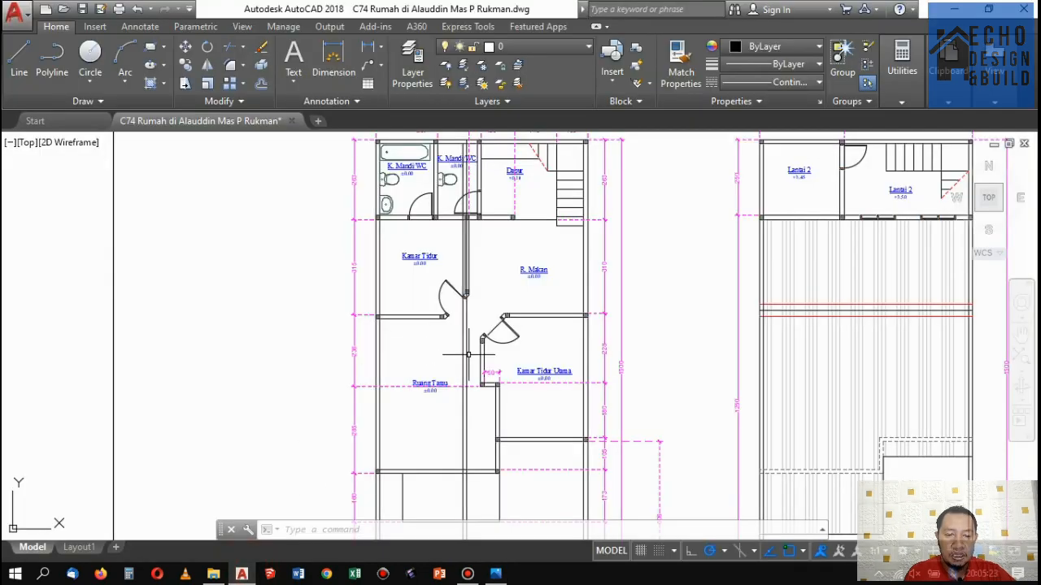
scroll(478, 397, "down", 4)
scroll(477, 397, "up", 6)
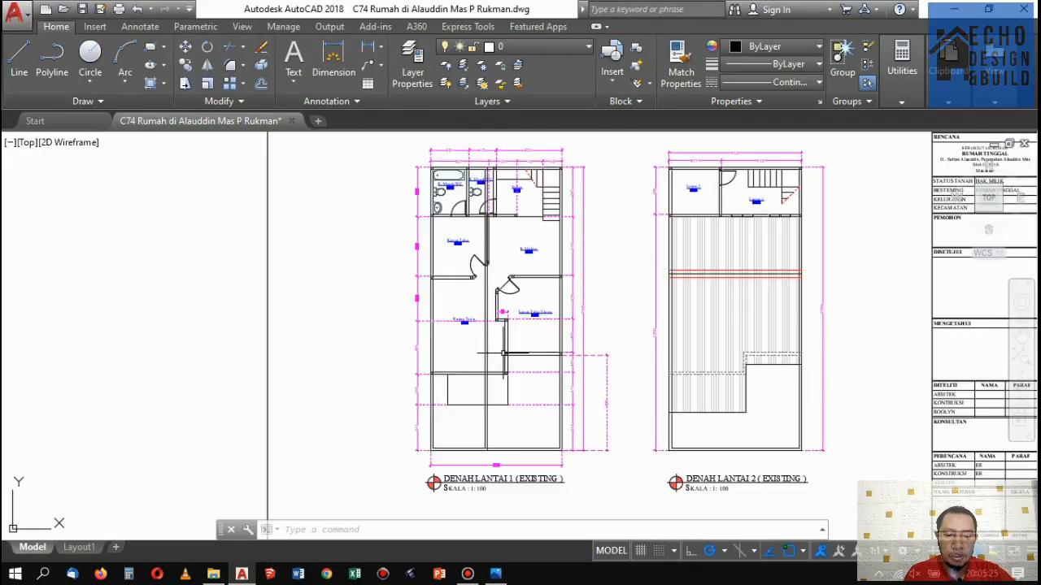
scroll(478, 397, "down", 4)
scroll(418, 406, "up", 6)
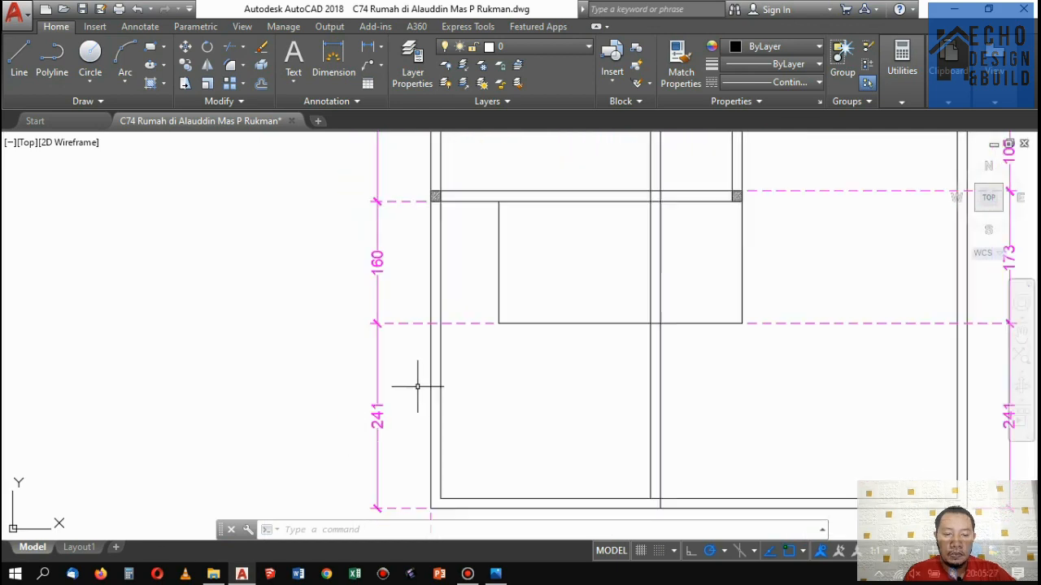
scroll(418, 383, "down", 2)
scroll(564, 355, "down", 2)
scroll(528, 374, "down", 4)
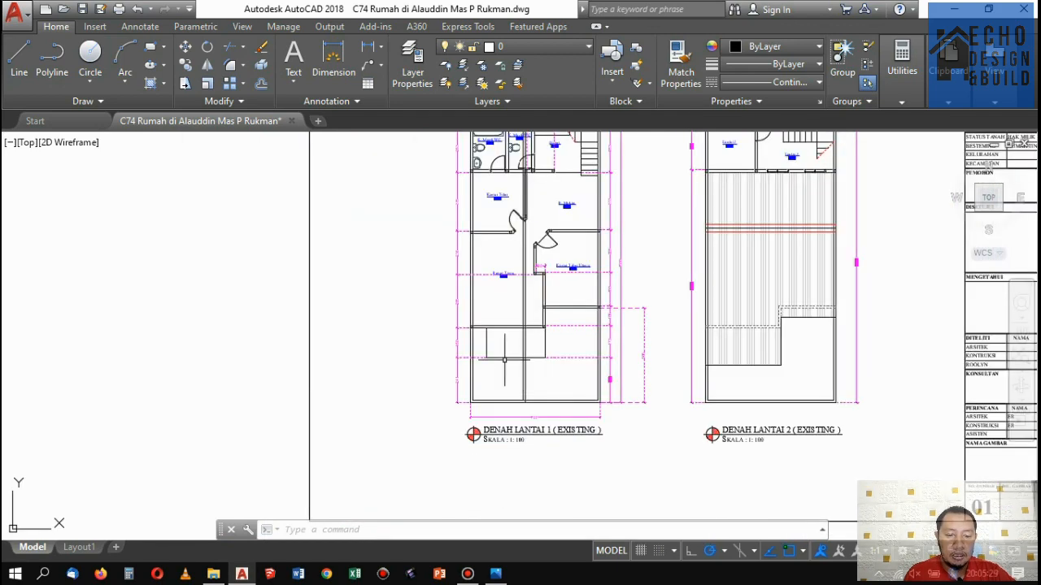
scroll(435, 392, "up", 4)
scroll(536, 312, "down", 4)
scroll(536, 317, "up", 4)
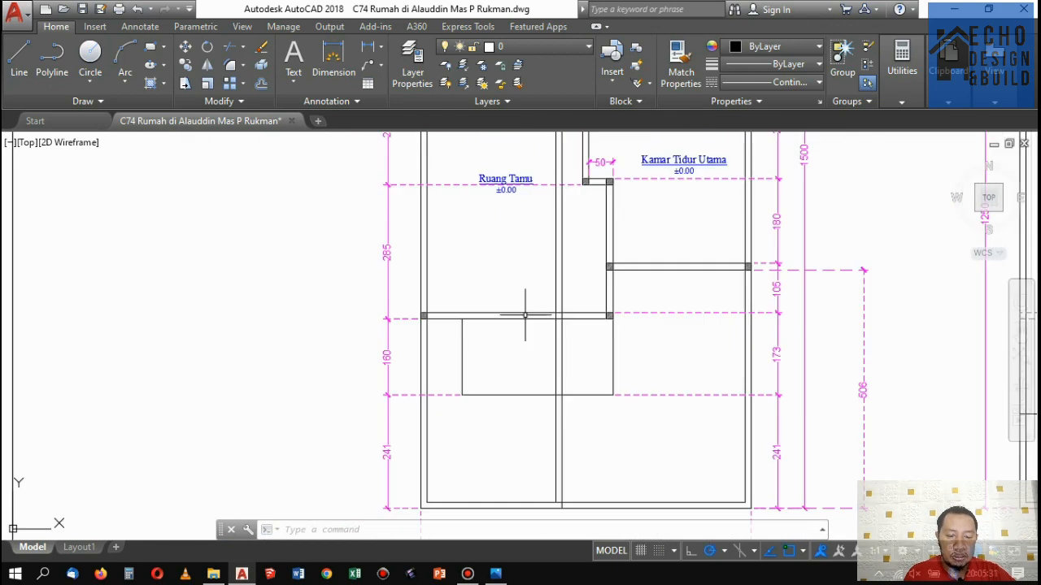
left_click(515, 334)
left_click(508, 285)
scroll(508, 285, "down", 4)
scroll(619, 309, "up", 4)
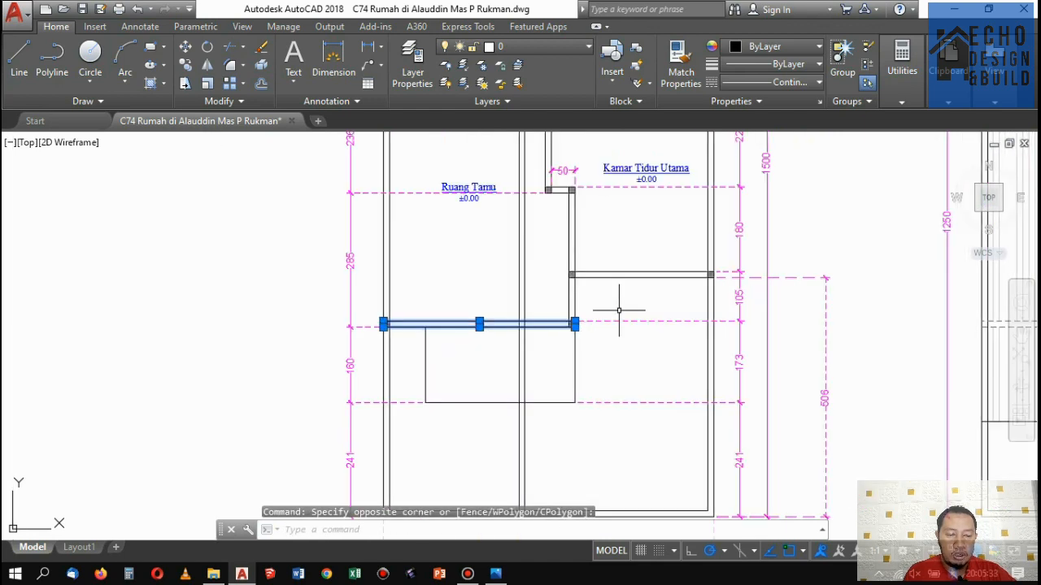
scroll(436, 369, "down", 4)
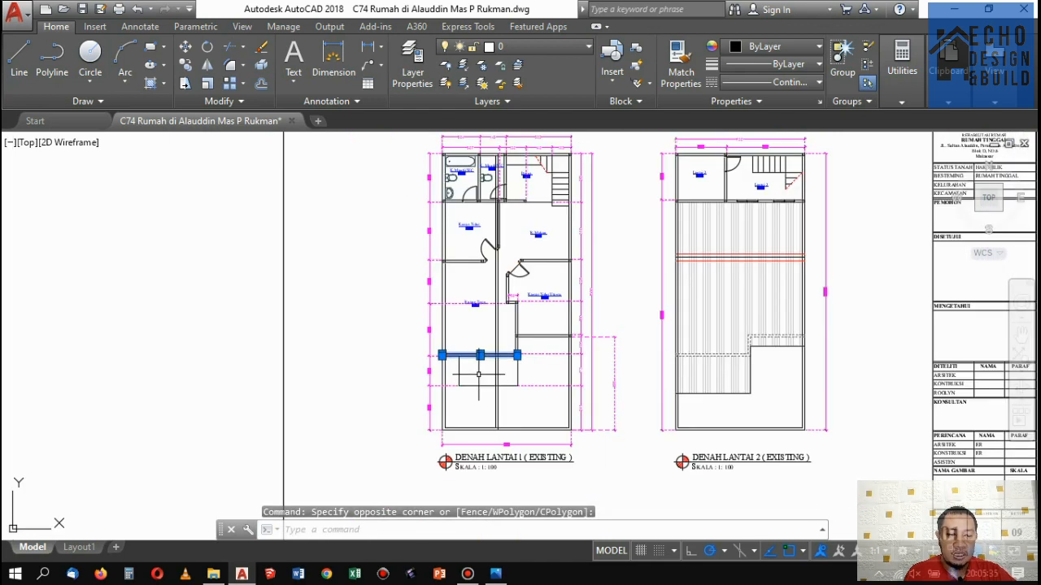
scroll(479, 367, "up", 4)
key("Escape")
Draw a 0.3 by 0.3 m column square inside the porch's front-left corner on the upper sheet's floor 1 plan.
scroll(461, 382, "up", 4)
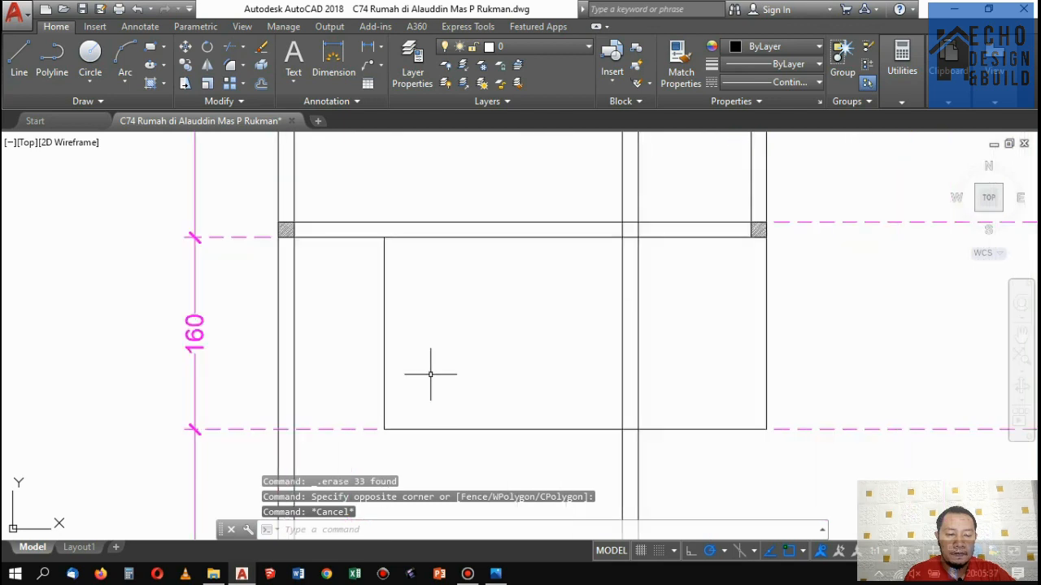
scroll(430, 371, "down", 4)
scroll(406, 395, "up", 4)
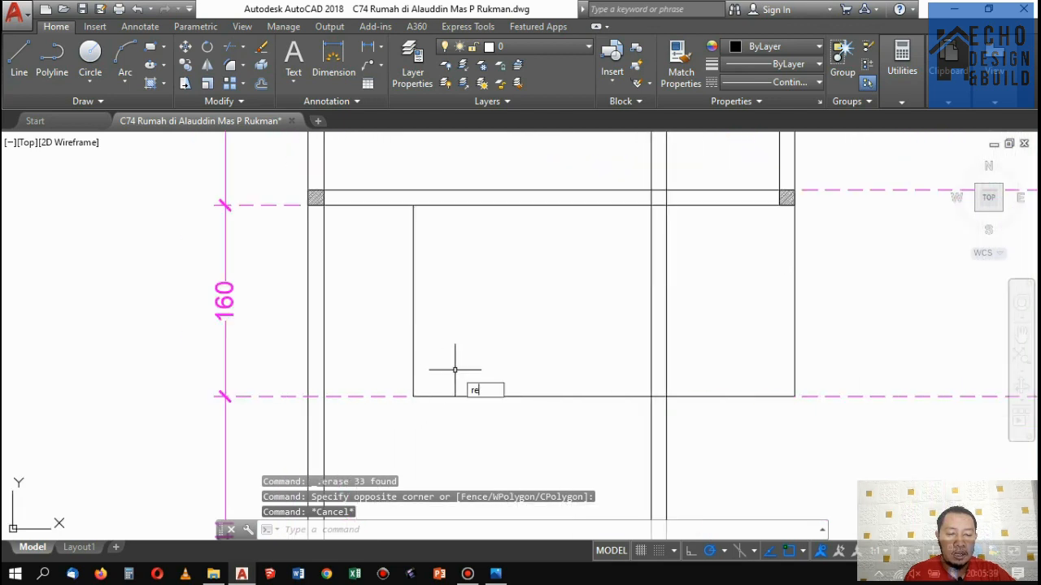
type("rec")
key("Return")
scroll(479, 443, "down", 4)
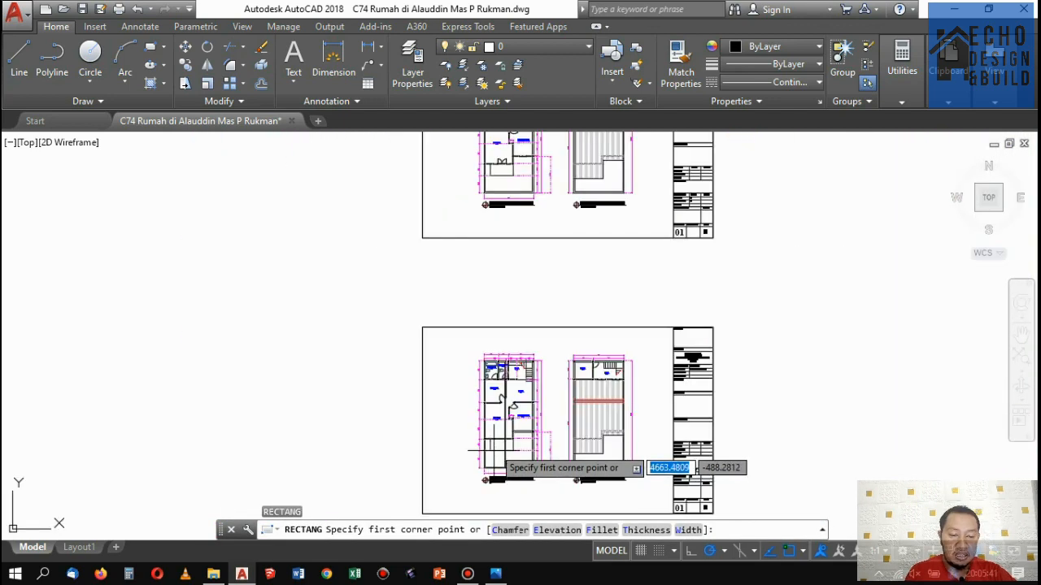
scroll(497, 168, "up", 8)
scroll(414, 365, "down", 2)
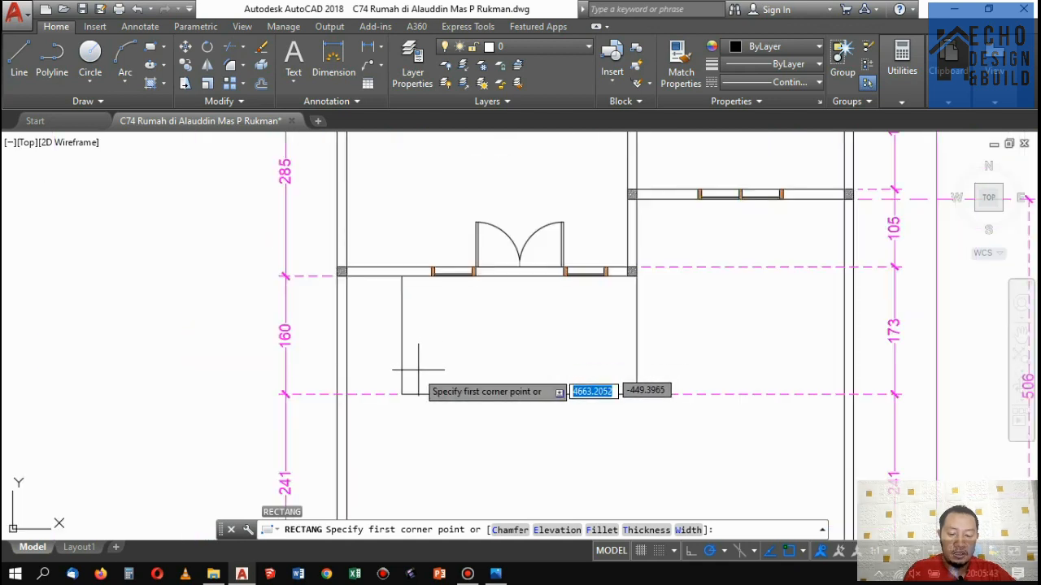
scroll(381, 424, "up", 2)
left_click(381, 425)
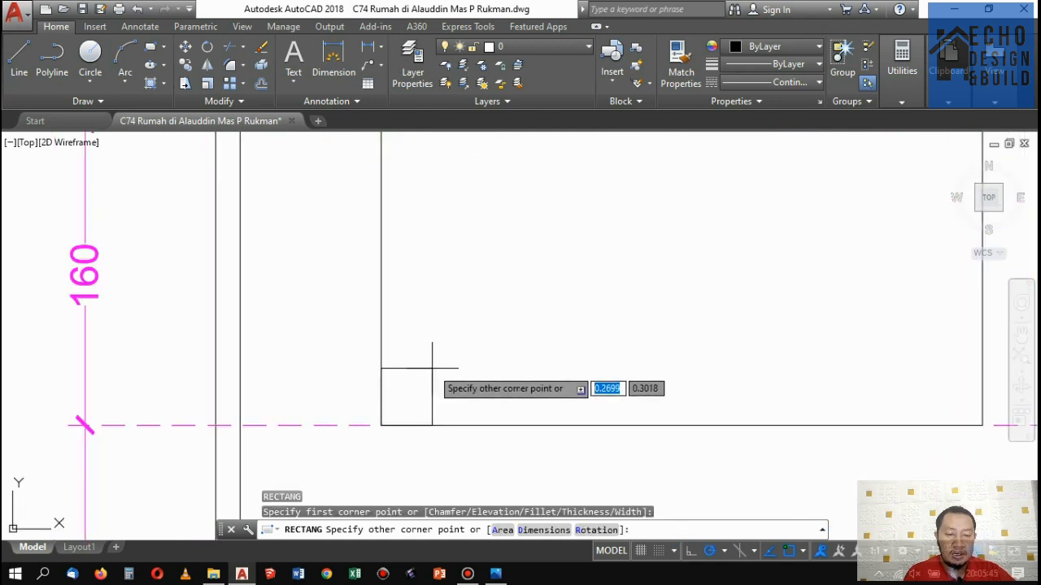
type("@ 0.")
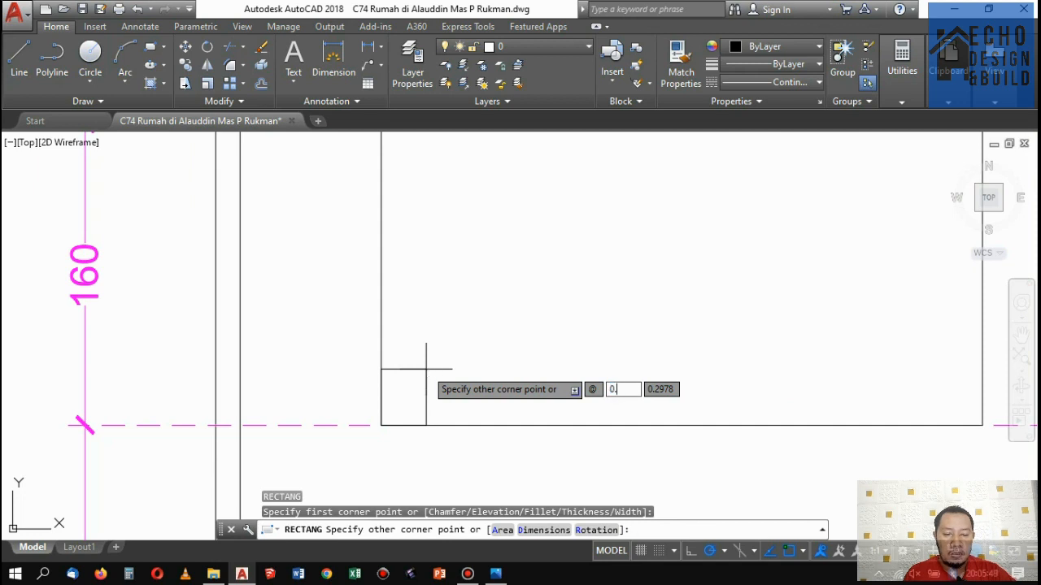
type("0")
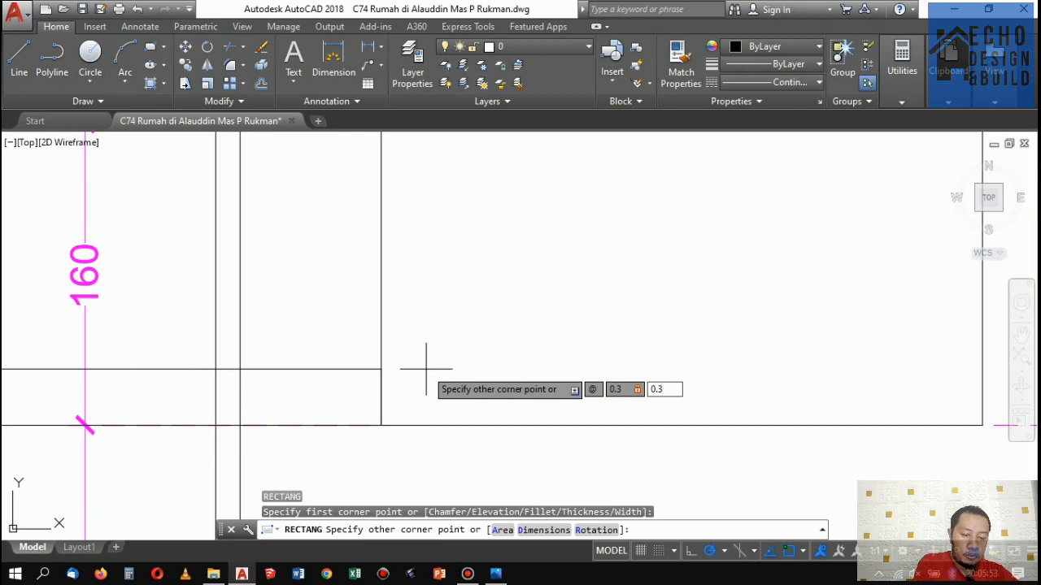
key("Return")
scroll(429, 365, "down", 4)
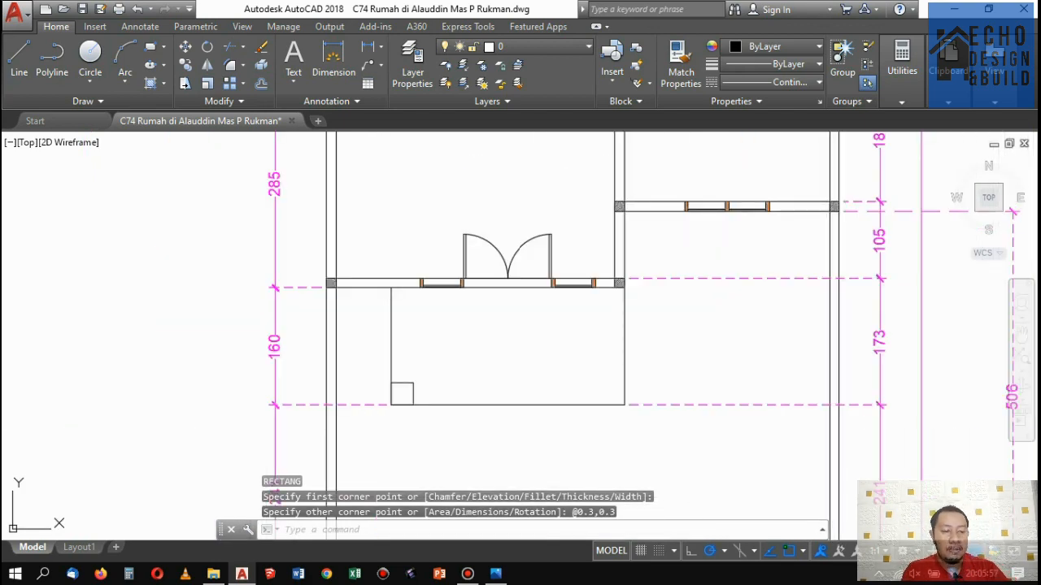
type("h")
key("Return")
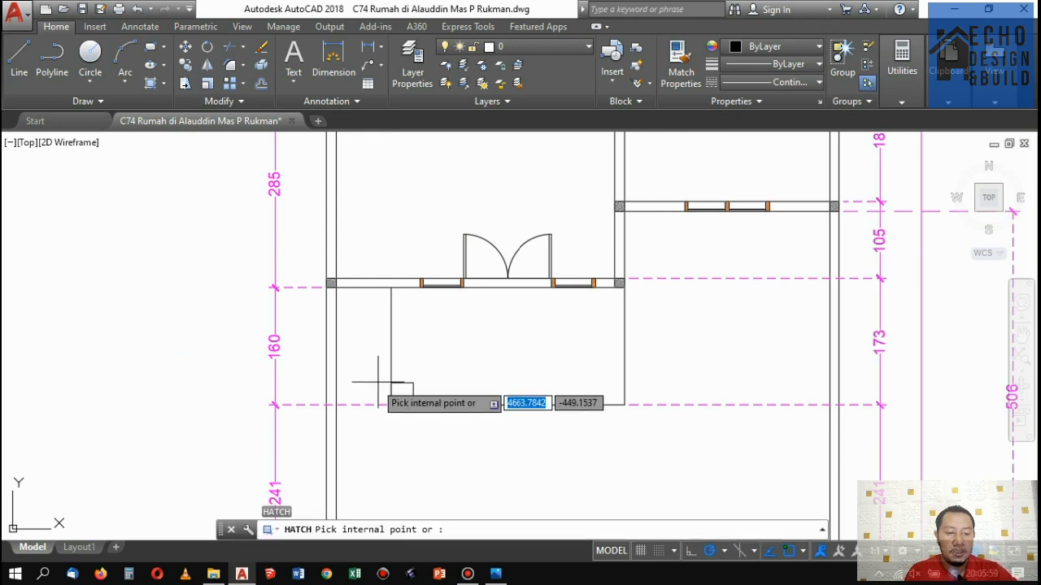
left_click(49, 26)
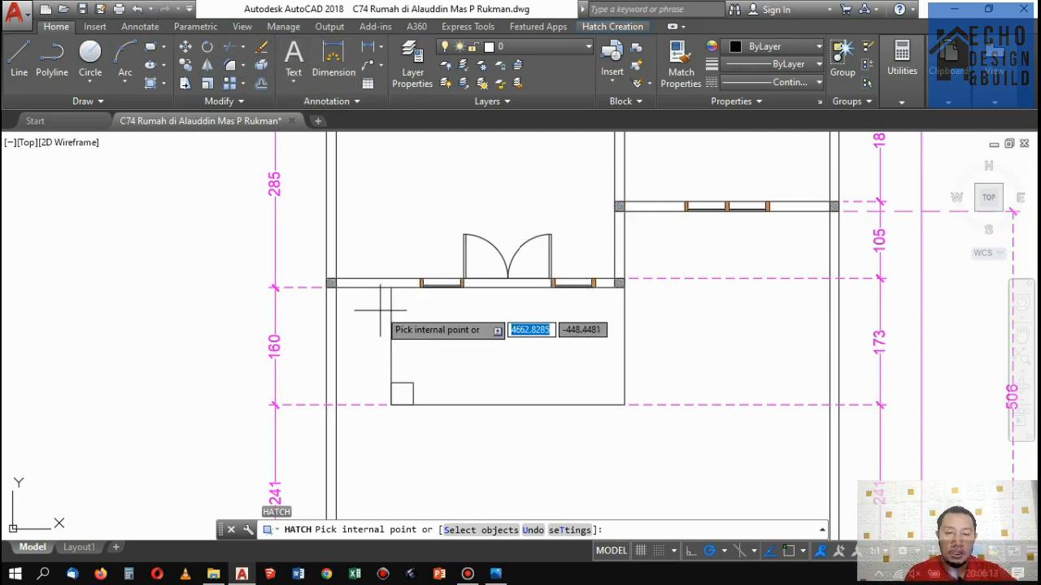
key("Escape")
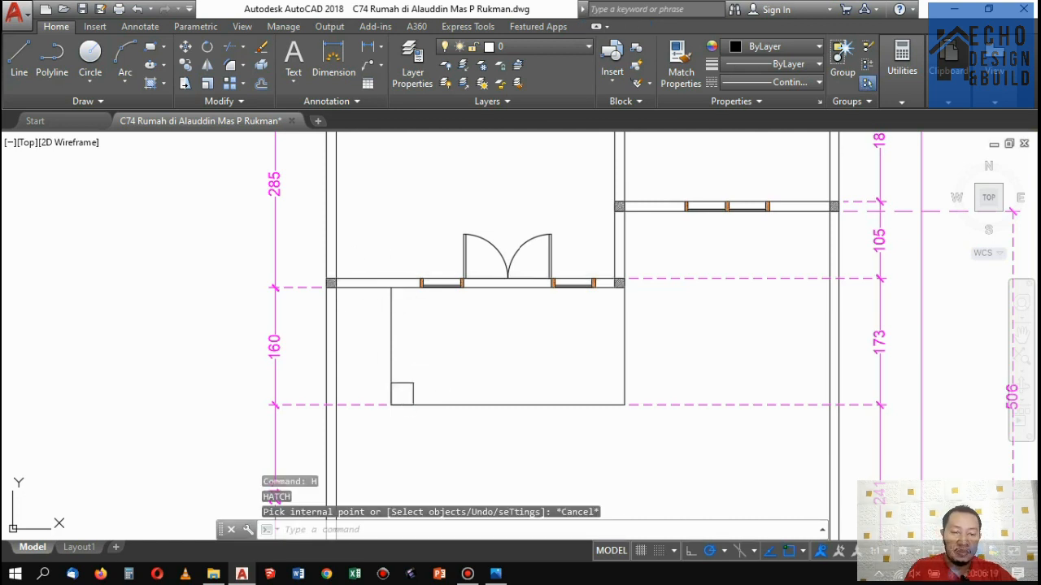
Hatch the porch's column square with the ANSI31 pattern, using the square itself as the boundary object.
key("space")
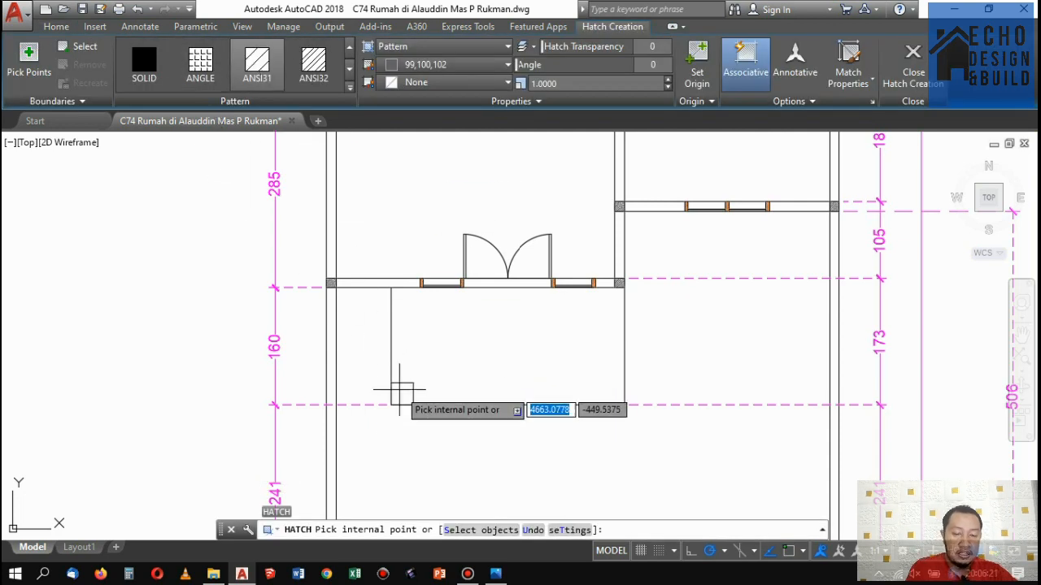
left_click(84, 47)
left_click(414, 396)
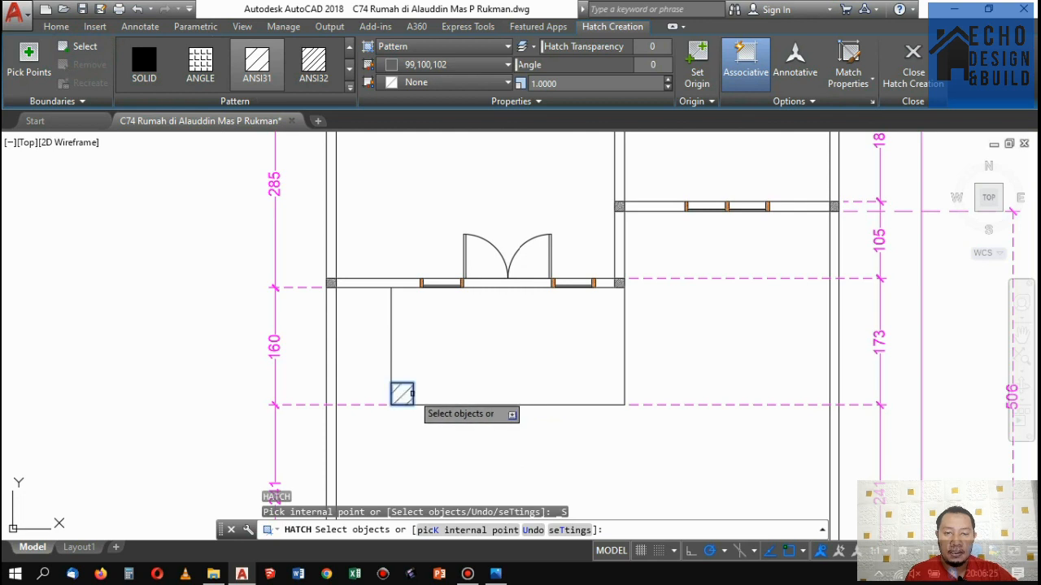
key("Return")
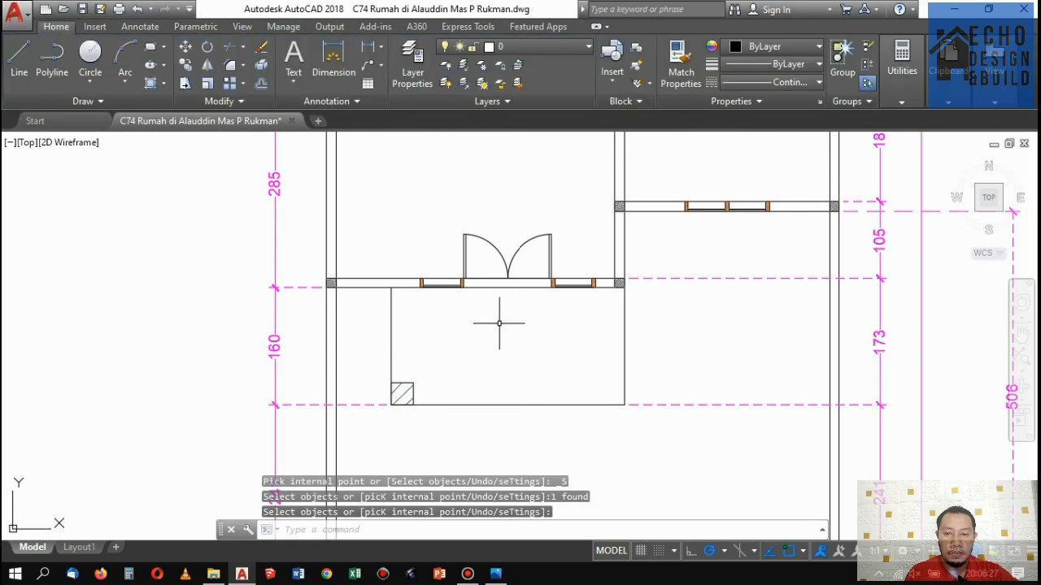
left_click(468, 575)
left_click(122, 353)
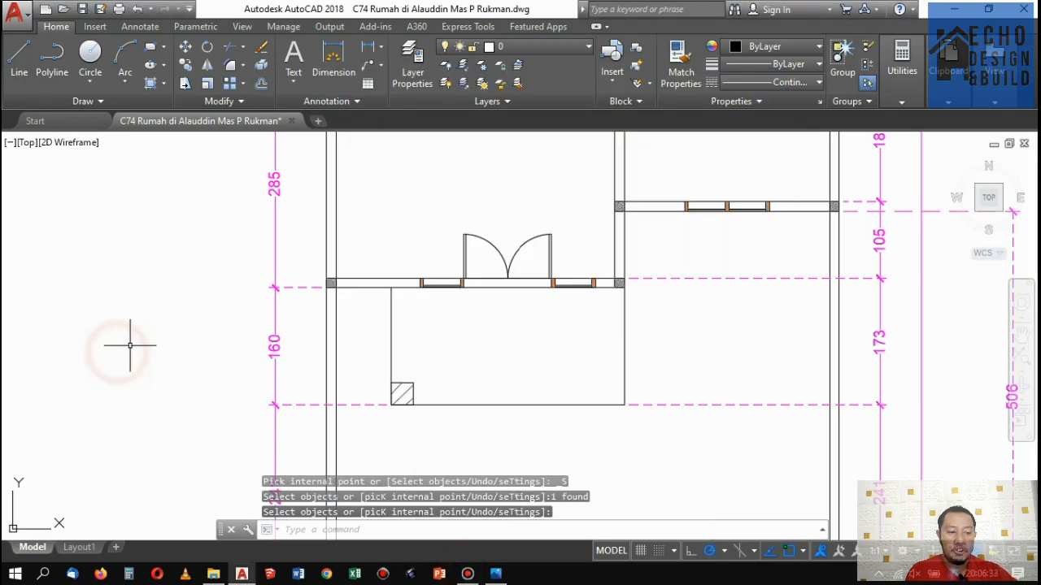
Copy the hatched column square to the porch's front-right corner on the upper sheet's floor 1 plan, aligning their outer corners.
scroll(425, 390, "up", 4)
left_click(412, 370)
left_click(358, 320)
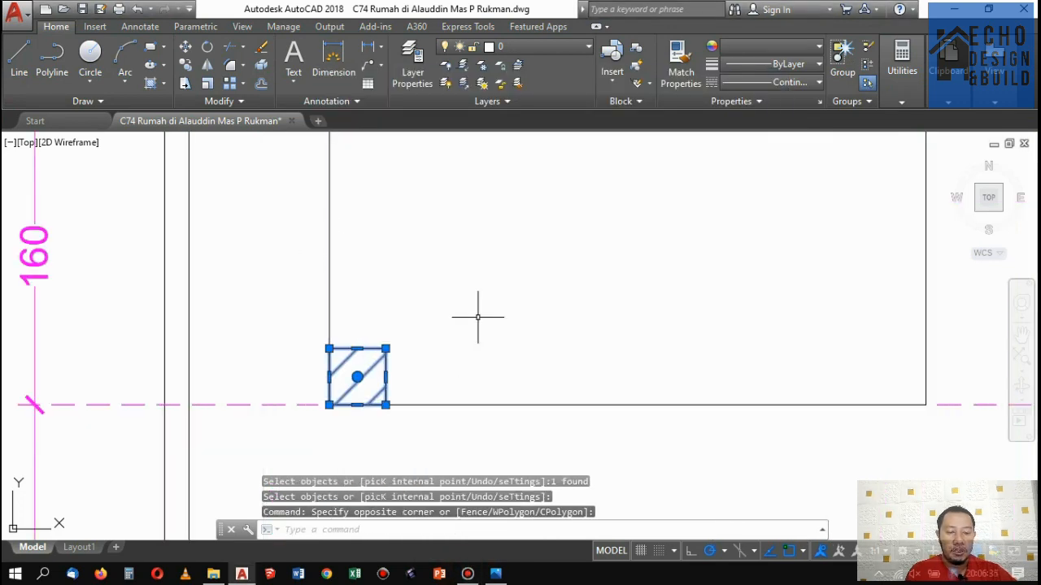
type("co")
key("Return")
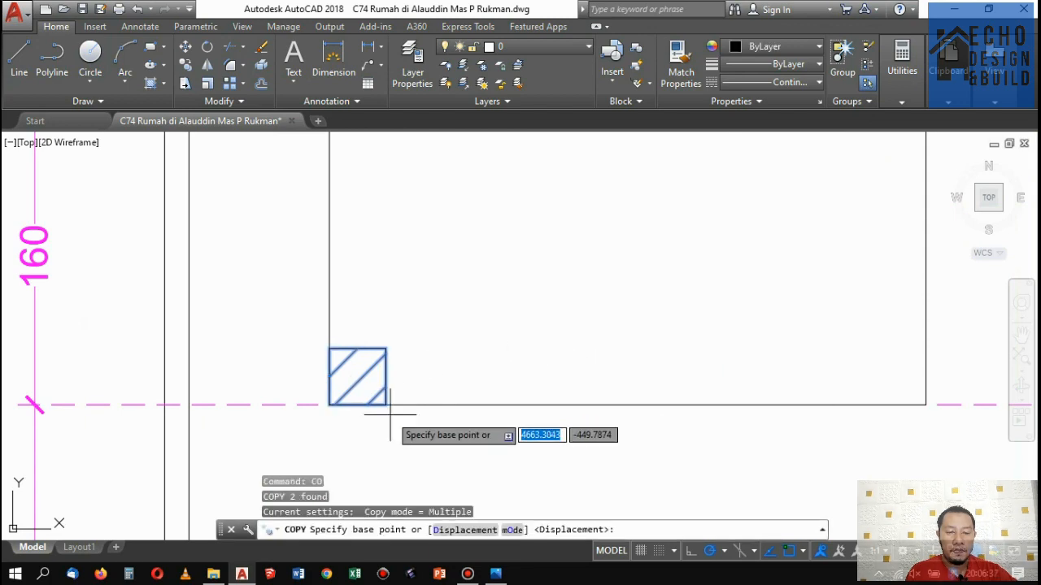
left_click(385, 404)
scroll(563, 404, "down", 3)
scroll(691, 407, "up", 5)
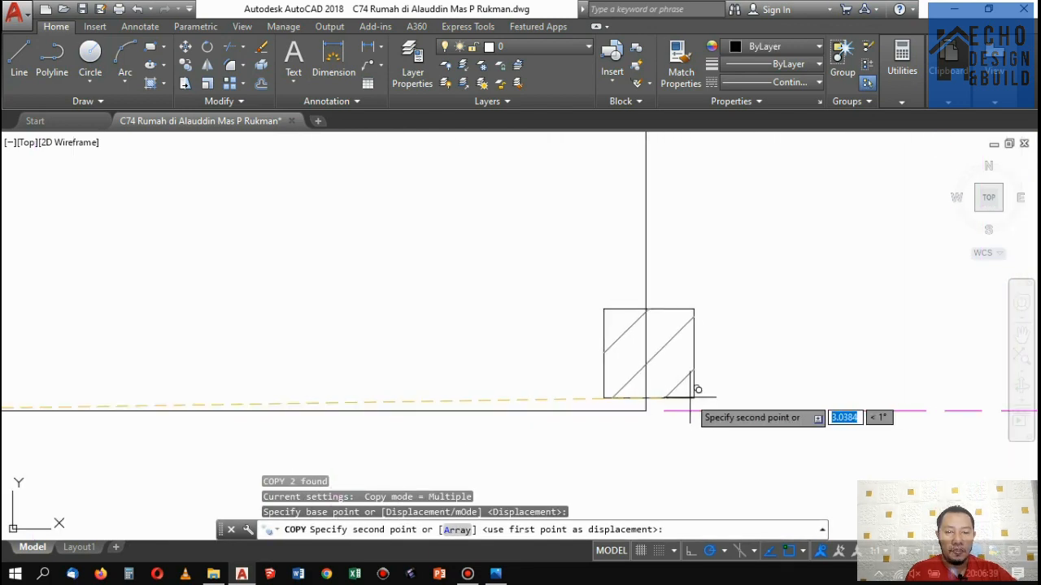
left_click(646, 411)
scroll(679, 407, "down", 3)
left_click(672, 398)
key("Return")
Match the hatch properties of the existing column at the Ruang Tamu's front-left corner to both porch columns.
type("ma")
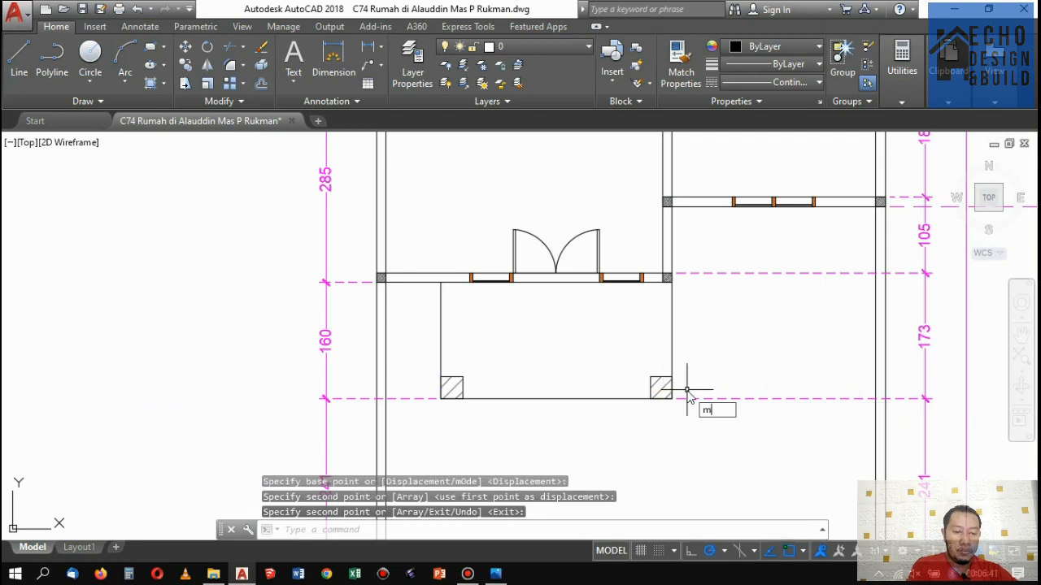
key("Return")
scroll(483, 349, "down", 3)
scroll(456, 298, "up", 6)
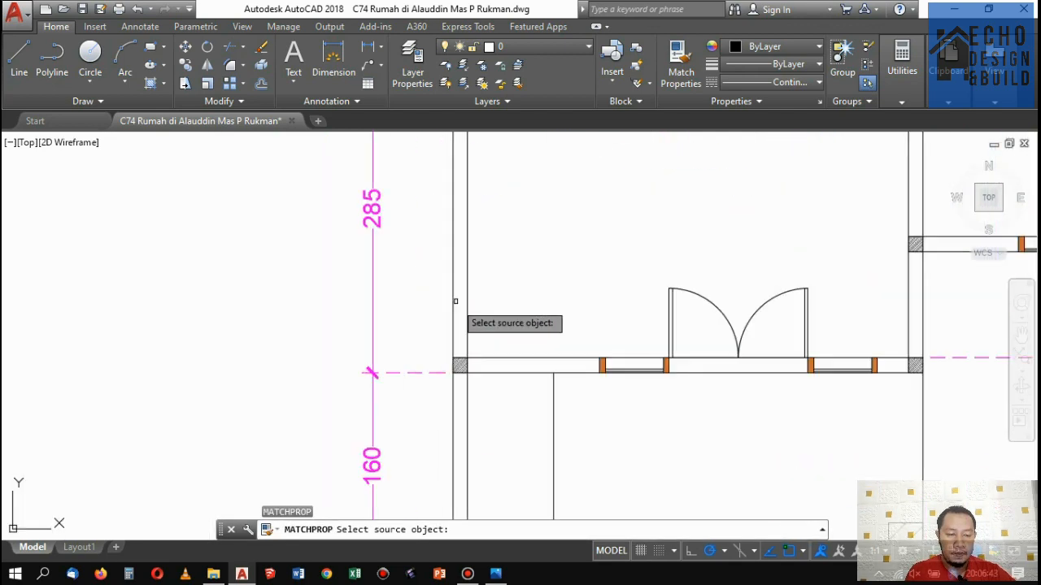
left_click(461, 358)
scroll(480, 351, "down", 3)
scroll(550, 420, "up", 6)
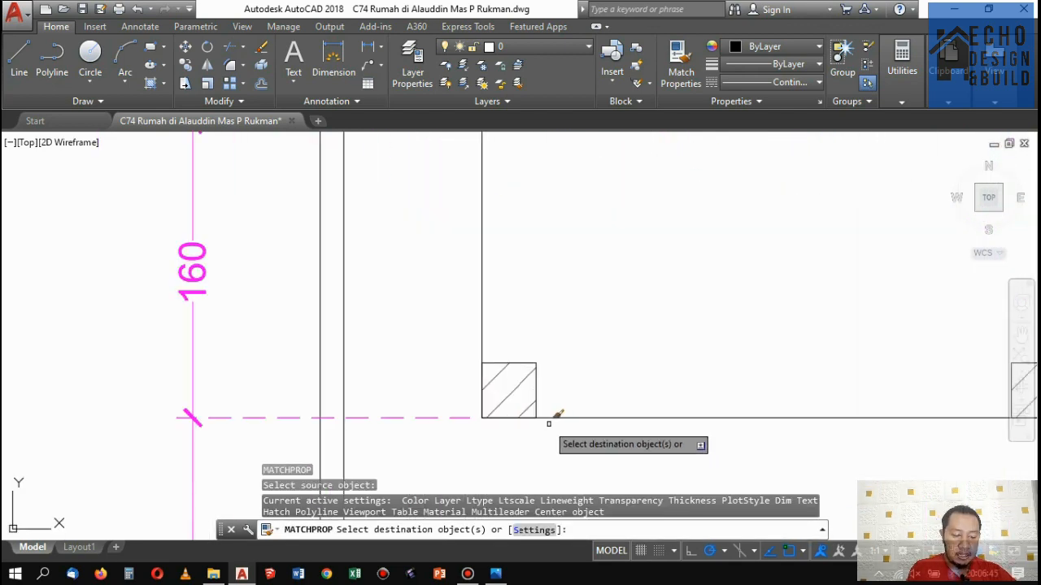
left_click(512, 379)
scroll(513, 380, "down", 3)
scroll(639, 360, "up", 7)
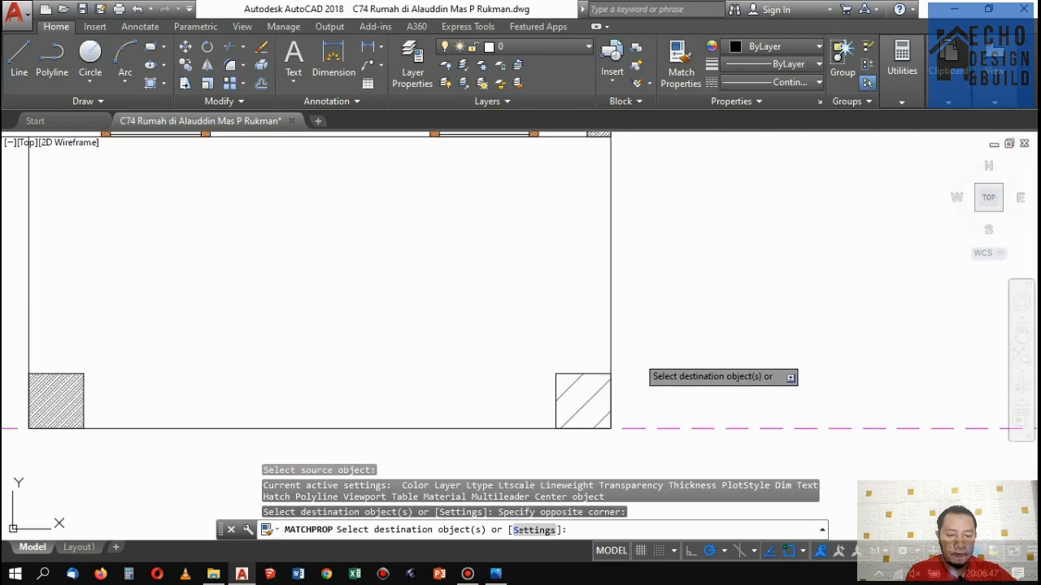
left_click(679, 451)
left_click(639, 395)
key("Return")
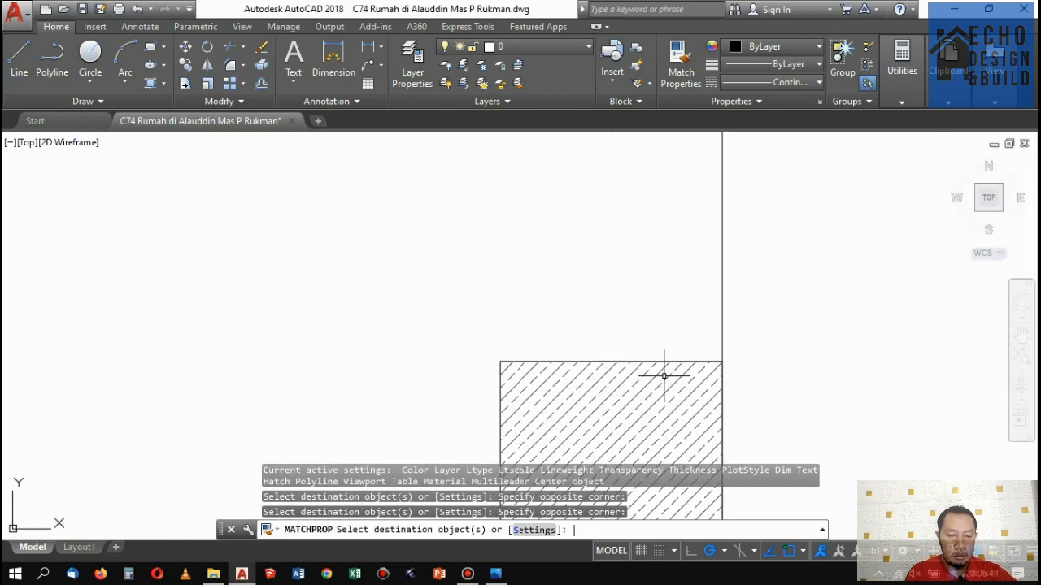
Copy both hatched porch columns from the upper sheet to the matching front corners of the porch on the lower sheet's floor 1 plan.
scroll(624, 269, "down", 7)
scroll(560, 286, "up", 4)
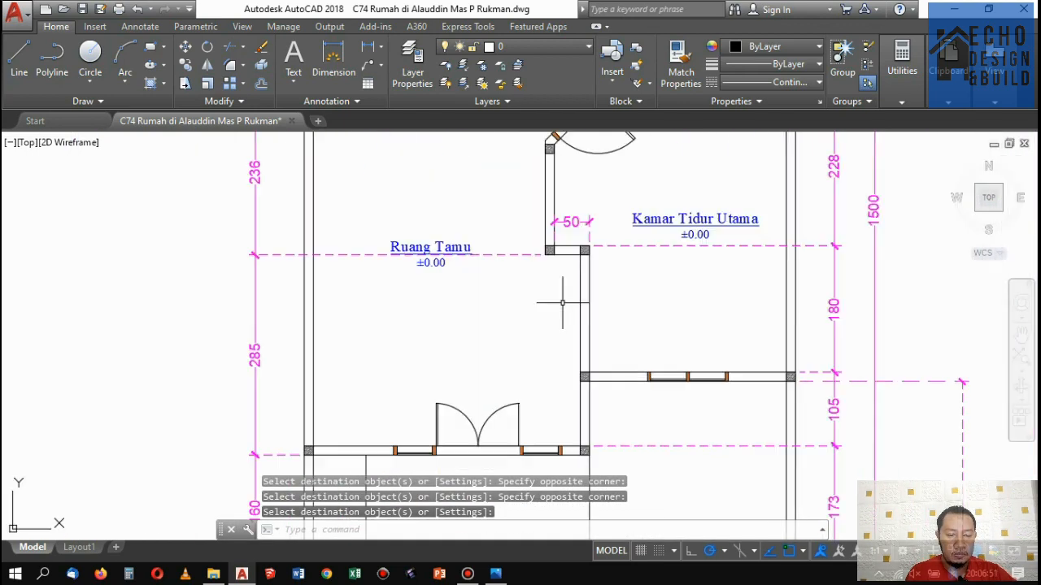
scroll(558, 297, "down", 8)
scroll(565, 304, "down", 2)
scroll(561, 303, "up", 5)
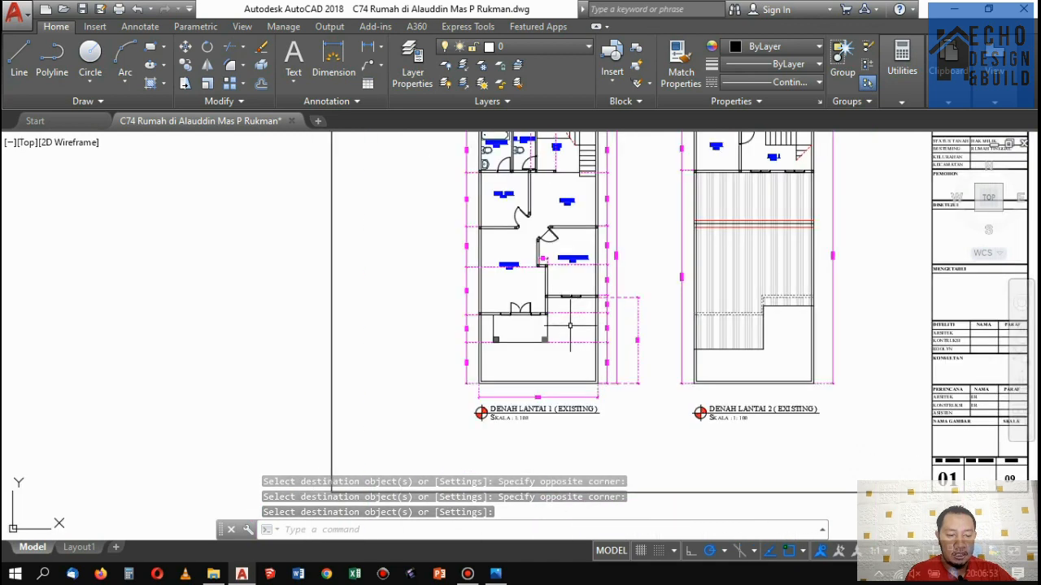
scroll(558, 301, "down", 7)
scroll(558, 301, "up", 12)
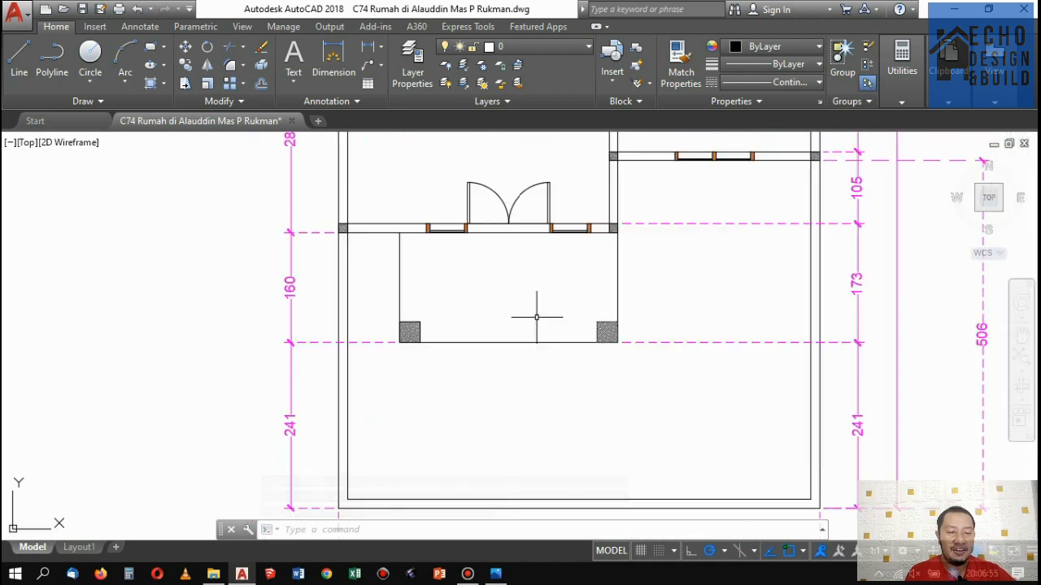
left_click_drag(414, 383, 263, 312)
left_click_drag(764, 294, 674, 344)
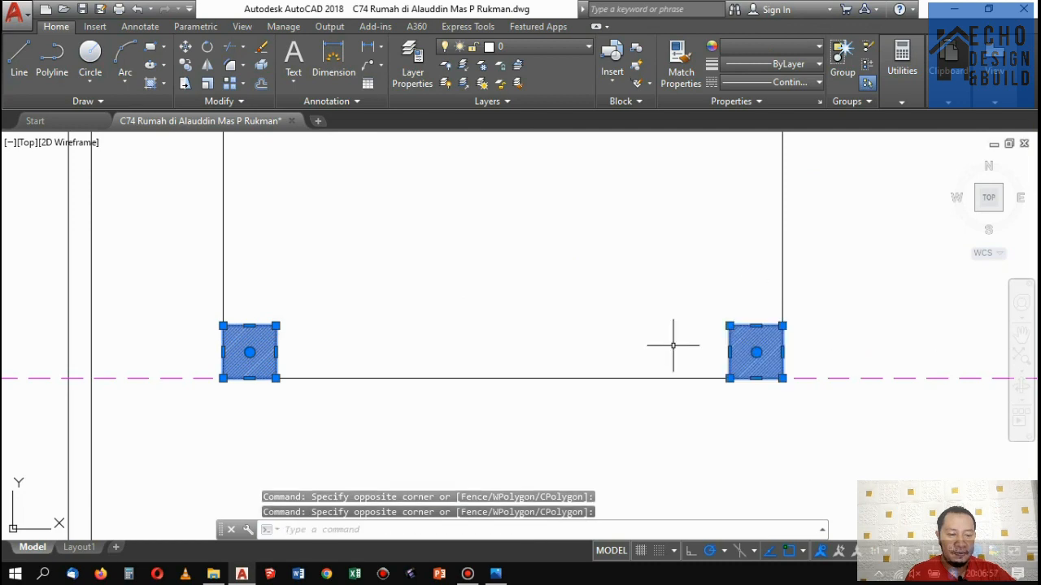
left_click(184, 66)
scroll(222, 379, "up", 4)
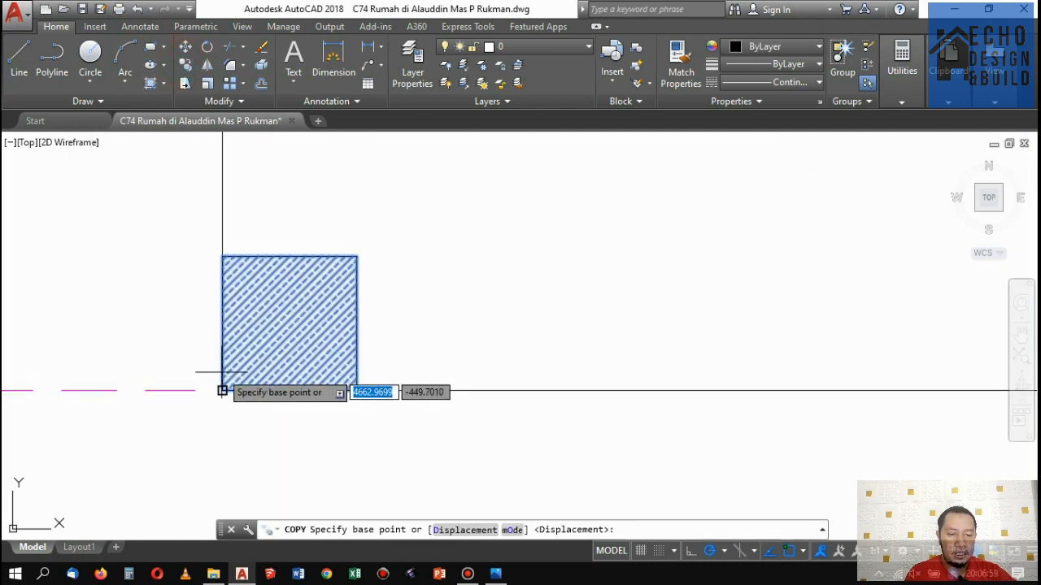
left_click(221, 390)
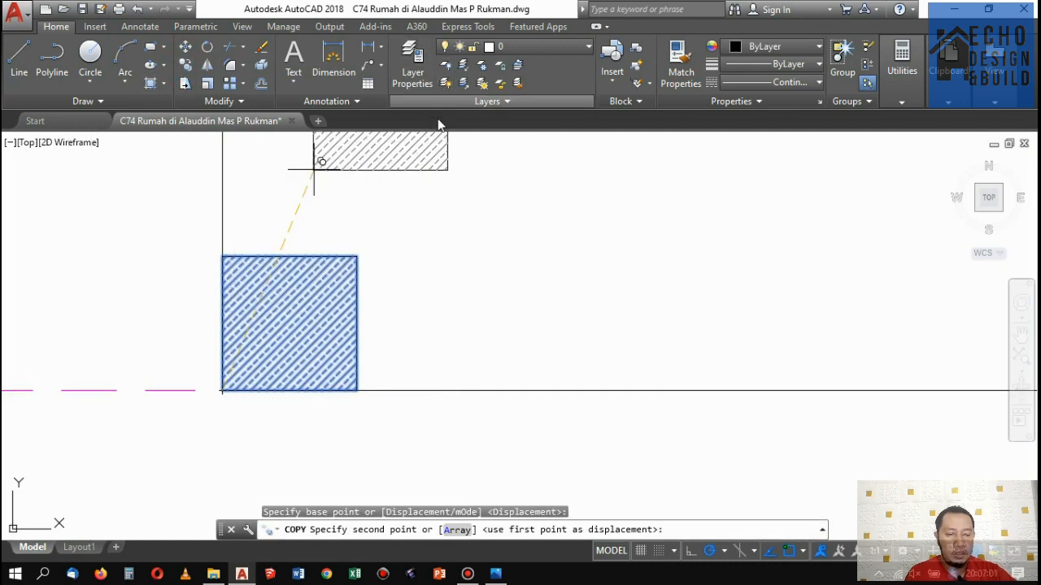
scroll(415, 195, "down", 8)
scroll(469, 264, "down", 5)
scroll(467, 409, "up", 12)
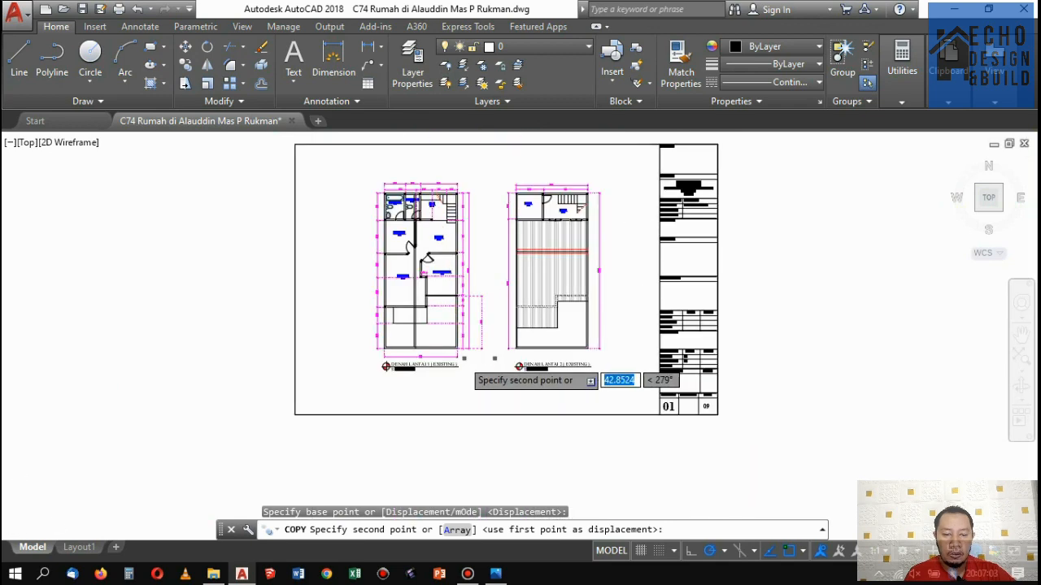
scroll(221, 285, "up", 2)
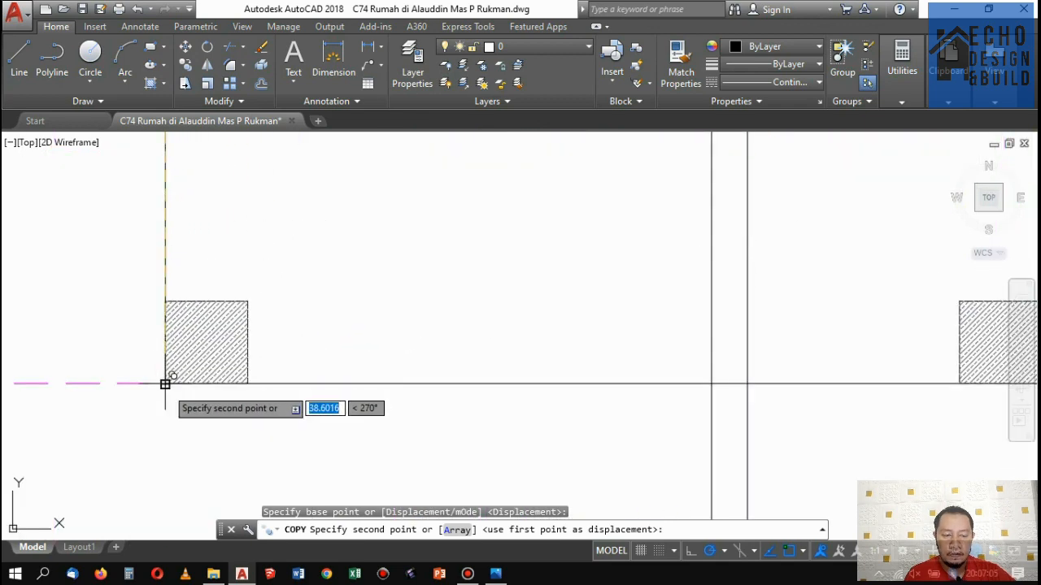
left_click(165, 378)
scroll(358, 296, "down", 5)
scroll(362, 295, "down", 3)
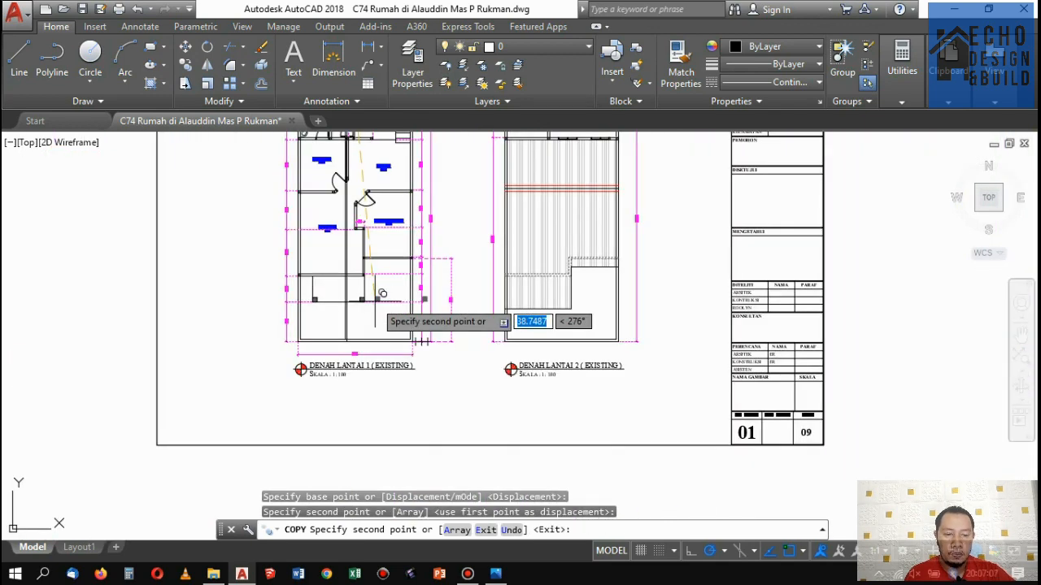
key("Return")
Move the Ruang Tamu's front wall lines forward, aligning their outer right corner with the outer corner of the porch's front-right column on the lower sheet.
scroll(338, 278, "up", 8)
left_click(314, 246)
left_click(296, 193)
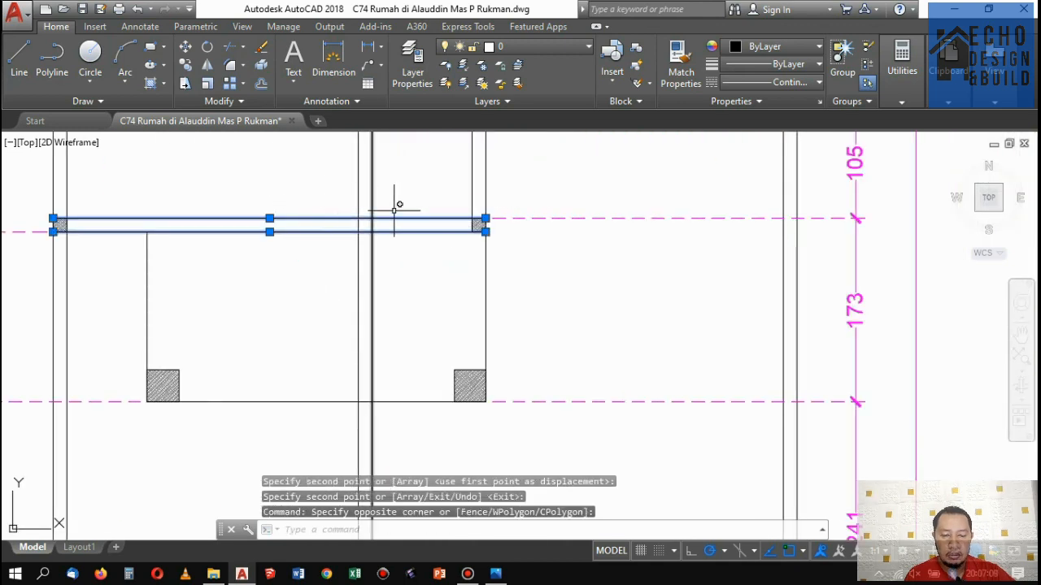
scroll(455, 230, "down", 5)
scroll(465, 227, "up", 4)
scroll(466, 240, "down", 4)
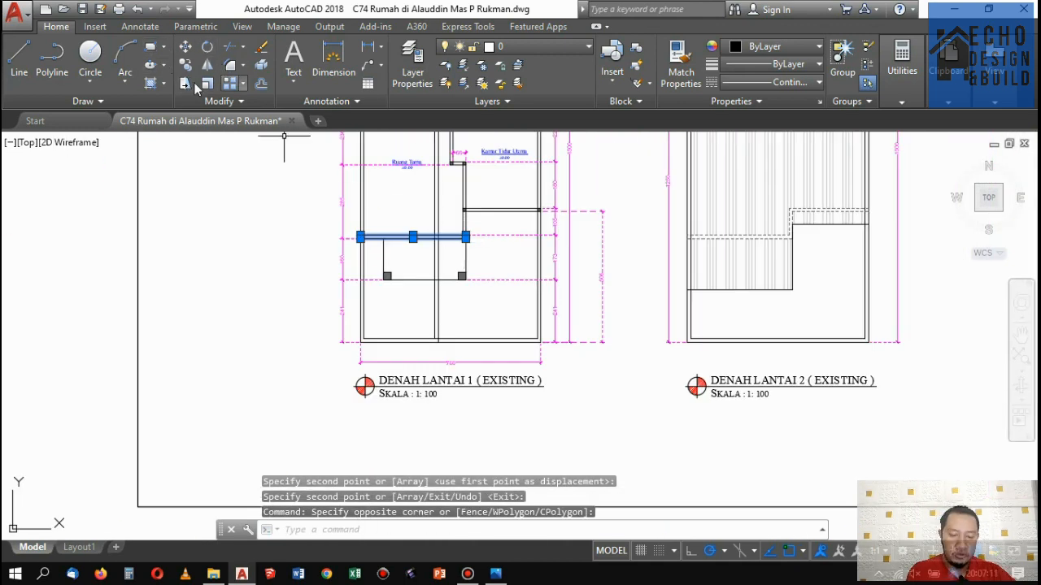
left_click(186, 47)
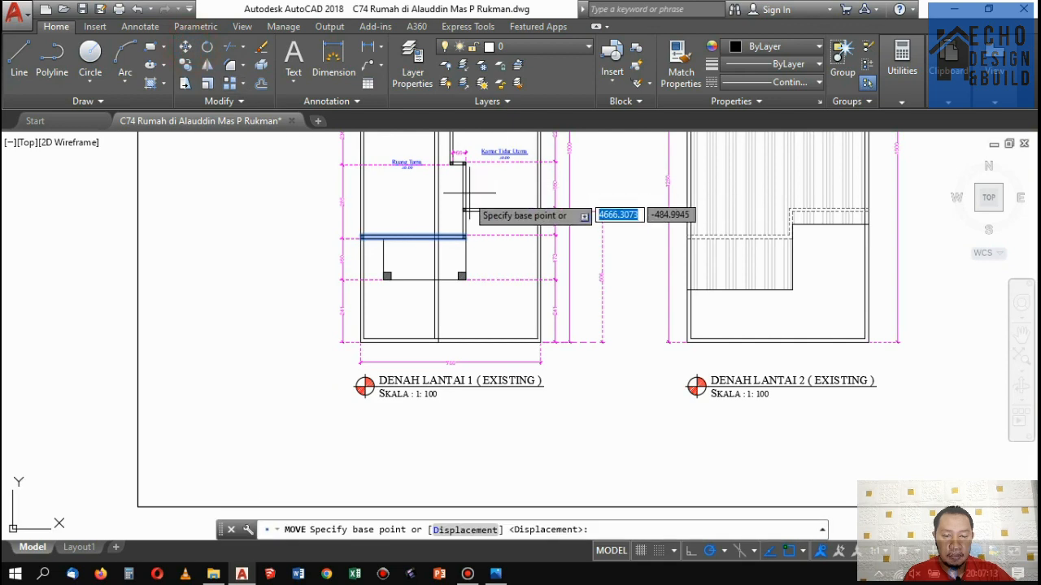
scroll(478, 244, "up", 5)
left_click(493, 244)
scroll(493, 244, "down", 5)
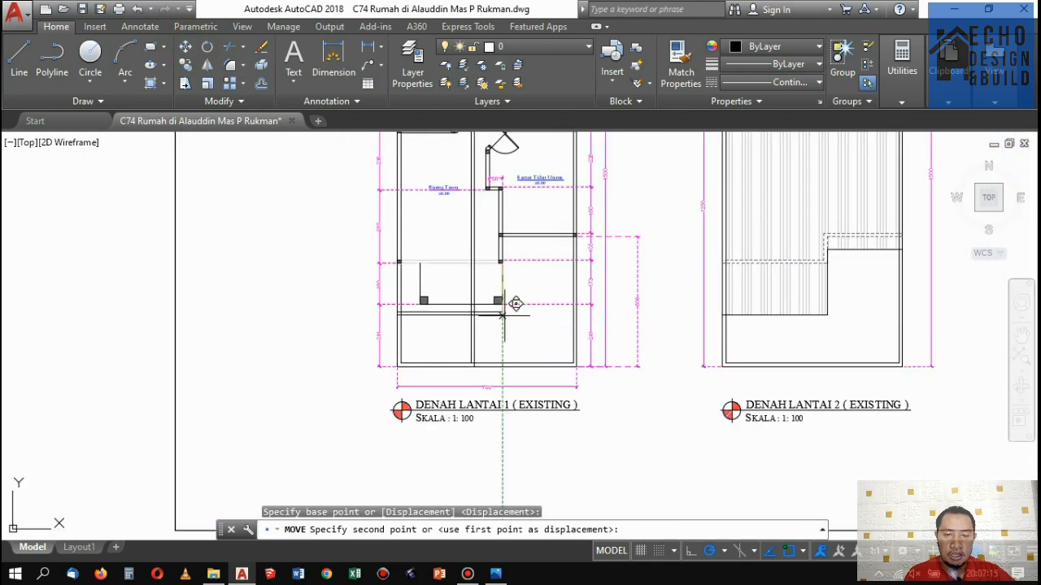
scroll(500, 260, "up", 5)
scroll(500, 207, "up", 3)
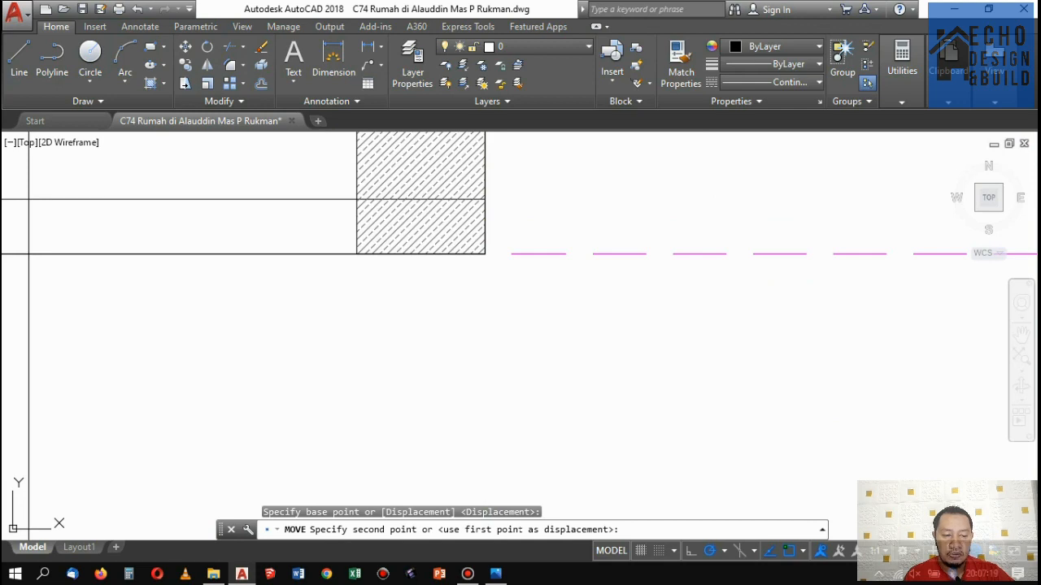
left_click(485, 254)
scroll(485, 252, "down", 1)
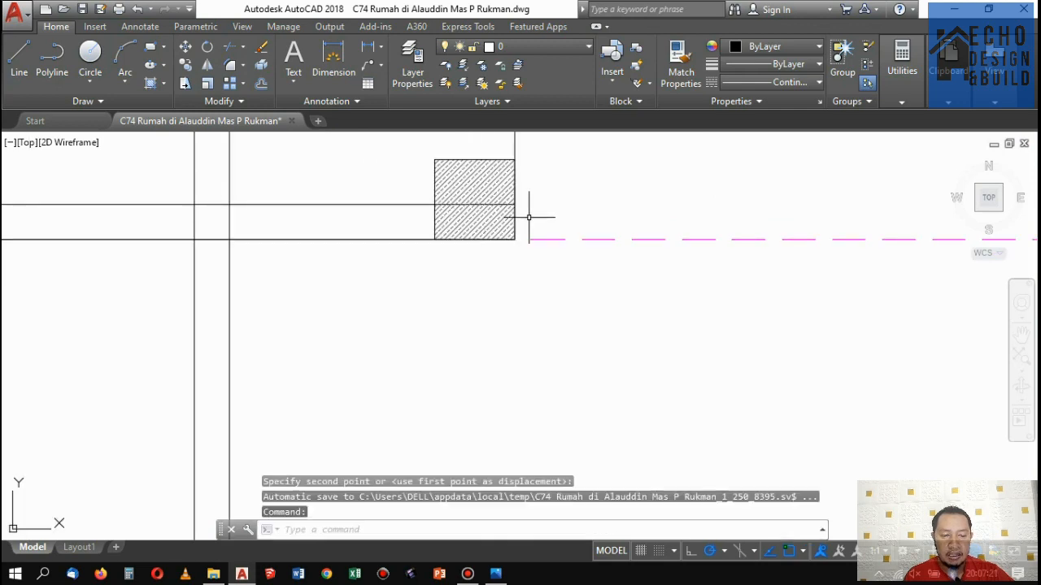
key("Escape")
Erase the old porch's front edge line and its left side line on the floor 1 plan.
scroll(537, 211, "down", 5)
scroll(422, 238, "up", 5)
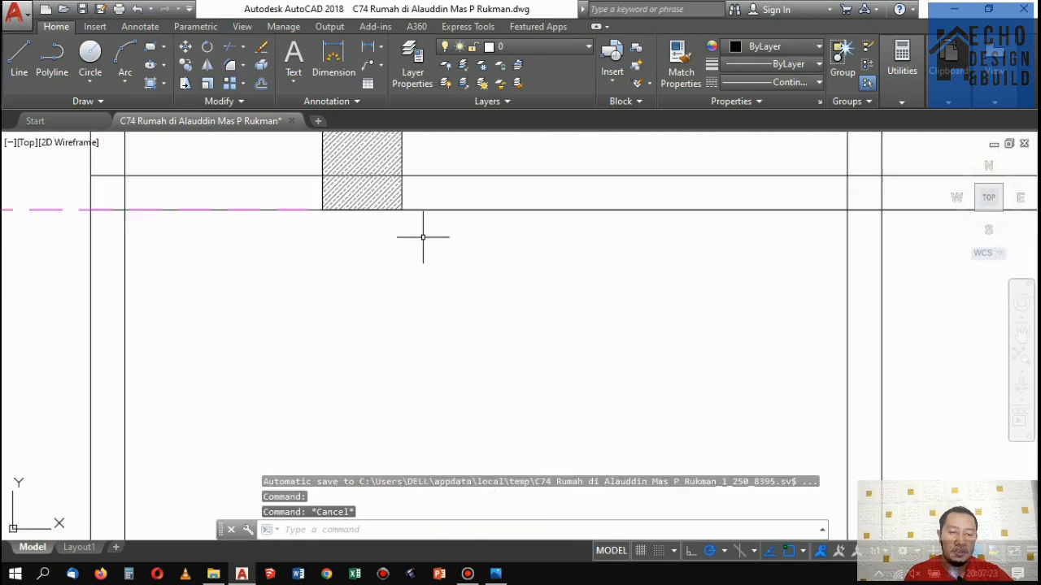
left_click(304, 187)
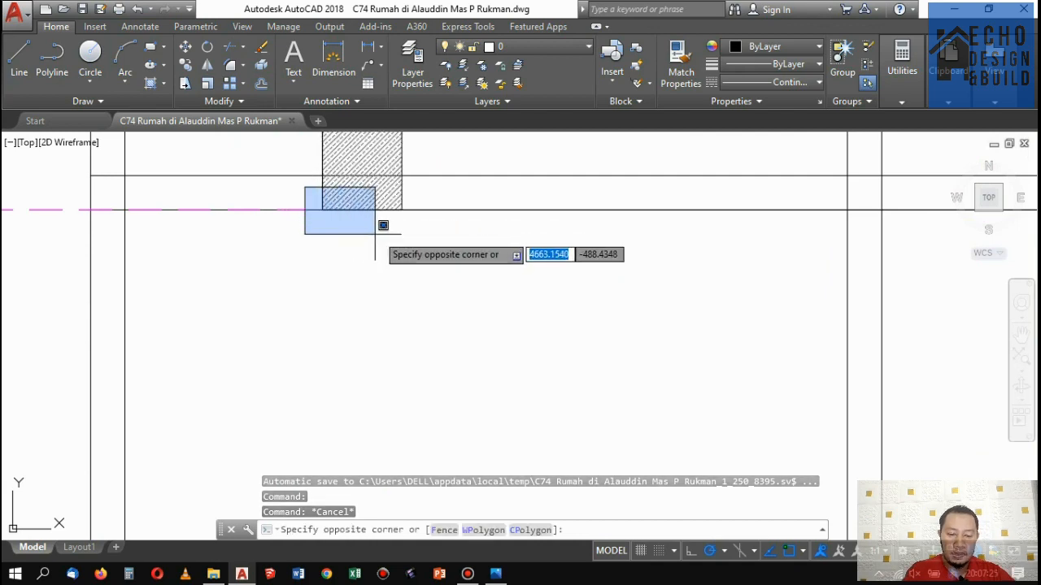
scroll(375, 234, "down", 3)
left_click(542, 235)
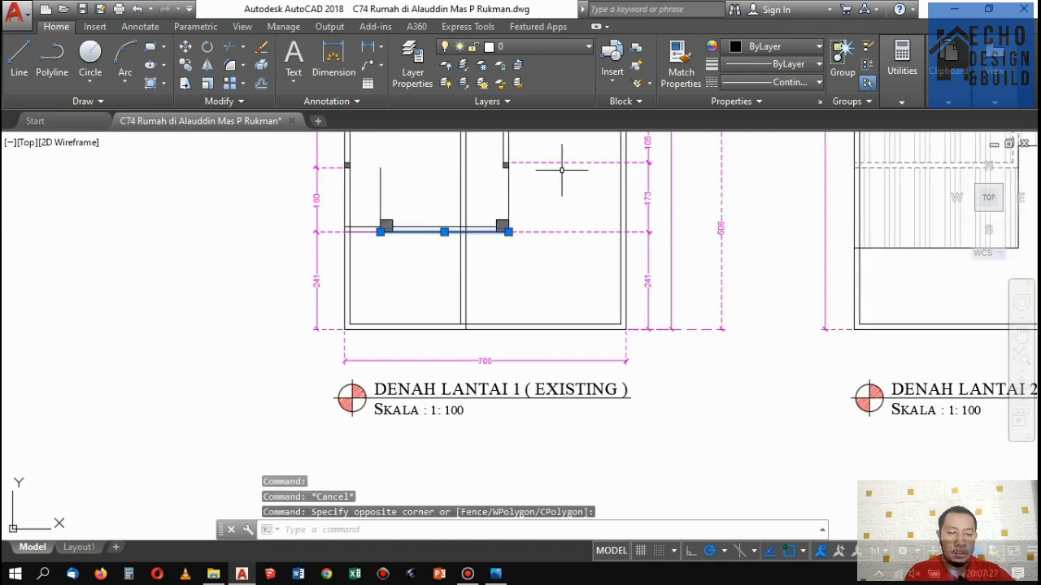
key("Delete")
scroll(379, 169, "up", 5)
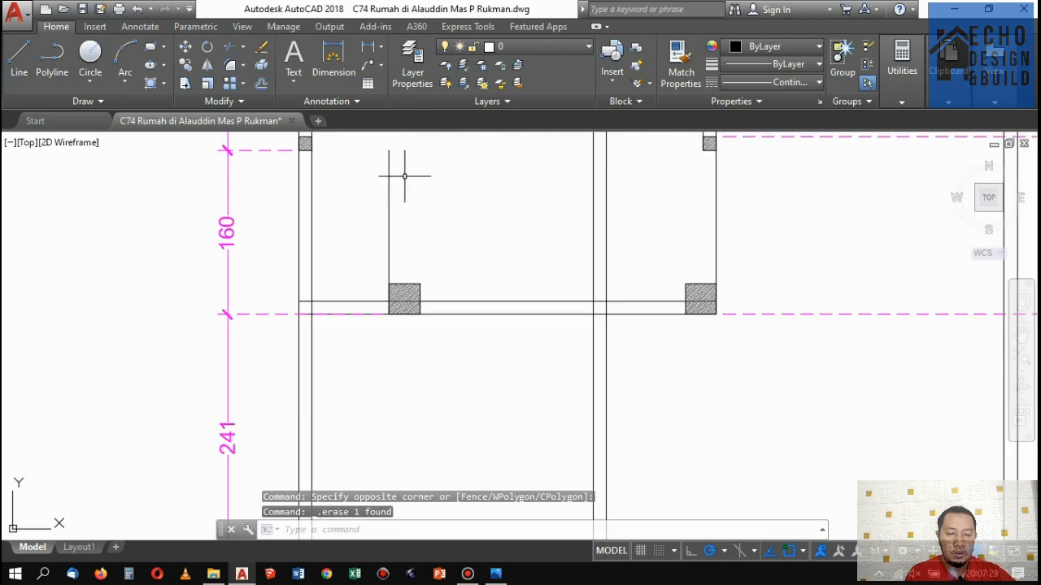
left_click(420, 177)
left_click(382, 172)
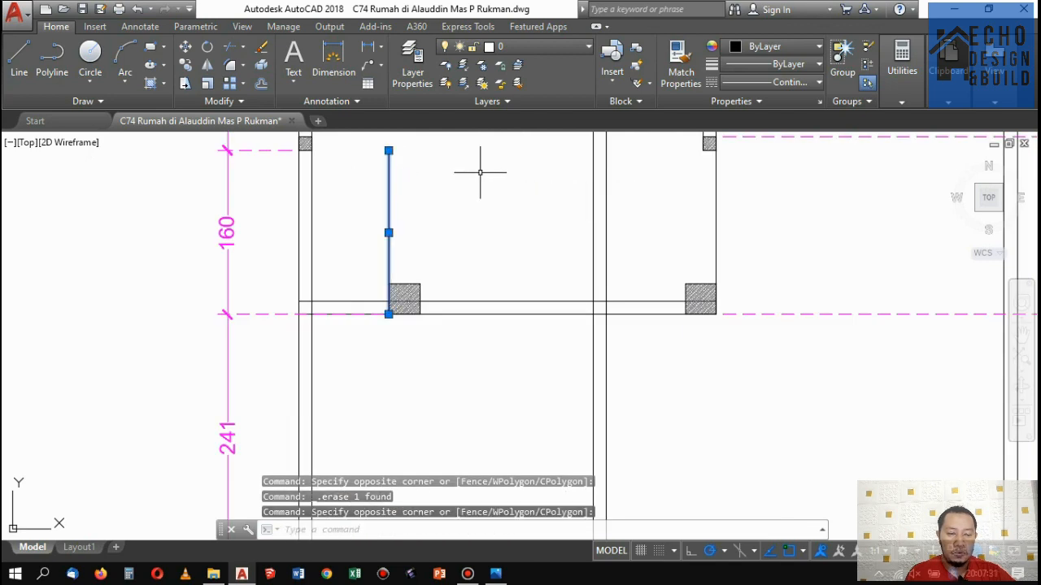
key("Delete")
scroll(481, 167, "down", 5)
scroll(504, 203, "up", 4)
scroll(534, 237, "down", 4)
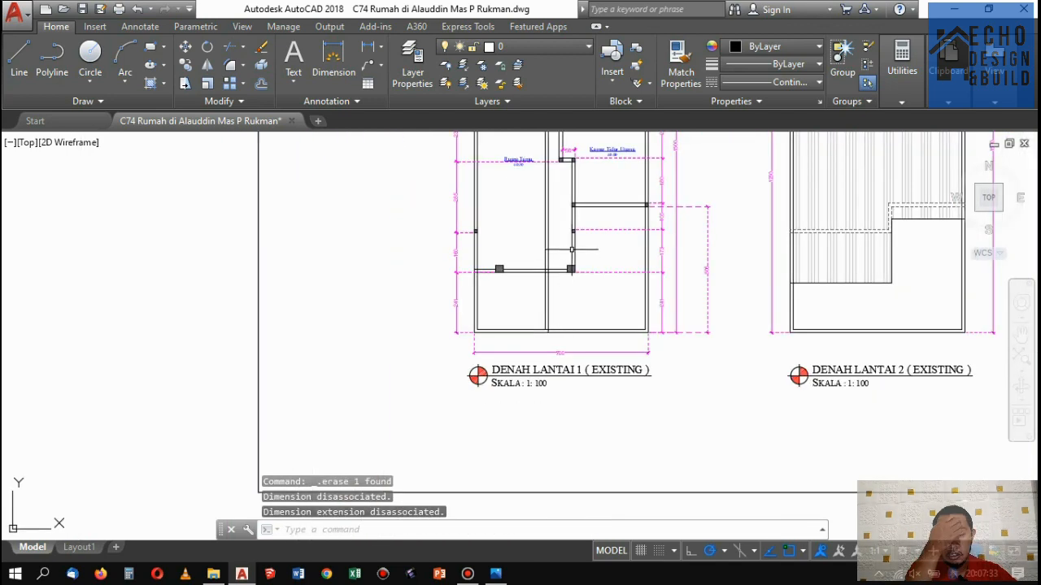
Measure the horizontal gap between the central wall and the Kamar Tidur Utama's front-left column with a temporary linear dimension, and erase the dimension.
scroll(564, 227, "up", 4)
scroll(561, 236, "down", 4)
scroll(547, 241, "up", 4)
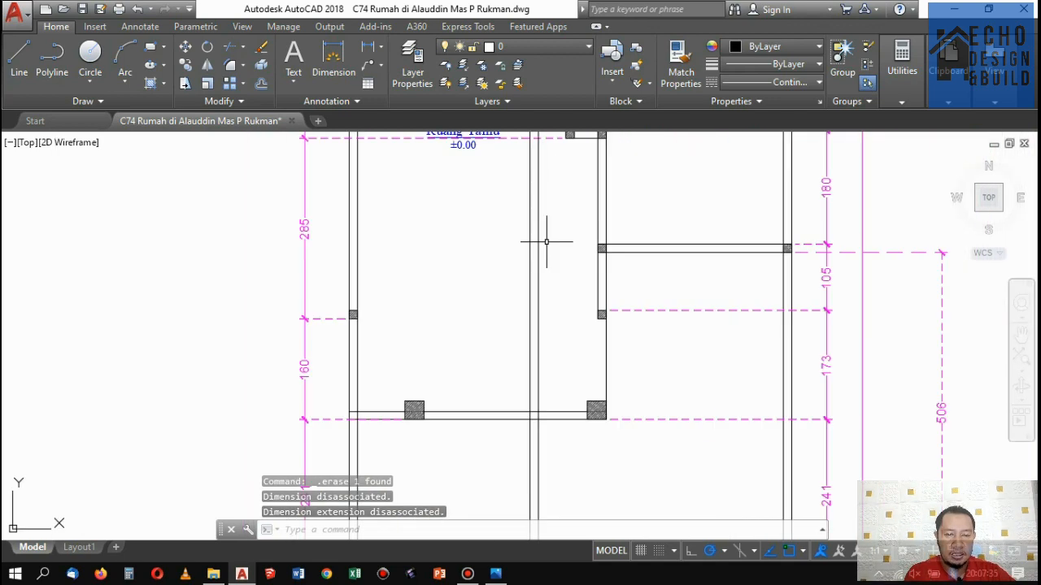
scroll(546, 241, "down", 5)
scroll(569, 248, "up", 4)
scroll(585, 255, "up", 2)
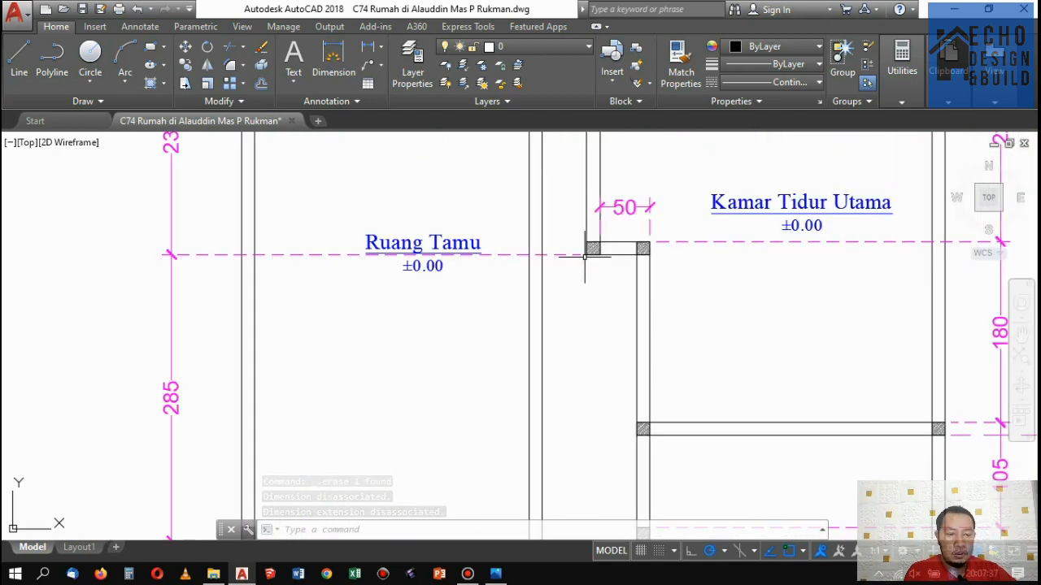
scroll(585, 256, "down", 5)
scroll(488, 163, "up", 4)
left_click(363, 47)
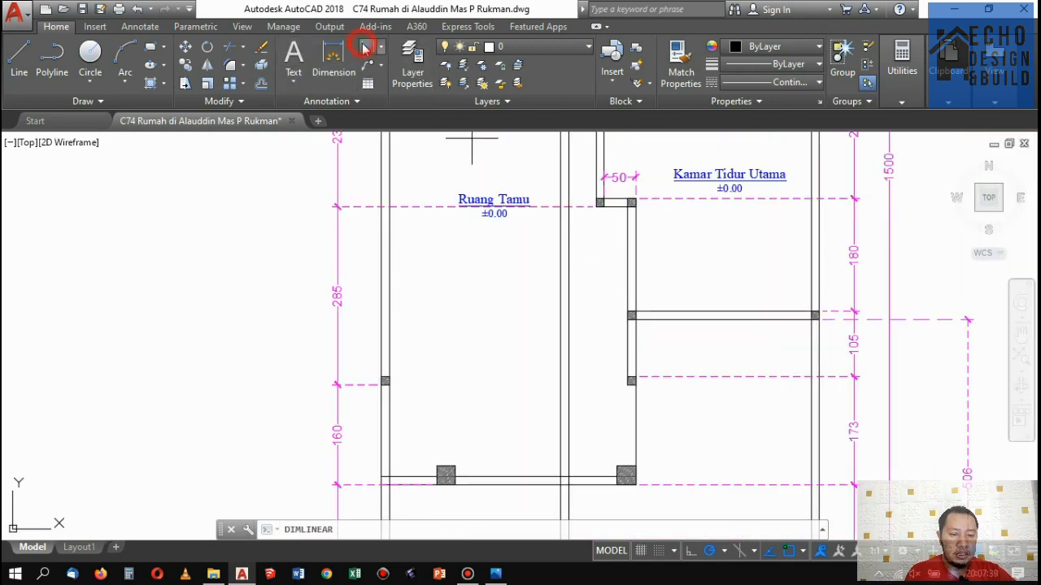
scroll(634, 326, "up", 4)
left_click(619, 294)
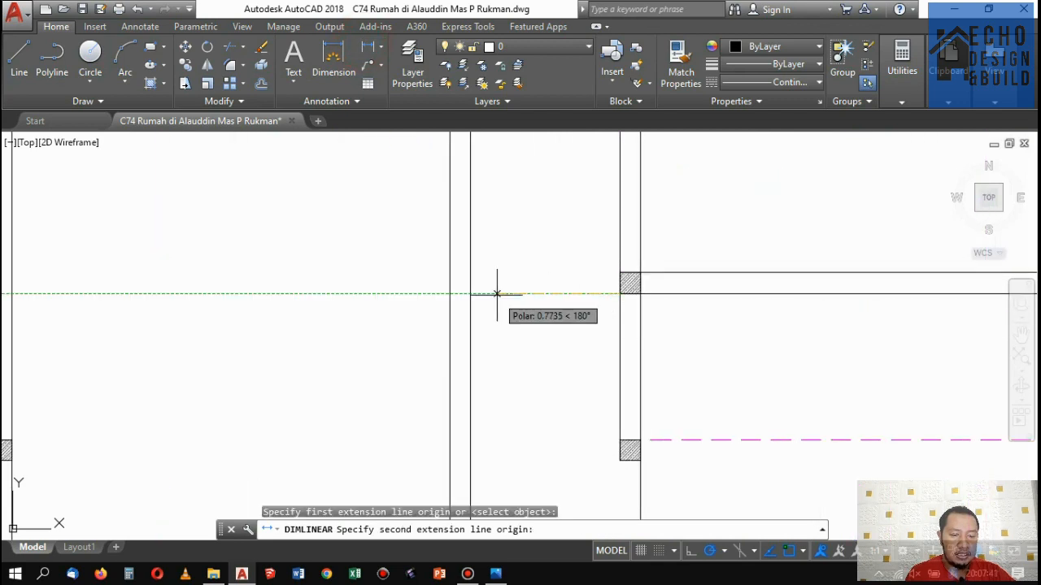
left_click(471, 294)
scroll(530, 331, "down", 3)
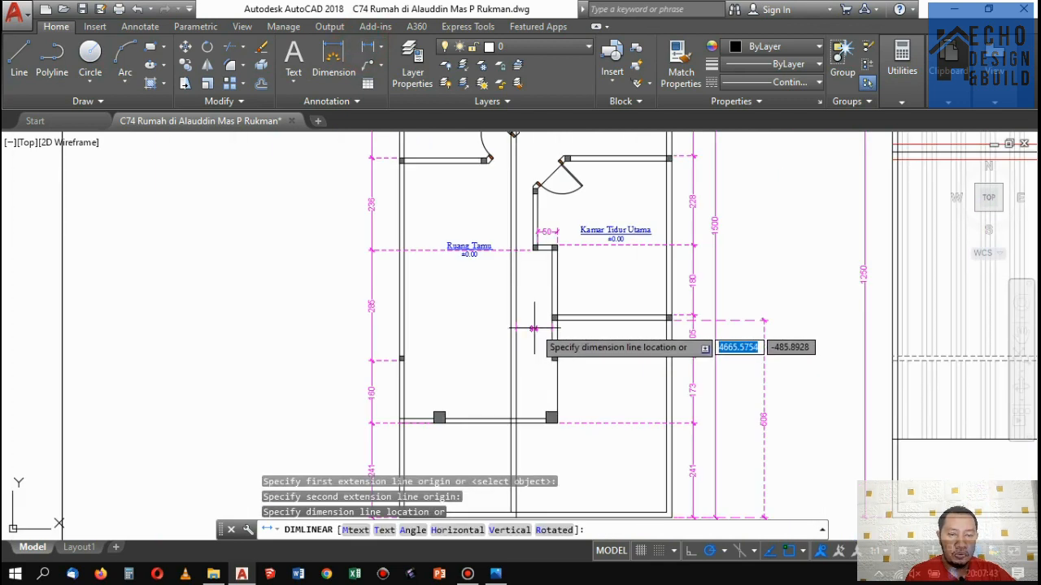
scroll(533, 328, "down", 2)
scroll(534, 330, "up", 6)
left_click(536, 323)
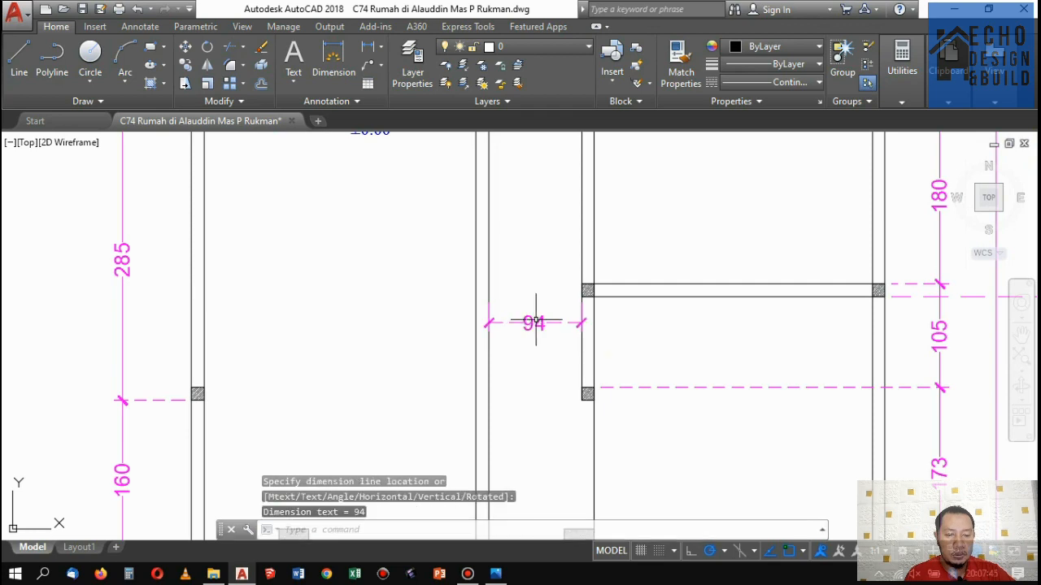
key("Escape")
left_click(560, 348)
left_click(535, 312)
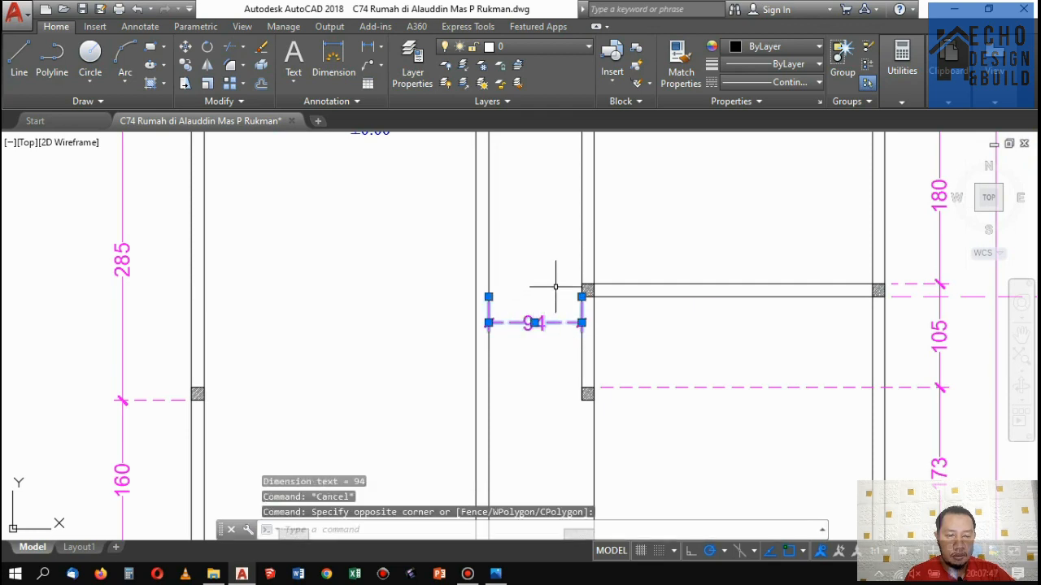
key("Delete")
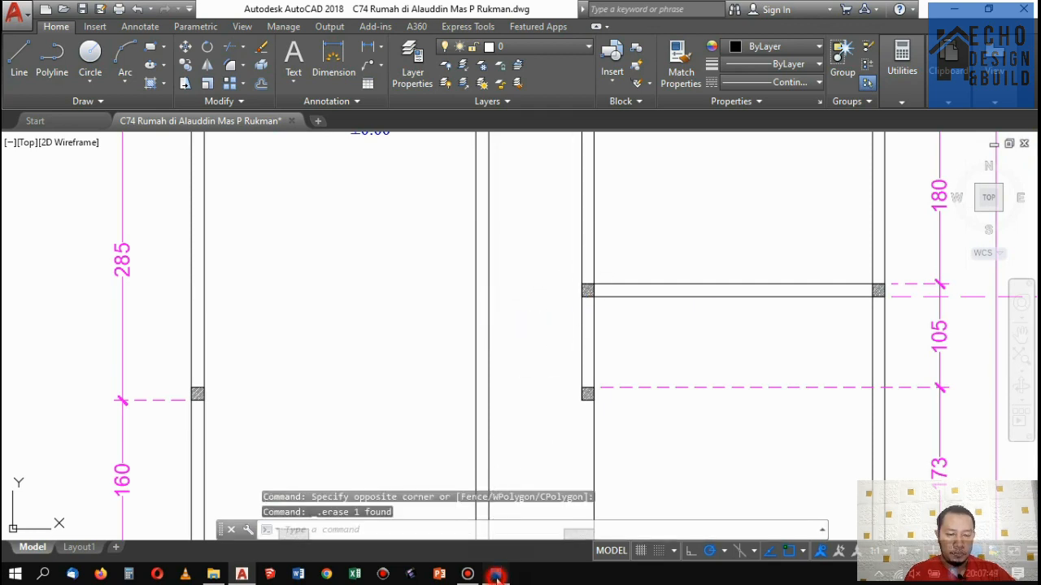
Switch to the layout sketch in Photos and examine the floor 1 stairs and surrounding room layout.
left_click(496, 576)
scroll(271, 367, "up", 2)
scroll(174, 298, "down", 2)
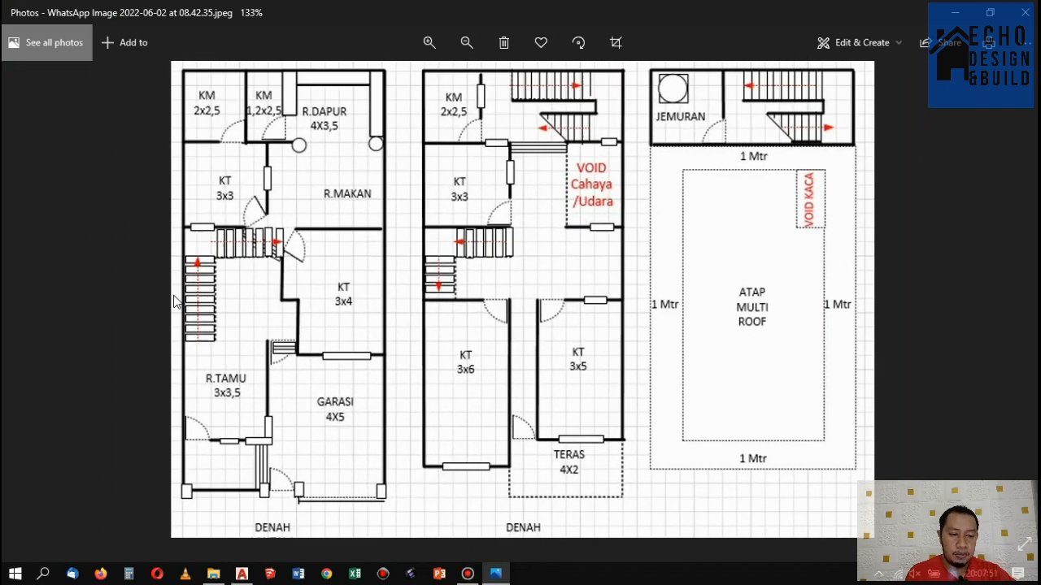
scroll(255, 330, "up", 2)
scroll(211, 279, "down", 3)
scroll(228, 270, "up", 1)
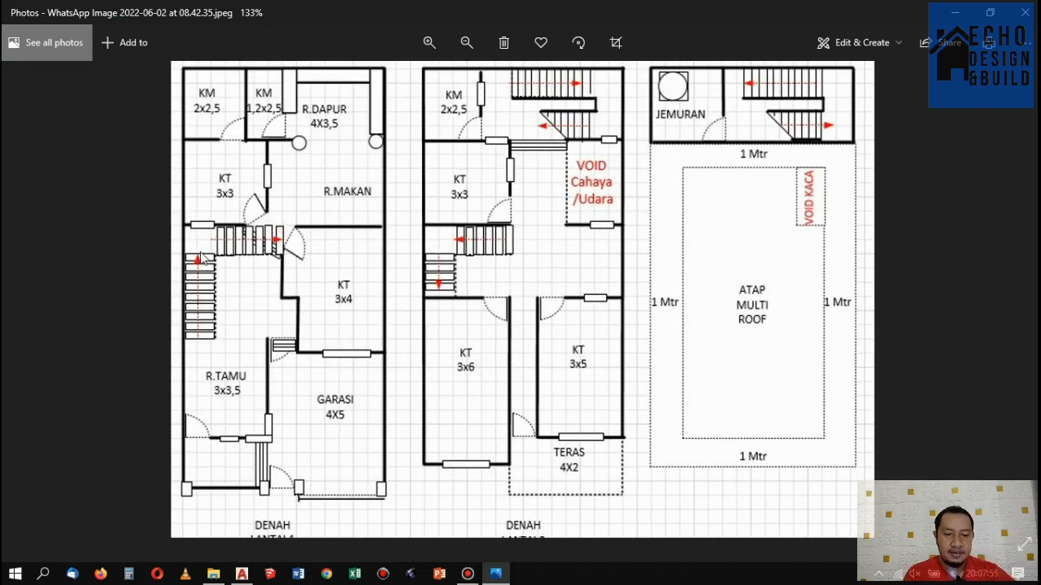
scroll(281, 288, "down", 1)
scroll(285, 293, "up", 1)
scroll(282, 261, "down", 2)
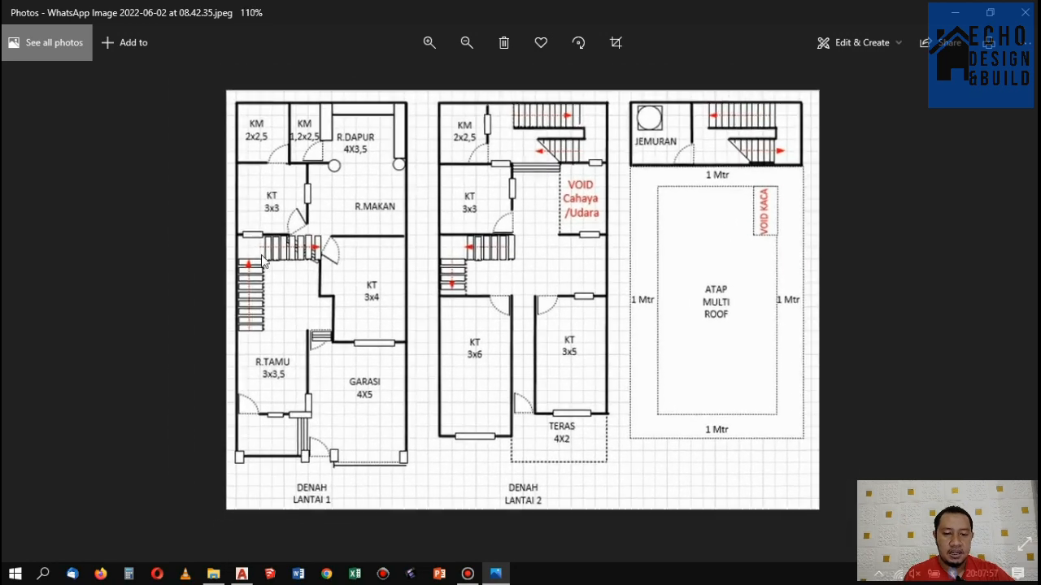
scroll(281, 255, "up", 1)
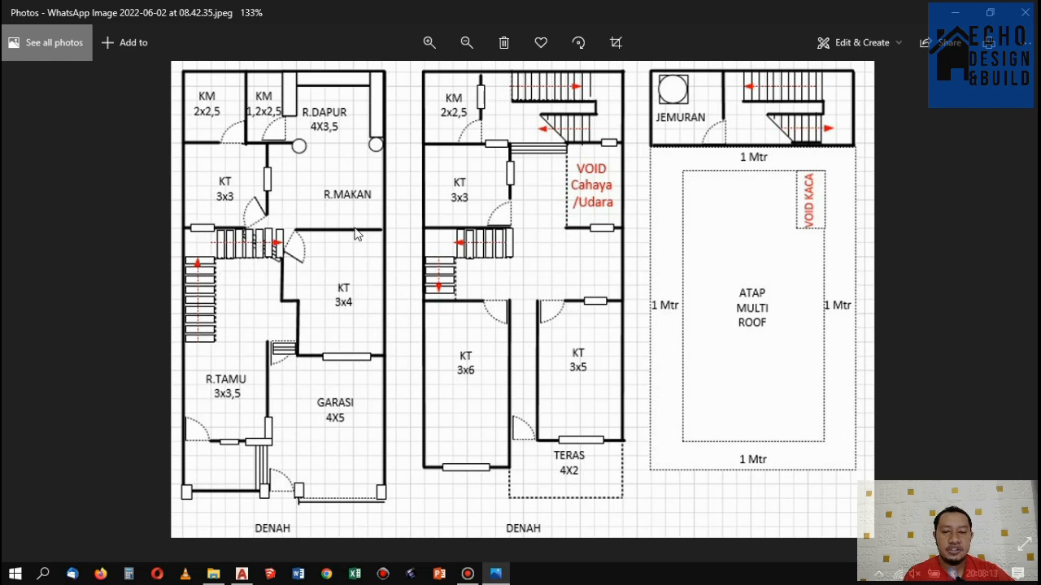
scroll(347, 237, "down", 1)
scroll(253, 235, "up", 1)
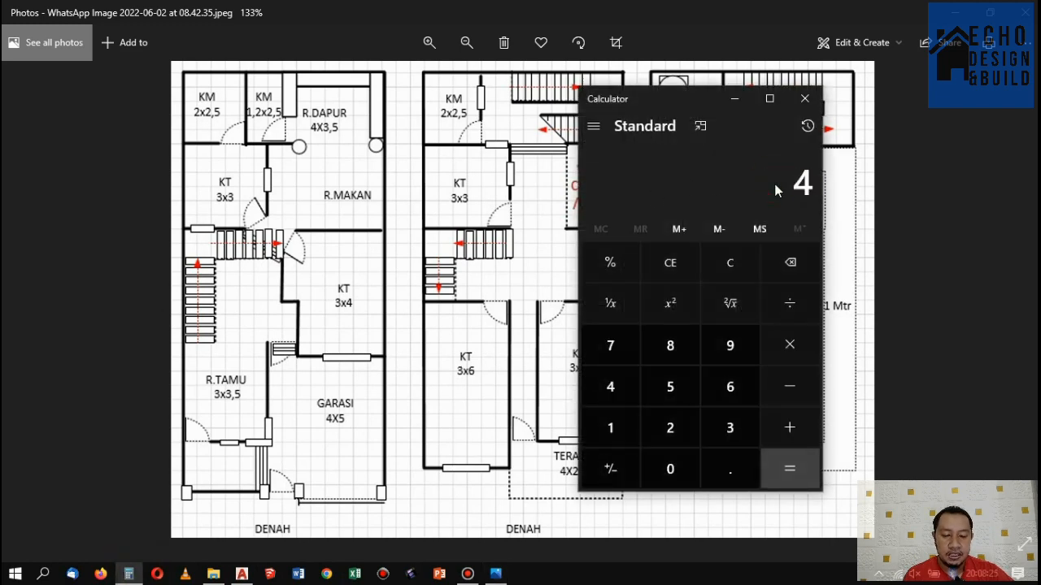
Calculate 4.5 ÷ 0.25 and close the calculator.
type(".5 ÷")
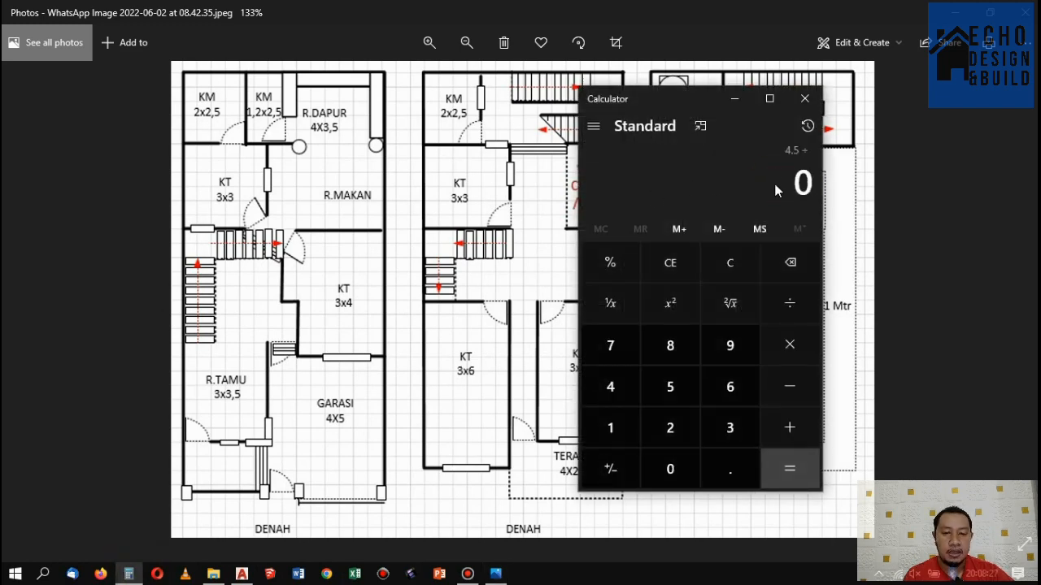
type("65")
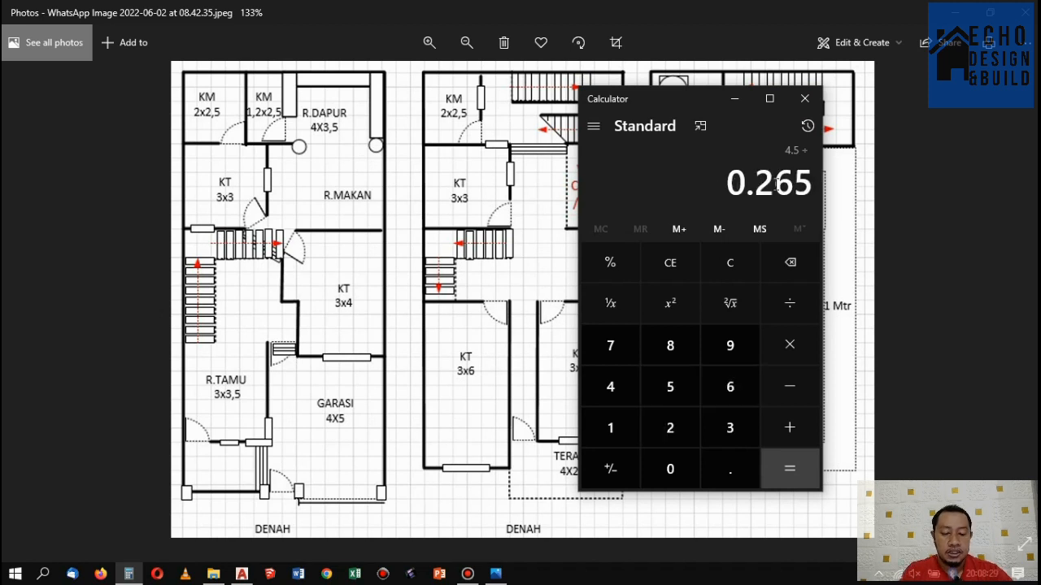
key("BackSpace")
key("BackSpace")
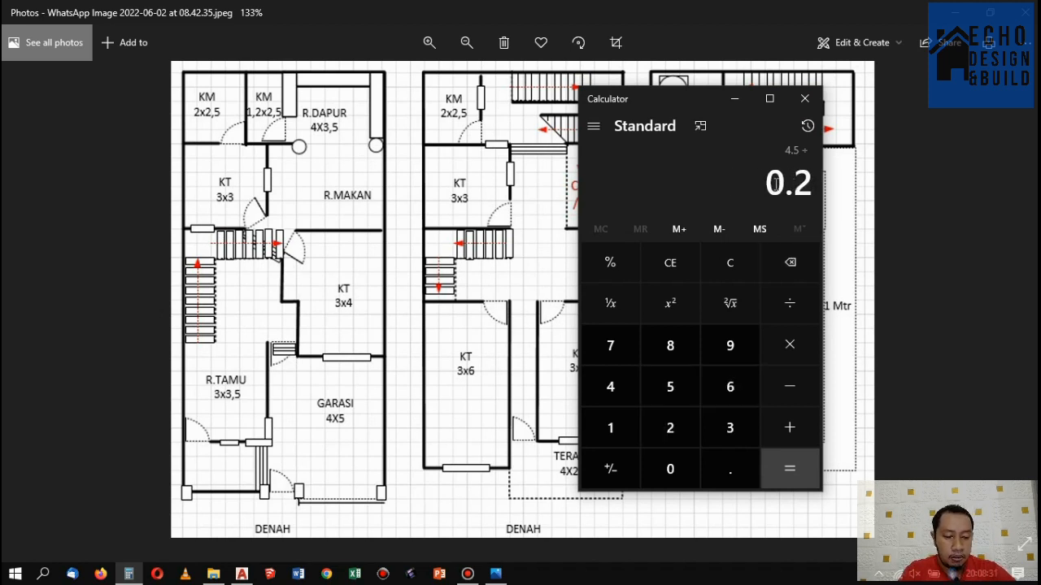
key("Return")
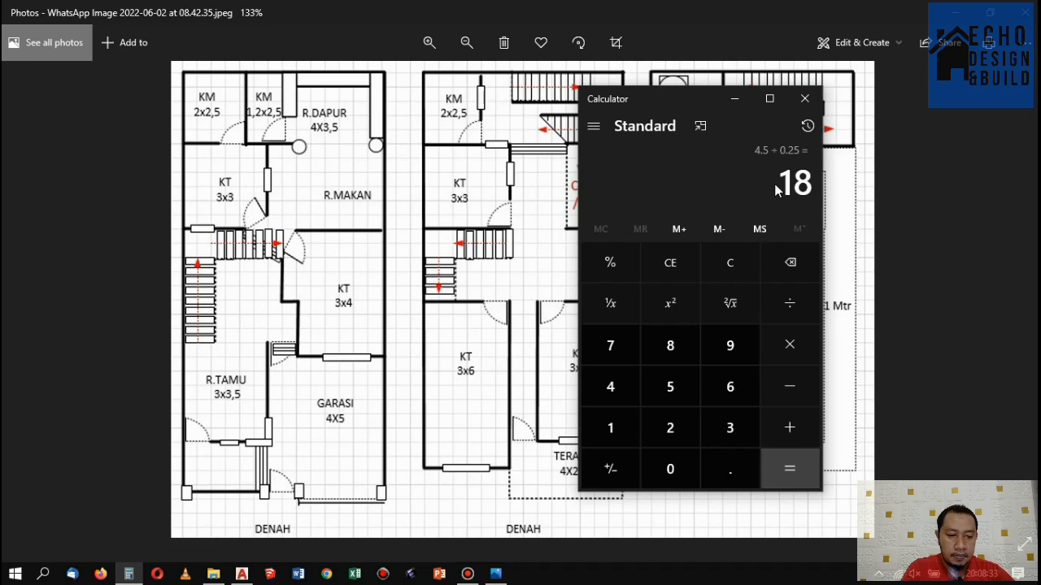
left_click(813, 106)
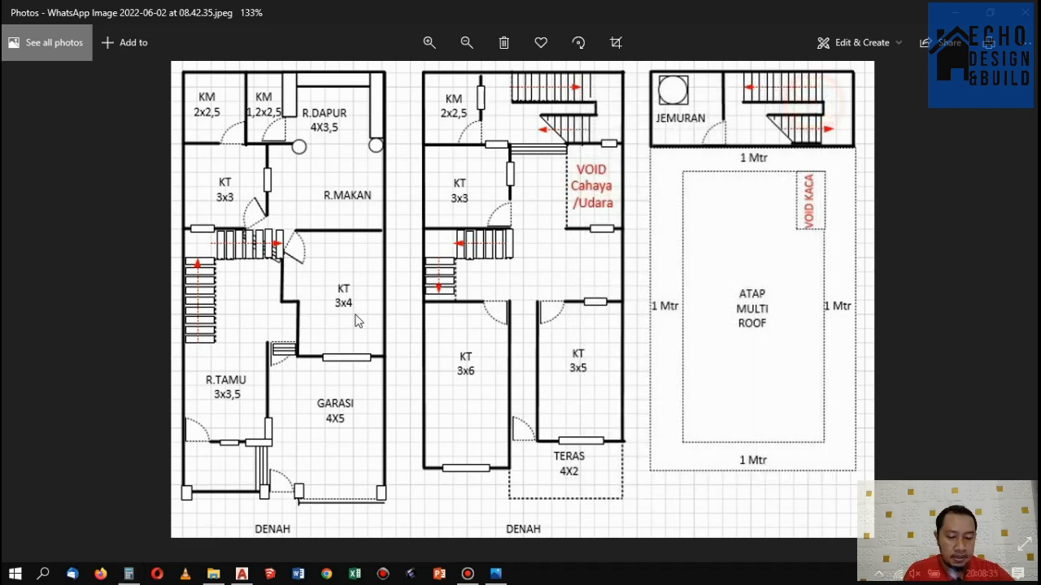
Return to AutoCAD, measure the clear width between the left outer wall and the central wall with a temporary linear dimension, and erase it.
scroll(383, 297, "down", 2)
left_click(241, 575)
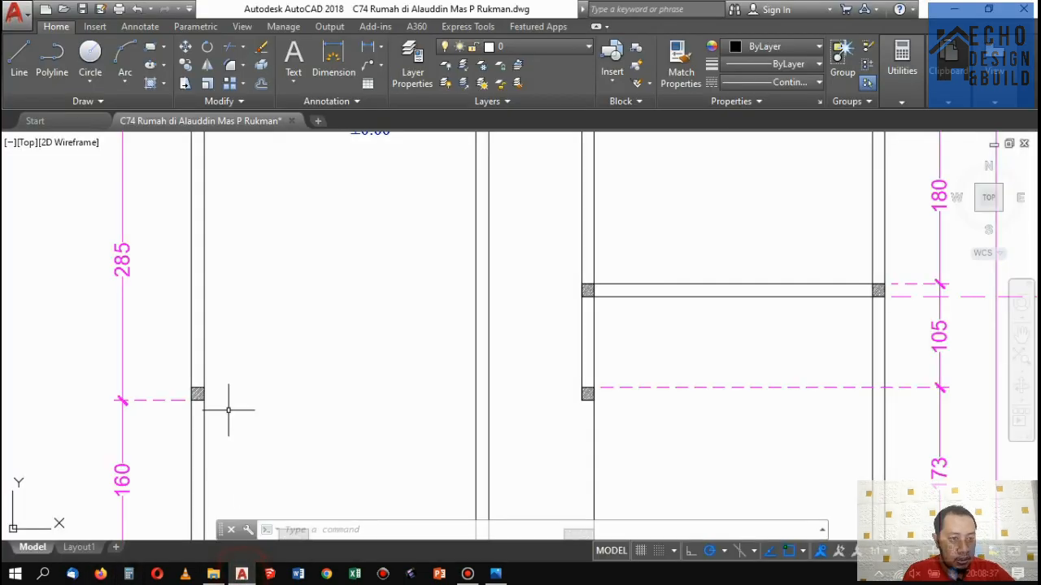
scroll(230, 407, "down", 3)
scroll(325, 374, "up", 3)
scroll(405, 376, "down", 2)
scroll(372, 302, "up", 2)
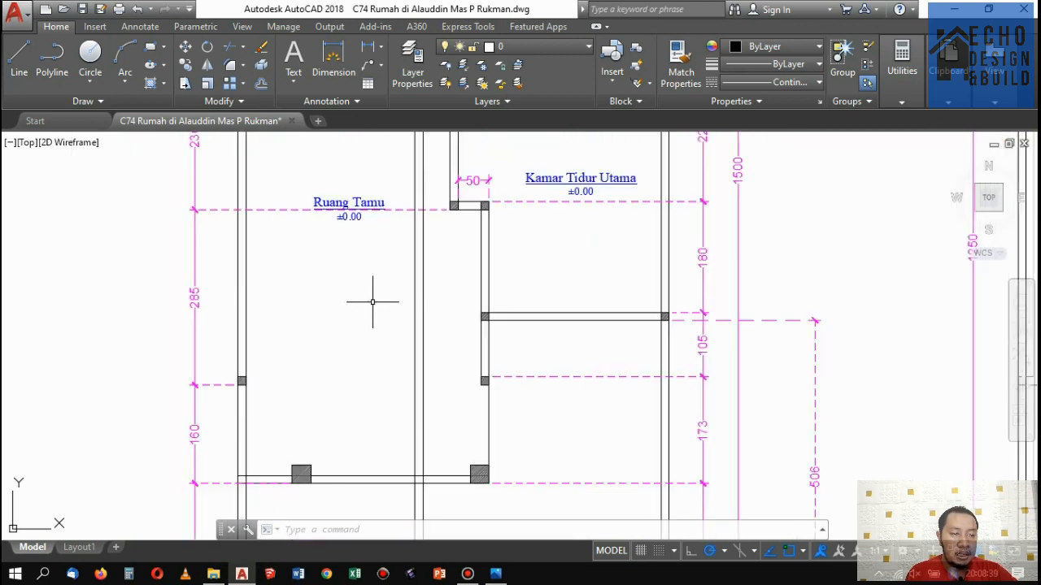
left_click(375, 47)
scroll(418, 297, "down", 3)
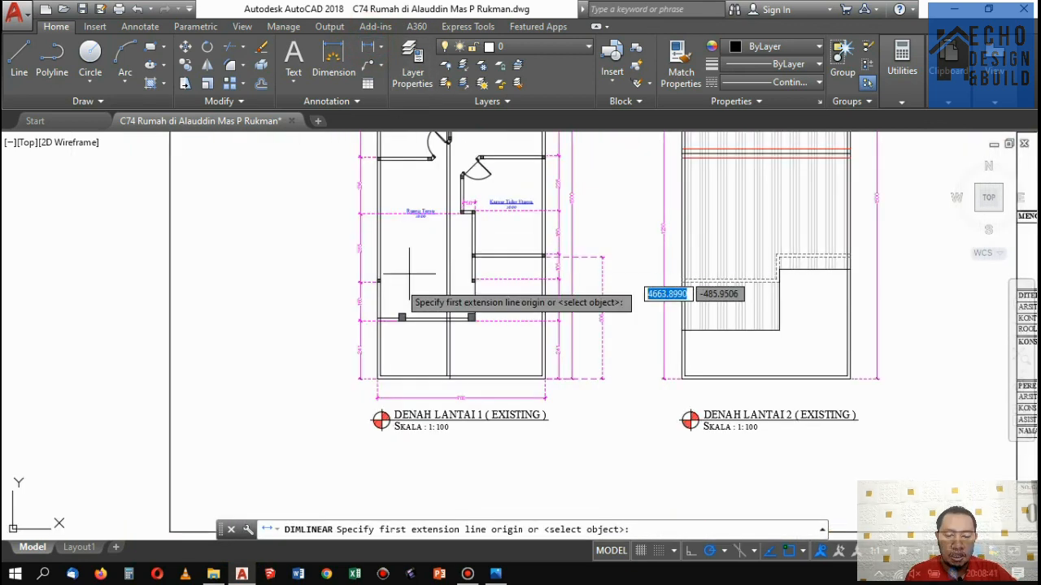
scroll(371, 306, "up", 5)
left_click(358, 374)
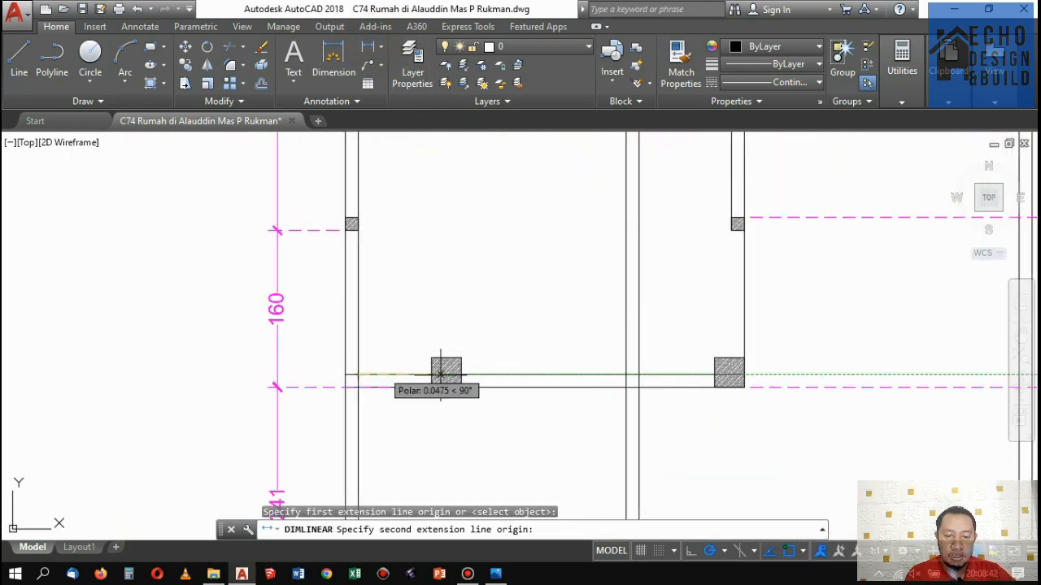
left_click(625, 374)
left_click(589, 299)
left_click(551, 330)
left_click(523, 239)
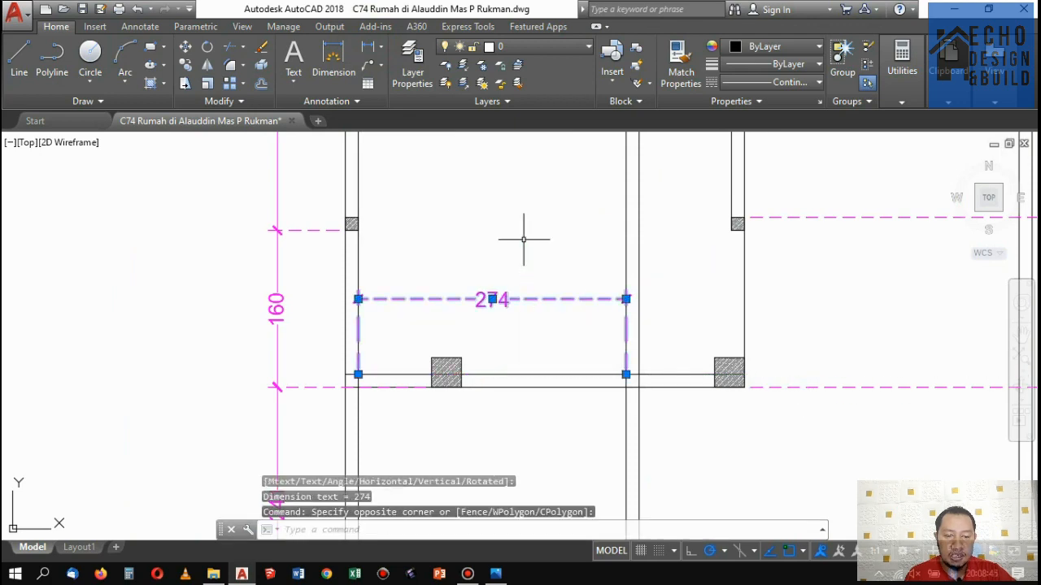
key("Delete")
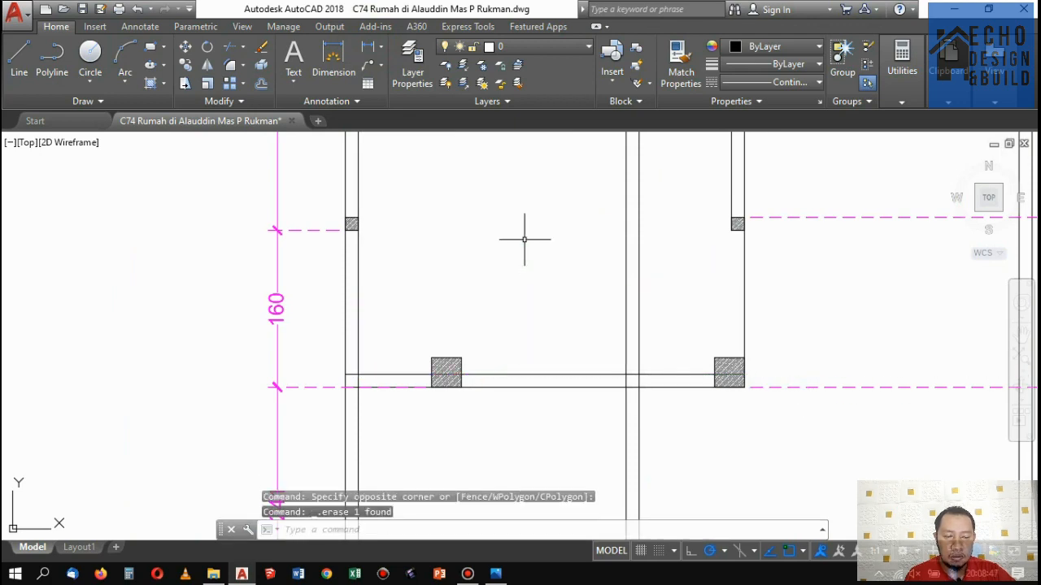
Try erasing the two hatched porch columns on the copied floor 1 plan, and undo the erasure.
scroll(524, 239, "down", 4)
scroll(512, 255, "up", 2)
scroll(543, 262, "up", 4)
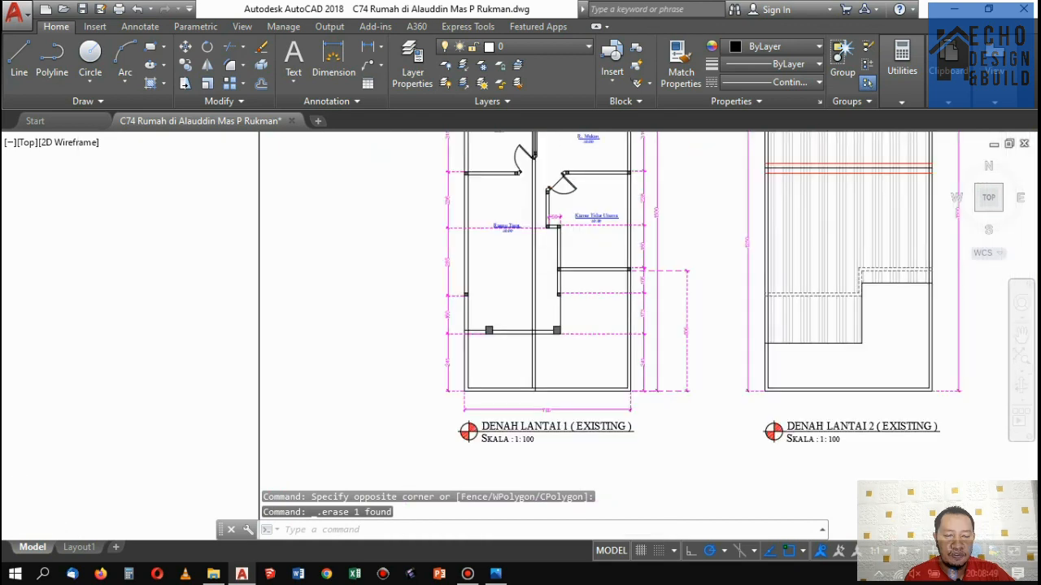
scroll(563, 390, "up", 6)
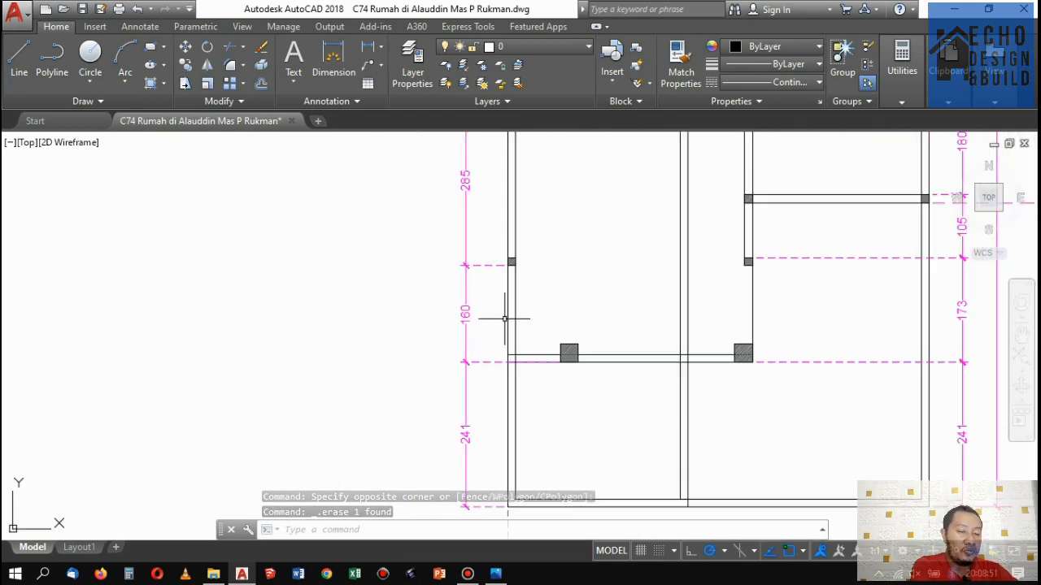
left_click(553, 329)
left_click(651, 459)
scroll(652, 459, "down", 6)
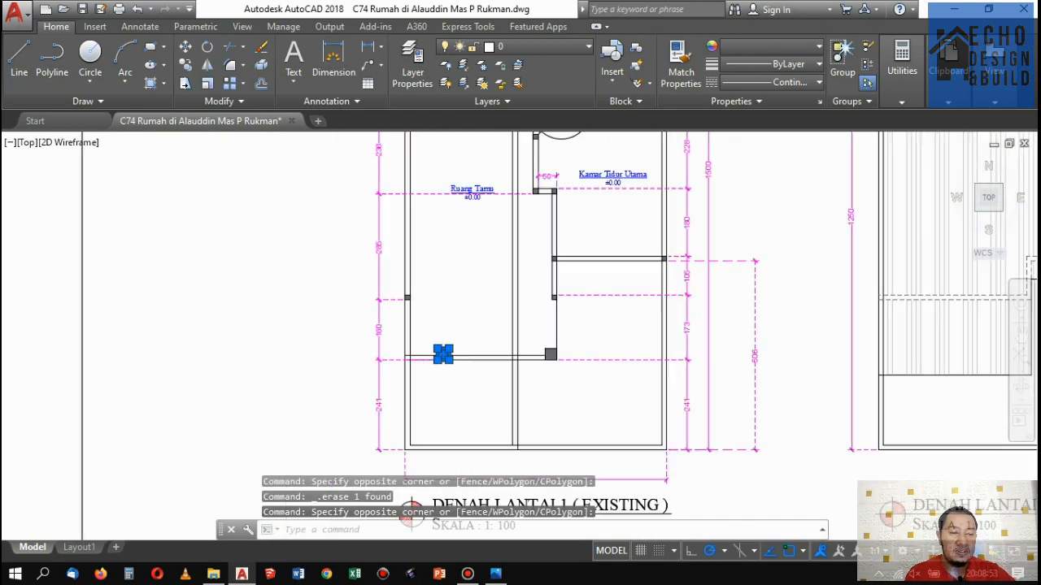
scroll(553, 349, "up", 2)
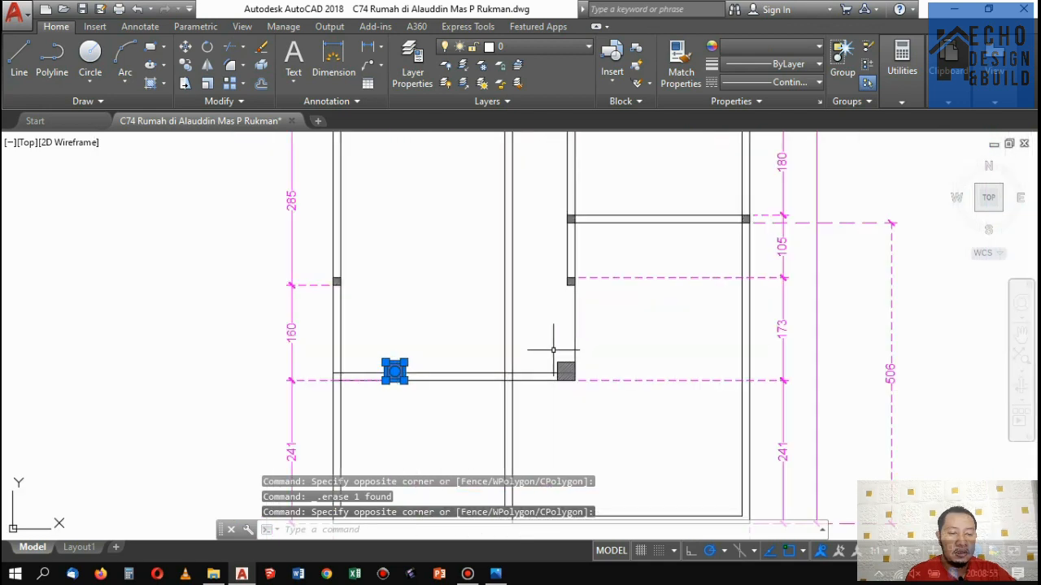
left_click(557, 353)
left_click(590, 404)
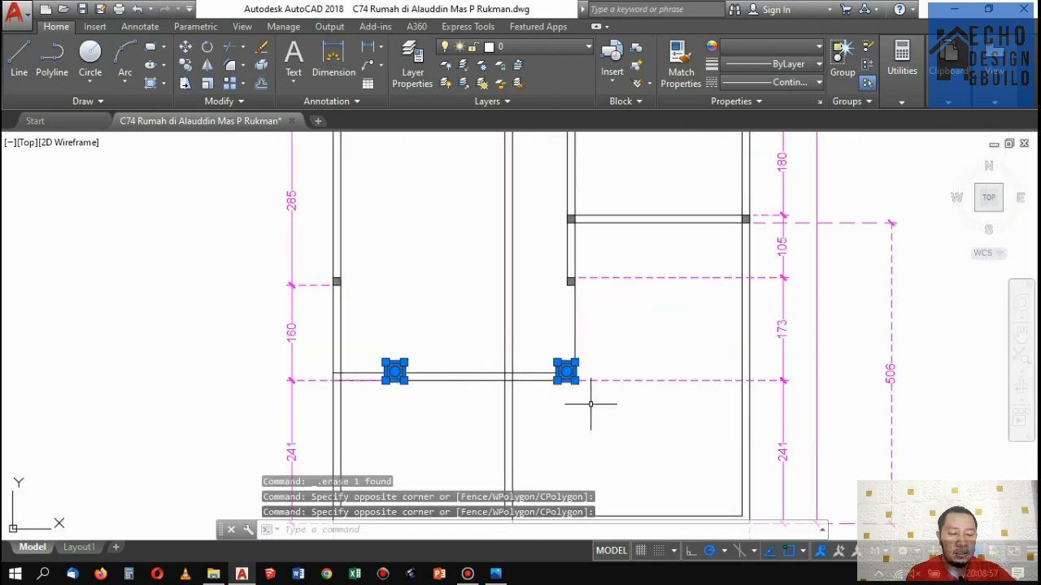
key("Delete")
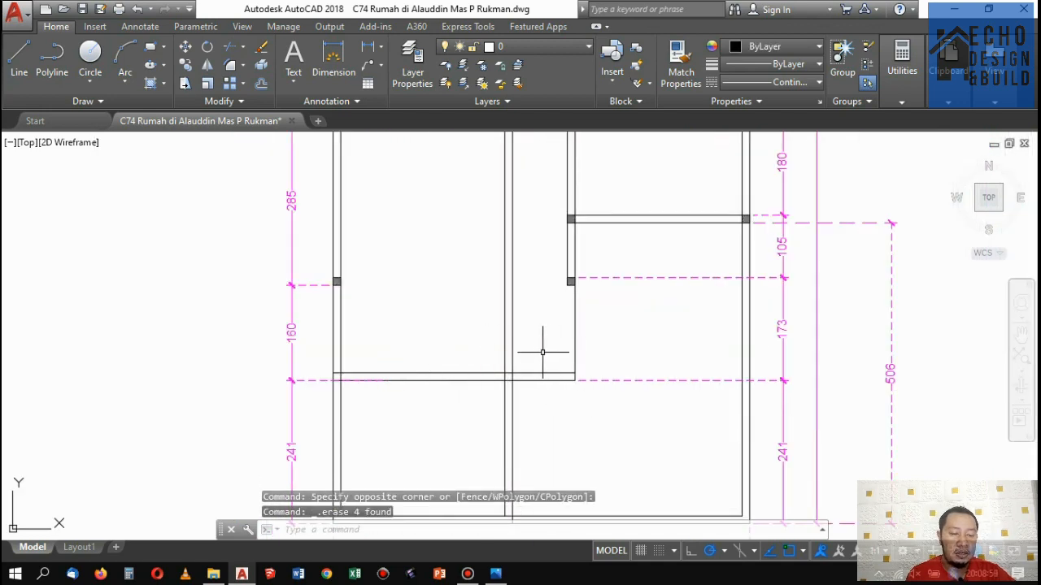
key("ctrl+z")
Stretch the left porch column's upper edge down to the inner line of the front wall.
scroll(385, 339, "up", 4)
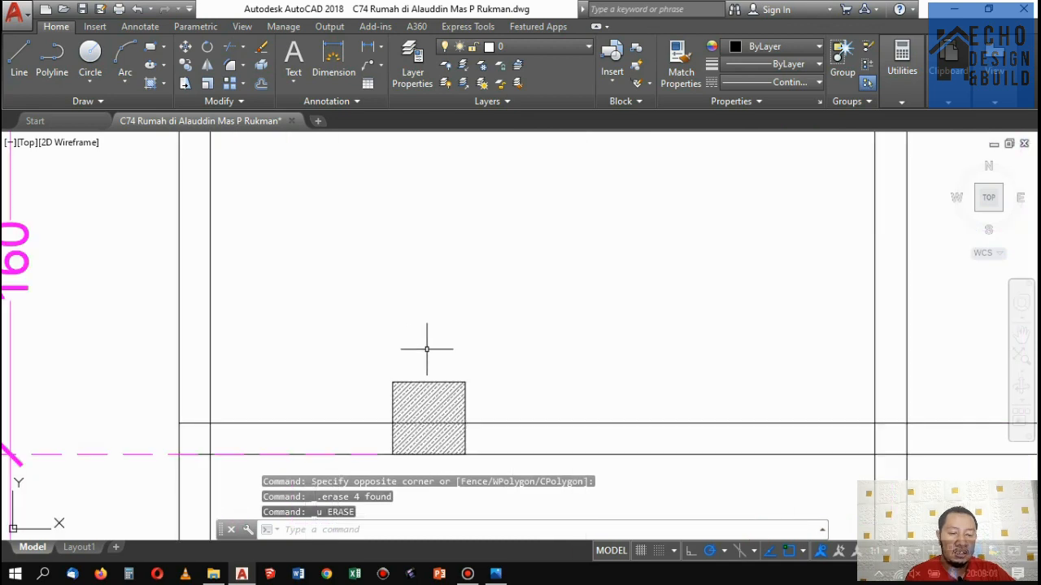
scroll(425, 349, "down", 2)
scroll(464, 344, "up", 2)
left_click(495, 379)
left_click(368, 347)
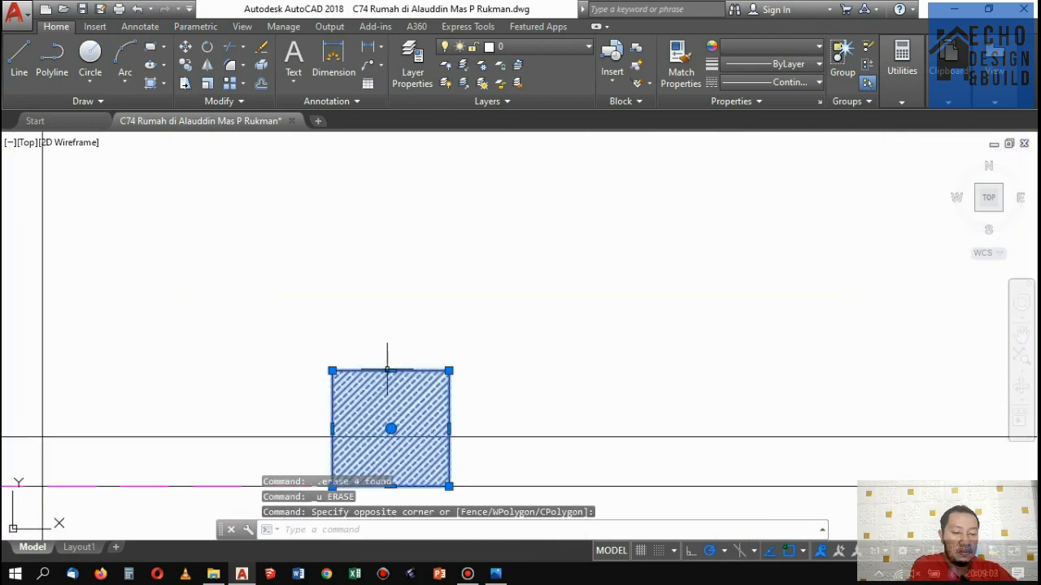
left_click(387, 370)
scroll(395, 379, "down", 5)
scroll(380, 354, "up", 6)
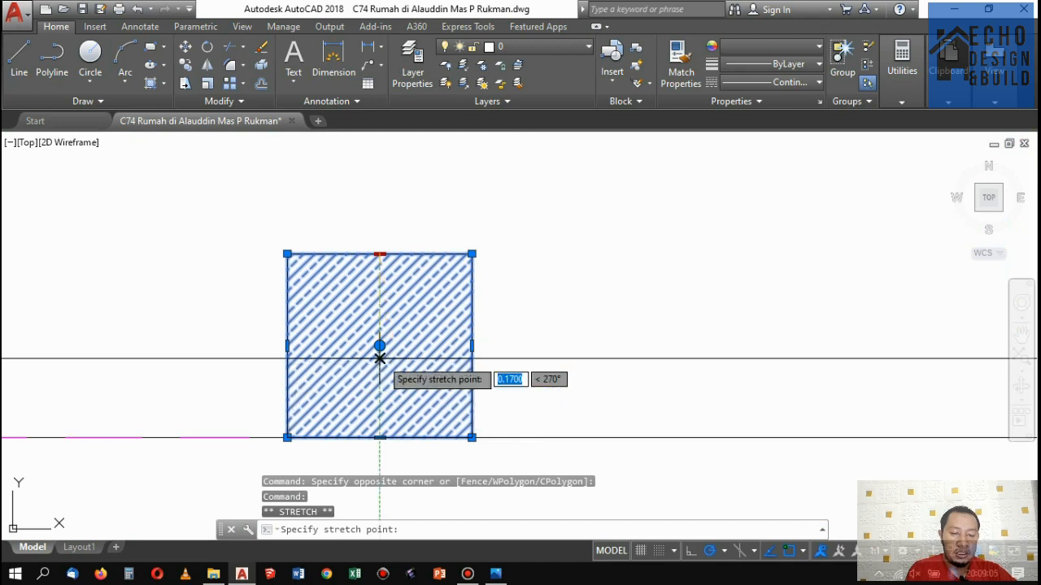
left_click(380, 357)
scroll(383, 344, "down", 6)
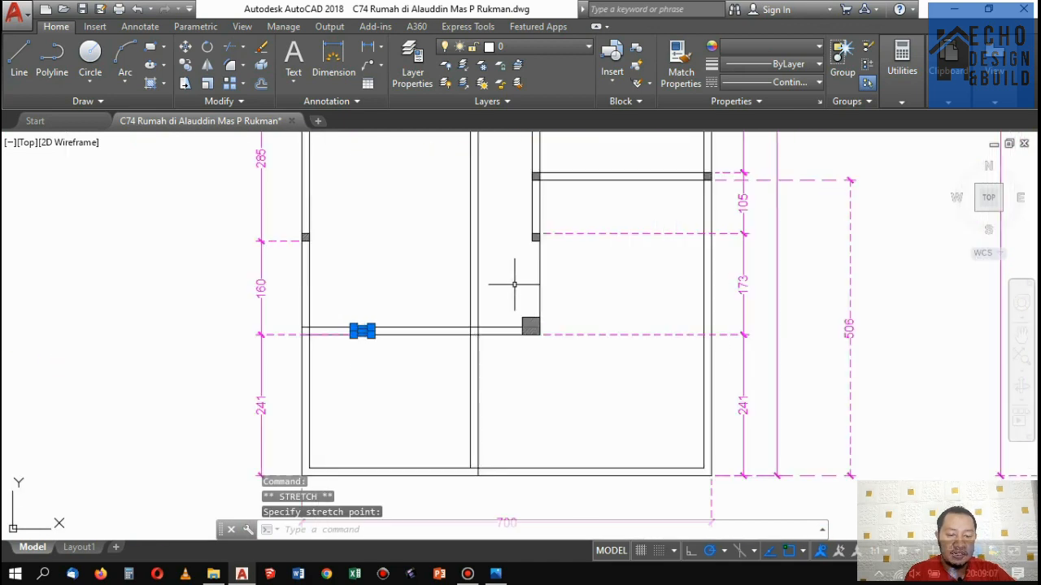
key("Escape")
Erase both hatched porch columns along the front wall of the copied floor 1 plan.
scroll(338, 318, "up", 4)
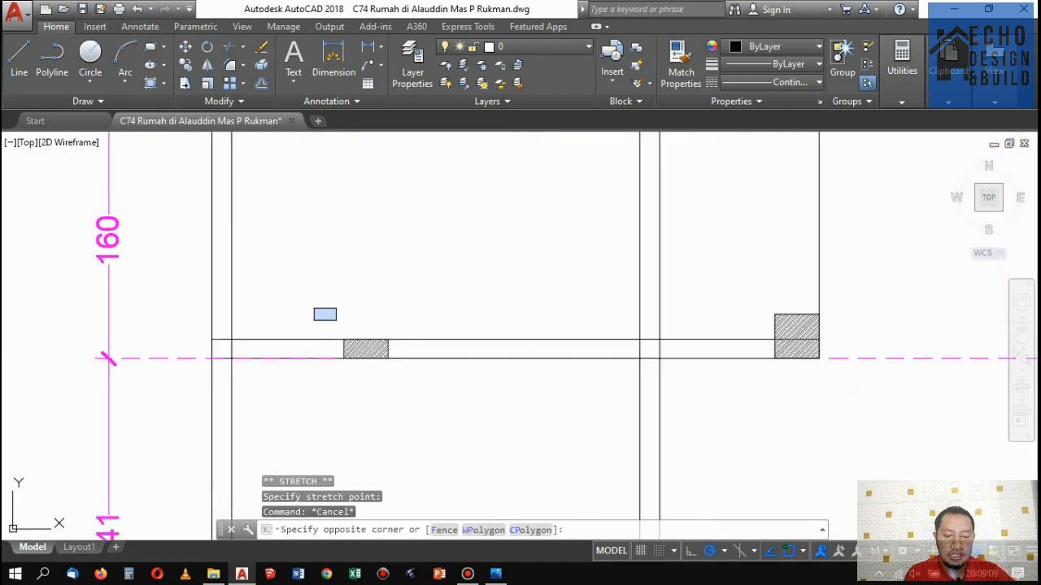
left_click(428, 389)
scroll(423, 369, "down", 6)
scroll(579, 312, "up", 4)
left_click(387, 326)
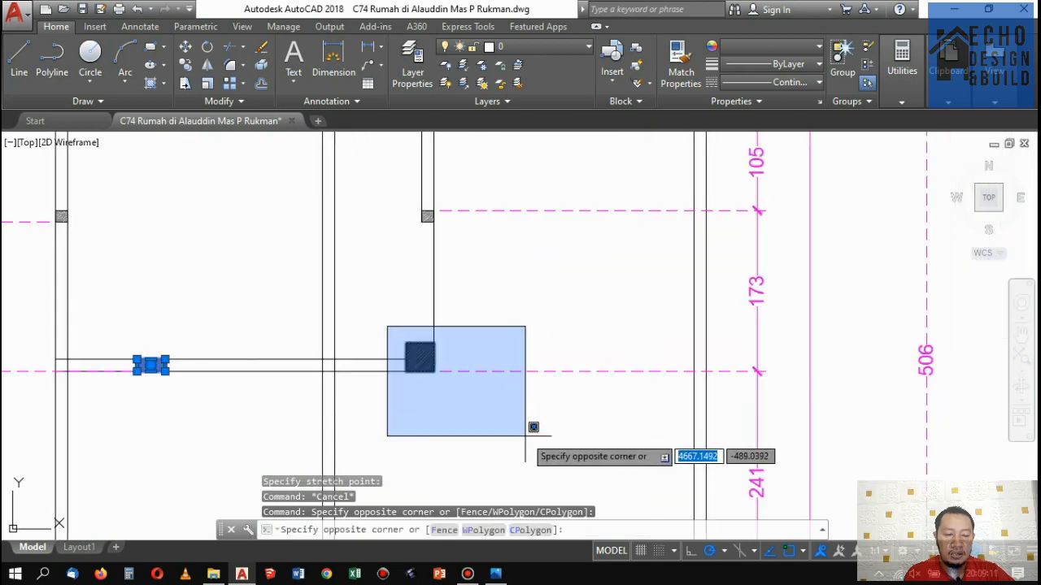
left_click(525, 436)
key("Delete")
Compare the porch and front wall area of the modified floor 1 plan with the original existing plan.
scroll(492, 328, "down", 8)
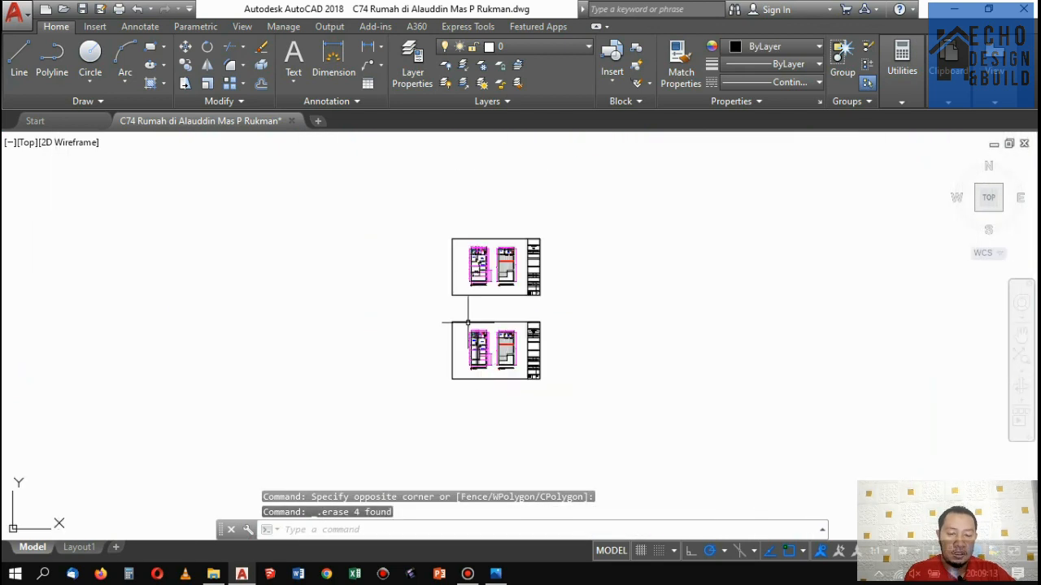
scroll(457, 322, "up", 8)
scroll(437, 389, "up", 4)
scroll(455, 341, "down", 6)
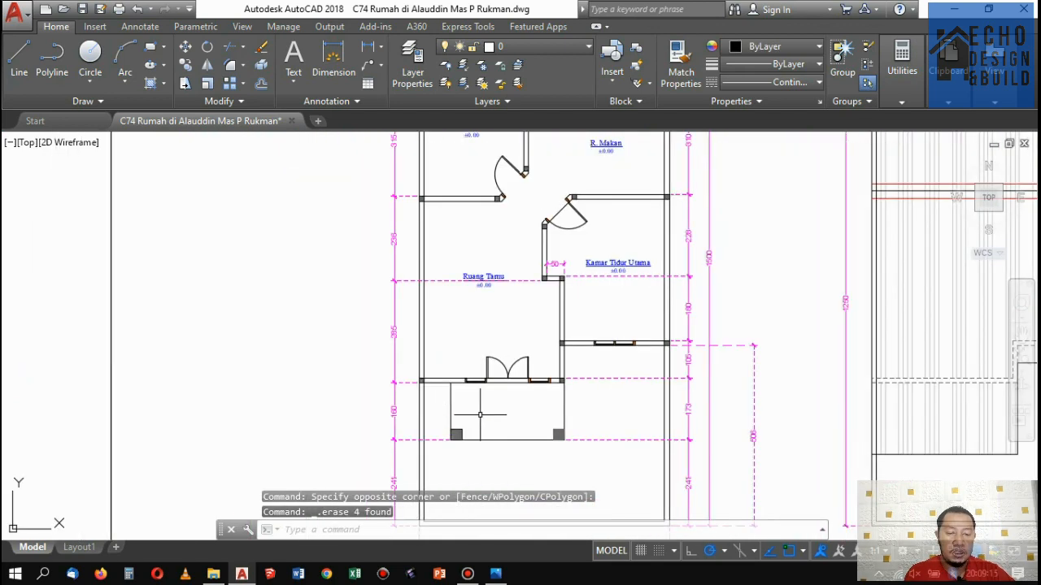
scroll(464, 290, "up", 6)
scroll(518, 258, "down", 8)
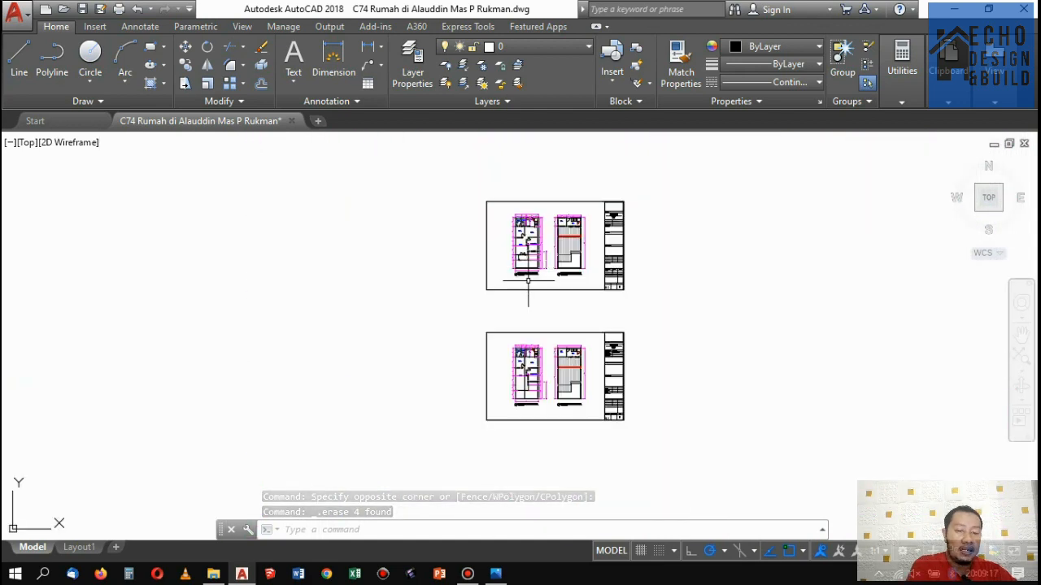
scroll(533, 348, "up", 4)
scroll(537, 231, "down", 2)
scroll(504, 360, "up", 6)
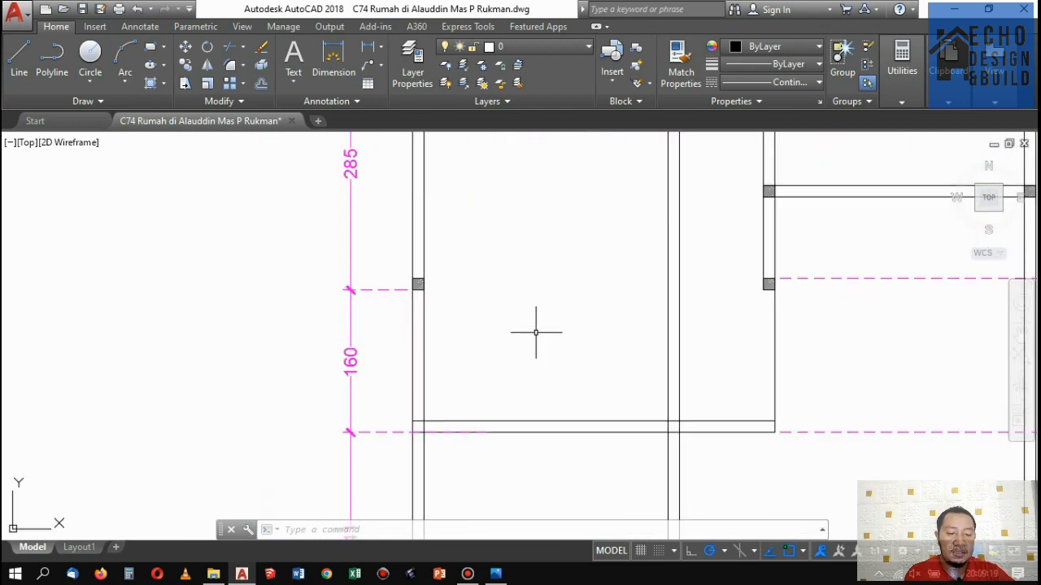
scroll(537, 332, "down", 7)
scroll(563, 286, "up", 7)
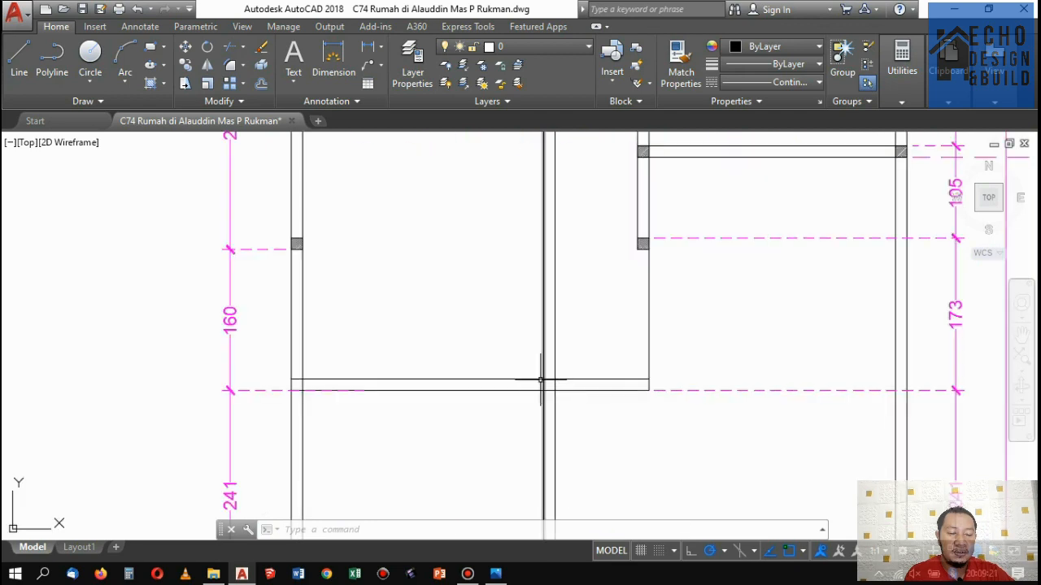
scroll(553, 374, "down", 3)
scroll(561, 369, "up", 3)
scroll(561, 369, "up", 2)
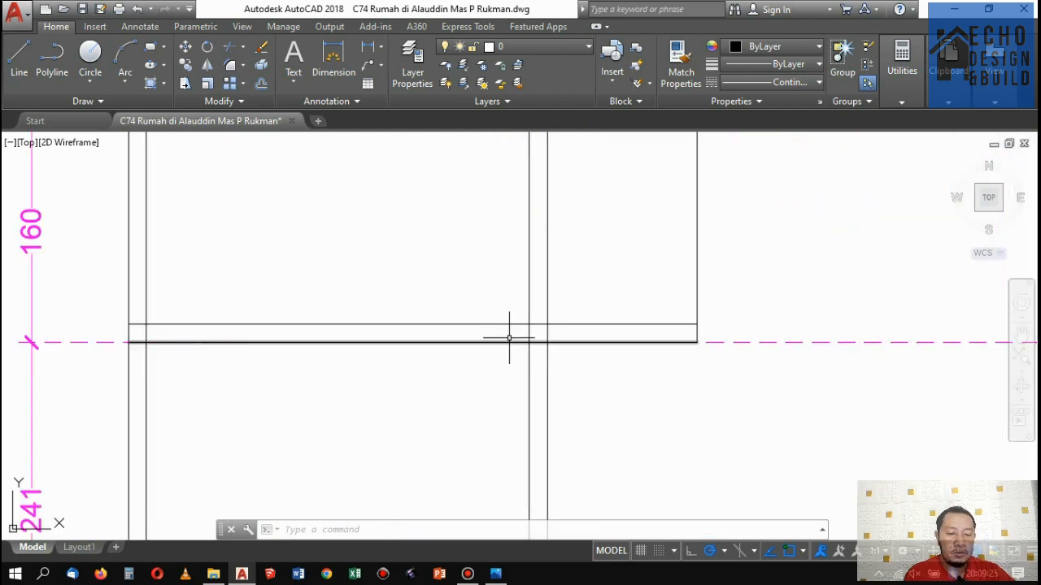
scroll(509, 337, "down", 2)
scroll(619, 384, "down", 5)
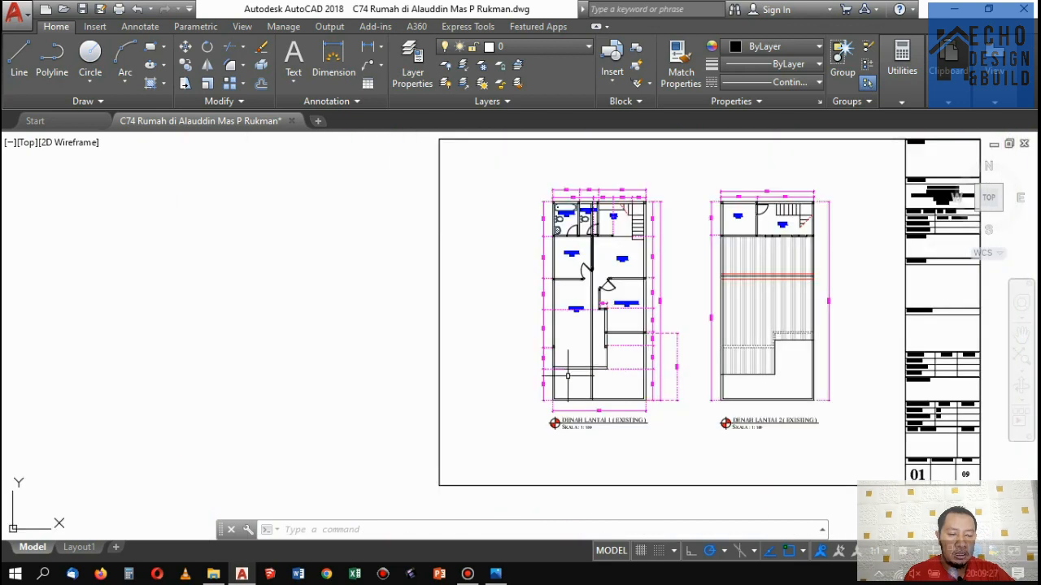
scroll(597, 325, "up", 5)
scroll(597, 325, "down", 5)
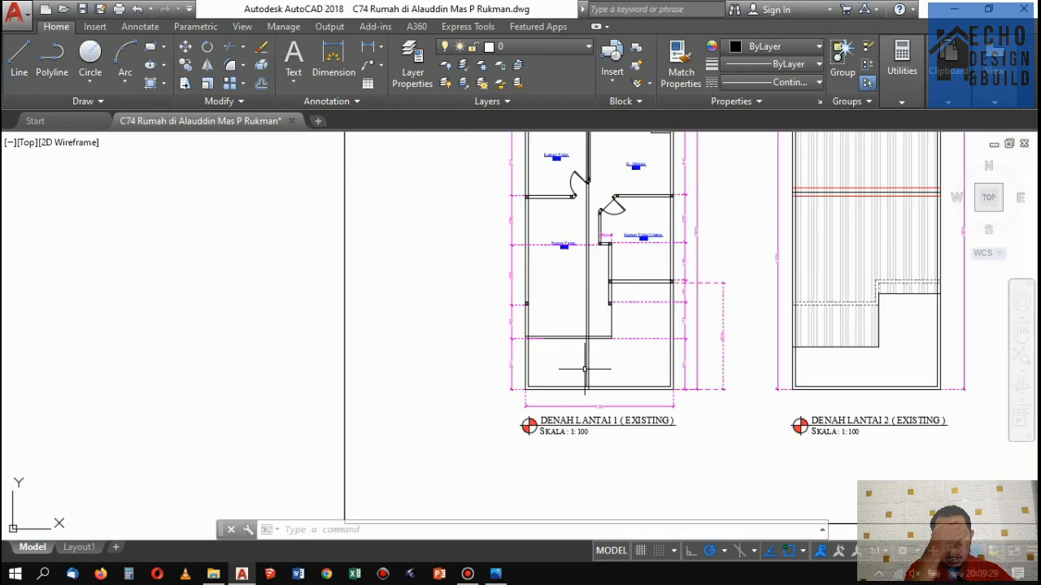
scroll(597, 326, "up", 5)
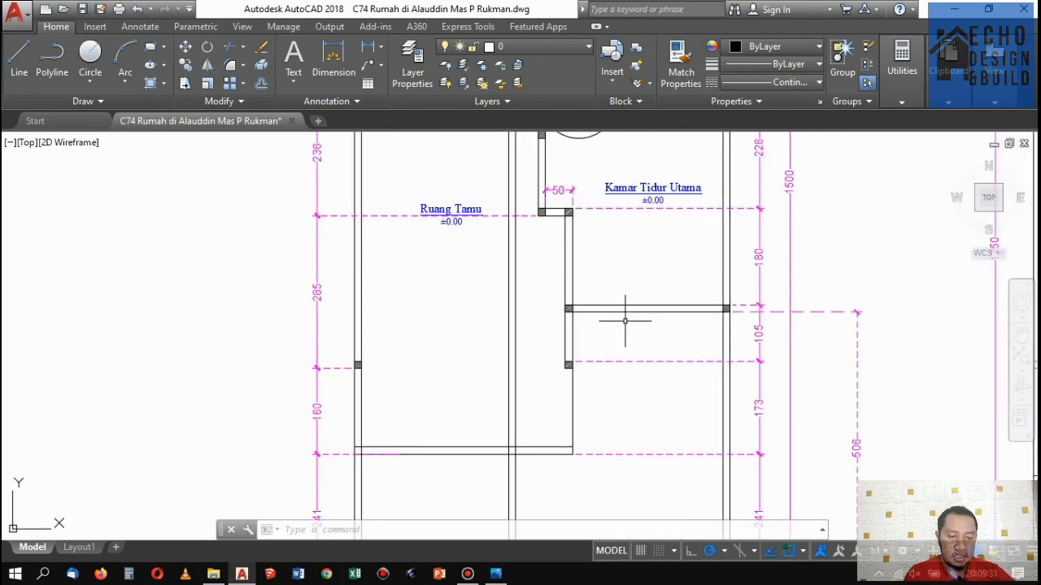
Extend both lines of the Kamar Tidur Utama's front wall left across the central wall to its far face.
key("Return")
key("Return")
left_click(609, 332)
left_click(602, 290)
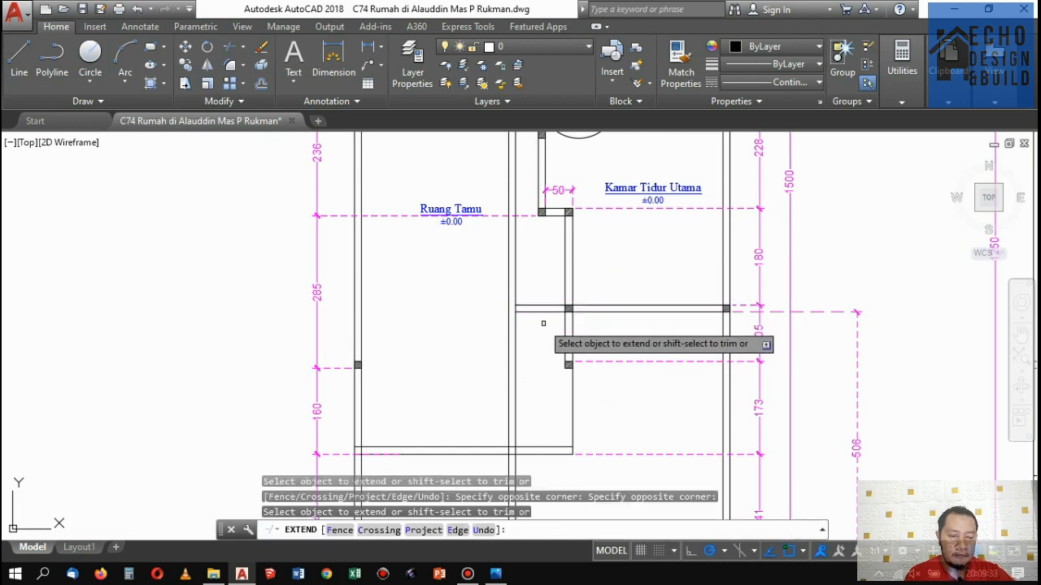
left_click(537, 319)
left_click(538, 282)
key("Return")
Move the hatched column from the bedroom's old front-left corner to the junction of the central wall and extended front wall.
scroll(552, 291, "up", 4)
left_click(553, 290)
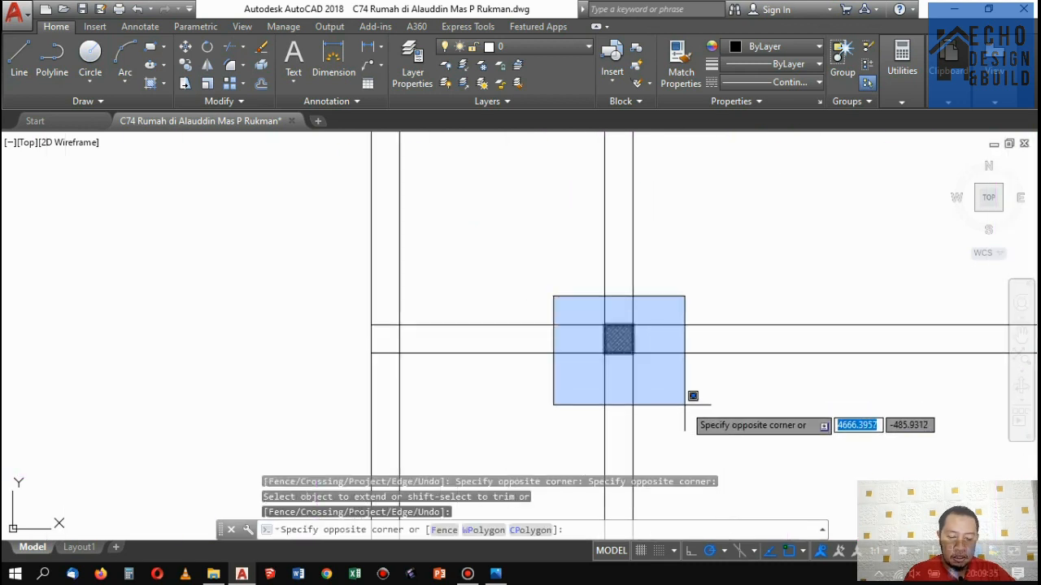
left_click(689, 398)
left_click(185, 46)
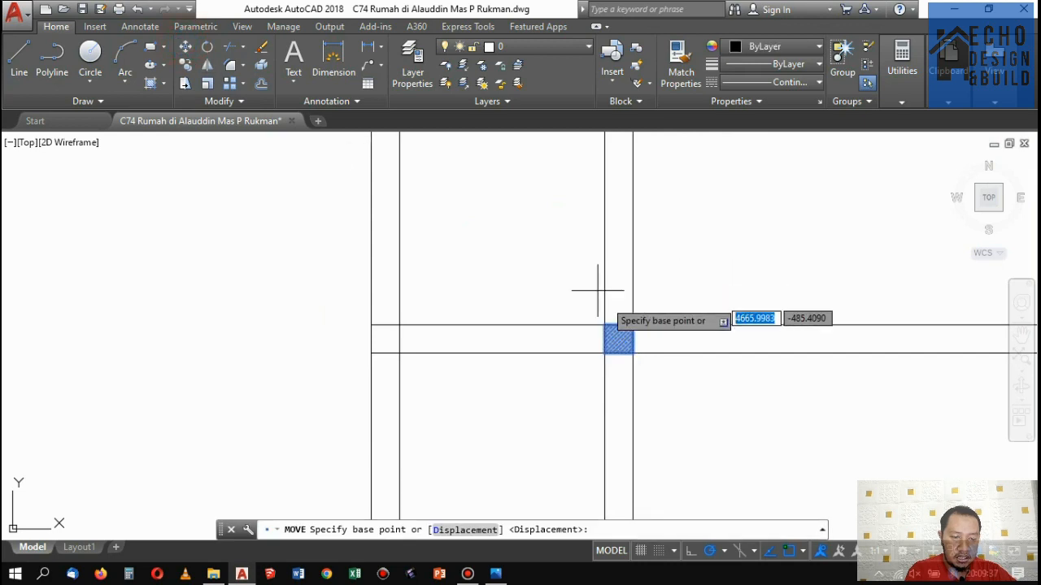
scroll(611, 309, "up", 3)
left_click(662, 348)
scroll(714, 324, "down", 3)
scroll(539, 321, "down", 2)
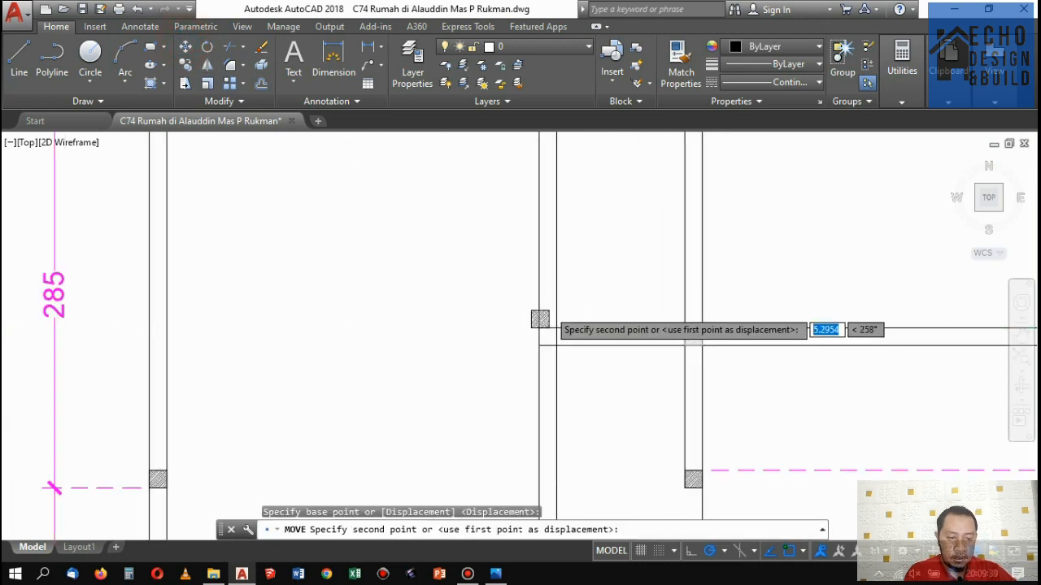
scroll(574, 341, "up", 3)
left_click(574, 342)
Switch to the layout sketch in Photos and examine the floor 1 area around R.TAMU, GARASI and the KT 3x4 bedroom.
scroll(536, 309, "down", 5)
scroll(533, 322, "up", 5)
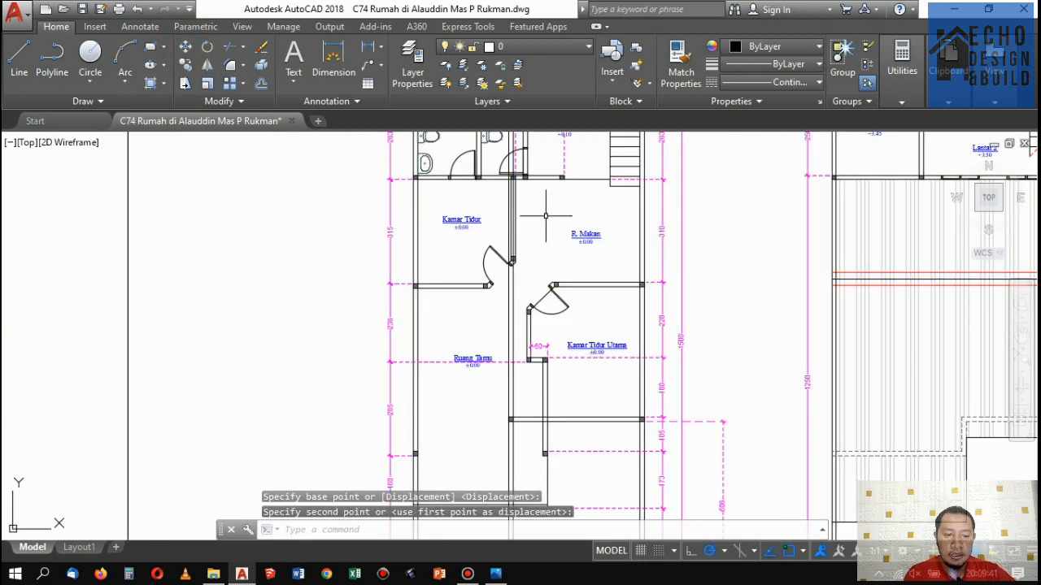
scroll(512, 293, "down", 4)
scroll(492, 250, "up", 3)
scroll(492, 251, "down", 5)
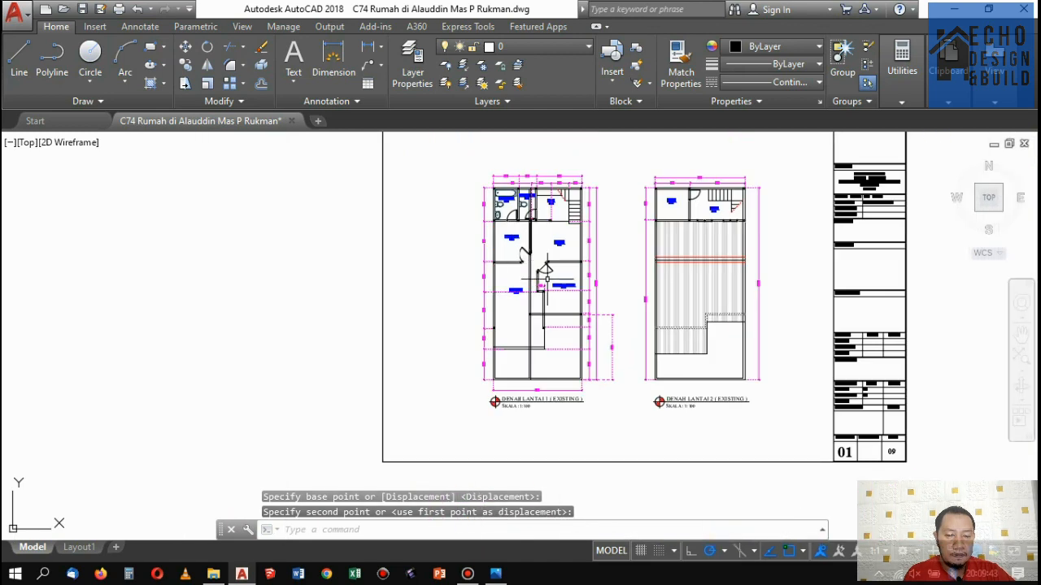
scroll(537, 358, "up", 4)
scroll(545, 382, "down", 2)
left_click(496, 574)
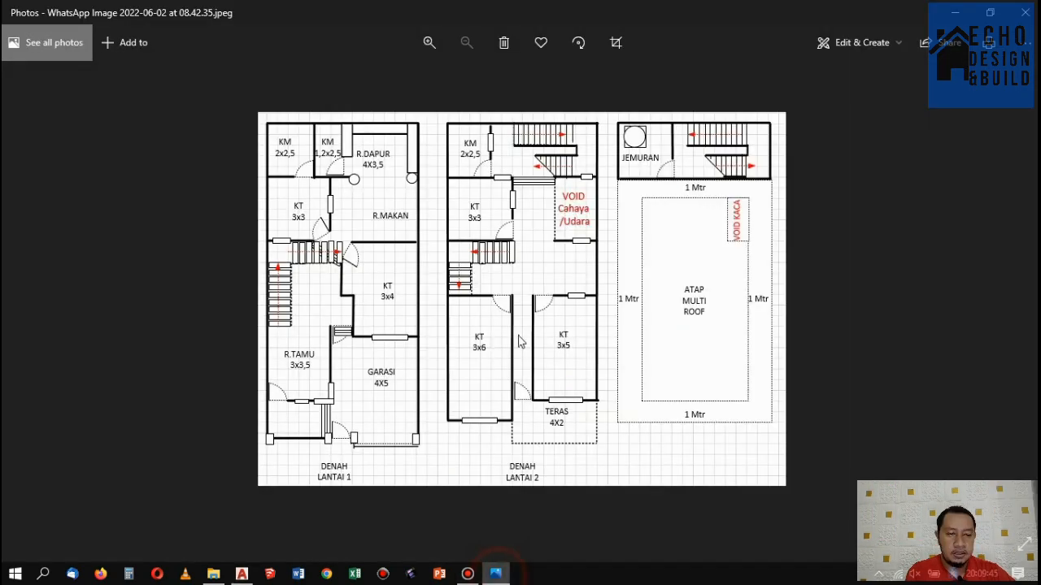
scroll(363, 343, "up", 1)
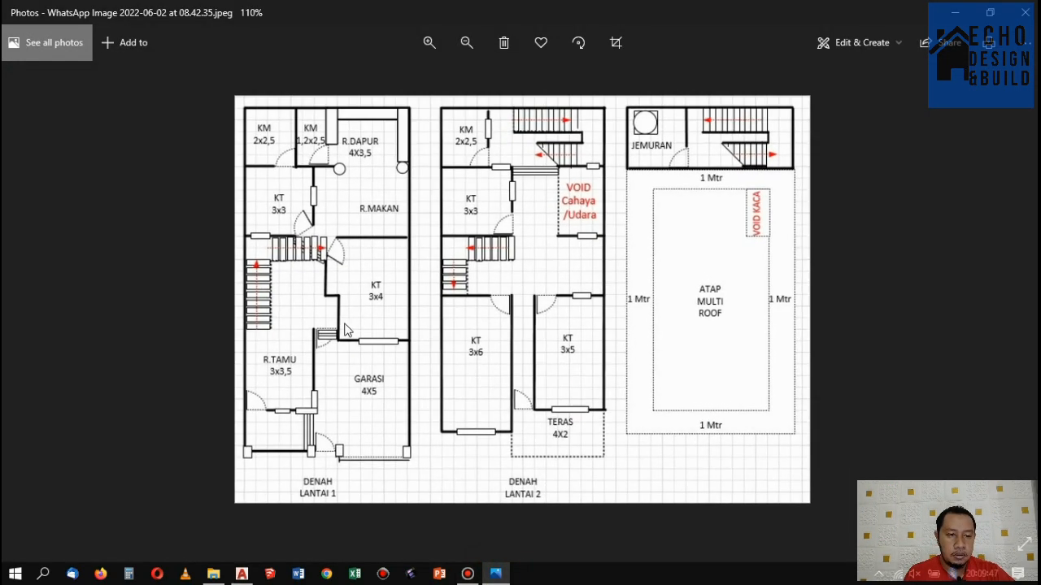
scroll(350, 342, "down", 1)
scroll(301, 350, "up", 2)
scroll(178, 325, "up", 1)
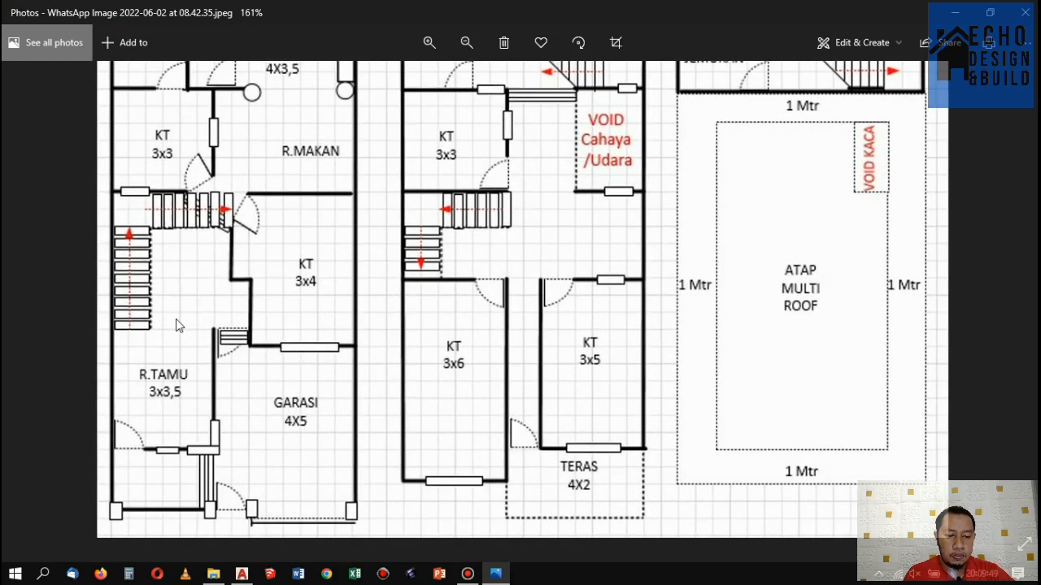
scroll(242, 338, "down", 2)
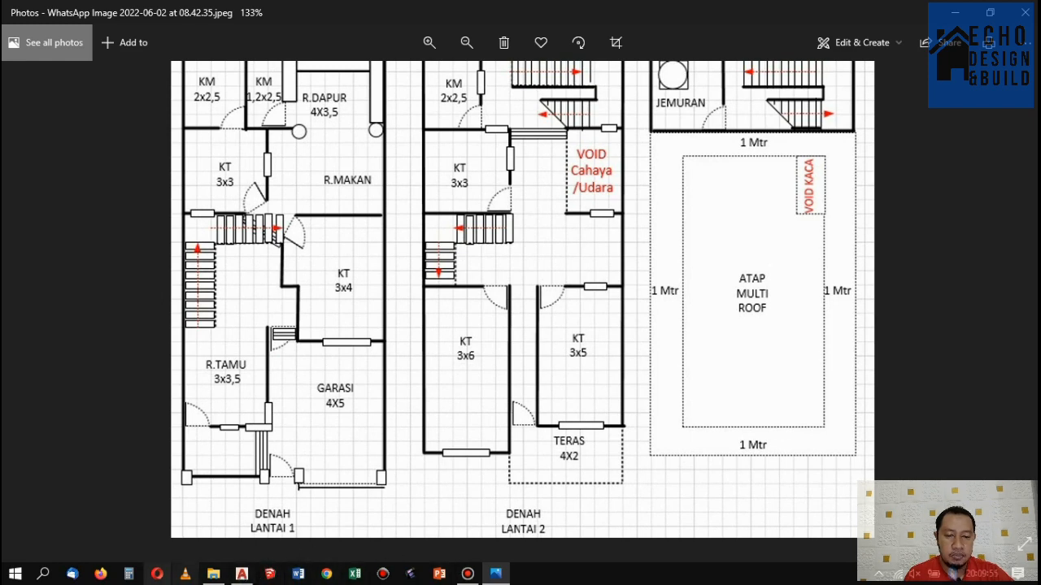
Back in AutoCAD, copy the larger bathroom's door into the extended front wall, between the central wall and the Kamar Tidur Utama's side wall.
left_click(241, 574)
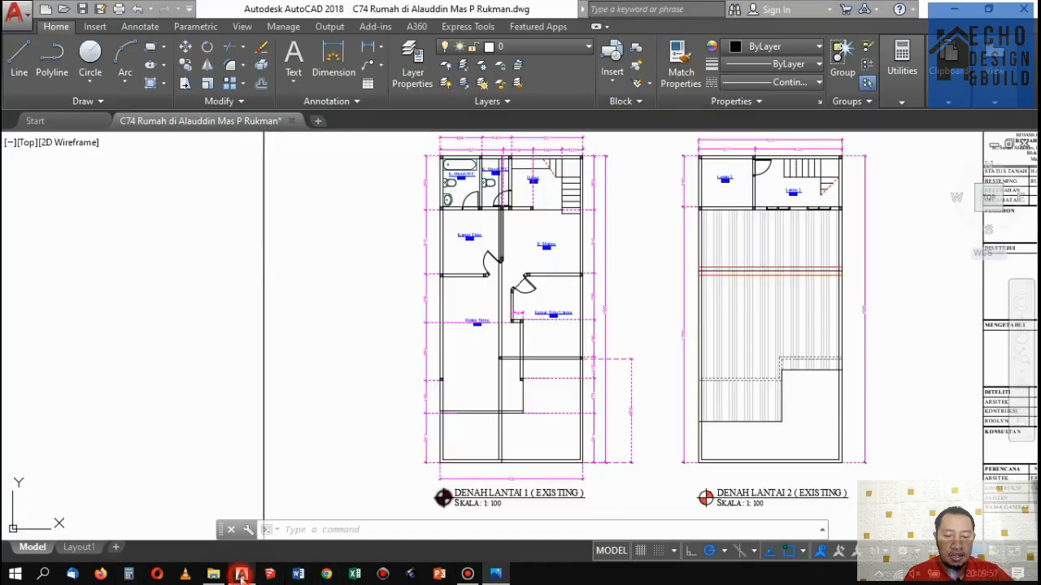
scroll(480, 143, "up", 5)
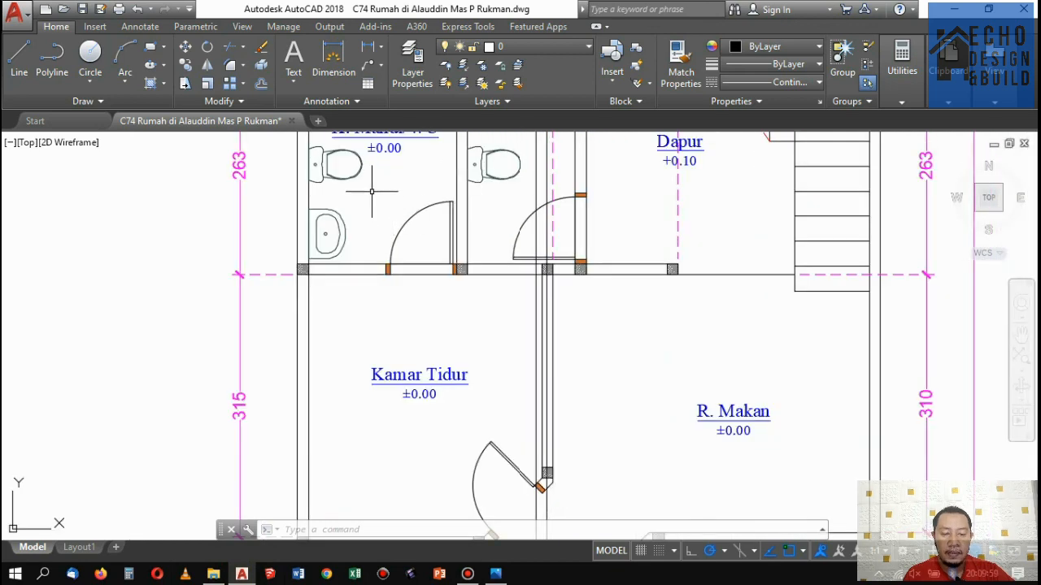
left_click(371, 192)
left_click(460, 288)
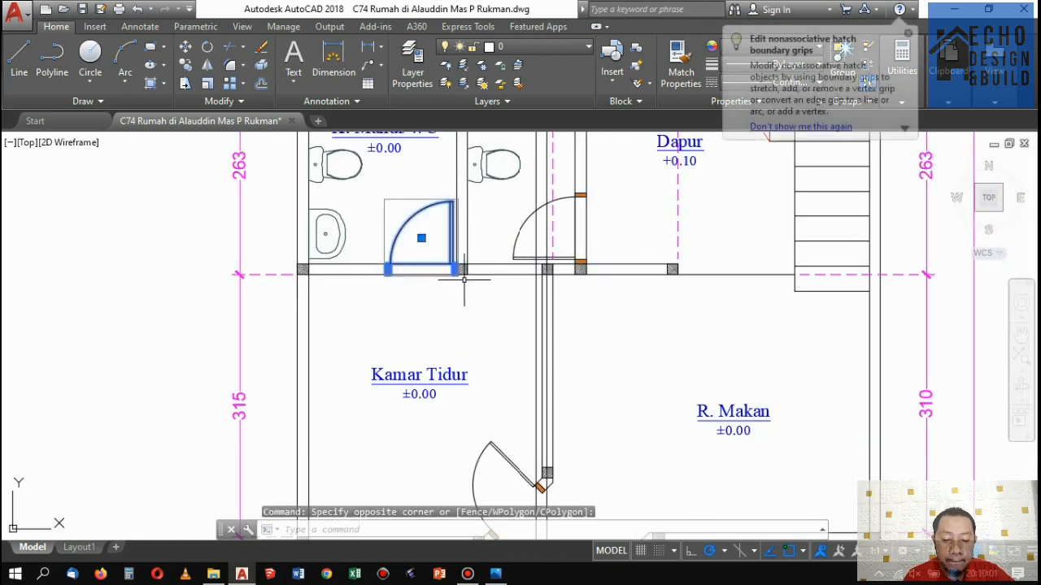
left_click(185, 65)
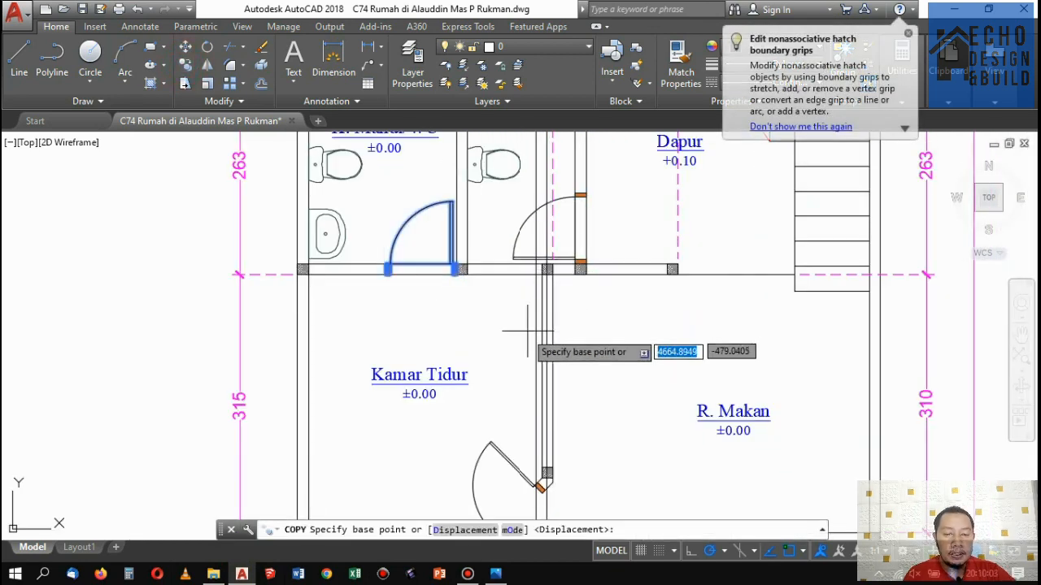
scroll(383, 224, "up", 8)
left_click(378, 222)
scroll(268, 228, "down", 10)
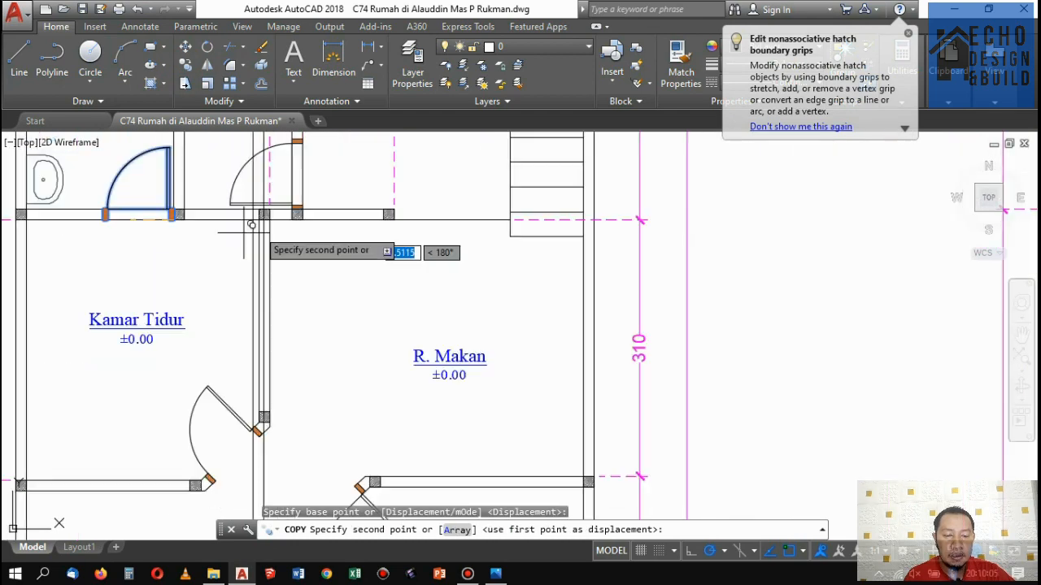
scroll(361, 297, "up", 8)
scroll(303, 324, "up", 8)
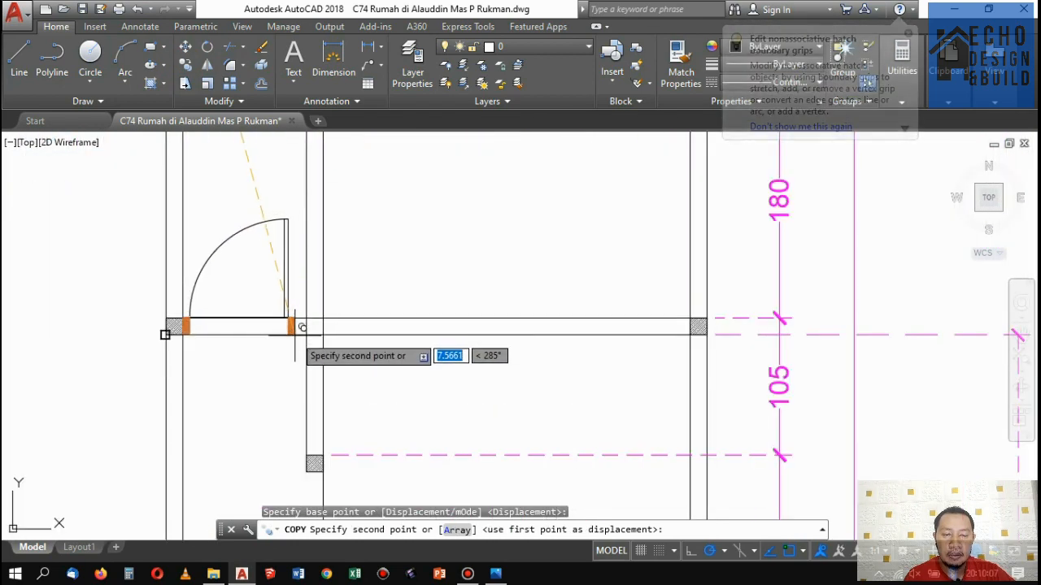
left_click(318, 333)
scroll(410, 270, "down", 2)
scroll(410, 270, "down", 8)
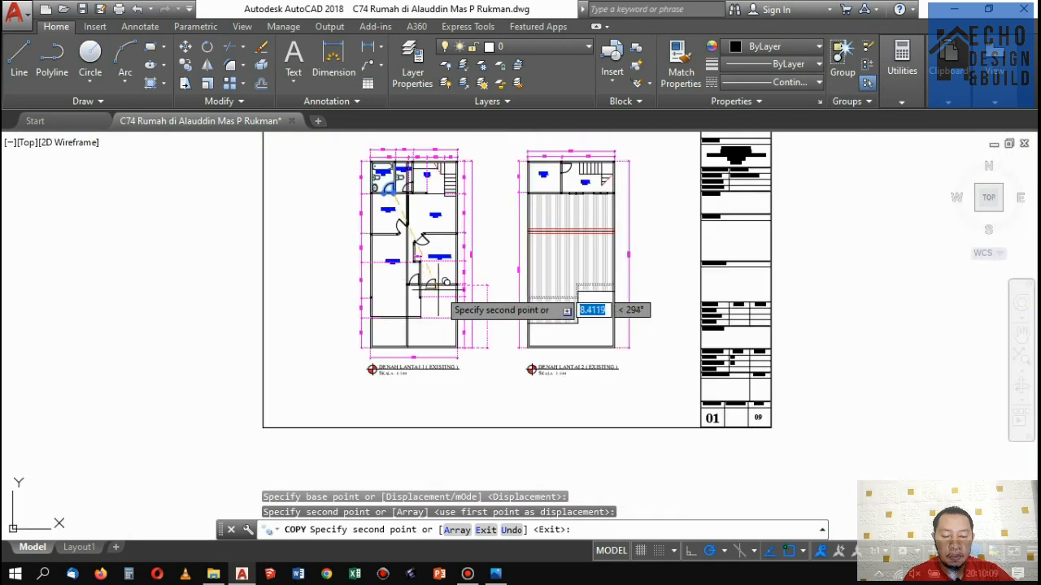
scroll(439, 268, "up", 3)
key("Return")
Trim both lines of the Kamar Tidur Utama's side wall where they run below the extended front wall.
scroll(411, 294, "up", 5)
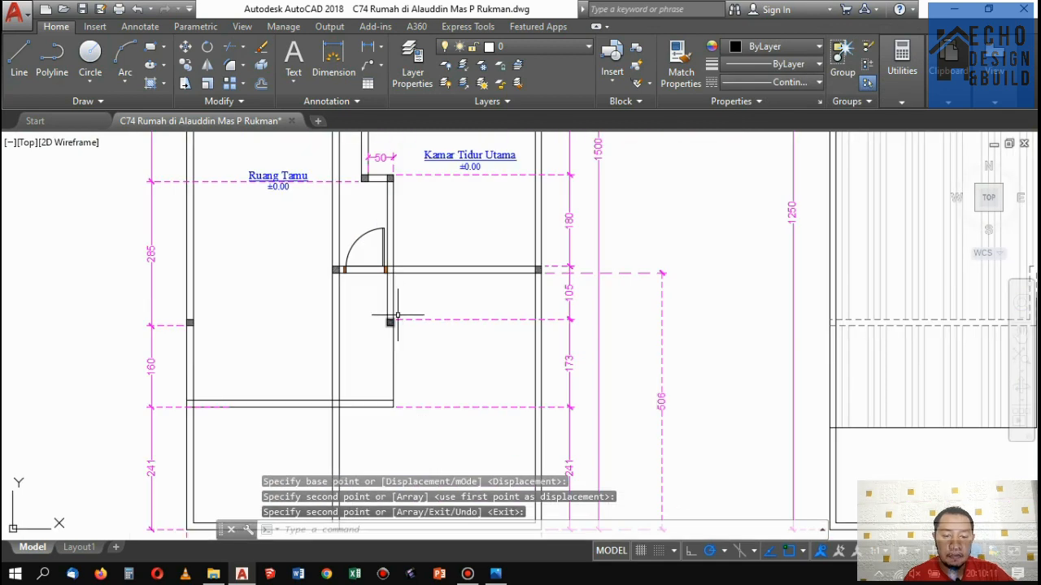
scroll(415, 288, "up", 4)
type("t")
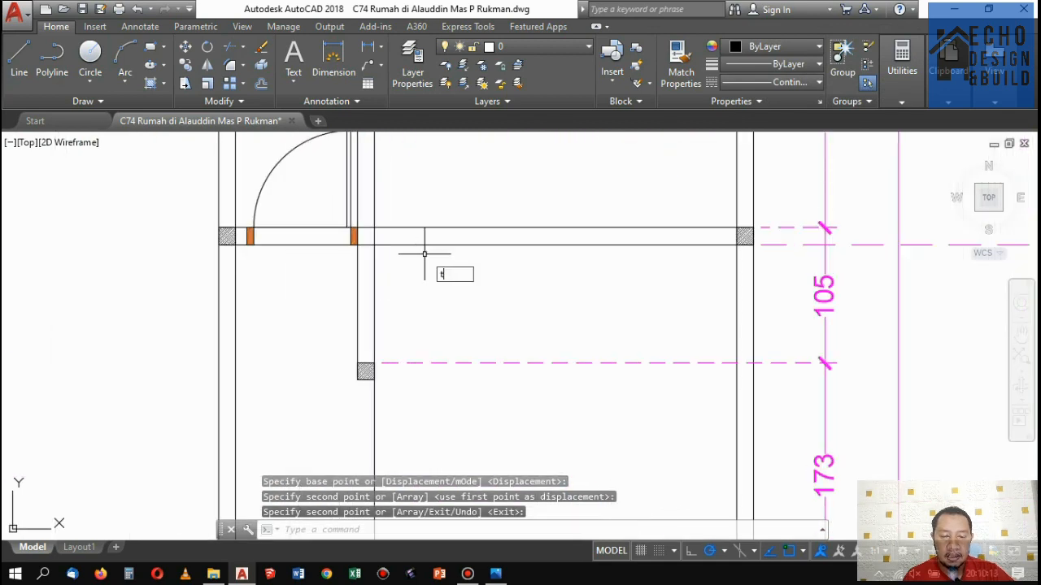
type("r")
key("Return")
left_click(422, 237)
left_click(414, 249)
key("Return")
left_click(413, 284)
left_click(285, 283)
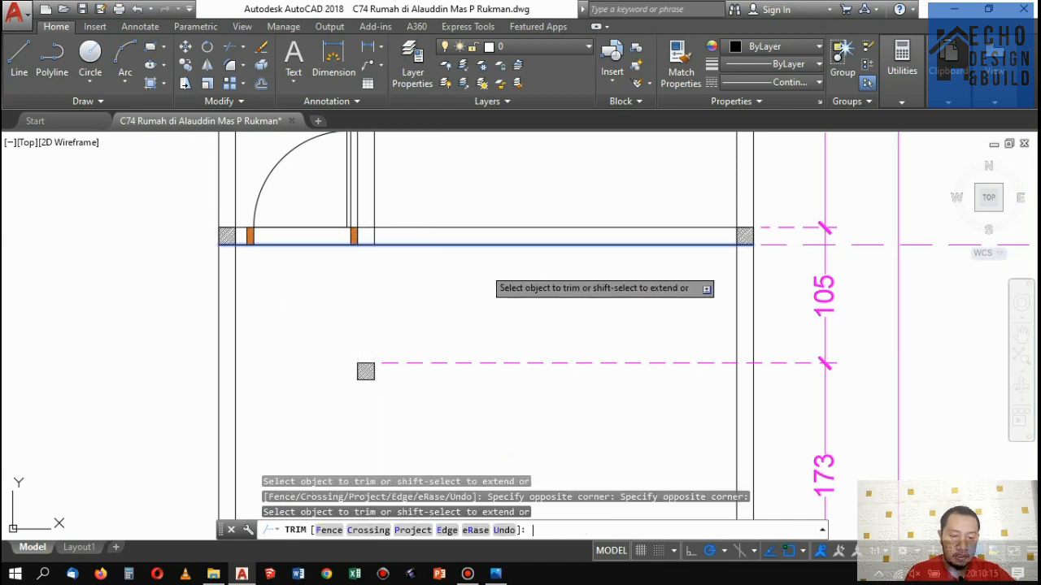
key("Return")
Erase the leftover hatched column below the bedroom's front wall together with the adjacent dimensions for the old wall offsets.
scroll(480, 277, "down", 5)
scroll(455, 295, "up", 2)
left_click(530, 341)
left_click(426, 267)
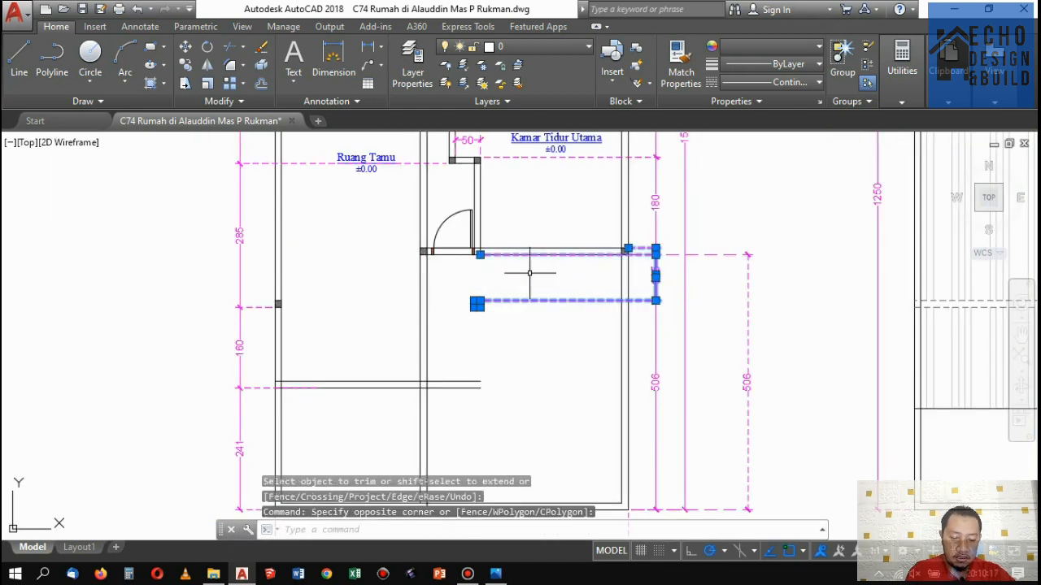
key("Delete")
Erase all remaining vertical dimensions along the right side of the copied floor 1 plan.
scroll(569, 268, "down", 5)
scroll(548, 274, "up", 2)
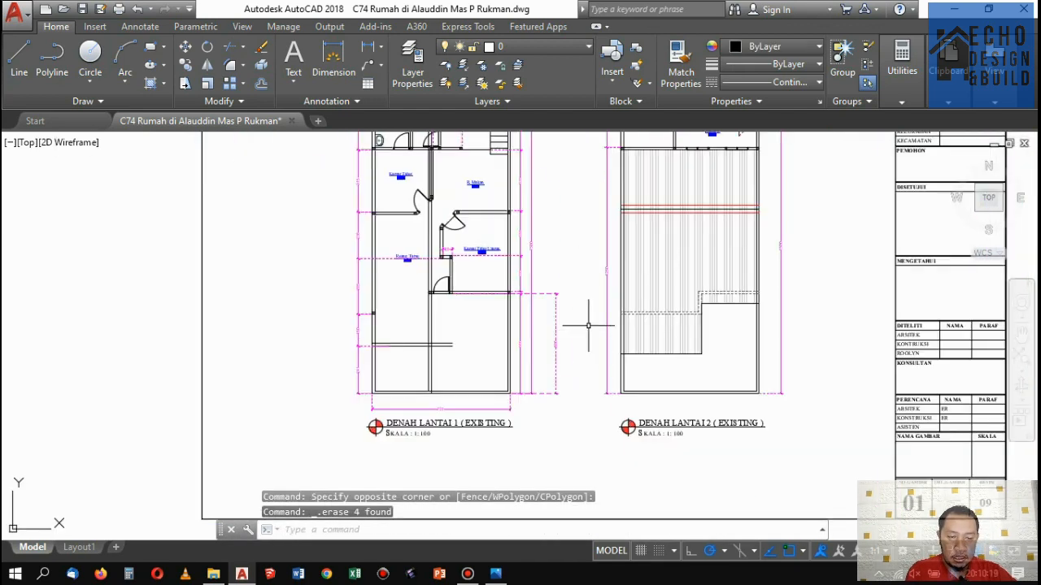
left_click(579, 334)
left_click(519, 174)
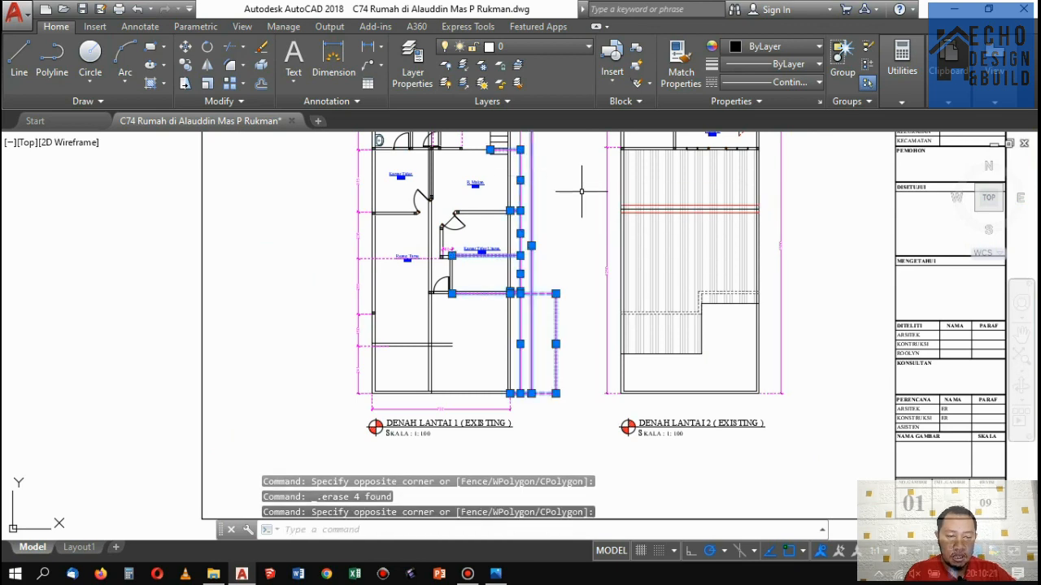
key("Delete")
scroll(569, 290, "down", 3)
scroll(539, 208, "up", 4)
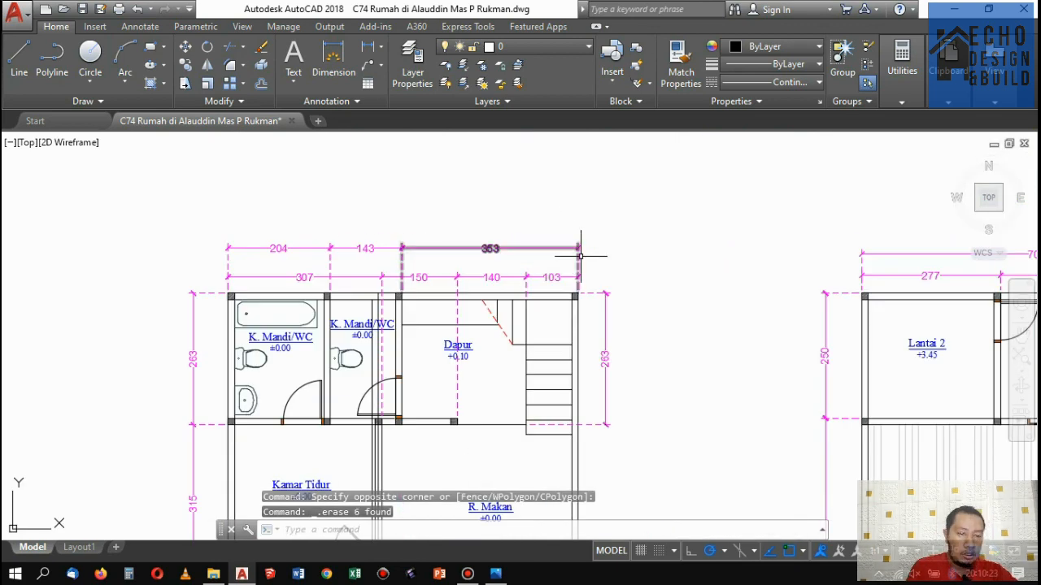
left_click(634, 319)
left_click(593, 246)
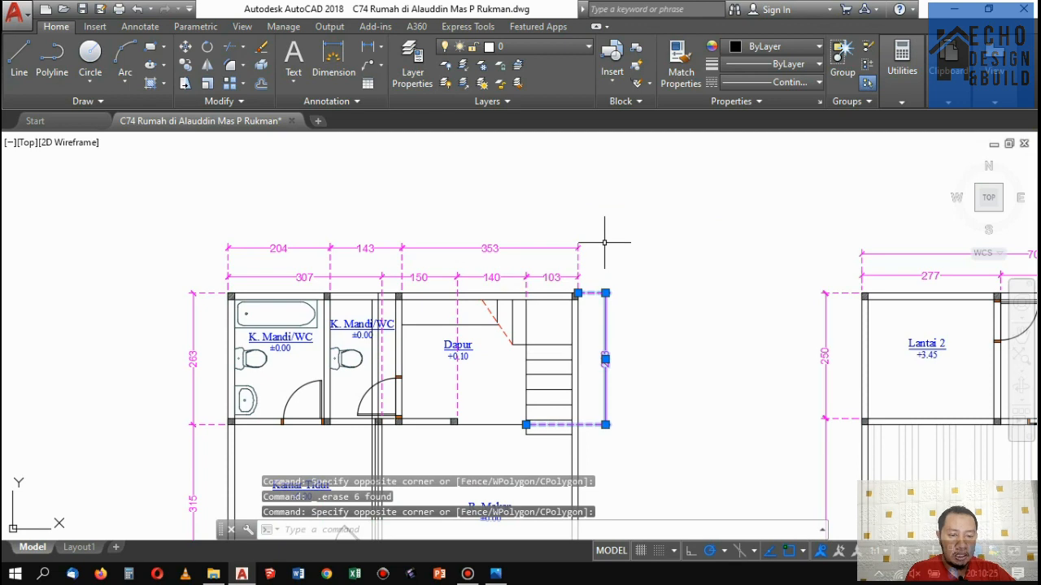
key("Delete")
Erase the dimension rows above the copied floor 1 plan and the vertical dimensions along its left side.
left_click(590, 279)
left_click(186, 202)
scroll(469, 252, "down", 6)
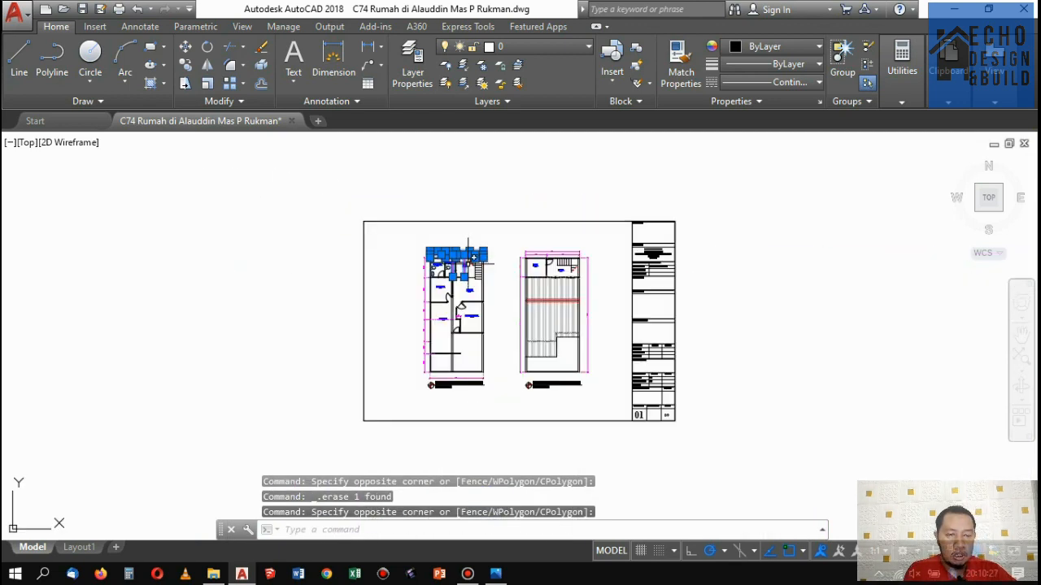
scroll(426, 347, "up", 4)
left_click(429, 365)
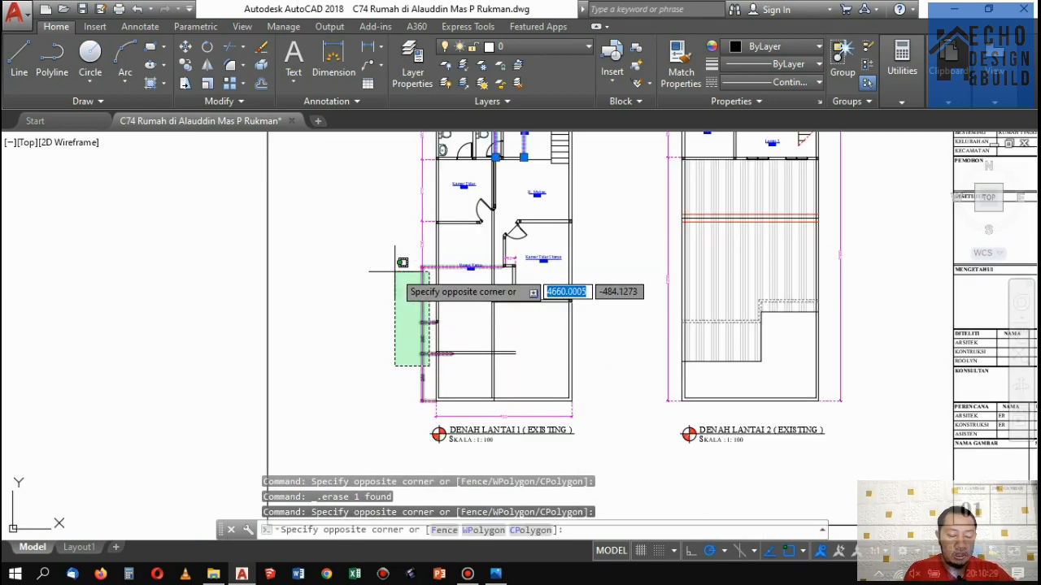
scroll(392, 253, "down", 5)
mouse_move(437, 215)
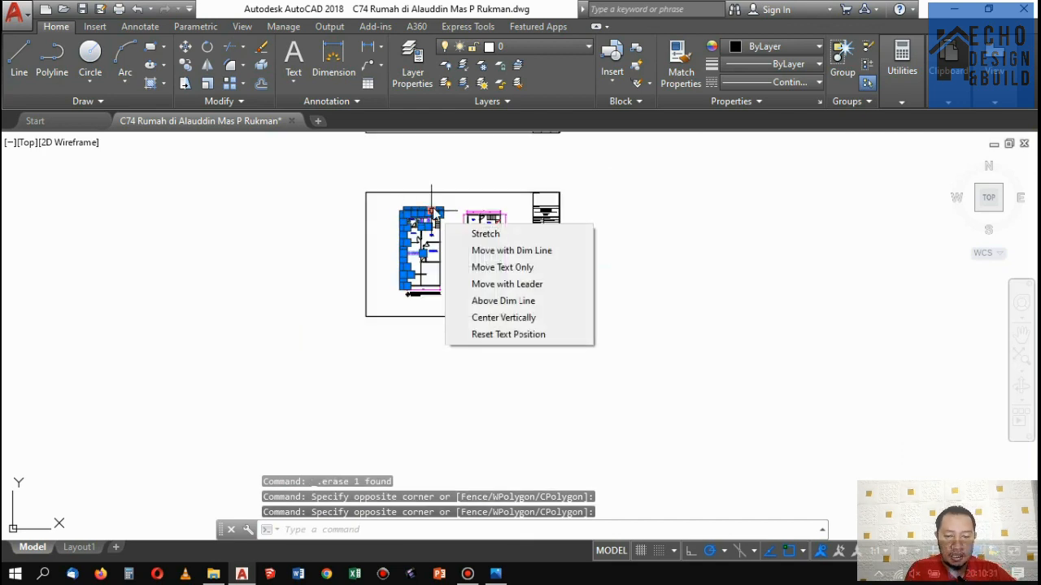
scroll(398, 213, "up", 2)
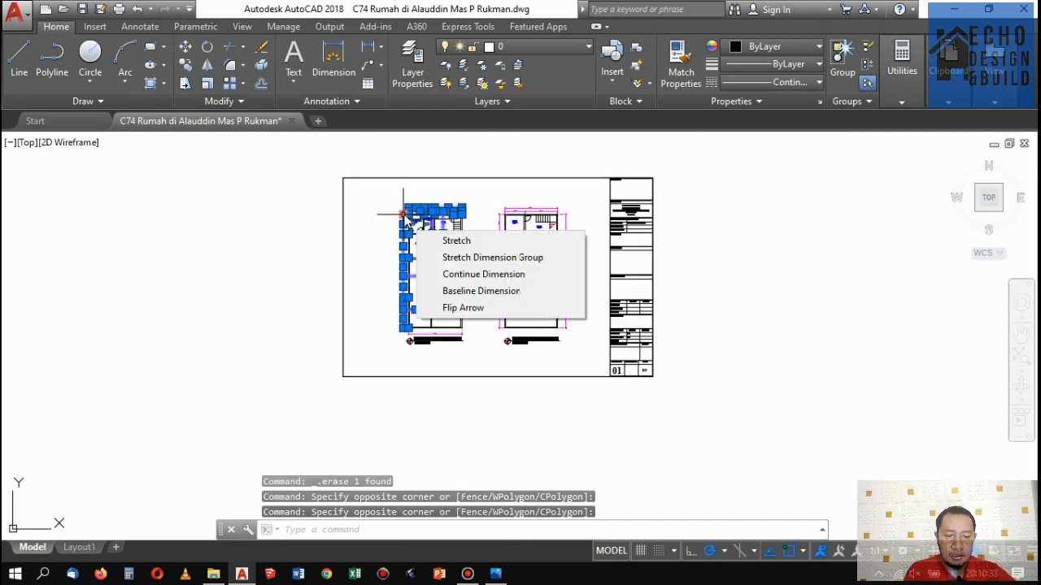
key("Delete")
Trim the Ruang Tamu's front wall lines where they overhang past the central wall into the garage area.
scroll(427, 240, "up", 6)
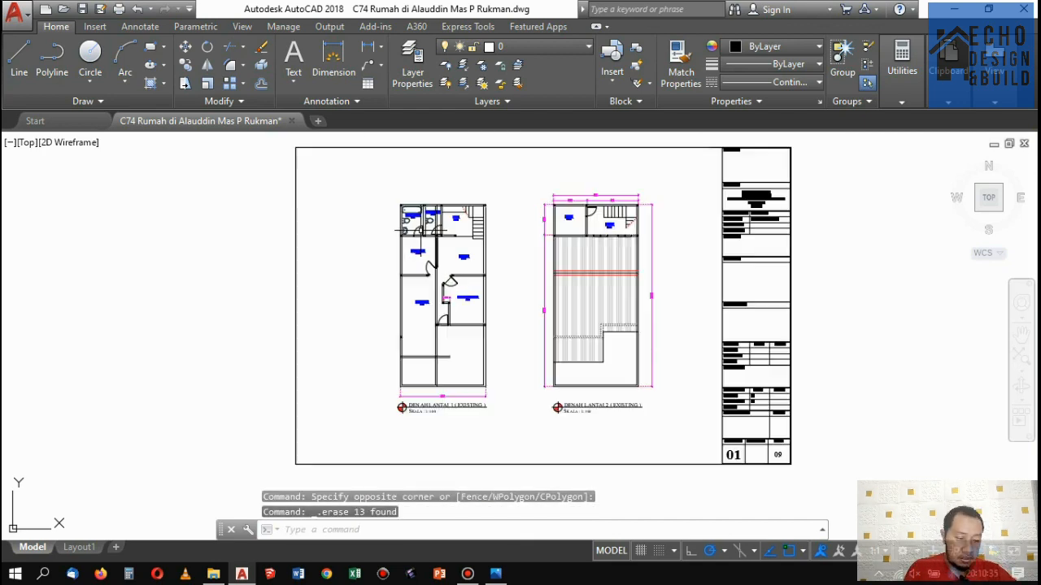
scroll(480, 281, "down", 6)
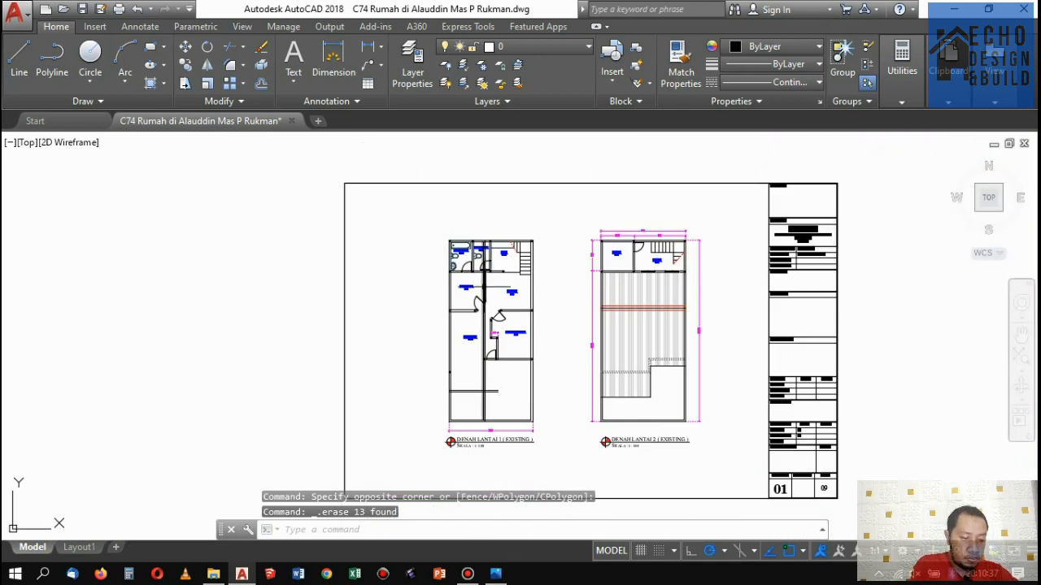
scroll(486, 367, "up", 5)
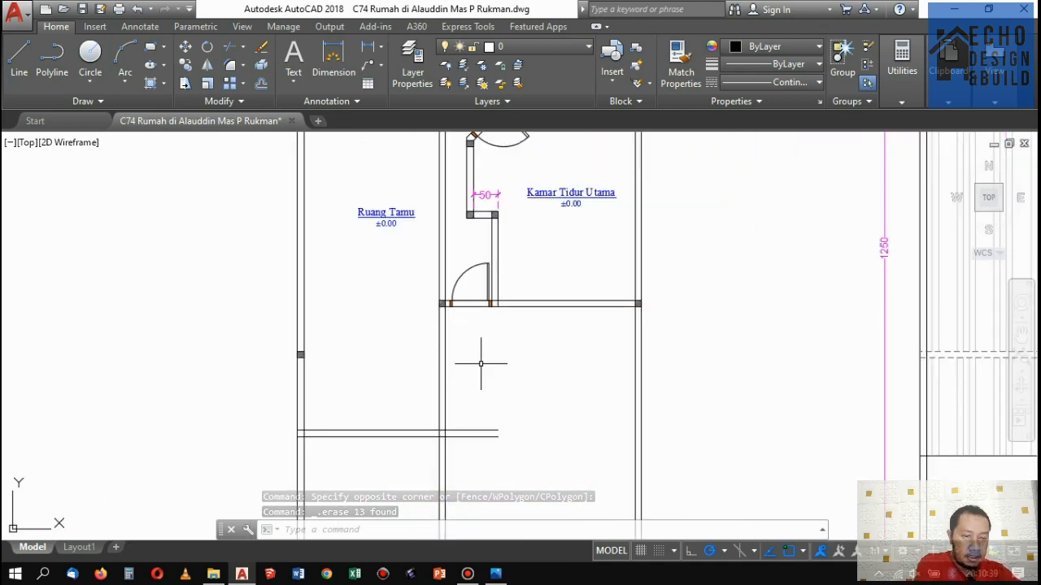
type("r")
key("Return")
key("Return")
scroll(493, 379, "down", 5)
scroll(493, 379, "up", 5)
left_click_drag(508, 419, 480, 447)
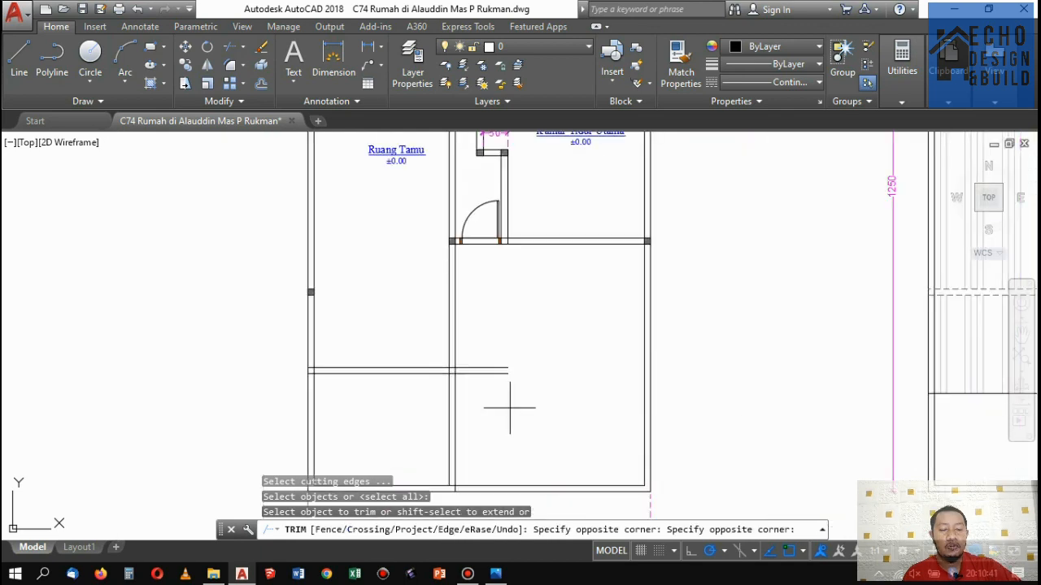
key("Return")
Trim the central wall's left line below the Ruang Tamu's front wall.
key("Return")
key("Return")
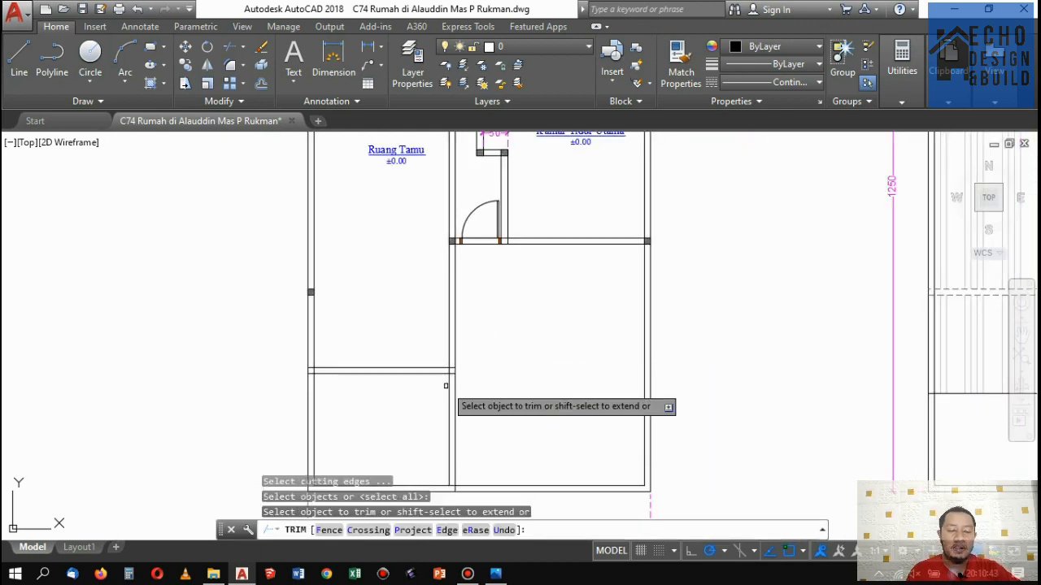
left_click(450, 382)
key("Return")
scroll(488, 387, "down", 5)
scroll(513, 393, "up", 4)
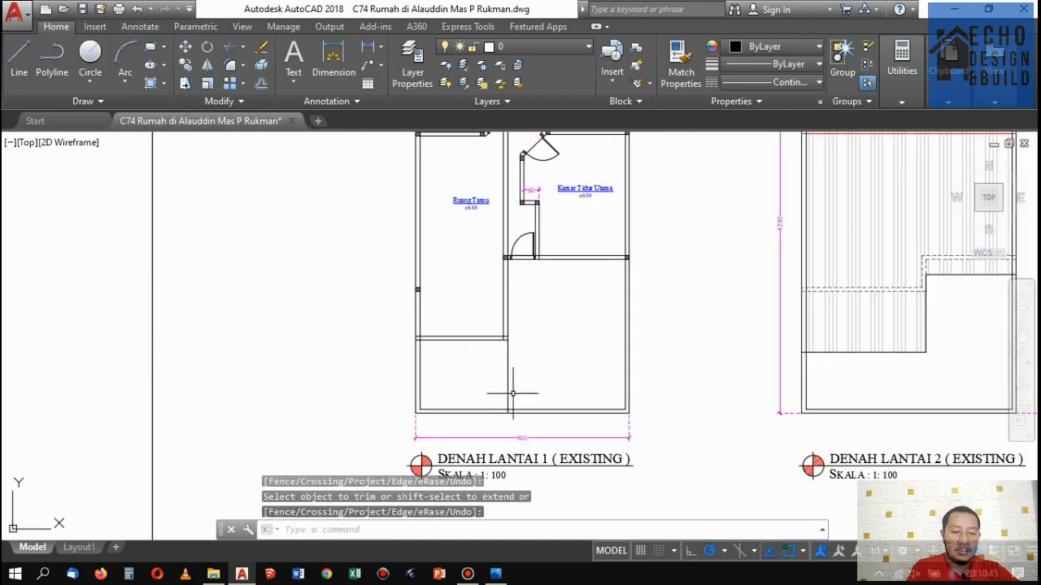
Switch to the layout sketch in Photos and study the floor 1 porch, garage and bedroom layout.
left_click(497, 573)
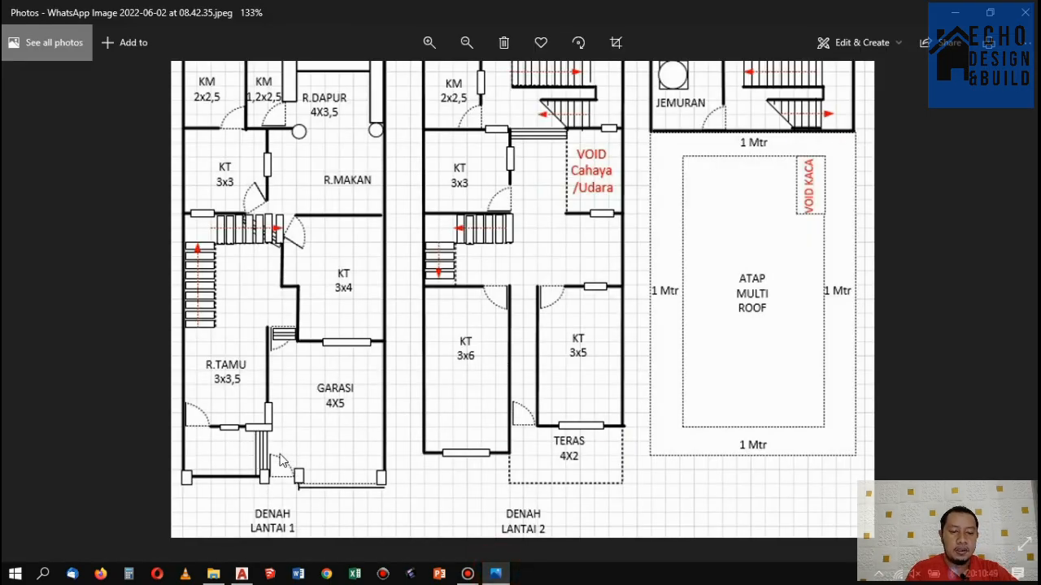
scroll(365, 407, "down", 2)
scroll(344, 372, "up", 1)
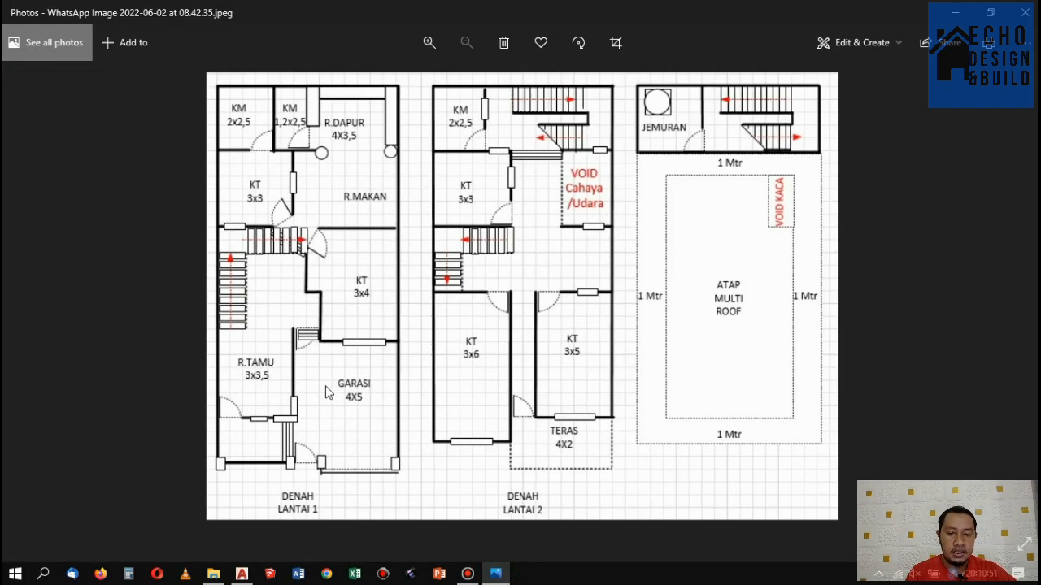
scroll(299, 290, "up", 1)
scroll(305, 269, "down", 1)
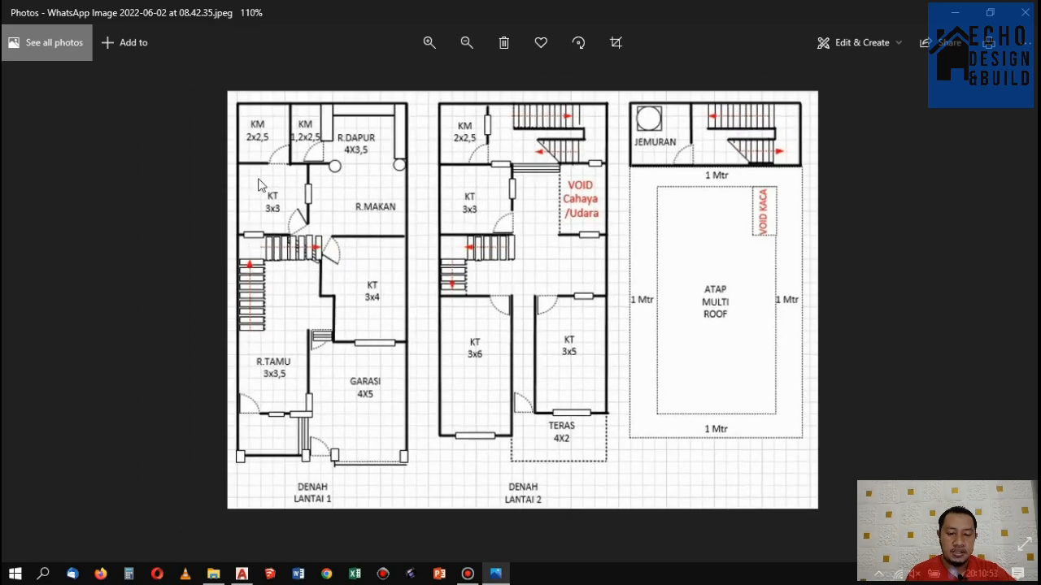
scroll(318, 237, "up", 2)
scroll(317, 237, "down", 1)
scroll(219, 311, "up", 3)
scroll(318, 322, "down", 4)
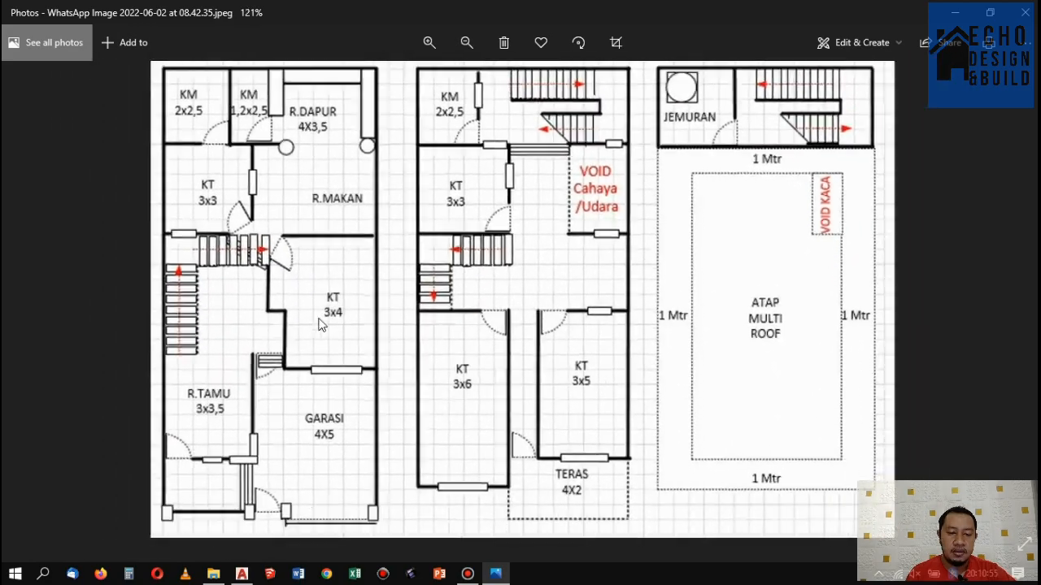
Compare the sketch's floor 1 layout in Photos with the AutoCAD plan around the door between the Ruang Tamu and garage.
scroll(265, 352, "up", 3)
scroll(285, 276, "down", 2)
scroll(279, 263, "up", 2)
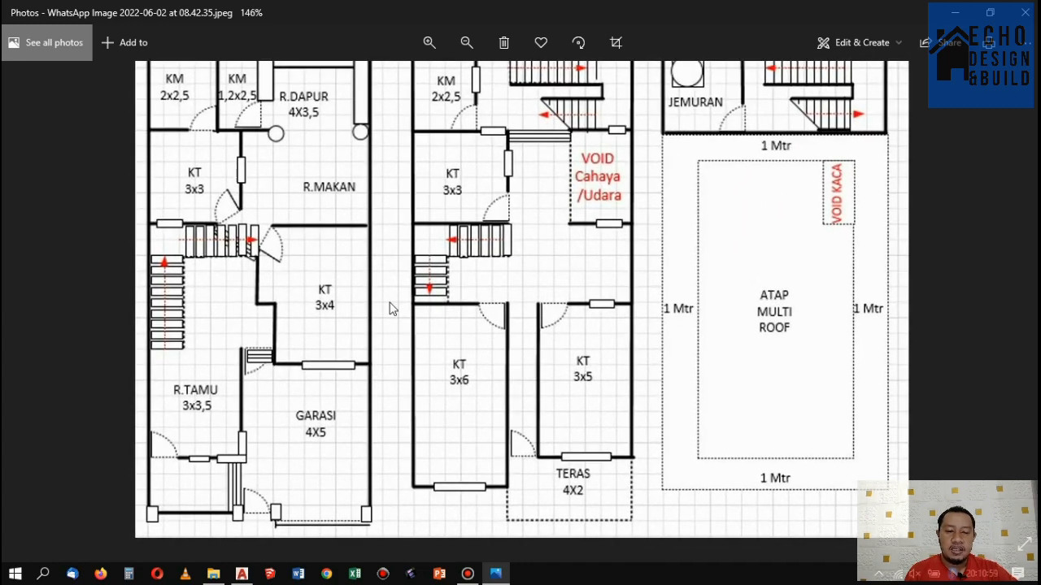
scroll(392, 317, "down", 3)
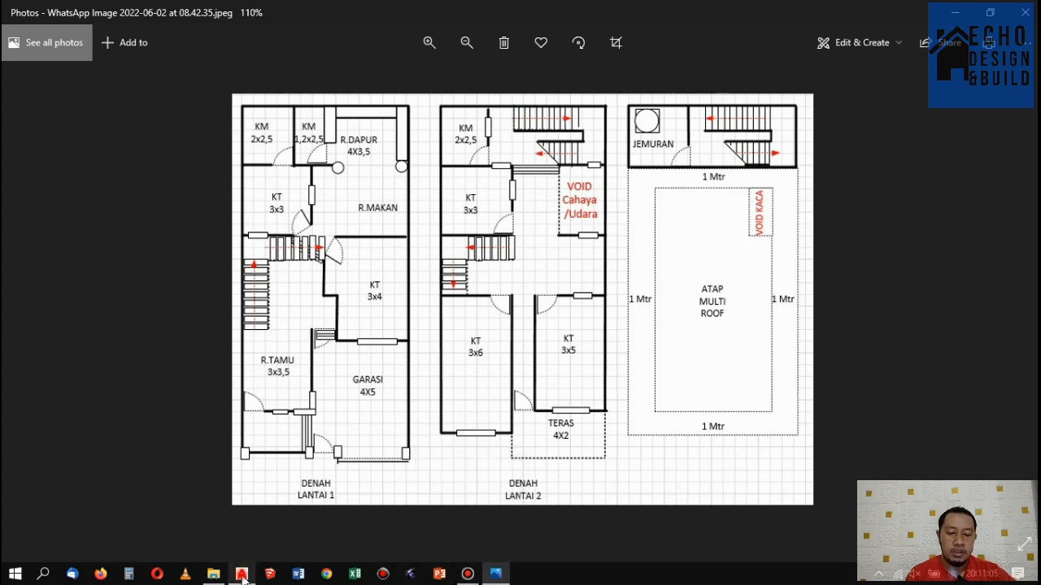
left_click(242, 574)
scroll(371, 214, "down", 3)
scroll(376, 271, "up", 3)
scroll(439, 293, "down", 3)
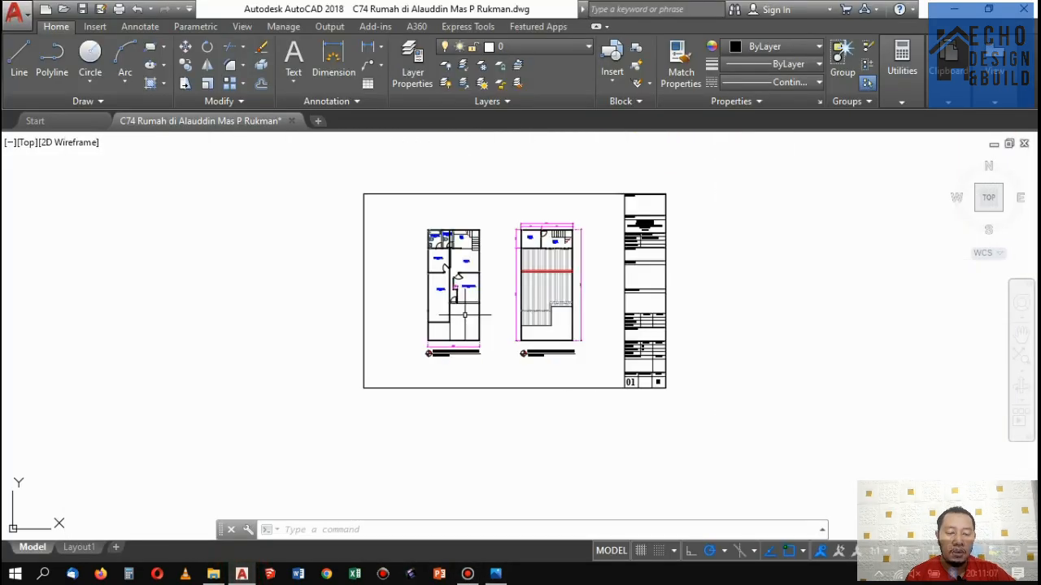
scroll(464, 314, "up", 6)
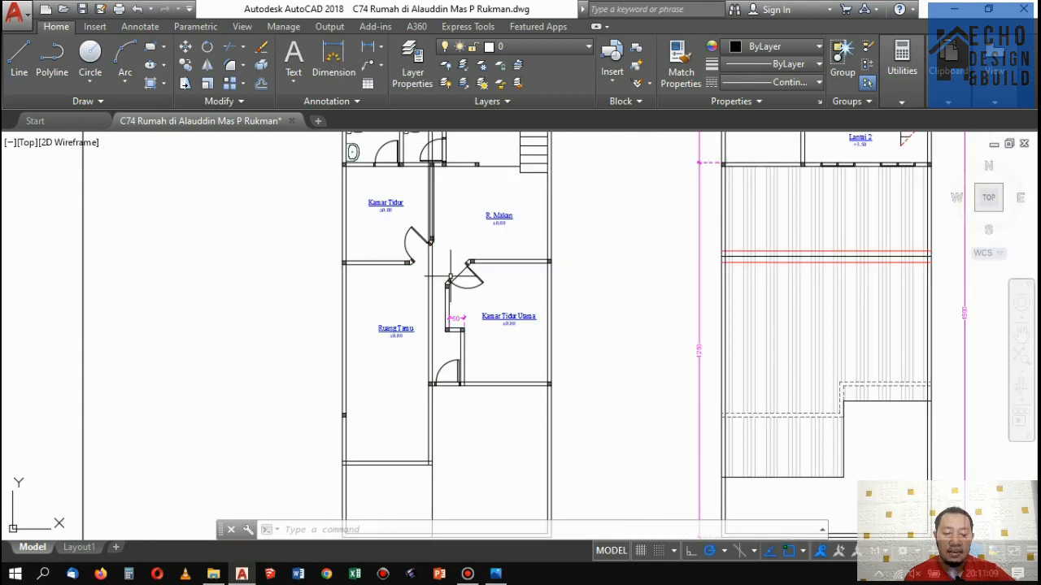
scroll(431, 368, "up", 5)
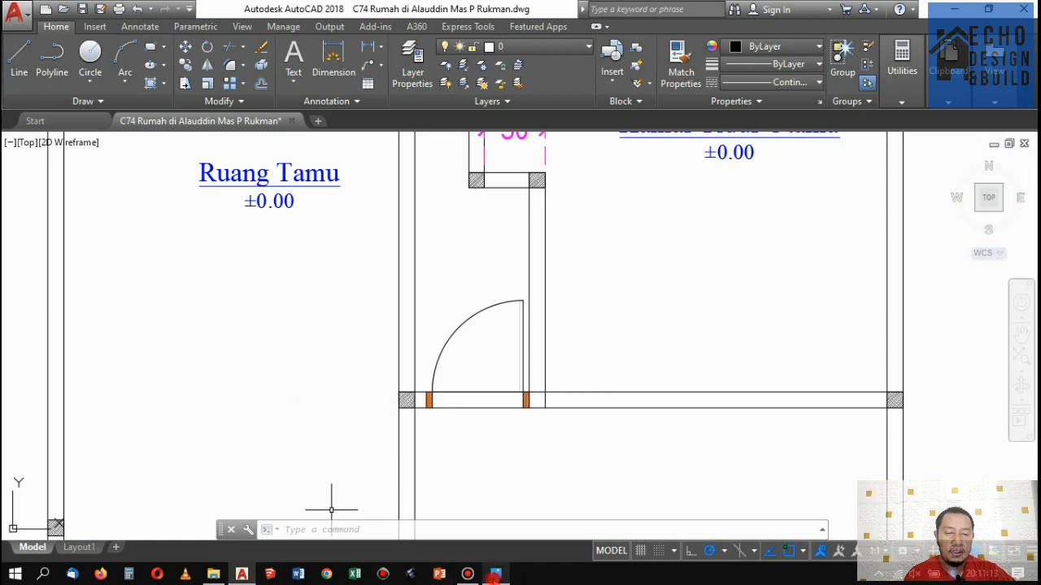
left_click(495, 574)
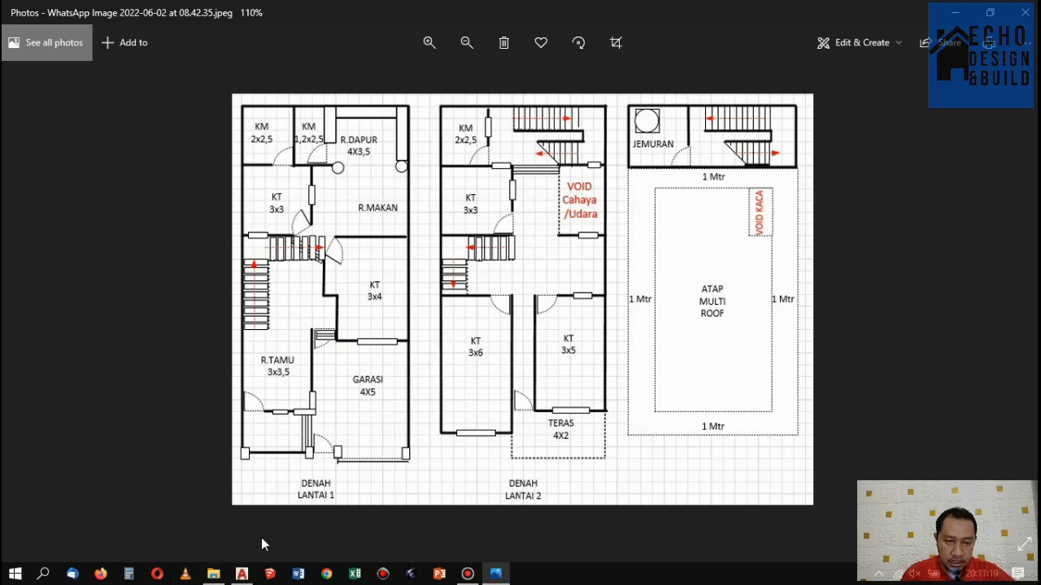
Switch to AutoCAD and trim both central wall lines above the column beside the door between the Ruang Tamu and garage.
left_click(241, 574)
scroll(454, 309, "down", 5)
scroll(443, 336, "up", 5)
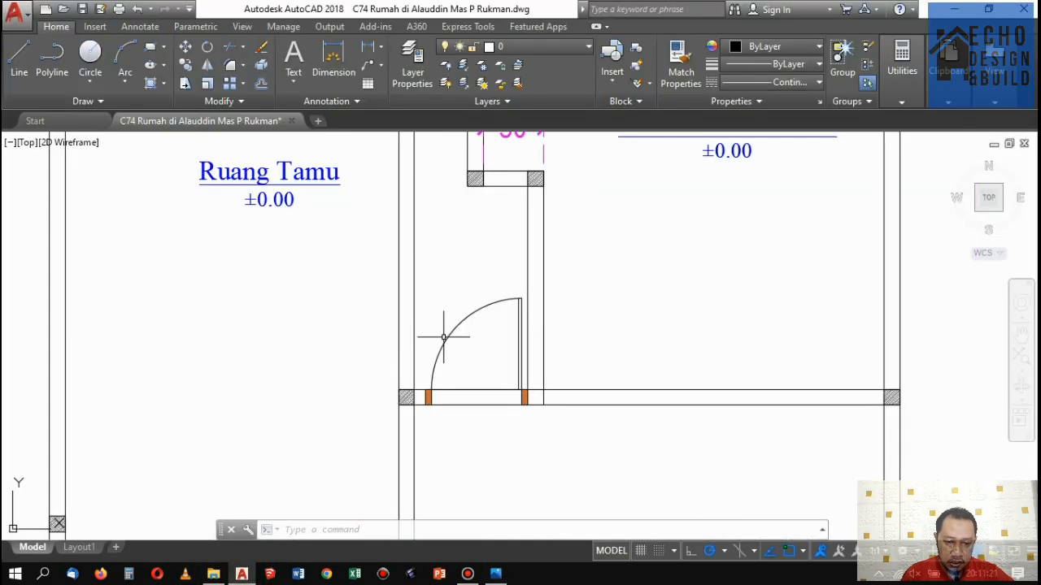
type("tr")
key("space")
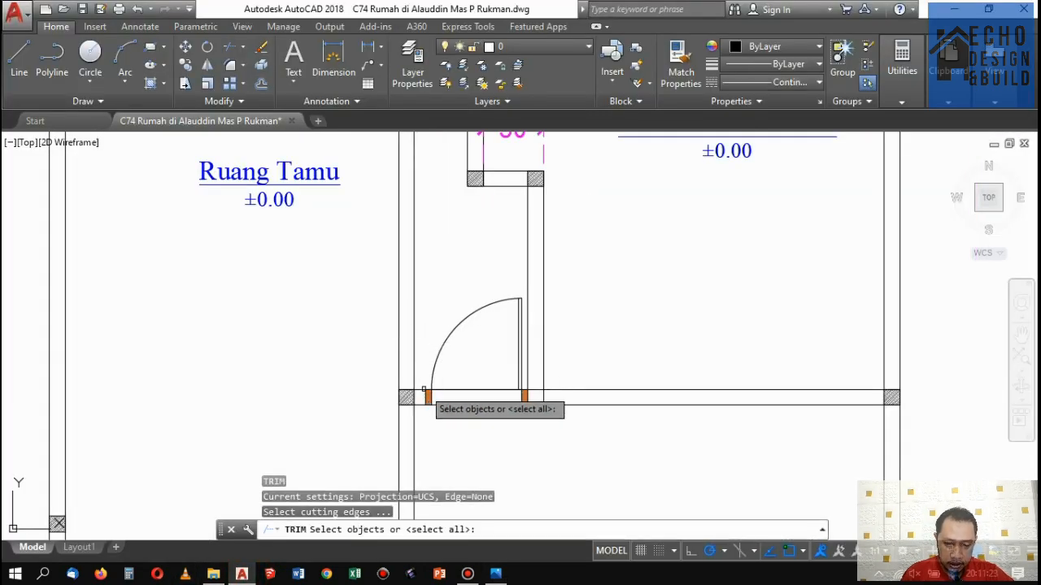
scroll(426, 387, "up", 3)
left_click(503, 409)
left_click(446, 335)
key("space")
left_click(416, 286)
left_click(336, 239)
key("space")
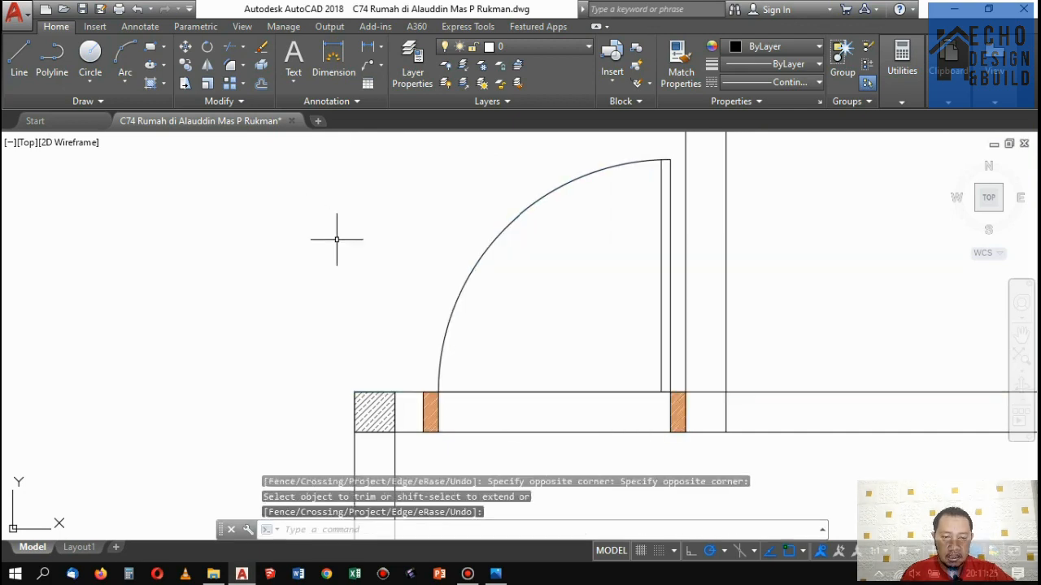
Trim the inner wall line crossing the door opening between the Ruang Tamu and the garage.
scroll(431, 300, "down", 7)
scroll(433, 275, "up", 3)
scroll(432, 275, "down", 7)
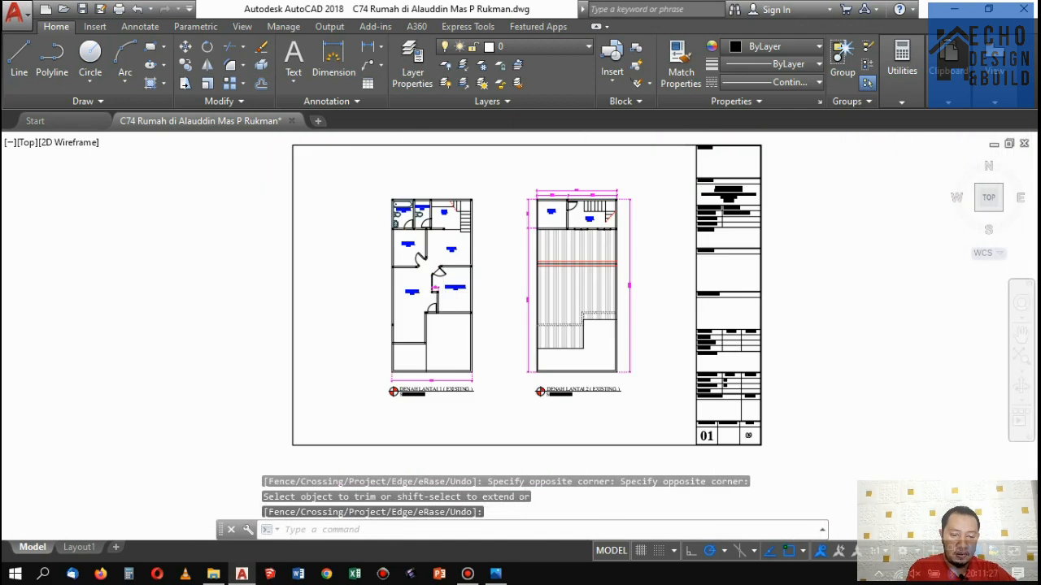
scroll(421, 266, "up", 9)
type("tr")
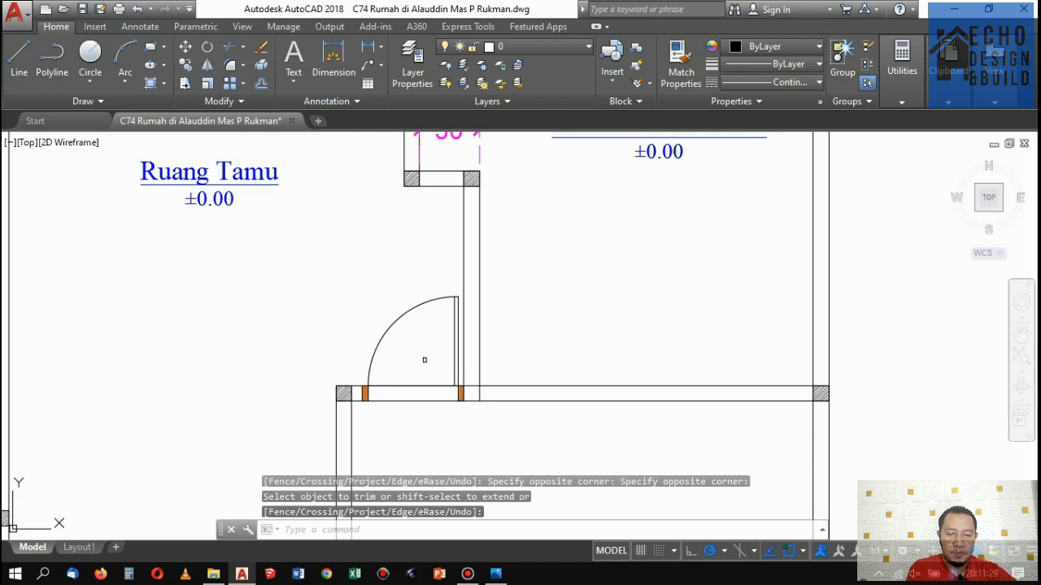
key("space")
scroll(404, 389, "up", 4)
left_click(433, 392)
left_click(408, 353)
key("space")
scroll(478, 358, "down", 10)
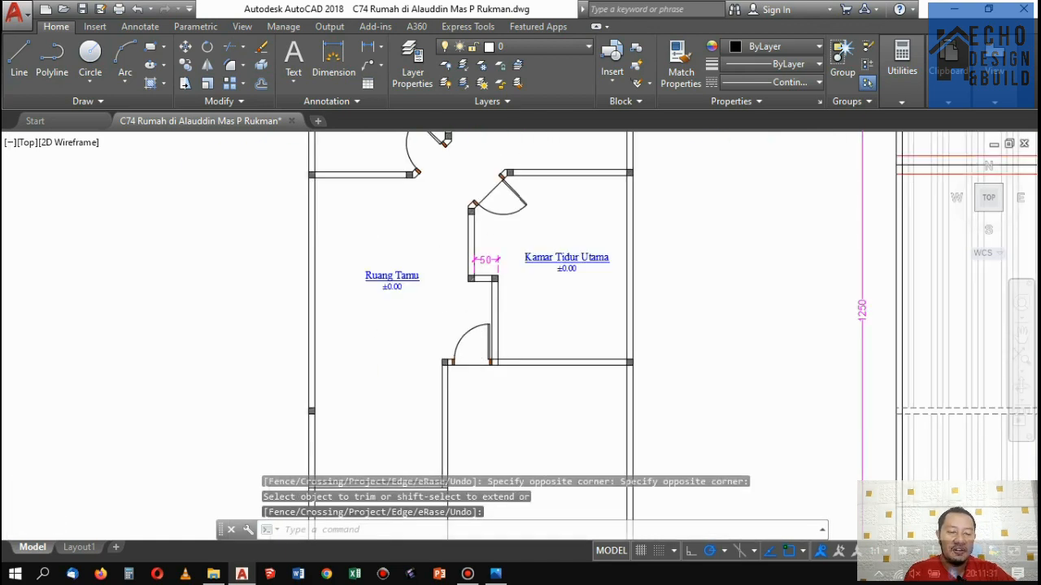
scroll(501, 278, "up", 5)
scroll(515, 293, "down", 5)
scroll(468, 358, "up", 6)
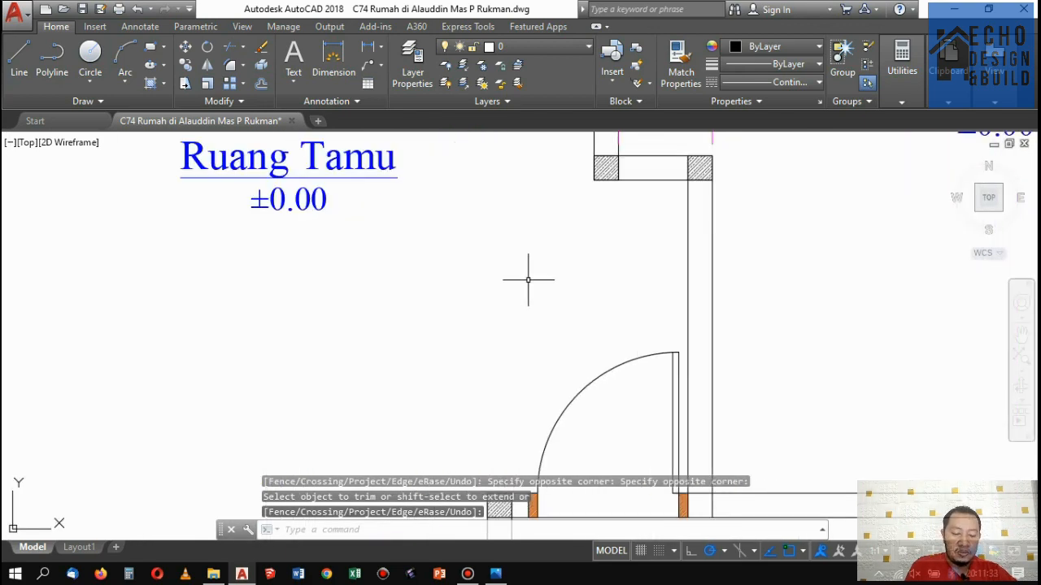
scroll(533, 305, "down", 3)
scroll(554, 276, "up", 3)
scroll(554, 276, "down", 4)
scroll(561, 268, "up", 3)
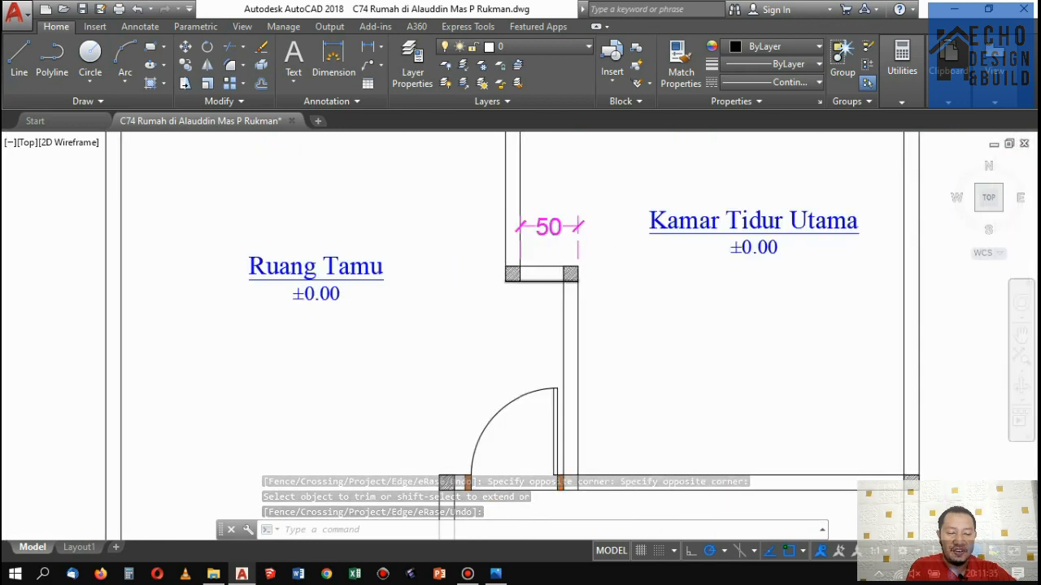
scroll(569, 262, "down", 7)
scroll(572, 261, "up", 4)
scroll(468, 365, "up", 6)
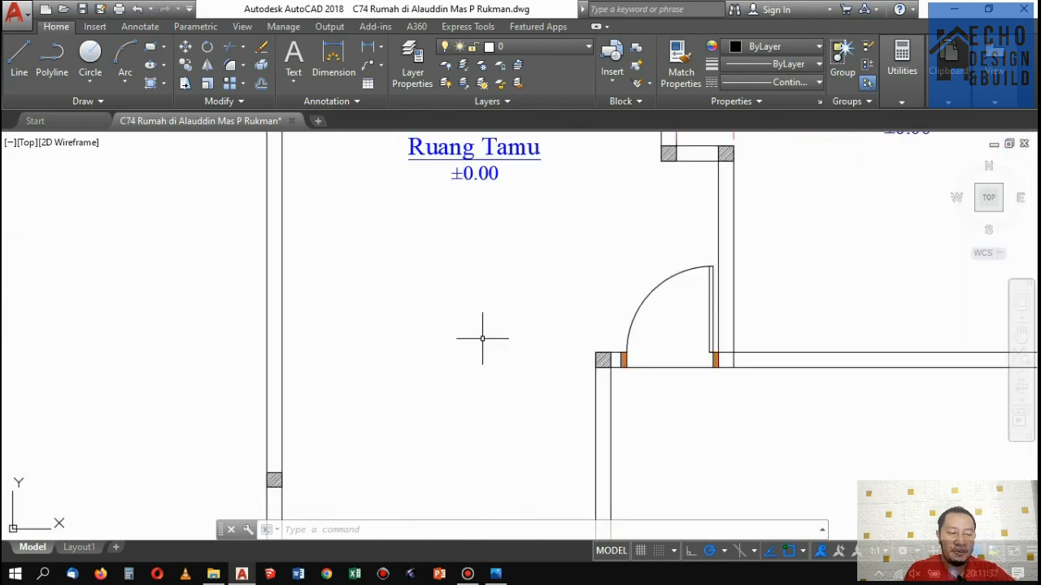
Move the Ruang Tamu label down into the room's front area, just above its front wall.
scroll(491, 334, "down", 6)
left_click(499, 309)
left_click(482, 275)
type("m")
key("Return")
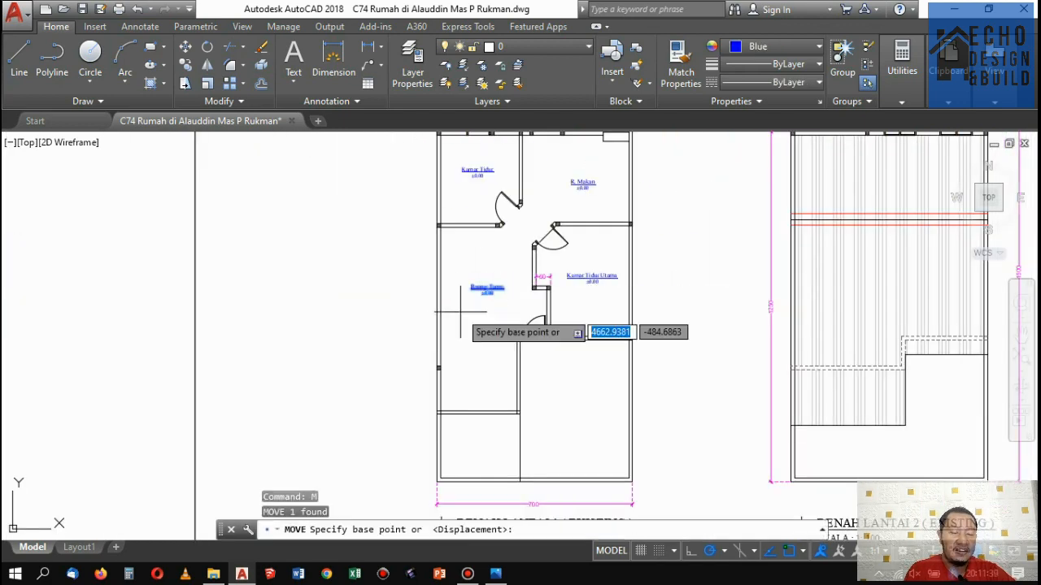
left_click(474, 314)
scroll(456, 395, "up", 6)
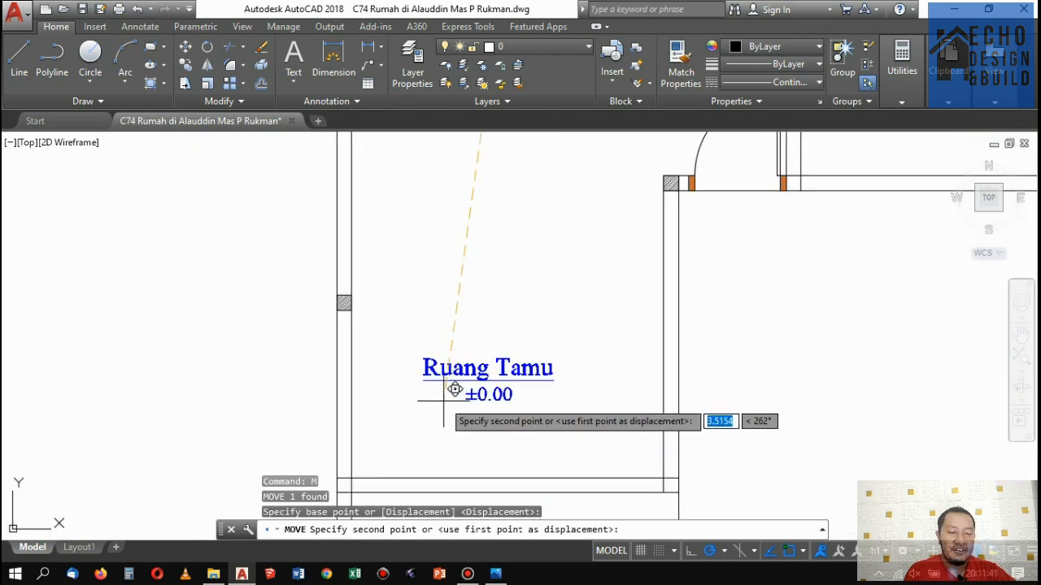
left_click(444, 402)
Shift the Ruang Tamu label slightly up and right to centre it in the room's front area.
scroll(469, 316, "down", 7)
scroll(469, 343, "up", 7)
left_click(484, 369)
left_click(472, 351)
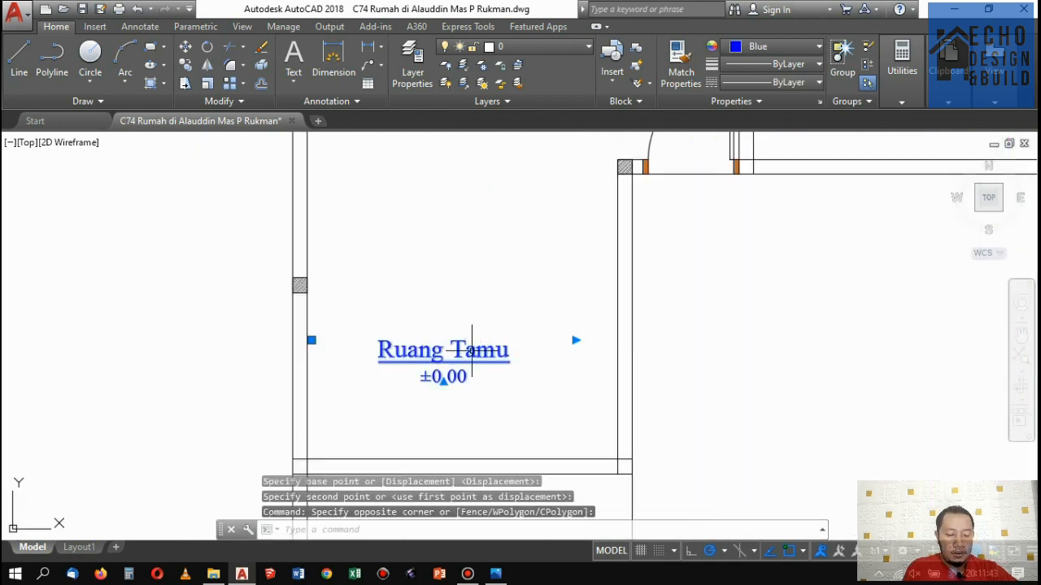
type("m")
key("Return")
left_click(527, 309)
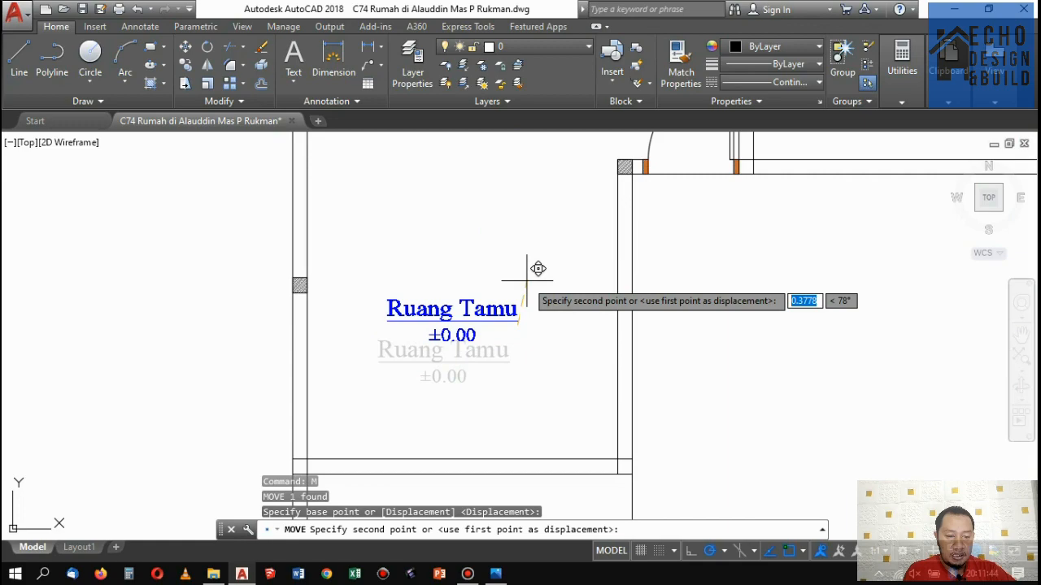
left_click(543, 227)
Switch to the layout sketch in Photos and study the R.Tamu front wall, its door and the porch.
left_click(495, 574)
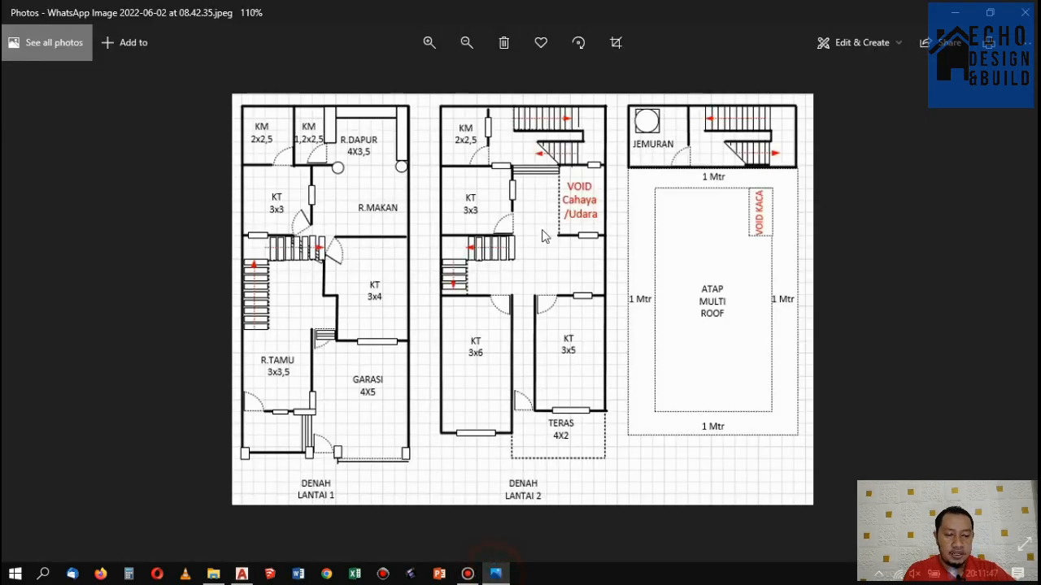
scroll(340, 397, "up", 2)
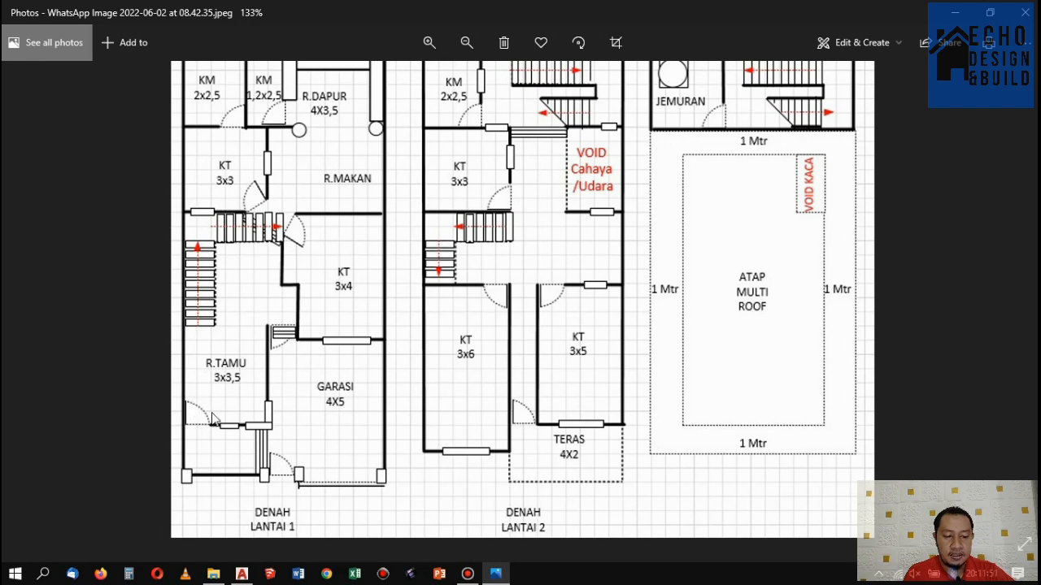
scroll(199, 414, "up", 2)
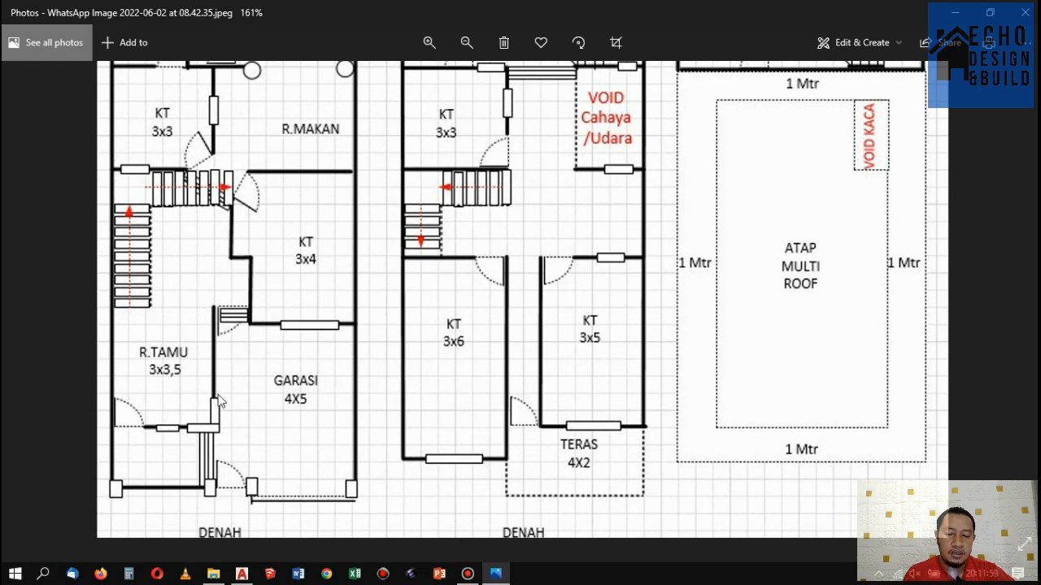
scroll(218, 400, "down", 3)
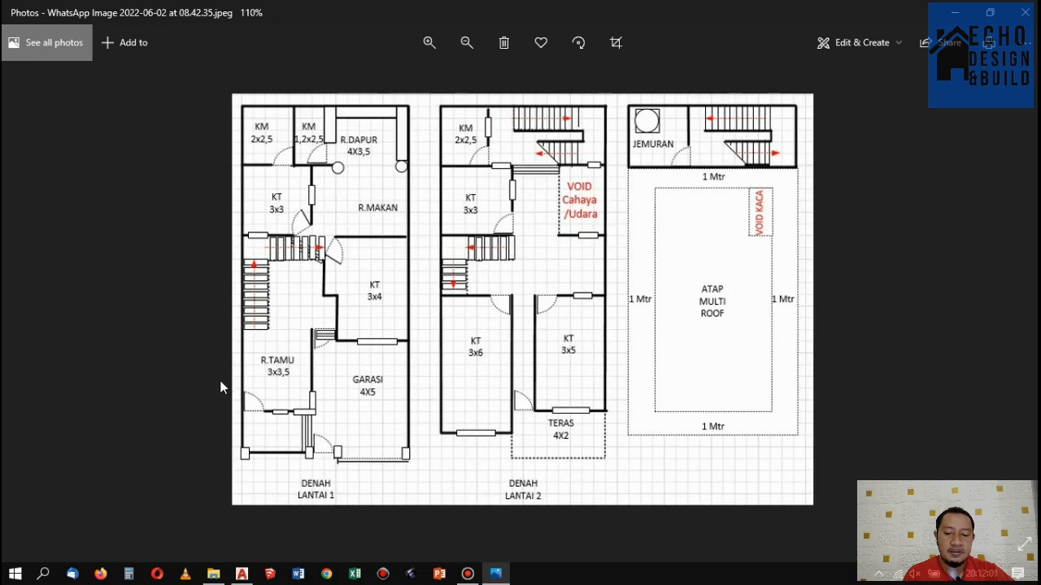
scroll(227, 392, "up", 1)
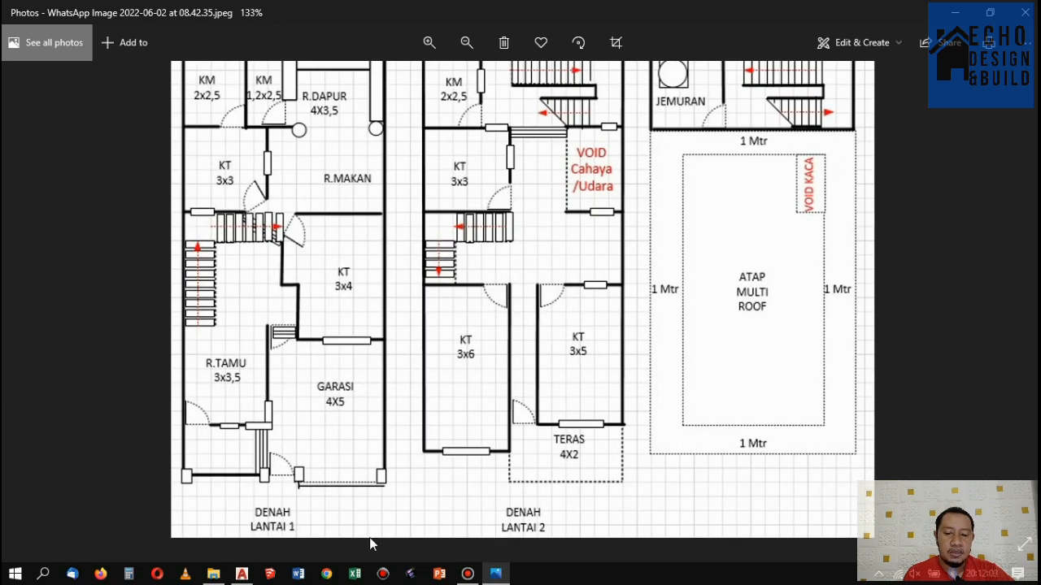
Switch to AutoCAD and move the Ruang Tamu's left wall column down to the corner with the front wall.
left_click(240, 575)
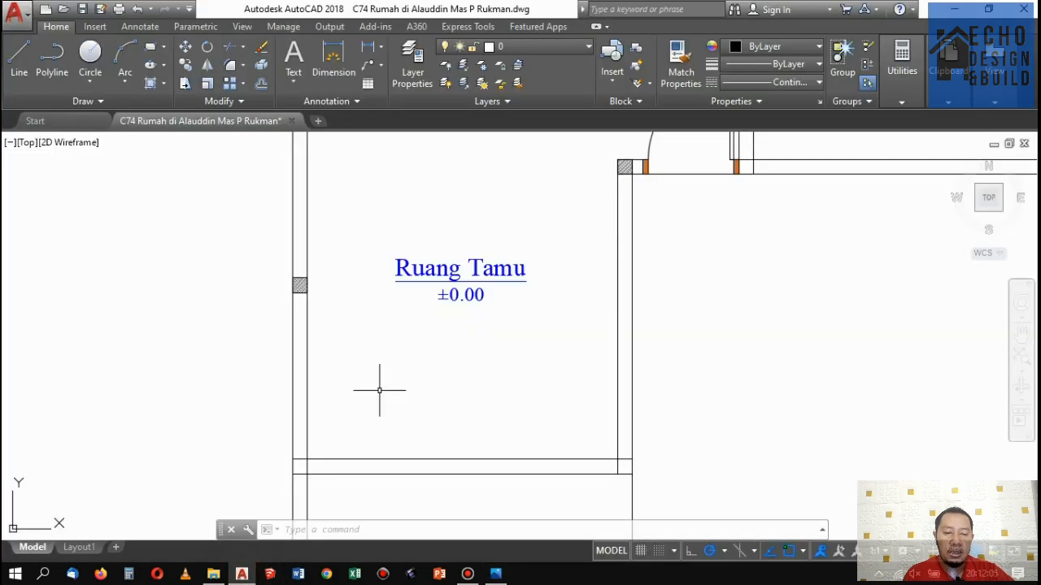
scroll(378, 390, "down", 5)
scroll(382, 374, "up", 5)
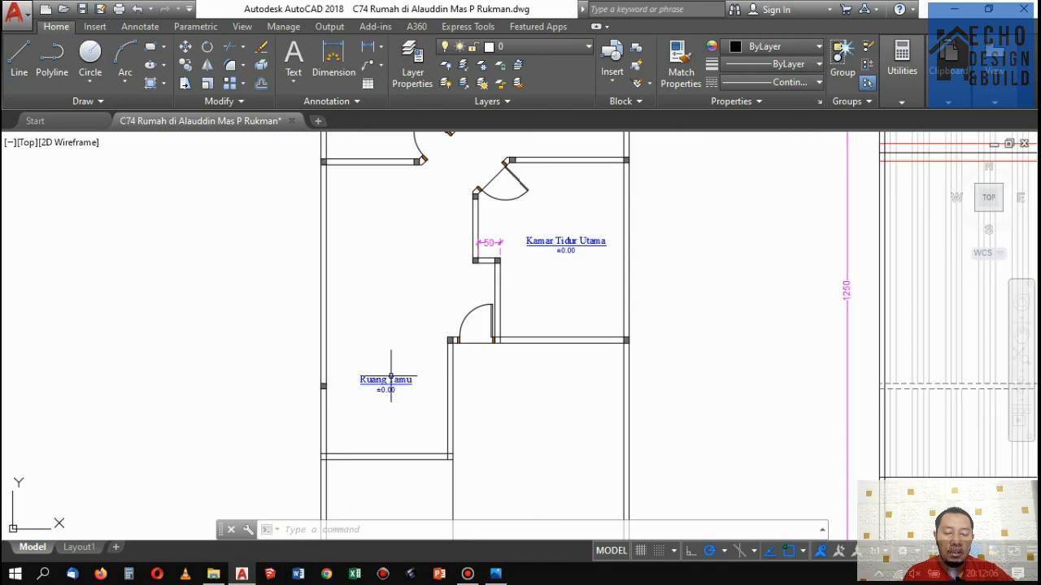
left_click(350, 430)
type("M")
key("Return")
scroll(280, 396, "up", 4)
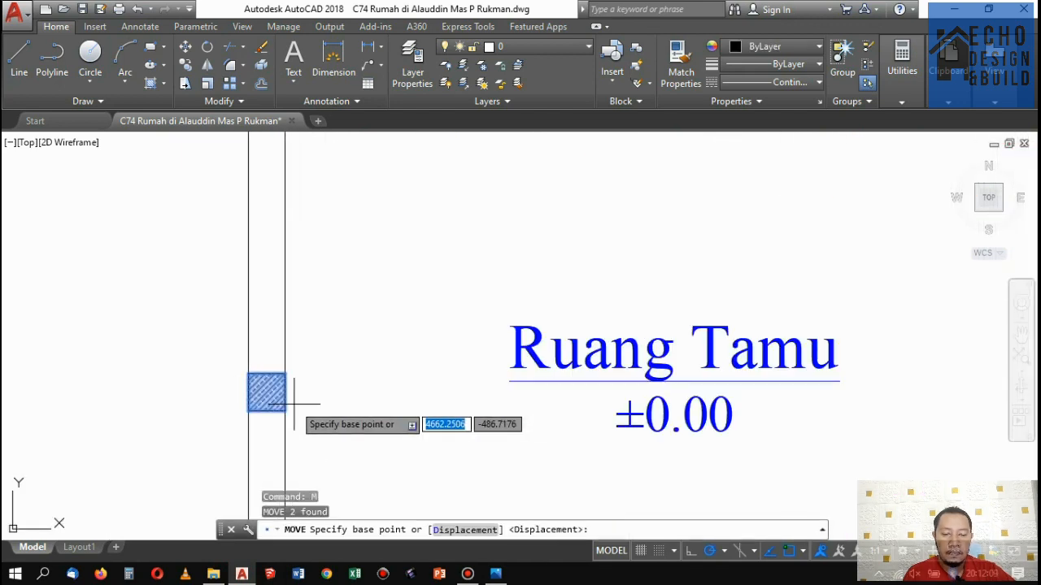
left_click(267, 389)
scroll(350, 398, "down", 6)
scroll(365, 411, "down", 2)
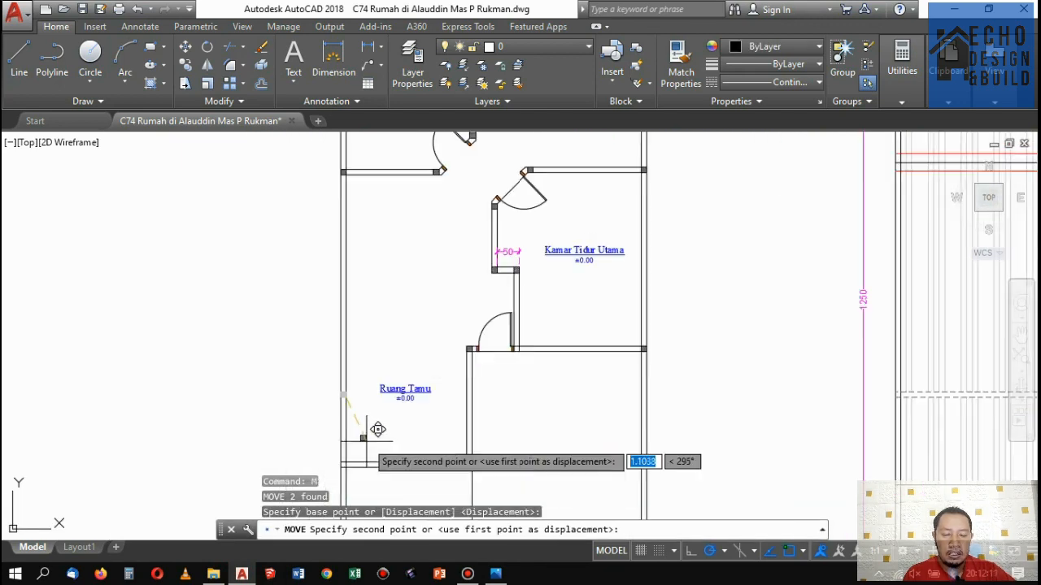
scroll(376, 426, "up", 6)
left_click(330, 419)
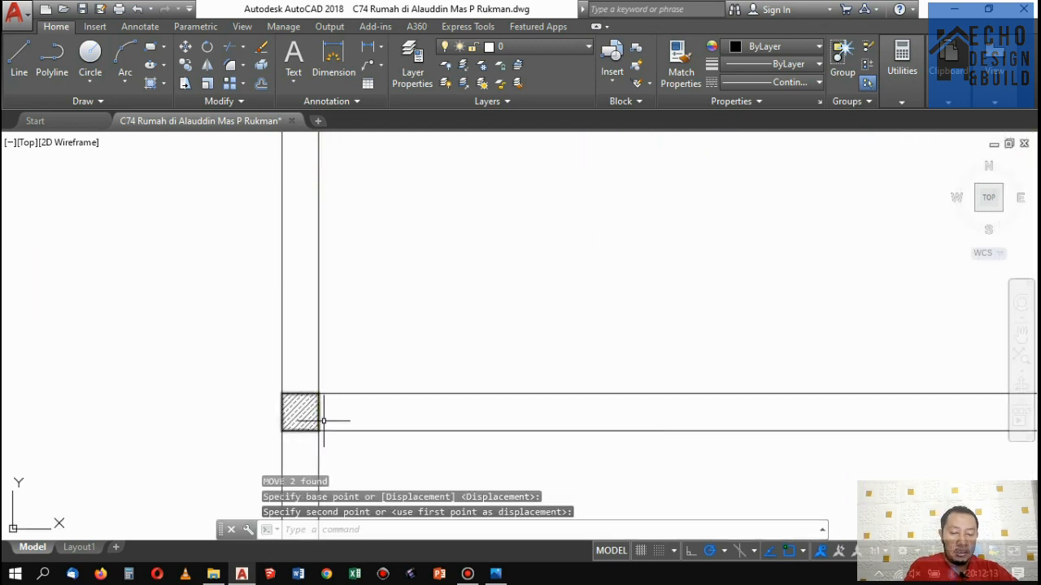
Copy the column from the Ruang Tamu's front-left corner to the junction of the front wall and central wall.
scroll(339, 390, "down", 3)
scroll(295, 360, "up", 3)
left_click(294, 365)
left_click(385, 426)
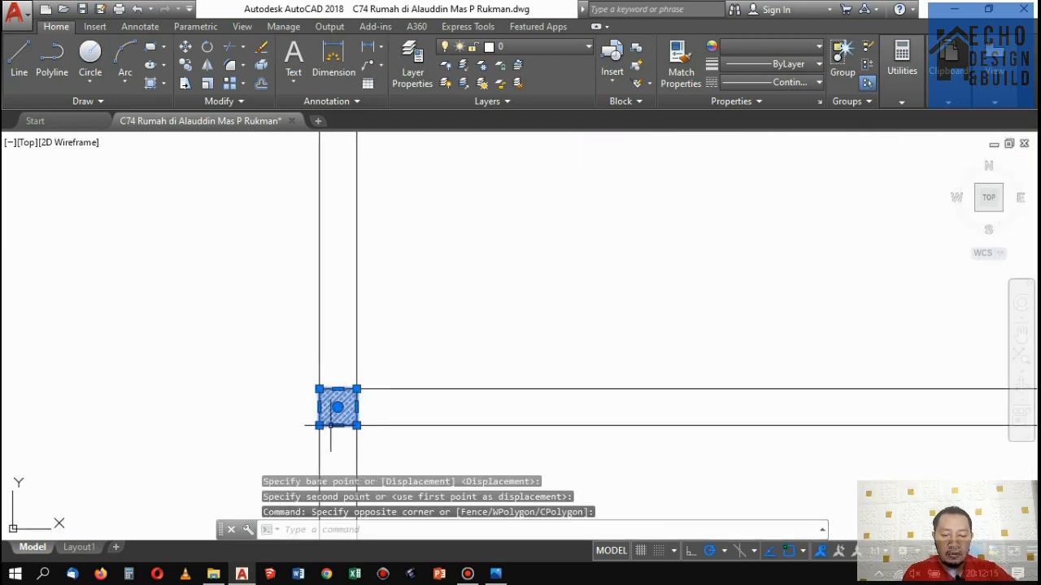
left_click(184, 65)
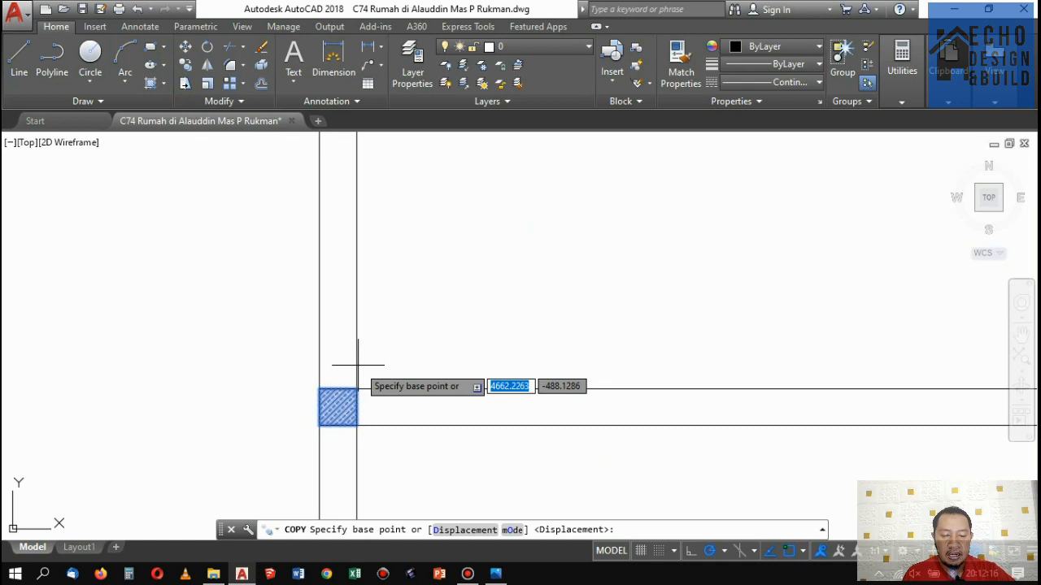
left_click(355, 424)
scroll(304, 418, "down", 5)
scroll(303, 418, "up", 5)
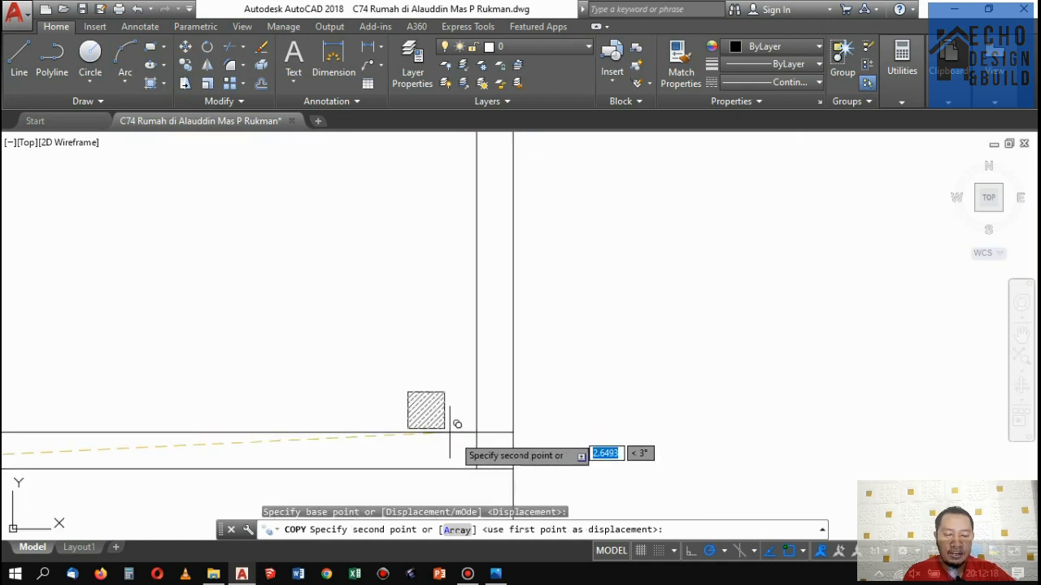
left_click(512, 469)
Place another copy of the column at the Kamar Tidur Utama's lower-left wall corner beside the door and finish copying.
scroll(442, 367, "down", 4)
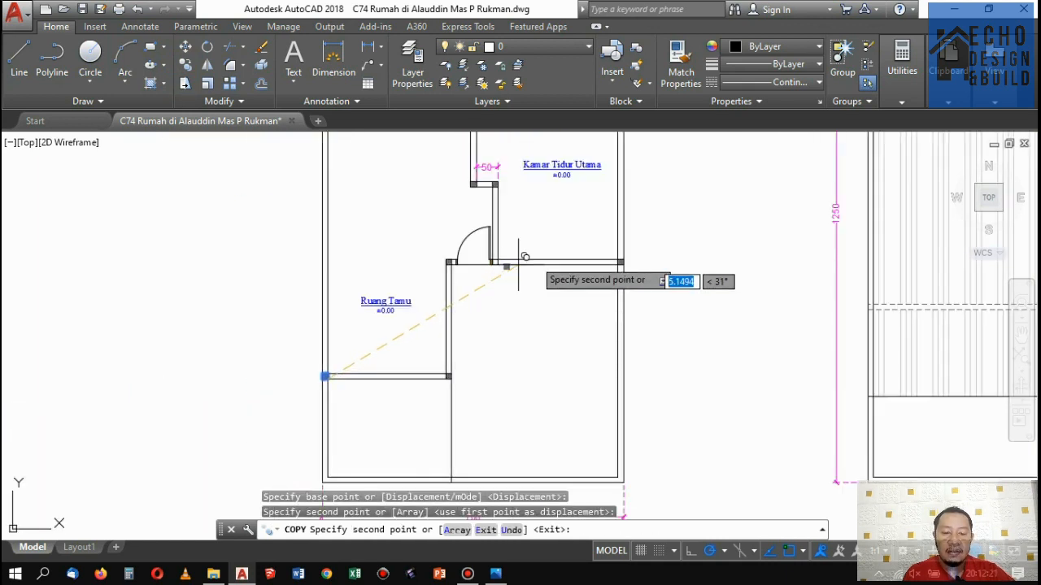
scroll(631, 228, "up", 5)
scroll(512, 294, "up", 2)
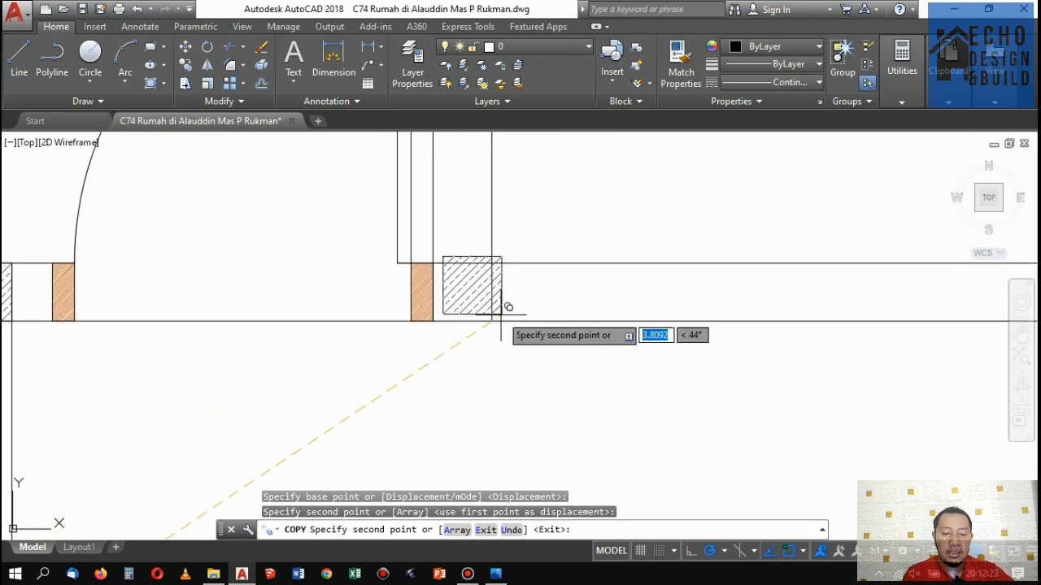
left_click(496, 313)
scroll(528, 262, "down", 6)
key("Return")
scroll(530, 260, "down", 5)
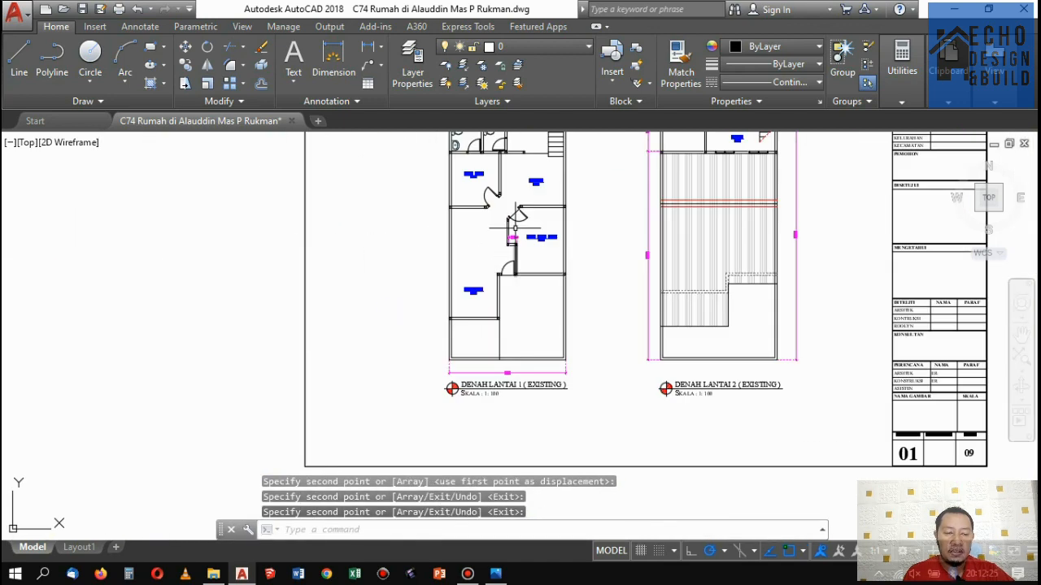
Check the front window of the 3x4 KT bedroom in the layout sketch in Photos, and return to AutoCAD.
scroll(512, 268, "up", 3)
scroll(521, 227, "down", 1)
scroll(521, 227, "up", 2)
scroll(508, 409, "down", 4)
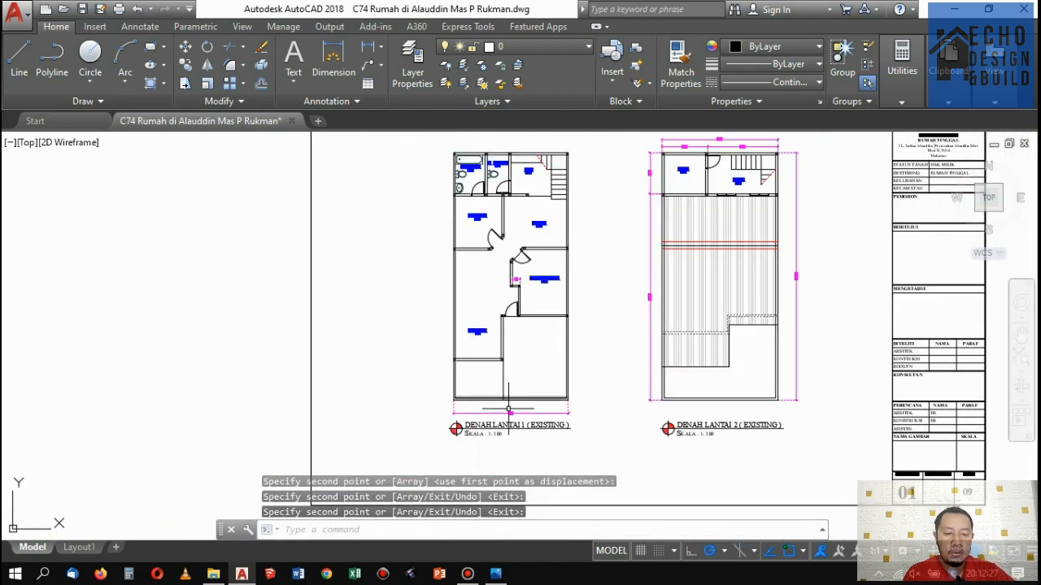
scroll(519, 360, "up", 4)
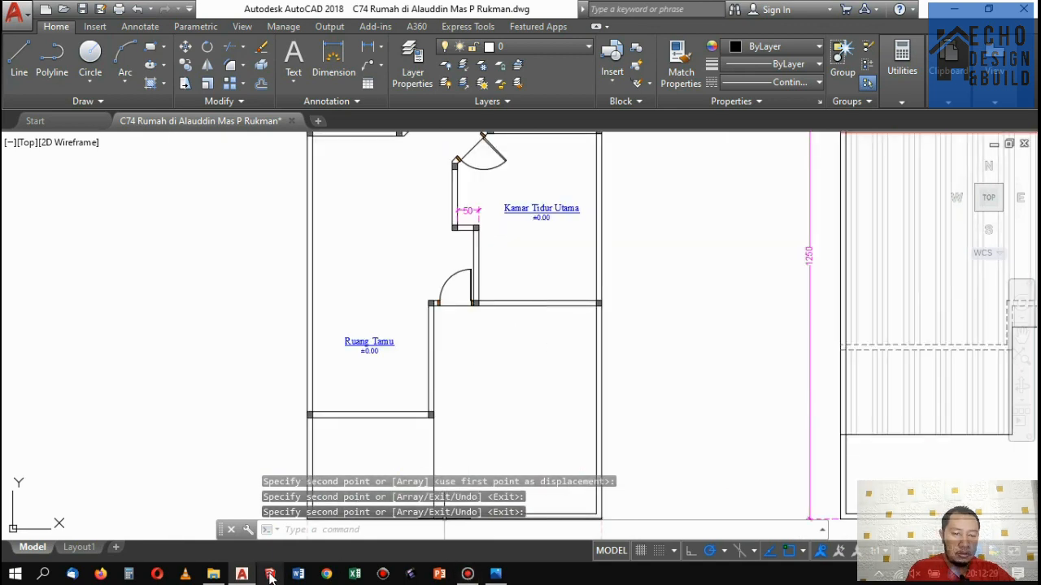
left_click(505, 574)
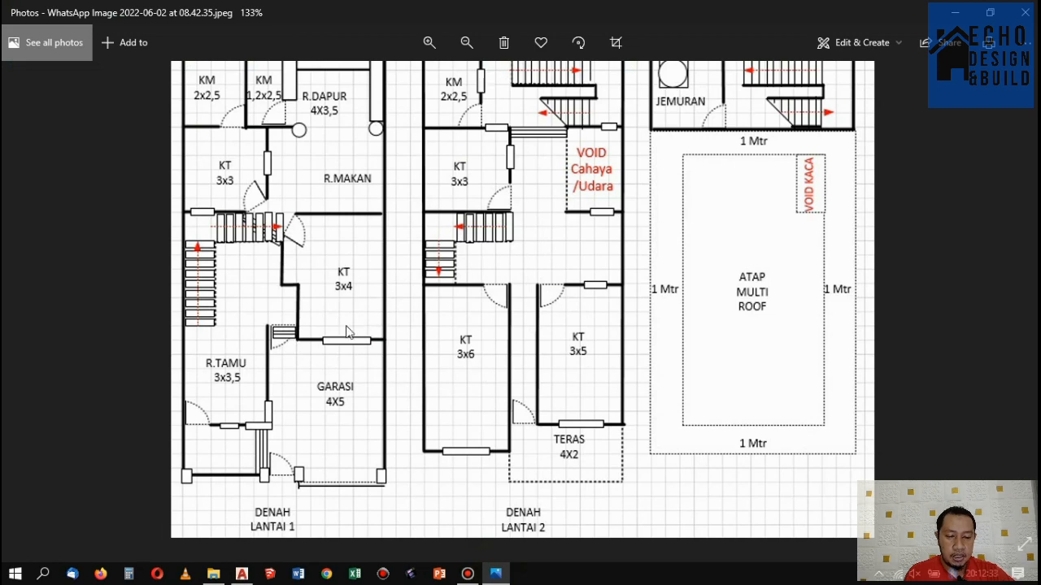
left_click(242, 574)
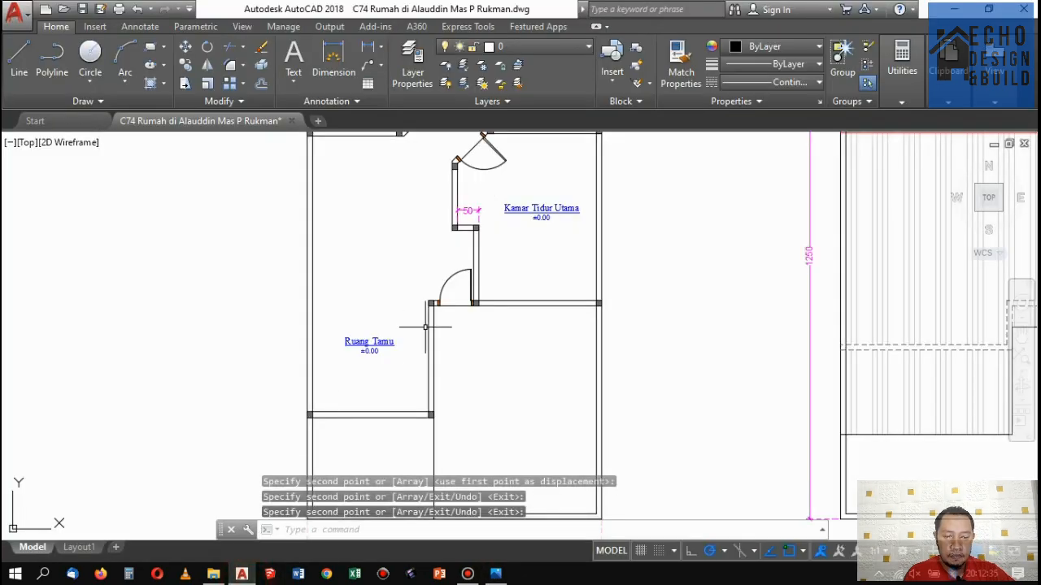
scroll(471, 290, "down", 5)
scroll(464, 290, "up", 6)
scroll(462, 290, "down", 3)
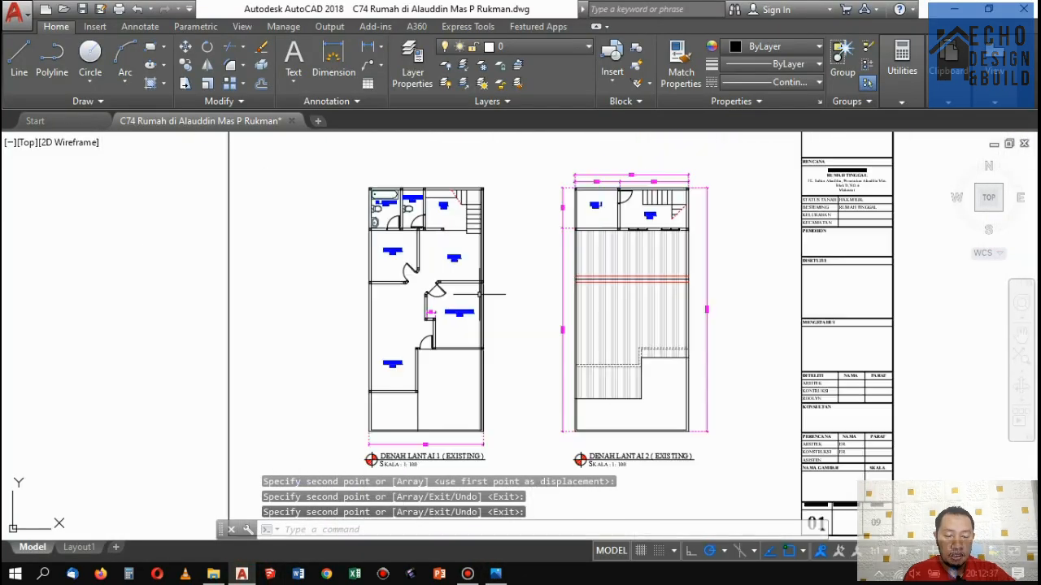
scroll(460, 335, "up", 3)
scroll(462, 228, "down", 5)
scroll(462, 214, "up", 3)
scroll(462, 214, "up", 6)
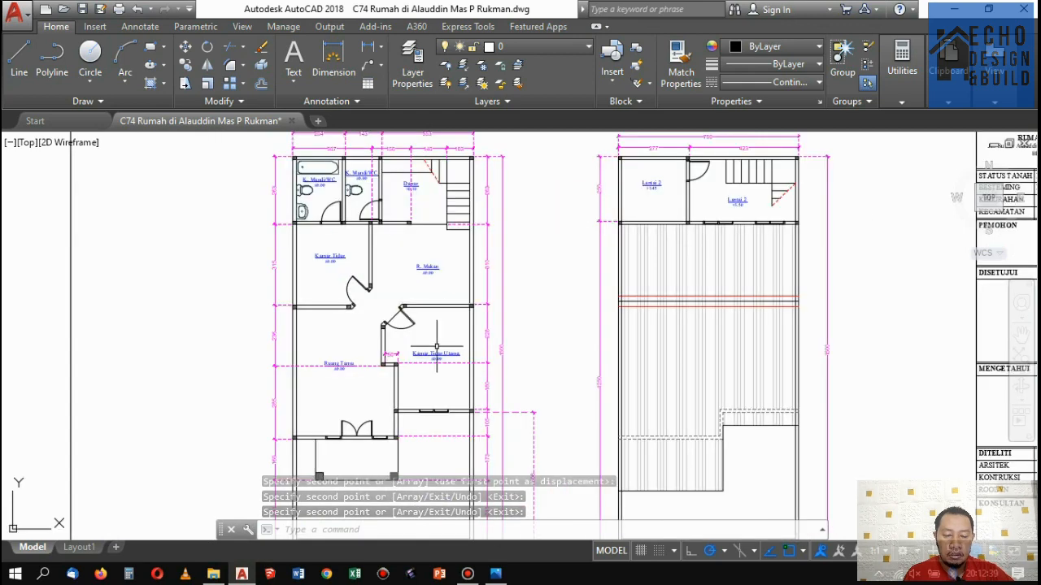
left_click(415, 413)
left_click(408, 390)
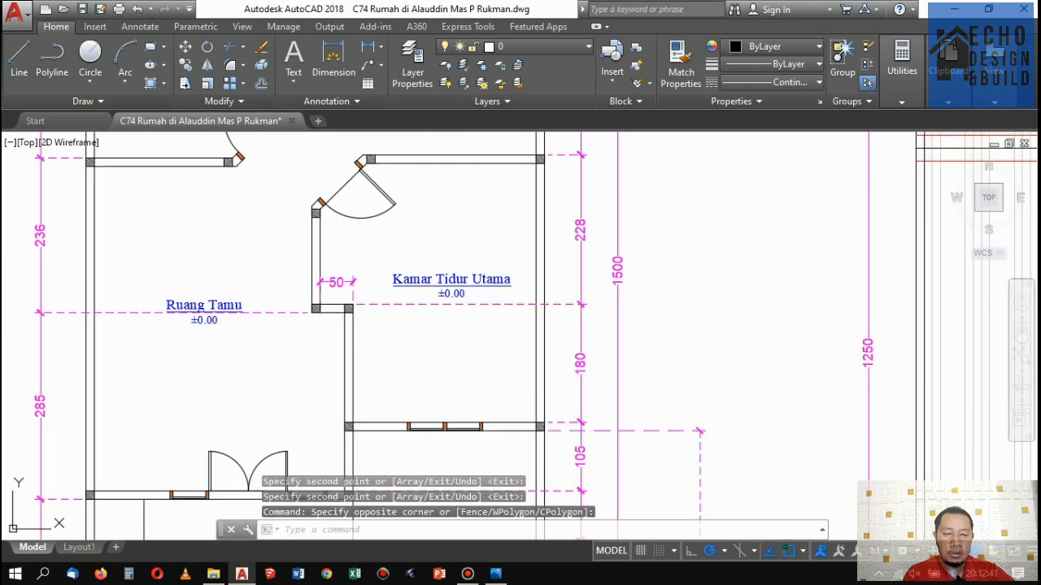
left_click(383, 404)
left_click(493, 444)
left_click(186, 65)
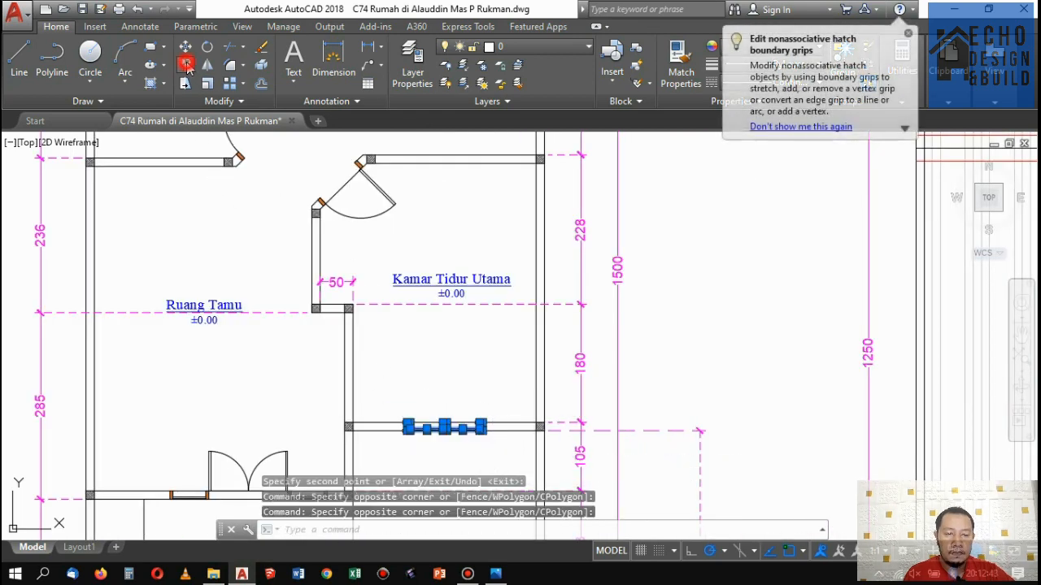
scroll(432, 451, "up", 5)
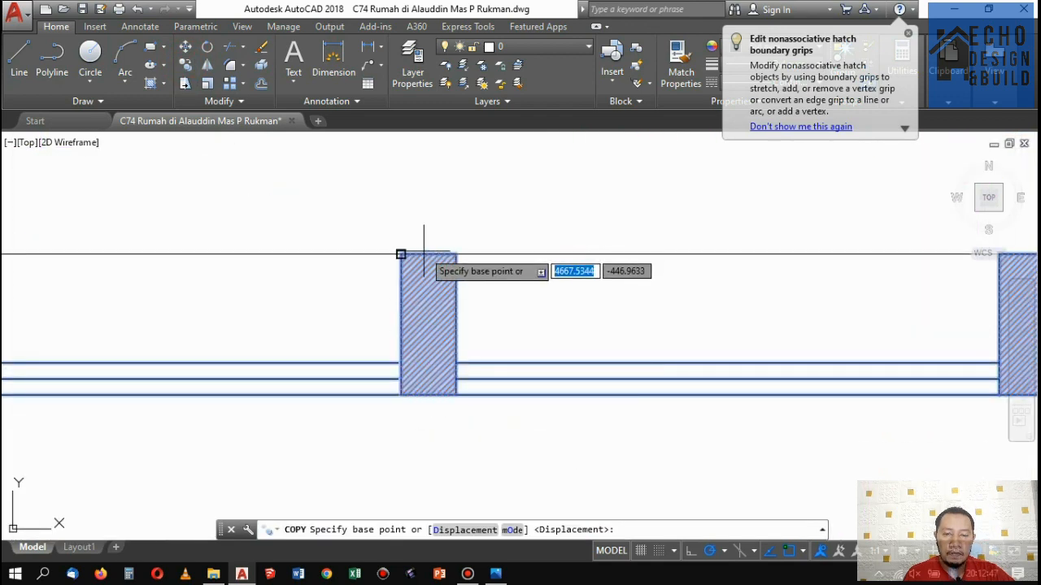
scroll(418, 353, "down", 5)
key("Escape")
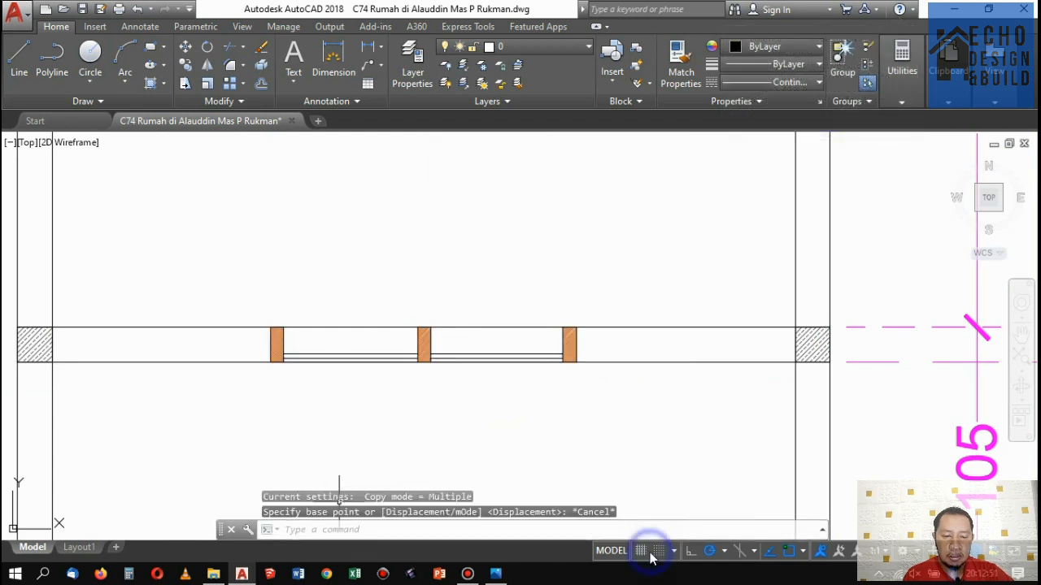
right_click(709, 552)
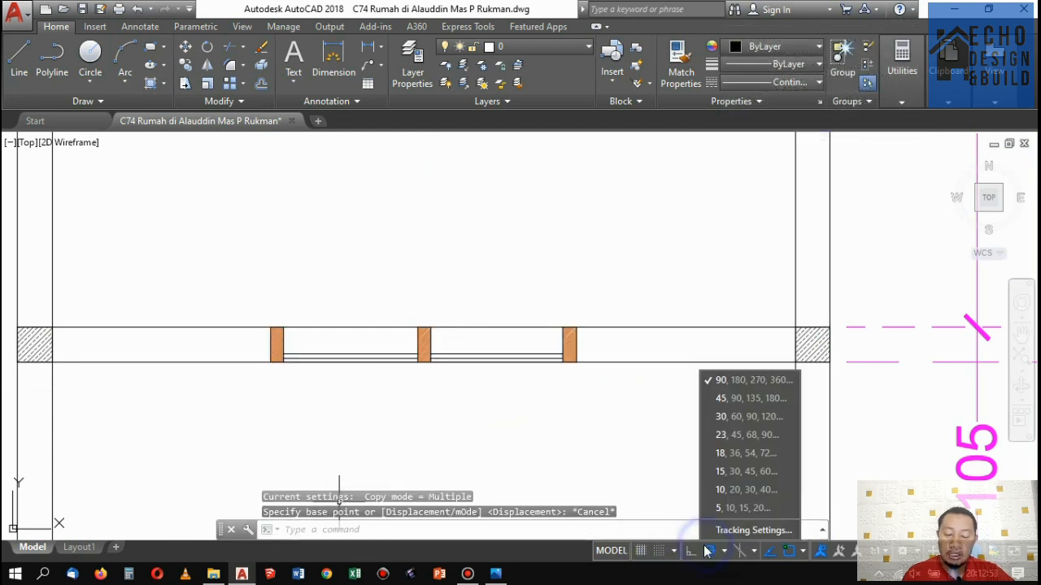
right_click(579, 556)
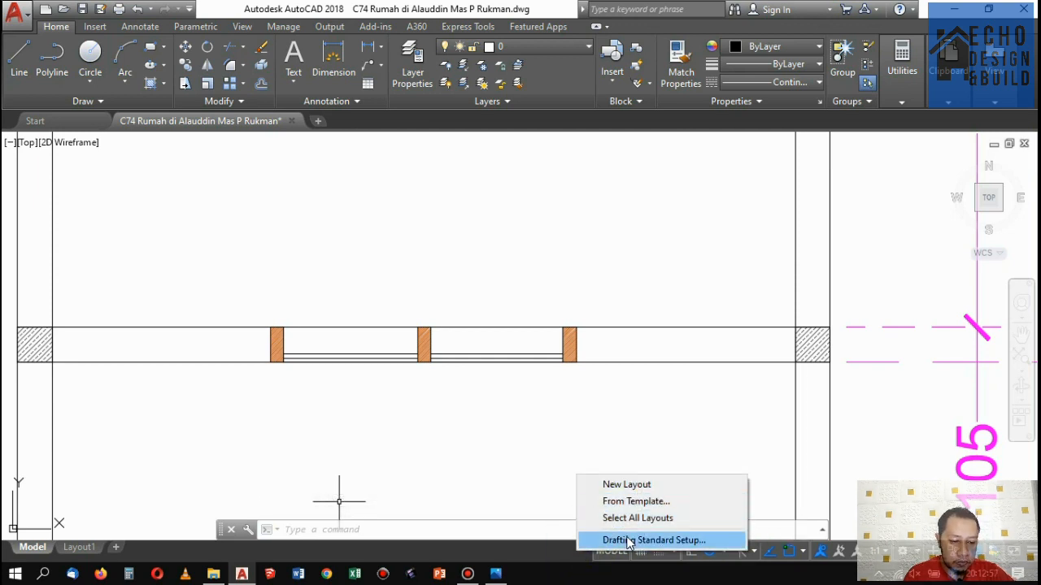
left_click(501, 458)
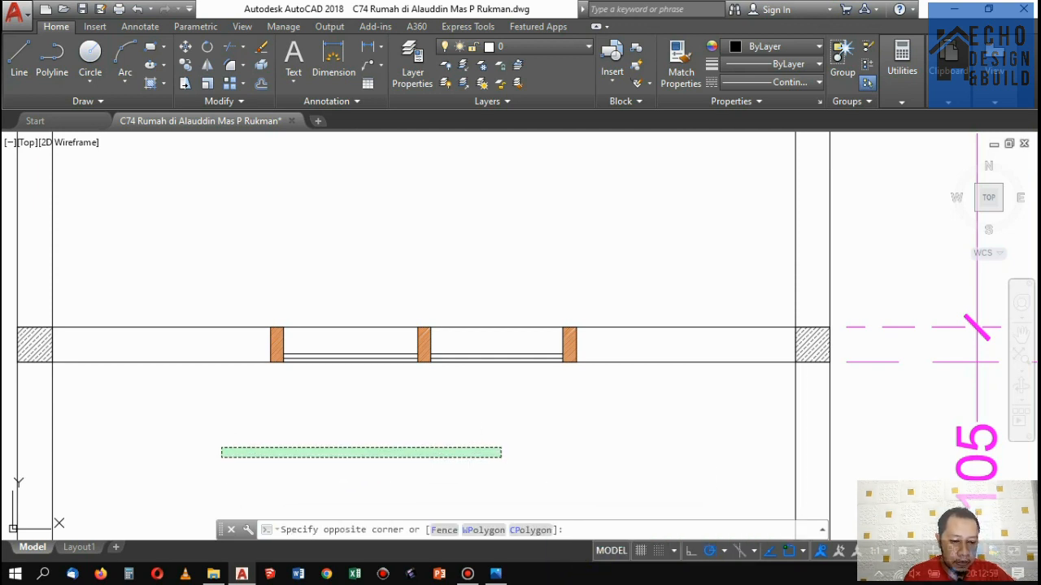
left_click(221, 448)
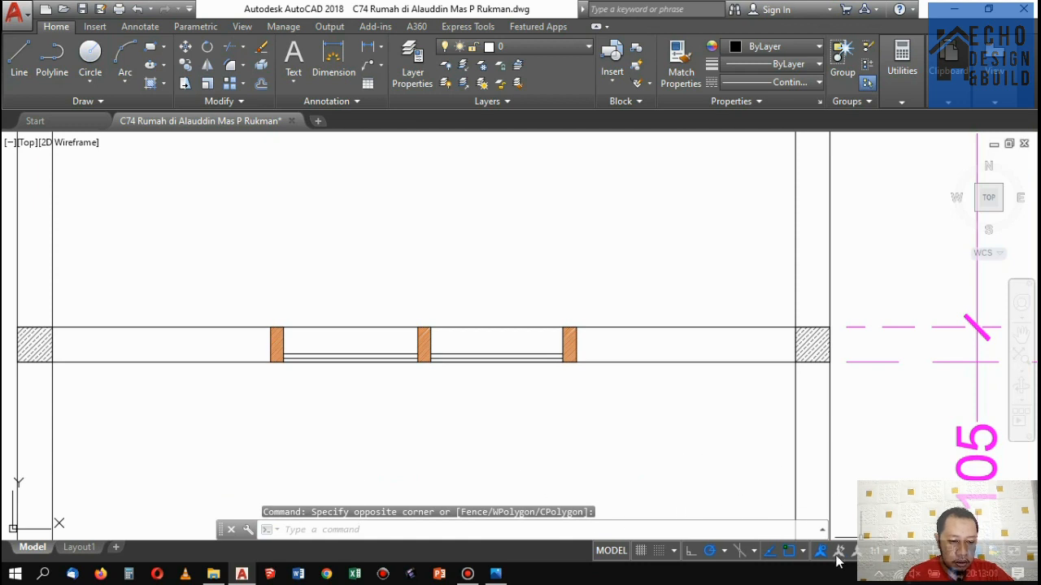
left_click(752, 552)
left_click(665, 473)
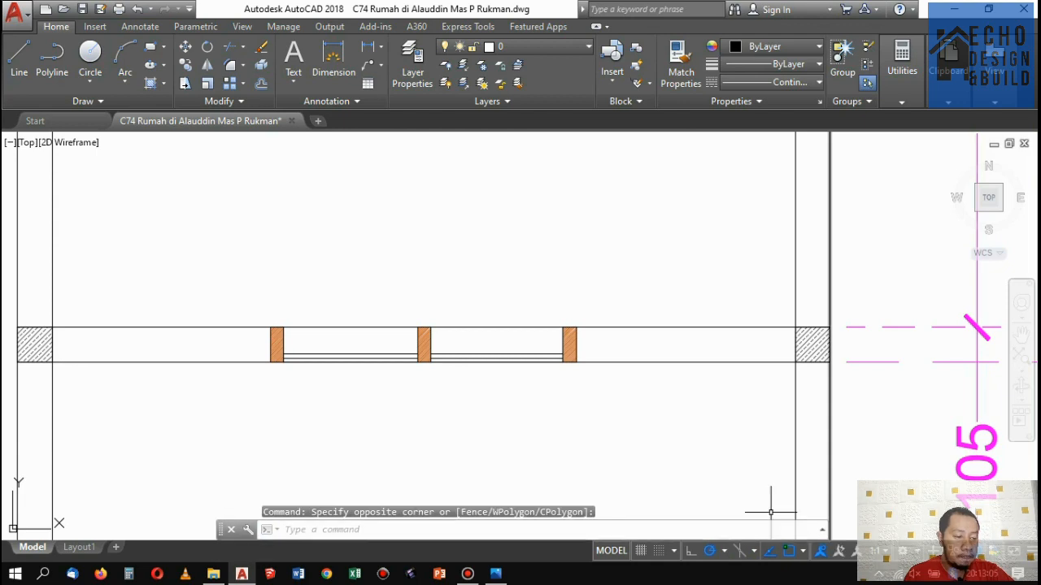
scroll(508, 315, "down", 8)
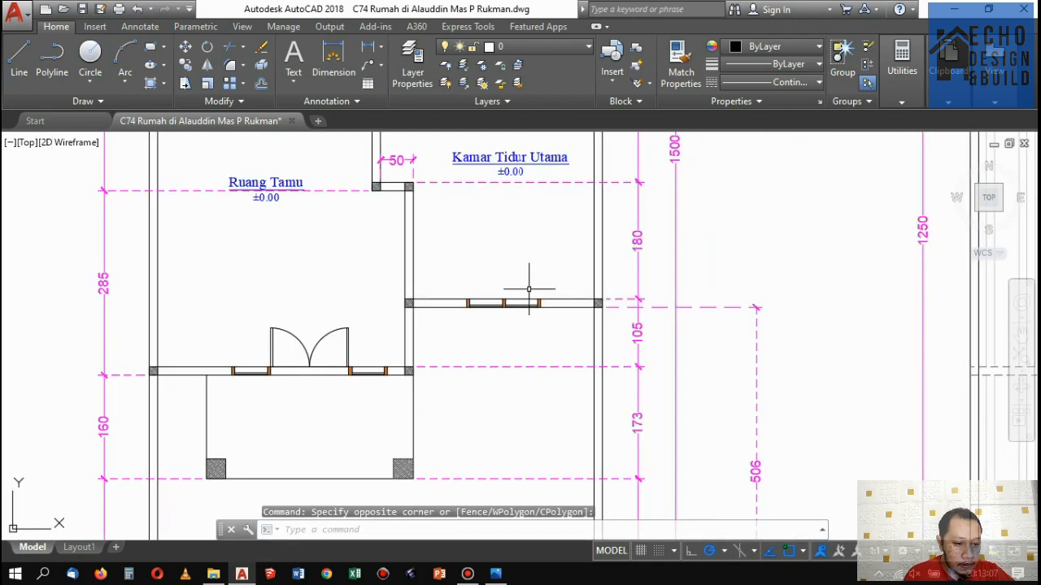
scroll(472, 253, "up", 5)
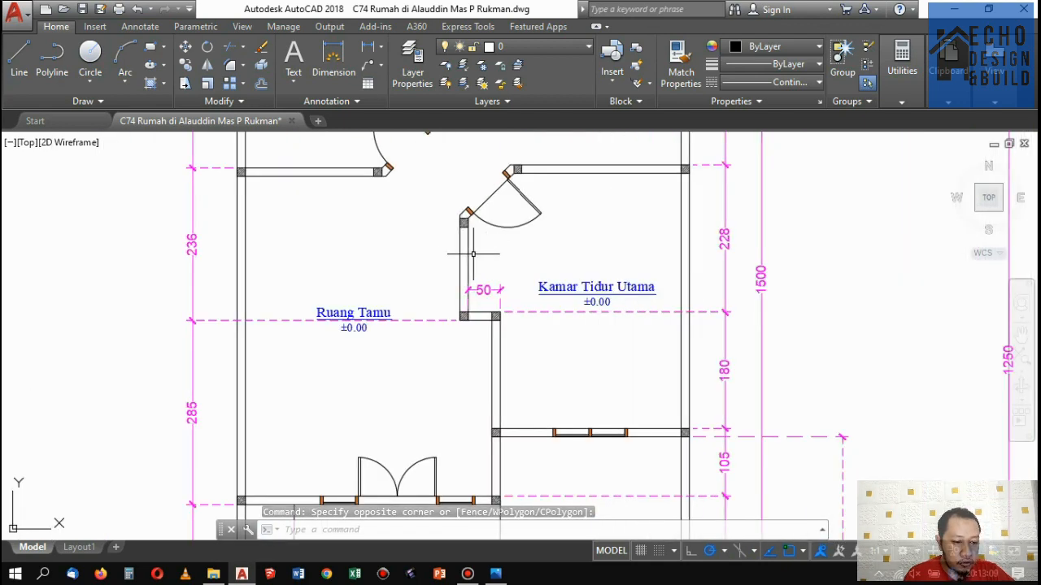
Inspect the Drafting options with their tooltip appearance settings, and the list of status bar functions.
left_click(15, 11)
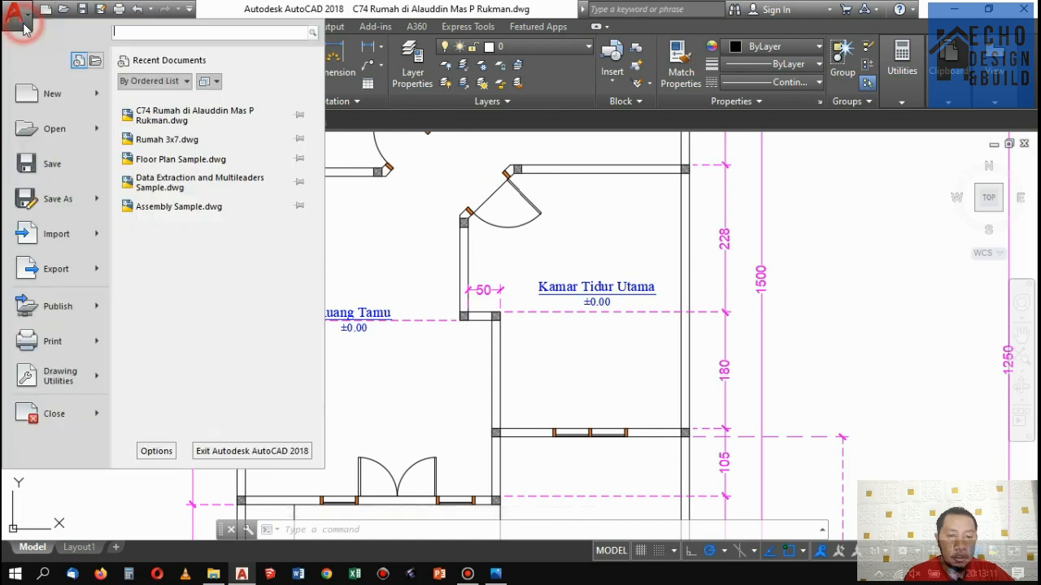
left_click(150, 453)
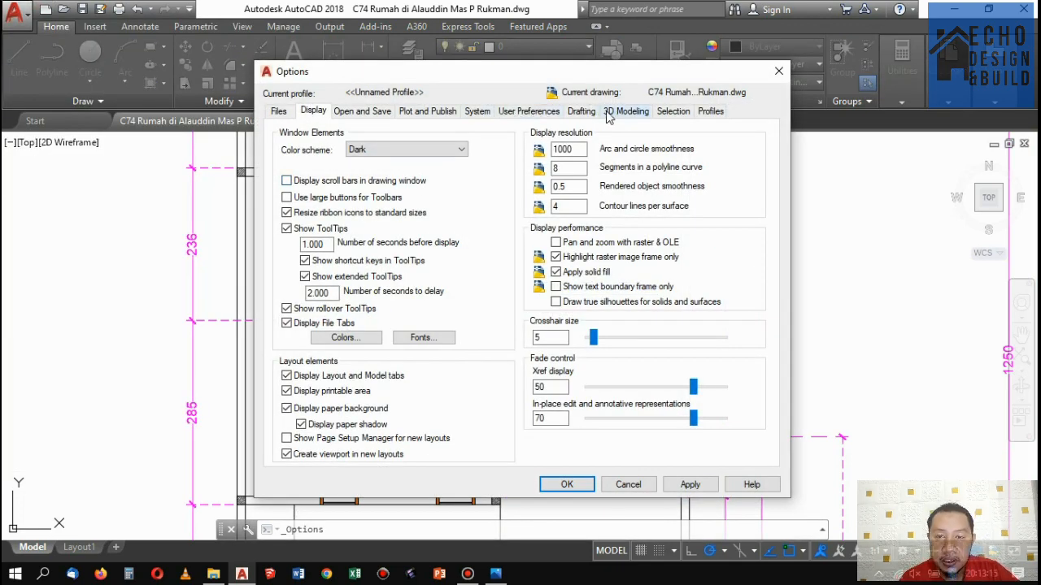
left_click(582, 110)
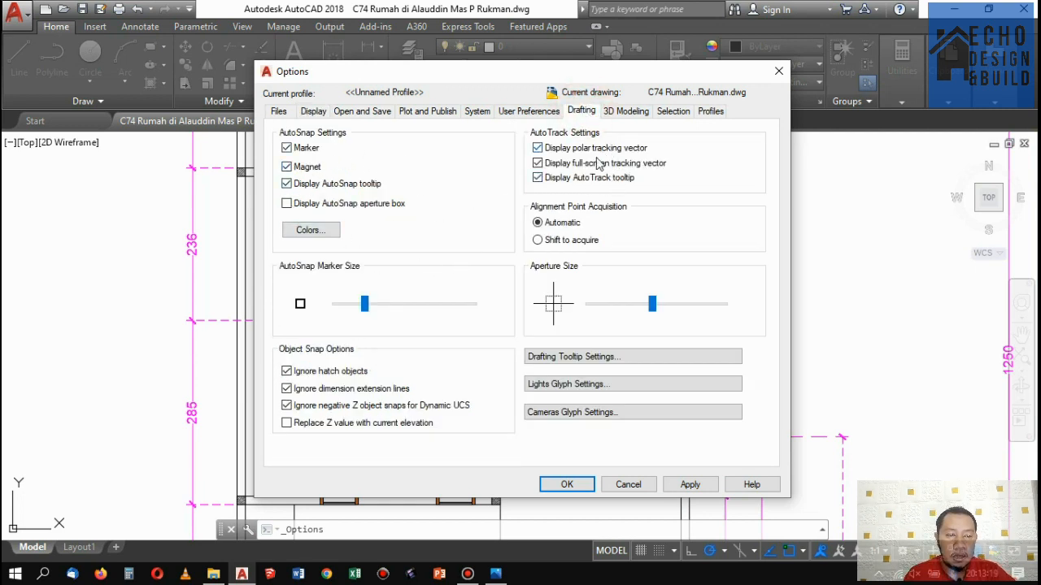
left_click(591, 356)
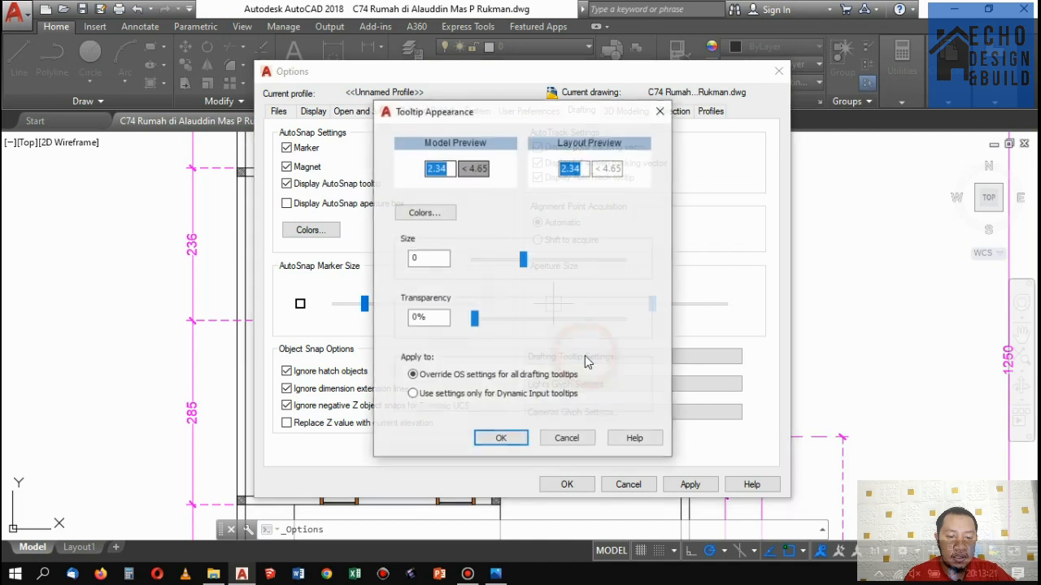
left_click(569, 440)
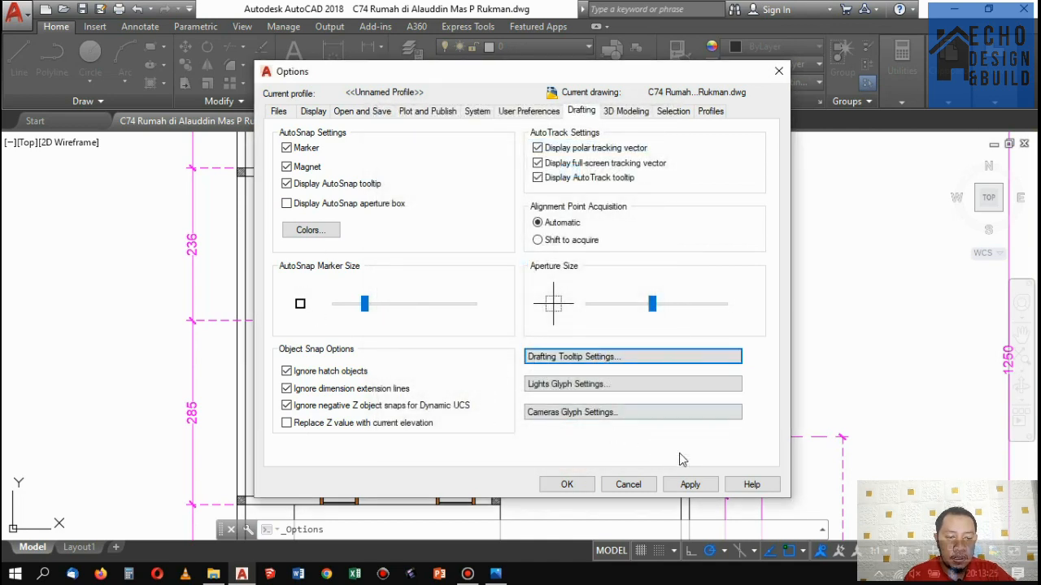
left_click(627, 484)
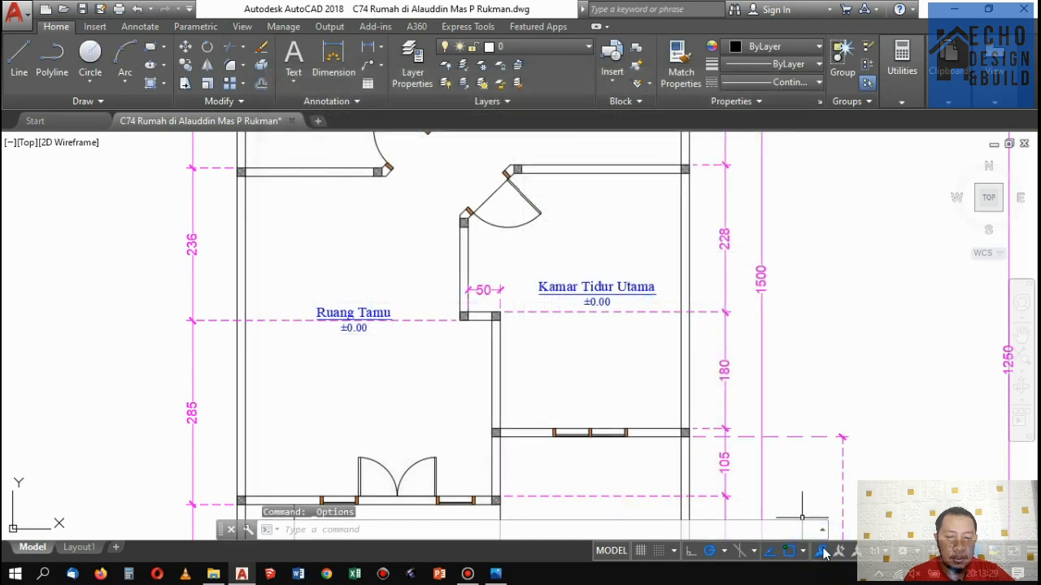
left_click(1016, 551)
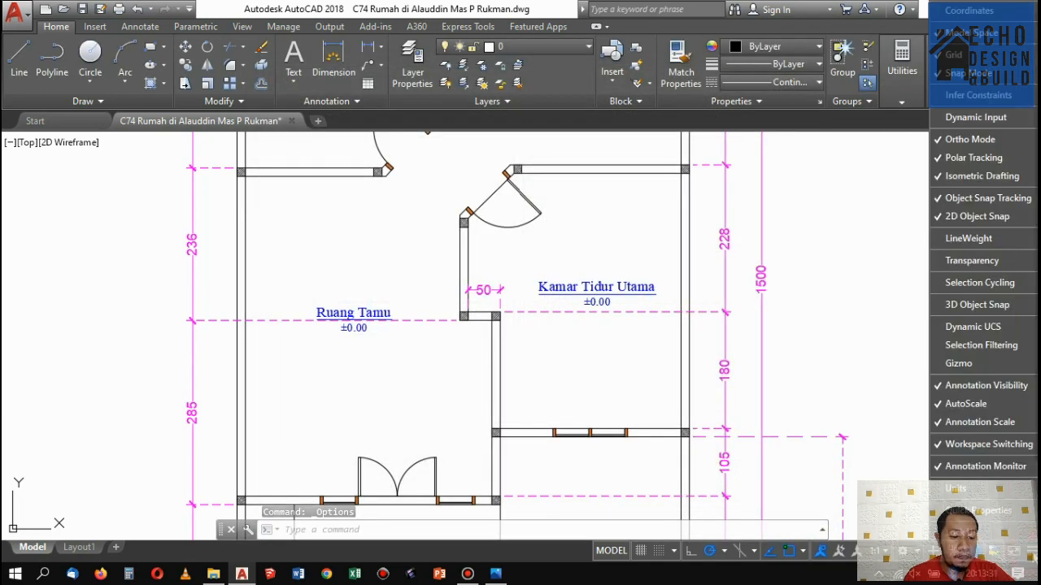
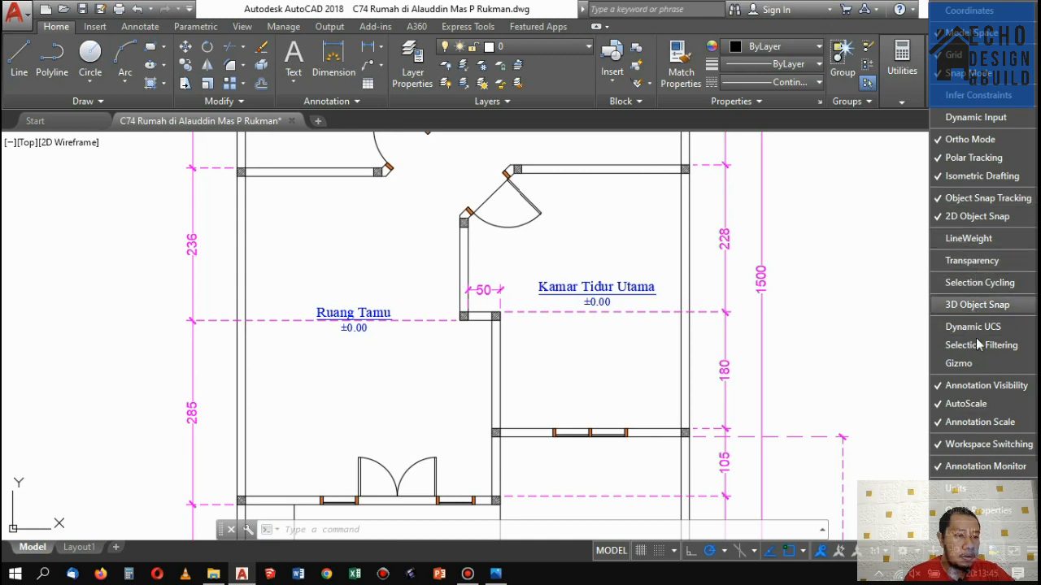
left_click(848, 319)
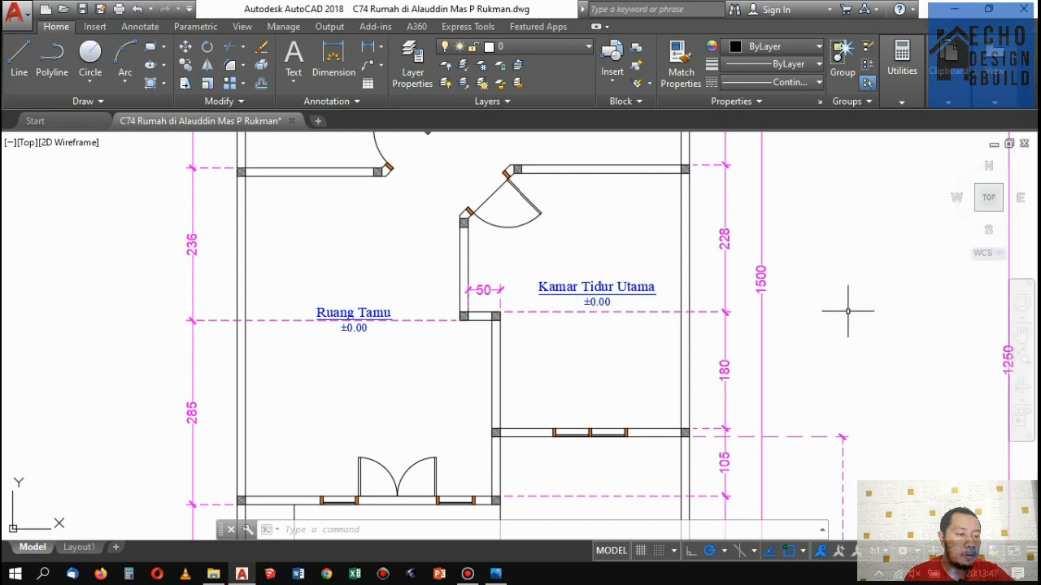
Copy the existing plan's Kamar Tidur Utama front window into the same wall of the renovation plan, aligned by the left wall column's inner upper corner.
scroll(848, 301, "down", 2)
scroll(529, 204, "up", 1)
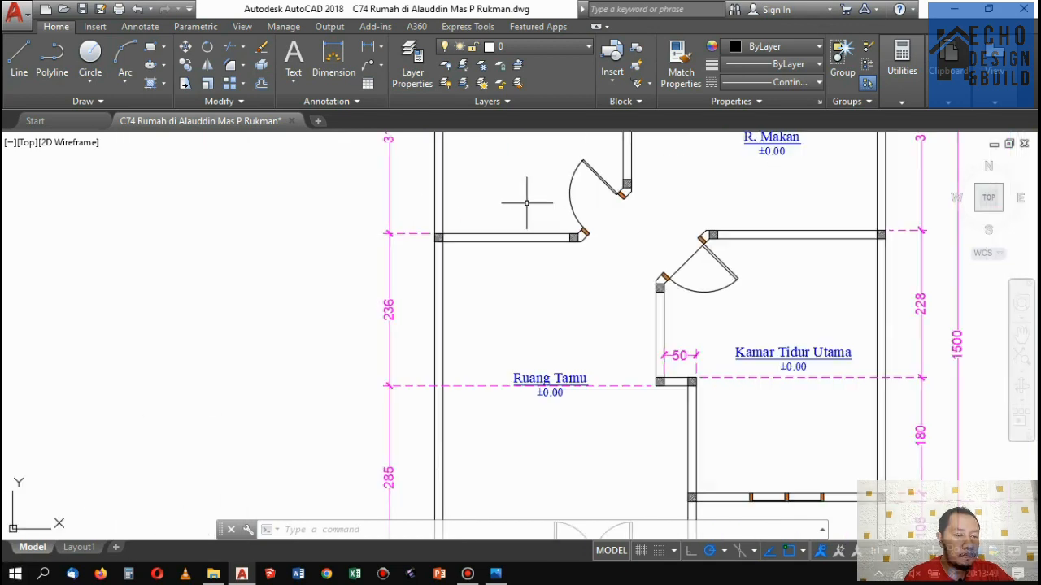
scroll(592, 317, "down", 3)
scroll(637, 286, "up", 4)
scroll(564, 256, "up", 2)
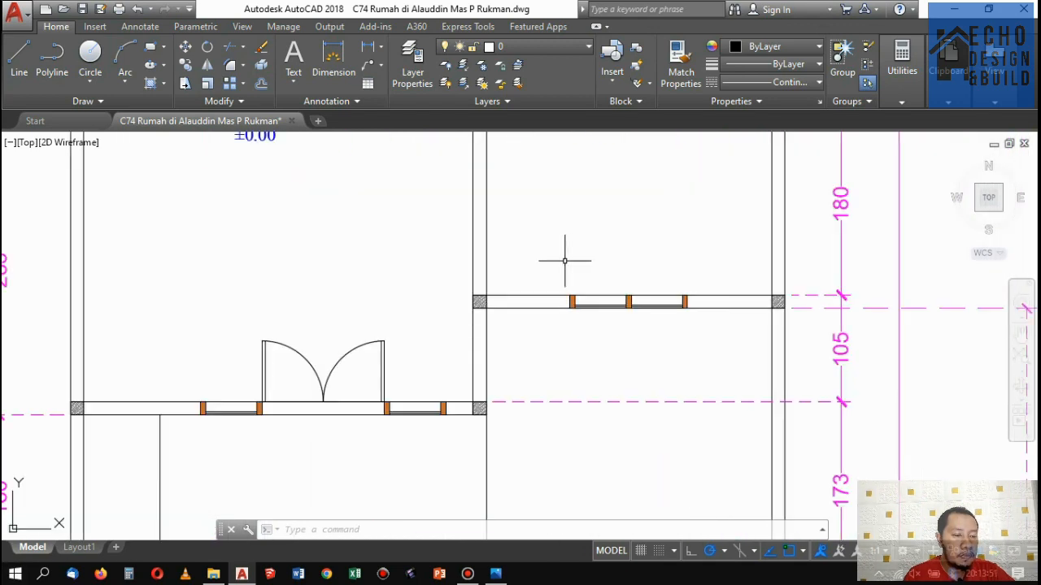
left_click(523, 267)
left_click(700, 308)
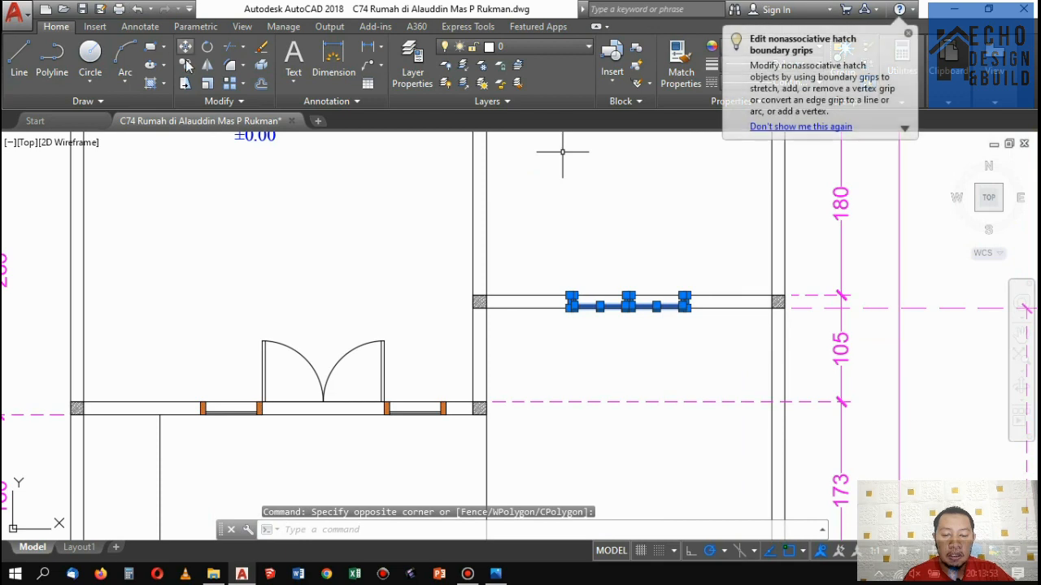
type("co")
key("Return")
scroll(467, 269, "up", 2)
left_click(450, 320)
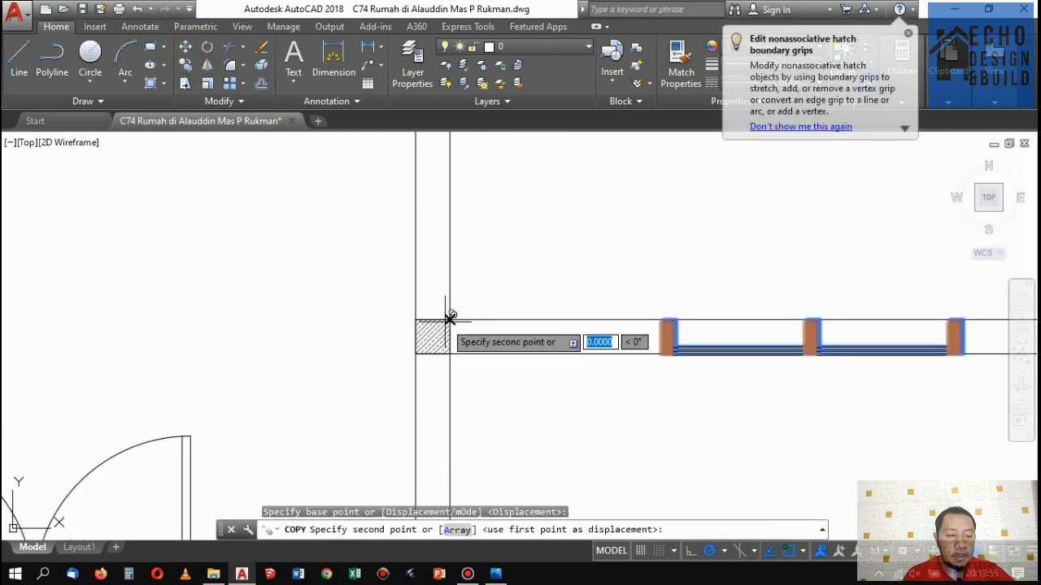
scroll(539, 232, "down", 6)
scroll(521, 374, "up", 8)
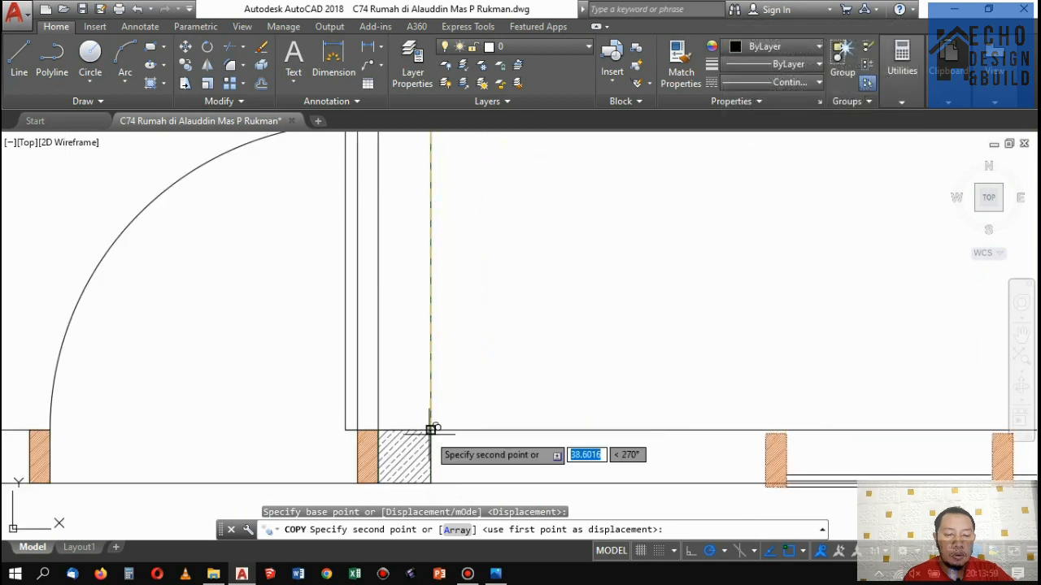
left_click(431, 429)
scroll(453, 395, "down", 6)
key("Return")
scroll(536, 324, "up", 6)
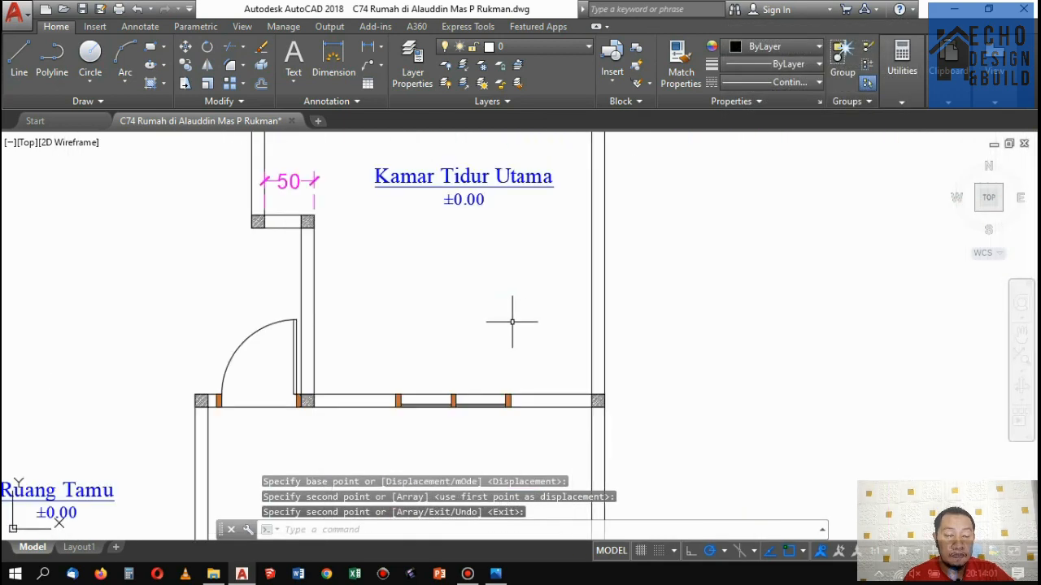
Review the updated ground-floor plan and switch to the layout sketch in Photos to check the R.Dapur area.
scroll(503, 330, "down", 11)
scroll(482, 295, "up", 8)
scroll(513, 224, "down", 2)
scroll(537, 238, "up", 5)
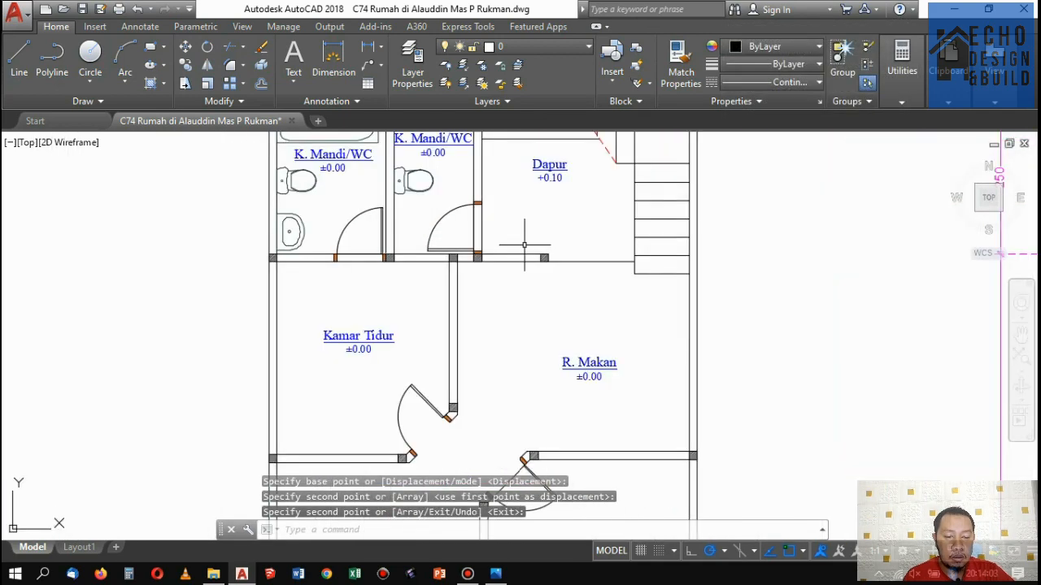
scroll(551, 239, "down", 9)
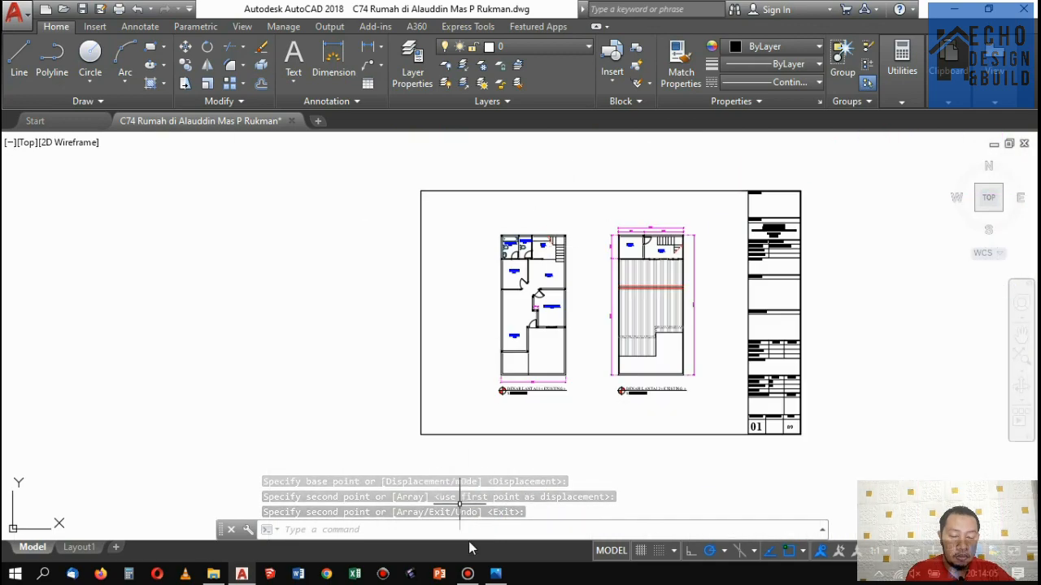
left_click(495, 574)
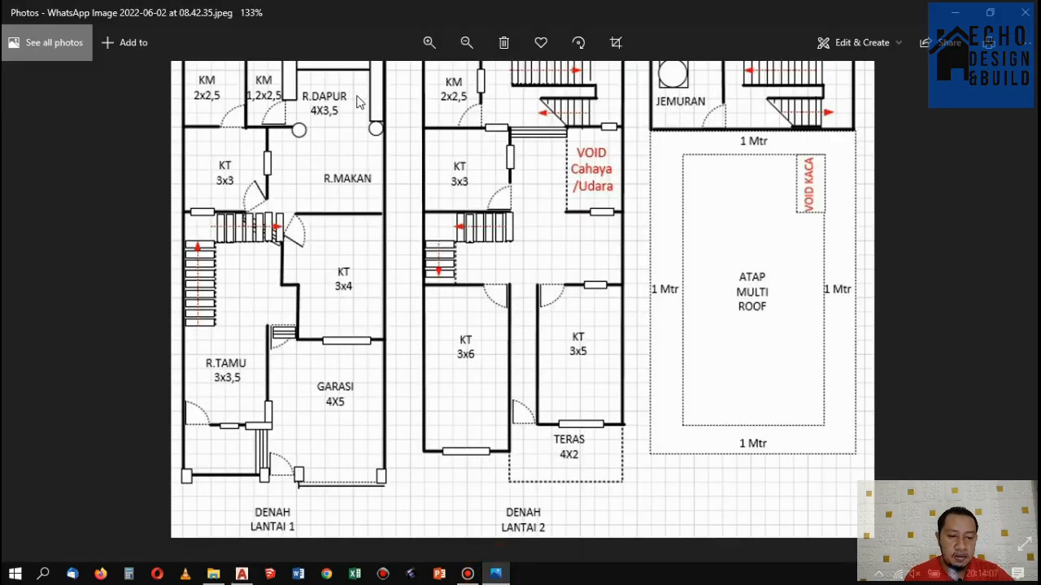
Check the R.Dapur layout at the rear of the ground-floor sketch and return to AutoCAD.
scroll(366, 114, "down", 1)
scroll(379, 130, "up", 2)
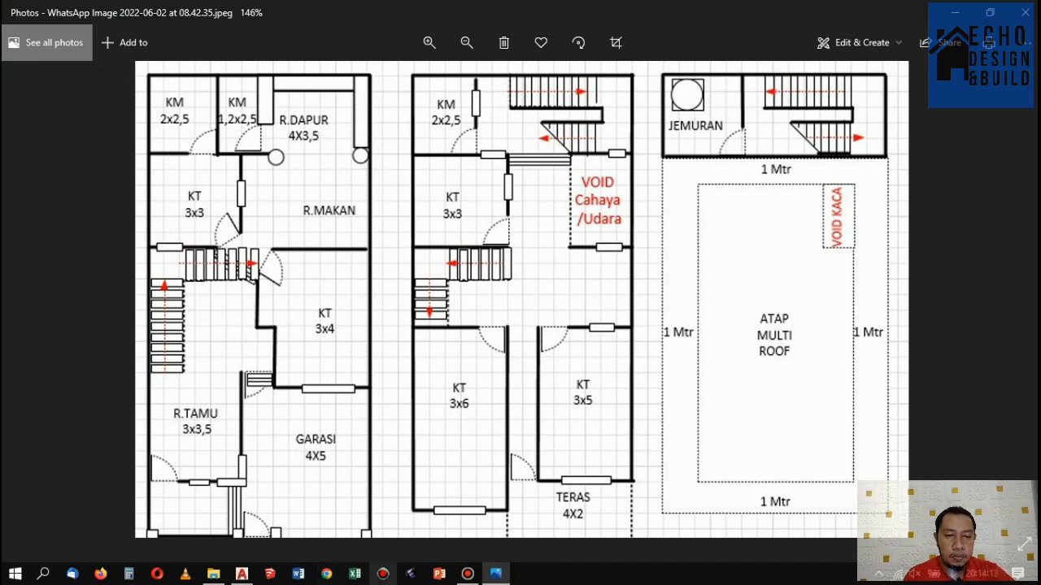
left_click(243, 574)
Delete the old staircase in the Dapur's upper right corner, including its treads, side lines and dashed break line.
scroll(562, 239, "up", 5)
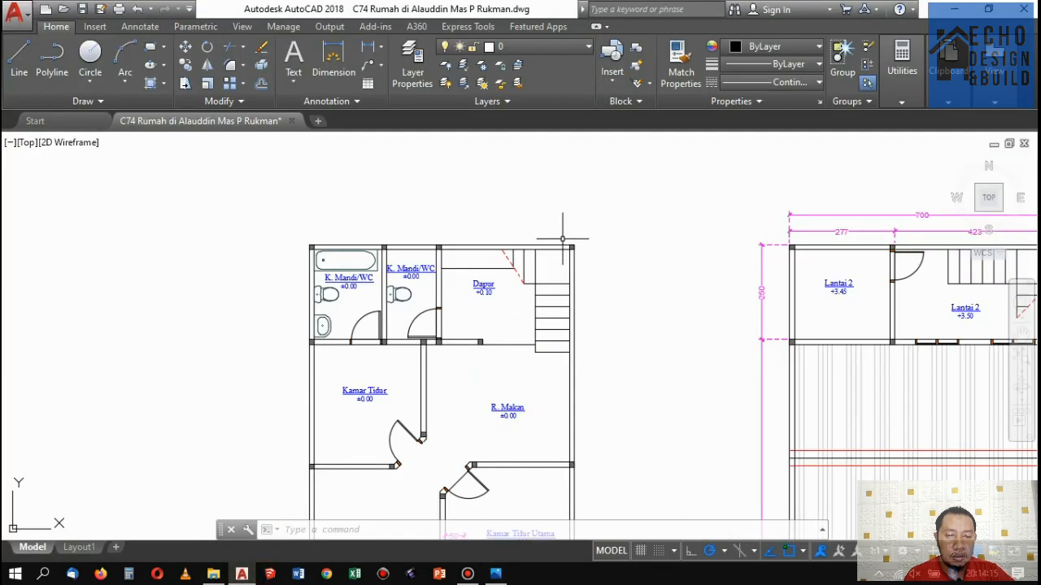
left_click(574, 375)
left_click(532, 290)
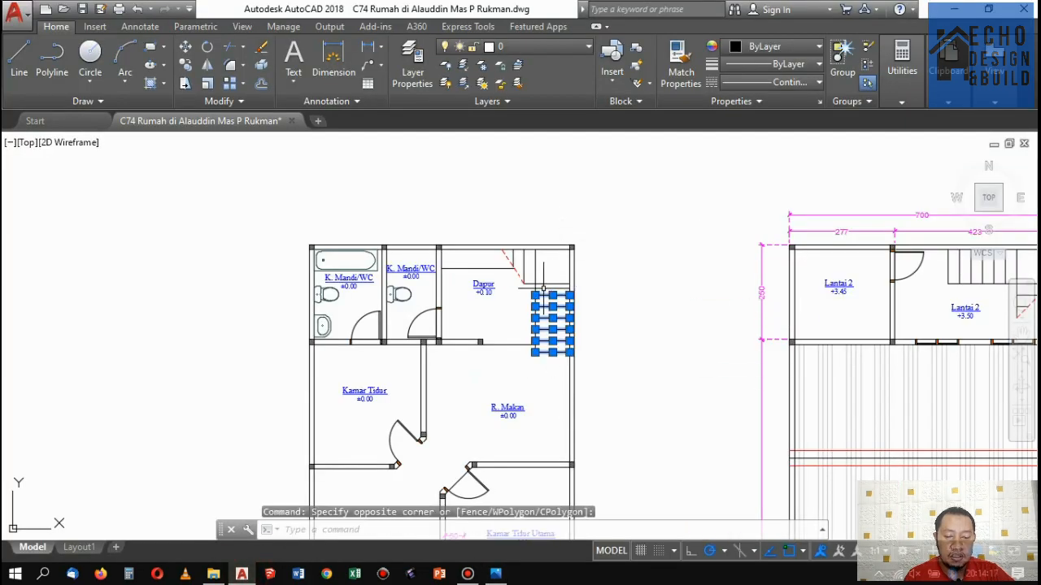
scroll(541, 301, "up", 5)
left_click(535, 331)
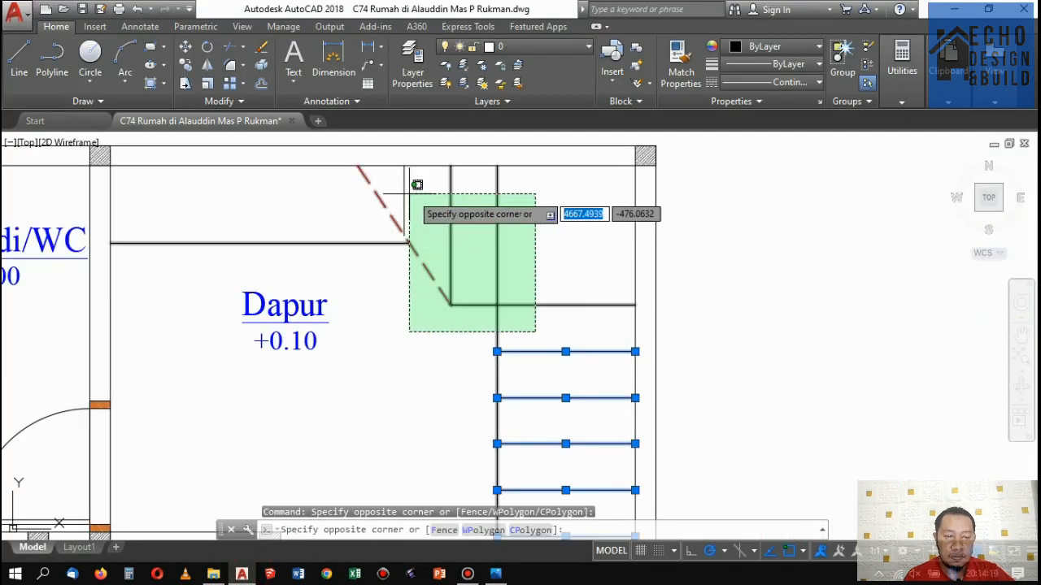
left_click(423, 202)
left_click(378, 237)
left_click(511, 151)
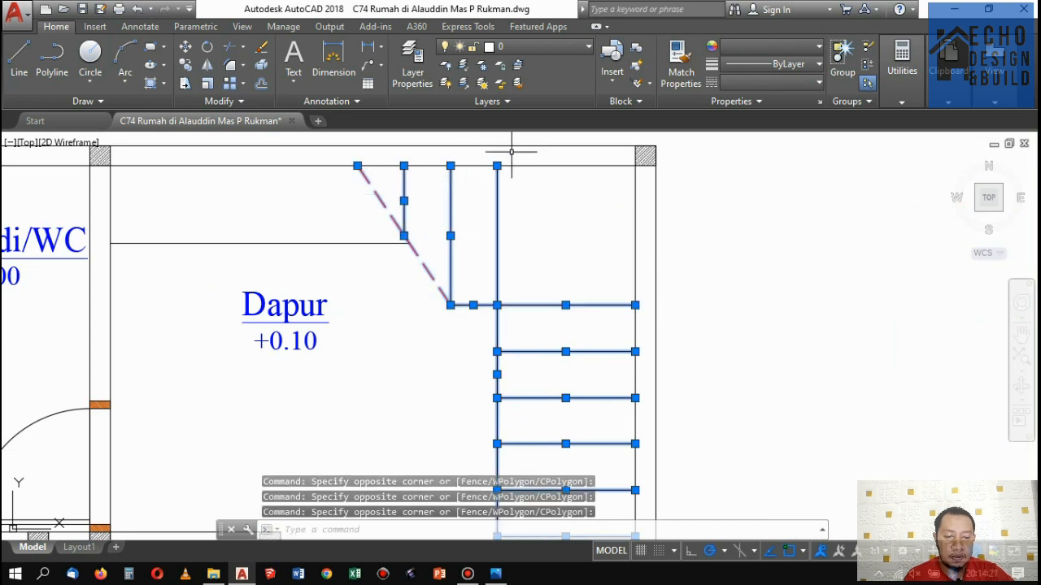
key("Delete")
scroll(525, 175, "down", 4)
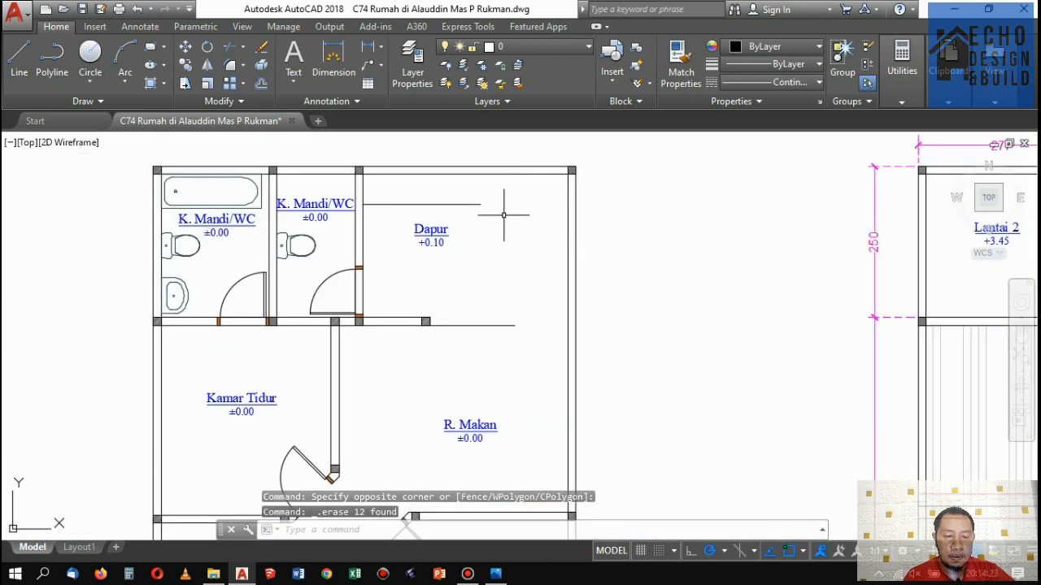
Extend the Dapur's horizontal counter line to the inner face of the right outer wall.
type("ex")
key("space")
key("space")
left_click(484, 211)
left_click(473, 198)
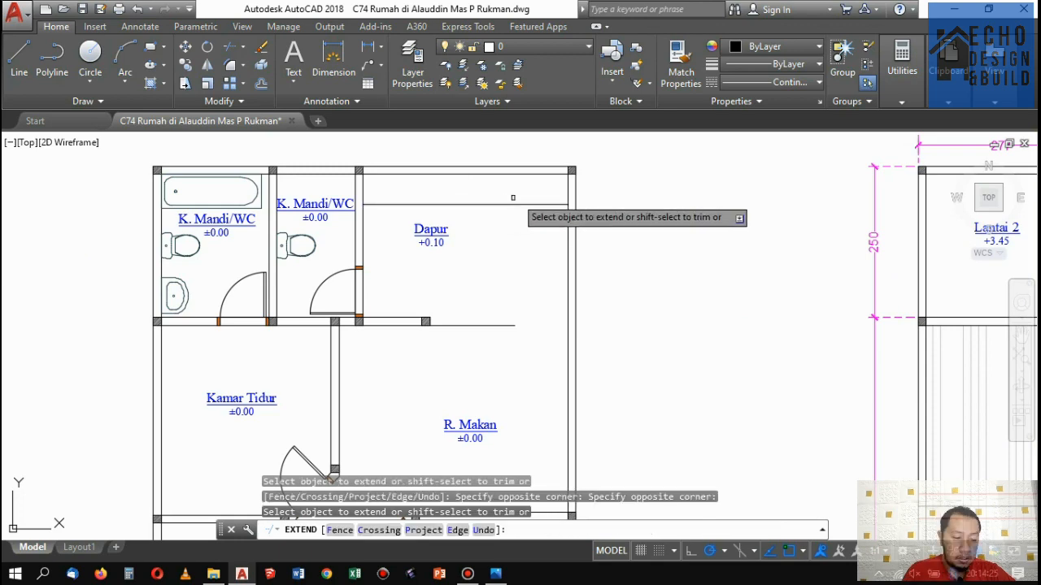
key("space")
Review the R. Makan area, compare it with the R.Dapur counter layout in the Photos sketch, and return to AutoCAD.
scroll(565, 229, "down", 3)
scroll(530, 285, "up", 1)
scroll(532, 207, "up", 5)
scroll(498, 175, "down", 2)
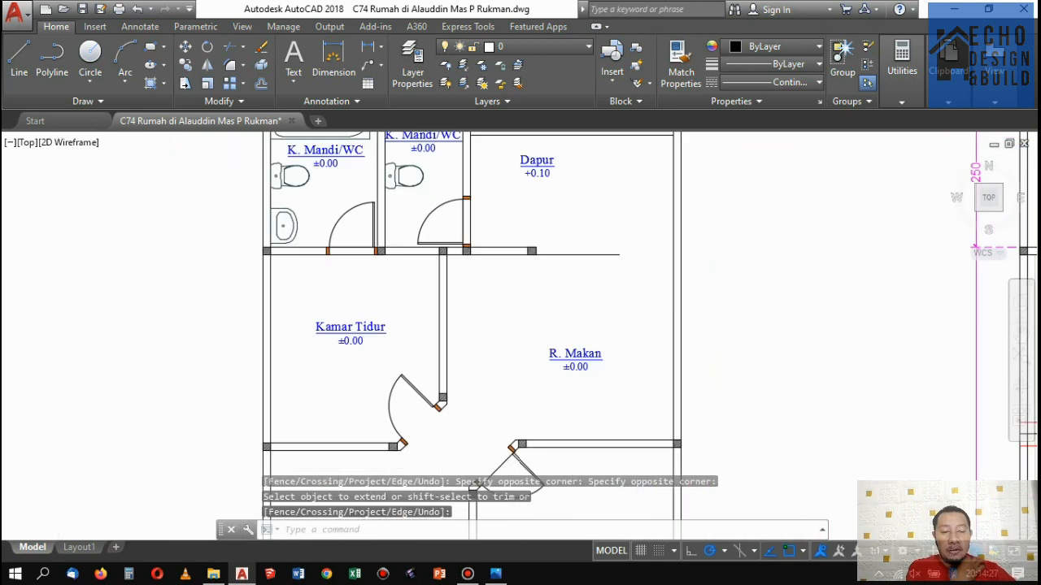
scroll(558, 272, "up", 2)
left_click(496, 574)
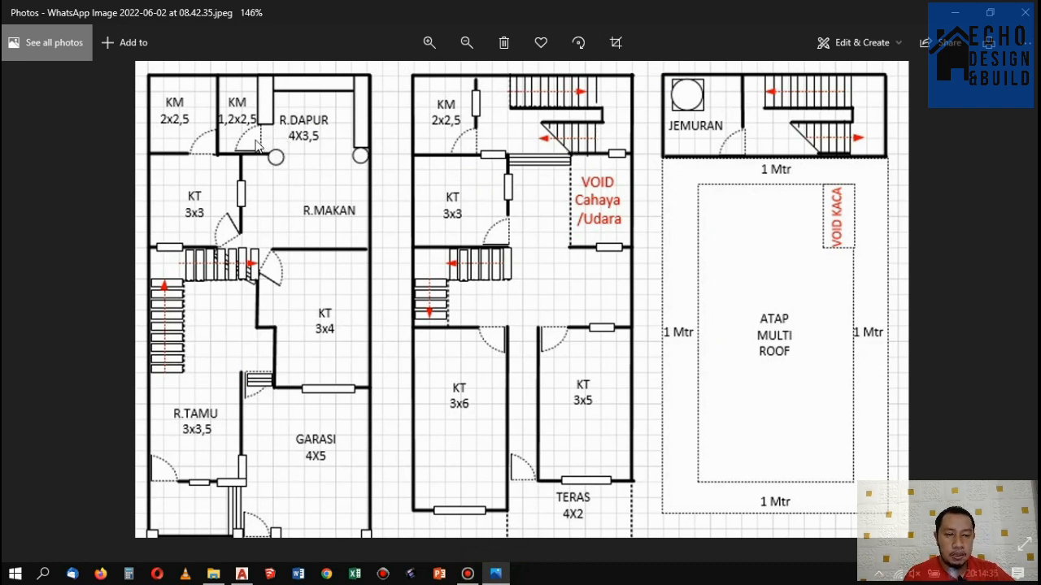
left_click(241, 574)
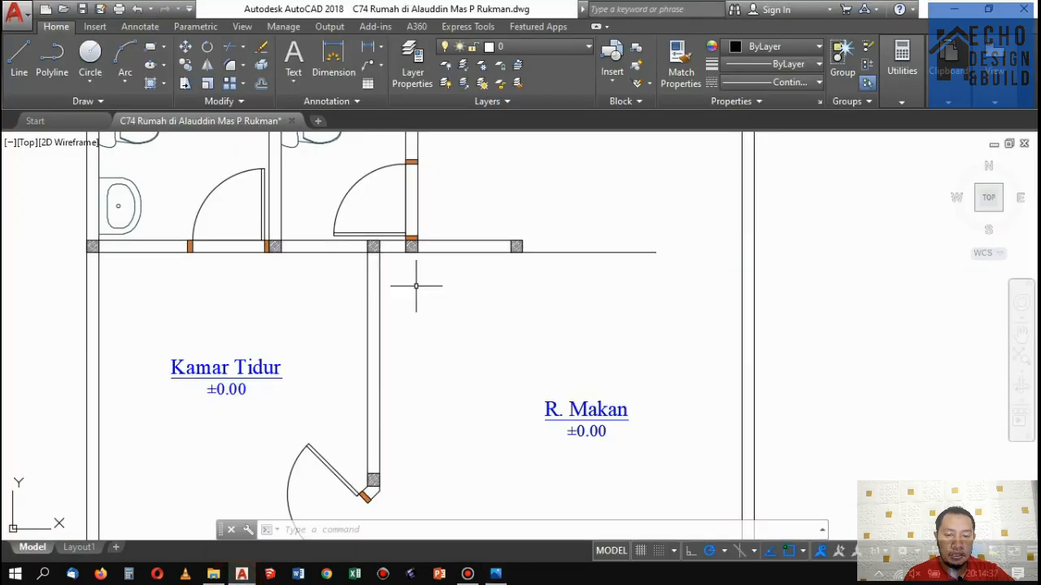
Offset the kitchen-side face of the K. Mandi/WC wall by 0.6 into the Dapur.
scroll(418, 291, "down", 5)
scroll(395, 306, "up", 8)
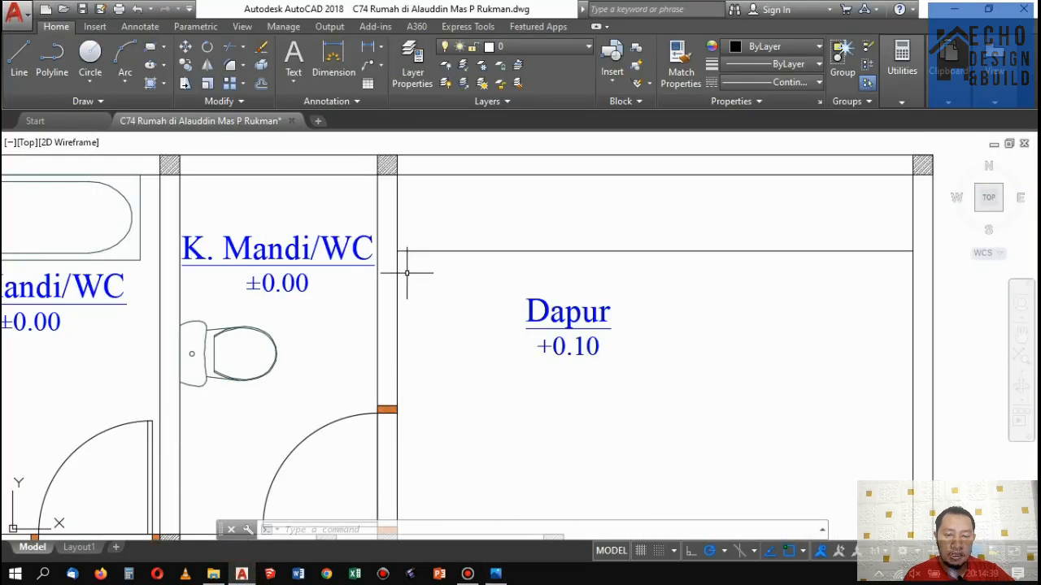
type("o")
key("Return")
type("0")
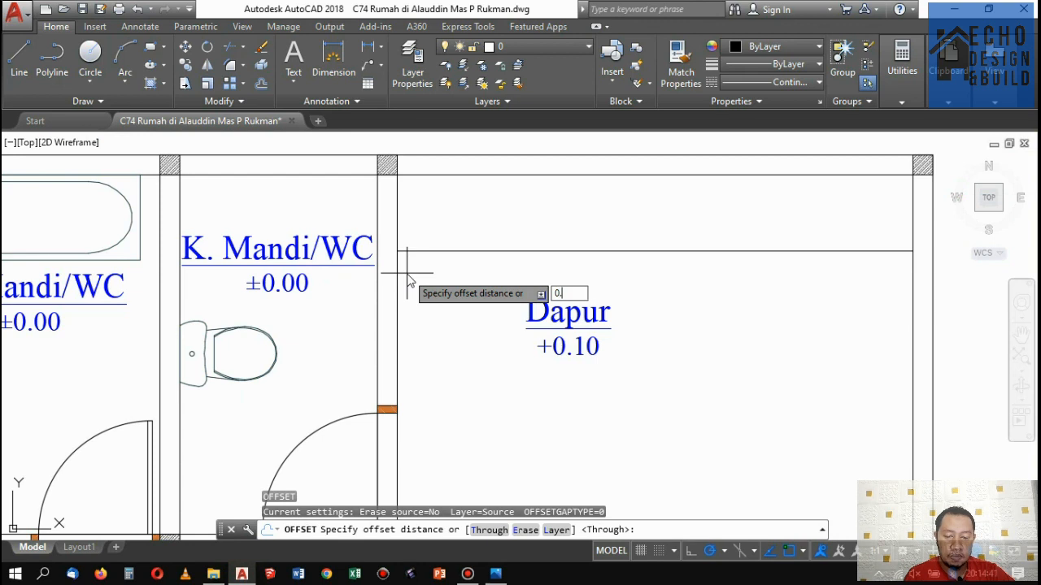
type(".6")
key("Return")
left_click(397, 277)
left_click(479, 232)
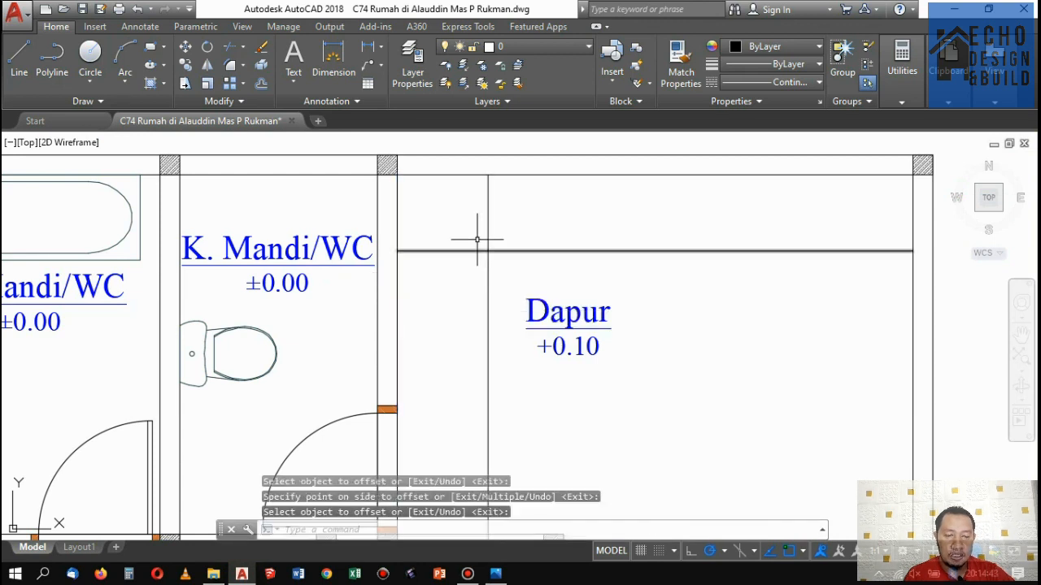
key("Return")
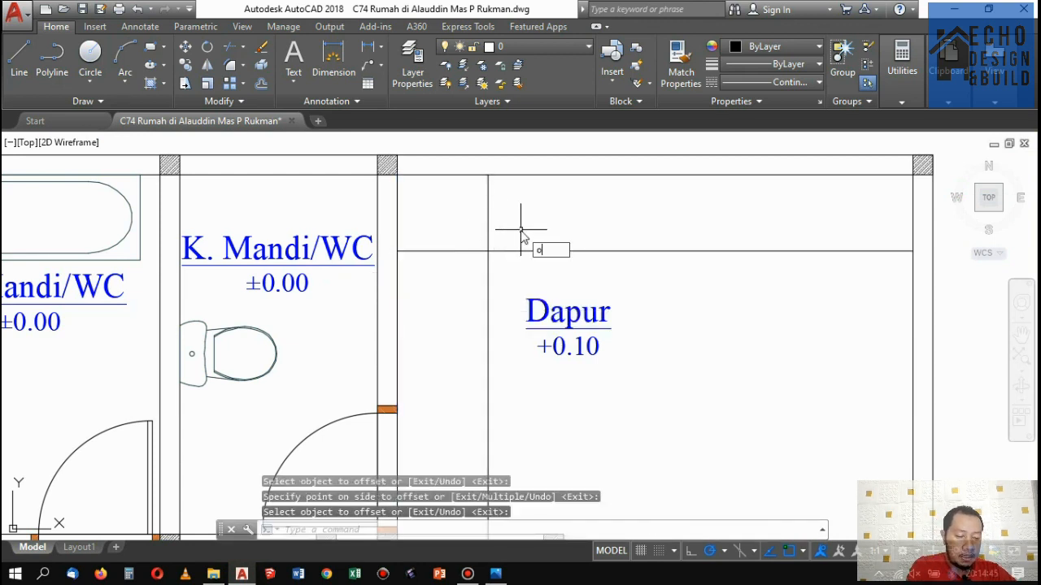
Offset the same wall face by the rear counter's depth picked from the drawing, and delete the 0.6 offset line.
key("Return")
left_click(488, 175)
left_click(492, 255)
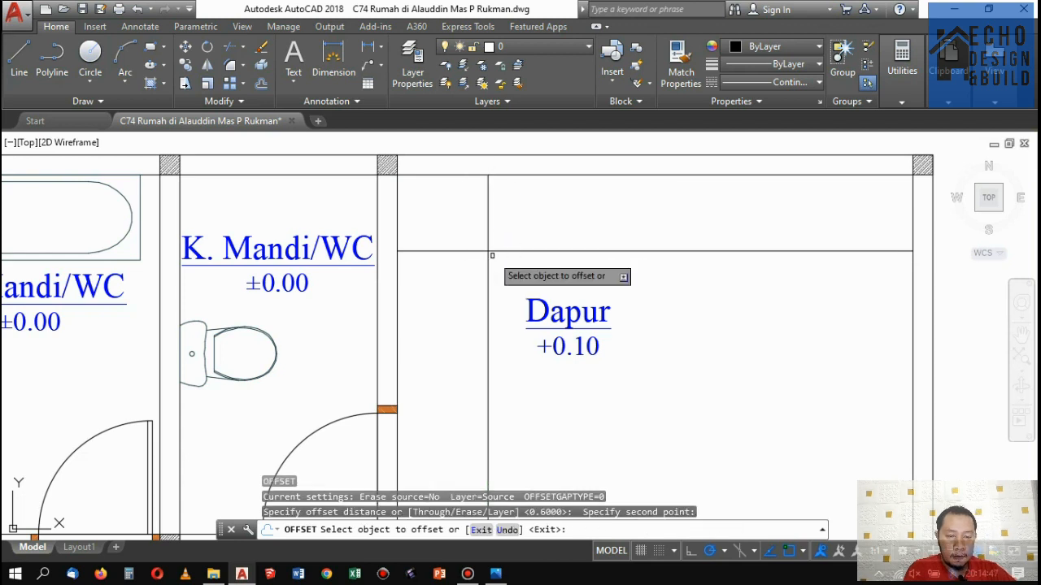
left_click(396, 303)
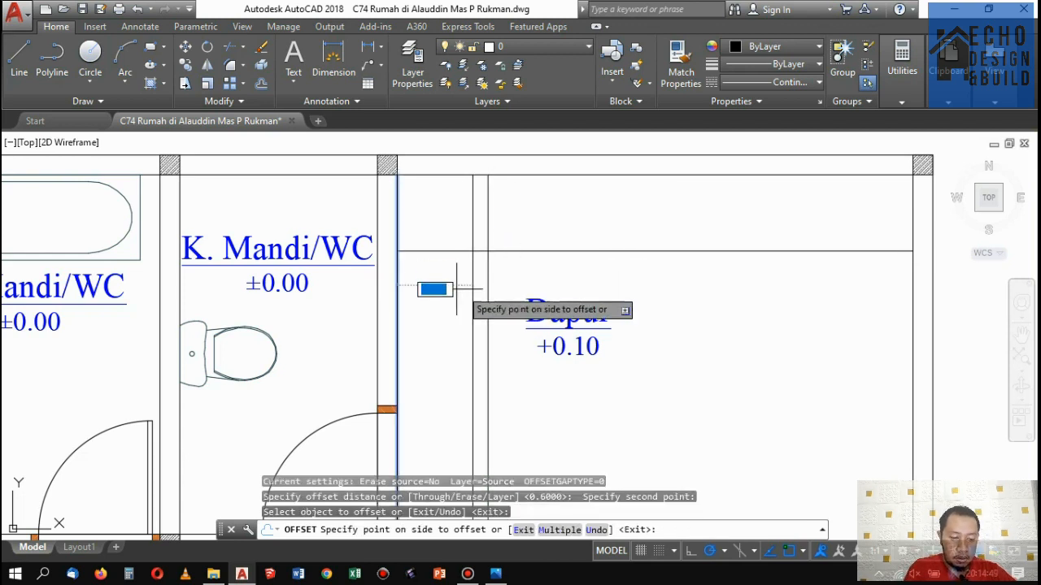
left_click(456, 287)
key("Return")
left_click(488, 271)
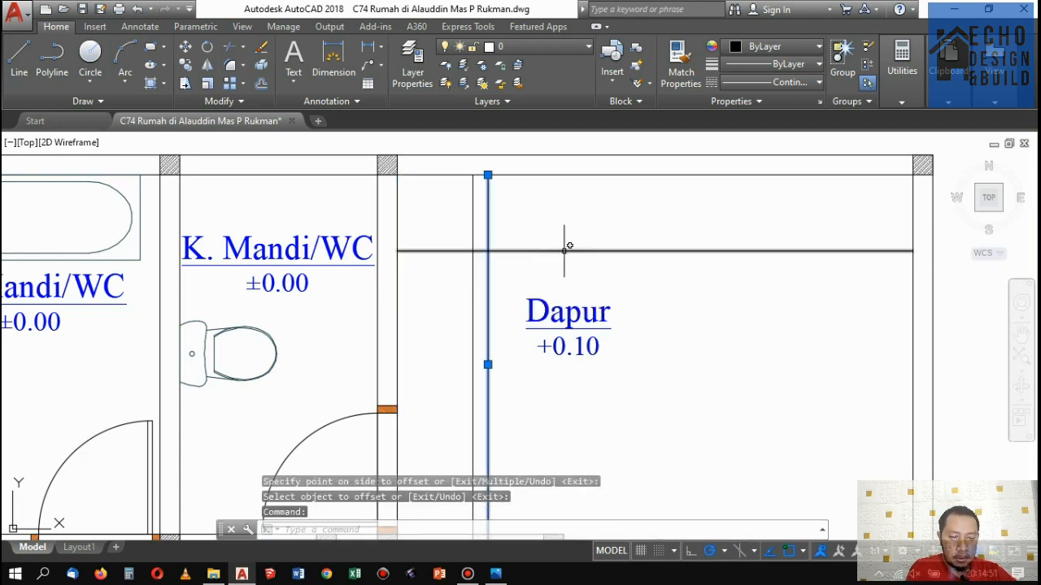
key("Delete")
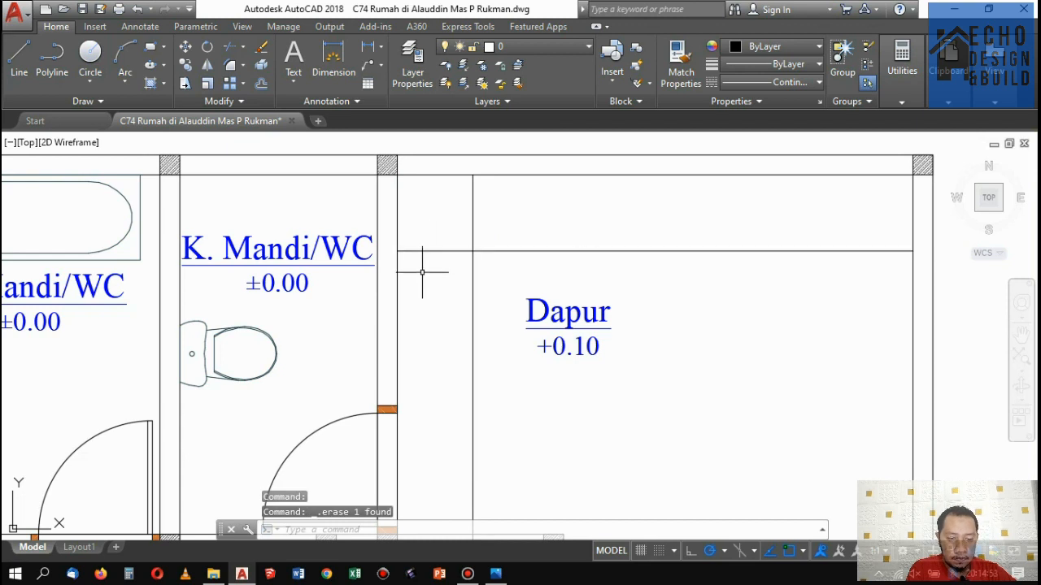
key("Escape")
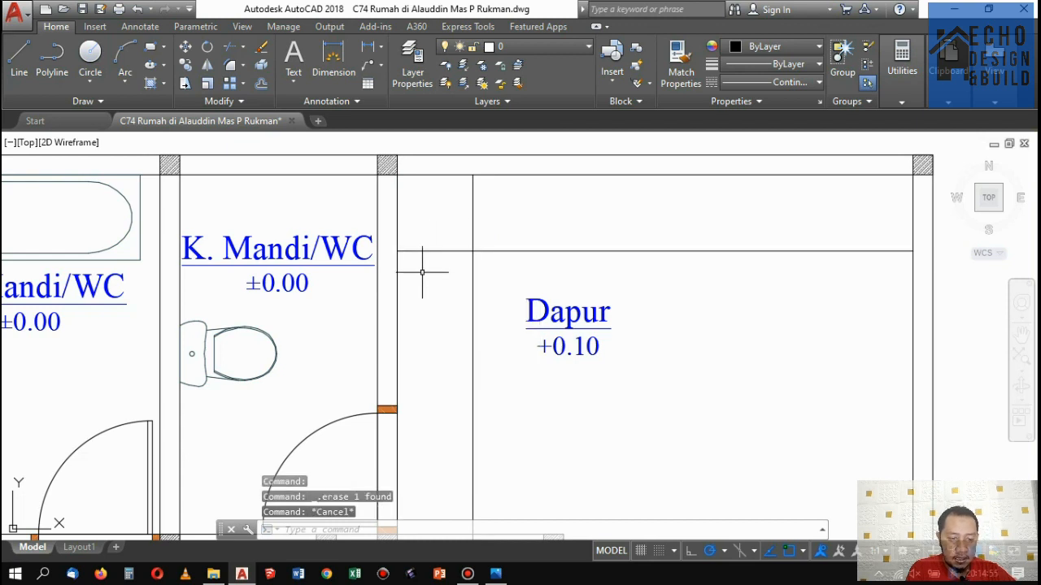
Trim the side counter's vertical line above the rear counter line, and the rear line's part inside the side counter.
key("Return")
key("Return")
left_click(481, 216)
left_click(439, 204)
left_click(437, 211)
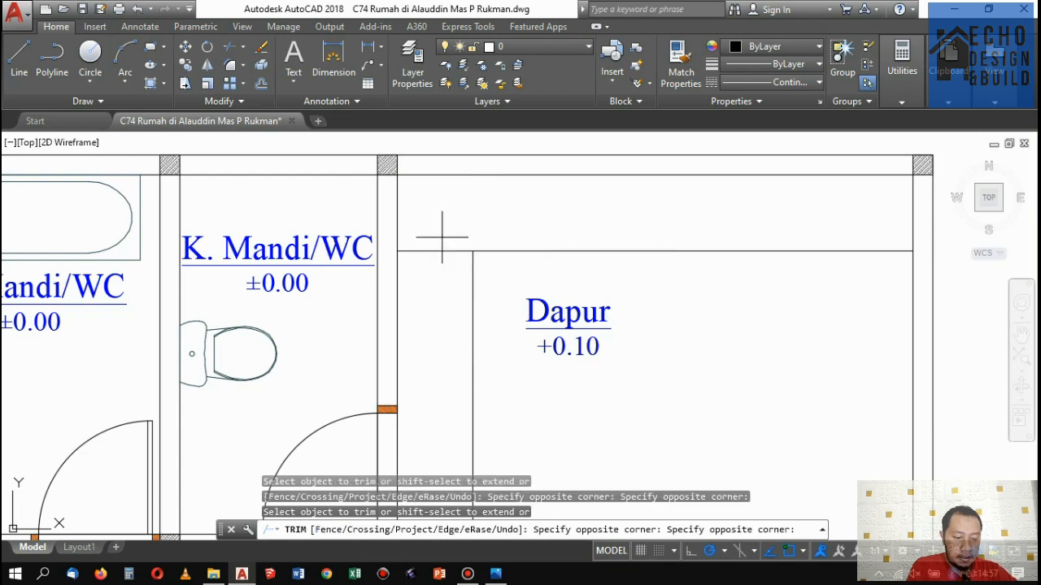
left_click(425, 276)
key("Return")
scroll(468, 260, "up", 2)
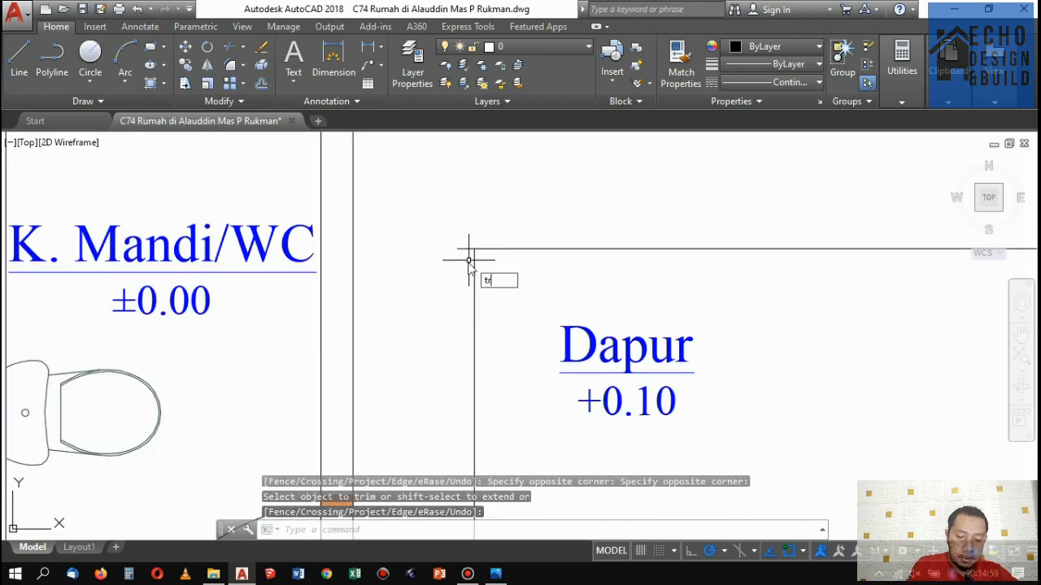
key("Return")
key("Return")
scroll(464, 255, "up", 2)
scroll(465, 255, "down", 2)
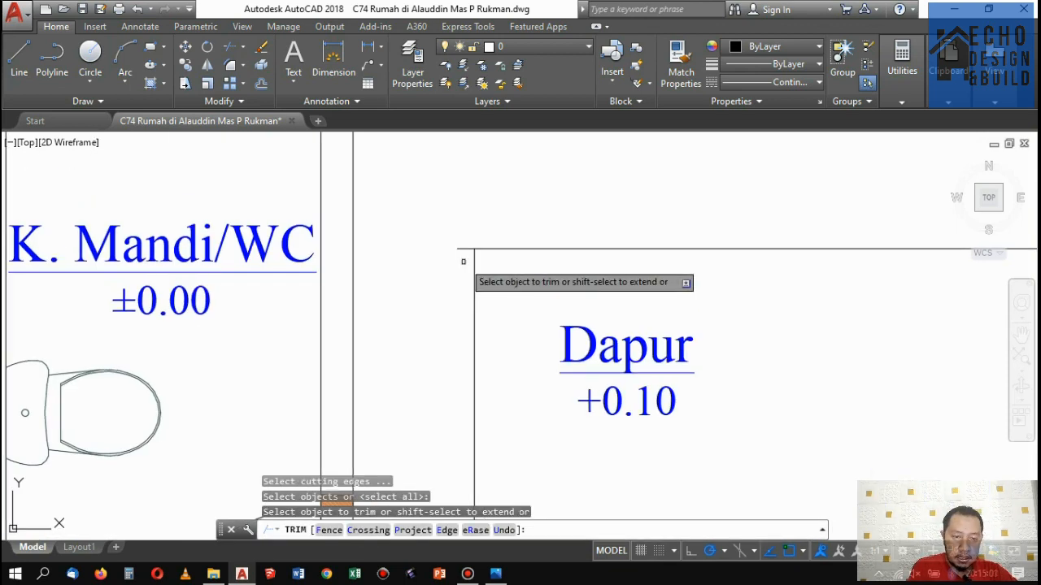
key("ctrl+z")
key("Escape")
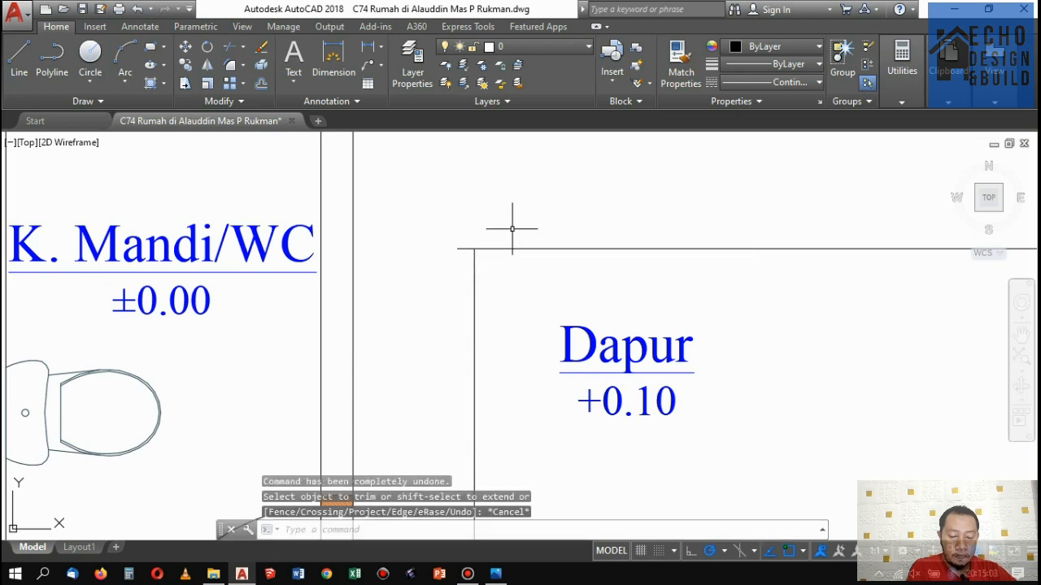
Measure the counter's depth from the rear wall and from the K. Mandi/WC wall with temporary linear dimensions.
left_click(368, 49)
scroll(451, 326, "down", 3)
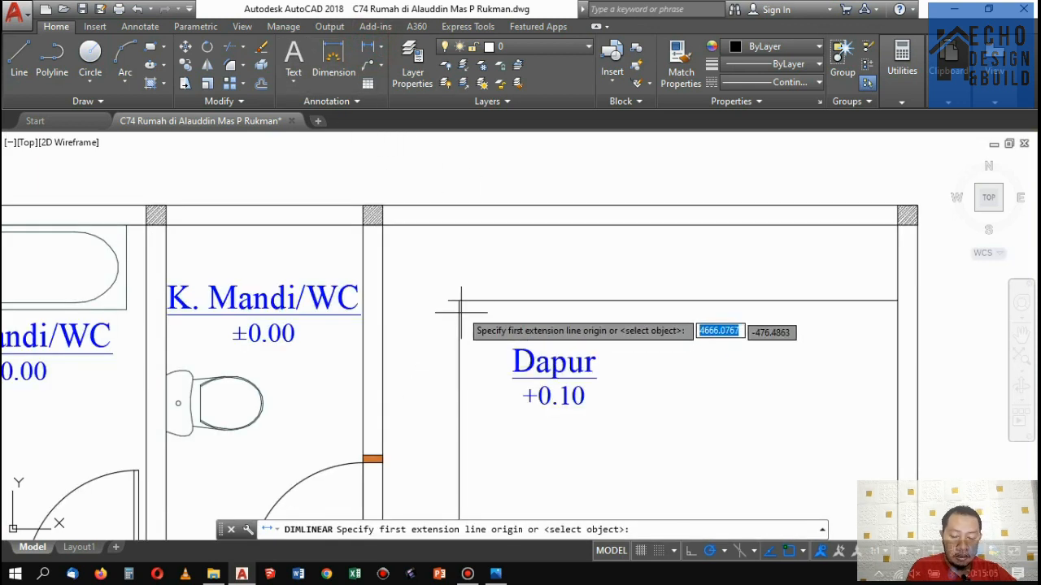
left_click(455, 298)
scroll(459, 232, "up", 1)
left_click(459, 228)
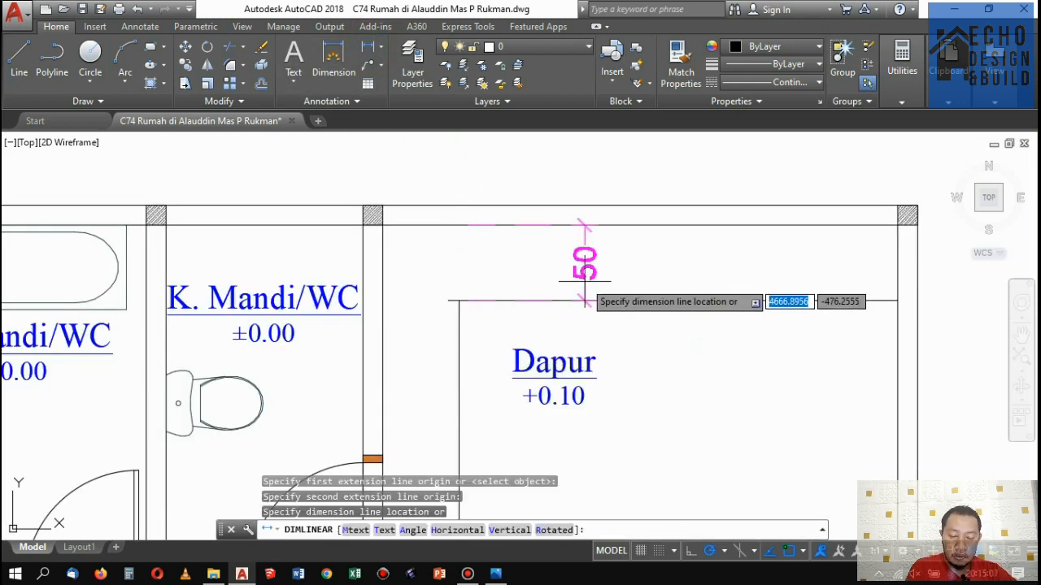
key("Escape")
key("Return")
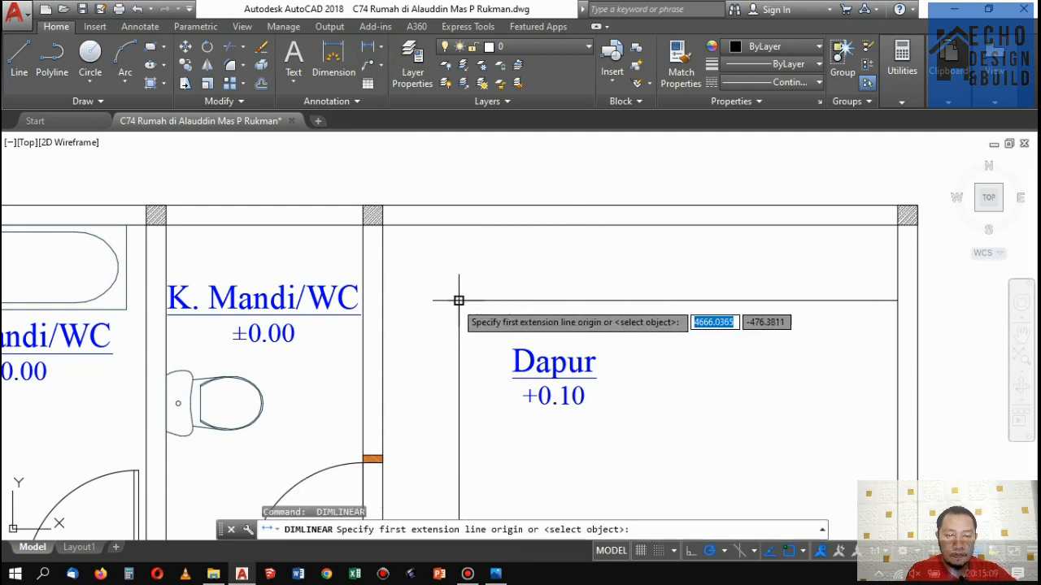
left_click(458, 300)
left_click(383, 300)
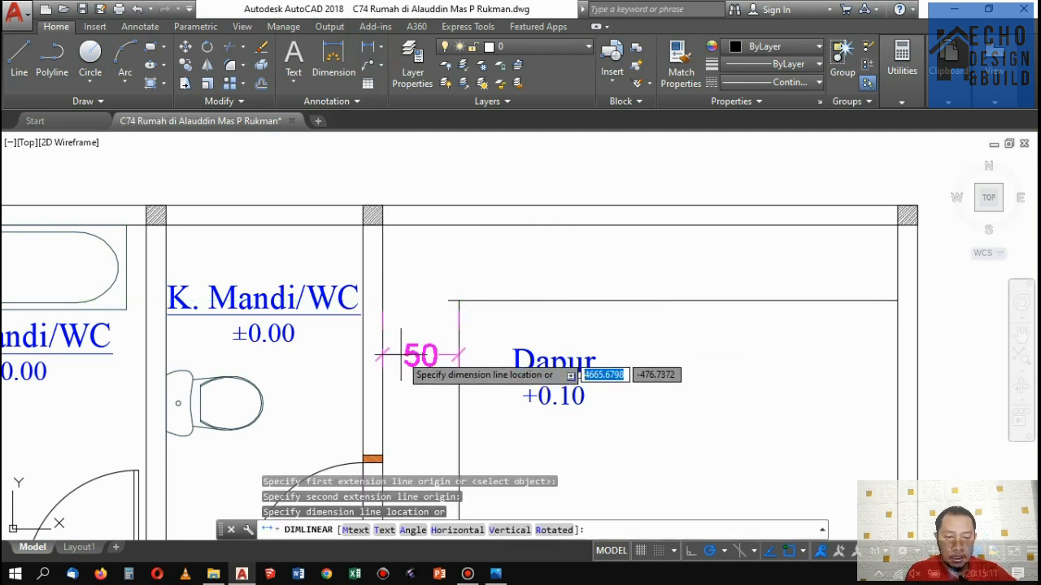
key("Escape")
Trim the short stub of the rear counter line that projects past the counter's inner corner.
key("Return")
key("Return")
scroll(455, 298, "up", 6)
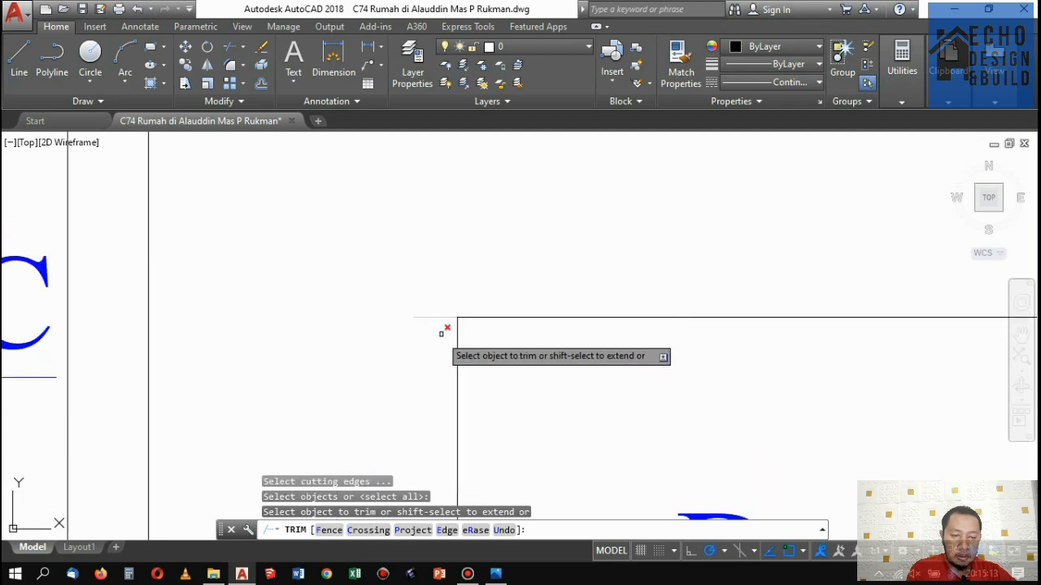
left_click(442, 332)
left_click(414, 278)
key("Return")
scroll(466, 250, "down", 2)
scroll(483, 302, "down", 8)
scroll(337, 372, "up", 4)
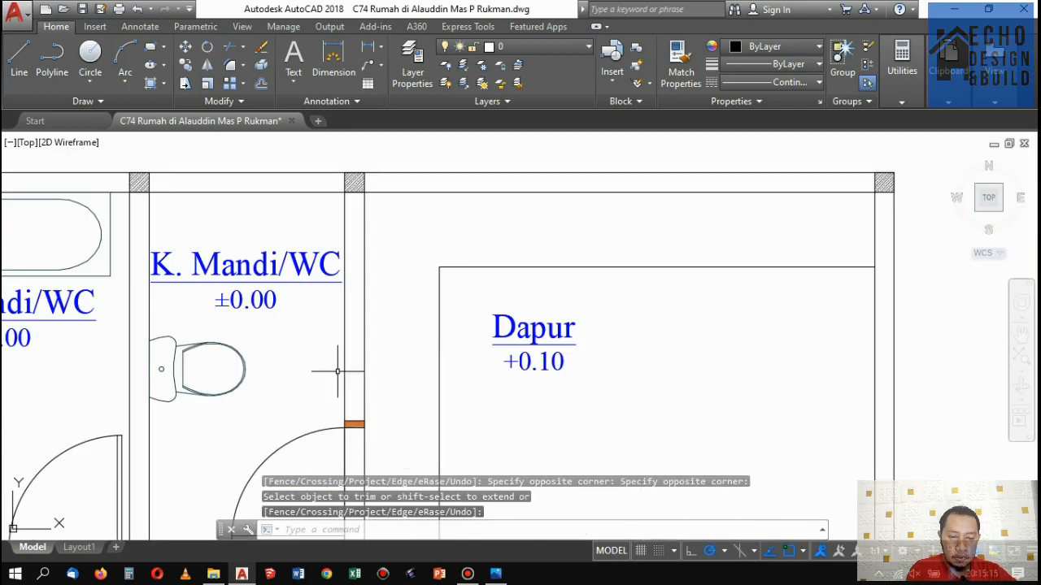
Draw a horizontal line from the upper corner of the small K. Mandi/WC door jamb to the side counter's vertical line.
type("l")
key("Return")
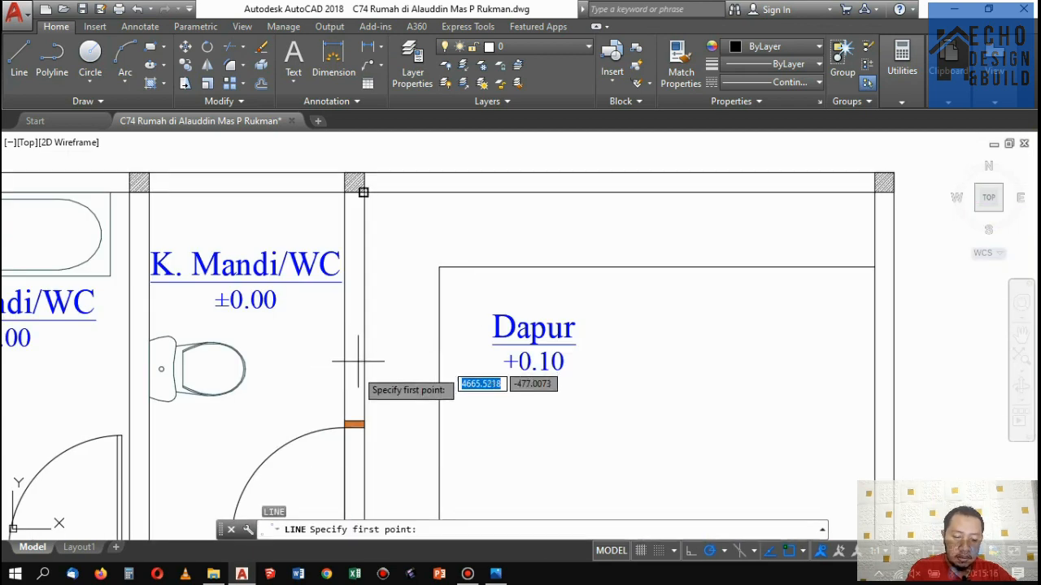
left_click(363, 421)
left_click(439, 421)
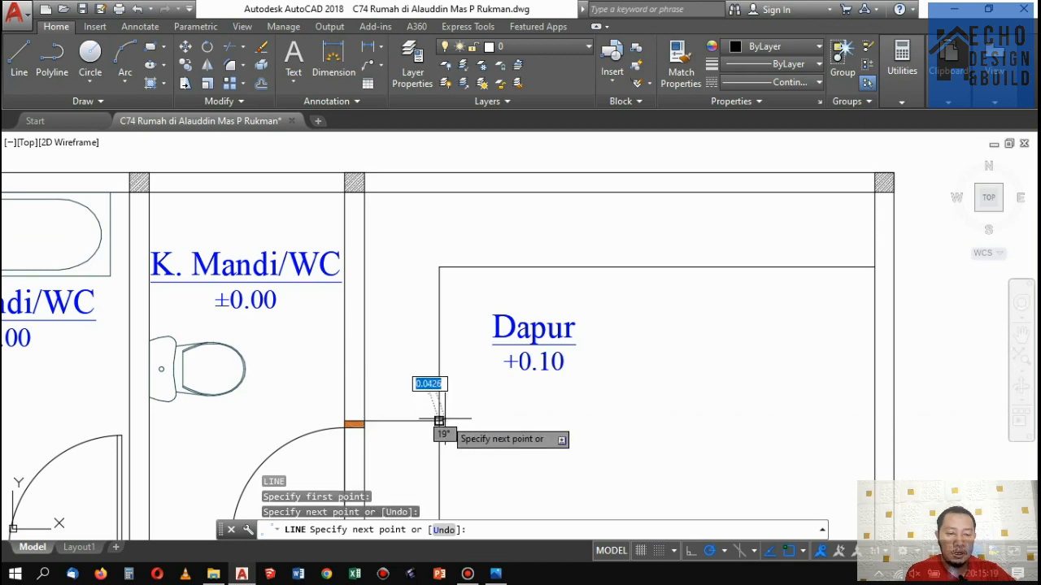
key("Escape")
Trim the side counter's vertical line below the new end line, using that end line as the cutting edge.
type("te cor")
key("Return")
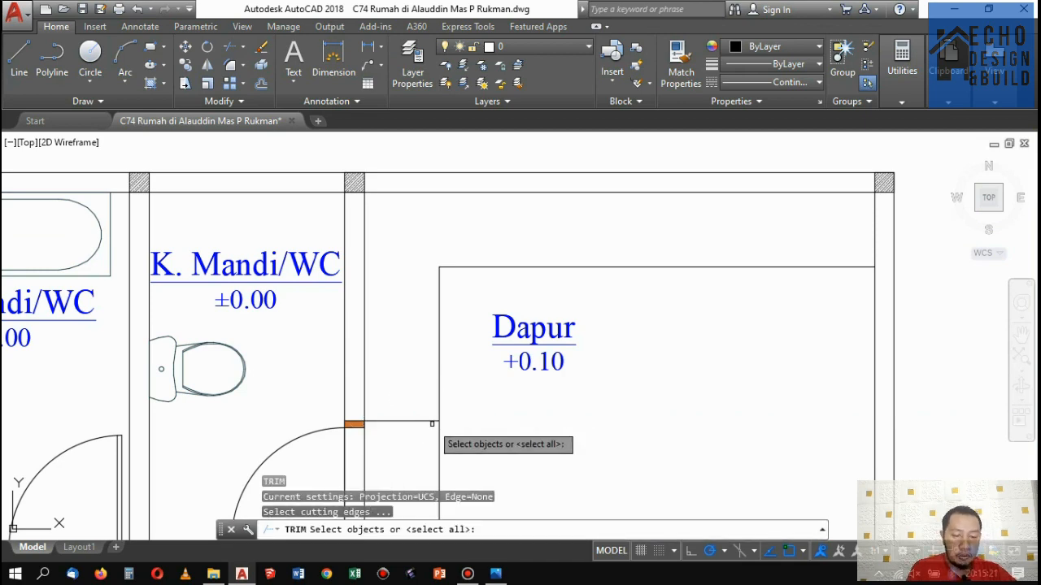
left_click(433, 425)
left_click(423, 412)
key("Return")
left_click(455, 445)
left_click(429, 434)
key("Return")
Move the Dapur +0.10 label down and to the right, toward the middle of the kitchen floor.
scroll(553, 294, "down", 4)
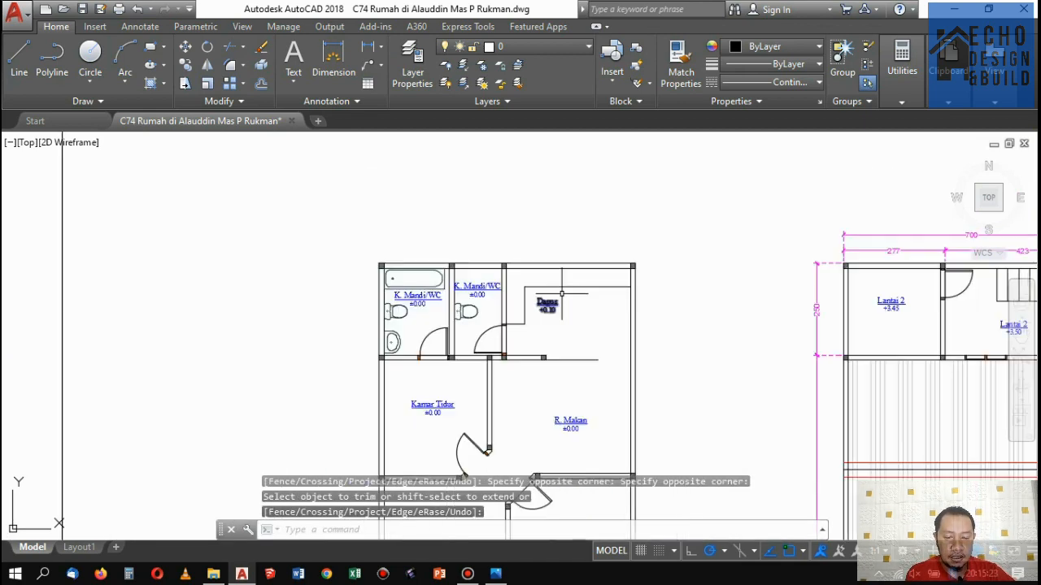
scroll(562, 296, "up", 3)
left_click(562, 294)
left_click(528, 273)
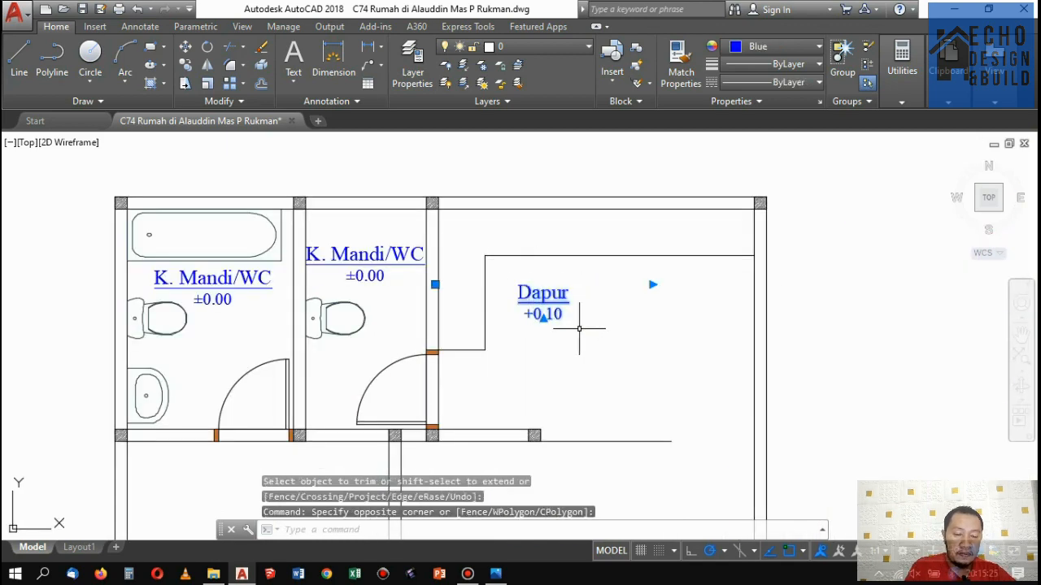
type("m")
key("Return")
left_click(579, 331)
left_click(637, 361)
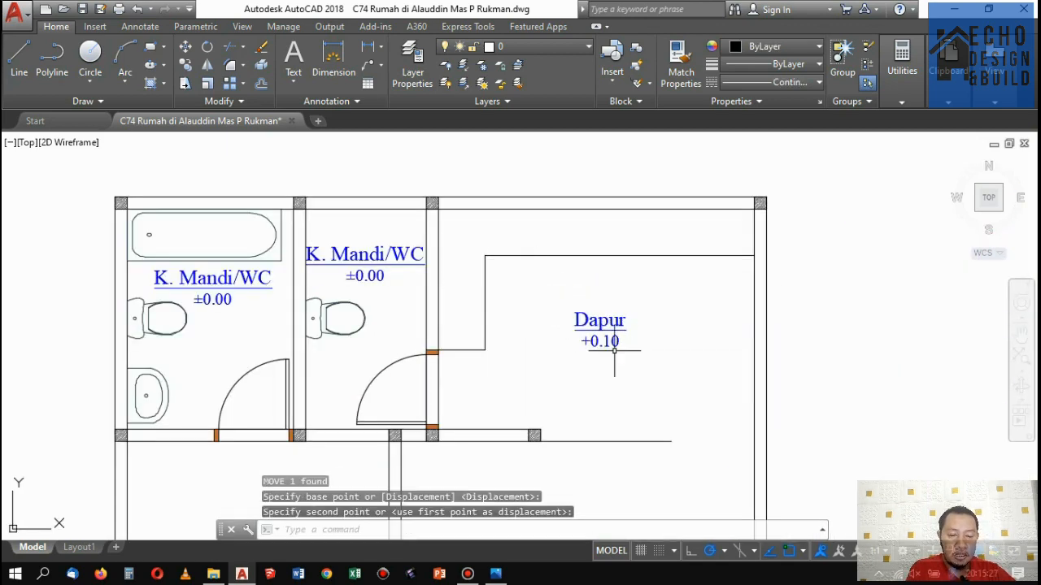
Extend the horizontal line between Dapur and R. Makan to the inner face of the right outer wall.
scroll(587, 297, "down", 5)
scroll(588, 290, "up", 5)
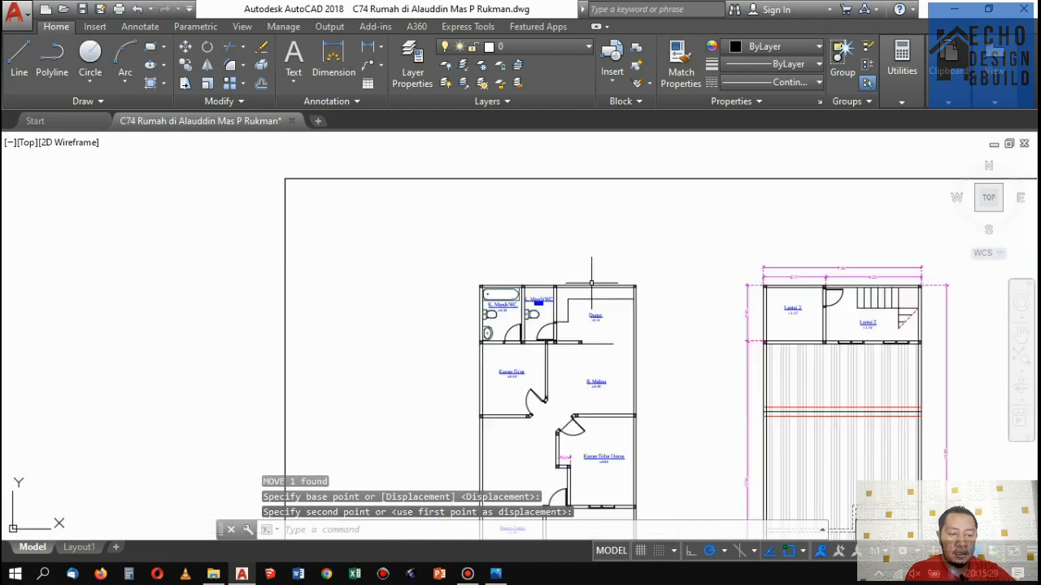
scroll(616, 307, "up", 5)
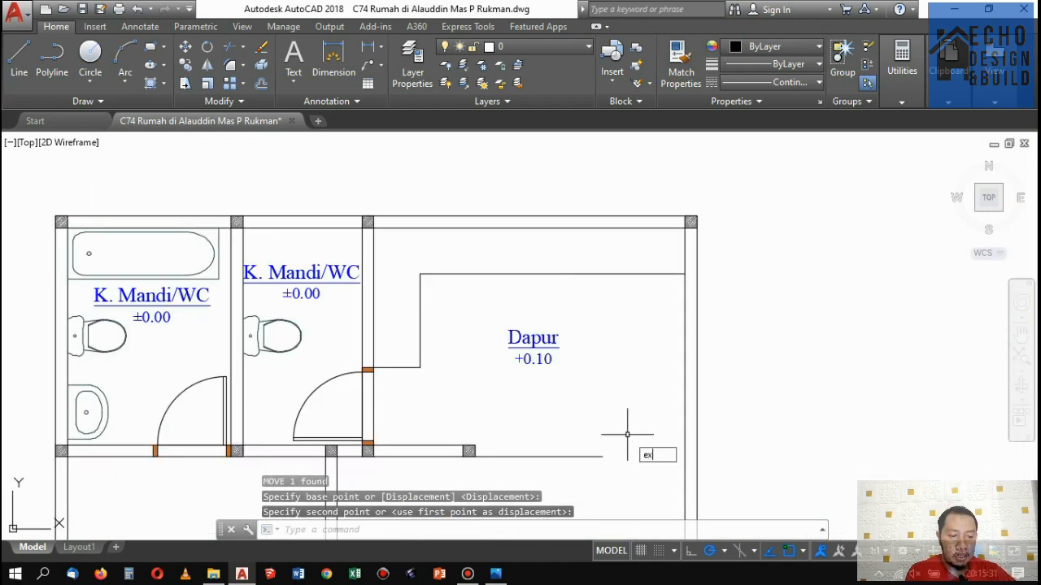
key("Return")
key("Return")
left_click(603, 470)
left_click(576, 416)
key("Return")
scroll(630, 396, "down", 2)
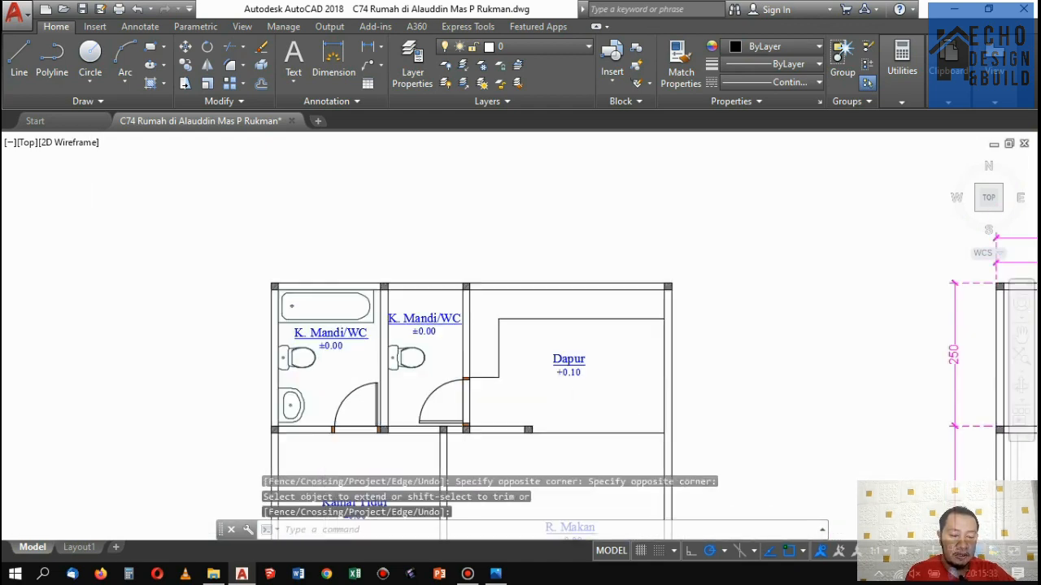
Delete the 50 dimension at the wall jog beside Kamar Tidur Utama.
scroll(590, 281, "down", 2)
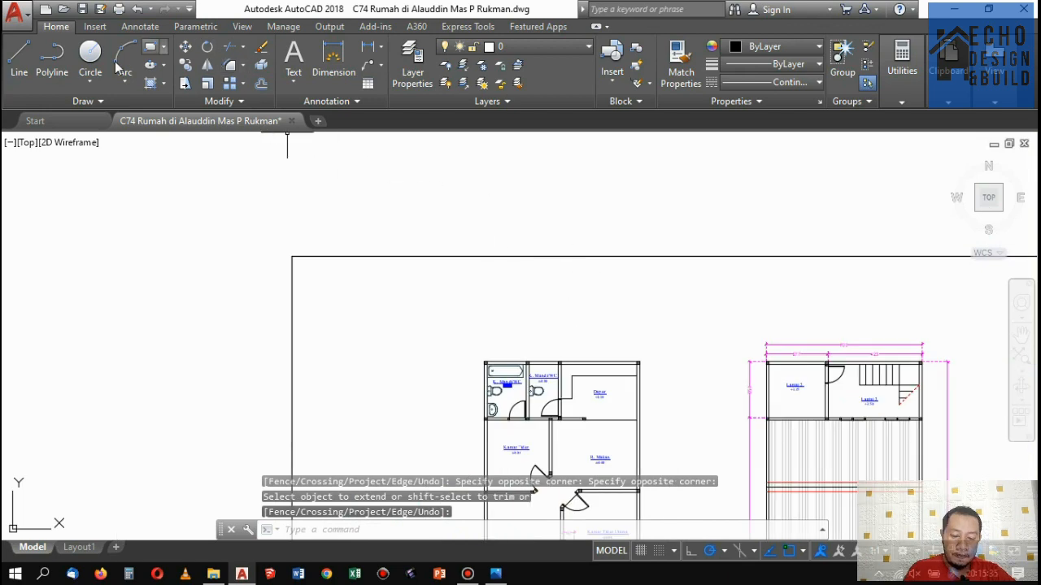
scroll(458, 181, "down", 2)
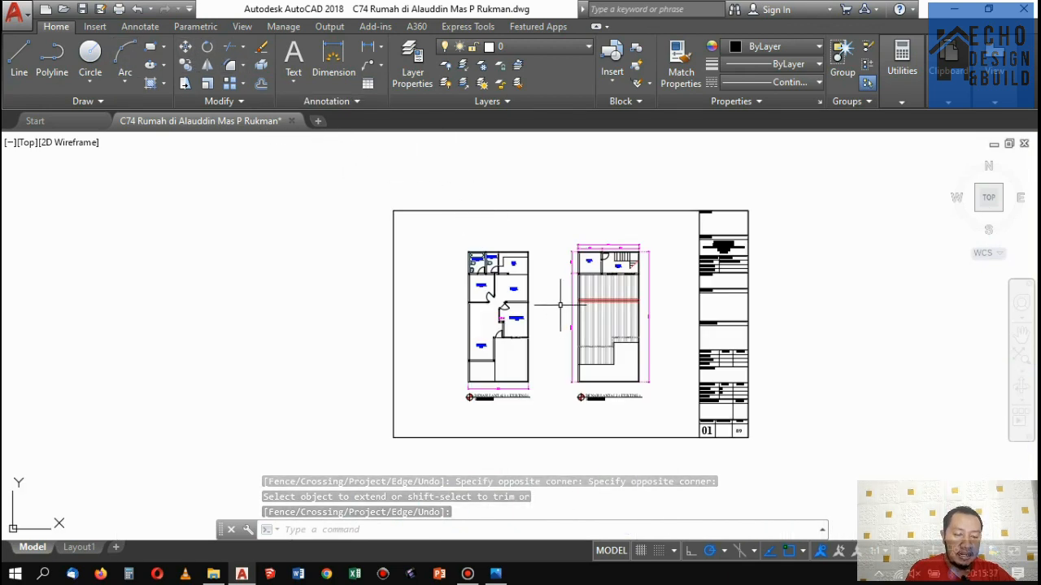
scroll(522, 292, "up", 4)
scroll(476, 269, "down", 3)
scroll(473, 283, "up", 2)
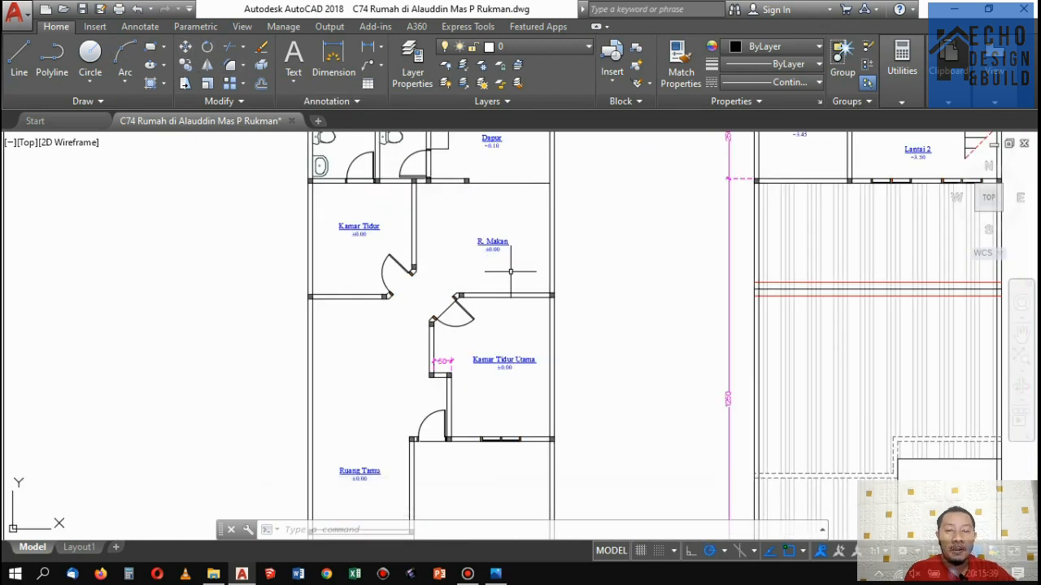
scroll(463, 360, "up", 4)
left_click(422, 377)
left_click(334, 297)
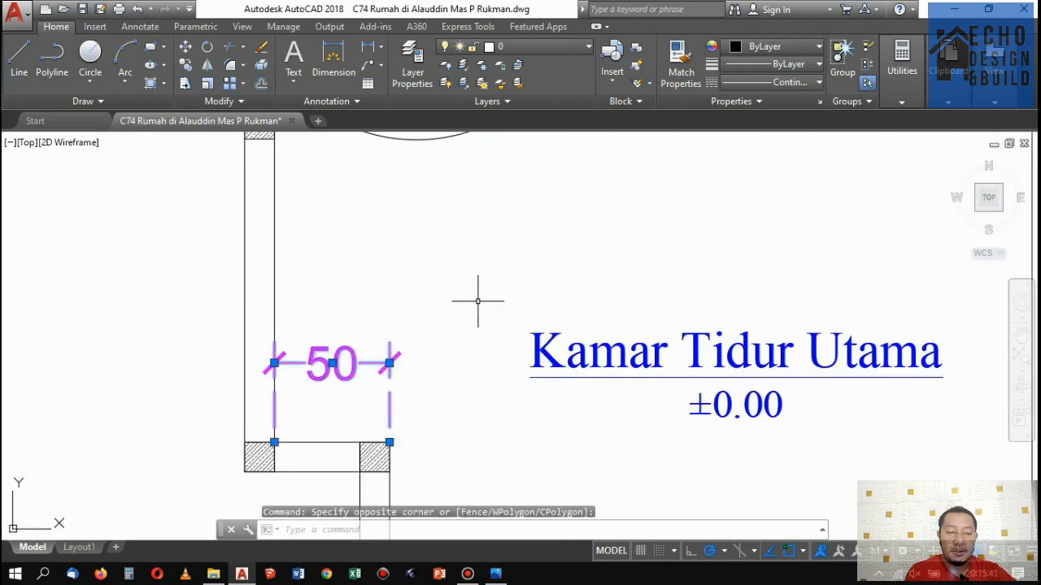
key("Delete")
scroll(496, 297, "down", 5)
scroll(537, 309, "up", 2)
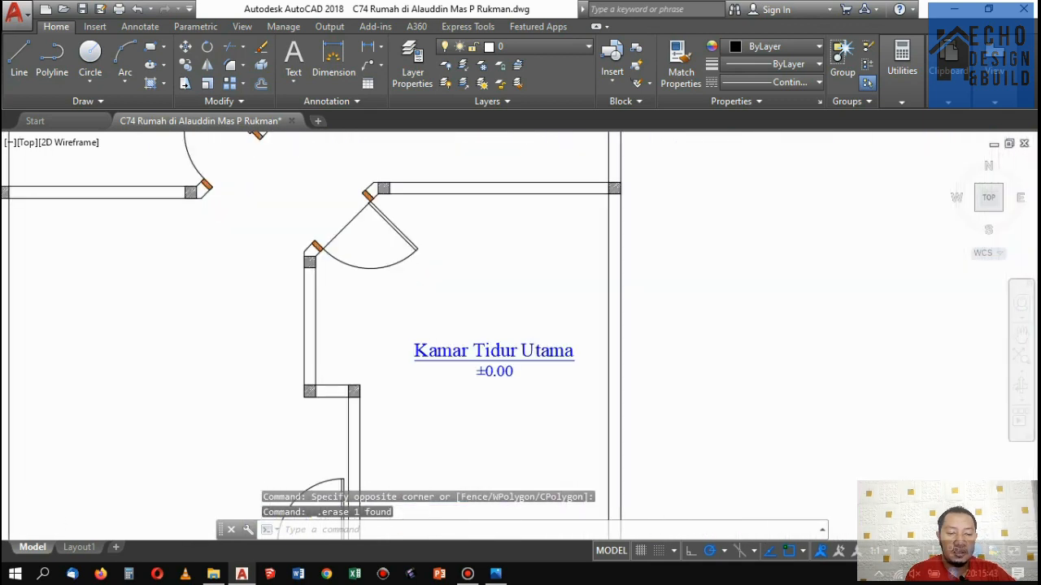
Review the edited ground-floor plan and bring up the layout sketch in Photos for comparison.
scroll(432, 198, "down", 5)
scroll(455, 244, "up", 5)
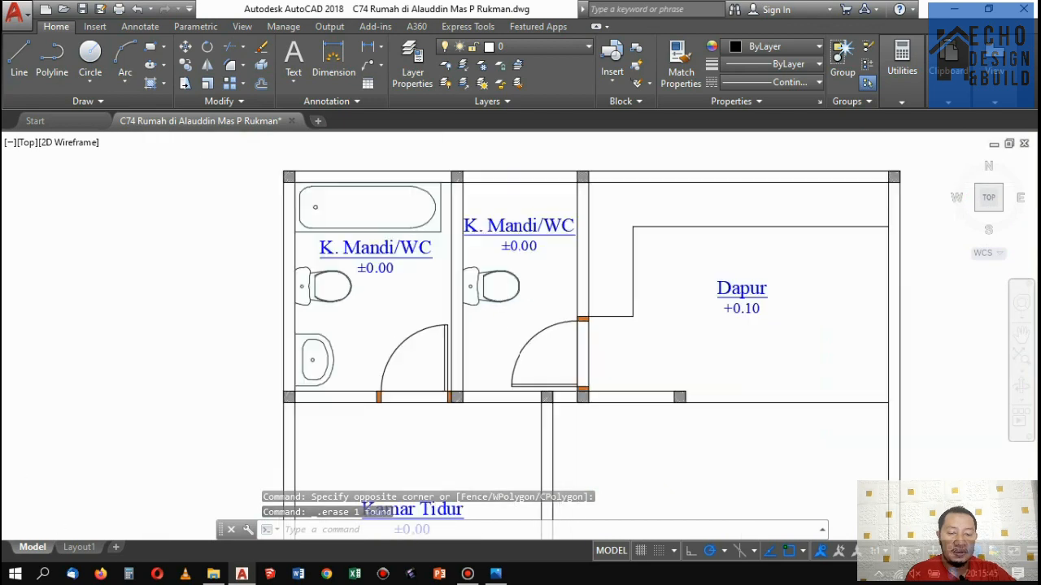
scroll(492, 323, "down", 2)
scroll(428, 259, "down", 4)
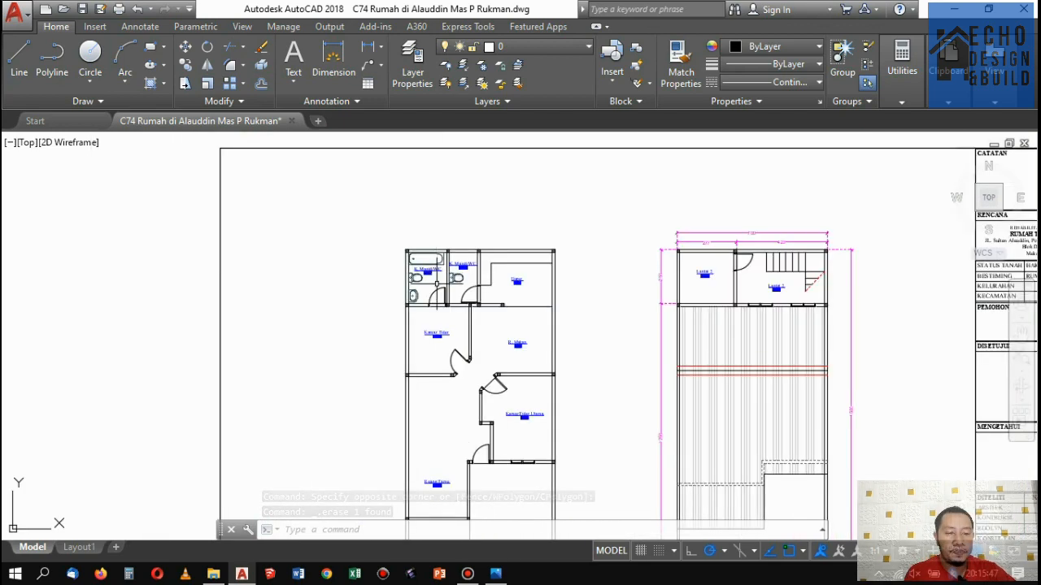
scroll(431, 260, "up", 4)
scroll(538, 475, "down", 5)
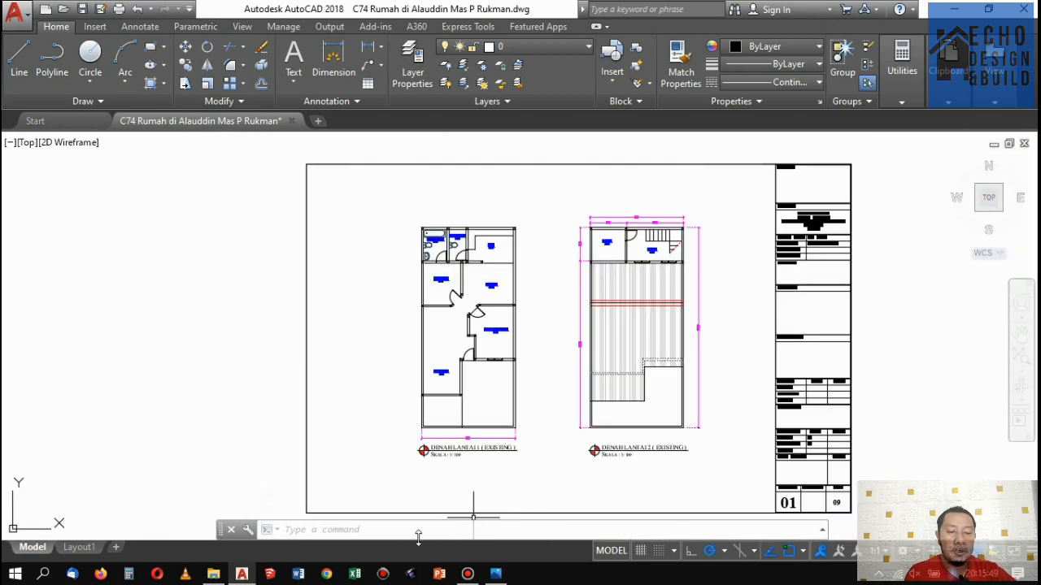
left_click(491, 574)
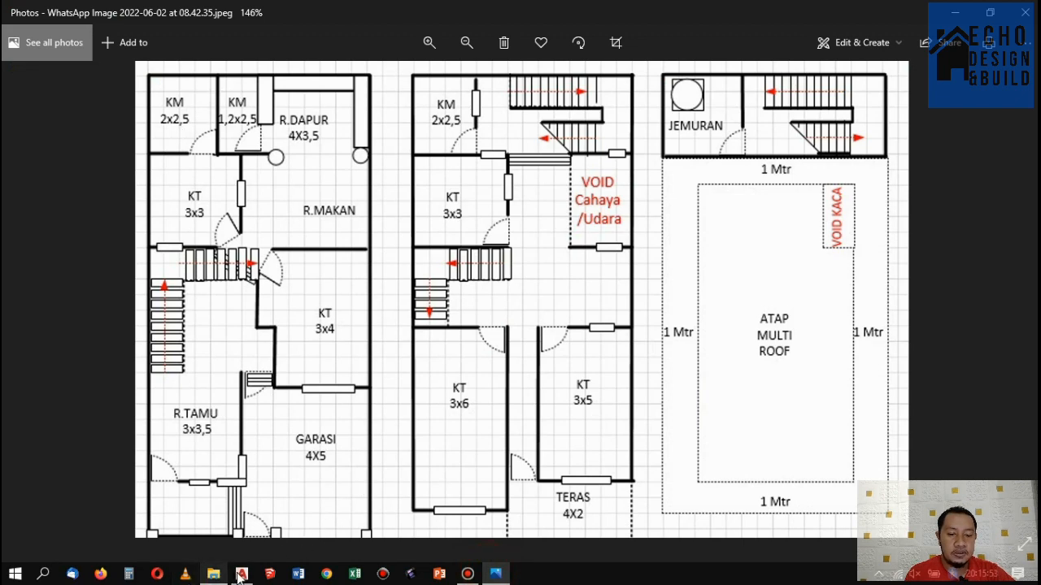
Return to AutoCAD and add linear dimensions for the width and depth of the left K. Mandi/WC.
left_click(242, 575)
scroll(439, 236, "up", 8)
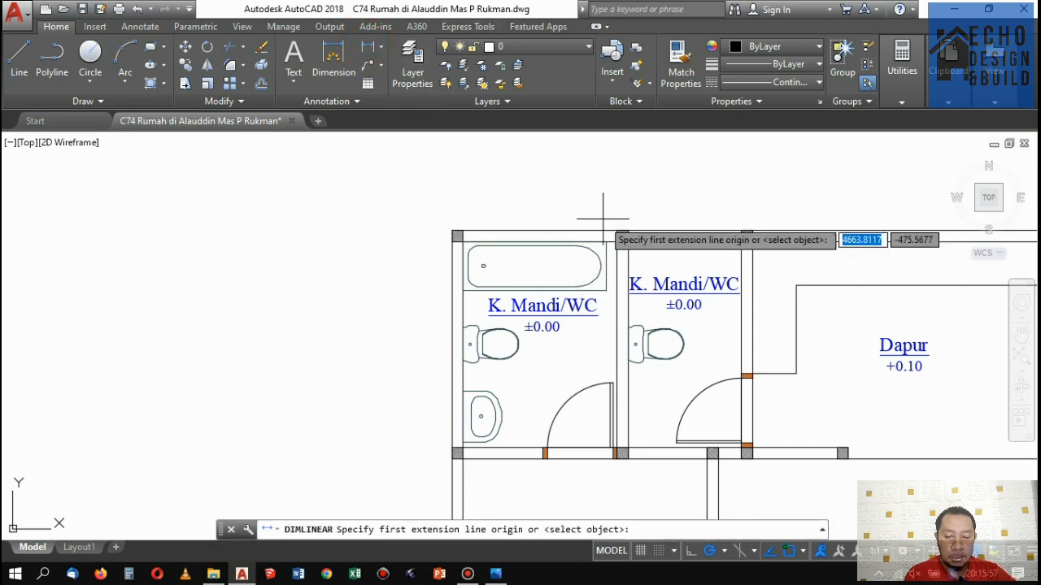
left_click(452, 232)
left_click(616, 233)
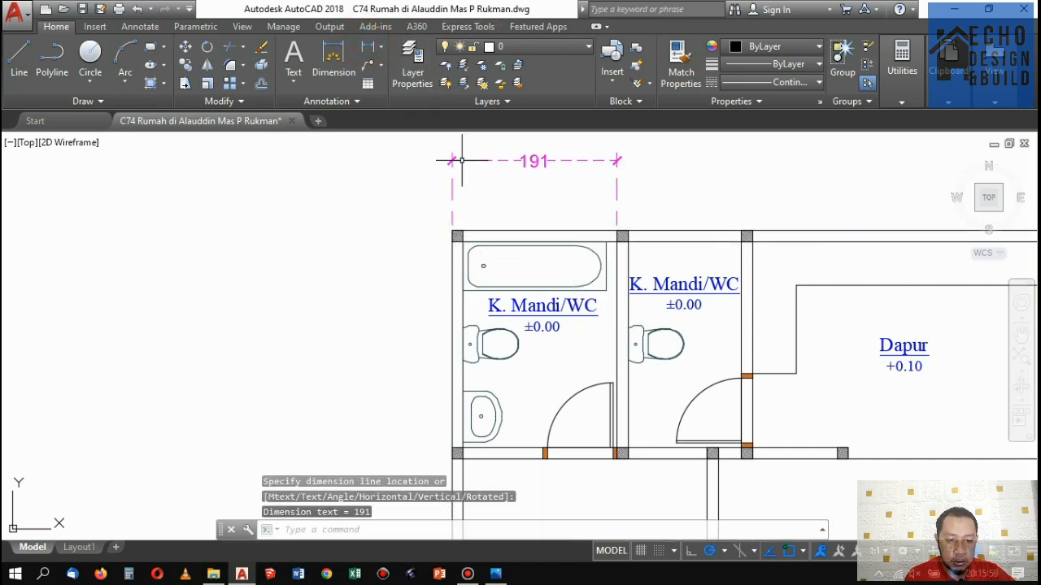
key("Return")
scroll(449, 234, "up", 4)
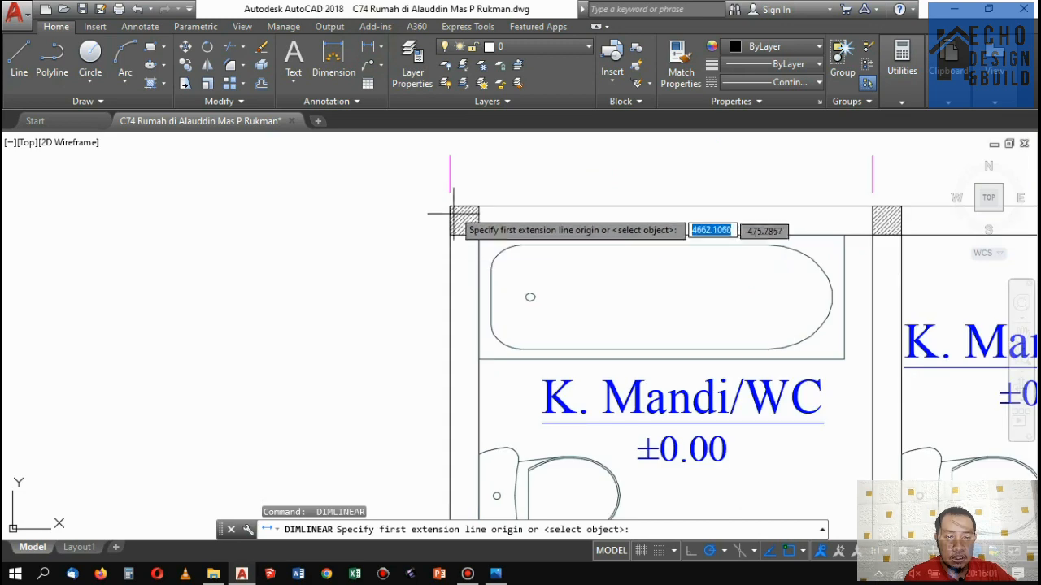
left_click(452, 231)
scroll(480, 309, "down", 5)
scroll(460, 365, "up", 3)
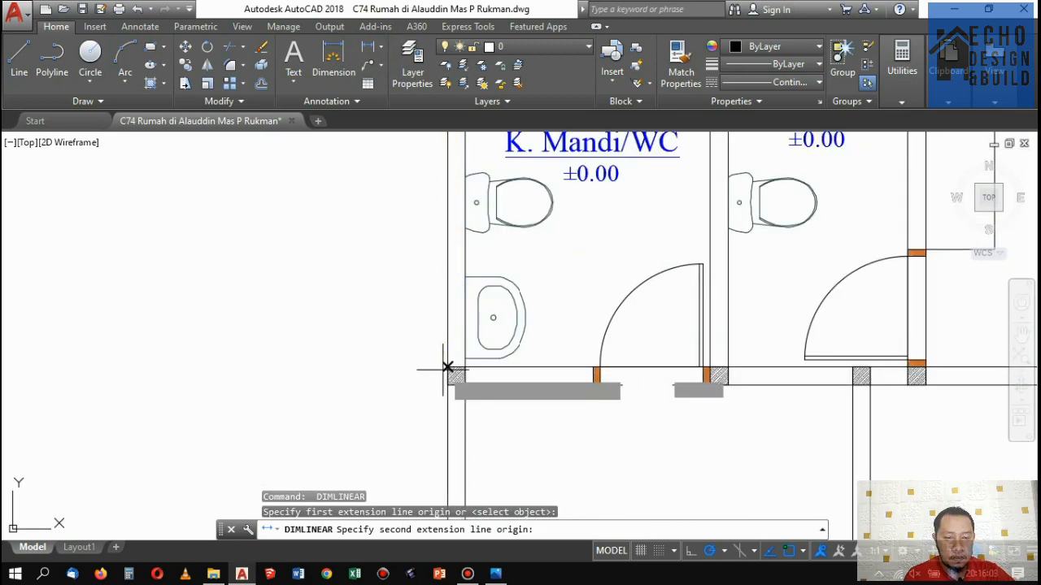
left_click(446, 365)
scroll(446, 361, "down", 3)
left_click(421, 329)
Erase the two linear dimensions around the left K. Mandi/WC.
left_click(435, 248)
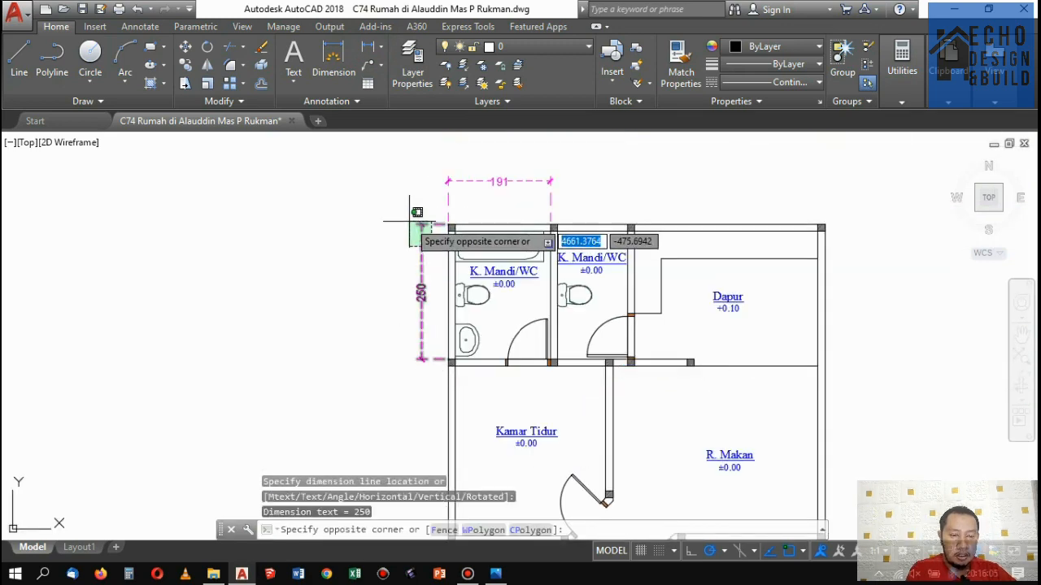
left_click(409, 222)
left_click(488, 200)
left_click(441, 164)
key("Delete")
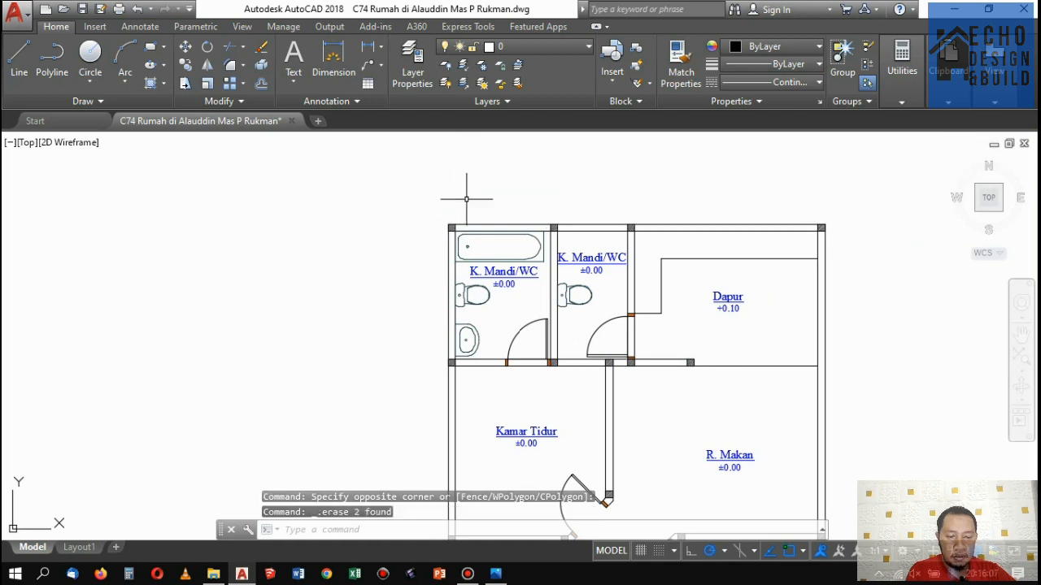
Look over the ground-floor plan, then check the stair layout on the sketch in Photos.
scroll(464, 198, "down", 3)
scroll(464, 197, "up", 3)
scroll(517, 241, "down", 2)
scroll(550, 220, "down", 3)
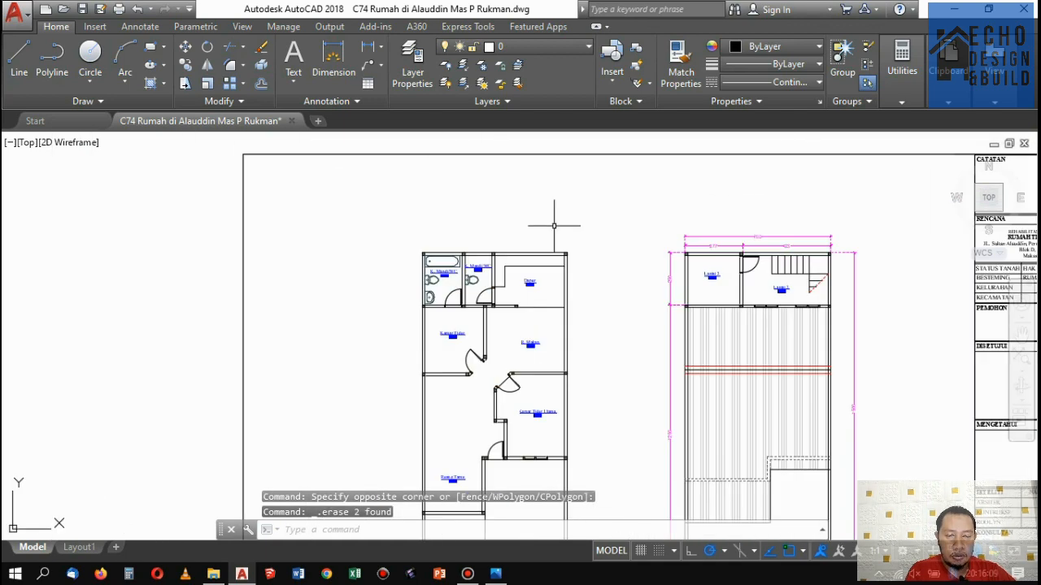
scroll(519, 313, "up", 2)
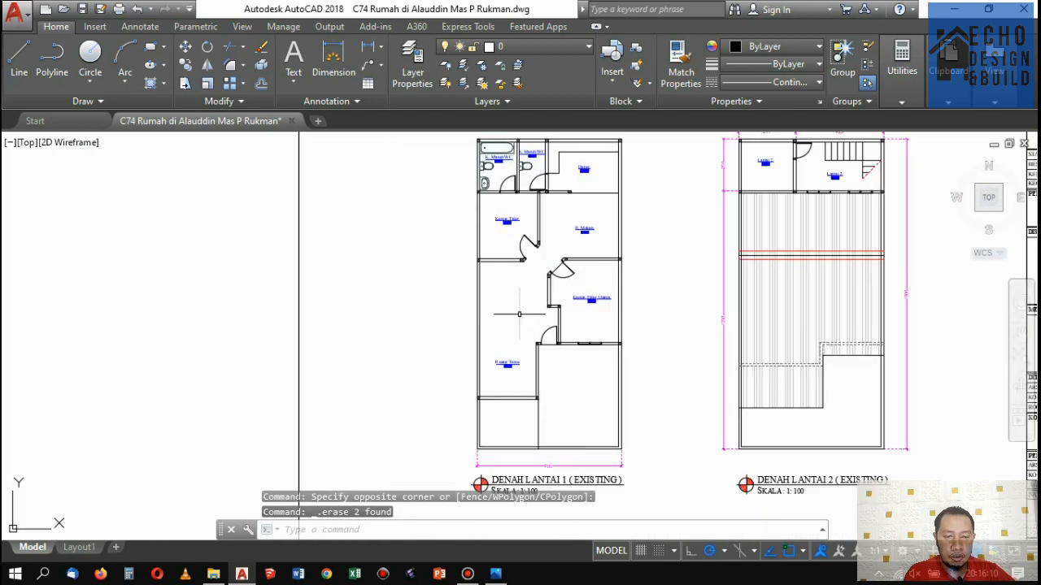
left_click(497, 574)
scroll(287, 314, "down", 2)
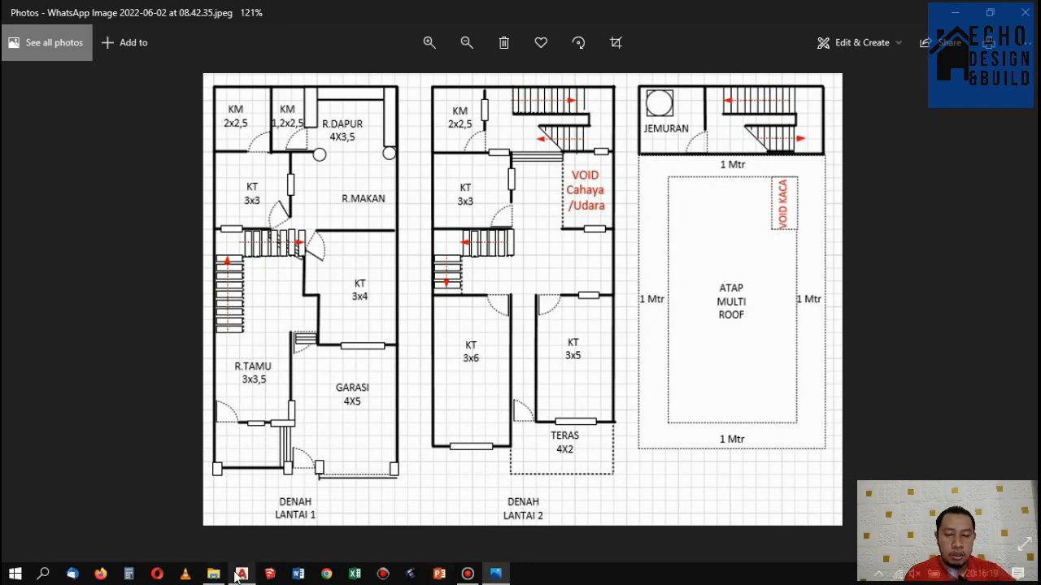
Return to AutoCAD and offset by 0.9 the left outer wall's inner line to the right and Kamar Tidur's lower wall line downward.
left_click(241, 574)
scroll(518, 258, "up", 6)
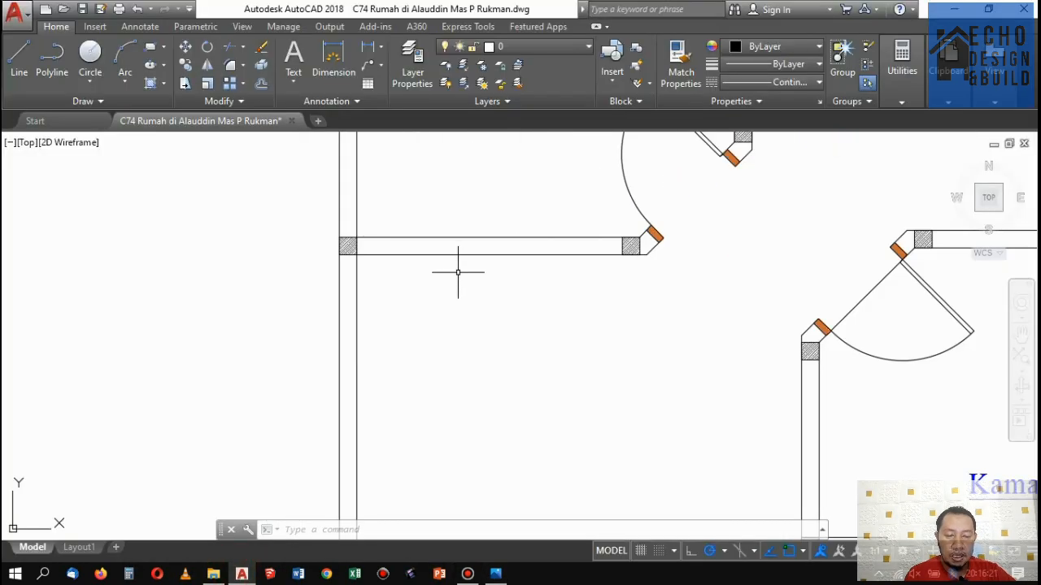
scroll(457, 273, "down", 3)
scroll(400, 264, "up", 3)
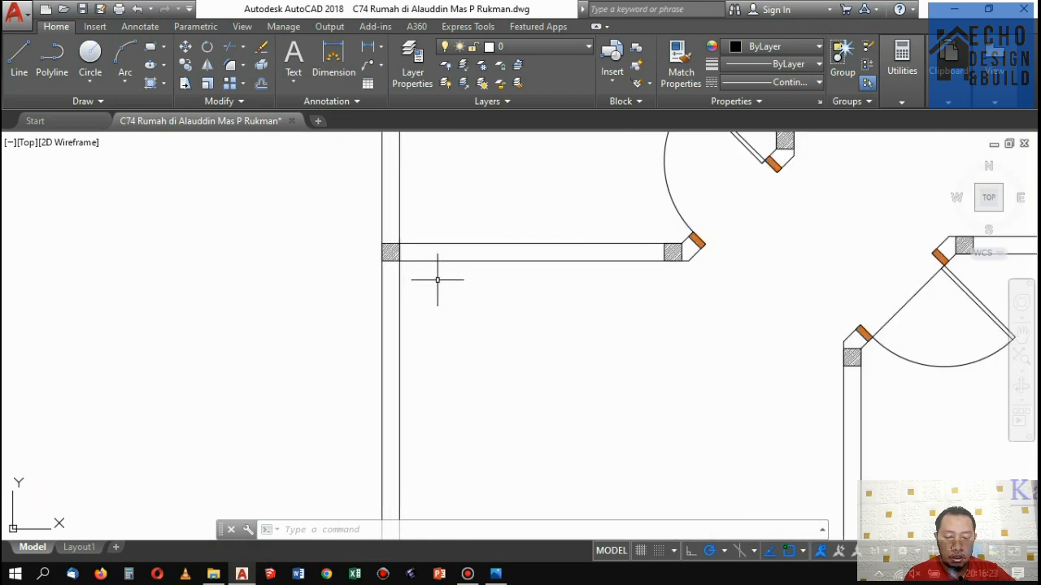
key("Return")
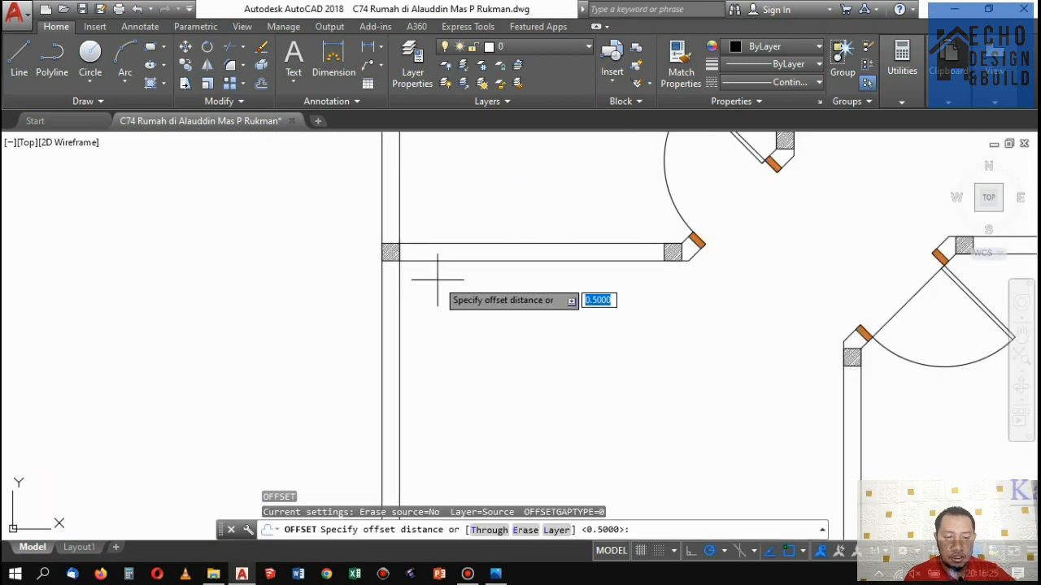
key("Return")
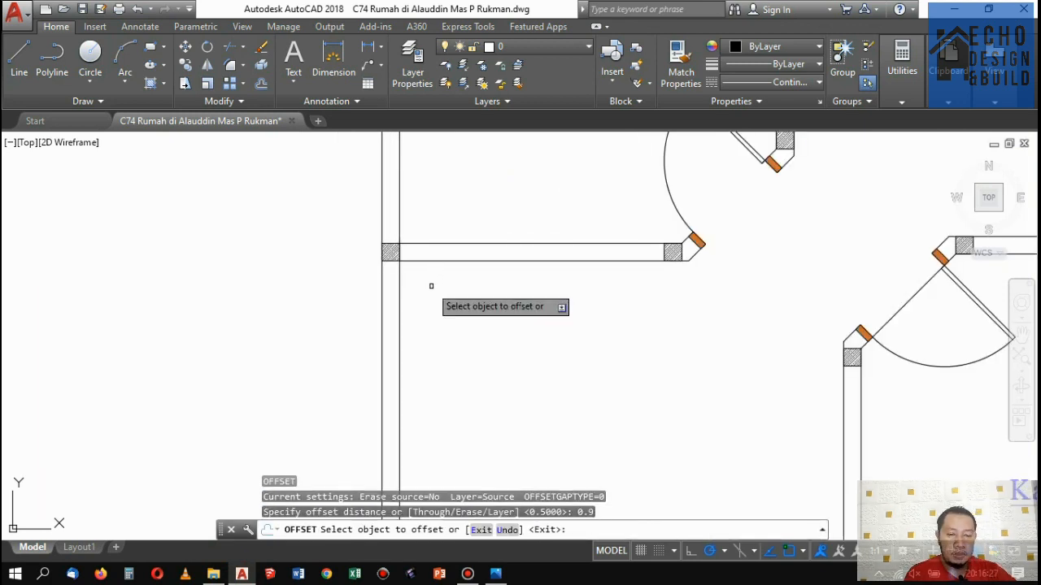
left_click(400, 293)
left_click(532, 293)
left_click(531, 259)
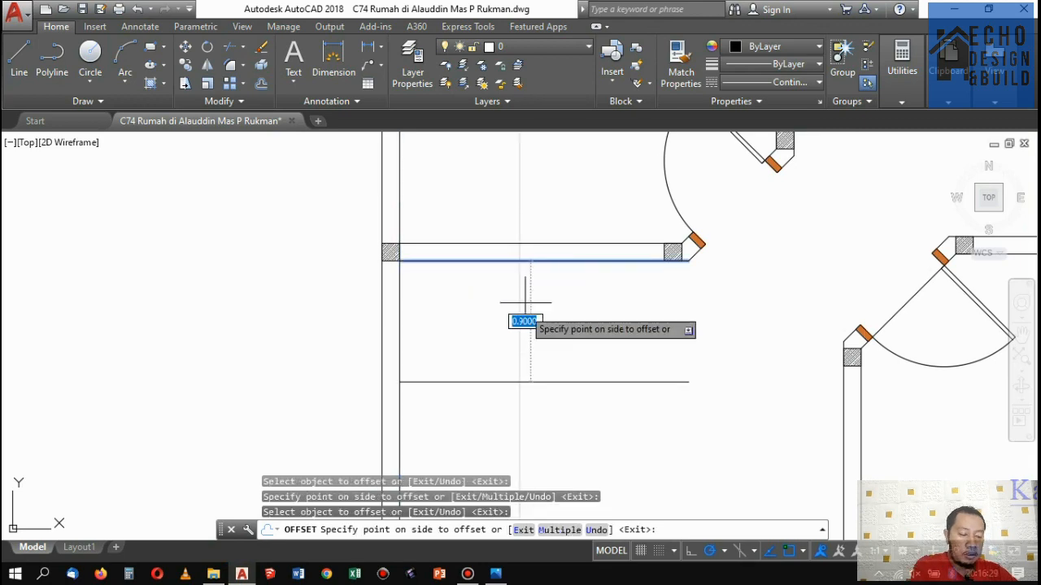
left_click(622, 254)
left_click(582, 260)
left_click(590, 297)
scroll(569, 301, "down", 3)
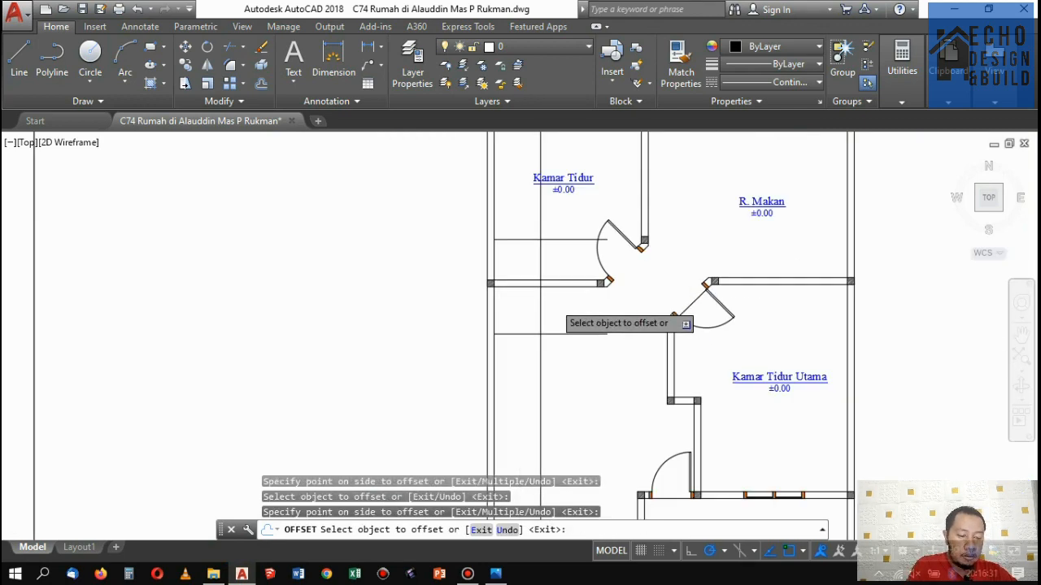
scroll(560, 282, "up", 2)
key("Escape")
left_click(551, 256)
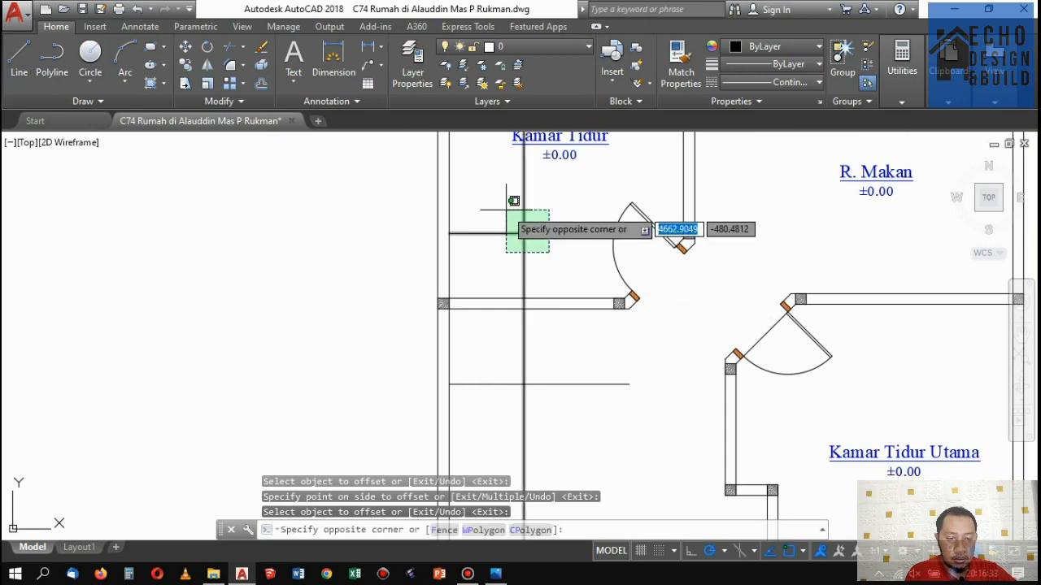
left_click(512, 199)
key("Delete")
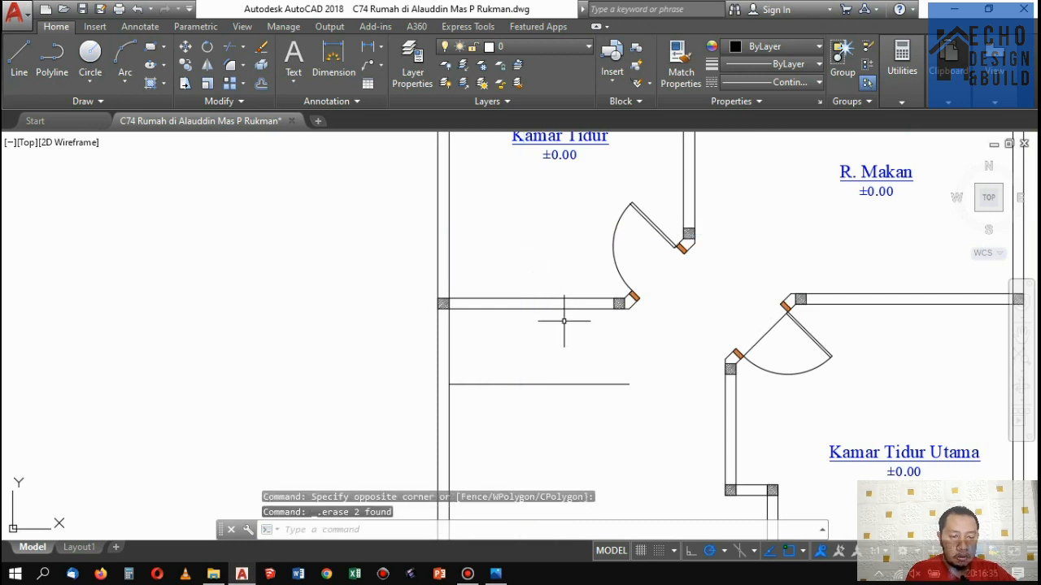
key("ctrl+z")
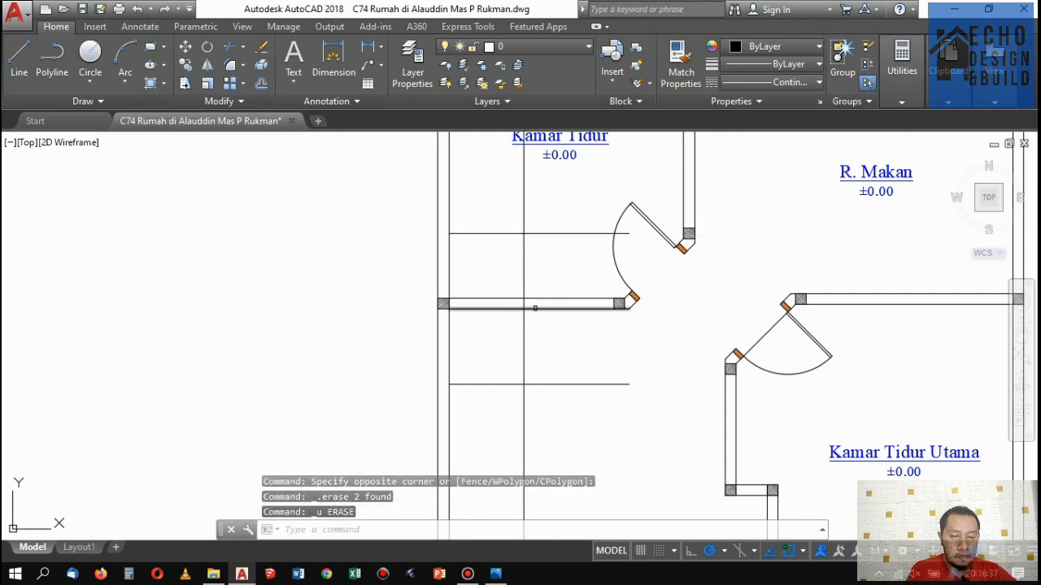
Trim the offset vertical line above Kamar Tidur's lower wall, using that wall's lower line as the cutting edge.
type("tr")
key("Return")
left_click(528, 309)
key("Return")
left_click(534, 257)
left_click(515, 249)
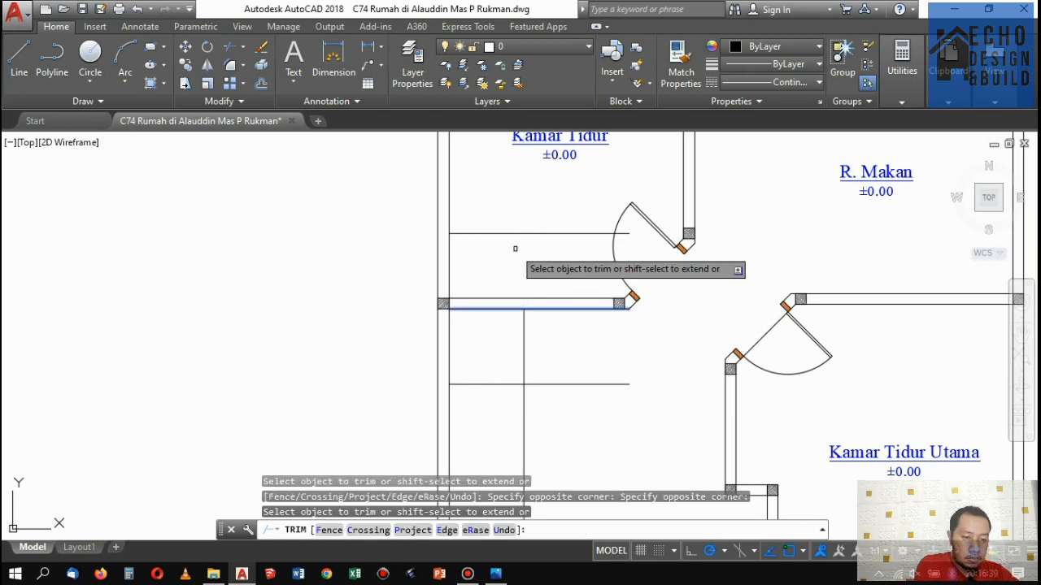
key("Return")
Erase the stray offset horizontal line inside Kamar Tidur.
left_click(528, 248)
left_click(526, 219)
key("Delete")
scroll(582, 317, "down", 3)
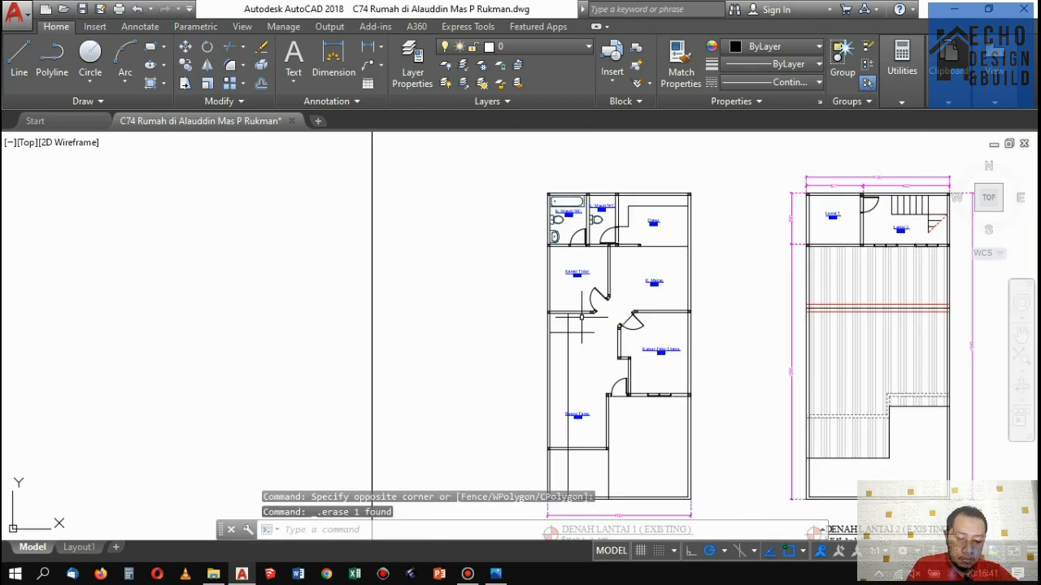
scroll(612, 269, "up", 2)
scroll(550, 195, "down", 2)
scroll(617, 310, "up", 4)
scroll(475, 261, "down", 4)
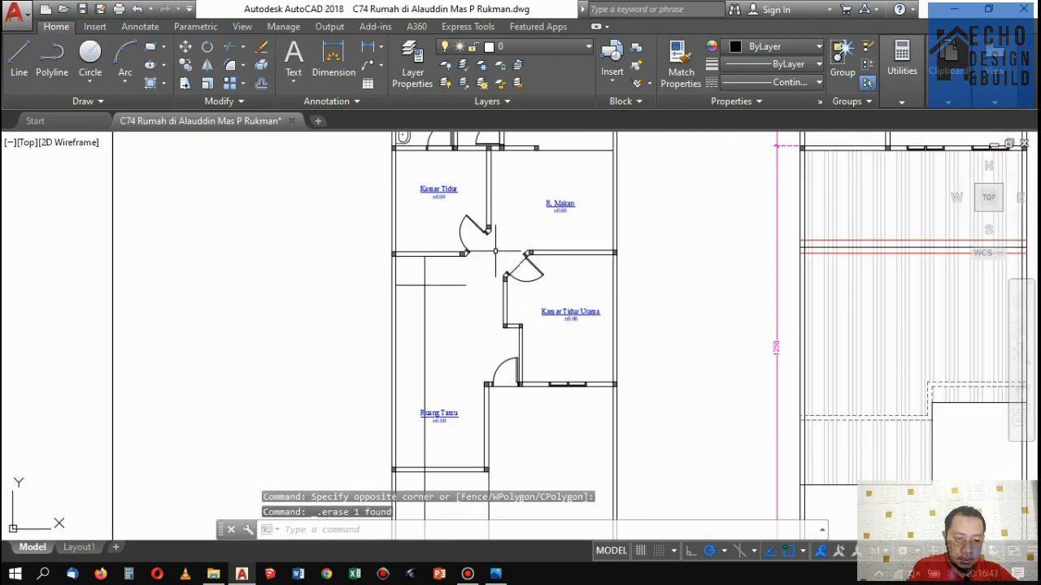
scroll(539, 244, "up", 2)
scroll(539, 247, "down", 5)
scroll(565, 276, "up", 2)
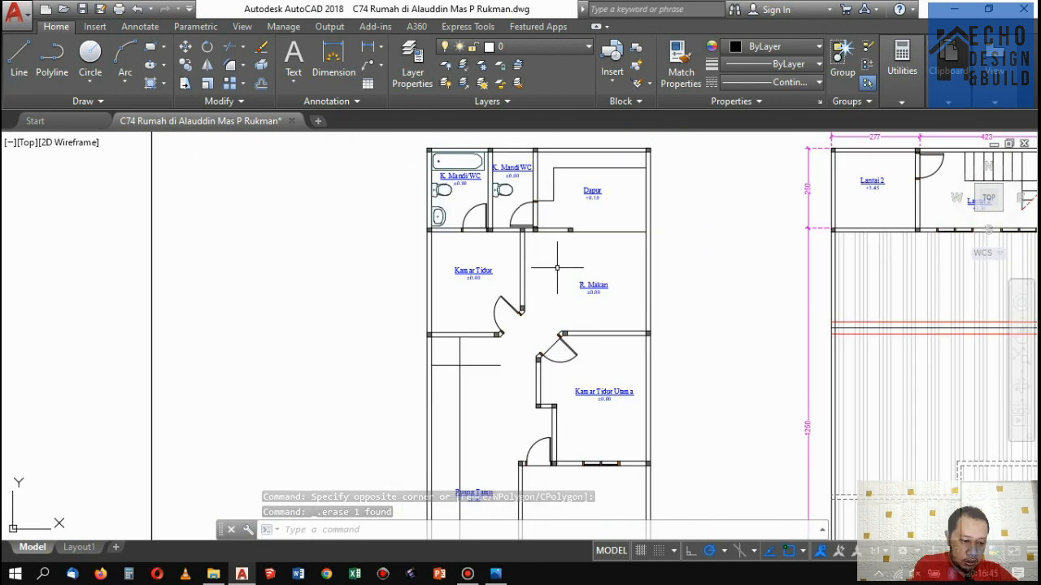
scroll(558, 281, "down", 3)
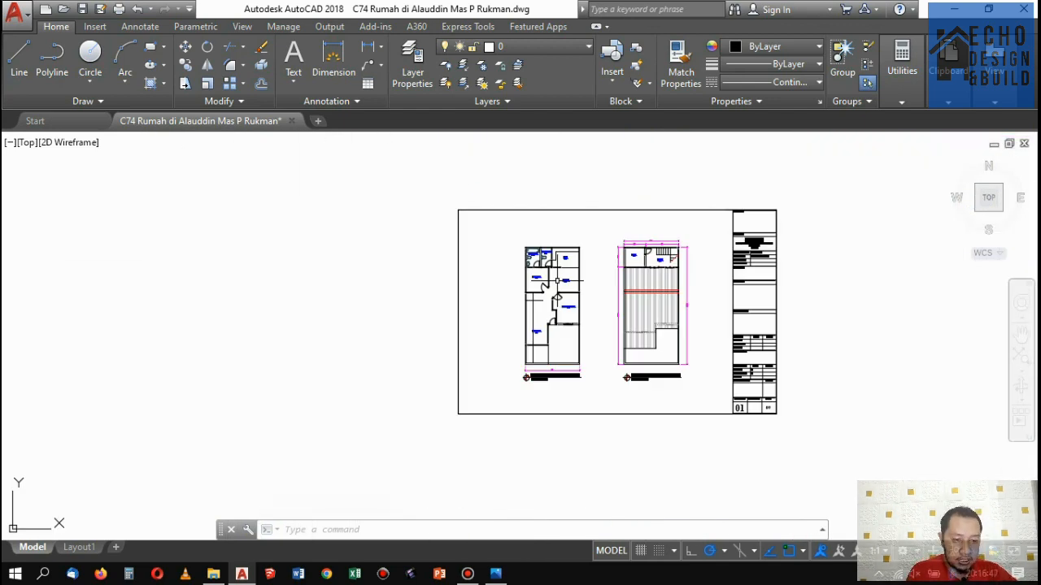
Erase the hatched roof area and its boundary lines from the copied second-floor plan.
scroll(561, 283, "up", 2)
scroll(569, 287, "down", 2)
scroll(561, 285, "up", 2)
scroll(561, 286, "down", 2)
scroll(565, 315, "down", 6)
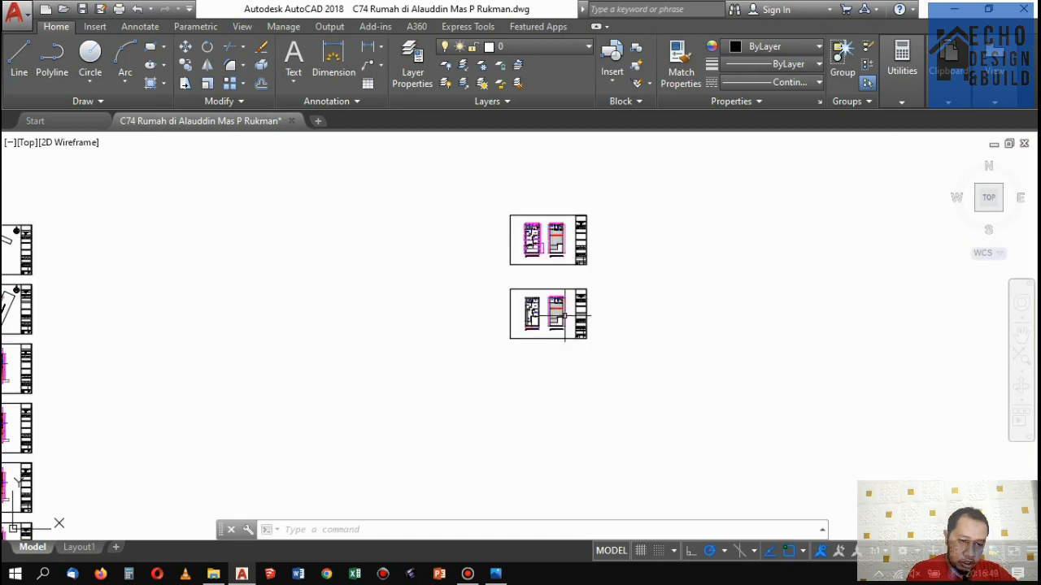
scroll(565, 315, "up", 7)
left_click(569, 383)
left_click(469, 199)
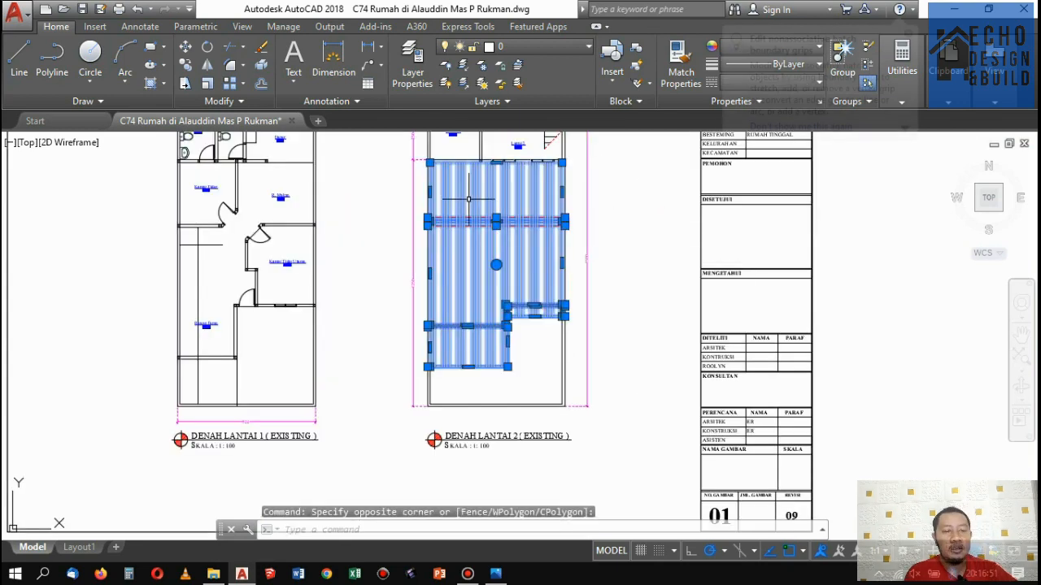
key("Delete")
Erase the interior walls, door, windows, staircase and Lantai 2 labels inside the second-floor plan's outer walls.
scroll(504, 211, "down", 3)
scroll(507, 214, "up", 5)
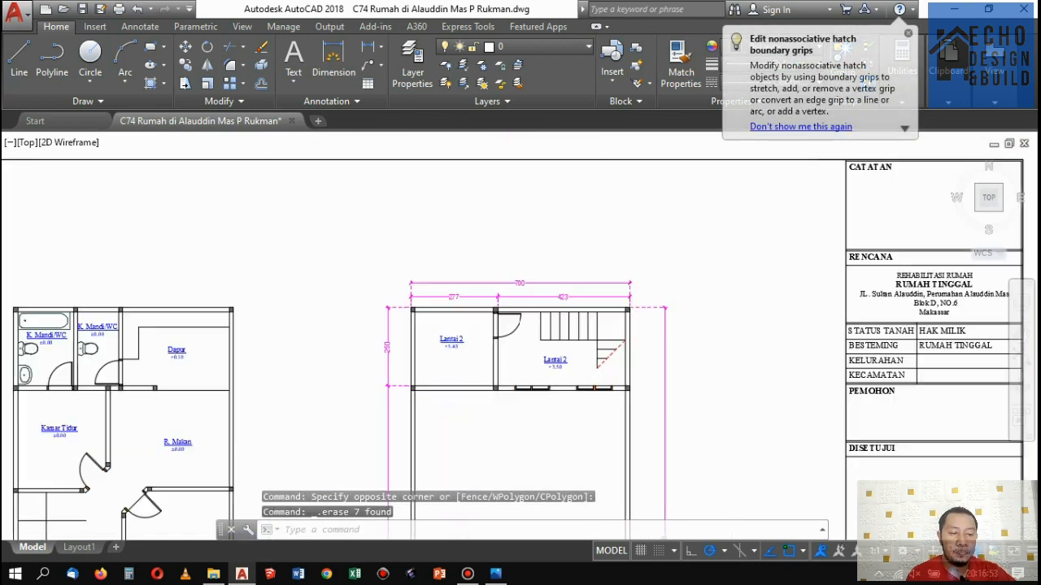
scroll(581, 349, "up", 8)
scroll(581, 348, "down", 5)
scroll(589, 340, "up", 2)
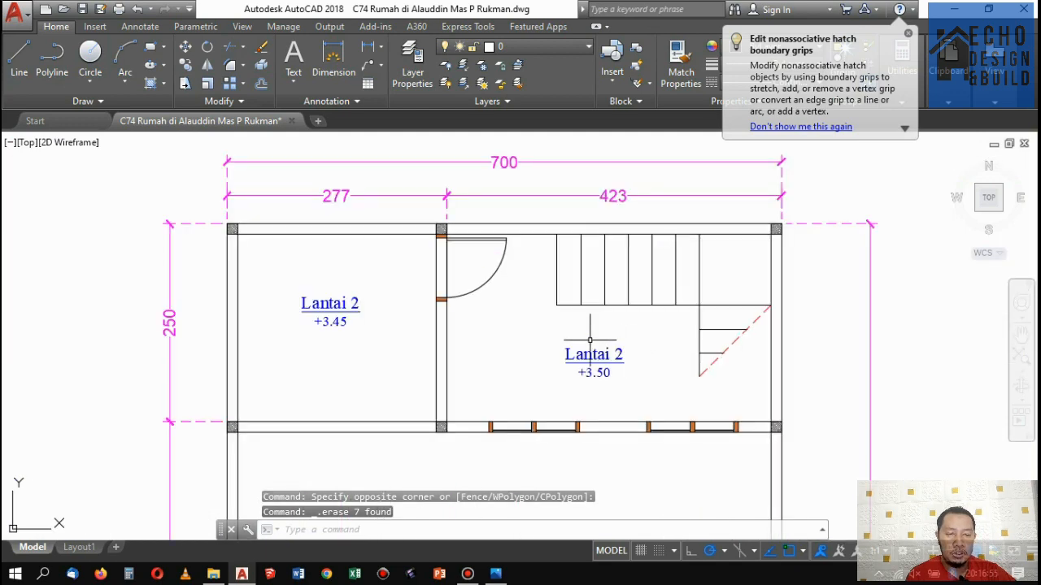
scroll(589, 340, "down", 3)
scroll(605, 334, "up", 2)
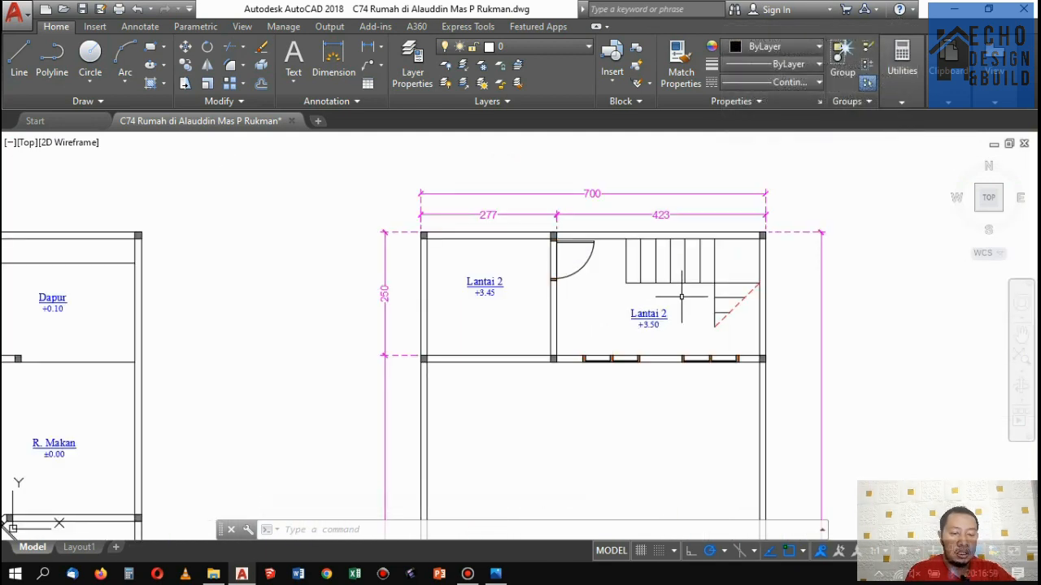
left_click(737, 398)
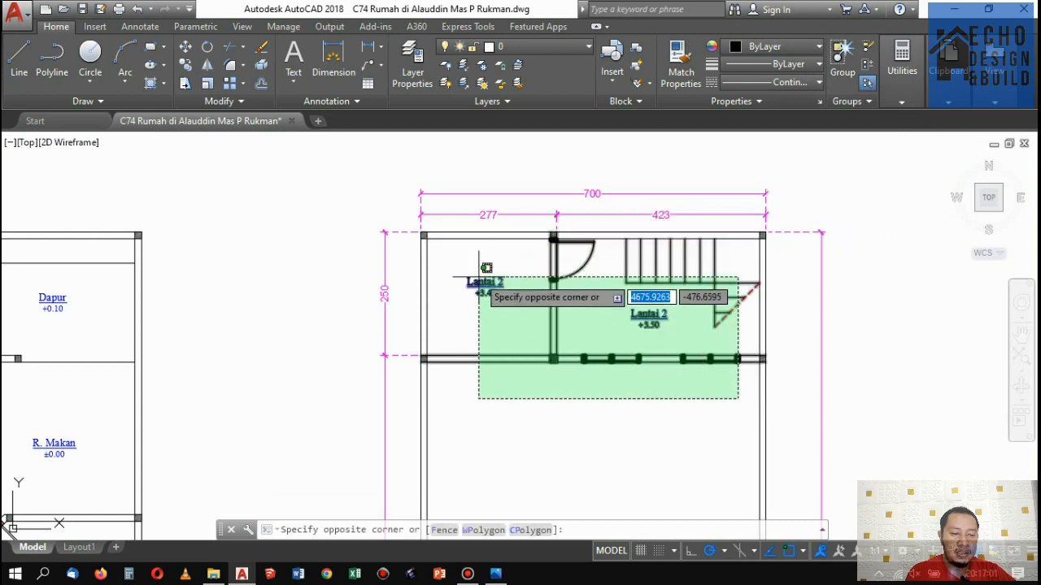
left_click(473, 223)
key("Delete")
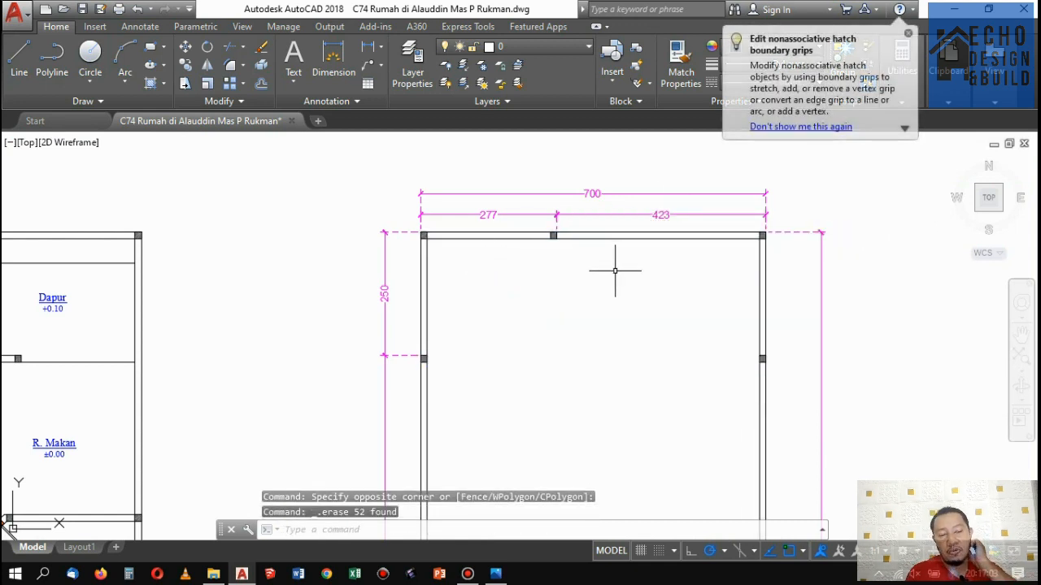
Erase the intermediate column in the second-floor plan's upper wall, between the 277 and 423 dimensions.
scroll(541, 245, "up", 3)
scroll(542, 199, "down", 4)
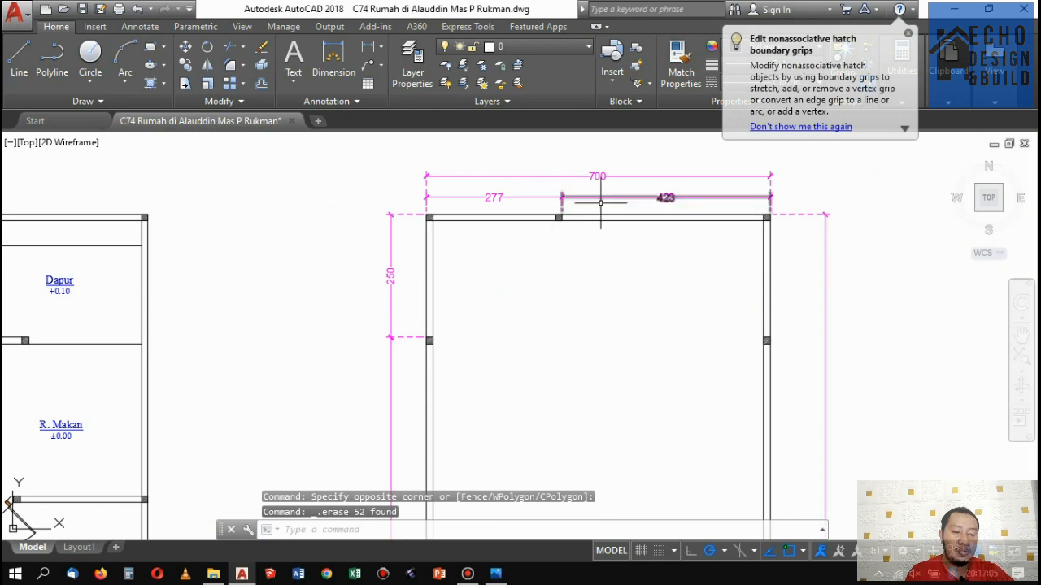
left_click(549, 214)
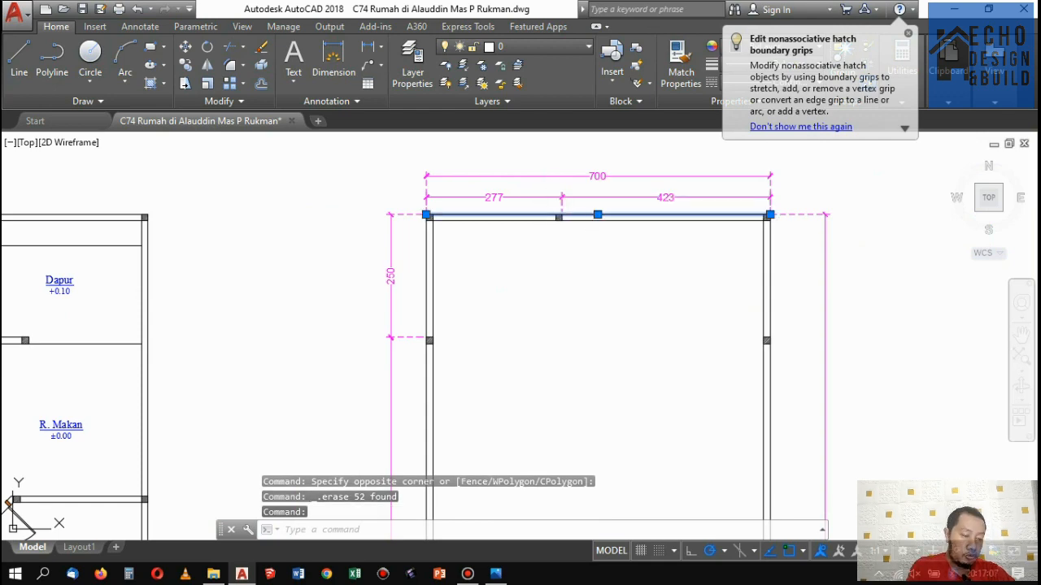
key("Escape")
left_click(548, 207)
left_click(584, 245)
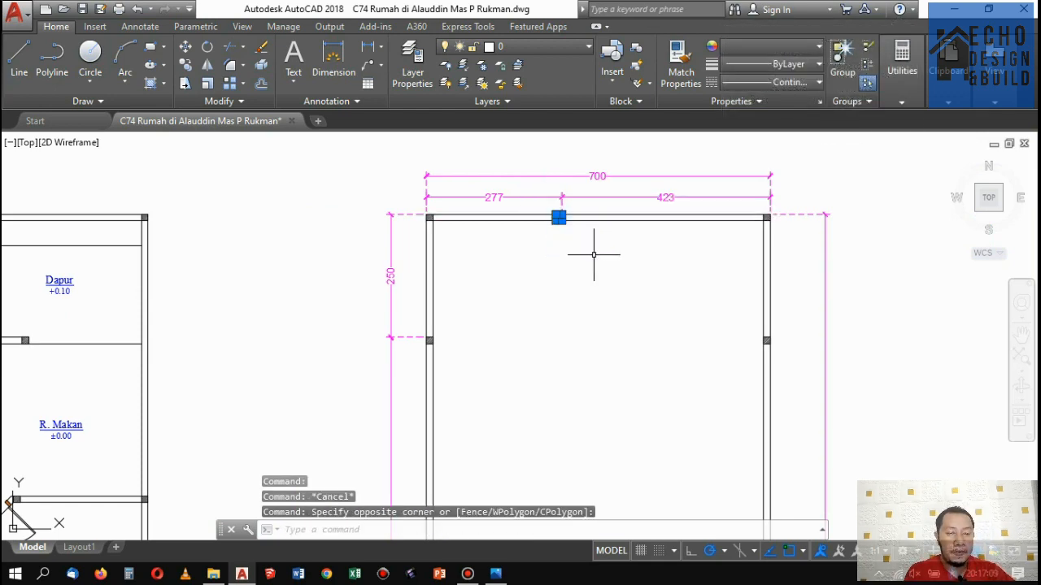
key("Delete")
Look over both floor plans and check the Denah Lantai 2 layout on the sketch in Photos.
scroll(600, 251, "down", 5)
scroll(520, 325, "up", 3)
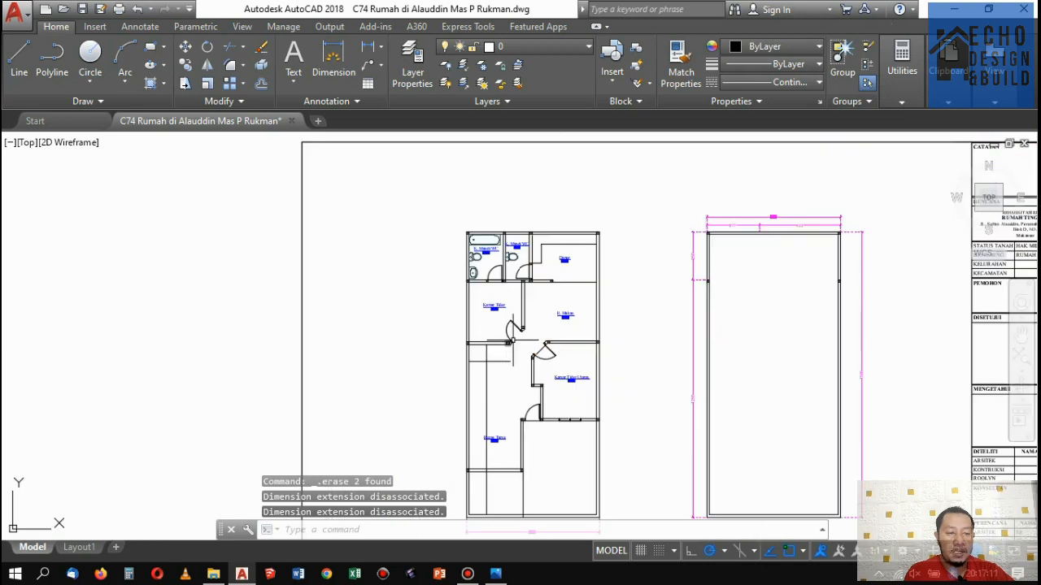
scroll(537, 268, "up", 3)
scroll(539, 260, "down", 3)
scroll(548, 237, "up", 3)
scroll(547, 240, "down", 5)
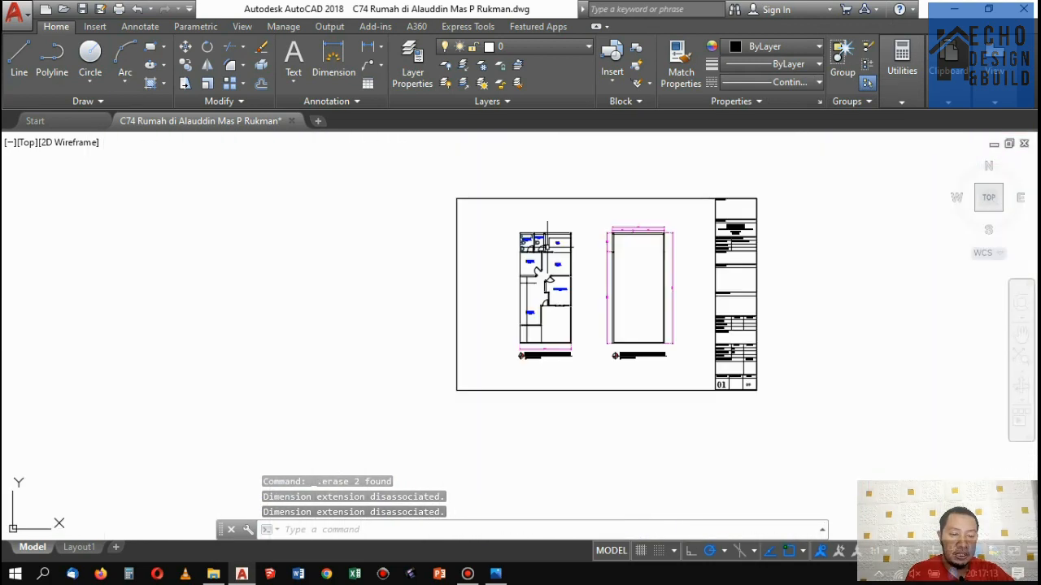
scroll(547, 230, "up", 3)
scroll(520, 292, "down", 3)
scroll(536, 264, "up", 2)
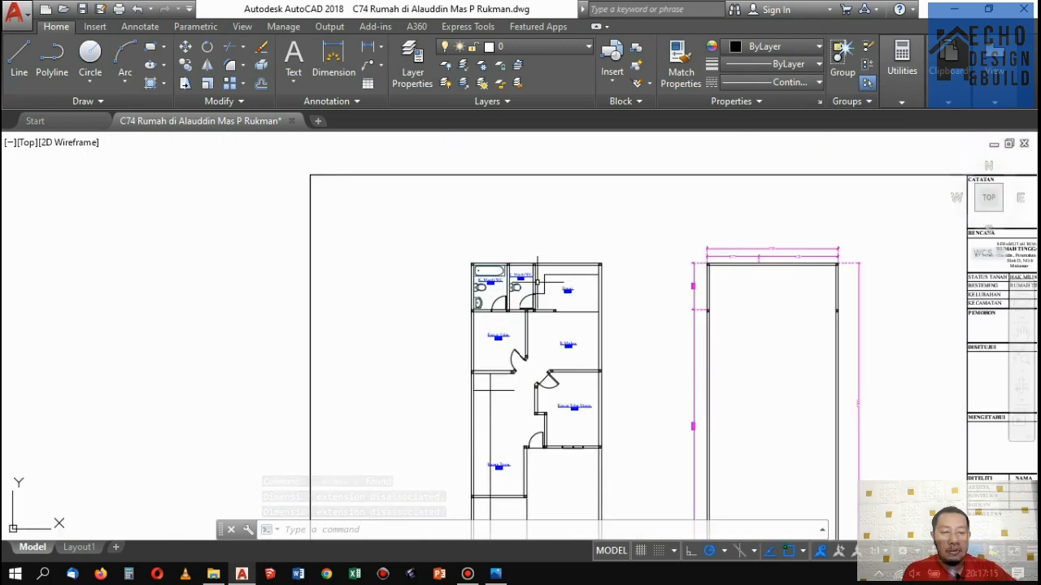
scroll(536, 280, "up", 2)
scroll(558, 286, "down", 4)
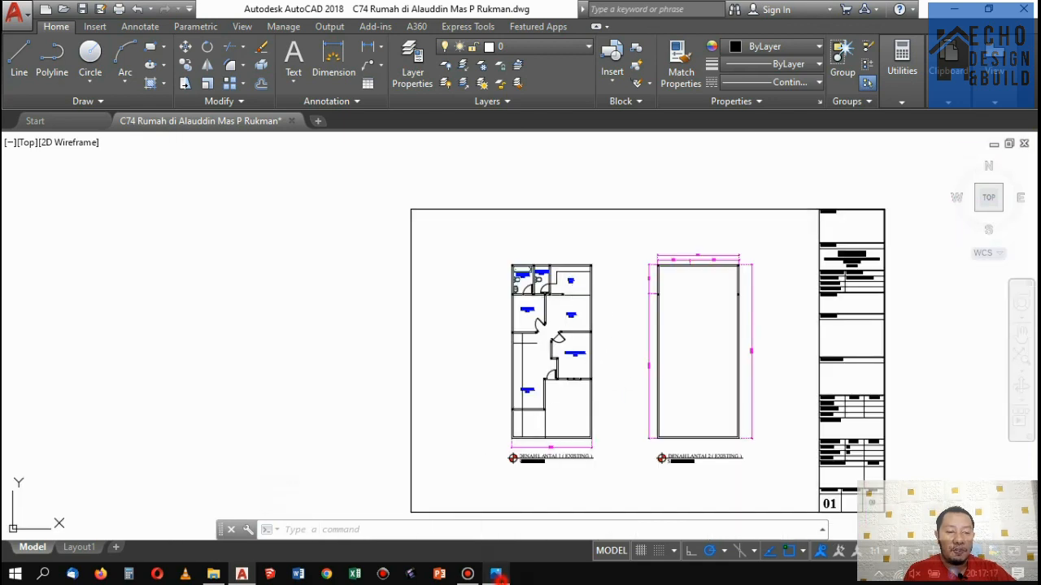
left_click(498, 575)
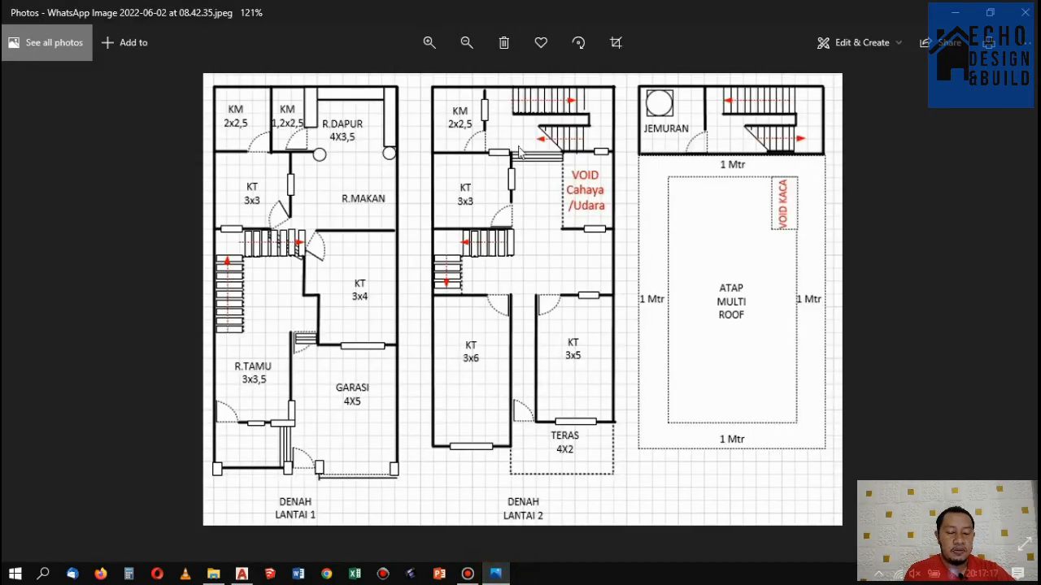
Return to AutoCAD and examine the ground-floor rooms and the stair guide lines below Kamar Tidur.
left_click(242, 575)
scroll(518, 313, "up", 4)
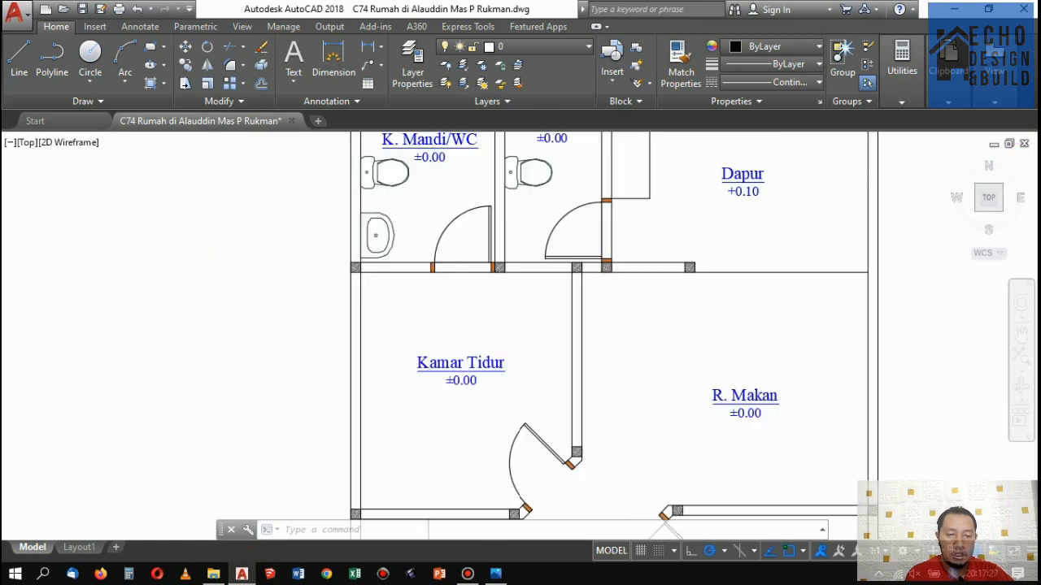
scroll(595, 254, "down", 3)
scroll(594, 246, "up", 1)
scroll(574, 207, "up", 5)
scroll(599, 195, "down", 6)
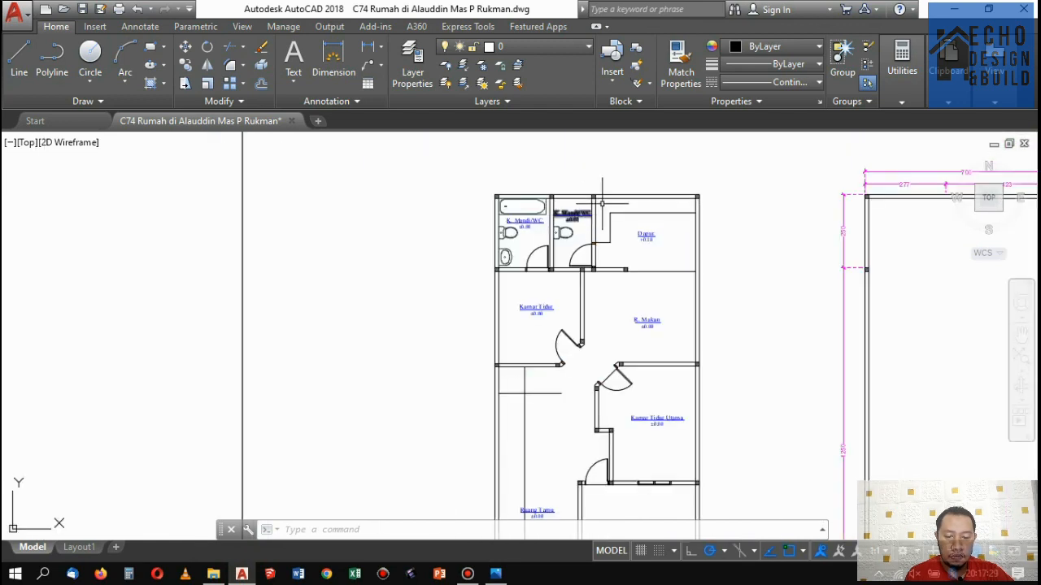
scroll(627, 205, "up", 4)
scroll(644, 256, "down", 3)
scroll(644, 256, "down", 3)
scroll(623, 321, "up", 6)
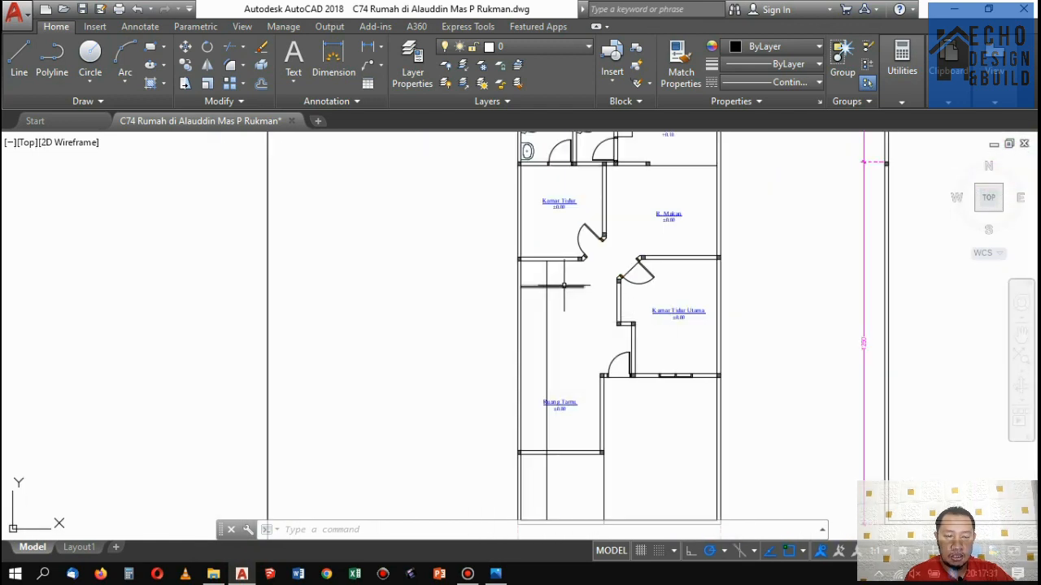
scroll(550, 277, "up", 4)
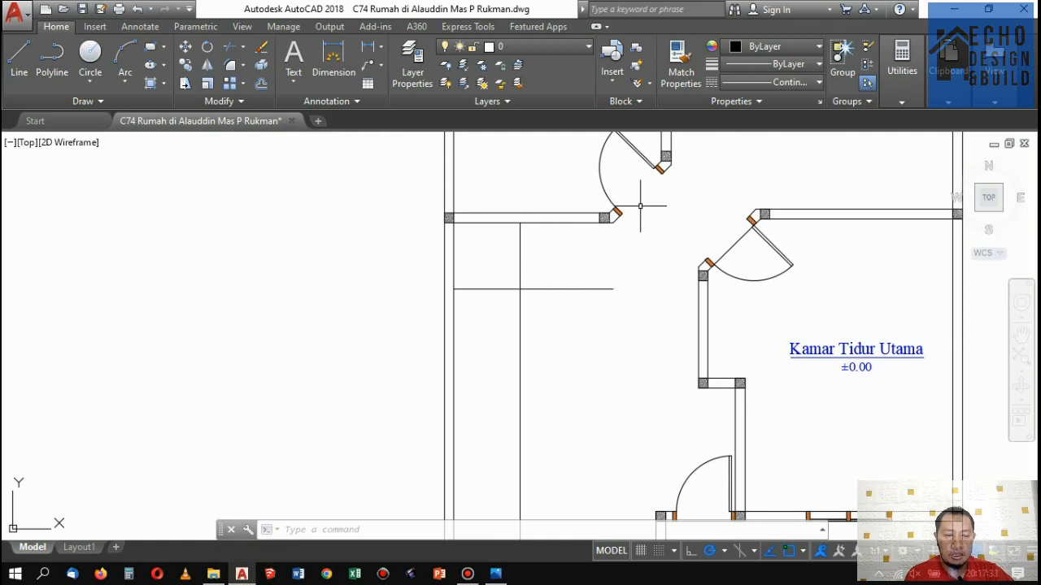
key("Return")
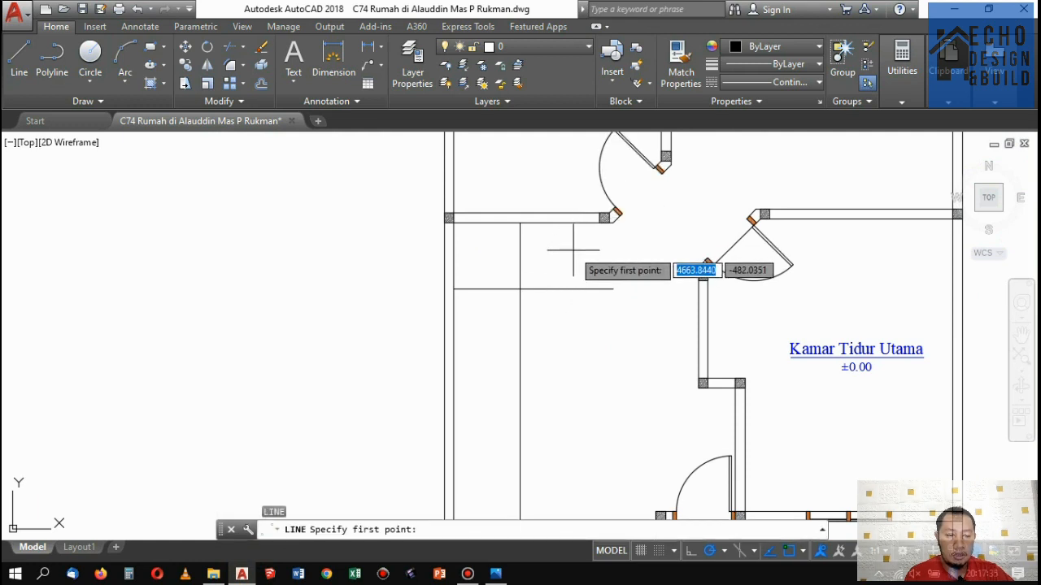
key("Escape")
Add a linear dimension for Ruang Tamu's outer width, placed between the ground-floor plan and its overall 700 dimension.
scroll(573, 251, "down", 4)
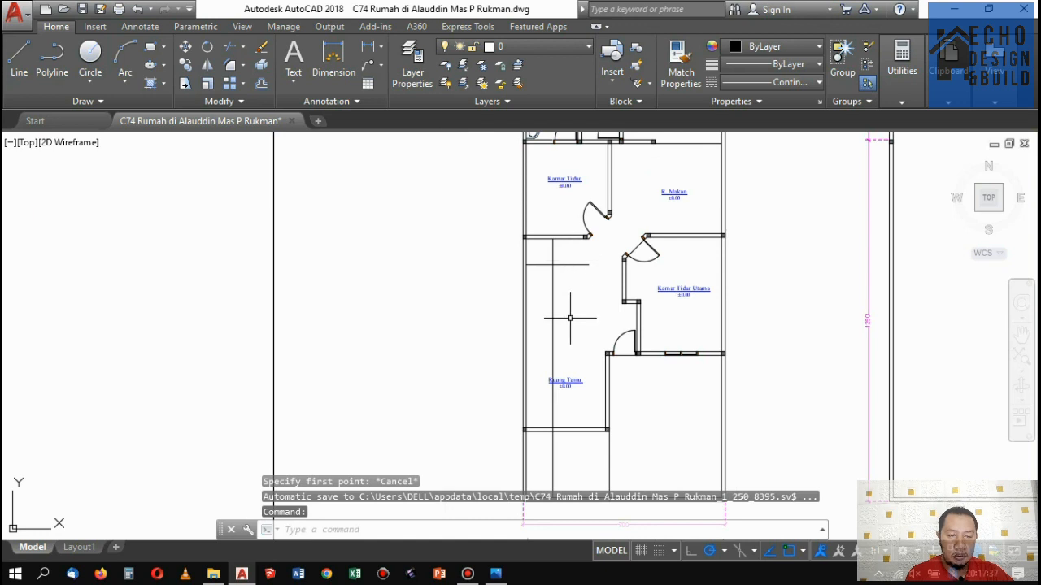
left_click(335, 58)
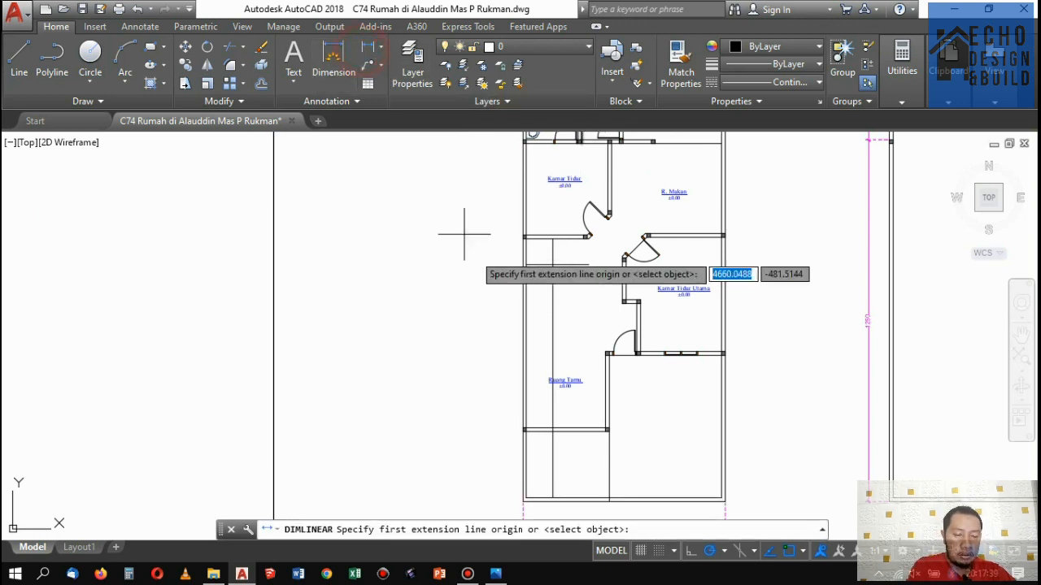
scroll(533, 410, "up", 4)
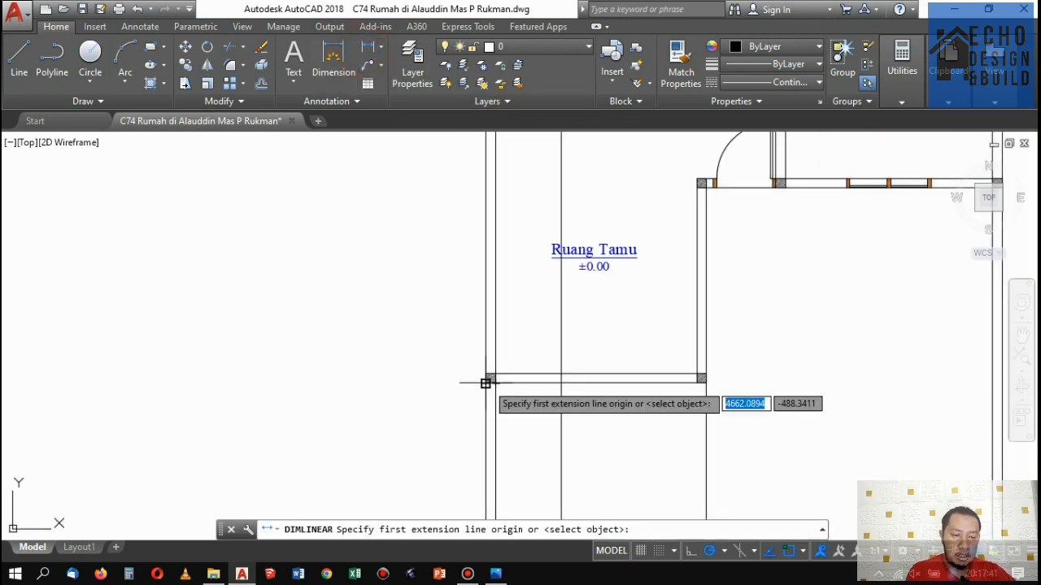
left_click(490, 380)
left_click(702, 381)
scroll(673, 370, "down", 5)
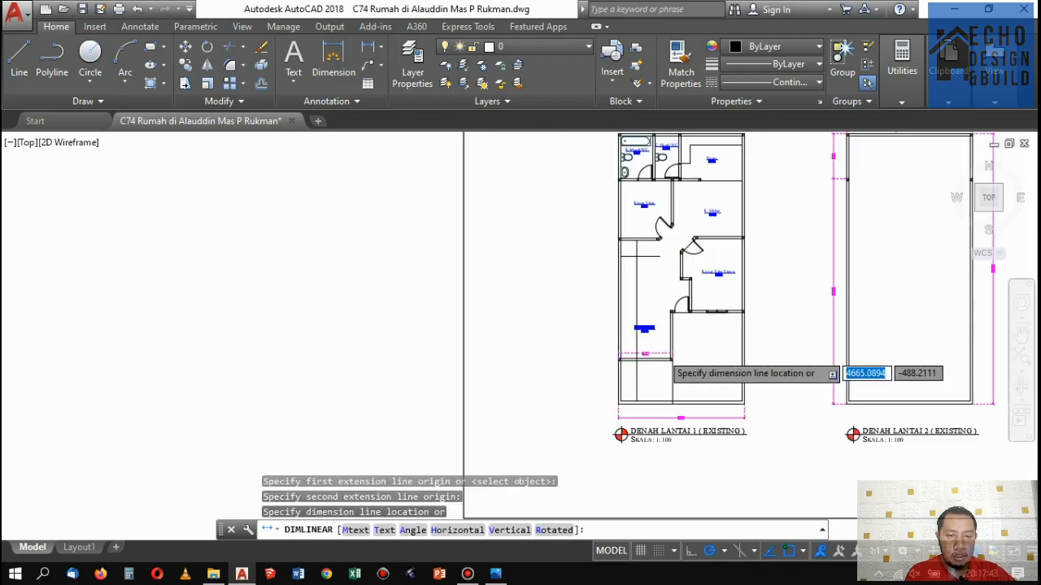
scroll(648, 375, "up", 4)
scroll(648, 362, "up", 2)
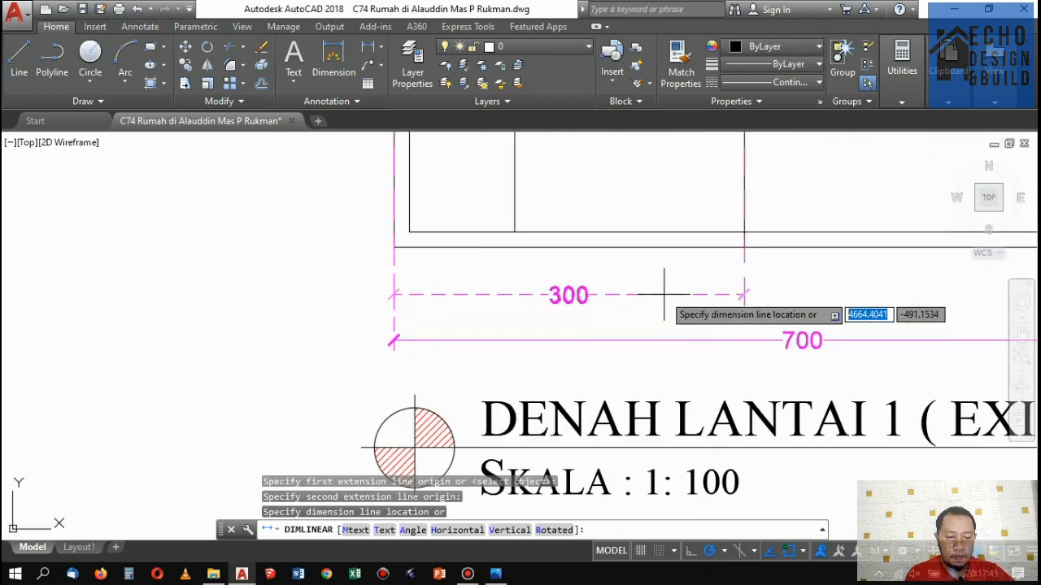
left_click(666, 294)
Add a vertical linear dimension for the ground-floor plan's full depth along the outside of its left wall.
scroll(667, 295, "down", 3)
scroll(660, 262, "up", 3)
scroll(660, 262, "down", 5)
scroll(669, 232, "up", 2)
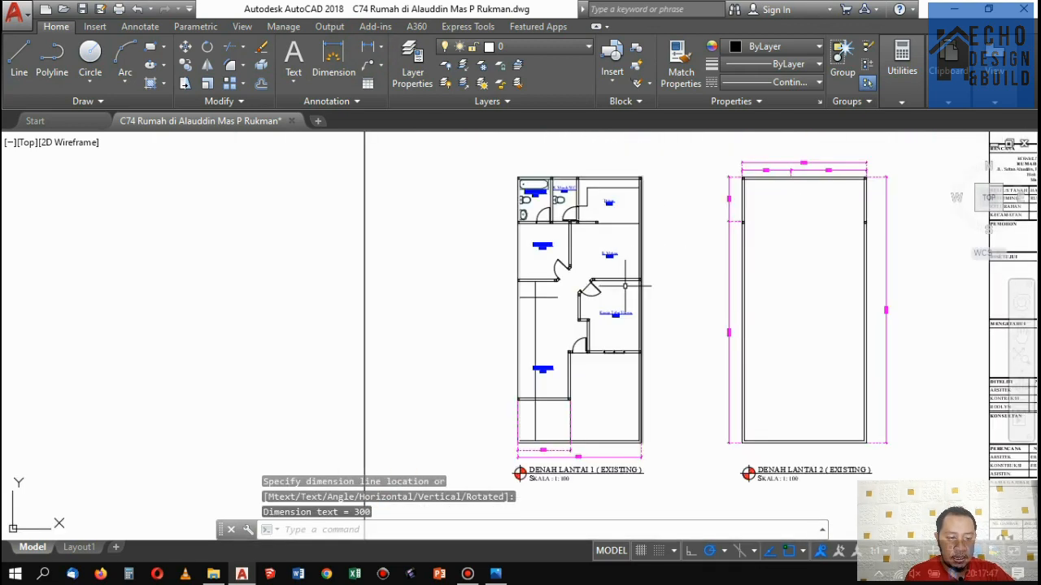
left_click(364, 49)
scroll(520, 180, "up", 7)
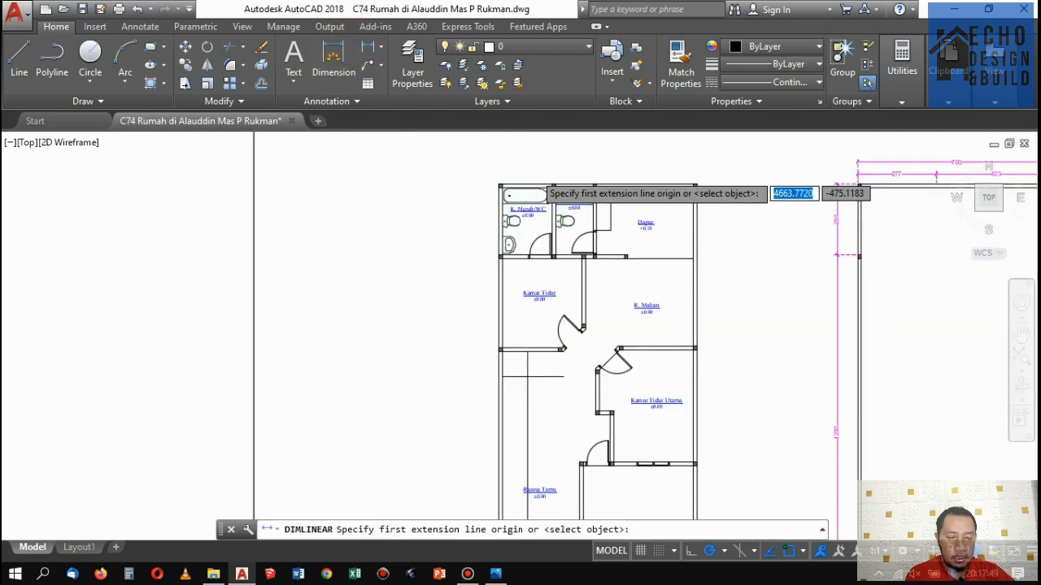
left_click(387, 233)
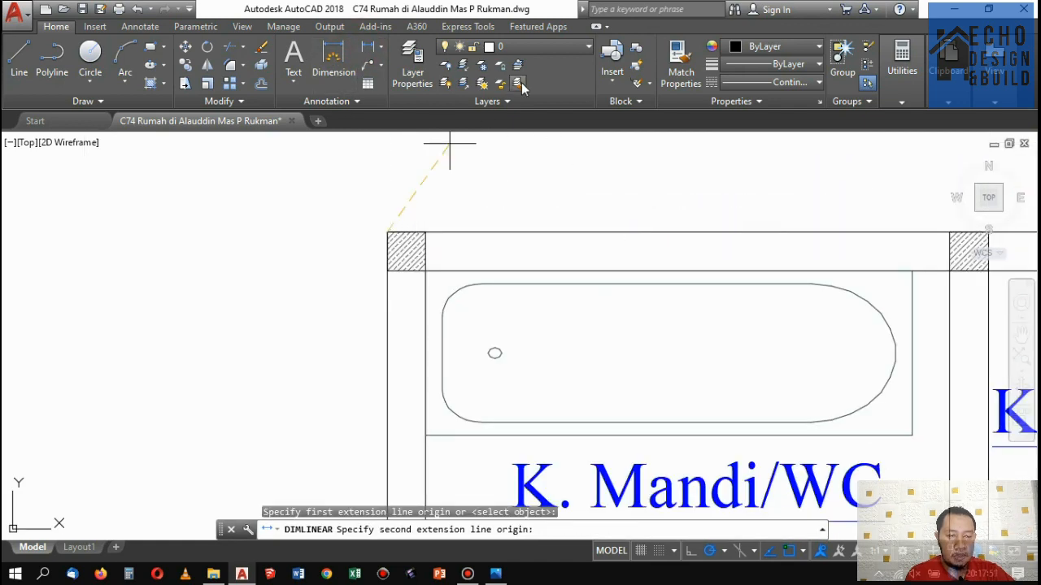
scroll(520, 260, "down", 5)
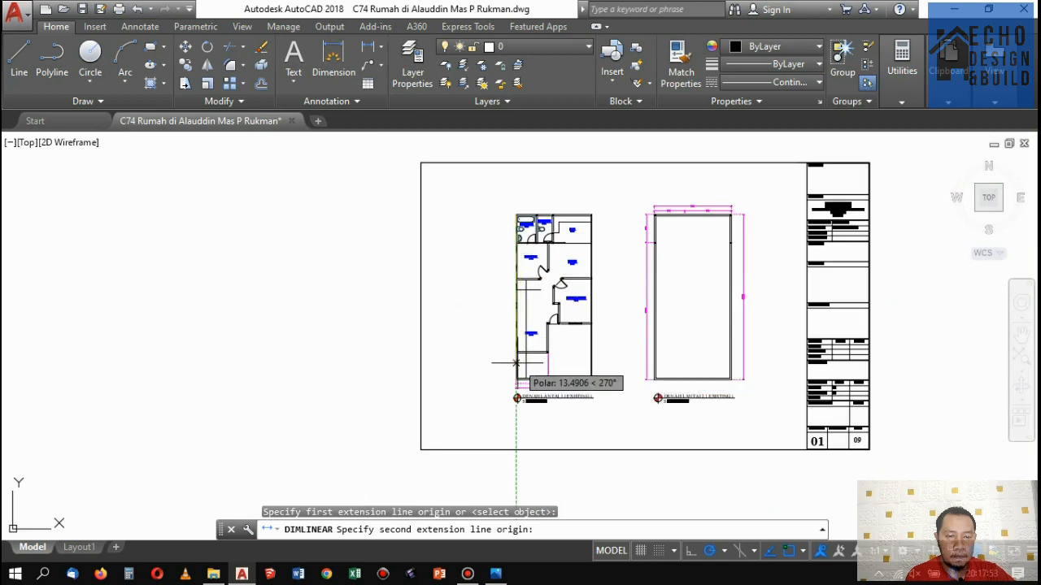
scroll(507, 407, "up", 6)
left_click(580, 399)
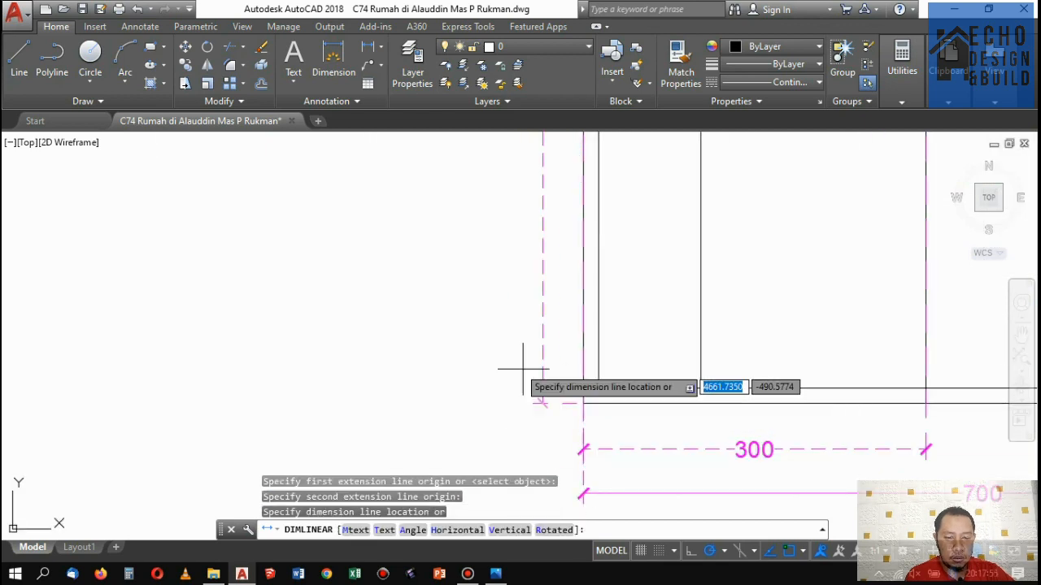
scroll(512, 360, "down", 4)
scroll(509, 325, "up", 3)
left_click(509, 324)
scroll(508, 324, "down", 4)
scroll(560, 332, "up", 5)
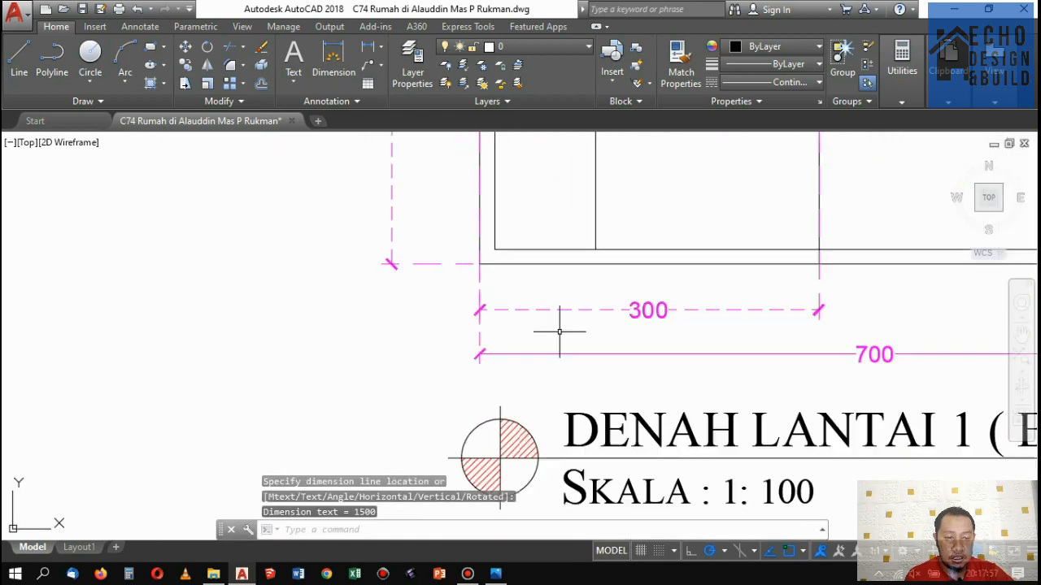
left_click(444, 257)
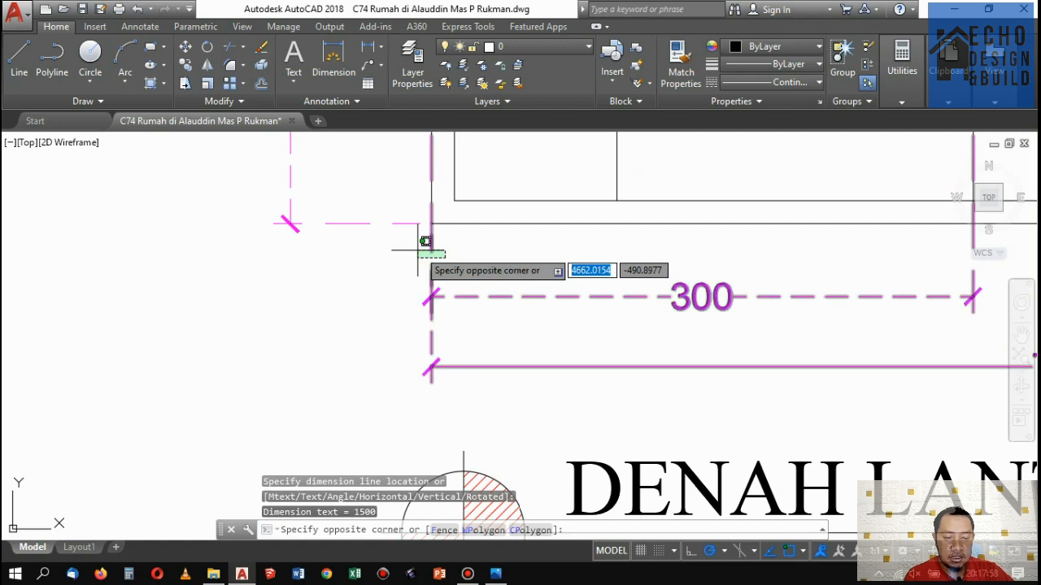
left_click(464, 300)
left_click(499, 291)
left_click(501, 313)
scroll(501, 312, "down", 4)
scroll(500, 294, "up", 4)
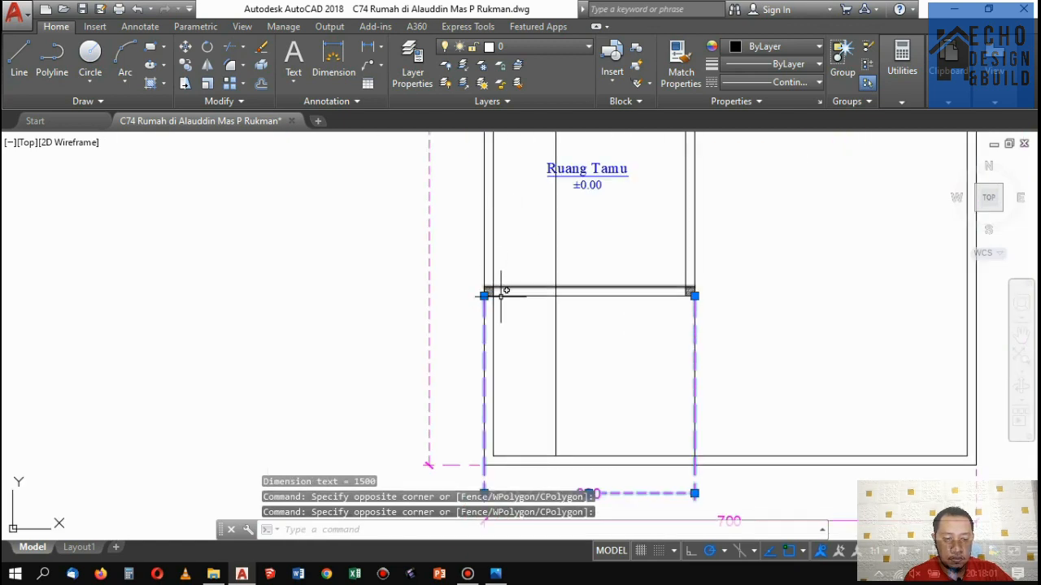
left_click(483, 296)
key("Escape")
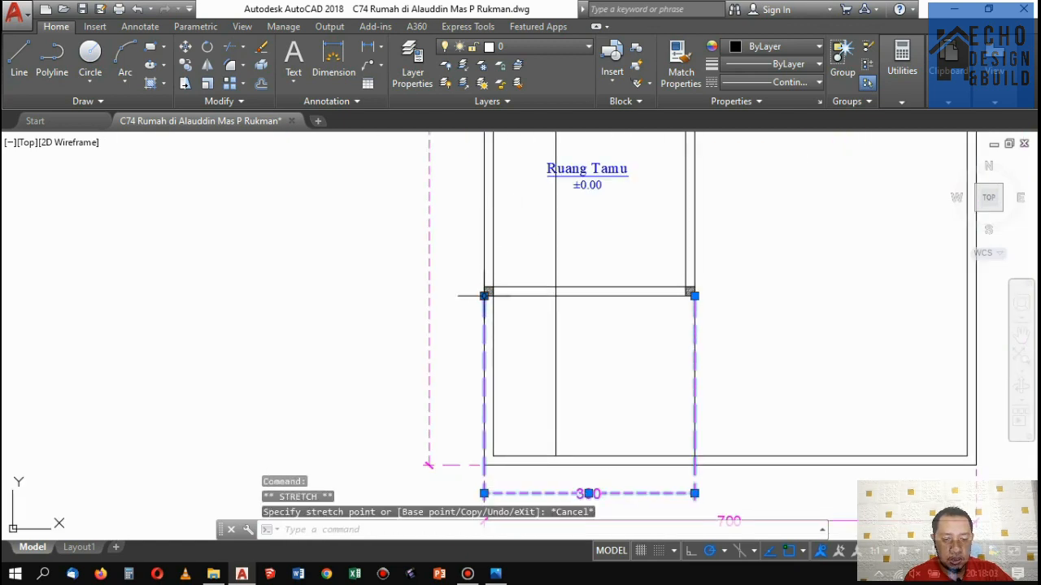
scroll(488, 296, "down", 4)
scroll(499, 295, "up", 5)
scroll(502, 323, "down", 1)
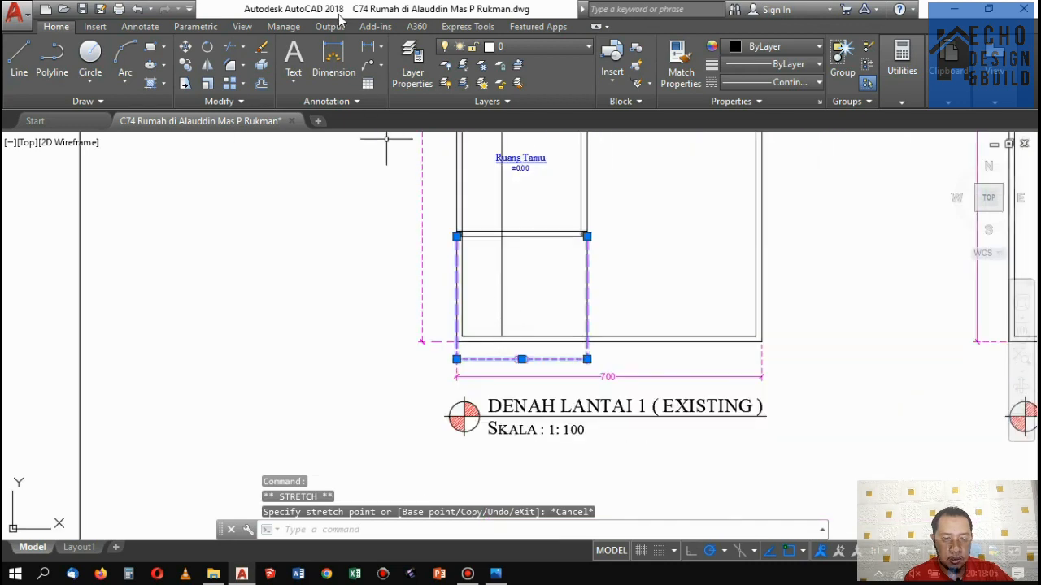
Add a vertical linear dimension from the ground-floor plan's front outer corner to Ruang Tamu's front wall, between the left wall and the overall depth dimension.
left_click(368, 52)
scroll(455, 345, "up", 4)
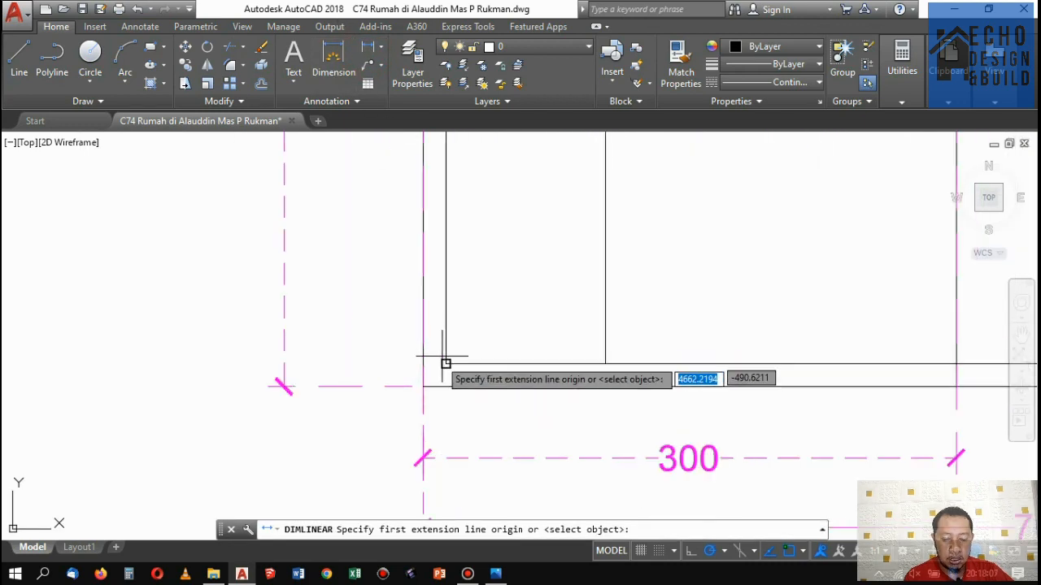
left_click(423, 387)
scroll(431, 382, "down", 3)
scroll(477, 293, "up", 3)
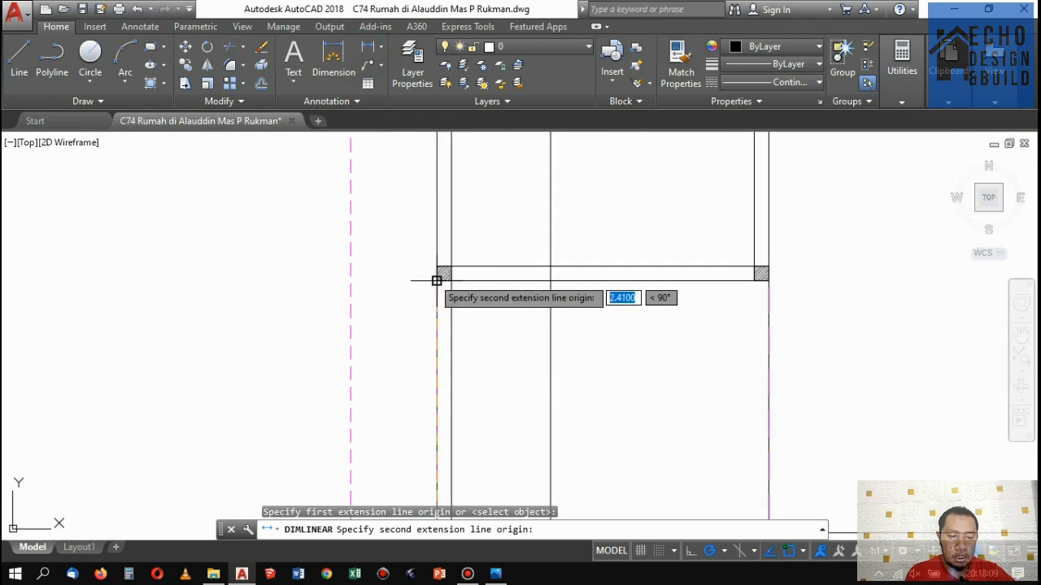
left_click(436, 275)
left_click(394, 283)
Look over the dimensioned ground-floor plan, examining Ruang Tamu, the open front area, the bedrooms and the stair guide lines.
scroll(390, 284, "down", 5)
scroll(511, 241, "up", 5)
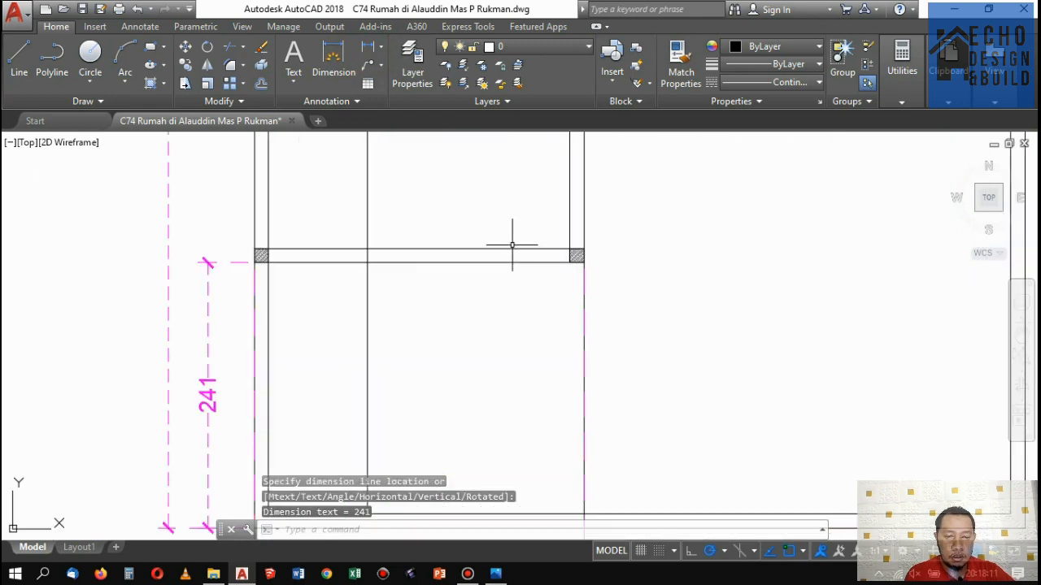
scroll(512, 241, "down", 5)
scroll(599, 244, "up", 2)
scroll(590, 272, "down", 4)
scroll(573, 254, "up", 7)
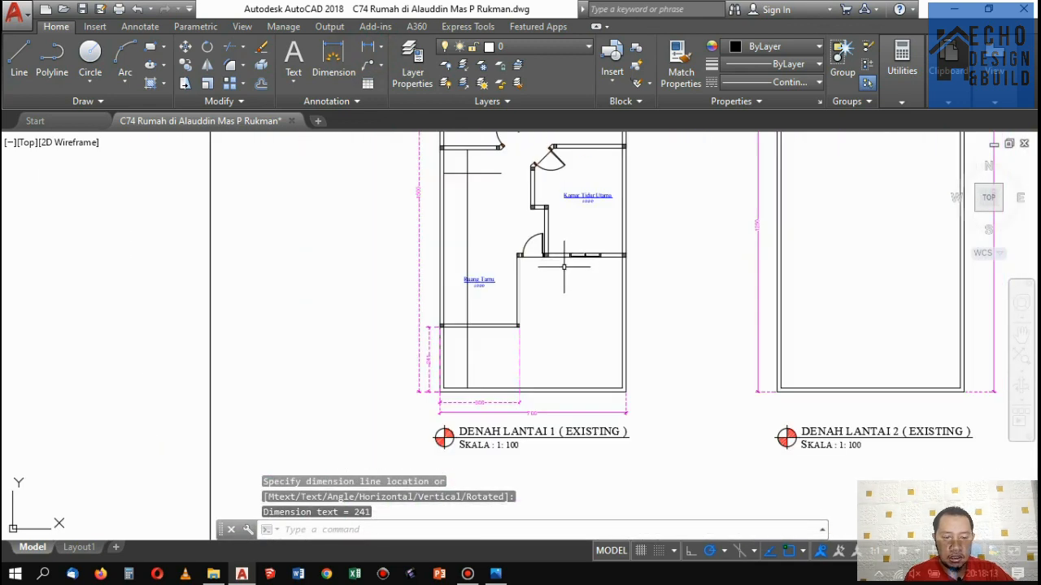
scroll(520, 325, "down", 6)
scroll(506, 260, "up", 4)
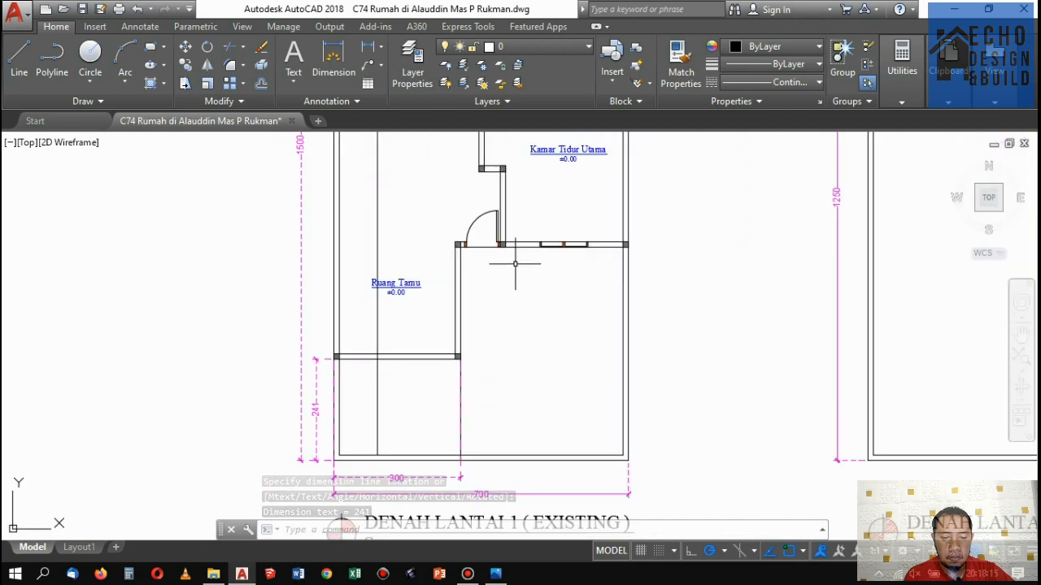
scroll(529, 299, "down", 4)
scroll(539, 174, "up", 7)
scroll(580, 332, "down", 5)
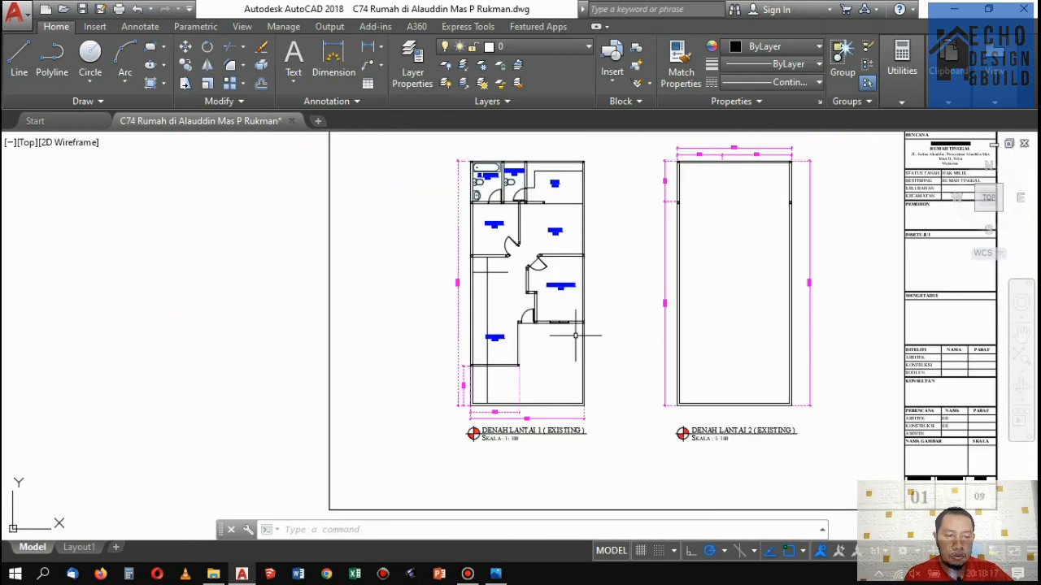
scroll(548, 360, "up", 4)
scroll(525, 304, "down", 5)
scroll(422, 345, "up", 6)
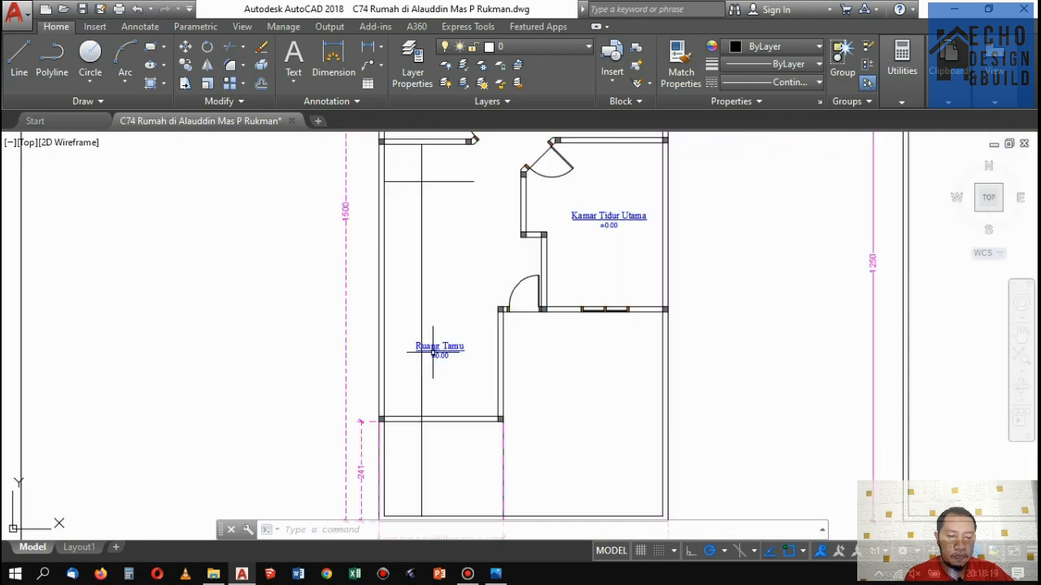
scroll(455, 342, "down", 4)
scroll(504, 325, "up", 1)
scroll(483, 371, "up", 4)
scroll(483, 372, "down", 6)
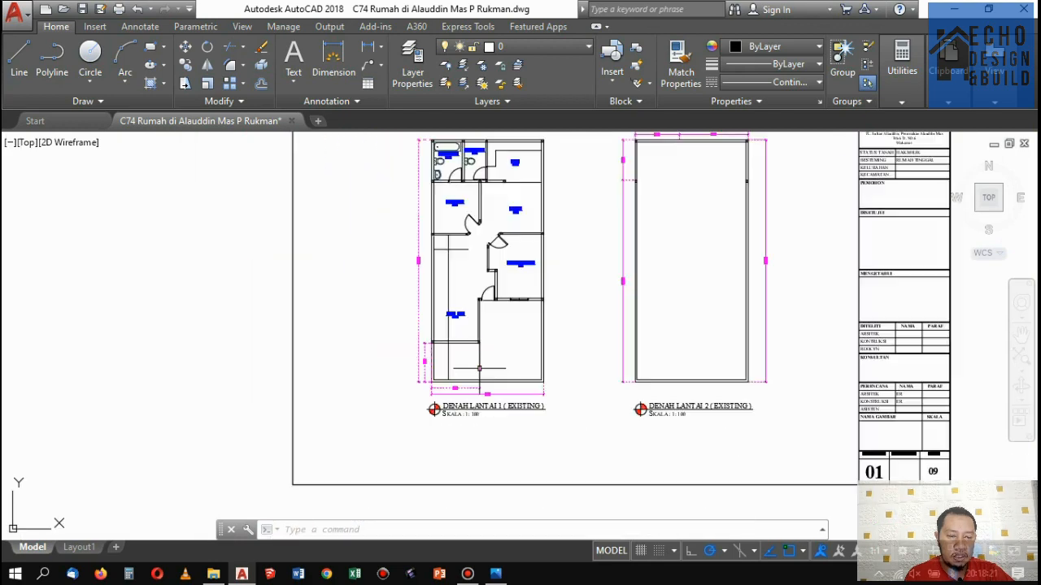
scroll(485, 368, "up", 8)
scroll(485, 367, "down", 7)
scroll(482, 377, "up", 3)
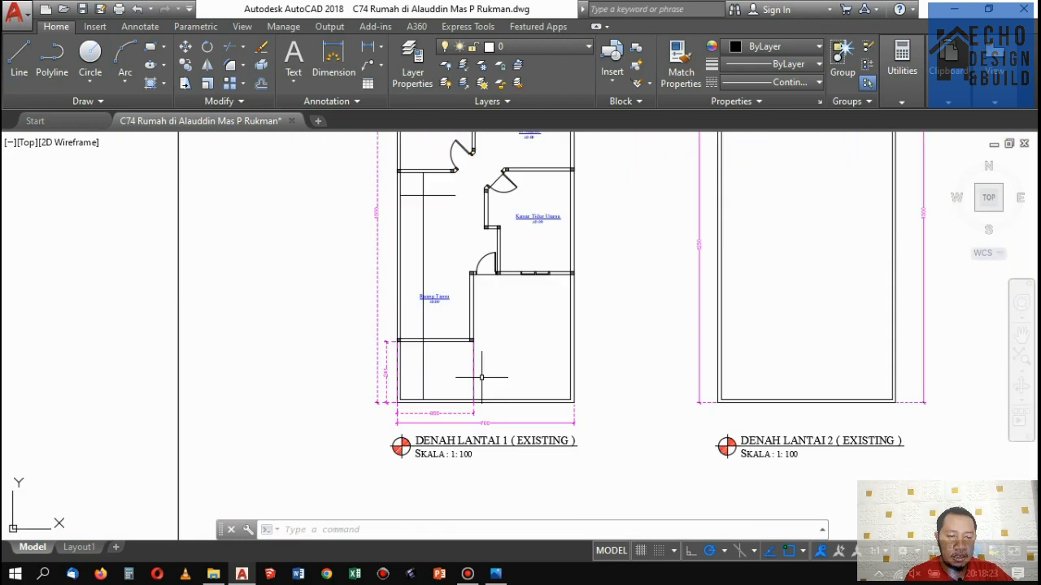
scroll(504, 295, "down", 3)
scroll(494, 254, "up", 6)
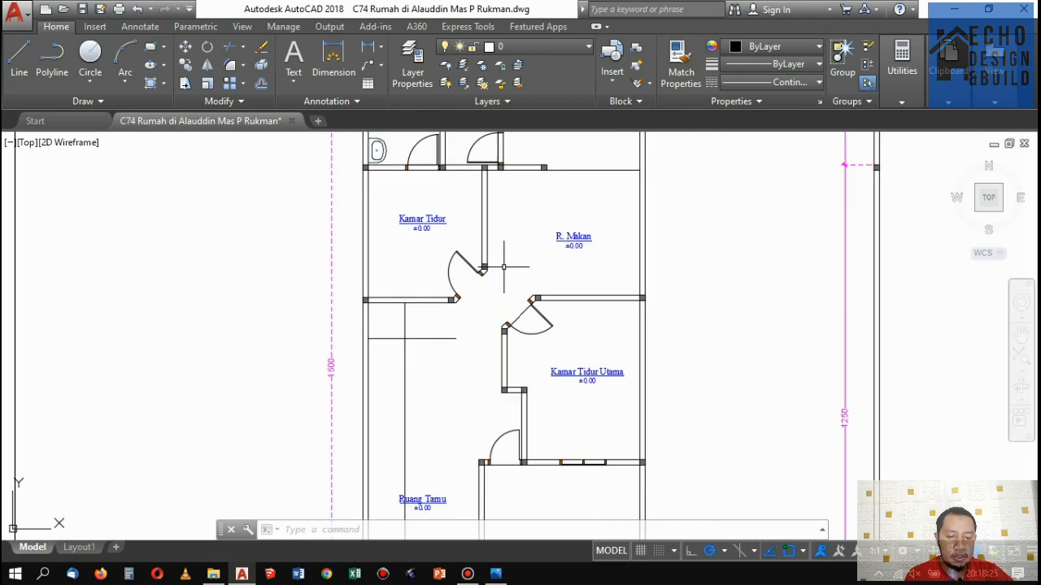
Offset the horizontal stair guide line below Kamar Tidur by 0.3 six times towards Ruang Tamu to lay out the treads.
scroll(493, 256, "down", 6)
scroll(480, 248, "up", 6)
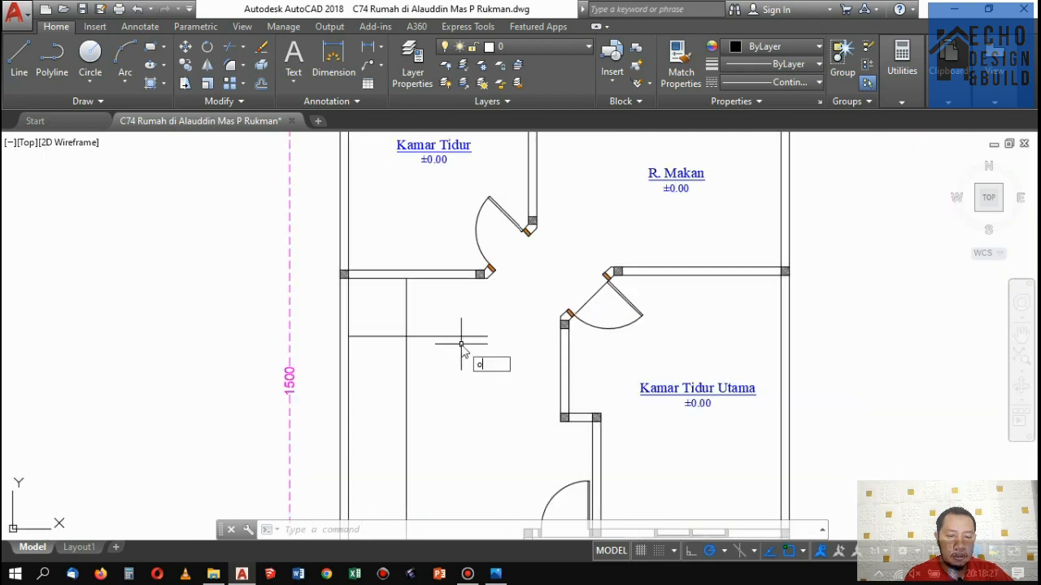
key("Return")
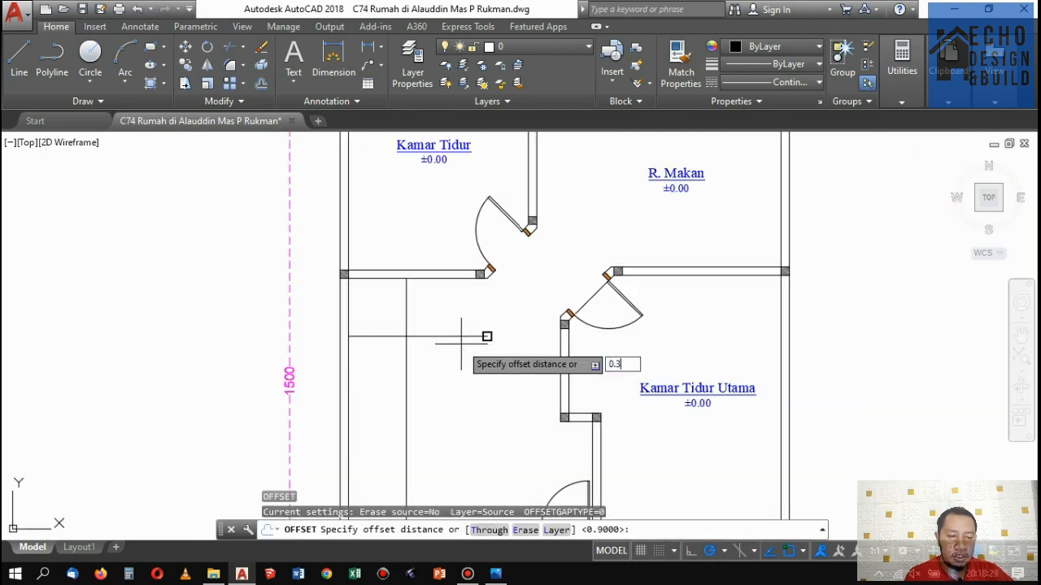
key("Return")
left_click(437, 335)
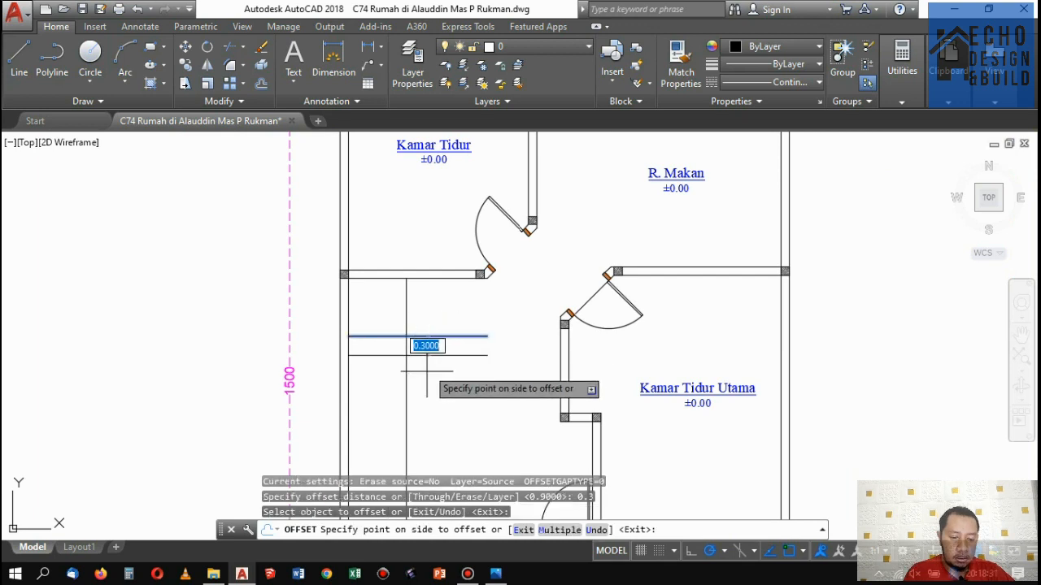
left_click(441, 354)
left_click(439, 355)
left_click(438, 370)
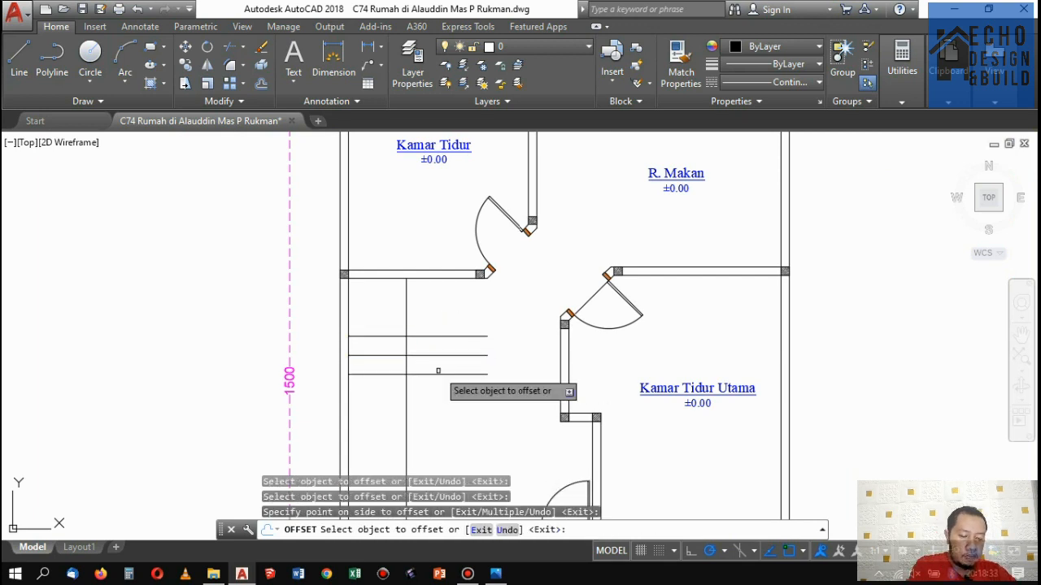
left_click(433, 375)
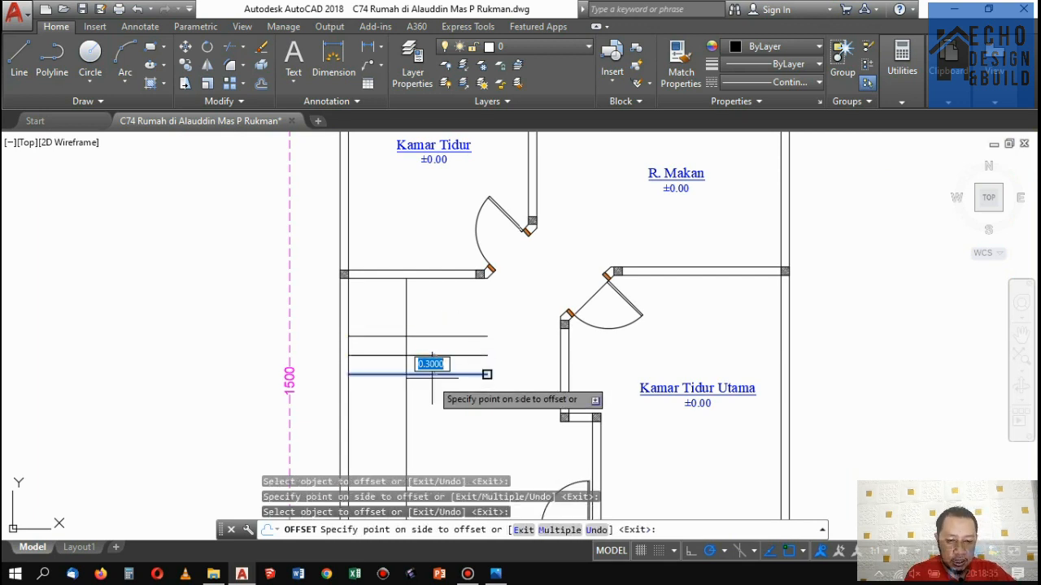
left_click(434, 387)
left_click(433, 393)
left_click(439, 410)
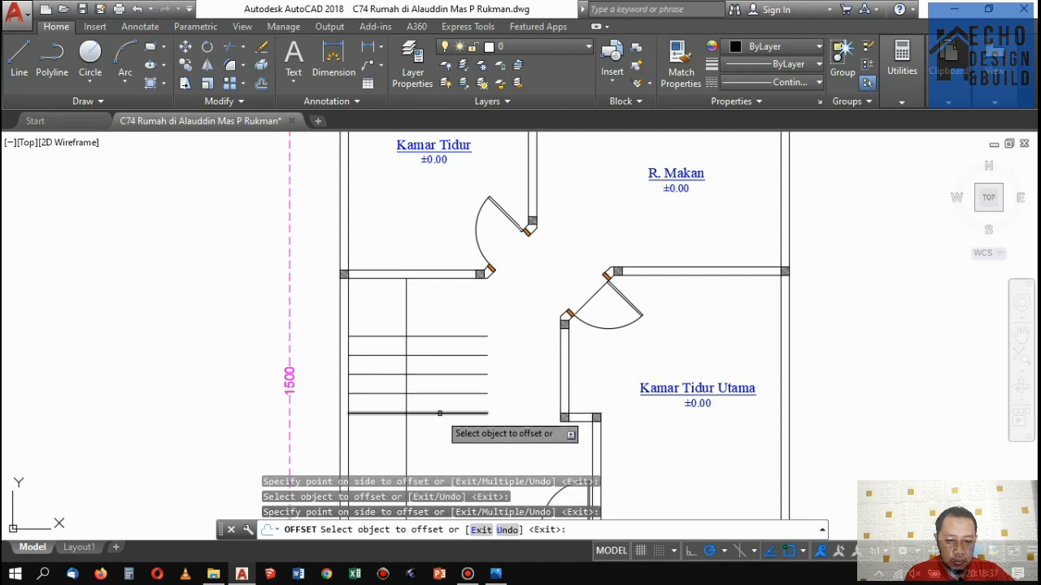
scroll(488, 382, "down", 7)
scroll(470, 360, "up", 6)
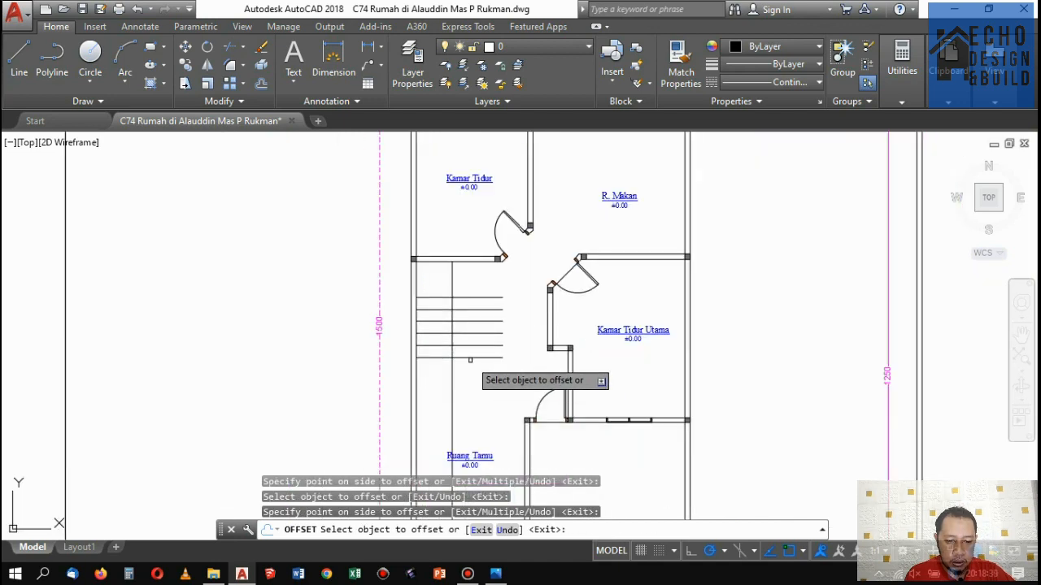
left_click(470, 355)
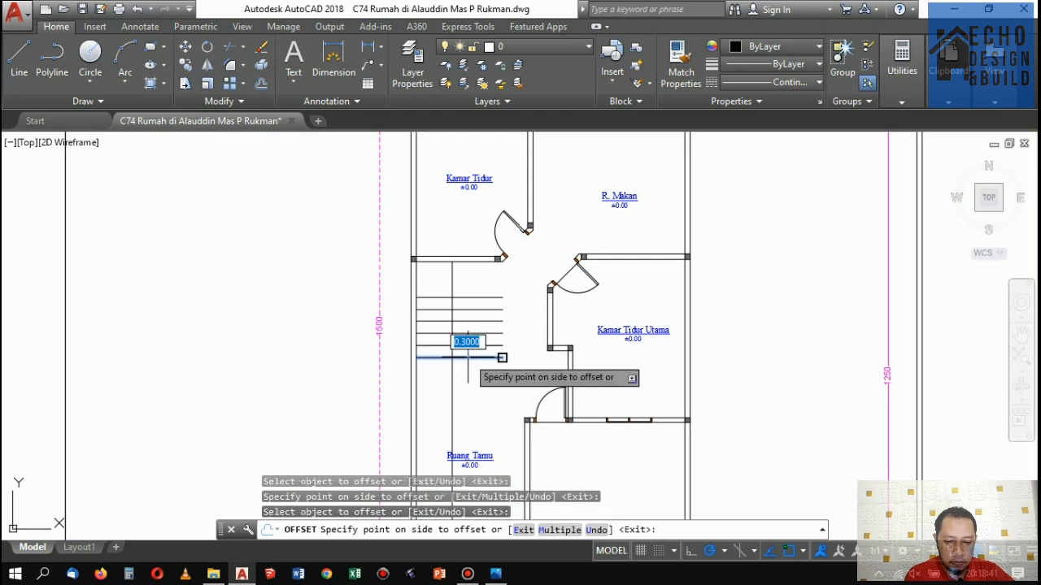
left_click(470, 392)
Offset the vertical stair guide line by 0.3 four times to the right, up to the end of the Kamar Tidur wall.
left_click(452, 275)
left_click(470, 277)
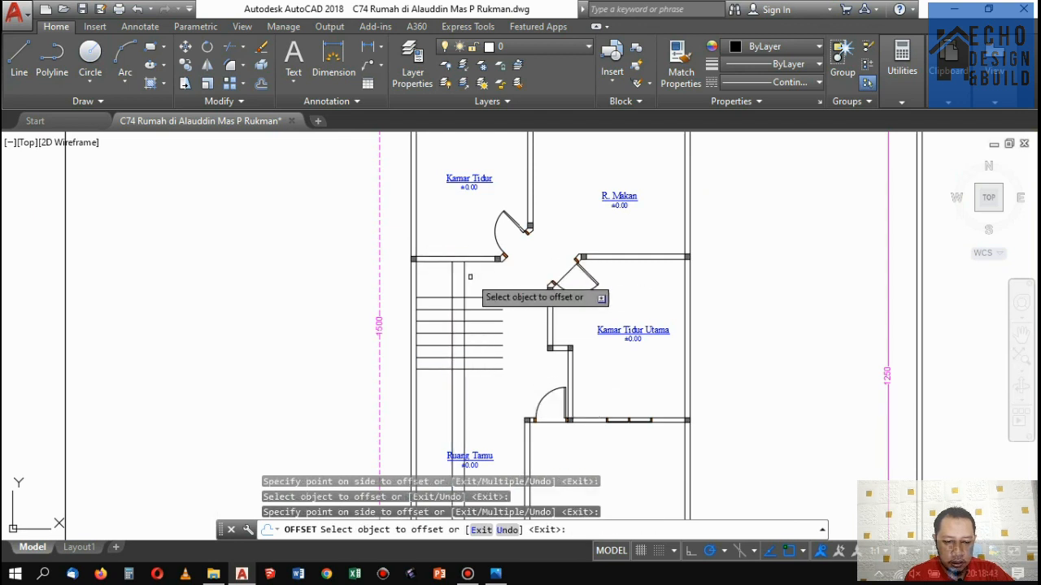
left_click(462, 280)
left_click(485, 280)
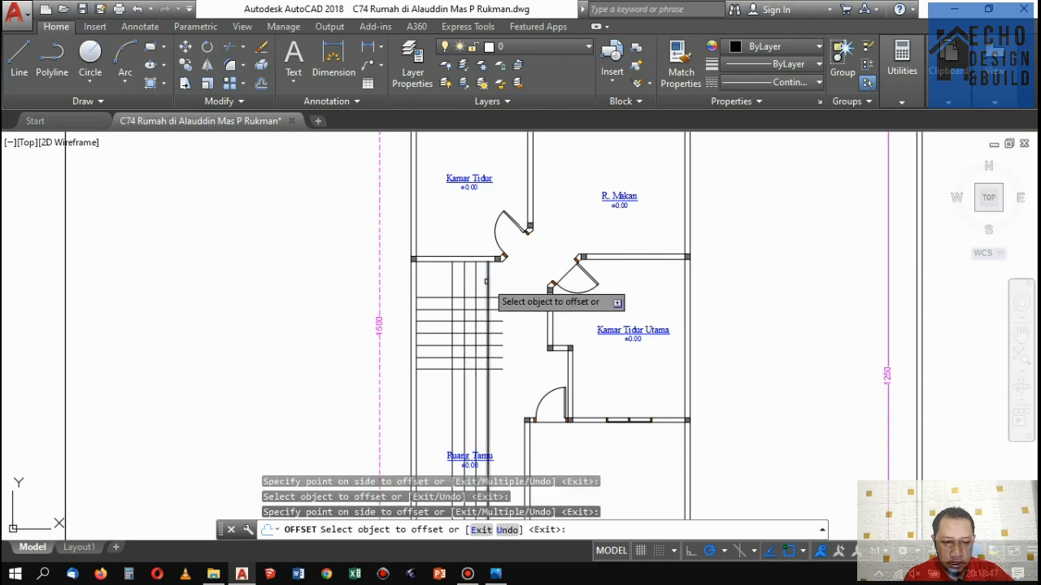
left_click(487, 280)
left_click(505, 277)
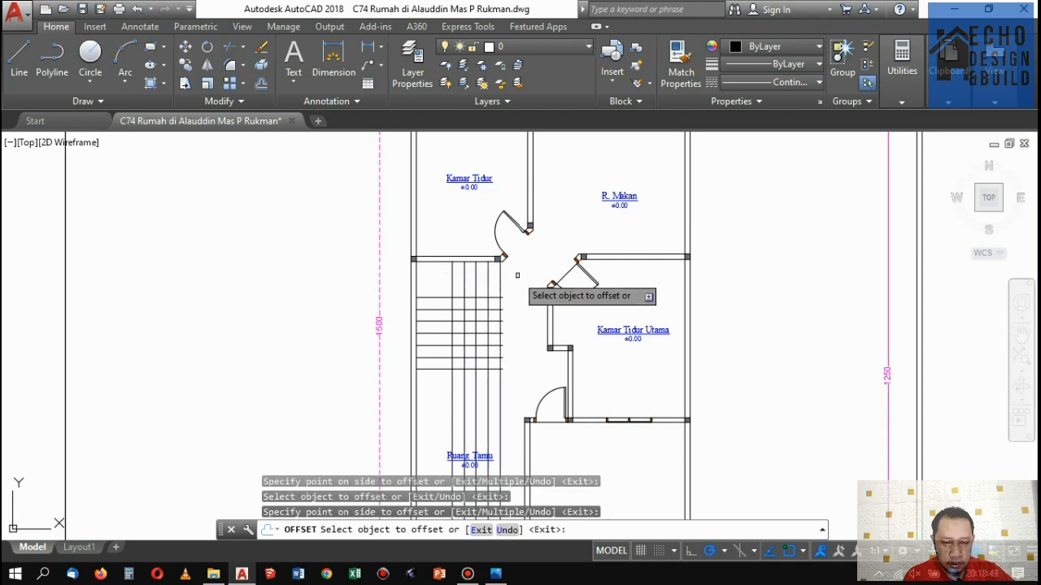
key("Return")
Check the stair grid below Kamar Tidur, switch to Calculator and enter 4 to begin a calculation.
scroll(492, 273, "up", 8)
scroll(609, 225, "down", 7)
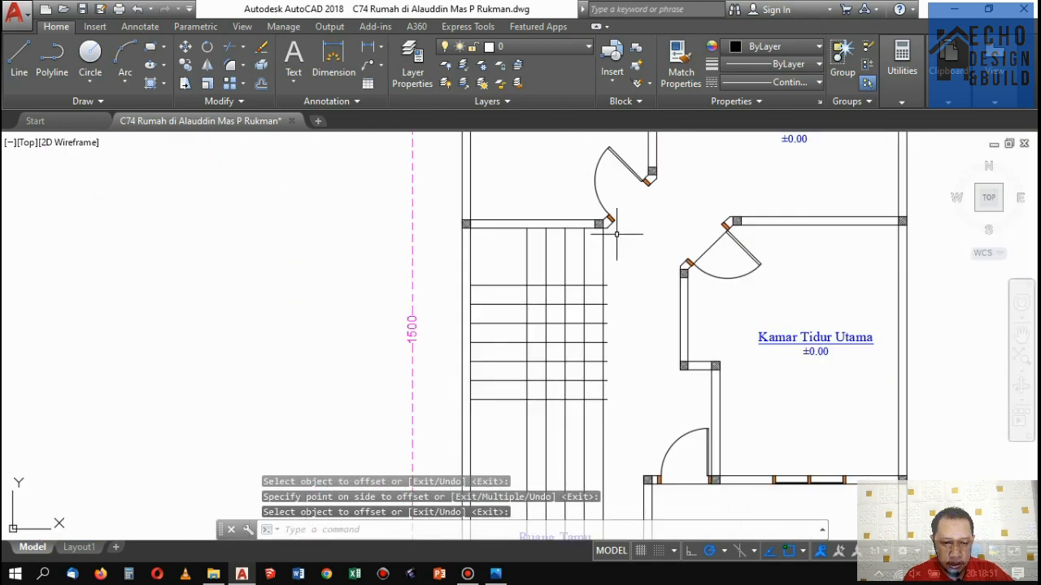
scroll(609, 225, "up", 4)
scroll(620, 278, "down", 3)
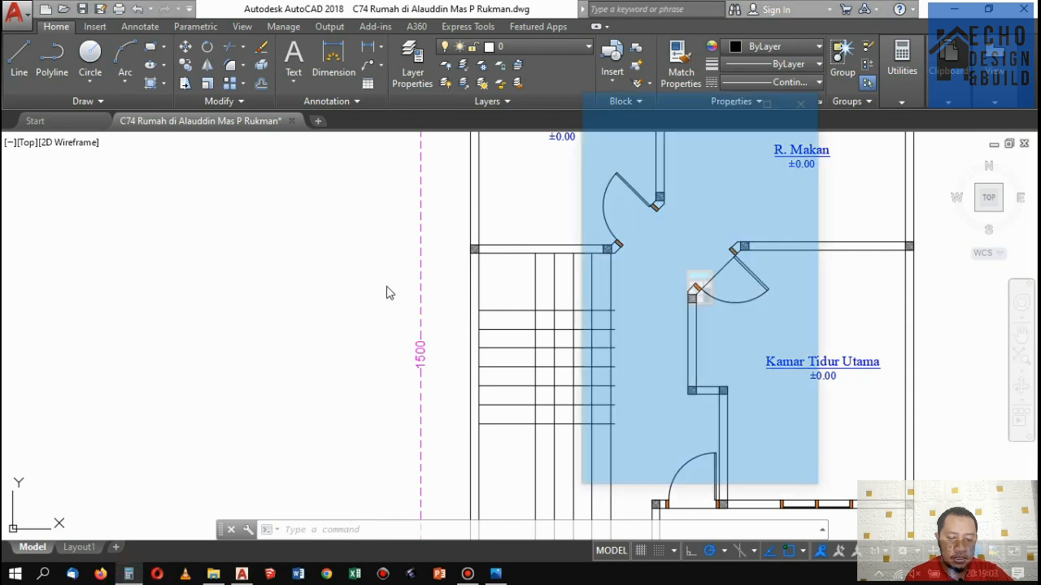
type("4")
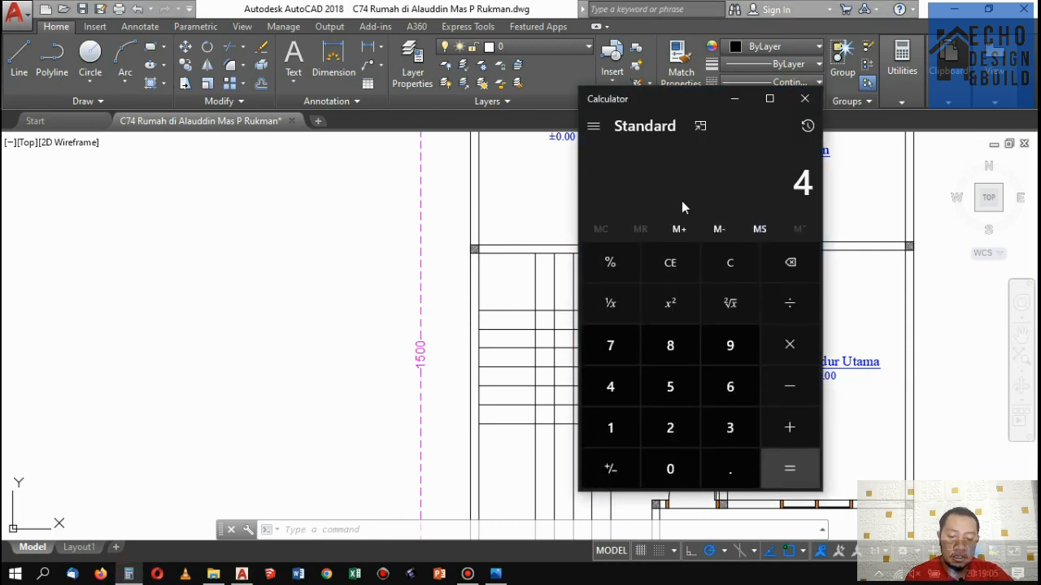
Calculate 4.5 ÷ 0.25 in the calculator and close it.
type(".5")
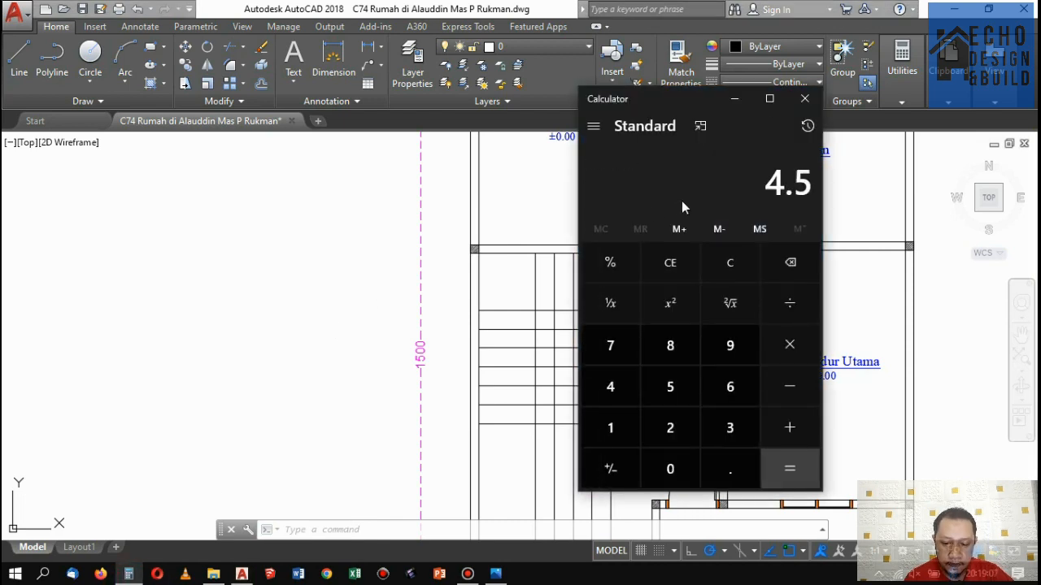
key("slash")
type("0.")
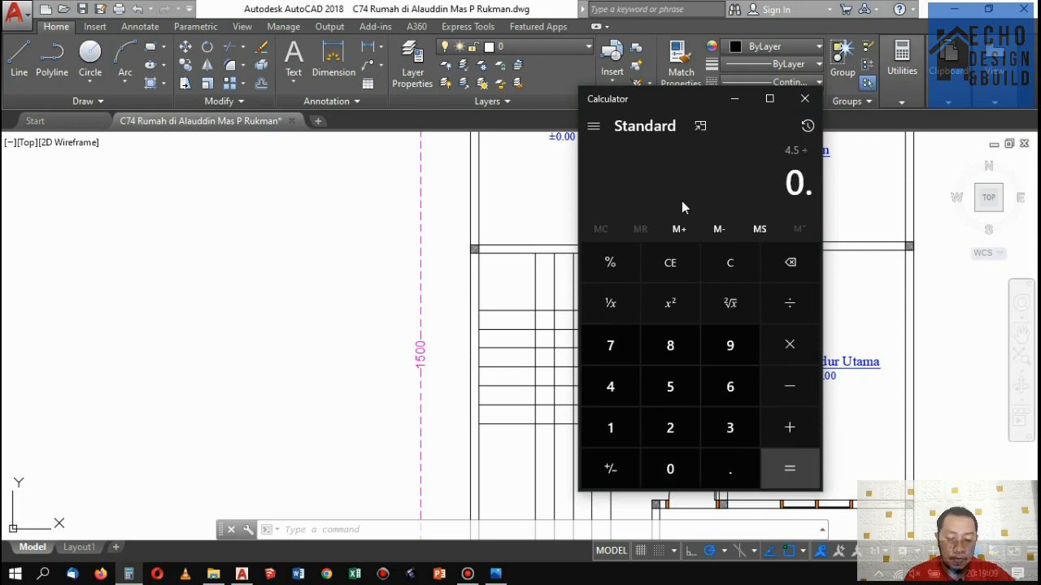
type("25")
key("Return")
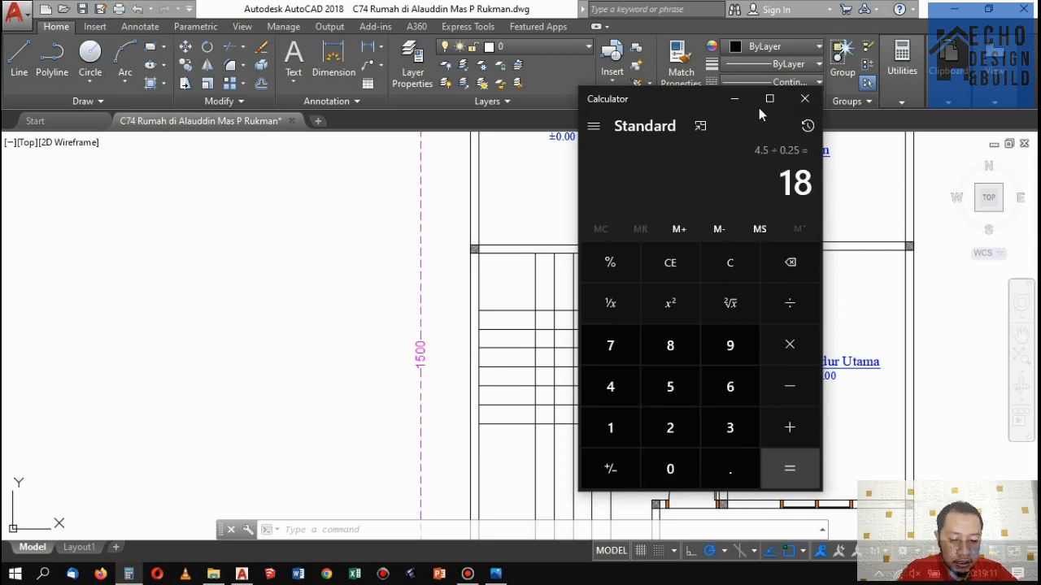
left_click(806, 101)
Trim the upper flight's vertical tread lines below the landing's lower horizontal line, keeping the long vertical stair line.
scroll(539, 355, "down", 3)
scroll(537, 355, "up", 3)
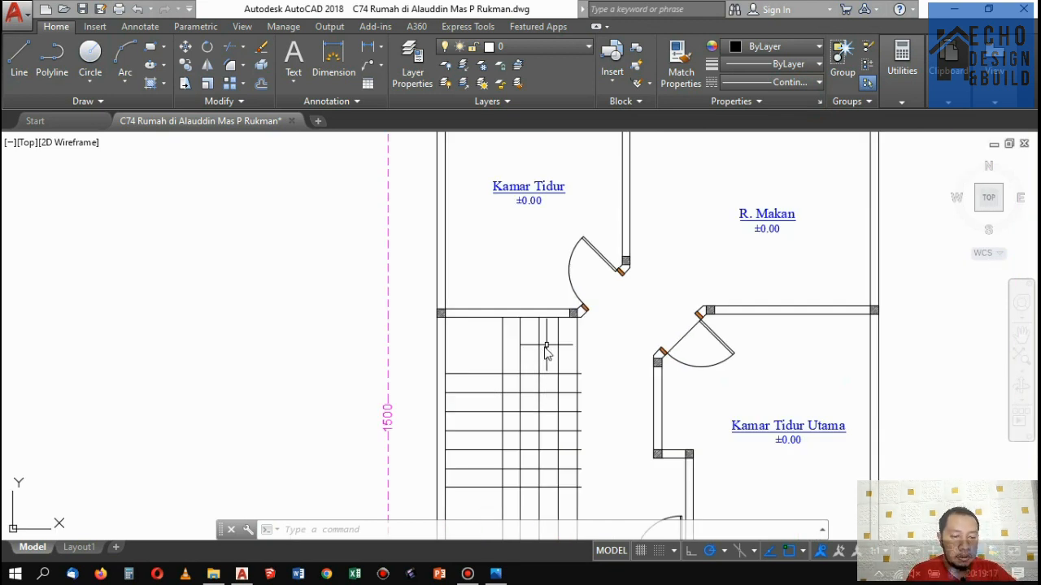
left_click(546, 350)
type("t")
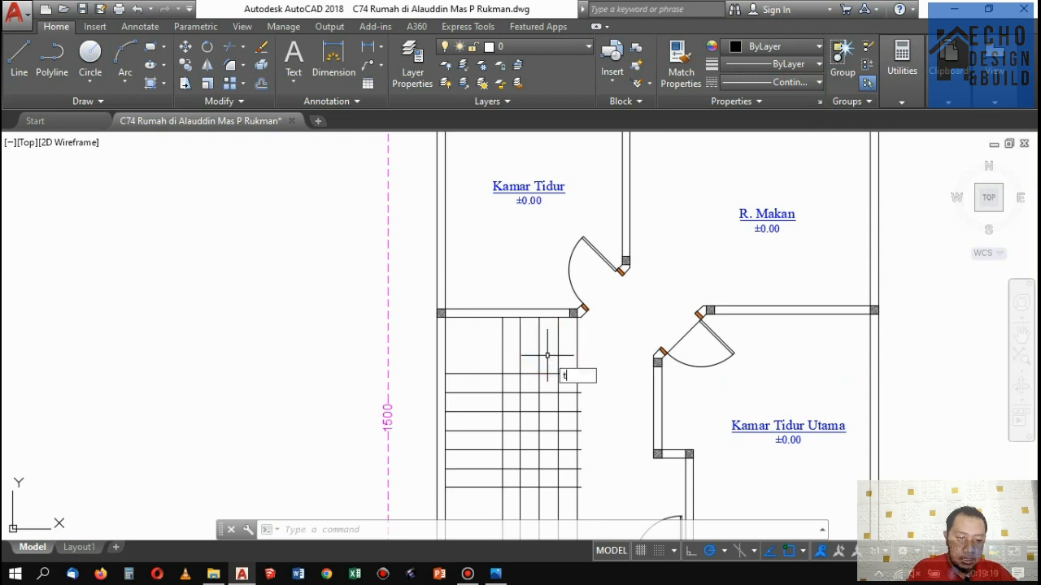
type("s or")
key("Return")
left_click(546, 365)
left_click(547, 371)
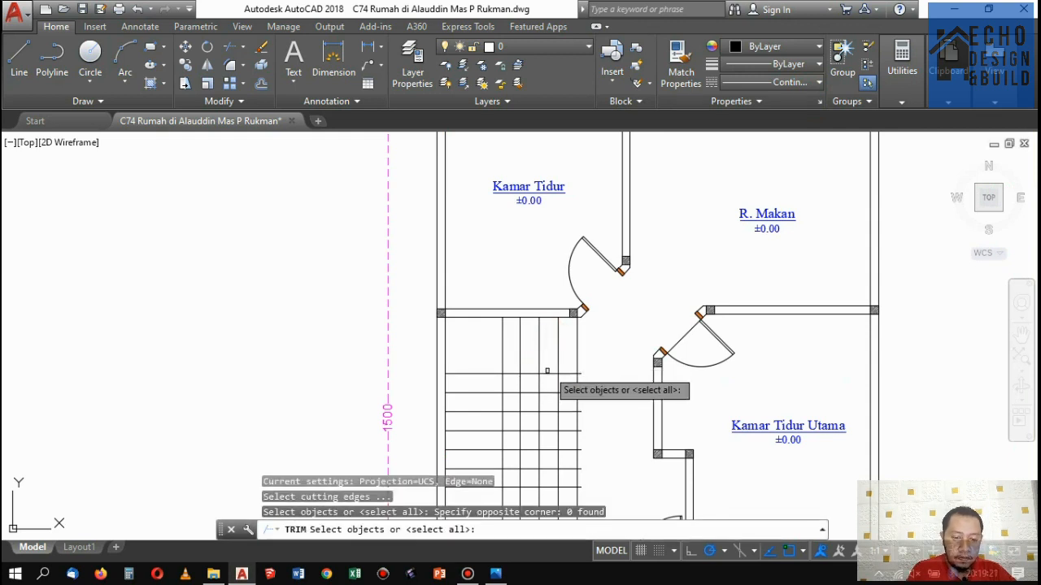
left_click(547, 373)
key("Return")
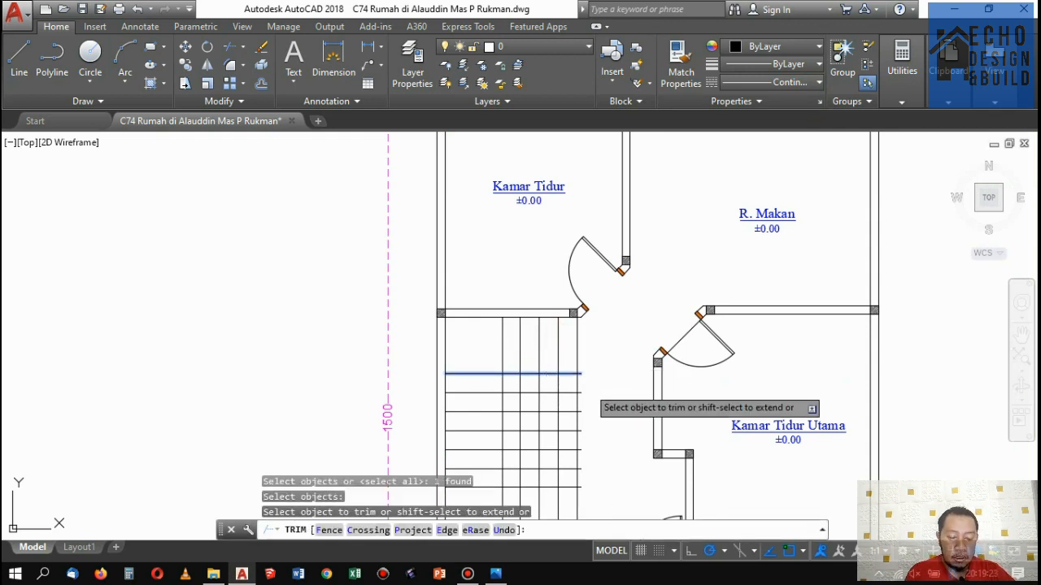
left_click(586, 385)
left_click(514, 384)
key("Return")
Trim the lower flight's horizontal tread lines where they extend past the long vertical stair line toward the room interior.
key("Return")
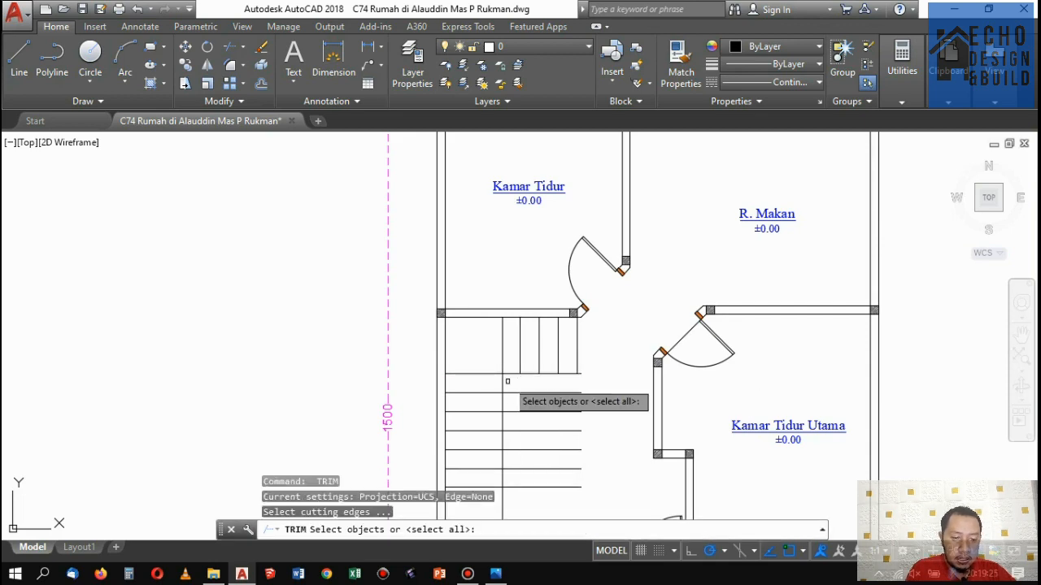
left_click(505, 382)
left_click(493, 385)
scroll(551, 386, "down", 4)
key("Return")
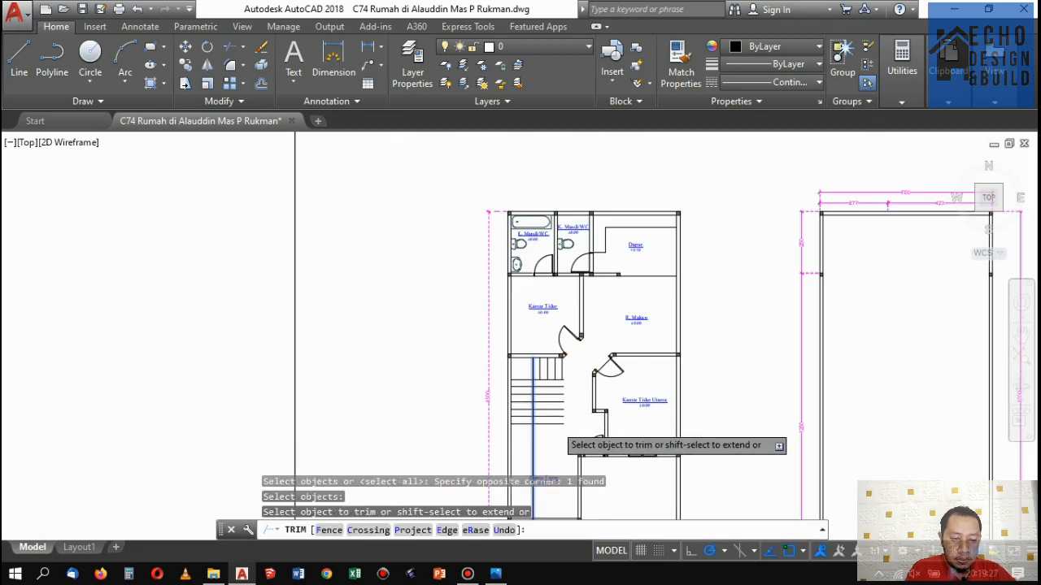
scroll(553, 431, "up", 4)
left_click(549, 455)
left_click(526, 326)
key("Return")
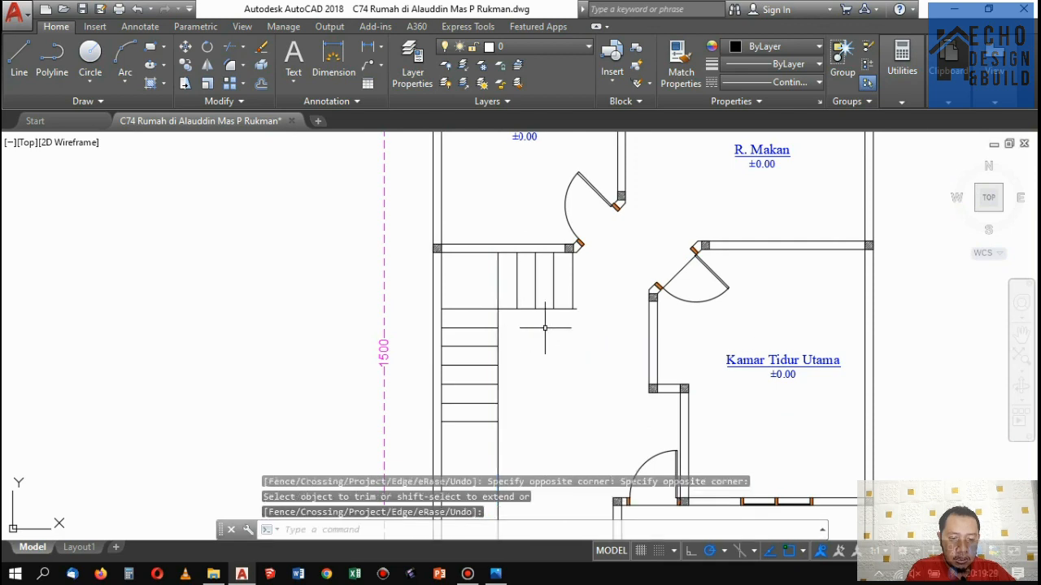
Add a vertical linear dimension from the Ruang Tamu front wall's outer corner to the lowest stair tread, aligned with the 241 dimension.
scroll(543, 329, "down", 3)
scroll(547, 352, "up", 6)
scroll(548, 352, "down", 5)
scroll(553, 350, "up", 2)
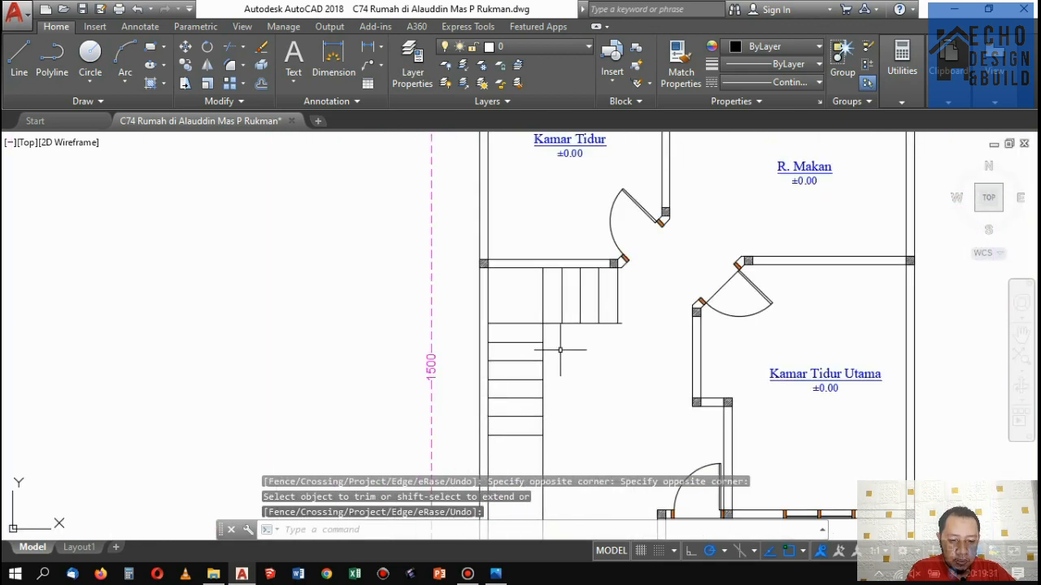
scroll(558, 348, "down", 3)
scroll(560, 391, "up", 2)
left_click(367, 46)
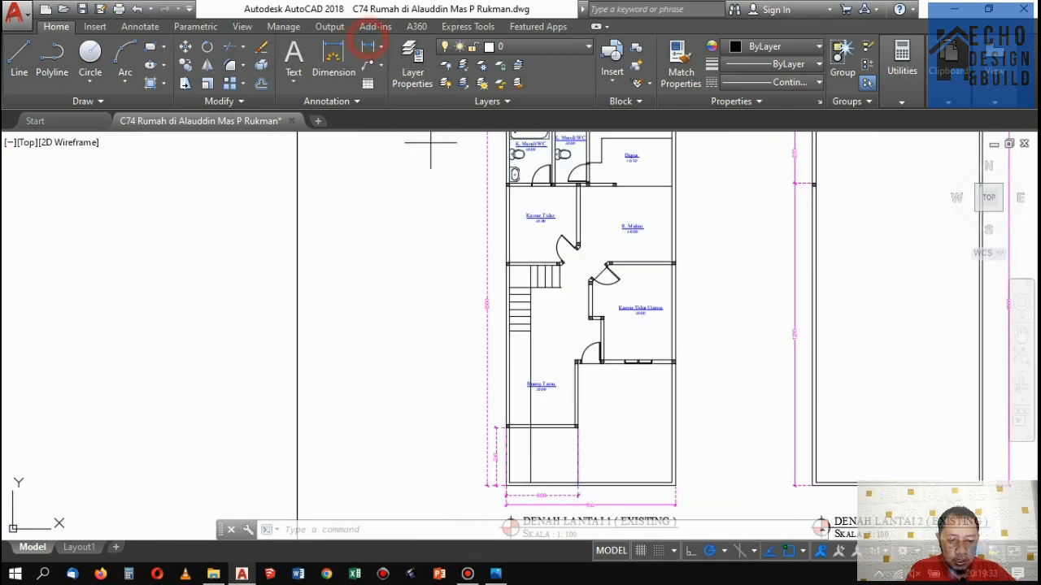
scroll(504, 423, "up", 4)
scroll(495, 425, "down", 5)
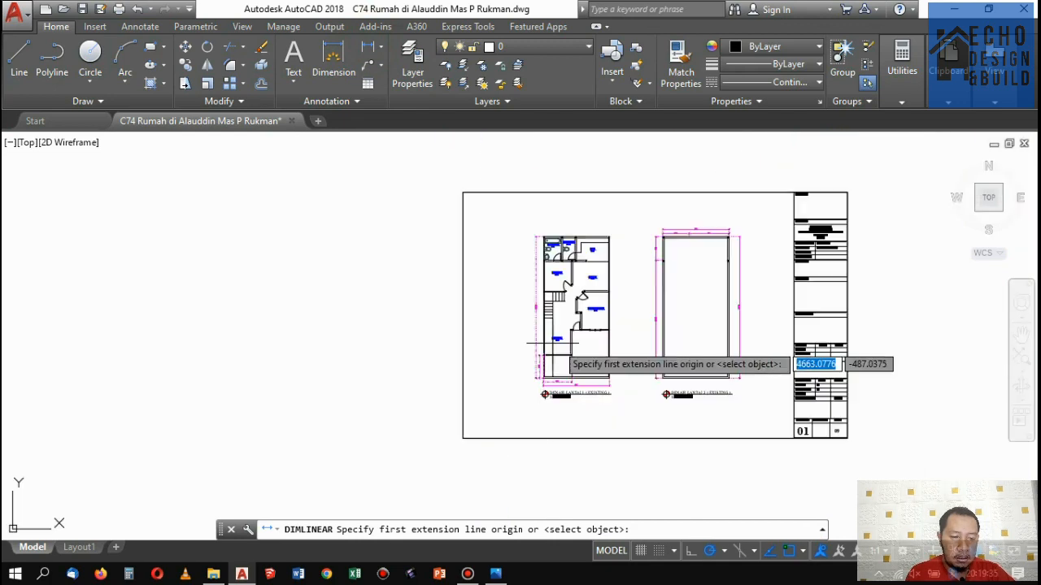
scroll(576, 390, "up", 6)
scroll(530, 407, "down", 4)
scroll(496, 292, "up", 2)
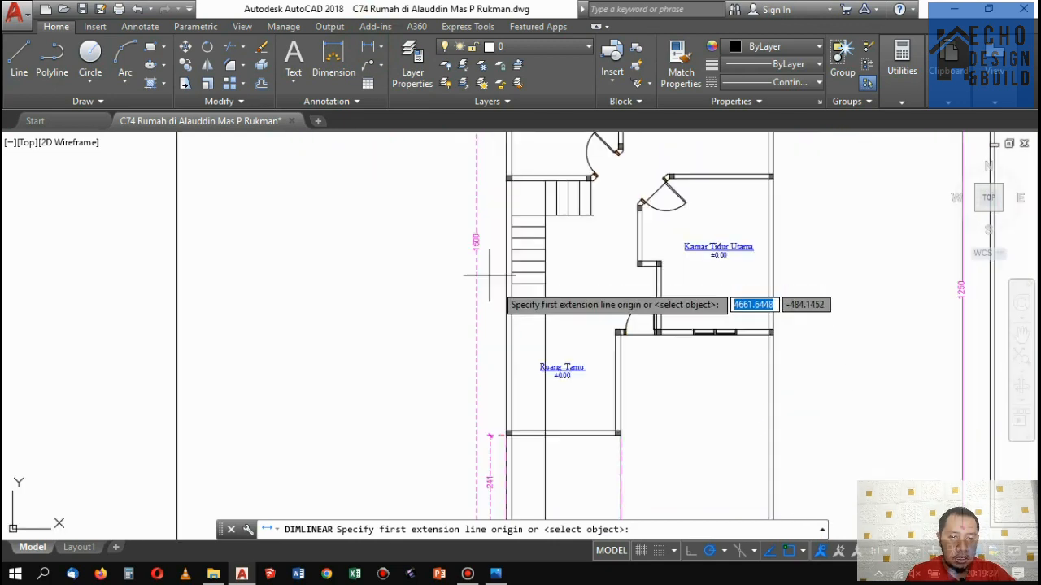
scroll(497, 424, "up", 2)
left_click(512, 444)
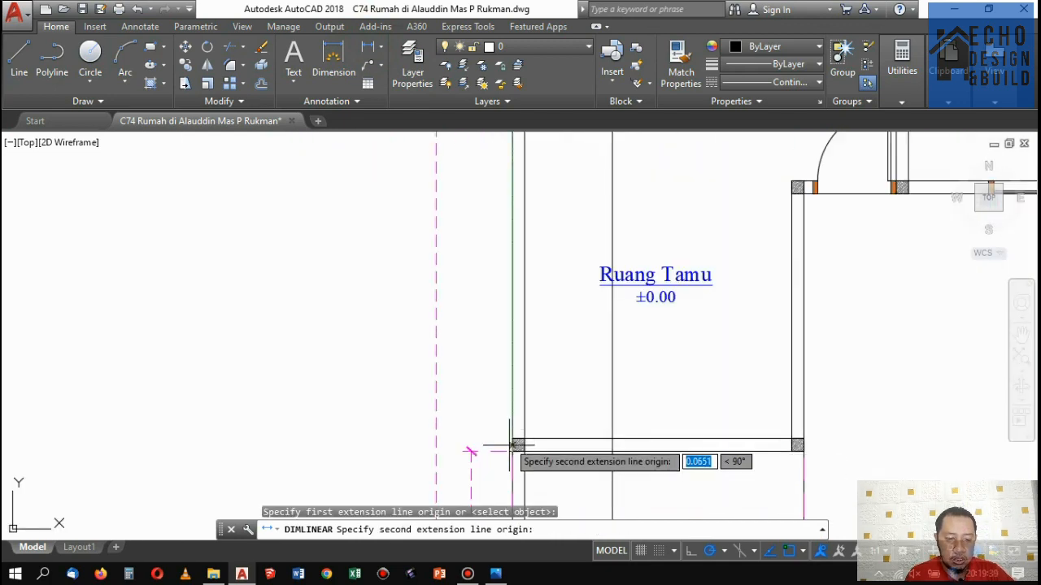
scroll(515, 333, "down", 4)
scroll(507, 396, "up", 3)
left_click(497, 424)
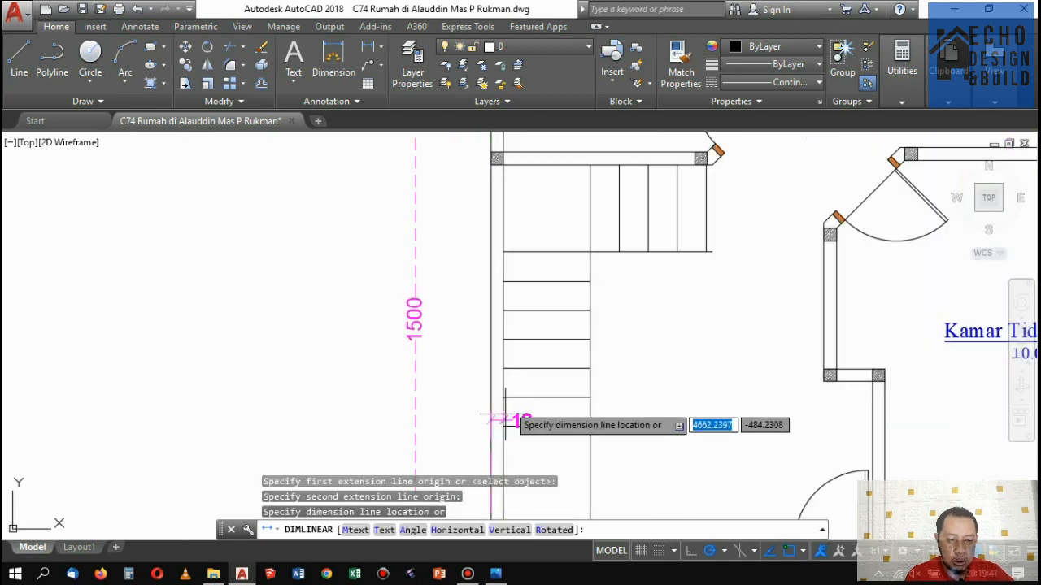
scroll(497, 425, "down", 4)
scroll(488, 423, "up", 6)
scroll(520, 325, "down", 4)
scroll(530, 303, "up", 5)
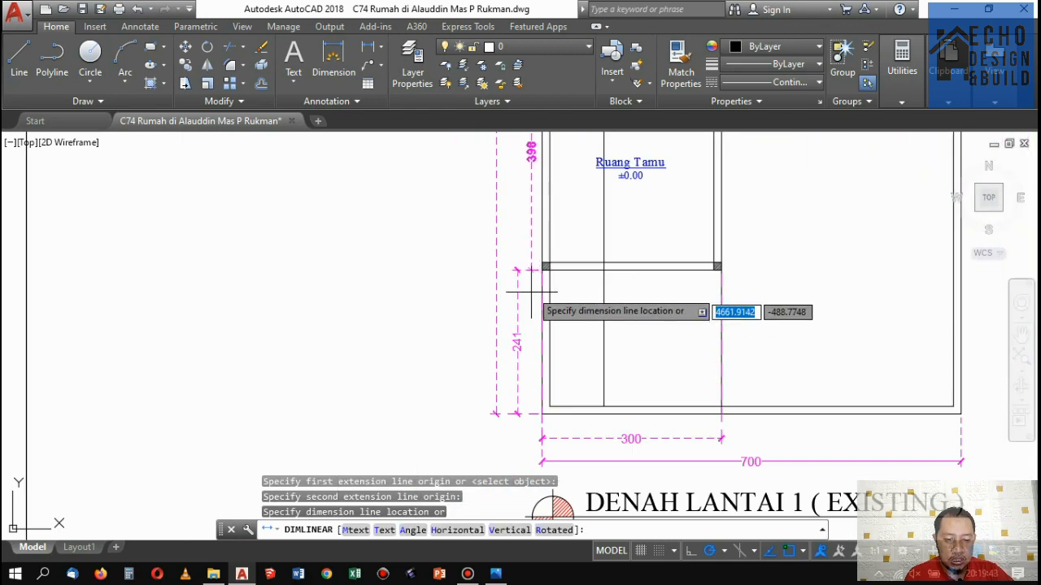
left_click(506, 299)
Calculate 98 ÷ 30 in the calculator and close it.
scroll(507, 346, "down", 4)
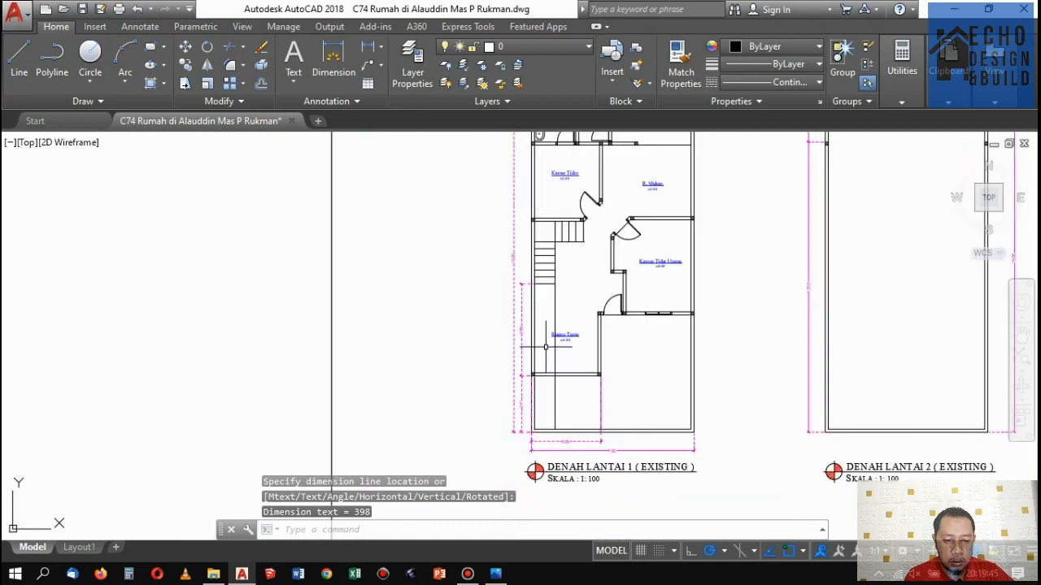
scroll(507, 333, "up", 6)
scroll(507, 315, "down", 4)
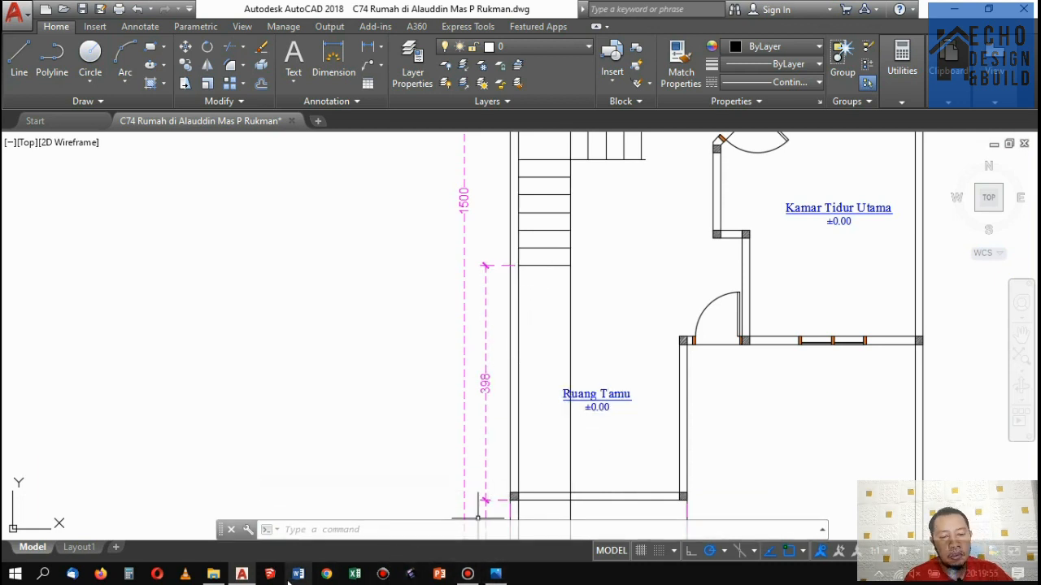
left_click(135, 576)
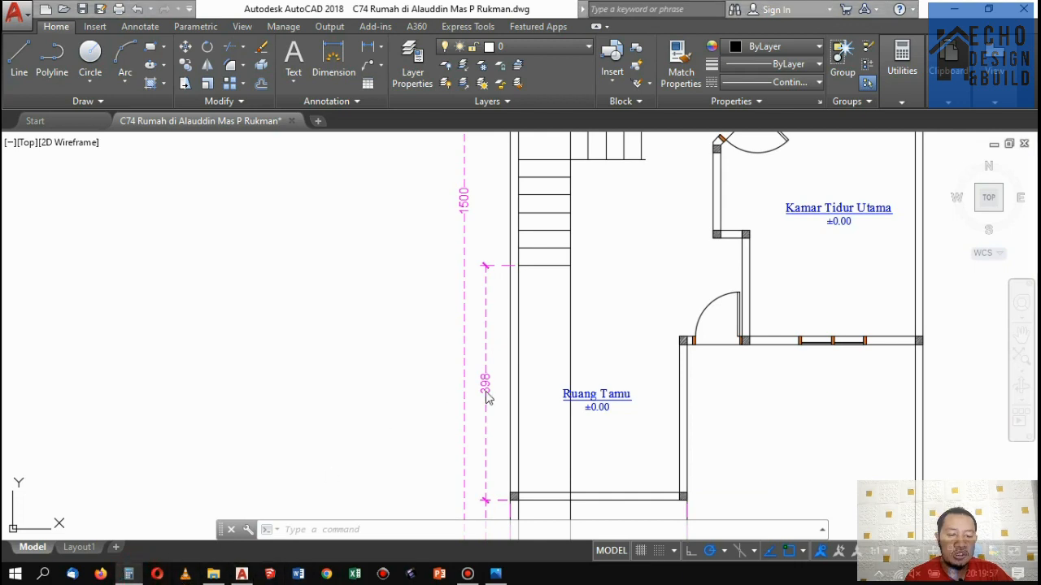
type("98")
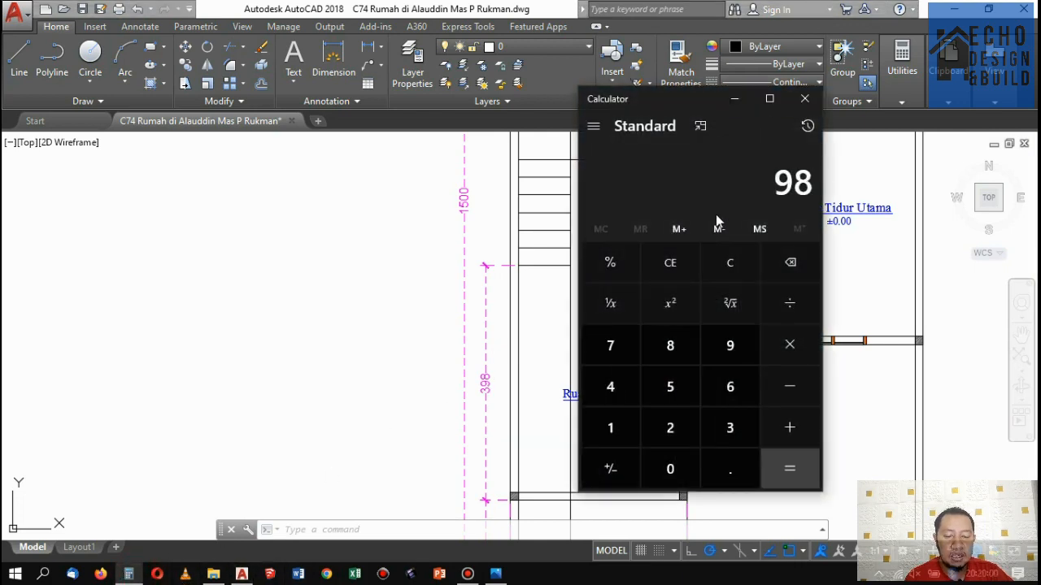
key("slash")
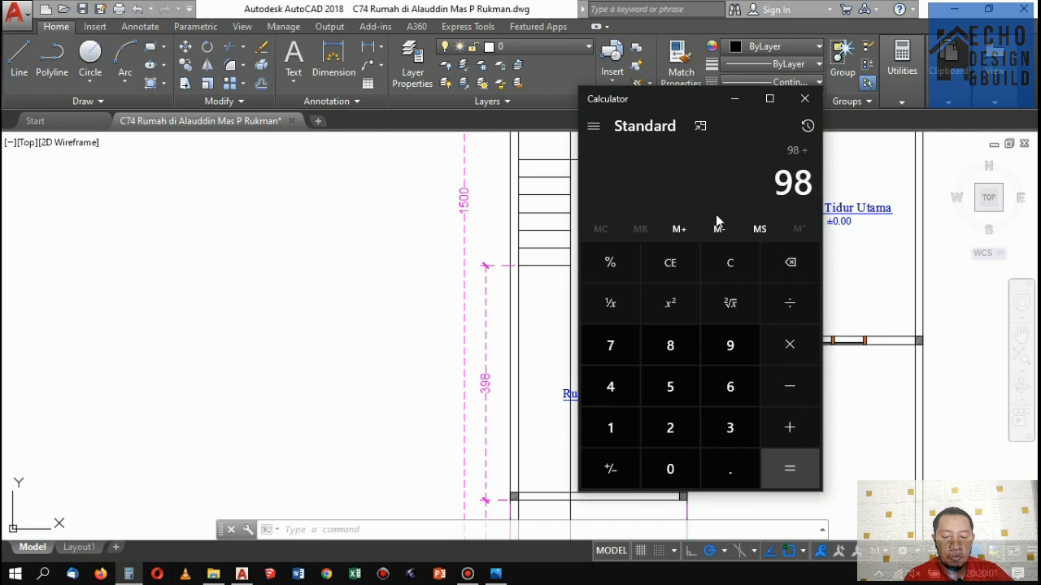
type("30")
key("Return")
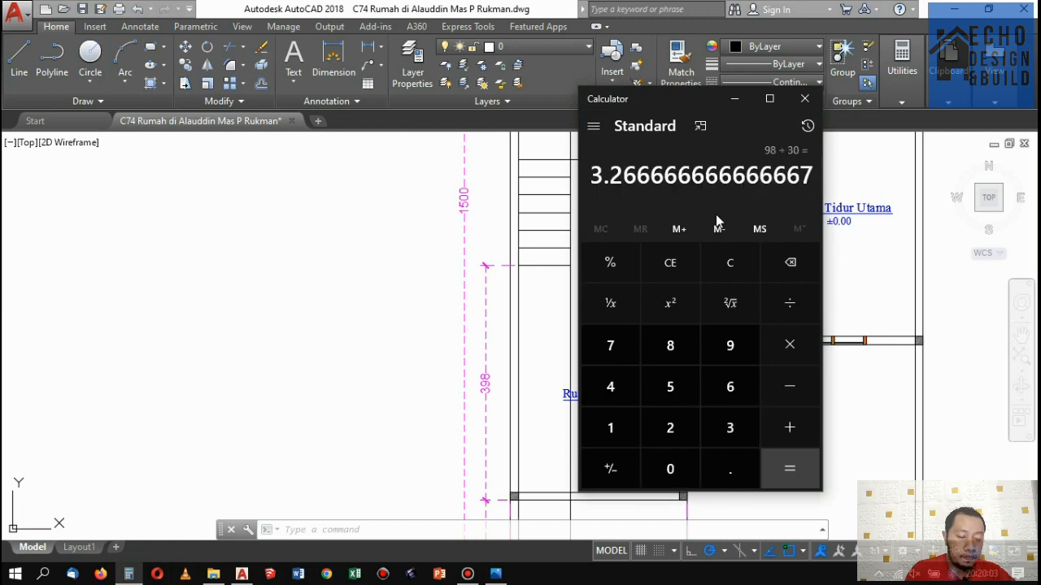
left_click(804, 99)
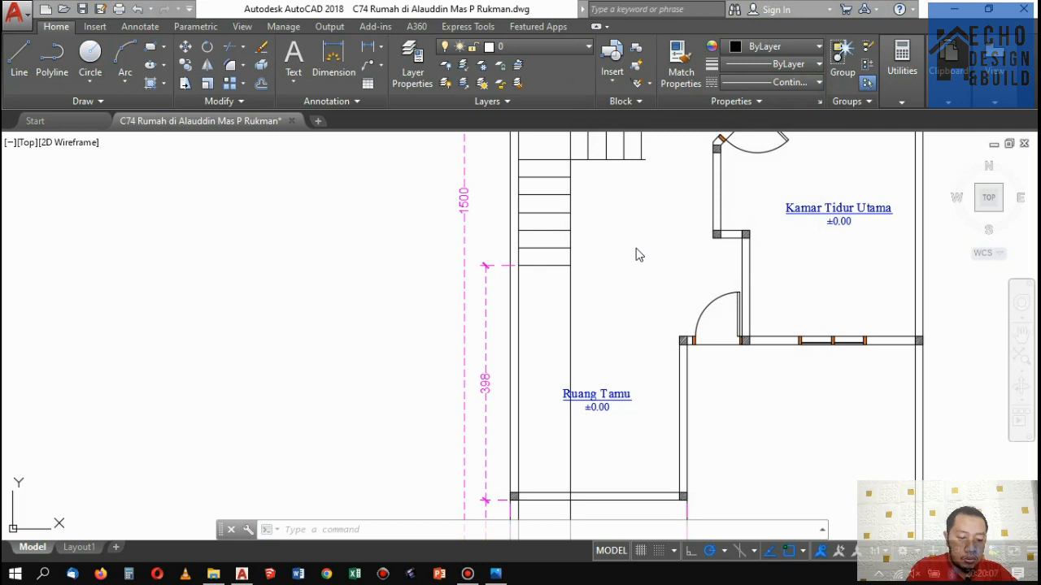
Copy the lower flight's three lowest tread lines down by three treads to extend the stairs toward Ruang Tamu.
left_click(554, 274)
left_click(546, 225)
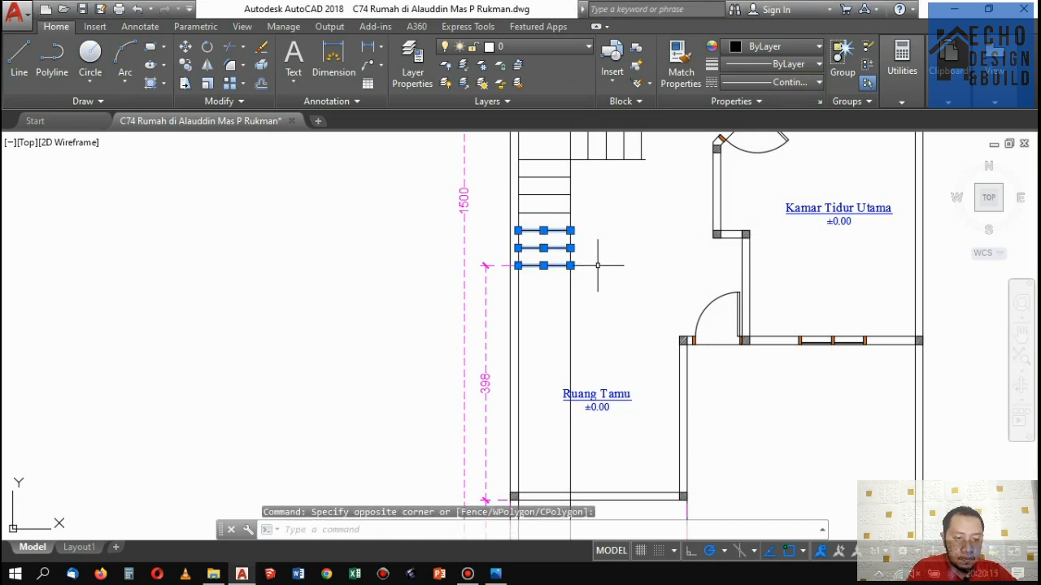
left_click(187, 65)
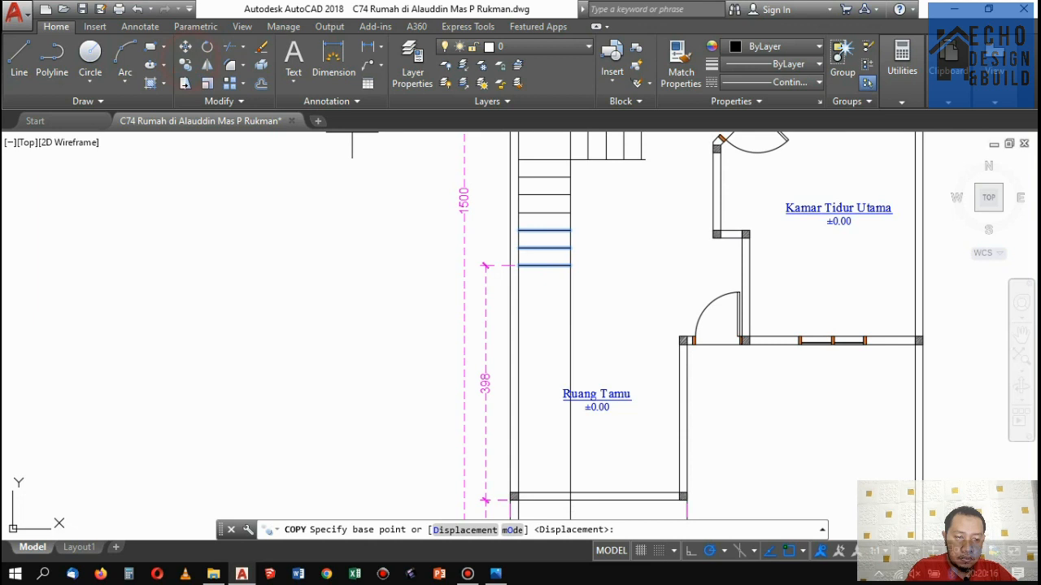
left_click(570, 214)
left_click(570, 265)
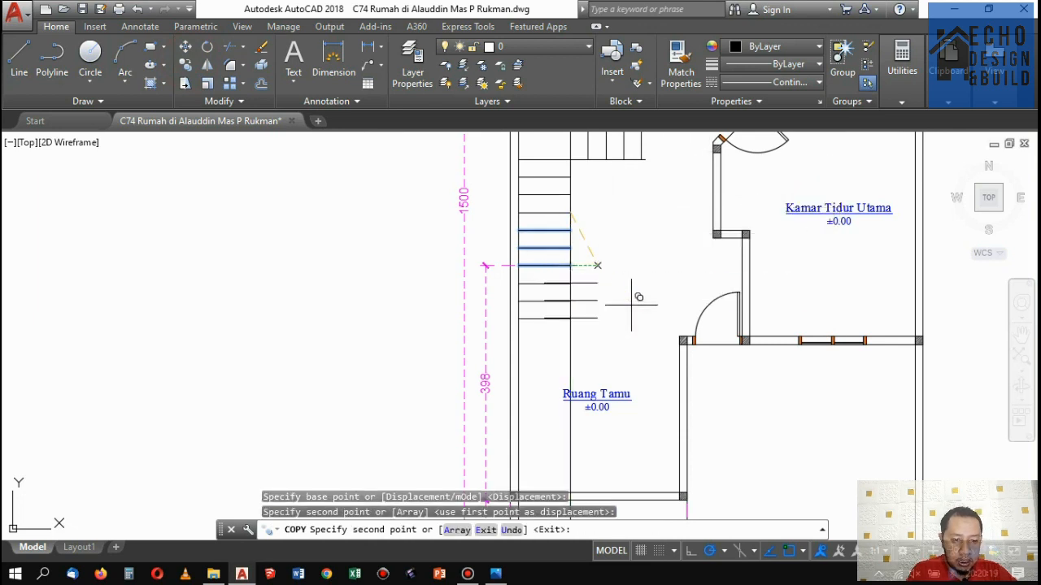
key("Return")
Trim the long vertical stair line below the new lowest tread, using that tread as the cutting edge.
type("tr")
key("Return")
scroll(567, 322, "up", 2)
left_click(555, 330)
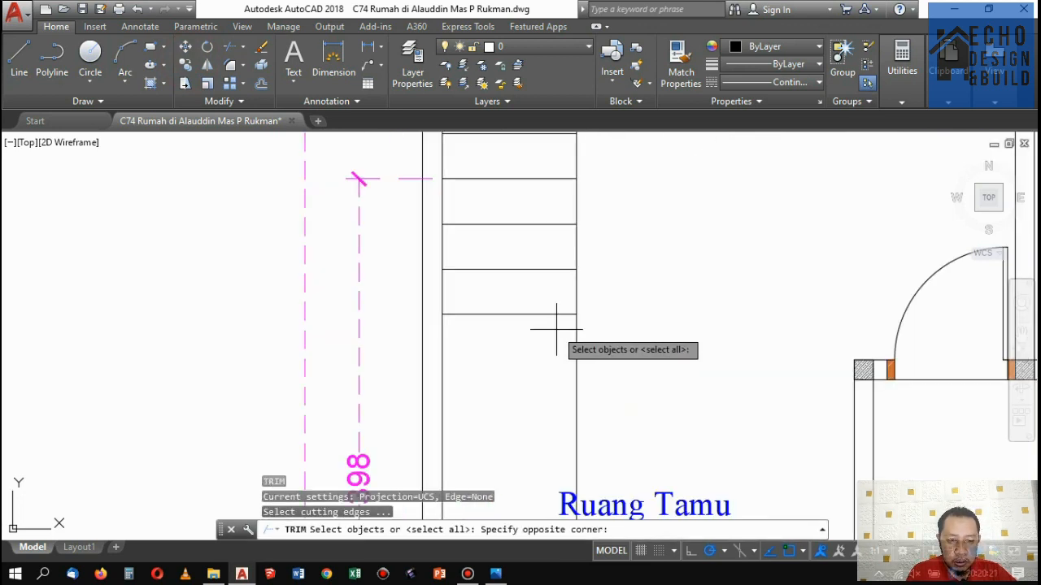
left_click(512, 284)
key("Return")
left_click(588, 333)
left_click(537, 329)
key("Return")
Stretch the upper end of the vertical dimension beside Ruang Tamu down to the new lowest stair tread.
scroll(588, 270, "down", 3)
scroll(513, 270, "up", 2)
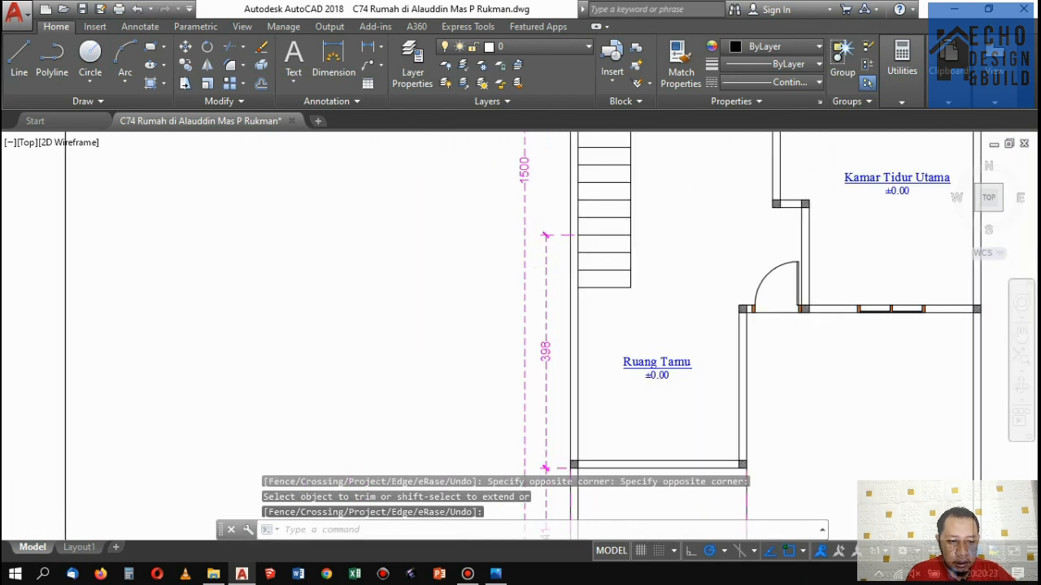
left_click(543, 305)
left_click(517, 278)
left_click(588, 214)
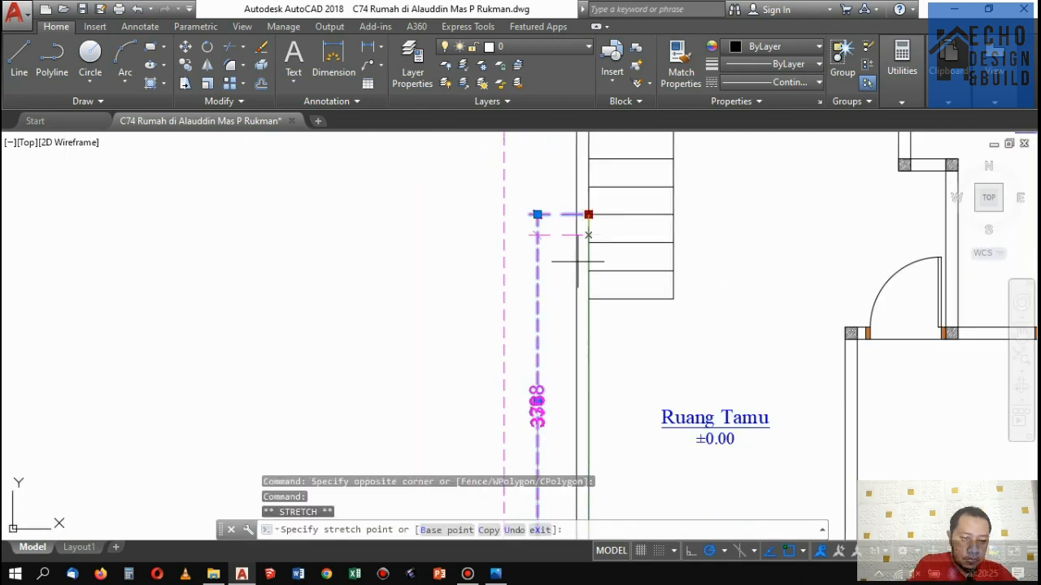
left_click(587, 299)
scroll(539, 336, "down", 3)
scroll(402, 434, "up", 4)
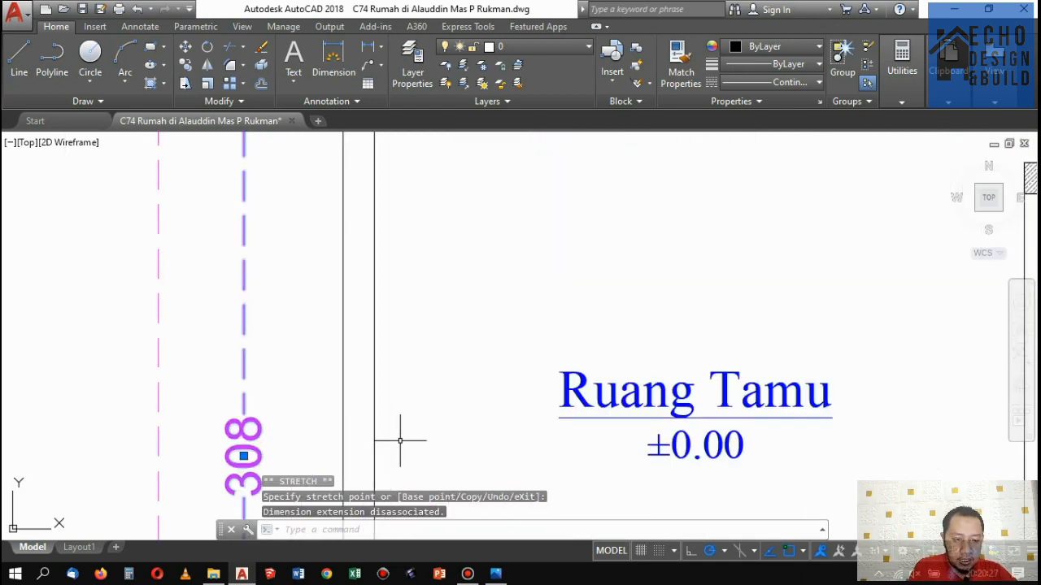
scroll(499, 341, "down", 2)
key("Escape")
scroll(488, 350, "down", 4)
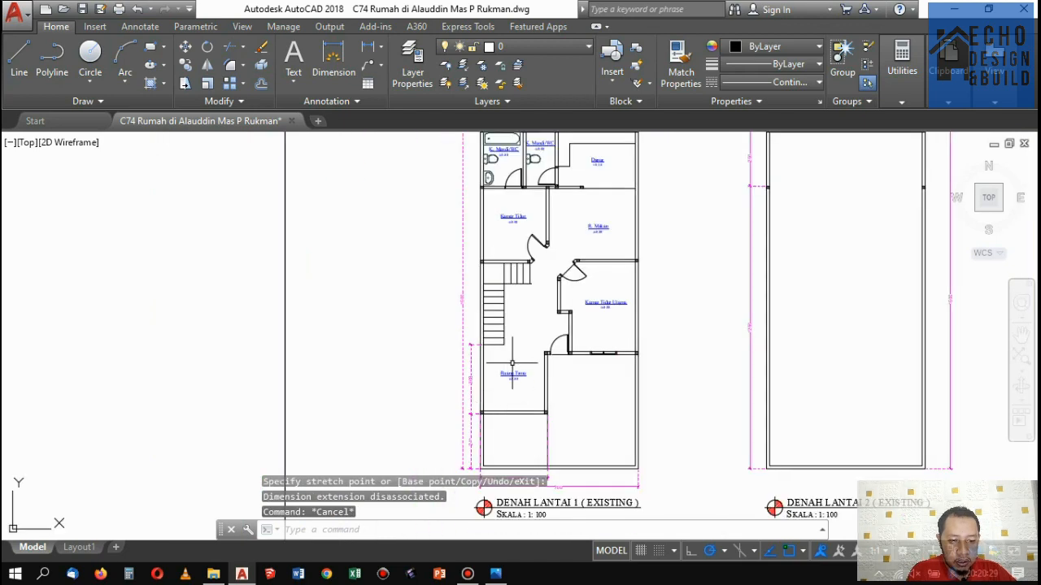
scroll(534, 287, "up", 4)
scroll(534, 287, "down", 4)
scroll(501, 379, "up", 3)
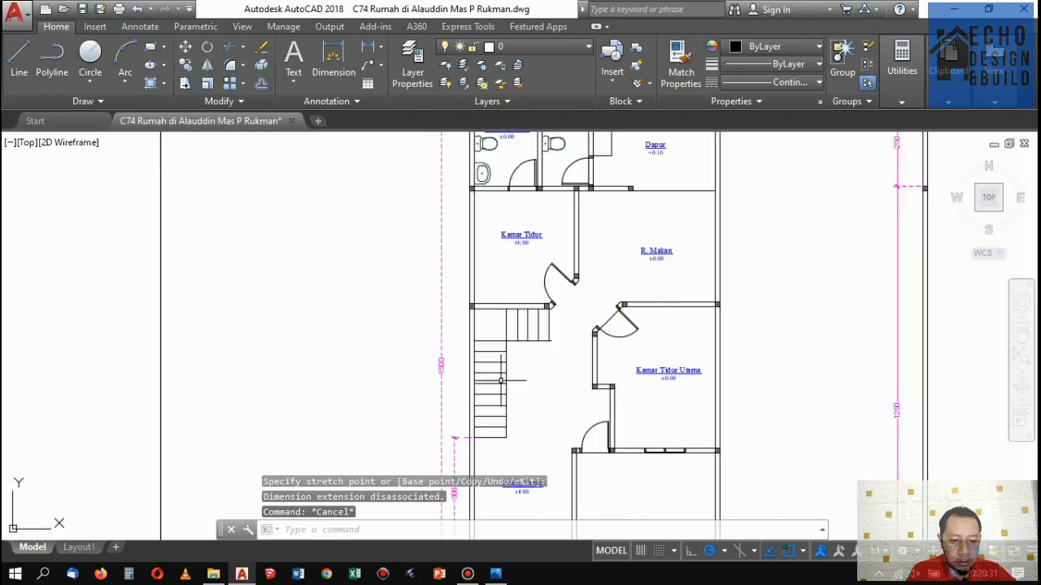
scroll(481, 426, "up", 4)
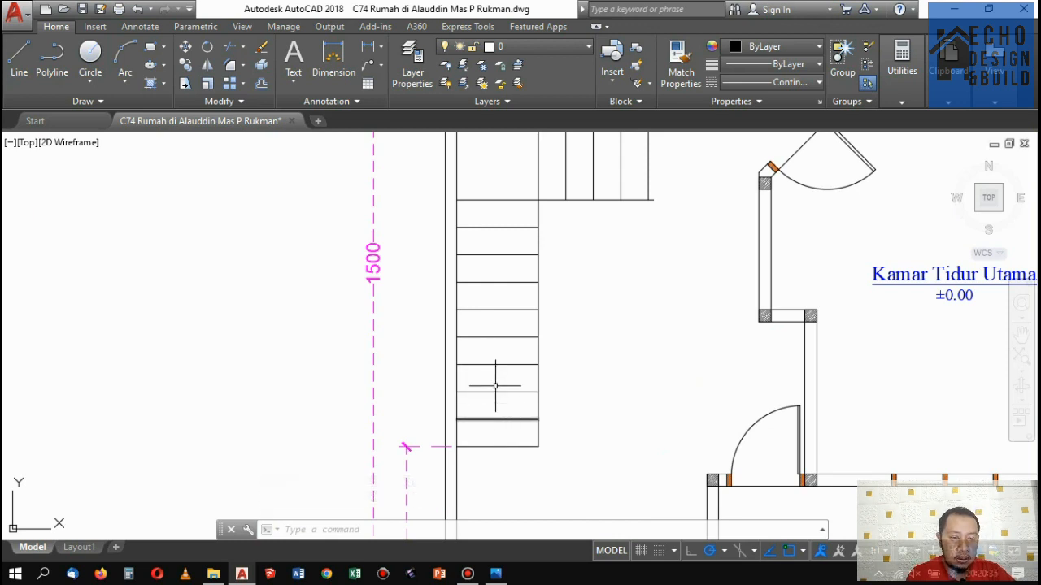
scroll(497, 351, "down", 2)
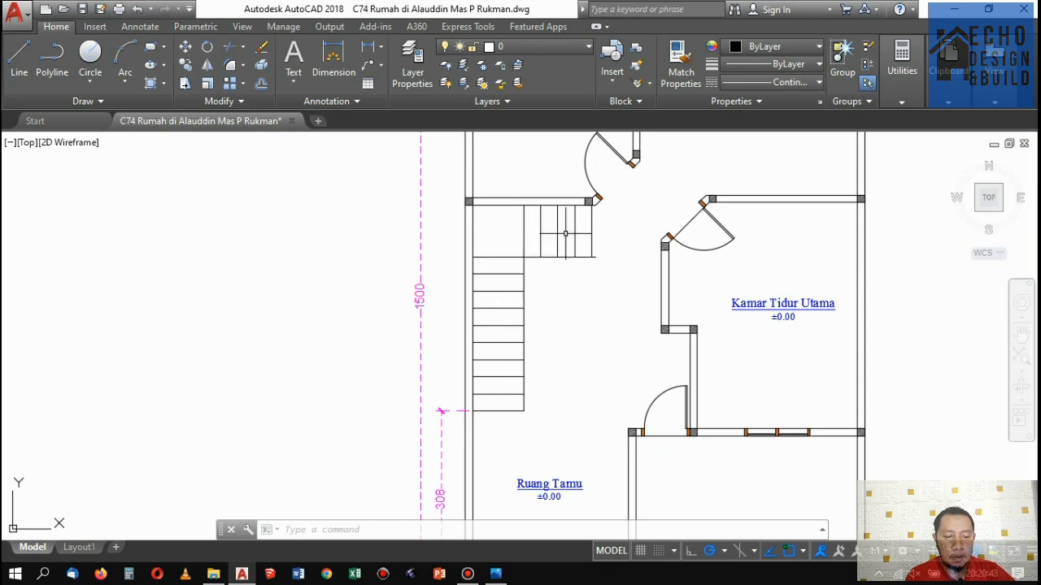
Copy the upper flight's three outermost tread lines three treads farther toward the Kamar Tidur Utama door.
scroll(589, 253, "down", 5)
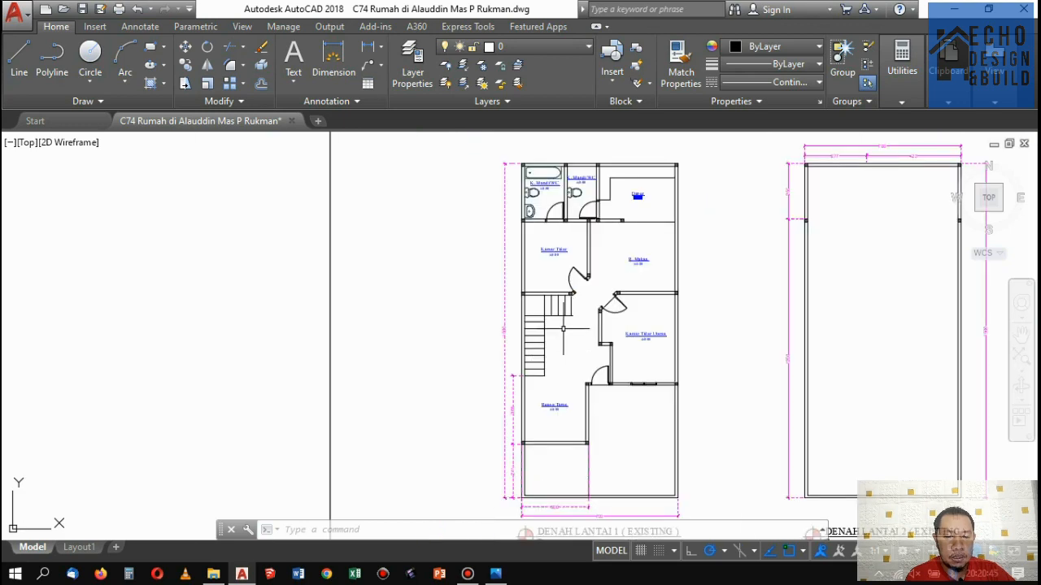
scroll(567, 309, "up", 2)
scroll(567, 317, "down", 3)
scroll(566, 326, "up", 6)
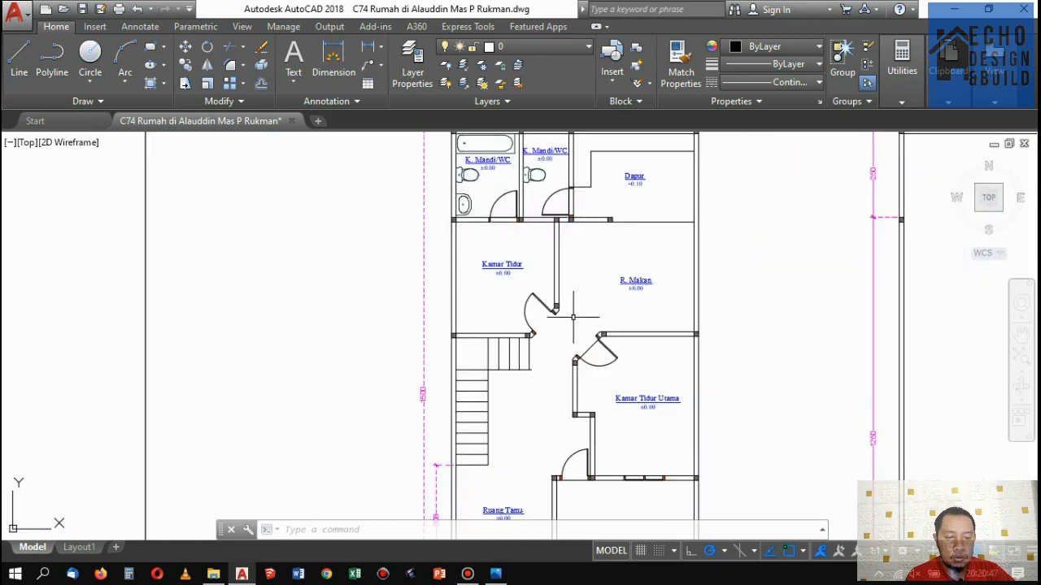
left_click(499, 351)
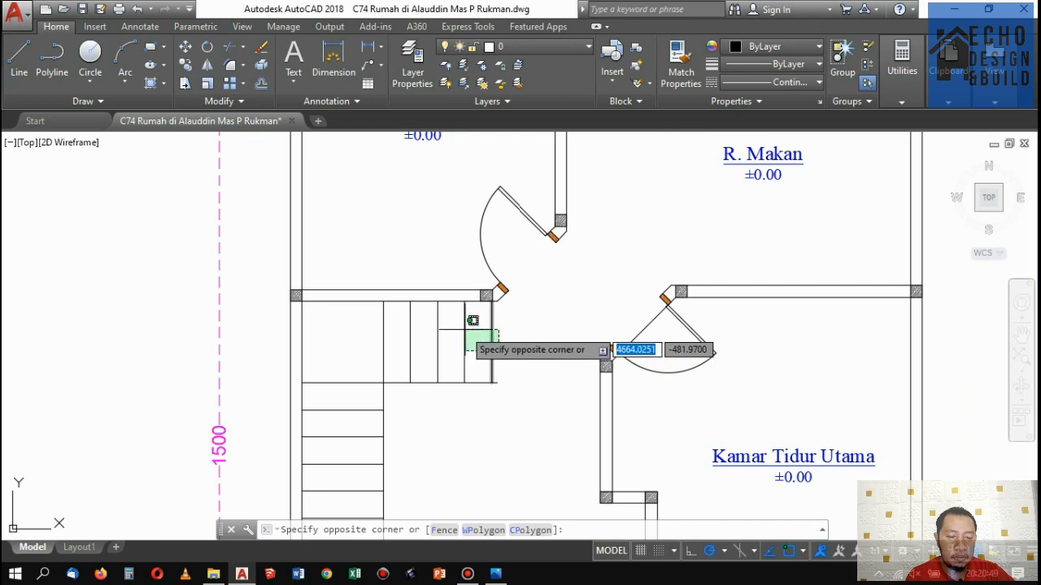
left_click(433, 322)
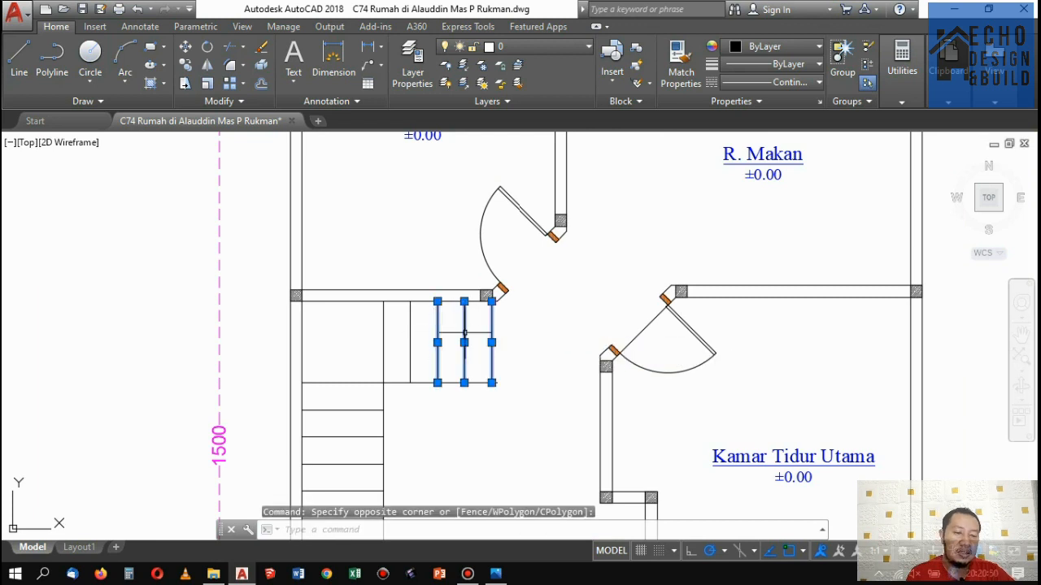
left_click(185, 68)
scroll(418, 372, "up", 5)
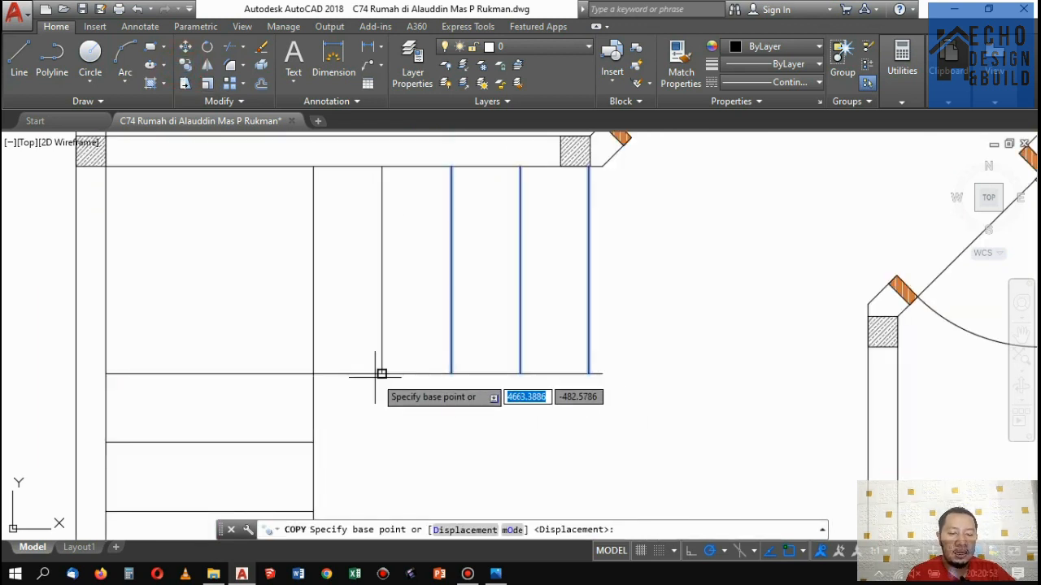
left_click(381, 373)
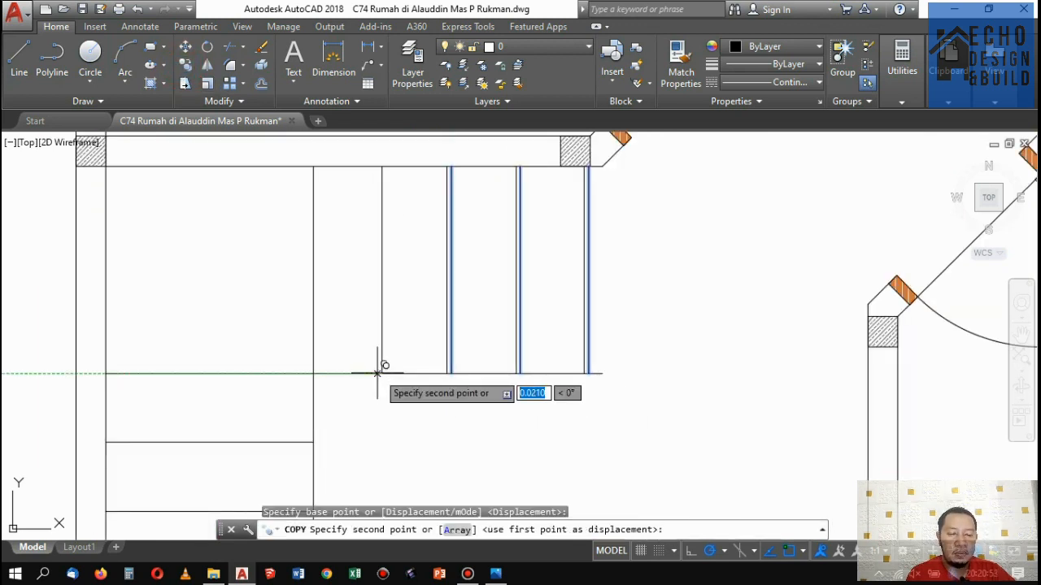
left_click(588, 373)
scroll(573, 349, "down", 4)
key("Return")
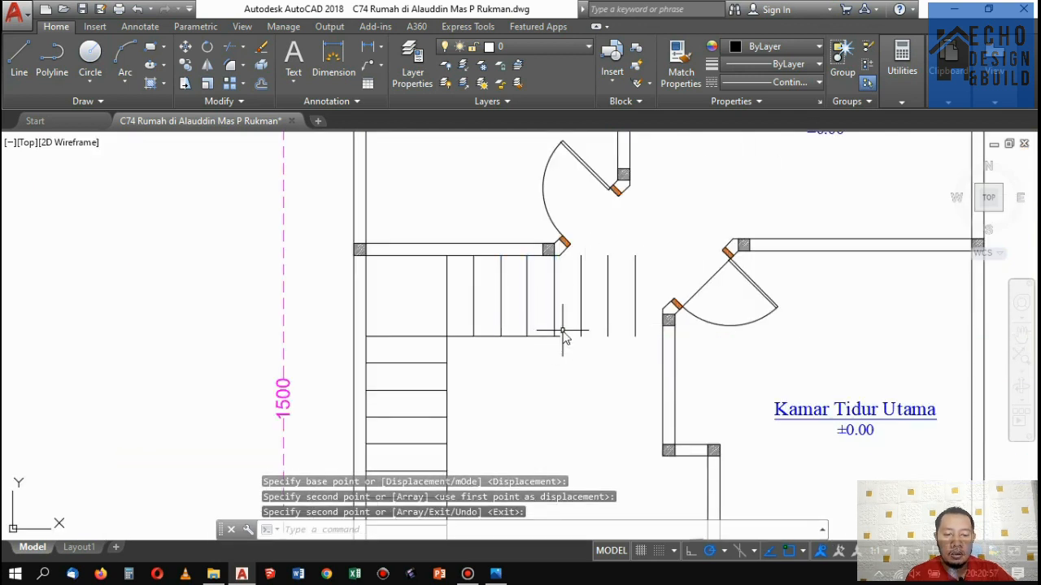
type("ex")
key("Return")
key("Return")
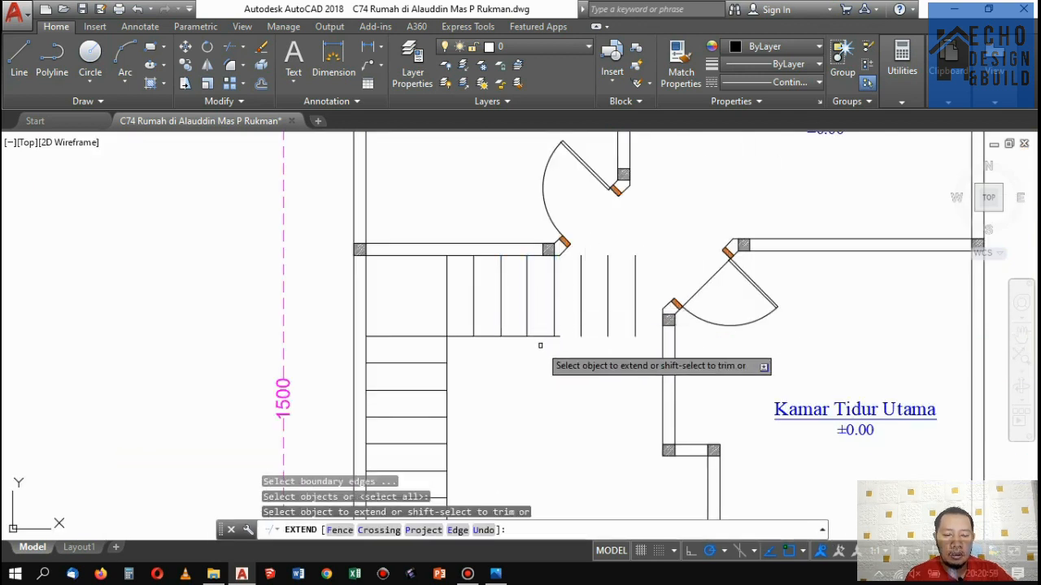
left_click(543, 338)
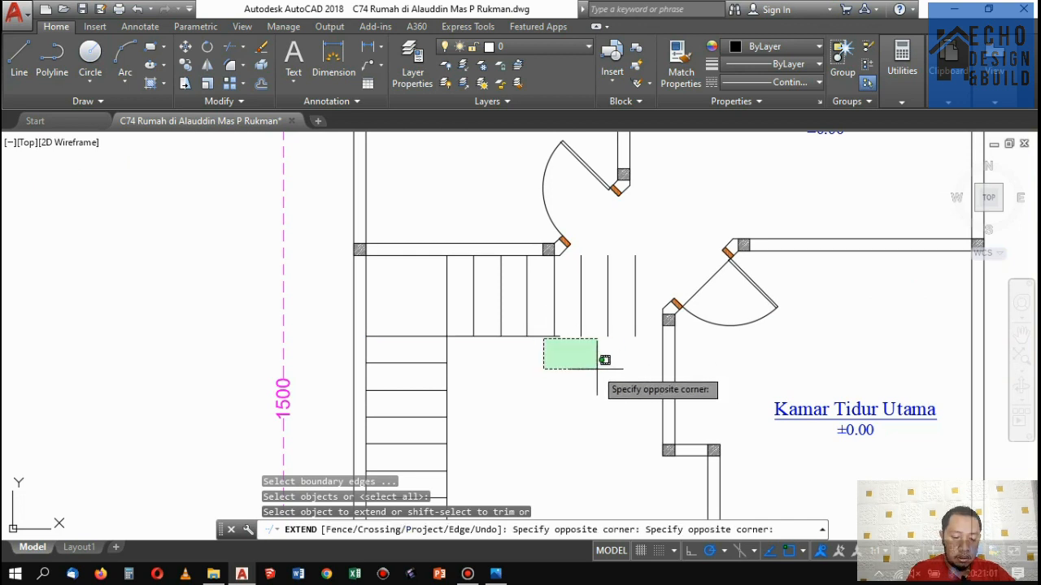
key("Escape")
Extend the upper flight's lower edge line to the outermost copied tread, using that tread as the boundary edge.
type("ex")
key("Return")
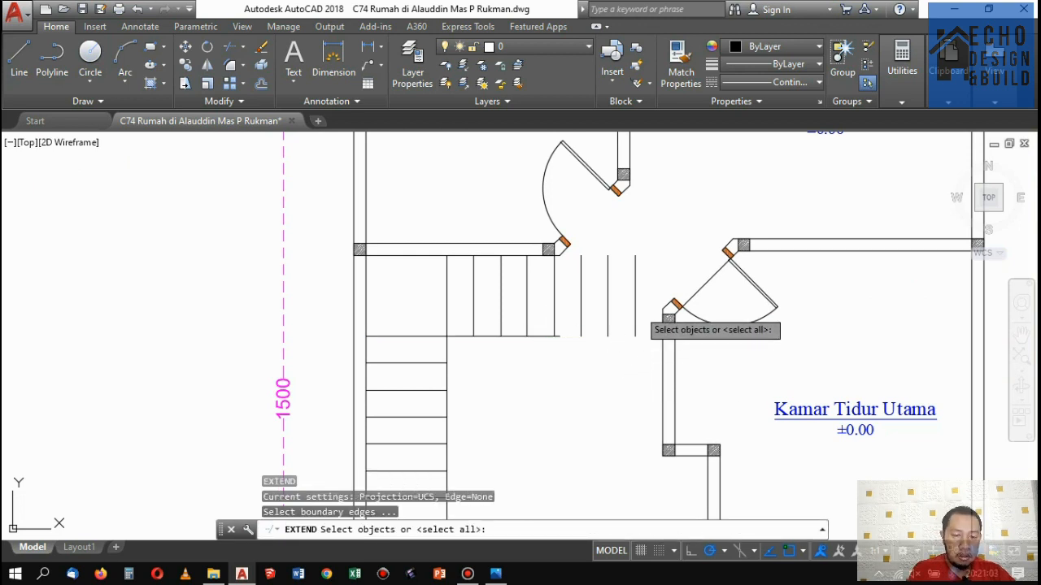
left_click(642, 319)
left_click(618, 281)
key("Return")
scroll(541, 337, "up", 2)
left_click(548, 348)
left_click(544, 324)
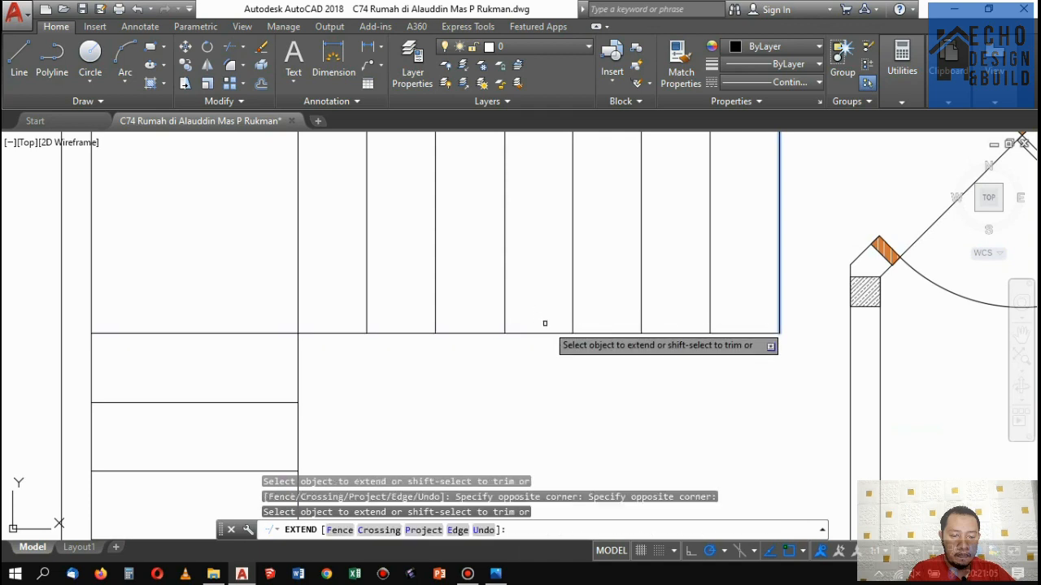
key("Return")
Draw a horizontal line from the wall corner at the Kamar Tidur door to the upper end of the outermost tread.
scroll(624, 350, "down", 3)
scroll(650, 341, "up", 3)
scroll(662, 341, "down", 2)
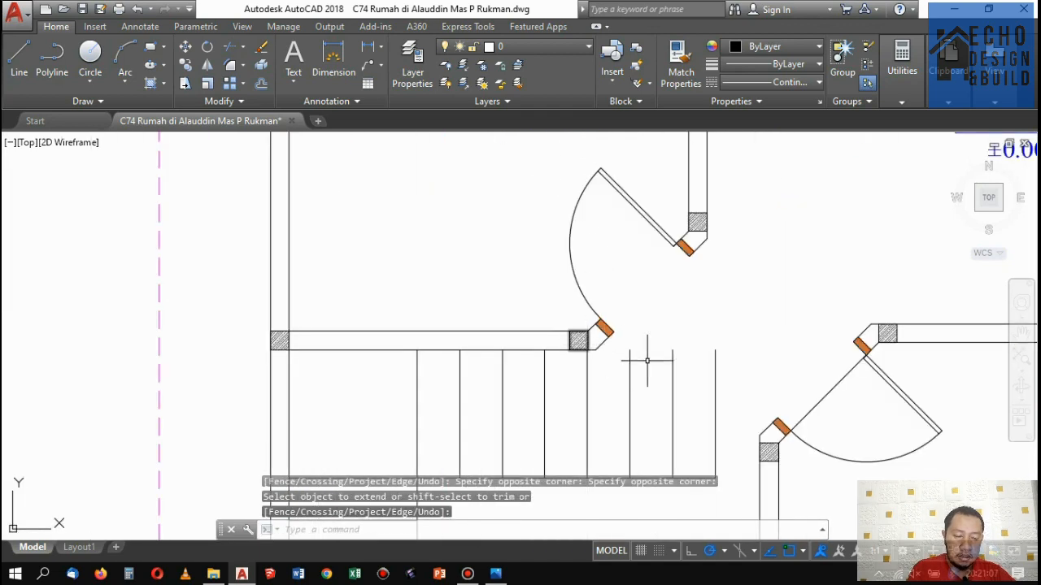
scroll(650, 371, "up", 2)
scroll(557, 325, "down", 2)
type("l")
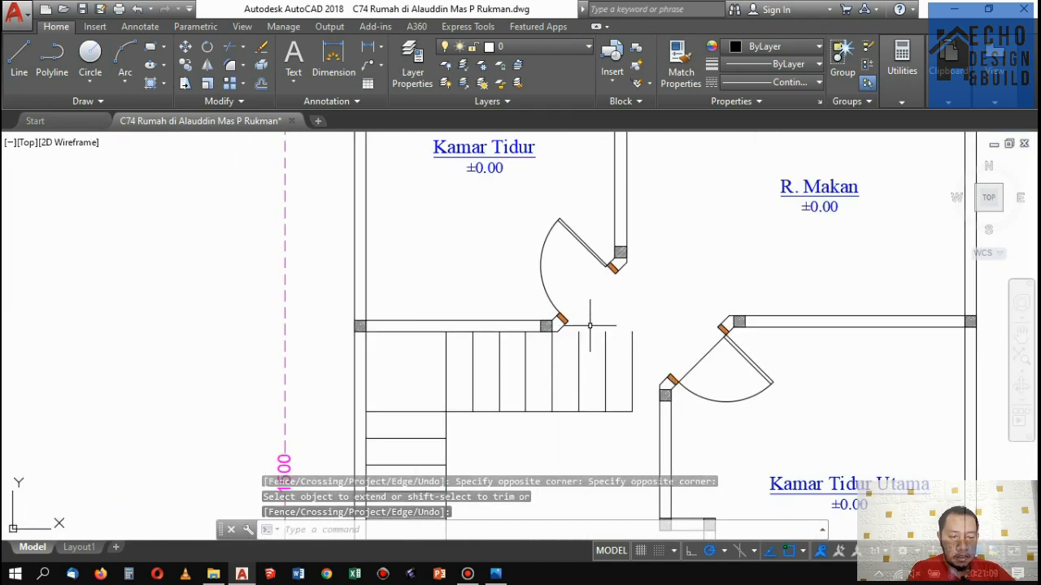
key("Return")
scroll(587, 348, "up", 3)
left_click(539, 345)
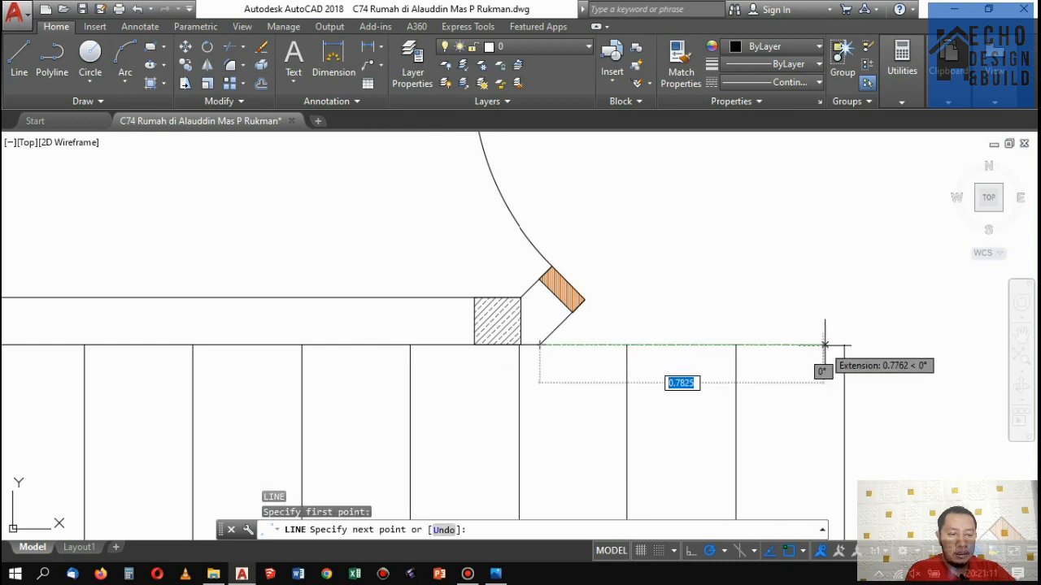
left_click(843, 344)
key("Return")
Compare the extended L-shaped staircase with the Denah Lantai 1 sketch in Photos, then return to the AutoCAD drawing.
scroll(592, 284, "down", 10)
scroll(578, 313, "up", 5)
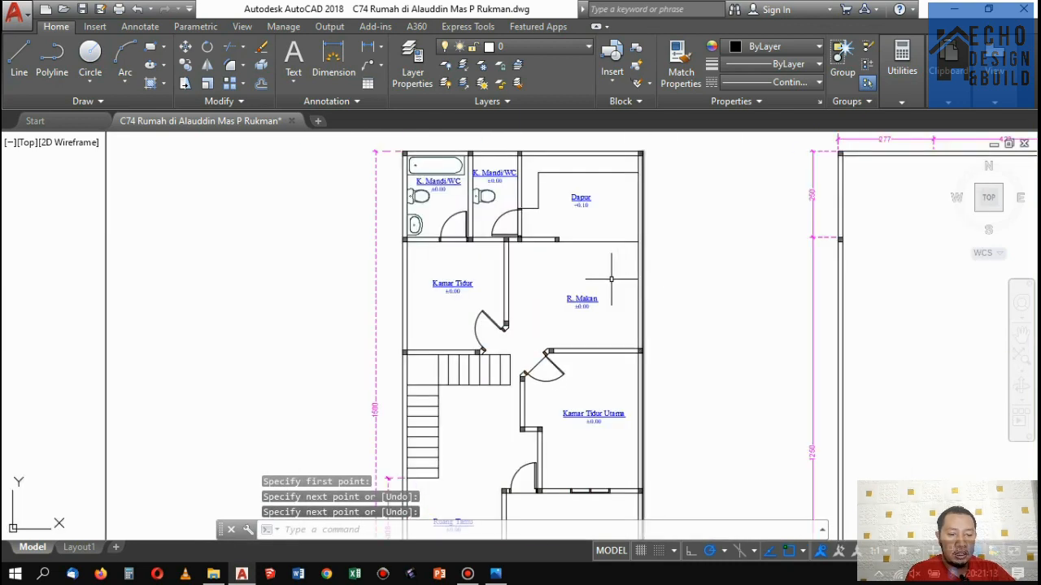
scroll(561, 309, "down", 5)
scroll(525, 306, "up", 2)
scroll(581, 303, "up", 5)
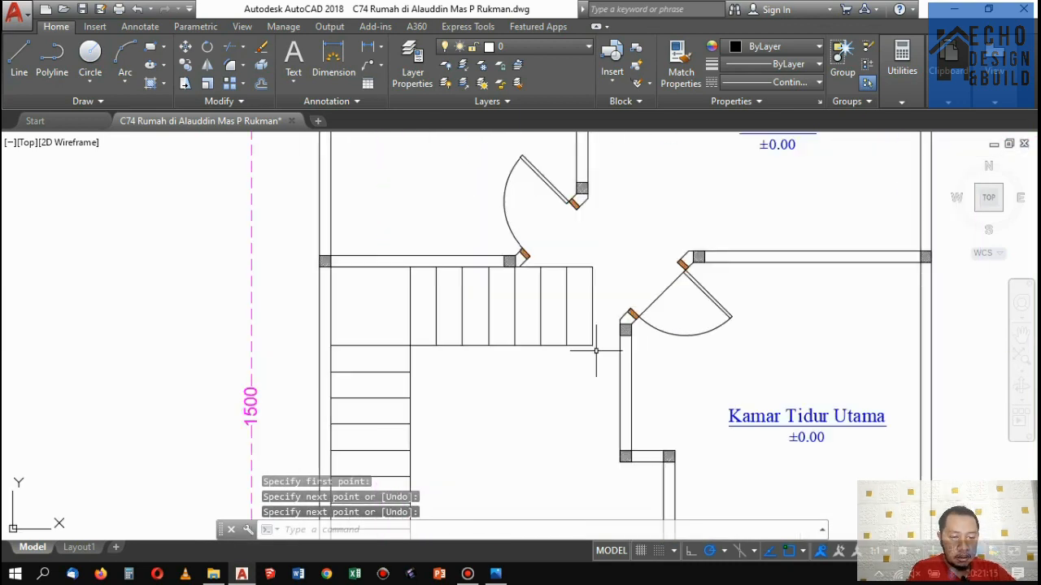
scroll(593, 348, "down", 5)
scroll(550, 332, "up", 4)
scroll(558, 263, "down", 6)
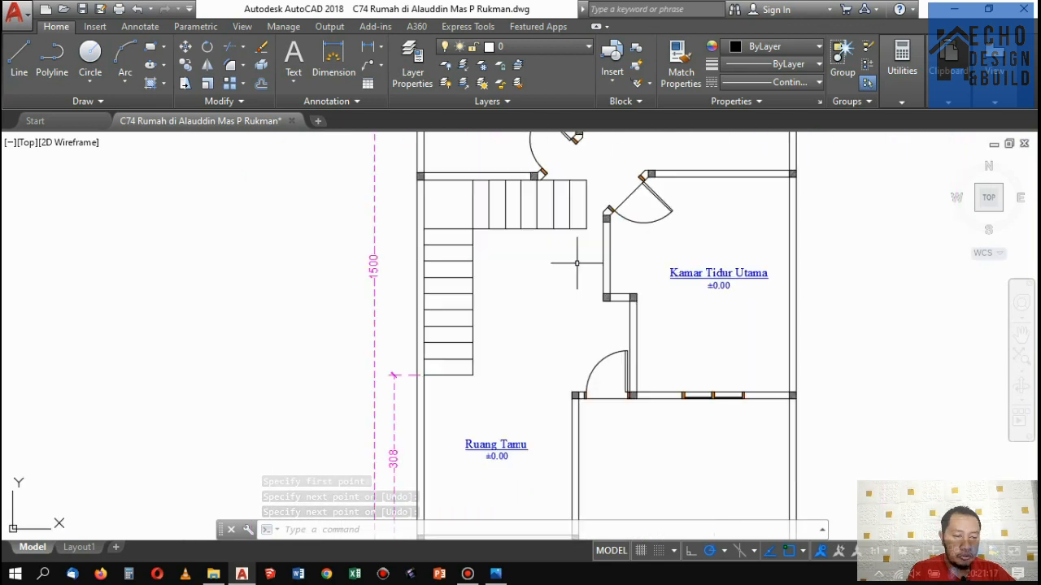
scroll(570, 390, "up", 1)
scroll(570, 420, "down", 1)
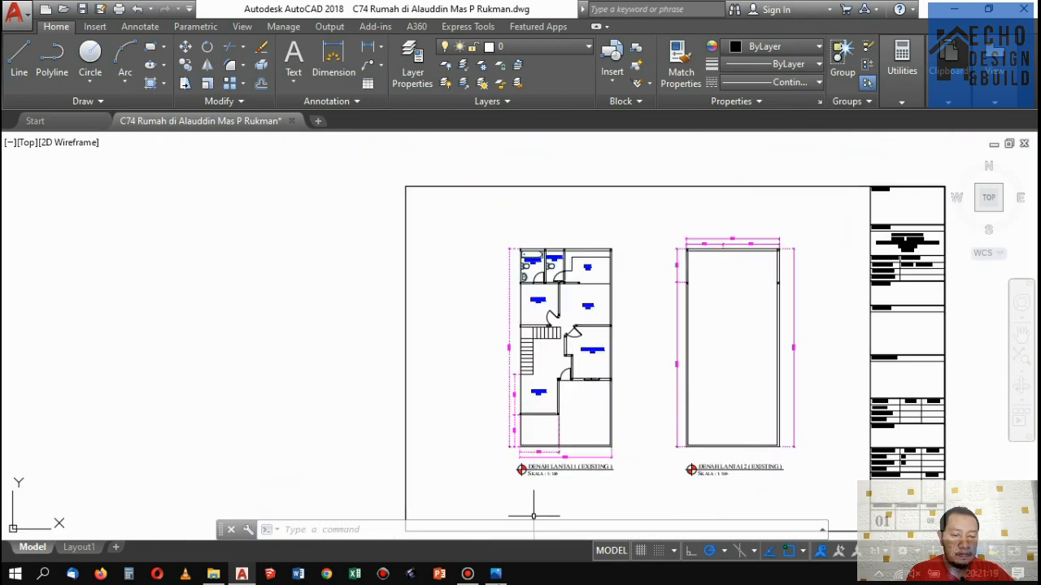
left_click(495, 574)
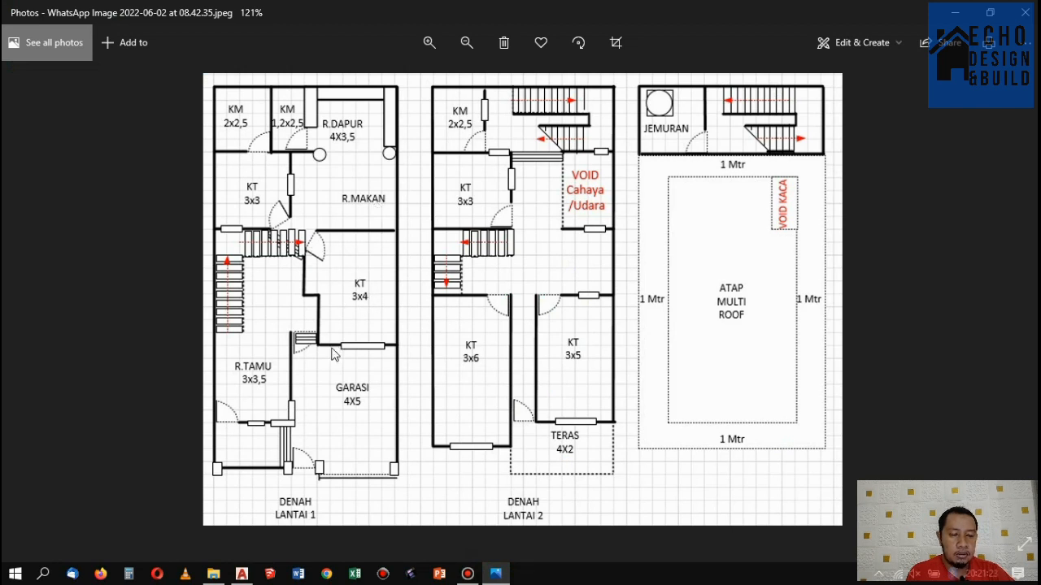
left_click(242, 574)
Copy the Ruang Tamu label with its ±0.00 level into the large empty front room below Kamar Tidur Utama.
scroll(623, 401, "up", 6)
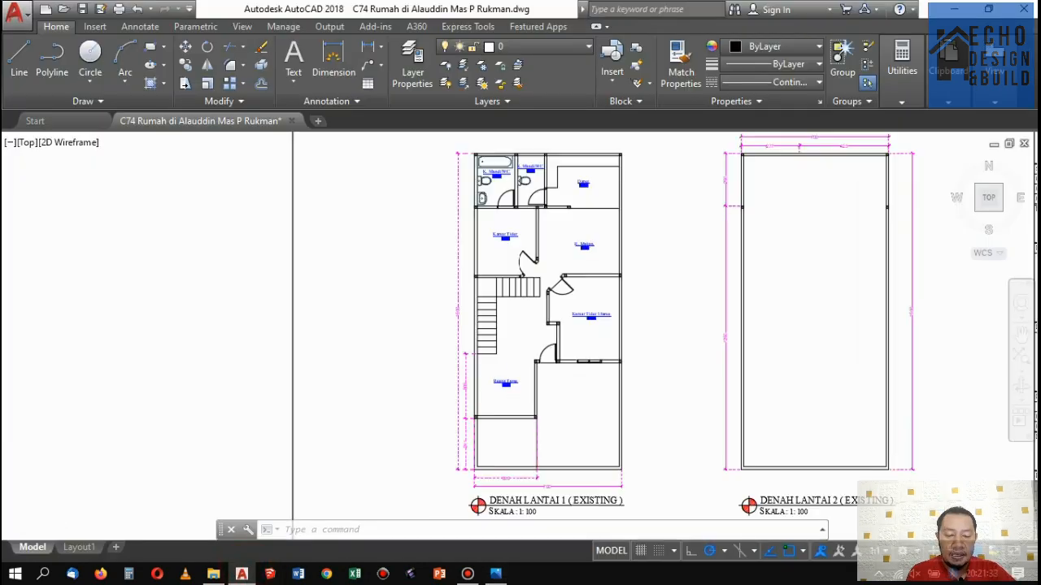
left_click(465, 384)
left_click(404, 301)
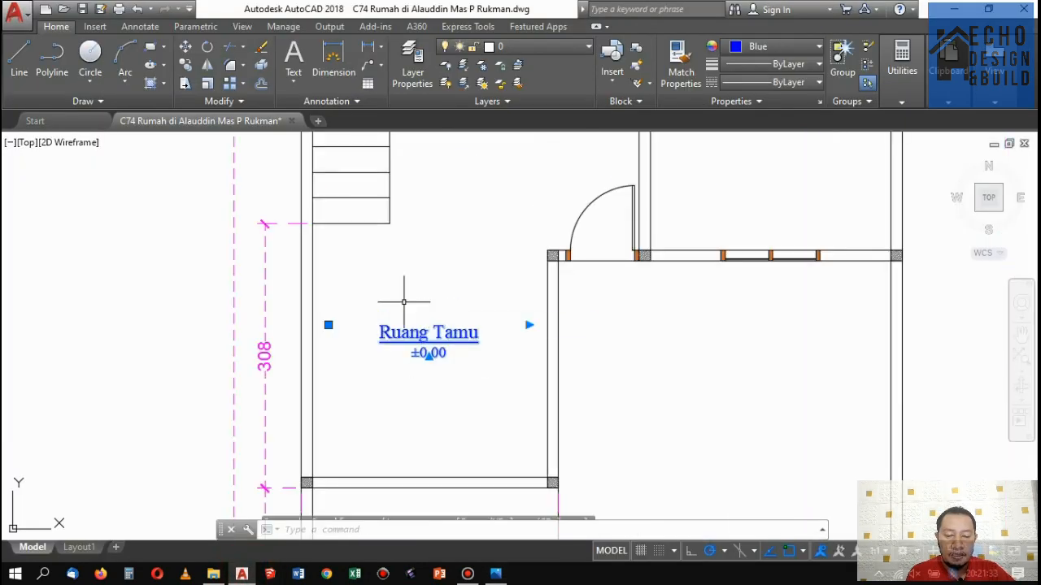
left_click(186, 65)
left_click(464, 309)
scroll(472, 302, "down", 5)
scroll(349, 302, "up", 3)
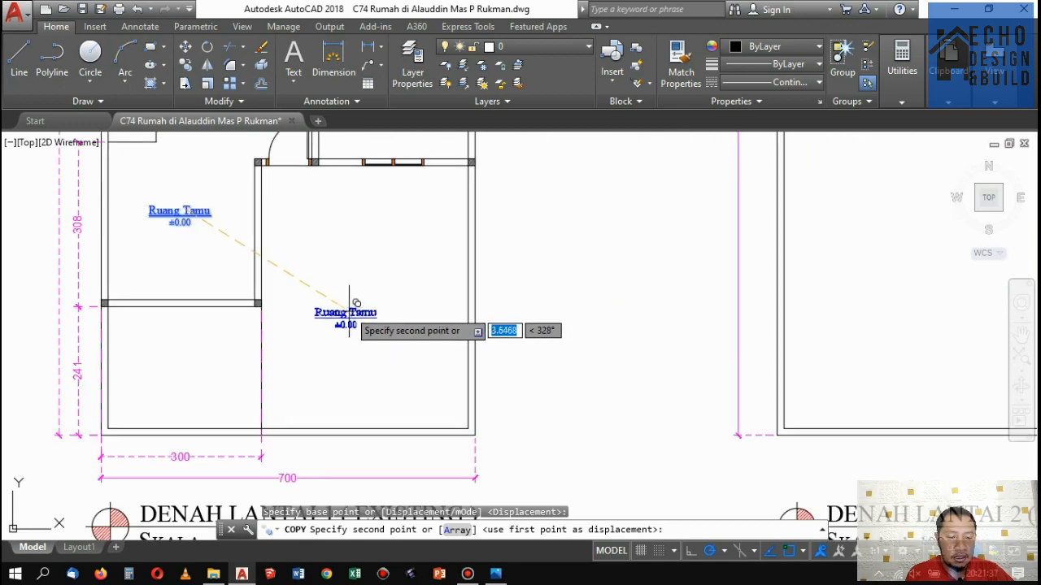
left_click(372, 275)
key("Escape")
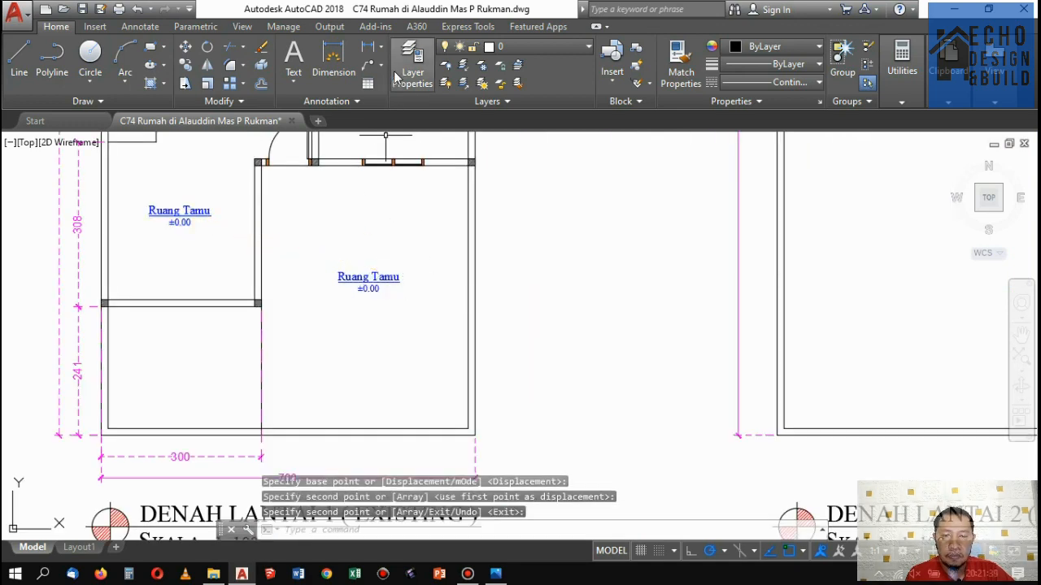
Add a linear dimension for the large front room's width below the first-floor plan, in line with the 300 dimension.
left_click(368, 47)
scroll(256, 439, "up", 3)
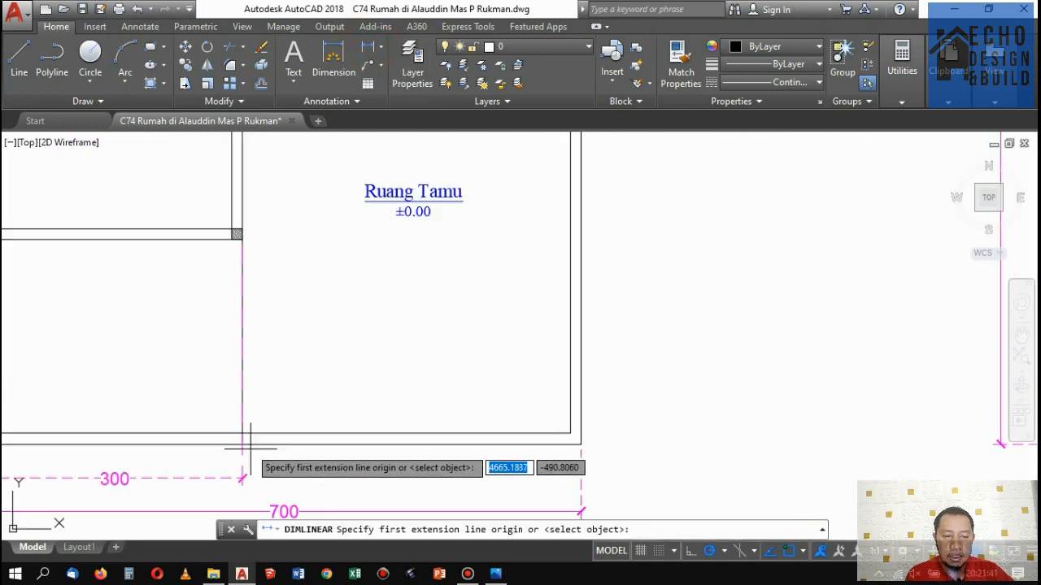
scroll(250, 447, "up", 3)
left_click(251, 436)
scroll(261, 439, "down", 5)
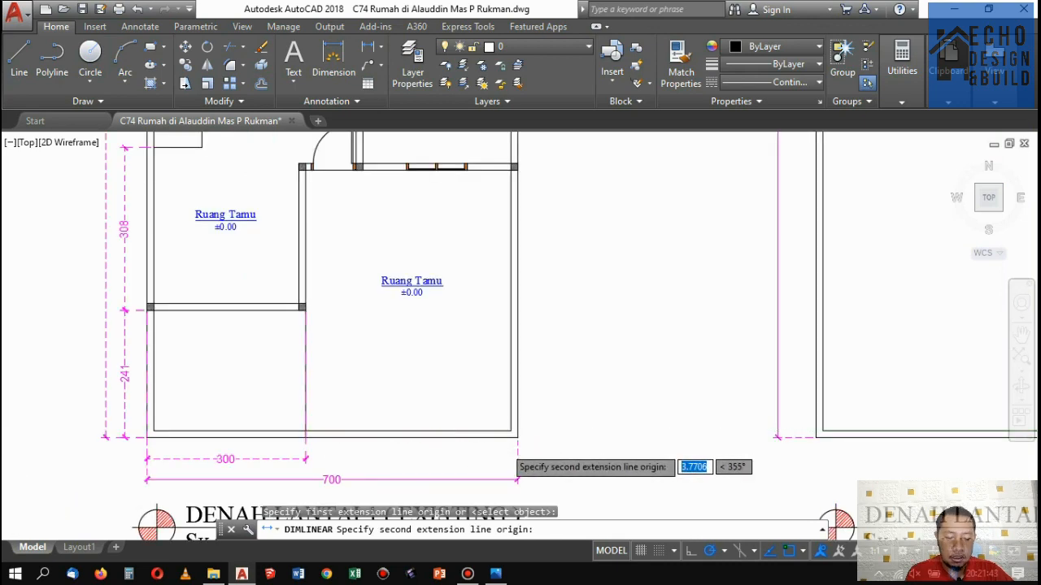
scroll(517, 439, "up", 3)
left_click(517, 437)
scroll(534, 425, "down", 5)
scroll(468, 420, "up", 3)
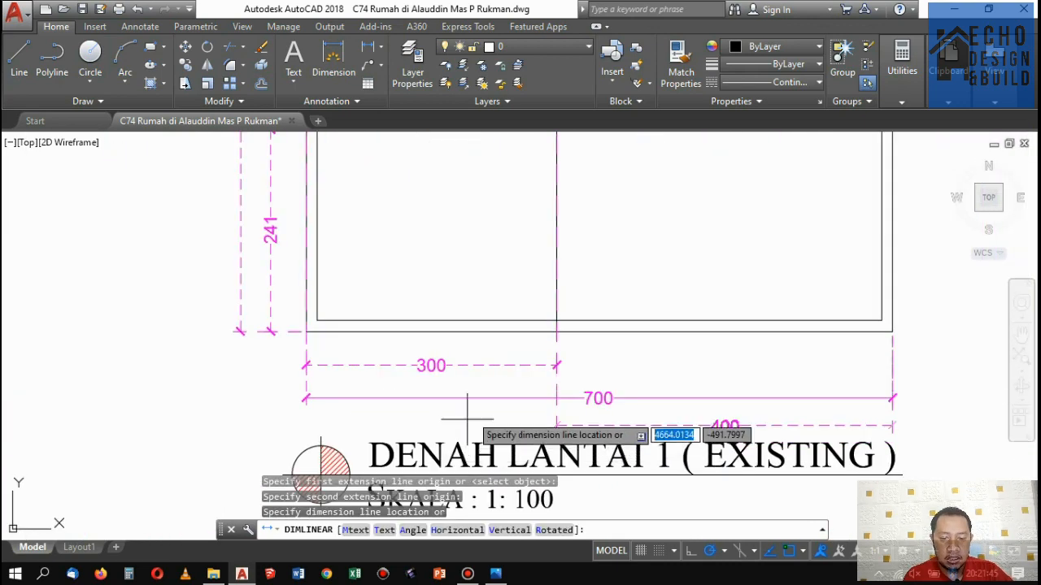
scroll(576, 344, "up", 3)
left_click(515, 404)
scroll(448, 355, "down", 4)
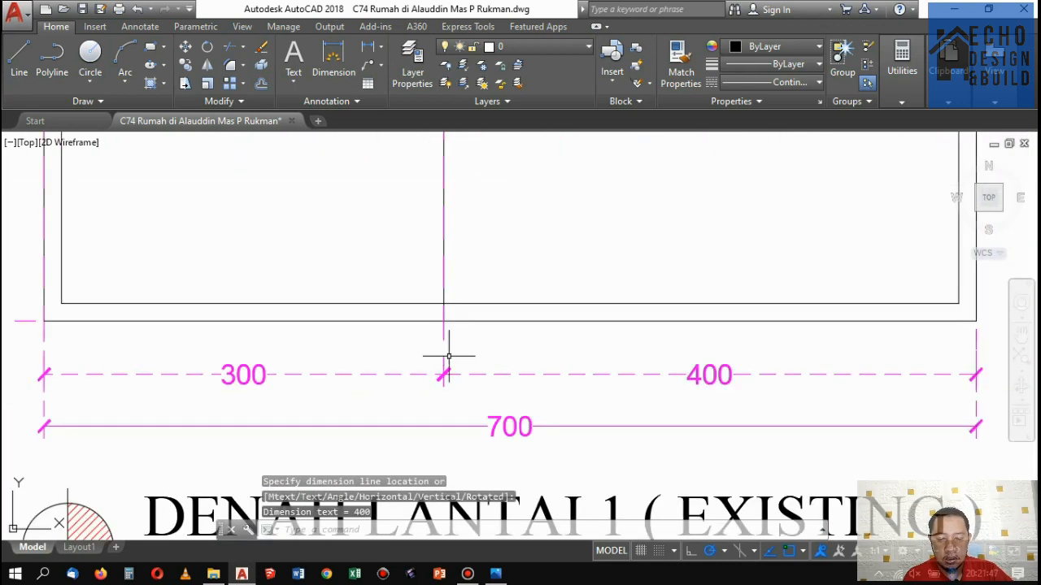
Check the first-floor plan against the reference floor plan sketch in Photos and return to the AutoCAD drawing.
scroll(684, 324, "down", 4)
scroll(616, 290, "up", 3)
scroll(475, 290, "down", 3)
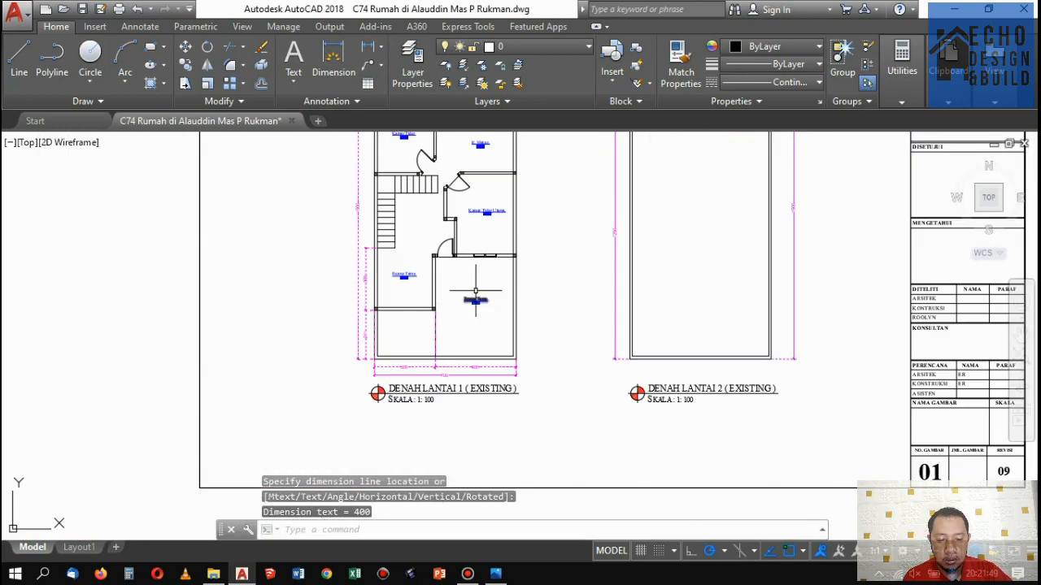
left_click(495, 573)
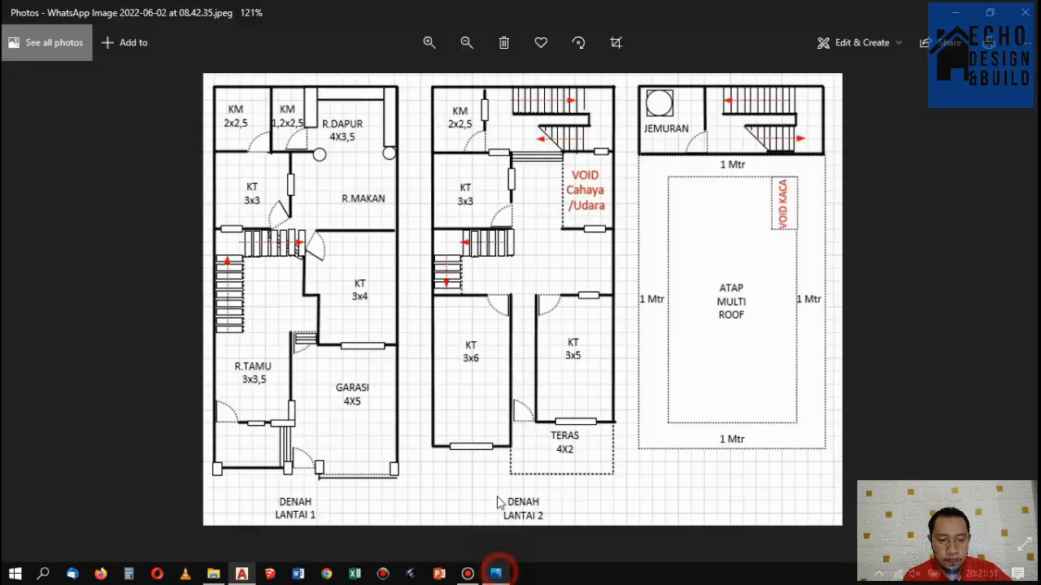
left_click(241, 574)
scroll(483, 274, "up", 3)
scroll(461, 262, "down", 3)
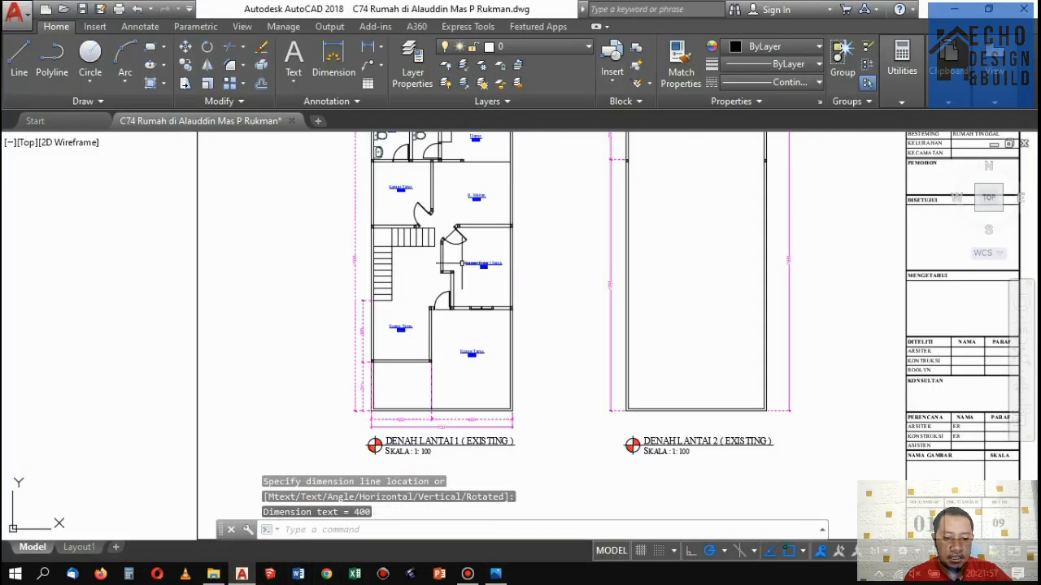
Examine the upper stair flight and the bedroom doors around it near R. Makan.
scroll(461, 263, "up", 5)
scroll(461, 262, "down", 3)
scroll(407, 329, "up", 4)
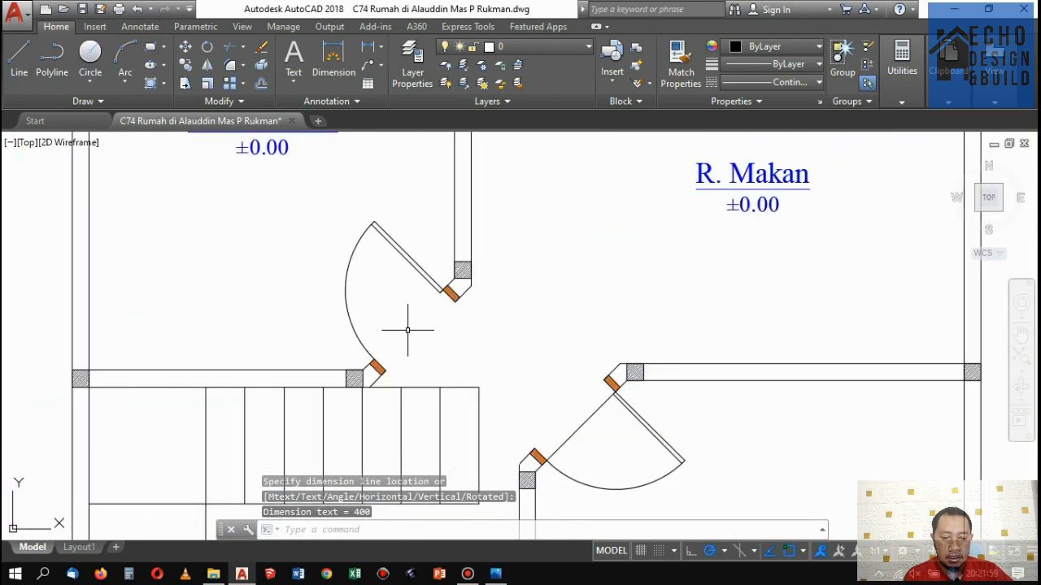
scroll(557, 302, "down", 3)
scroll(493, 339, "up", 2)
scroll(525, 324, "up", 1)
scroll(525, 325, "down", 1)
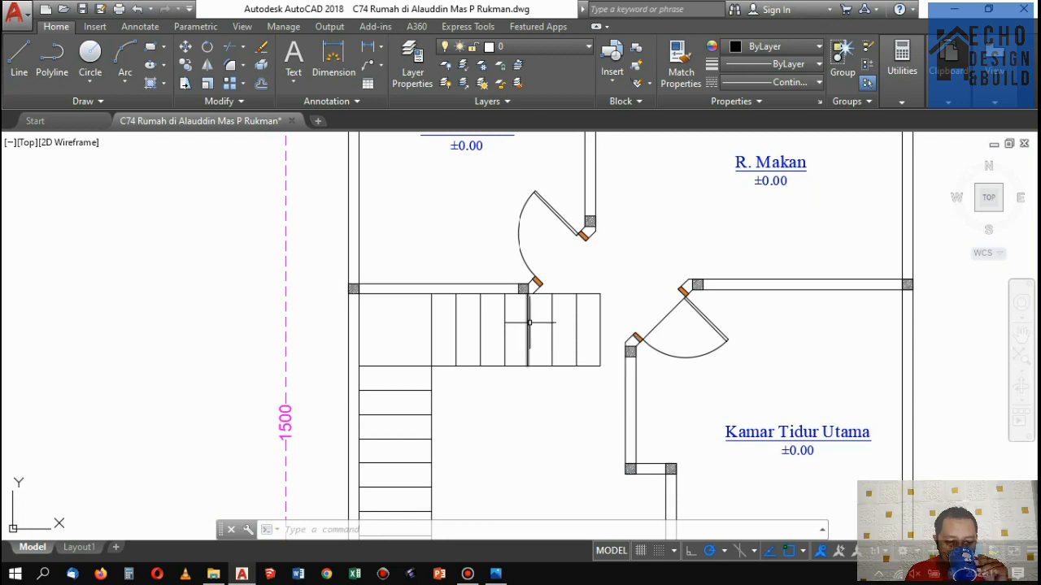
scroll(608, 302, "down", 2)
scroll(609, 302, "down", 4)
middle_click_drag(609, 302, 556, 321)
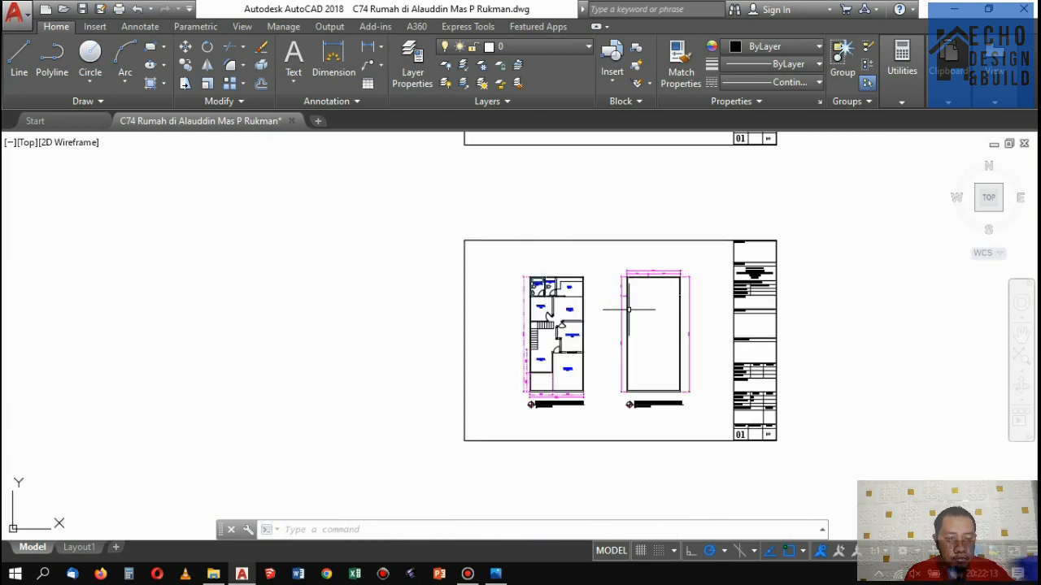
scroll(618, 323, "up", 2)
scroll(581, 286, "down", 2)
scroll(626, 274, "up", 2)
scroll(577, 260, "down", 2)
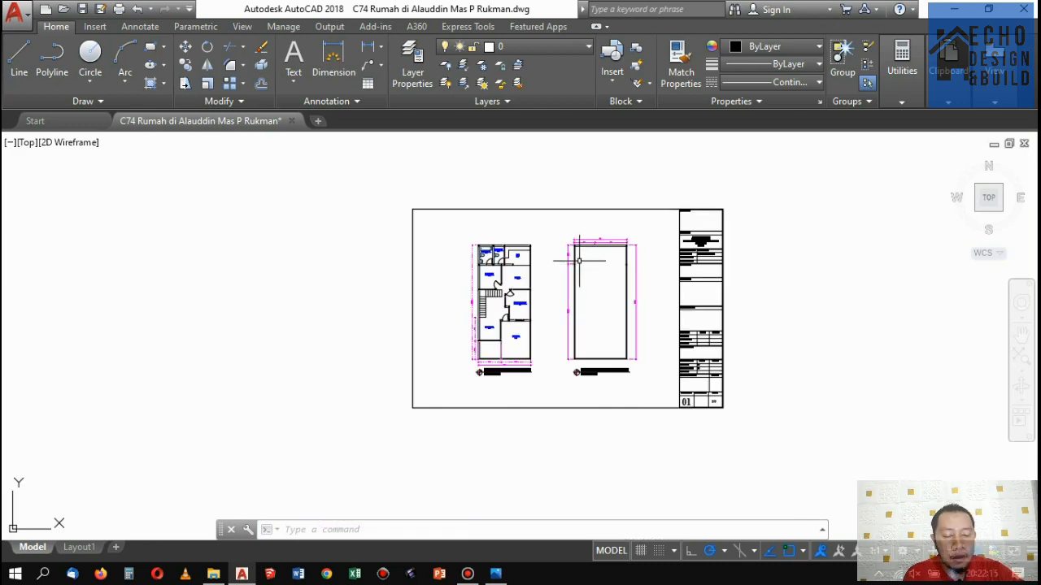
scroll(578, 260, "up", 1)
scroll(583, 247, "down", 1)
scroll(534, 275, "up", 1)
scroll(501, 268, "up", 2)
scroll(502, 267, "down", 2)
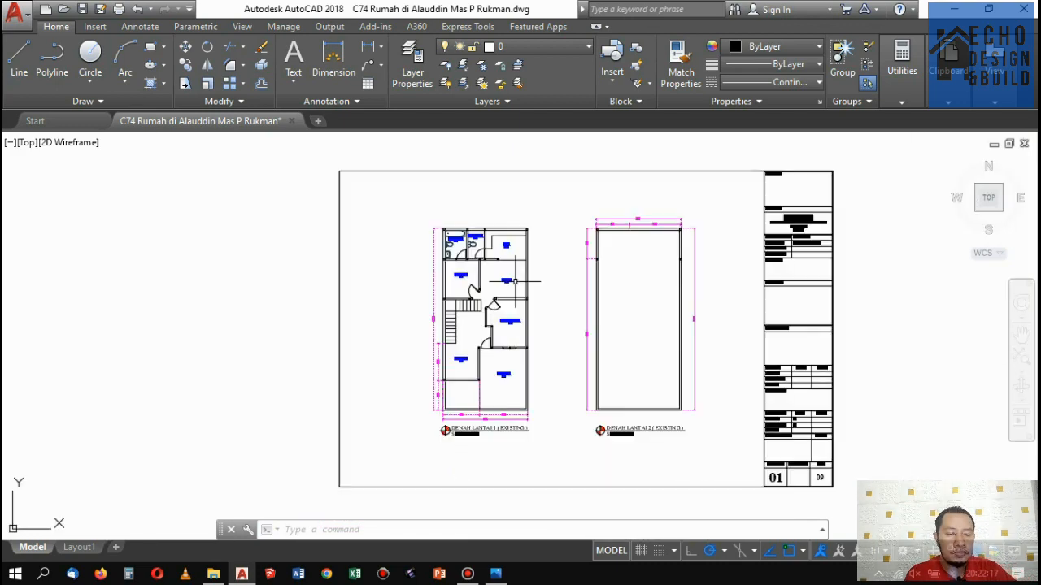
Compare the first-floor plan's staircase and rooms with the reference sketch in Photos and return to the AutoCAD drawing.
scroll(501, 267, "up", 1)
scroll(479, 337, "up", 2)
scroll(427, 355, "down", 2)
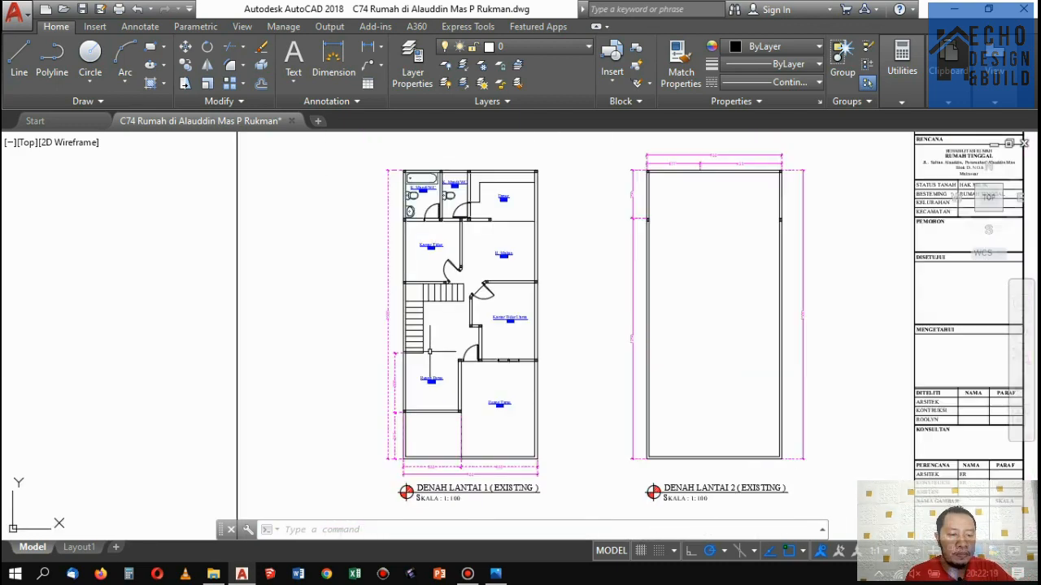
scroll(431, 317, "up", 2)
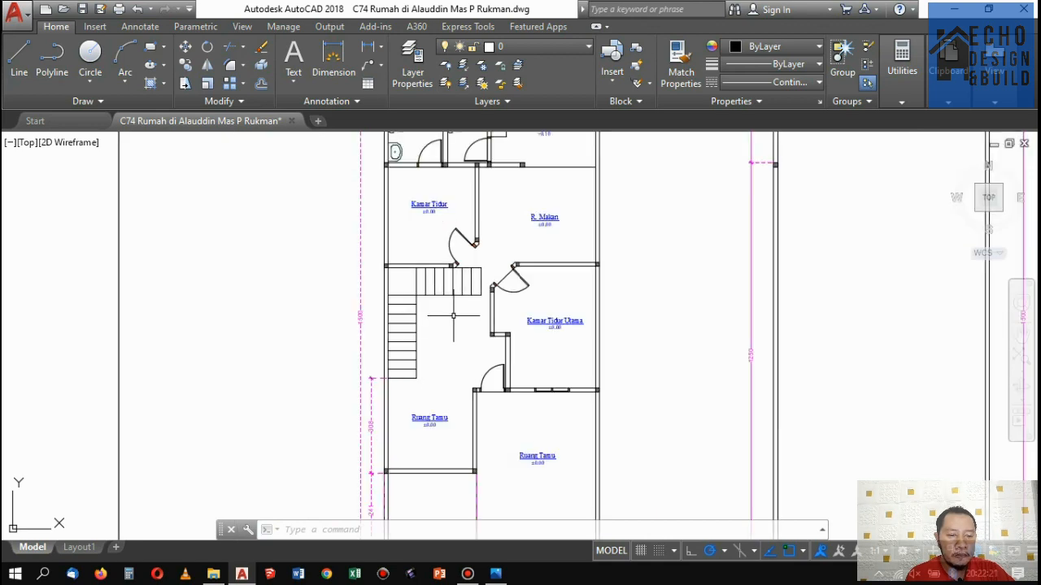
scroll(467, 364, "down", 3)
key("alt+Tab")
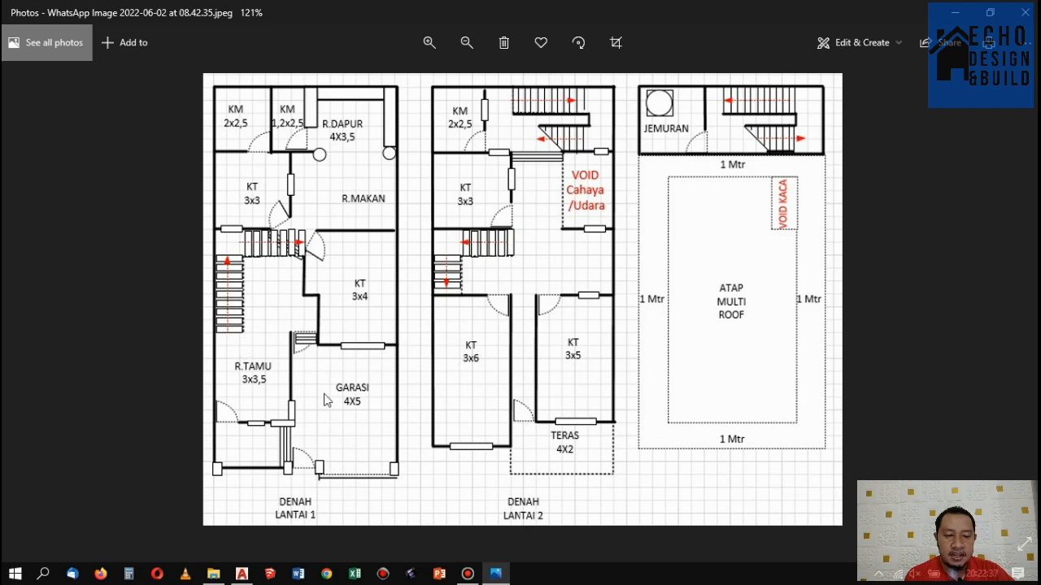
left_click(242, 574)
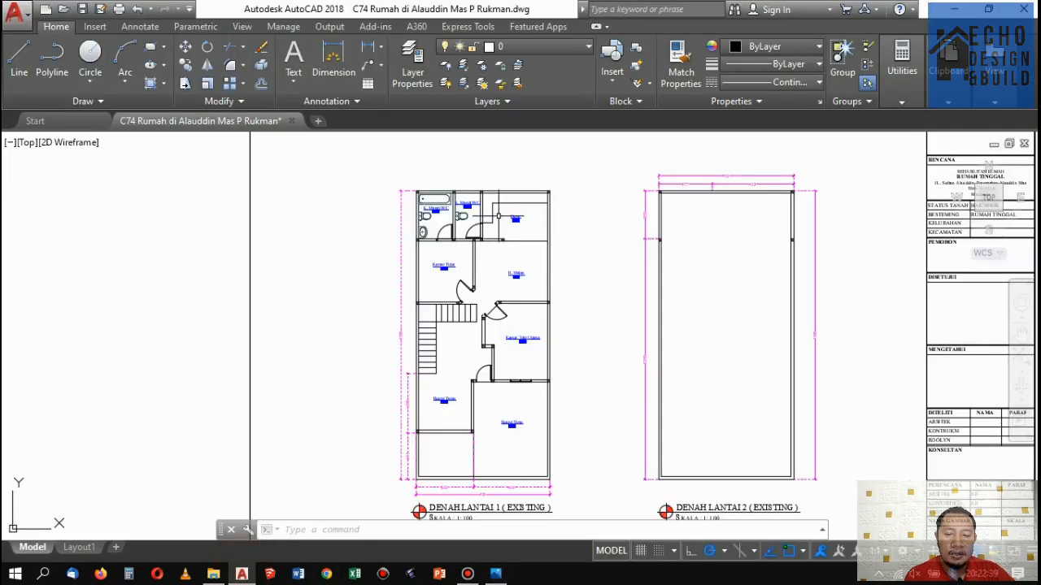
Examine the L-shaped staircase's landing and upper flight, along with the bedroom doors beside them.
scroll(465, 349, "up", 5)
scroll(465, 350, "down", 8)
scroll(470, 301, "up", 6)
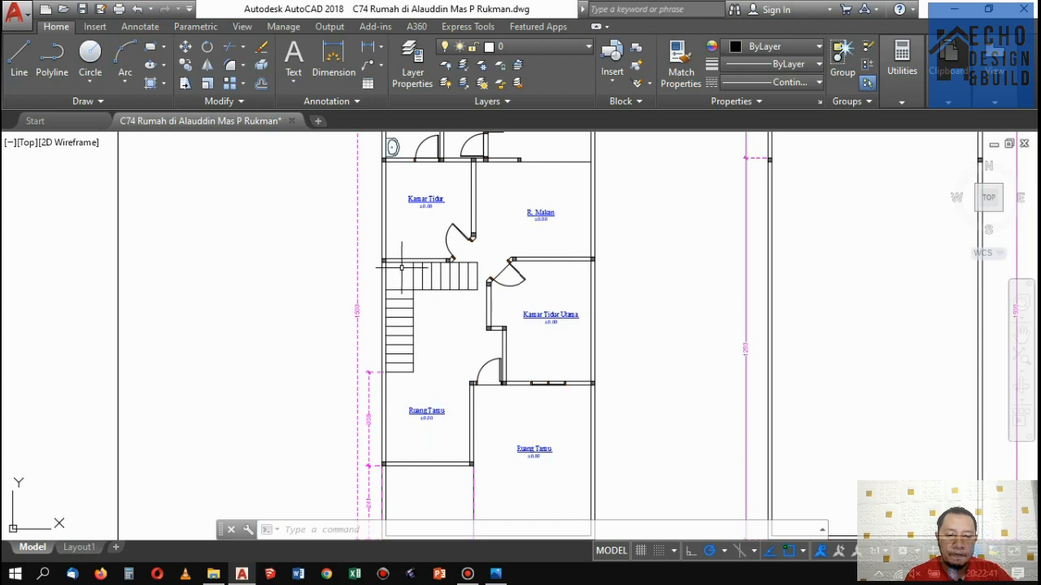
scroll(401, 267, "up", 3)
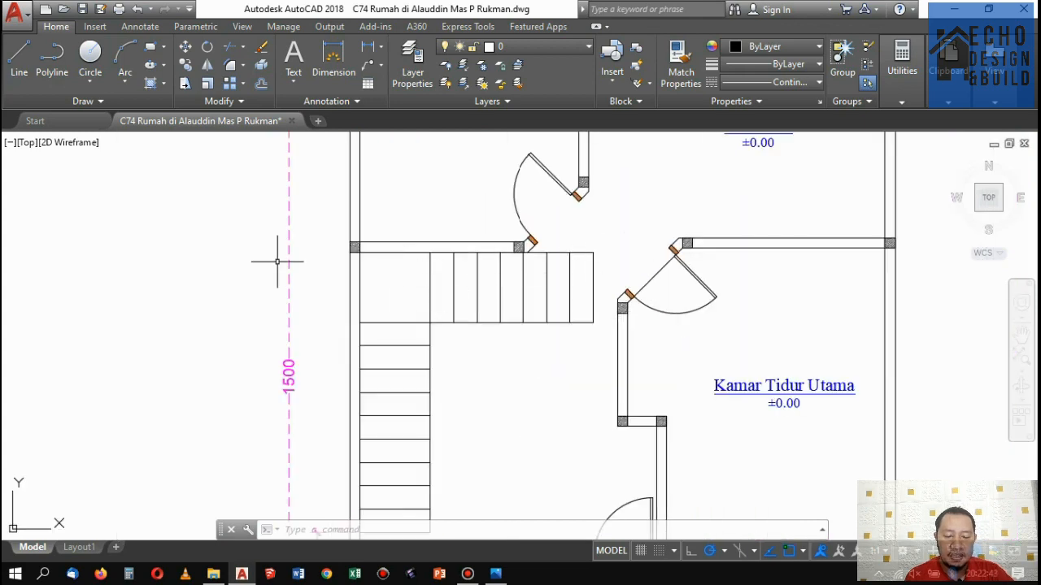
scroll(471, 287, "down", 3)
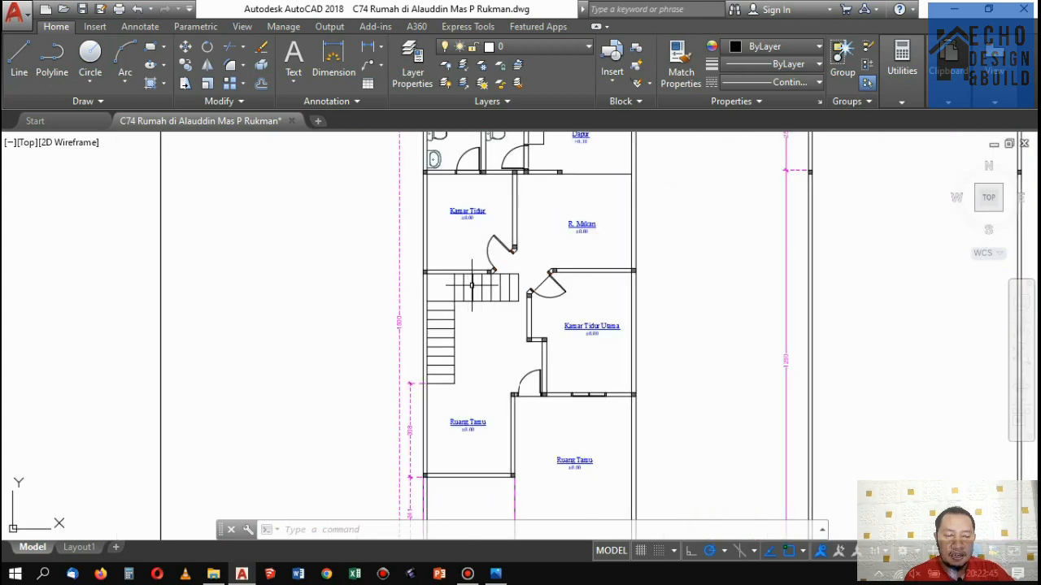
scroll(471, 287, "down", 5)
scroll(551, 277, "up", 3)
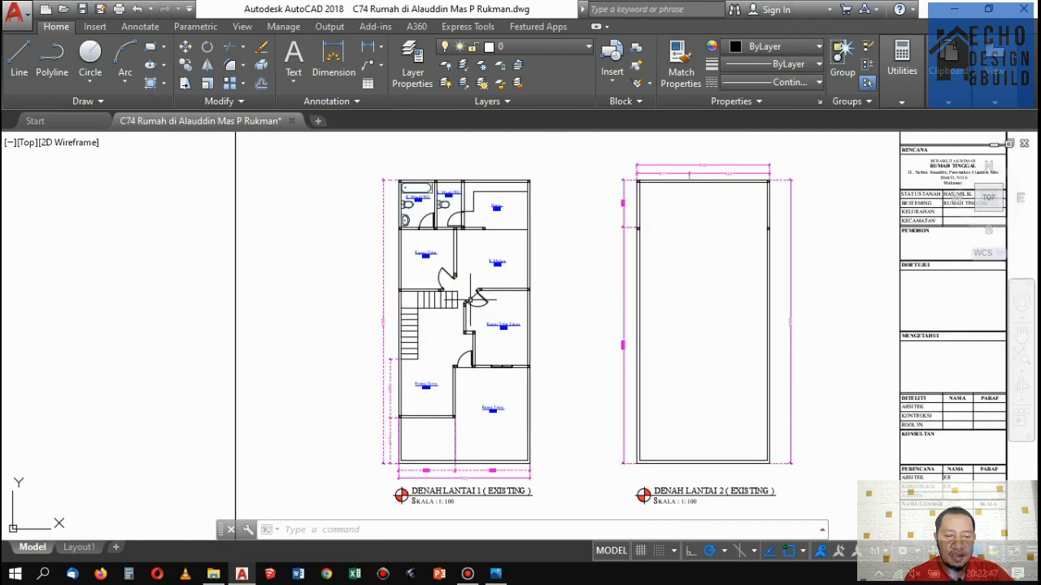
scroll(425, 312, "up", 3)
scroll(435, 271, "down", 2)
scroll(465, 258, "up", 3)
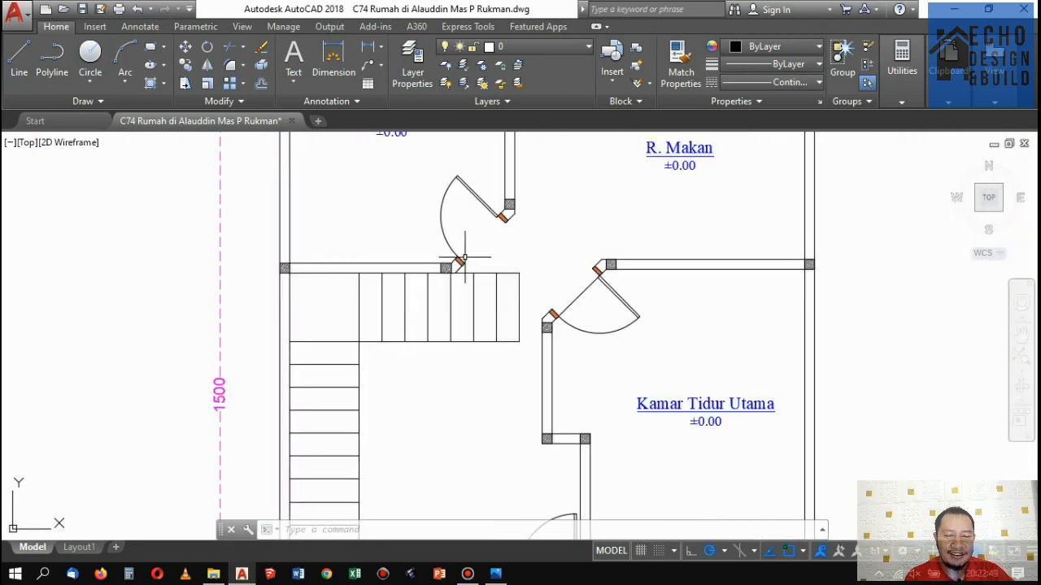
scroll(465, 258, "down", 3)
Consult the DENAH LANTAI 1 and DENAH LANTAI 2 sketches in Photos and switch back to AutoCAD.
left_click(496, 574)
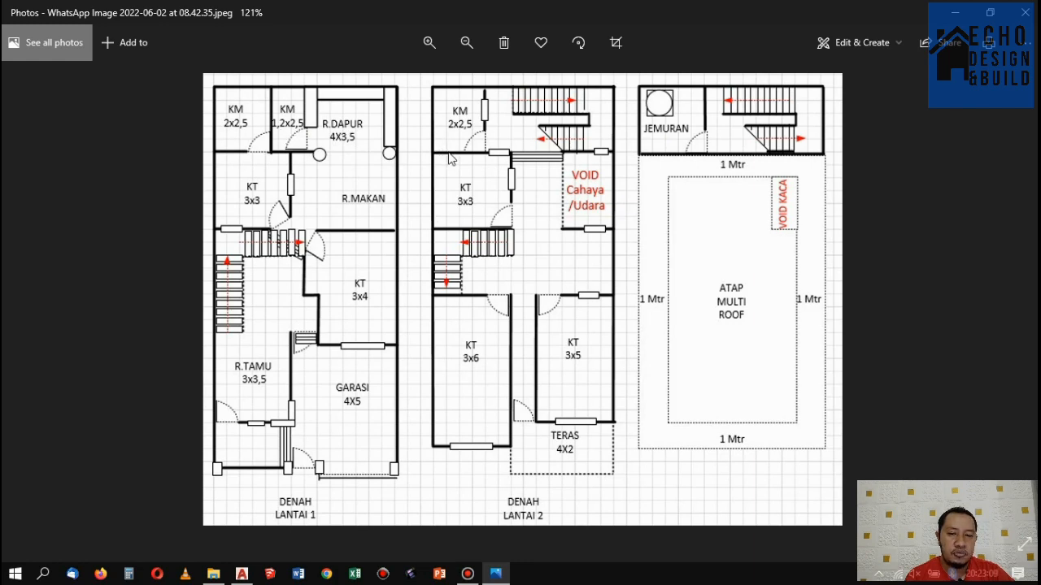
scroll(624, 132, "down", 1)
scroll(630, 134, "up", 2)
scroll(613, 163, "down", 2)
scroll(650, 97, "up", 1)
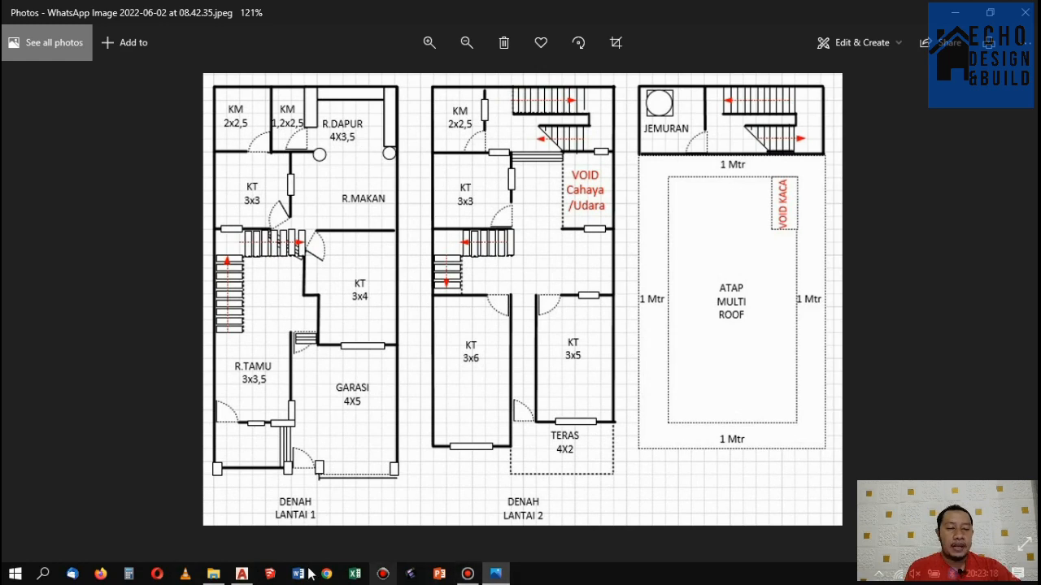
left_click(242, 574)
Draw a polyline along the staircase's inner edge, from the upper flight's free end through the corner to the lower flight's end.
scroll(413, 329, "down", 4)
scroll(446, 297, "up", 5)
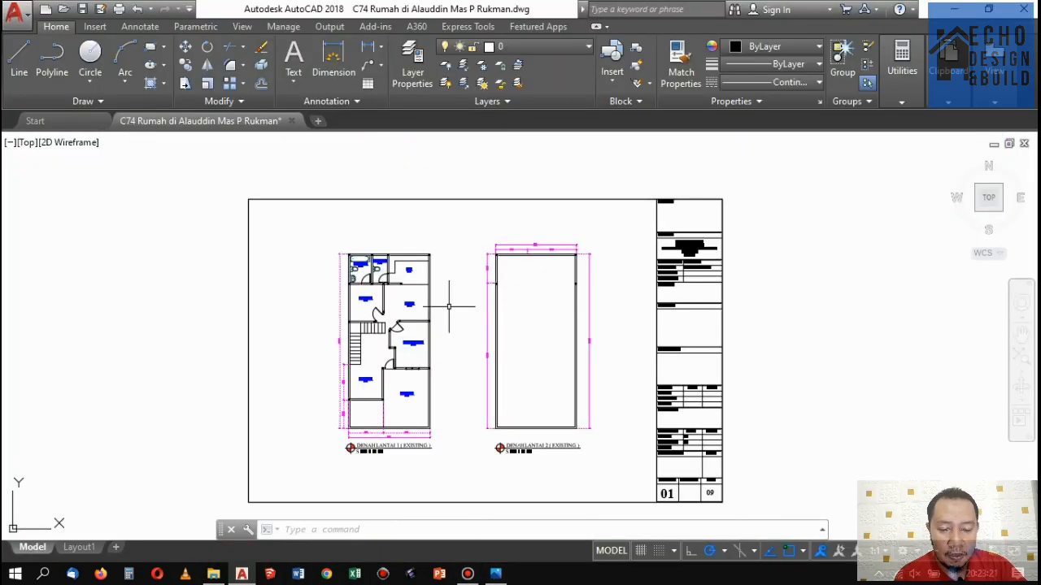
scroll(410, 301, "down", 3)
scroll(405, 302, "up", 3)
scroll(410, 317, "down", 1)
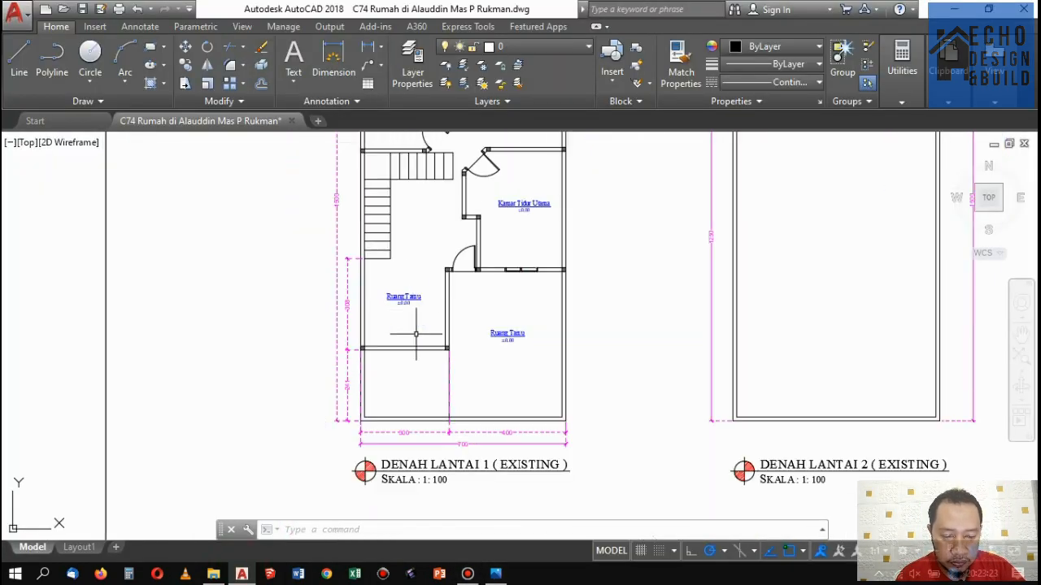
scroll(404, 212, "up", 3)
scroll(405, 195, "down", 2)
scroll(403, 200, "up", 4)
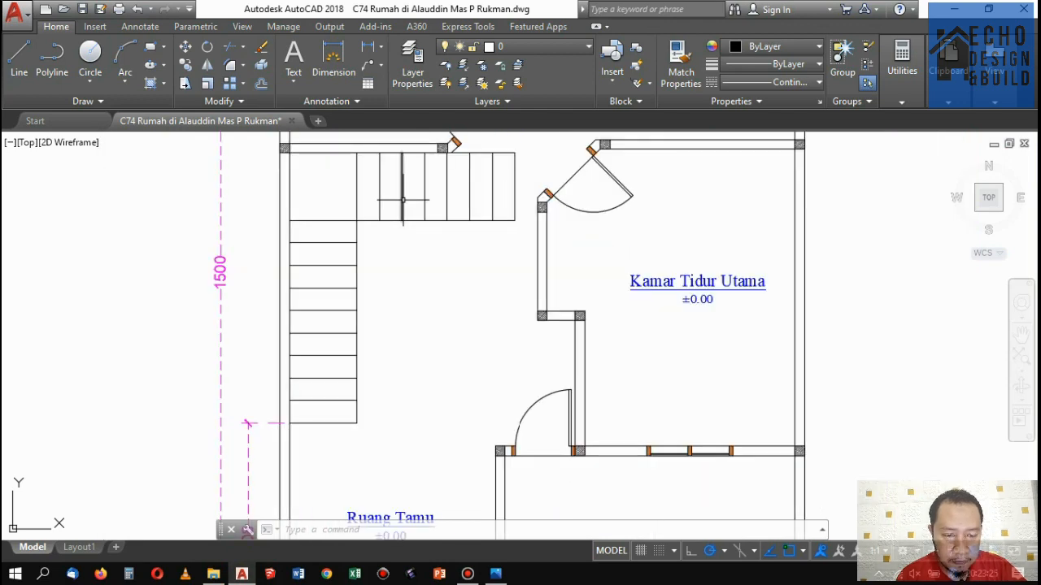
key("Return")
scroll(469, 212, "up", 2)
left_click(540, 225)
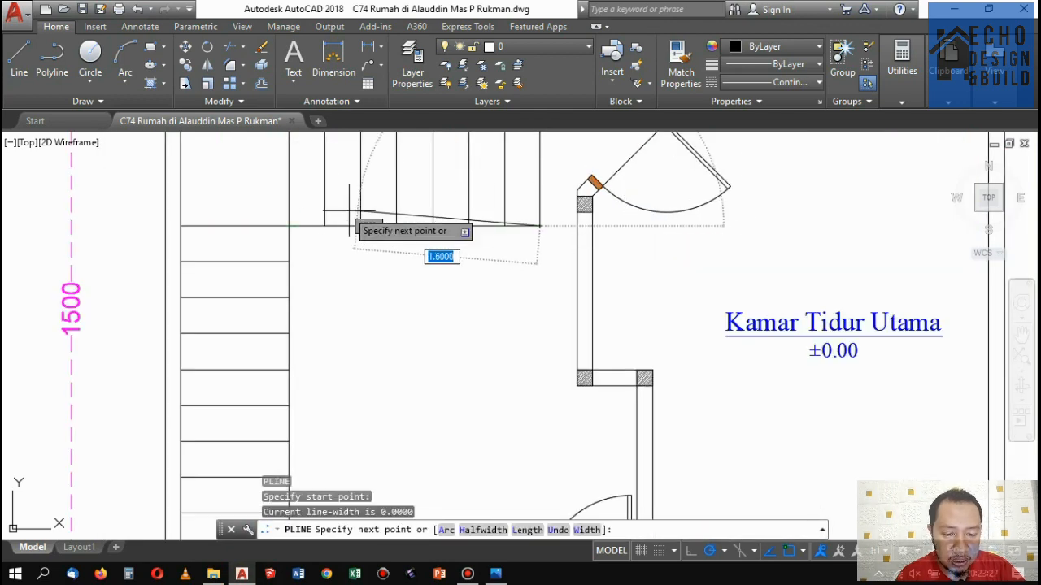
left_click(289, 225)
scroll(299, 294, "down", 3)
scroll(327, 378, "up", 3)
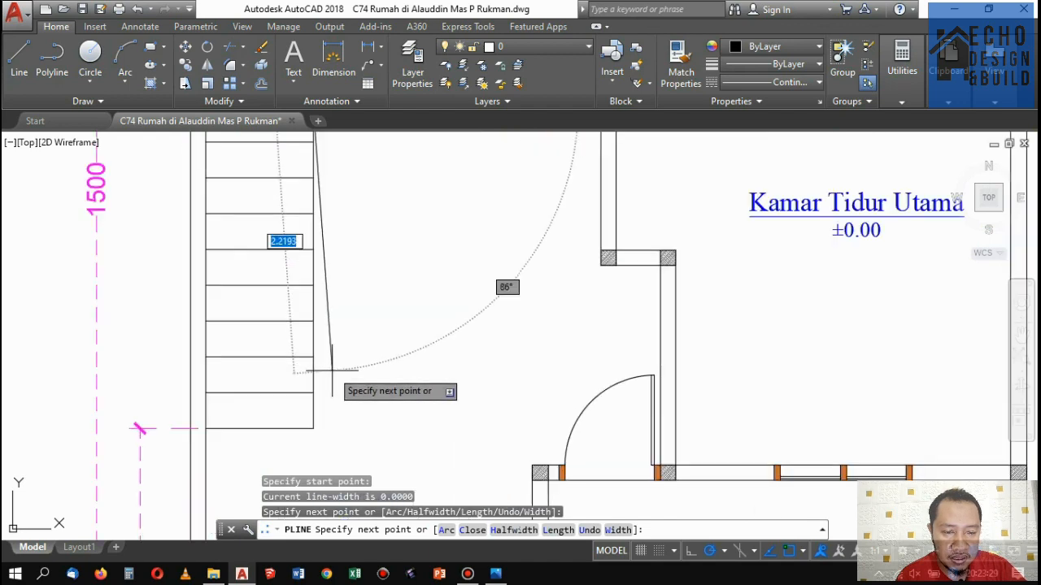
left_click(313, 427)
key("Return")
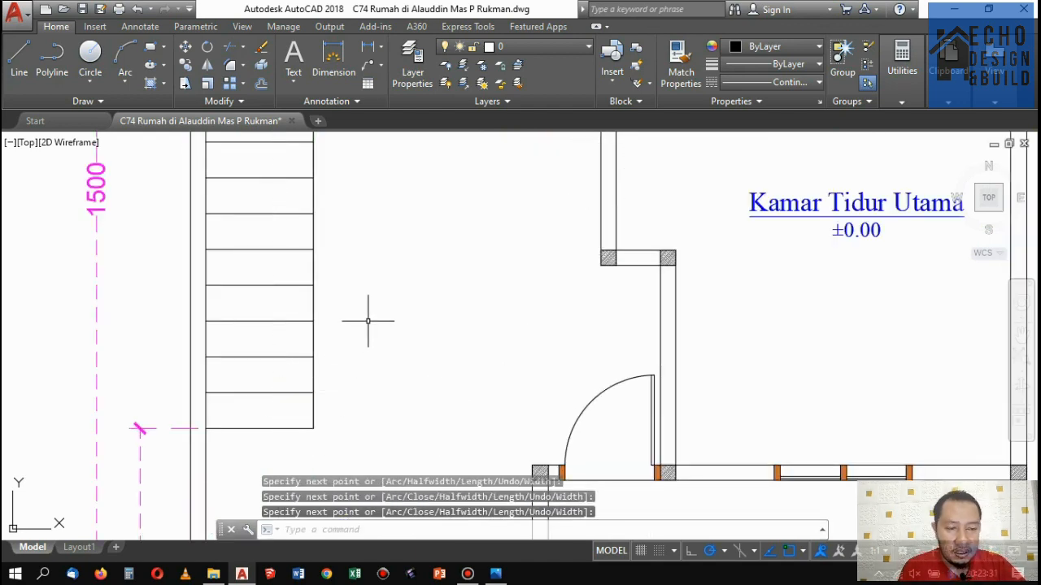
Offset the staircase's inner-edge polyline by 0.08 toward the treads of both flights.
scroll(398, 315, "down", 3)
scroll(416, 357, "up", 4)
type("o")
key("Return")
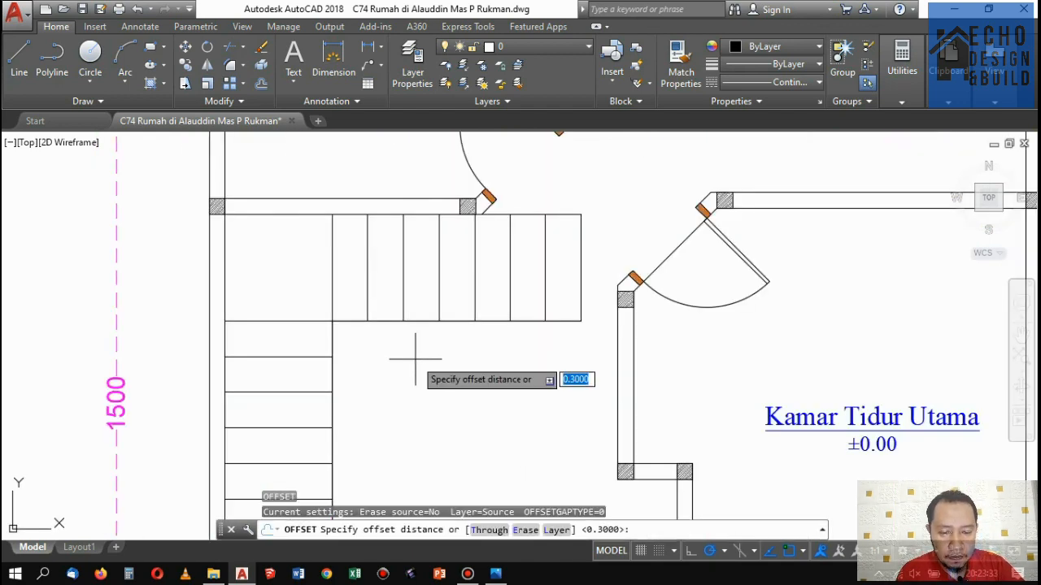
type("0")
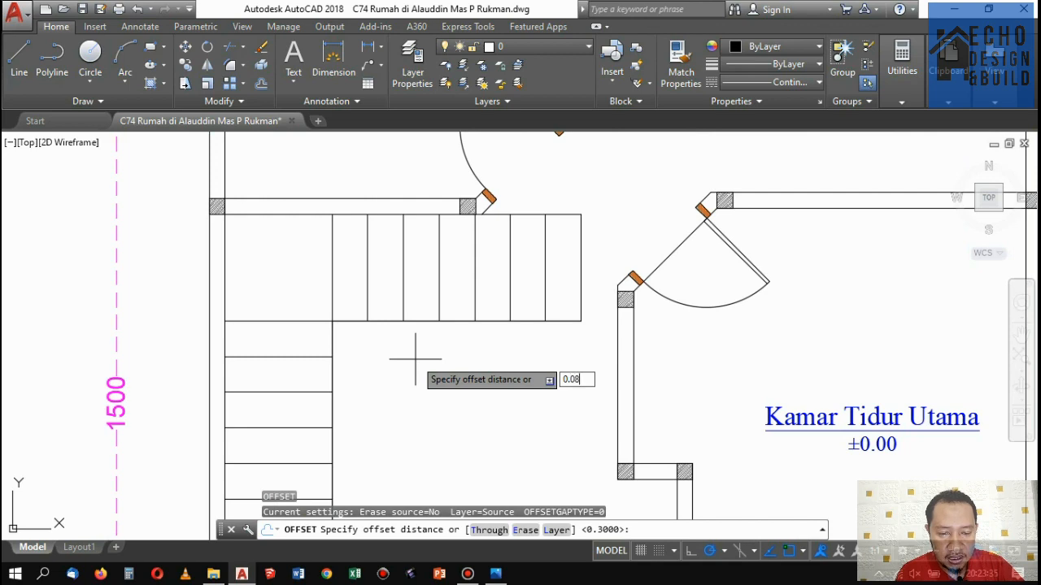
type(".08")
key("Return")
left_click(418, 322)
left_click(416, 283)
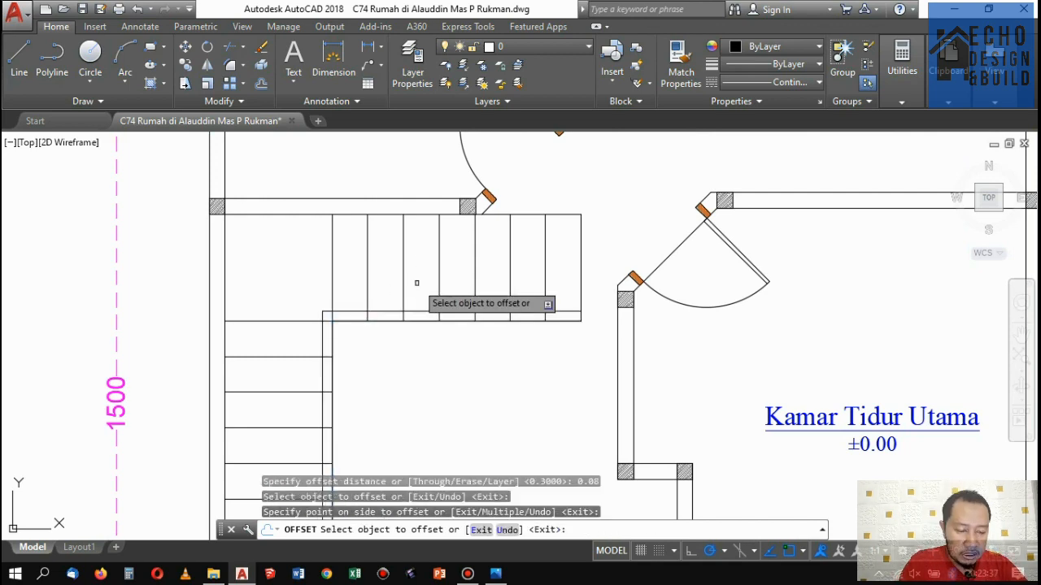
key("Return")
Review the sheet with both floor plans, check the reference sketch in Photos and return to the AutoCAD drawing.
scroll(480, 317, "down", 6)
scroll(476, 302, "up", 6)
scroll(514, 253, "down", 8)
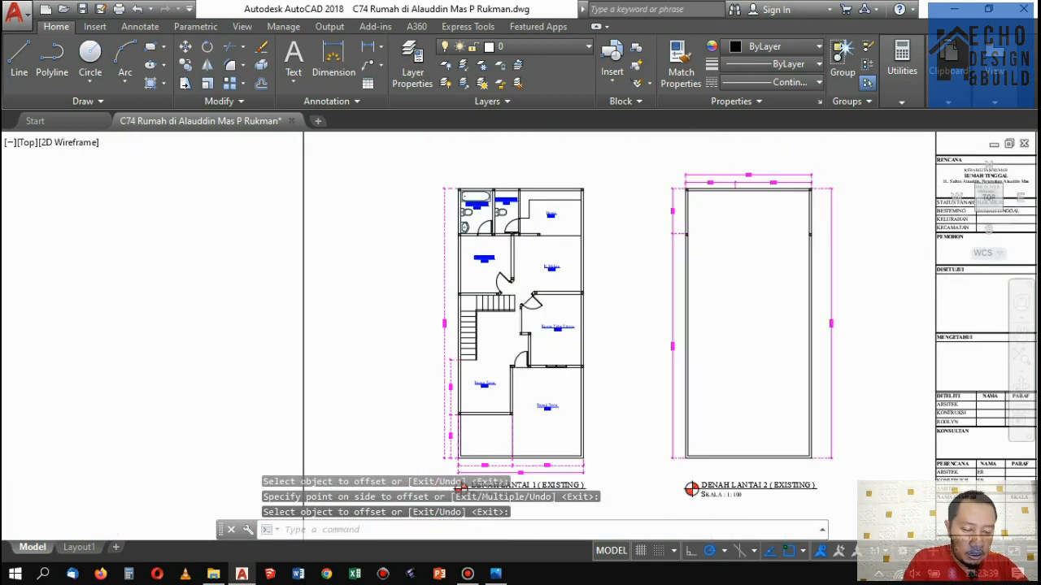
scroll(535, 269, "down", 4)
scroll(558, 216, "up", 6)
scroll(558, 217, "down", 8)
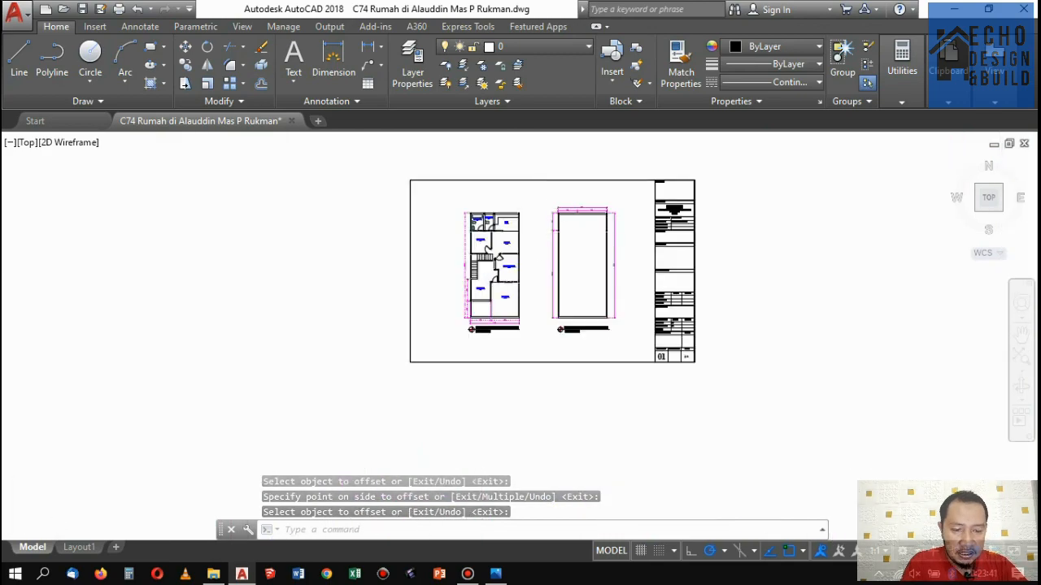
scroll(521, 228, "up", 6)
scroll(537, 211, "down", 5)
scroll(542, 209, "up", 2)
scroll(511, 193, "down", 3)
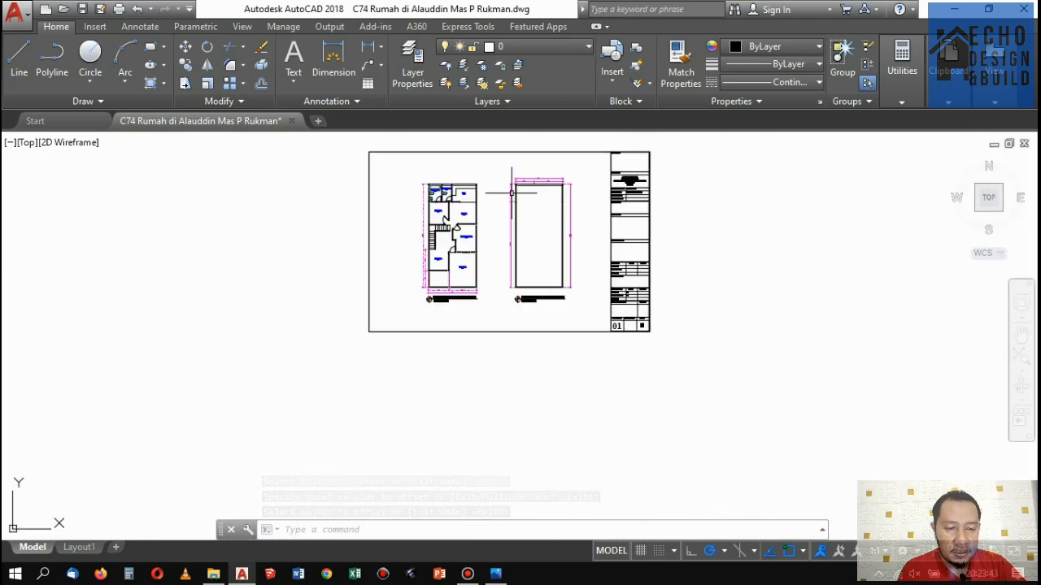
scroll(512, 193, "up", 6)
scroll(418, 227, "down", 7)
scroll(410, 231, "up", 2)
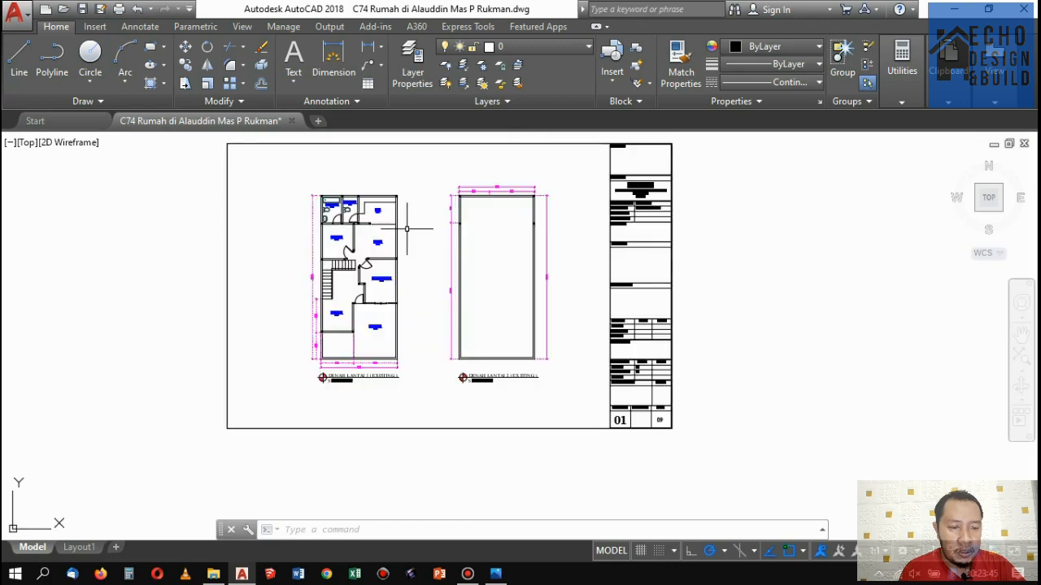
scroll(406, 228, "up", 6)
scroll(402, 284, "down", 5)
scroll(398, 342, "up", 5)
scroll(396, 359, "down", 5)
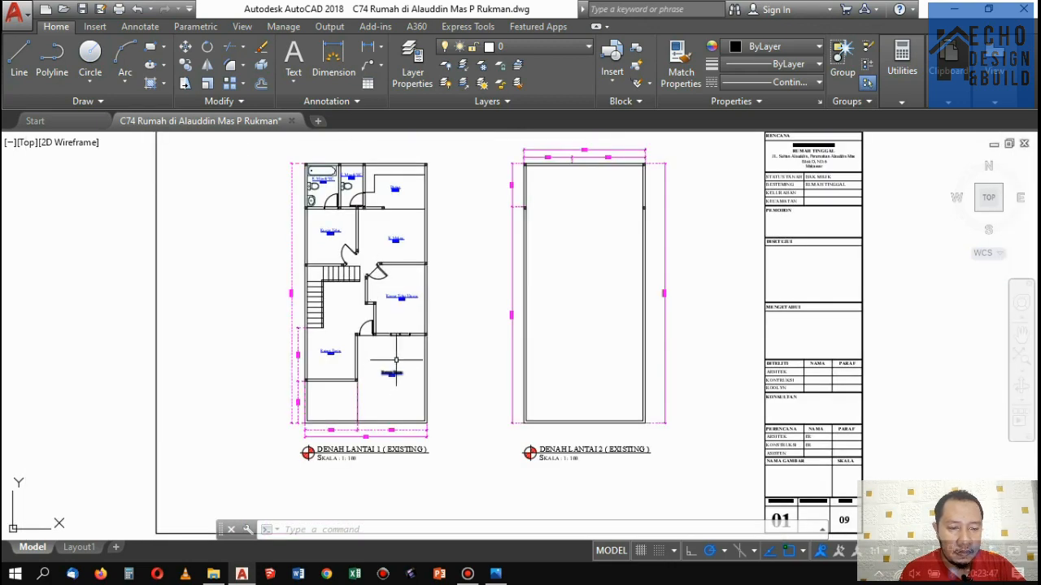
left_click(495, 573)
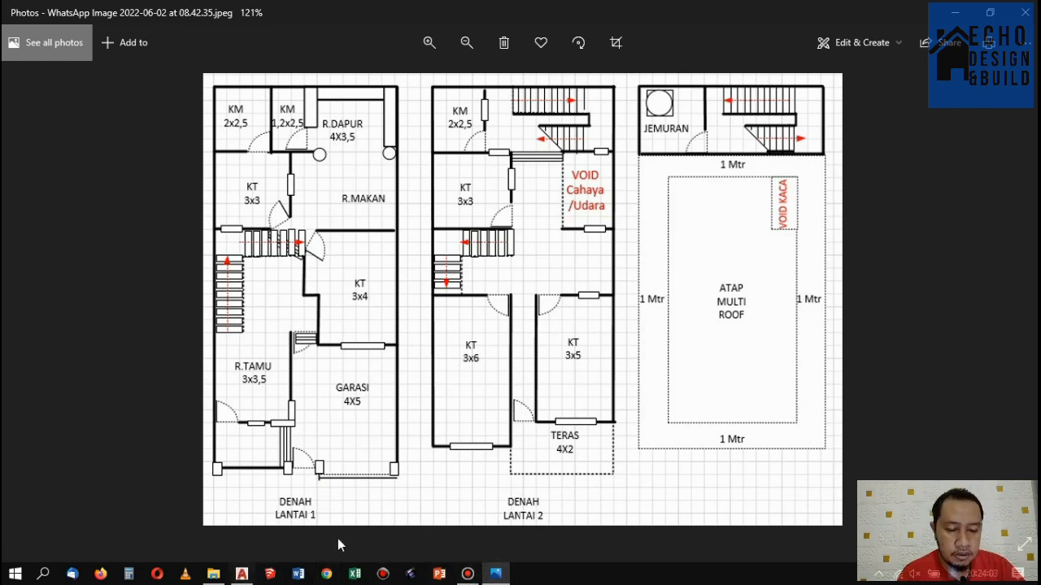
left_click(241, 574)
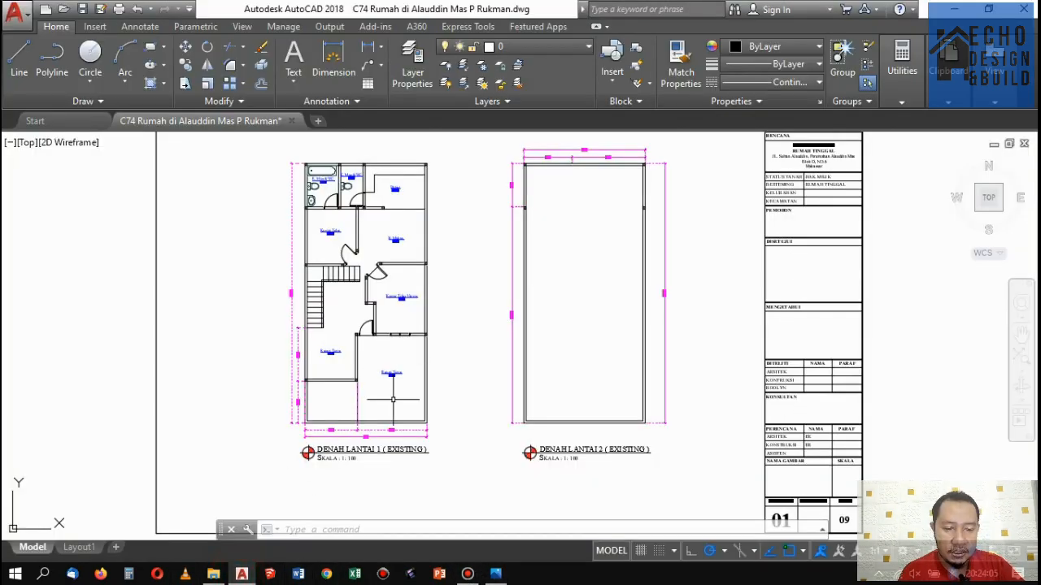
Examine the front part of the first-floor plan around the two Ruang Tamu rooms.
scroll(400, 365, "up", 5)
scroll(399, 364, "down", 5)
scroll(382, 358, "up", 4)
scroll(430, 268, "down", 4)
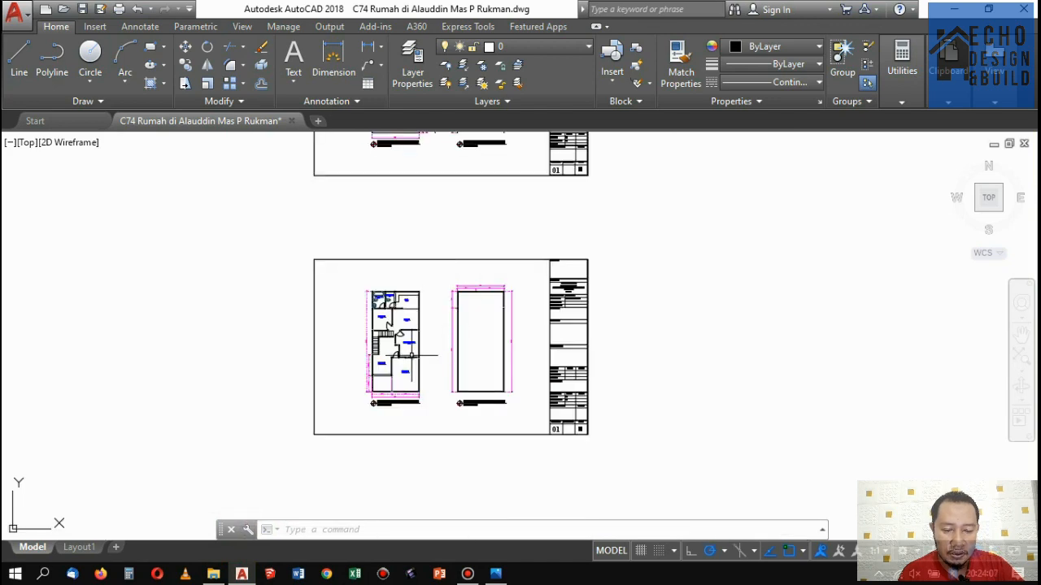
scroll(374, 357, "up", 5)
scroll(357, 387, "down", 5)
scroll(425, 317, "up", 4)
scroll(425, 316, "down", 4)
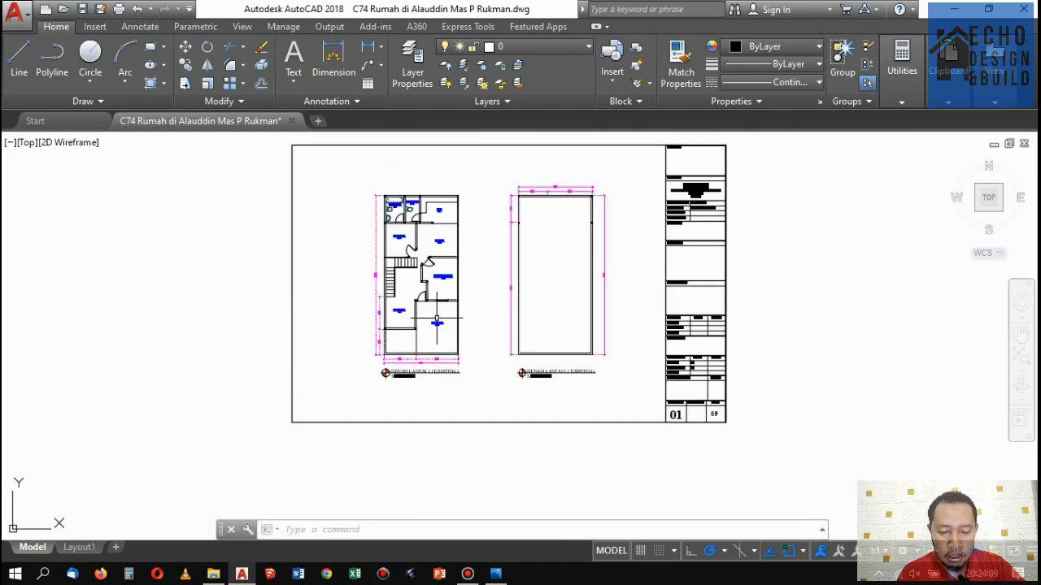
scroll(451, 316, "up", 2)
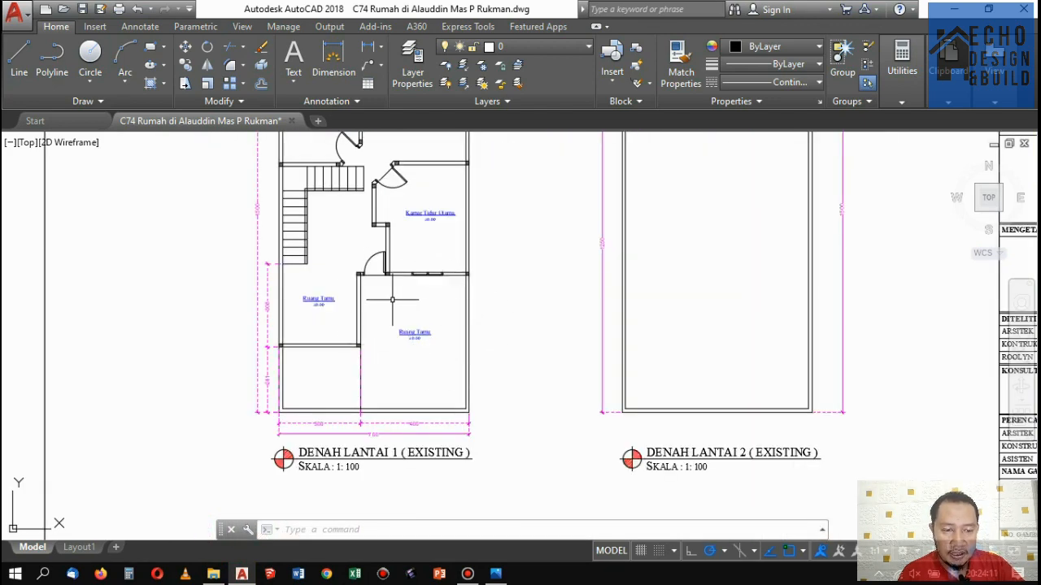
scroll(404, 329, "up", 5)
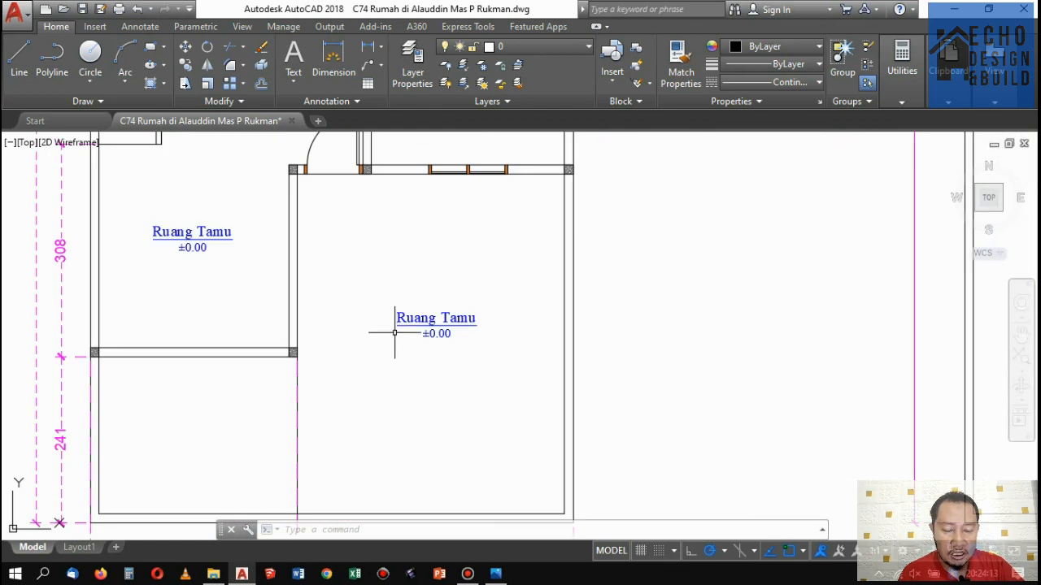
scroll(395, 333, "down", 5)
scroll(394, 332, "up", 3)
scroll(394, 332, "down", 3)
scroll(394, 333, "up", 3)
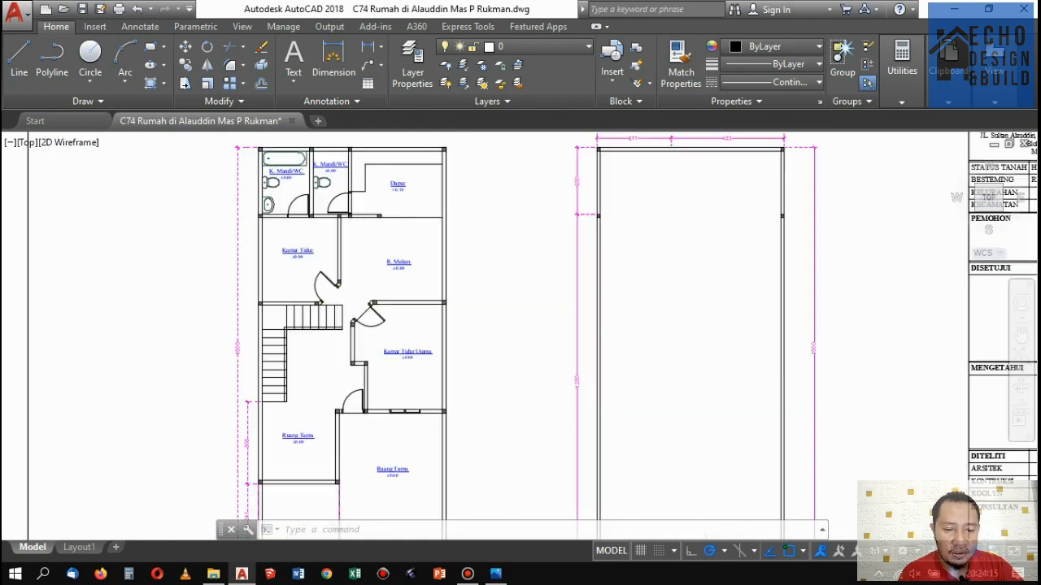
Delete the empty second-floor outline together with its dimensions above the DENAH LANTAI 2 title.
scroll(441, 225, "down", 2)
scroll(441, 225, "up", 2)
scroll(476, 232, "down", 3)
scroll(477, 232, "up", 3)
scroll(477, 195, "down", 3)
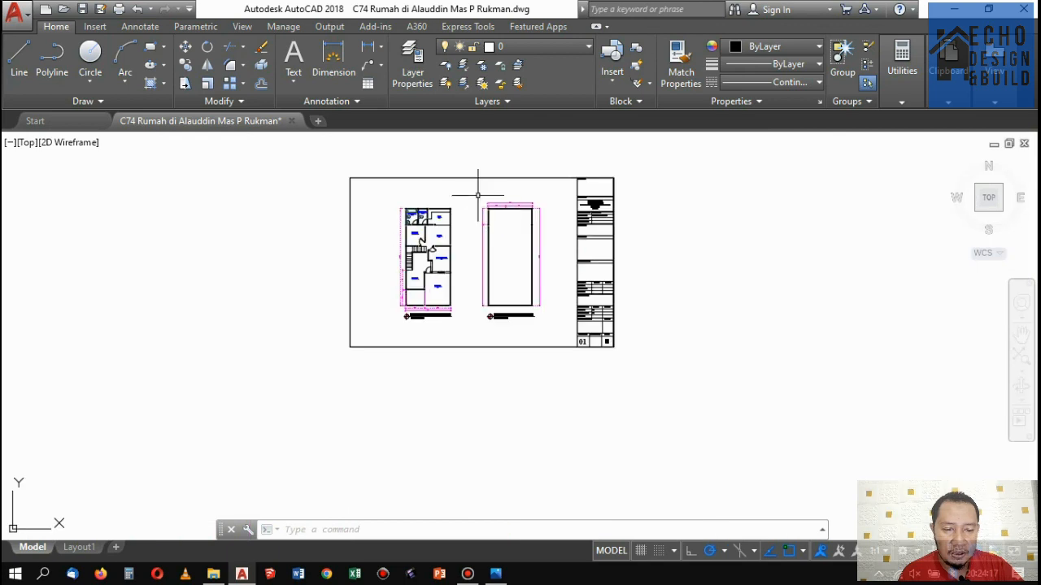
left_click(478, 195)
left_click(561, 324)
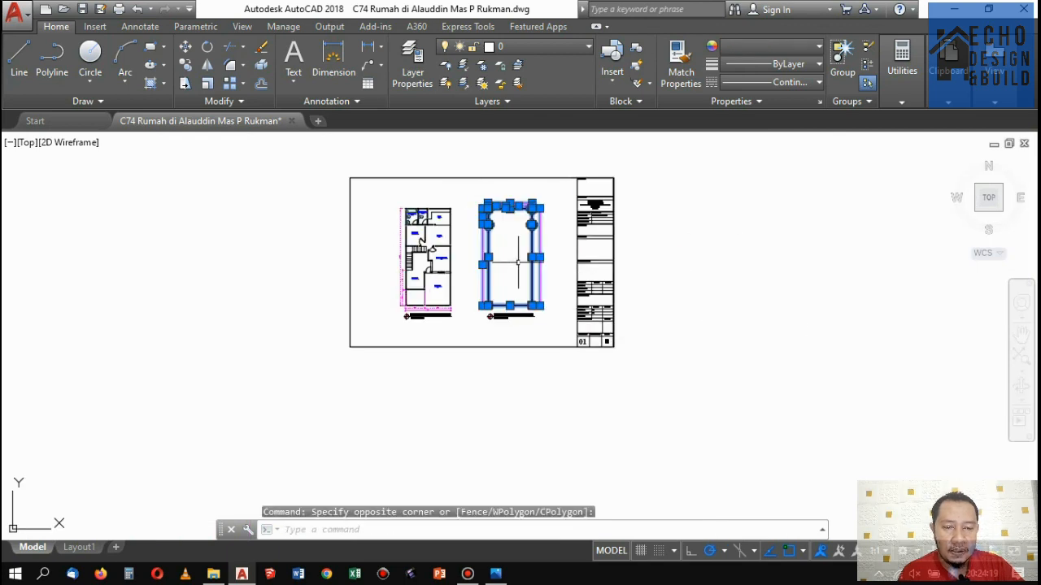
key("Delete")
Change the first-floor plan's title to DENAH LANTAI 1 ( RENCANA ).
scroll(455, 309, "up", 6)
left_click(423, 342)
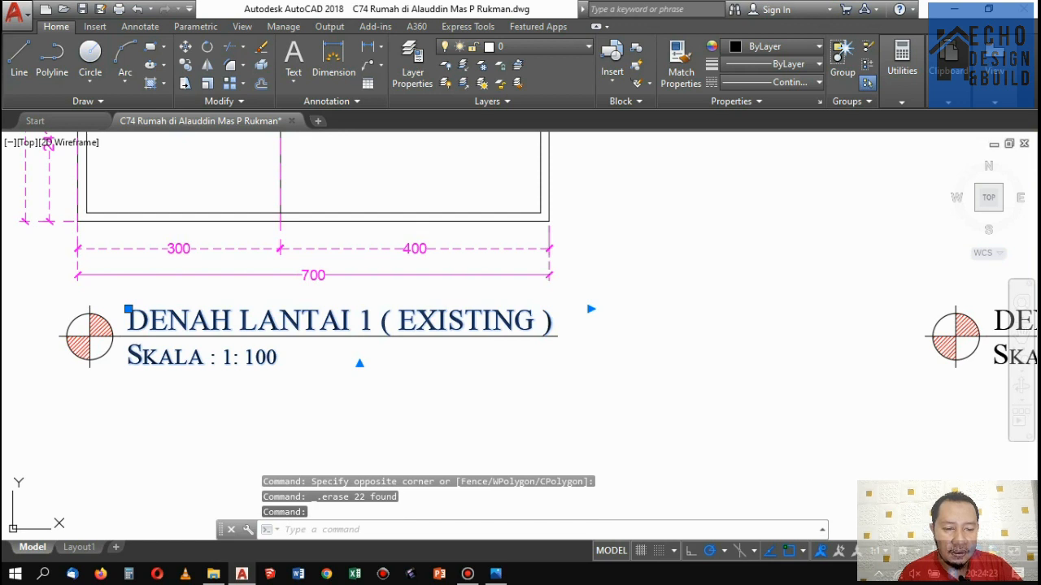
double_click(498, 328)
left_click(522, 322)
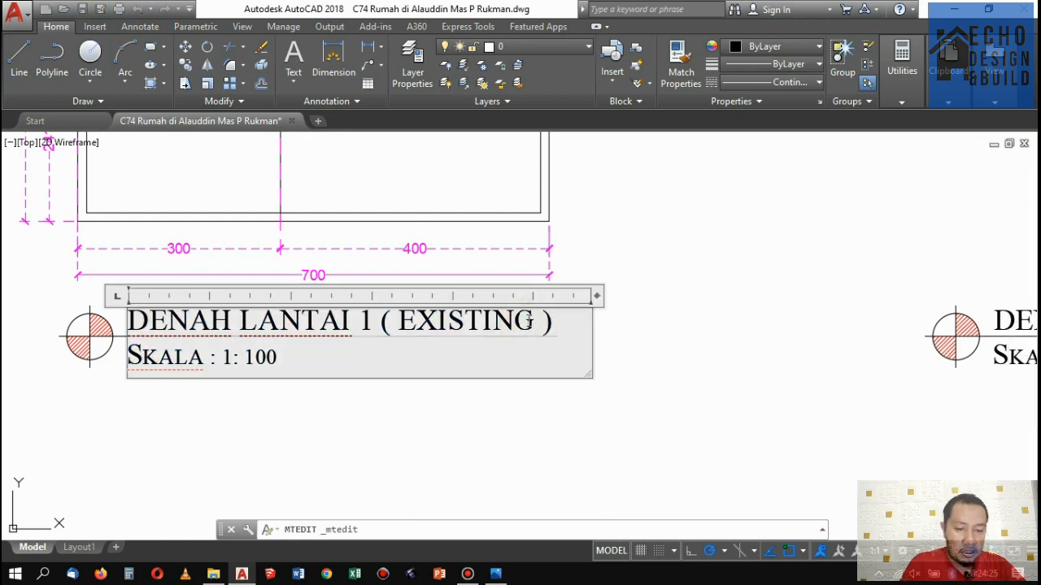
left_click(532, 320)
left_click_drag(533, 321, 408, 322)
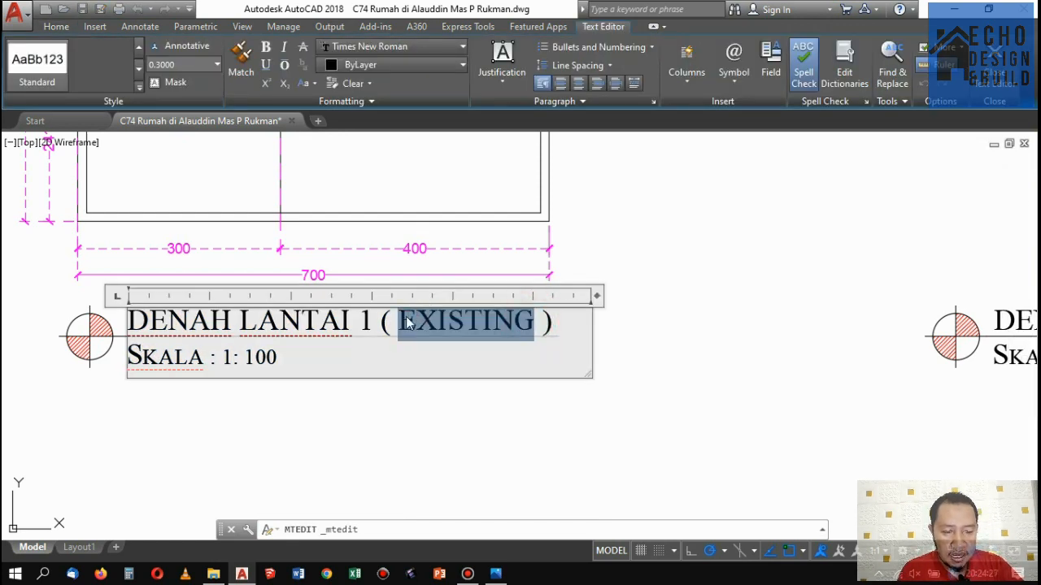
type("REN")
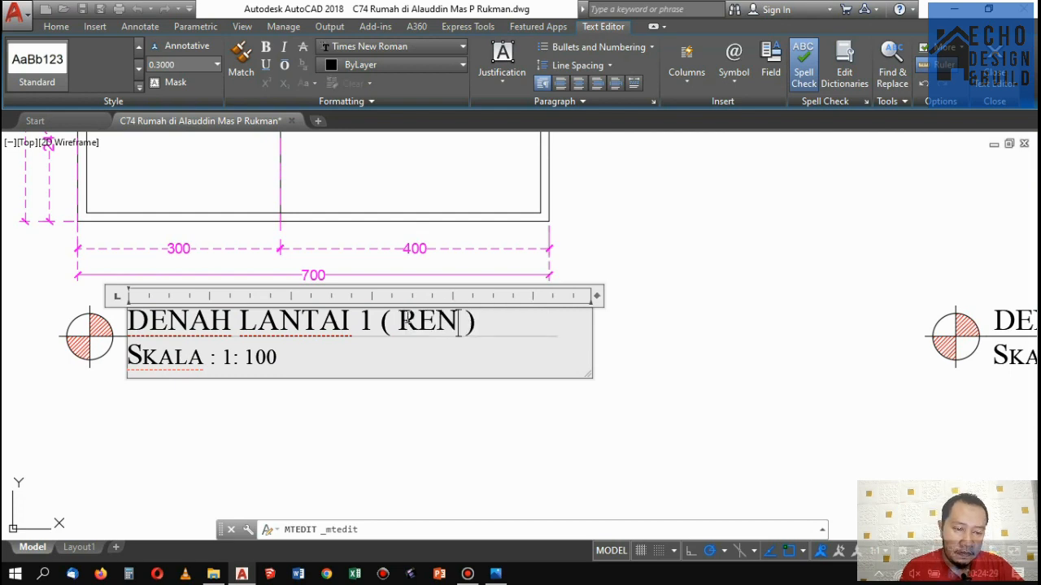
type("CANA")
left_click(627, 230)
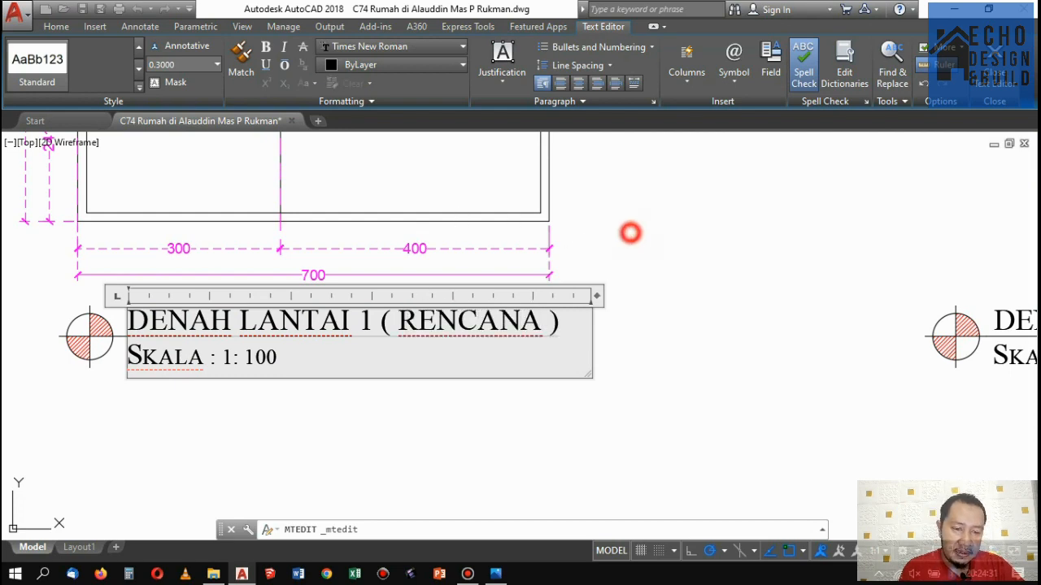
Change the second-floor title to DENAH LANTAI 2 ( RENCANA ).
scroll(604, 251, "down", 5)
scroll(652, 312, "up", 5)
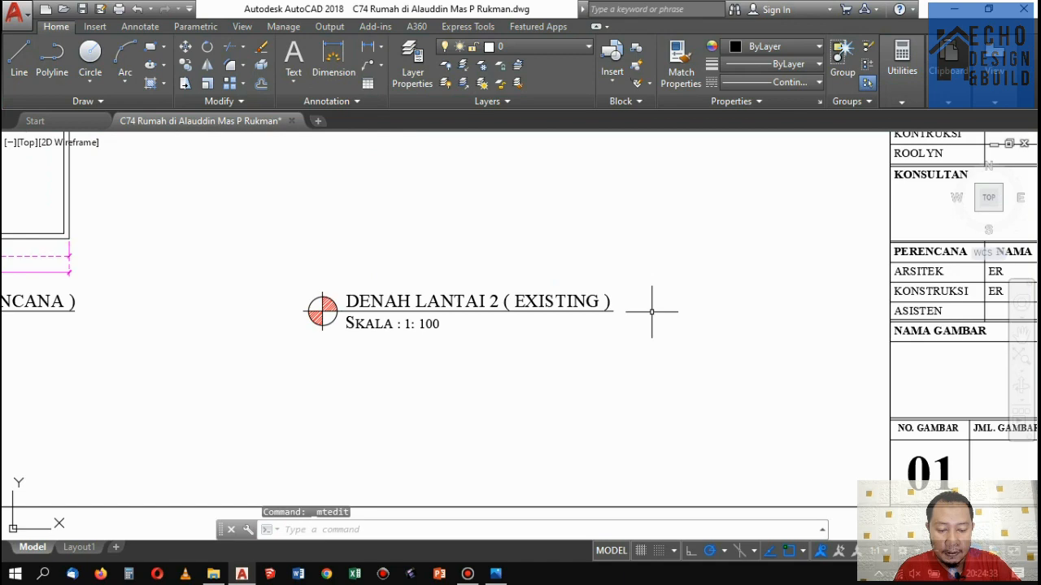
double_click(585, 300)
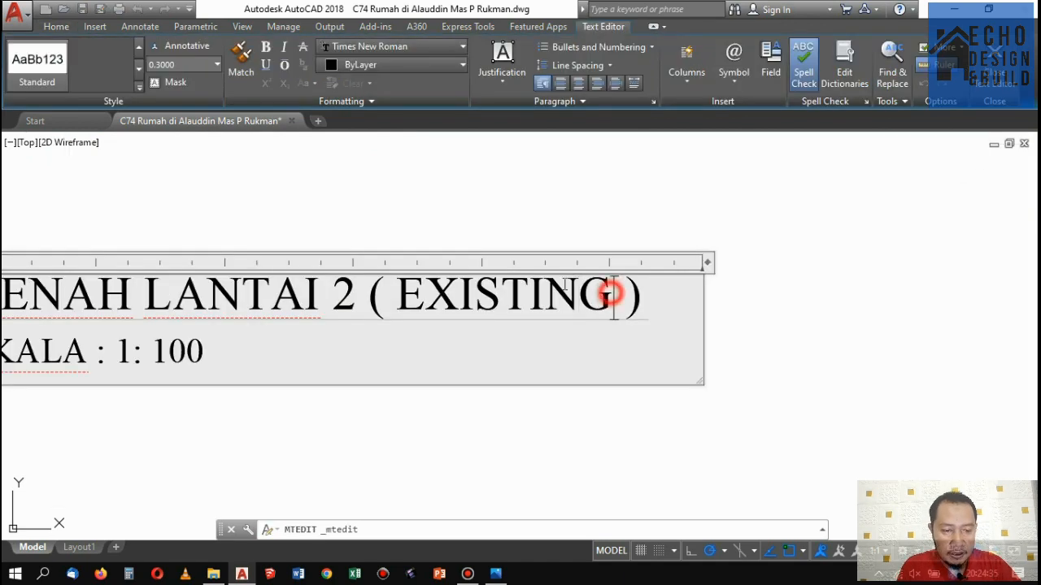
left_click_drag(615, 295, 392, 299)
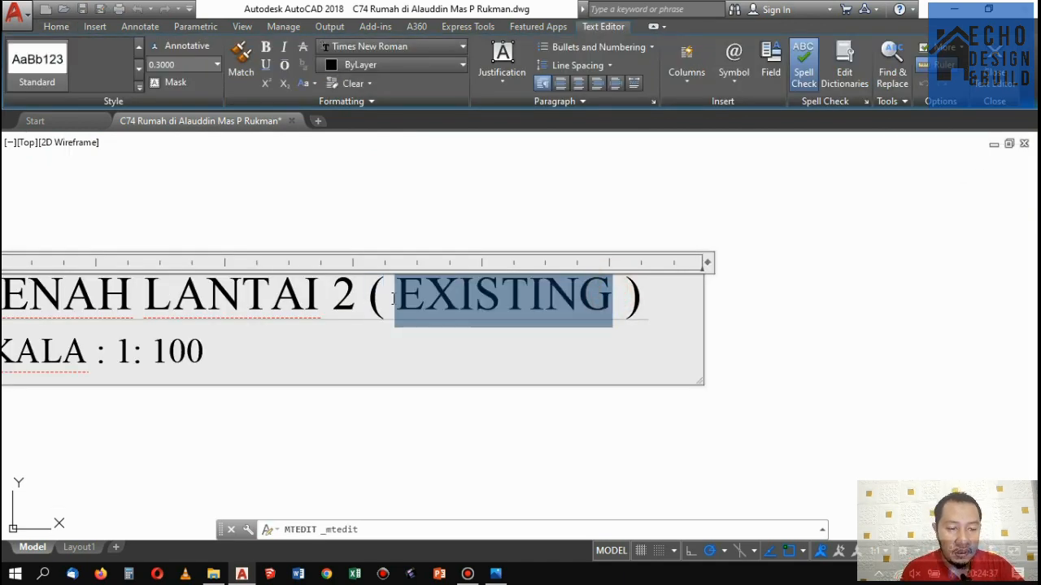
type("RENCANA")
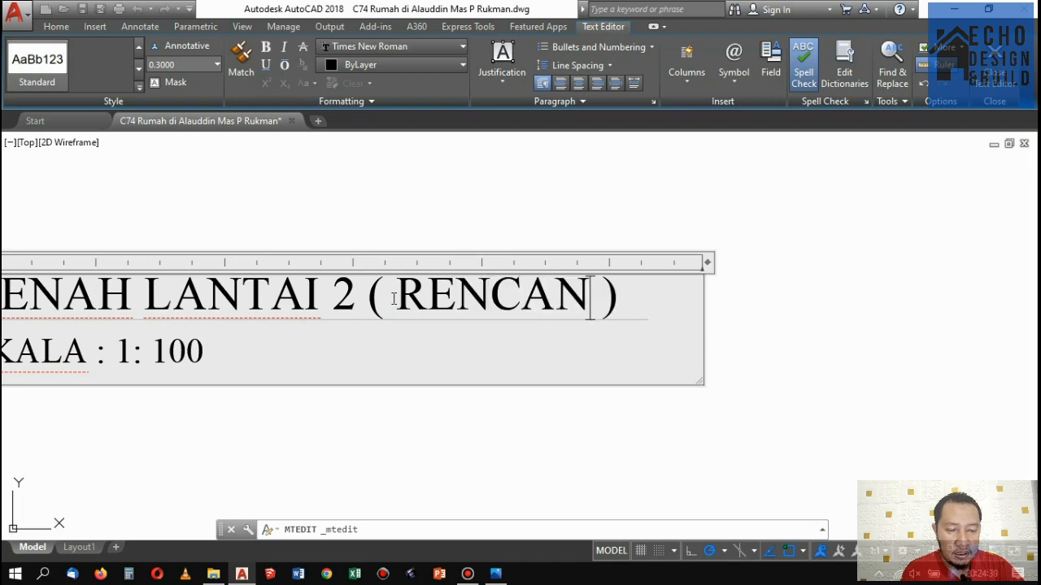
left_click(423, 181)
Move the first-floor plan and both plan titles together toward the sheet's left border.
scroll(498, 302, "down", 10)
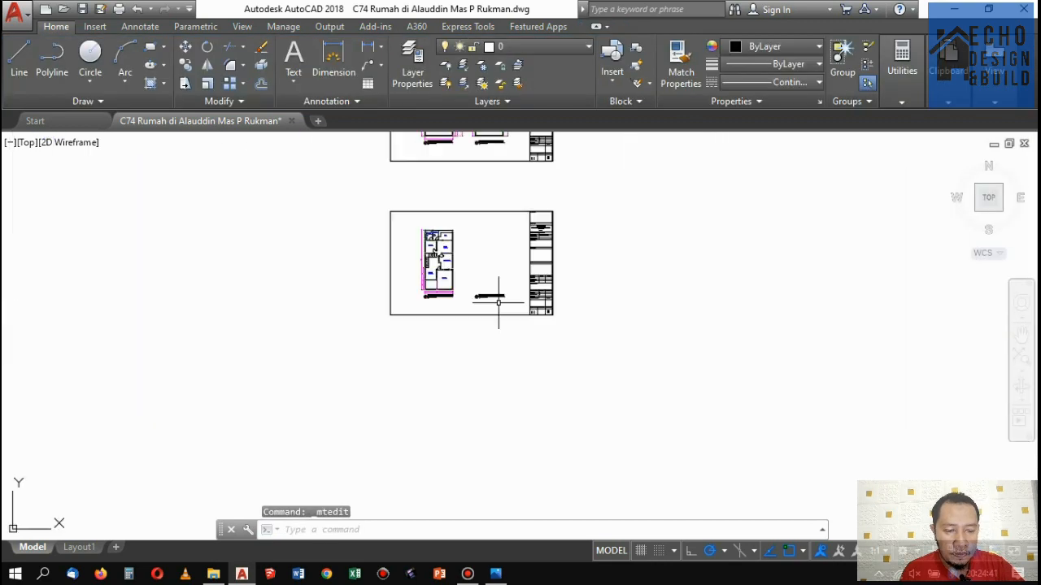
scroll(452, 253, "up", 6)
scroll(366, 219, "down", 3)
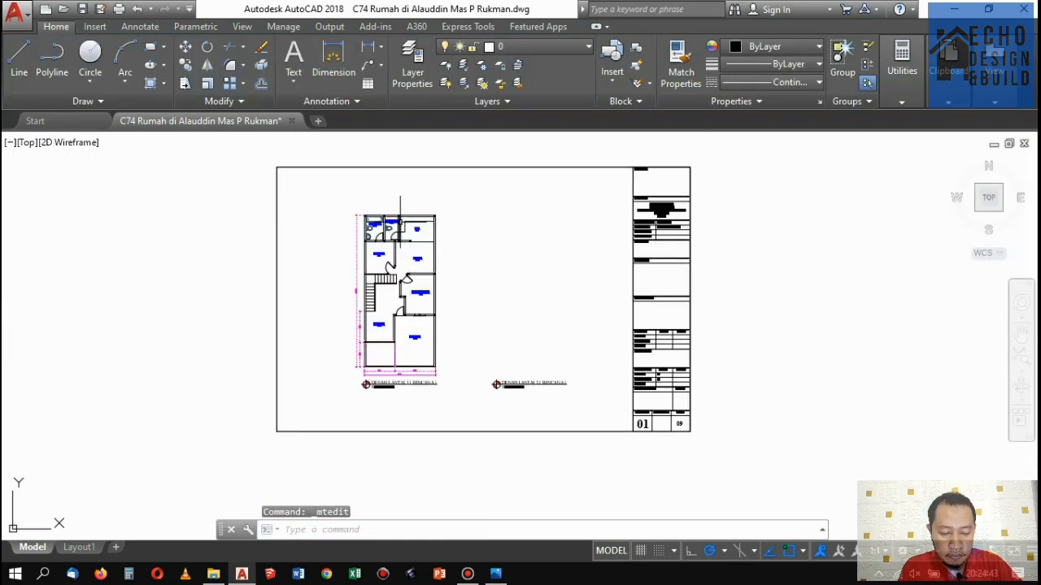
left_click(345, 208)
left_click(580, 406)
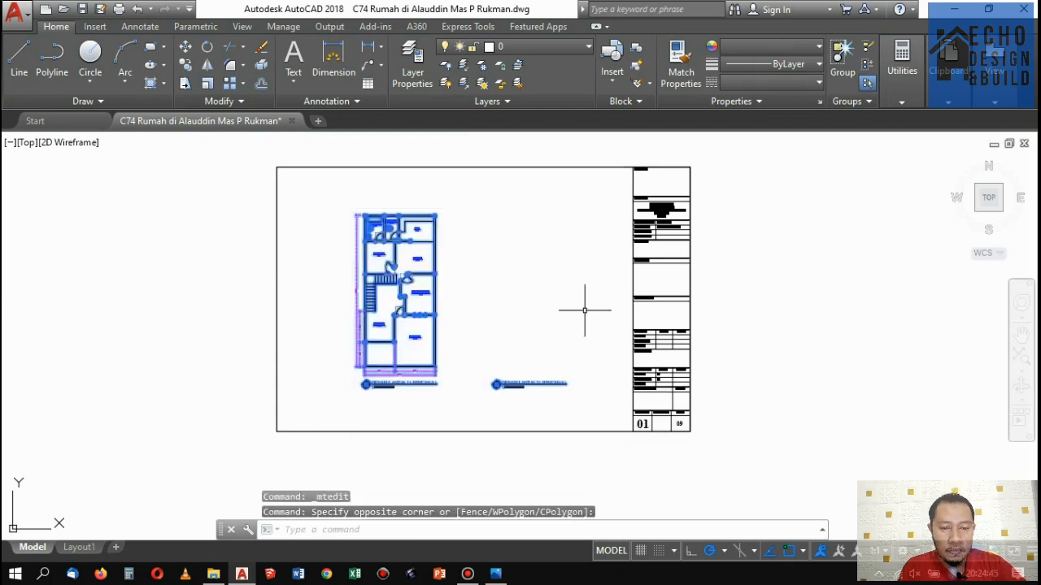
type("m")
key("Return")
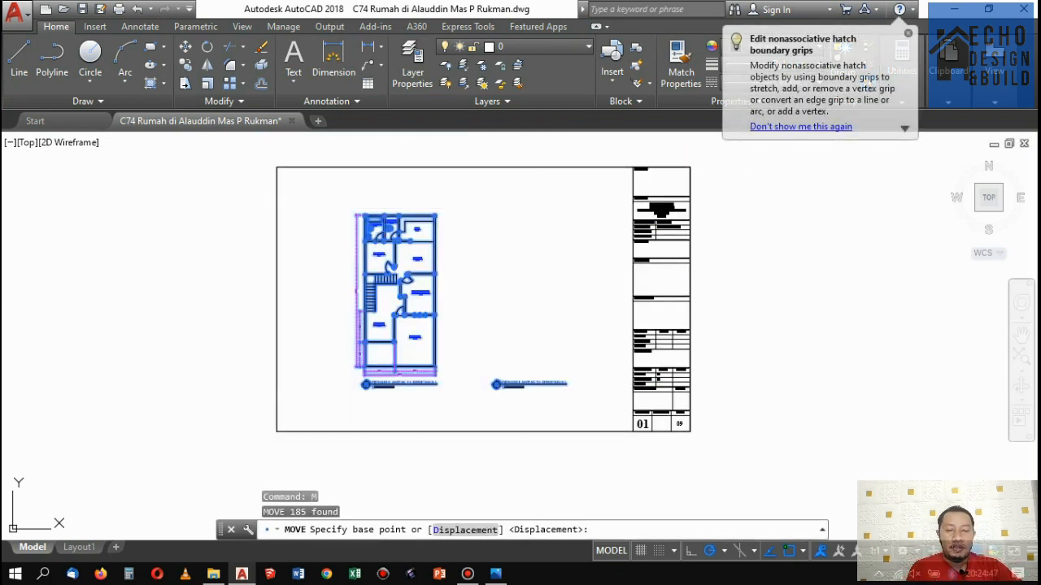
left_click(521, 139)
left_click(468, 139)
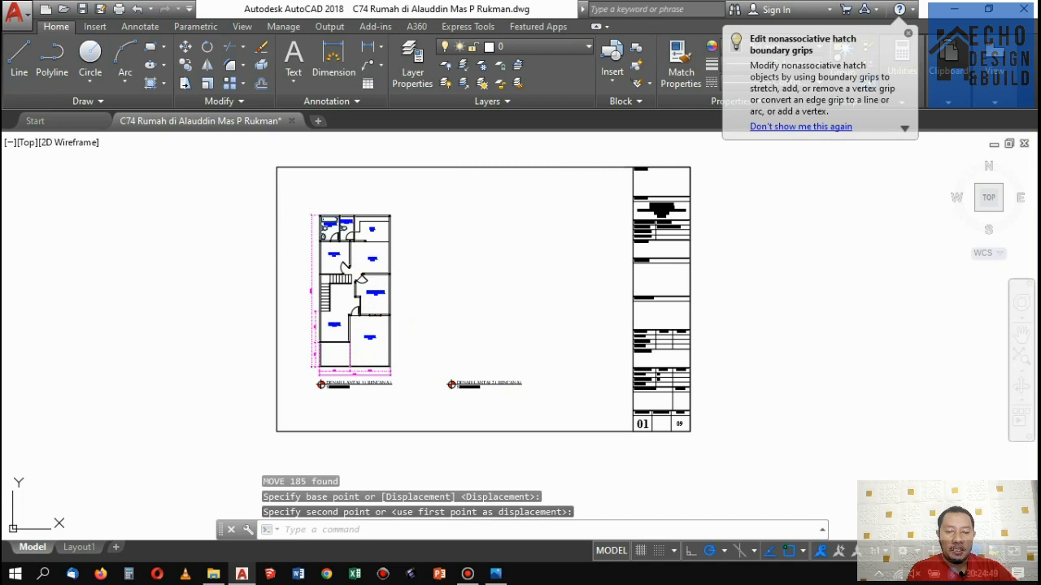
Copy the first-floor plan with its dimensions about 13.2 units horizontally with Ortho on, placing it above the DENAH LANTAI 2 title.
left_click(294, 207)
left_click(408, 374)
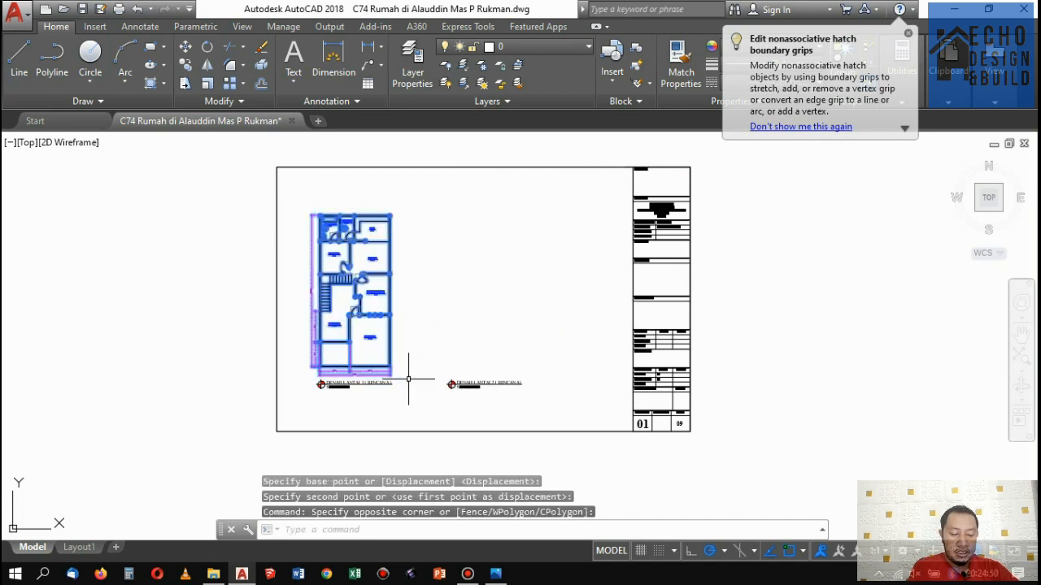
left_click(182, 66)
scroll(402, 180, "up", 2)
left_click(395, 186)
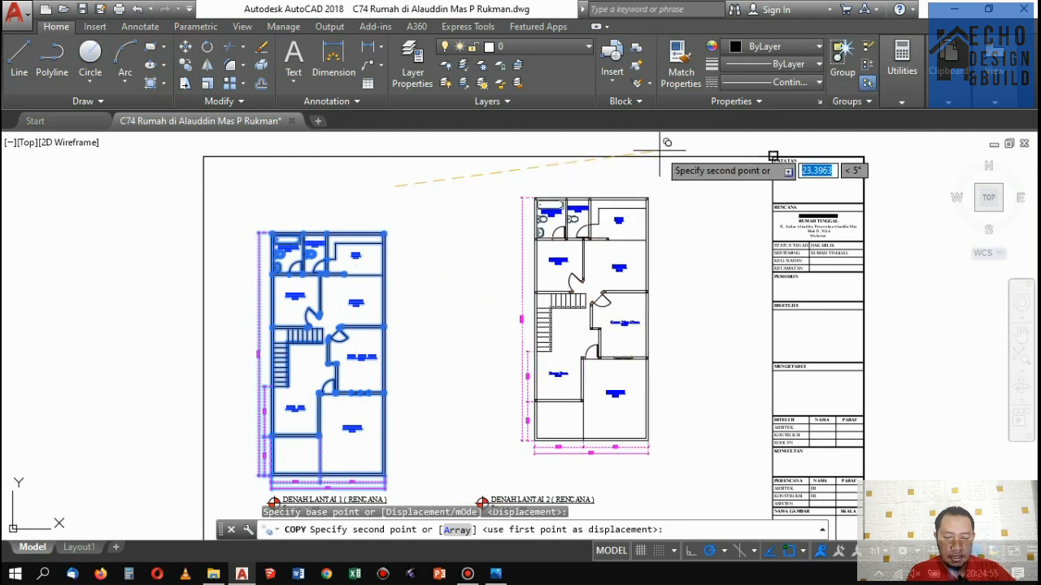
key("F8")
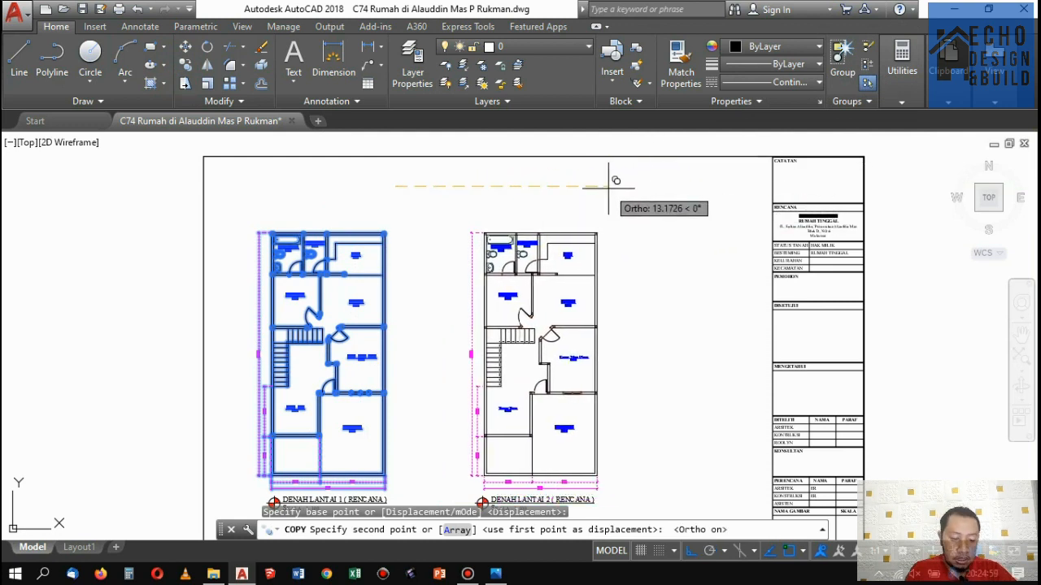
left_click(608, 186)
scroll(602, 166, "down", 4)
scroll(597, 195, "up", 2)
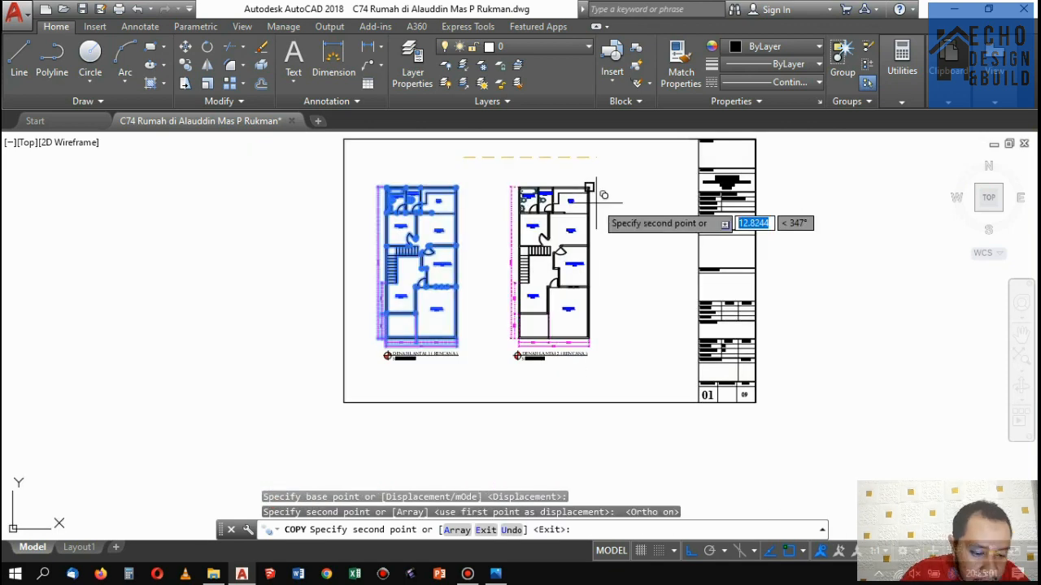
key("Return")
Move the copied second-floor plan and its title horizontally closer to the first-floor plan.
scroll(498, 199, "up", 3)
left_click(480, 166)
scroll(504, 210, "down", 5)
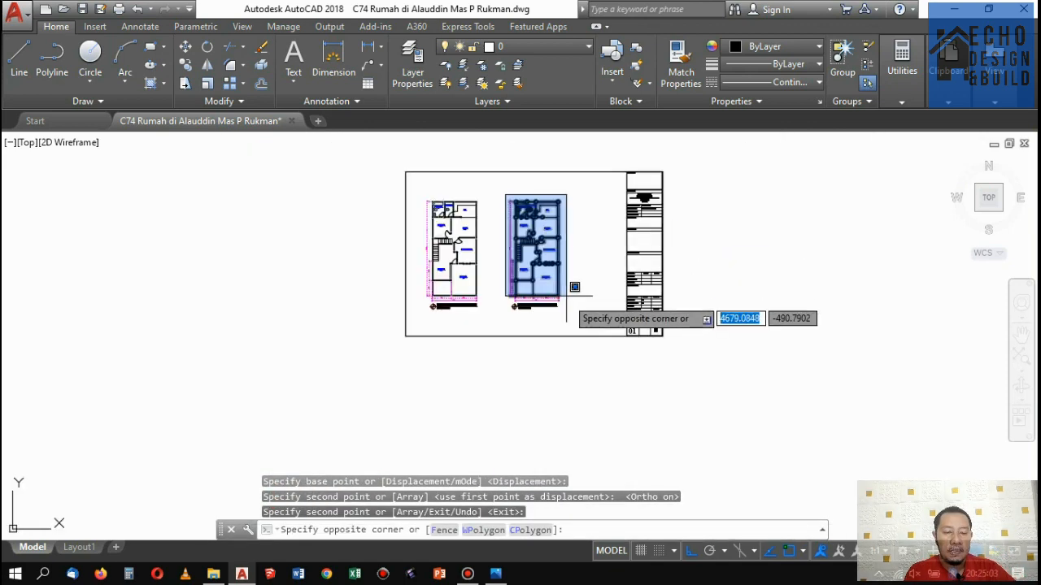
left_click(575, 316)
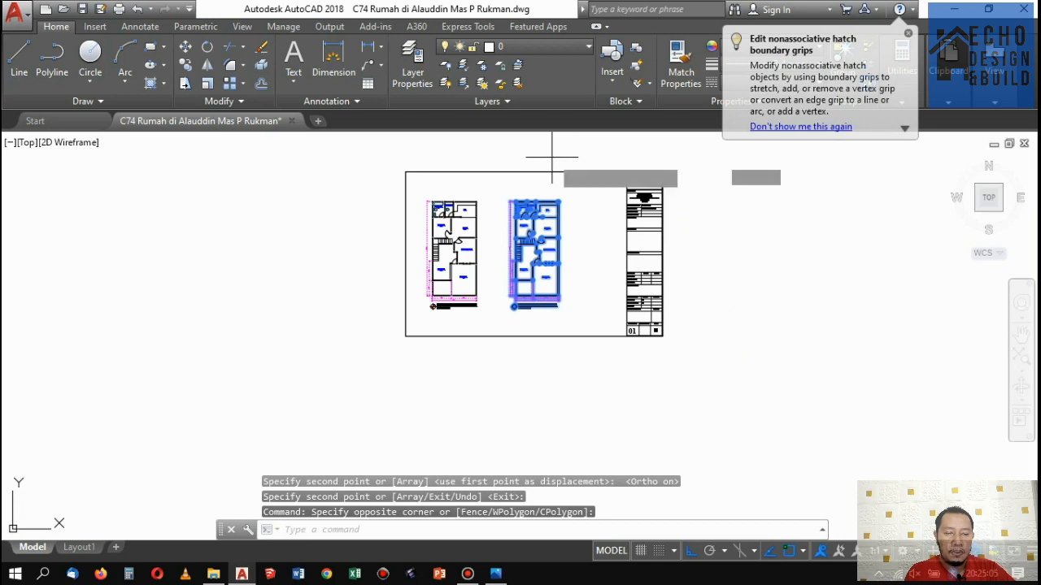
type("m")
key("Return")
scroll(561, 161, "up", 3)
left_click(558, 189)
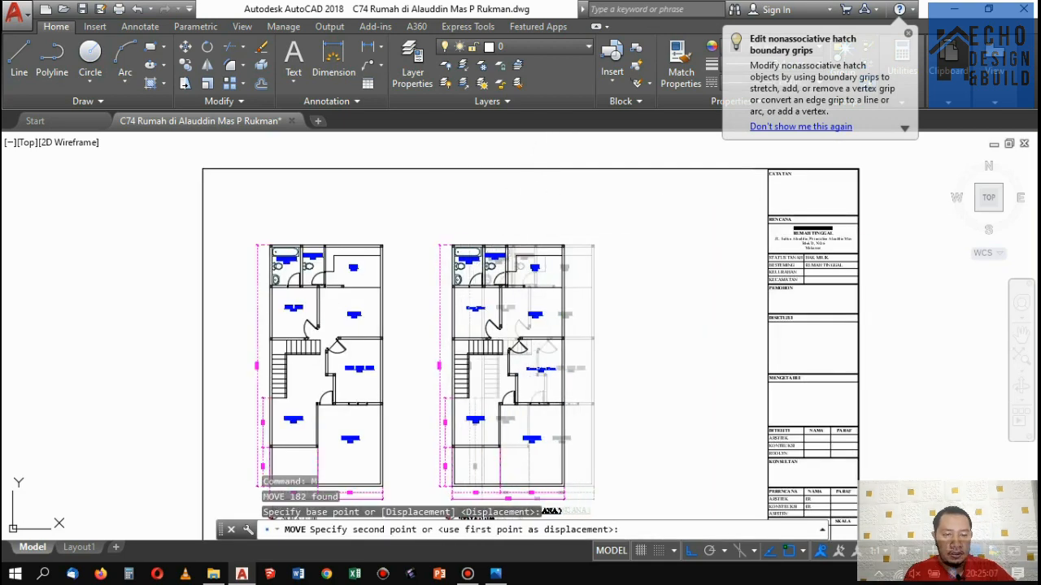
left_click(576, 215)
Compare the rooms of both floor plans and check the DENAH LANTAI 2 layout in the reference sketch in Photos.
scroll(577, 215, "down", 3)
scroll(542, 258, "up", 4)
scroll(528, 272, "down", 2)
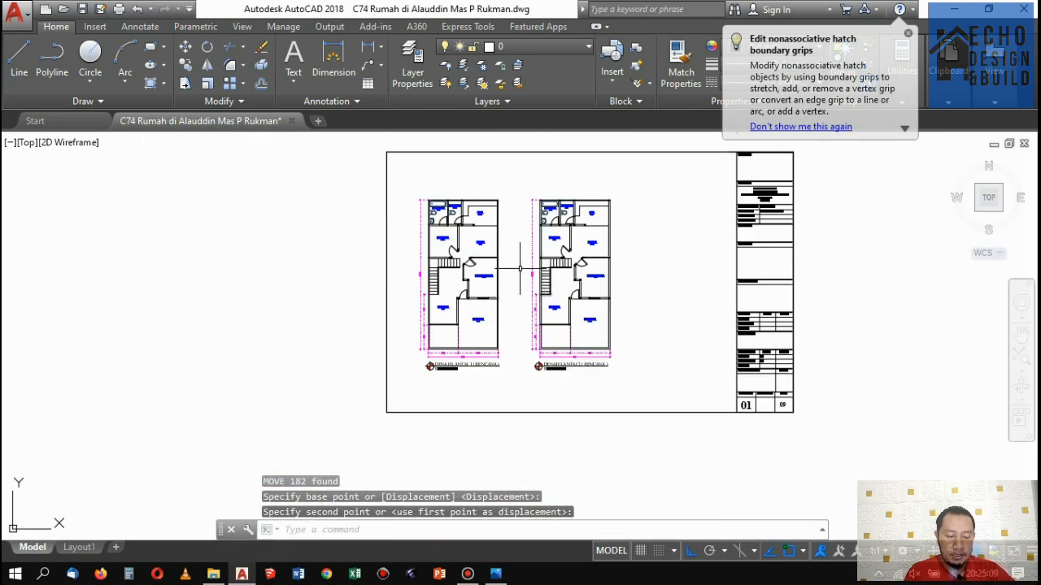
scroll(520, 268, "up", 5)
scroll(657, 289, "down", 4)
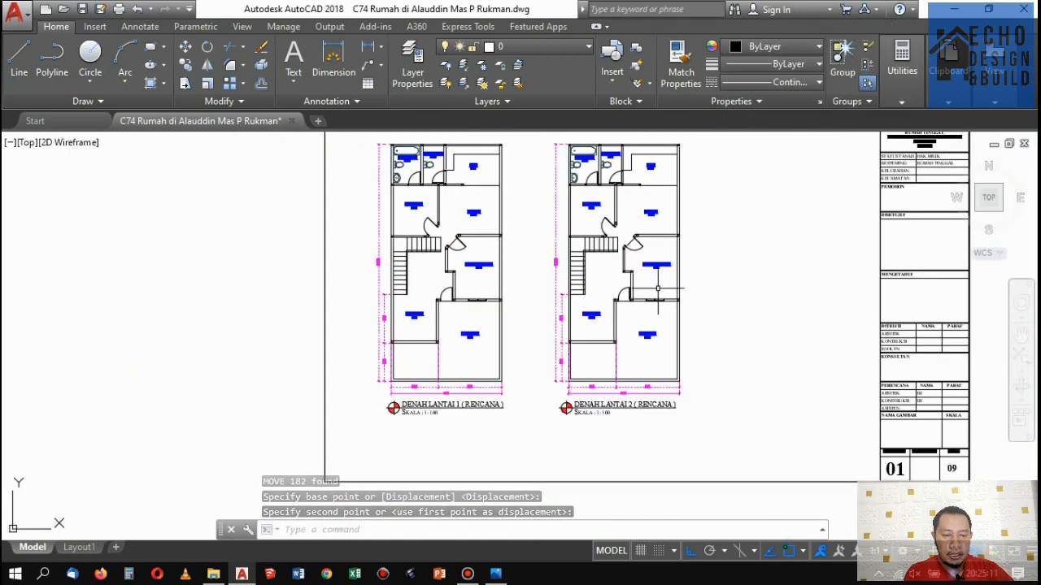
scroll(657, 289, "up", 5)
scroll(546, 291, "down", 5)
scroll(580, 336, "up", 5)
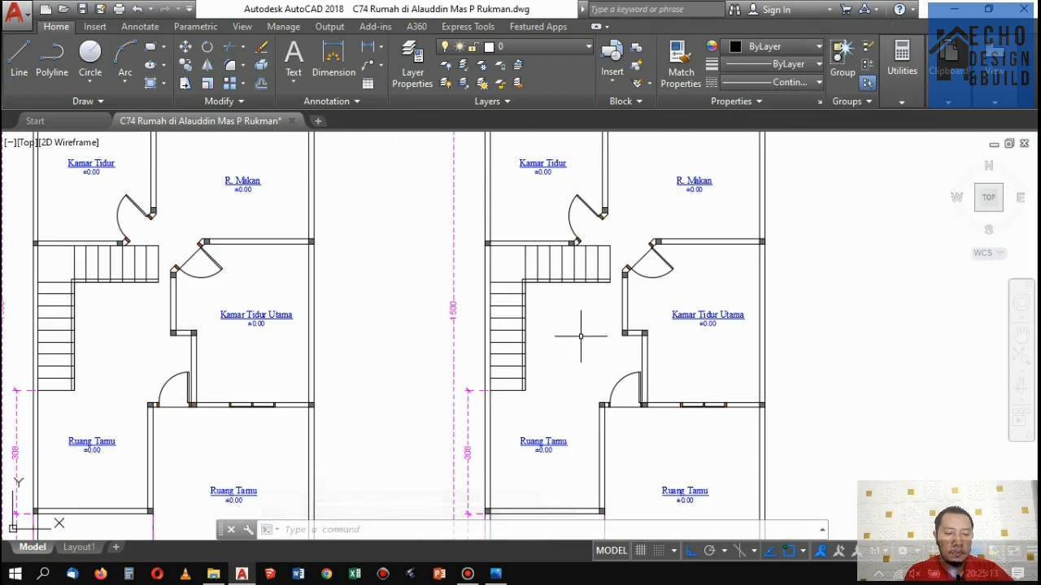
scroll(580, 335, "down", 5)
scroll(609, 284, "up", 7)
scroll(618, 243, "down", 2)
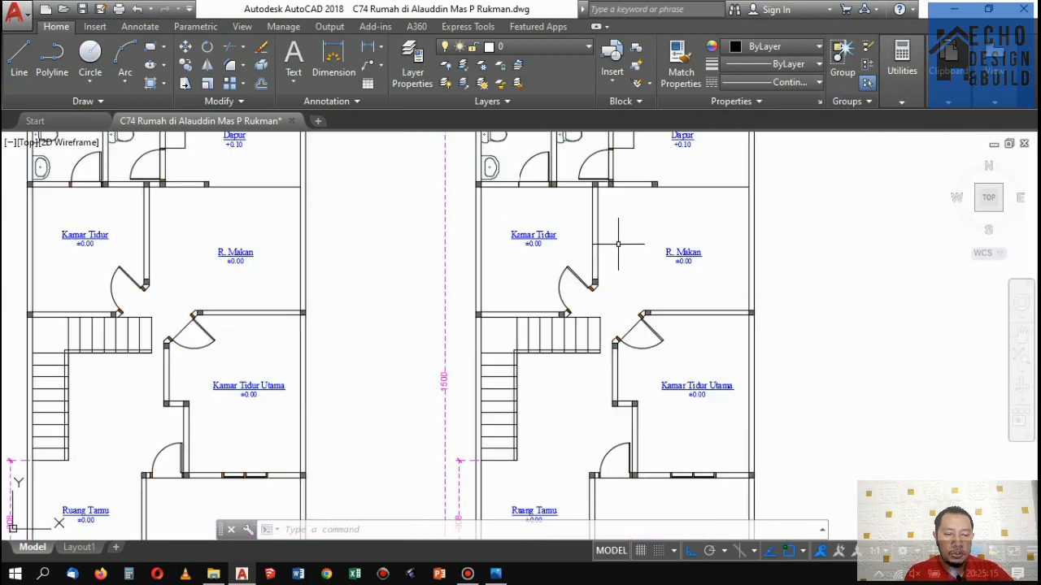
scroll(618, 244, "down", 2)
scroll(600, 167, "up", 2)
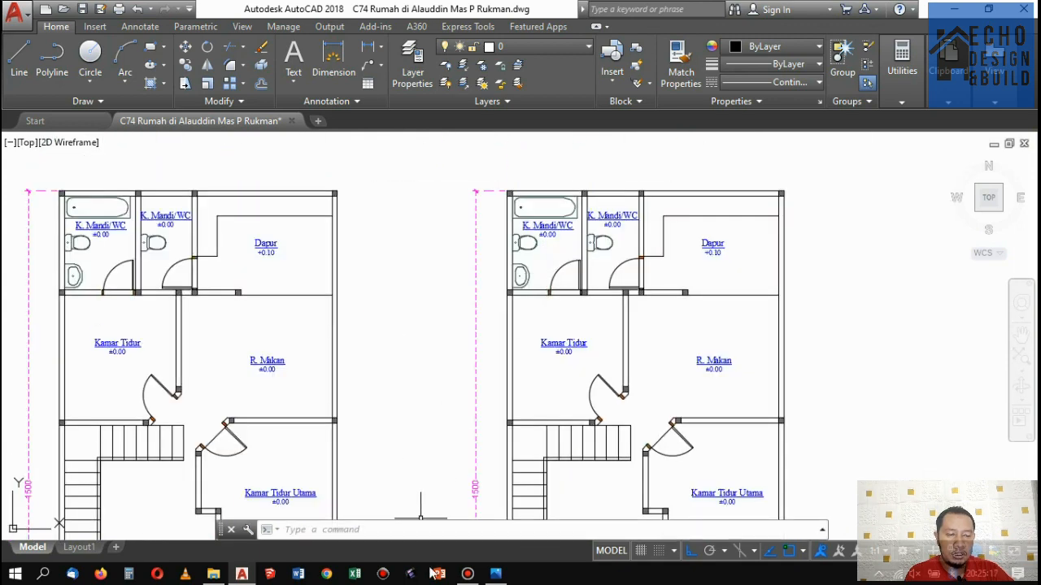
left_click(495, 574)
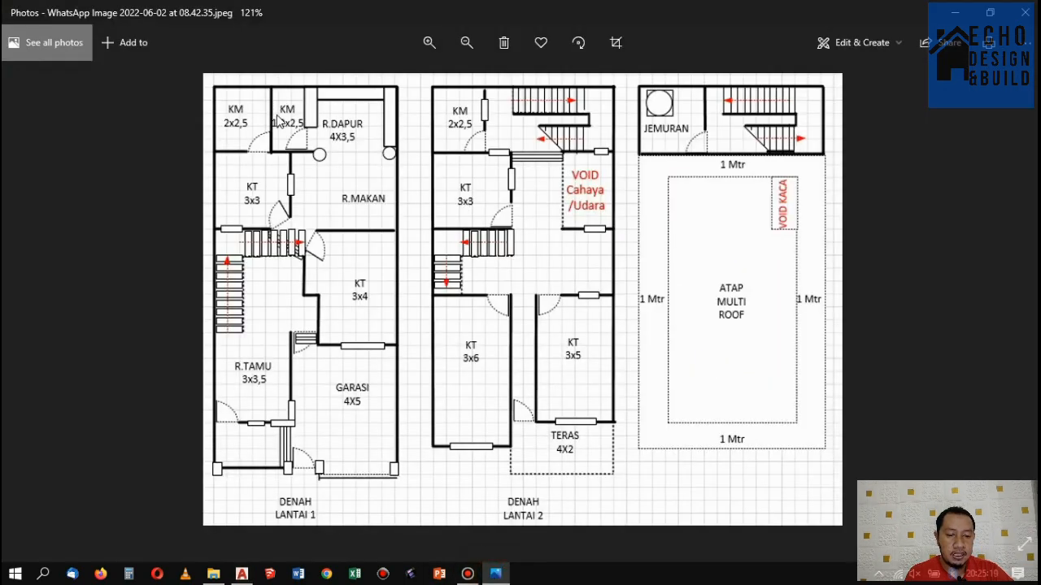
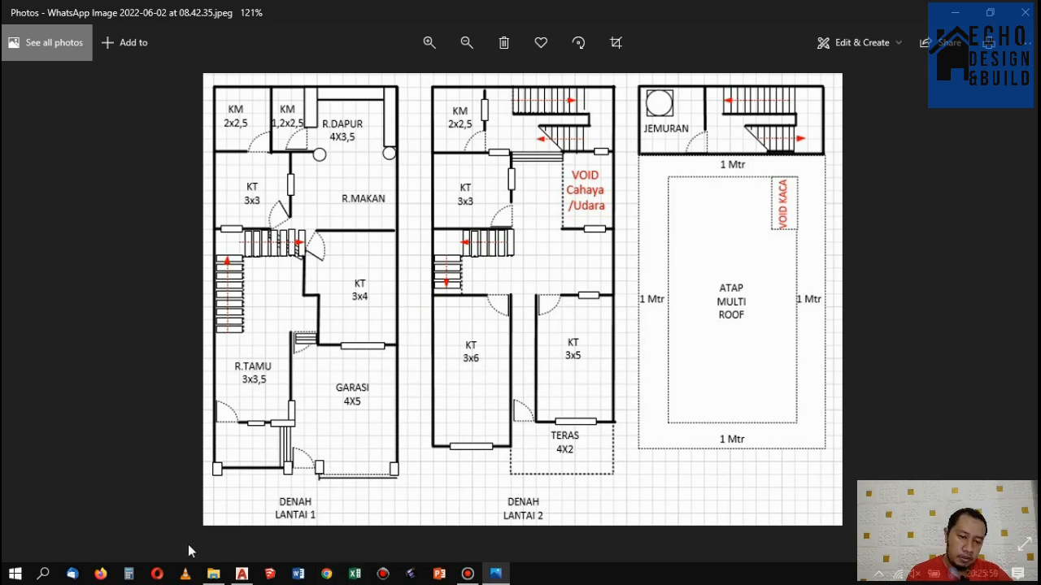
Return to AutoCAD and delete the narrower Ruang Tamu's front wall and its two end columns from the second-floor plan.
left_click(242, 574)
scroll(528, 170, "down", 5)
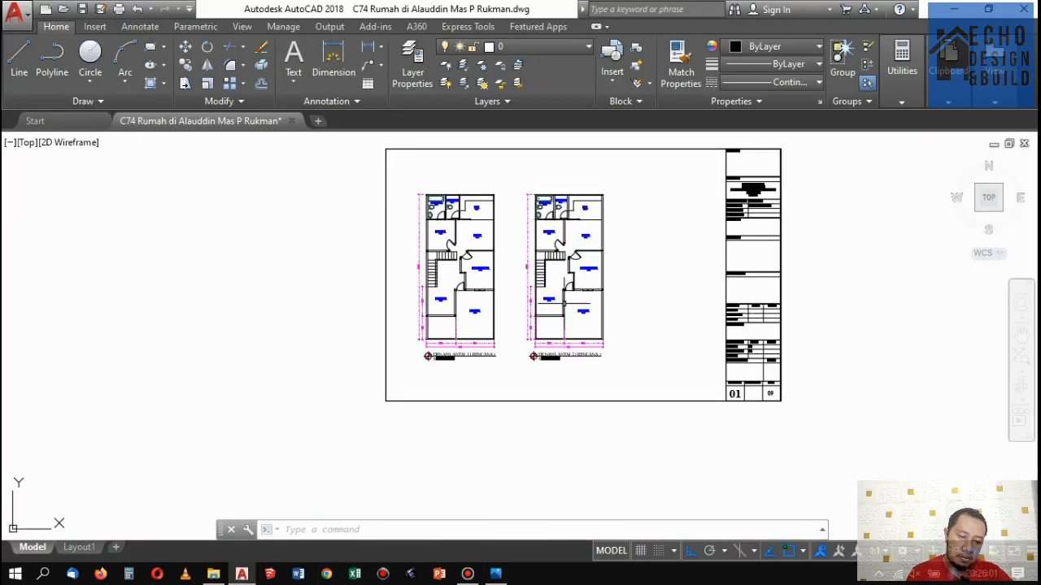
scroll(553, 316, "up", 4)
left_click(548, 332)
left_click(543, 247)
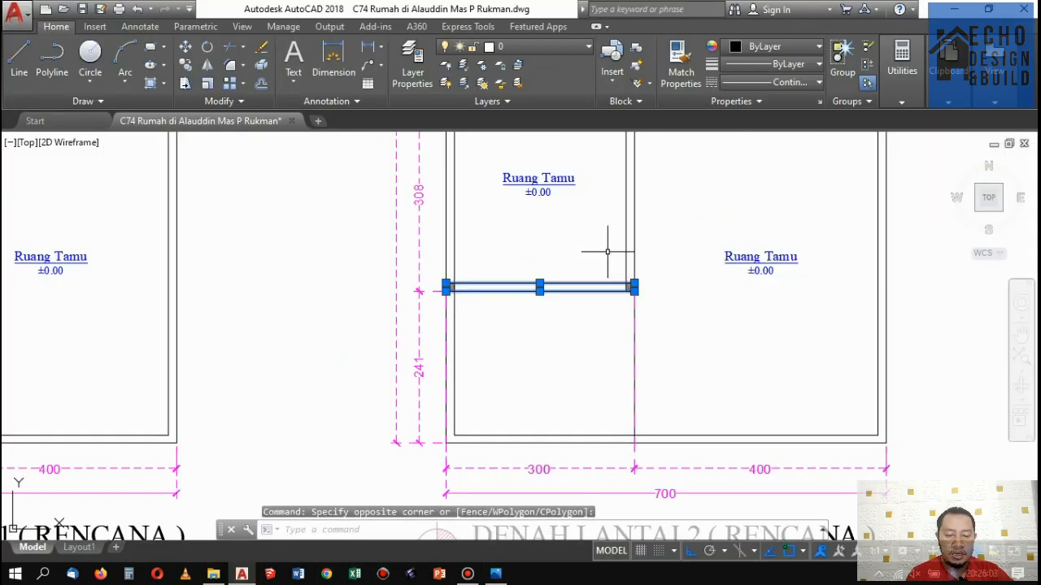
key("Delete")
left_click(630, 287)
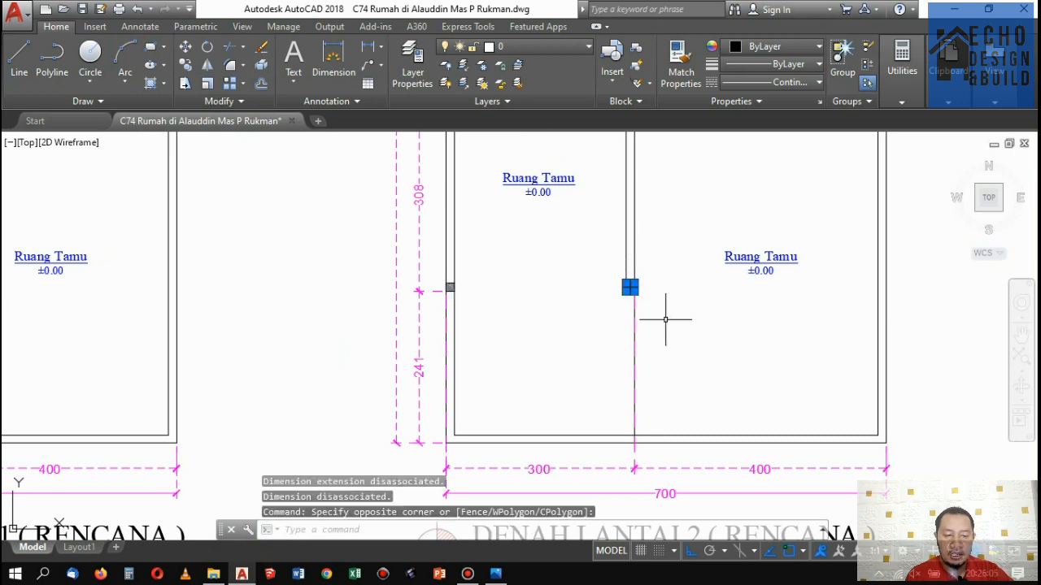
left_click(430, 284)
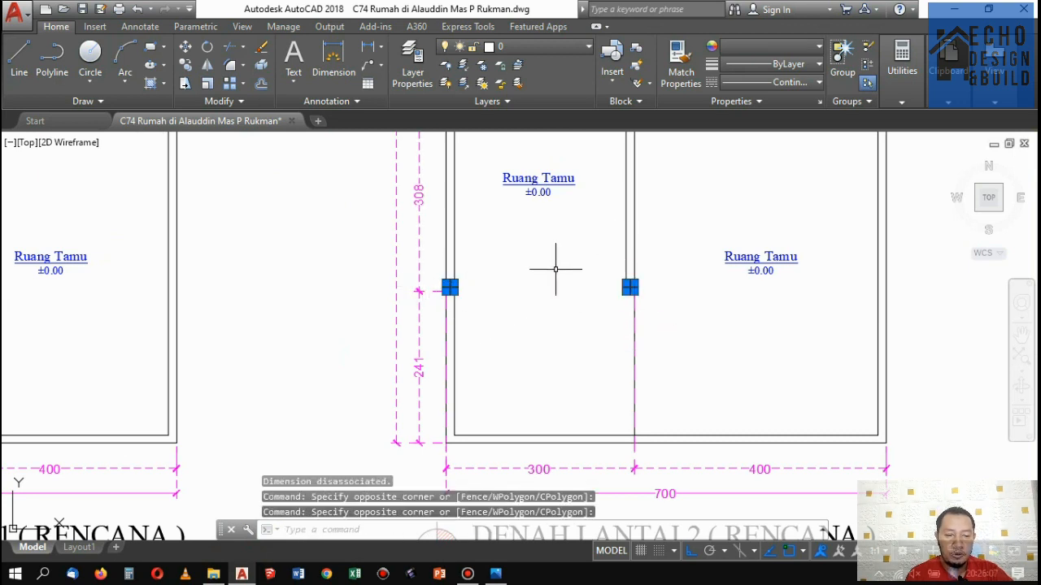
key("Delete")
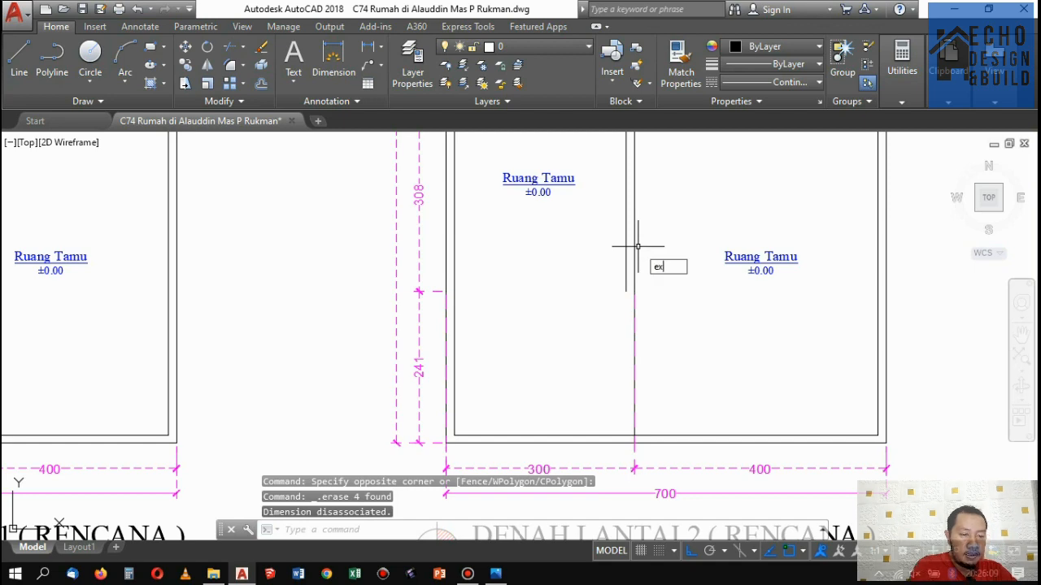
Extend both lines of the partition wall between the second-floor Ruang Tamu rooms to the front outer wall.
key("Return")
key("Return")
left_click(653, 249)
left_click(591, 223)
key("Return")
scroll(587, 262, "down", 7)
scroll(578, 227, "up", 5)
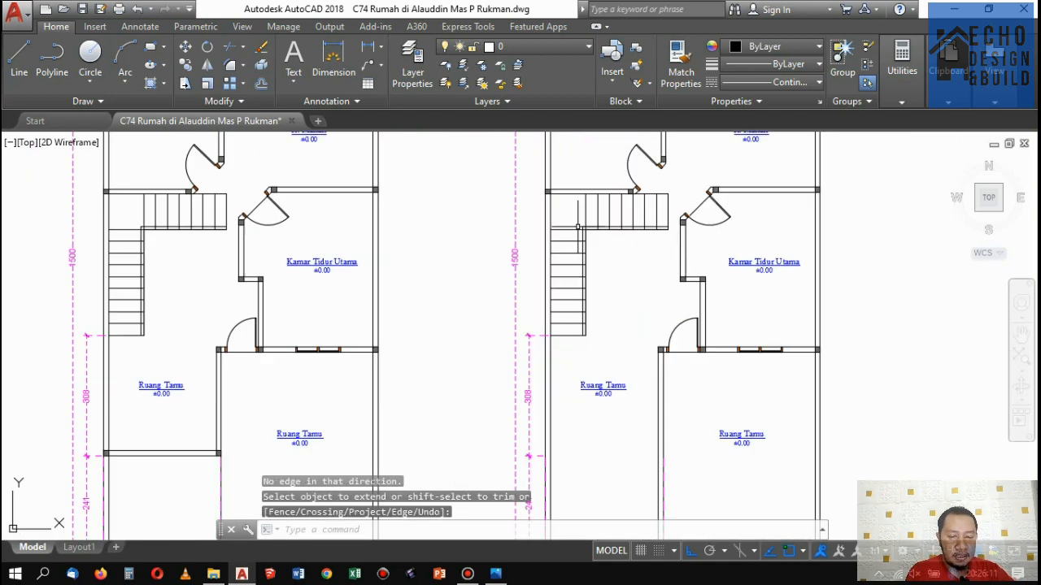
scroll(578, 227, "down", 4)
scroll(383, 326, "up", 6)
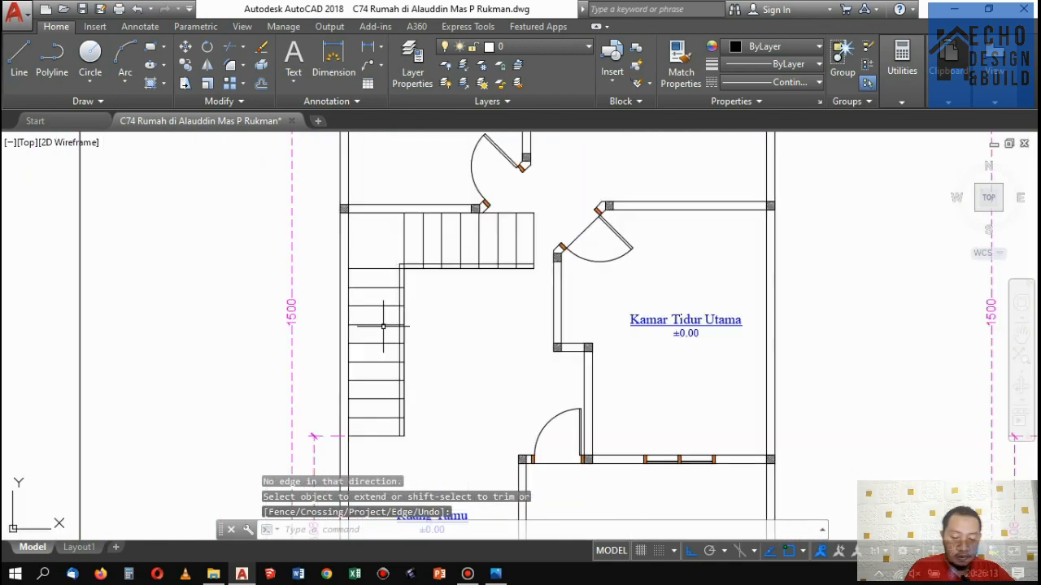
scroll(383, 326, "down", 5)
scroll(389, 346, "up", 6)
scroll(428, 388, "down", 3)
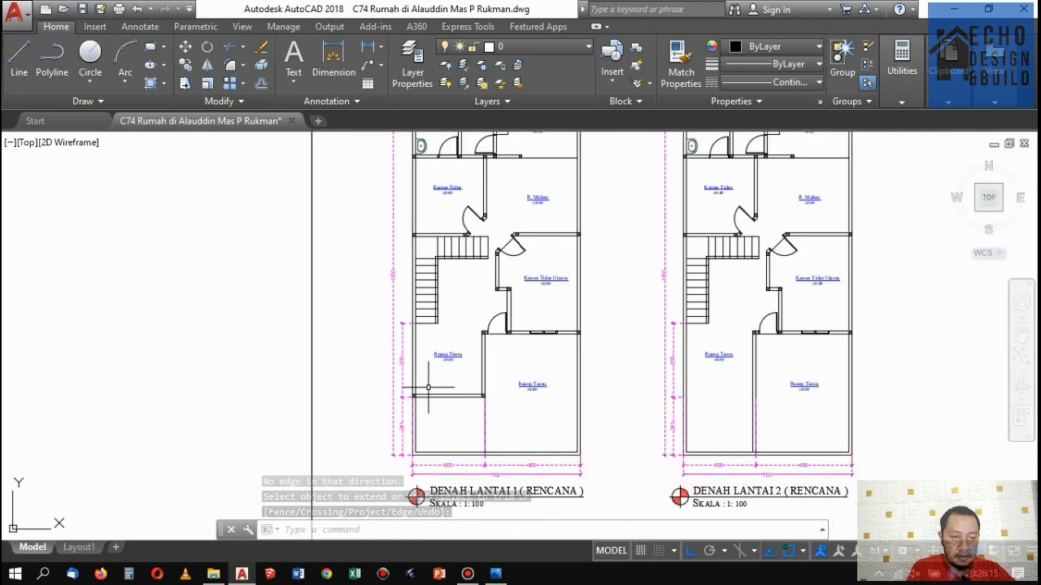
scroll(428, 388, "up", 3)
scroll(431, 325, "down", 5)
scroll(423, 341, "up", 6)
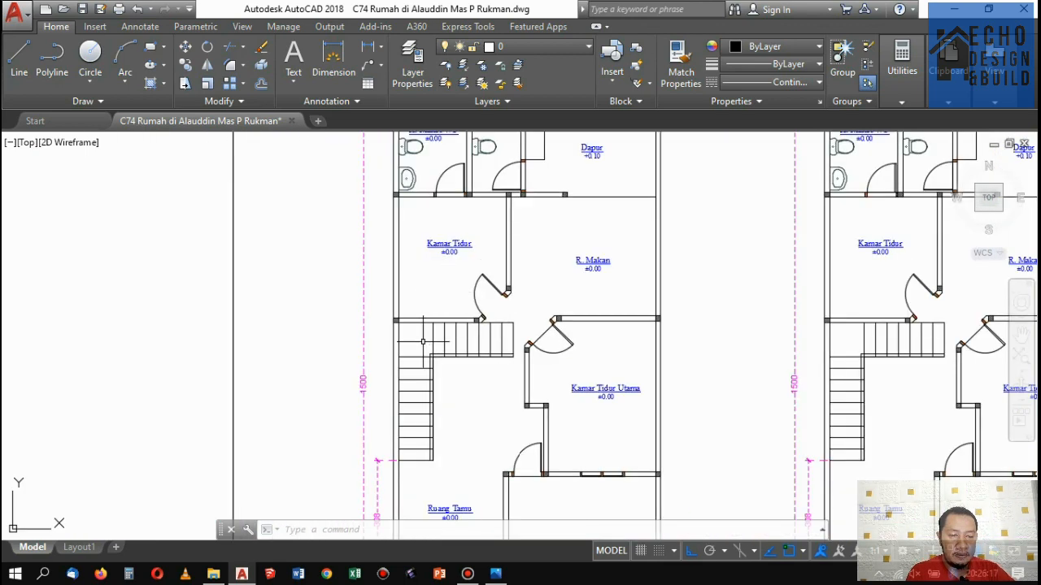
key("Return")
scroll(427, 374, "up", 5)
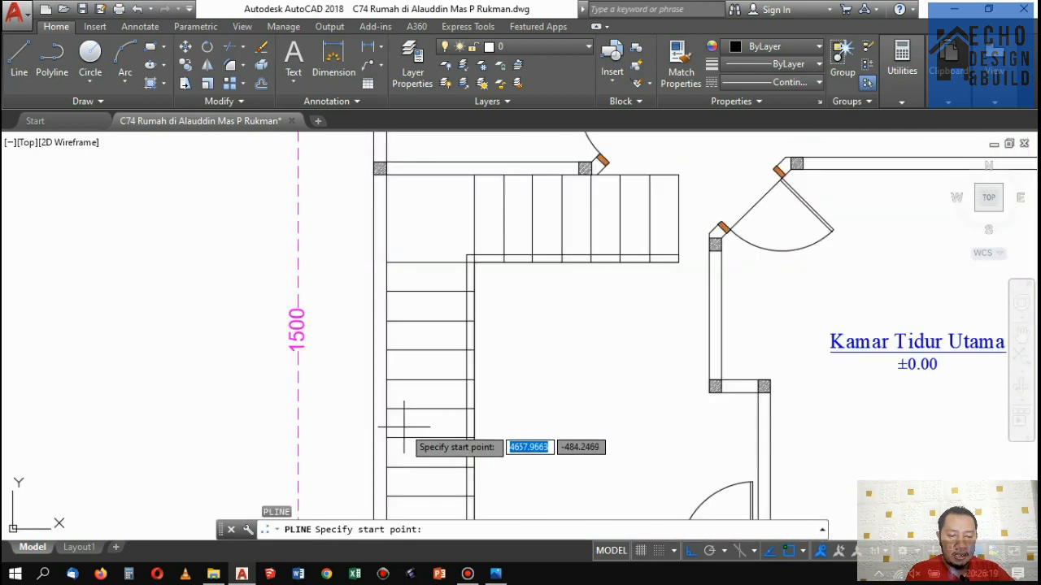
scroll(440, 433, "down", 2)
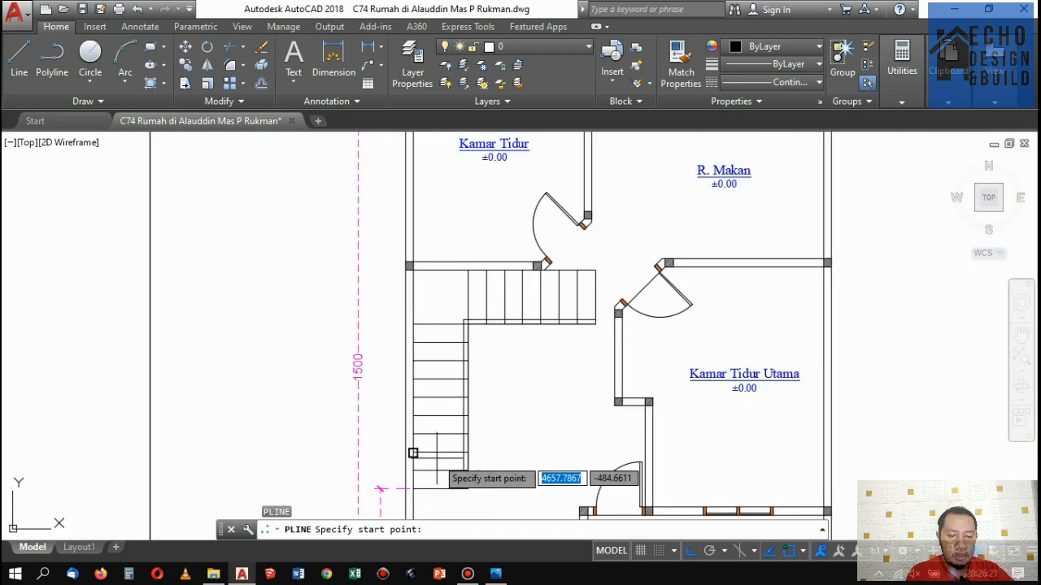
key("Escape")
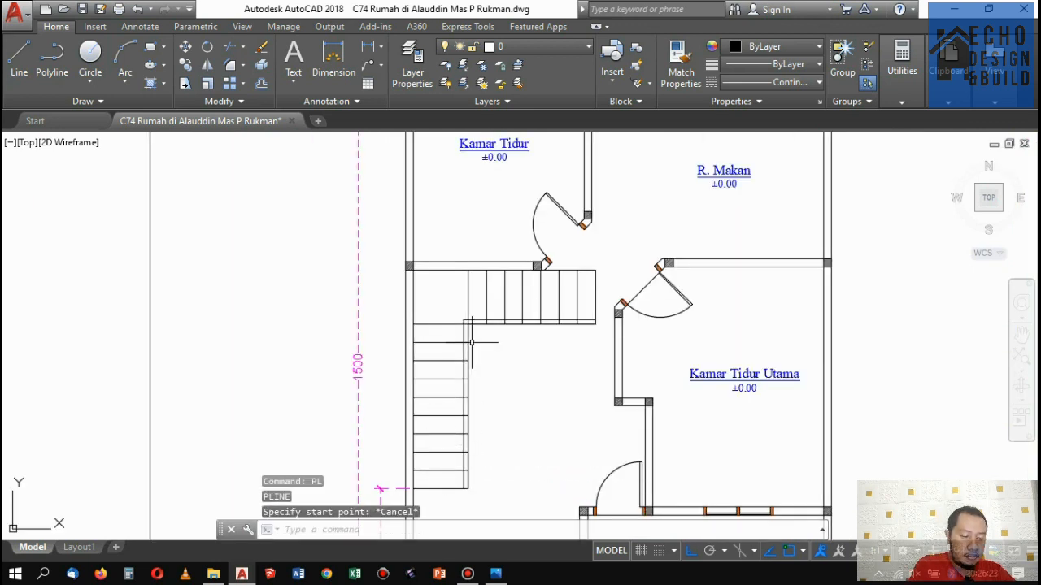
Turn Object Snap Tracking off and back on.
left_click(609, 551)
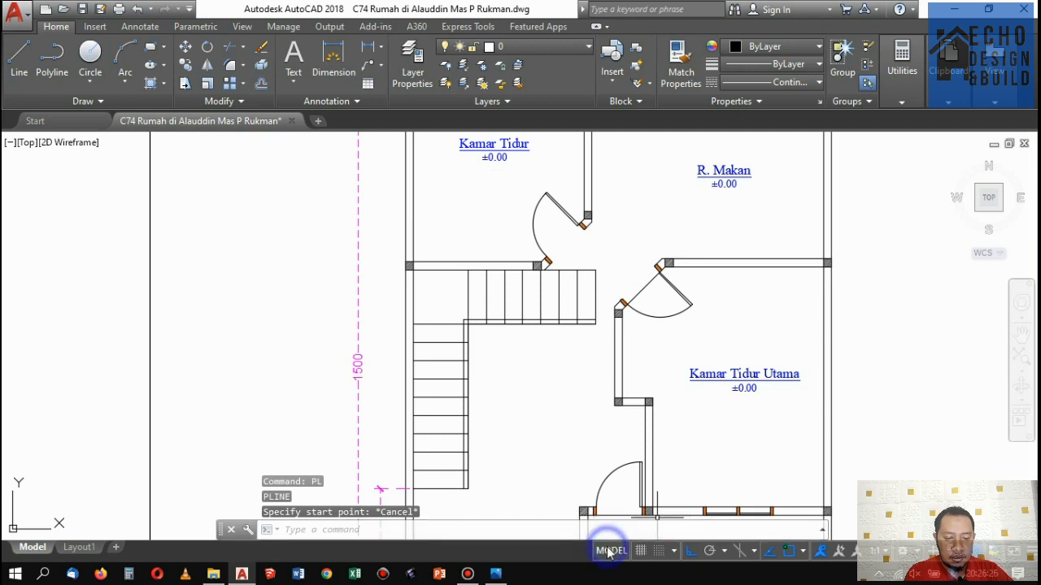
left_click(690, 551)
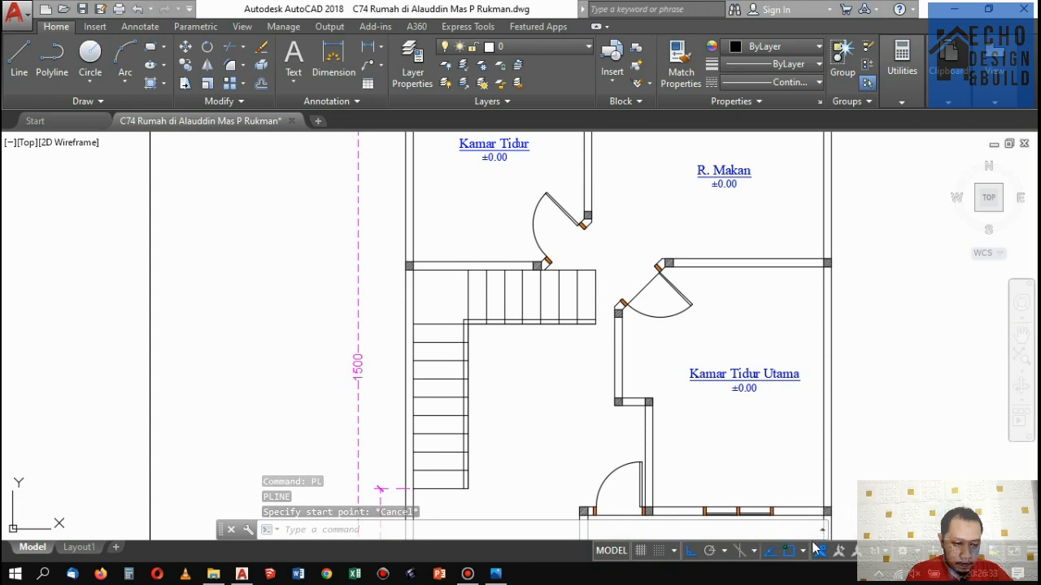
left_click(770, 552)
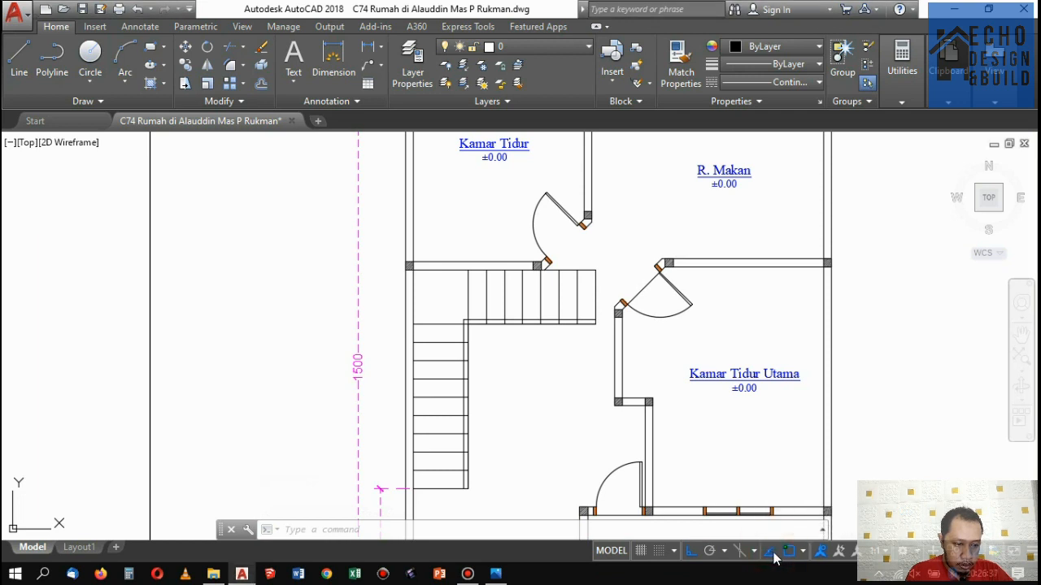
left_click(771, 553)
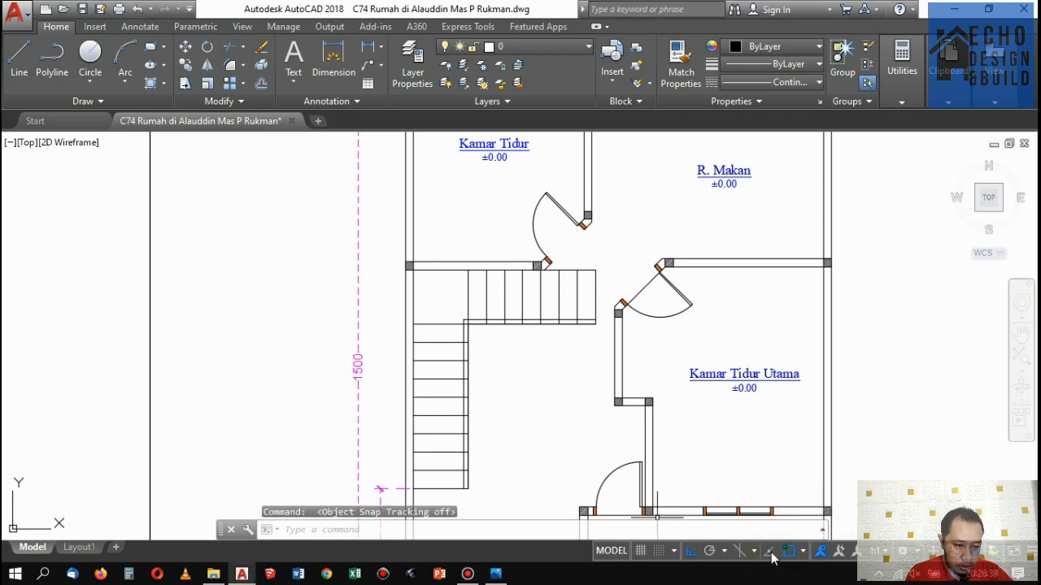
left_click(772, 553)
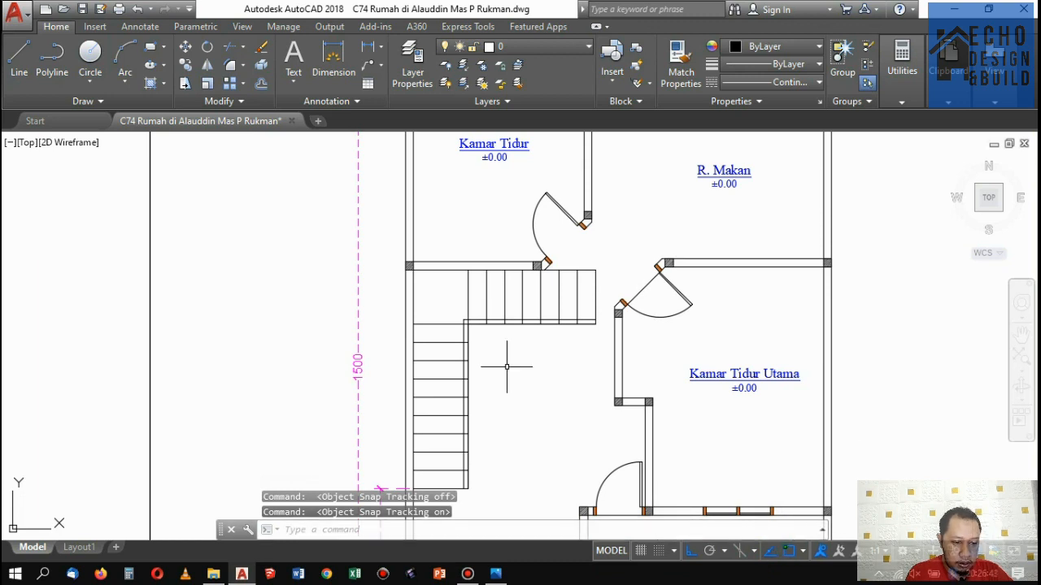
left_click(326, 530)
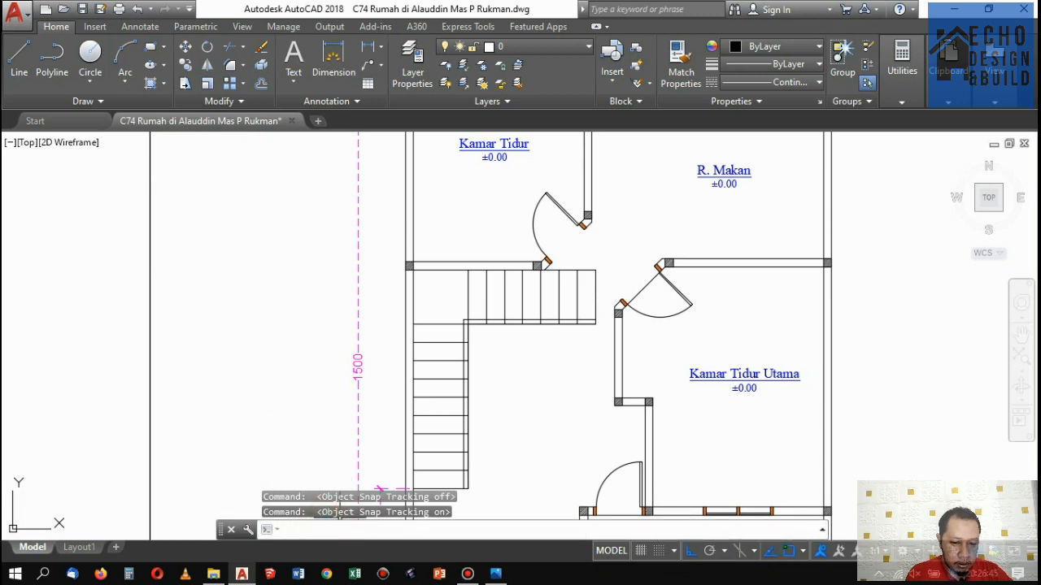
View the current drawing's general file properties and close them without changing anything.
left_click(16, 13)
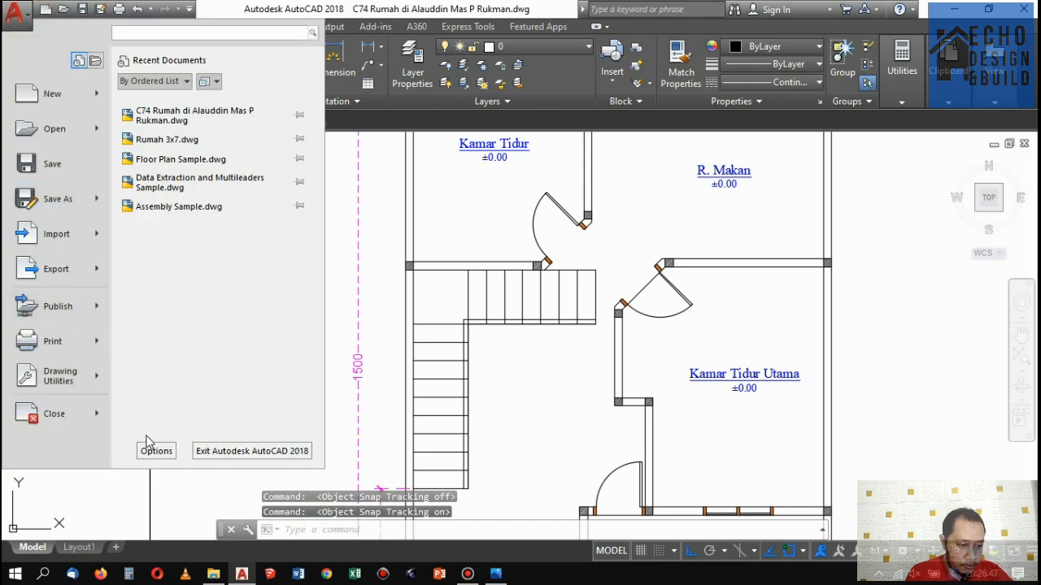
left_click(98, 378)
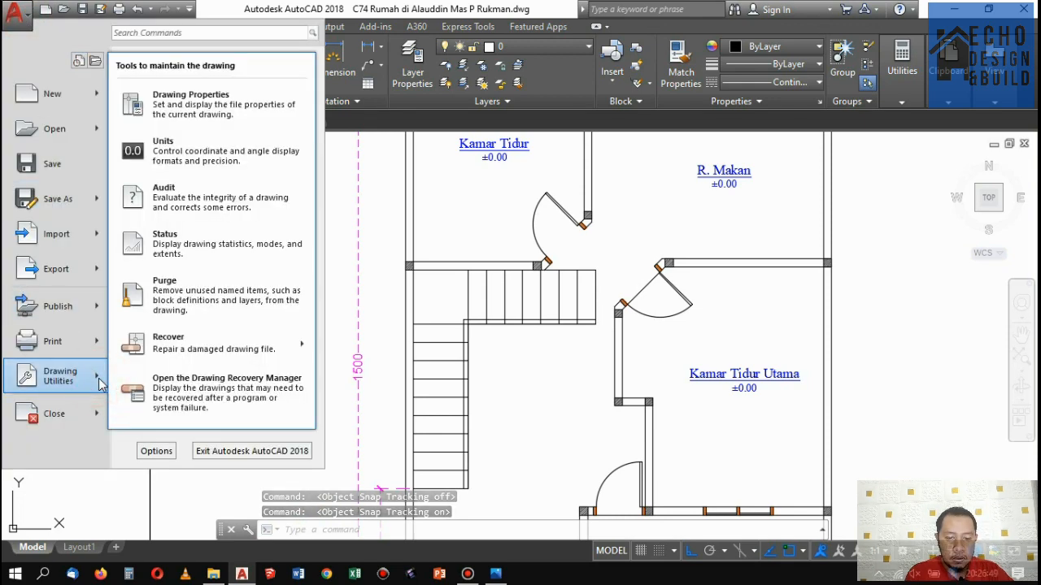
left_click(220, 105)
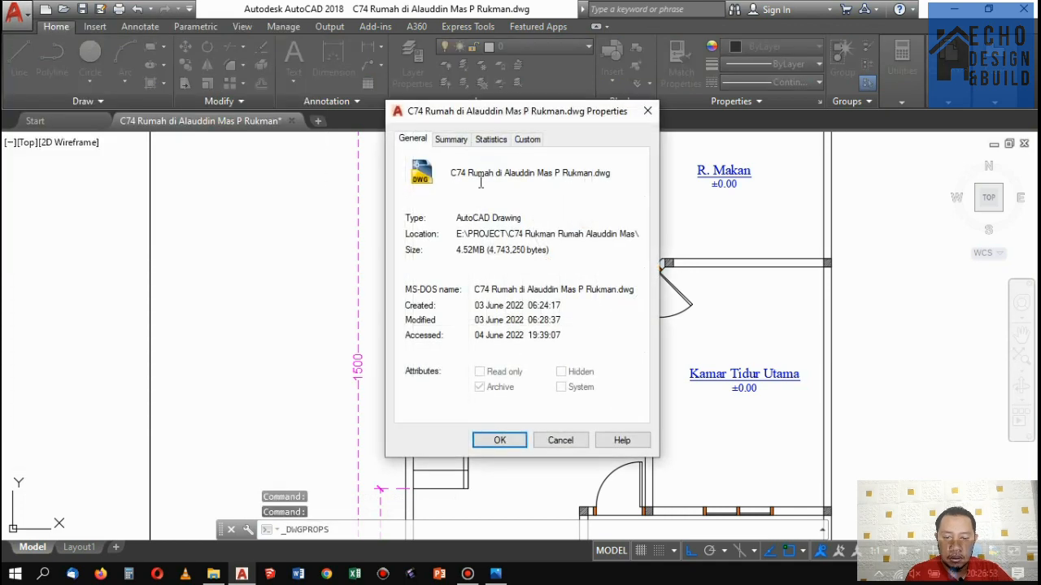
left_click(647, 111)
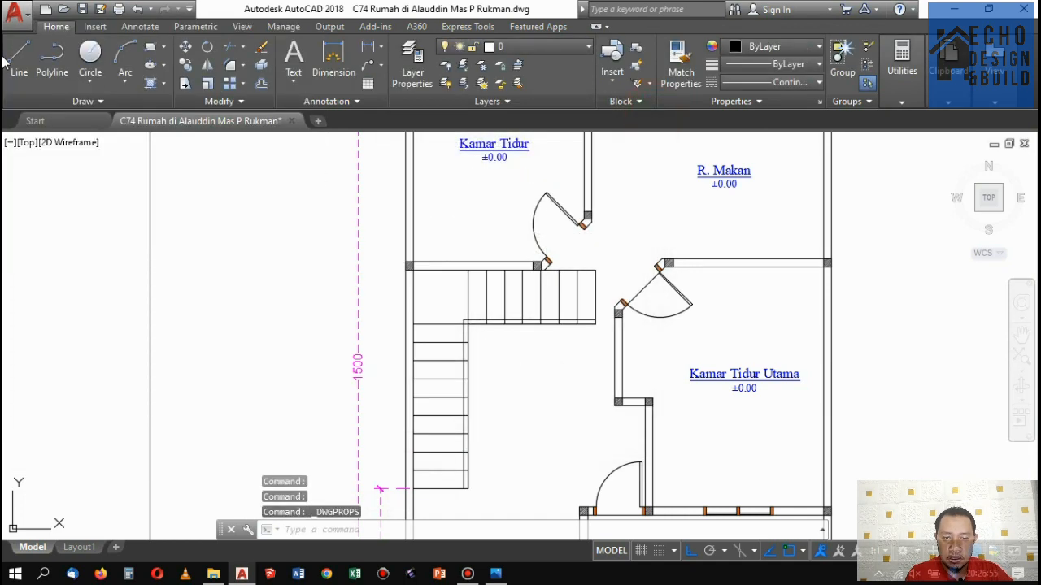
Look through the Options settings, including Drafting, Selection, Display and Files, for object snap modes and close them unchanged.
left_click(15, 20)
left_click(156, 448)
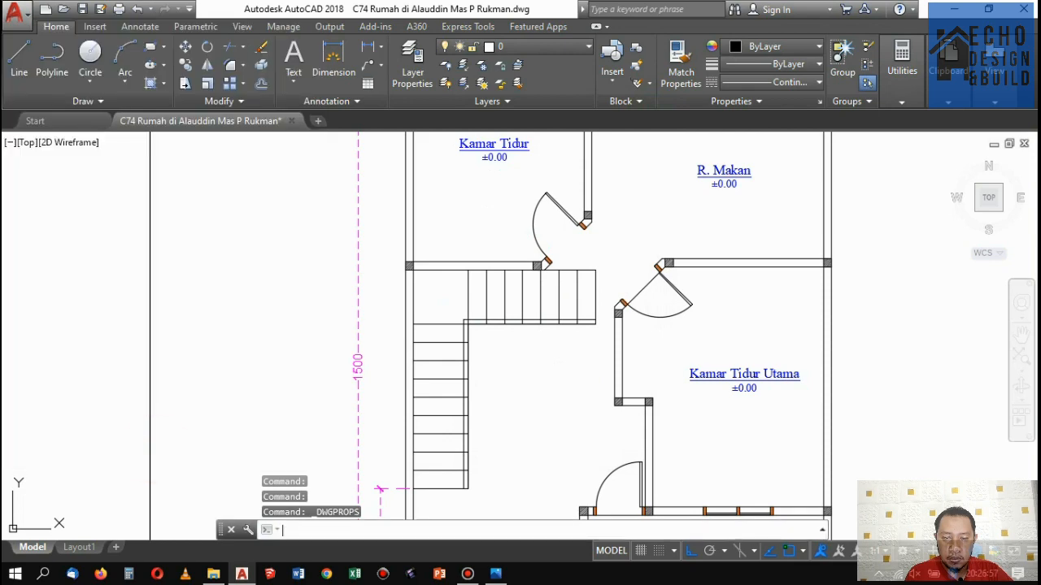
left_click(376, 110)
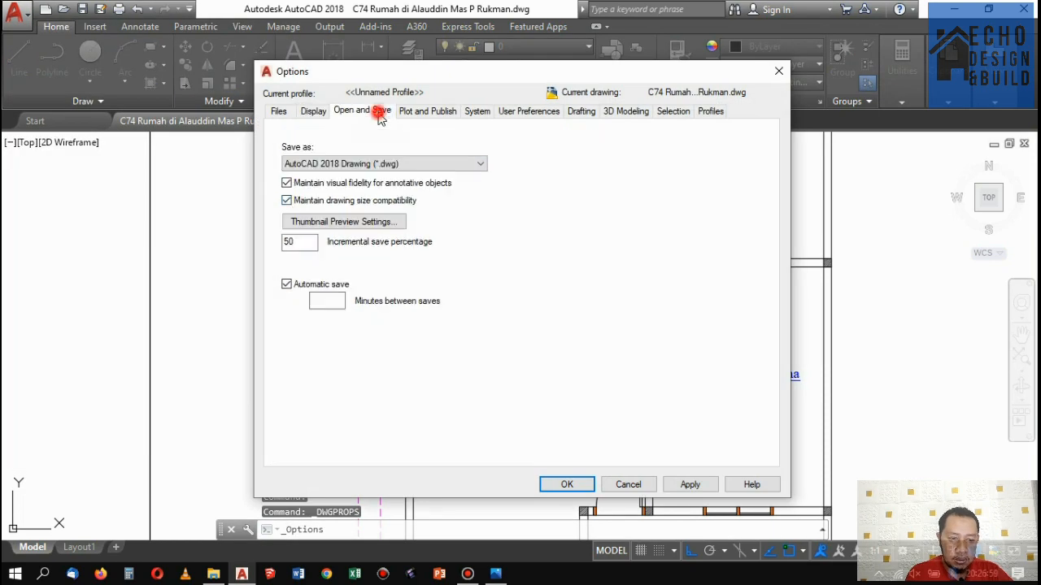
left_click(435, 110)
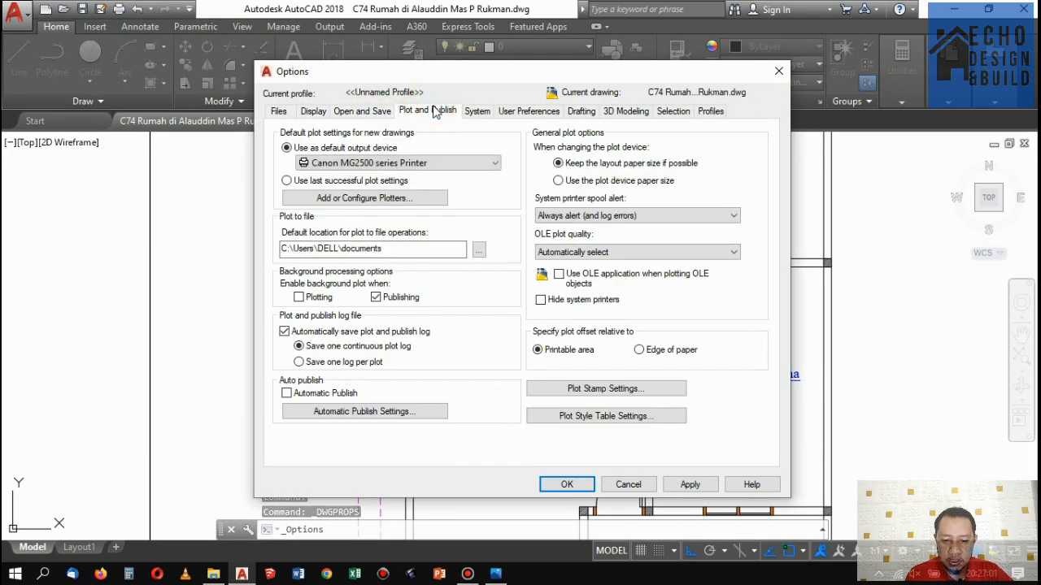
left_click(471, 111)
left_click(509, 110)
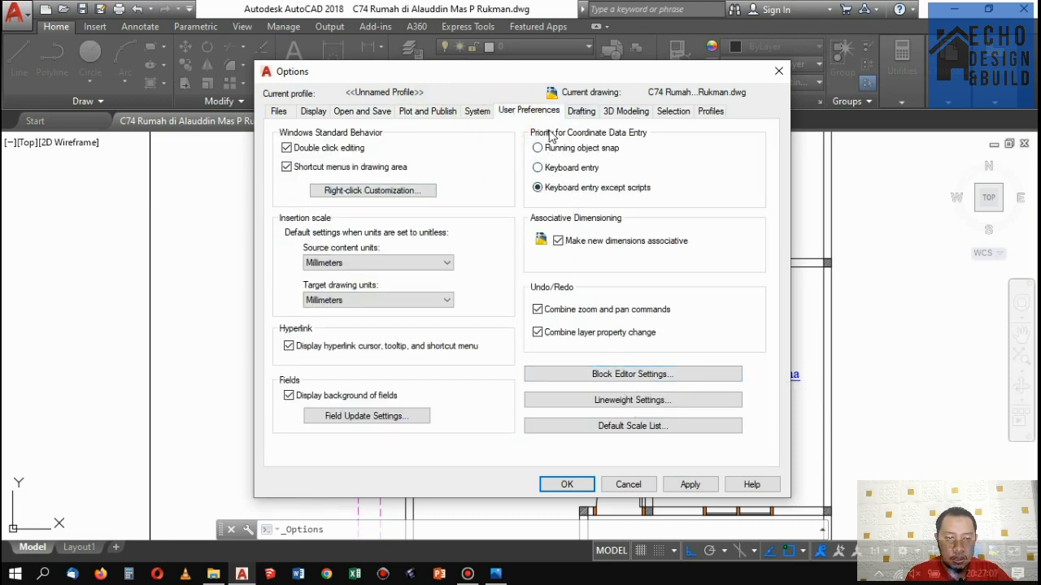
left_click(579, 112)
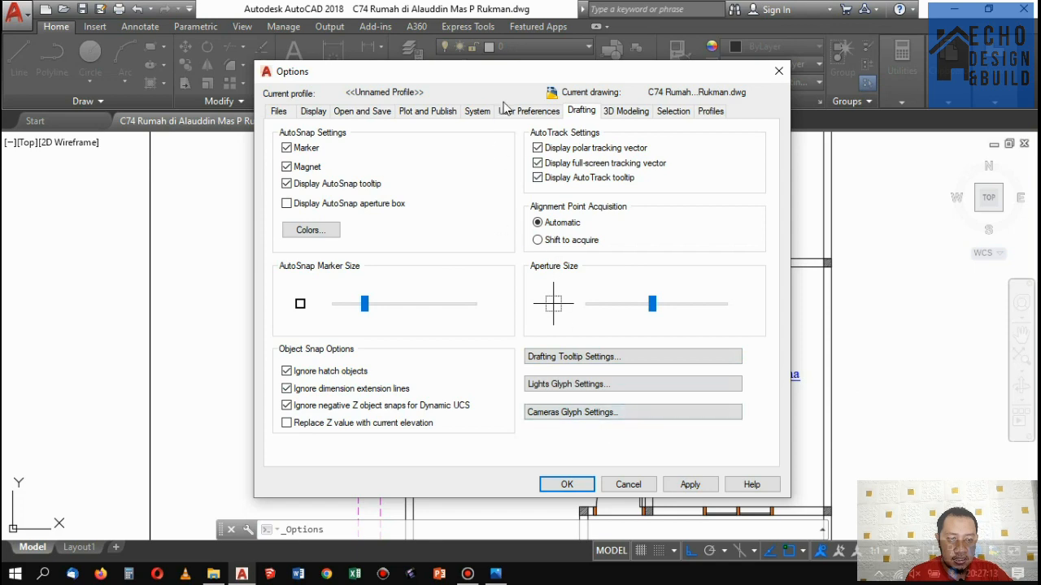
left_click(634, 119)
left_click(671, 117)
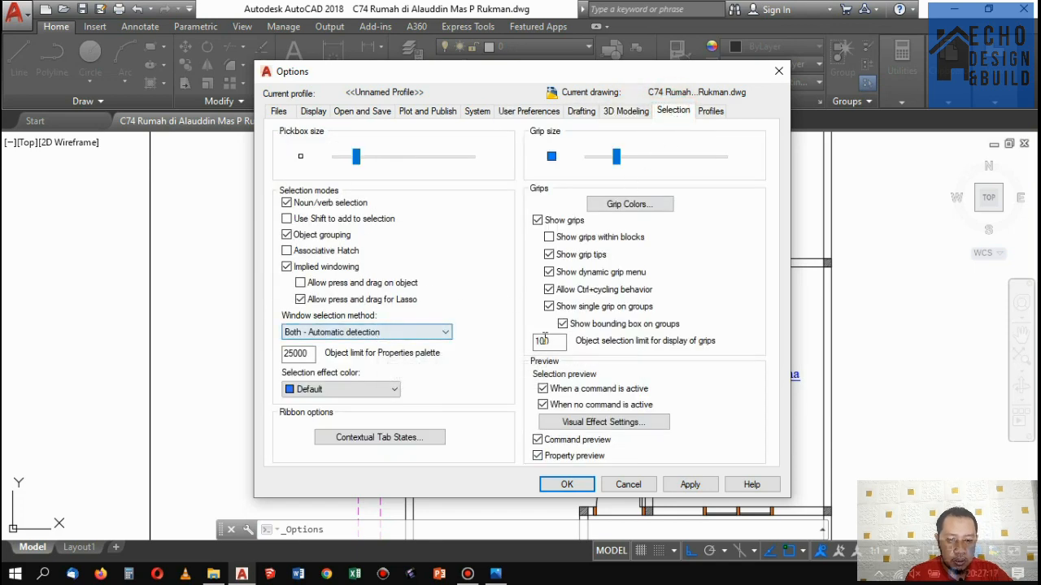
left_click(710, 109)
left_click(673, 110)
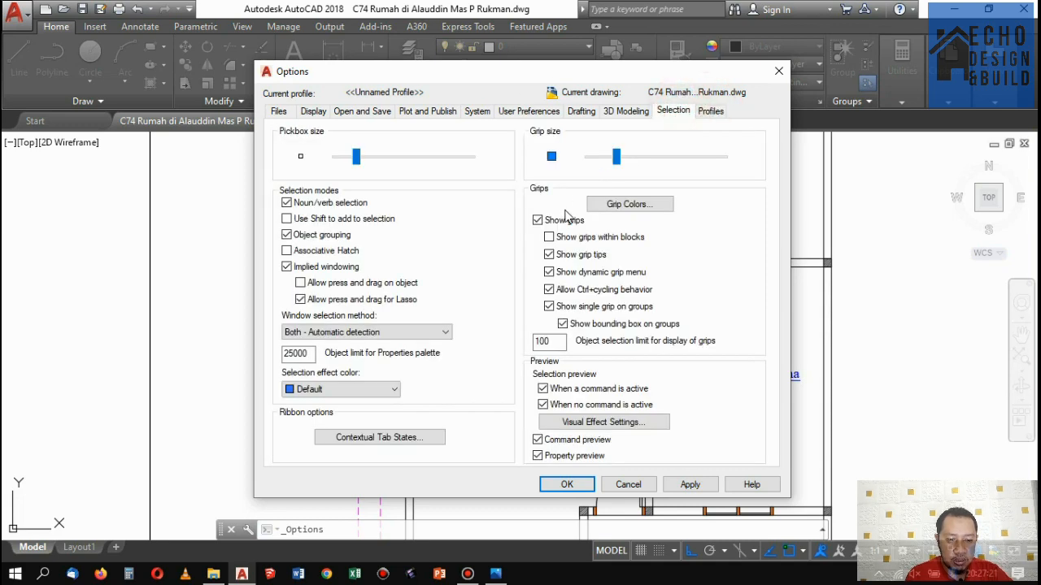
left_click(581, 111)
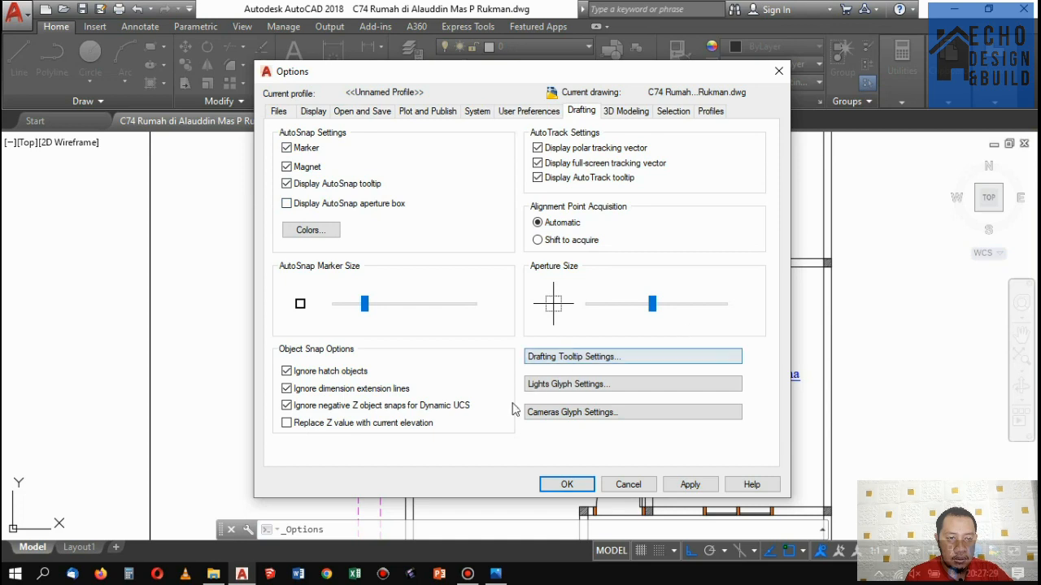
left_click(447, 112)
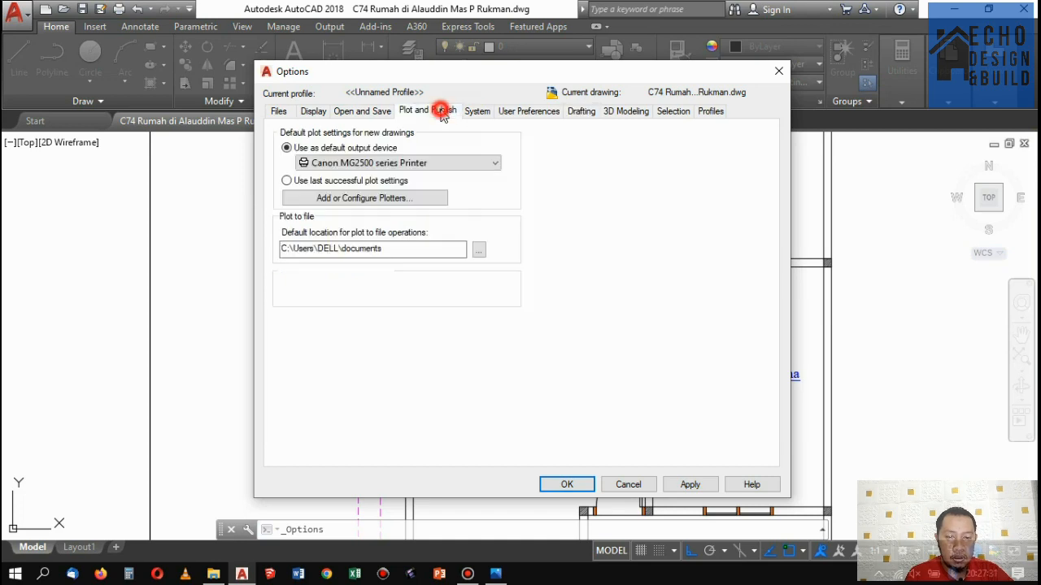
left_click(364, 111)
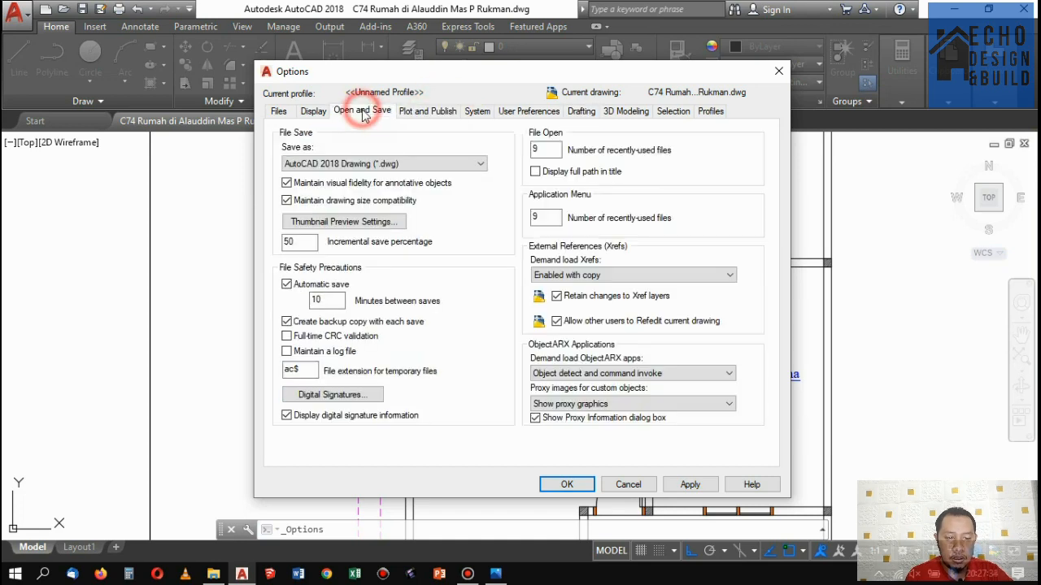
left_click(314, 111)
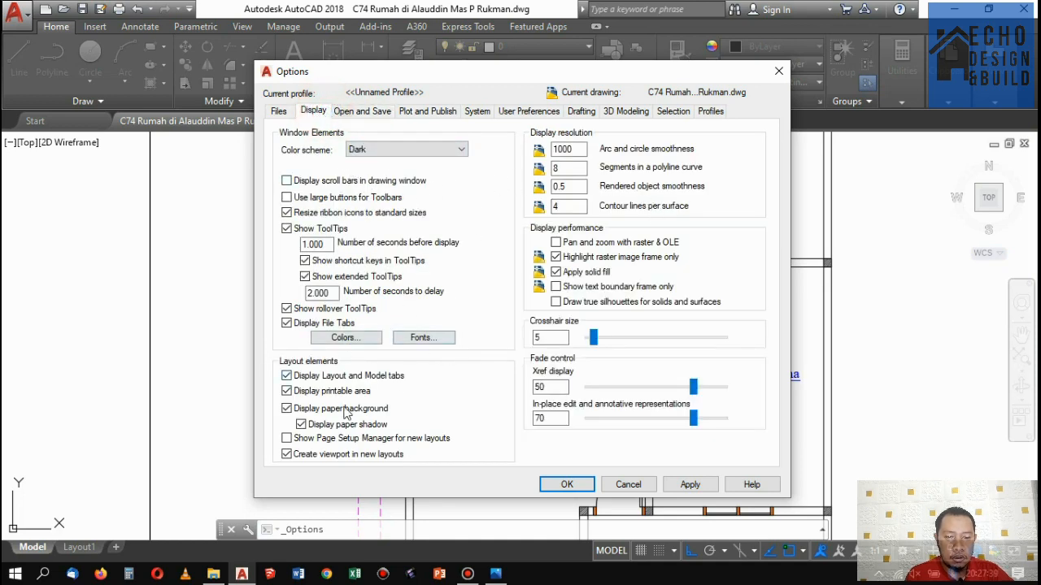
left_click(278, 111)
left_click(777, 71)
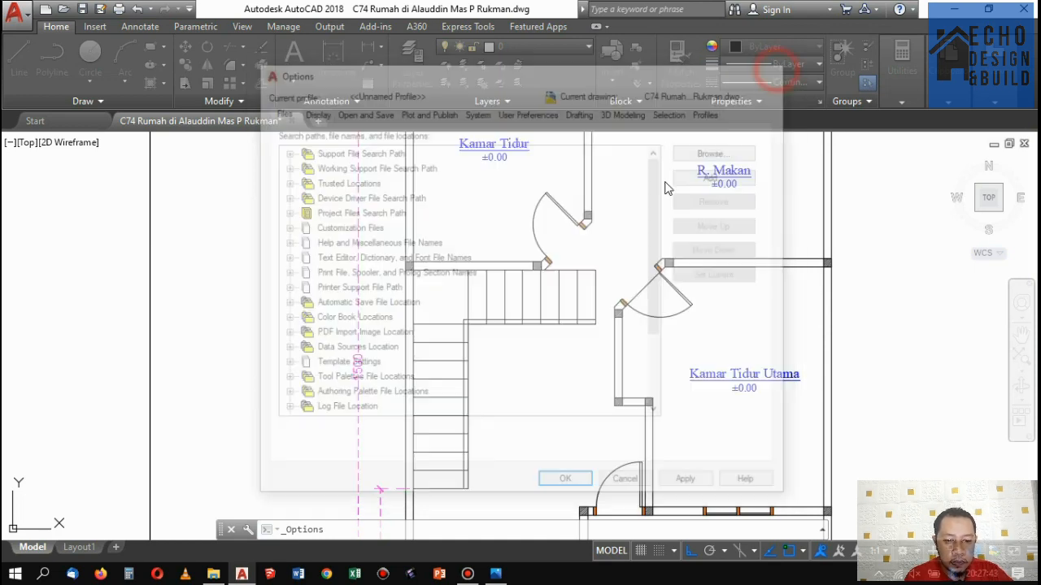
left_click(354, 530)
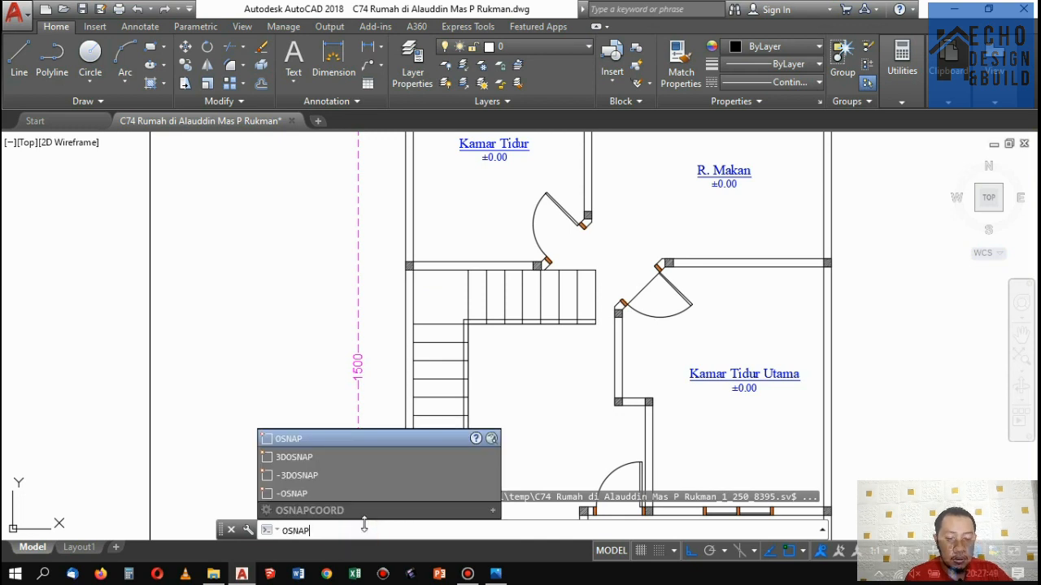
left_click(315, 496)
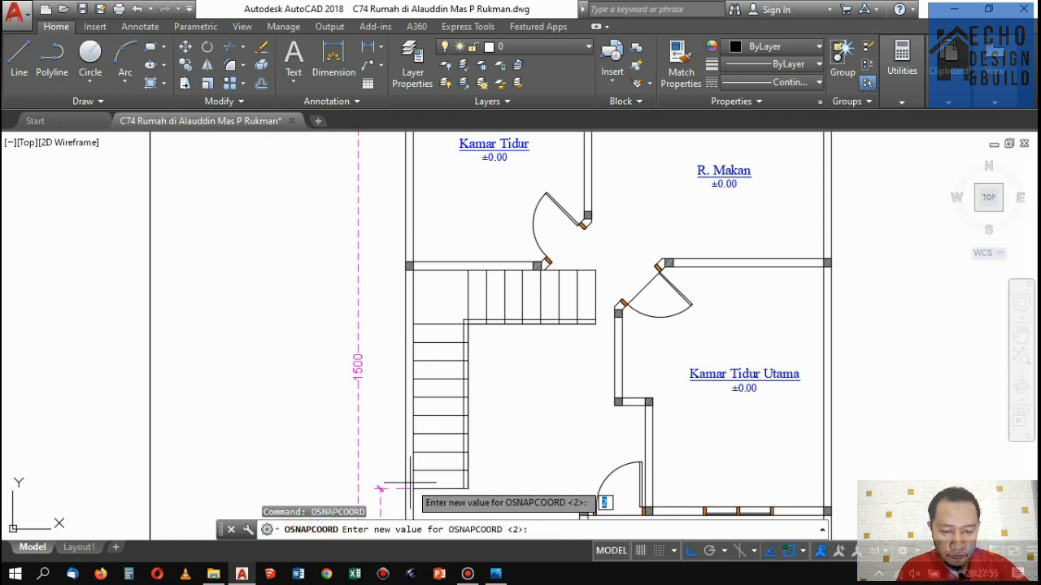
key("Escape")
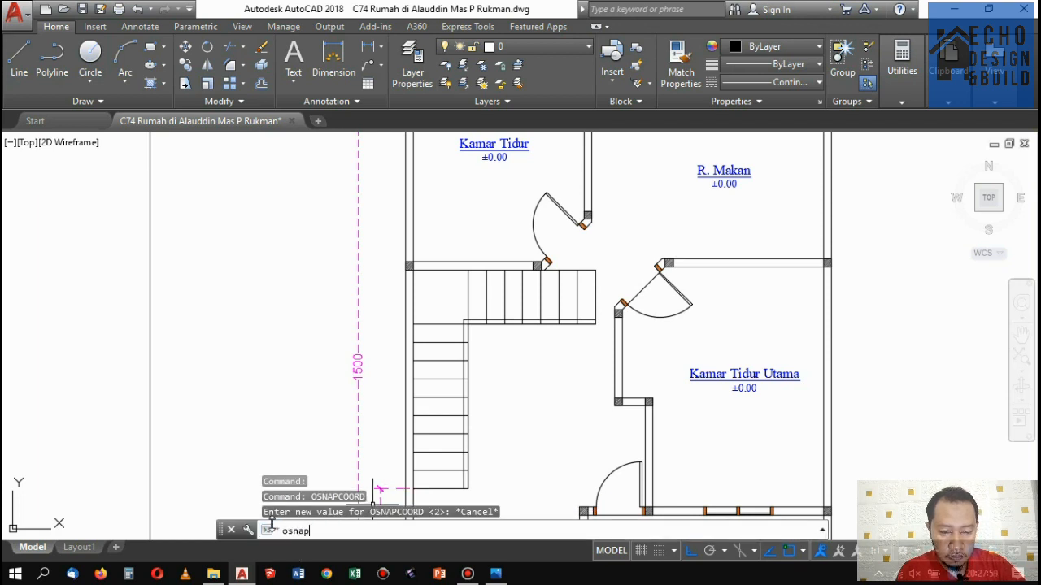
Enable the Midpoint object snap mode in the OSNAP drafting settings.
left_click(291, 440)
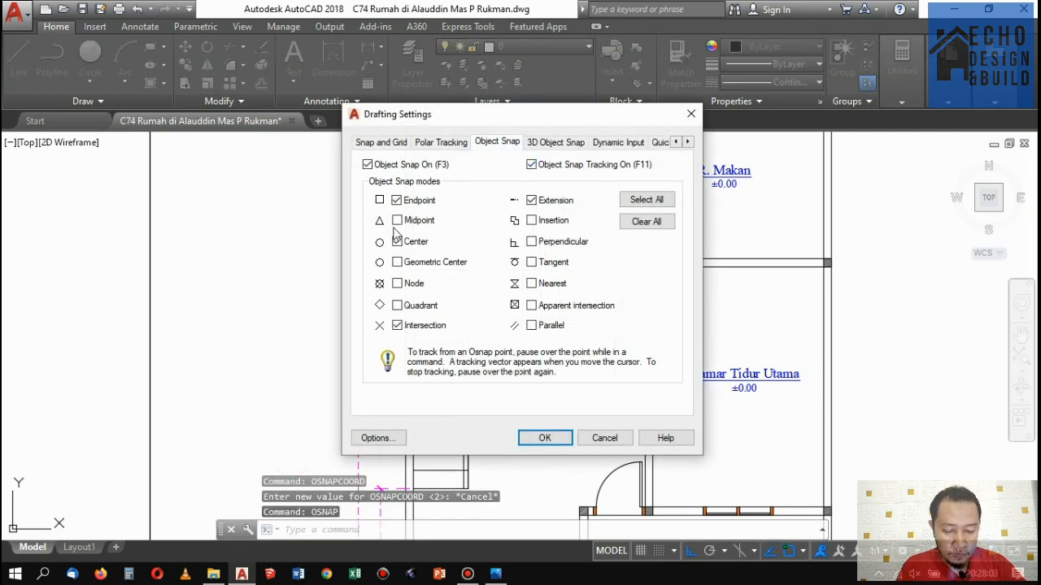
left_click(396, 221)
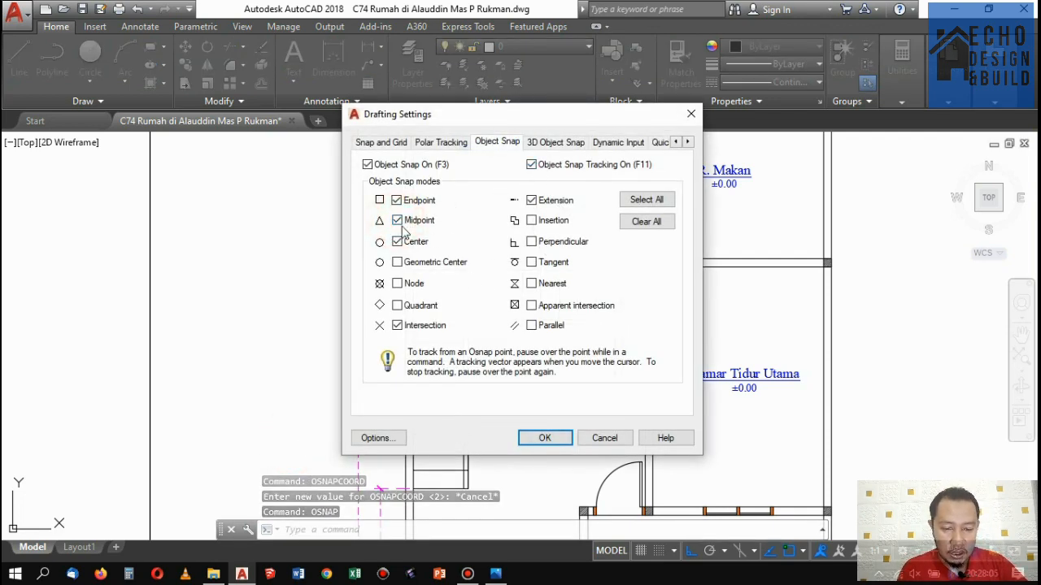
left_click(544, 437)
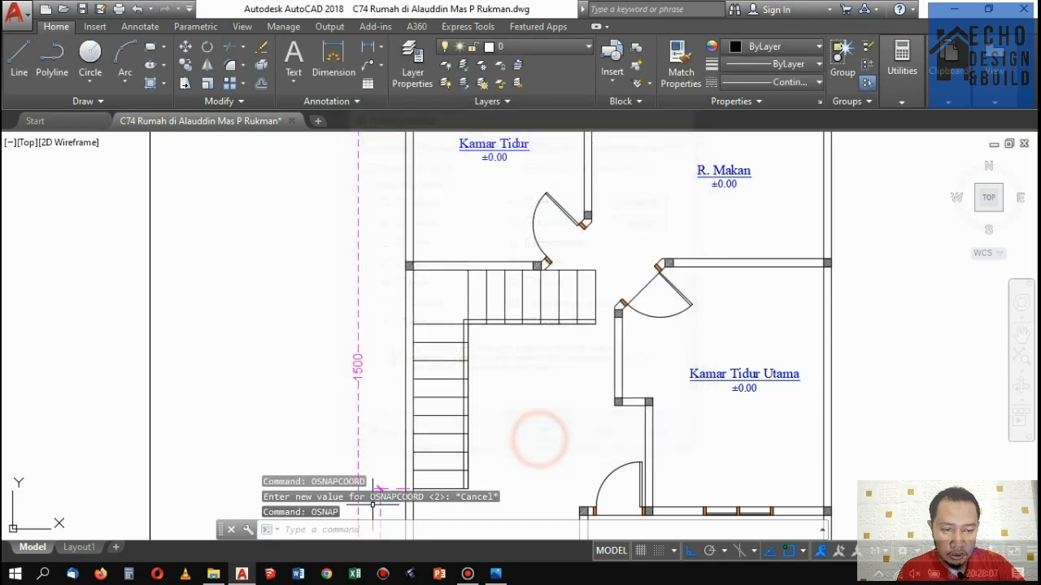
scroll(599, 348, "down", 5)
scroll(599, 348, "up", 5)
scroll(590, 325, "down", 5)
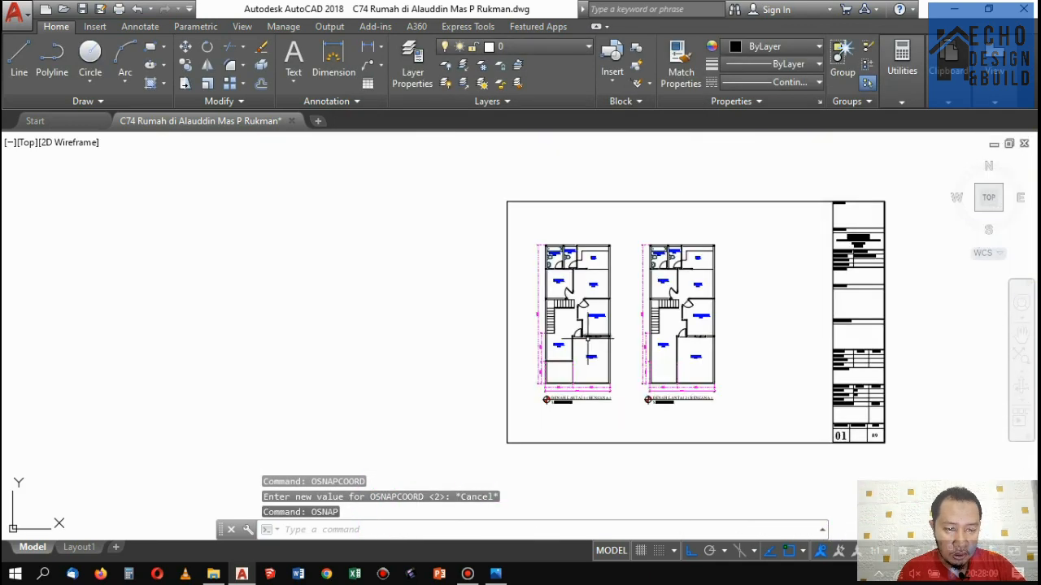
scroll(699, 321, "up", 3)
scroll(596, 374, "down", 4)
scroll(599, 360, "up", 5)
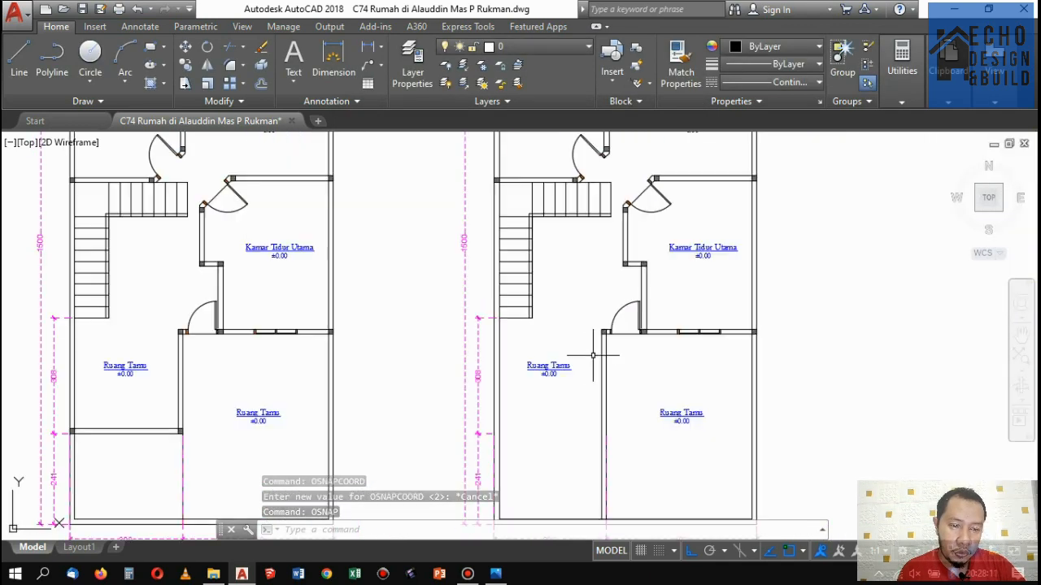
Delete the Ruang Tamu room label beside the stairs in the second-floor plan.
scroll(599, 360, "down", 5)
scroll(571, 353, "up", 4)
left_click(572, 354)
left_click(583, 334)
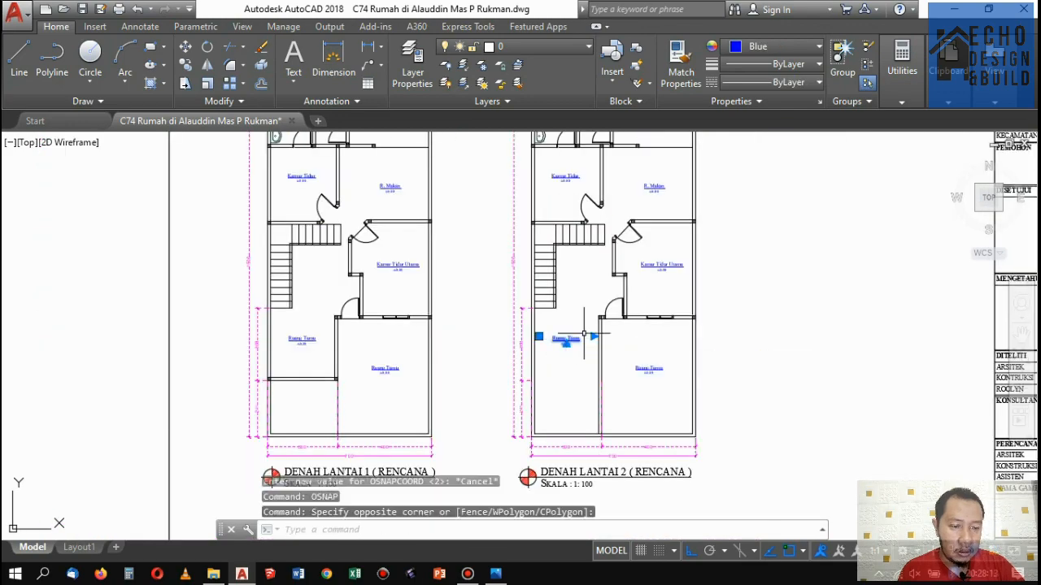
key("Delete")
Examine the L-shaped staircase and its surrounding walls on both floor plans.
scroll(592, 325, "down", 5)
scroll(585, 284, "up", 6)
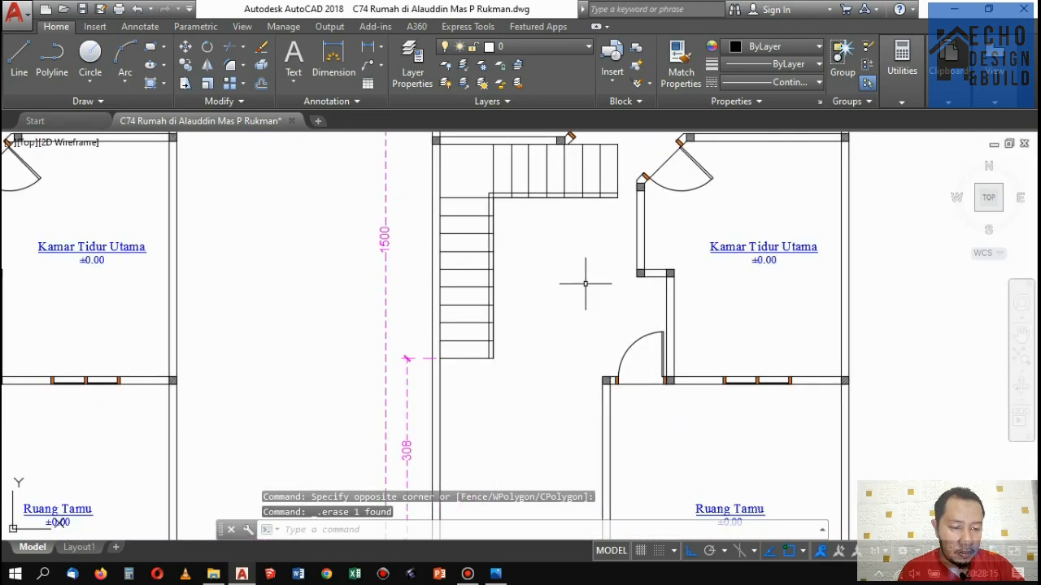
scroll(545, 283, "down", 4)
scroll(545, 283, "up", 5)
scroll(569, 277, "down", 2)
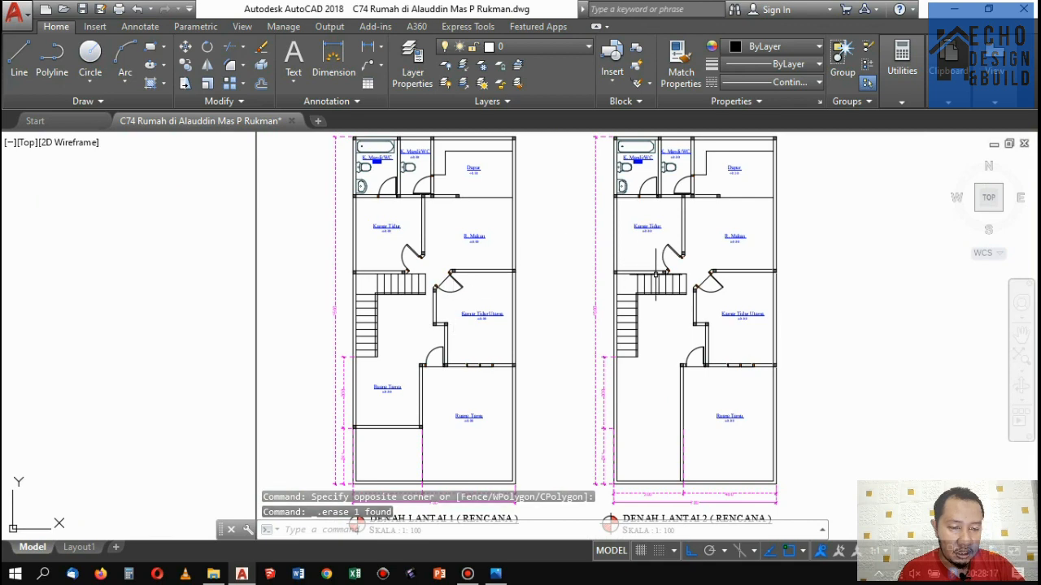
scroll(570, 288, "up", 3)
scroll(666, 281, "up", 2)
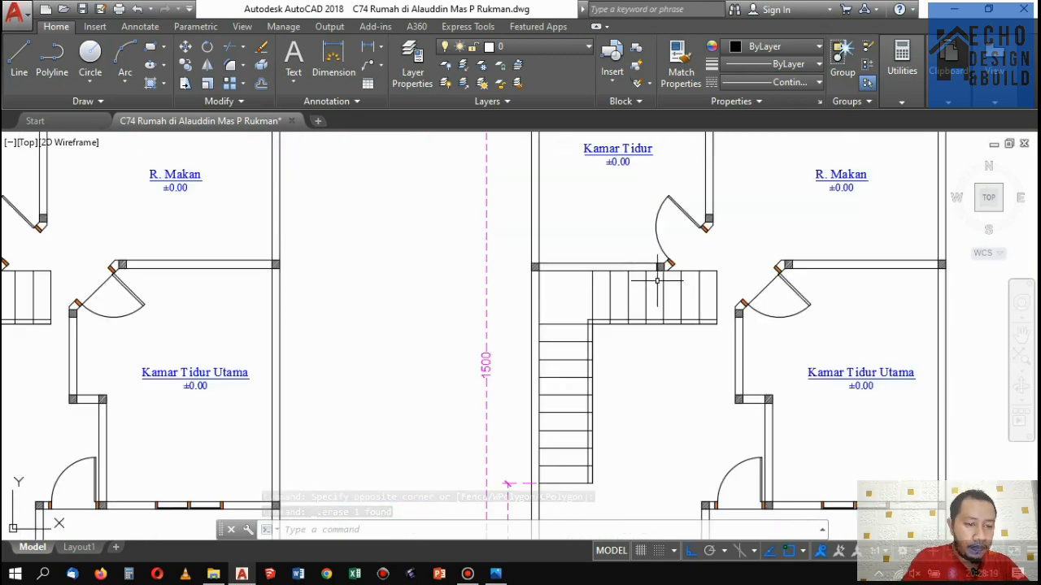
scroll(639, 302, "down", 4)
scroll(357, 280, "up", 3)
scroll(456, 298, "down", 3)
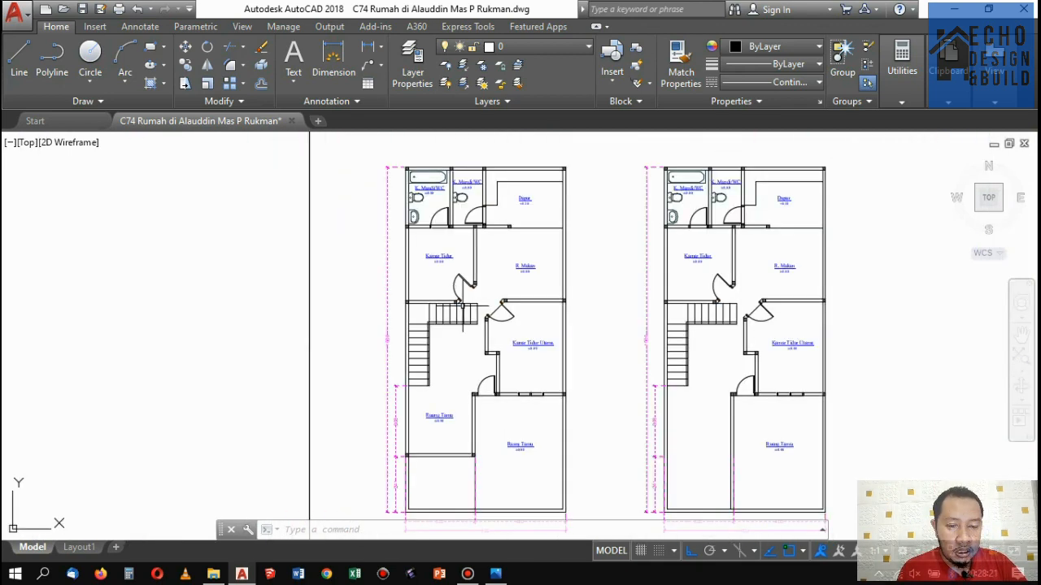
Draw a diagonal cut line across the first-floor stairs' upper flight, from the bedroom wall's column corner down to the flight's lower edge.
scroll(484, 297, "up", 4)
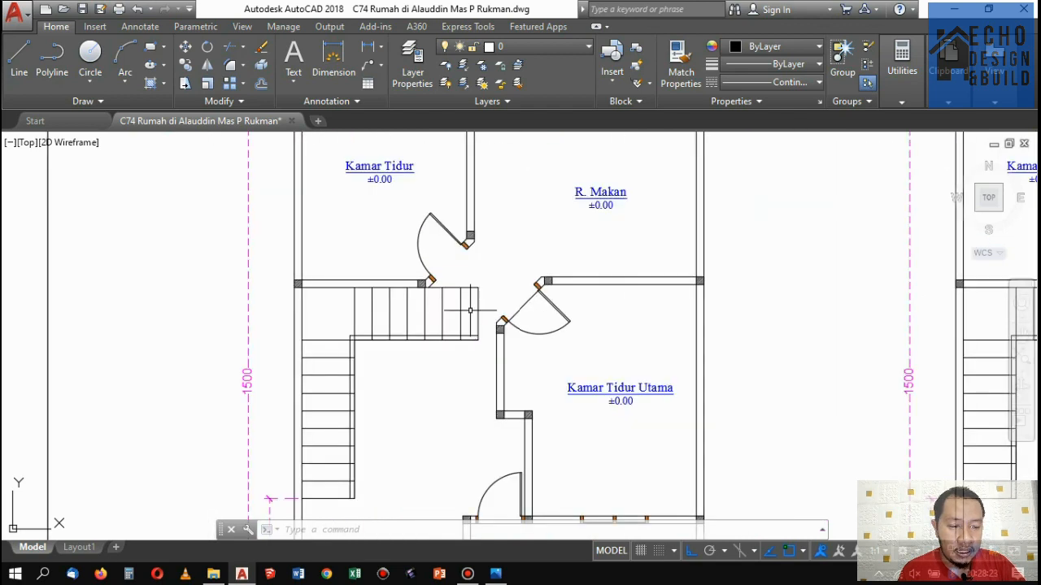
type("l")
key("Return")
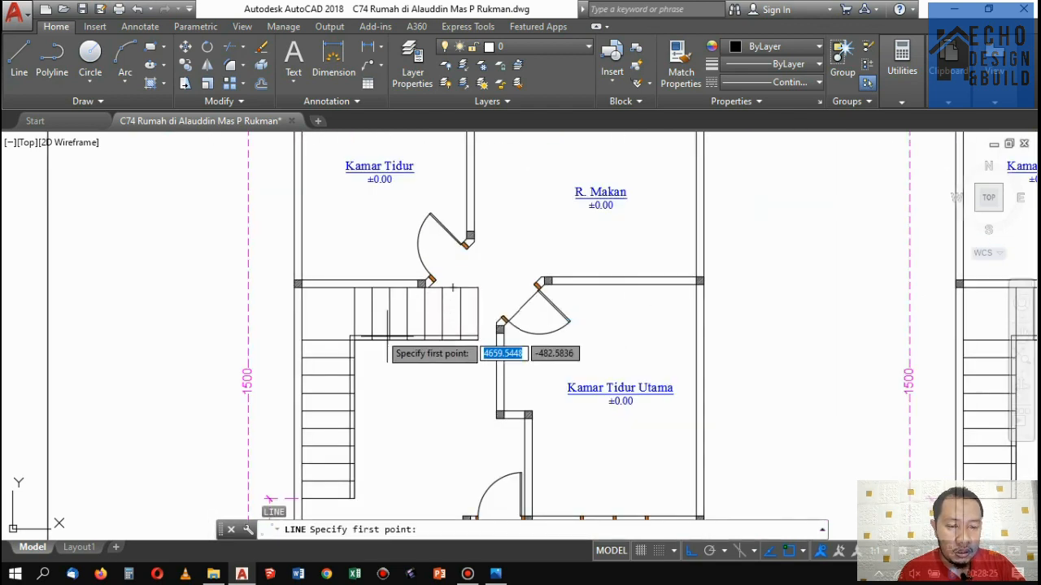
scroll(467, 308, "up", 5)
left_click(466, 246)
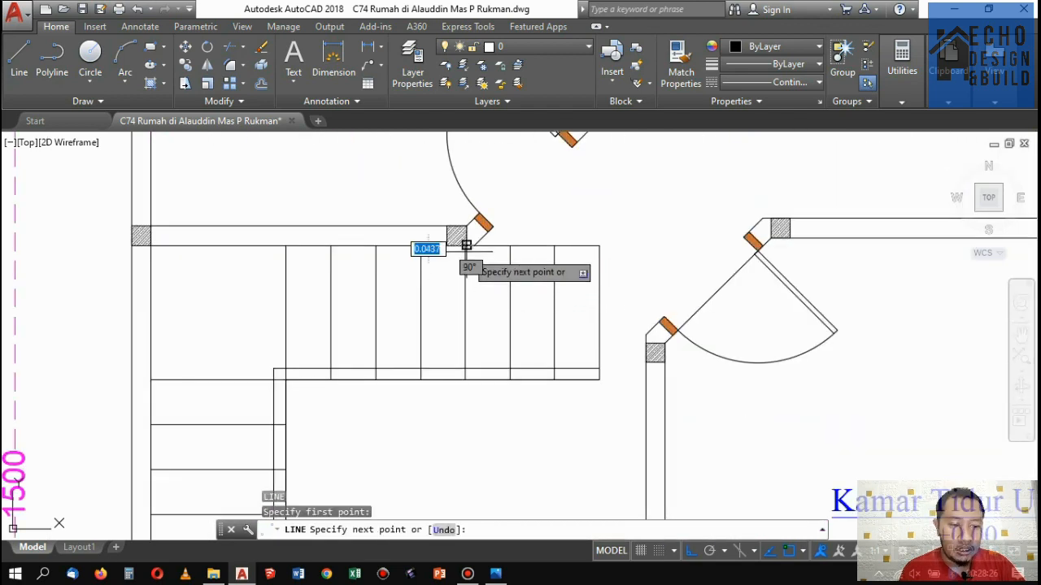
left_click(333, 375)
scroll(434, 334, "down", 3)
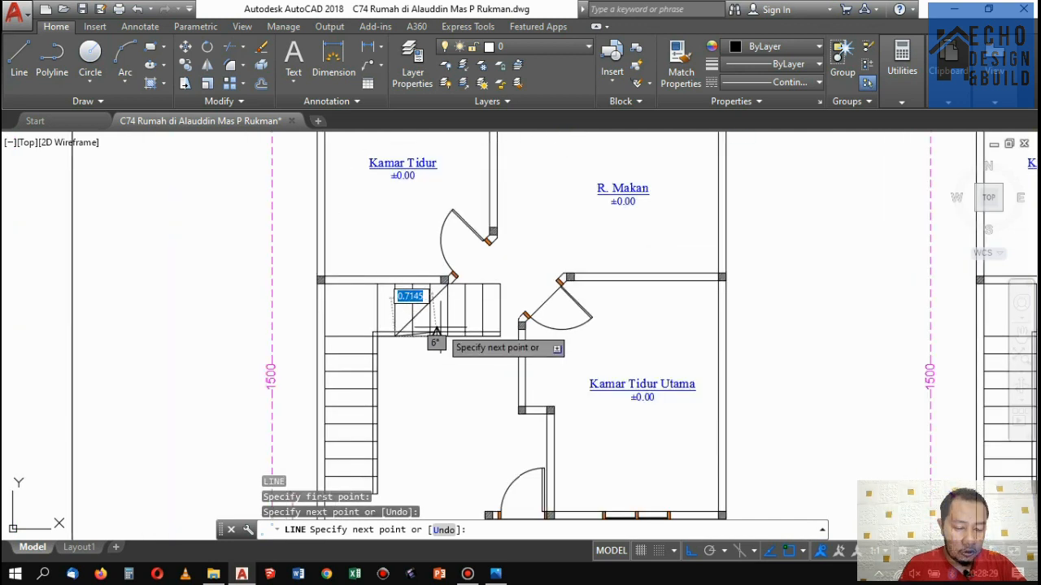
key("Return")
Trim the first-floor stair treads and railing lines beyond the diagonal, using it as the cutting edge.
type("tr")
key("Return")
left_click(424, 309)
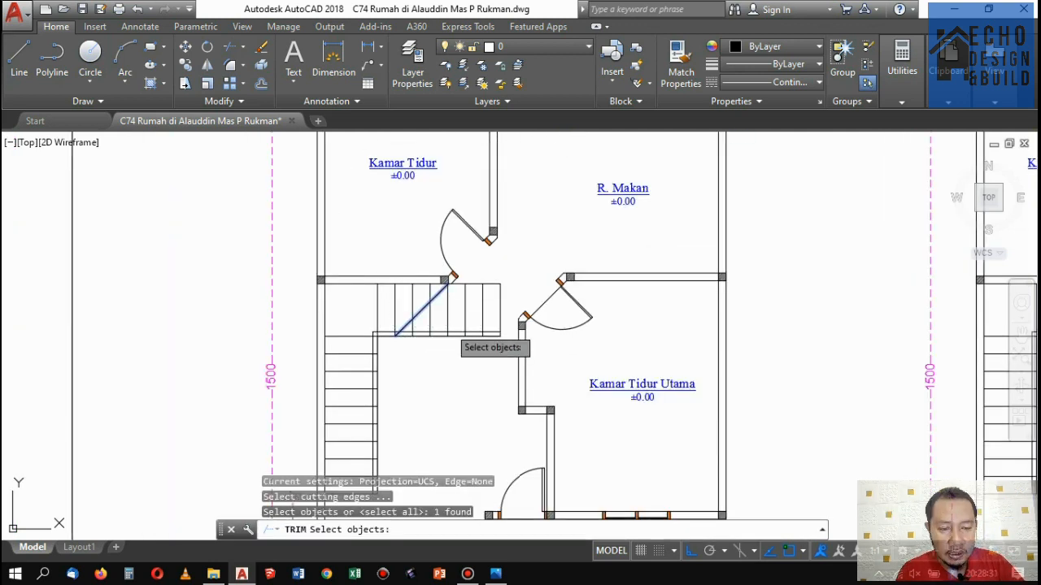
key("Return")
left_click(470, 351)
left_click(411, 323)
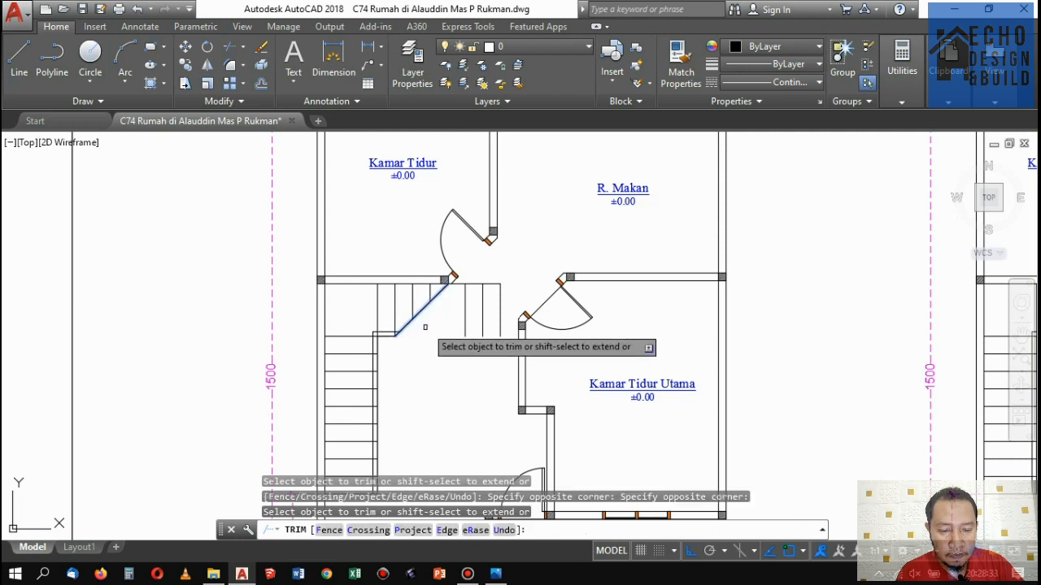
Delete the three leftover treads and the remaining upper edge line beyond the first-floor stairs' diagonal.
left_click(514, 316)
left_click(481, 309)
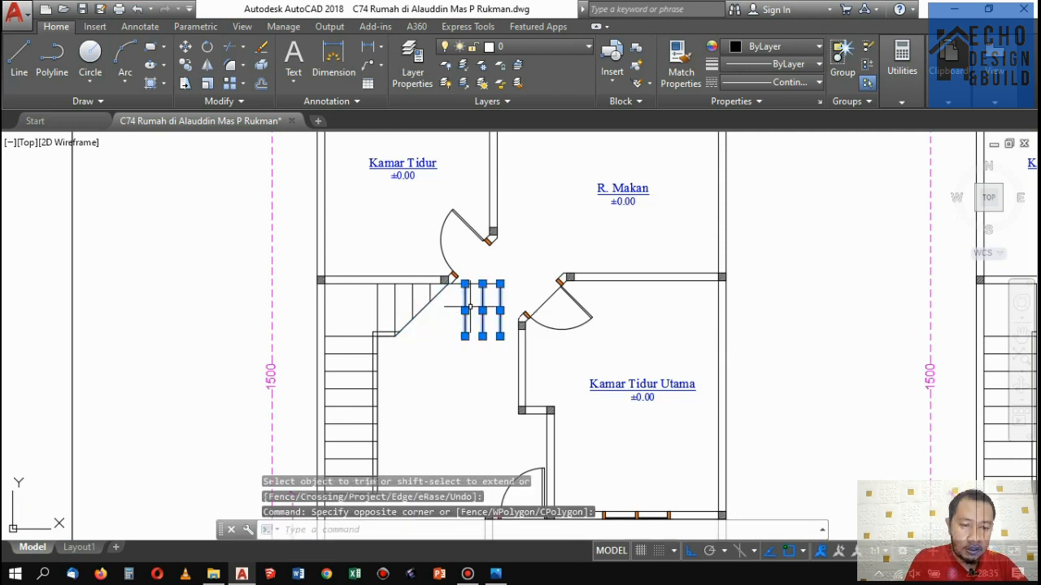
key("Delete")
scroll(475, 293, "up", 4)
left_click(493, 298)
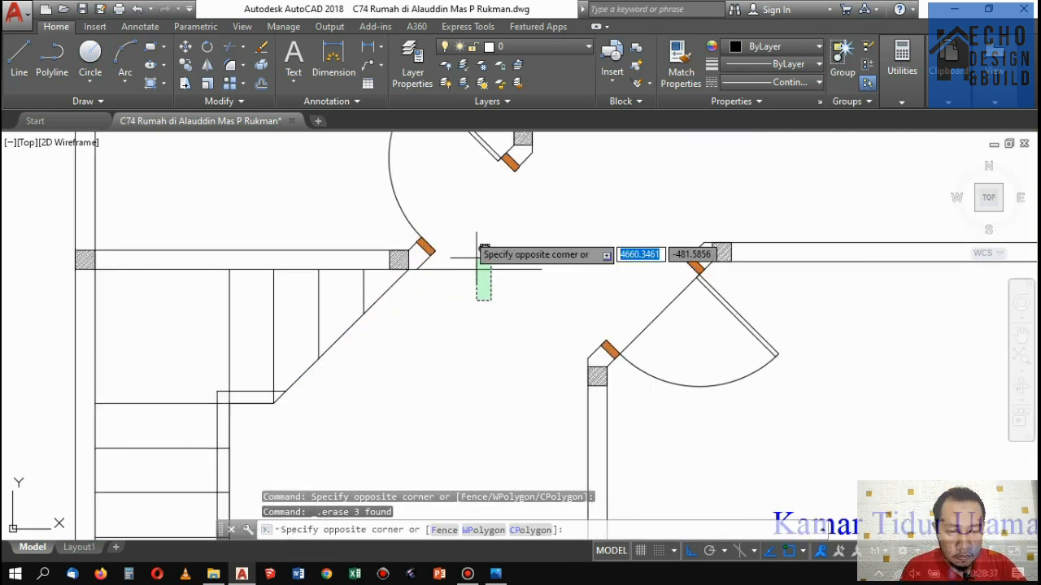
left_click(477, 251)
key("Delete")
scroll(479, 298, "down", 6)
scroll(480, 298, "down", 3)
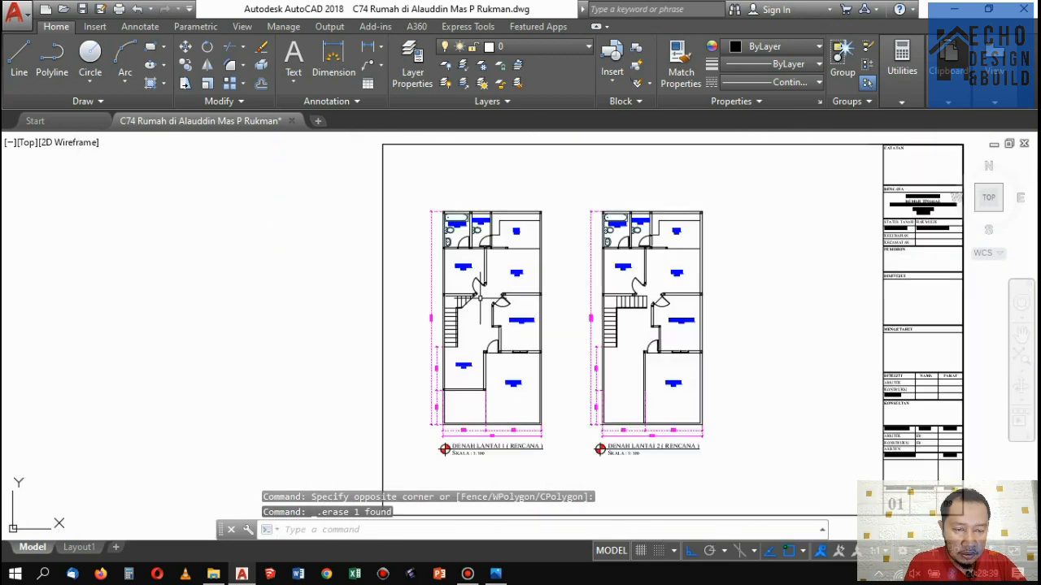
scroll(465, 302, "up", 10)
left_click(431, 305)
key("Escape")
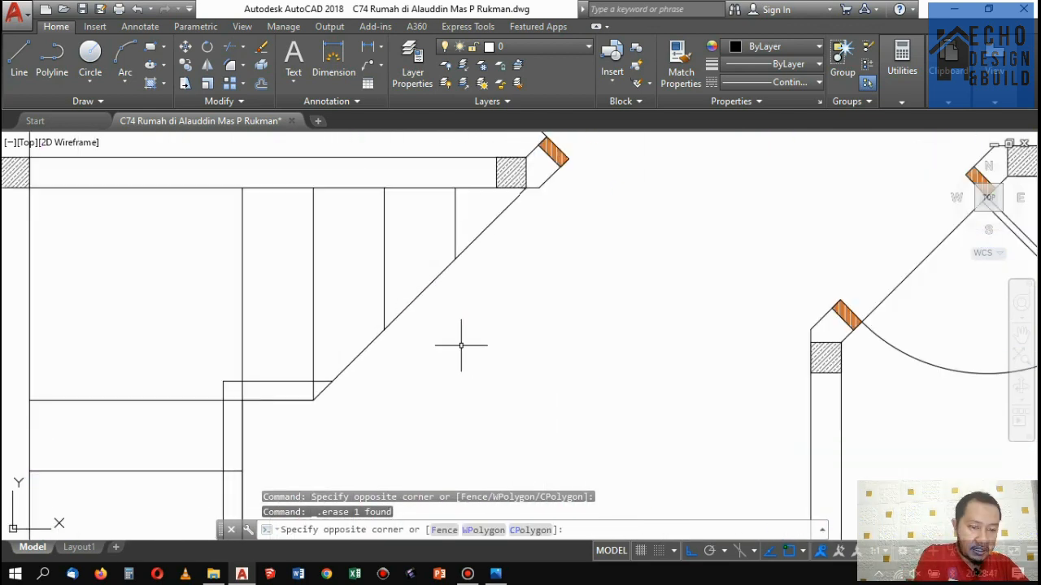
Match the first-floor stairs' diagonal to the red dashed stair cut line in the upper sheet's kitchen with Match Properties.
scroll(443, 293, "down", 8)
scroll(464, 381, "down", 5)
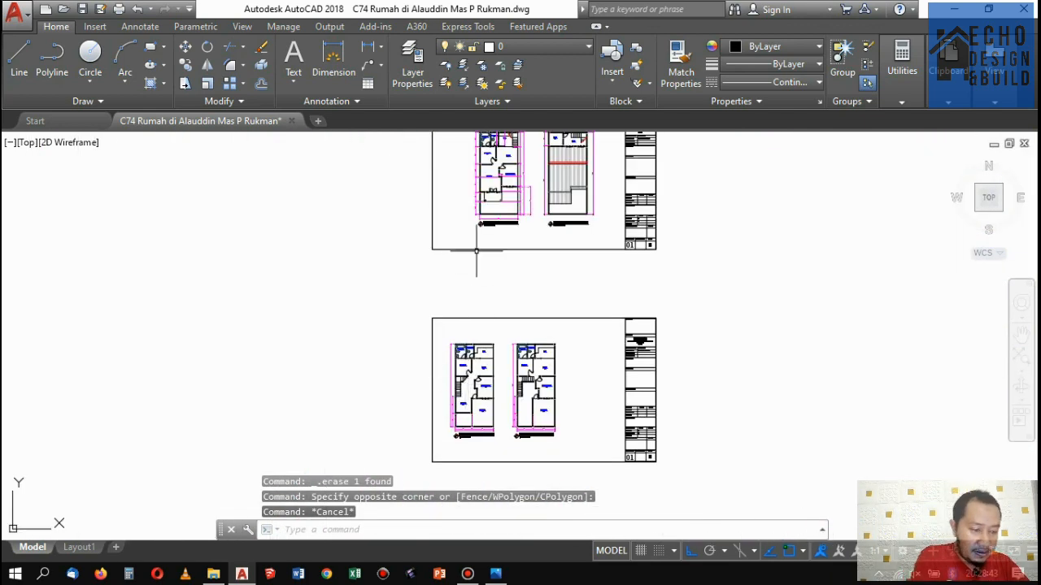
scroll(508, 325, "up", 7)
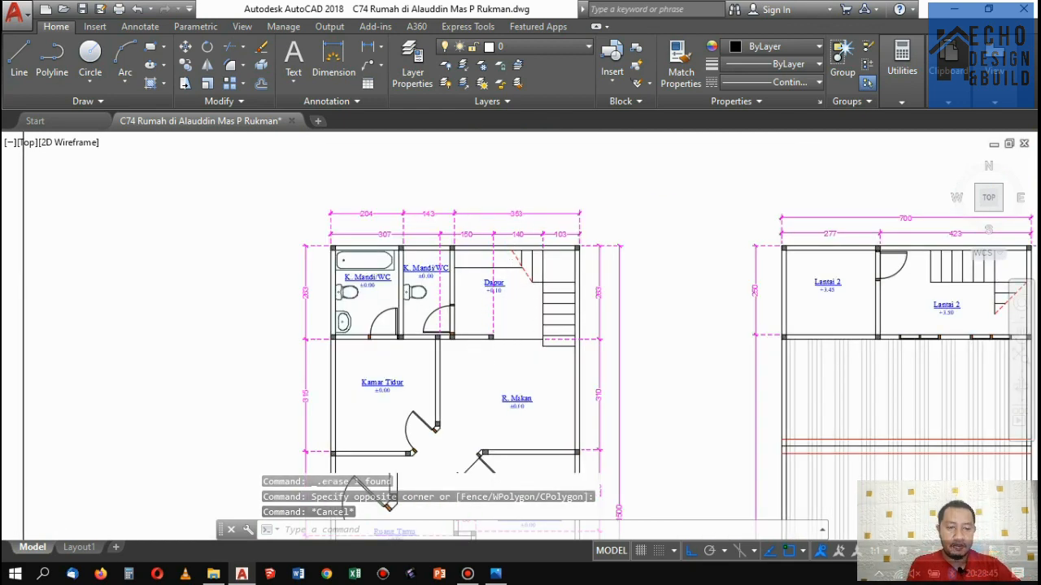
scroll(510, 302, "up", 2)
type("Ma")
key("Return")
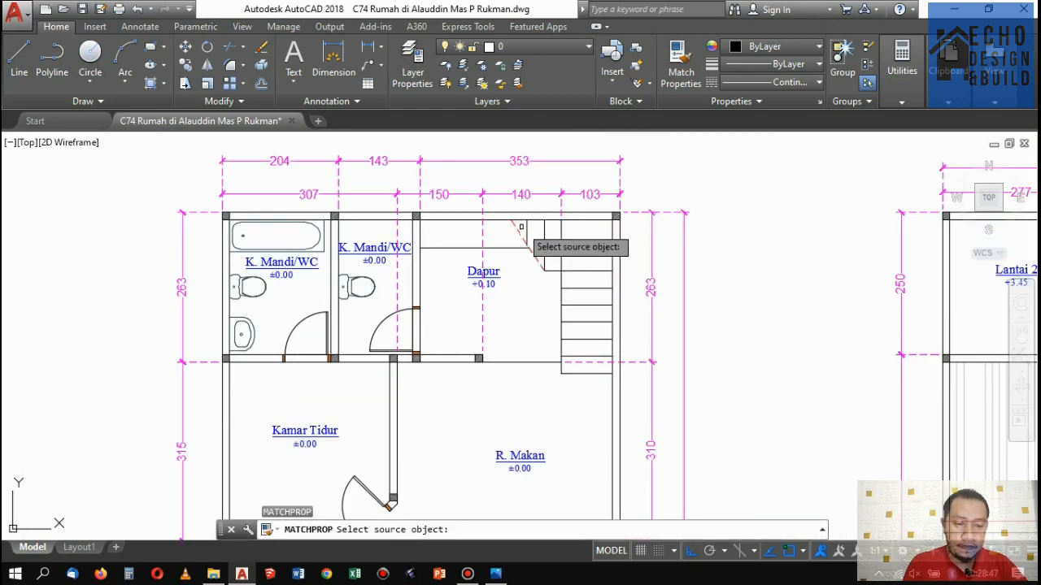
scroll(521, 234, "up", 3)
left_click(514, 238)
scroll(540, 267, "down", 2)
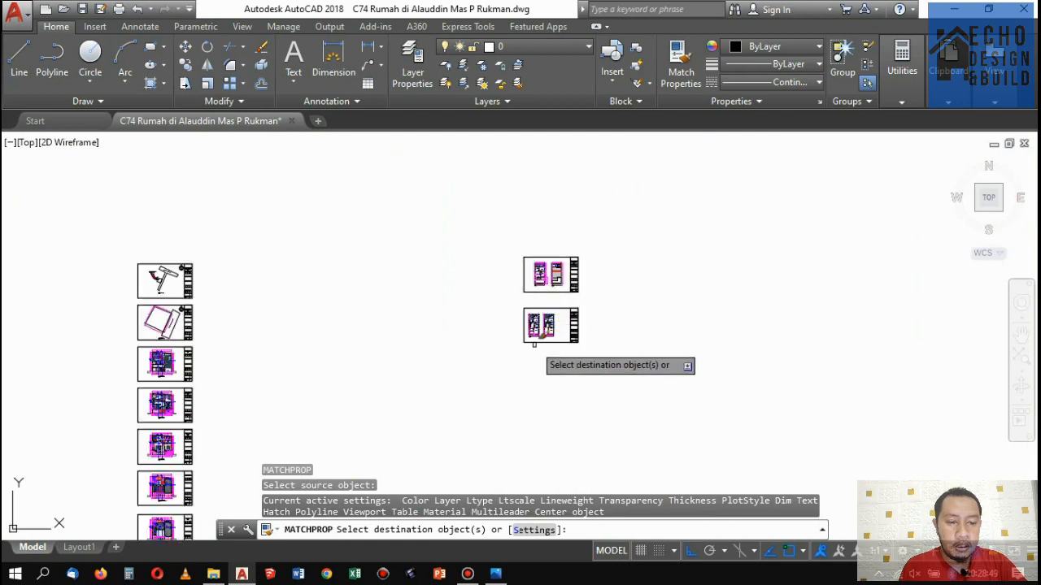
scroll(527, 272, "up", 7)
scroll(483, 328, "up", 2)
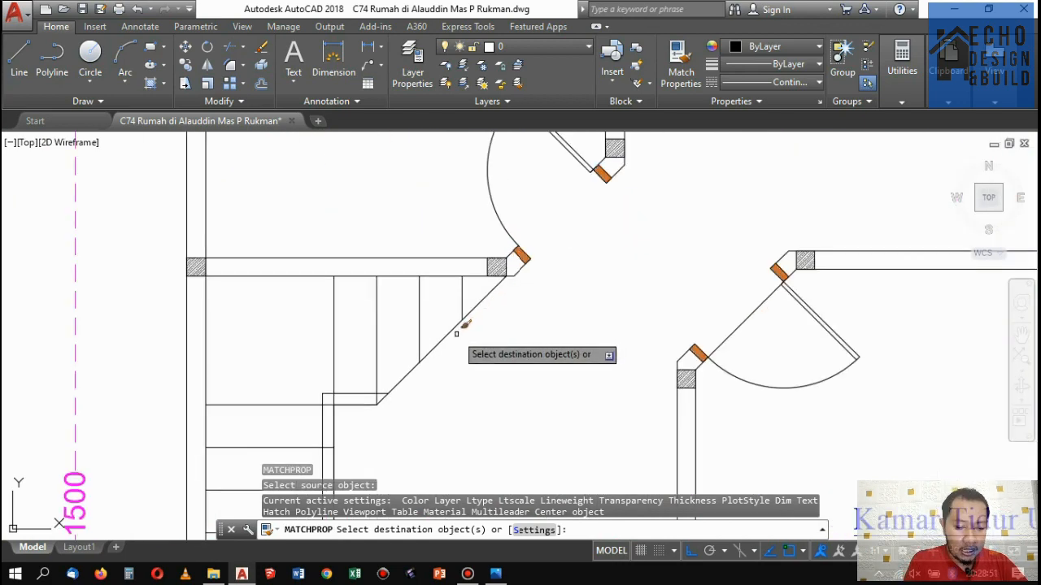
left_click(455, 330)
left_click(443, 330)
scroll(428, 286, "down", 5)
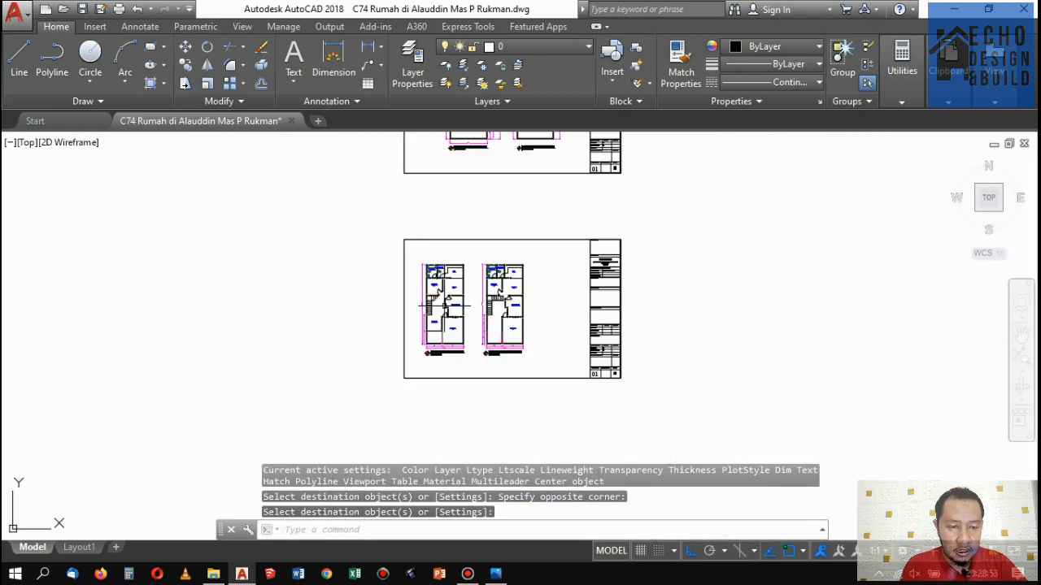
Switch to the reference sketch in Photos and examine the stair layout on both floors.
scroll(487, 277, "up", 7)
scroll(499, 250, "down", 5)
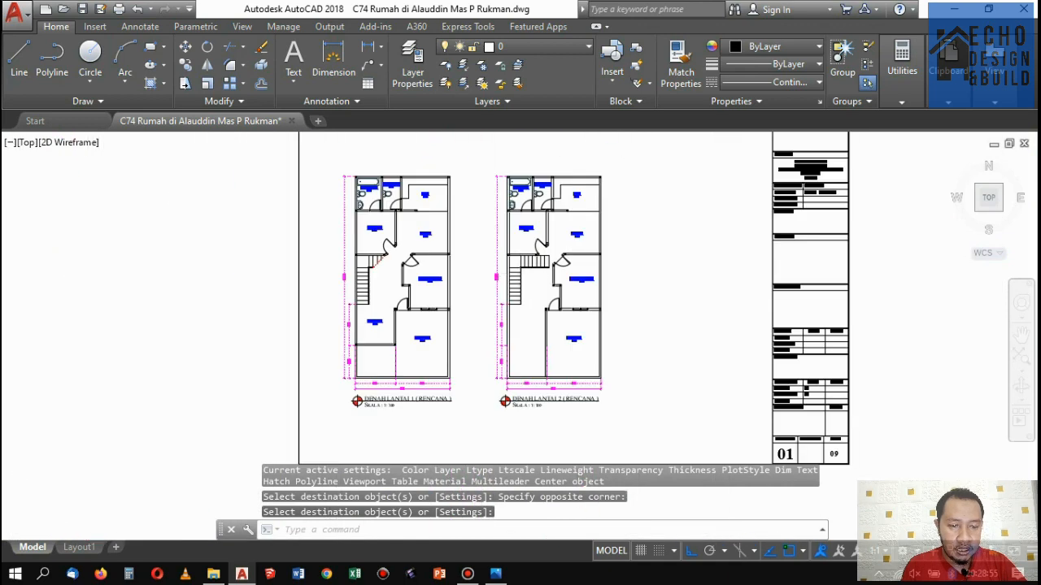
scroll(499, 249, "up", 3)
scroll(499, 250, "down", 2)
scroll(520, 488, "down", 2)
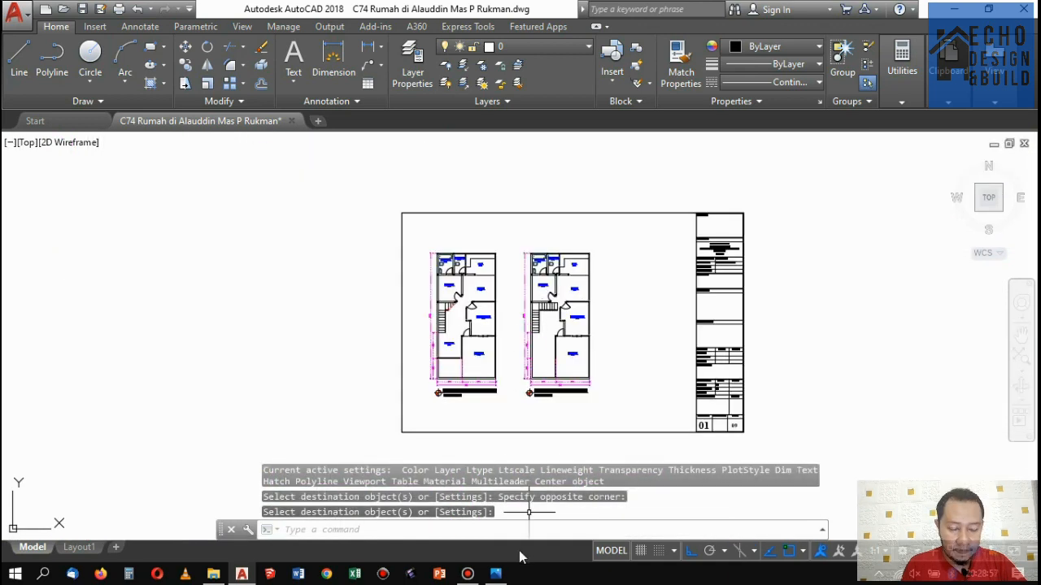
left_click(495, 573)
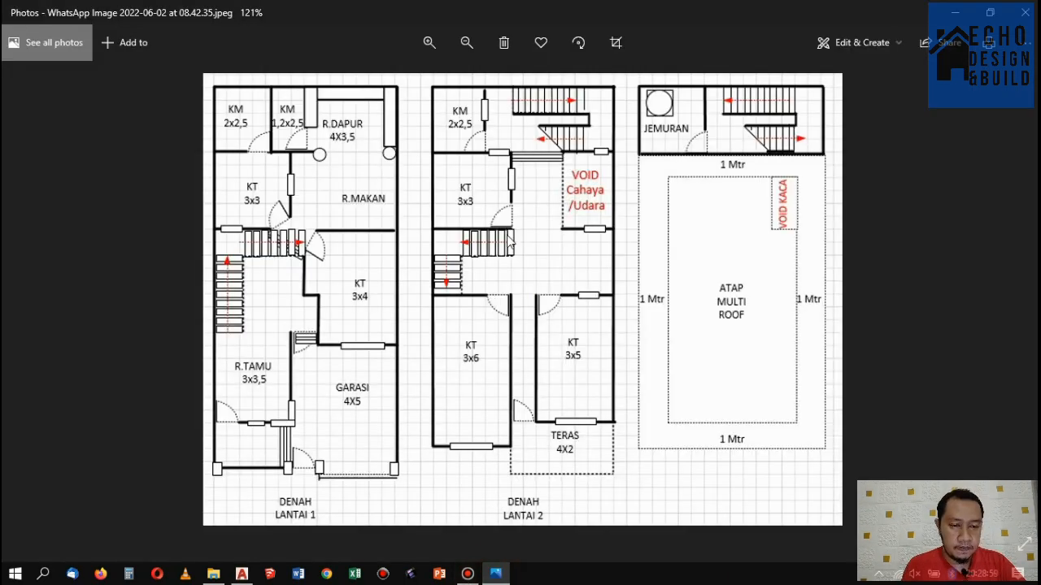
scroll(210, 345, "up", 1)
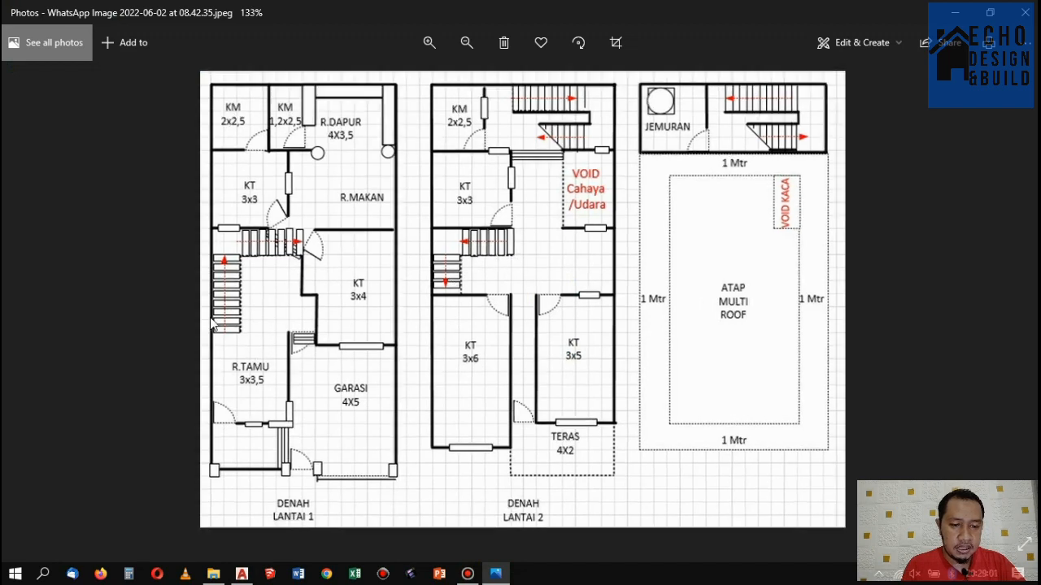
scroll(309, 355, "down", 1)
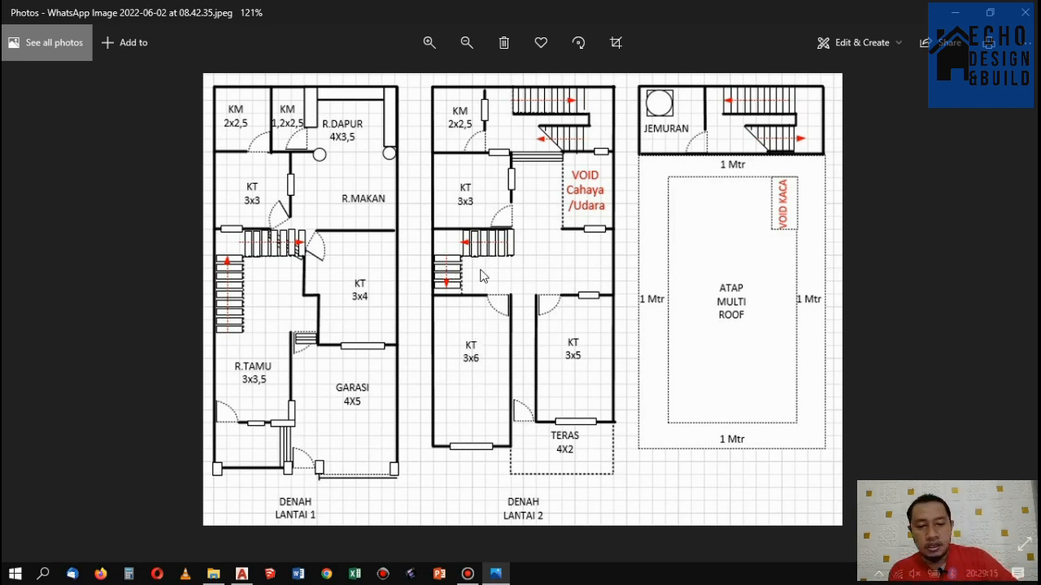
Return to AutoCAD and examine the front area around the Ruang Tamu on the first-floor plan.
left_click(240, 575)
scroll(435, 313, "up", 3)
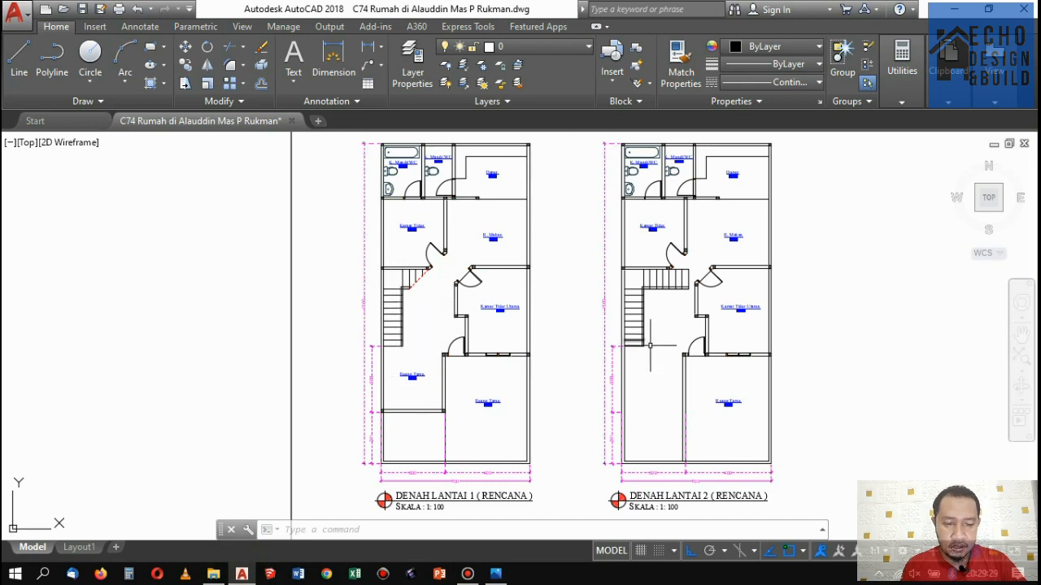
scroll(650, 346, "up", 1)
scroll(669, 334, "down", 1)
scroll(425, 395, "up", 3)
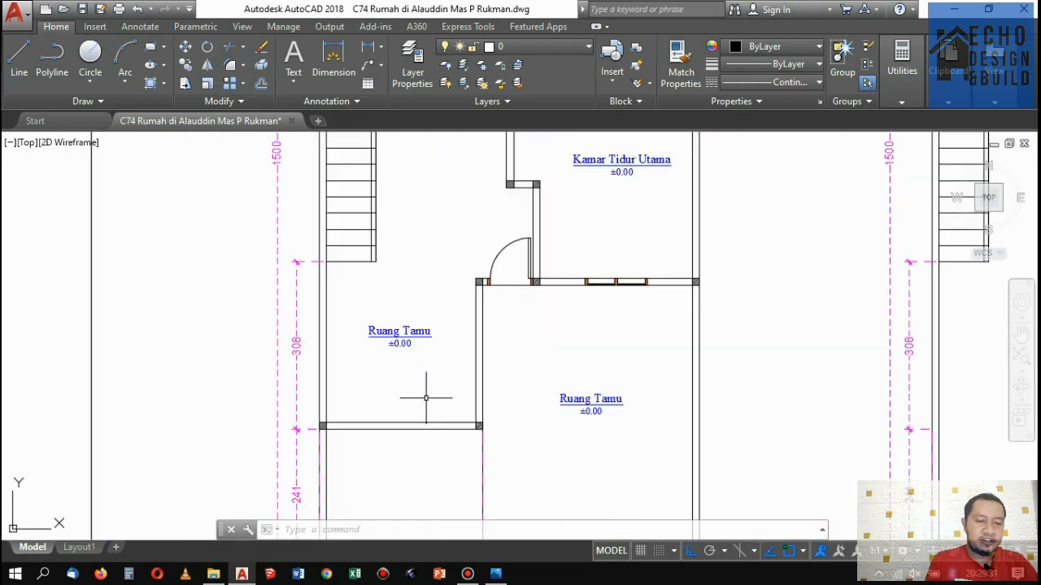
scroll(455, 382, "down", 4)
scroll(476, 371, "up", 4)
scroll(518, 329, "down", 3)
scroll(517, 329, "up", 5)
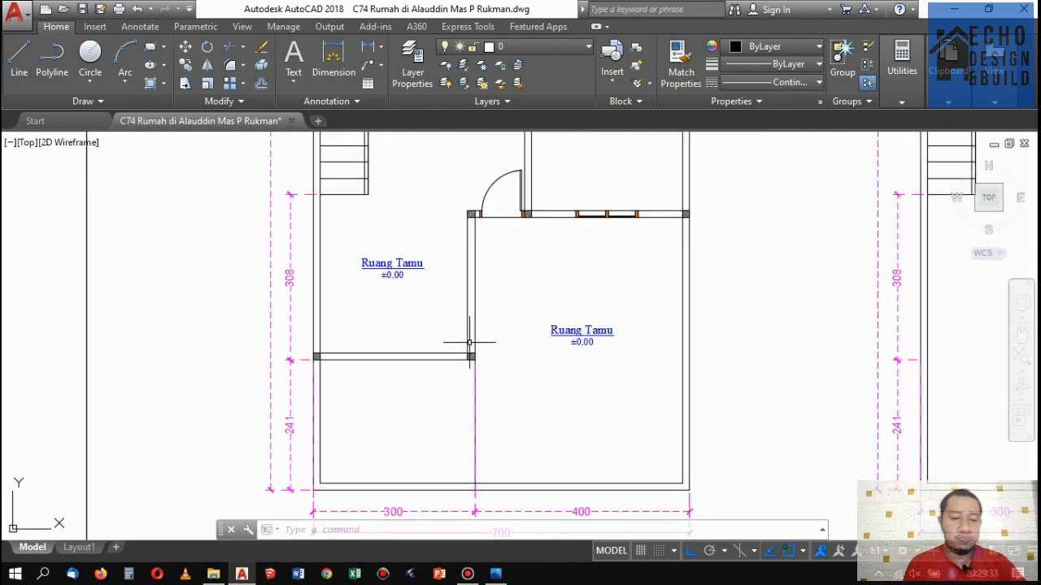
left_click(529, 389)
left_click(423, 318)
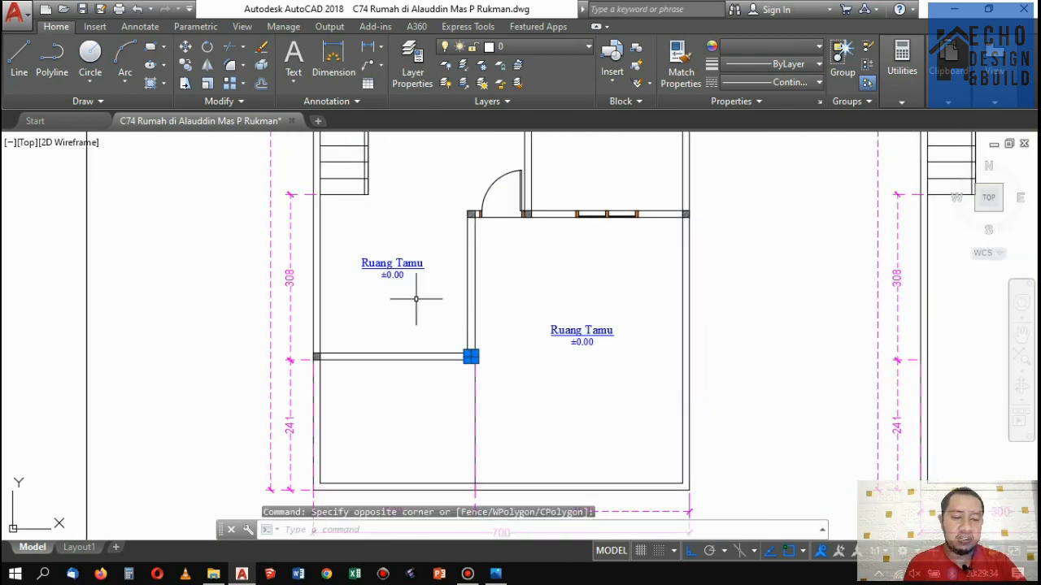
left_click(186, 65)
scroll(480, 358, "up", 2)
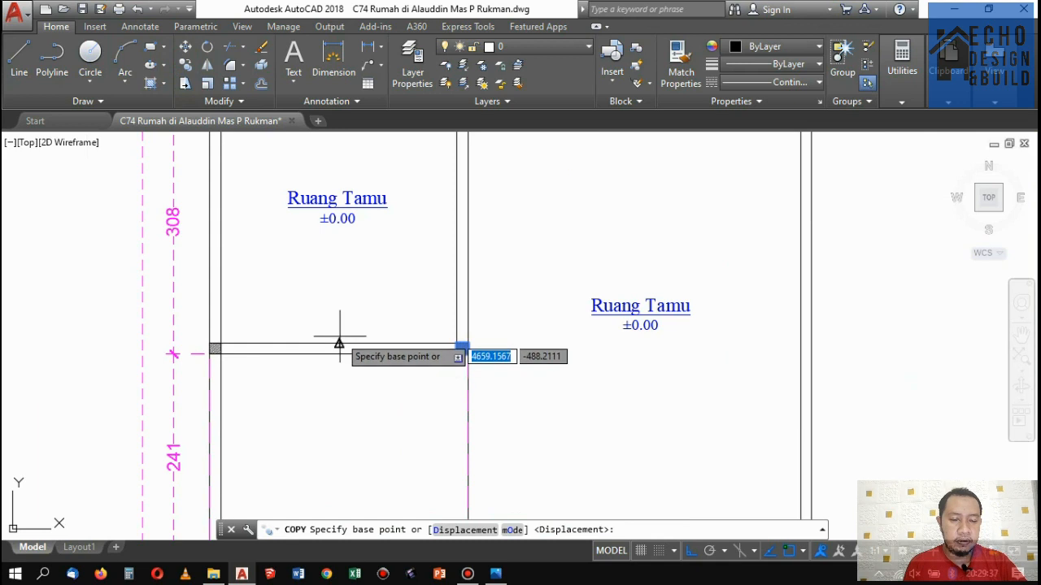
key("Escape")
Copy the two columns on the first-floor Ruang Tamu's front wall straight down onto the plan's outer front wall.
left_click(194, 331)
left_click(214, 336)
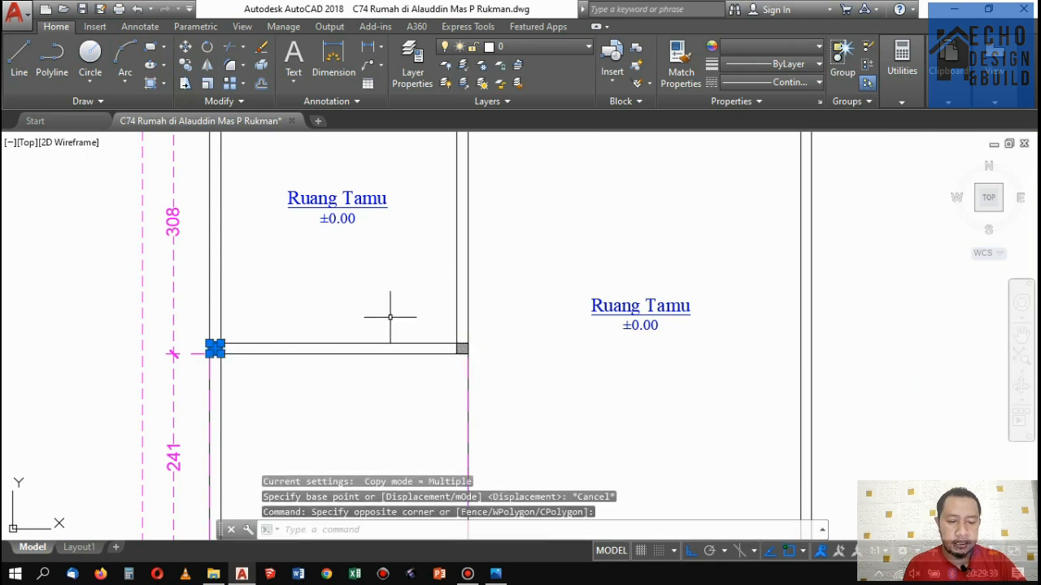
left_click(390, 314)
left_click(524, 362)
type("c")
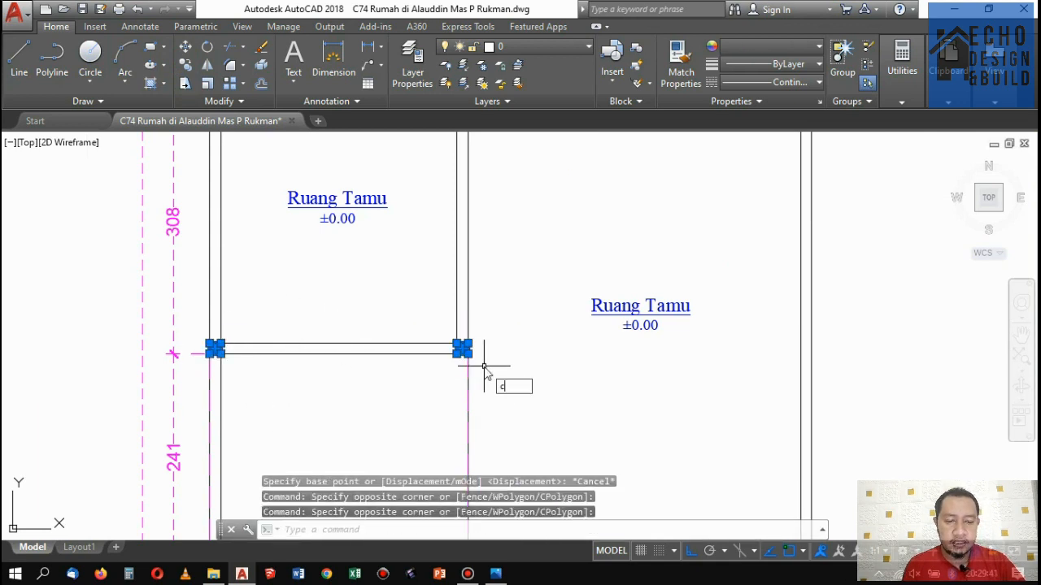
type("o")
key("Return")
scroll(477, 356, "up", 5)
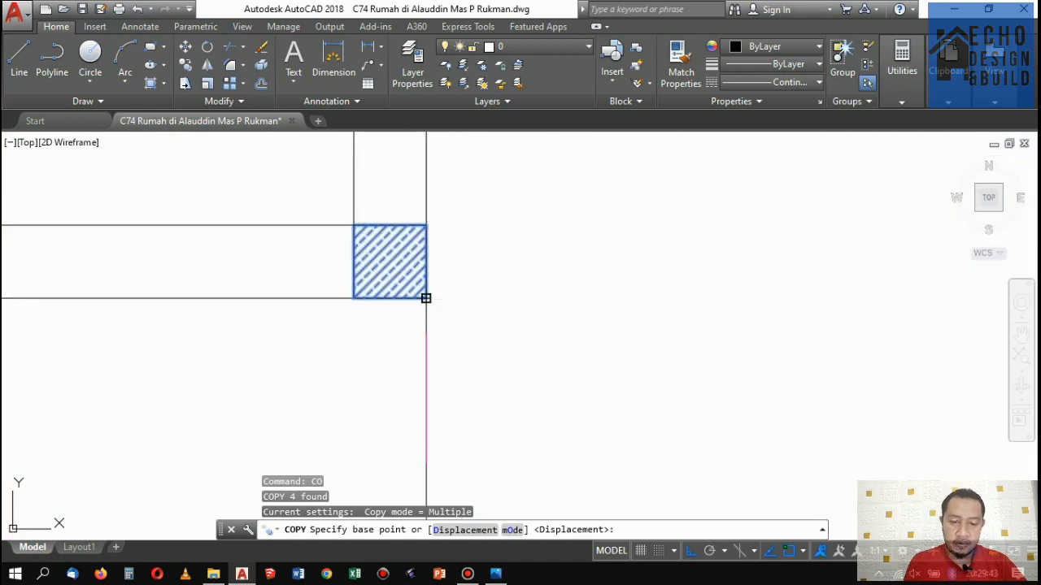
left_click(426, 299)
scroll(464, 244, "down", 5)
scroll(472, 295, "up", 6)
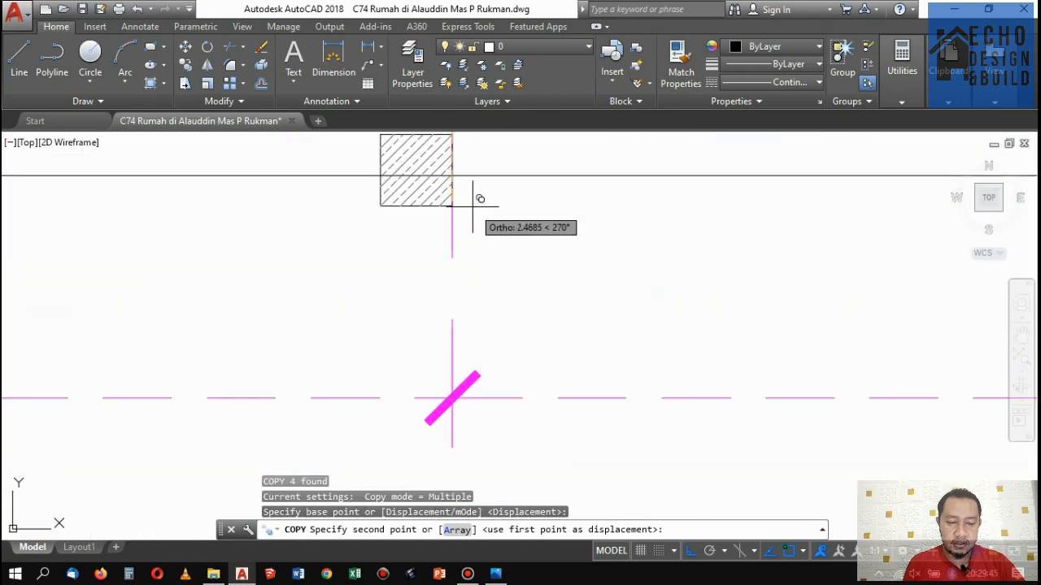
left_click(454, 172)
scroll(455, 172, "down", 3)
key("Return")
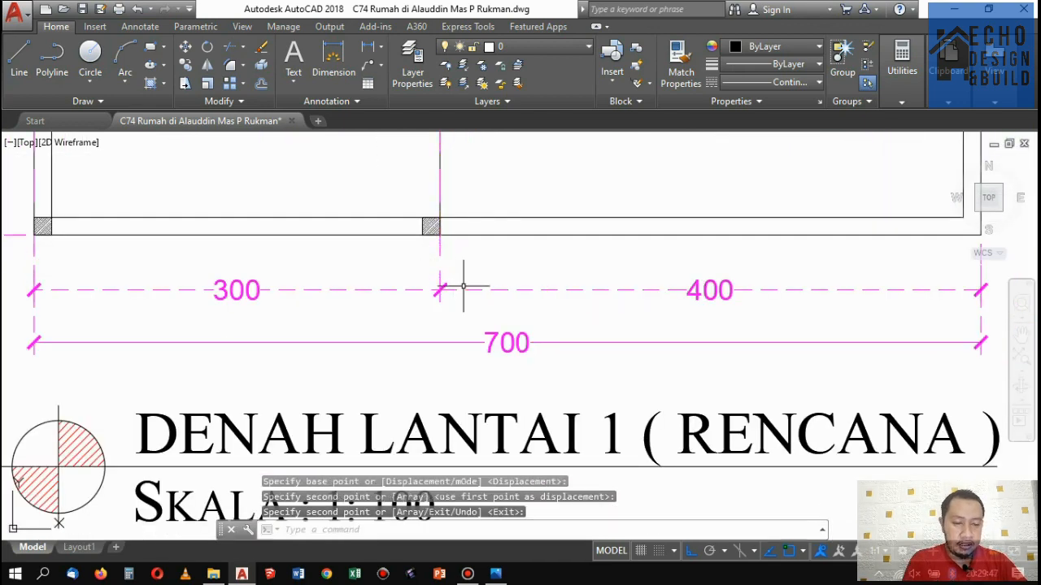
Examine both floor plans in AutoCAD, check the second-floor layout in the reference sketch in Photos, and return to AutoCAD.
scroll(463, 286, "down", 5)
scroll(539, 225, "up", 2)
scroll(540, 278, "down", 2)
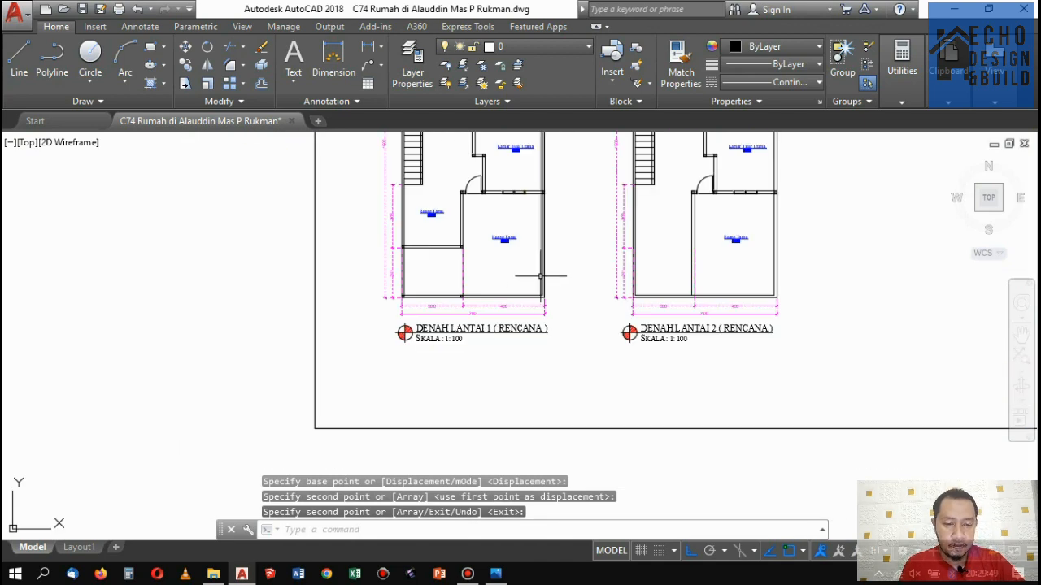
scroll(540, 276, "down", 2)
scroll(634, 244, "up", 6)
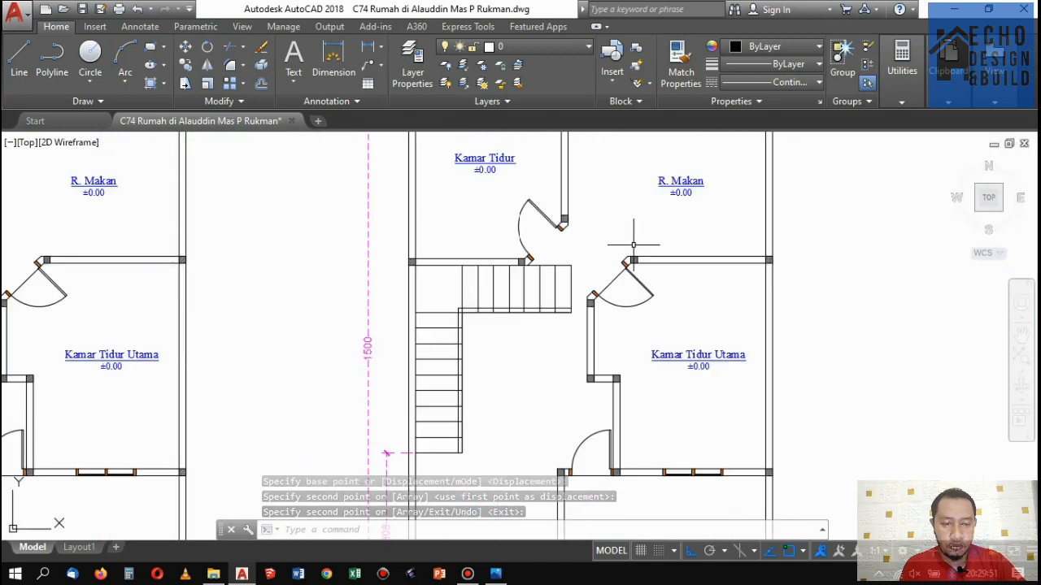
scroll(495, 291, "down", 3)
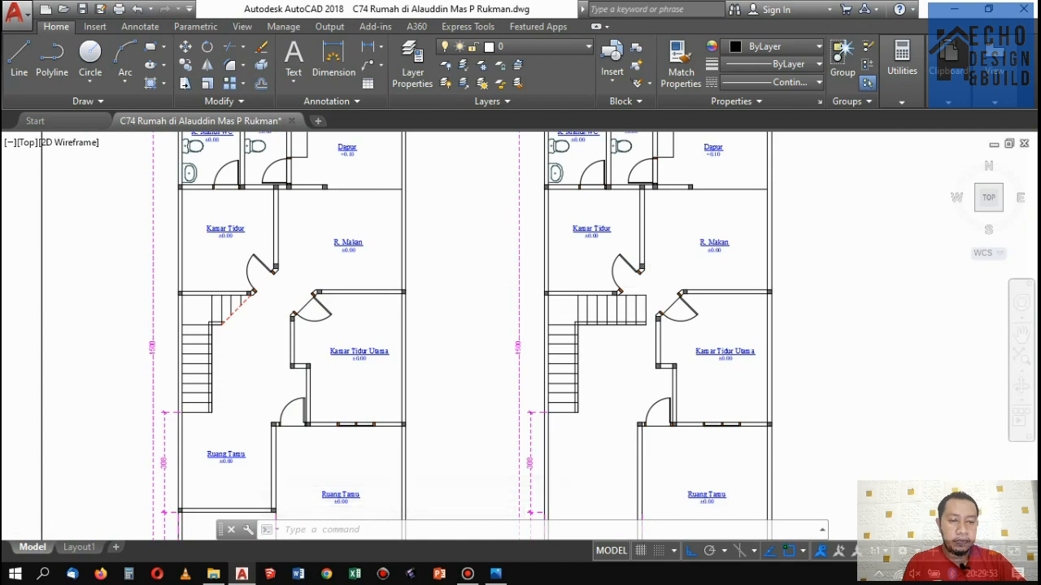
scroll(635, 287, "down", 2)
scroll(635, 286, "up", 5)
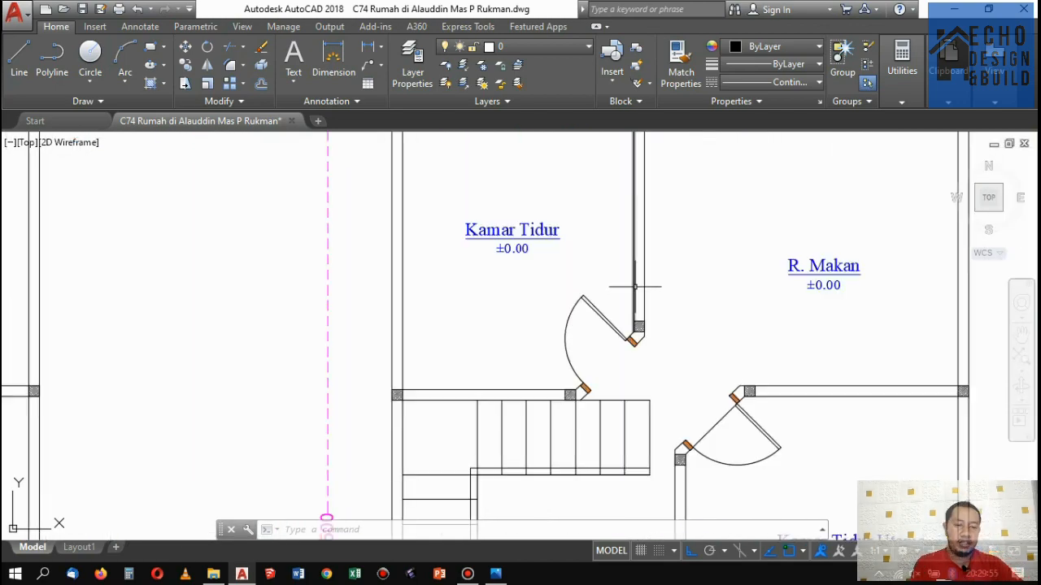
scroll(634, 286, "down", 3)
scroll(651, 294, "up", 2)
scroll(593, 433, "down", 2)
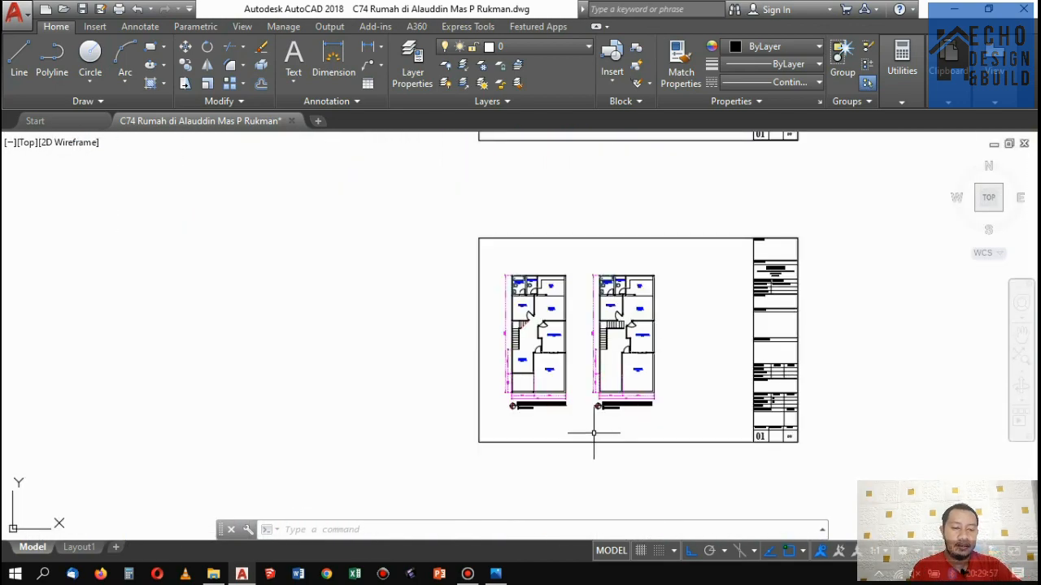
left_click(495, 574)
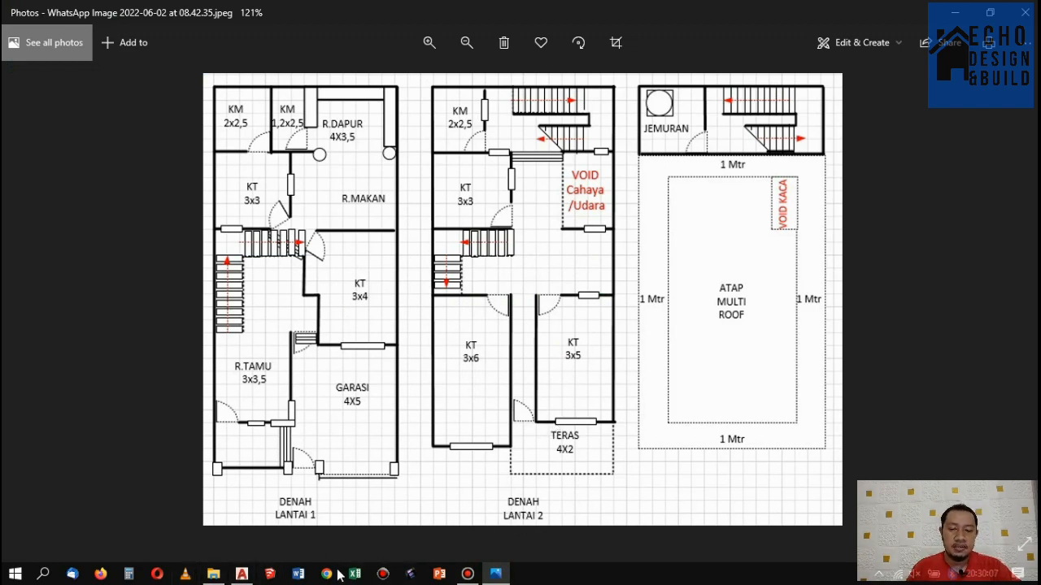
left_click(241, 574)
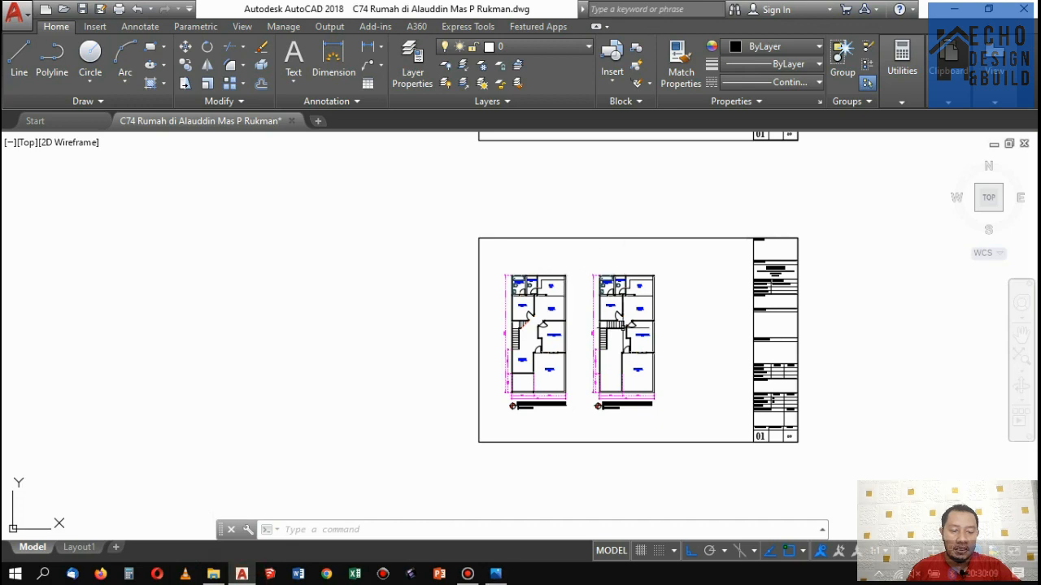
Copy the second-floor plan's two front wall lines 6 units upward to form a cross wall at the stairs.
scroll(618, 370, "up", 5)
scroll(618, 370, "down", 3)
scroll(618, 370, "up", 5)
scroll(610, 394, "down", 3)
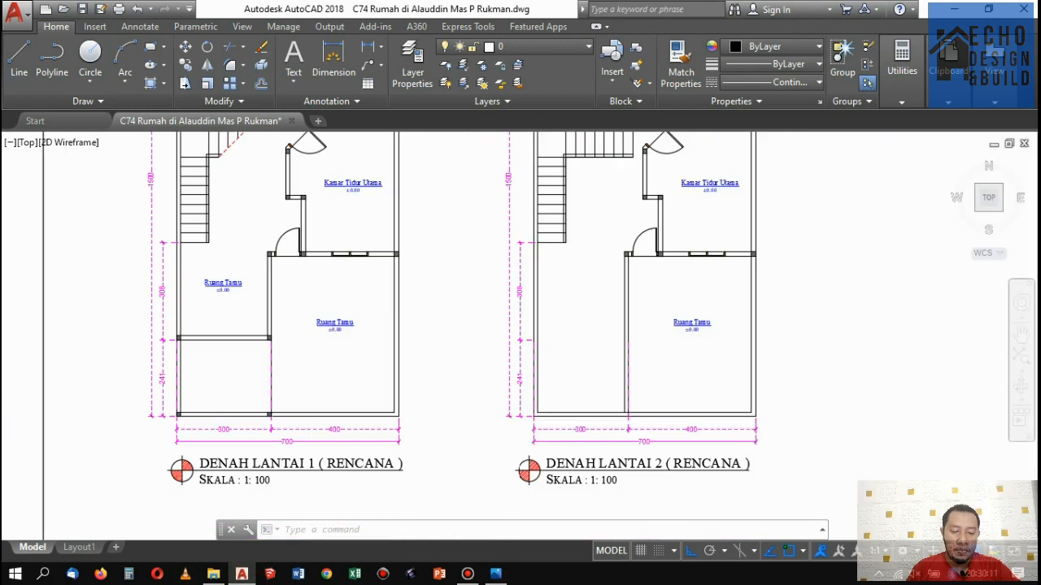
scroll(608, 402, "up", 6)
scroll(608, 402, "up", 2)
left_click(598, 433)
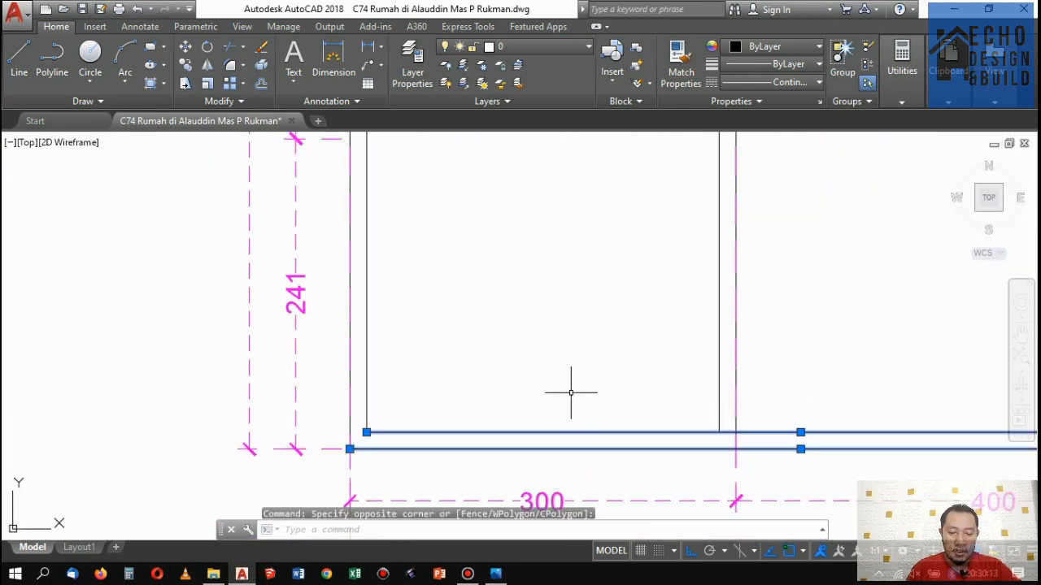
scroll(569, 391, "down", 8)
left_click(187, 67)
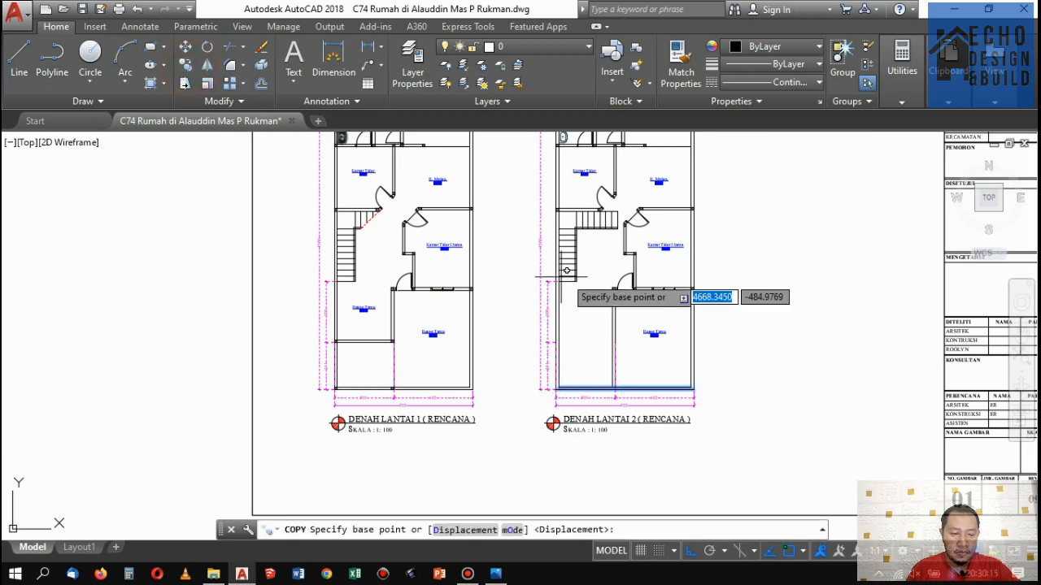
scroll(675, 357, "up", 8)
left_click(596, 350)
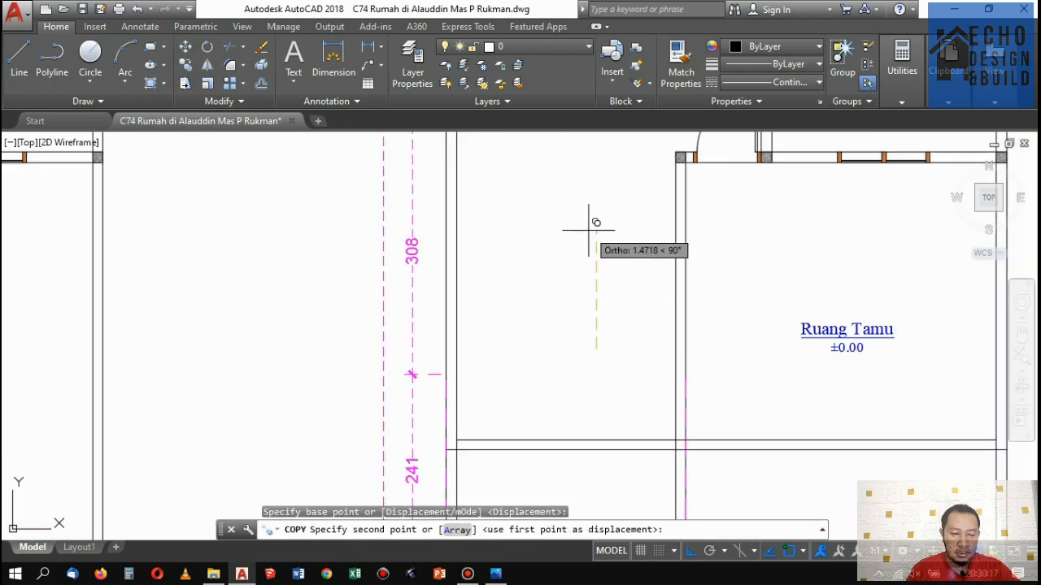
type("6")
key("Return")
scroll(593, 239, "down", 6)
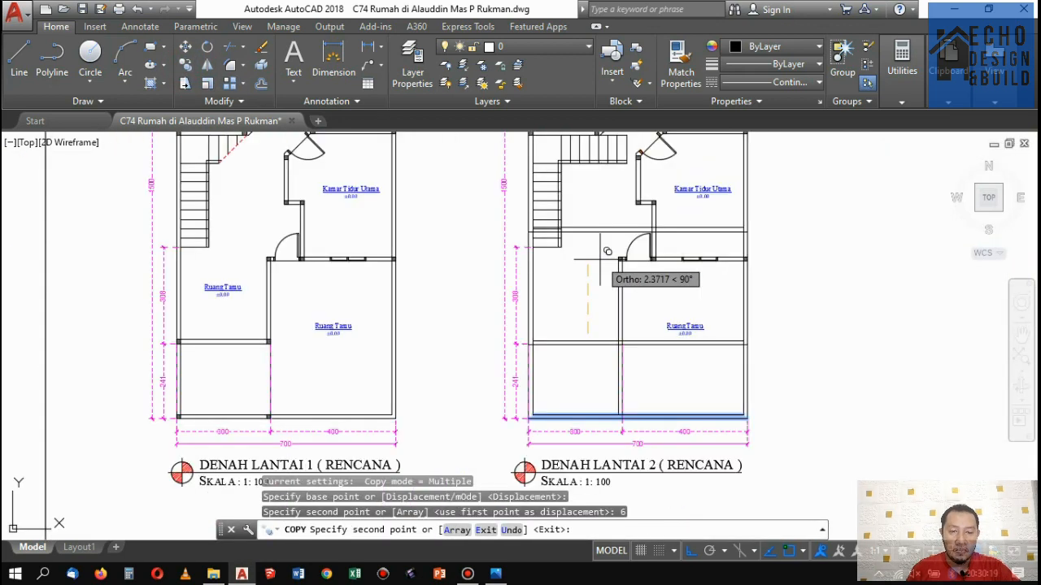
key("Return")
Examine where the copied cross wall meets the lower stair flight and the door area on the second-floor plan.
scroll(569, 205, "up", 4)
scroll(561, 244, "down", 4)
scroll(516, 296, "up", 6)
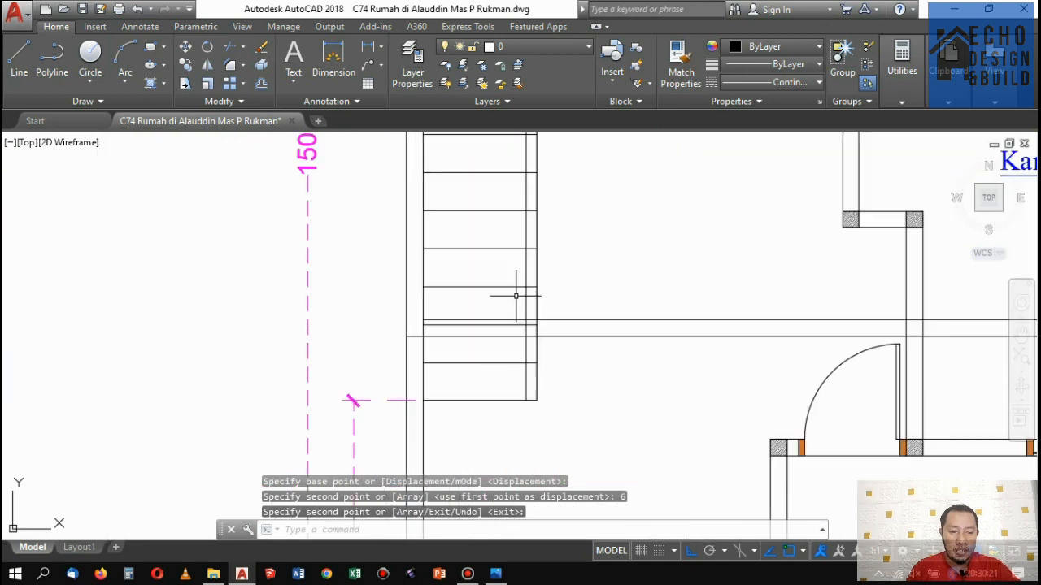
scroll(515, 296, "down", 3)
scroll(524, 358, "up", 3)
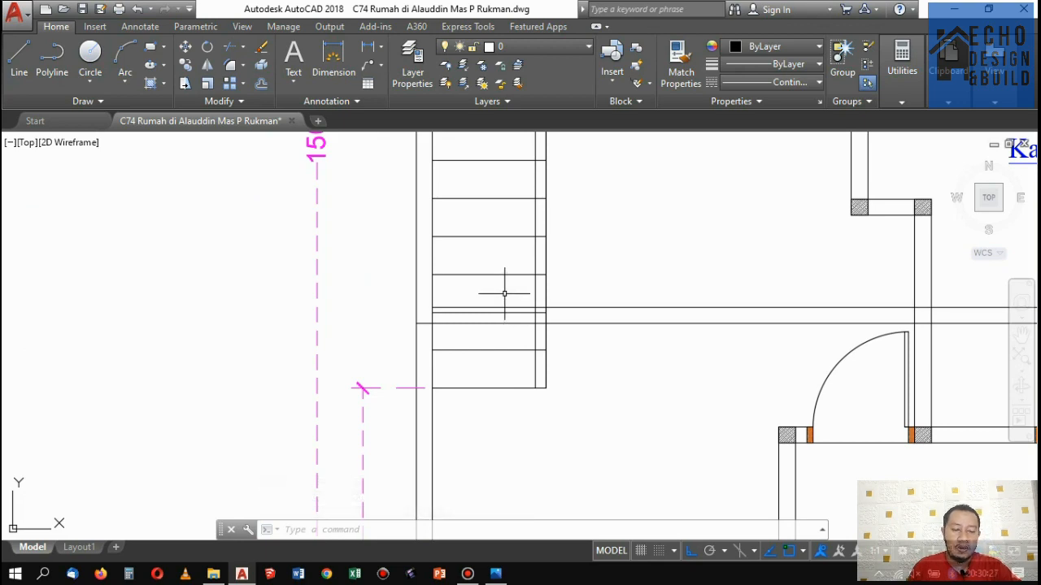
scroll(504, 293, "down", 4)
scroll(560, 299, "up", 2)
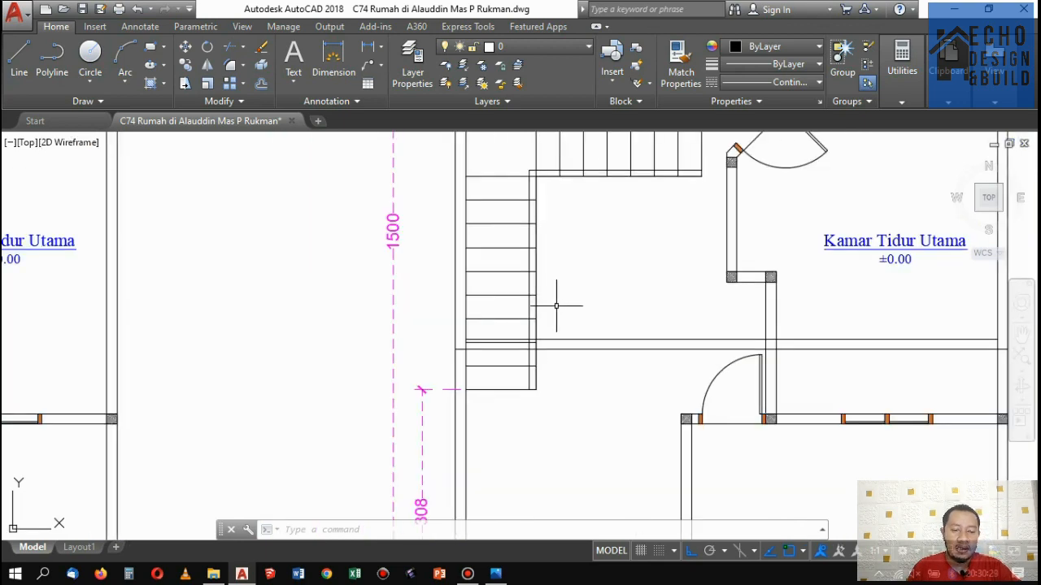
scroll(558, 313, "down", 2)
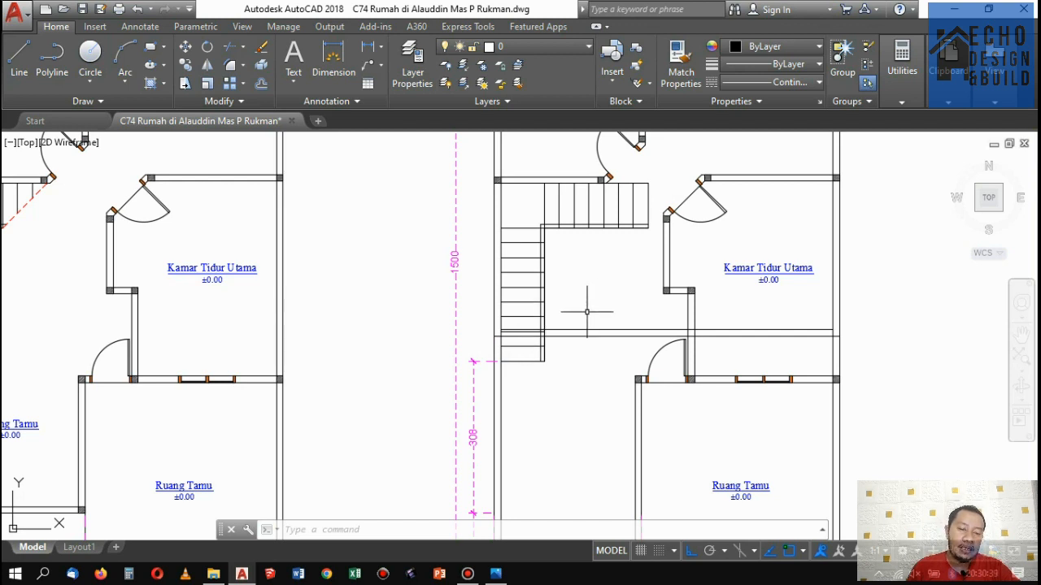
scroll(543, 336, "up", 3)
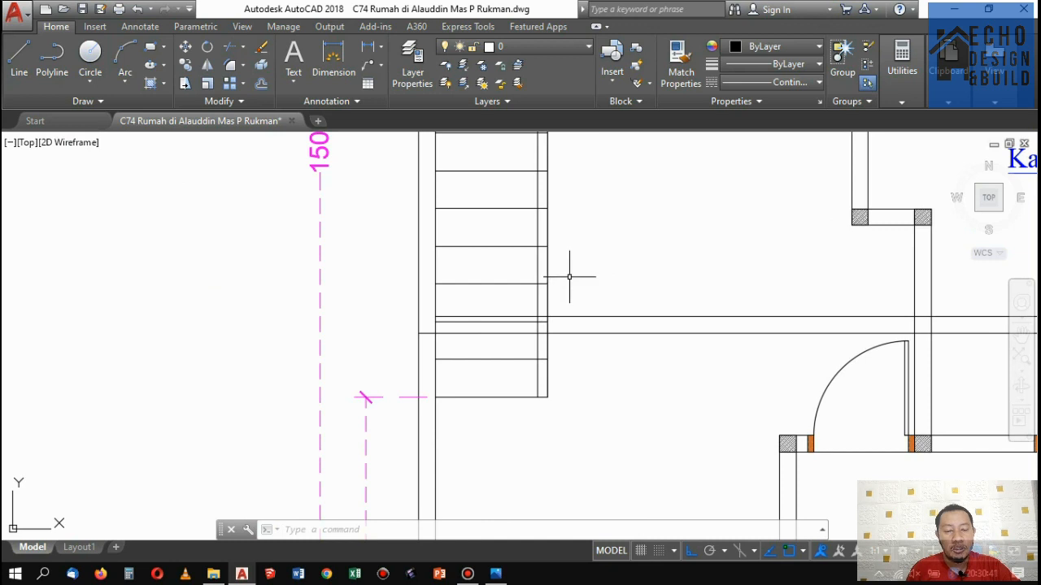
Trim the second-floor stairs' side lines below the cross wall, using the wall's upper line as the cutting edge.
type("tr")
key("Return")
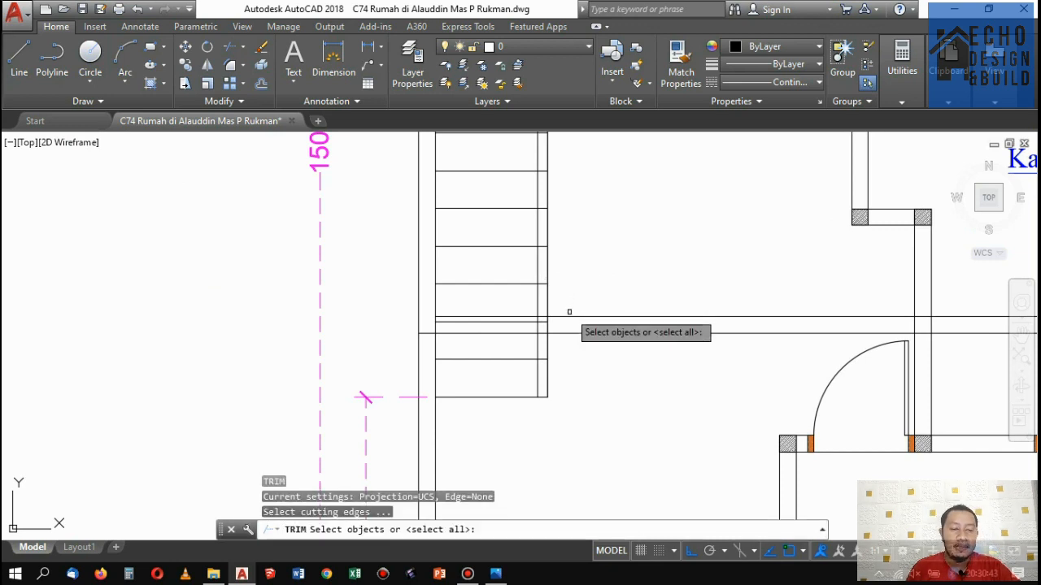
left_click(569, 307)
left_click(564, 326)
key("Return")
left_click(553, 372)
left_click(516, 348)
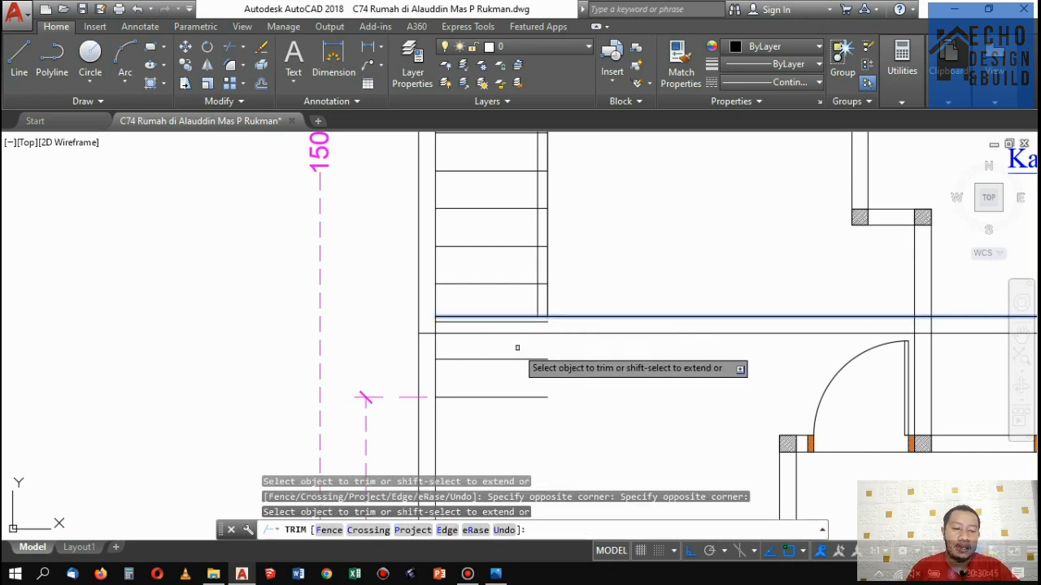
key("Return")
Delete the three leftover stair treads below the cross wall's upper line on the second-floor plan.
left_click(554, 415)
left_click(520, 344)
scroll(512, 335, "up", 2)
left_click(507, 333)
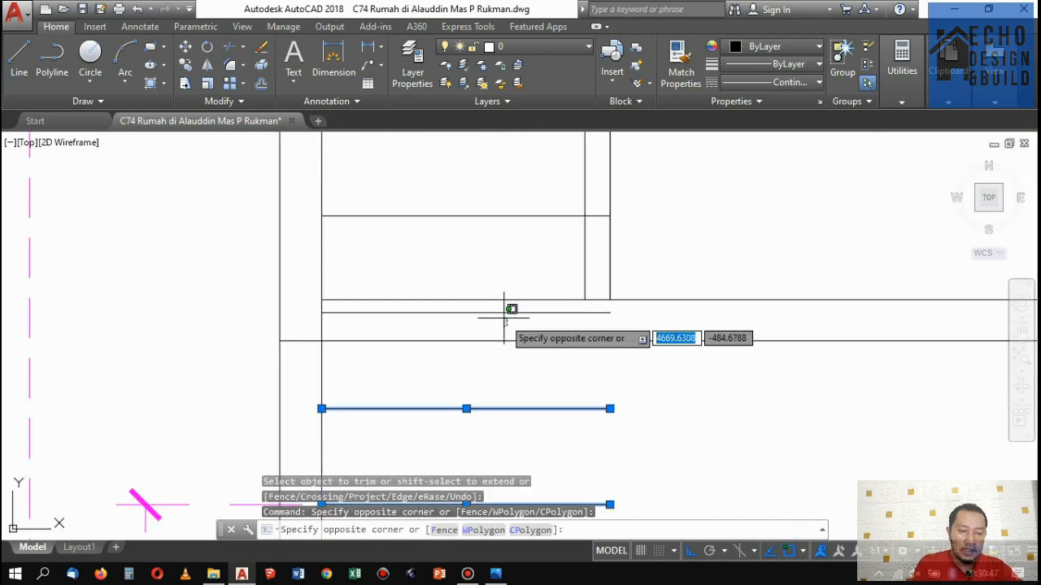
left_click(504, 300)
key("Delete")
Extend both lines of the second-floor vertical wall beside the Ruang Tamu up to the cross wall's lower line.
scroll(625, 293, "down", 4)
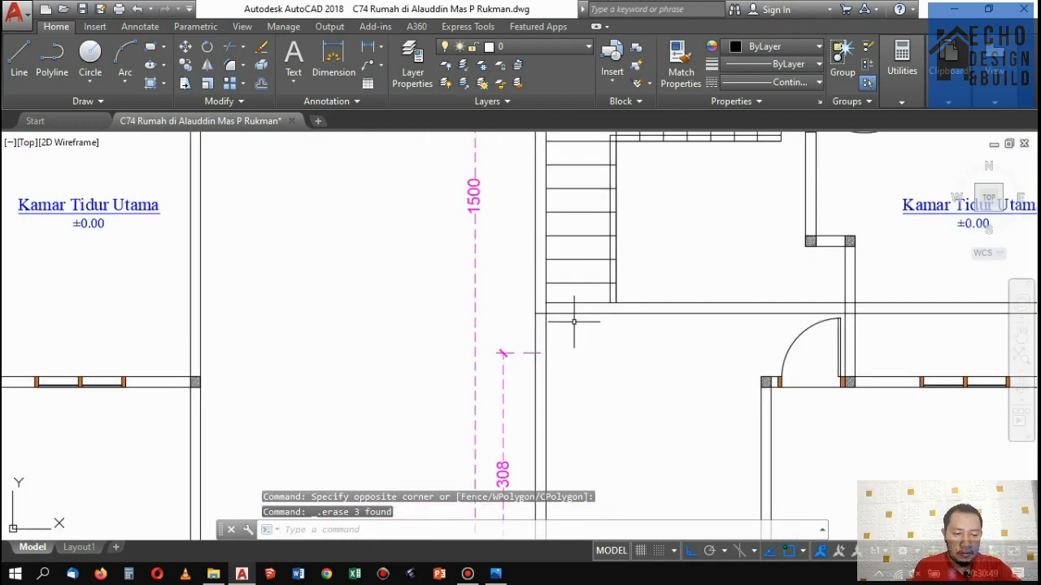
scroll(627, 306, "up", 3)
scroll(634, 274, "down", 4)
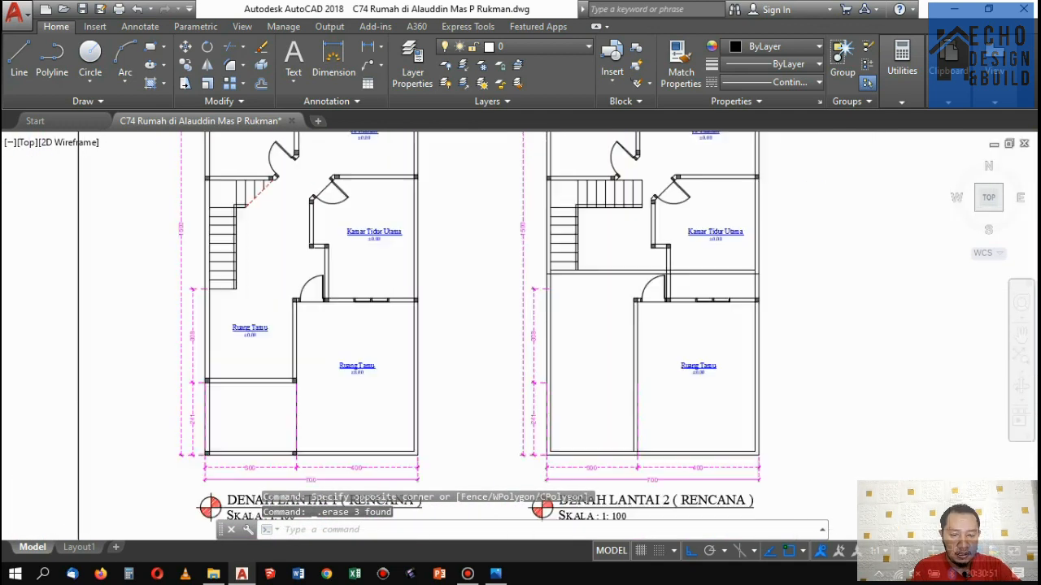
scroll(666, 316, "up", 2)
type("ex")
key("Return")
key("Return")
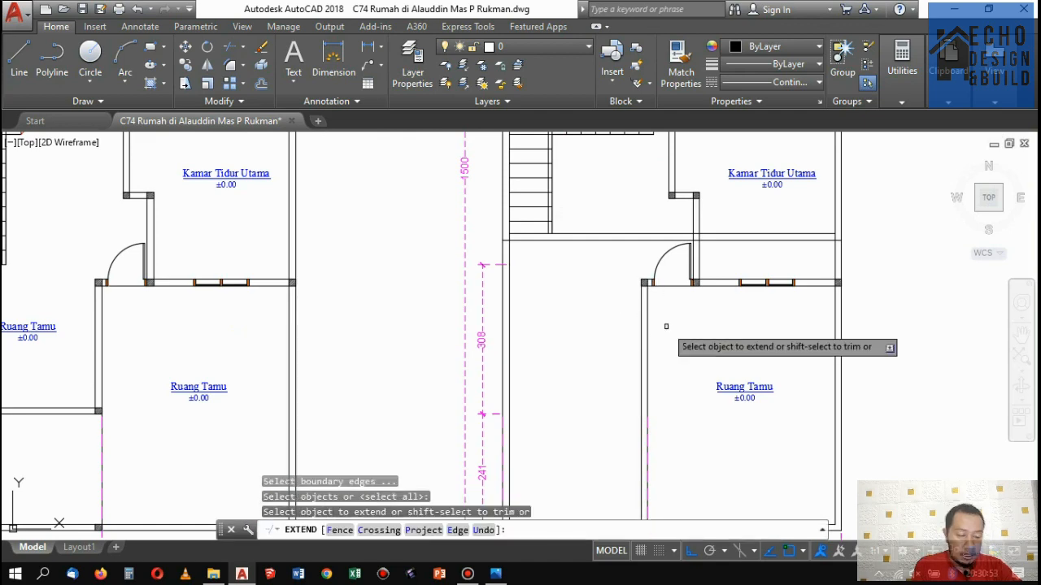
left_click(666, 325)
left_click(619, 314)
key("Return")
Extend the same two vertical wall lines through the cross wall to its upper line.
scroll(650, 268, "up", 3)
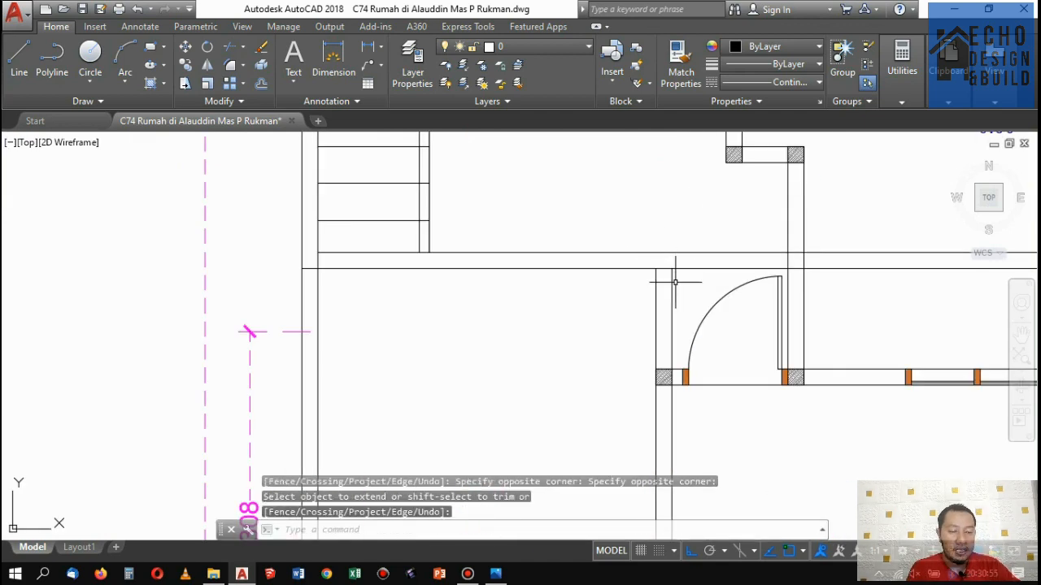
type("ex")
key("Return")
key("Return")
scroll(676, 282, "up", 4)
left_click(676, 286)
left_click(591, 279)
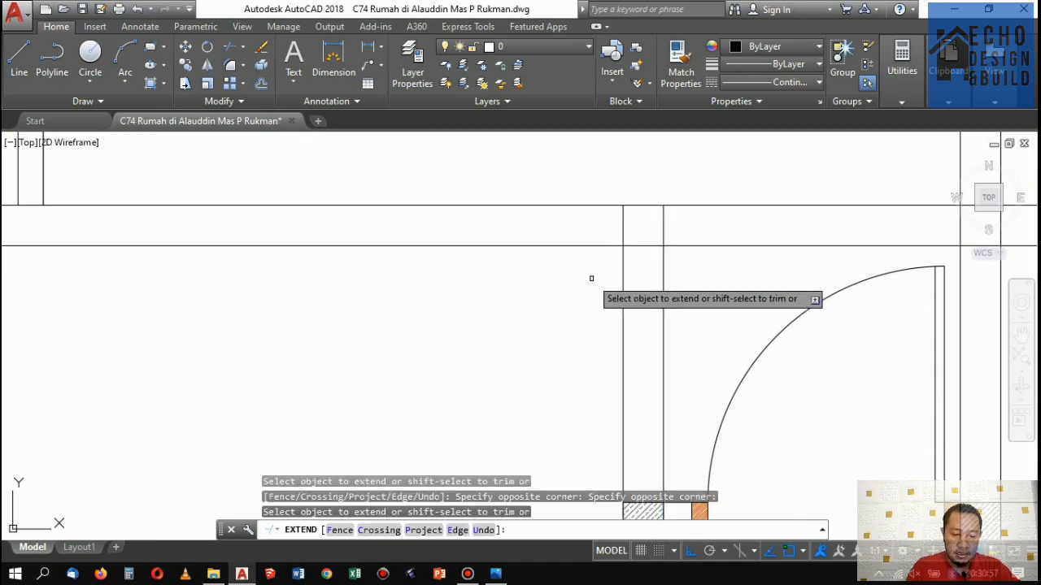
key("Return")
Delete the second-floor door above the Ruang Tamu together with its frames and the columns on both sides.
scroll(682, 278, "down", 8)
scroll(681, 281, "up", 5)
left_click(622, 260)
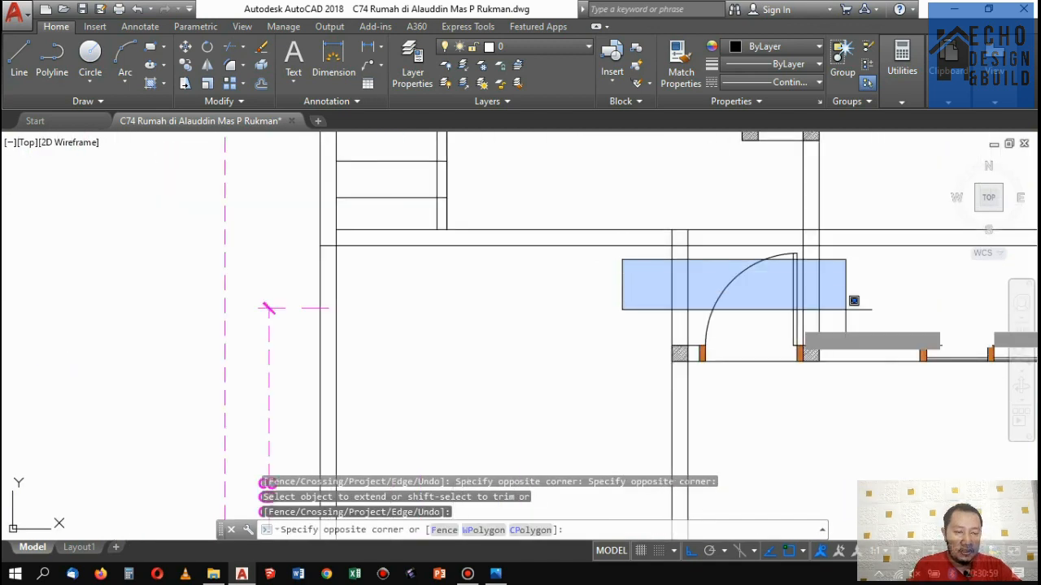
left_click(880, 388)
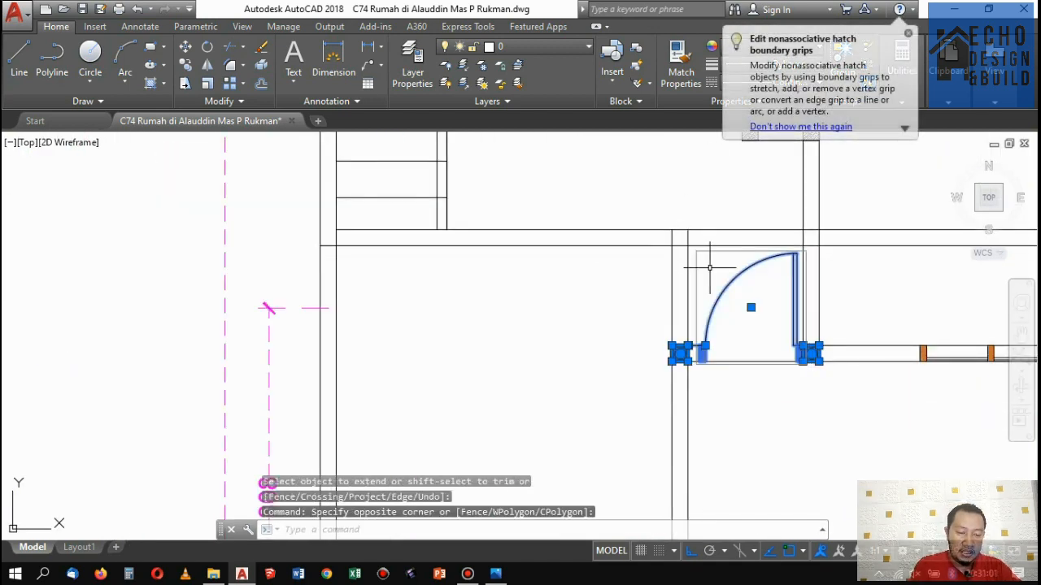
key("Delete")
Review both floor plans, then switch to the reference sketch in Photos and examine the second-floor bedroom layout.
scroll(709, 268, "down", 6)
scroll(704, 337, "up", 5)
scroll(708, 342, "down", 4)
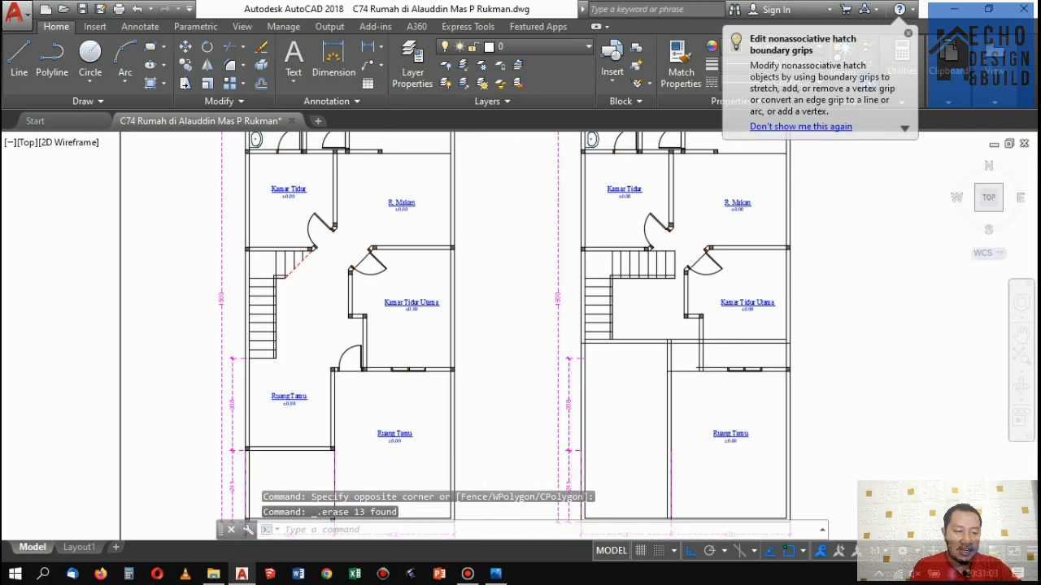
scroll(726, 354, "up", 3)
scroll(655, 331, "down", 5)
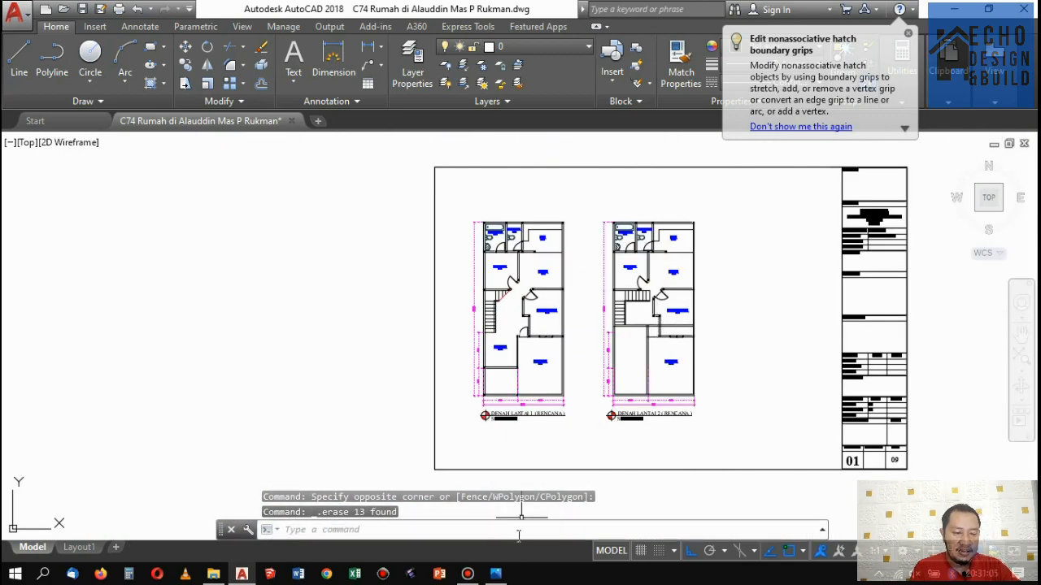
left_click(496, 574)
scroll(559, 311, "up", 1)
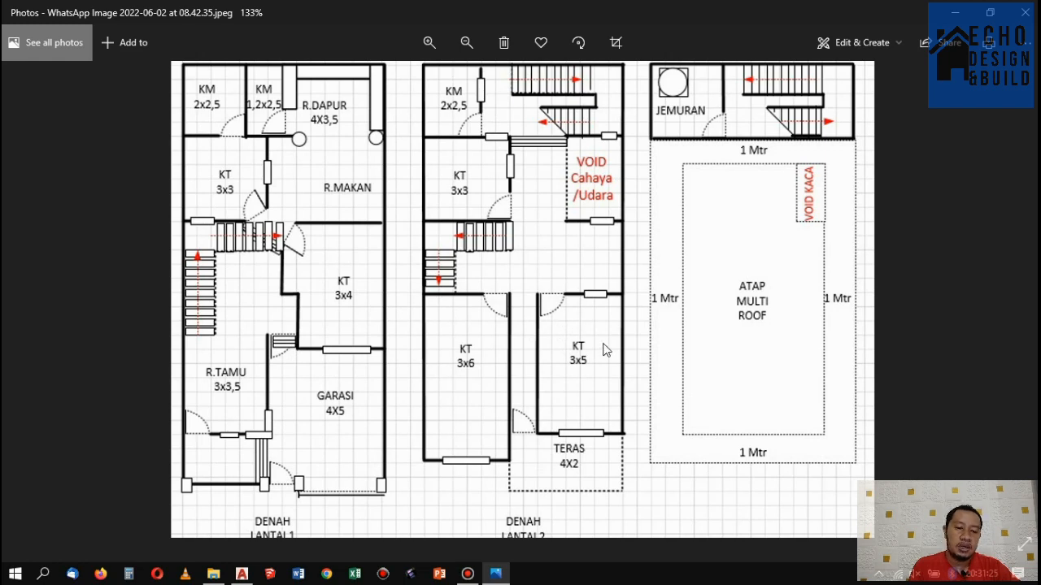
Switch back to AutoCAD and examine the second-floor plan around the R. Makan and Kamar Tidur Utama.
scroll(525, 215, "down", 1)
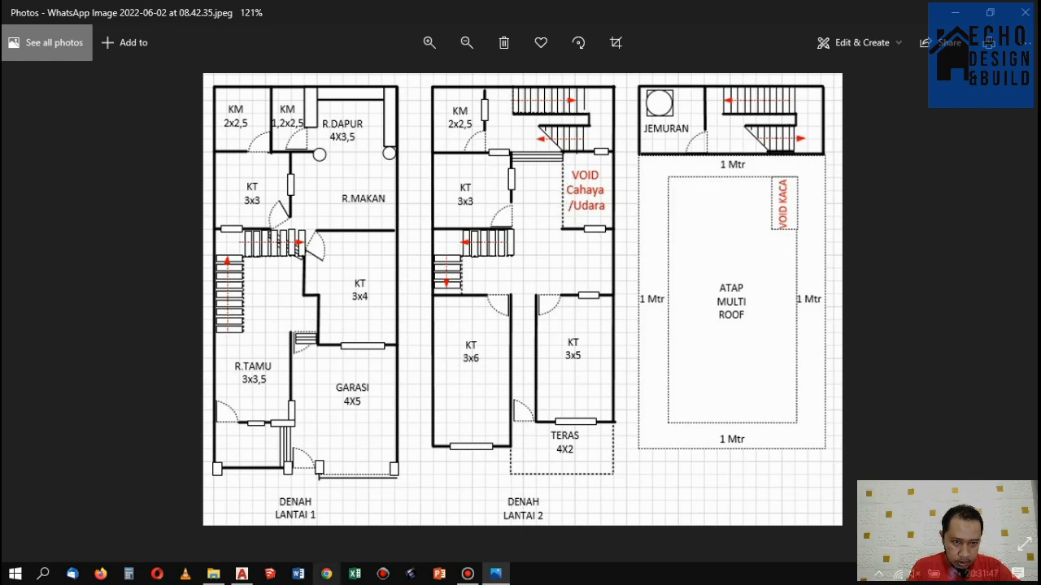
left_click(241, 574)
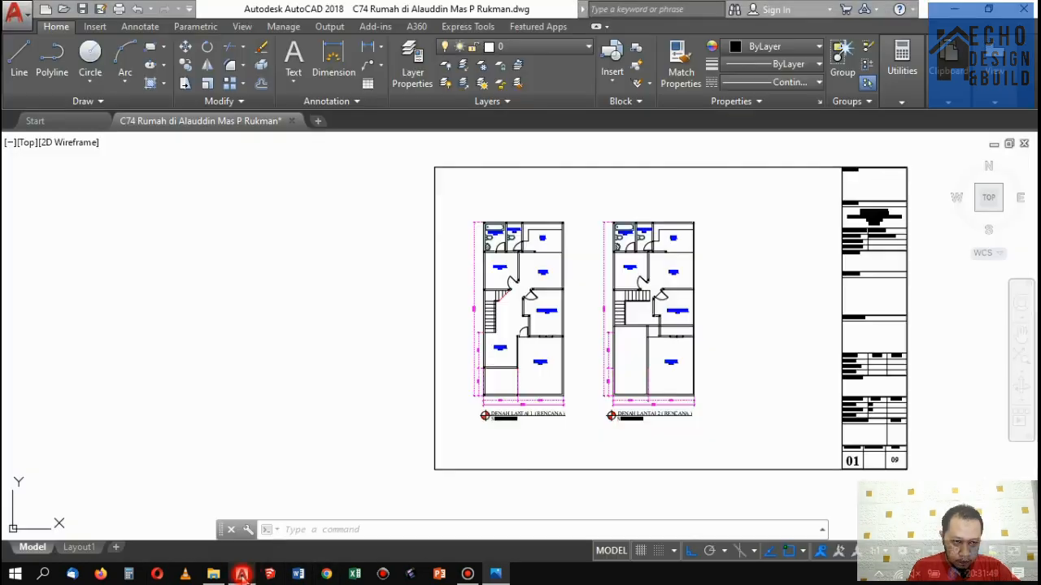
scroll(569, 269, "up", 2)
scroll(563, 293, "down", 2)
scroll(700, 277, "up", 10)
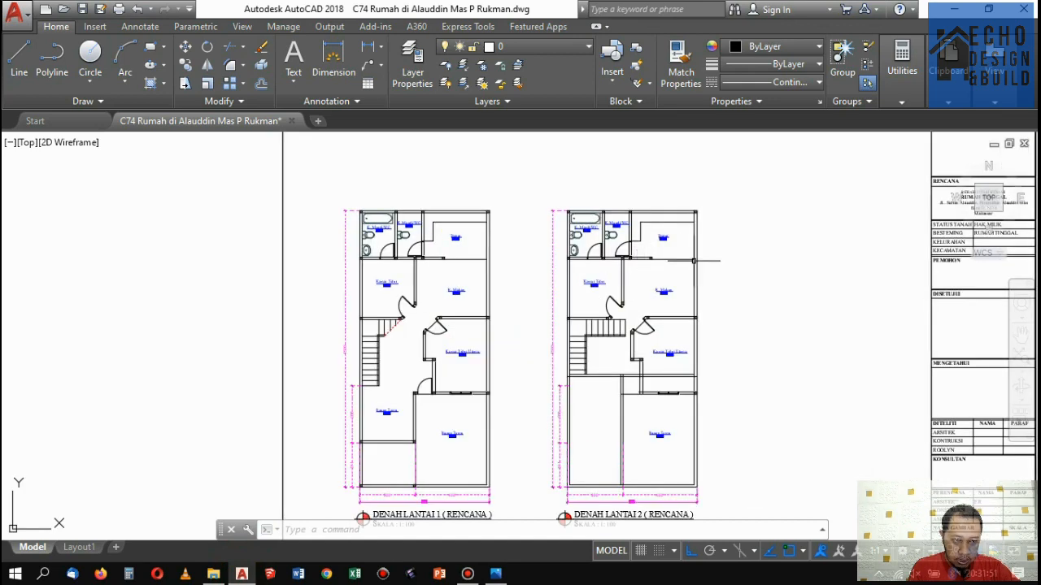
left_click(726, 279)
left_click(667, 283)
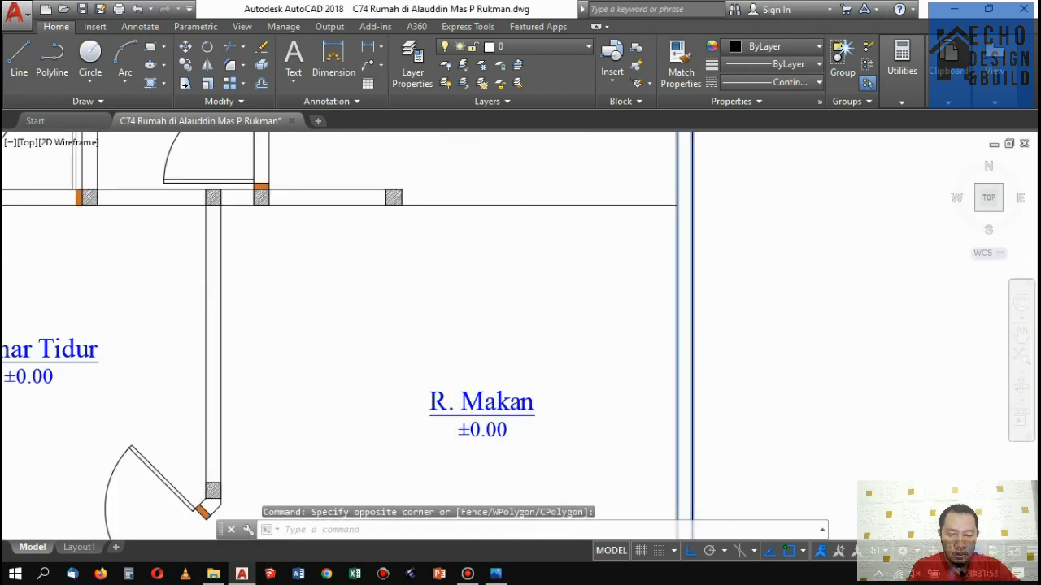
scroll(623, 284, "down", 5)
key("Escape")
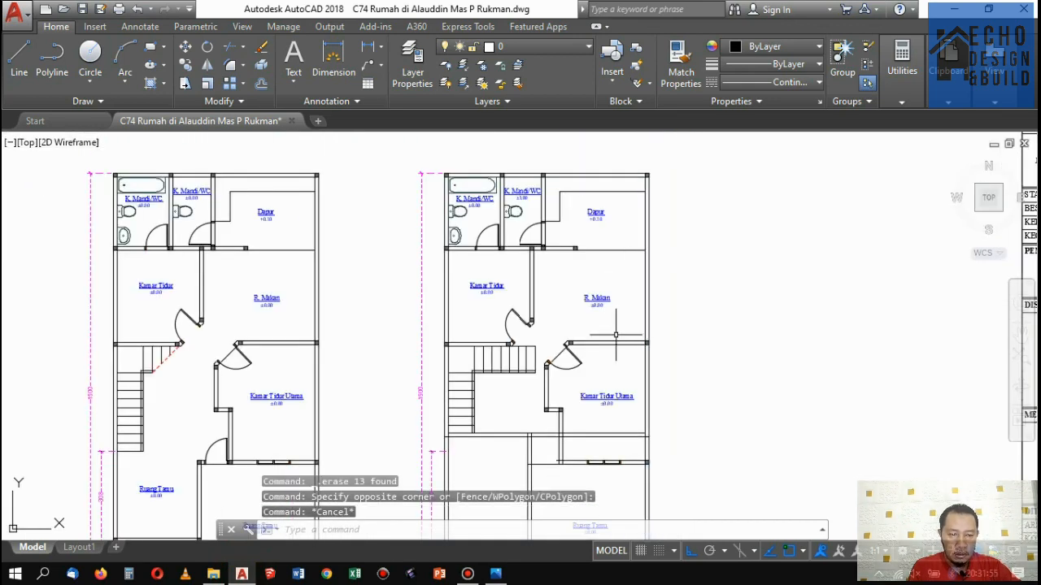
Delete the second-floor Kamar Tidur Utama door with its frames, the wall below R. Makan and the vertical wall beside the door.
scroll(599, 358, "up", 4)
left_click(609, 395)
left_click(468, 309)
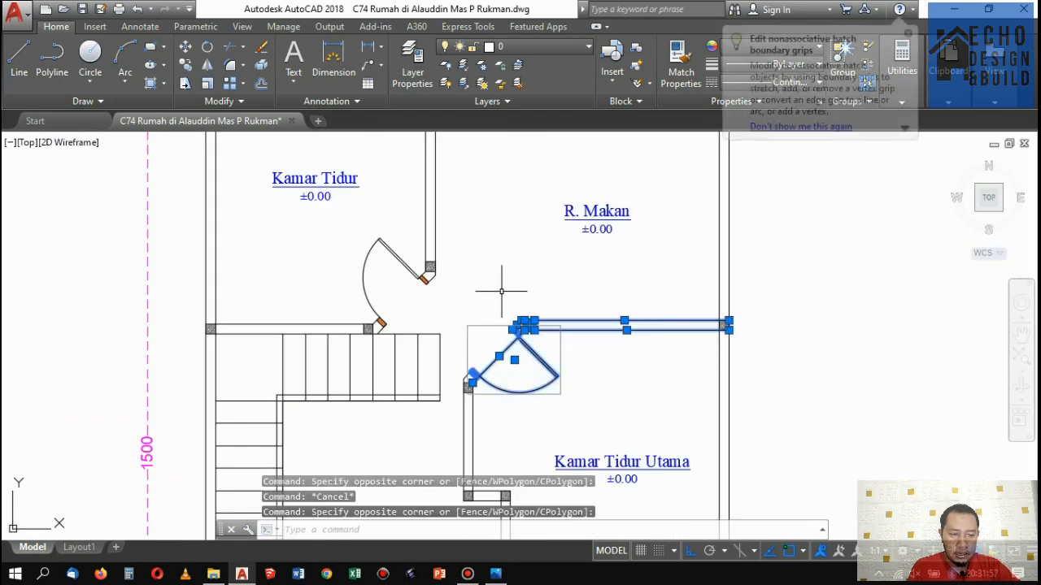
key("Delete")
left_click(525, 407)
left_click(446, 348)
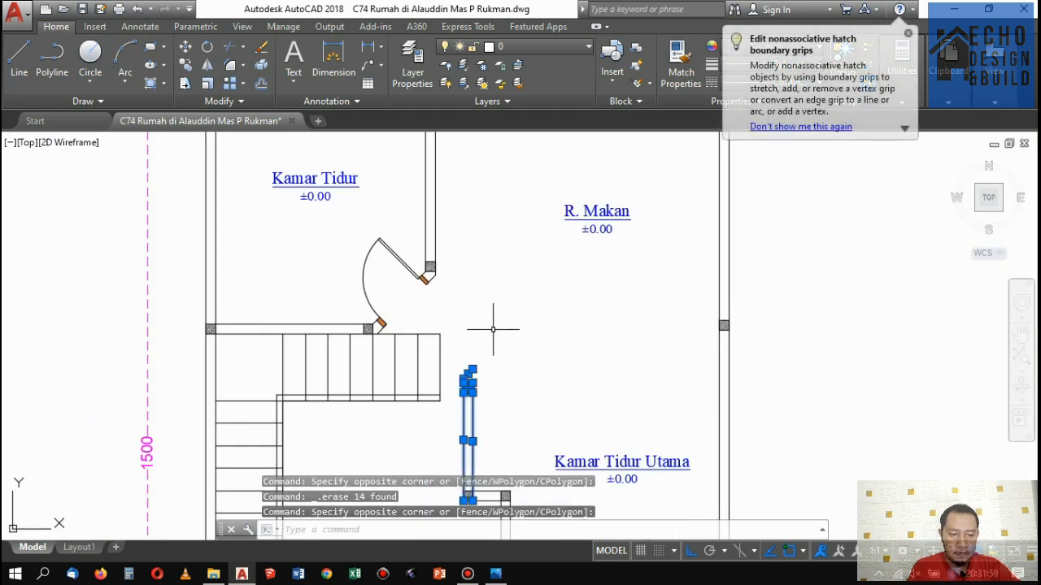
key("Delete")
Delete the short horizontal wall piece and its two end columns beside the second-floor Kamar Tidur Utama.
scroll(574, 283, "down", 3)
scroll(560, 323, "up", 4)
left_click(453, 353)
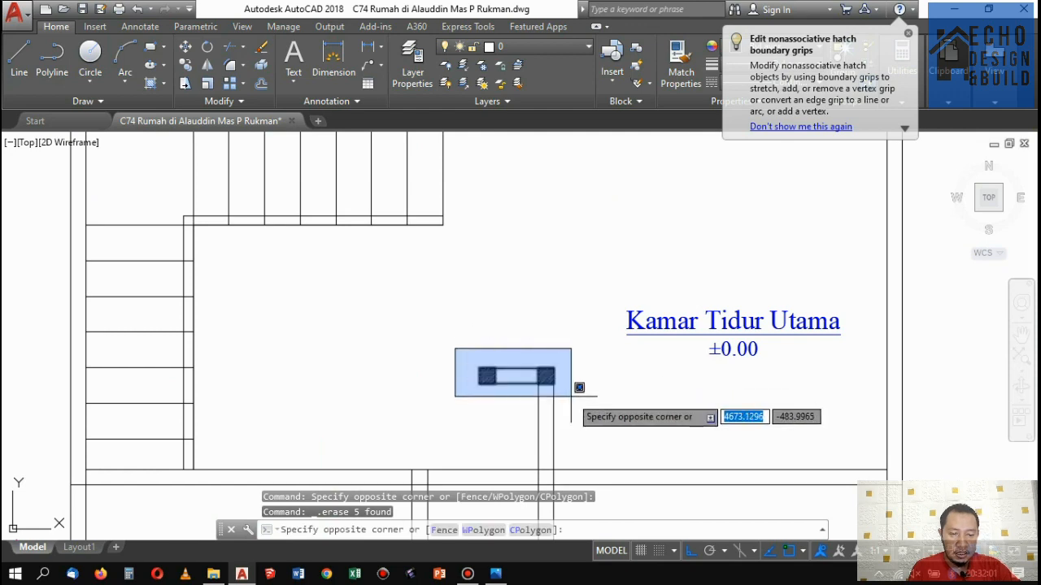
left_click(579, 391)
key("Delete")
Compare the remaining second-floor walls around the cross wall and Ruang Tamu with the first-floor plan.
scroll(575, 319, "down", 3)
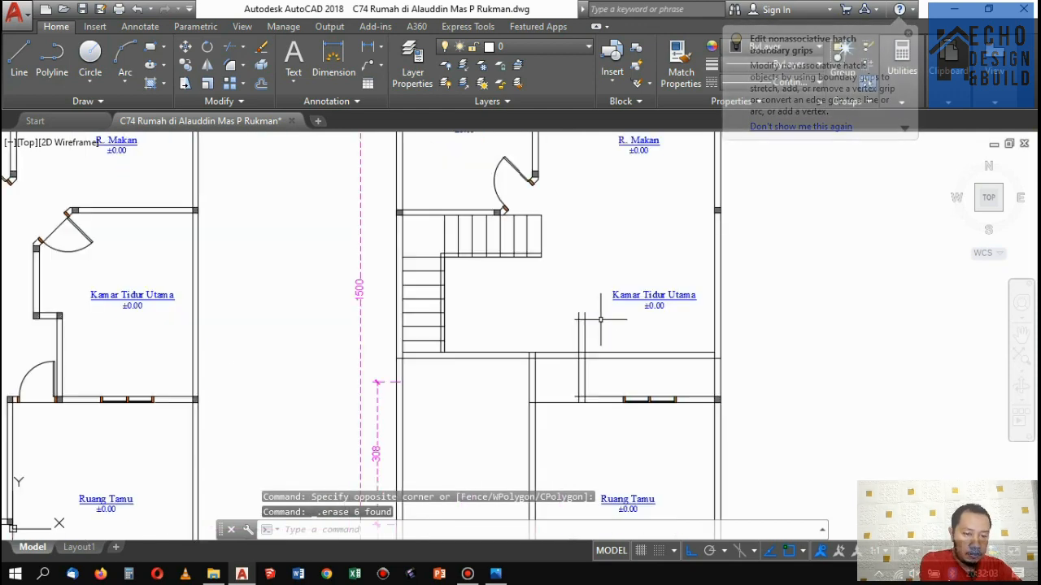
scroll(581, 353, "up", 2)
scroll(586, 352, "down", 5)
scroll(585, 351, "down", 2)
scroll(602, 334, "up", 5)
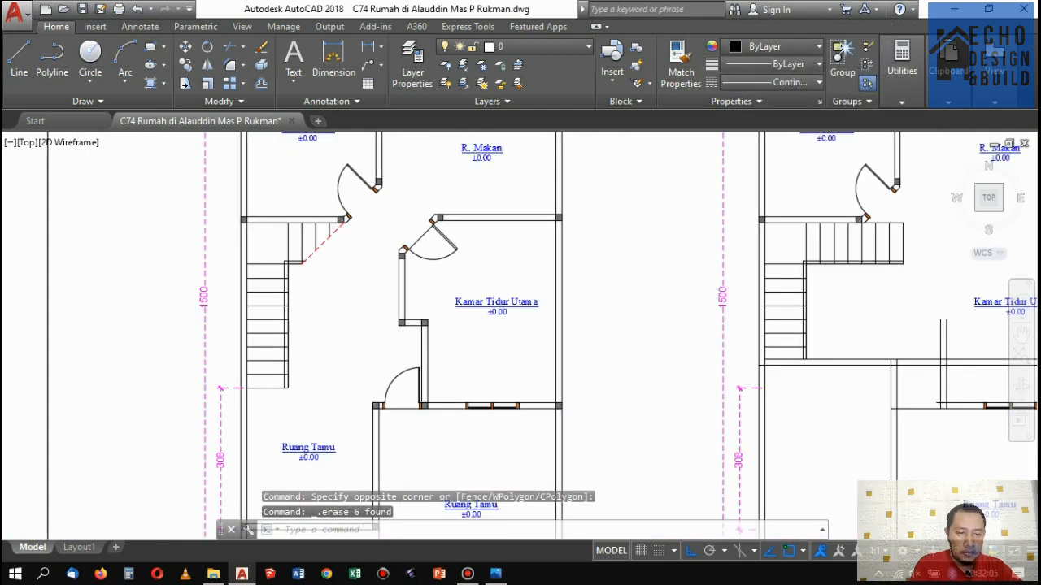
scroll(634, 317, "down", 4)
scroll(651, 301, "up", 1)
scroll(618, 301, "up", 4)
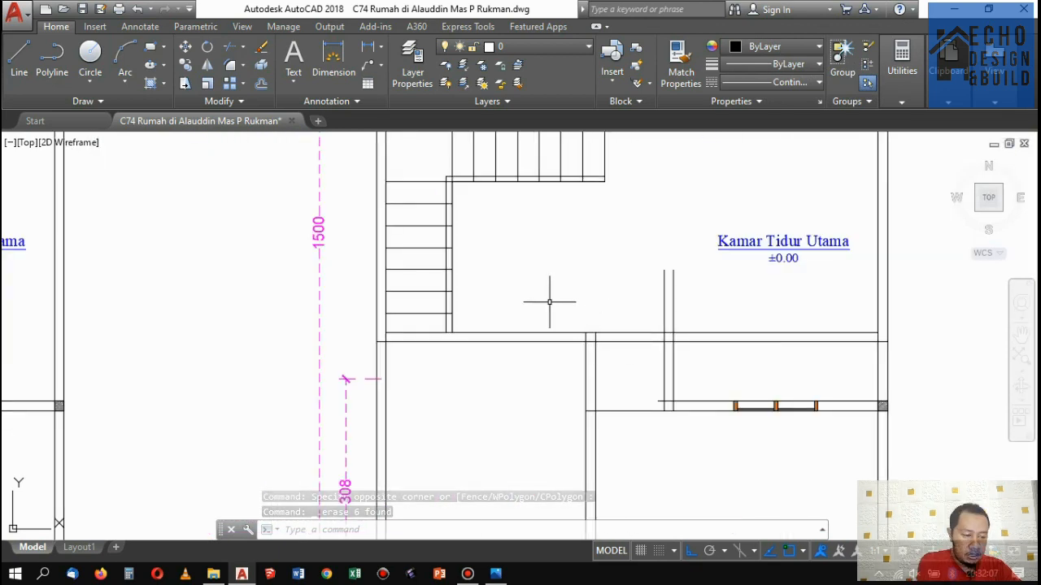
scroll(548, 297, "down", 3)
scroll(331, 169, "up", 3)
scroll(591, 281, "up", 2)
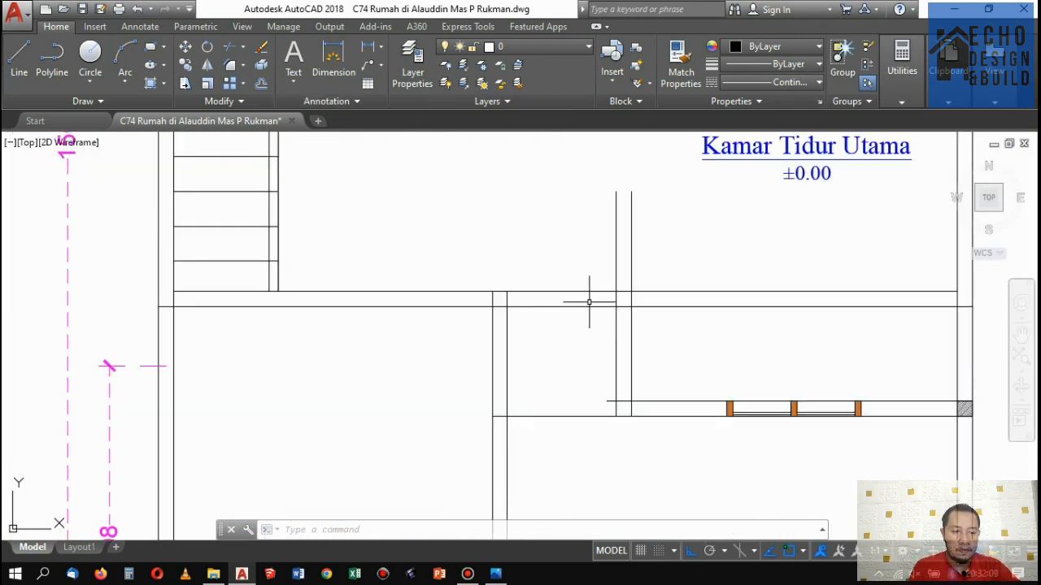
scroll(587, 302, "down", 8)
scroll(590, 302, "up", 4)
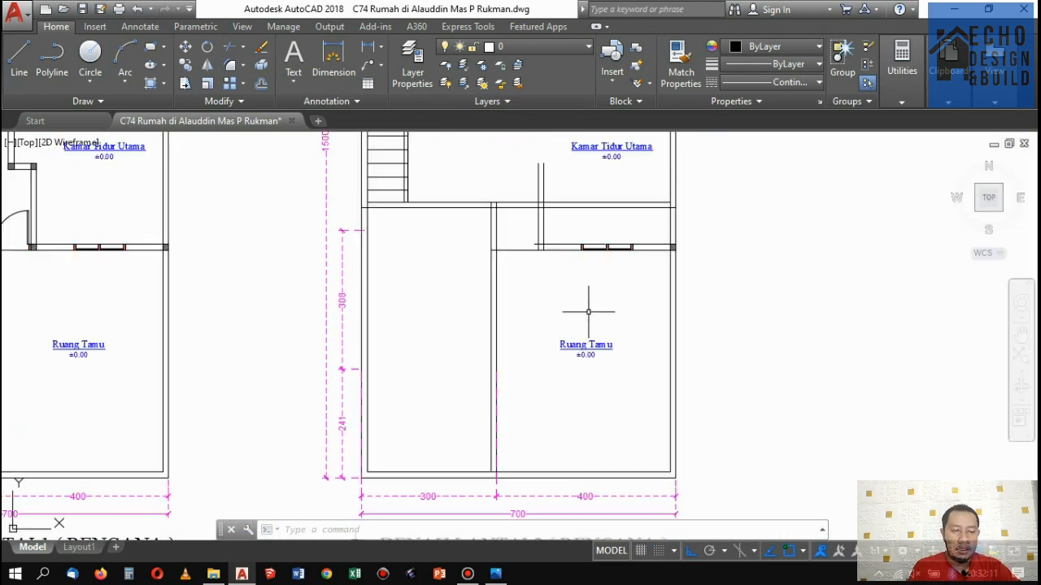
scroll(593, 301, "down", 4)
scroll(593, 302, "up", 4)
scroll(606, 280, "down", 4)
scroll(593, 297, "up", 4)
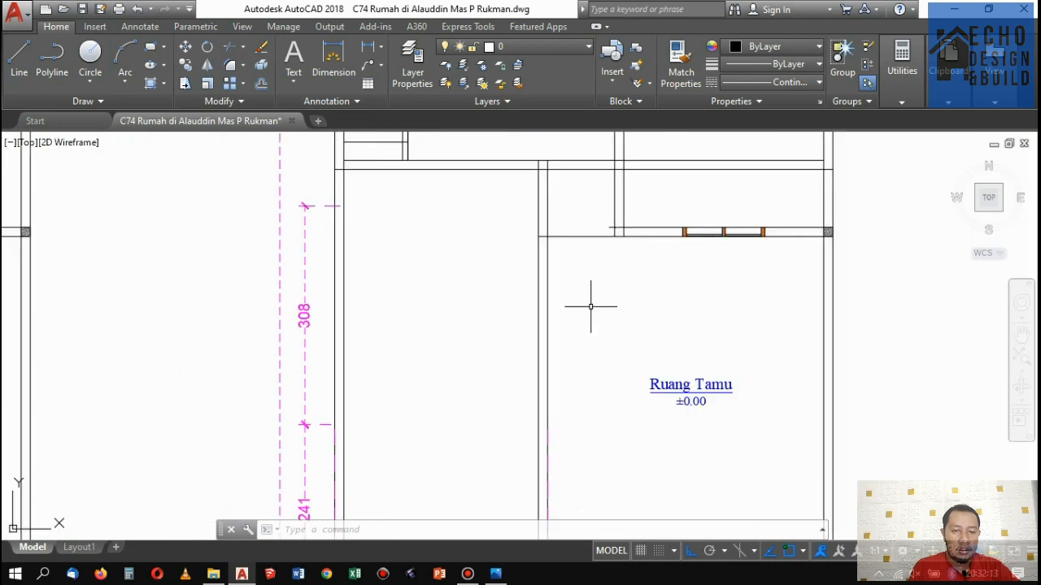
scroll(596, 297, "down", 3)
scroll(599, 295, "up", 3)
scroll(608, 274, "down", 3)
scroll(609, 274, "up", 4)
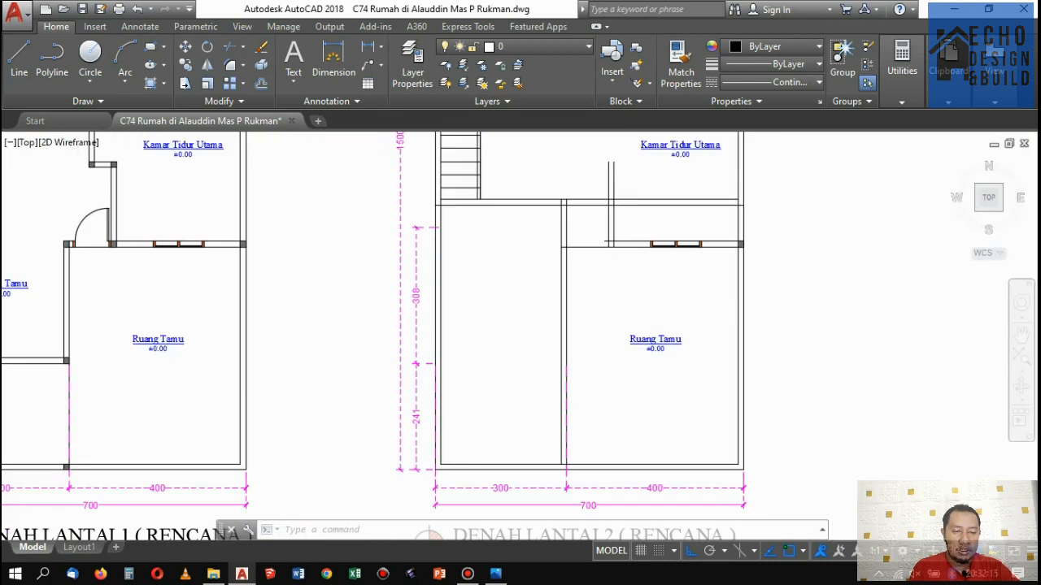
scroll(618, 256, "down", 3)
scroll(622, 251, "up", 3)
scroll(603, 242, "up", 2)
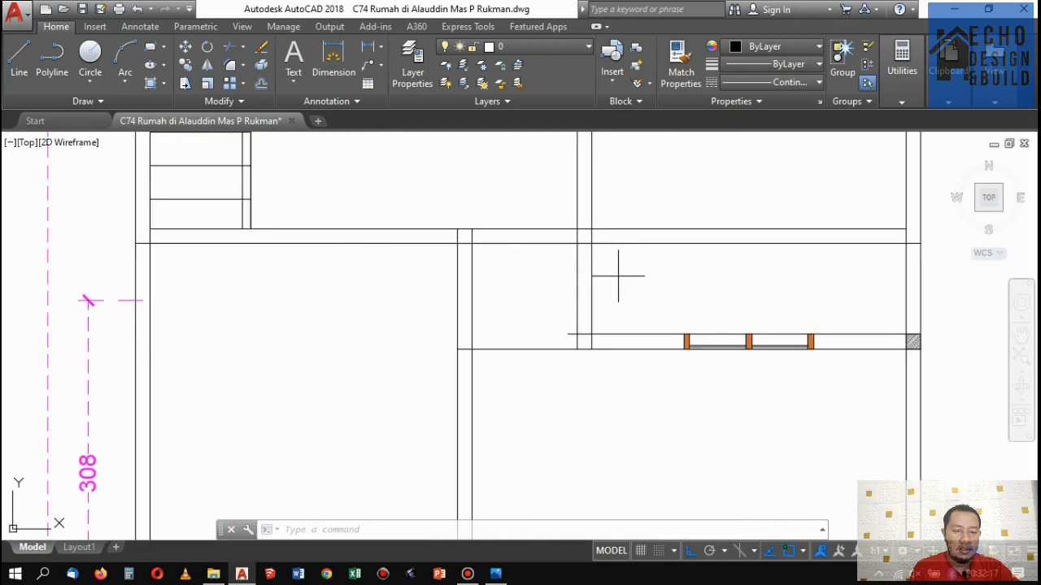
Delete the two leftover vertical wall lines crossing the second-floor cross wall beside Kamar Tidur Utama.
left_click(615, 275)
left_click(553, 281)
key("Delete")
scroll(573, 289, "down", 2)
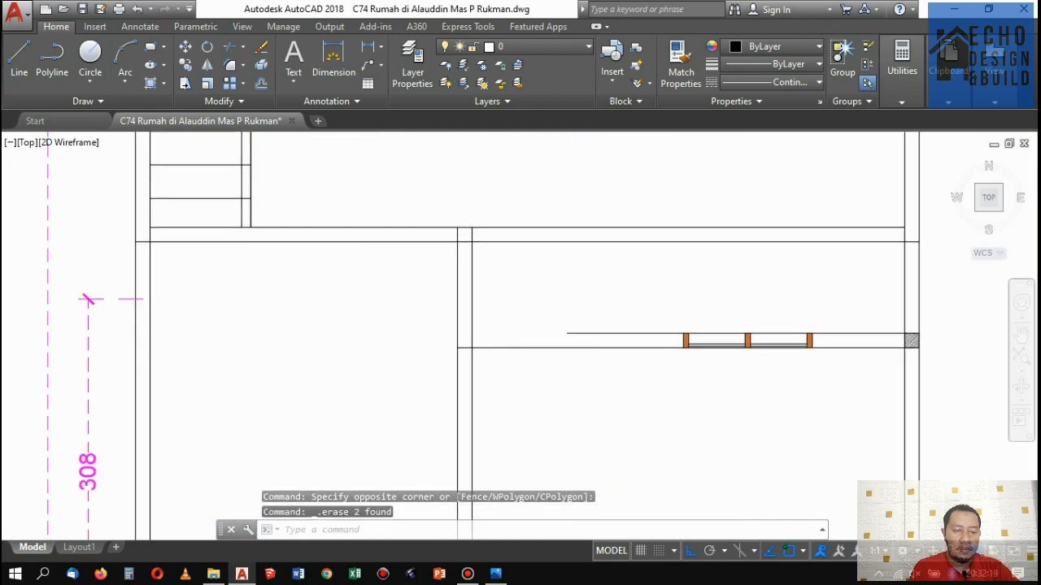
Switch to the reference sketch in Photos and examine the Lantai 2 layout around the KT 3x5 bedroom and corridor.
left_click(496, 574)
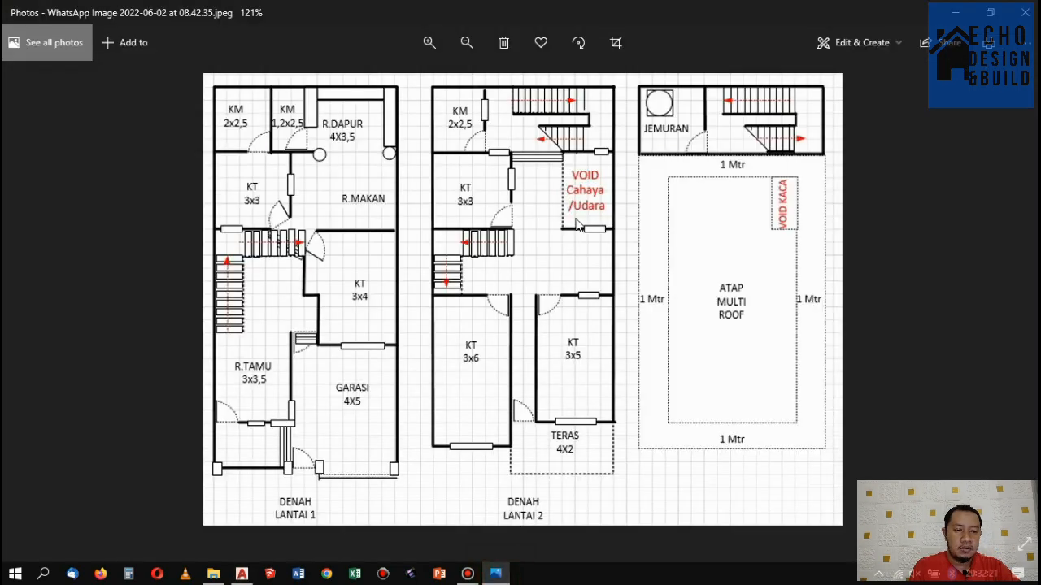
scroll(534, 329, "up", 2)
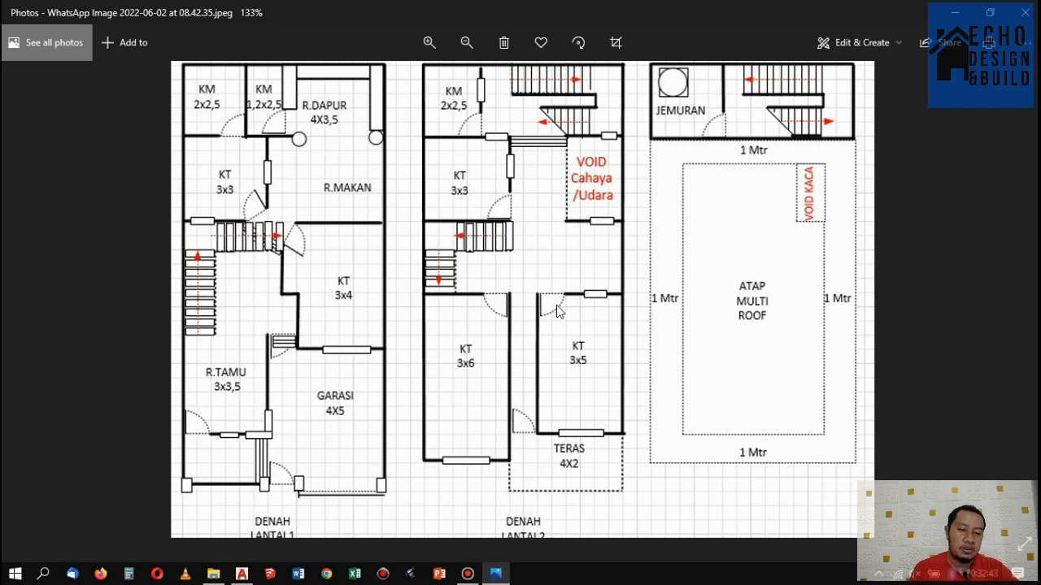
scroll(604, 226, "down", 2)
scroll(601, 244, "up", 4)
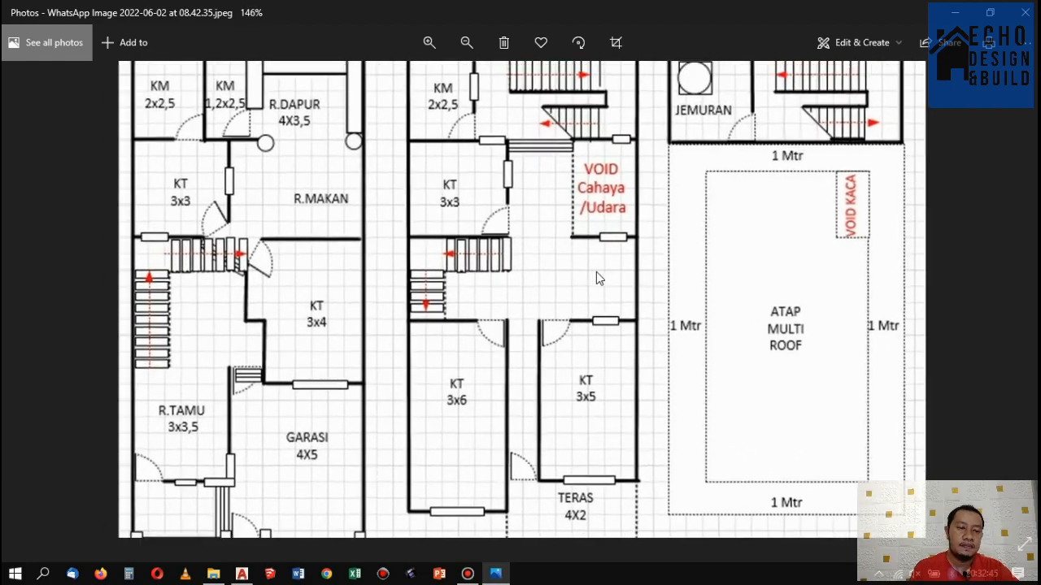
scroll(604, 261, "down", 3)
scroll(613, 211, "up", 2)
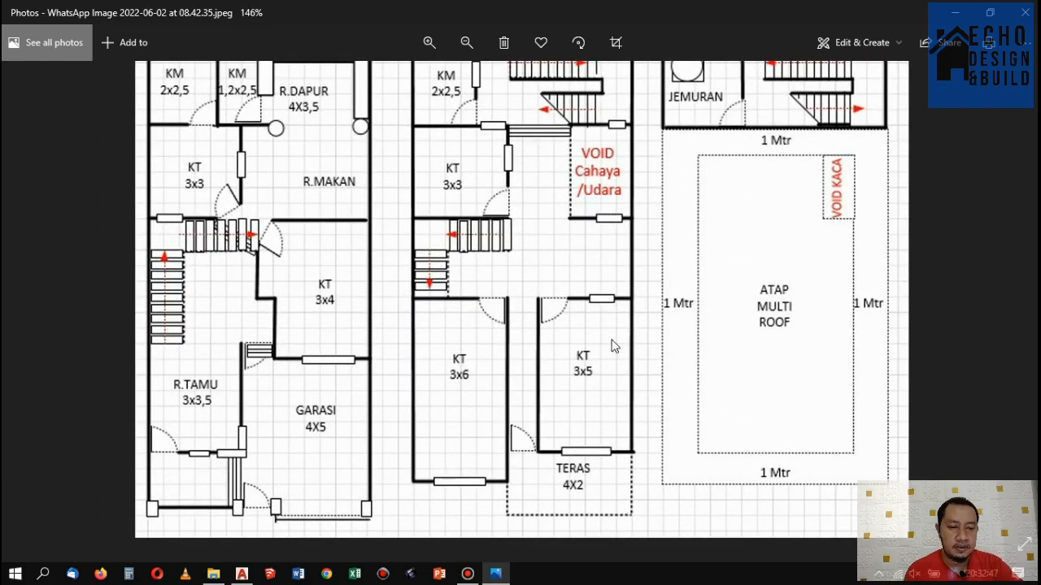
scroll(585, 286, "up", 1)
scroll(605, 268, "down", 2)
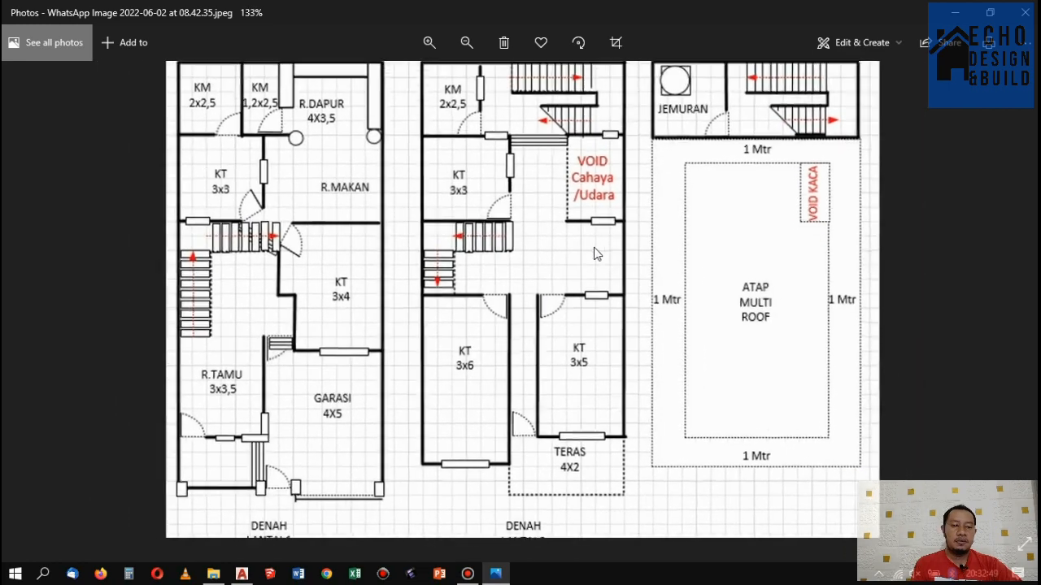
scroll(593, 260, "up", 1)
scroll(592, 275, "down", 2)
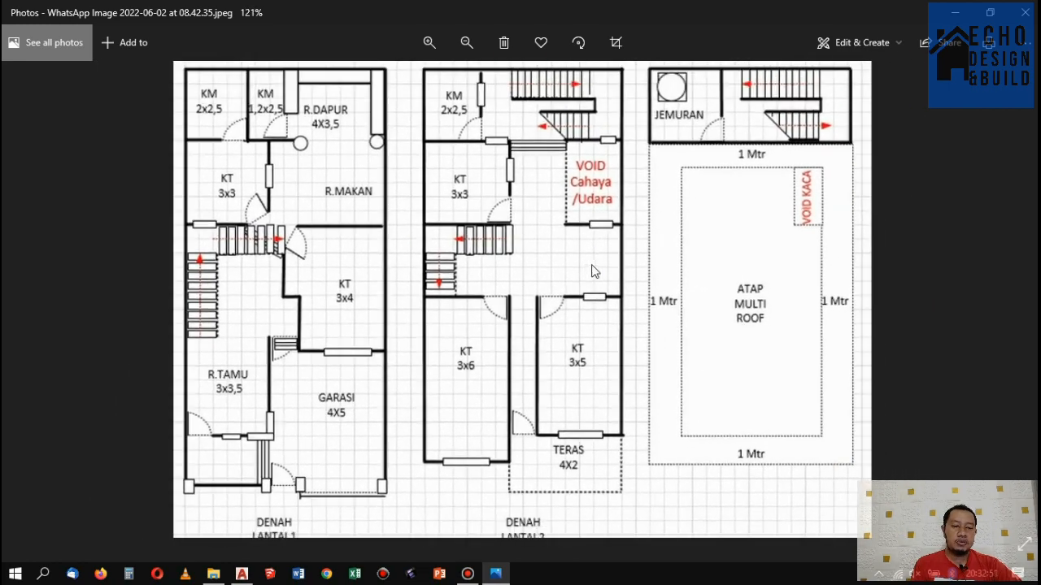
scroll(529, 251, "up", 1)
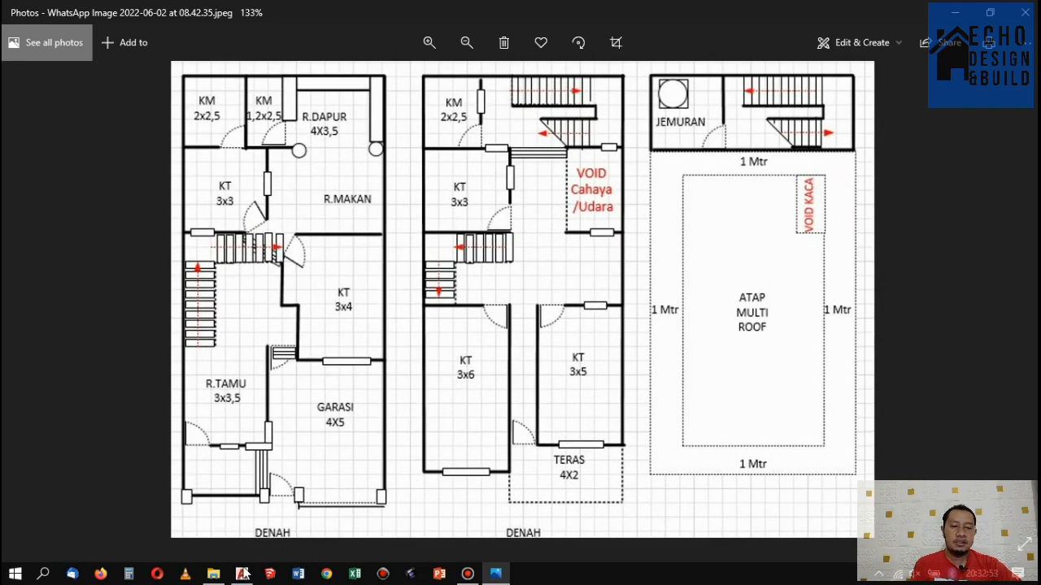
Switch back to AutoCAD and delete the second-floor window wall above the Ruang Tamu, including its window, keeping the end column.
left_click(242, 574)
scroll(576, 301, "down", 2)
scroll(192, 341, "up", 2)
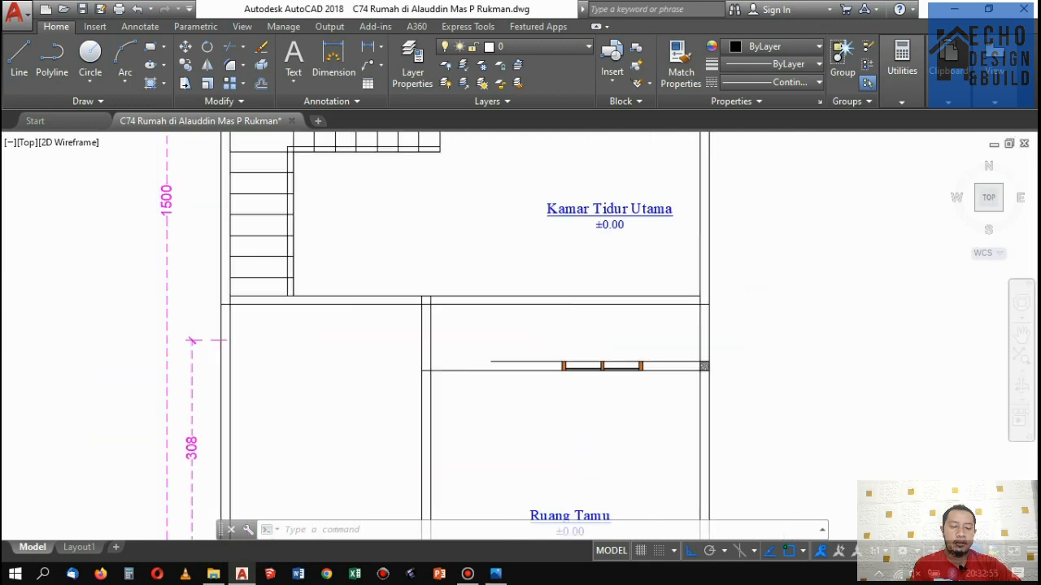
scroll(601, 348, "down", 2)
scroll(601, 339, "up", 2)
scroll(602, 341, "down", 4)
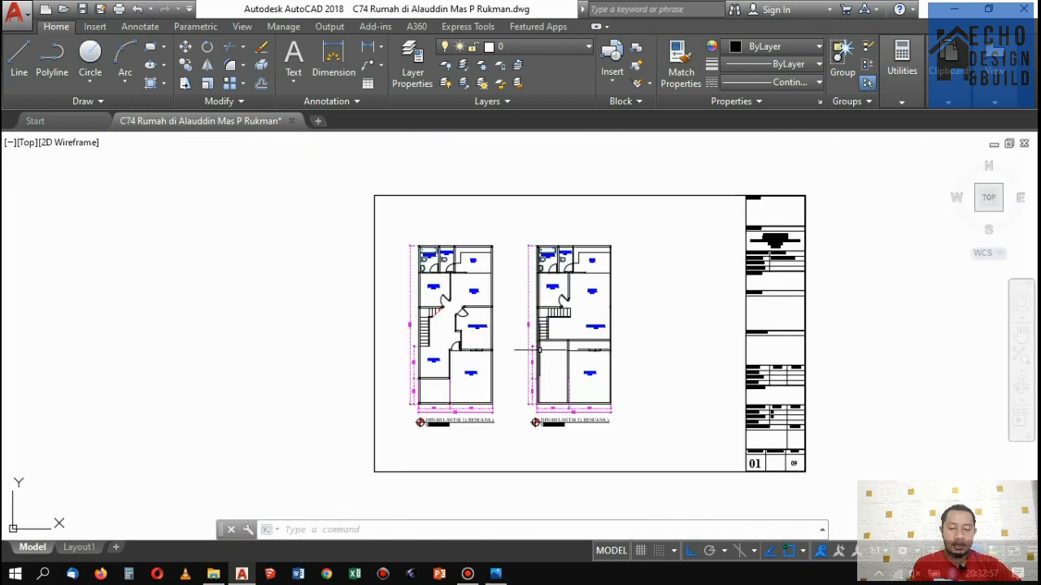
scroll(537, 349, "up", 3)
scroll(512, 343, "down", 3)
scroll(599, 344, "up", 5)
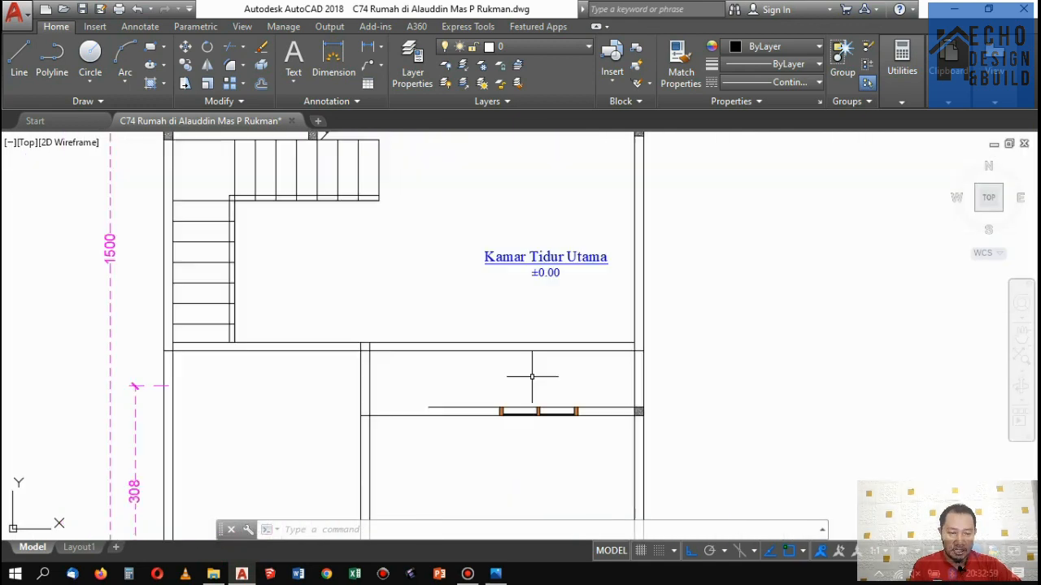
scroll(531, 376, "down", 3)
scroll(592, 361, "up", 3)
left_click(591, 392)
left_click(485, 350)
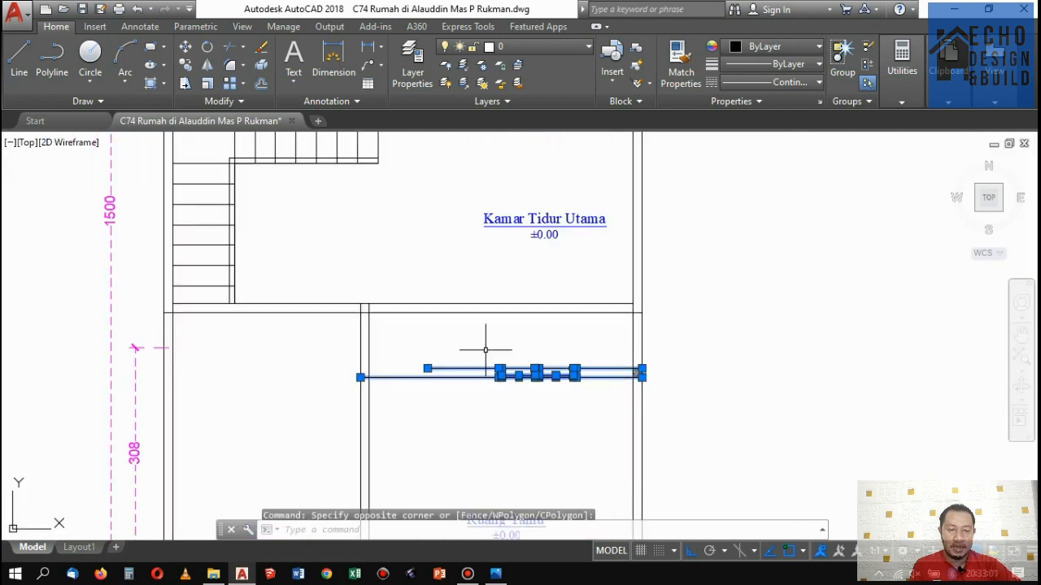
key("Delete")
Move the leftover column up the right outer wall onto its junction with the second-floor cross wall.
left_click(562, 342)
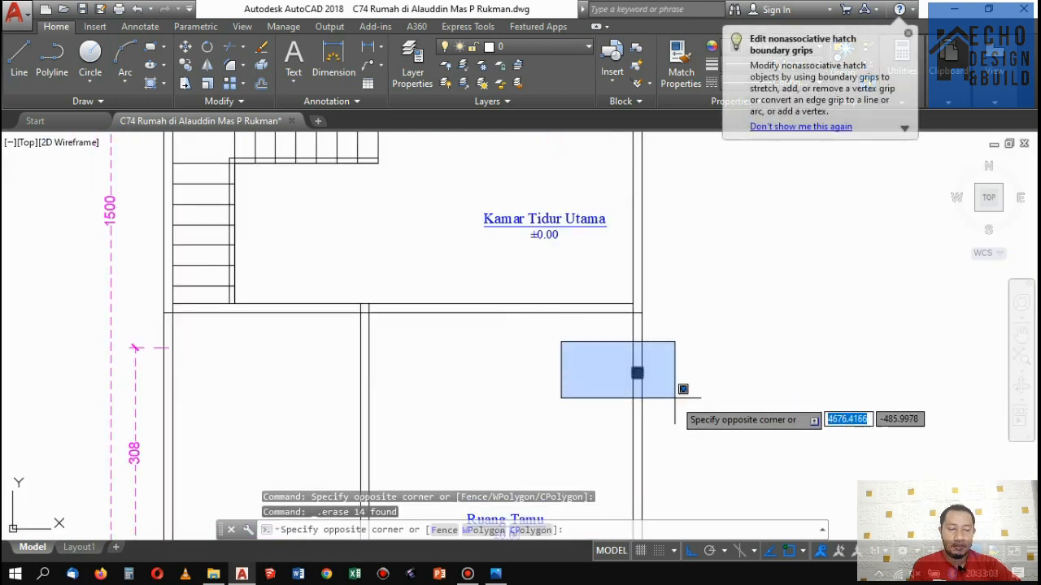
left_click(674, 398)
type("m")
key("Return")
scroll(623, 365, "up", 3)
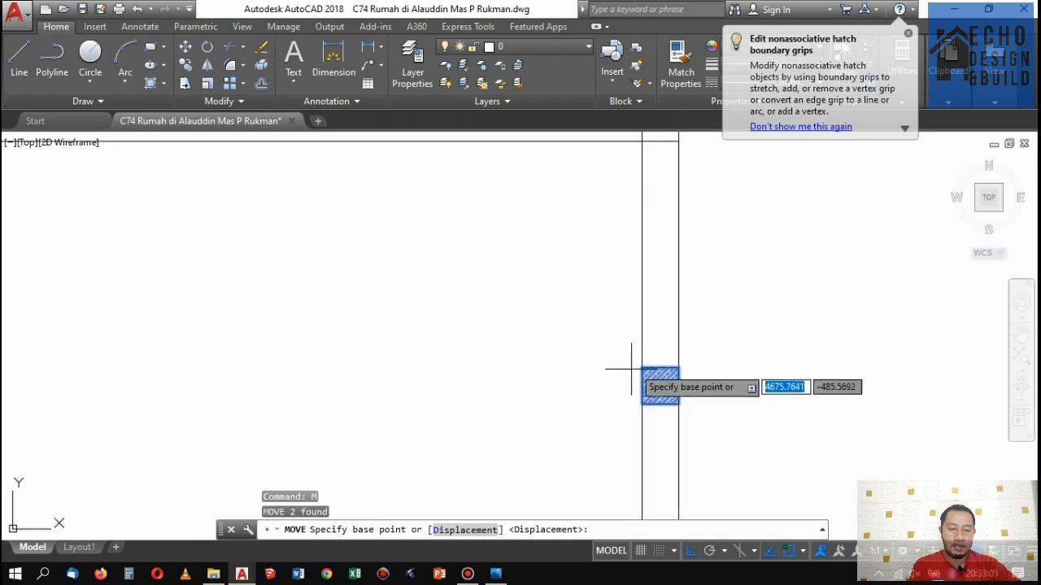
left_click(642, 366)
scroll(647, 374, "down", 3)
scroll(647, 374, "up", 2)
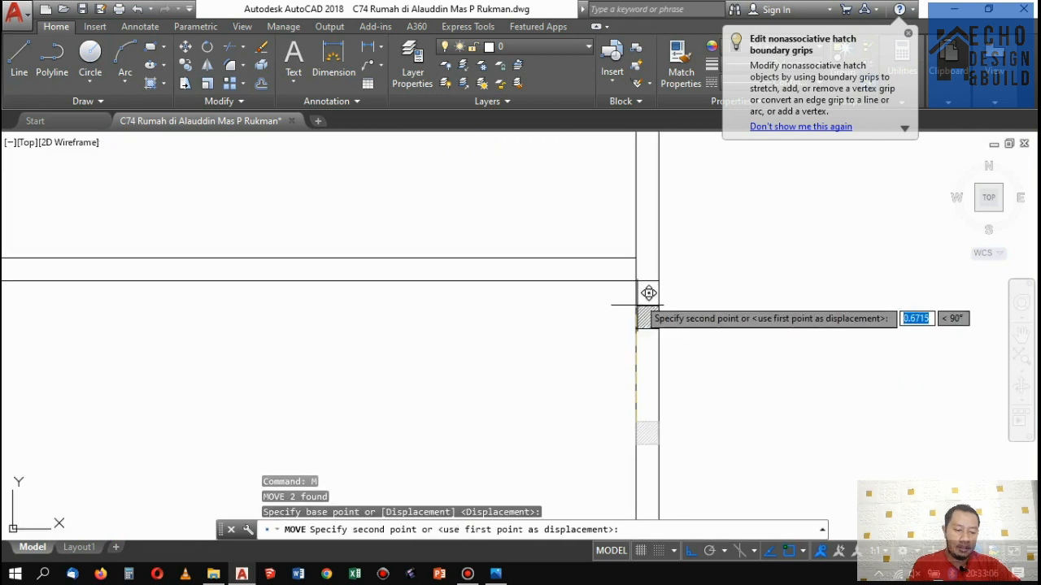
left_click(637, 259)
Copy the column from the right outer wall junction to the cross wall's junctions with the dividing wall and the left outer wall.
left_click(616, 238)
left_click(716, 320)
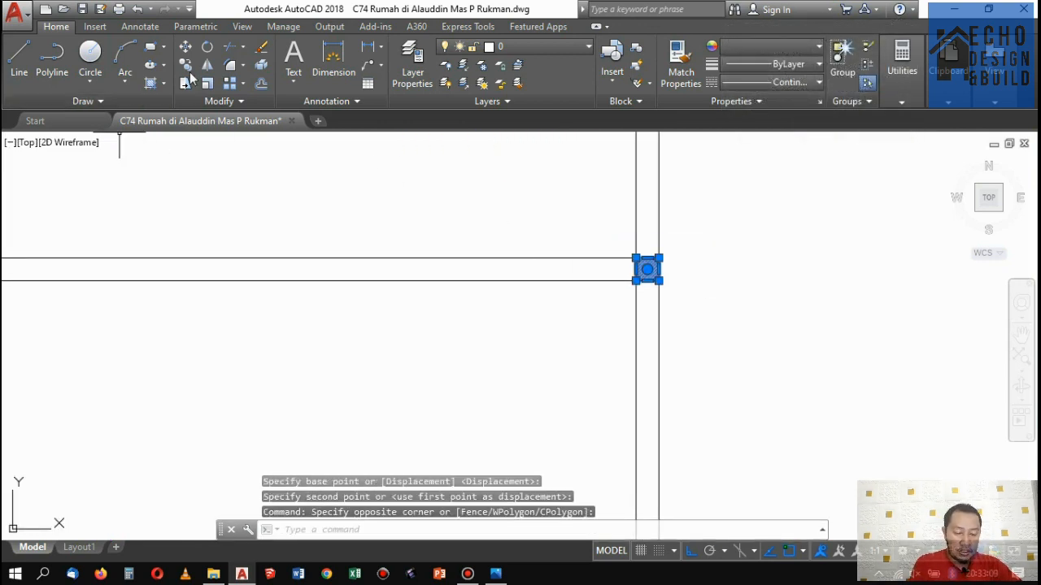
type("co")
key("Return")
scroll(618, 246, "up", 3)
left_click(663, 276)
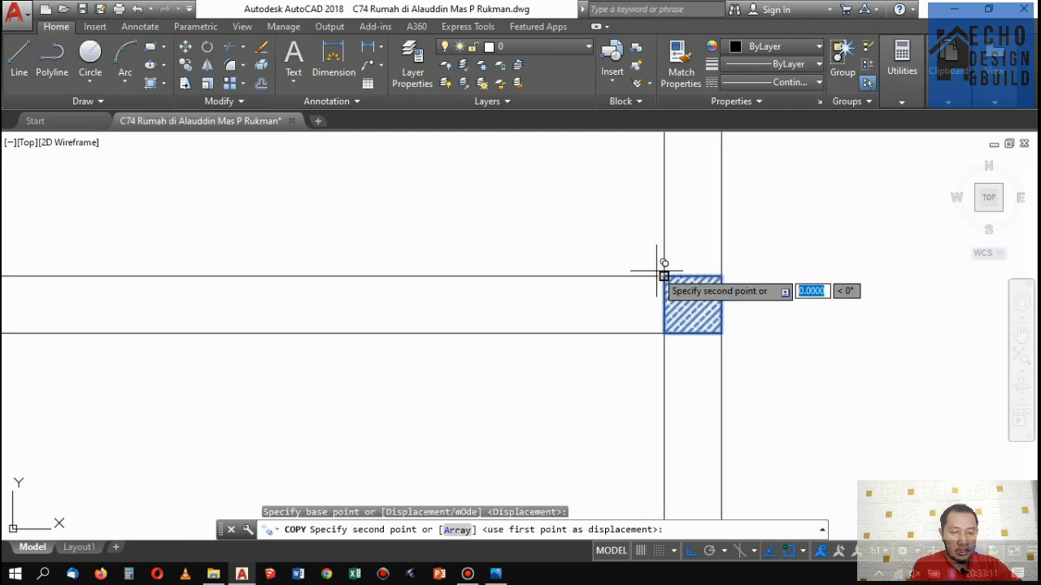
scroll(662, 273, "down", 3)
scroll(326, 342, "up", 2)
left_click(375, 319)
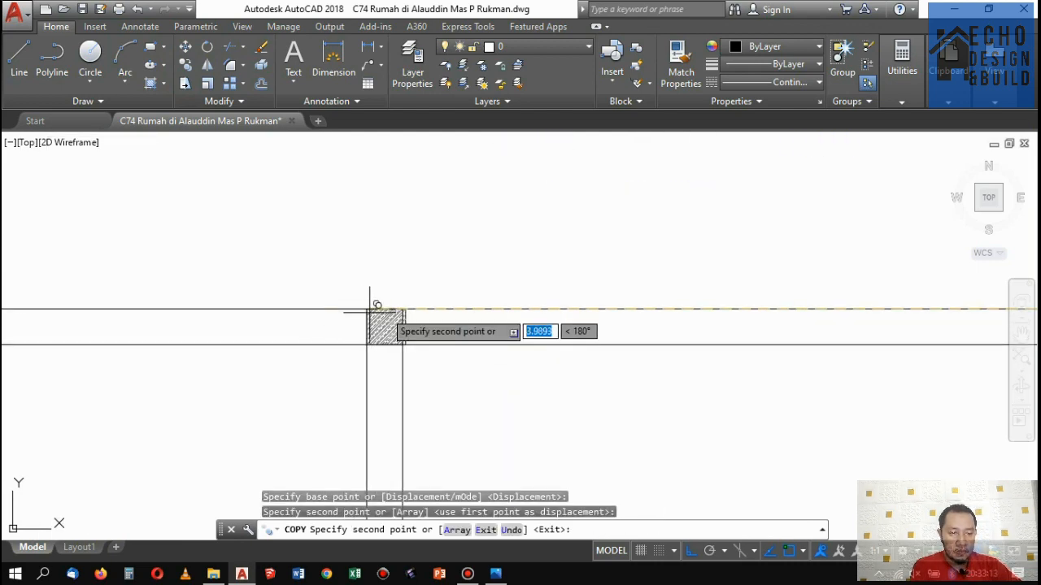
scroll(374, 319, "down", 3)
scroll(569, 380, "up", 3)
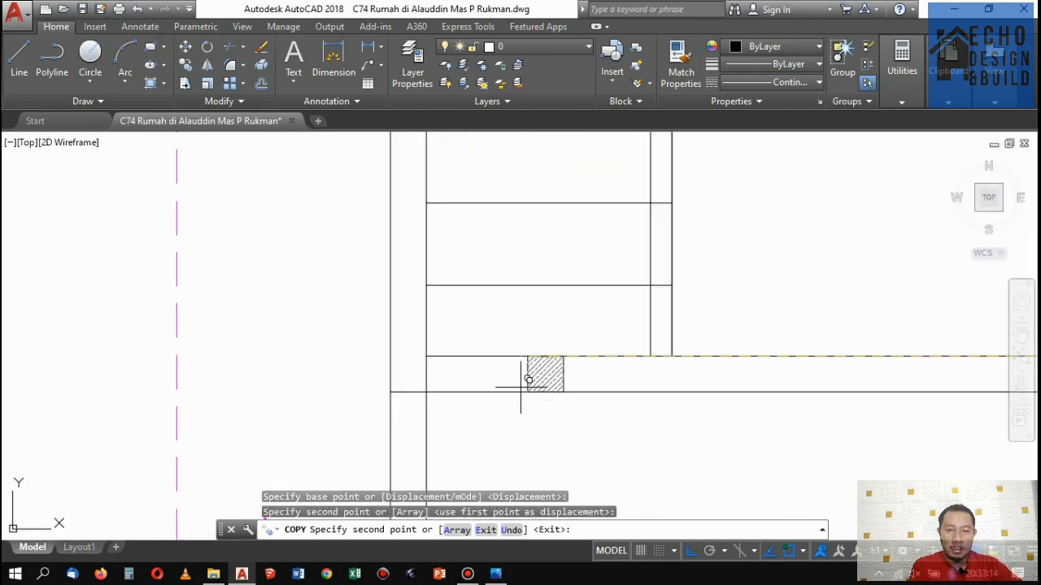
left_click(426, 353)
scroll(512, 365, "down", 2)
key("space")
scroll(479, 364, "up", 6)
left_click(505, 394)
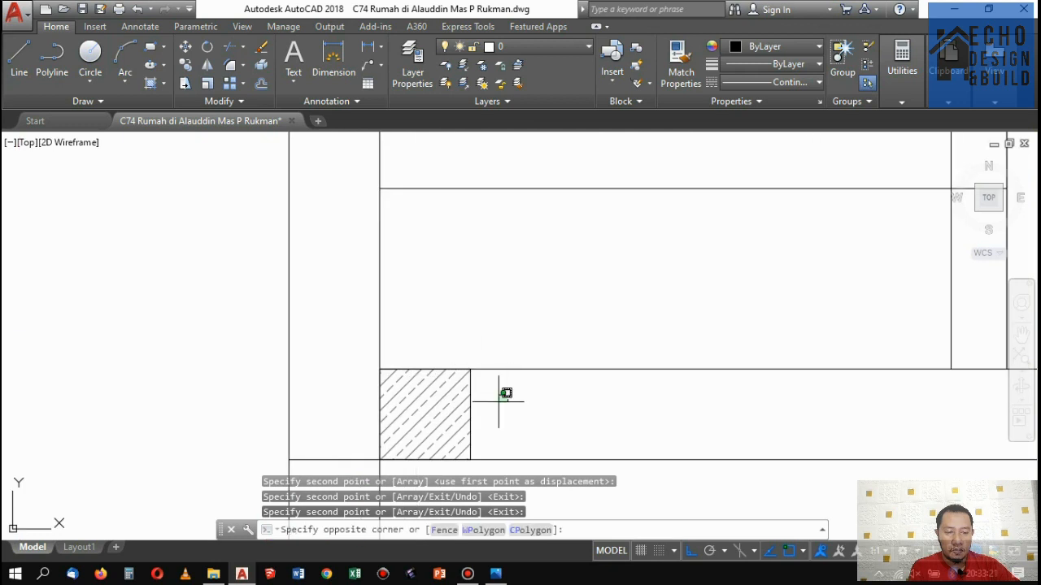
left_click(442, 408)
type("m")
key("Return")
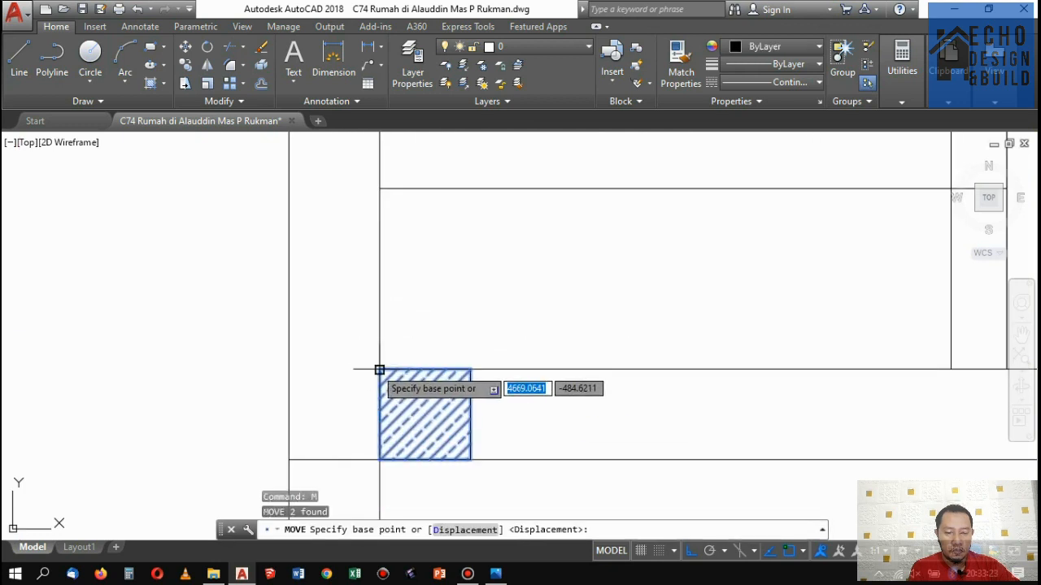
left_click(379, 369)
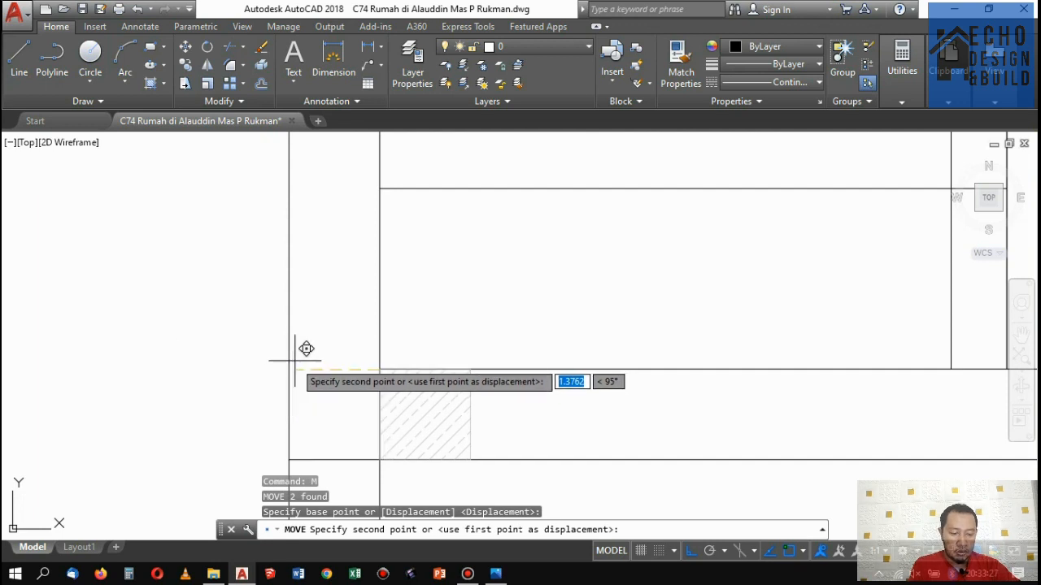
key("Escape")
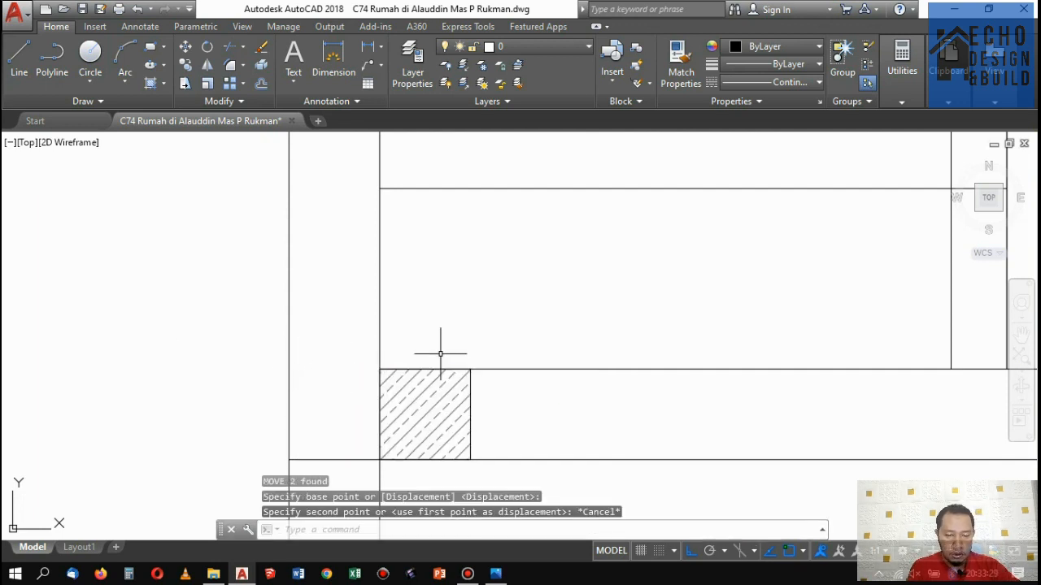
Enable the Perpendicular object snap mode in the drafting settings.
type("osna")
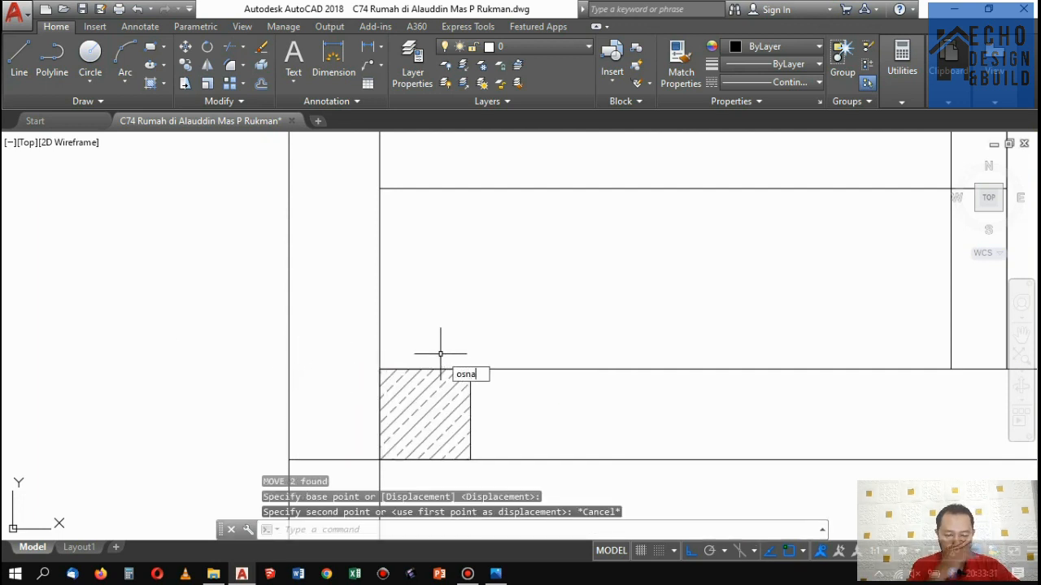
type("p")
key("Return")
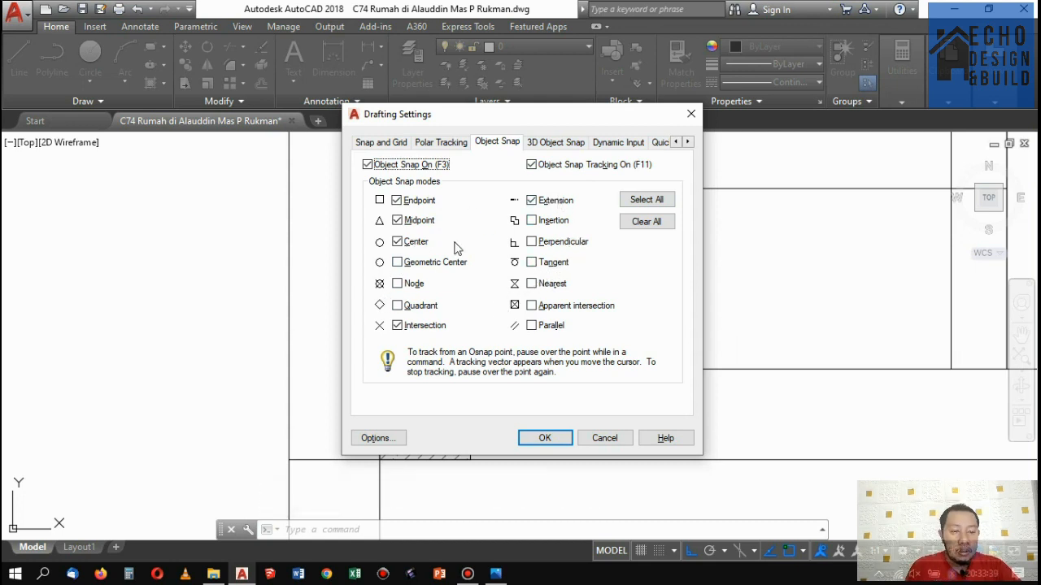
left_click(560, 241)
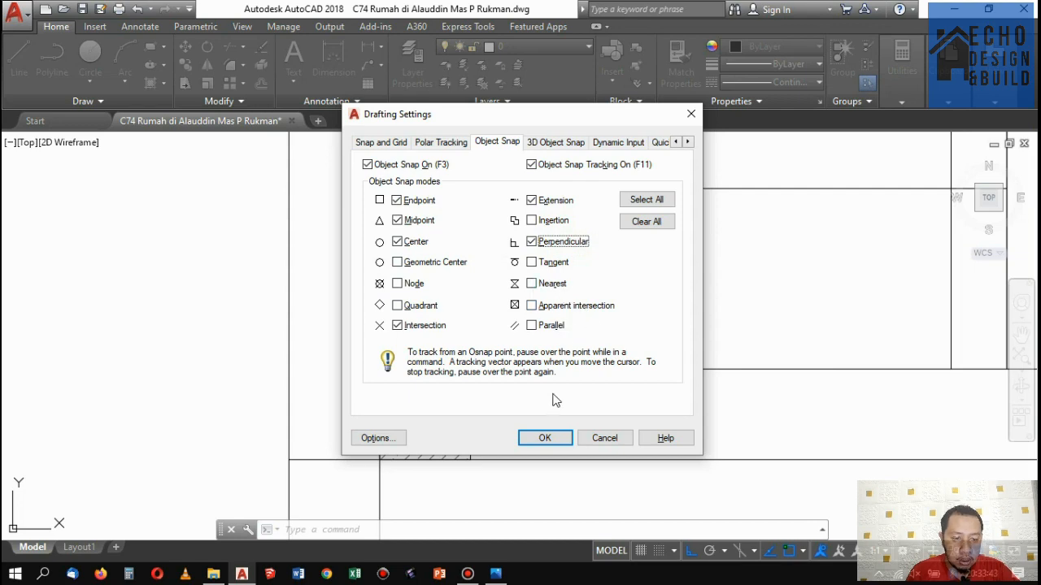
left_click(558, 439)
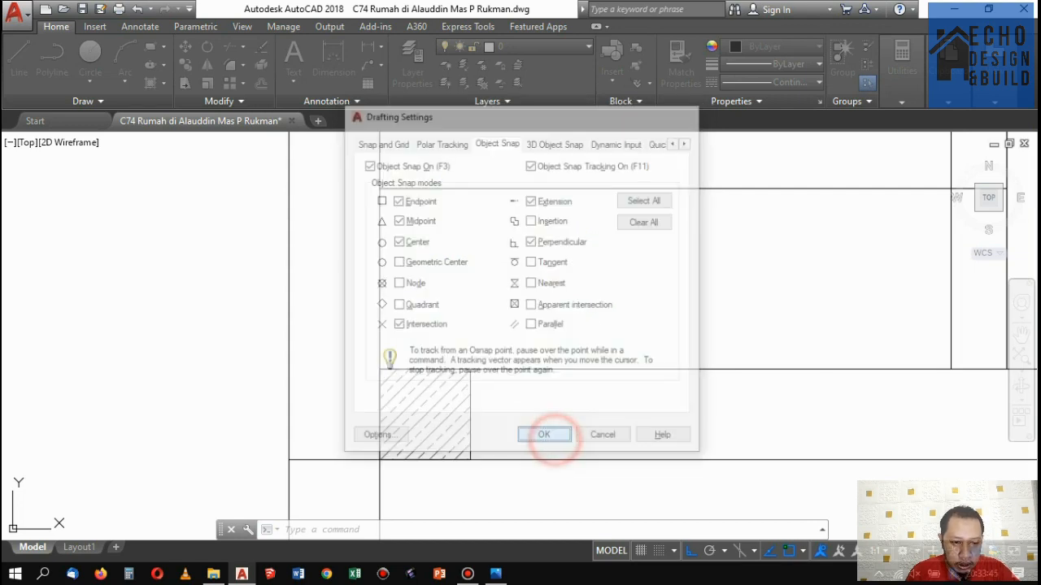
Move the left column copy horizontally onto the outer face of the left outer wall at the cross wall.
left_click(325, 344)
left_click(498, 470)
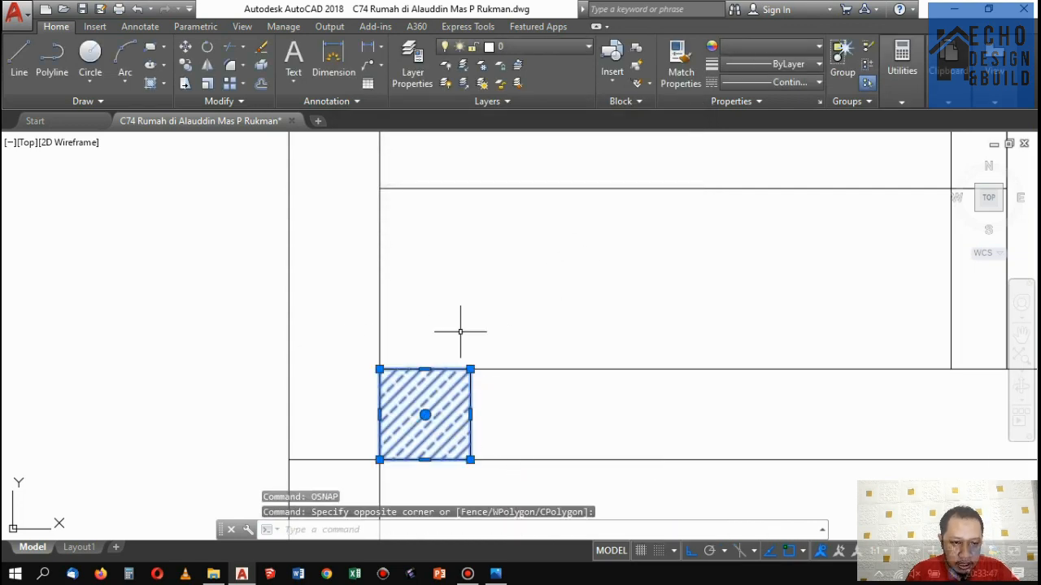
type("m")
key("Return")
left_click(379, 370)
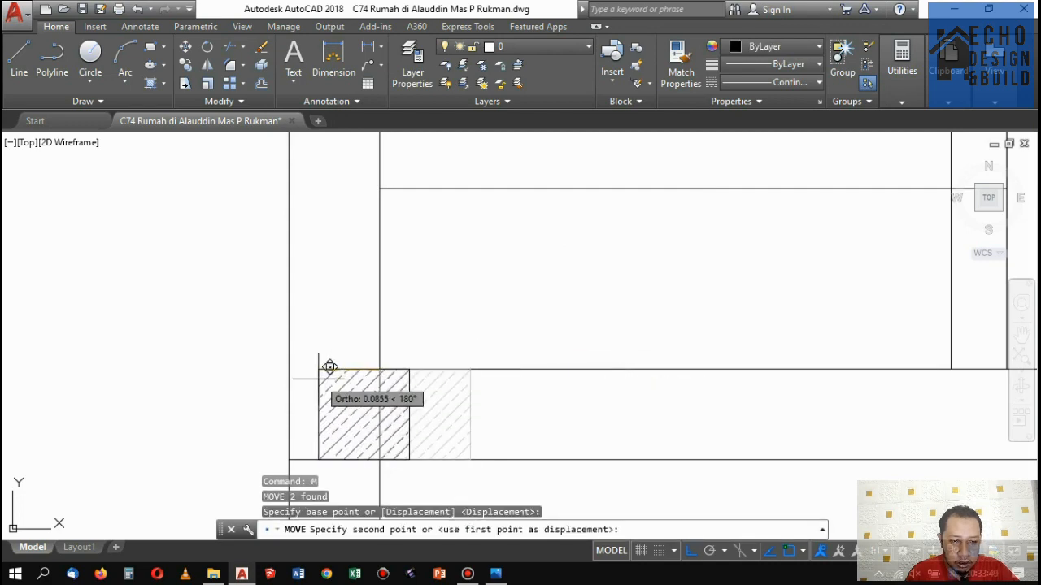
left_click(293, 370)
Examine the two Rencana floor plans and compare them with the Existing plans on the sheet above.
scroll(390, 357, "down", 6)
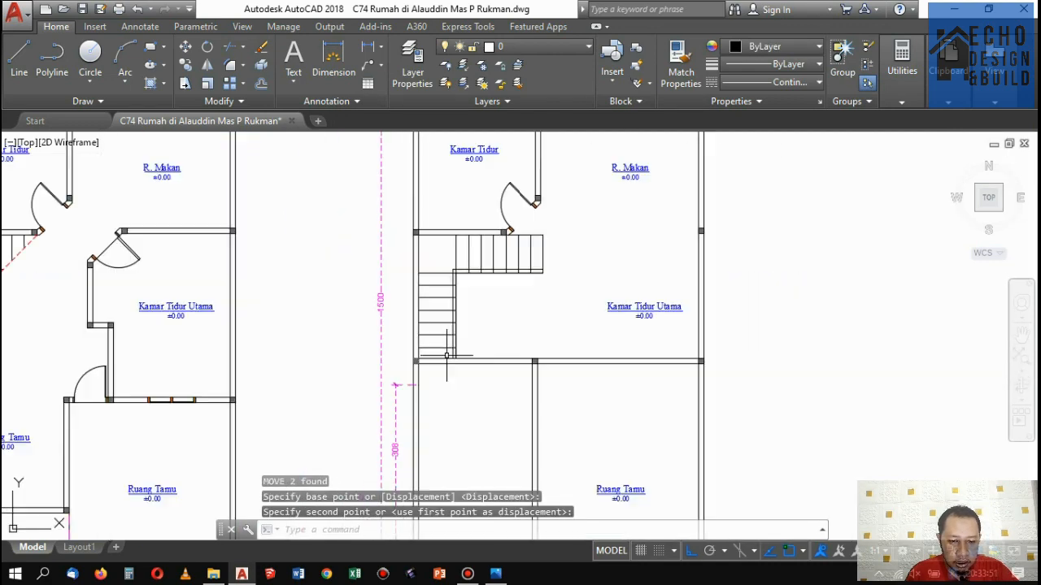
scroll(476, 364, "down", 5)
scroll(534, 325, "up", 5)
scroll(600, 295, "down", 5)
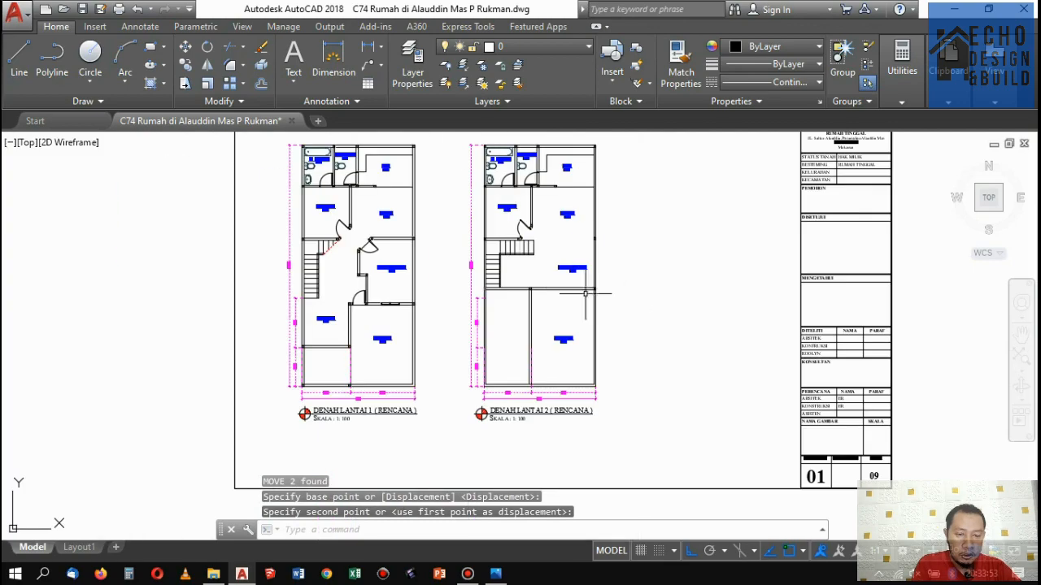
scroll(620, 309, "up", 5)
scroll(620, 308, "down", 5)
scroll(544, 298, "up", 5)
scroll(553, 284, "down", 5)
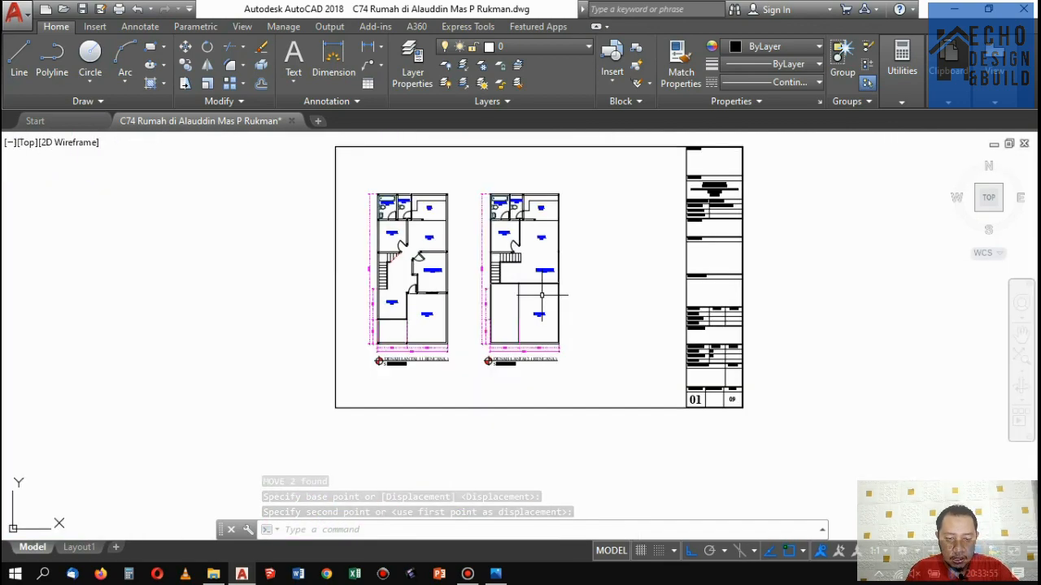
scroll(559, 232, "up", 4)
scroll(558, 232, "down", 5)
scroll(528, 244, "up", 6)
scroll(504, 244, "down", 5)
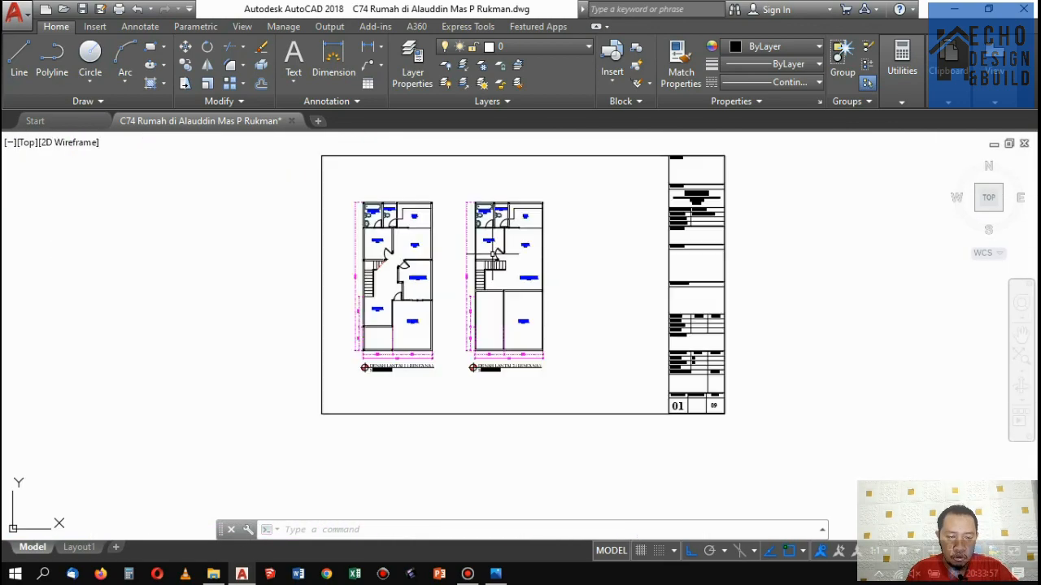
scroll(489, 246, "up", 2)
scroll(489, 247, "down", 5)
scroll(481, 236, "up", 5)
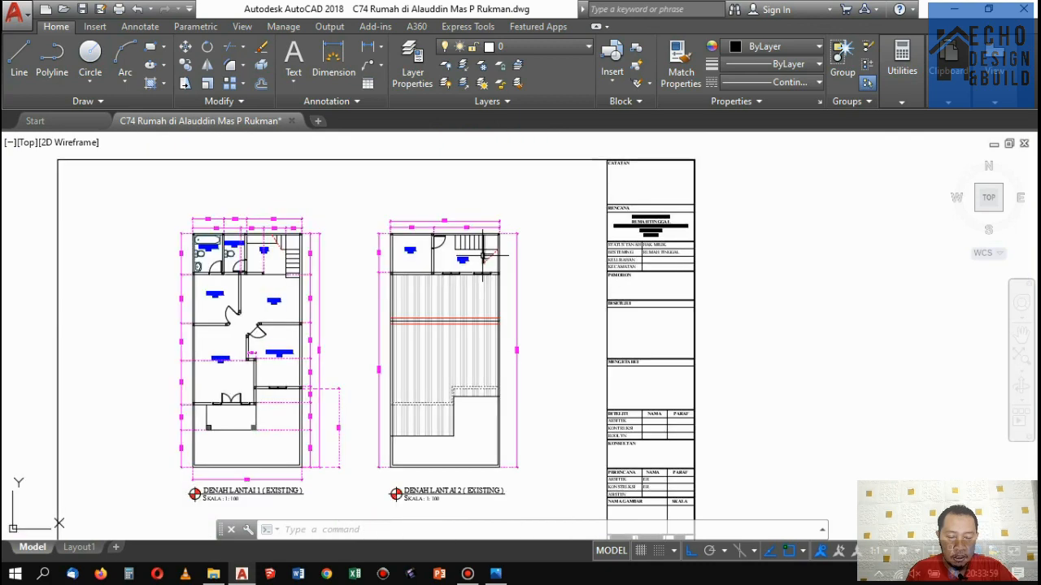
scroll(220, 325, "up", 3)
scroll(488, 366, "down", 7)
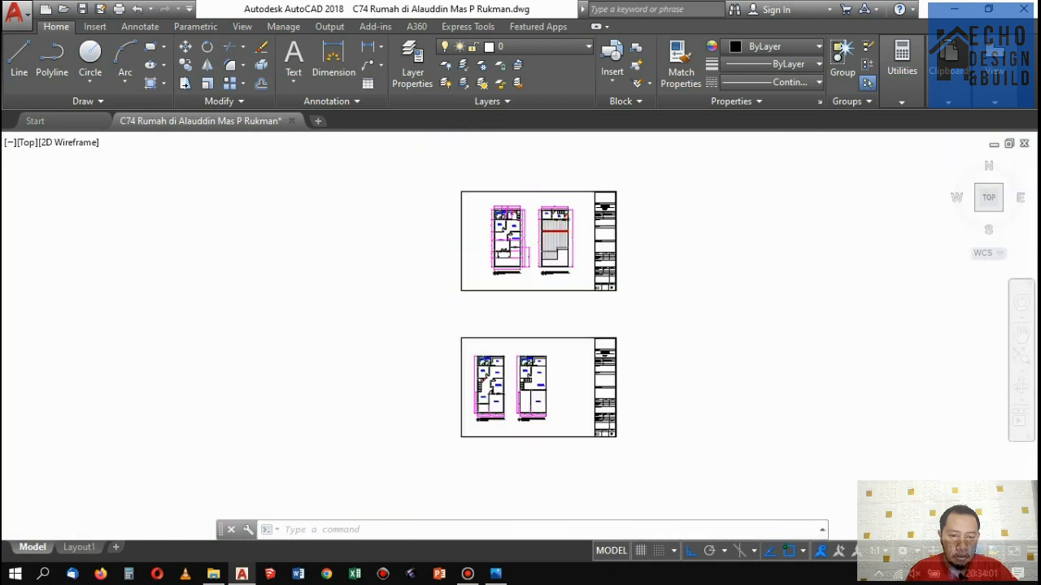
Check the Lantai 2 layout in the reference sketch in Photos, and compare it with the Rencana plans back in AutoCAD.
left_click(495, 573)
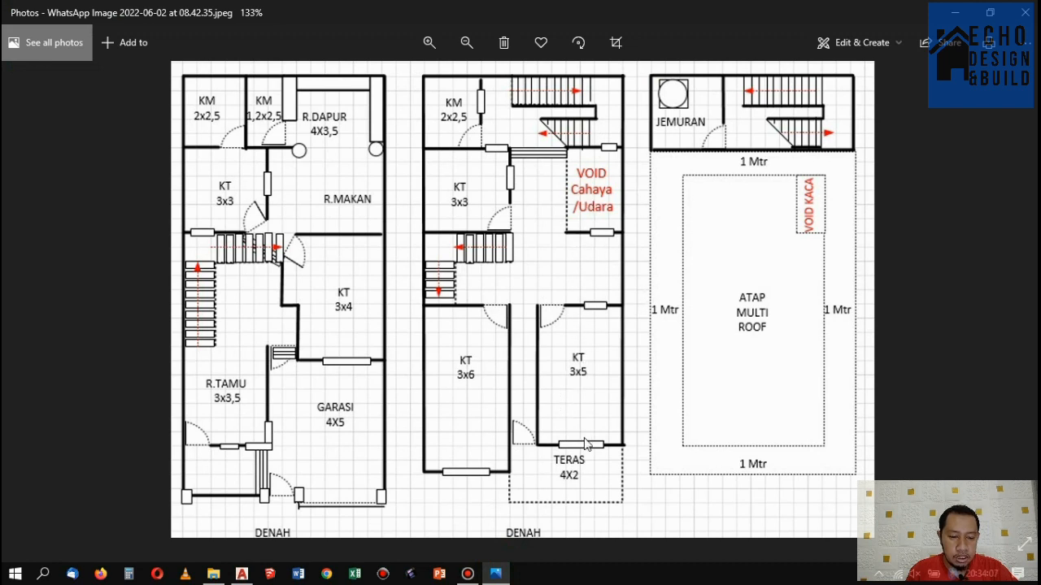
left_click(242, 574)
scroll(534, 332, "up", 6)
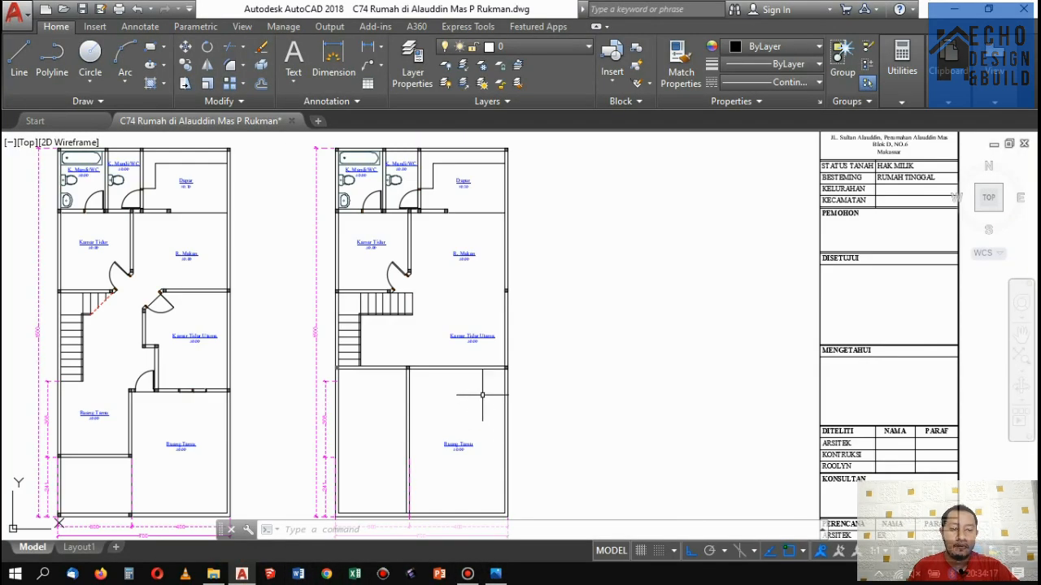
scroll(434, 309, "up", 2)
scroll(583, 285, "down", 5)
scroll(538, 256, "up", 2)
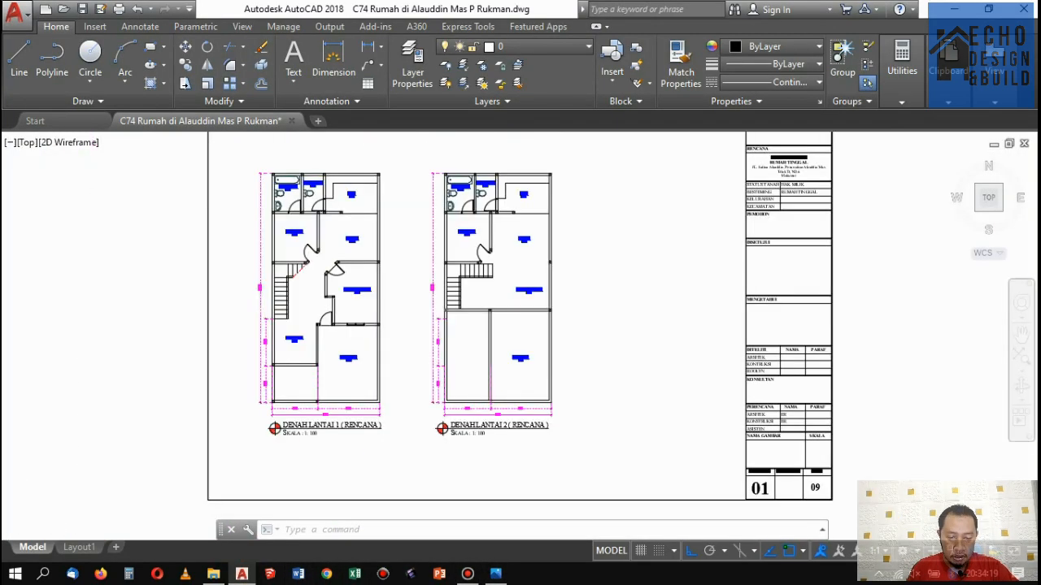
middle_click_drag(509, 195, 527, 253)
scroll(472, 358, "down", 4)
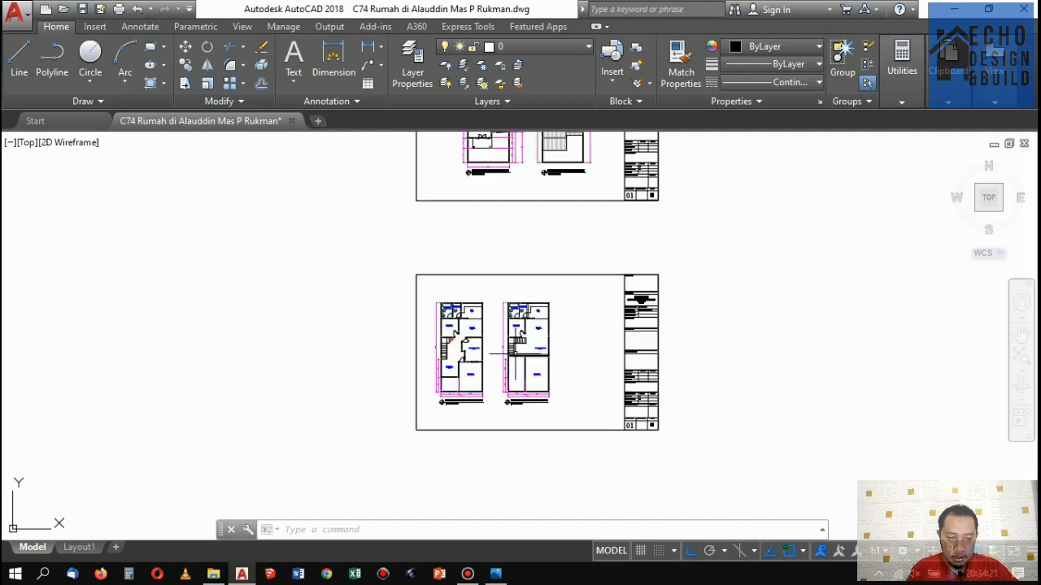
scroll(506, 332, "up", 8)
scroll(506, 331, "down", 5)
scroll(485, 358, "up", 4)
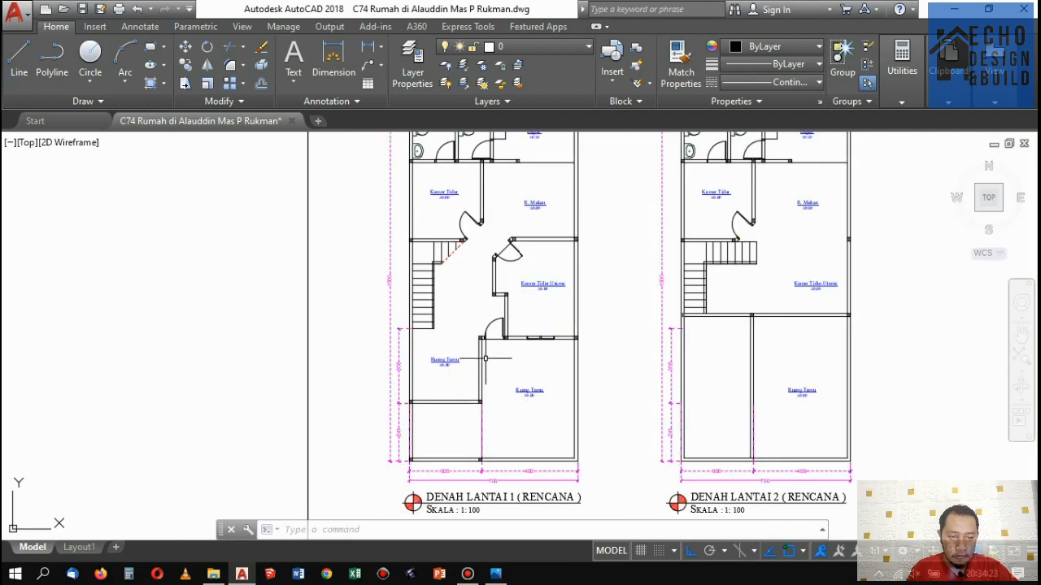
scroll(588, 344, "down", 5)
scroll(699, 309, "up", 5)
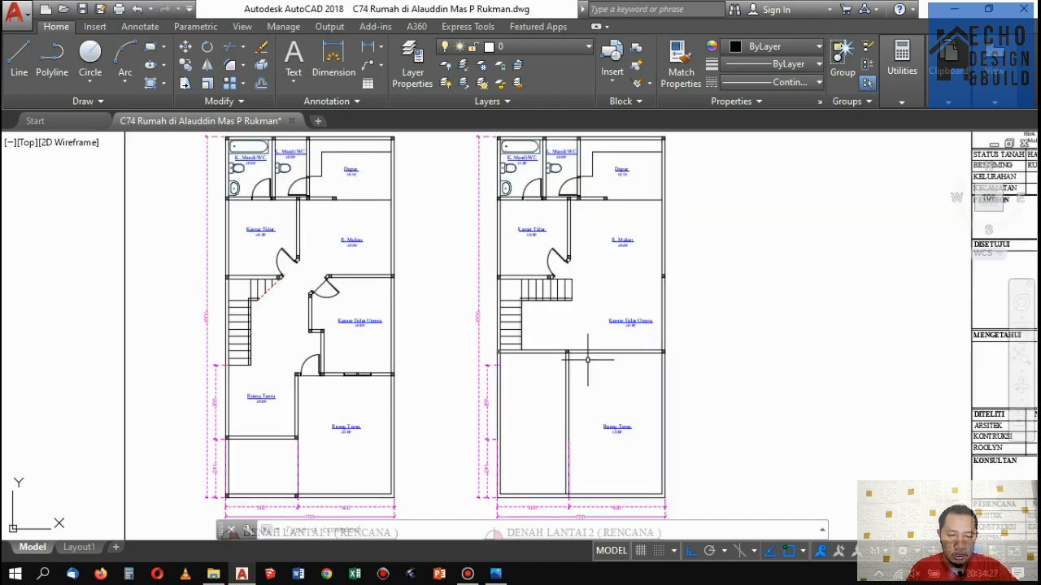
scroll(587, 359, "down", 5)
scroll(601, 355, "up", 6)
scroll(610, 353, "down", 4)
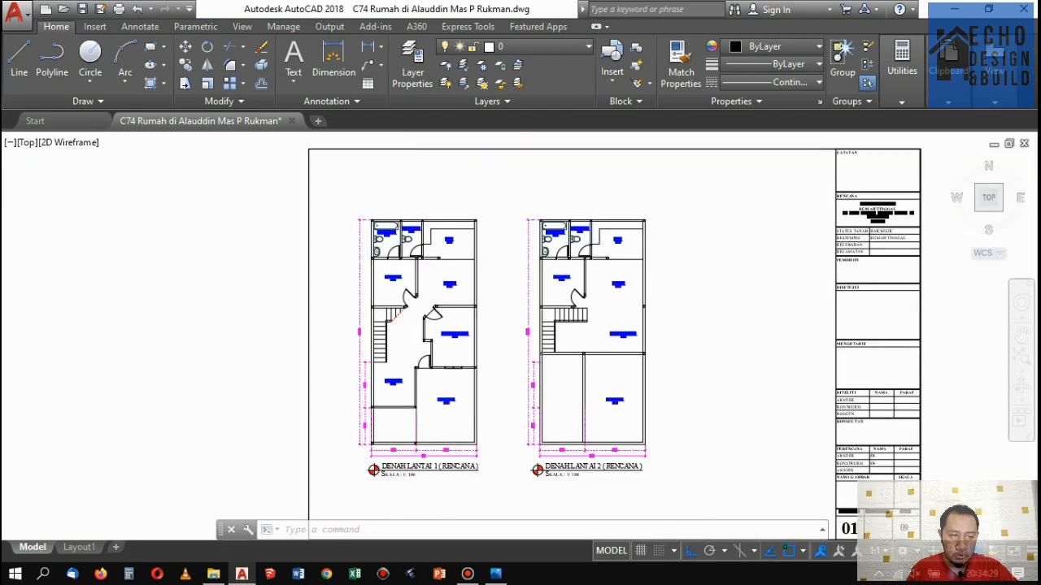
scroll(605, 313, "up", 2)
scroll(606, 313, "down", 3)
scroll(606, 313, "up", 3)
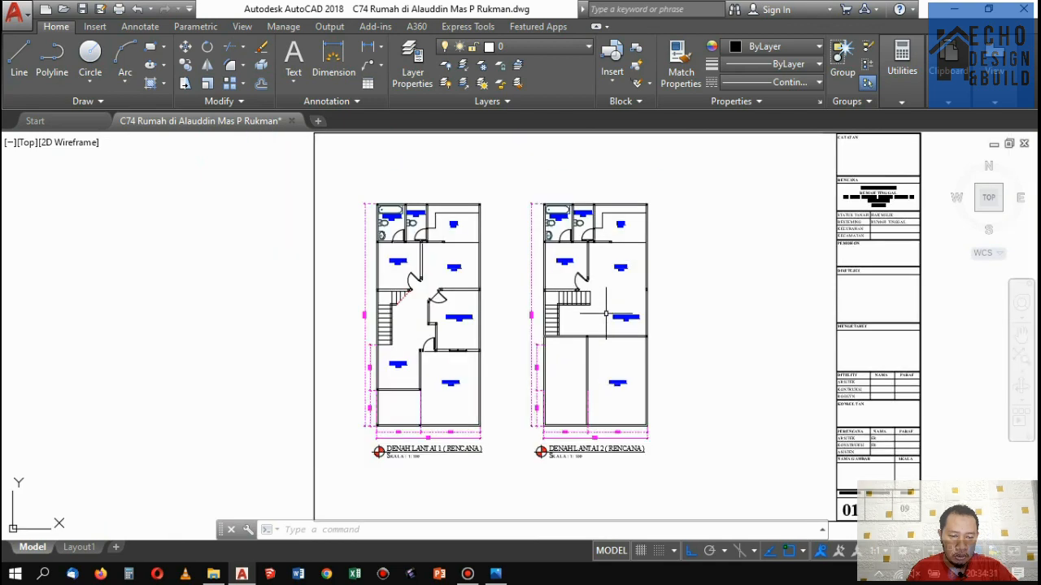
scroll(535, 333, "up", 2)
scroll(521, 337, "down", 2)
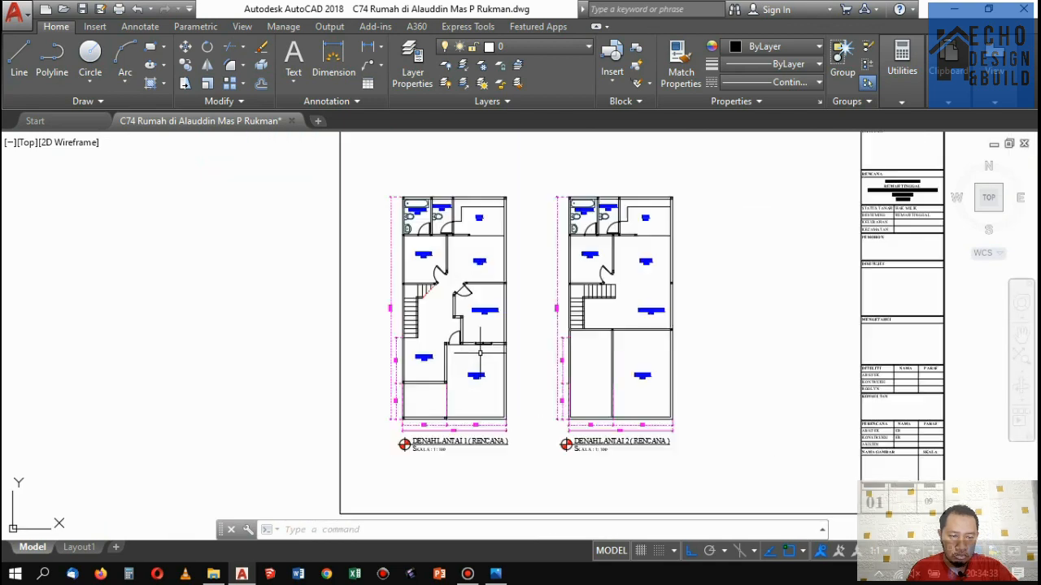
scroll(430, 349, "up", 5)
scroll(435, 352, "down", 7)
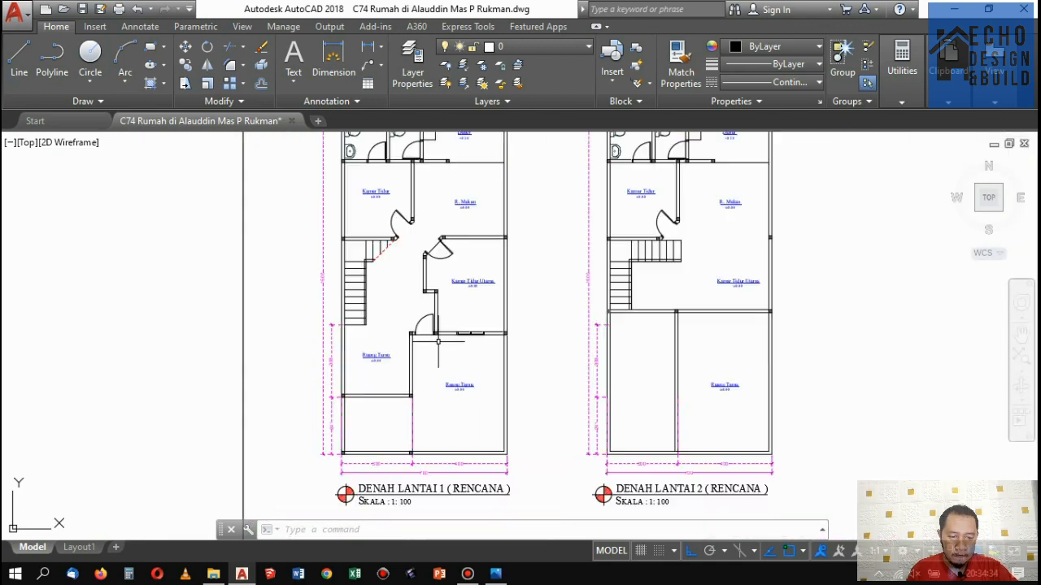
Recheck the Lantai 2 bedrooms in the Photos sketch, and select the vertical dividing wall below the second-floor cross wall back in AutoCAD.
left_click(495, 573)
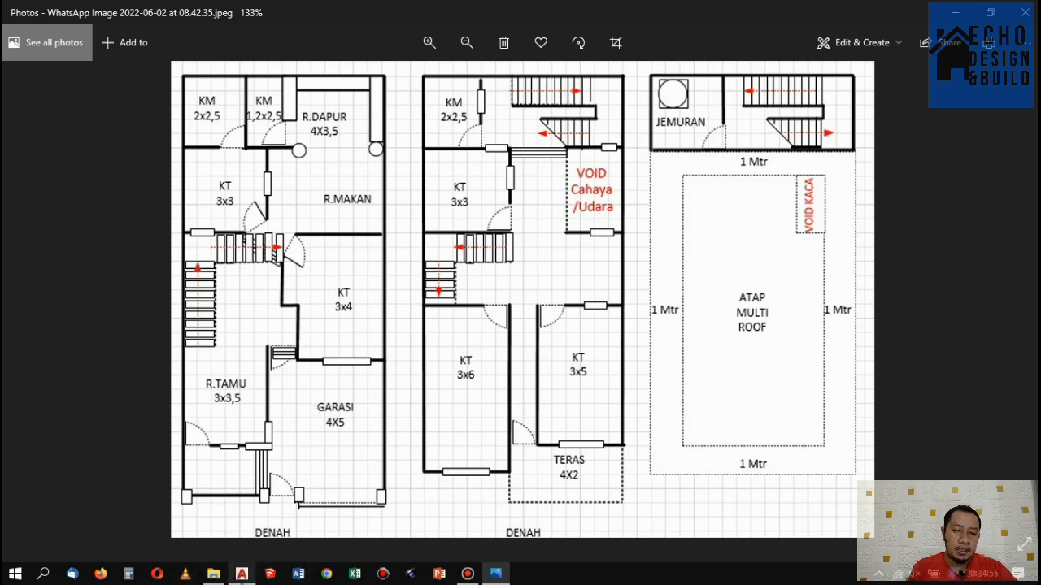
left_click(242, 574)
scroll(468, 330, "up", 8)
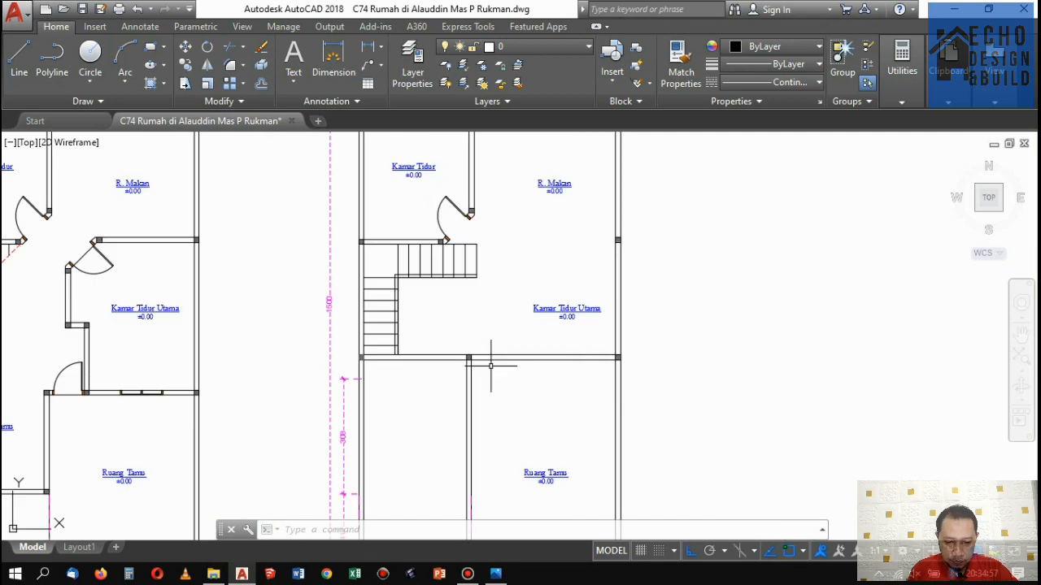
scroll(488, 353, "down", 5)
scroll(504, 366, "up", 5)
left_click(509, 377)
left_click(452, 333)
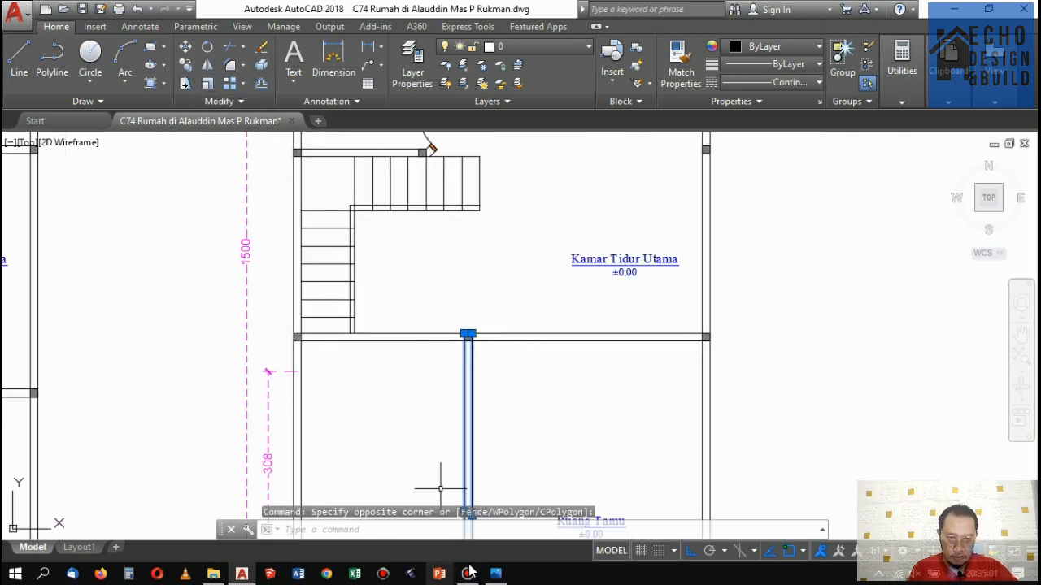
Switch to the reference sketch in Photos and examine the passage between the KT 3x6 and KT 3x5 bedrooms on Lantai 2.
left_click(496, 573)
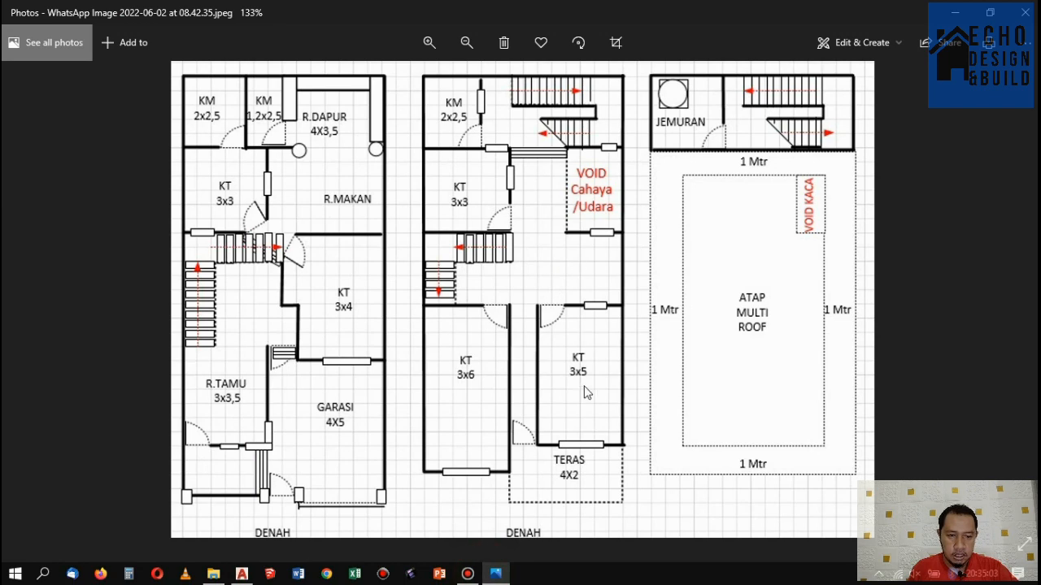
scroll(431, 440, "down", 2)
scroll(477, 434, "up", 2)
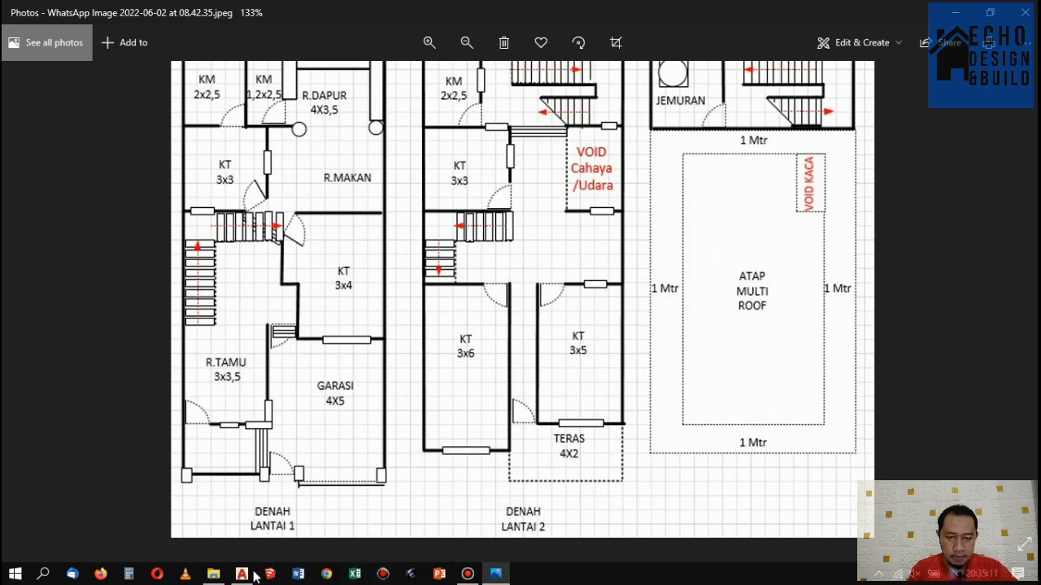
Switch back to AutoCAD and copy the selected vertical dividing wall 3 units to the right in the Denah Lantai 2 plan.
left_click(242, 574)
scroll(511, 302, "down", 4)
scroll(511, 305, "up", 4)
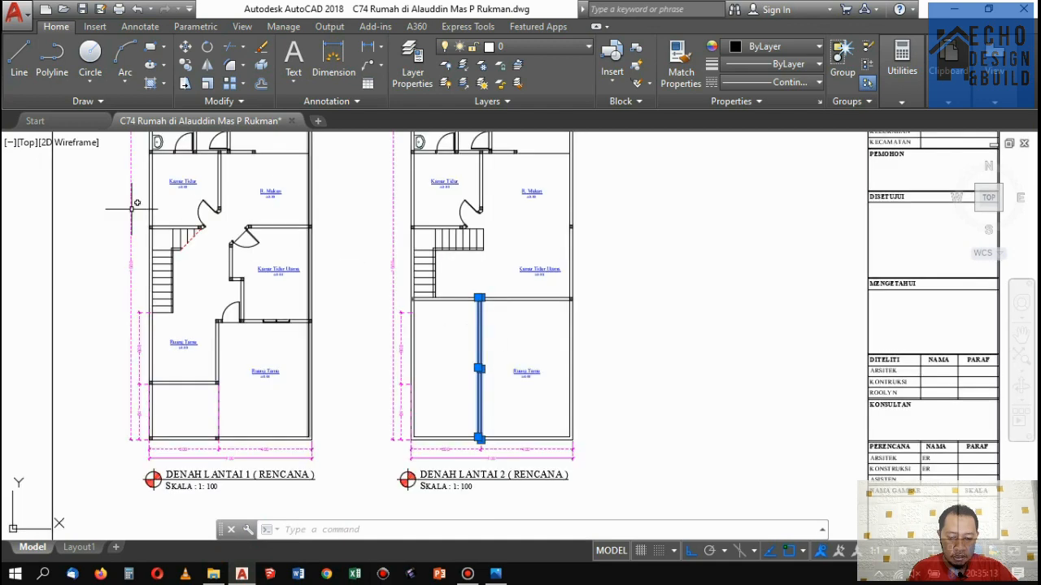
left_click(185, 65)
scroll(512, 309, "up", 2)
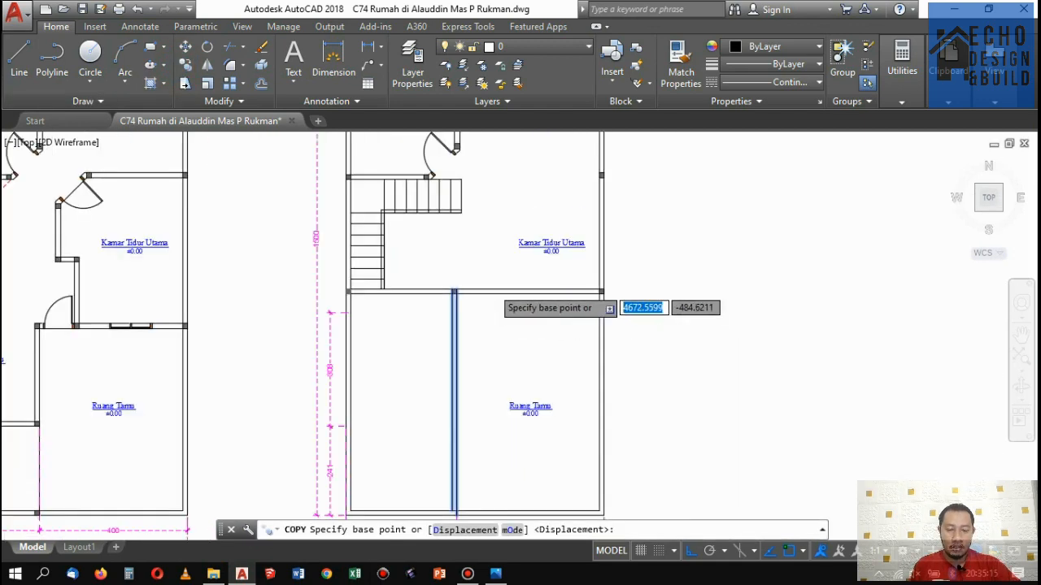
scroll(492, 287, "down", 2)
scroll(465, 391, "up", 3)
scroll(483, 283, "up", 2)
scroll(341, 422, "down", 3)
scroll(428, 287, "up", 1)
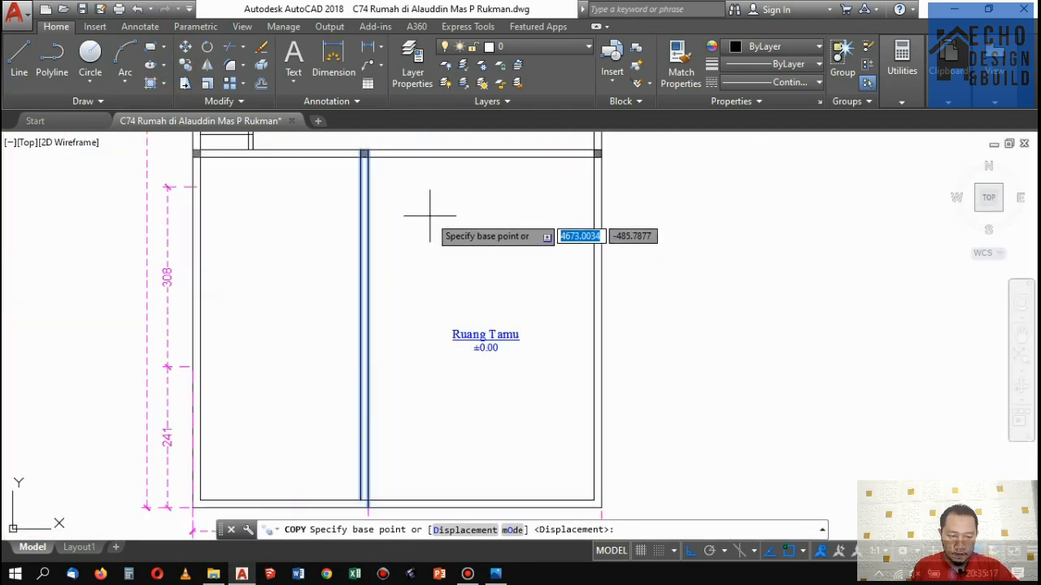
scroll(429, 216, "up", 2)
left_click(429, 216)
type("3")
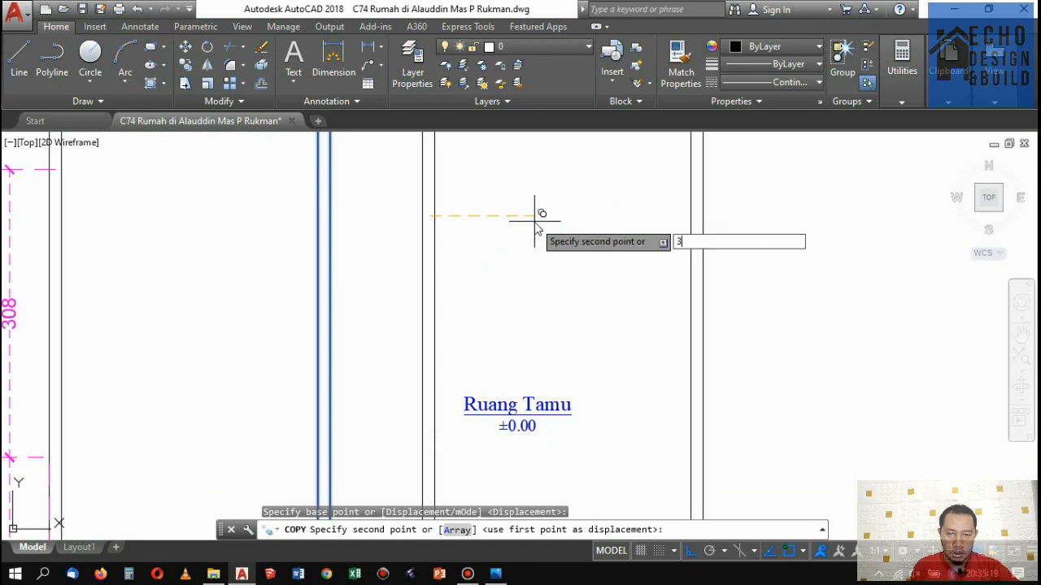
key("Return")
scroll(537, 264, "down", 3)
scroll(537, 264, "up", 1)
key("Return")
Copy the column at the dividing wall's upper end to where the newly copied wall meets the cross wall.
scroll(511, 234, "up", 4)
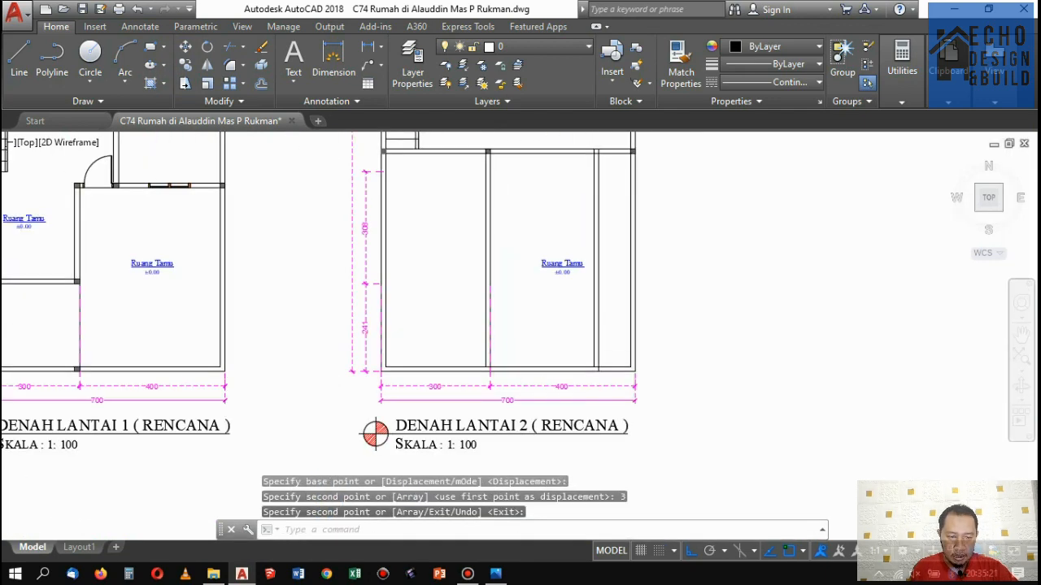
left_click(468, 211)
left_click(486, 244)
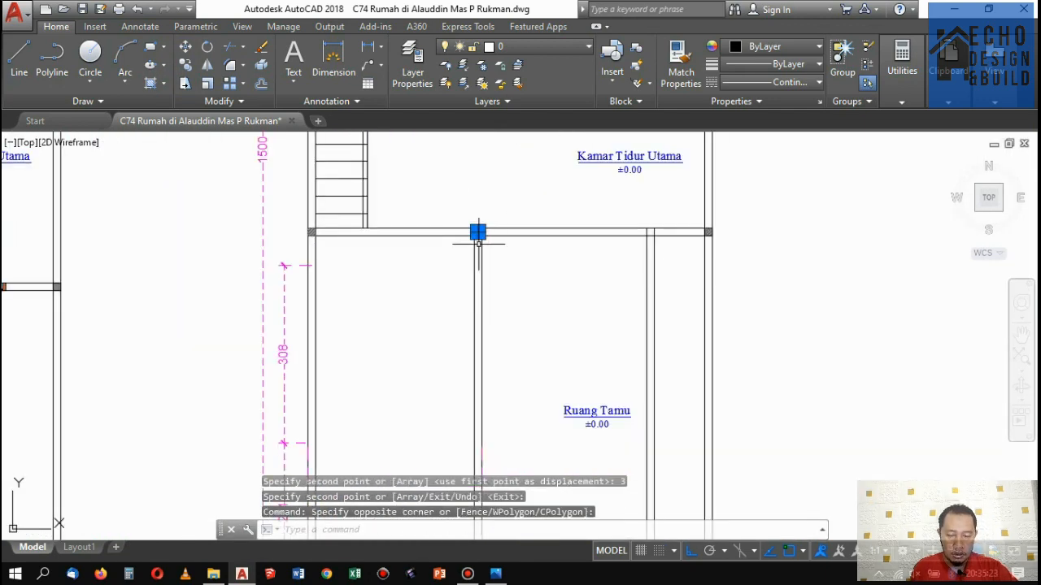
left_click(187, 64)
scroll(435, 193, "up", 5)
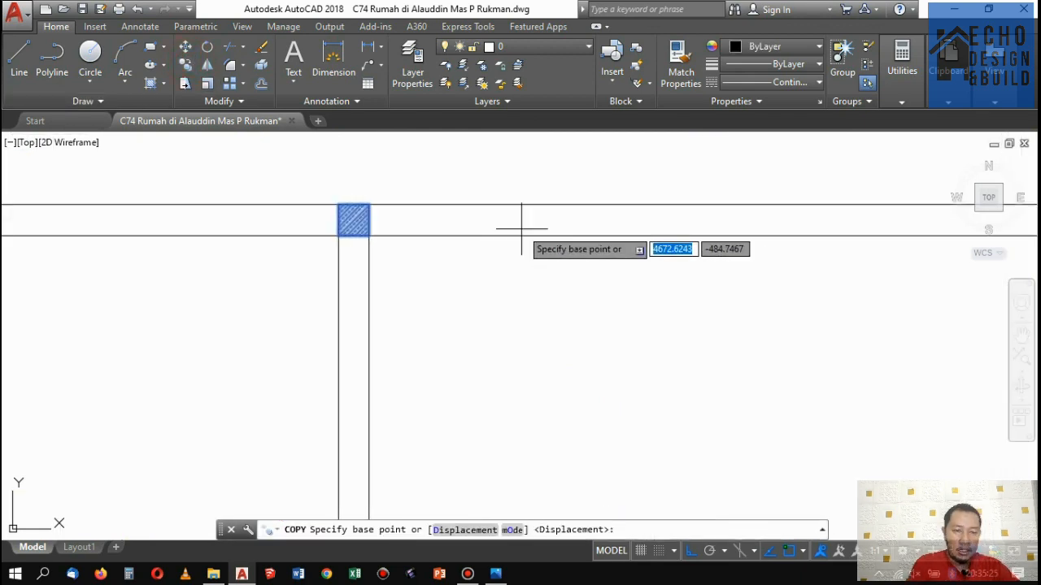
left_click(367, 203)
scroll(444, 258, "down", 6)
scroll(444, 257, "up", 6)
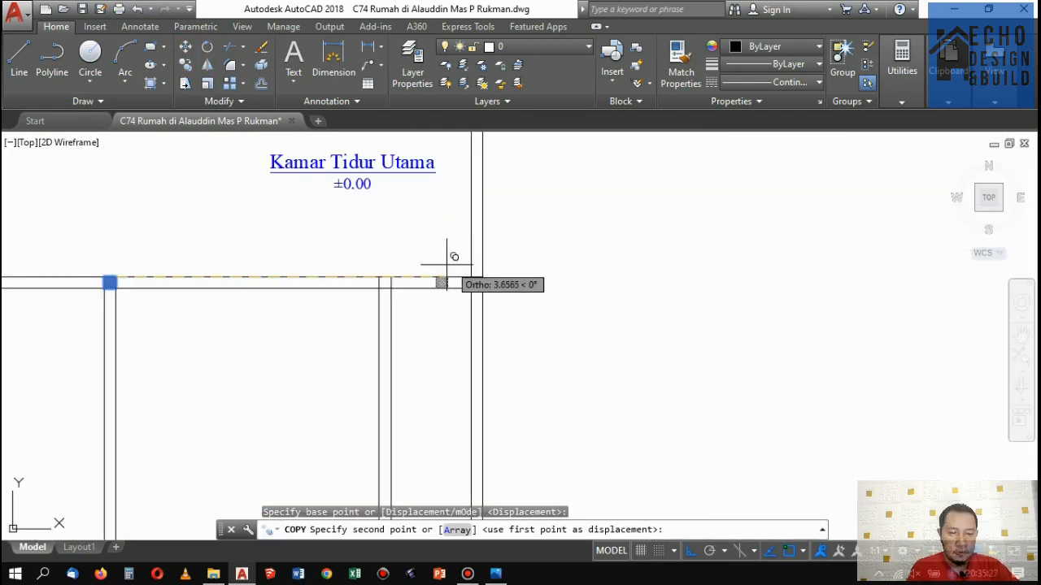
scroll(458, 262, "down", 5)
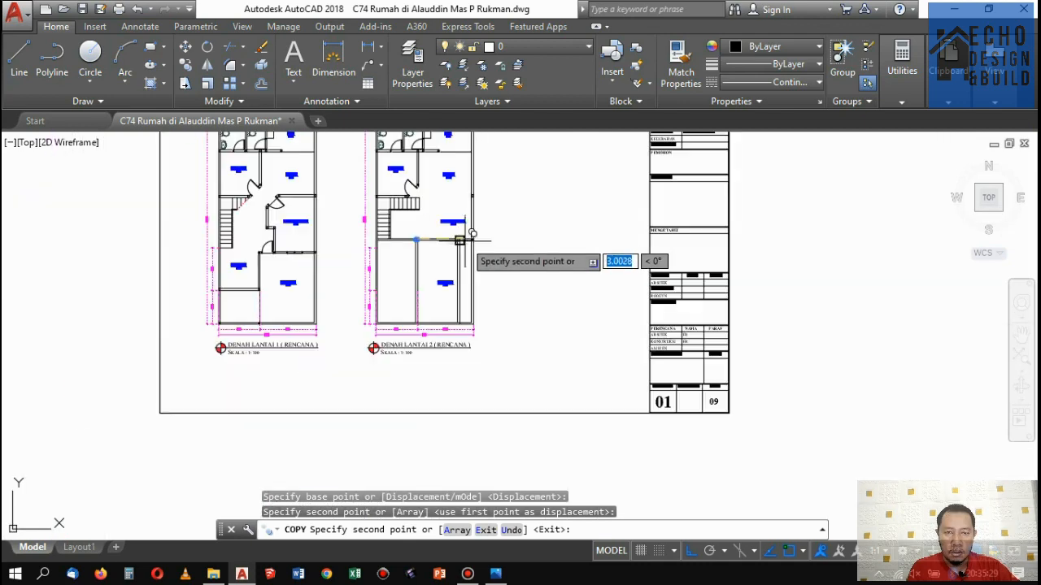
scroll(458, 236, "up", 2)
scroll(435, 283, "up", 1)
key("Return")
scroll(477, 291, "down", 3)
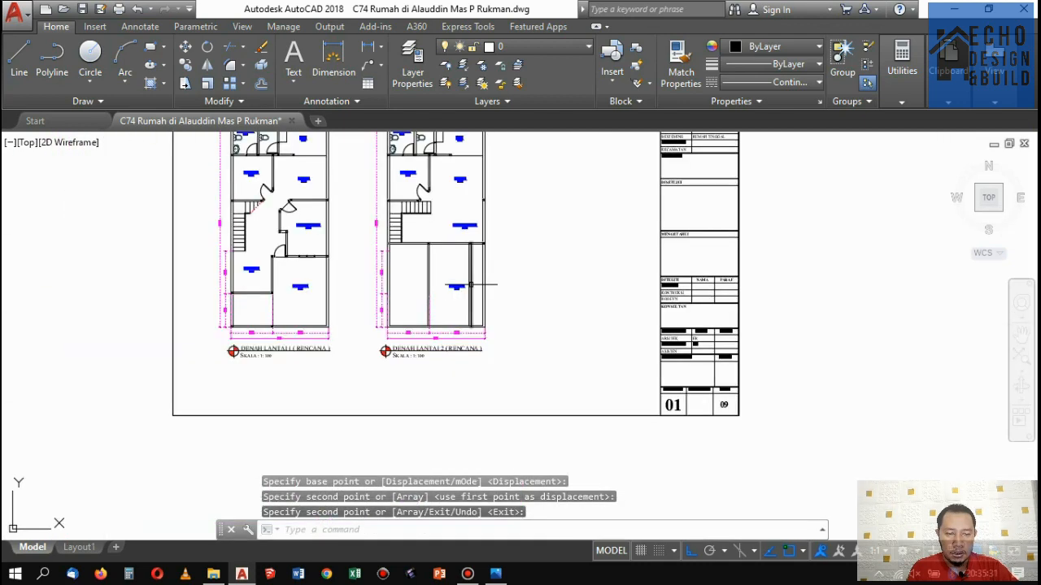
Compare the second-floor R. Makan area with the void beside the KT 3x3 bedroom on Lantai 2 in the Photos sketch.
scroll(457, 296, "up", 3)
scroll(456, 276, "down", 4)
scroll(445, 248, "up", 3)
scroll(445, 248, "up", 2)
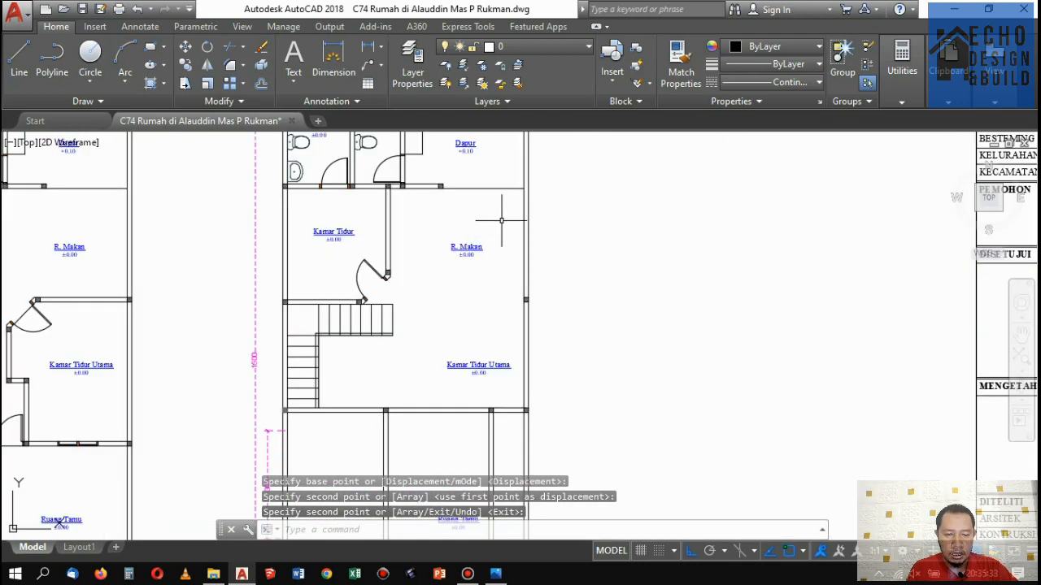
scroll(451, 260, "down", 2)
left_click(494, 574)
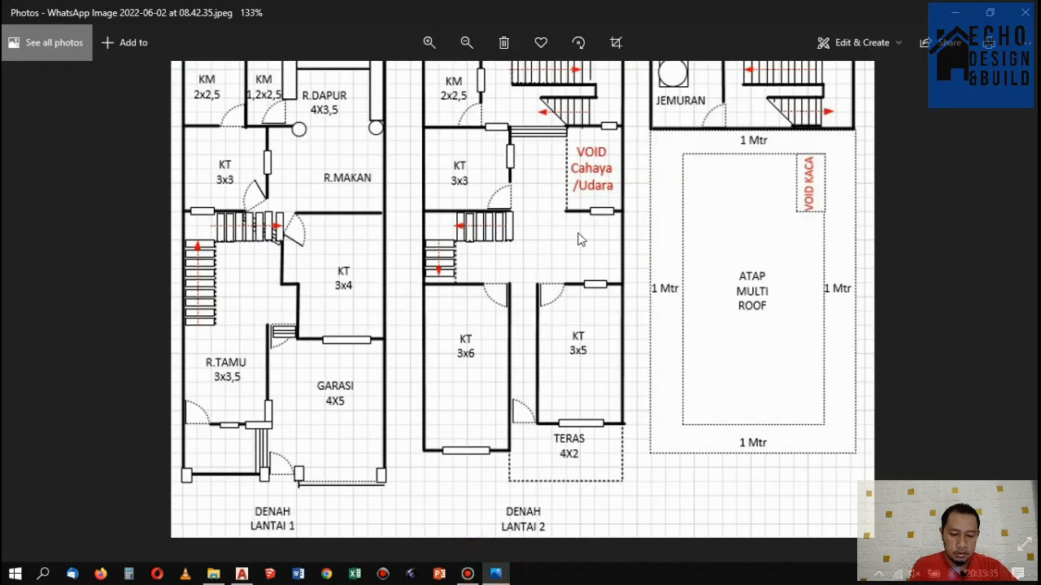
scroll(605, 149, "up", 3)
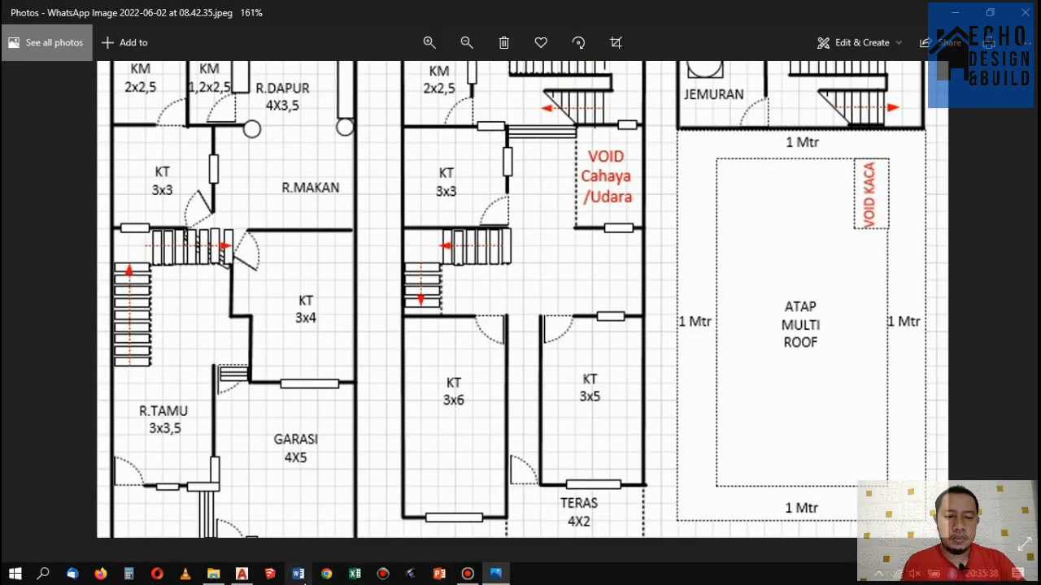
Switch back to AutoCAD and copy the second-floor plan's right outer wall 2 units inward through the R. Makan area.
left_click(241, 574)
scroll(497, 227, "up", 2)
left_click(533, 284)
left_click(490, 248)
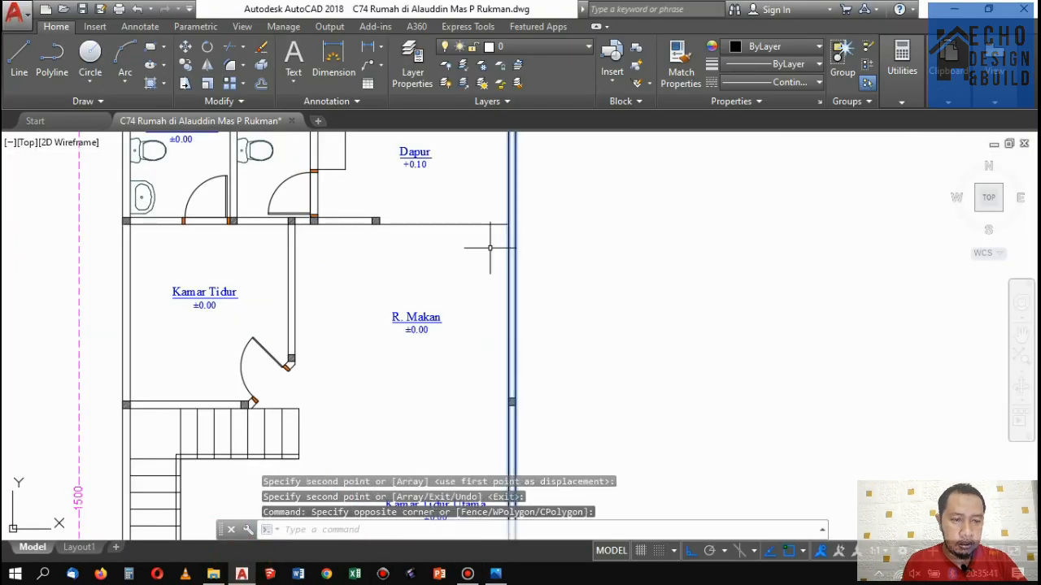
left_click(182, 61)
scroll(465, 252, "up", 4)
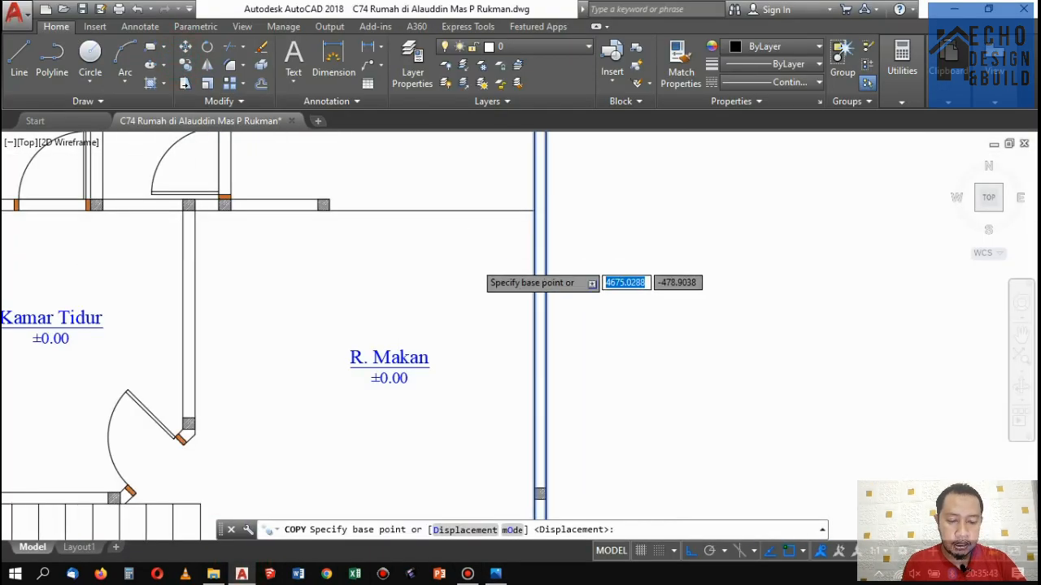
left_click(505, 271)
scroll(416, 254, "down", 4)
scroll(425, 247, "up", 2)
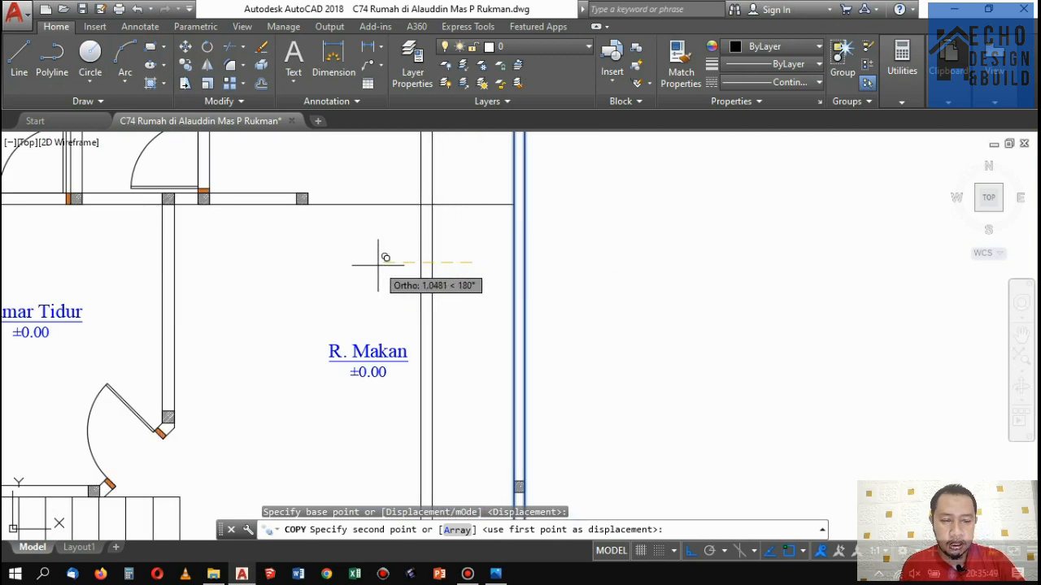
scroll(381, 262, "down", 2)
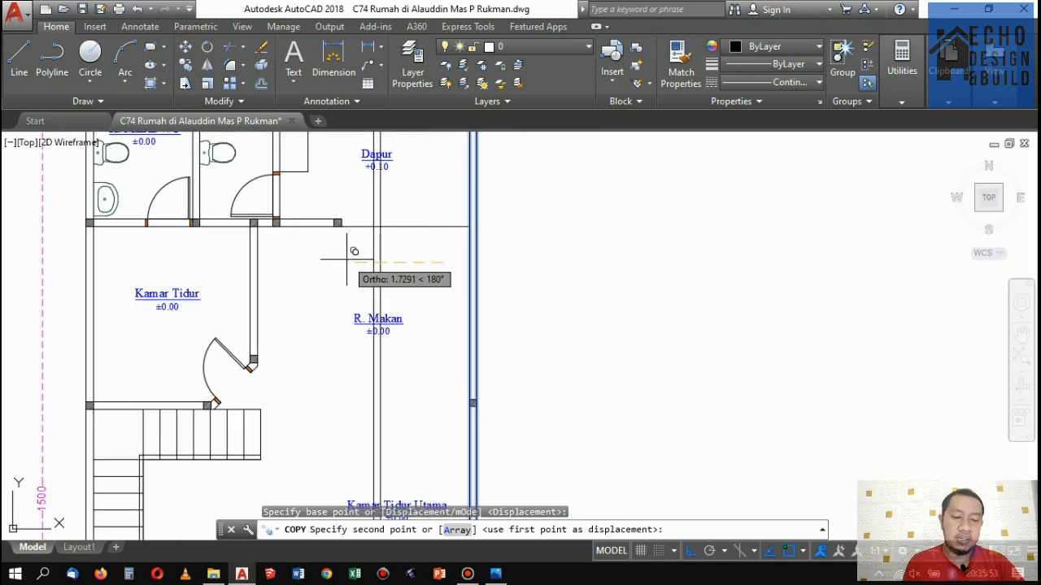
scroll(357, 268, "down", 4)
scroll(358, 269, "up", 6)
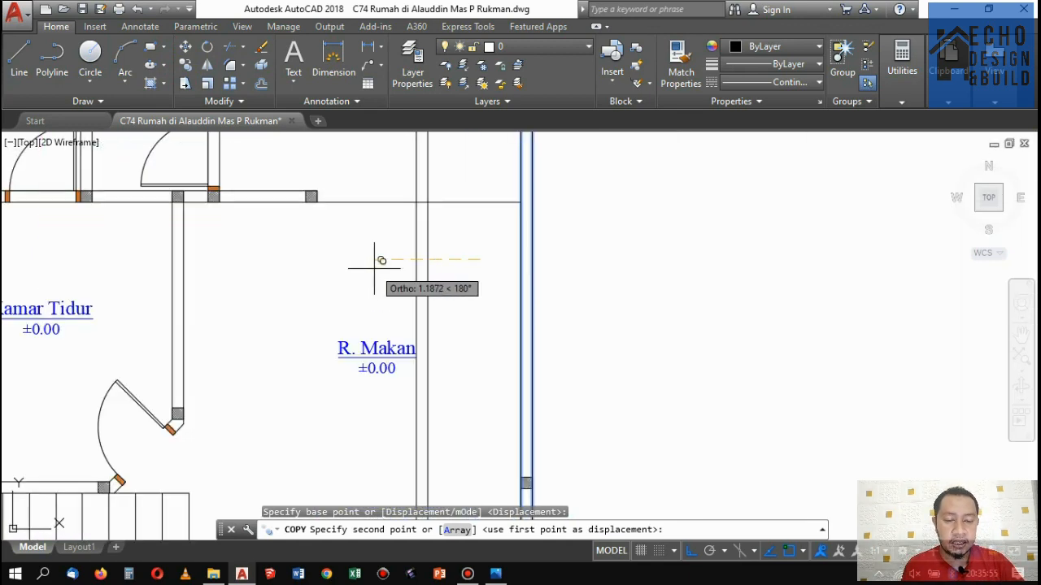
scroll(333, 265, "down", 1)
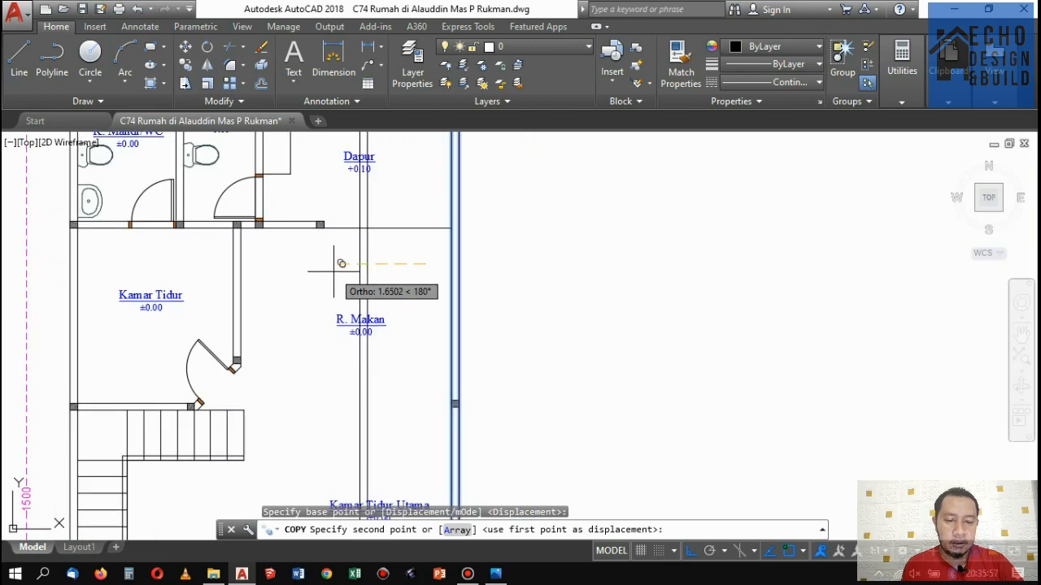
type("2")
key("Return")
scroll(336, 261, "down", 3)
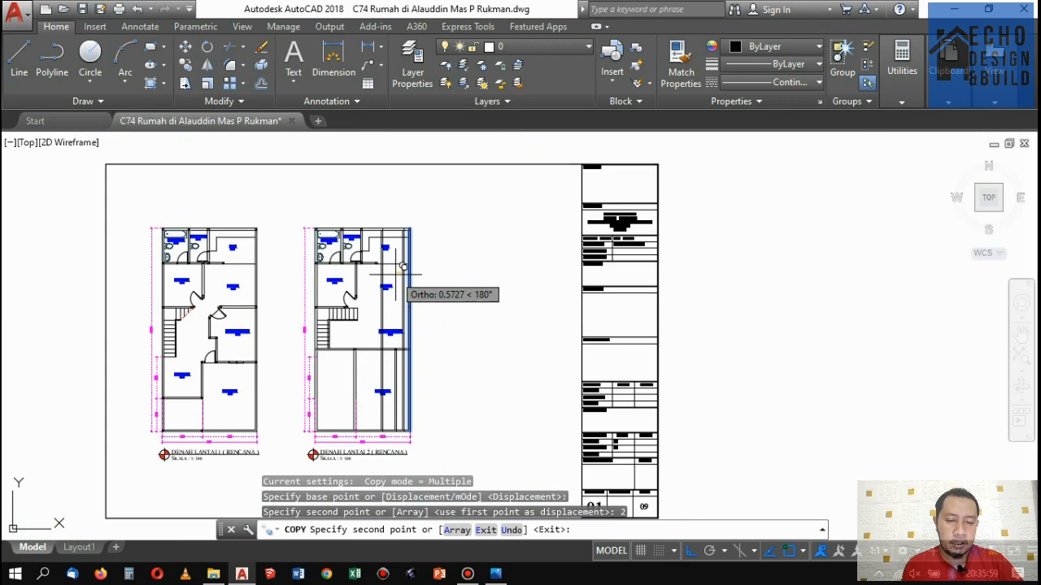
key("Return")
Erase the Dapur room label with its level mark and the kitchen counter outline from the second-floor plan.
scroll(402, 270, "up", 8)
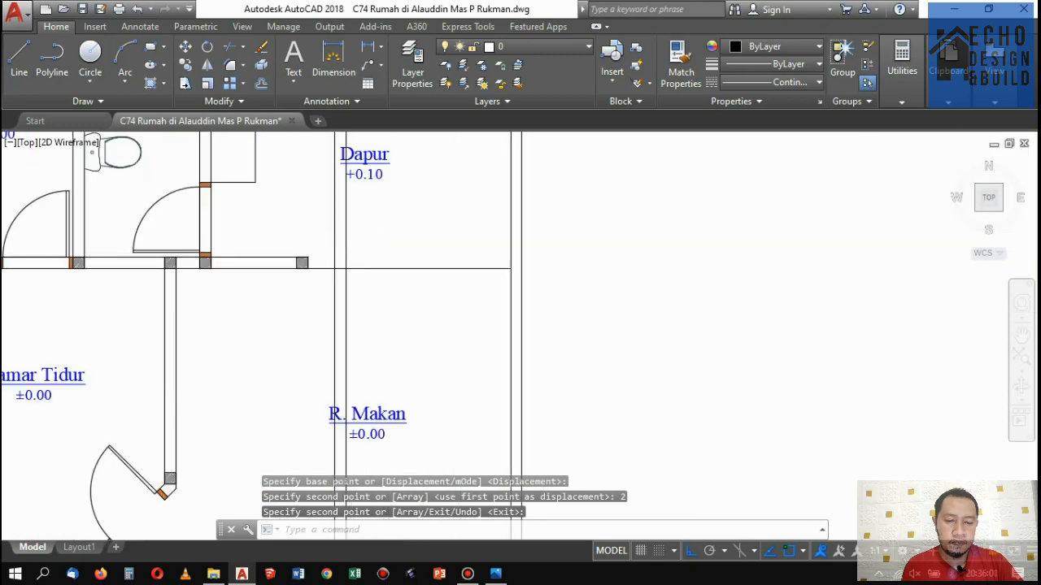
scroll(361, 240, "down", 3)
scroll(370, 224, "up", 3)
scroll(372, 221, "down", 3)
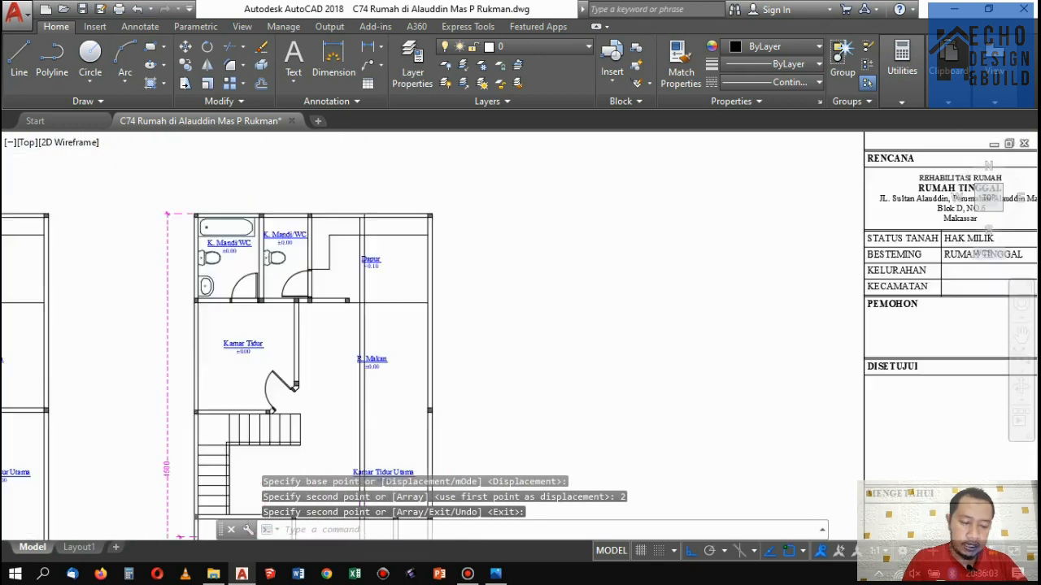
scroll(388, 291, "up", 5)
left_click(399, 353)
left_click(341, 263)
left_click(210, 374)
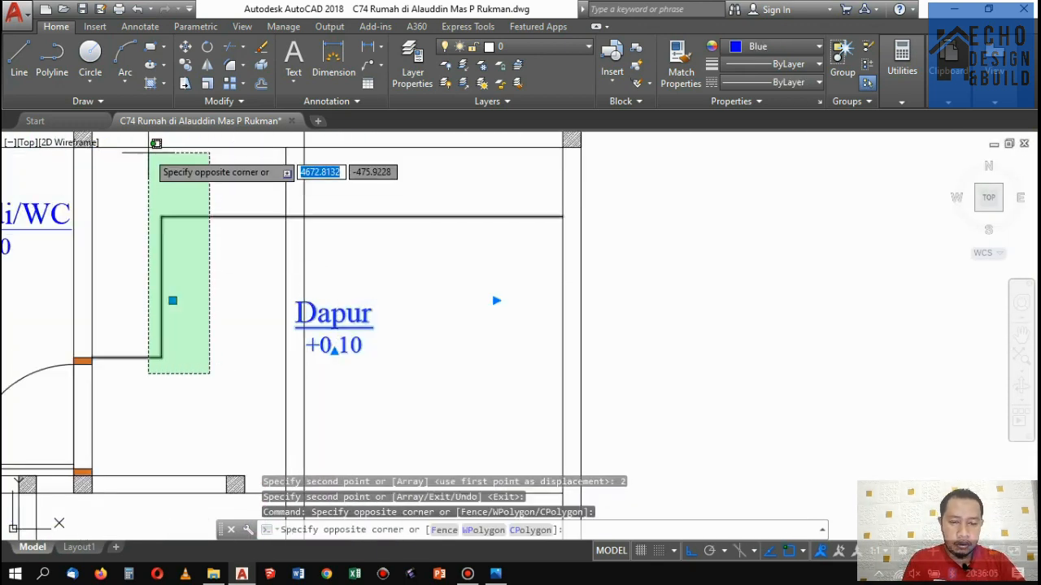
left_click(142, 199)
scroll(220, 226, "down", 5)
key("Delete")
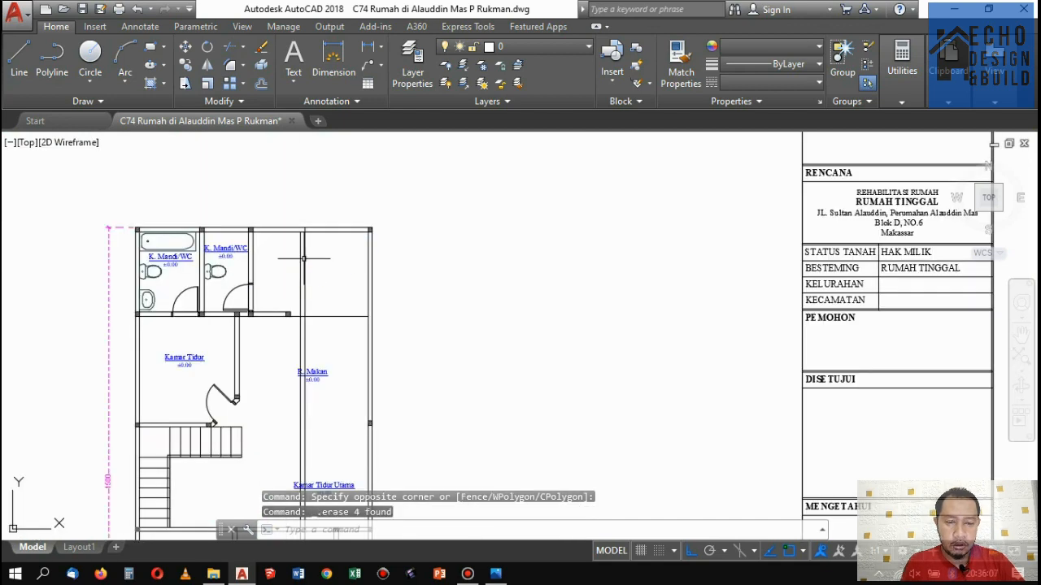
scroll(363, 241, "down", 2)
scroll(363, 240, "up", 2)
scroll(375, 269, "down", 2)
scroll(363, 346, "up", 5)
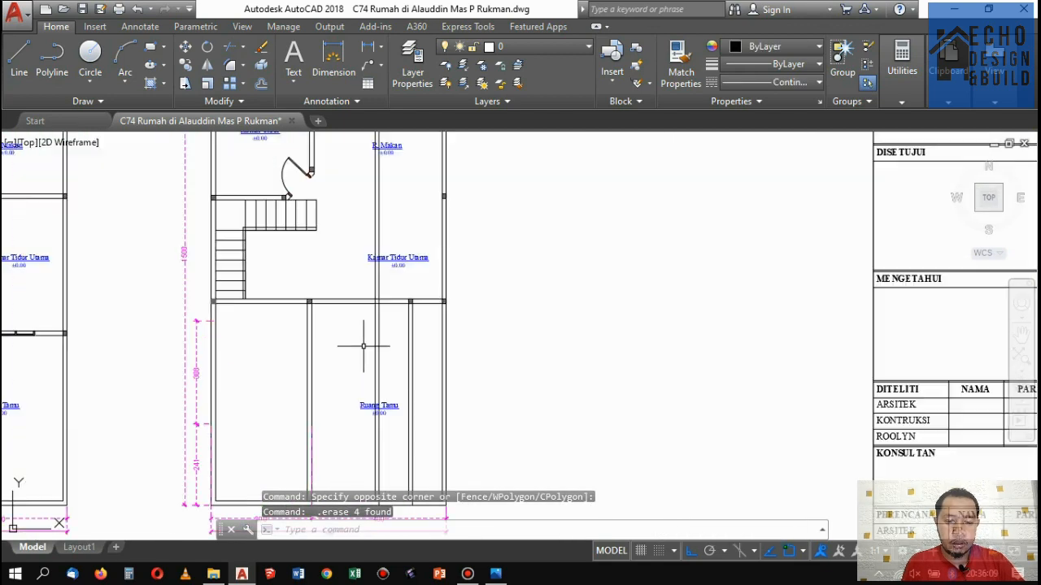
scroll(389, 328, "up", 3)
scroll(399, 269, "down", 5)
scroll(409, 236, "up", 3)
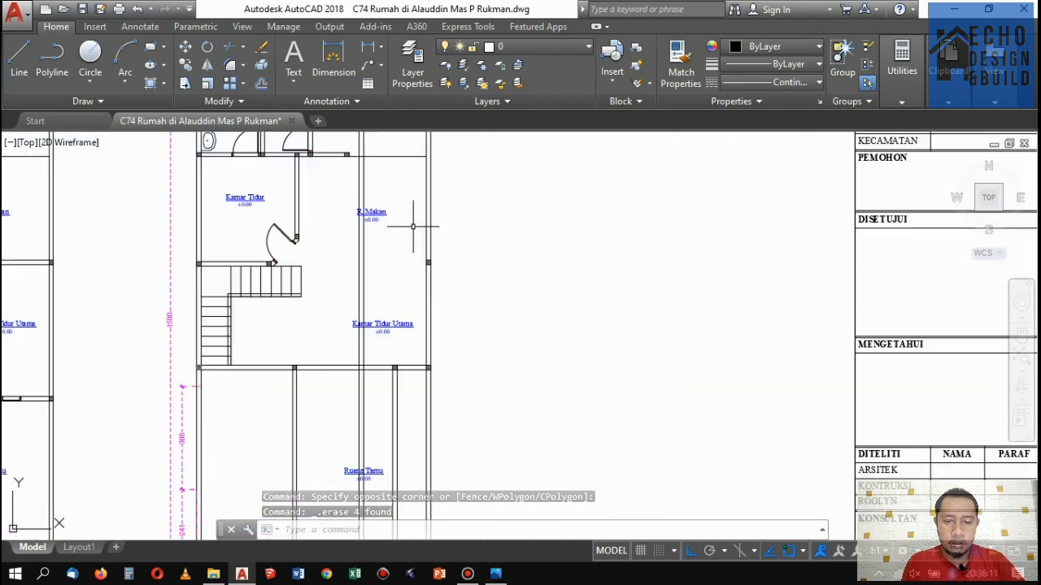
scroll(413, 240, "down", 1)
scroll(413, 239, "up", 2)
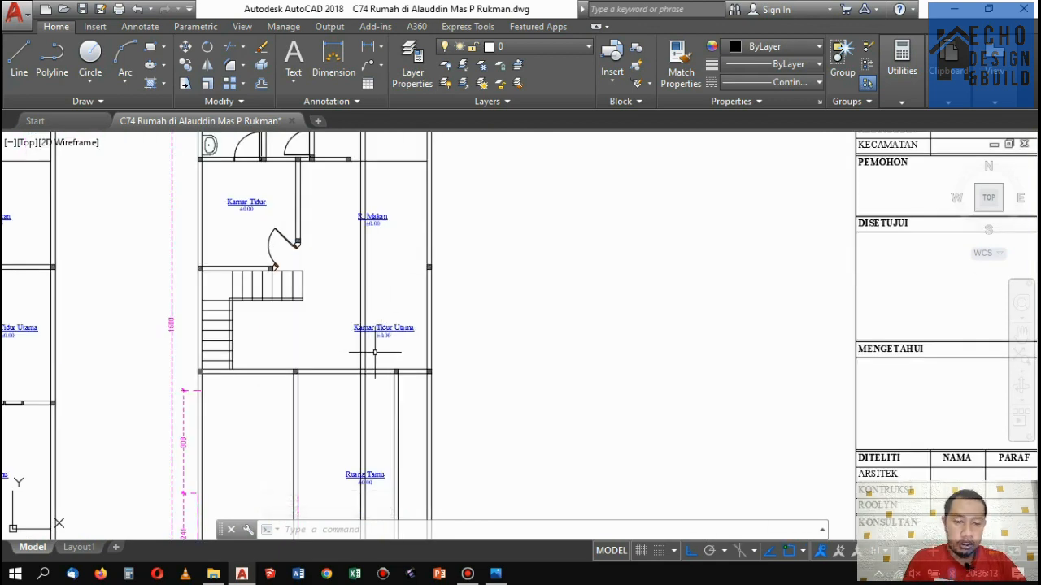
key("Return")
scroll(378, 358, "up", 4)
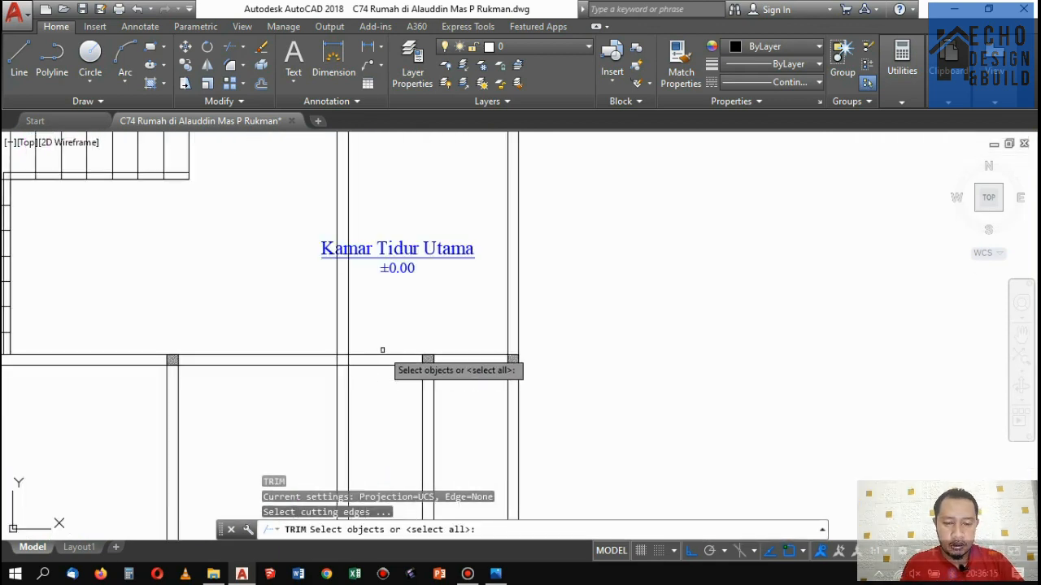
scroll(383, 350, "down", 6)
key("Escape")
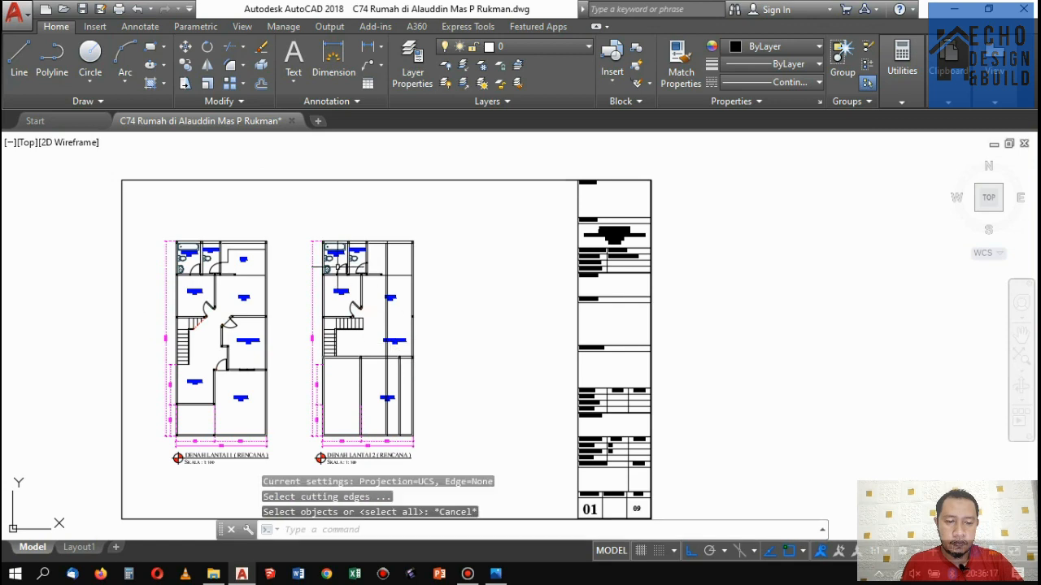
Copy the whole Denah Lantai 2 plan with its dimensions and title about 9.5 units to the right, beside the title block.
left_click(294, 231)
scroll(301, 230, "down", 3)
scroll(388, 366, "up", 3)
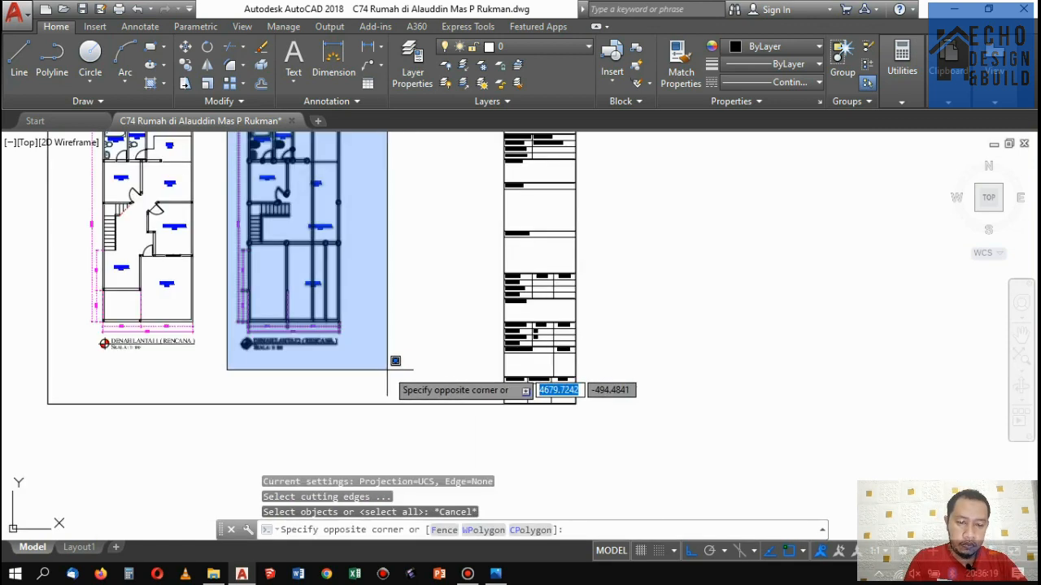
scroll(383, 370, "down", 2)
left_click(389, 366)
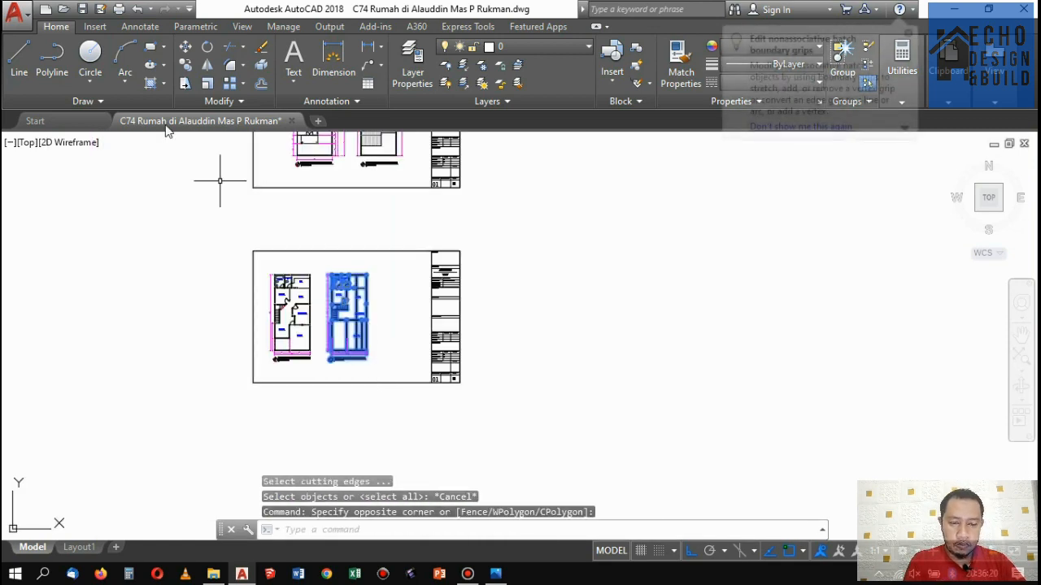
left_click(180, 64)
scroll(398, 289, "up", 3)
left_click(285, 209)
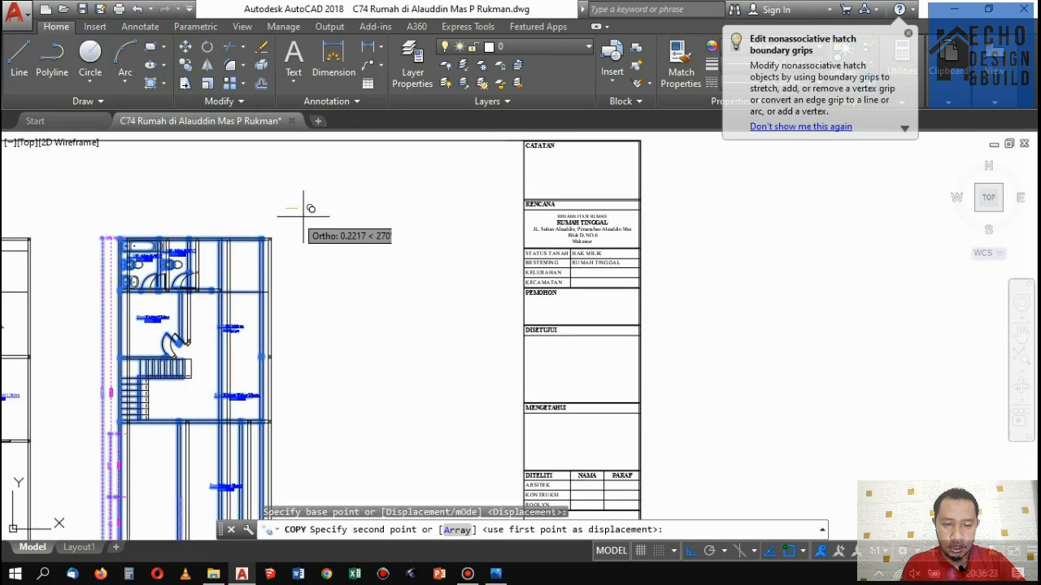
scroll(329, 221, "down", 3)
scroll(378, 215, "up", 3)
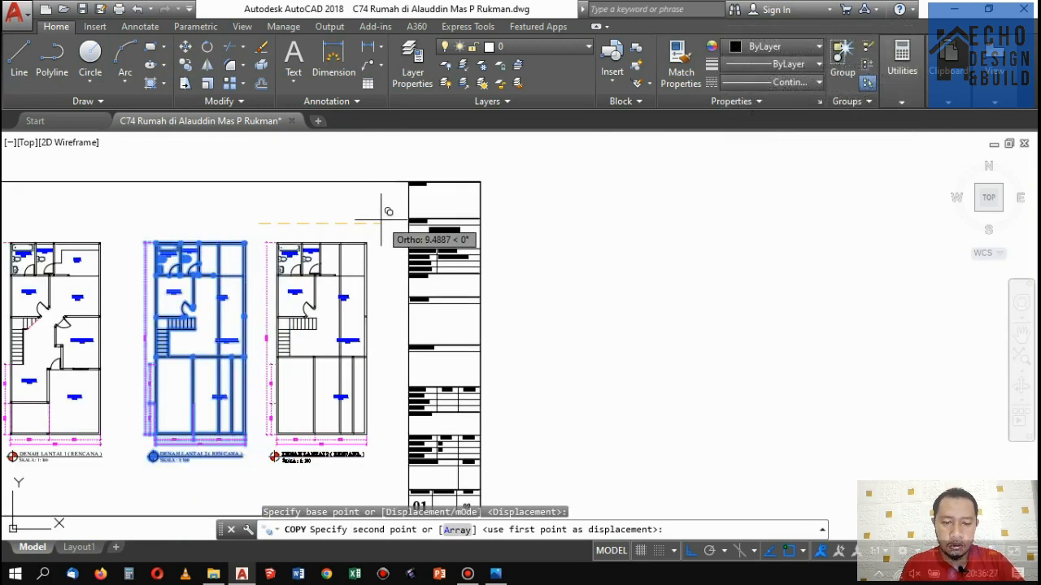
left_click(388, 211)
scroll(389, 211, "down", 3)
key("Return")
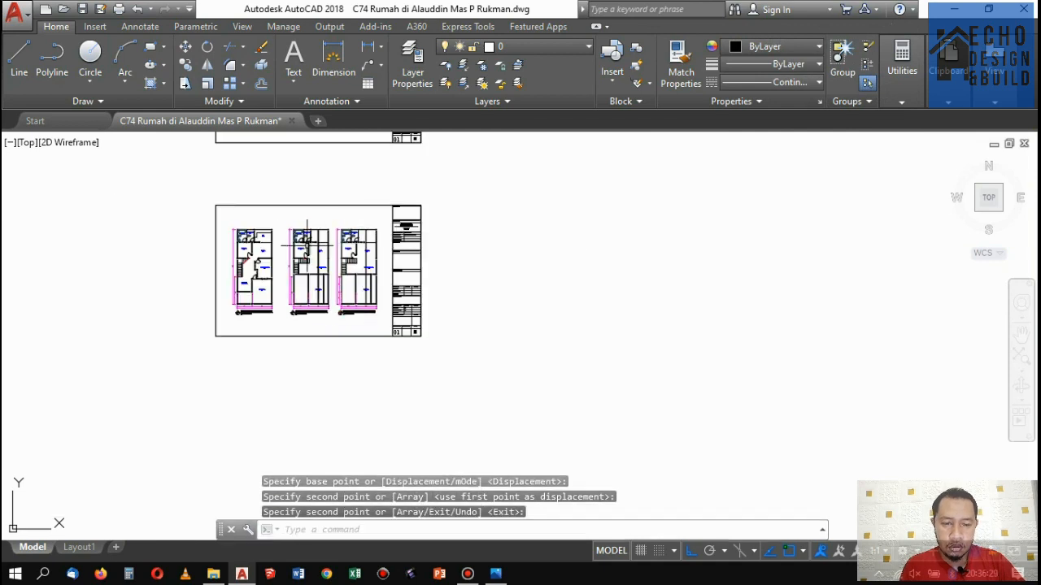
Move the middle Denah Lantai 2 plan with its dimensions and title left, closer to the Denah Lantai 1 plan.
scroll(308, 245, "up", 4)
left_click(244, 189)
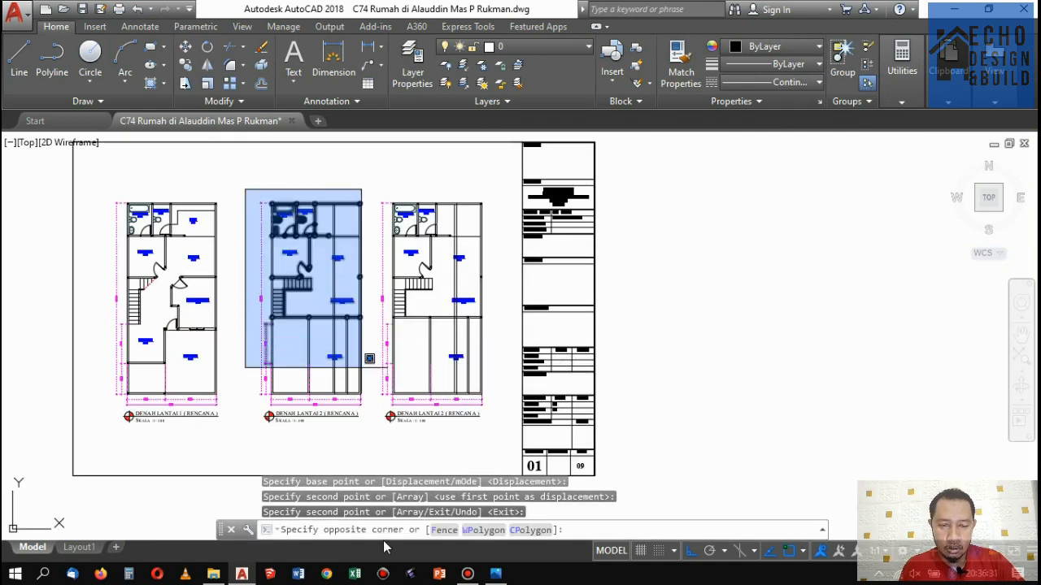
left_click(371, 426)
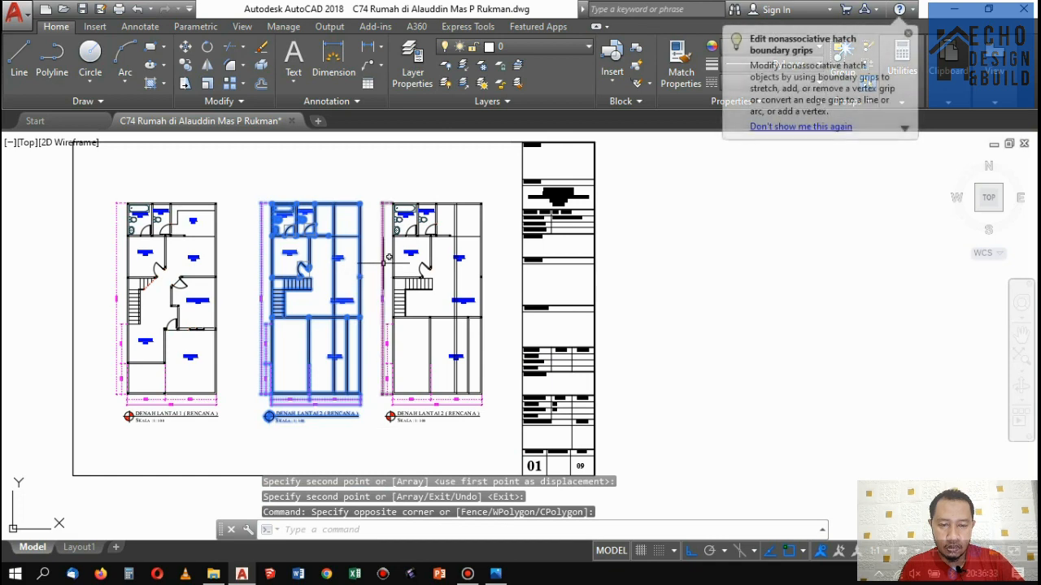
type("m")
key("Return")
scroll(336, 160, "up", 2)
left_click(336, 160)
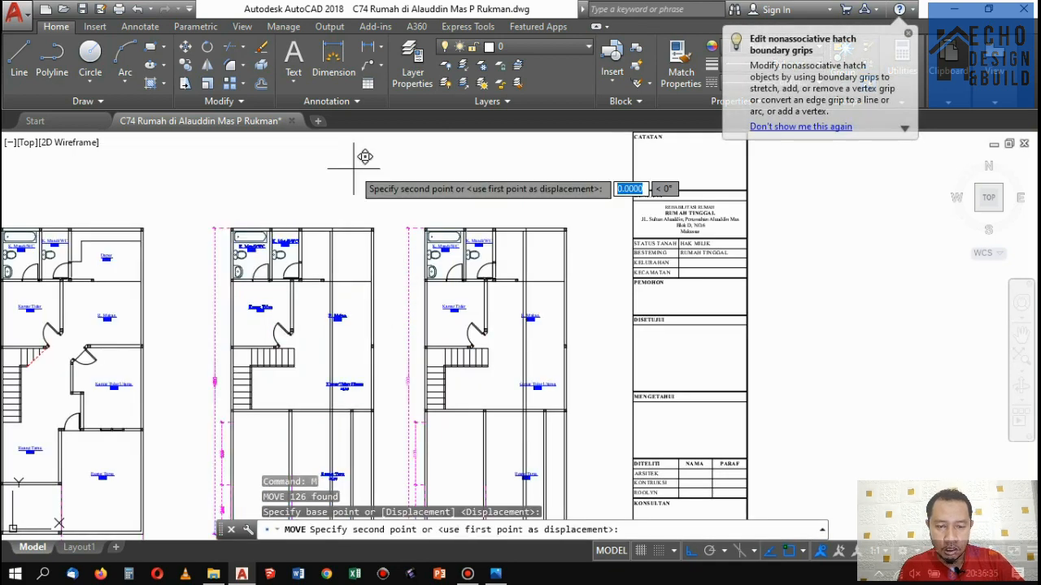
left_click(332, 167)
scroll(463, 219, "down", 4)
scroll(372, 220, "up", 2)
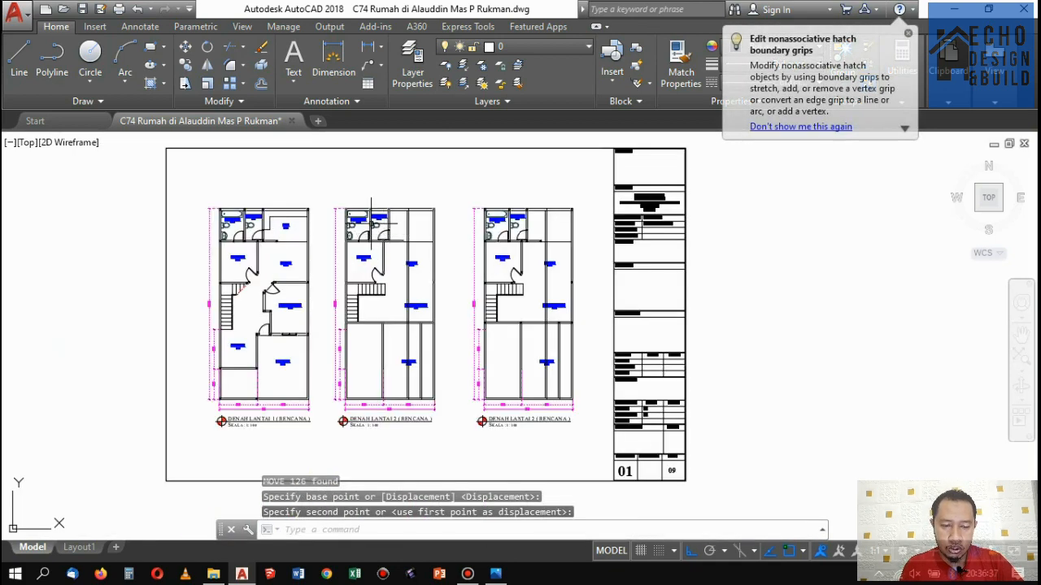
Shift the middle Denah Lantai 2 plan slightly back to the right to even out the gaps between the three plans.
left_click(327, 197)
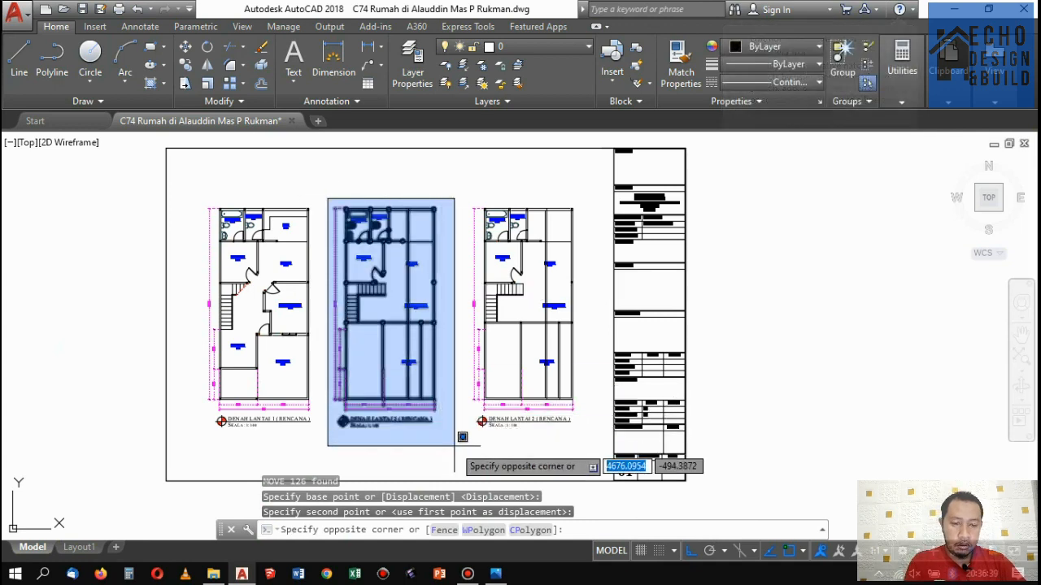
left_click(456, 443)
type("m")
key("Return")
scroll(407, 448, "up", 6)
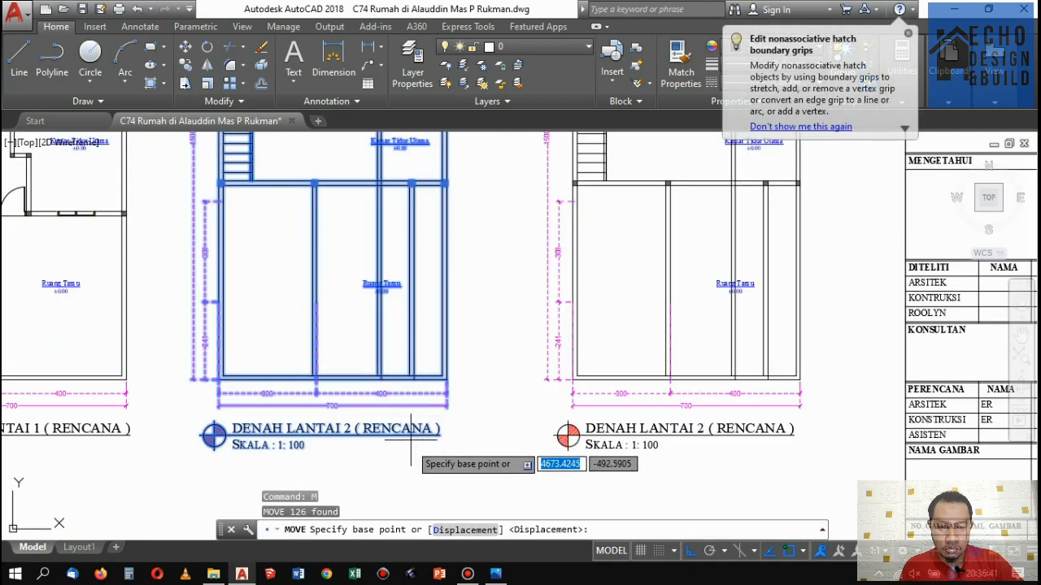
scroll(396, 461, "down", 4)
left_click(469, 442)
left_click(467, 443)
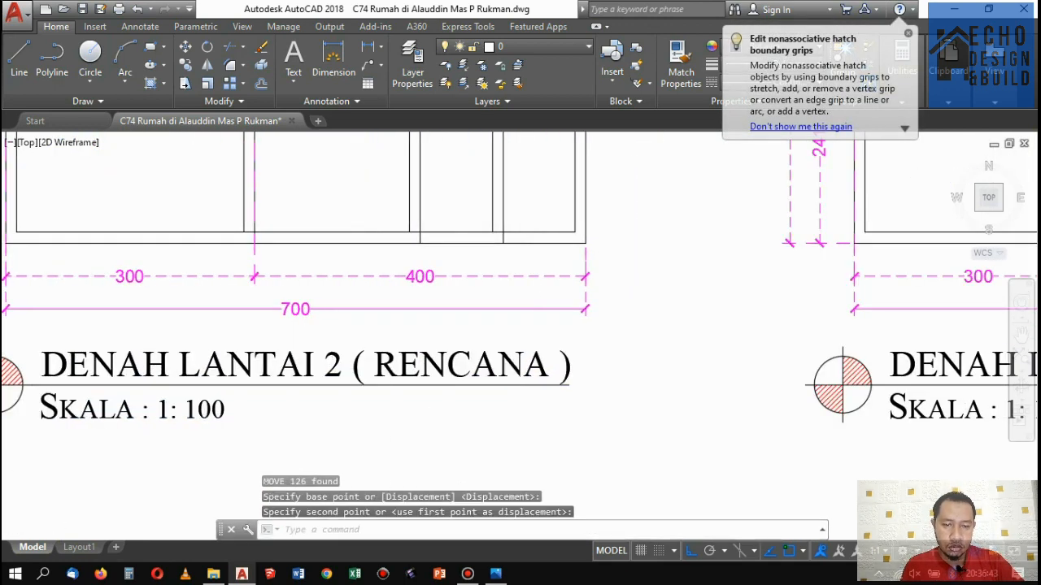
Edit the rightmost plan's title to read DENAH LANTAI 3/ ROOFTOP, with ( RENCANA ) on its own line.
scroll(462, 347, "down", 3)
scroll(376, 327, "up", 2)
double_click(403, 318)
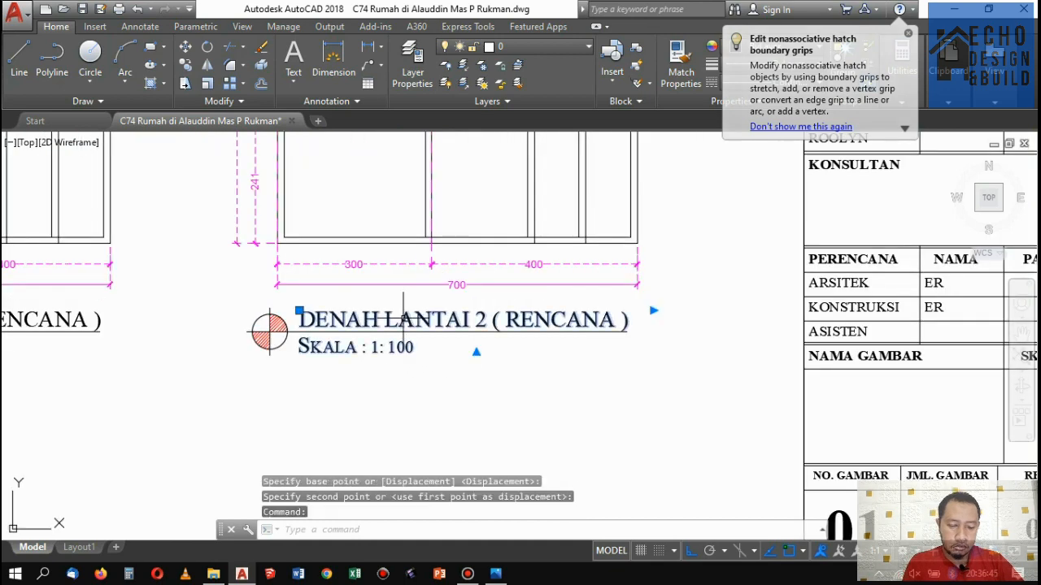
double_click(479, 321)
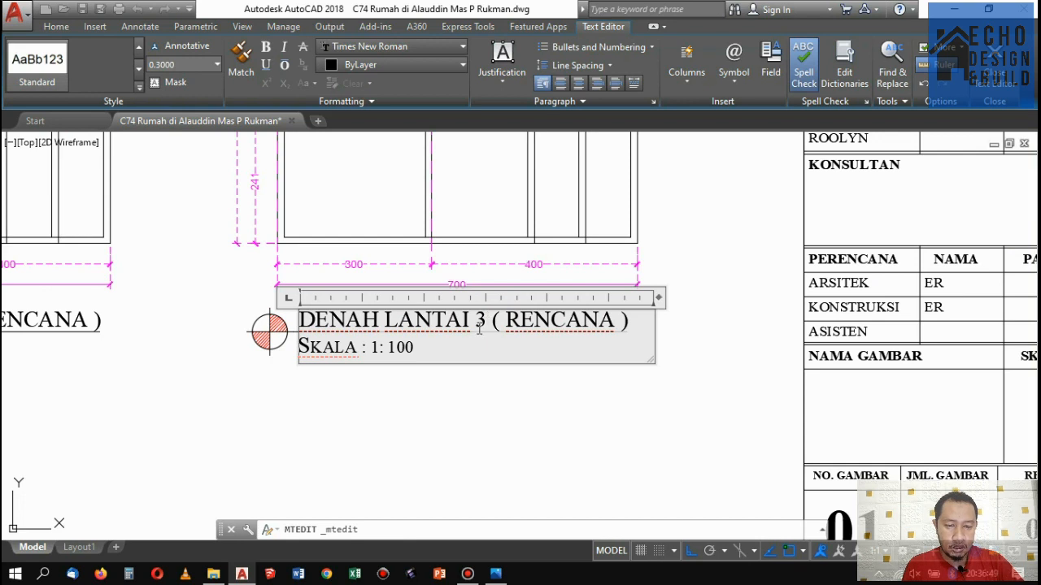
type("3/ ROO")
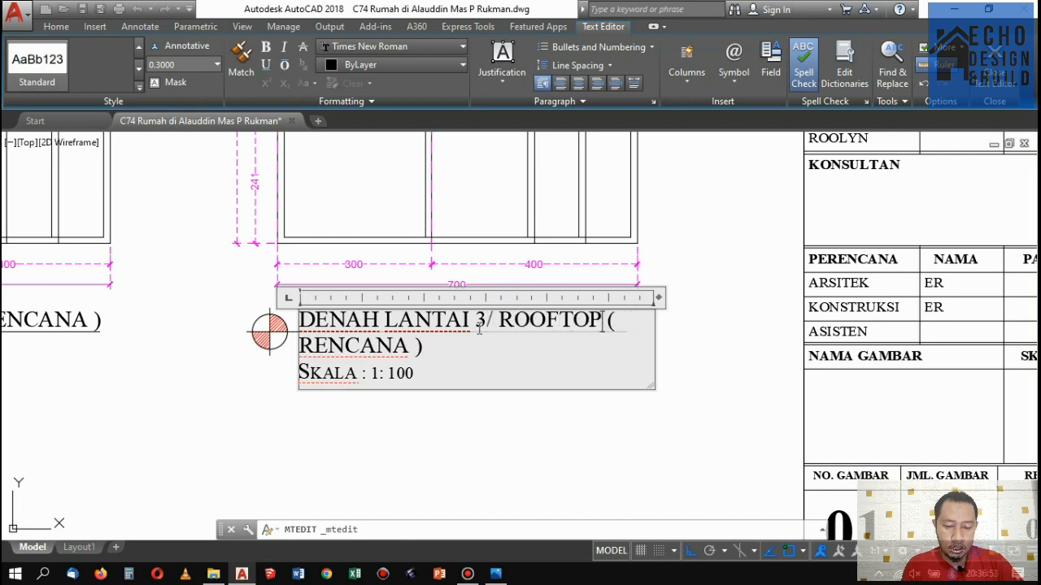
type("FTOP")
key("Return")
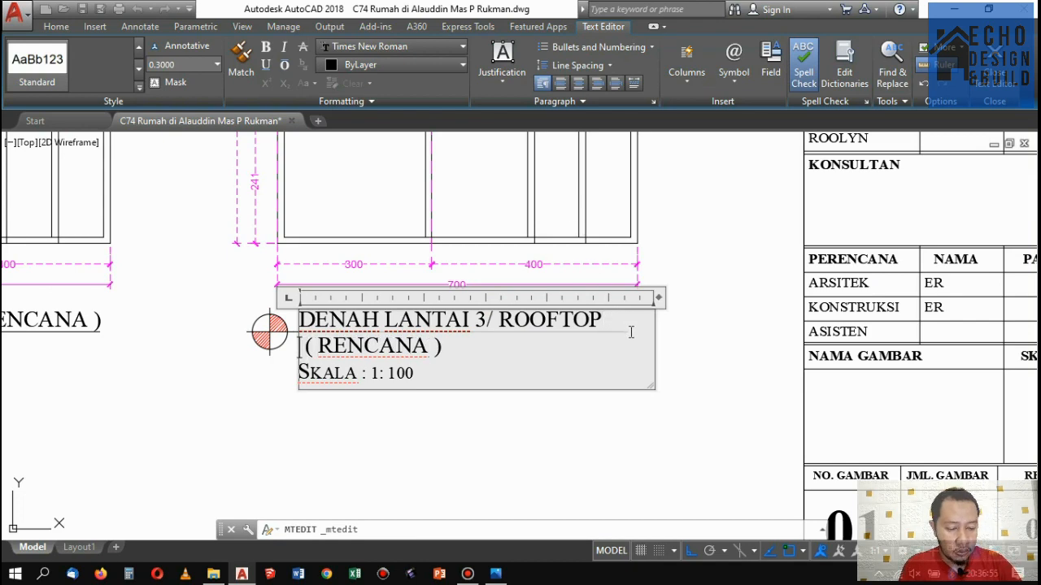
left_click(410, 412)
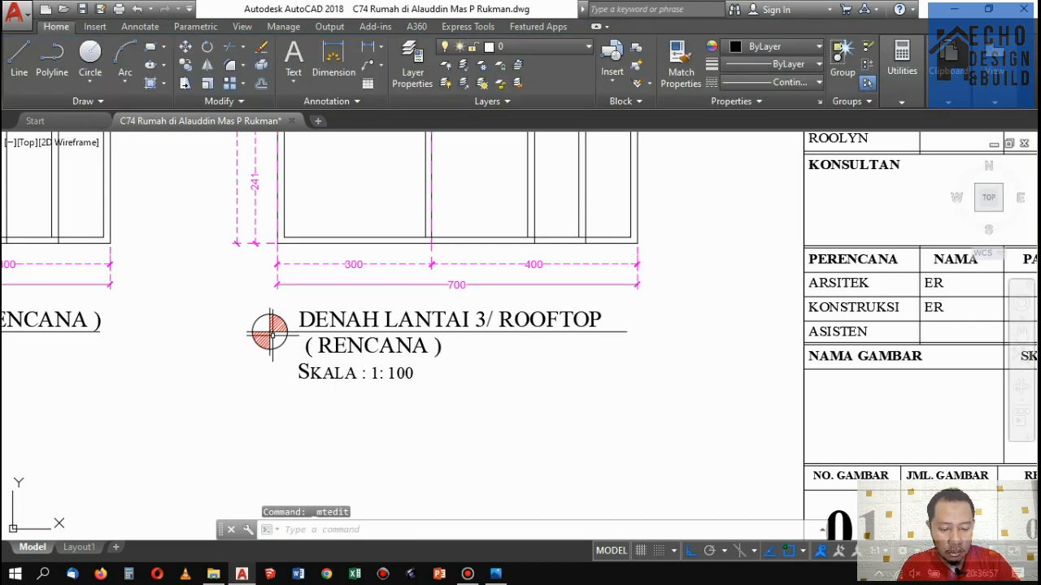
Remove the leading space before ( RENCANA ) in the rooftop plan's title.
scroll(284, 332, "up", 4)
scroll(464, 322, "down", 6)
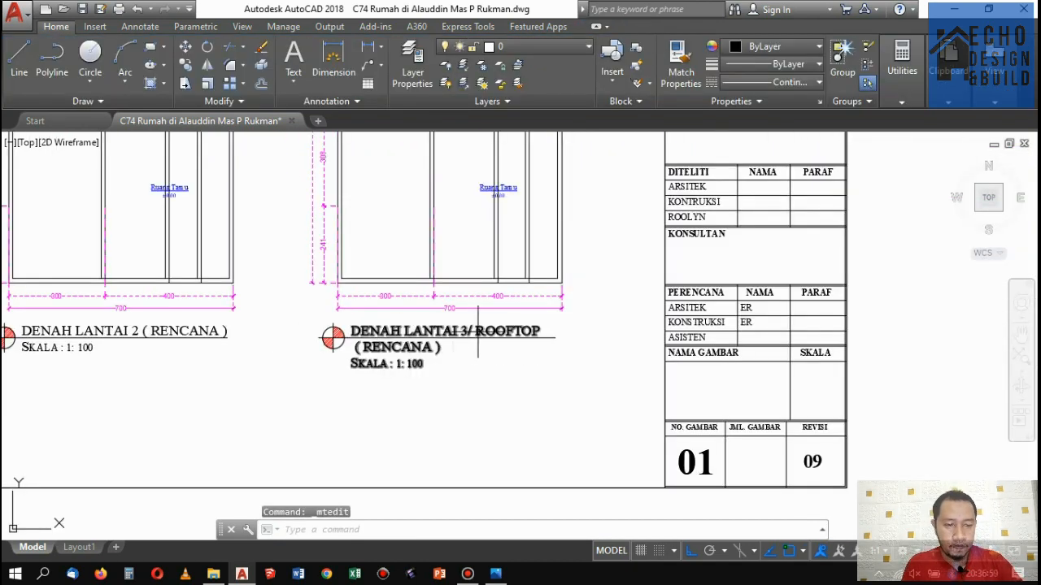
scroll(363, 342, "up", 4)
left_click(345, 358)
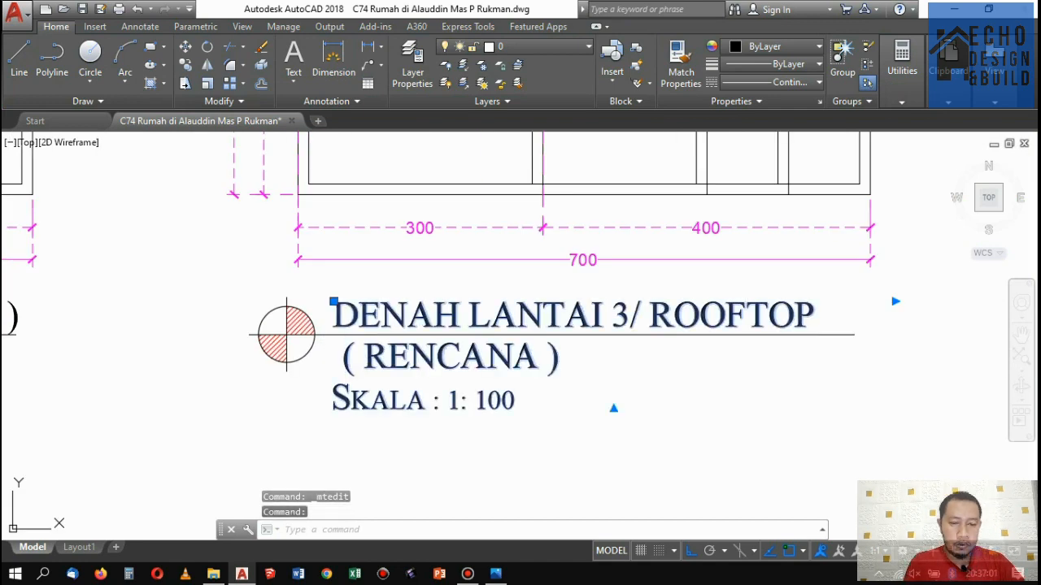
left_click(345, 352)
key("BackSpace")
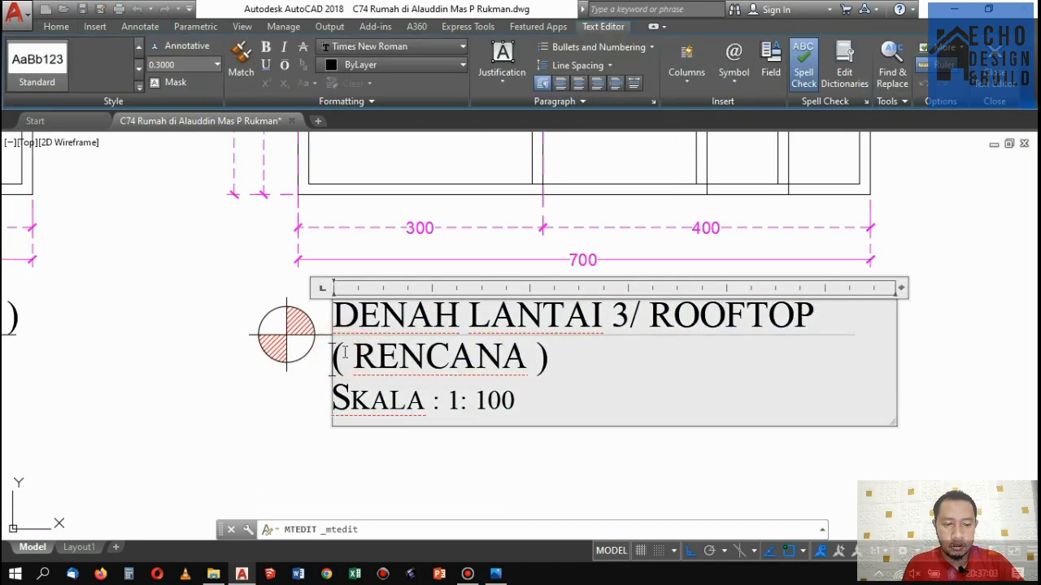
left_click(303, 395)
Move the rooftop title's circle symbol and underline down to sit between ( RENCANA ) and the scale text.
left_click(311, 377)
left_click(247, 291)
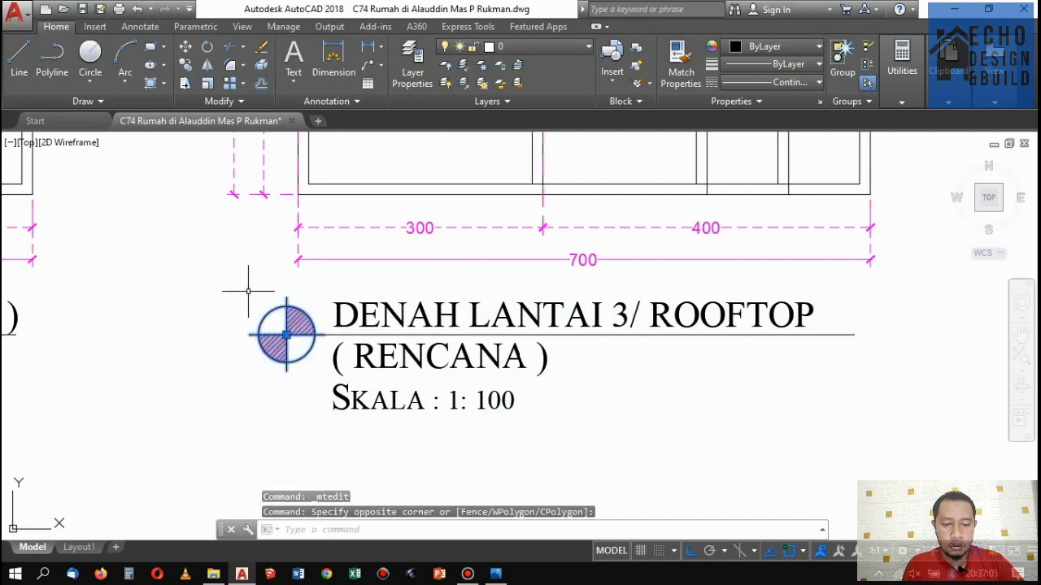
scroll(335, 329, "up", 6)
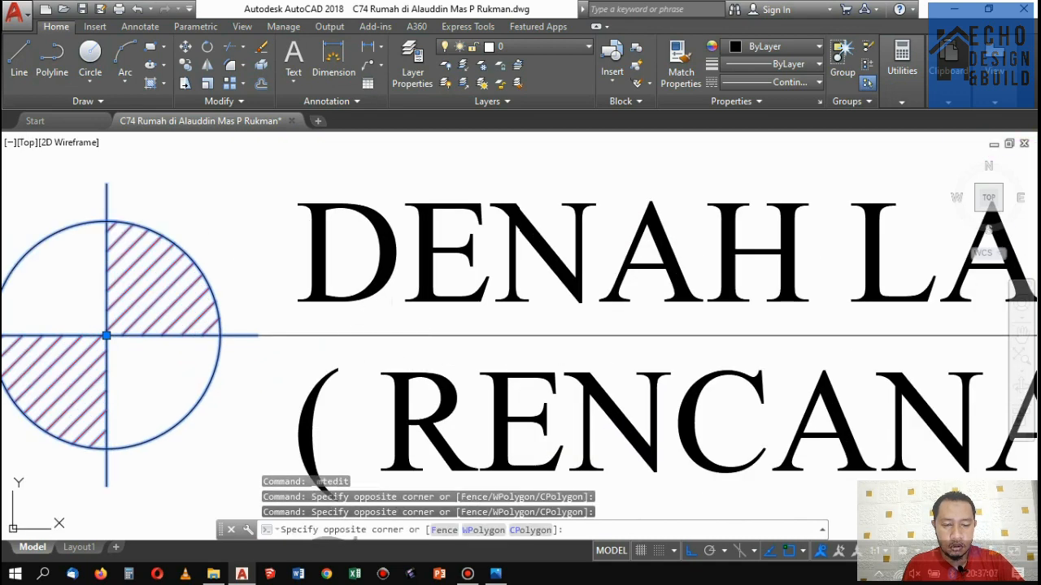
scroll(395, 293, "down", 6)
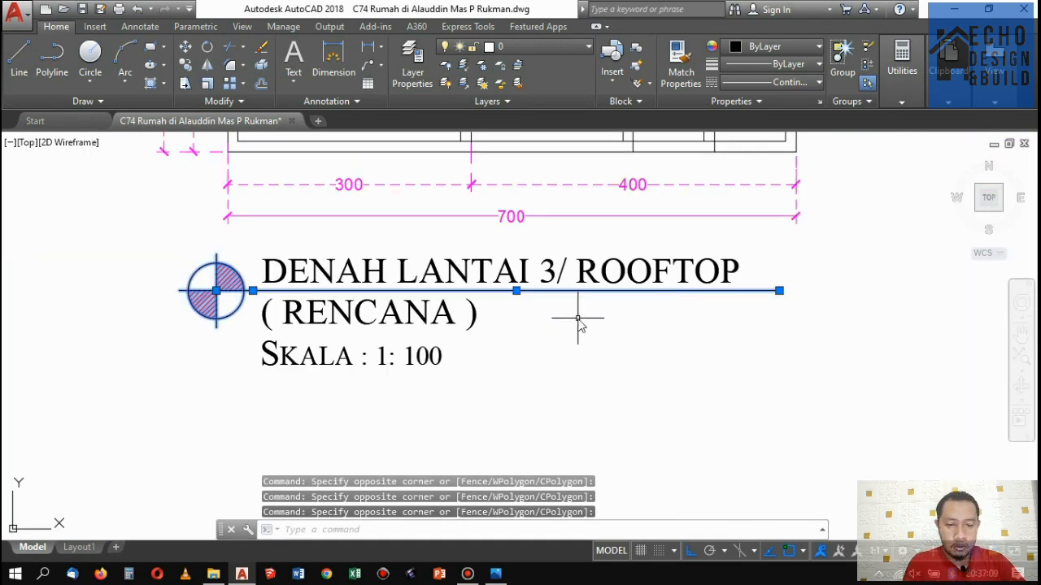
type("m")
key("Return")
left_click(578, 315)
left_click(586, 358)
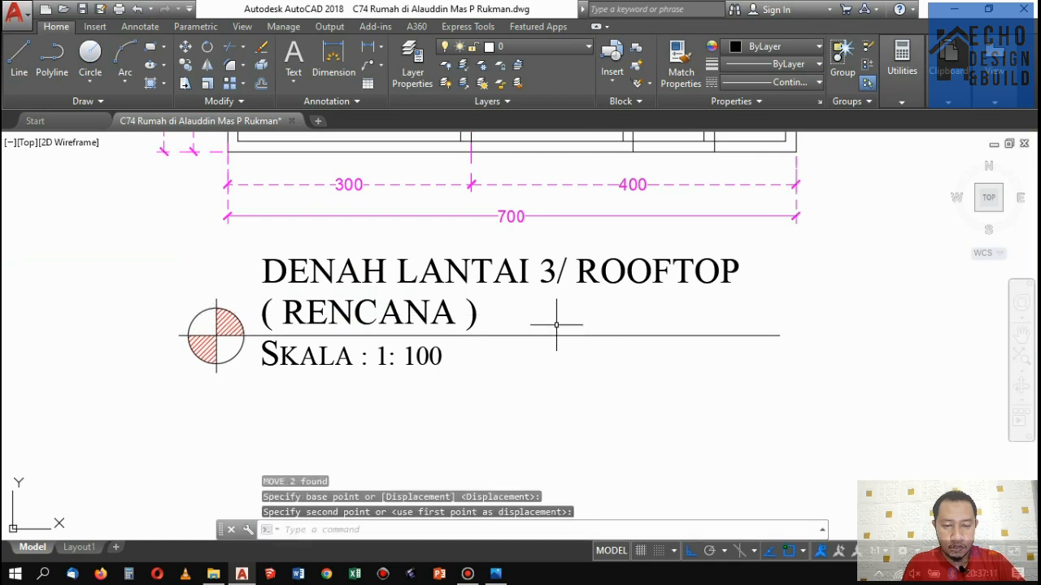
Switch to the Photos sketch and examine the staircases, void and Jemuran area on the second and rooftop floors.
scroll(561, 325, "down", 9)
scroll(557, 293, "up", 2)
scroll(569, 260, "down", 2)
scroll(574, 244, "up", 6)
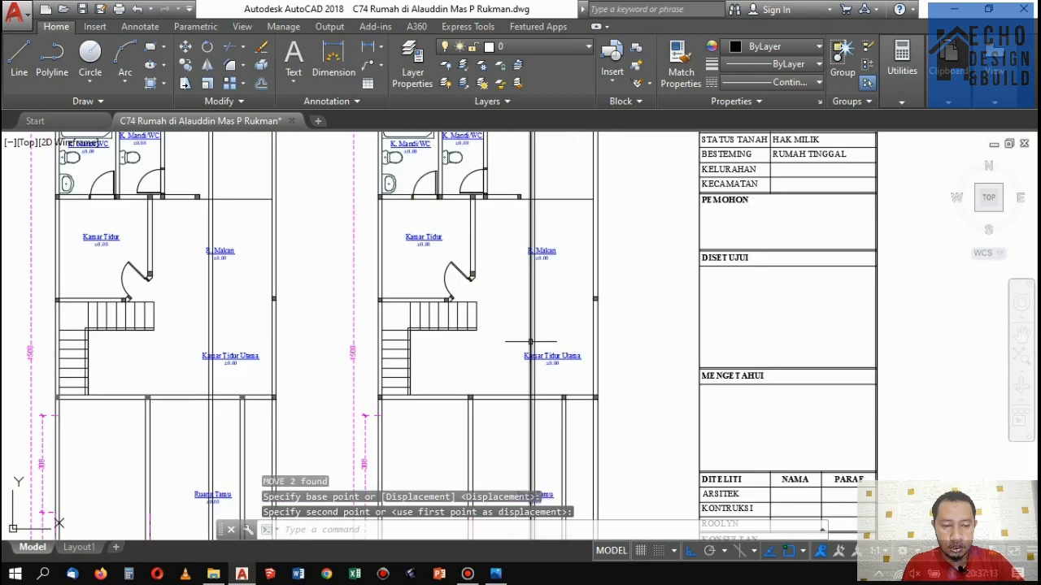
scroll(561, 236, "down", 6)
scroll(539, 226, "up", 6)
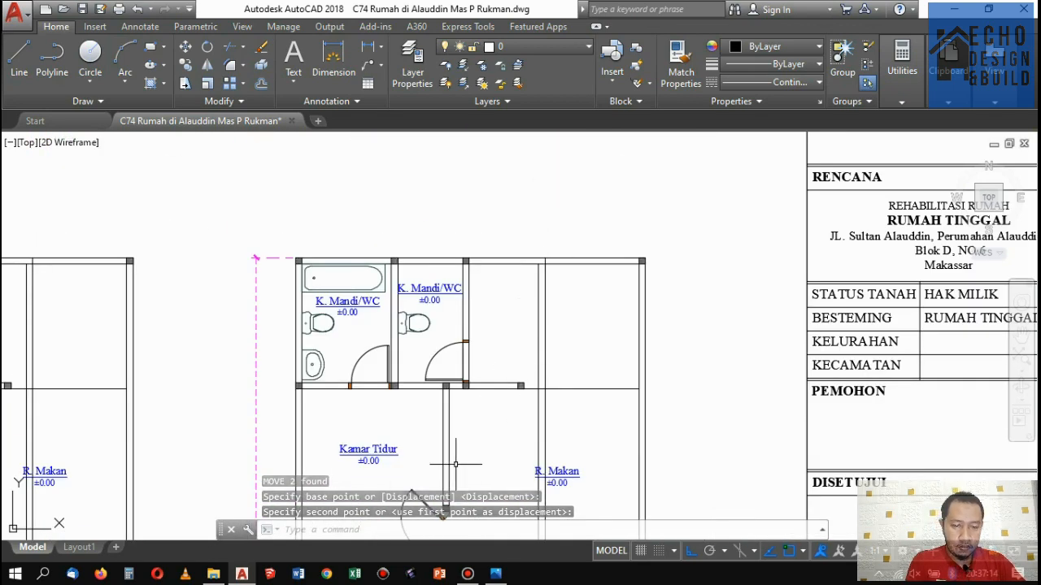
left_click(495, 574)
scroll(603, 235, "down", 3)
scroll(580, 147, "up", 3)
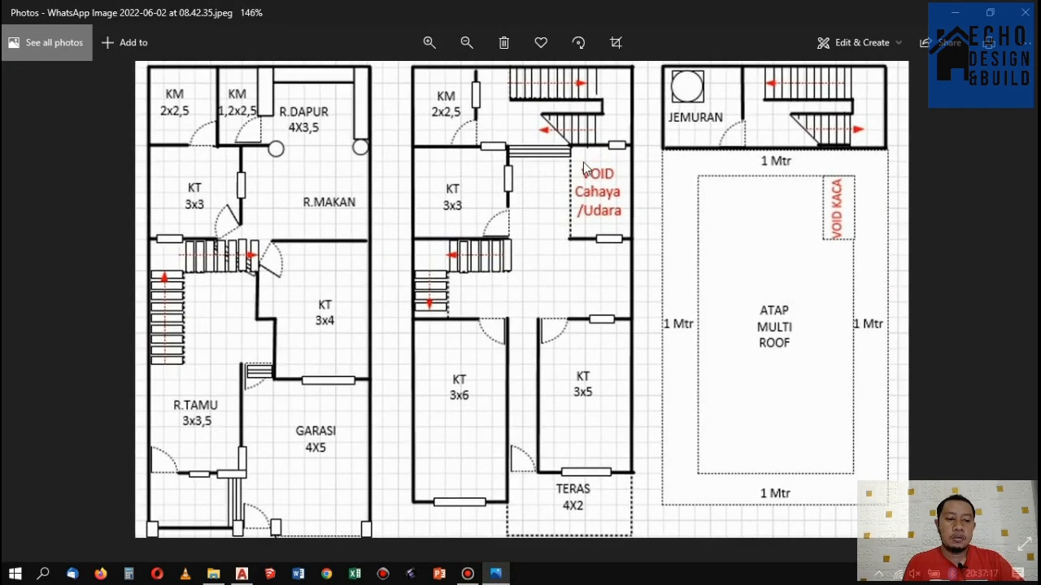
scroll(580, 147, "down", 3)
scroll(574, 104, "up", 2)
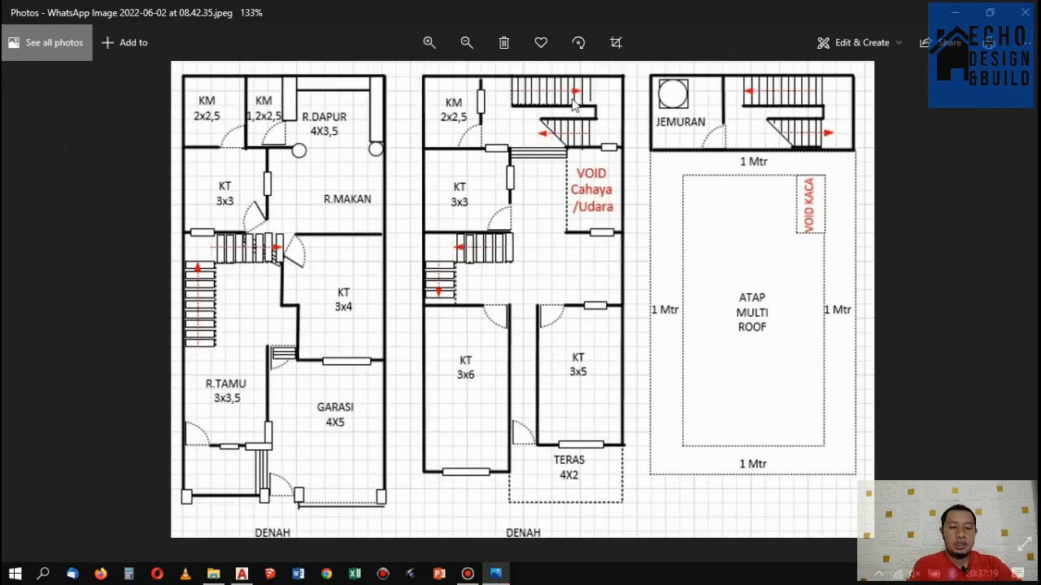
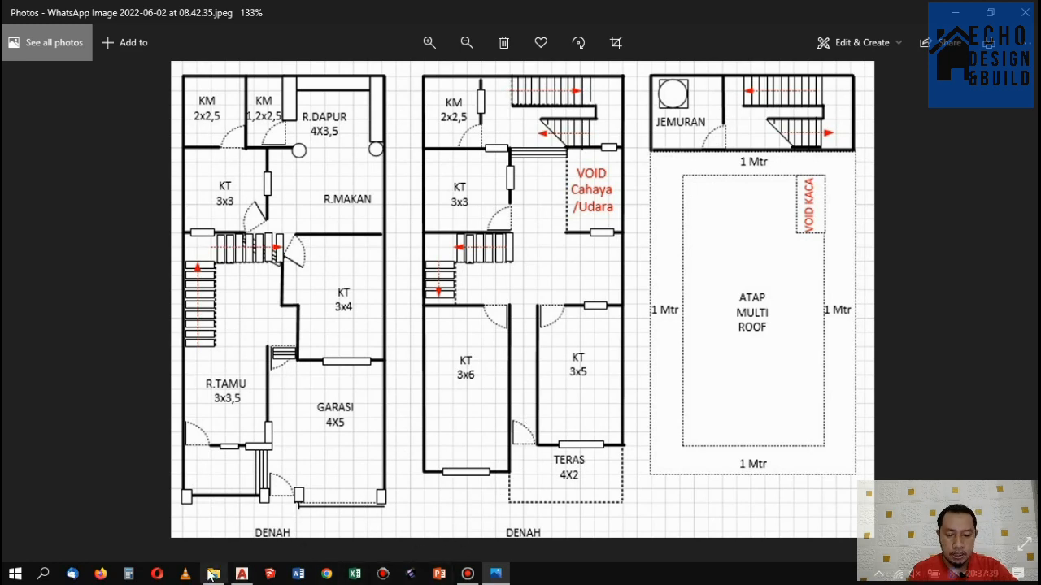
left_click(241, 574)
scroll(549, 361, "down", 3)
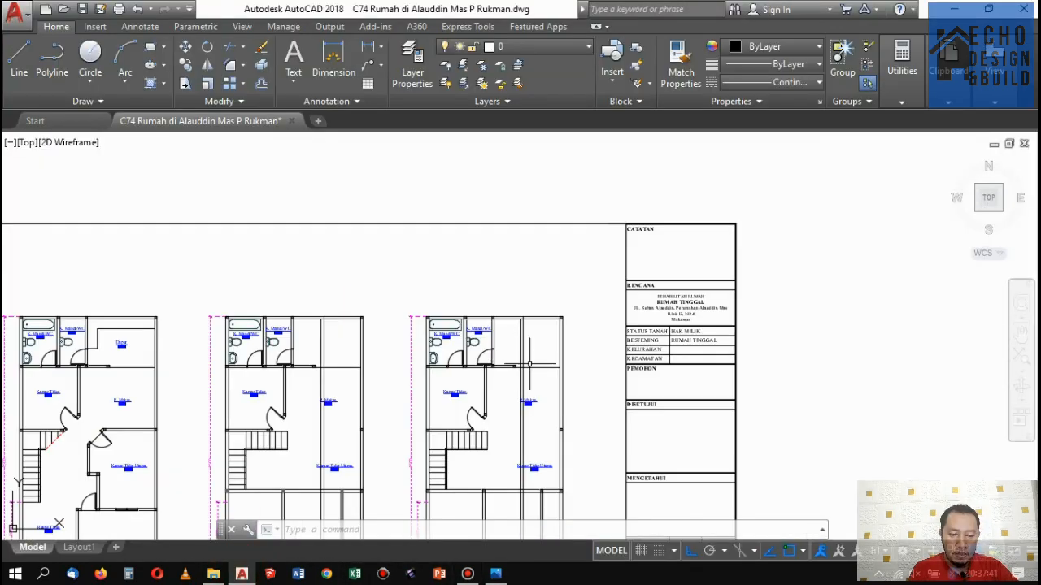
scroll(550, 361, "up", 3)
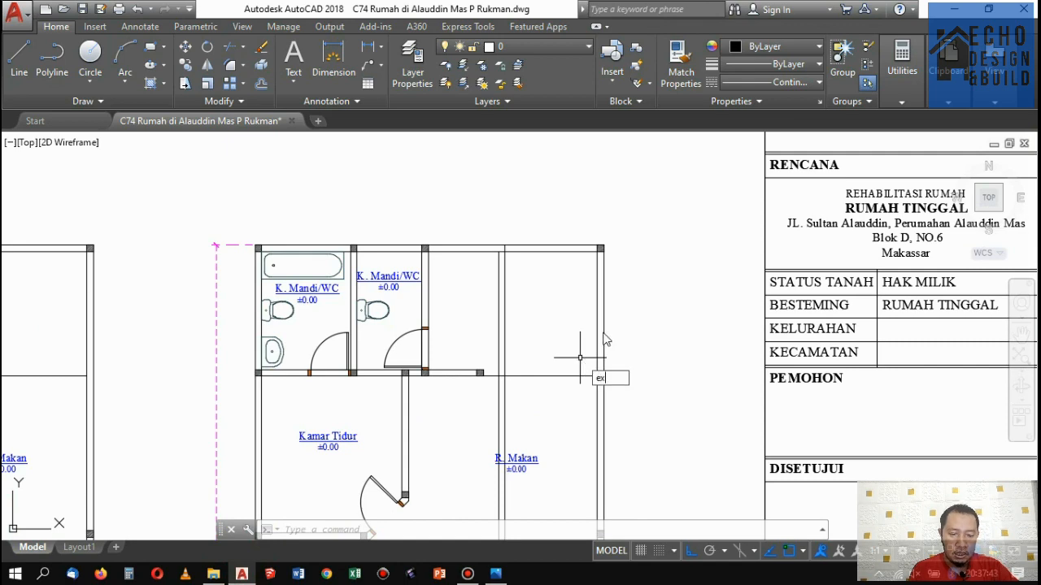
scroll(580, 358, "down", 3)
key("Return")
scroll(404, 322, "up", 3)
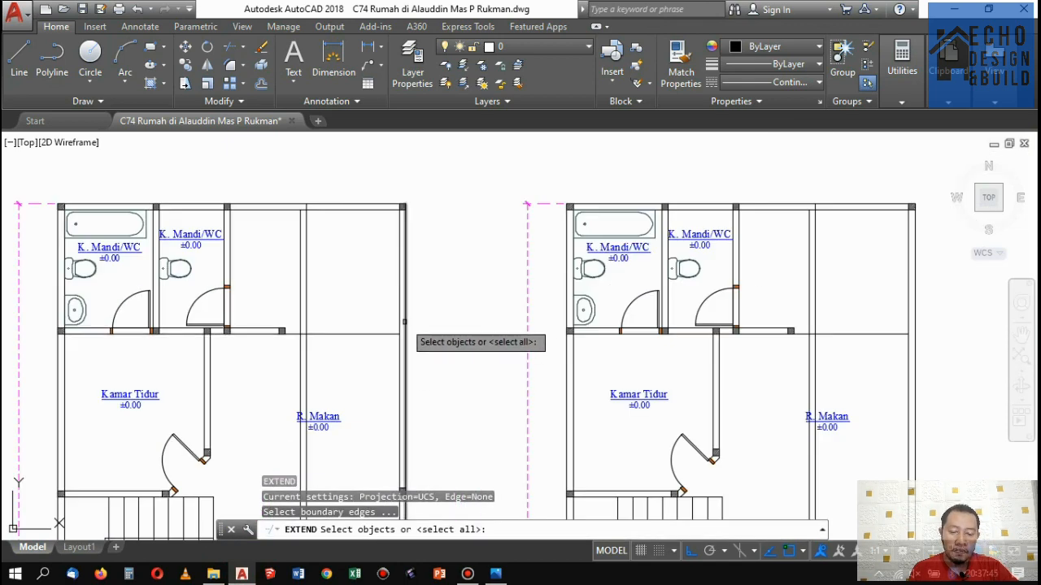
scroll(404, 322, "down", 3)
scroll(392, 307, "up", 3)
key("Return")
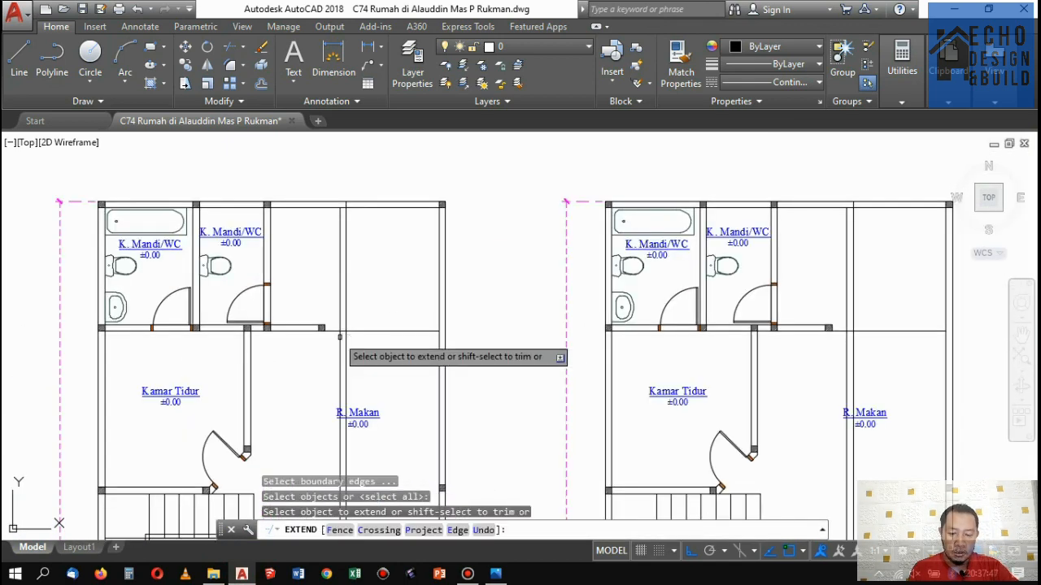
scroll(403, 317, "up", 4)
key("Escape")
scroll(420, 324, "down", 3)
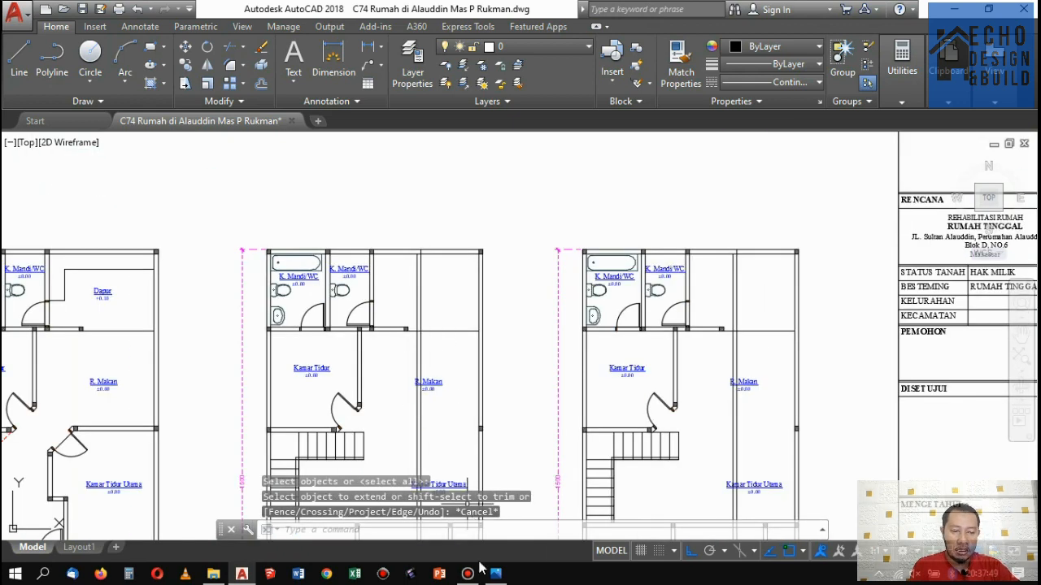
Recheck the sketch in Photos, switch back to AutoCAD and erase the second bathroom's right wall and door from the second-floor plan.
left_click(495, 573)
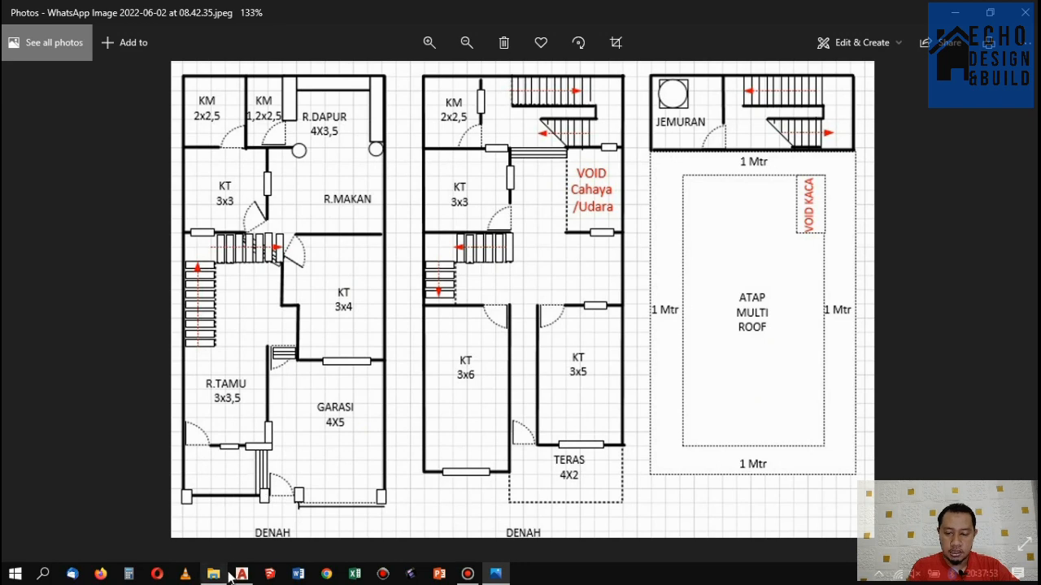
left_click(241, 573)
scroll(350, 270, "up", 4)
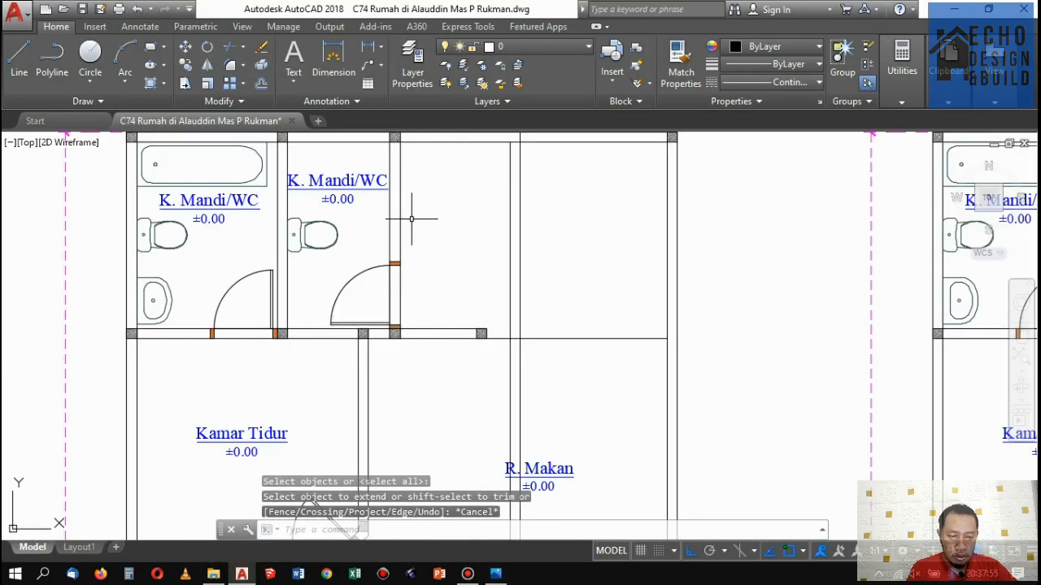
left_click(422, 285)
left_click(375, 280)
key("Delete")
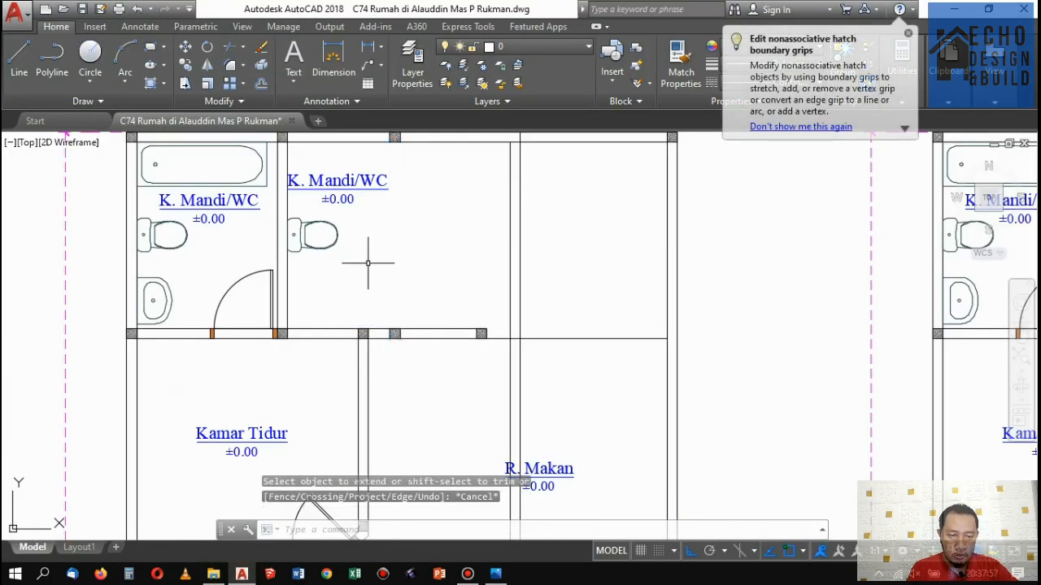
Erase the second bathroom's K. Mandi/WC label and toilet from the second-floor plan.
scroll(382, 273, "down", 4)
scroll(382, 273, "up", 4)
left_click(363, 286)
left_click(274, 209)
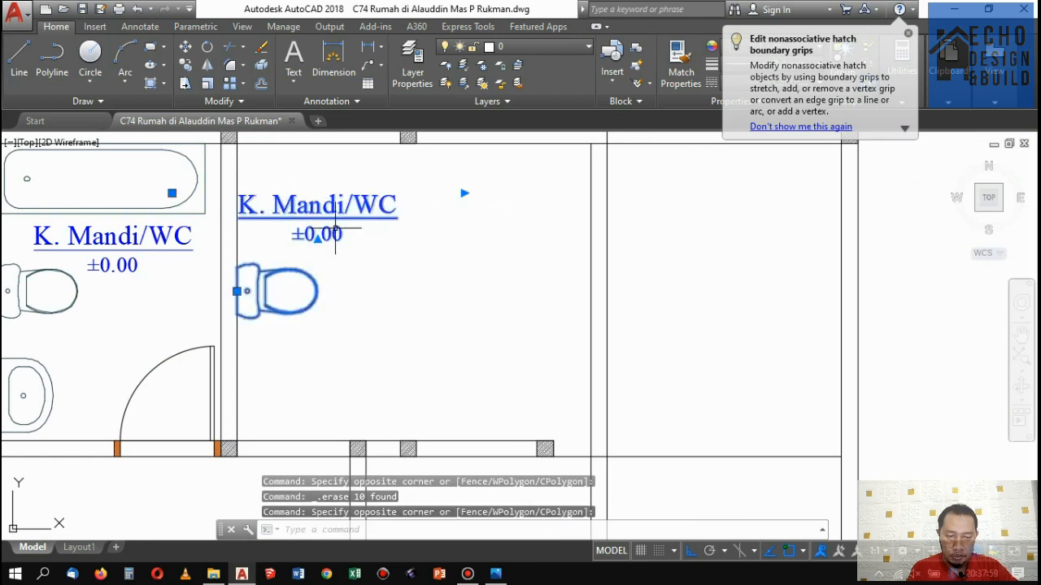
key("Delete")
scroll(377, 239, "down", 5)
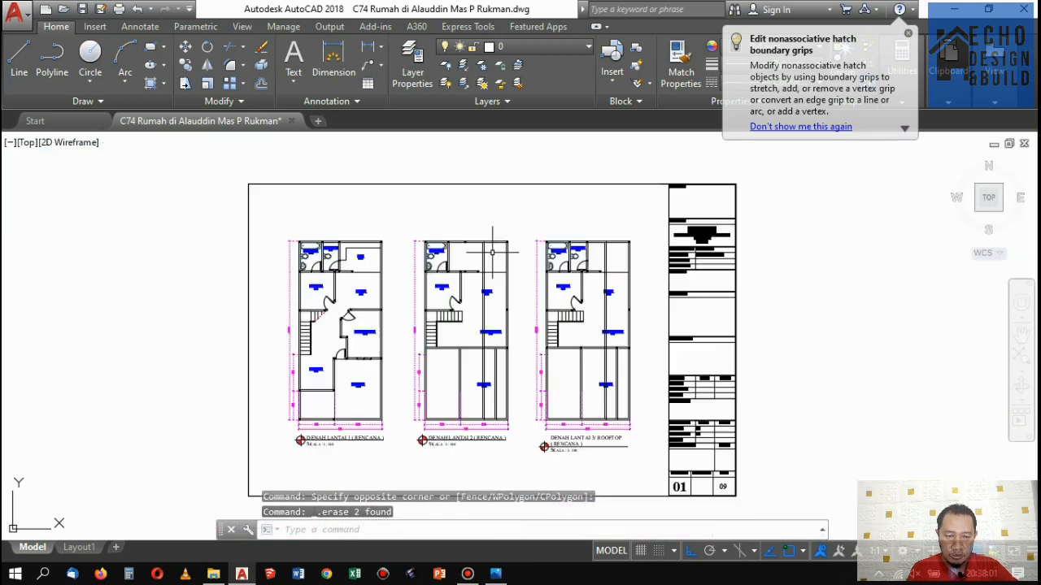
scroll(238, 337, "up", 8)
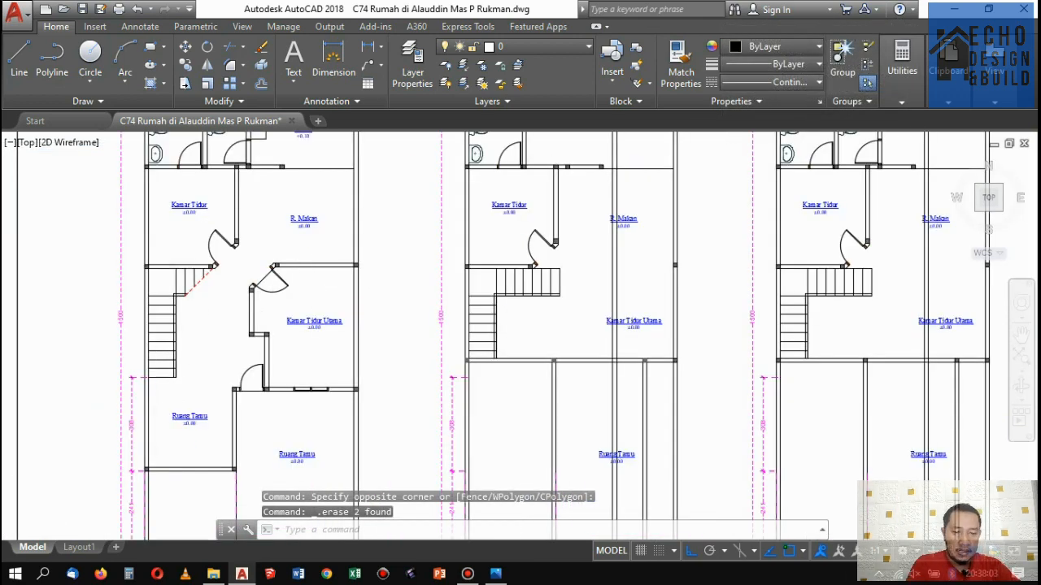
Move the second-floor plan's Kamar Tidur Utama label straight left into the open area below the L-shaped staircase.
scroll(238, 337, "down", 4)
scroll(262, 416, "down", 4)
scroll(493, 334, "up", 6)
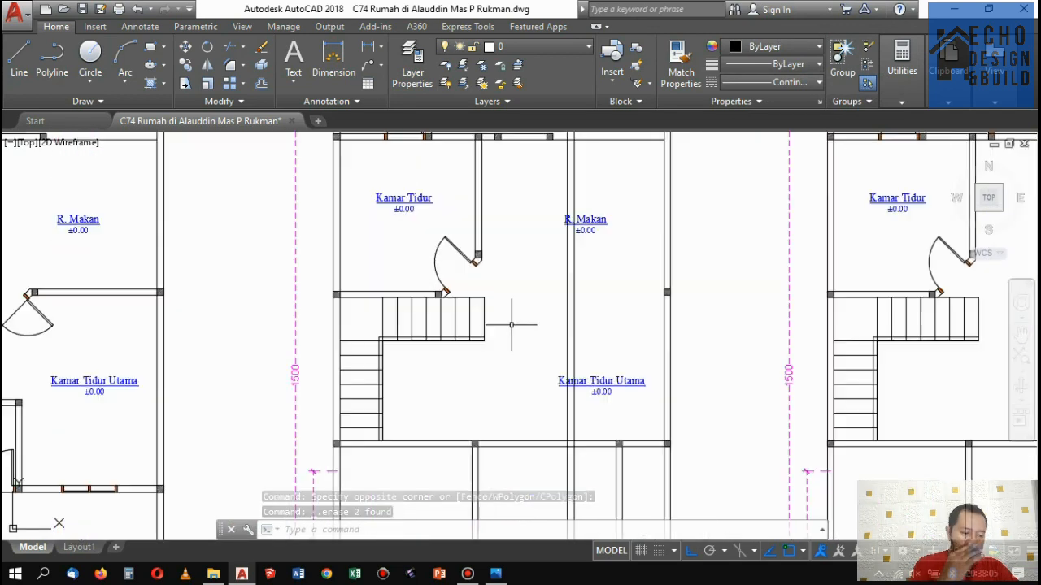
left_click(648, 422)
left_click(614, 357)
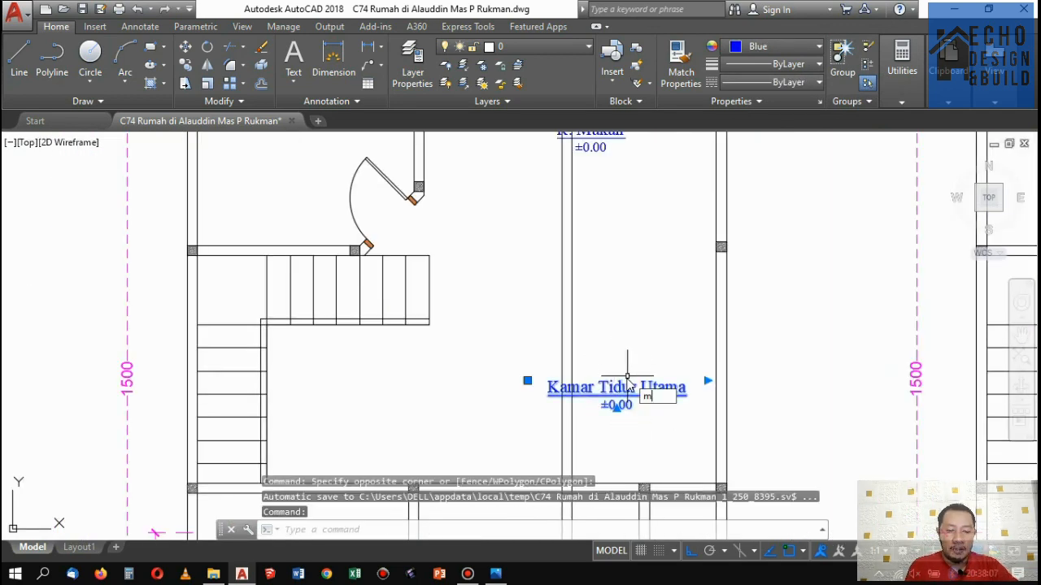
key("Return")
left_click(642, 378)
left_click(448, 378)
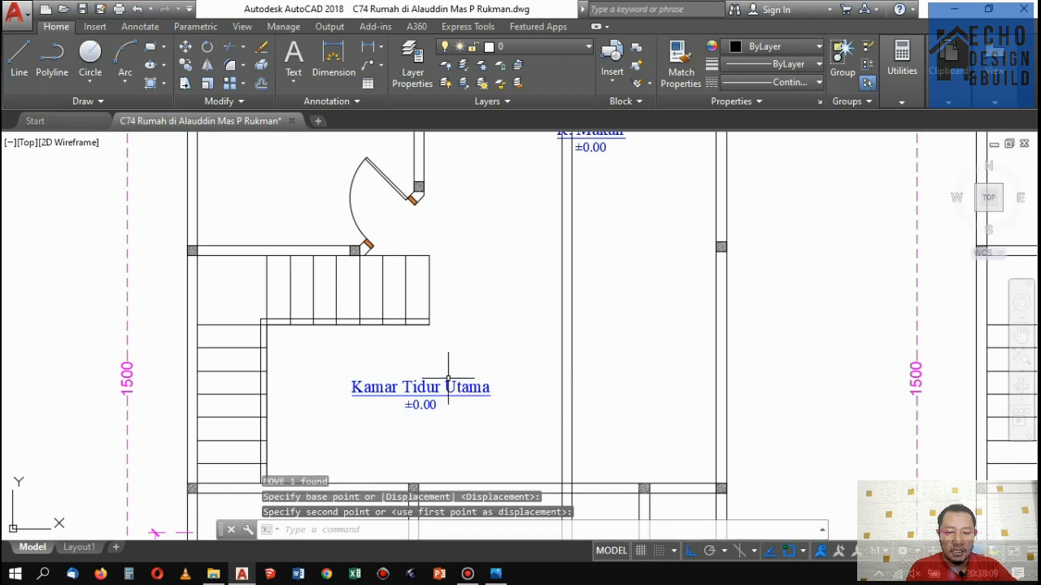
Replace the moved label's room name with Ruang Keluarga, keeping the level text on its own line.
left_click(440, 378)
left_click(423, 387)
double_click(464, 391)
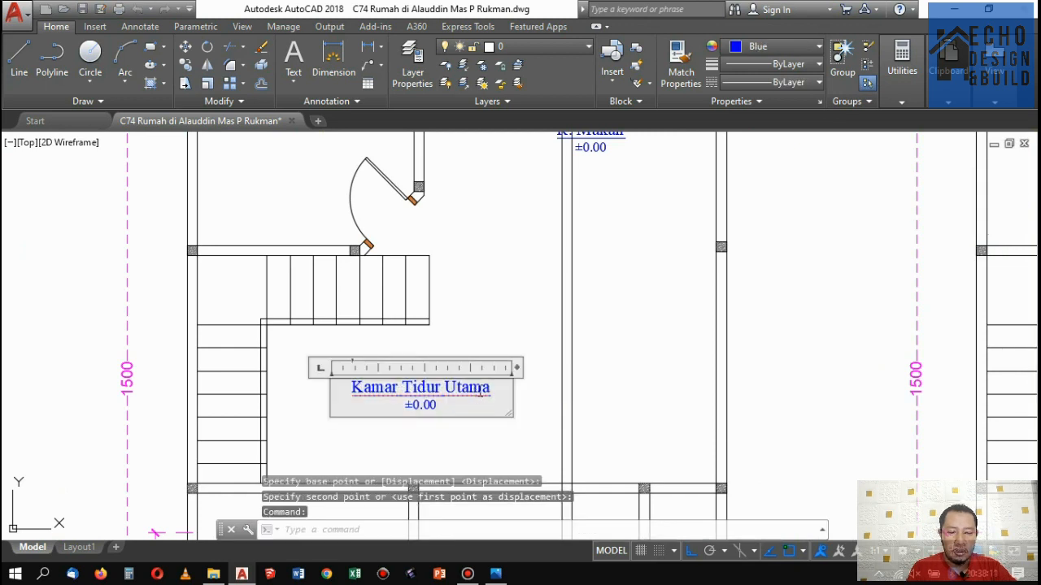
left_click_drag(493, 388, 356, 381)
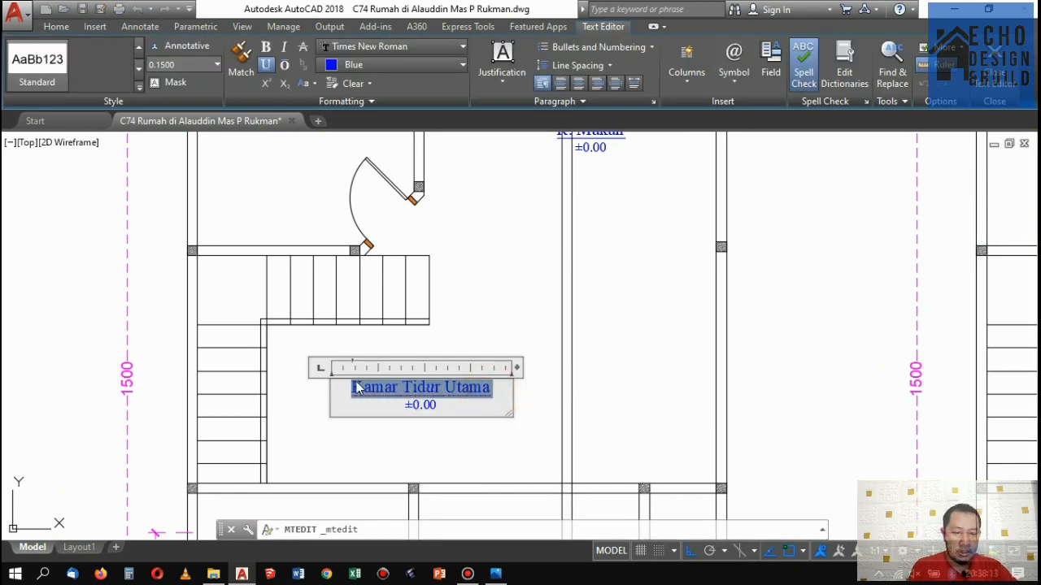
type("R")
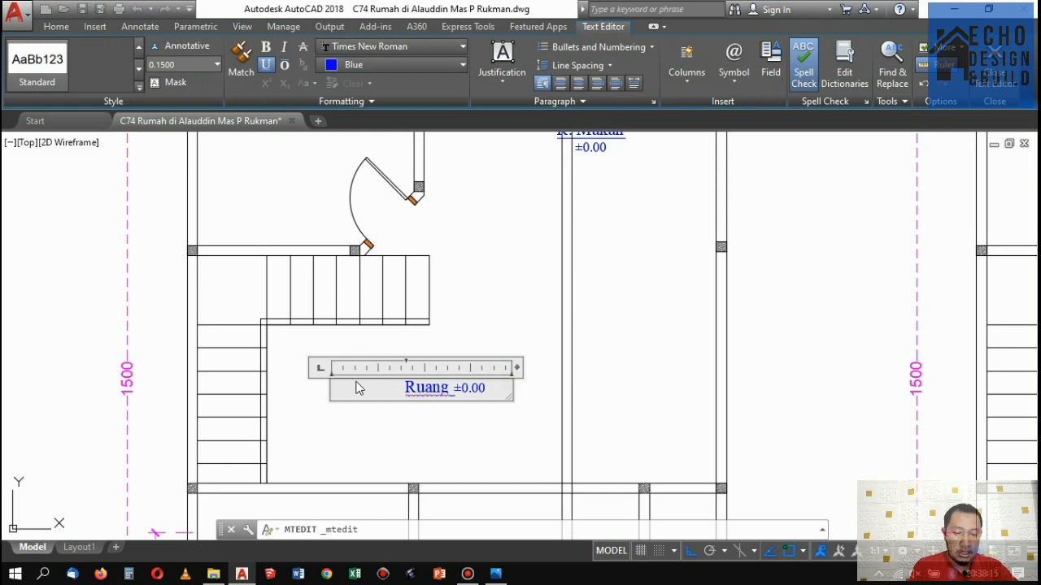
type("uang keluarga")
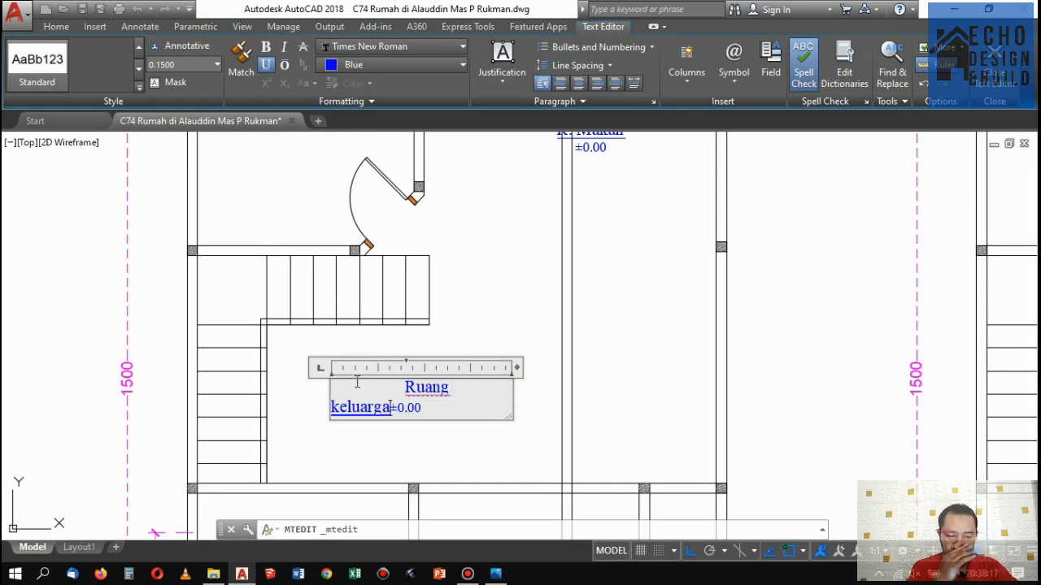
key("BackSpace")
key("BackSpace")
key("BackSpace")
key("BackSpace")
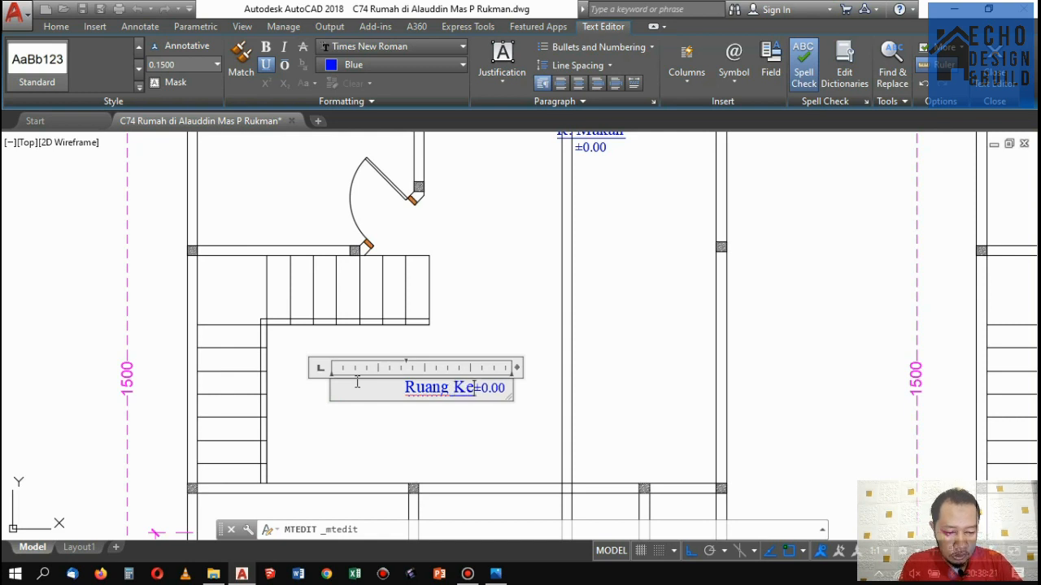
type("uar")
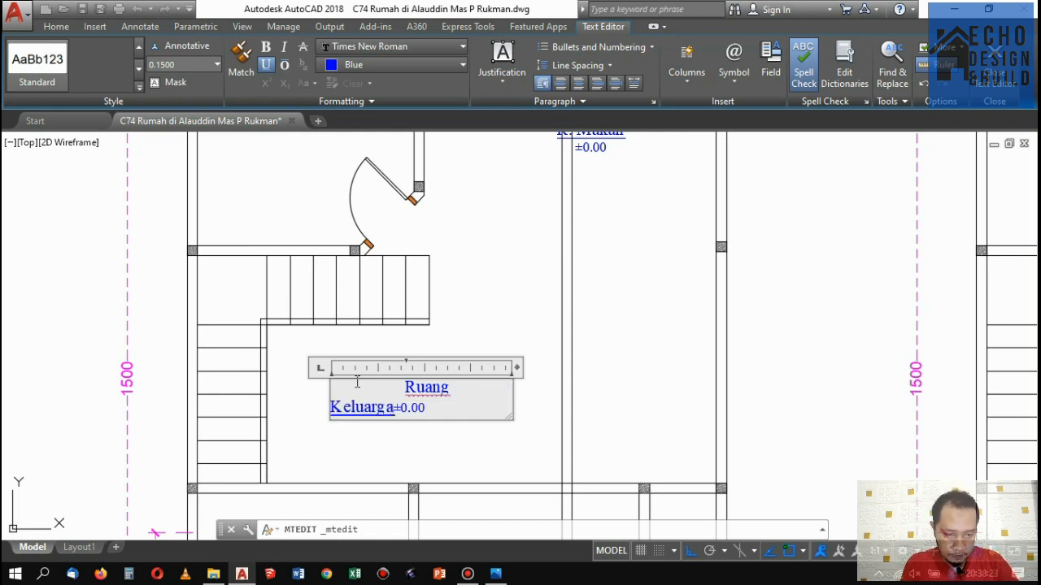
type("ga")
key("Return")
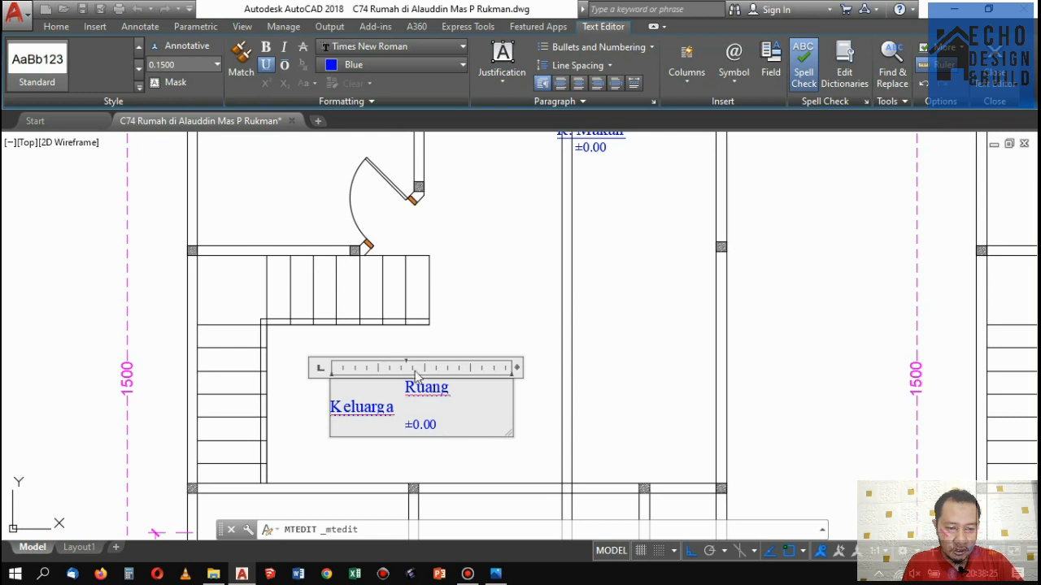
Remove the first-line indent from the Ruang Keluarga label and center both of its text lines.
left_click_drag(407, 367, 332, 368)
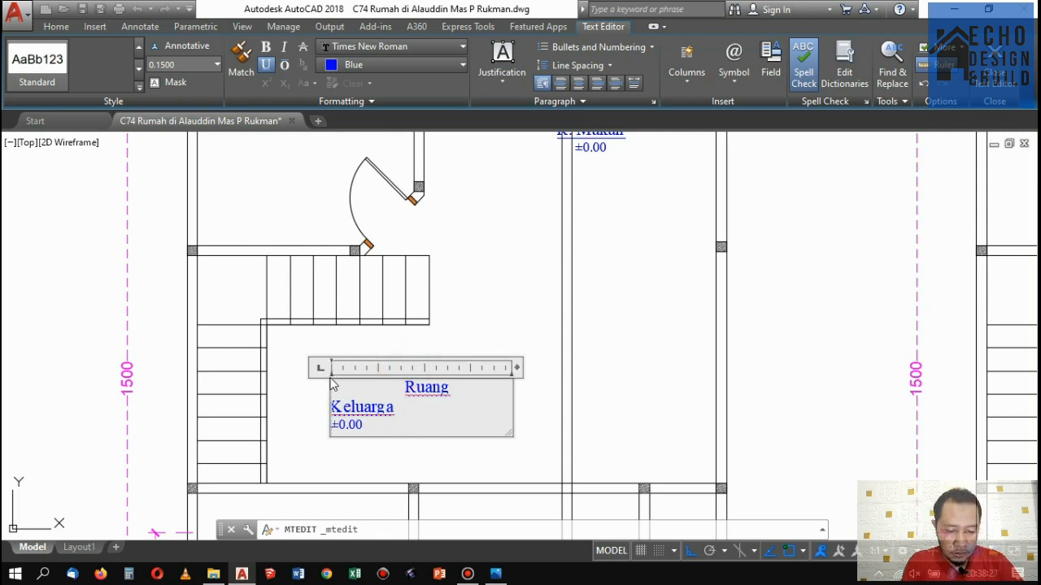
left_click(409, 387)
left_click_drag(409, 368, 332, 367)
left_click_drag(382, 406, 327, 388)
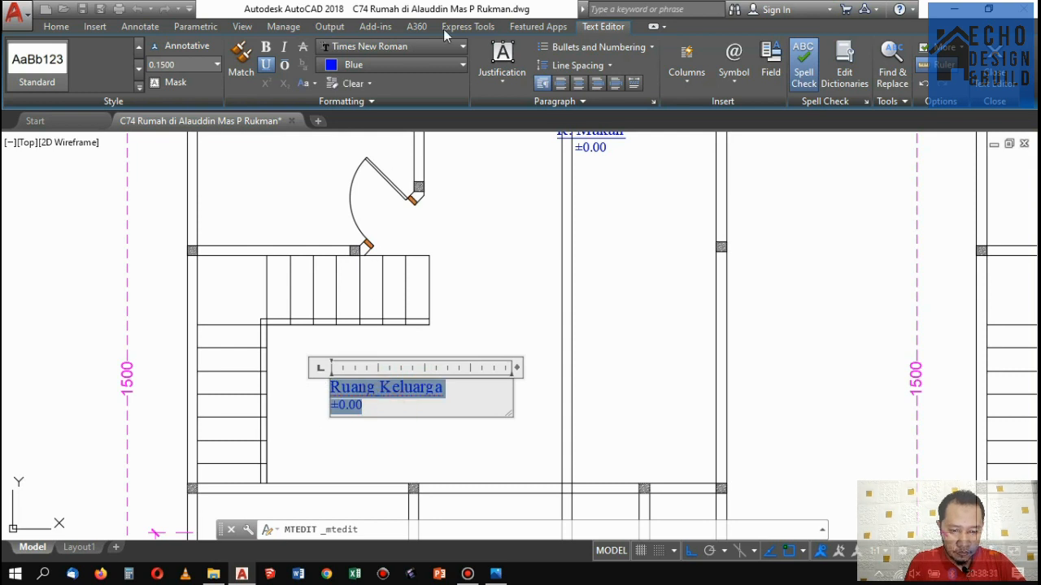
left_click(578, 83)
left_click(503, 266)
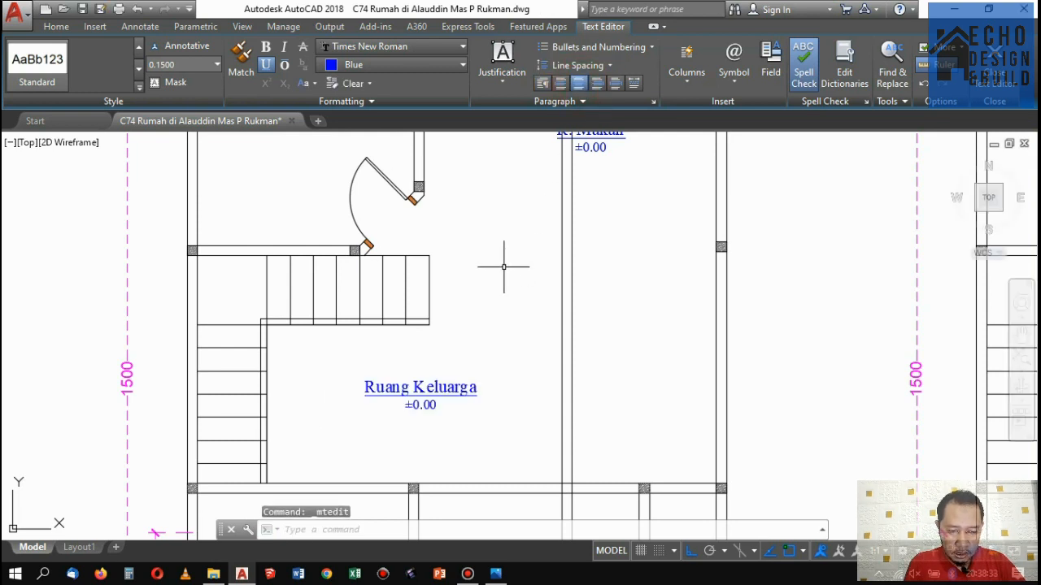
Set the level under the second-floor Ruang Keluarga label to +4.50.
left_click(432, 409)
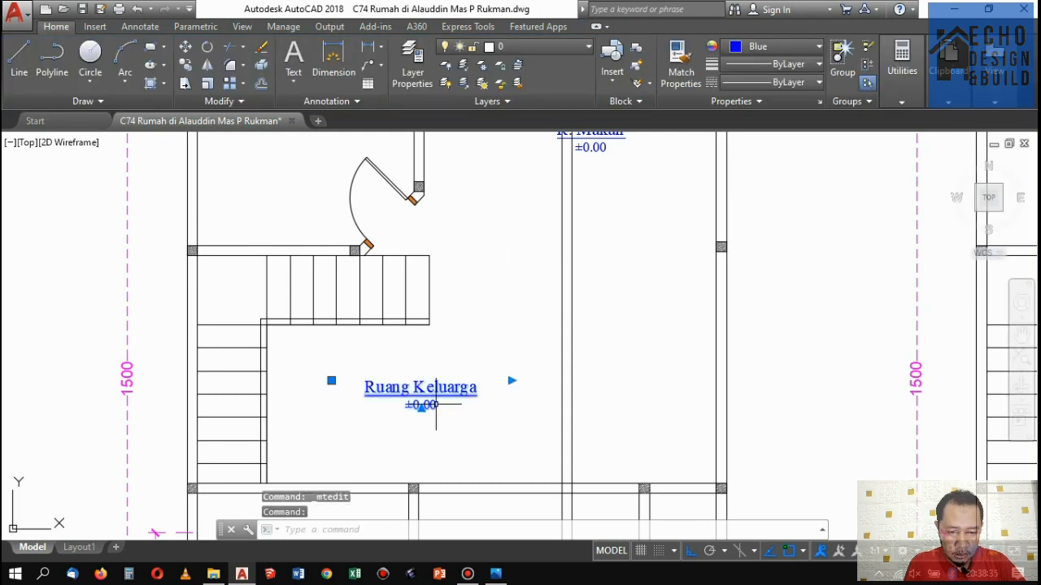
double_click(436, 404)
left_click_drag(435, 406, 372, 410)
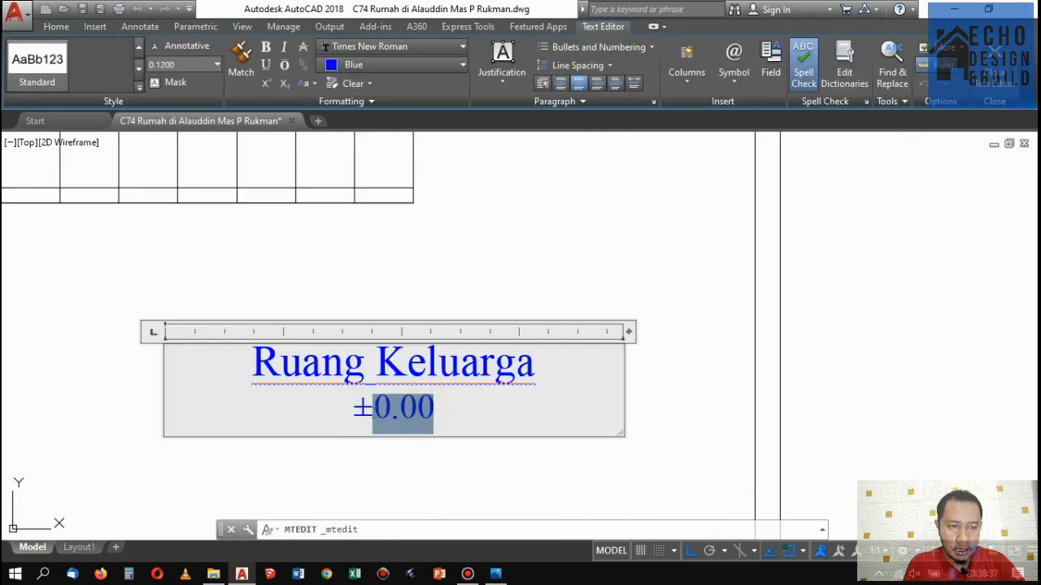
type("+4.50")
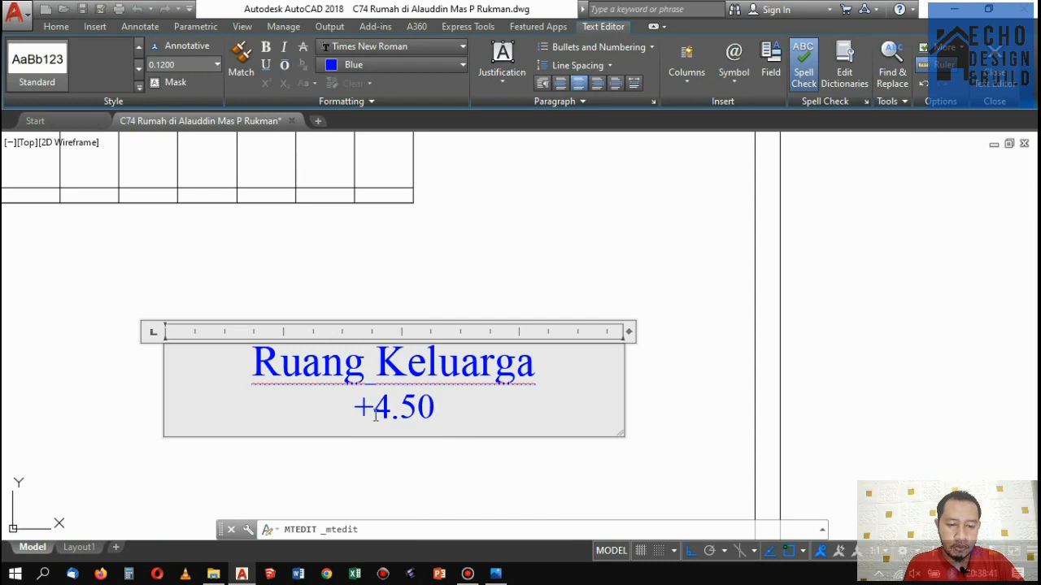
Finish editing the Ruang Keluarga room label on the second-floor plan.
left_click(574, 209)
scroll(599, 239, "down", 8)
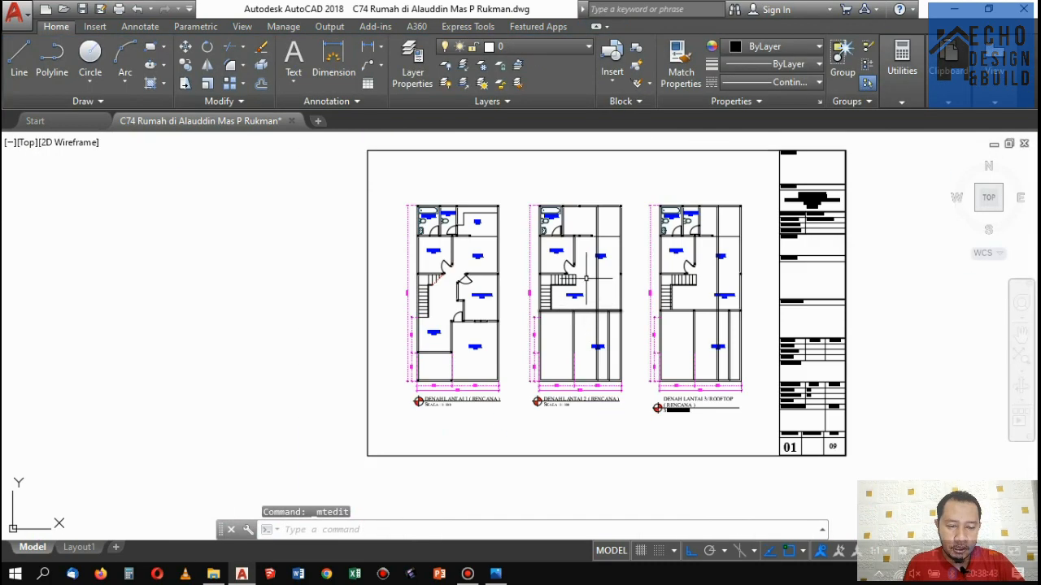
scroll(585, 278, "up", 5)
scroll(620, 352, "up", 2)
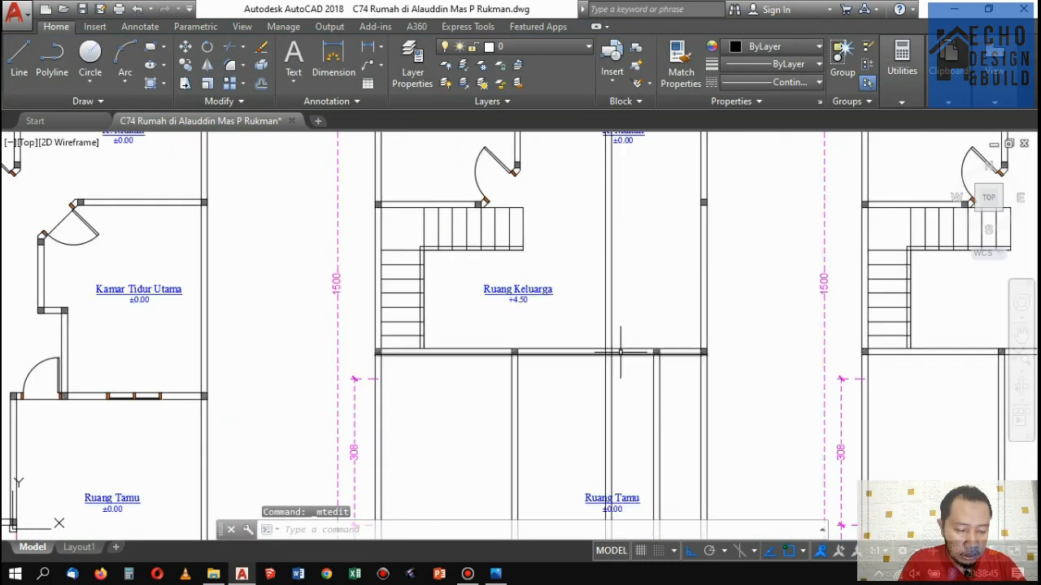
type("tr")
key("Return")
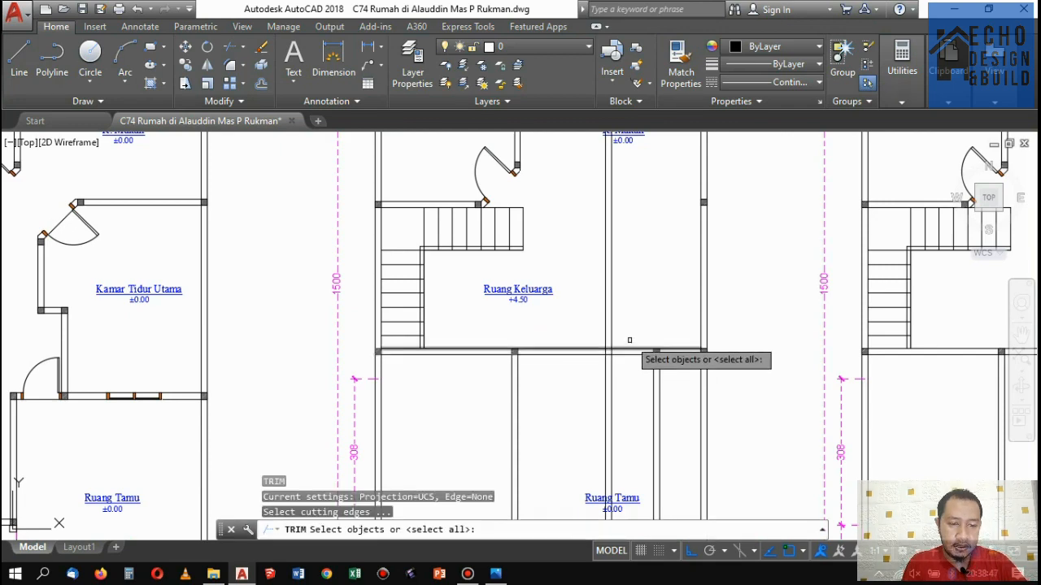
key("Escape")
Erase the two vertical wall lines crossing the open area beside Ruang Keluarga on the second-floor plan.
left_click(629, 301)
key("Delete")
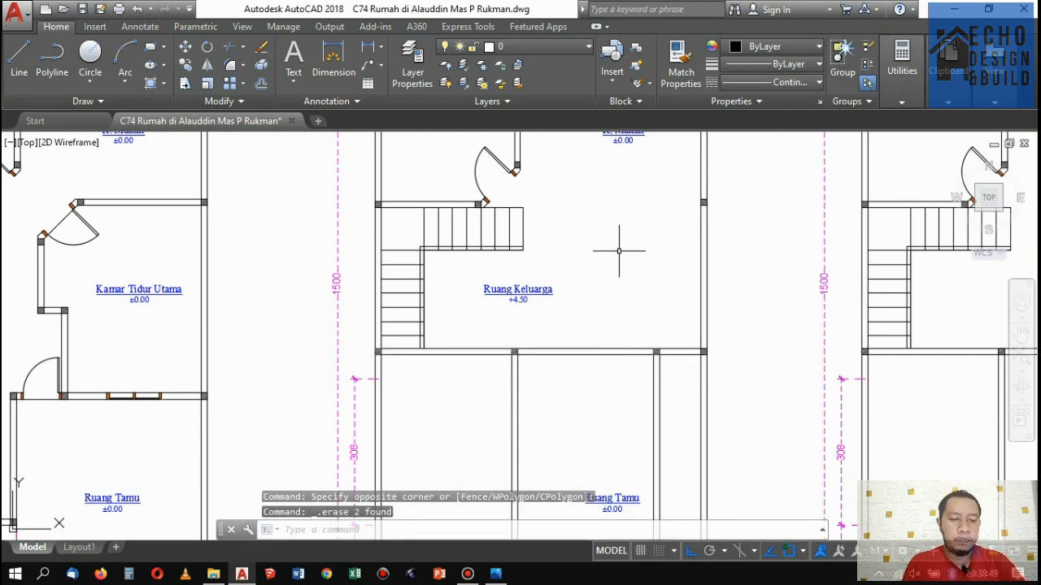
scroll(618, 248, "down", 10)
Trim the double wall lines on the third-floor plan below the horizontal wall under Kamar Tidur Utama.
scroll(666, 223, "up", 10)
scroll(666, 223, "down", 2)
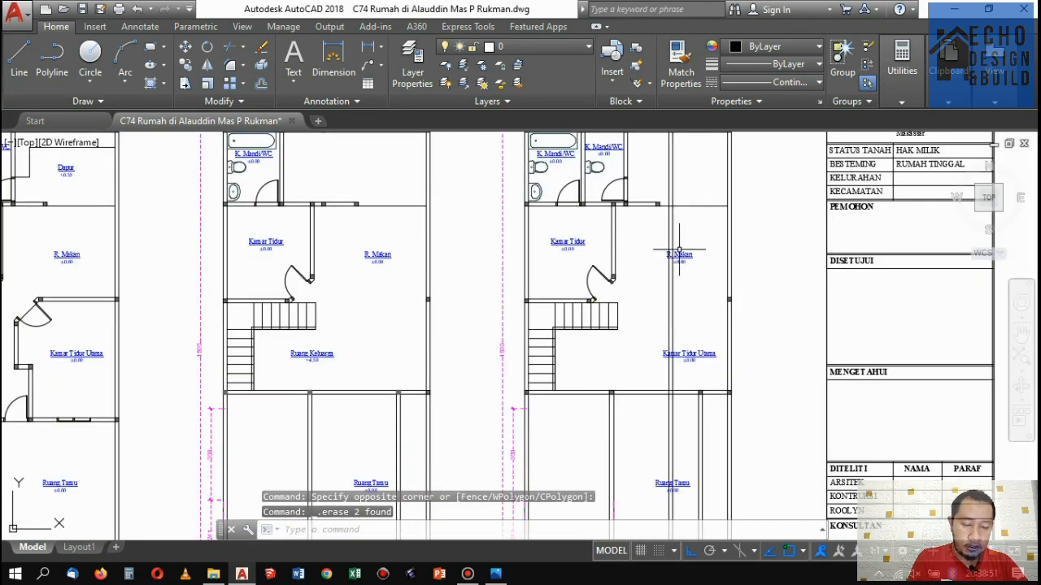
scroll(688, 392, "up", 5)
type("tr")
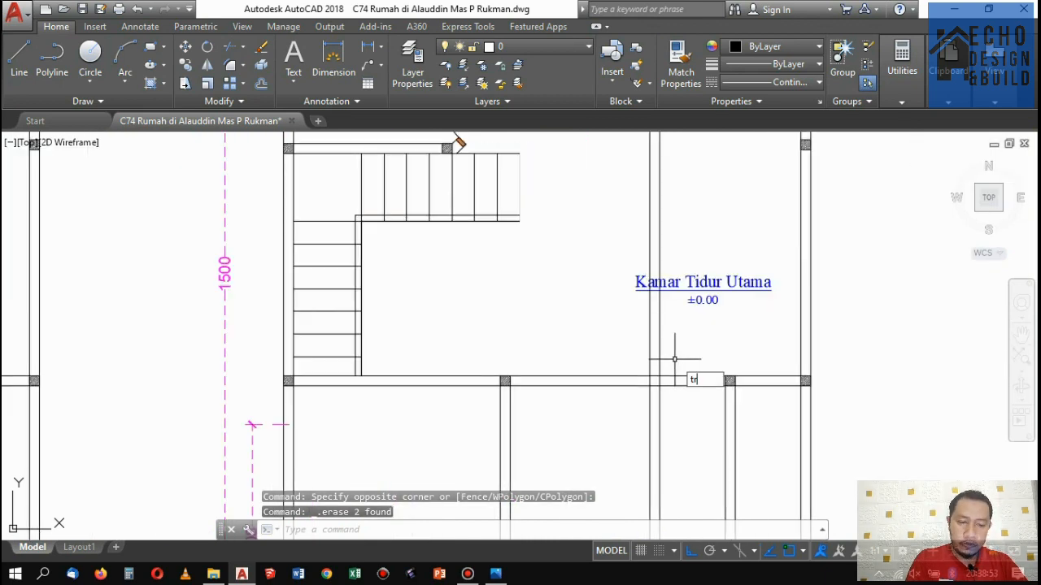
key("Return")
scroll(665, 380, "up", 4)
left_click(667, 380)
key("Return")
left_click(671, 431)
left_click(610, 413)
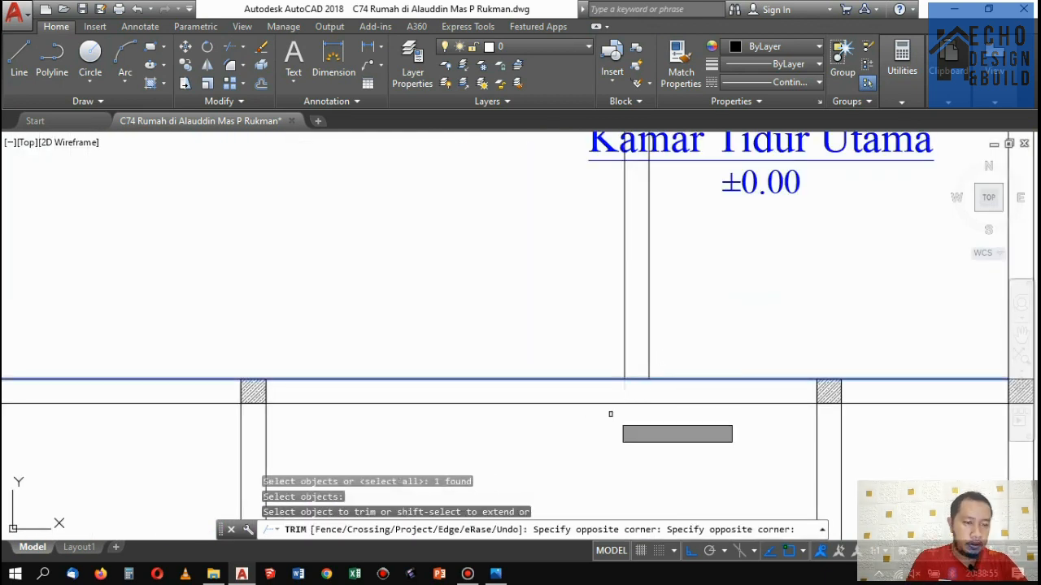
key("Return")
Trim the same double wall lines on the third-floor plan above the horizontal line behind R. Makan.
scroll(689, 284, "down", 10)
scroll(691, 267, "up", 4)
scroll(682, 289, "up", 6)
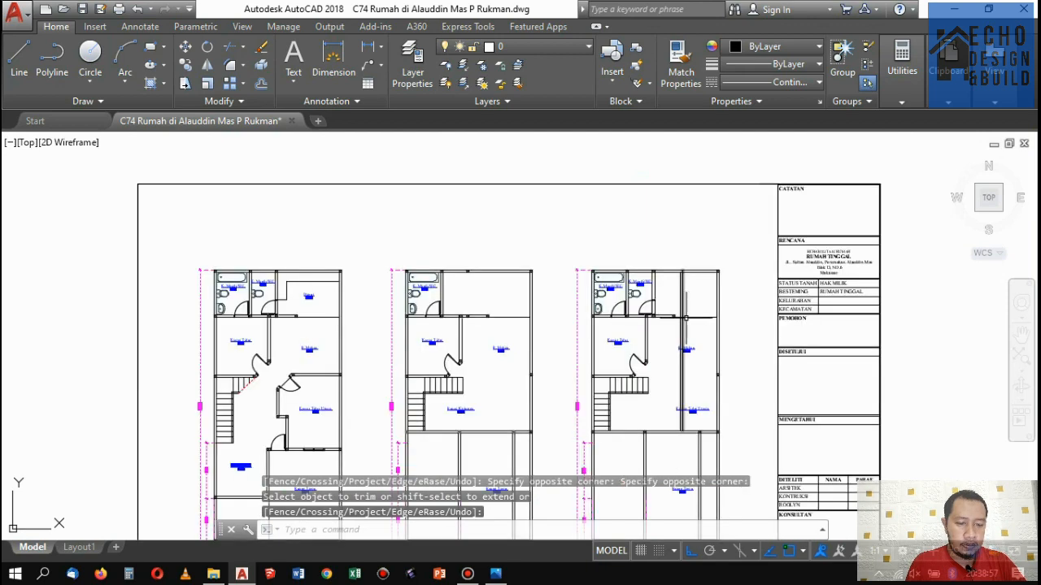
type("tr")
key("Return")
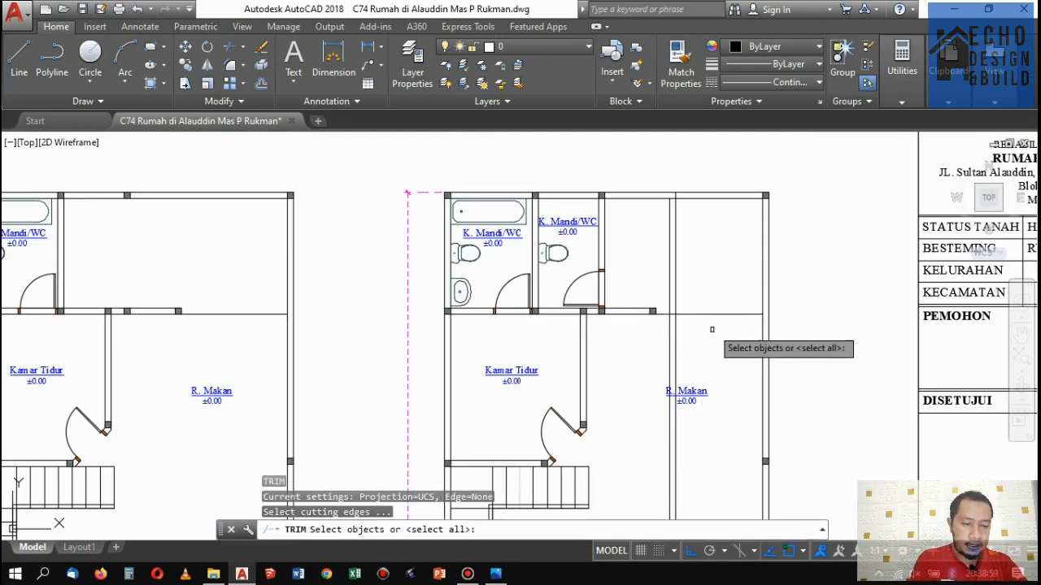
left_click(712, 328)
left_click(696, 297)
key("Return")
left_click(692, 253)
left_click(653, 216)
key("Return")
Erase the R. Makan and Kamar Tidur Utama labels from the third-floor plan.
scroll(736, 250, "down", 8)
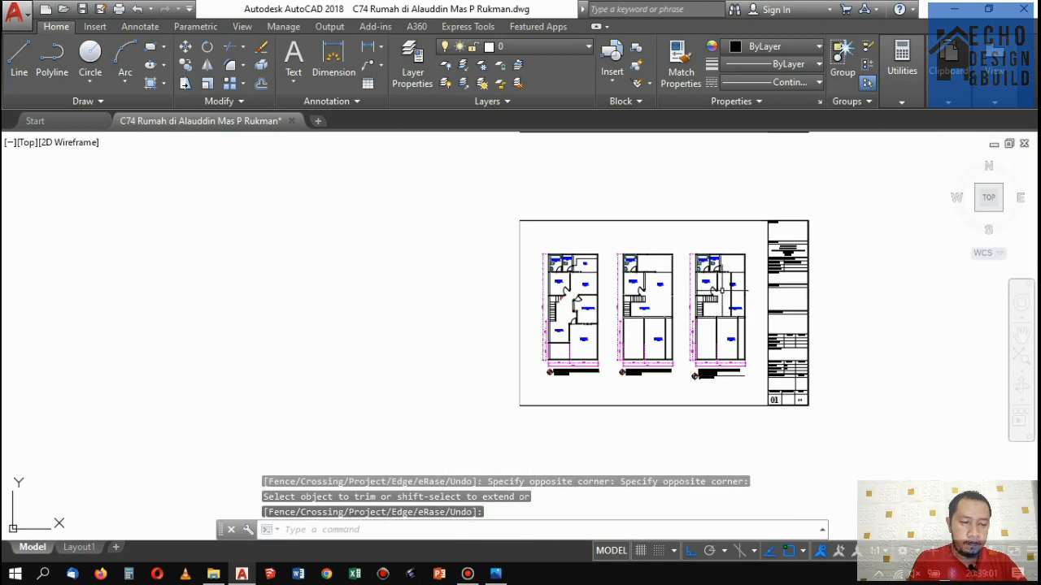
scroll(736, 269, "up", 5)
scroll(736, 279, "up", 3)
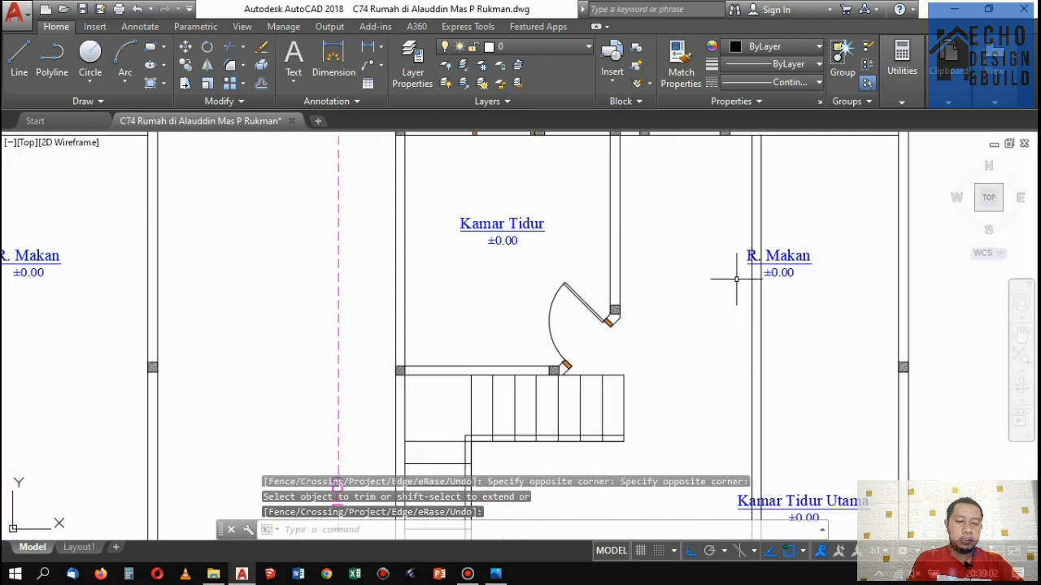
key("Return")
left_click(772, 253)
key("Delete")
scroll(805, 215, "down", 5)
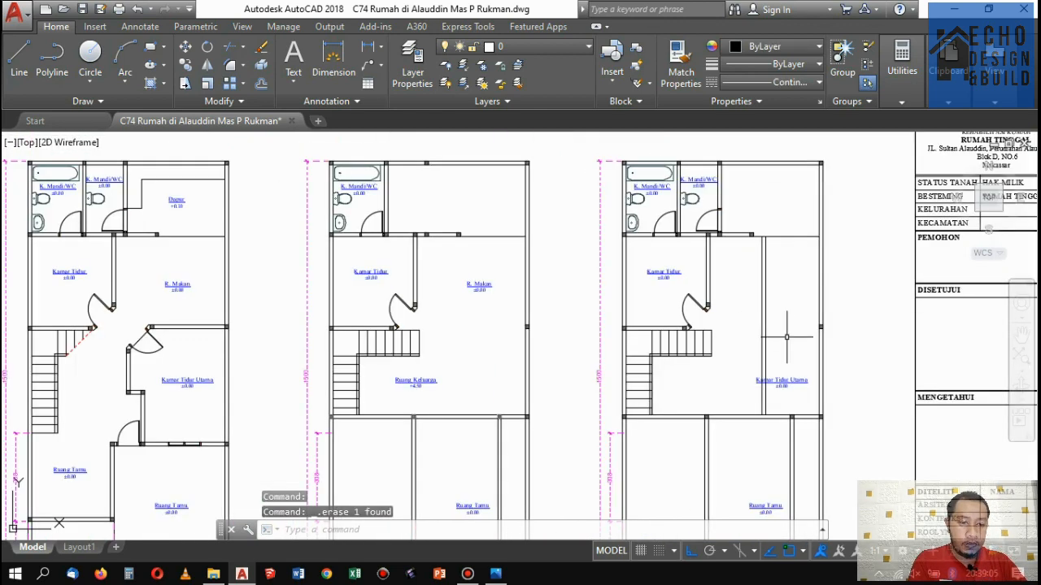
scroll(773, 387, "up", 4)
left_click(784, 386)
Erase the Ruang Tamu label from the front area of the second-floor plan.
scroll(798, 385, "down", 5)
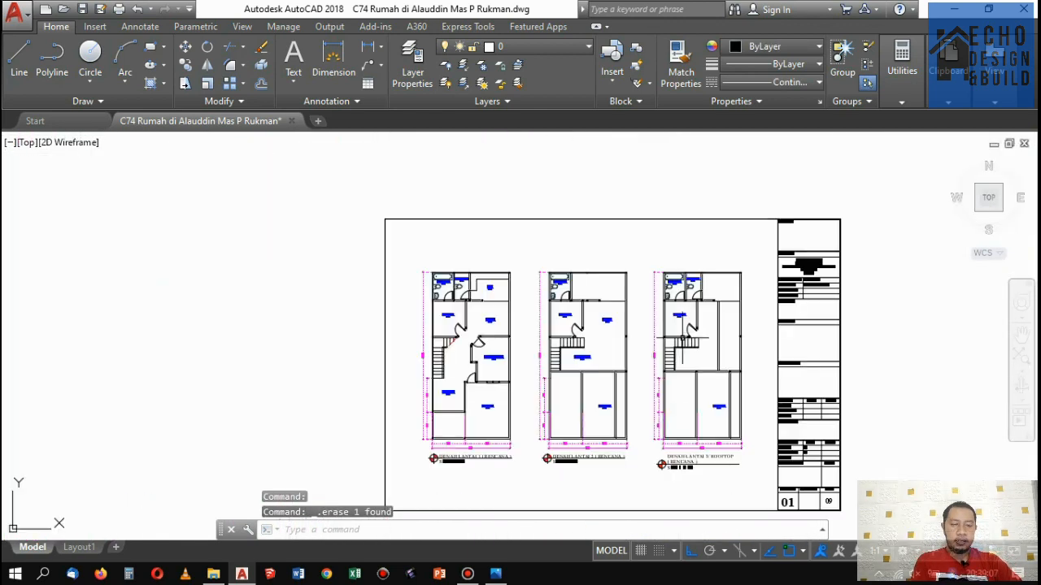
scroll(574, 254, "up", 6)
scroll(574, 254, "down", 1)
scroll(574, 255, "down", 5)
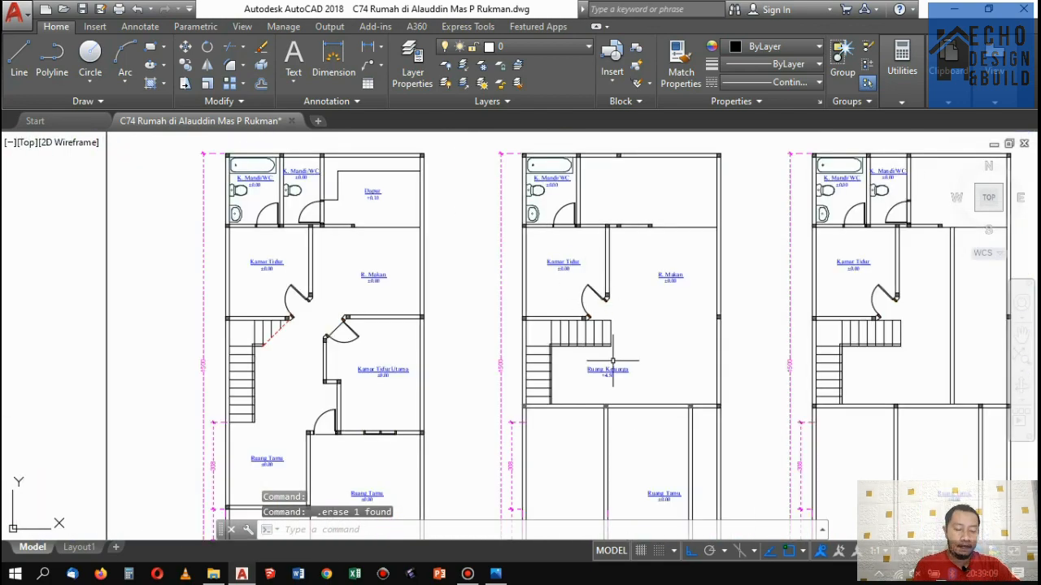
scroll(597, 355, "up", 7)
scroll(688, 209, "down", 6)
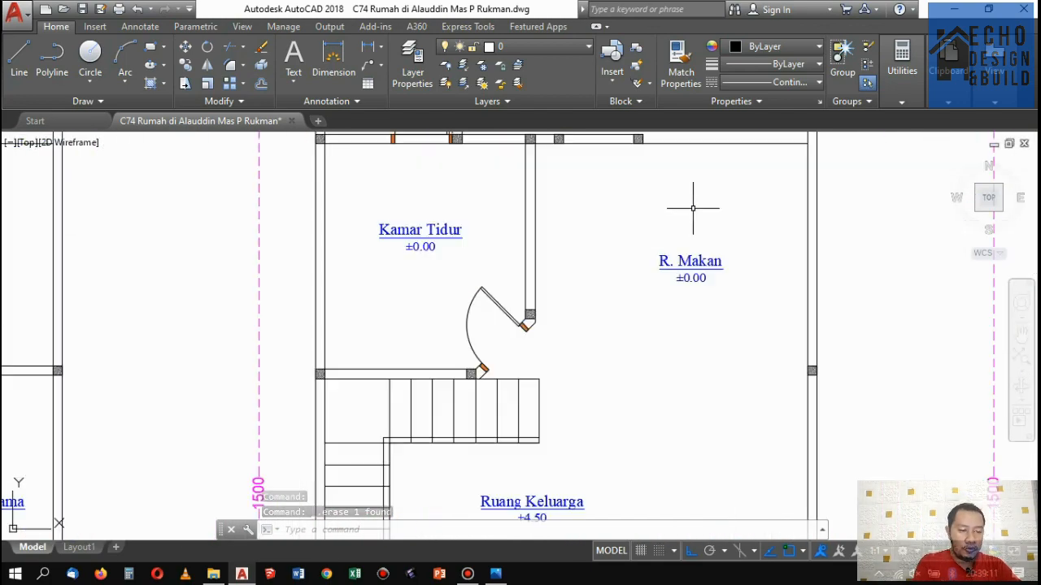
scroll(627, 318, "up", 3)
scroll(650, 365, "down", 4)
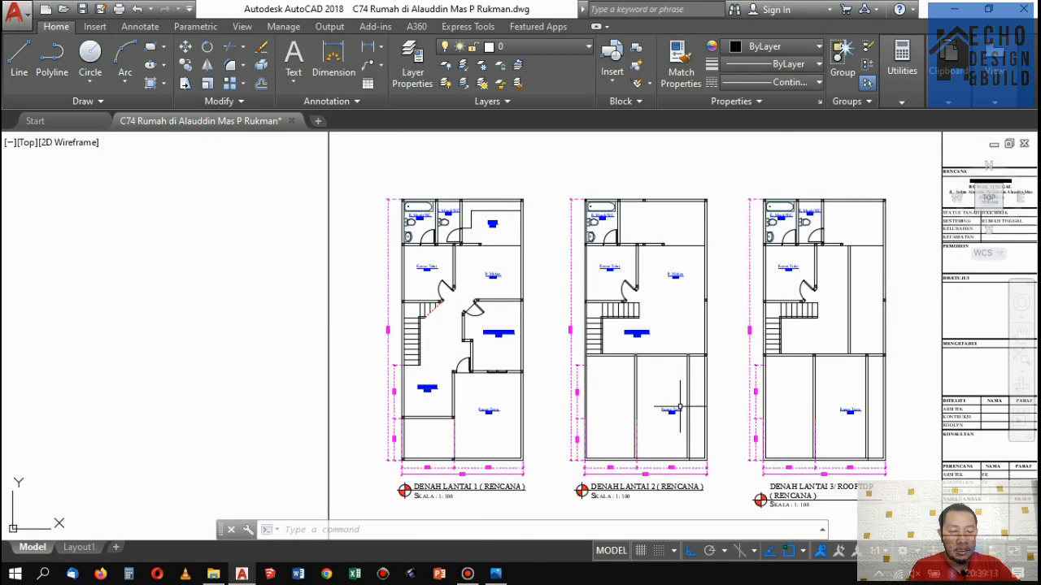
scroll(674, 406, "up", 6)
left_click(668, 373)
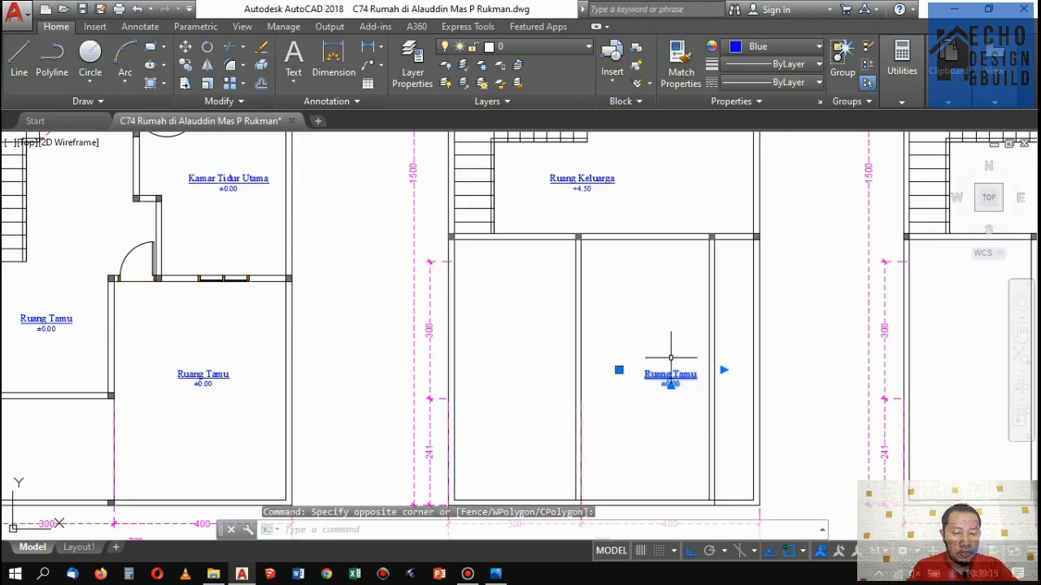
key("Delete")
Copy the Kamar Tidur label from the first-floor plan into the front-left room of the second-floor plan, with Ortho off.
scroll(671, 358, "down", 5)
scroll(382, 204, "up", 6)
left_click(366, 194)
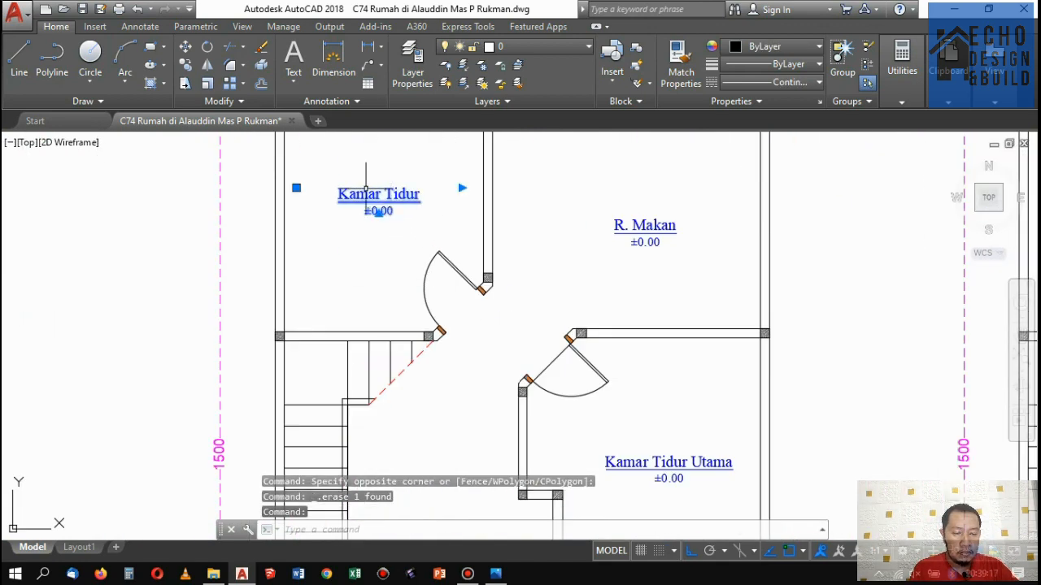
left_click(366, 202)
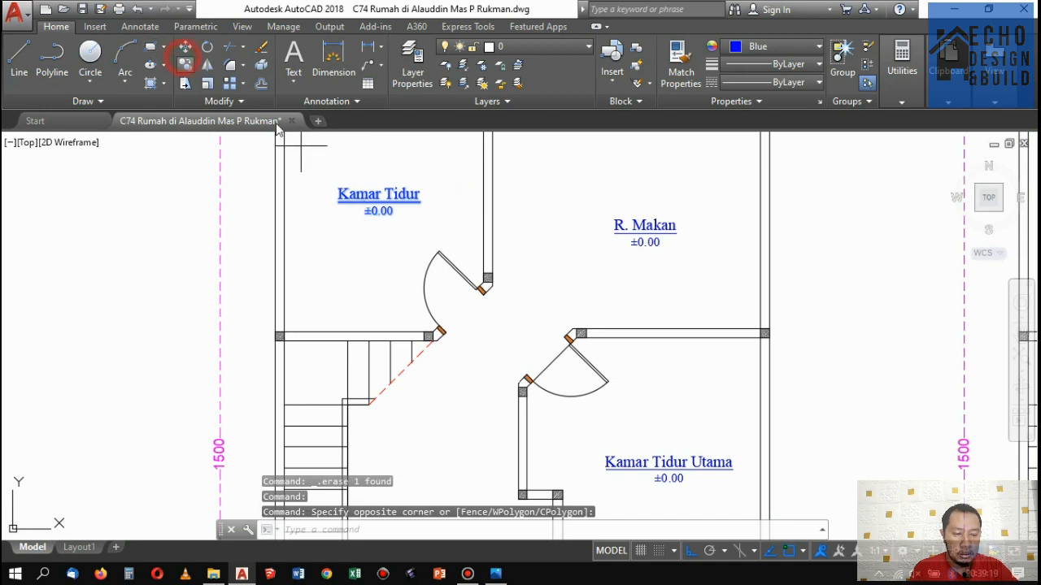
left_click(185, 63)
left_click(376, 194)
scroll(374, 244, "down", 6)
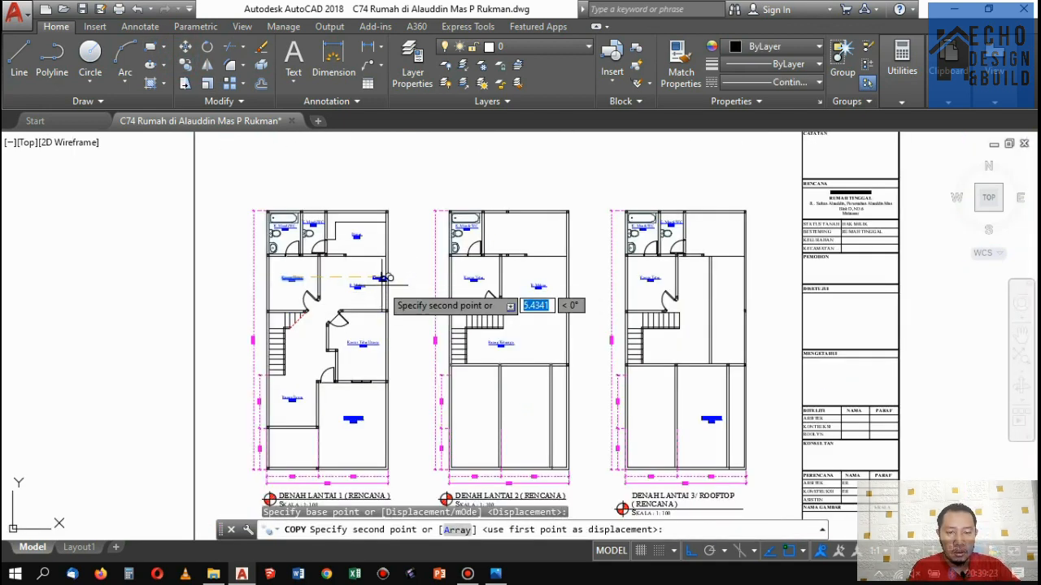
key("F8")
scroll(487, 349, "up", 4)
scroll(478, 325, "down", 4)
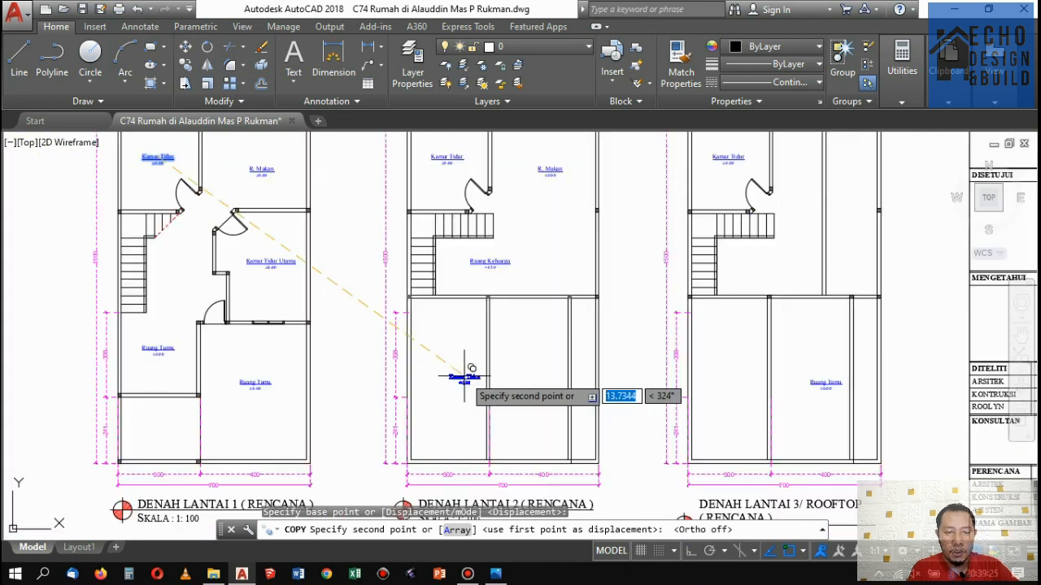
scroll(464, 366, "up", 4)
left_click(442, 382)
key("Return")
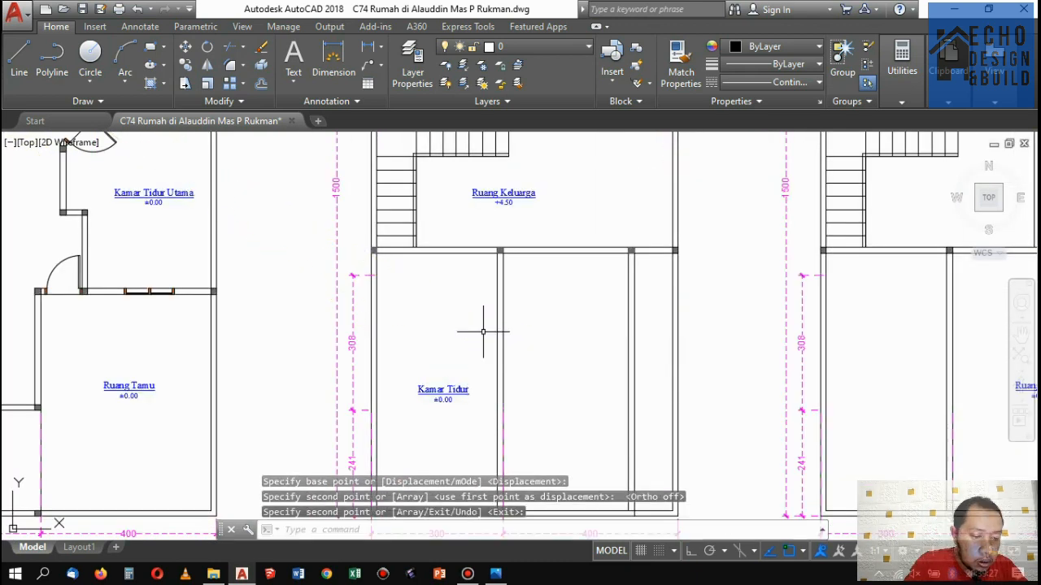
Change the elevation in the copied Kamar Tidur label to +4.50.
scroll(447, 392, "up", 4)
left_click(443, 374)
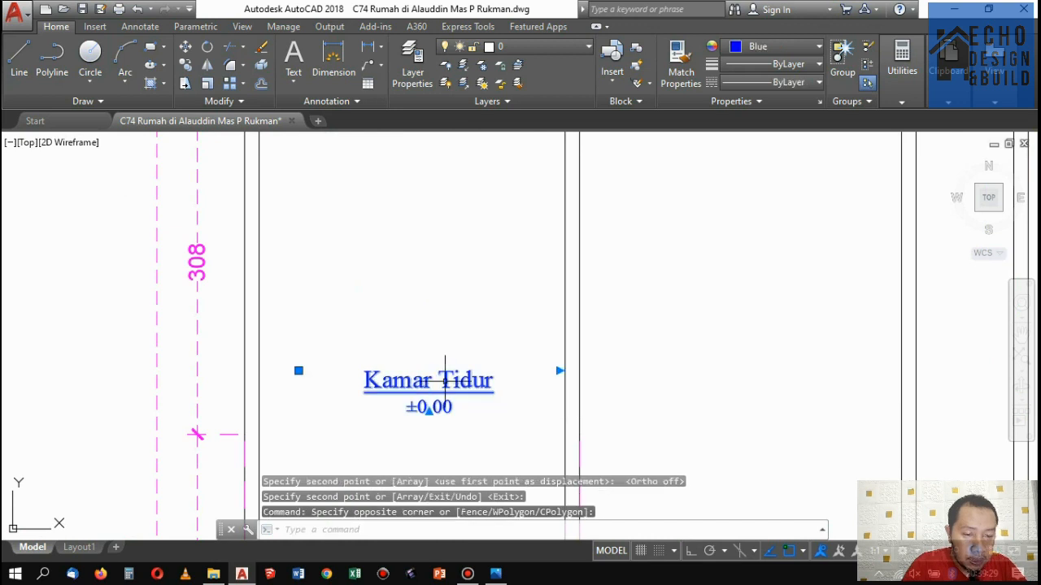
double_click(449, 414)
left_click_drag(452, 409, 413, 381)
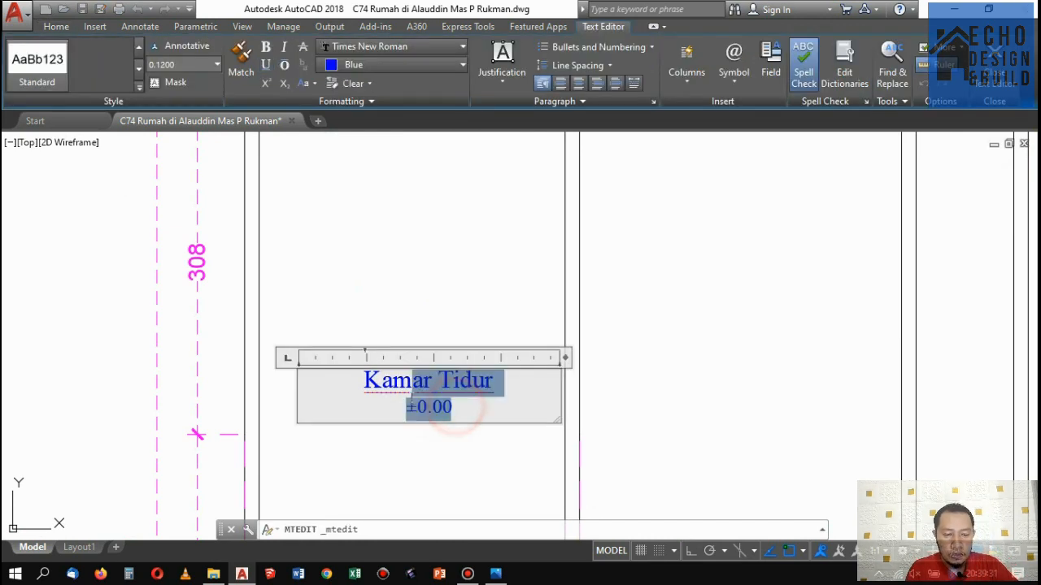
left_click(409, 408)
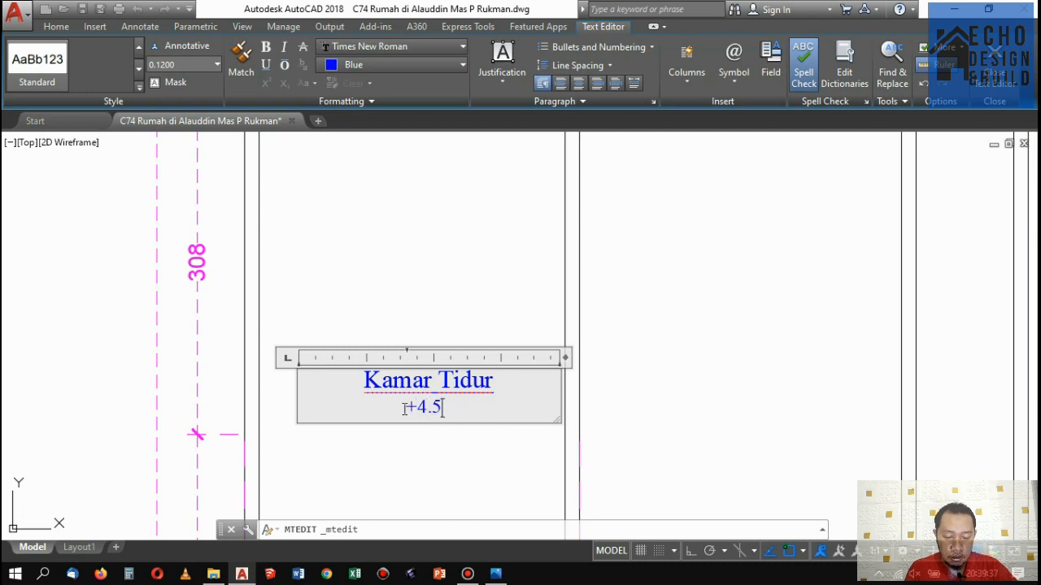
left_click(453, 267)
Move the Kamar Tidur +4.50 label to a more central position in the front-left room.
left_click(464, 444)
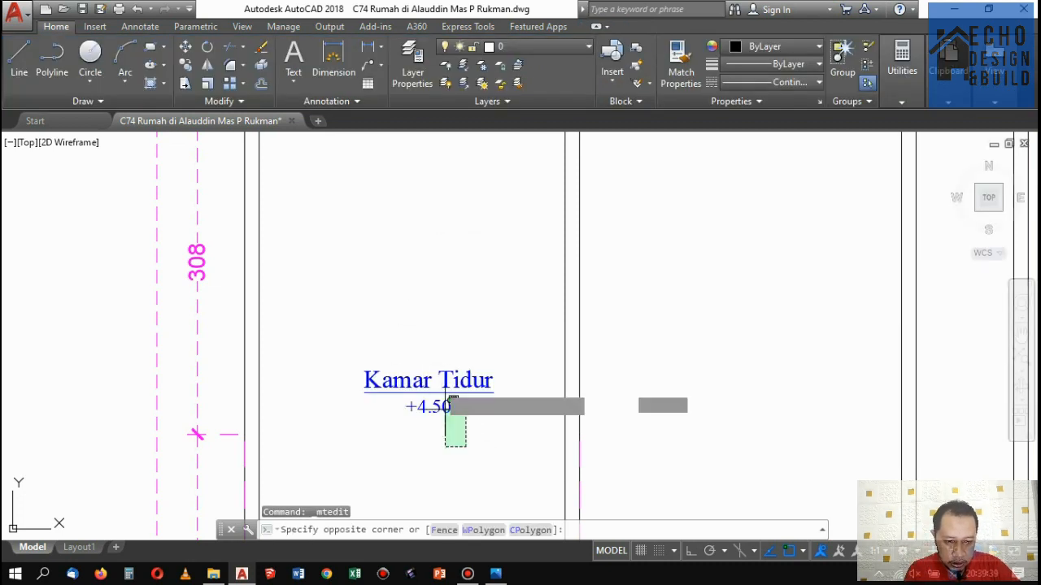
left_click(440, 395)
key("Return")
left_click(441, 295)
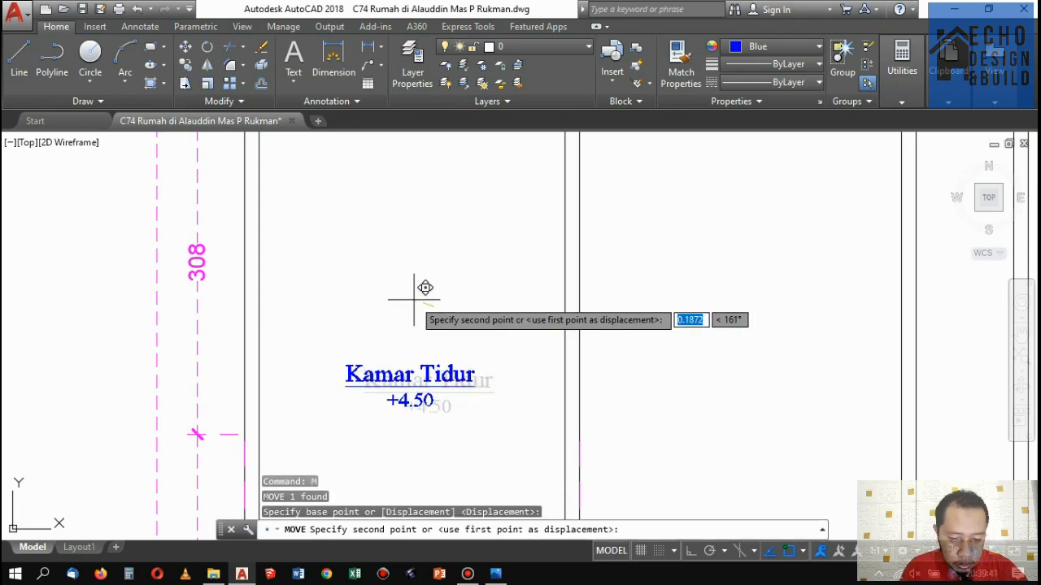
scroll(451, 309, "down", 6)
scroll(452, 311, "up", 5)
left_click(428, 322)
Copy the Kamar Tidur +4.50 label straight across into the adjacent front room, with Ortho on.
left_click(345, 267)
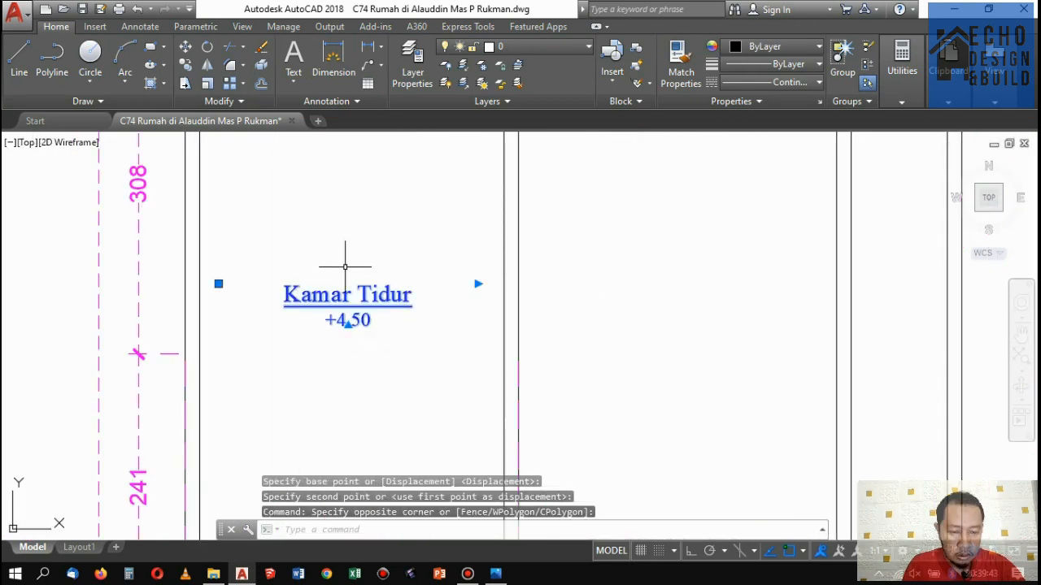
type("o")
key("Return")
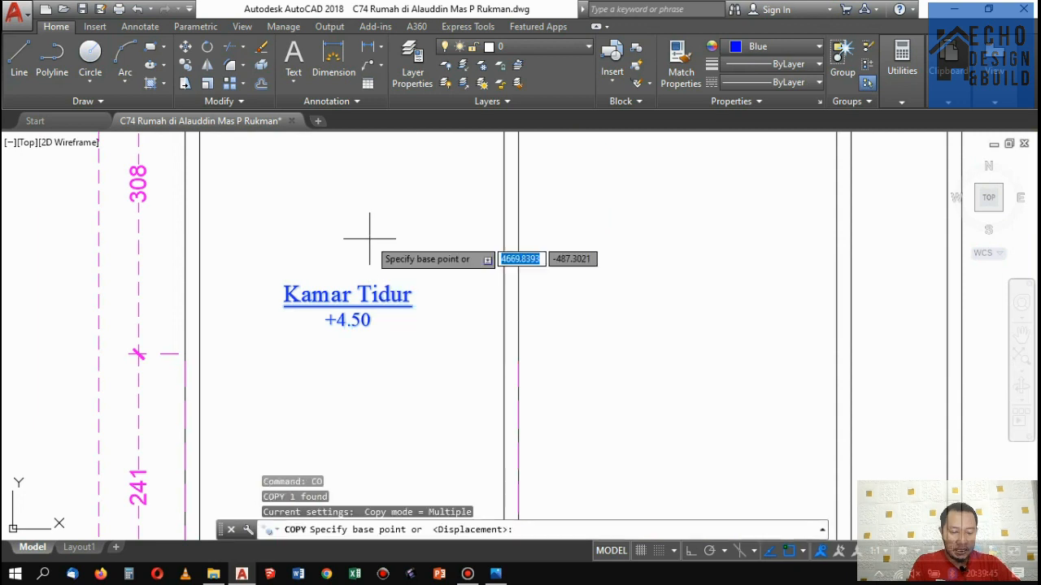
left_click(348, 229)
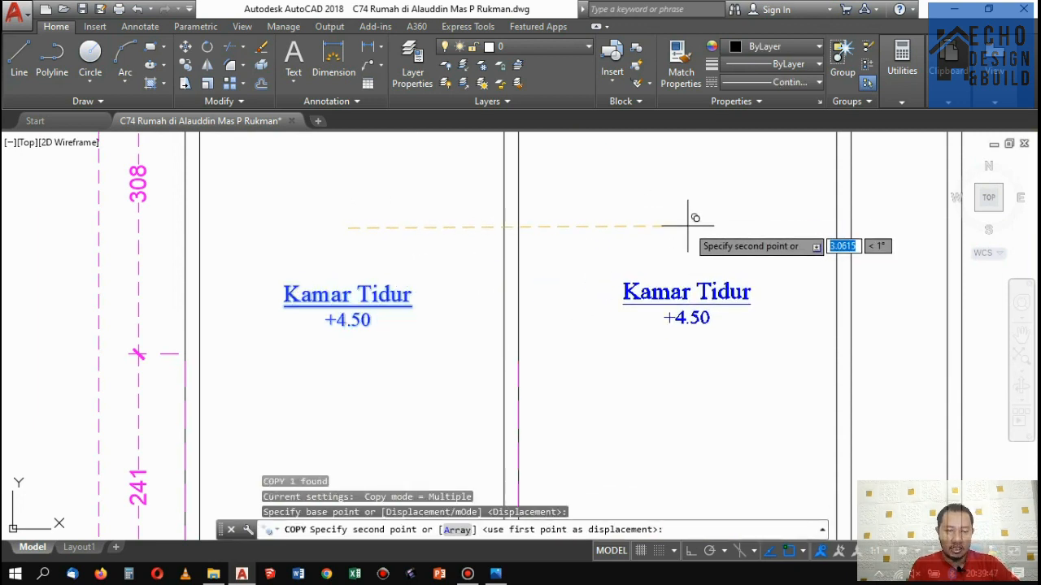
key("F8")
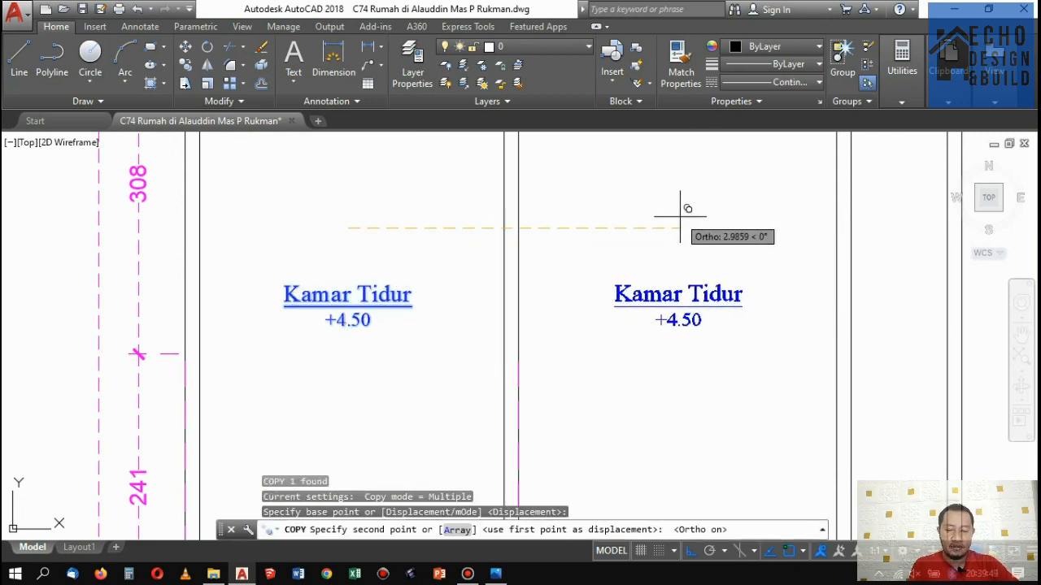
left_click(680, 218)
key("Return")
scroll(680, 218, "down", 10)
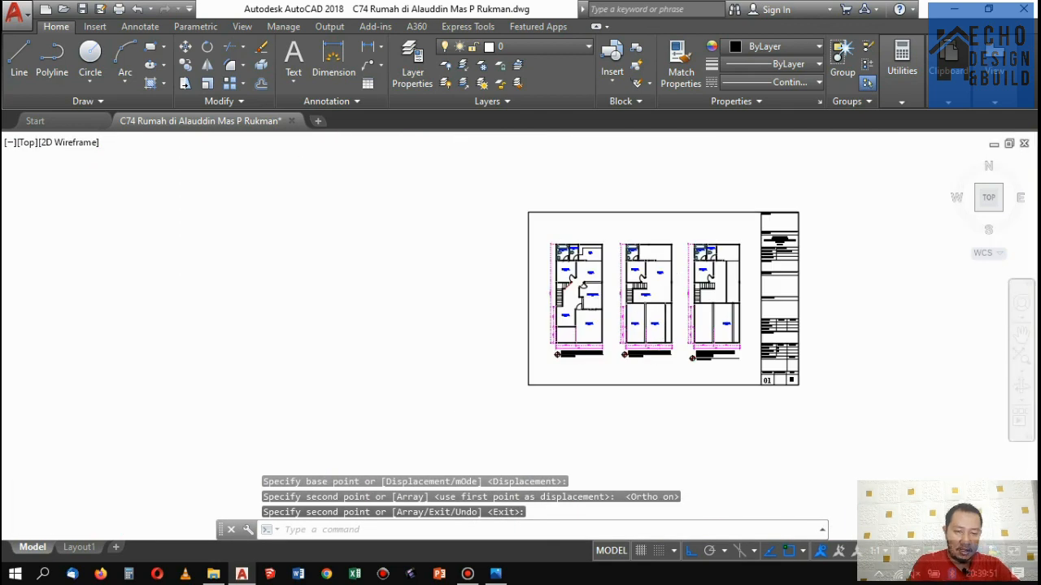
scroll(680, 265, "up", 5)
scroll(589, 277, "up", 3)
scroll(609, 279, "down", 1)
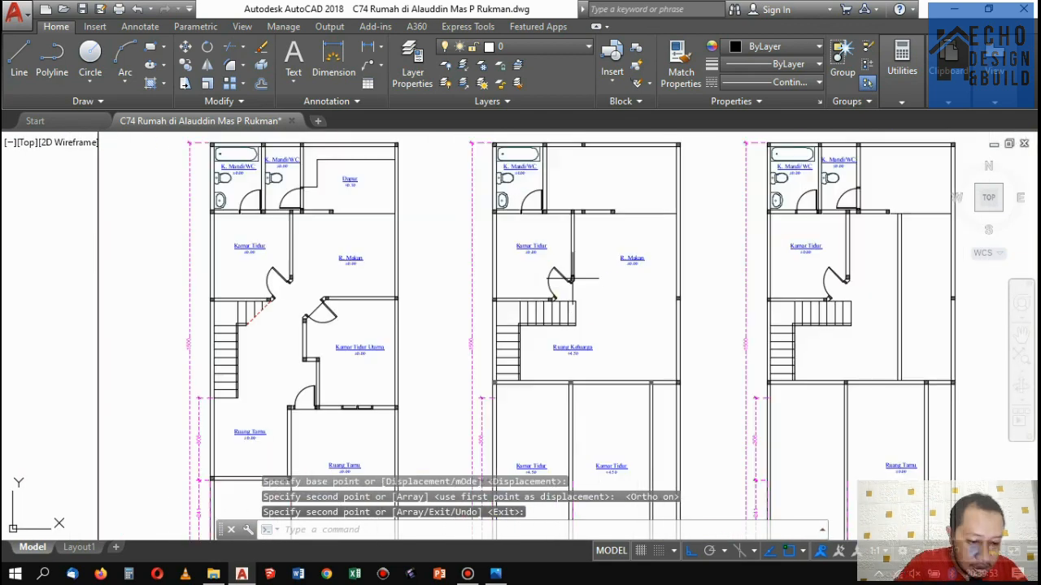
scroll(641, 284, "up", 3)
left_click(642, 284)
left_click(621, 216)
key("Delete")
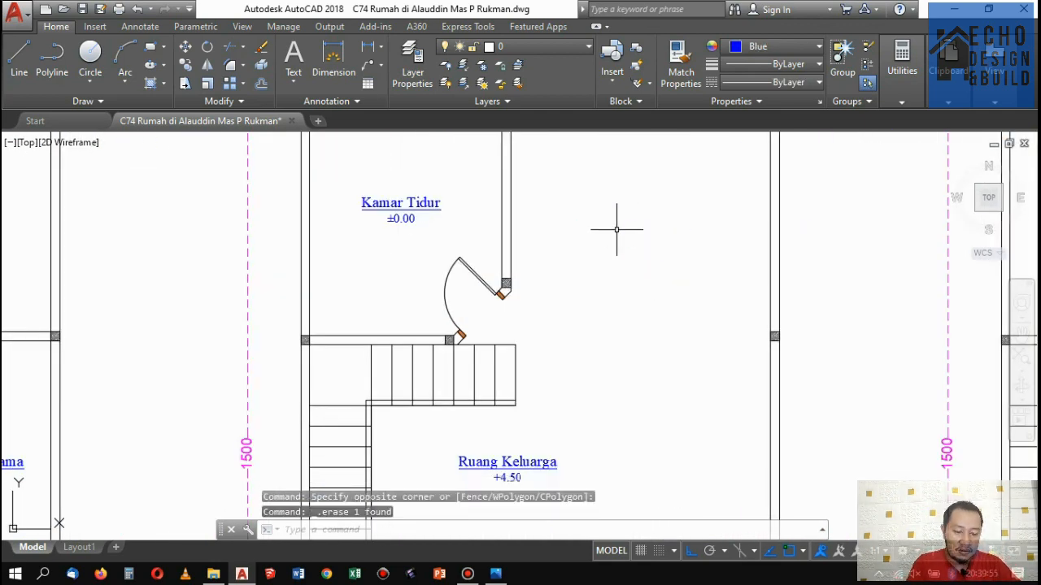
scroll(643, 272, "down", 5)
scroll(626, 284, "up", 5)
scroll(606, 293, "down", 5)
scroll(568, 349, "down", 2)
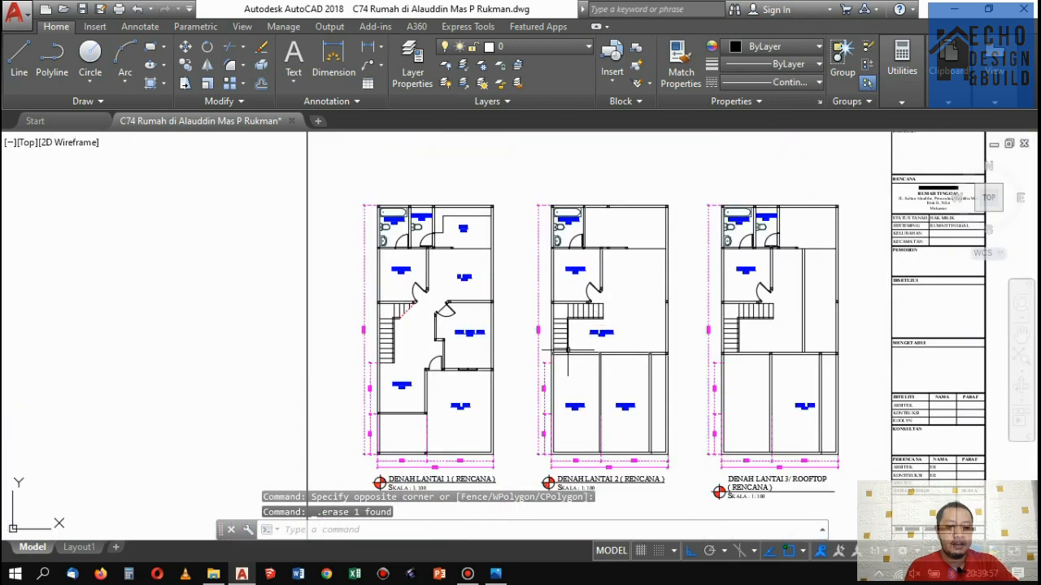
Check the second-floor layout in the reference sketch in Photos and return to the AutoCAD drawing.
left_click(495, 573)
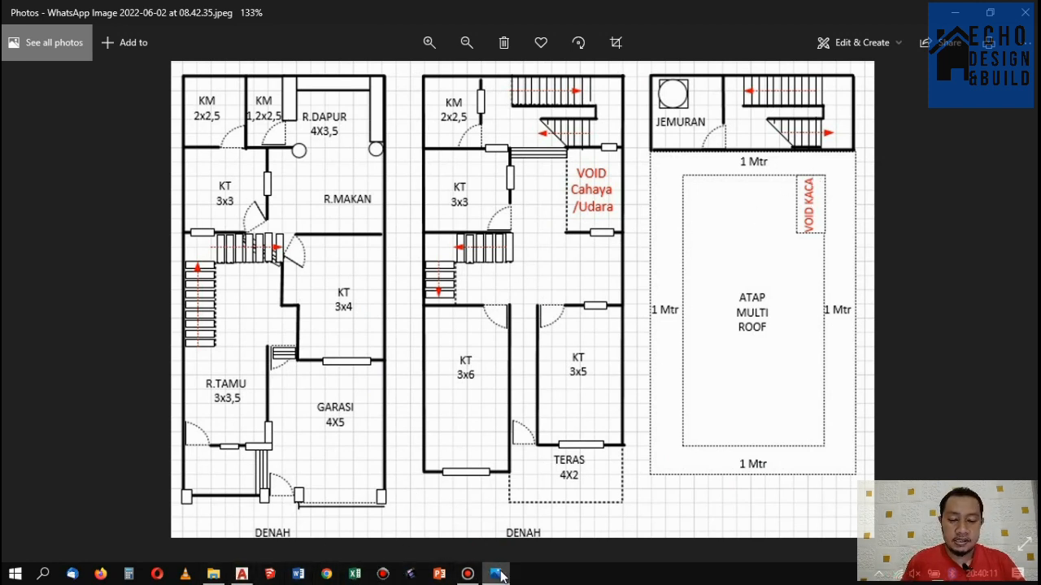
left_click(241, 575)
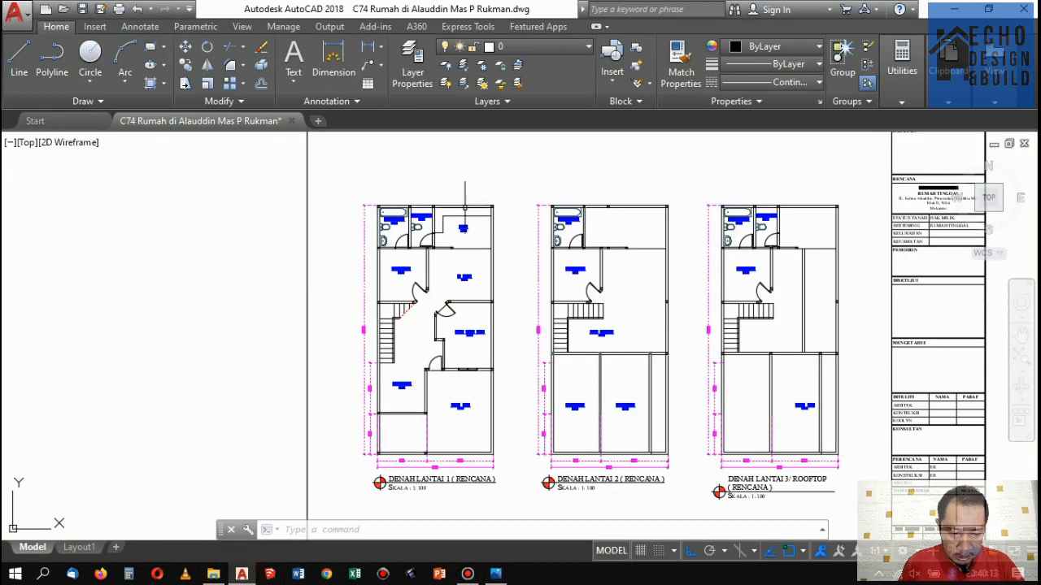
scroll(498, 303, "up", 3)
scroll(465, 270, "down", 5)
scroll(566, 253, "up", 3)
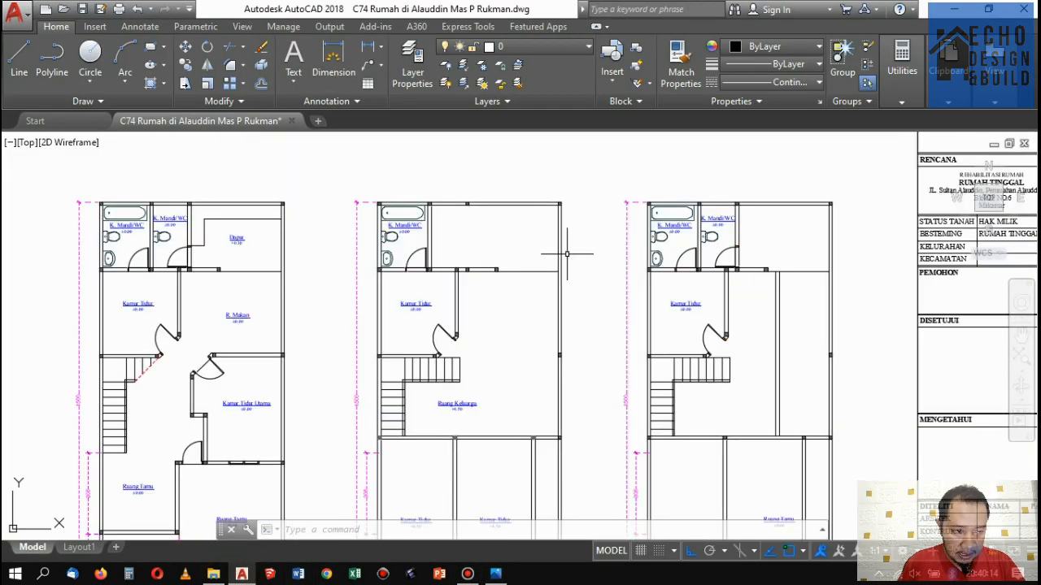
Copy the second-floor plan's right outer wall lines 2 units inward, with Ortho on.
left_click(560, 302)
left_click(569, 296)
type("c")
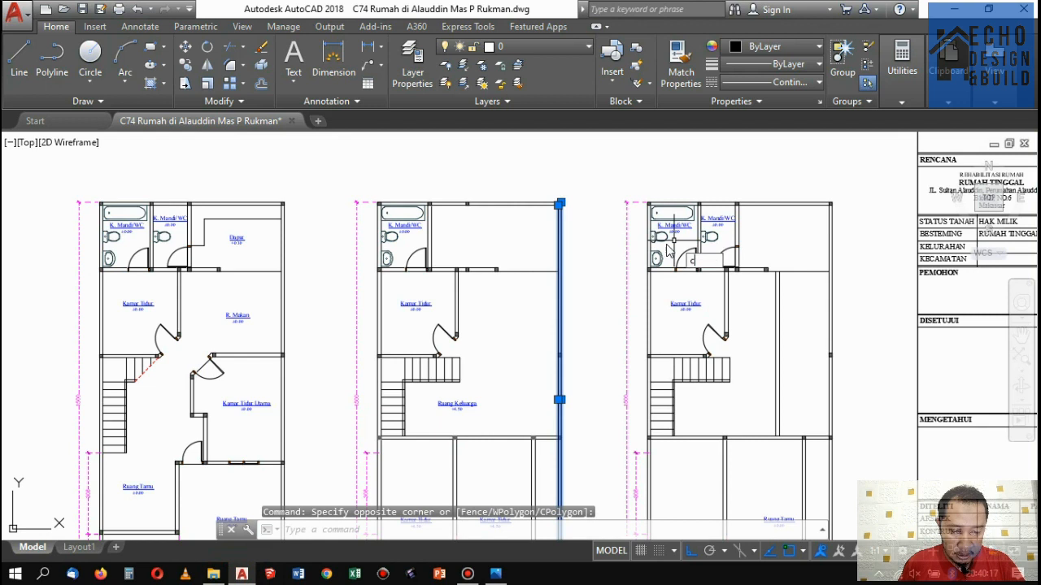
type("o")
key("Return")
left_click(613, 289)
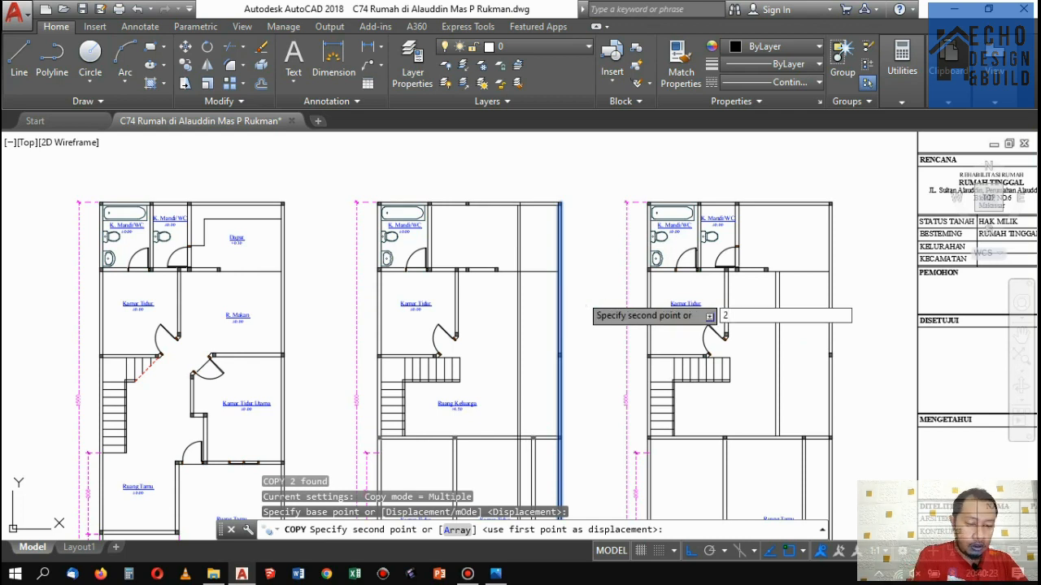
type("2")
key("Return")
scroll(561, 284, "down", 3)
key("Return")
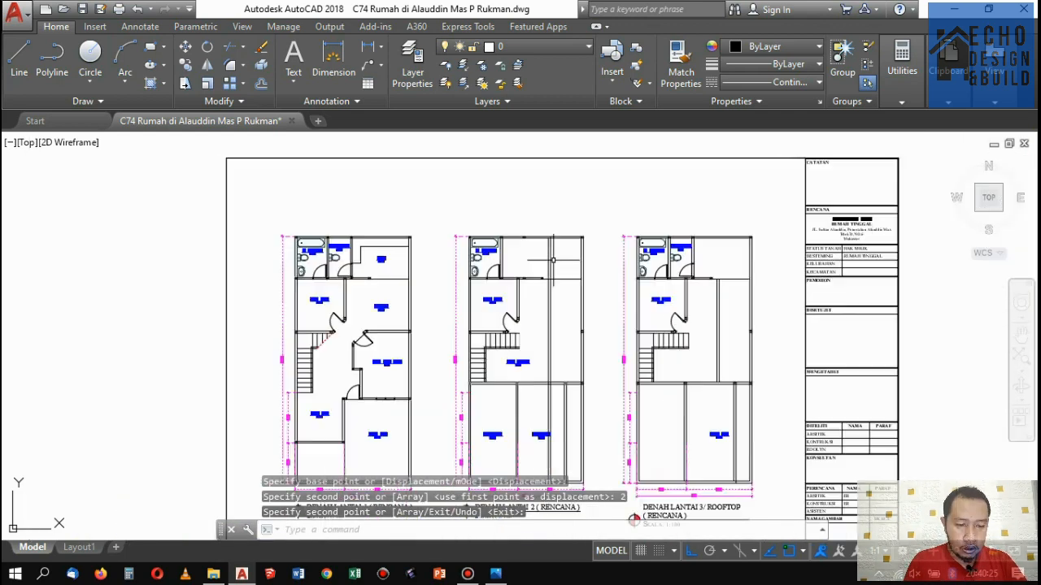
Copy the first-floor wall lines between R. Makan and Kamar Tidur Utama to the matching right-wall column on the second floor.
scroll(553, 260, "up", 5)
left_click_drag(425, 418, 386, 230)
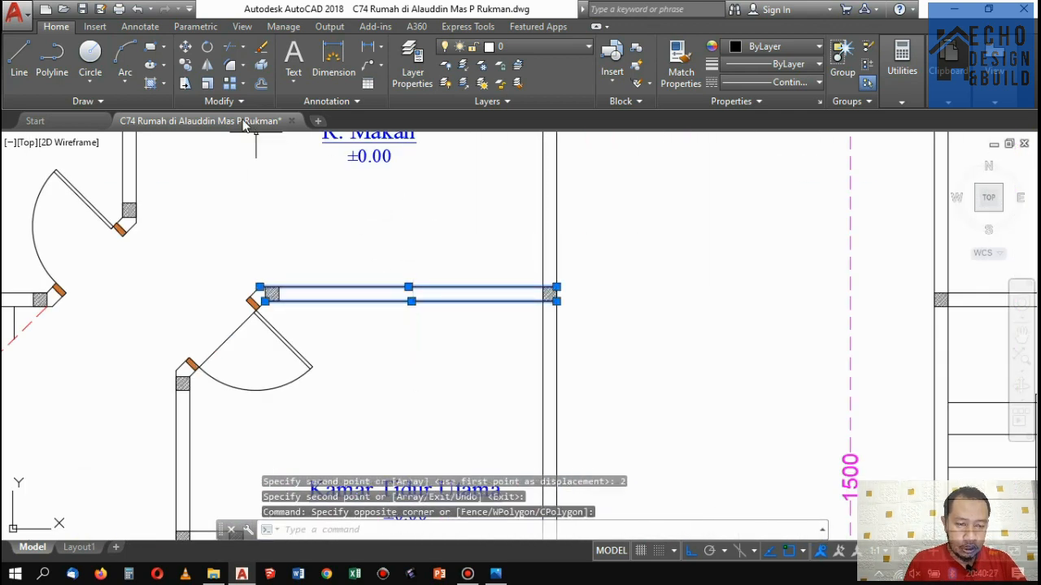
left_click(186, 65)
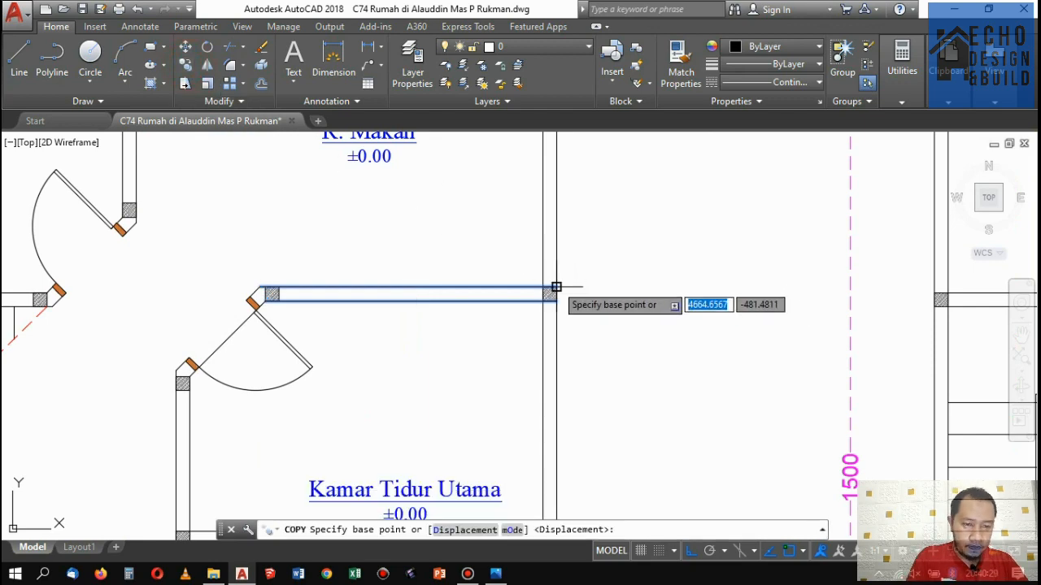
left_click(556, 288)
scroll(404, 298, "down", 5)
scroll(537, 292, "down", 2)
scroll(611, 296, "up", 10)
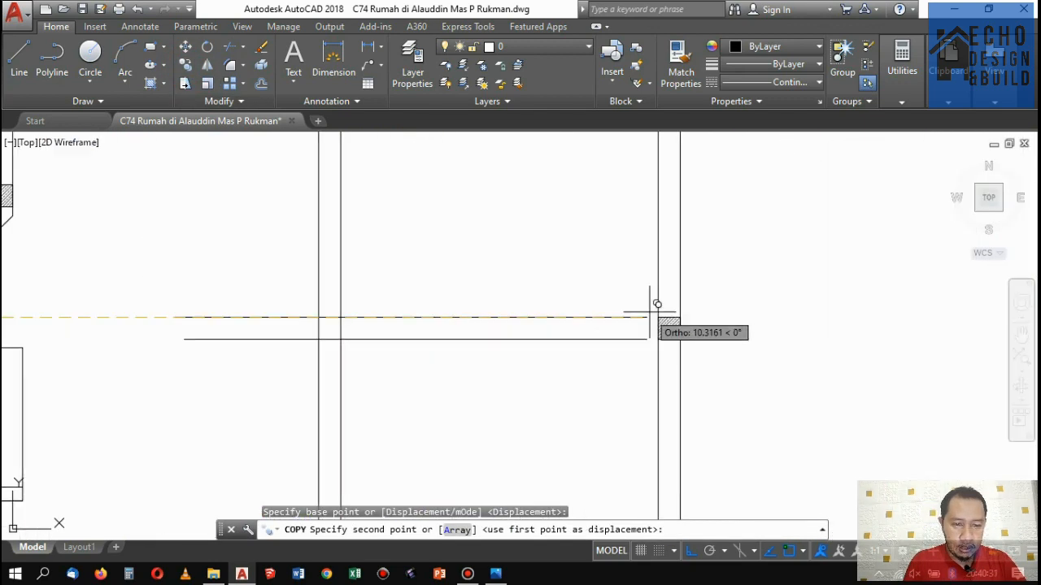
left_click(679, 317)
scroll(653, 283, "down", 3)
key("Return")
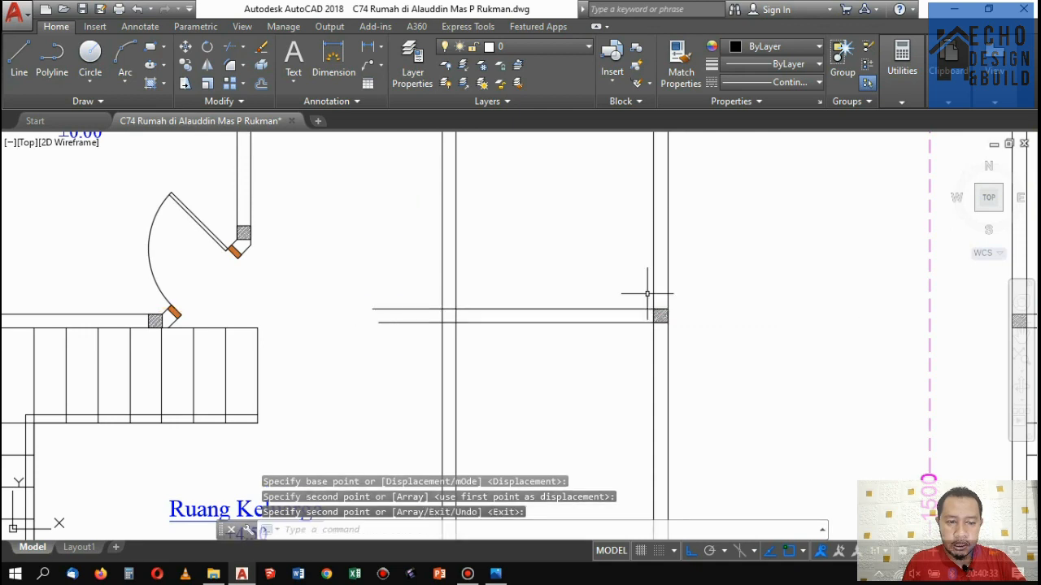
Trim the crossing of the two copied second-floor walls into a clean corner, removing the overhanging ends.
type("tr")
key("Return")
left_click(479, 361)
left_click(286, 228)
key("Return")
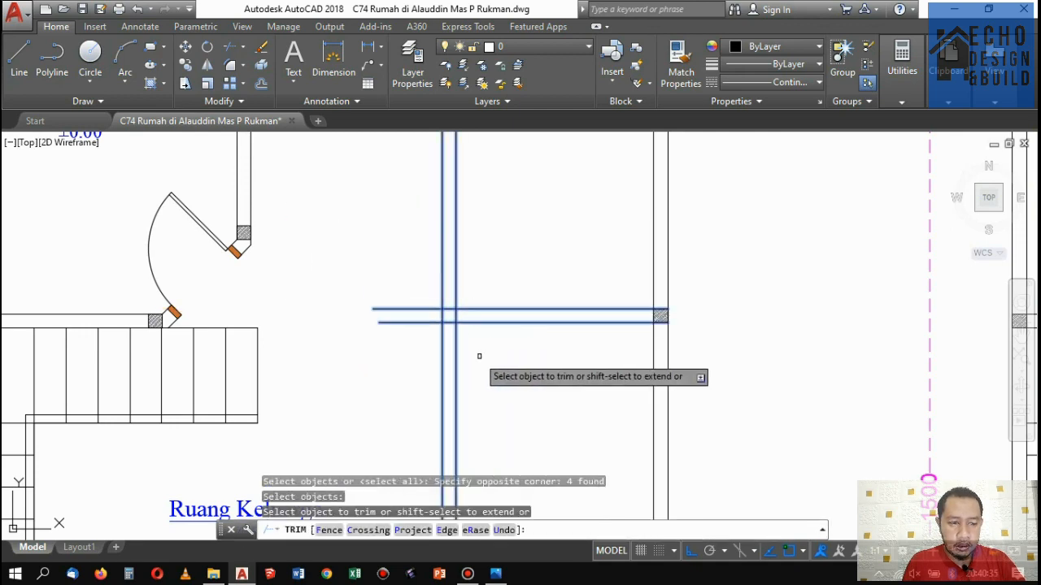
left_click(479, 355)
left_click(404, 350)
scroll(439, 301, "down", 5)
scroll(468, 250, "up", 5)
key("Return")
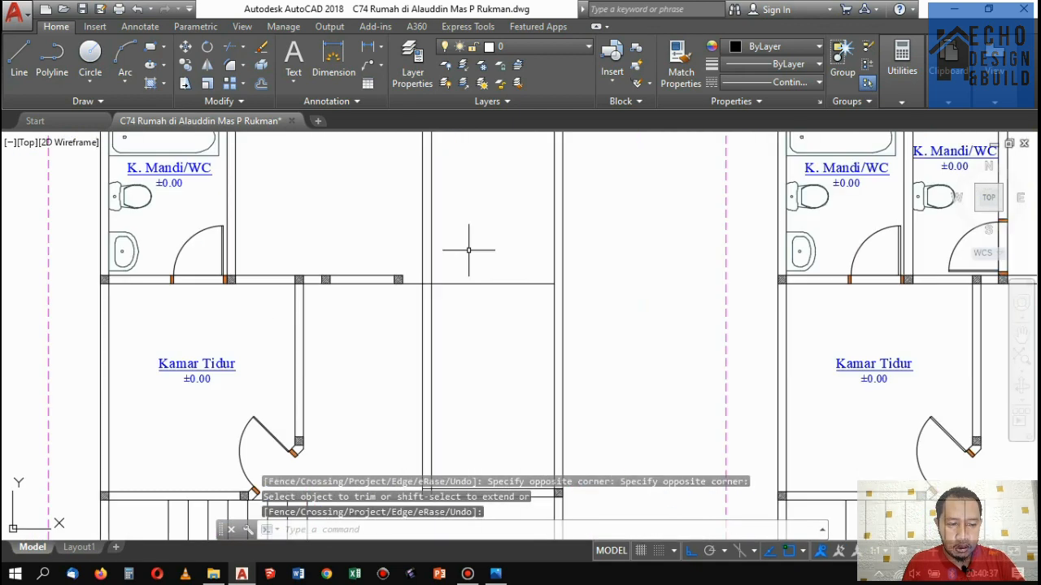
Extend the wall lines behind the second-floor Kamar Tidur to the right outer wall.
type("ex")
key("Return")
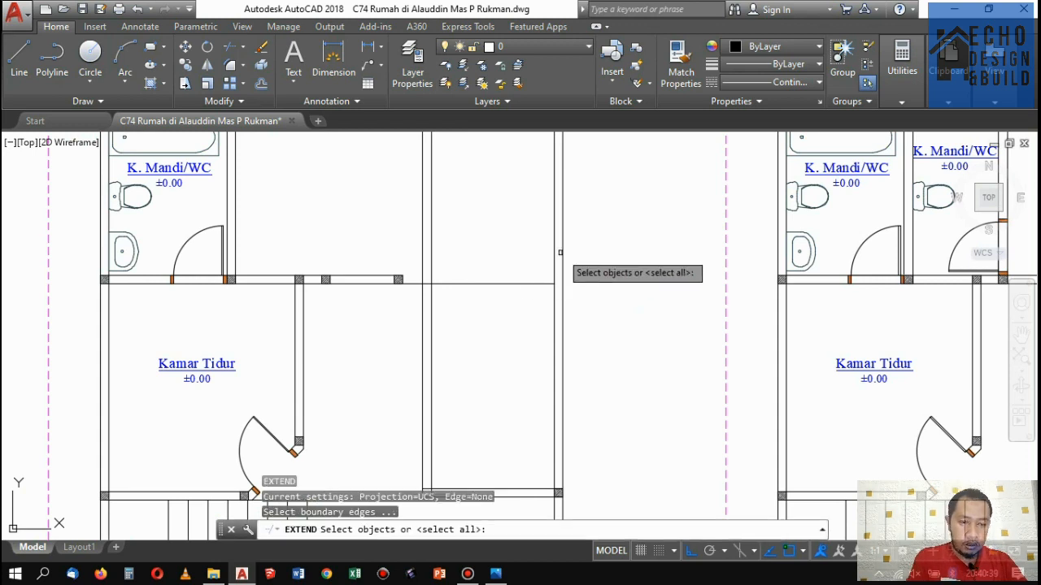
left_click(577, 260)
left_click(408, 269)
key("Return")
left_click(365, 298)
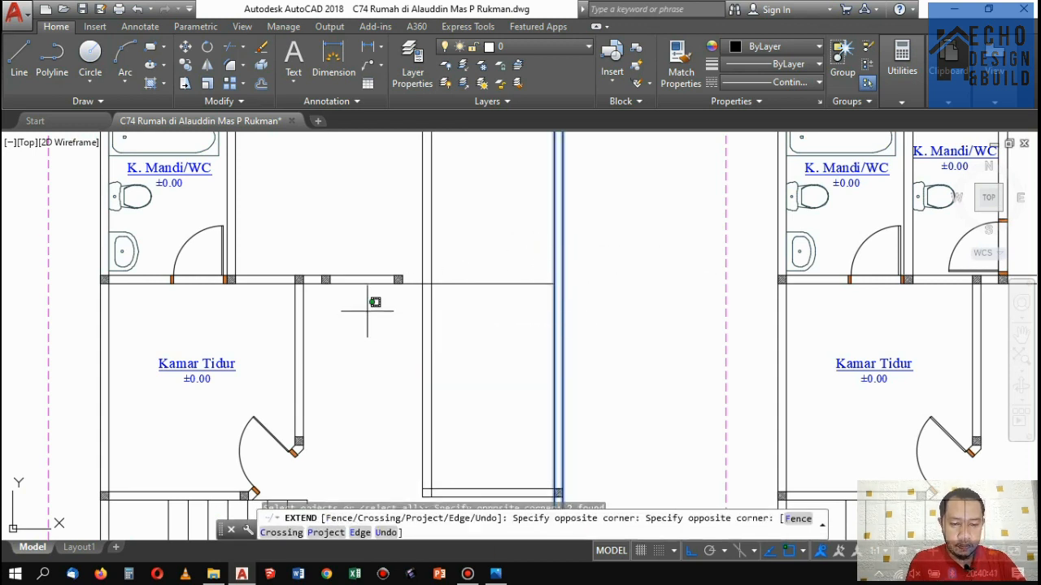
left_click(382, 248)
left_click(508, 274)
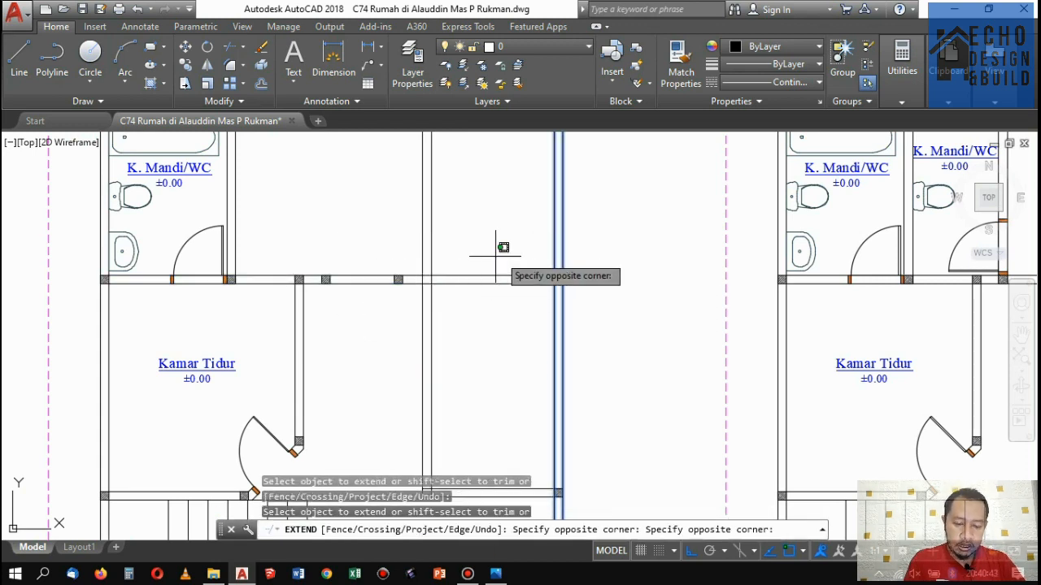
left_click(505, 236)
key("Return")
scroll(465, 250, "down", 5)
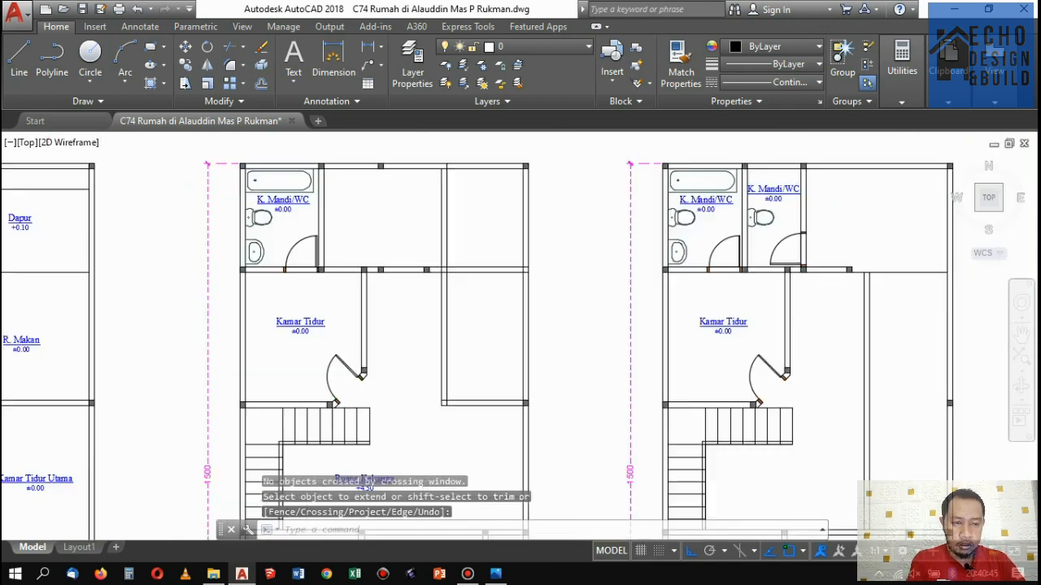
Trim the copied vertical wall lines where they pass beyond the rear cross wall on the second floor.
type("tr")
key("Return")
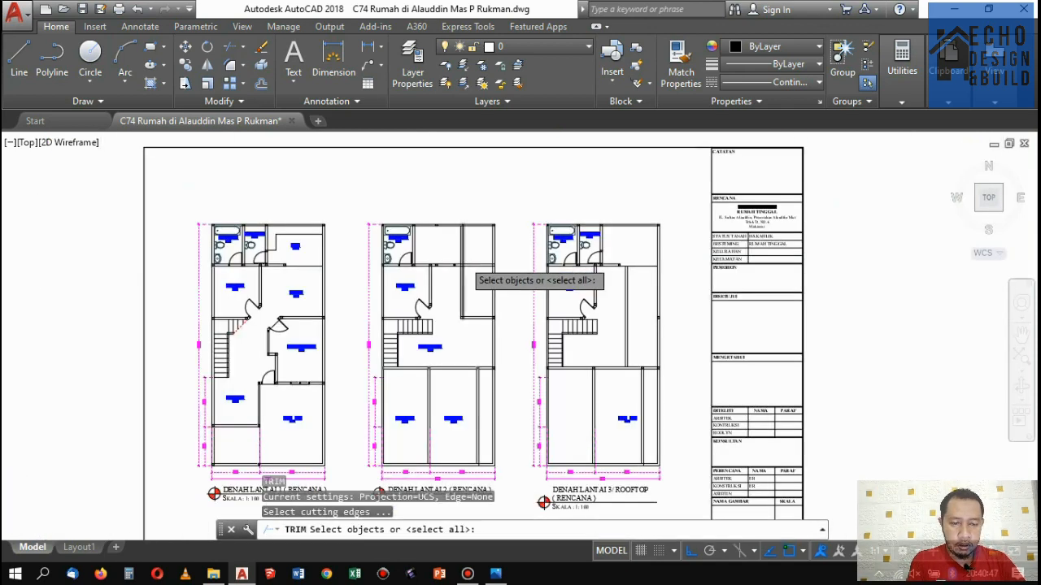
scroll(478, 277, "up", 6)
left_click(480, 276)
key("Return")
left_click(487, 200)
left_click(400, 165)
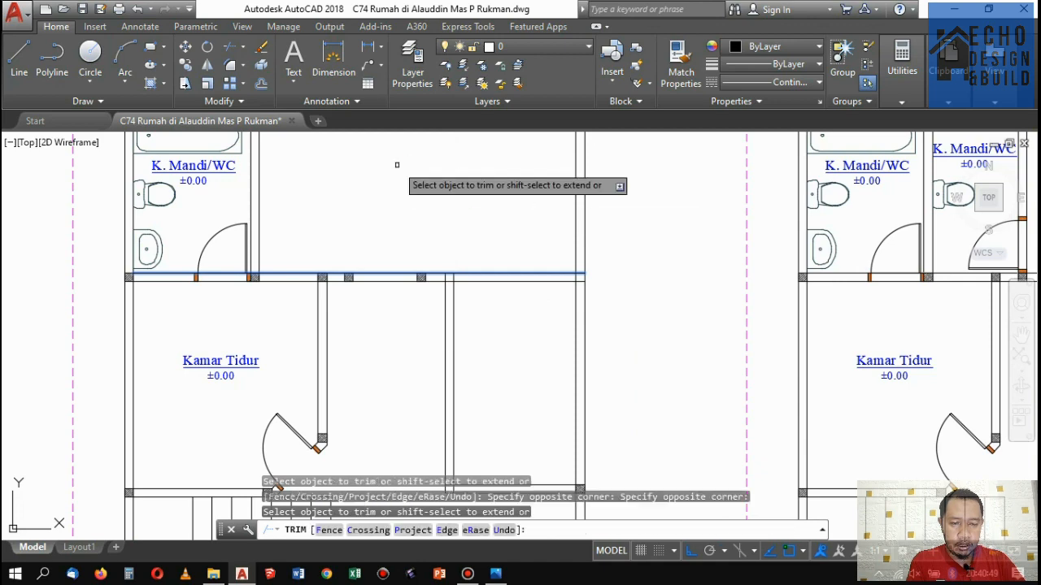
key("Return")
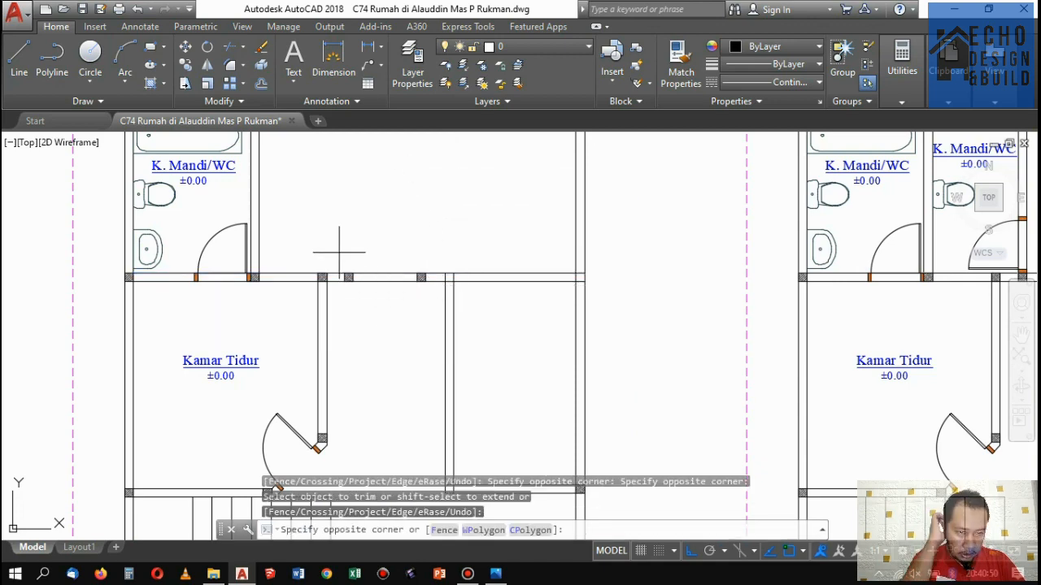
Erase the surplus columns in the second-floor cross wall between the Kamar Tidur corner and the void.
left_click(431, 297)
key("Delete")
scroll(429, 317, "down", 5)
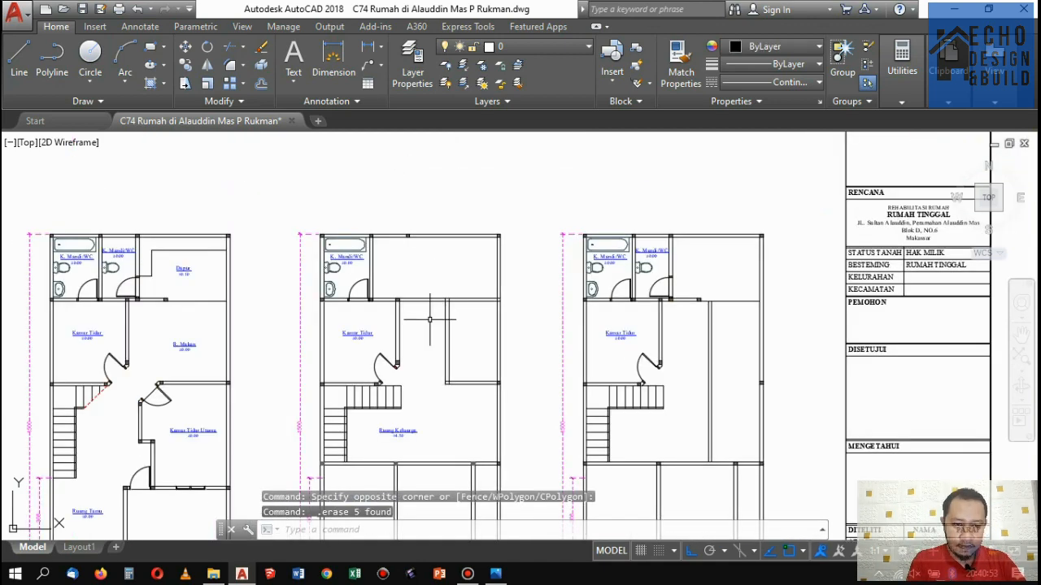
Trim the second-floor cross wall lines between the Kamar Tidur corner and the void to leave an opening.
type("tr")
key("Return")
key("Return")
scroll(430, 302, "up", 7)
left_click_drag(525, 322, 387, 189)
left_click_drag(487, 317, 388, 165)
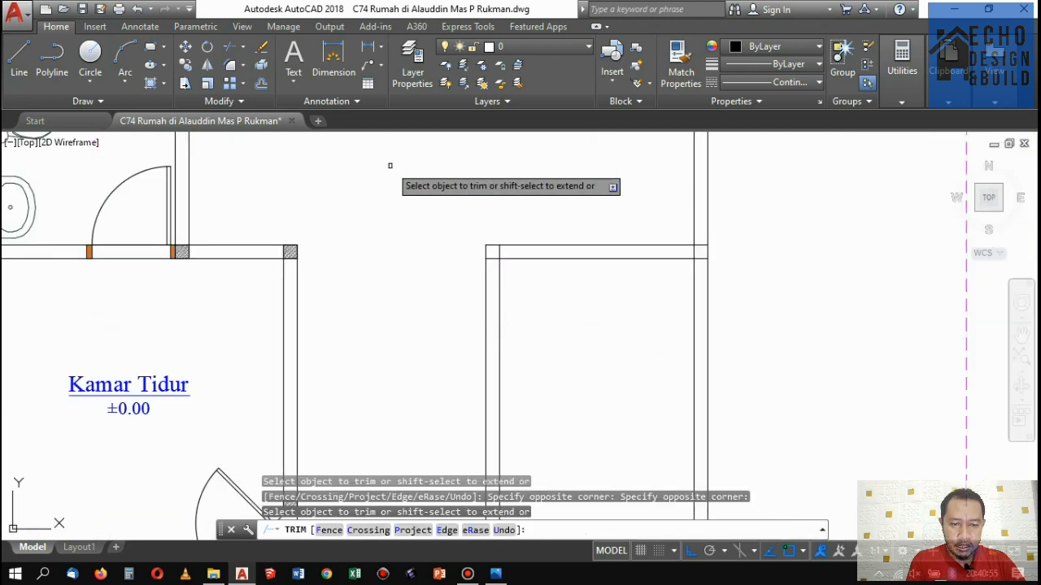
scroll(481, 245, "down", 4)
scroll(481, 245, "up", 3)
key("Return")
Copy the column at the second-floor Kamar Tidur corner to the three void corners that lack one.
left_click(404, 248)
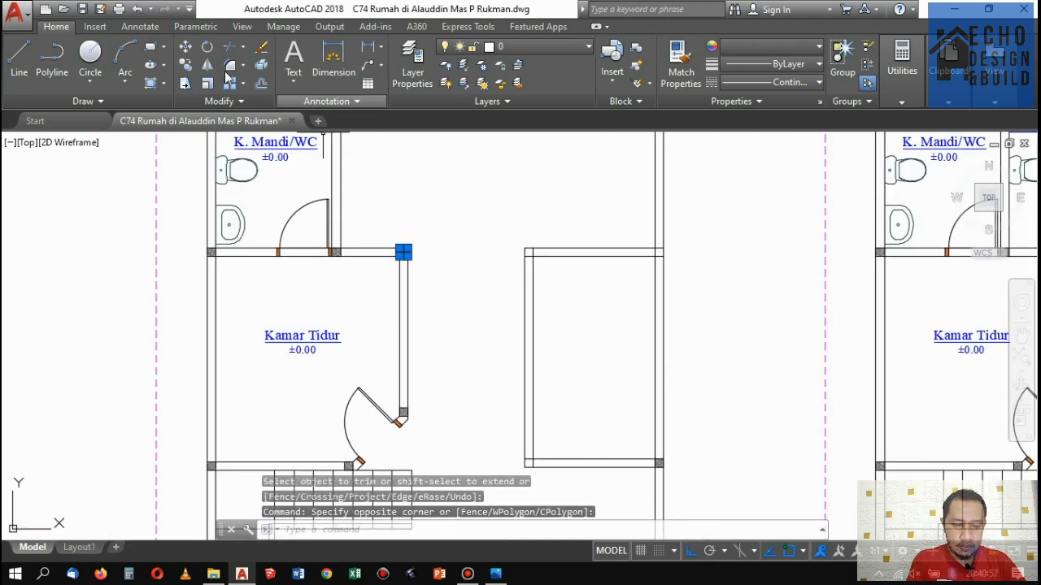
left_click(185, 66)
scroll(406, 251, "up", 4)
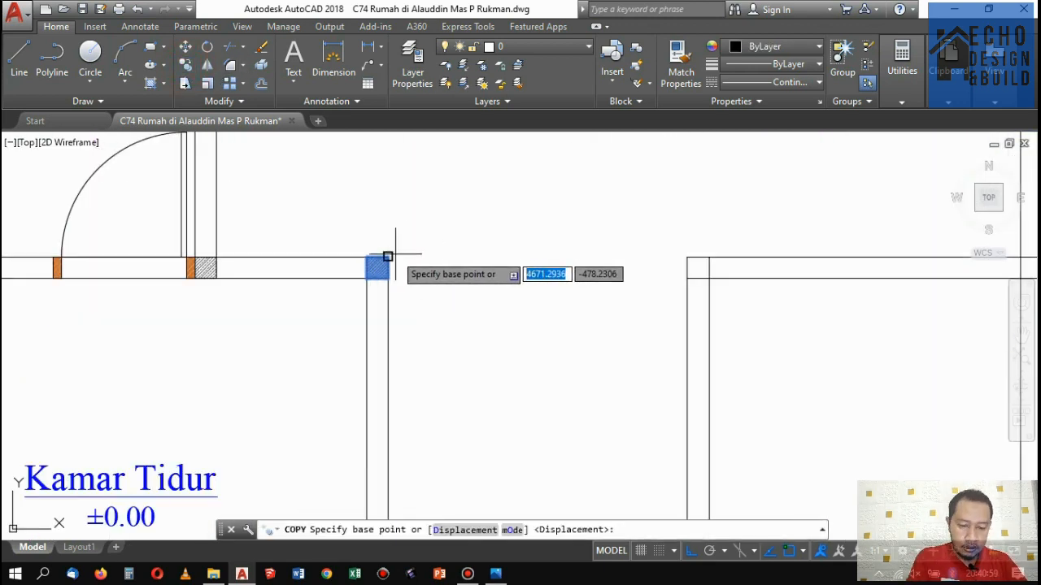
left_click(388, 257)
scroll(487, 232, "down", 4)
scroll(464, 227, "up", 5)
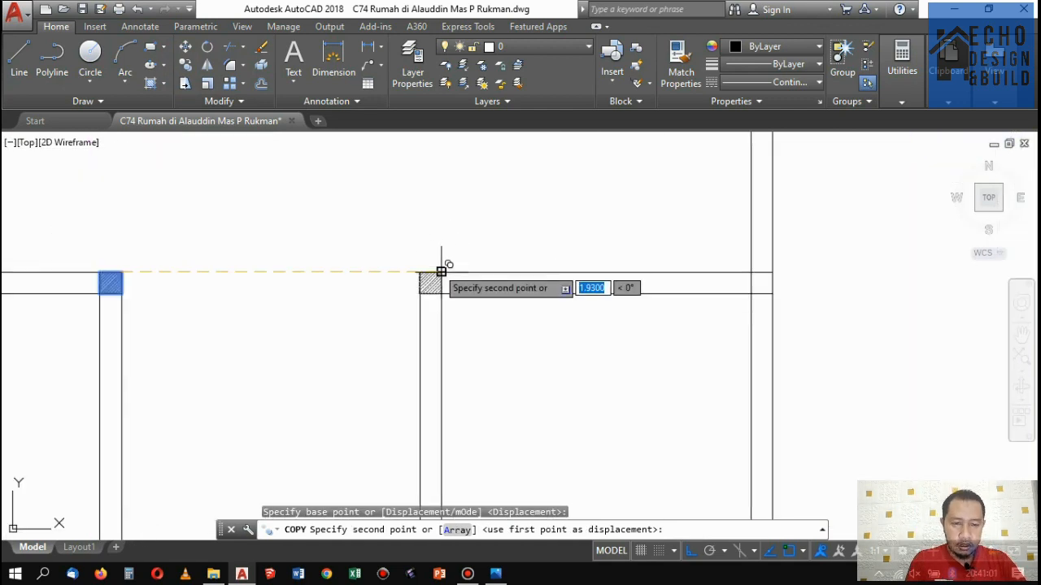
left_click(441, 271)
scroll(458, 148, "down", 4)
scroll(480, 302, "up", 5)
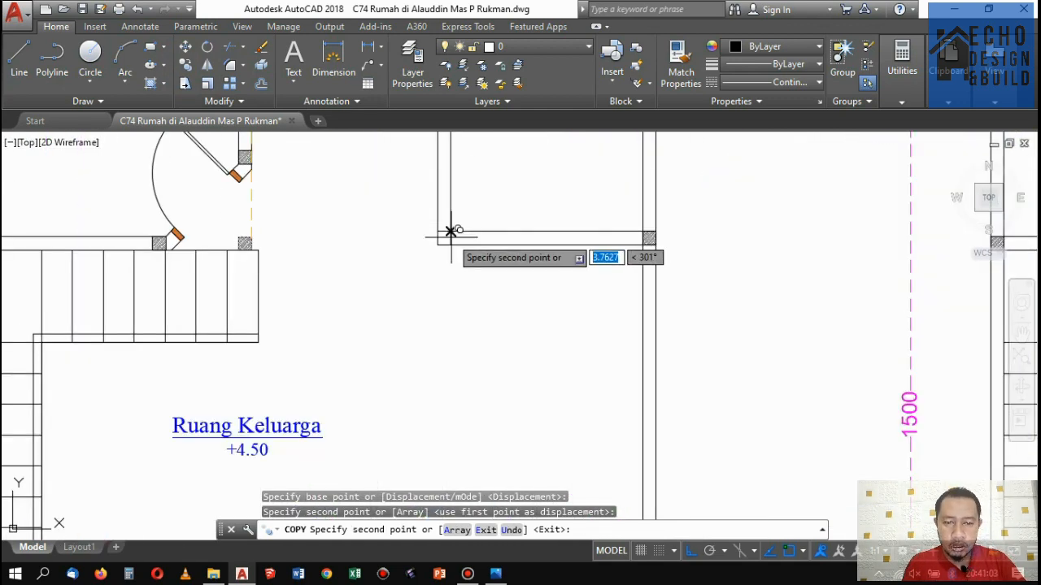
left_click(449, 234)
scroll(456, 243, "down", 4)
scroll(512, 183, "up", 5)
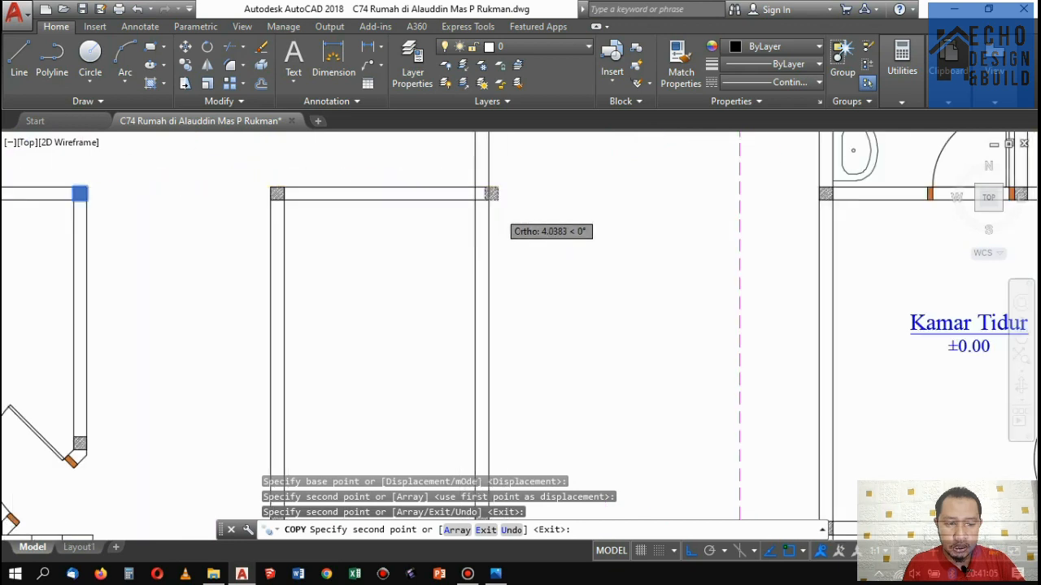
left_click(464, 193)
scroll(500, 203, "down", 4)
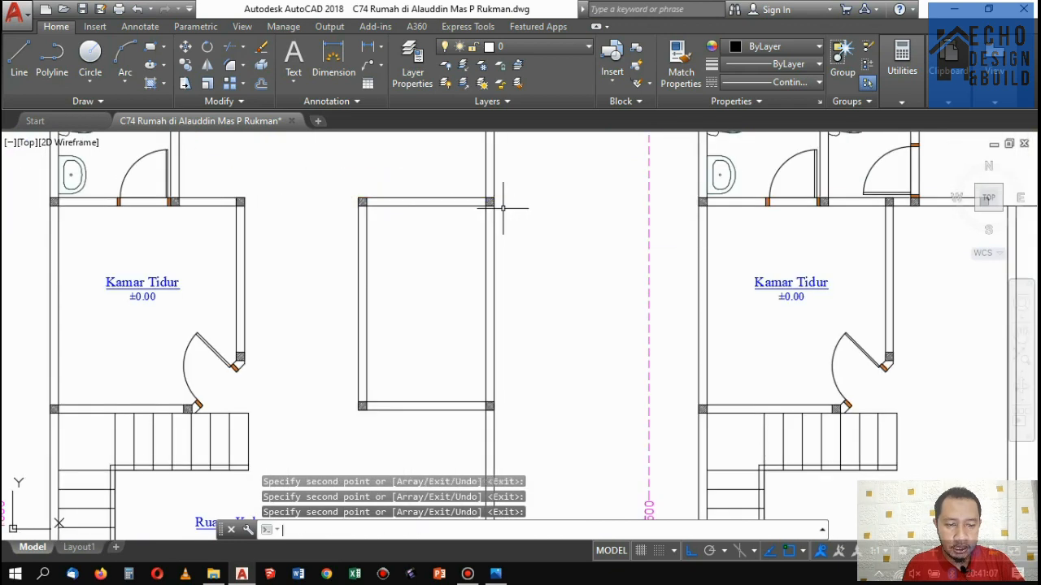
key("Return")
Erase the surplus intermediate column in the second-floor plan's rear outer wall.
scroll(448, 204, "up", 5)
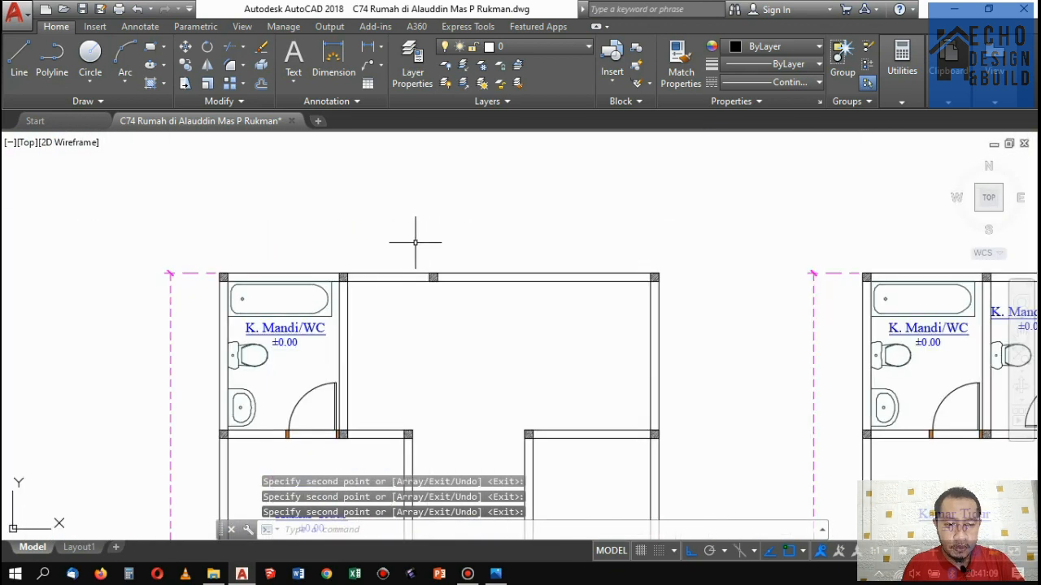
left_click_drag(417, 232, 467, 321)
key("Delete")
scroll(463, 305, "down", 5)
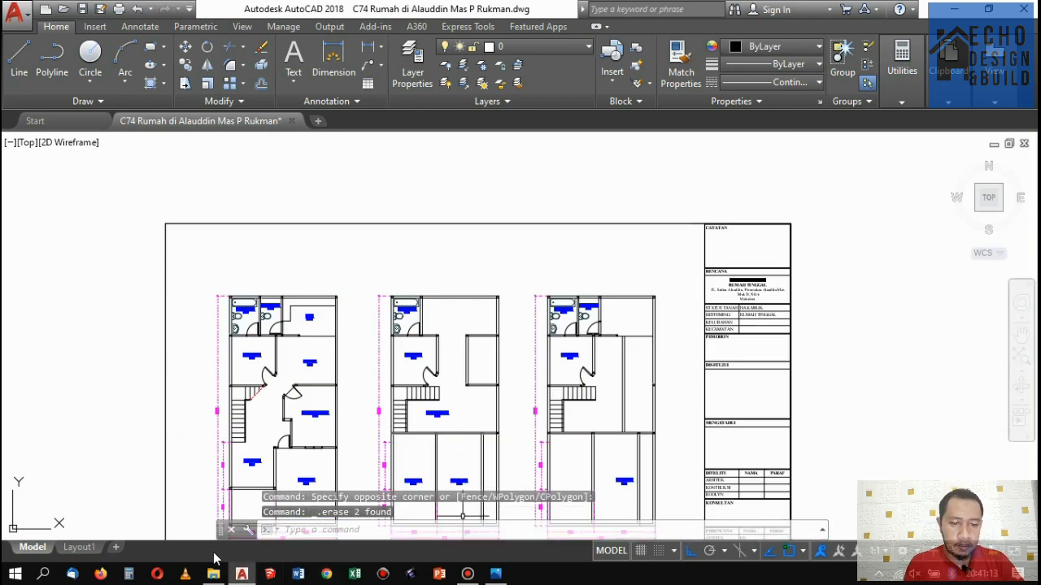
Compare the second-floor void, corridor and front rooms in the Photos reference sketch with the AutoCAD plan.
left_click(495, 574)
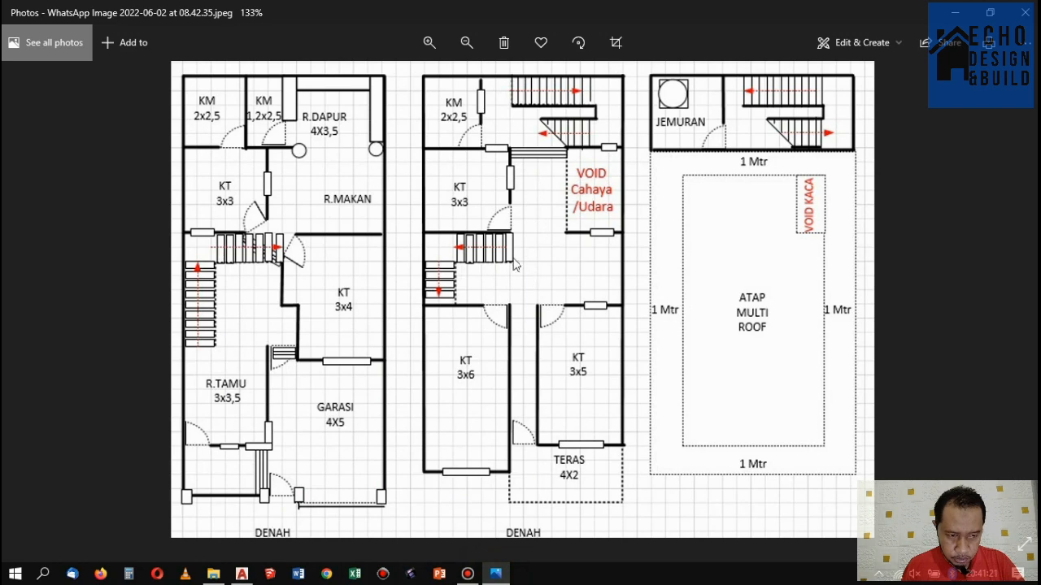
left_click(242, 574)
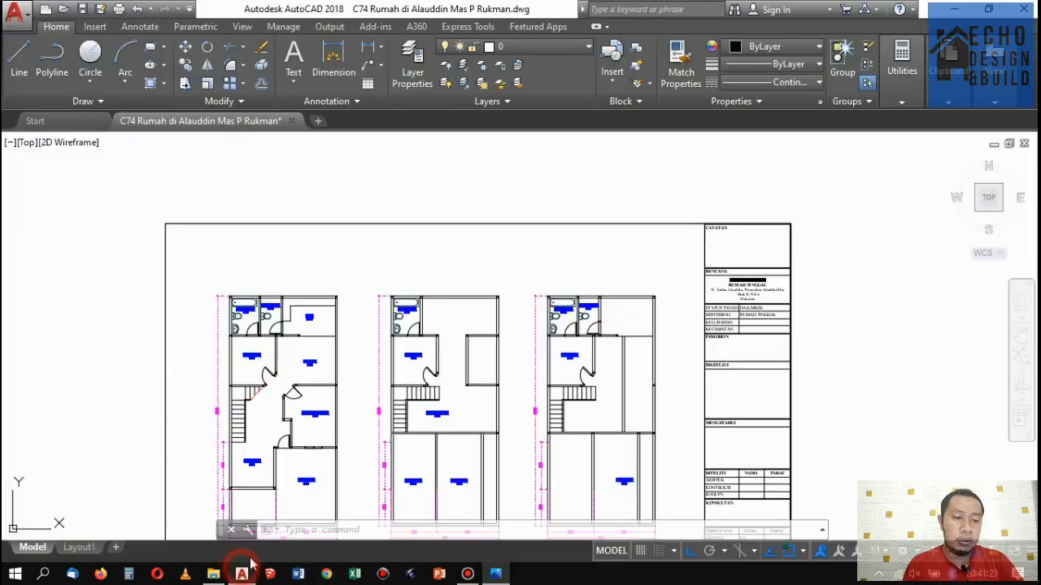
scroll(498, 303, "down", 4)
scroll(504, 301, "up", 8)
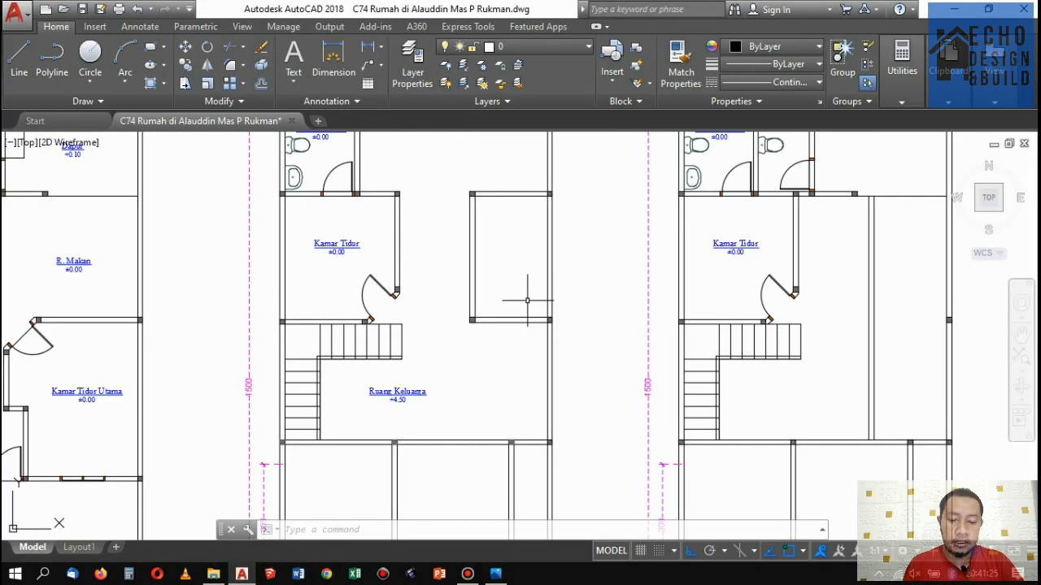
scroll(530, 290, "down", 5)
scroll(481, 327, "up", 5)
scroll(488, 260, "down", 4)
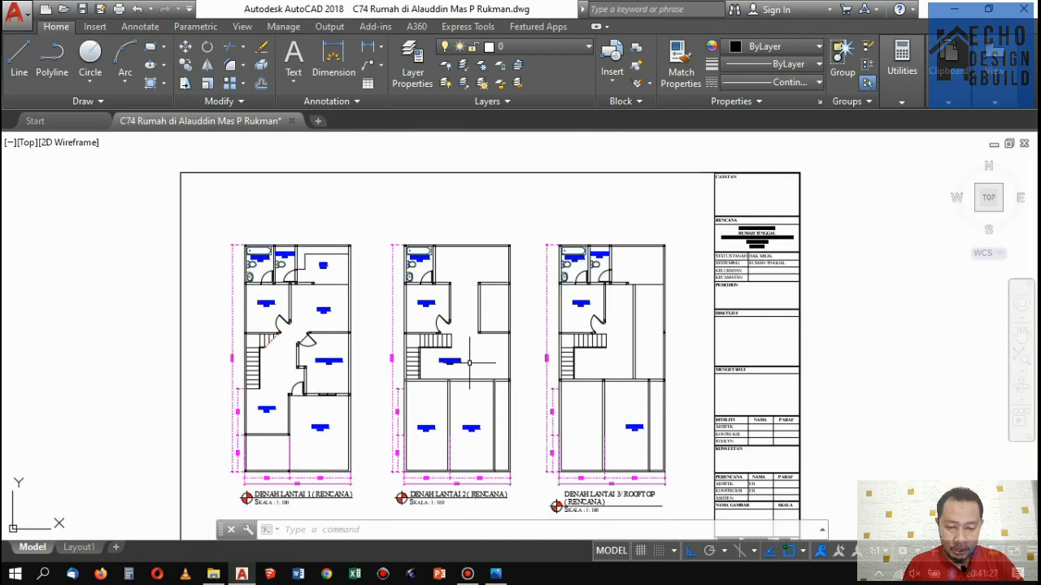
scroll(469, 362, "up", 4)
scroll(480, 342, "down", 4)
scroll(488, 325, "up", 4)
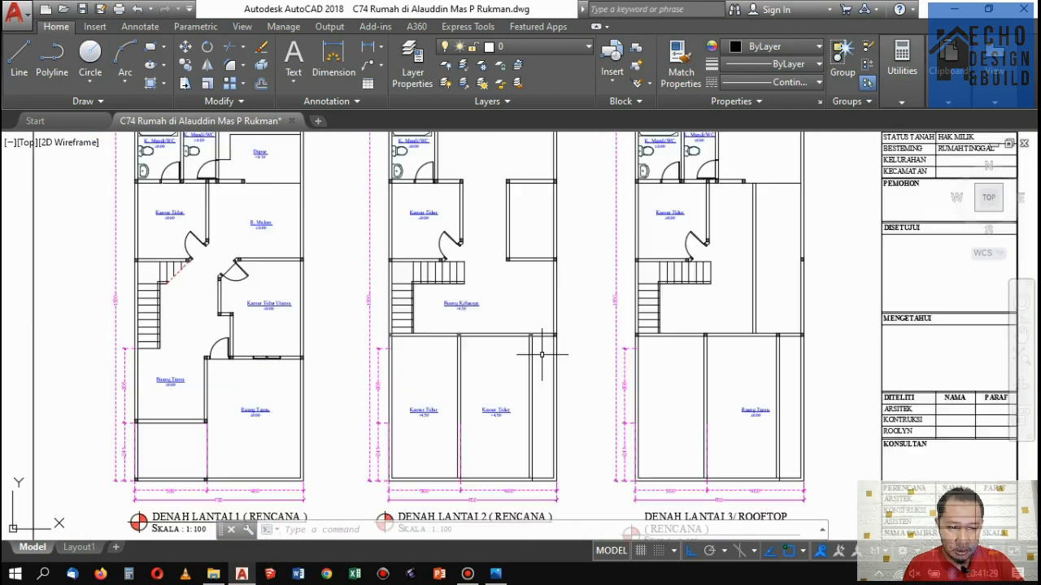
Trim the second-floor front cross wall lines between the right-hand front bedroom's corner column and the outer wall to open the corridor.
scroll(535, 322, "up", 3)
key("Return")
scroll(543, 368, "up", 4)
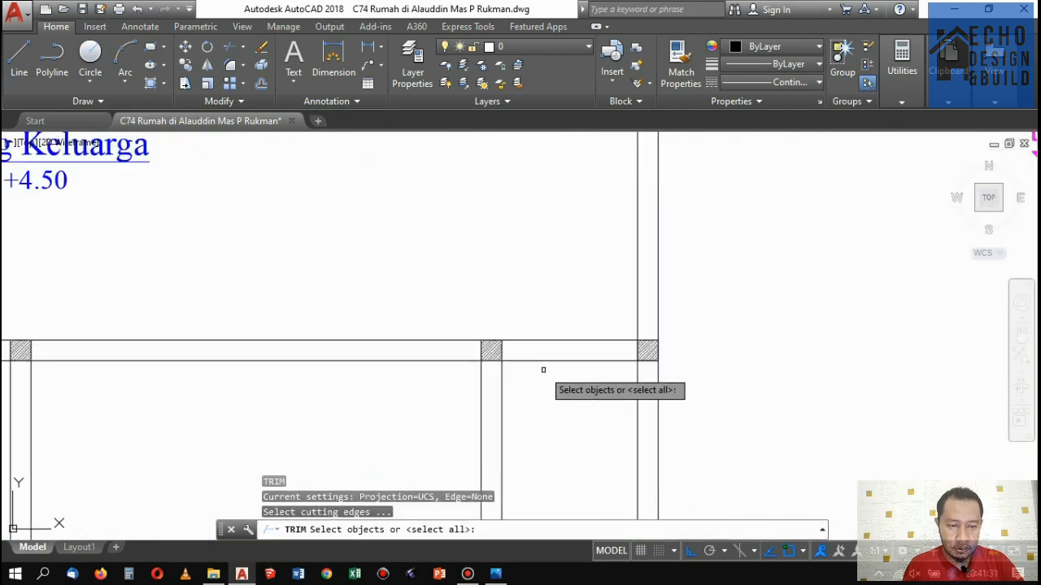
left_click(509, 394)
left_click(498, 382)
key("Return")
left_click(518, 388)
left_click(536, 306)
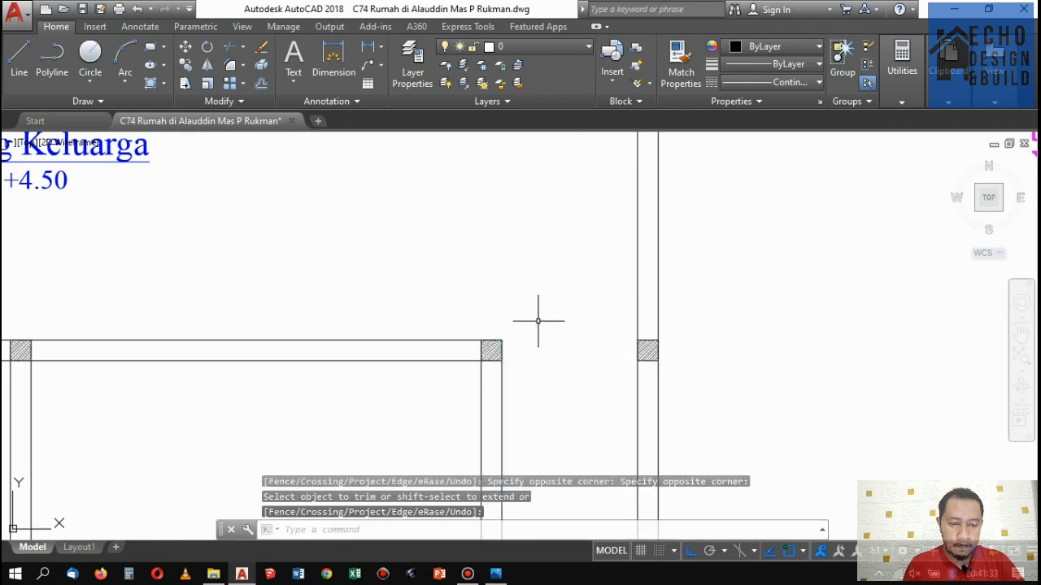
scroll(539, 320, "down", 10)
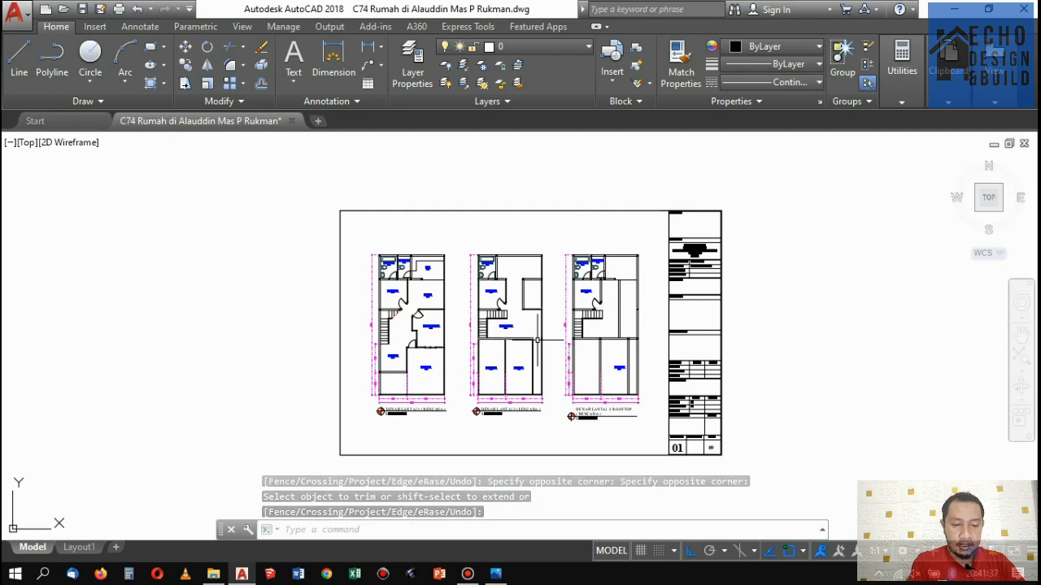
Copy the void's two short cross walls from the second-floor plan to the same place in the third-floor plan.
scroll(543, 276, "up", 4)
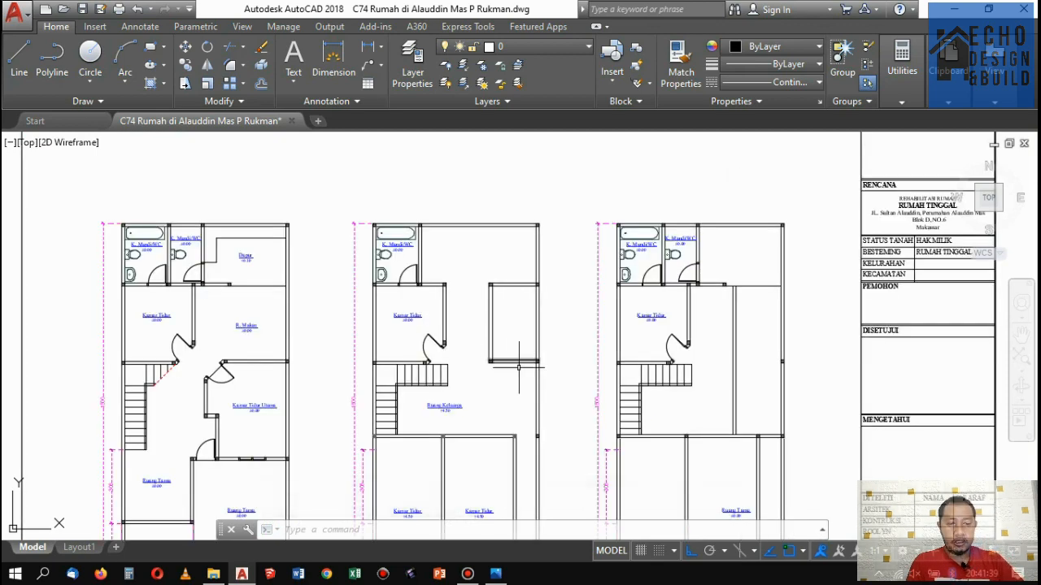
left_click(534, 371)
left_click(499, 273)
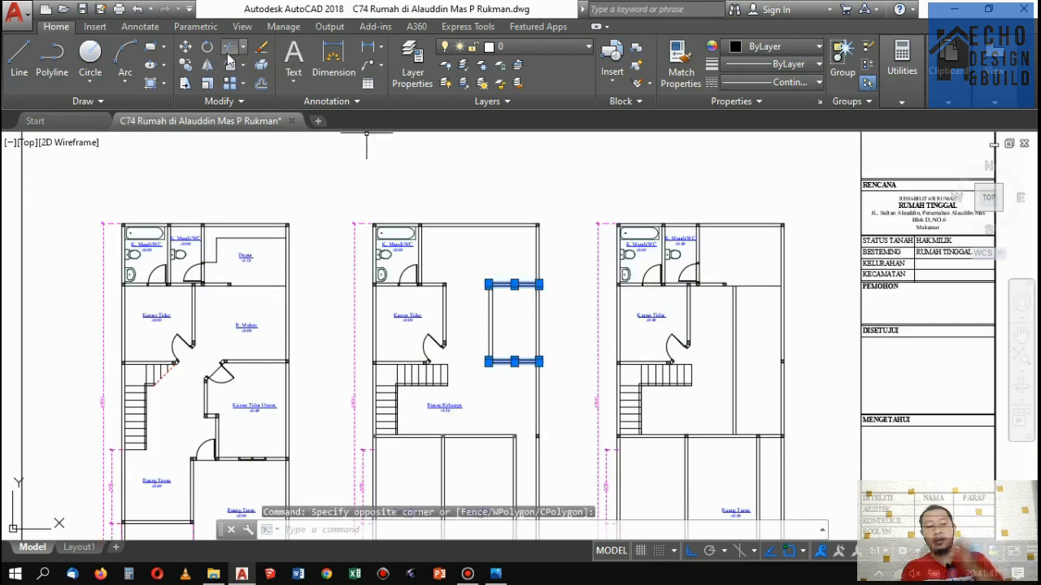
left_click(187, 65)
scroll(516, 326, "up", 8)
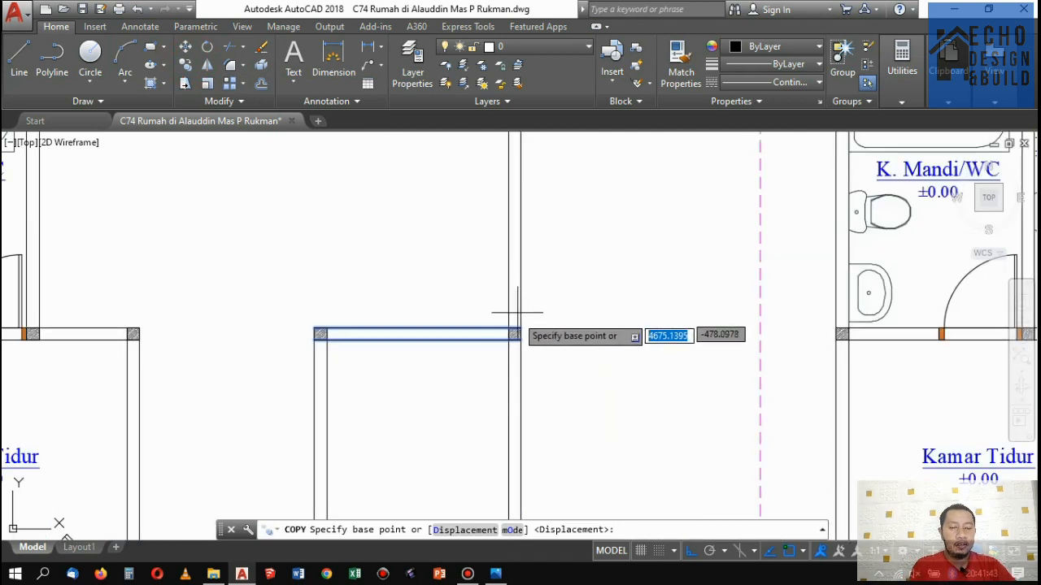
left_click(520, 333)
scroll(522, 329, "down", 8)
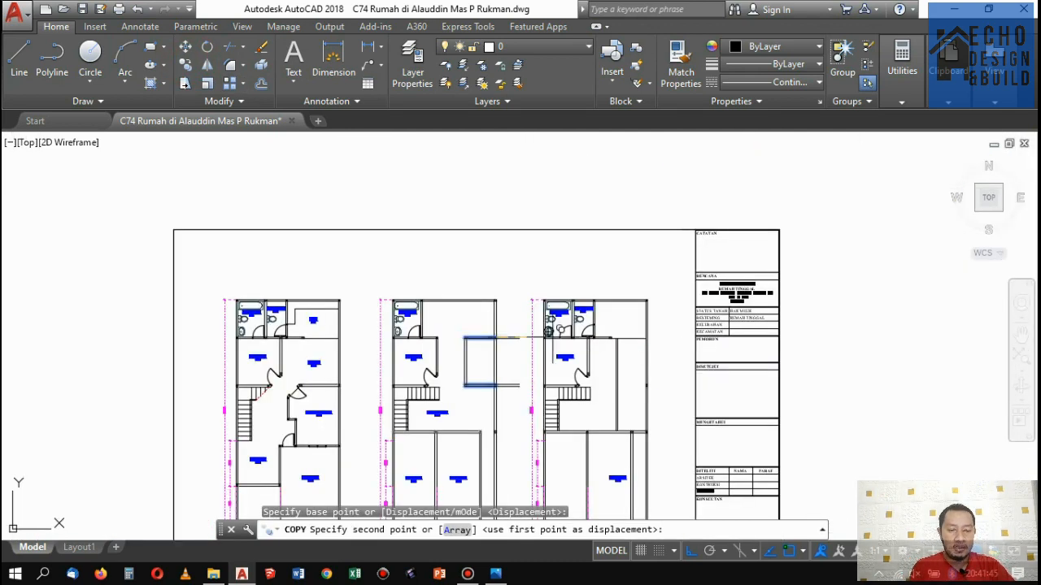
scroll(646, 334, "up", 3)
scroll(634, 337, "up", 3)
left_click(624, 346)
scroll(643, 317, "down", 5)
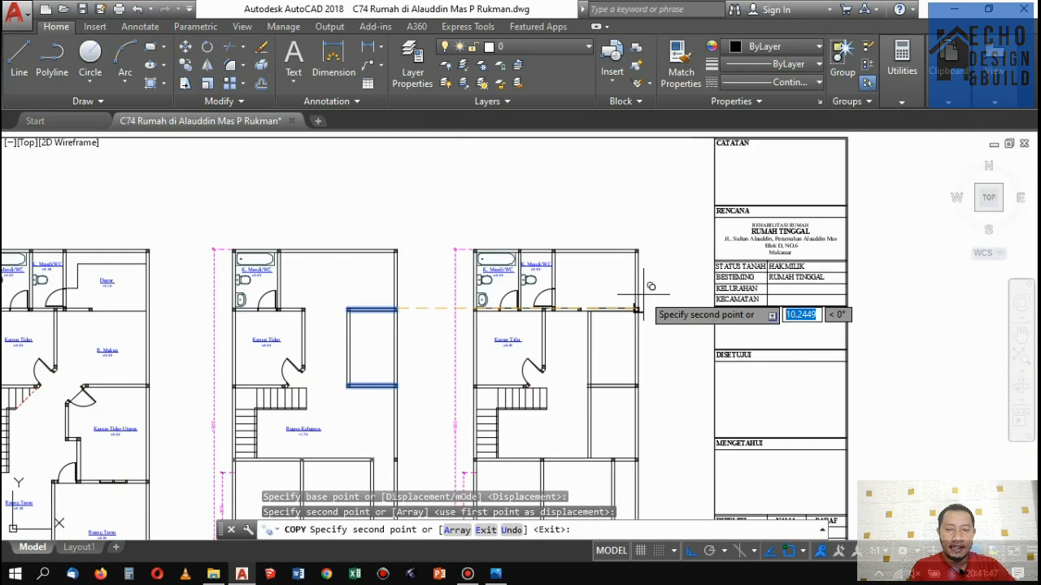
key("Return")
Extend the third-floor void's long inner wall lines to the outer line of the copied rear cross wall.
scroll(575, 326, "up", 8)
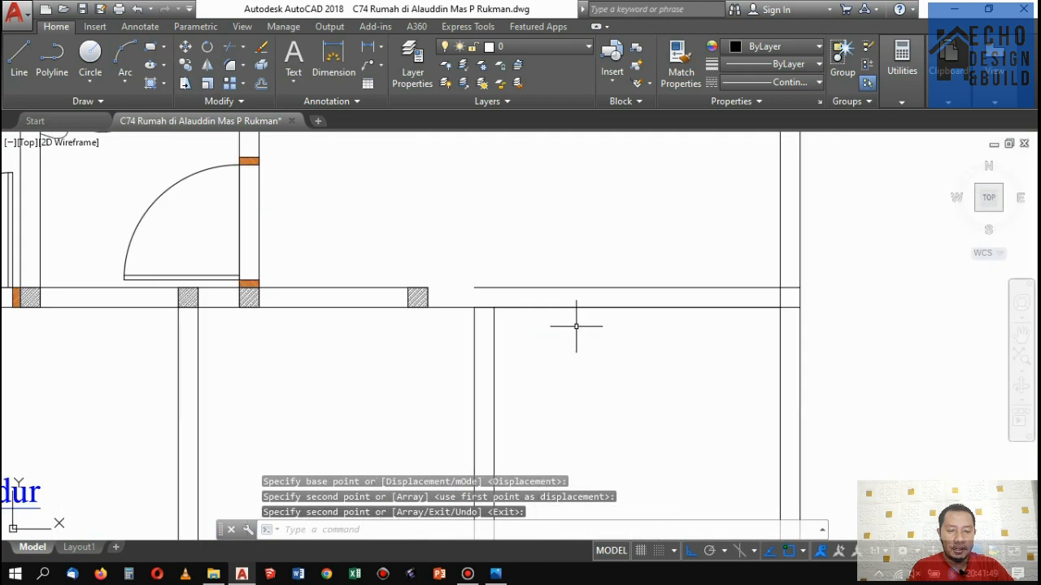
type("ex")
key("Return")
key("Return")
left_click(517, 347)
left_click(436, 327)
key("Return")
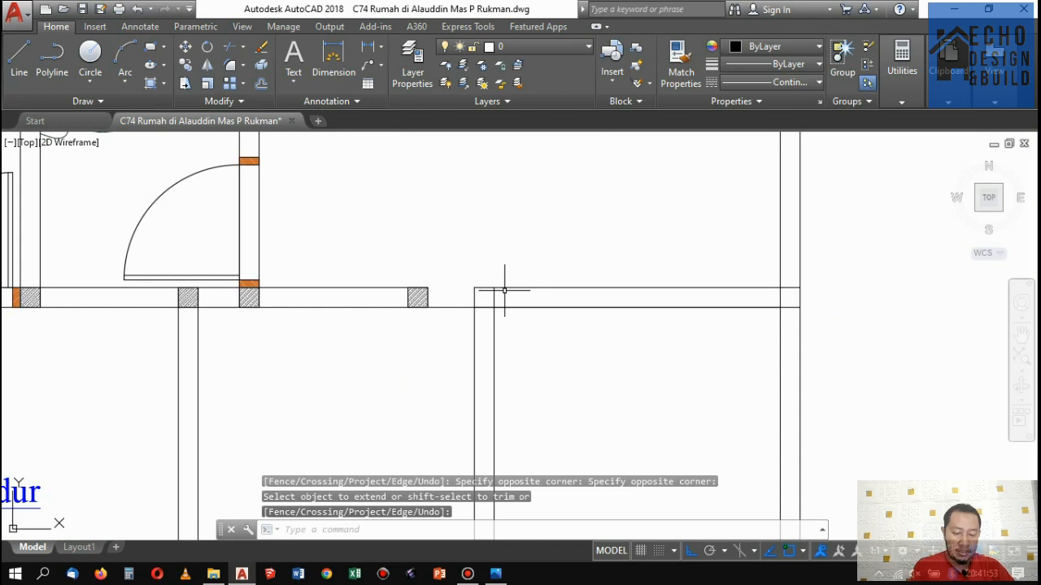
type("tr")
key("Return")
key("Return")
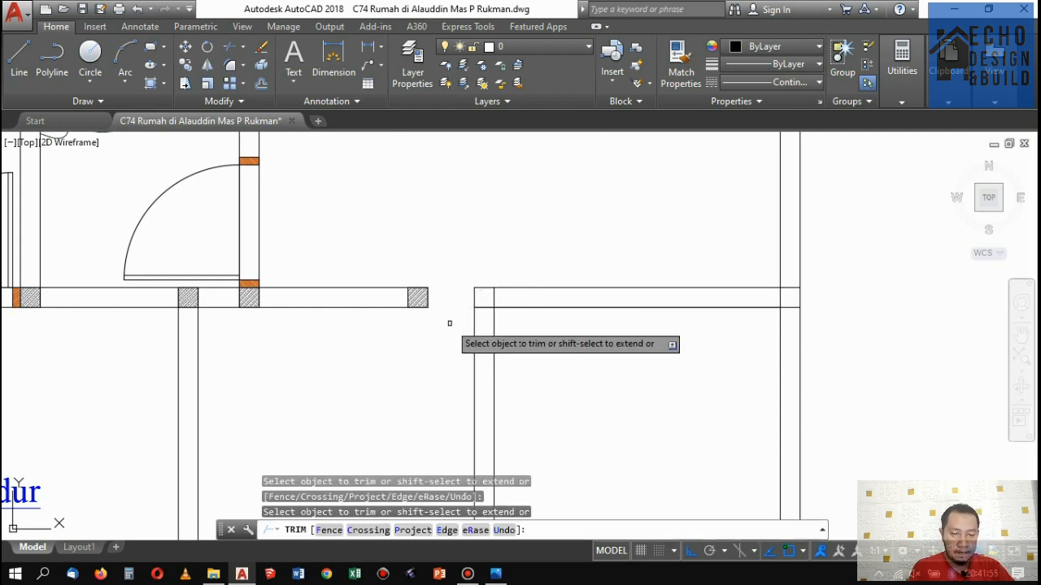
Erase the column at the free end of the third-floor cross wall beside the opening to the void.
scroll(464, 284, "down", 5)
scroll(455, 286, "up", 2)
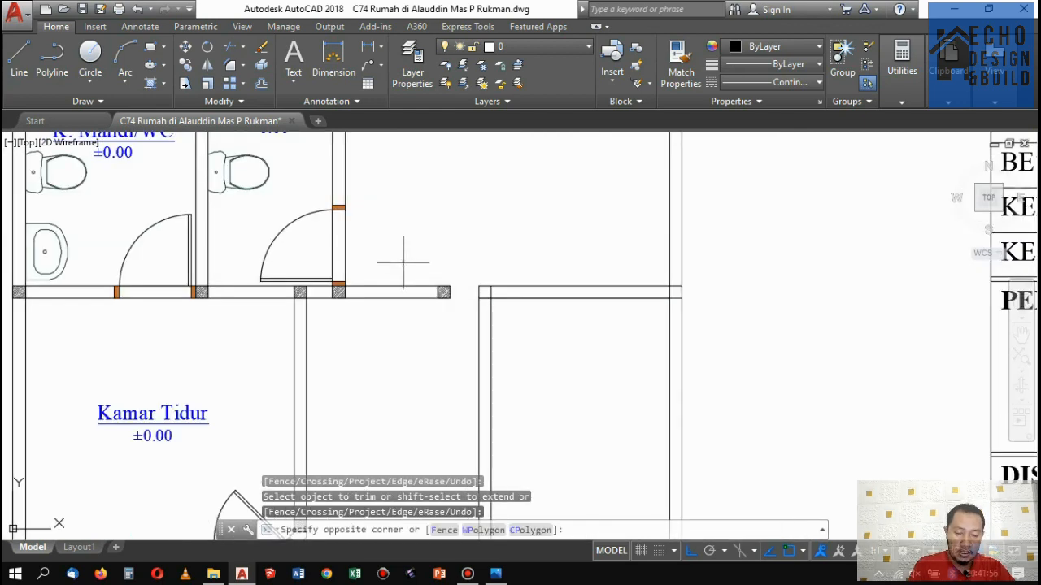
left_click(455, 322)
key("Delete")
scroll(448, 297, "down", 5)
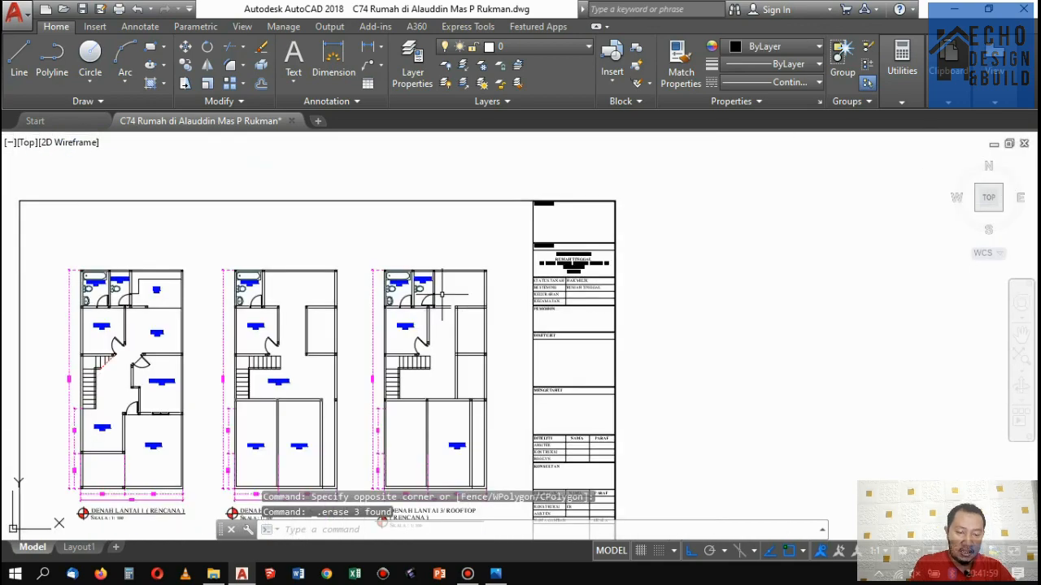
Erase both K. Mandi/WC rooms from the third-floor plan, including their partition walls, doors, sanitary fixtures and labels.
scroll(448, 297, "up", 2)
scroll(448, 297, "down", 2)
scroll(452, 279, "up", 4)
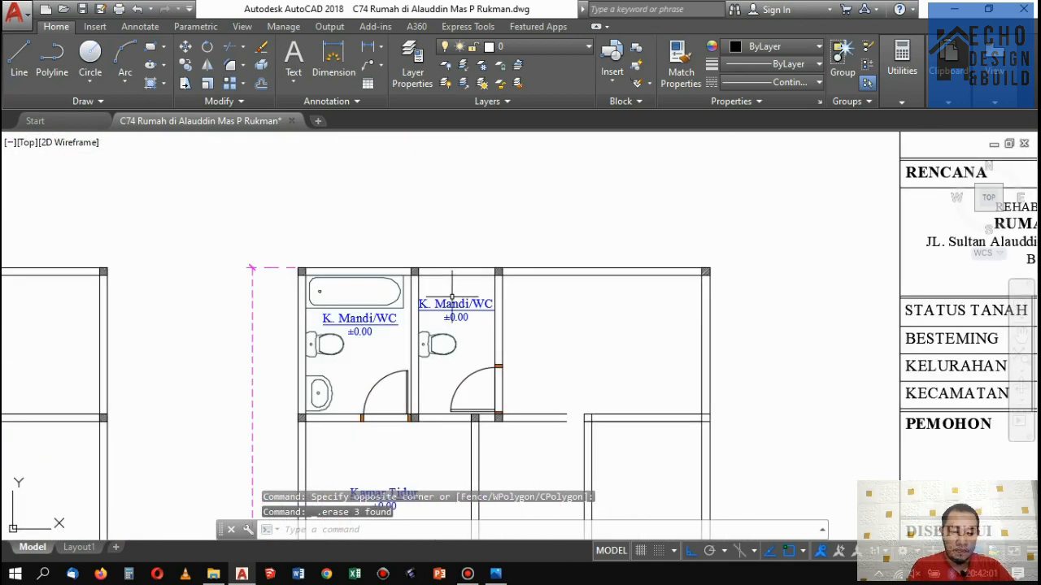
scroll(453, 278, "down", 2)
scroll(452, 279, "up", 2)
left_click(504, 382)
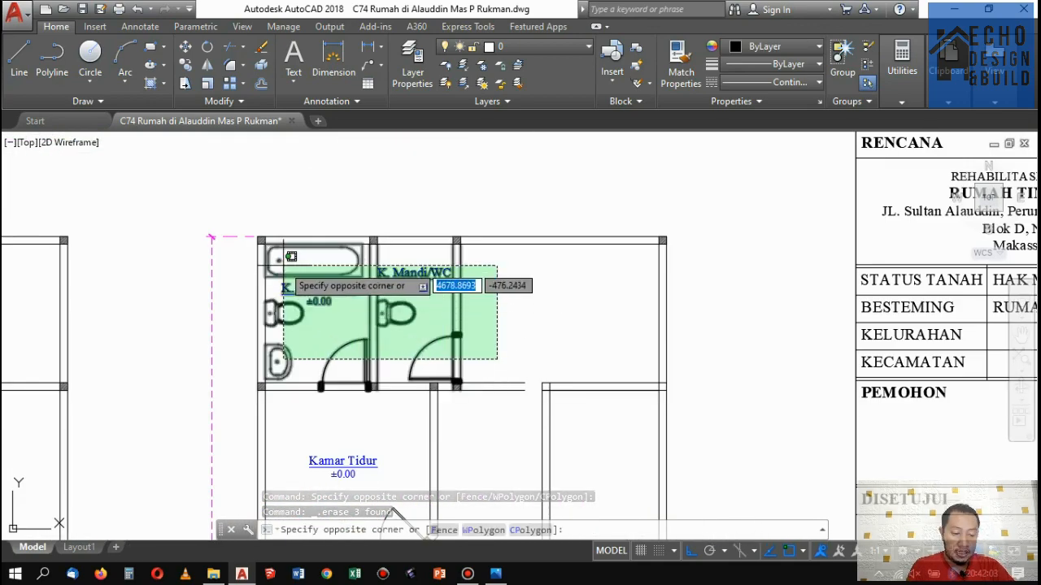
left_click(265, 244)
key("Delete")
scroll(434, 291, "down", 3)
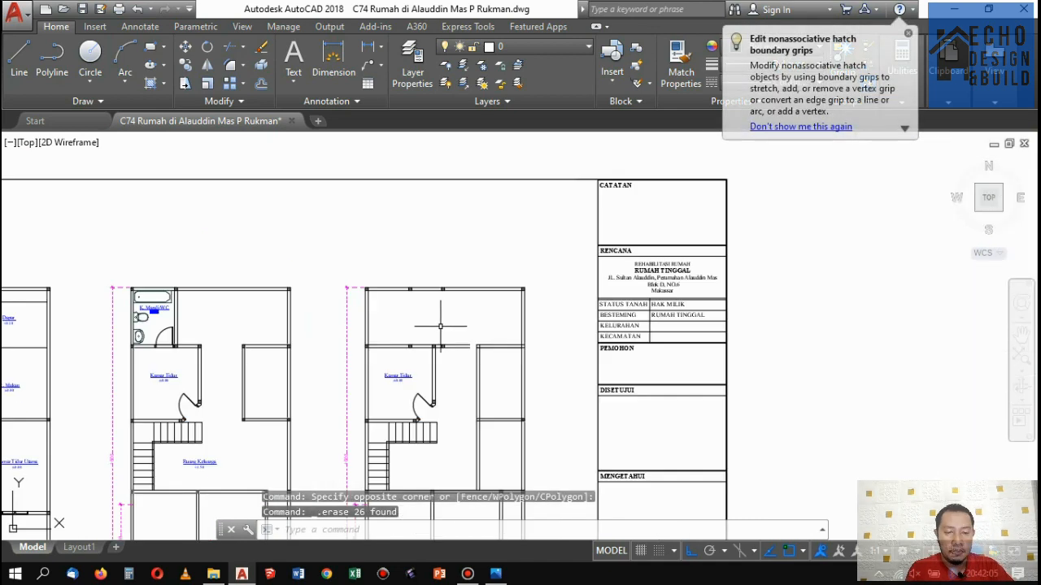
Erase the three intermediate columns in the third-floor cross wall and the two in the rear outer wall.
scroll(406, 343, "up", 3)
left_click(465, 416)
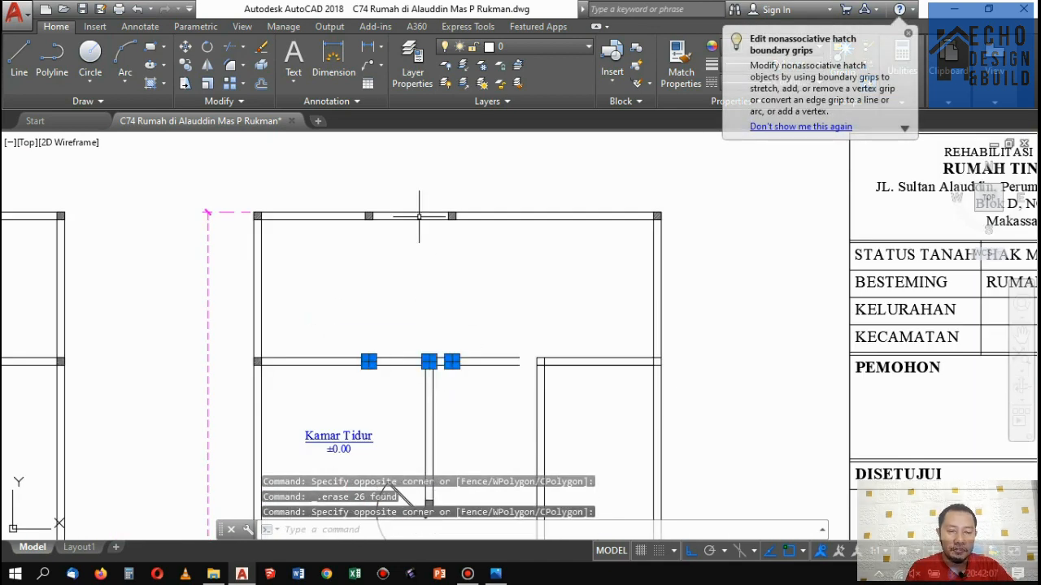
left_click(361, 191)
left_click(475, 257)
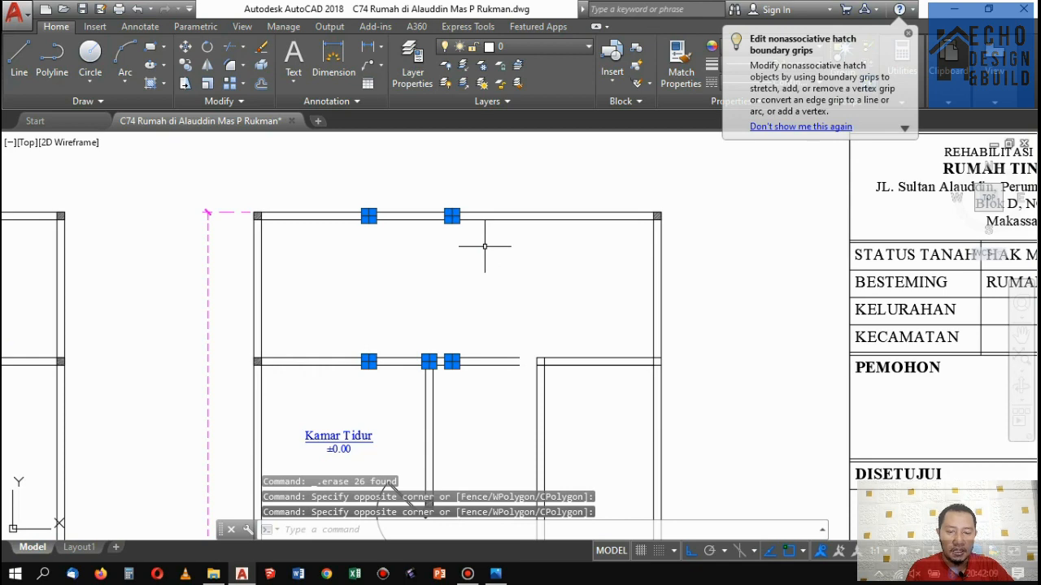
key("Delete")
Examine the Lantai 2 rooms and stairs in the earlier plan sheet above the three-plan sheet.
scroll(484, 245, "down", 8)
scroll(442, 350, "up", 5)
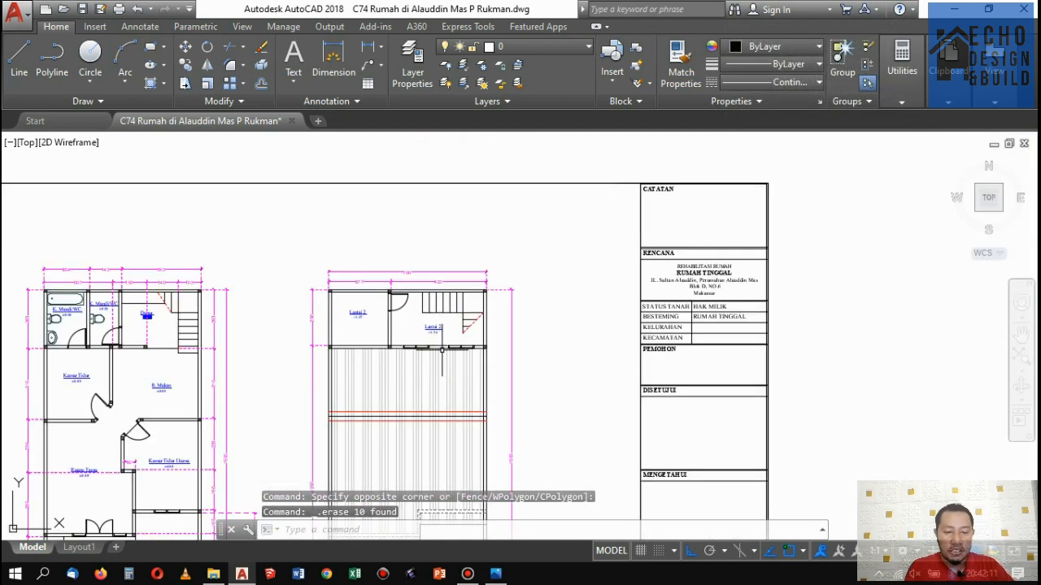
scroll(441, 349, "up", 8)
scroll(443, 319, "down", 2)
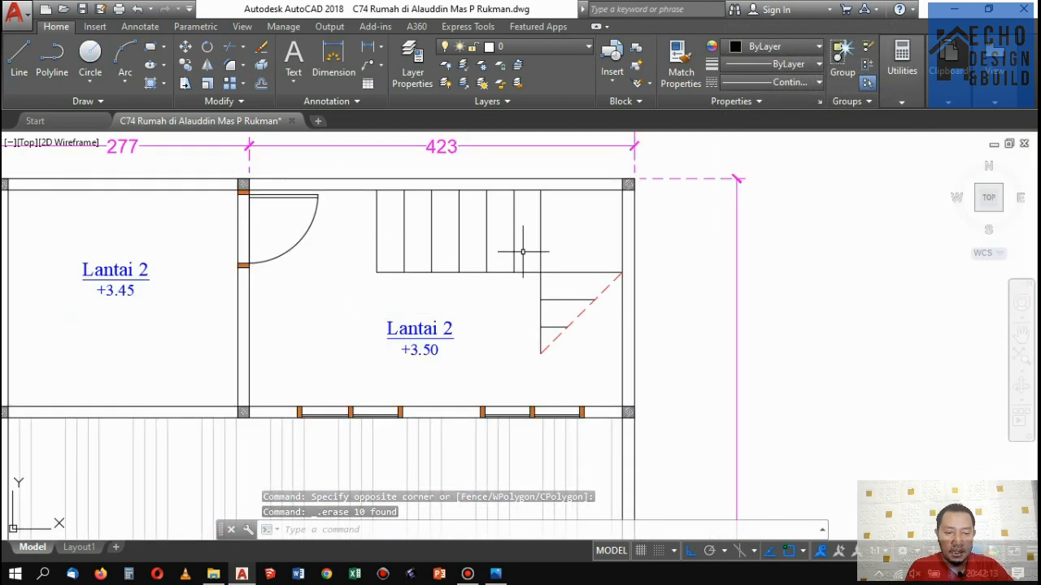
scroll(467, 235, "down", 8)
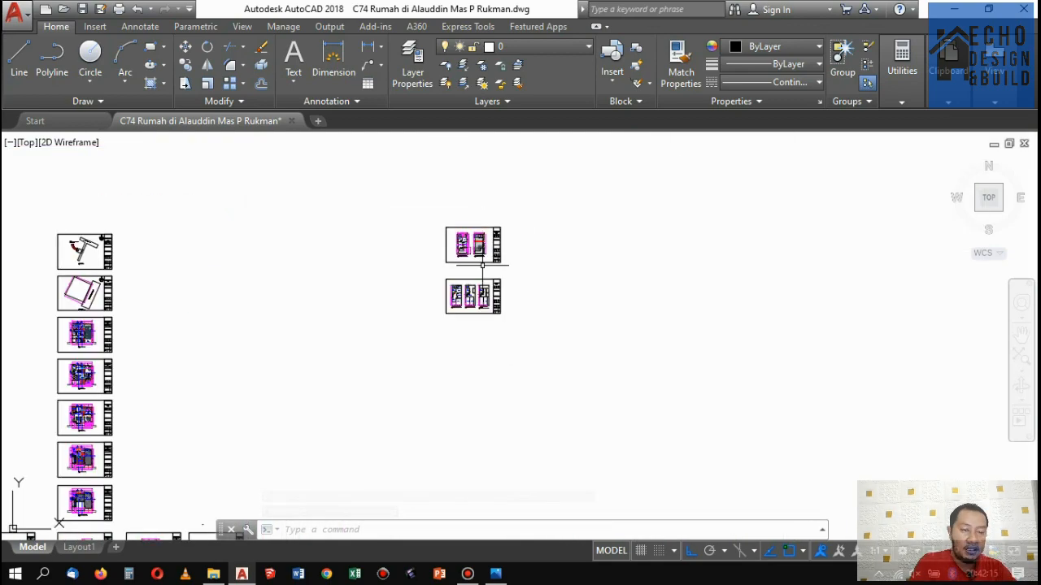
scroll(365, 381, "up", 7)
scroll(365, 380, "up", 3)
scroll(409, 274, "down", 8)
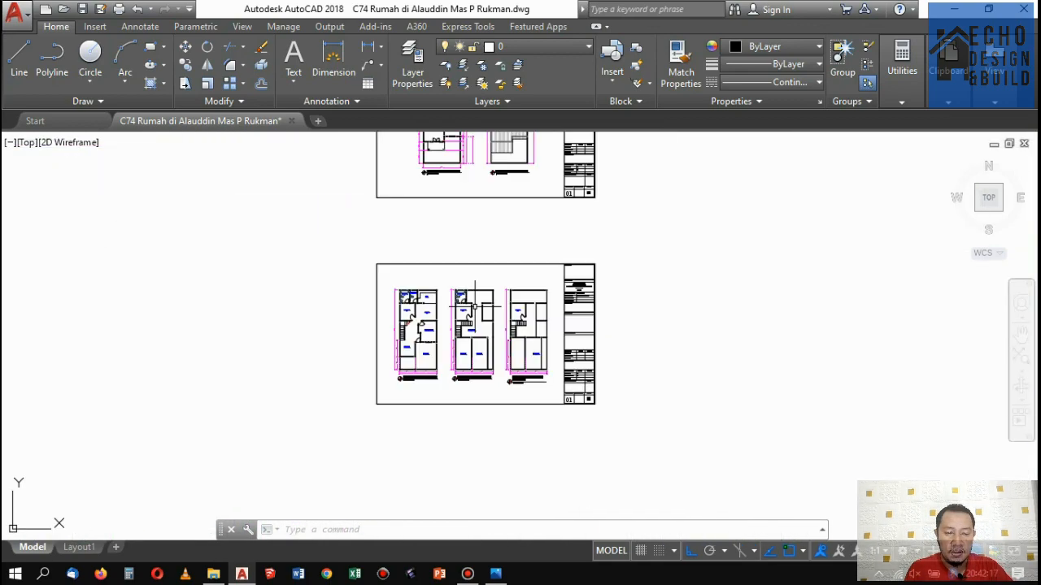
Examine the second-floor rear area beside the K. Mandi/WC and compare it with the first- and third-floor plans.
scroll(468, 276, "up", 8)
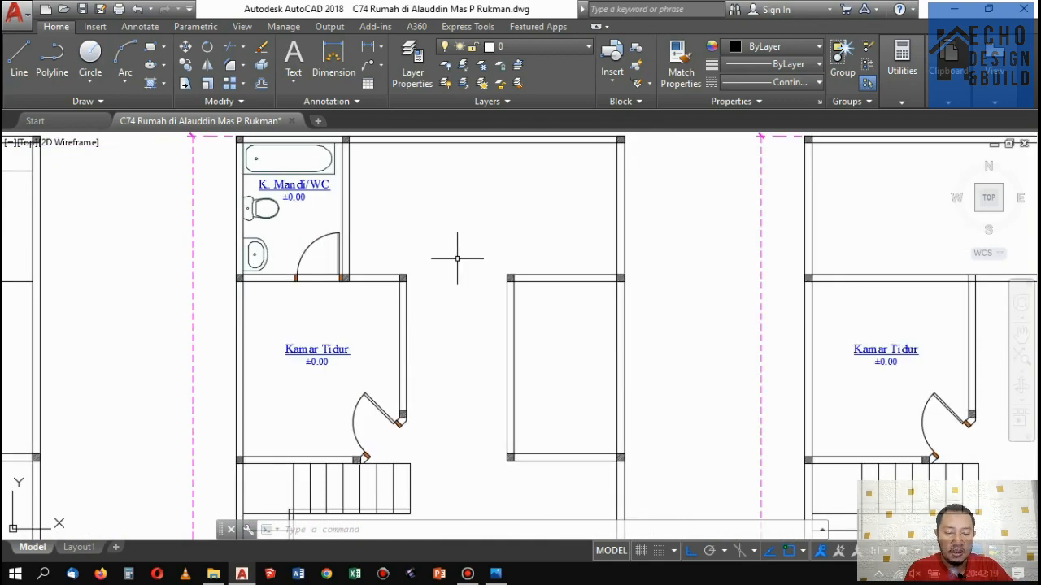
scroll(457, 258, "down", 8)
scroll(472, 239, "up", 7)
scroll(475, 237, "down", 3)
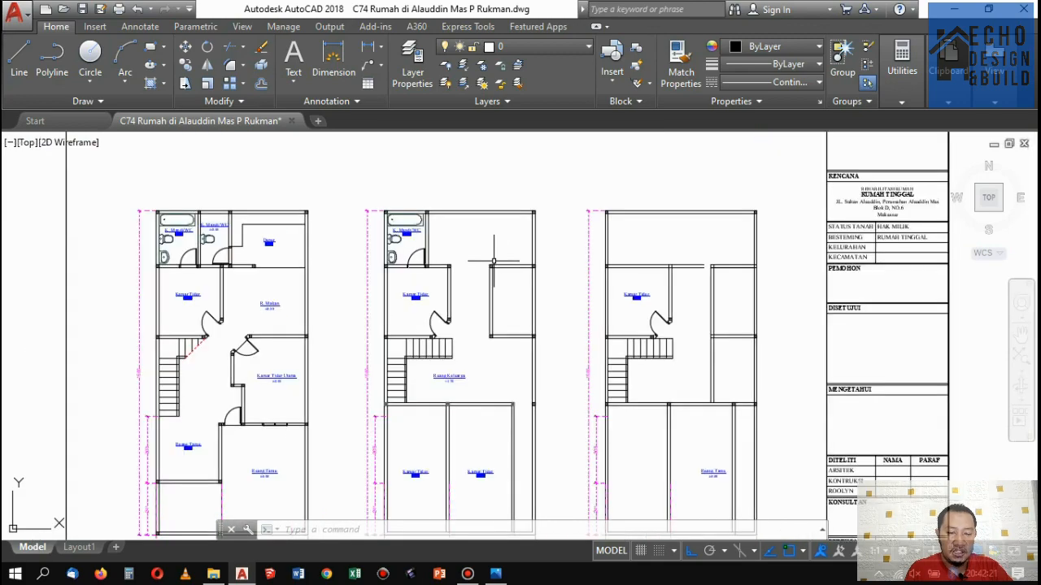
scroll(480, 234, "up", 4)
scroll(481, 233, "down", 4)
scroll(483, 229, "up", 5)
scroll(484, 228, "down", 5)
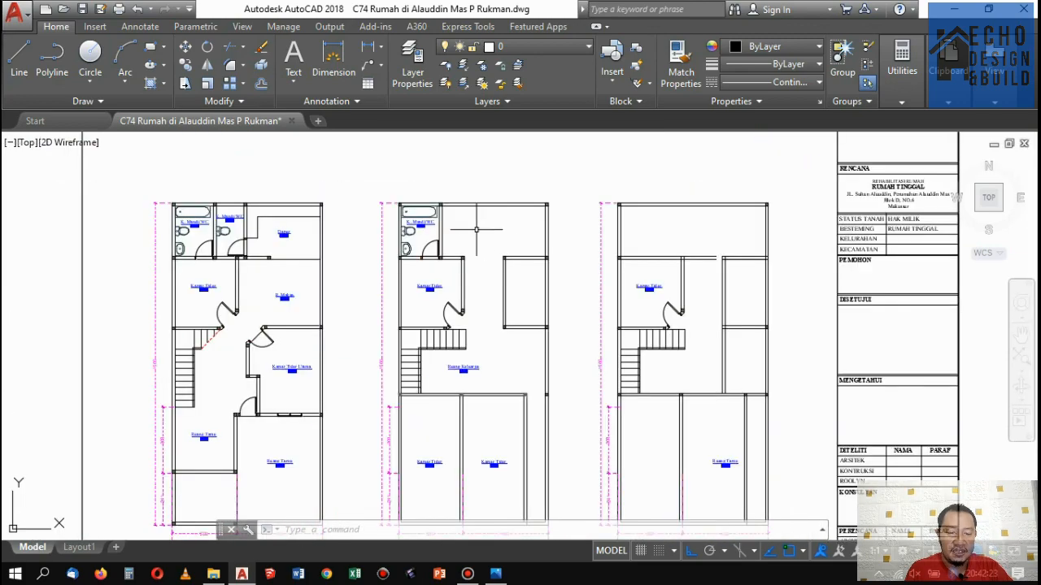
scroll(389, 221, "up", 7)
scroll(392, 229, "down", 6)
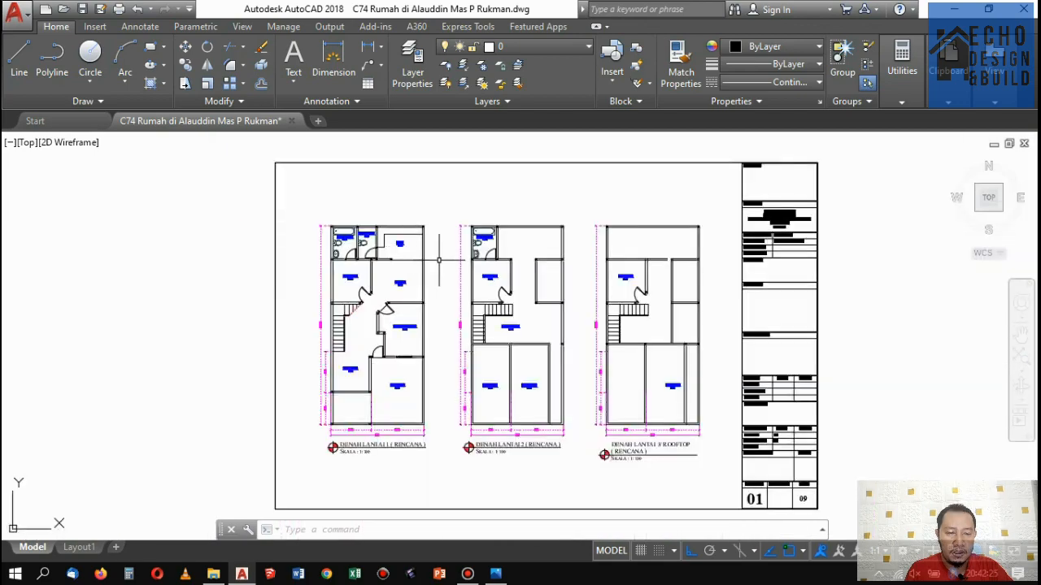
scroll(477, 226, "up", 8)
scroll(490, 254, "down", 6)
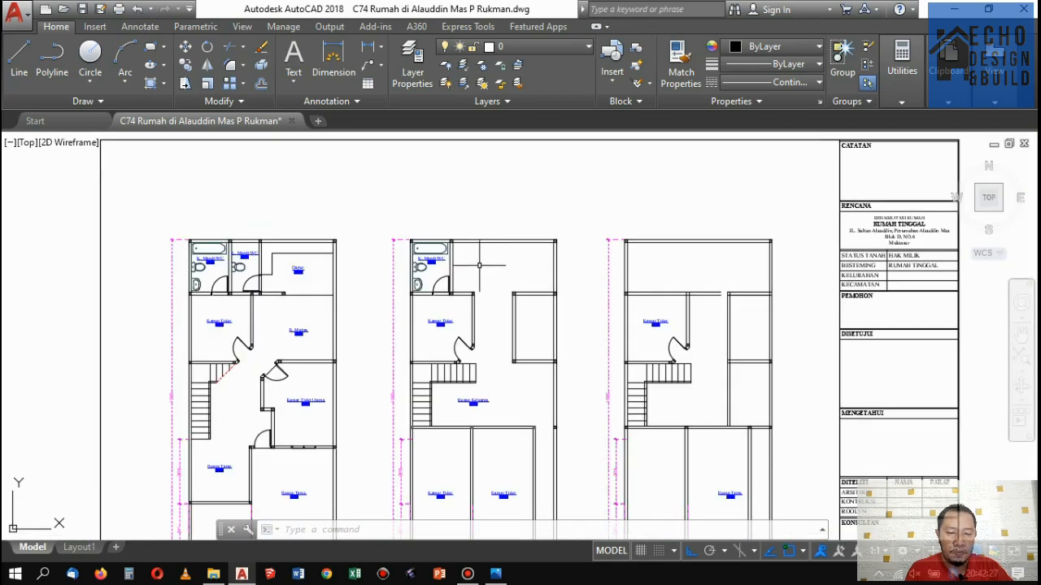
scroll(460, 267, "up", 5)
scroll(488, 260, "down", 6)
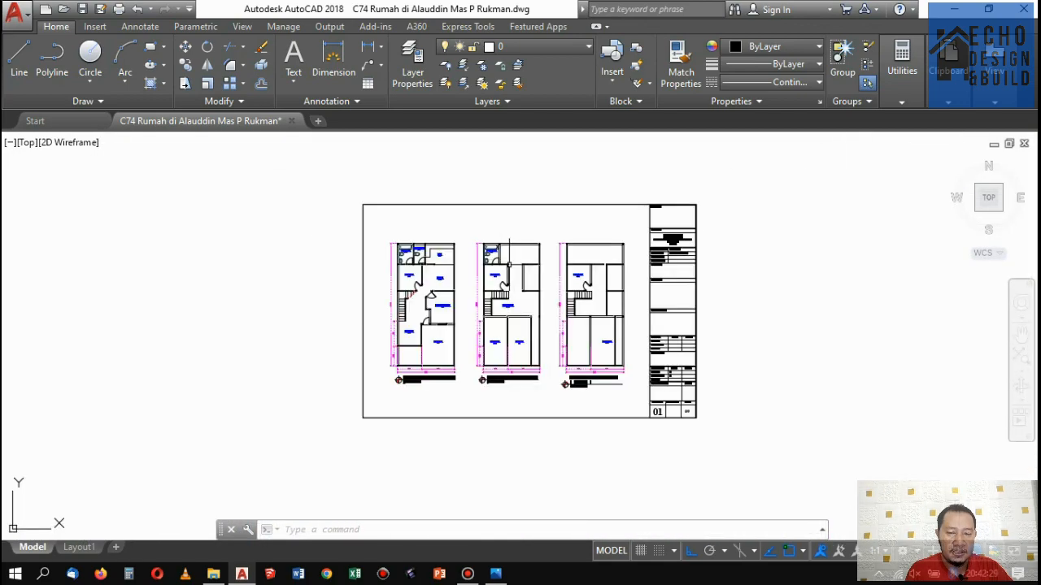
scroll(313, 260, "up", 6)
scroll(450, 273, "down", 4)
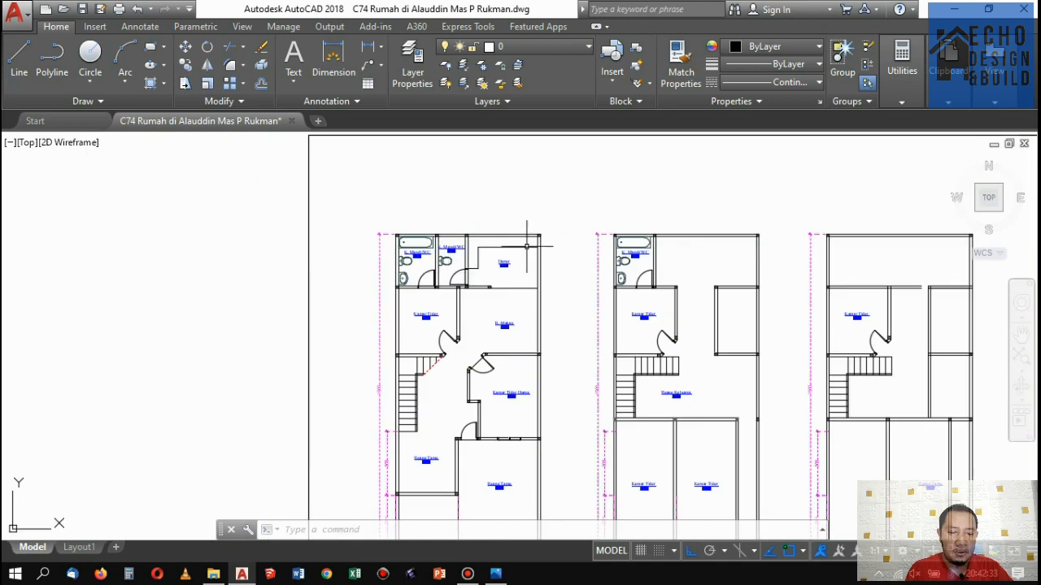
Inspect the first-floor Dapur, its counter and the adjoining K. Mandi/WC walls and columns.
scroll(526, 245, "up", 4)
scroll(479, 241, "down", 2)
scroll(478, 271, "up", 2)
scroll(393, 255, "up", 2)
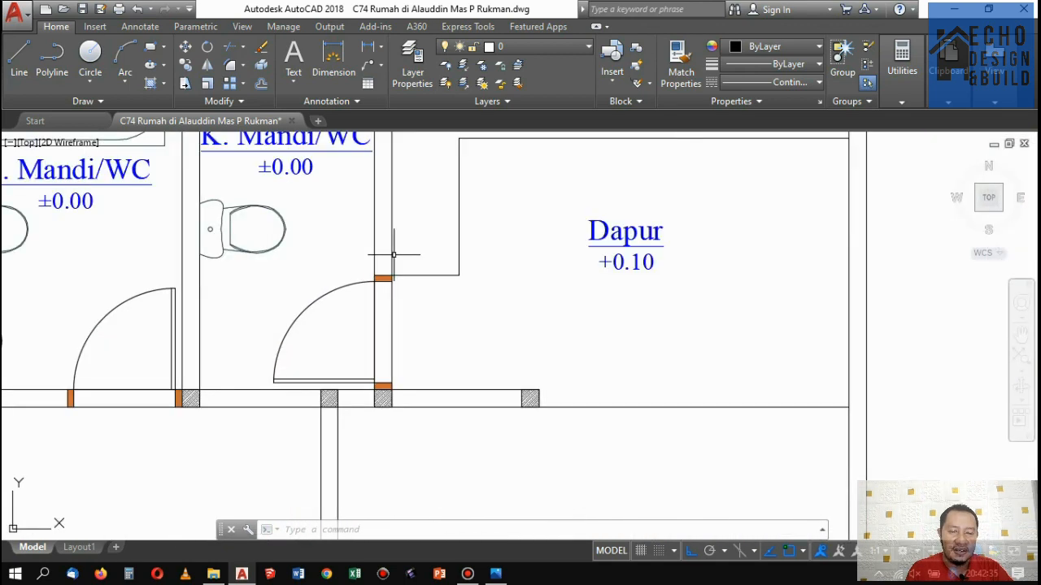
scroll(394, 259, "down", 3)
scroll(396, 274, "up", 2)
scroll(395, 268, "down", 5)
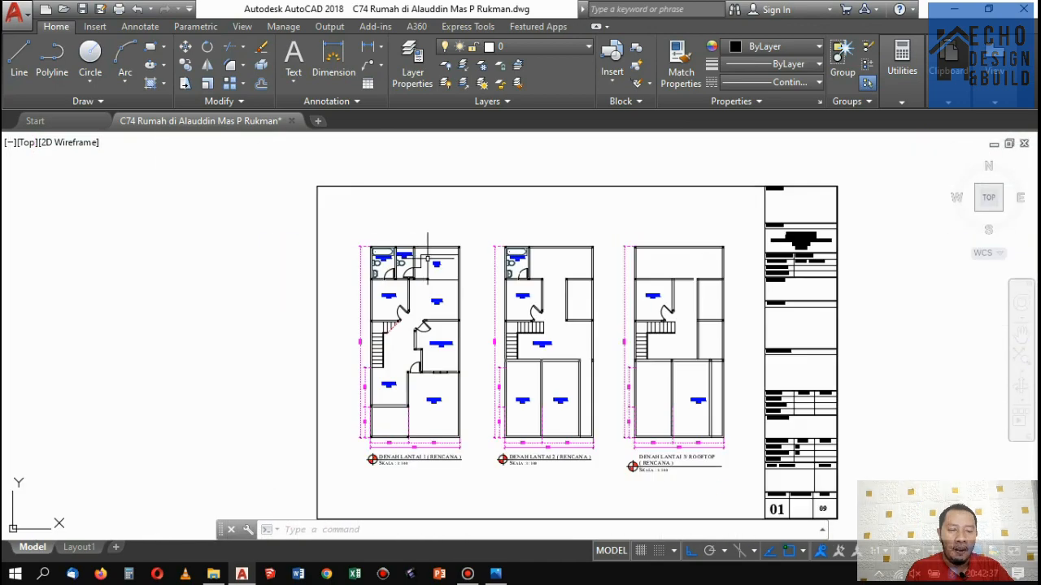
scroll(560, 251, "up", 1)
scroll(550, 272, "down", 2)
Check the second-floor front bedrooms and their bottom dimensions against the first-floor front rooms.
scroll(559, 279, "up", 6)
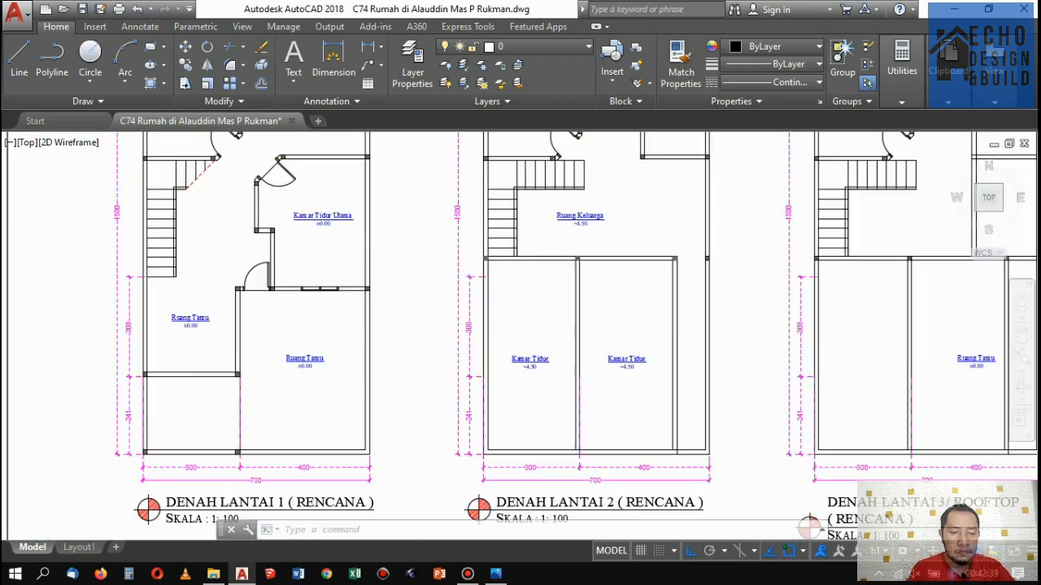
scroll(563, 300, "down", 5)
scroll(563, 300, "up", 3)
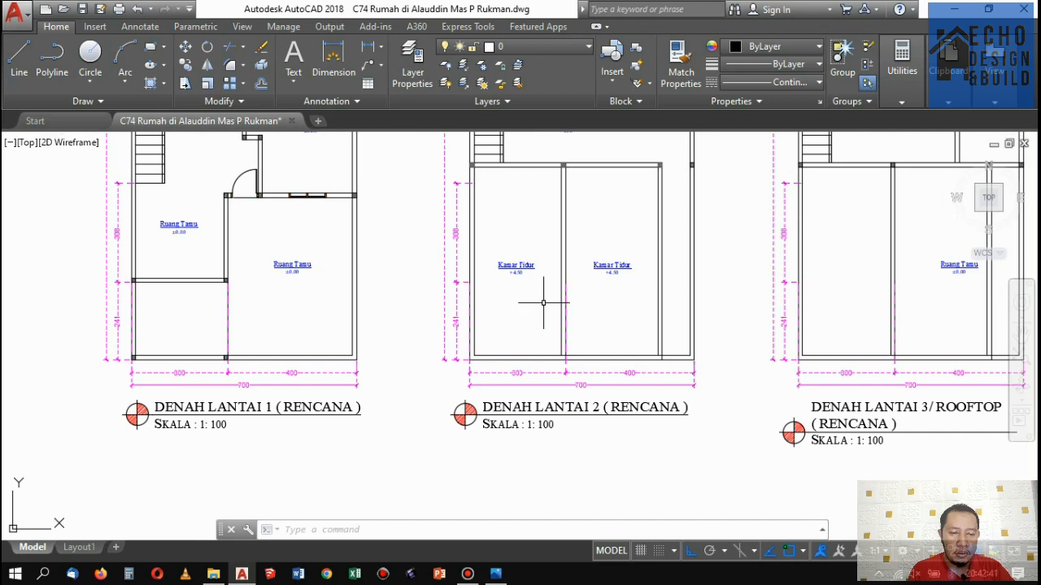
scroll(596, 336, "up", 2)
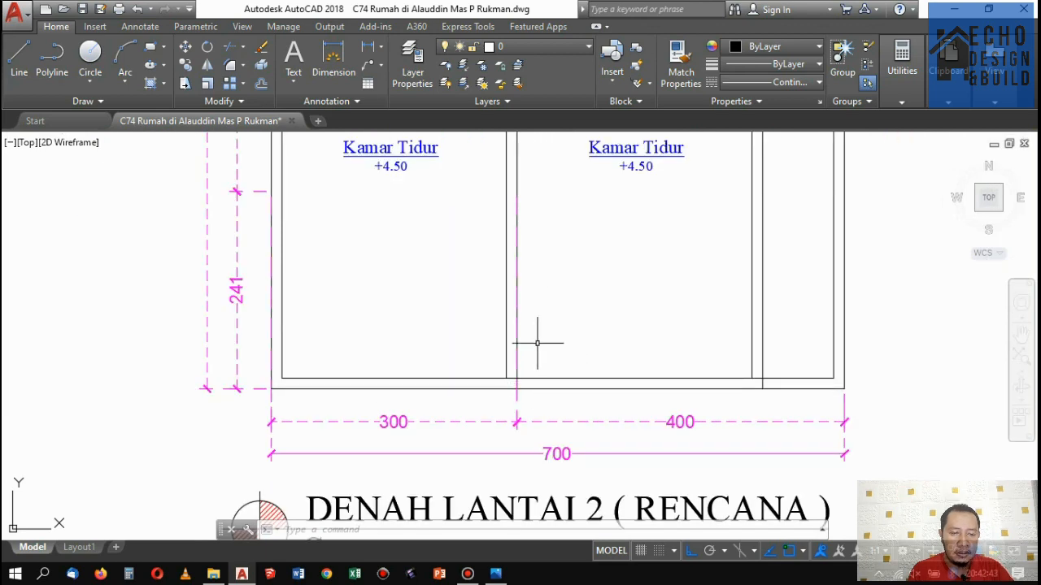
scroll(539, 344, "down", 5)
scroll(471, 319, "up", 4)
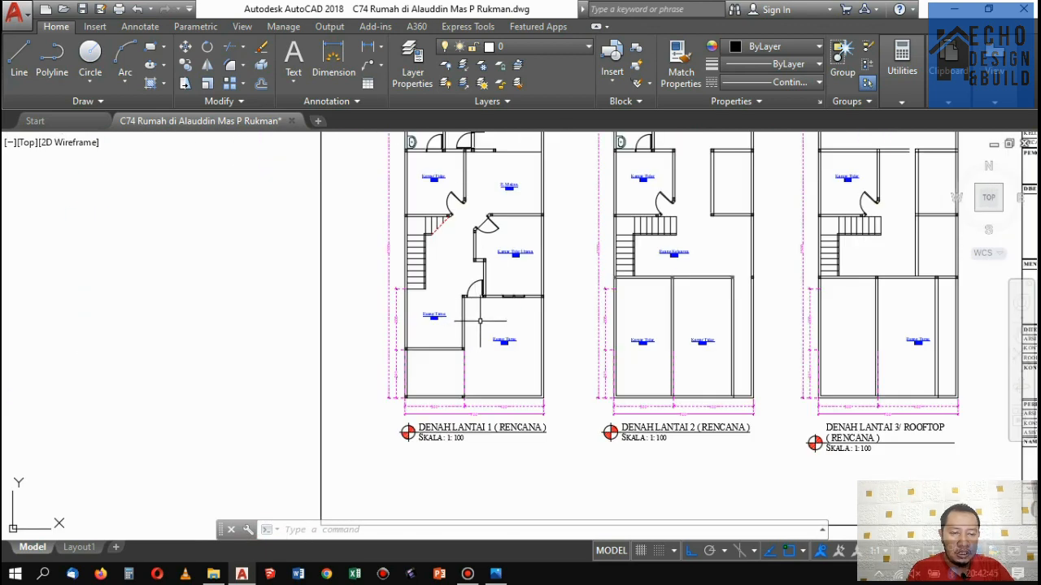
Copy the two lines of the second-floor front wall 2 units inward, toward the Kamar Tidur labels.
scroll(480, 322, "down", 3)
scroll(602, 316, "up", 3)
scroll(598, 313, "down", 3)
scroll(601, 319, "up", 4)
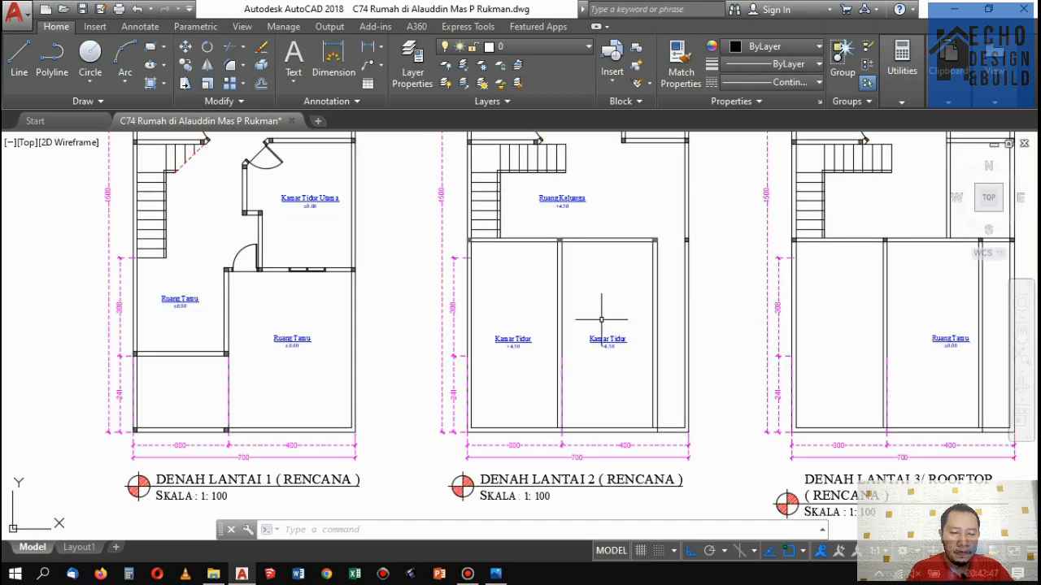
scroll(585, 428, "up", 2)
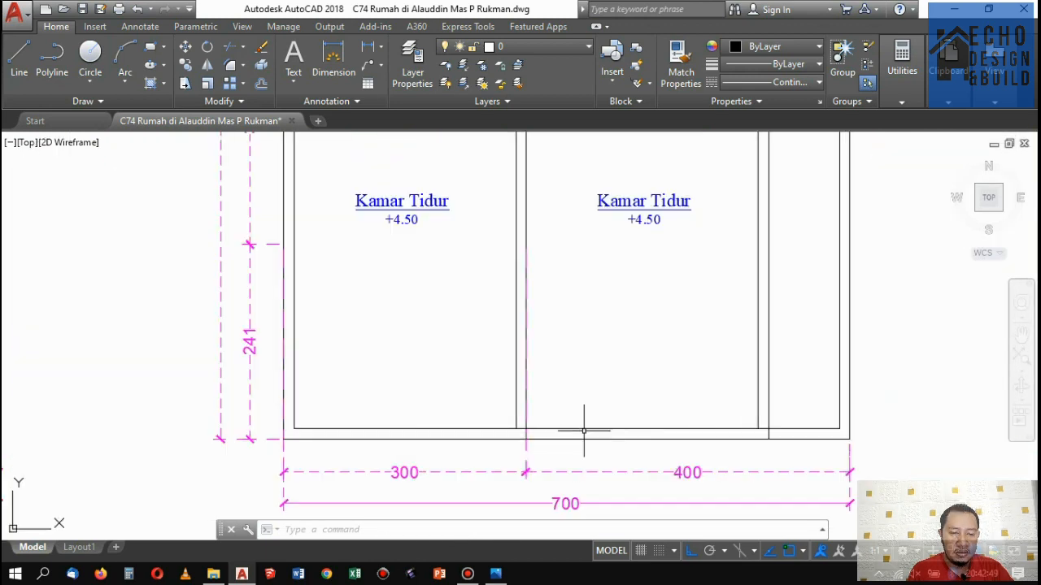
left_click(600, 461)
left_click(587, 413)
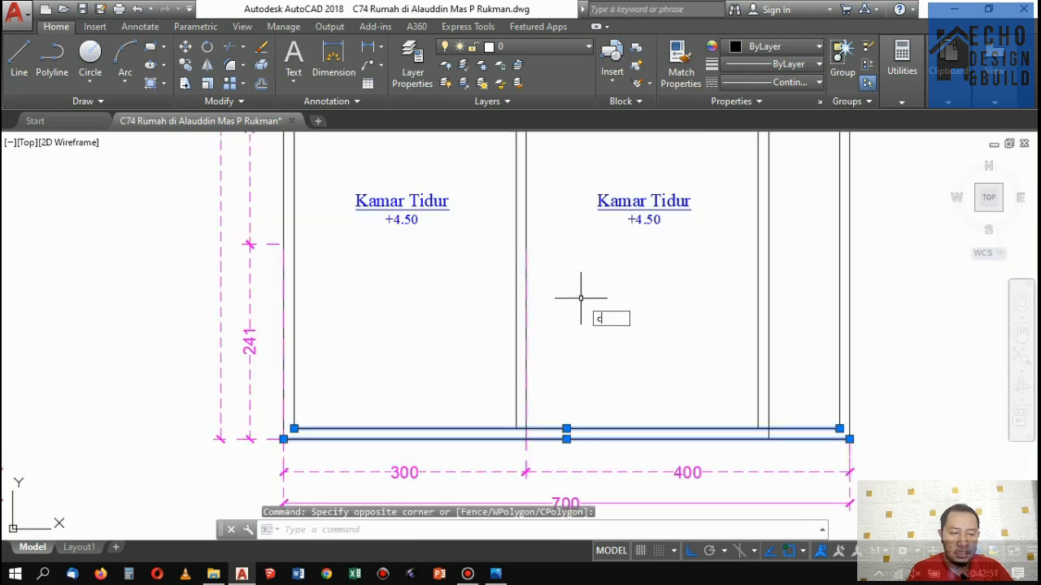
type("o")
key("Return")
left_click(561, 356)
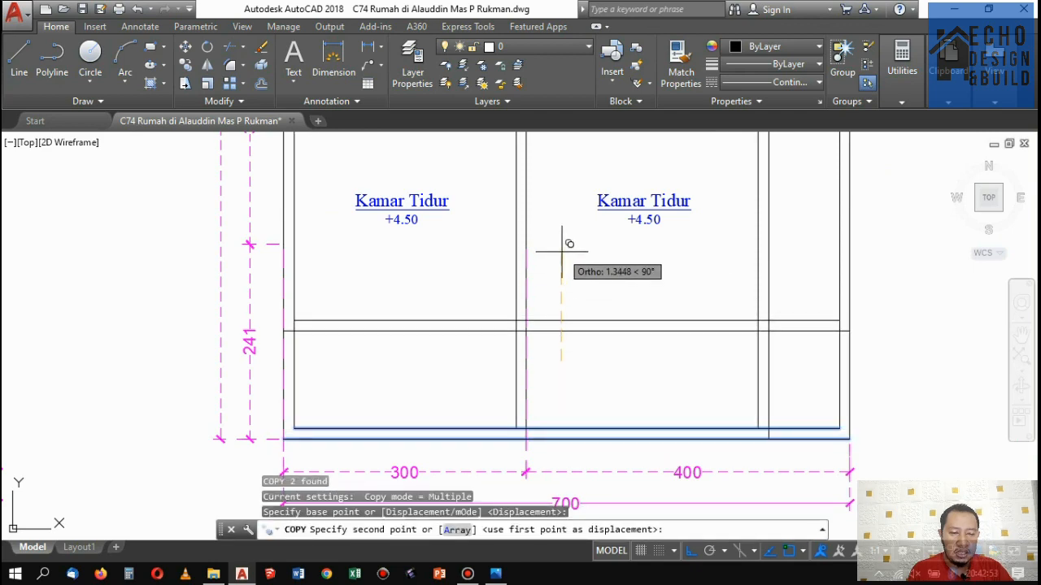
scroll(561, 243, "down", 3)
scroll(569, 255, "up", 1)
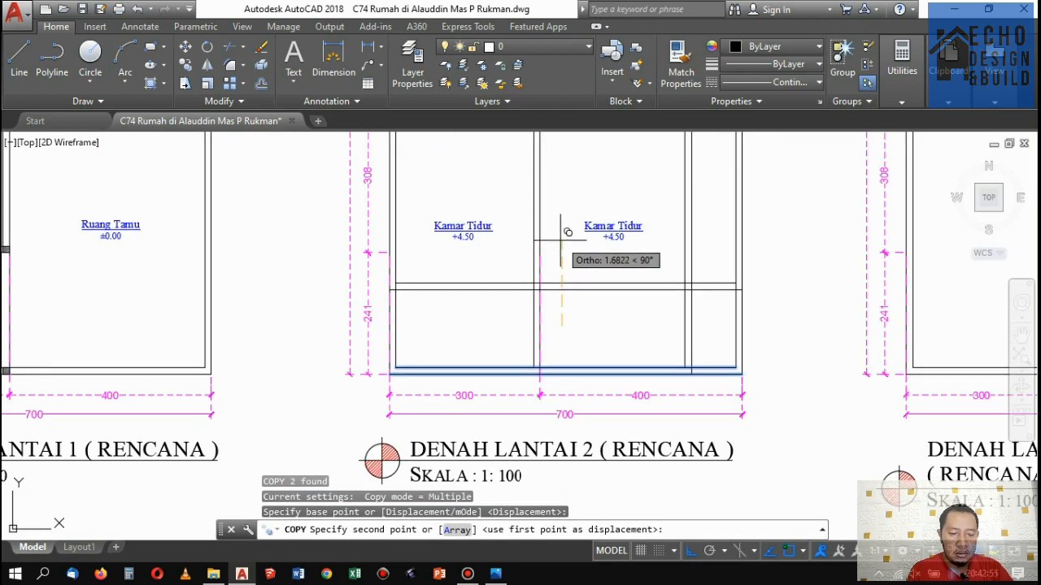
type("2")
key("Return")
scroll(577, 268, "down", 3)
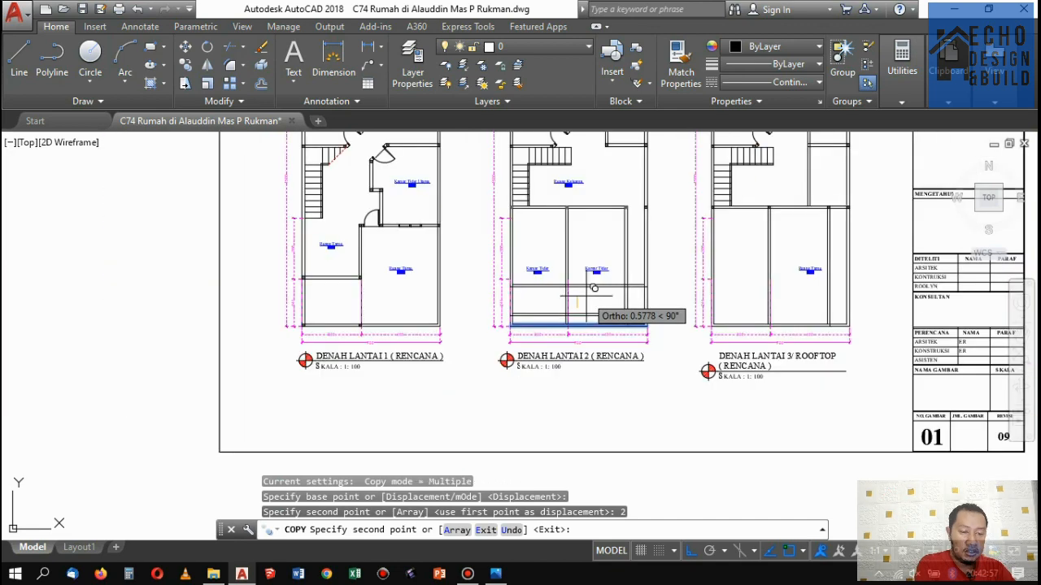
key("Return")
scroll(587, 291, "up", 4)
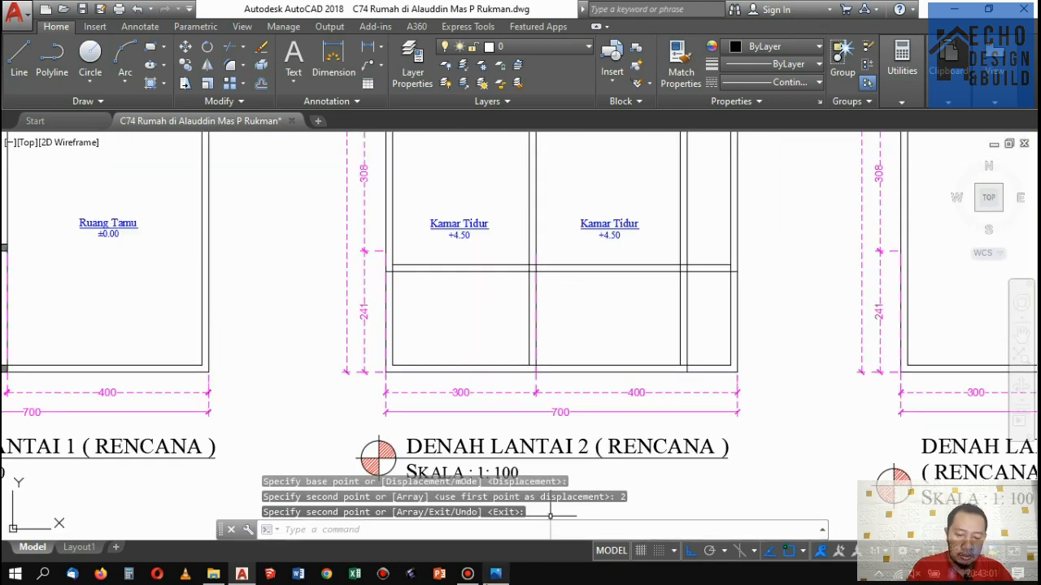
Check the reference sketch's Teras size and copy the second-floor front wall lines 1.6 units inward.
left_click(495, 574)
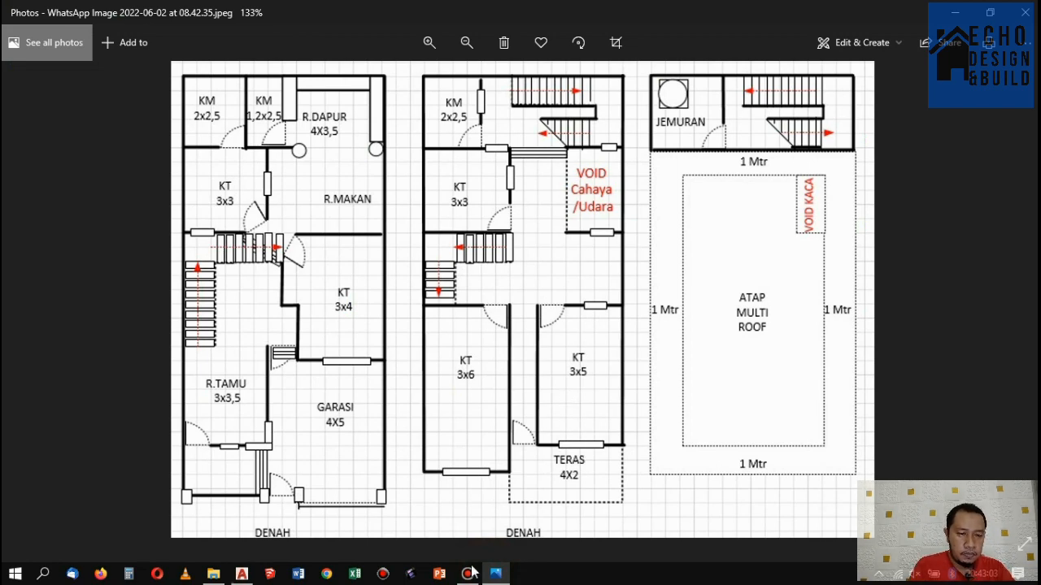
left_click(242, 573)
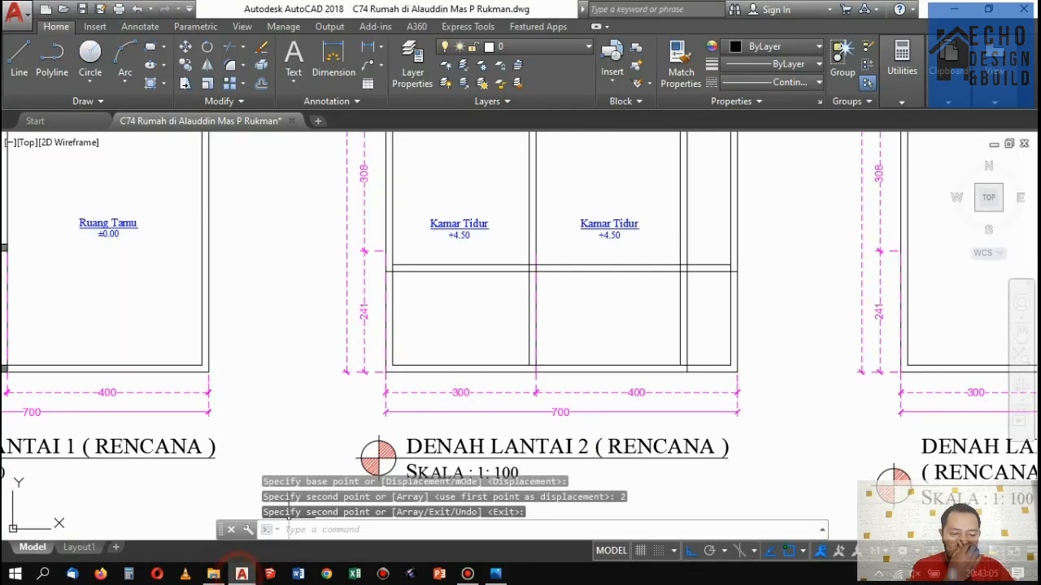
scroll(561, 374, "up", 2)
left_click(599, 381)
left_click(499, 366)
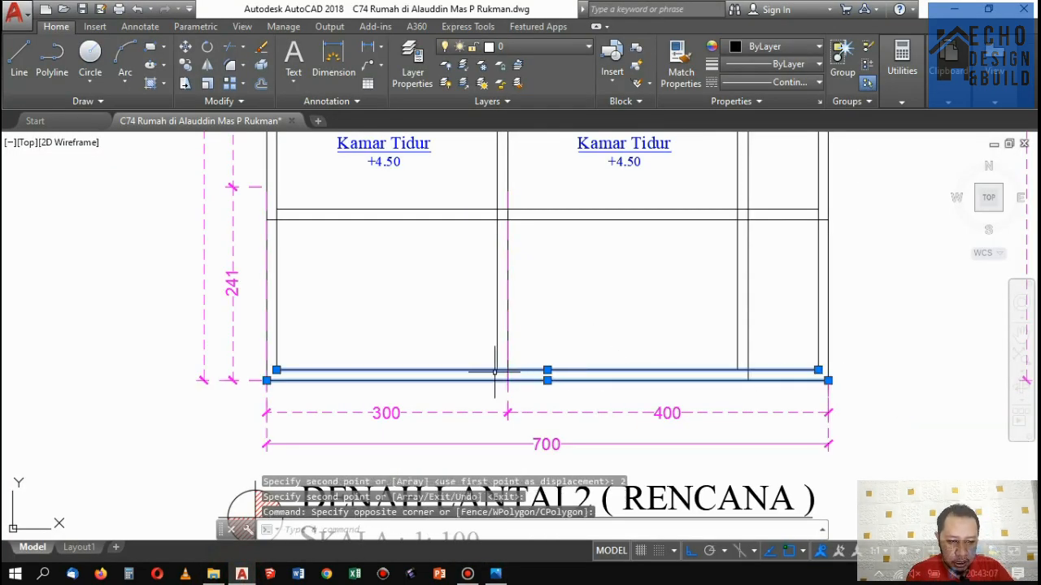
scroll(660, 329, "down", 3)
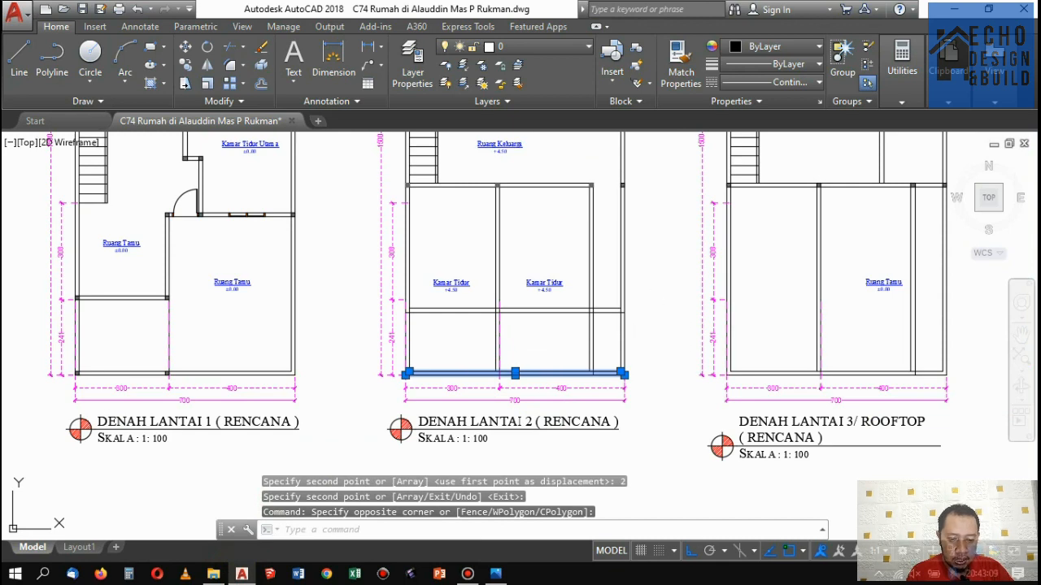
key("space")
scroll(660, 351, "up", 2)
left_click(662, 368)
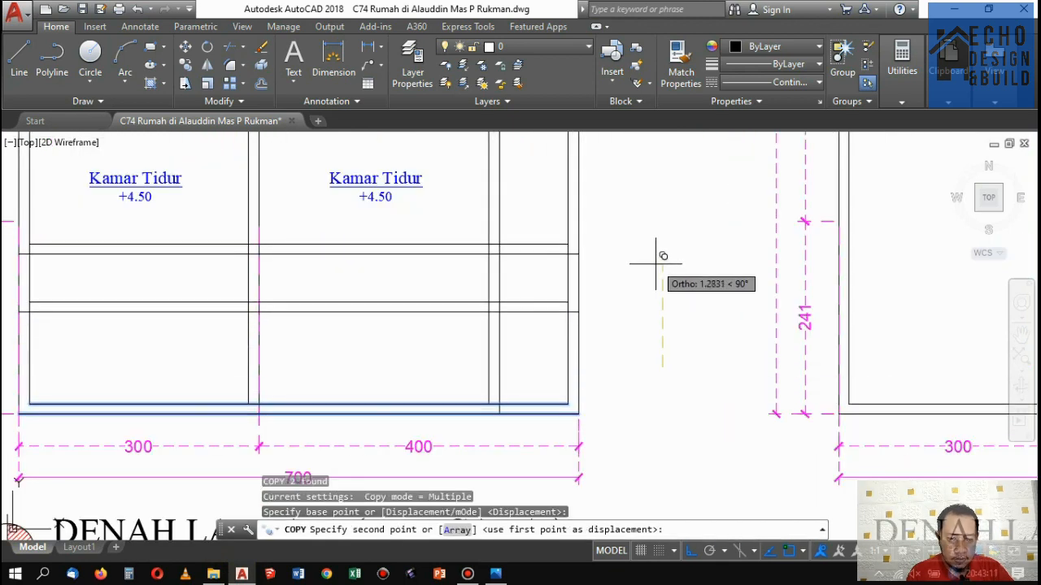
type("1")
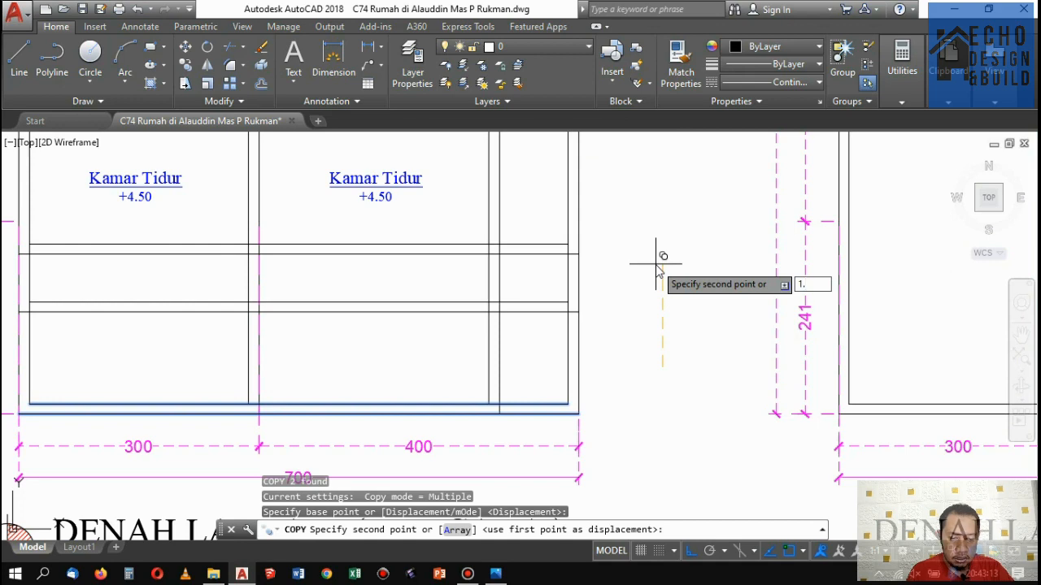
type(".6")
key("Return")
scroll(662, 258, "down", 3)
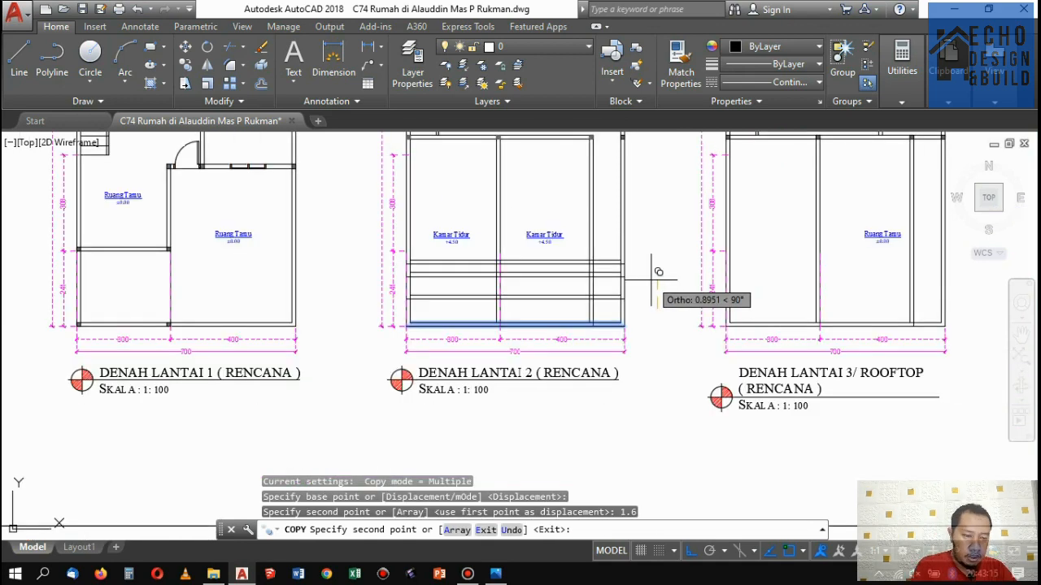
key("Return")
scroll(643, 271, "up", 4)
scroll(480, 288, "down", 3)
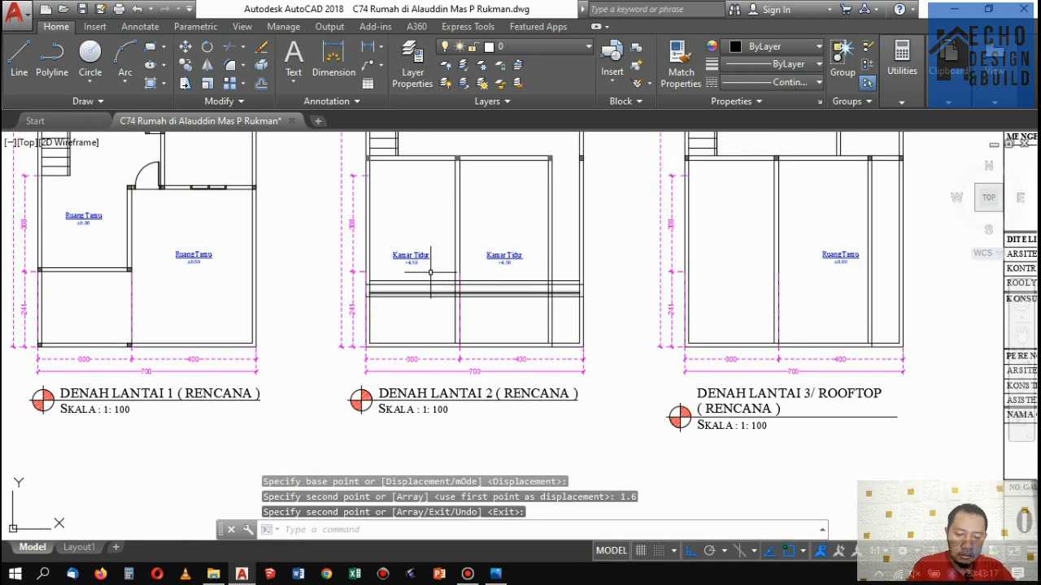
Compare the second-floor front bedrooms and terrace in the reference sketch with the drawn three-plan sheet.
scroll(497, 290, "up", 2)
scroll(497, 289, "down", 3)
left_click(495, 573)
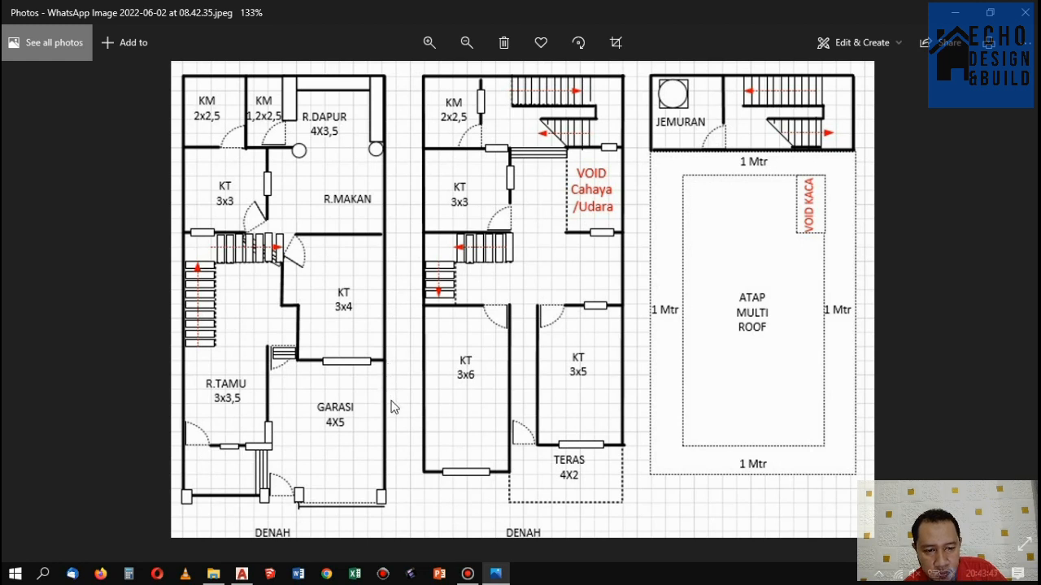
left_click(242, 574)
scroll(314, 393, "down", 3)
scroll(358, 383, "up", 2)
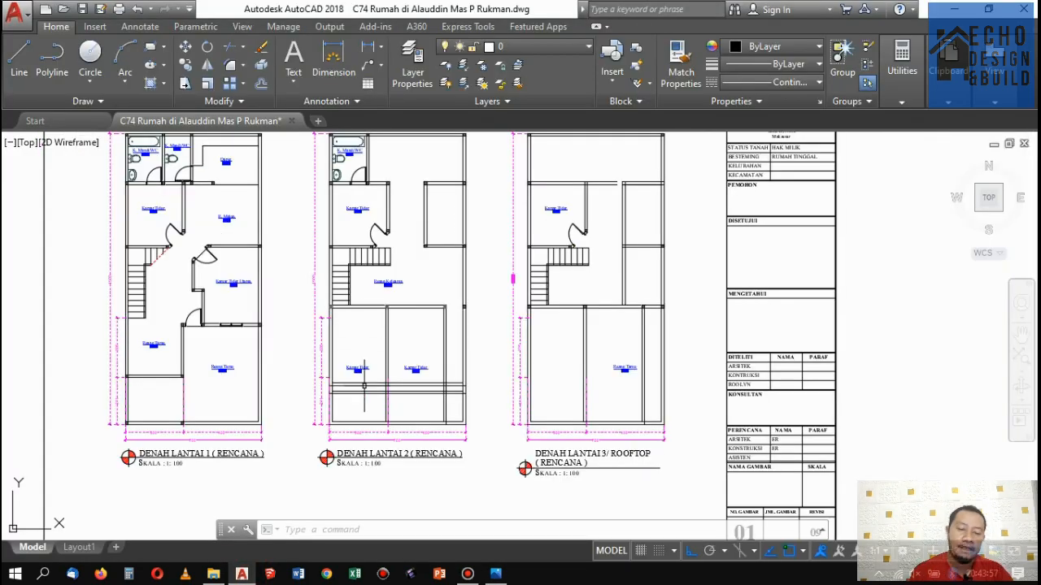
Trim the copied horizontal wall lines off the left front bedroom, using the partition between the second-floor bedrooms as cutting edge.
scroll(364, 384, "up", 4)
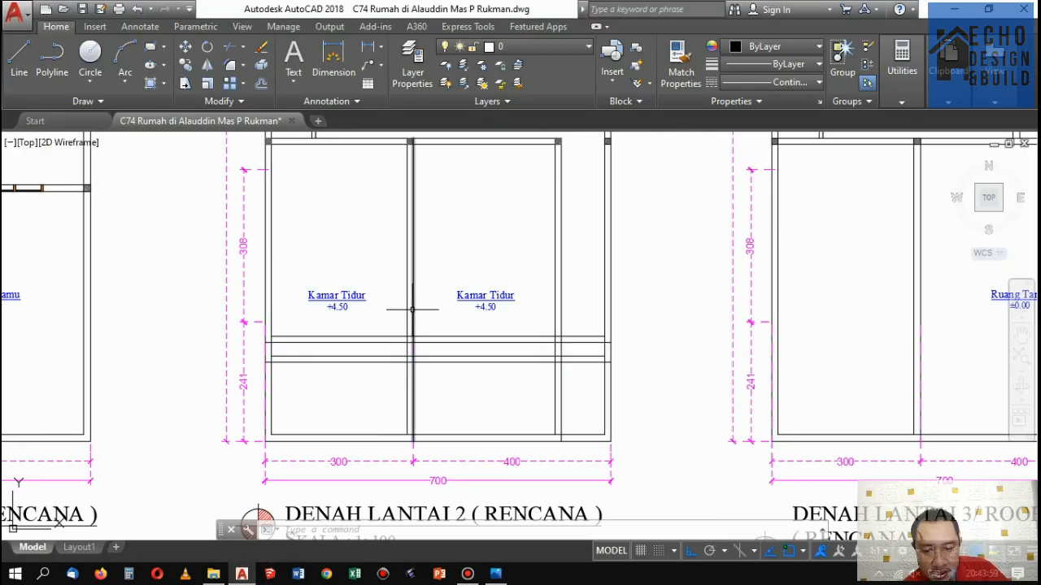
type("tr")
key("Return")
scroll(411, 344, "up", 2)
left_click(389, 383)
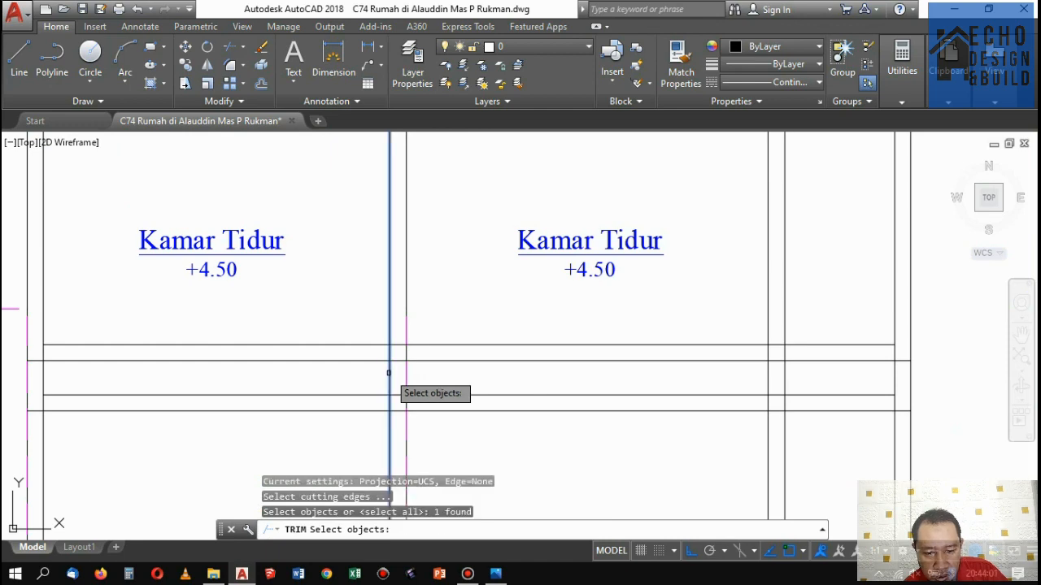
key("Return")
left_click(331, 436)
left_click(306, 295)
key("Return")
Delete the inner of the two copied wall-line pairs crossing the second-floor right front bedroom.
left_click(492, 381)
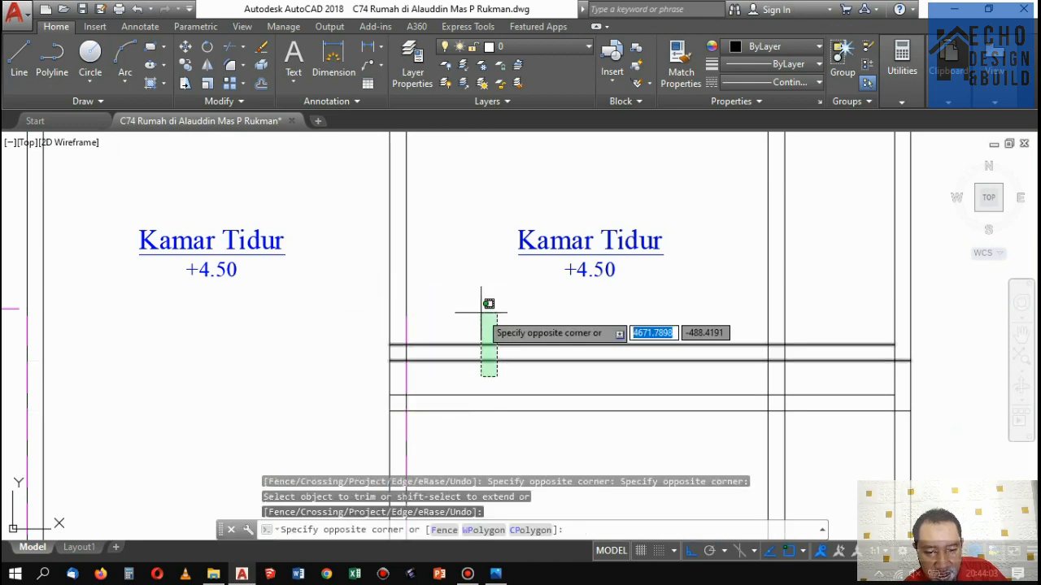
left_click(485, 302)
key("Delete")
scroll(650, 358, "down", 4)
scroll(662, 353, "up", 3)
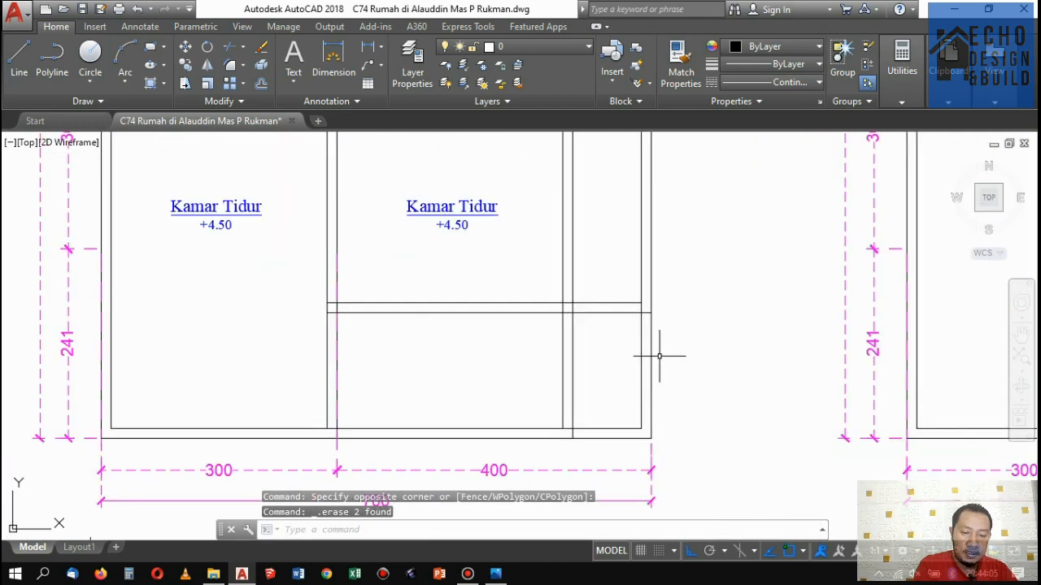
Trim the right front bedroom's side wall lines between the copied terrace wall and the second-floor front wall.
type("tr")
key("Return")
left_click(593, 297)
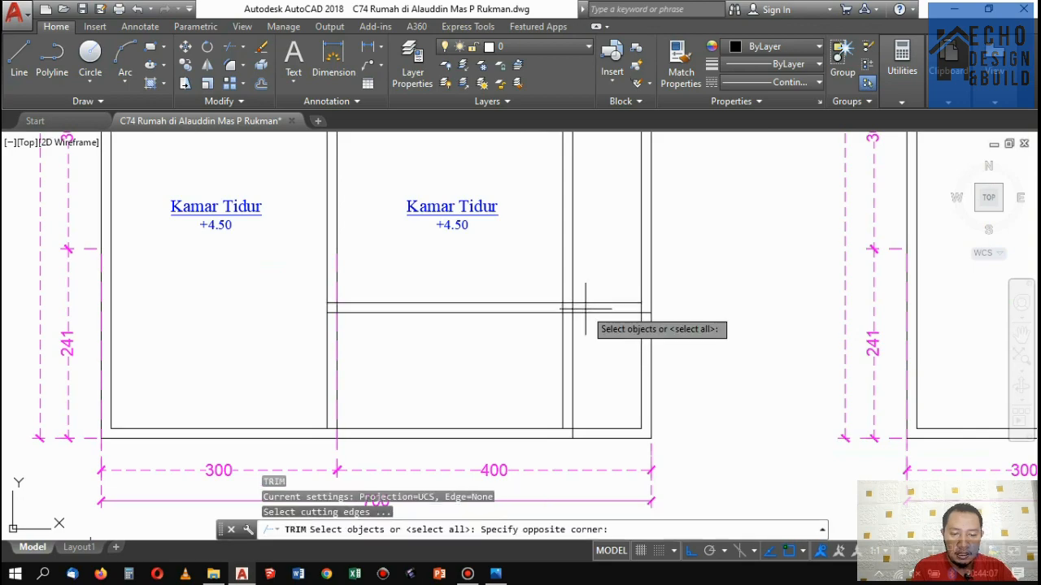
left_click(580, 314)
key("Return")
left_click(599, 330)
left_click(537, 336)
key("Return")
scroll(536, 336, "down", 5)
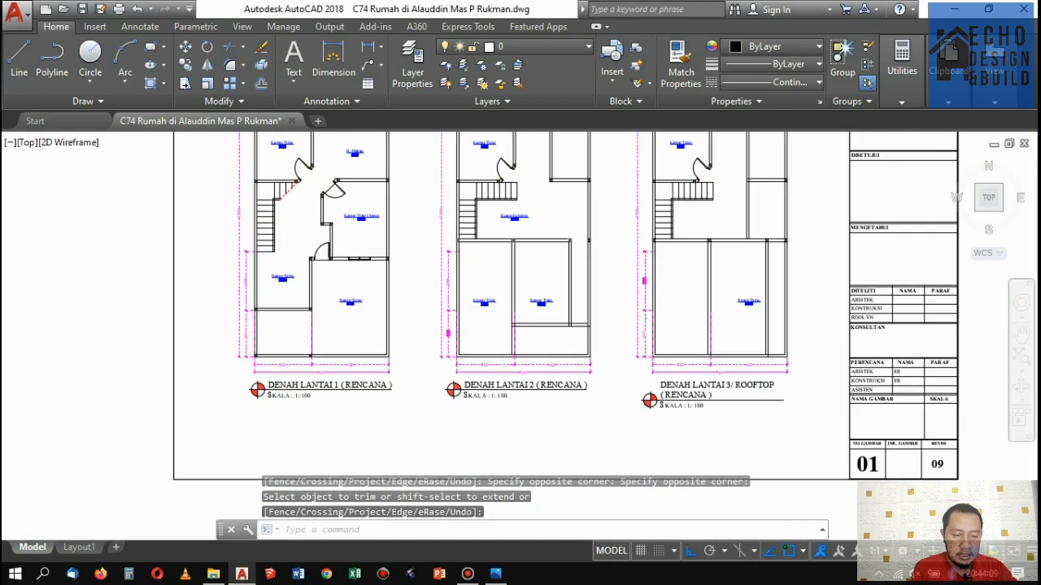
Examine the second-floor bedrooms, the Ruang Keluarga and the upper end of its stairs.
scroll(581, 292, "up", 6)
scroll(531, 232, "down", 4)
scroll(568, 220, "down", 4)
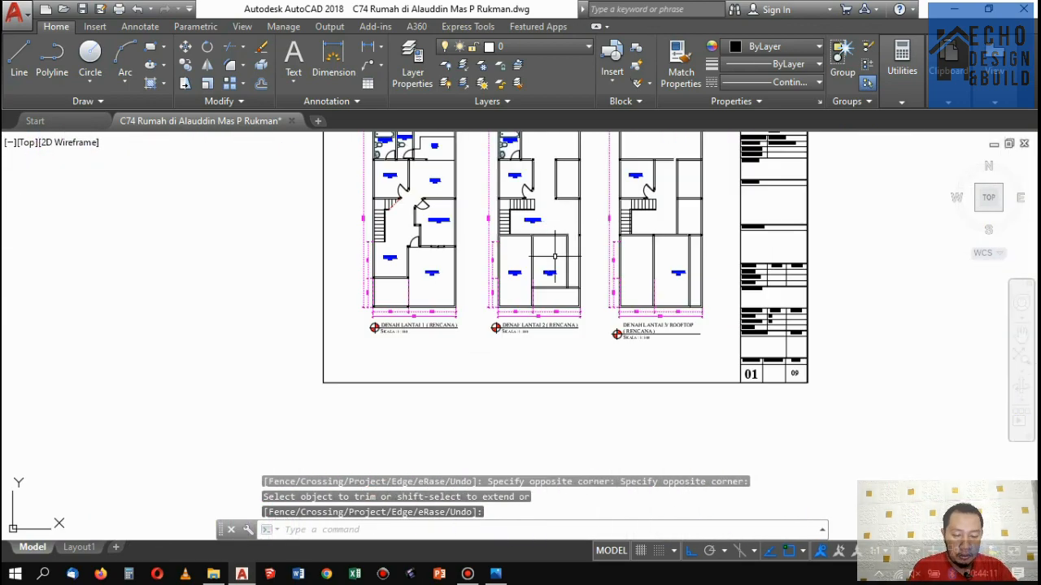
scroll(521, 199, "up", 2)
scroll(464, 275, "up", 3)
scroll(464, 275, "down", 4)
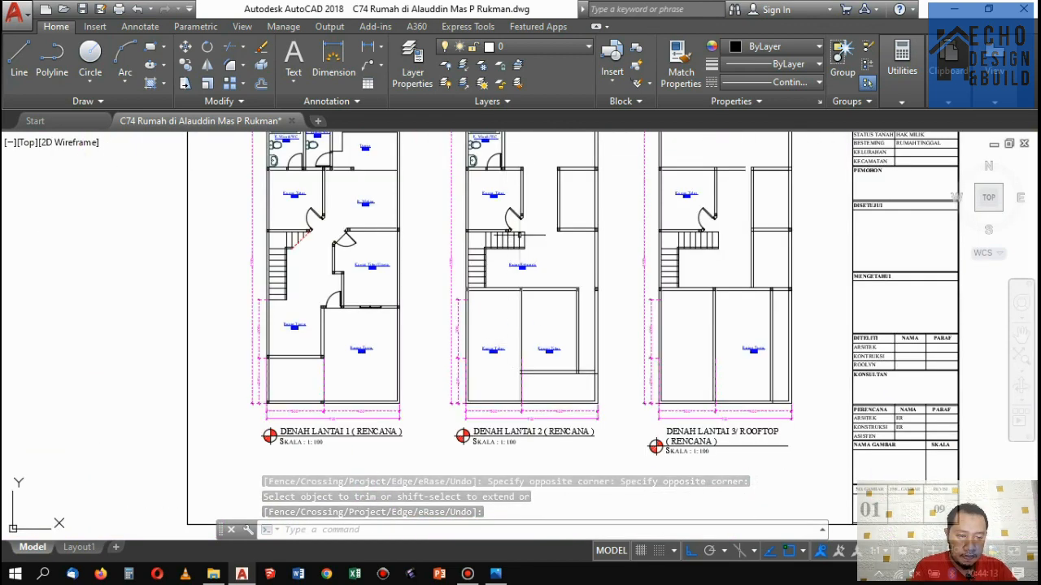
scroll(555, 323, "up", 2)
scroll(554, 323, "up", 2)
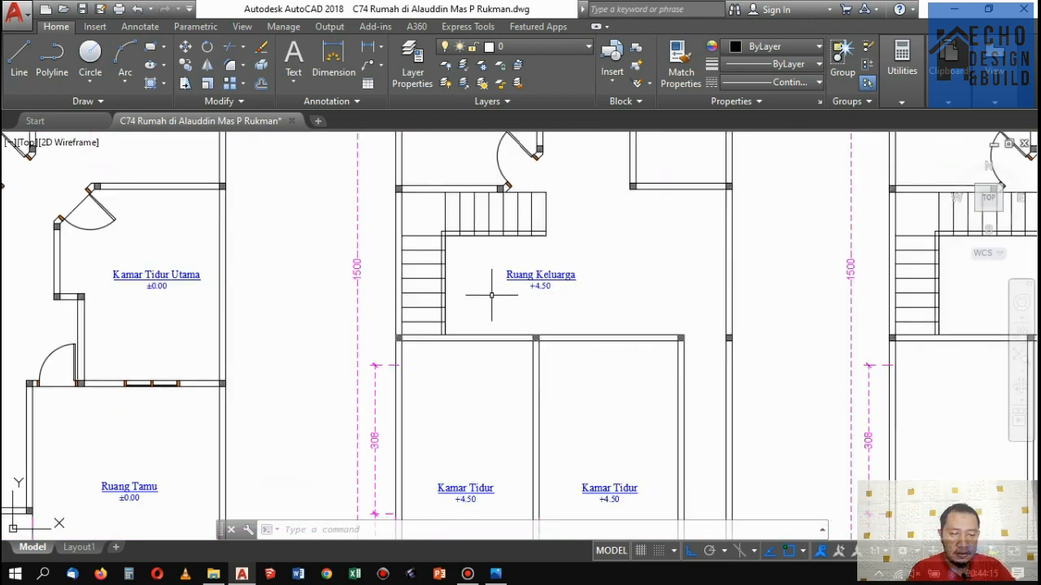
scroll(495, 284, "down", 3)
scroll(521, 284, "up", 3)
scroll(532, 298, "up", 1)
scroll(512, 355, "down", 4)
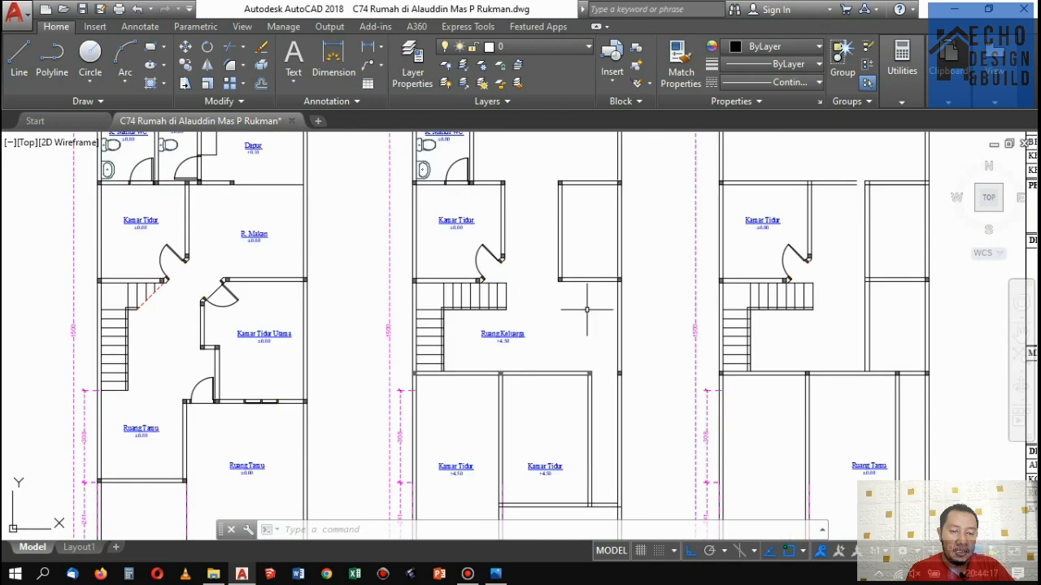
scroll(536, 309, "up", 2)
scroll(495, 263, "up", 2)
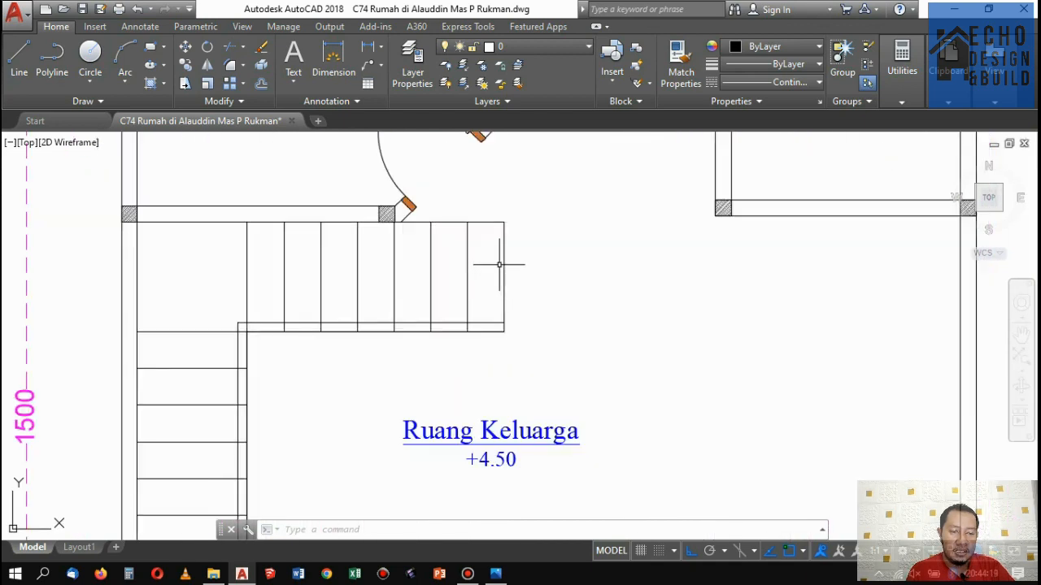
Compare the second-floor stairs with the first-floor stairs and their dashed cut line.
scroll(499, 263, "down", 2)
scroll(539, 251, "down", 3)
scroll(469, 266, "up", 3)
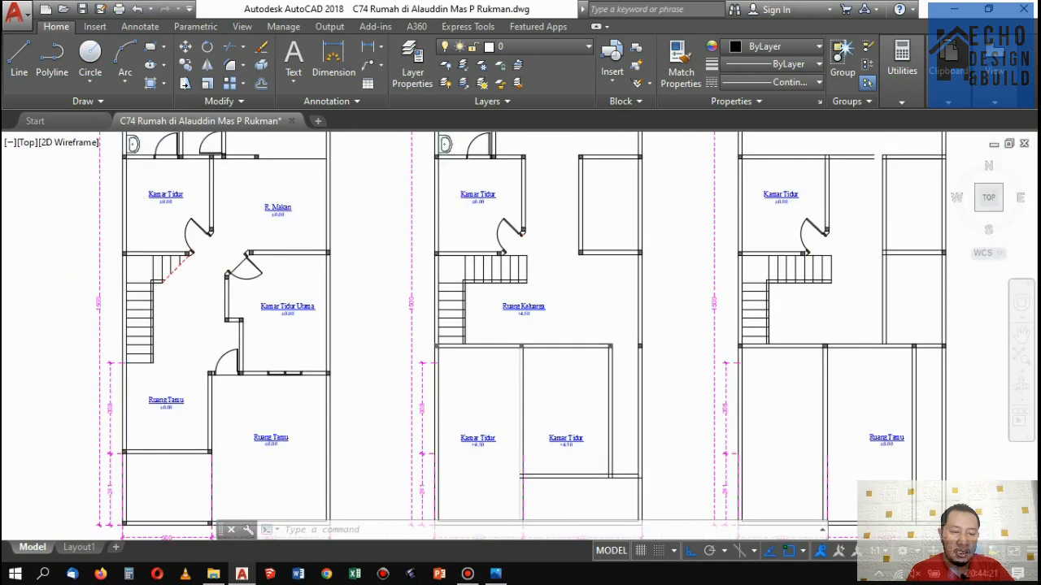
scroll(468, 266, "down", 3)
scroll(341, 298, "up", 2)
scroll(265, 268, "up", 2)
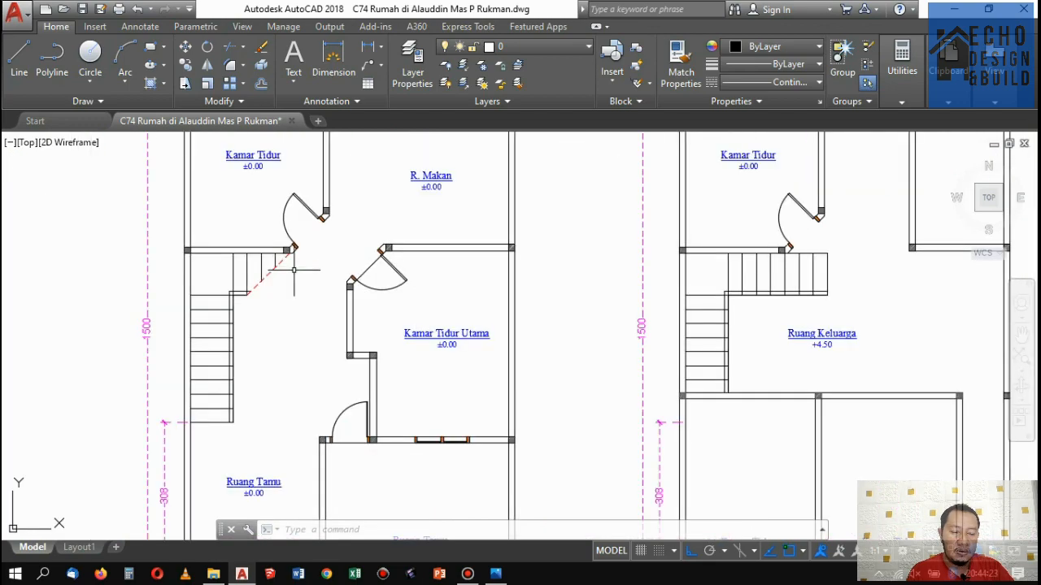
scroll(561, 324, "down", 3)
scroll(561, 323, "up", 3)
scroll(425, 284, "down", 3)
scroll(485, 306, "up", 3)
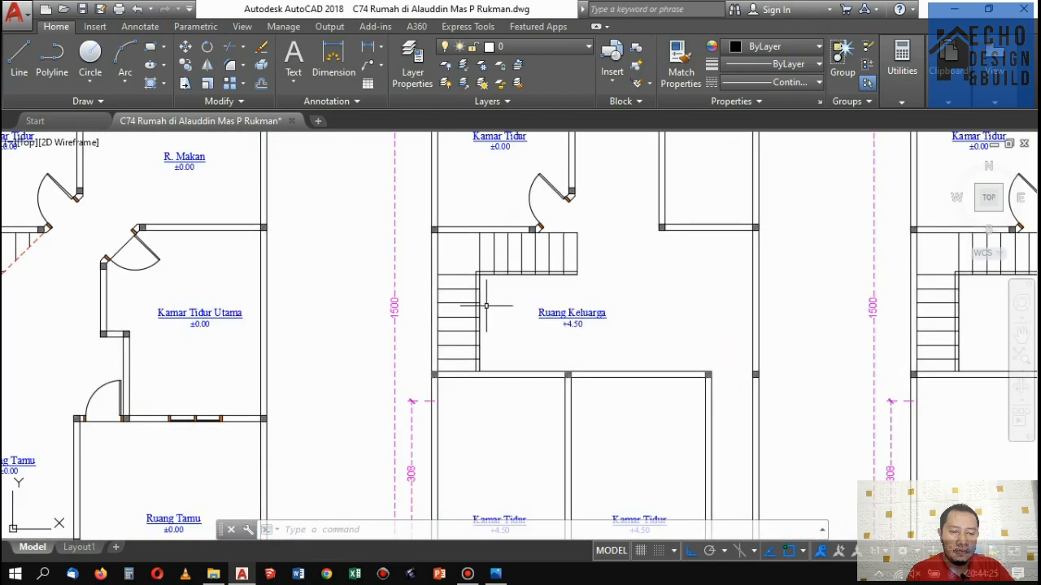
scroll(205, 274, "down", 3)
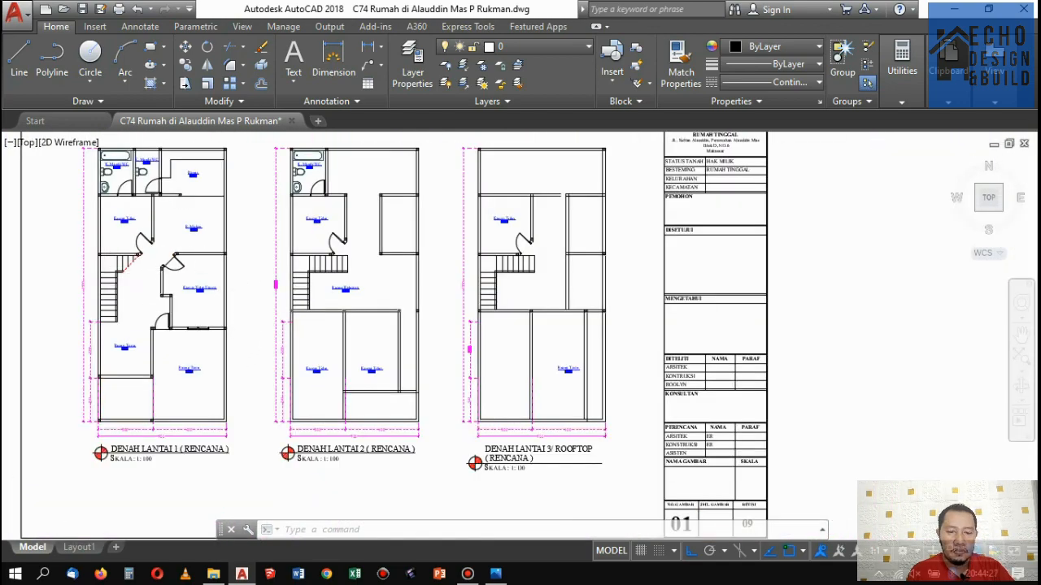
scroll(128, 256, "up", 3)
scroll(681, 304, "down", 3)
scroll(760, 295, "up", 4)
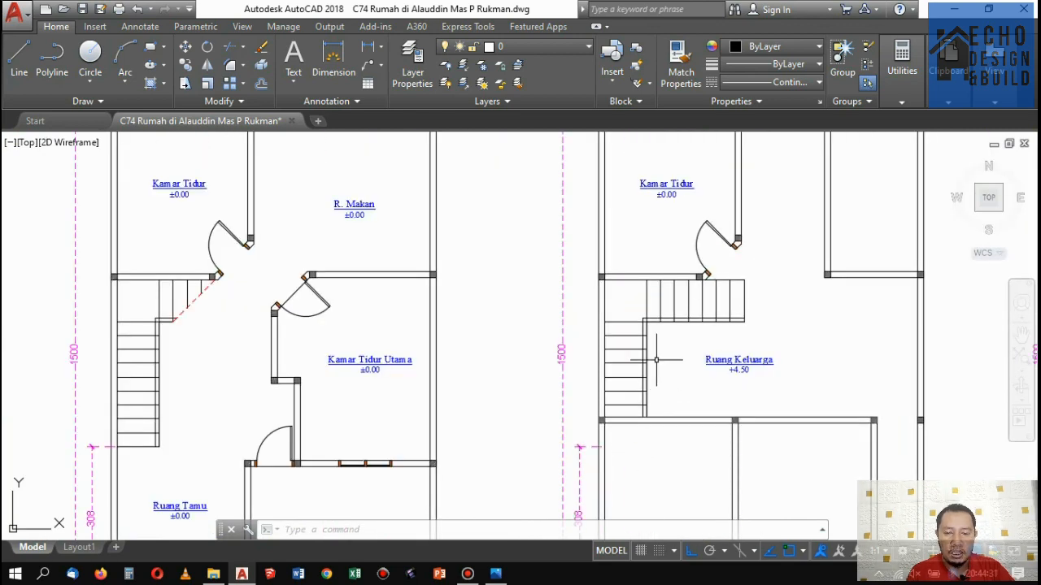
Offset the second-floor stairs' outer L-shaped edge line 0.08 towards the Ruang Keluarga.
scroll(641, 322, "up", 4)
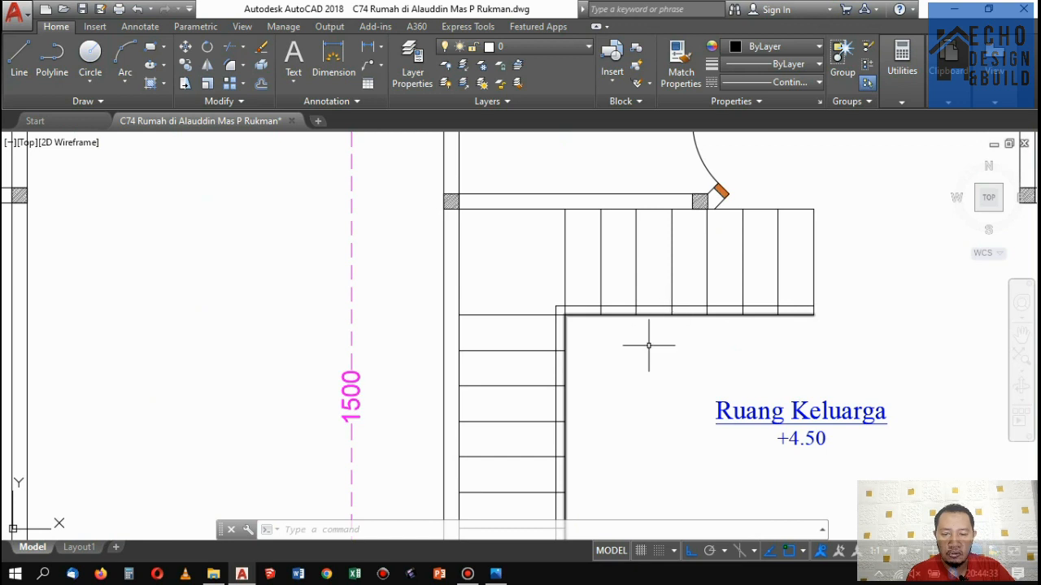
type("o")
key("Return")
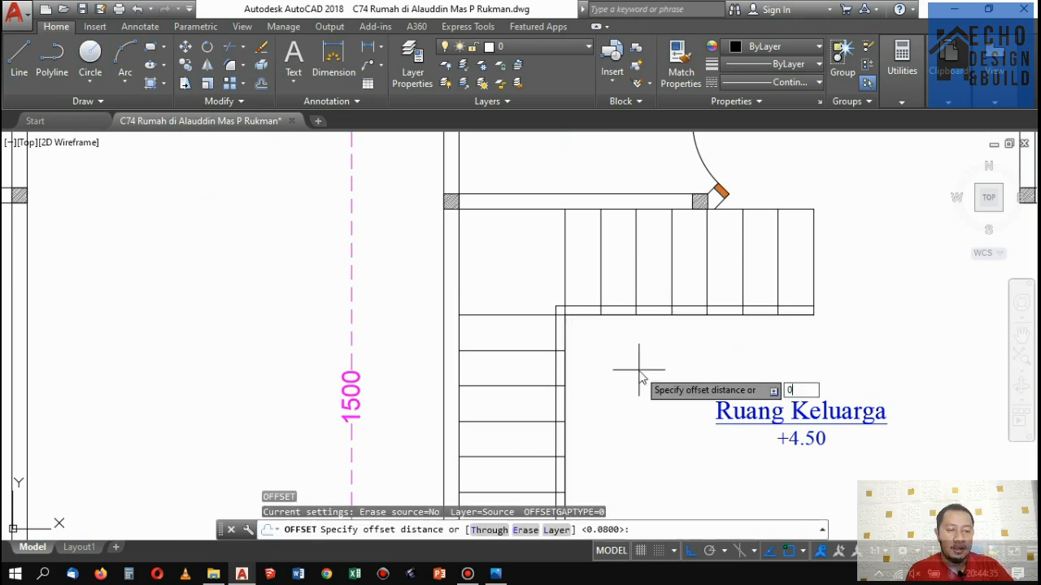
type("0.08")
key("Return")
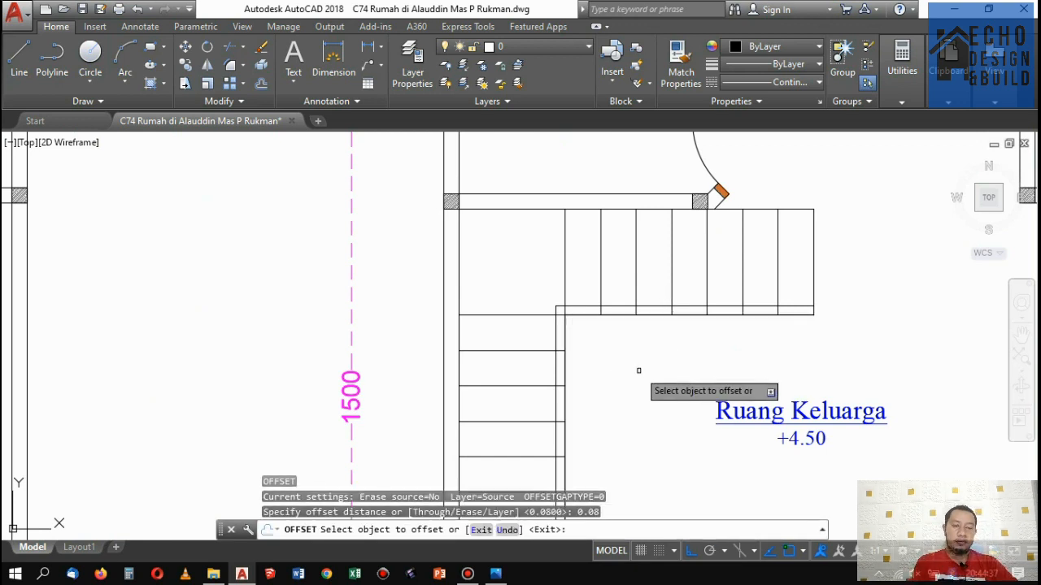
left_click(620, 312)
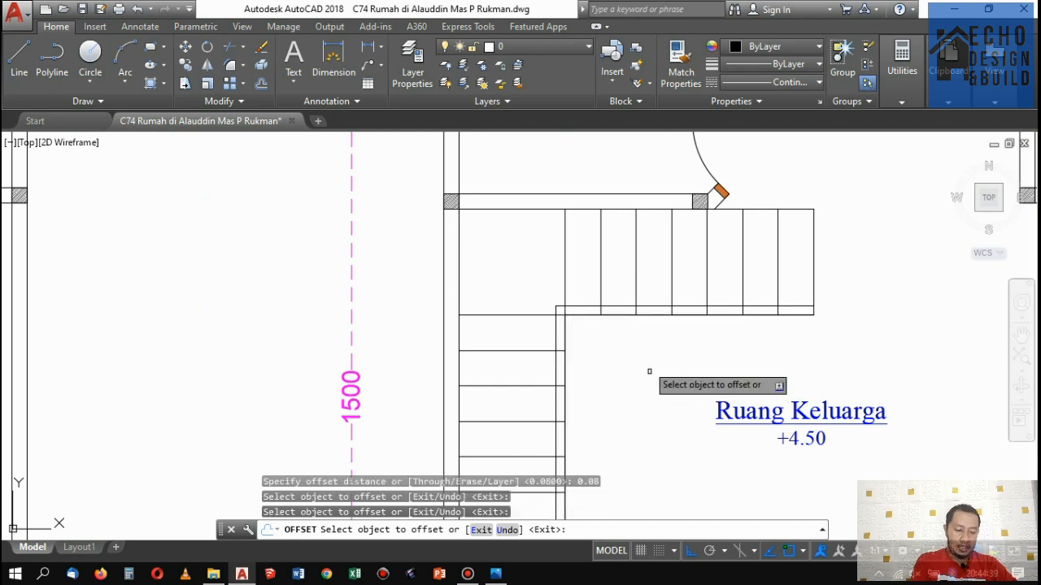
left_click(621, 312)
left_click(646, 358)
key("Return")
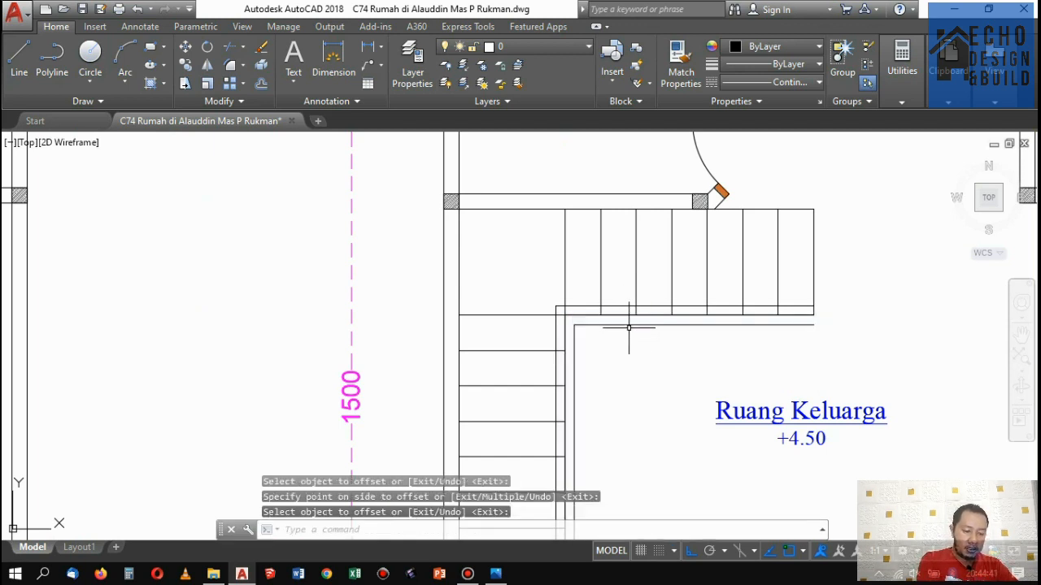
Colour the two L-shaped railing lines on either side of the second-floor stair edge red.
left_click(627, 325)
left_click(621, 306)
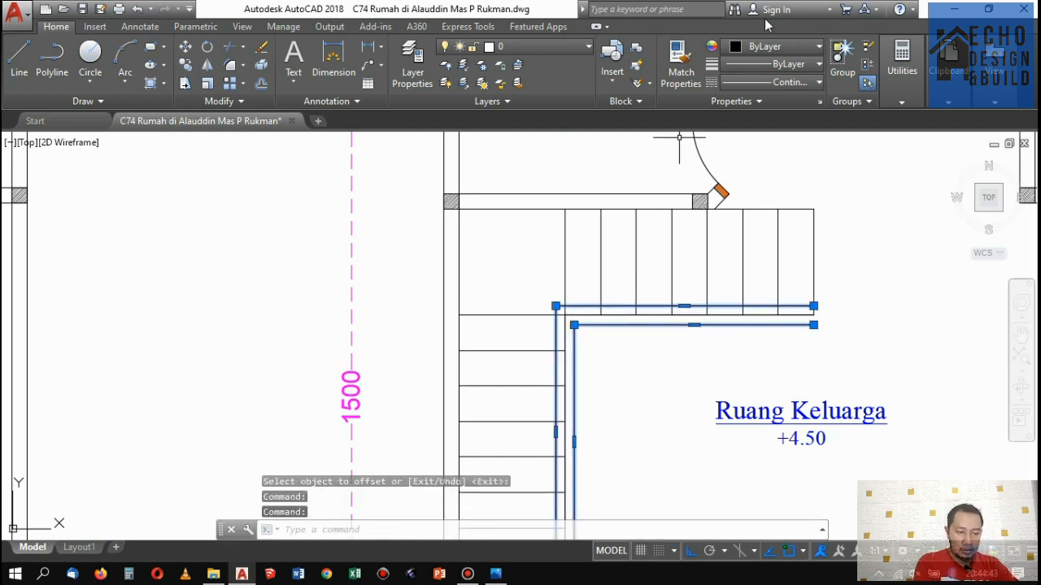
left_click(768, 46)
left_click(732, 201)
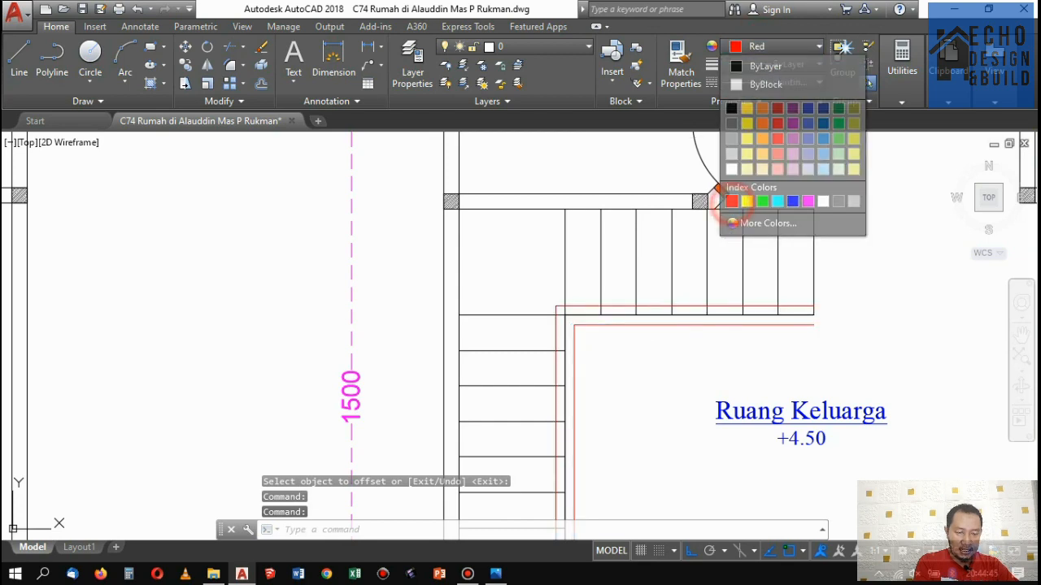
key("Escape")
Delete the Kamar Tidur ±0.00 label from the second-floor bedroom above the stairs.
scroll(674, 290, "down", 5)
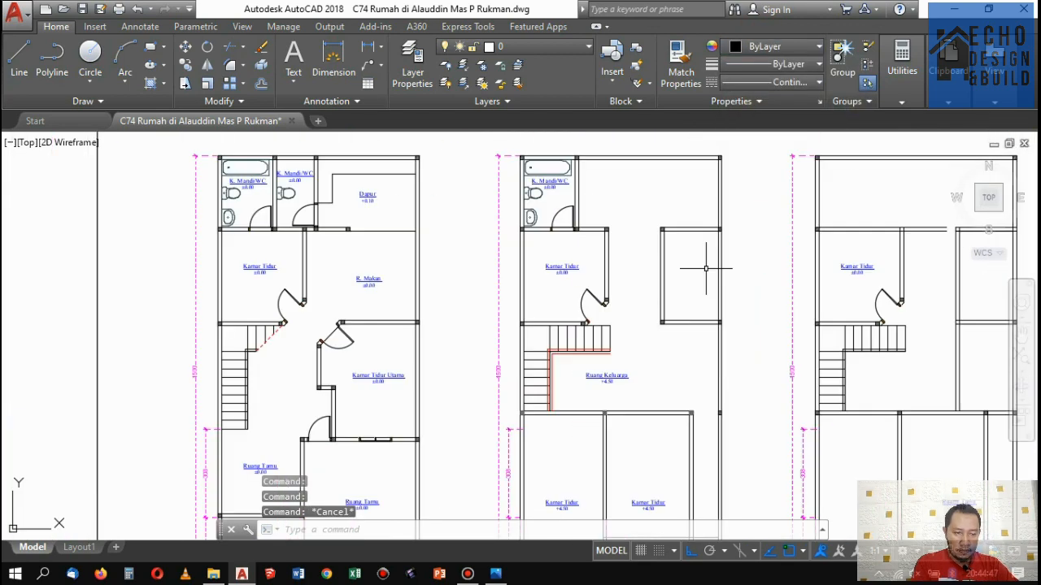
scroll(706, 269, "down", 4)
scroll(642, 280, "up", 8)
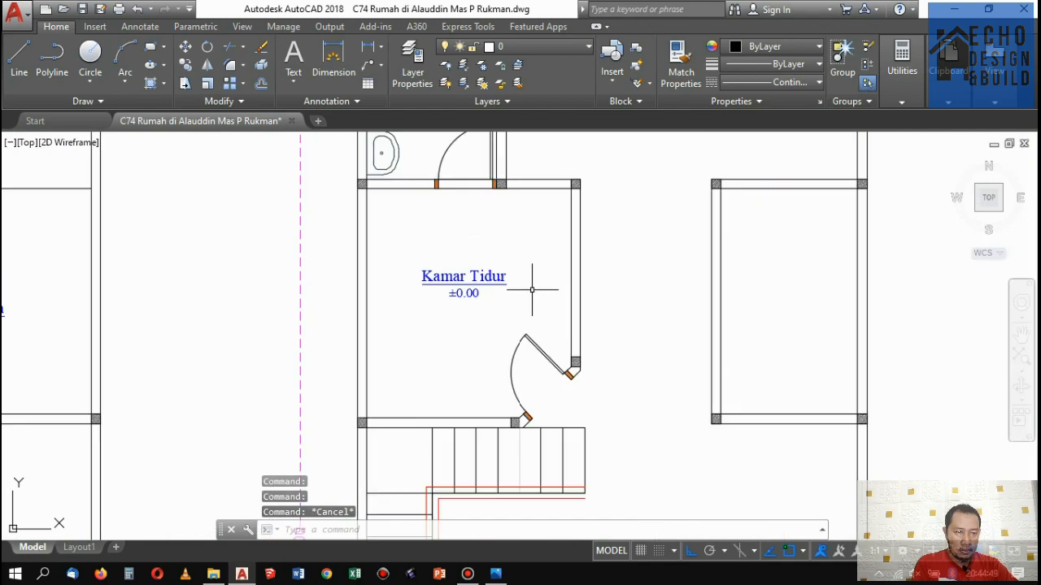
left_click(532, 289)
left_click(462, 298)
scroll(488, 301, "down", 5)
scroll(530, 342, "up", 2)
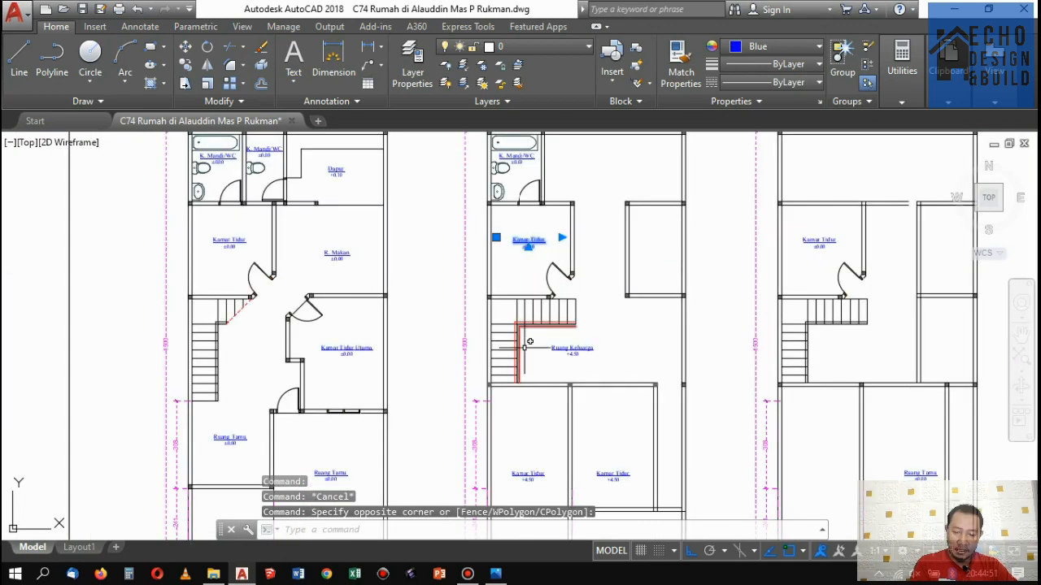
scroll(529, 342, "up", 3)
scroll(557, 348, "down", 5)
scroll(599, 399, "up", 4)
scroll(574, 387, "up", 3)
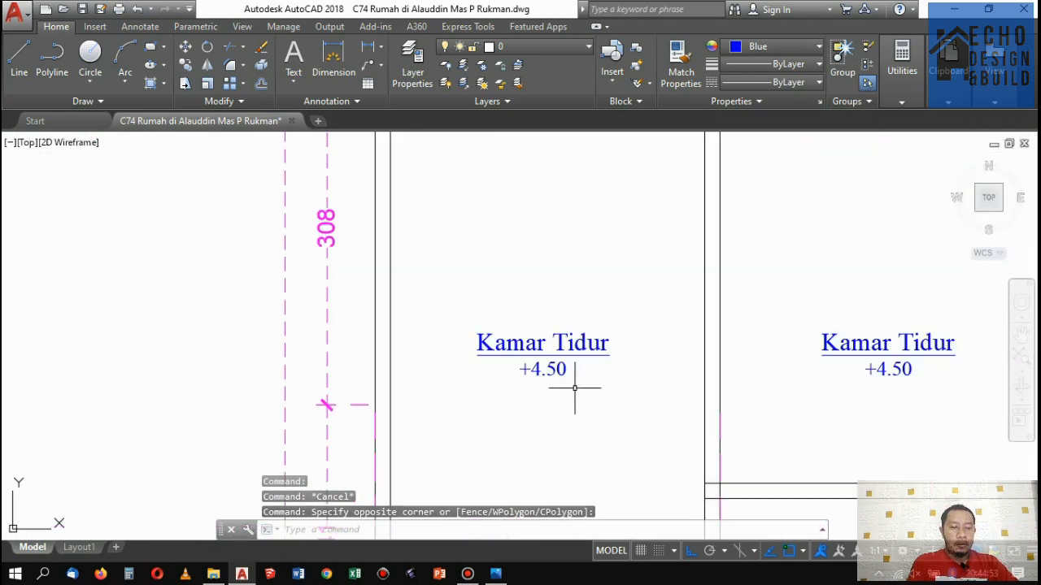
scroll(574, 388, "down", 6)
scroll(588, 213, "up", 5)
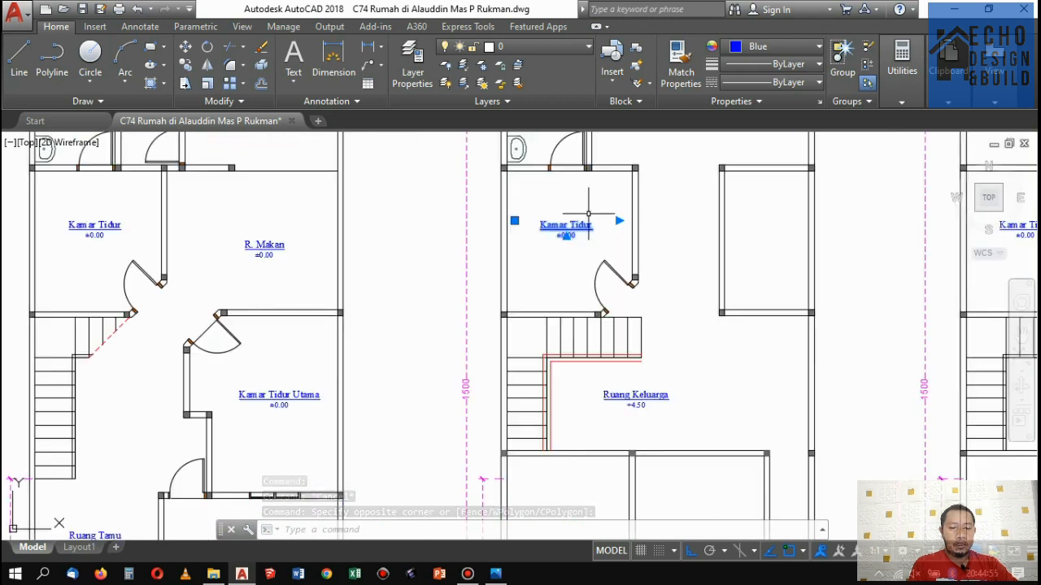
key("Delete")
Copy the Kamar Tidur +4.50 label from the right front bedroom into the second-floor bedroom above the stairs, with Ortho off.
scroll(599, 214, "down", 5)
scroll(620, 312, "up", 5)
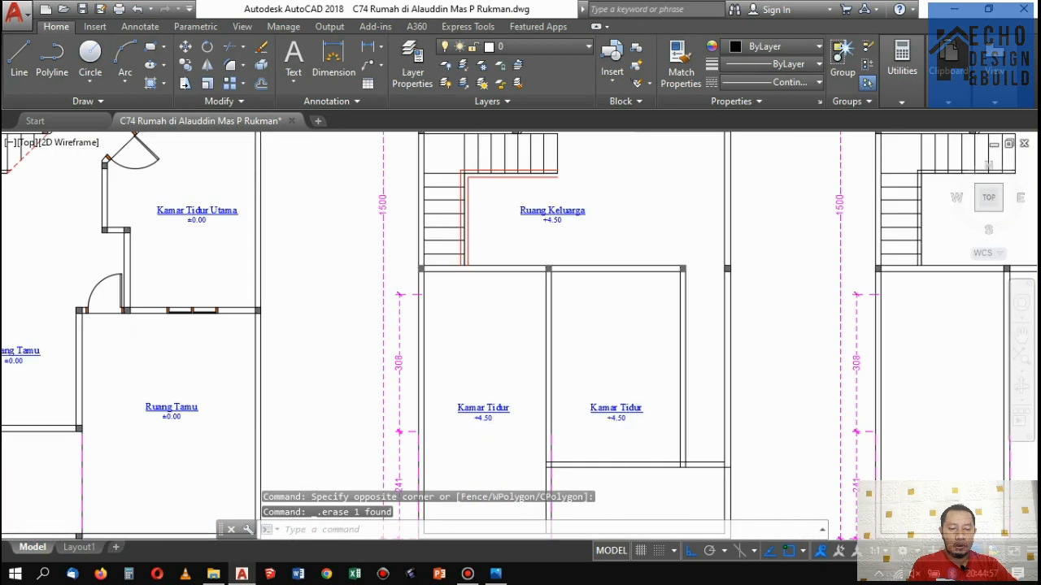
scroll(623, 434, "up", 4)
left_click(624, 429)
left_click(614, 383)
left_click(189, 68)
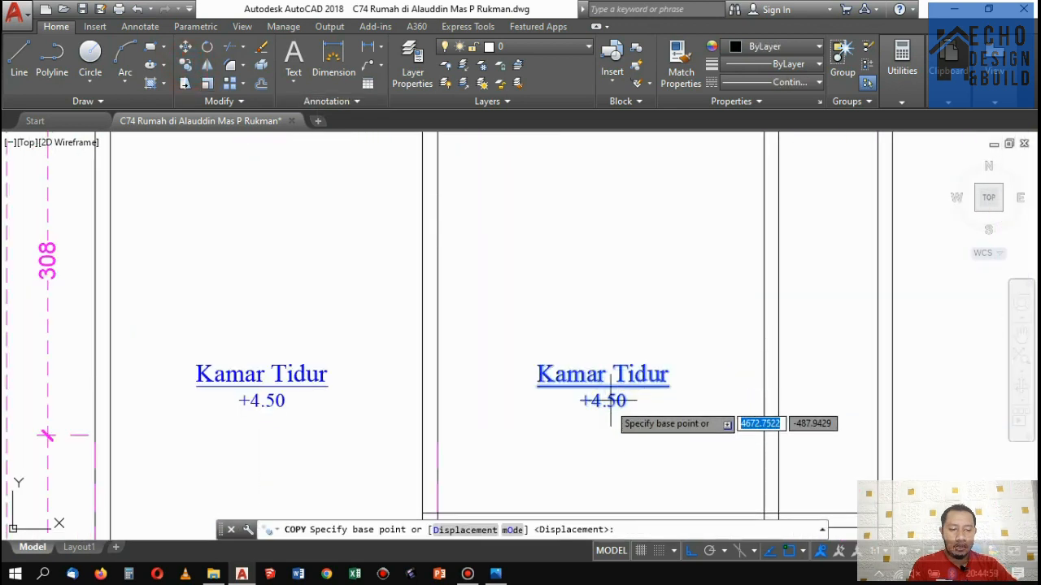
left_click(605, 401)
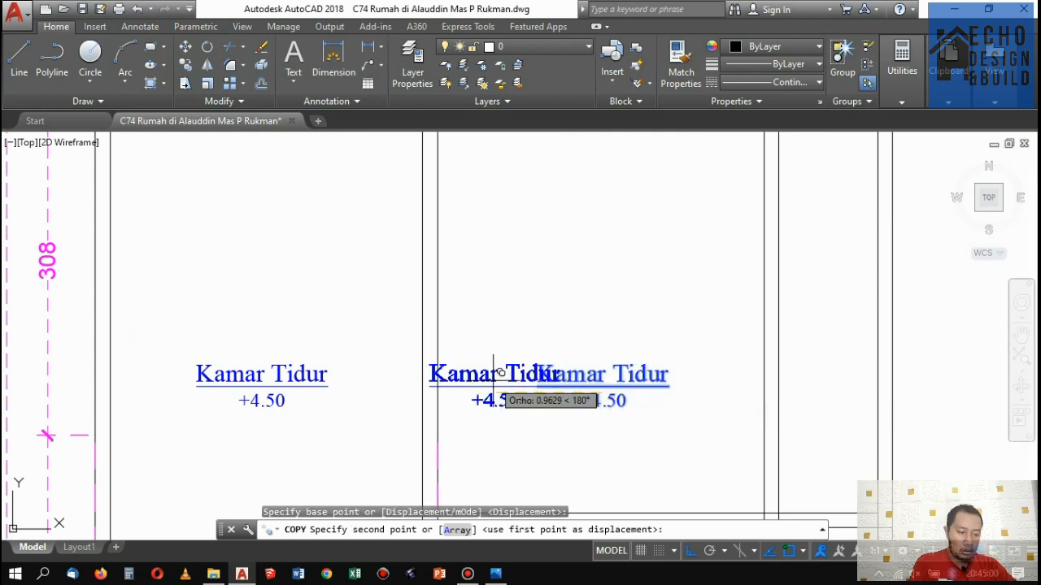
scroll(488, 273, "down", 6)
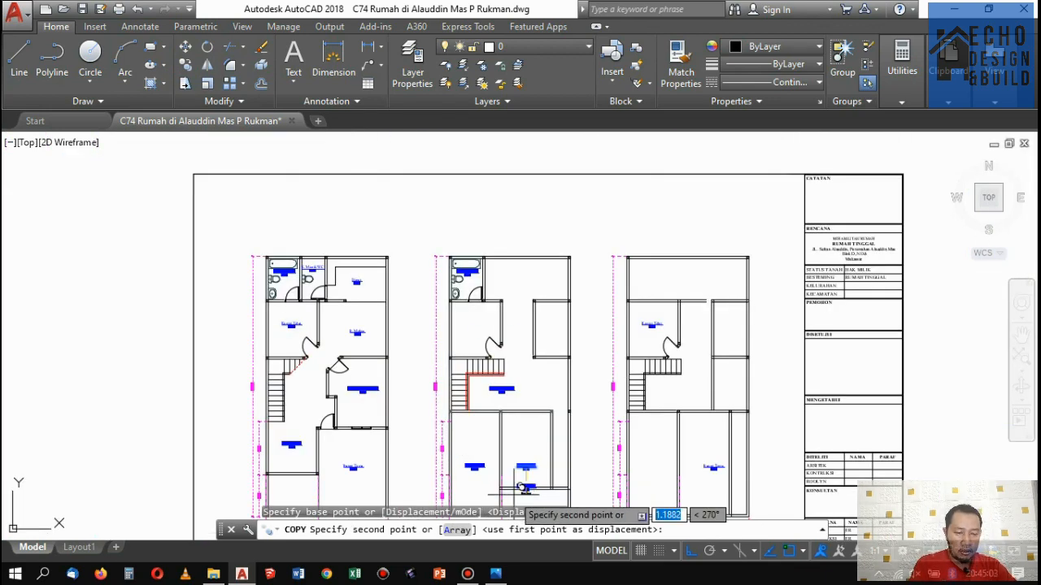
scroll(541, 407, "up", 5)
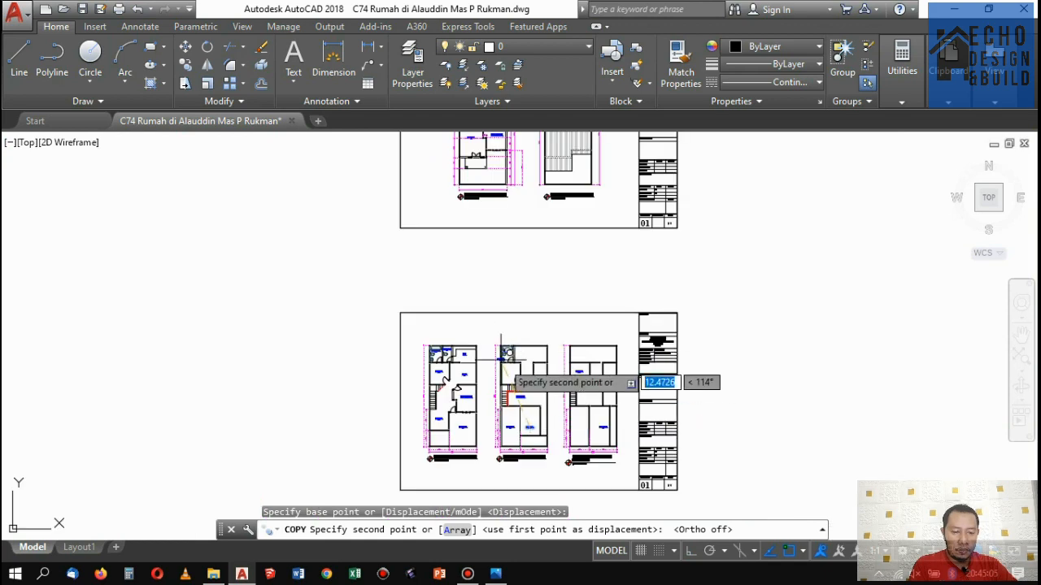
scroll(517, 401, "up", 2)
left_click(504, 369)
scroll(493, 315, "down", 2)
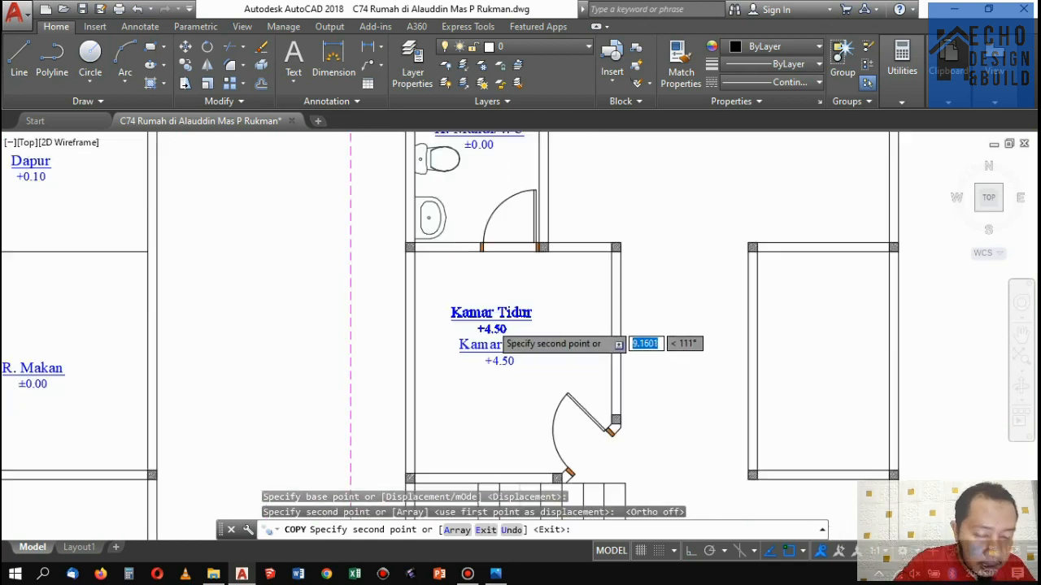
key("Return")
Compare the rear rooms and void of the second-floor plan with the first- and third-floor plans.
scroll(534, 325, "down", 5)
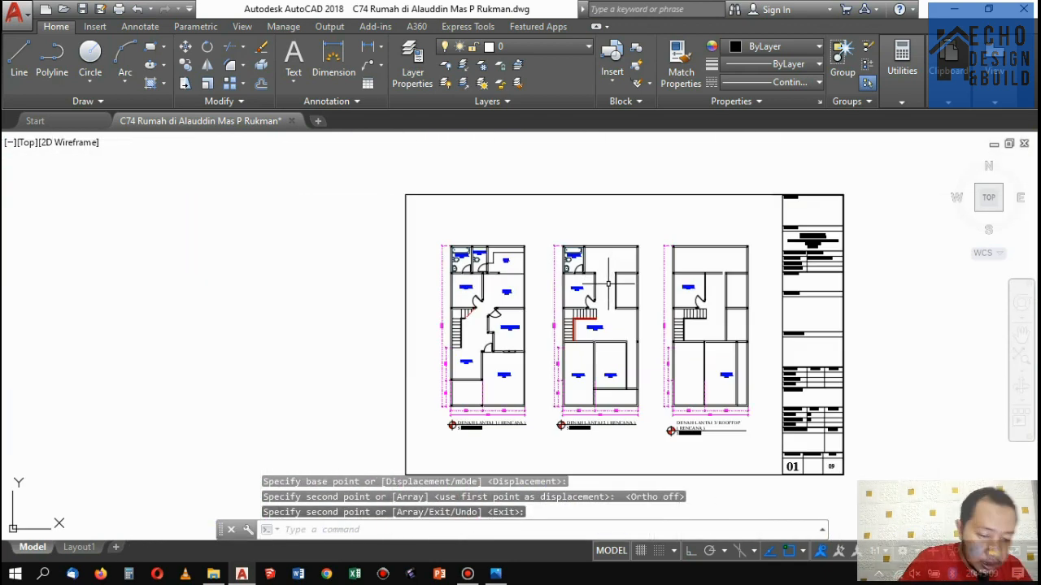
scroll(507, 233, "up", 6)
scroll(507, 232, "down", 6)
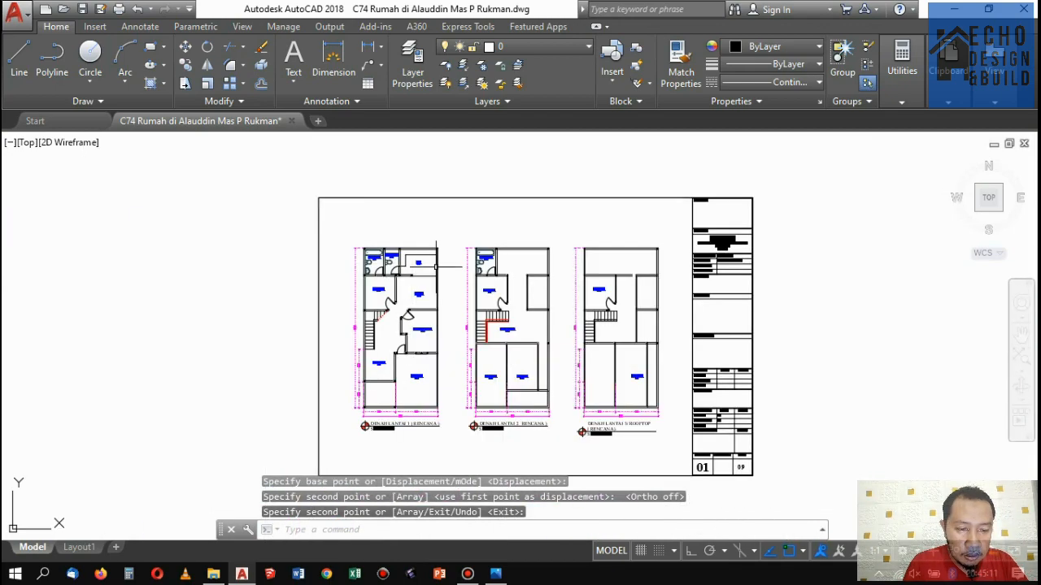
scroll(608, 253, "up", 5)
scroll(547, 278, "up", 3)
scroll(539, 288, "down", 6)
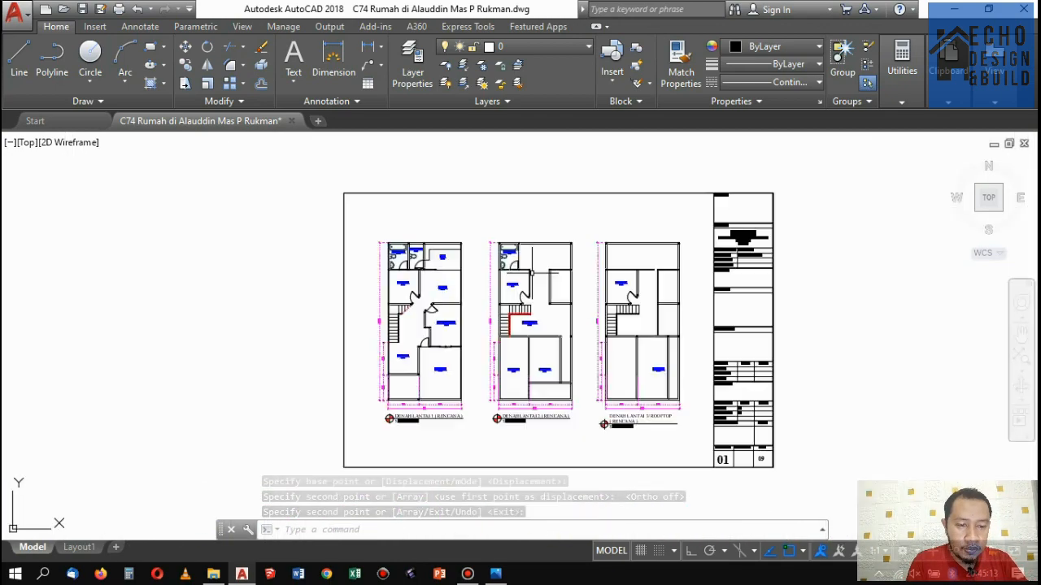
scroll(539, 288, "up", 1)
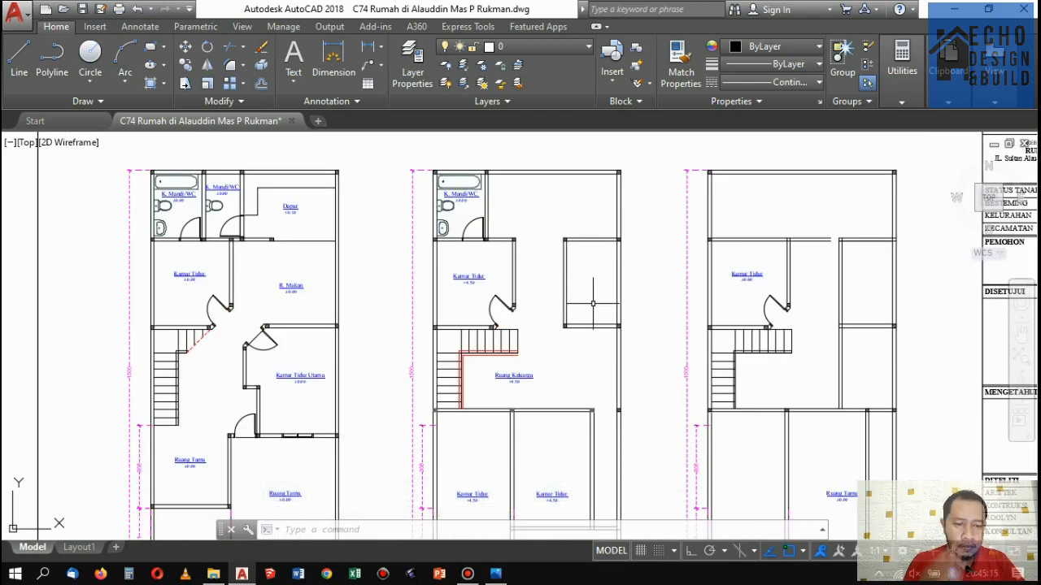
scroll(593, 303, "up", 2)
scroll(558, 343, "down", 5)
scroll(535, 263, "up", 6)
scroll(535, 271, "down", 6)
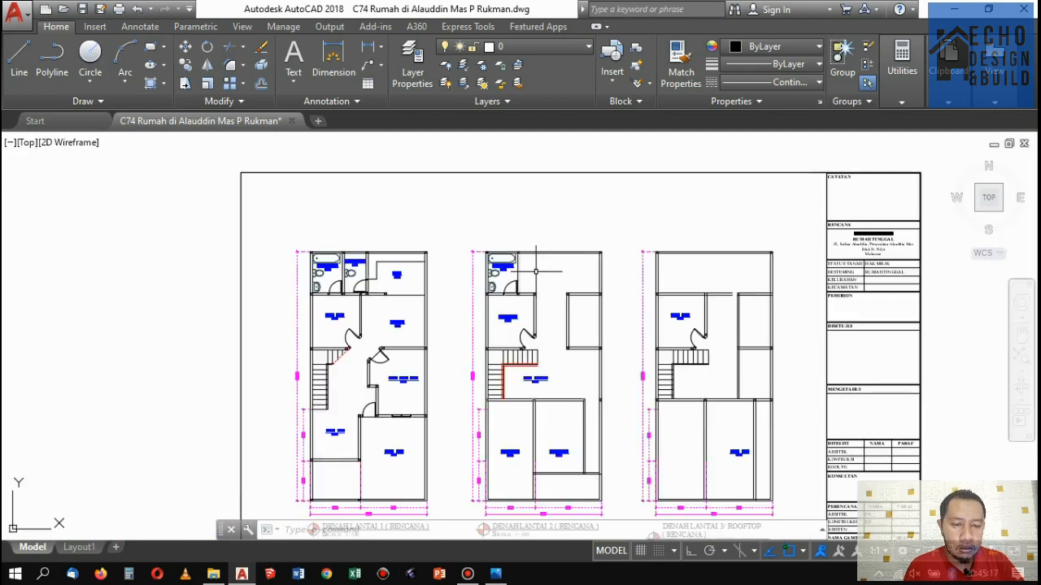
scroll(536, 271, "up", 4)
scroll(558, 293, "down", 6)
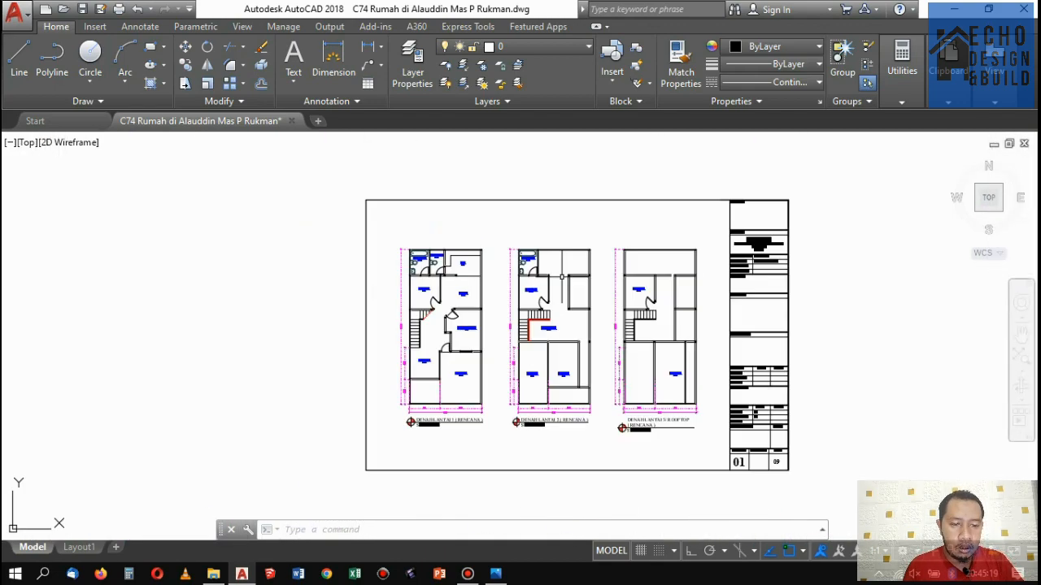
Move the second-floor Ruang Keluarga label about 1.5 units to the right, away from the stairs towards the room's middle.
scroll(561, 277, "up", 10)
left_click(526, 303)
left_click(493, 310)
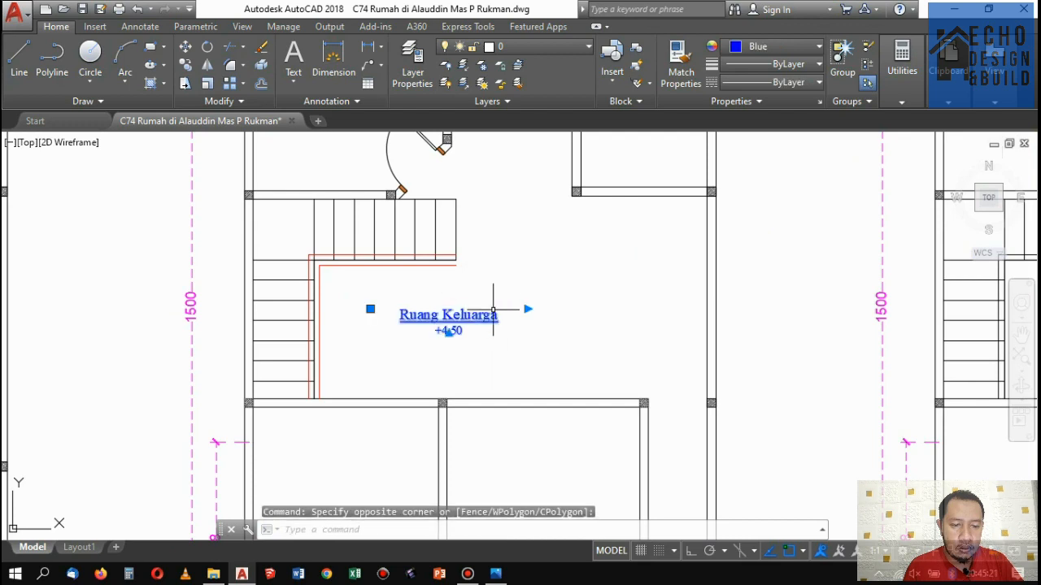
type("m")
key("Return")
left_click(504, 307)
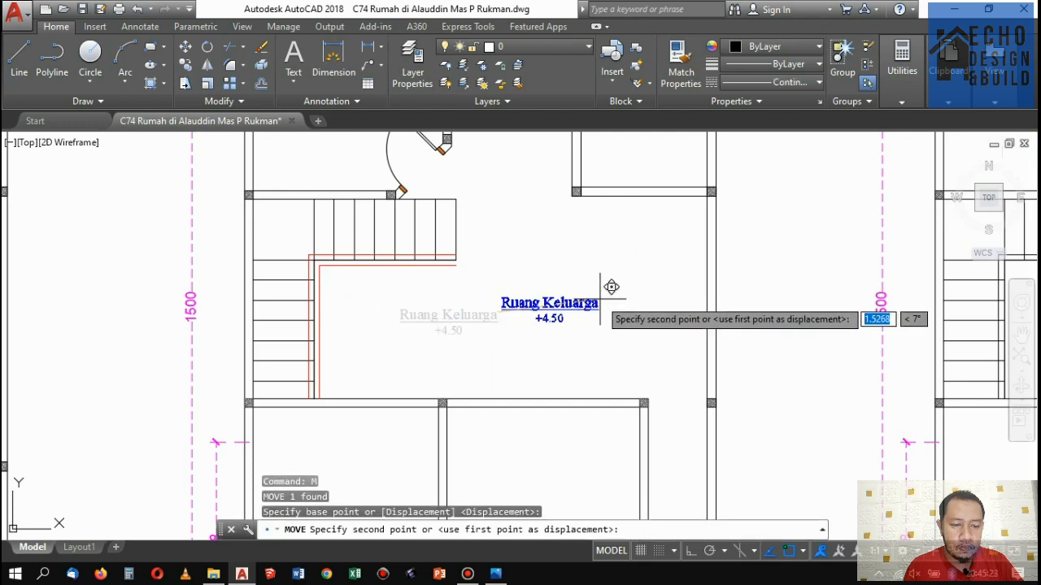
left_click(602, 303)
scroll(641, 263, "down", 6)
scroll(640, 263, "up", 5)
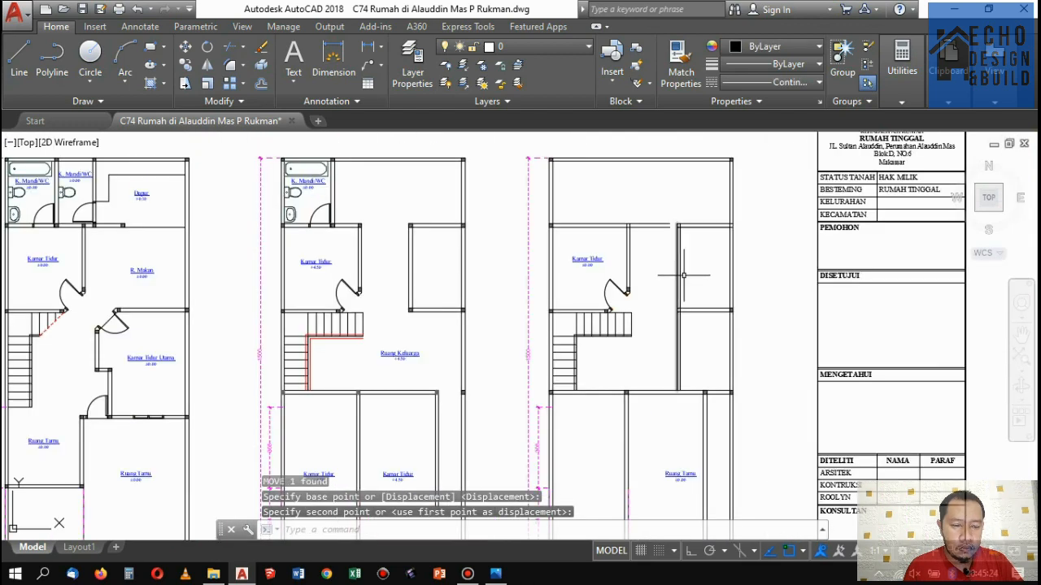
Delete the short horizontal wall-line pair between the inner wall and the right boundary wall on the third floor.
left_click(715, 322)
left_click(698, 299)
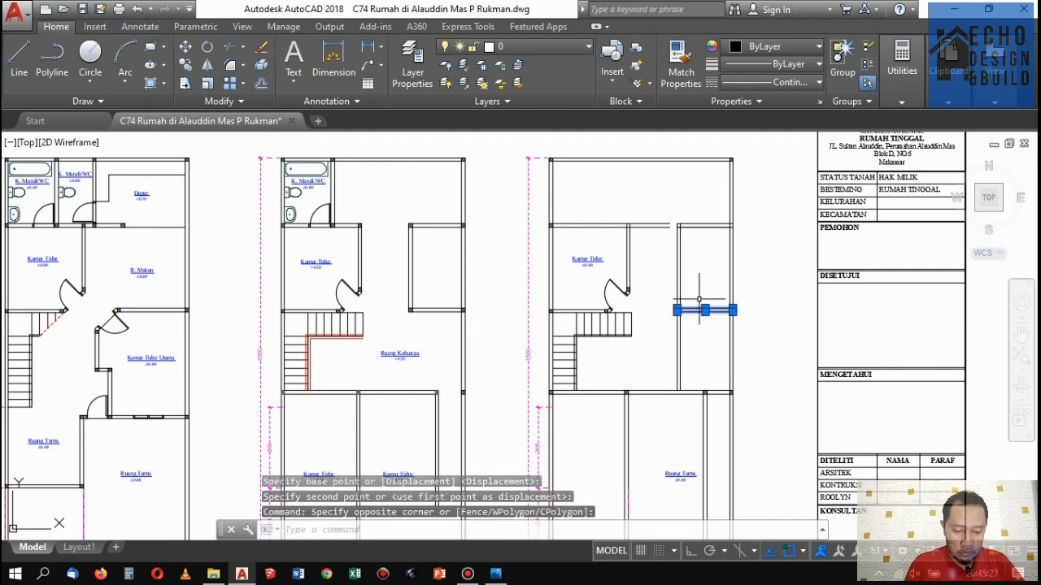
key("Delete")
Compare the void and stair area of the second-floor plan with the same area on the third floor.
scroll(701, 333, "up", 6)
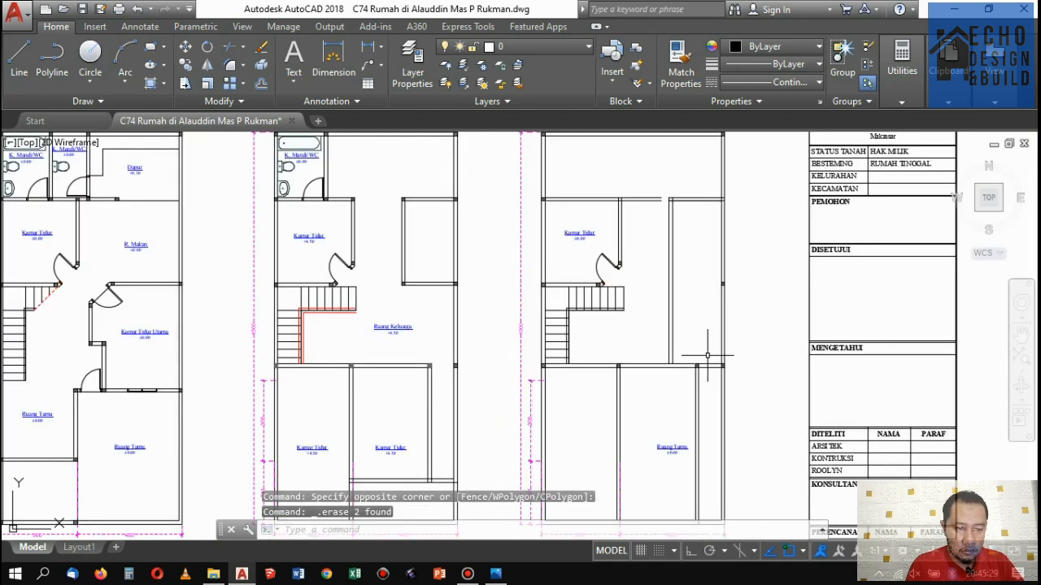
scroll(685, 349, "down", 4)
scroll(665, 268, "down", 3)
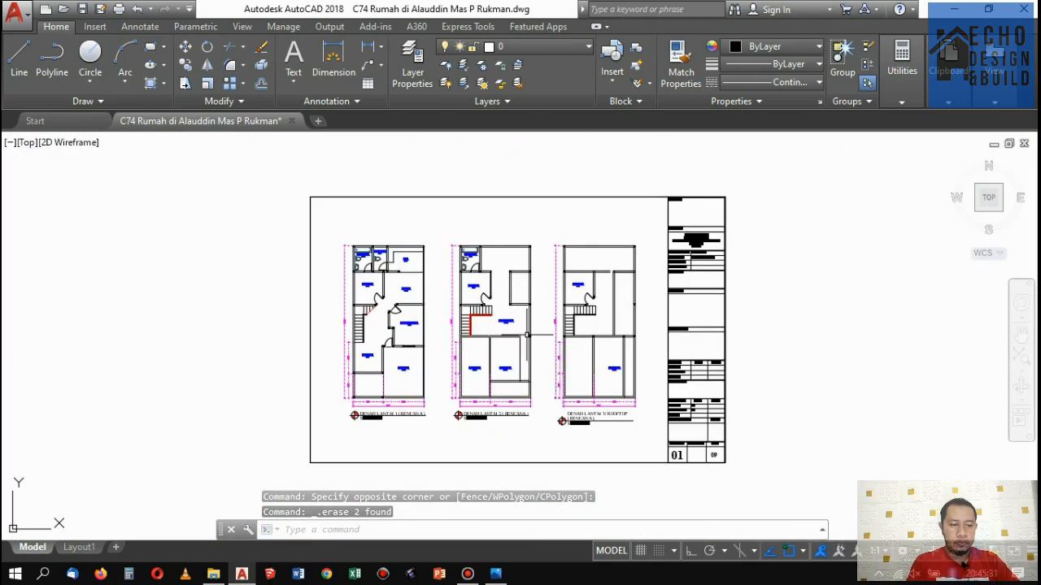
scroll(525, 284, "up", 6)
scroll(525, 284, "down", 5)
scroll(525, 284, "up", 5)
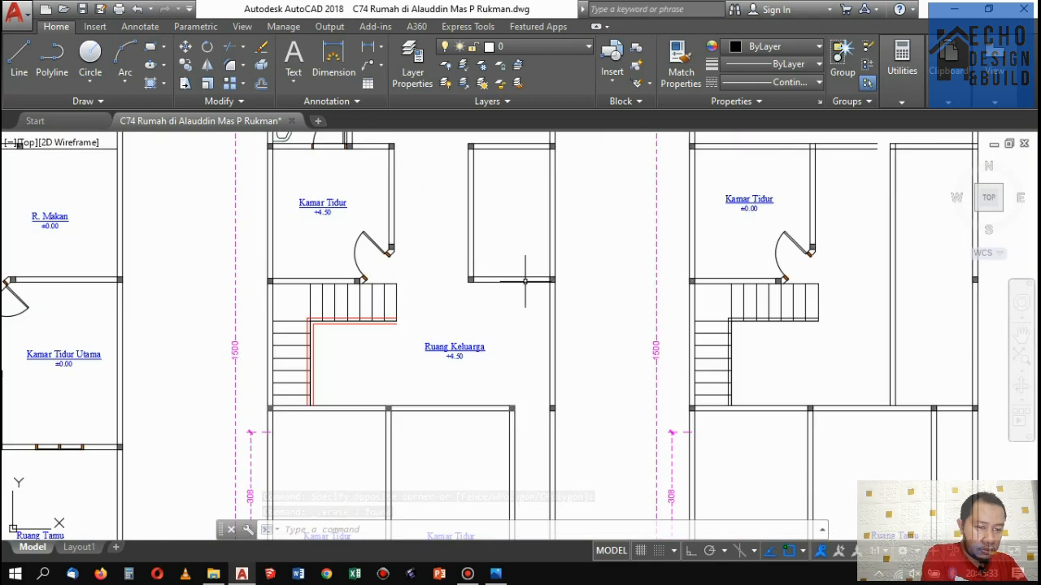
scroll(533, 309, "down", 5)
Extend the third-floor vertical wall-line pair right of the stairs down to the far line of the horizontal front-room wall.
scroll(736, 343, "up", 5)
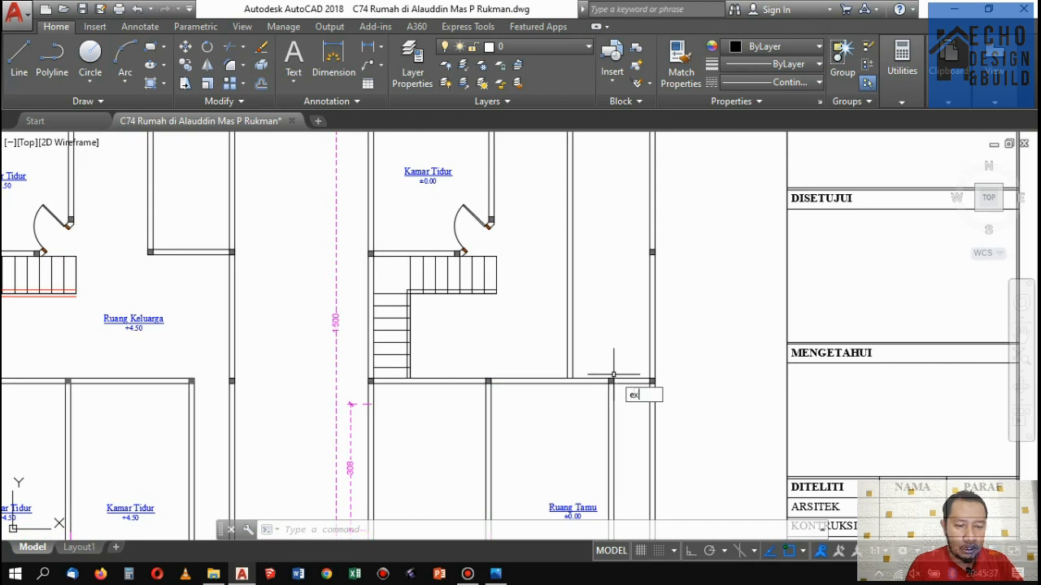
key("Return")
key("Return")
left_click(579, 357)
left_click(556, 344)
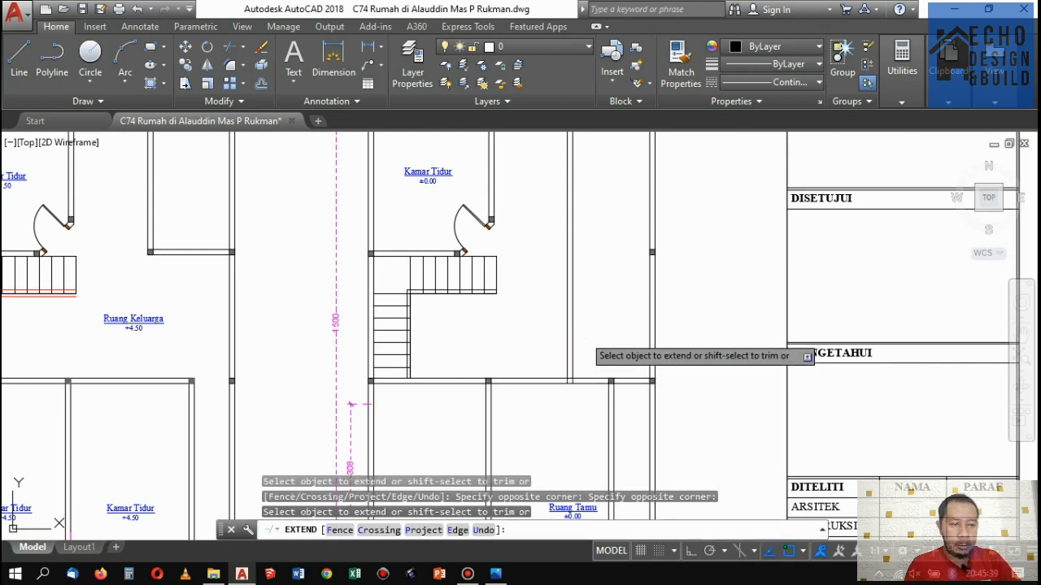
key("Return")
Trim the third-floor horizontal wall lines between the last inner column and the right boundary column.
scroll(592, 348, "down", 5)
scroll(616, 367, "up", 6)
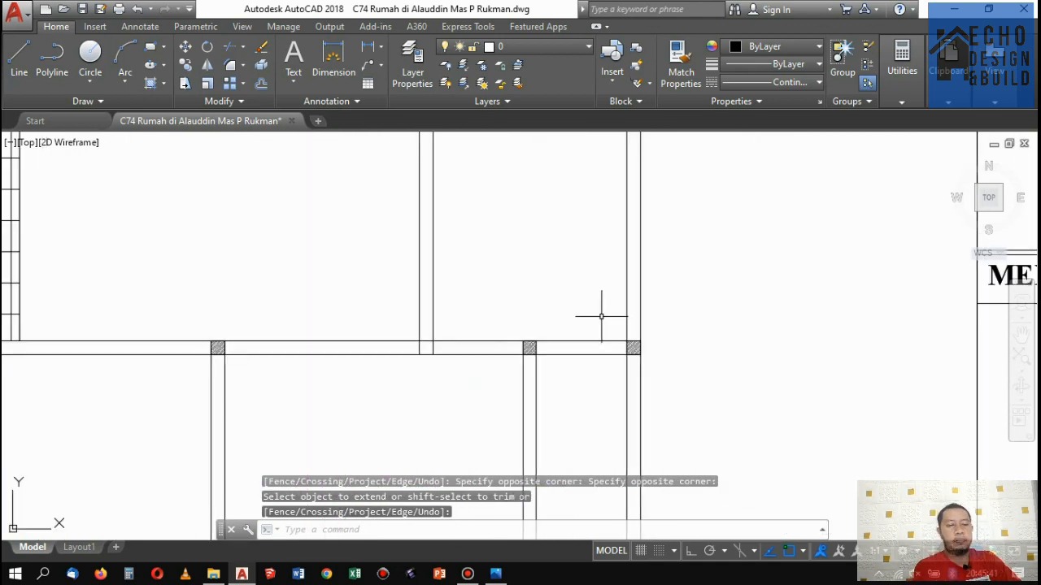
key("Return")
key("Return")
left_click(587, 381)
left_click(580, 309)
key("Return")
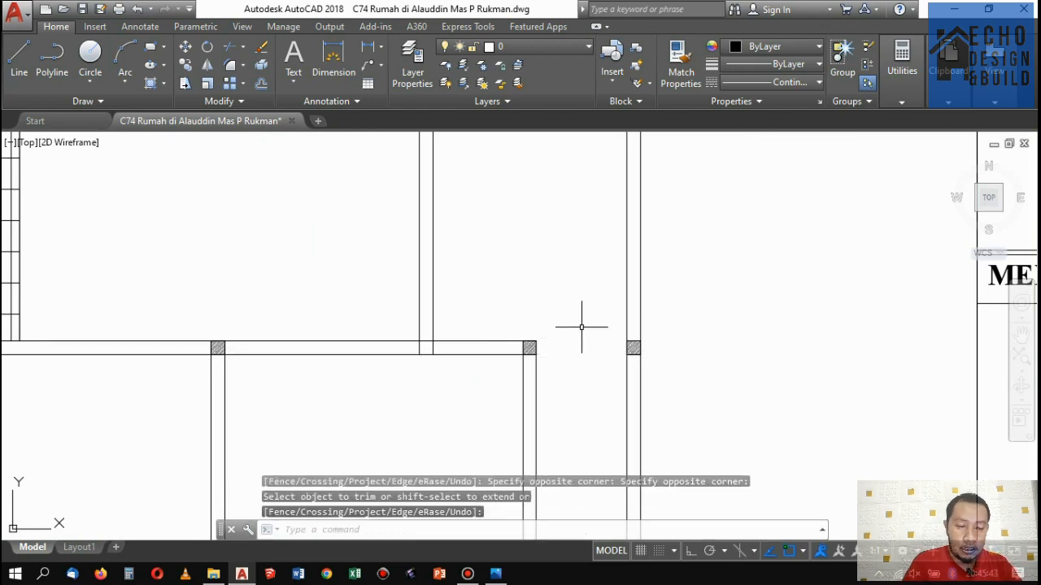
Hatch the L-shaped area along the right boundary wall of the third-floor plan with the ANSI31 pattern.
scroll(578, 347, "down", 6)
scroll(614, 335, "down", 3)
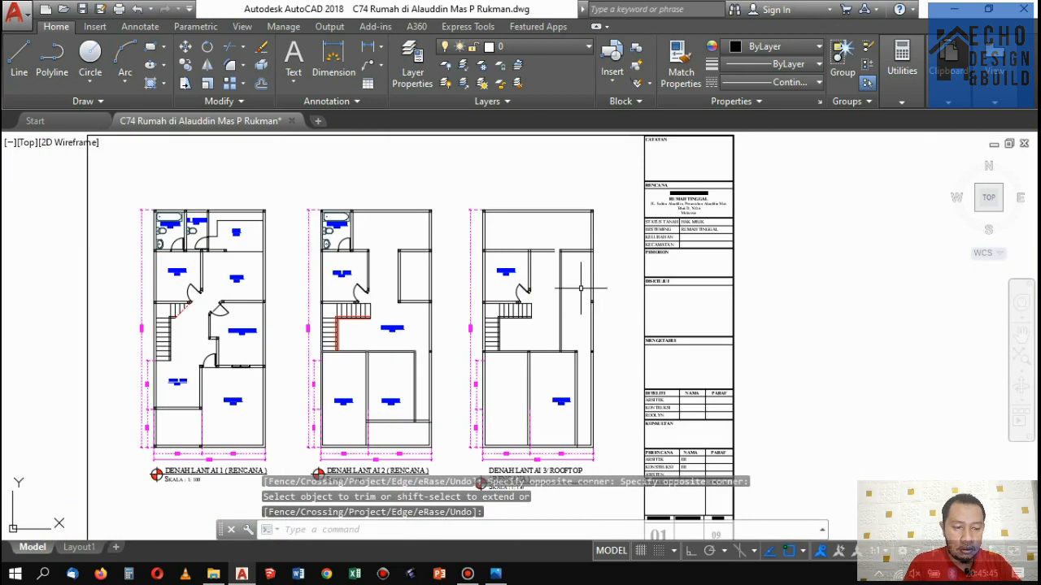
key("Escape")
type("h")
key("Return")
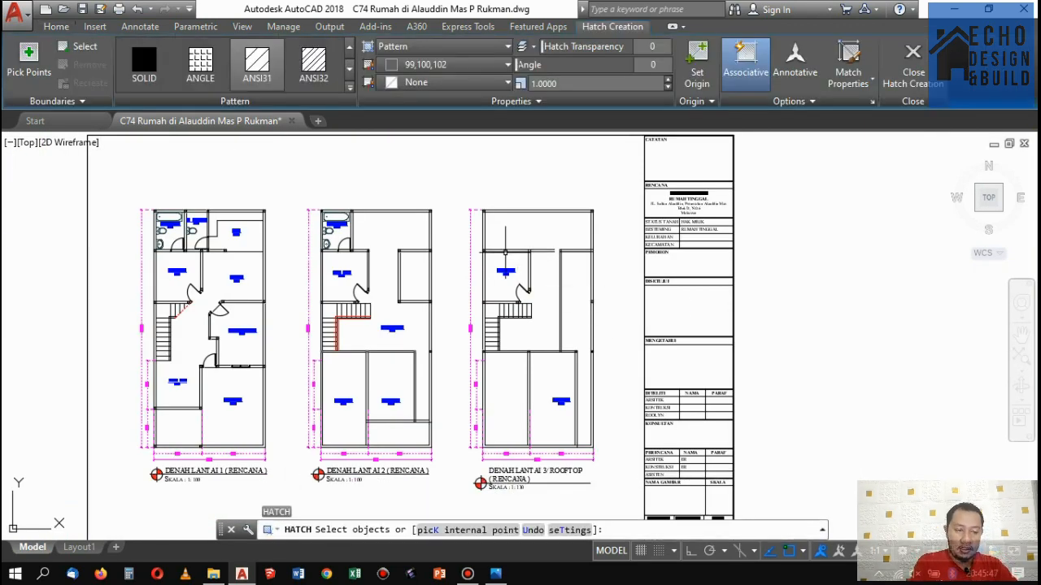
key("Escape")
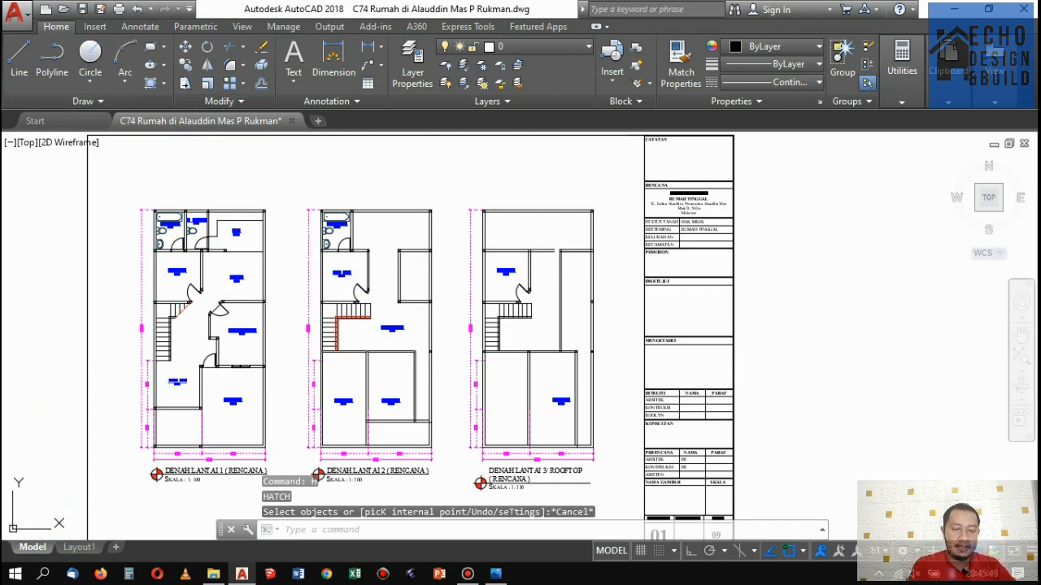
key("Return")
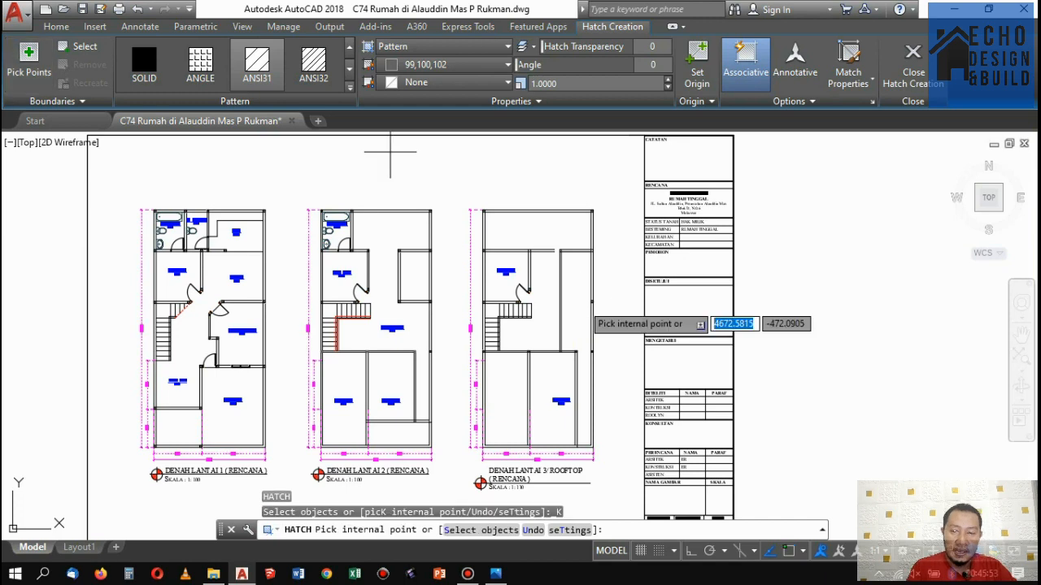
left_click(583, 293)
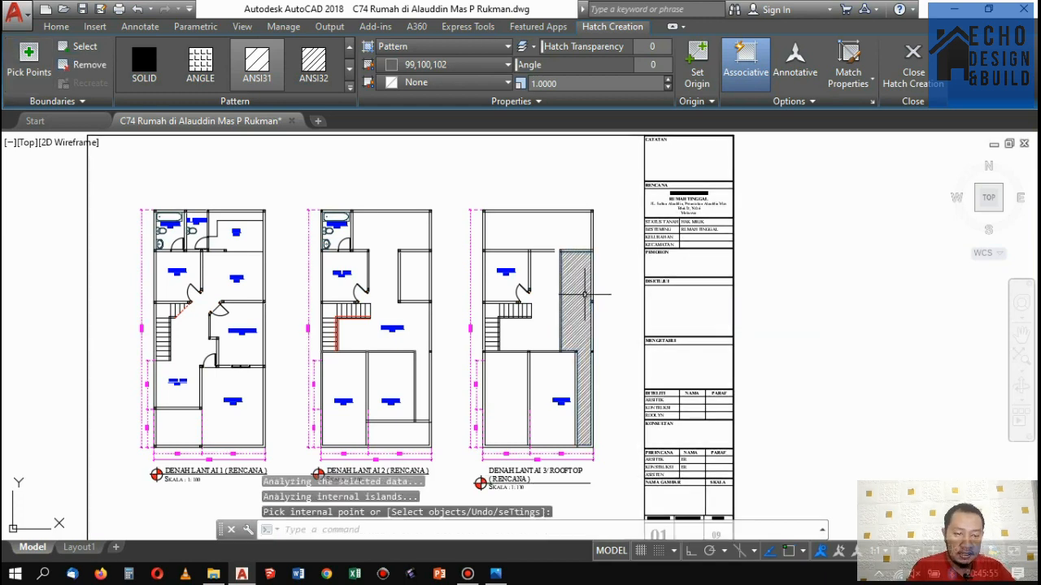
key("Return")
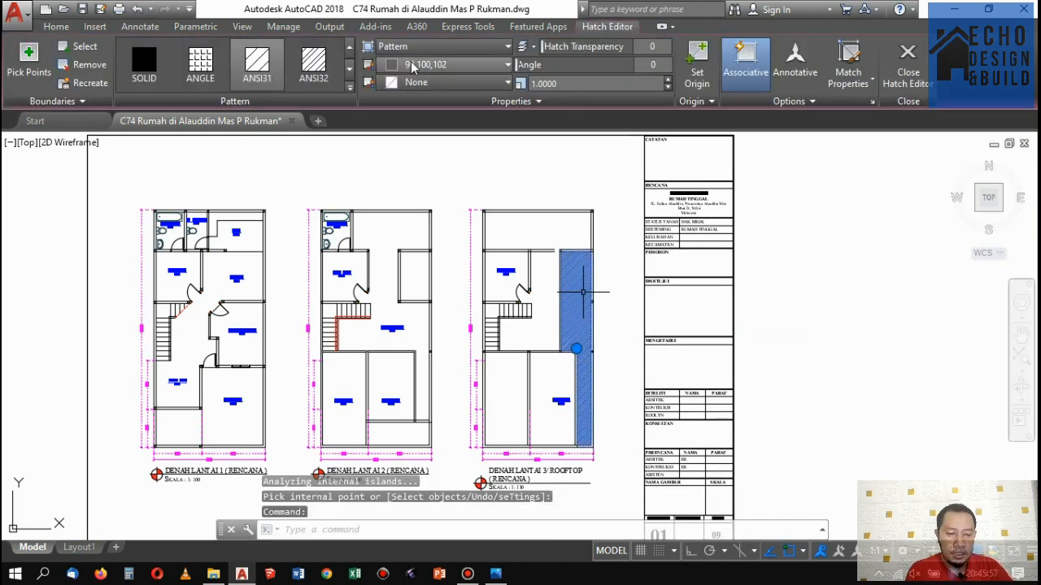
Change the third-floor strip's hatch to cyan with the ANSI34 pattern and a scale of 2.
left_click(413, 67)
left_click(434, 219)
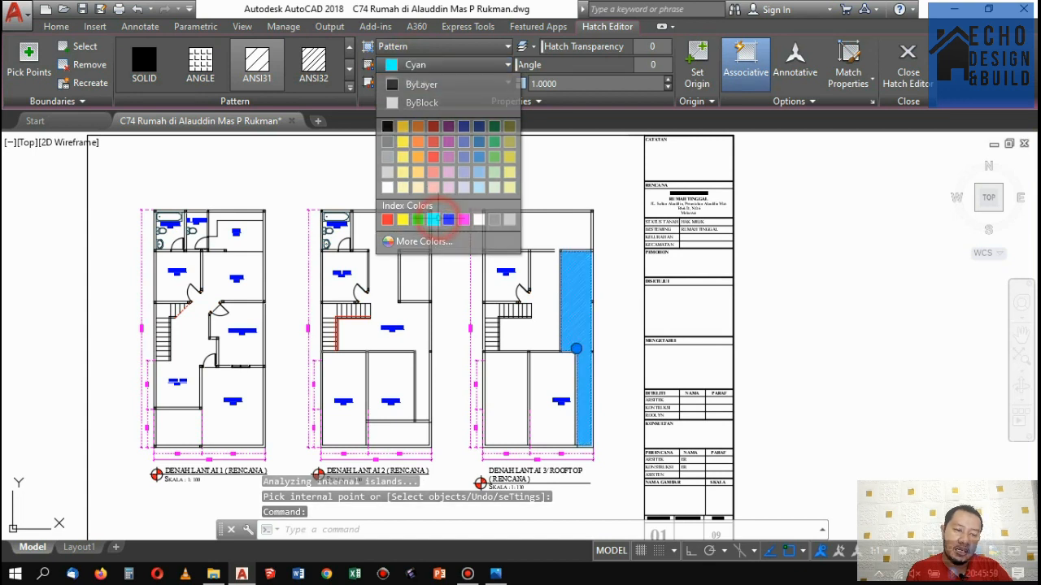
left_click(325, 66)
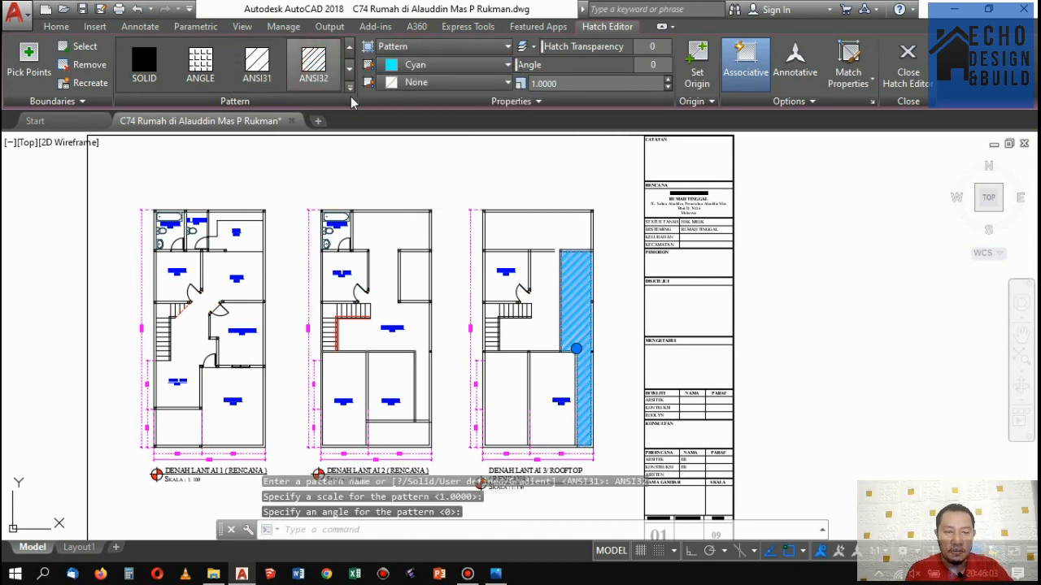
left_click(350, 88)
left_click(211, 117)
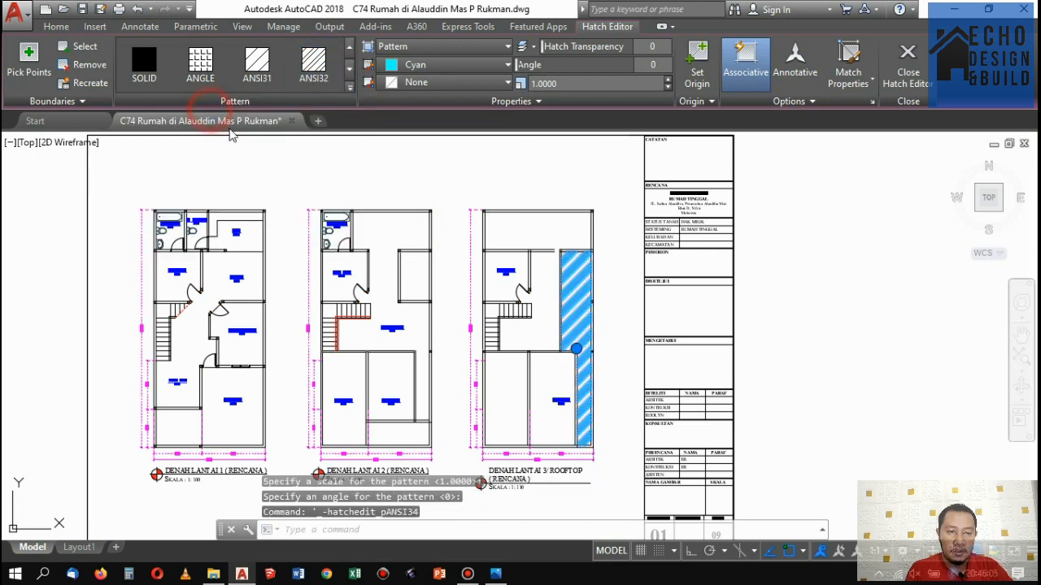
left_click(561, 85)
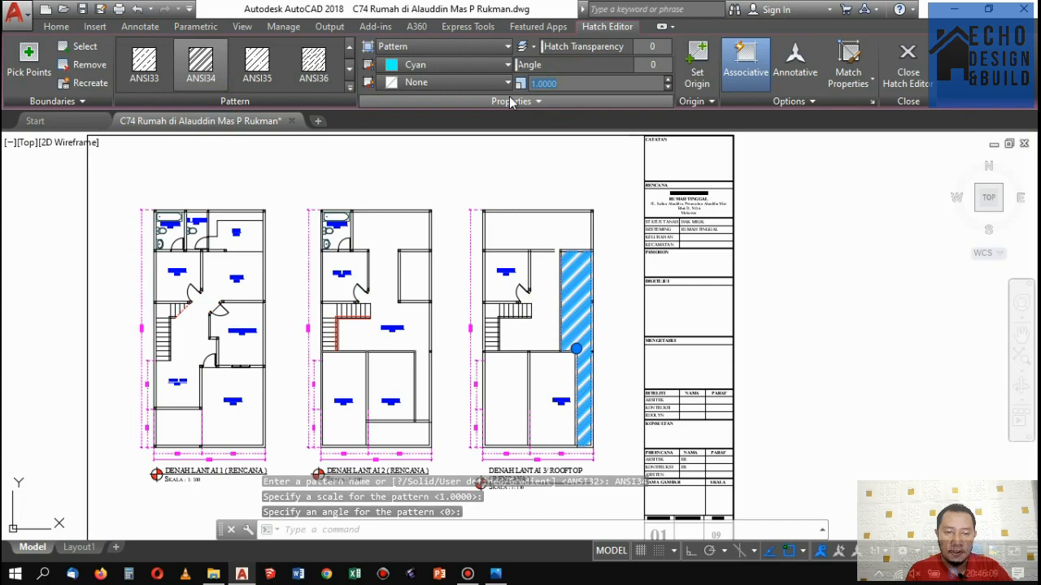
type("2")
key("Return")
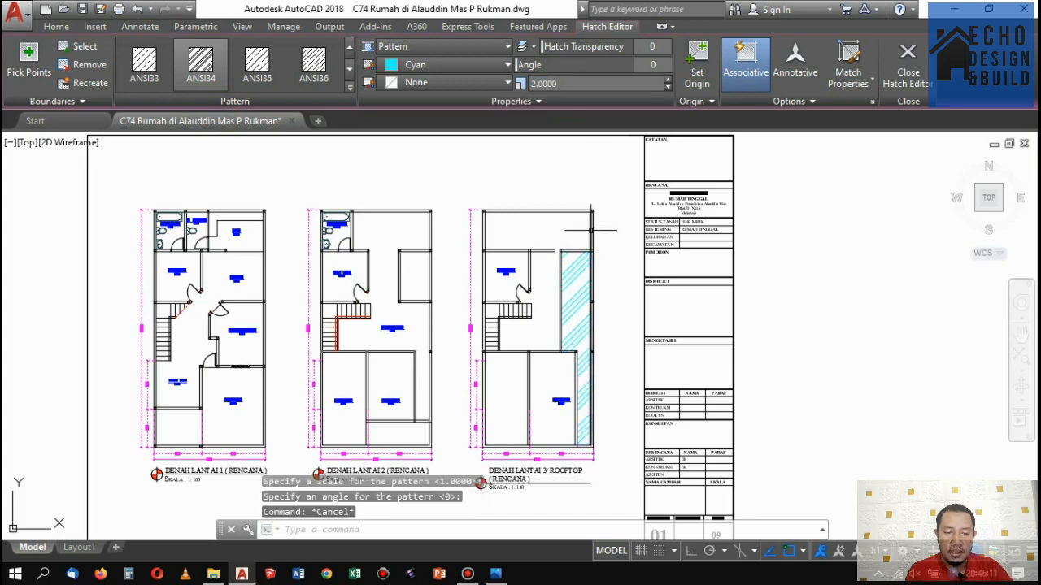
Compare the floor plans with the reference sketch in Photos, examining the rear staircase layout on the upper floors.
scroll(548, 296, "up", 1)
scroll(560, 276, "down", 2)
scroll(570, 257, "up", 2)
scroll(572, 250, "down", 1)
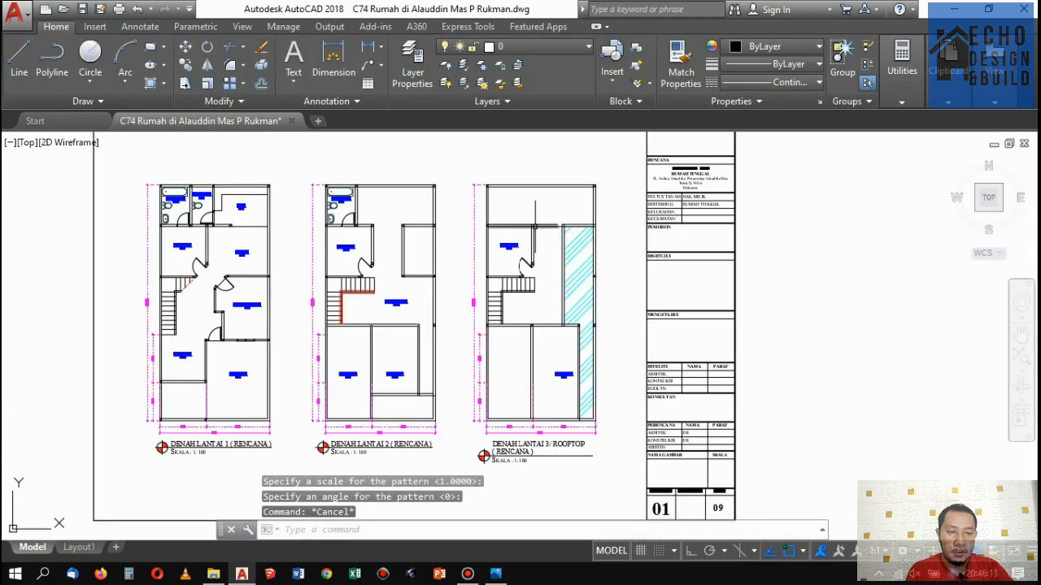
scroll(535, 226, "up", 1)
scroll(541, 235, "down", 3)
scroll(552, 246, "up", 2)
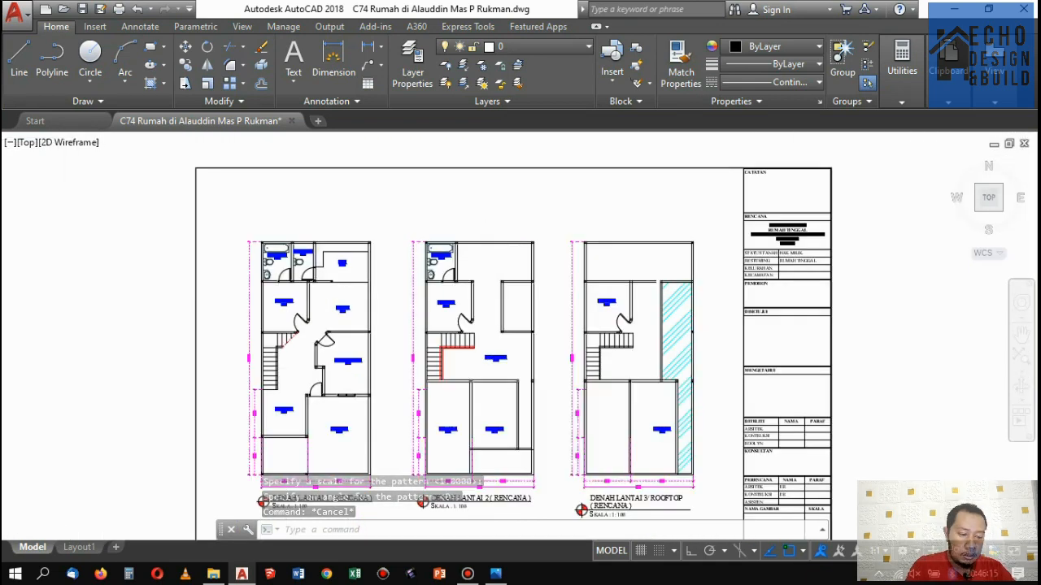
scroll(467, 250, "down", 2)
scroll(474, 278, "up", 4)
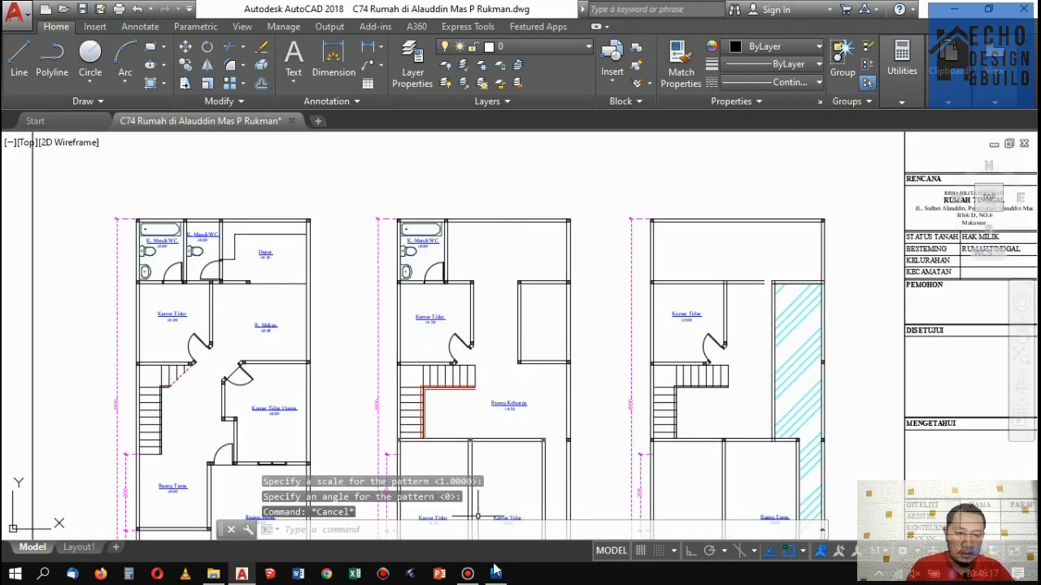
left_click(496, 574)
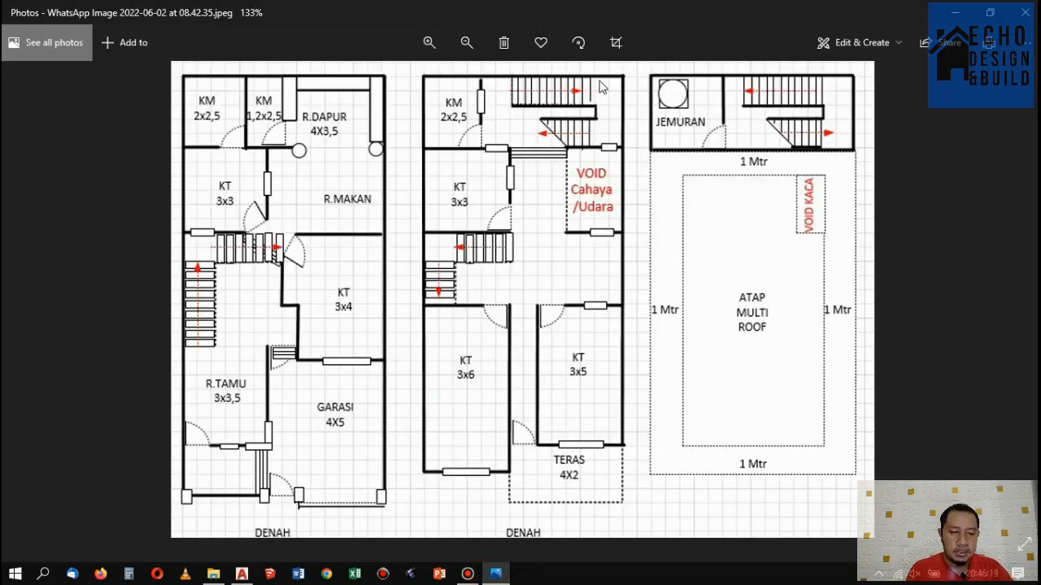
scroll(544, 143, "down", 1)
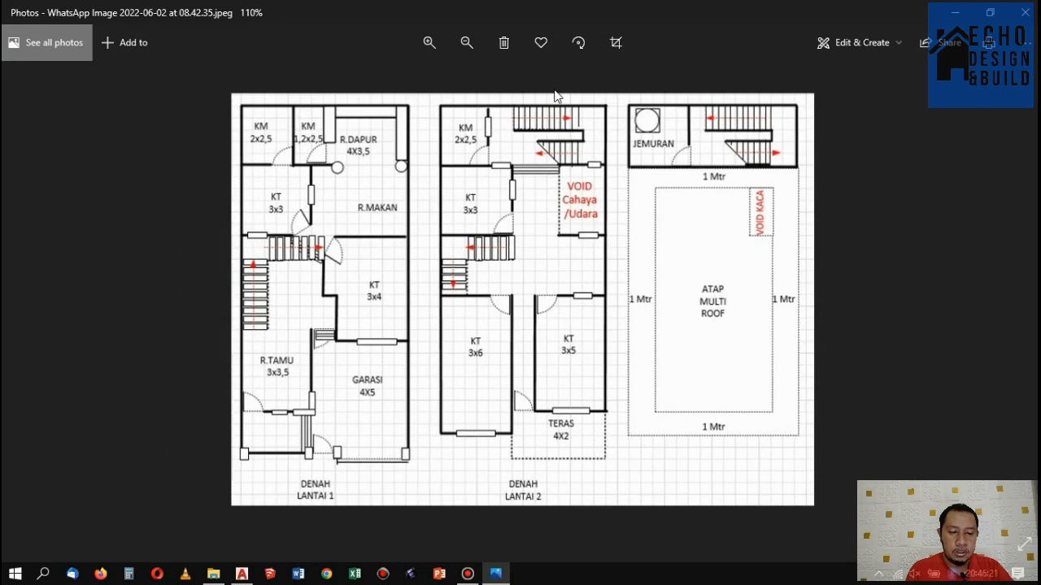
scroll(549, 143, "up", 1)
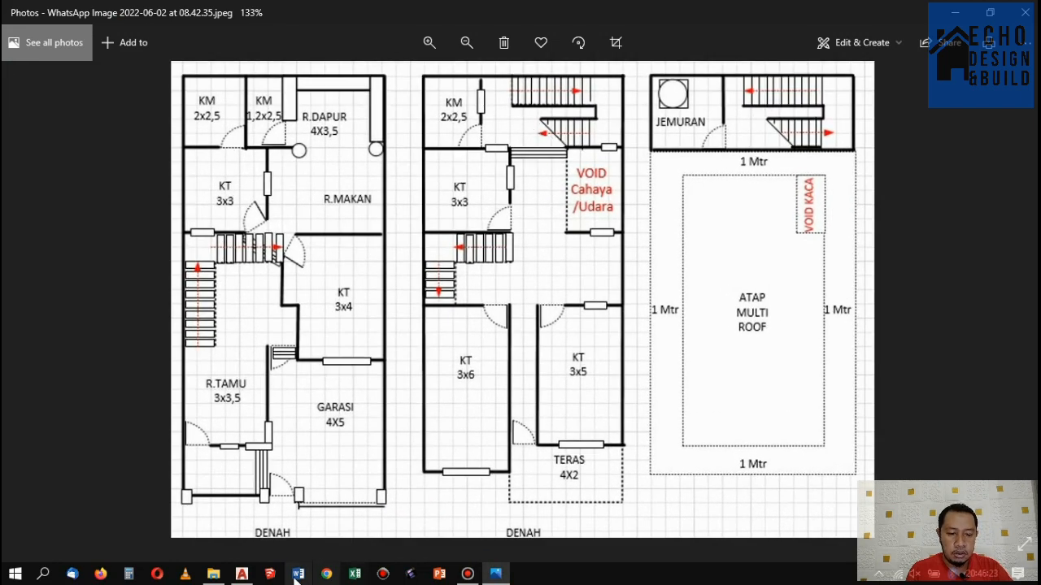
left_click(242, 574)
Offset the inner line of the second floor's rear wall 0.9 into the space beside the bathroom.
scroll(477, 236, "down", 2)
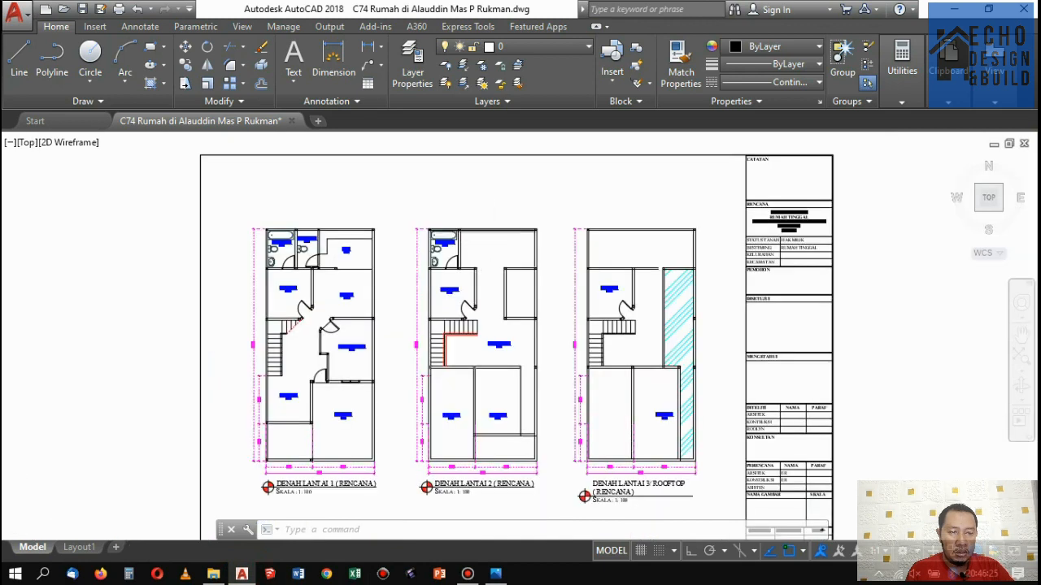
scroll(585, 201, "up", 4)
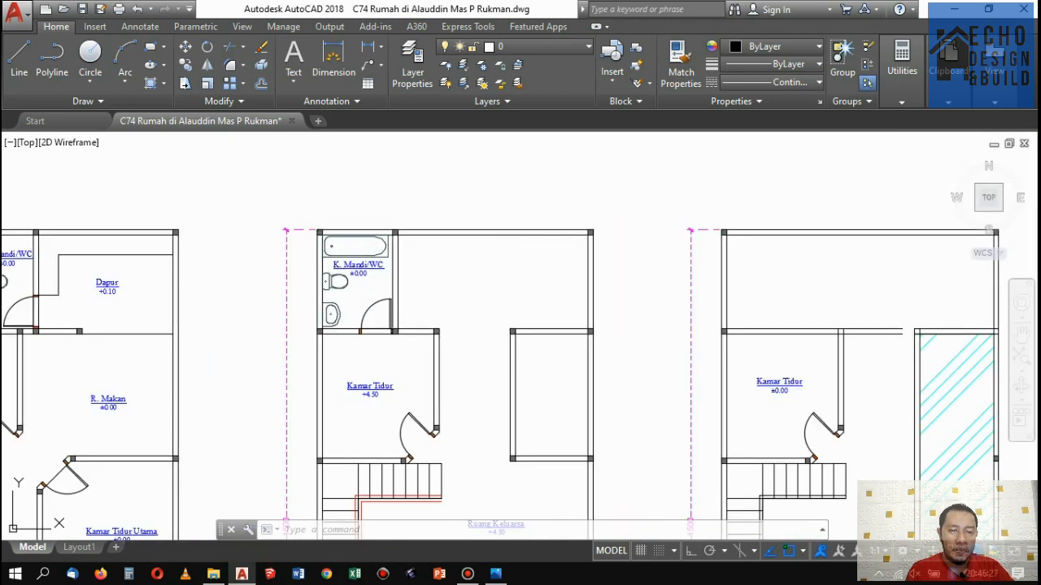
type("o")
key("Return")
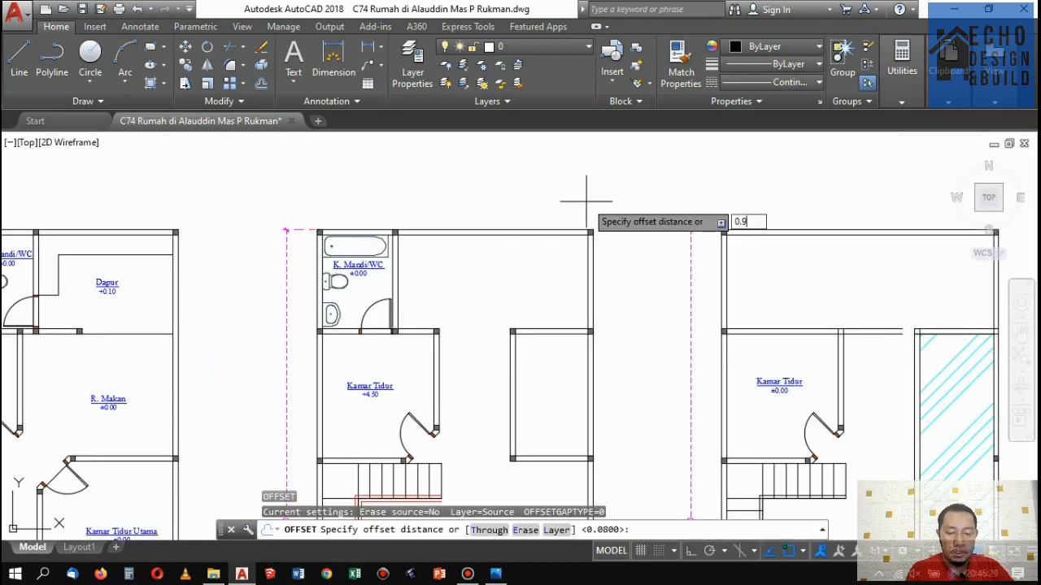
key("Return")
scroll(564, 227, "up", 3)
left_click(562, 242)
left_click(558, 296)
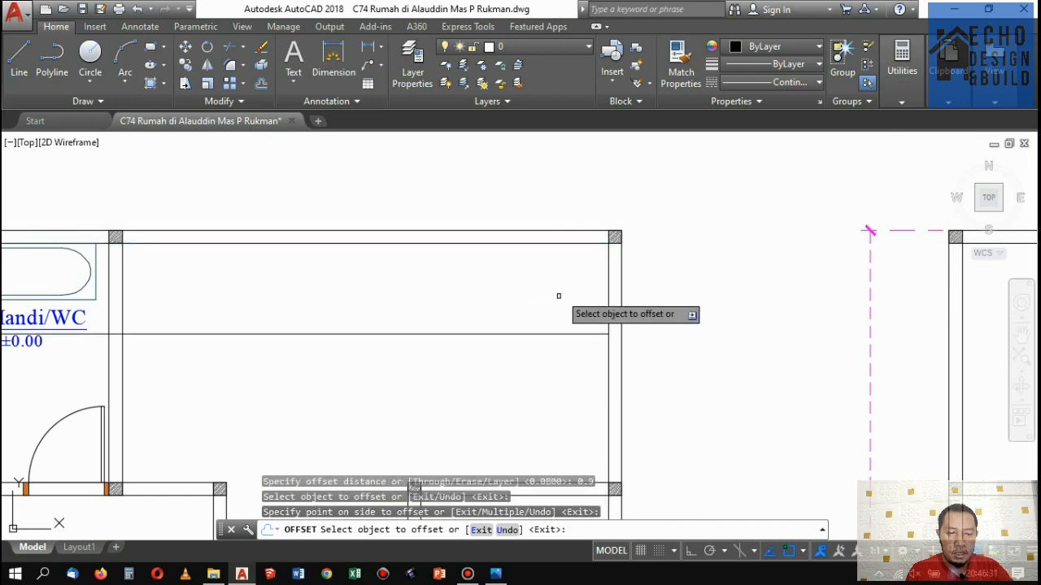
Offset the right boundary wall's inner line and the void's rear wall line 0.9 into the second-floor stair space.
left_click(611, 325)
left_click(561, 317)
scroll(599, 349, "down", 3)
scroll(584, 374, "up", 2)
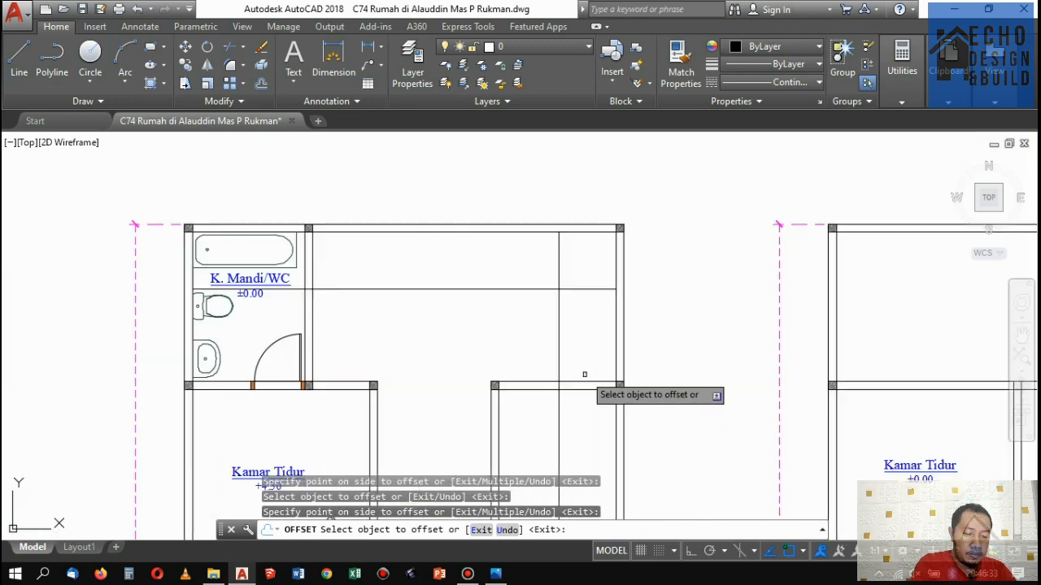
left_click(584, 385)
left_click(576, 326)
key("Return")
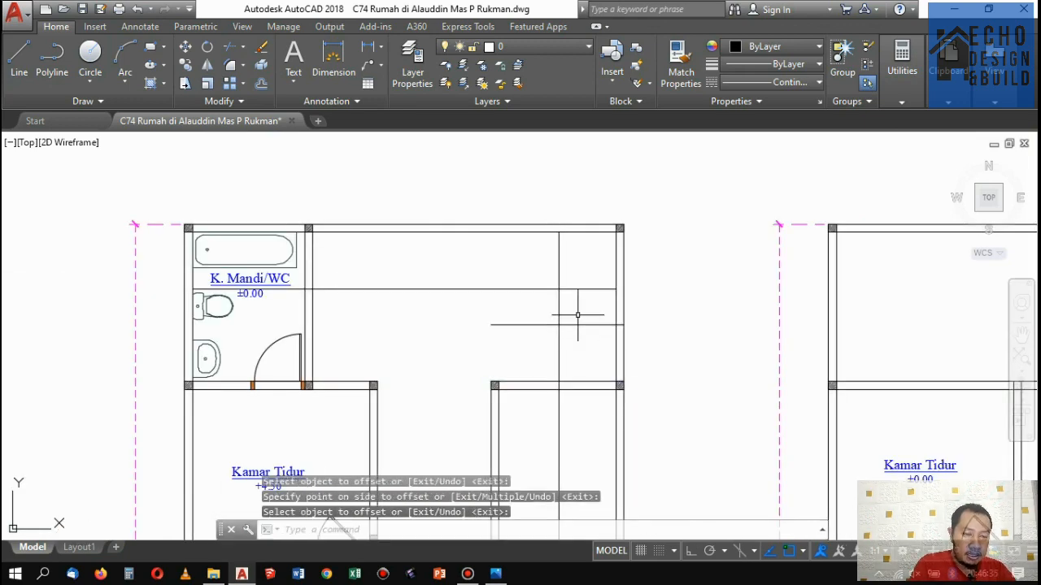
Trim the vertical stair guide line where it runs past the void's rear wall on the second floor.
key("Return")
scroll(565, 386, "up", 2)
left_click(568, 373)
scroll(569, 372, "up", 1)
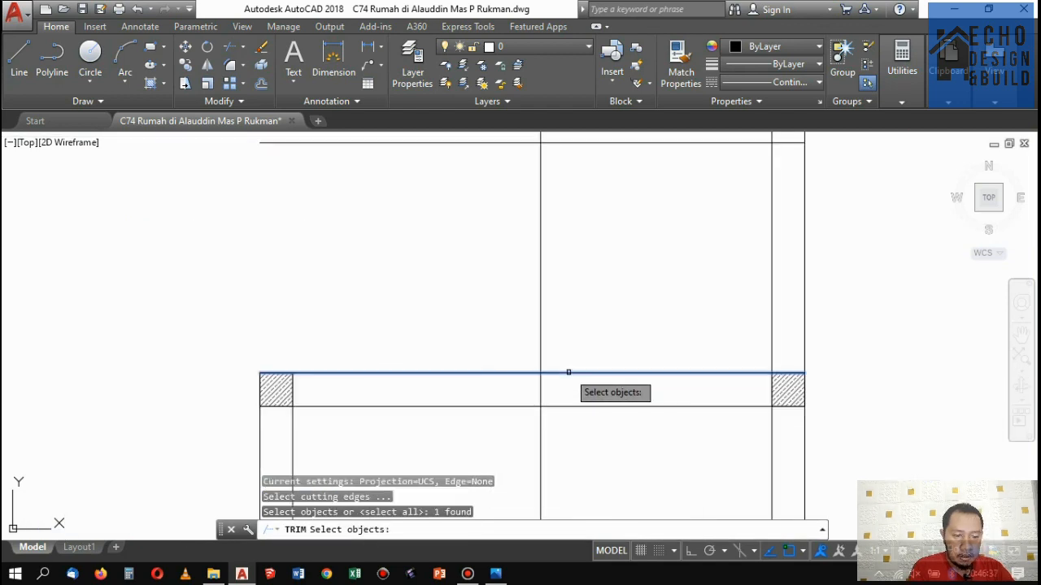
key("Return")
left_click(553, 439)
left_click(536, 424)
scroll(536, 424, "down", 3)
scroll(548, 327, "up", 3)
key("Return")
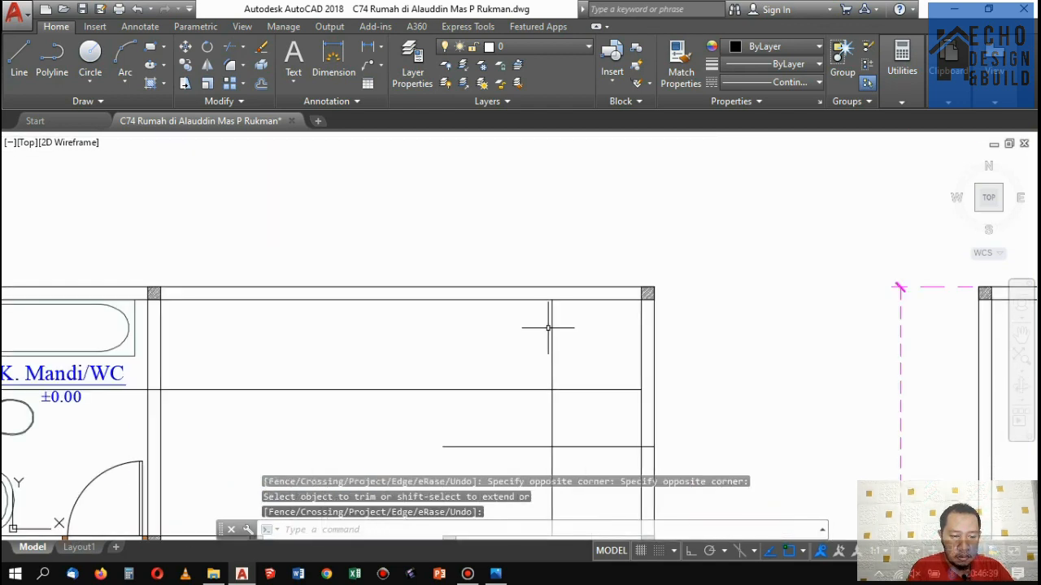
Trim the horizontal stair guide line back to the second-floor bathroom wall.
key("Return")
left_click(160, 379)
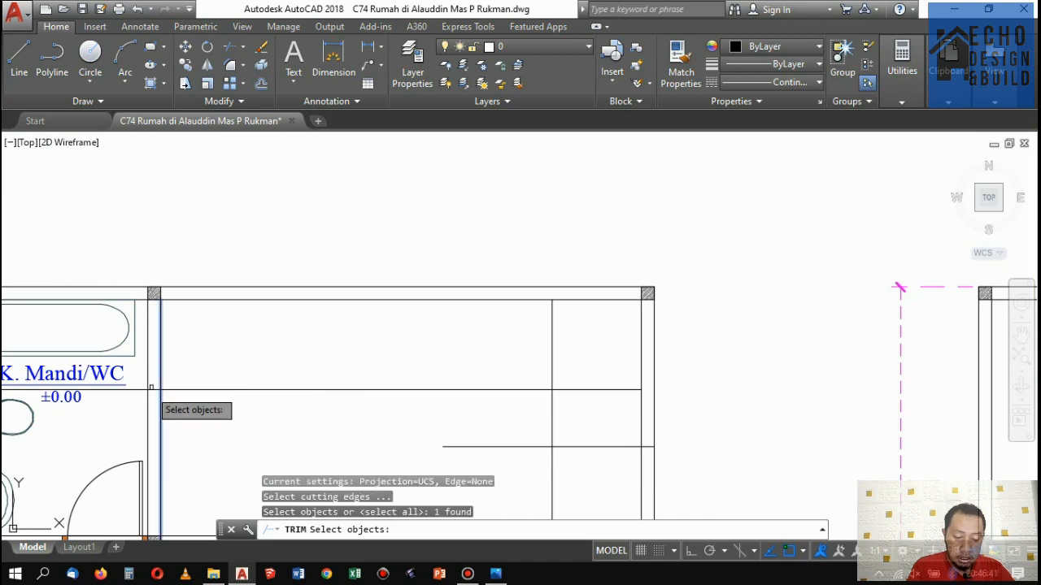
key("Return")
left_click(153, 391)
key("Return")
scroll(458, 277, "down", 3)
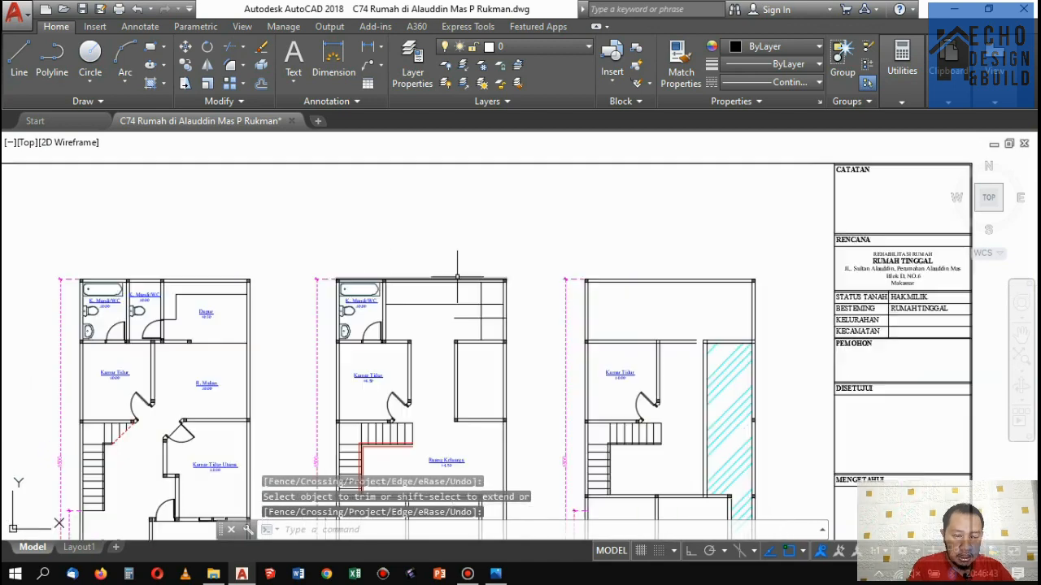
Compare the second-floor stair guide lines with the rear staircase in the Photos reference sketch.
scroll(422, 302, "up", 2)
scroll(488, 282, "down", 2)
scroll(493, 283, "up", 2)
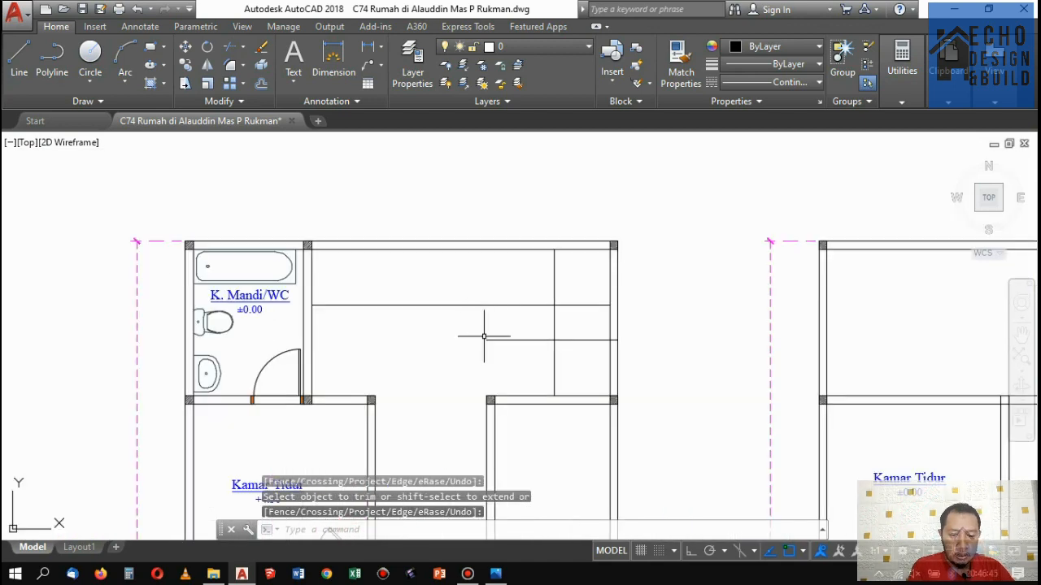
scroll(483, 335, "down", 3)
scroll(483, 333, "up", 3)
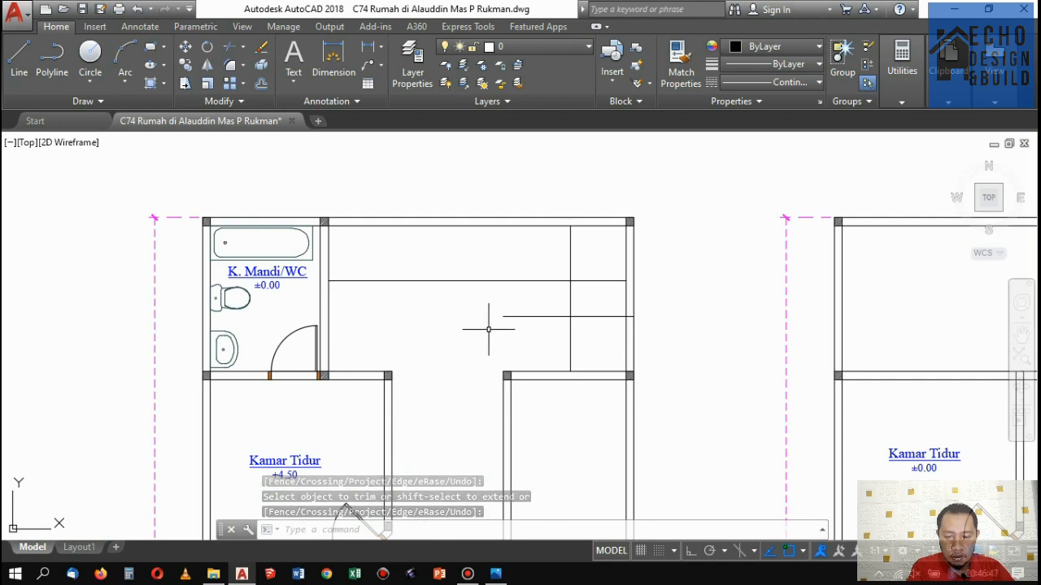
left_click(496, 574)
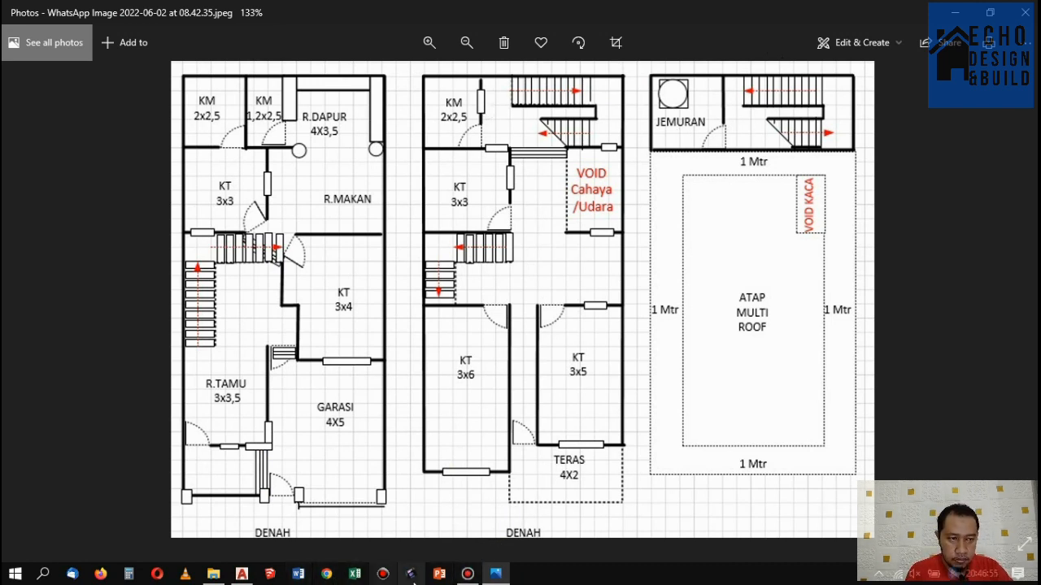
left_click(243, 575)
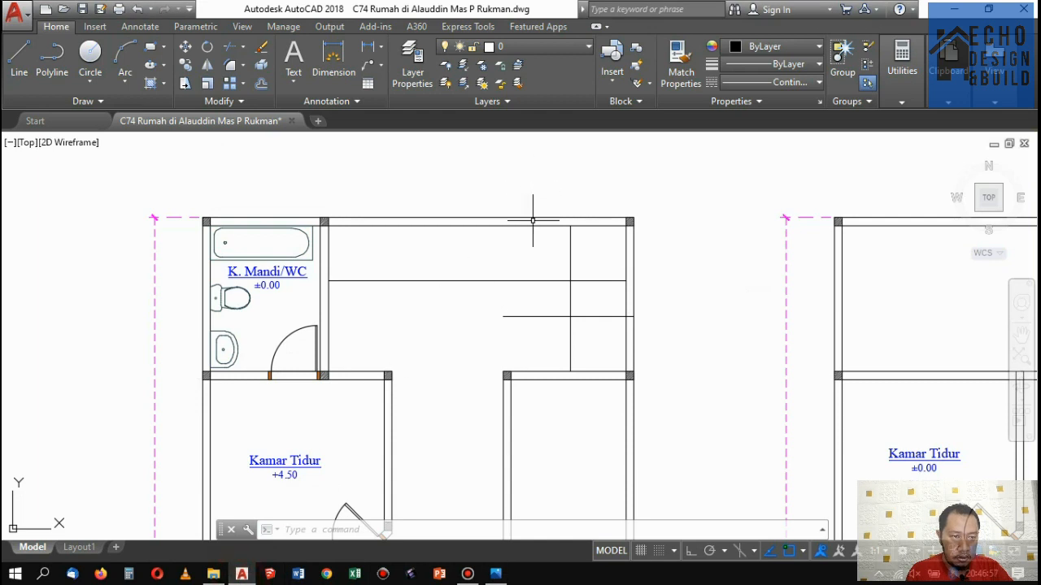
Try a vertical line from the free end of the short stair guide line to the void's rear corner column, and erase it.
key("Return")
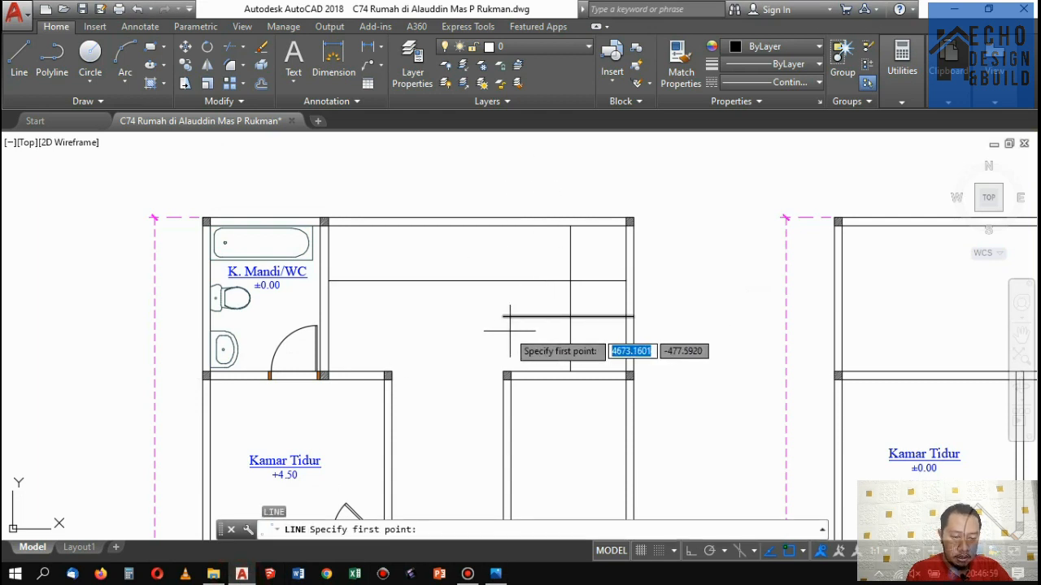
left_click(504, 316)
left_click(504, 372)
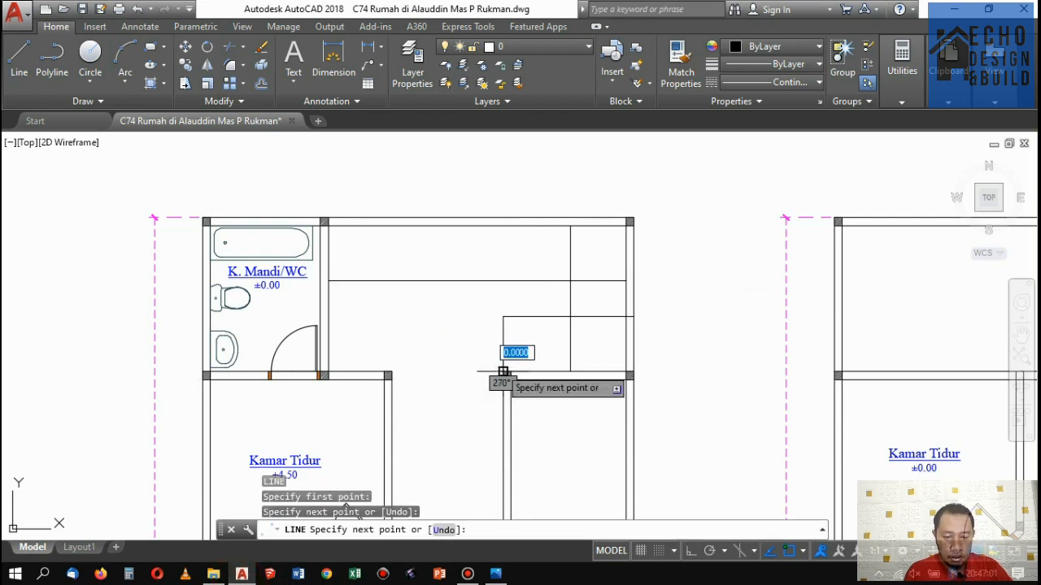
key("Return")
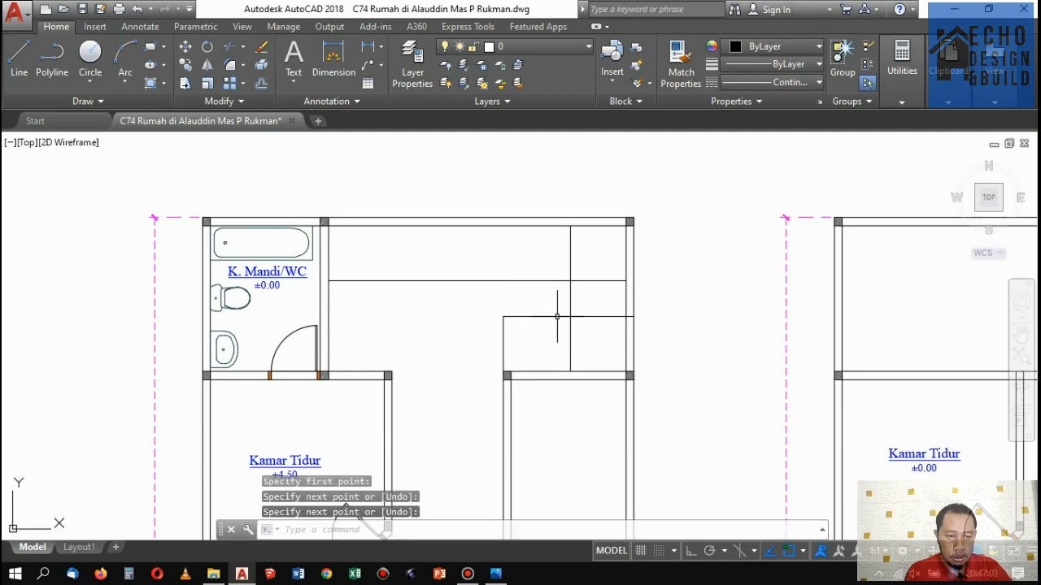
left_click(523, 345)
left_click(483, 333)
key("Delete")
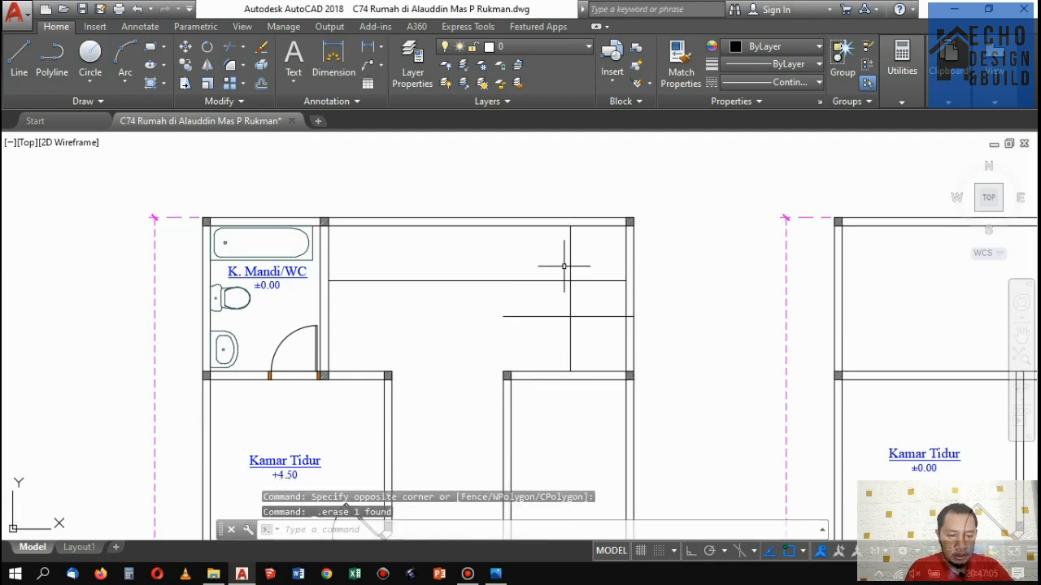
Offset the vertical stair guide line four times by 0.3 towards the second-floor bathroom, making the treads.
scroll(561, 268, "down", 3)
scroll(561, 277, "up", 3)
scroll(569, 276, "down", 2)
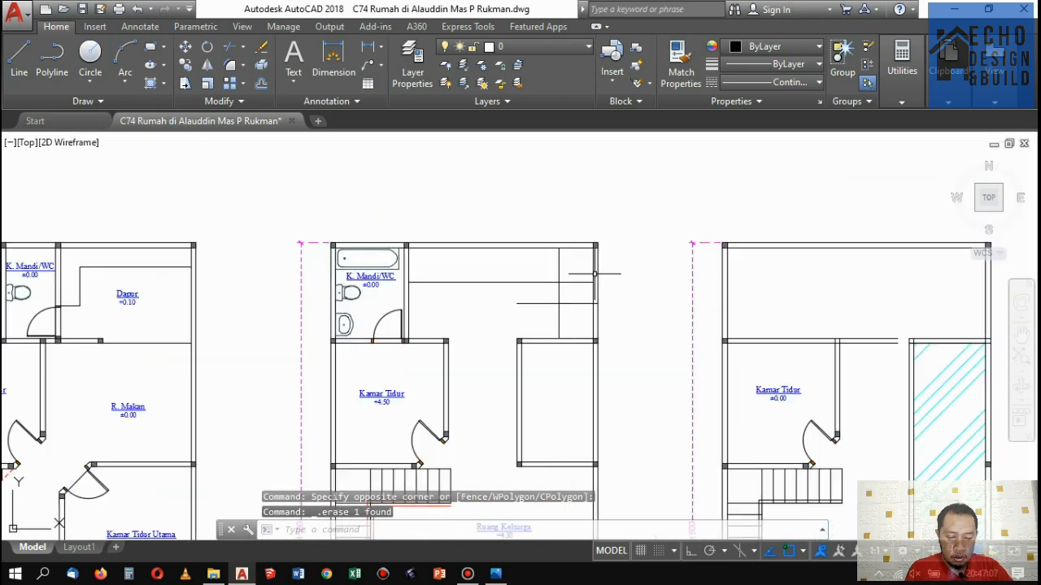
scroll(567, 293, "up", 3)
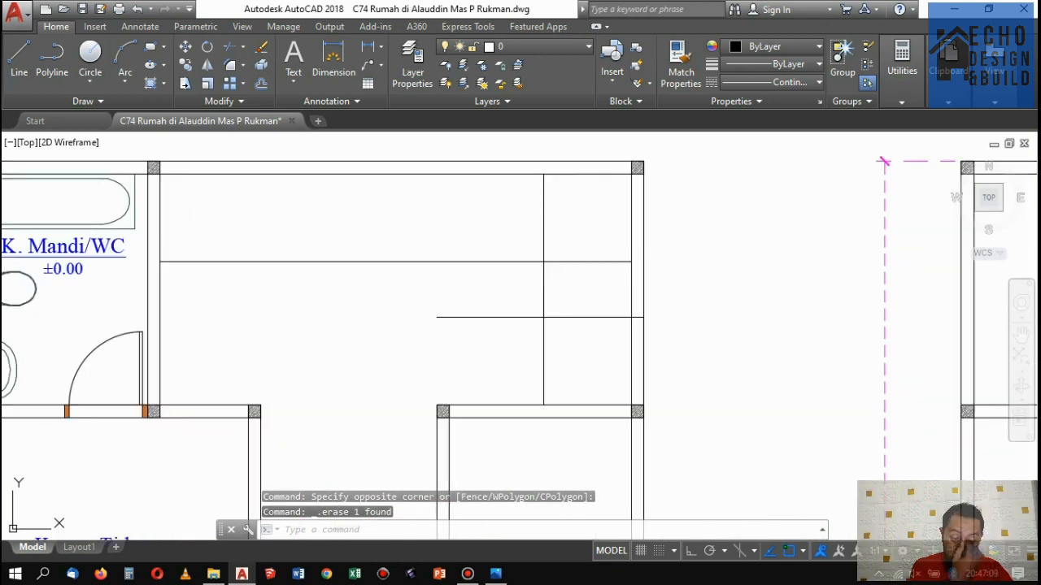
type("o")
key("Return")
type("0")
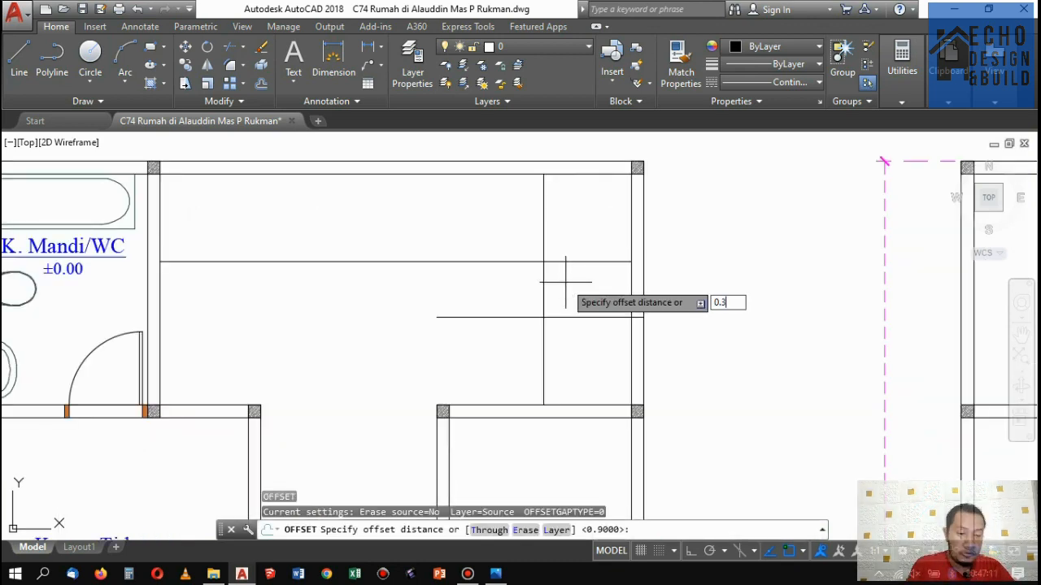
type(".3")
key("Return")
left_click(543, 274)
left_click(506, 288)
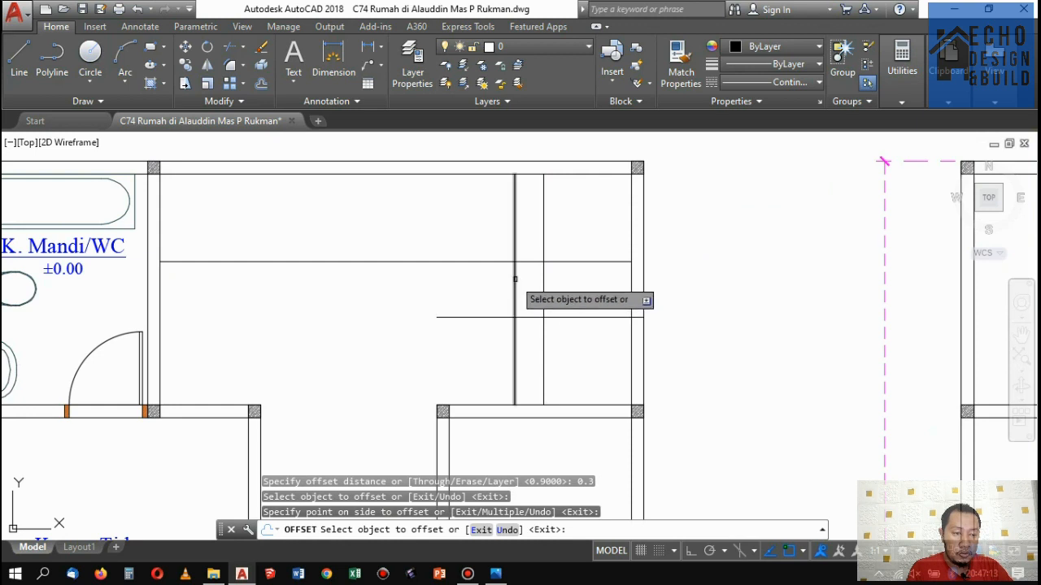
left_click(514, 279)
left_click(475, 281)
left_click(485, 285)
left_click(452, 285)
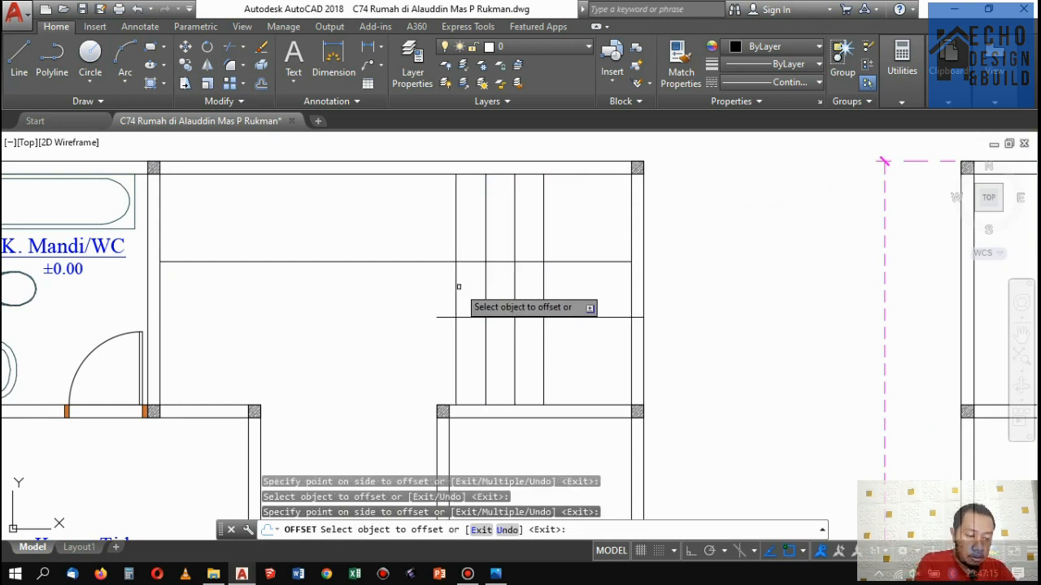
left_click(455, 286)
left_click(439, 294)
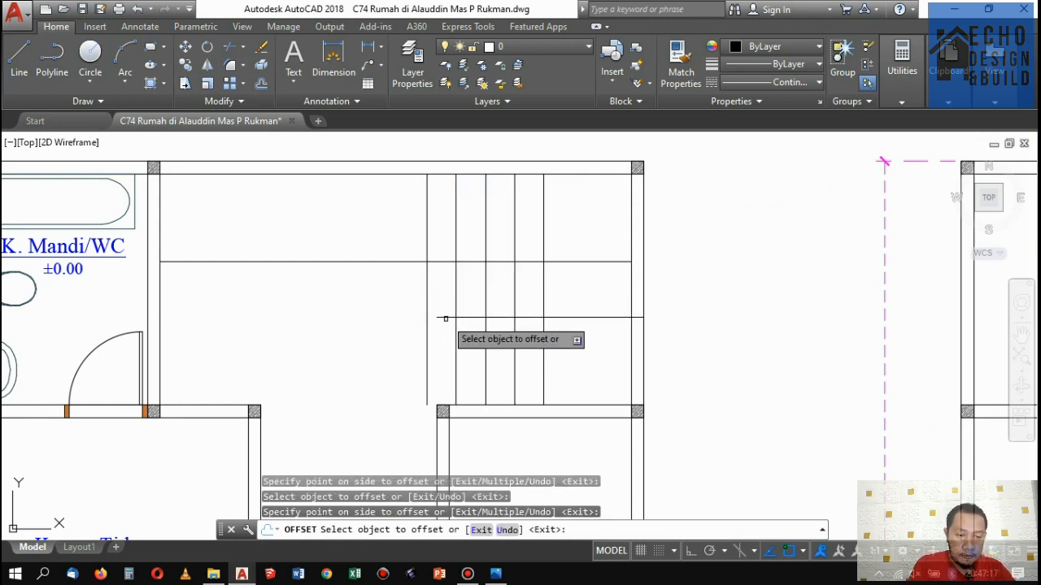
key("Return")
Extend the short horizontal stair guide line to the outermost tread line nearest the bathroom.
type("ex")
key("Return")
key("Return")
left_click(442, 309)
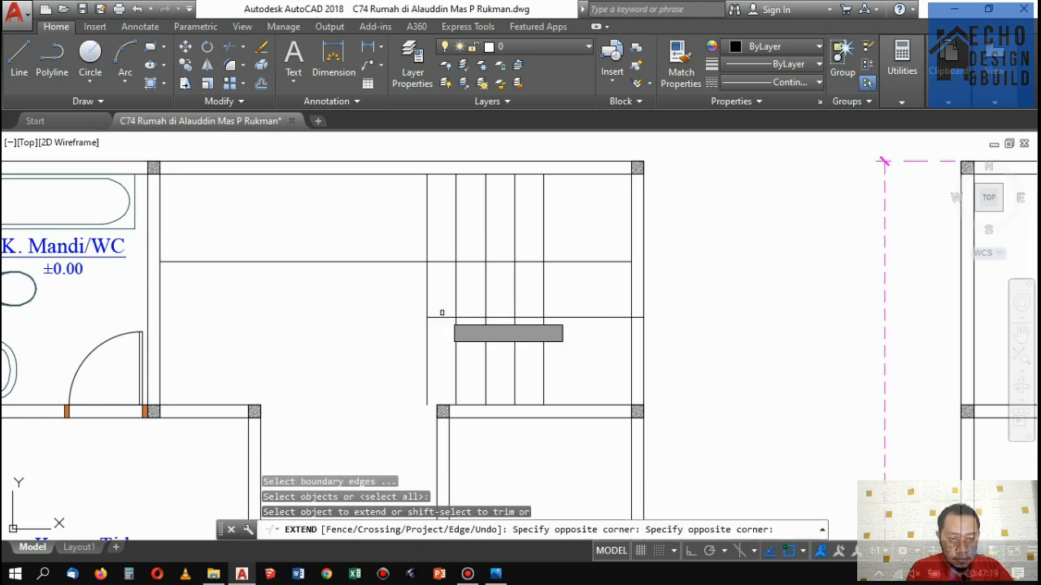
left_click(470, 291)
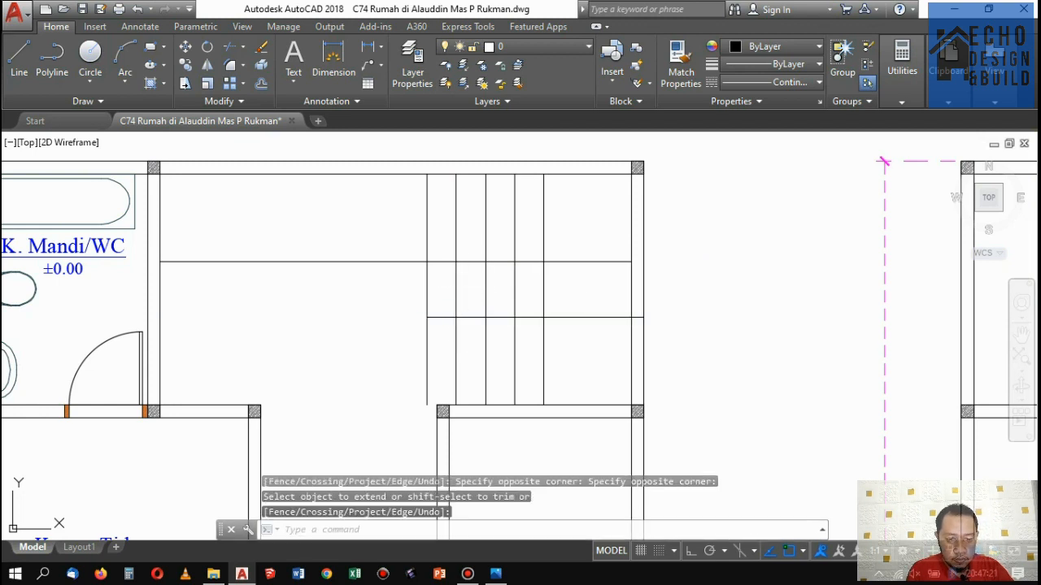
Trim the four offset tread lines out of the gap between the two stair flights.
type("tr")
key("Return")
key("Return")
left_click(533, 282)
left_click(435, 287)
left_click(433, 292)
left_click(400, 280)
key("Return")
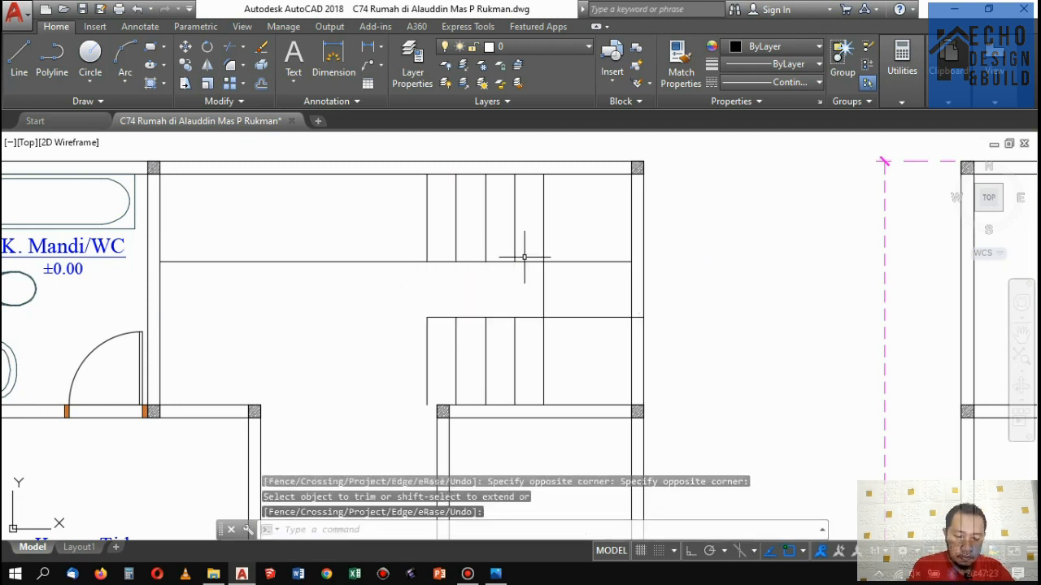
Trim the lower flight's horizontal edge line where it runs into the second-floor outer side wall.
scroll(524, 257, "down", 3)
scroll(569, 293, "up", 5)
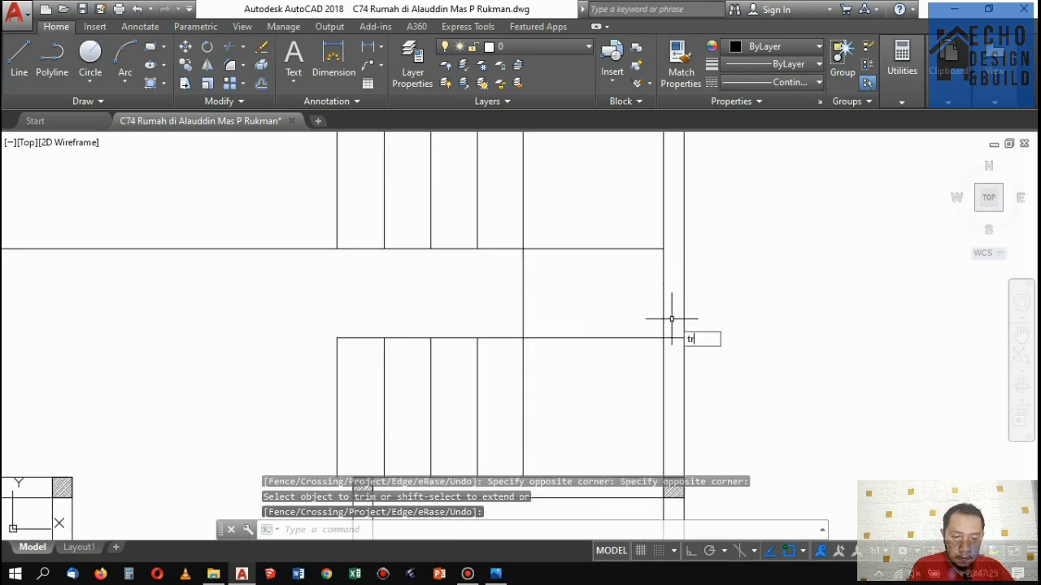
key("Return")
key("Return")
scroll(669, 342, "up", 4)
left_click(670, 344)
left_click(667, 328)
key("Return")
scroll(591, 288, "down", 8)
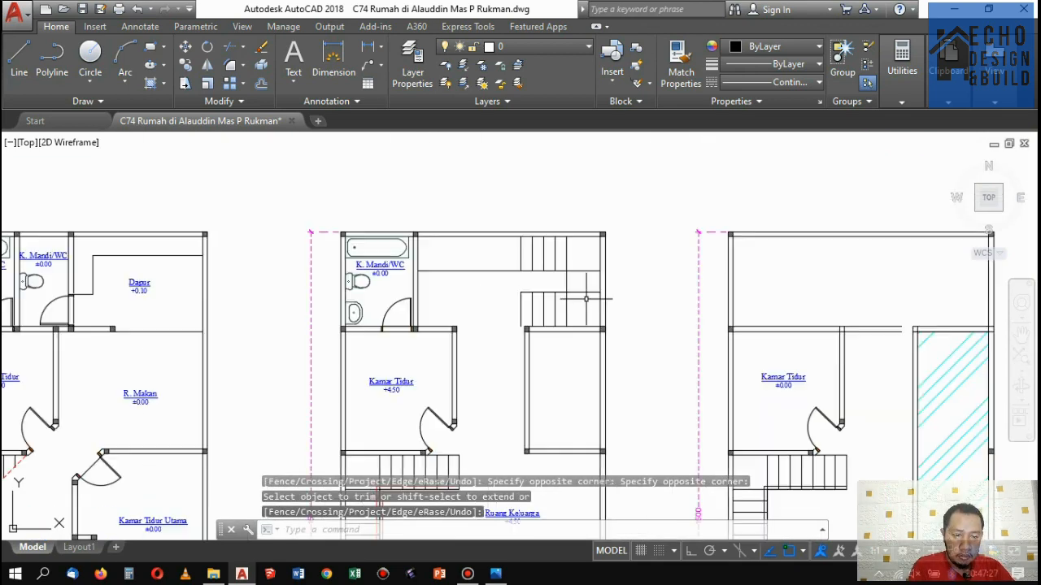
Measure the stair landing's width with a temporary linear dimension, and erase it.
scroll(577, 236, "up", 2)
left_click(372, 46)
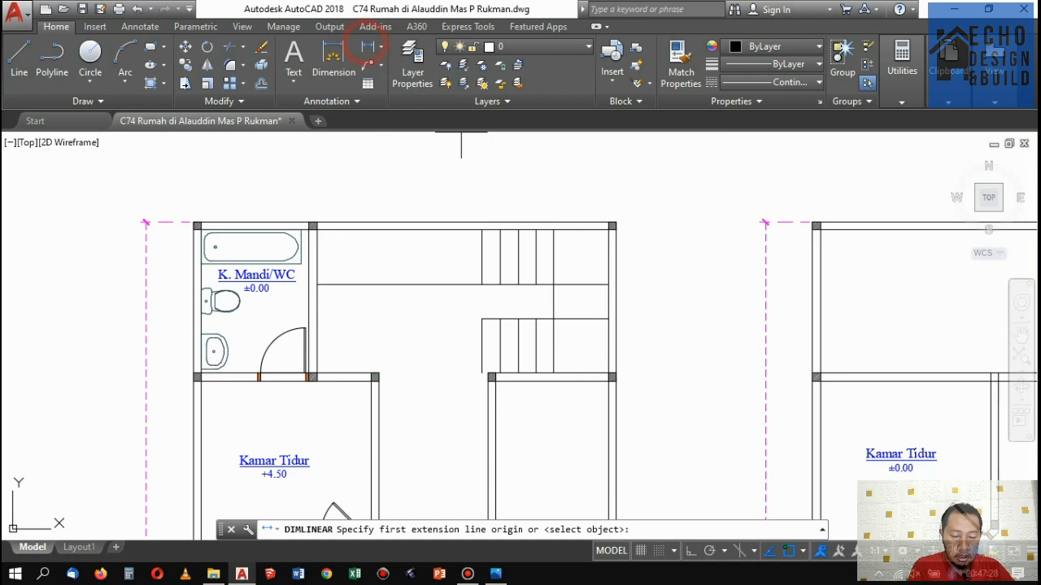
left_click(553, 285)
left_click(608, 285)
scroll(580, 283, "up", 4)
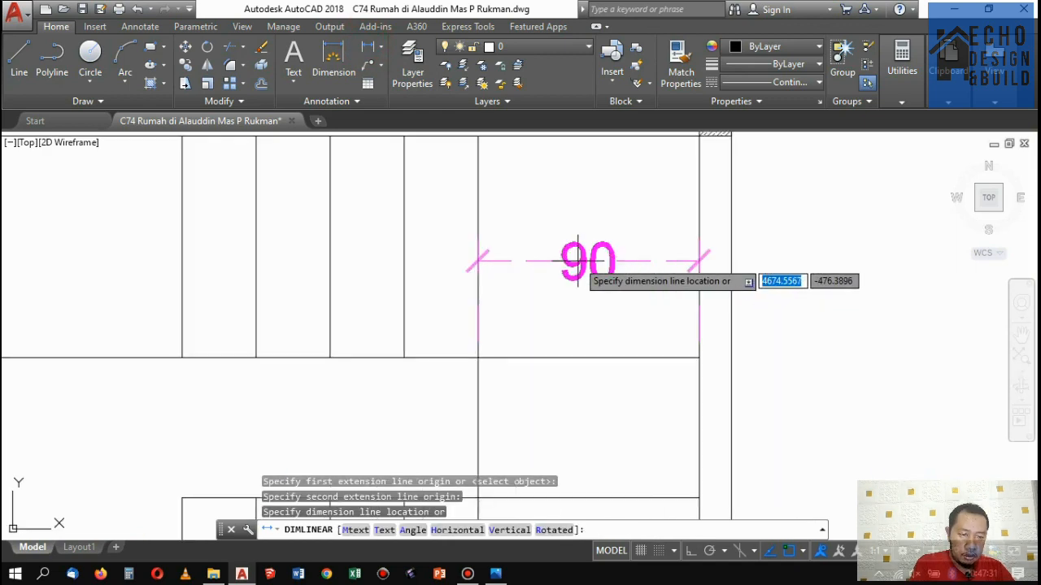
left_click(577, 260)
left_click(589, 270)
key("Delete")
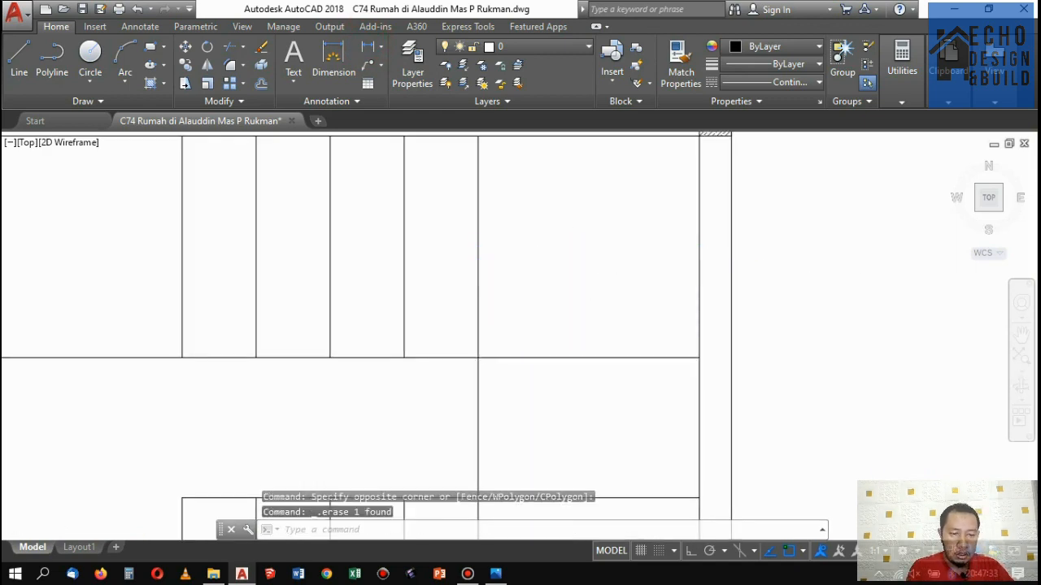
Draw a short line from the void's rear corner column to the open end of the lower flight's outermost tread.
scroll(585, 276, "down", 6)
scroll(550, 299, "up", 4)
scroll(562, 400, "up", 4)
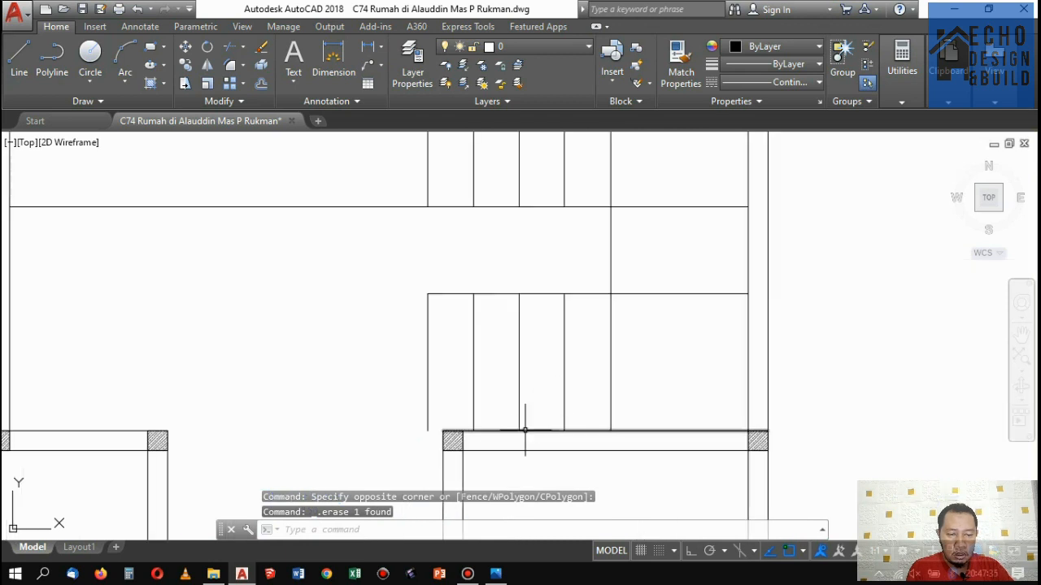
type("l")
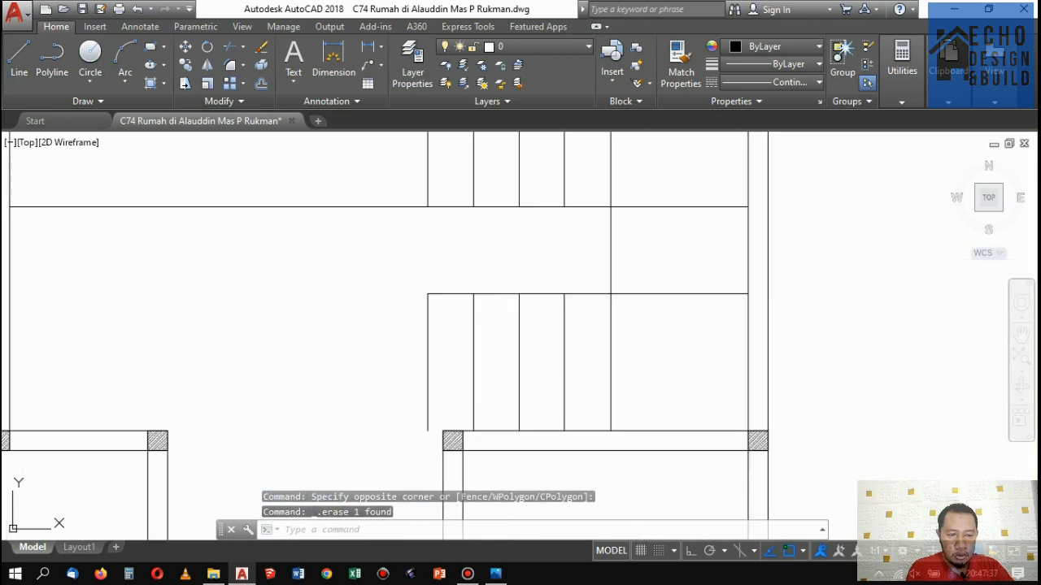
key("Return")
left_click(441, 429)
left_click(427, 431)
key("Return")
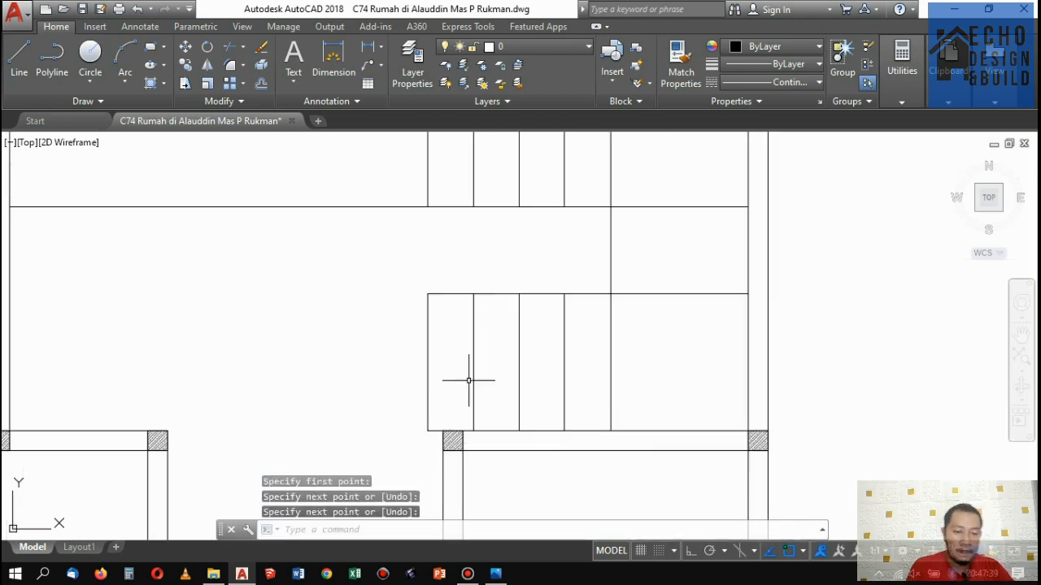
scroll(472, 378, "down", 4)
scroll(474, 333, "up", 4)
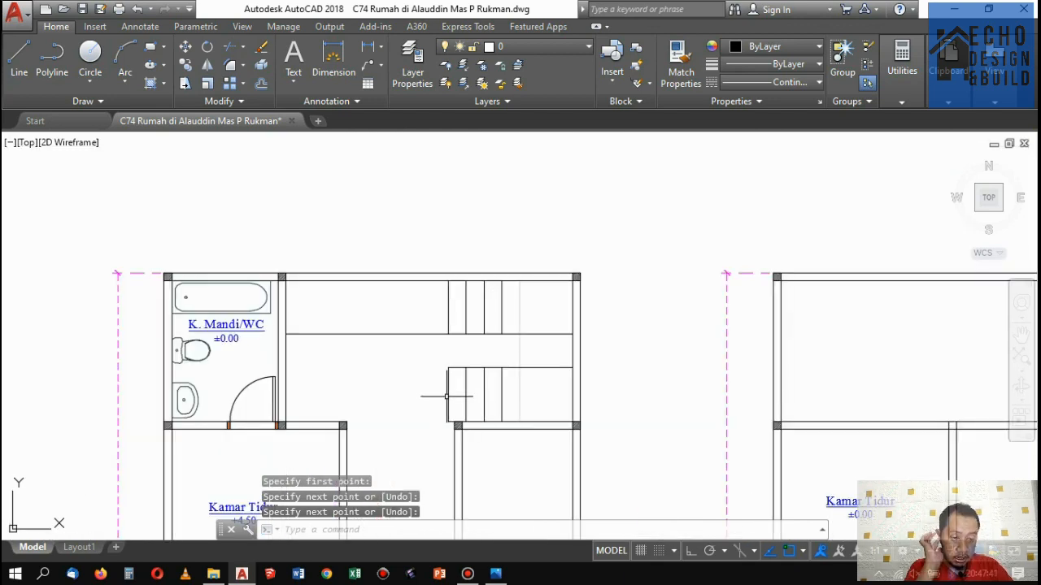
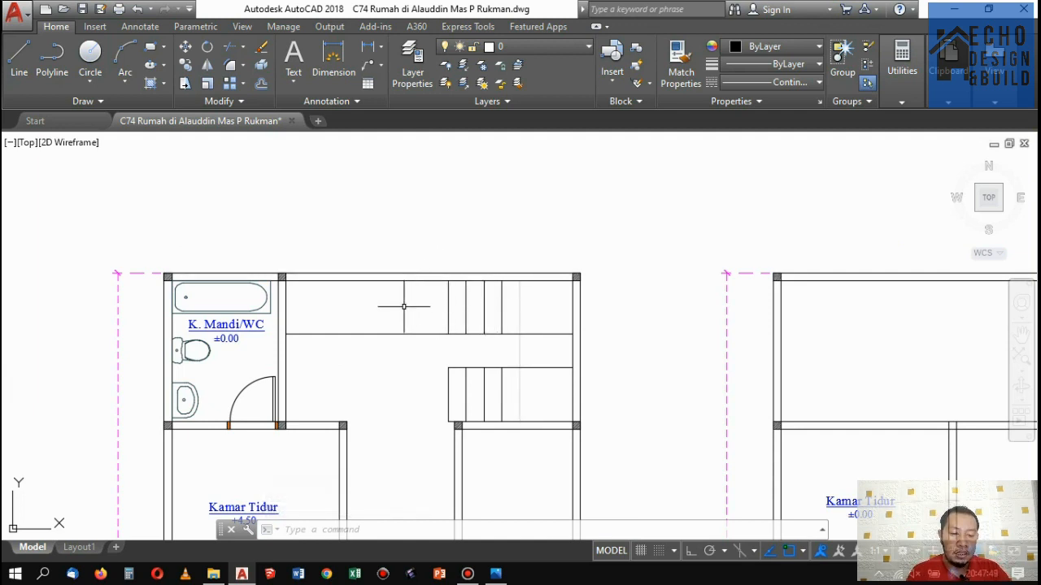
Offset the upper flight's outermost tread line six times by 0.3 towards the bathroom.
key("Return")
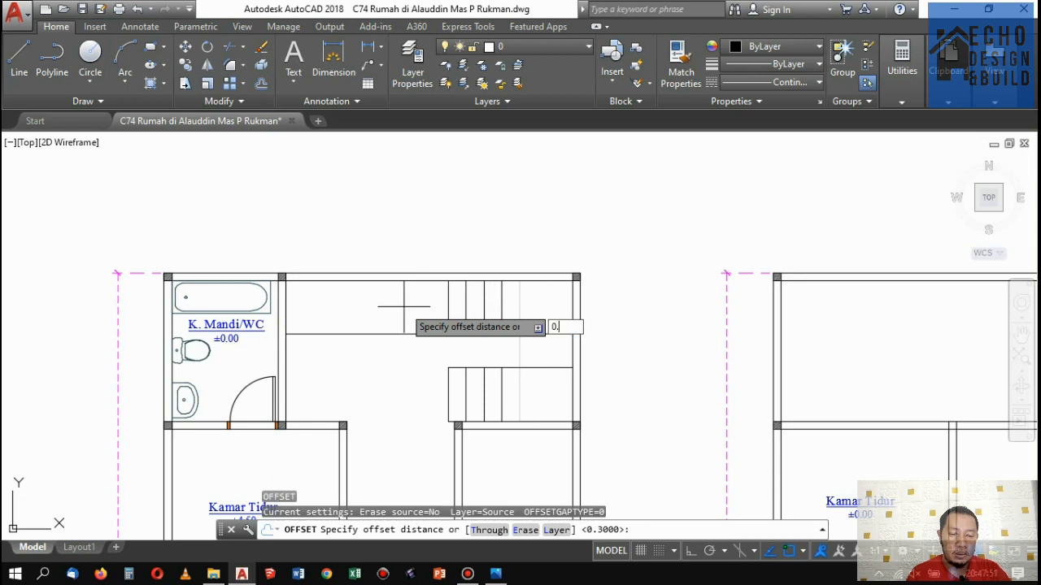
type("0.3")
key("Return")
left_click(447, 293)
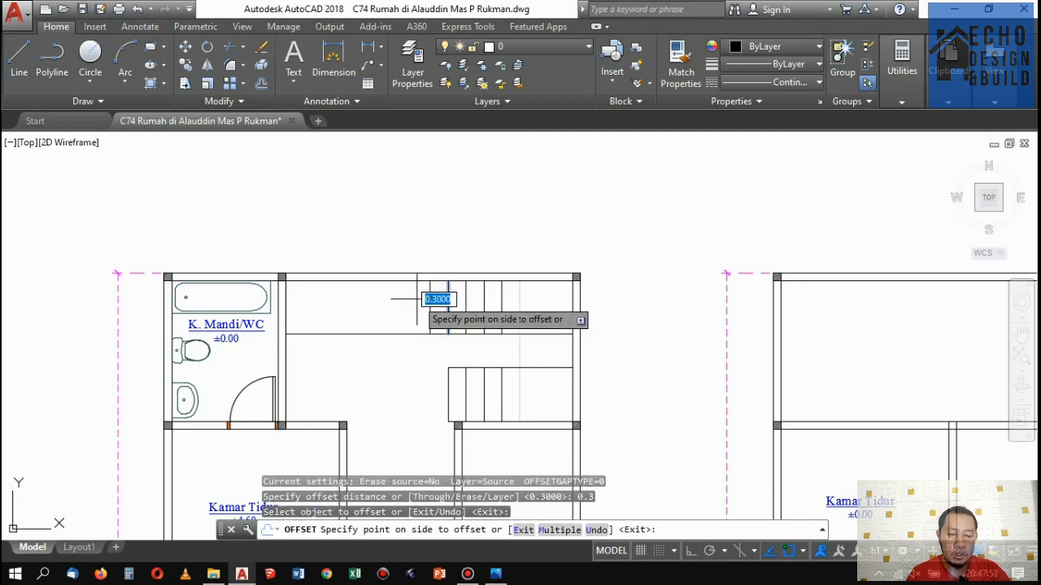
left_click(427, 296)
left_click(430, 294)
left_click(428, 296)
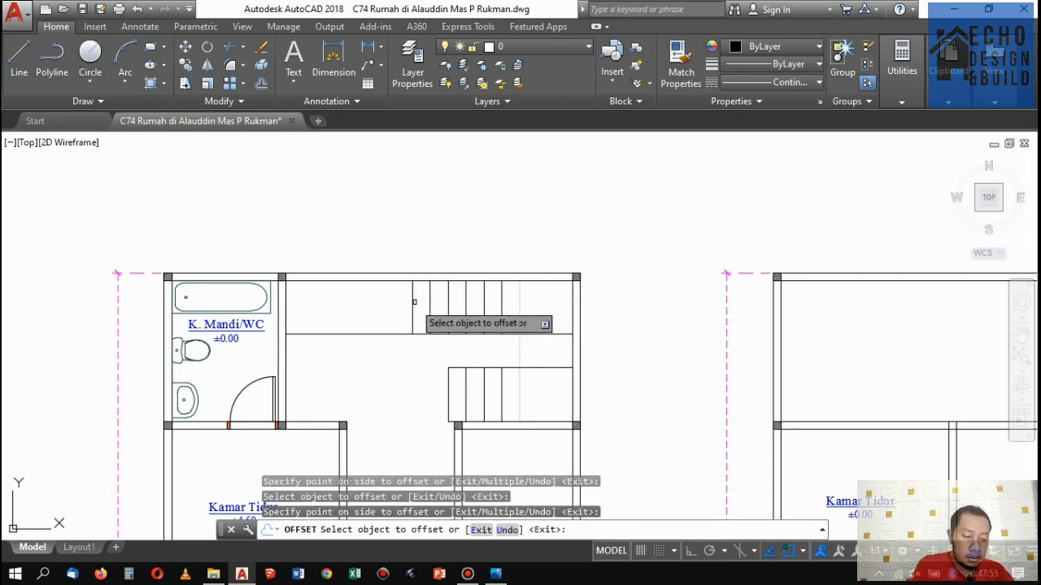
left_click(409, 303)
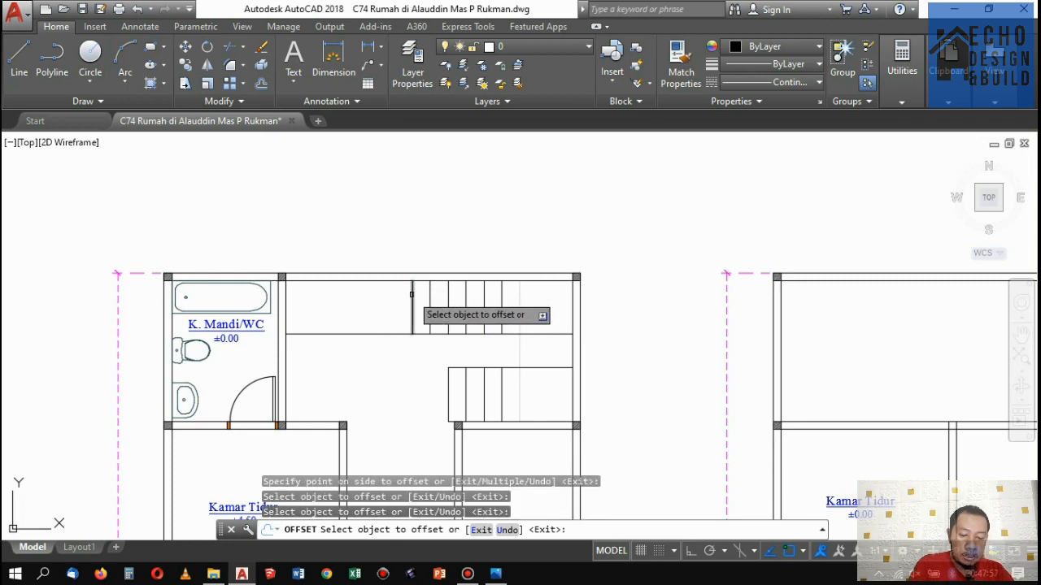
left_click(411, 295)
left_click(397, 299)
left_click(394, 295)
left_click(358, 304)
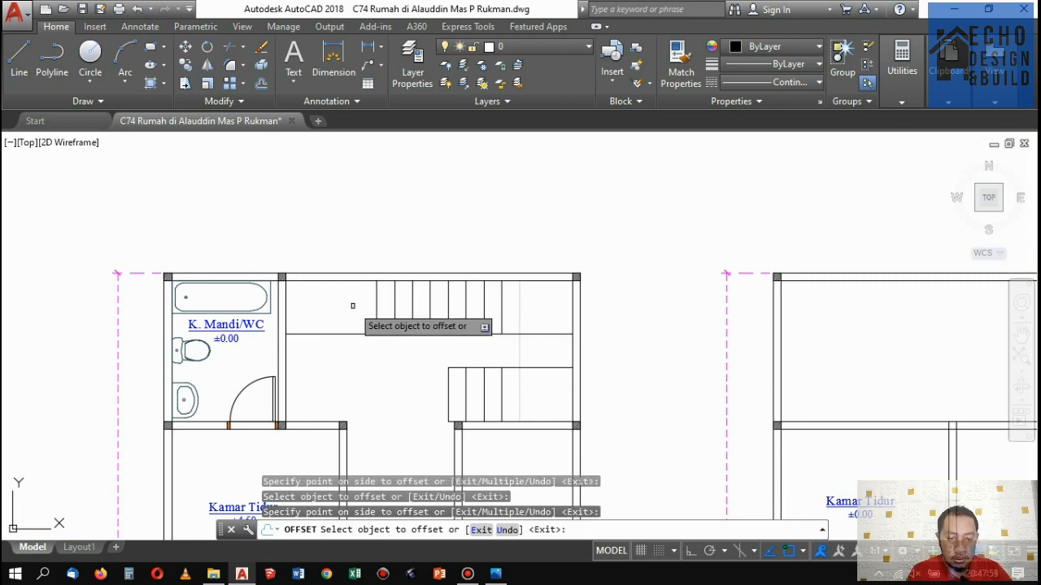
left_click(374, 298)
left_click(355, 301)
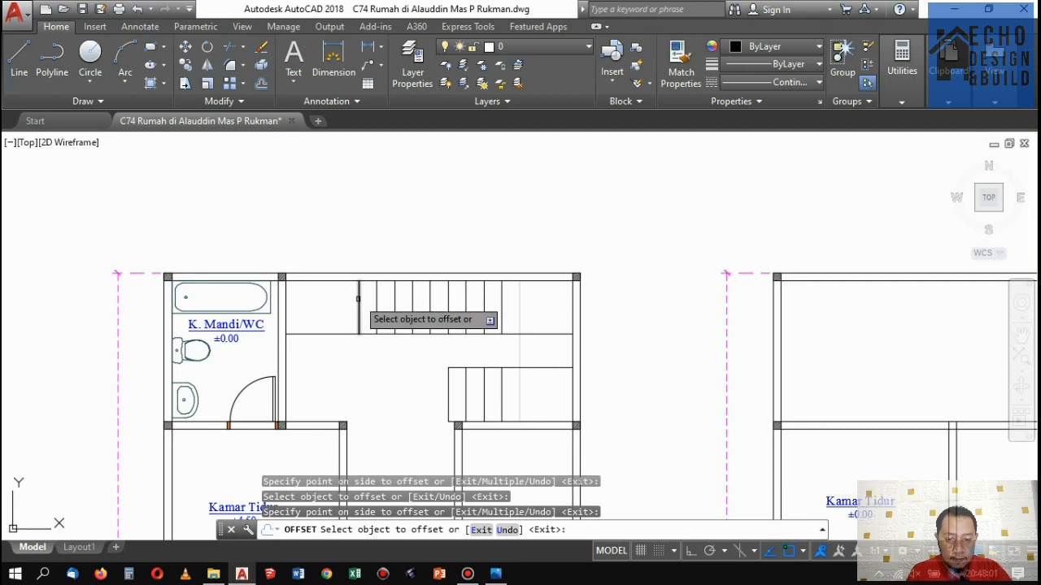
left_click(358, 299)
left_click(322, 301)
key("Return")
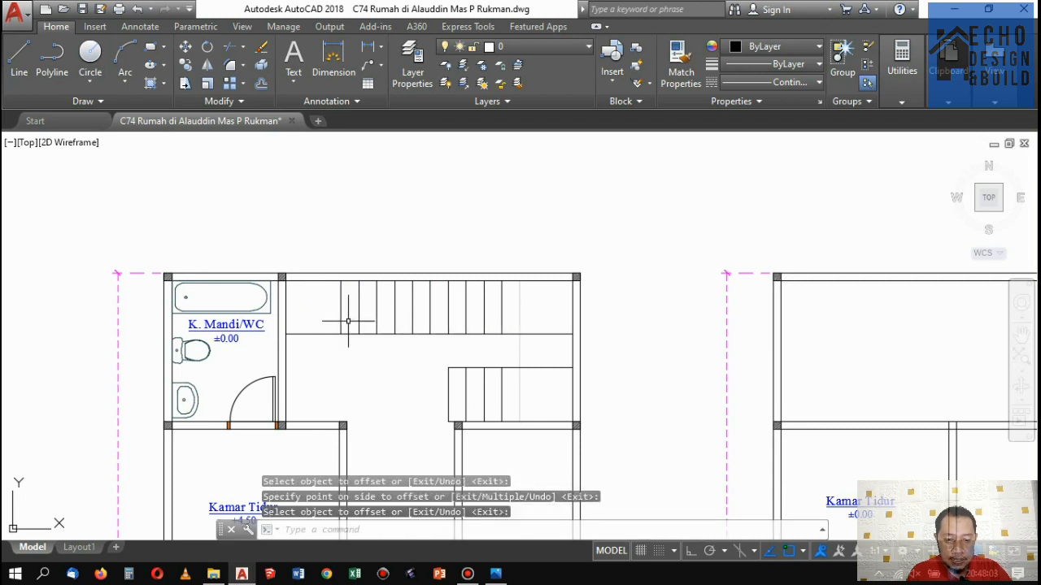
Trim the upper flight's long edge line between its outermost tread and the bathroom wall.
key("Return")
left_click(344, 316)
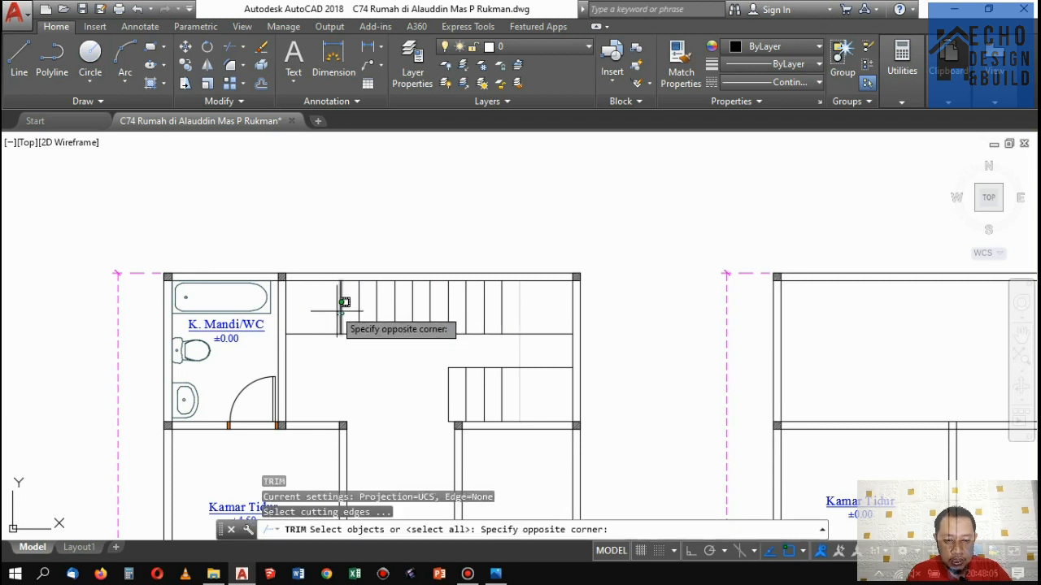
left_click(334, 307)
key("Return")
left_click(313, 350)
left_click(305, 317)
key("Return")
Erase the bedroom's inner walls, door and label and most of the staircase from the third-floor plan.
scroll(456, 252, "down", 6)
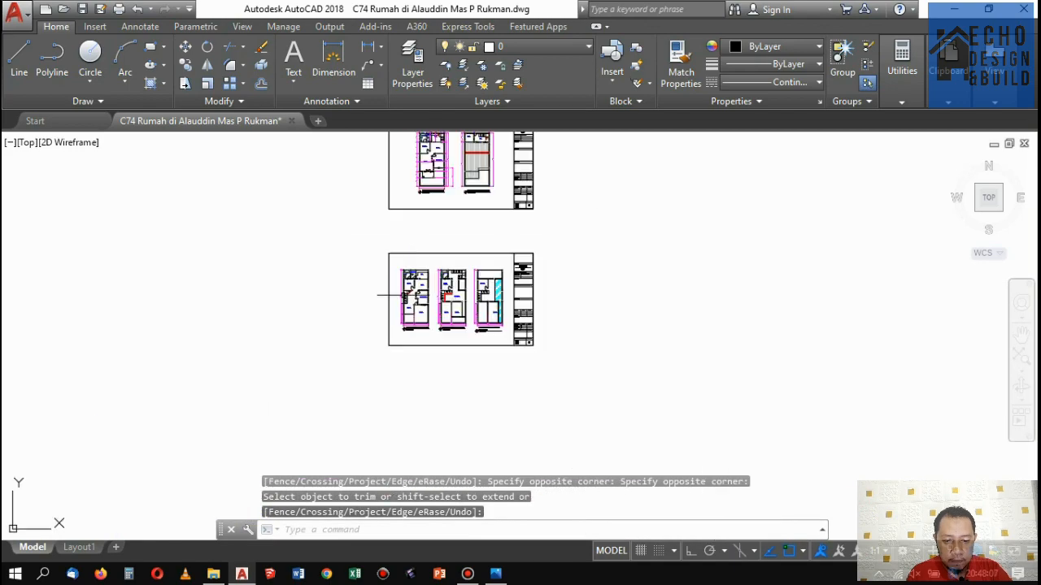
scroll(411, 291, "up", 3)
scroll(458, 259, "down", 1)
middle_click_drag(458, 258, 424, 313)
scroll(423, 311, "up", 5)
scroll(499, 355, "down", 5)
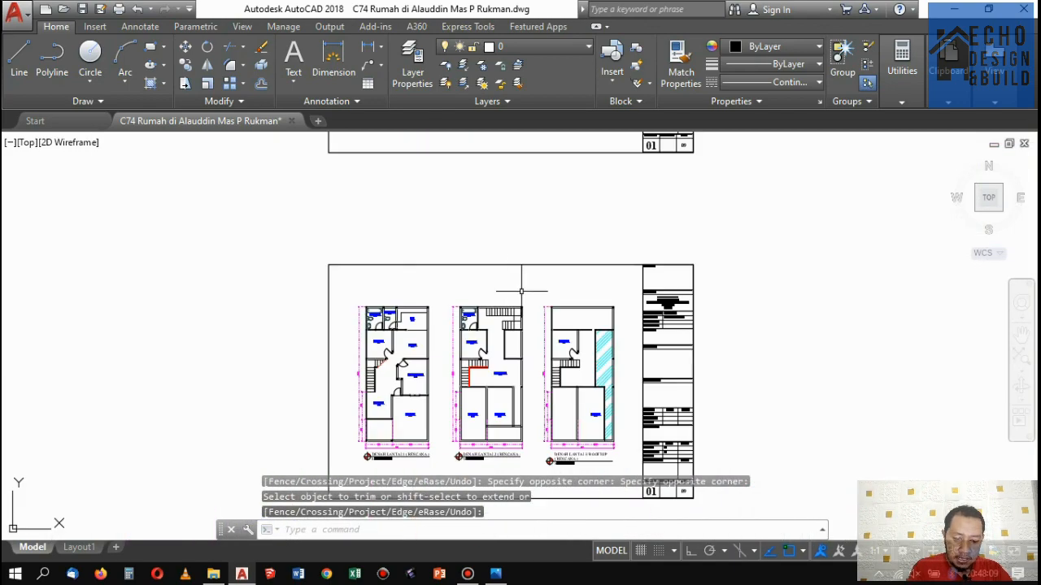
scroll(520, 290, "up", 4)
scroll(572, 285, "down", 3)
scroll(581, 327, "up", 2)
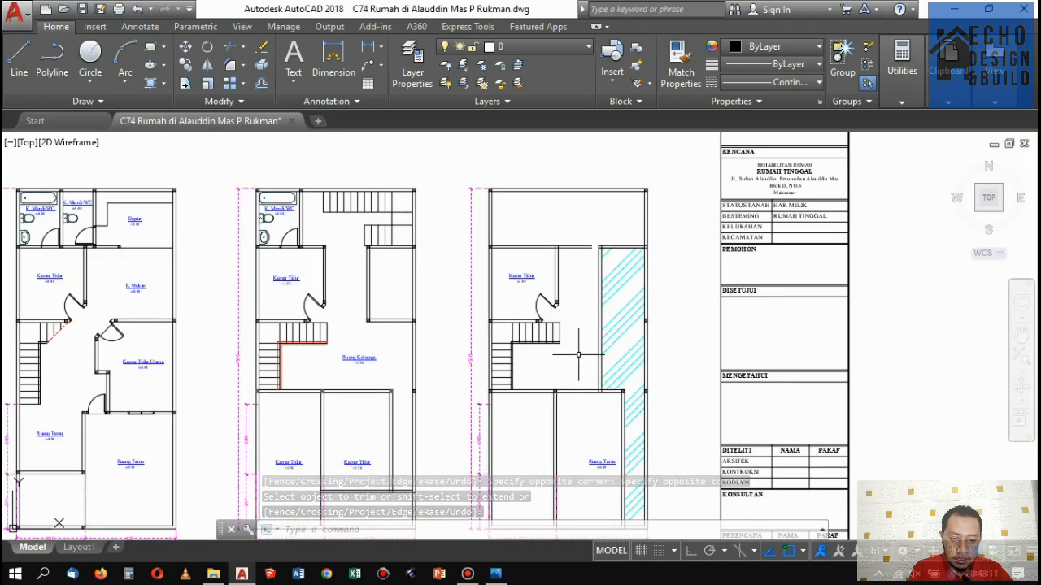
left_click(586, 371)
left_click(530, 278)
key("Delete")
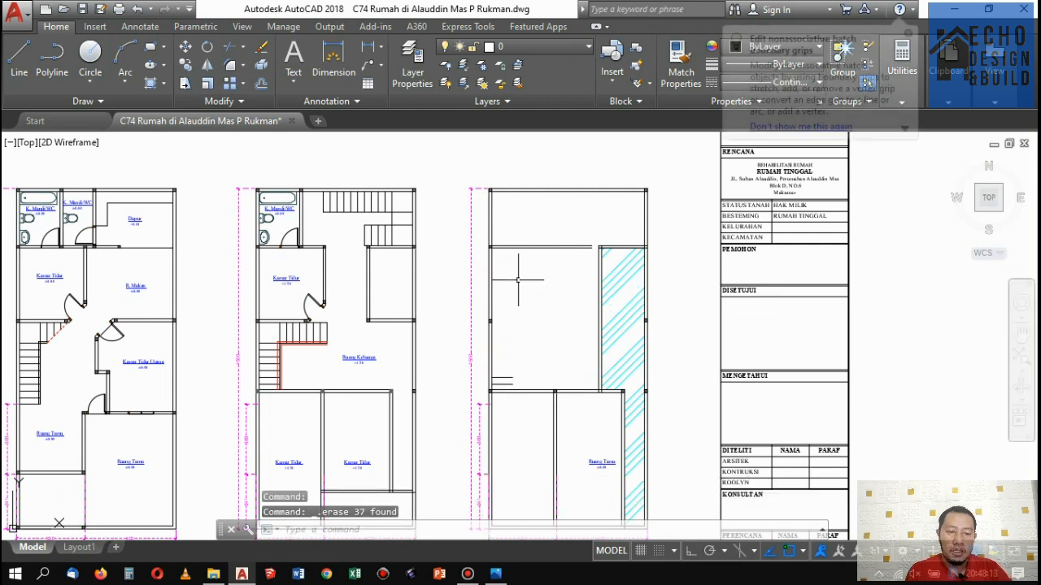
Erase the two leftover tread lines and the partition wall between the front rooms on the third floor.
scroll(493, 404, "up", 5)
left_click(518, 412)
left_click(456, 364)
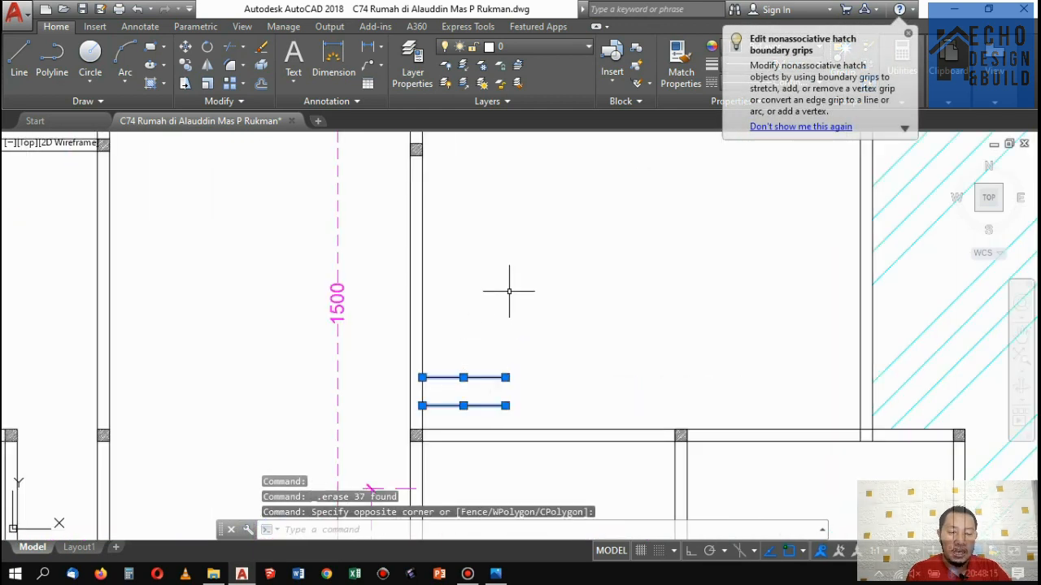
scroll(542, 272, "down", 5)
scroll(580, 335, "up", 2)
left_click(625, 347)
left_click(533, 325)
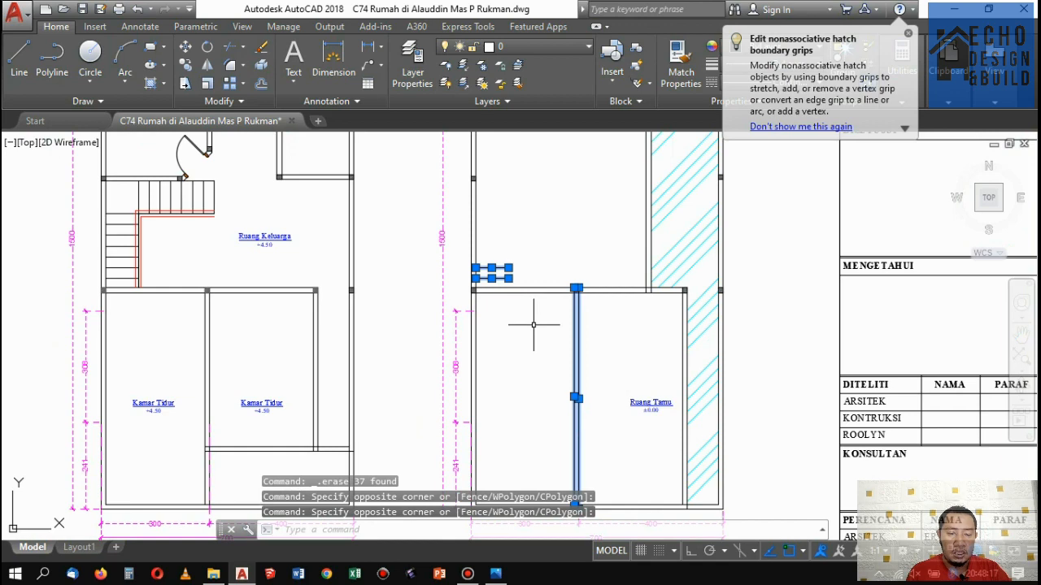
key("Delete")
Trim away the third-floor cross wall between the outer side wall and the hatched strip's wall.
type("tr")
key("space")
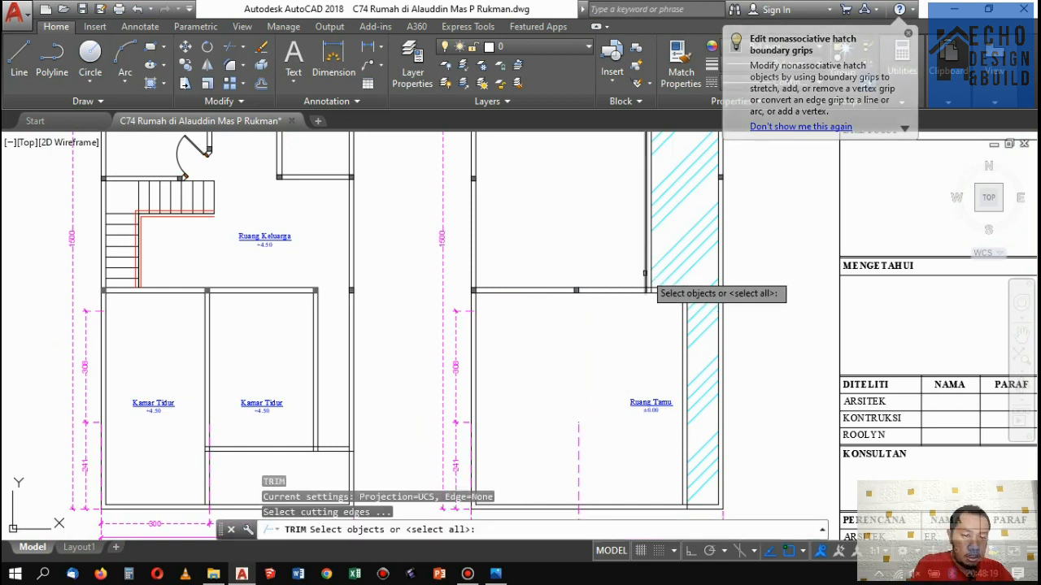
scroll(647, 278, "up", 5)
left_click(646, 278)
key("space")
left_click(568, 319)
left_click(521, 244)
key("Escape")
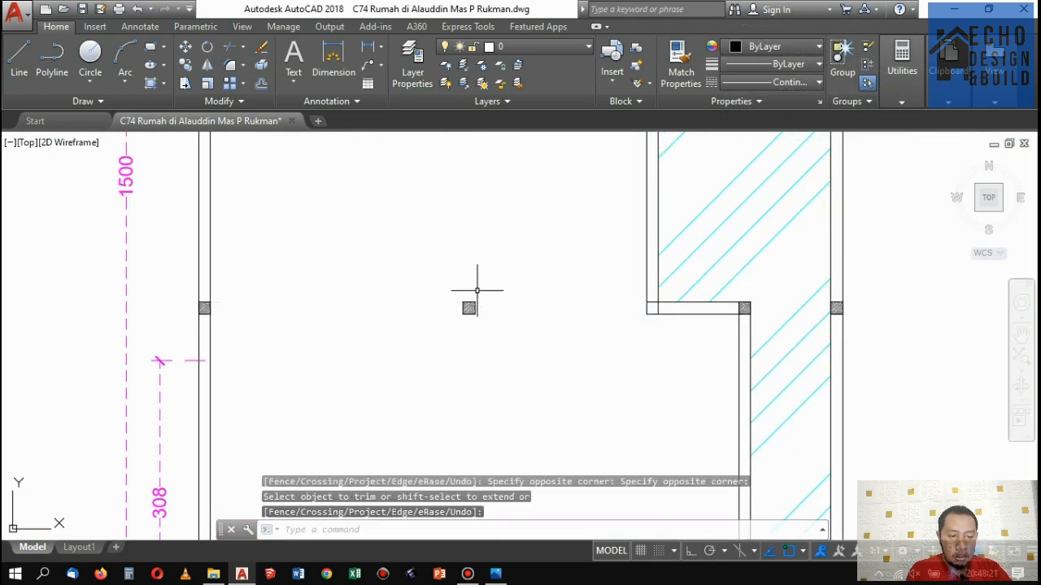
Erase the leftover freestanding hatched column in the middle of the third-floor plan.
left_click(513, 360)
left_click(442, 243)
key("Delete")
scroll(447, 253, "down", 8)
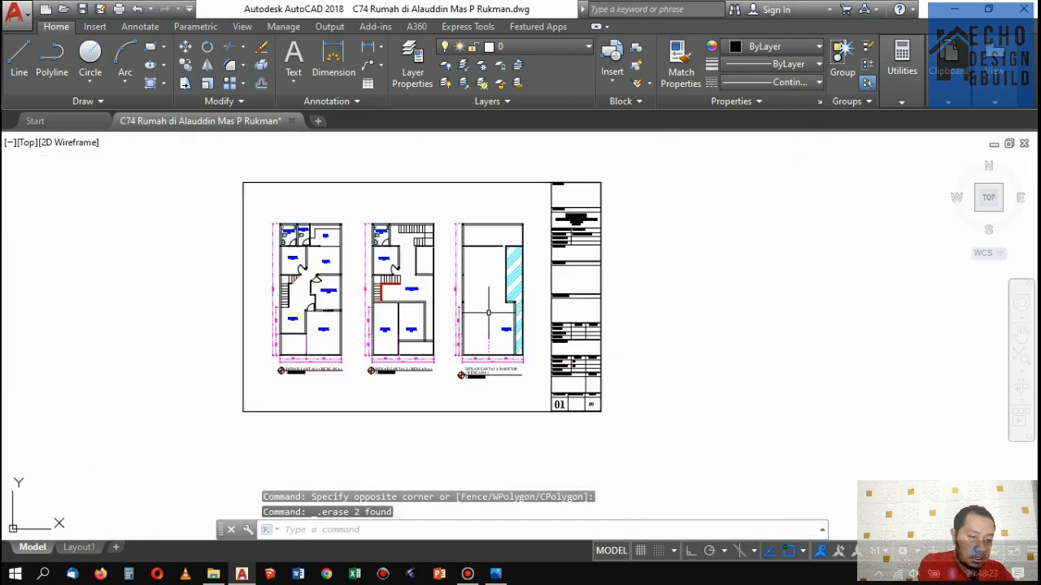
Erase the two intermediate columns on the third-floor outer side wall opposite the hatched strip.
scroll(477, 283, "up", 8)
scroll(464, 288, "down", 3)
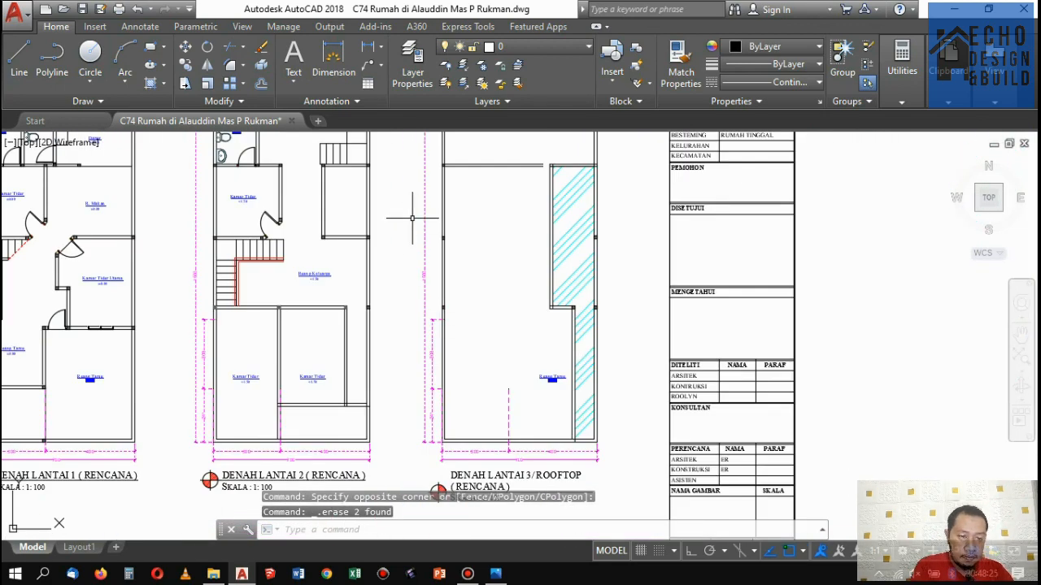
left_click(413, 218)
left_click(561, 392)
key("Delete")
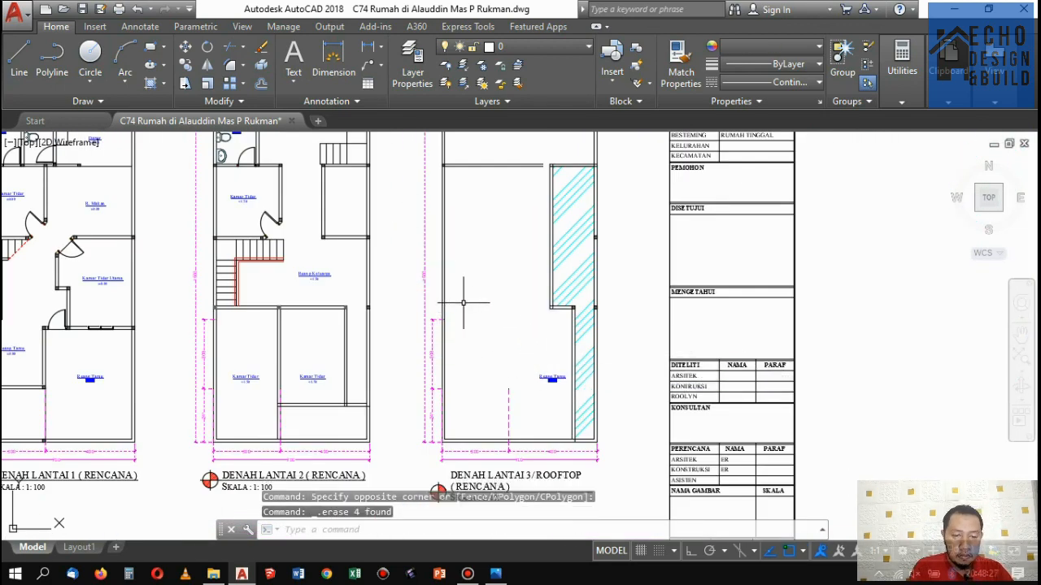
Erase the 308 and 241 dimensions beside the third-floor plan.
scroll(447, 341, "up", 5)
scroll(443, 354, "down", 5)
scroll(455, 363, "up", 5)
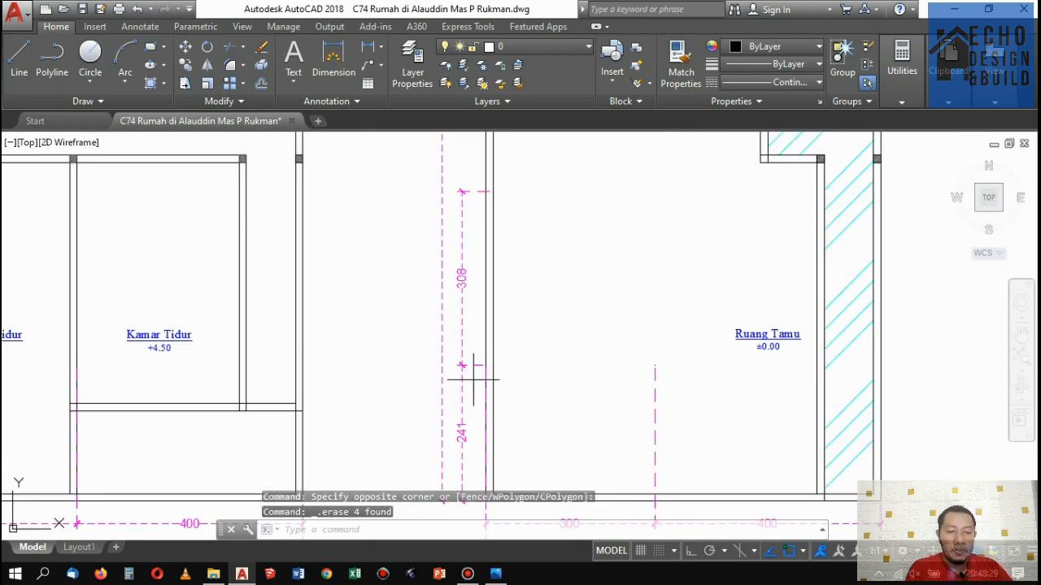
left_click(473, 379)
left_click(463, 348)
key("Delete")
scroll(467, 336, "down", 5)
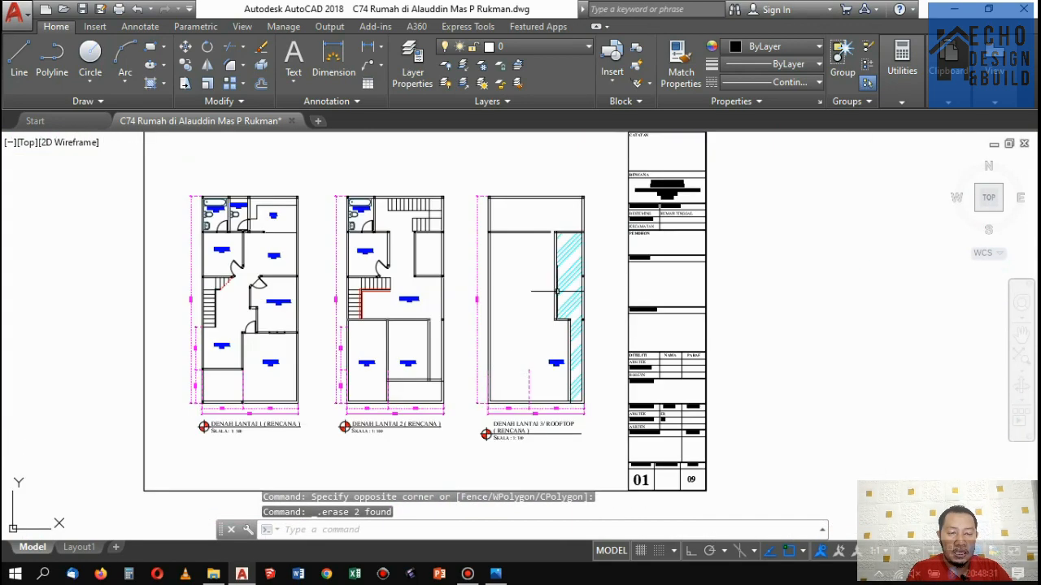
Move the column on the hatched strip's outer wall, beside its wide part, to the strip's upper inner wall corner.
scroll(584, 252, "up", 3)
scroll(585, 244, "down", 3)
scroll(560, 201, "up", 5)
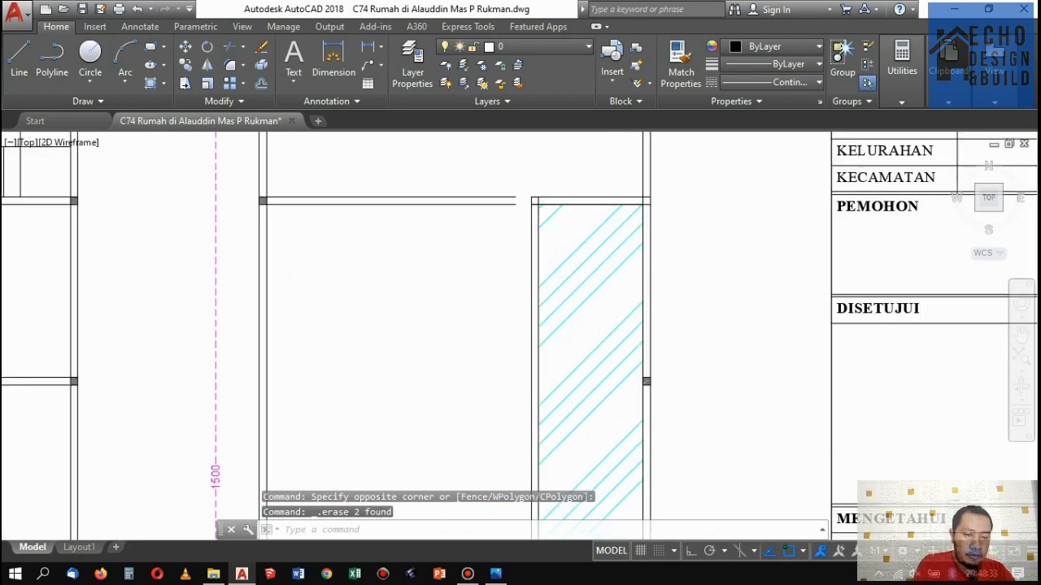
scroll(569, 244, "down", 4)
scroll(582, 281, "up", 5)
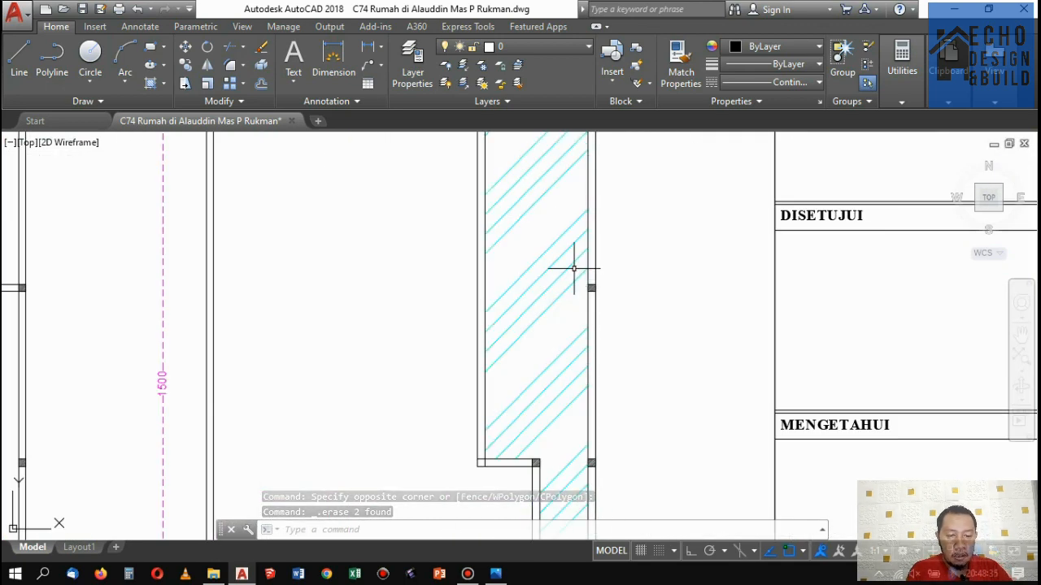
left_click(576, 274)
left_click(632, 316)
type("m")
key("Return")
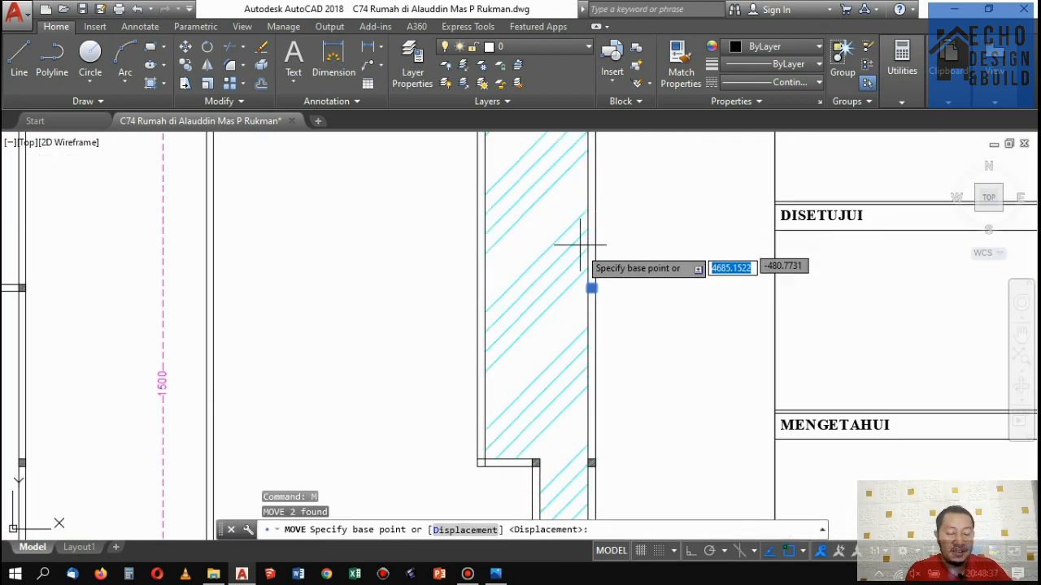
scroll(588, 281, "up", 6)
left_click(603, 306)
scroll(608, 261, "down", 6)
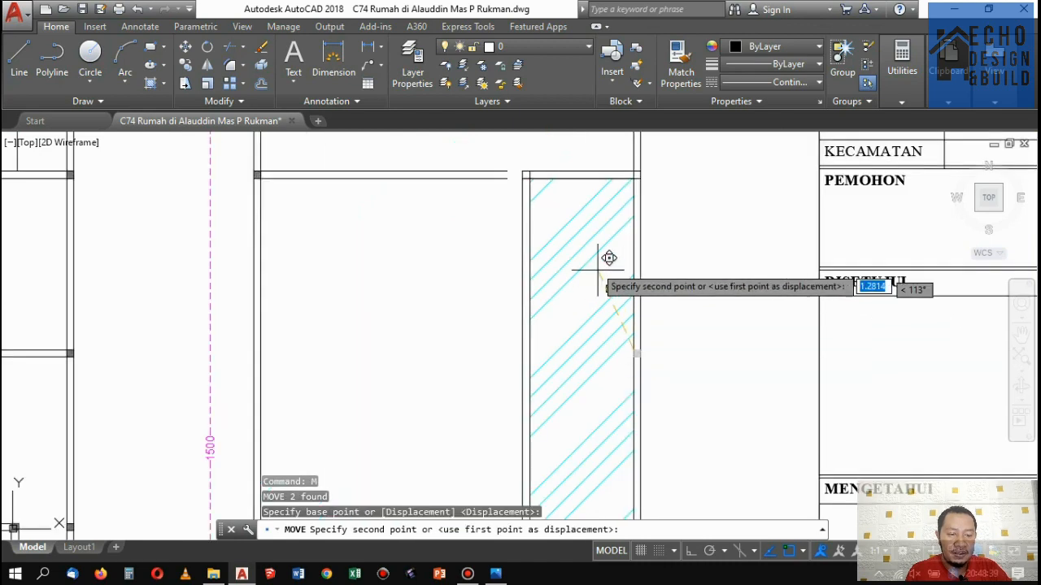
scroll(525, 155, "up", 4)
left_click(493, 146)
scroll(569, 239, "down", 6)
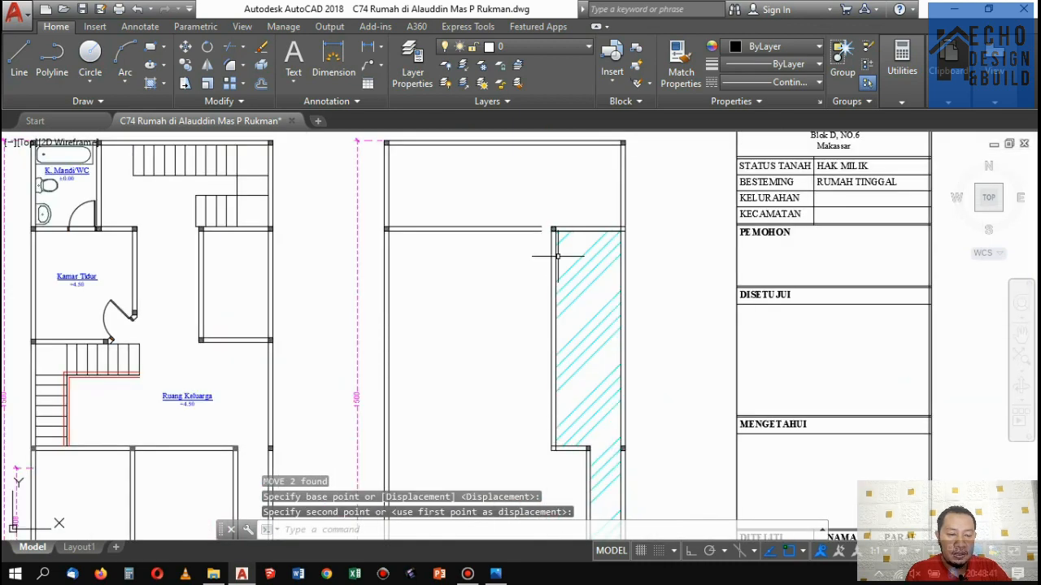
key("Return")
left_click(502, 225)
left_click(493, 256)
key("Escape")
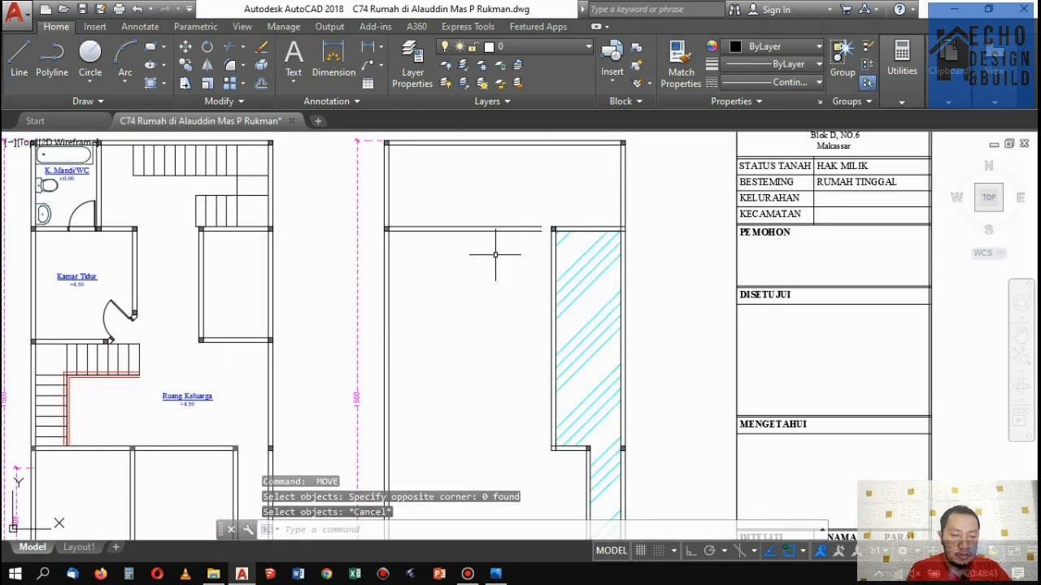
Erase the two loose cross-wall lines between the outer side wall and the hatched strip on the third floor.
left_click(495, 255)
left_click(478, 187)
key("Delete")
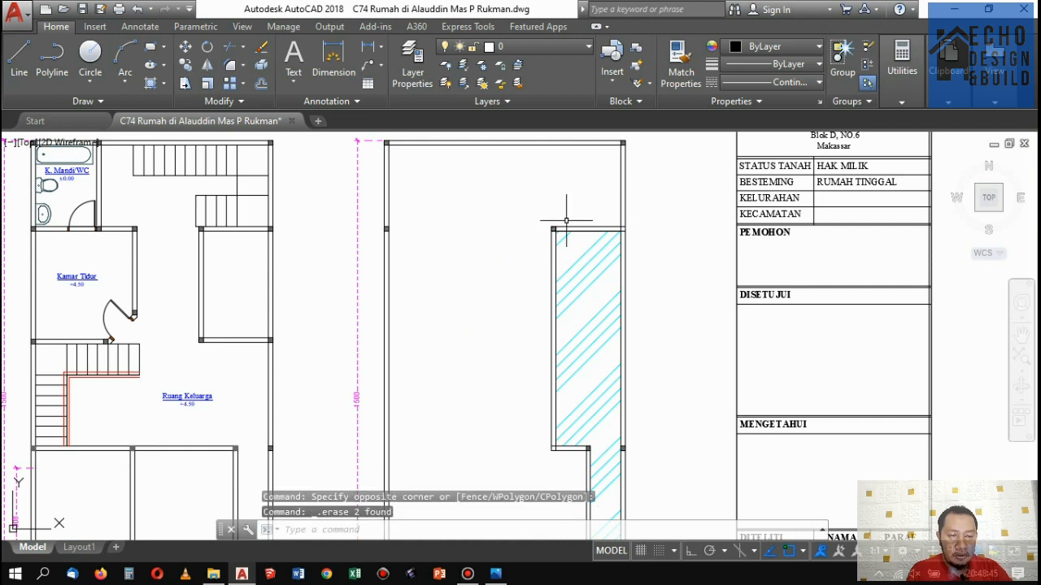
Extend both lines of the hatched strip's upper wall to the opposite outer side wall of the third floor.
type("ex")
key("Return")
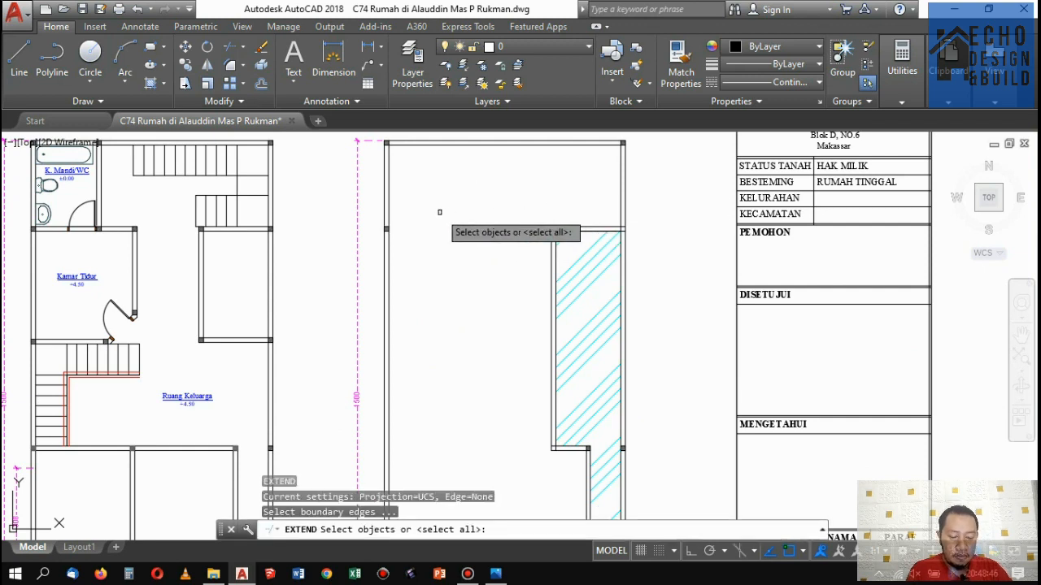
left_click(386, 196)
scroll(569, 222, "up", 3)
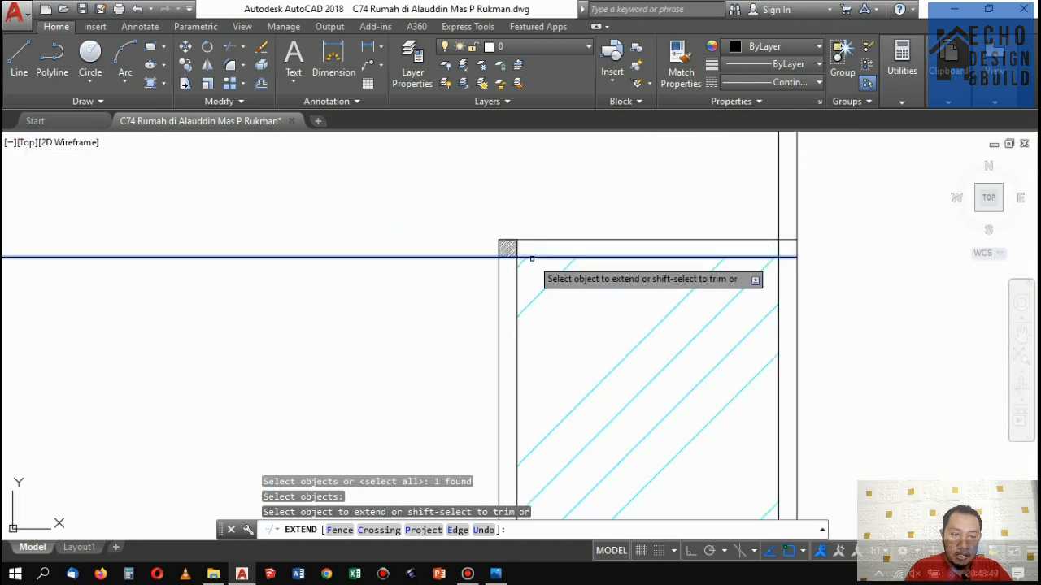
left_click(548, 269)
left_click(548, 251)
left_click(546, 239)
key("Return")
scroll(556, 215, "down", 6)
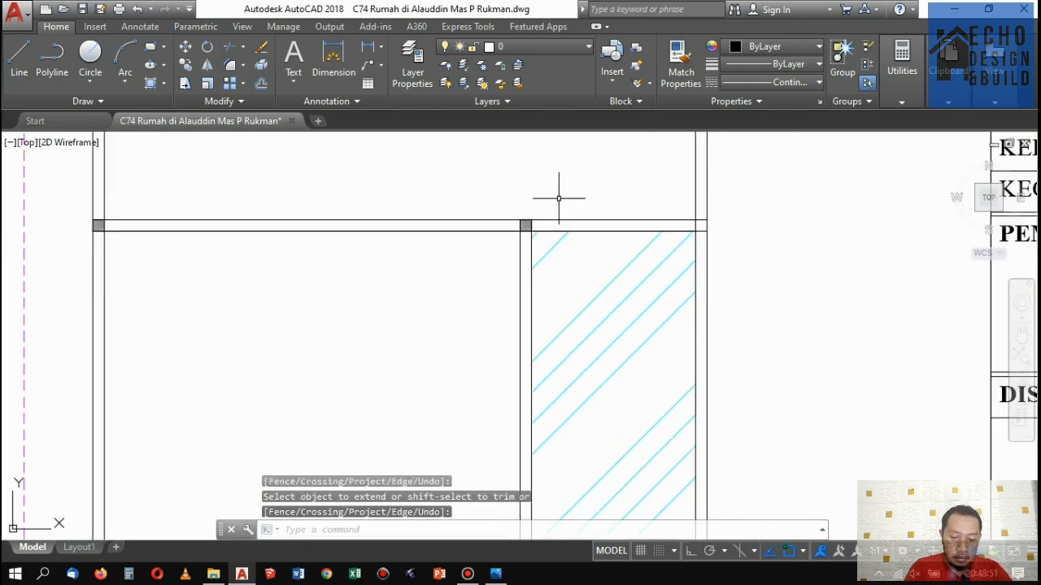
scroll(477, 256, "up", 3)
Copy the second floor's Ruang Keluarga label into the walled enclosure below the rear staircase.
scroll(480, 350, "up", 2)
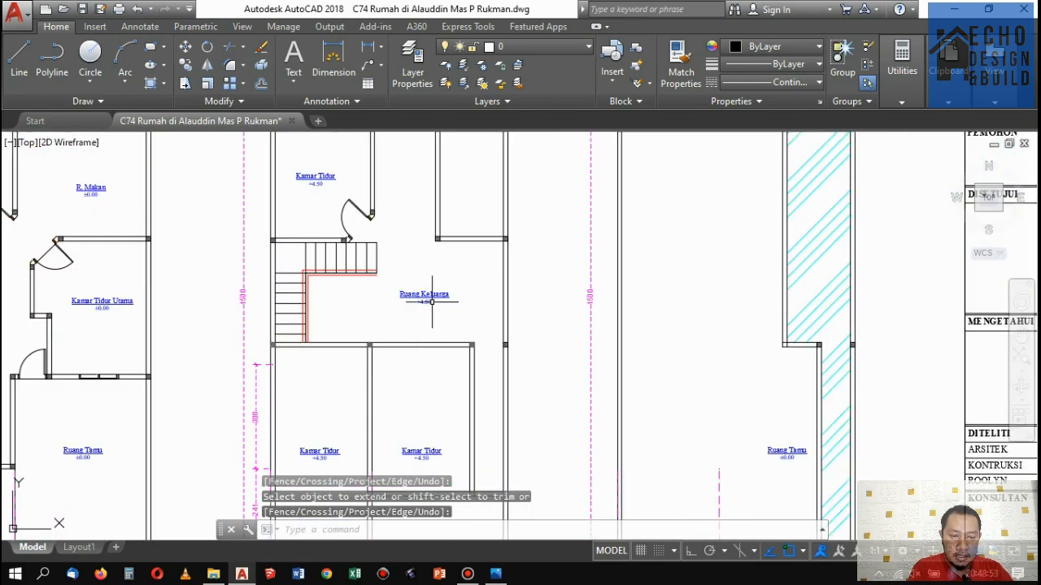
scroll(456, 365, "down", 5)
scroll(441, 383, "up", 7)
left_click(428, 389)
left_click(344, 254)
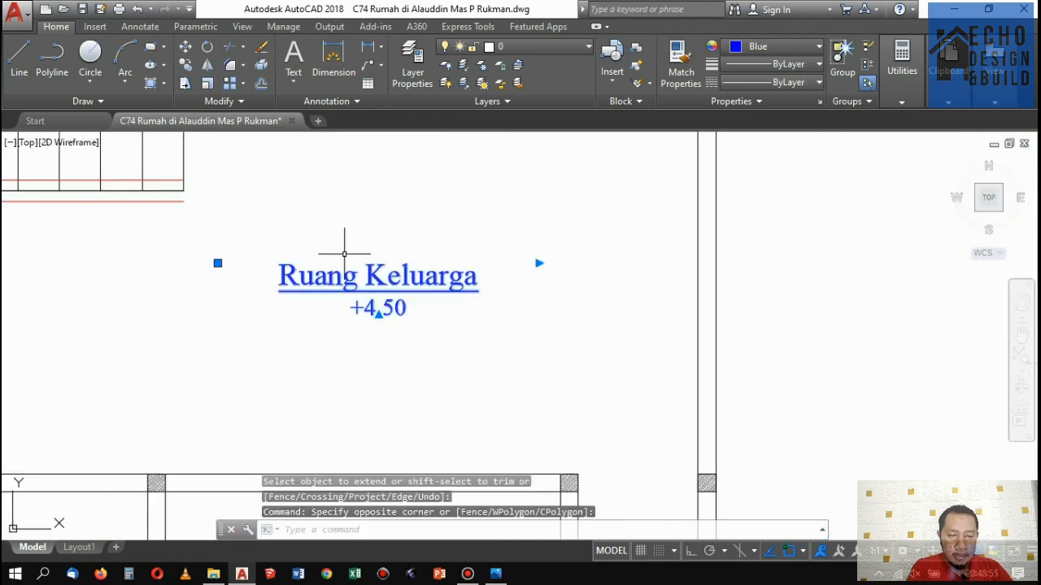
left_click(186, 68)
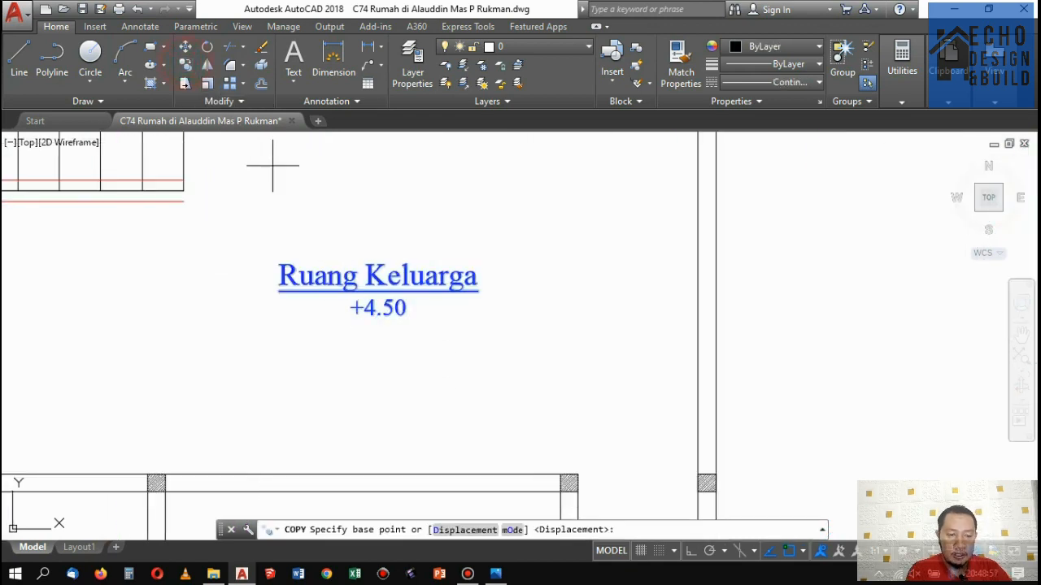
left_click(353, 252)
scroll(453, 344, "down", 3)
scroll(474, 199, "up", 2)
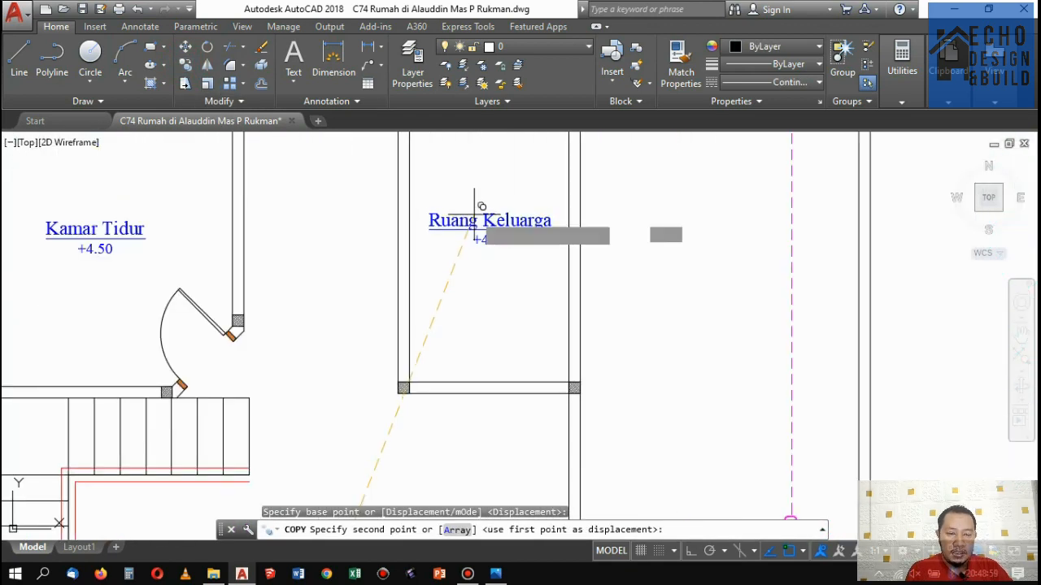
left_click(474, 209)
key("Return")
Remove the elevation line from the copied label and replace its room name with VOID.
double_click(521, 248)
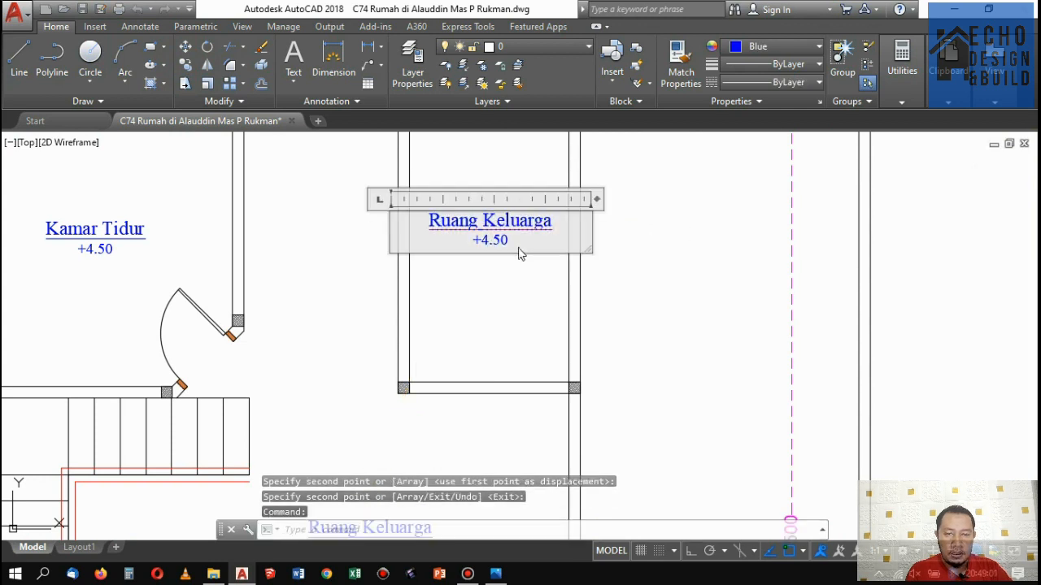
left_click_drag(520, 241, 465, 240)
key("Delete")
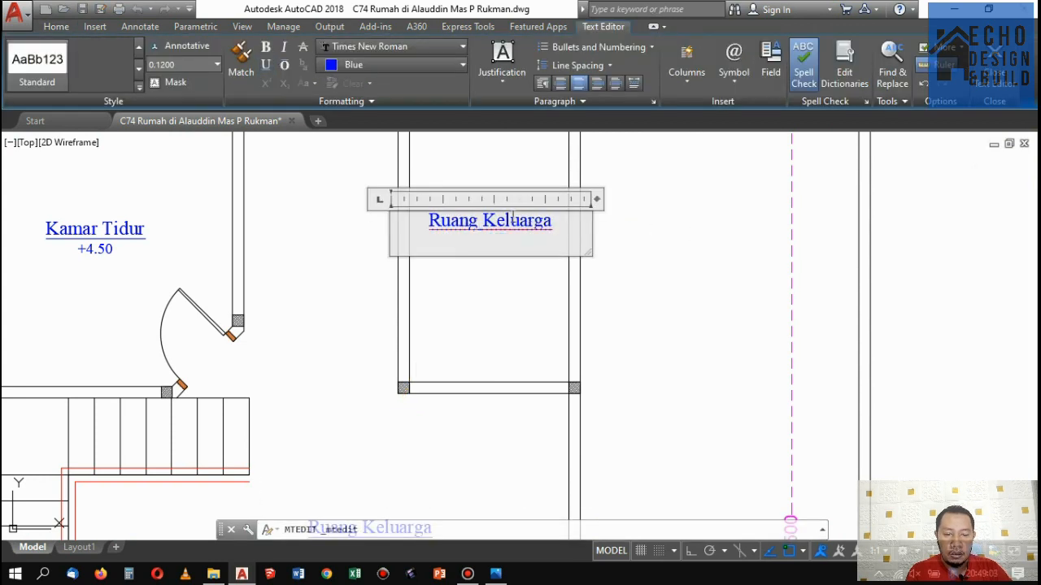
left_click_drag(554, 221, 434, 219)
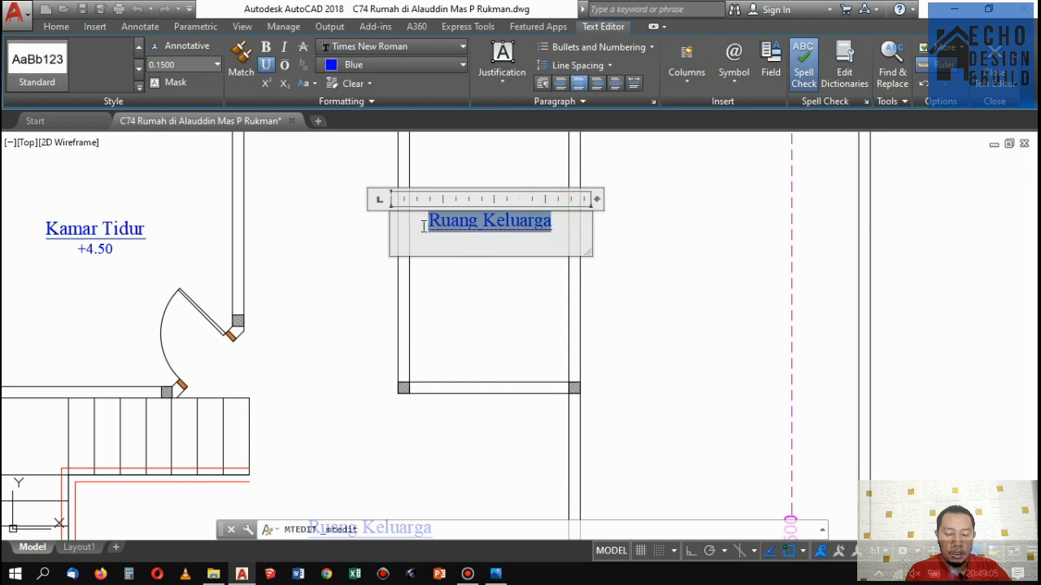
type("VOID")
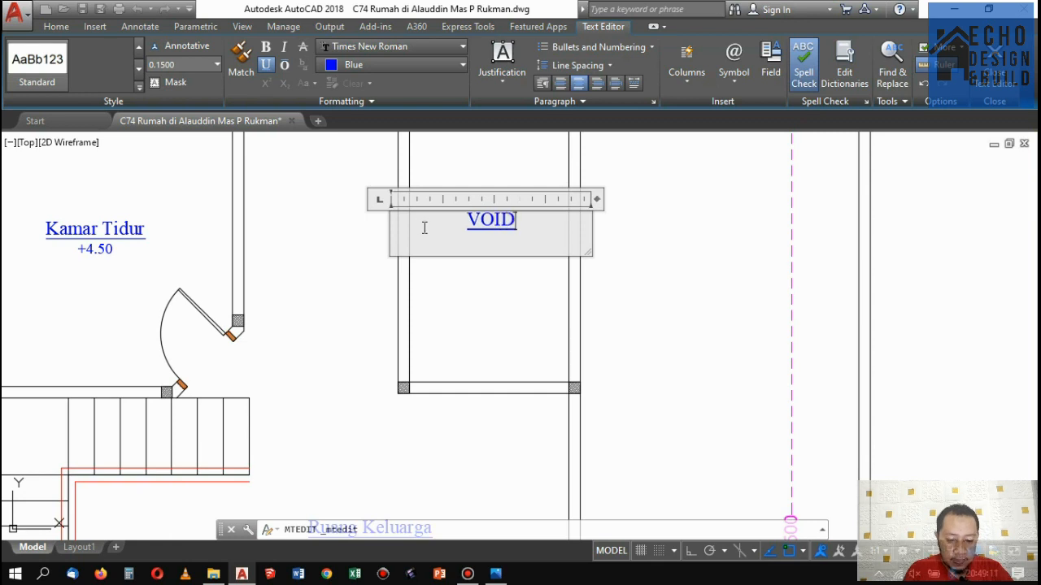
Remove the underline from the VOID text and colour it red.
left_click_drag(520, 221, 439, 218)
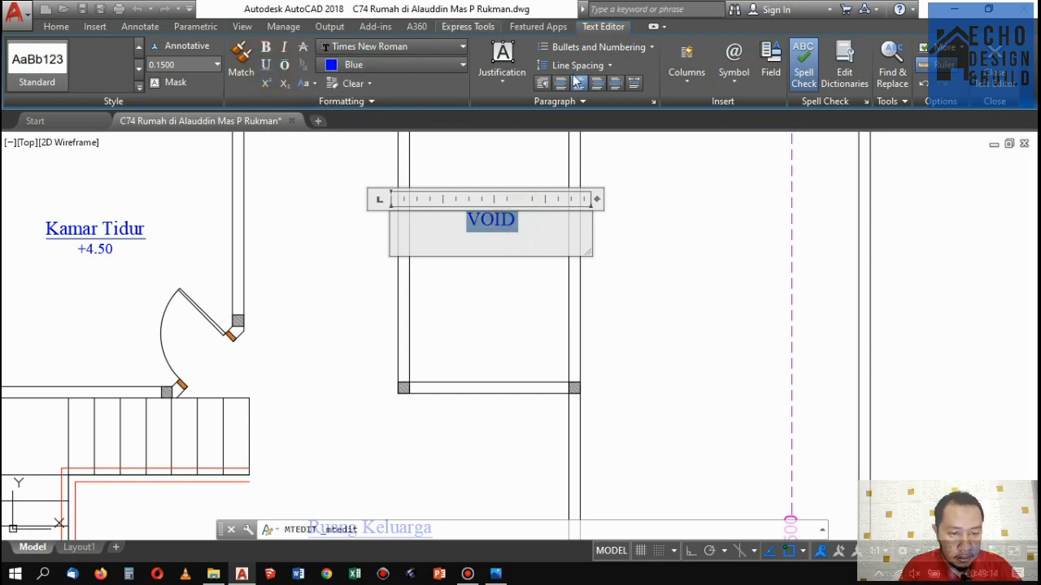
left_click(358, 65)
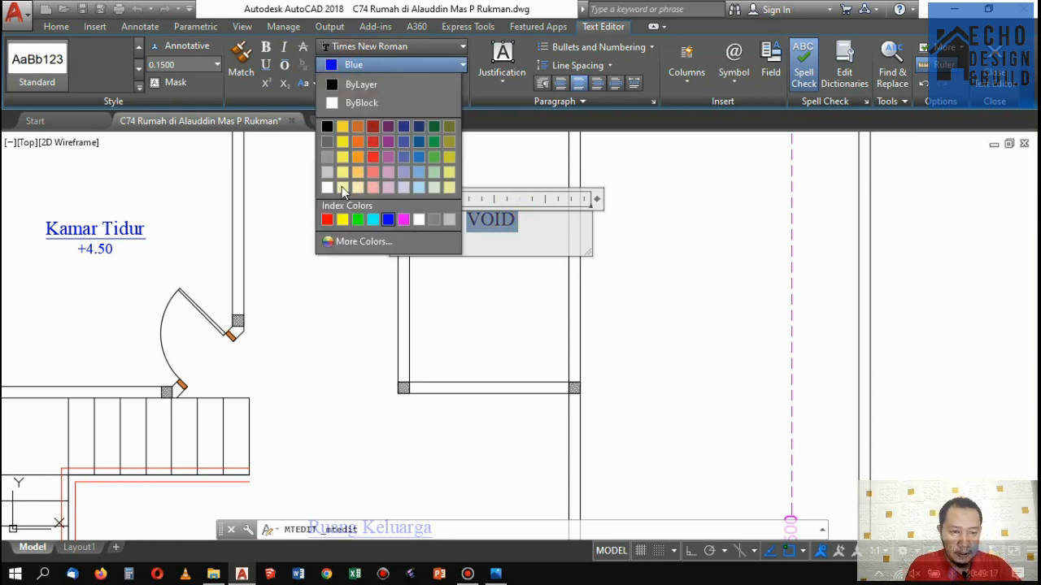
left_click(328, 220)
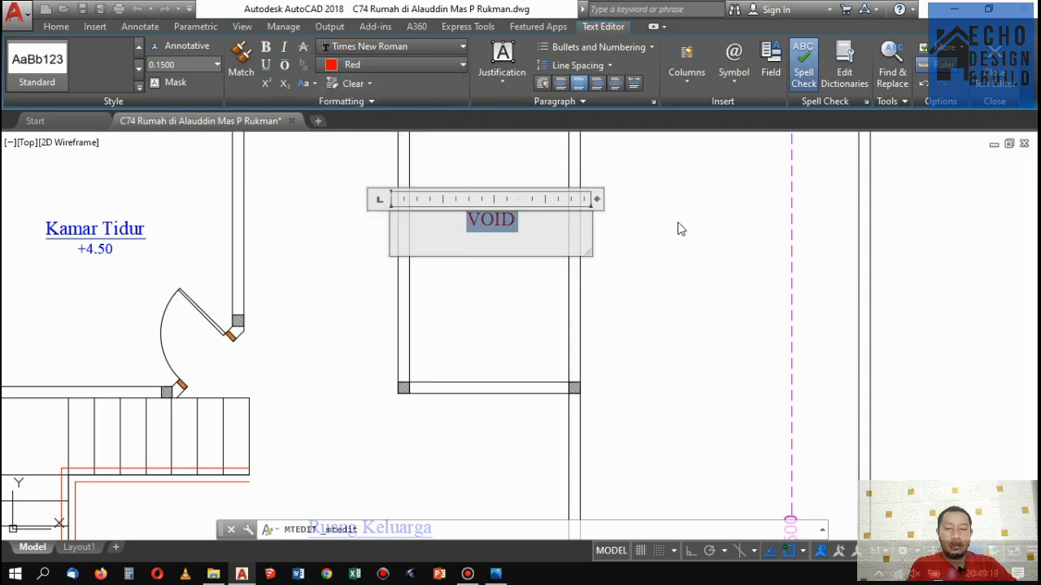
key("Escape")
left_click(539, 287)
scroll(496, 244, "down", 4)
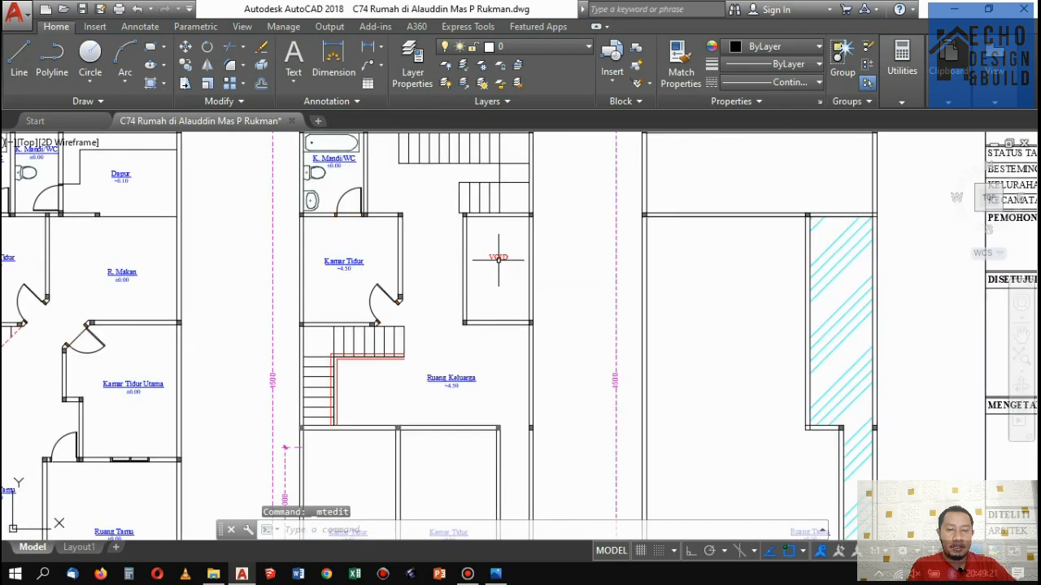
Draw two crossing diagonal lines between the opposite inner corners of the second-floor void.
scroll(498, 258, "up", 2)
type("l")
key("Return")
scroll(442, 193, "up", 2)
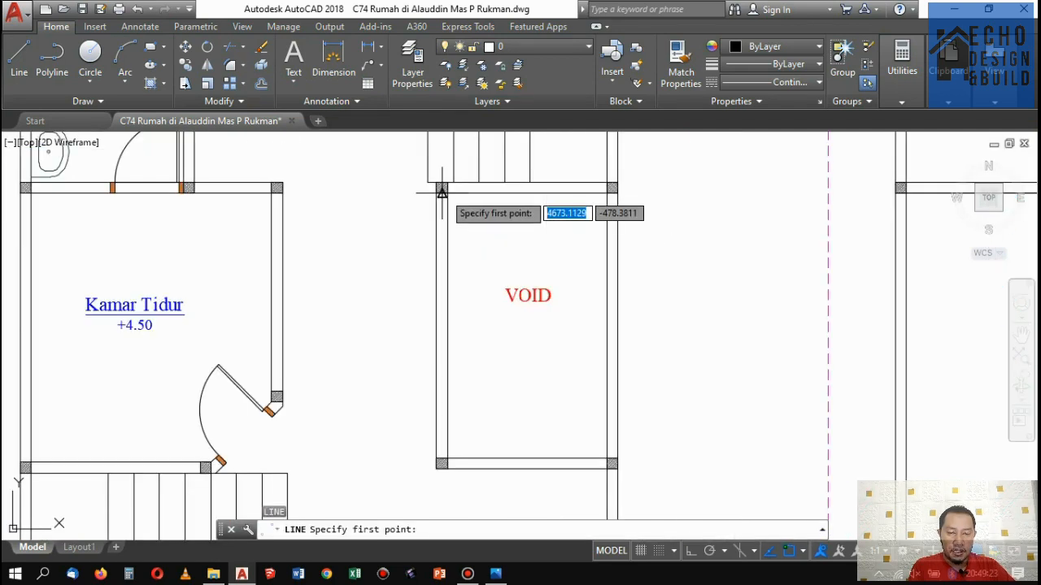
left_click(441, 190)
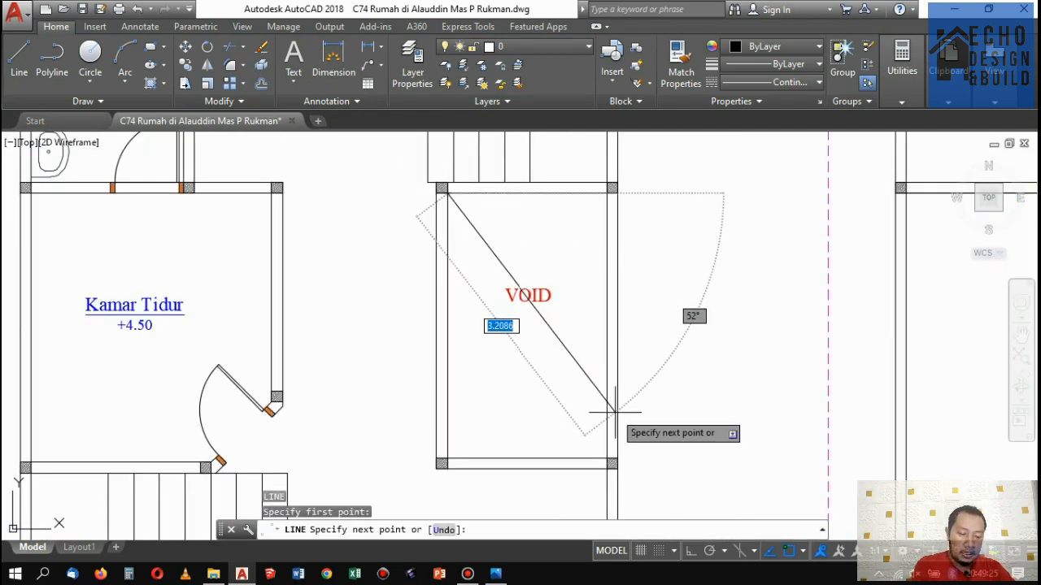
scroll(613, 426, "up", 2)
left_click(601, 478)
scroll(599, 471, "down", 3)
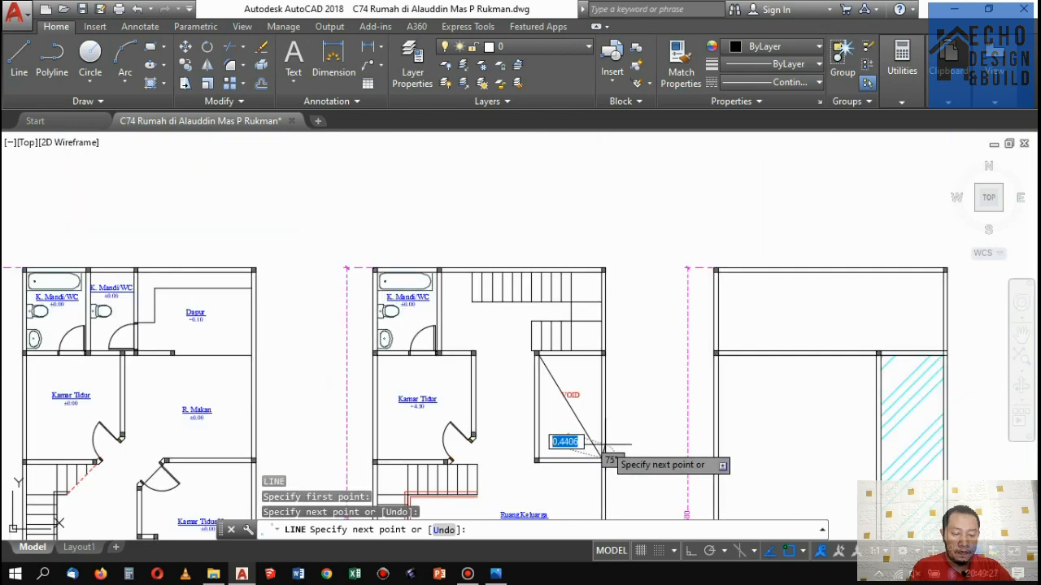
key("Return")
scroll(559, 437, "up", 2)
key("Return")
left_click(486, 512)
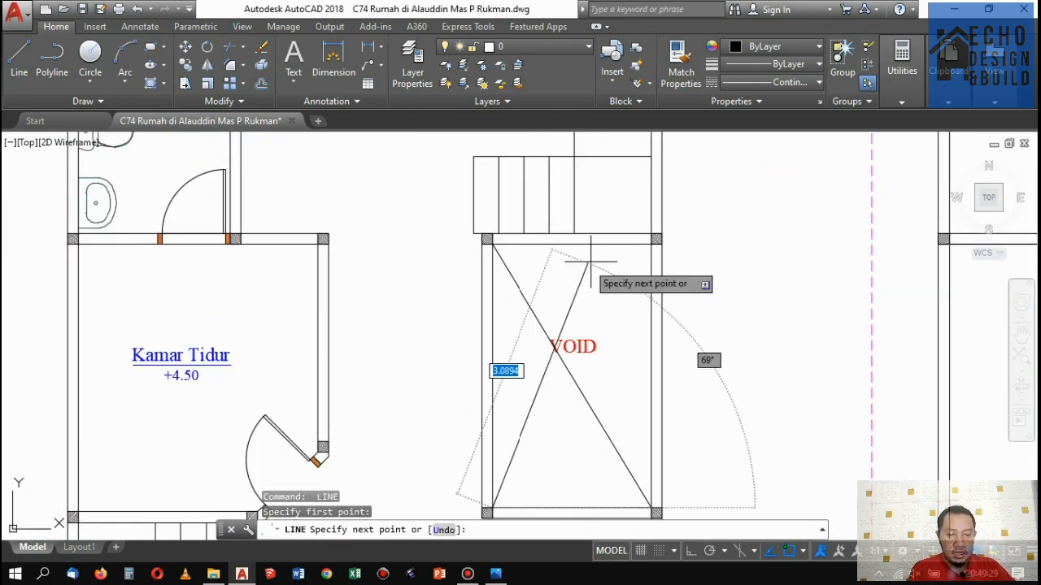
left_click(650, 240)
key("Return")
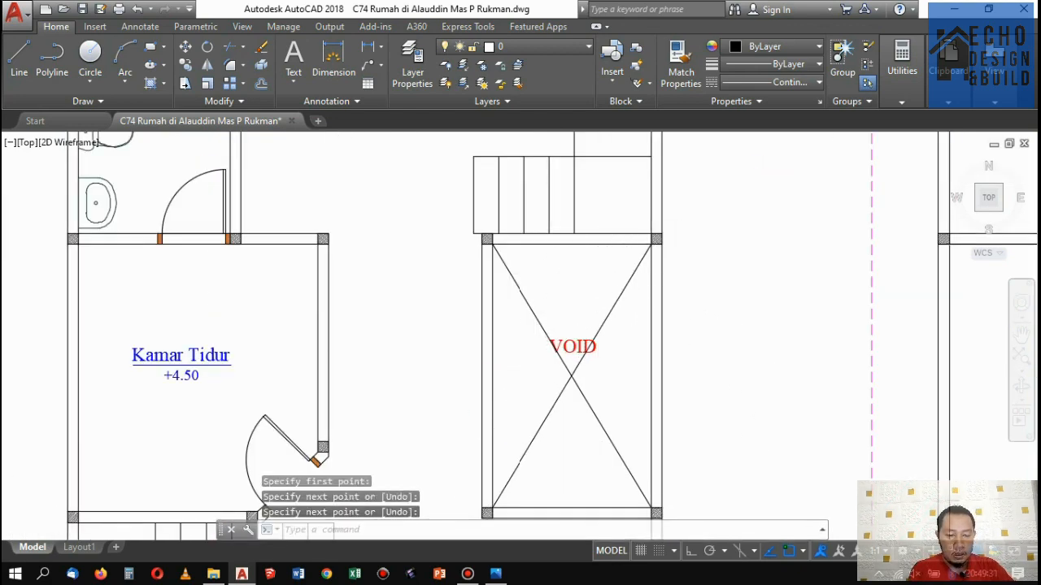
Move the VOID label down onto the crossing point of the two diagonals.
scroll(569, 325, "up", 4)
type("m")
key("Return")
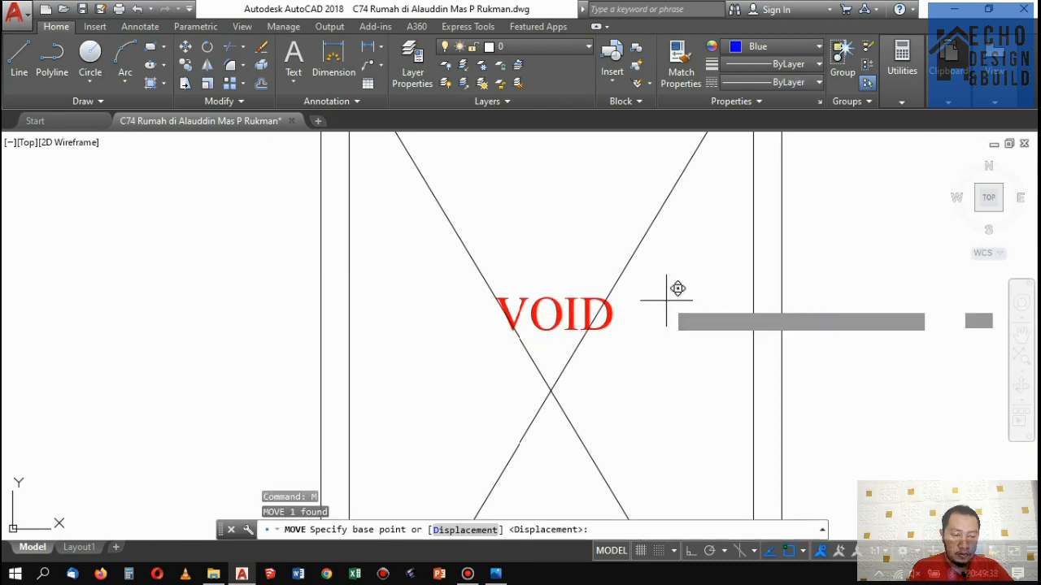
left_click(678, 288)
left_click(669, 362)
Place the VOID label on the crossing of the diagonals and colour both diagonal lines red.
left_click(672, 294)
left_click(401, 242)
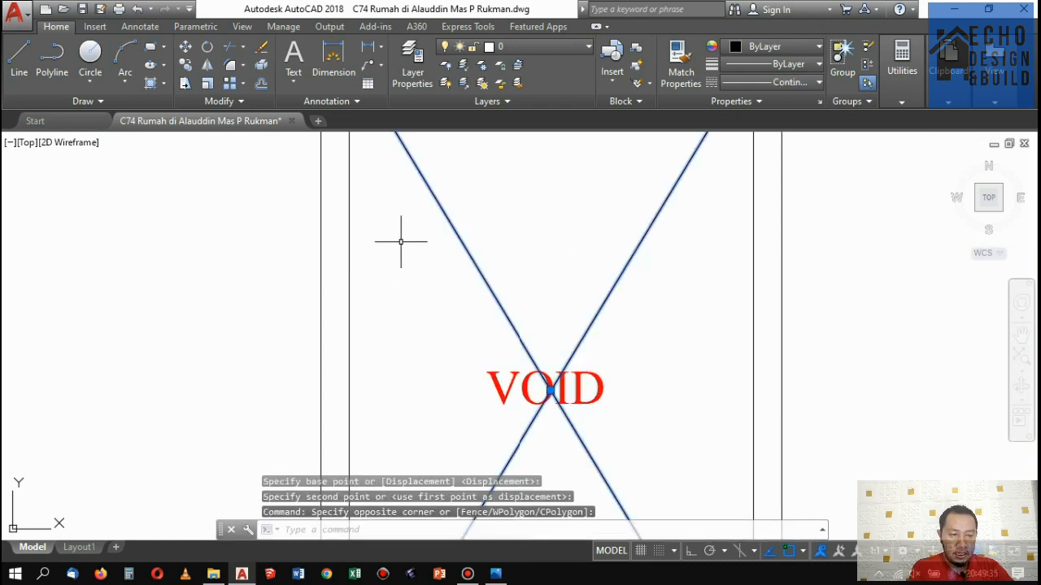
left_click(776, 47)
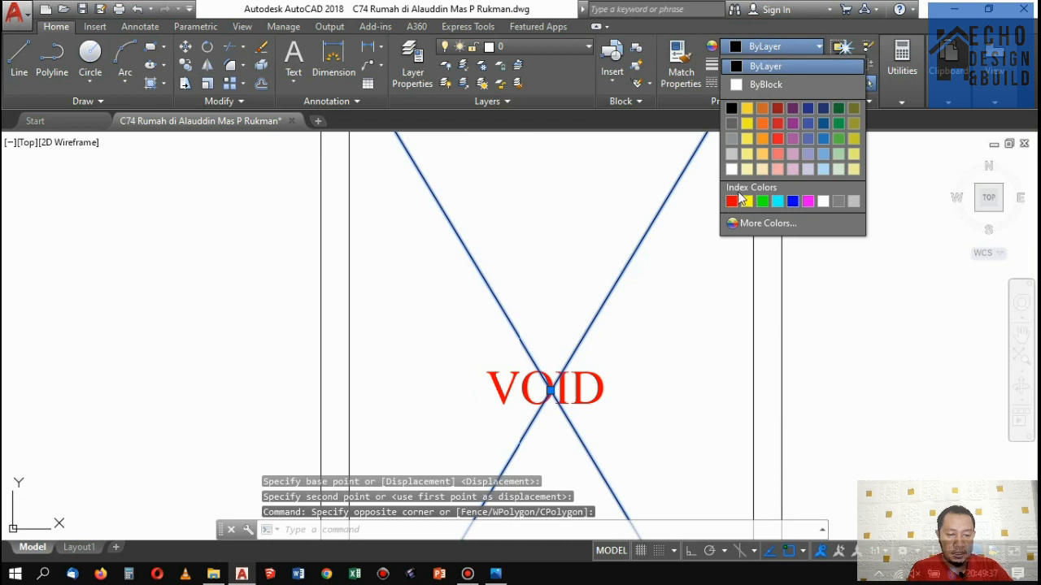
left_click(735, 200)
Give both red void diagonals a dashed hidden linetype.
left_click(772, 82)
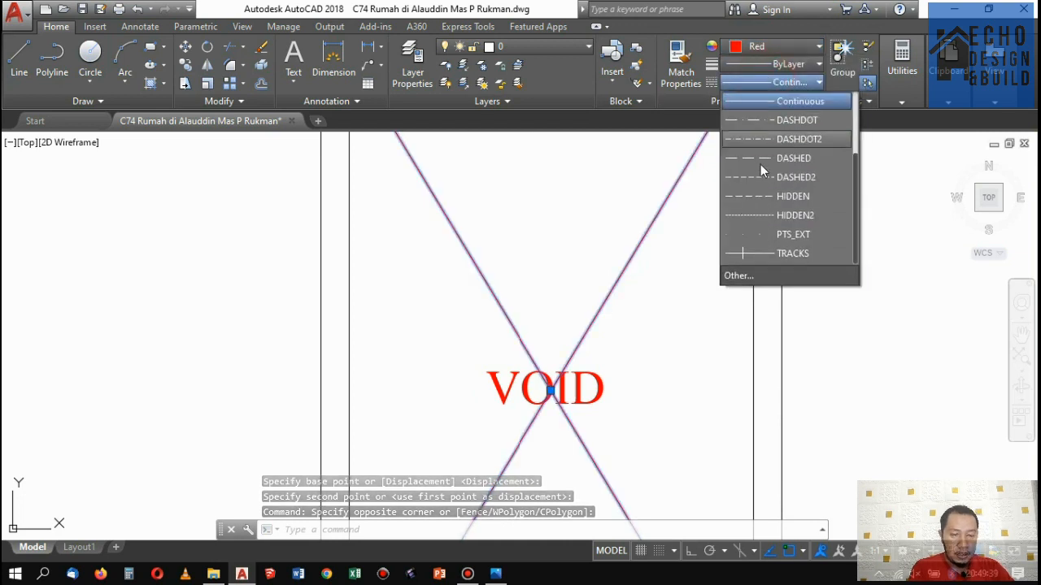
left_click(773, 208)
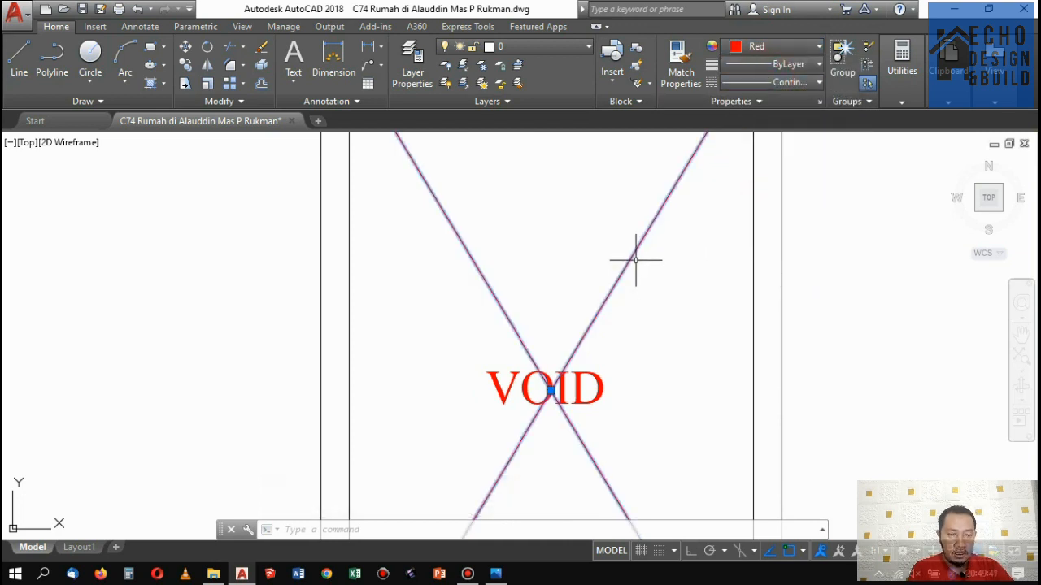
key("Escape")
left_click(632, 293)
left_click(498, 211)
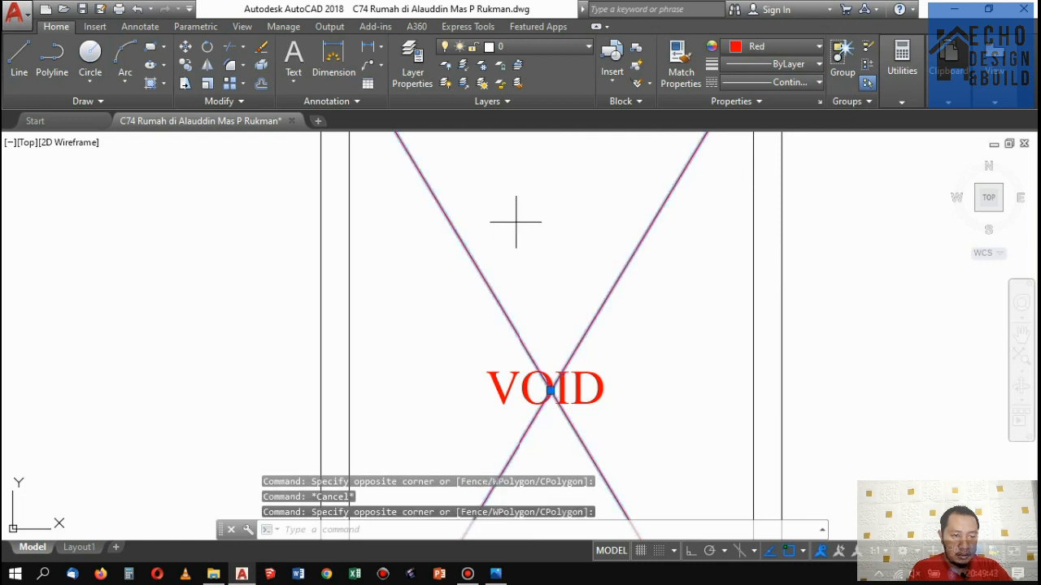
left_click(516, 221)
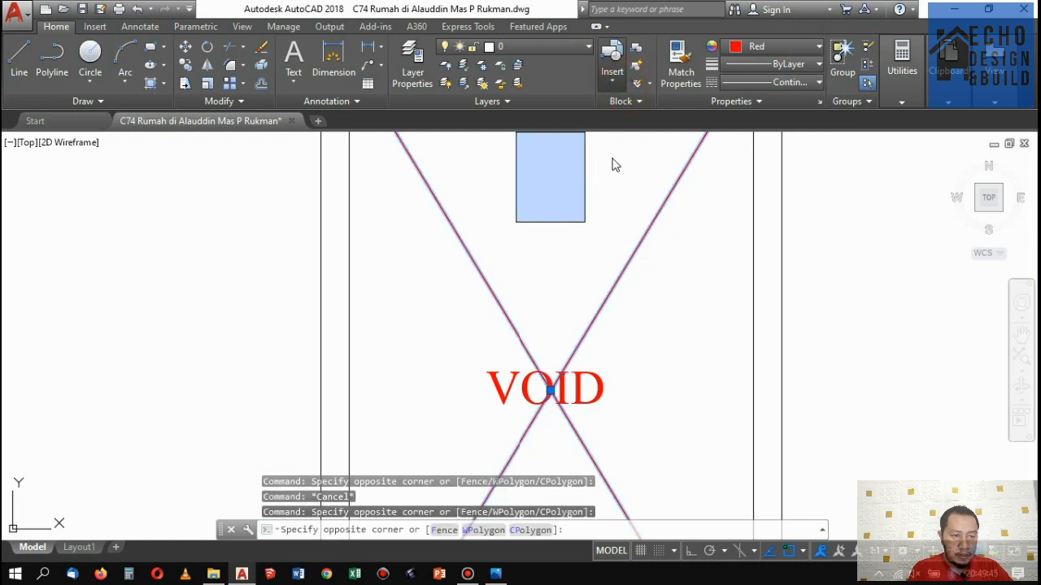
left_click(664, 244)
left_click(706, 238)
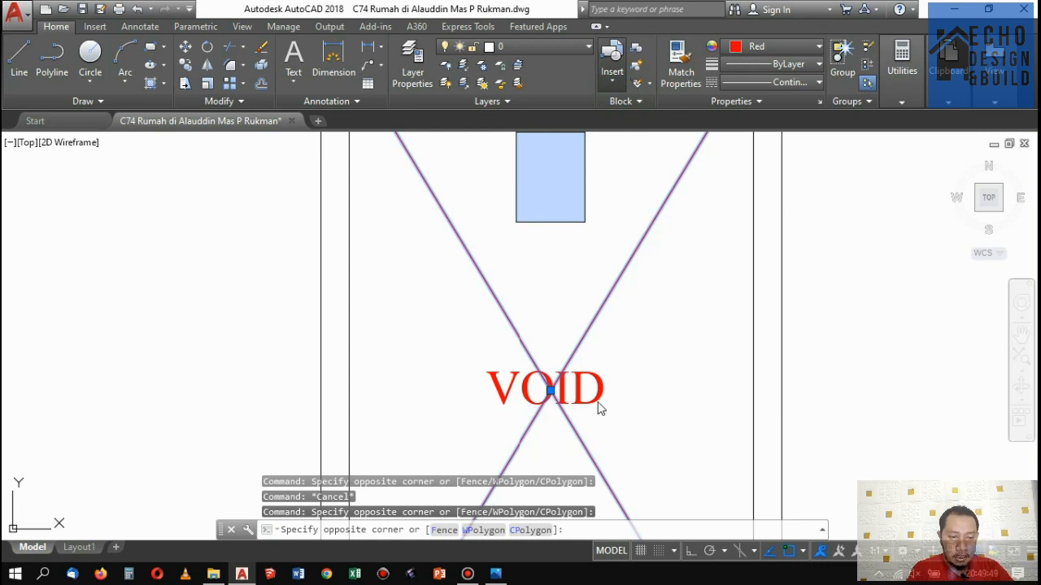
left_click(674, 274)
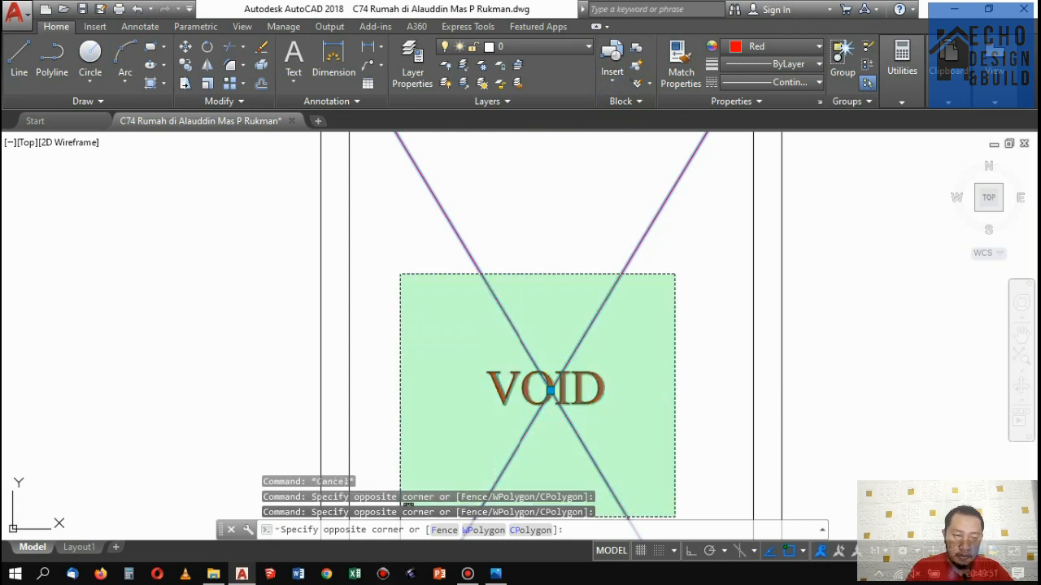
left_click(467, 266)
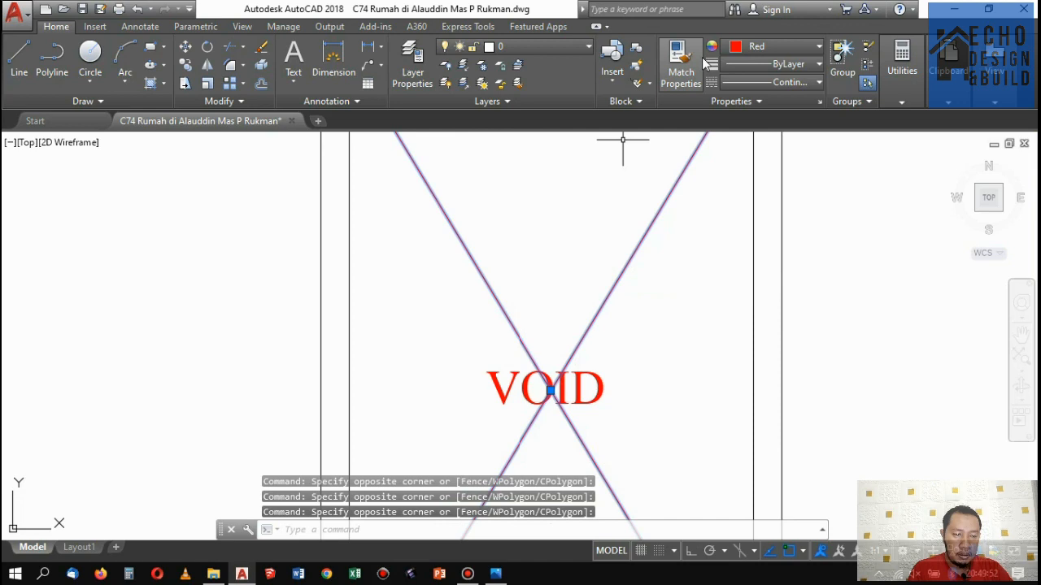
left_click(772, 82)
left_click(772, 216)
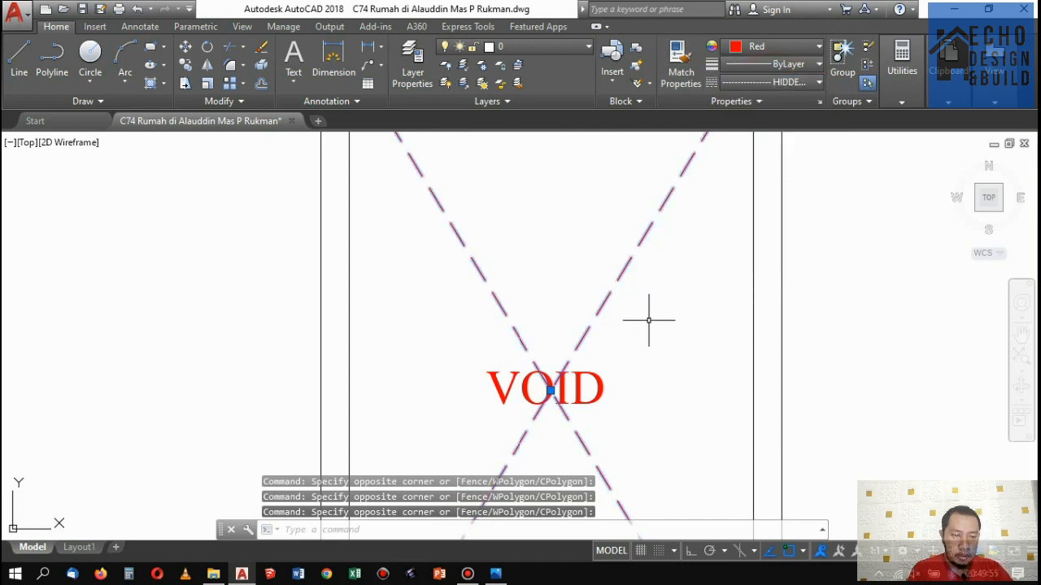
key("Escape")
Draw a polyline walking line through the second floor's rear U-shaped stair, from the upper flight around the landing, ending in a short arrow stroke on the lower flight.
scroll(616, 299, "down", 10)
scroll(597, 245, "up", 3)
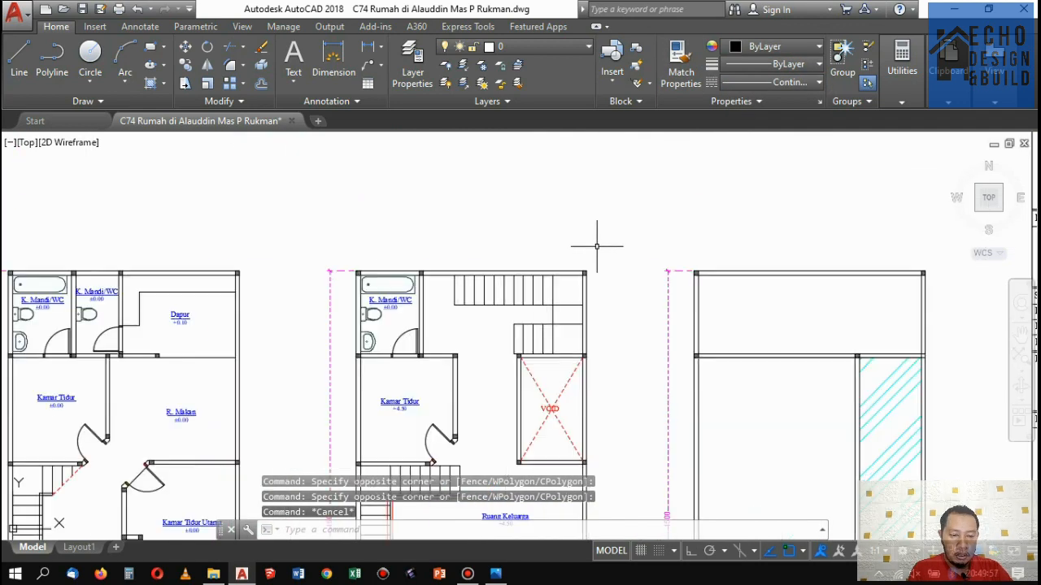
scroll(592, 290, "up", 4)
scroll(616, 298, "down", 6)
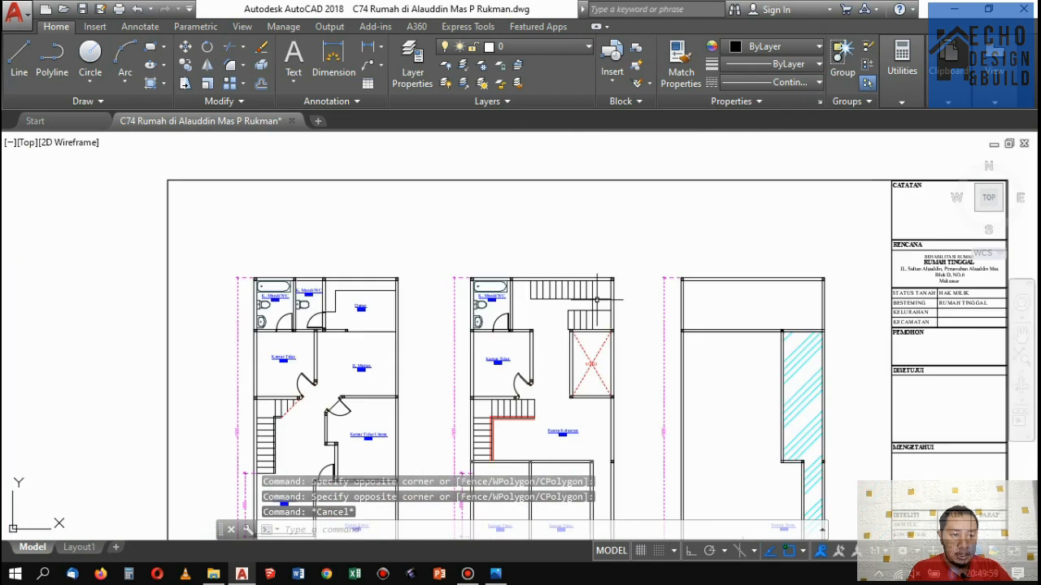
scroll(554, 274, "up", 2)
scroll(537, 283, "up", 4)
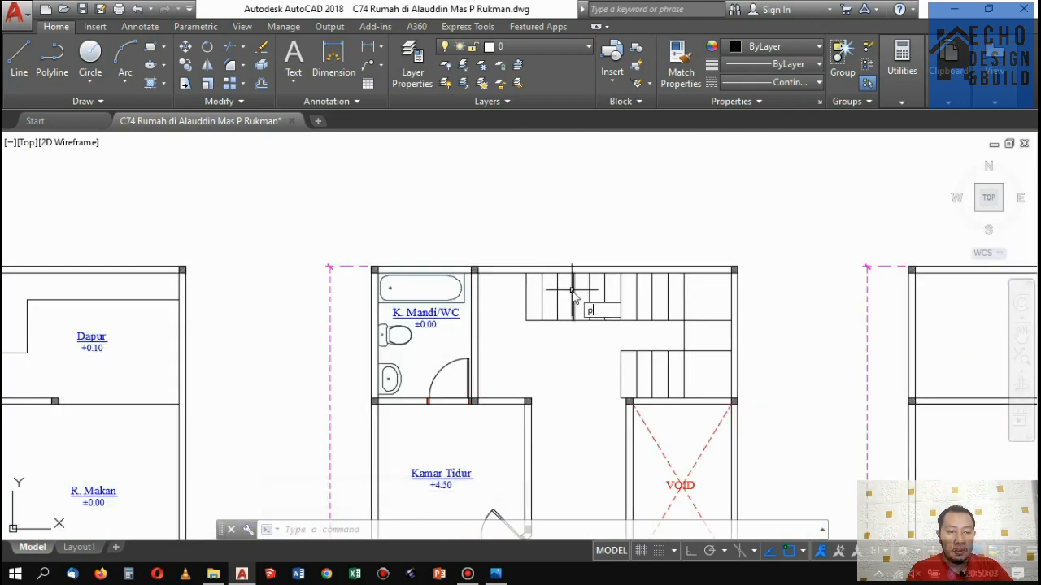
type("pl")
key("Return")
scroll(549, 301, "up", 4)
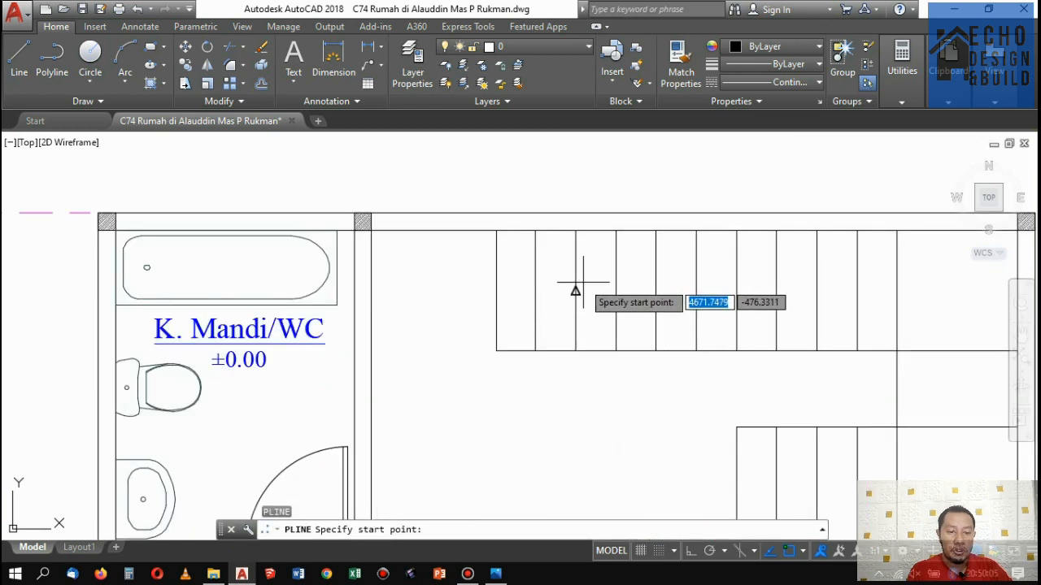
left_click(574, 290)
scroll(764, 293, "down", 4)
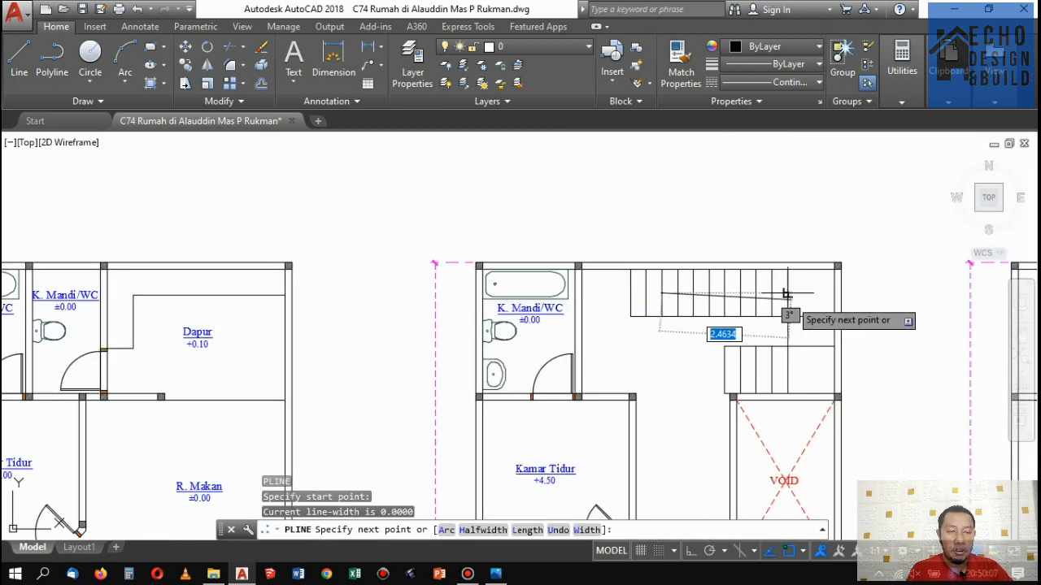
left_click(810, 292)
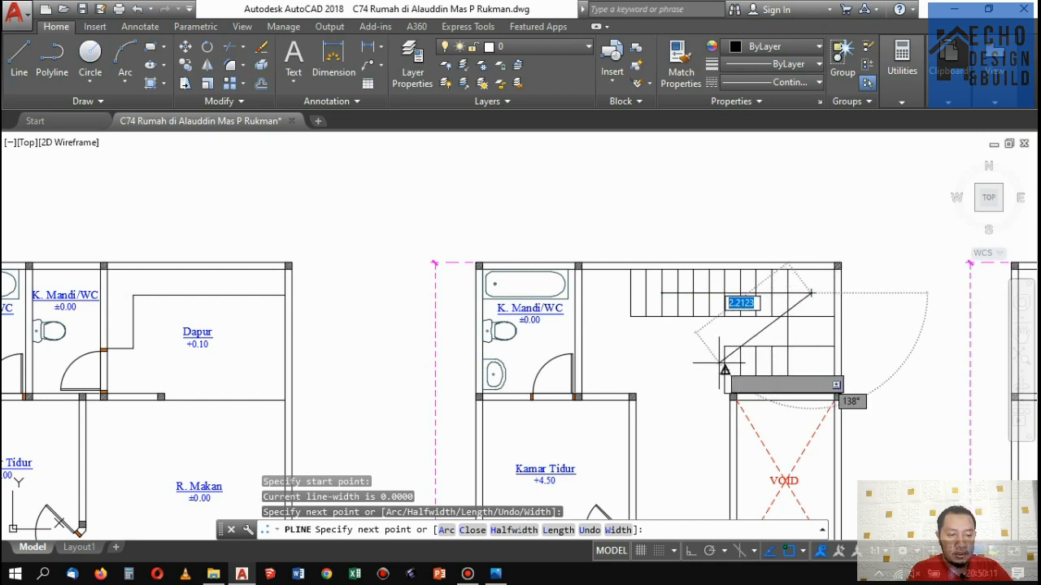
left_click(811, 370)
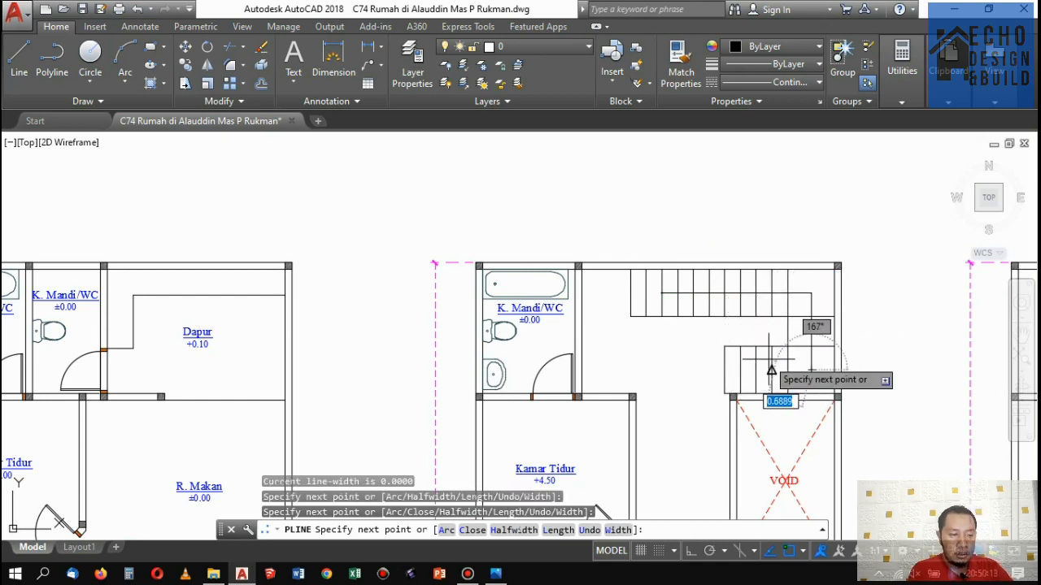
scroll(738, 369, "up", 4)
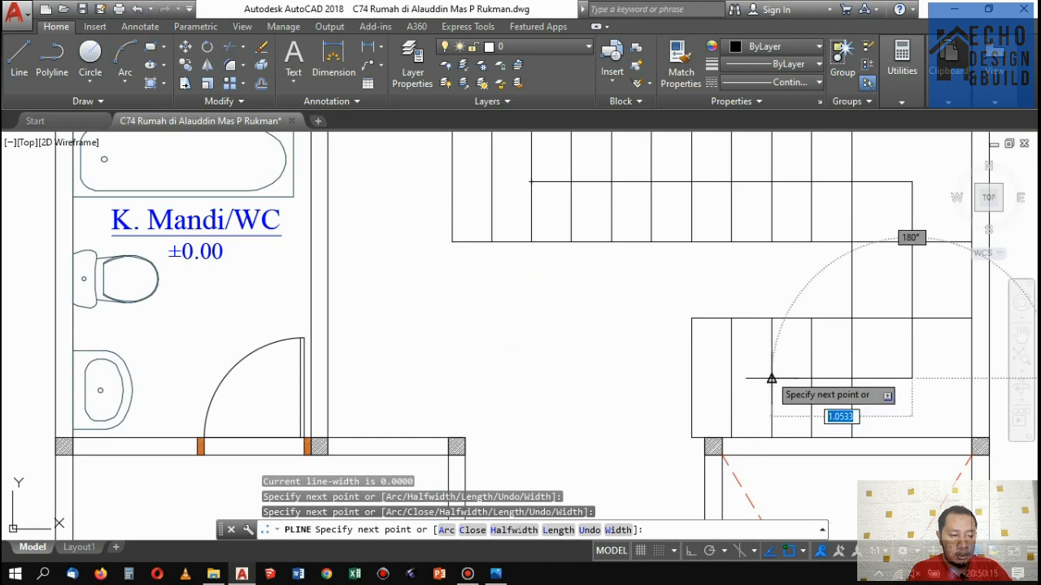
left_click(750, 378)
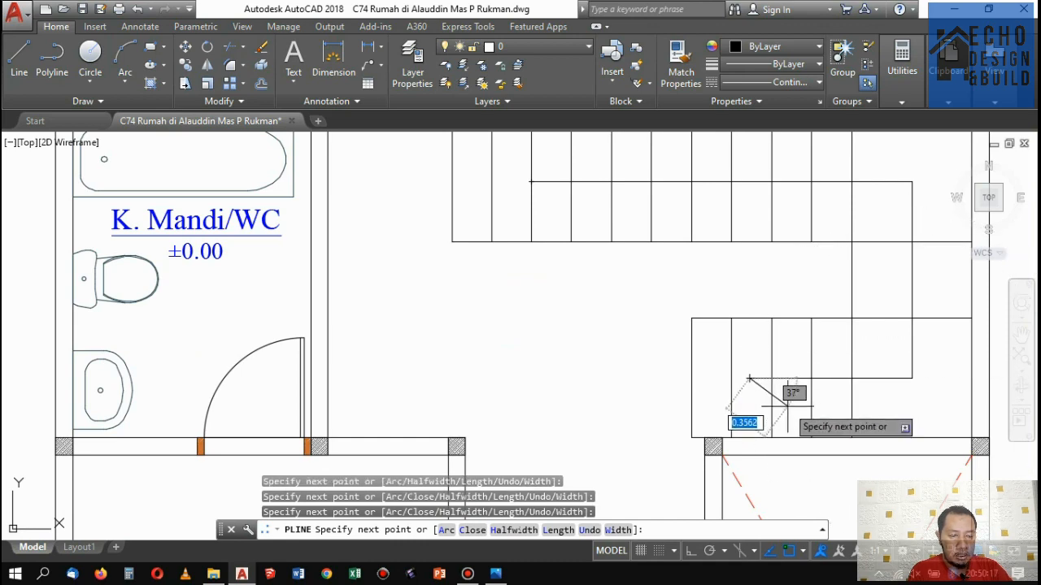
left_click(787, 389)
key("Return")
Check the reference sketch for the third-floor layout, then return to the AutoCAD drawing.
scroll(736, 281, "down", 10)
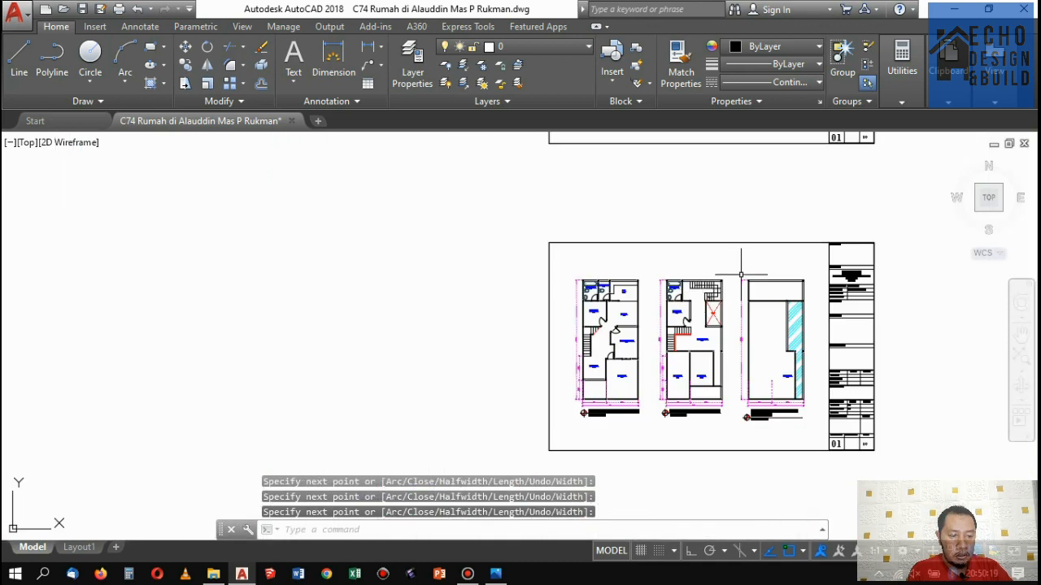
scroll(698, 281, "up", 5)
scroll(696, 281, "down", 6)
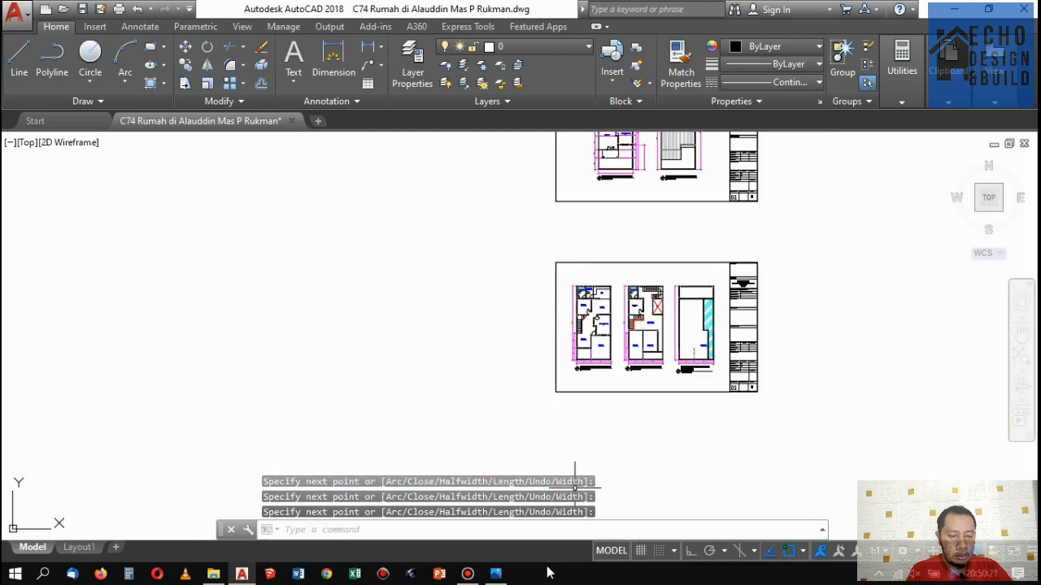
key("alt+Tab")
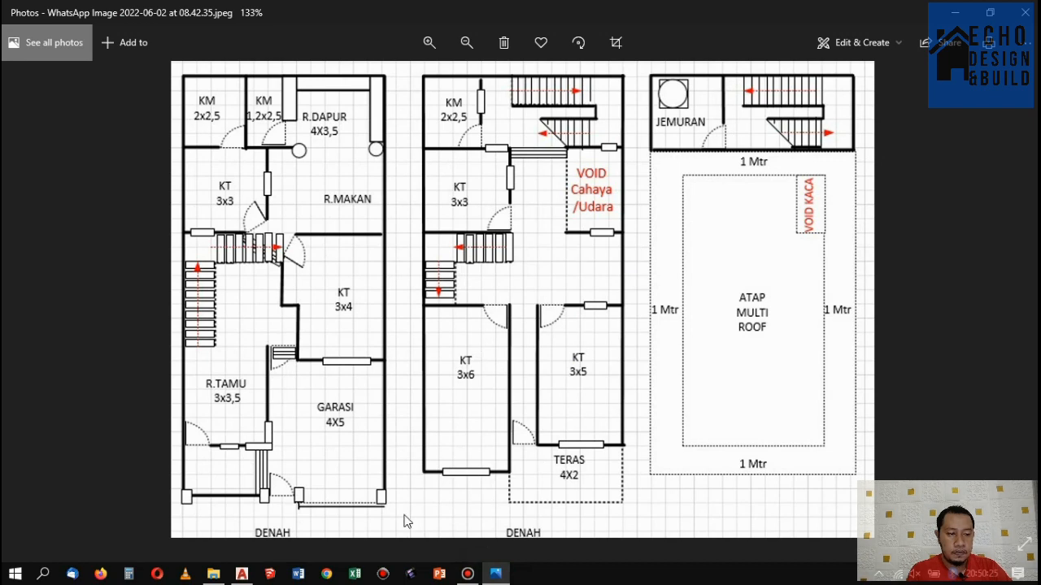
left_click(242, 574)
scroll(483, 286, "down", 3)
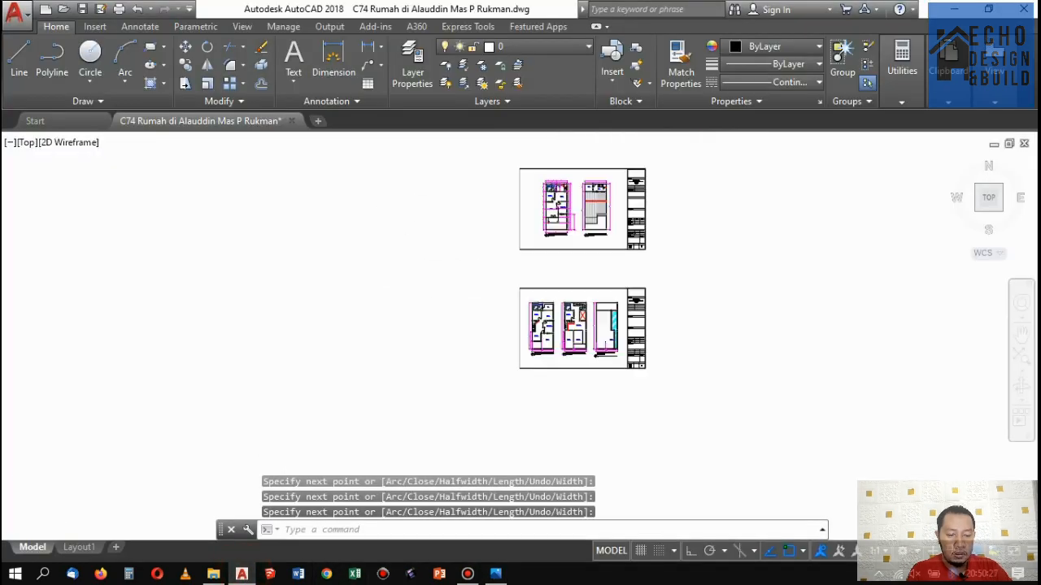
scroll(483, 286, "up", 8)
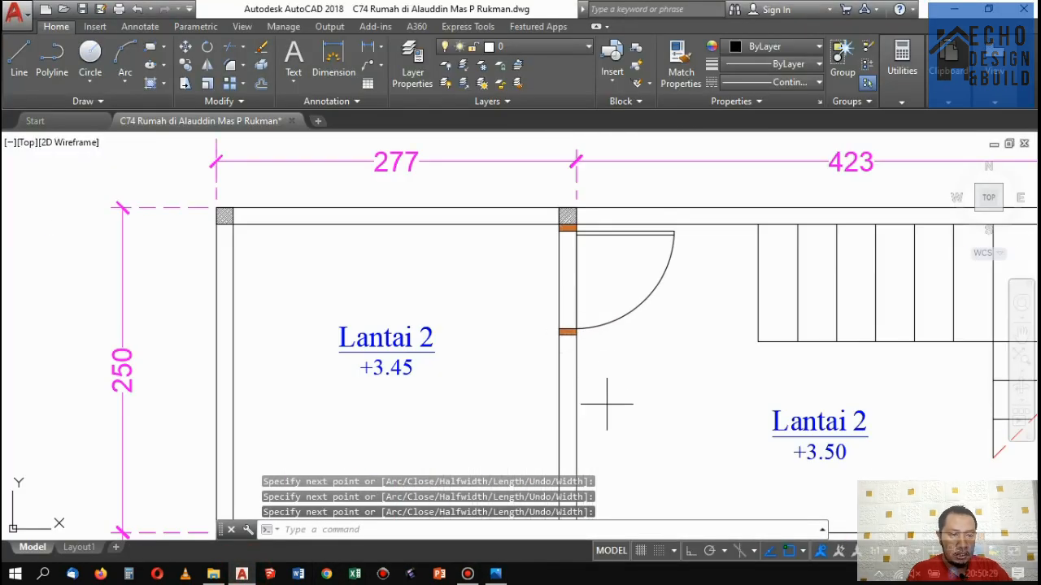
left_click_drag(607, 401, 525, 326)
scroll(525, 326, "down", 3)
scroll(553, 316, "up", 3)
left_click_drag(481, 209, 624, 363)
scroll(556, 293, "down", 2)
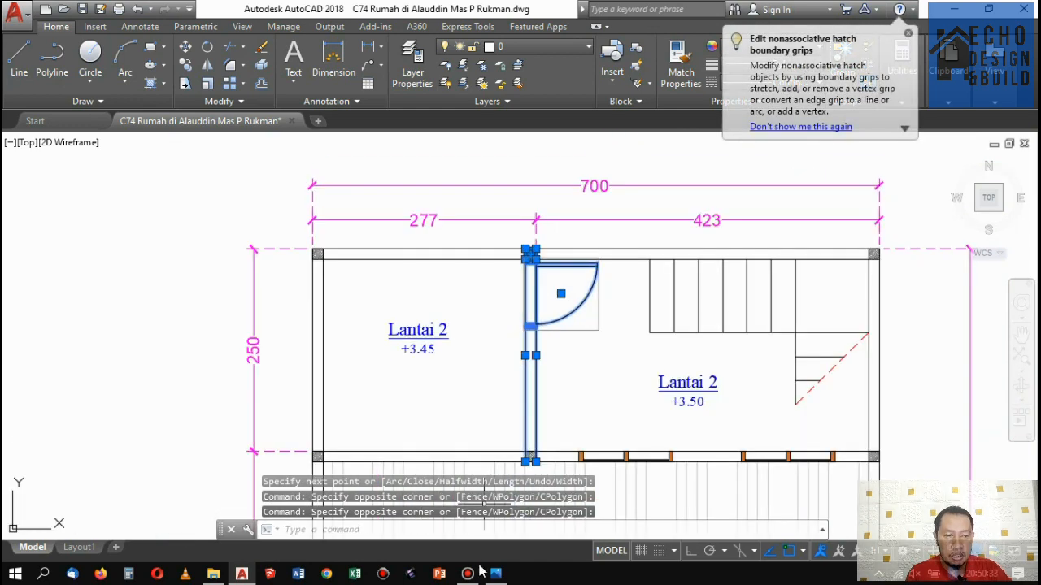
Compare the JEMURAN room's partition and door in the reference sketch with the existing upper-floor plan in AutoCAD.
left_click(495, 574)
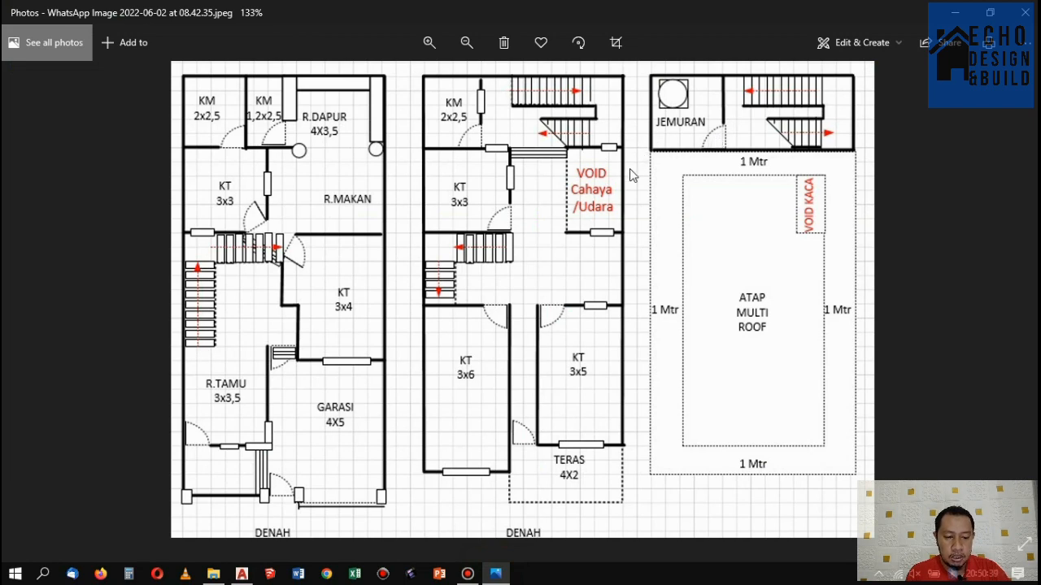
scroll(608, 235, "down", 1)
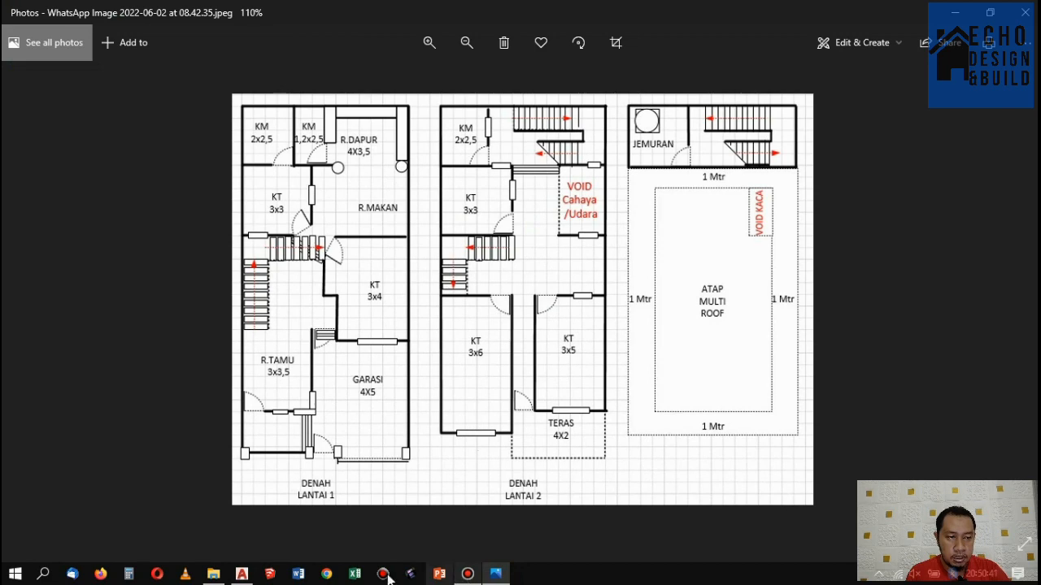
left_click(241, 574)
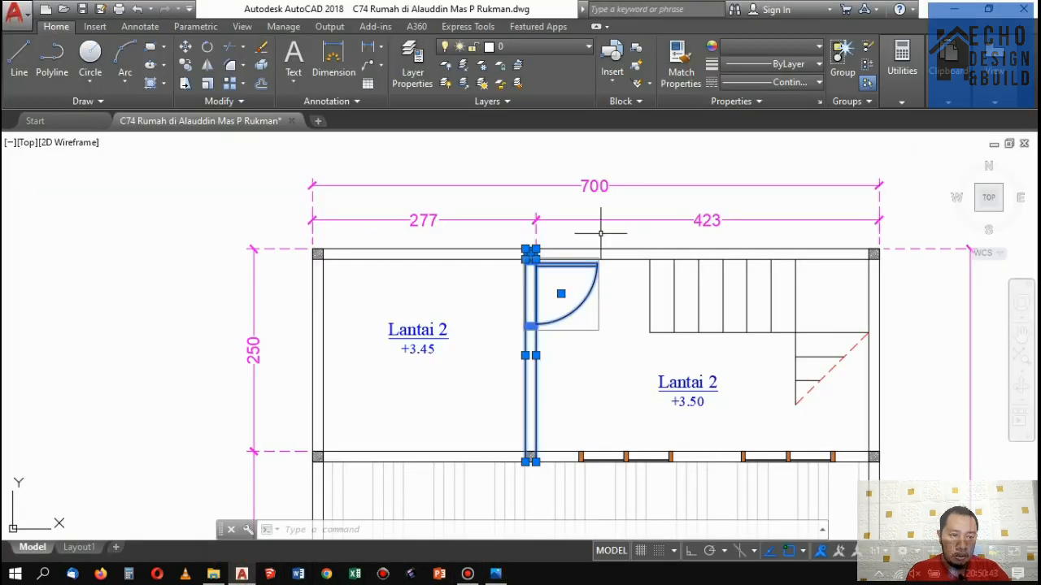
scroll(576, 262, "down", 3)
scroll(577, 263, "up", 3)
key("Escape")
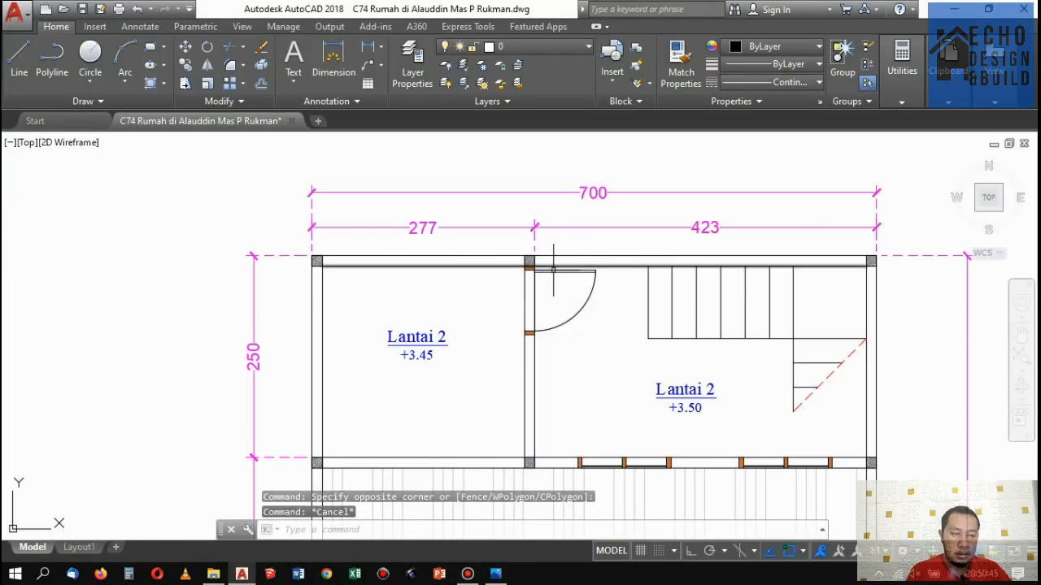
Copy the partition wall with its door from the Lantai 2 plan on the upper sheet to the third-floor plan, matching the outer rear corners.
scroll(549, 265, "up", 2)
left_click(487, 262)
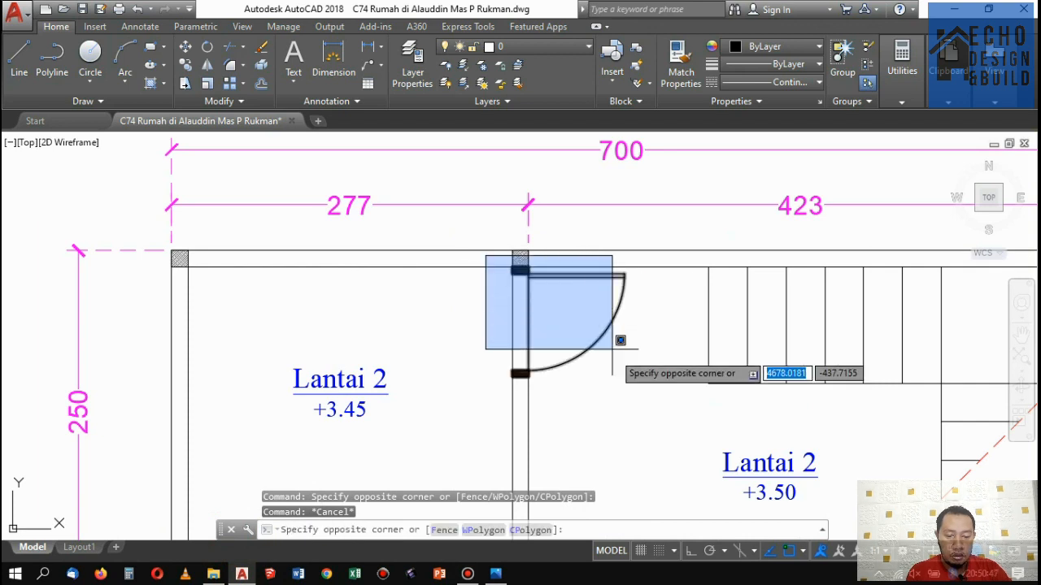
left_click(630, 403)
left_click(493, 309)
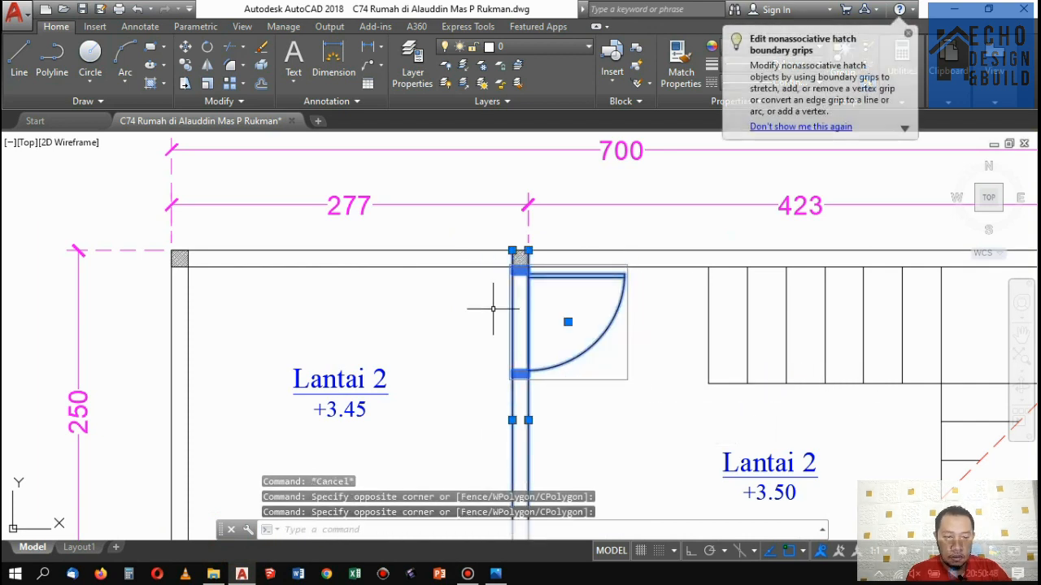
left_click(188, 65)
scroll(163, 244, "up", 3)
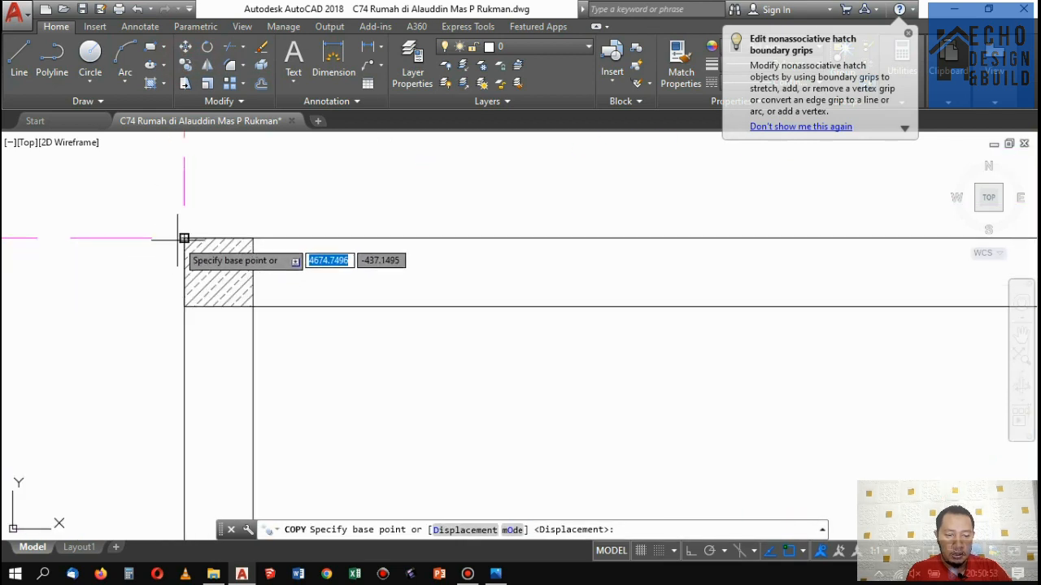
left_click(185, 239)
scroll(487, 219, "down", 5)
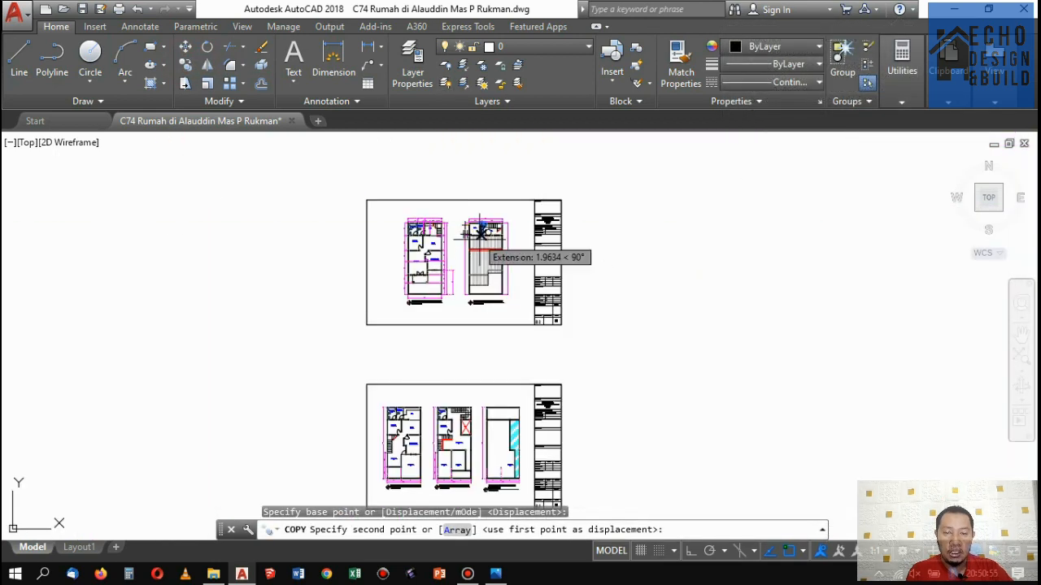
scroll(496, 423, "up", 2)
scroll(464, 367, "up", 8)
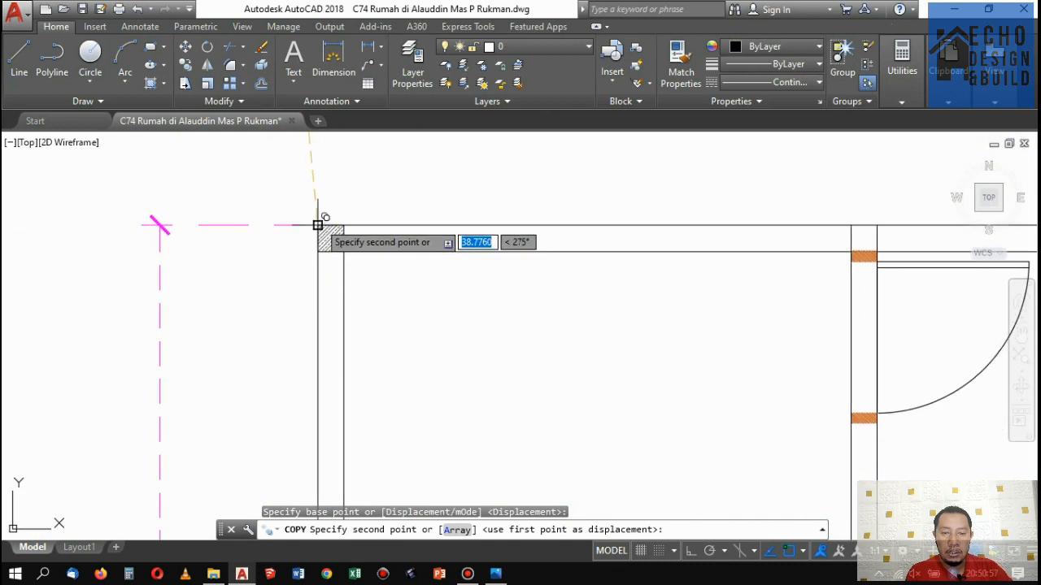
left_click(318, 224)
scroll(318, 226, "down", 8)
key("Return")
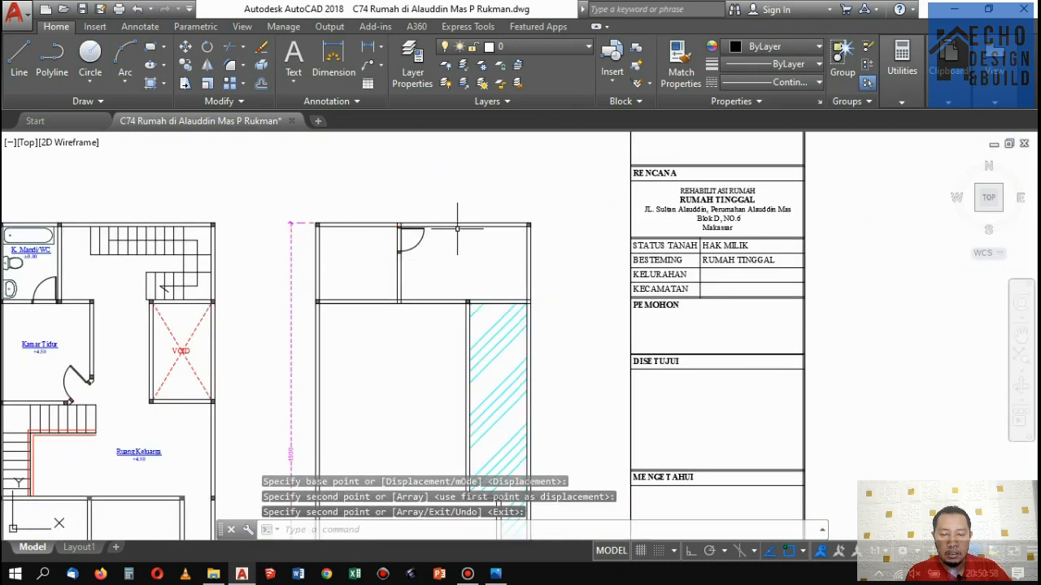
Mirror the third-floor partition's door and jambs to the partition's front end, across a horizontal line, erasing the source objects.
left_click(384, 203)
left_click(452, 273)
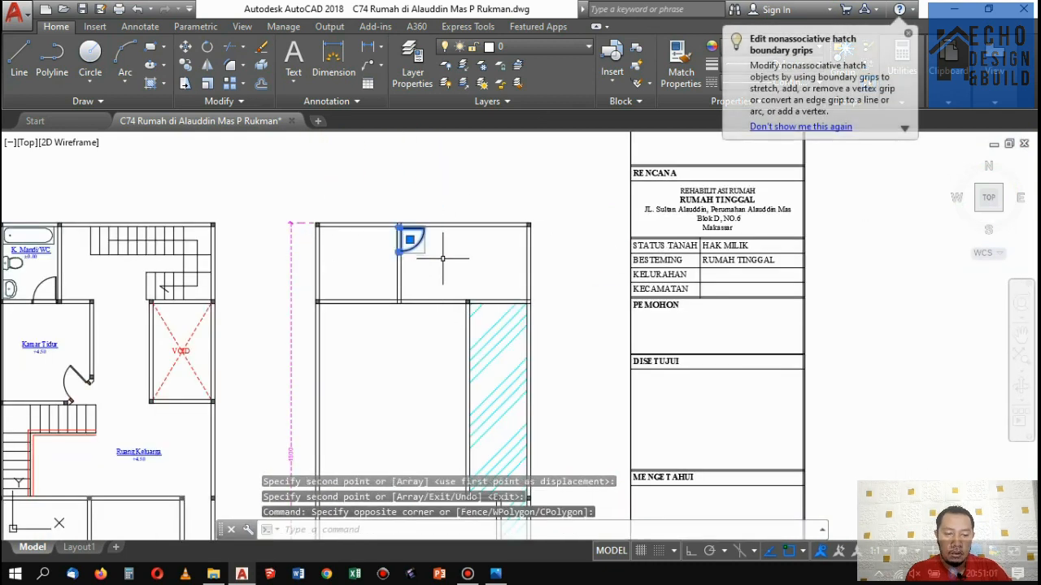
key("Return")
scroll(407, 273, "up", 4)
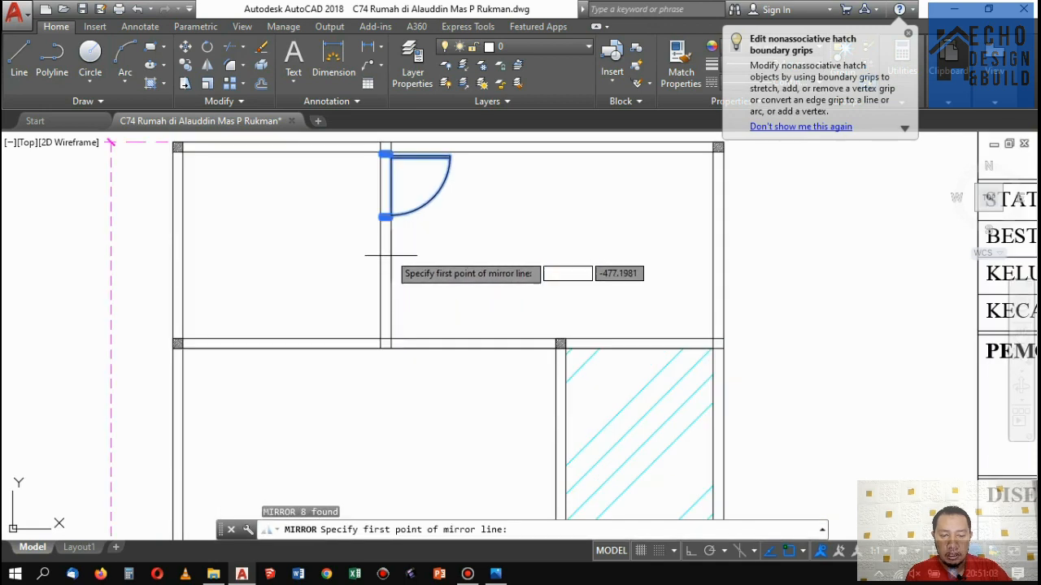
left_click(380, 244)
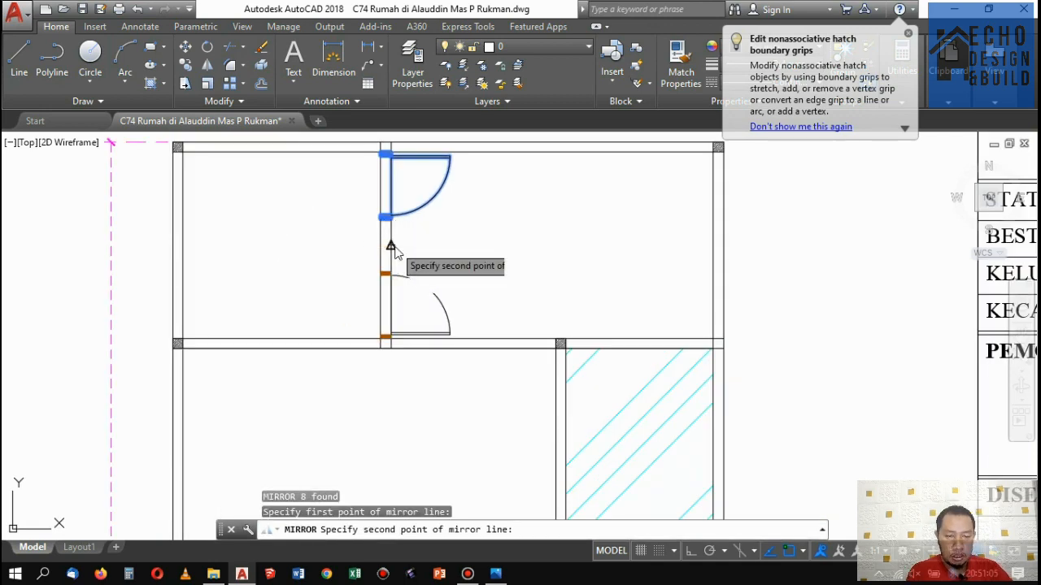
left_click(392, 245)
type("y")
key("Return")
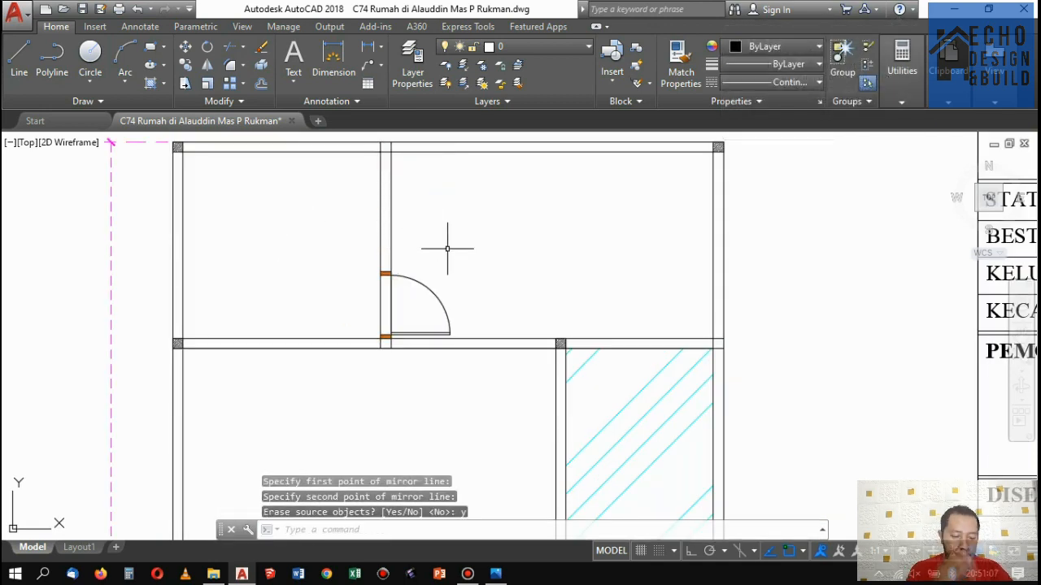
Check the third-floor layout in the reference sketch, then return to the AutoCAD drawing.
scroll(447, 244, "down", 5)
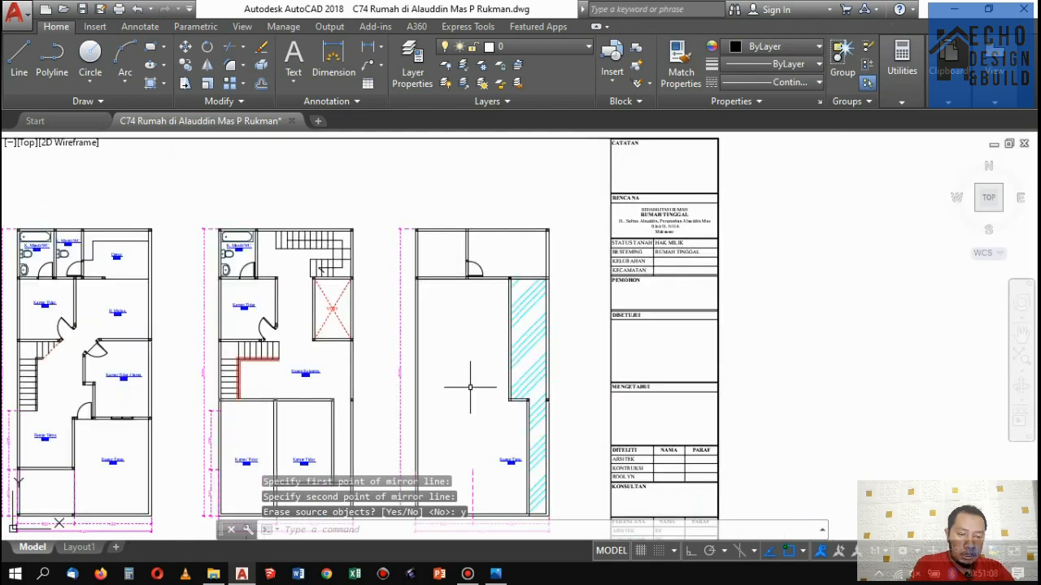
left_click(495, 574)
scroll(677, 154, "up", 2)
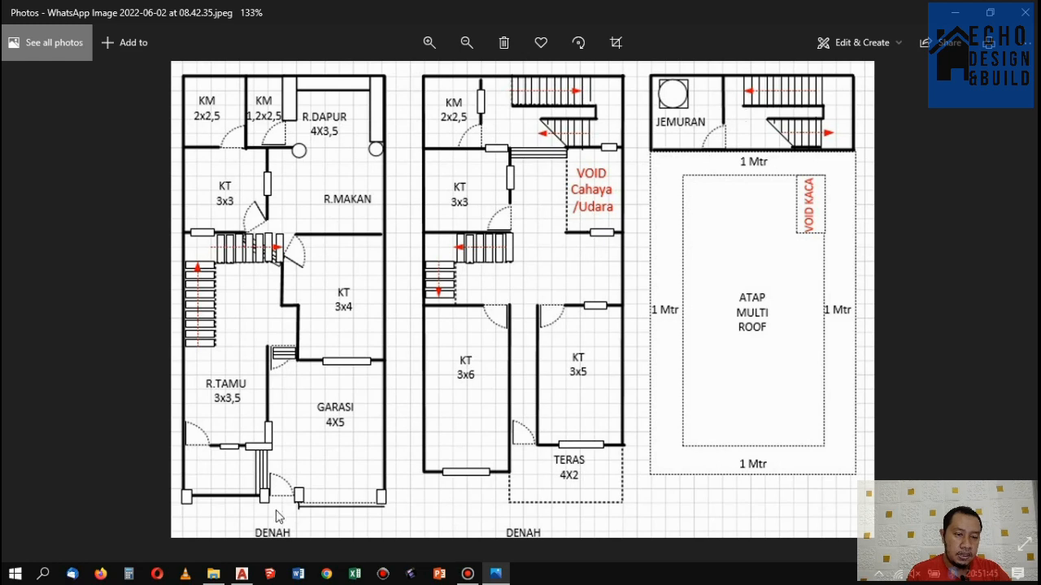
left_click(241, 574)
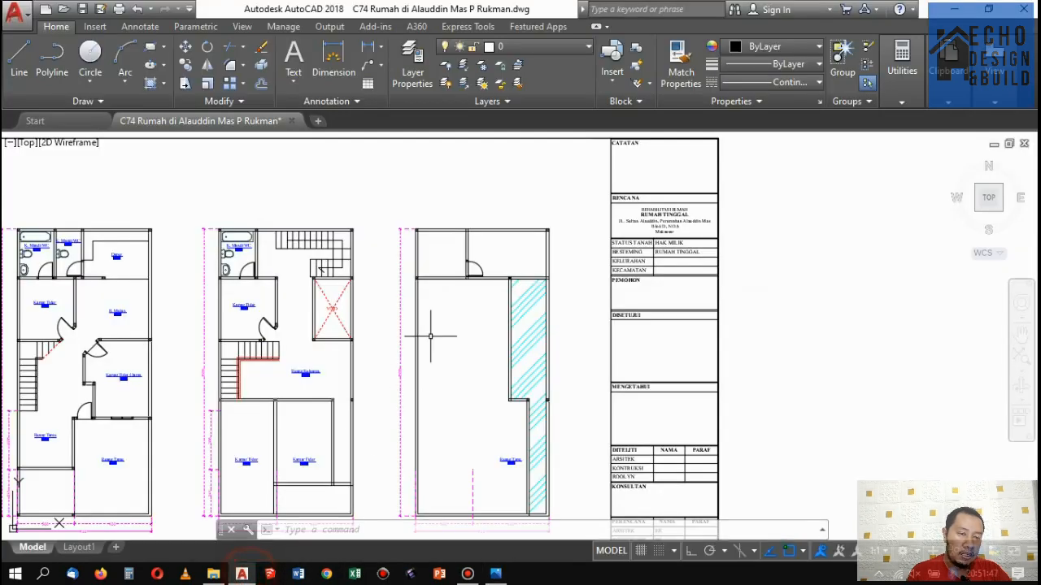
Trim both lines of the third-floor cross wall between the left outer wall and the door partition.
scroll(439, 273, "up", 6)
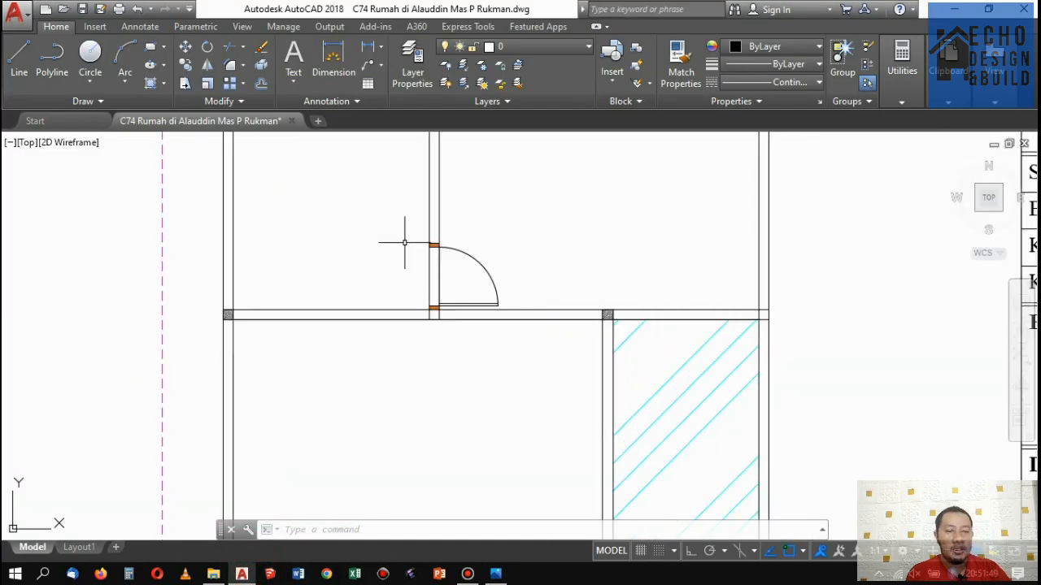
type("tr")
key("Return")
left_click(430, 302)
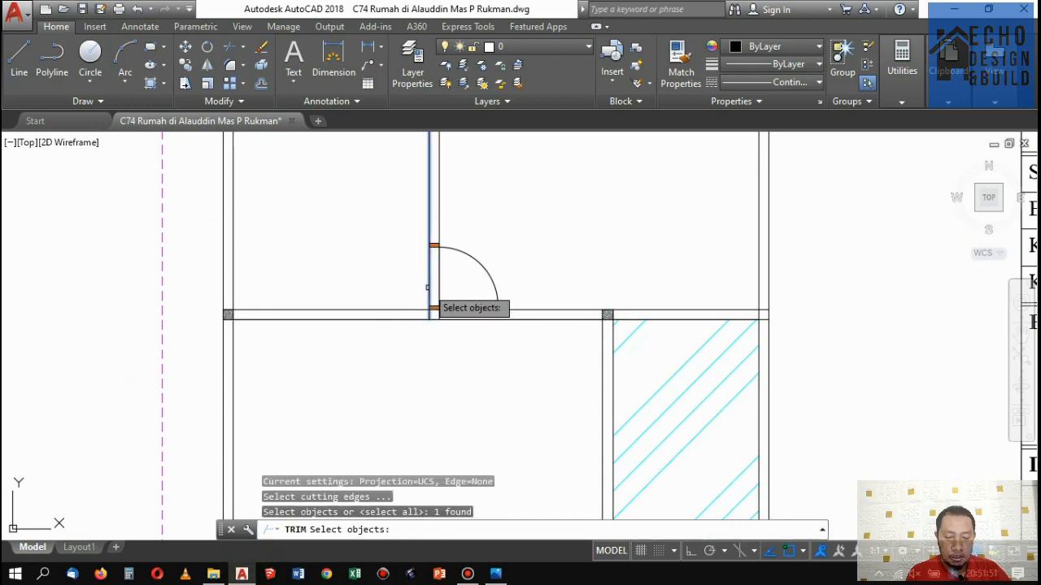
key("Return")
left_click(394, 351)
left_click(351, 241)
key("Return")
scroll(357, 311, "down", 2)
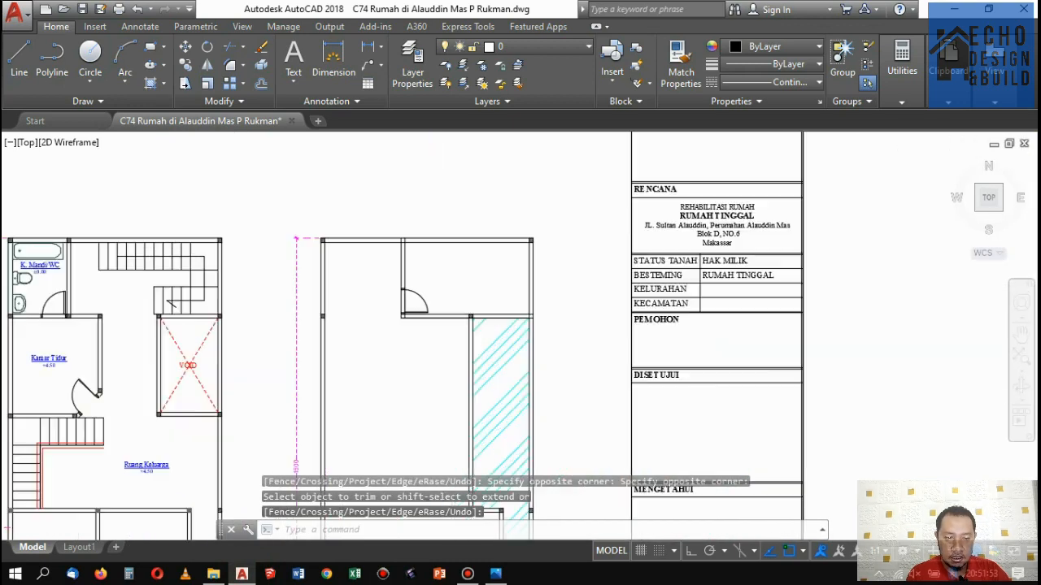
Copy the hatched column on the third floor's left outer wall to the partition's front corner and its rear wall junction.
scroll(356, 312, "up", 3)
scroll(244, 327, "up", 2)
left_click(203, 267)
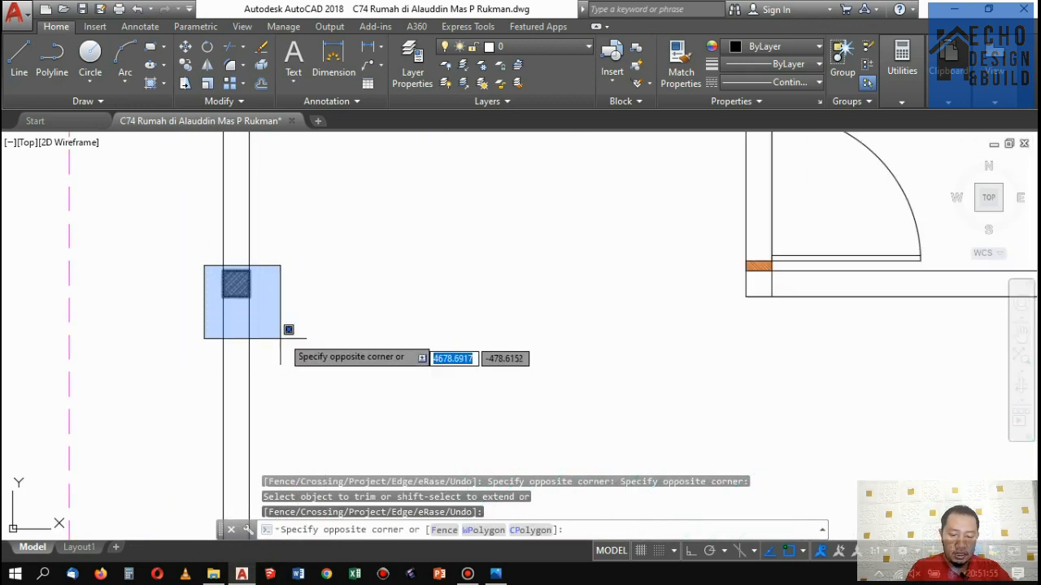
left_click(286, 337)
left_click(186, 64)
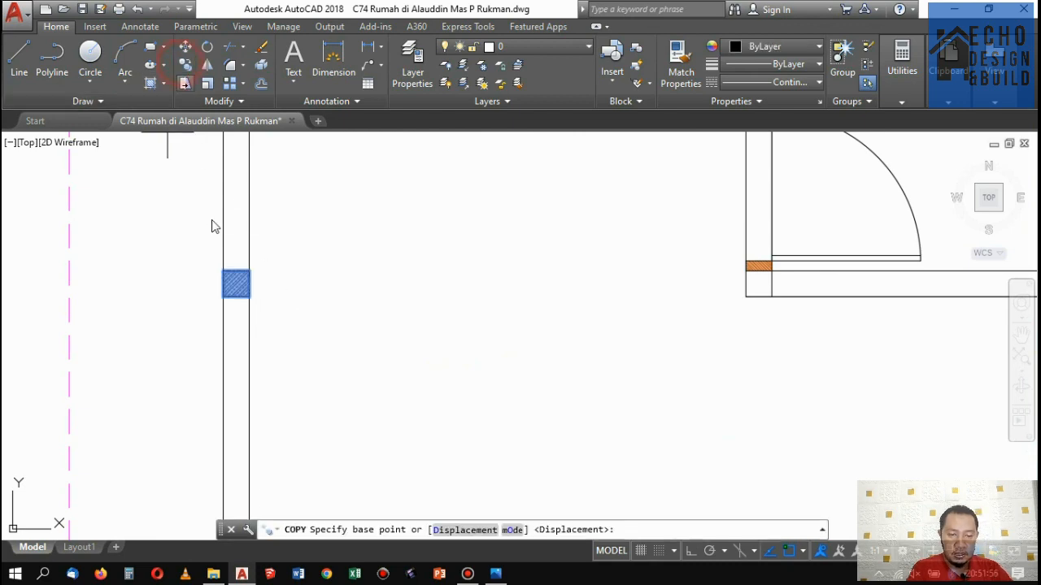
left_click(223, 296)
scroll(216, 286, "down", 3)
scroll(276, 322, "up", 4)
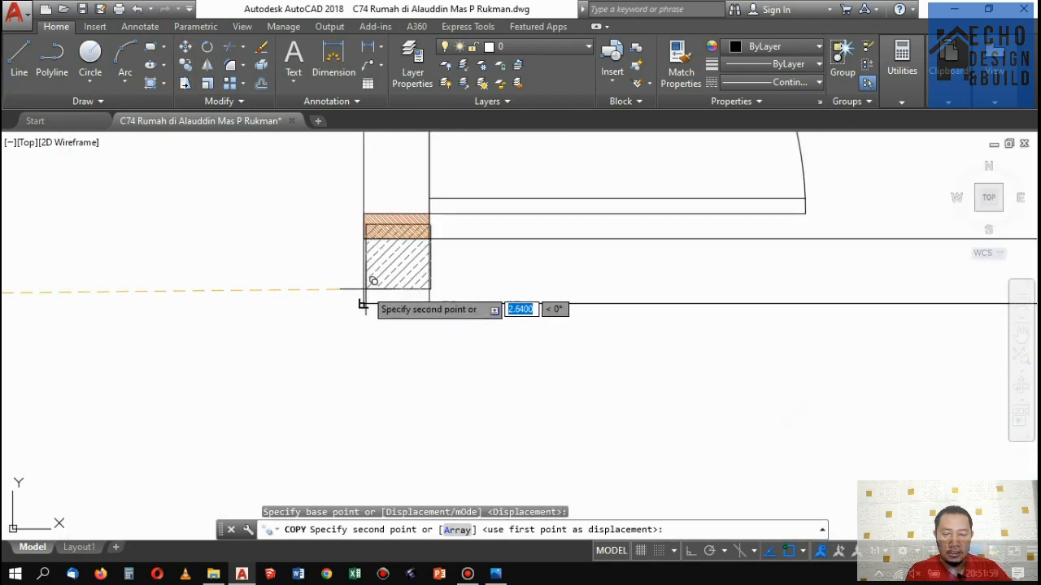
left_click(363, 303)
scroll(425, 271, "down", 3)
scroll(390, 171, "up", 4)
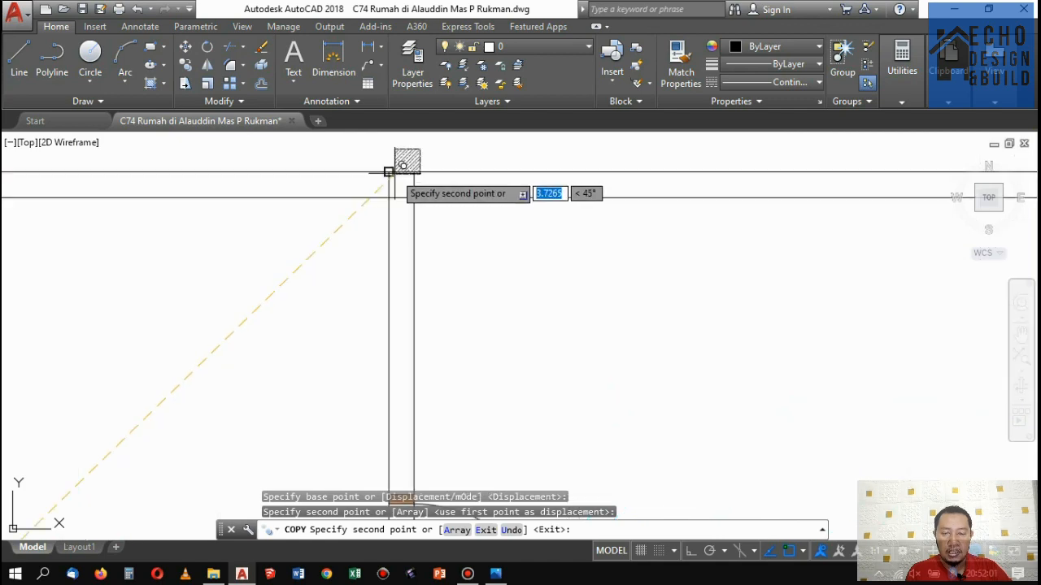
left_click(396, 186)
scroll(391, 212, "down", 3)
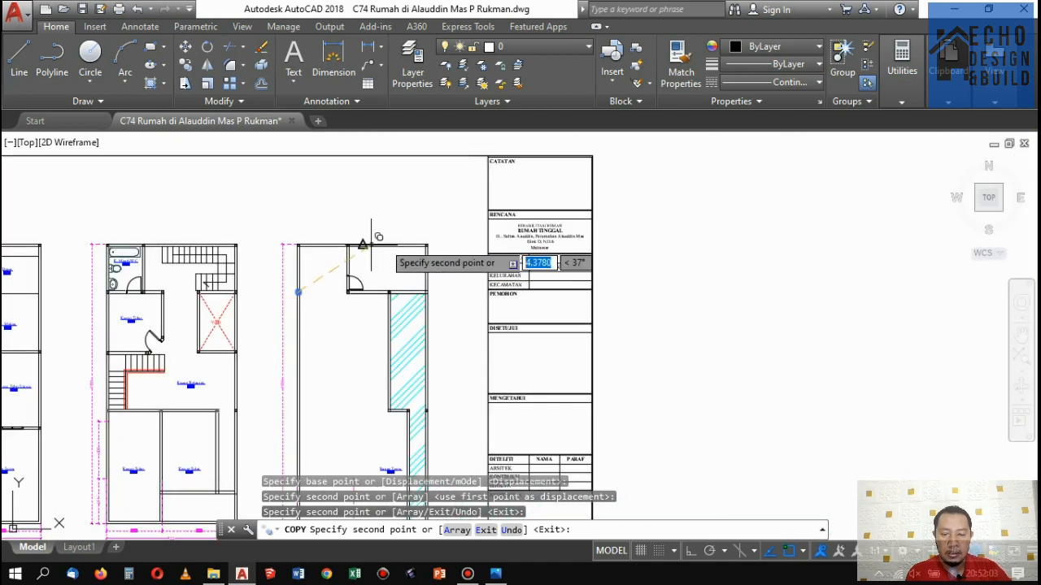
Place another copy of the column where the third-floor cross wall meets the right outer wall.
scroll(426, 306, "up", 3)
scroll(426, 307, "up", 5)
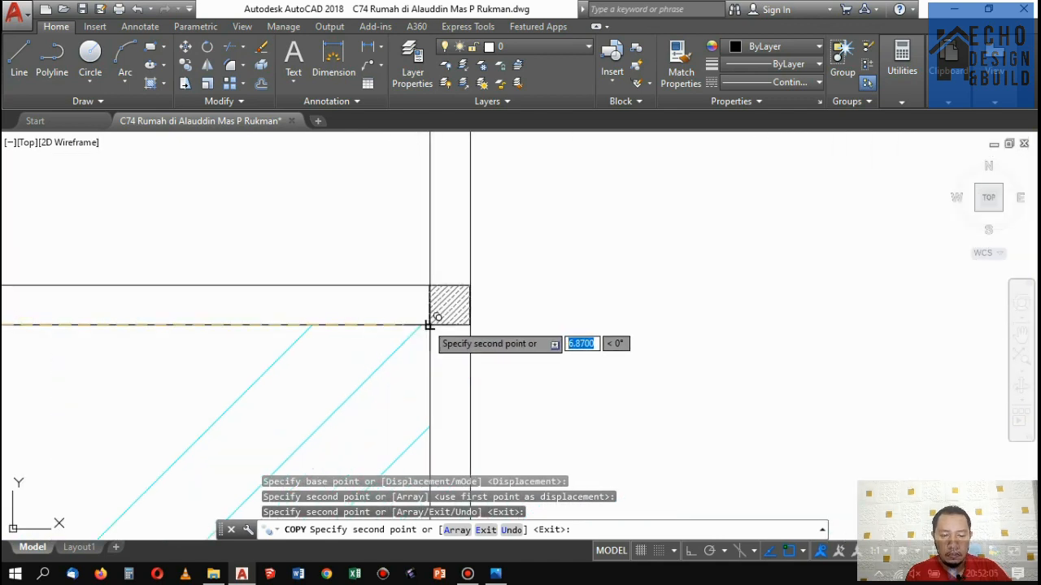
left_click(430, 326)
scroll(425, 220, "down", 3)
scroll(483, 265, "up", 5)
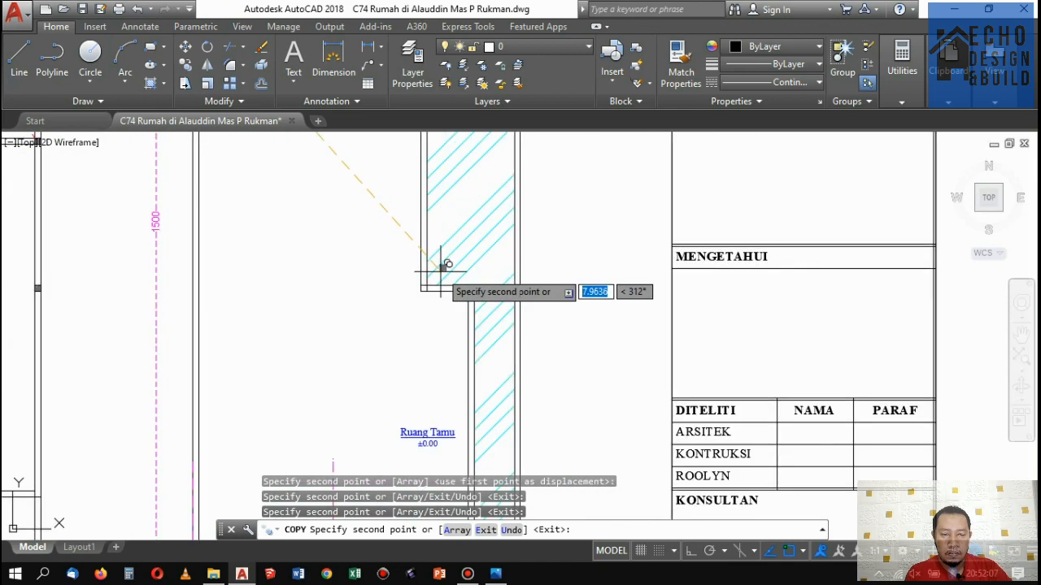
scroll(409, 266, "down", 6)
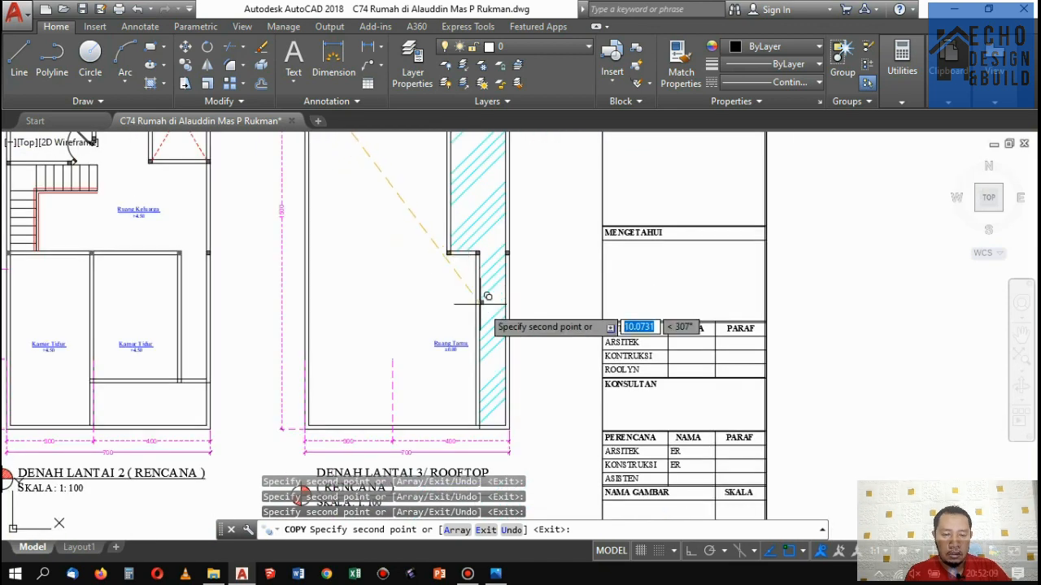
key("Return")
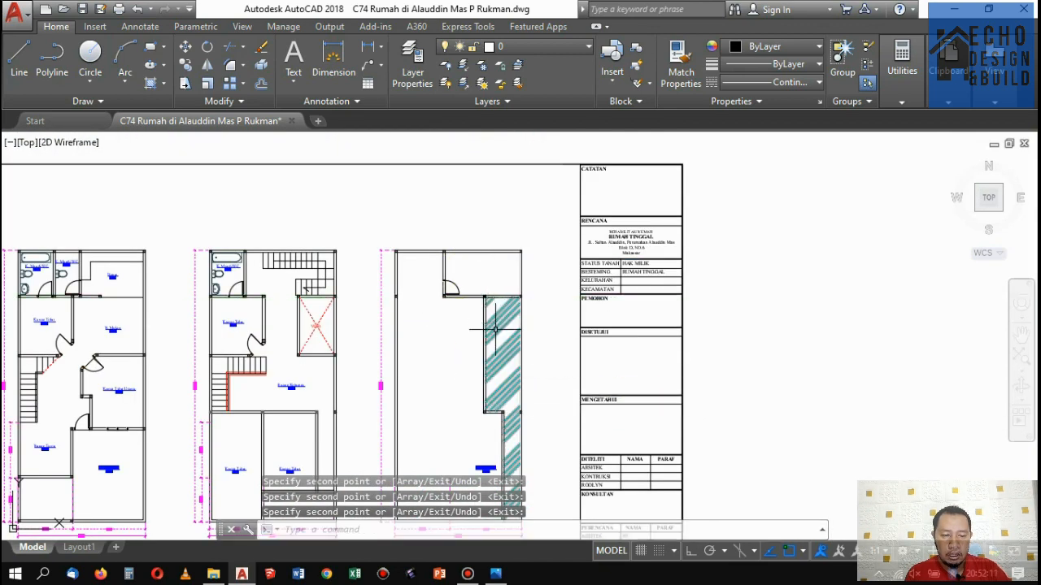
Compare the columns, walls, stairs and void across the Lantai 1, Lantai 2 and Lantai 3 plans.
scroll(499, 162, "up", 5)
scroll(512, 244, "down", 7)
scroll(519, 250, "up", 6)
scroll(519, 250, "down", 8)
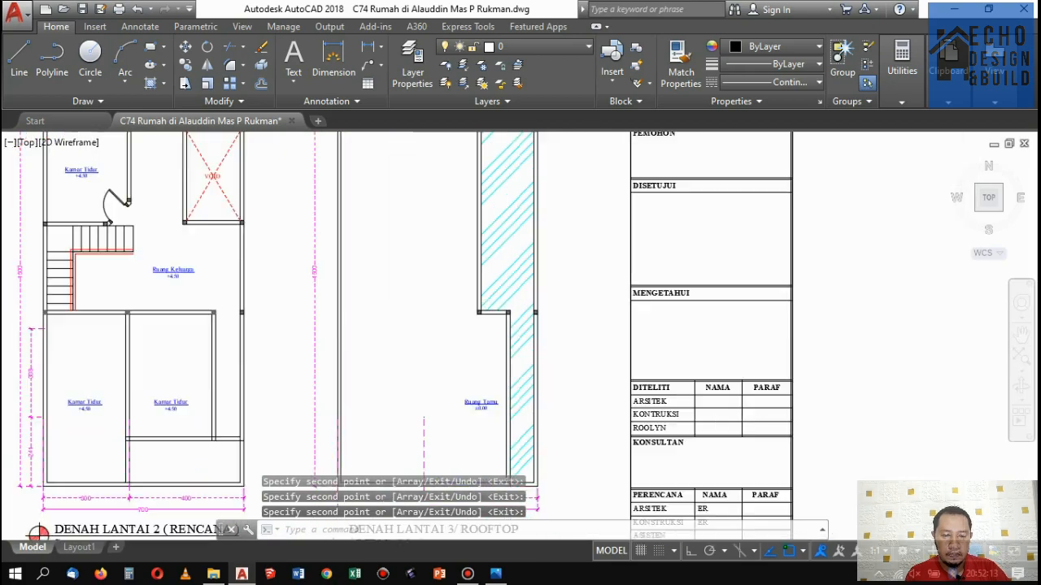
scroll(506, 246, "up", 4)
scroll(503, 242, "up", 5)
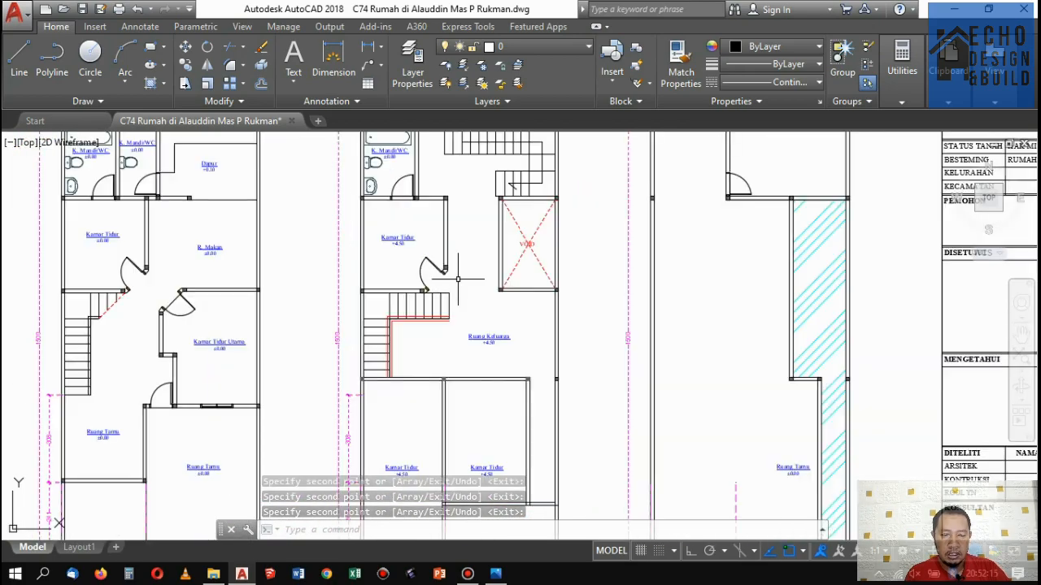
scroll(503, 243, "down", 6)
scroll(520, 220, "up", 6)
scroll(524, 257, "down", 2)
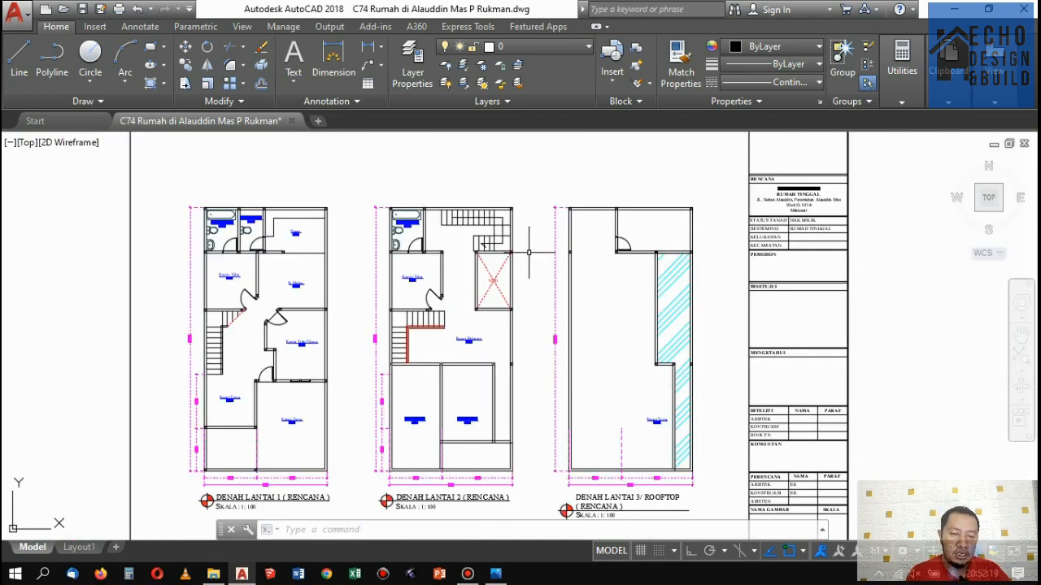
scroll(533, 290, "up", 2)
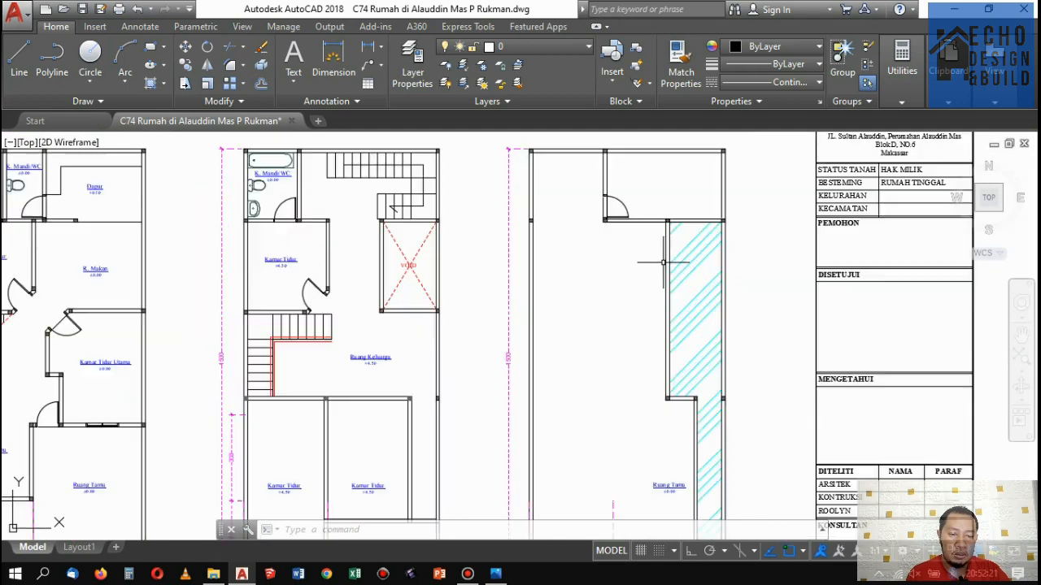
scroll(622, 256, "down", 2)
scroll(601, 256, "up", 2)
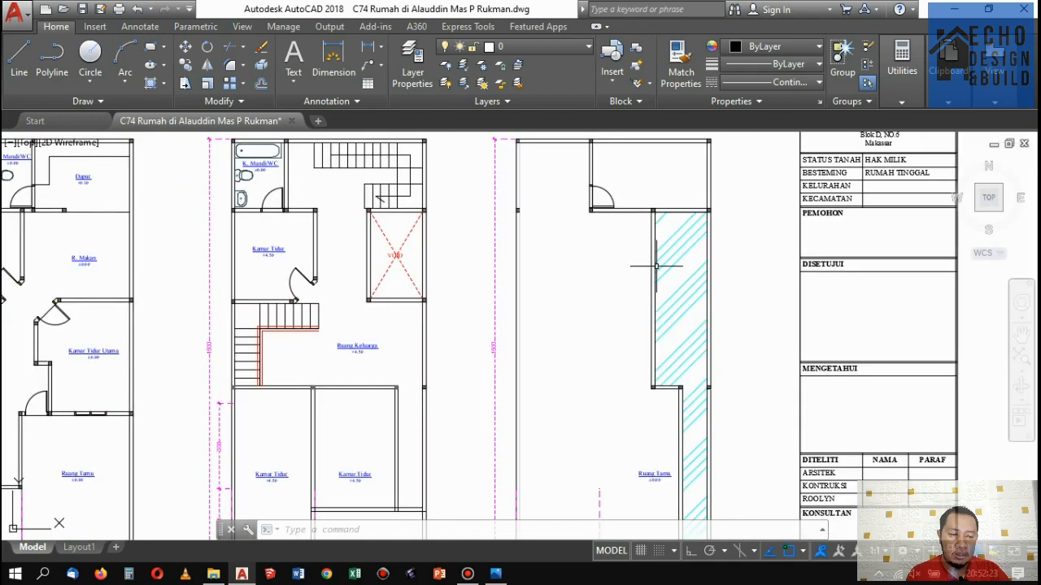
scroll(374, 211, "down", 2)
scroll(407, 272, "up", 4)
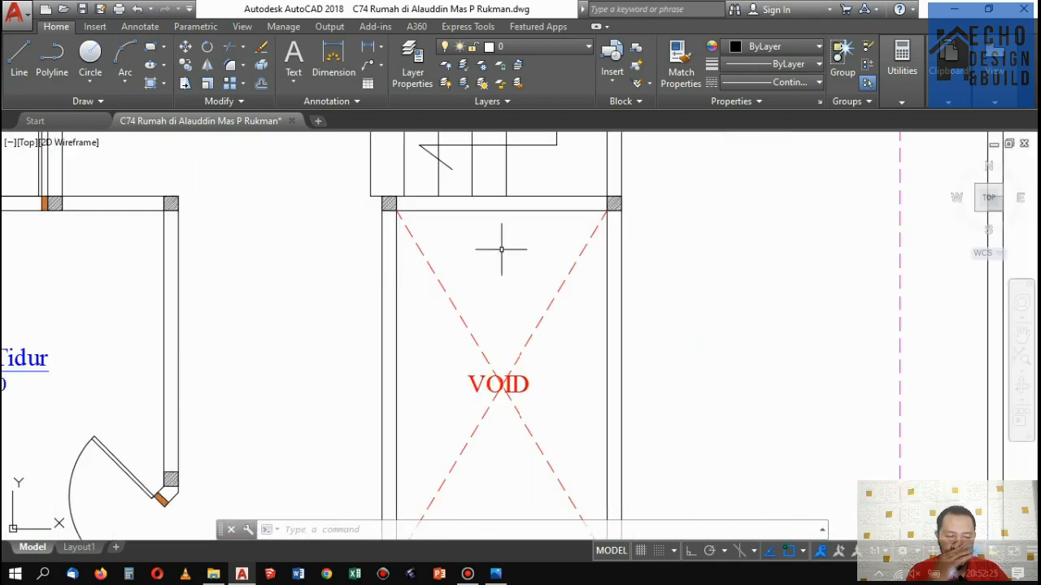
scroll(475, 287, "down", 5)
scroll(475, 286, "up", 4)
scroll(618, 281, "down", 4)
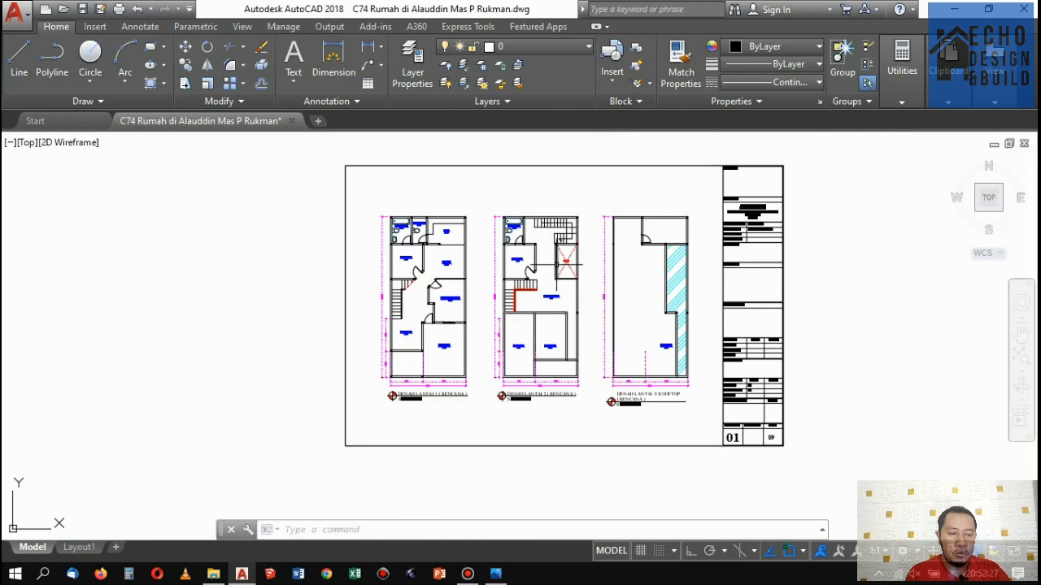
scroll(618, 280, "up", 4)
scroll(618, 280, "down", 4)
scroll(573, 244, "up", 4)
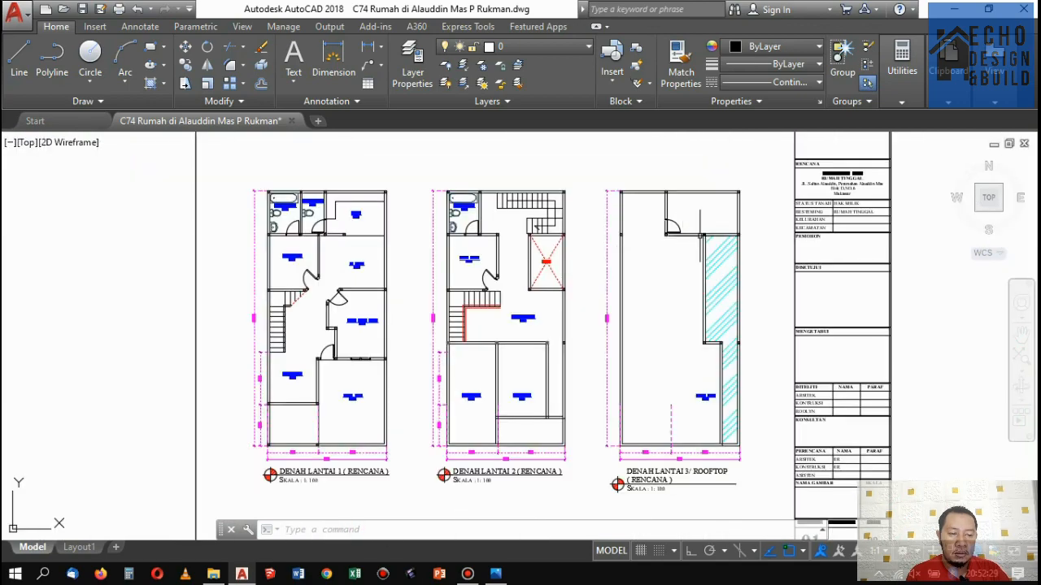
scroll(687, 243, "down", 4)
scroll(691, 244, "up", 4)
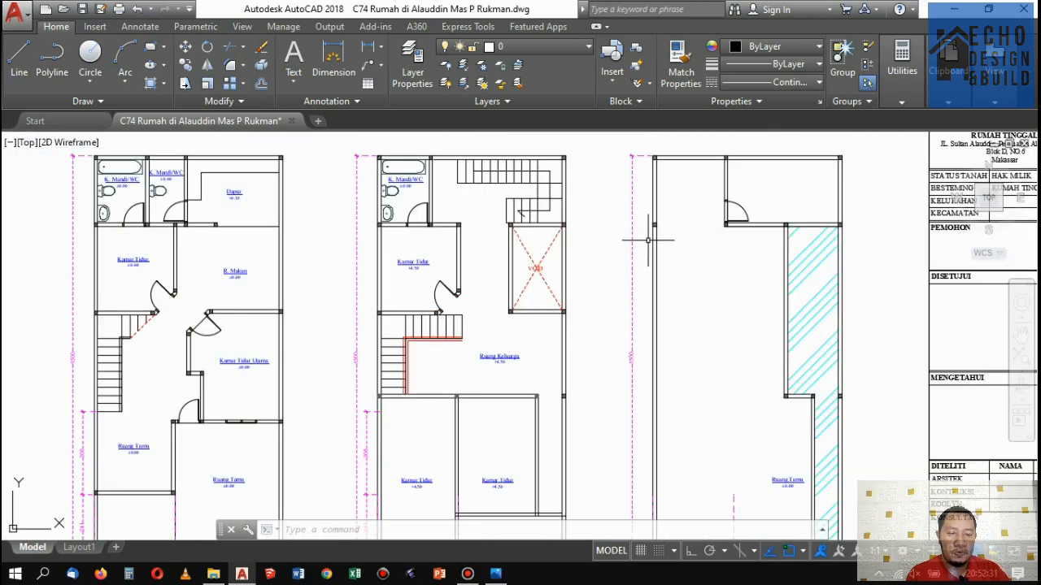
scroll(618, 243, "down", 4)
scroll(569, 244, "up", 4)
scroll(549, 243, "down", 4)
scroll(550, 244, "up", 5)
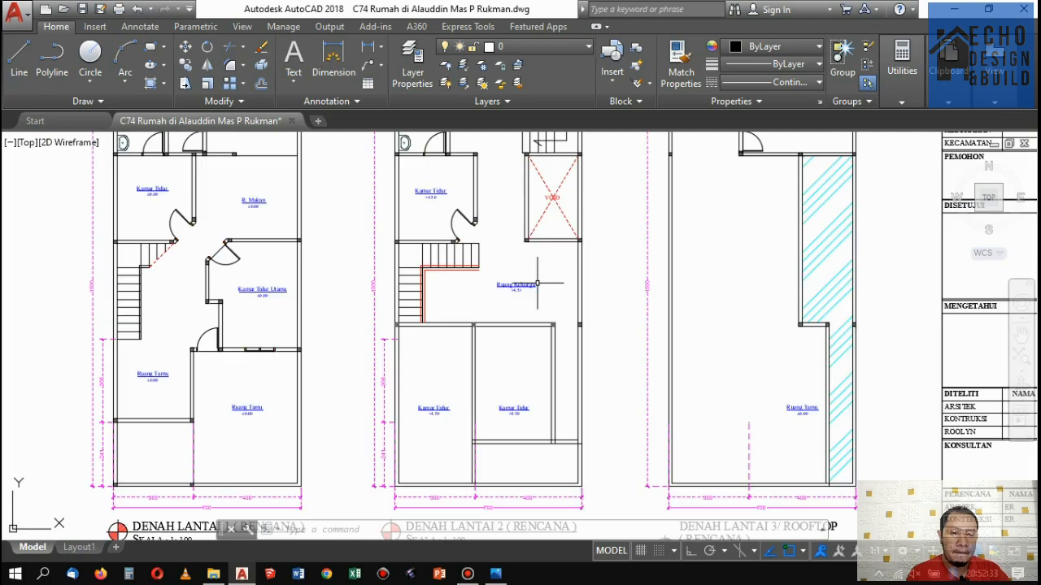
scroll(519, 323, "down", 5)
scroll(499, 242, "up", 5)
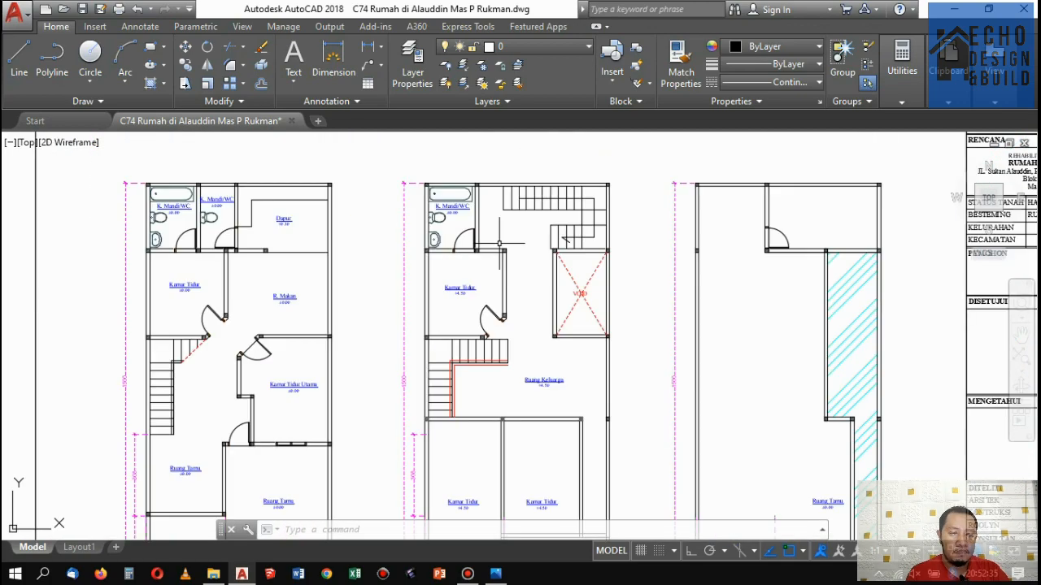
Delete the angled door with its jambs and adjoining columns from the corner of the second-floor Kamar Tidur beside the stair.
scroll(499, 242, "up", 5)
scroll(480, 261, "down", 2)
scroll(468, 267, "up", 4)
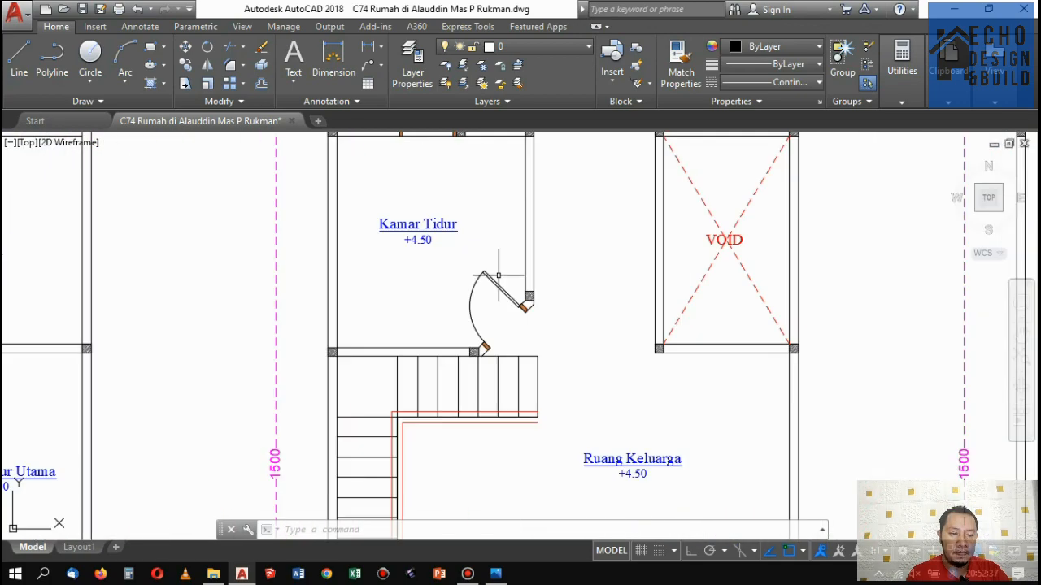
left_click(411, 241)
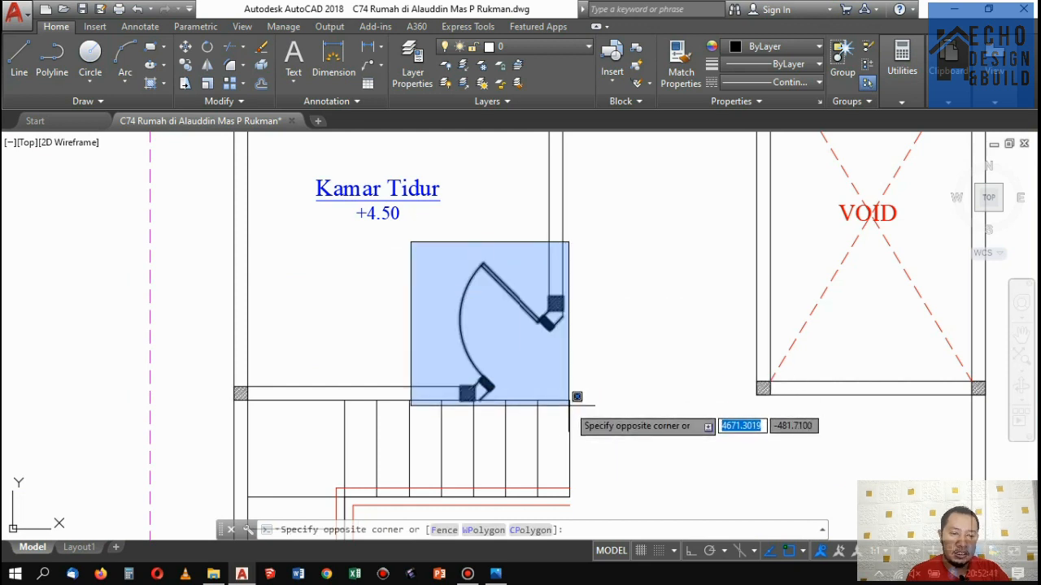
left_click(567, 376)
key("Delete")
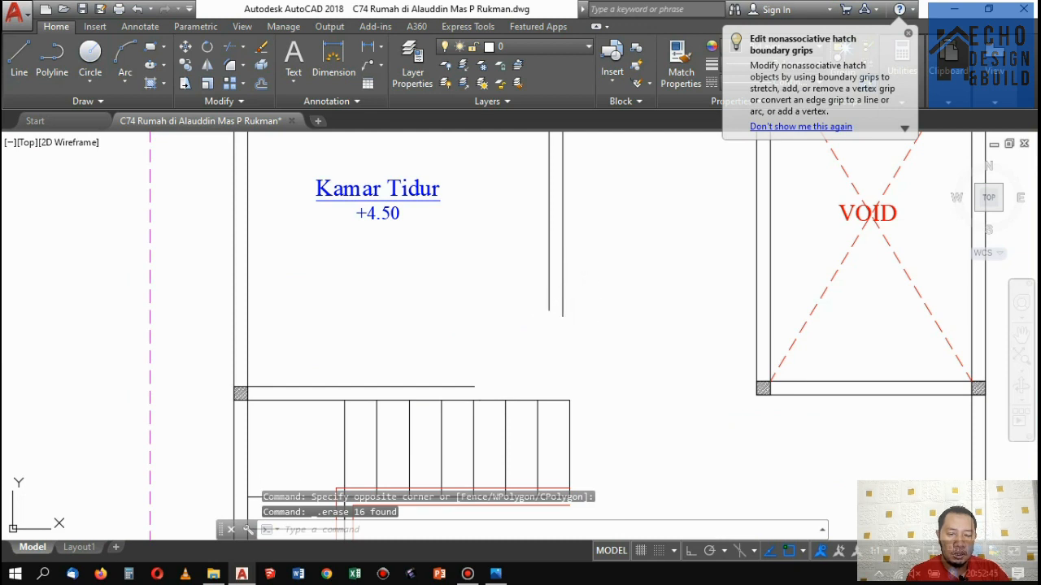
Extend the open wall lines of the second-floor Kamar Tidur until its two walls meet in a square corner at the stair.
type("ex")
key("space")
key("space")
left_click(604, 298)
left_click(533, 247)
key("space")
key("space")
key("space")
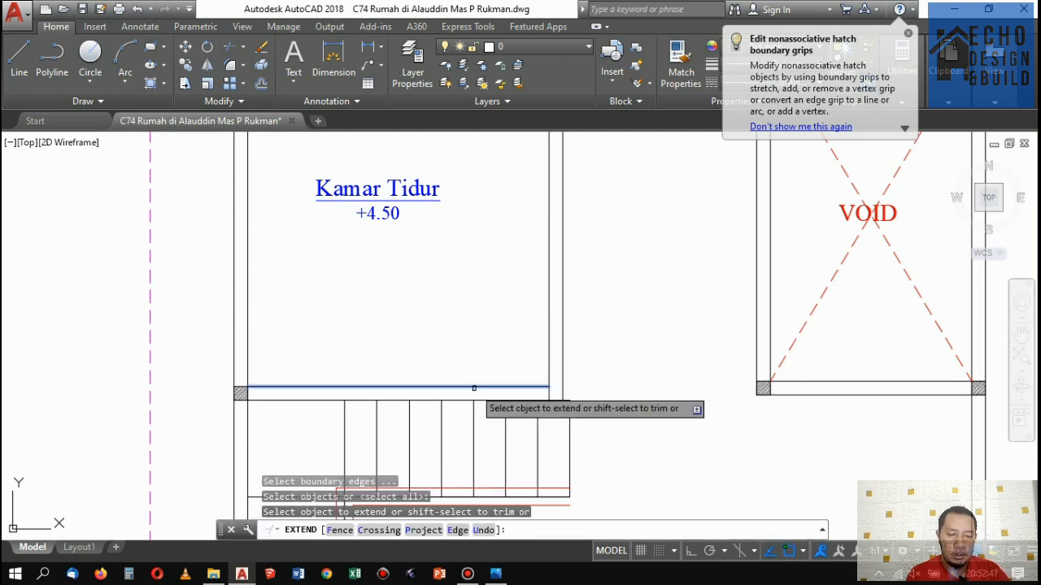
left_click(472, 386)
left_click(513, 379)
left_click(537, 380)
key("space")
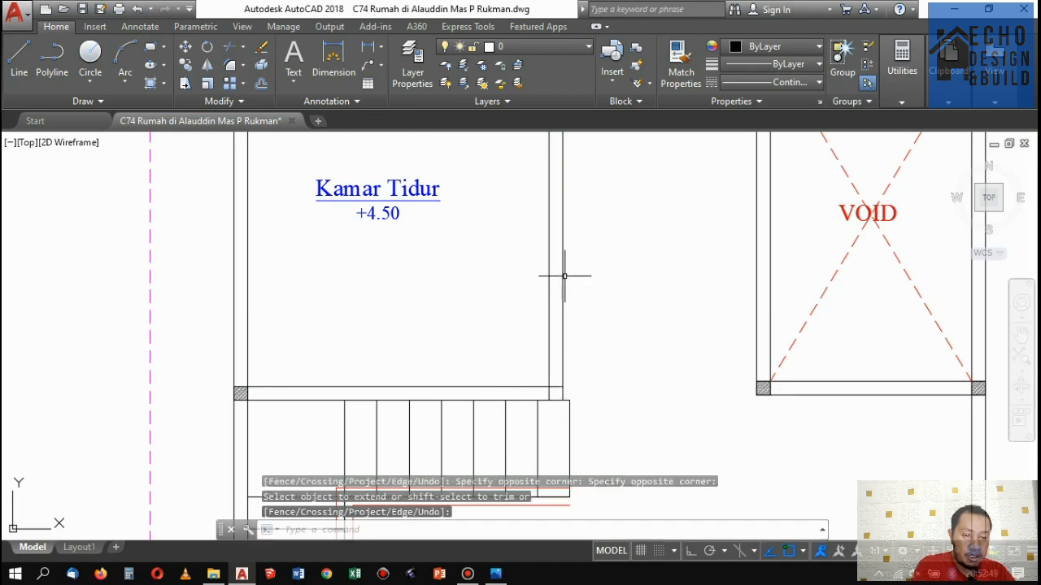
Copy the door with both jambs from the first-floor bathroom beside Dapur into the second-floor Kamar Tidur wall at the stair corner.
scroll(565, 276, "down", 6)
scroll(441, 232, "up", 8)
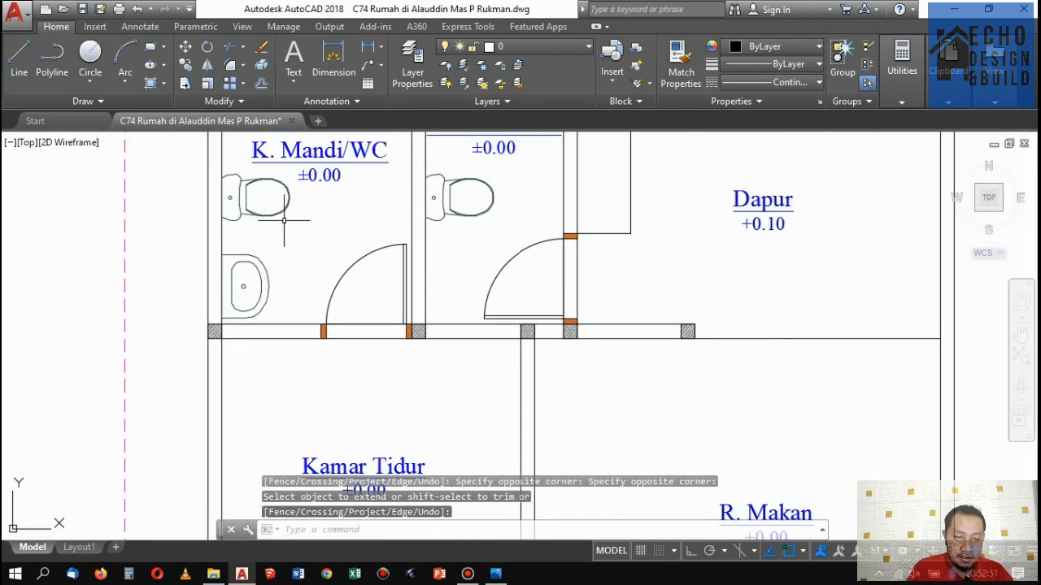
key("space")
left_click(470, 221)
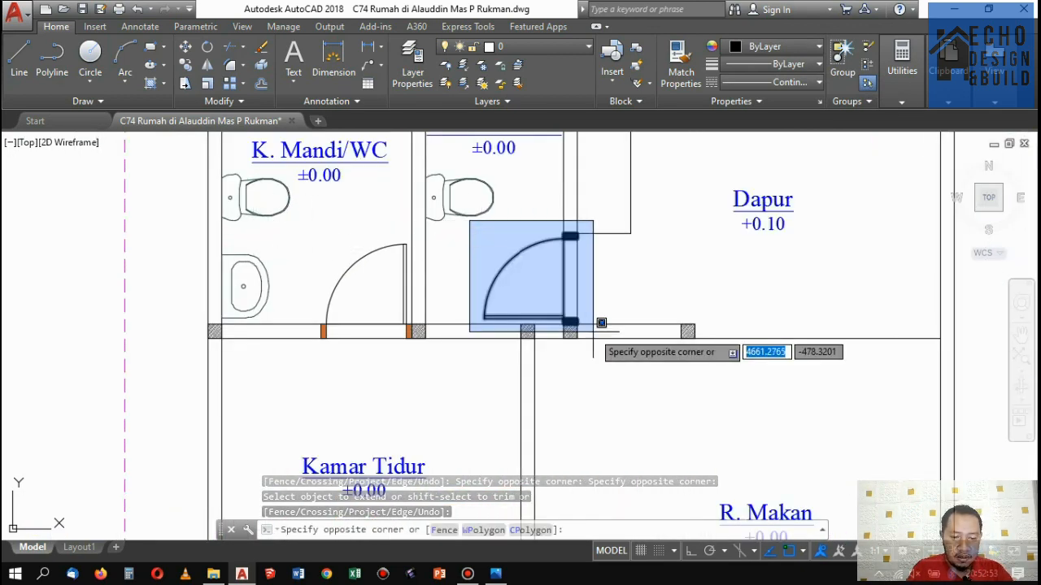
left_click(591, 356)
left_click(186, 65)
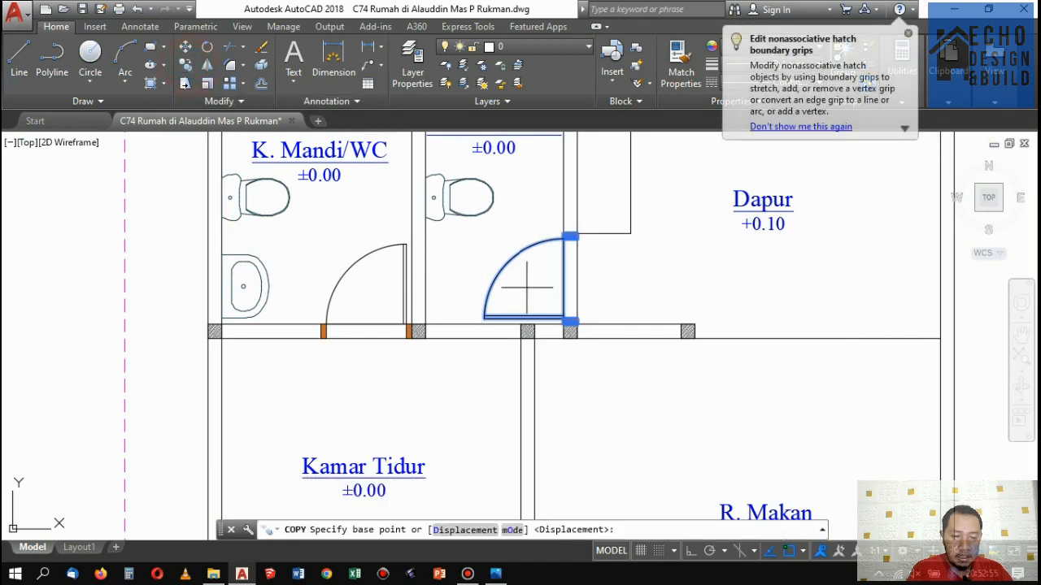
scroll(569, 321, "up", 4)
left_click(558, 339)
scroll(309, 313, "down", 8)
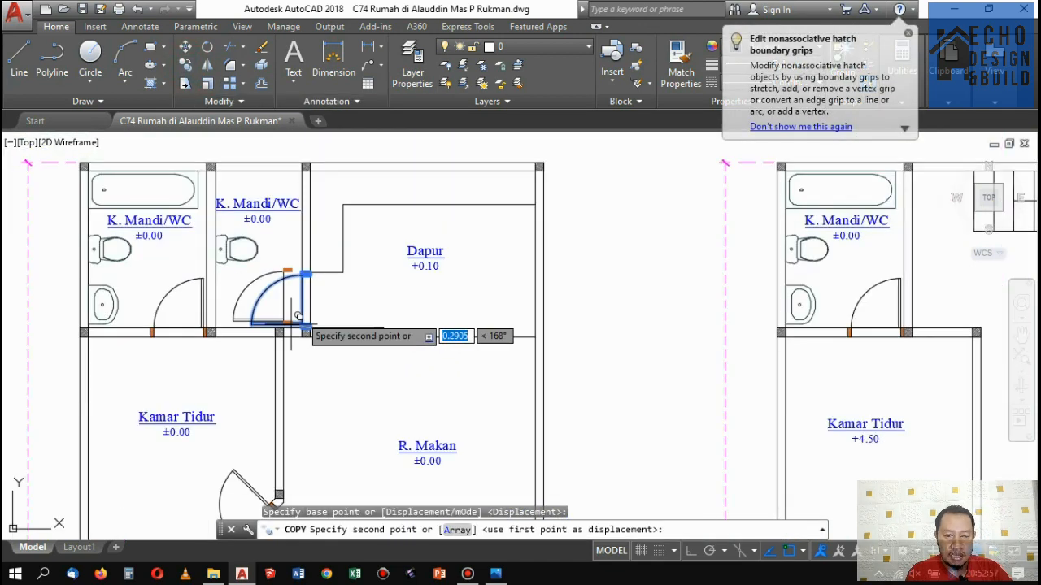
scroll(488, 269, "up", 3)
scroll(536, 313, "up", 8)
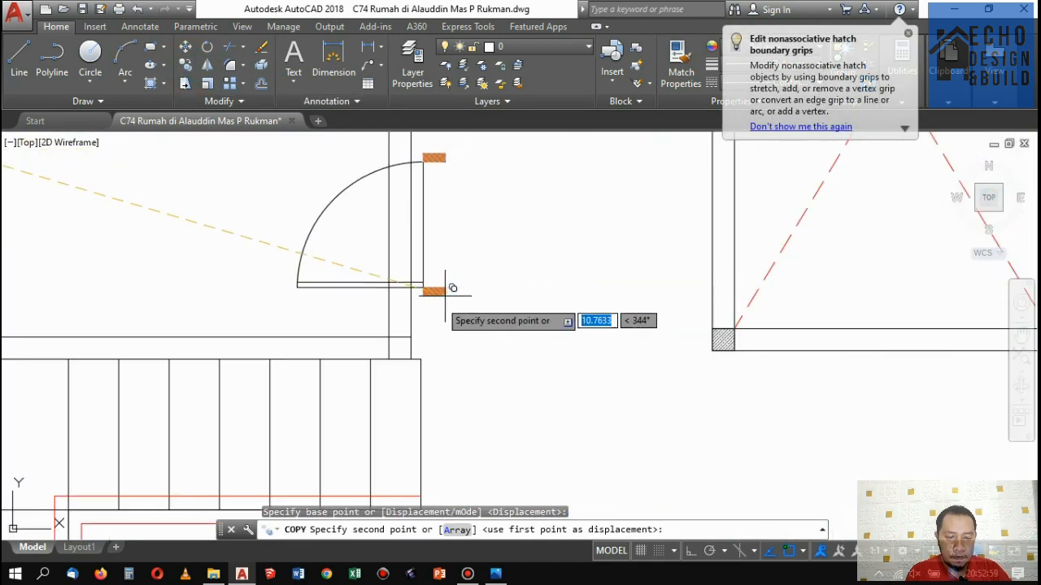
left_click(410, 334)
scroll(416, 248, "down", 6)
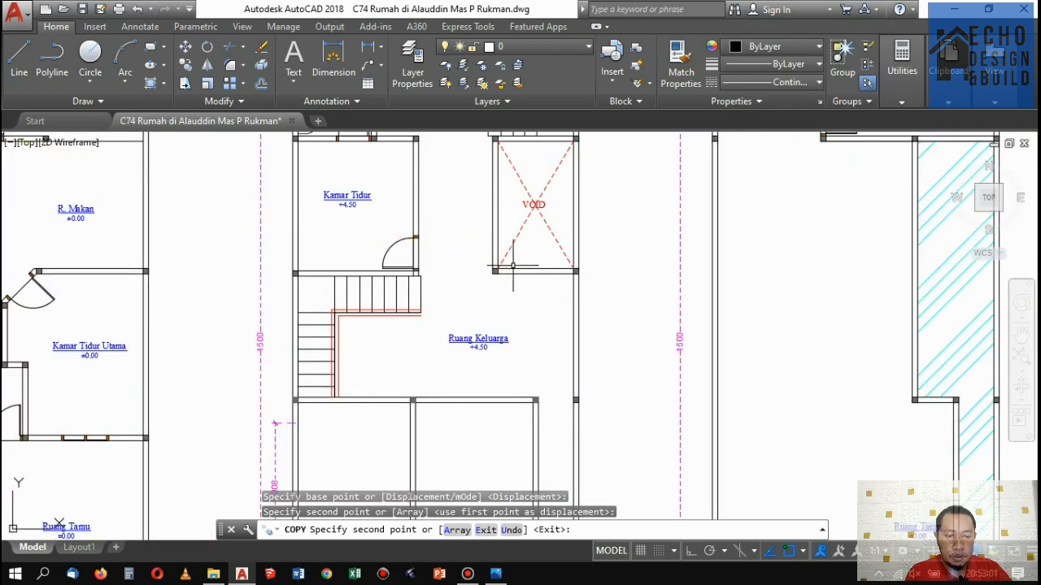
key("Return")
Copy the column at the void's lower-left corner to the corner of the second-floor Kamar Tidur beside the stair.
scroll(486, 317, "down", 2)
scroll(468, 284, "up", 4)
scroll(463, 292, "down", 4)
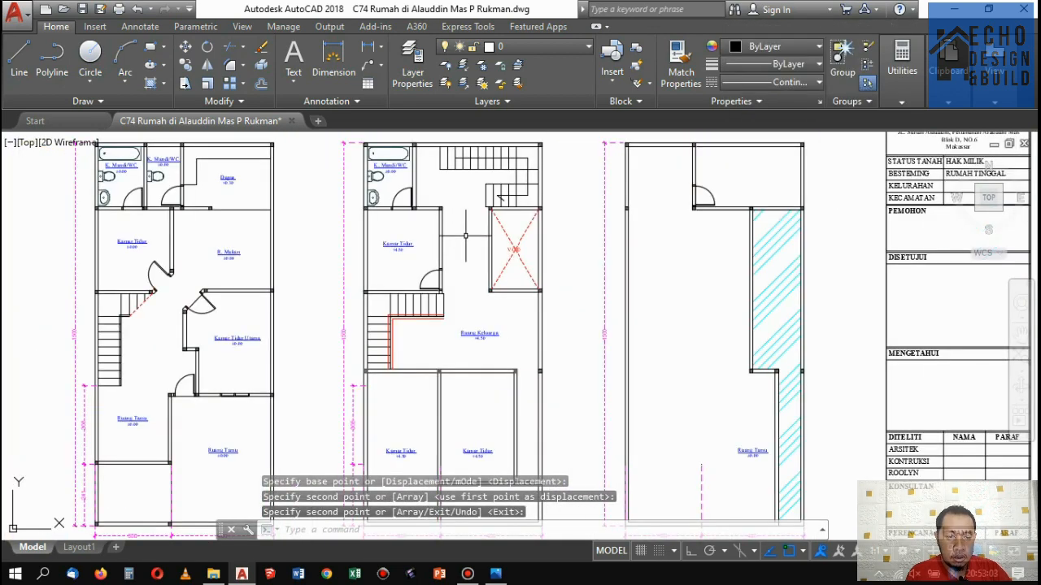
scroll(463, 313, "up", 7)
left_click(462, 317)
left_click(512, 359)
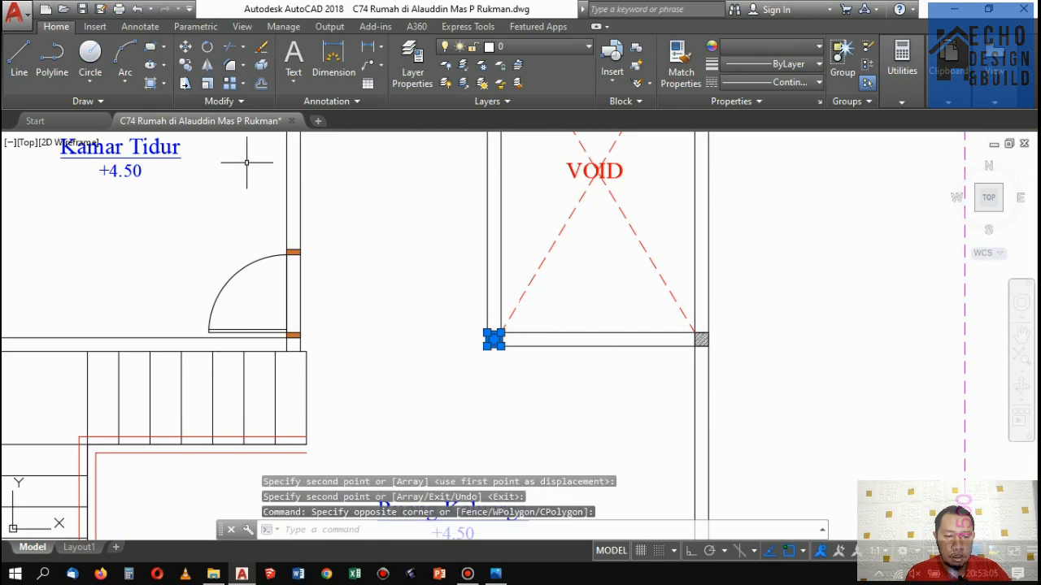
left_click(187, 65)
scroll(500, 341, "up", 5)
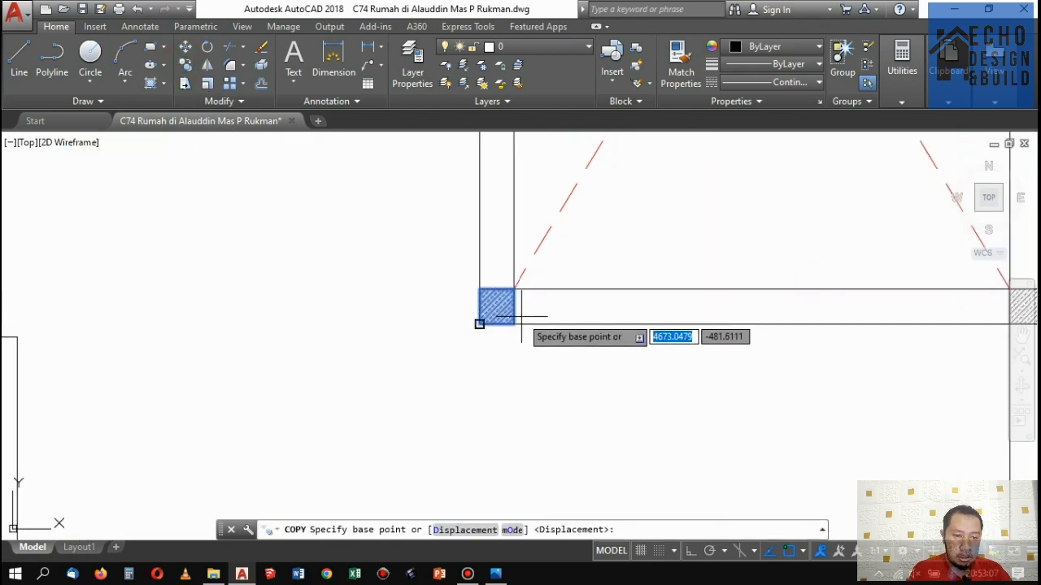
left_click(513, 323)
scroll(569, 300, "down", 5)
scroll(606, 285, "up", 5)
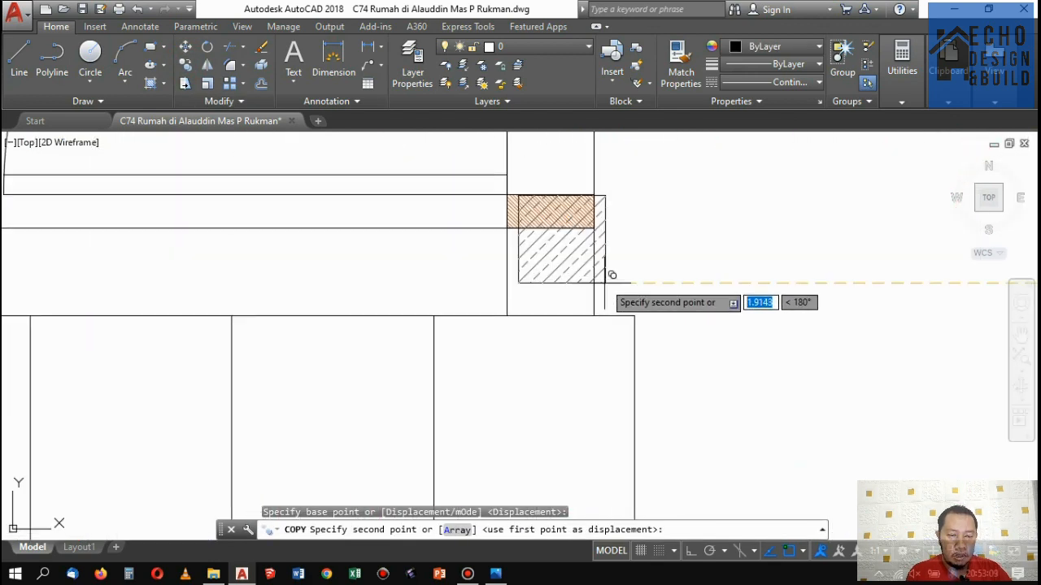
left_click(594, 311)
scroll(508, 309, "down", 4)
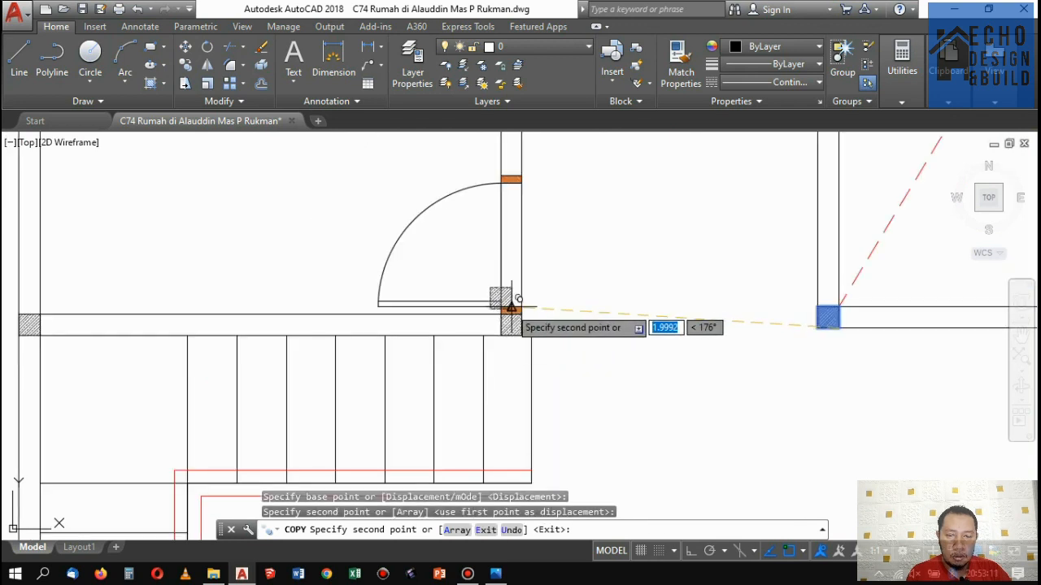
key("Return")
Move the second-floor Kamar Tidur door and its jambs 0.5 straight up along the wall, away from the corner column.
left_click(459, 248)
left_click(438, 205)
left_click(448, 204)
left_click(398, 181)
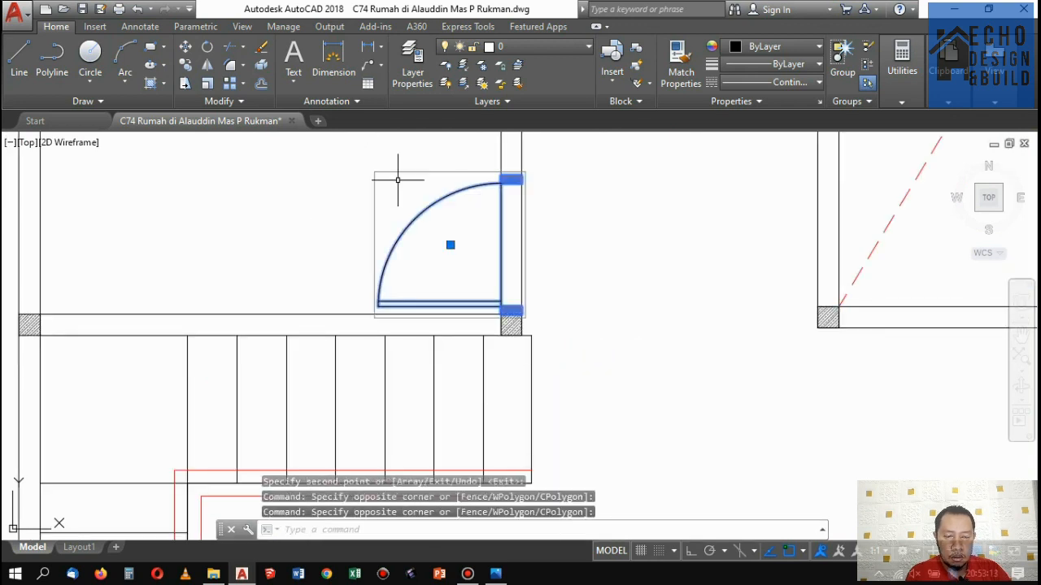
type("m")
key("Return")
left_click(599, 283)
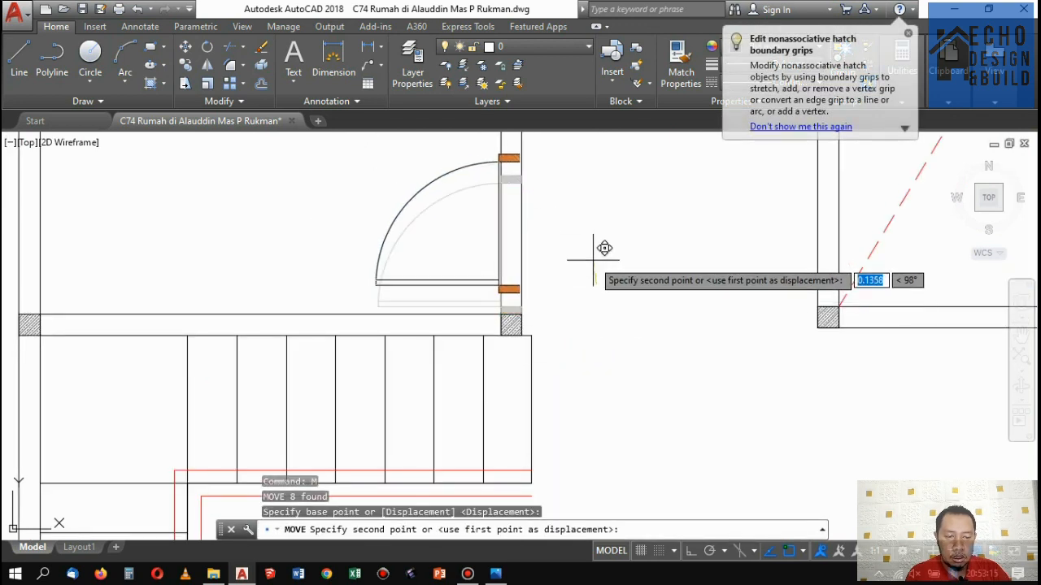
key("F8")
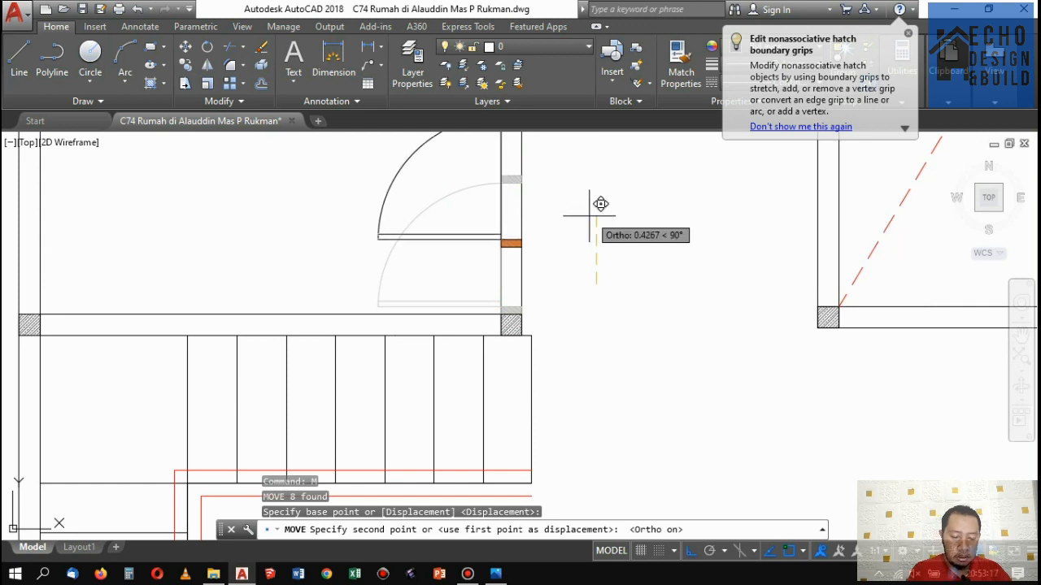
type("0.5")
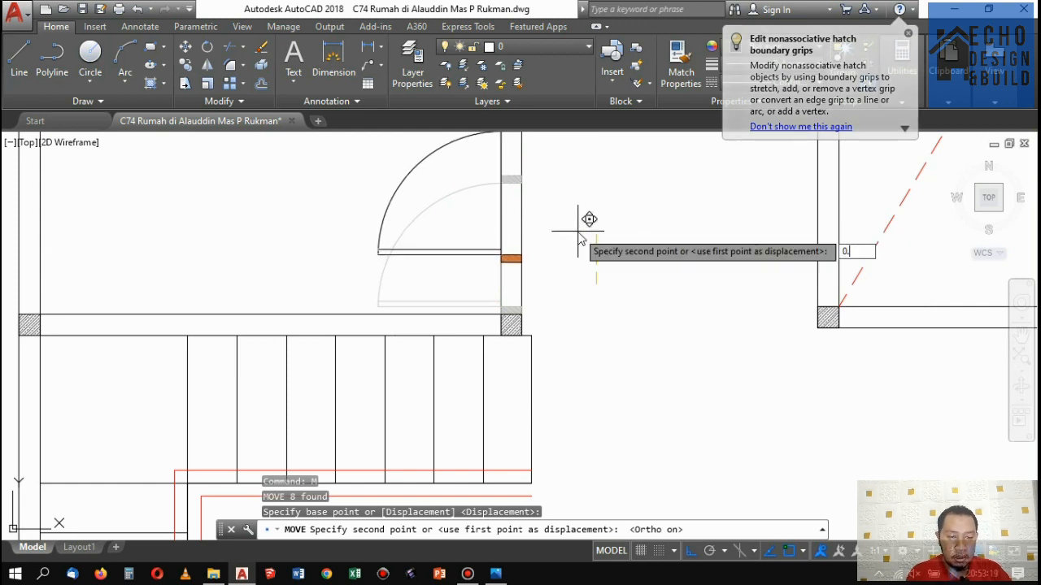
key("Return")
Examine the second-floor Kamar Tidur door and column placement and compare the stairs across the three floor plans.
scroll(577, 227, "down", 3)
scroll(569, 221, "up", 2)
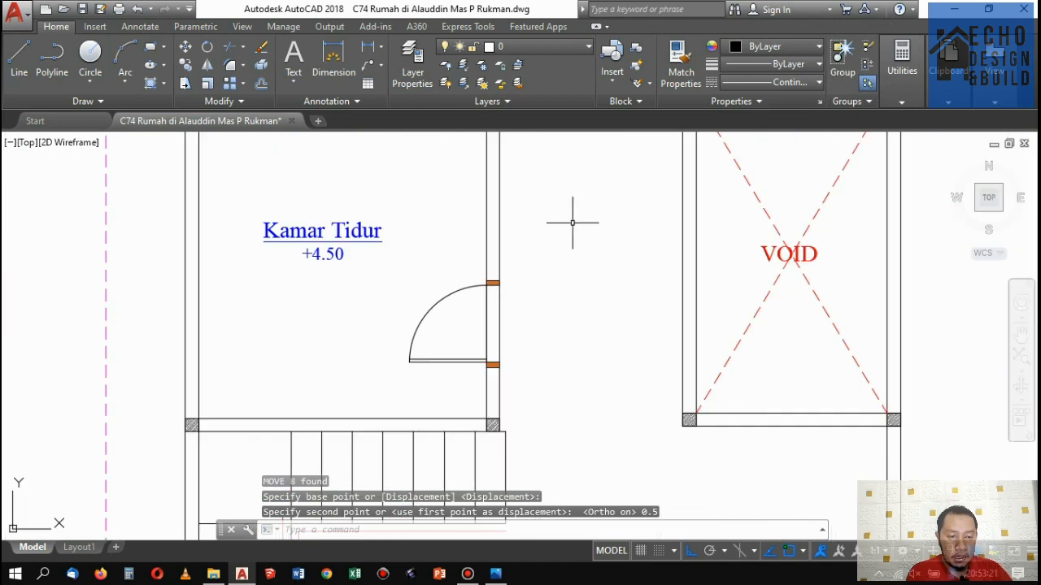
scroll(569, 221, "down", 4)
scroll(526, 264, "up", 3)
scroll(593, 372, "up", 4)
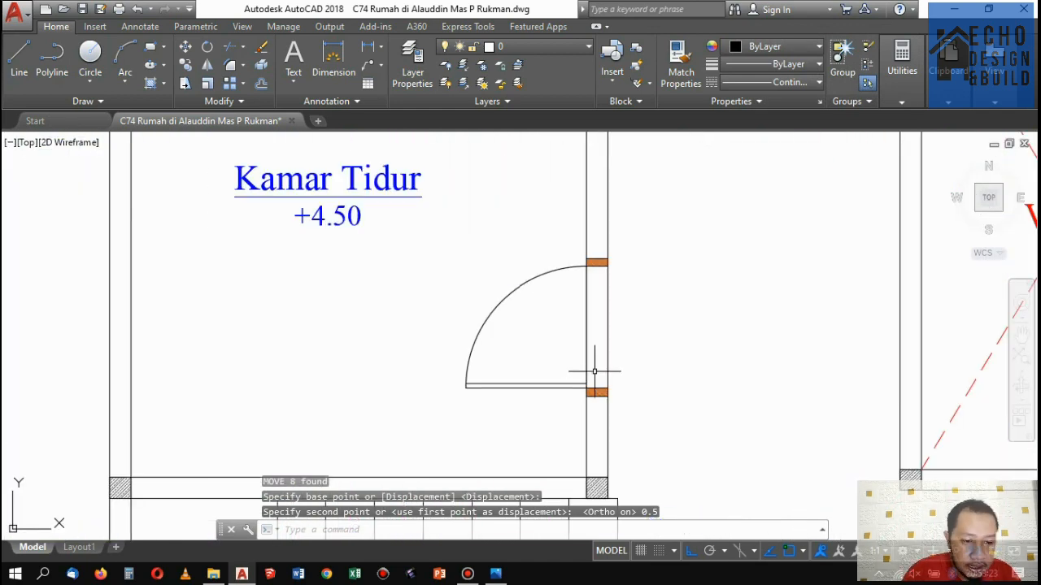
scroll(561, 353, "down", 5)
scroll(536, 358, "up", 6)
scroll(526, 358, "down", 2)
scroll(526, 358, "down", 5)
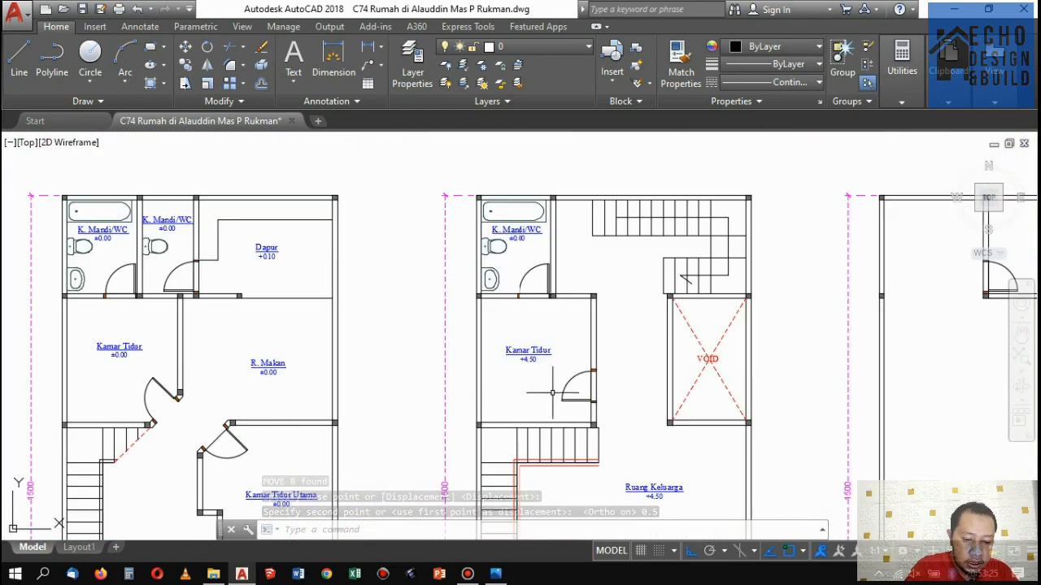
scroll(523, 390, "up", 5)
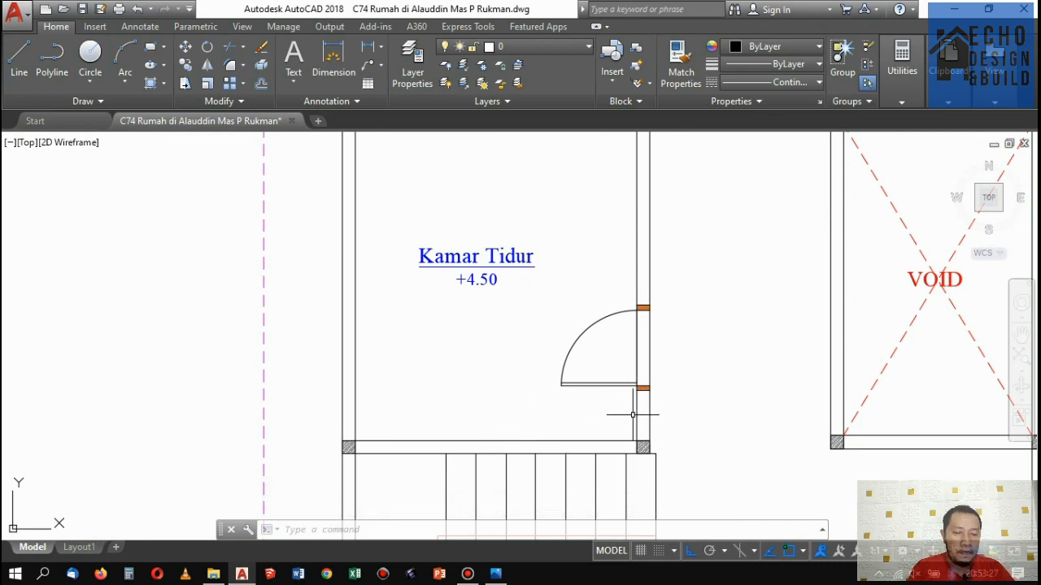
scroll(647, 375, "down", 5)
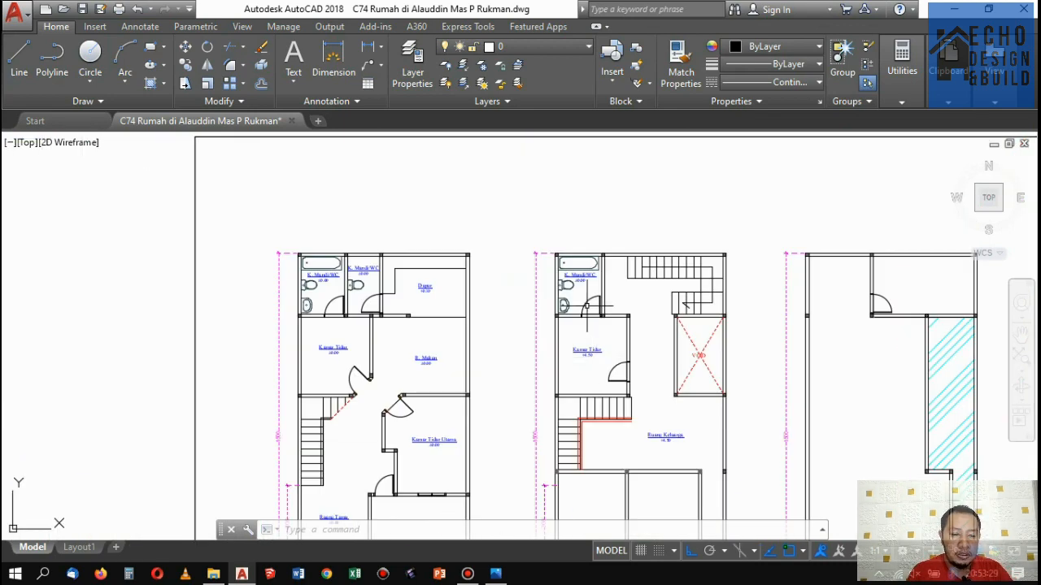
scroll(584, 325, "up", 1)
scroll(583, 325, "down", 3)
scroll(634, 285, "up", 1)
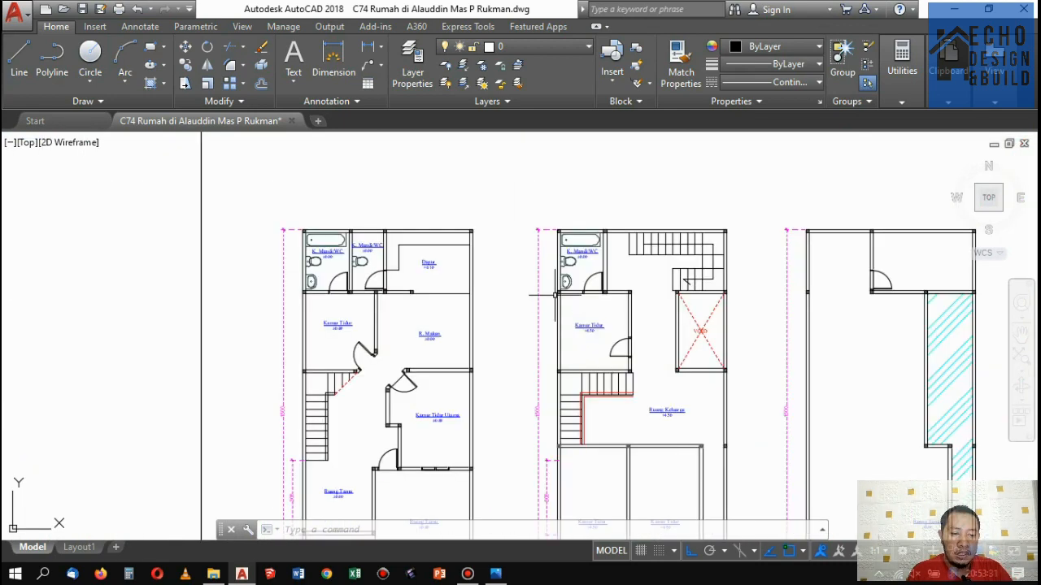
scroll(681, 251, "down", 4)
scroll(681, 250, "up", 4)
scroll(682, 251, "up", 3)
scroll(634, 214, "down", 4)
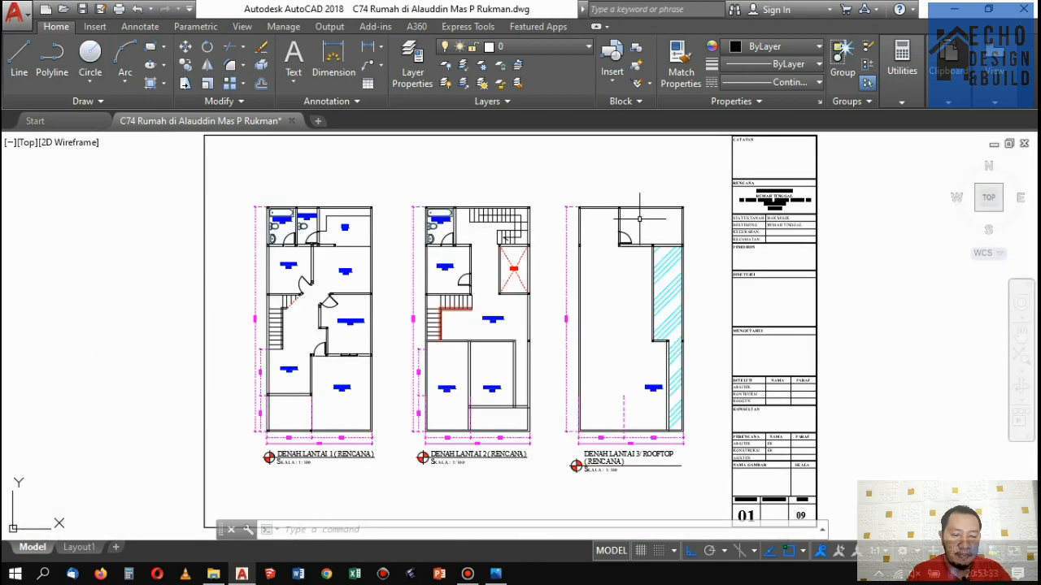
scroll(569, 236, "up", 2)
scroll(504, 248, "down", 2)
scroll(505, 248, "up", 6)
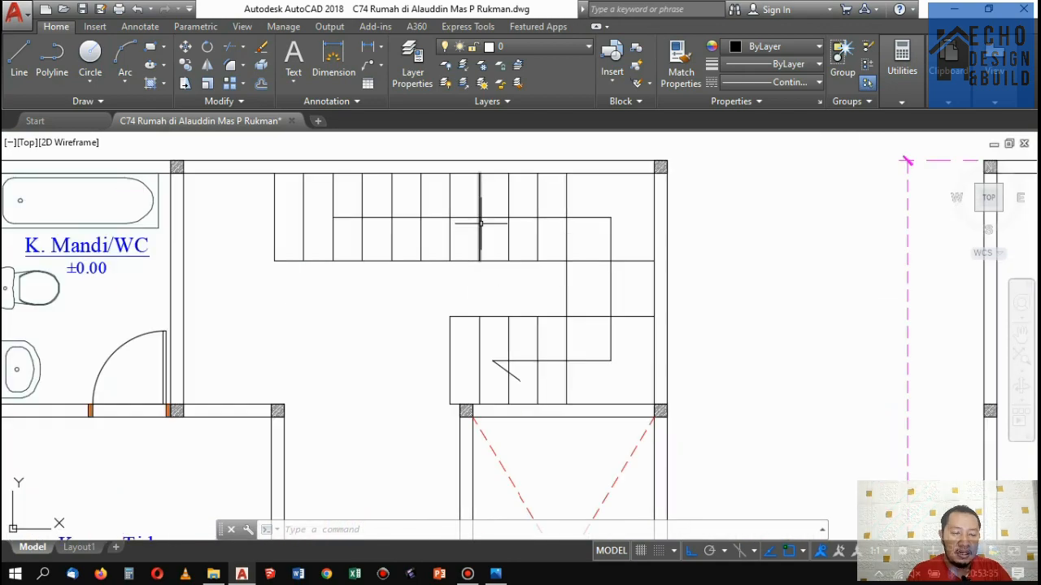
scroll(506, 203, "down", 6)
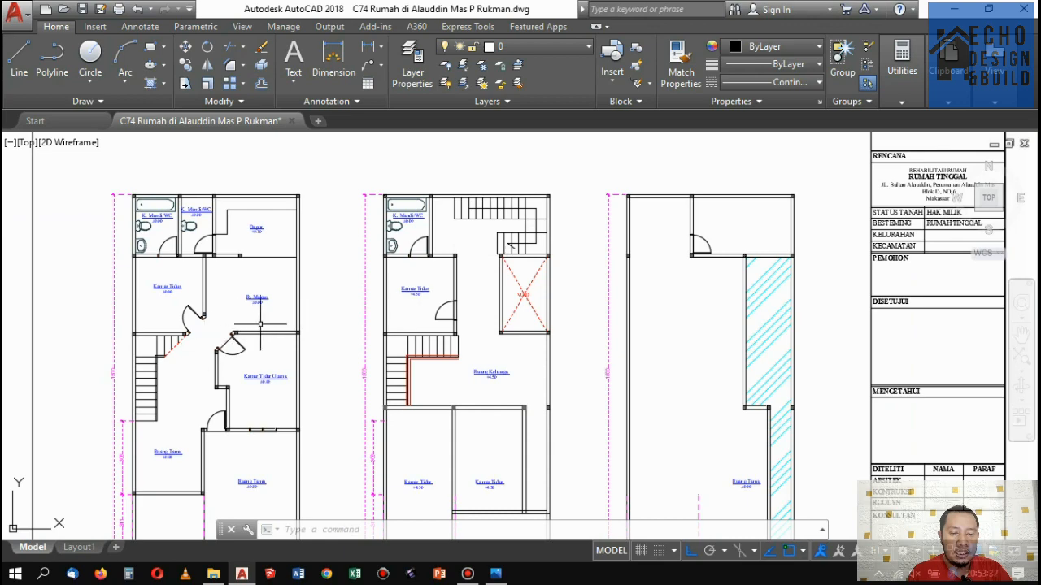
Draw a direction polyline up the first-floor stair, turning about 0.89 into the upper flight and ending in a short slanted arrow stroke.
scroll(511, 244, "down", 2)
scroll(358, 337, "up", 5)
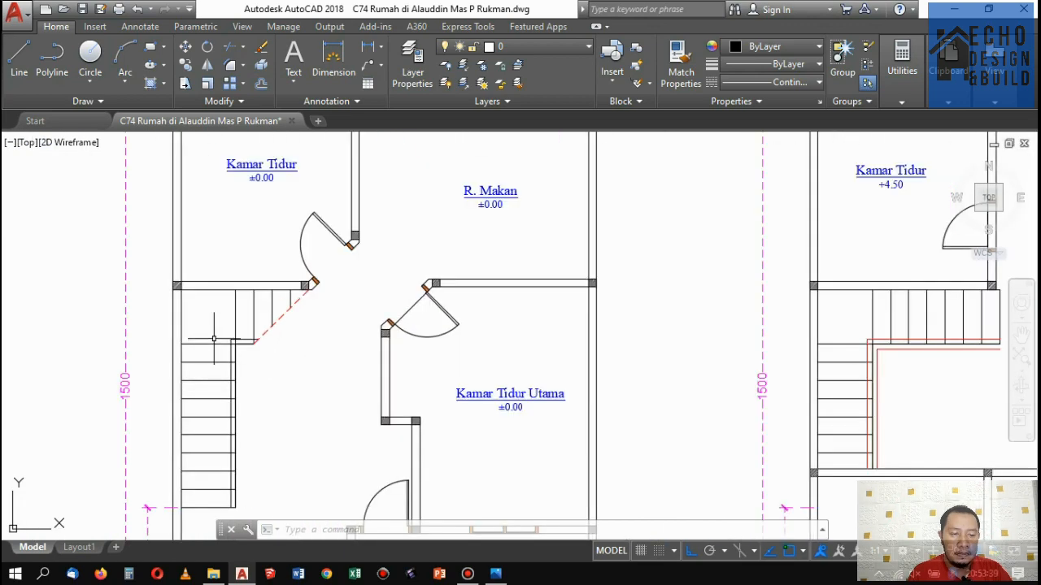
scroll(335, 335, "down", 2)
scroll(280, 340, "up", 4)
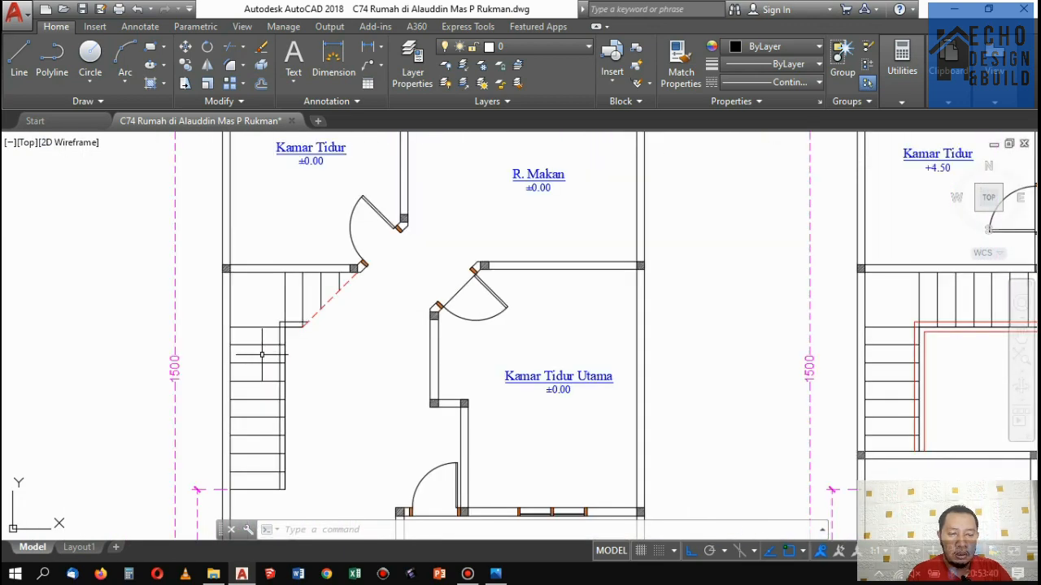
key("Return")
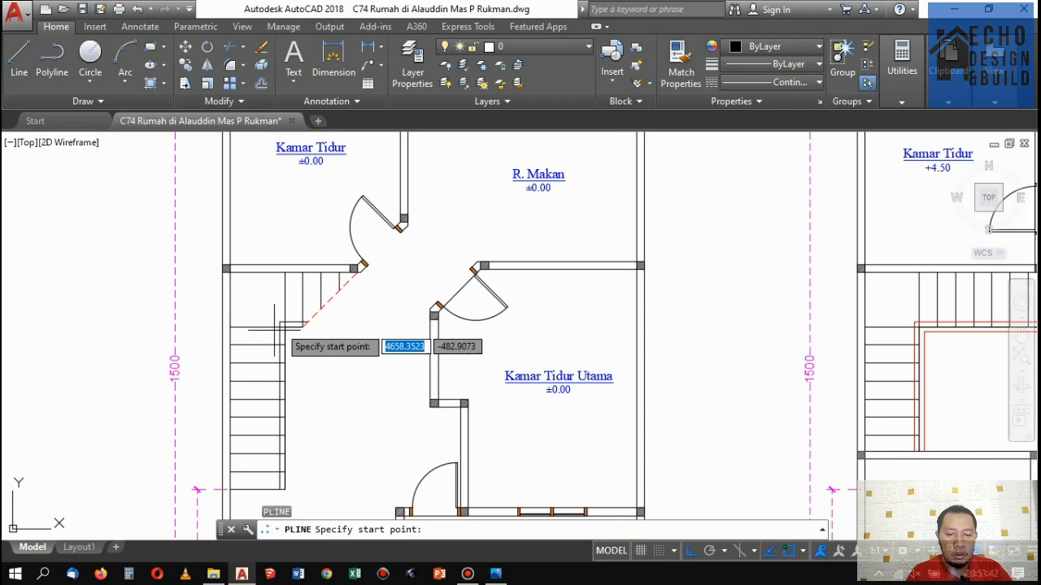
left_click(257, 453)
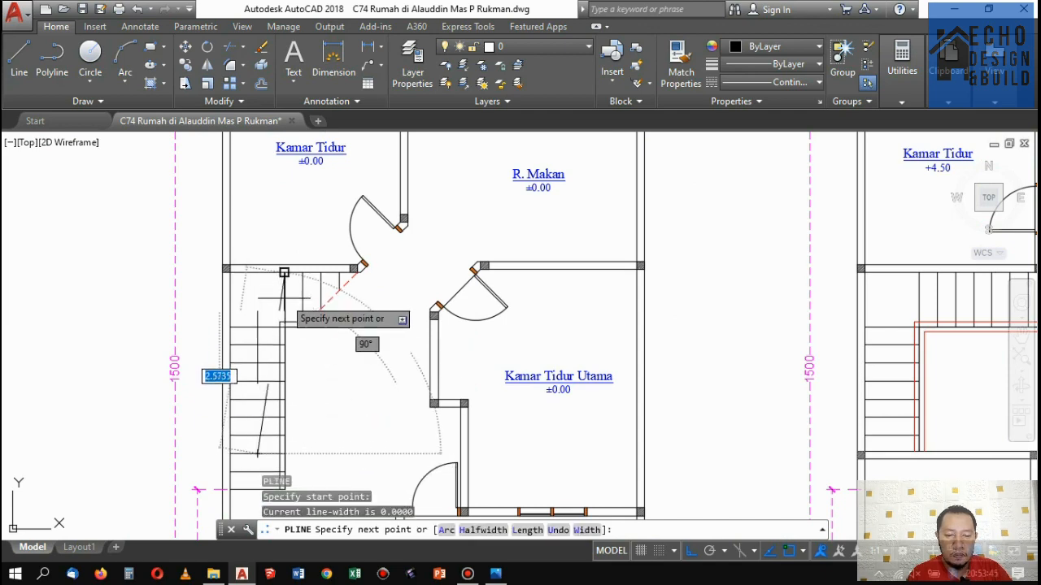
left_click(261, 298)
scroll(313, 298, "up", 6)
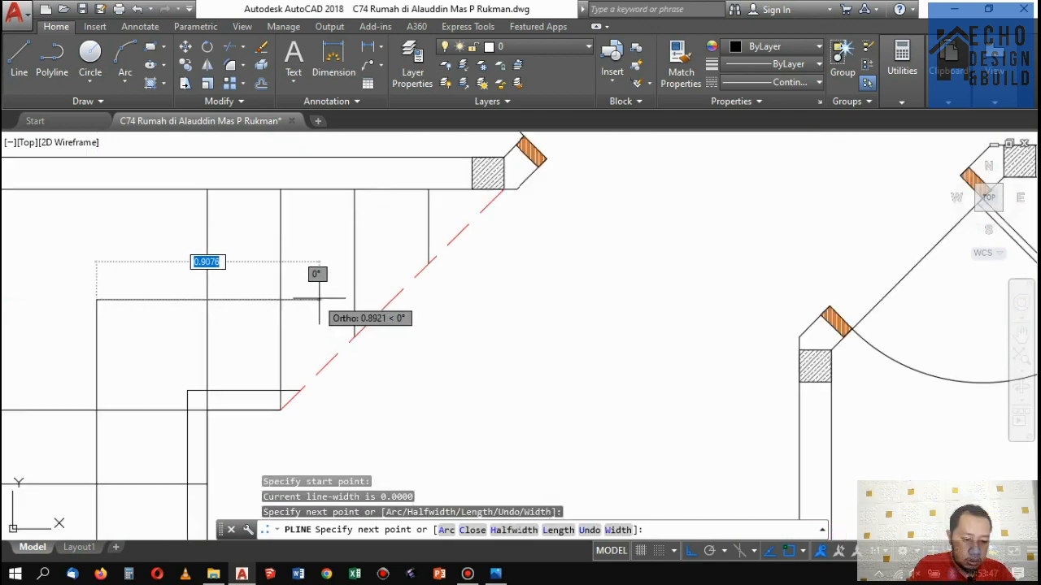
left_click(315, 297)
key("F8")
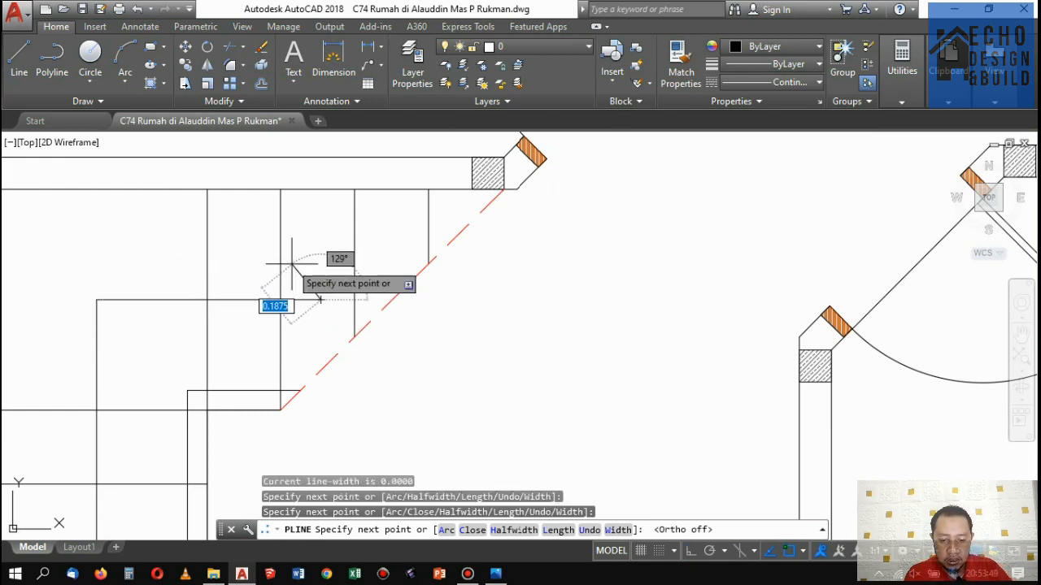
scroll(260, 236, "up", 2)
left_click(268, 258)
key("Return")
type("m")
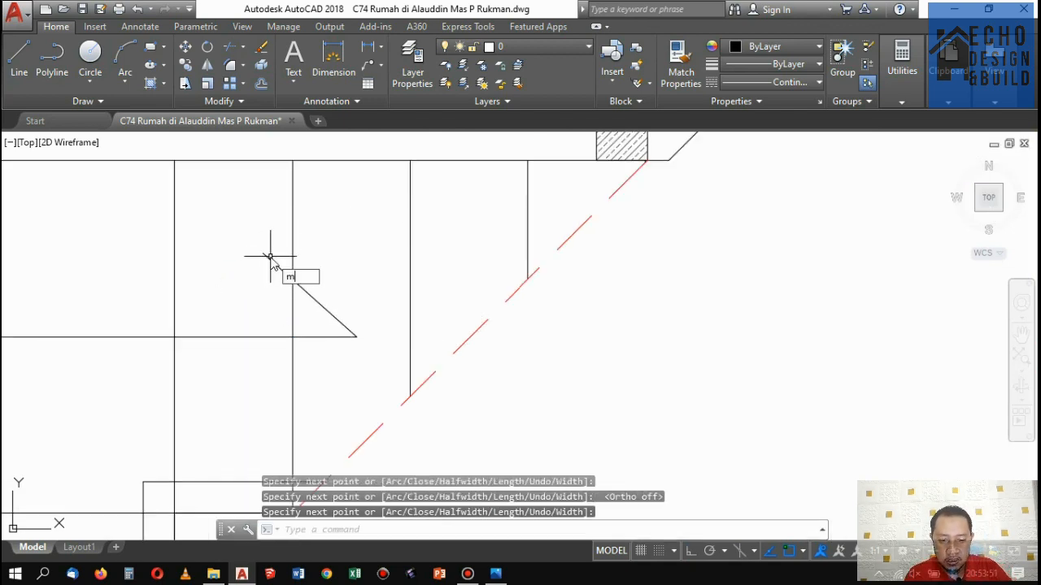
key("Return")
scroll(272, 262, "down", 8)
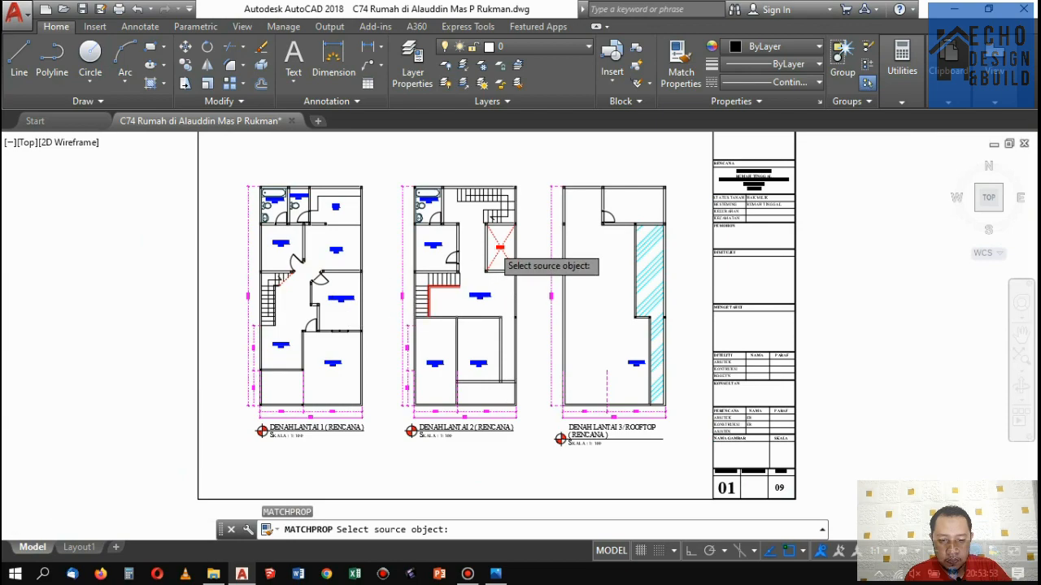
scroll(428, 284, "down", 3)
scroll(440, 264, "up", 5)
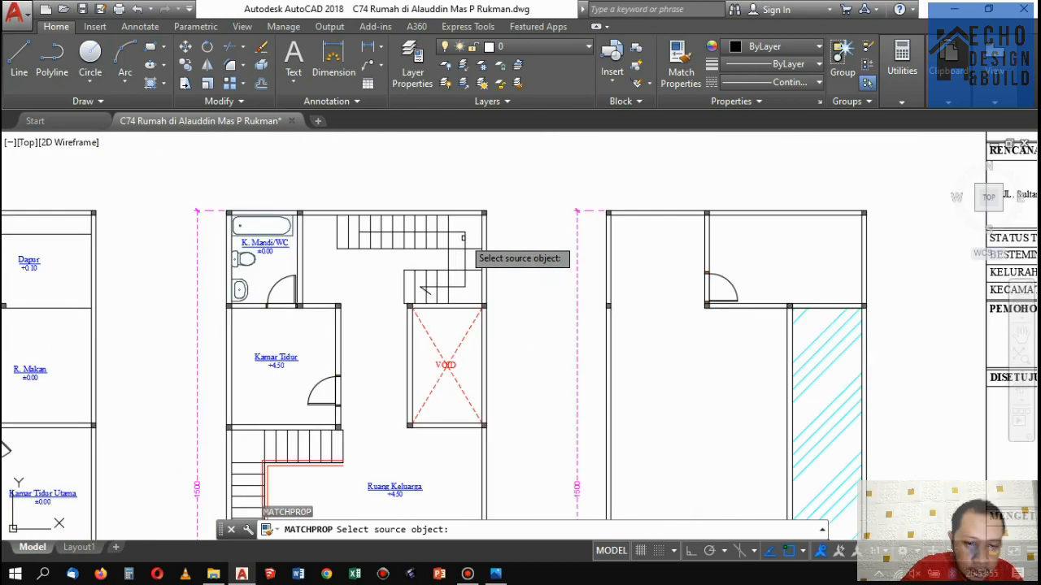
key("Escape")
Set the direction polylines on the first-floor stair and the second-floor stair above the void to red with the HIDDEN2 linetype.
scroll(423, 268, "down", 5)
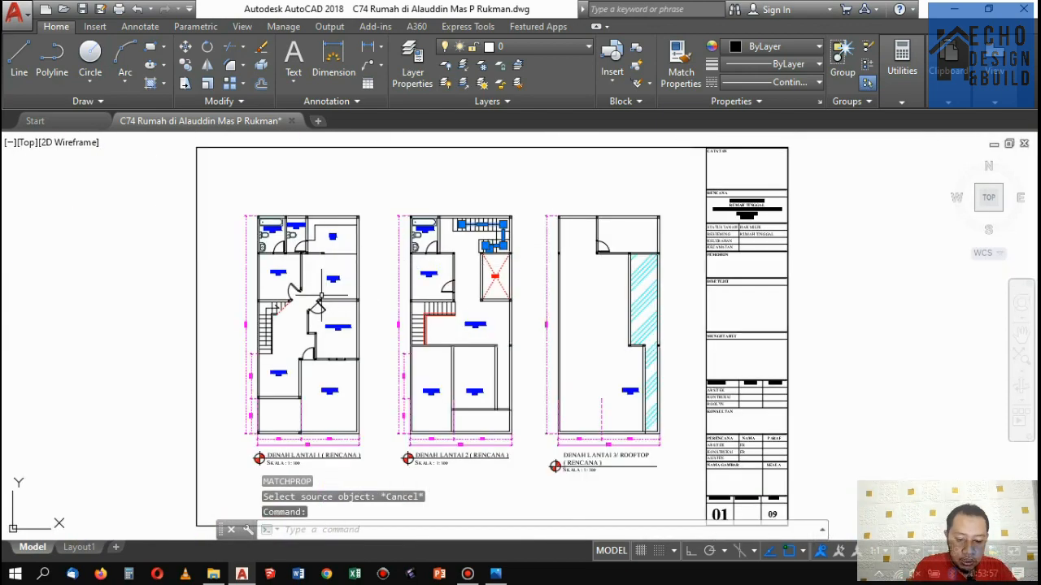
scroll(321, 295, "up", 5)
scroll(207, 312, "up", 5)
left_click(180, 343)
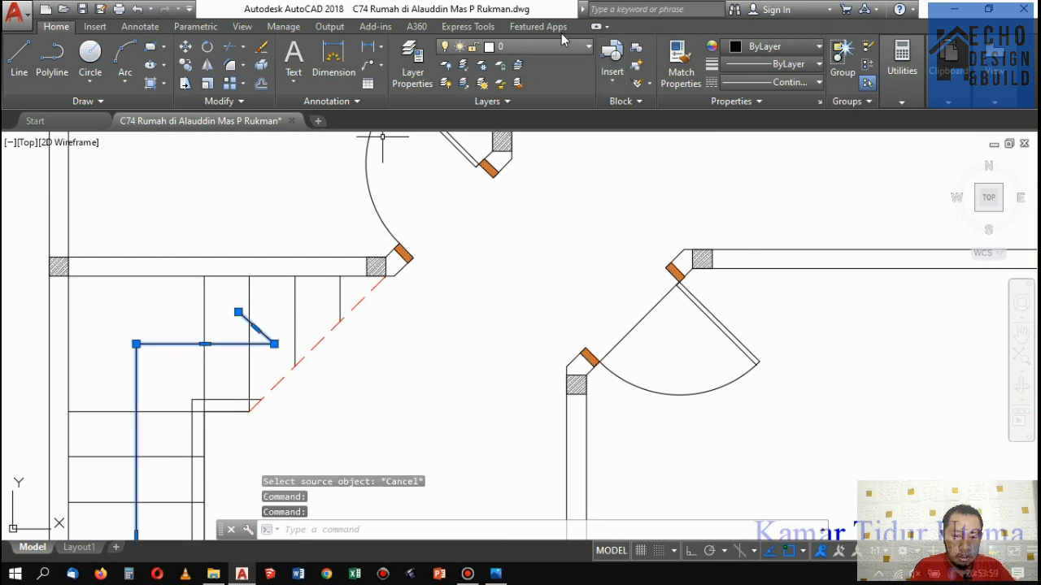
left_click(754, 46)
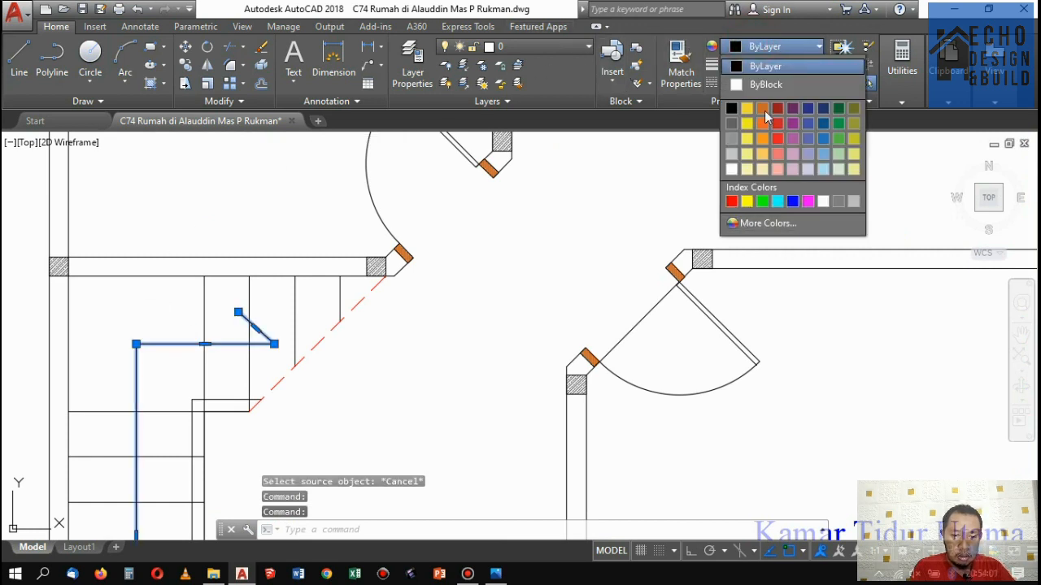
left_click(731, 201)
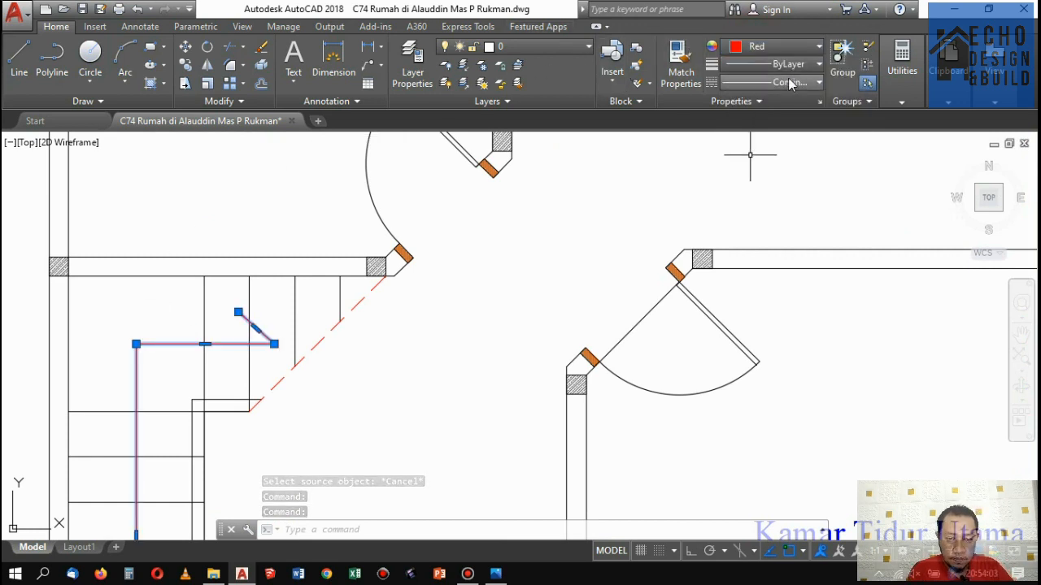
left_click(789, 81)
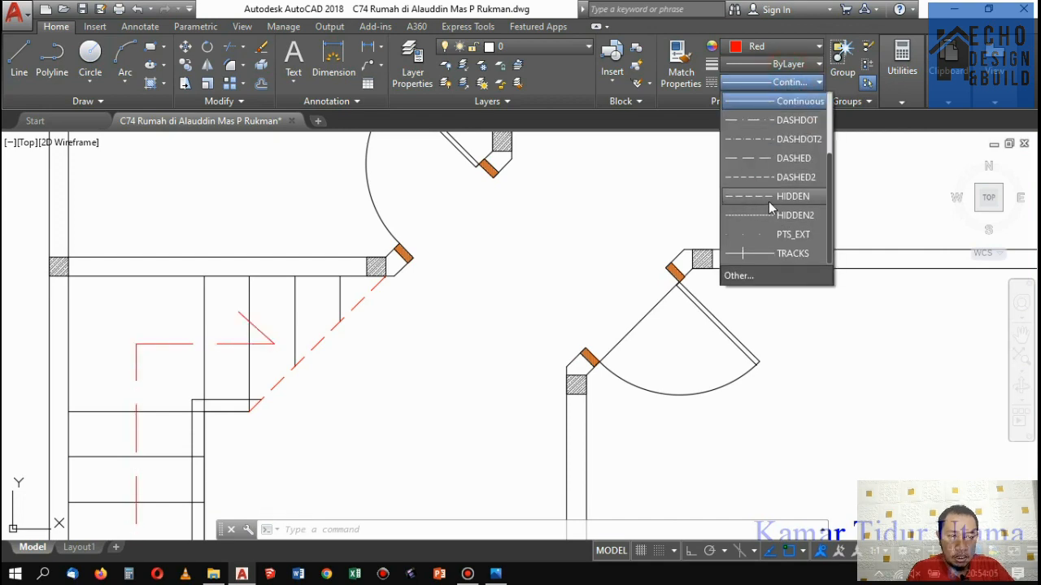
left_click(771, 216)
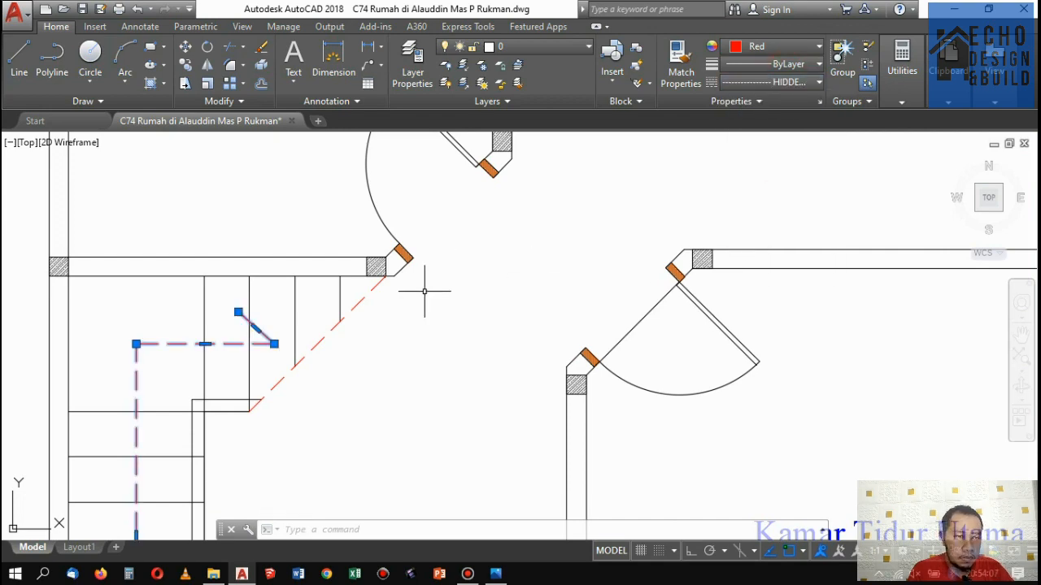
scroll(423, 291, "down", 5)
scroll(422, 291, "down", 2)
key("Escape")
Copy the second-floor stair above the void with its direction line to the rooftop plan, based at the upper-right inner wall corner.
scroll(641, 239, "up", 6)
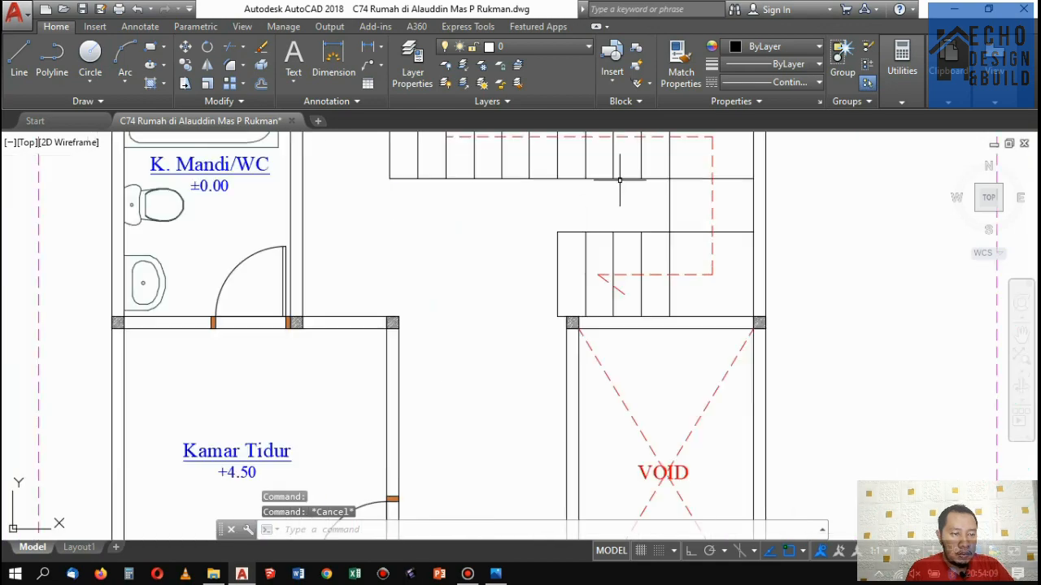
scroll(640, 239, "down", 1)
scroll(661, 244, "down", 4)
scroll(574, 236, "up", 6)
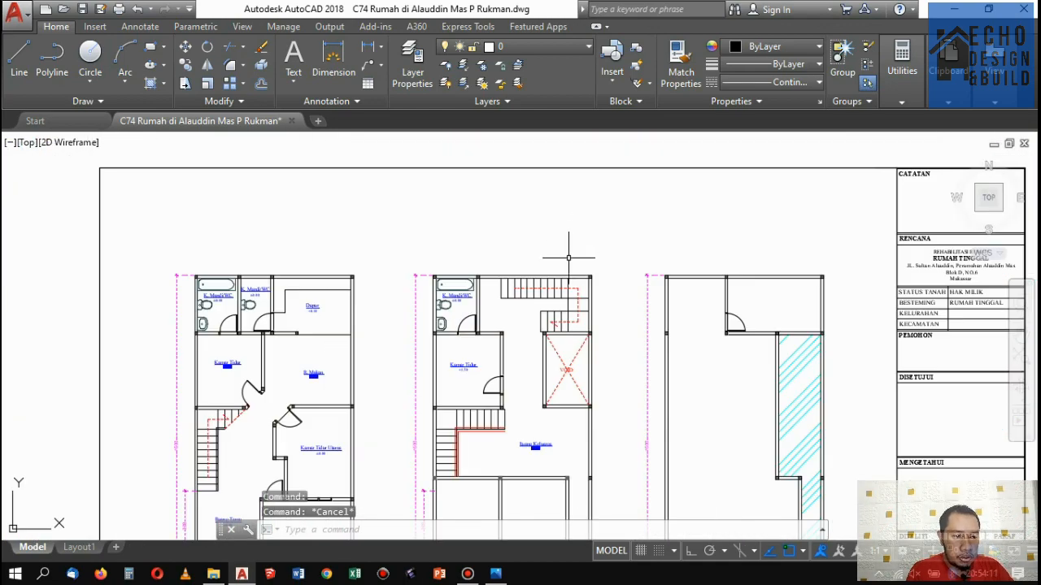
left_click(622, 353)
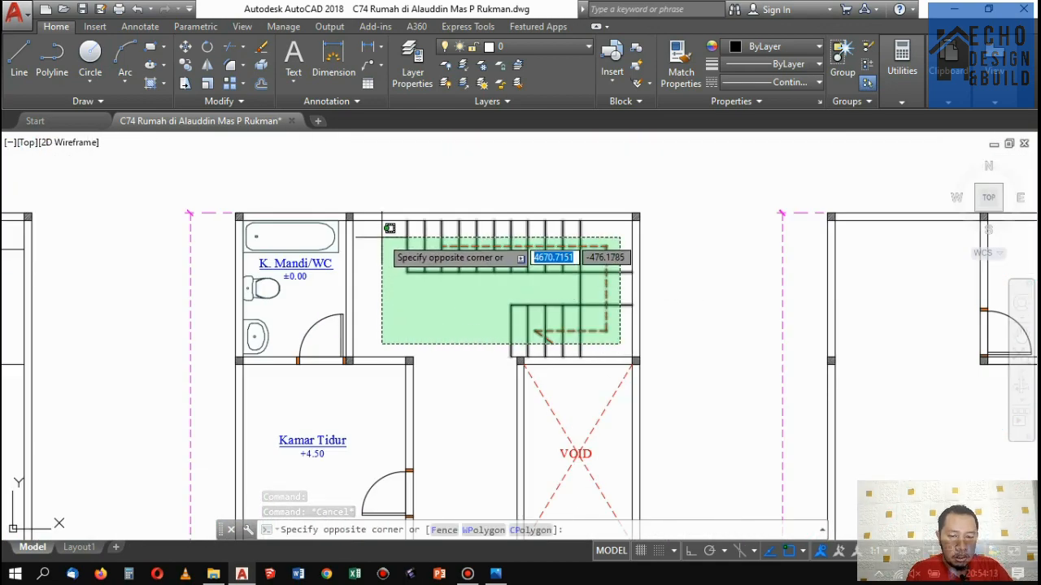
left_click(403, 257)
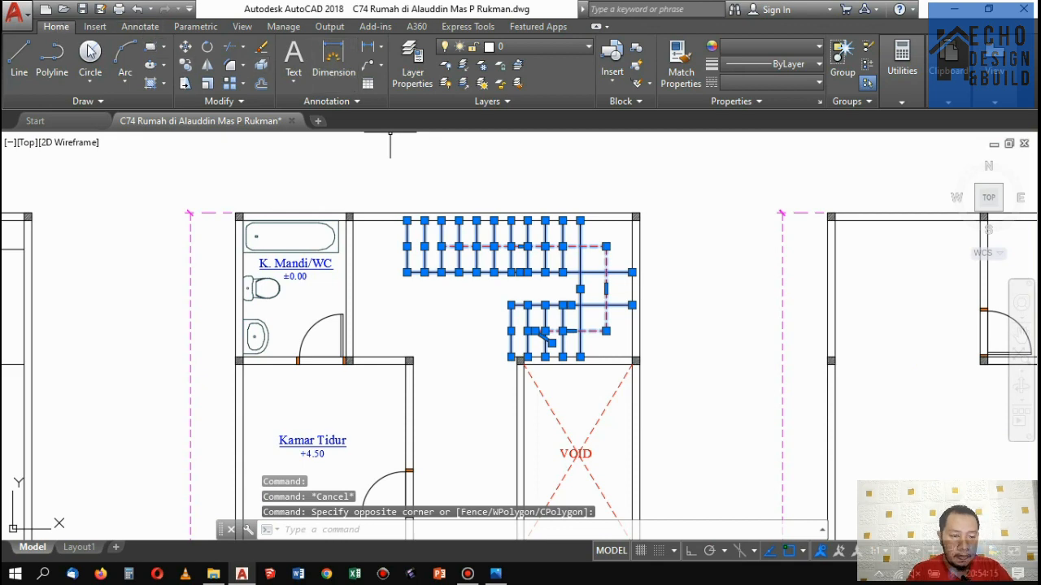
left_click(184, 65)
scroll(636, 218, "up", 4)
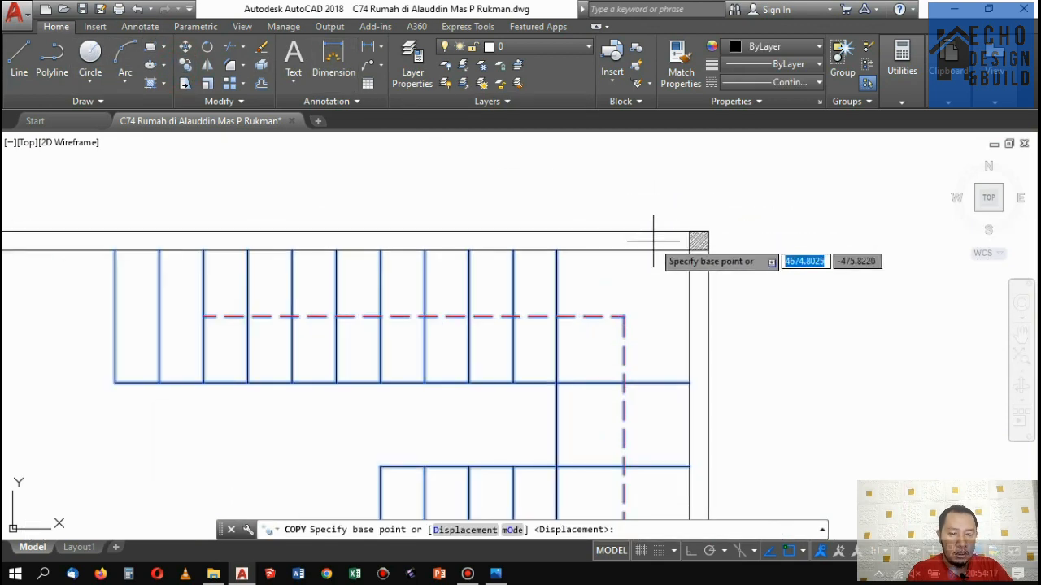
left_click(689, 249)
scroll(569, 268, "down", 5)
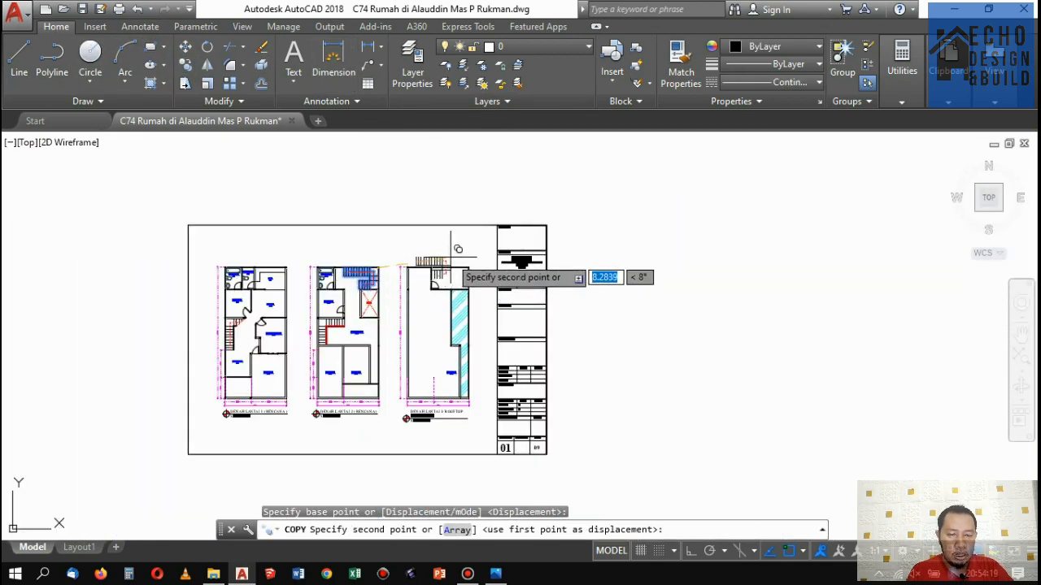
Place the copied second-floor staircase in the rooftop plan, aligned to the inner corner of the upper-right column.
scroll(480, 277, "up", 4)
scroll(521, 293, "up", 4)
left_click(548, 296)
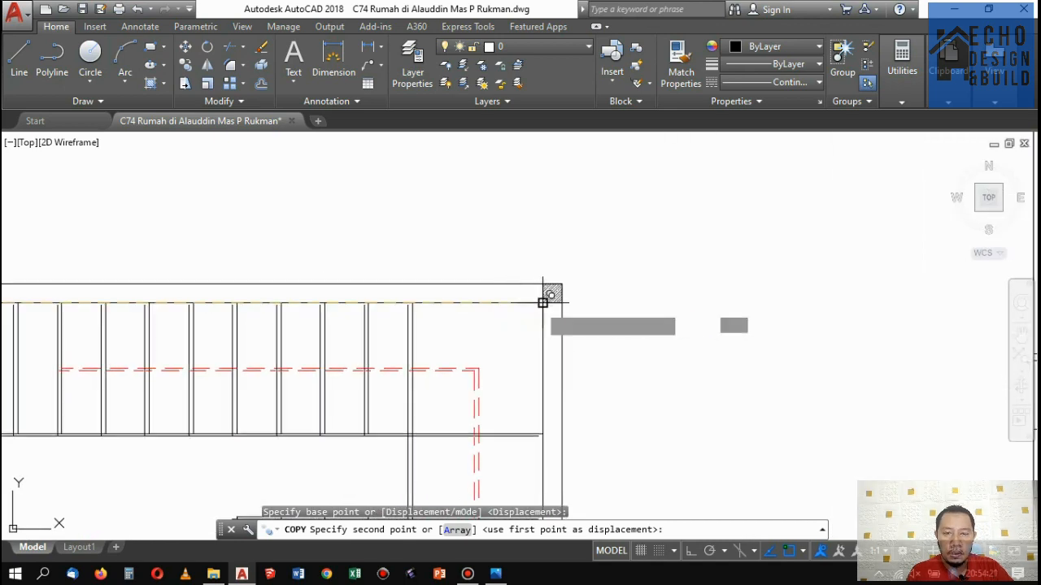
scroll(547, 300, "down", 4)
scroll(576, 295, "up", 2)
key("Return")
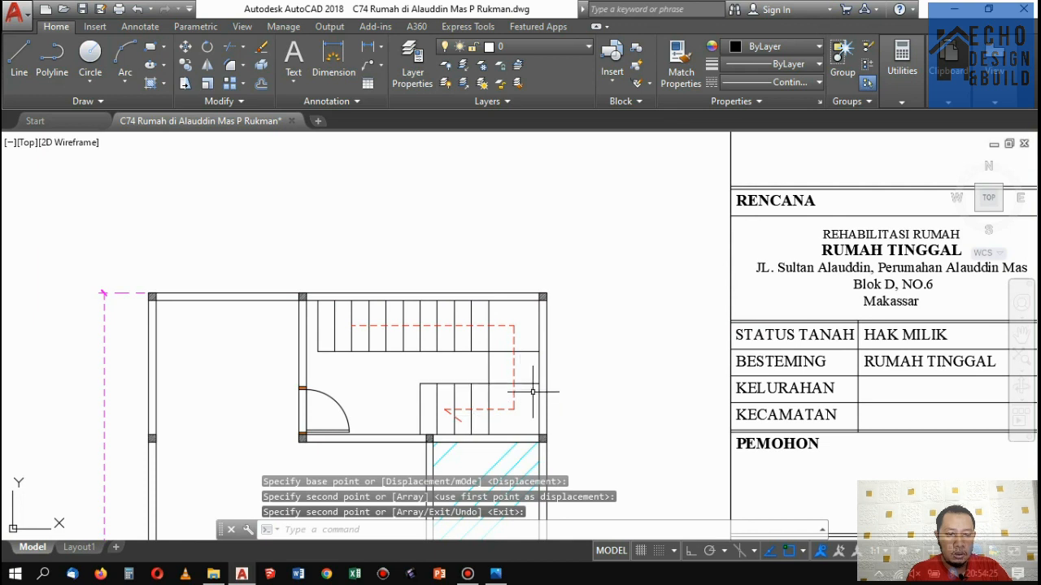
Mirror the rooftop stair's red dashed direction arrow about the horizontal axis through the landing's midpoint, erasing the source.
left_click(511, 363)
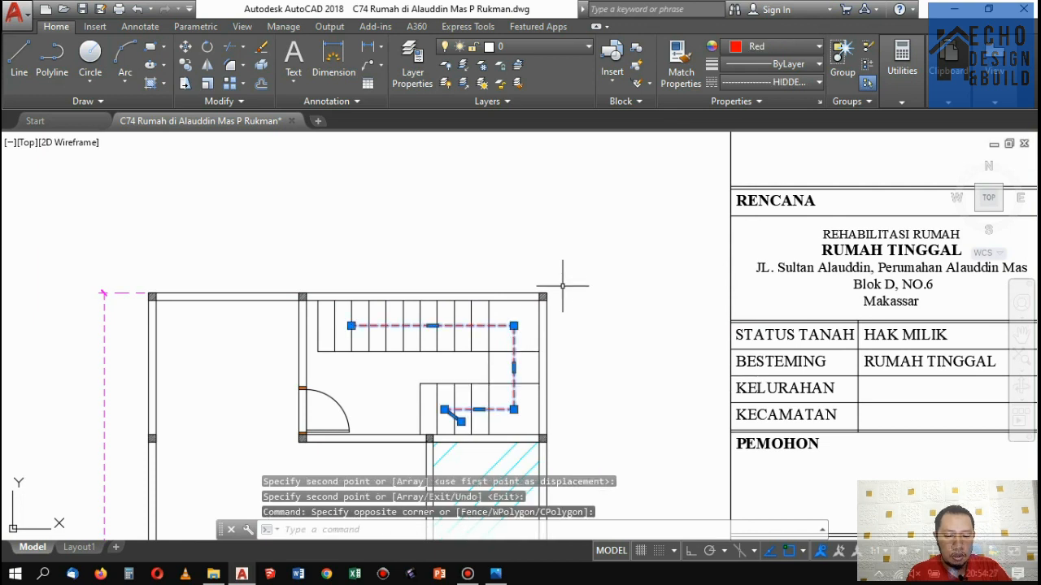
key("Return")
left_click(490, 370)
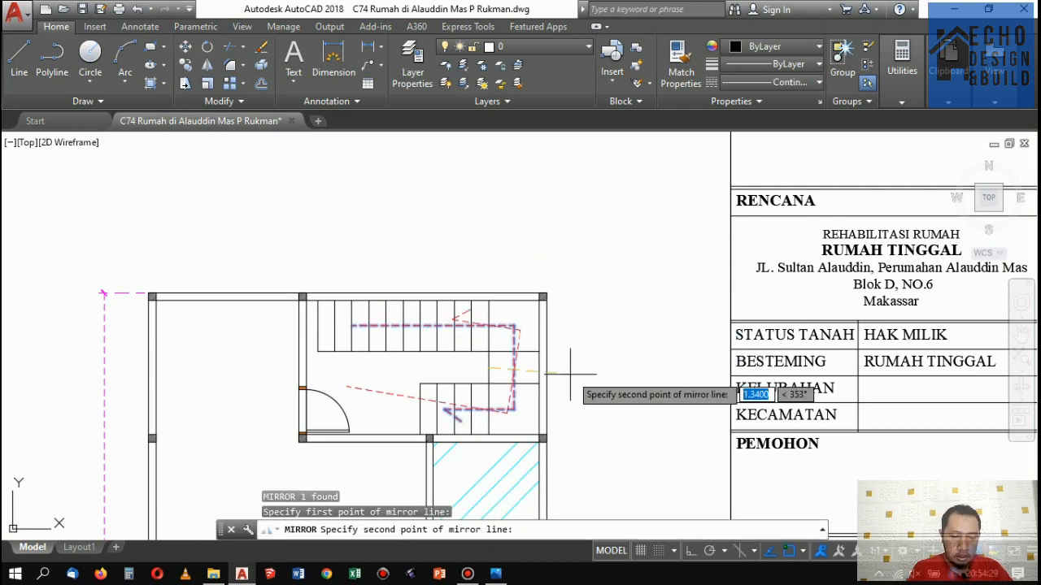
scroll(552, 363, "up", 2)
left_click(530, 370)
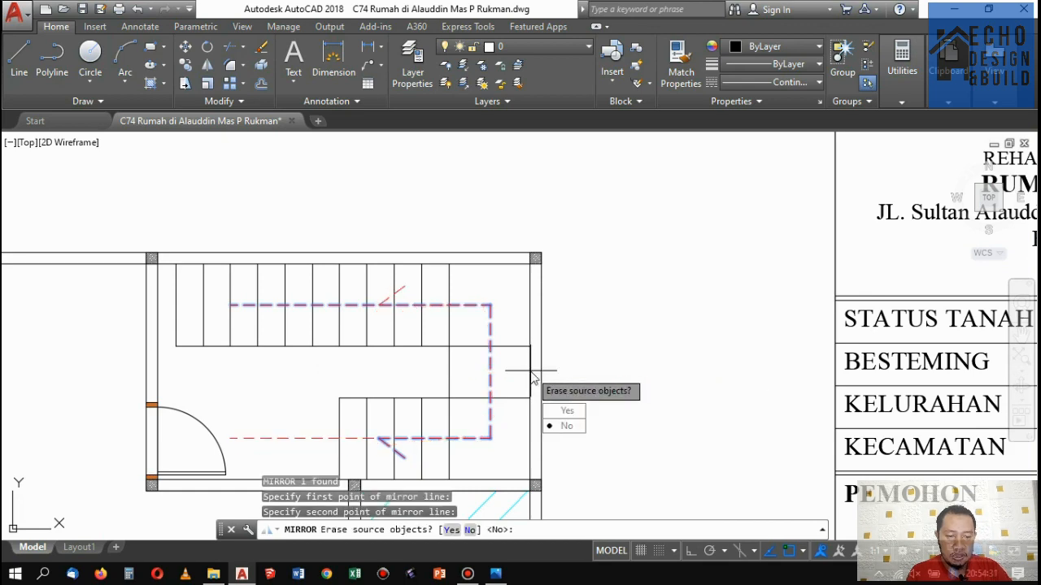
key("Return")
Stretch the tail of the rooftop stair's direction arrow back to the second tread line of the lower flight.
scroll(559, 335, "down", 3)
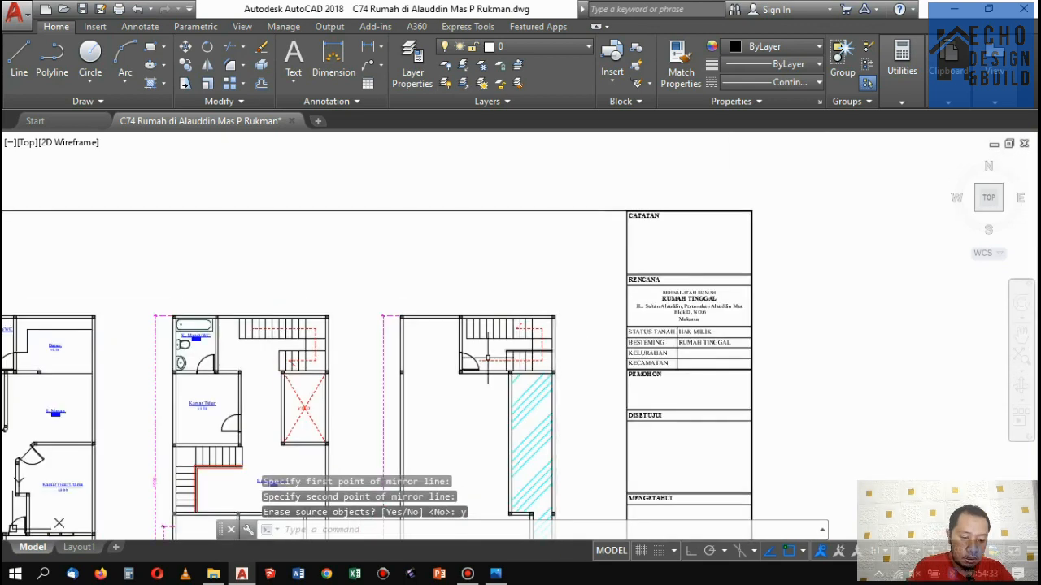
scroll(489, 358, "up", 2)
left_click(504, 379)
left_click(480, 383)
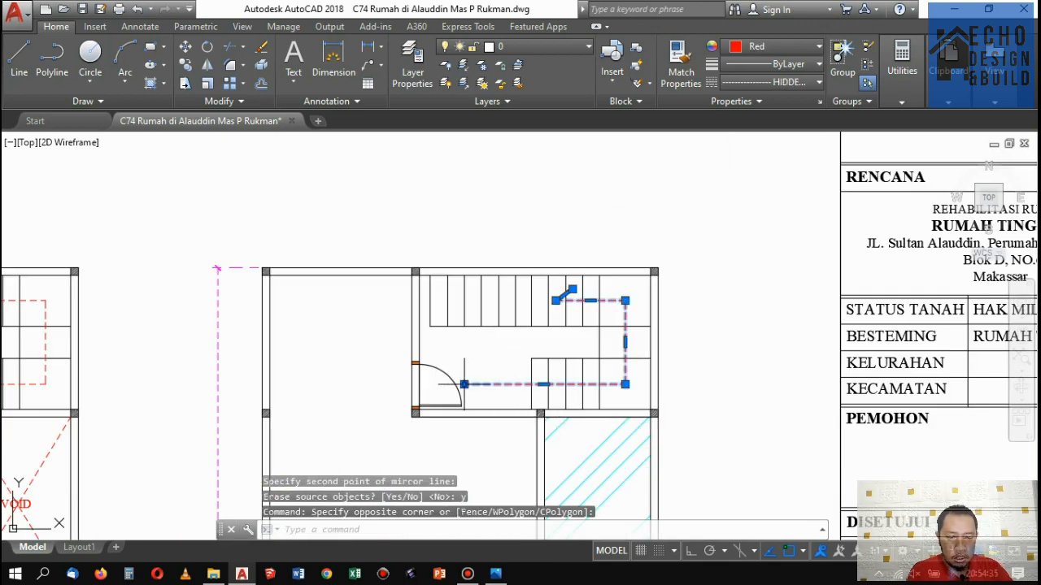
left_click(463, 383)
scroll(575, 386, "up", 4)
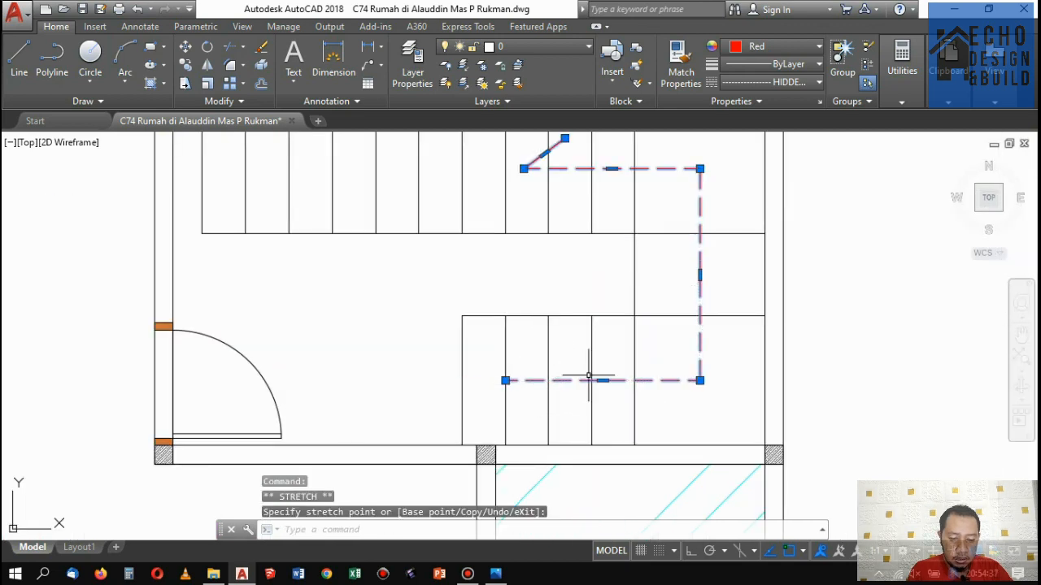
key("Escape")
Compare the rooftop staircase and its tread layout with the second-floor staircase.
scroll(611, 342, "down", 5)
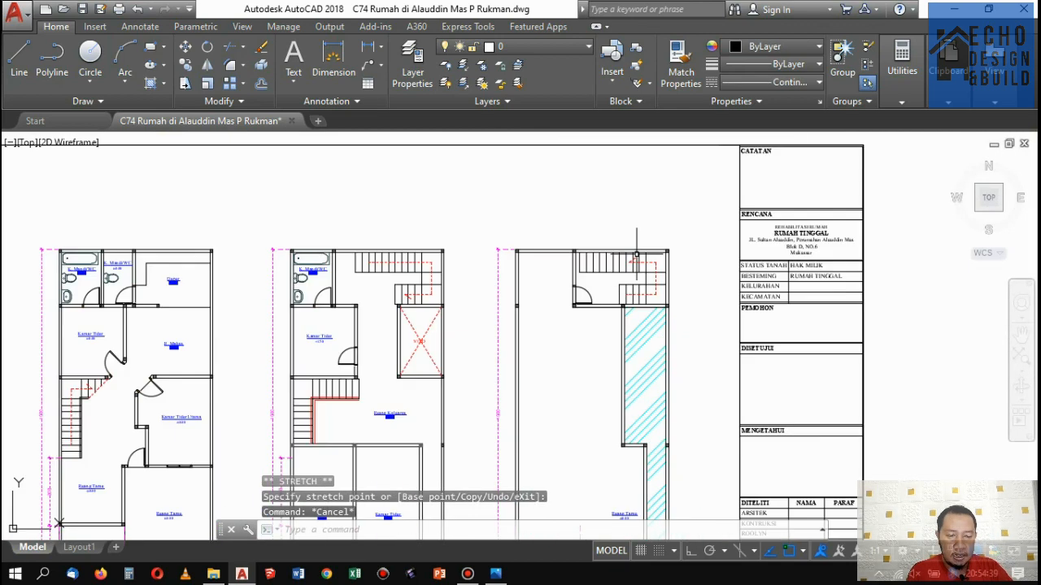
scroll(607, 266, "up", 3)
scroll(607, 266, "up", 2)
scroll(621, 228, "down", 2)
scroll(622, 235, "up", 2)
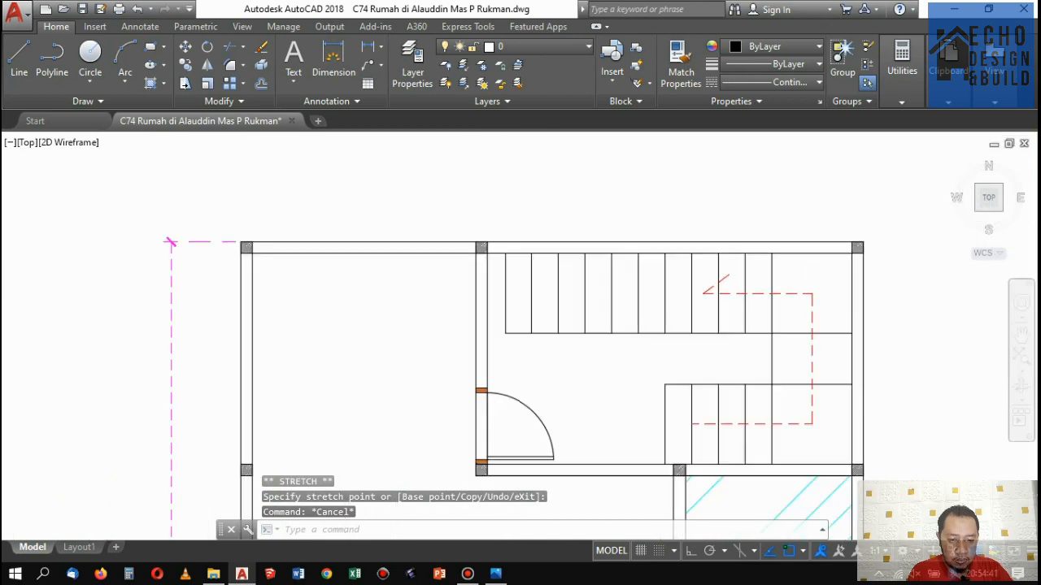
scroll(644, 324, "down", 4)
scroll(643, 324, "up", 4)
scroll(683, 300, "down", 5)
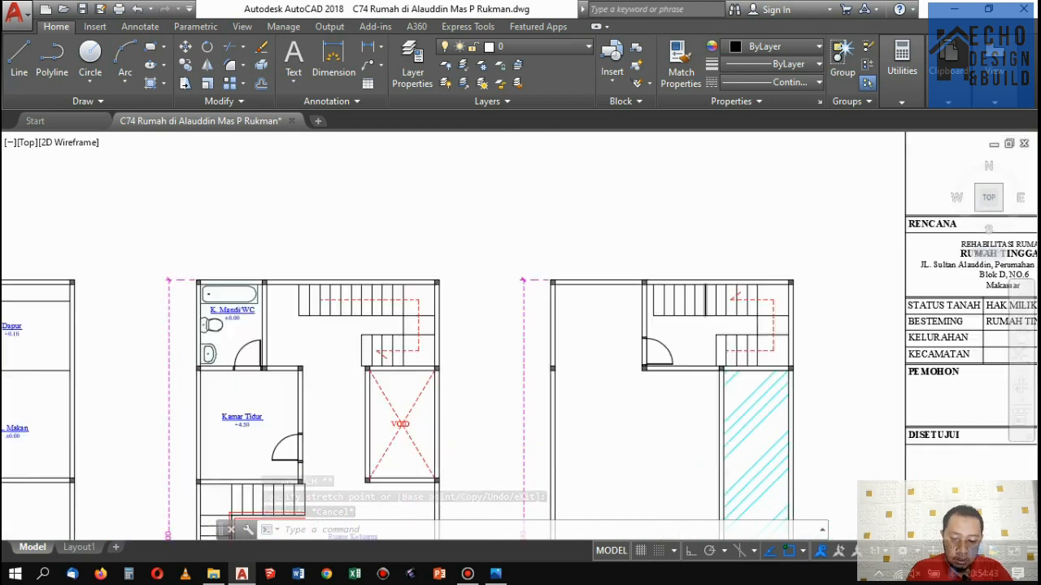
scroll(682, 301, "up", 6)
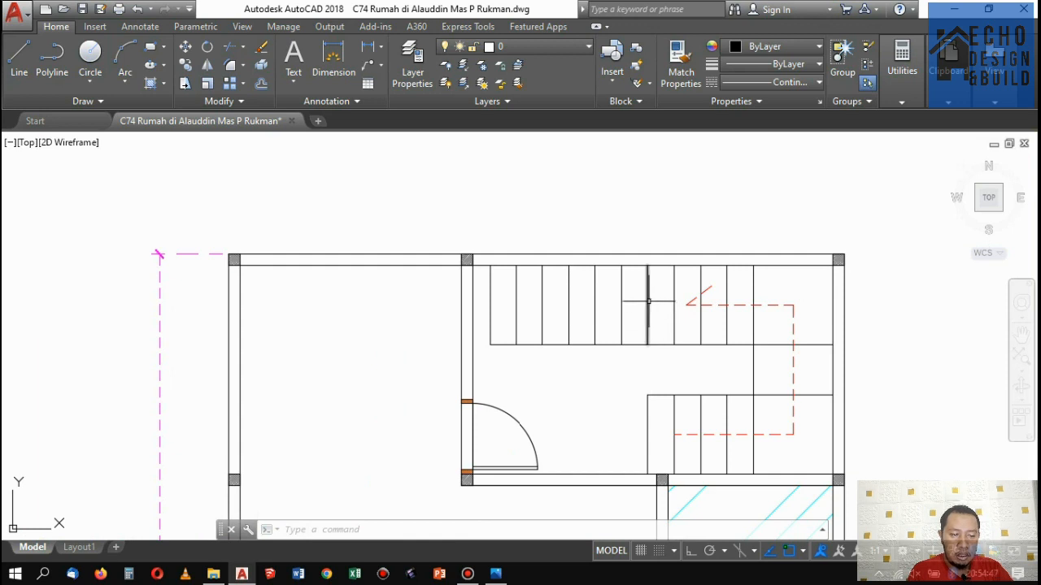
key("Escape")
key("Escape")
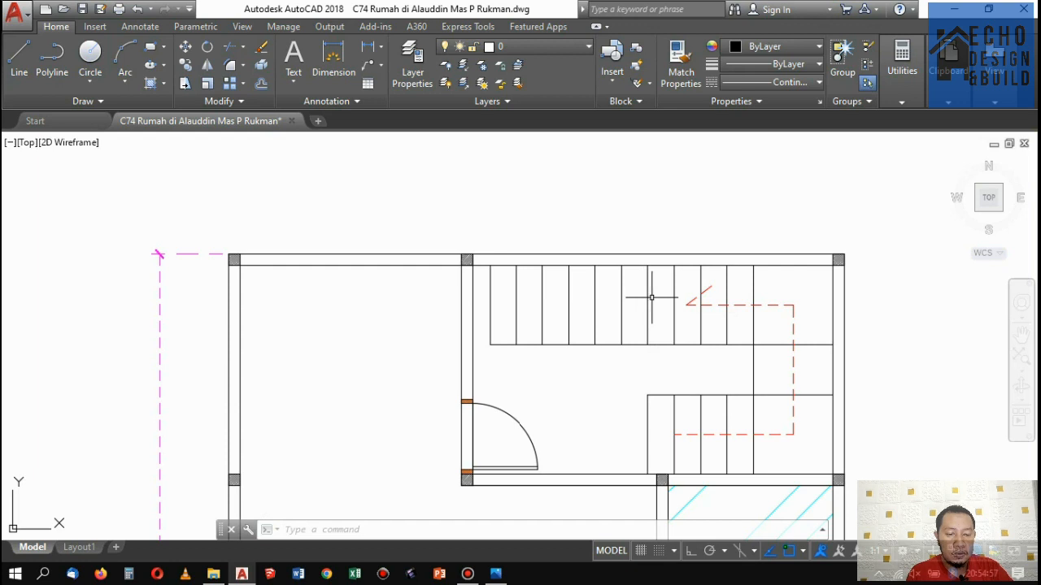
Switch to Calculator and multiply 7 by 0.25.
left_click(130, 574)
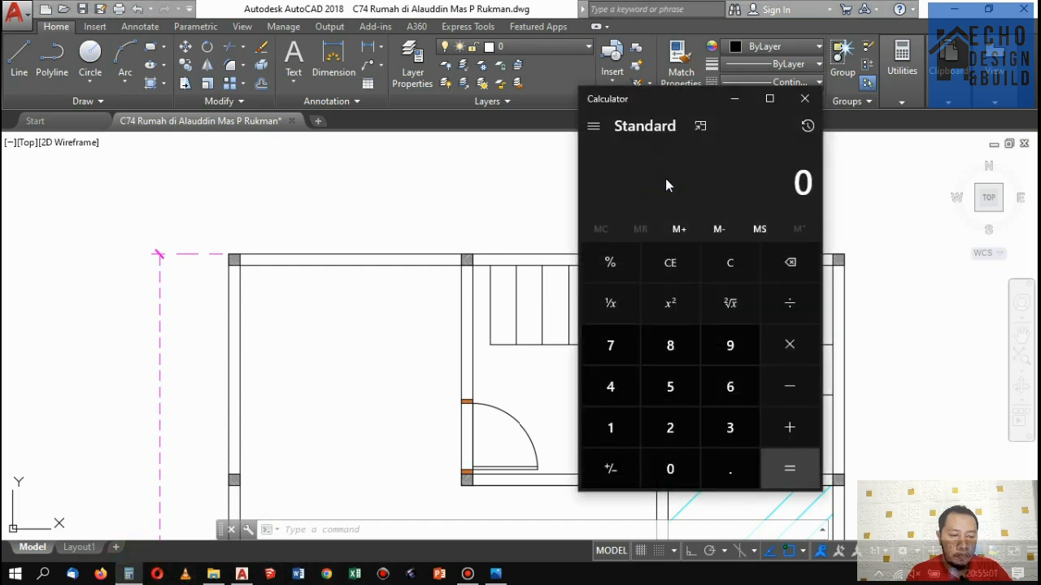
key("7")
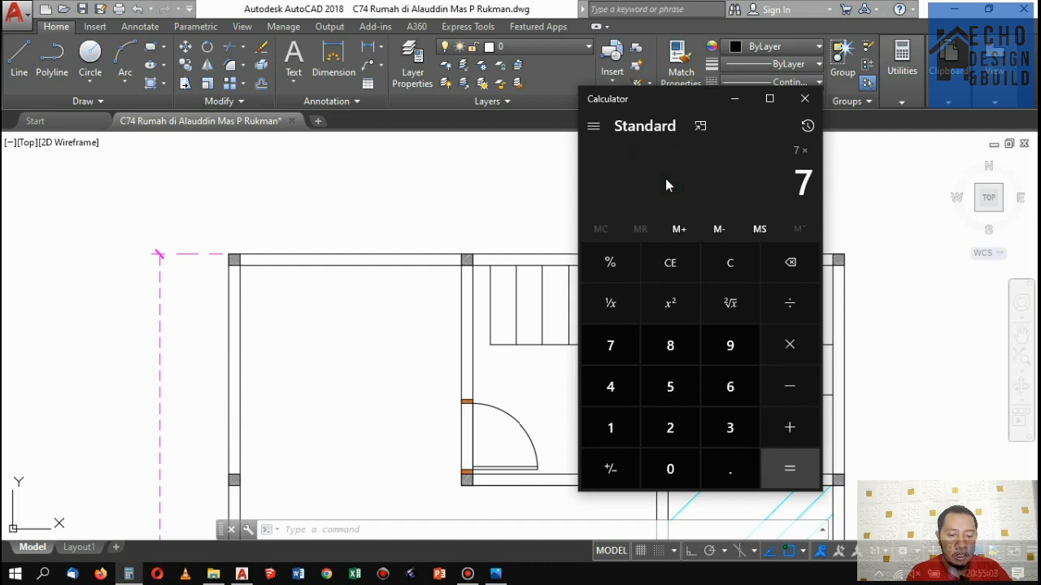
type("0.25")
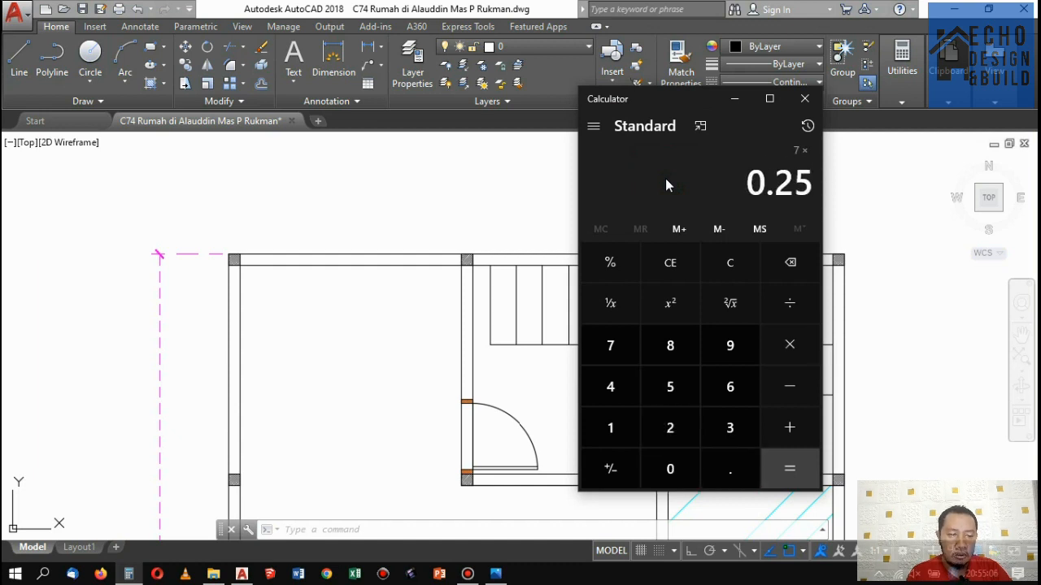
key("Return")
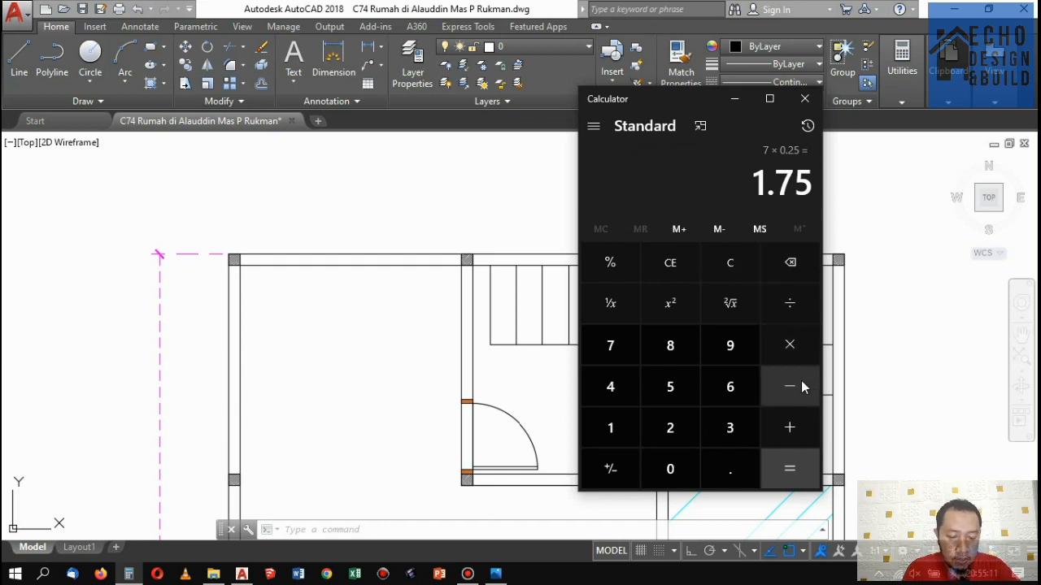
Clear the calculation, subtract 1.75 from 4, and close Calculator.
left_click(726, 274)
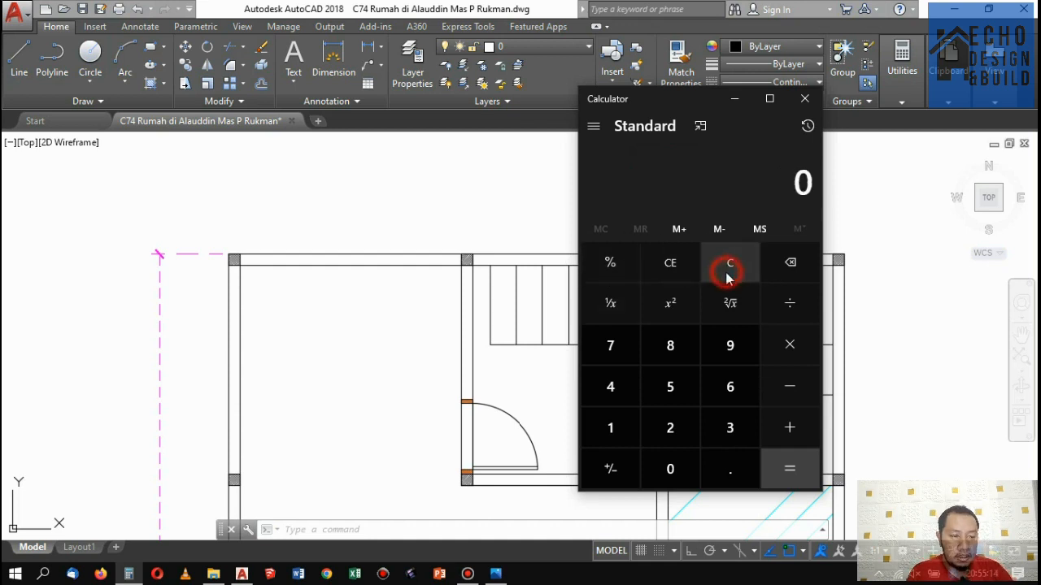
left_click(610, 387)
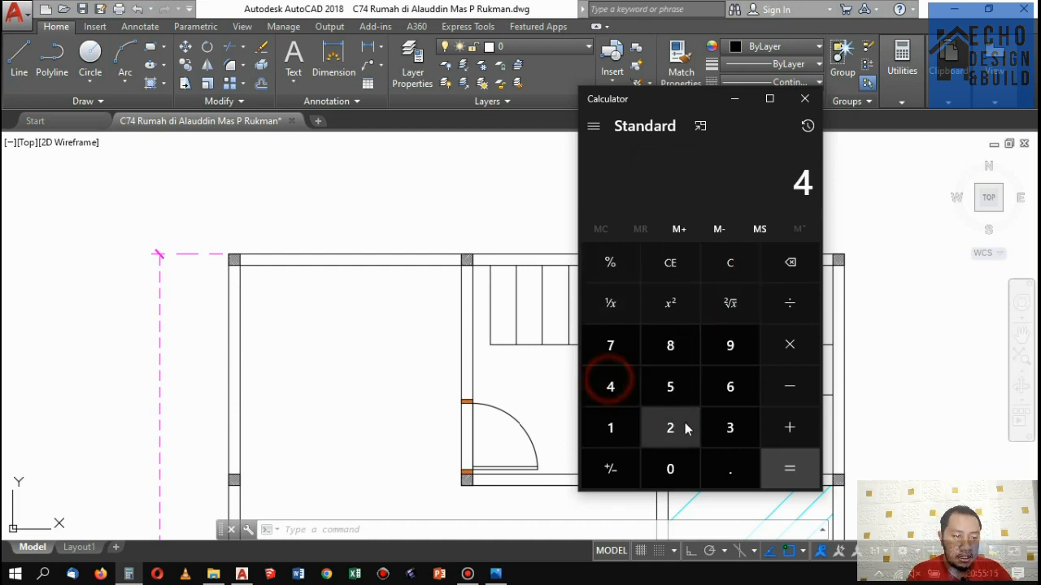
left_click(785, 382)
left_click(731, 475)
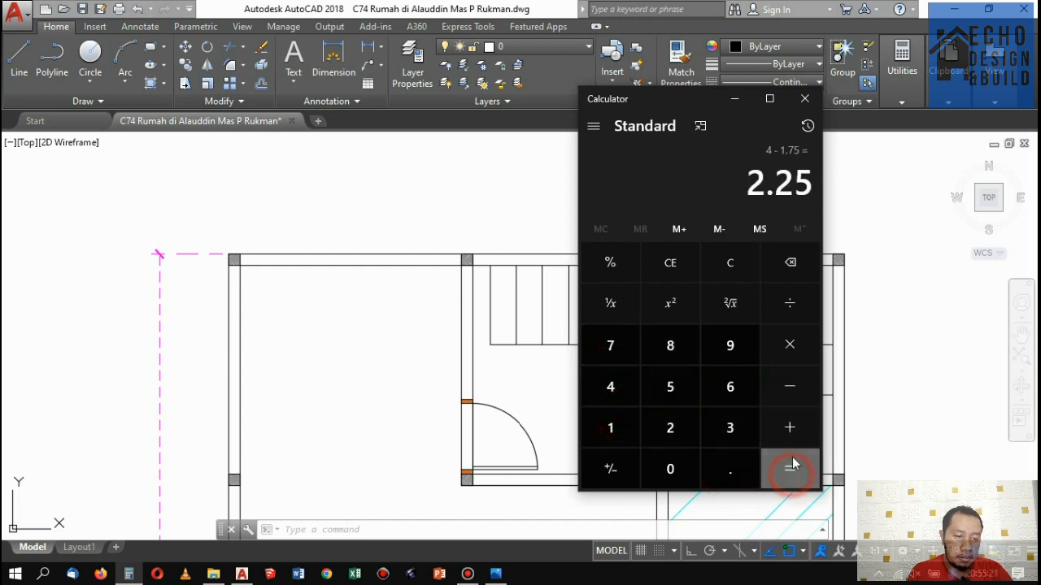
left_click(805, 99)
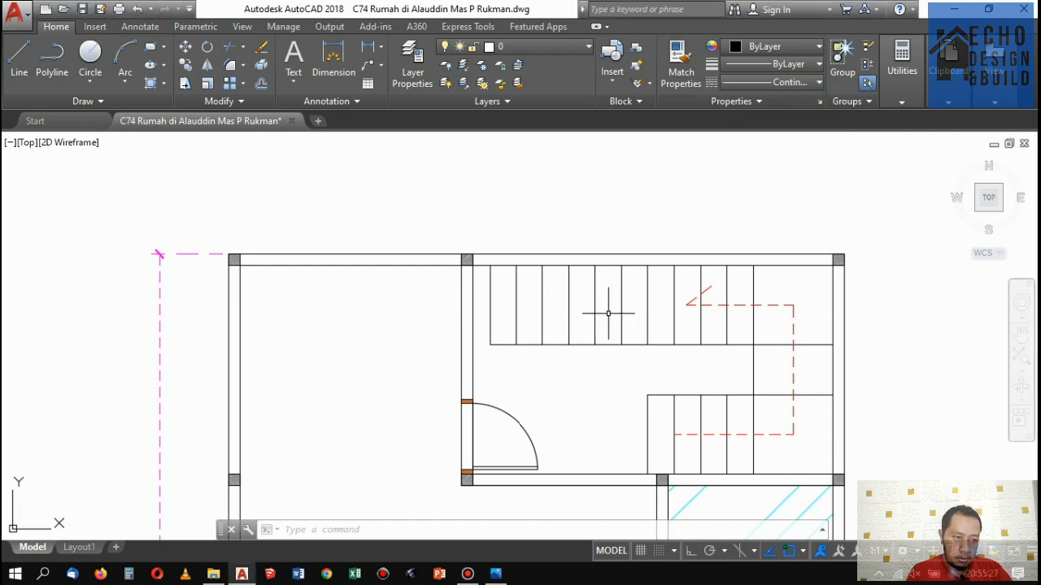
Erase the six leftmost treads of the rooftop stair's upper flight and trim its edge line back to the first remaining tread.
left_click(628, 319)
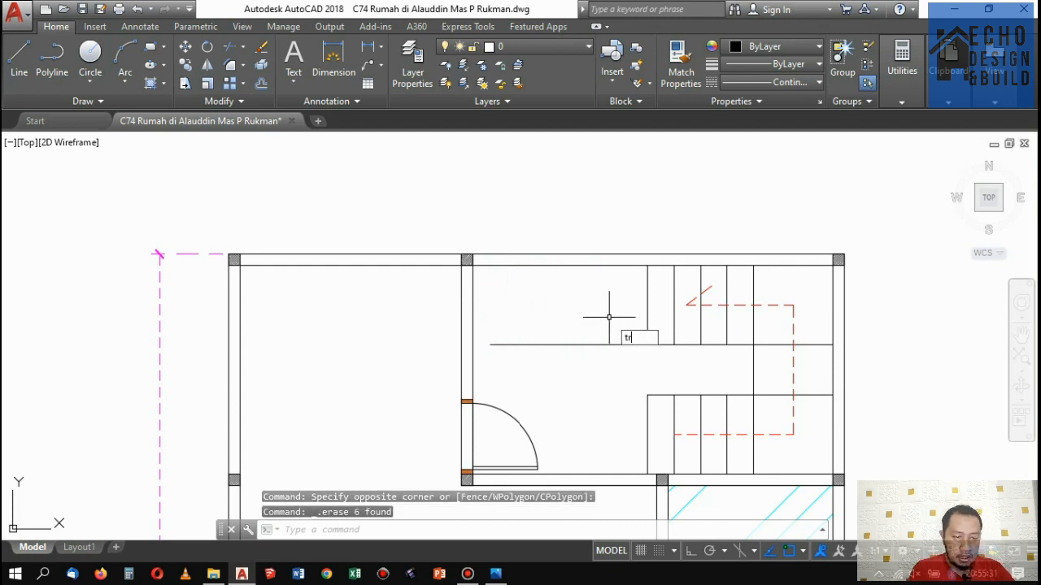
key("Return")
key("Return")
left_click(626, 357)
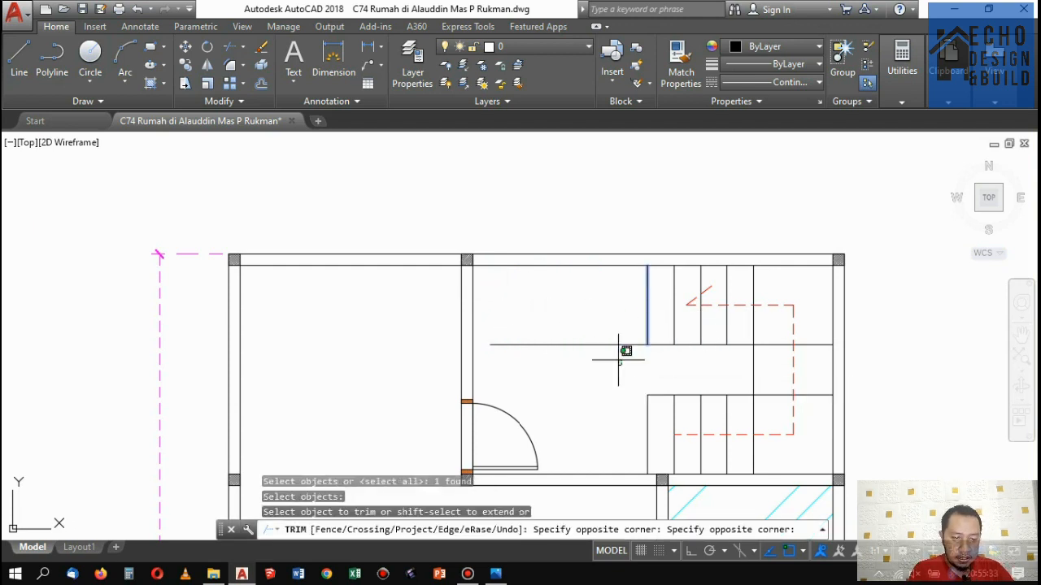
left_click(600, 304)
key("Return")
Examine the stairs on the second-floor and rooftop plans and the door and window openings of the proposed first-floor plan.
scroll(614, 323, "down", 6)
scroll(665, 315, "up", 6)
scroll(593, 288, "down", 5)
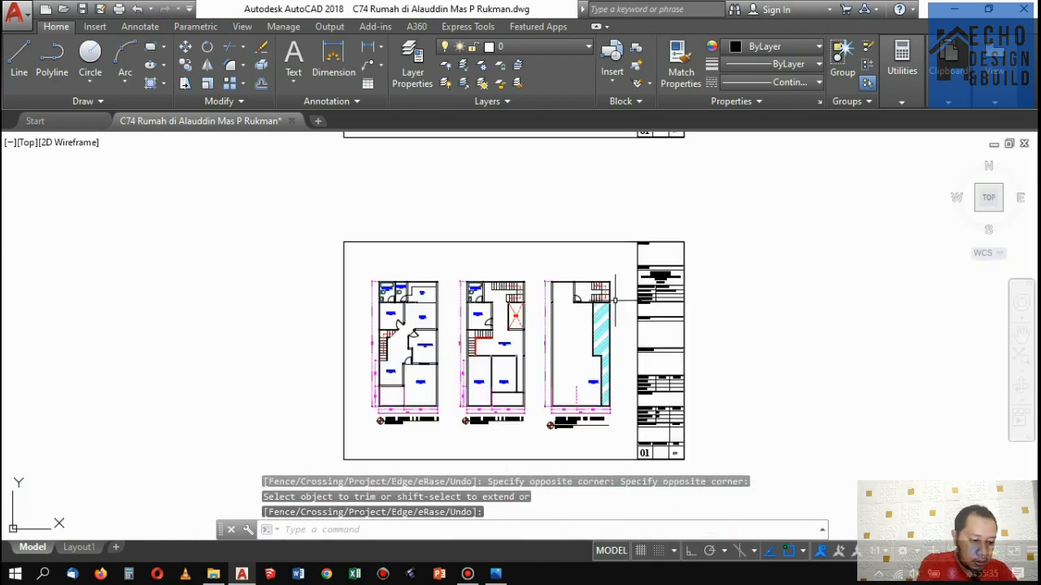
scroll(593, 309, "up", 5)
scroll(594, 309, "down", 3)
scroll(714, 309, "up", 4)
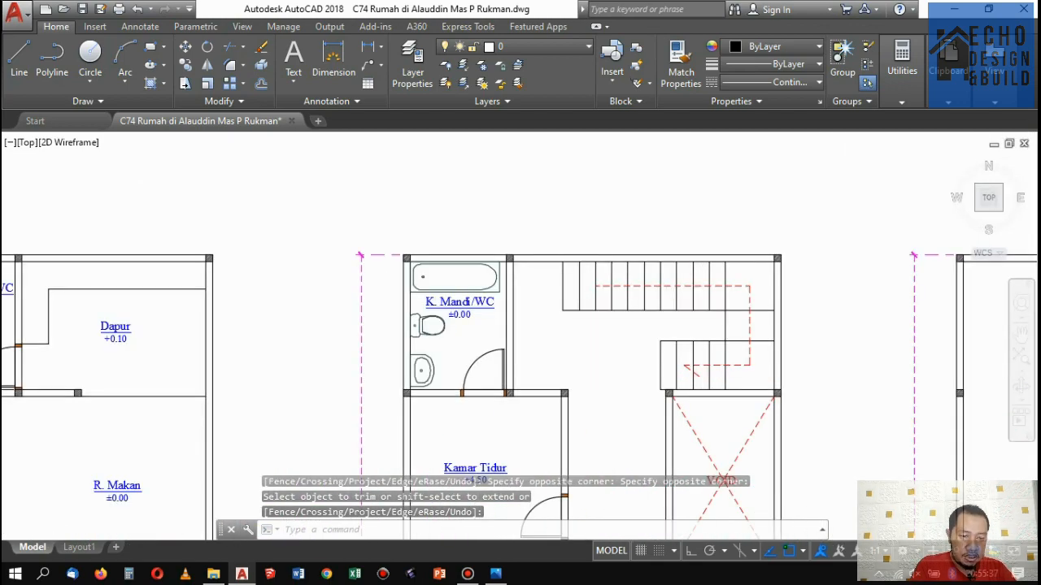
scroll(714, 309, "down", 6)
scroll(714, 309, "up", 5)
scroll(714, 308, "up", 4)
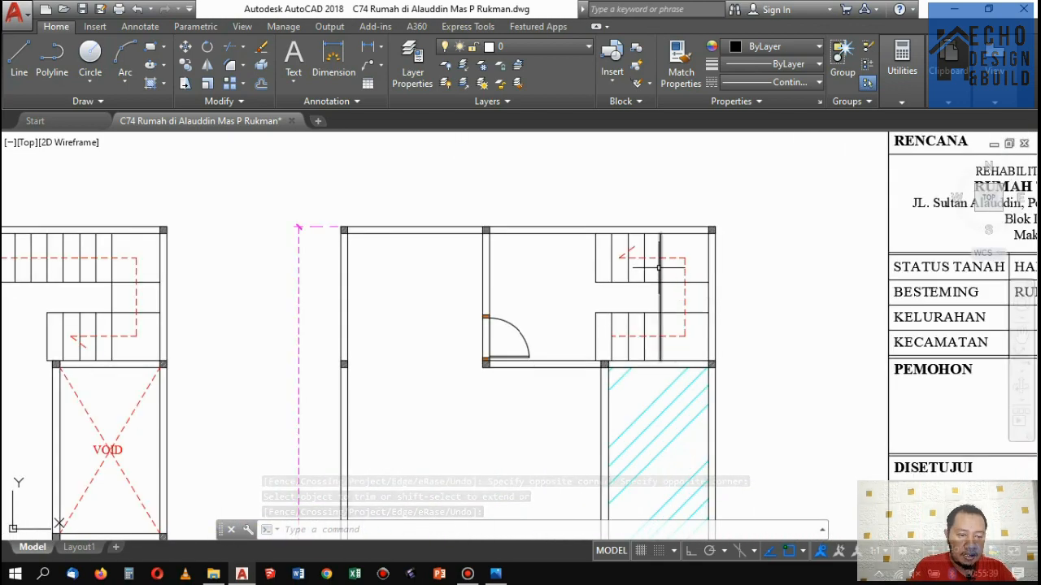
scroll(614, 283, "down", 4)
scroll(602, 286, "up", 4)
scroll(659, 298, "down", 5)
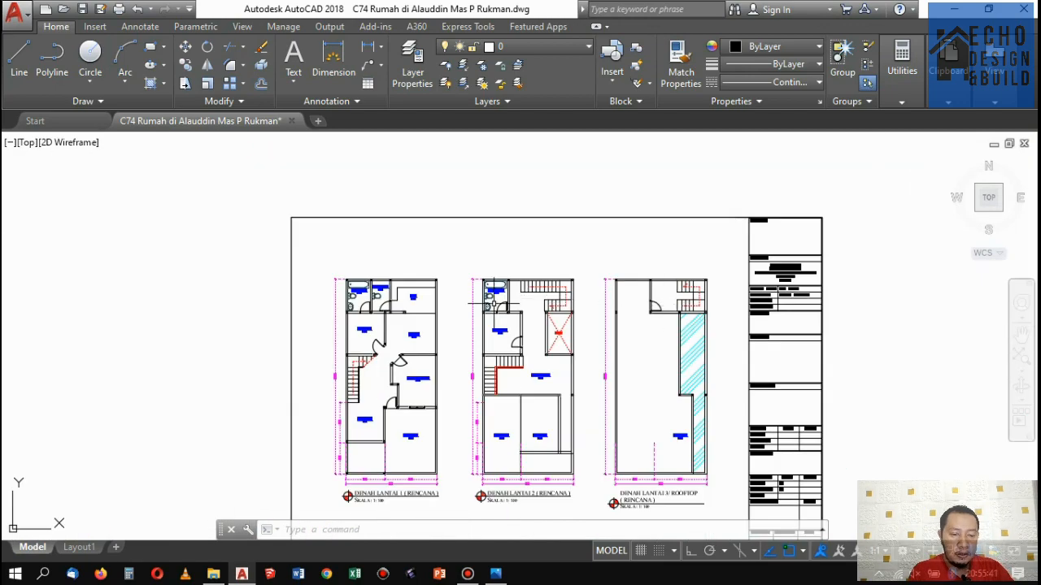
scroll(599, 288, "up", 6)
scroll(599, 289, "down", 6)
scroll(569, 292, "up", 8)
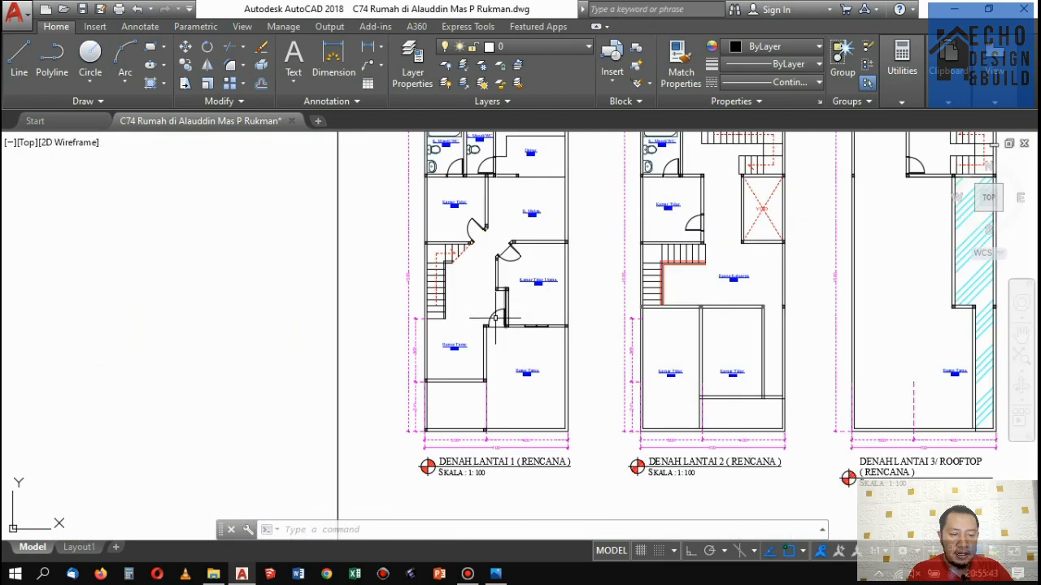
left_click(528, 294)
left_click(732, 388)
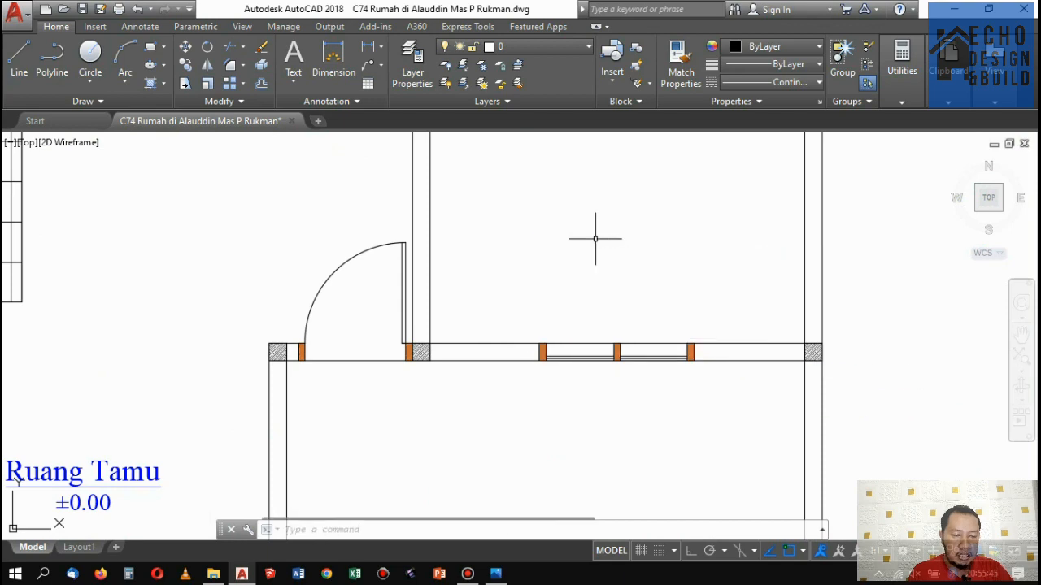
Copy the double door with its two side windows from the upper sheet's floor plan into the front Ruang Tamu wall of DENAH LANTAI 1.
scroll(597, 235, "down", 5)
scroll(533, 293, "up", 5)
scroll(532, 293, "down", 5)
scroll(400, 229, "up", 6)
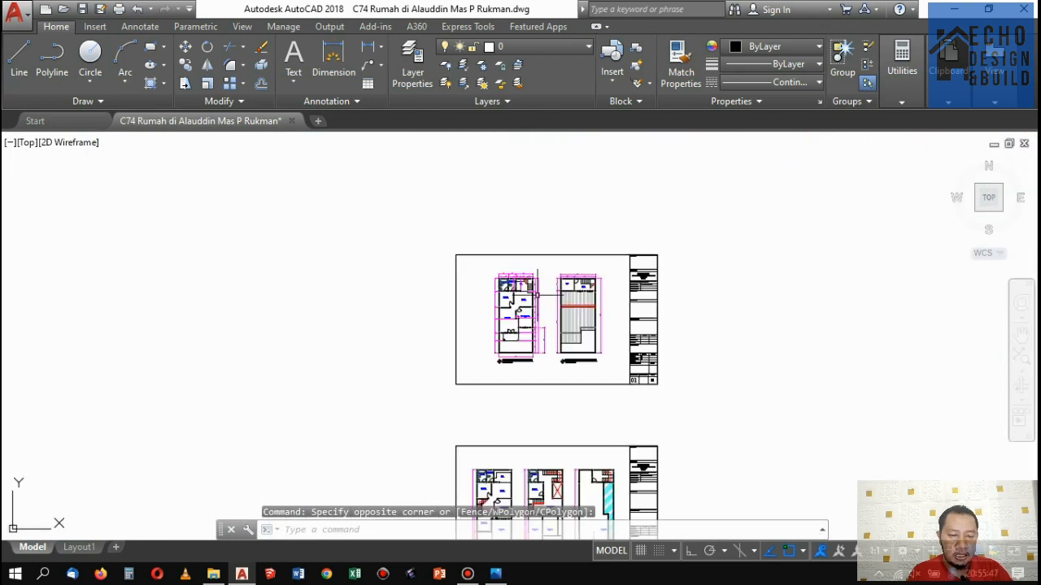
scroll(401, 230, "up", 3)
left_click(408, 261)
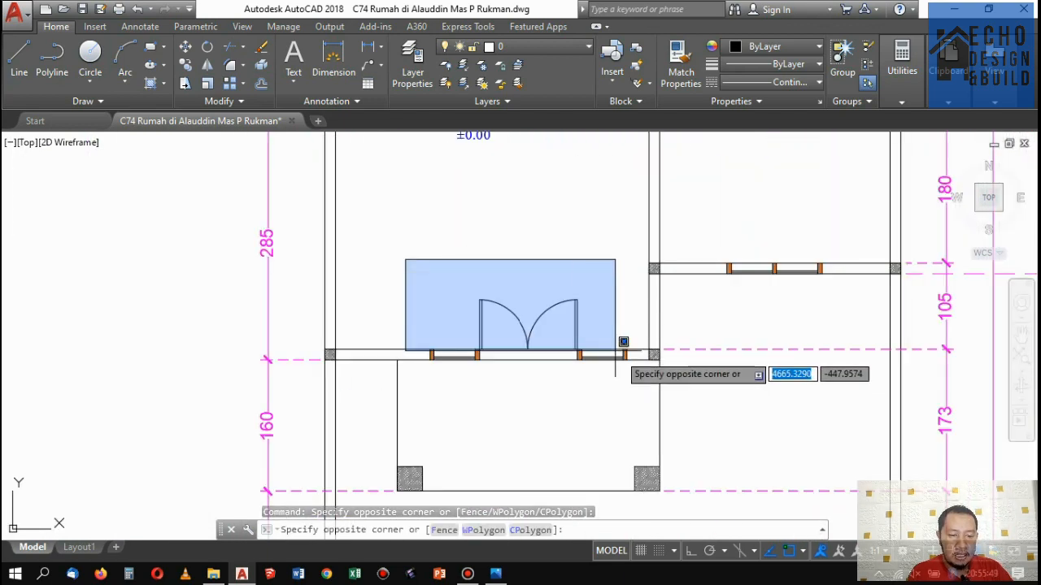
left_click(637, 367)
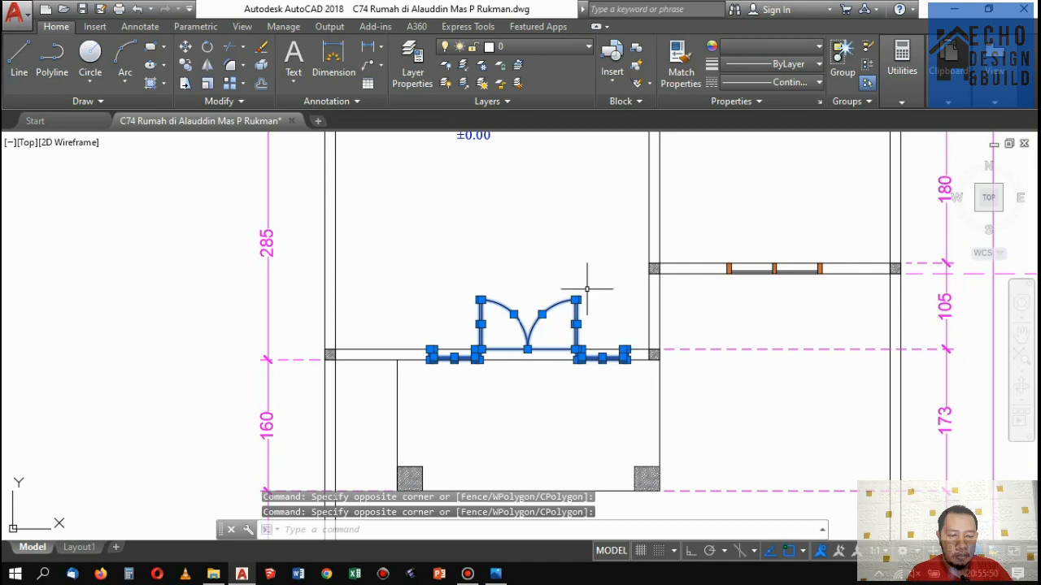
left_click(186, 65)
scroll(474, 310, "up", 2)
scroll(493, 333, "up", 2)
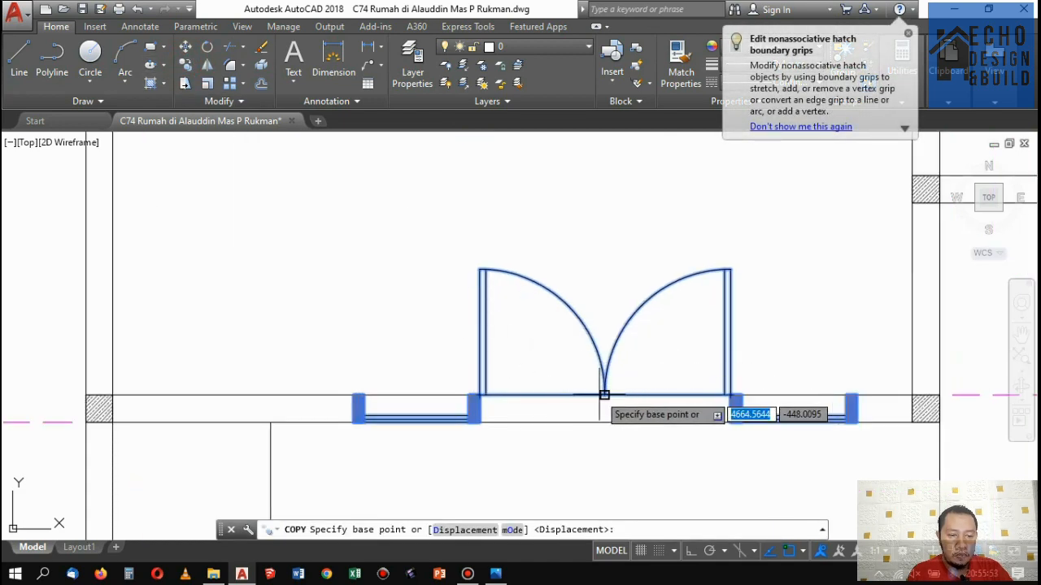
left_click(604, 396)
scroll(569, 269, "down", 5)
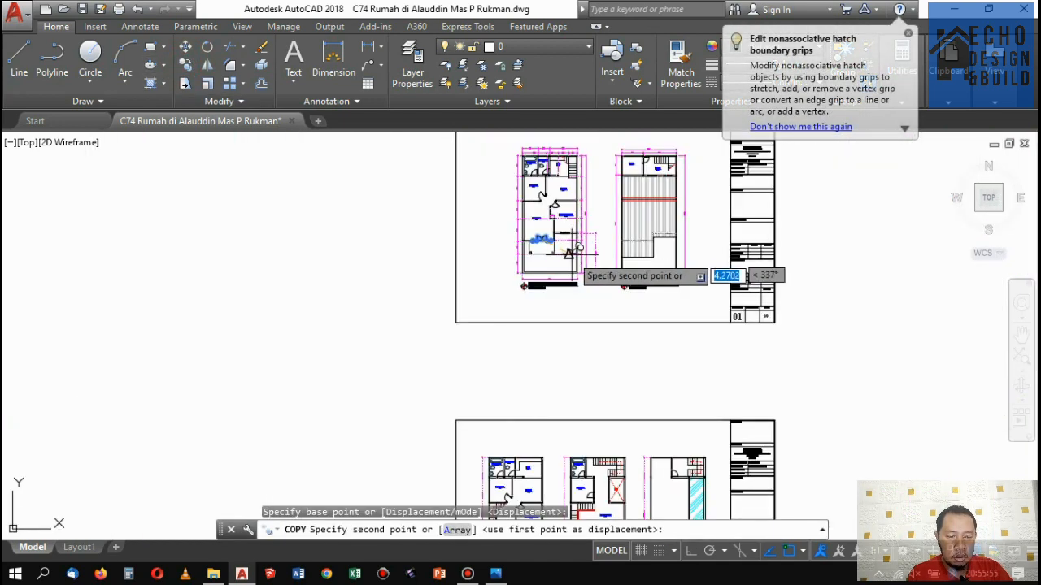
scroll(593, 336, "up", 2)
scroll(595, 337, "up", 6)
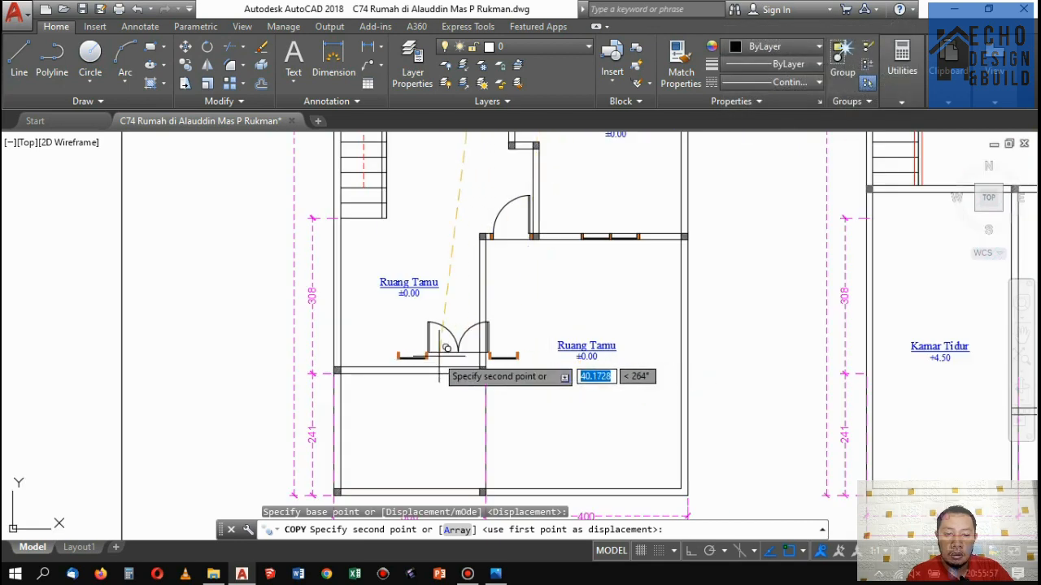
left_click(404, 383)
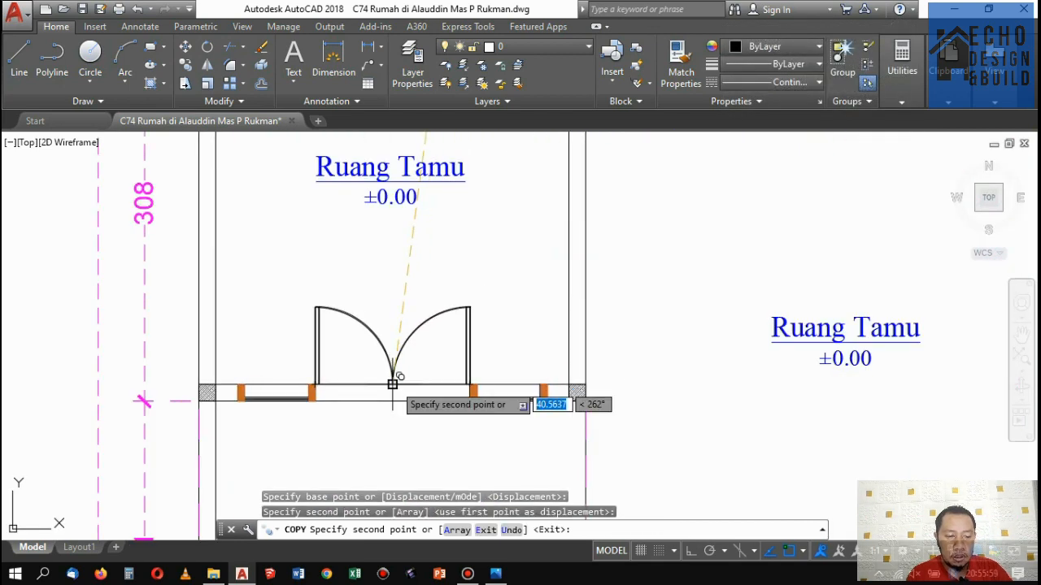
scroll(399, 378, "down", 6)
key("Return")
scroll(465, 298, "up", 6)
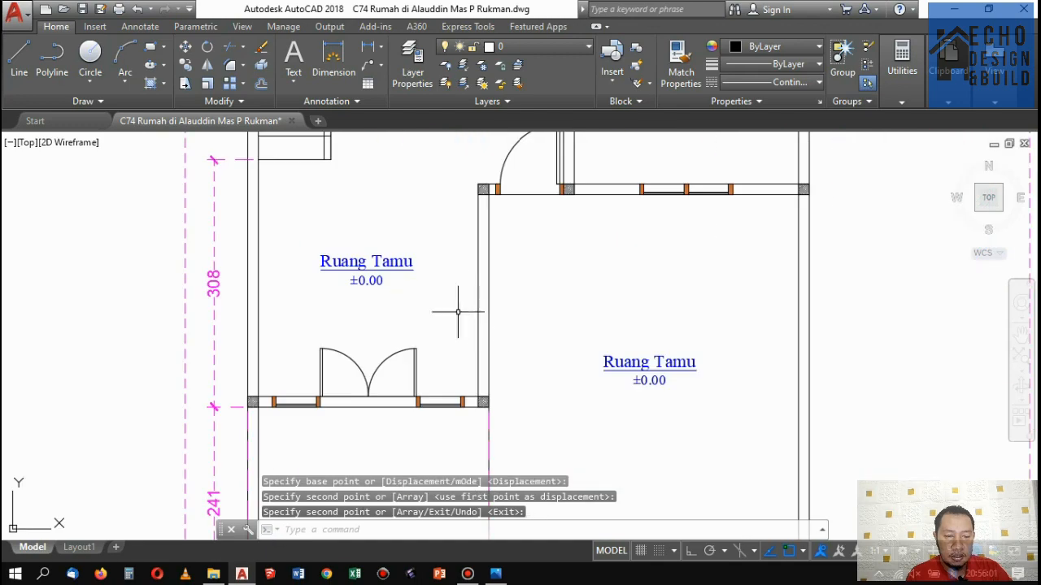
Switch to Photos to check the floor plan sketch, return to AutoCAD and compare the proposed first- and second-floor plans.
scroll(464, 298, "down", 4)
scroll(464, 297, "up", 4)
scroll(501, 448, "down", 5)
scroll(501, 448, "up", 4)
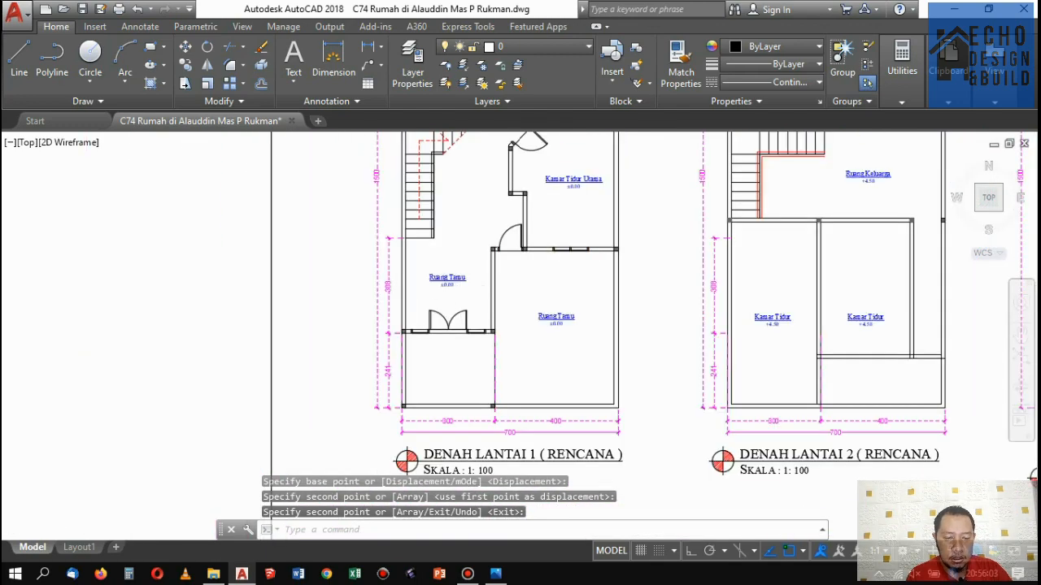
scroll(502, 448, "down", 5)
left_click(495, 573)
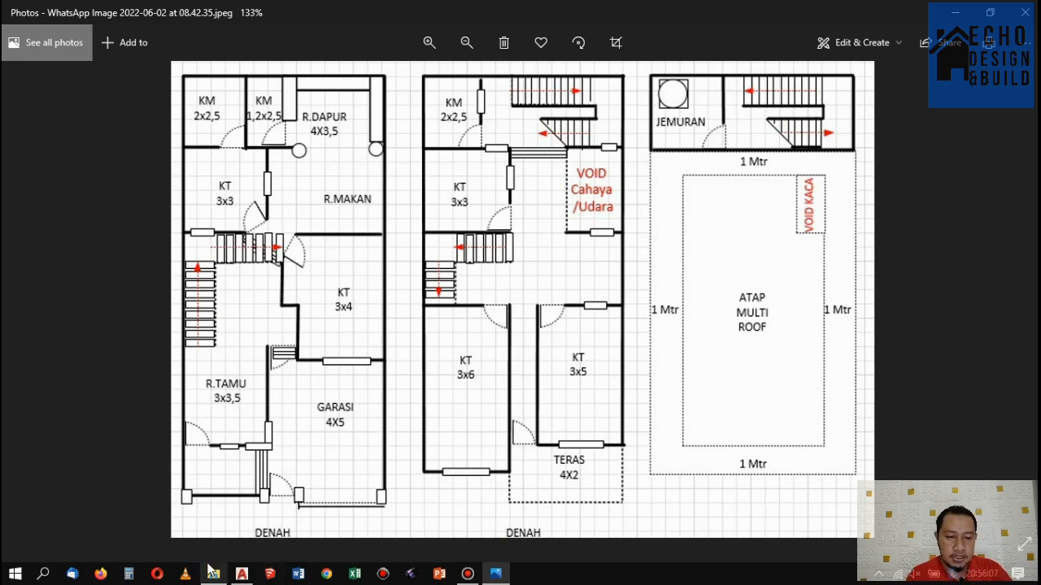
left_click(241, 574)
scroll(488, 325, "up", 5)
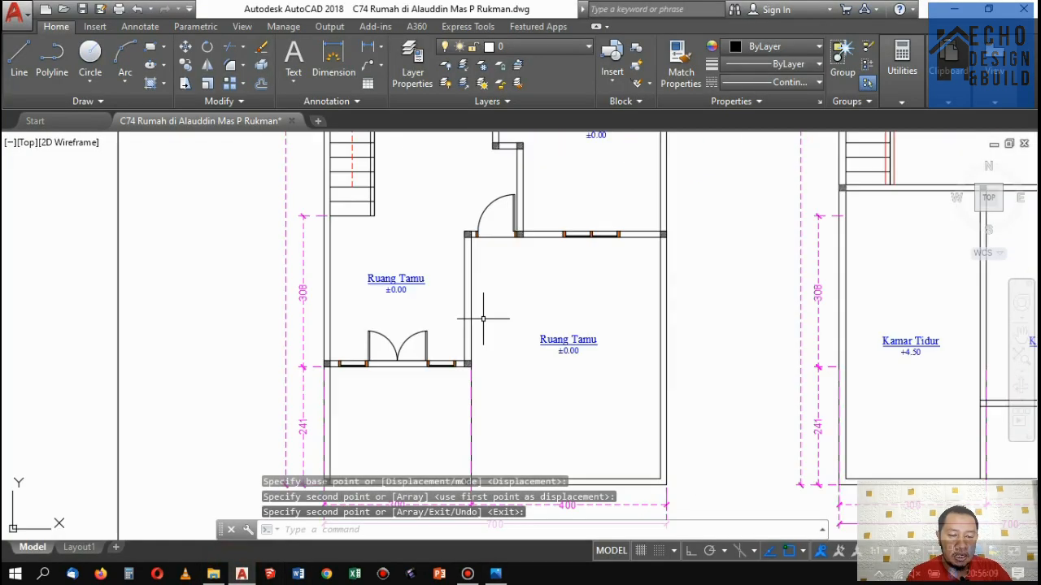
scroll(488, 326, "down", 4)
scroll(488, 325, "up", 5)
scroll(487, 325, "down", 1)
scroll(520, 346, "down", 5)
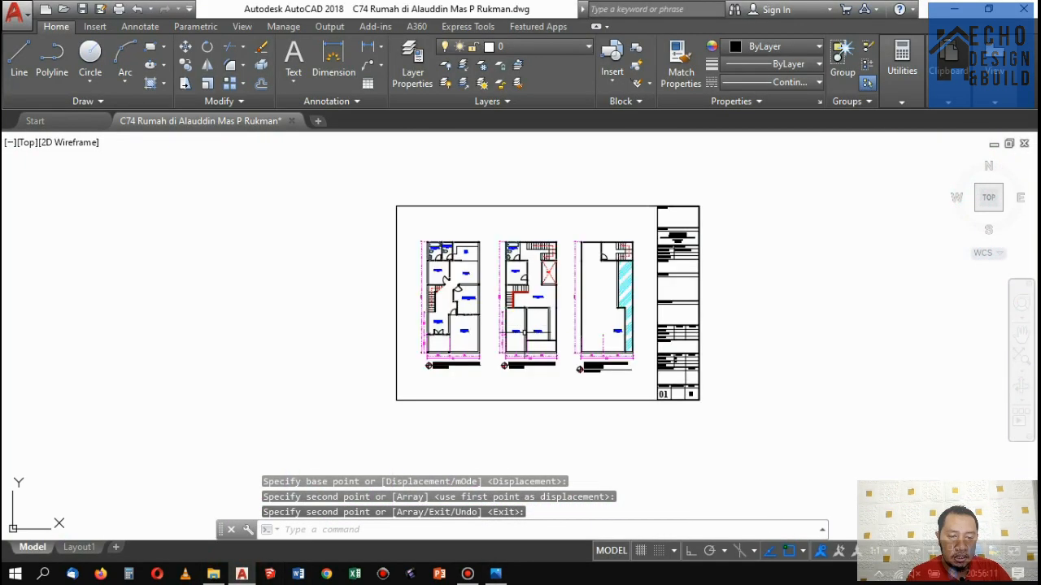
scroll(520, 347, "up", 4)
scroll(525, 341, "up", 2)
scroll(623, 309, "down", 4)
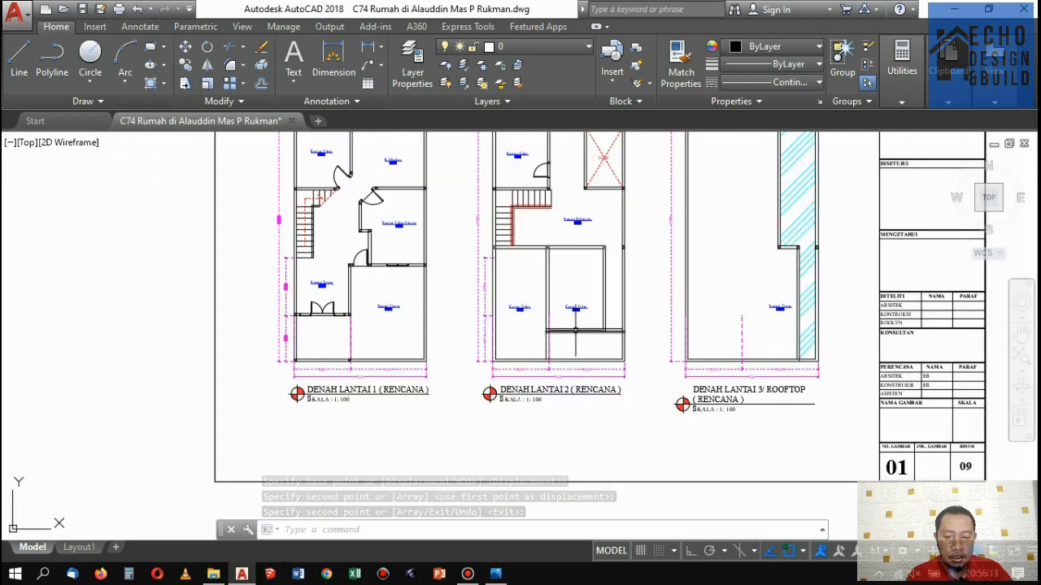
scroll(426, 289, "up", 5)
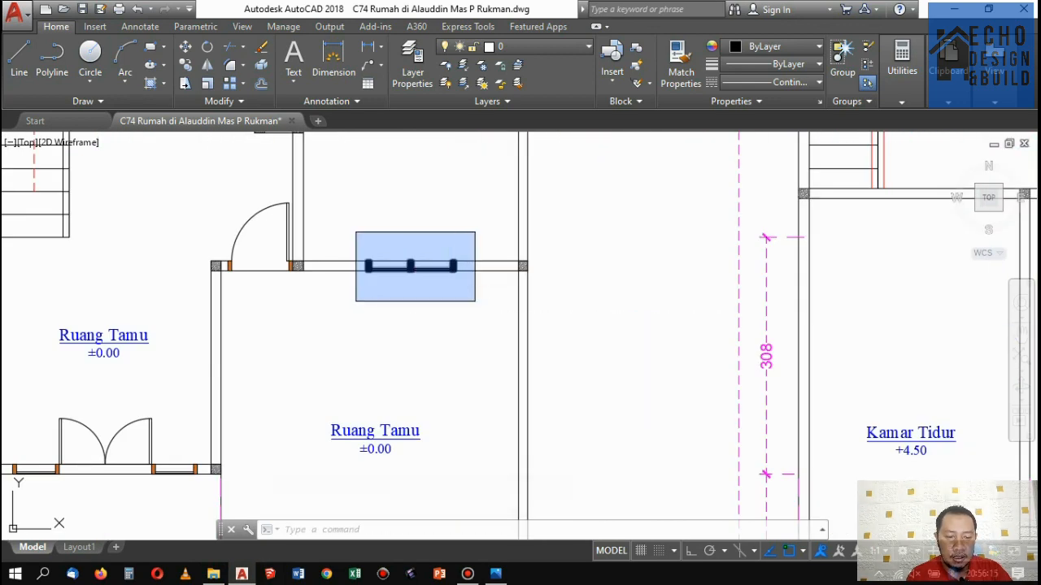
left_click(483, 302)
scroll(390, 268, "down", 5)
key("Escape")
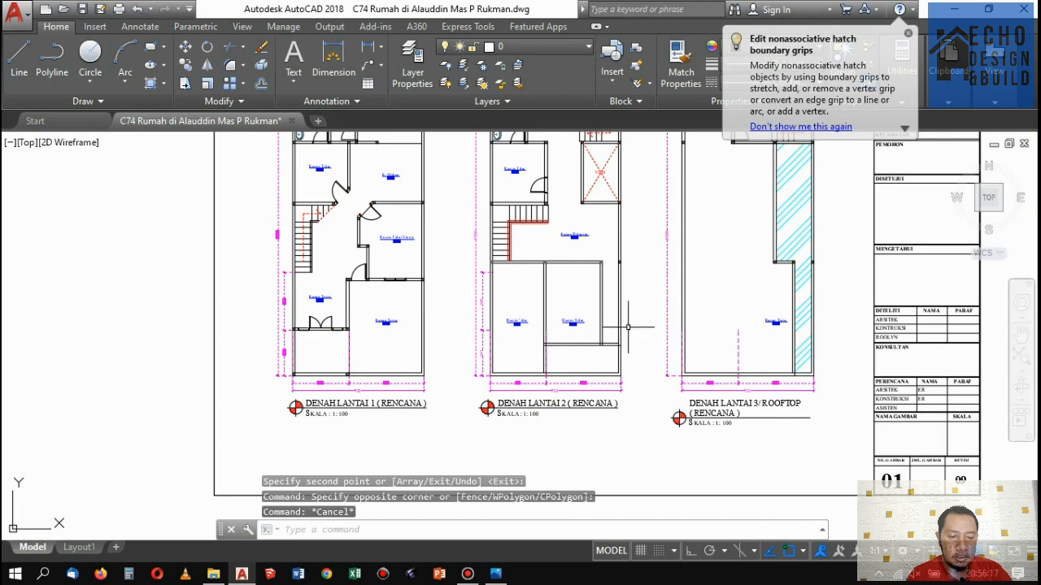
Copy the hatched column atop the wall between DENAH LANTAI 2's two front bedrooms to that wall's junction with the small bedroom's front wall.
scroll(628, 328, "up", 2)
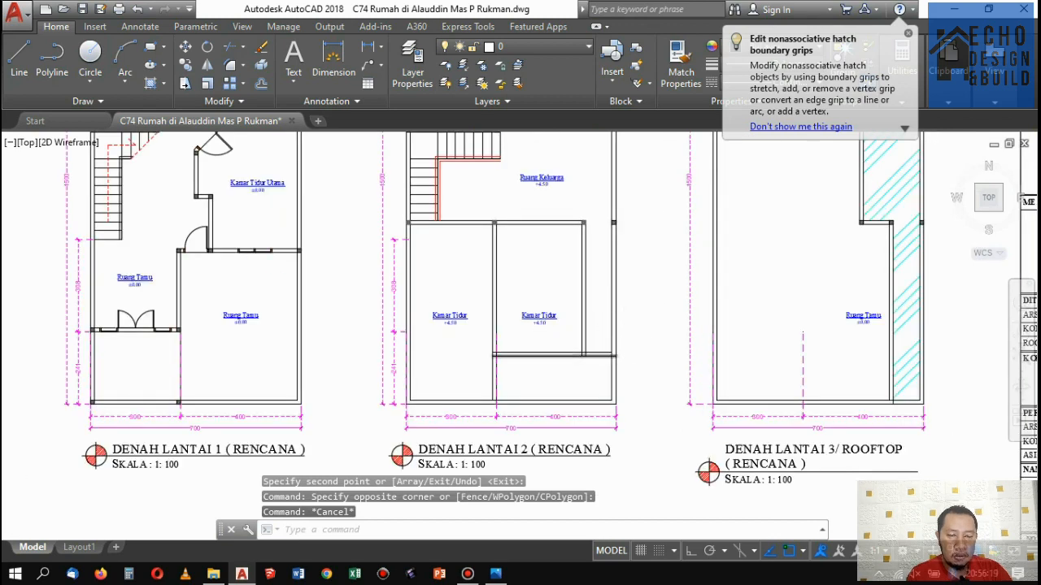
scroll(534, 339, "up", 5)
scroll(529, 325, "down", 4)
scroll(464, 330, "up", 3)
scroll(501, 355, "down", 4)
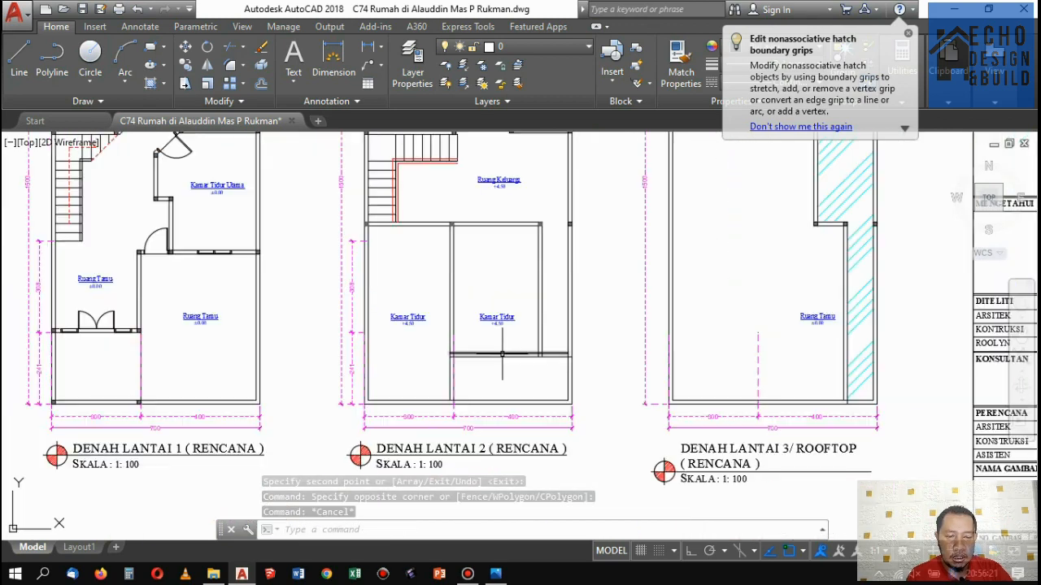
scroll(502, 354, "up", 3)
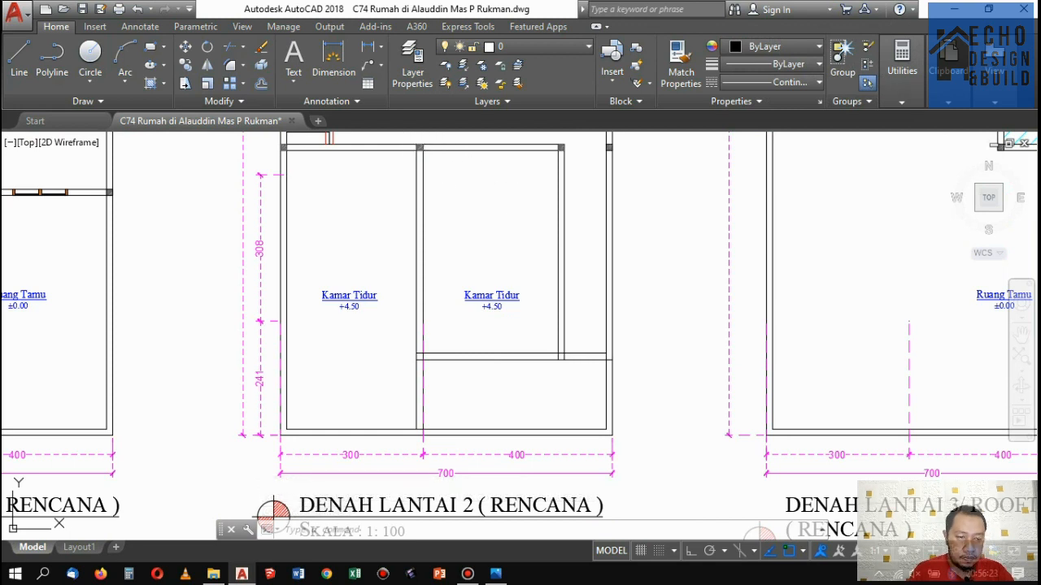
left_click(402, 137)
left_click(460, 188)
left_click(187, 65)
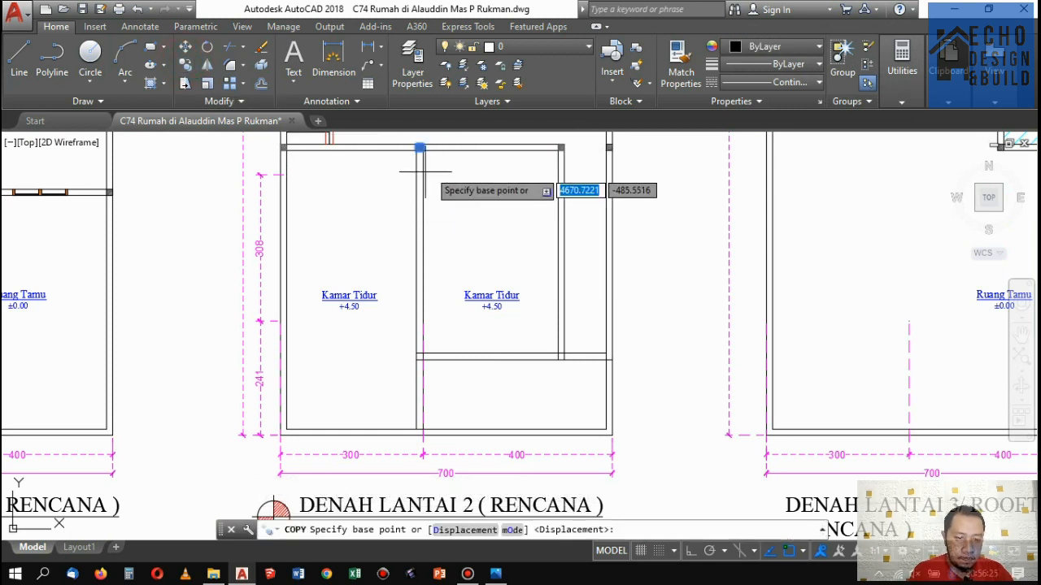
scroll(419, 155, "up", 6)
scroll(394, 142, "down", 4)
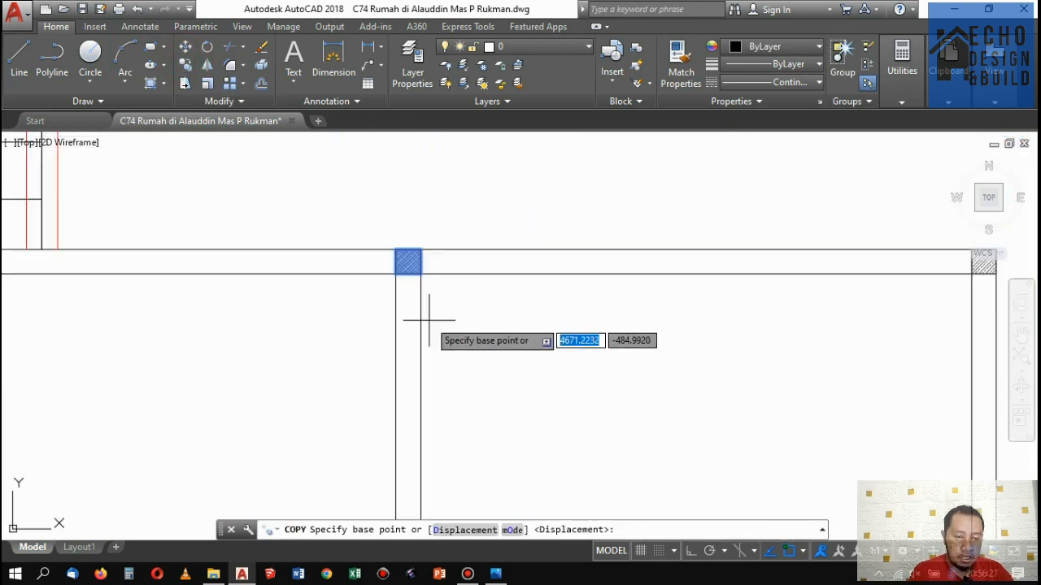
scroll(413, 233, "up", 3)
left_click(433, 277)
scroll(423, 244, "down", 3)
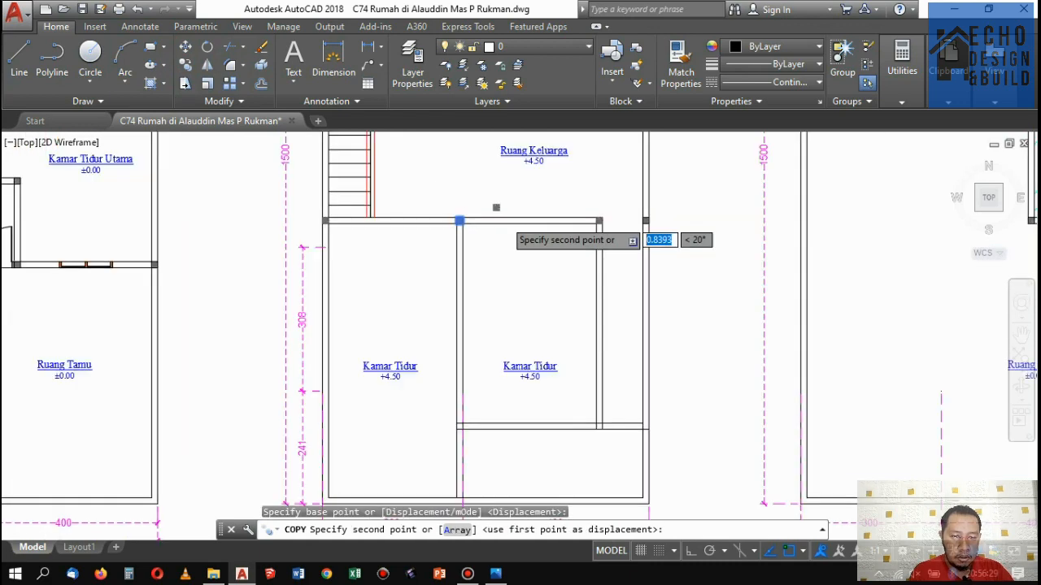
scroll(488, 333, "up", 5)
left_click(421, 338)
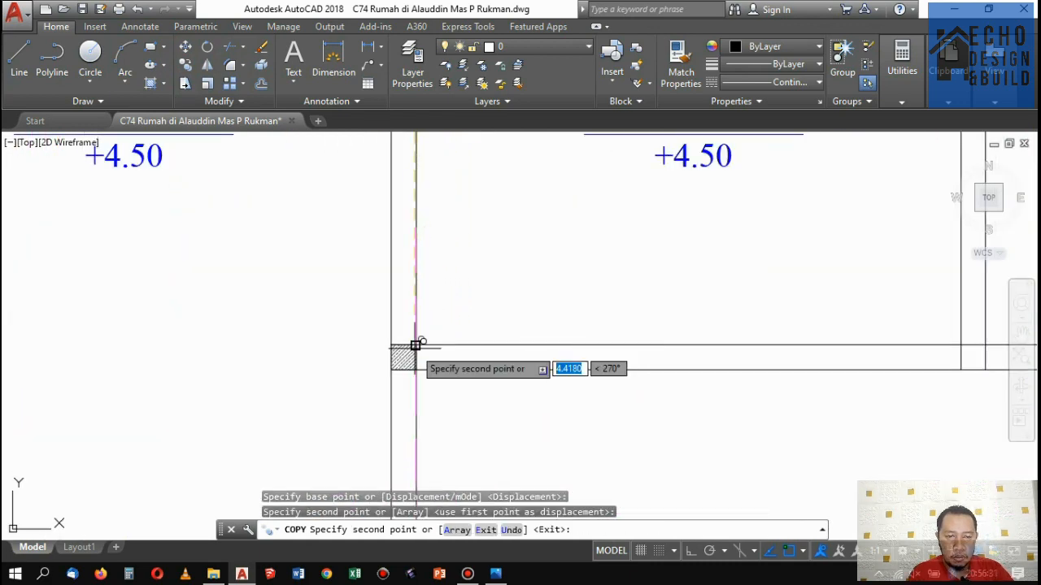
Place two more column copies along the small front bedroom's front wall, at its side wall and at the building's outer wall.
scroll(537, 366, "down", 3)
scroll(518, 349, "up", 5)
left_click(499, 370)
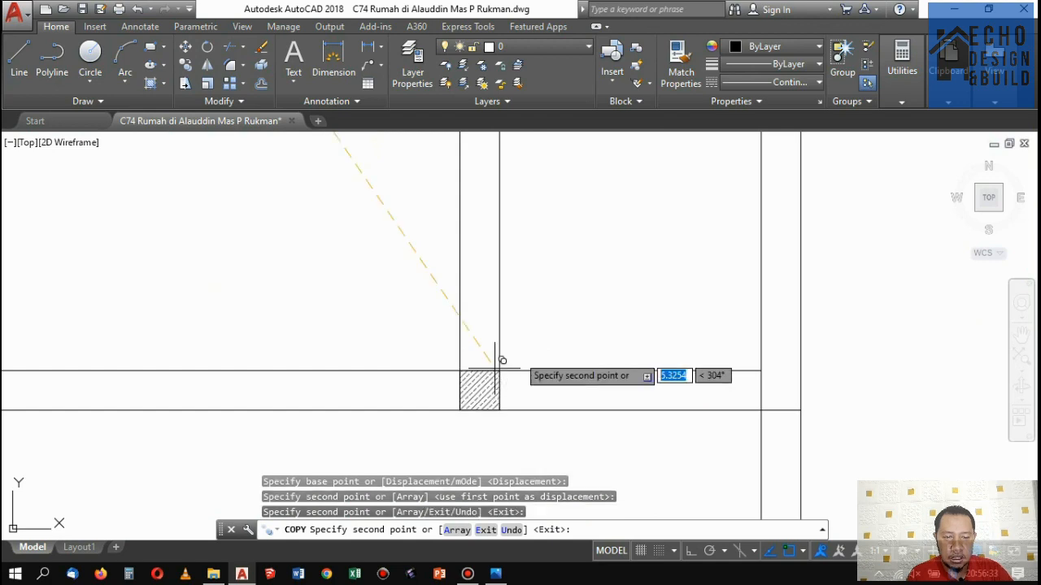
scroll(599, 339, "down", 3)
scroll(500, 329, "up", 3)
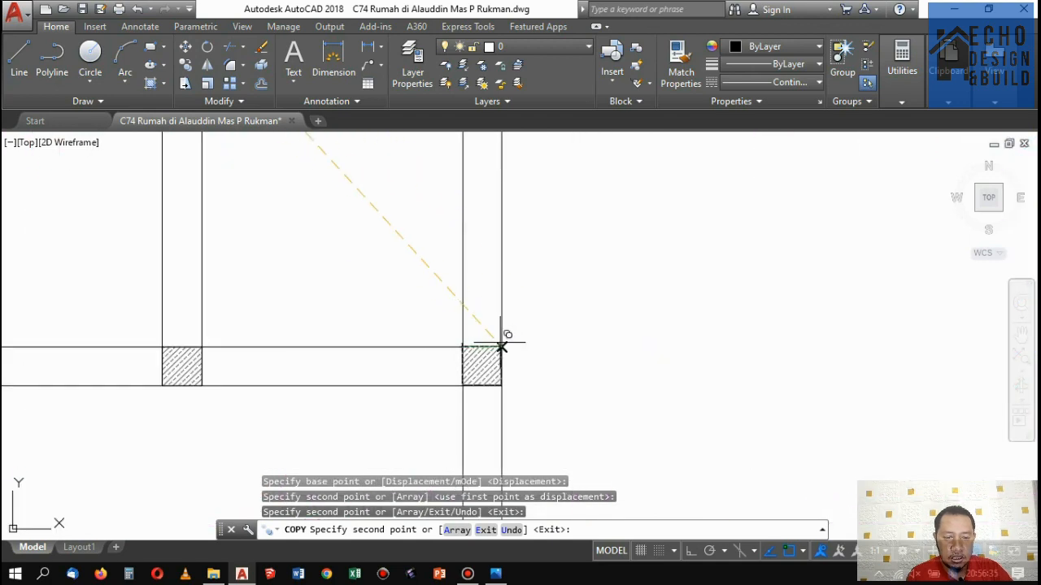
left_click(501, 346)
Place column copies on DENAH LANTAI 2's front wall, at the bedroom dividing wall and the outer corner of the long bedroom, and finish copying.
scroll(739, 269, "down", 3)
scroll(386, 412, "up", 5)
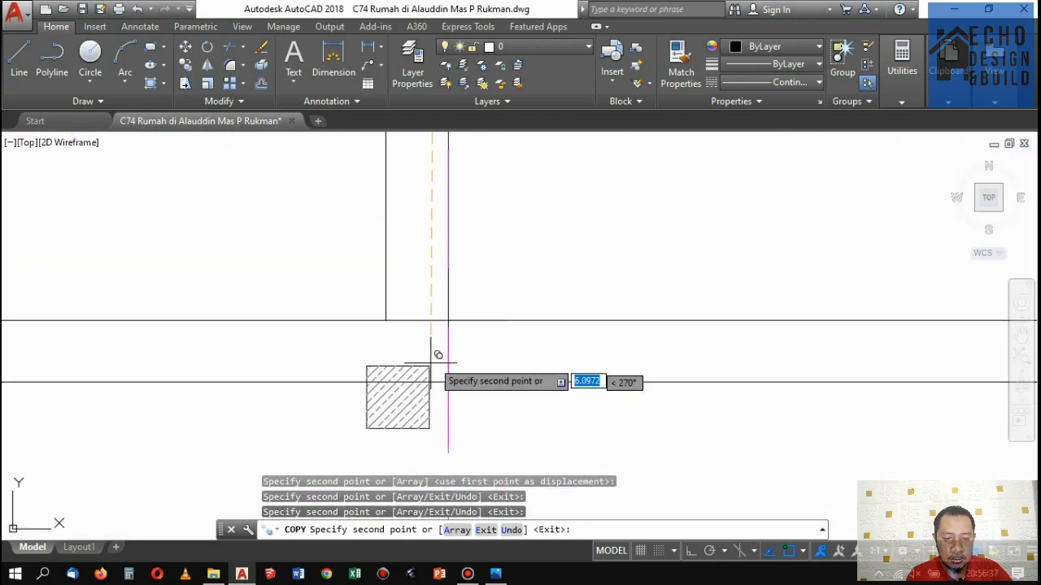
scroll(618, 304, "down", 5)
scroll(521, 309, "up", 4)
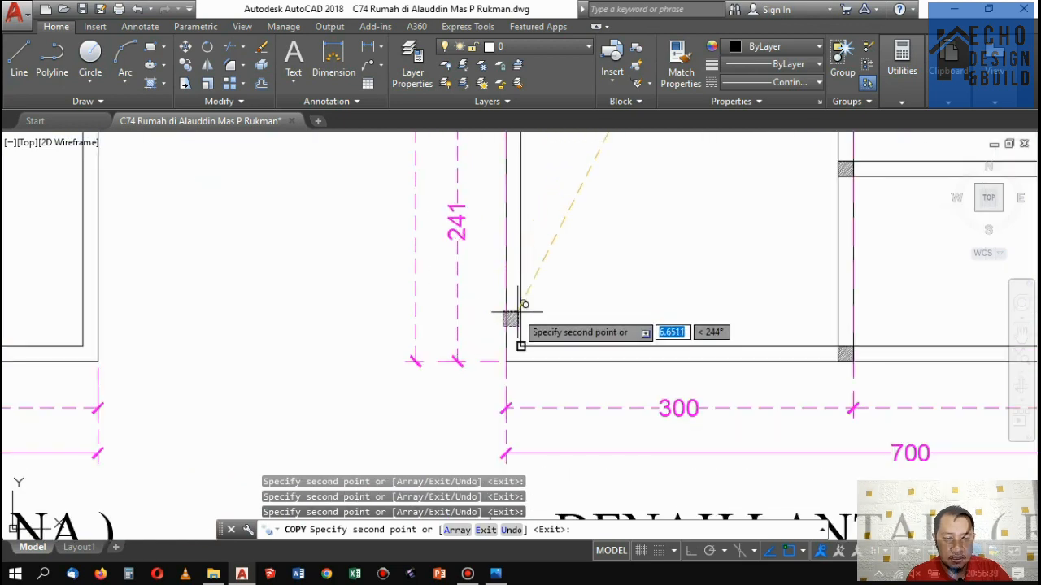
scroll(445, 372, "down", 5)
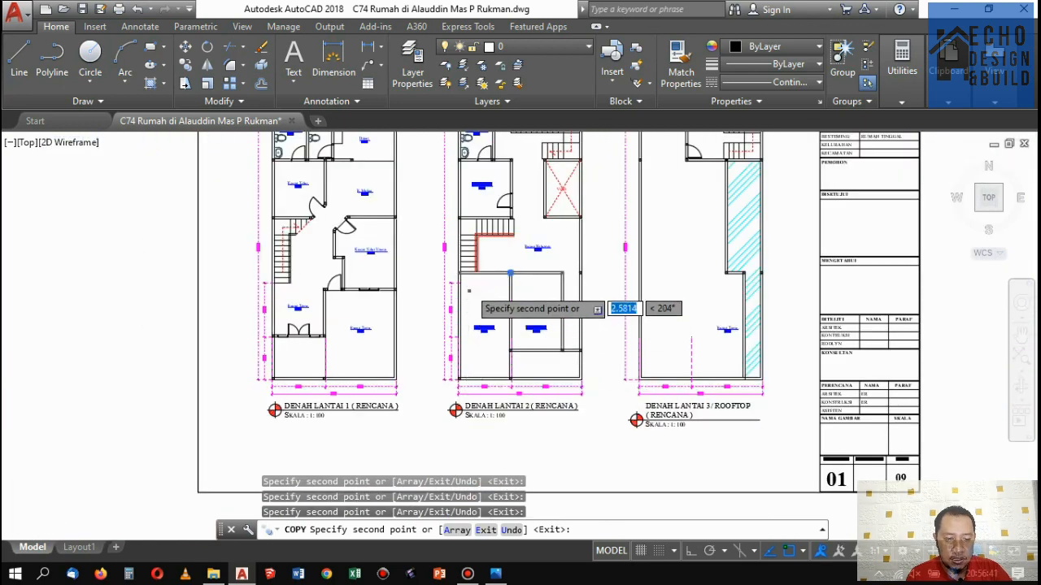
scroll(464, 291, "up", 5)
scroll(455, 239, "down", 4)
scroll(456, 302, "up", 2)
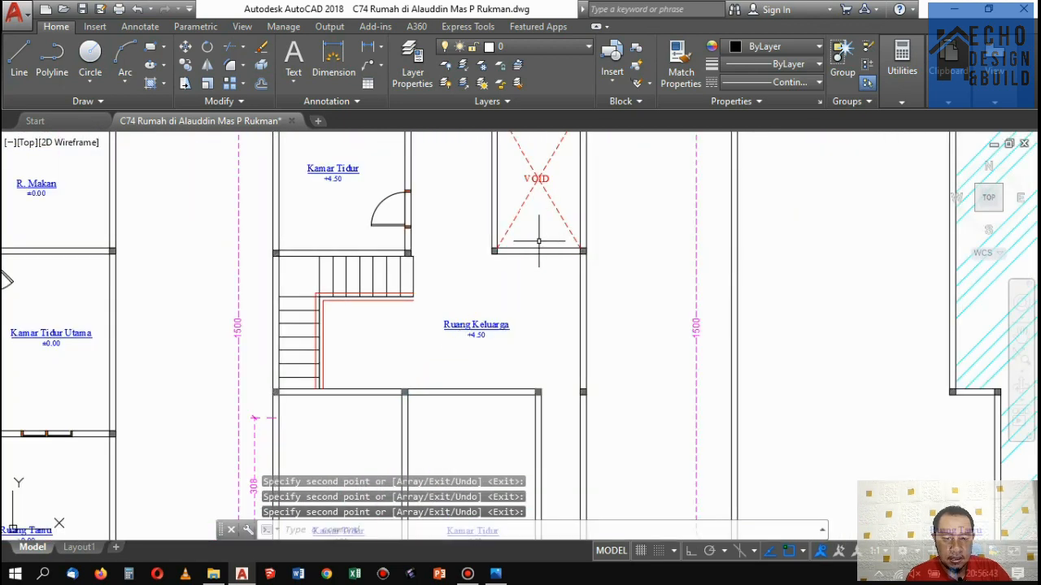
Examine the columns, front rooms, staircase, bathroom and void area of the DENAH LANTAI 2 plan.
scroll(538, 241, "down", 4)
scroll(488, 301, "up", 4)
scroll(487, 309, "down", 5)
scroll(506, 332, "up", 4)
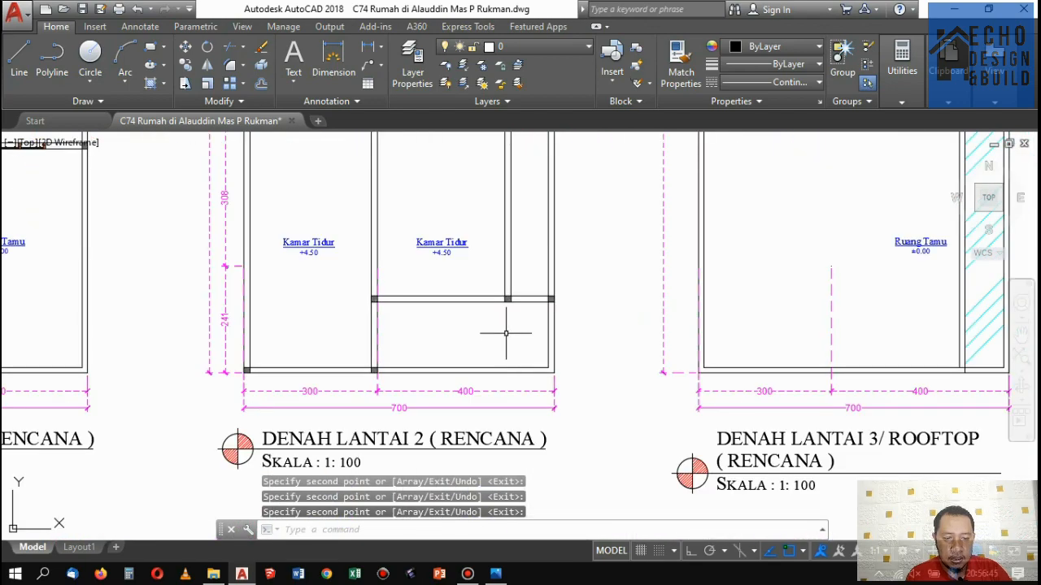
scroll(506, 333, "down", 5)
scroll(527, 241, "up", 5)
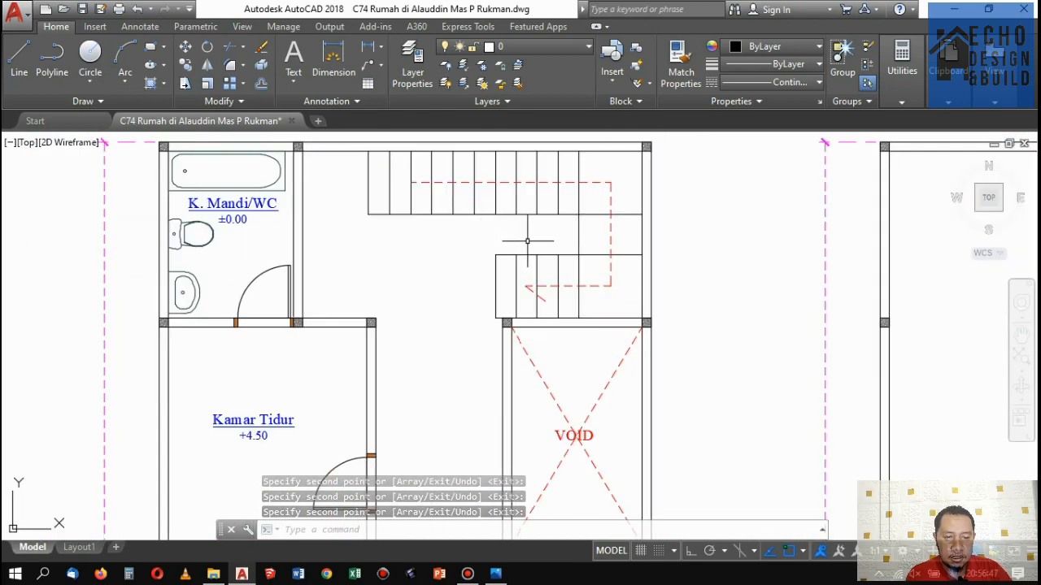
scroll(527, 241, "down", 5)
scroll(530, 426, "up", 5)
scroll(529, 425, "down", 5)
scroll(513, 327, "up", 3)
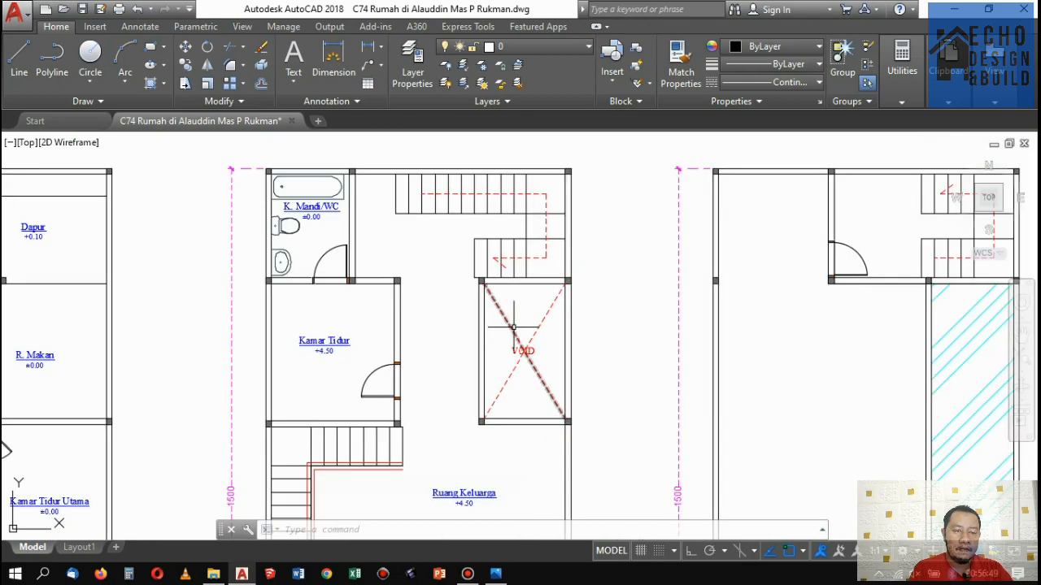
scroll(513, 327, "up", 2)
scroll(532, 298, "down", 5)
scroll(536, 302, "up", 6)
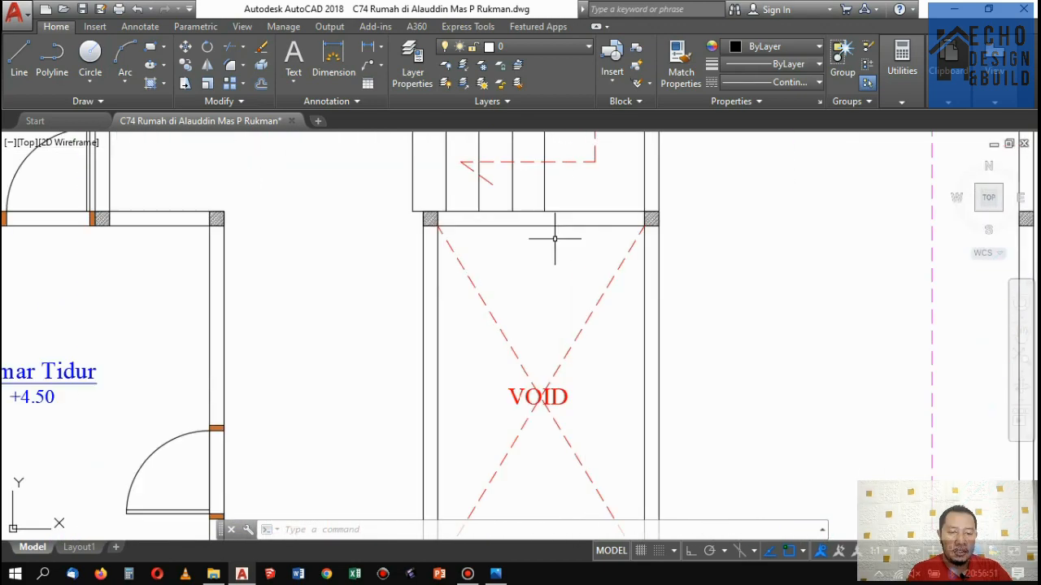
scroll(554, 238, "down", 6)
scroll(550, 300, "up", 6)
scroll(537, 334, "down", 4)
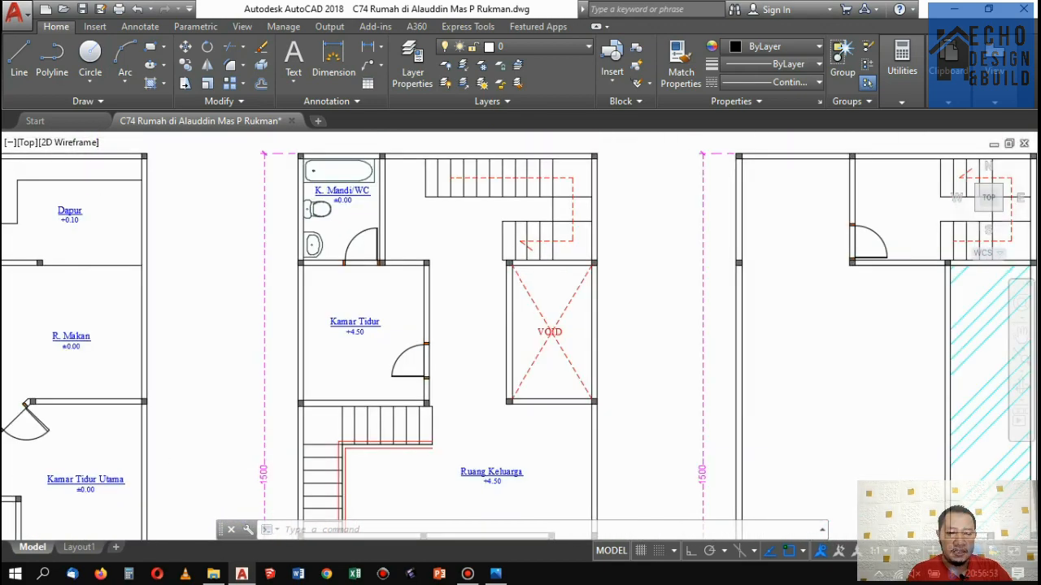
scroll(495, 342, "down", 1)
scroll(495, 341, "up", 3)
scroll(499, 236, "down", 2)
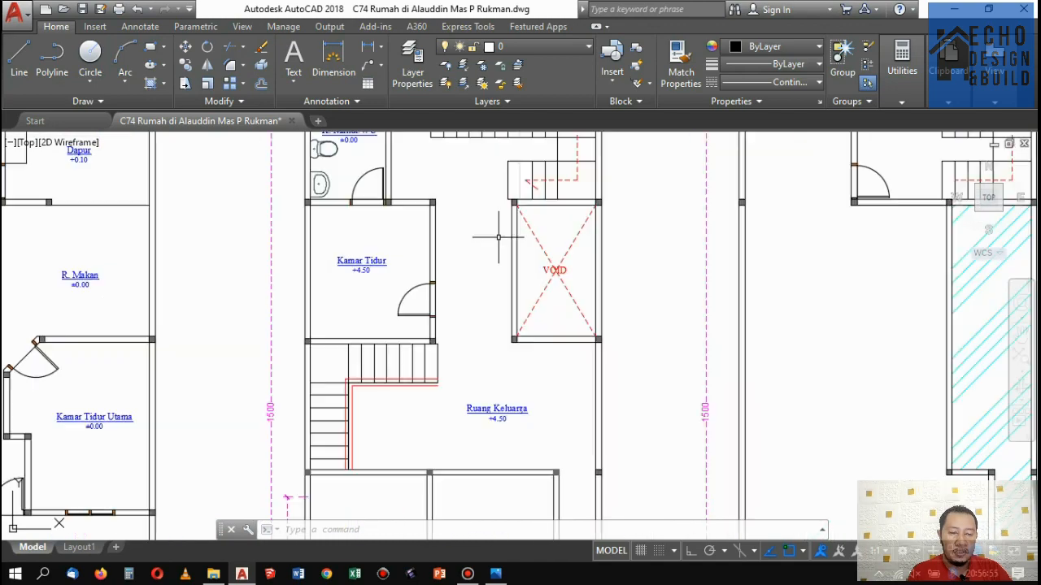
scroll(499, 236, "up", 2)
scroll(542, 335, "down", 5)
scroll(544, 284, "up", 5)
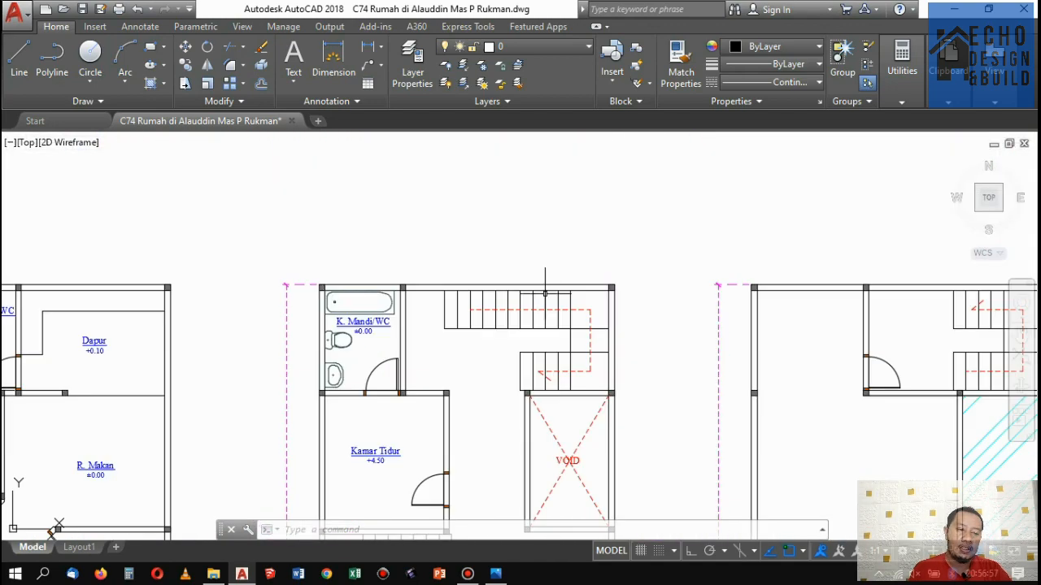
Examine the rear staircases, the void and the hatched roof strip on the DENAH LANTAI 2 and rooftop plans.
scroll(542, 367, "down", 5)
scroll(543, 319, "up", 4)
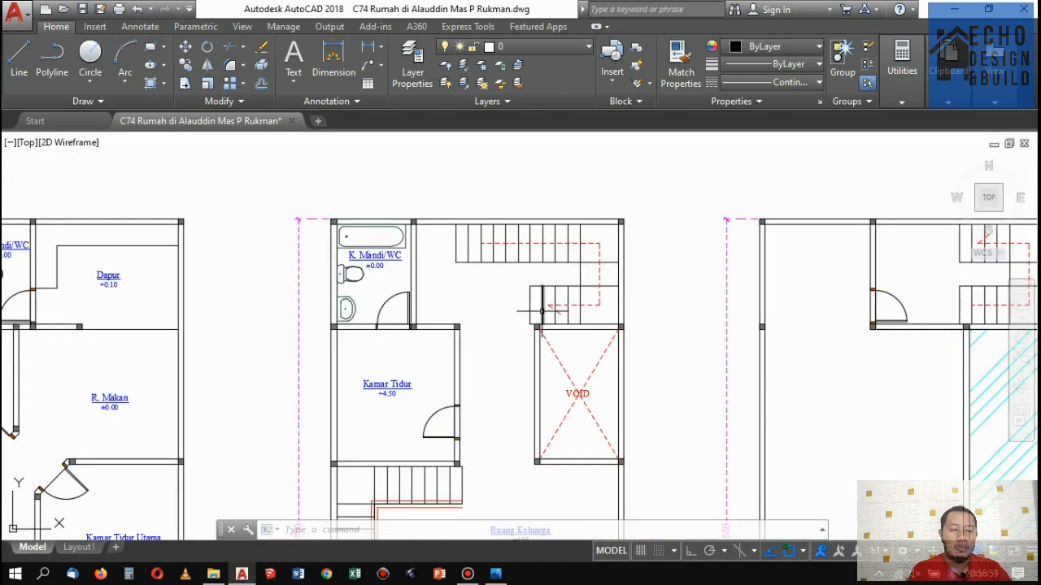
scroll(542, 312, "down", 5)
scroll(654, 273, "up", 2)
scroll(646, 266, "down", 2)
scroll(628, 259, "up", 5)
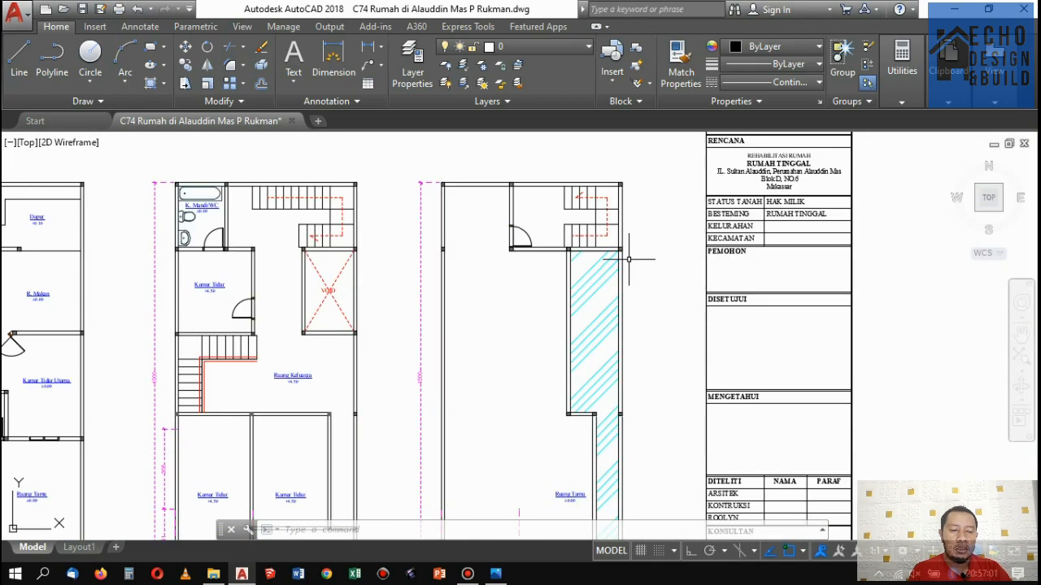
scroll(628, 260, "down", 5)
scroll(593, 220, "up", 7)
scroll(528, 280, "down", 2)
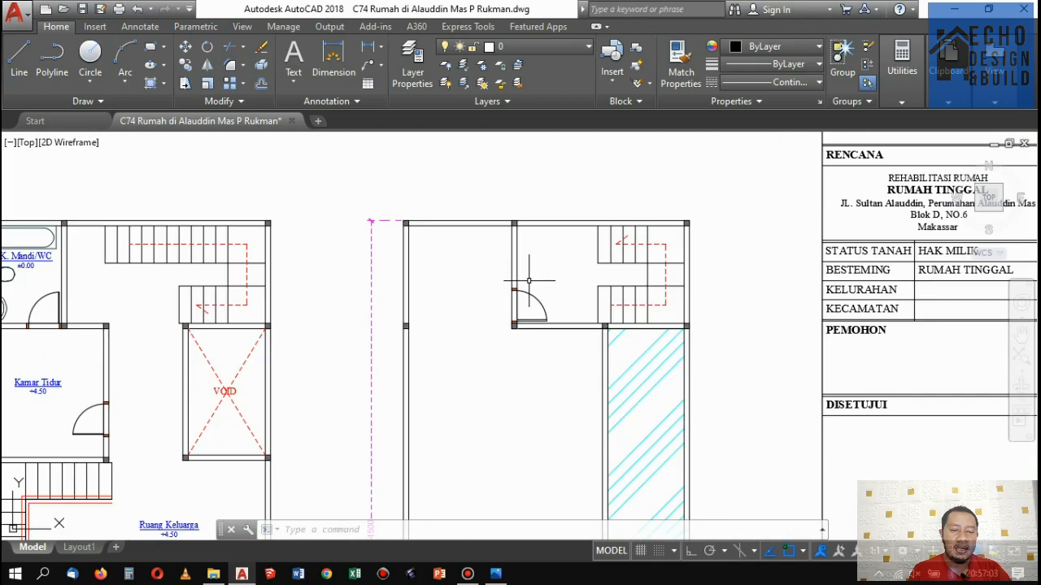
Trim the wall line crossing the stair room's door opening on the DENAH LANTAI 3/ROOFTOP plan.
scroll(509, 301, "up", 4)
type("tr")
key("space")
key("space")
scroll(532, 321, "up", 1)
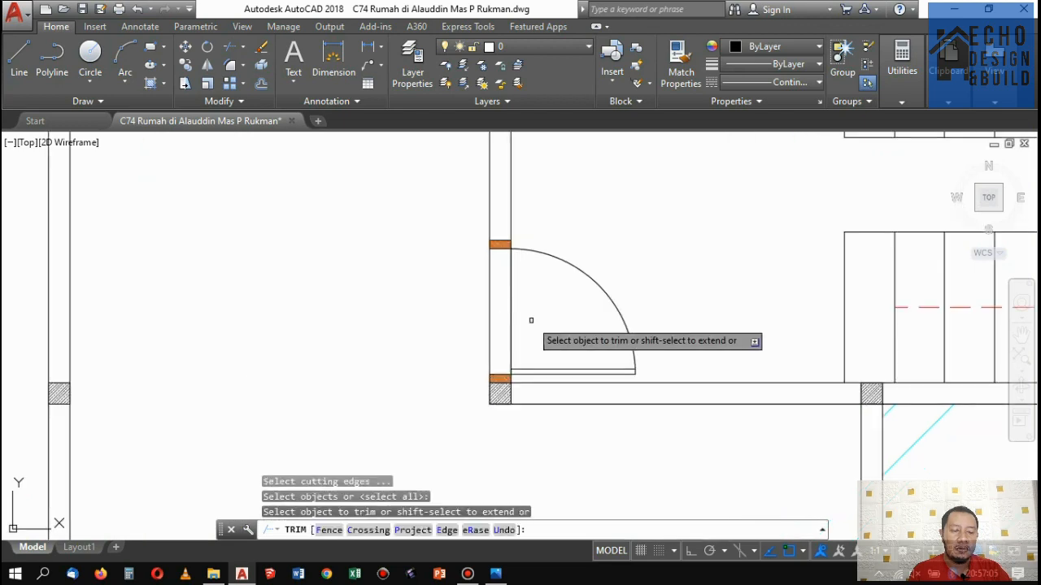
left_click(532, 320)
left_click(486, 278)
key("space")
Copy one water tank symbol by its centre from sheet 06's DAK BETON ROOFTOP area to the rooftop plan's rear area beside the stair room.
scroll(486, 272, "down", 8)
scroll(471, 287, "up", 4)
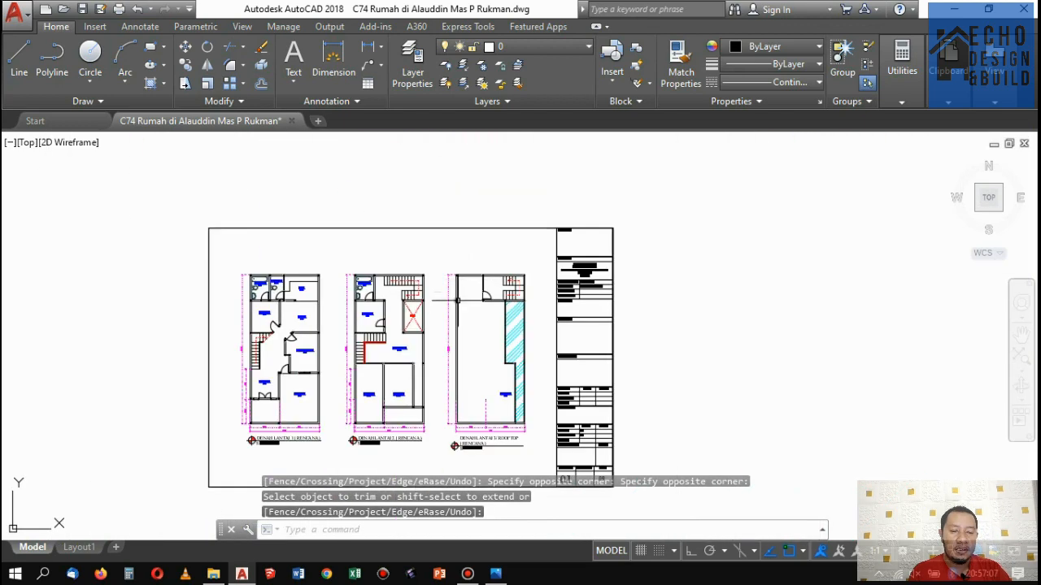
scroll(455, 302, "down", 10)
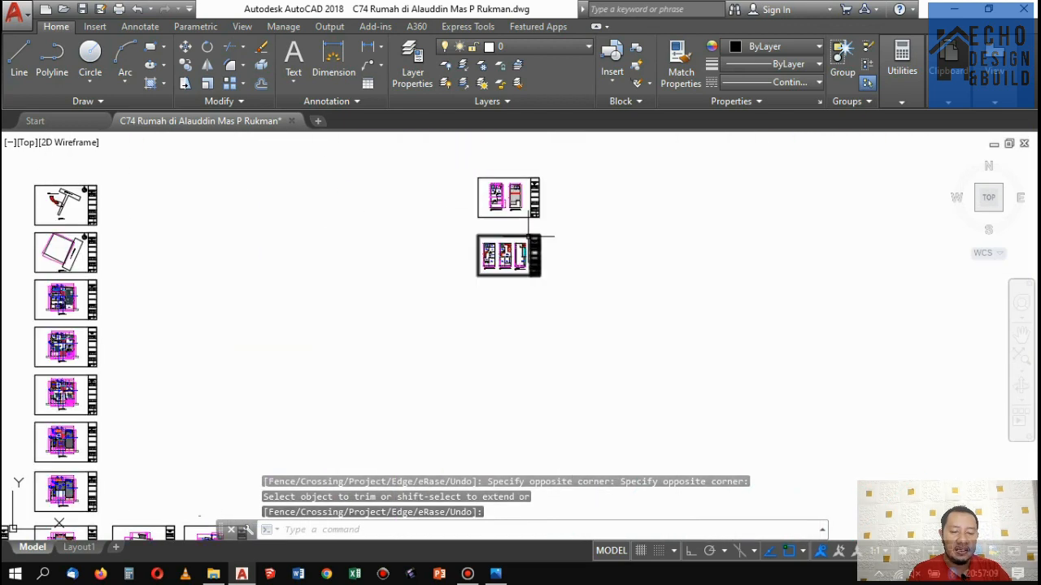
scroll(489, 306, "up", 4)
scroll(500, 218, "up", 4)
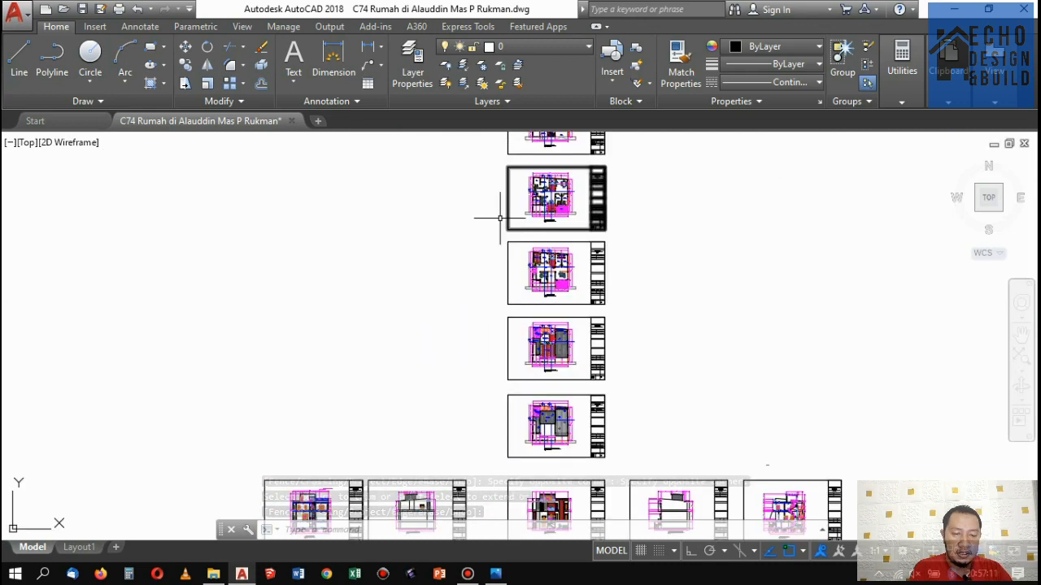
scroll(547, 269, "up", 2)
scroll(547, 268, "down", 2)
scroll(552, 260, "up", 6)
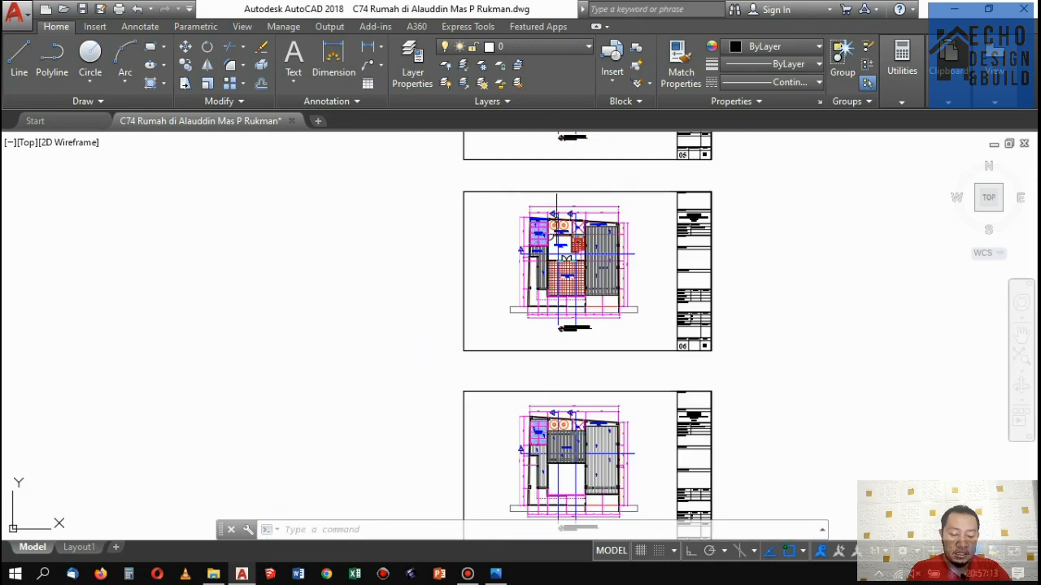
scroll(583, 241, "up", 6)
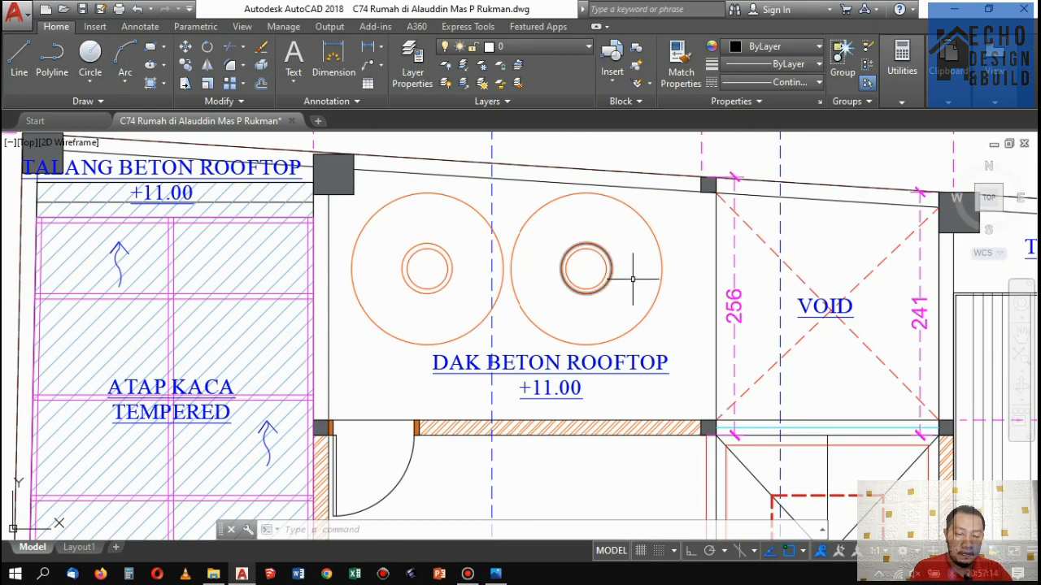
left_click(590, 251)
left_click(187, 64)
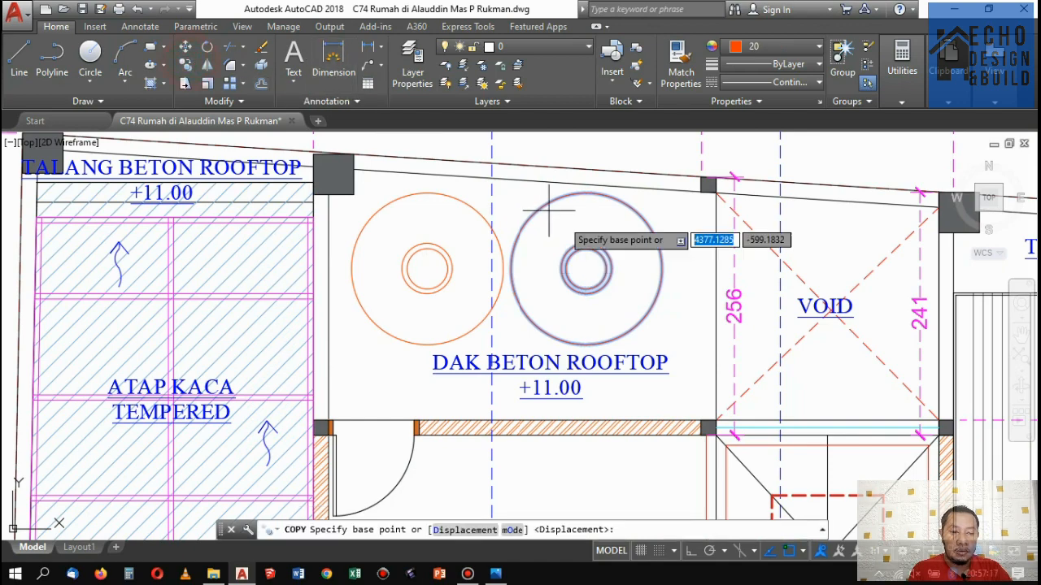
left_click(585, 269)
scroll(586, 268, "down", 10)
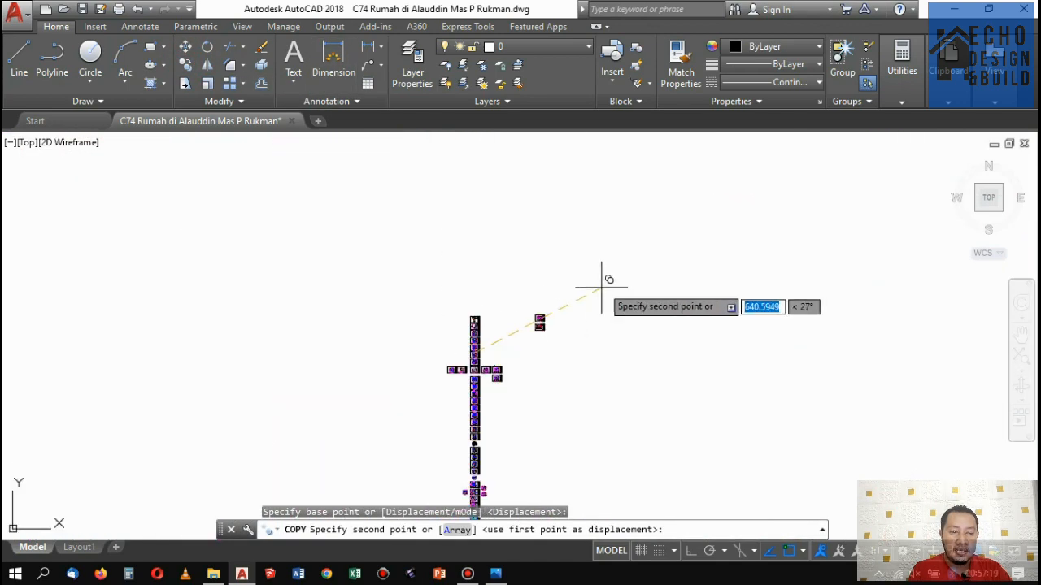
scroll(440, 382, "up", 10)
scroll(532, 365, "down", 6)
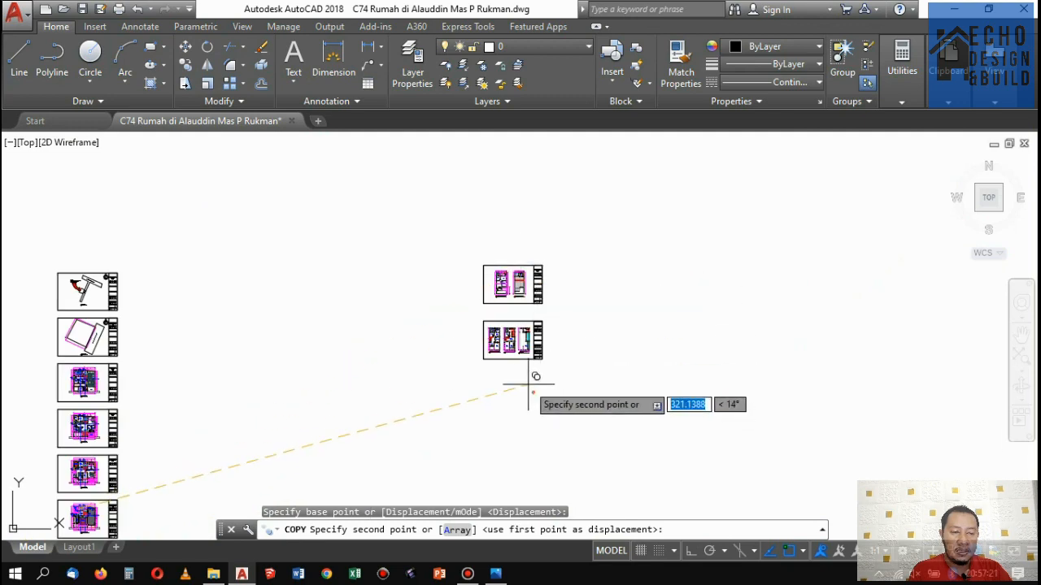
scroll(520, 326, "up", 6)
scroll(514, 302, "up", 8)
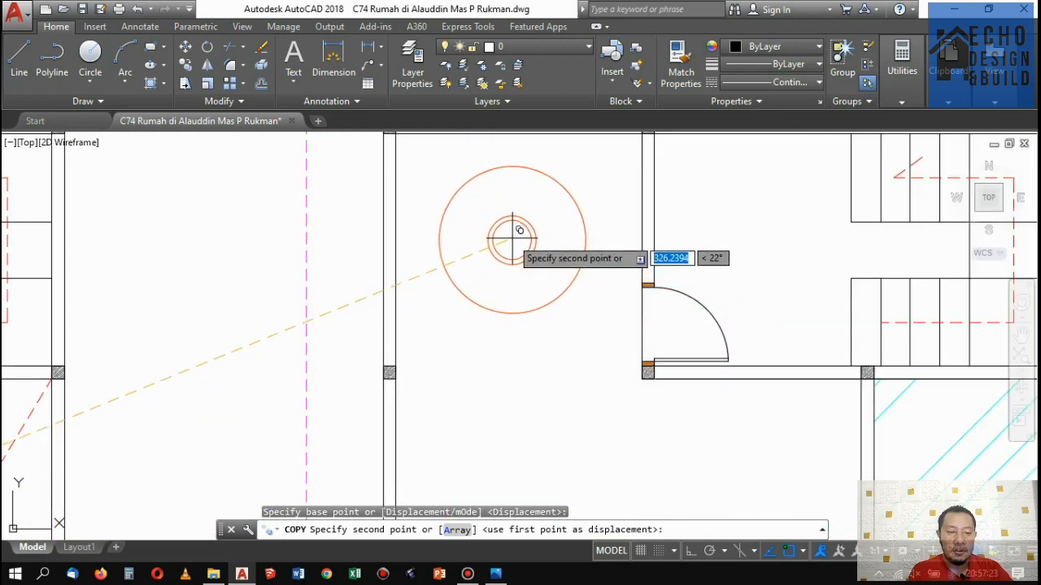
left_click(508, 232)
scroll(512, 228, "down", 8)
key("Return")
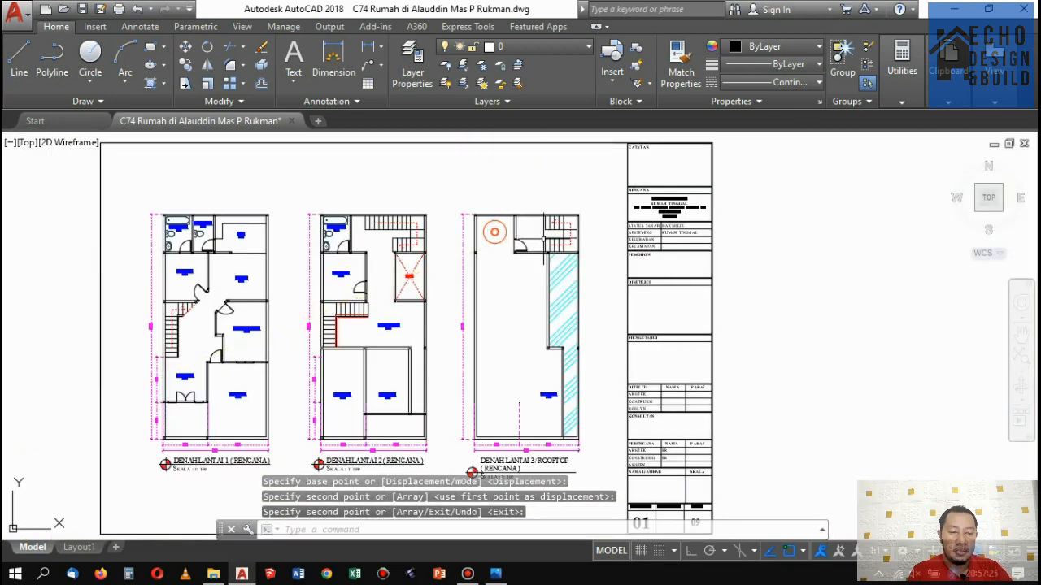
Examine the rooftop plan's open area, stair room and hatched roof strip down to the wall jog at the outer wall.
scroll(501, 252, "up", 8)
scroll(501, 252, "down", 8)
scroll(463, 239, "up", 4)
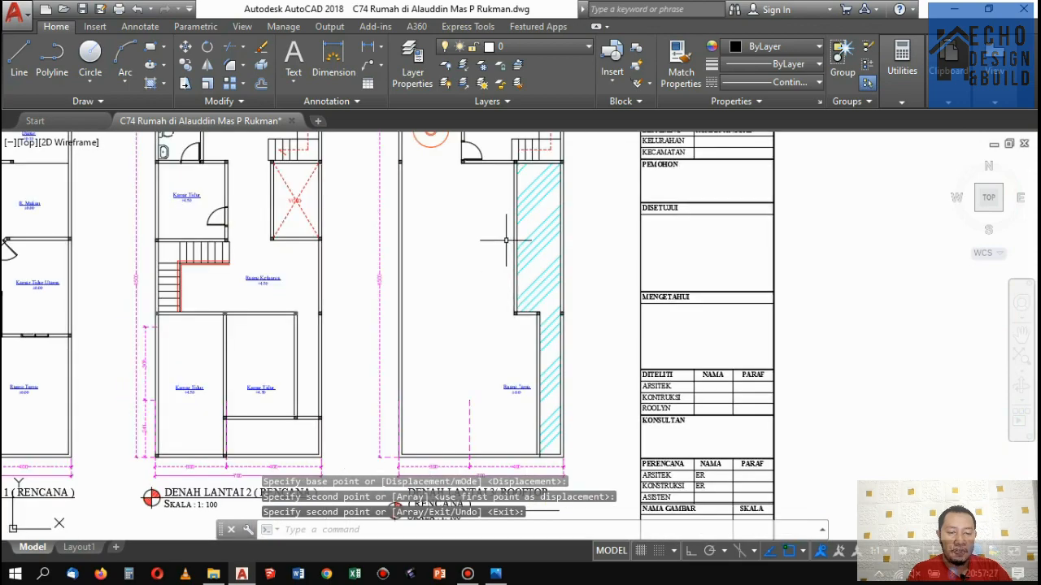
scroll(452, 231, "down", 2)
scroll(452, 232, "up", 5)
scroll(479, 202, "down", 2)
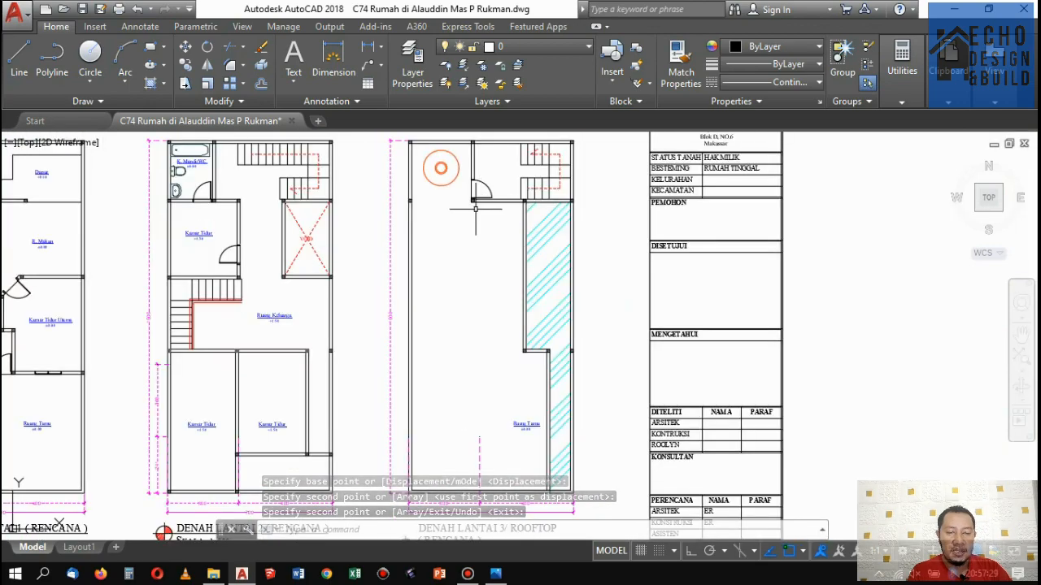
scroll(475, 210, "down", 3)
scroll(488, 227, "up", 4)
scroll(521, 260, "down", 4)
scroll(550, 286, "up", 4)
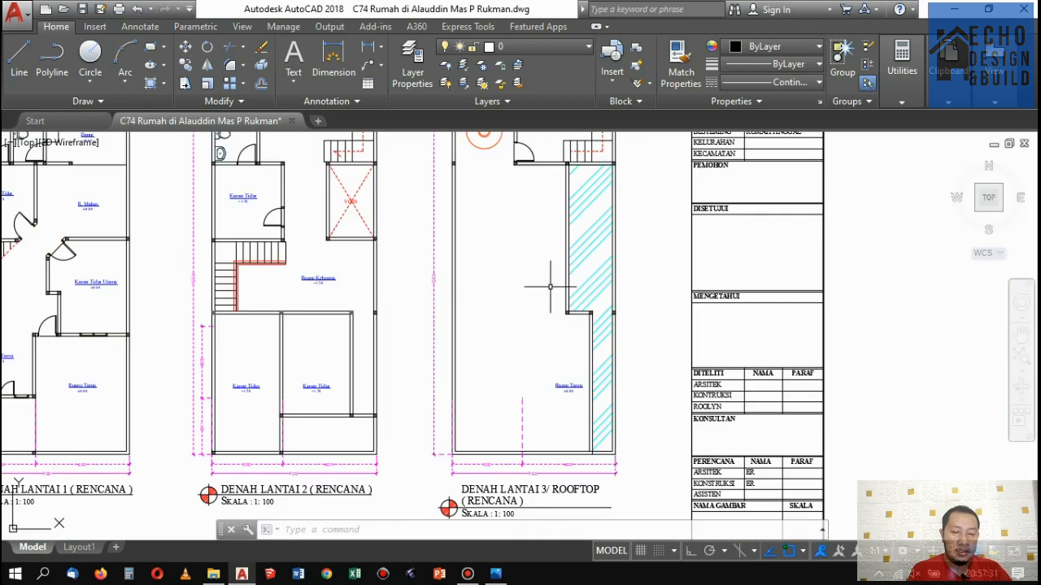
scroll(550, 286, "down", 4)
scroll(561, 291, "up", 4)
scroll(573, 297, "down", 3)
scroll(592, 303, "up", 5)
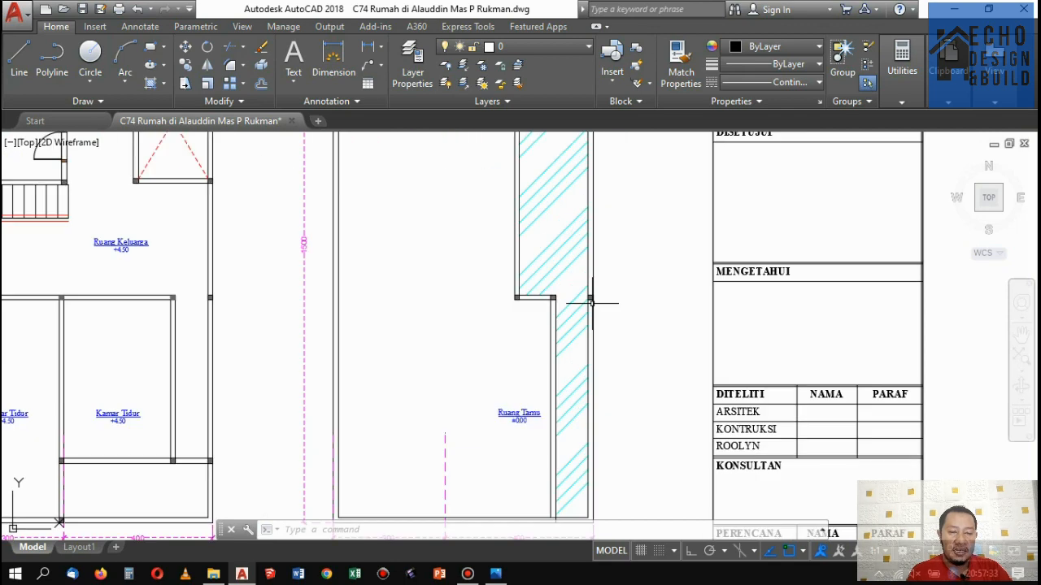
Extend both lines of the short jog wall across the hatched roof strip to the rooftop plan's outer wall line.
scroll(592, 302, "up", 2)
key("Return")
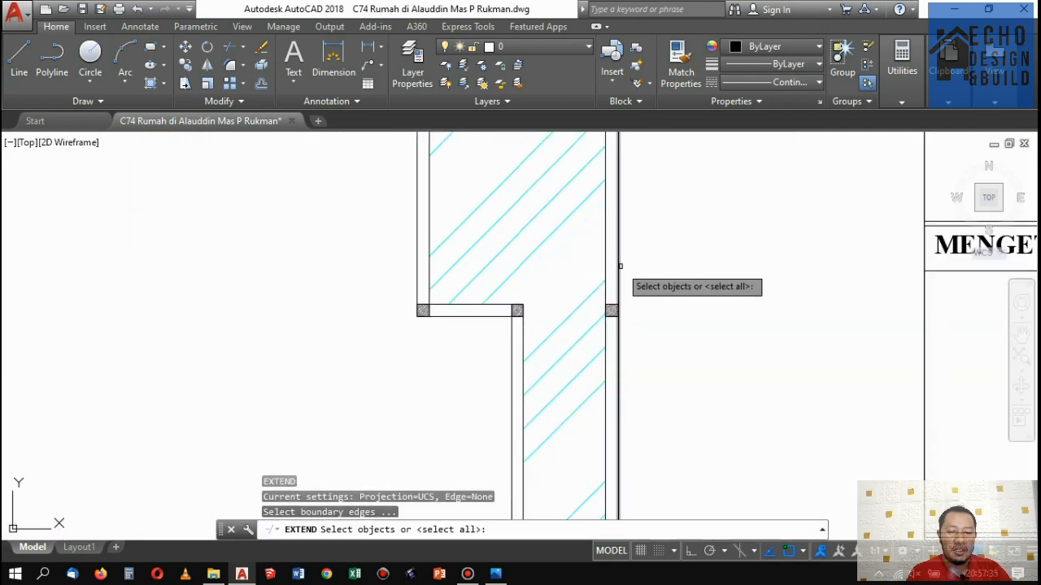
left_click(618, 296)
key("Return")
scroll(498, 321, "up", 4)
left_click(497, 321)
left_click(509, 239)
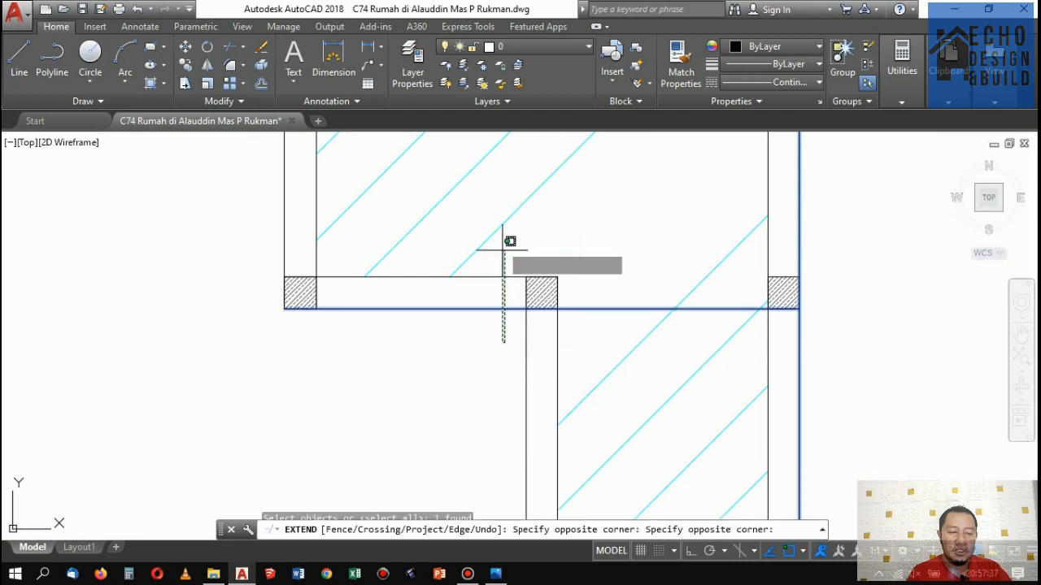
key("Return")
Delete the cyan hatch covering the rooftop plan's roof strip.
scroll(597, 301, "down", 3)
scroll(597, 301, "up", 2)
left_click(596, 302)
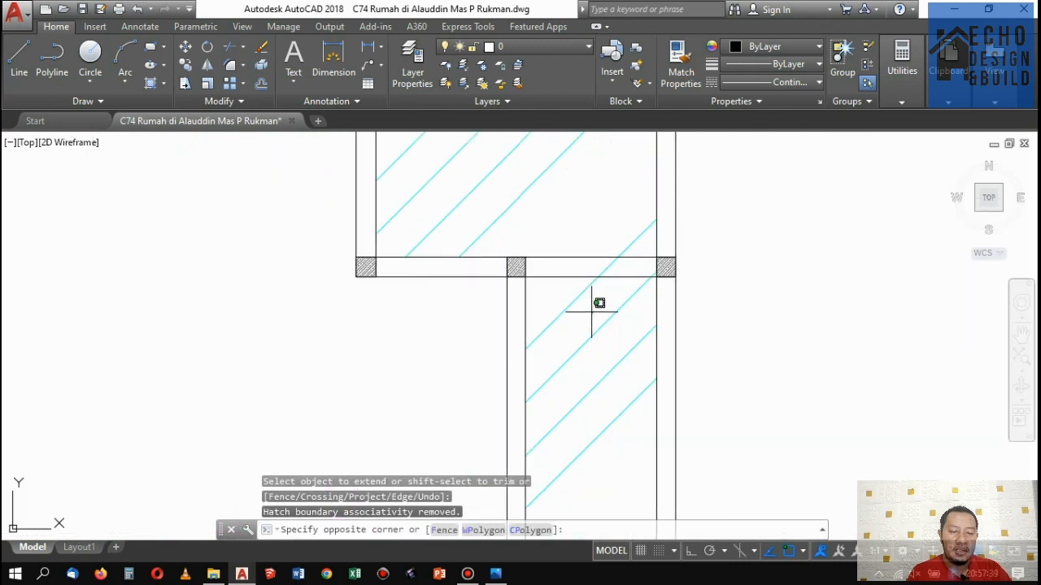
left_click(579, 293)
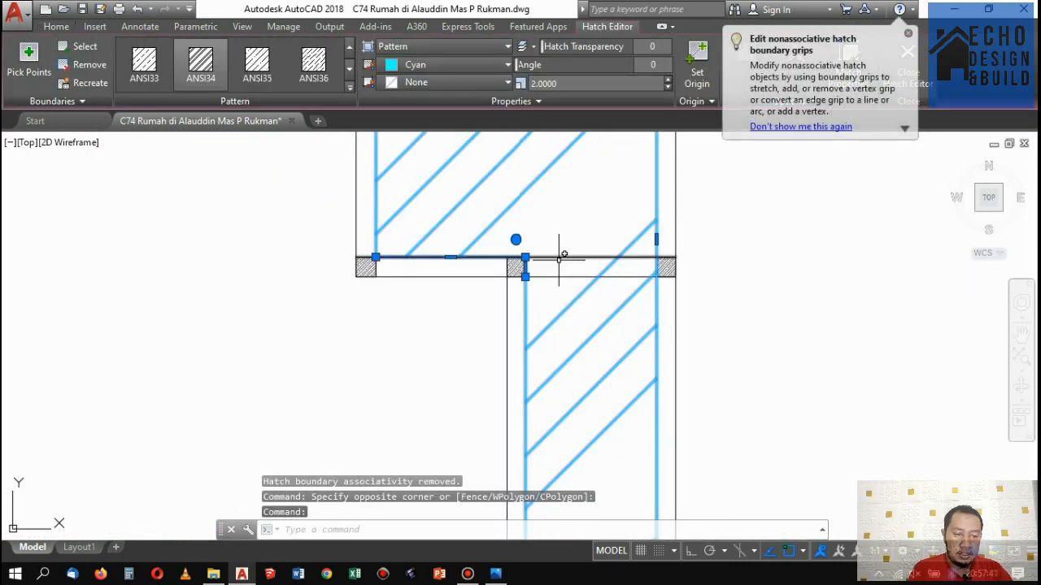
scroll(564, 281, "down", 5)
key("Delete")
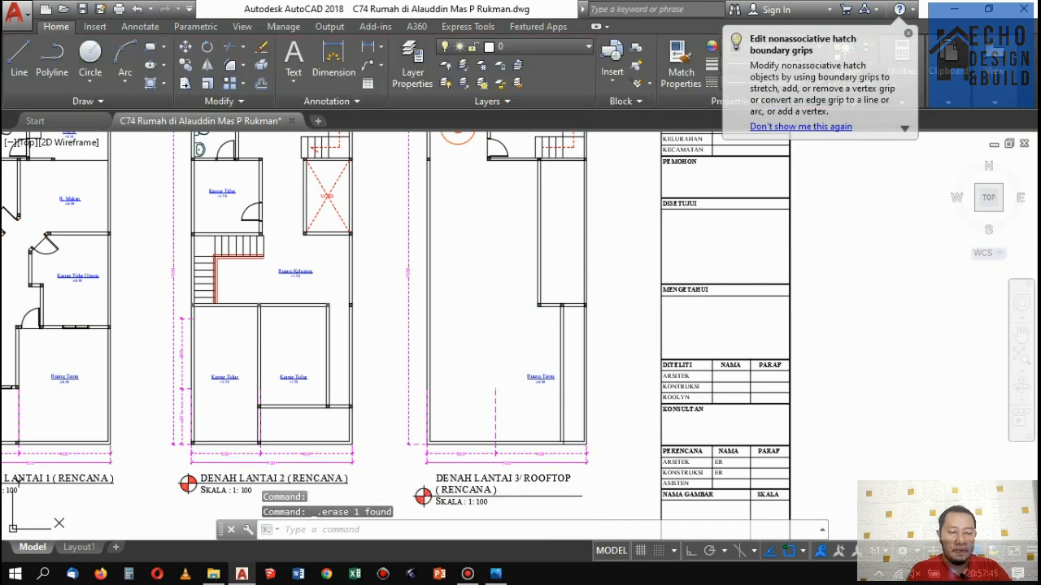
Hatch both parts of the rooftop plan's roof strip, above and below the jog wall, with the ANSI32 pattern in cyan.
type("h")
key("Return")
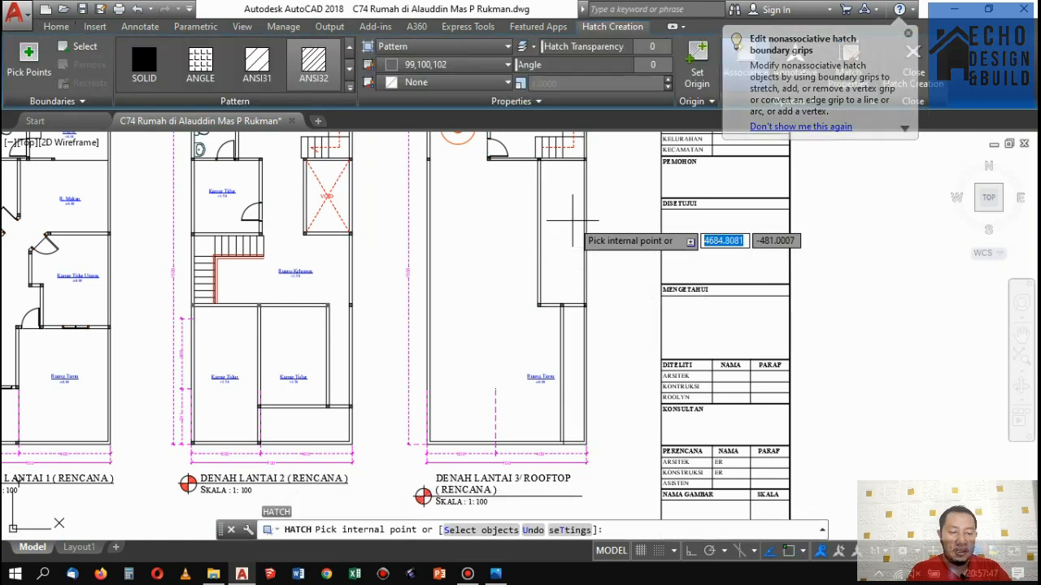
left_click(569, 231)
left_click(572, 321)
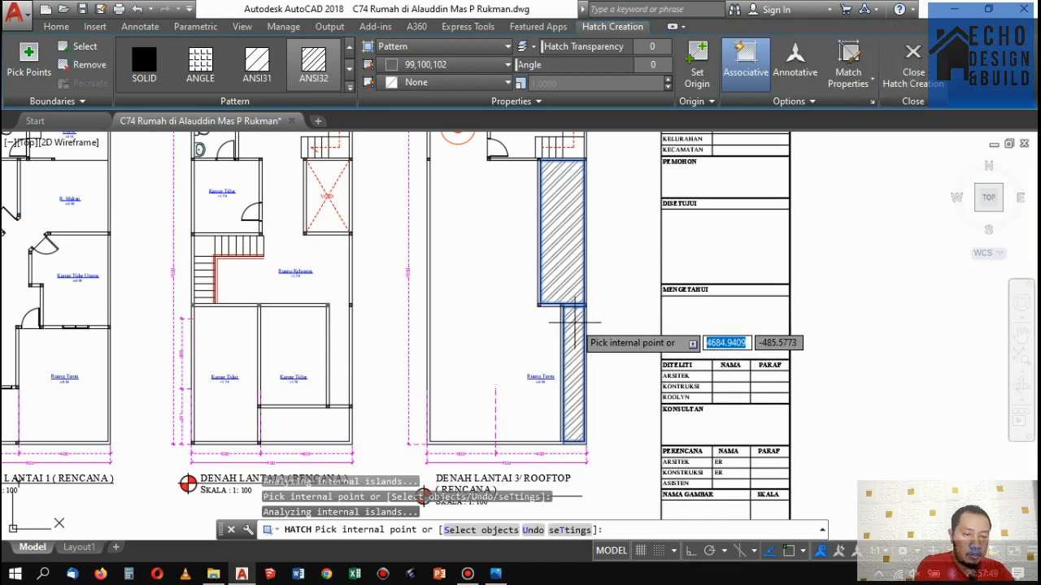
left_click(431, 65)
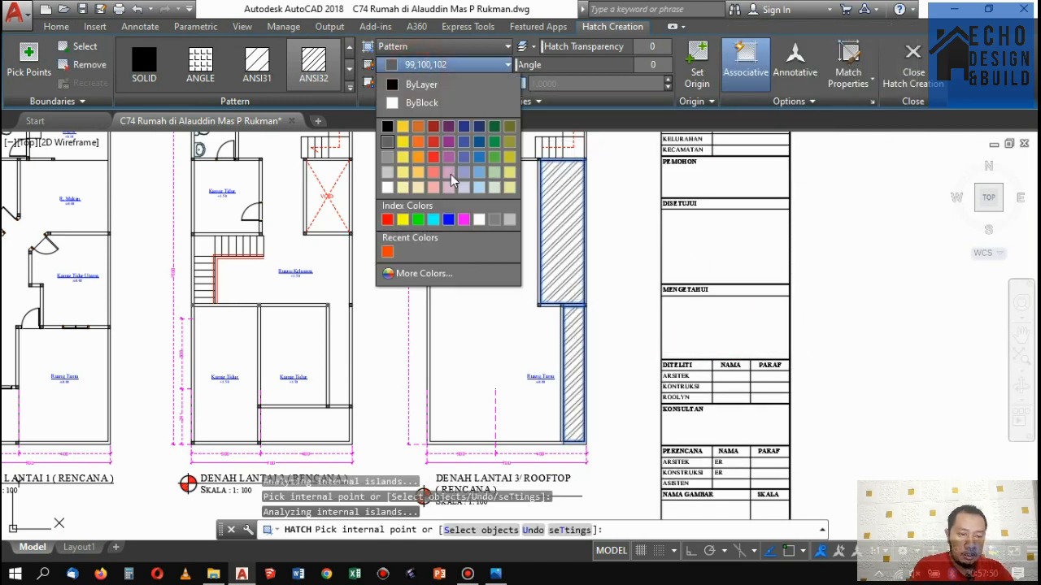
left_click(434, 219)
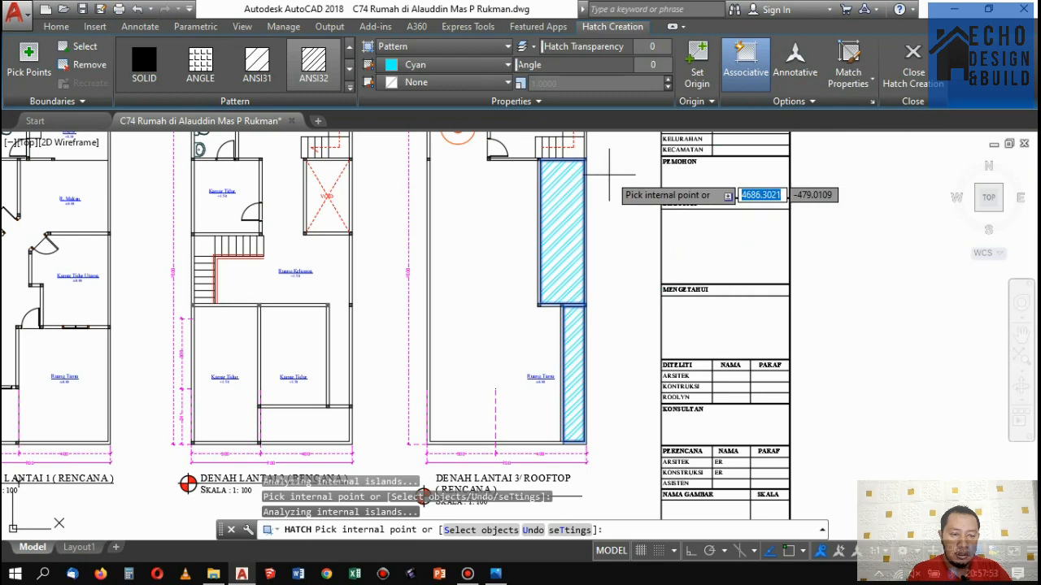
key("Escape")
Examine the three proposed floor plans, including the new roof hatch and the water tank's position.
scroll(561, 261, "down", 3)
scroll(553, 273, "up", 3)
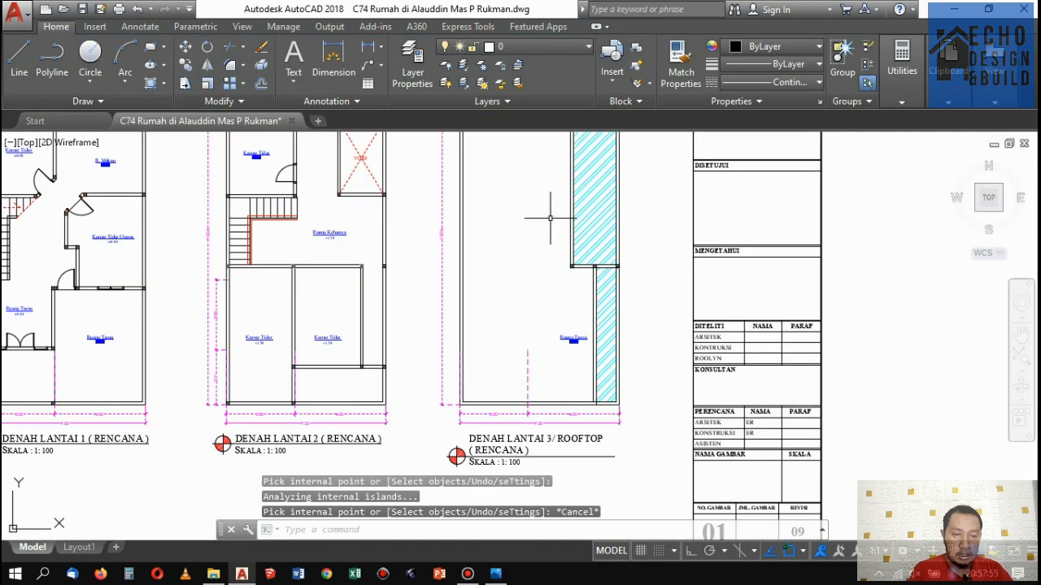
scroll(561, 263, "down", 1)
scroll(507, 304, "up", 2)
scroll(507, 304, "down", 4)
scroll(520, 285, "up", 4)
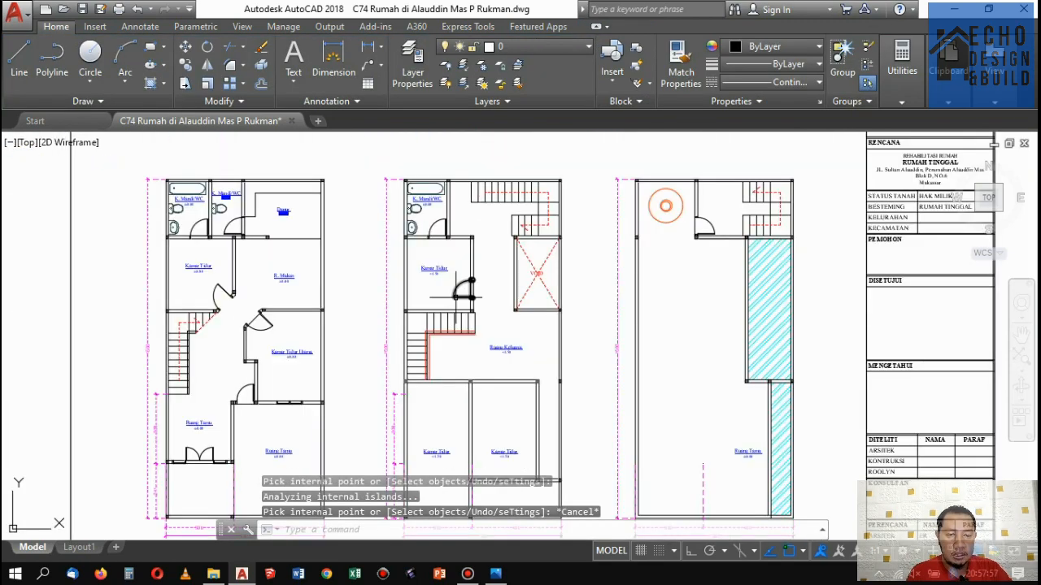
scroll(536, 263, "down", 4)
scroll(536, 262, "up", 5)
scroll(488, 255, "down", 2)
scroll(528, 236, "up", 3)
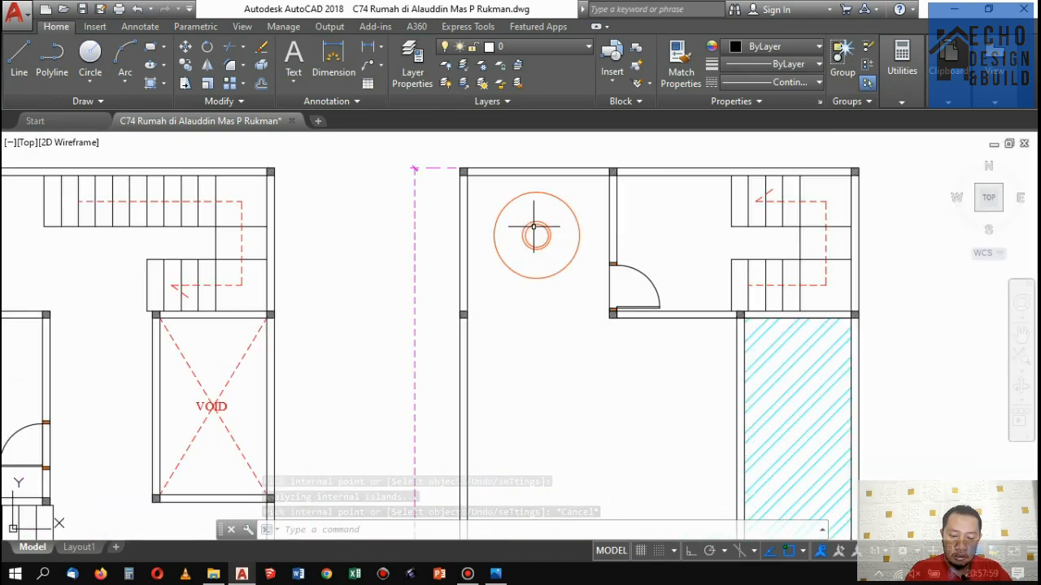
Move the rooftop plan's water tank circles diagonally closer to the rear outer corner column.
left_click(553, 281)
left_click(520, 252)
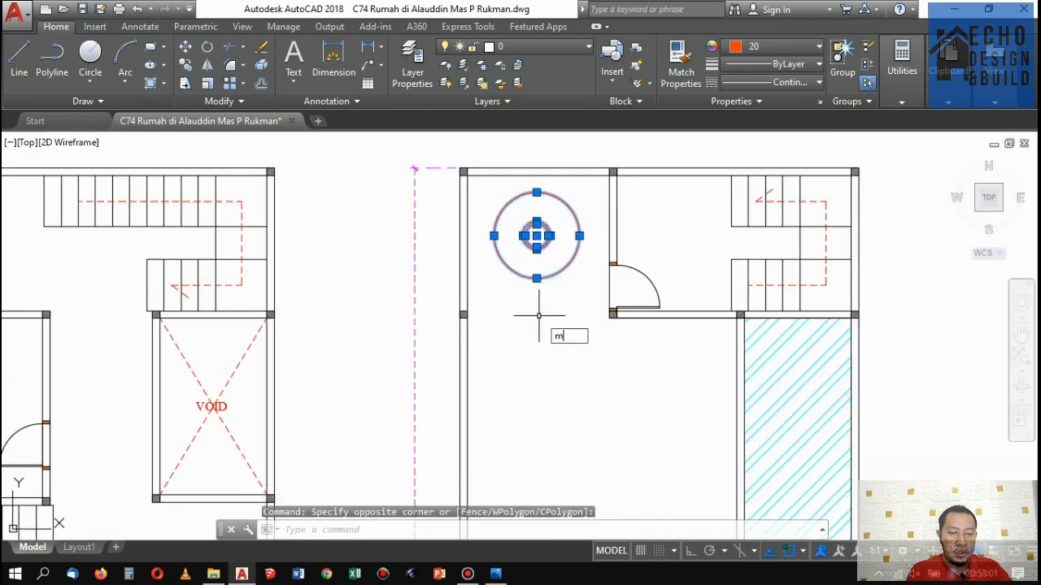
type("m")
key("Return")
scroll(545, 301, "up", 3)
left_click(576, 323)
scroll(567, 316, "down", 5)
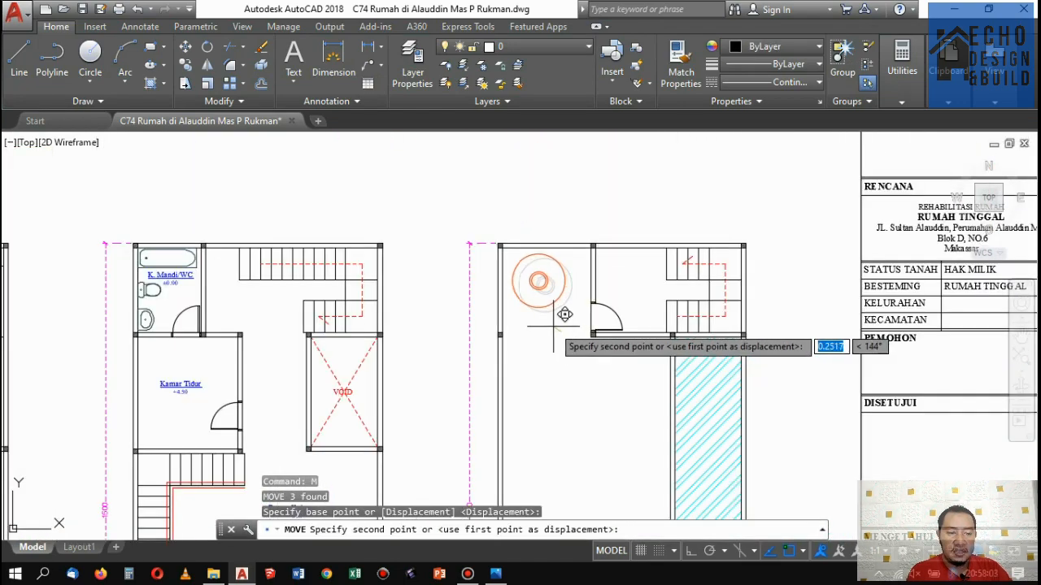
scroll(561, 313, "up", 2)
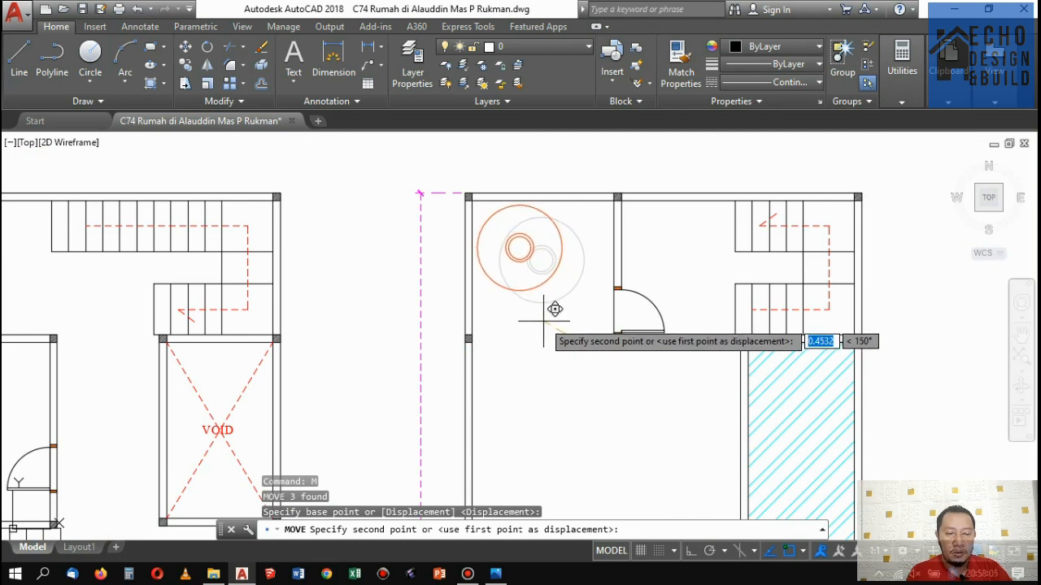
left_click(544, 321)
scroll(551, 290, "down", 5)
scroll(623, 263, "up", 3)
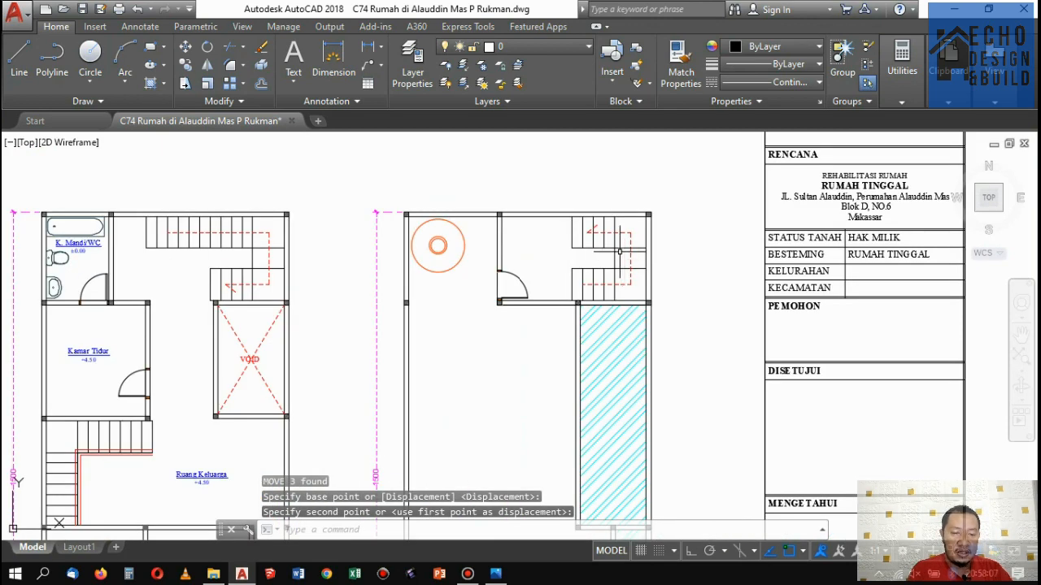
scroll(613, 256, "down", 6)
scroll(586, 326, "up", 4)
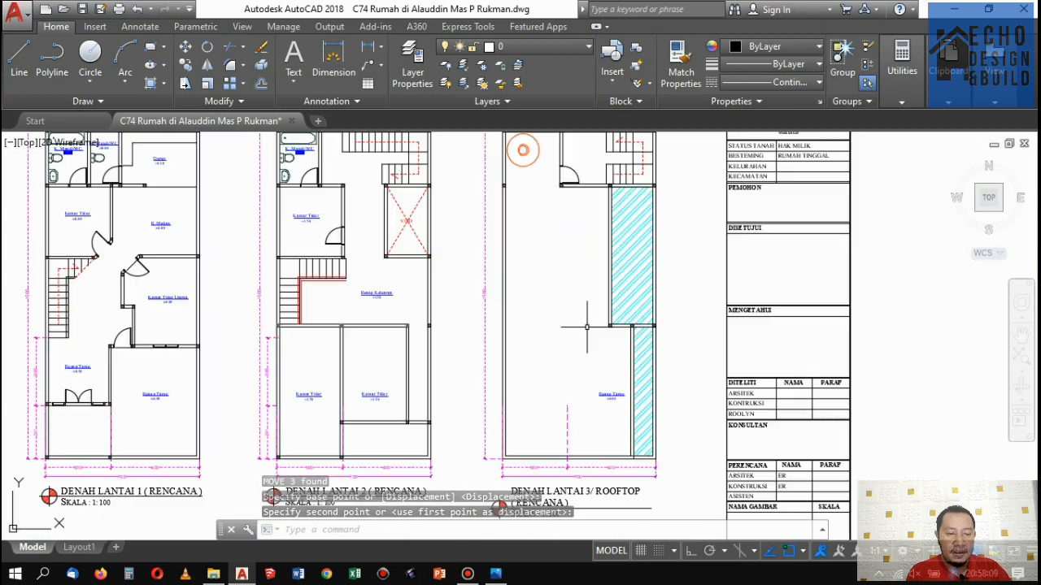
Delete the leftover 300 dimension at the front of the rooftop plan, including its long extension line.
scroll(561, 460, "up", 2)
left_click(577, 414)
left_click(555, 377)
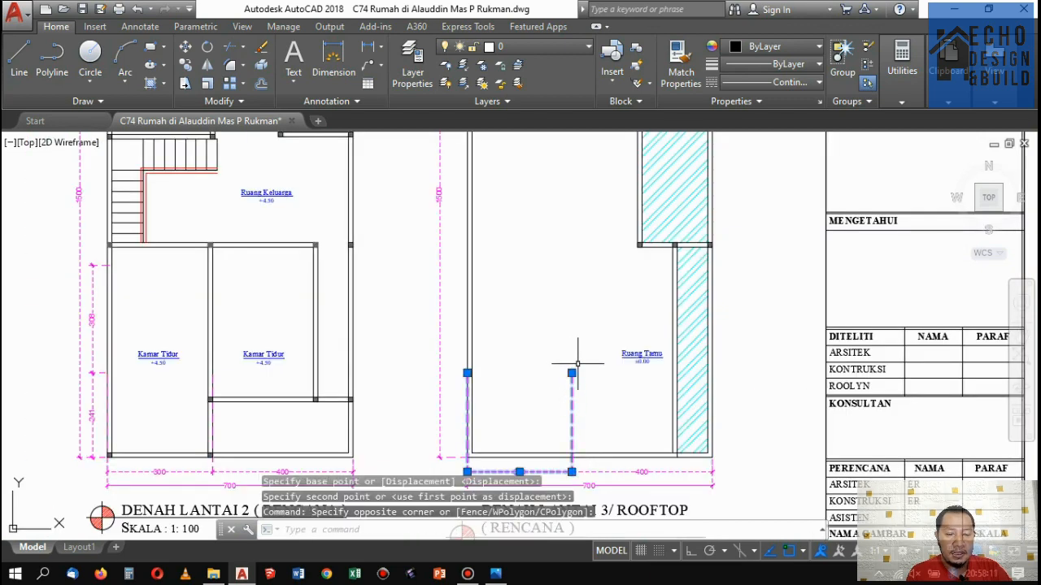
left_click(606, 471)
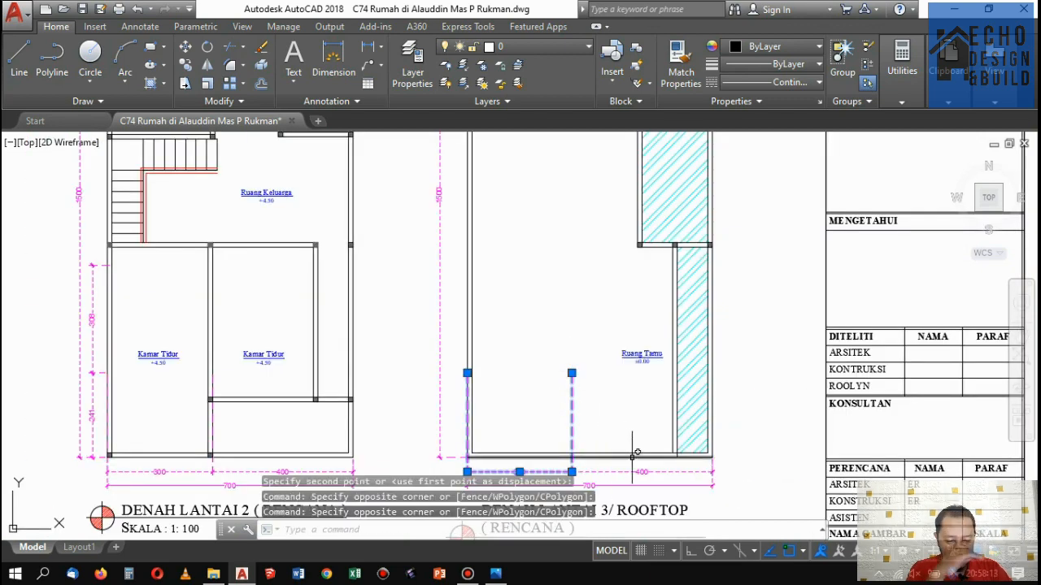
key("Delete")
scroll(674, 388, "down", 2)
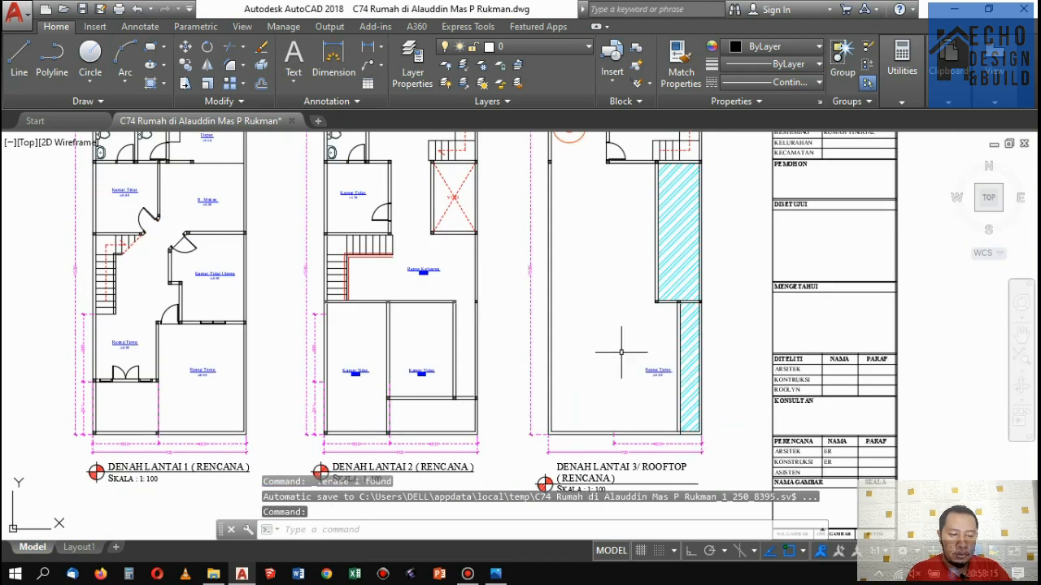
Add a vertical linear dimension beside the rooftop plan's stair room, from the rear outer corner to the column at the room's front wall.
scroll(621, 352, "down", 2)
left_click(365, 51)
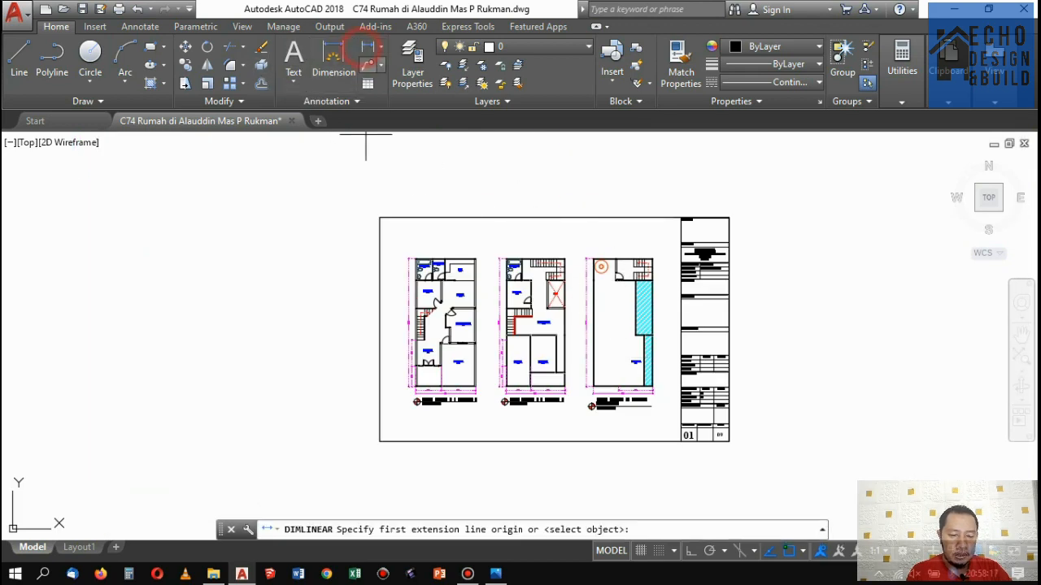
scroll(564, 268, "up", 4)
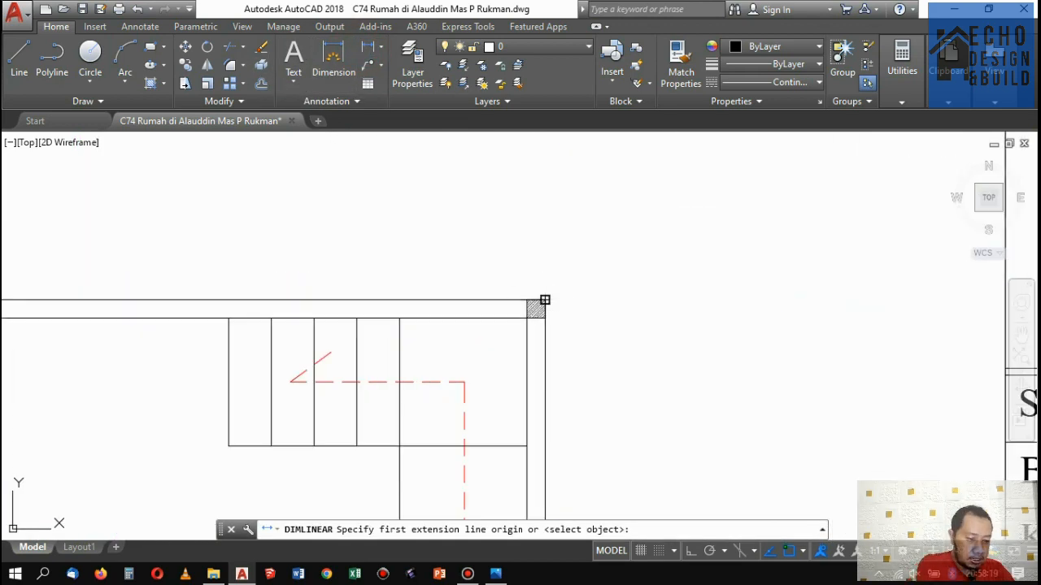
left_click(544, 301)
scroll(543, 301, "down", 2)
scroll(565, 244, "up", 2)
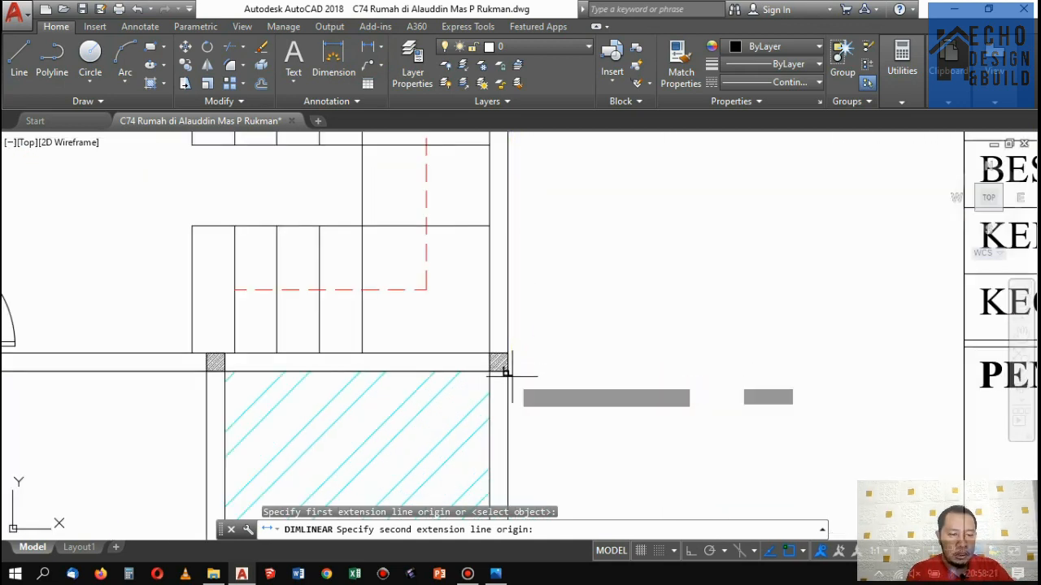
left_click(506, 371)
scroll(541, 349, "down", 2)
left_click(561, 321)
Stretch the front end of the new stair-room dimension to the inner corner of the column, on the wall's stair side.
scroll(562, 341, "up", 2)
left_click(573, 392)
left_click(541, 361)
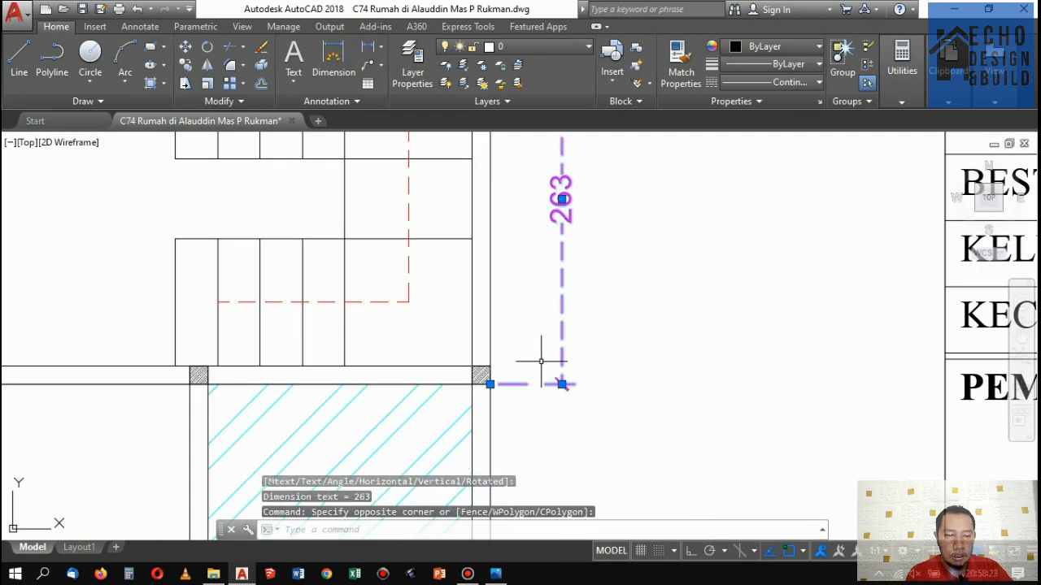
left_click(489, 384)
left_click(490, 365)
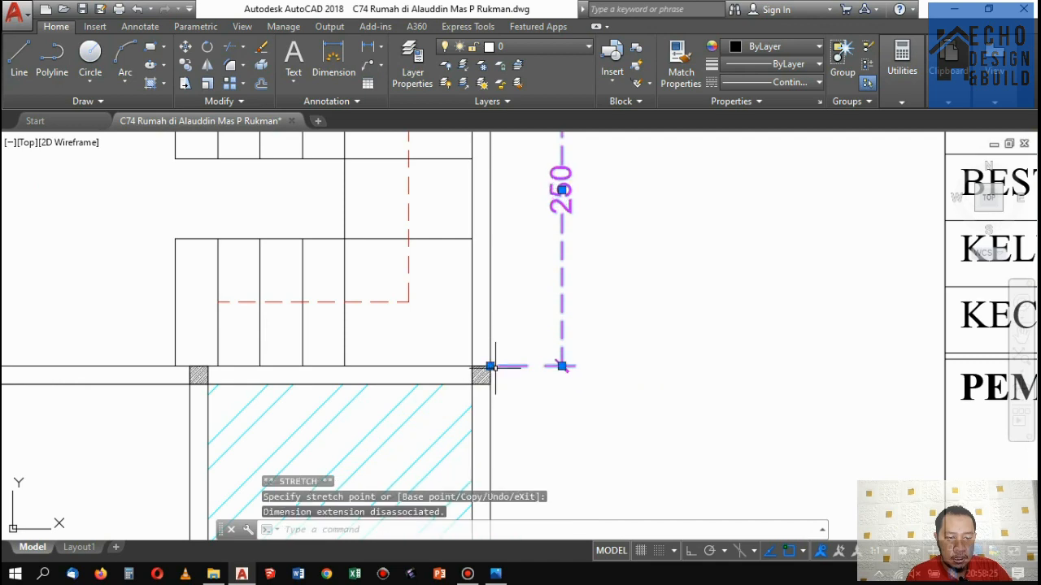
Continue the rooftop plan's stair-room dimension along the hatched strip to the jog wall column and on to the front outer corner.
scroll(455, 212, "down", 3)
left_click(141, 27)
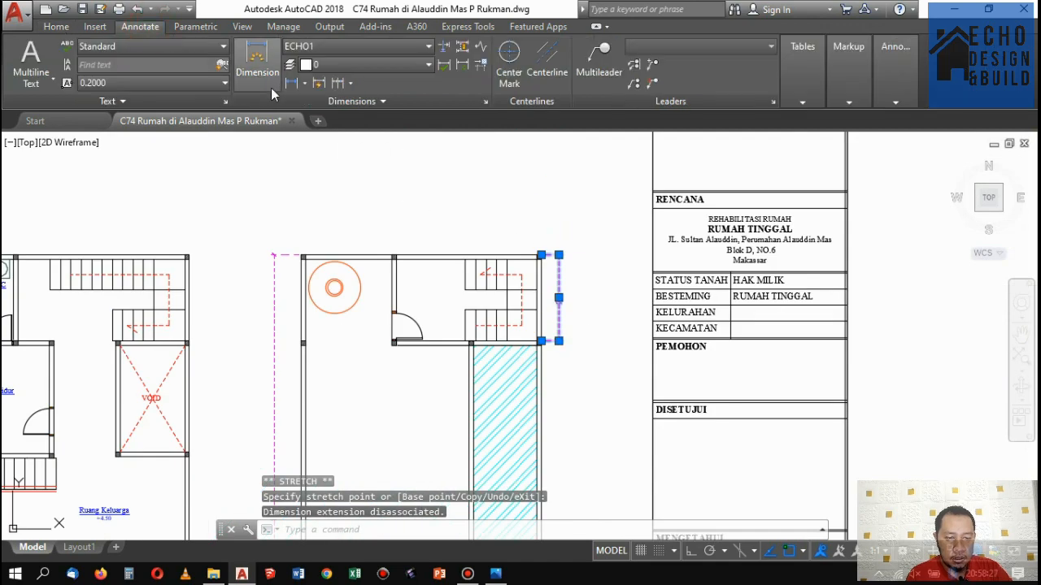
left_click(338, 83)
scroll(520, 341, "down", 5)
scroll(504, 340, "up", 8)
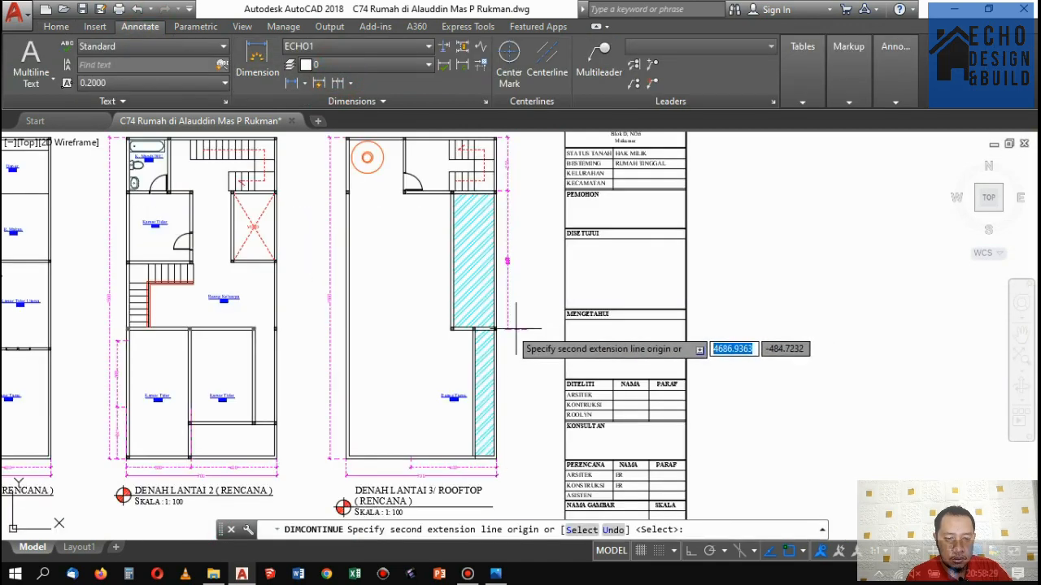
scroll(480, 329, "up", 3)
left_click(472, 307)
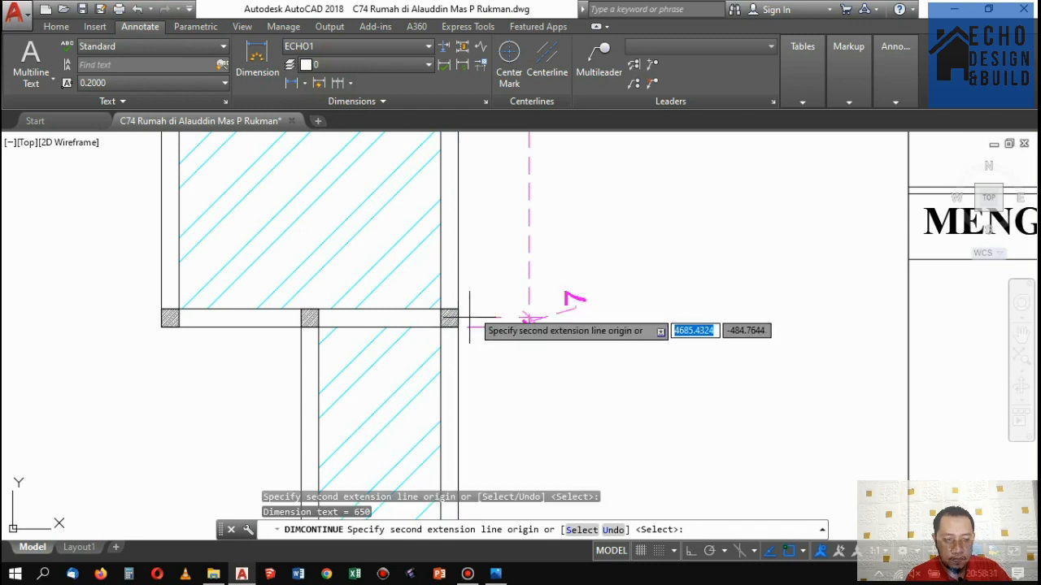
scroll(529, 317, "down", 8)
scroll(549, 385, "up", 8)
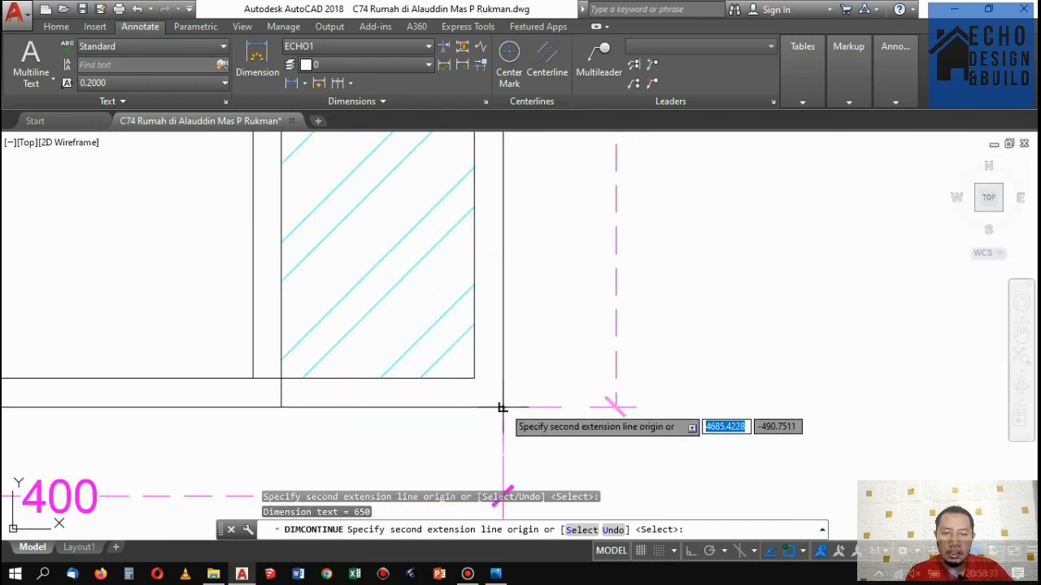
left_click(501, 408)
scroll(514, 378, "down", 3)
scroll(540, 342, "down", 3)
key("Return")
scroll(525, 329, "down", 6)
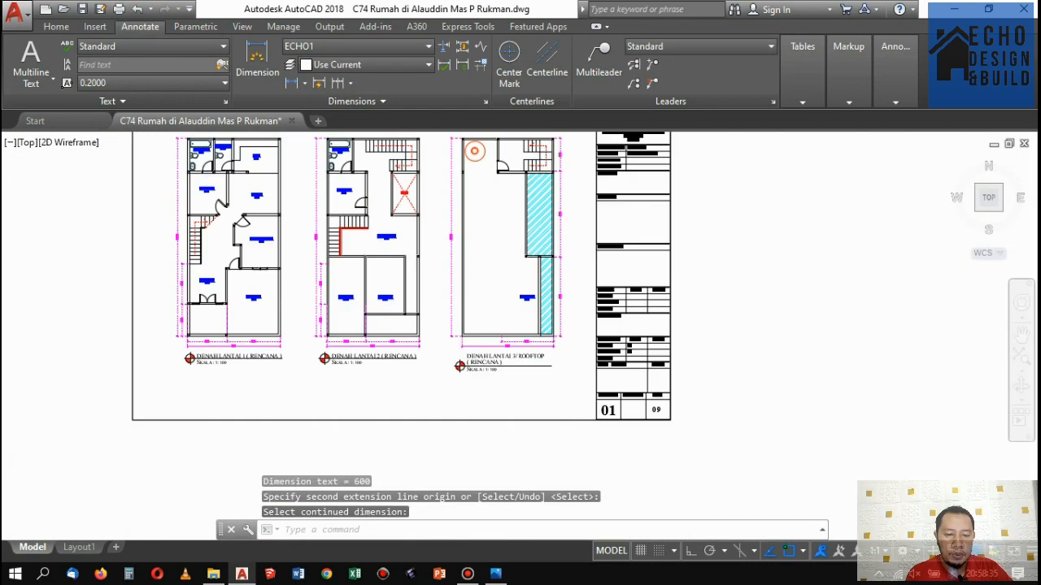
Switch to Photos to check the layout and room sizes in the reference floor plan sketch, and return to AutoCAD.
scroll(512, 327, "up", 4)
left_click(495, 574)
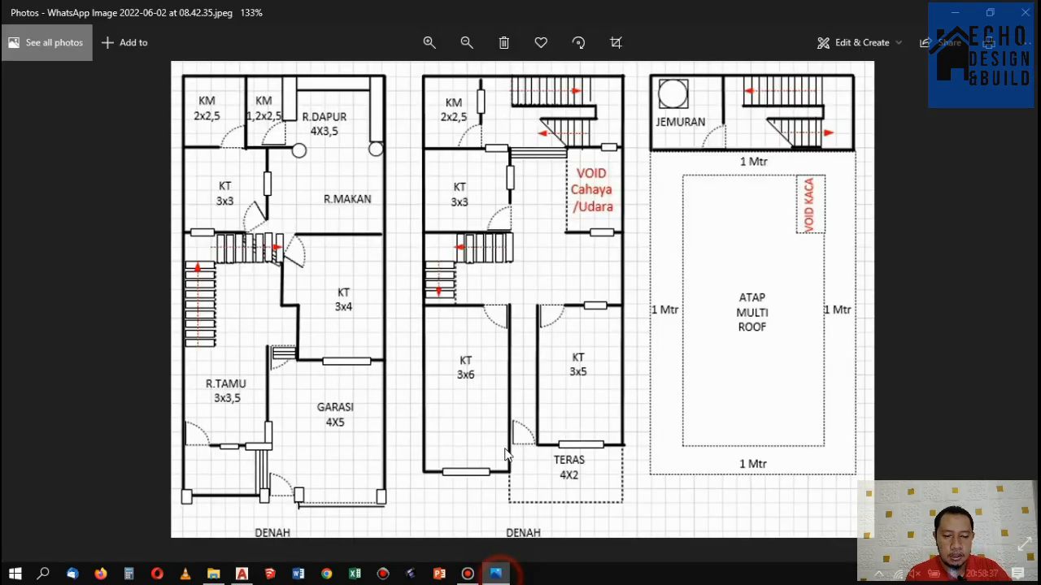
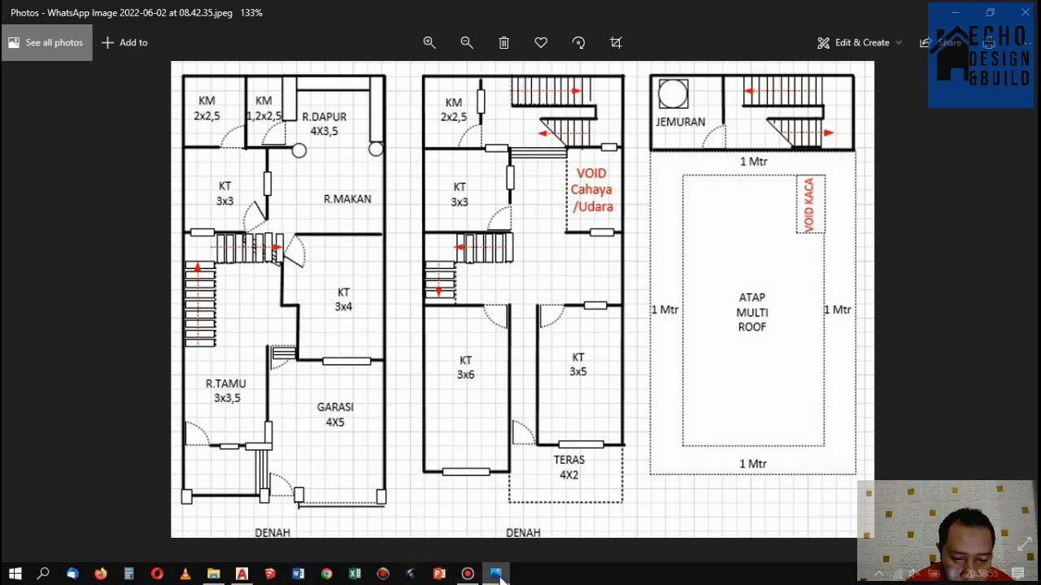
left_click(241, 574)
Examine the proposed floor plans, comparing the front rooms, stairs and bedrooms of the first and second floors.
scroll(418, 418, "down", 1)
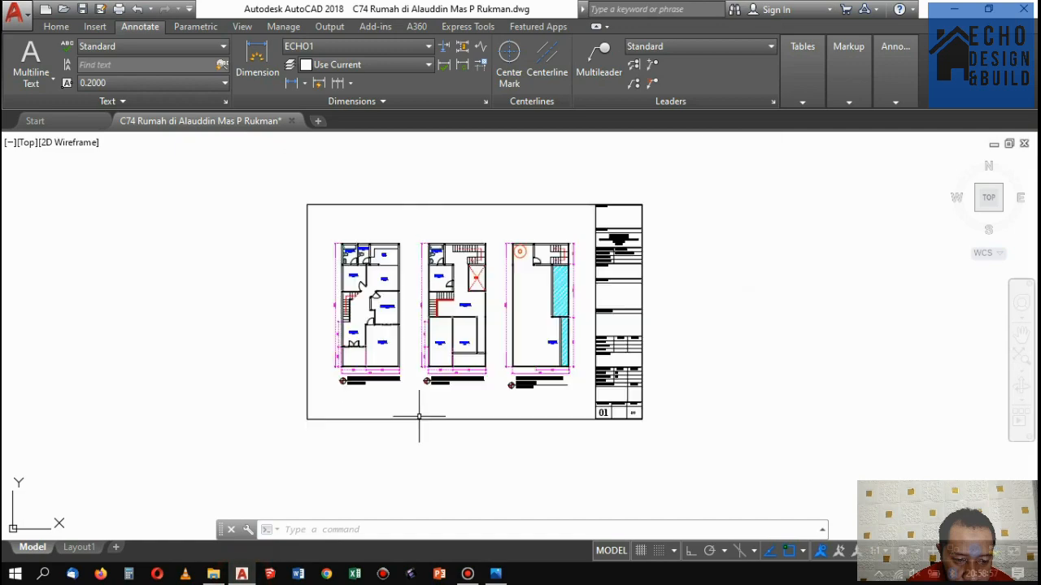
scroll(439, 406, "up", 5)
scroll(475, 329, "down", 6)
scroll(475, 329, "up", 5)
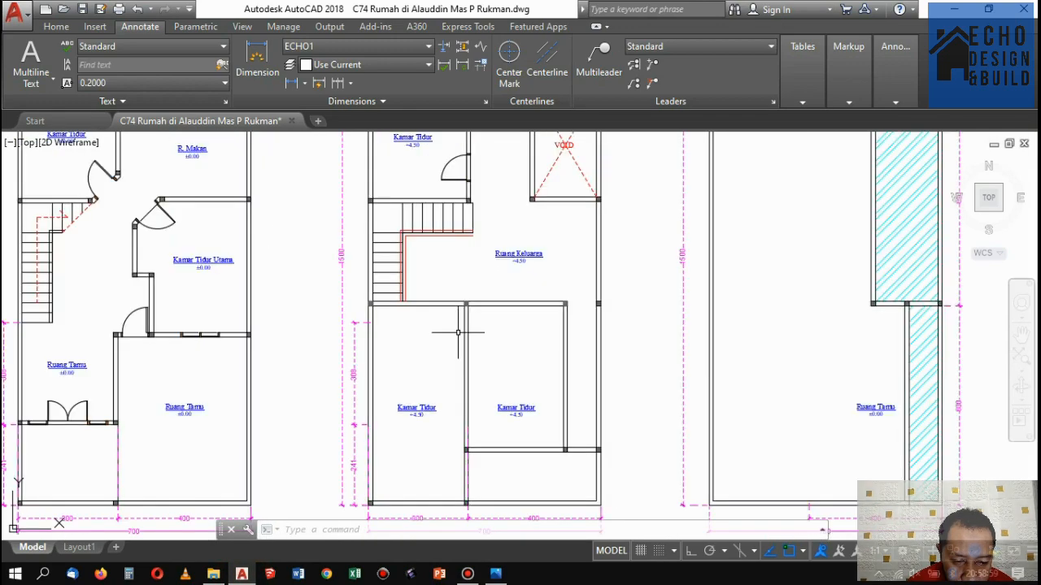
scroll(474, 321, "down", 6)
scroll(468, 321, "up", 1)
scroll(408, 343, "up", 2)
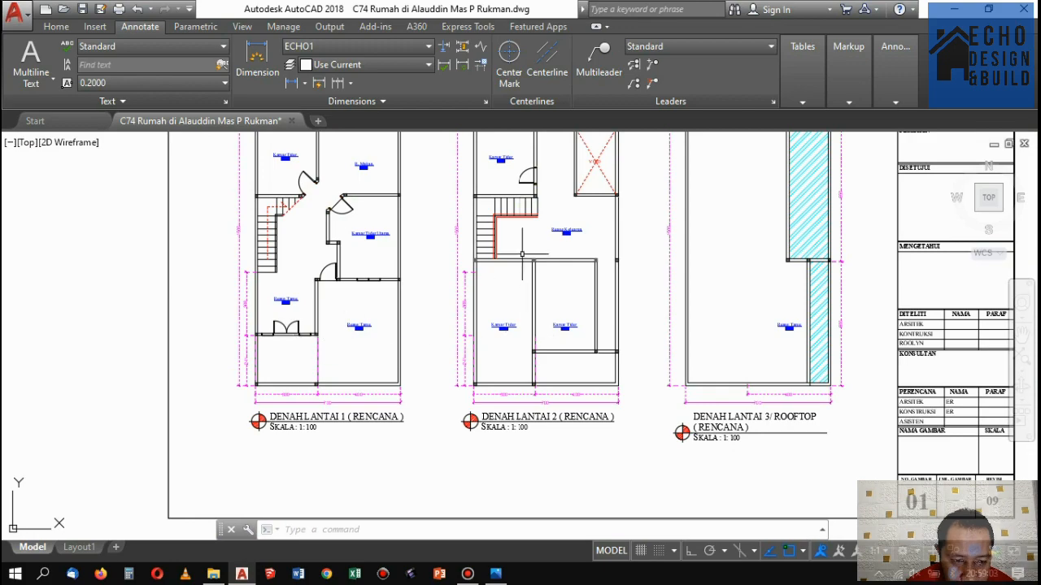
scroll(535, 312, "up", 4)
scroll(521, 301, "down", 5)
scroll(496, 287, "up", 1)
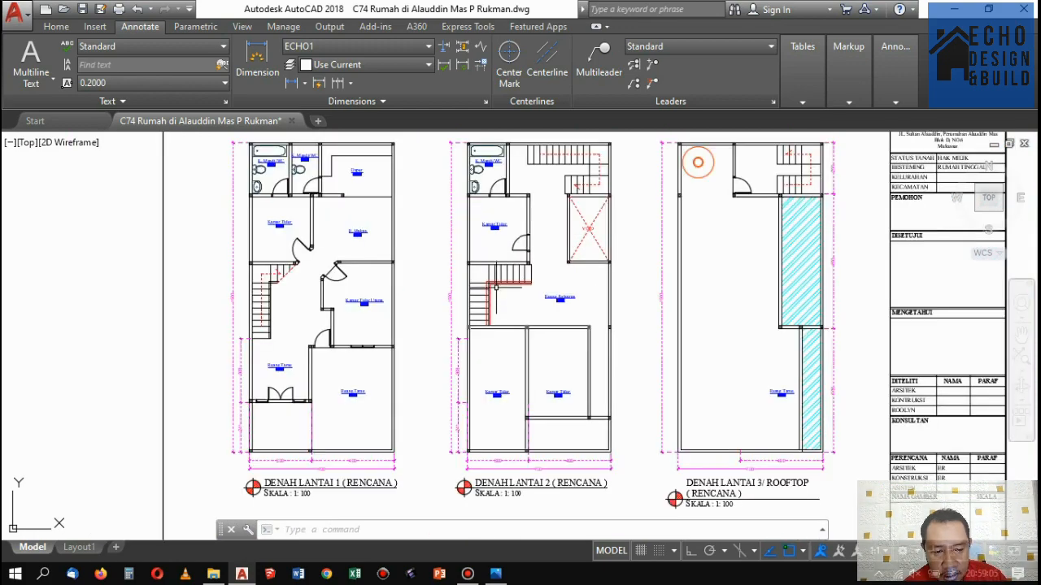
scroll(503, 294, "down", 2)
scroll(517, 299, "up", 5)
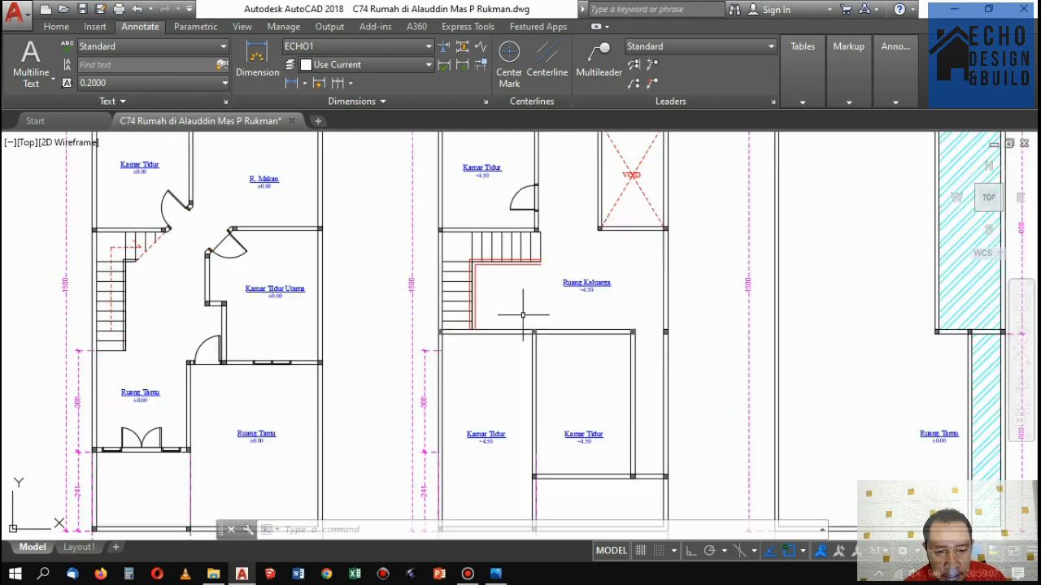
scroll(527, 305, "down", 5)
scroll(497, 325, "up", 2)
scroll(527, 386, "up", 2)
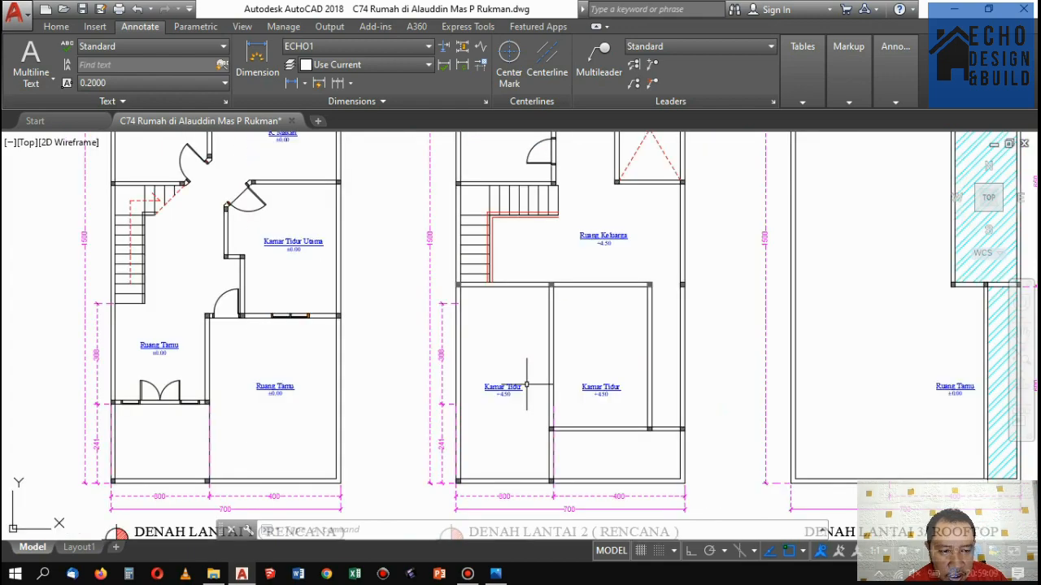
scroll(524, 376, "down", 4)
scroll(527, 379, "up", 6)
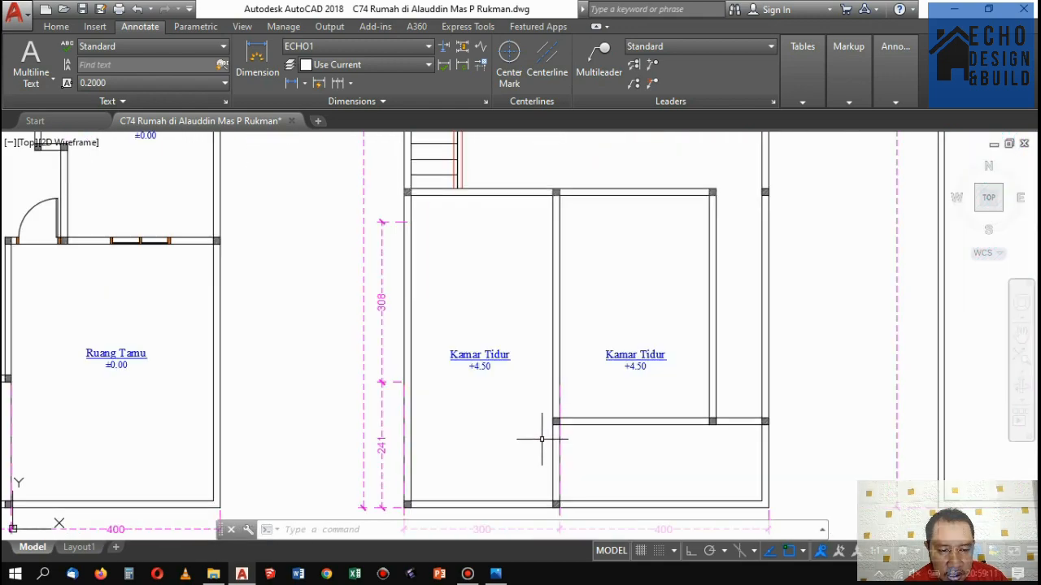
scroll(541, 423, "down", 6)
scroll(513, 401, "up", 8)
scroll(379, 432, "down", 8)
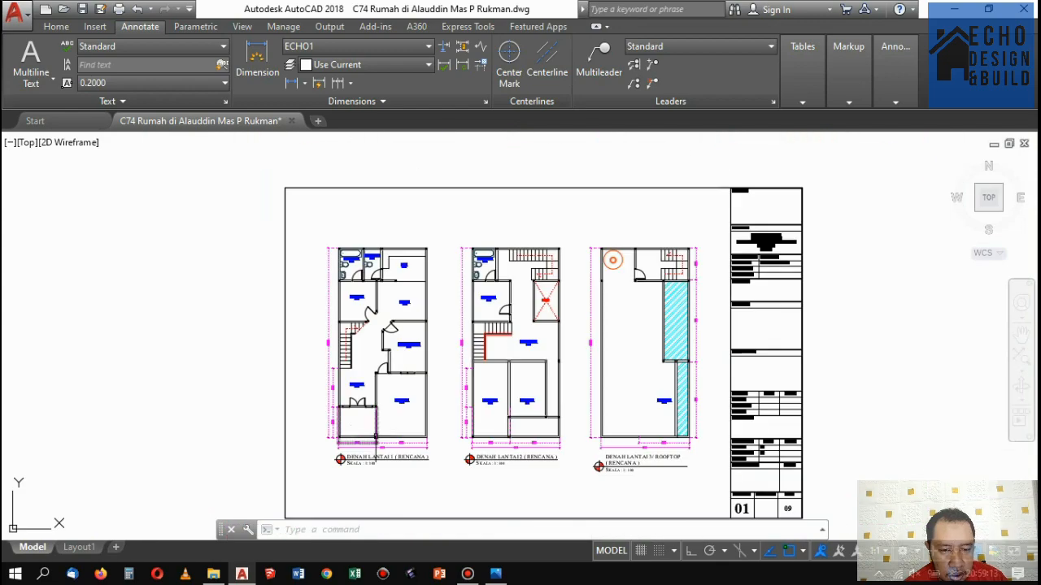
scroll(373, 439, "up", 4)
scroll(398, 409, "down", 2)
scroll(390, 371, "up", 2)
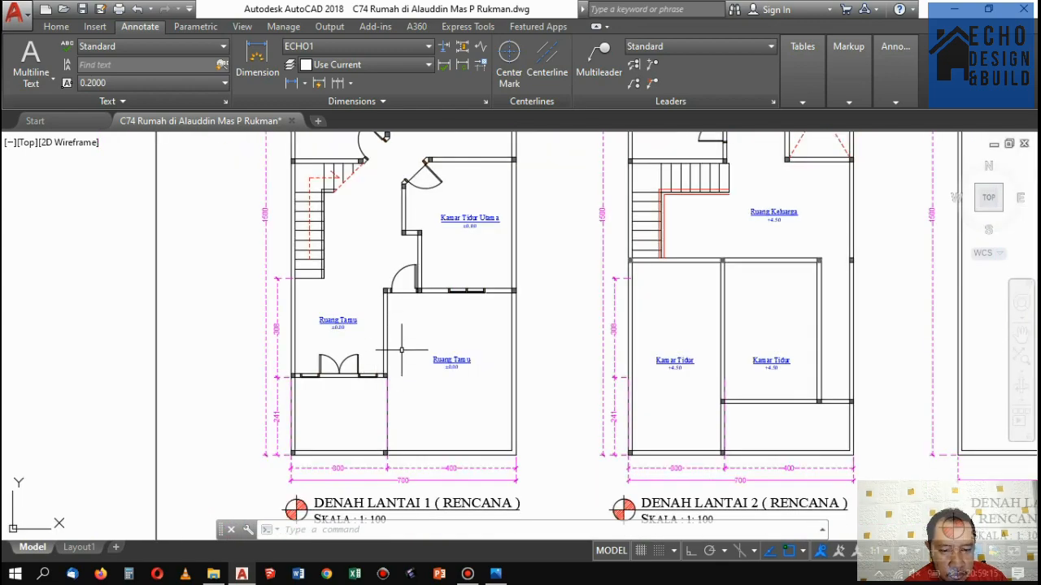
scroll(723, 338, "down", 4)
scroll(726, 366, "up", 6)
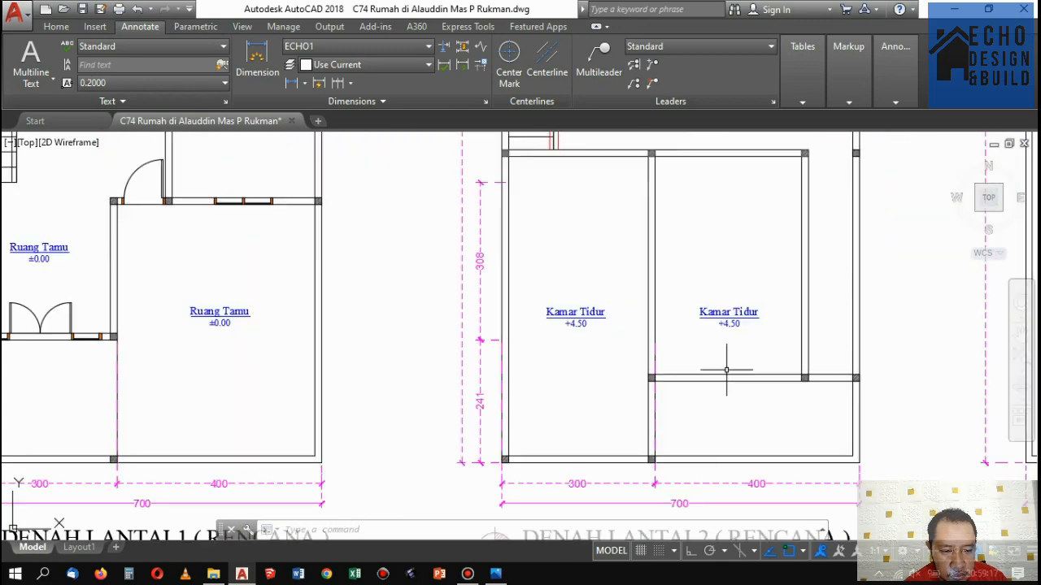
scroll(708, 382, "down", 6)
scroll(698, 386, "up", 4)
scroll(683, 353, "down", 4)
scroll(553, 390, "up", 4)
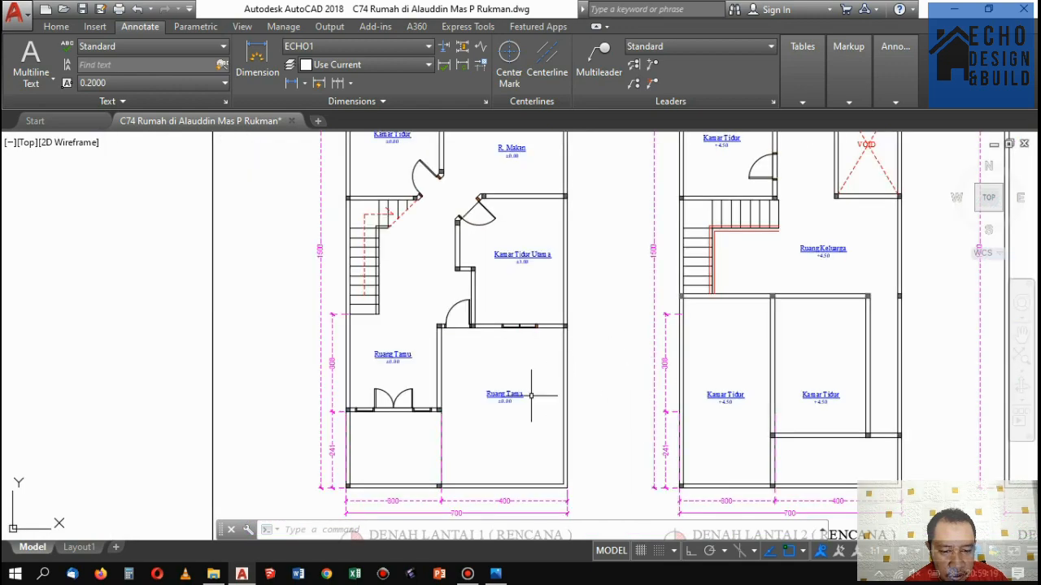
scroll(488, 398, "down", 4)
scroll(561, 390, "up", 3)
scroll(561, 390, "down", 5)
scroll(560, 386, "up", 6)
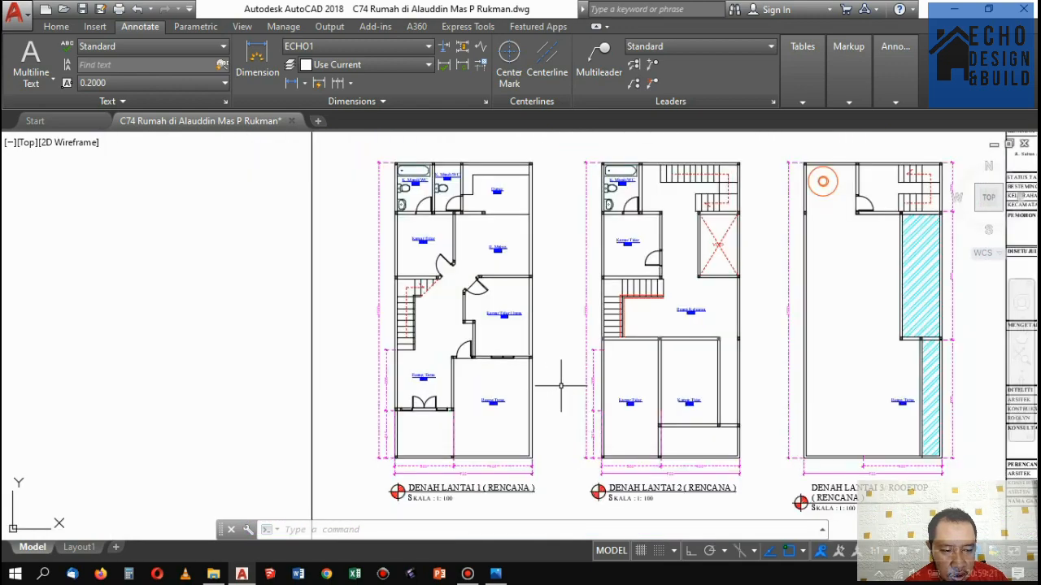
Stretch the rear end of the second-floor plan's 308 side dimension to the column at the front bedroom's rear wall.
scroll(642, 415, "up", 3)
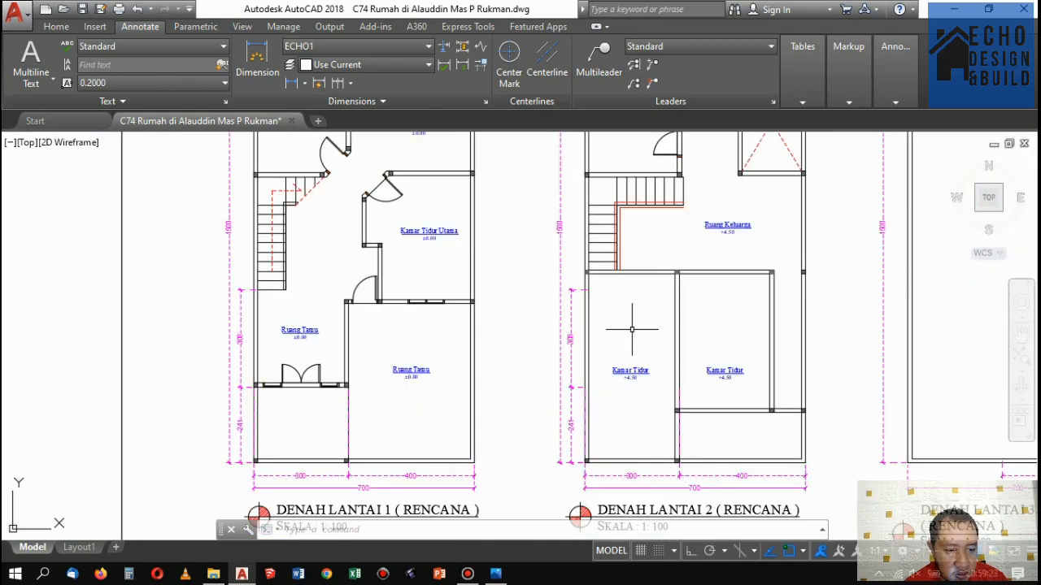
scroll(605, 342, "up", 3)
scroll(577, 341, "down", 3)
scroll(569, 293, "up", 5)
left_click(568, 308)
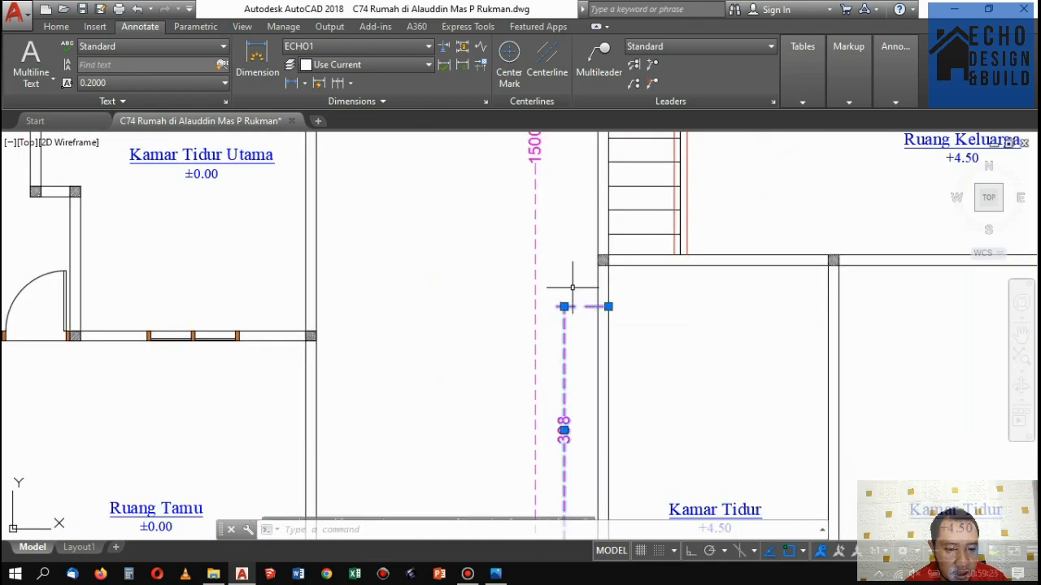
left_click(608, 306)
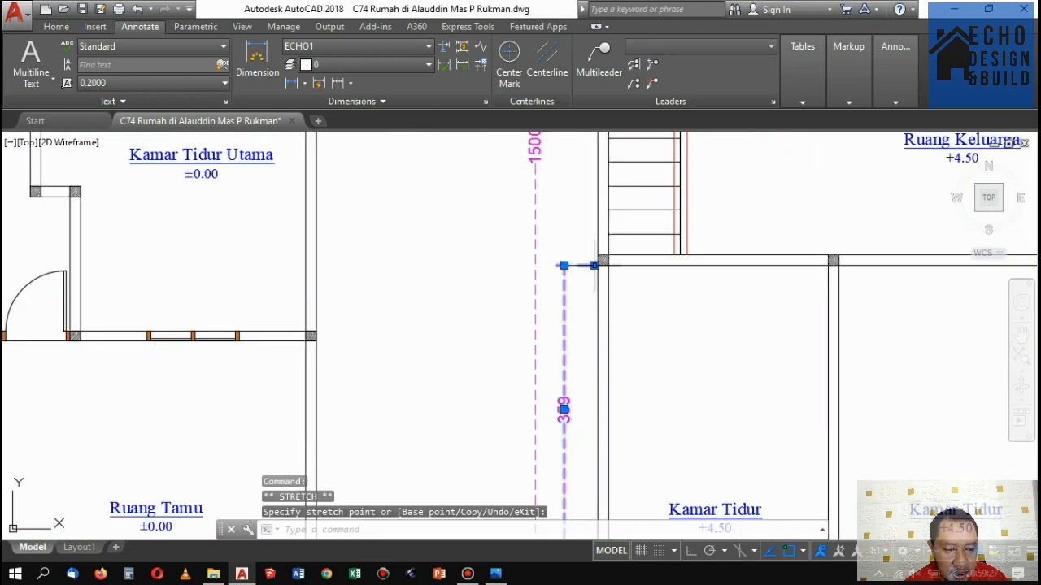
Stretch the front end of the same second-floor bedroom dimension to the plan's front outer corner, spanning the bedroom's full depth.
scroll(595, 265, "down", 5)
scroll(587, 387, "up", 6)
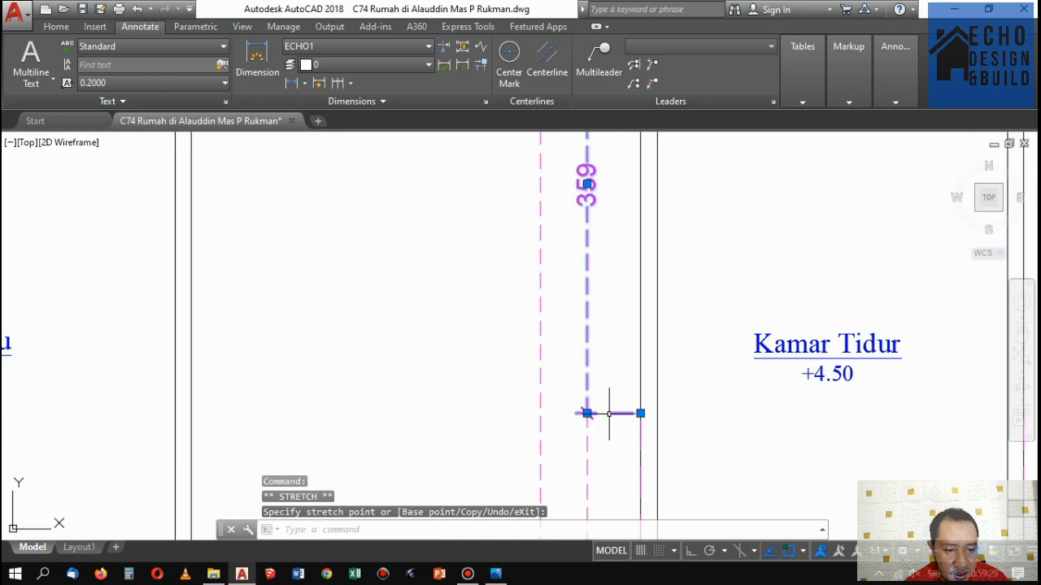
left_click(640, 413)
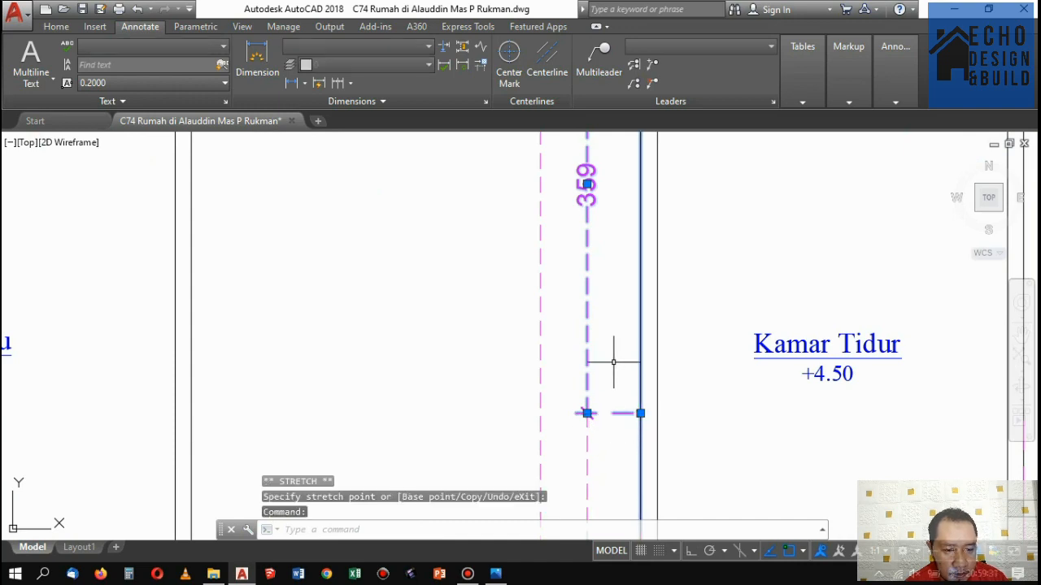
key("Escape")
left_click(596, 336)
left_click(583, 318)
scroll(594, 267, "down", 2)
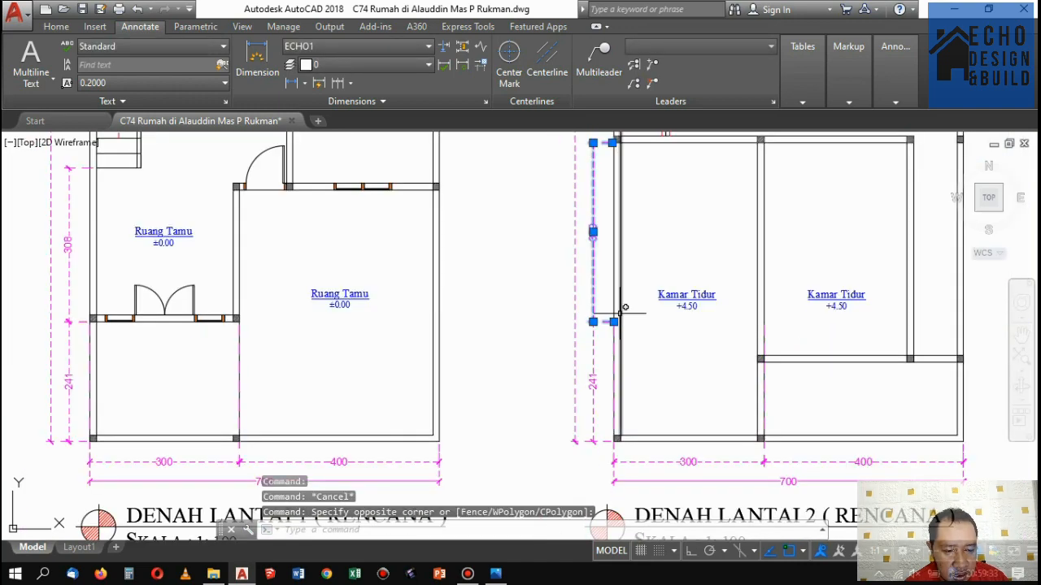
scroll(618, 314, "up", 1)
left_click(610, 323)
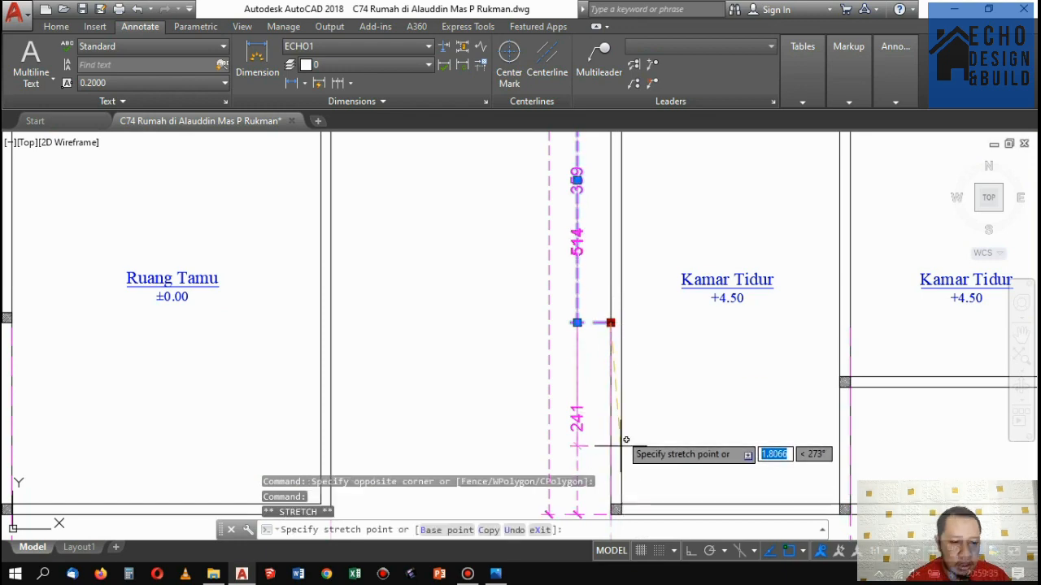
scroll(625, 442, "down", 4)
scroll(613, 459, "up", 5)
scroll(610, 455, "down", 4)
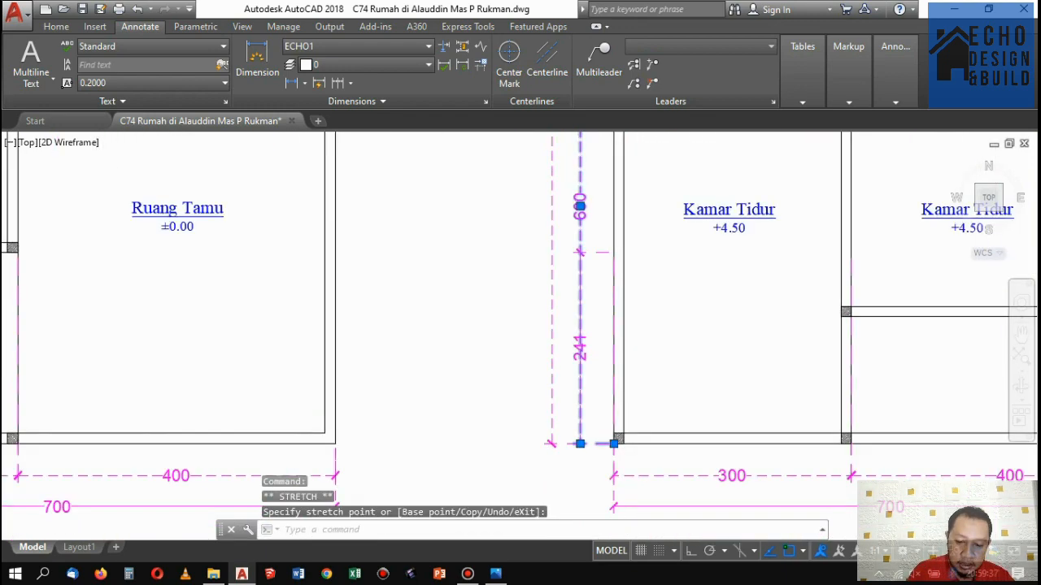
Delete the leftover 241 side dimension beside the second-floor plan's front bedroom, keeping the 600 dimension.
scroll(577, 460, "up", 2)
scroll(579, 439, "up", 5)
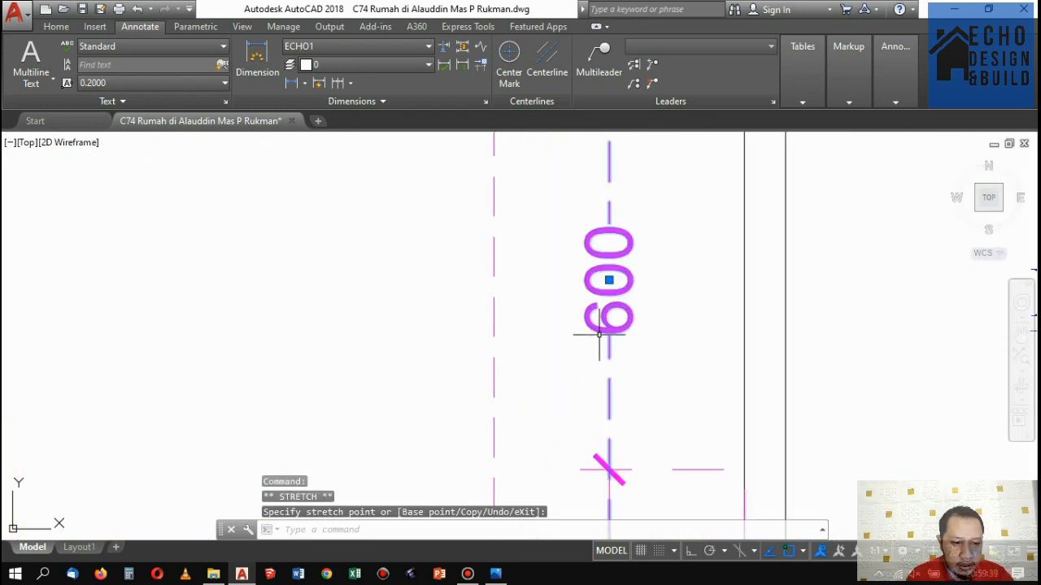
scroll(599, 334, "down", 5)
key("Escape")
scroll(626, 354, "up", 2)
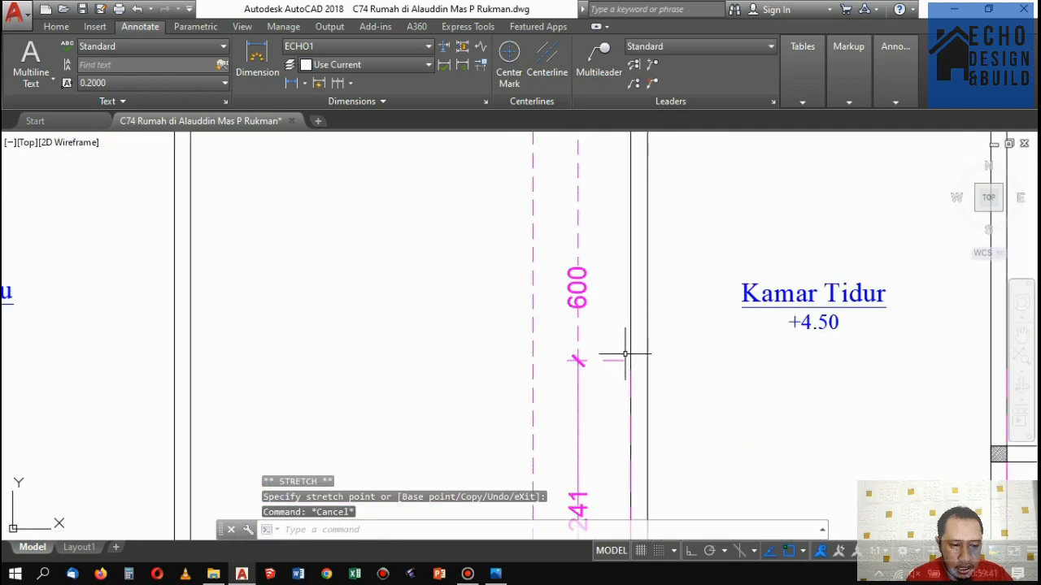
left_click(625, 353)
left_click(609, 368)
key("Delete")
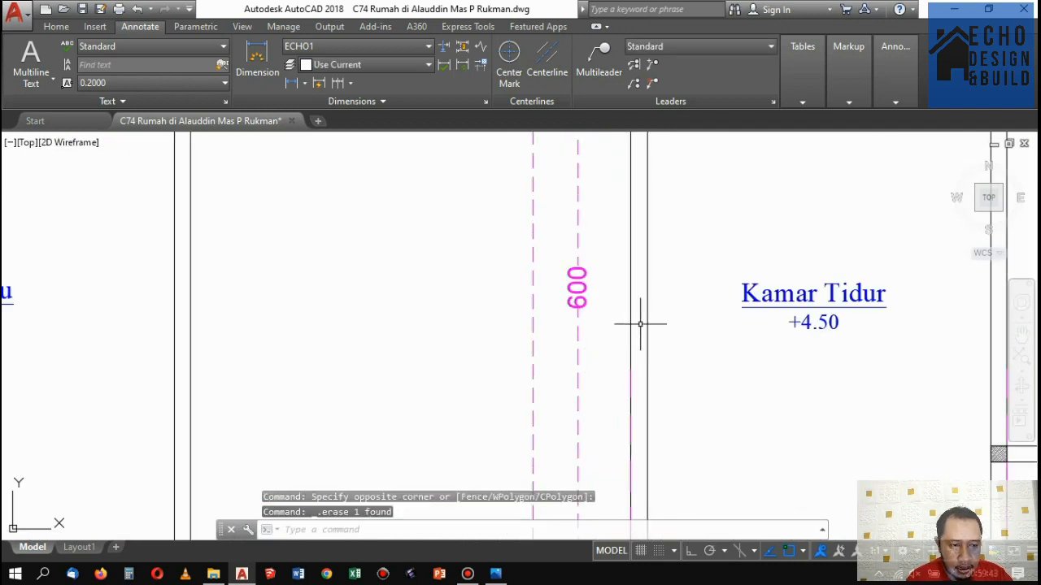
Switch to Photos to check the front bedrooms and terrace in the reference floor plan sketch, and return to AutoCAD.
scroll(640, 324, "down", 5)
scroll(649, 228, "up", 2)
scroll(649, 228, "down", 2)
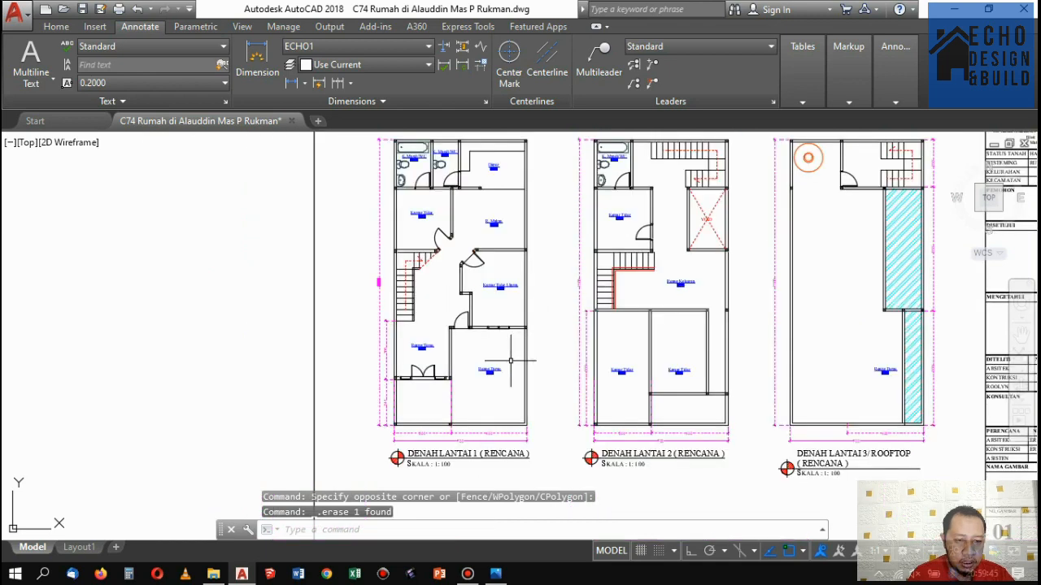
left_click(495, 573)
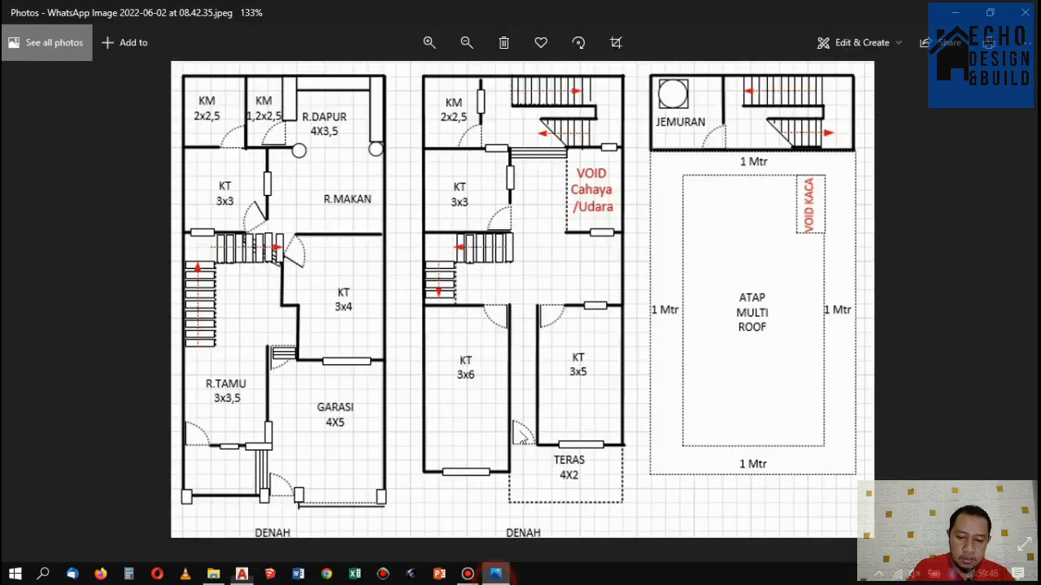
left_click(241, 574)
scroll(690, 367, "up", 3)
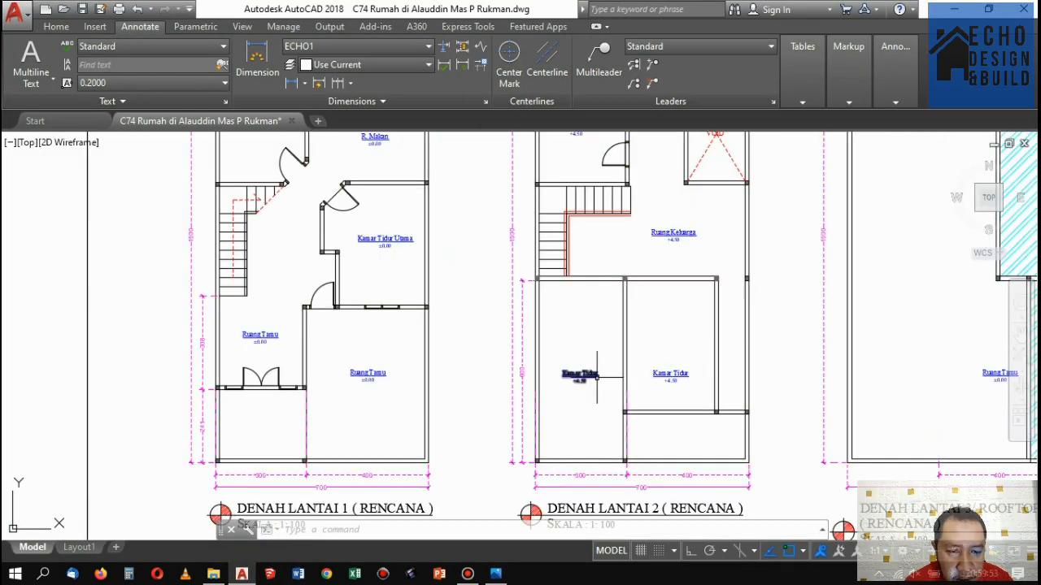
Move the second-floor front bedrooms' rear wall, the terrace wall and the outer front wall line 1 unit straight toward the rear, with Ortho on.
scroll(650, 342, "down", 3)
scroll(634, 325, "up", 3)
left_click(644, 351)
left_click(636, 311)
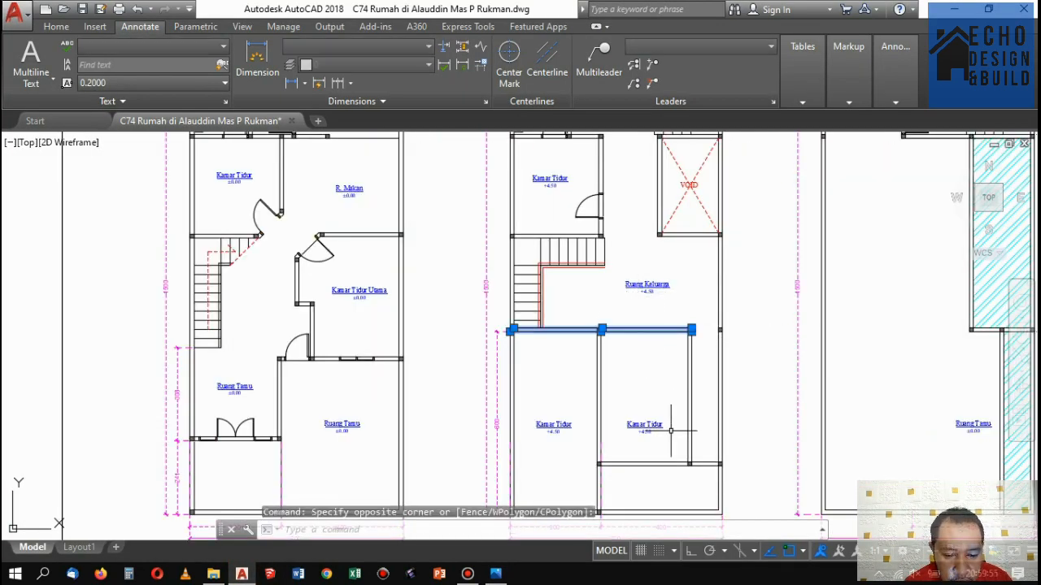
left_click(583, 454)
left_click(737, 473)
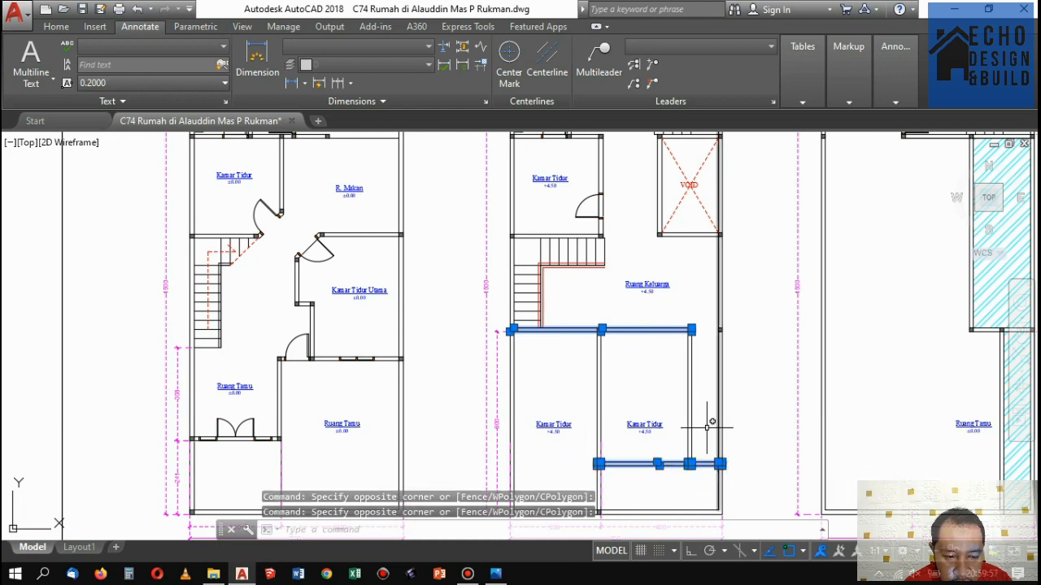
scroll(687, 431, "down", 5)
scroll(687, 431, "up", 6)
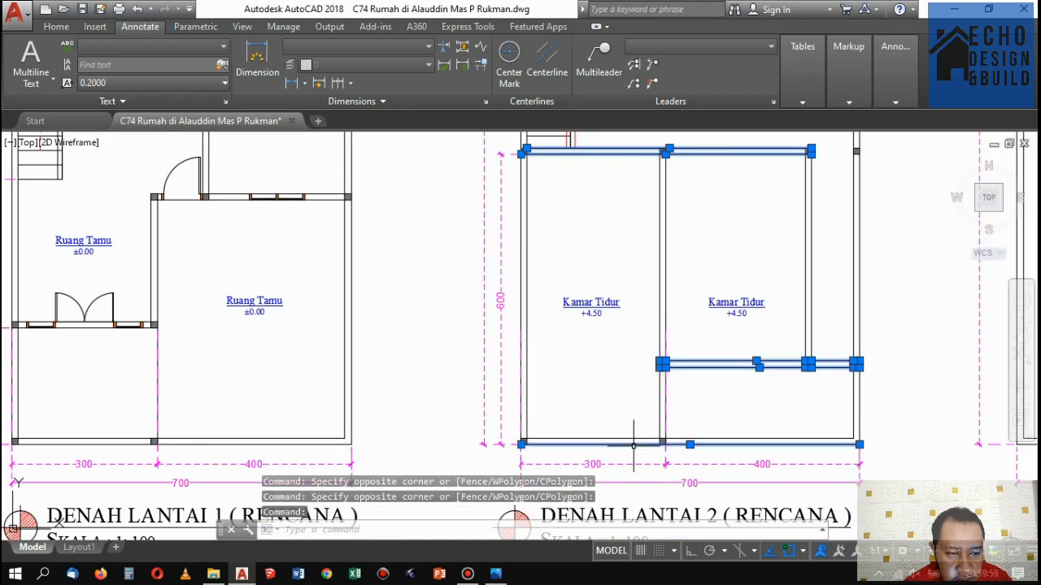
scroll(622, 429, "down", 4)
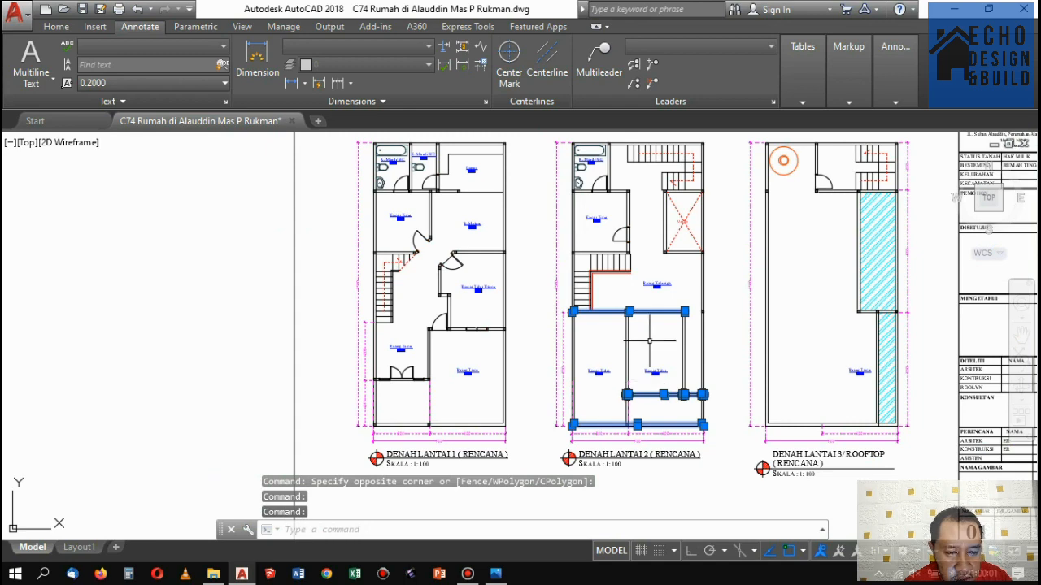
left_click(56, 27)
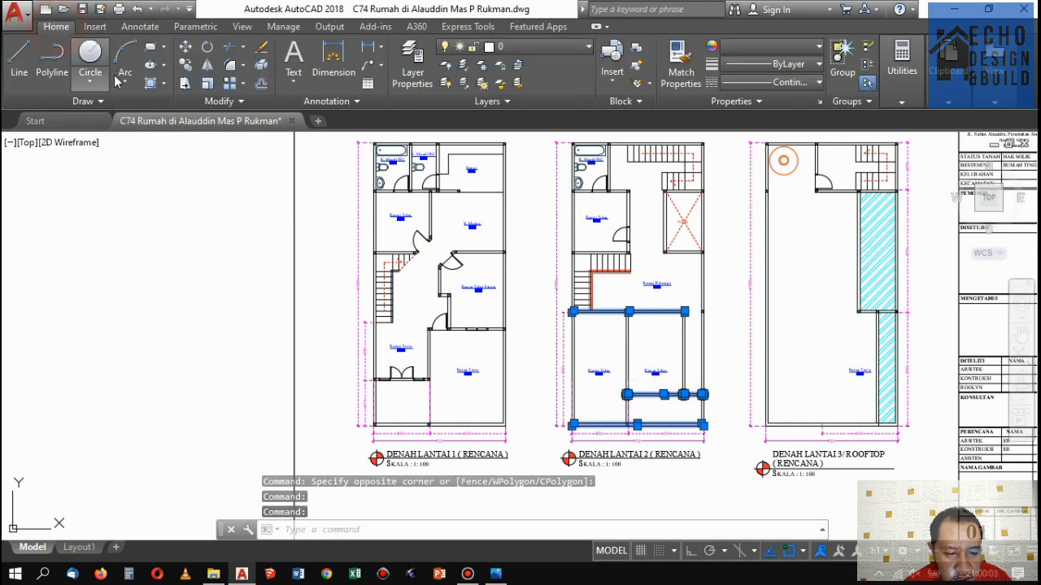
left_click(185, 47)
scroll(735, 293, "up", 3)
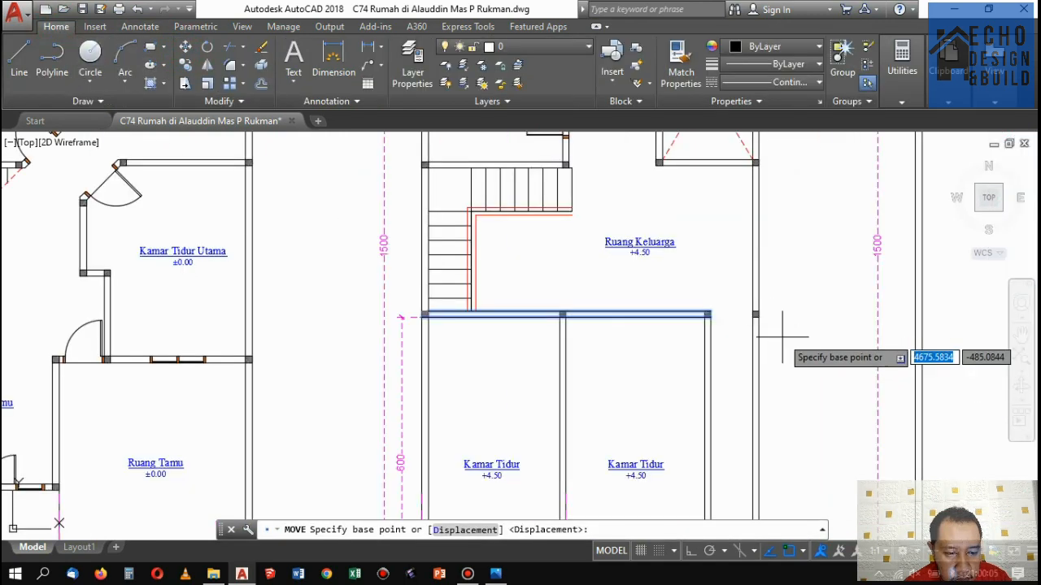
left_click(778, 336)
scroll(805, 276, "down", 1)
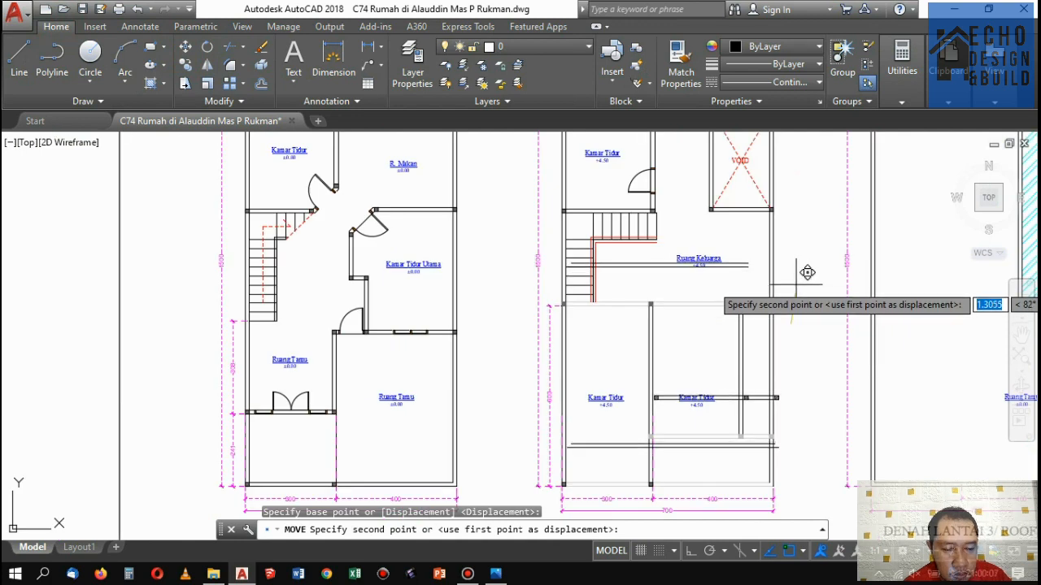
key("F8")
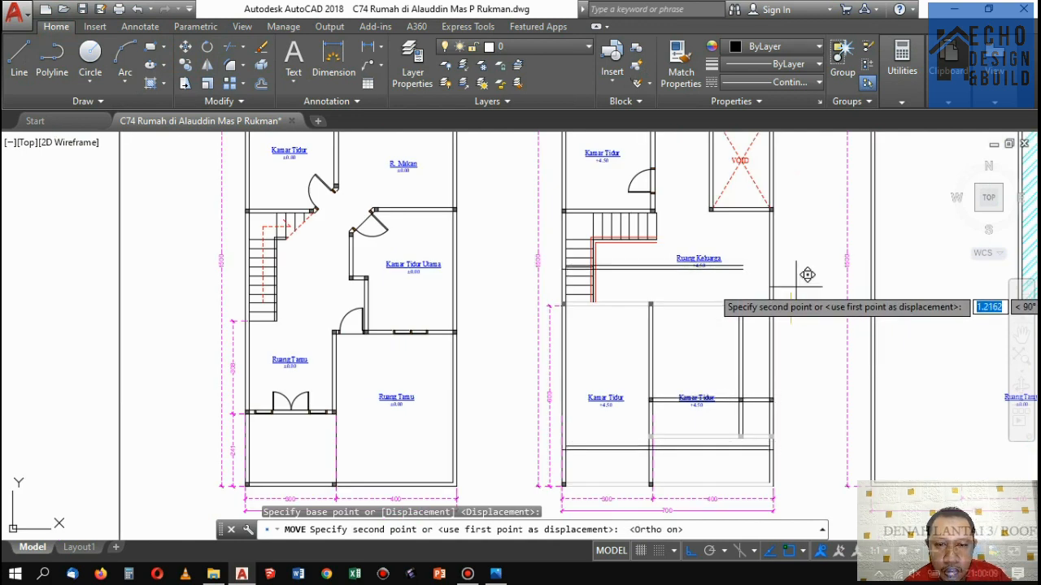
type("1")
key("Return")
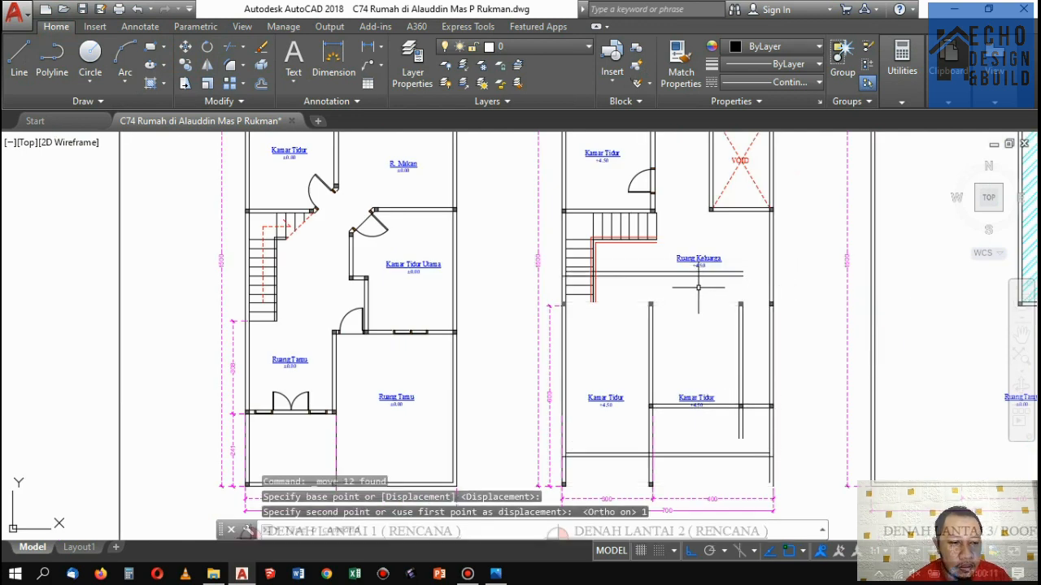
Draw a horizontal guide line from the outer end of the second floor's moved bedroom wall across the first-floor plan, past its stairs.
scroll(651, 293, "down", 3)
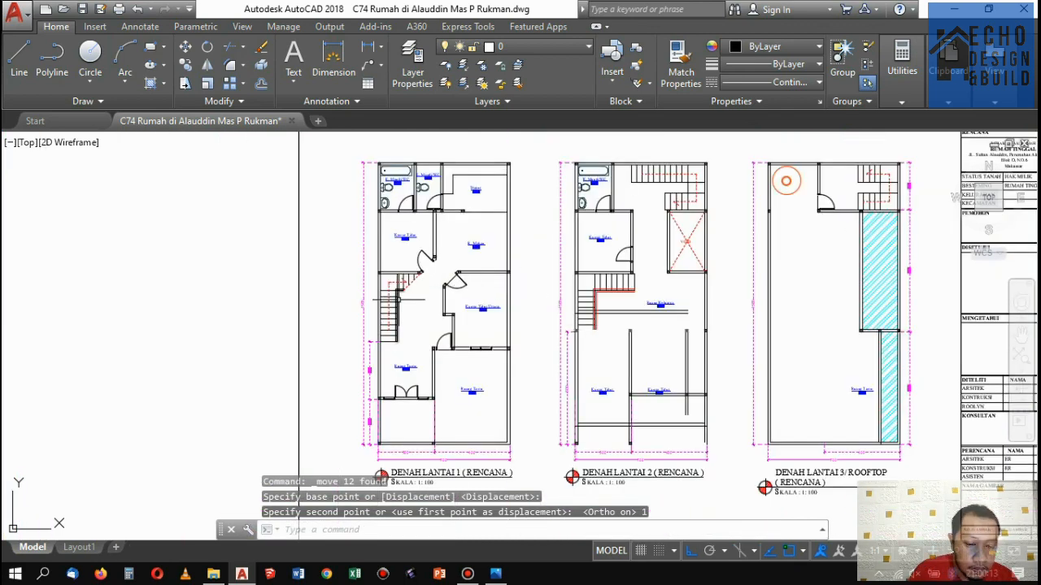
scroll(718, 313, "up", 3)
scroll(718, 312, "up", 2)
scroll(719, 313, "down", 2)
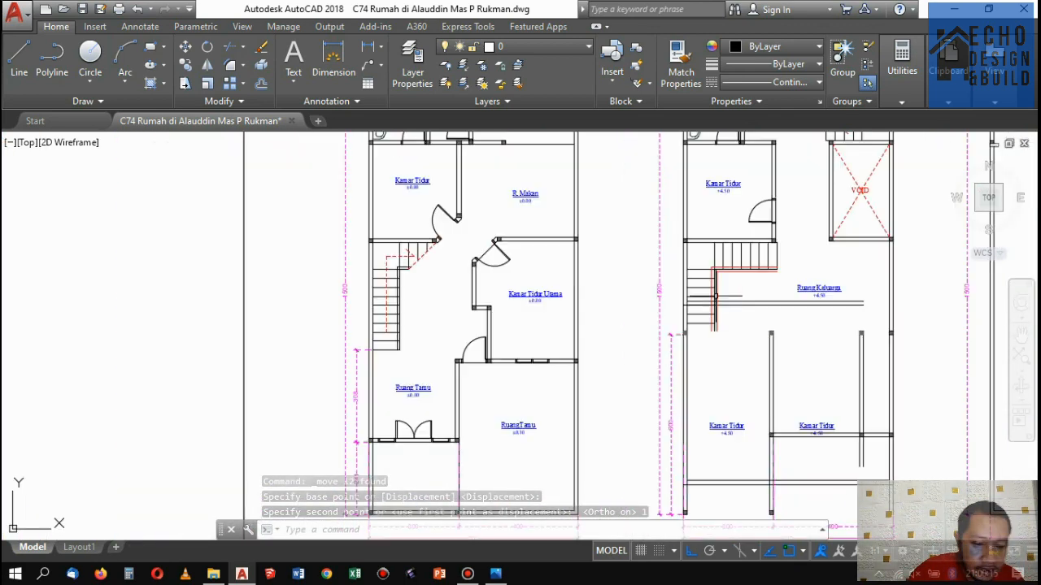
scroll(371, 325, "up", 3)
scroll(662, 295, "down", 3)
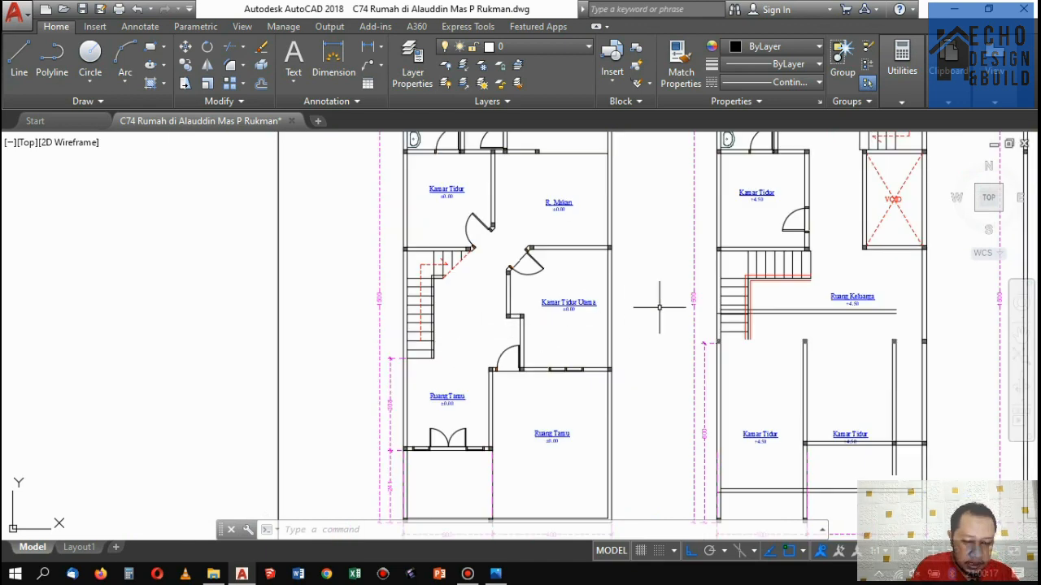
scroll(688, 301, "up", 3)
type("l")
key("Return")
scroll(741, 313, "up", 4)
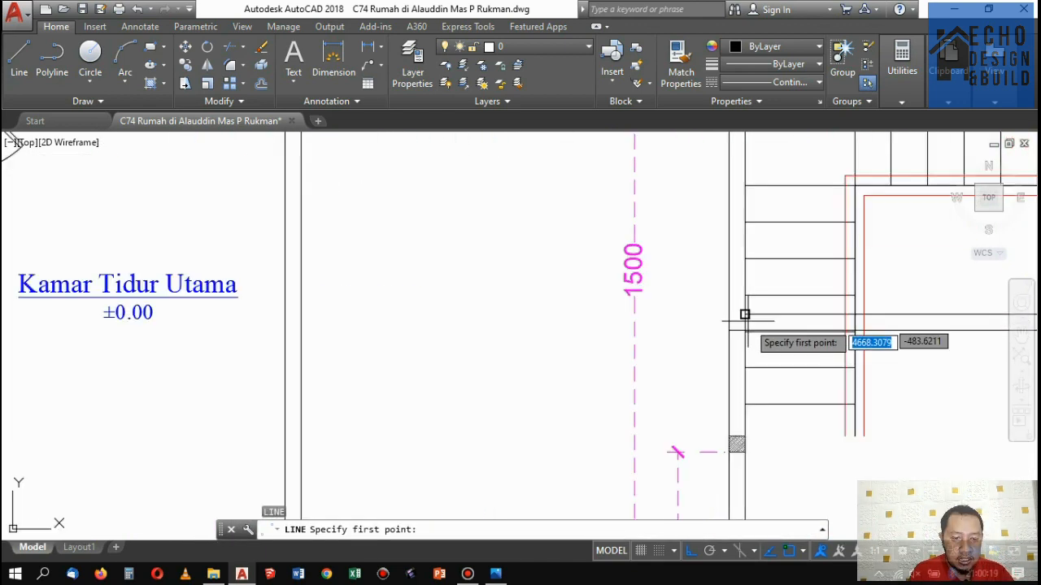
scroll(730, 335, "up", 1)
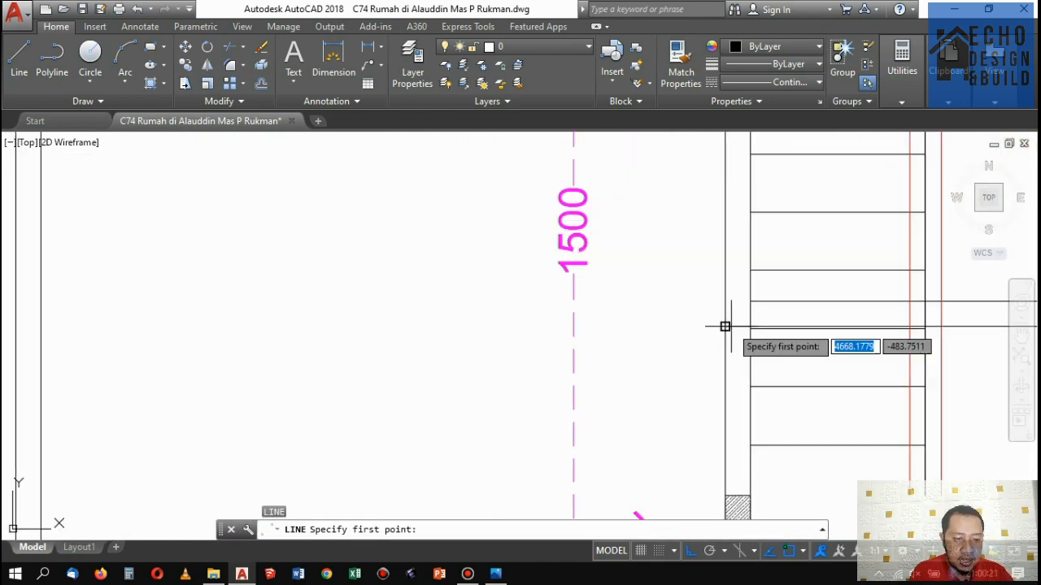
left_click(725, 325)
scroll(724, 325, "down", 4)
scroll(360, 325, "up", 2)
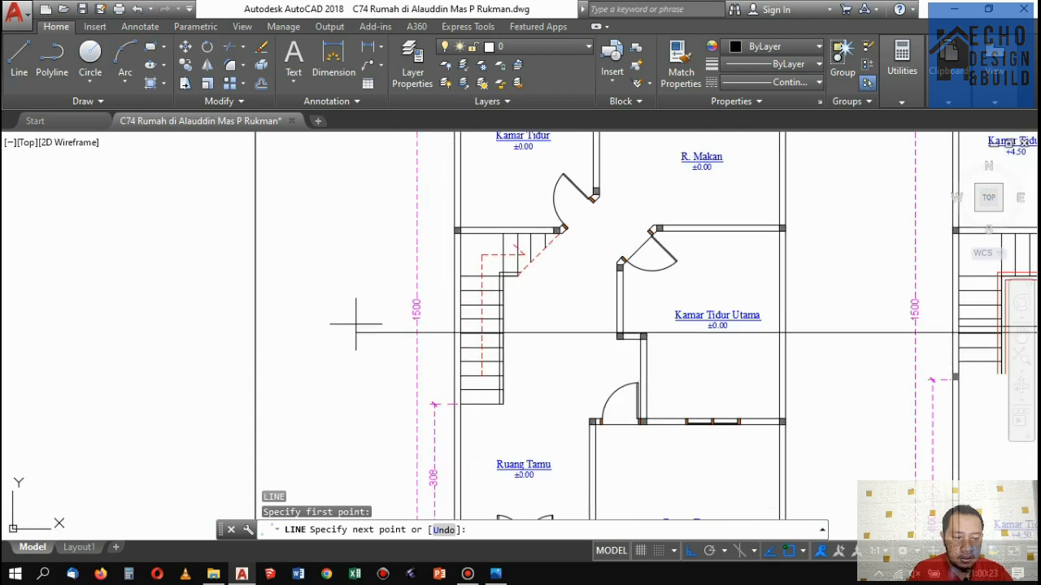
left_click(356, 331)
key("Return")
Examine where the guide line crosses the first-floor stairs and compare it with the second floor's moved walls.
scroll(498, 396, "up", 2)
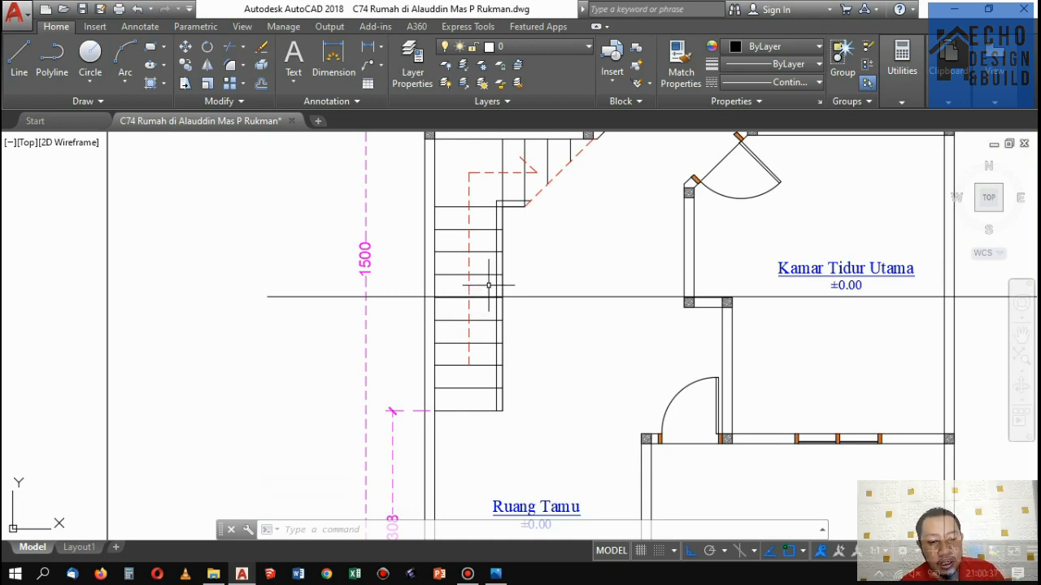
scroll(485, 290, "down", 5)
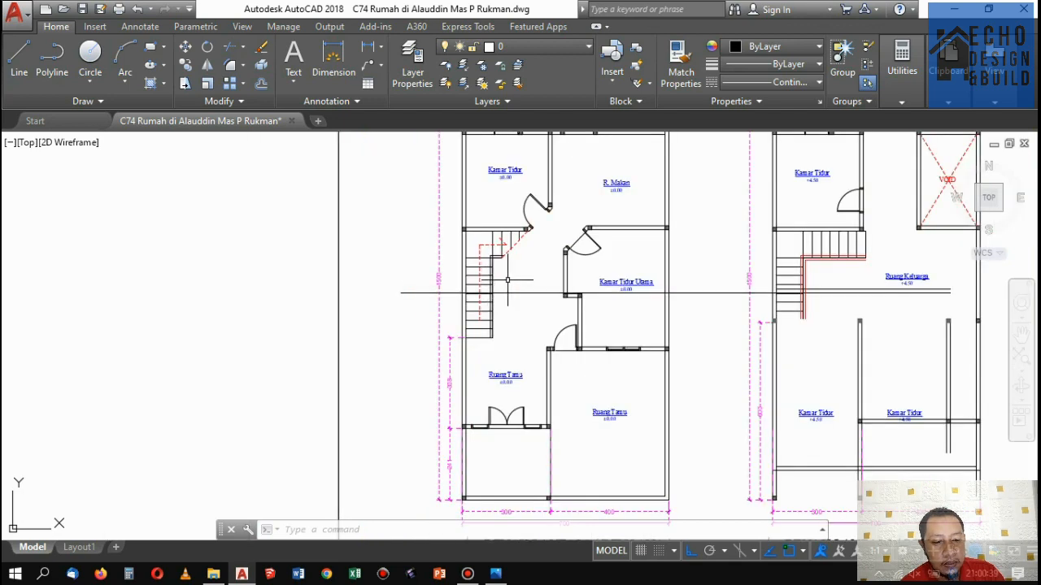
scroll(622, 301, "up", 5)
scroll(622, 301, "down", 5)
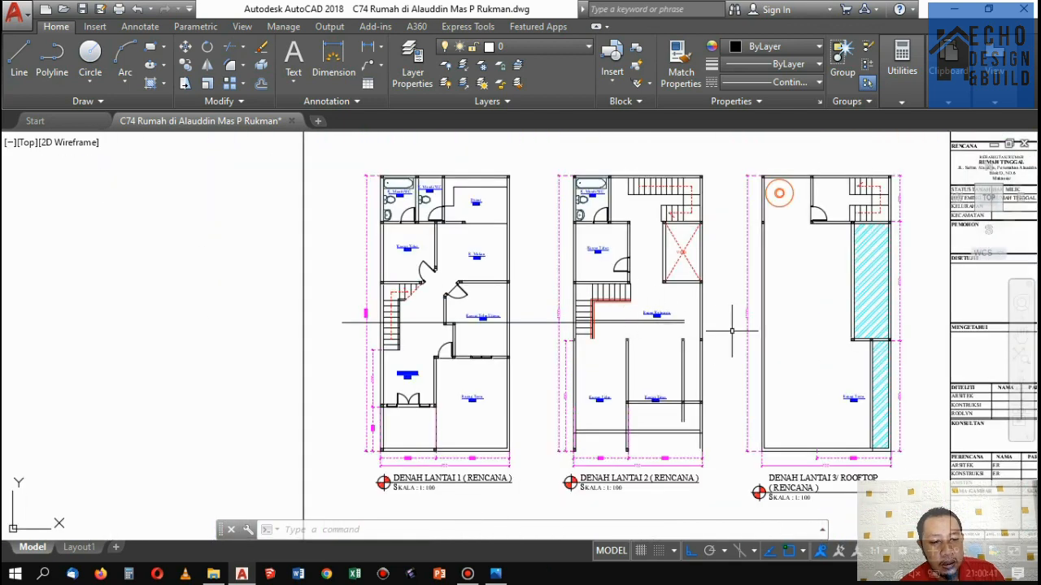
scroll(629, 353, "up", 5)
scroll(623, 356, "down", 5)
scroll(605, 372, "up", 4)
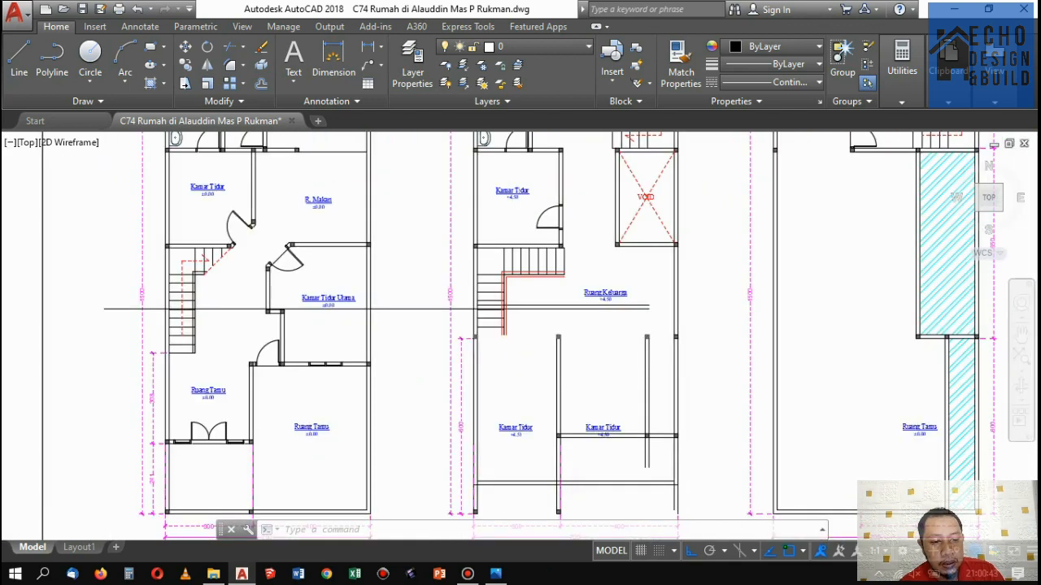
scroll(615, 384, "down", 5)
scroll(636, 395, "up", 6)
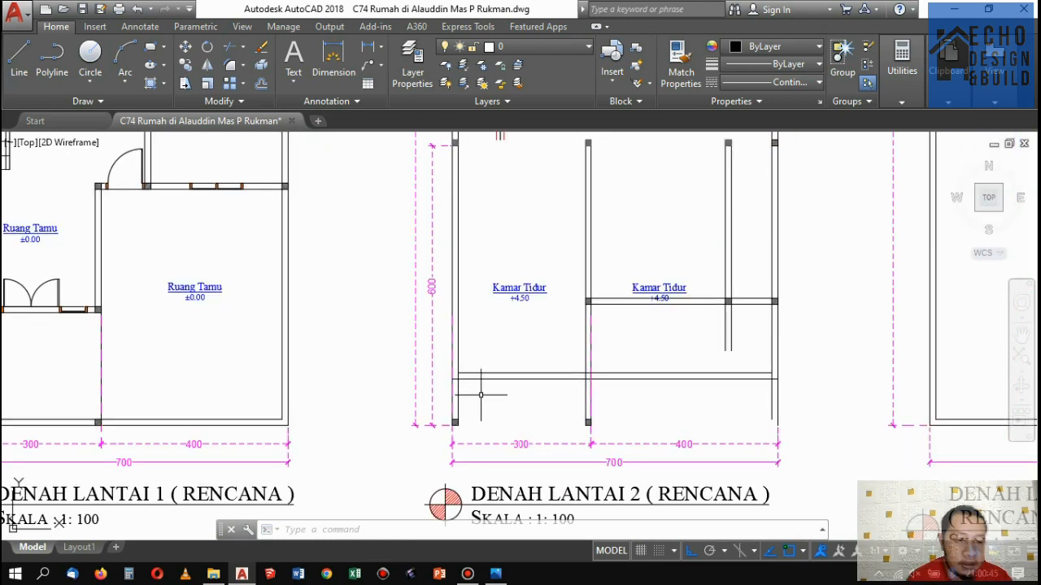
Draw a horizontal line closing the second-floor plan's front edge from one outer corner to the other.
key("Return")
scroll(472, 416, "up", 1)
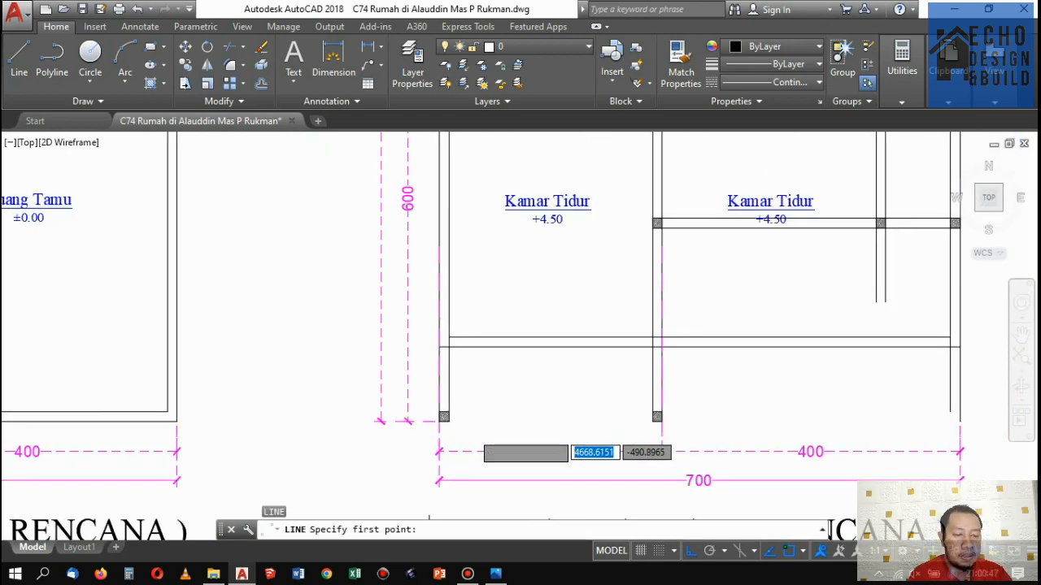
scroll(425, 406, "up", 2)
left_click(430, 411)
scroll(430, 412, "down", 4)
scroll(505, 414, "up", 3)
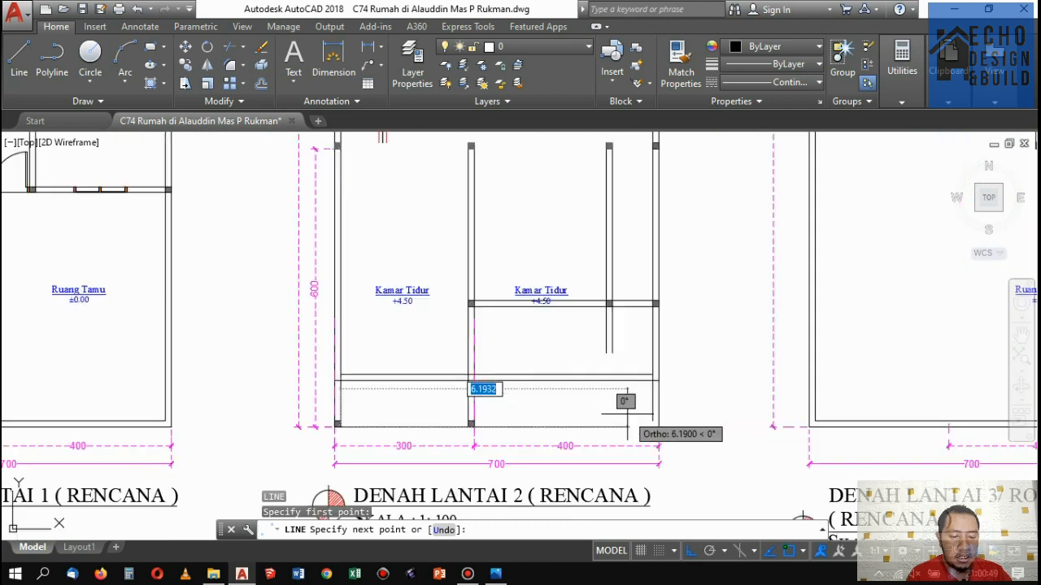
left_click(678, 428)
scroll(680, 429, "down", 4)
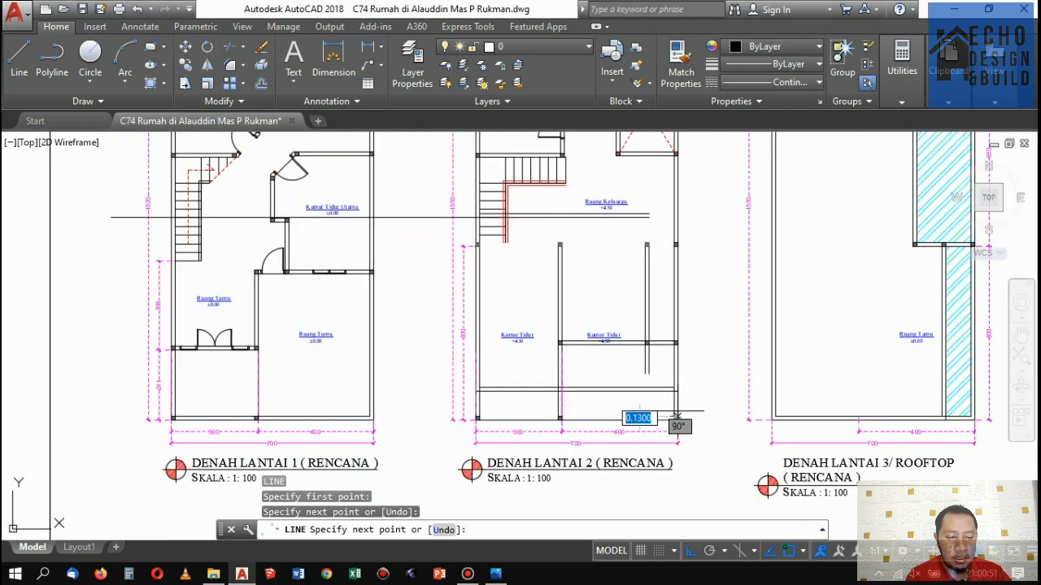
key("Return")
scroll(611, 408, "up", 2)
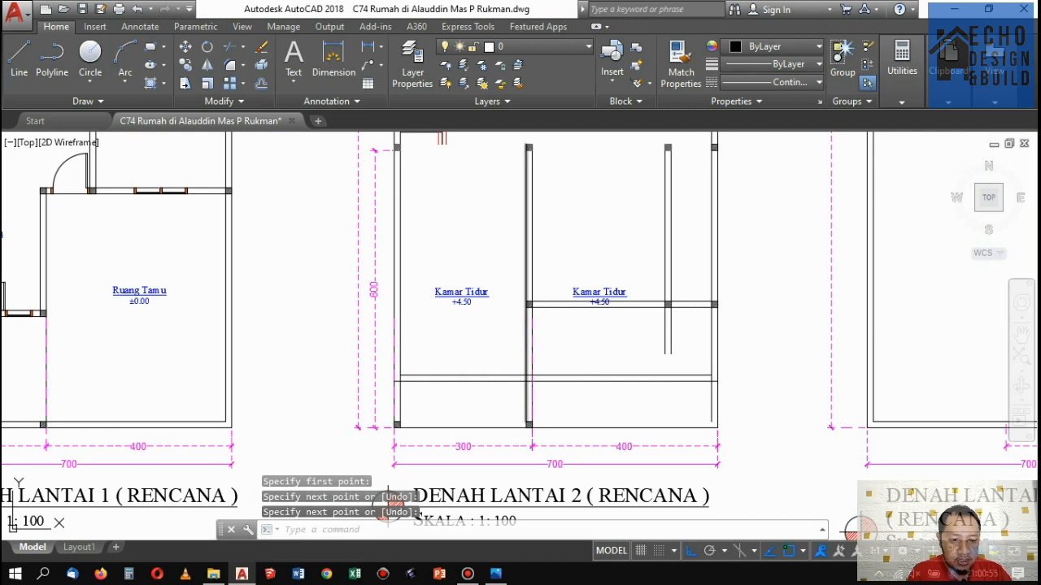
type("tr")
key("space")
left_click(532, 358)
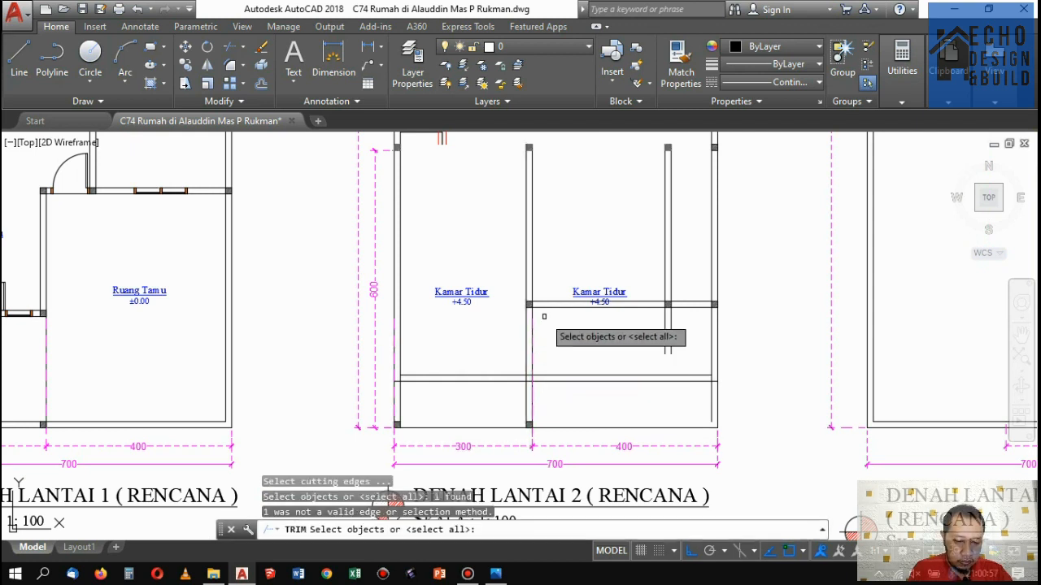
left_click(531, 275)
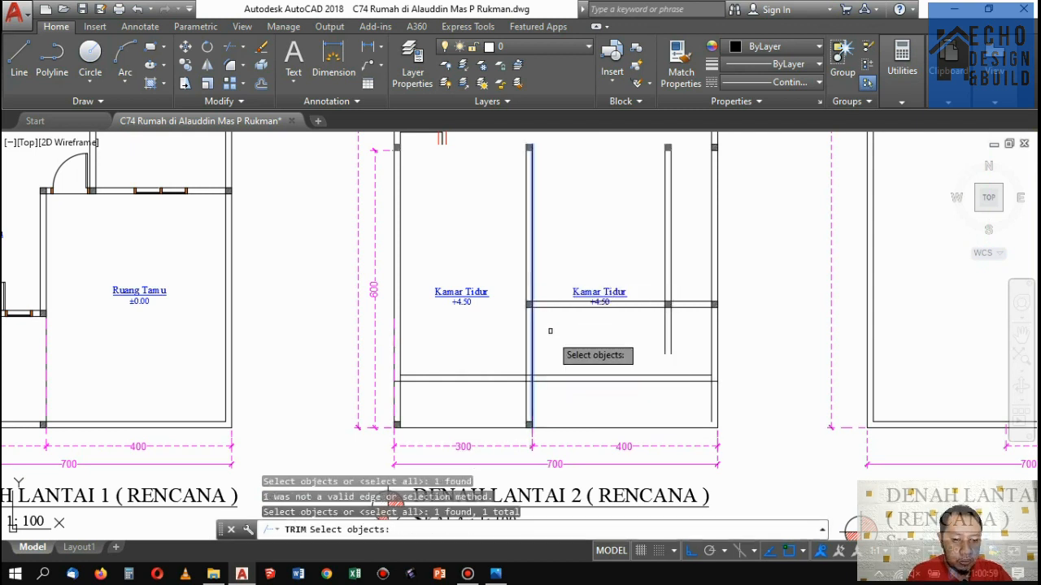
key("space")
scroll(541, 376, "up", 4)
scroll(536, 378, "down", 7)
scroll(548, 384, "up", 3)
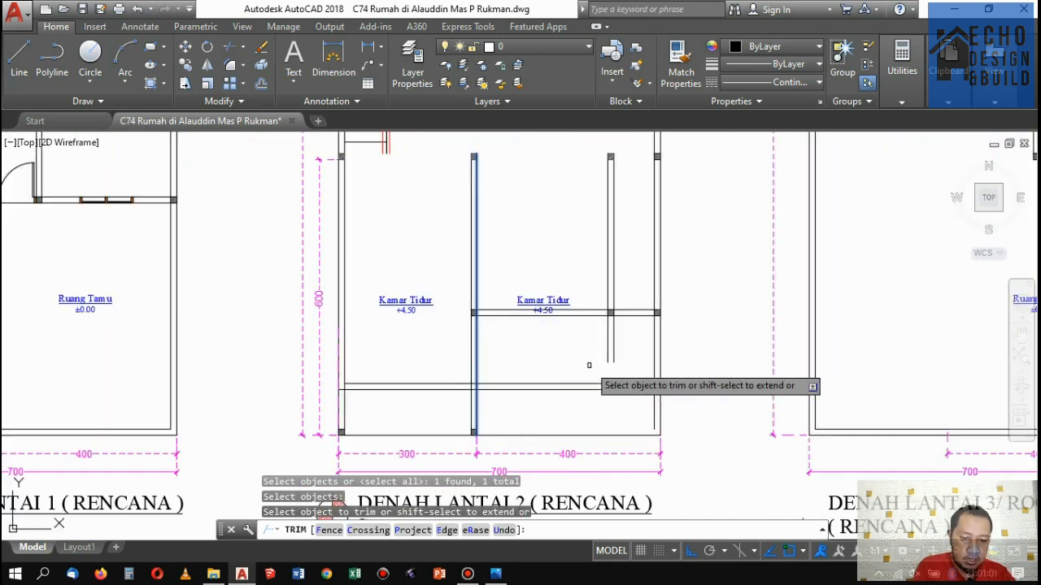
key("Escape")
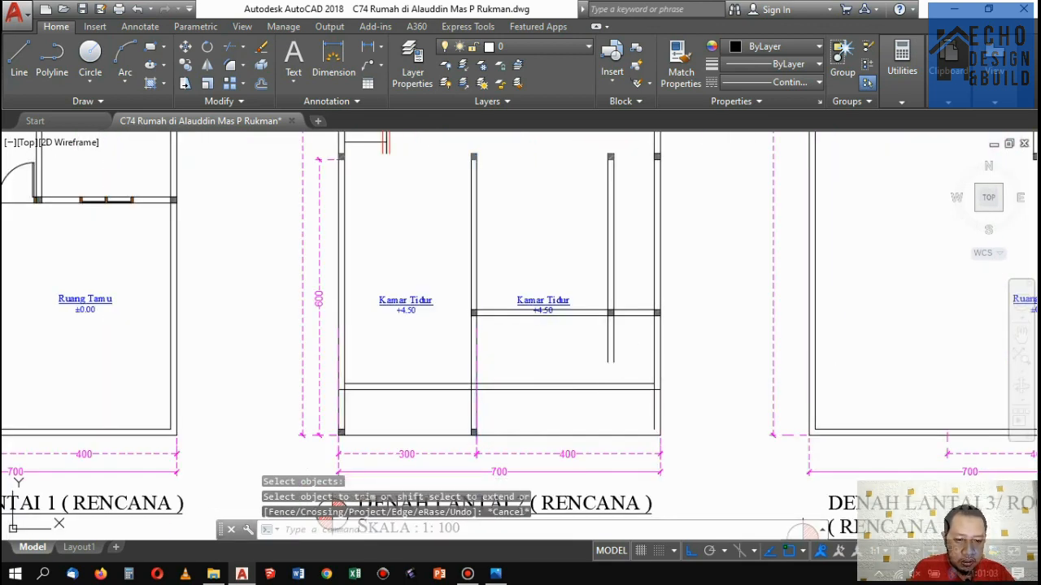
Trim the inner bedroom side wall's two lines where they overhang the second floor's moved terrace wall.
key("space")
left_click(588, 333)
left_click(588, 333)
scroll(605, 341, "down", 5)
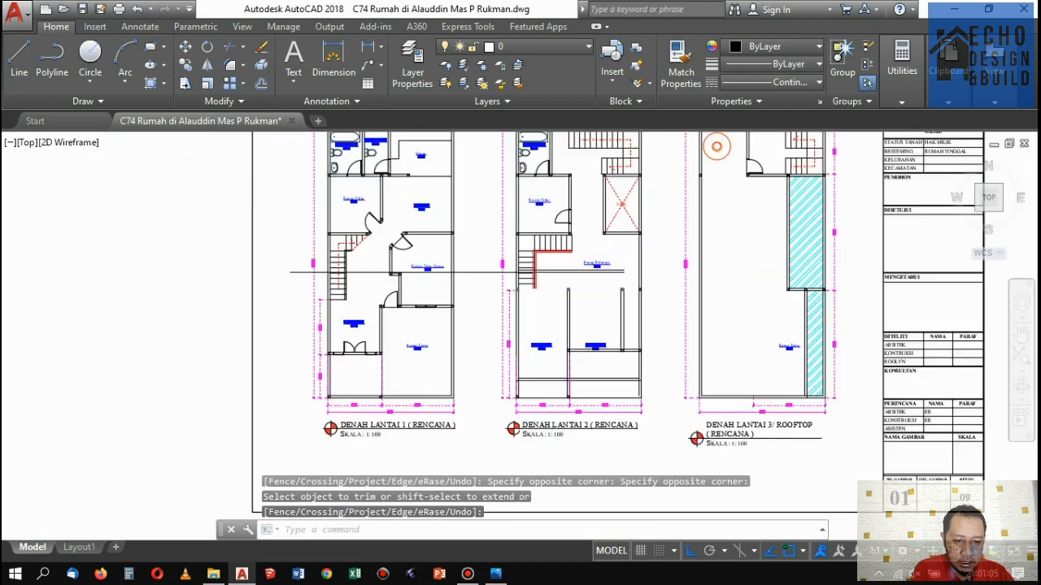
Extend the second floor's two inner bedroom side walls to meet both lines of the moved bedroom wall beside Ruang Keluarga.
scroll(584, 274, "up", 4)
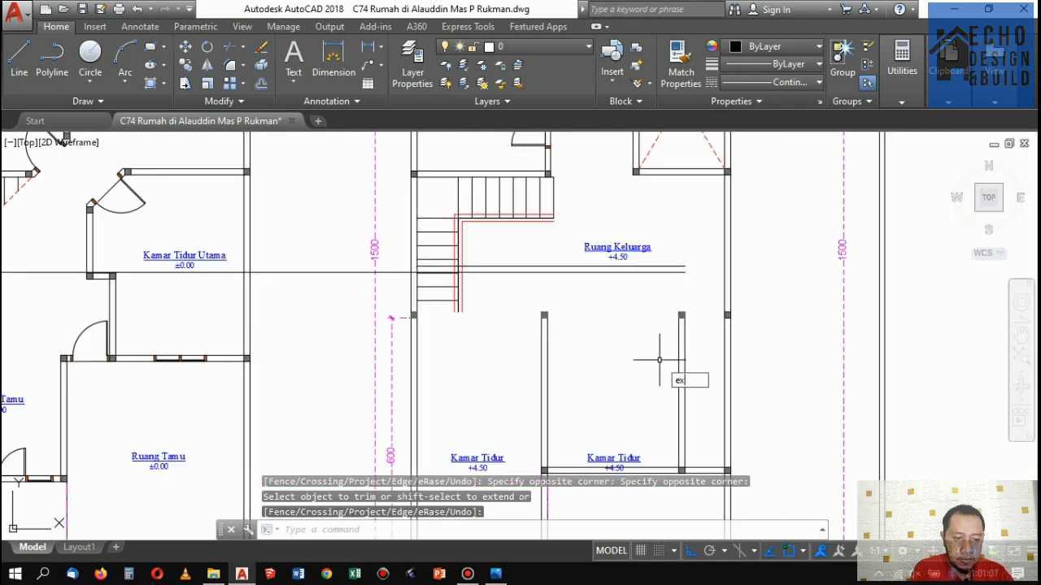
key("Return")
key("Return")
left_click(695, 358)
left_click(555, 345)
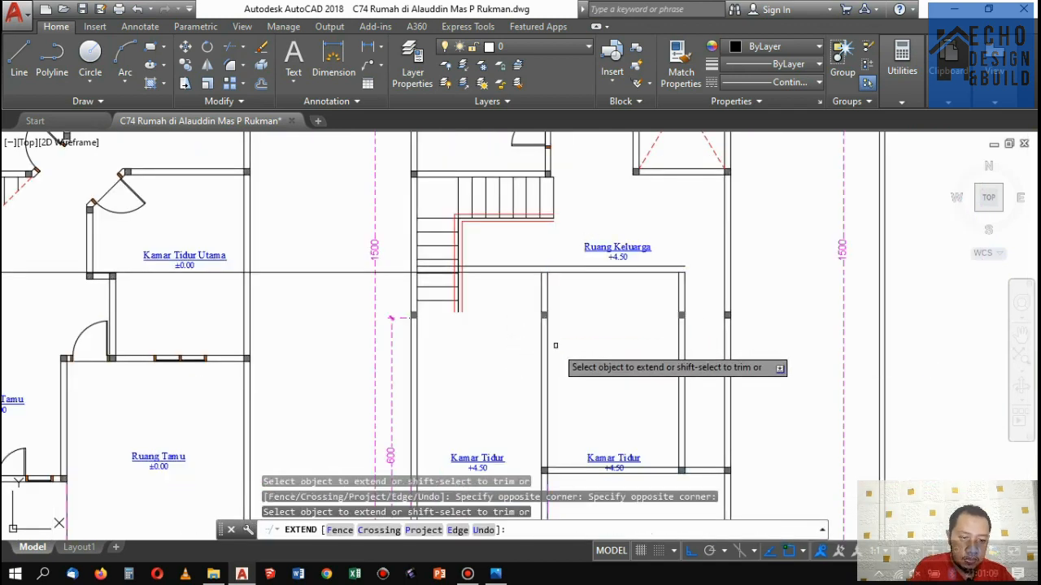
left_click(589, 345)
left_click(478, 342)
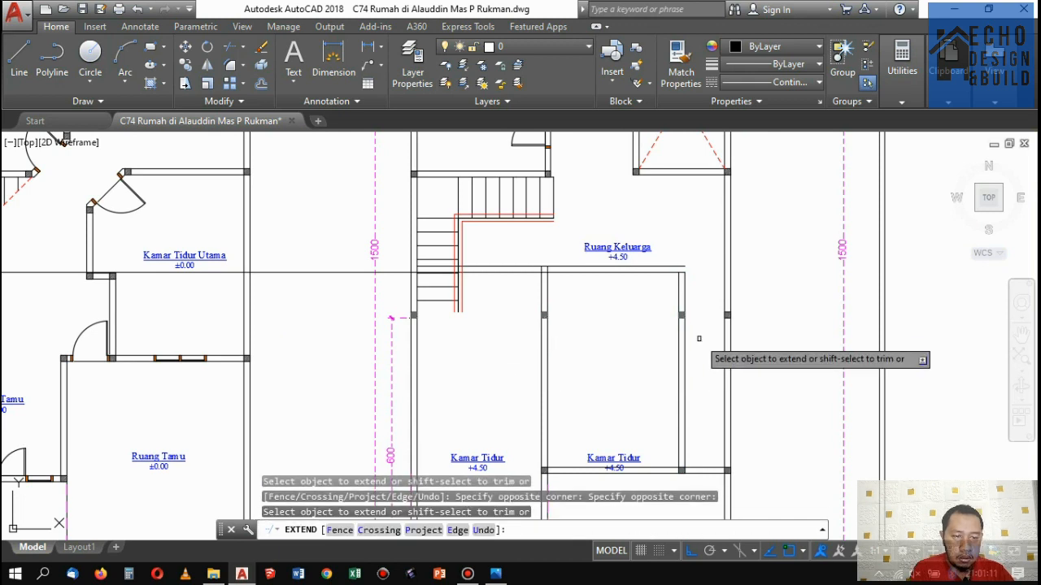
left_click(679, 304)
key("Return")
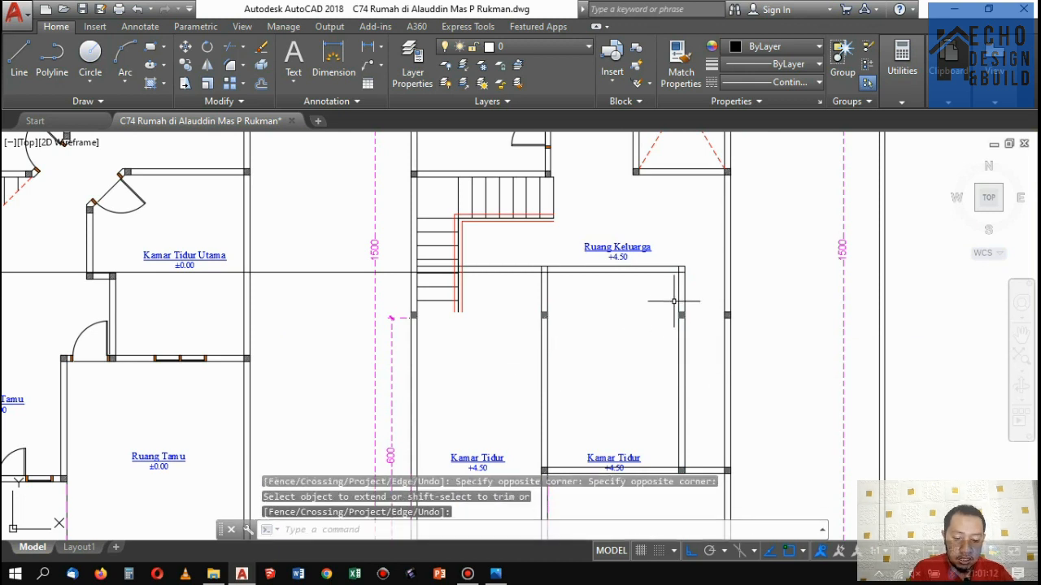
Move the row of four second-floor columns vertically onto the moved bedroom wall, aligning them with its outer corner.
left_click(401, 302)
left_click(462, 332)
left_click(525, 309)
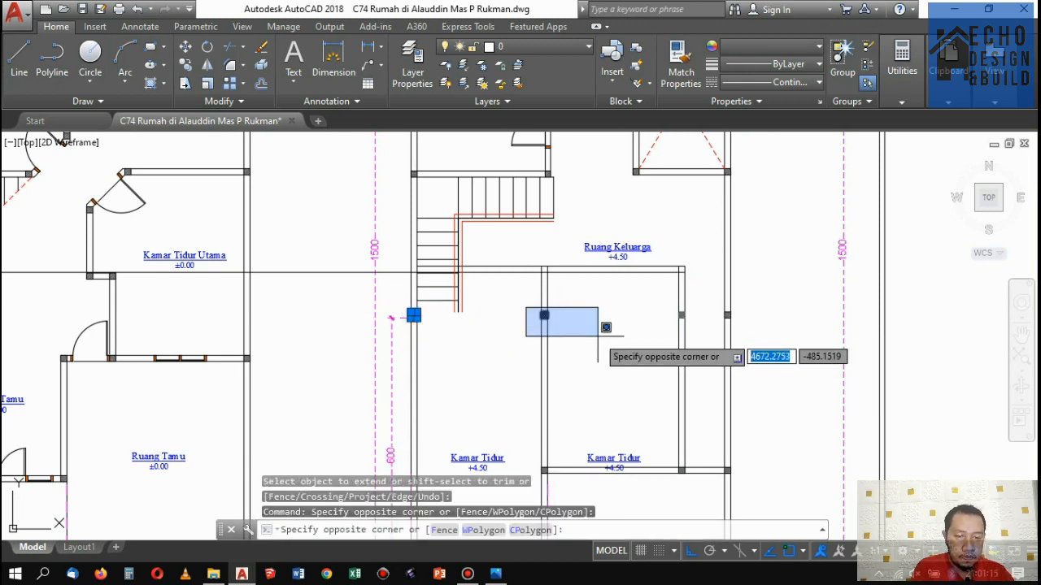
left_click(618, 341)
left_click(650, 306)
left_click(756, 341)
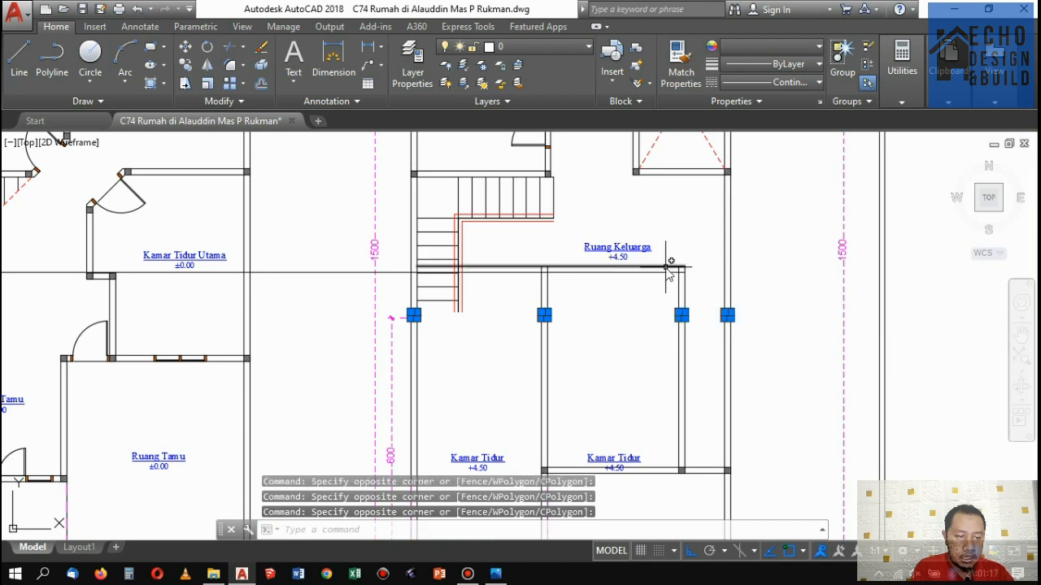
type("m")
key("Return")
scroll(682, 301, "up", 5)
left_click(680, 330)
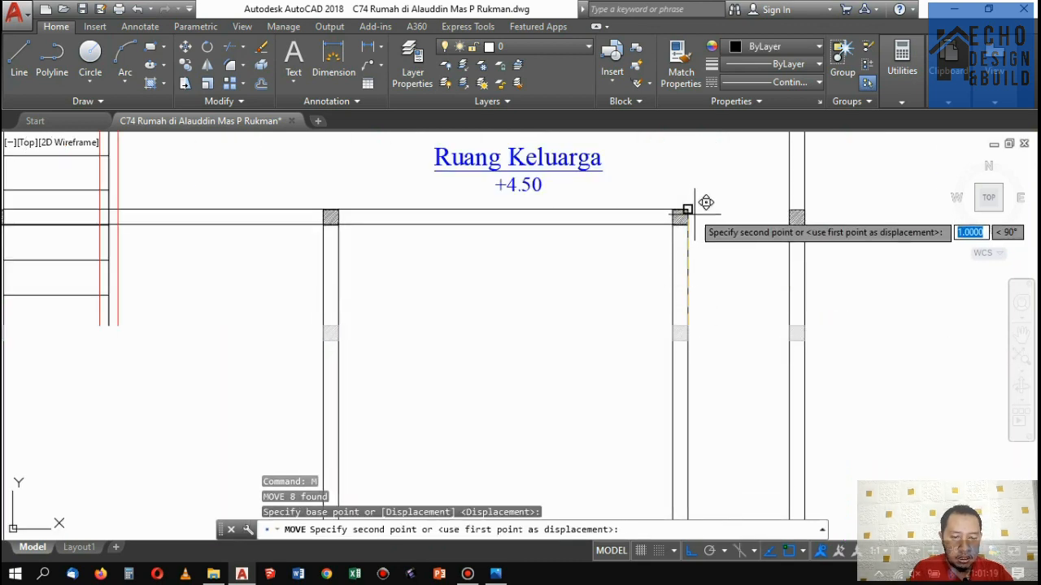
left_click(693, 209)
Stretch the rooftop plan's hatched-area cross wall, columns and adjoining dimensions 1 m toward the rear of the house.
scroll(598, 274, "down", 5)
scroll(669, 301, "up", 4)
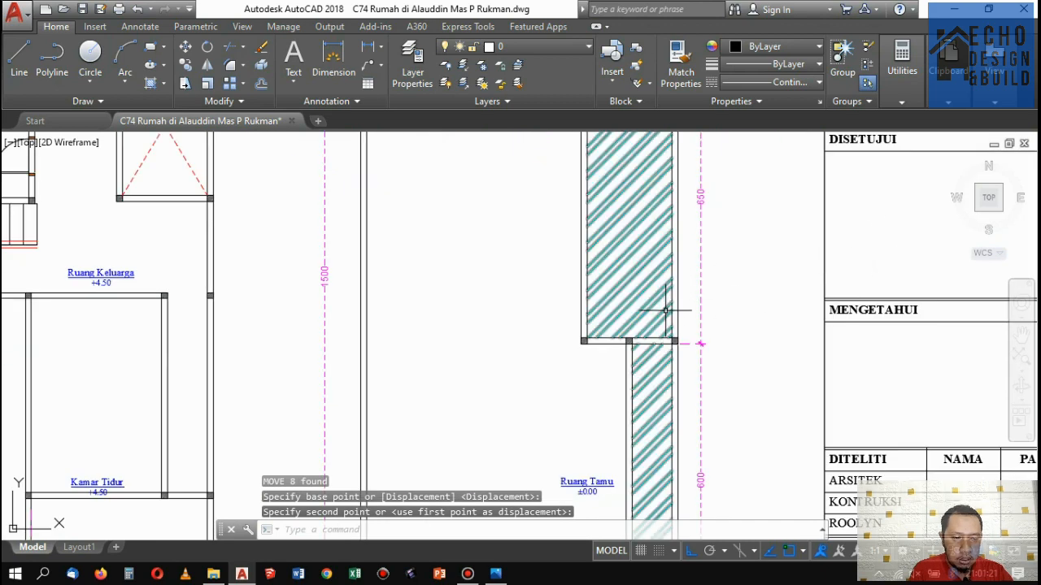
scroll(566, 272, "down", 4)
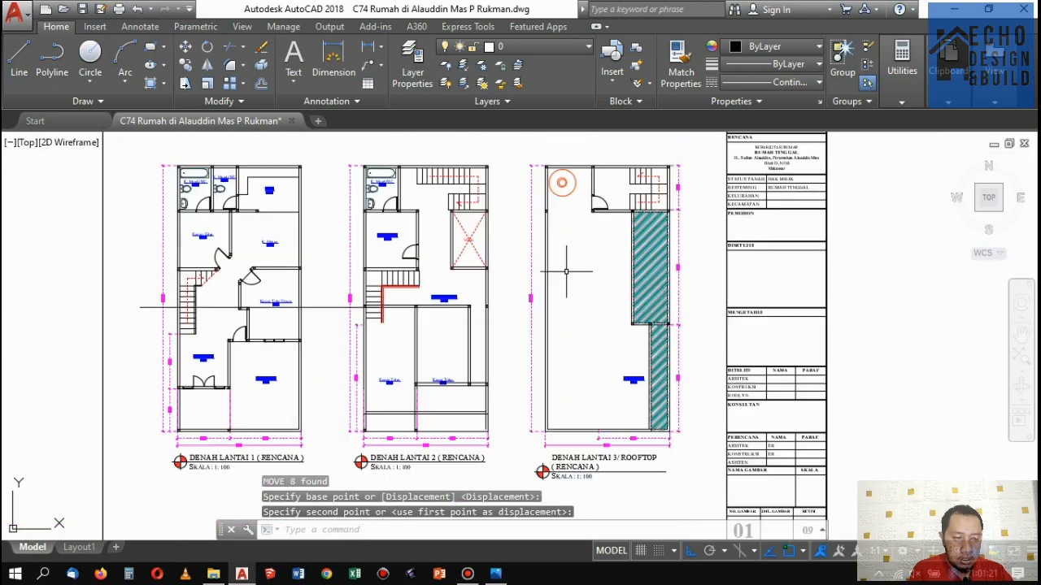
left_click(184, 82)
scroll(674, 296, "up", 2)
left_click(695, 337)
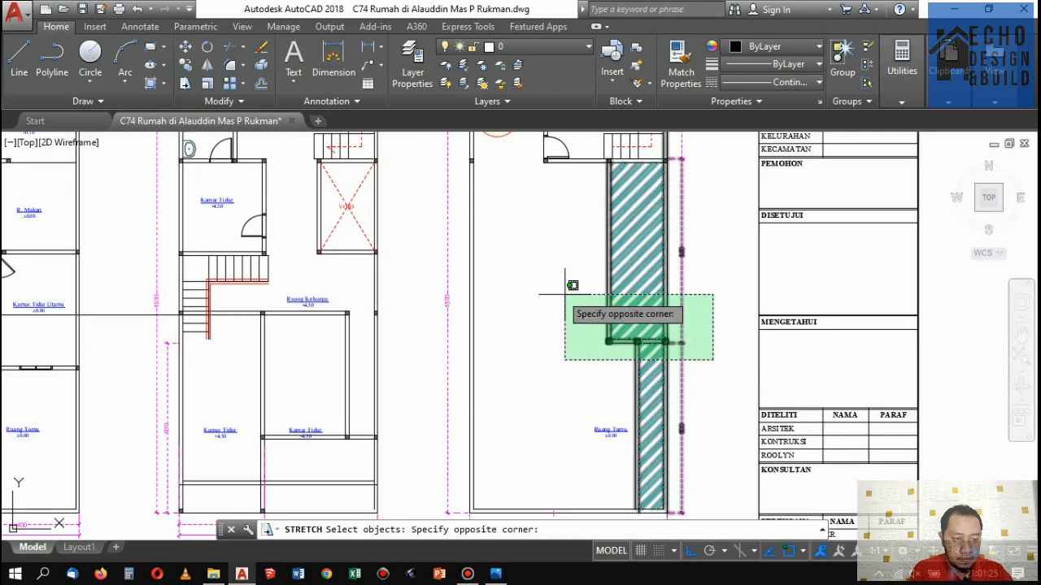
left_click(521, 321)
key("Return")
left_click(523, 325)
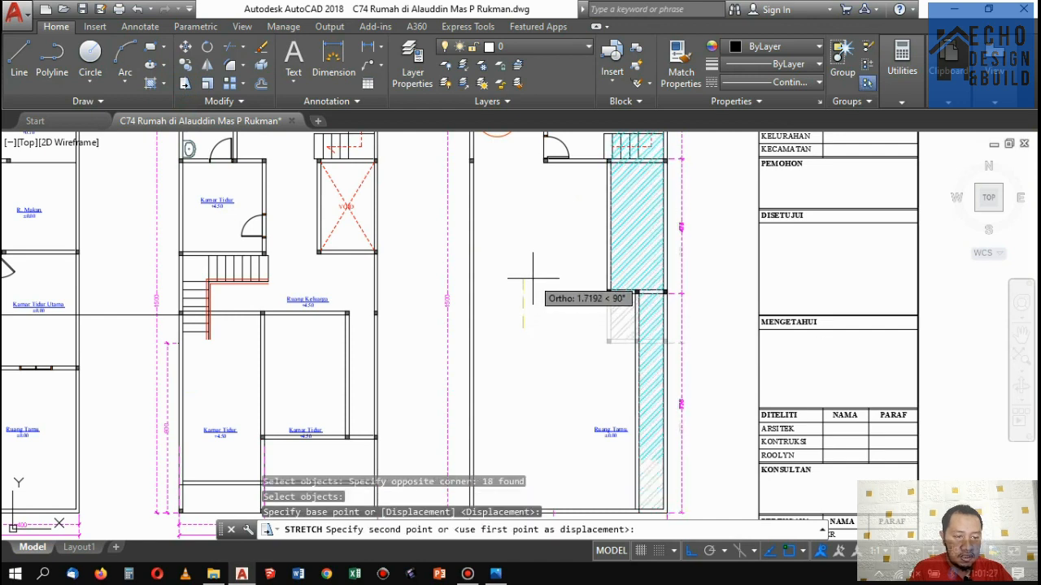
type("1")
key("Return")
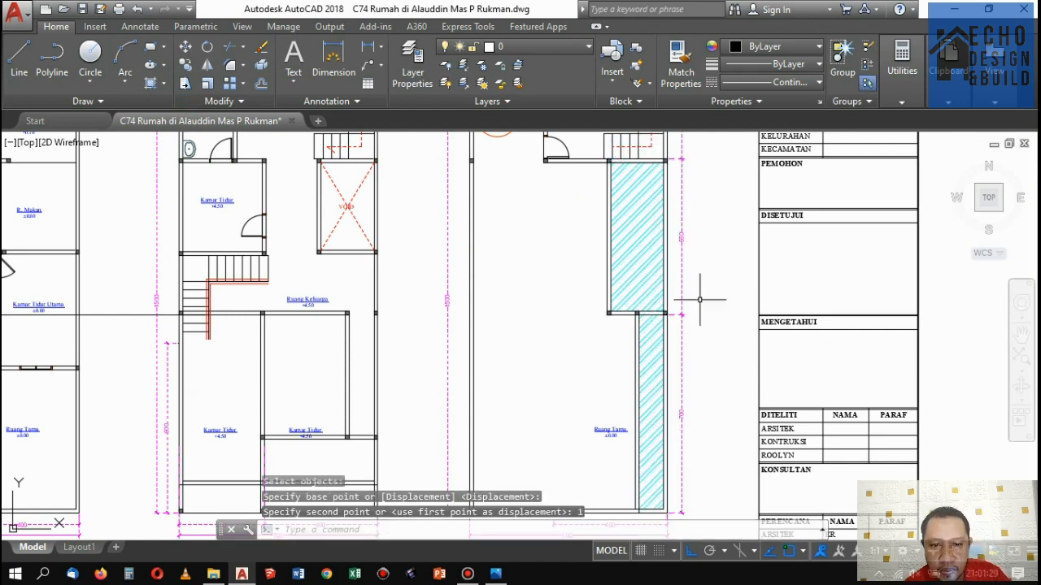
Check the rooftop cross wall's alignment with the second floor's moved bedroom wall using a temporary horizontal line.
scroll(687, 290, "down", 5)
scroll(526, 314, "up", 4)
type("l")
key("Return")
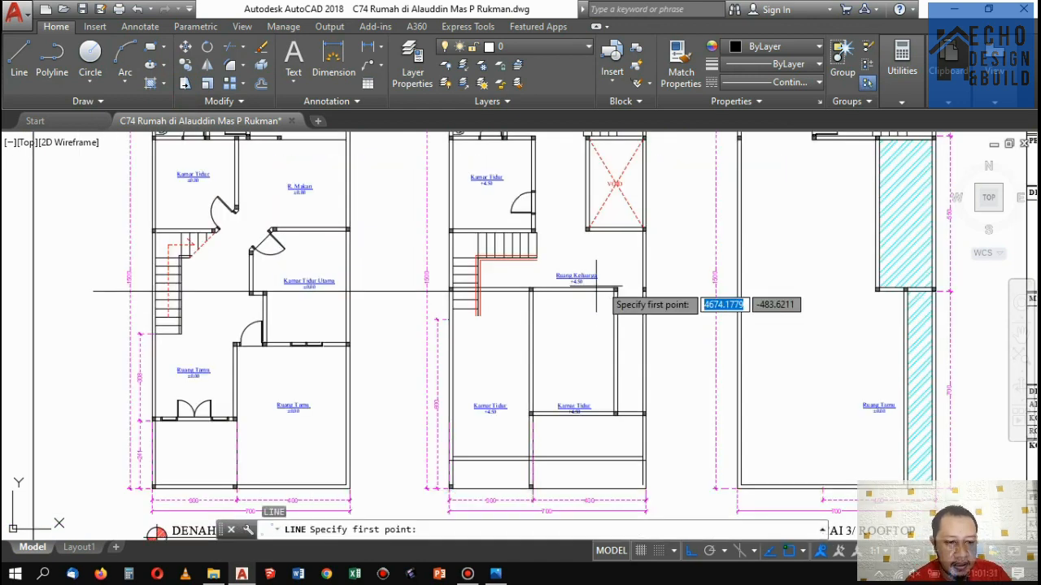
scroll(622, 297, "up", 5)
left_click(643, 310)
scroll(610, 321, "down", 1)
scroll(687, 325, "down", 5)
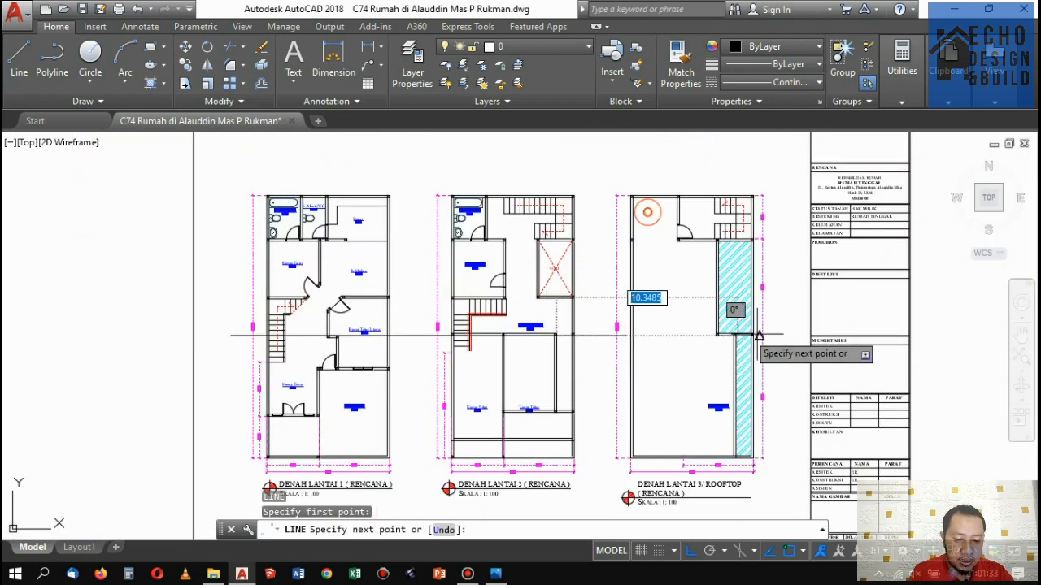
scroll(777, 334, "up", 6)
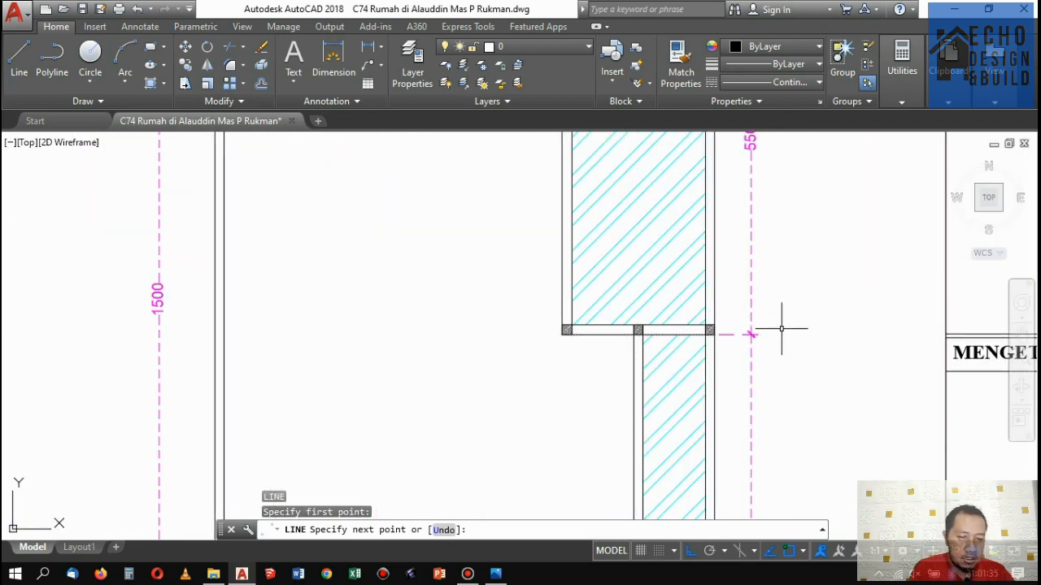
key("Escape")
Switch to the reference sketch in Photos to check the second floor's bedroom and terrace layout, and return to AutoCAD.
scroll(781, 329, "down", 6)
scroll(667, 360, "up", 4)
scroll(667, 360, "down", 2)
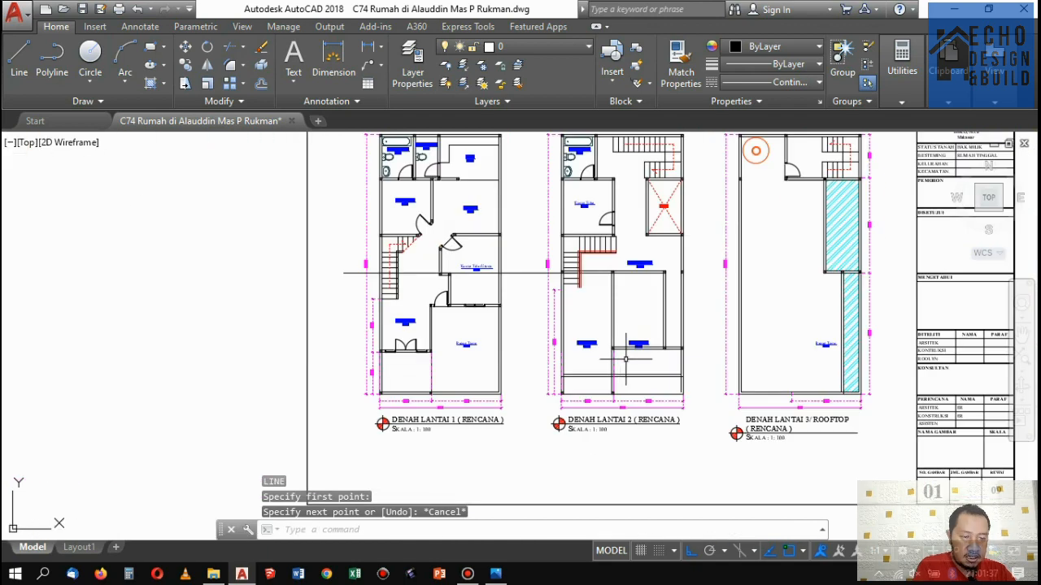
scroll(636, 374, "up", 2)
left_click(496, 574)
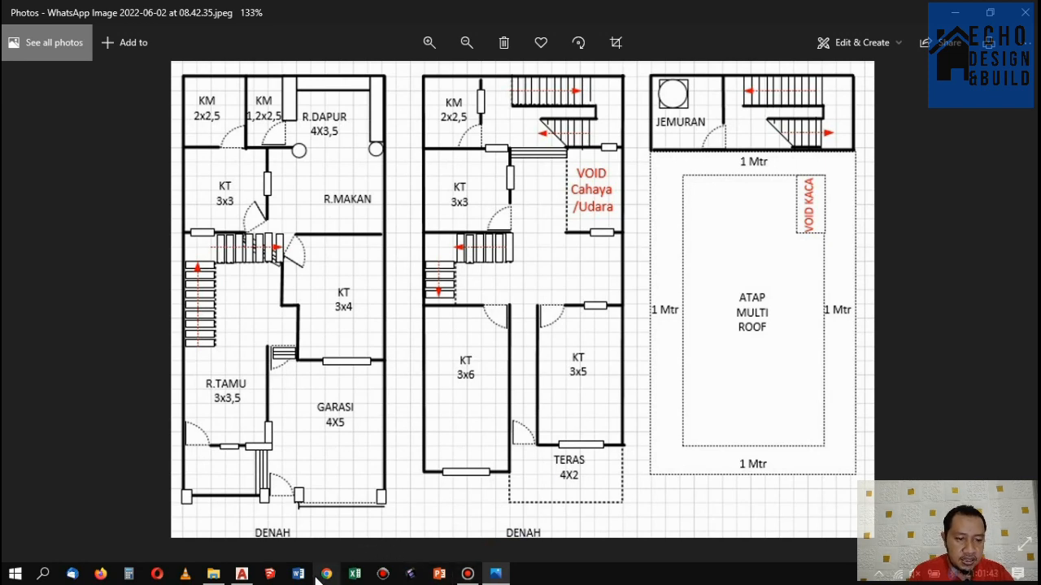
left_click(242, 574)
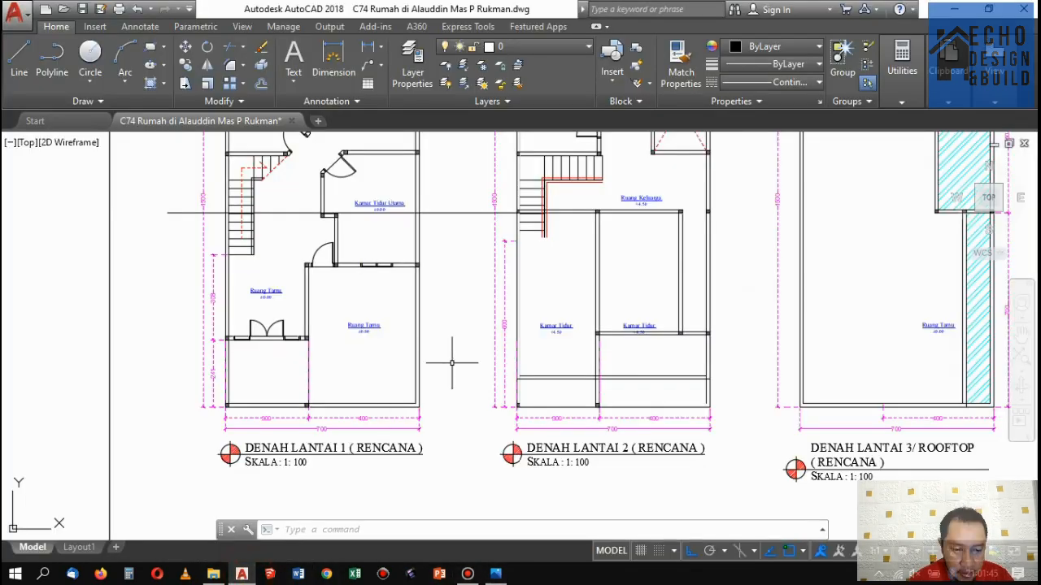
scroll(692, 353, "up", 2)
scroll(617, 373, "down", 2)
scroll(650, 368, "up", 2)
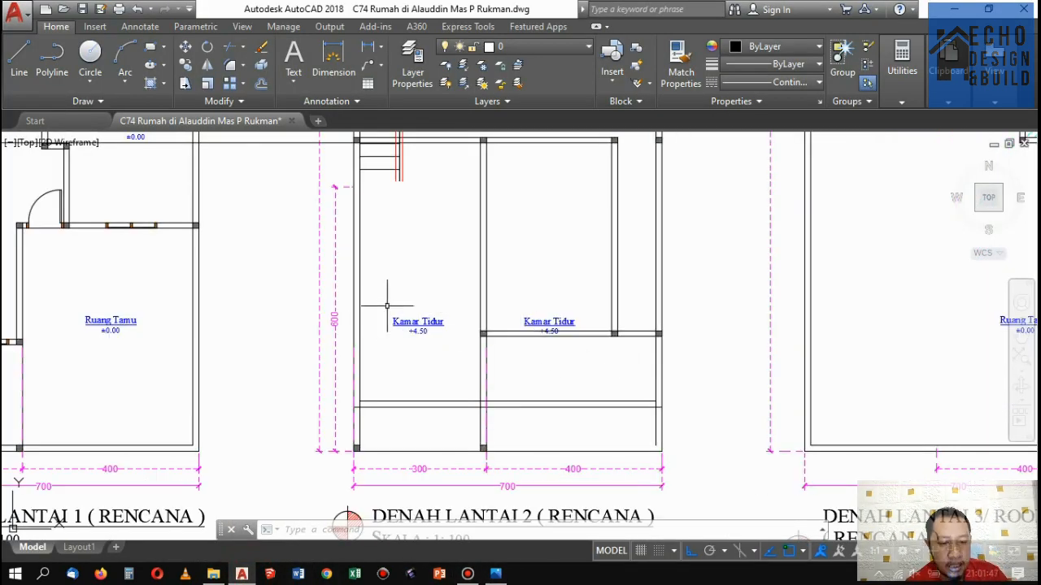
Add a vertical linear dimension beside the second-floor terrace, from the front bedroom wall to the terrace-side bedroom wall.
left_click(363, 49)
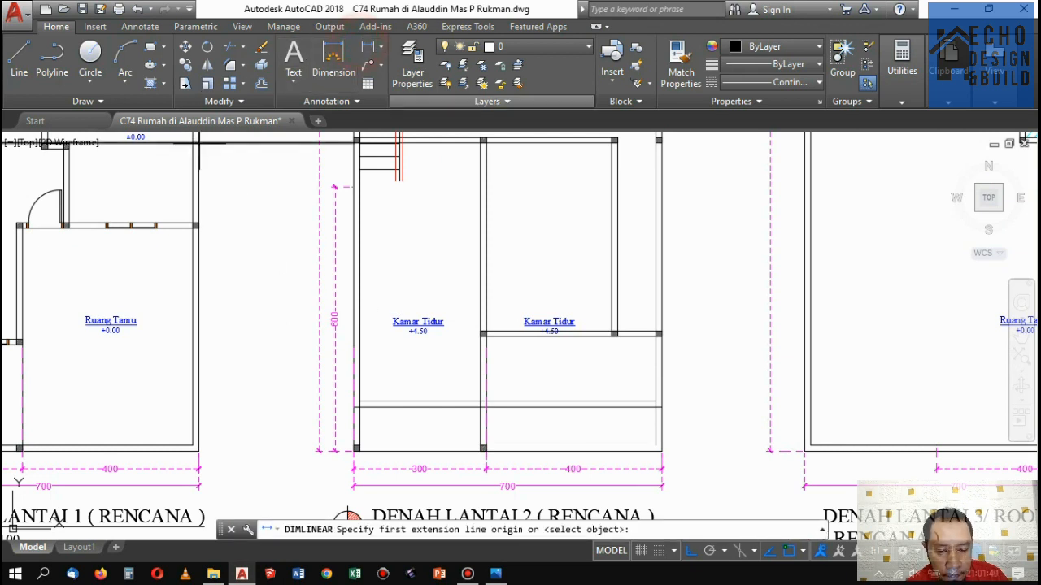
scroll(654, 413, "up", 3)
left_click(648, 409)
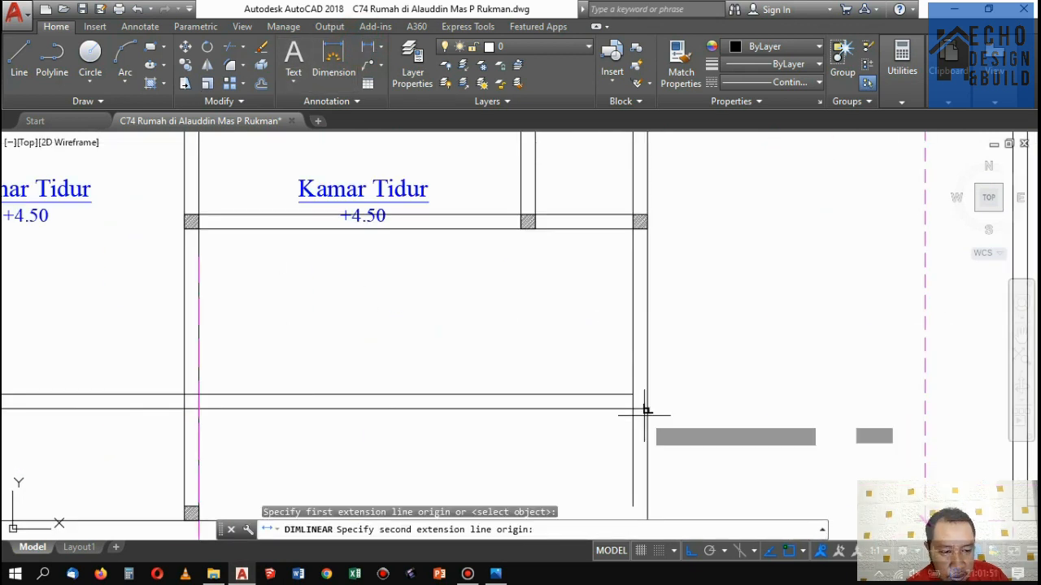
left_click(646, 228)
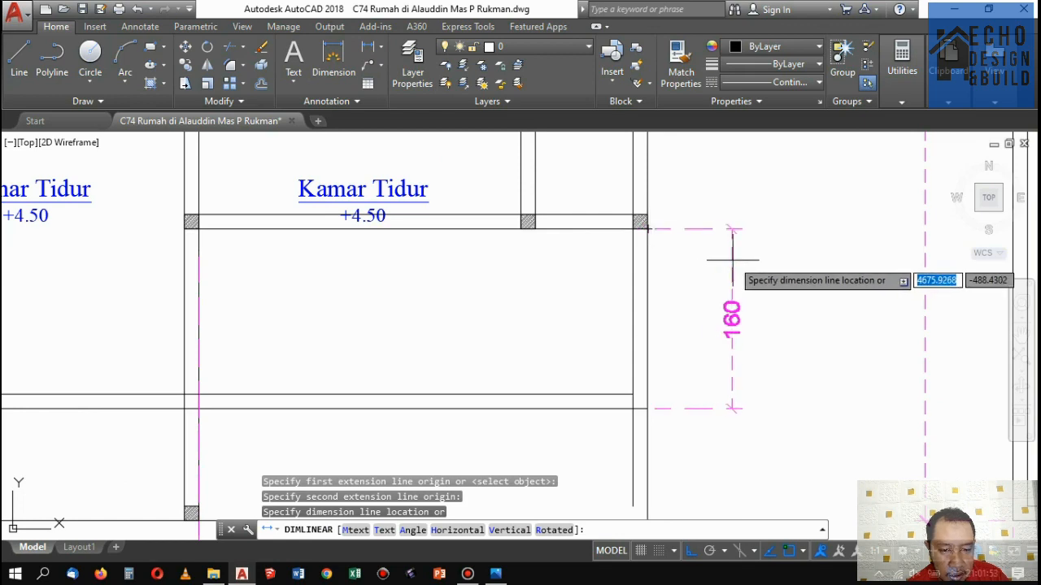
left_click(733, 258)
Stretch the new terrace dimension's lower end to the outer corner of the second floor's front edge.
scroll(704, 309, "down", 3)
left_click(713, 355)
left_click(703, 330)
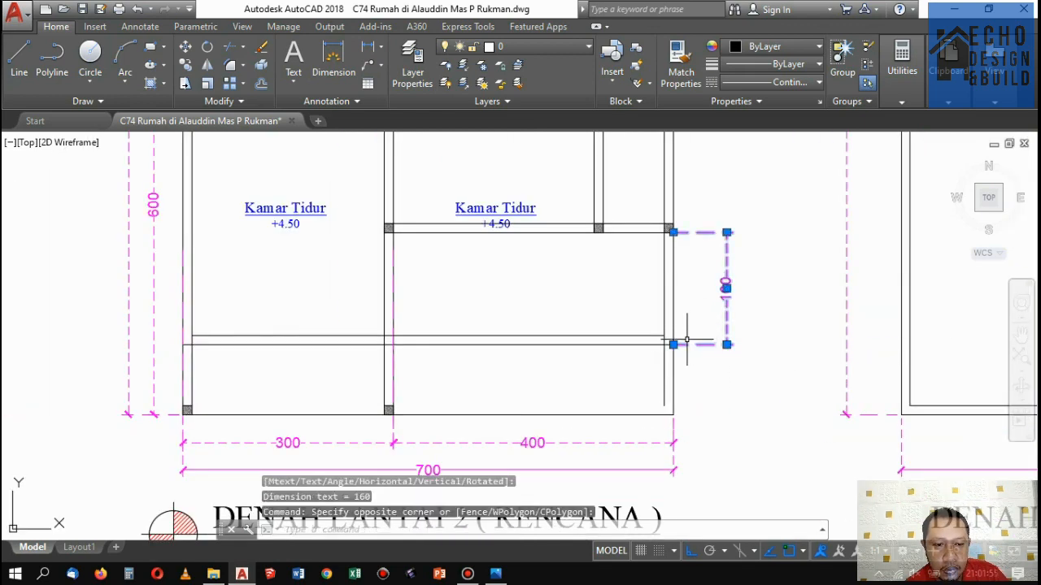
left_click(672, 344)
left_click(673, 414)
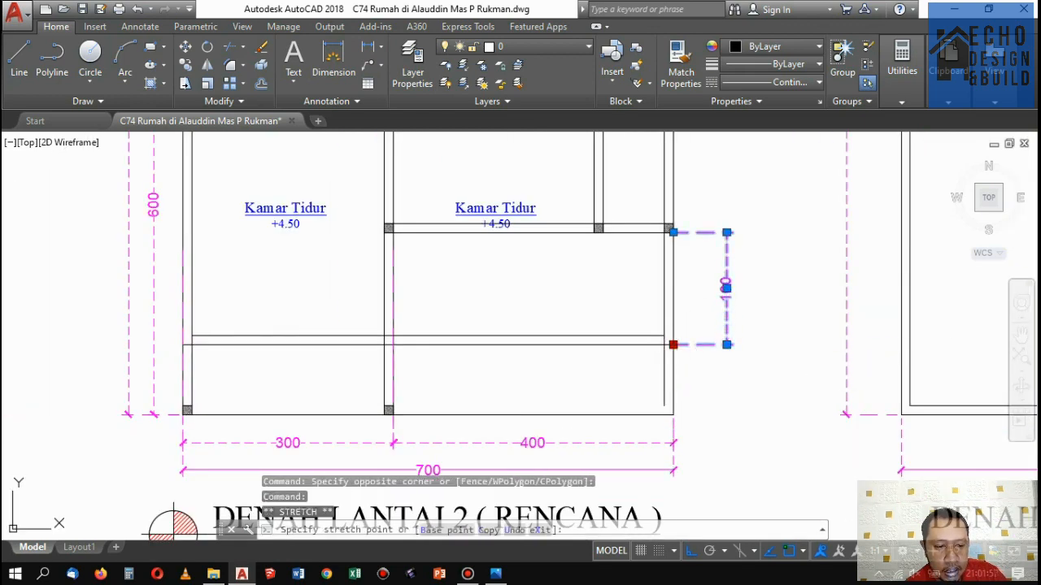
scroll(740, 337, "up", 3)
scroll(699, 325, "down", 5)
scroll(604, 322, "up", 2)
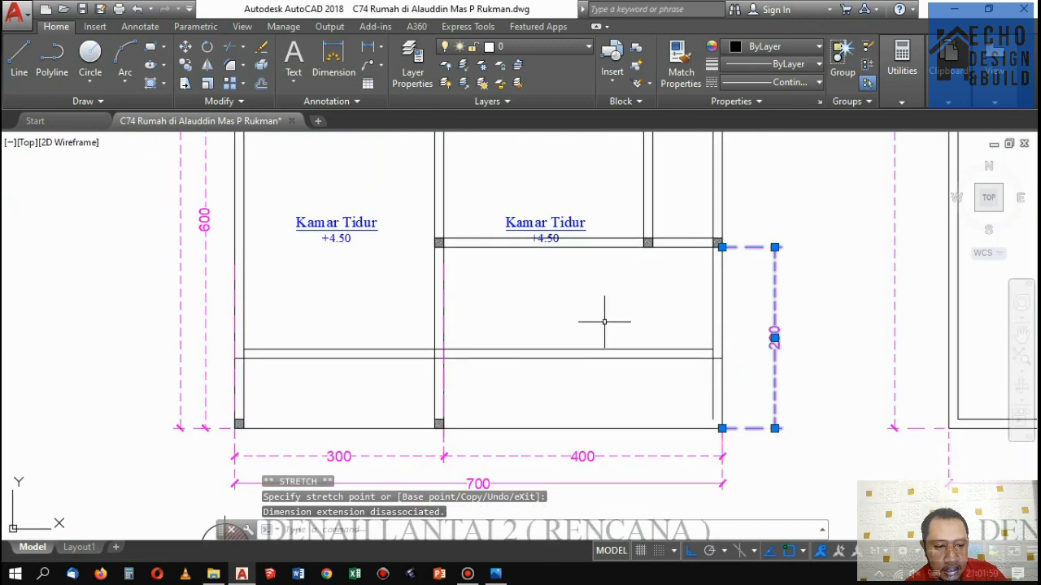
key("Escape")
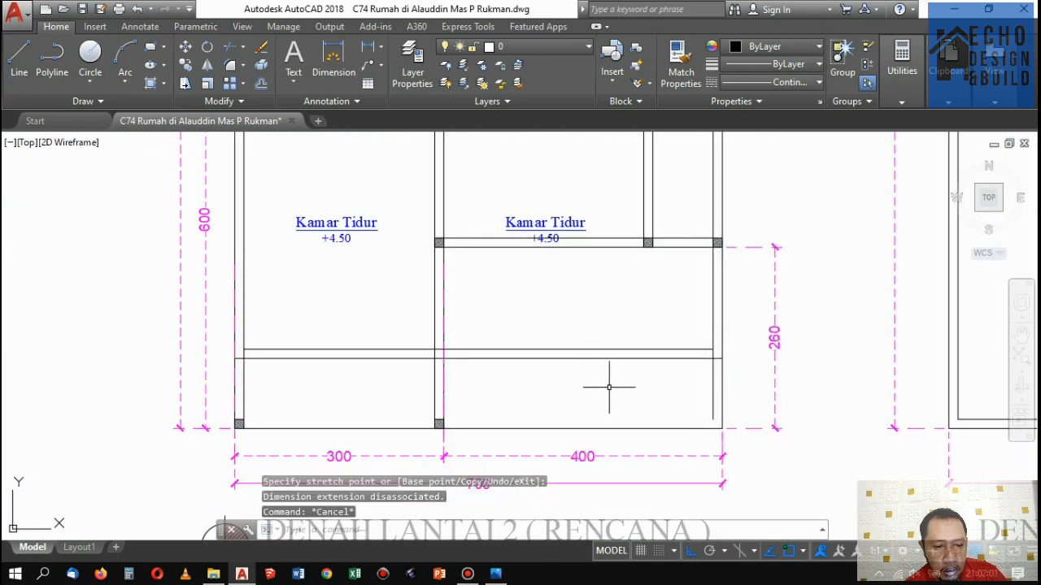
left_click(609, 383)
left_click(577, 336)
scroll(586, 321, "down", 2)
middle_click_drag(740, 305, 682, 310)
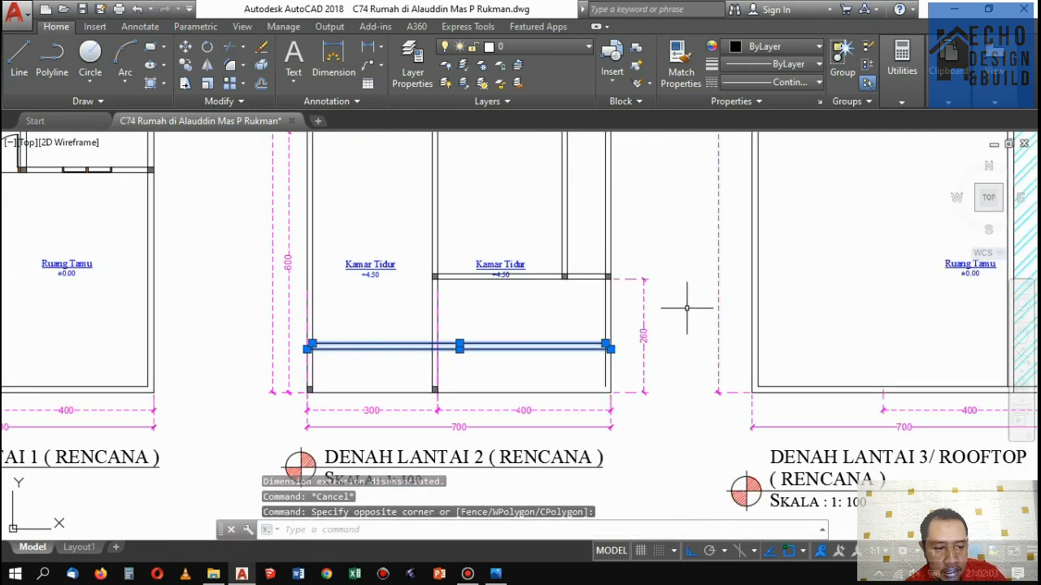
key("Escape")
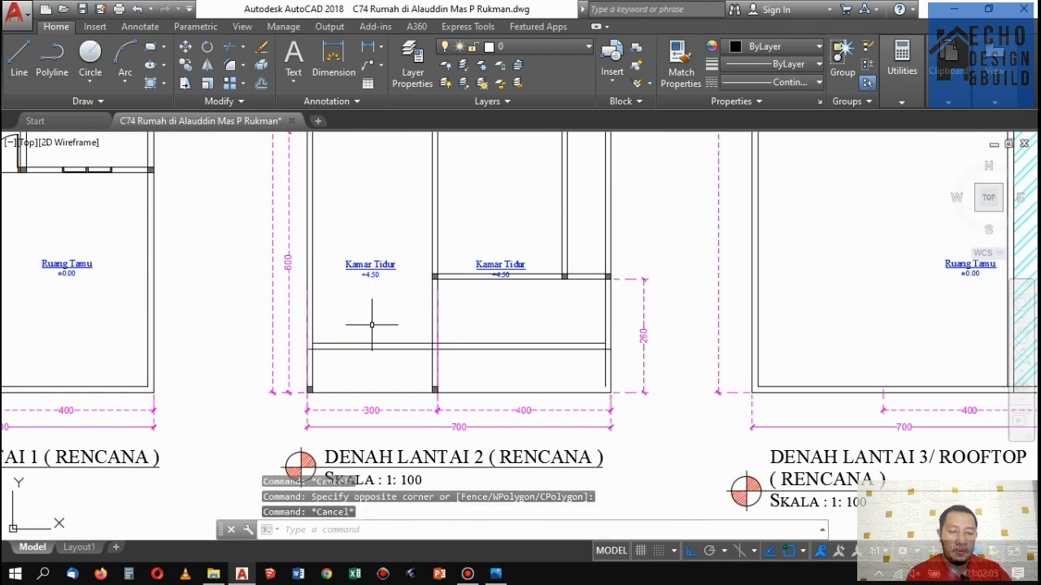
Trim the front bedroom wall's two lines across the terrace, cutting them at the partition between bedroom and terrace.
key("Return")
scroll(411, 337, "up", 4)
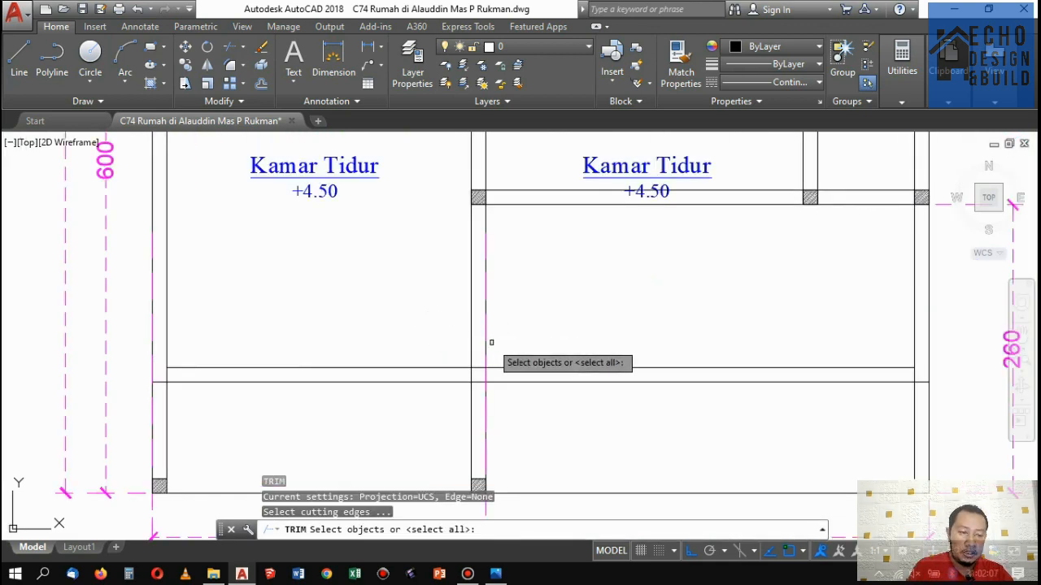
left_click(486, 341)
left_click(474, 307)
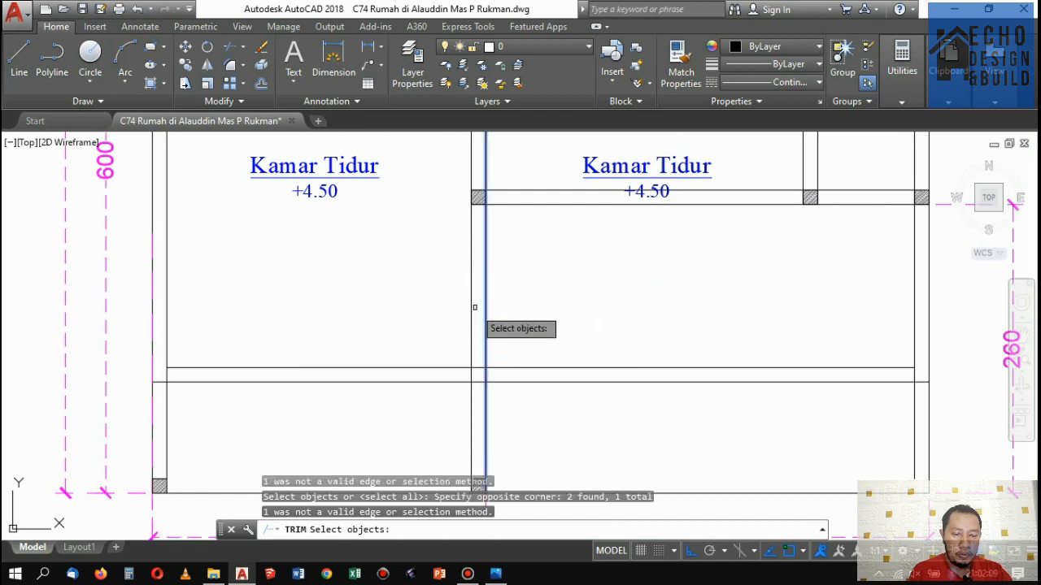
key("Return")
left_click(567, 399)
left_click(537, 311)
key("Return")
Offset the second floor's front edge line 0.6 m inward toward the terrace.
scroll(543, 341, "down", 3)
scroll(657, 344, "up", 4)
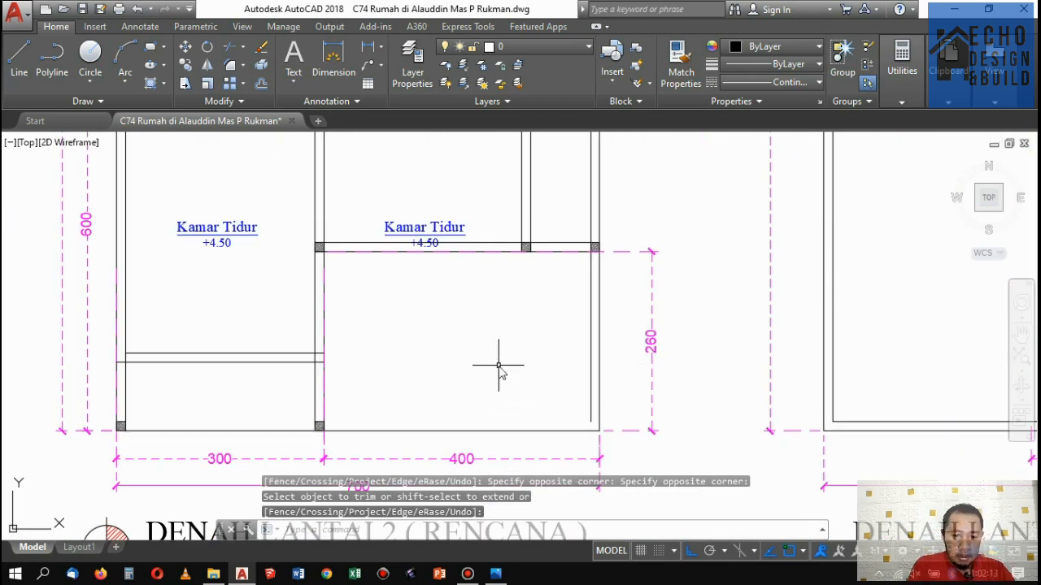
type("o")
key("Return")
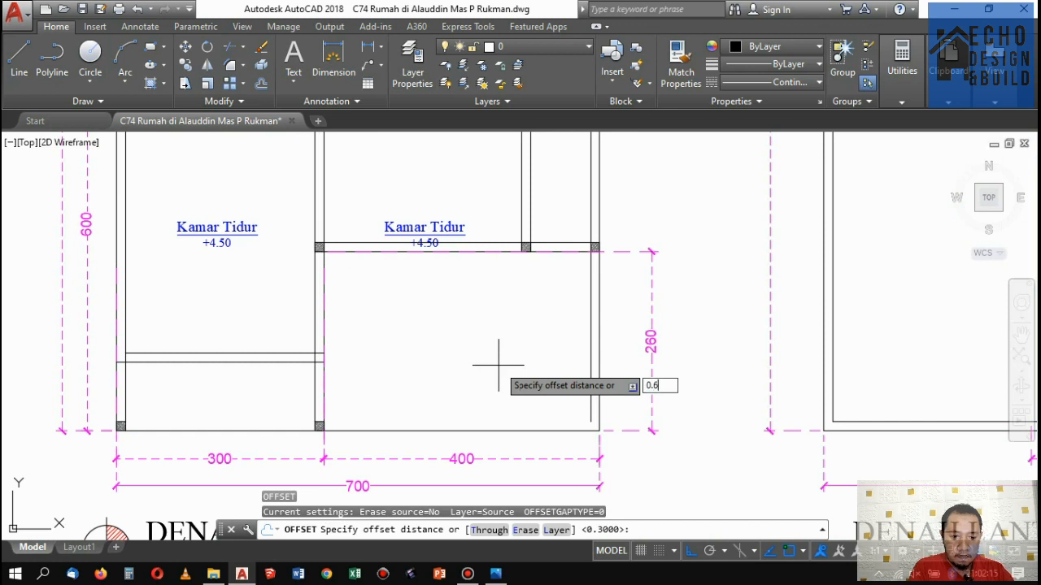
type("0.6")
key("Return")
left_click(460, 431)
left_click(458, 371)
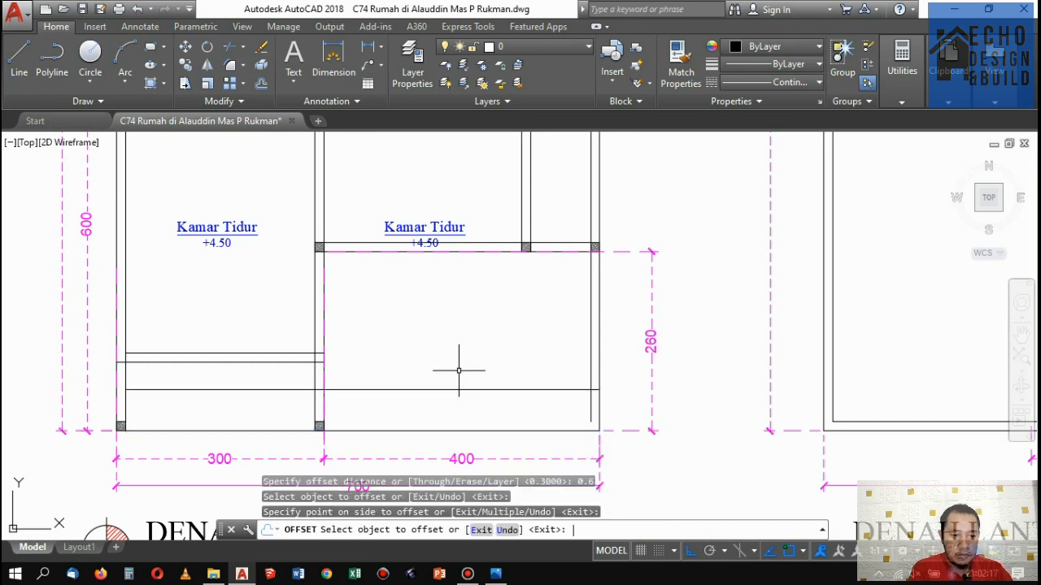
key("Return")
Trim the offset front line on the 300-wide bedroom side, cutting it at the partition wall.
type("tr")
key("Return")
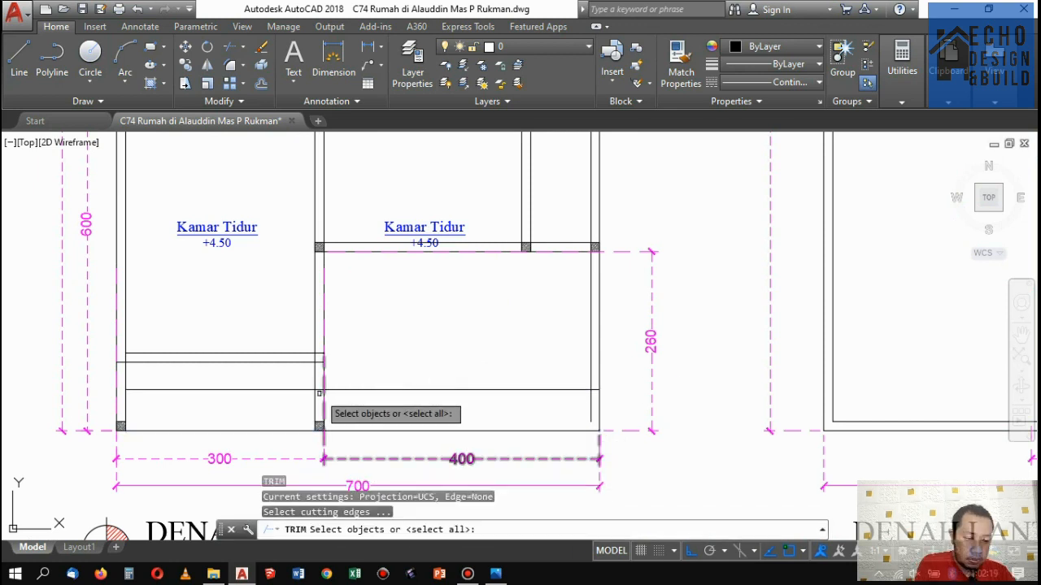
left_click(316, 374)
key("Return")
left_click(301, 388)
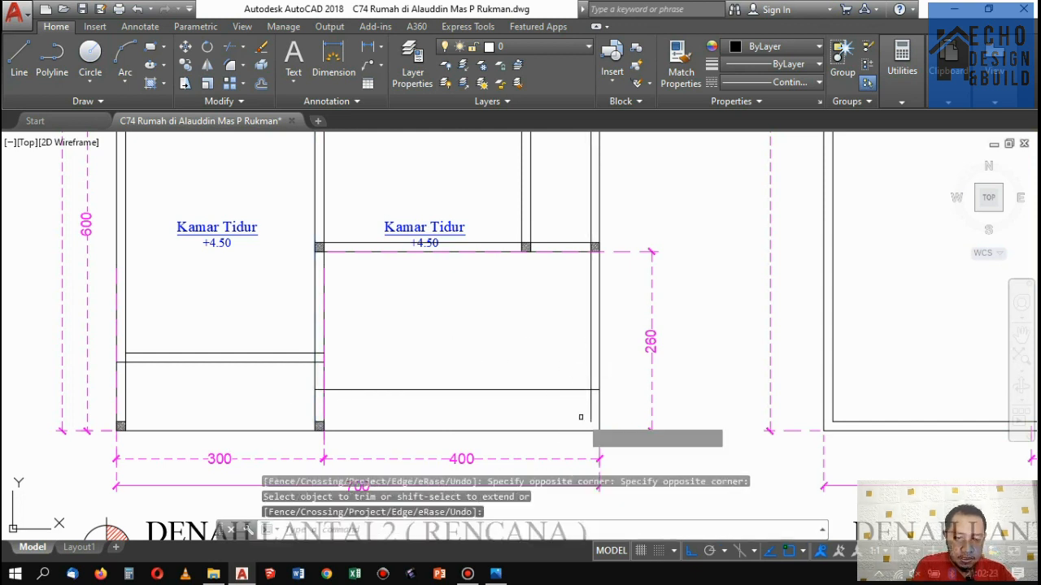
Extend the inner line of the terrace's outer side wall to the second floor's front edge.
type("ex")
key("Return")
key("Return")
left_click(589, 410)
key("Return")
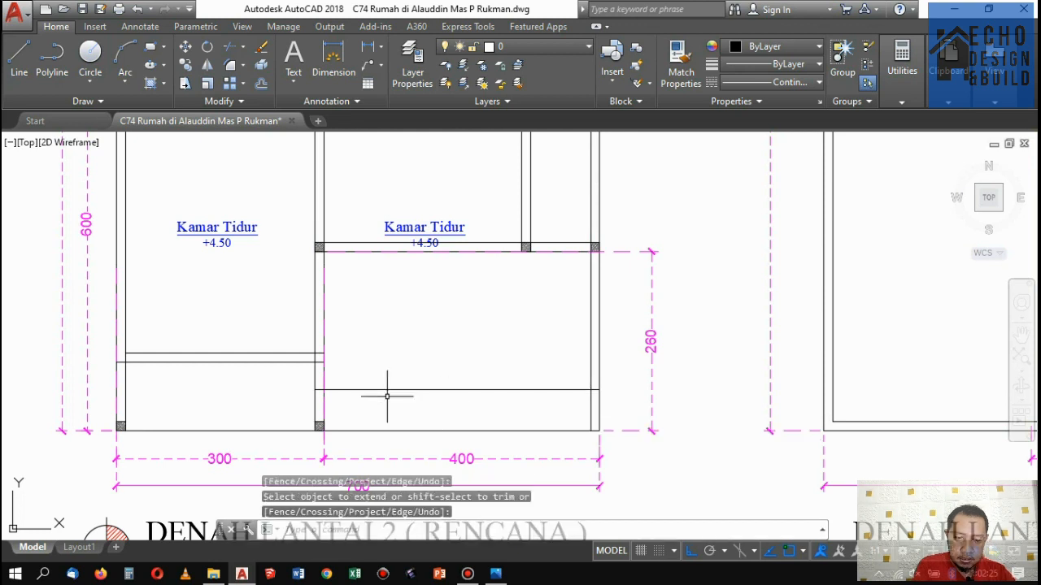
Copy the terrace's front line inward by one wall thickness, taking the distance from the adjacent bedroom's front wall.
left_click(374, 400)
left_click(354, 347)
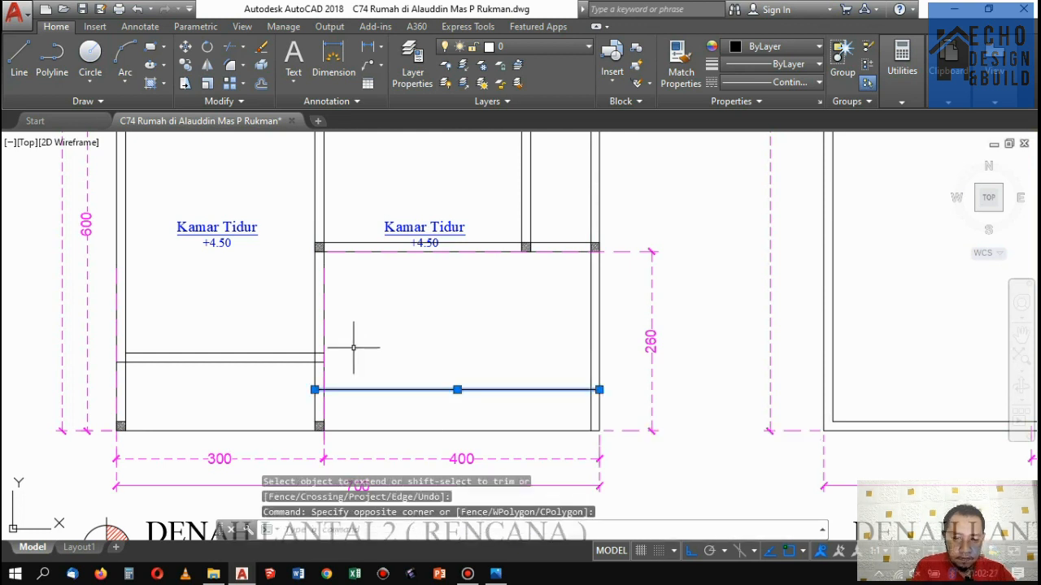
left_click(184, 64)
scroll(331, 359, "up", 5)
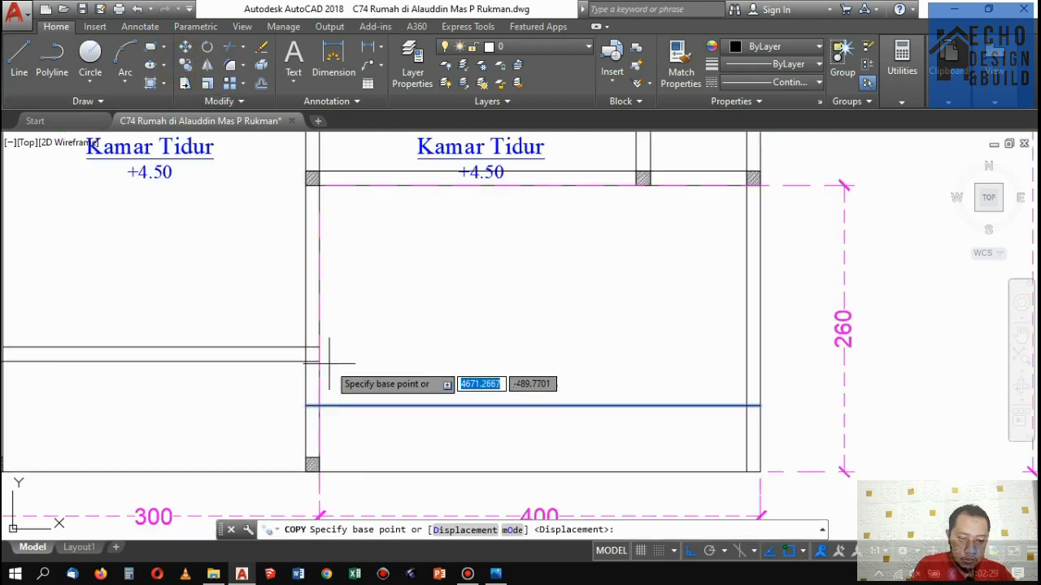
left_click(301, 360)
left_click(306, 318)
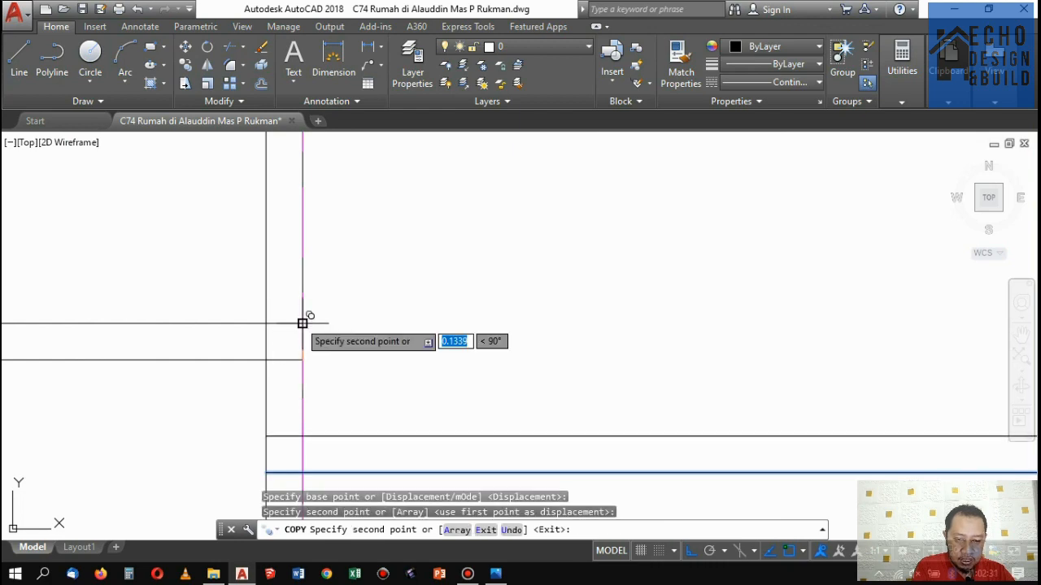
scroll(313, 319, "down", 4)
key("Return")
Stretch the 300 dimension's extension origin at the partition to the front column's corner on the second floor's front edge.
scroll(323, 343, "up", 4)
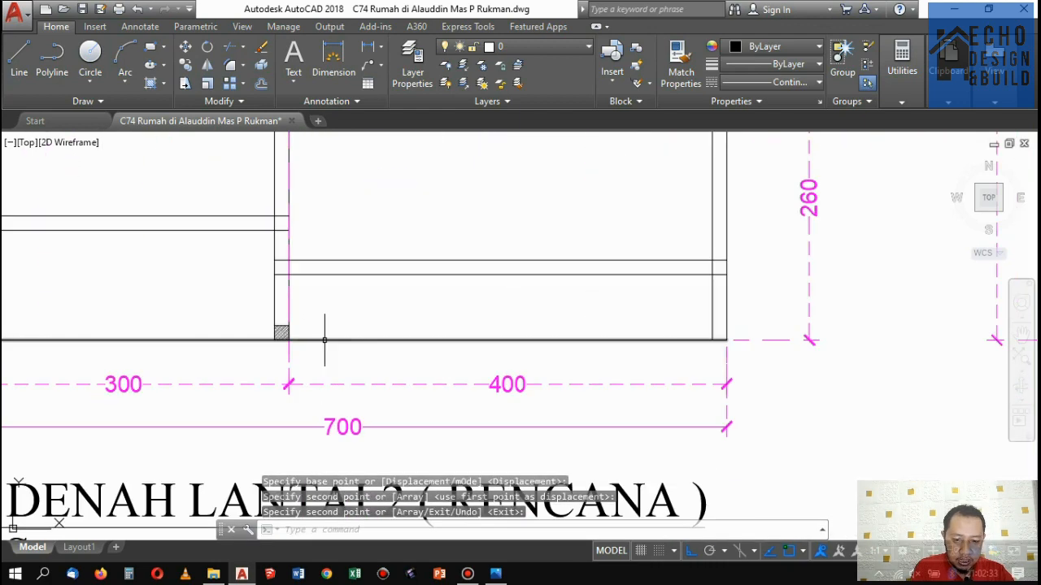
left_click(270, 395)
left_click(190, 353)
scroll(398, 333, "down", 5)
scroll(377, 255, "up", 4)
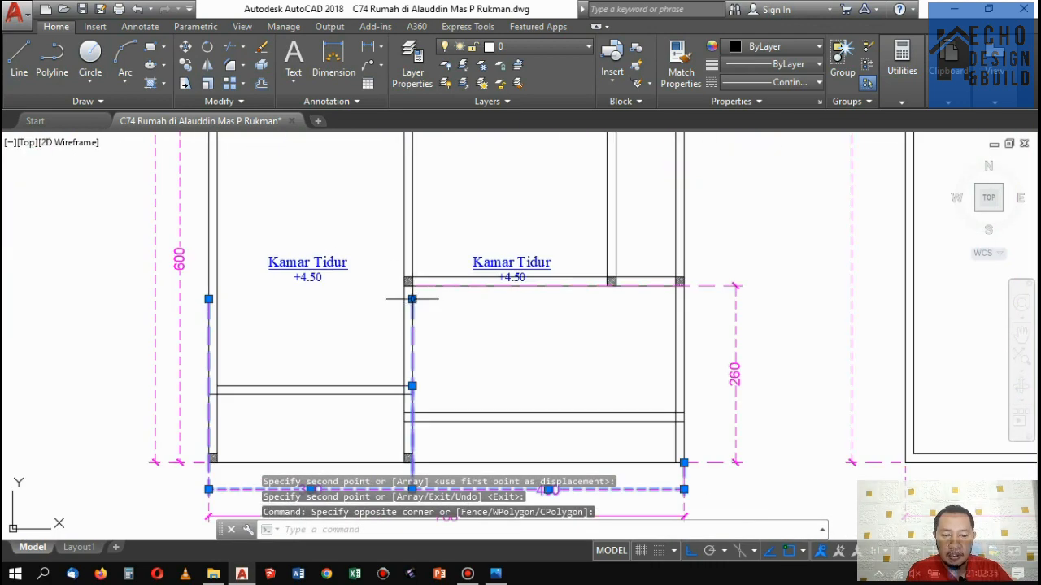
left_click(412, 300)
scroll(409, 383, "down", 4)
scroll(414, 411, "up", 7)
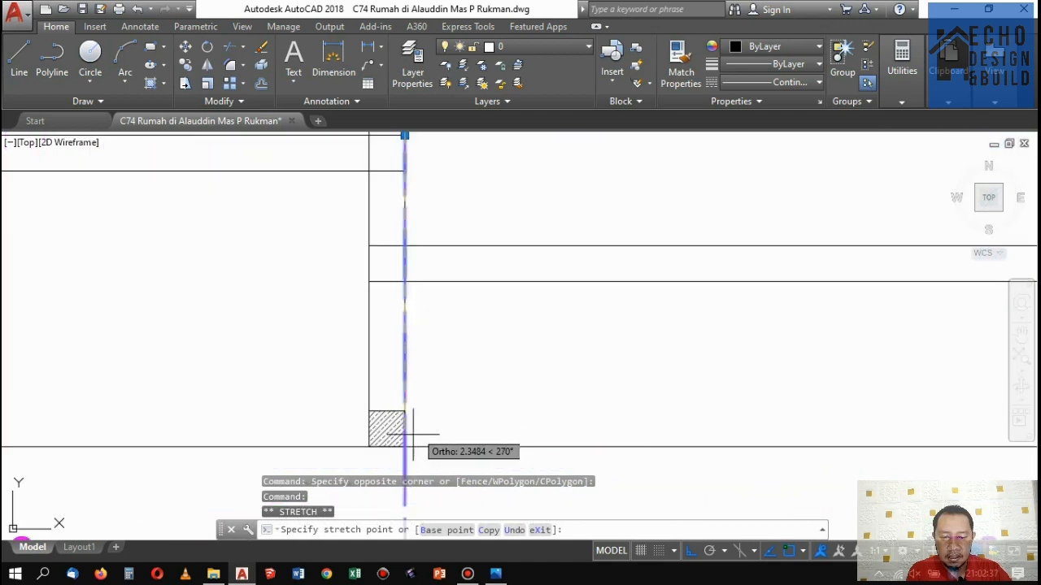
left_click(405, 445)
scroll(411, 446, "down", 5)
scroll(471, 294, "up", 3)
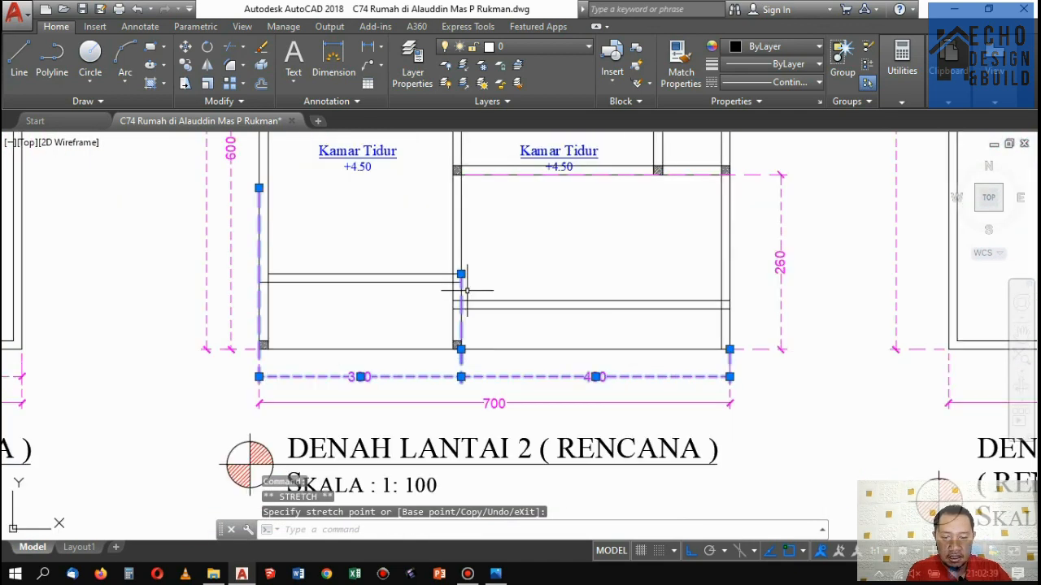
key("Escape")
Trim the two partition wall lines in front of the terrace wall, using the terrace wall's outer line as cutting edge.
scroll(476, 322, "up", 6)
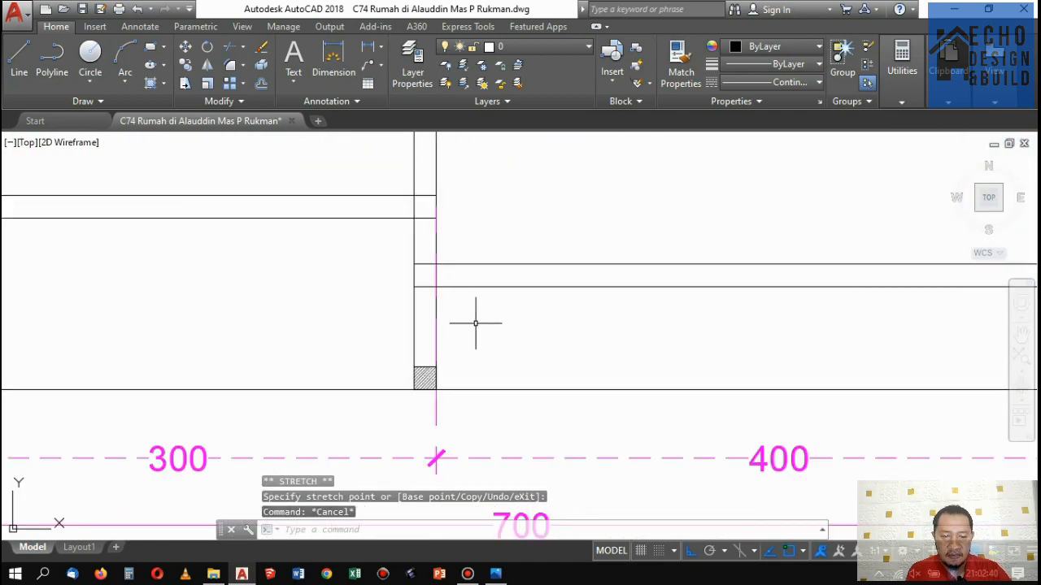
type("tr")
key("Return")
left_click(457, 287)
key("Return")
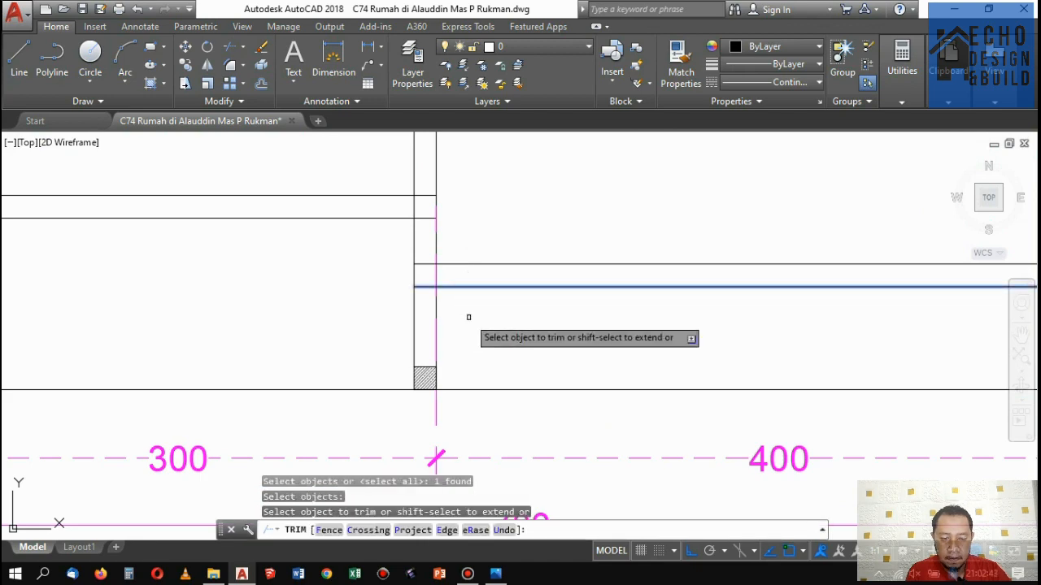
left_click(469, 316)
left_click(370, 306)
scroll(428, 286, "down", 4)
scroll(456, 316, "up", 2)
key("Return")
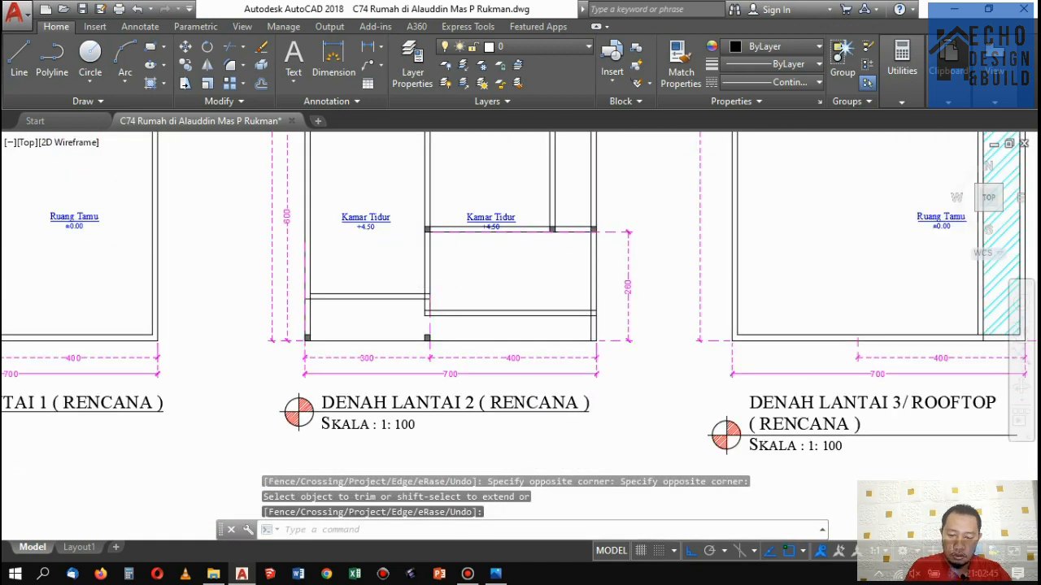
Copy the column at the terrace's inner corner to both ends of the bedroom's front wall and to the terrace wall's partition corner.
scroll(426, 335, "up", 4)
scroll(426, 336, "down", 4)
scroll(409, 297, "up", 4)
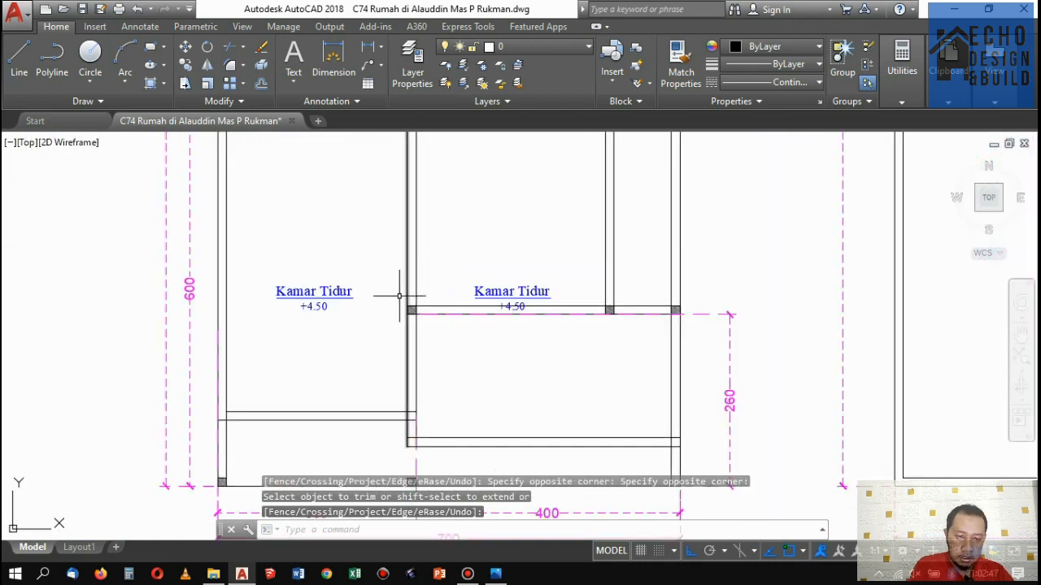
left_click(410, 307)
left_click(328, 203)
left_click(186, 64)
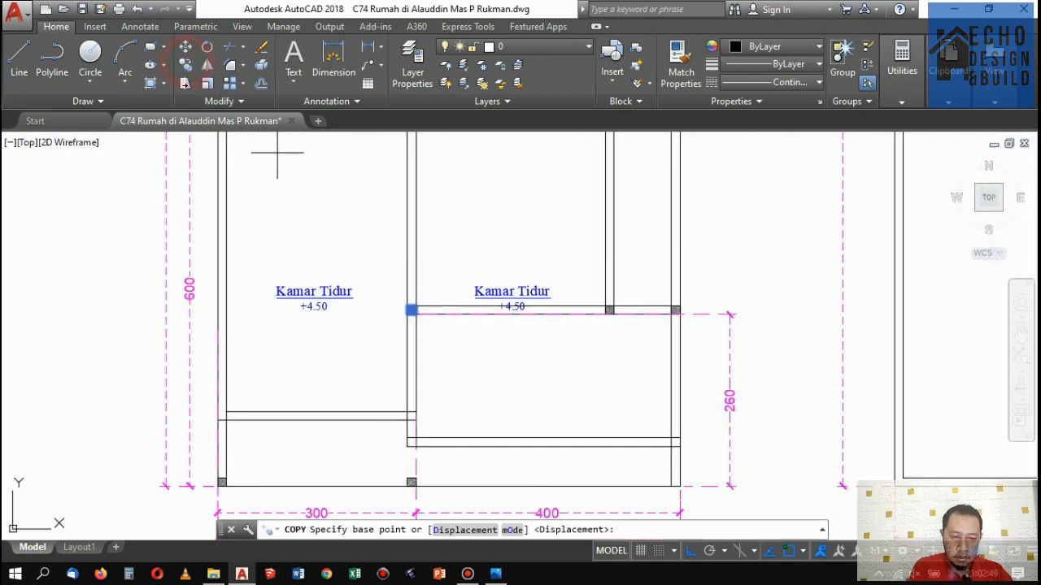
scroll(431, 333, "up", 4)
left_click(382, 273)
scroll(383, 273, "down", 4)
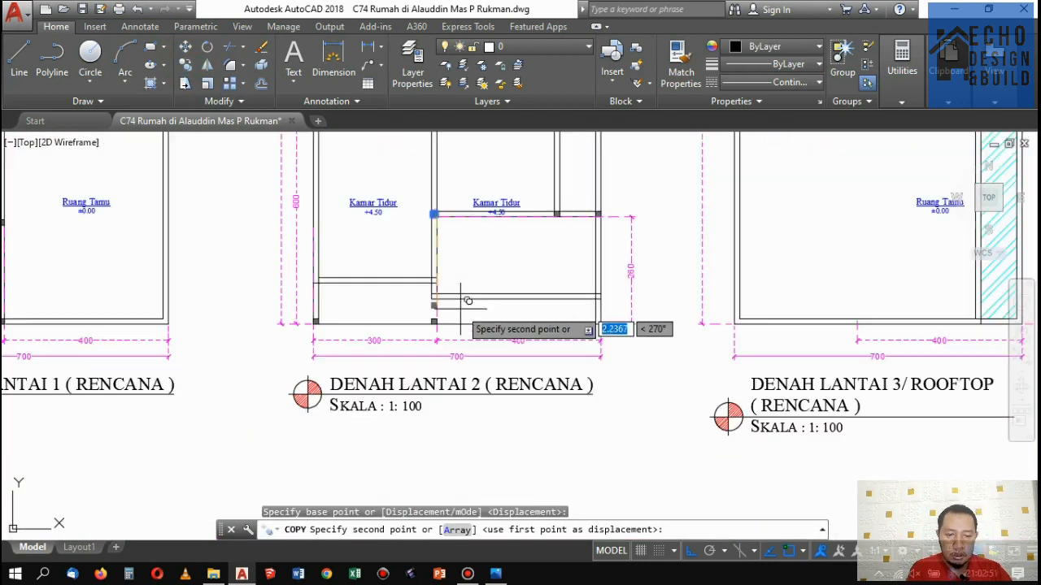
scroll(372, 244, "up", 4)
left_click(368, 244)
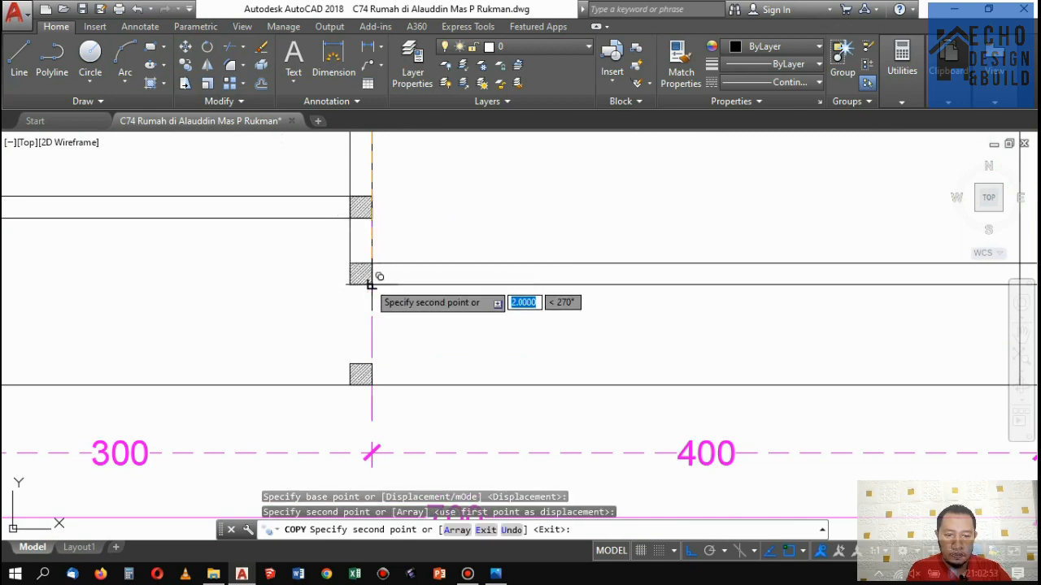
left_click(371, 284)
scroll(393, 287, "down", 4)
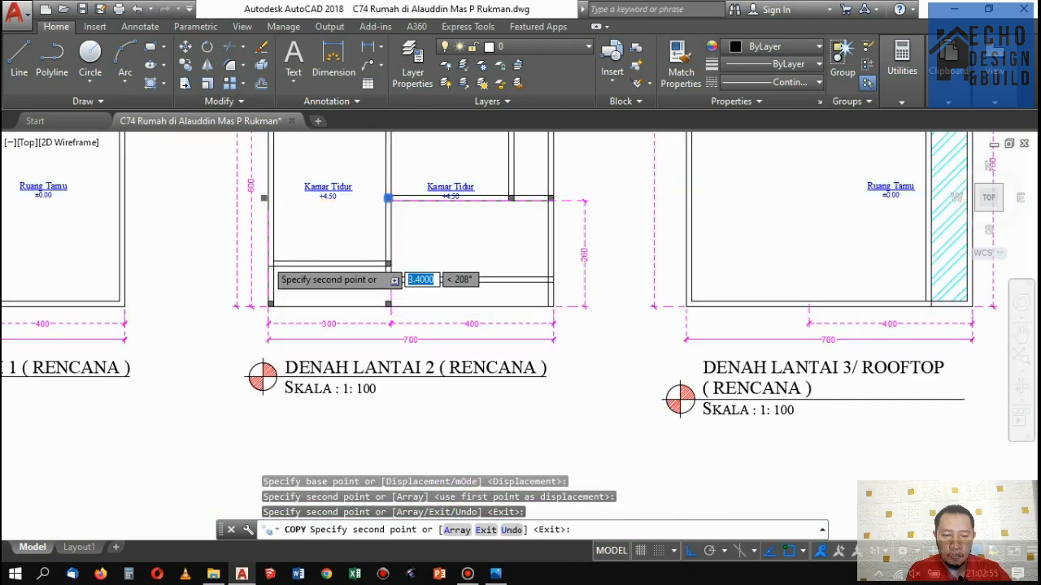
scroll(268, 266, "up", 4)
scroll(294, 283, "down", 4)
key("Return")
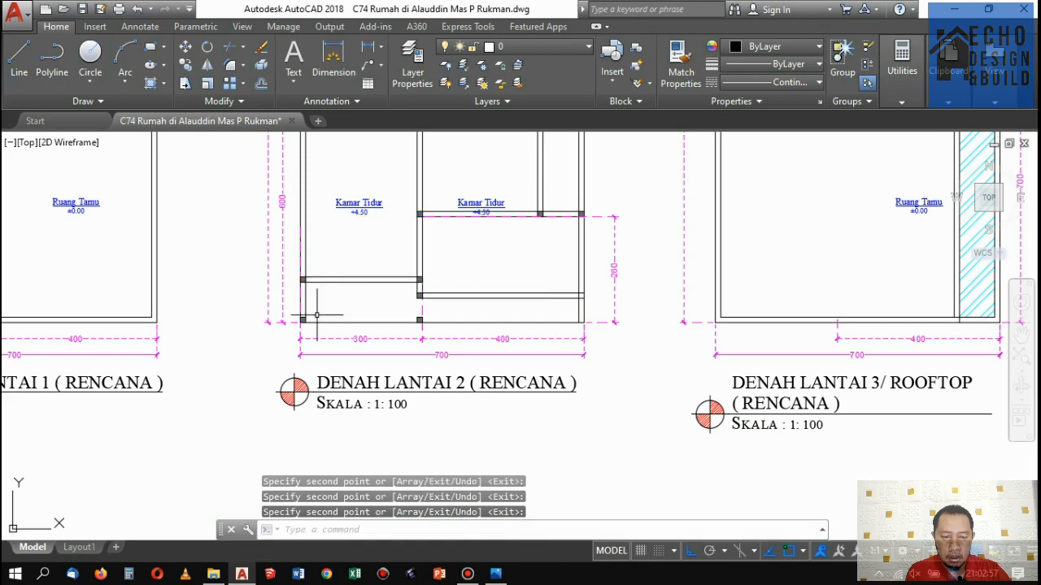
Delete the two old columns on the second floor's front edge at both ends of the 300-wide bay.
scroll(295, 317, "up", 4)
left_click(306, 323)
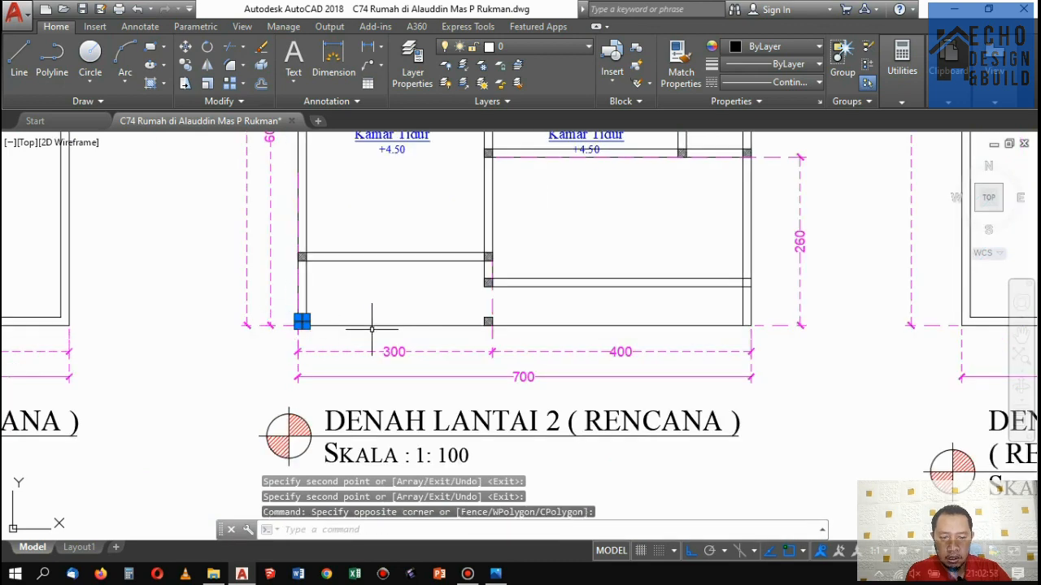
left_click(462, 309)
left_click(537, 329)
key("Delete")
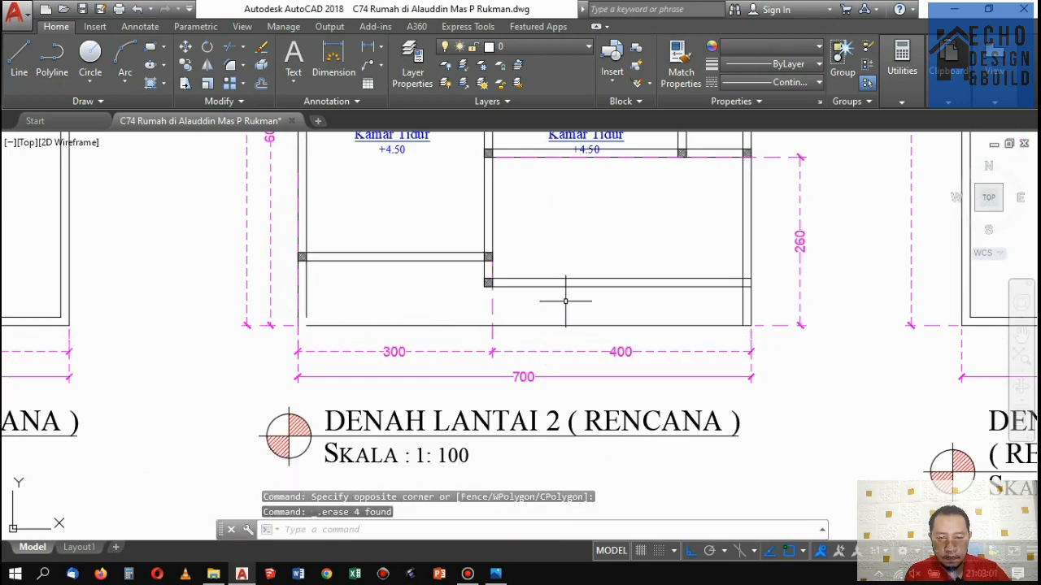
Extend the front edge line and the side wall's inner line to meet at the corner where the column was deleted.
scroll(558, 298, "down", 3)
scroll(362, 298, "up", 4)
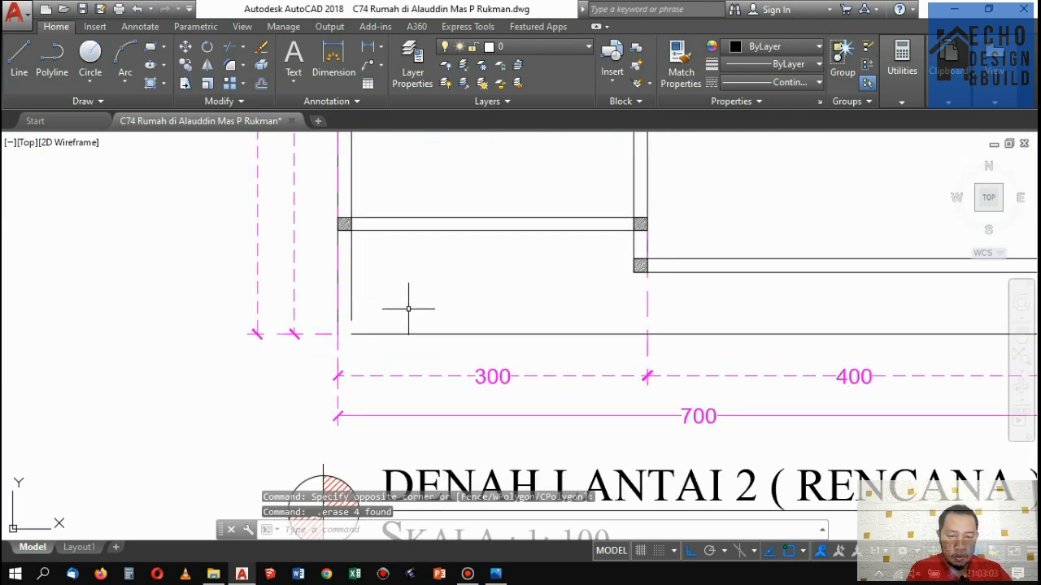
type("ex")
key("Return")
key("Return")
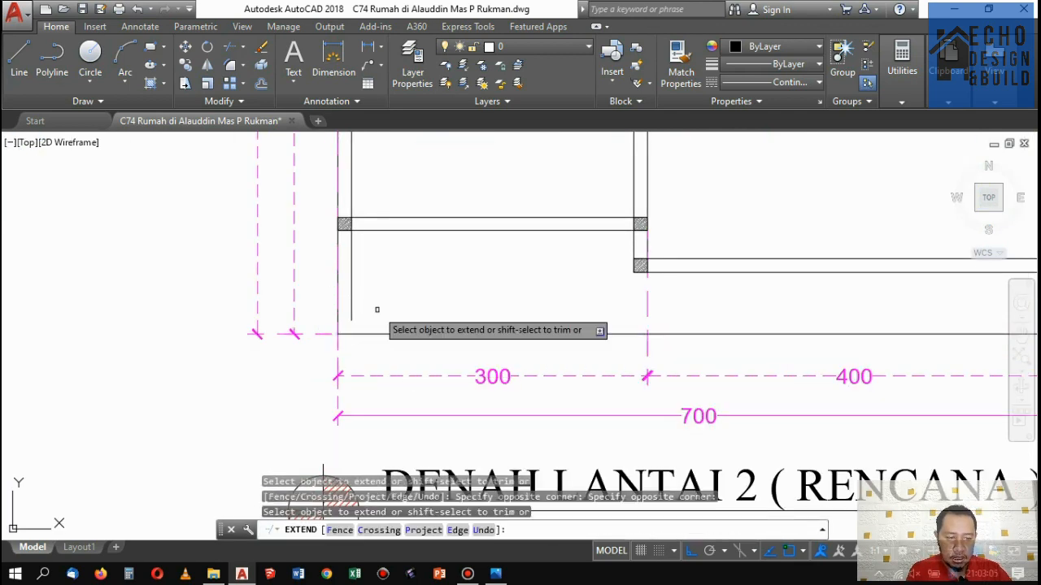
left_click(350, 308)
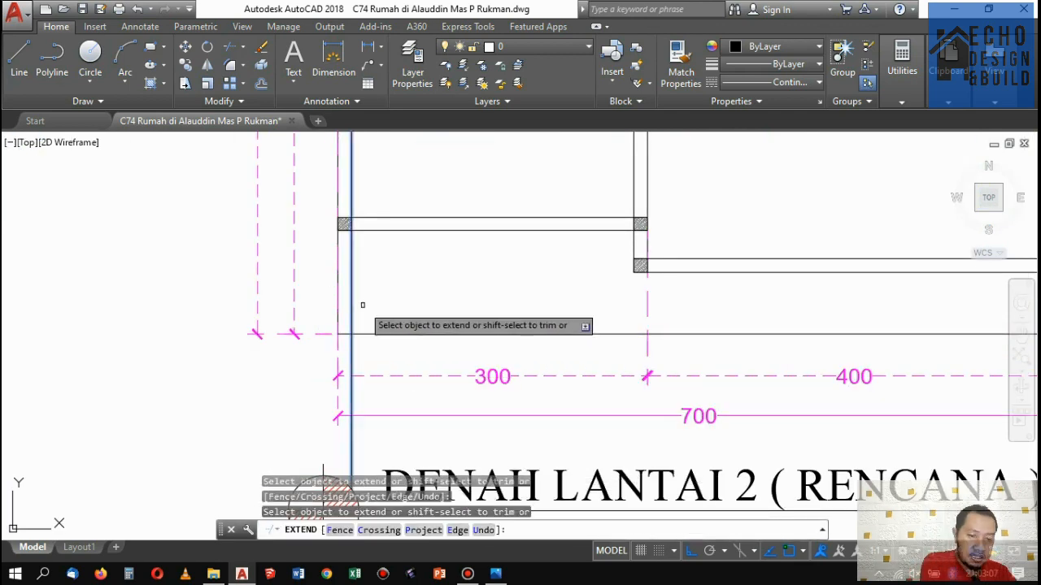
key("Return")
scroll(477, 268, "down", 4)
Move the Kamar Tidur +4.50 label behind the terrace wall up into the middle of its bedroom.
scroll(499, 251, "up", 5)
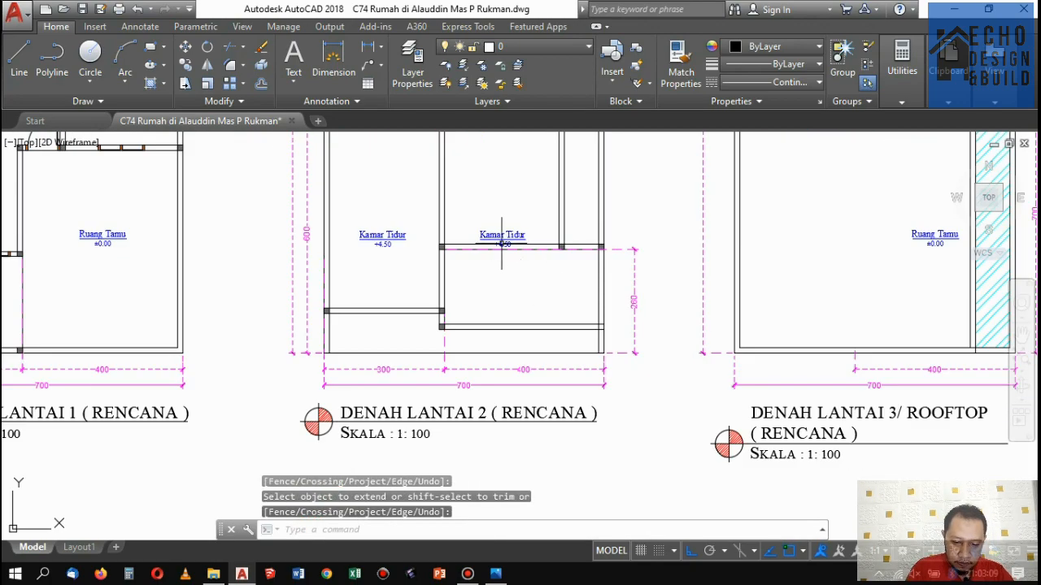
left_click(510, 244)
scroll(455, 252, "down", 2)
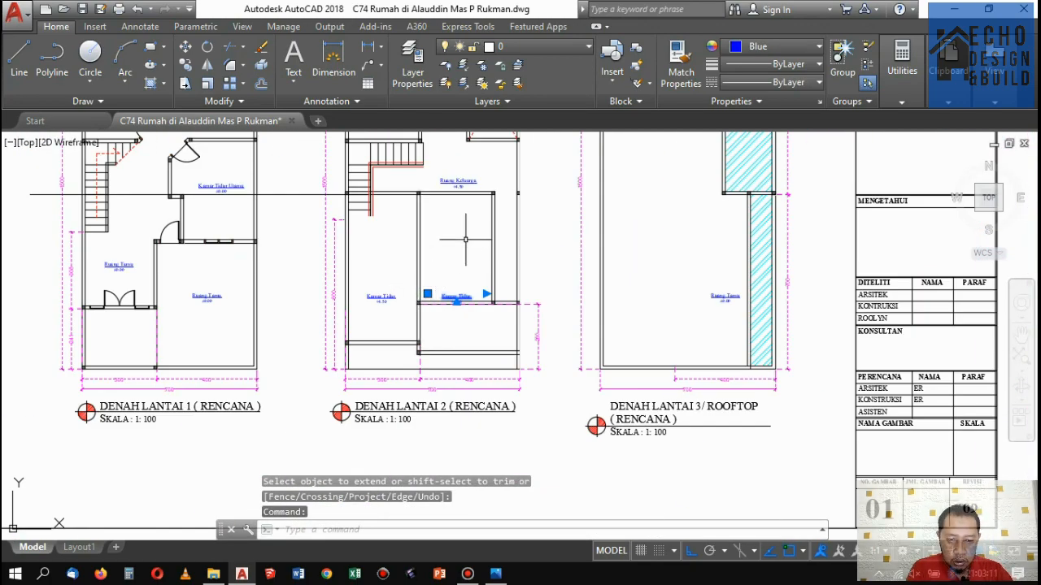
key("Return")
left_click(458, 277)
left_click(456, 236)
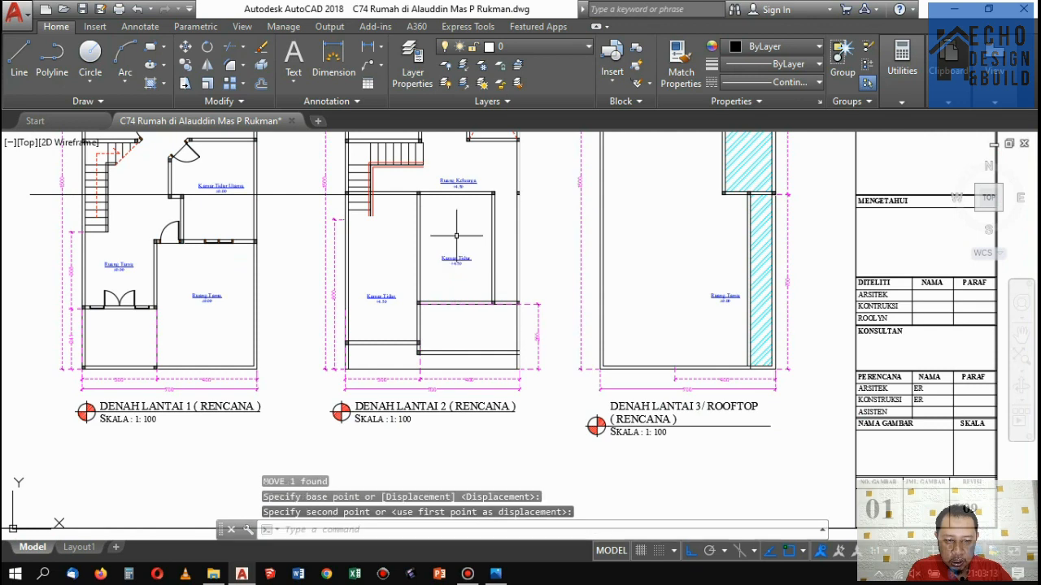
key("Escape")
Trim the second floor's stair edge and railing lines that run past the bedroom's back wall, using that wall's line as cutting edge.
type("tr")
key("Return")
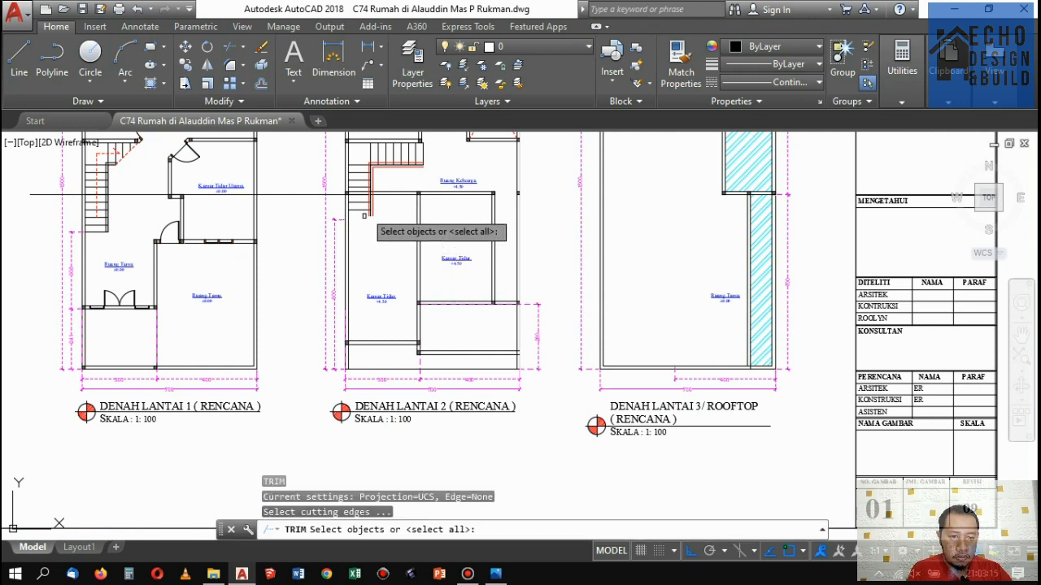
scroll(382, 244, "up", 5)
left_click(392, 227)
key("Return")
scroll(392, 252, "up", 4)
left_click(398, 257)
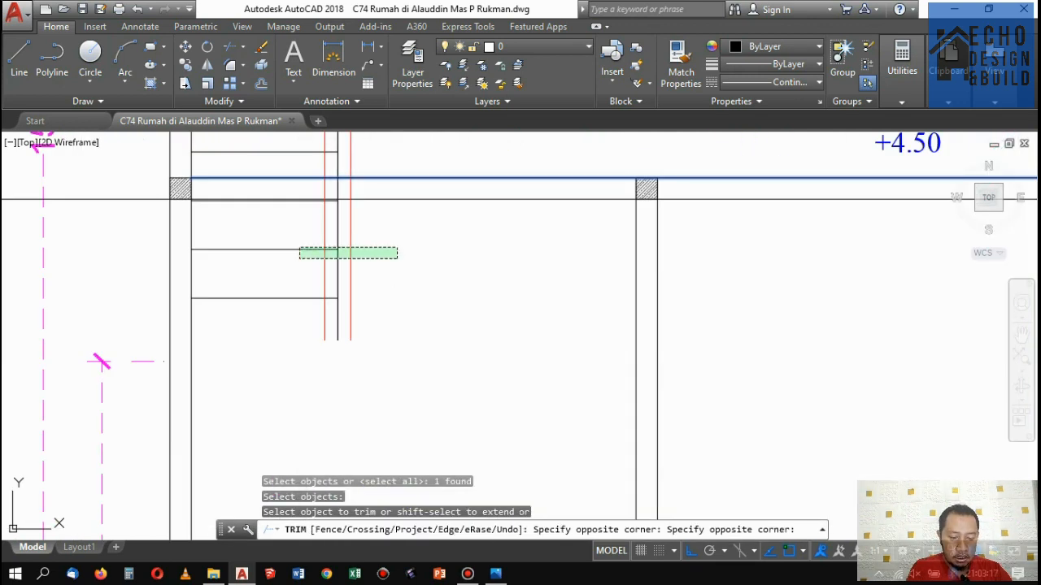
left_click(298, 247)
Delete the three leftover stair tread lines inside the 300-wide bedroom on the second floor.
left_click(360, 320)
left_click(305, 246)
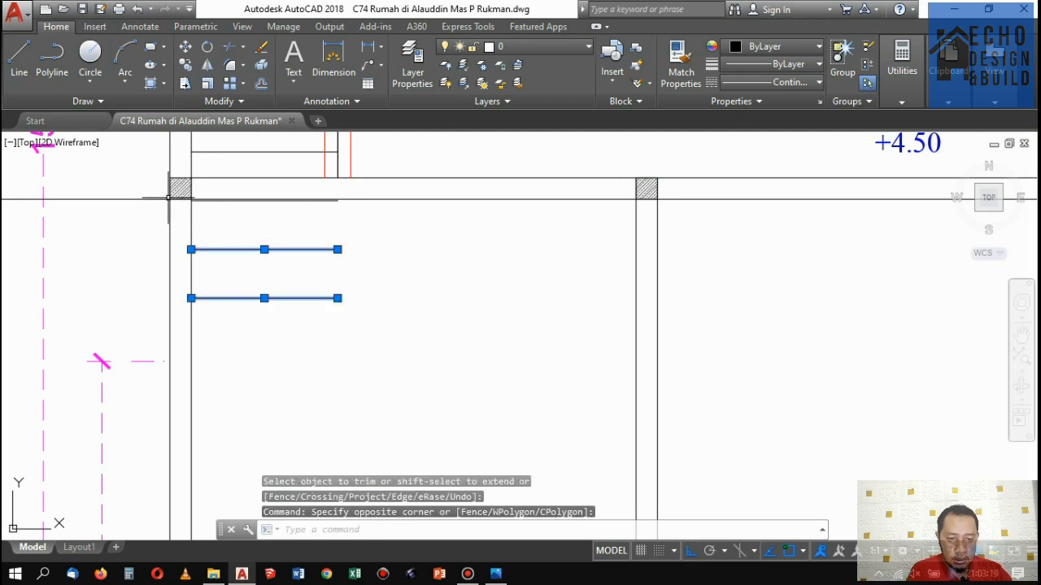
left_click(426, 249)
scroll(339, 218, "up", 4)
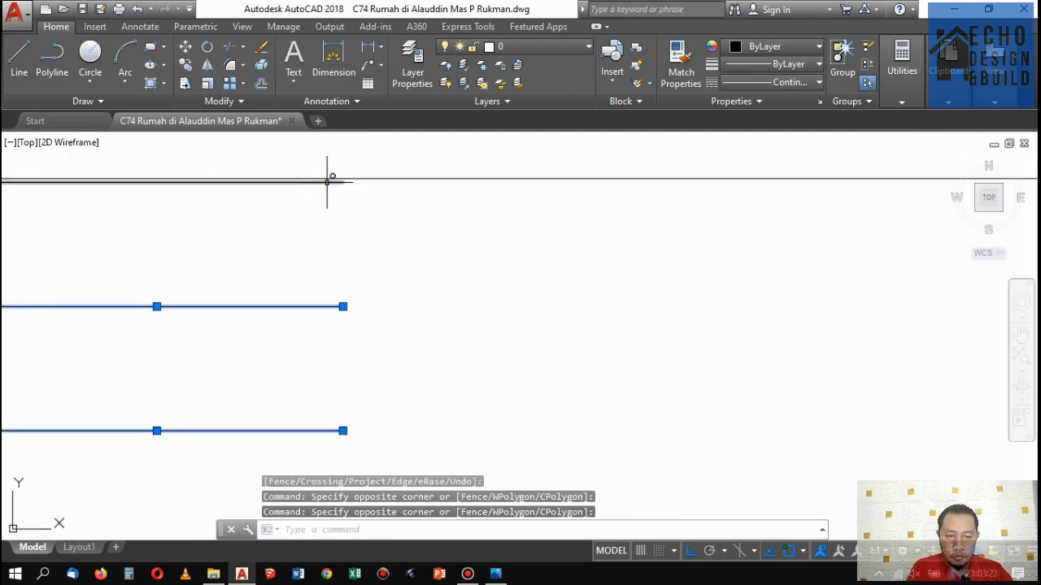
left_click(327, 181)
key("Delete")
Delete the long horizontal helper line crossing the first floor plan up to the second floor's outer wall.
scroll(382, 243, "down", 5)
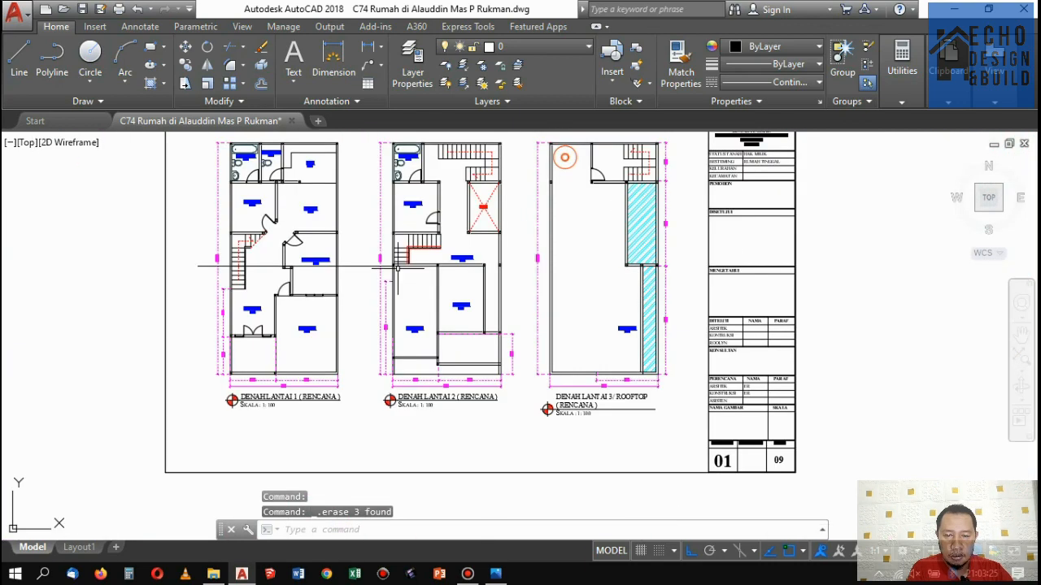
left_click(357, 272)
left_click(352, 256)
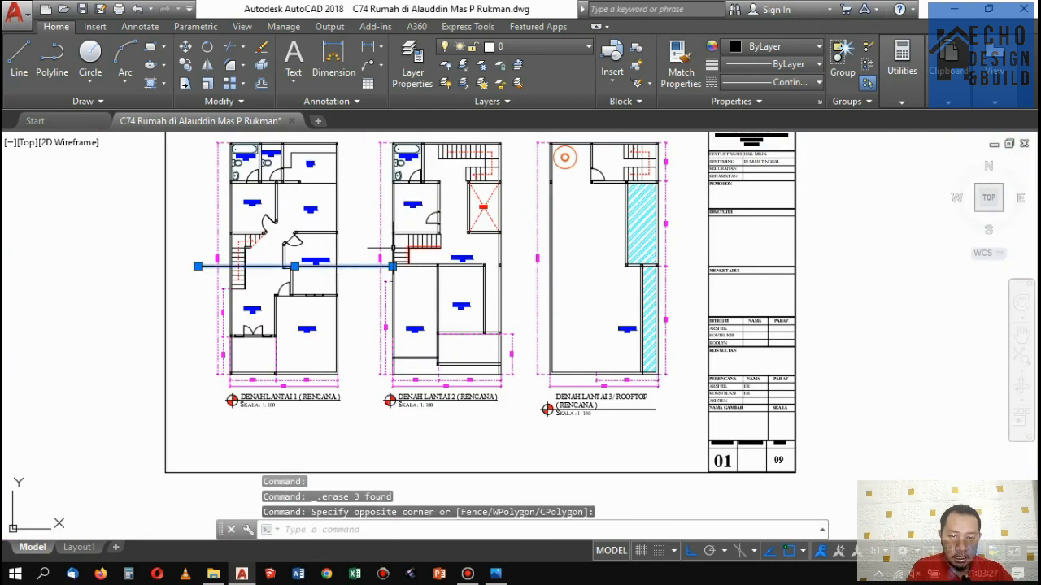
key("Delete")
Stretch the upper end of the second floor's partial side dimension down to the front wall of the 300-wide bedroom.
scroll(414, 251, "up", 4)
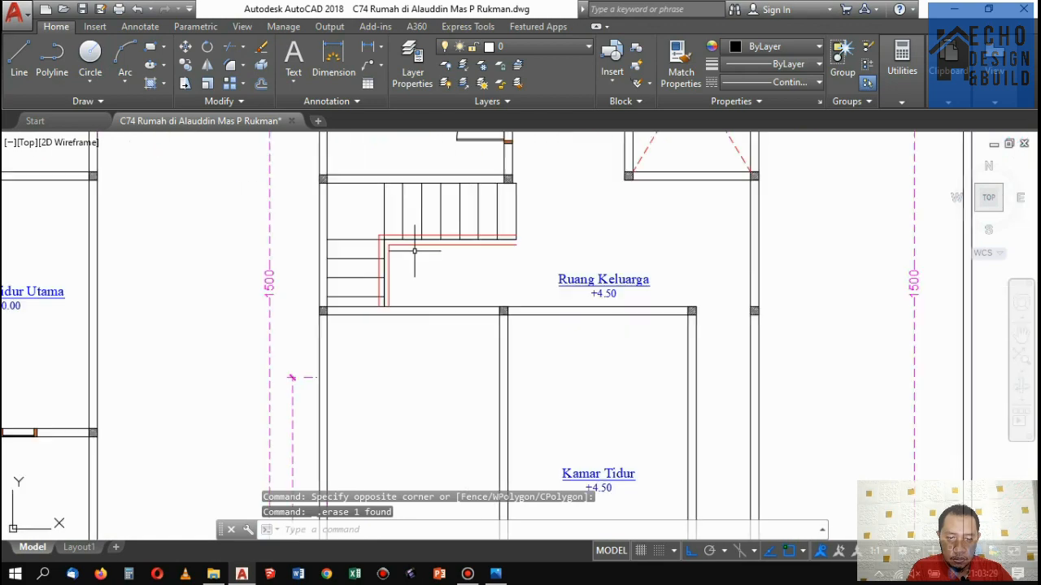
scroll(441, 285, "down", 5)
scroll(471, 296, "up", 4)
scroll(492, 290, "down", 3)
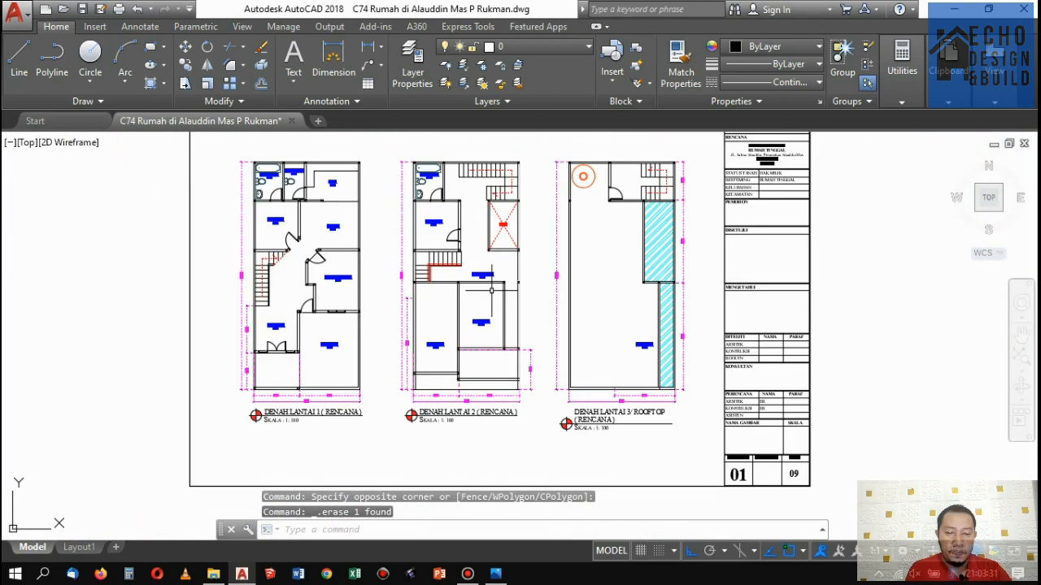
scroll(407, 326, "up", 5)
left_click(417, 350)
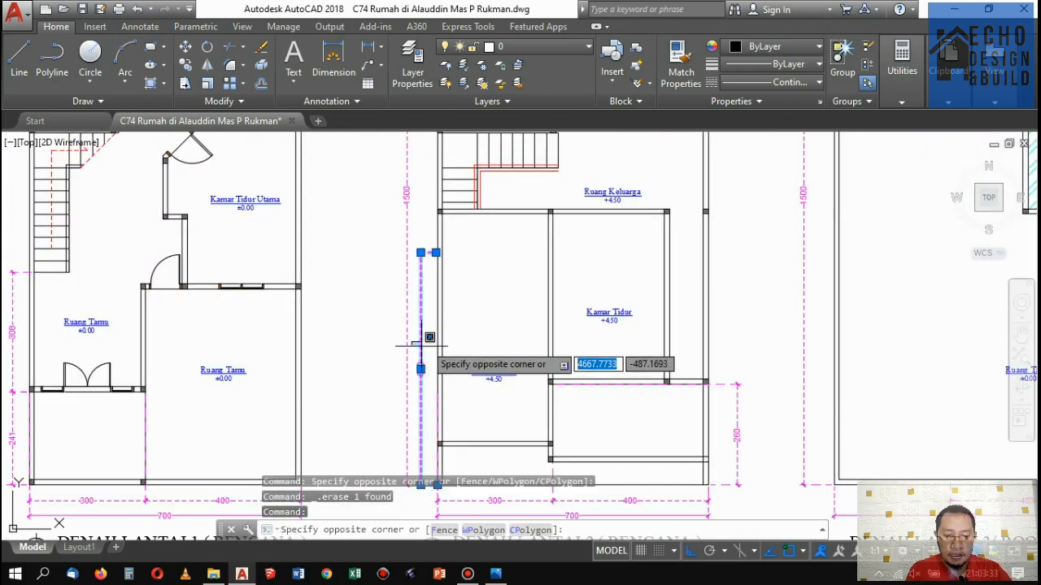
left_click(431, 260)
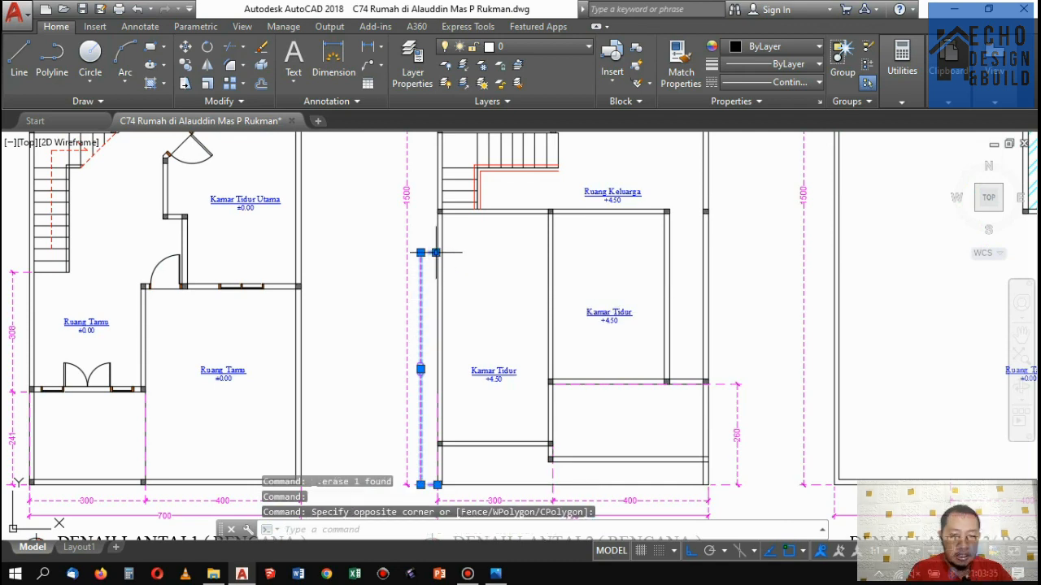
left_click(436, 253)
scroll(425, 430, "up", 5)
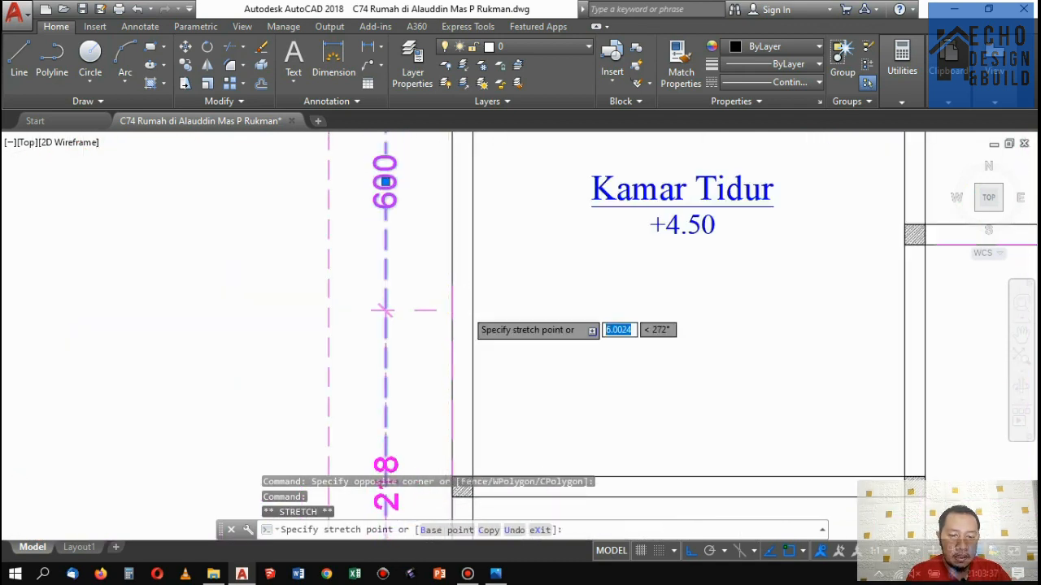
scroll(386, 309, "down", 5)
scroll(441, 220, "up", 3)
left_click(483, 290)
scroll(483, 291, "down", 3)
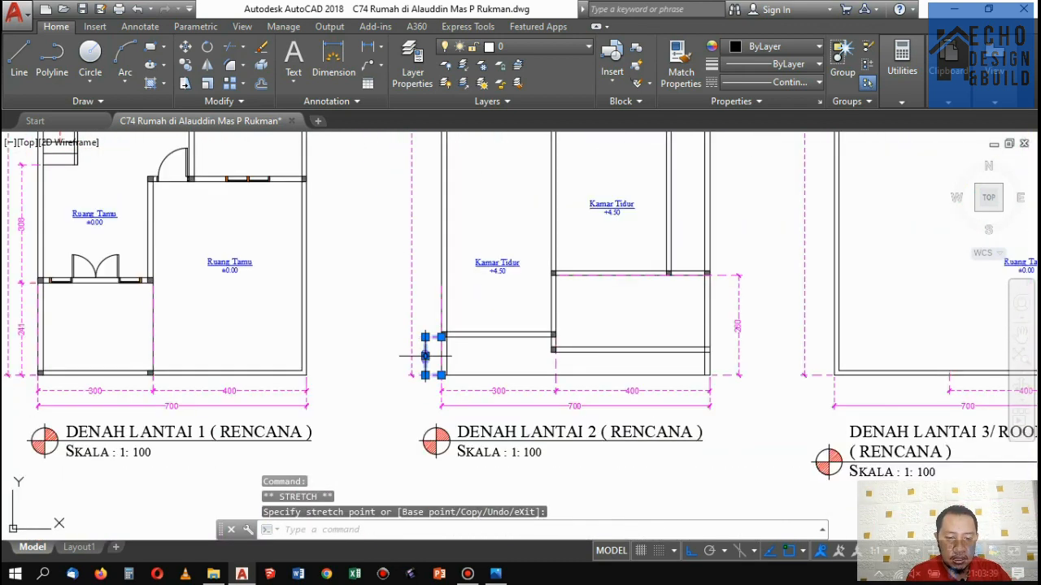
key("Escape")
Add a continued dimension from the 100 side dimension up to the back wall of the 300-wide front bedroom on the second floor.
scroll(333, 218, "down", 5)
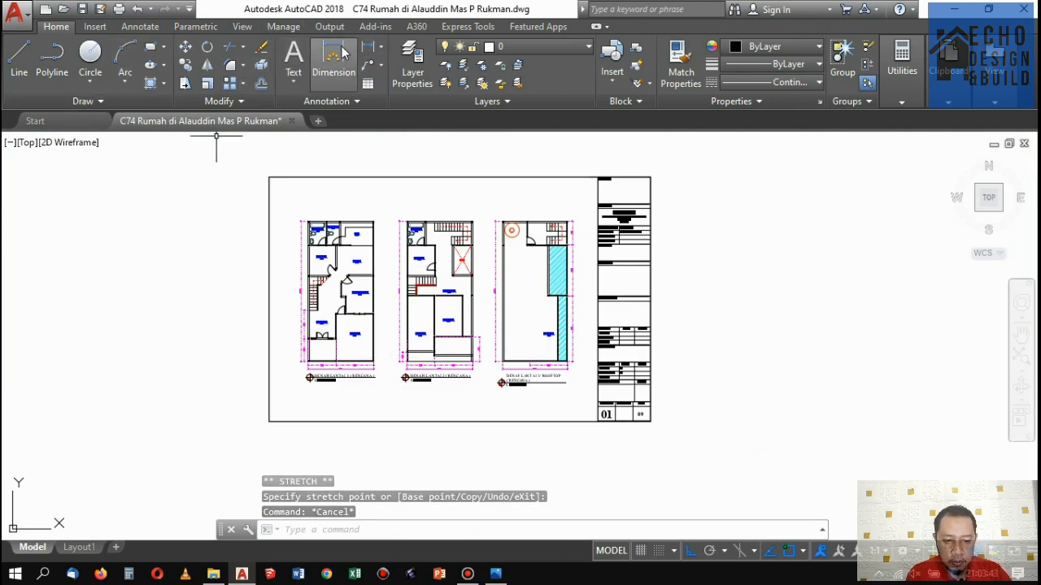
left_click(366, 51)
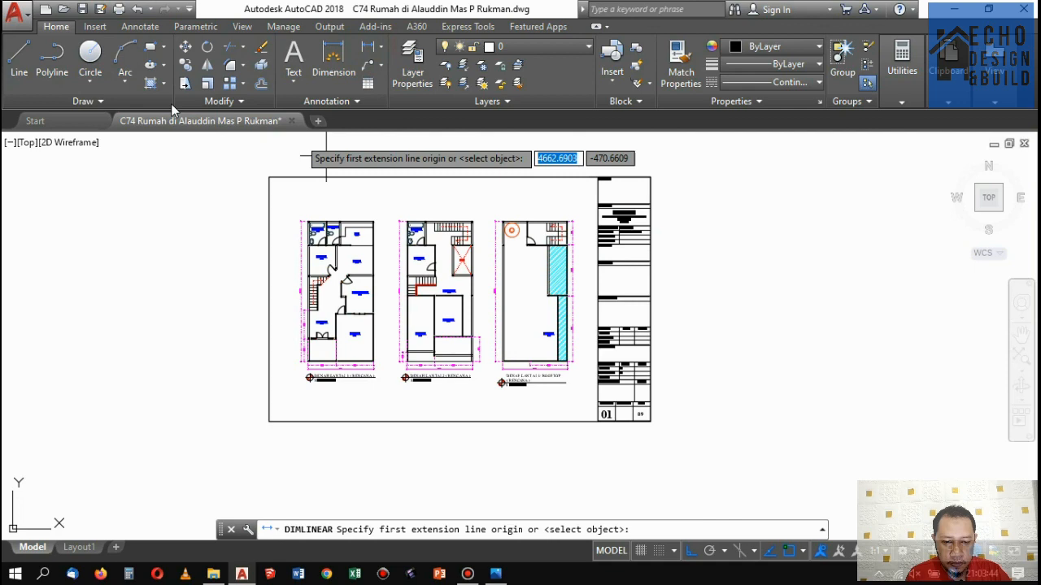
left_click(140, 26)
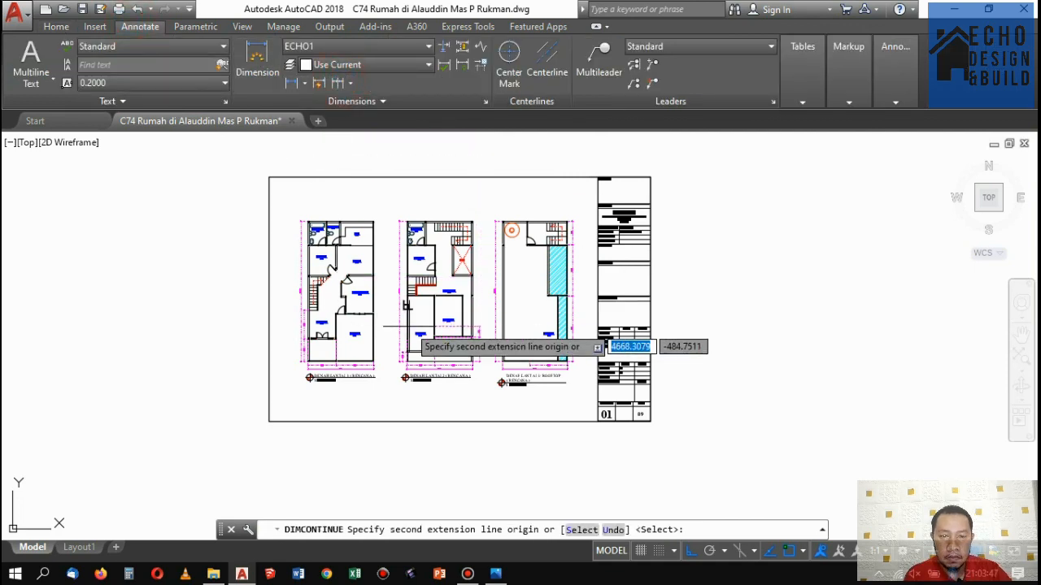
type("s")
key("Return")
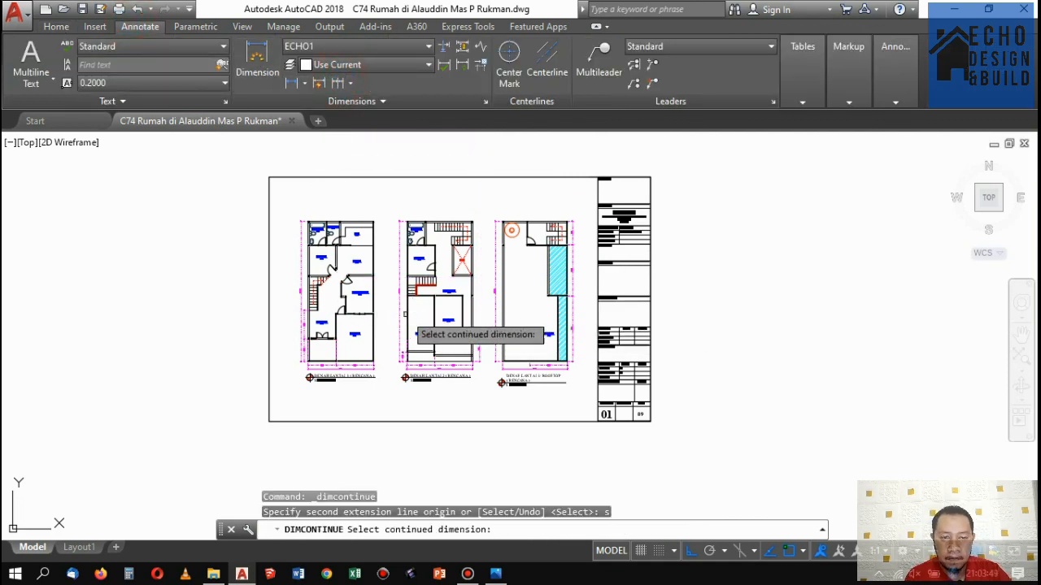
scroll(404, 314, "up", 4)
scroll(449, 376, "up", 4)
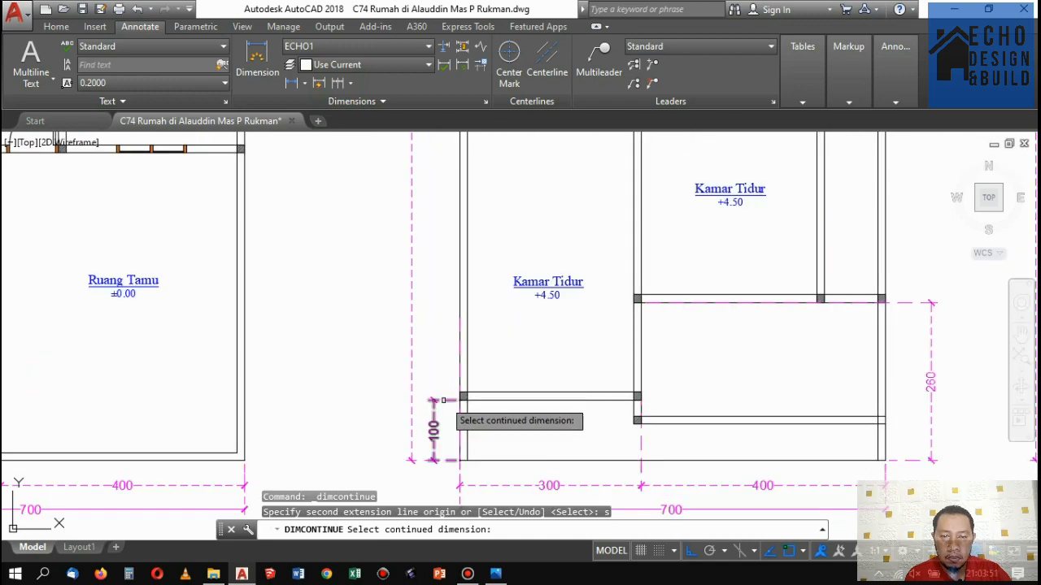
left_click(443, 400)
scroll(464, 378, "down", 4)
scroll(477, 348, "up", 3)
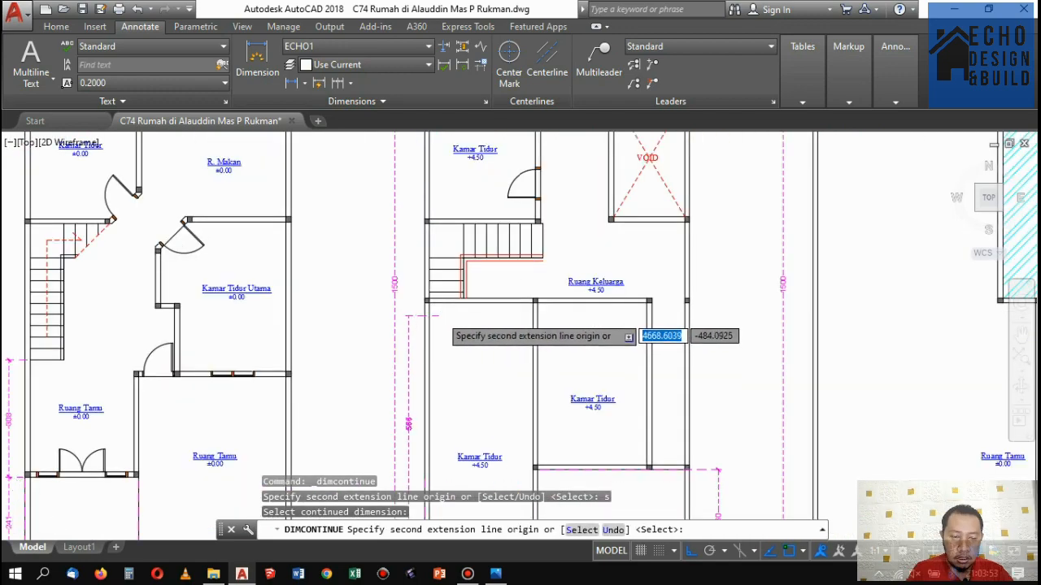
scroll(432, 316, "up", 2)
left_click(421, 269)
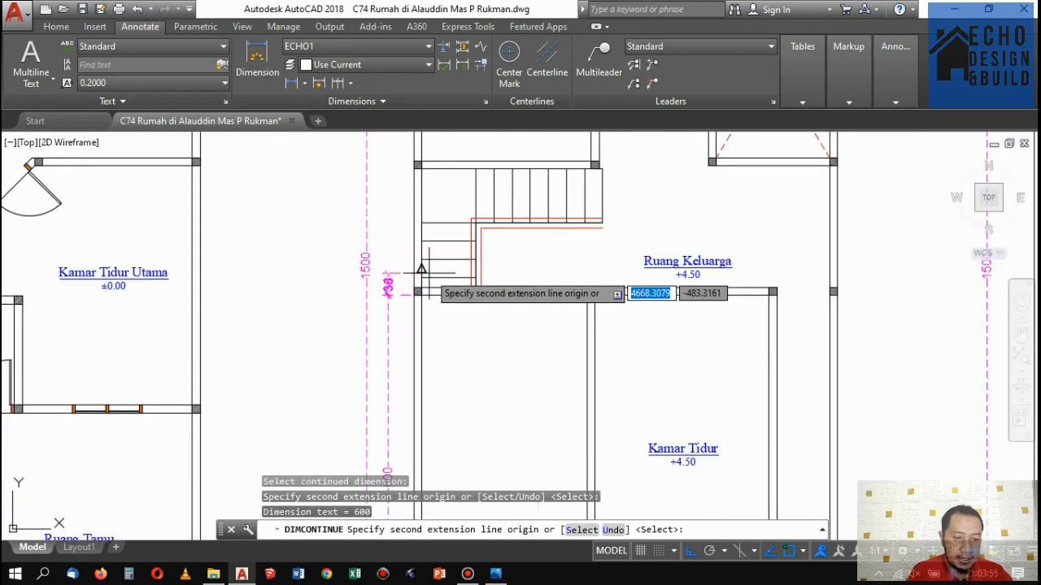
Continue the second floor's side dimension chain past the stair, the rear bedroom and the bathroom up to the outer rear wall.
scroll(421, 270, "down", 4)
scroll(439, 281, "up", 4)
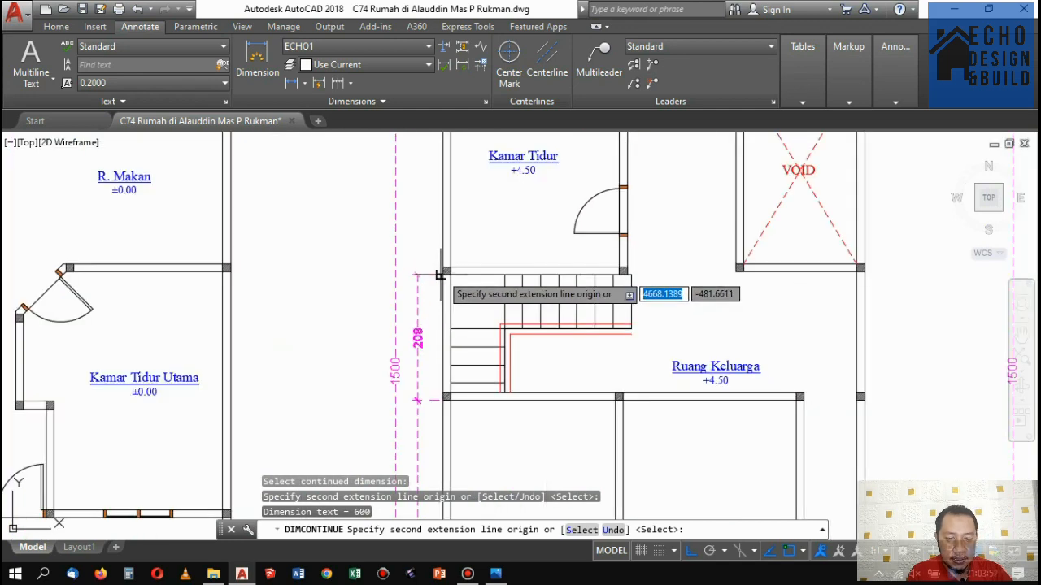
scroll(440, 275, "up", 2)
left_click(441, 277)
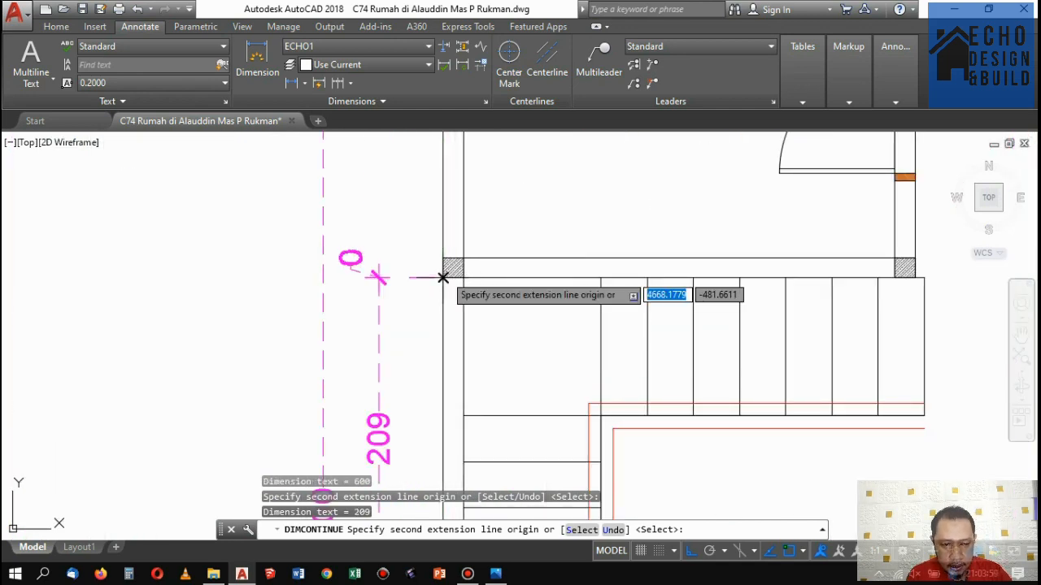
scroll(441, 277, "down", 4)
scroll(439, 260, "up", 4)
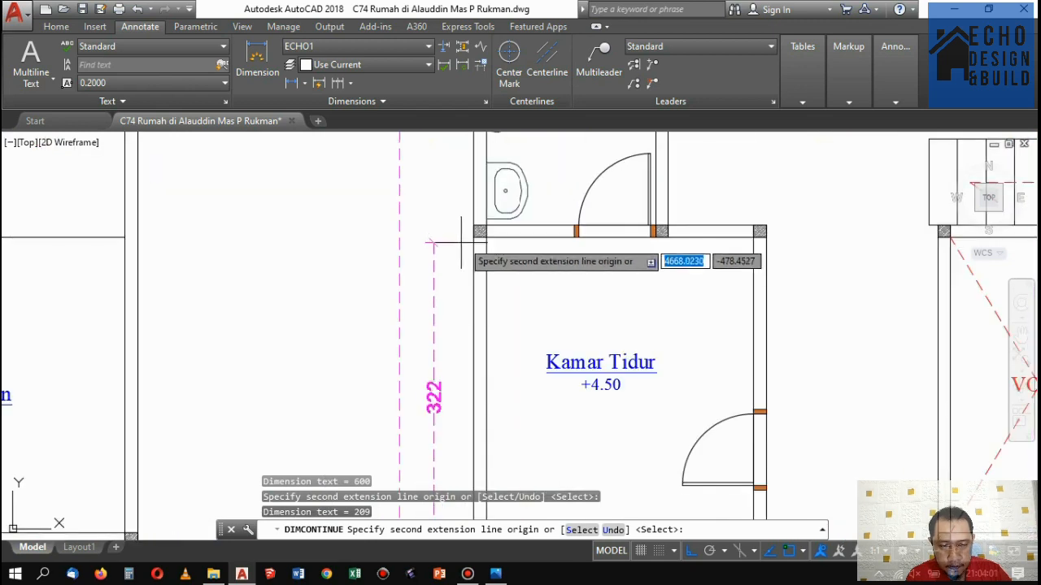
left_click(476, 246)
scroll(459, 244, "up", 3)
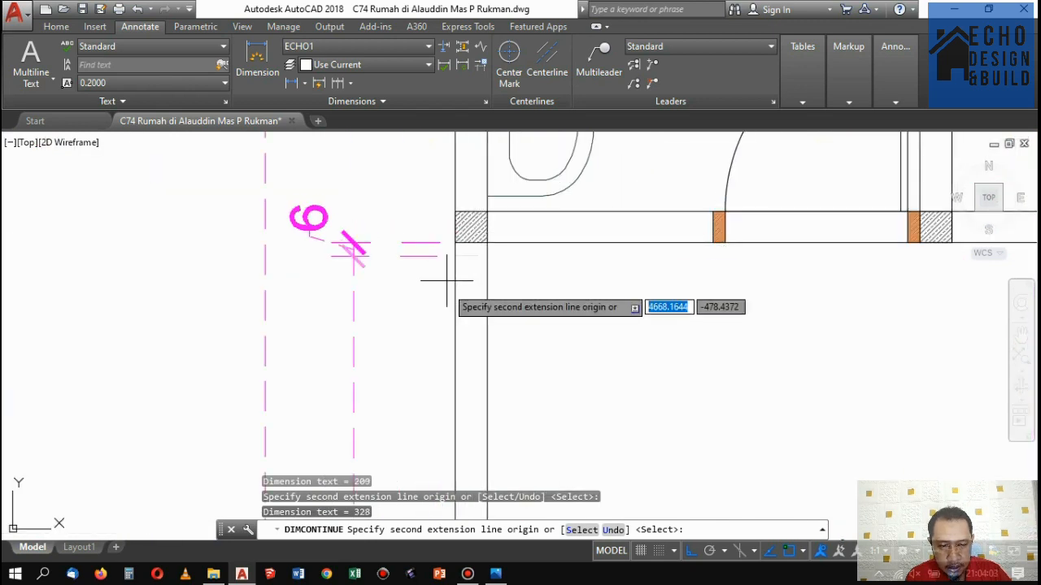
scroll(449, 261, "down", 3)
scroll(454, 187, "up", 5)
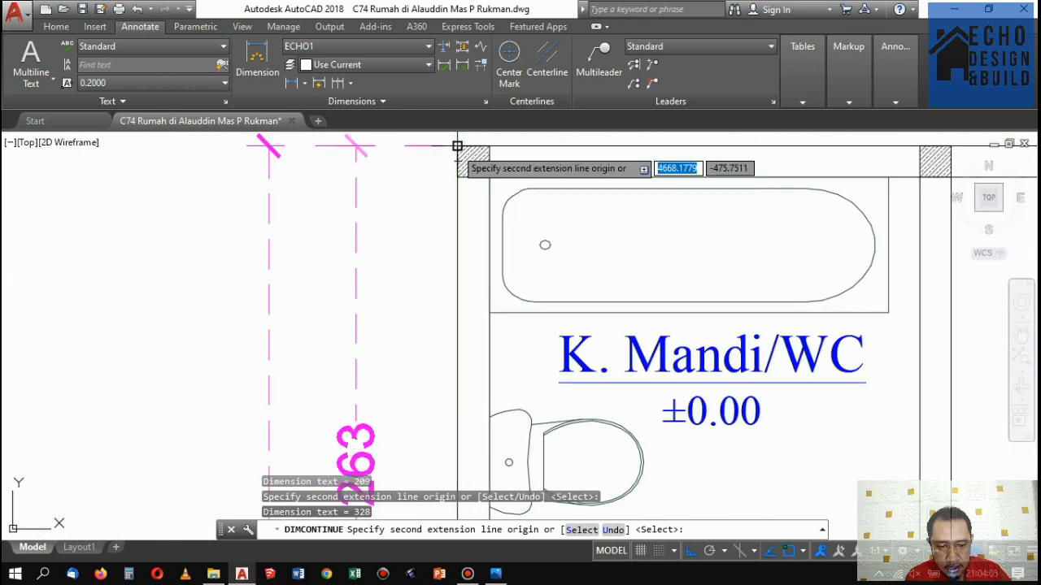
scroll(459, 162, "down", 5)
key("Return")
key("Return")
Check the reference sketch and mirror the second floor's rear bedroom door about the middle of its wall, erasing the original.
scroll(467, 196, "down", 4)
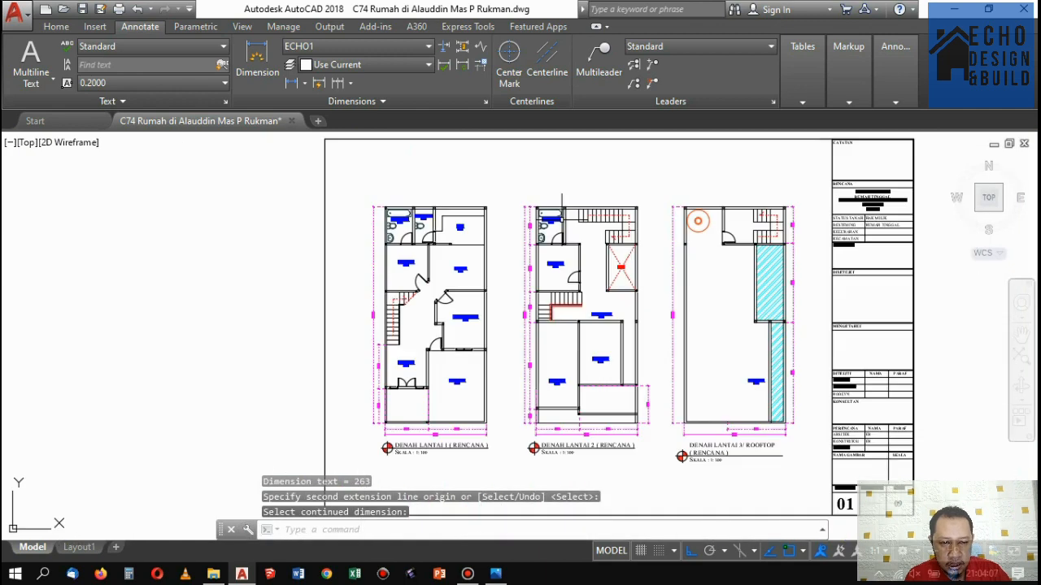
scroll(562, 259, "up", 6)
scroll(562, 259, "down", 4)
scroll(491, 278, "up", 8)
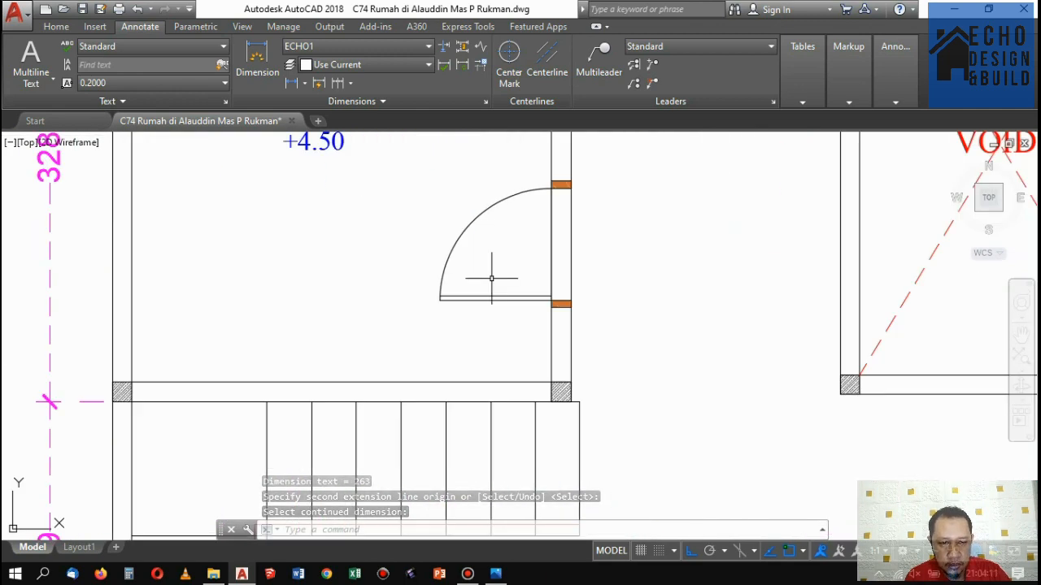
key("alt+Tab")
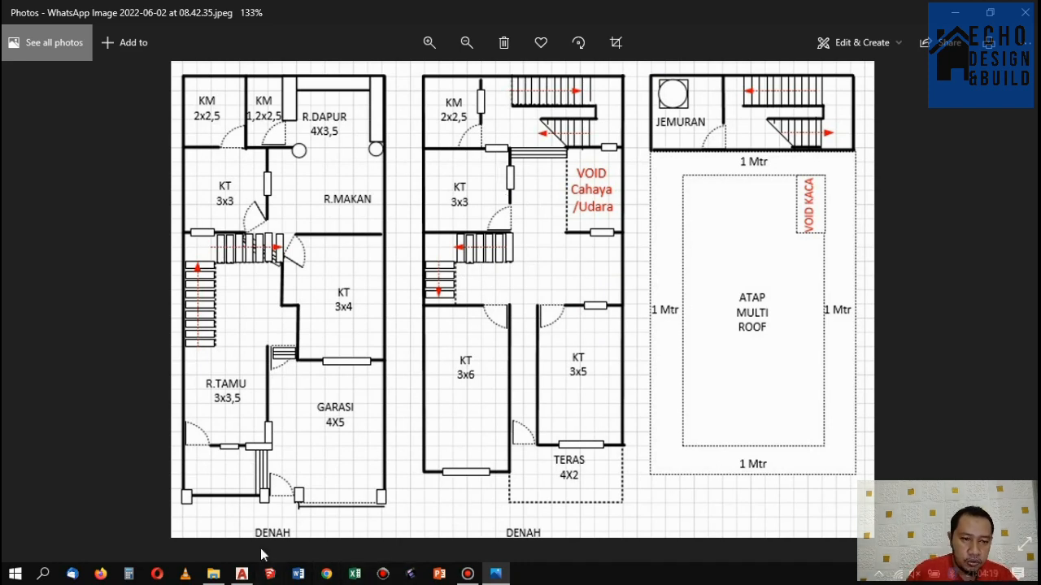
left_click(241, 575)
scroll(449, 295, "down", 3)
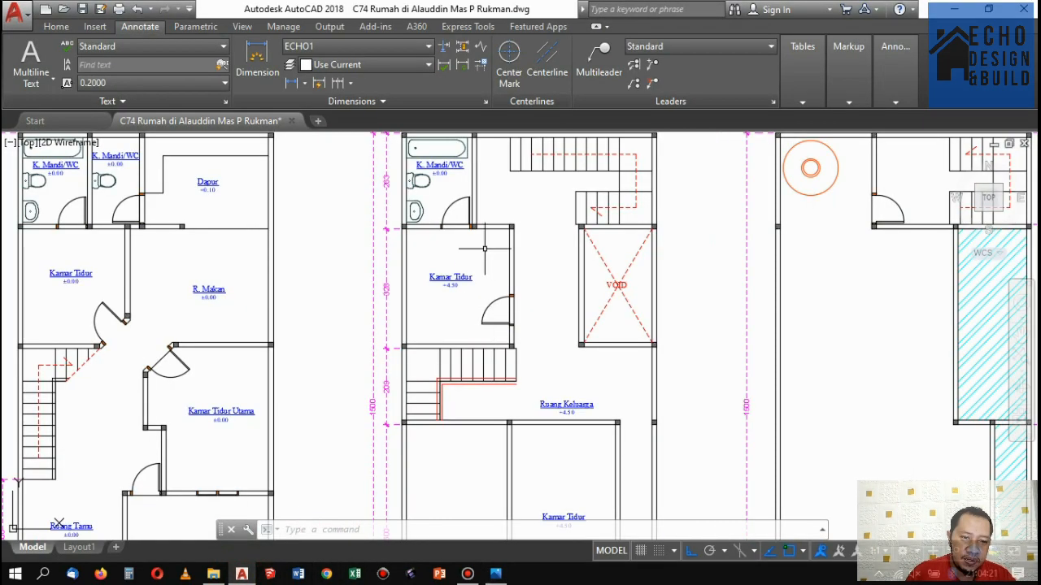
scroll(467, 272, "up", 4)
left_click(479, 343)
left_click(496, 352)
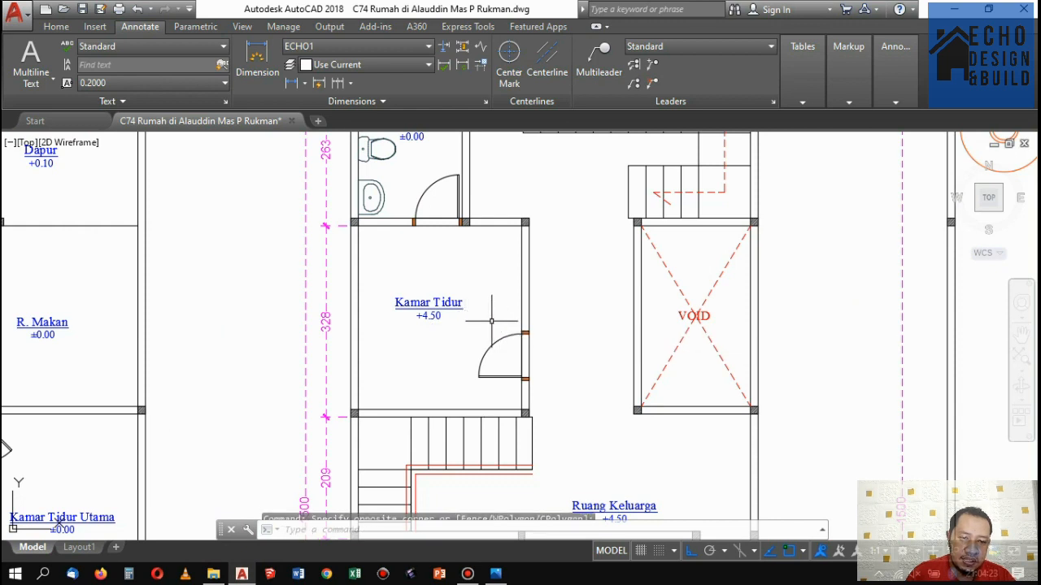
left_click(476, 325)
left_click(576, 411)
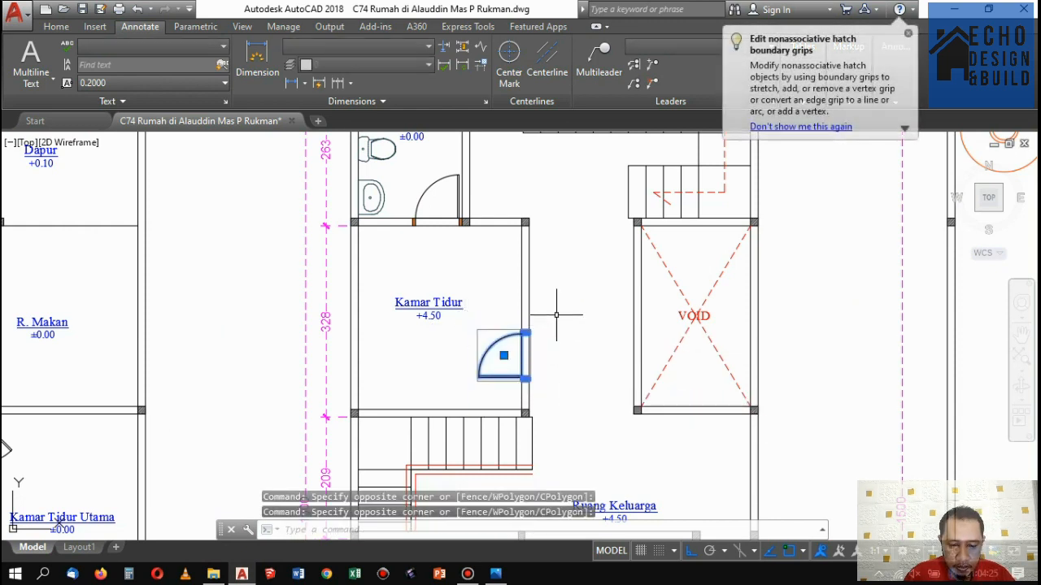
key("Return")
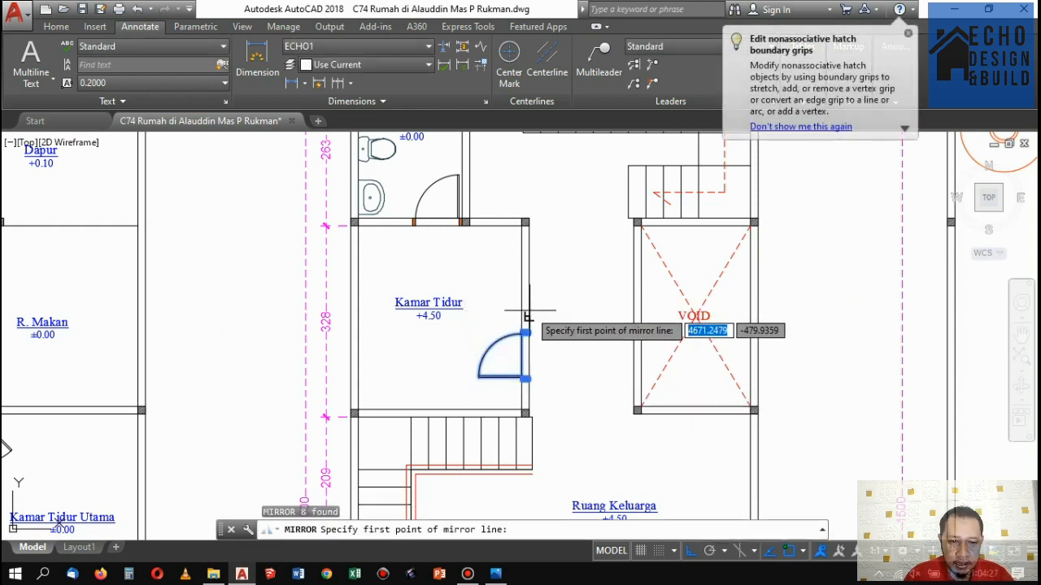
left_click(529, 314)
left_click(493, 314)
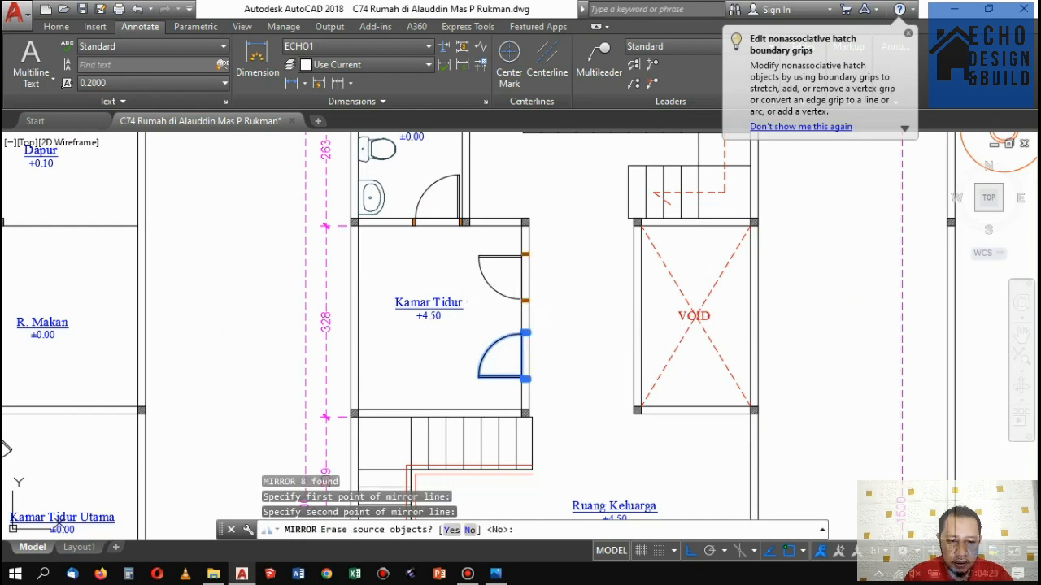
type("y")
key("Return")
Move the mirrored rear bedroom door up so its frame meets the lower face of the corner column.
left_click(465, 236)
left_click(547, 319)
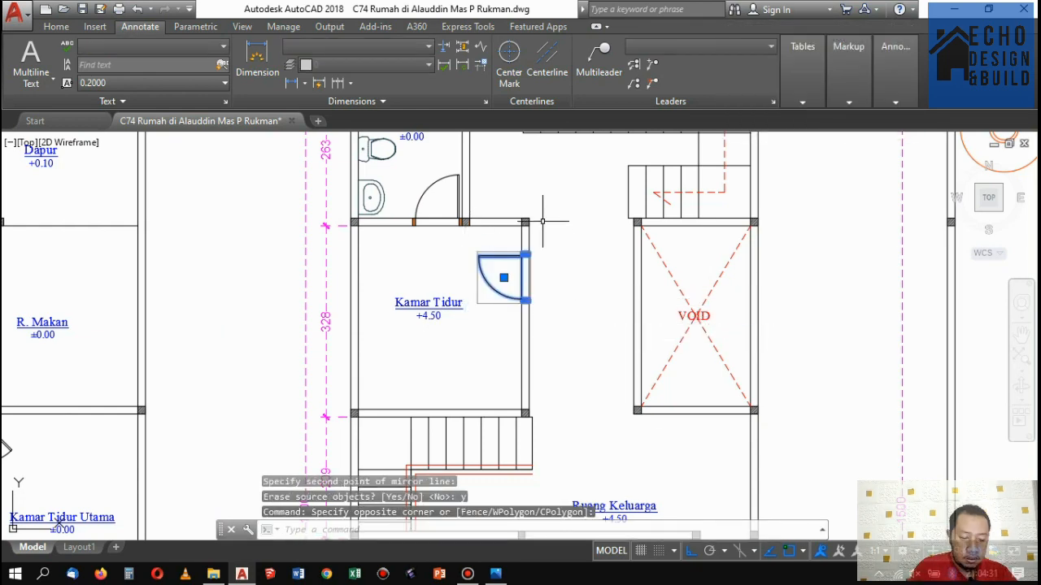
type("m")
key("Return")
scroll(528, 301, "up", 6)
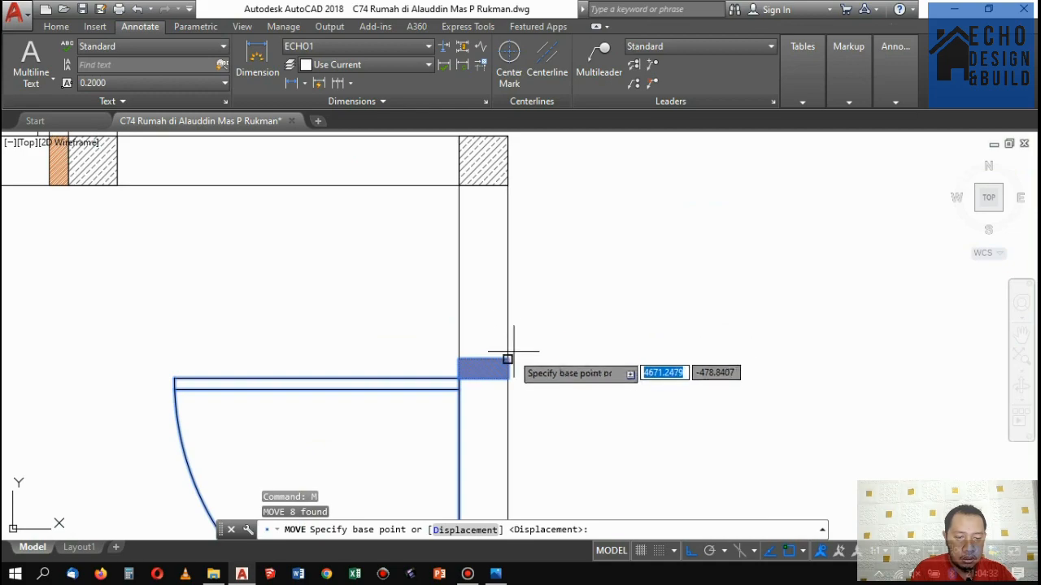
left_click(507, 358)
left_click(510, 182)
scroll(521, 187, "down", 10)
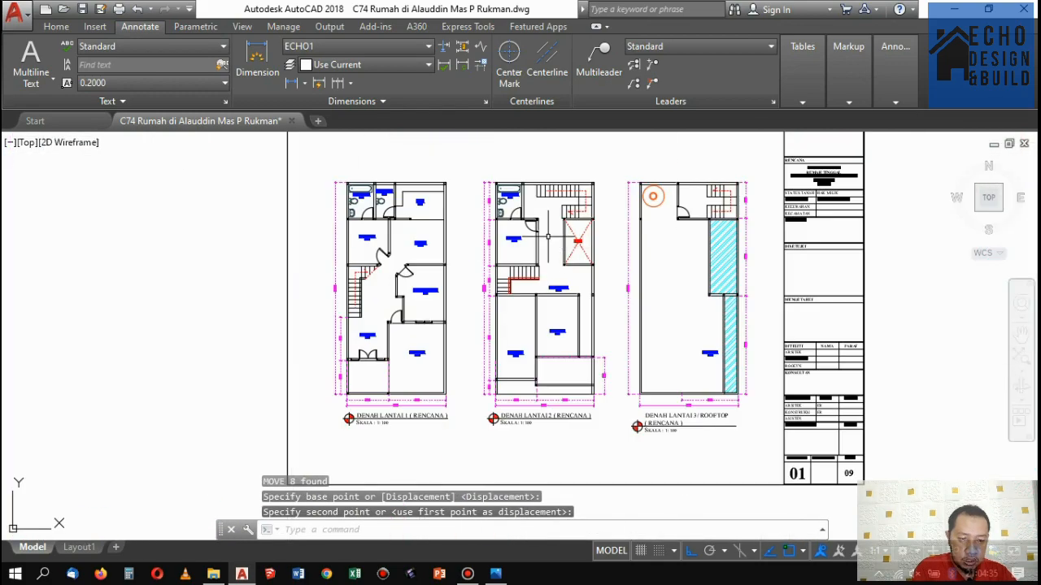
Trim the two wall lines out of the rear bedroom's relocated door opening, between the door frames.
scroll(571, 244, "up", 6)
scroll(571, 244, "up", 4)
scroll(561, 179, "down", 8)
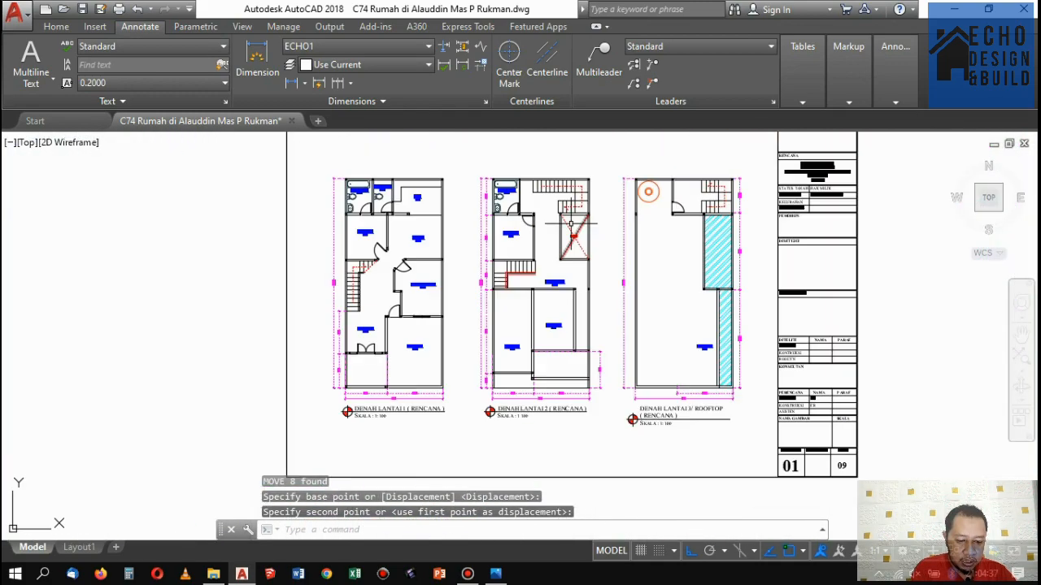
scroll(572, 235, "up", 6)
scroll(572, 235, "up", 4)
type("tr")
key("Return")
key("Return")
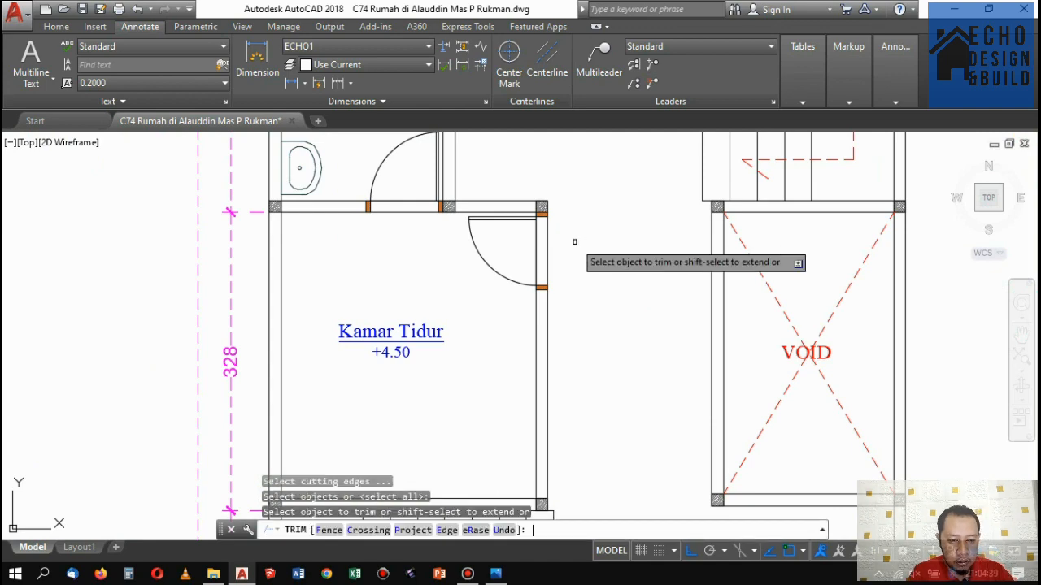
scroll(504, 231, "up", 5)
left_click(548, 247)
left_click(502, 230)
scroll(501, 230, "down", 5)
scroll(497, 225, "up", 3)
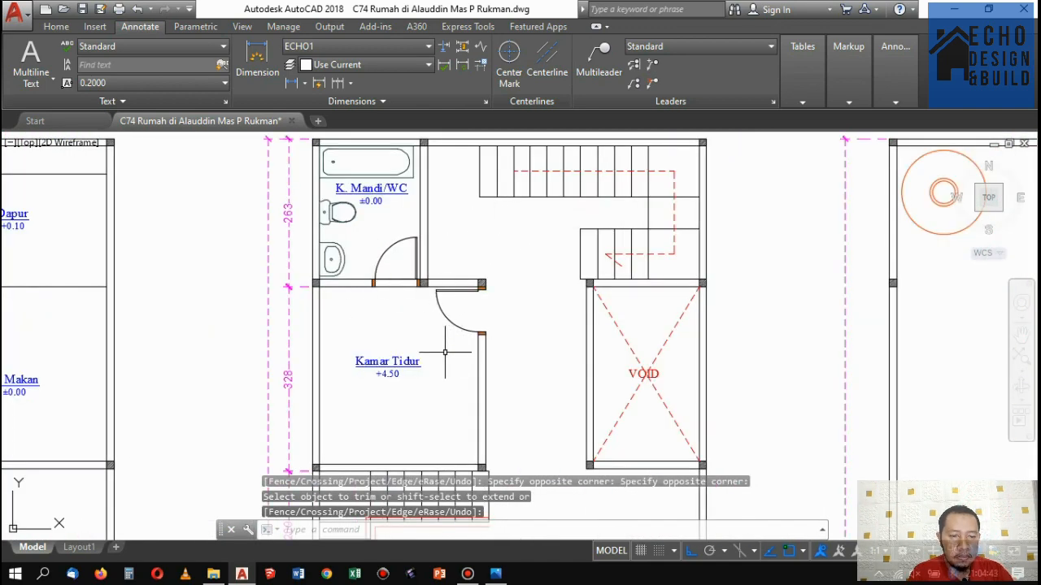
Examine the second floor plan alongside the other floor plans on the sheet.
scroll(424, 331, "down", 5)
scroll(452, 395, "up", 5)
scroll(453, 395, "down", 4)
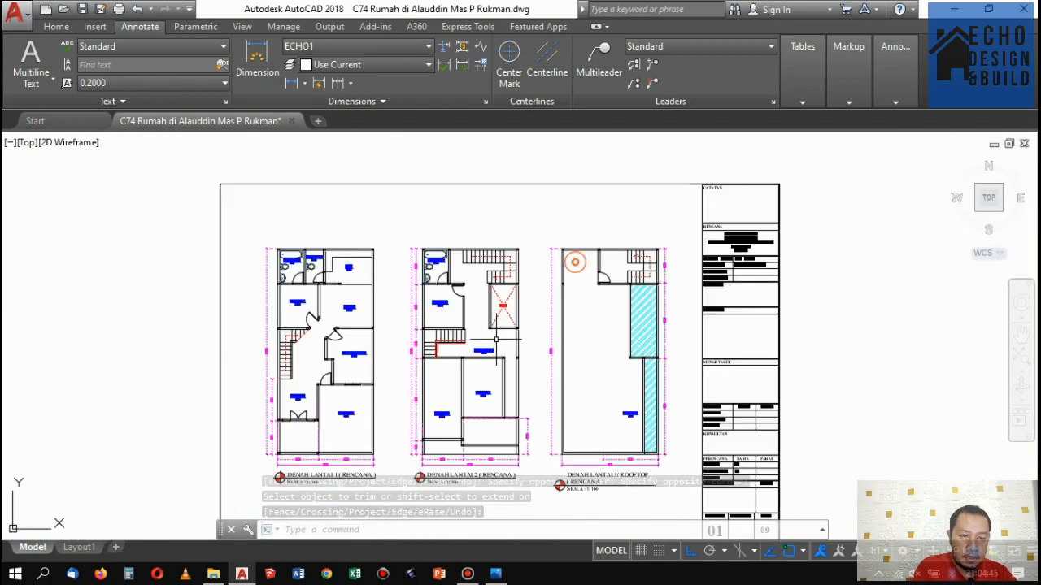
scroll(442, 302, "up", 3)
scroll(423, 322, "up", 3)
scroll(406, 333, "down", 5)
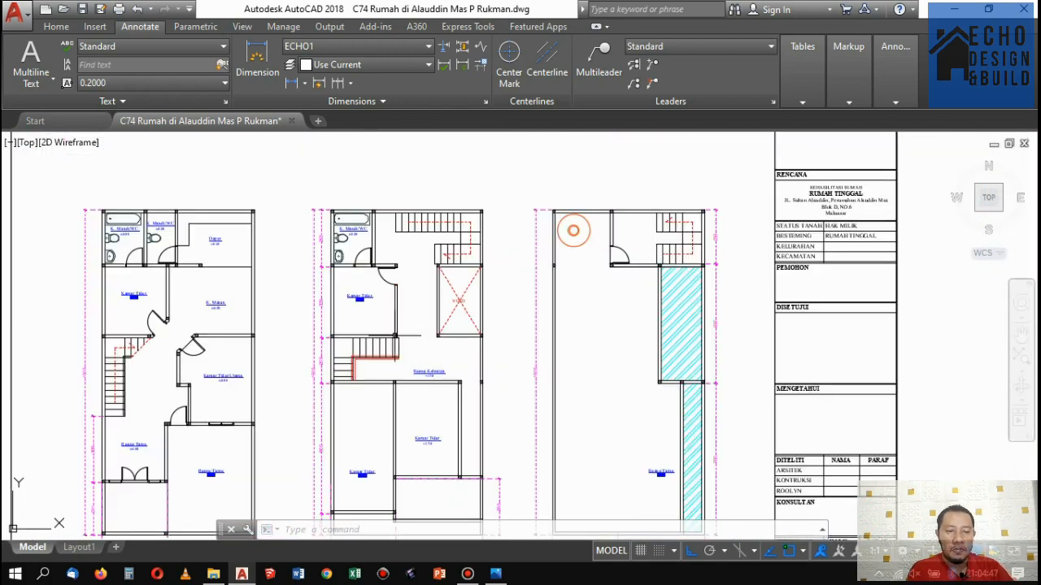
scroll(503, 314, "up", 4)
scroll(503, 314, "down", 5)
scroll(248, 340, "up", 4)
scroll(248, 341, "down", 4)
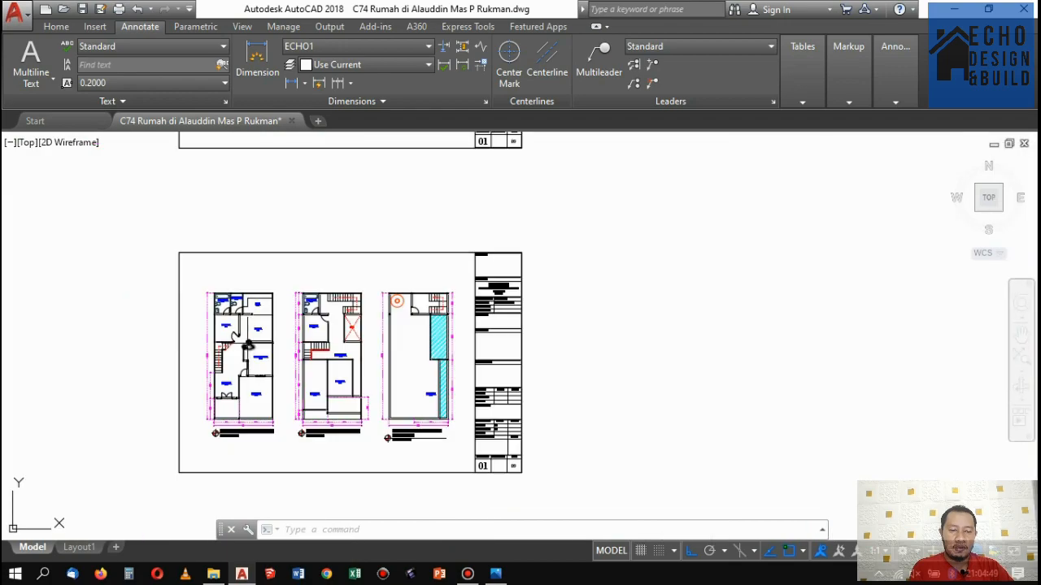
Compare the three floor plans and examine the first floor stair's dashed direction arrow as the reference for the second floor.
scroll(338, 333, "up", 2)
scroll(338, 332, "up", 6)
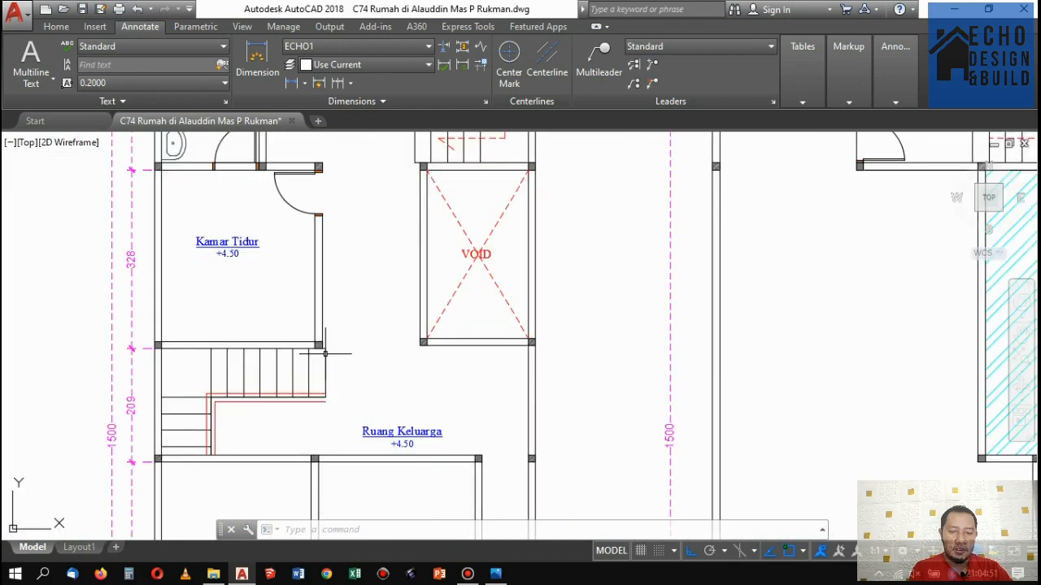
scroll(411, 325, "down", 7)
scroll(280, 305, "up", 6)
scroll(283, 295, "down", 7)
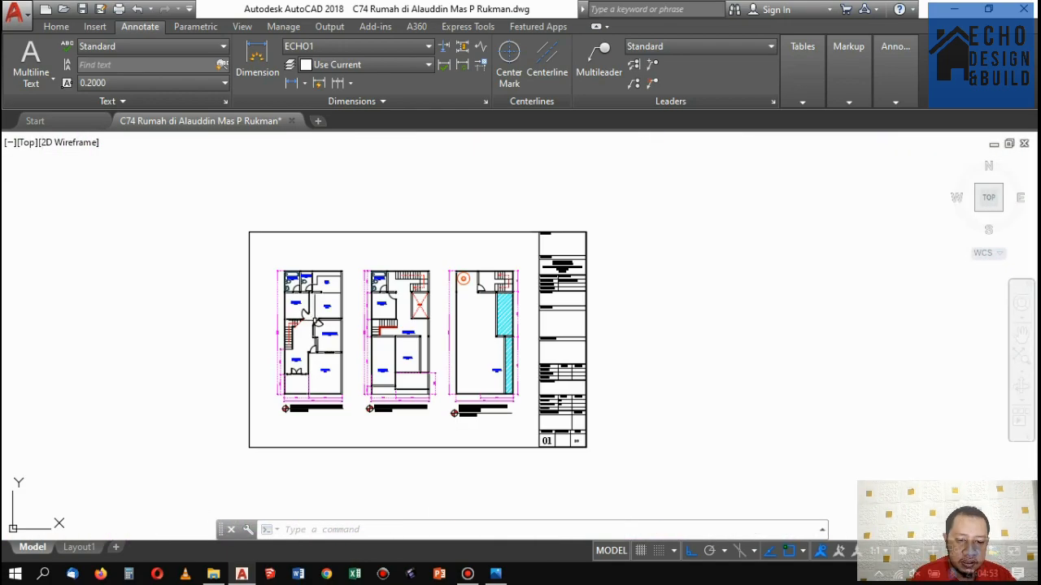
scroll(382, 328, "up", 4)
scroll(382, 328, "up", 4)
scroll(448, 296, "down", 7)
scroll(353, 295, "up", 8)
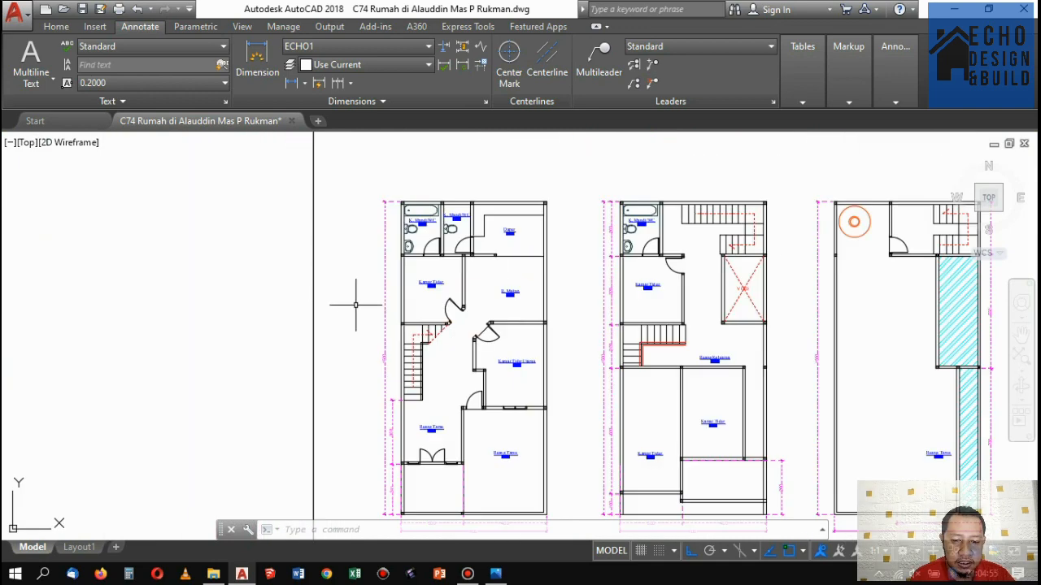
left_click(384, 329)
left_click(383, 321)
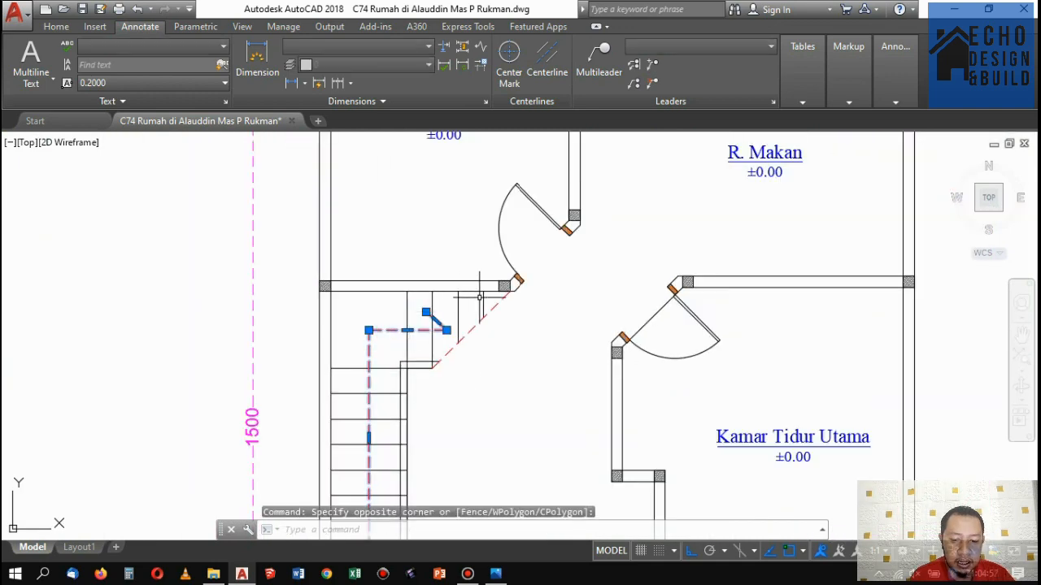
scroll(472, 292, "down", 7)
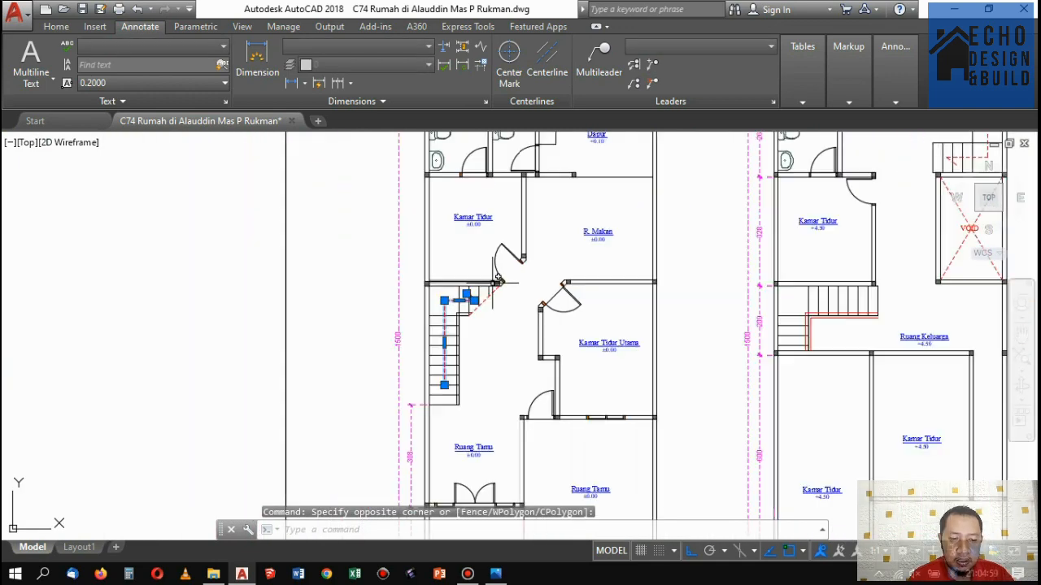
scroll(598, 260, "up", 7)
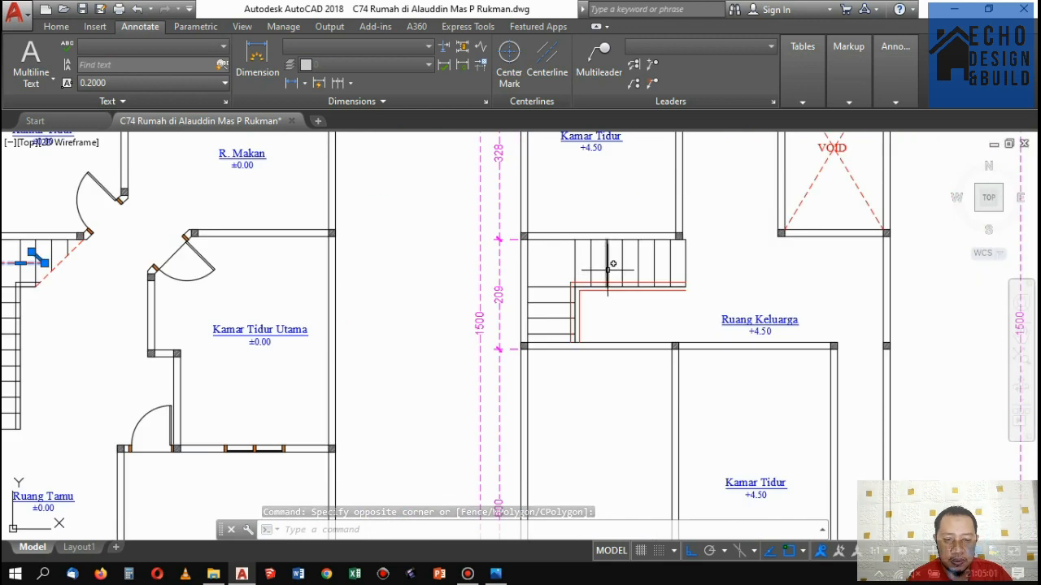
key("Escape")
Draw a polyline along the middle of the second floor's L-shaped front stair, ending with a slanted arrowhead stroke on the lower flight.
type("pl")
key("Return")
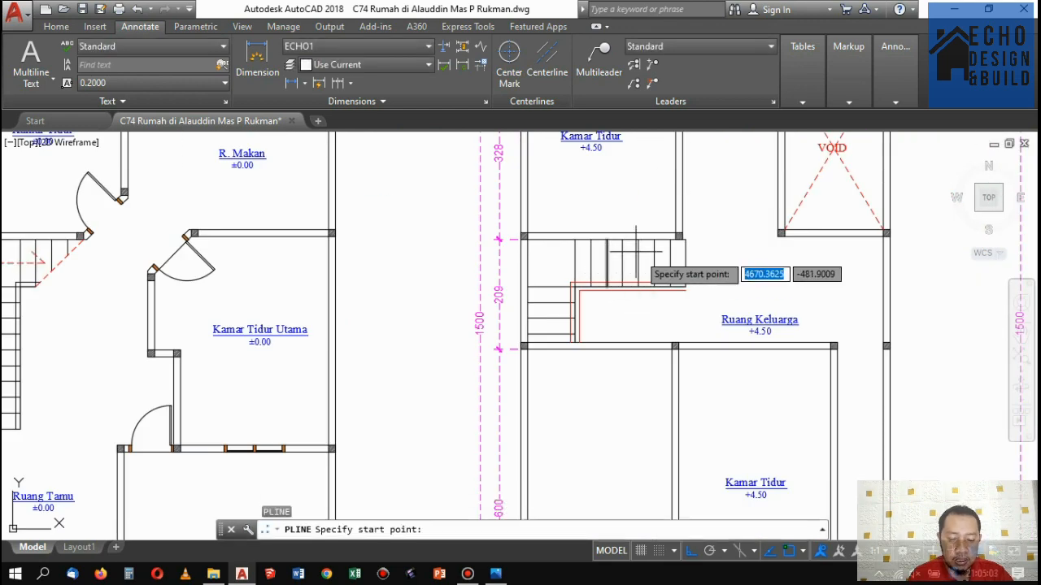
left_click(654, 262)
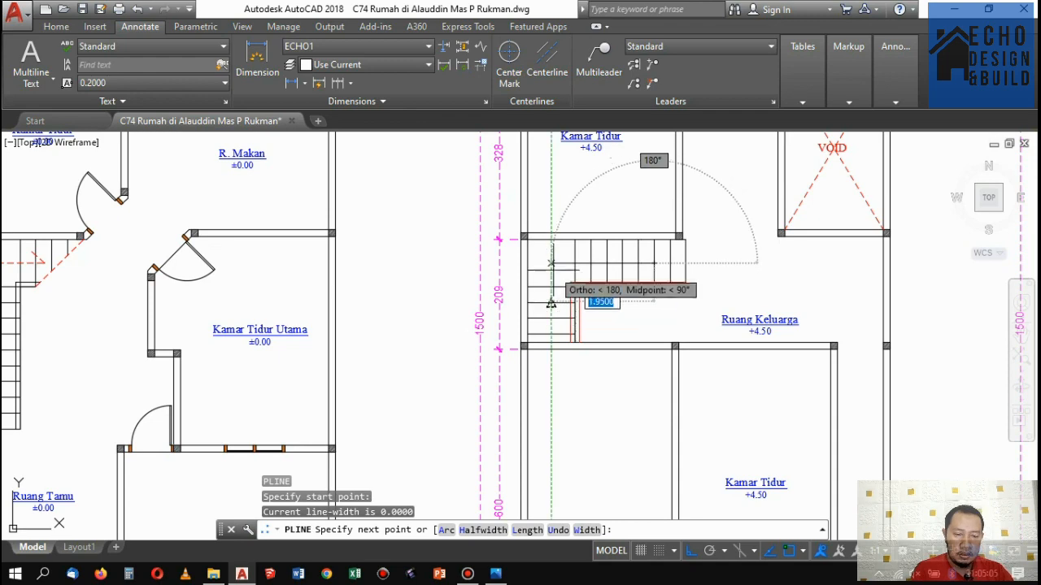
left_click(554, 264)
scroll(553, 313, "up", 4)
left_click(558, 346)
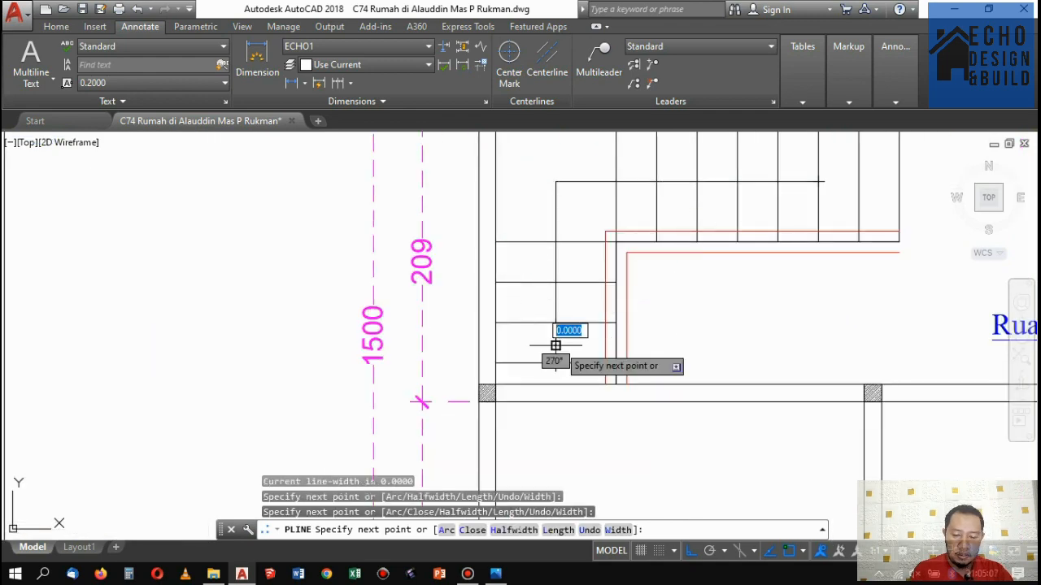
key("F8")
scroll(556, 340, "up", 3)
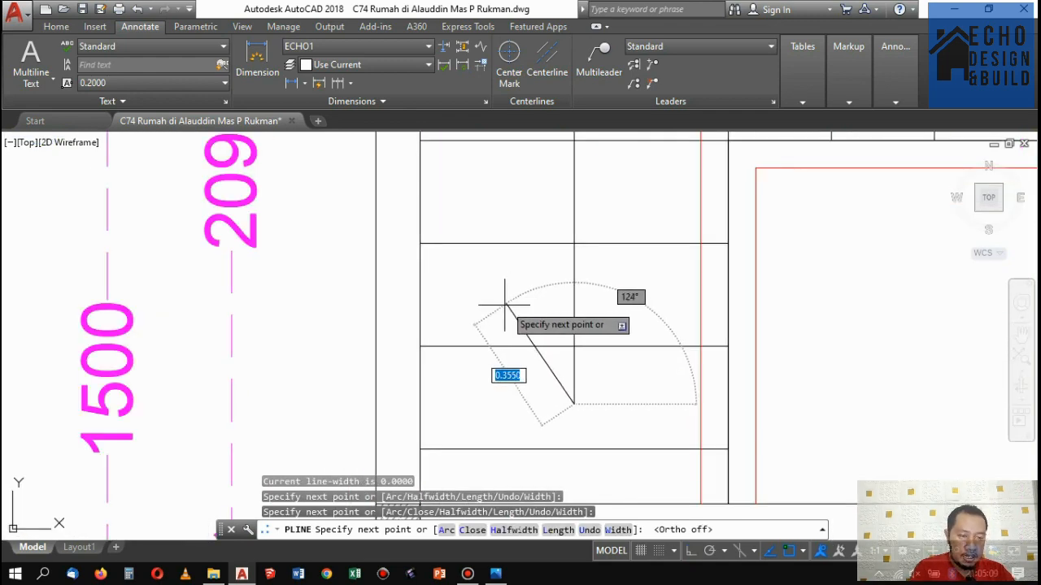
left_click(503, 307)
key("Return")
Match the new stair polyline's properties to the first floor stair's red dashed direction arrow.
scroll(557, 289, "down", 2)
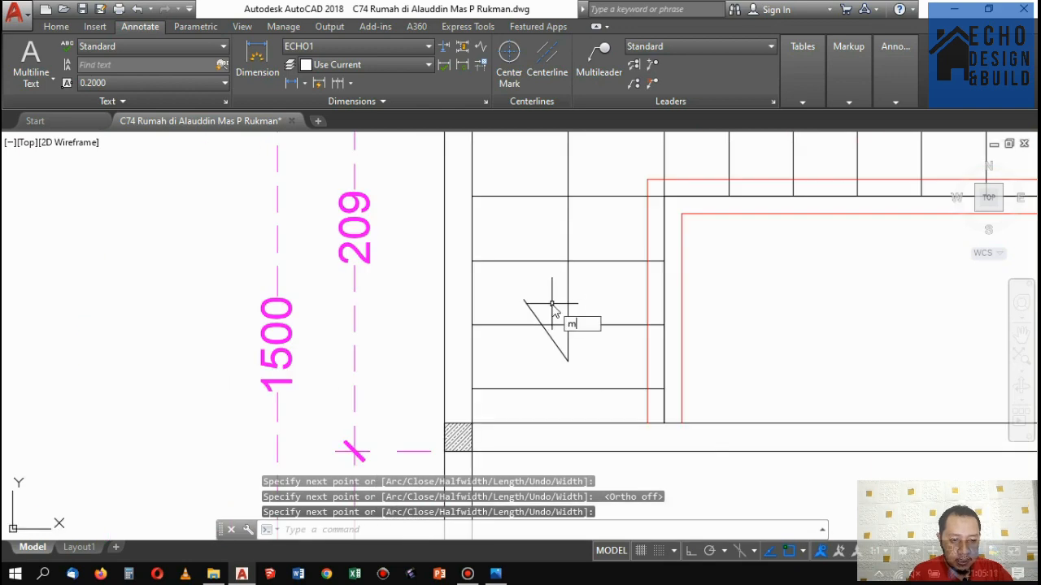
type("ma")
key("Return")
scroll(552, 303, "down", 5)
scroll(323, 289, "up", 6)
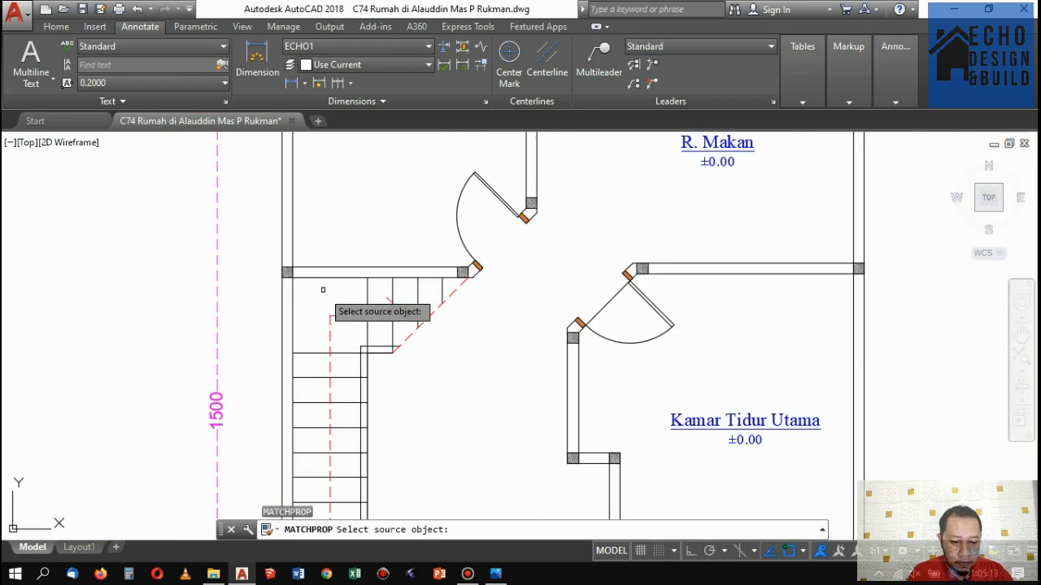
left_click(337, 314)
scroll(407, 301, "down", 5)
scroll(441, 268, "up", 5)
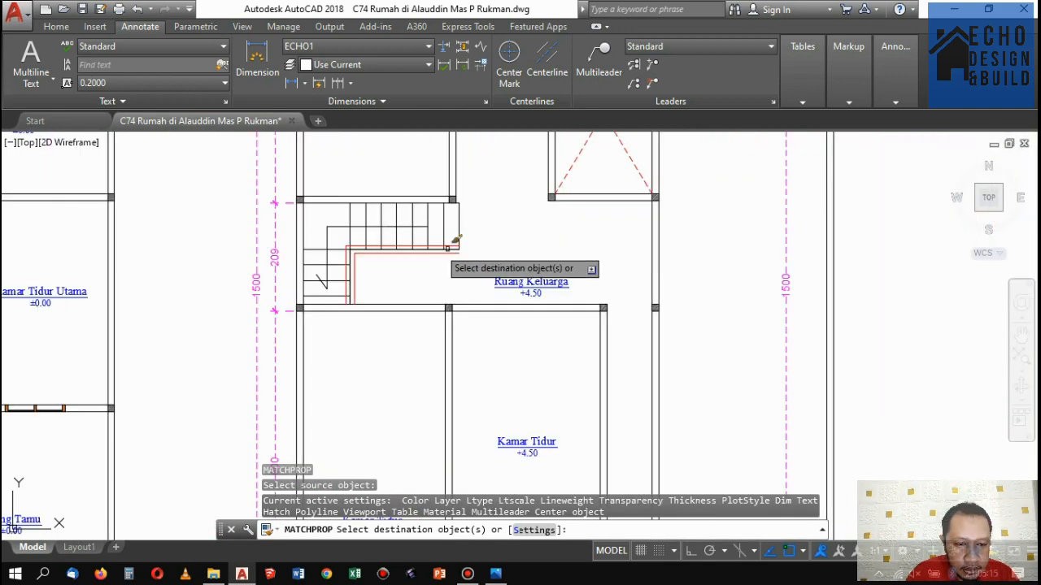
left_click(284, 227)
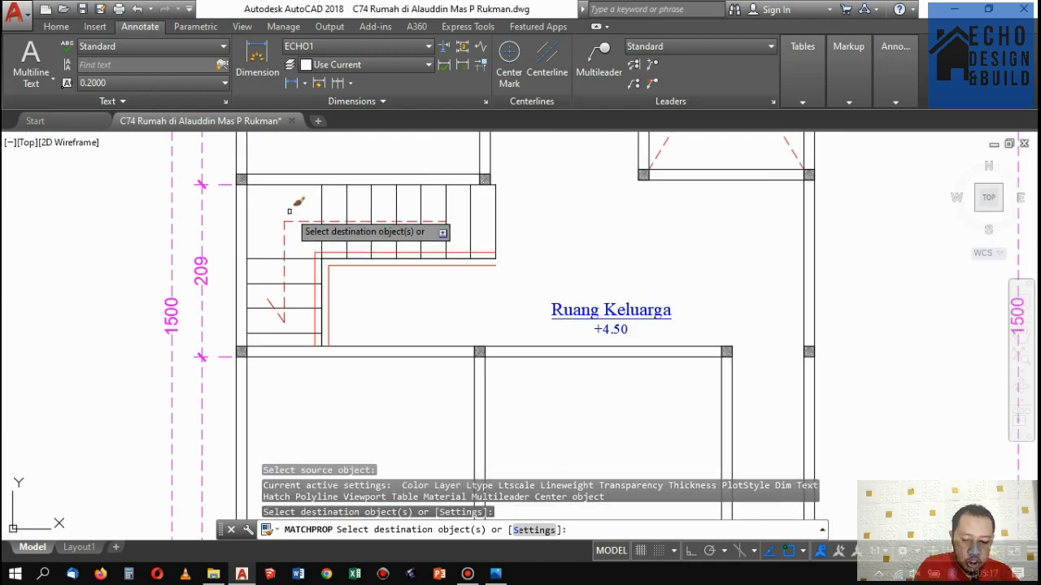
key("Return")
Move the second floor's front-left Kamar Tidur label up towards the middle of its room.
scroll(366, 325, "down", 5)
scroll(406, 357, "up", 6)
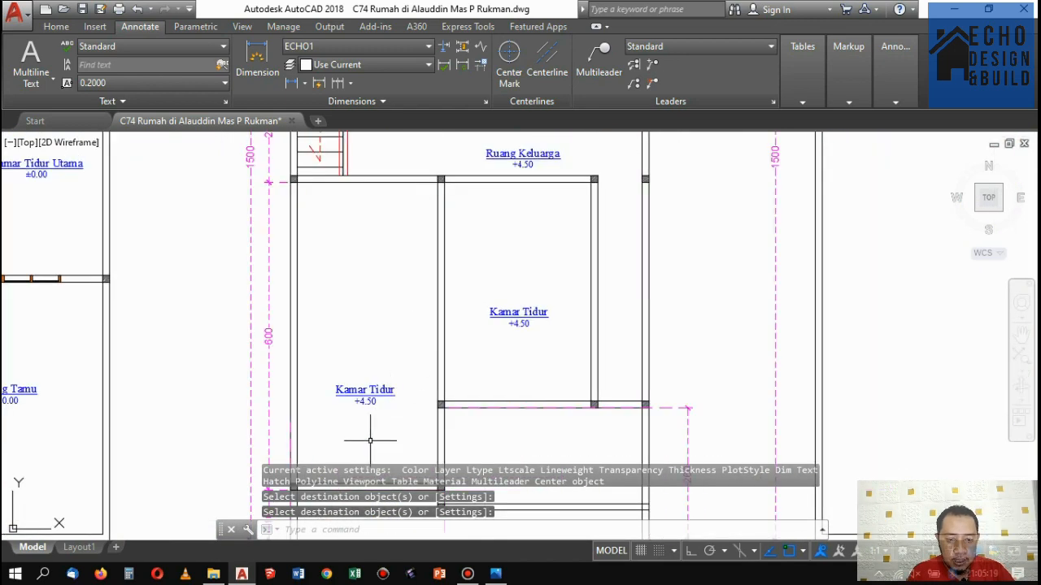
left_click(365, 393)
left_click(352, 357)
type("m")
key("Return")
left_click(355, 356)
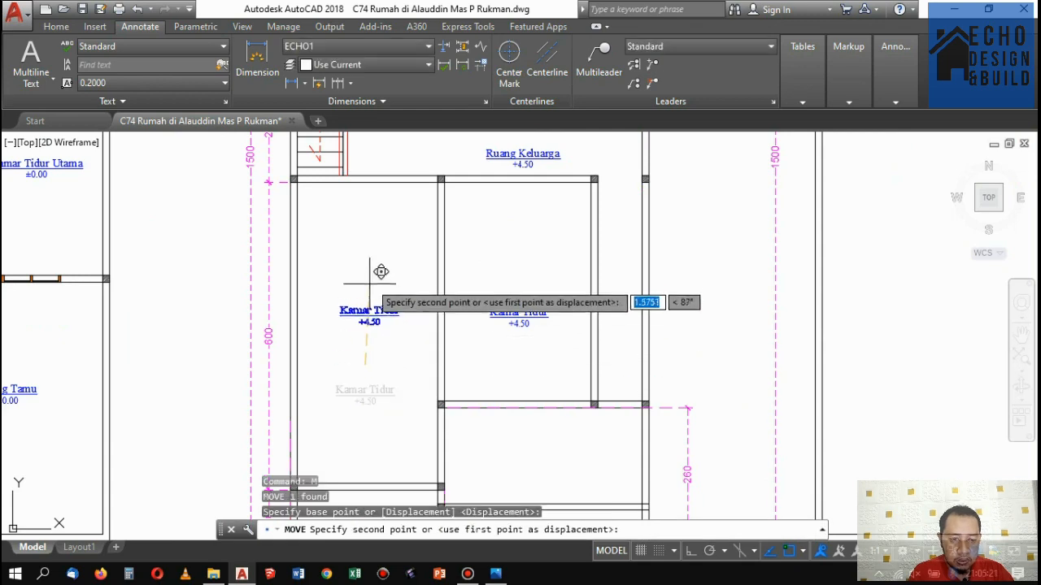
left_click(348, 297)
scroll(505, 270, "down", 5)
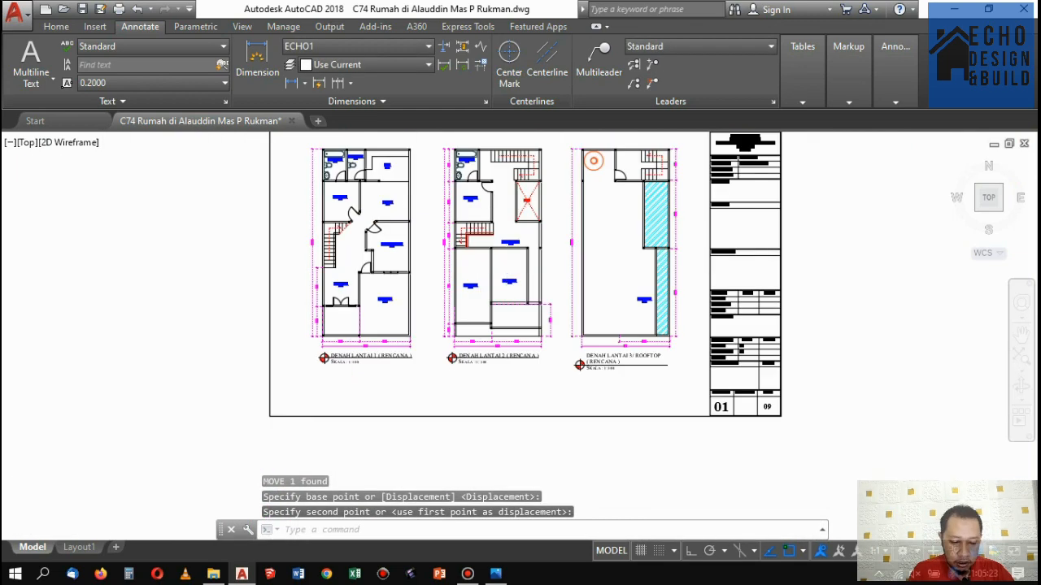
scroll(505, 264, "up", 3)
scroll(444, 219, "down", 3)
scroll(447, 228, "up", 3)
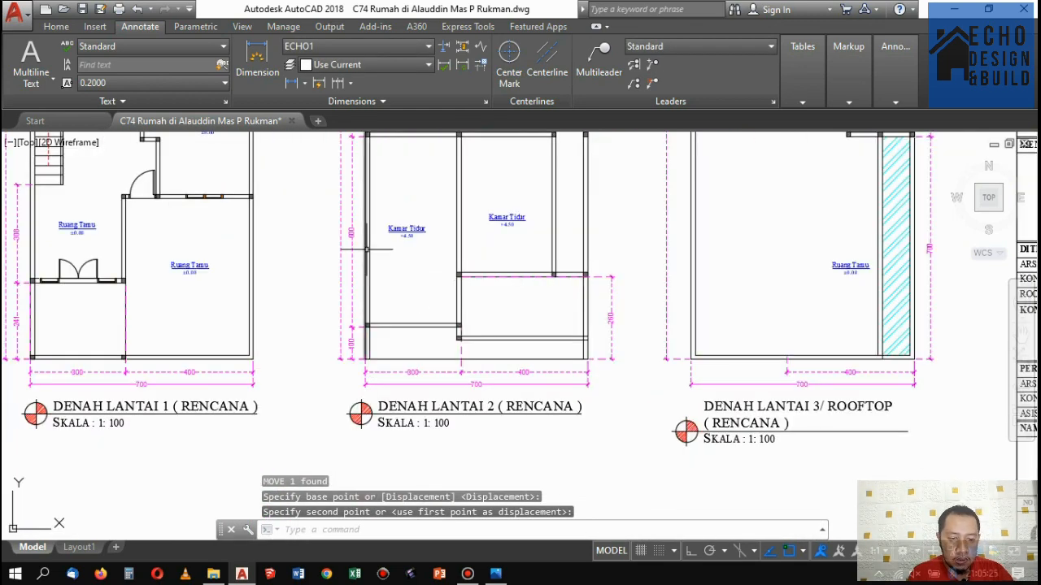
scroll(451, 236, "down", 4)
scroll(457, 244, "up", 2)
scroll(479, 309, "up", 2)
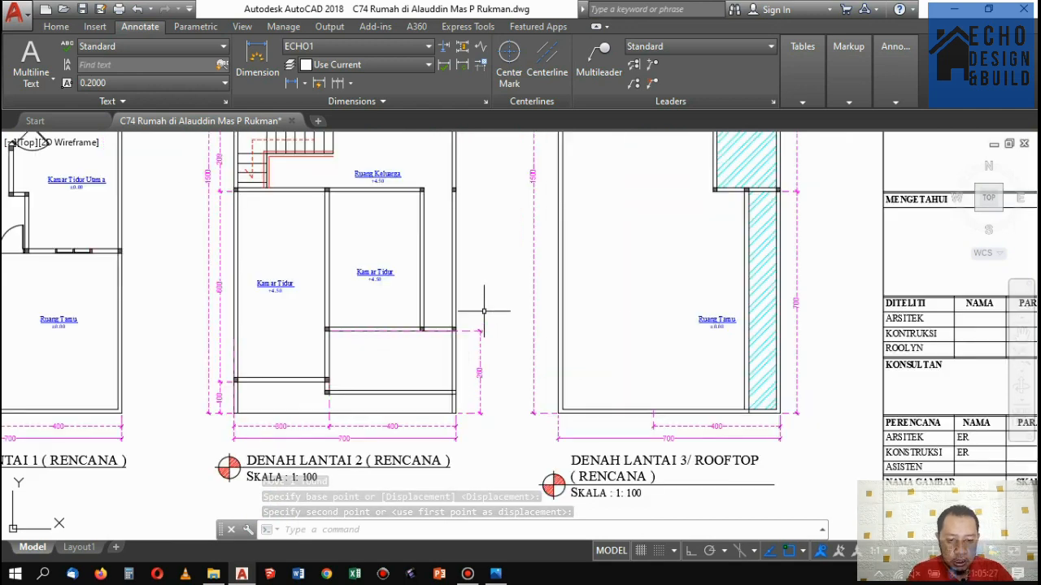
left_click(545, 409)
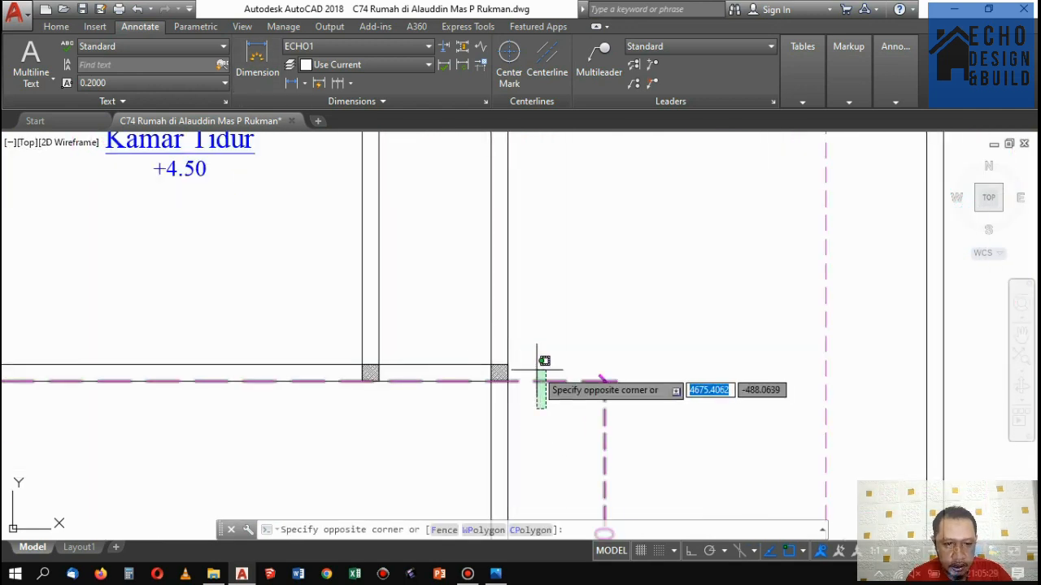
left_click(537, 366)
scroll(553, 349, "down", 4)
scroll(342, 352, "up", 4)
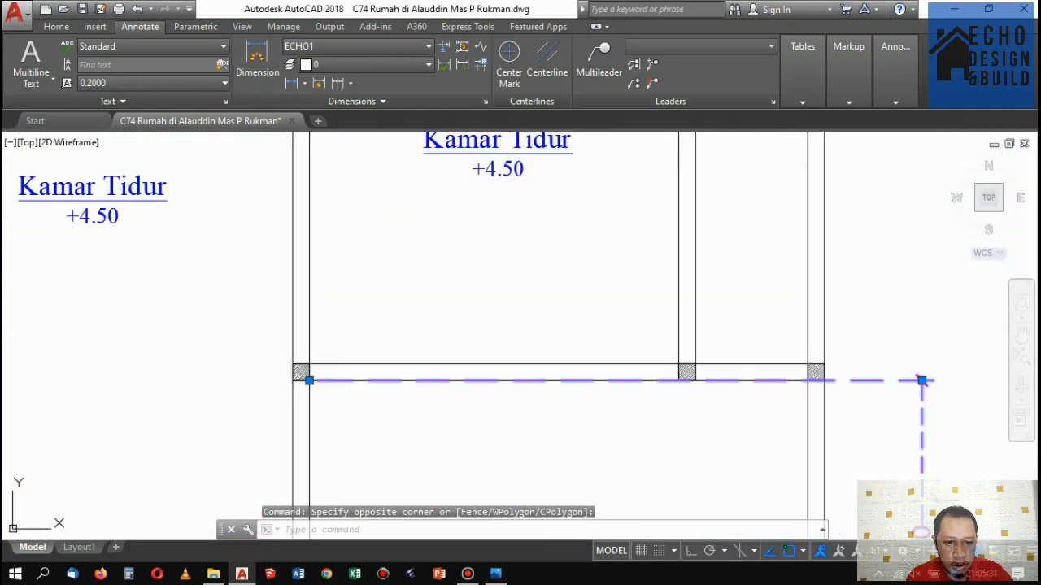
left_click(324, 387)
key("Escape")
Stretch the upper origin of the second floor's 260 dimension down to the outer lower corner of the terrace's front wall.
scroll(350, 394, "down", 3)
scroll(532, 323, "up", 3)
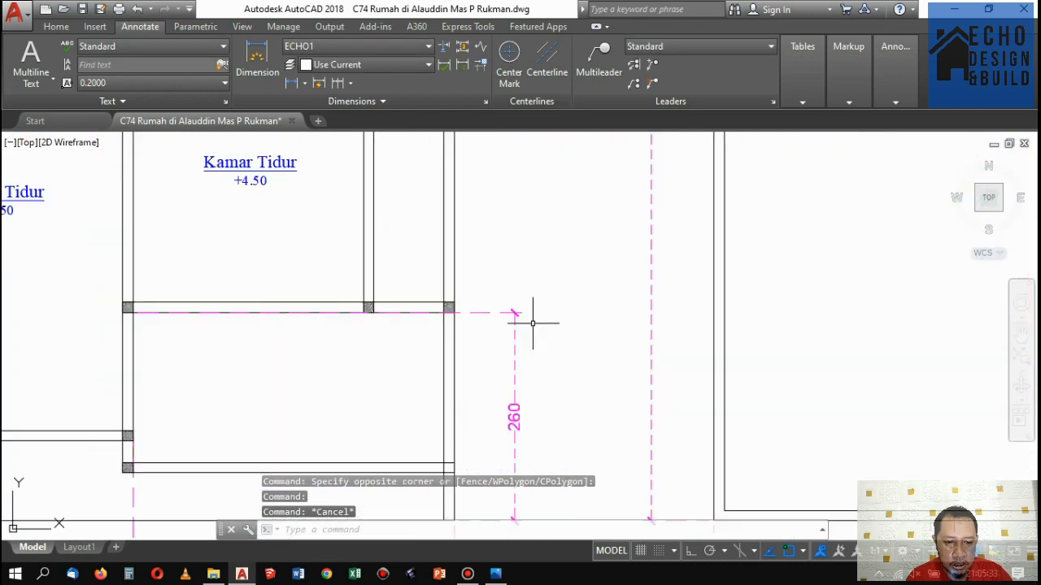
left_click(483, 277)
left_click(133, 312)
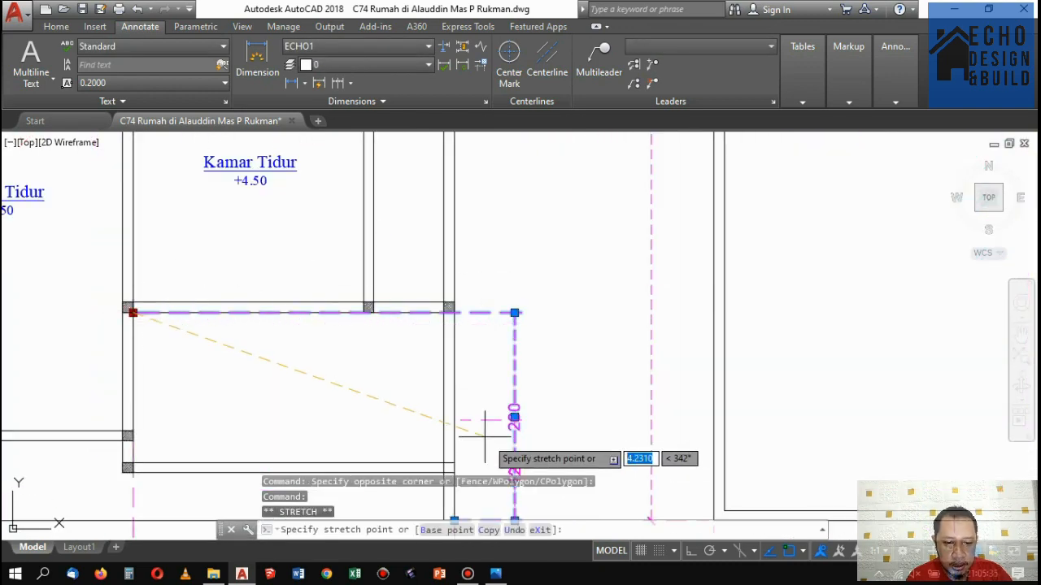
scroll(458, 483, "up", 3)
scroll(548, 321, "down", 3)
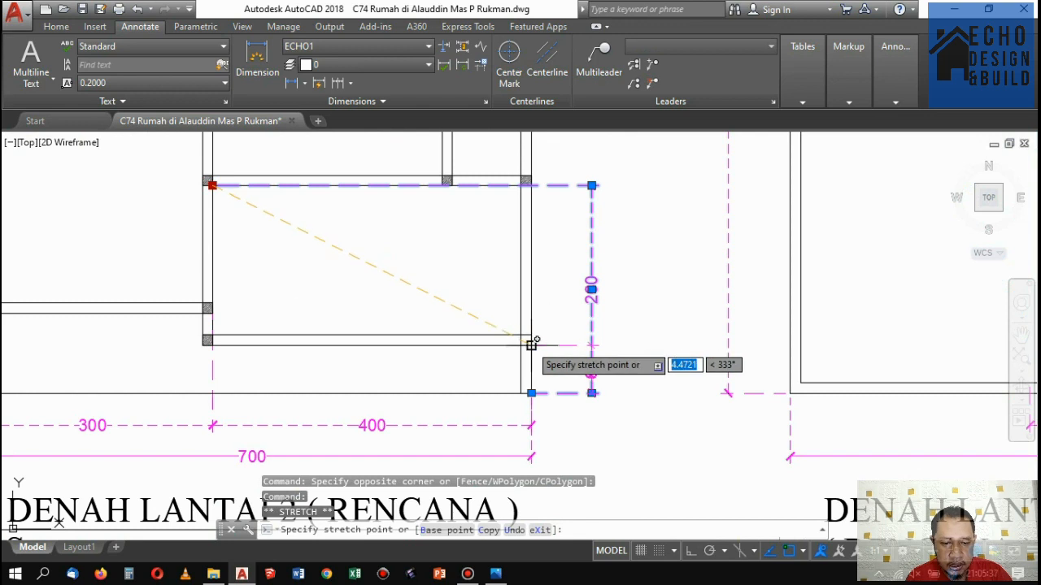
left_click(531, 344)
key("Escape")
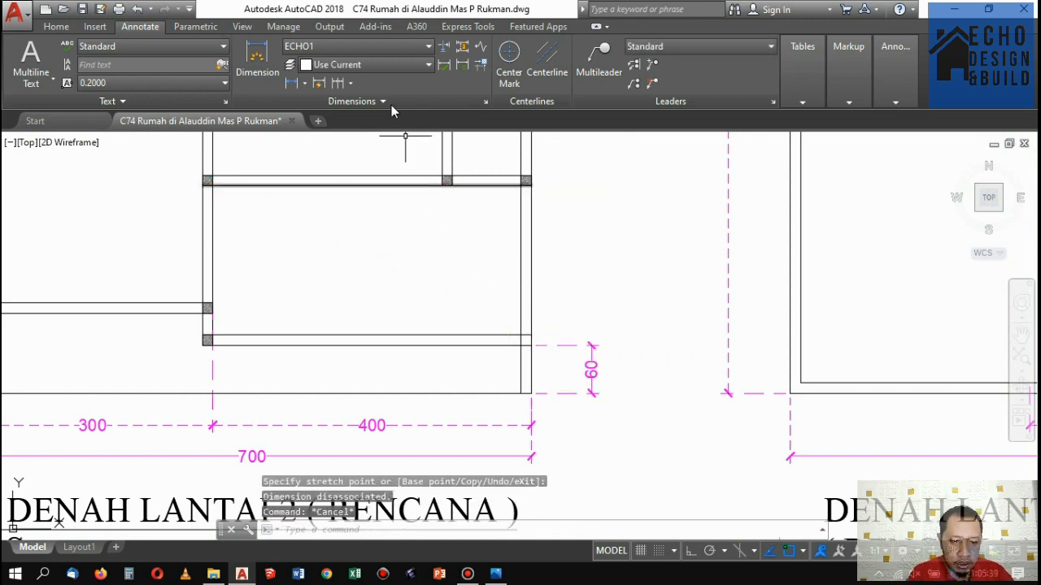
Continue the dimension from its upper end to the lower face of the corner column at the back of the terrace.
left_click(343, 82)
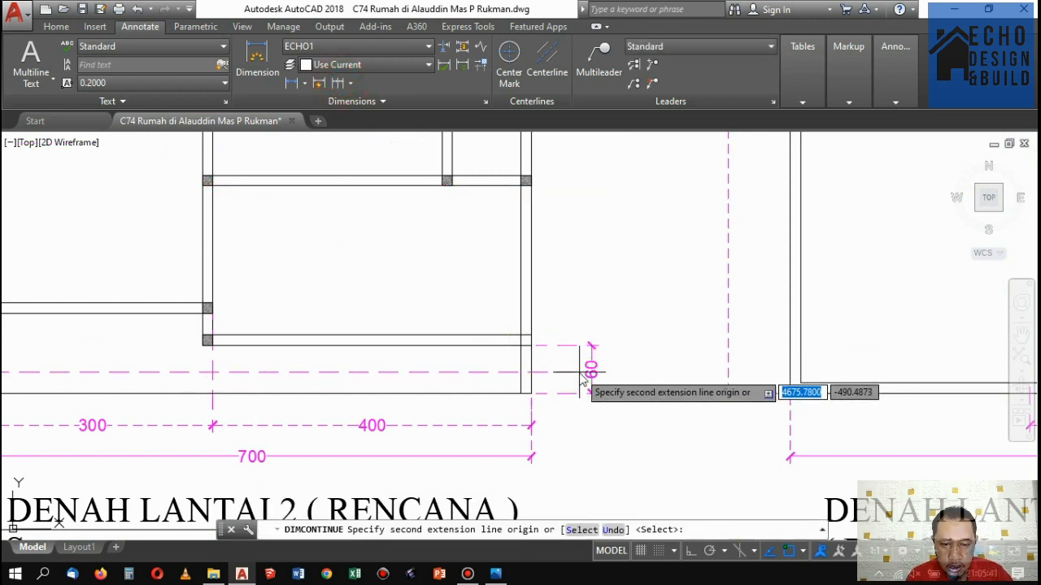
type("s")
key("Return")
left_click(564, 345)
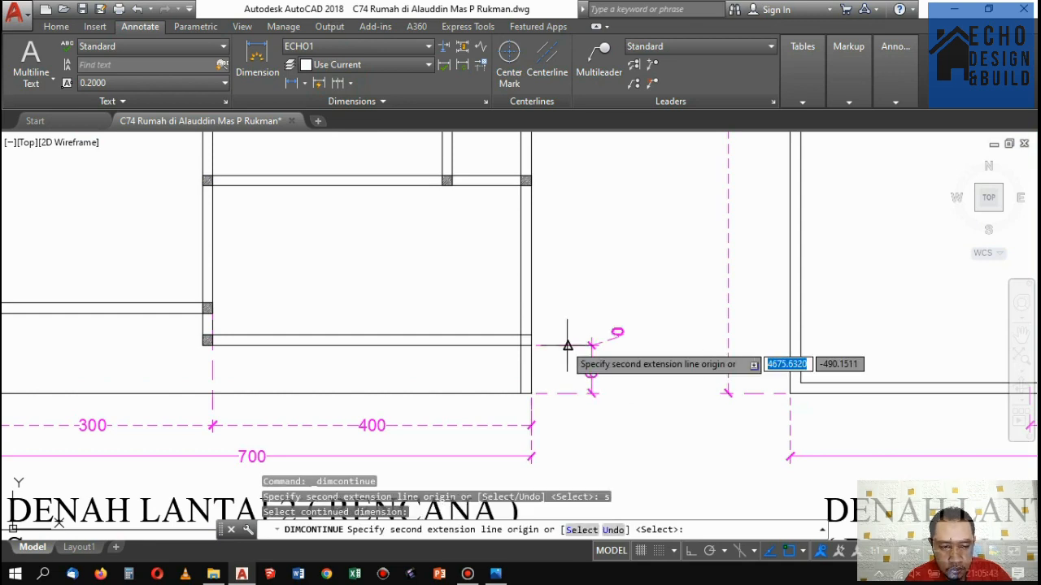
left_click(530, 184)
Continue the dimension chain to the upper outer corner of the middle bedroom, and on to the lower face of the void's lower right column.
scroll(529, 207, "down", 5)
scroll(582, 328, "up", 5)
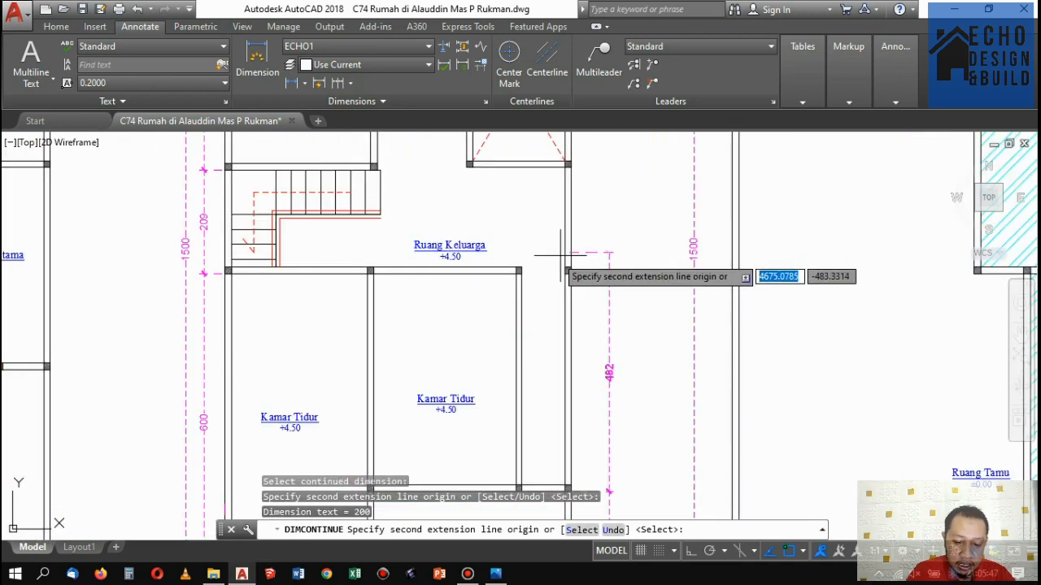
scroll(522, 267, "up", 2)
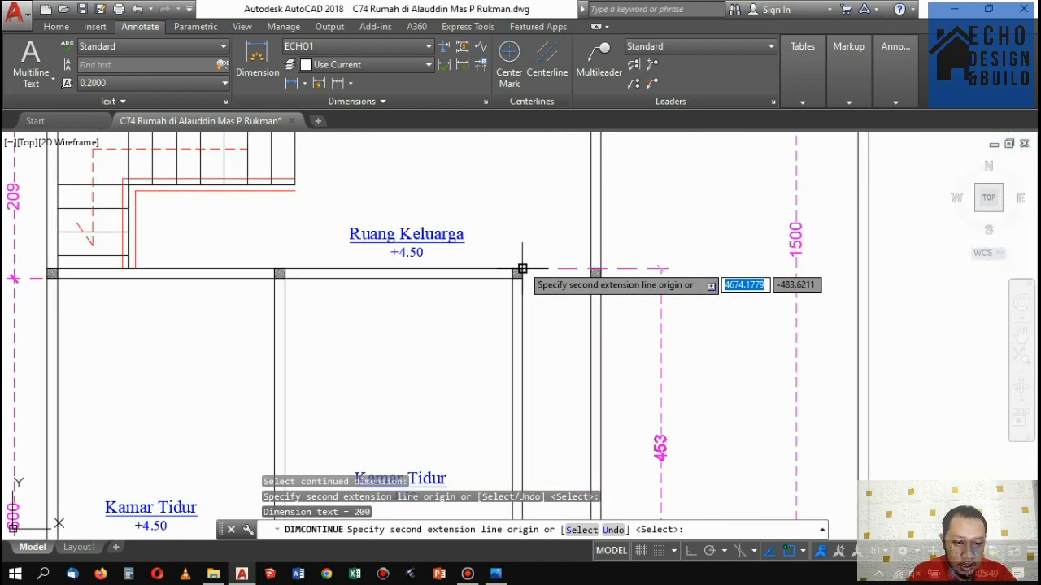
scroll(521, 271, "up", 2)
left_click(522, 271)
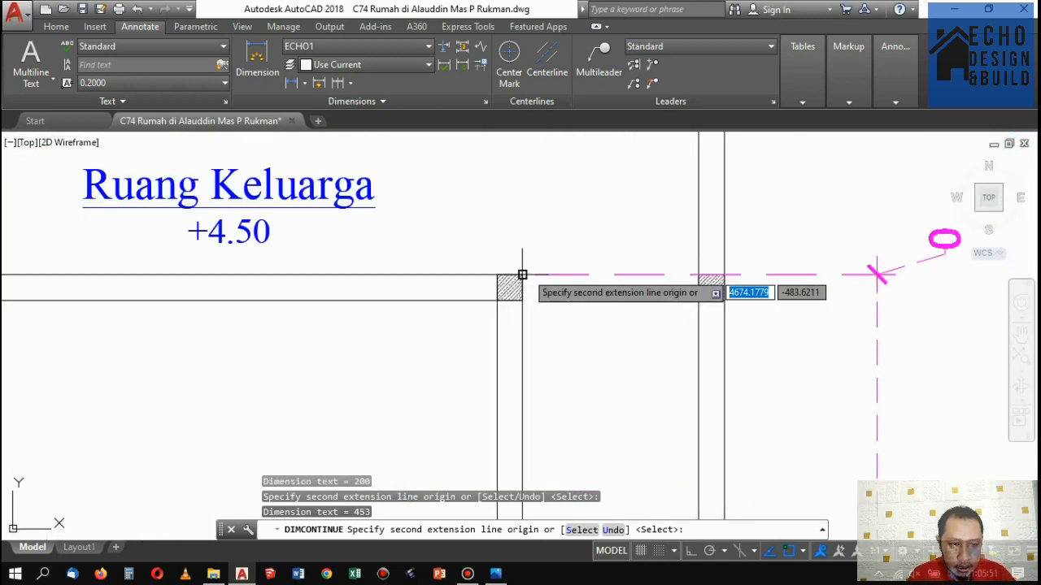
scroll(687, 270, "down", 3)
scroll(666, 248, "down", 5)
scroll(630, 276, "up", 8)
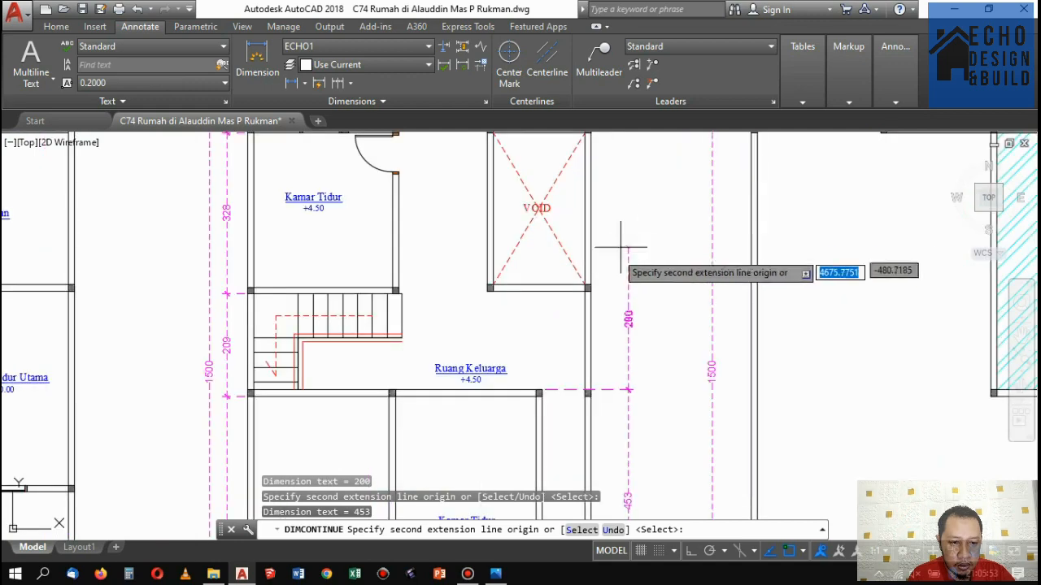
left_click(576, 310)
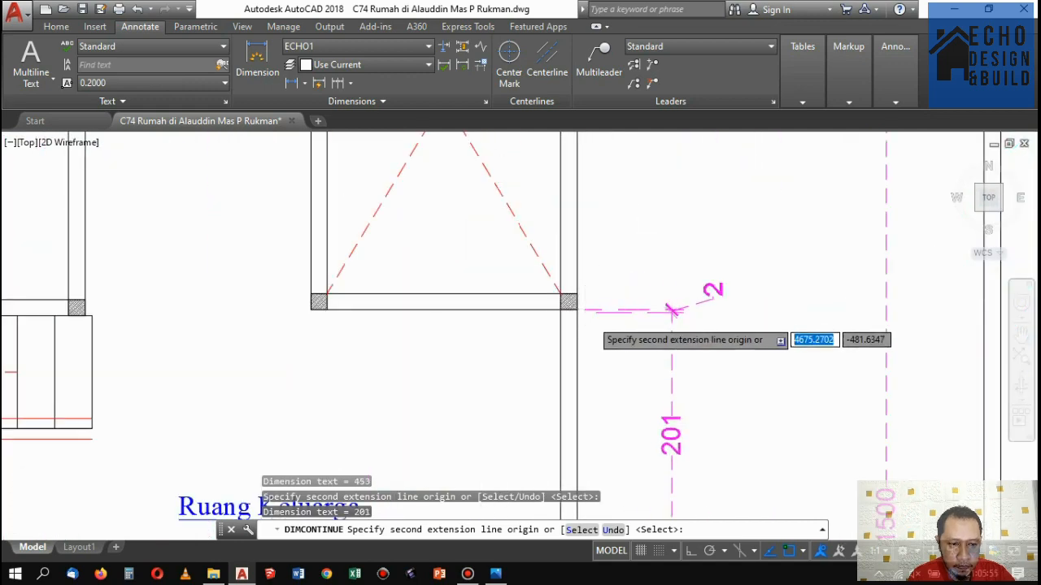
Continue the second floor's dimension chain to the upper outer corner of the void's upper right column.
scroll(578, 325, "down", 4)
scroll(585, 305, "up", 6)
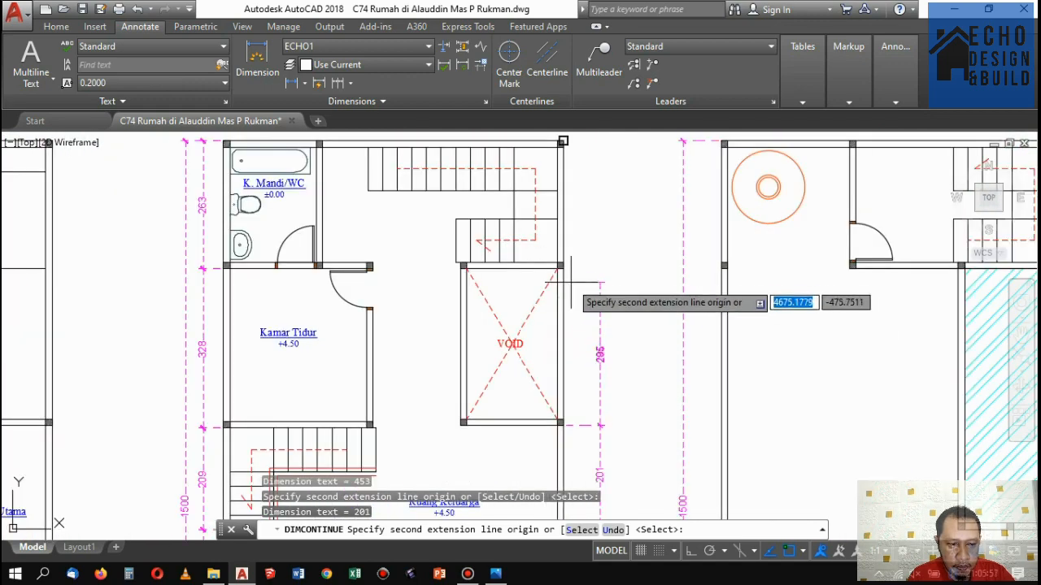
scroll(570, 280, "up", 4)
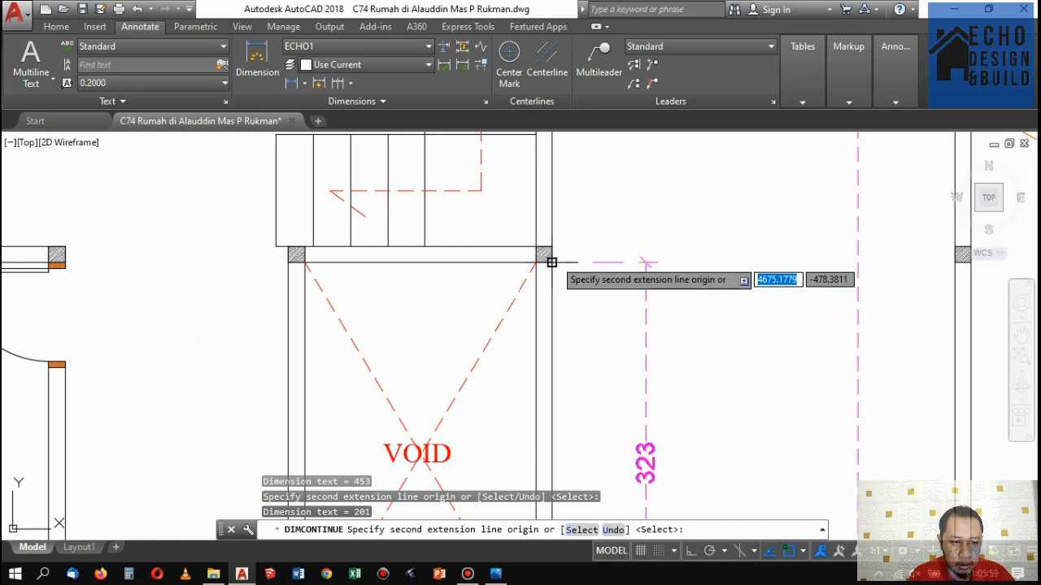
scroll(551, 246, "down", 3)
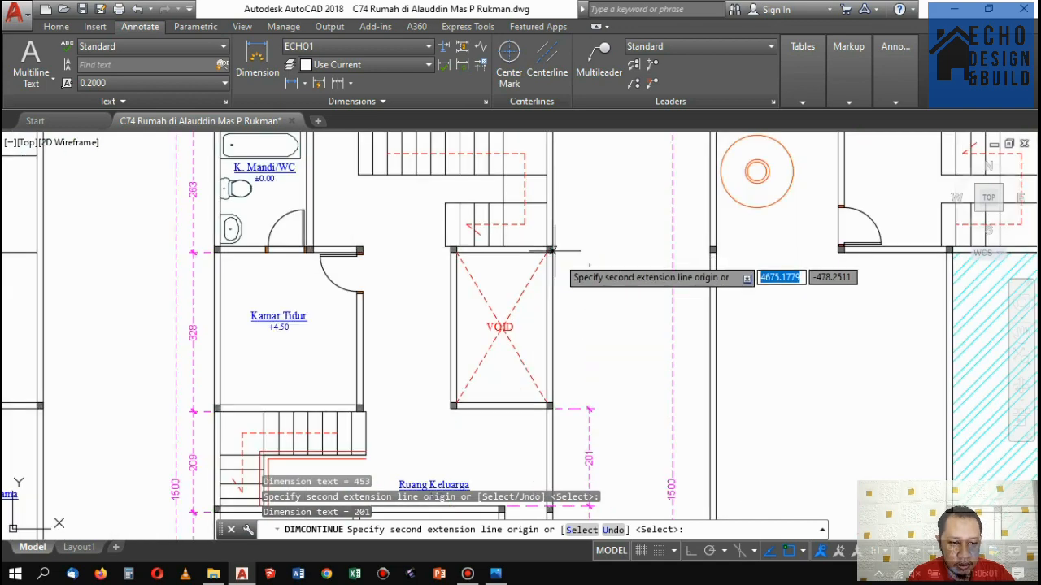
scroll(568, 257, "up", 3)
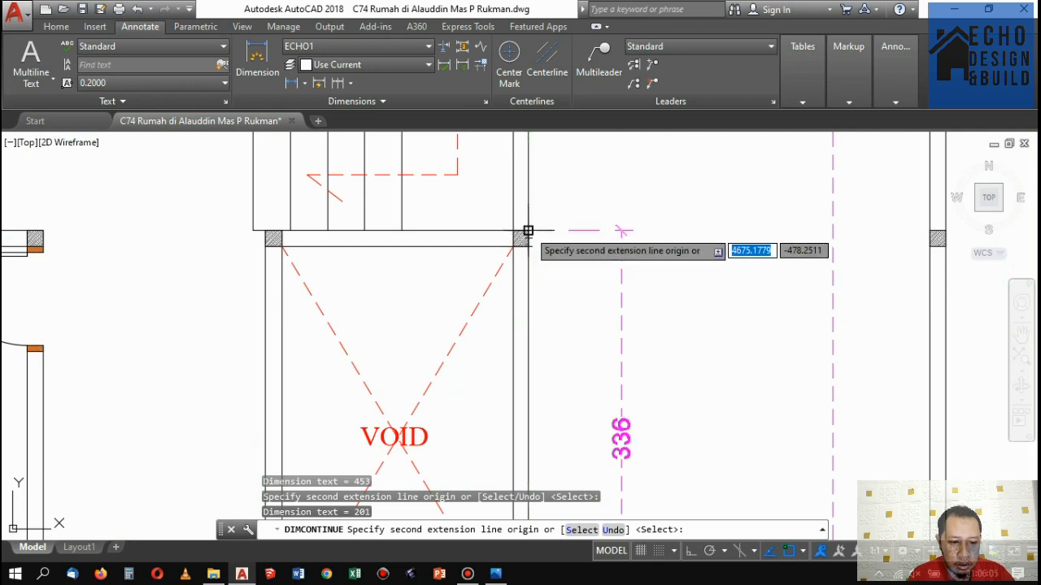
scroll(527, 239, "down", 2)
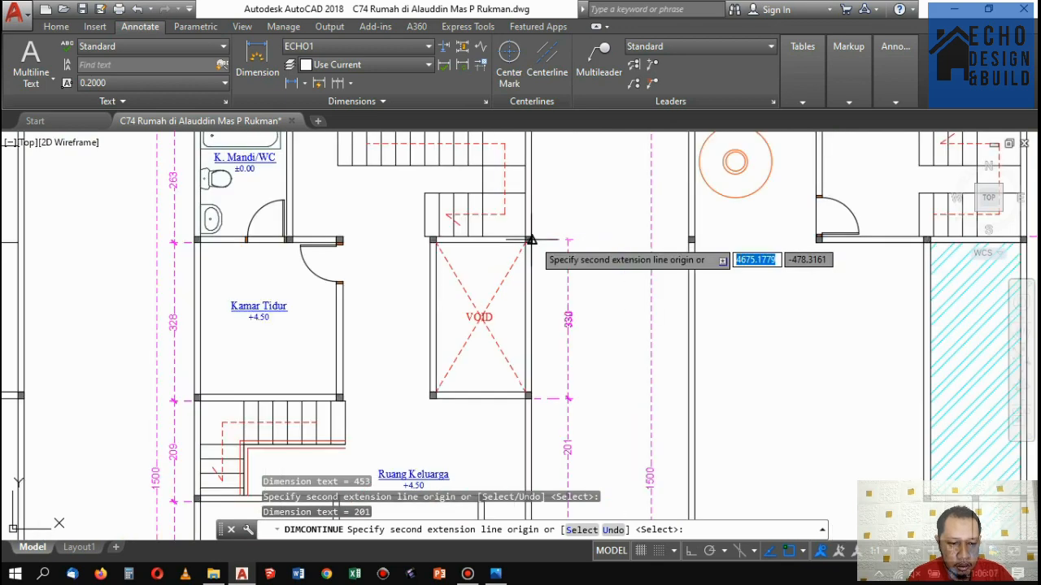
scroll(531, 241, "up", 2)
left_click(528, 238)
Continue the second floor's dimension chain to the building's rear outer corner beside the stairs and end the chain there.
scroll(558, 290, "down", 4)
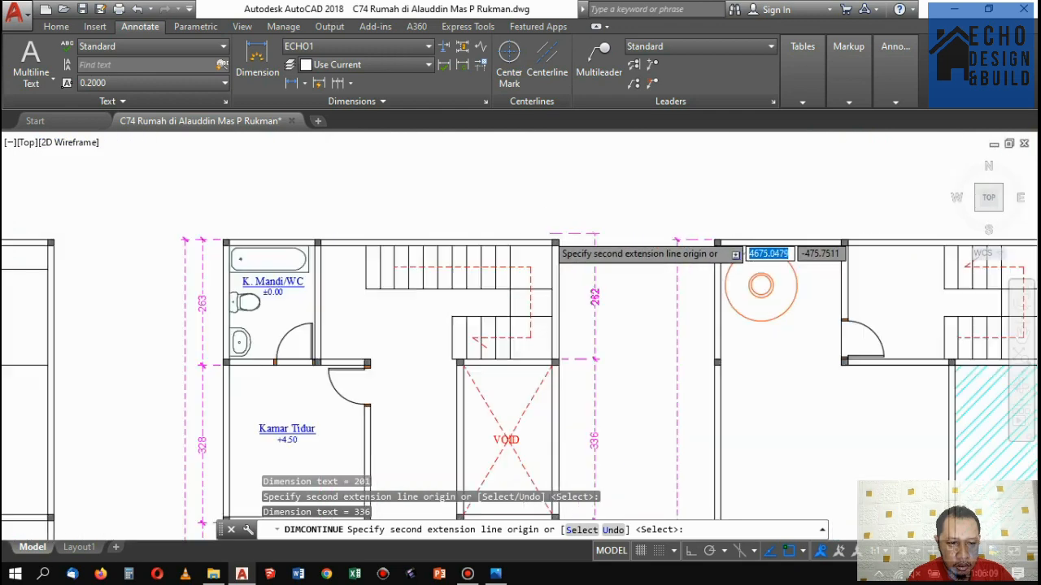
scroll(556, 241, "up", 2)
scroll(639, 225, "down", 6)
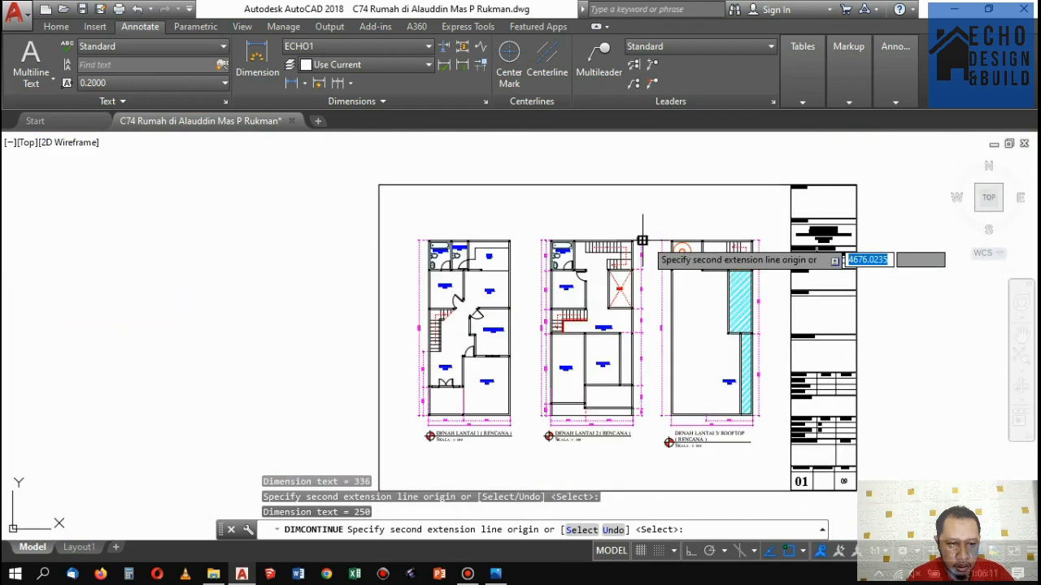
scroll(635, 225, "up", 3)
key("Return")
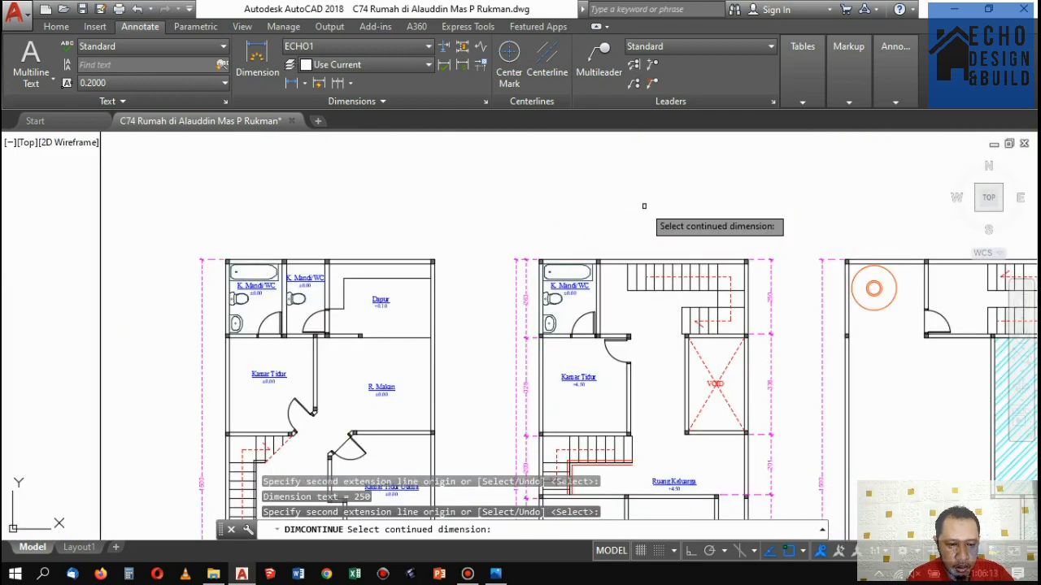
key("Return")
scroll(642, 208, "down", 5)
scroll(628, 235, "up", 3)
scroll(610, 288, "down", 2)
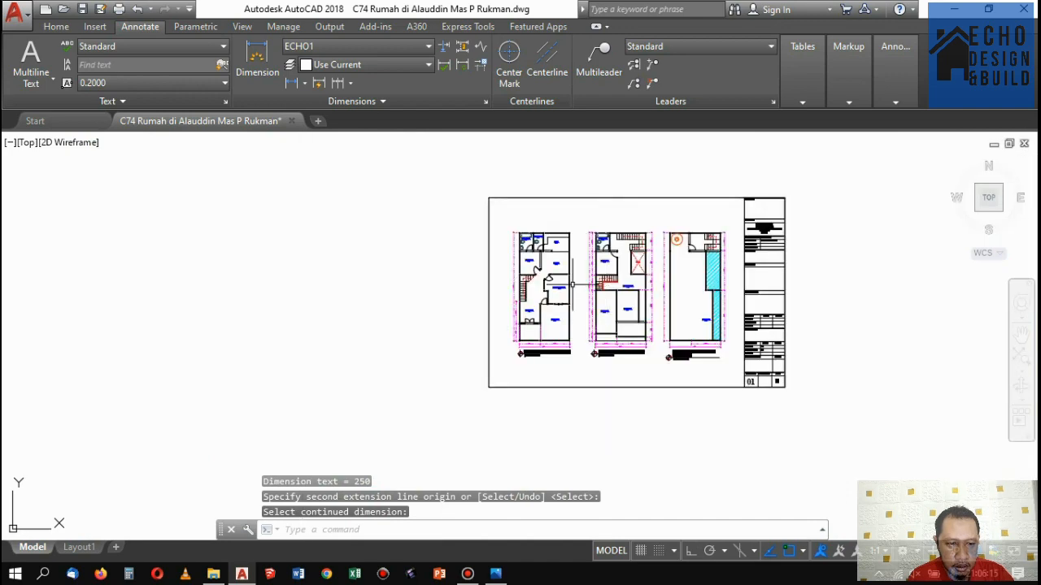
scroll(556, 268, "up", 2)
scroll(564, 244, "down", 1)
scroll(523, 257, "up", 1)
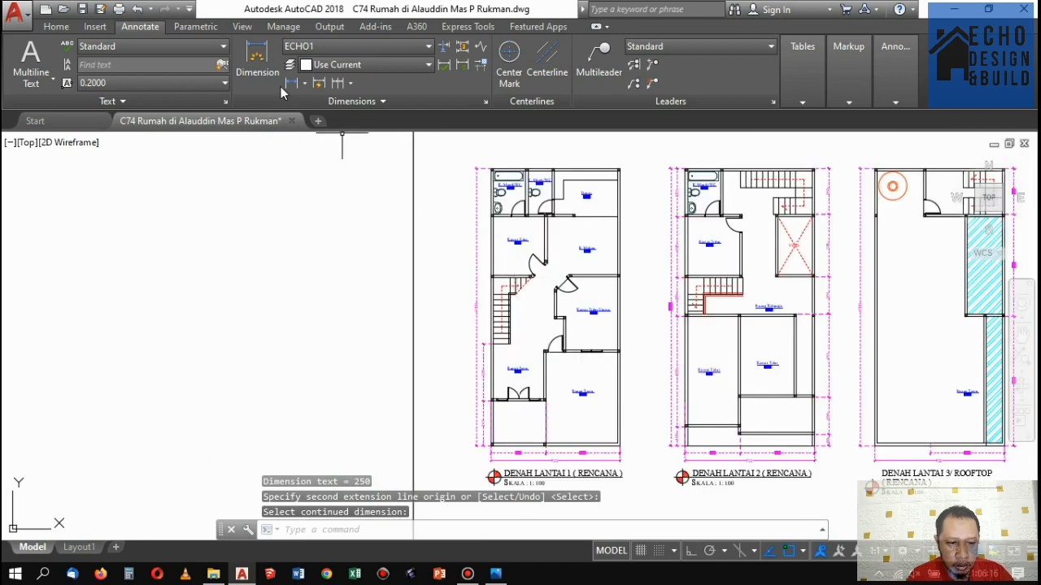
left_click(337, 83)
type("s")
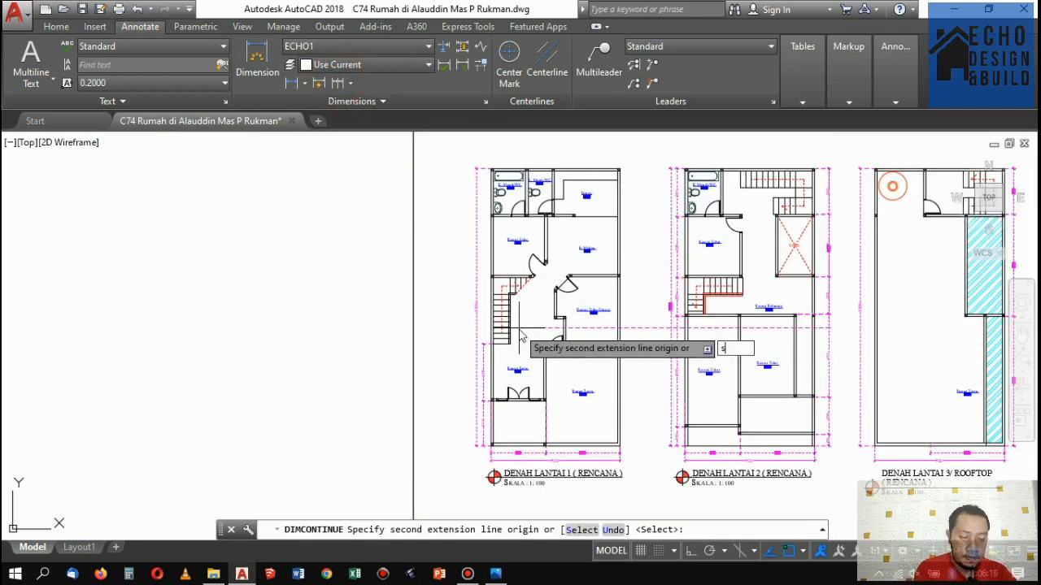
key("Return")
scroll(520, 337, "up", 2)
type("b")
key("Escape")
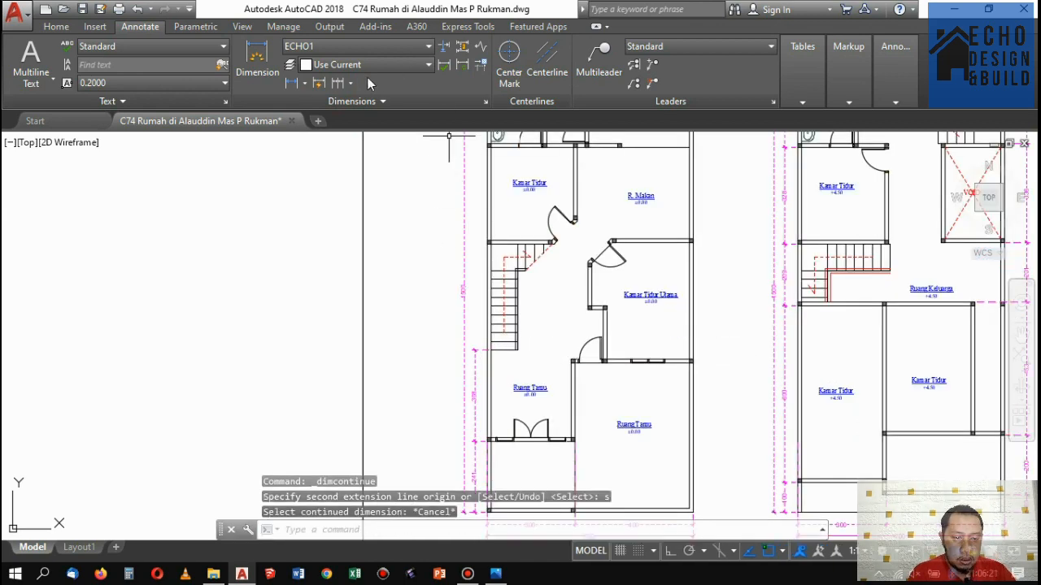
Continue the first floor's left-hand dimension chain from the stair's lower edge to the upper outer corner of the column behind the stairs.
left_click(338, 83)
key("Return")
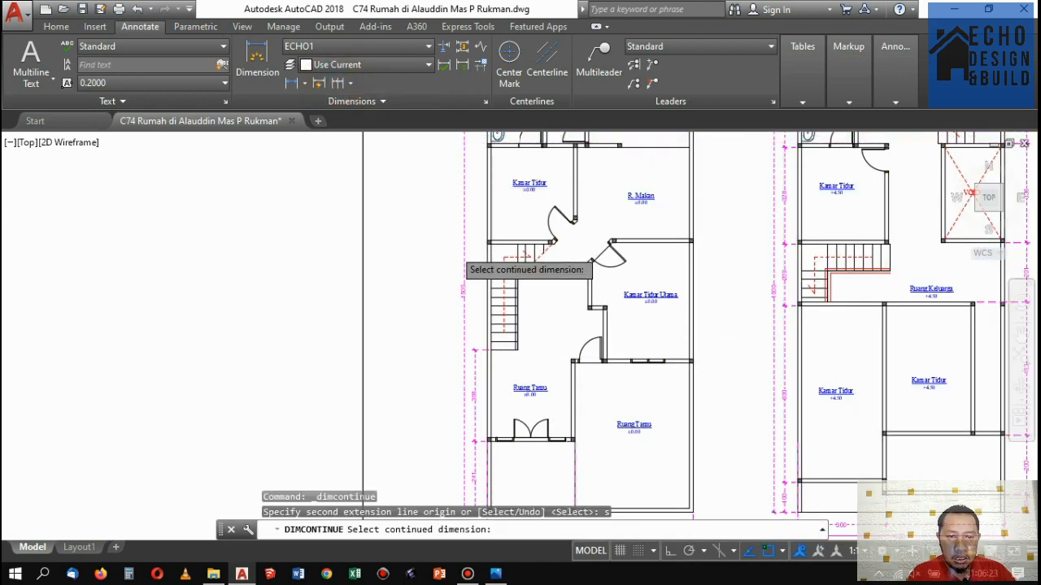
scroll(488, 423, "up", 4)
scroll(486, 431, "down", 3)
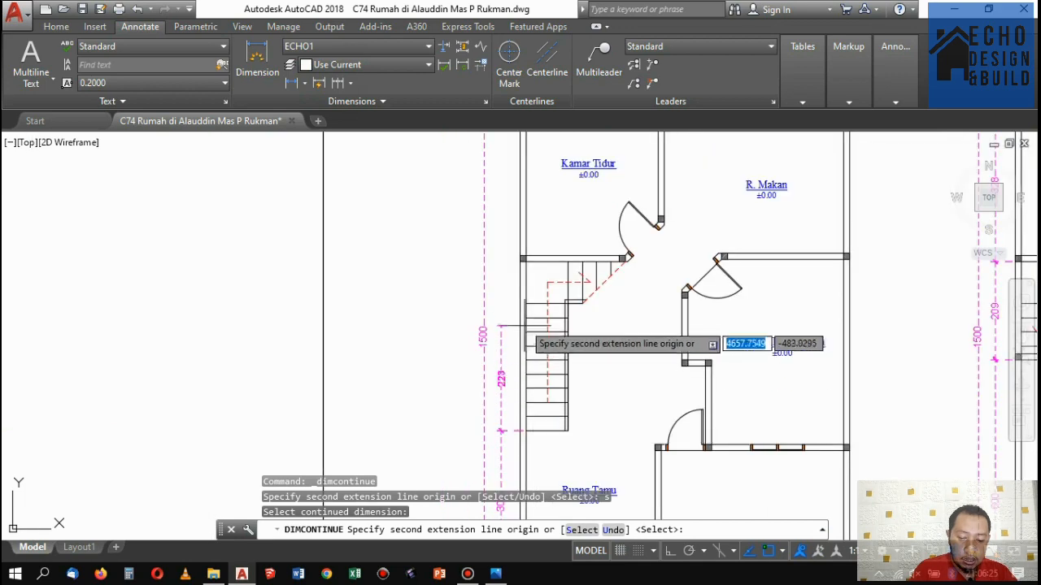
scroll(520, 244, "up", 3)
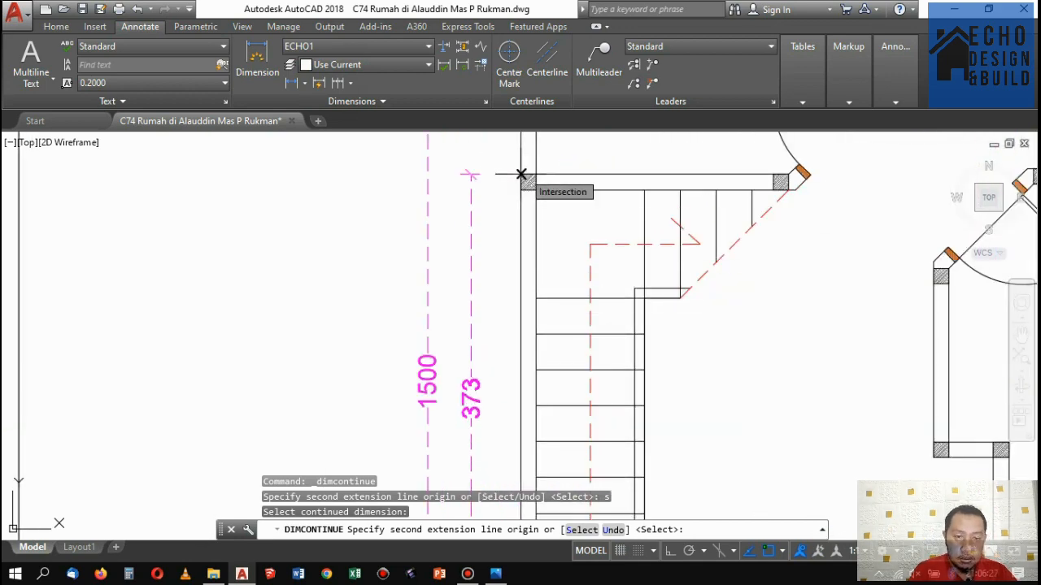
left_click(521, 174)
Continue the first floor's chain to the lower face of the bathroom wall's outer column and on to the building's rear outer corner.
scroll(546, 365, "down", 3)
scroll(539, 216, "up", 5)
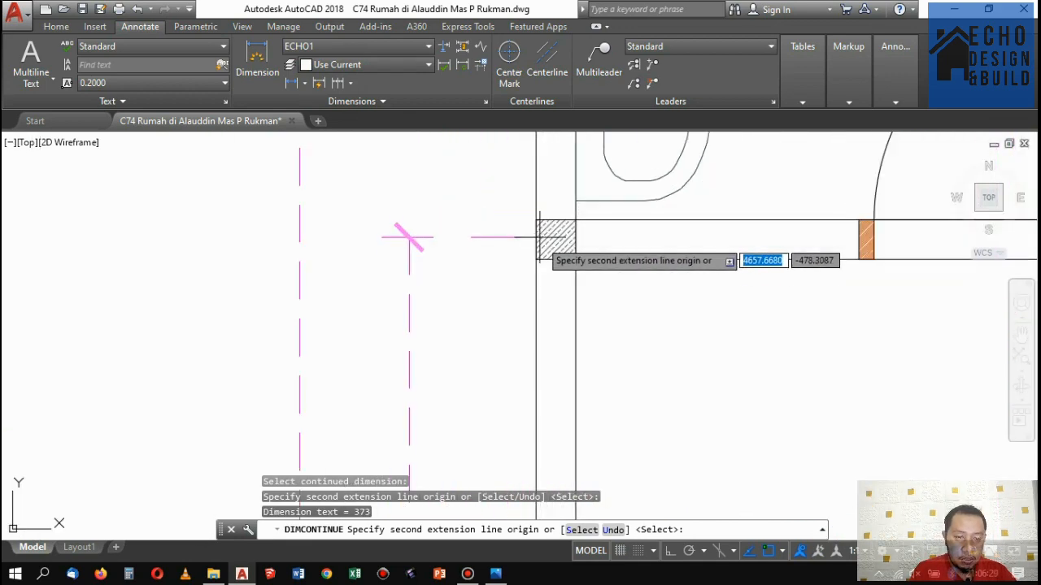
left_click(536, 259)
scroll(538, 361, "down", 5)
scroll(540, 220, "up", 2)
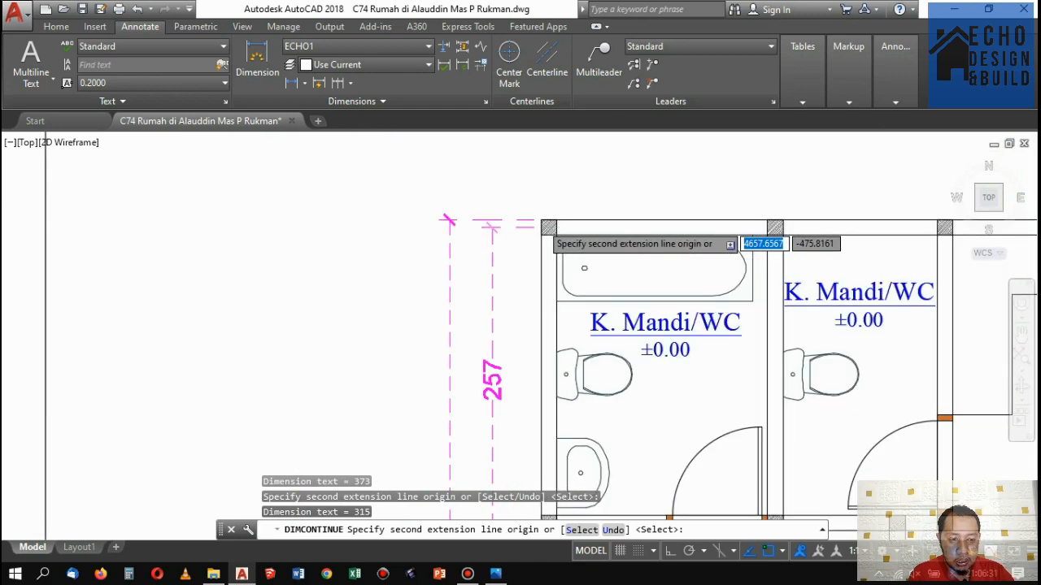
scroll(542, 230, "up", 2)
left_click(541, 220)
scroll(539, 216, "down", 5)
key("Return")
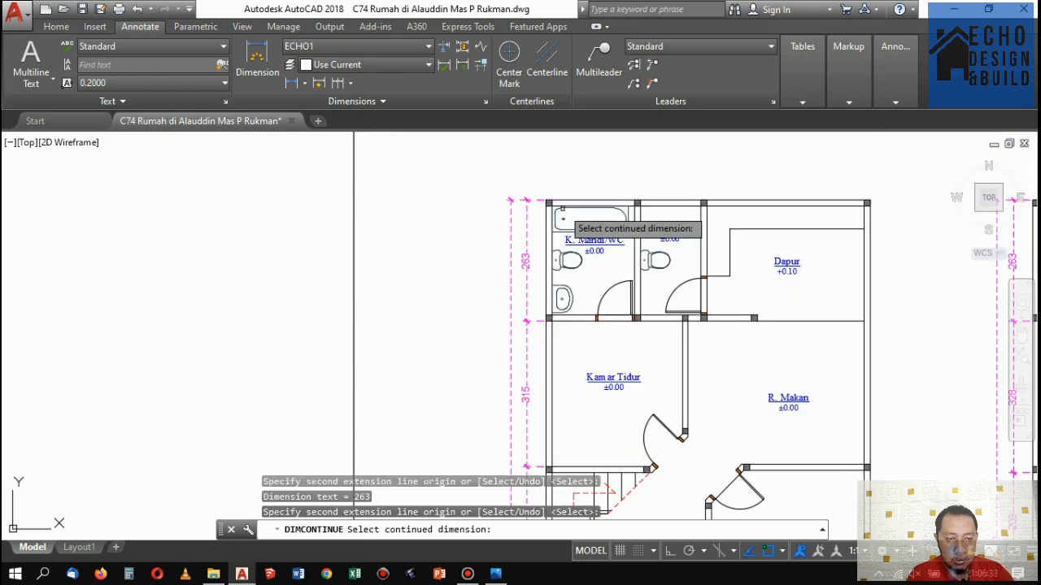
key("Return")
Stretch the shared origin of the first floor's bathroom and Kamar Tidur dimensions up to the upper outer corner of the bathroom wall's column.
scroll(549, 333, "up", 5)
left_click(521, 310)
left_click(488, 245)
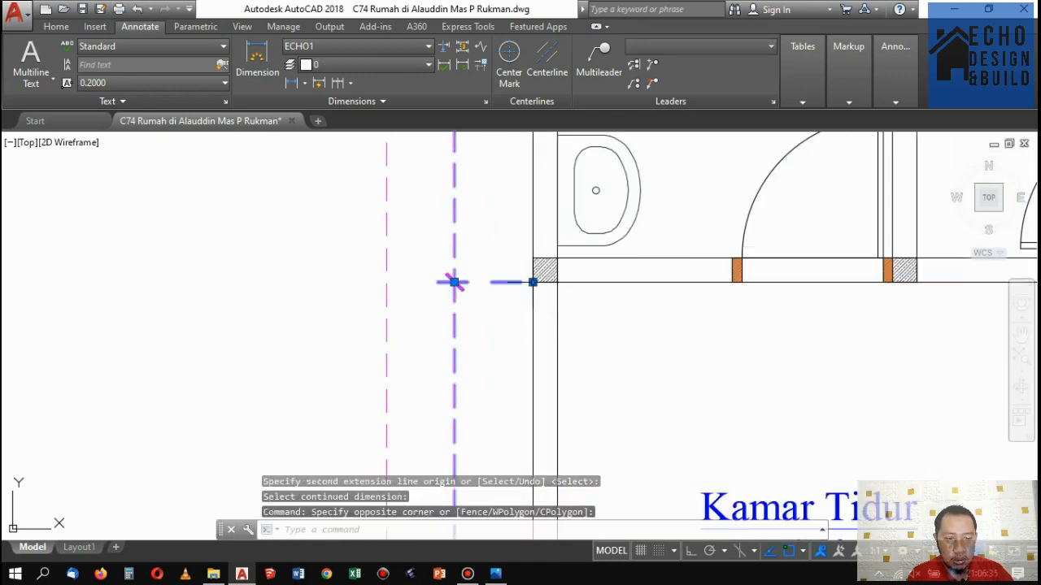
left_click(533, 282)
scroll(539, 342, "down", 5)
scroll(538, 341, "up", 5)
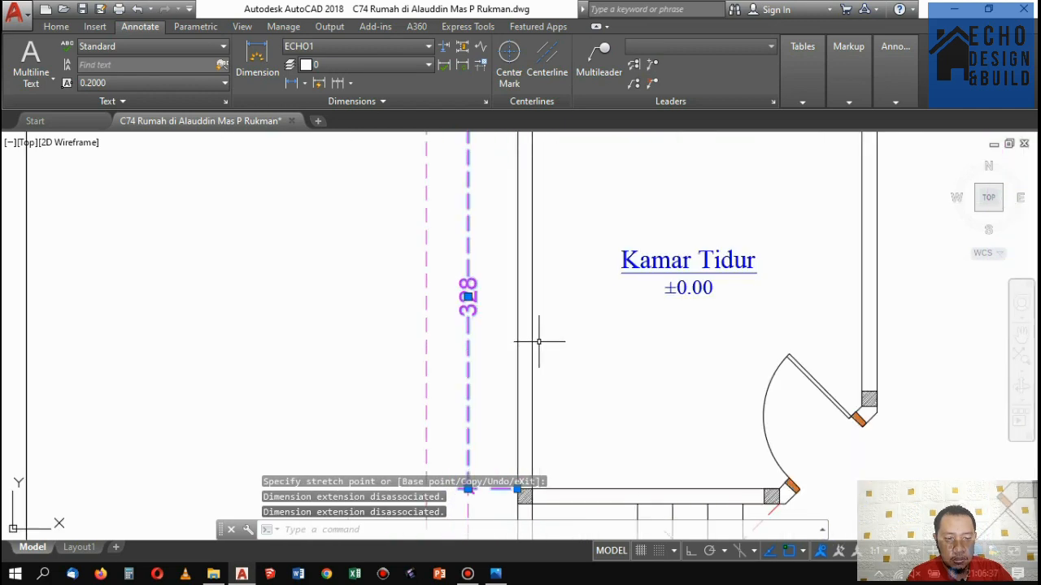
scroll(539, 342, "down", 5)
scroll(531, 379, "up", 5)
scroll(455, 341, "down", 5)
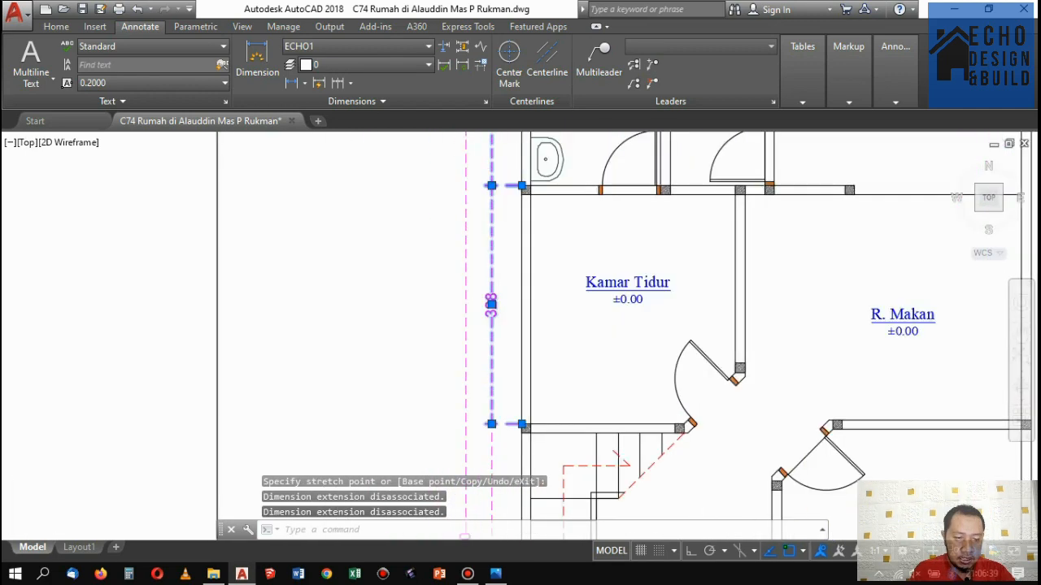
scroll(499, 290, "up", 5)
key("Escape")
Examine the dimension chains, rooms and stairs across the two floor plans and the rooftop plan.
scroll(501, 295, "down", 6)
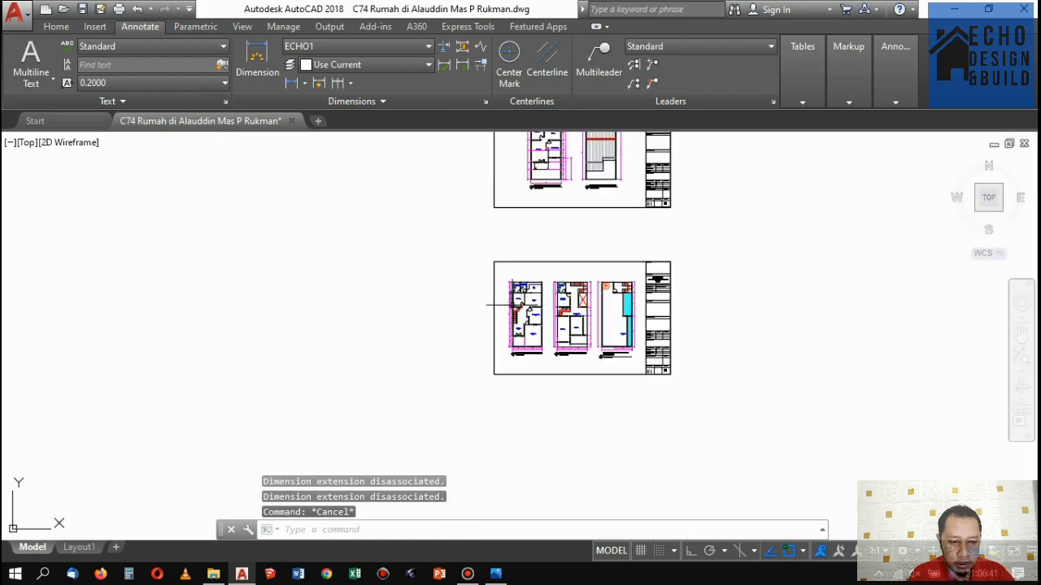
scroll(499, 298, "up", 6)
scroll(529, 220, "down", 2)
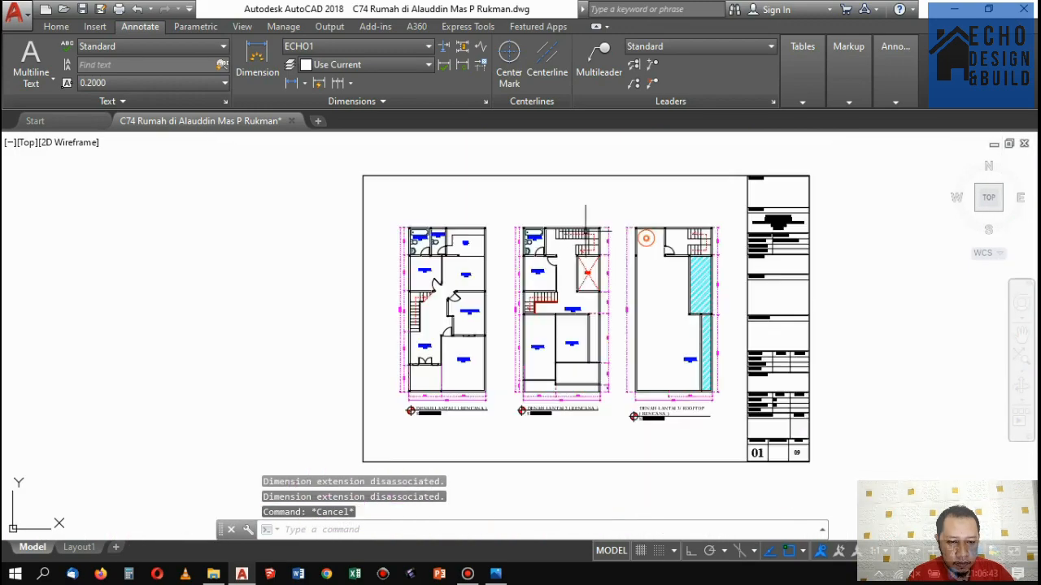
scroll(559, 274, "up", 5)
scroll(558, 275, "down", 5)
scroll(665, 257, "up", 5)
scroll(760, 345, "up", 2)
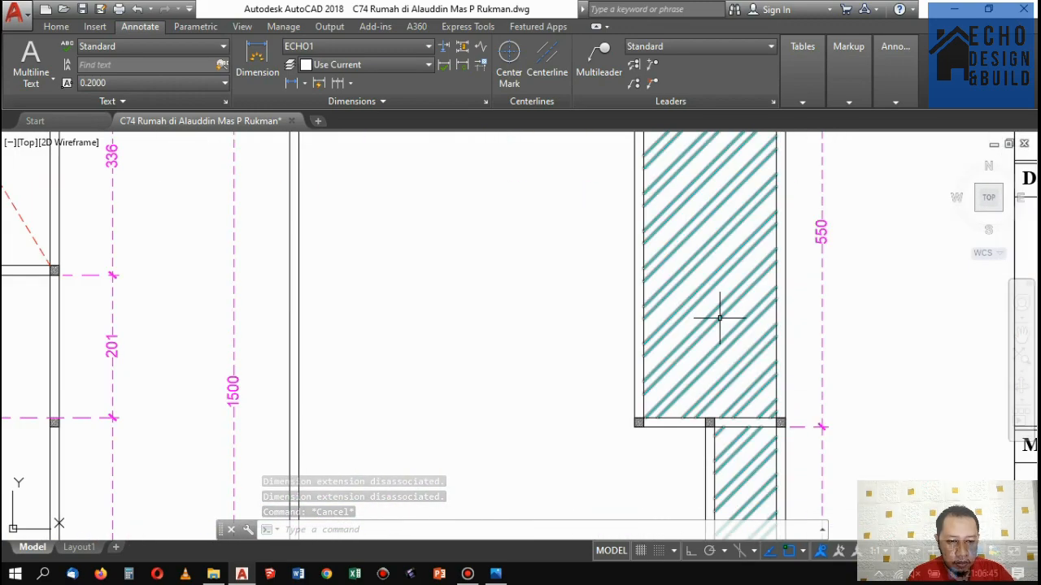
scroll(720, 314, "down", 4)
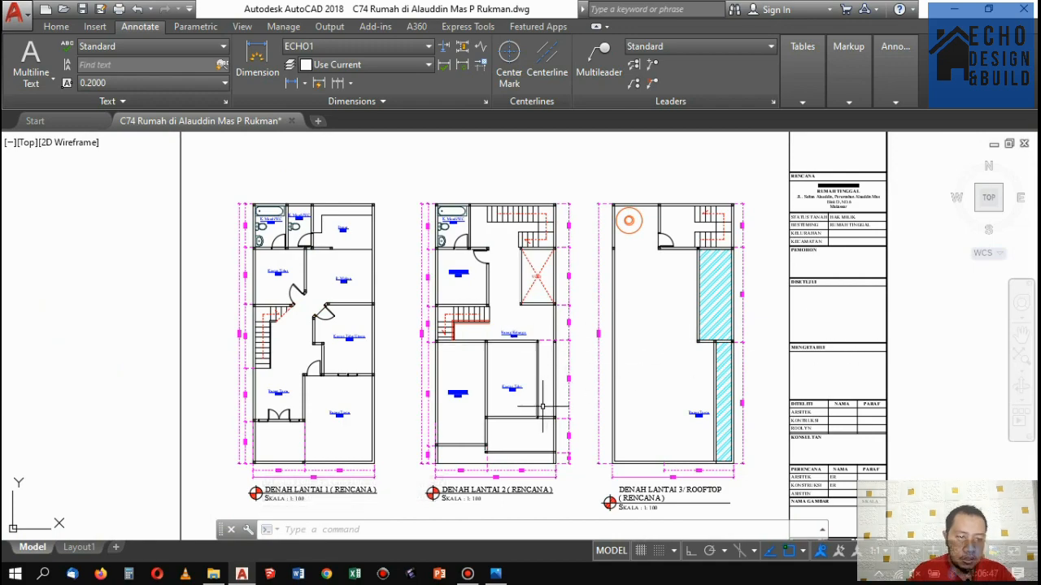
scroll(542, 406, "up", 5)
scroll(542, 407, "down", 8)
scroll(555, 230, "up", 3)
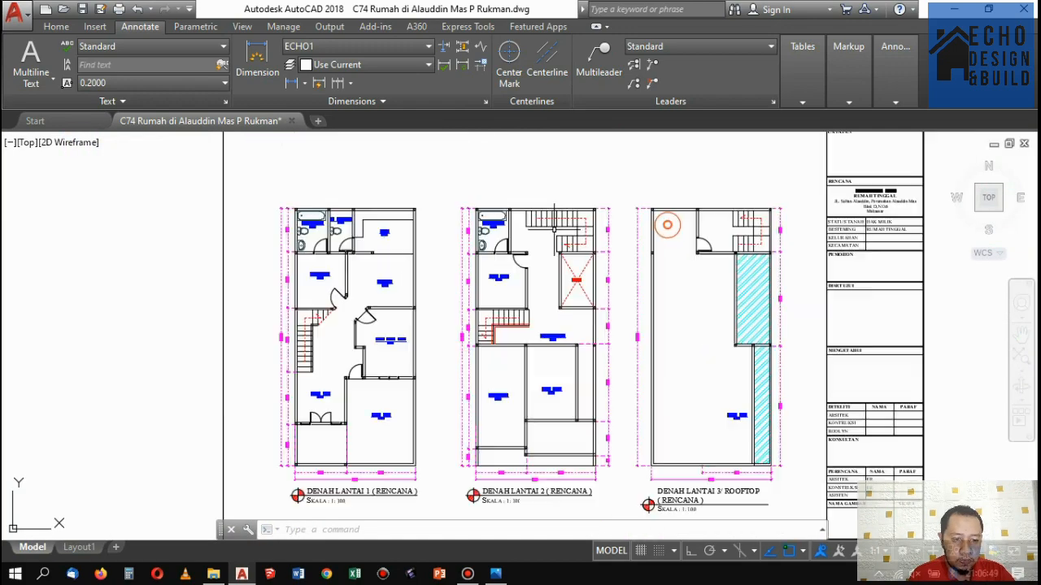
scroll(534, 283, "up", 4)
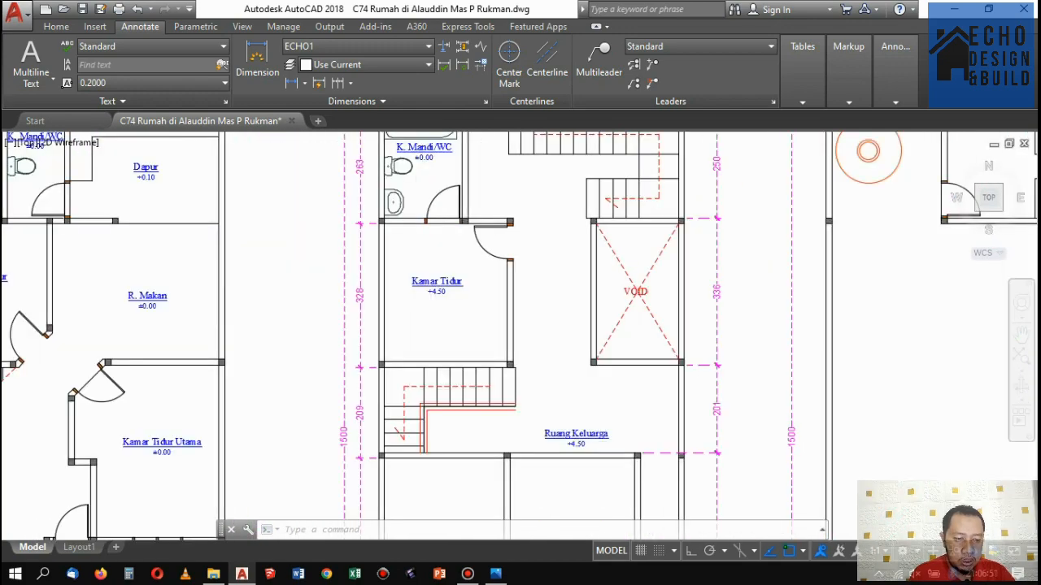
scroll(534, 307, "down", 4)
scroll(534, 307, "up", 7)
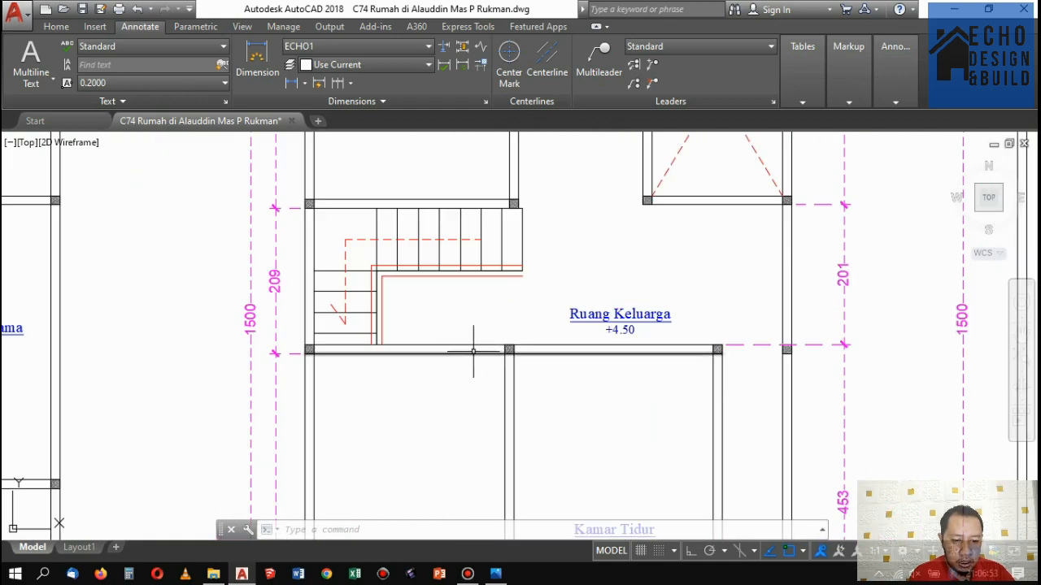
scroll(532, 274, "up", 2)
scroll(532, 274, "down", 7)
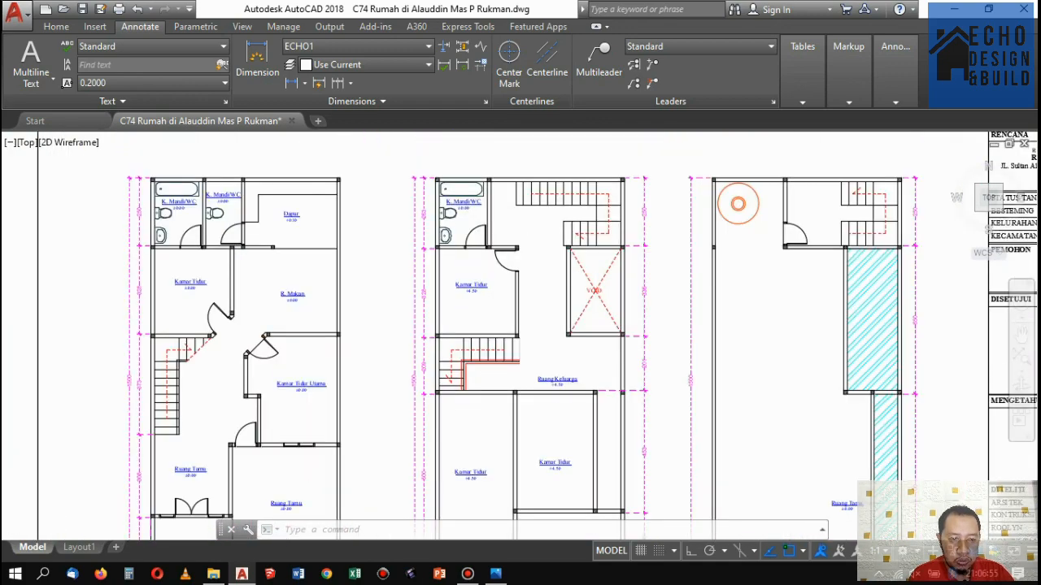
scroll(492, 263, "up", 2)
scroll(492, 262, "down", 3)
Copy the first floor's outer bathroom door to the upper corner of the column between the second floor's two front bedrooms.
scroll(280, 256, "up", 6)
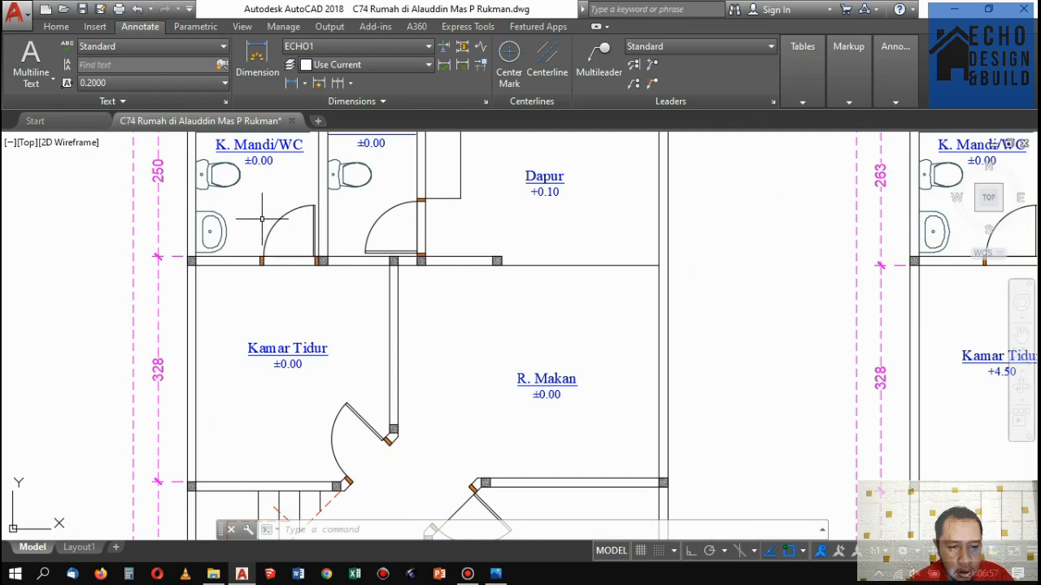
left_click(329, 277)
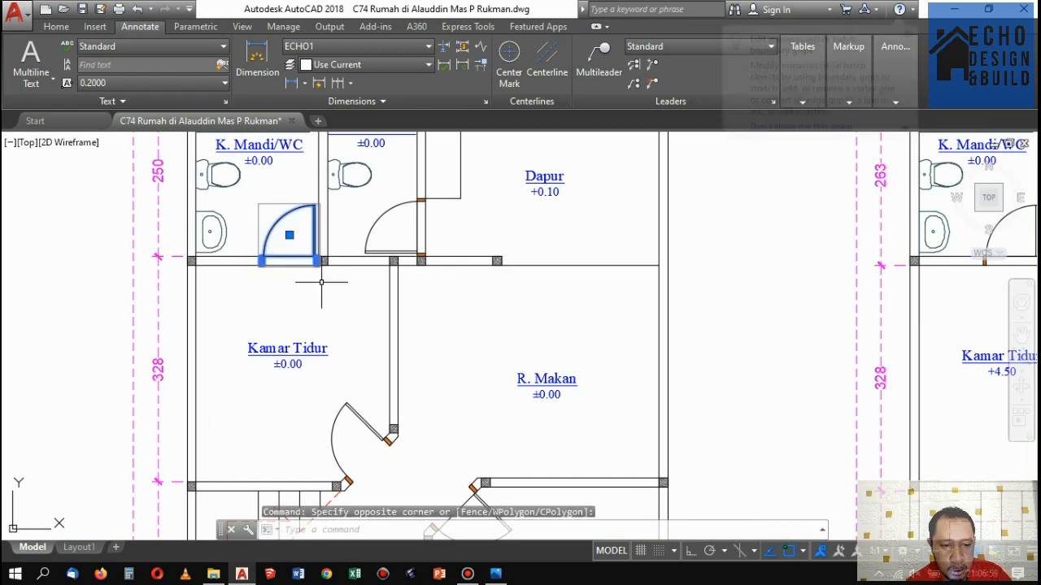
left_click(51, 27)
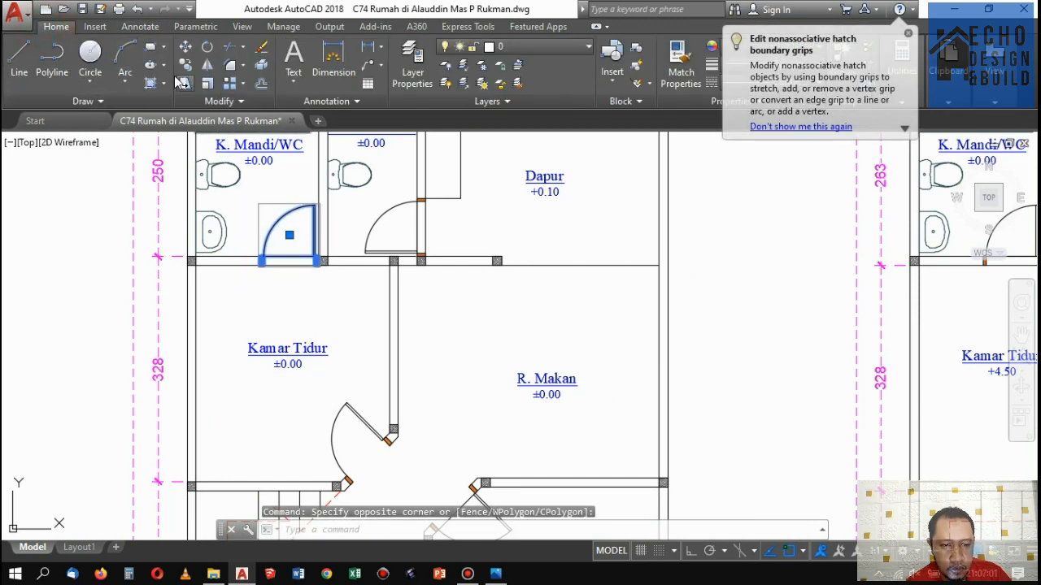
left_click(184, 65)
scroll(297, 240, "up", 5)
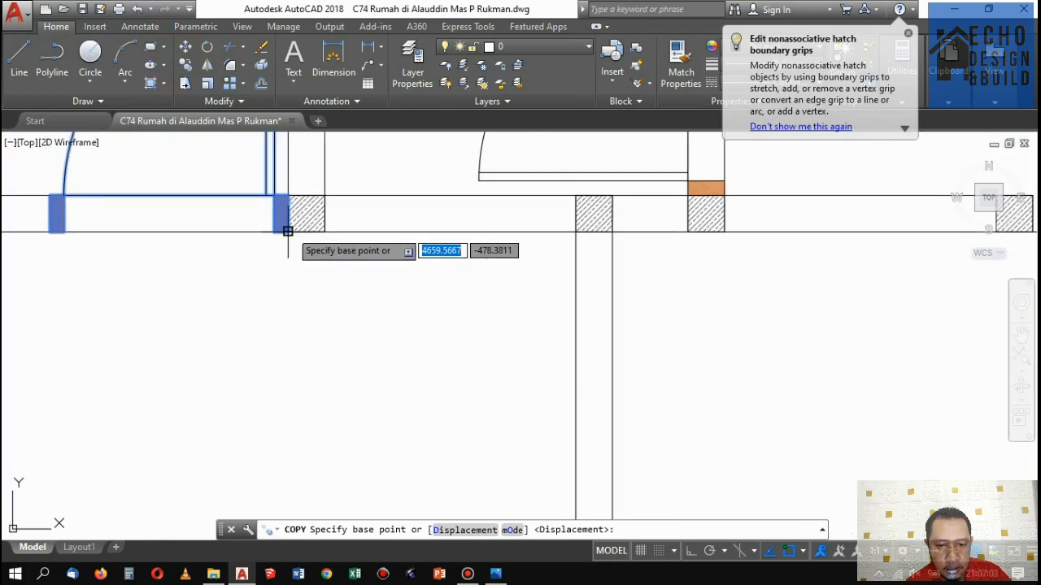
left_click(288, 231)
scroll(287, 231, "down", 6)
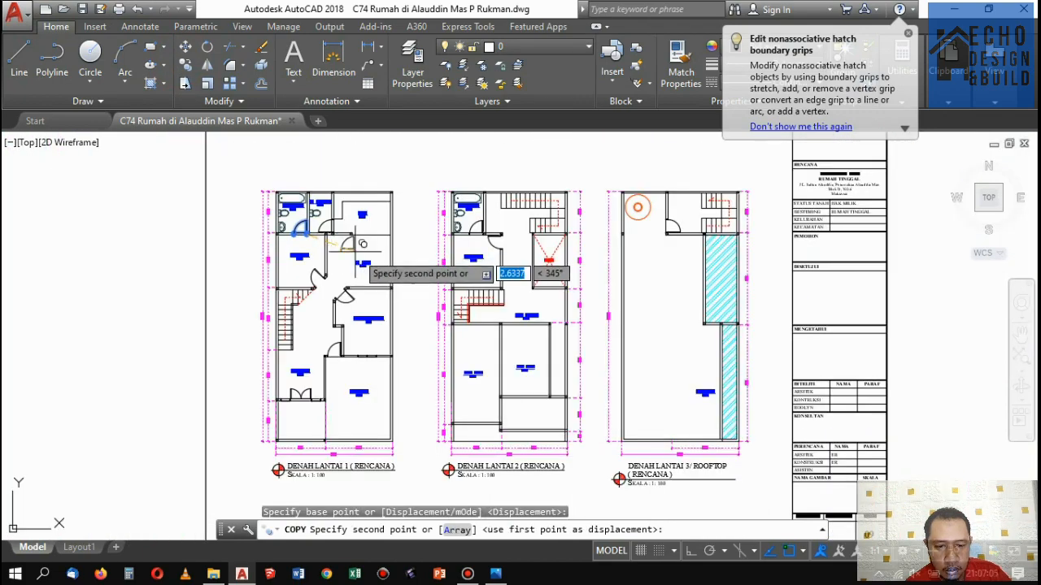
scroll(527, 351, "up", 8)
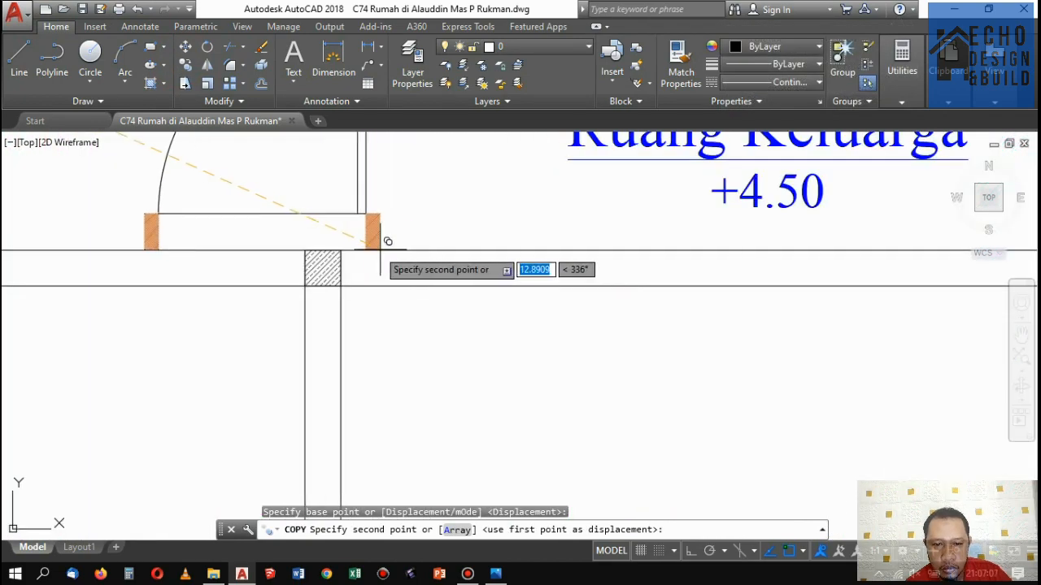
left_click(340, 250)
scroll(344, 241, "down", 3)
key("Return")
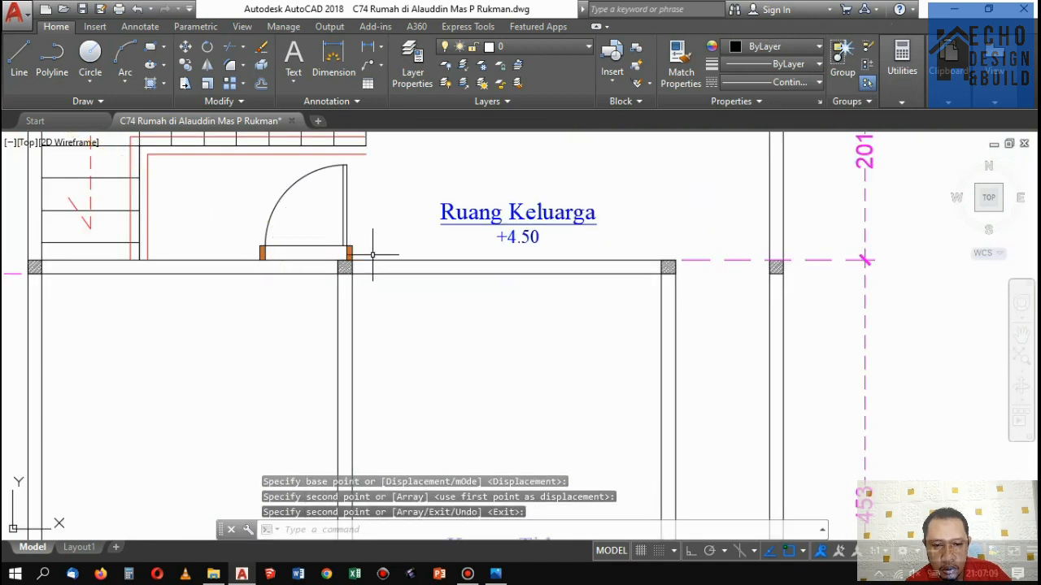
Rotate the copied door 180 degrees about the column corner so it sits in the wall and swings into the bedroom.
left_click(368, 222)
left_click(307, 170)
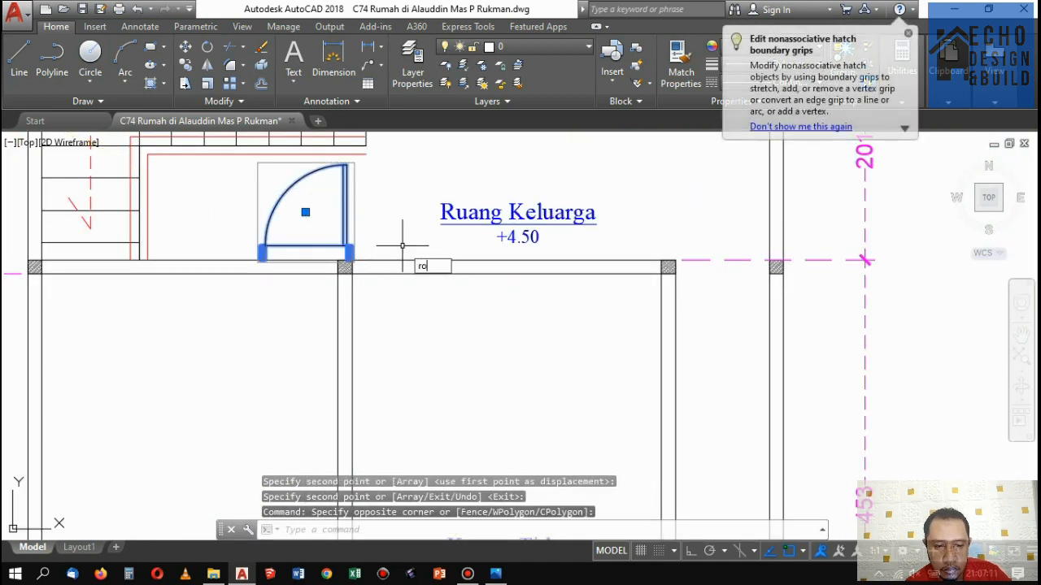
type("ro")
key("Return")
scroll(374, 260, "up", 4)
left_click(315, 251)
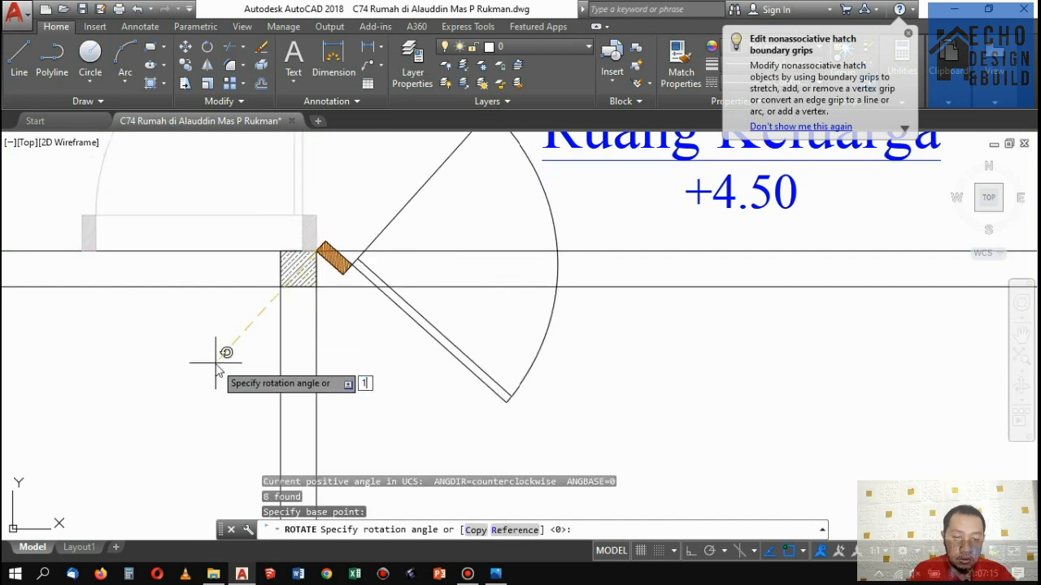
key("Return")
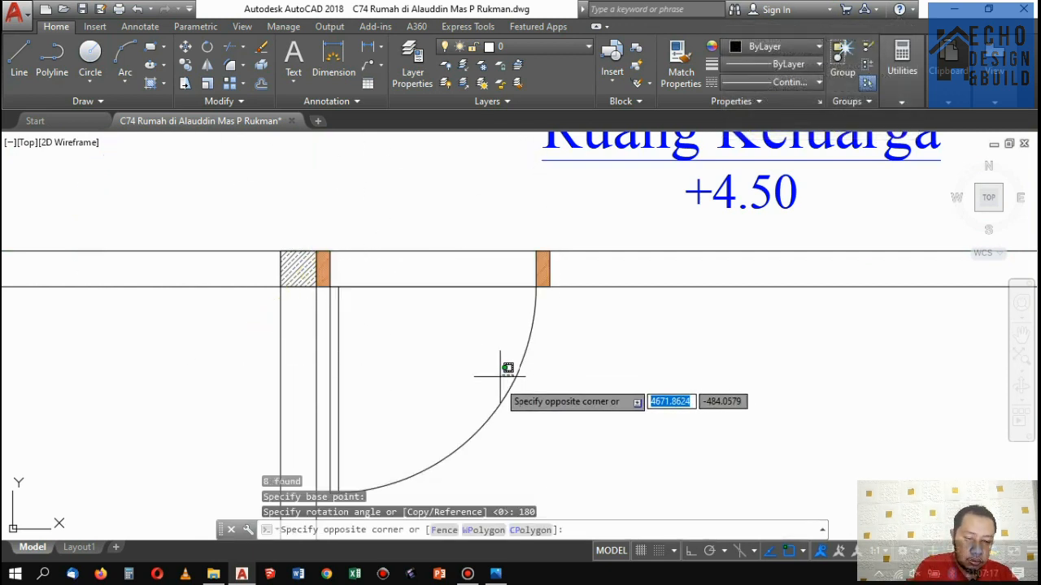
Mirror the door across the column's vertical centreline into the neighbouring Kamar Tidur, keeping the original door.
left_click(500, 375)
type("m")
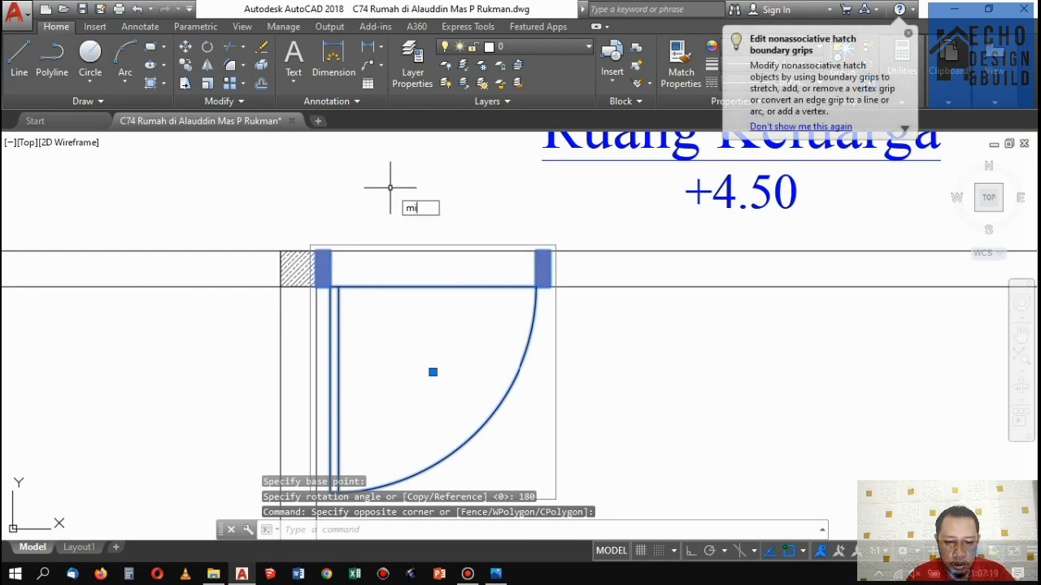
type("i")
key("Return")
left_click(298, 252)
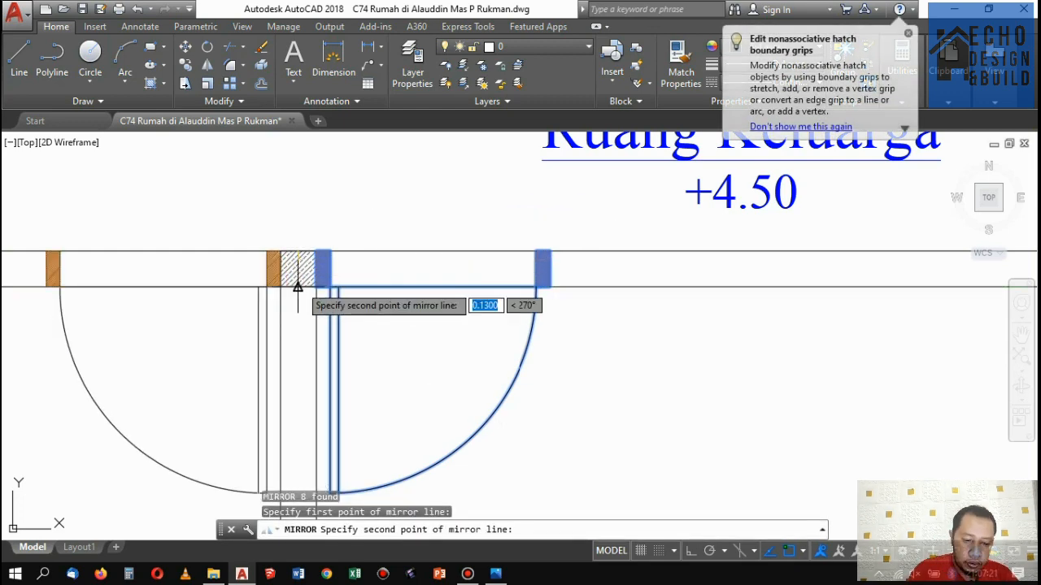
left_click(297, 291)
key("Return")
Trim the wall lines out of both new door openings in the front bedrooms' wall facing Ruang Keluarga.
scroll(422, 202, "down", 6)
scroll(422, 203, "up", 2)
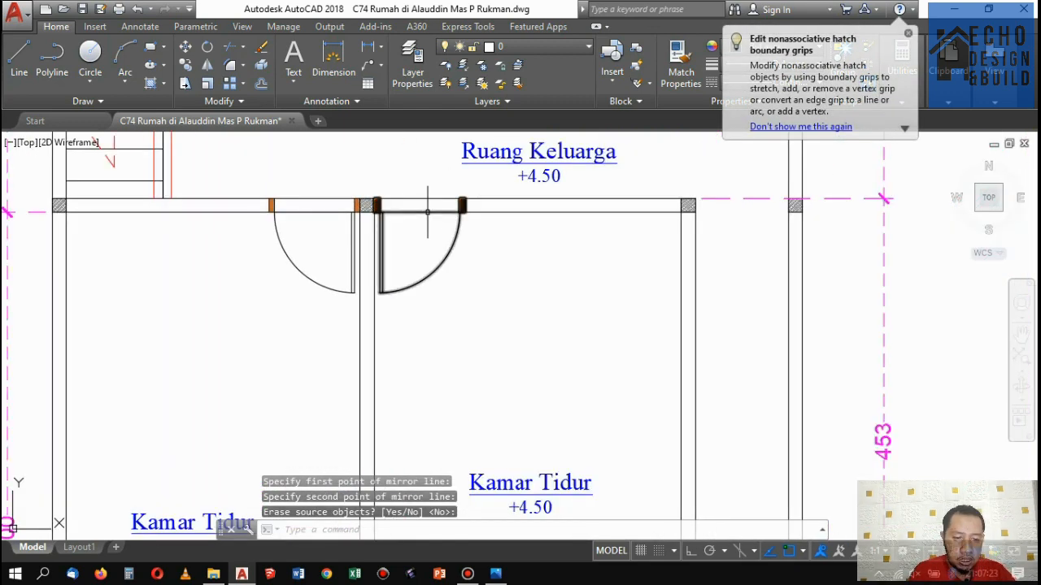
type("tr")
key("Return")
key("Return")
left_click(331, 228)
left_click(321, 183)
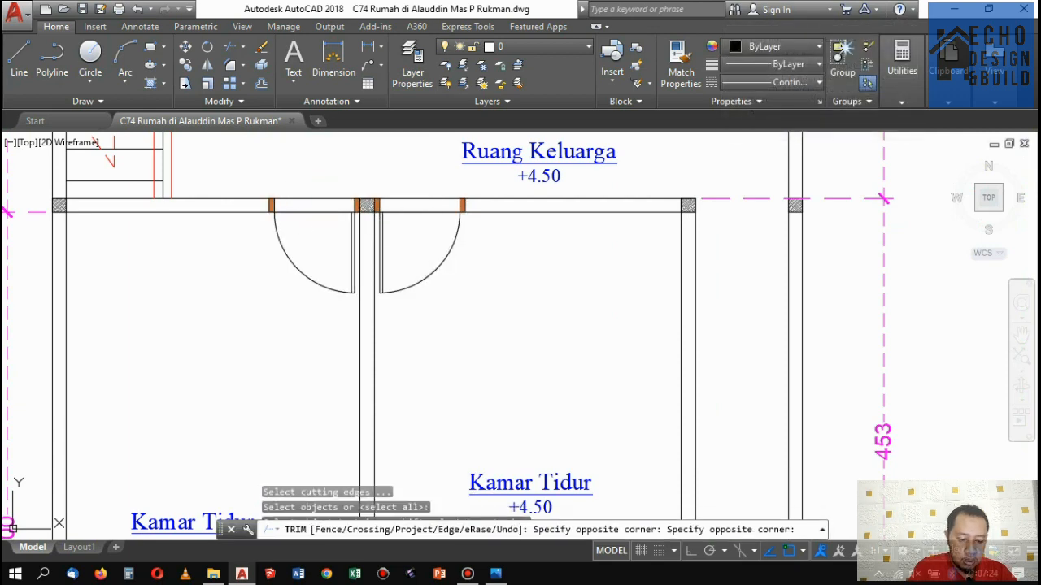
left_click(422, 226)
left_click(412, 181)
key("Return")
Examine the second floor's new bedroom doors together with the surrounding rooms, walls and dimension chains.
scroll(419, 188, "down", 5)
scroll(392, 236, "up", 3)
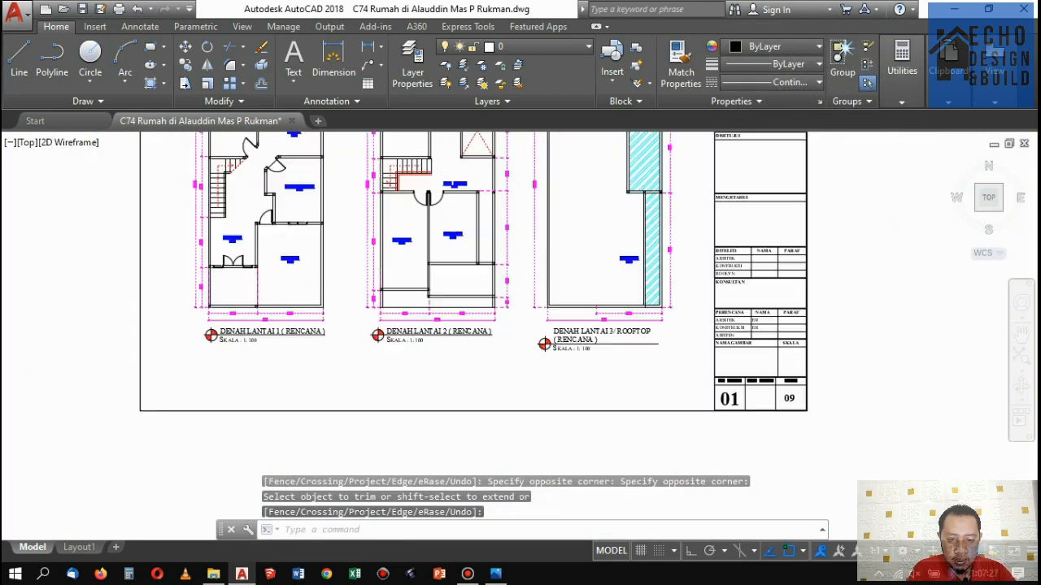
scroll(392, 244, "down", 3)
scroll(395, 260, "up", 4)
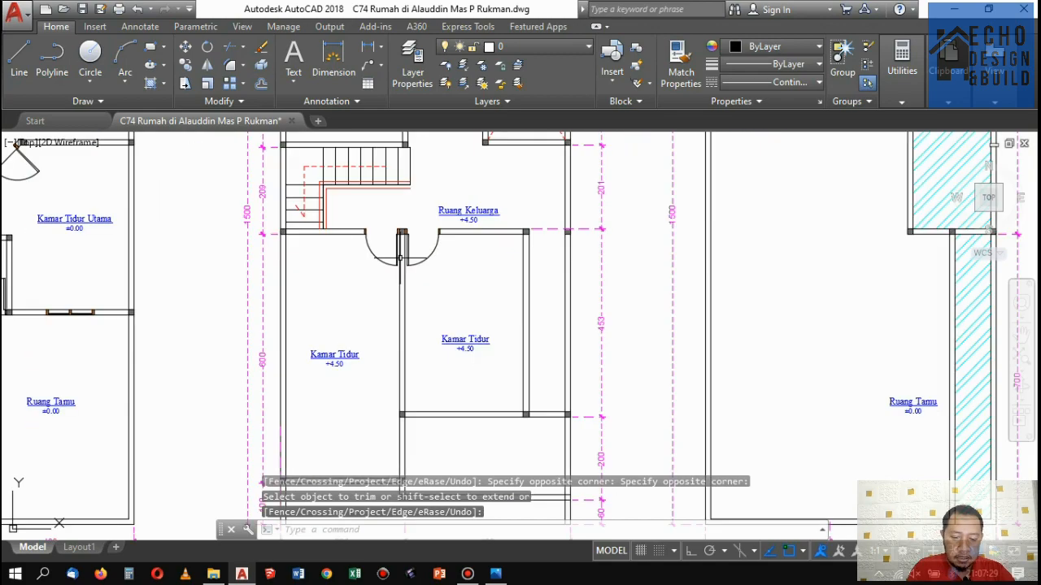
scroll(399, 277, "down", 3)
scroll(403, 295, "up", 3)
scroll(400, 295, "up", 2)
scroll(407, 300, "down", 5)
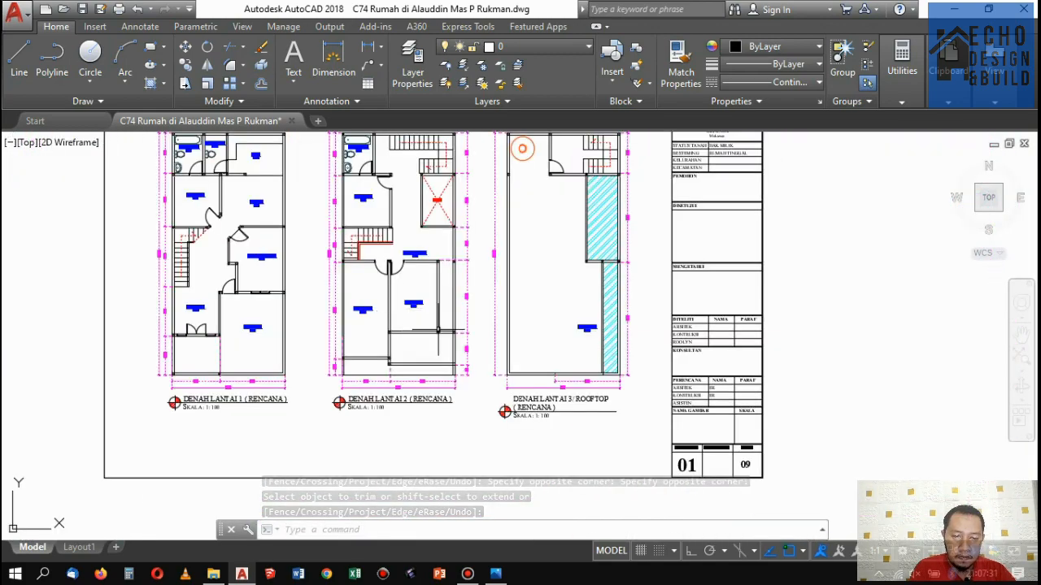
scroll(439, 309, "up", 4)
scroll(462, 313, "down", 2)
scroll(482, 199, "up", 3)
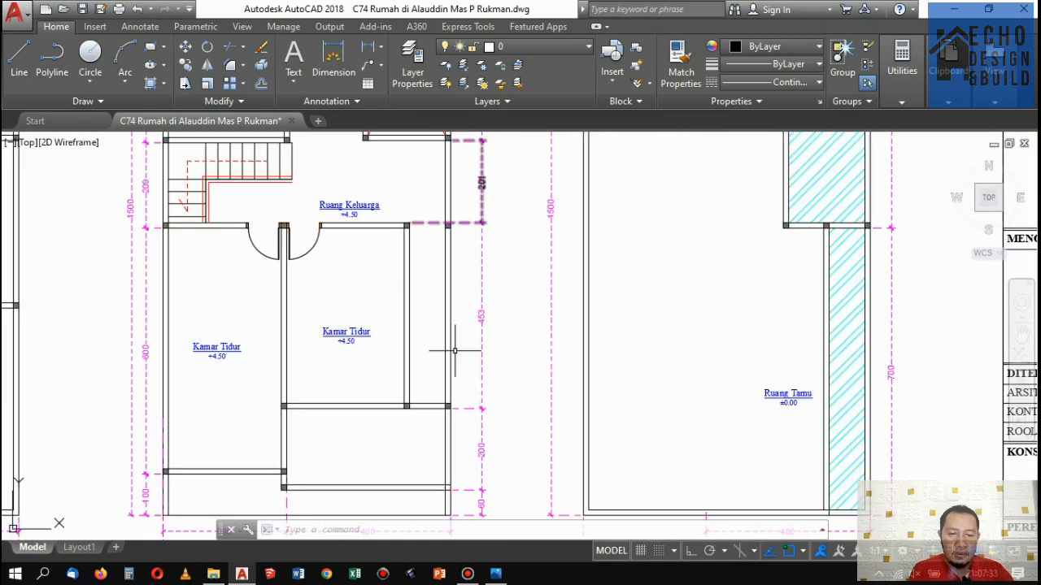
scroll(455, 351, "up", 2)
scroll(441, 355, "down", 4)
scroll(431, 325, "up", 3)
scroll(424, 310, "down", 1)
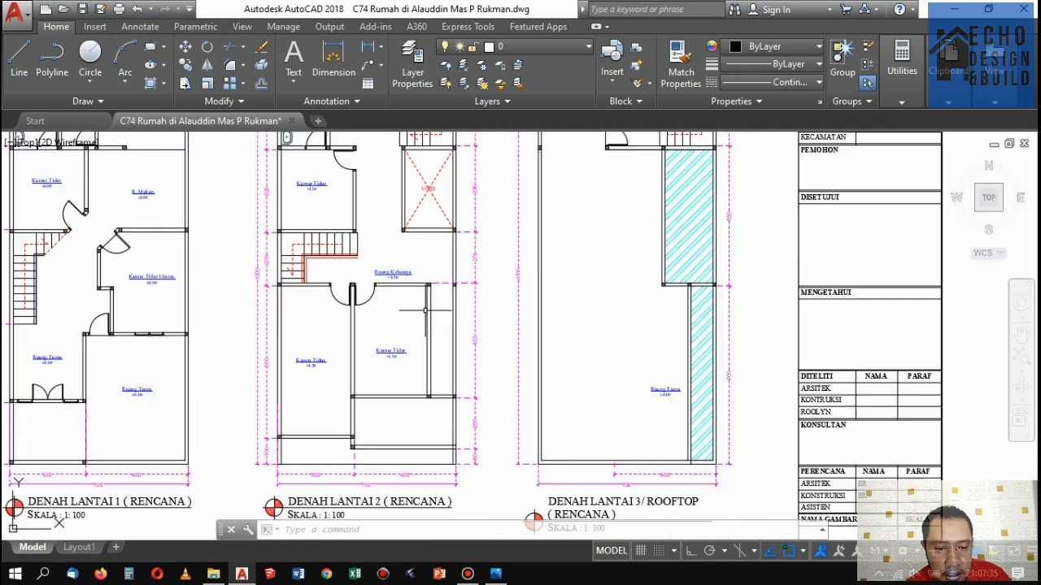
View the client's floor plan sketch in Photos and compare it with the second floor's bedrooms and terrace in AutoCAD.
left_click(496, 573)
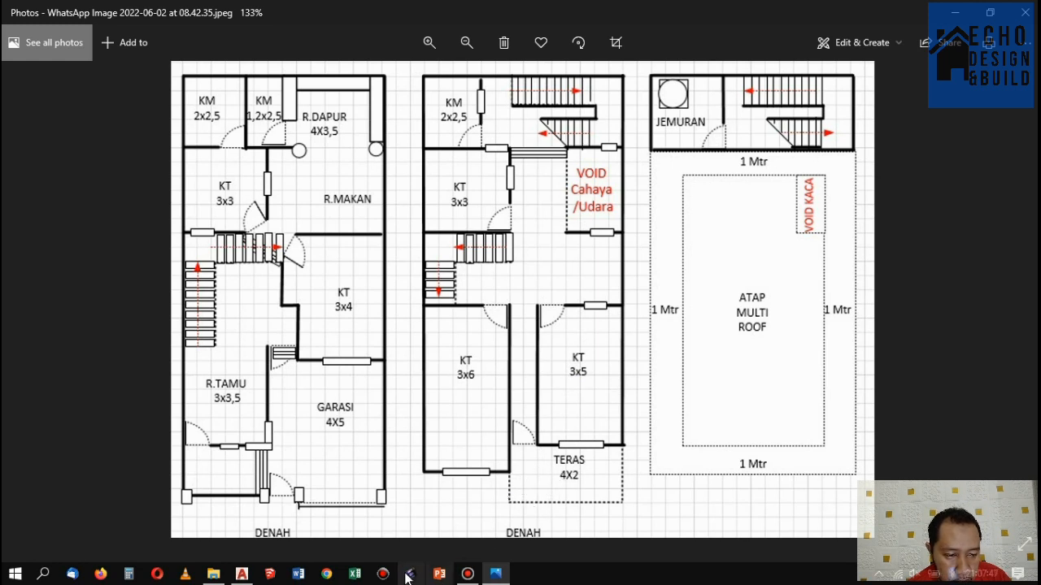
left_click(241, 575)
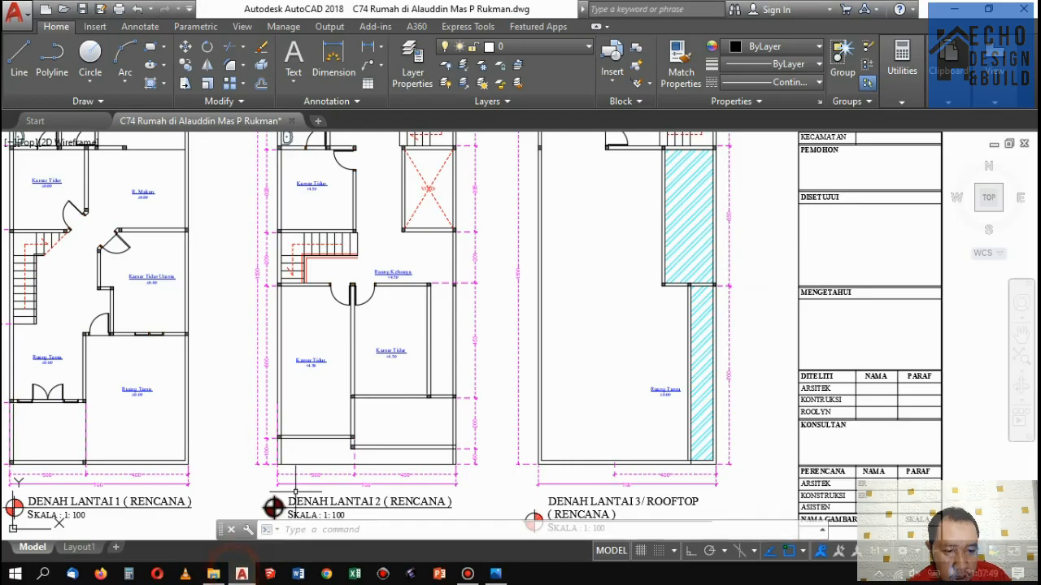
scroll(390, 407, "up", 2)
scroll(406, 390, "down", 2)
scroll(418, 383, "up", 2)
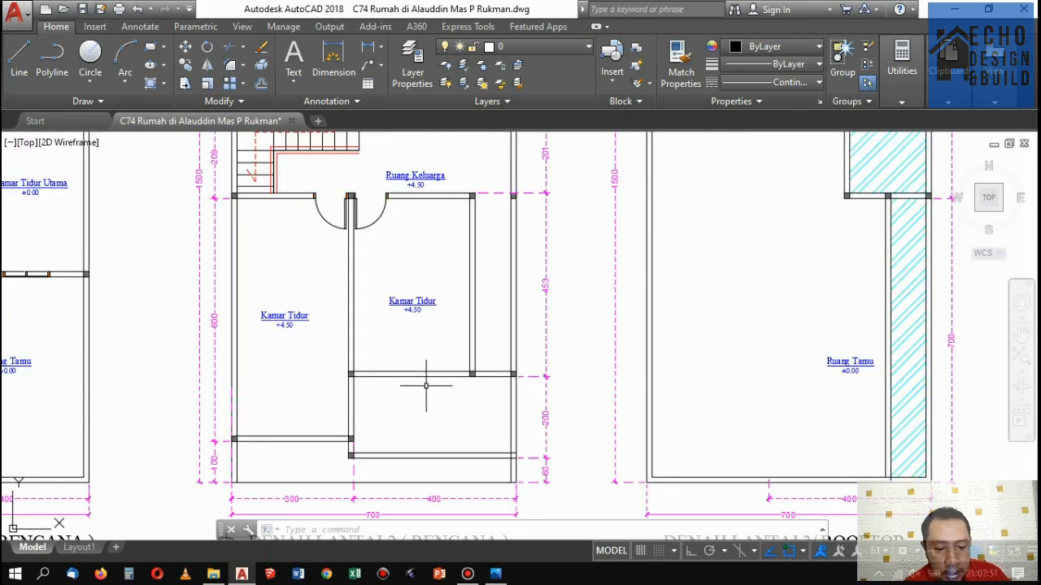
scroll(423, 370, "down", 3)
scroll(422, 370, "up", 4)
scroll(421, 370, "down", 3)
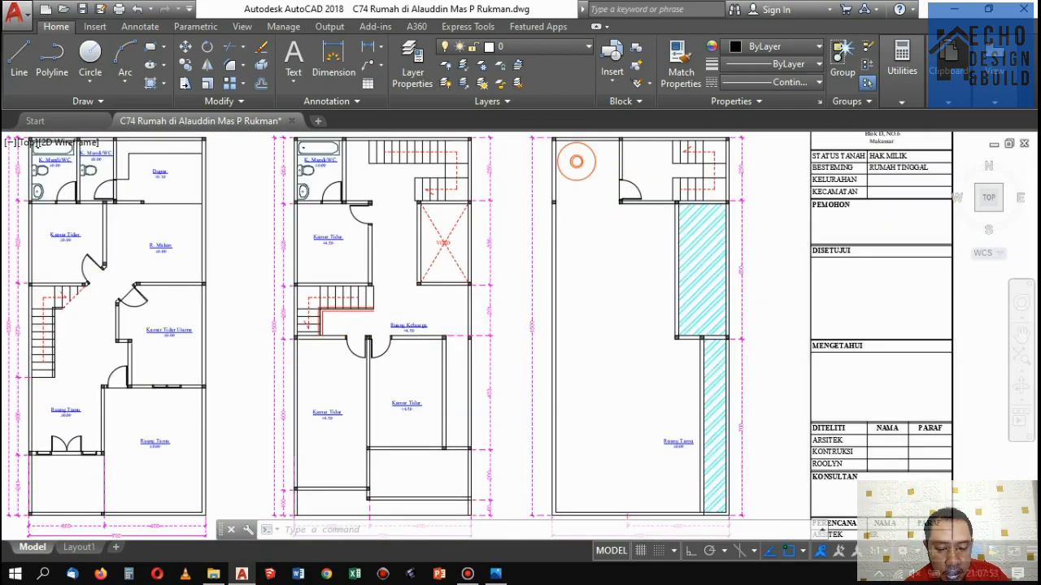
scroll(420, 371, "up", 2)
scroll(419, 371, "up", 1)
scroll(453, 353, "down", 4)
scroll(441, 333, "up", 3)
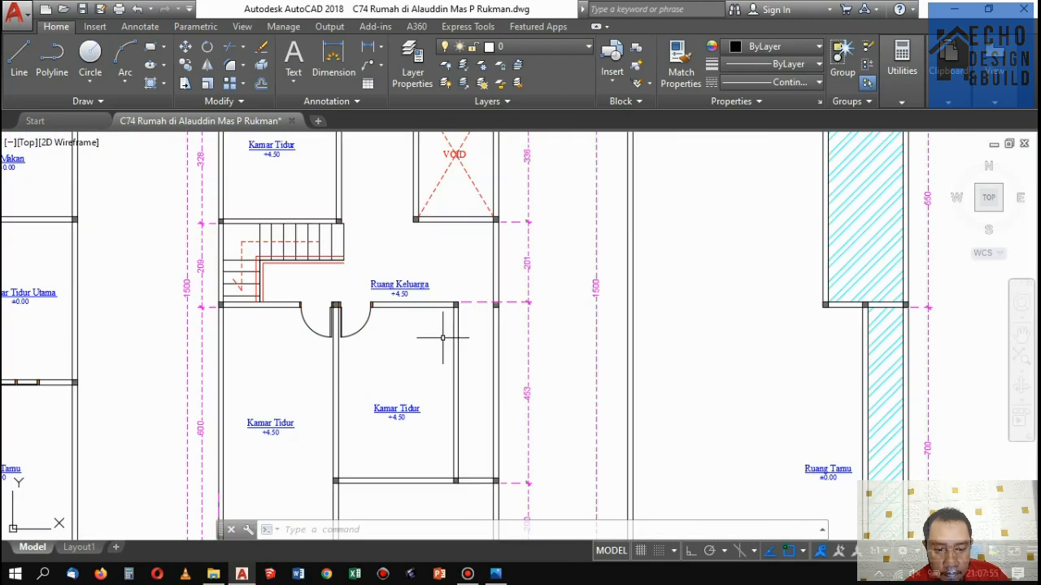
scroll(441, 330, "down", 3)
scroll(423, 325, "up", 4)
scroll(447, 337, "down", 2)
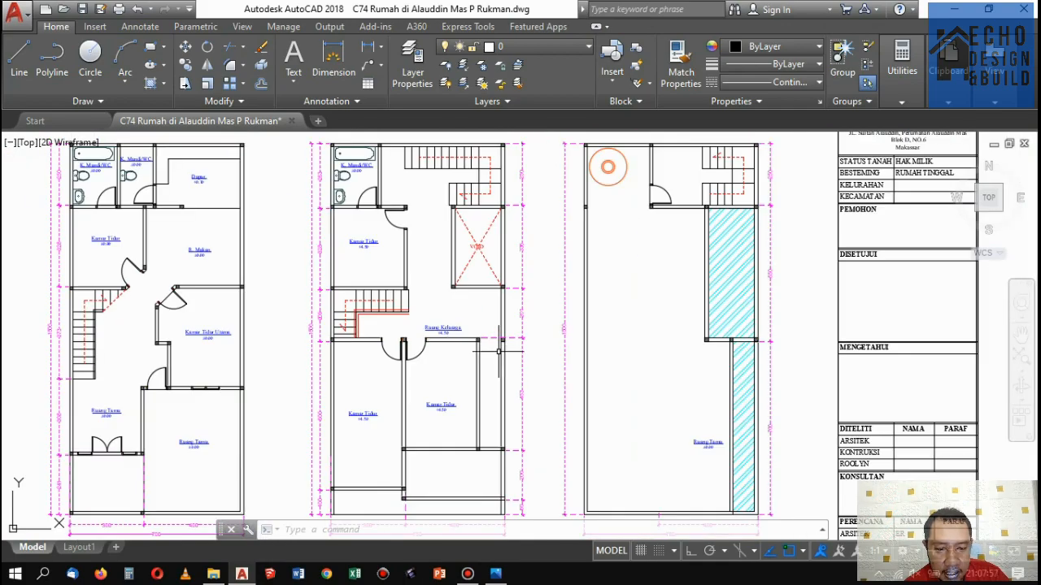
scroll(499, 351, "up", 4)
scroll(510, 329, "down", 4)
scroll(465, 311, "up", 2)
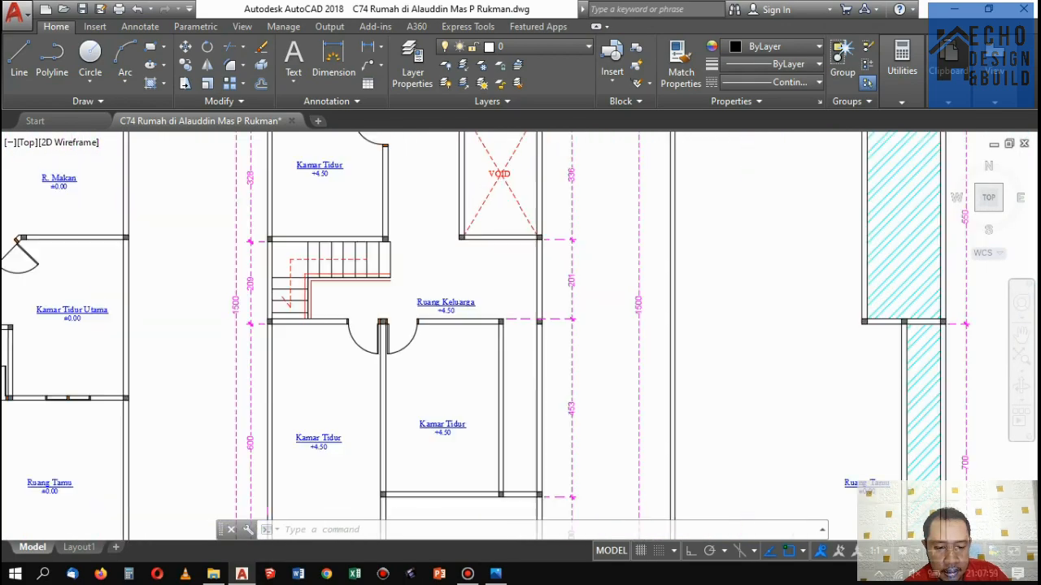
scroll(465, 311, "down", 5)
scroll(460, 317, "up", 1)
scroll(539, 244, "up", 2)
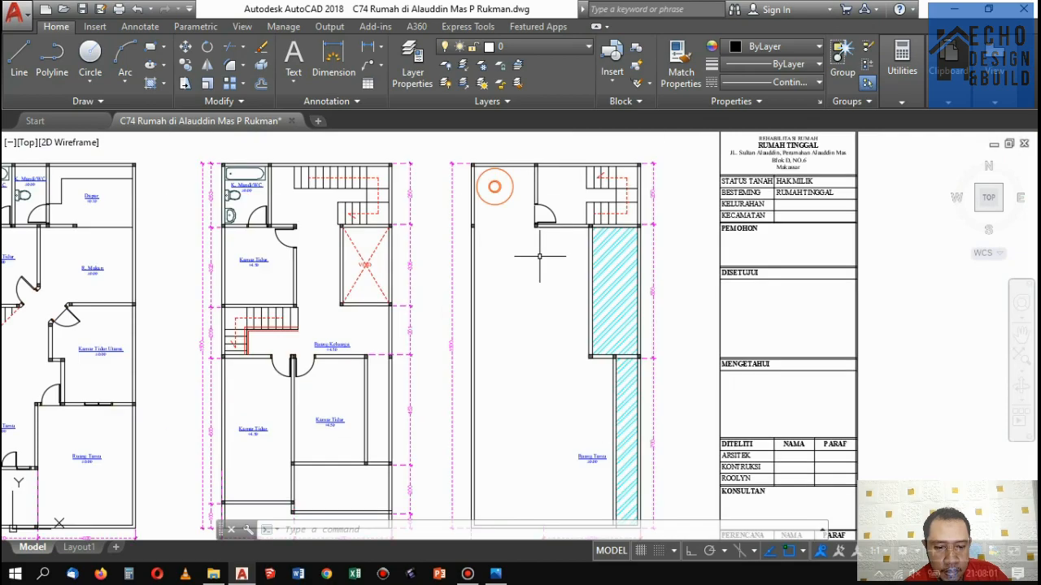
Examine the rooftop plan's stair room, round tank and hatched areas alongside the first and second floor plans.
scroll(539, 256, "down", 6)
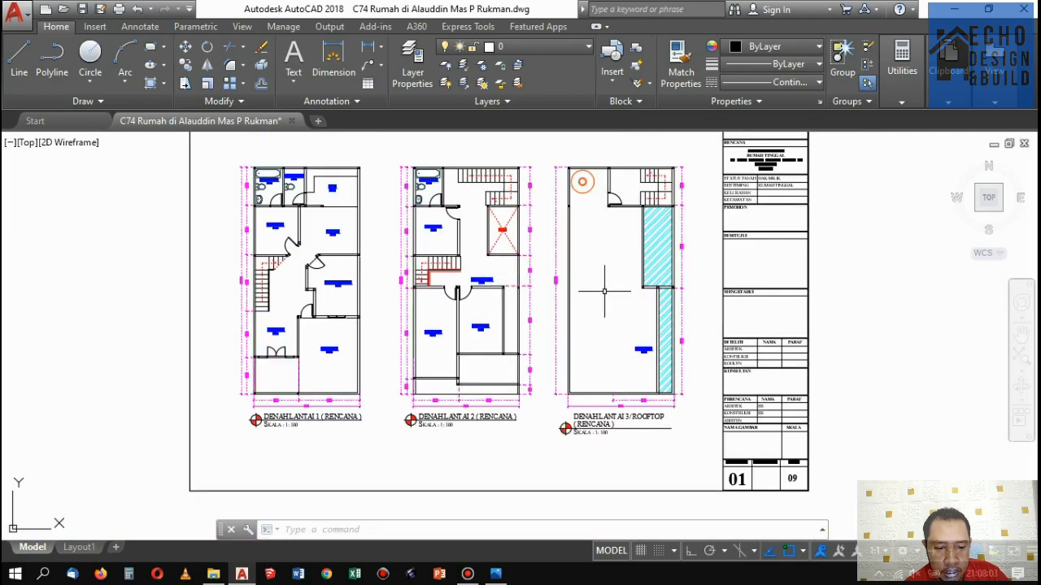
scroll(604, 290, "up", 4)
scroll(504, 244, "down", 6)
scroll(475, 228, "up", 5)
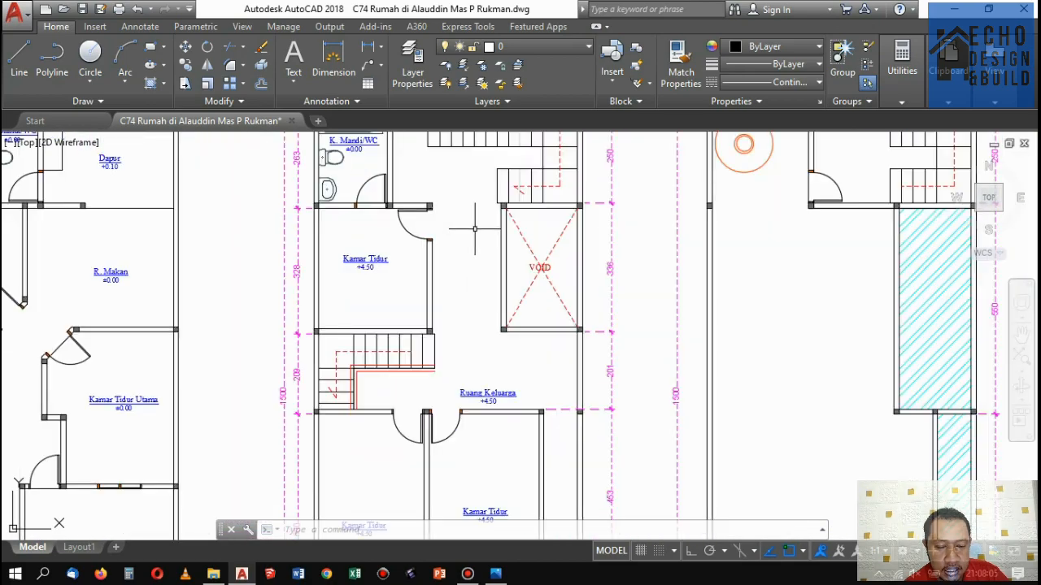
scroll(475, 228, "down", 6)
scroll(545, 260, "up", 5)
scroll(549, 262, "up", 2)
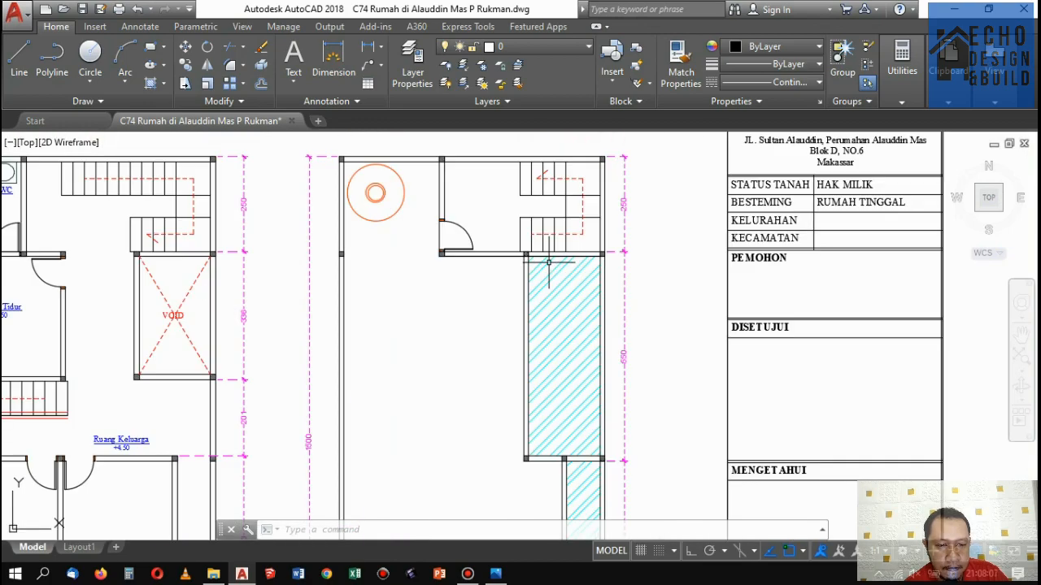
scroll(549, 262, "down", 6)
scroll(547, 272, "up", 4)
scroll(547, 277, "down", 3)
scroll(546, 283, "up", 3)
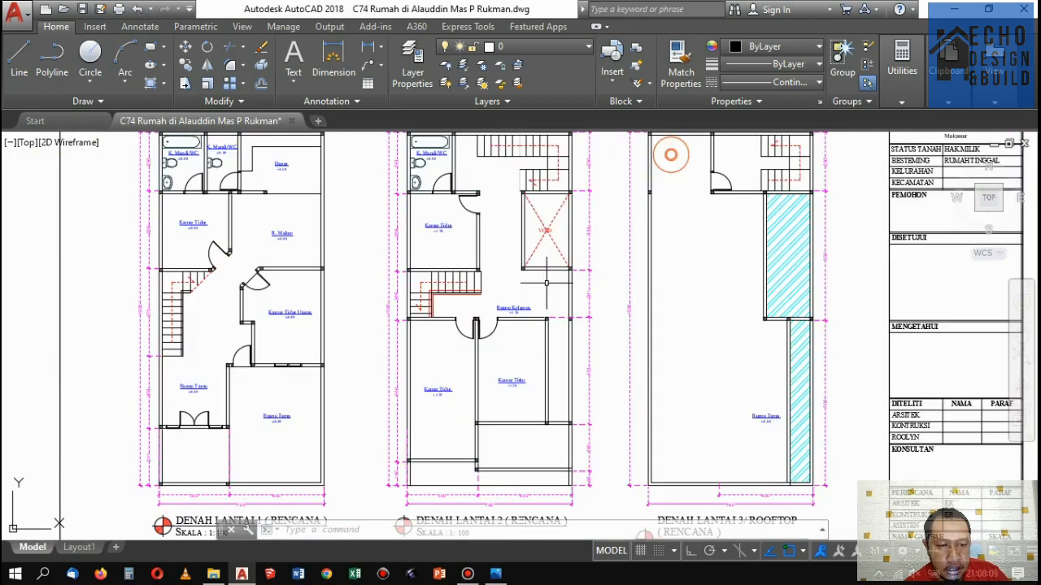
scroll(547, 283, "up", 4)
scroll(504, 290, "down", 6)
scroll(437, 277, "up", 5)
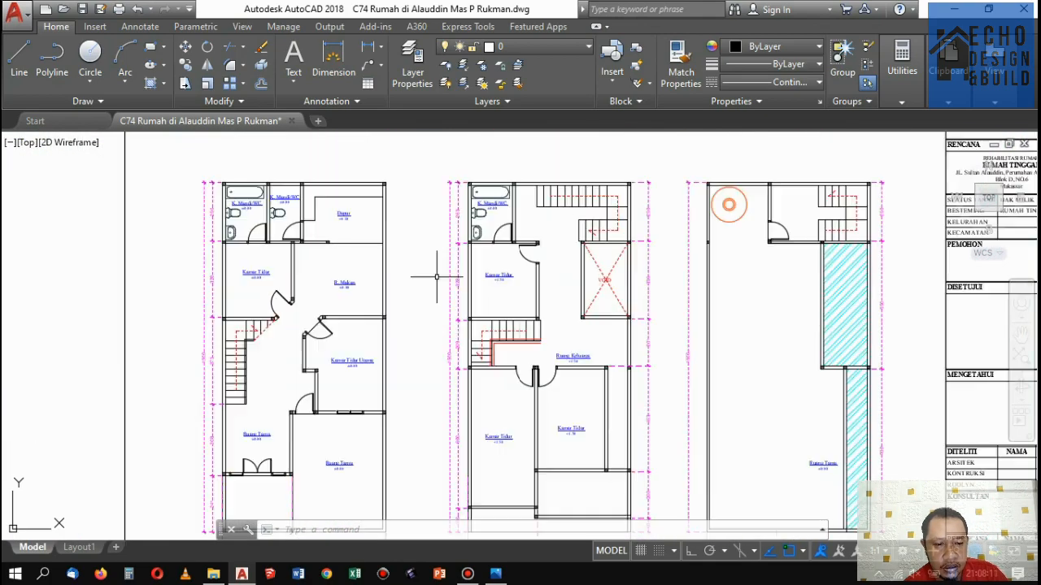
scroll(436, 276, "down", 6)
scroll(518, 230, "up", 8)
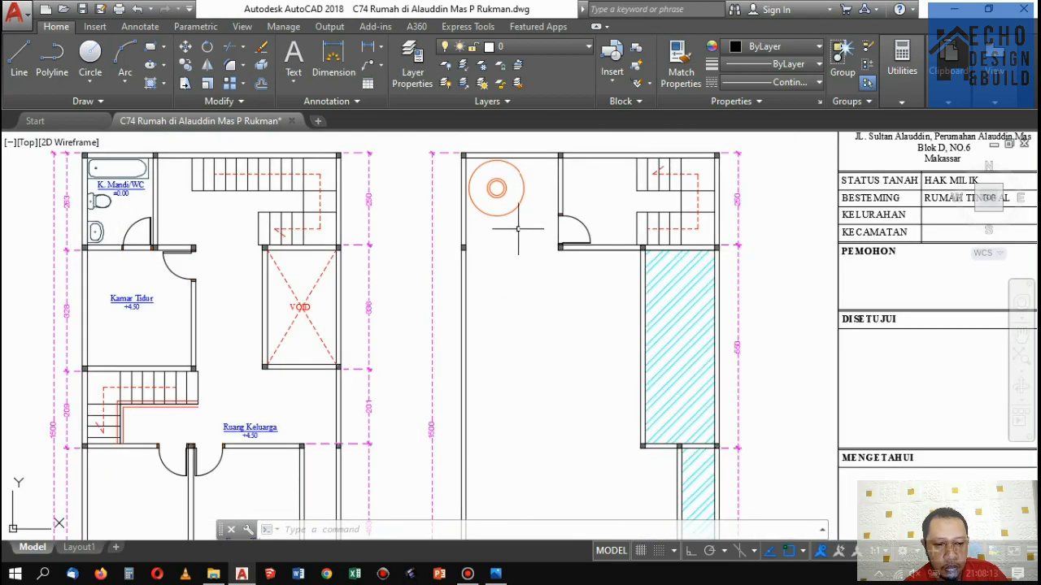
scroll(512, 196, "down", 5)
scroll(512, 268, "up", 8)
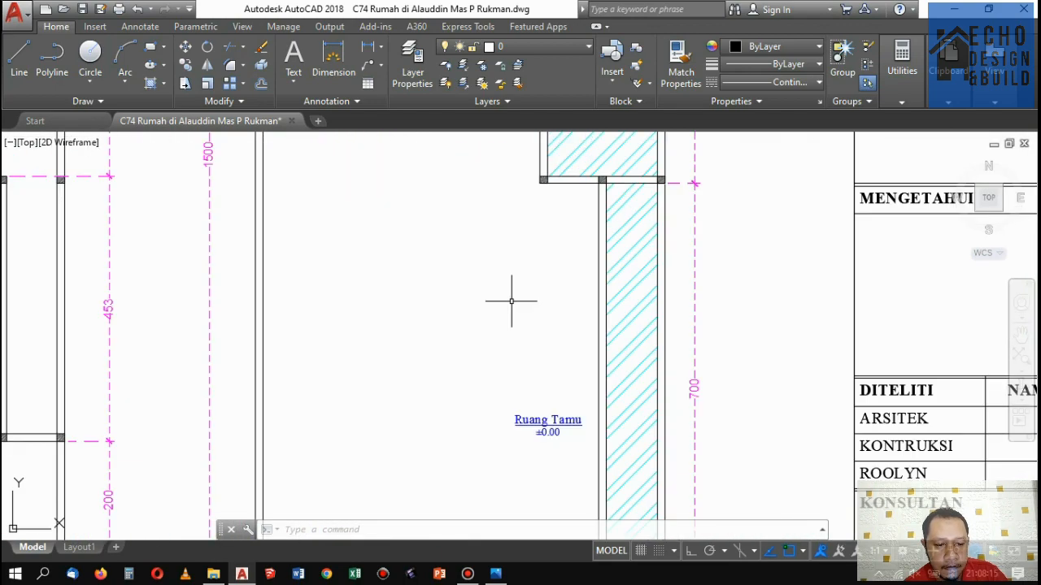
scroll(511, 300, "down", 6)
scroll(511, 300, "up", 3)
scroll(455, 301, "down", 5)
scroll(442, 290, "up", 6)
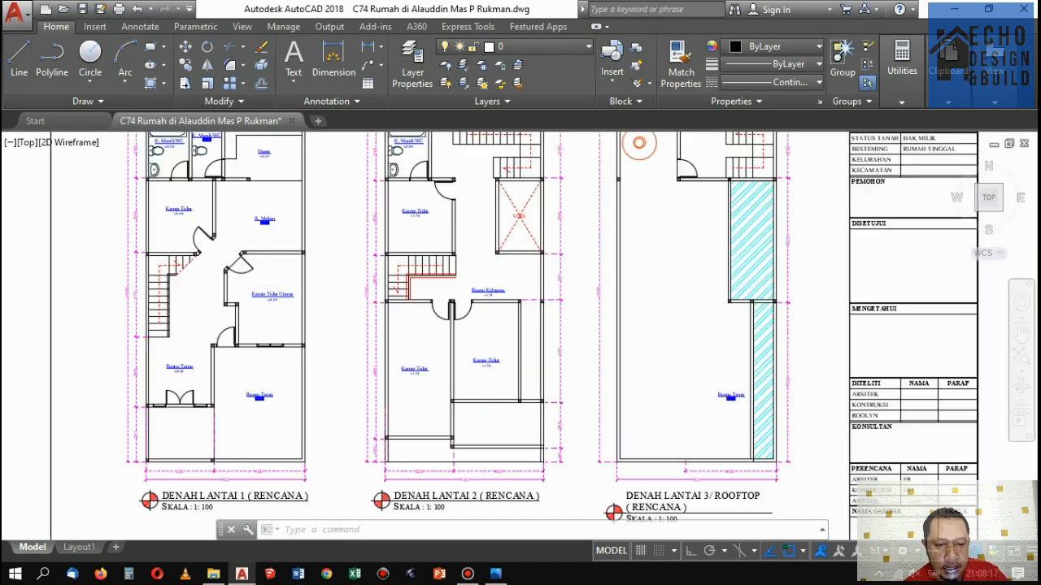
Add a horizontal linear dimension above the rooftop plan from its outer right corner to the stair room's left wall.
scroll(422, 309, "down", 2)
scroll(488, 293, "down", 2)
scroll(533, 287, "up", 2)
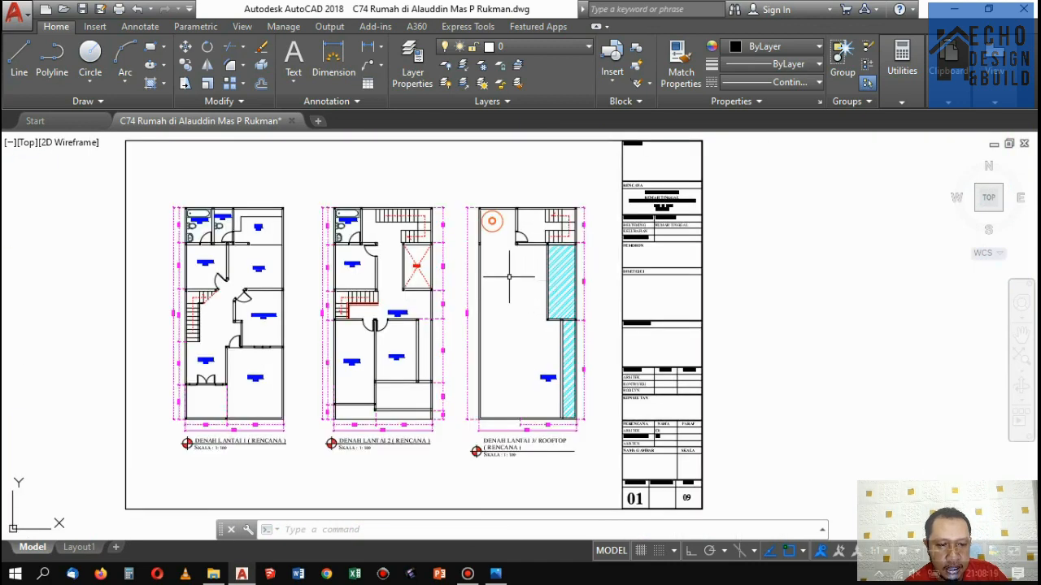
scroll(571, 216, "up", 2)
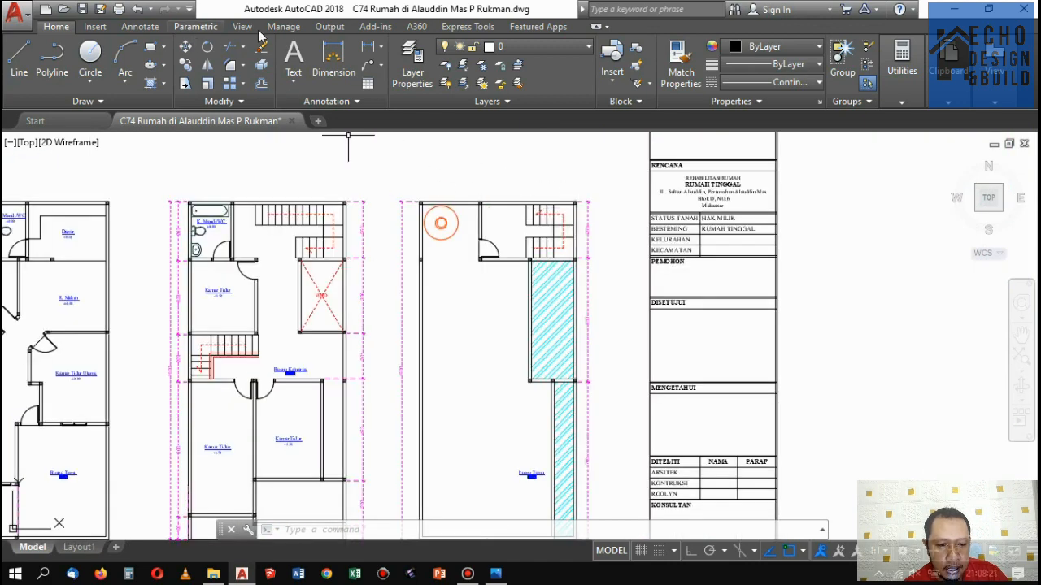
scroll(626, 195, "up", 5)
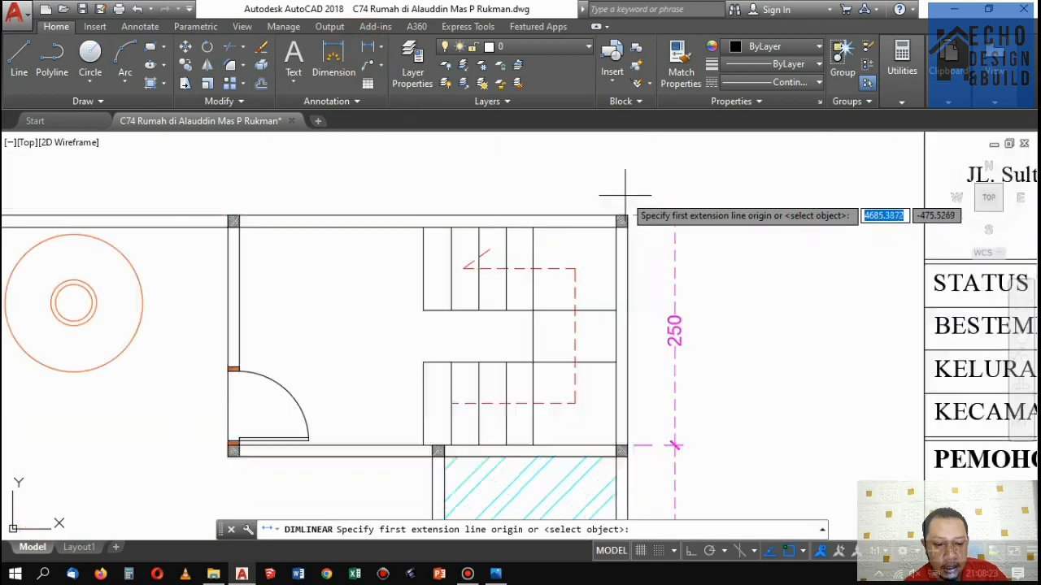
left_click(626, 218)
scroll(569, 191, "down", 3)
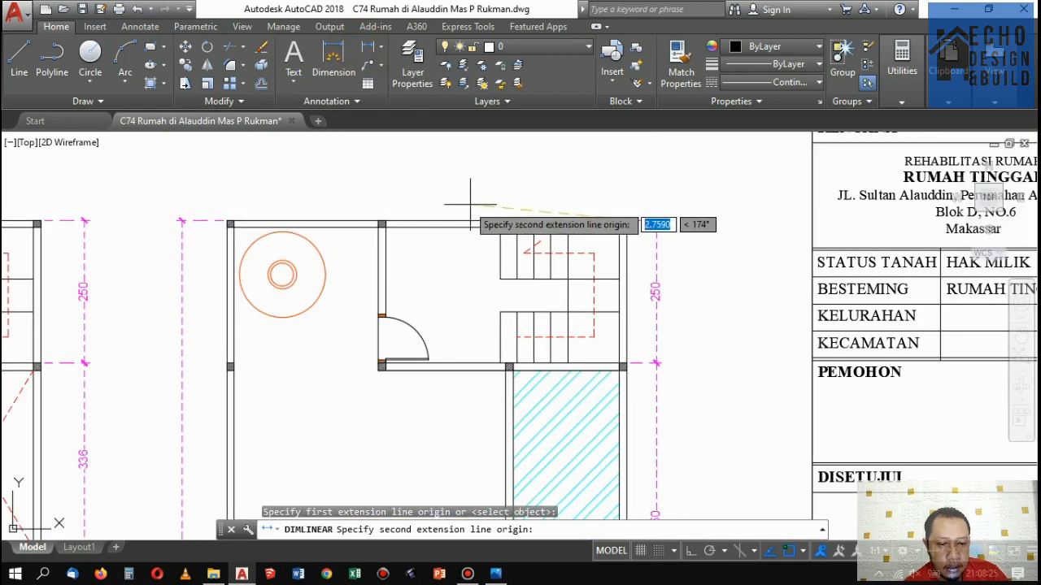
scroll(488, 219, "down", 4)
scroll(480, 221, "up", 2)
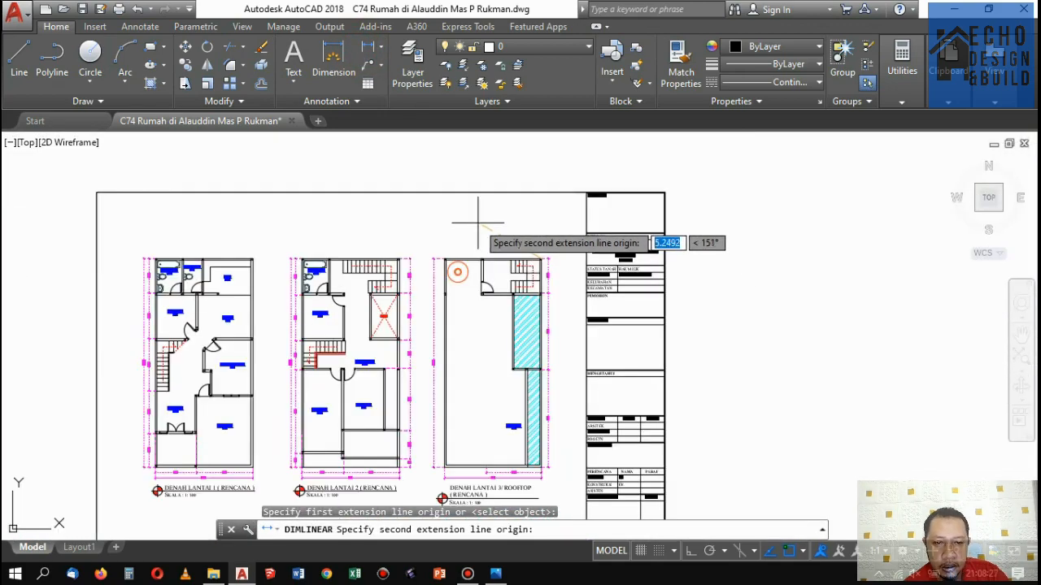
scroll(486, 225, "up", 6)
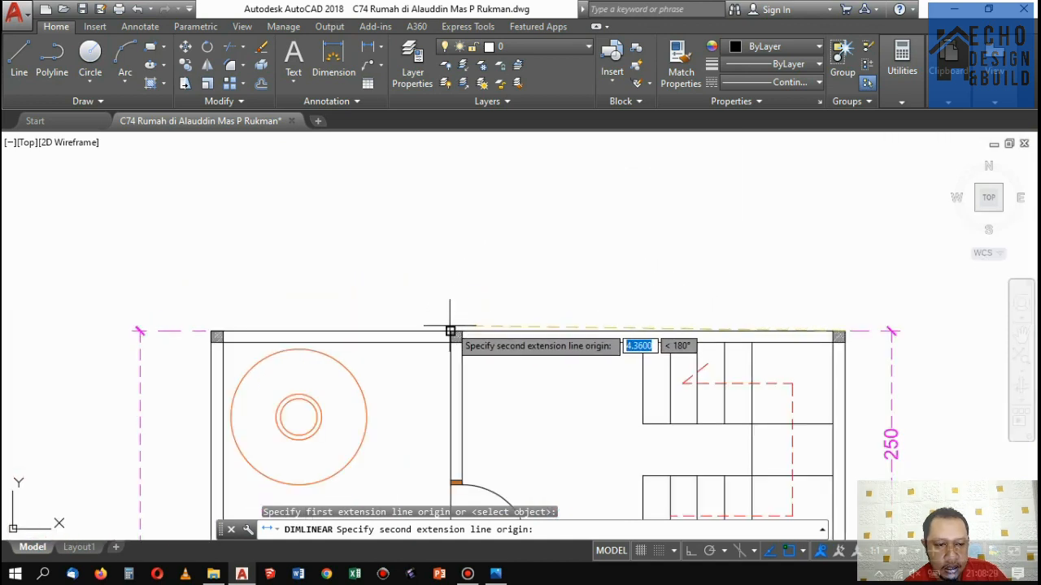
left_click(450, 332)
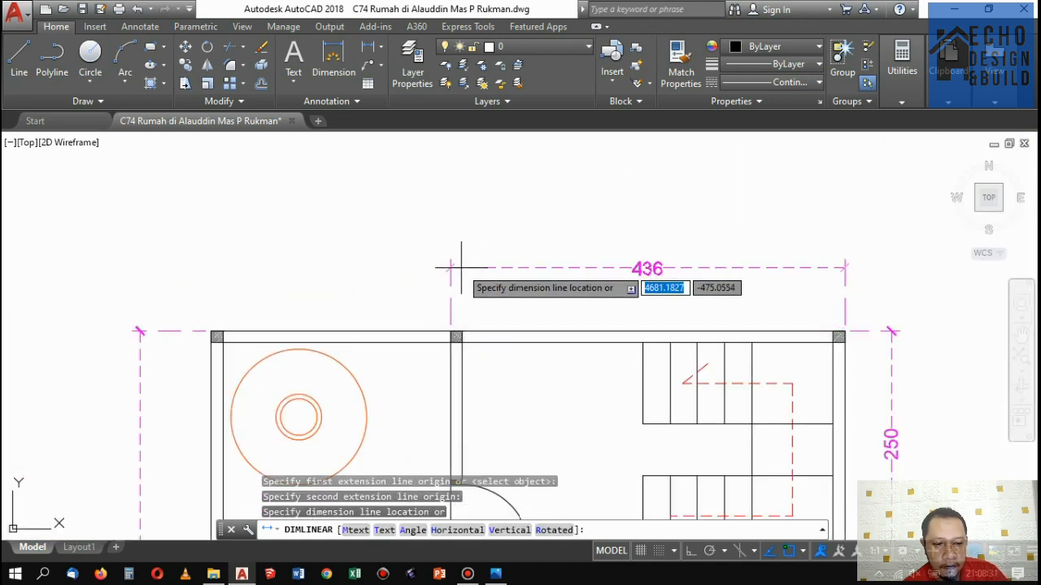
left_click(461, 267)
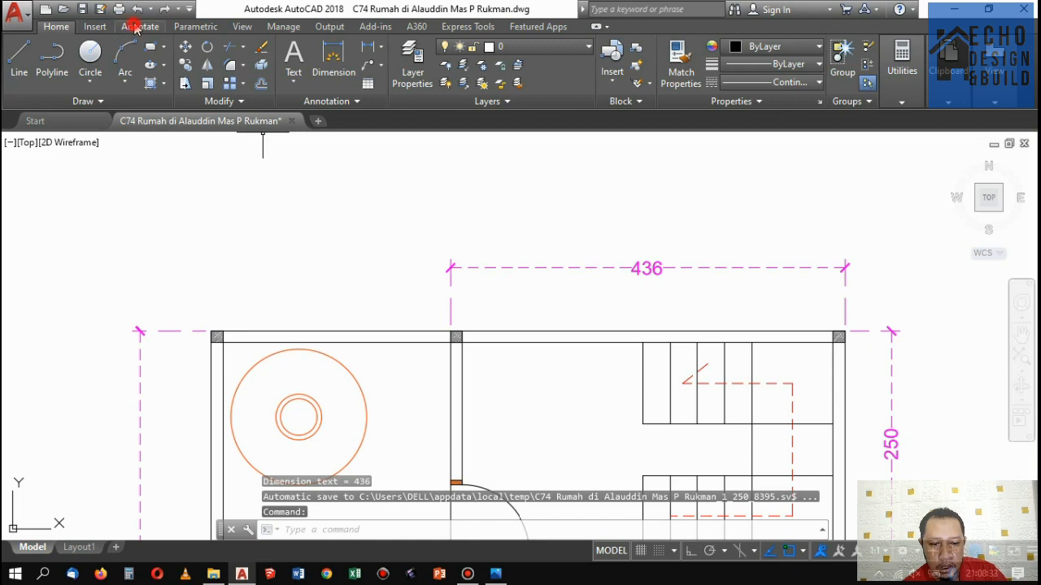
Continue the dimension above the rooftop plan from the stair room wall to the outer left corner beside the round tank.
left_click(138, 27)
left_click(338, 86)
scroll(236, 322, "up", 5)
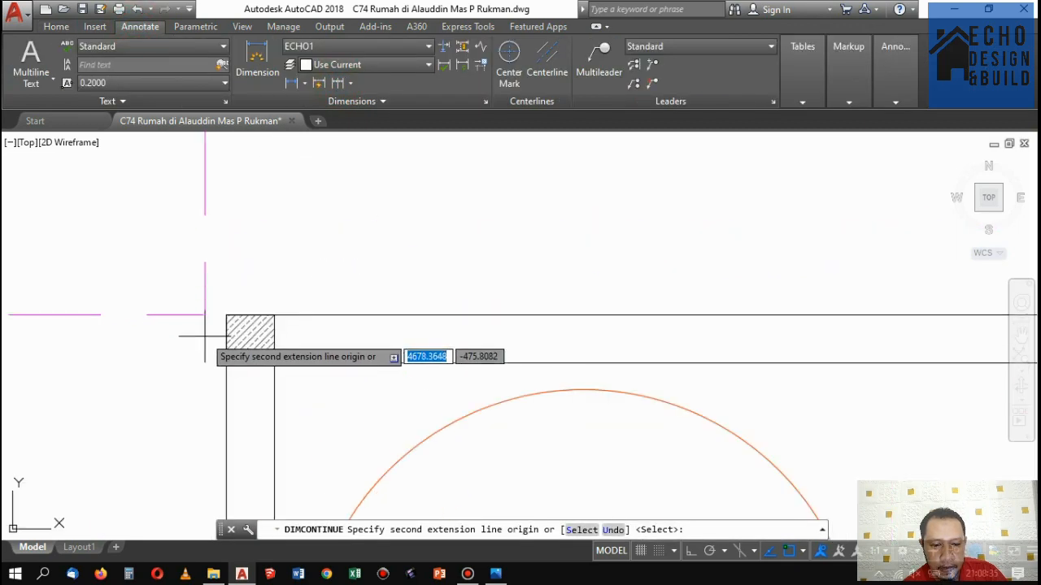
scroll(302, 290, "down", 5)
scroll(297, 279, "up", 3)
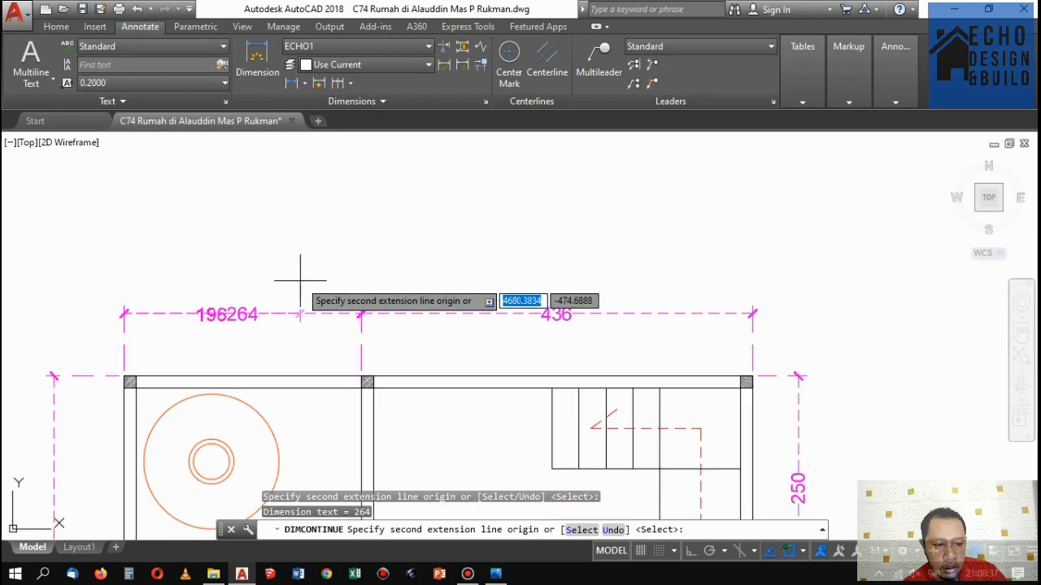
key("Return")
scroll(304, 274, "down", 3)
key("Return")
scroll(395, 308, "down", 5)
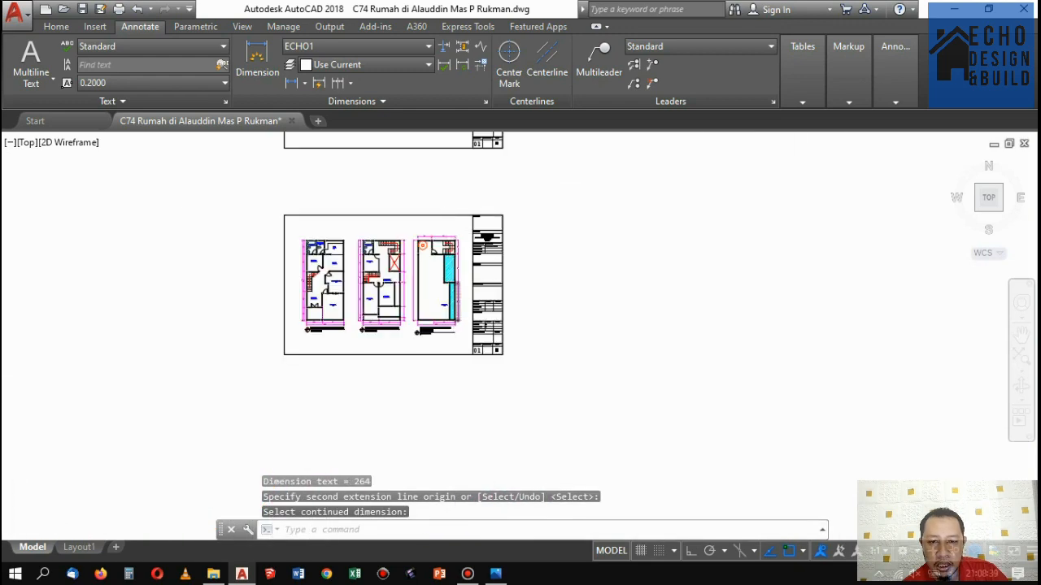
Stretch the inner dimension below the rooftop plan so that its left origin sits at the narrow hatched strip's left edge.
scroll(396, 308, "up", 8)
left_click(396, 308)
left_click(378, 293)
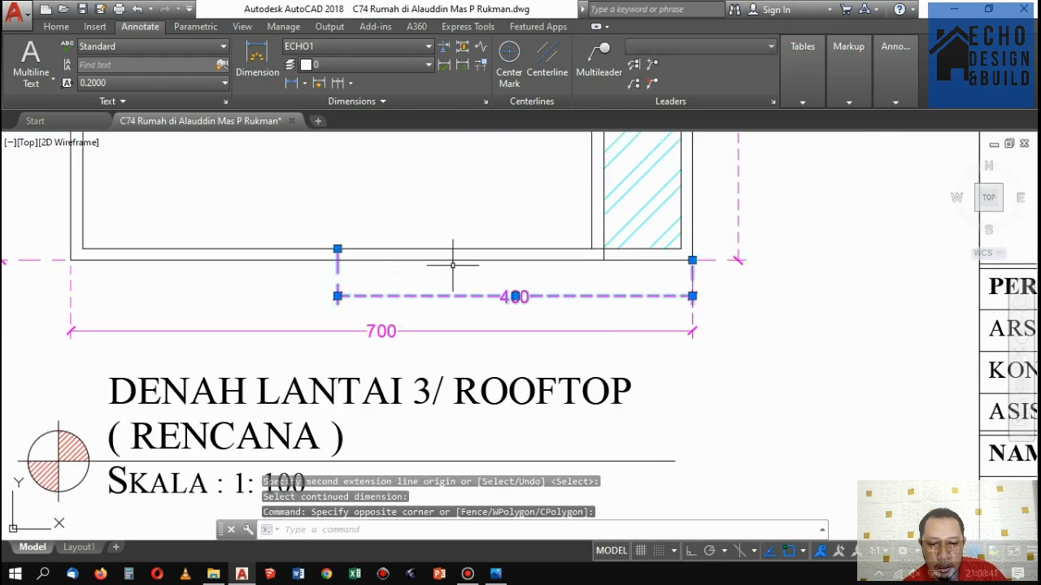
left_click(337, 248)
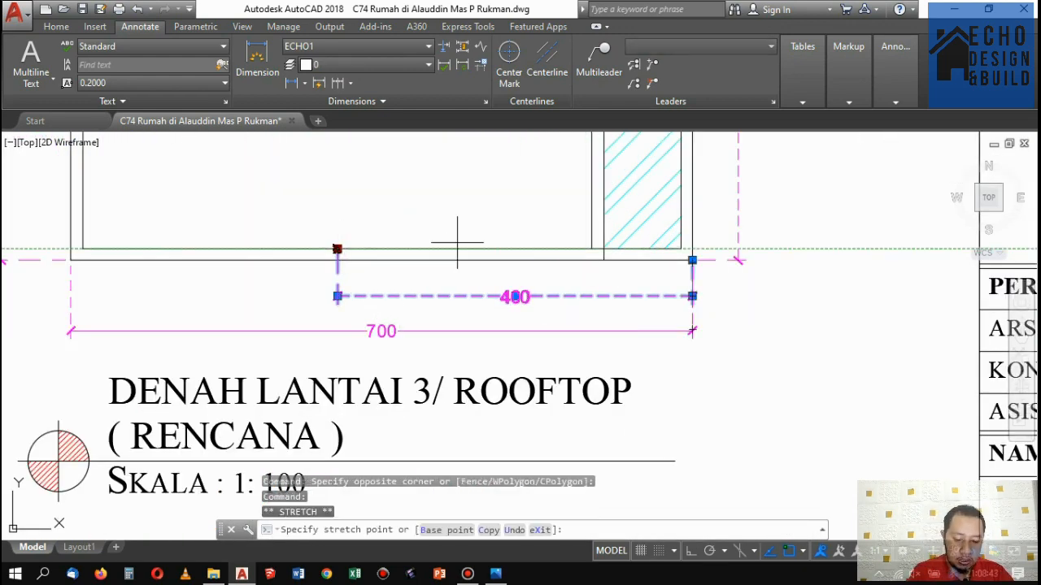
scroll(610, 232, "up", 2)
left_click(593, 266)
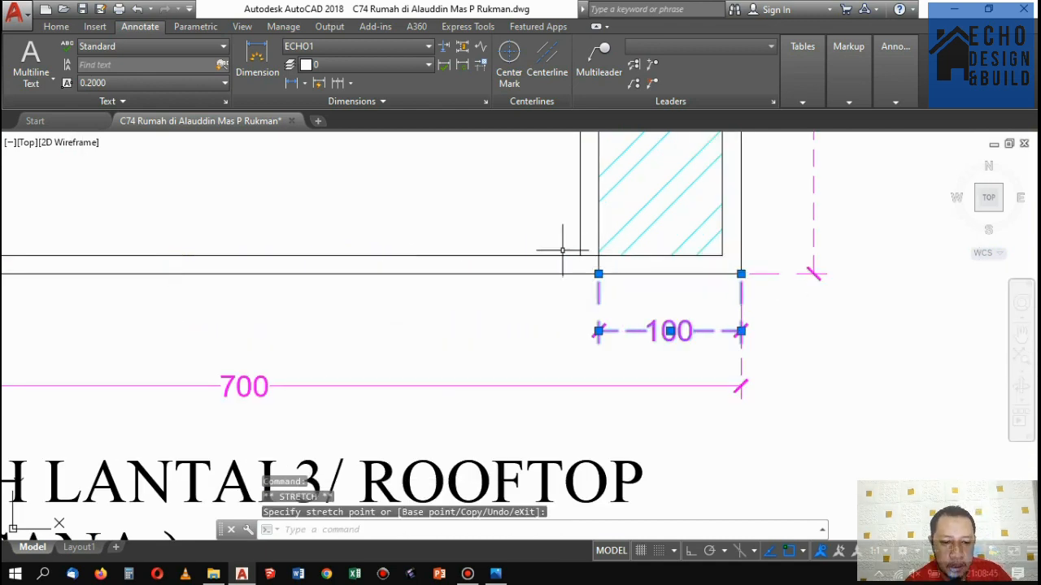
Continue the hatched strip's dimension below the rooftop plan to the plan's outer left corner.
scroll(529, 223, "down", 3)
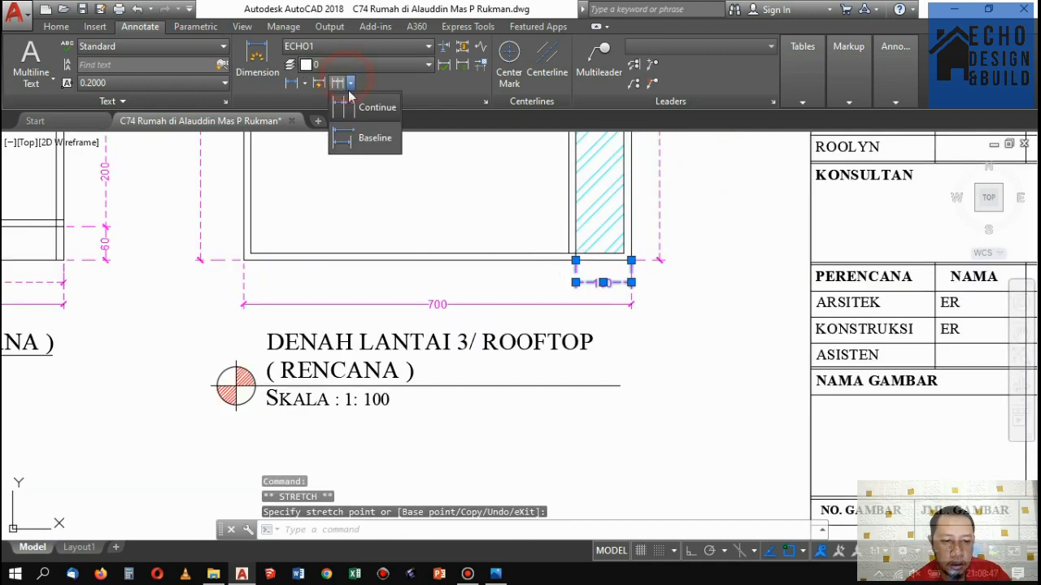
left_click(374, 108)
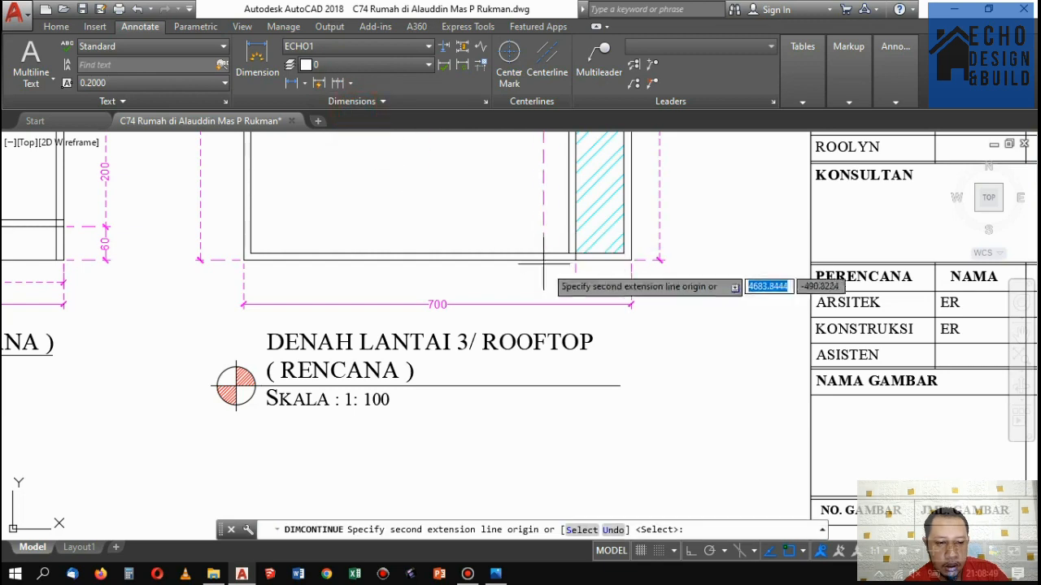
key("Return")
scroll(548, 270, "up", 4)
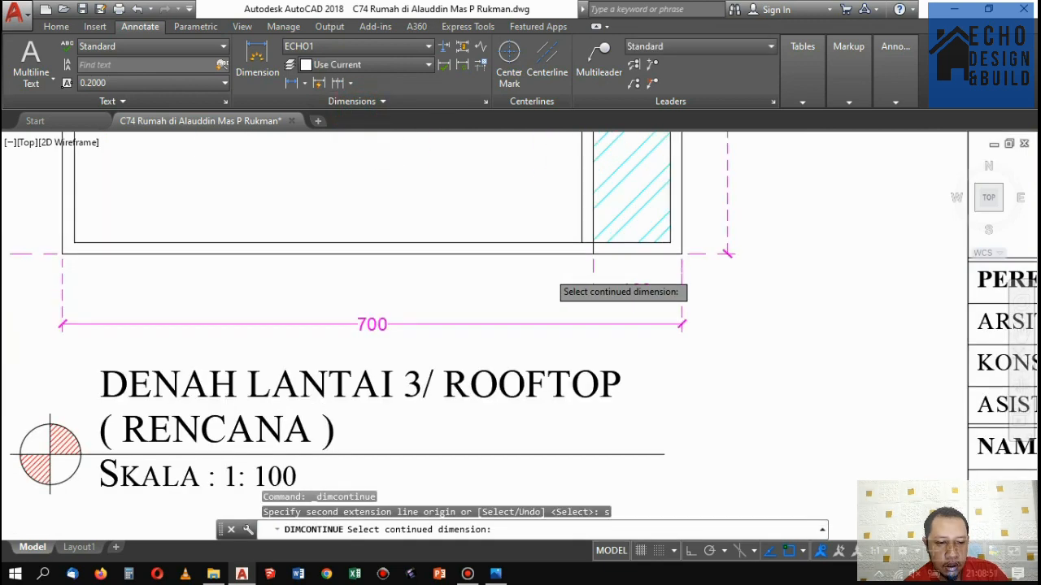
left_click(618, 257)
scroll(627, 291, "down", 4)
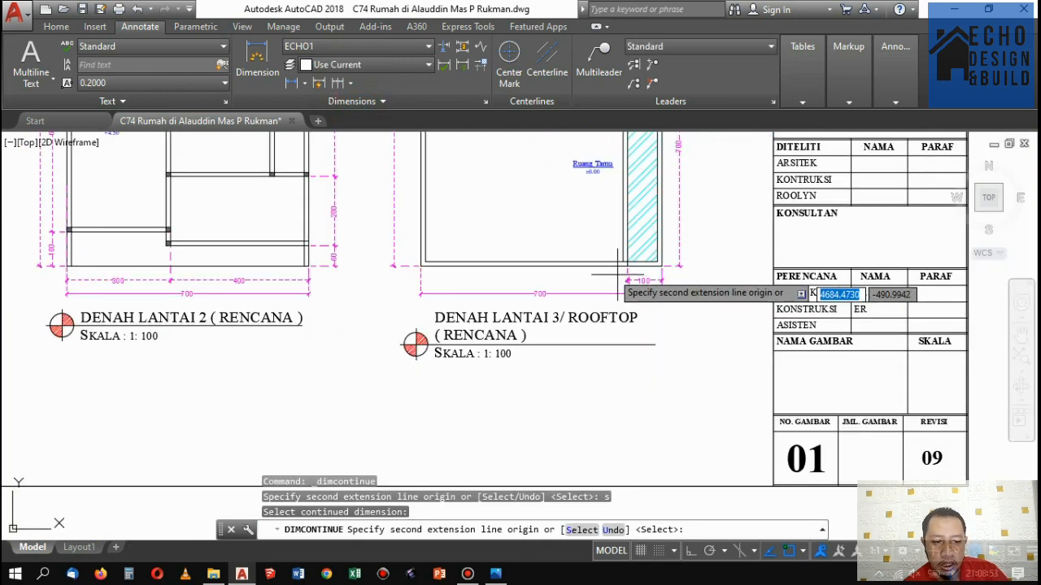
scroll(371, 284, "up", 5)
left_click(286, 274)
key("Return")
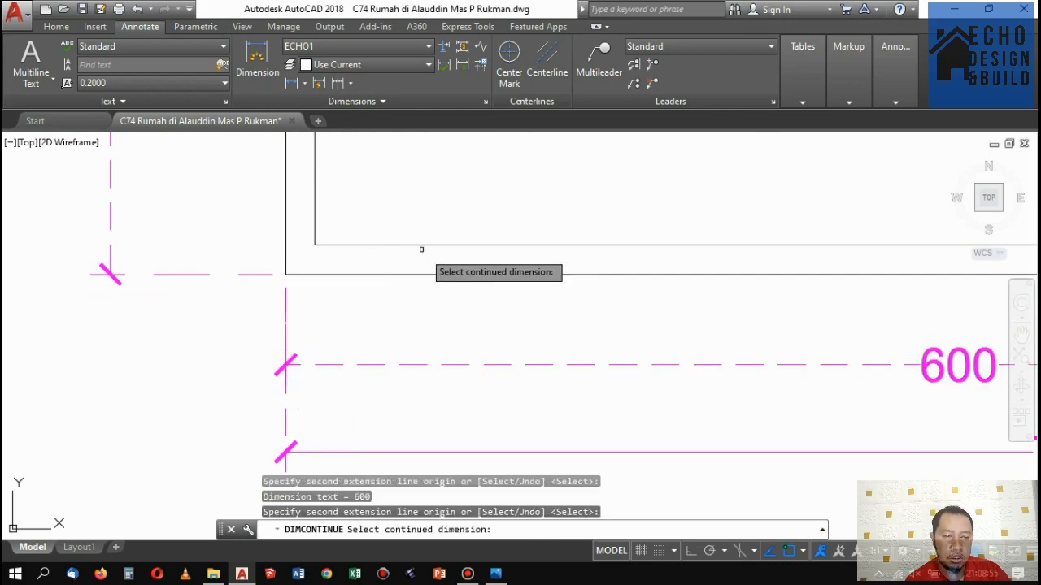
key("Return")
scroll(583, 269, "down", 6)
scroll(541, 290, "up", 6)
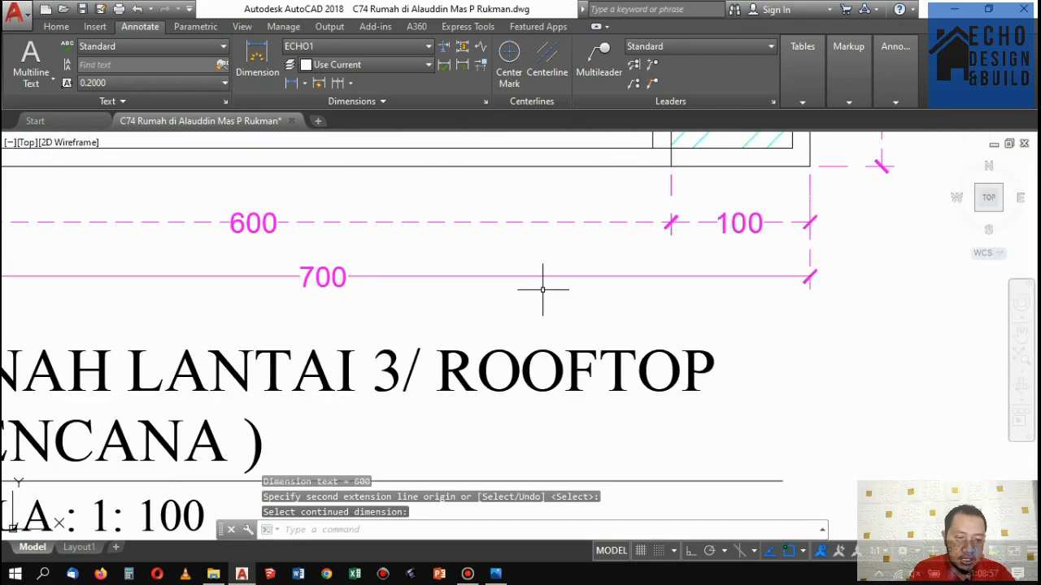
Move the rooftop plan's Ruang Tamu label to the middle of the open roof area.
scroll(536, 268, "down", 3)
scroll(533, 238, "up", 4)
scroll(532, 239, "down", 5)
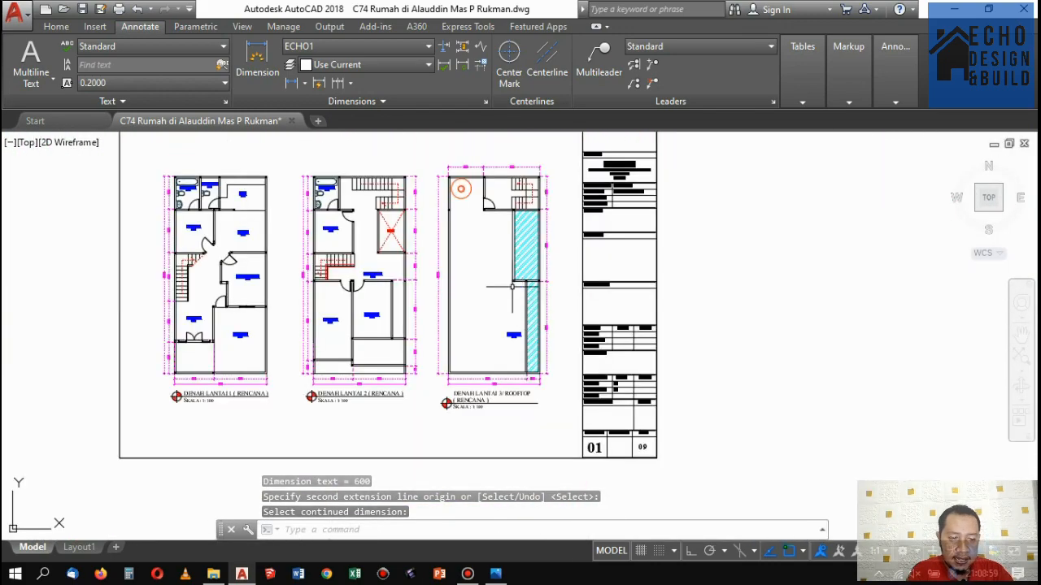
scroll(504, 390, "up", 2)
scroll(496, 399, "down", 2)
scroll(535, 413, "up", 5)
left_click(535, 412)
left_click(477, 311)
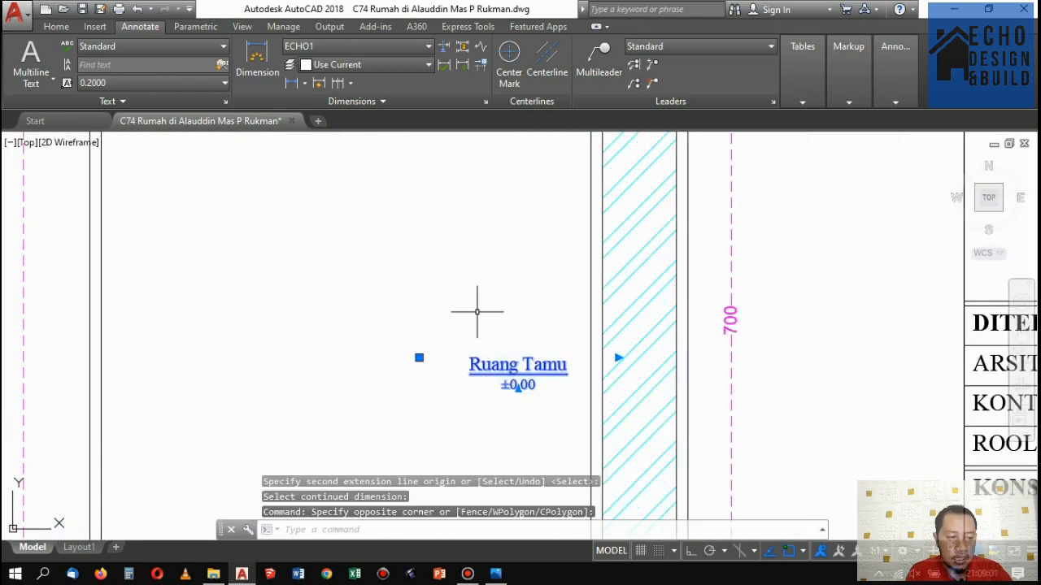
type("m")
key("Return")
left_click(520, 350)
scroll(516, 344, "down", 4)
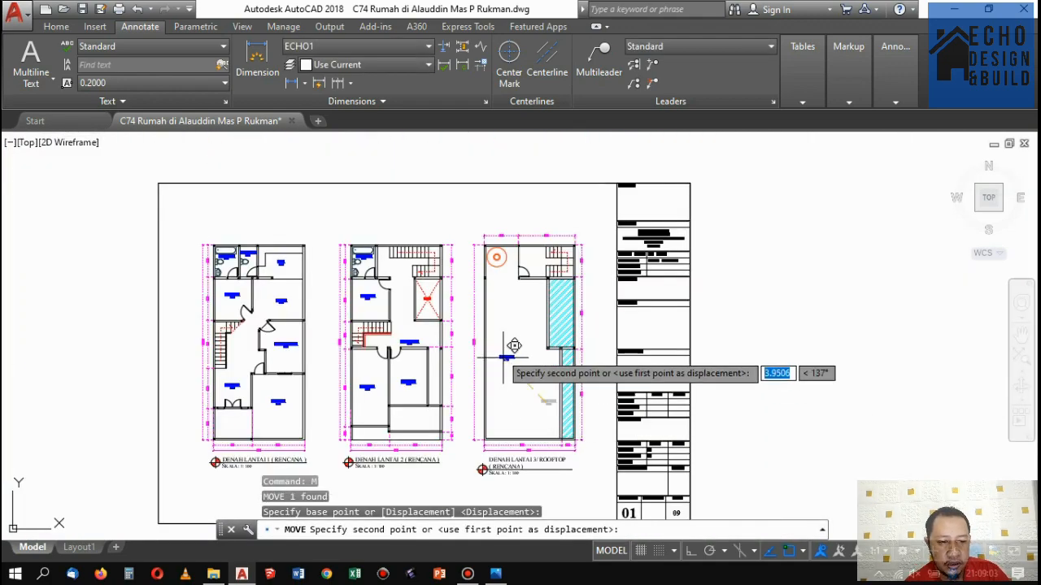
scroll(567, 365, "up", 3)
left_click(558, 377)
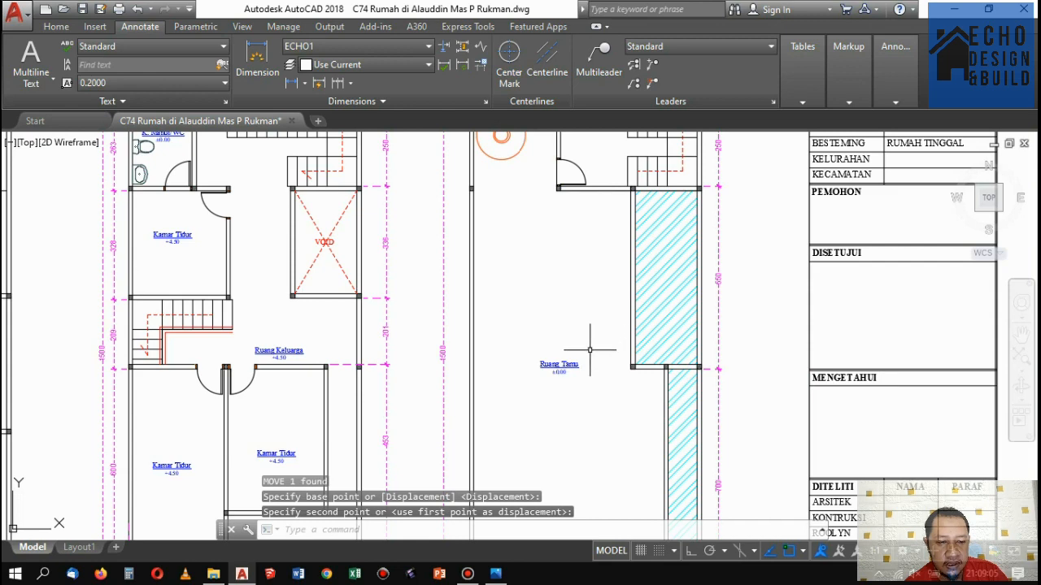
Open the rooftop plan's Ruang Tamu label for text editing.
scroll(590, 350, "up", 4)
double_click(502, 390)
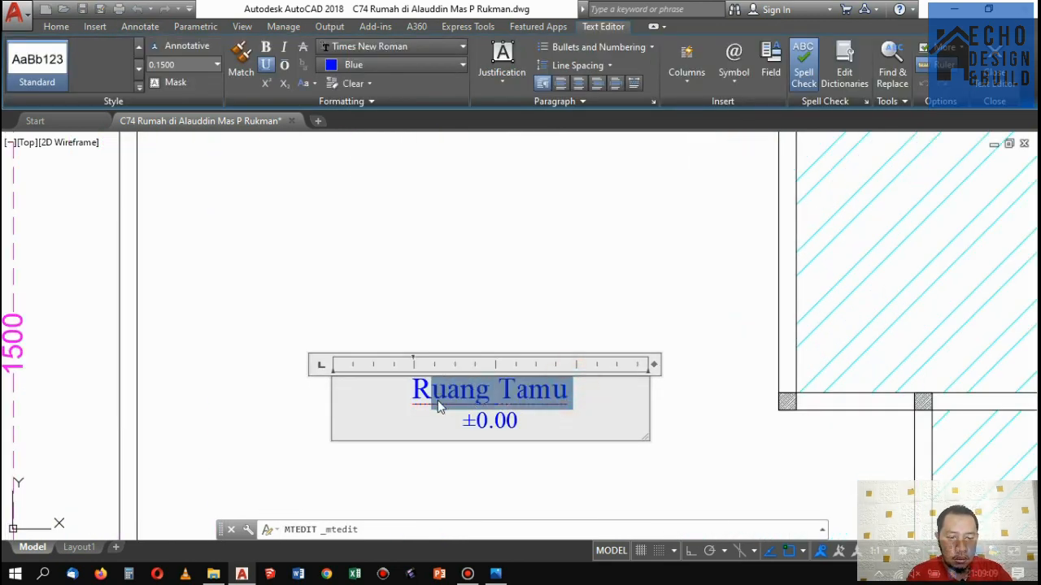
Rewrite the Ruang Tamu label on the third-floor plan as "Rooftop" with the level "+9.00" beneath it.
type("ooft")
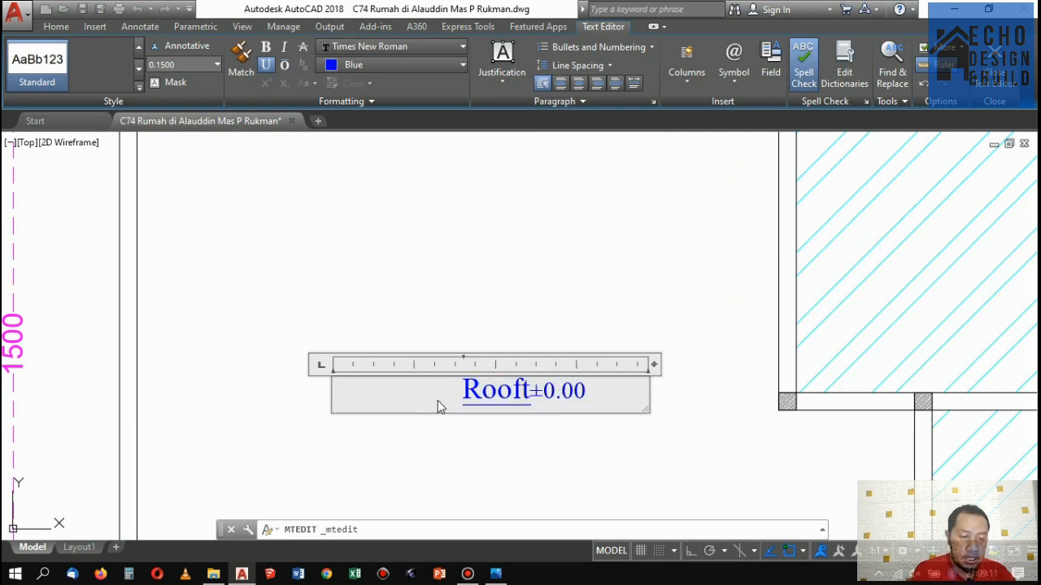
type("op")
key("Return")
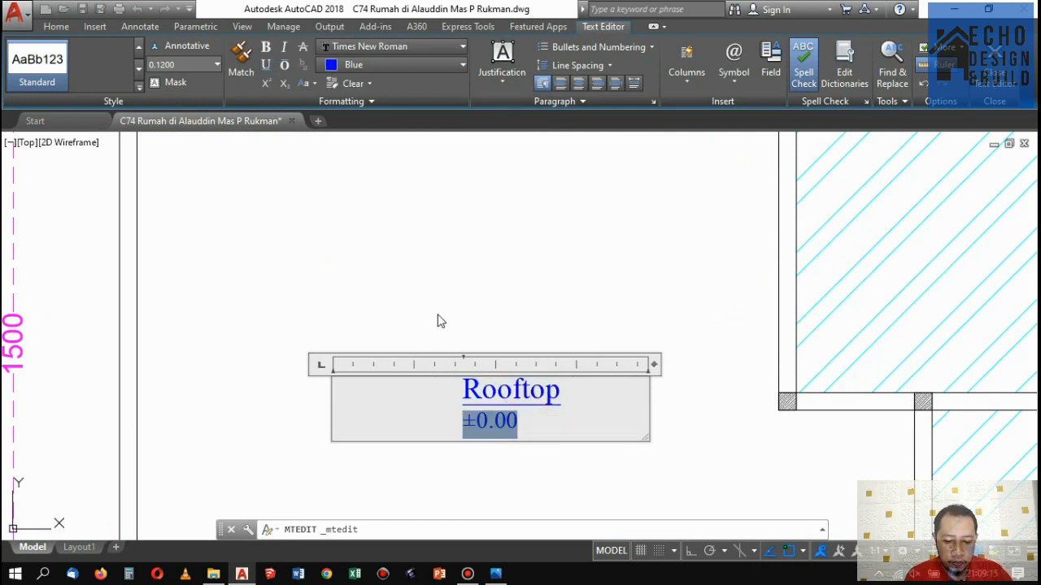
type("+9.00")
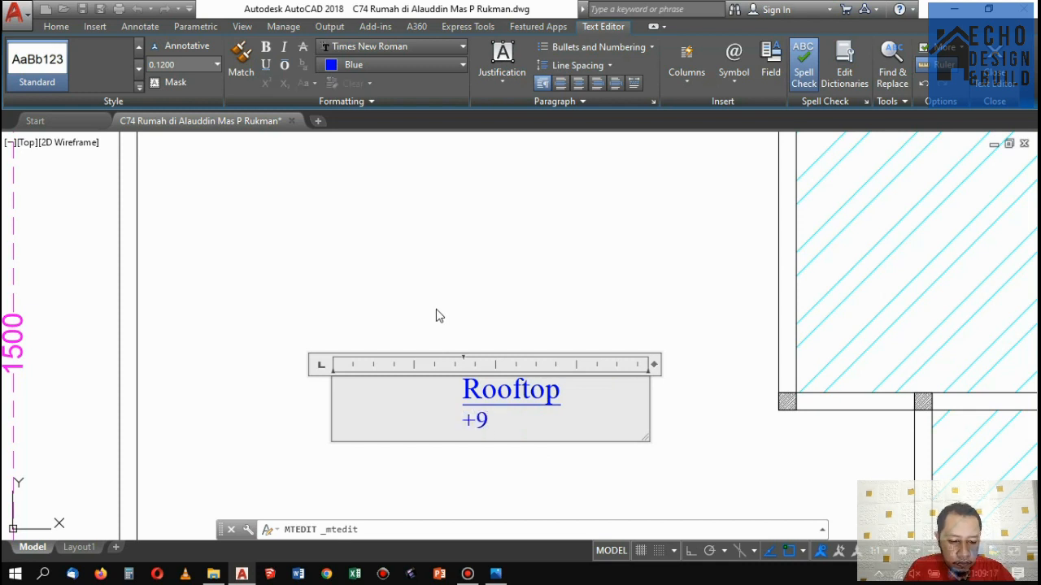
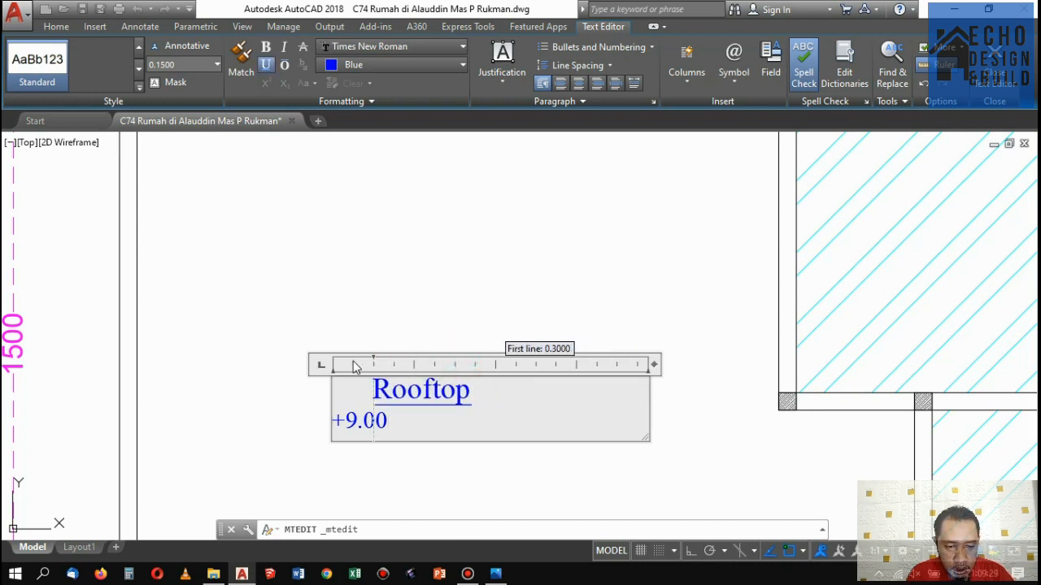
Remove the first-line indent and centre-align both lines of the Rooftop label.
left_click_drag(437, 420, 335, 363)
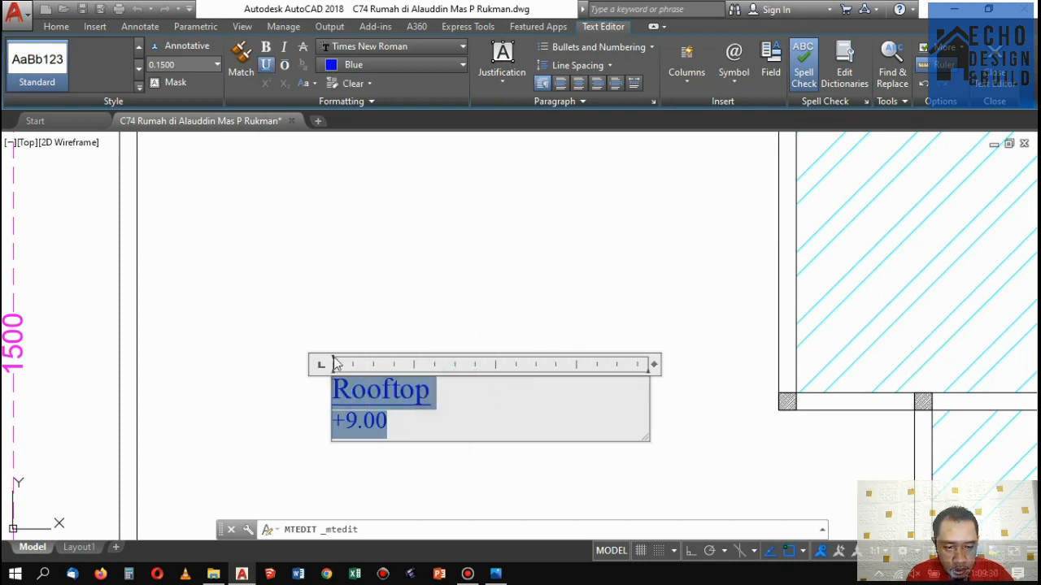
left_click(560, 83)
left_click(509, 228)
scroll(410, 269, "down", 8)
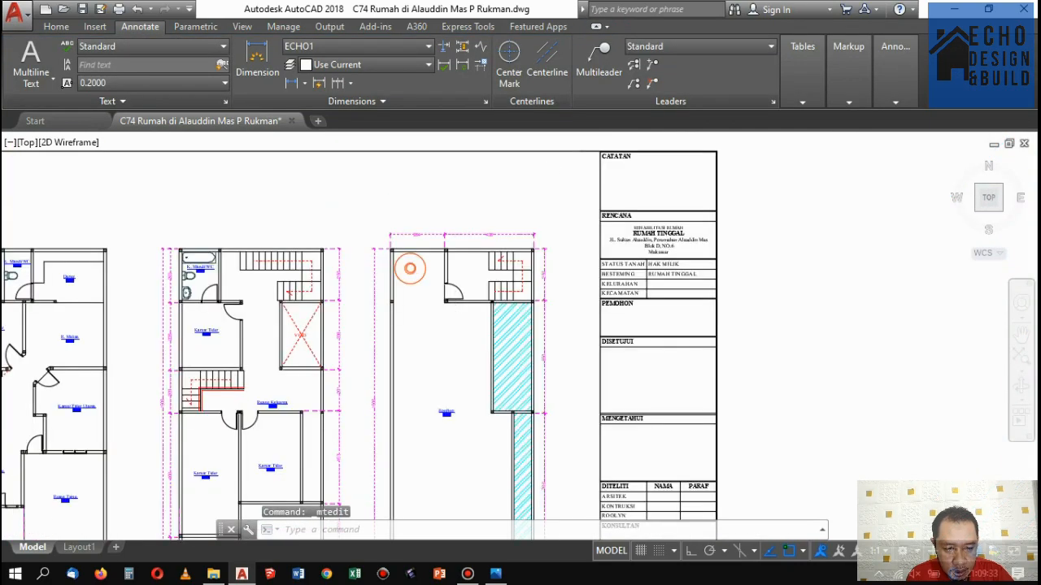
Copy the Rooftop label into the stair room of the third-floor plan, between the door and the stairs.
scroll(427, 316, "up", 6)
scroll(439, 269, "down", 6)
scroll(443, 244, "up", 2)
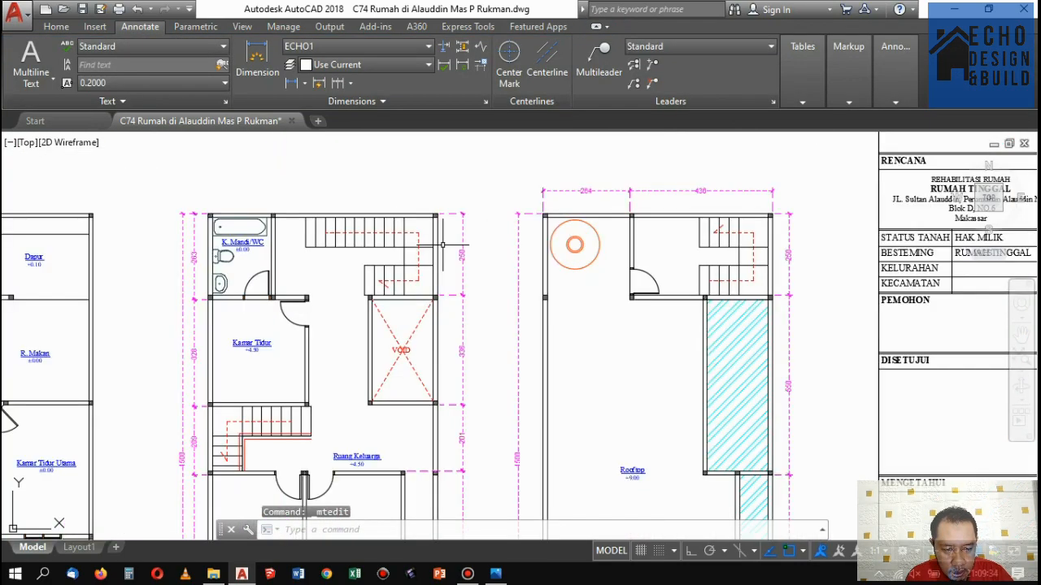
scroll(593, 447, "up", 8)
left_click(609, 446)
left_click(374, 175)
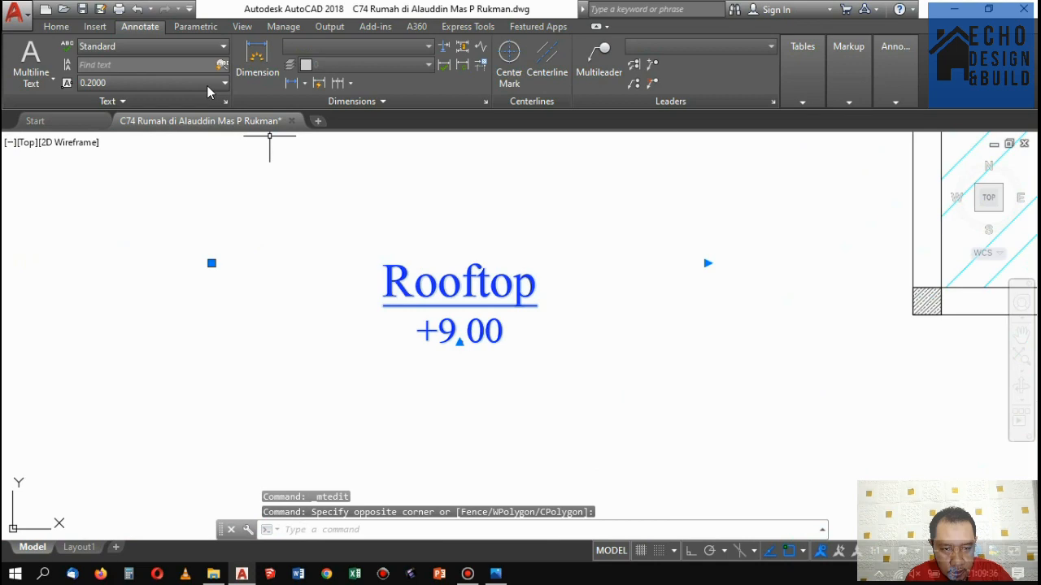
left_click(54, 26)
left_click(186, 64)
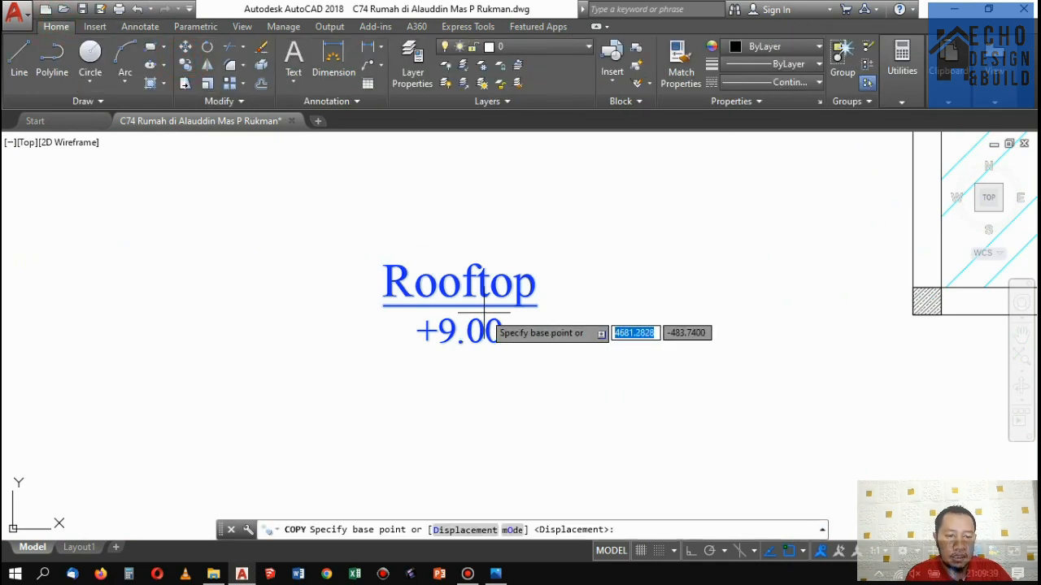
left_click(480, 313)
scroll(418, 431, "down", 6)
scroll(561, 255, "up", 6)
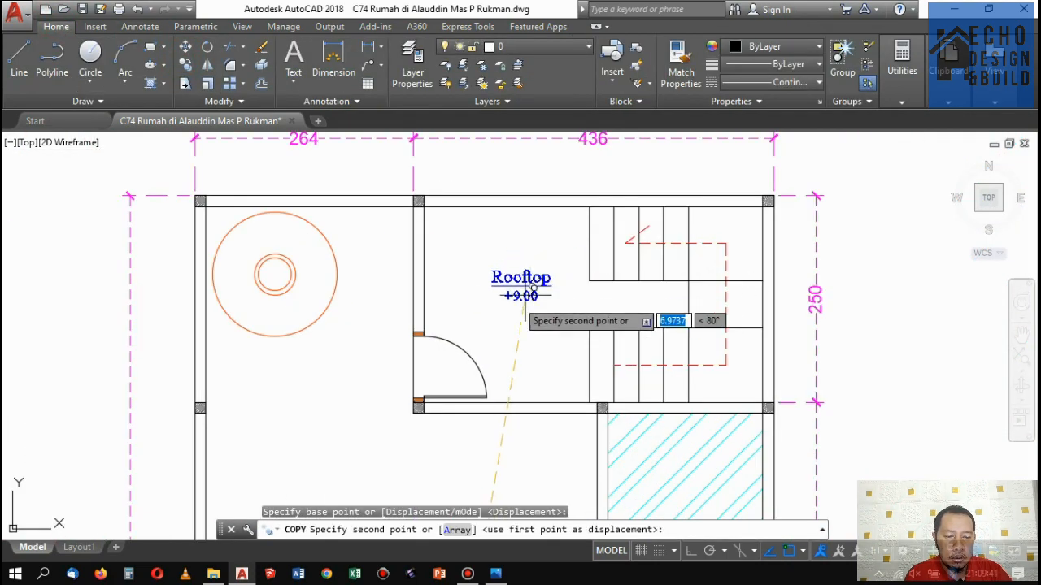
left_click(520, 286)
key("Return")
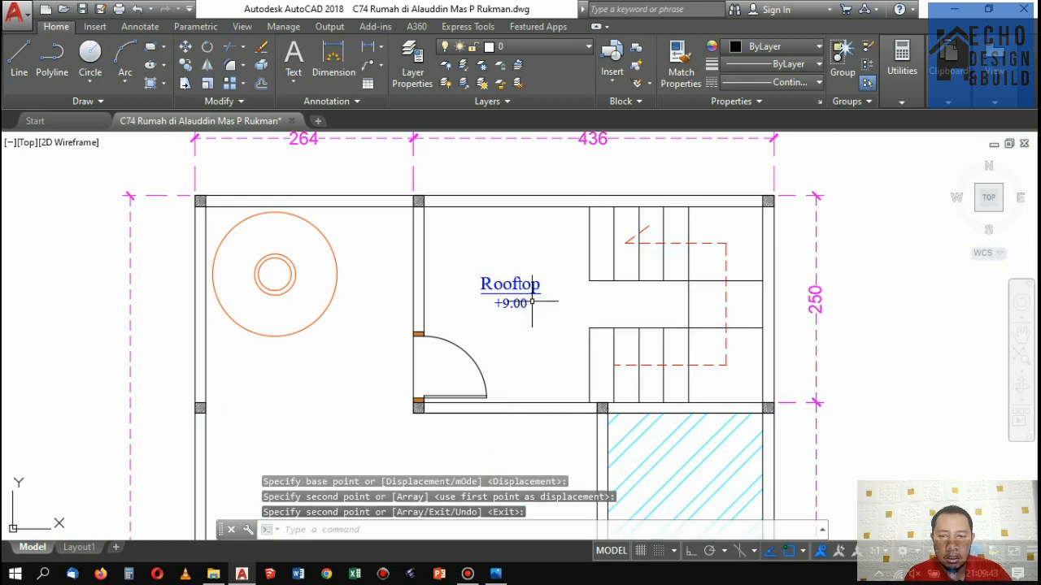
Change the room name in the stair room's copied label to "Lantai 3".
scroll(527, 303, "up", 4)
double_click(504, 248)
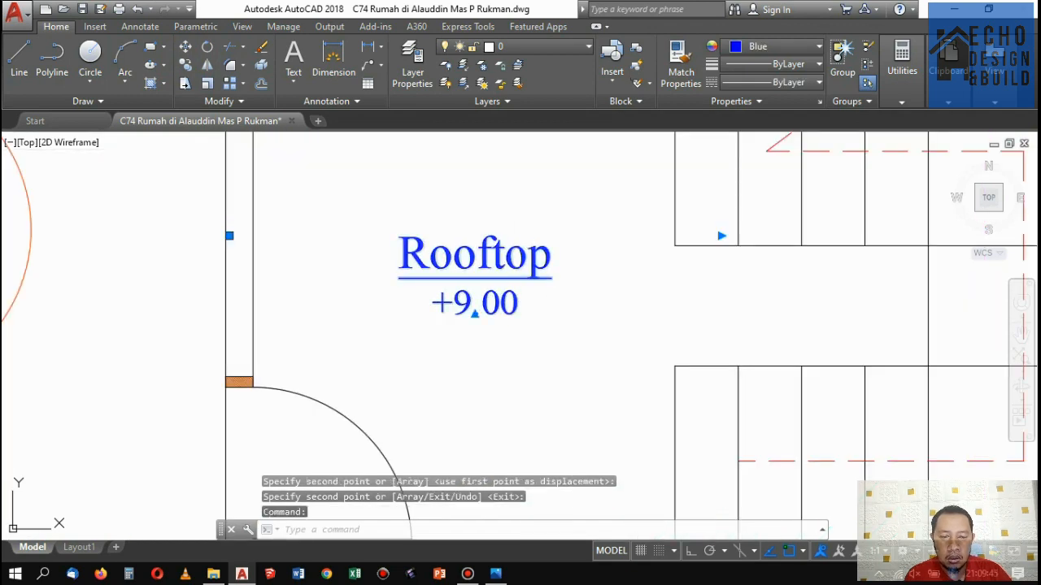
left_click_drag(553, 258, 398, 259)
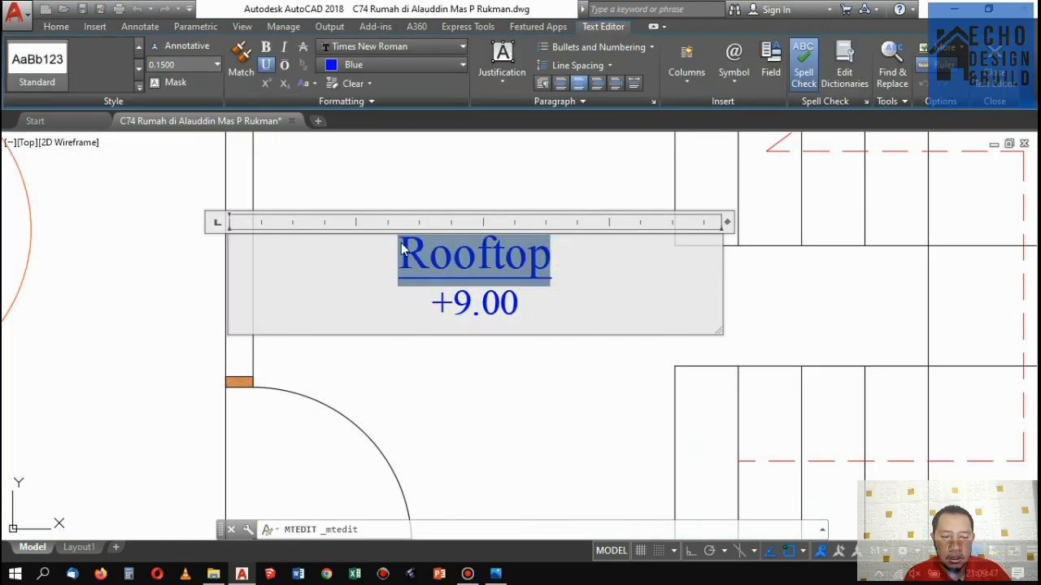
type("Lantai 3")
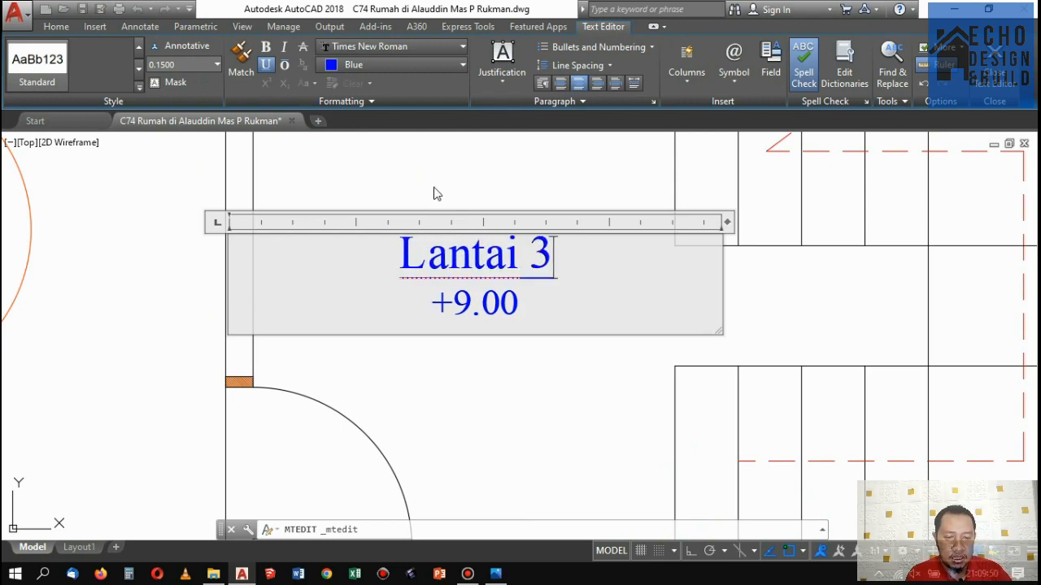
left_click(433, 194)
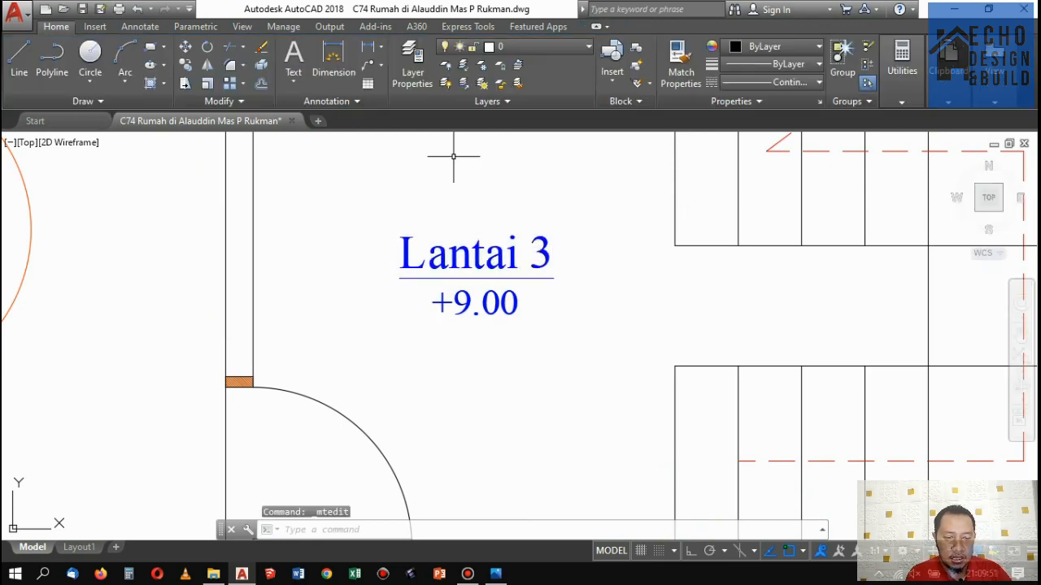
Set the level in the Rooftop label to "+8.95".
scroll(455, 158, "down", 5)
scroll(460, 271, "up", 6)
scroll(461, 293, "up", 2)
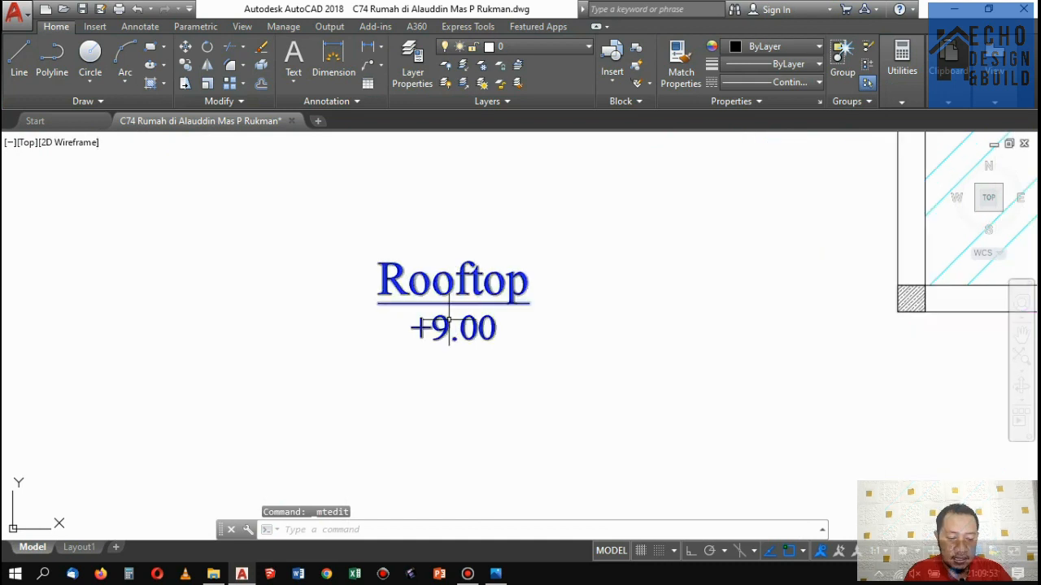
double_click(498, 326)
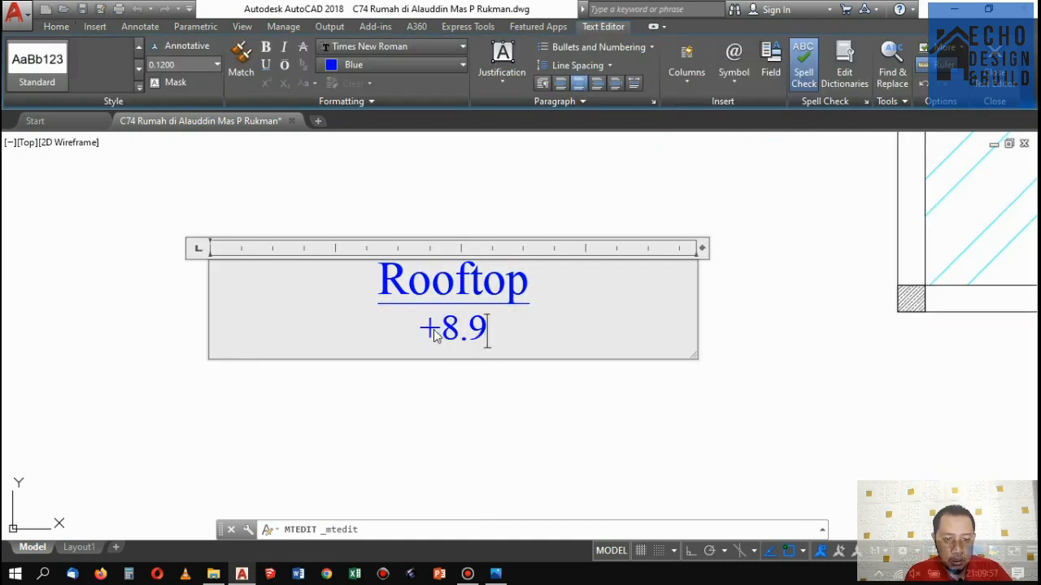
left_click(421, 186)
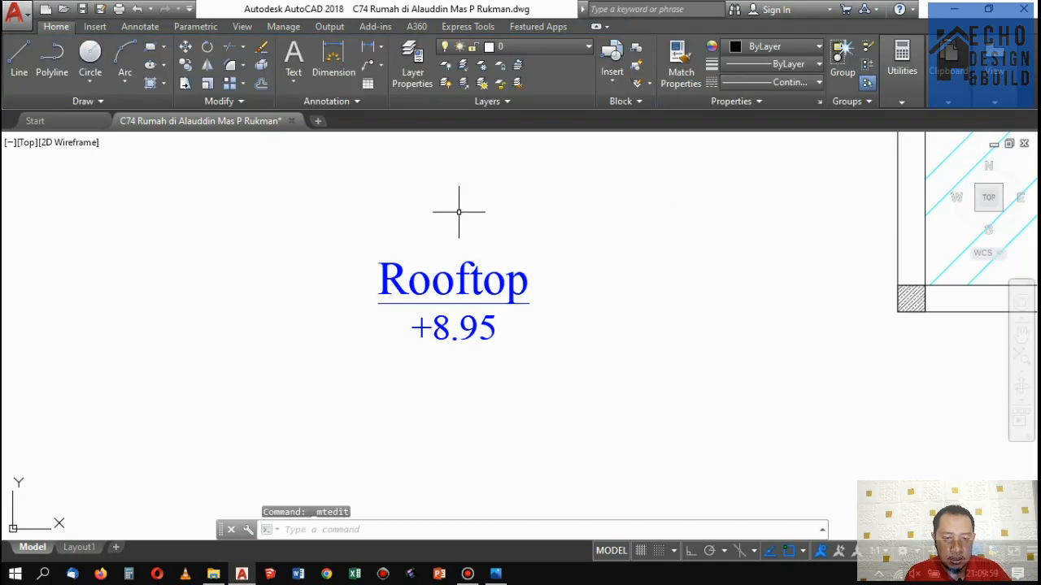
Examine the three floor plans for room labels, levels and missing doors or windows.
scroll(460, 209, "down", 7)
scroll(505, 258, "up", 6)
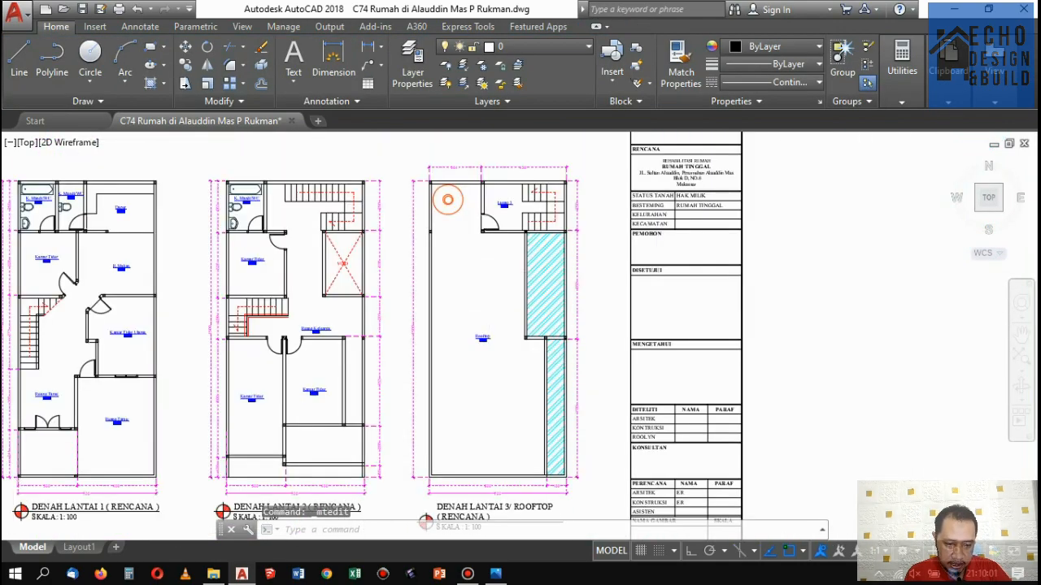
scroll(555, 276, "down", 3)
scroll(555, 277, "up", 2)
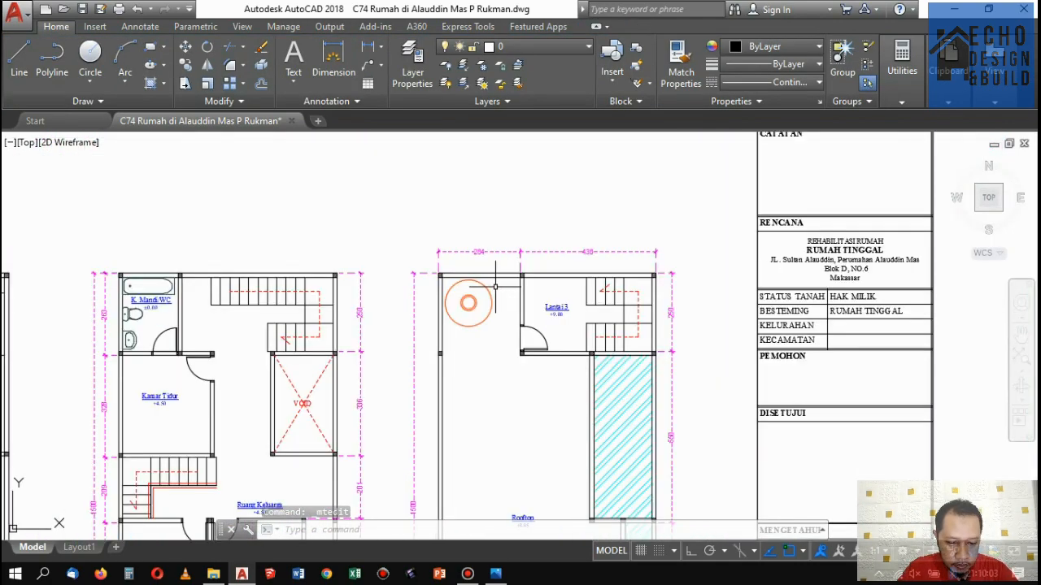
scroll(556, 278, "down", 4)
scroll(590, 247, "up", 4)
scroll(589, 248, "down", 2)
scroll(588, 248, "up", 1)
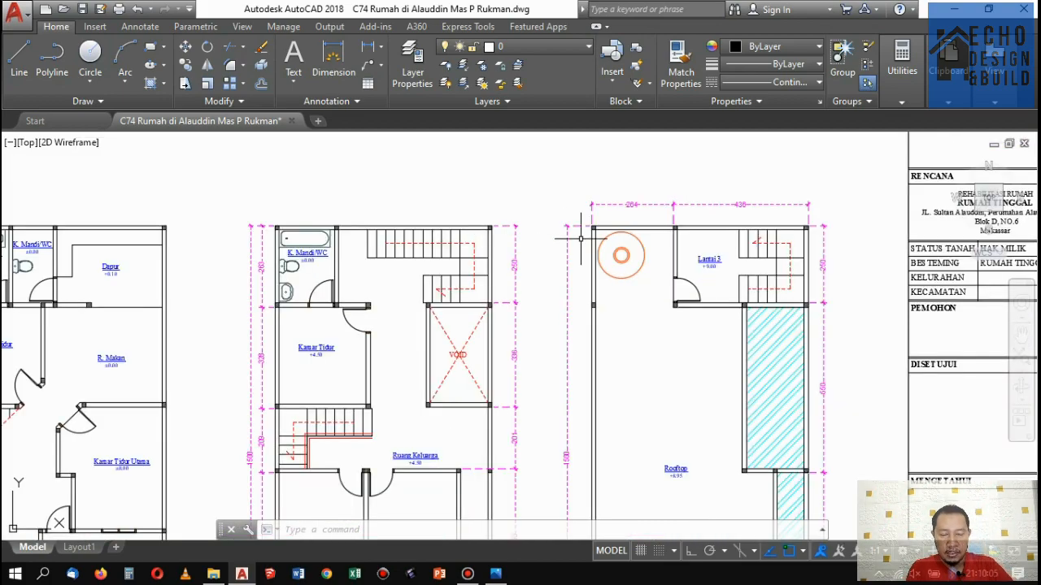
scroll(589, 248, "down", 4)
scroll(588, 237, "up", 4)
scroll(588, 236, "down", 4)
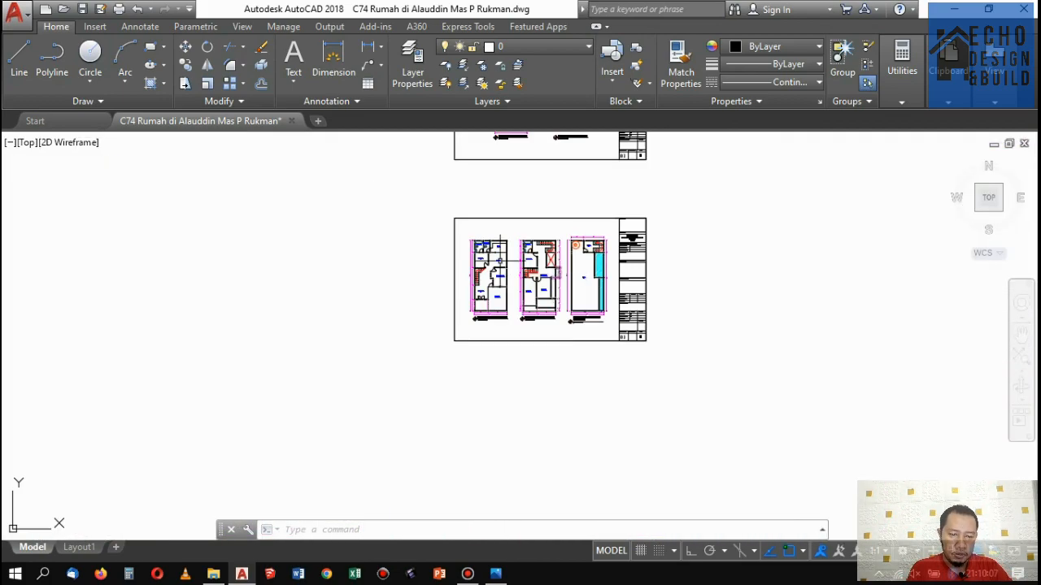
scroll(520, 292, "up", 5)
scroll(534, 307, "down", 5)
scroll(534, 307, "up", 5)
scroll(534, 307, "down", 3)
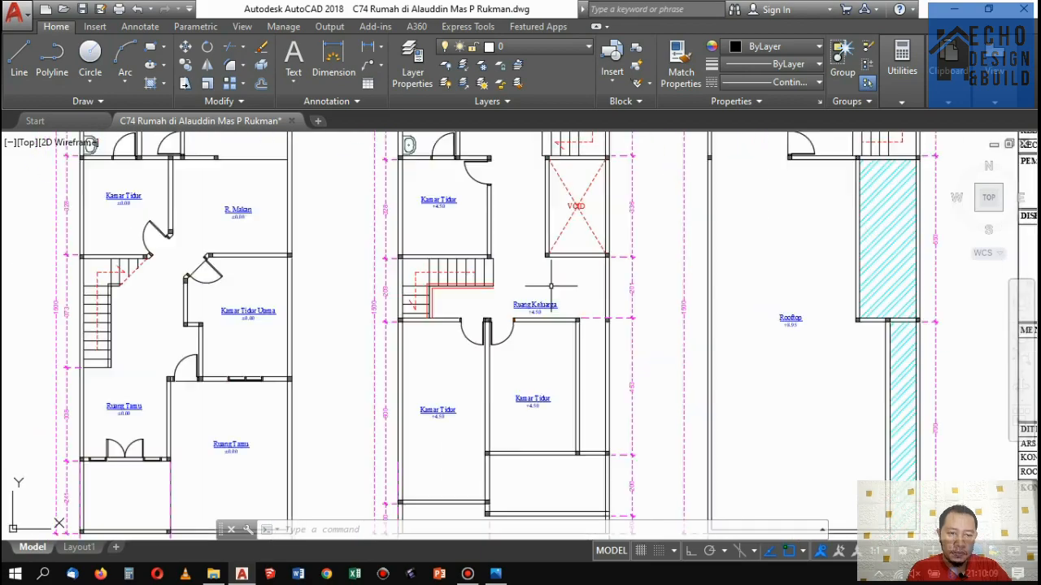
scroll(557, 339, "up", 6)
scroll(558, 339, "down", 8)
scroll(537, 378, "up", 6)
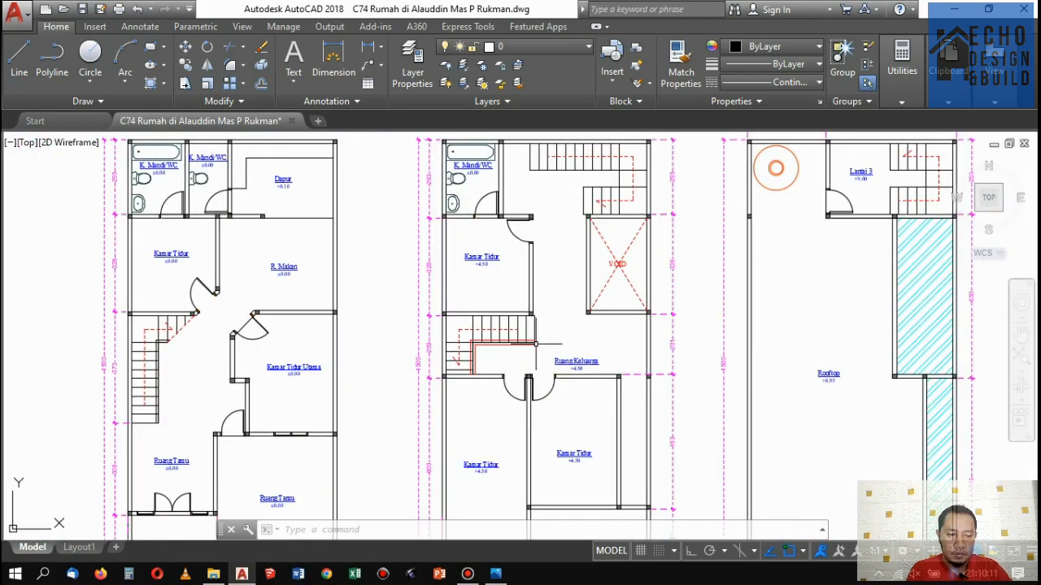
scroll(536, 378, "down", 4)
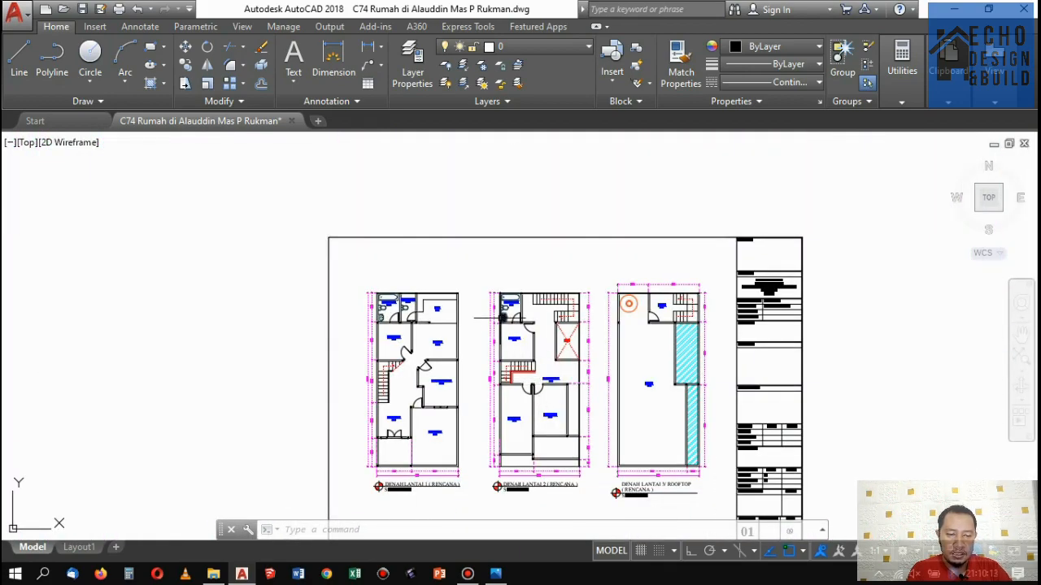
Copy the left K. Mandi/WC door of the Lantai 1 plan into the front wall of the Lantai 2 corridor, between the two columns beside Kamar Tidur.
scroll(503, 317, "up", 3)
scroll(213, 310, "up", 6)
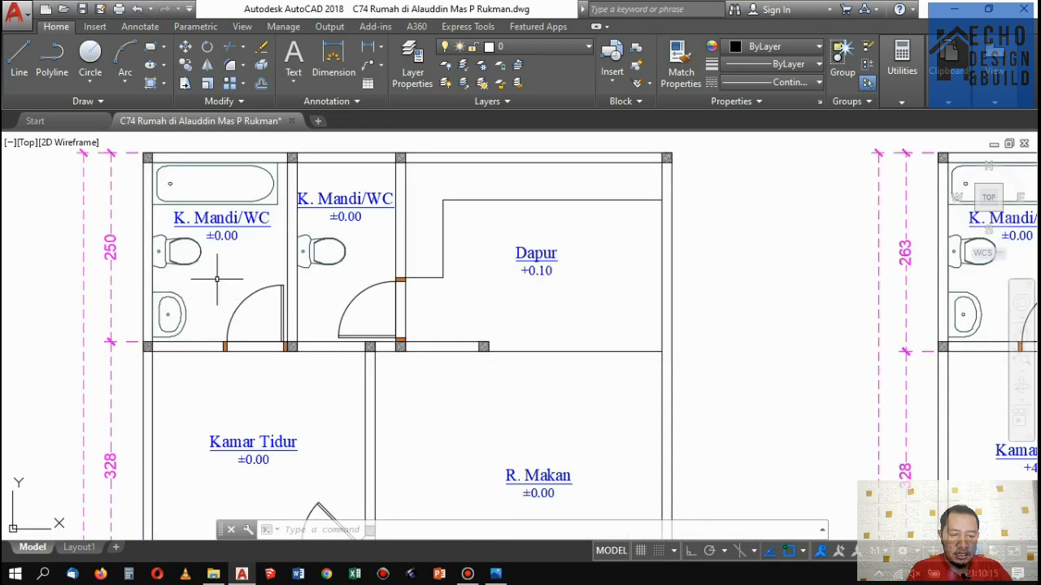
left_click(217, 279)
left_click(325, 413)
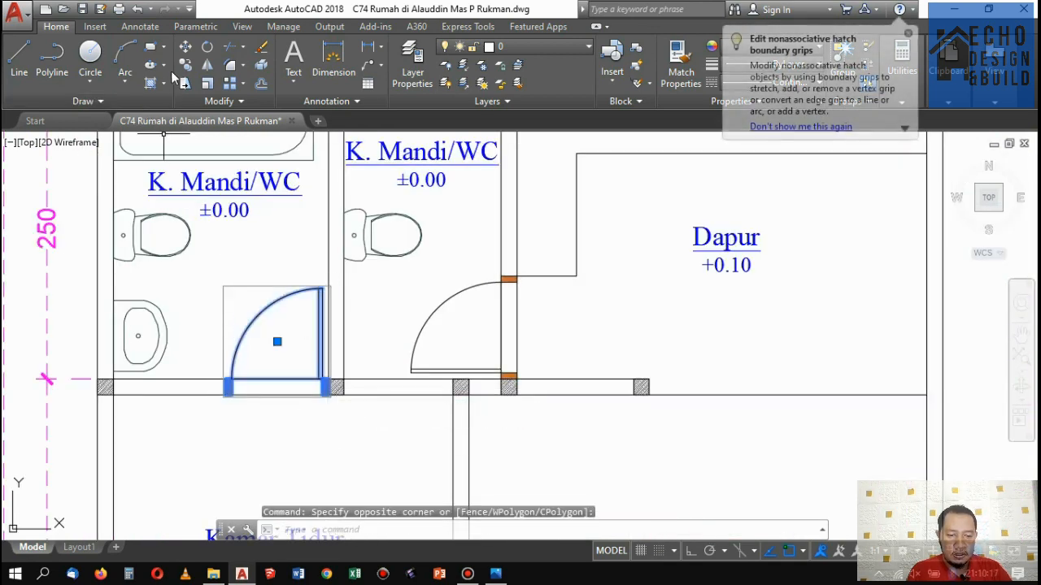
type("co")
key("Return")
scroll(366, 411, "up", 4)
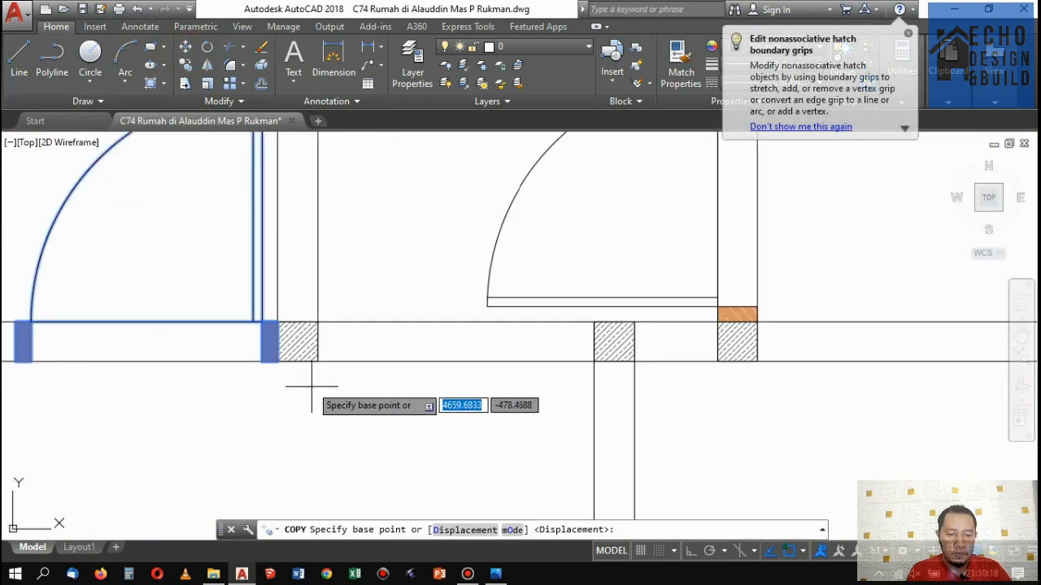
left_click(277, 361)
scroll(480, 390, "down", 10)
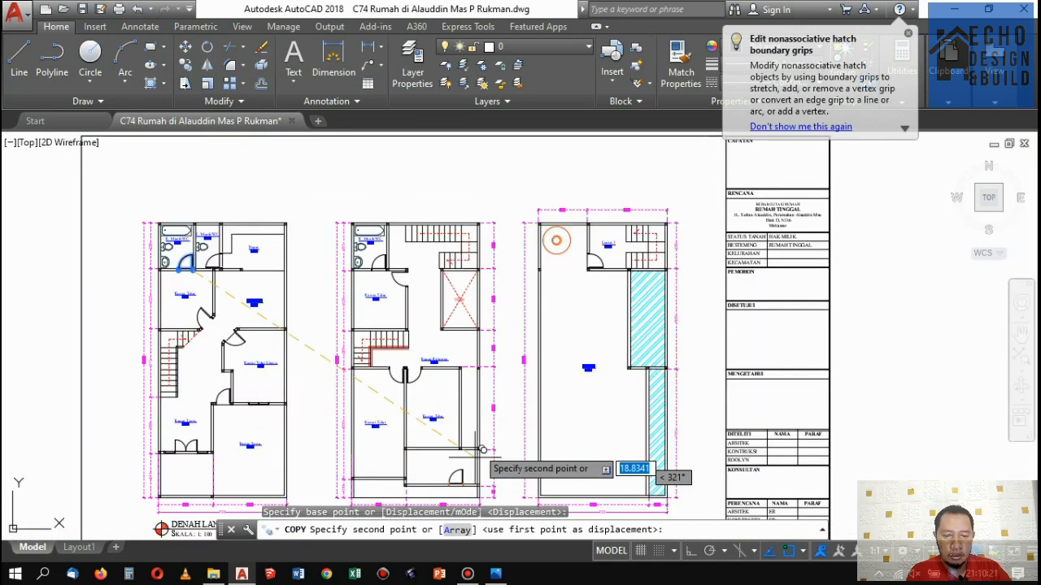
scroll(480, 450, "up", 6)
scroll(423, 423, "down", 2)
scroll(456, 449, "up", 2)
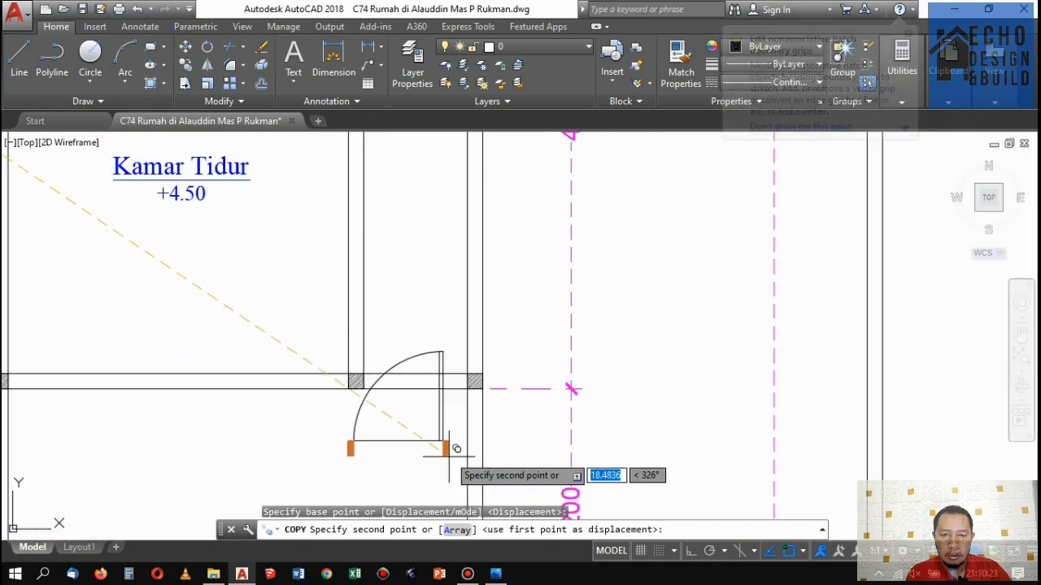
scroll(456, 448, "up", 4)
left_click(480, 334)
scroll(471, 329, "down", 5)
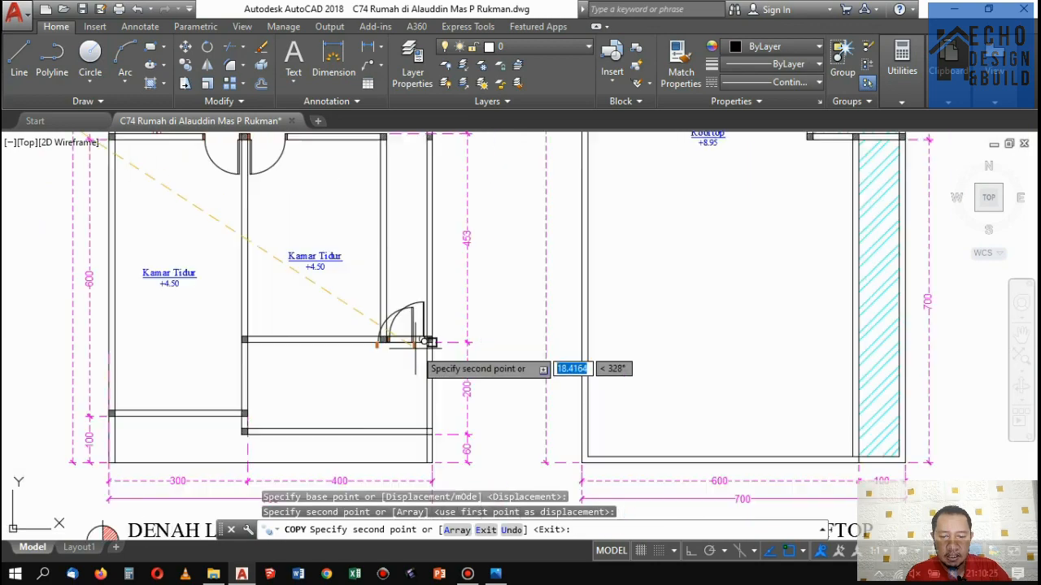
key("Return")
Copy the window in the wall behind Ruang Tamu on the Lantai 1 plan into the Lantai 2 bedroom's front wall, against the column beside the corridor door.
scroll(433, 300, "down", 5)
scroll(433, 300, "up", 6)
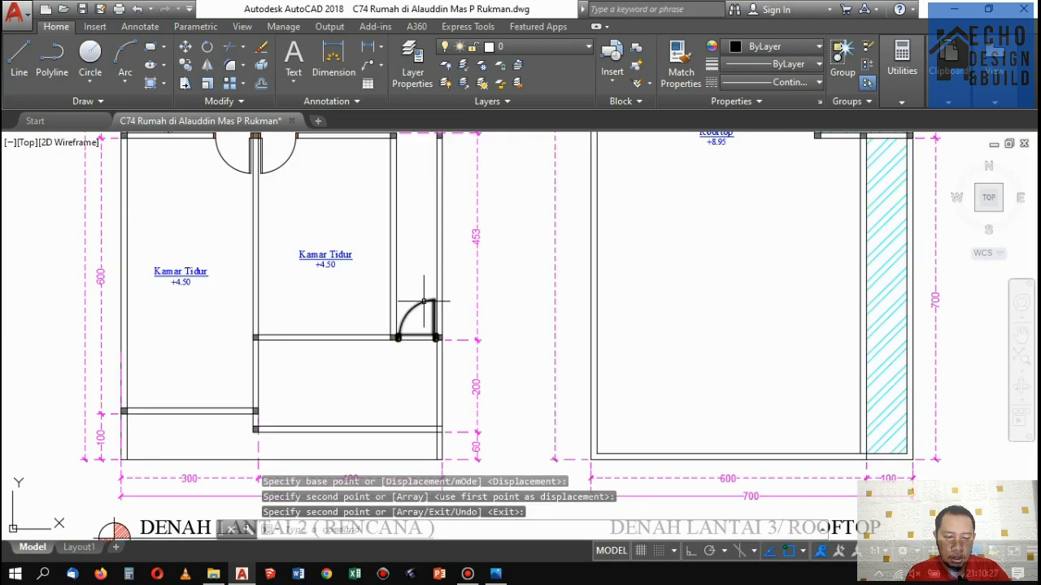
scroll(423, 309, "down", 8)
scroll(309, 277, "up", 9)
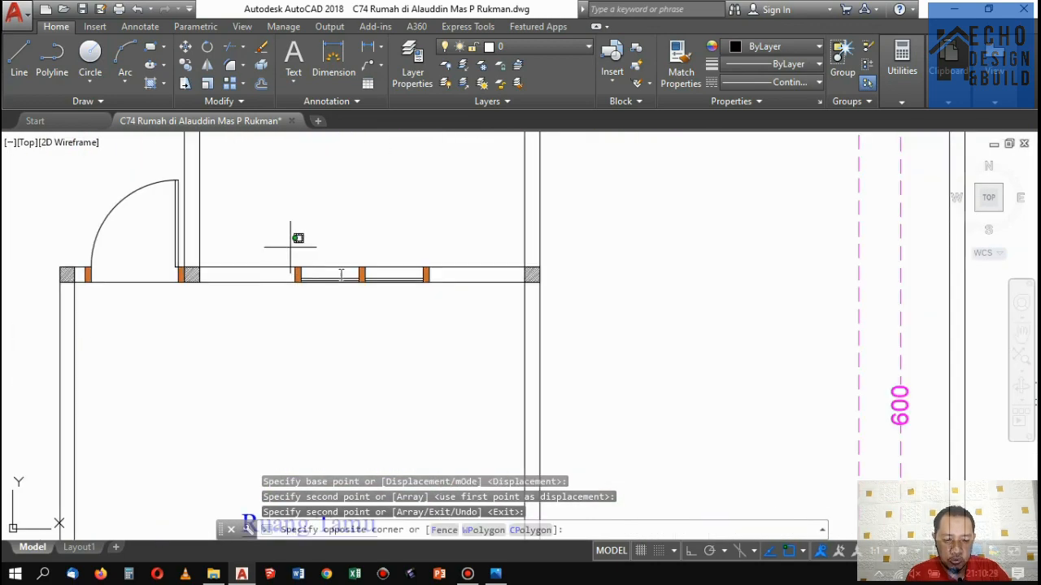
left_click(459, 341)
key("Return")
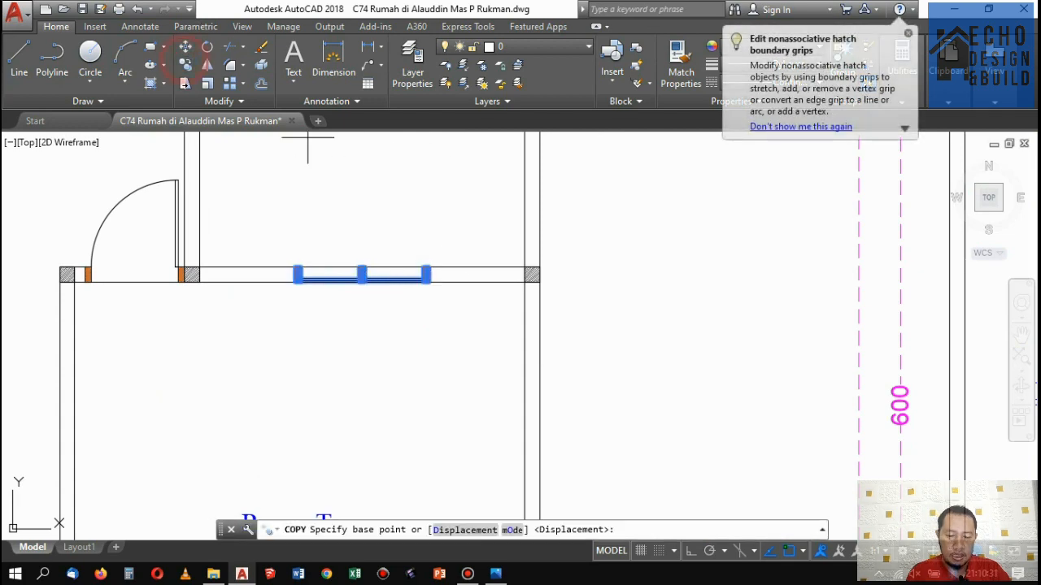
scroll(418, 279, "up", 6)
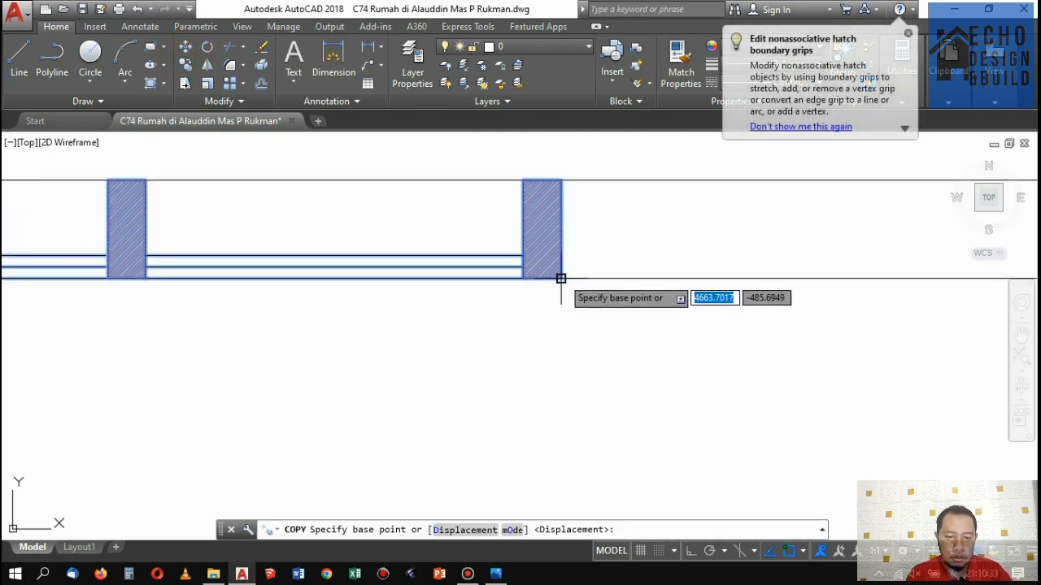
left_click(561, 278)
scroll(455, 244, "down", 8)
scroll(447, 219, "up", 3)
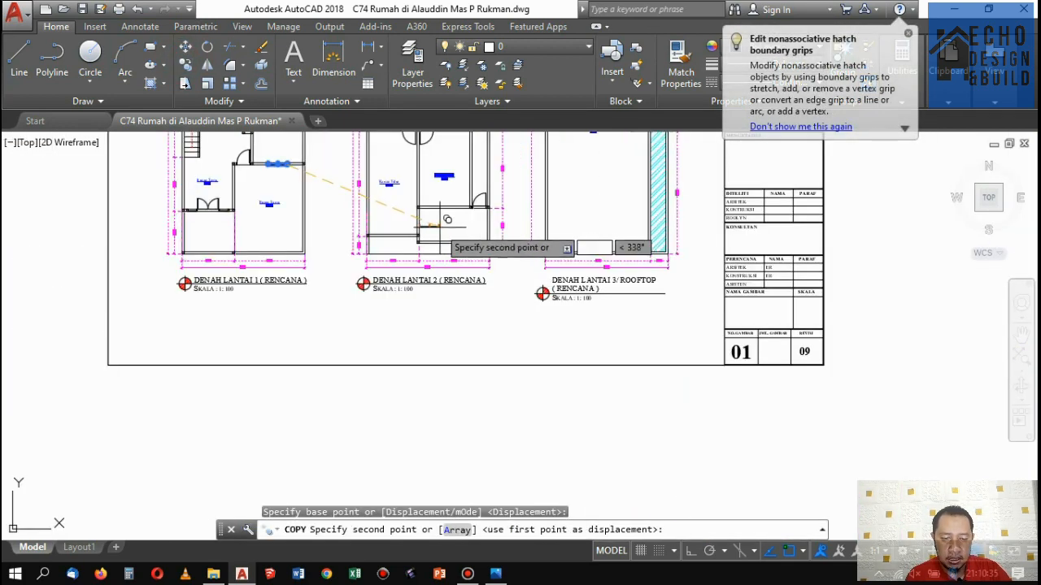
scroll(447, 219, "up", 6)
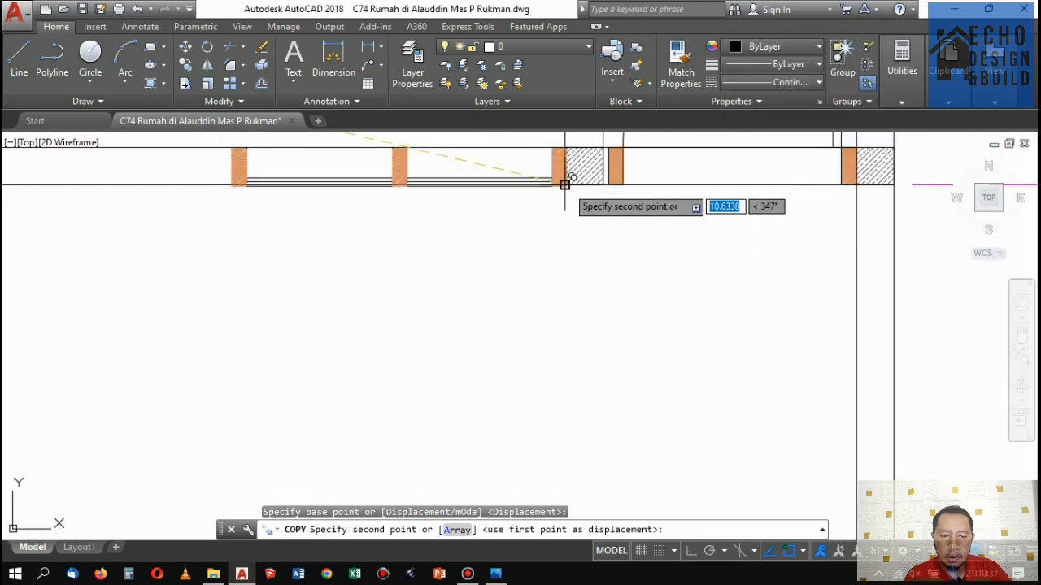
left_click(564, 184)
scroll(521, 222, "down", 4)
key("Return")
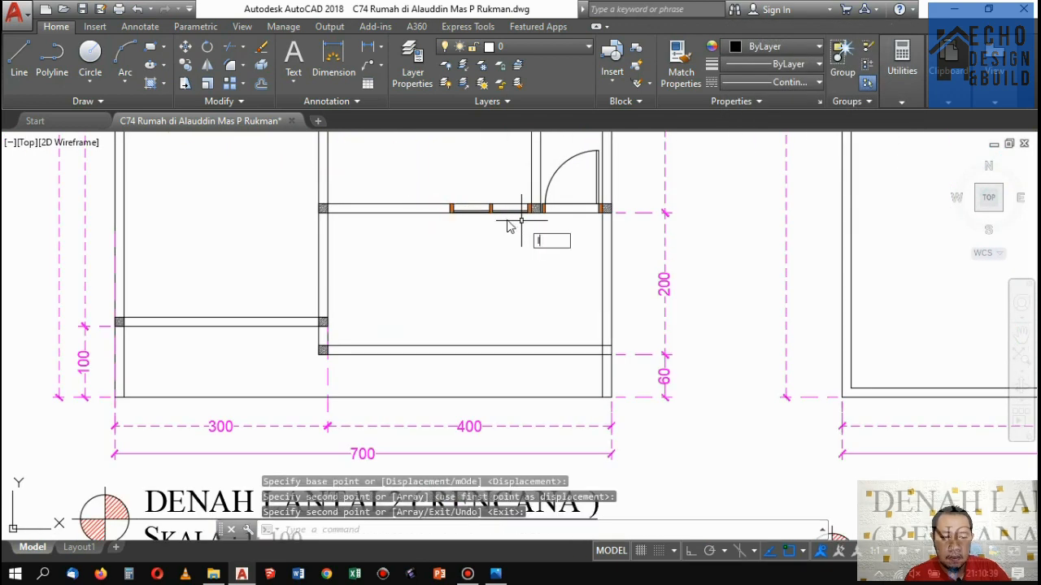
Draw a guide line along the outer face of that bedroom's front wall, from the left column to the column beside the corridor door.
type("l")
key("Escape")
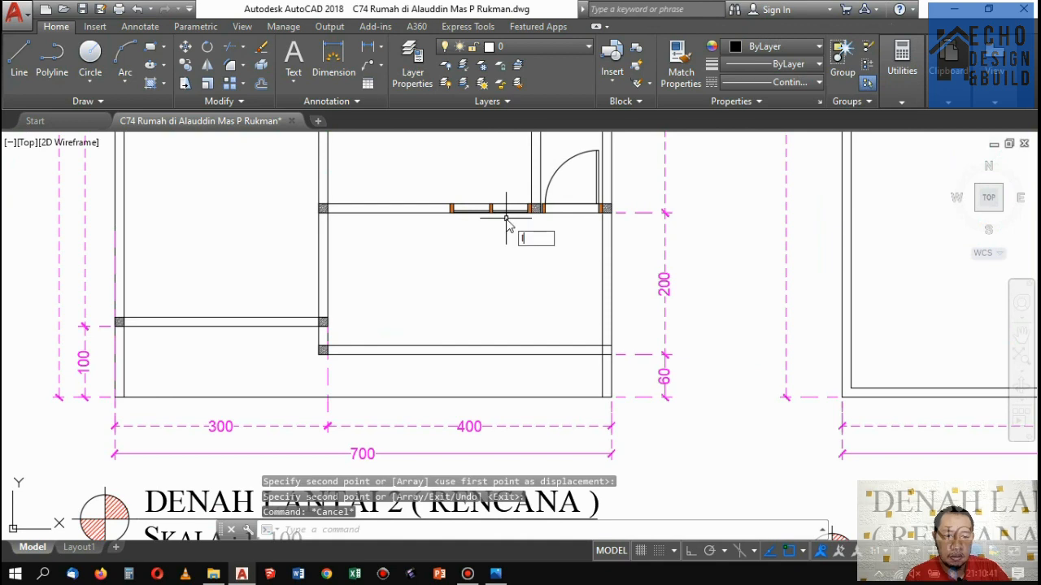
type("l")
key("Return")
scroll(334, 208, "up", 8)
left_click(276, 241)
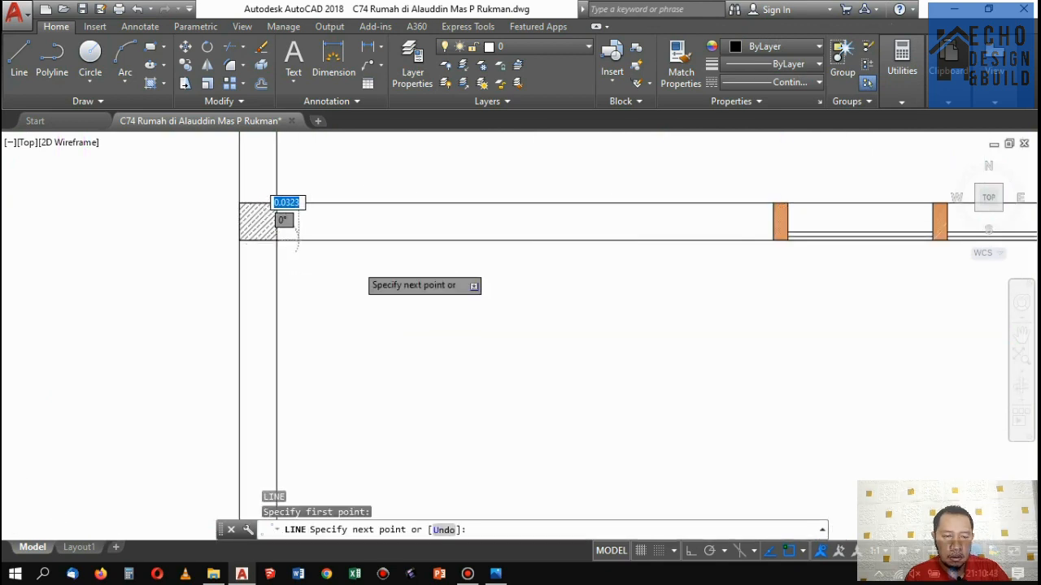
scroll(558, 274, "down", 5)
scroll(580, 301, "up", 6)
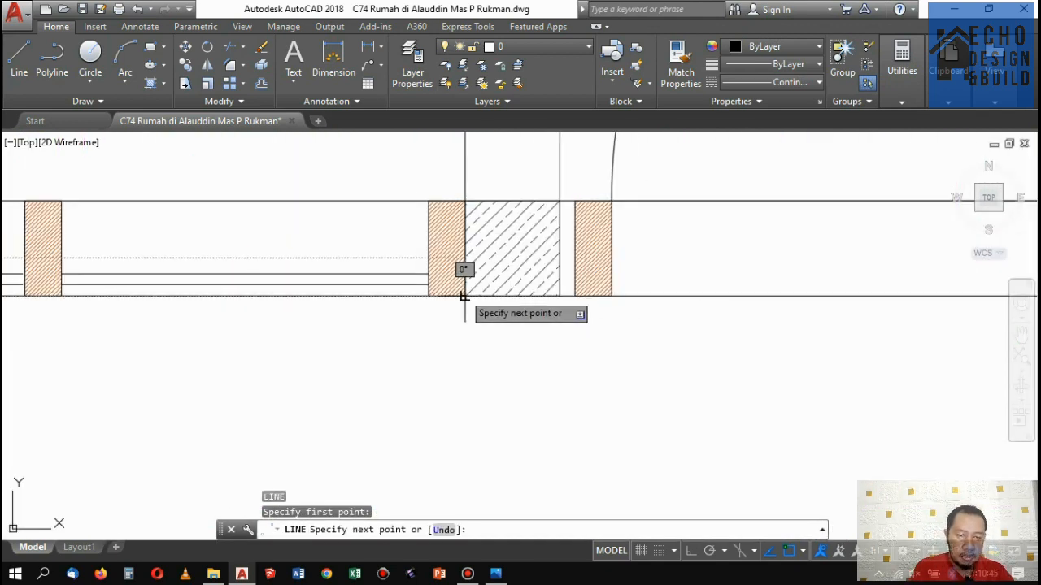
left_click(465, 296)
scroll(536, 315, "down", 8)
key("Return")
key("Return")
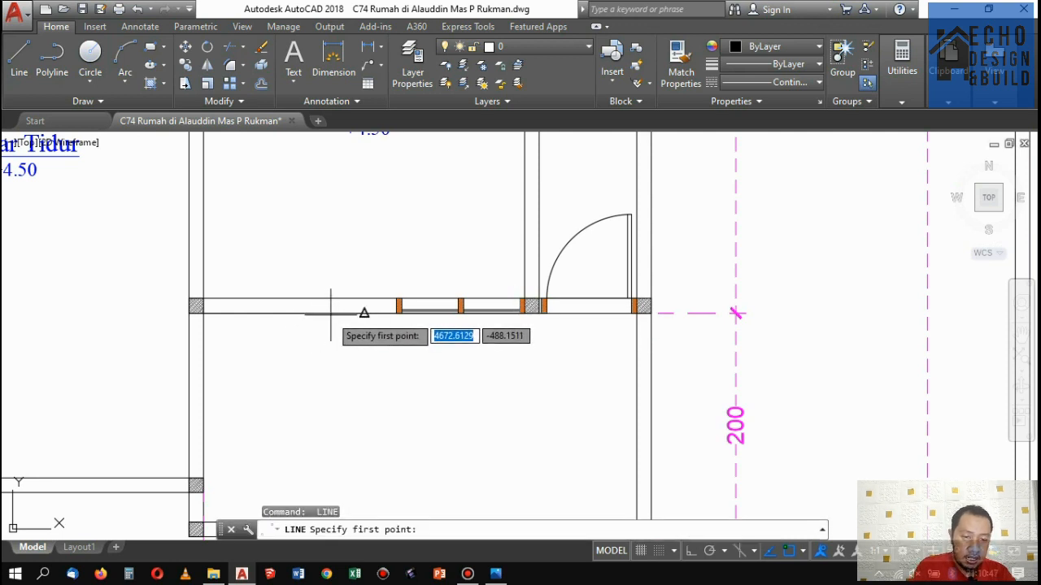
left_click(338, 324)
key("Escape")
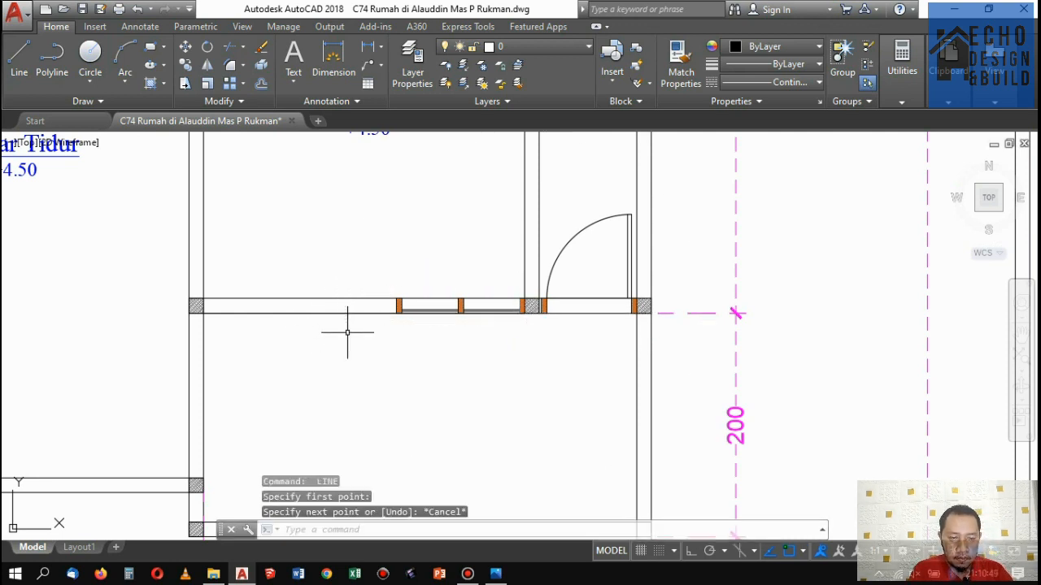
left_click(352, 311)
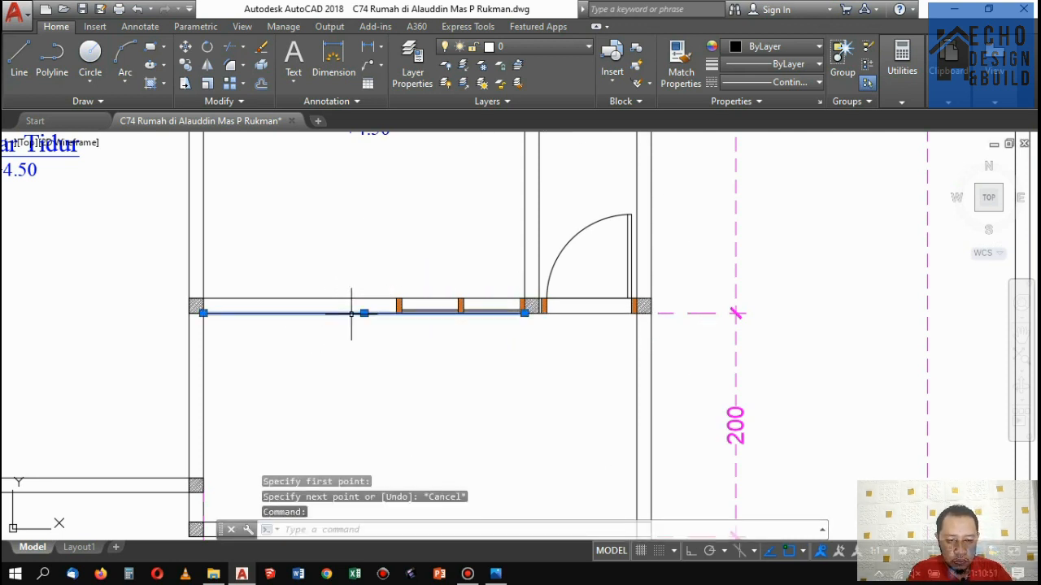
key("Escape")
Move the copied window by its bottom midpoint to the middle of the guide line, and erase the guide line.
left_click(534, 346)
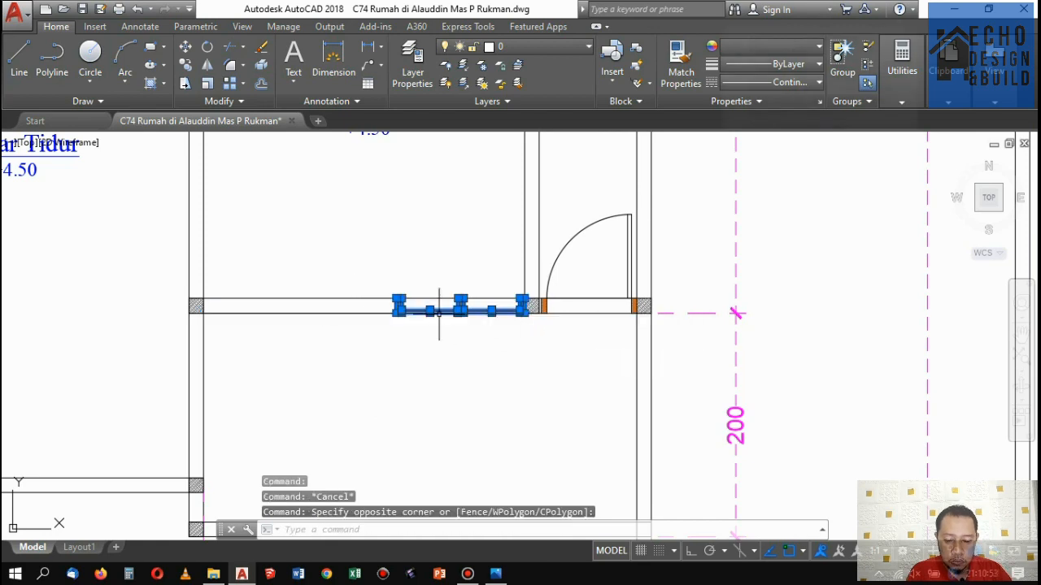
type("m")
key("Return")
scroll(461, 307, "up", 5)
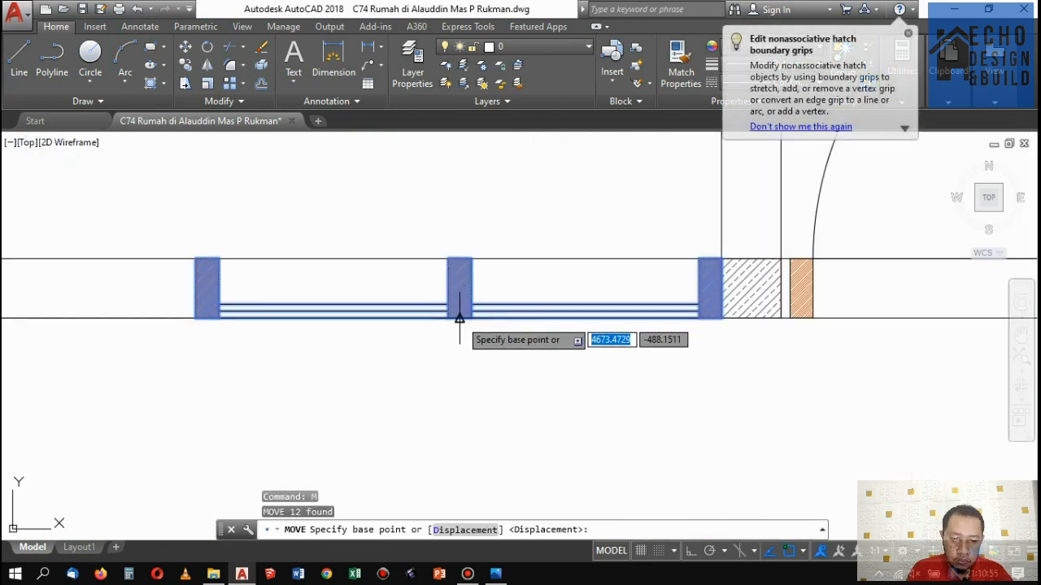
left_click(460, 317)
scroll(455, 297, "down", 5)
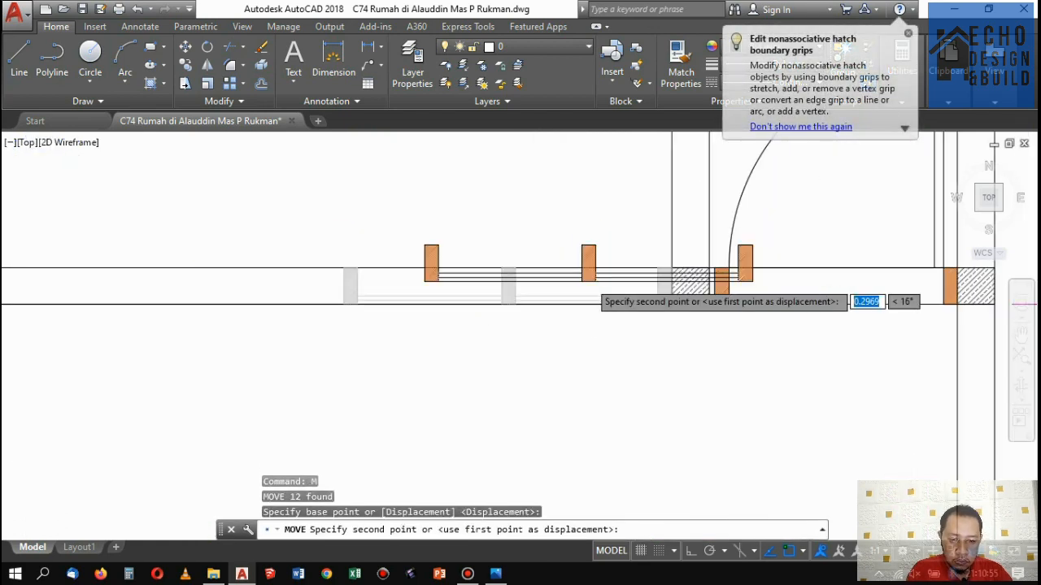
left_click(454, 283)
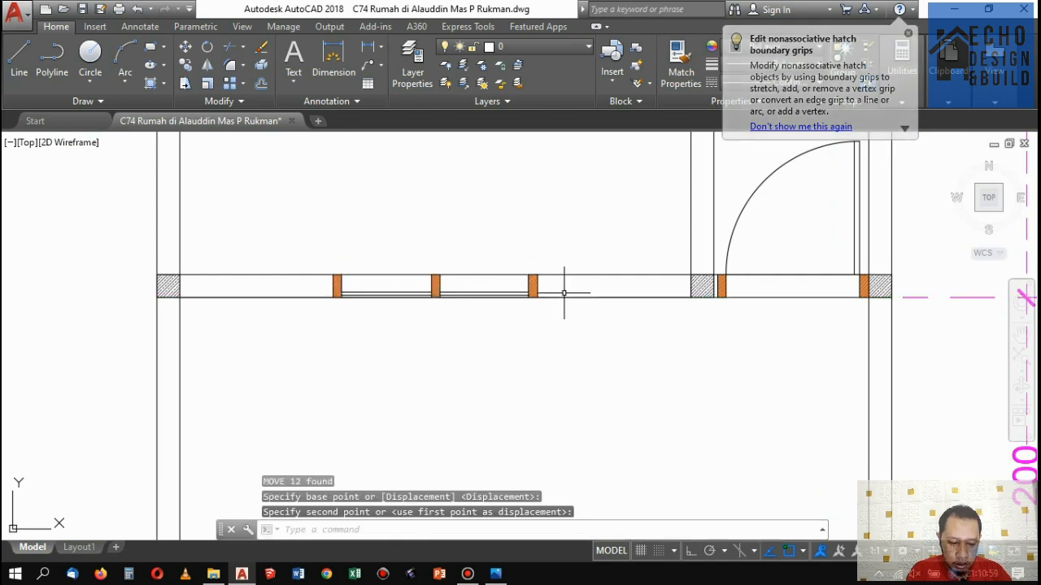
left_click(560, 296)
key("Delete")
scroll(604, 202, "down", 5)
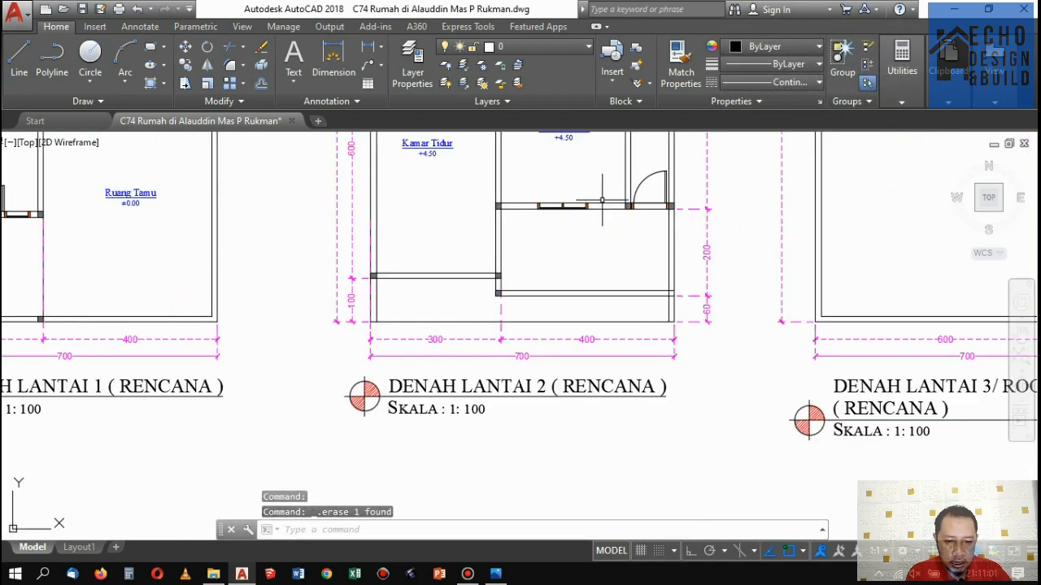
Copy the centred window by its bottom midpoint to the middle of the left Kamar Tidur's front wall on the Lantai 2 plan.
scroll(418, 252, "up", 2)
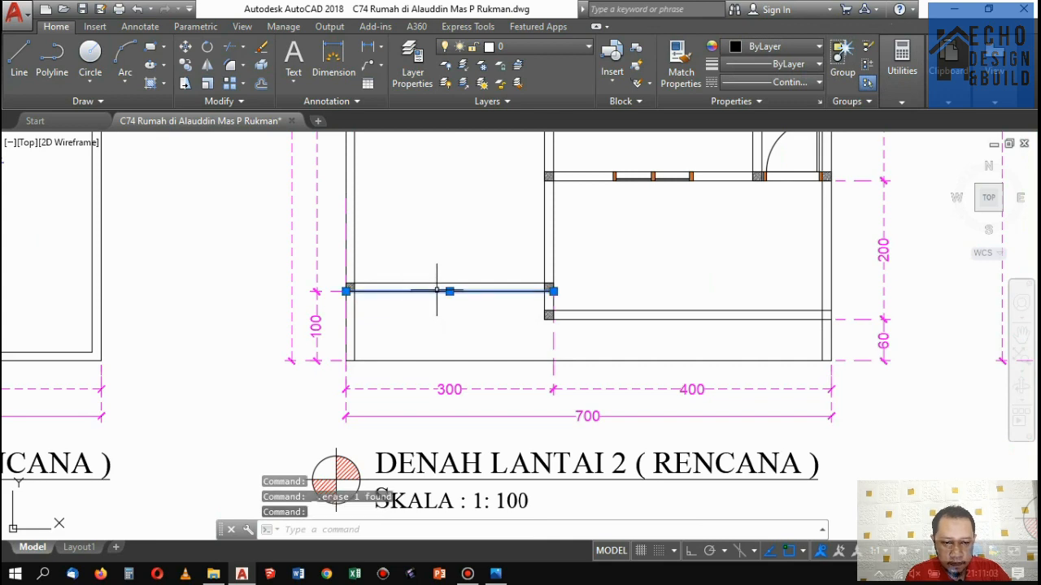
scroll(479, 312, "down", 5)
key("Escape")
scroll(483, 349, "up", 8)
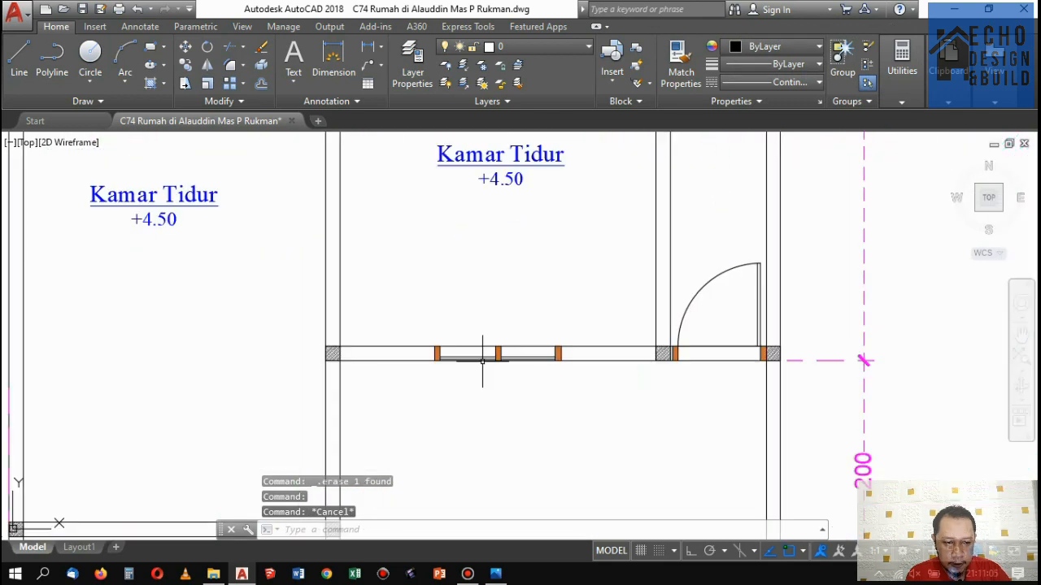
left_click(386, 289)
left_click(642, 371)
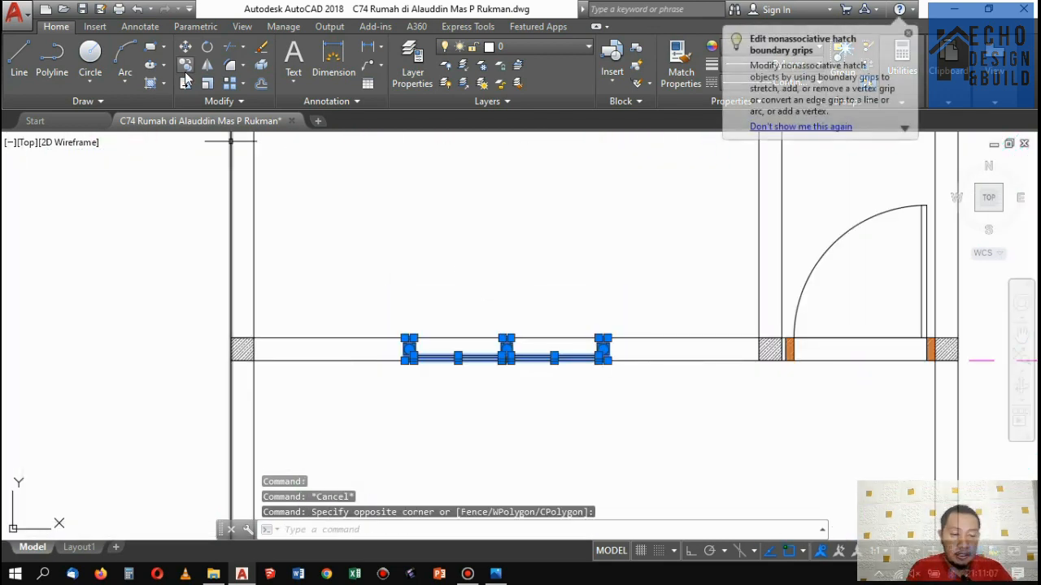
left_click(186, 65)
scroll(572, 337, "up", 2)
middle_click_drag(456, 362, 456, 330)
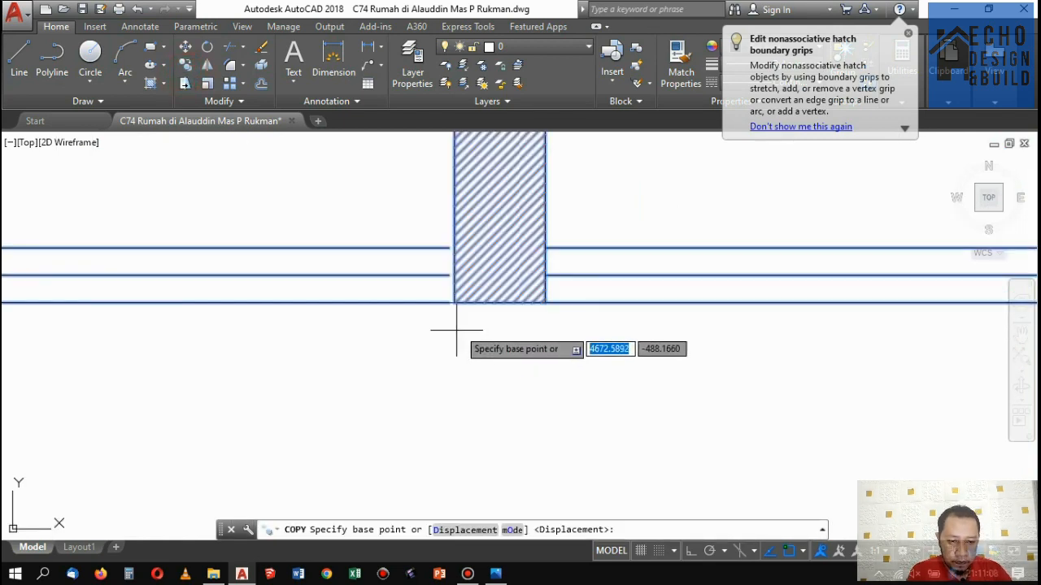
left_click(499, 302)
scroll(558, 244, "down", 6)
scroll(441, 277, "up", 4)
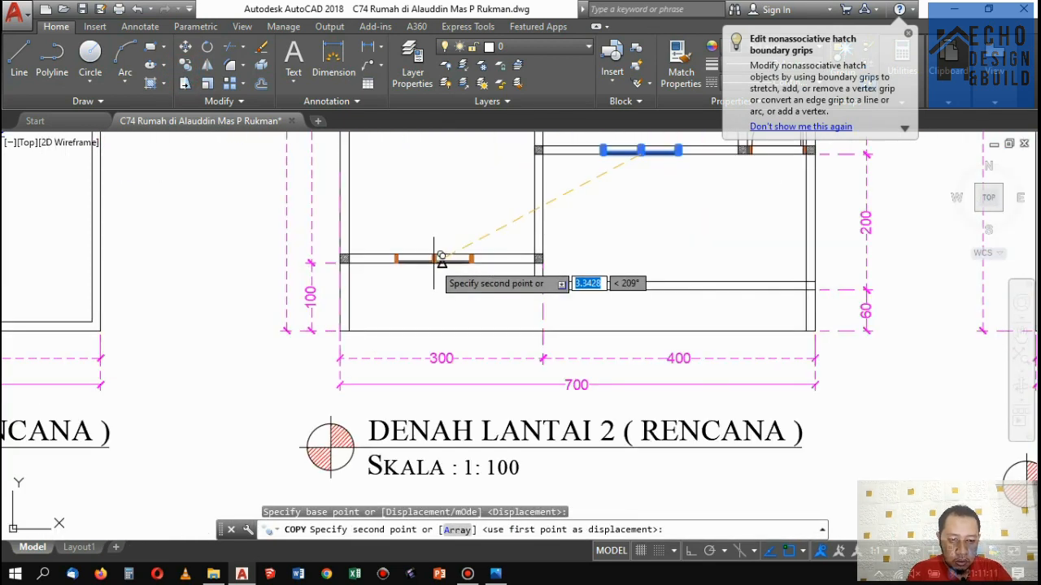
scroll(442, 256, "up", 2)
scroll(374, 297, "down", 6)
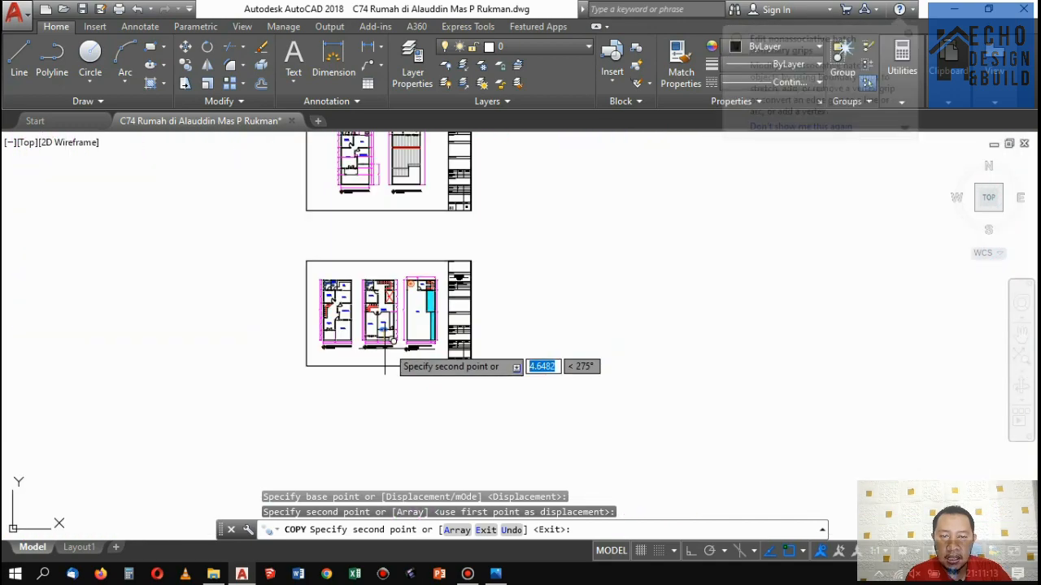
scroll(449, 290, "up", 2)
key("Return")
Examine the Lantai 3 stair room and the neighbouring floor plans for walls that still lack doors or windows.
scroll(574, 290, "down", 6)
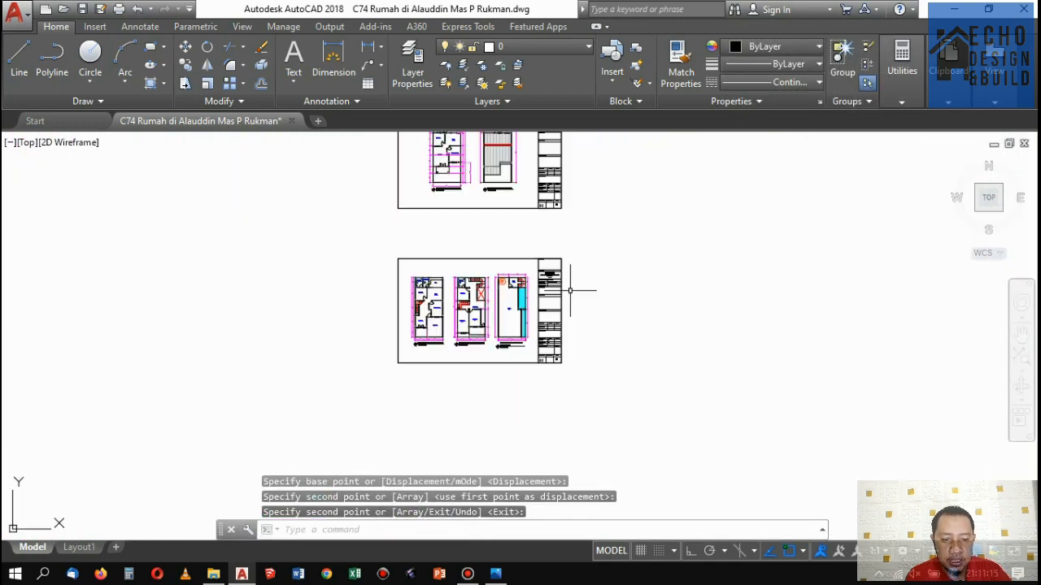
scroll(524, 266, "up", 3)
scroll(529, 261, "up", 3)
scroll(528, 268, "down", 2)
scroll(600, 290, "up", 2)
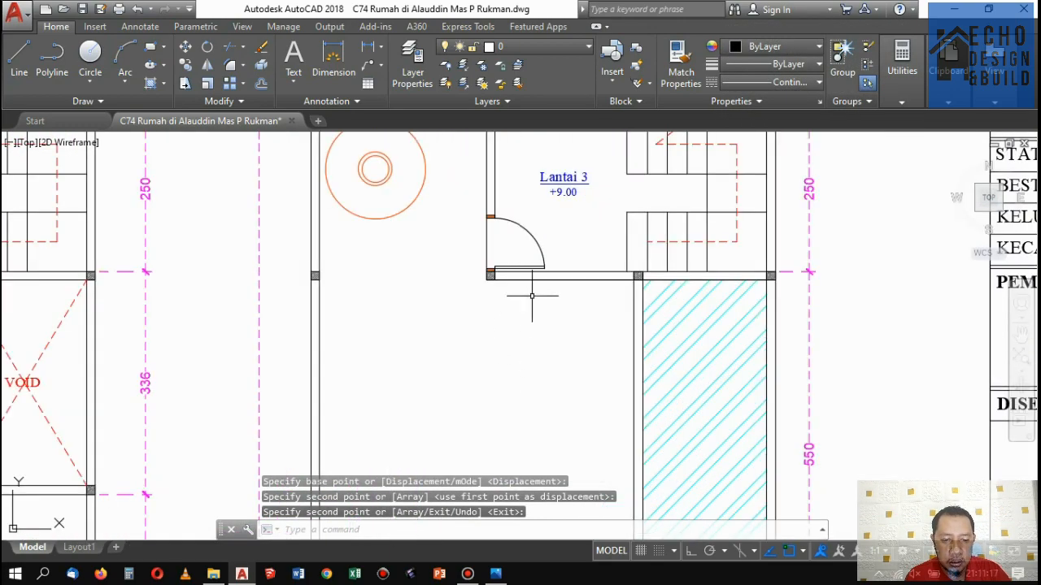
scroll(569, 301, "down", 4)
scroll(524, 223, "up", 3)
scroll(504, 244, "down", 6)
scroll(514, 263, "up", 8)
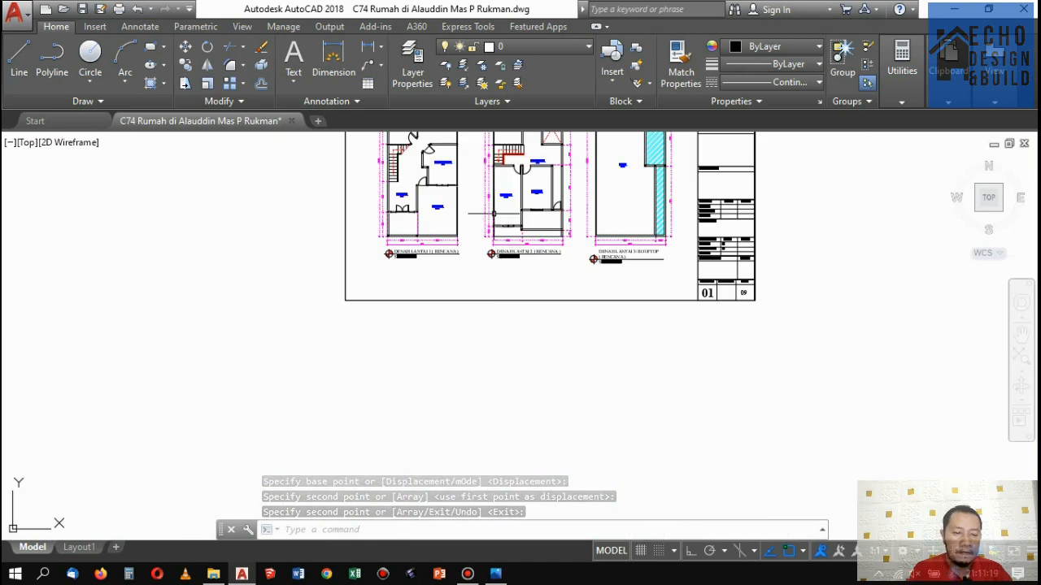
Copy the left Kamar Tidur's front window from the Lantai 2 plan to a free spot just outside the Lantai 3 stair room's front wall.
scroll(513, 263, "up", 2)
left_click(501, 275)
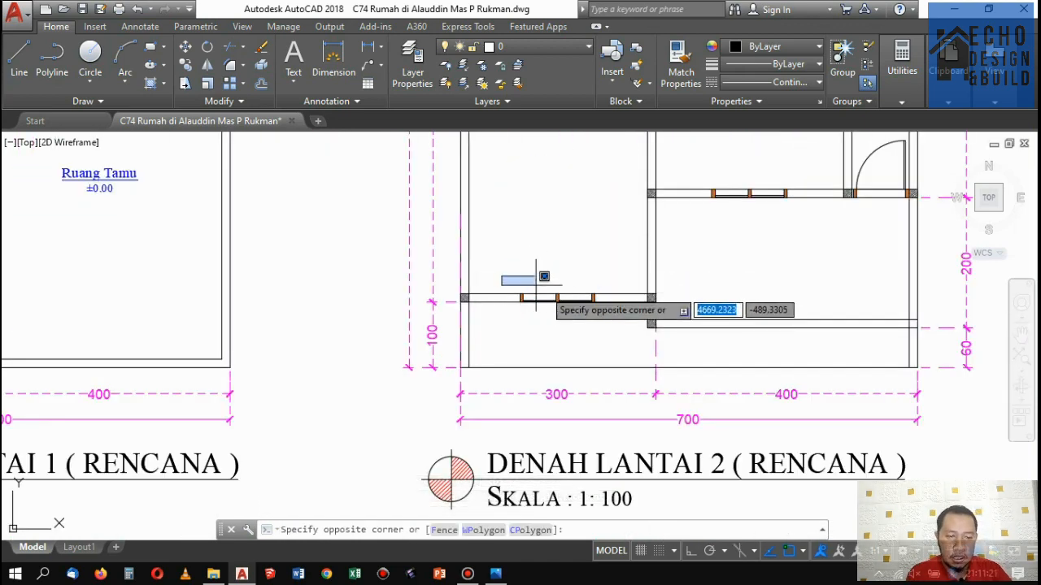
left_click(601, 316)
left_click(186, 64)
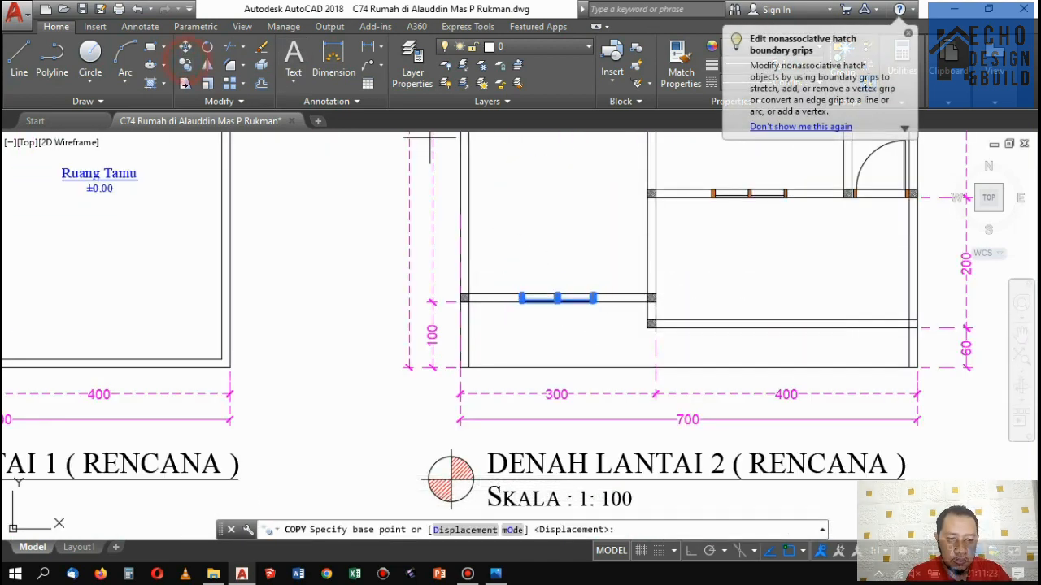
scroll(578, 326, "up", 2)
scroll(578, 326, "up", 3)
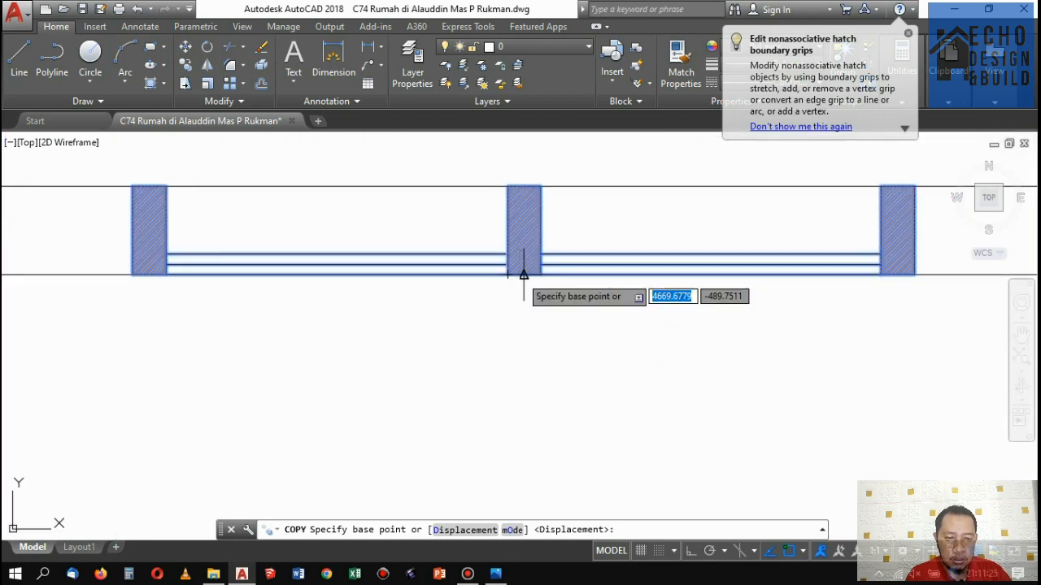
left_click(524, 275)
scroll(342, 423, "down", 4)
scroll(520, 382, "up", 4)
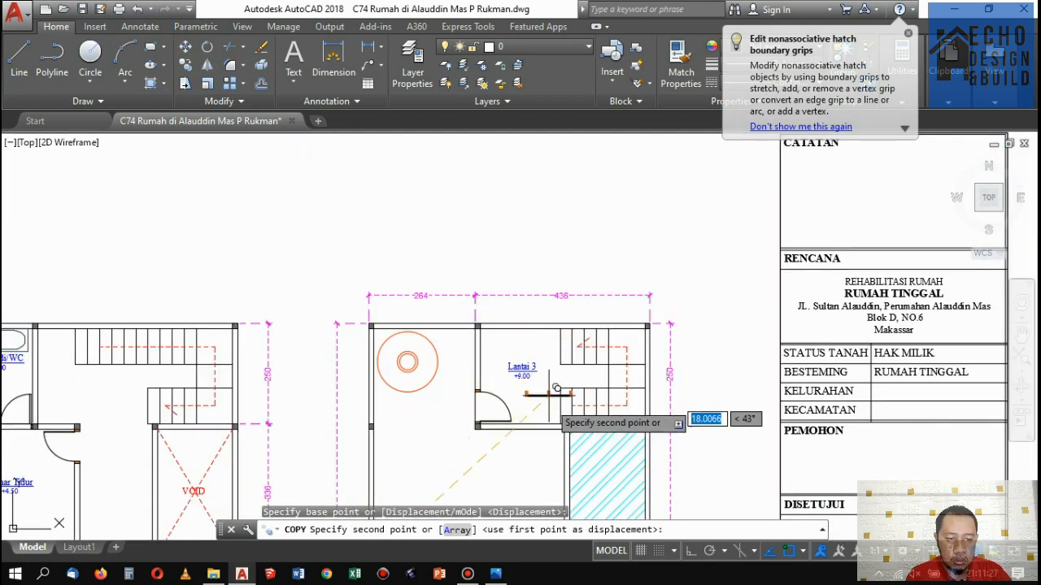
scroll(556, 389, "up", 5)
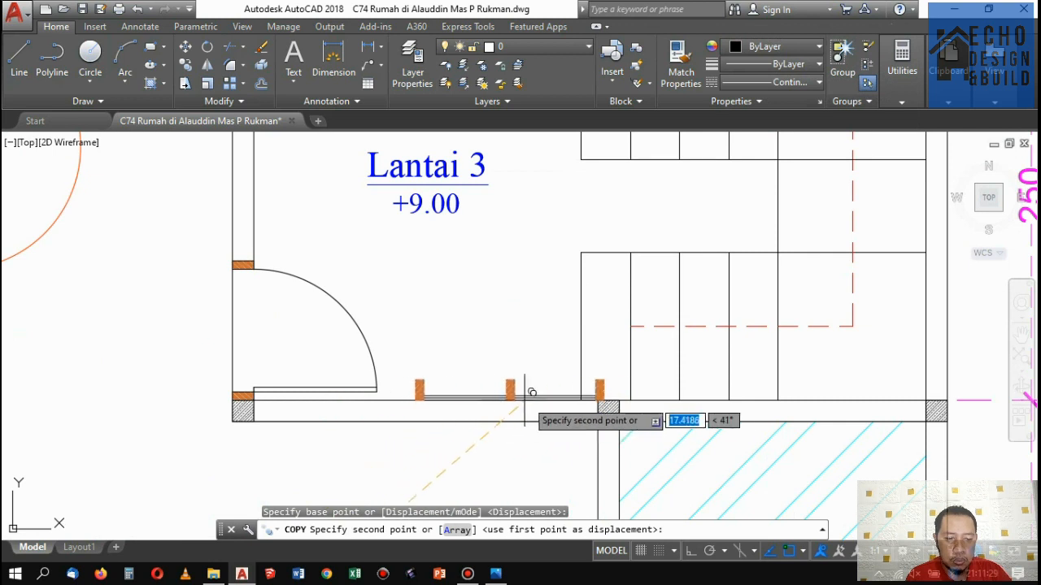
left_click(405, 457)
key("Return")
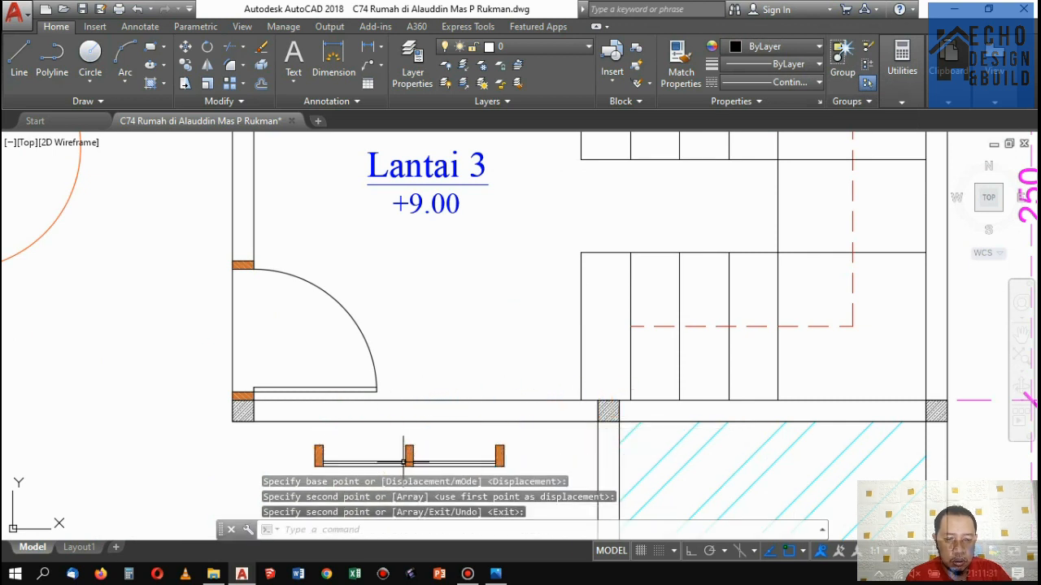
Move the copied window by its lower-right corner into the Lantai 3 stair room's front wall, against the column beside the hatched area.
scroll(332, 469, "up", 4)
scroll(295, 353, "down", 2)
left_click(274, 388)
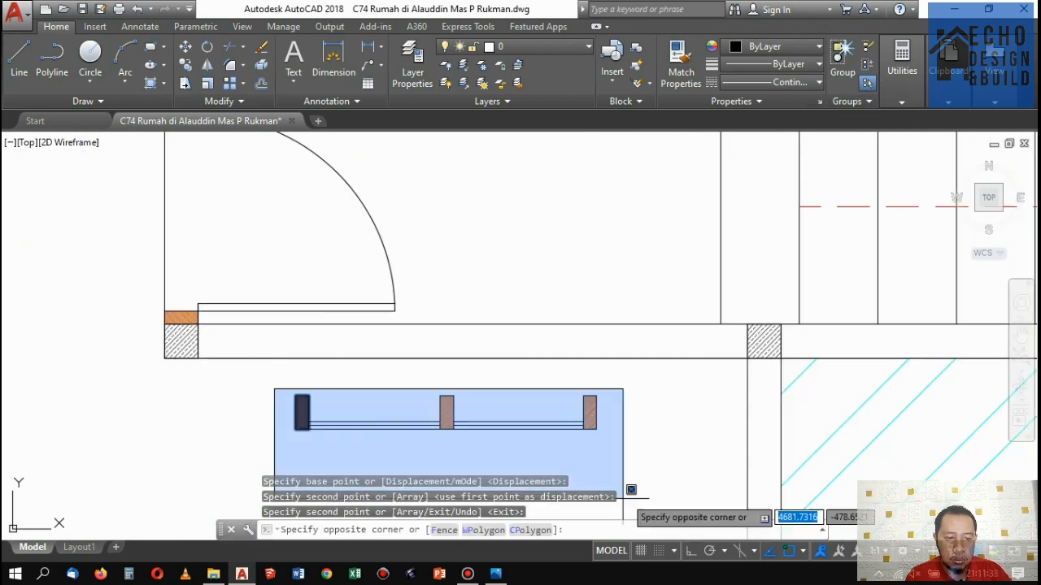
left_click(640, 459)
type("m")
key("Return")
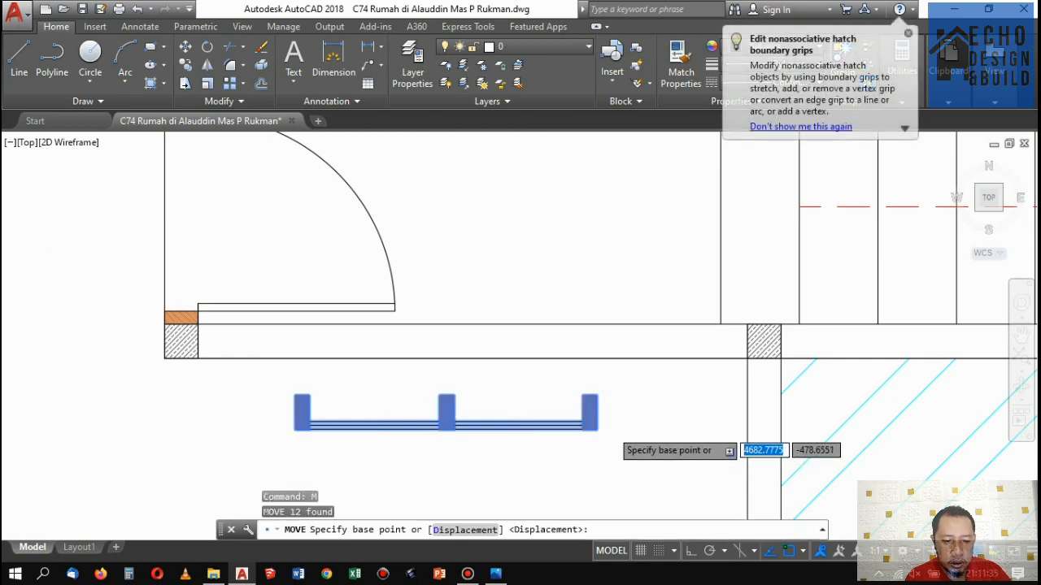
scroll(585, 432, "up", 4)
left_click(573, 430)
scroll(586, 423, "down", 3)
scroll(681, 372, "up", 5)
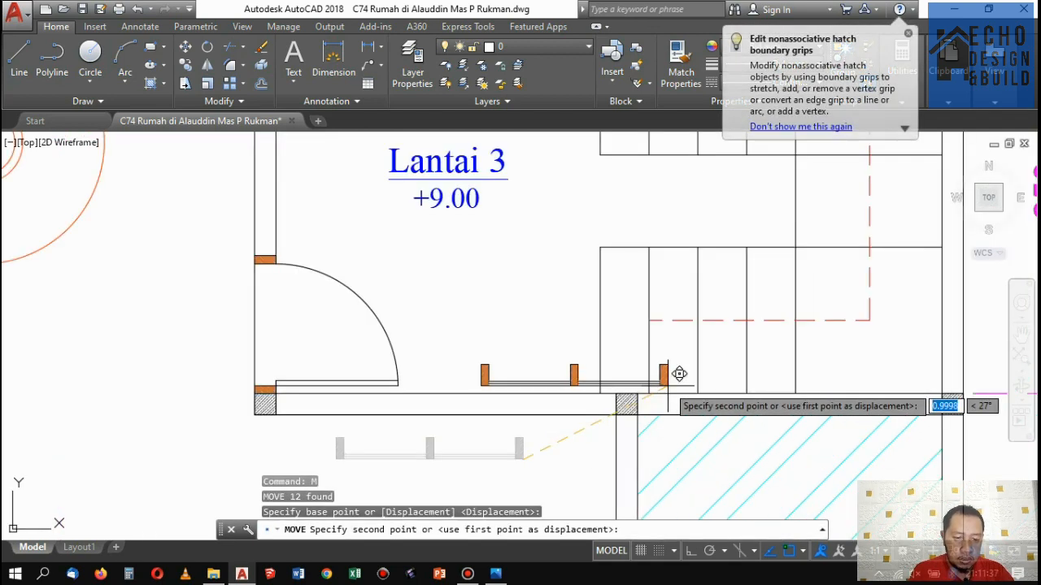
left_click(587, 435)
Examine the Lantai 3 stair room and the adjacent floor plans for missing openings and unfinished stair details.
scroll(587, 435, "down", 4)
scroll(569, 358, "up", 4)
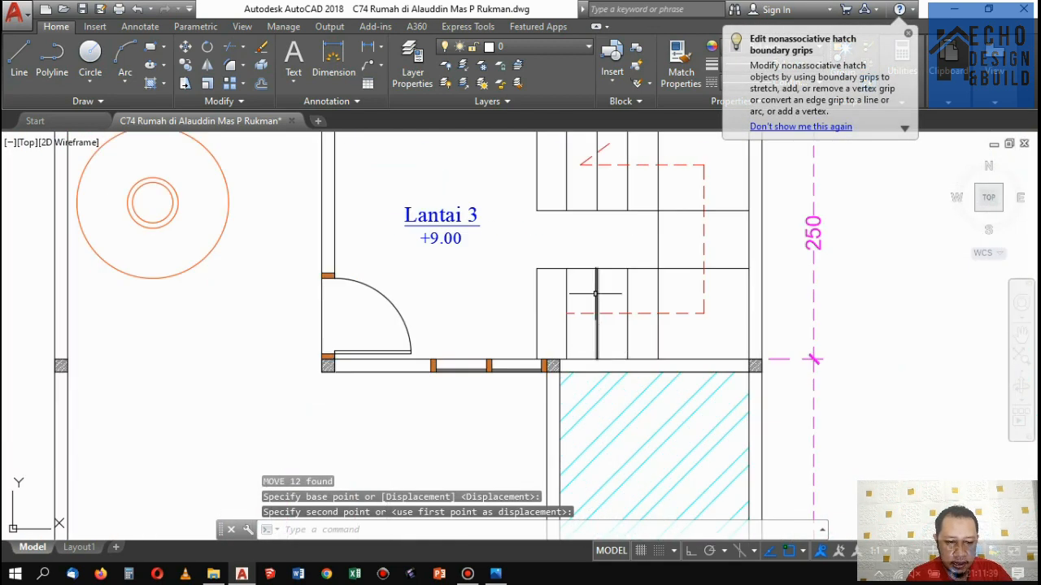
scroll(585, 325, "down", 3)
scroll(620, 276, "up", 3)
scroll(661, 301, "up", 2)
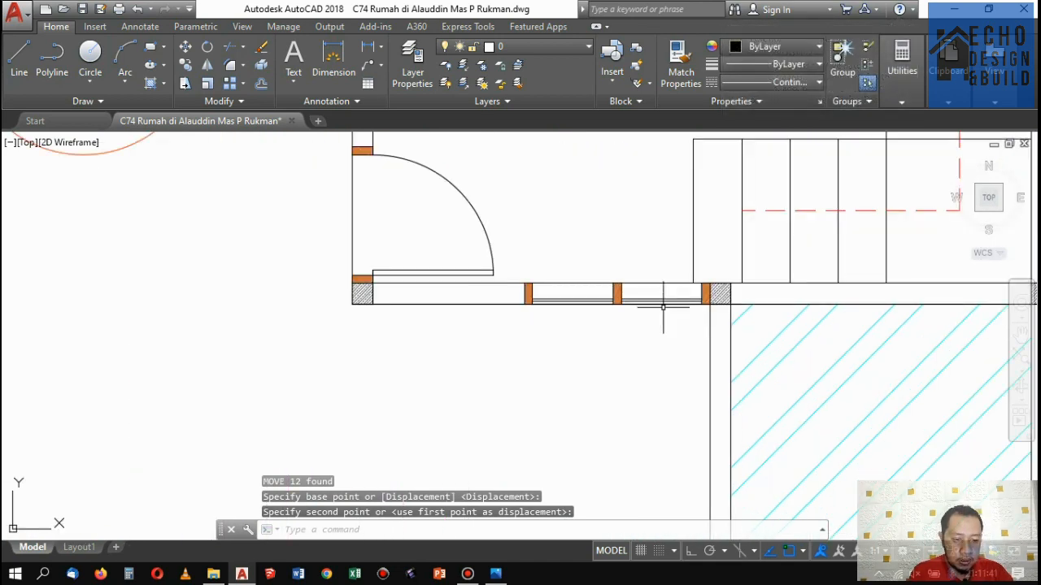
scroll(648, 309, "down", 3)
scroll(648, 309, "up", 2)
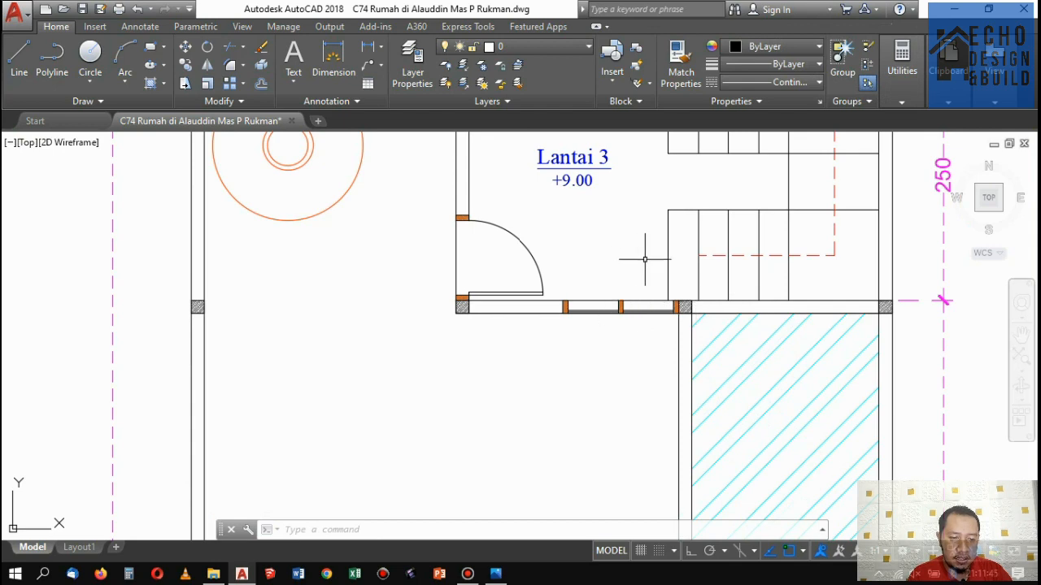
scroll(645, 259, "down", 3)
scroll(663, 186, "up", 3)
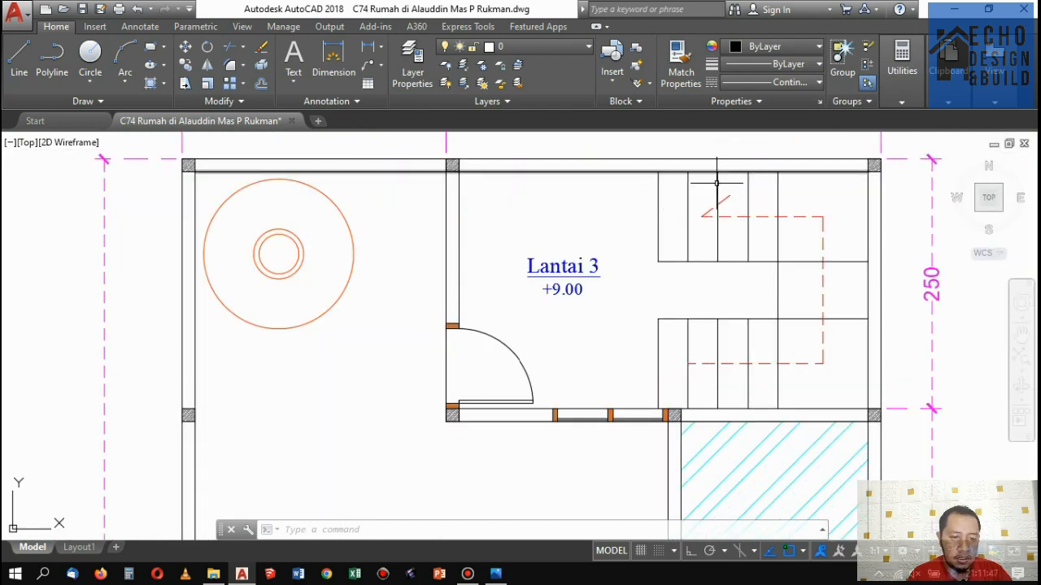
scroll(717, 183, "down", 4)
scroll(667, 229, "up", 2)
scroll(610, 382, "up", 3)
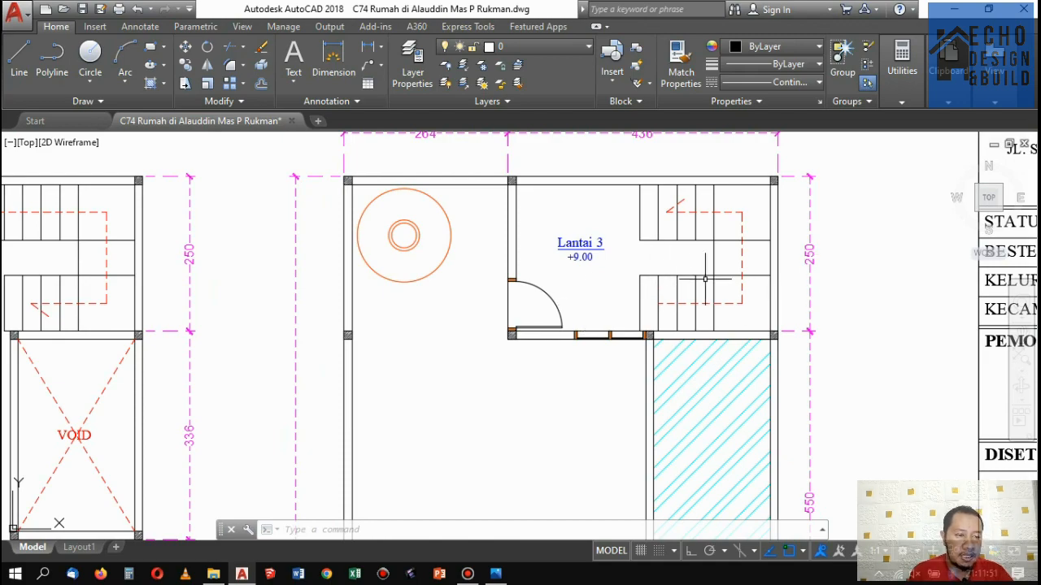
scroll(705, 279, "down", 4)
scroll(650, 260, "up", 4)
scroll(583, 242, "down", 4)
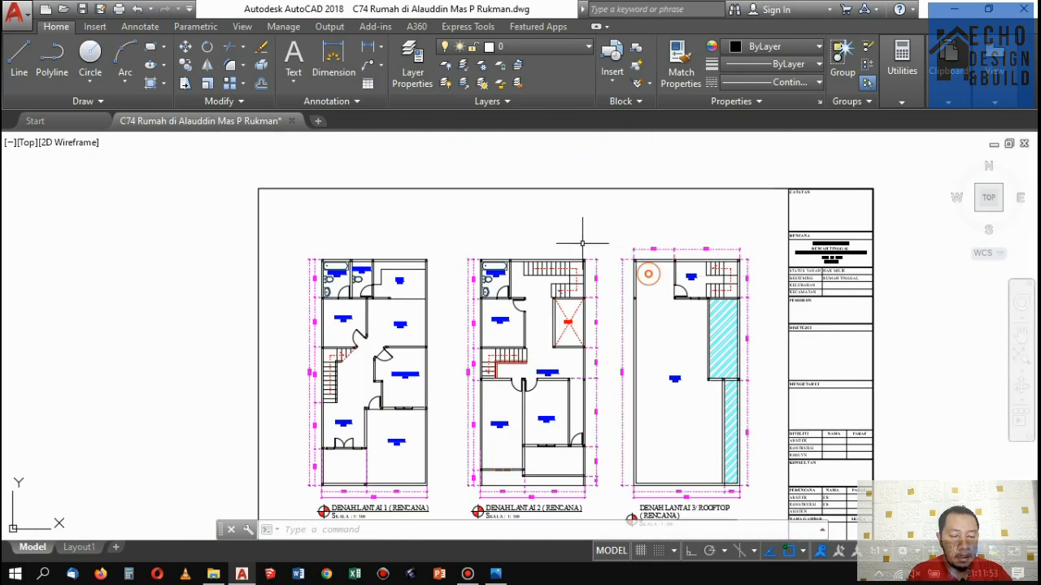
Draw a polyline along the inner edge of the Lantai 2 staircase above the void, from the long flight around the landing to the short flight.
scroll(582, 242, "up", 5)
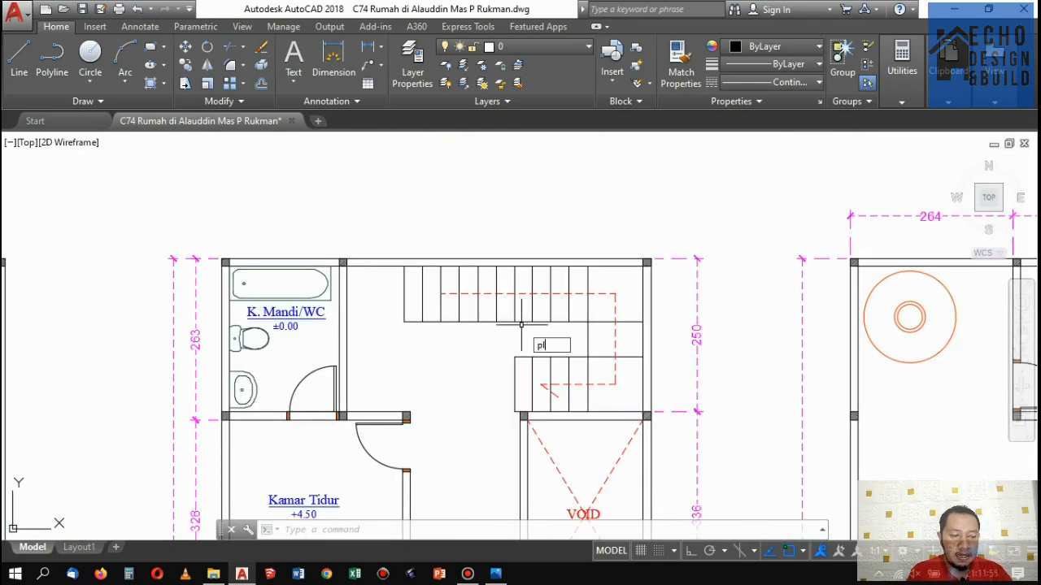
key("Return")
scroll(419, 329, "up", 4)
left_click(382, 302)
scroll(588, 295, "down", 4)
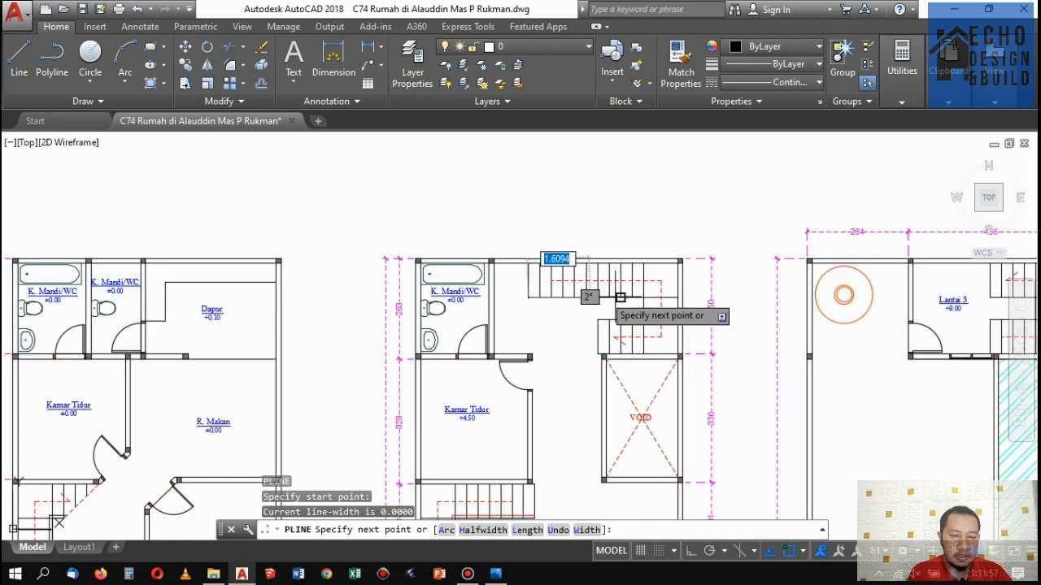
scroll(635, 299, "up", 3)
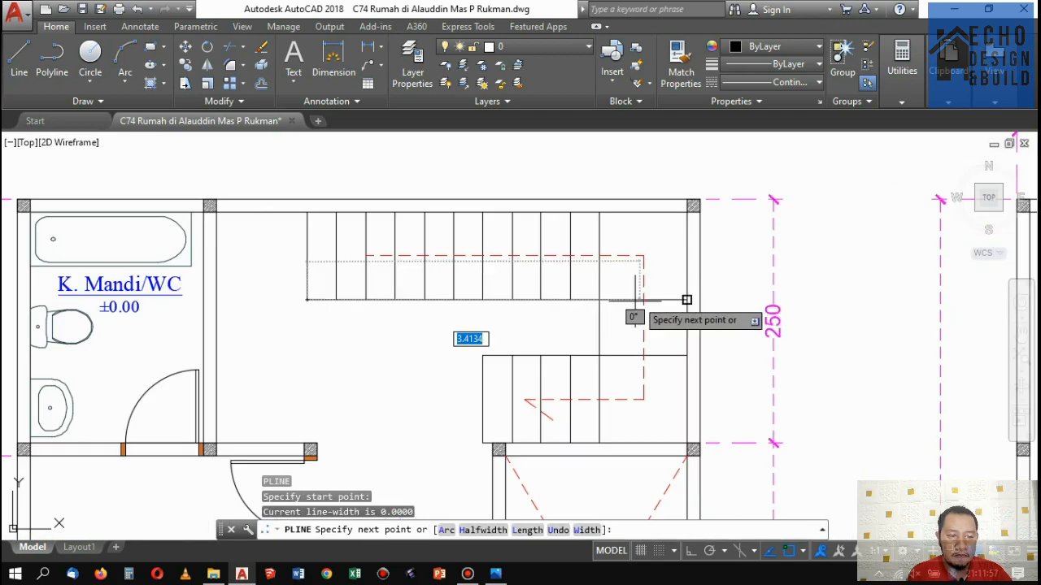
left_click(600, 355)
left_click(481, 355)
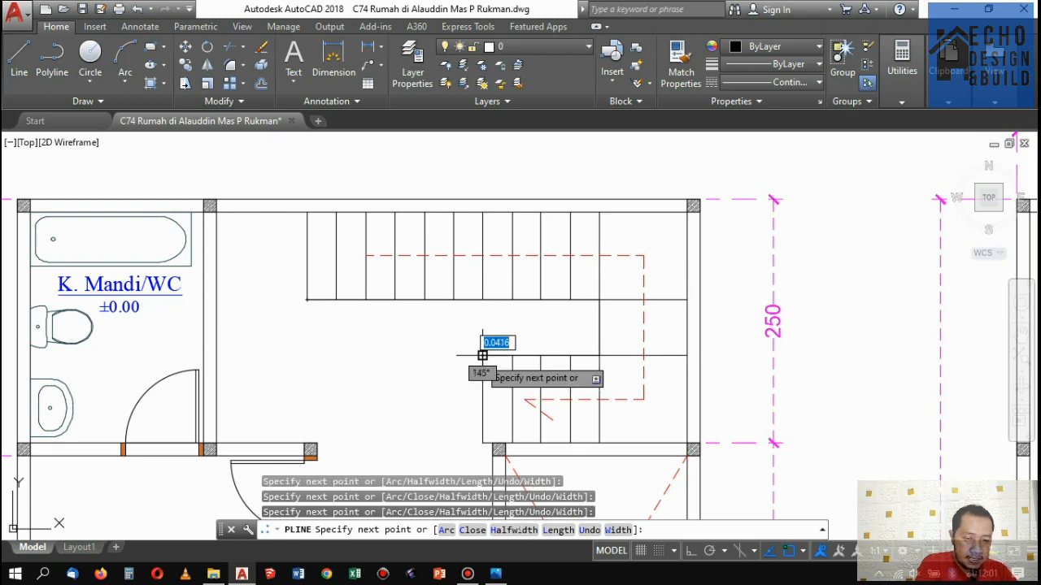
key("Return")
Offset the staircase's inner-edge polyline by 0.08 toward the treads.
type("o")
key("Return")
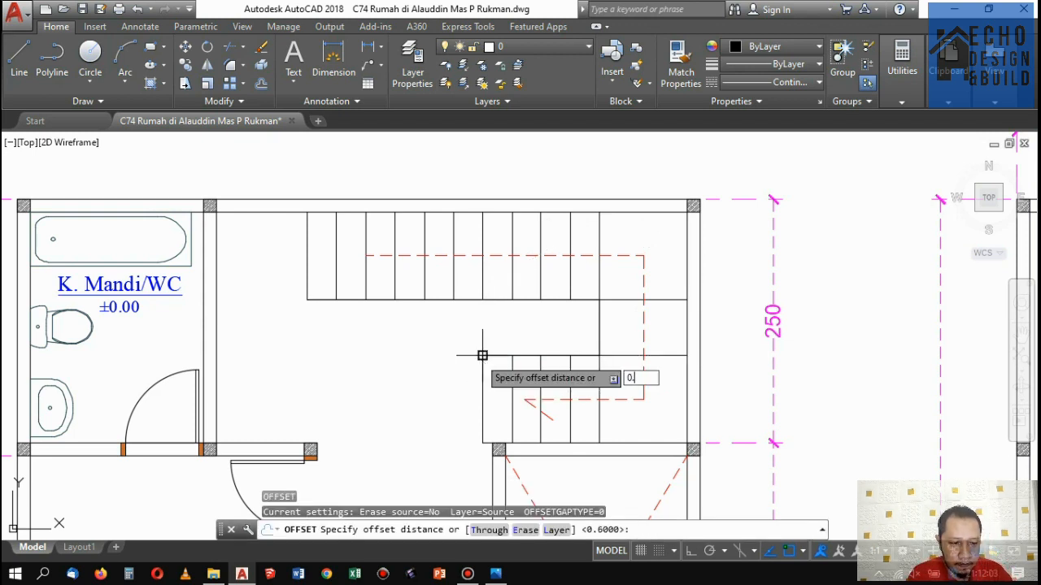
key("Return")
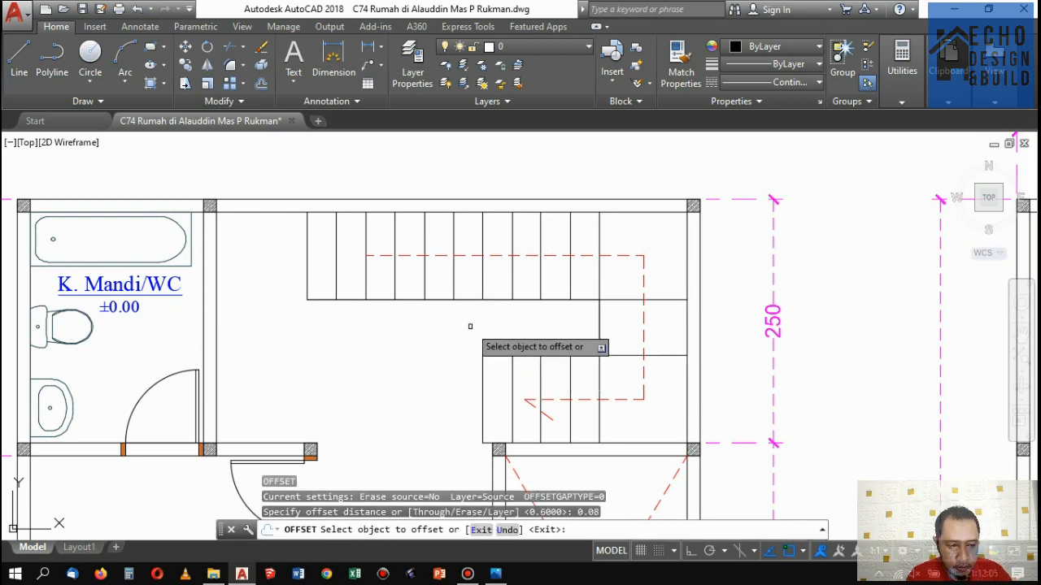
left_click(467, 298)
left_click(483, 255)
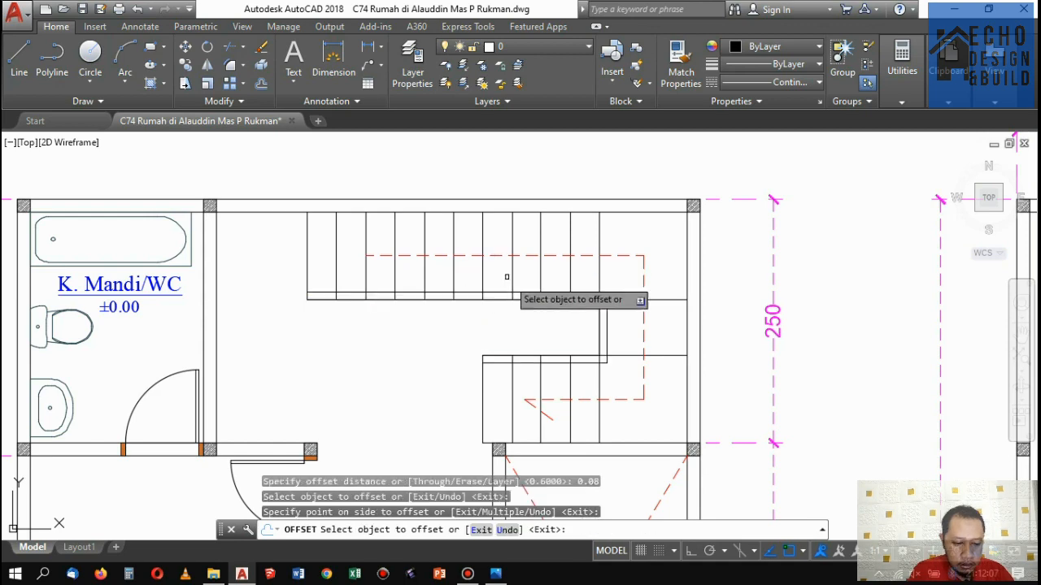
key("Return")
scroll(507, 283, "down", 6)
scroll(756, 289, "up", 4)
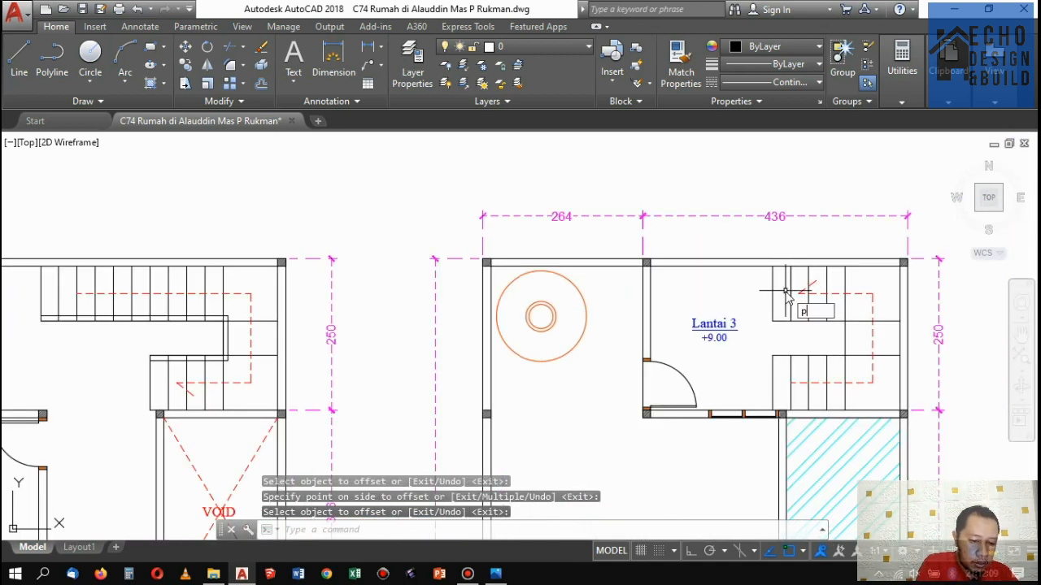
type("pl")
key("Return")
scroll(785, 317, "up", 4)
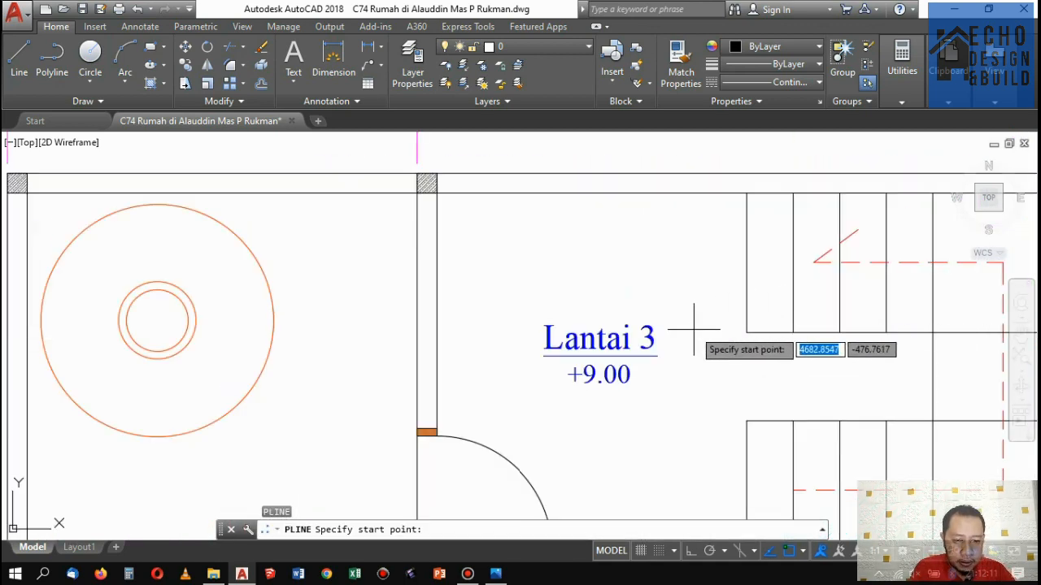
key("Escape")
scroll(693, 329, "down", 6)
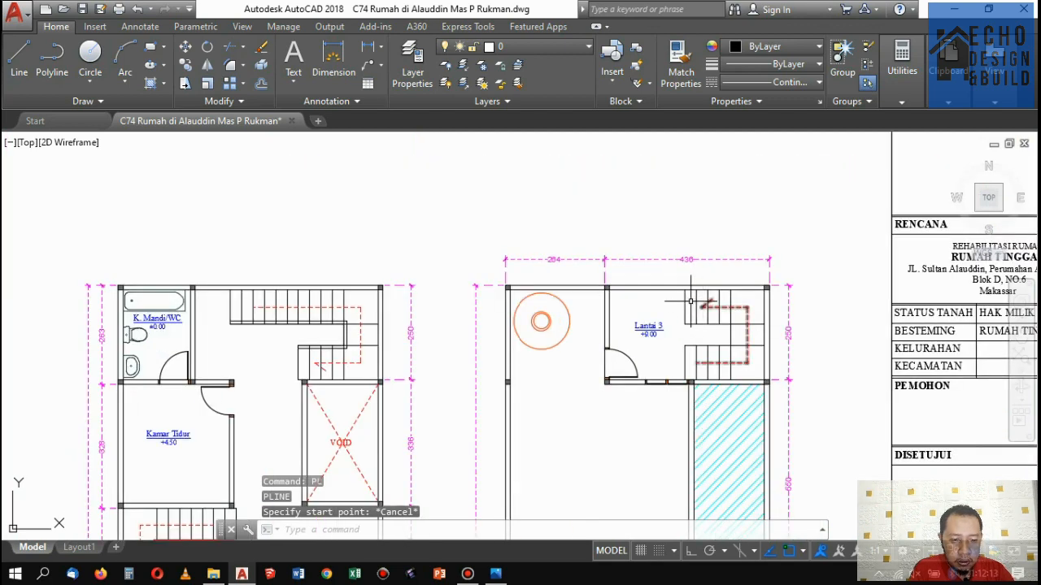
Draw a diagonal line across the upper flight of the Lantai 3 stair, from its end line's upper endpoint to the fourth riser line's lower endpoint.
type("l")
key("Return")
scroll(690, 301, "up", 4)
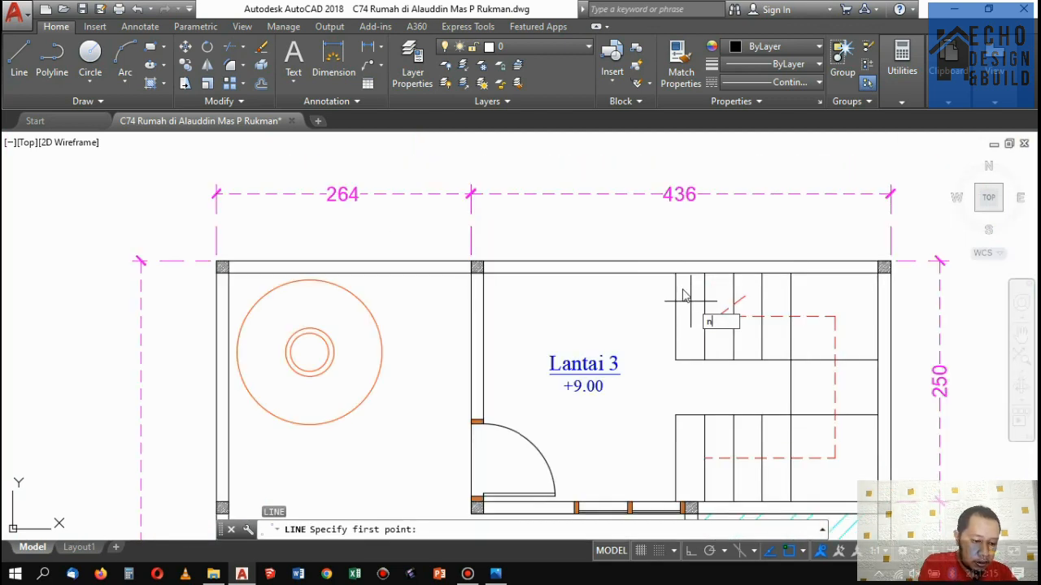
key("Escape")
key("Return")
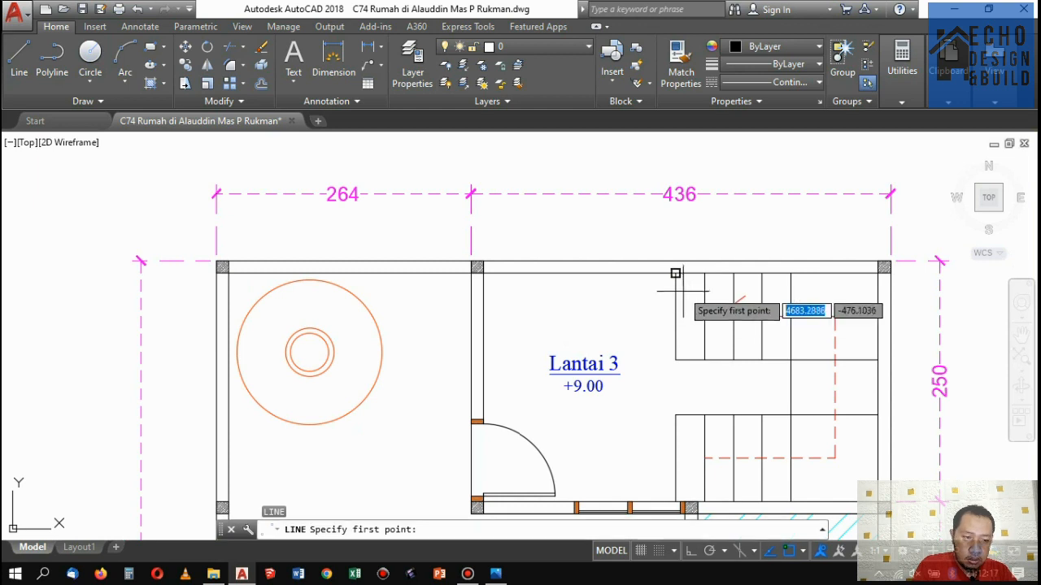
left_click(675, 274)
left_click(762, 359)
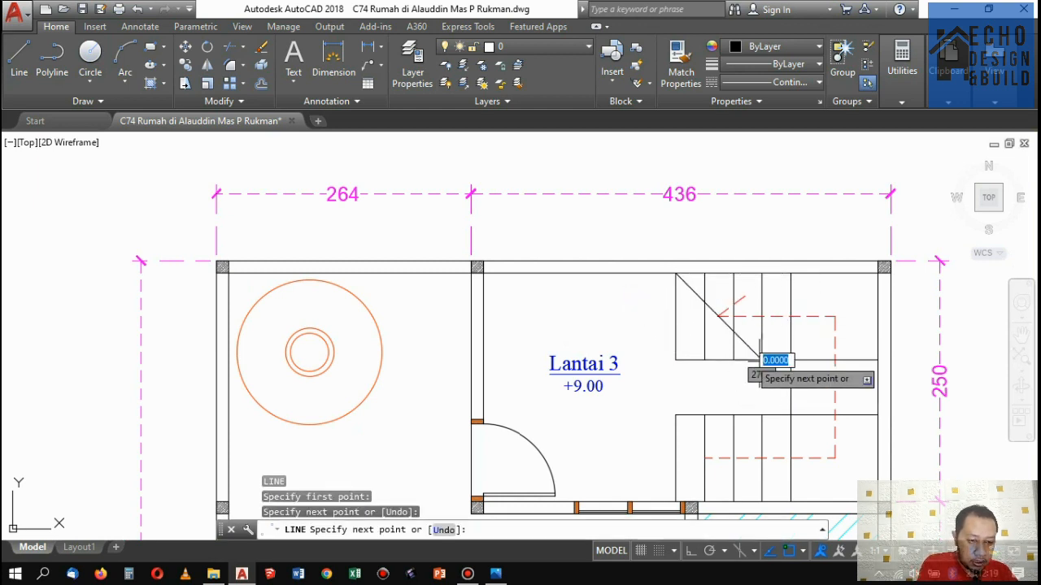
key("Return")
Trim the tread and edge lines below the diagonal on the Lantai 3 stair, and erase the flight's leftover end line.
type("tr")
key("Return")
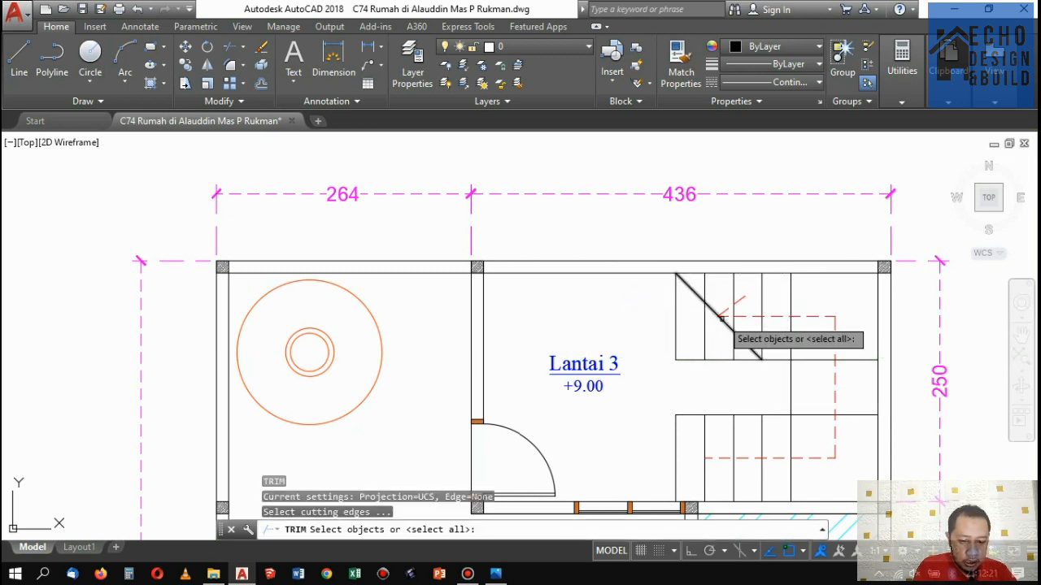
left_click(718, 318)
key("Return")
left_click(707, 373)
left_click(688, 348)
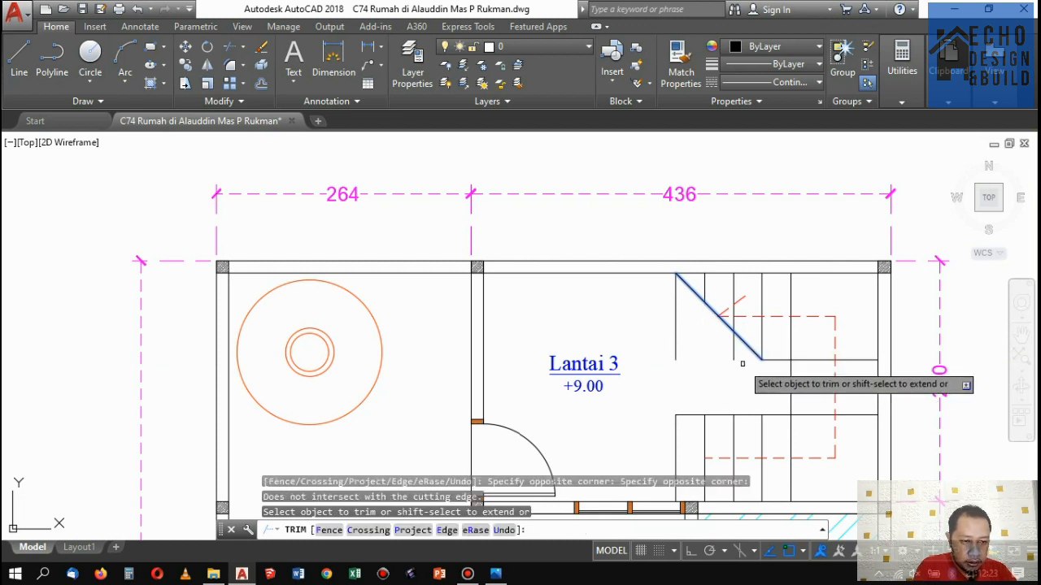
left_click(730, 355)
left_click(735, 357)
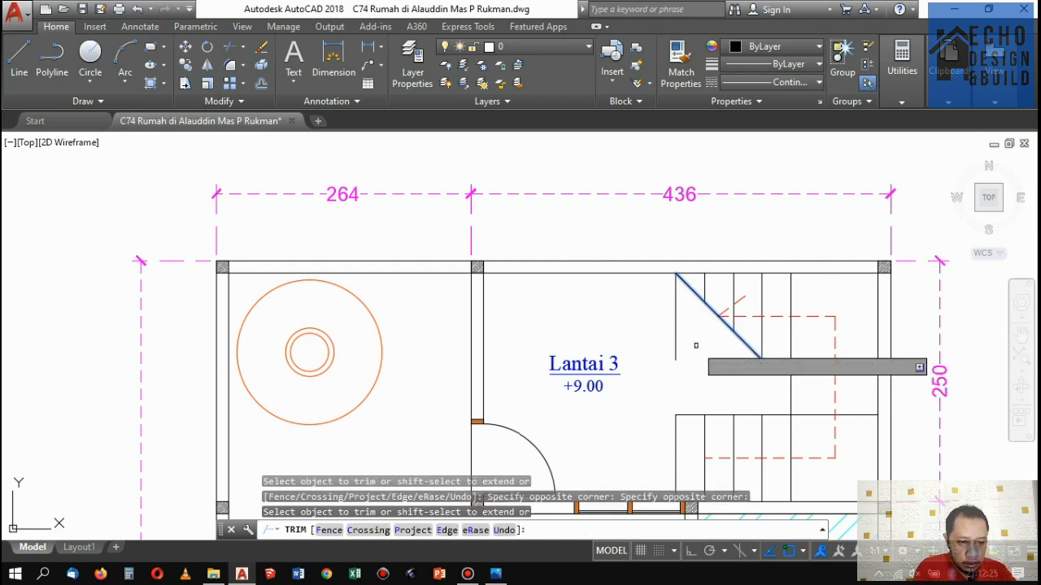
key("Return")
left_click(675, 323)
key("Delete")
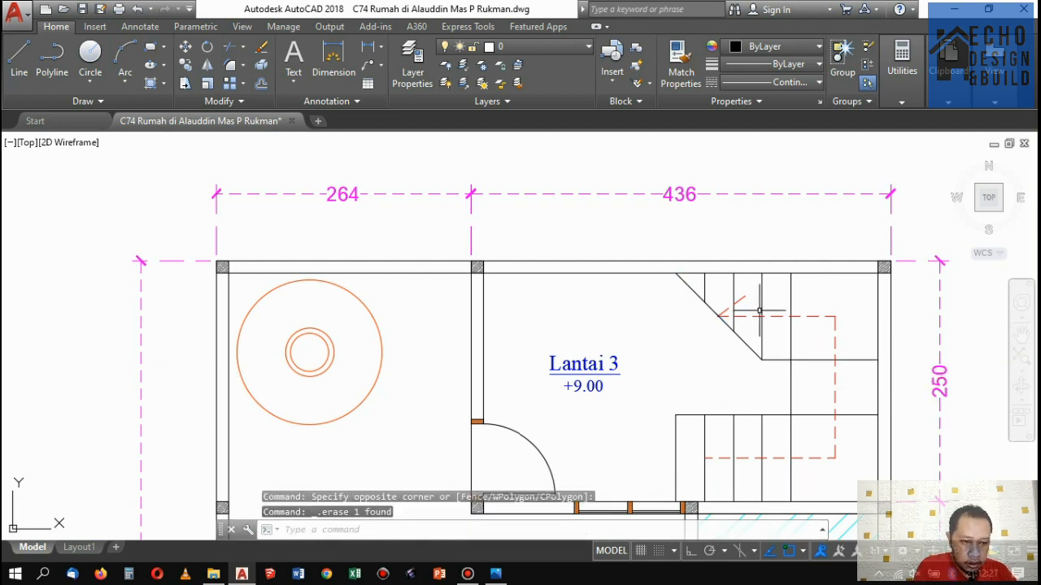
Stretch the tip and barb end of the Lantai 3 stair's red direction arrow back from the diagonal line, keeping the arrowhead's slant.
scroll(756, 313, "up", 7)
left_click(732, 320)
left_click(615, 322)
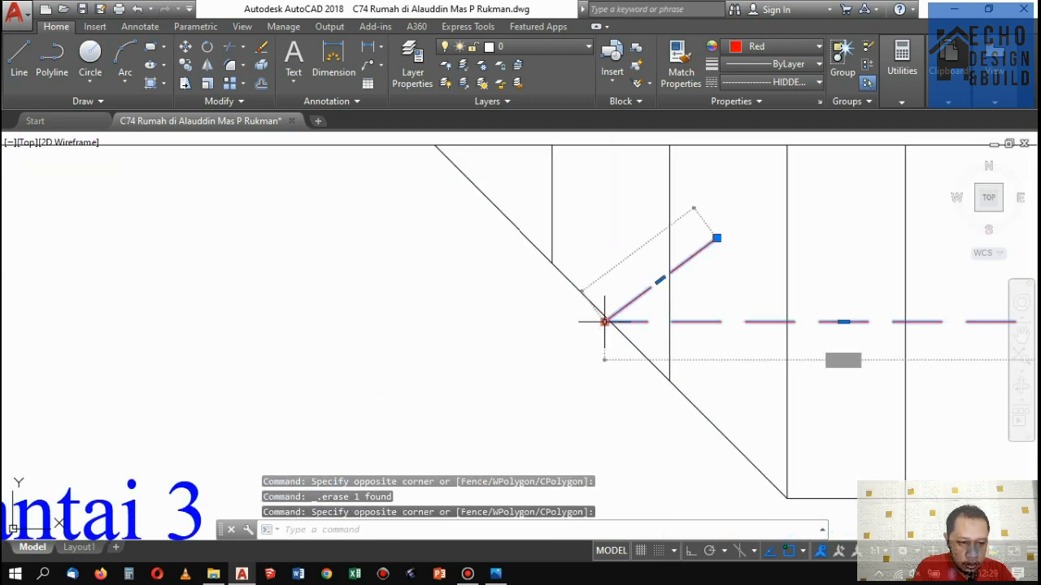
left_click(604, 322)
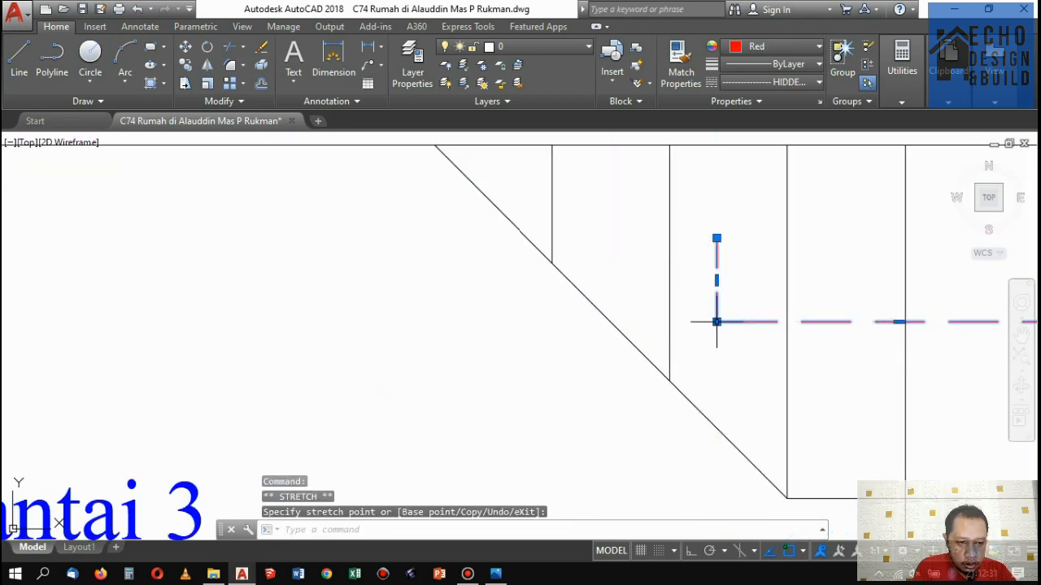
left_click(830, 237)
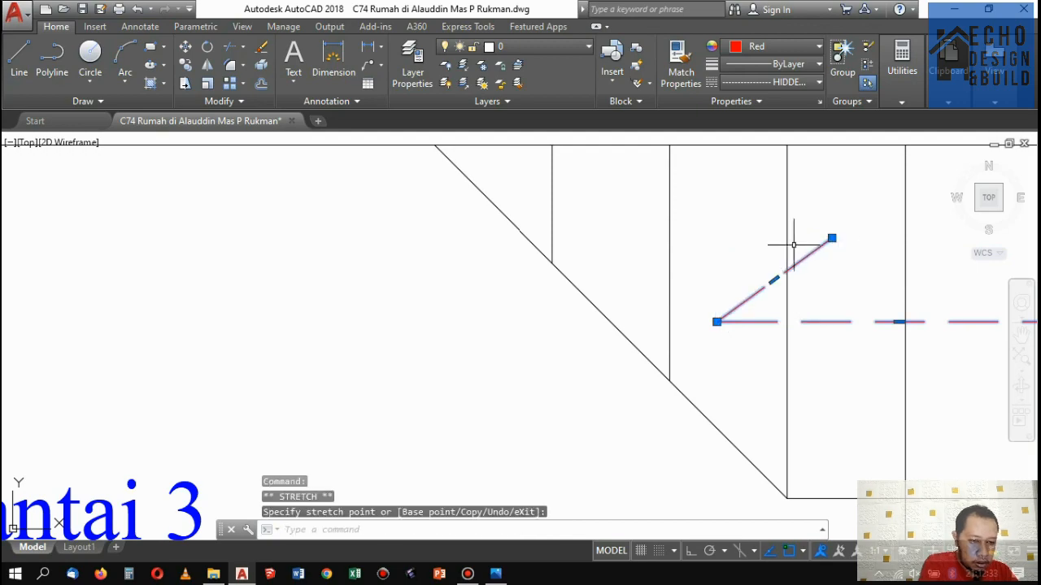
key("Escape")
Compare the staircases on the three floor plans for differences in how they are drawn.
scroll(704, 279, "down", 7)
scroll(510, 288, "up", 2)
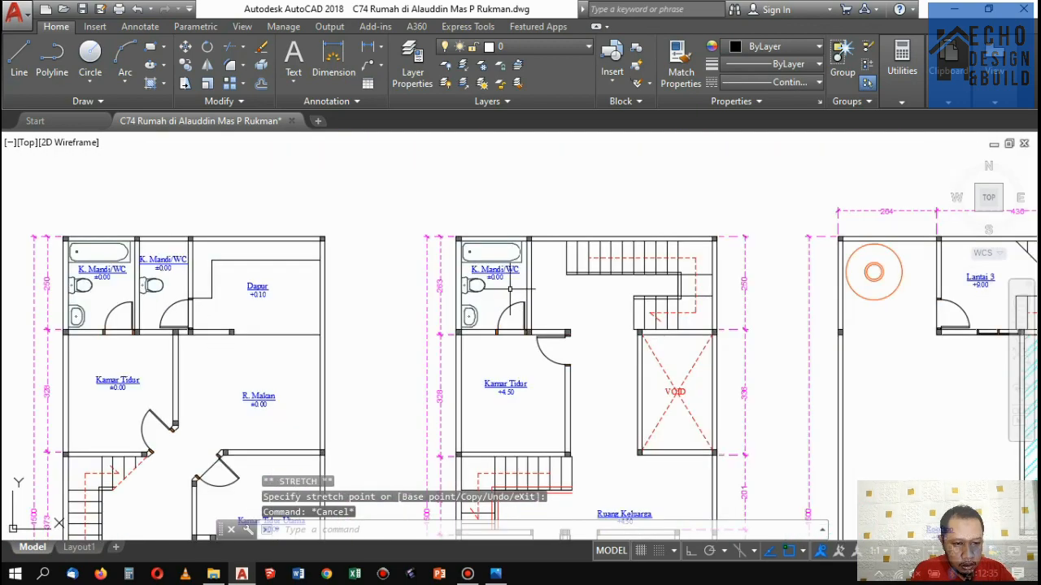
scroll(623, 263, "up", 1)
scroll(624, 263, "down", 2)
scroll(744, 272, "up", 1)
scroll(673, 285, "down", 3)
scroll(824, 277, "up", 2)
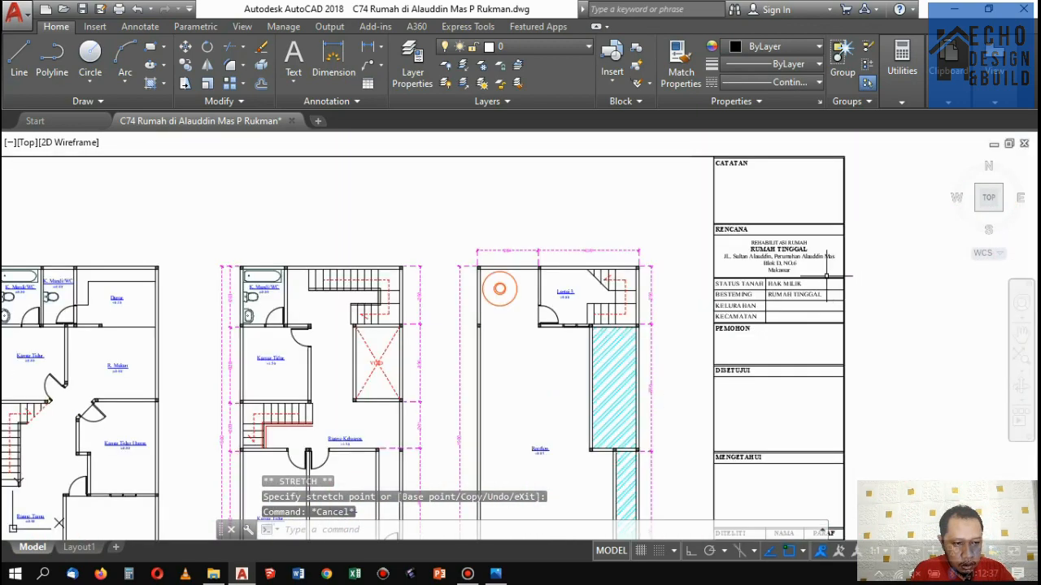
scroll(741, 273, "down", 3)
scroll(616, 314, "up", 2)
Match the diagonal line on the Lantai 3 stair to the red dashed diagonal of the ground-floor stair.
scroll(618, 311, "up", 4)
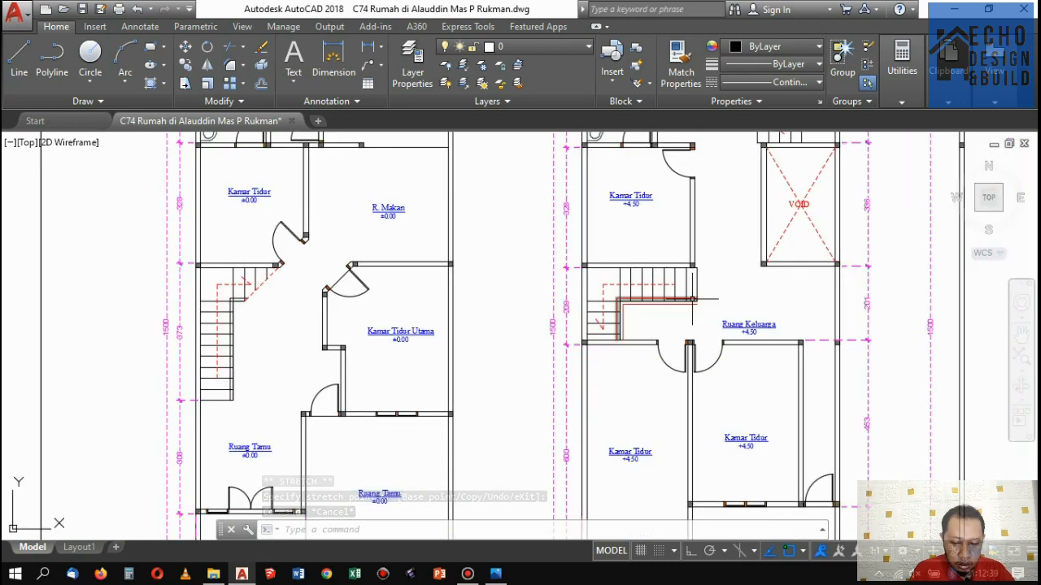
type("Ma")
key("Return")
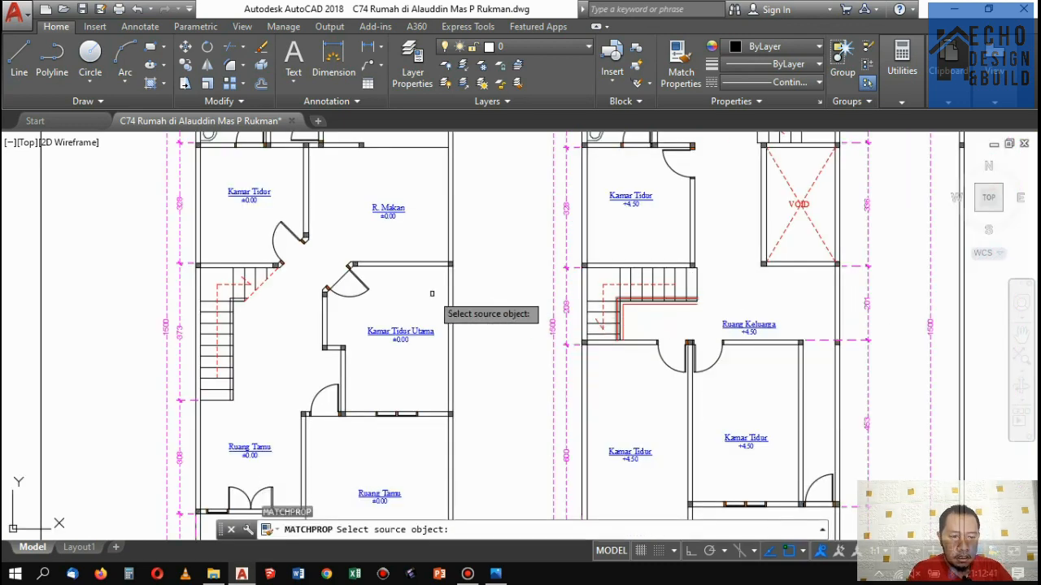
scroll(333, 270, "up", 4)
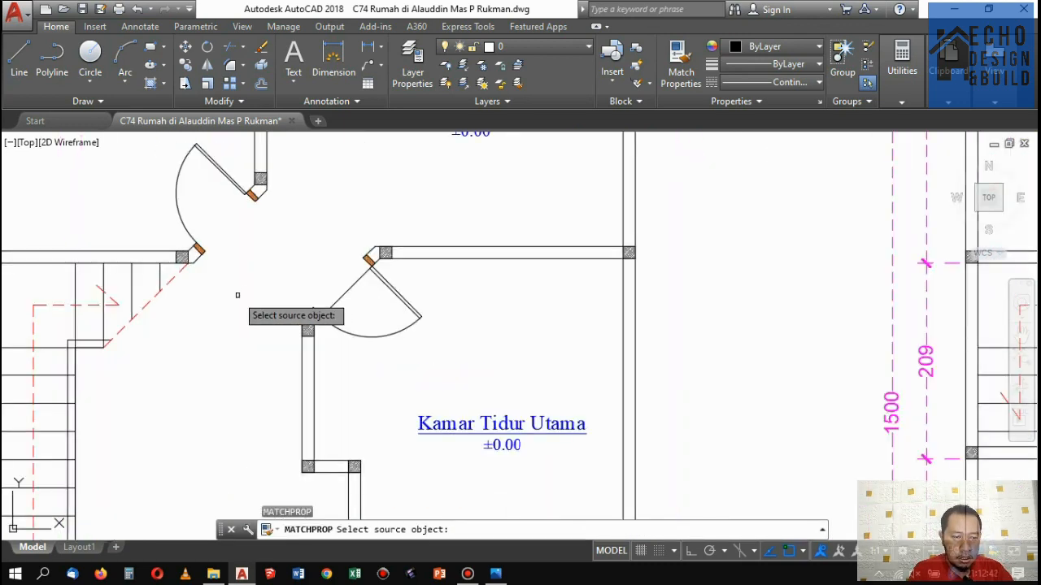
left_click(145, 303)
scroll(410, 360, "down", 5)
scroll(841, 273, "up", 4)
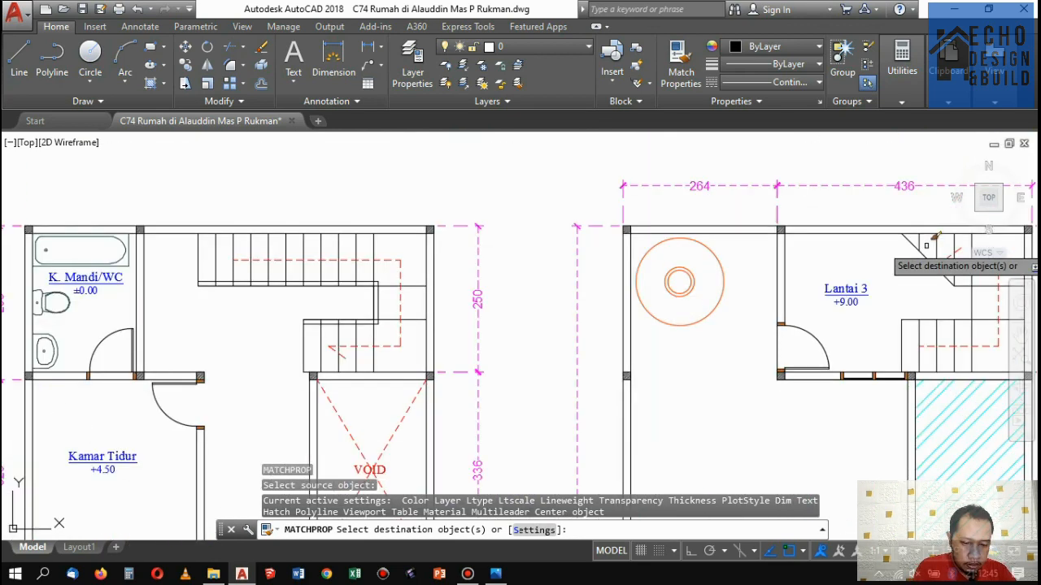
scroll(926, 246, "up", 1)
left_click(924, 262)
key("Return")
scroll(710, 282, "down", 3)
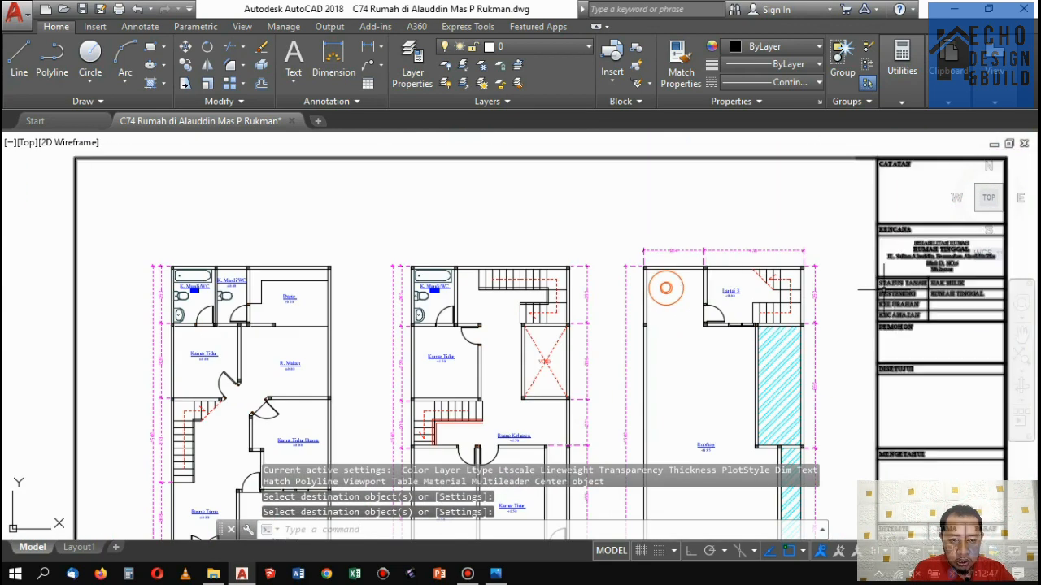
scroll(648, 268, "up", 4)
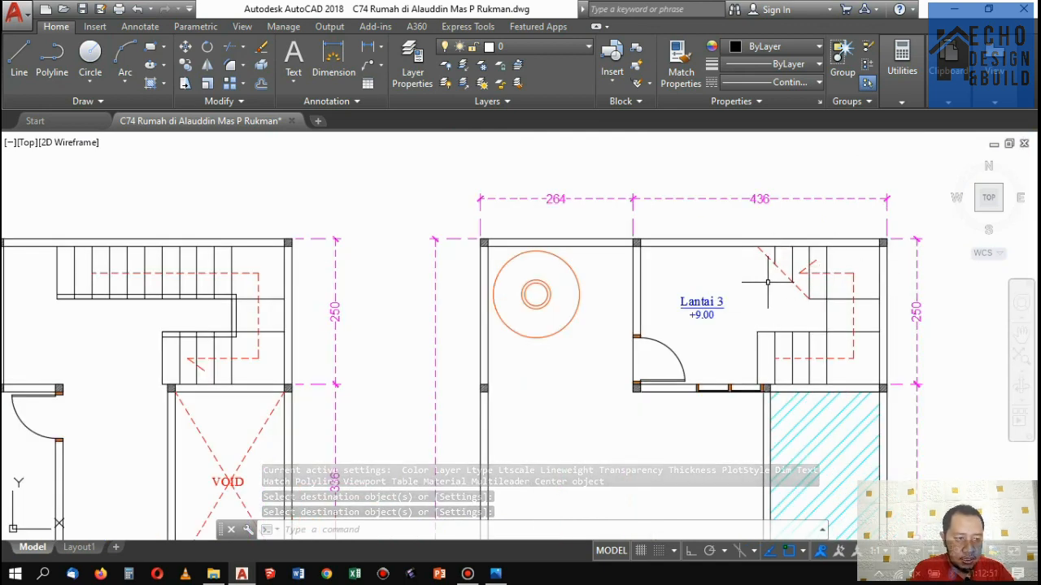
Undo the recent Lantai 3 stair edits back through the trim, and erase the diagonal line across its upper flight.
key("ctrl+z")
key("ctrl+z")
key("ctrl+z")
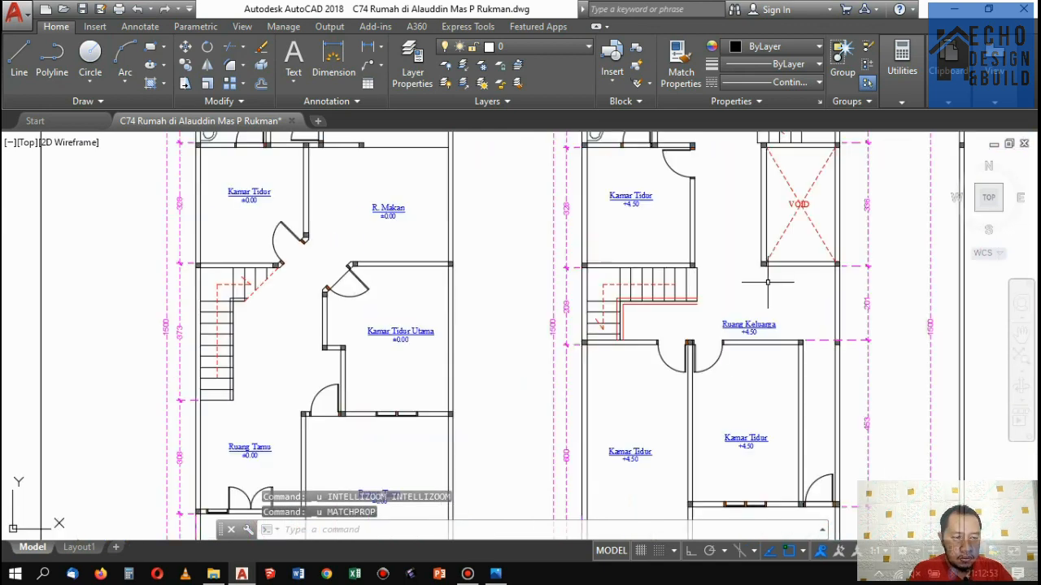
key("ctrl+z")
key("ctrl+z")
key("ctrl+z")
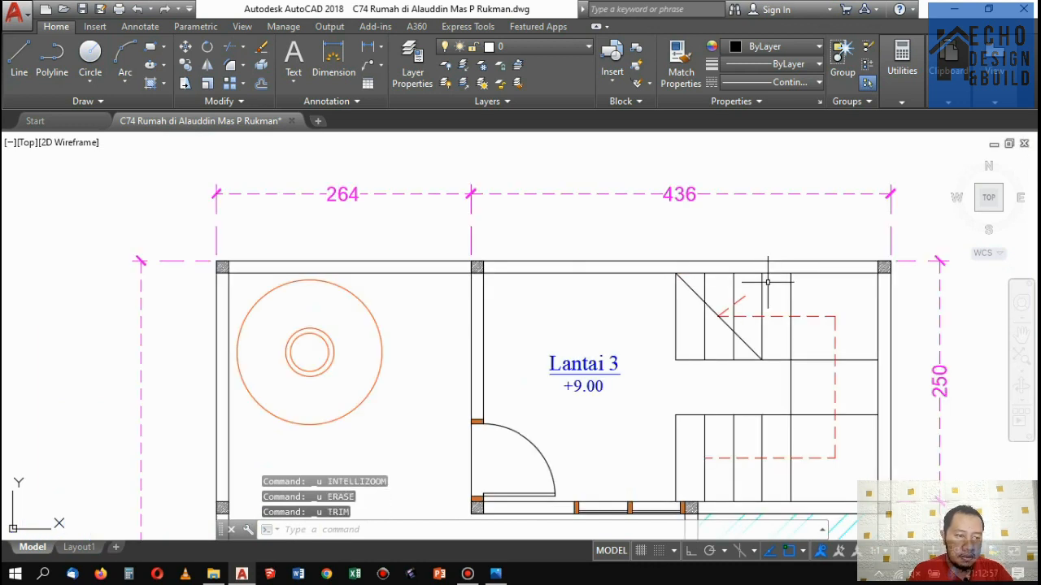
left_click(690, 289)
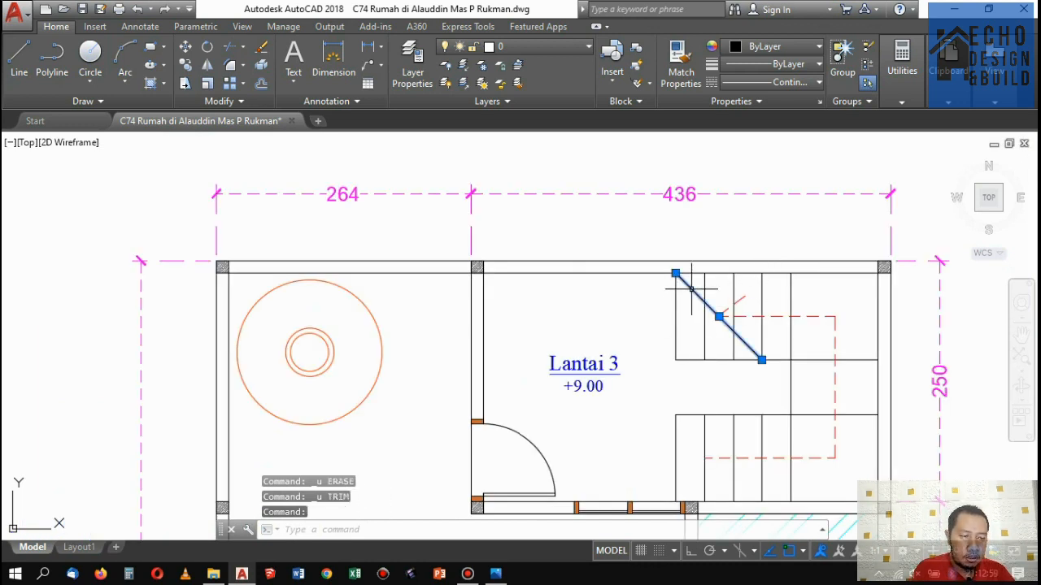
key("Delete")
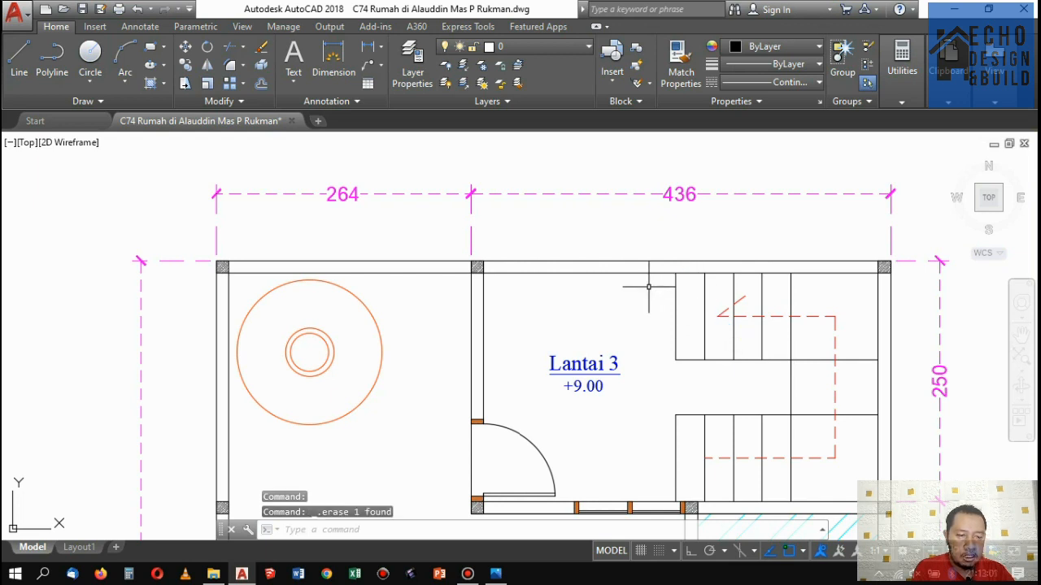
Draw a polyline down the Lantai 3 stair's upper end line, along the upper flight's inner edge, across the landing edge and back along the lower flight.
key("Return")
left_click(674, 274)
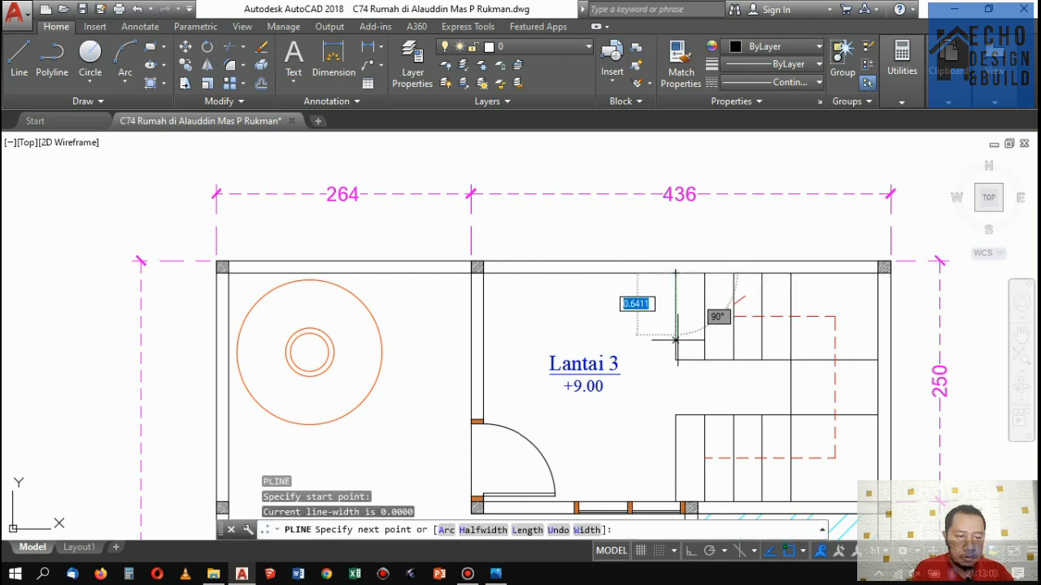
left_click(675, 360)
left_click(791, 360)
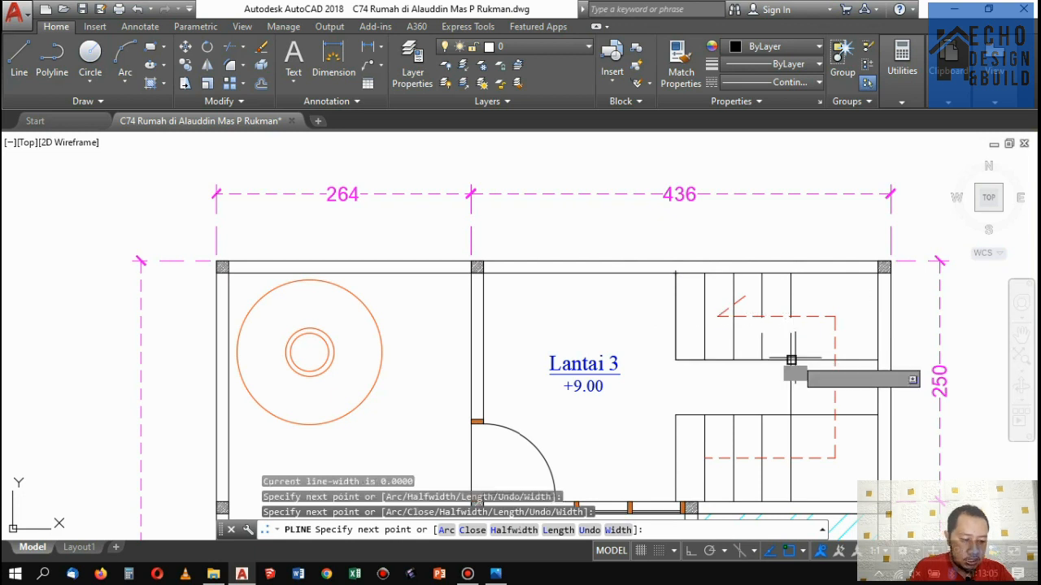
left_click(790, 415)
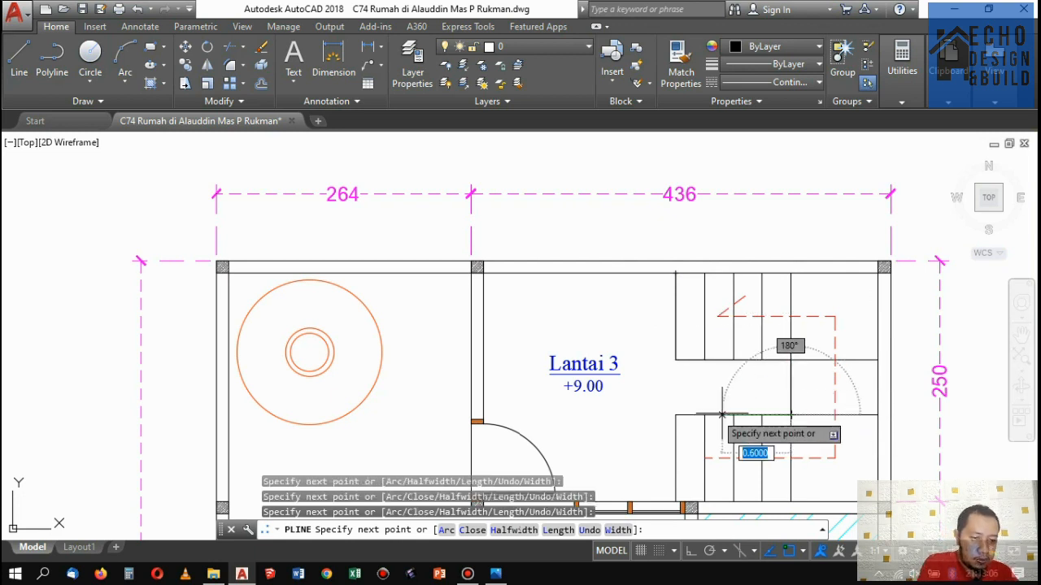
left_click(674, 415)
key("Return")
Offset the new Lantai 3 stair polyline 0.08 toward the stairwell opening.
type("o")
key("Return")
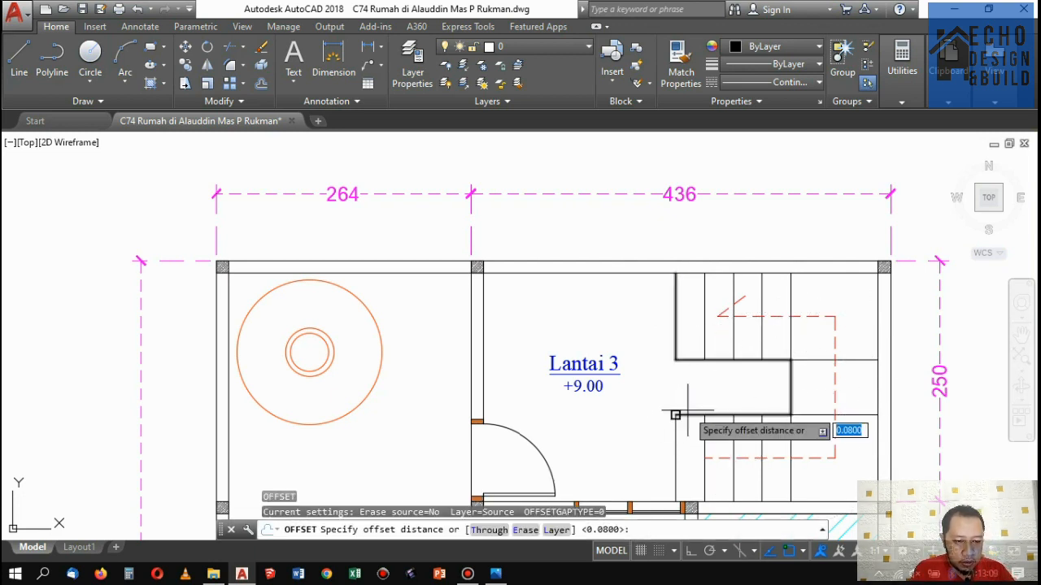
type("0")
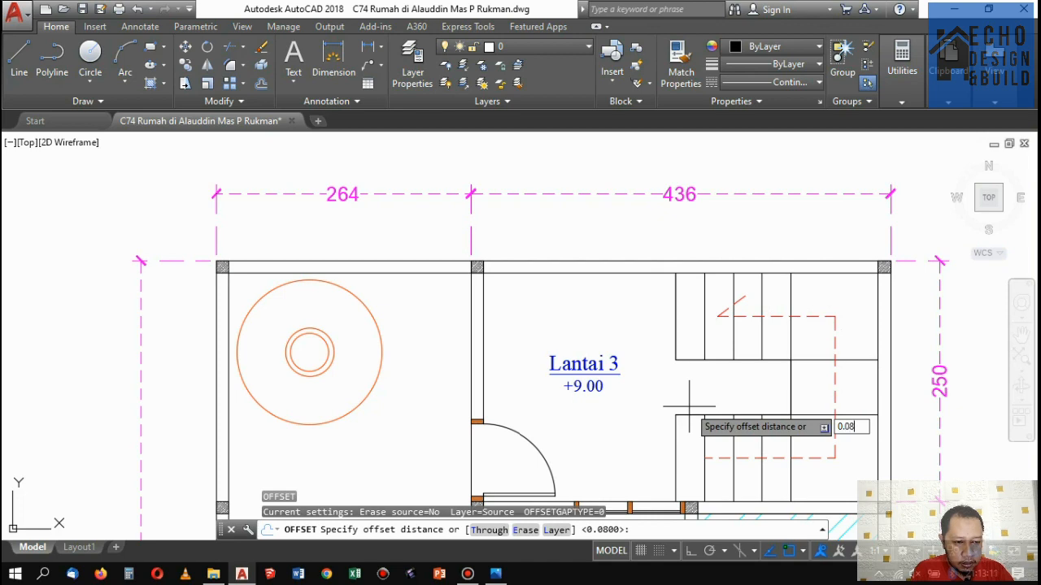
type(".08")
key("Return")
left_click(688, 413)
left_click(759, 363)
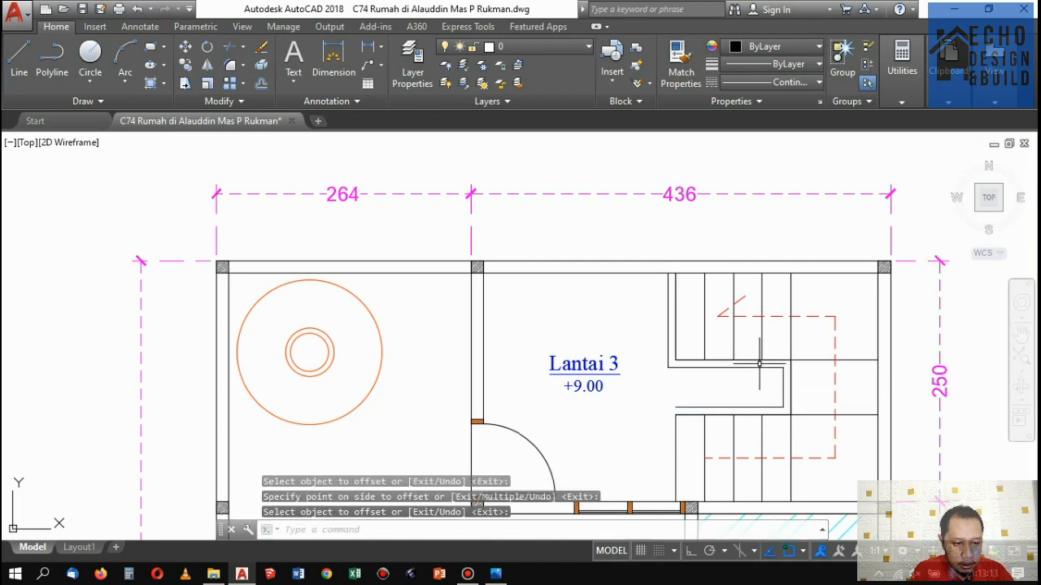
Match the ground-floor stair's inner railing line to the red railing line of the middle plan's lower-left stair.
scroll(762, 345, "down", 3)
scroll(599, 330, "up", 1)
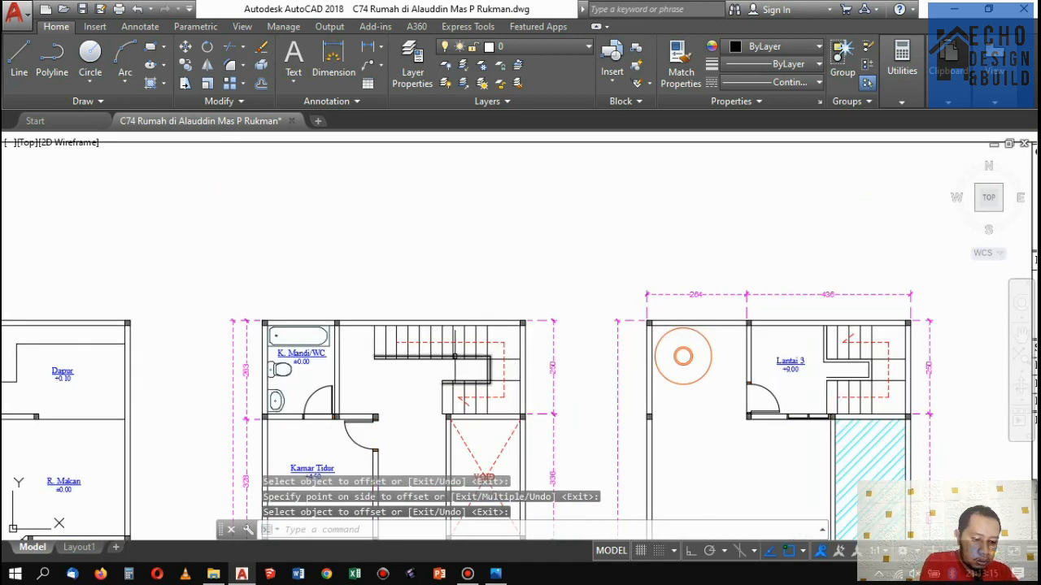
type("ma")
key("Return")
scroll(480, 366, "up", 5)
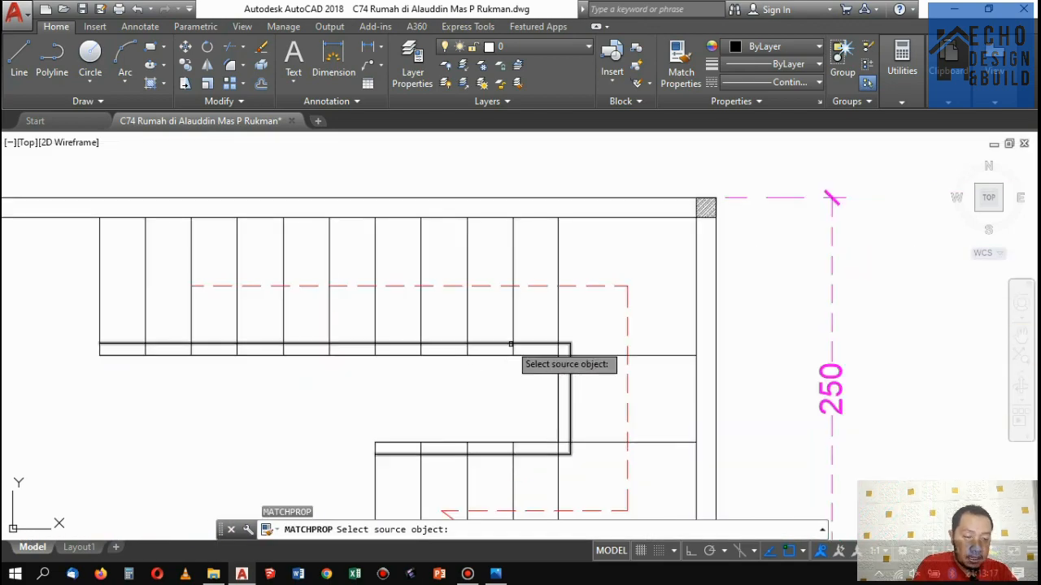
scroll(661, 281, "down", 5)
scroll(308, 390, "up", 5)
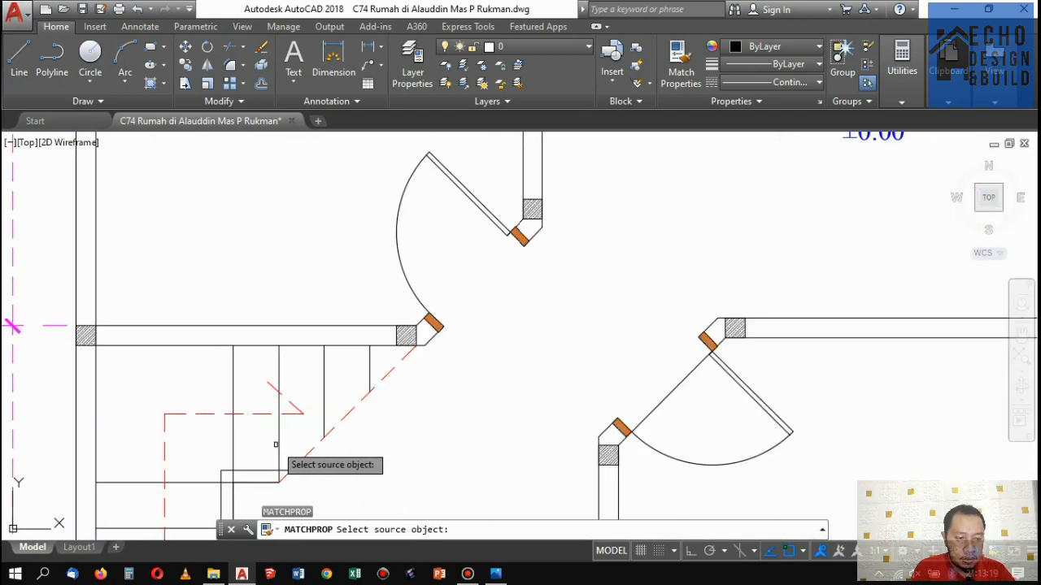
scroll(342, 406, "down", 5)
scroll(756, 415, "up", 6)
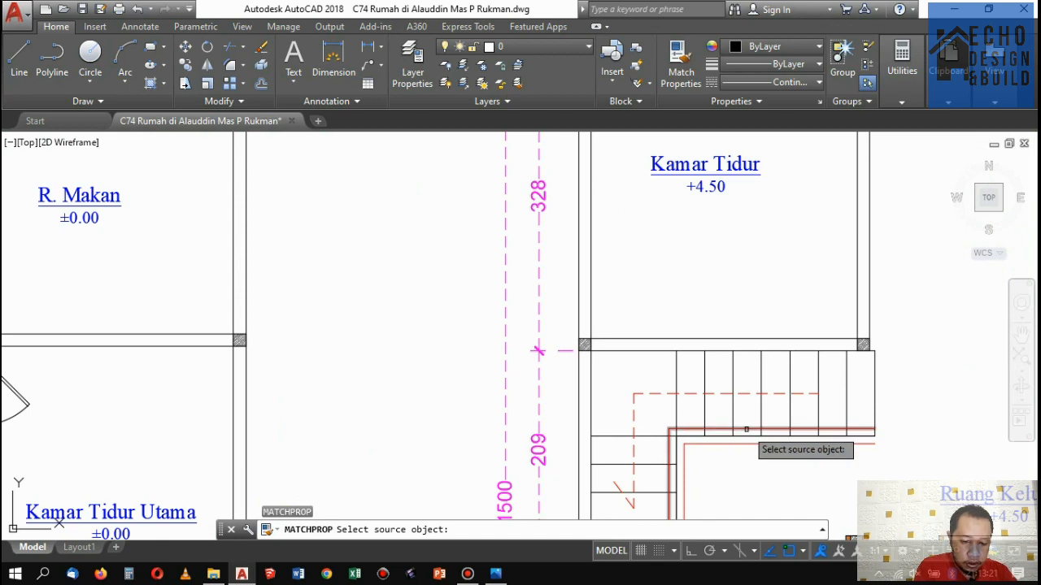
left_click(746, 429)
scroll(594, 405, "down", 5)
scroll(539, 387, "up", 6)
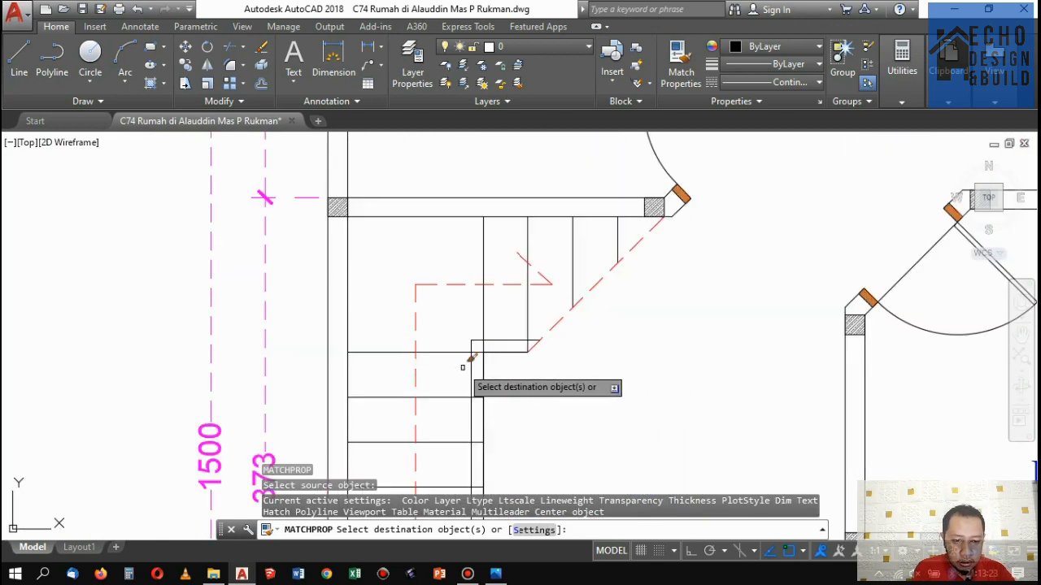
left_click(476, 365)
left_click(458, 373)
scroll(498, 372, "down", 5)
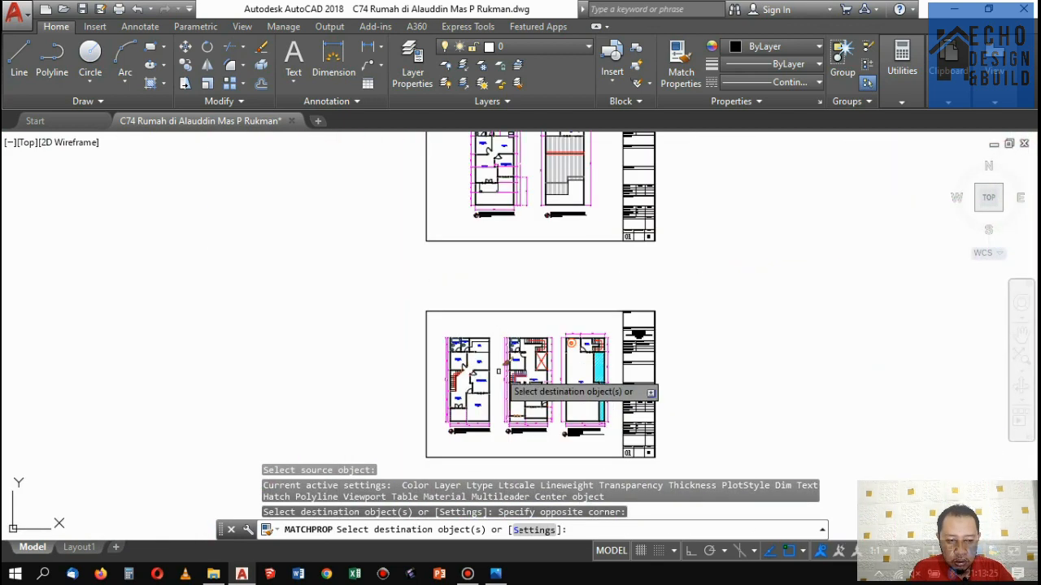
Match the railing line of the middle plan's upper stair and the offset polyline on the Lantai 3 stair to the same red railing properties.
scroll(497, 372, "up", 6)
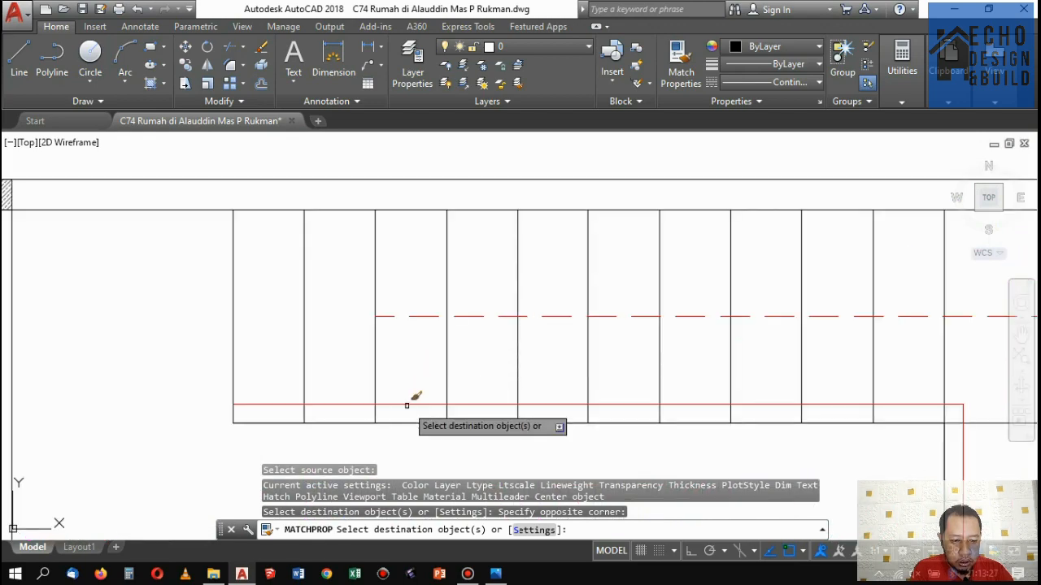
left_click(406, 405)
scroll(439, 325, "down", 5)
scroll(714, 282, "up", 4)
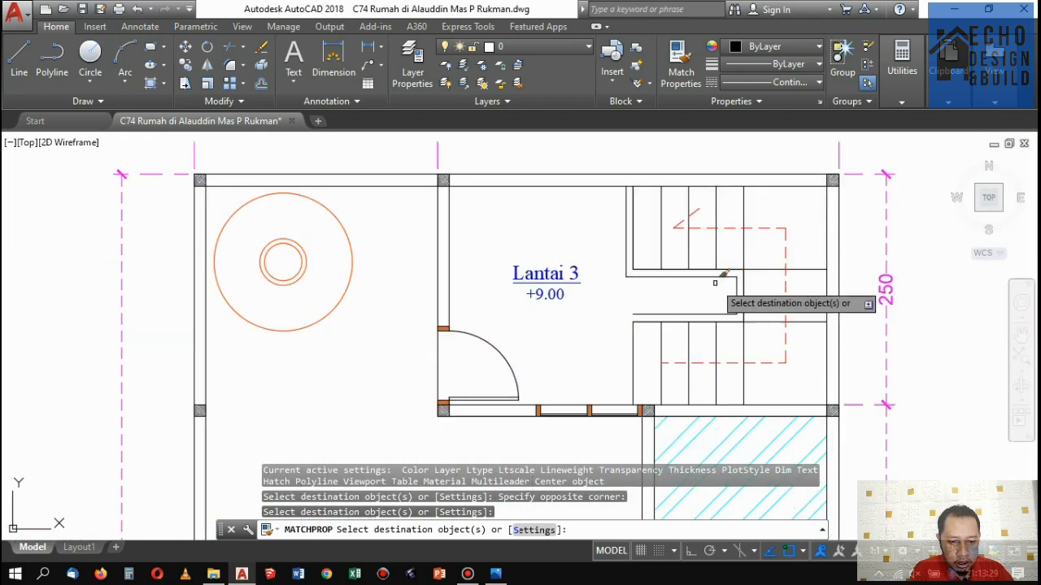
scroll(715, 282, "up", 2)
left_click(734, 313)
scroll(688, 357, "down", 3)
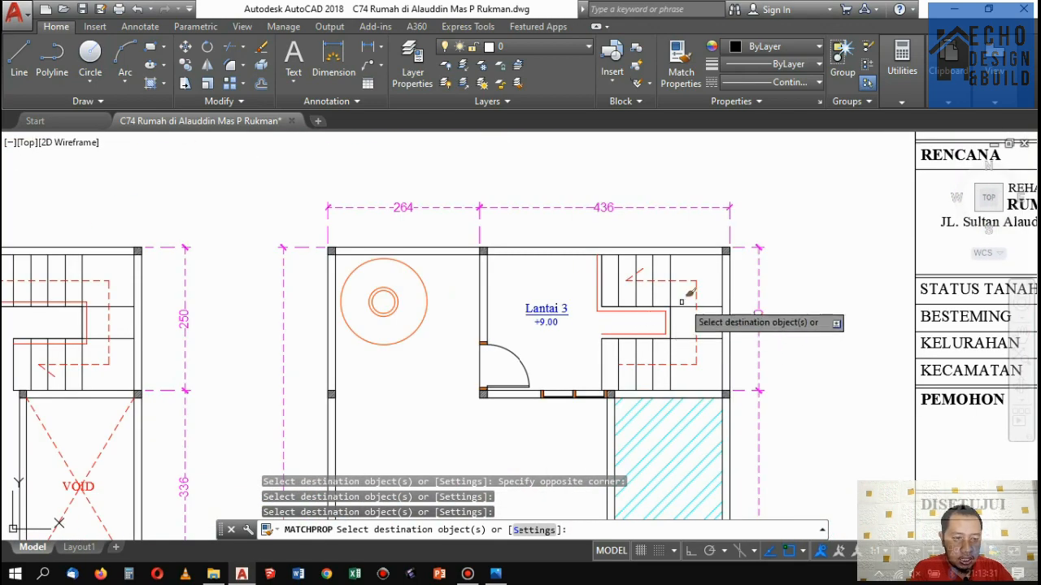
key("Return")
Offset the Lantai 3 stair's black inner-edge polyline 0.08 toward the treads.
scroll(679, 307, "up", 2)
left_click(660, 305)
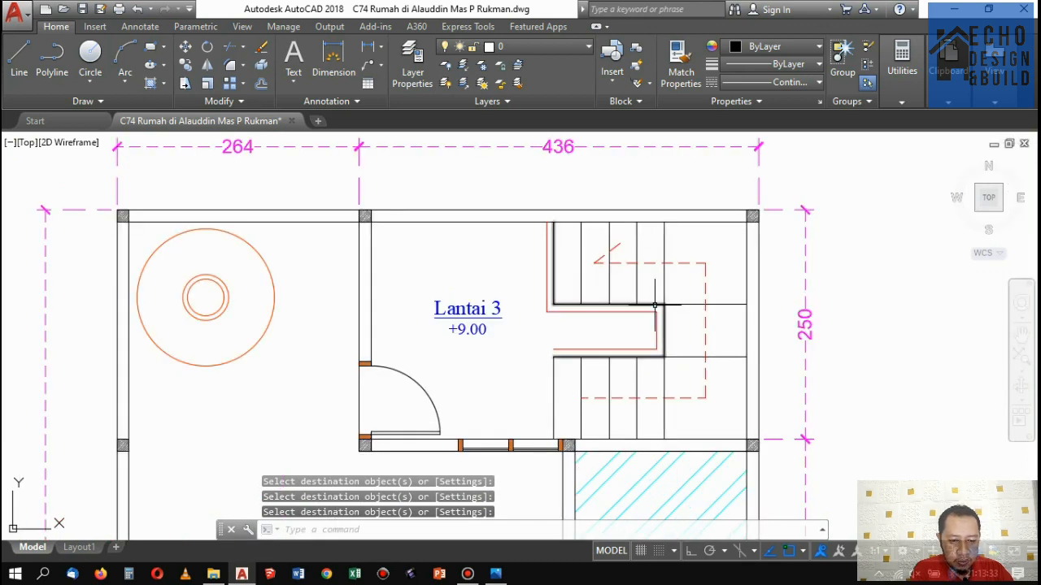
key("Escape")
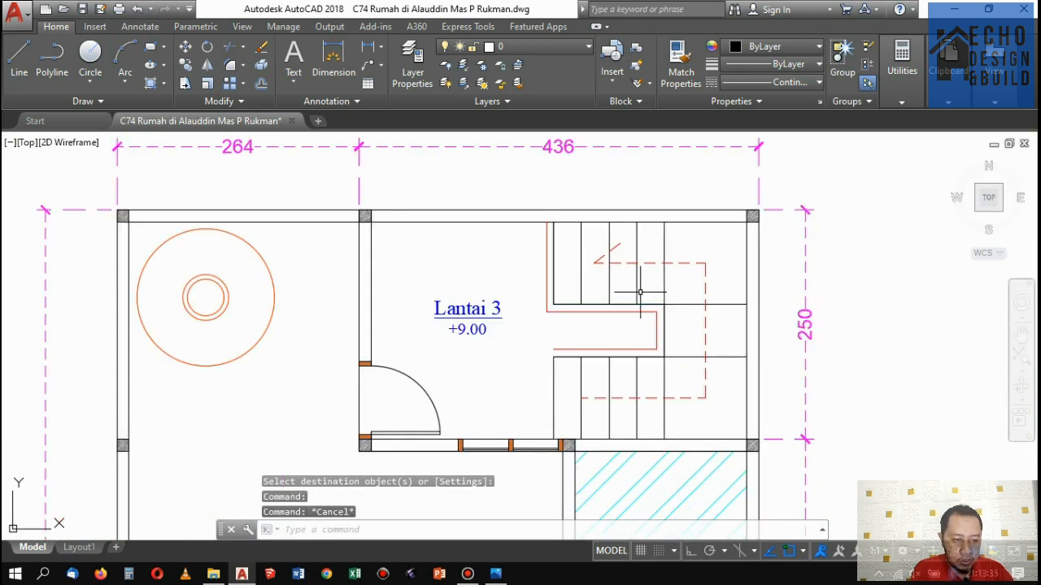
type("o")
key("Return")
key("Return")
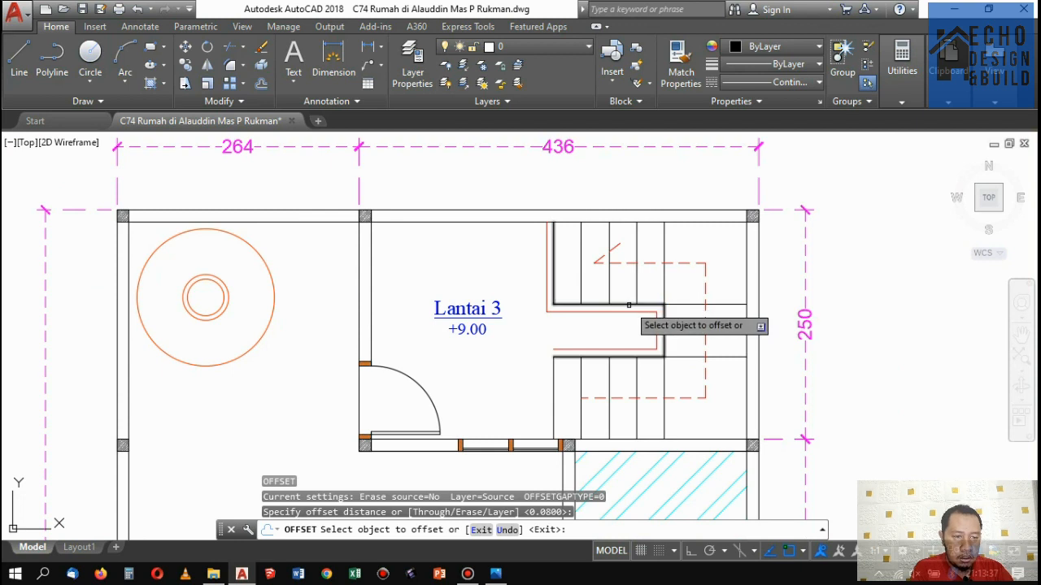
left_click(637, 305)
left_click(635, 302)
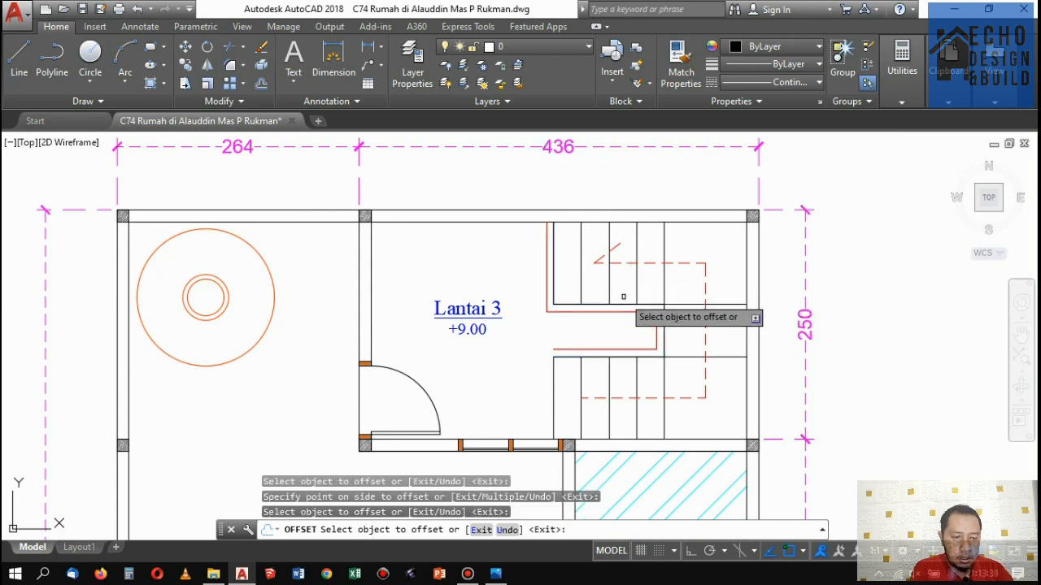
left_click(617, 305)
key("Return")
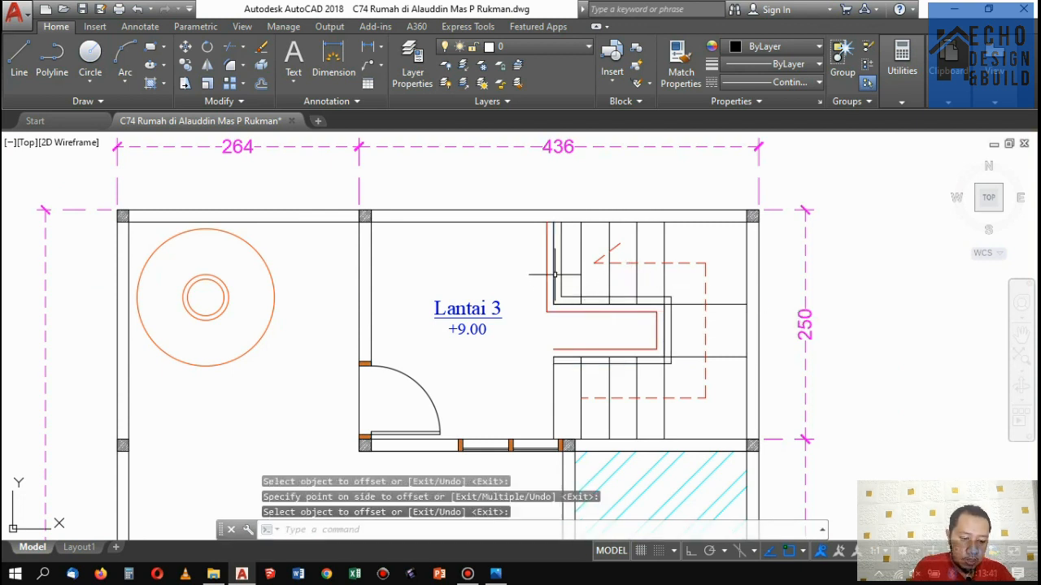
Collapse the vertical end segment of the tread-side polyline by stretching its upper endpoint onto the corner below.
left_click(562, 236)
left_click(561, 221)
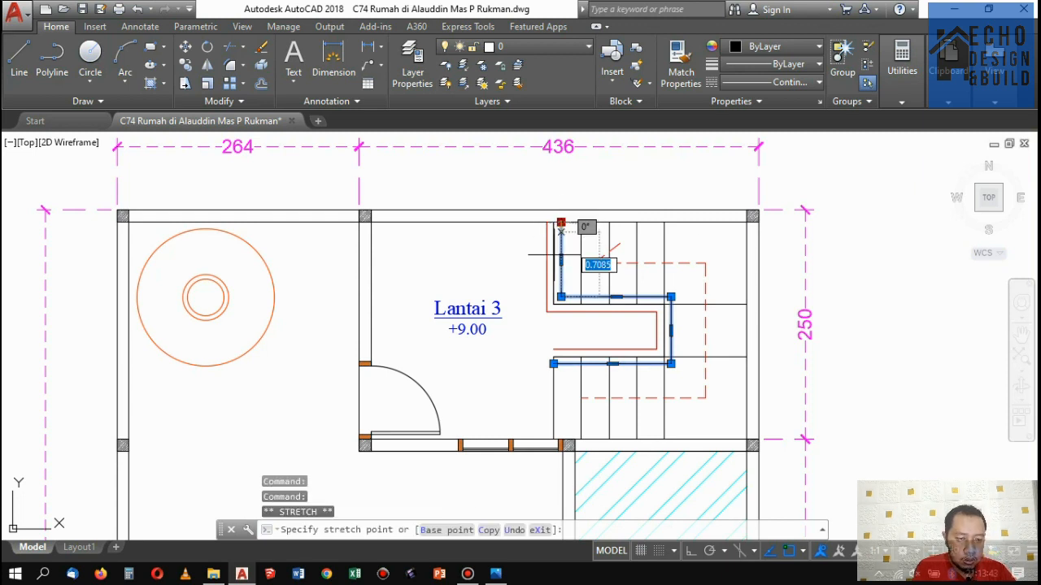
scroll(561, 298, "up", 4)
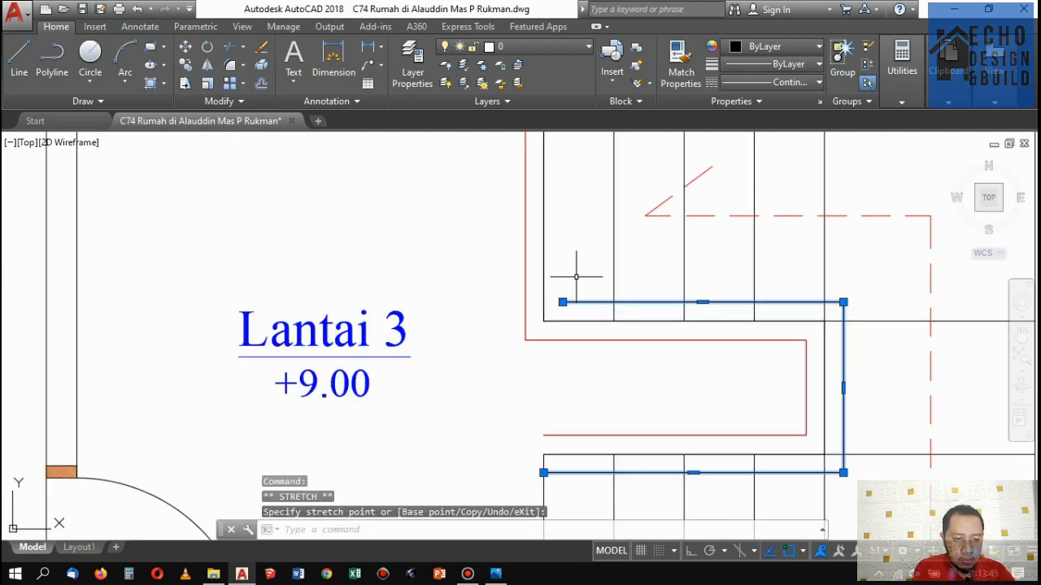
key("Escape")
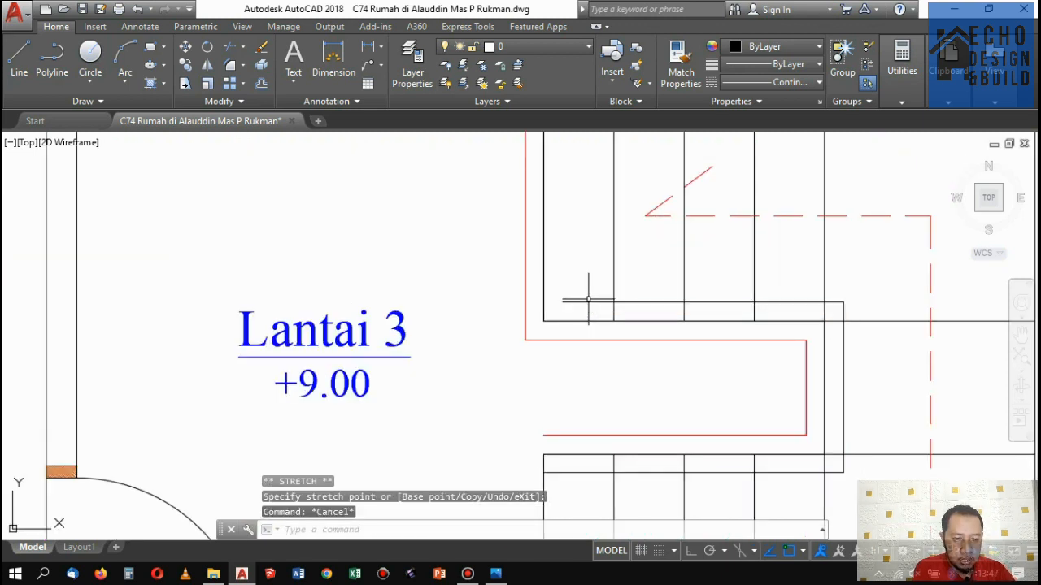
Try to extend the free upper end of the tread-side polyline to the upper flight's end line.
type("ex")
key("space")
key("space")
left_click(585, 302)
left_click(576, 296)
left_click(572, 300)
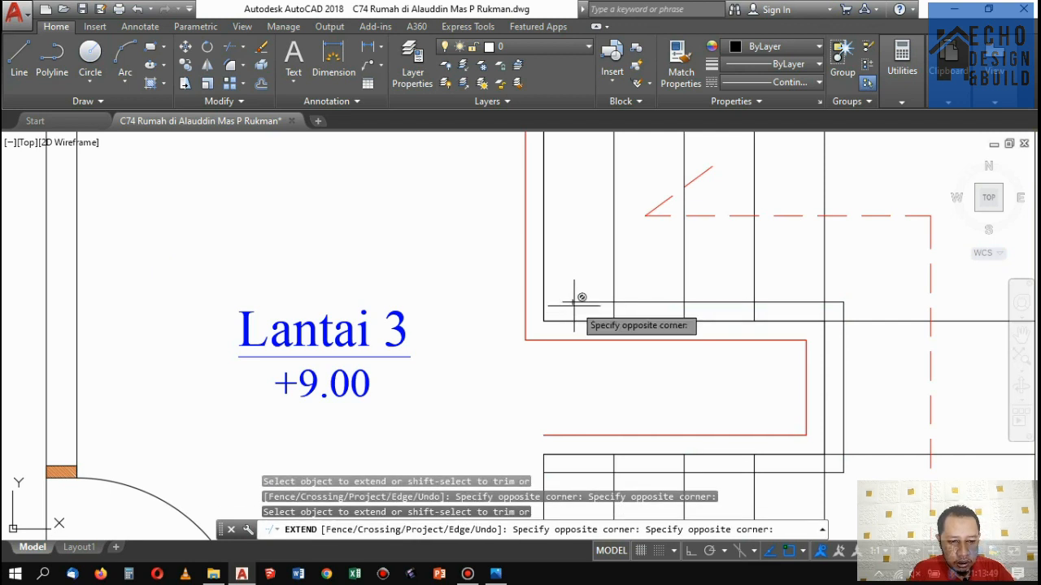
key("space")
left_click(577, 302)
key("space")
Stretch the free upper end of the Lantai 3 stair's tread-side polyline to the upper flight's end line.
left_click(575, 302)
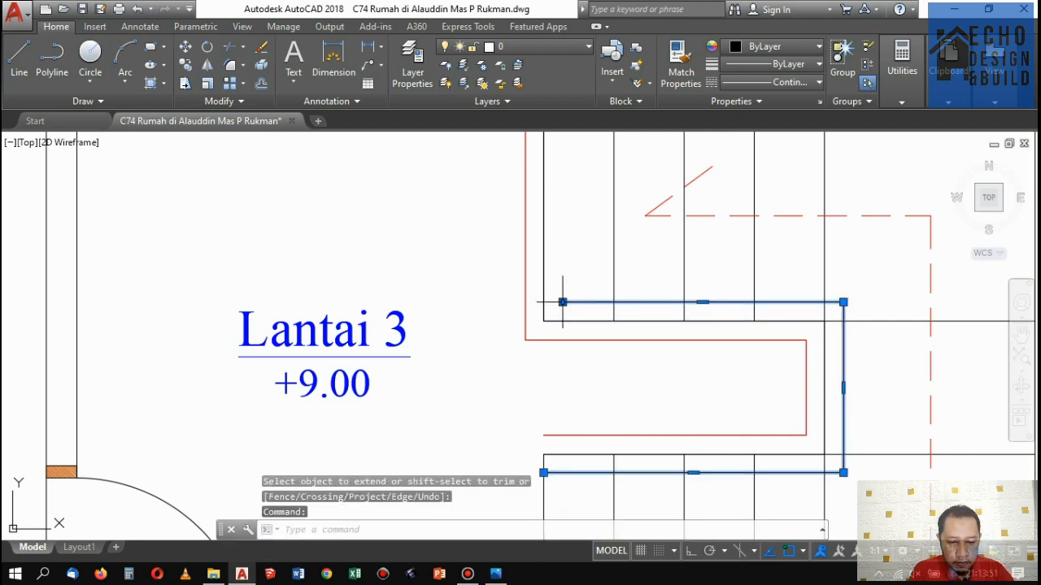
left_click(562, 302)
scroll(623, 285, "down", 4)
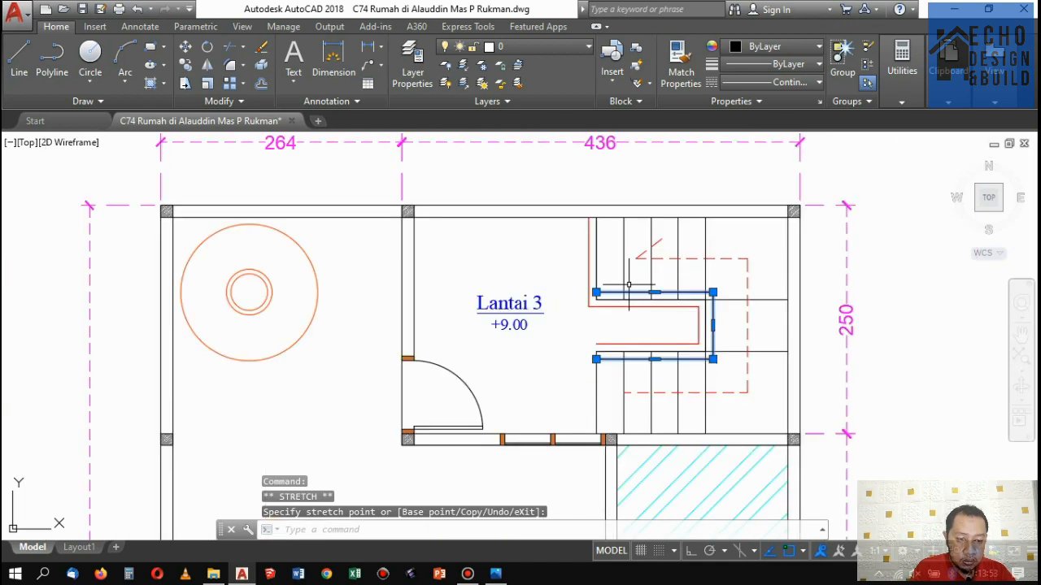
Match the tread-side polyline of the Lantai 3 stair to the properties of the adjacent red railing line.
key("Escape")
type("ma")
key("Return")
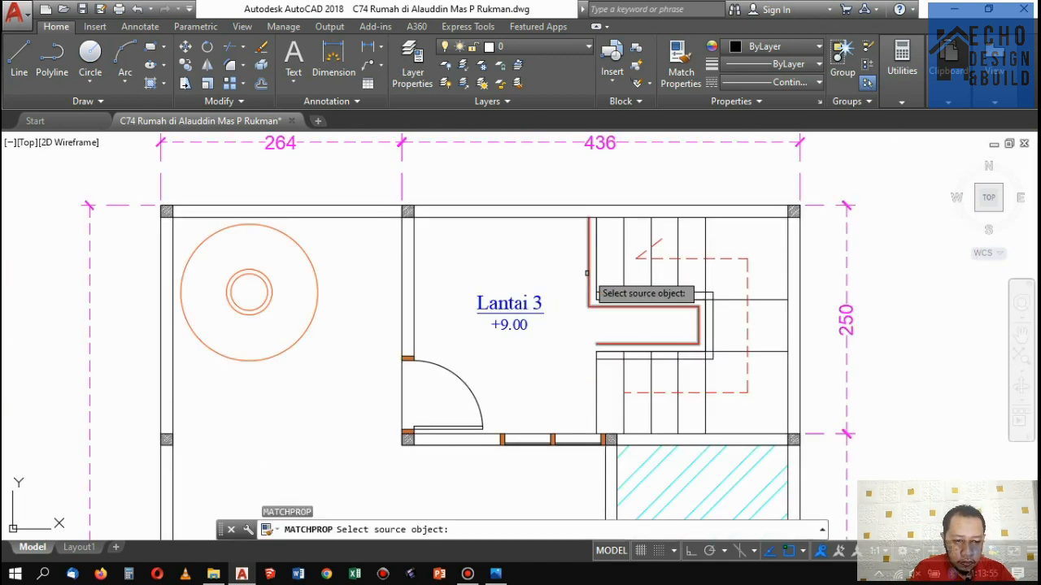
left_click(629, 292)
scroll(629, 299, "up", 2)
left_click(609, 289)
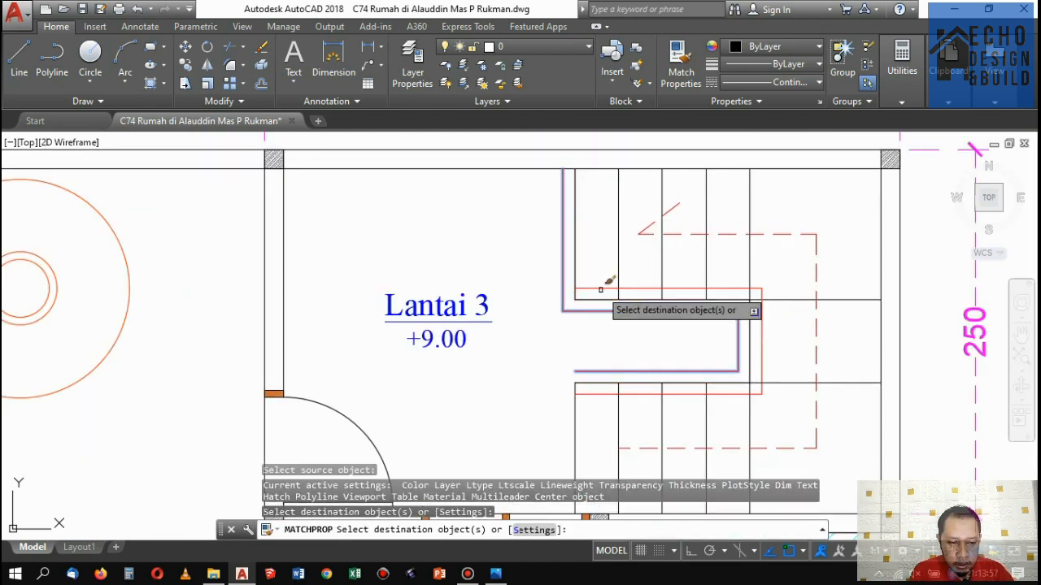
key("Return")
Review the stairs, railings, doors and room labels across the three floor plans on the sheet.
scroll(633, 244, "down", 4)
scroll(633, 244, "down", 4)
scroll(643, 252, "up", 4)
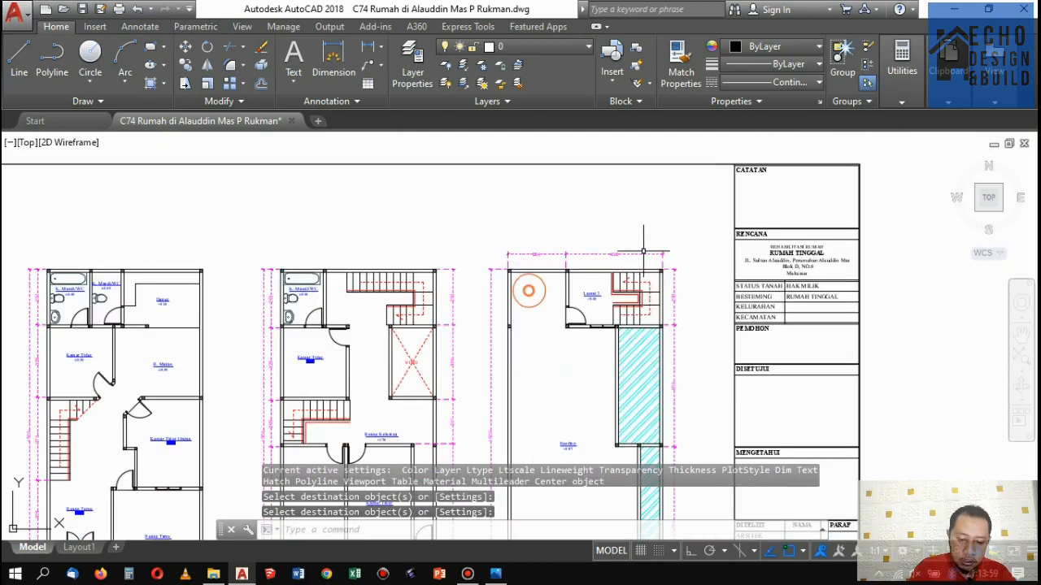
scroll(643, 252, "down", 4)
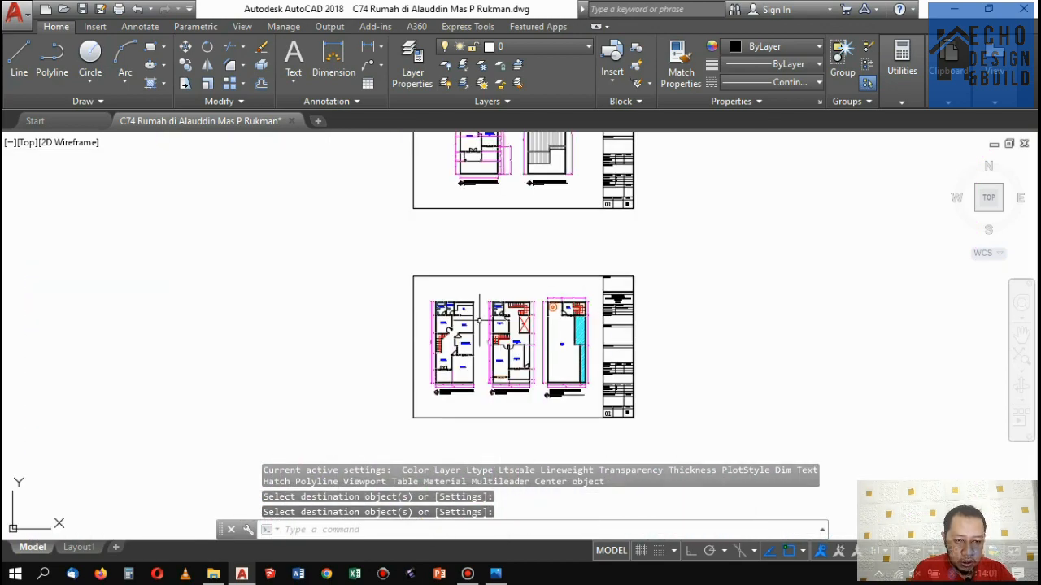
scroll(712, 245, "up", 4)
scroll(464, 291, "up", 3)
scroll(464, 291, "down", 5)
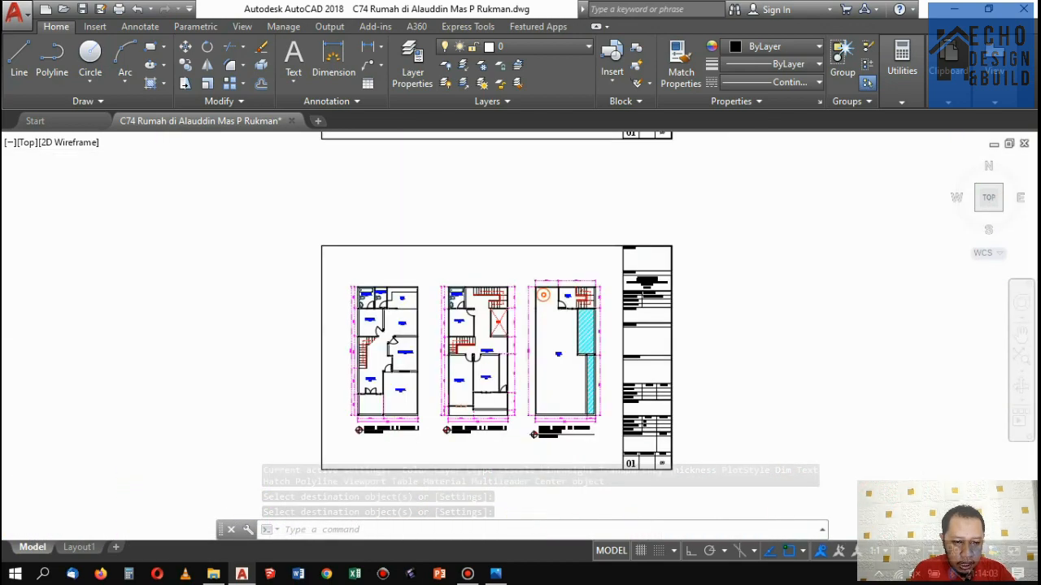
scroll(534, 304, "up", 2)
scroll(646, 298, "up", 4)
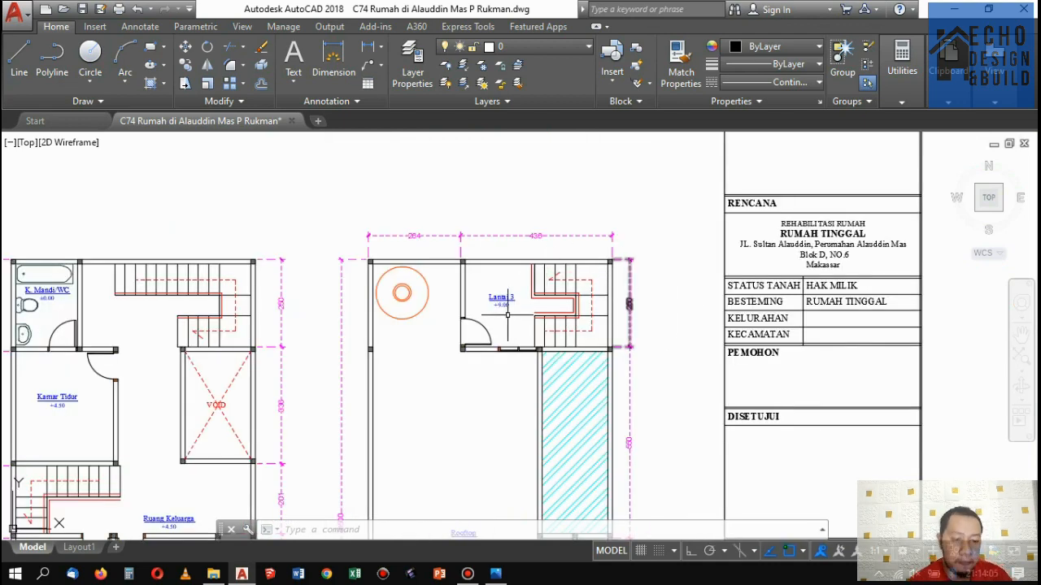
middle_click_drag(545, 315, 556, 292)
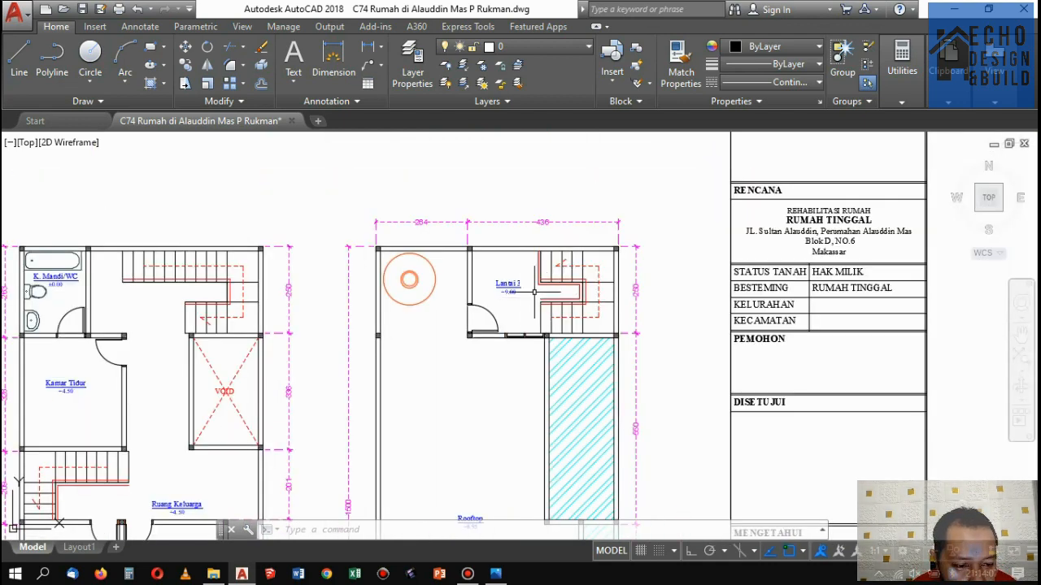
scroll(534, 291, "down", 4)
scroll(518, 357, "up", 4)
scroll(528, 325, "down", 4)
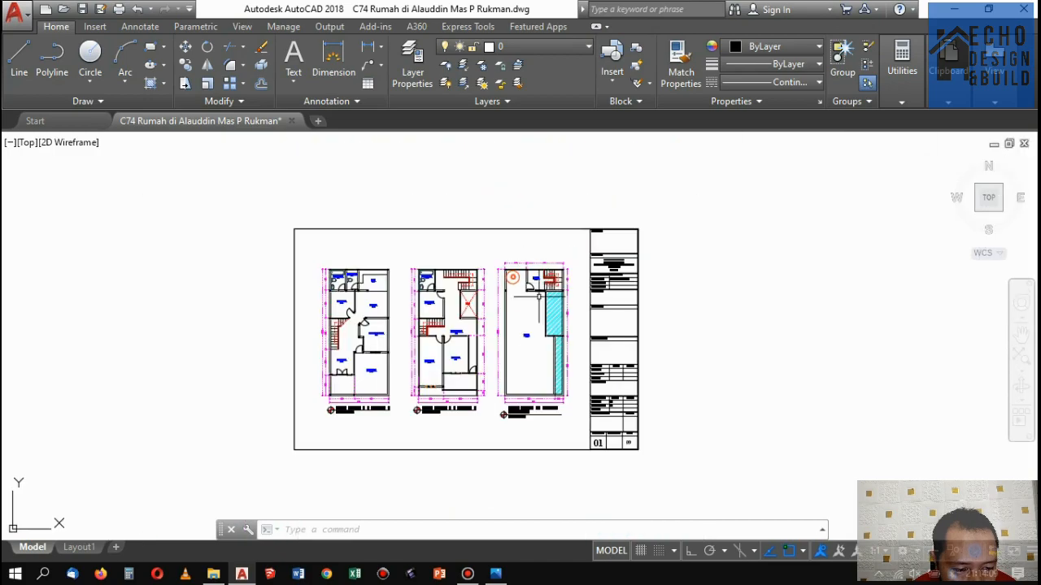
scroll(538, 325, "up", 2)
scroll(538, 343, "up", 2)
scroll(538, 343, "down", 4)
scroll(538, 343, "up", 3)
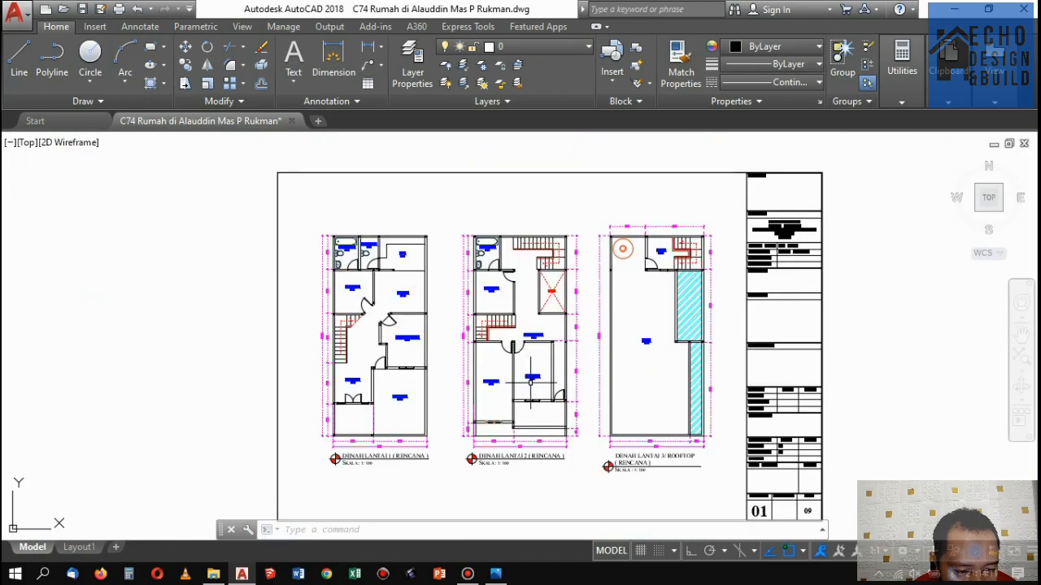
scroll(518, 414, "down", 3)
scroll(472, 404, "up", 5)
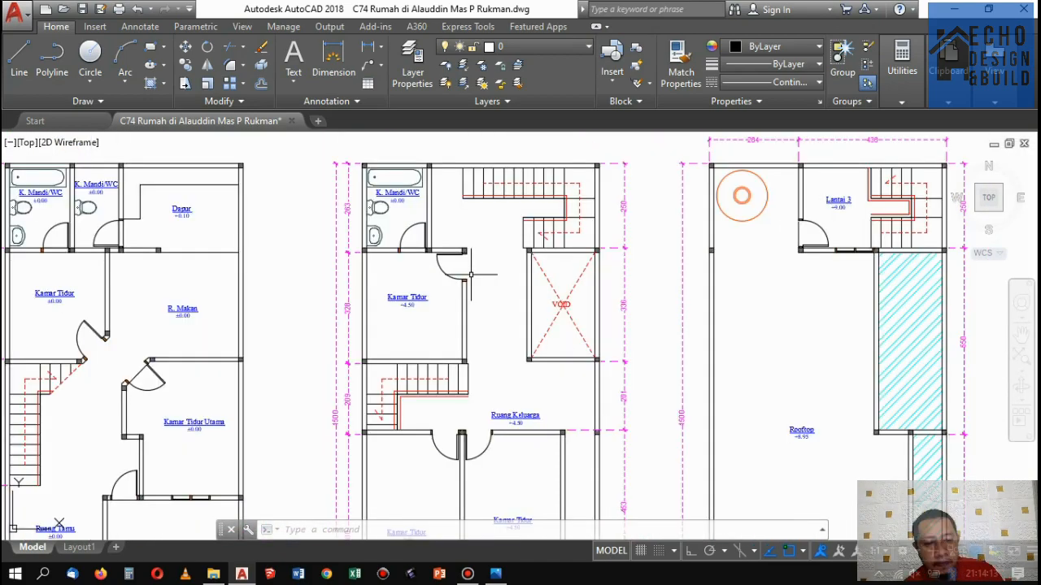
scroll(405, 241, "up", 2)
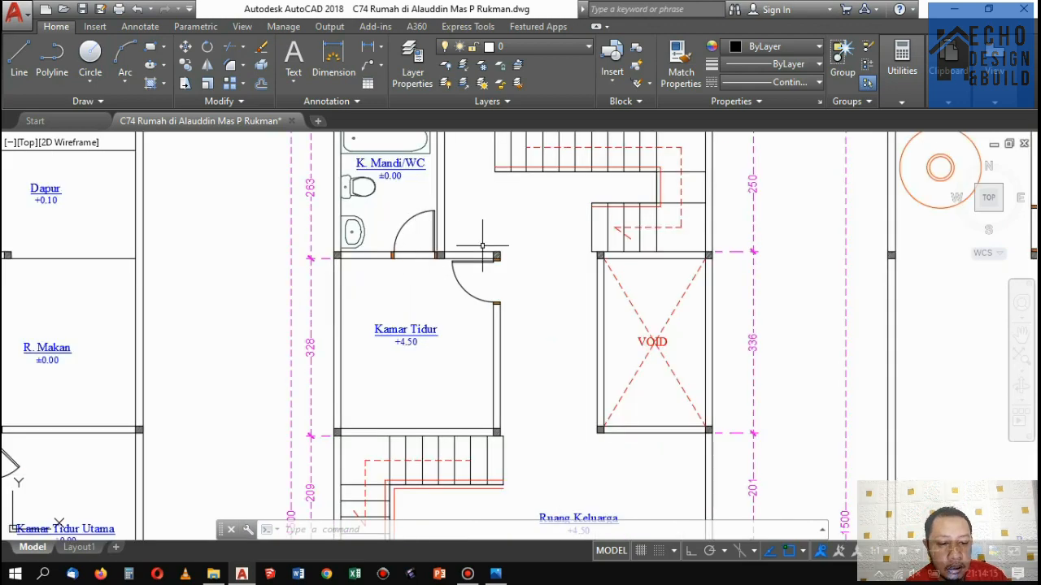
scroll(488, 260, "down", 6)
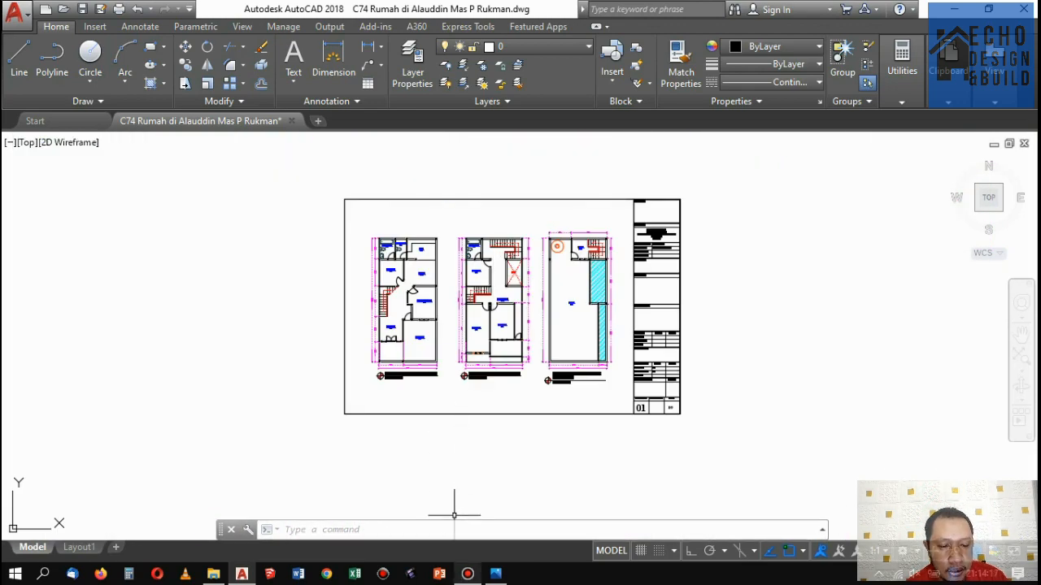
Switch to Photos to compare the floor plans with the reference sketch, and return to the AutoCAD drawing.
left_click(495, 573)
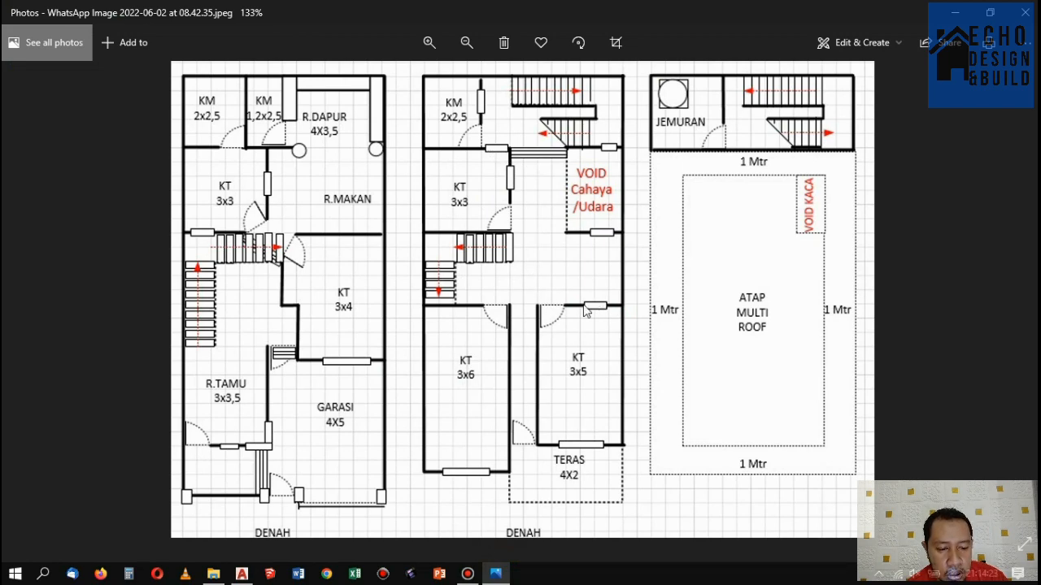
scroll(577, 321, "down", 1)
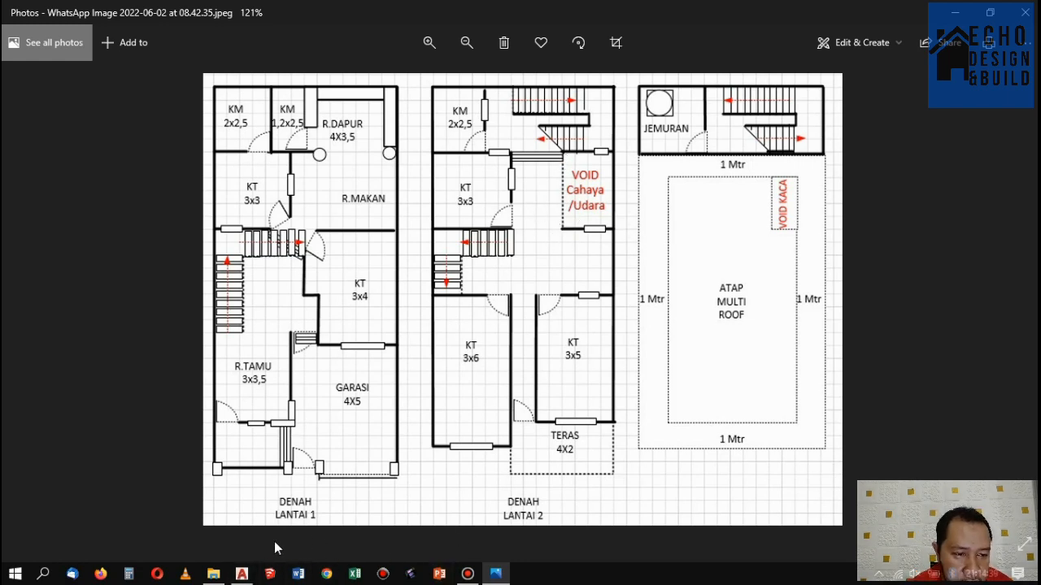
left_click(241, 574)
scroll(528, 244, "up", 3)
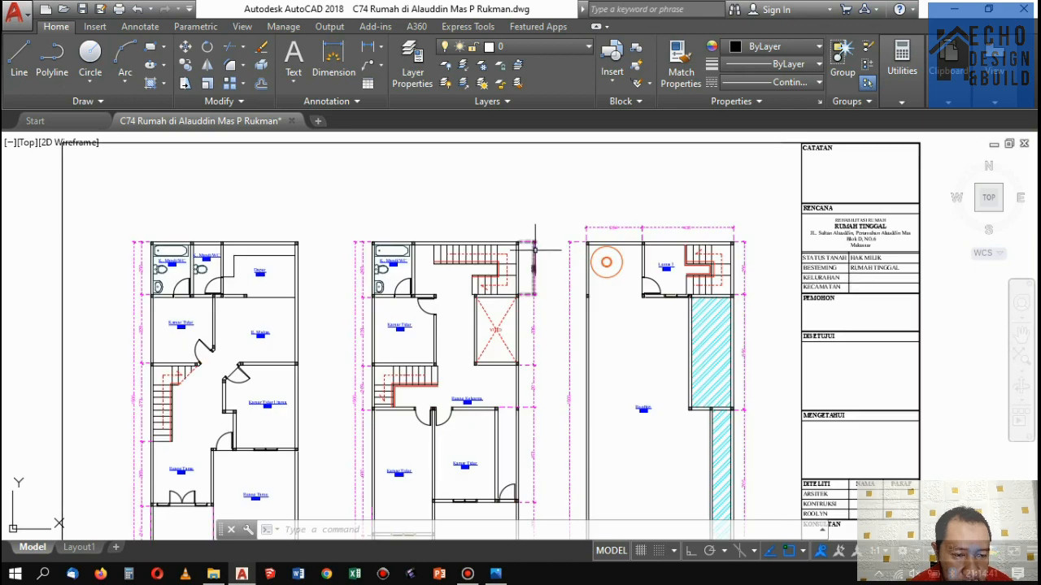
scroll(529, 253, "down", 3)
scroll(528, 251, "up", 4)
scroll(515, 356, "down", 2)
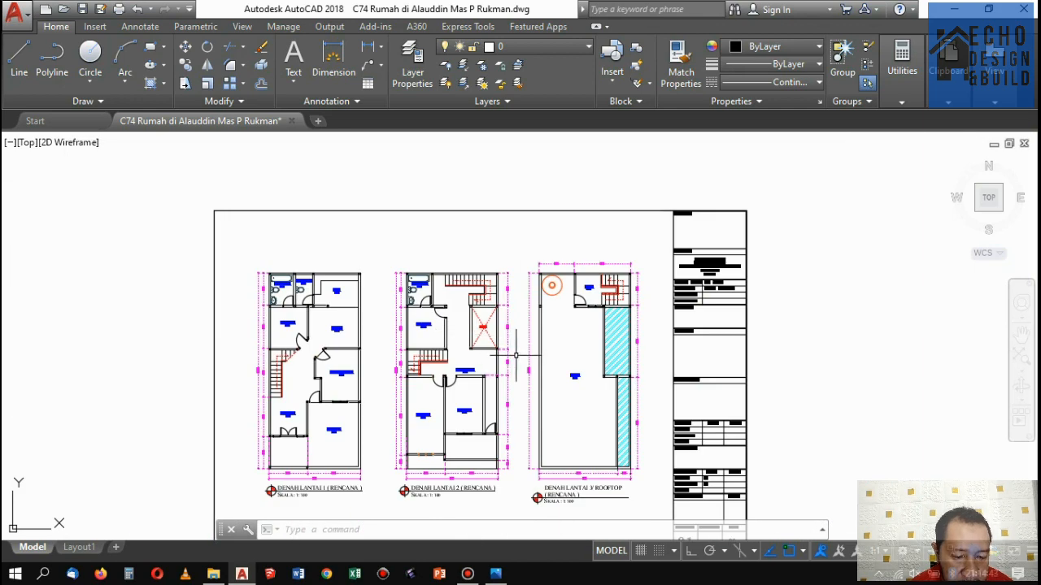
left_click(468, 574)
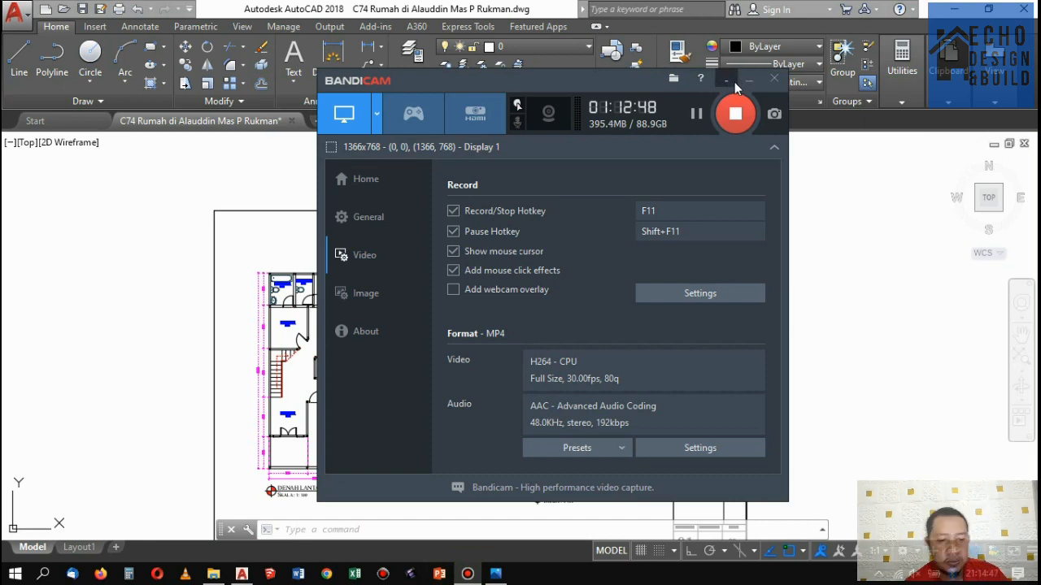
left_click(726, 79)
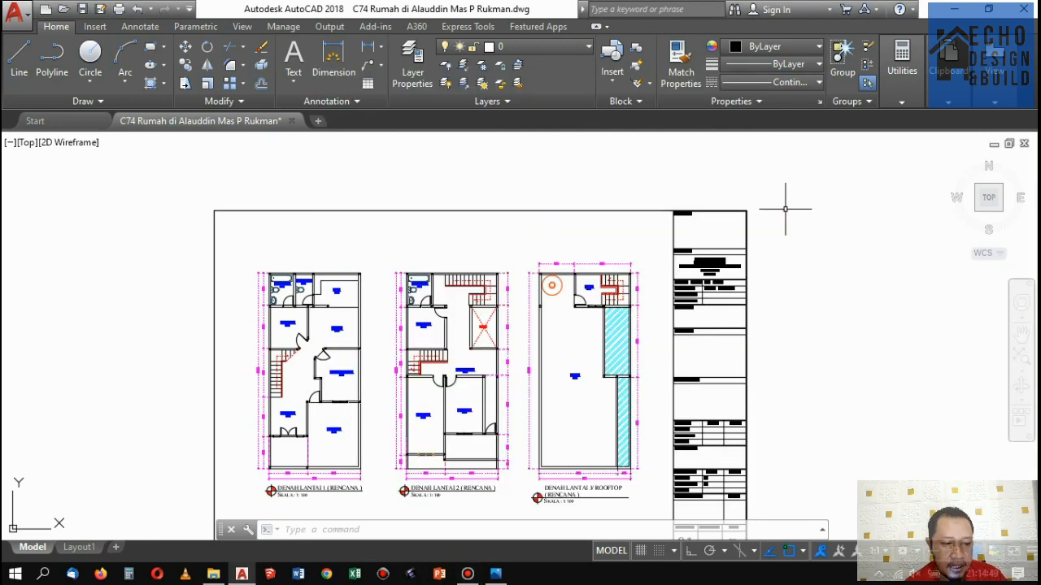
Examine the full sheet and the upper-floor plans for remaining corrections to labels and stairs.
scroll(618, 291, "down", 4)
scroll(570, 301, "up", 4)
scroll(520, 309, "down", 2)
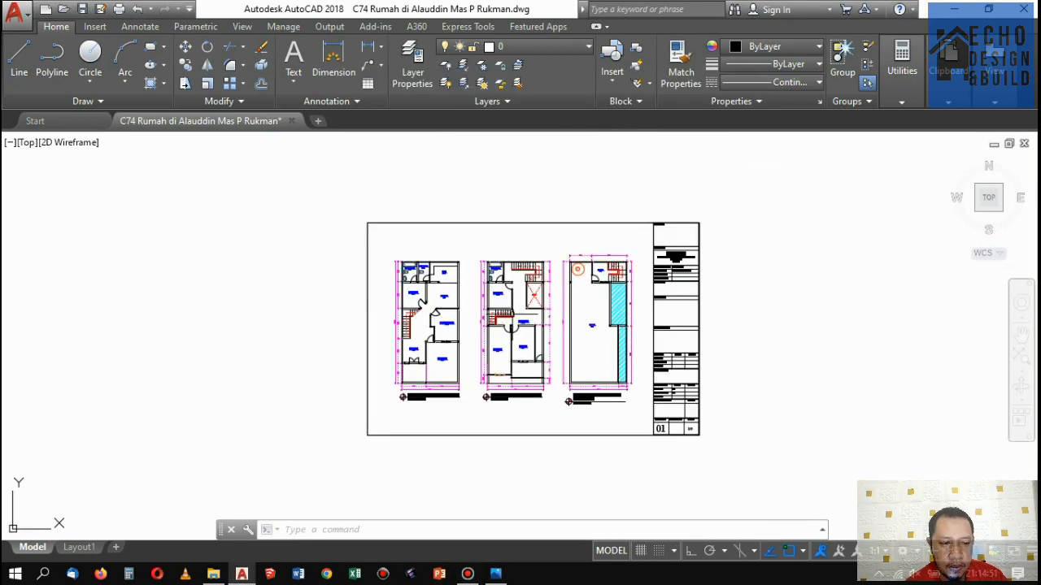
scroll(569, 366, "up", 4)
scroll(577, 379, "down", 5)
scroll(593, 289, "up", 6)
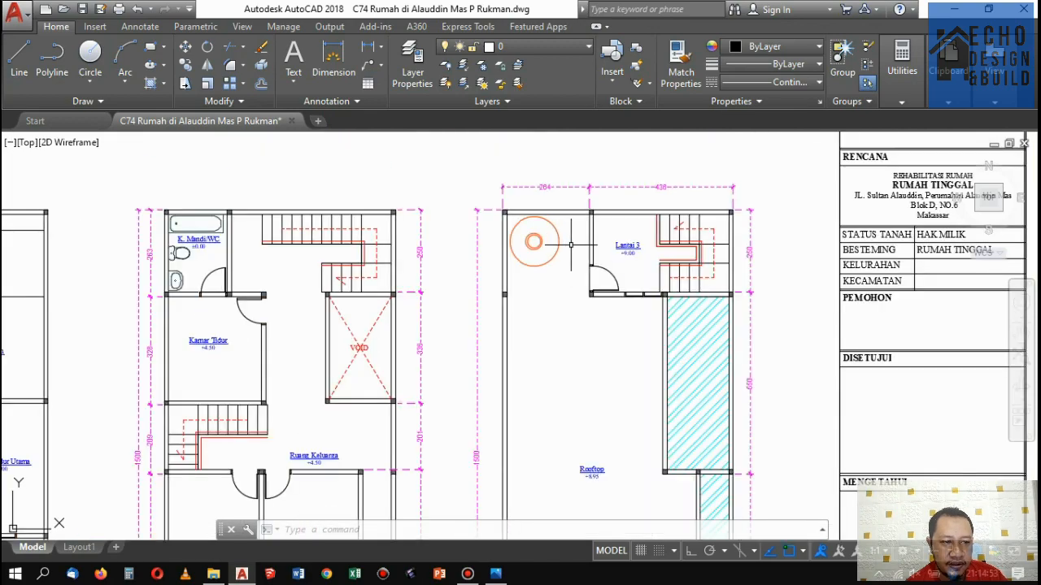
scroll(571, 252, "down", 4)
scroll(494, 261, "up", 2)
scroll(525, 247, "down", 4)
scroll(511, 271, "up", 2)
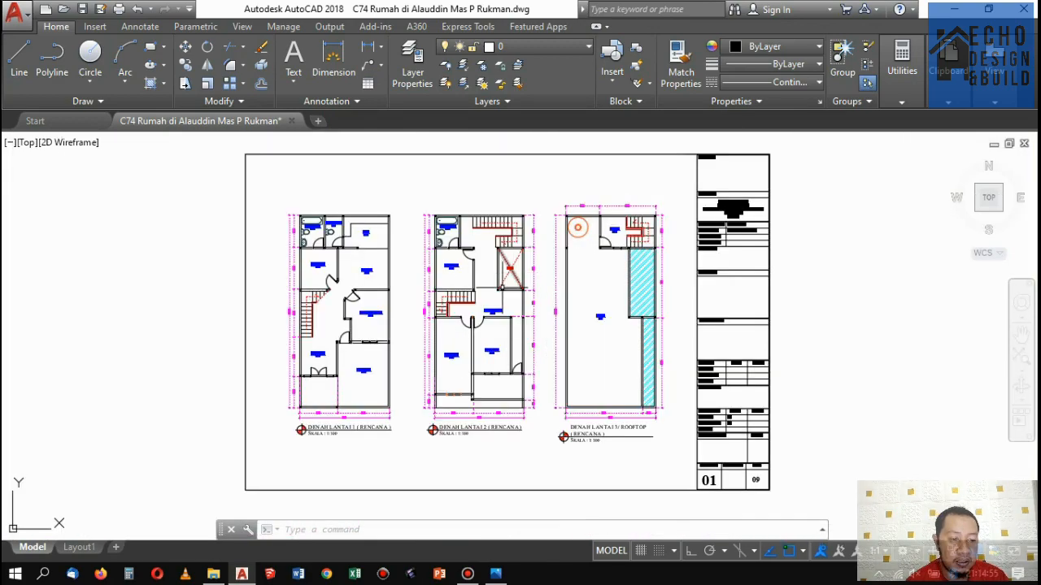
Move the Ruang Keluarga label on the Lantai 2 plan up and right, toward the middle of the family room.
scroll(492, 311, "up", 2)
scroll(488, 317, "down", 2)
scroll(496, 290, "up", 8)
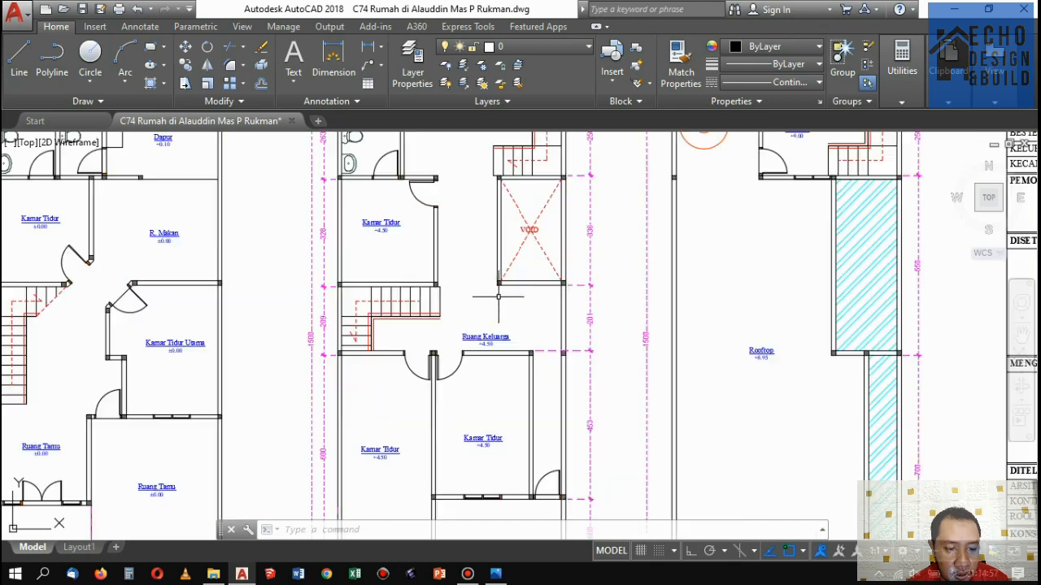
left_click(491, 329)
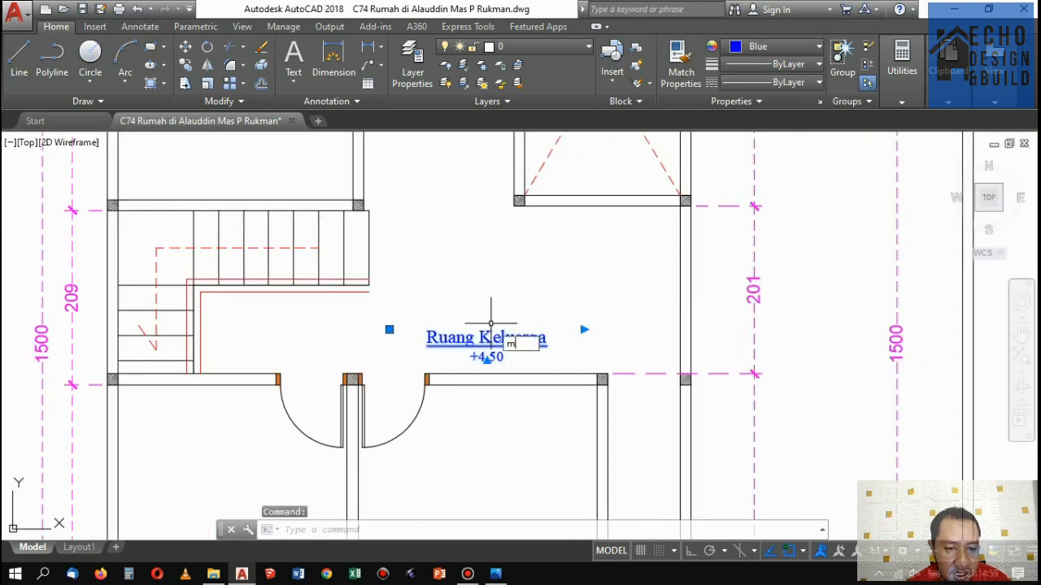
type("m")
key("Return")
left_click(480, 350)
left_click(527, 295)
scroll(512, 302, "down", 8)
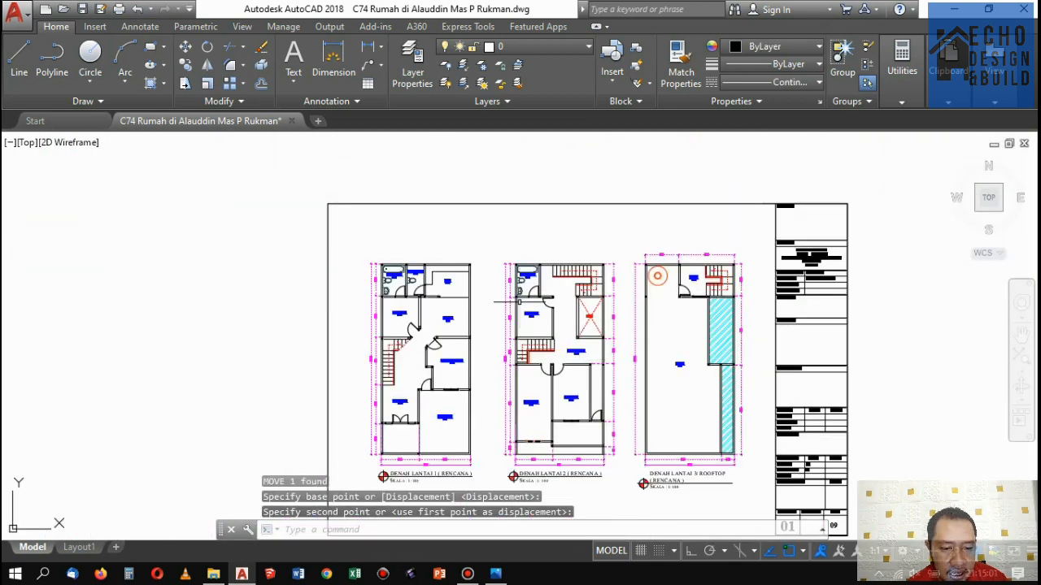
Check the Lantai 1 kitchen area against the reference sketch in Photos and return to the AutoCAD drawing.
scroll(520, 294, "up", 8)
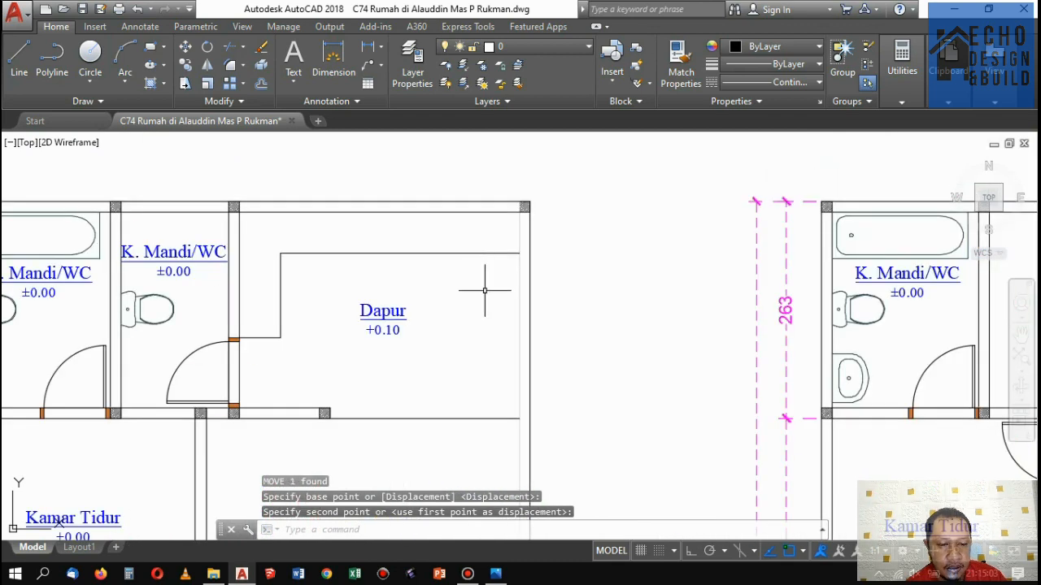
left_click(498, 574)
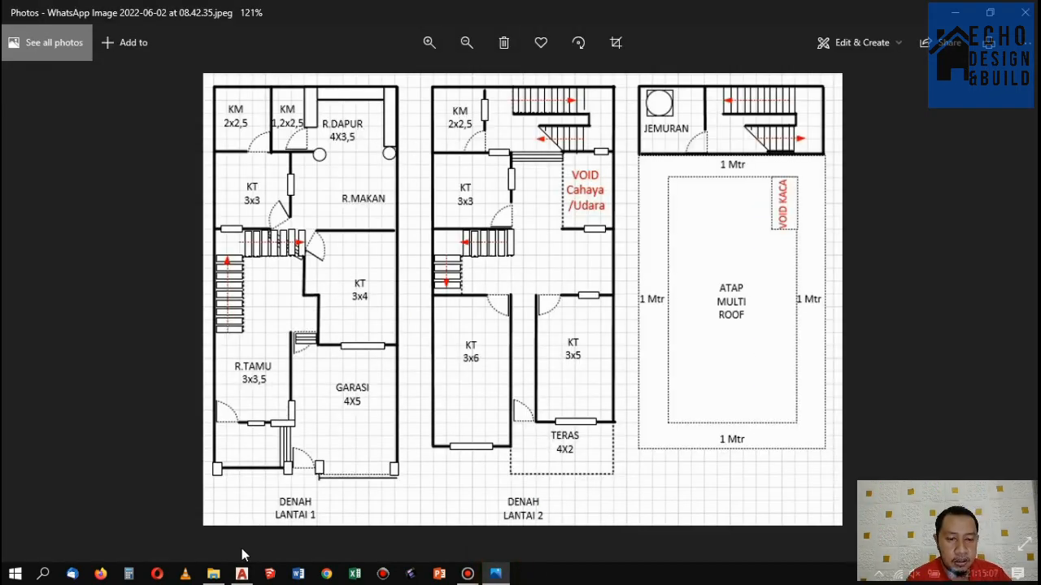
left_click(241, 574)
Inspect the Dapur and R. Makan area of the Lantai 1 plan against the other floor plans.
scroll(380, 267, "down", 6)
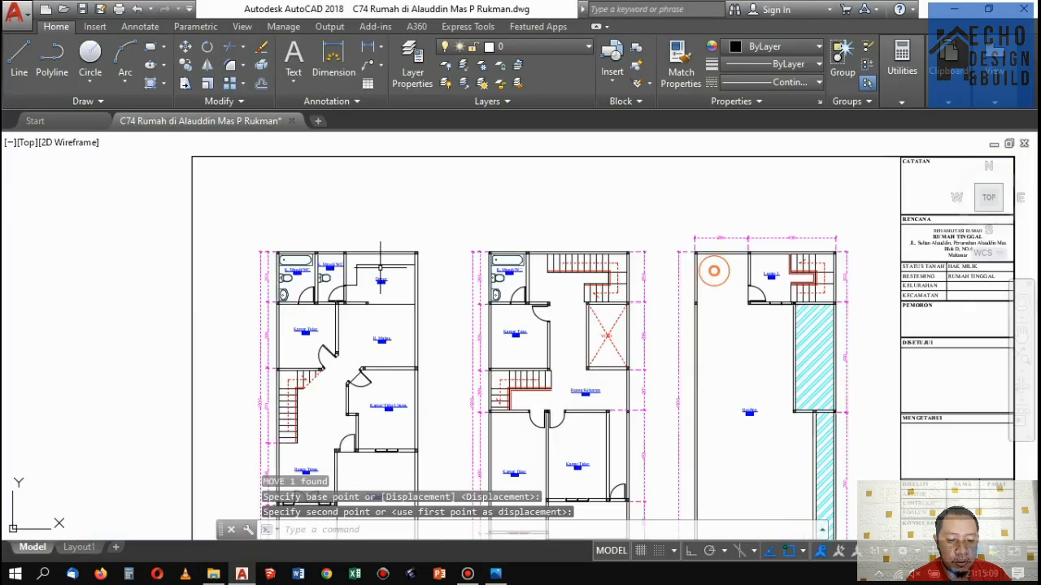
scroll(380, 267, "up", 5)
scroll(395, 279, "down", 5)
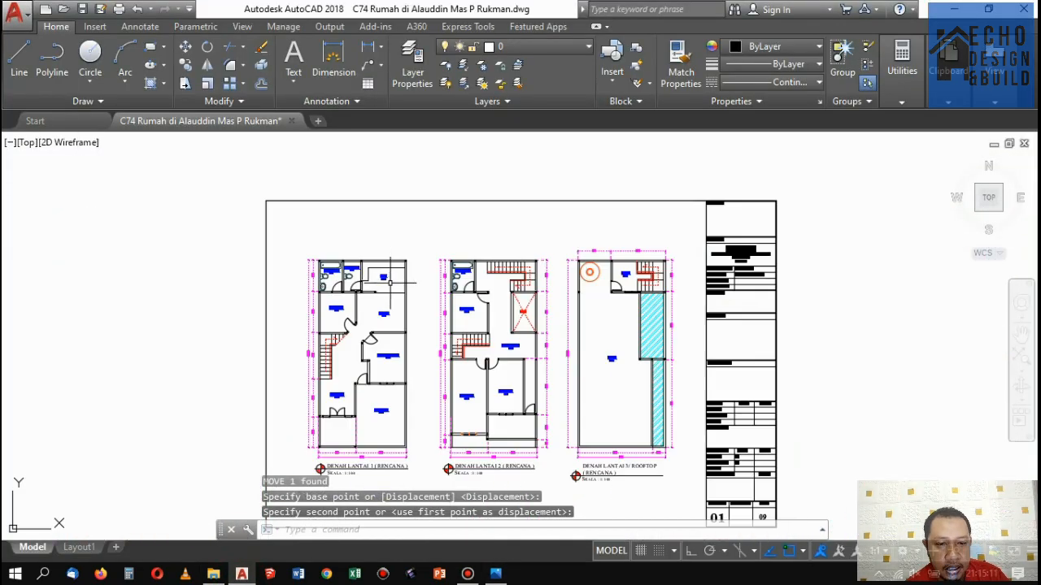
scroll(409, 294, "up", 5)
scroll(409, 294, "down", 5)
scroll(390, 325, "up", 4)
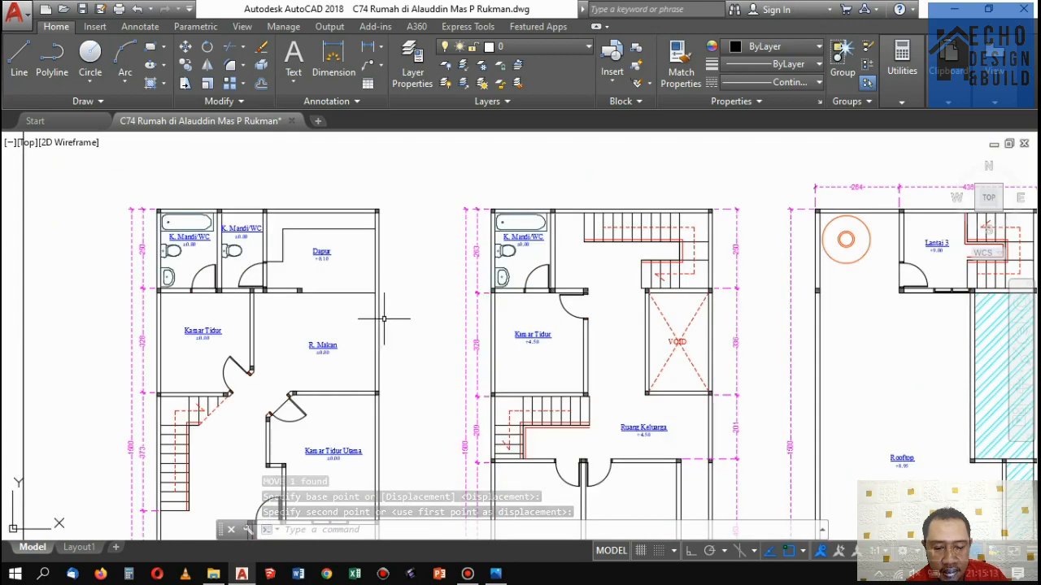
scroll(357, 390, "down", 4)
scroll(324, 445, "up", 4)
scroll(325, 445, "down", 5)
scroll(345, 363, "up", 3)
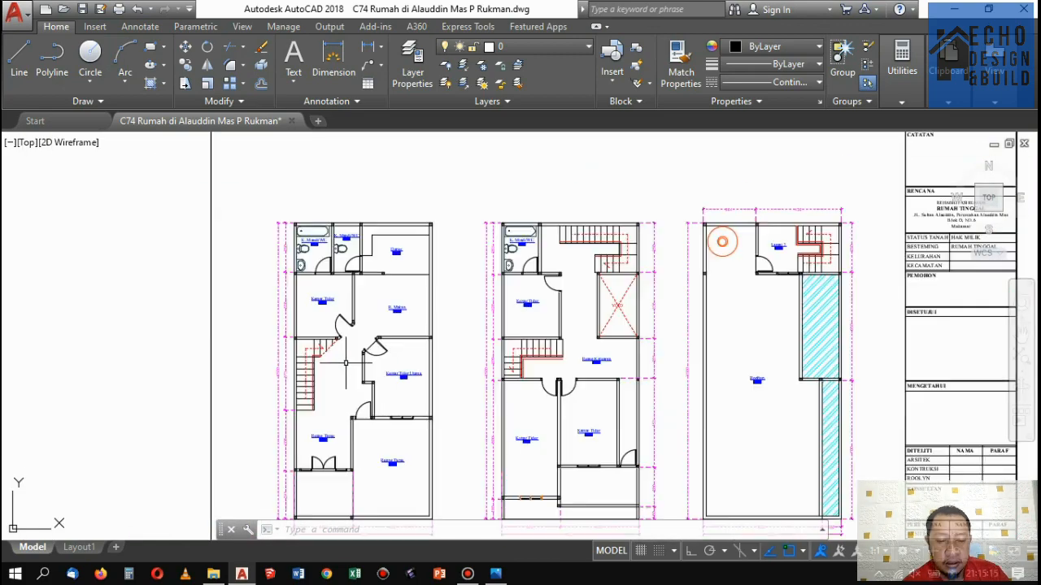
Trim away the line crossing the opening between Dapur and R. Makan on the Lantai 1 plan.
scroll(414, 259, "up", 2)
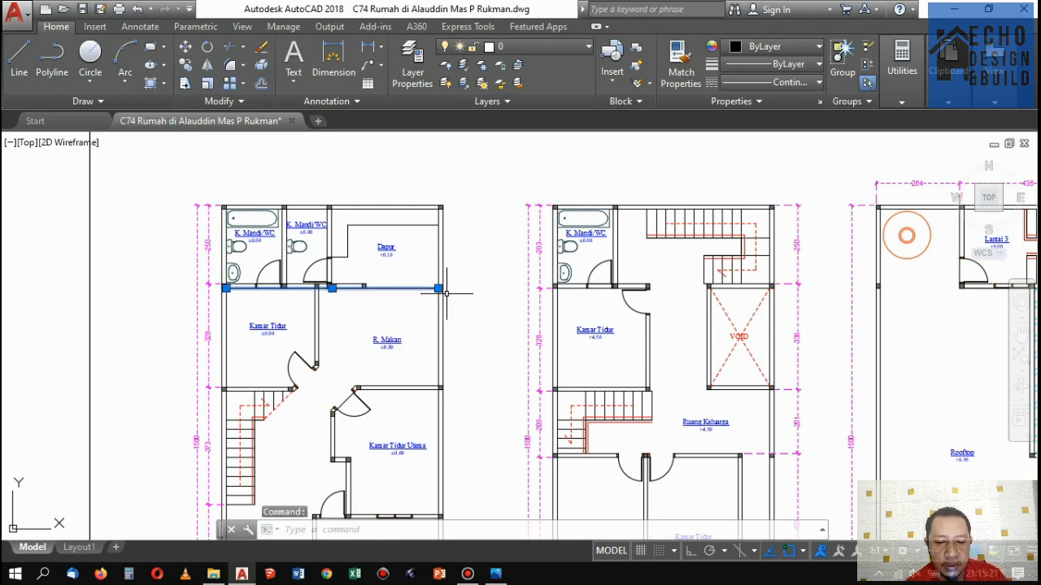
key("Escape")
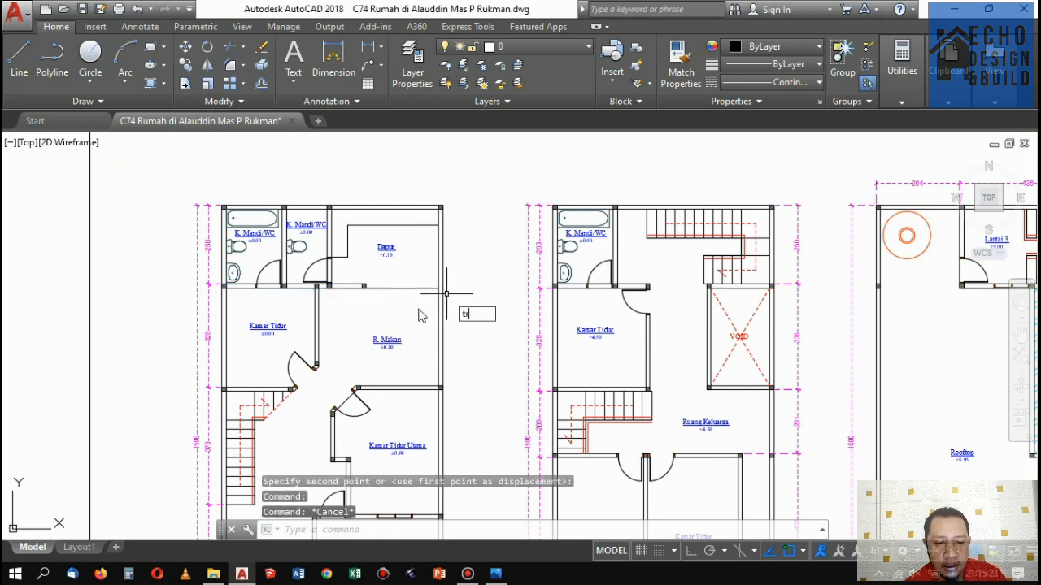
type("tr")
key("space")
key("space")
left_click(403, 295)
left_click(399, 282)
key("space")
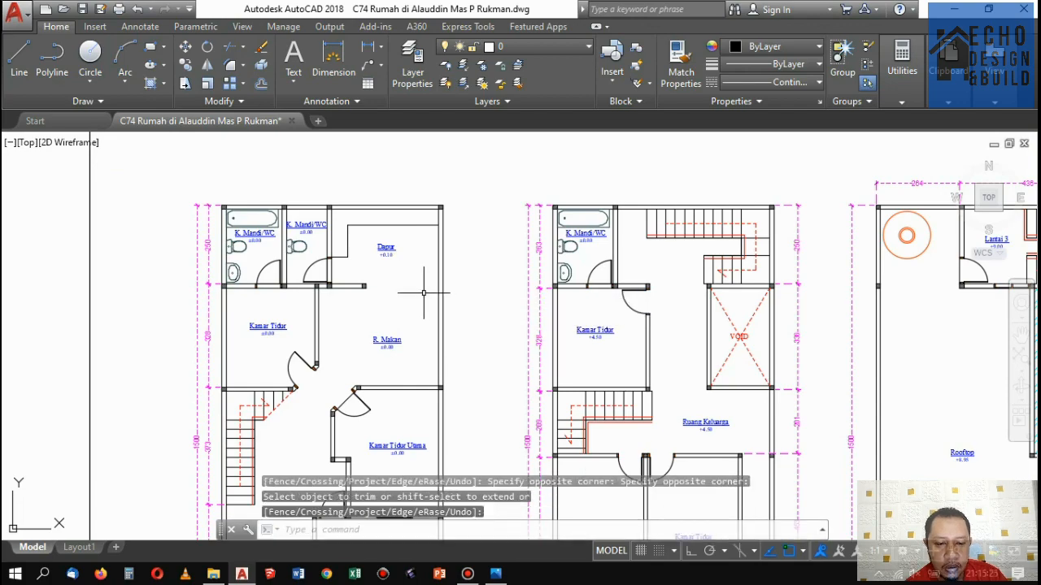
Examine the Dapur and bathroom area of the Lantai 1 plan alongside the overall sheet layout.
scroll(399, 281, "up", 3)
scroll(383, 272, "down", 3)
scroll(418, 255, "up", 3)
scroll(416, 268, "down", 3)
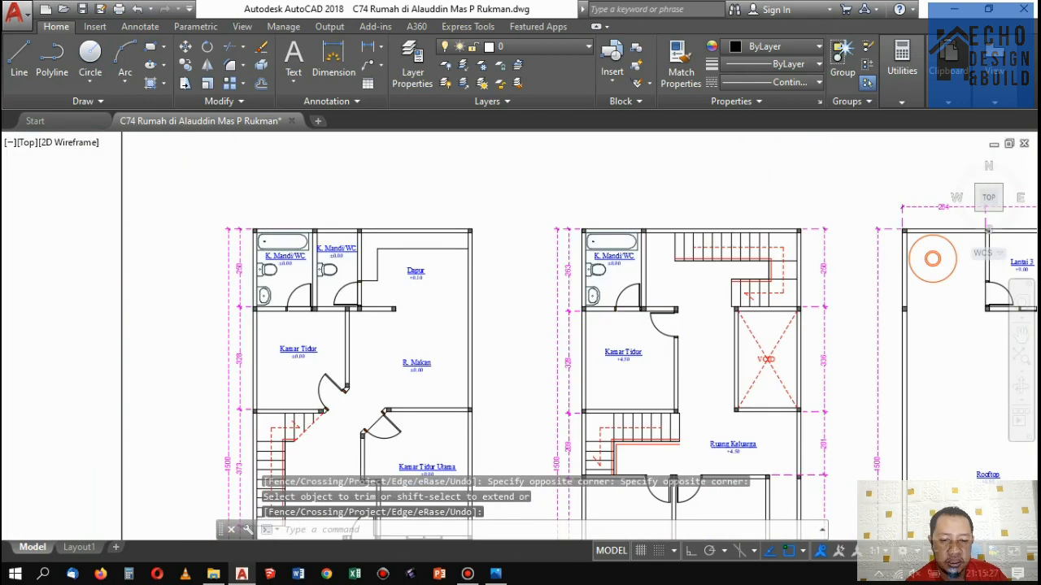
scroll(421, 274, "up", 5)
scroll(420, 256, "down", 8)
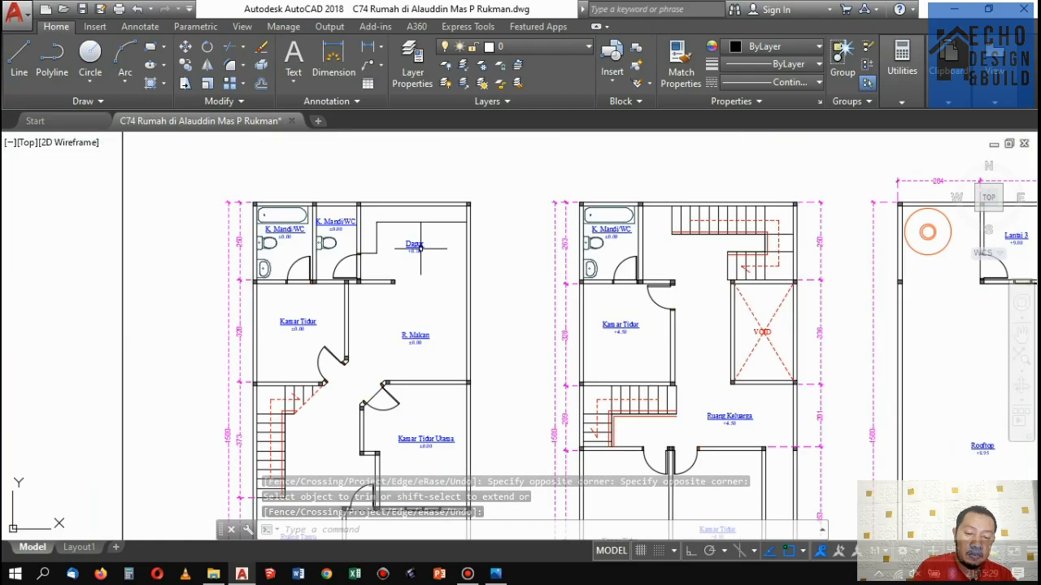
scroll(426, 252, "up", 3)
scroll(429, 251, "down", 6)
scroll(431, 251, "up", 6)
scroll(431, 250, "down", 8)
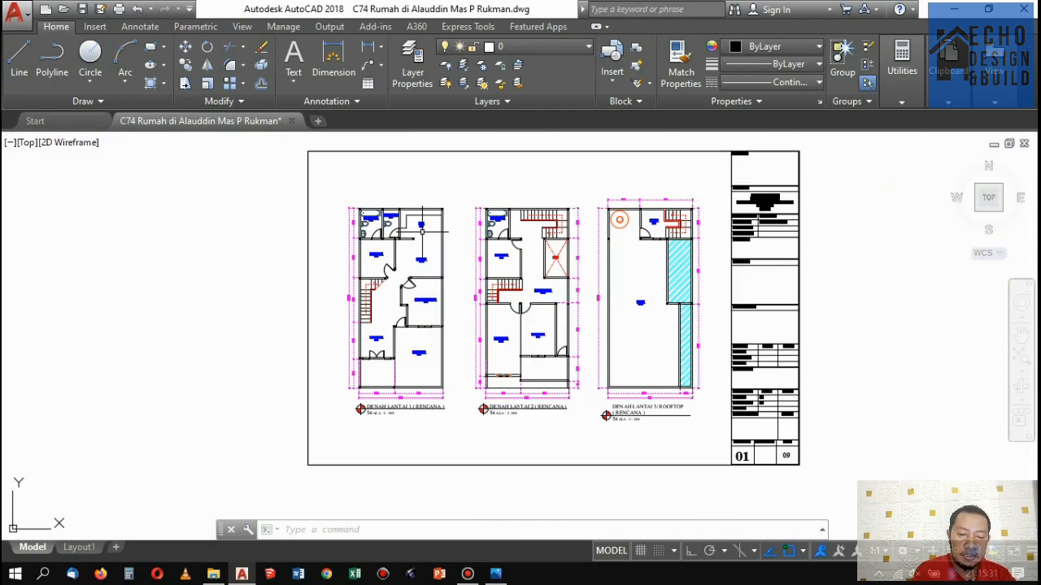
scroll(420, 256, "up", 6)
scroll(431, 251, "down", 5)
scroll(292, 244, "up", 3)
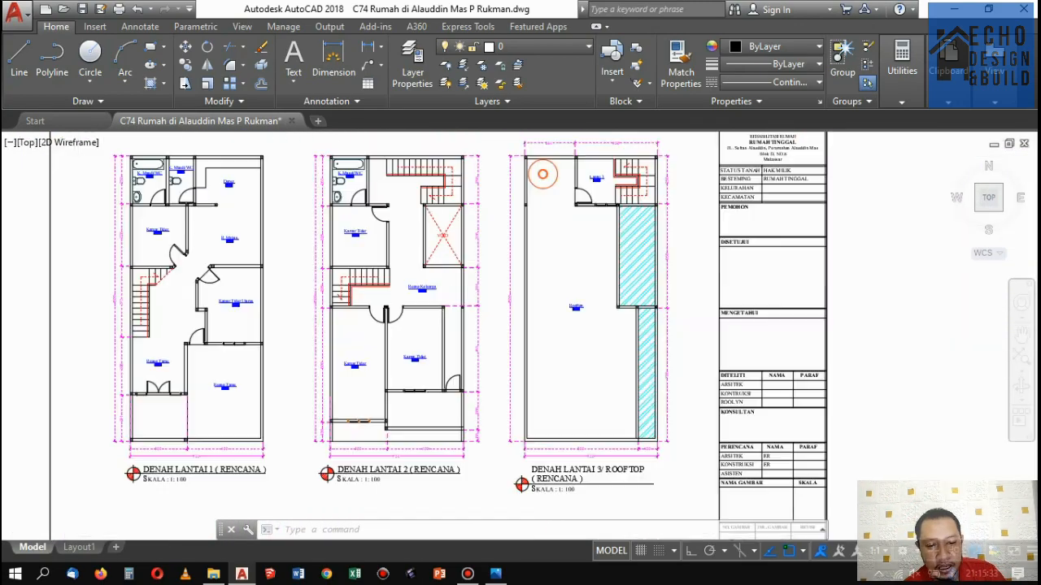
scroll(325, 228, "down", 2)
scroll(359, 209, "up", 4)
scroll(368, 231, "down", 2)
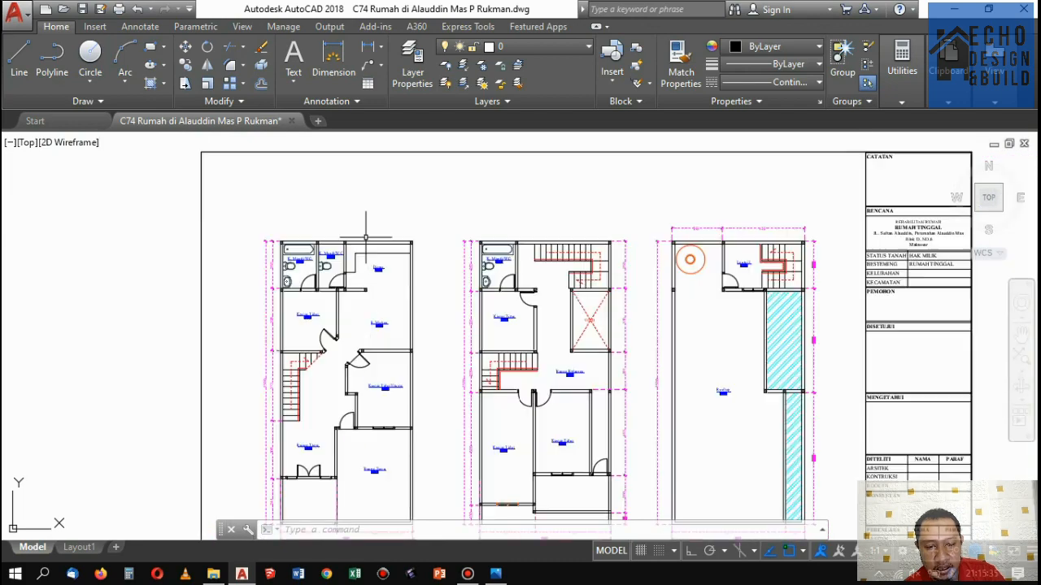
Change the level in the Dapur label on the Lantai 1 plan to +0.00.
scroll(378, 268, "up", 5)
scroll(374, 272, "down", 5)
scroll(368, 273, "up", 4)
scroll(368, 273, "up", 1)
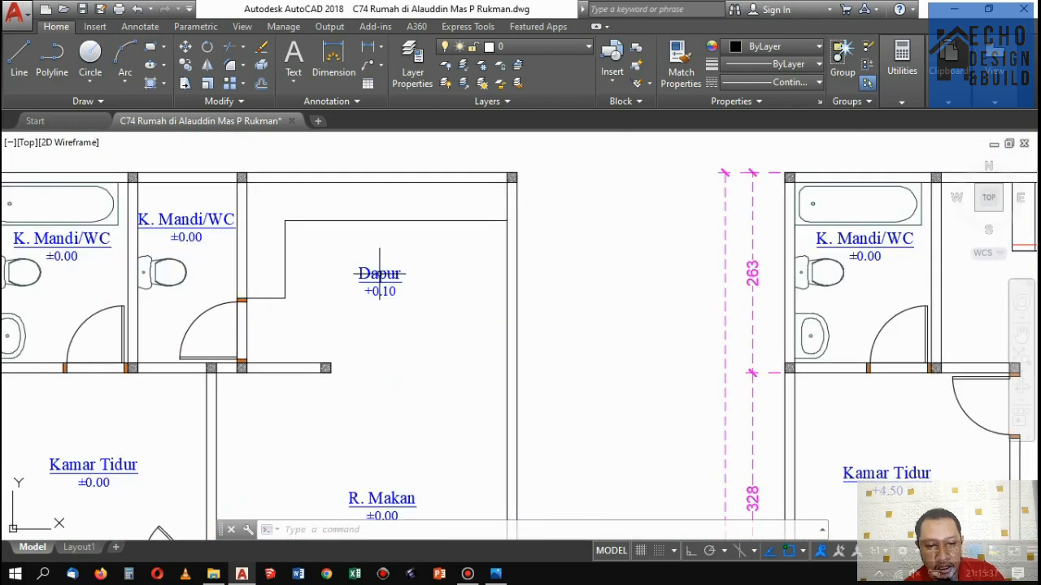
double_click(379, 280)
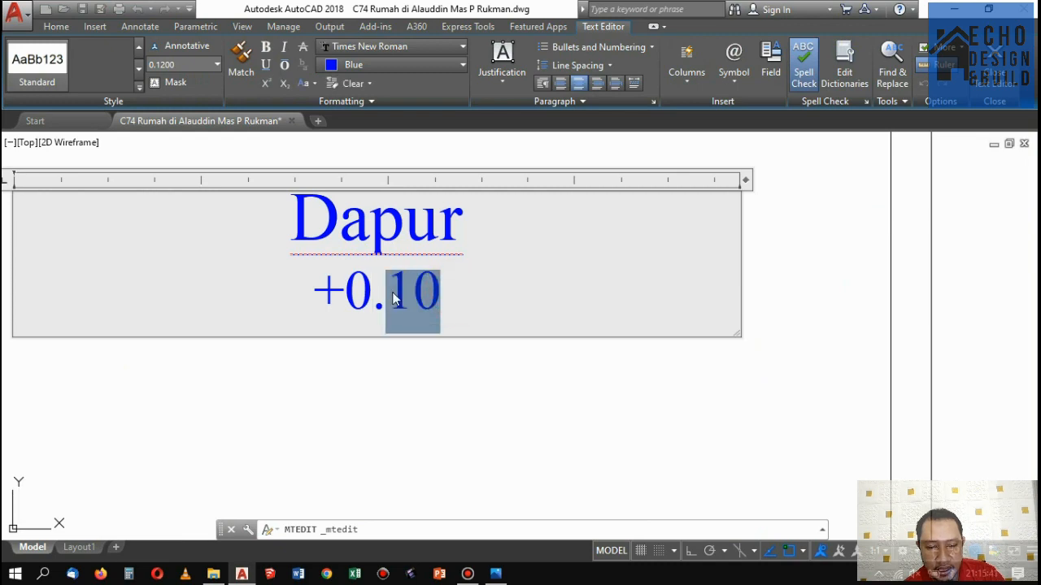
left_click(502, 372)
scroll(494, 263, "down", 5)
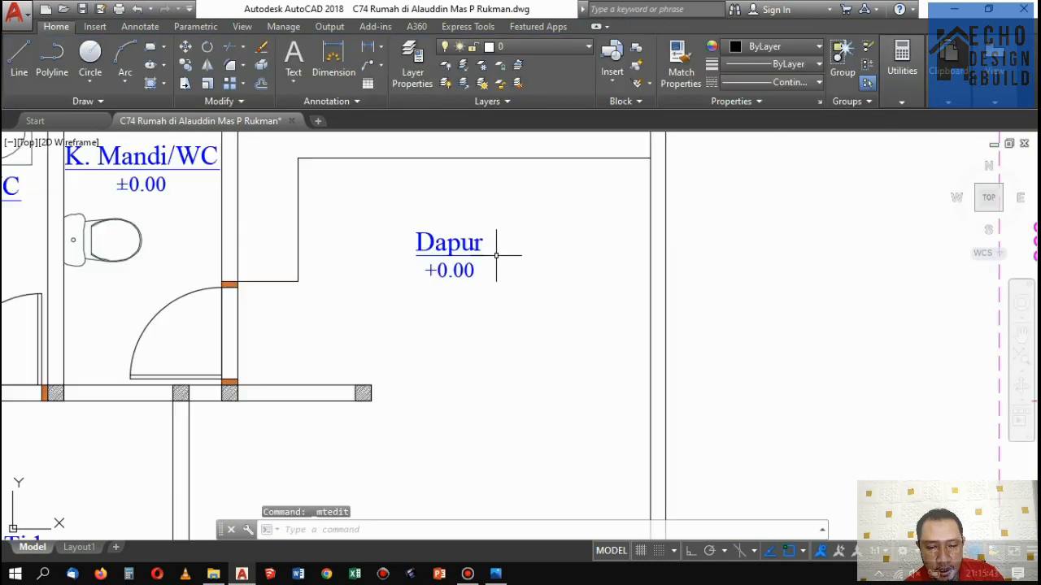
Review the labels, levels and doors around Dapur, R. Makan and Kamar Tidur on the Lantai 1 plan.
scroll(533, 268, "up", 3)
scroll(533, 268, "down", 4)
scroll(446, 202, "up", 6)
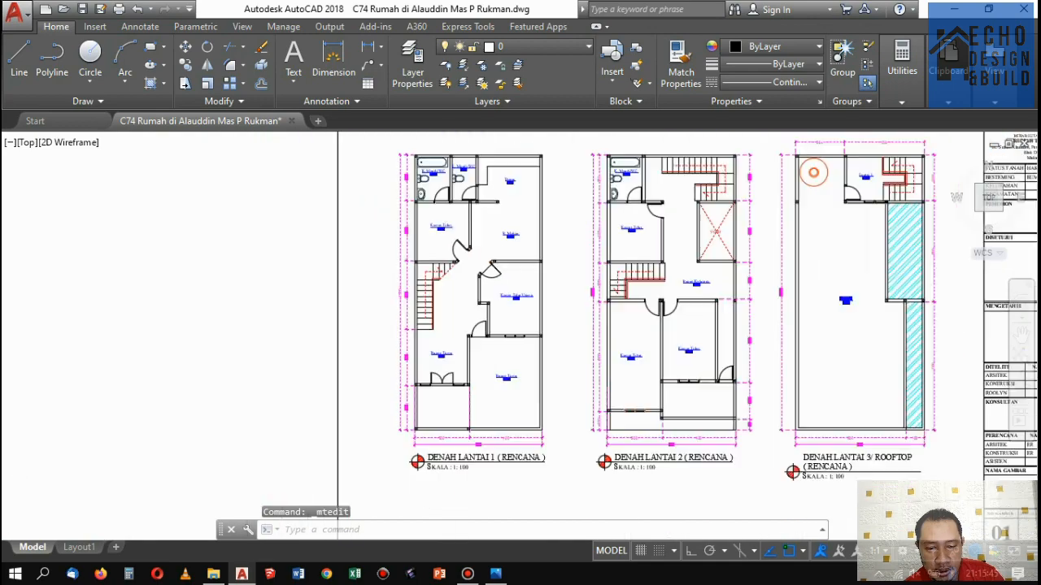
scroll(447, 202, "down", 4)
scroll(465, 255, "up", 2)
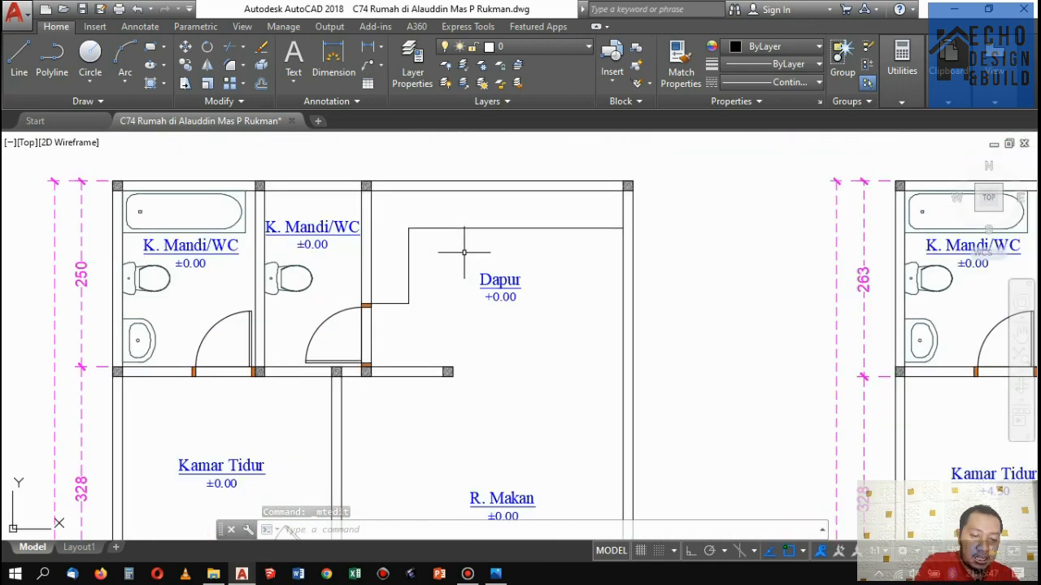
scroll(464, 197, "down", 4)
scroll(458, 273, "up", 4)
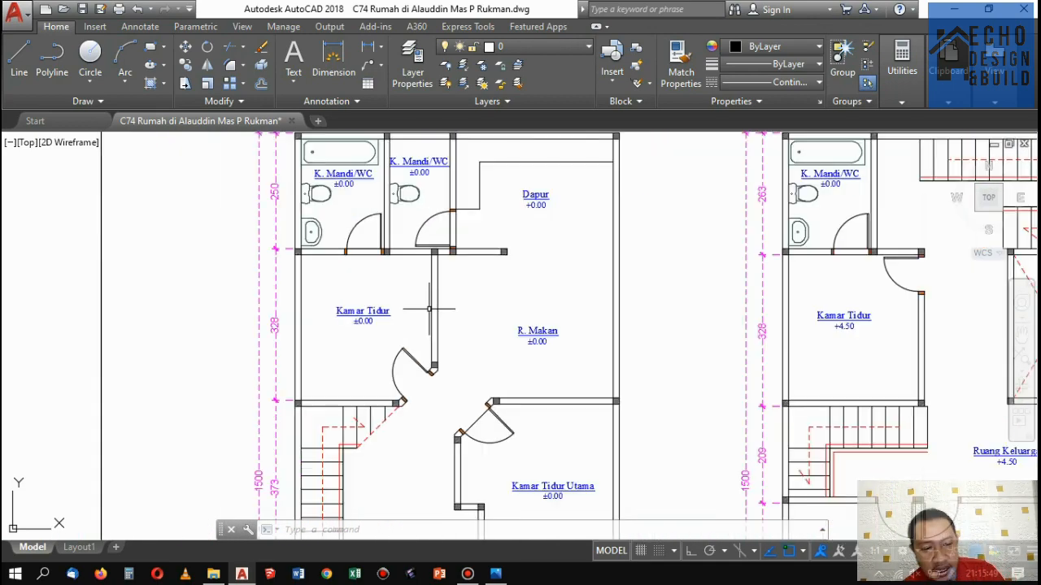
scroll(443, 293, "down", 6)
scroll(456, 293, "up", 7)
scroll(427, 264, "down", 6)
scroll(561, 232, "down", 2)
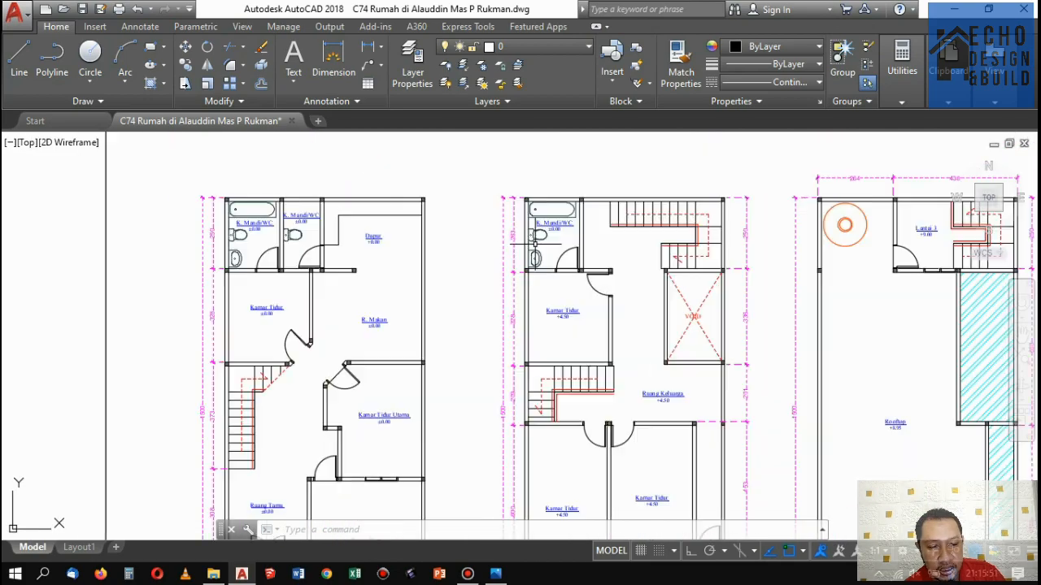
Inspect the bathroom and upper stairs on the Lantai 2 plan and the stair room on the rooftop plan.
scroll(561, 232, "up", 6)
scroll(561, 232, "down", 7)
scroll(561, 231, "up", 4)
scroll(569, 239, "down", 4)
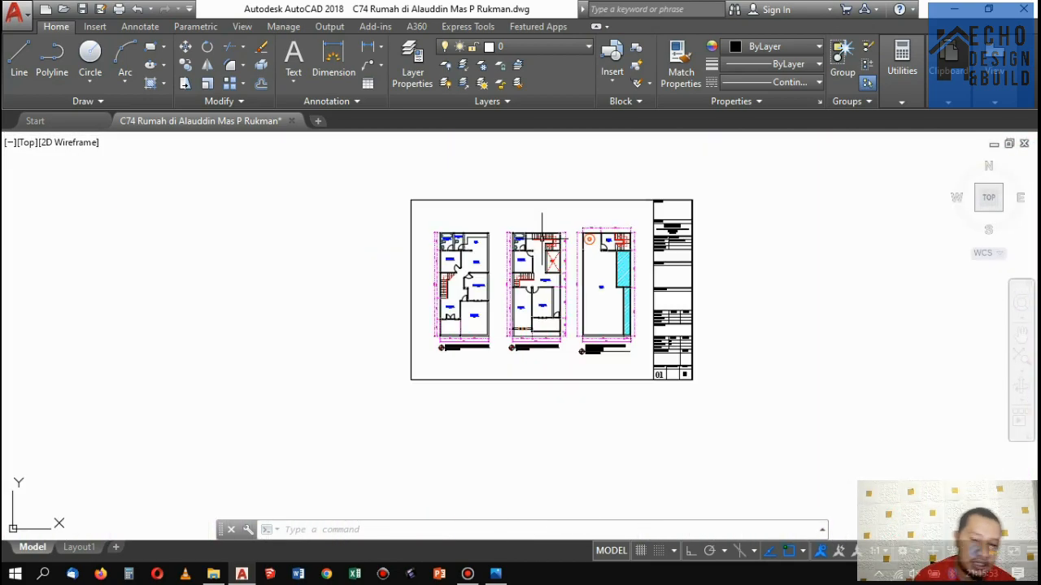
scroll(569, 236, "up", 3)
scroll(569, 236, "down", 3)
scroll(572, 227, "up", 5)
scroll(570, 232, "down", 4)
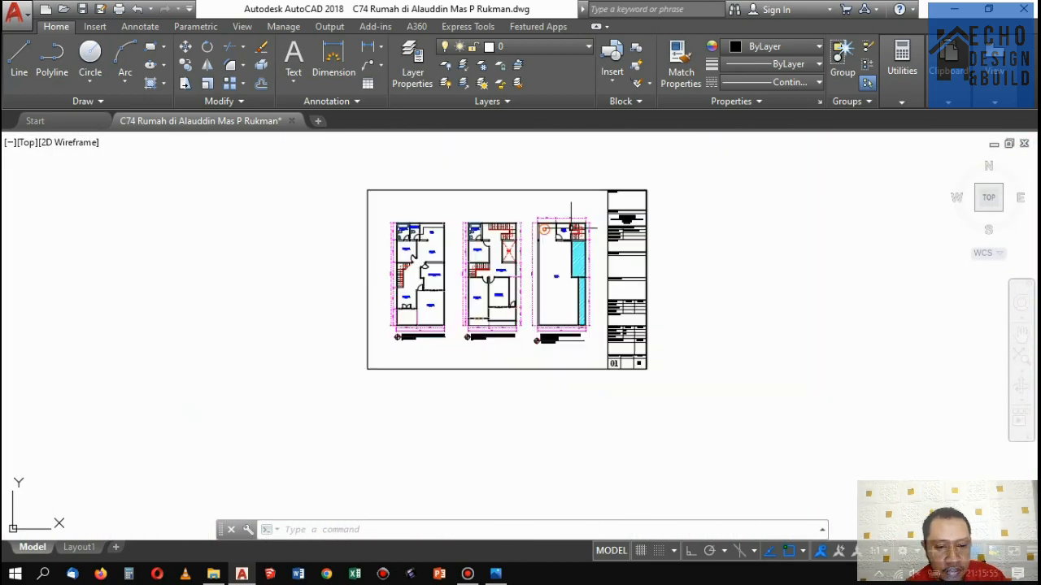
scroll(424, 283, "up", 9)
scroll(425, 284, "down", 5)
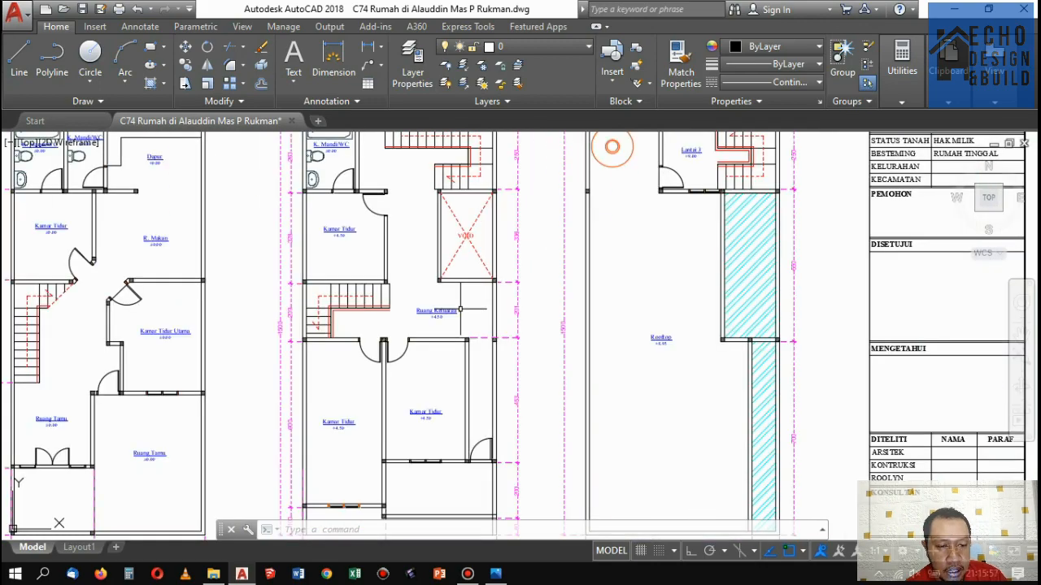
Examine the void, its surrounding walls and the Ruang Keluarga area on the Lantai 2 plan.
scroll(429, 277, "up", 4)
scroll(430, 276, "down", 8)
scroll(458, 285, "up", 6)
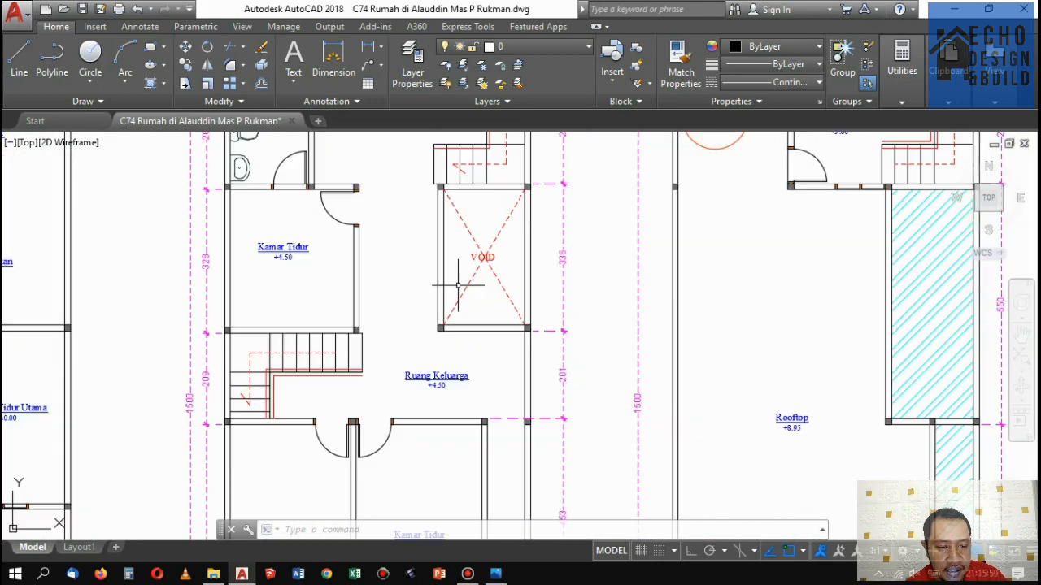
scroll(609, 244, "down", 3)
scroll(616, 244, "up", 2)
scroll(612, 262, "down", 4)
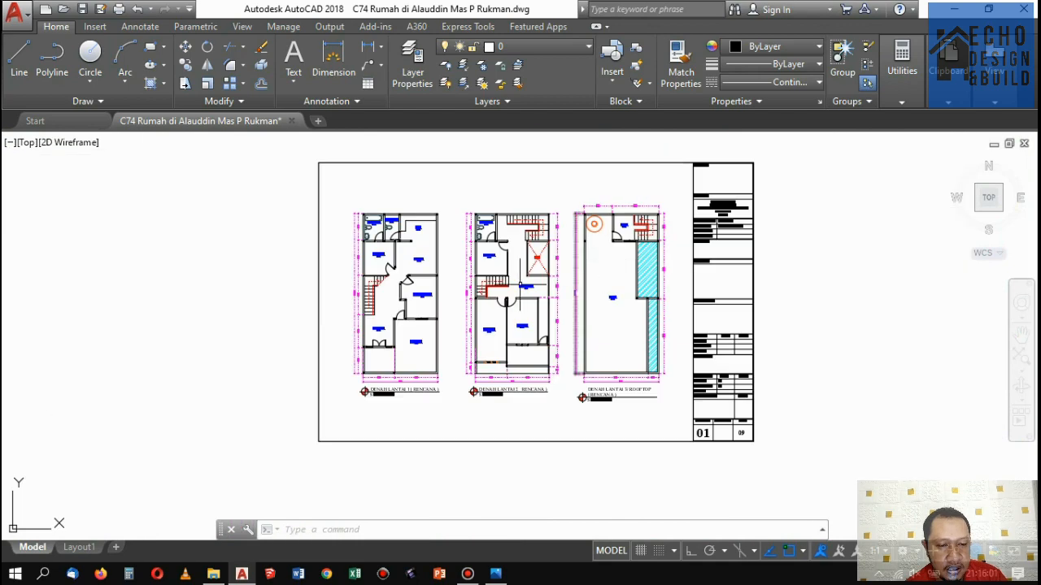
scroll(533, 247, "up", 4)
scroll(534, 246, "up", 2)
scroll(432, 262, "down", 4)
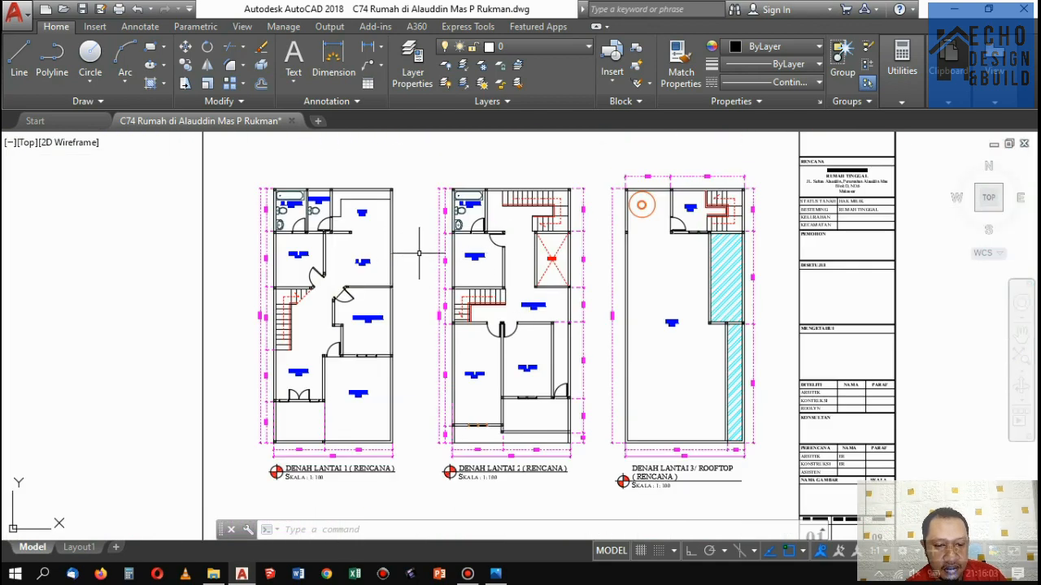
scroll(589, 271, "up", 2)
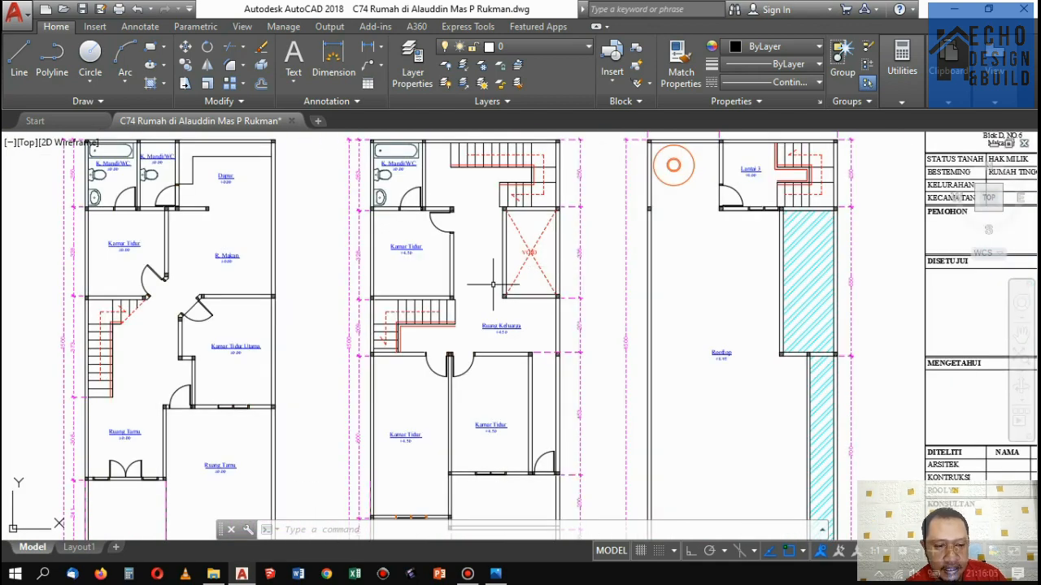
scroll(628, 198, "up", 3)
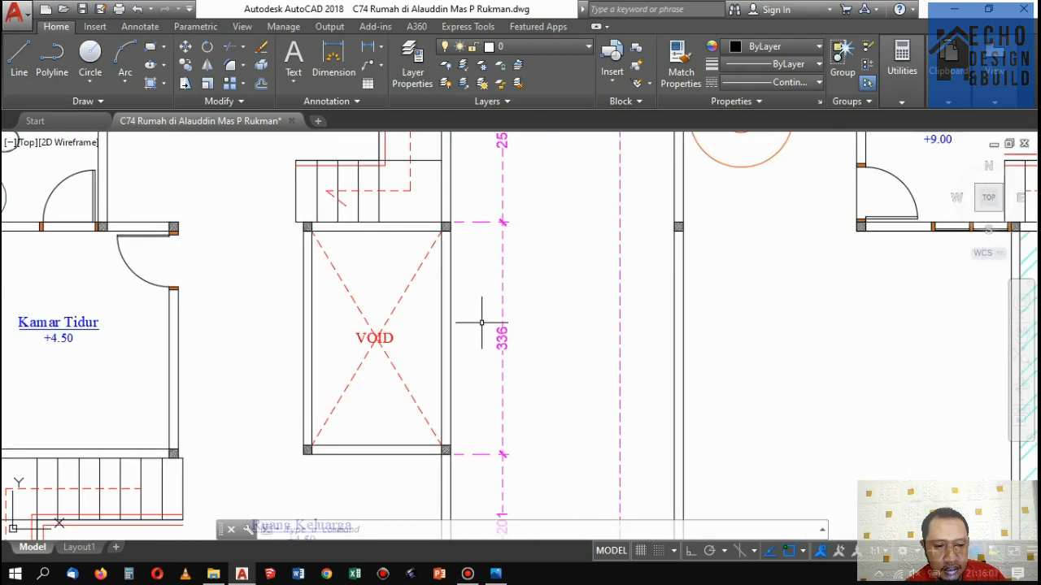
scroll(500, 295, "down", 2)
scroll(483, 294, "down", 3)
scroll(483, 294, "up", 3)
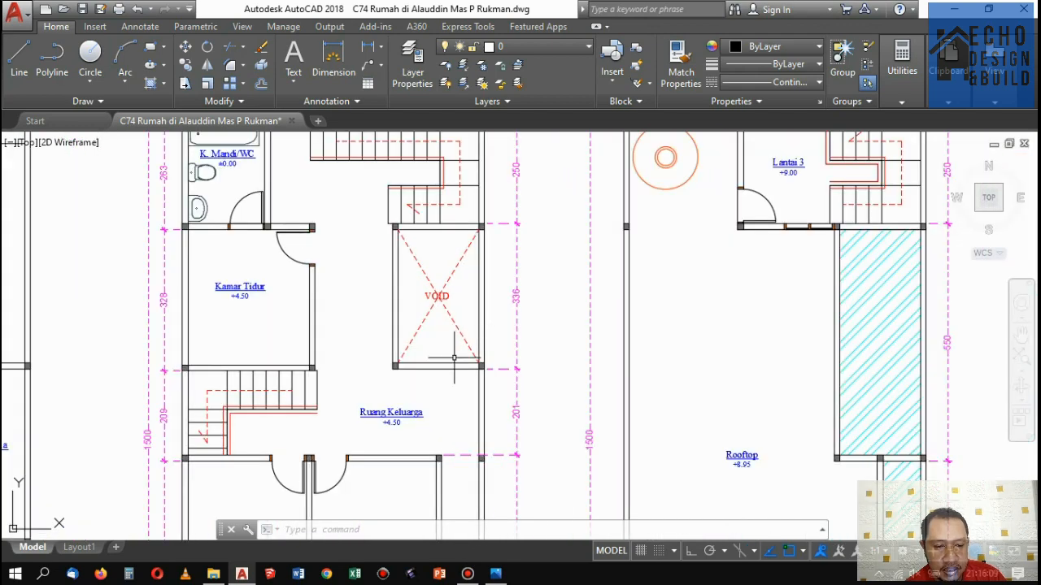
scroll(483, 294, "down", 3)
scroll(483, 294, "up", 1)
scroll(480, 321, "down", 3)
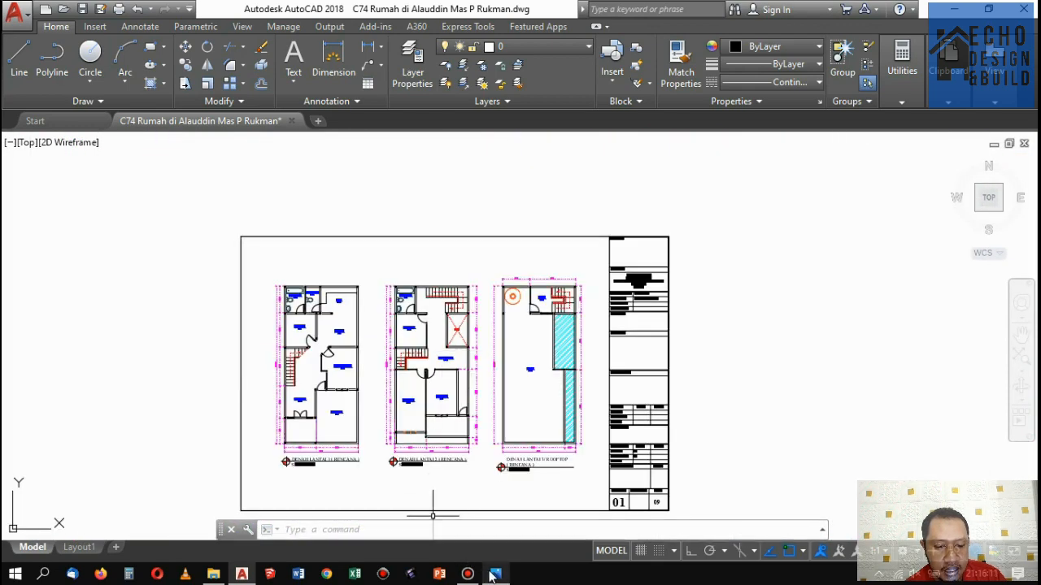
Check the void and terrace layout in the reference sketch in Photos and return to the AutoCAD drawing.
left_click(494, 574)
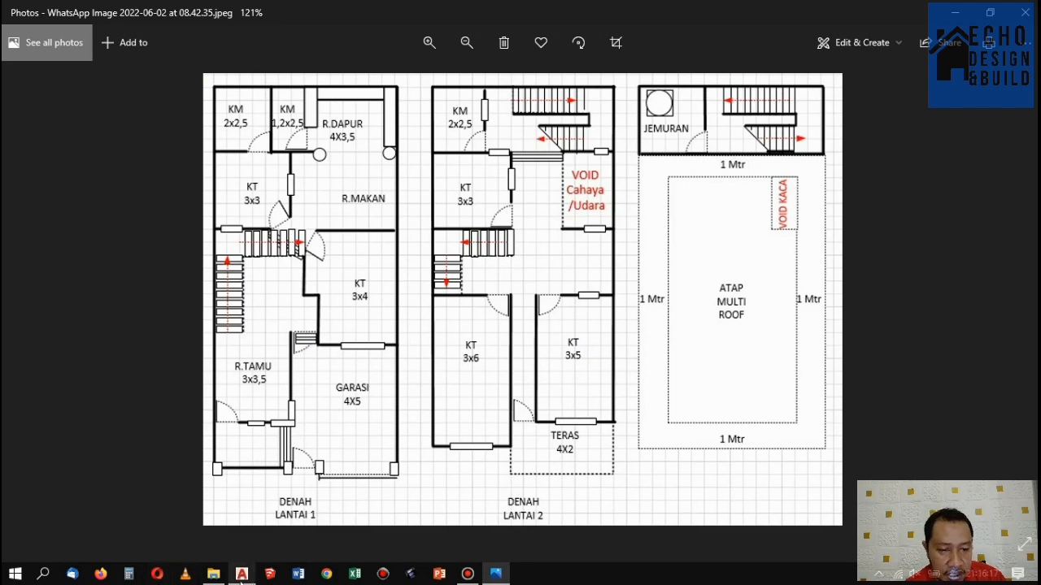
left_click(242, 574)
scroll(487, 293, "up", 2)
scroll(488, 293, "down", 2)
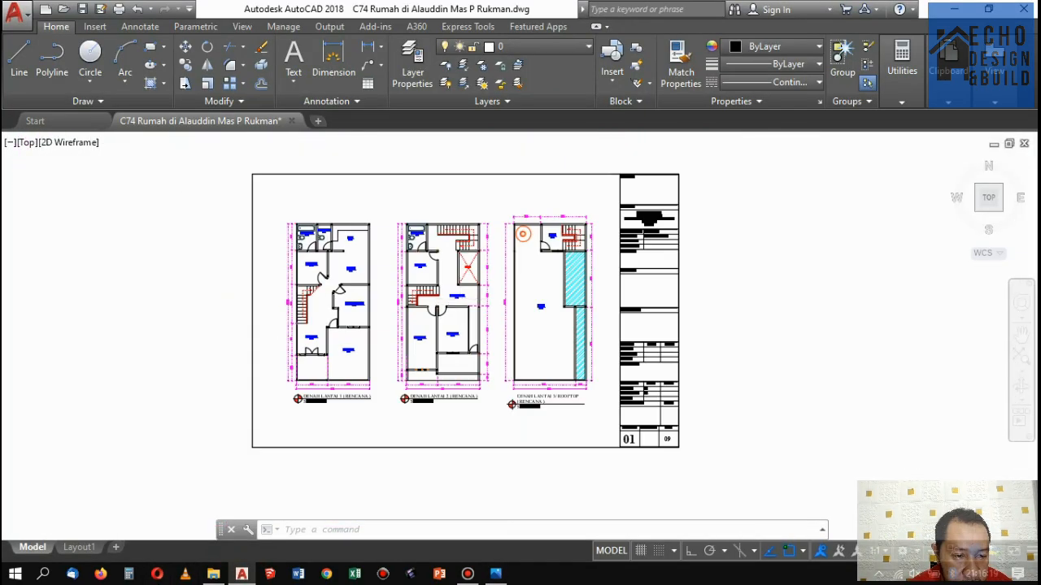
scroll(443, 357, "up", 2)
scroll(440, 361, "up", 2)
scroll(440, 366, "down", 2)
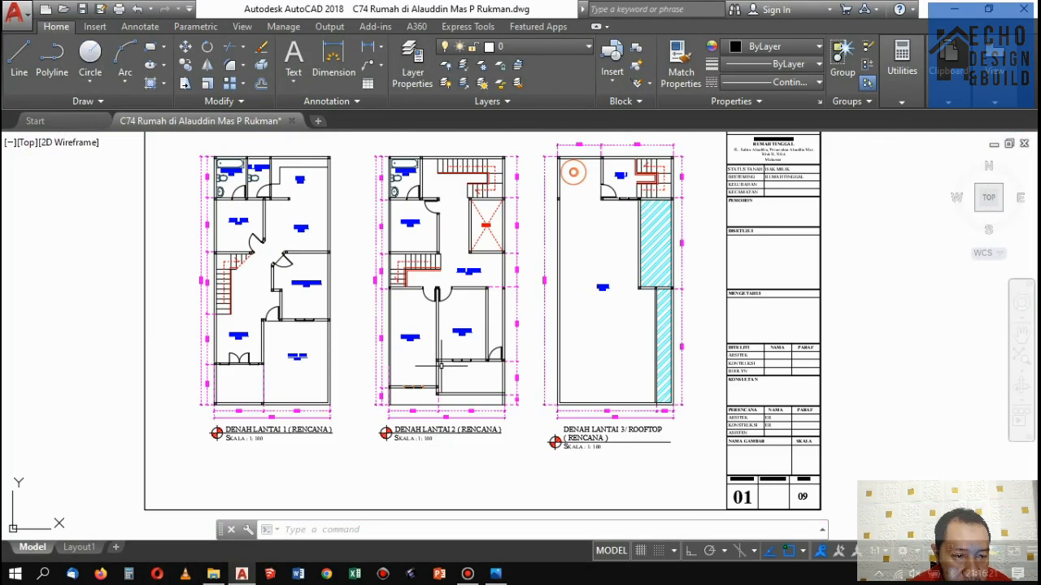
Trim away the wall lines crossing the terrace door opening beside Kamar Tidur on the Lantai 2 plan.
scroll(440, 366, "up", 5)
scroll(391, 390, "down", 4)
scroll(516, 338, "up", 4)
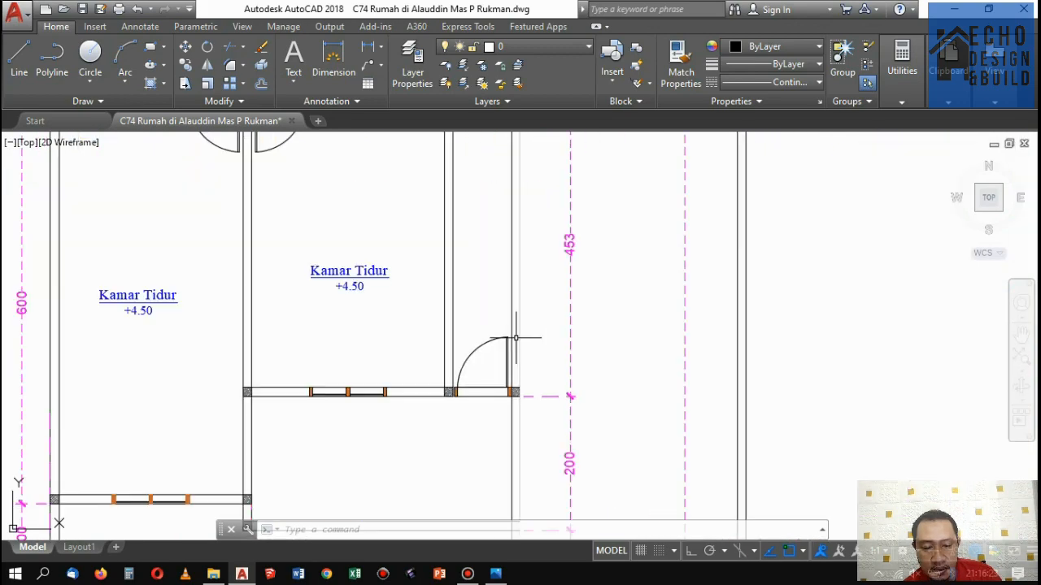
scroll(515, 337, "up", 2)
scroll(469, 372, "down", 5)
scroll(481, 349, "up", 5)
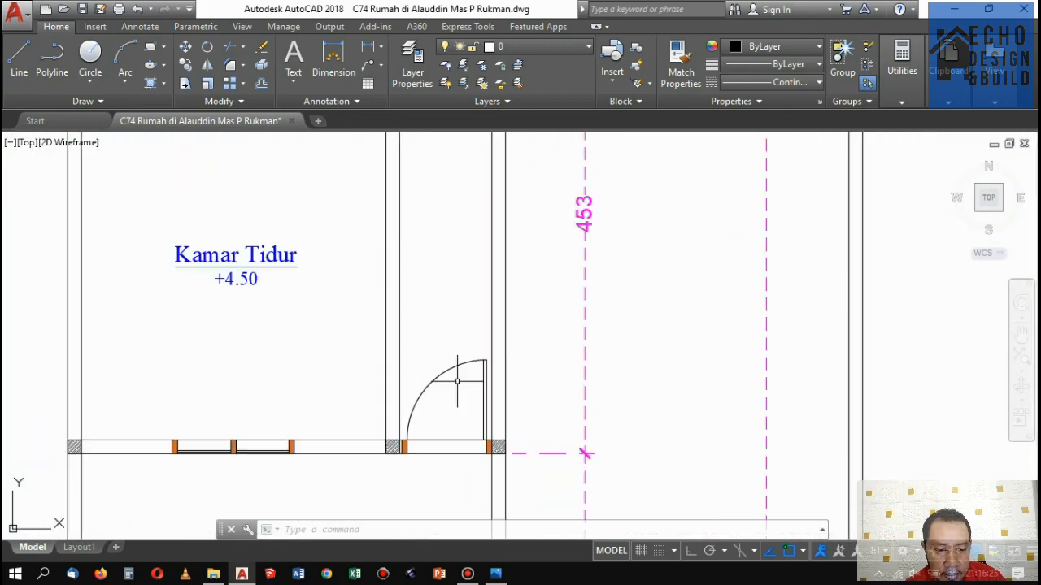
scroll(457, 380, "down", 5)
scroll(469, 371, "up", 4)
type("tr")
key("space")
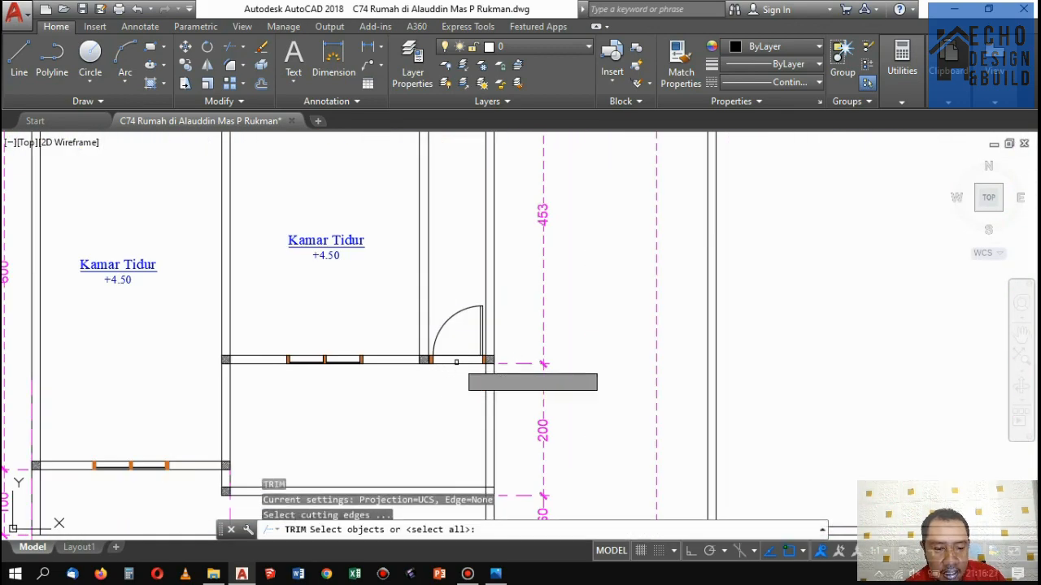
key("space")
scroll(457, 355, "up", 3)
left_click(456, 364)
left_click(449, 372)
left_click(436, 351)
key("space")
scroll(463, 338, "down", 5)
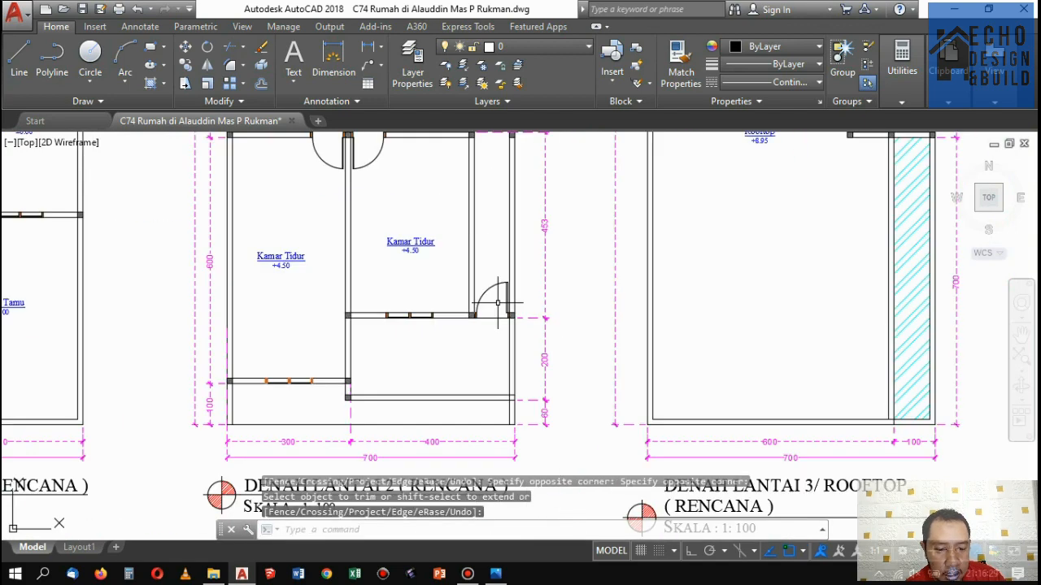
Offset the inner line of the front wall on the Lantai 1 plan inward by 1.
scroll(221, 320, "up", 5)
scroll(268, 320, "down", 3)
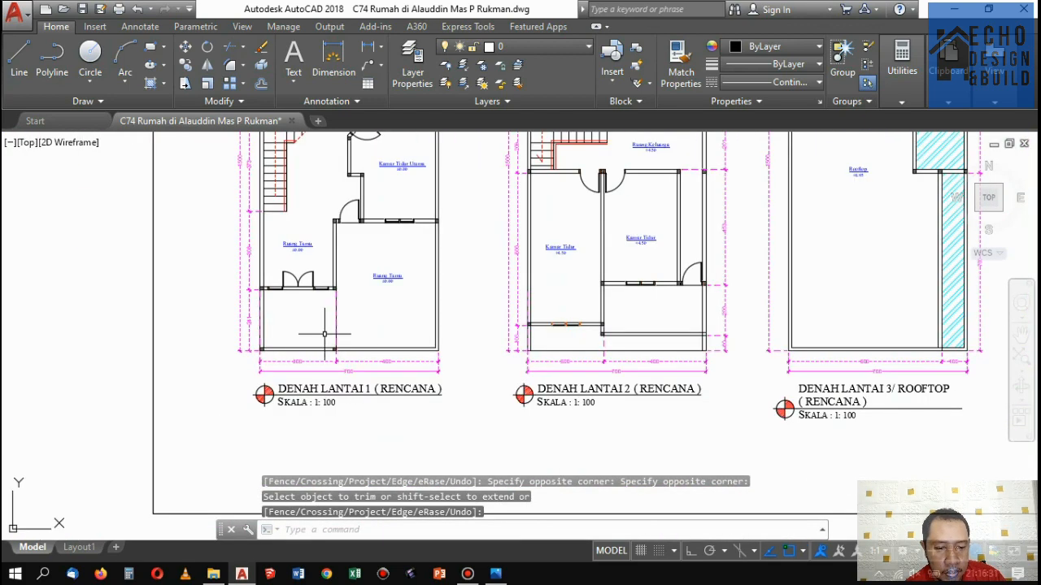
scroll(314, 320, "up", 2)
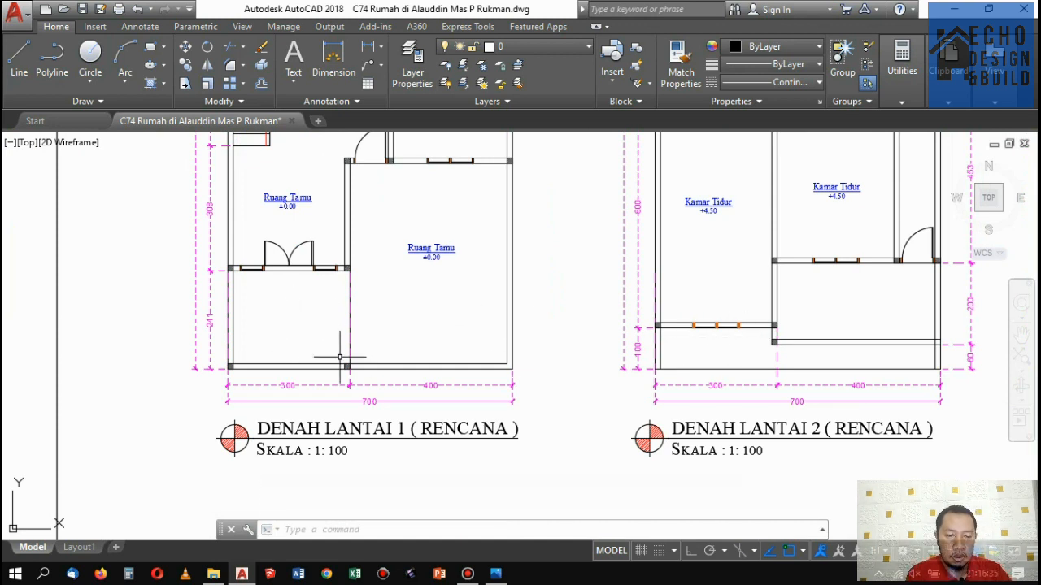
key("Return")
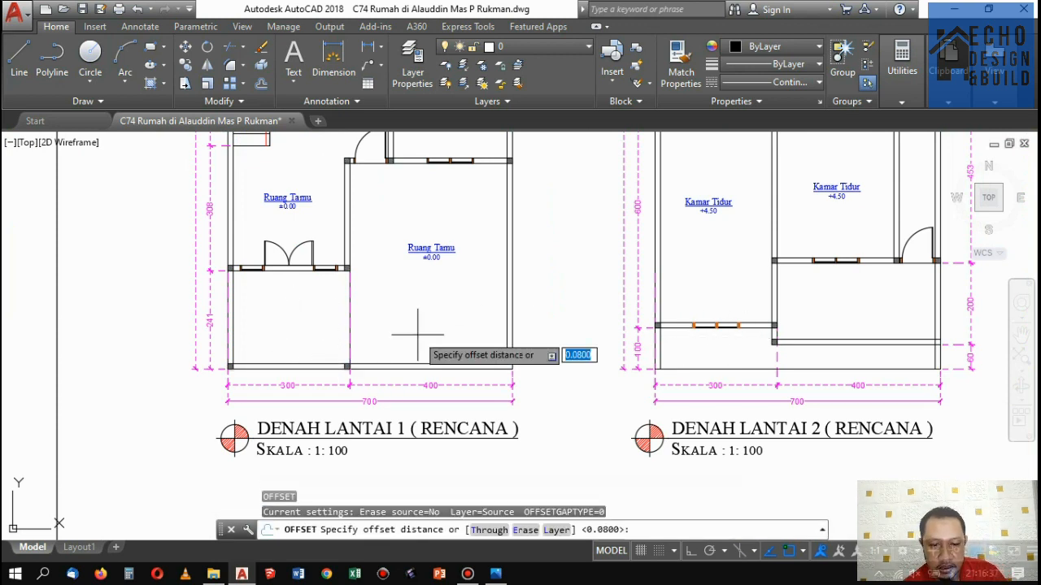
type("1")
key("Return")
left_click(394, 361)
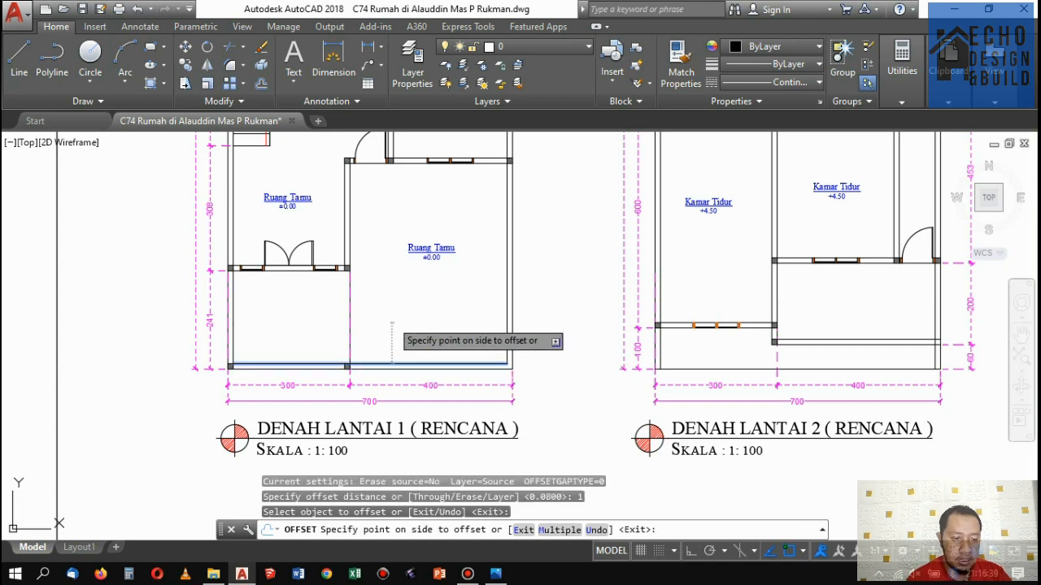
left_click(395, 325)
key("Return")
Trim away the part of the offset line that crosses the larger Ruang Tamu on the Lantai 1 plan, leaving it only across the terrace.
scroll(347, 322, "up", 2)
scroll(353, 319, "up", 2)
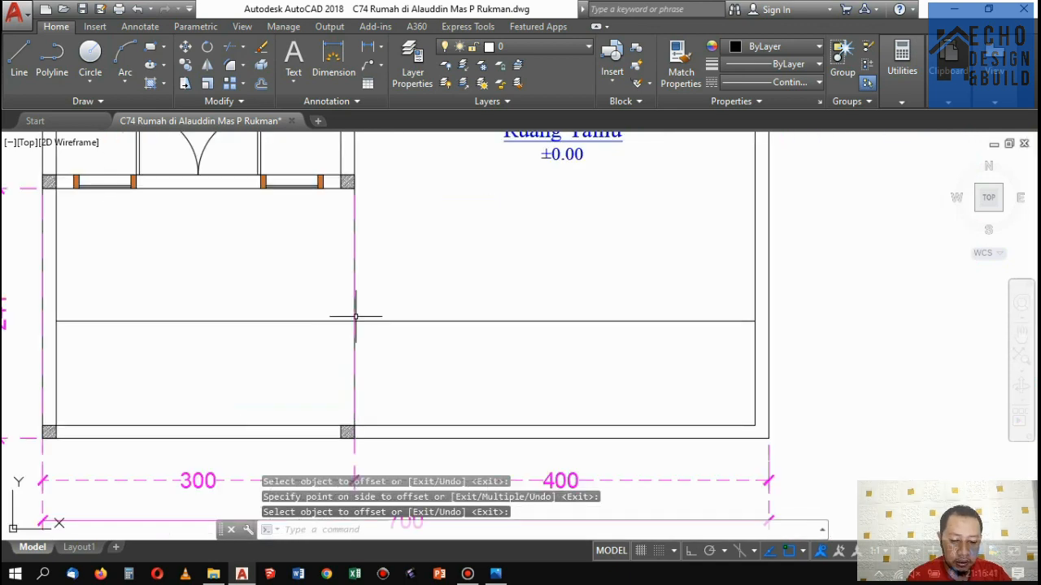
type("tr")
key("Return")
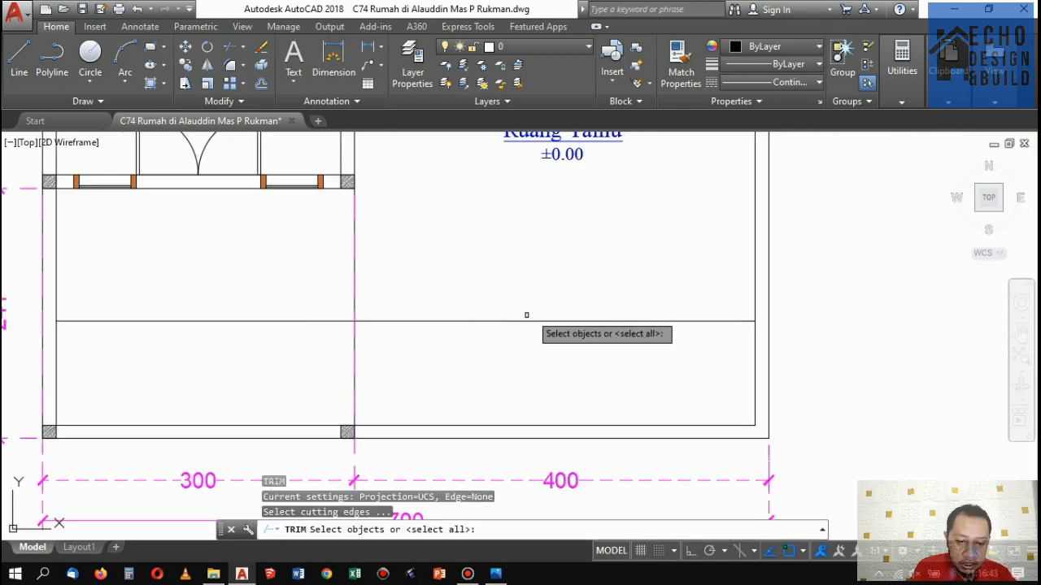
key("Escape")
key("Return")
key("Return")
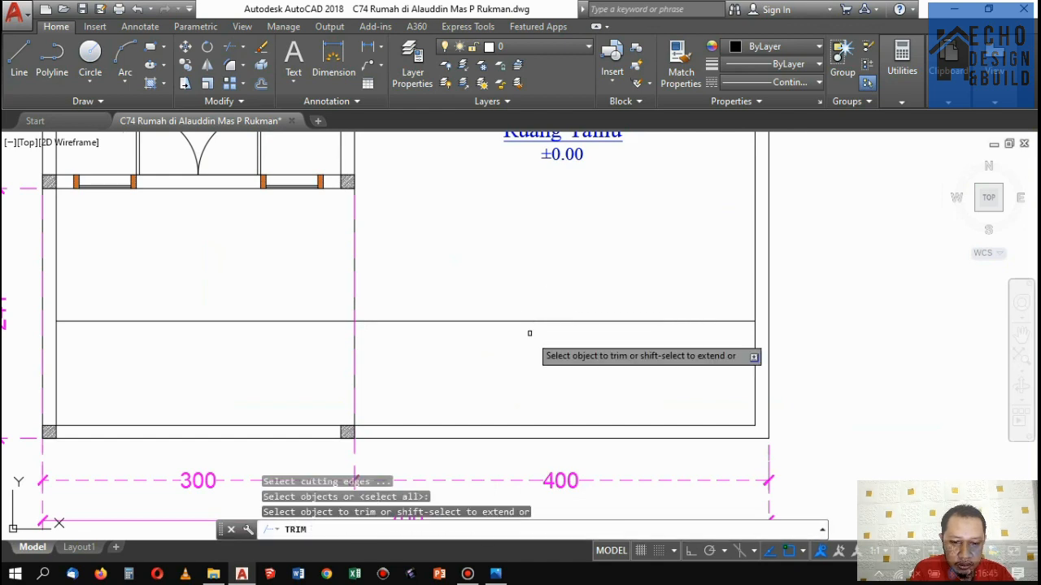
left_click(530, 334)
left_click(496, 288)
key("Return")
scroll(452, 322, "down", 6)
scroll(422, 304, "up", 4)
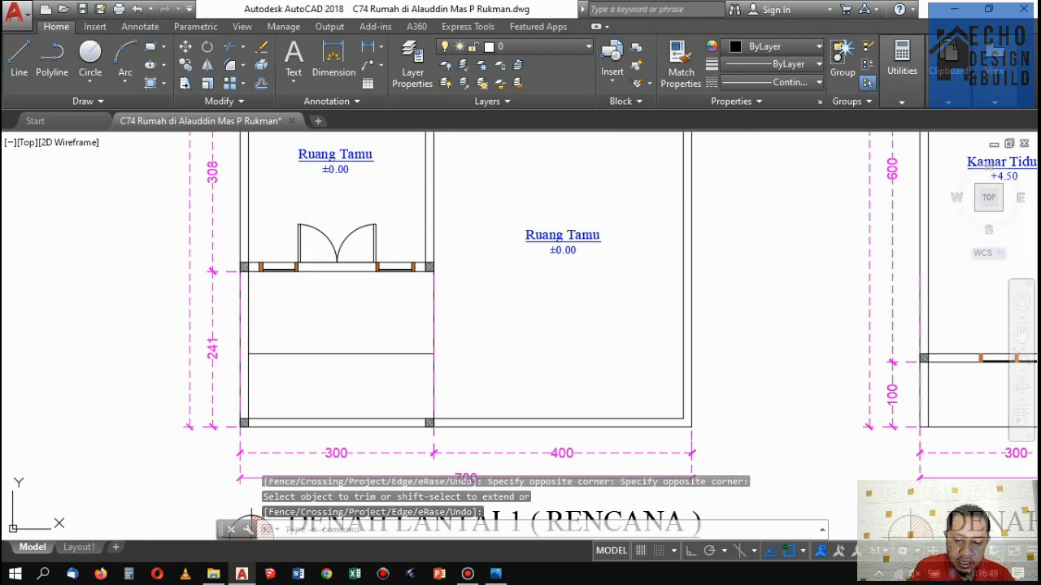
Start a hatch on the terrace floor in front of the double door, using the User defined pattern, colour 99,100,102 and no background.
type("h")
key("Return")
left_click(349, 314)
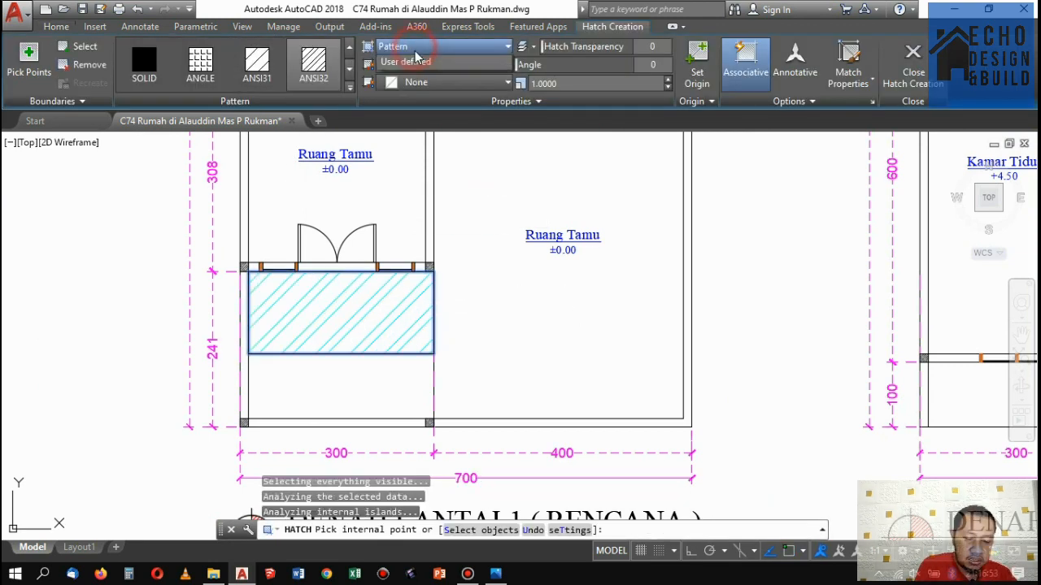
left_click(422, 46)
left_click(406, 109)
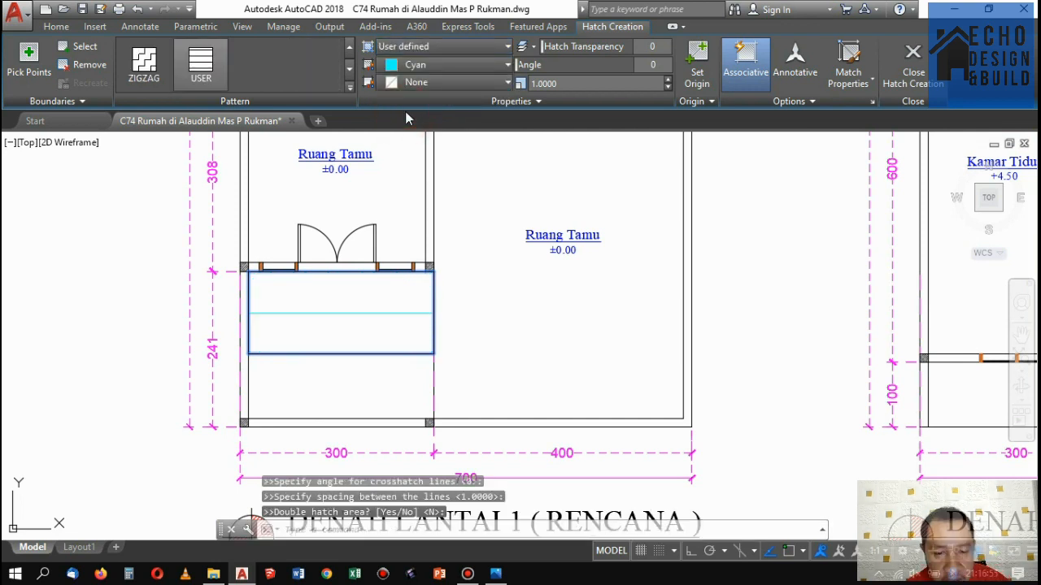
left_click(467, 65)
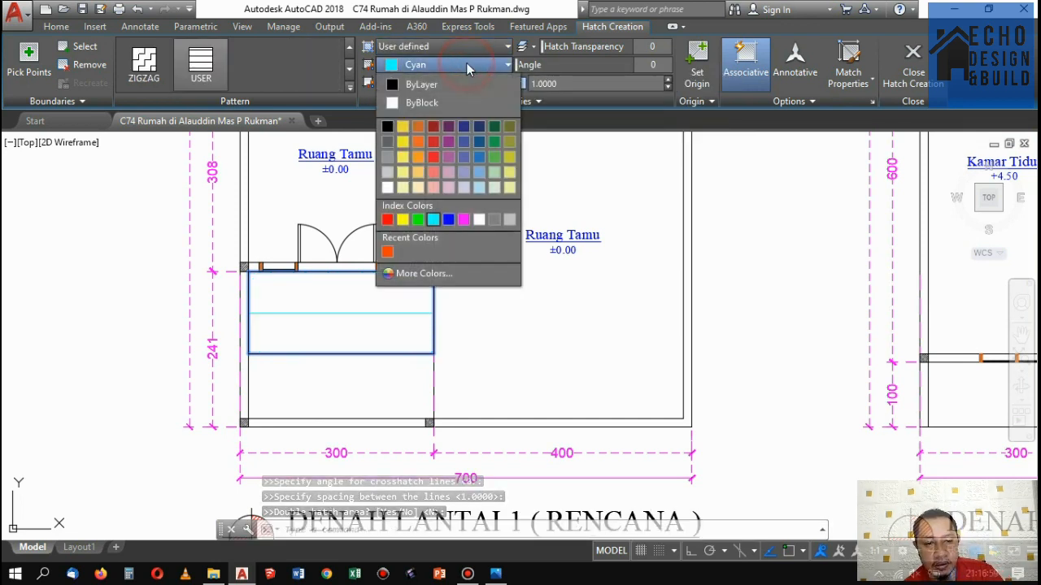
left_click(387, 142)
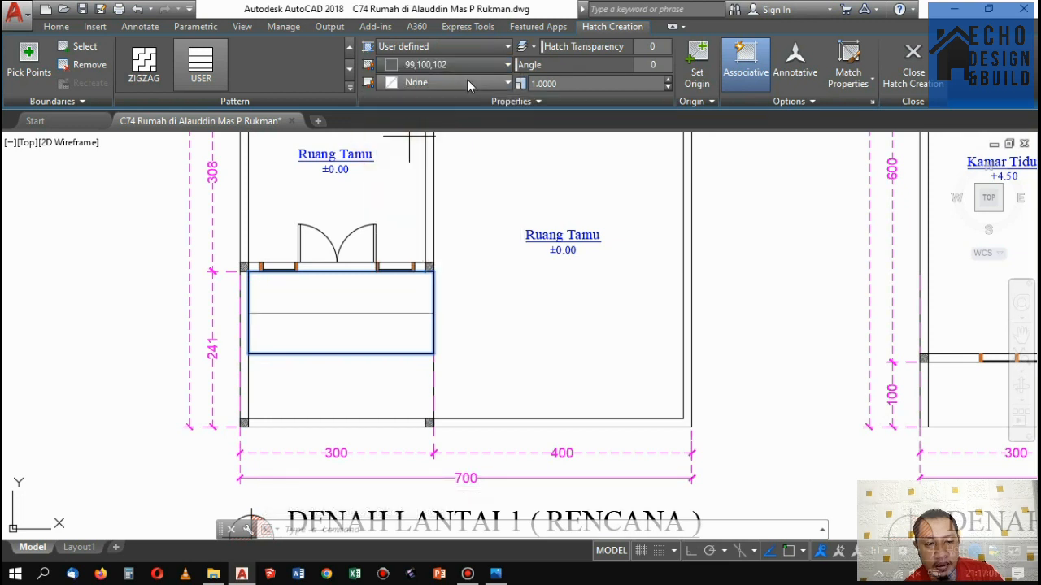
left_click(464, 82)
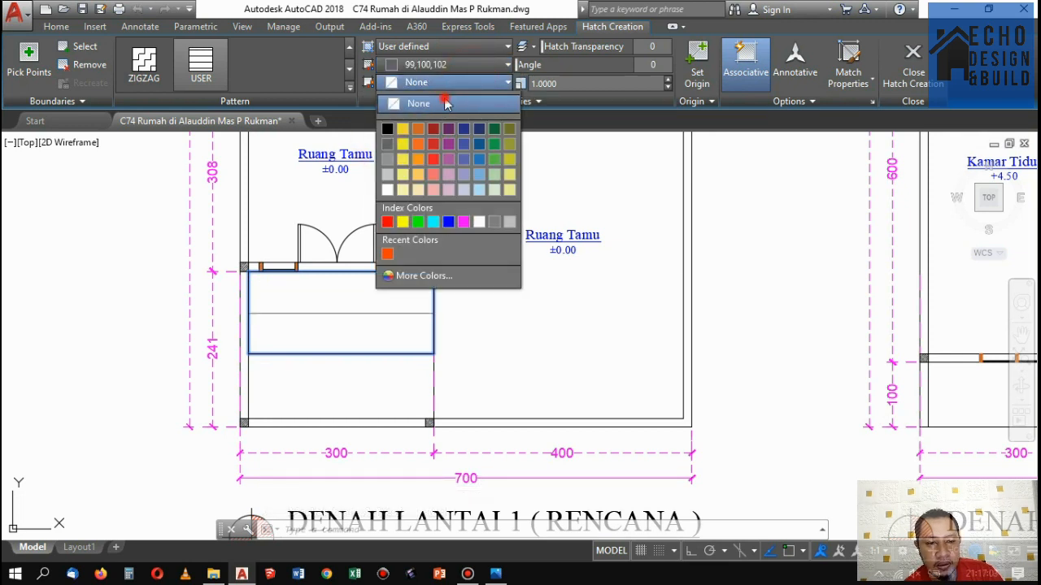
left_click(444, 104)
Turn on double hatch lines and set the hatch spacing to 0.4 for the terrace floor.
left_click(522, 101)
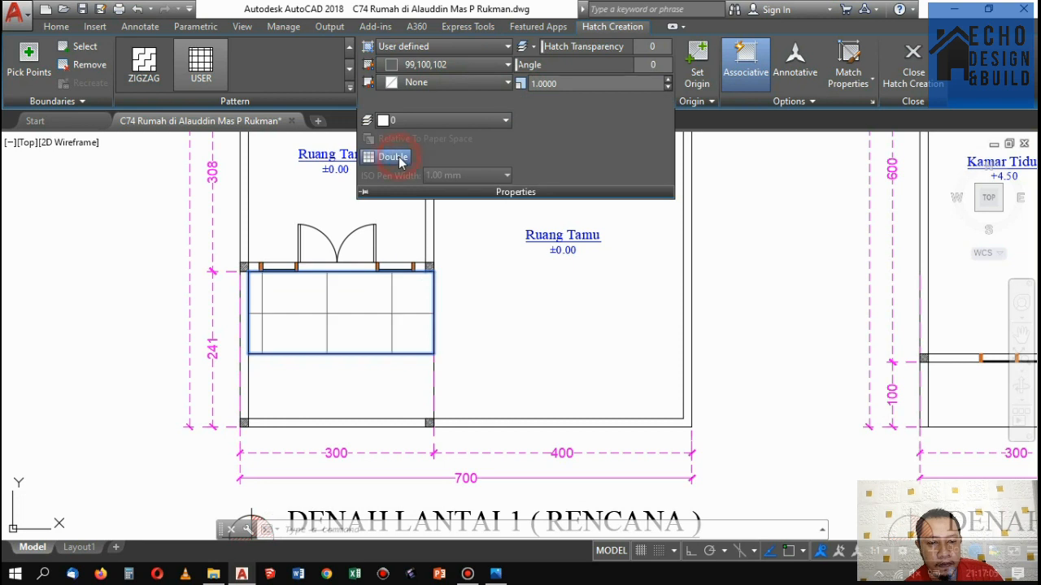
left_click(563, 88)
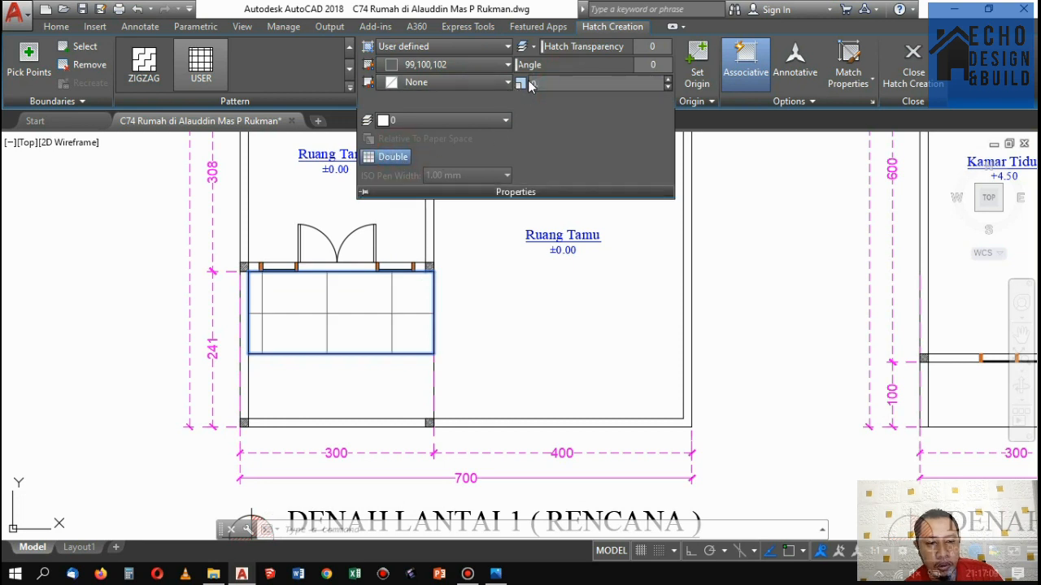
key("Return")
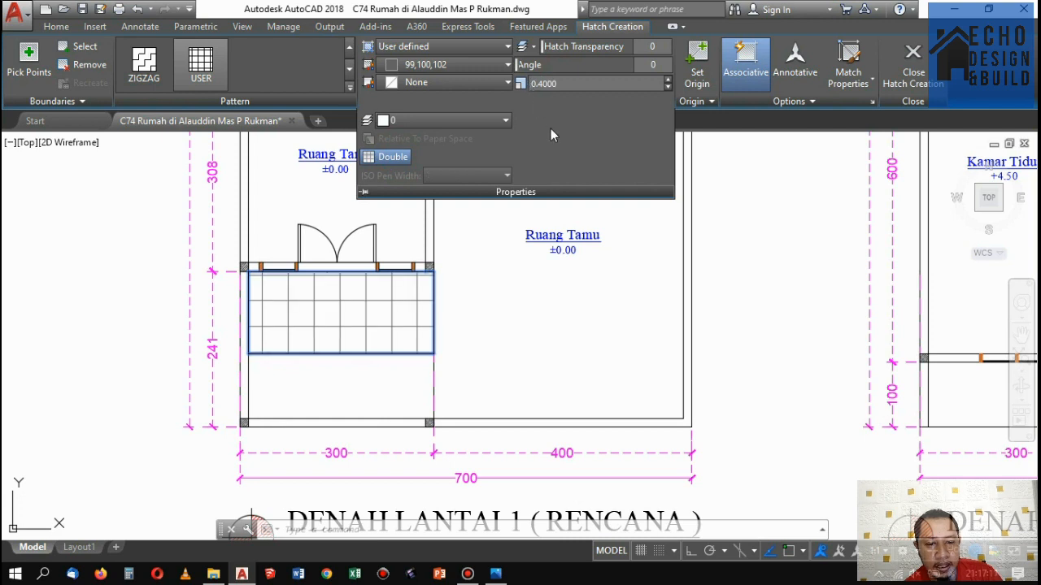
Set the tile hatch's origin at the terrace floor's lower-right corner and finish the hatch.
left_click(697, 65)
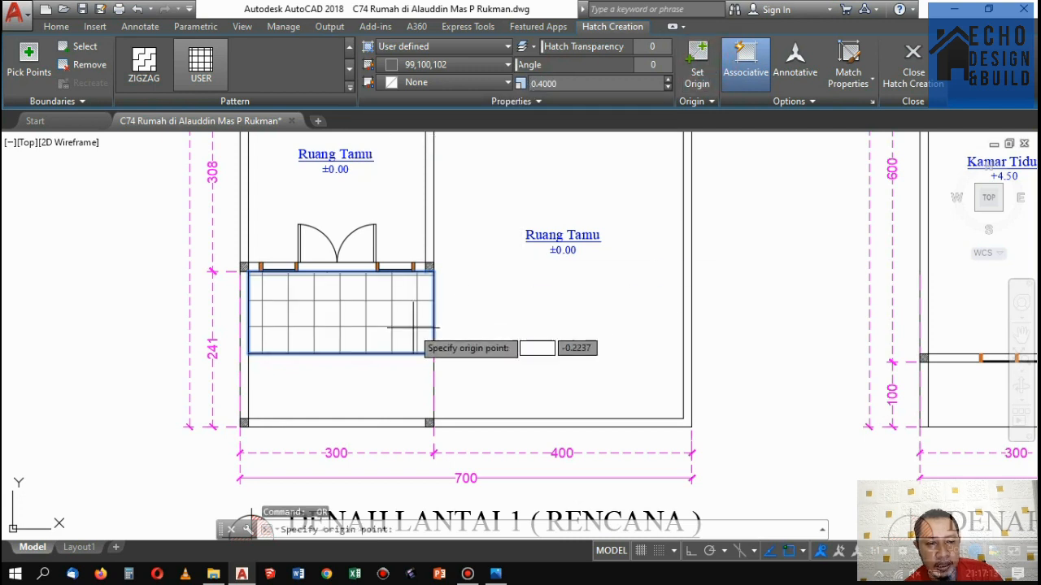
scroll(433, 353, "up", 4)
scroll(449, 351, "up", 3)
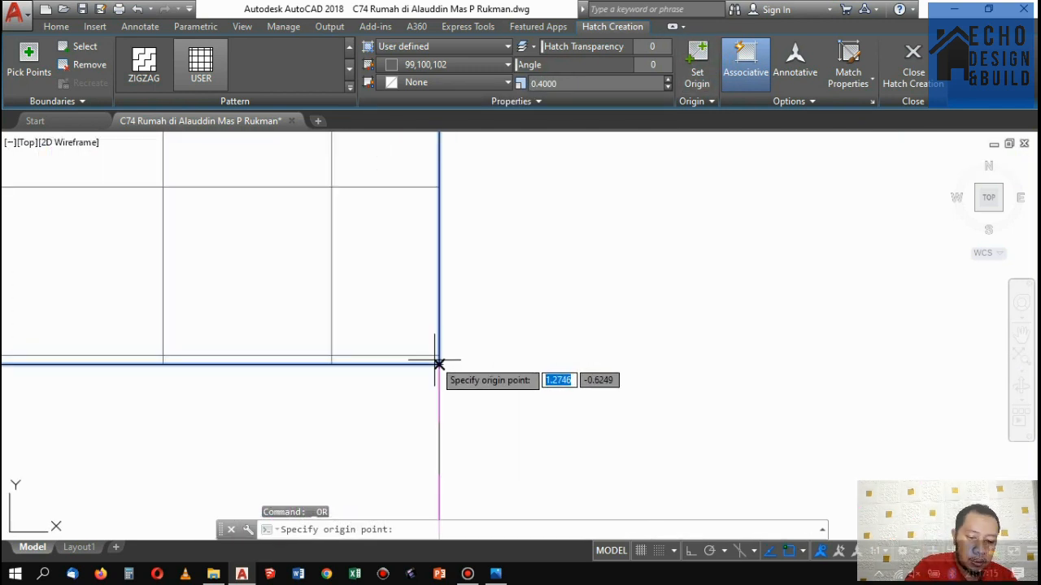
left_click(439, 359)
scroll(443, 358, "down", 8)
scroll(449, 259, "up", 3)
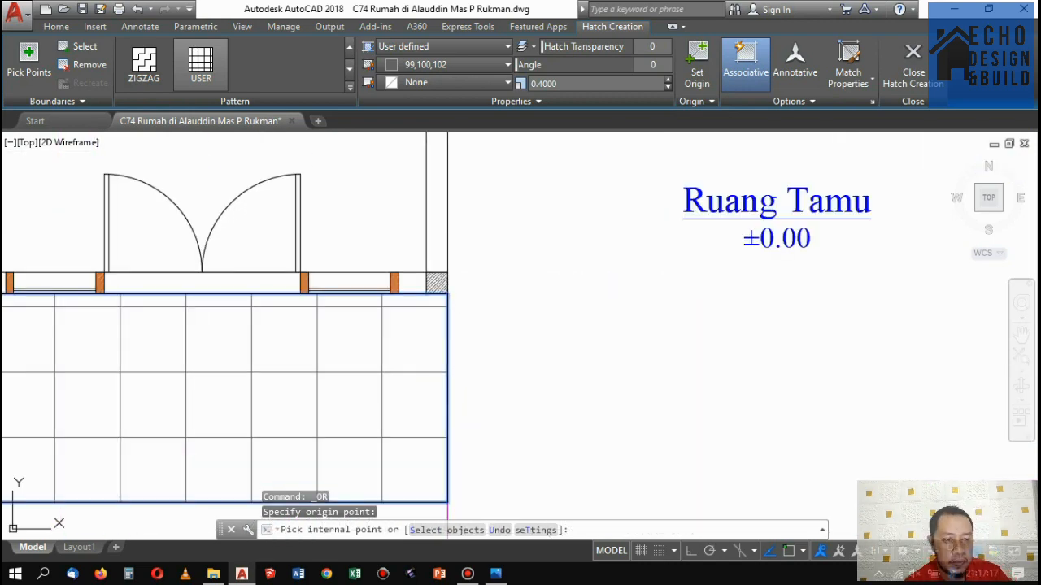
key("Return")
scroll(487, 268, "down", 7)
scroll(500, 264, "up", 4)
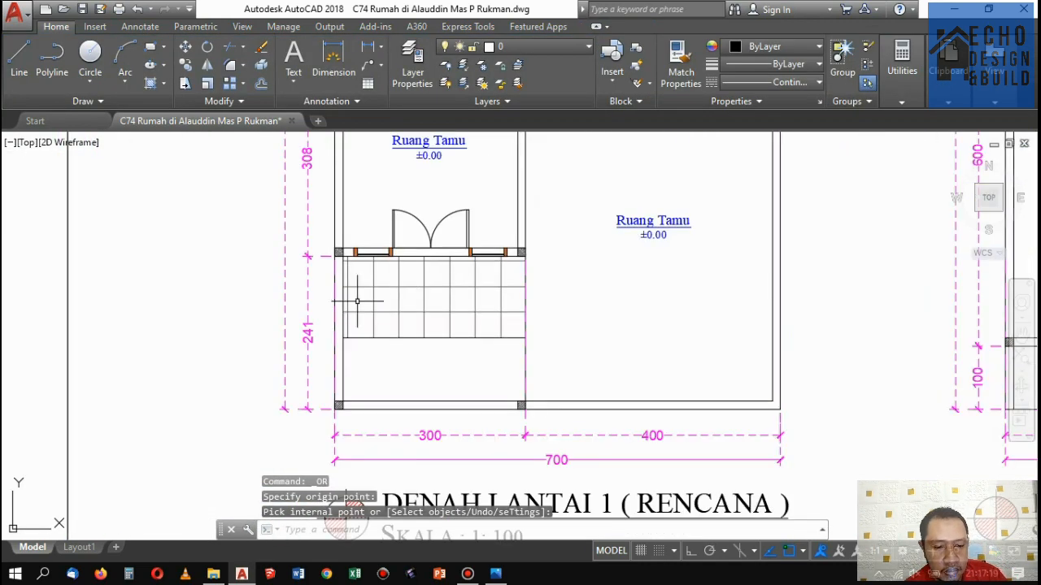
Stretch the lower end of the terrace's vertical dimension up to the front edge line of the tiled floor.
left_click(317, 338)
left_click(297, 341)
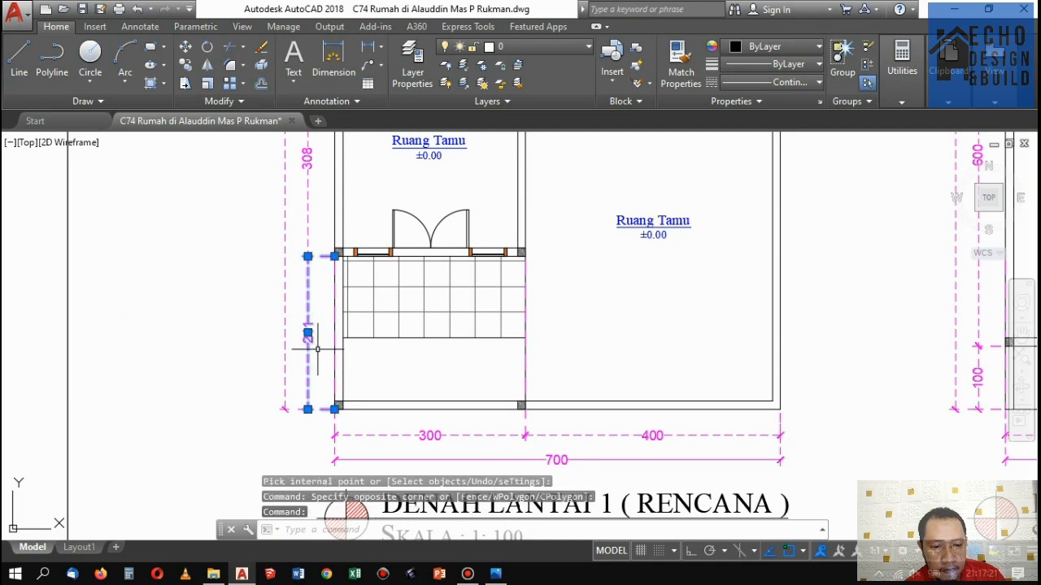
left_click(334, 409)
scroll(329, 354, "up", 4)
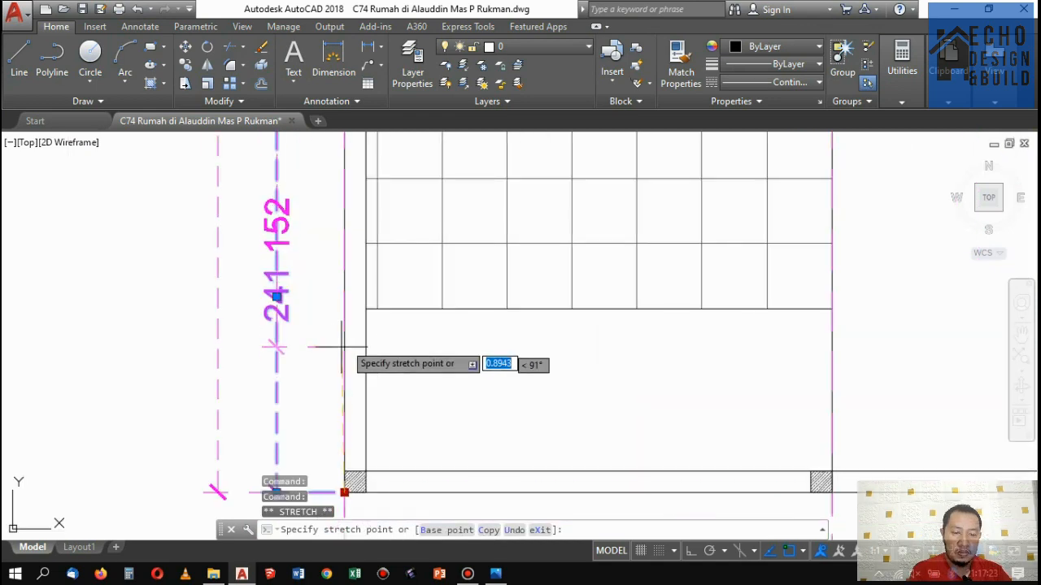
left_click(365, 309)
scroll(362, 308, "down", 3)
scroll(366, 301, "up", 1)
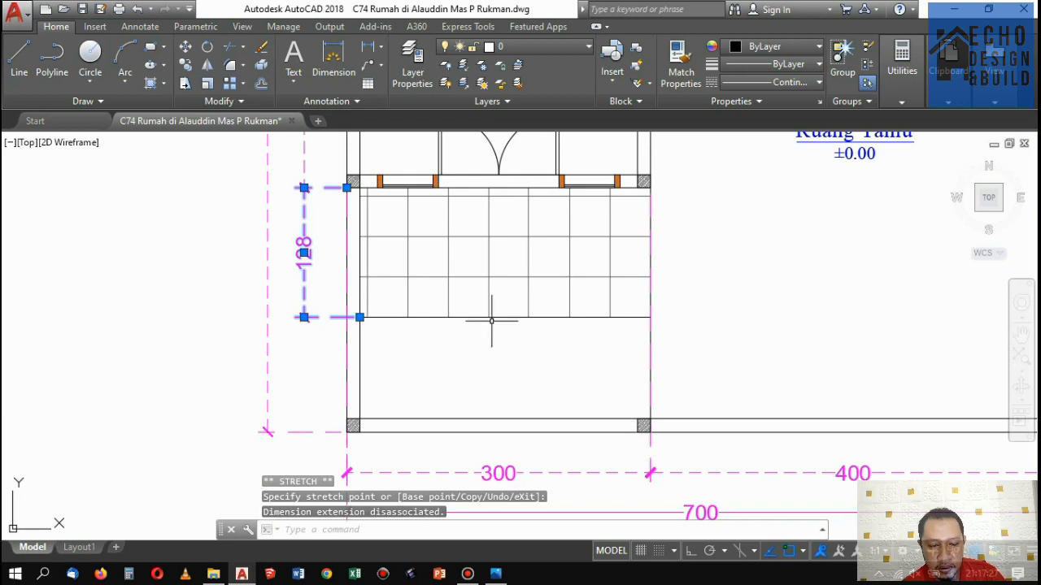
key("Escape")
left_click(513, 353)
left_click(479, 293)
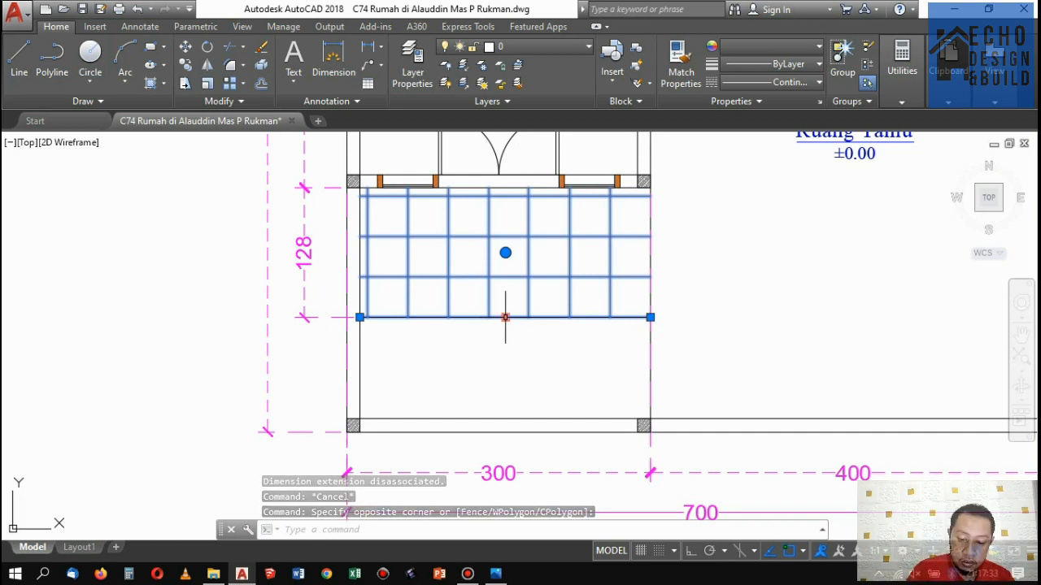
key("Escape")
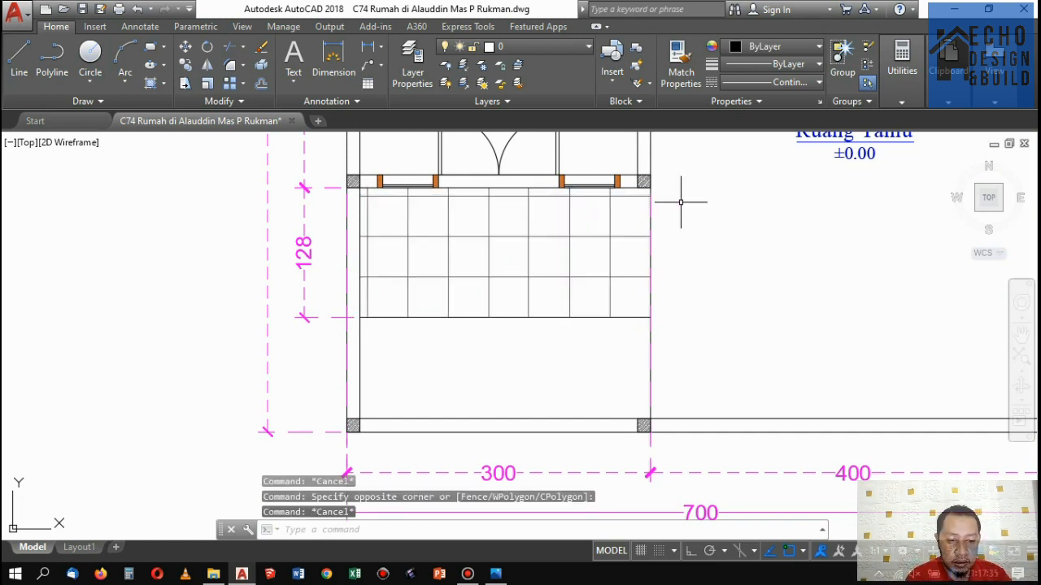
key("Return")
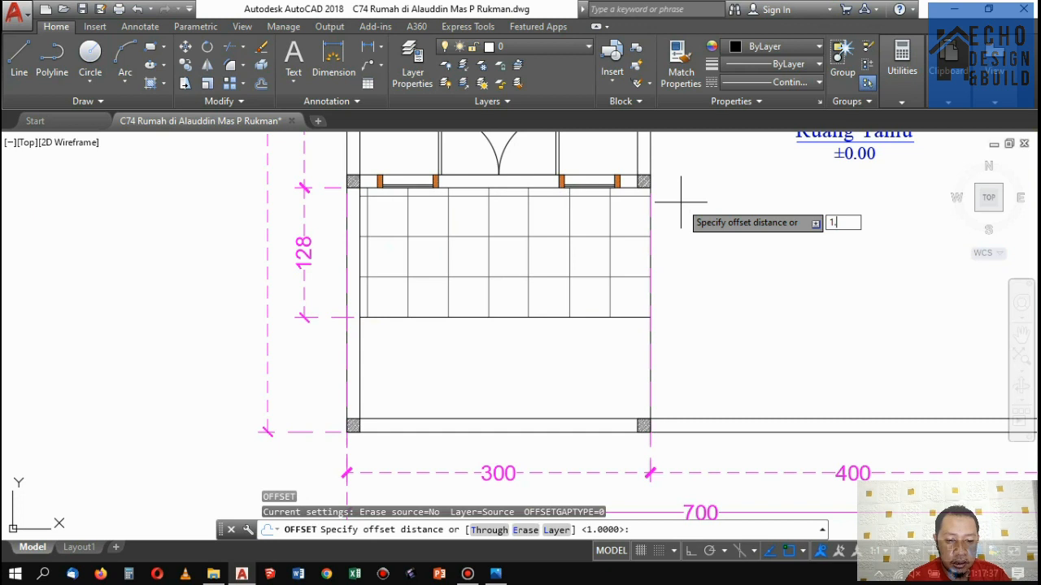
key("Return")
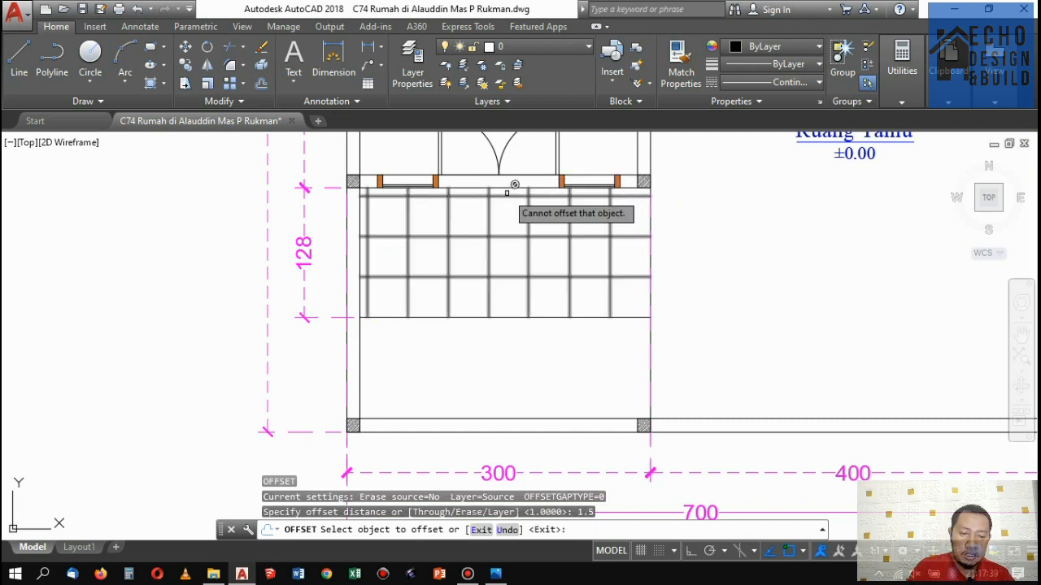
key("Escape")
Offset the outer face line of the double-door wall 1.6 toward the front of the terrace.
key("Return")
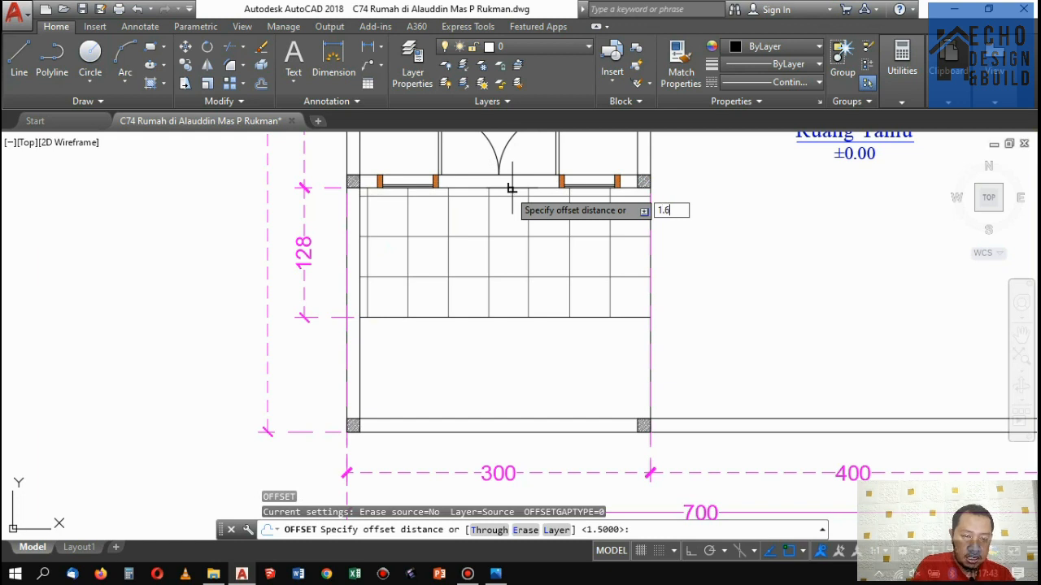
key("Return")
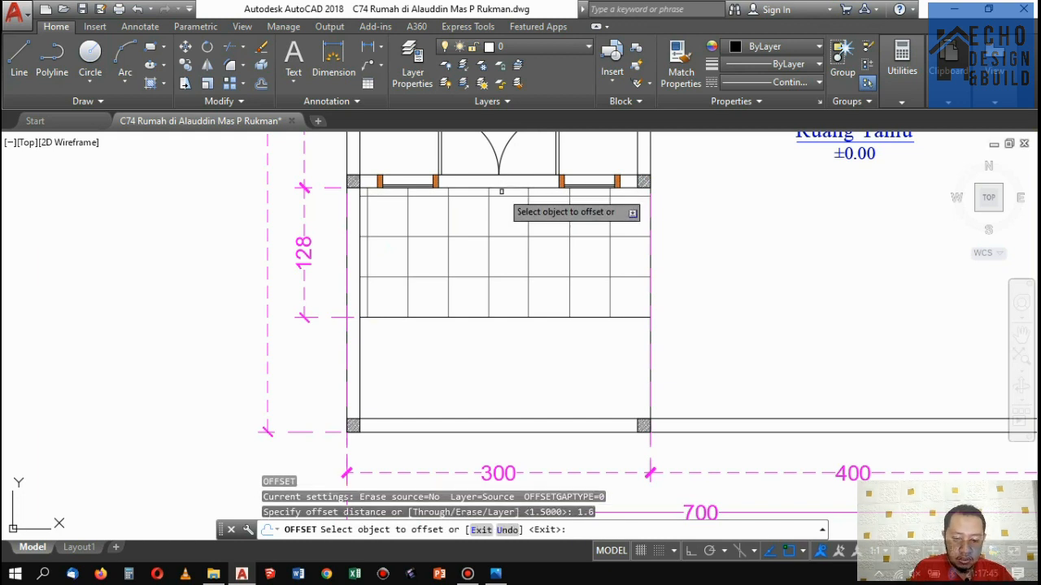
left_click(502, 190)
left_click(500, 302)
key("Return")
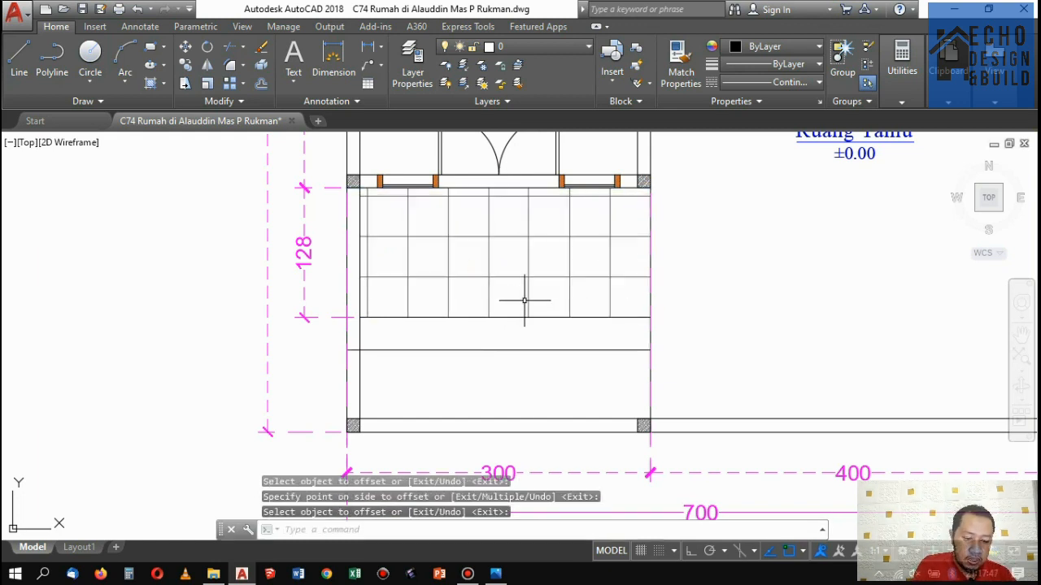
Erase the terrace's tile hatch and its old front edge line.
left_click(505, 253)
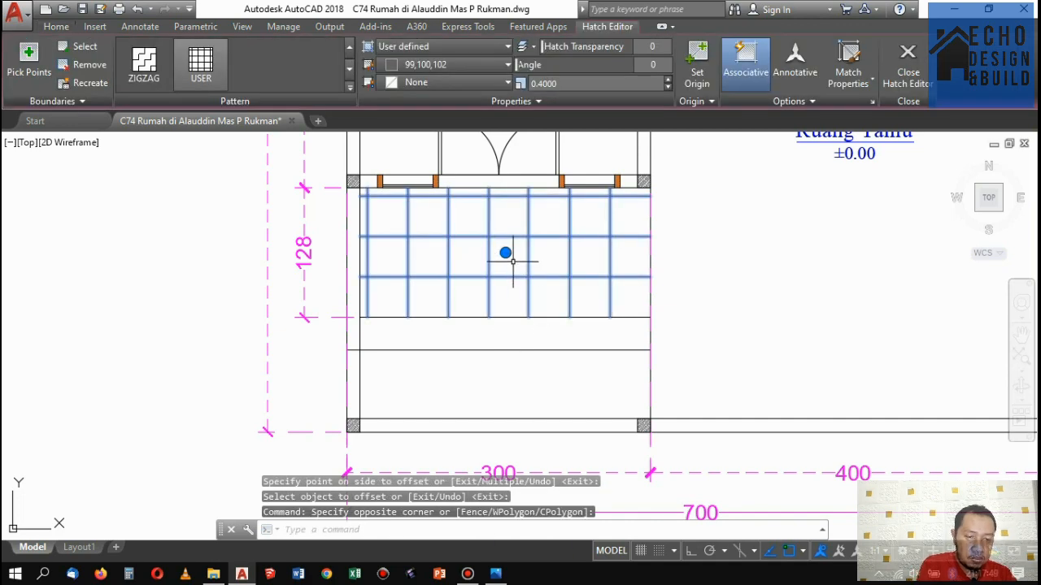
key("Delete")
left_click(490, 332)
left_click(488, 299)
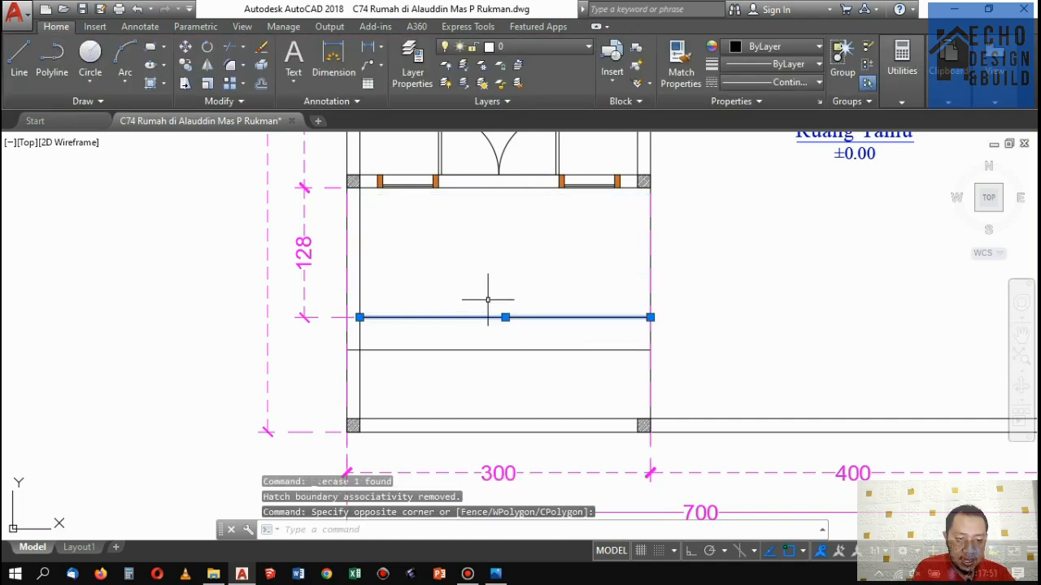
key("Delete")
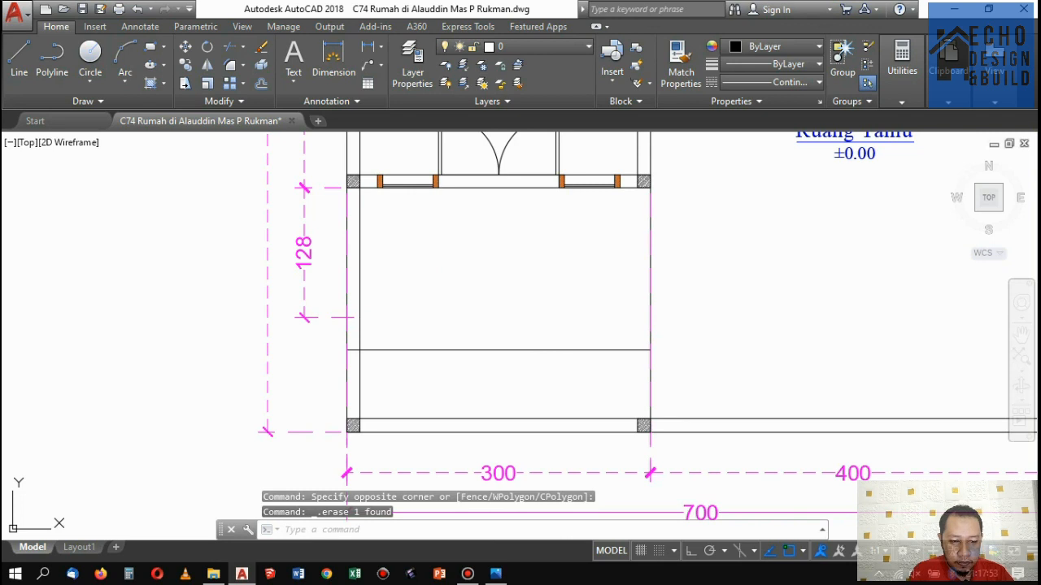
Hatch the enlarged terrace floor with the user-defined 0.4 tile grid, setting its origin at the floor's lower-right corner.
type("h")
key("Return")
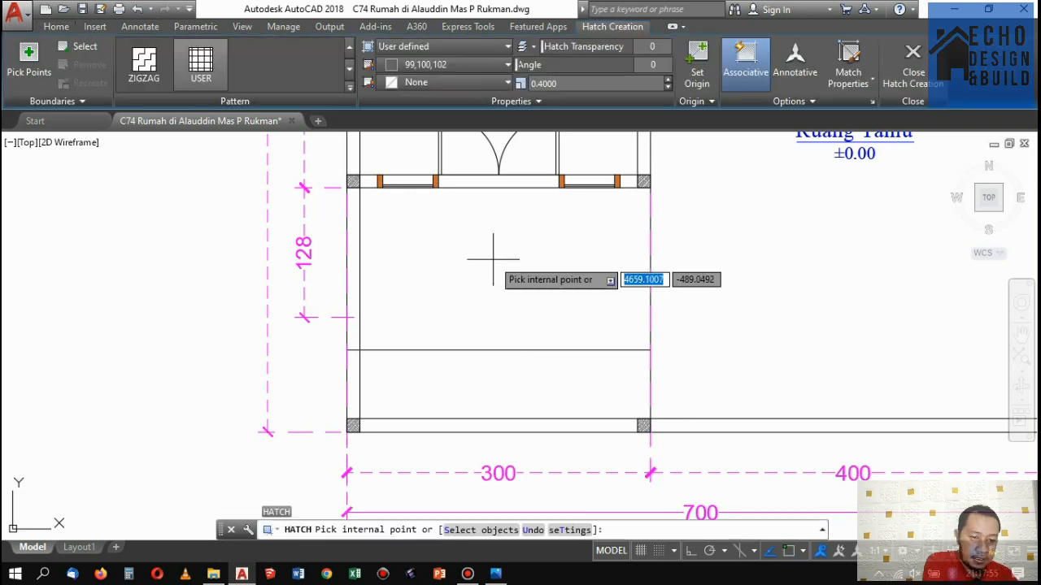
left_click(474, 250)
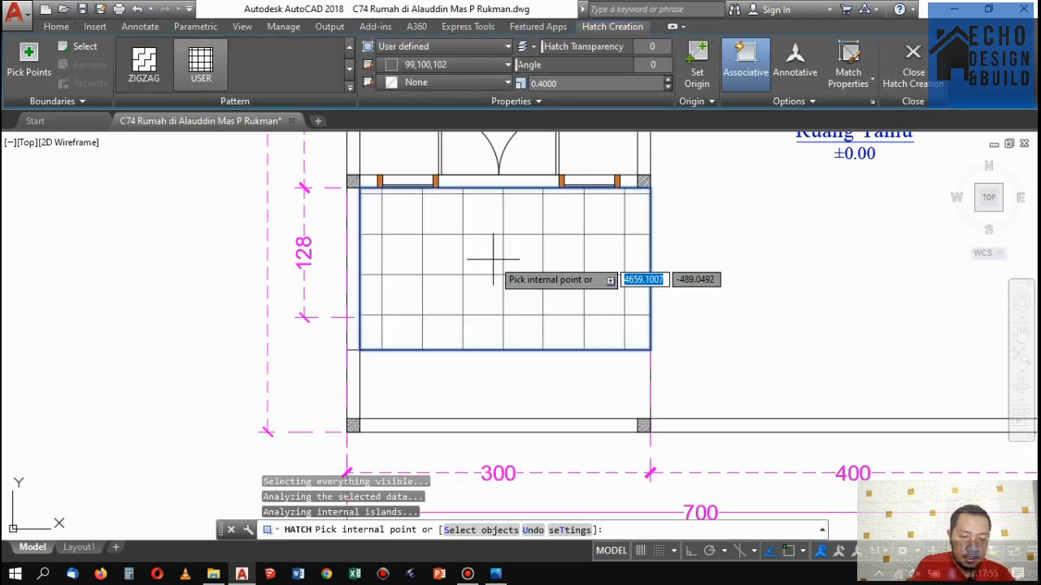
left_click(696, 73)
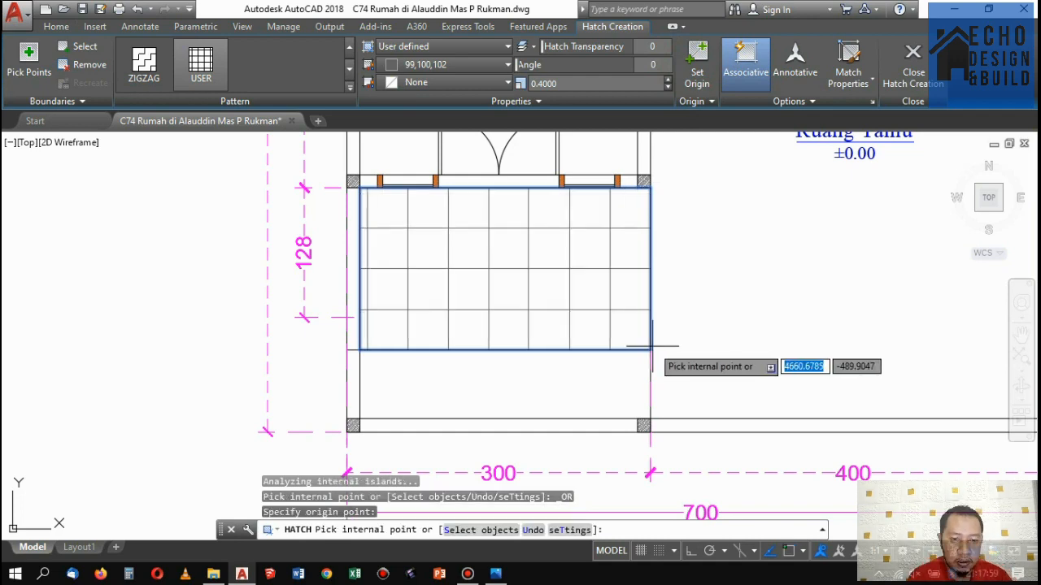
key("Return")
scroll(634, 337, "down", 6)
scroll(603, 326, "up", 2)
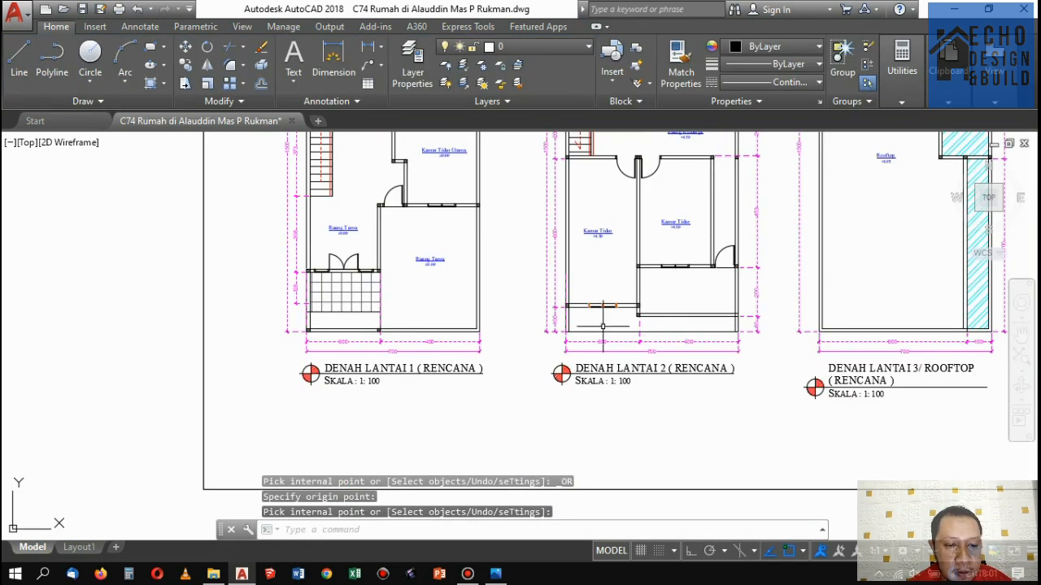
Trim the end of the terrace's front edge line that crosses the side wall on the first-floor plan.
scroll(603, 326, "up", 2)
scroll(295, 296, "up", 2)
scroll(421, 306, "down", 4)
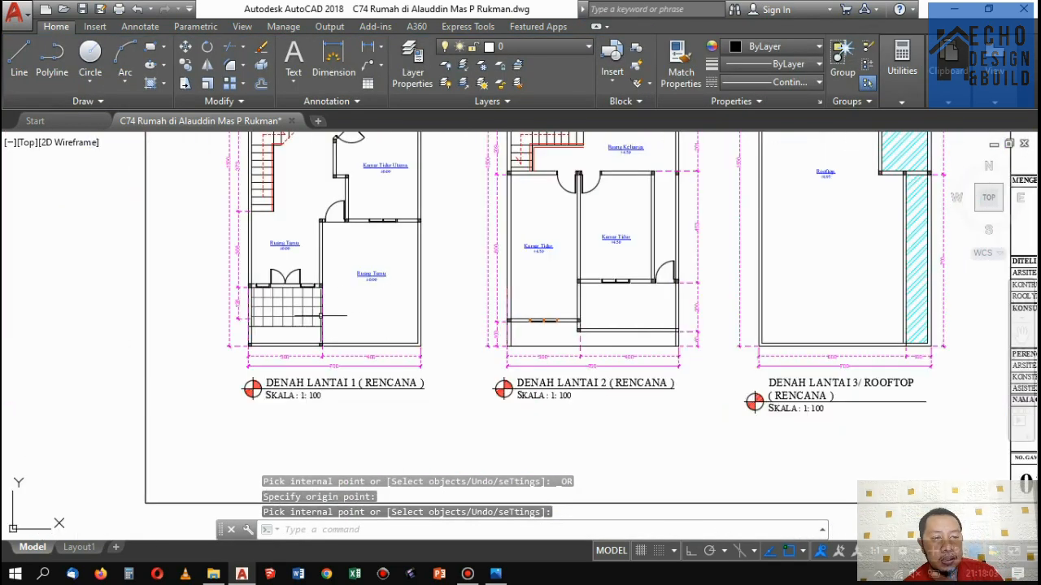
scroll(227, 272, "up", 5)
scroll(305, 335, "up", 2)
type("tr")
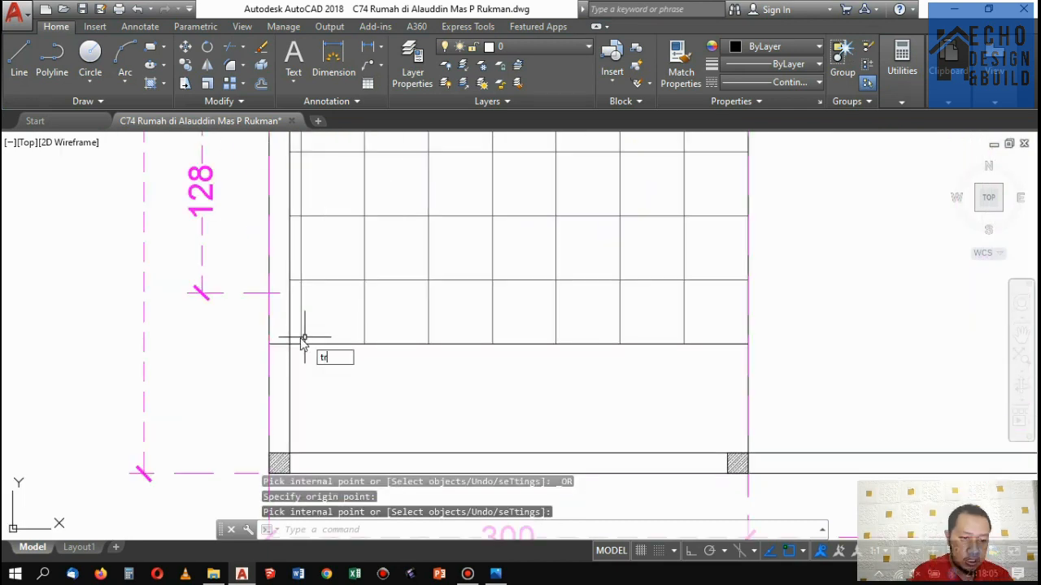
key("Return")
key("Return")
scroll(281, 334, "up", 3)
scroll(279, 333, "up", 1)
key("Return")
scroll(281, 329, "down", 4)
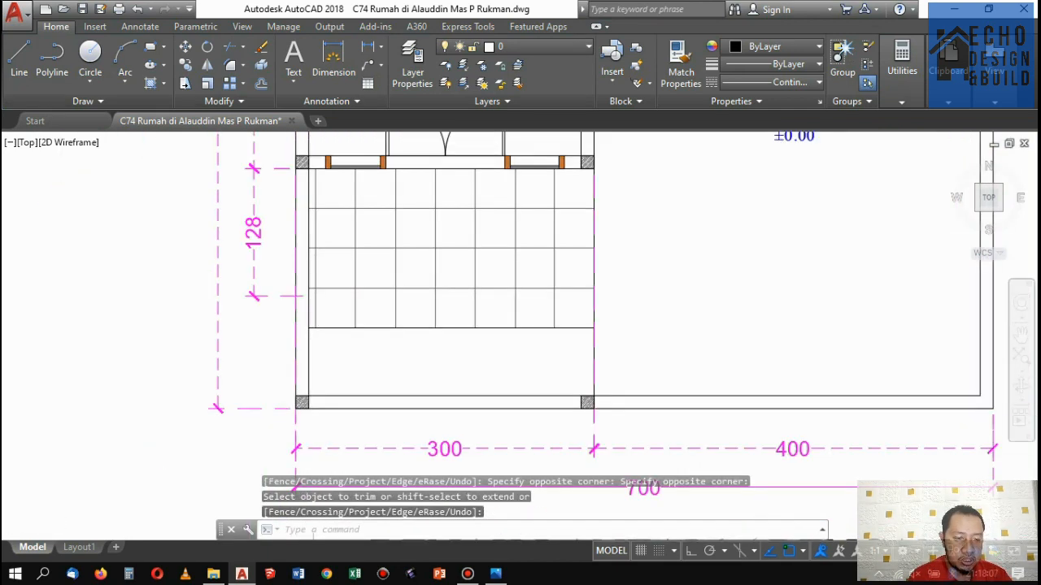
scroll(386, 280, "up", 2)
scroll(386, 281, "up", 5)
scroll(367, 321, "down", 7)
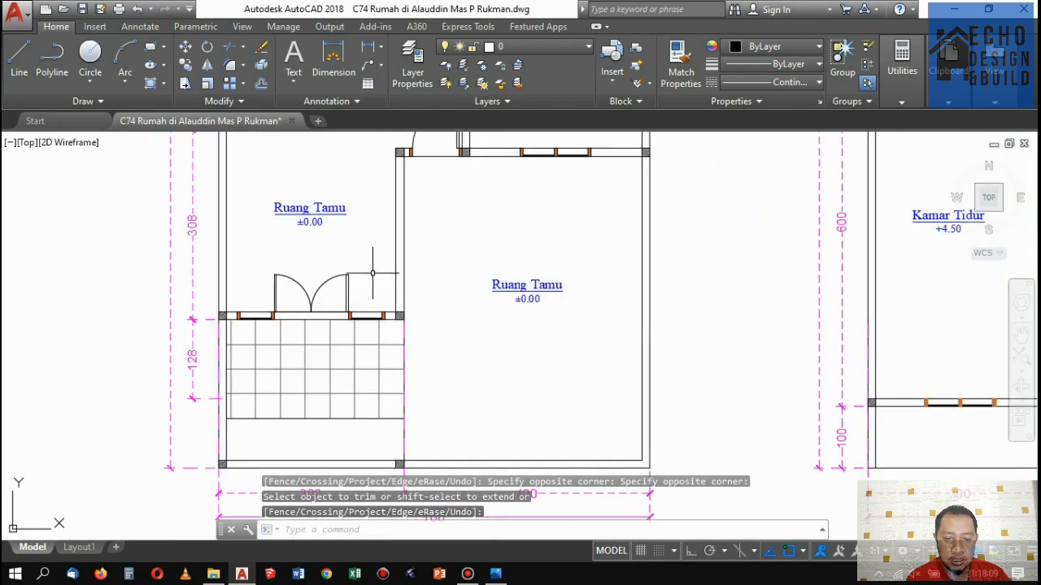
Trim the inner wall face line out of the double-door opening between Ruang Tamu and the terrace.
scroll(335, 333, "up", 5)
scroll(334, 337, "up", 2)
type("t")
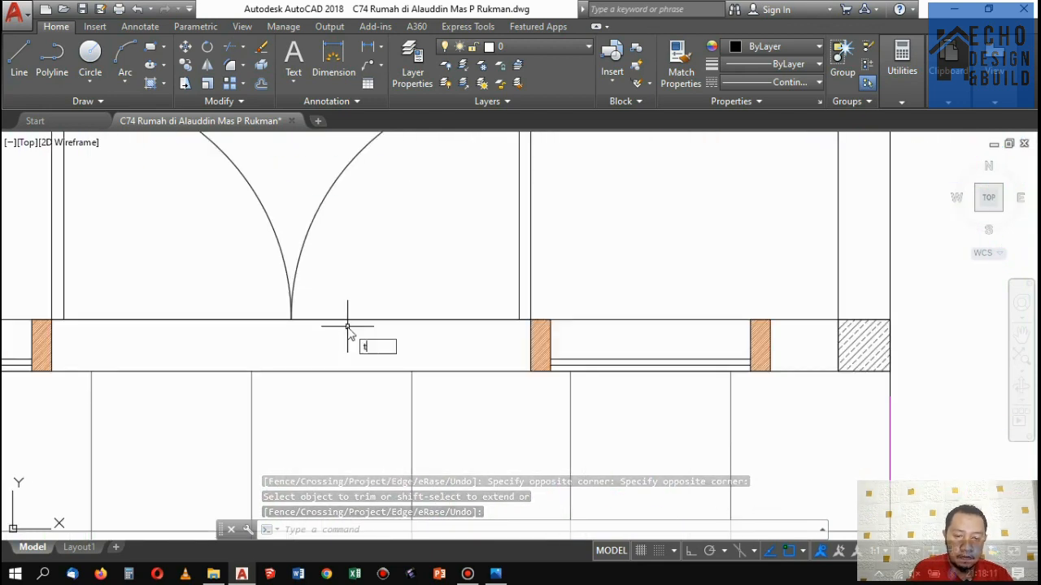
type("r")
key("Return")
key("Return")
left_click(365, 341)
left_click(339, 302)
left_click(173, 337)
left_click(175, 295)
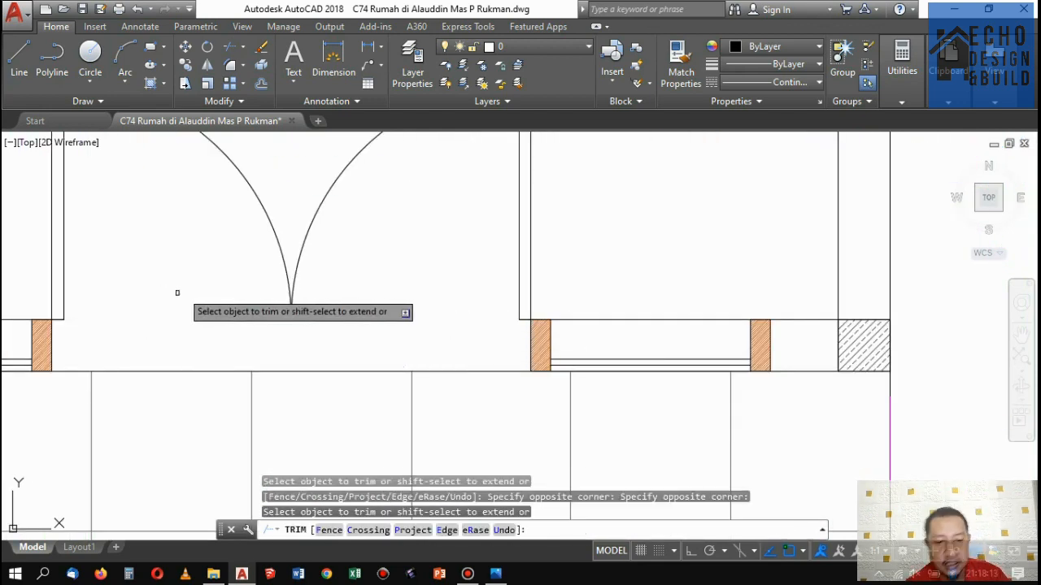
key("Return")
scroll(178, 292, "down", 10)
Check the rooms, stairs, doors and rooftop area across the three floor plans for remaining drafting errors.
scroll(471, 301, "up", 6)
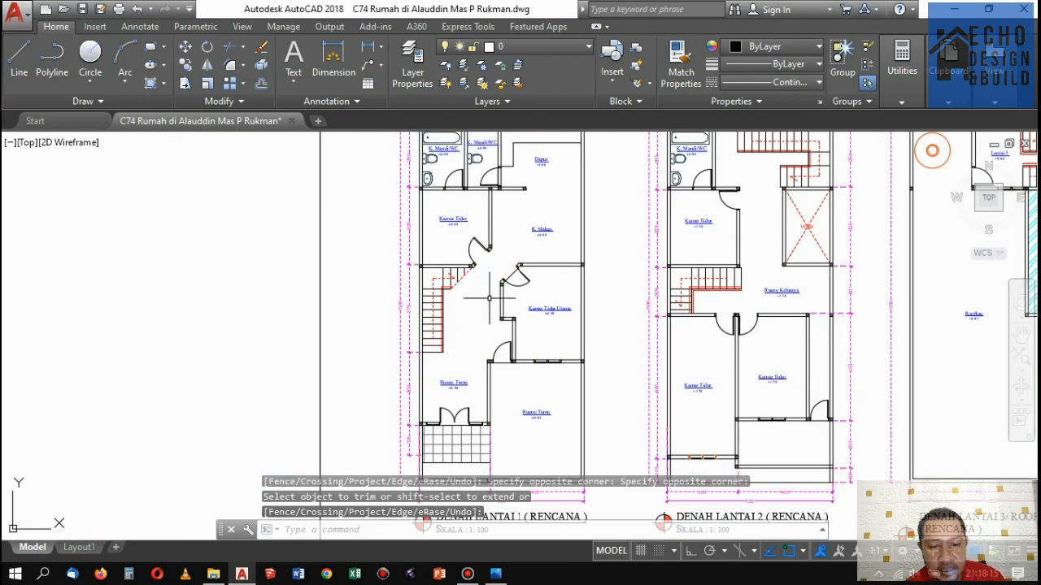
scroll(489, 299, "down", 2)
scroll(480, 307, "up", 5)
scroll(473, 315, "down", 2)
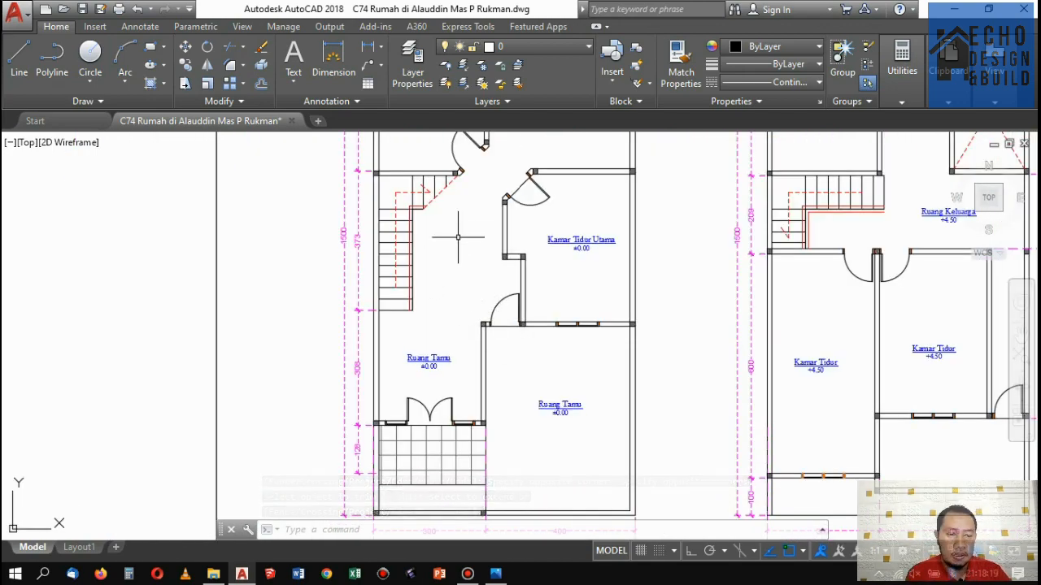
scroll(443, 201, "down", 6)
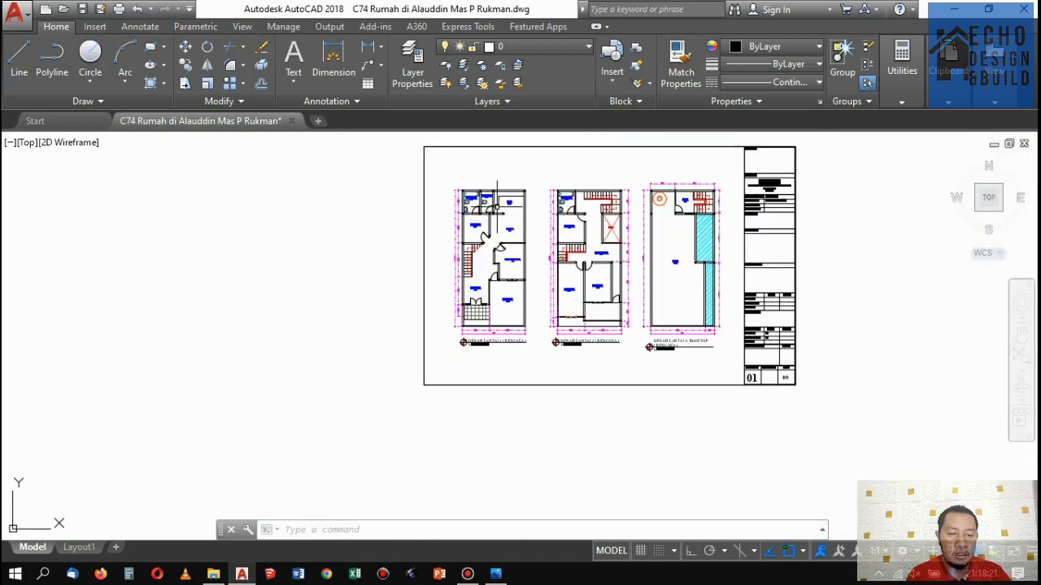
scroll(443, 201, "up", 6)
scroll(443, 201, "down", 5)
scroll(487, 200, "up", 4)
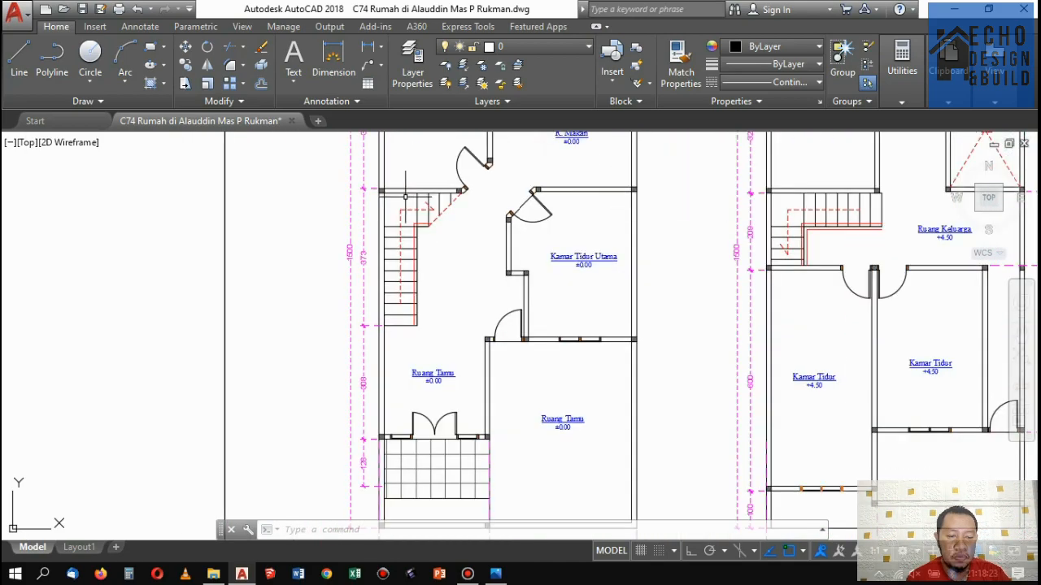
scroll(545, 199, "down", 4)
scroll(526, 221, "up", 4)
scroll(474, 236, "down", 2)
scroll(460, 293, "up", 1)
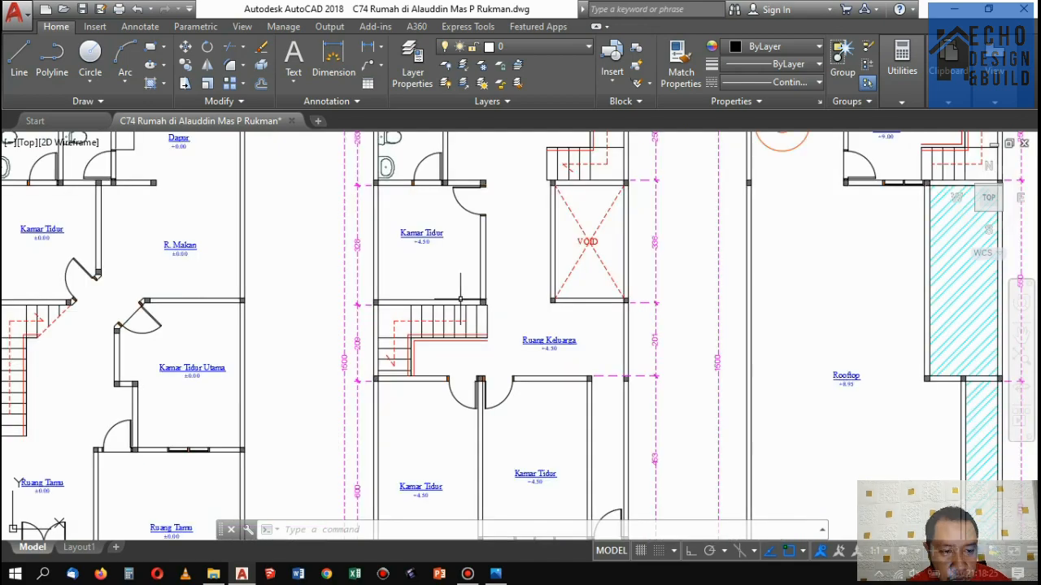
scroll(460, 298, "down", 1)
scroll(467, 205, "up", 1)
scroll(466, 205, "up", 1)
scroll(455, 209, "down", 3)
scroll(423, 215, "up", 2)
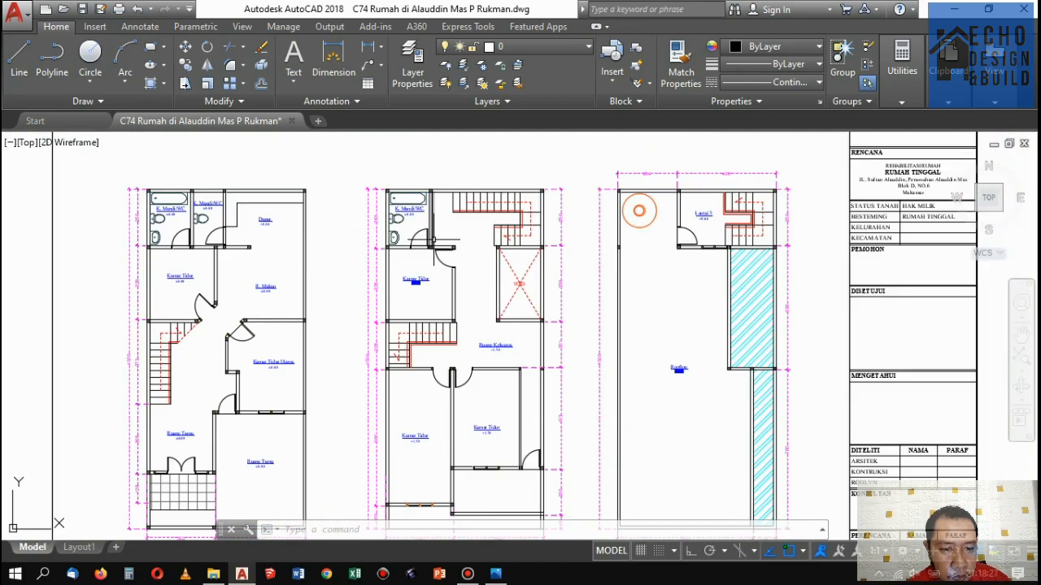
scroll(424, 216, "up", 3)
scroll(441, 186, "down", 4)
scroll(379, 196, "up", 3)
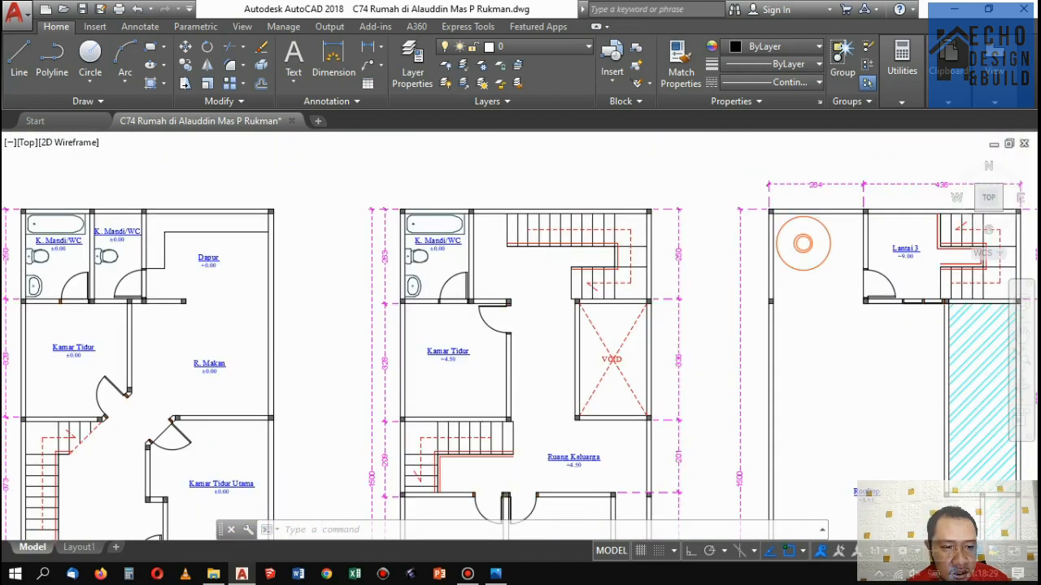
scroll(379, 195, "down", 2)
scroll(335, 225, "up", 2)
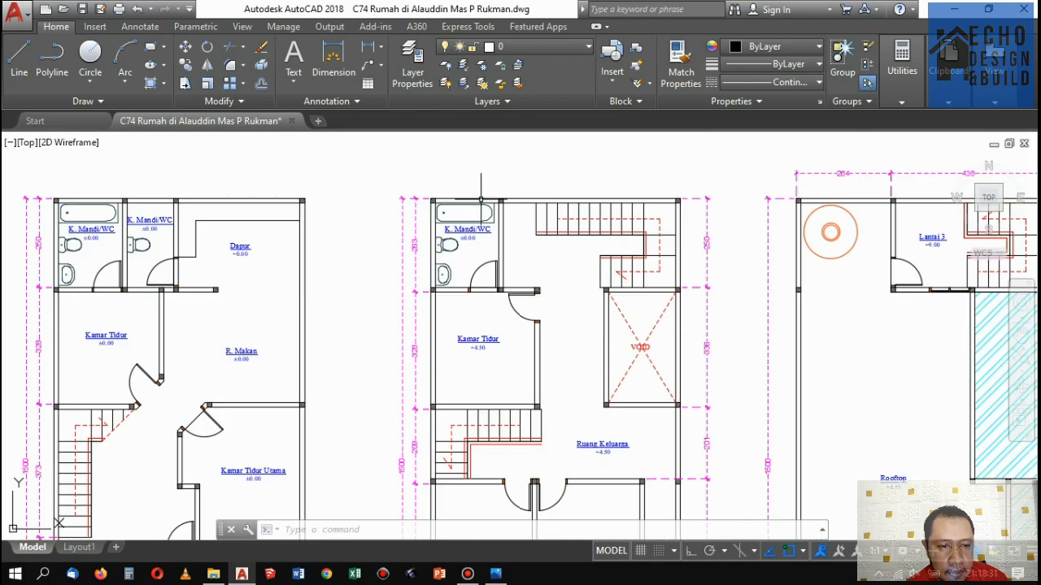
scroll(482, 205, "down", 3)
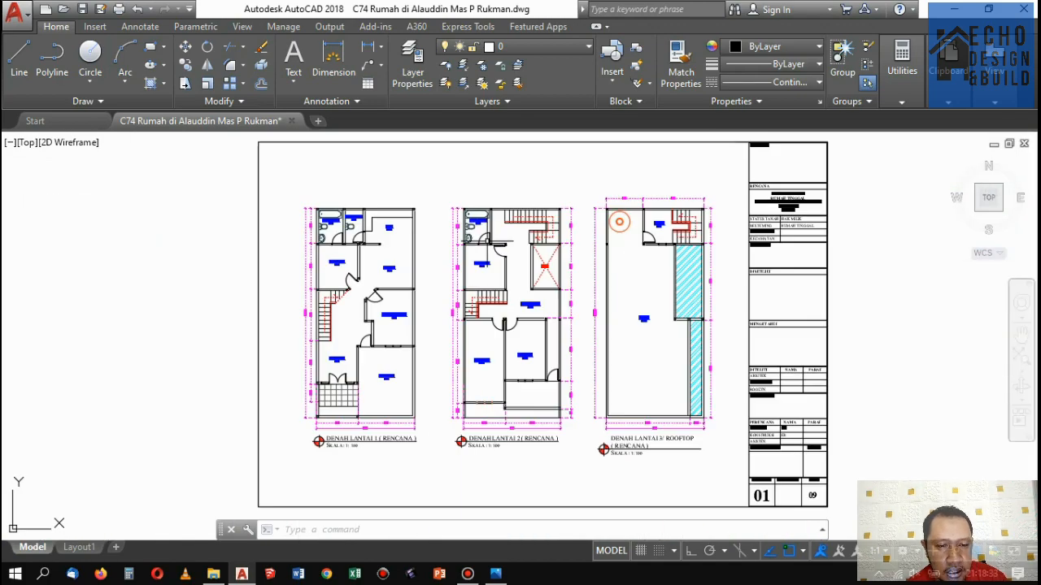
scroll(521, 230, "up", 2)
scroll(592, 214, "down", 2)
scroll(585, 217, "up", 4)
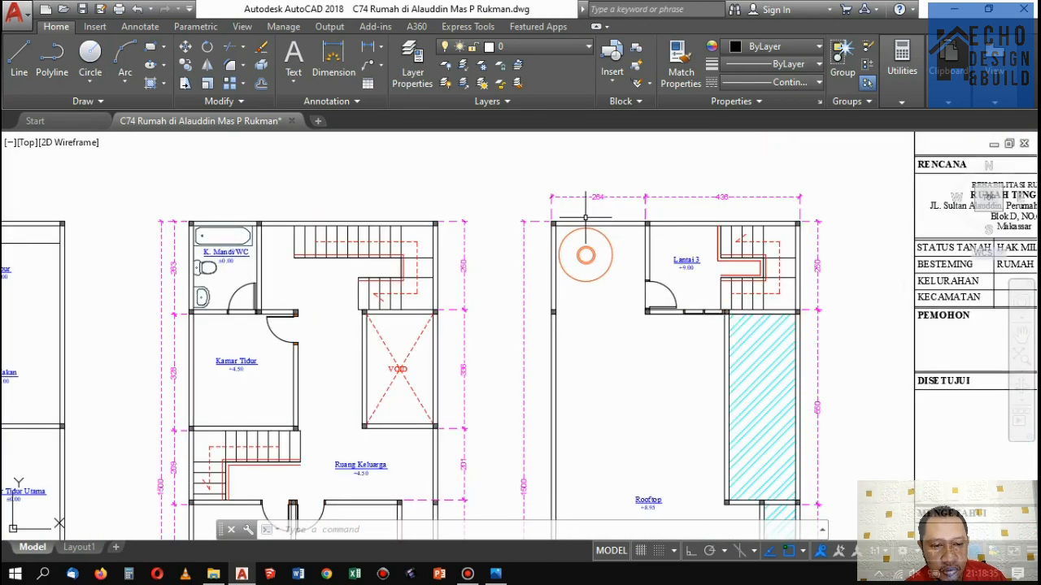
scroll(618, 247, "up", 2)
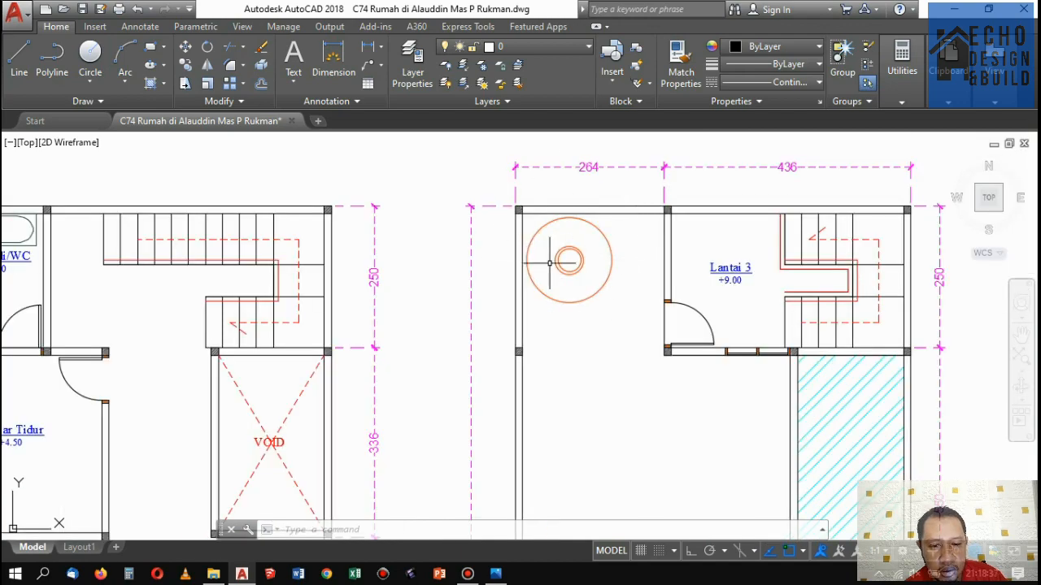
scroll(578, 232, "down", 4)
scroll(538, 171, "up", 3)
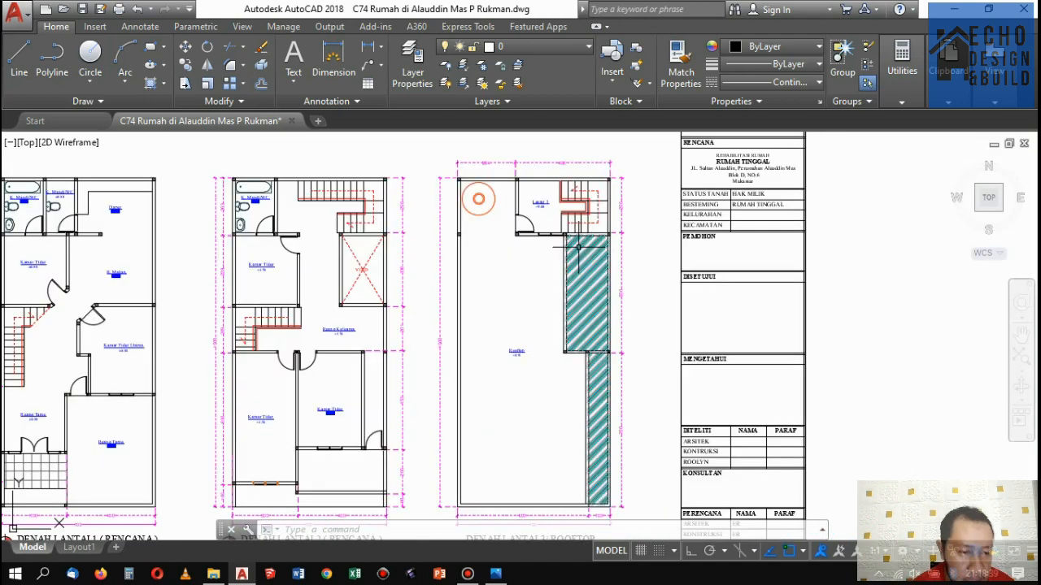
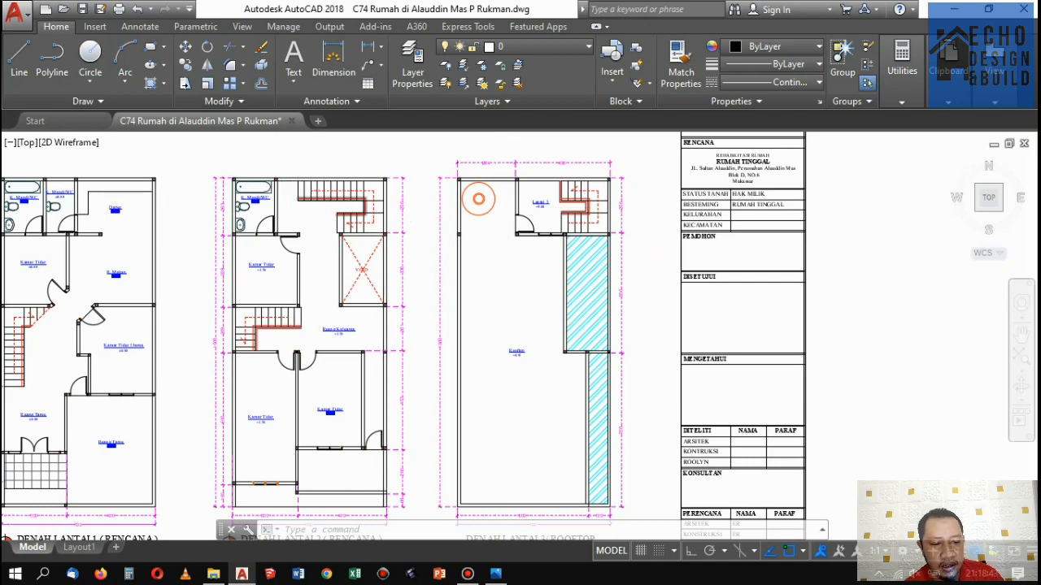
Examine the K. Mandi/WC rooms on the first- and second-floor plans, including their labels and door openings.
scroll(282, 176, "up", 4)
scroll(371, 186, "down", 6)
scroll(252, 225, "up", 5)
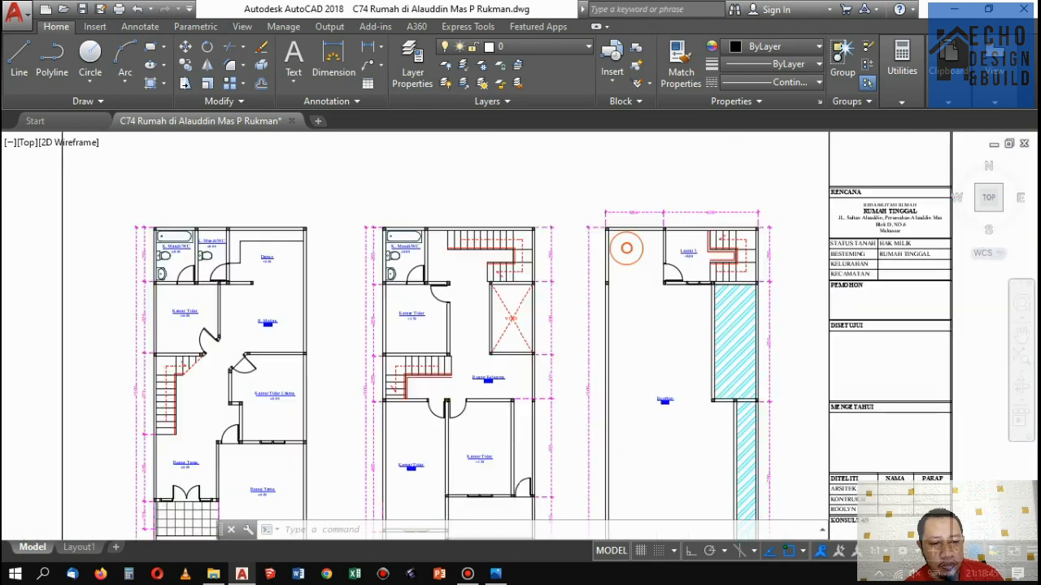
scroll(280, 256, "up", 5)
scroll(273, 244, "down", 9)
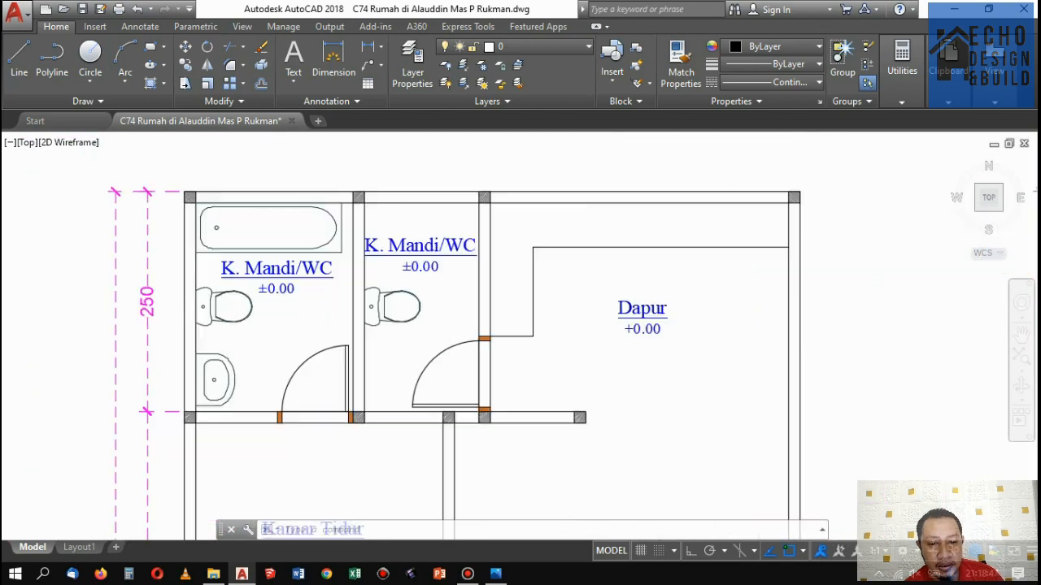
scroll(256, 231, "up", 6)
scroll(274, 263, "down", 8)
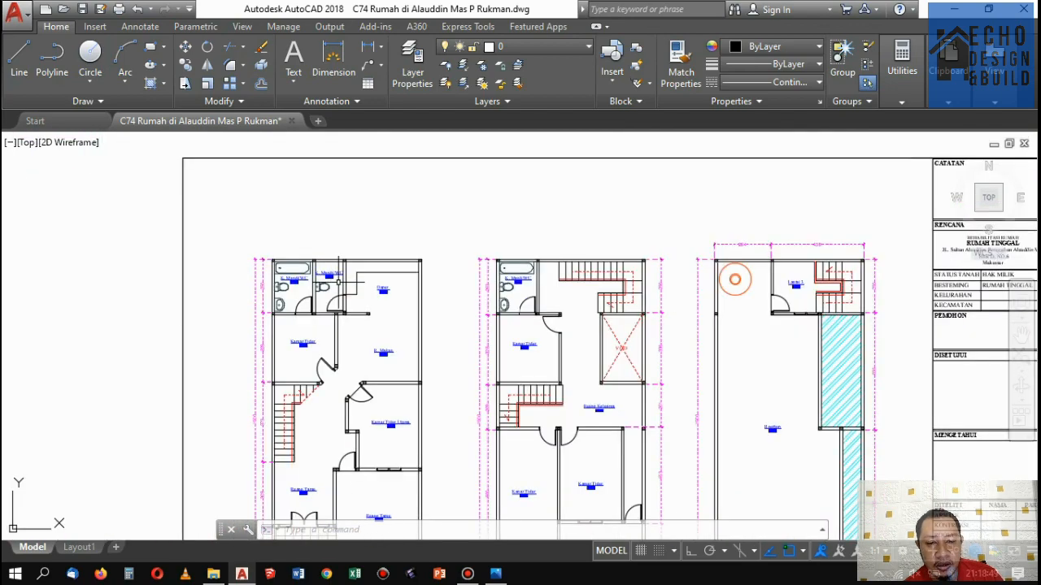
scroll(504, 271, "up", 8)
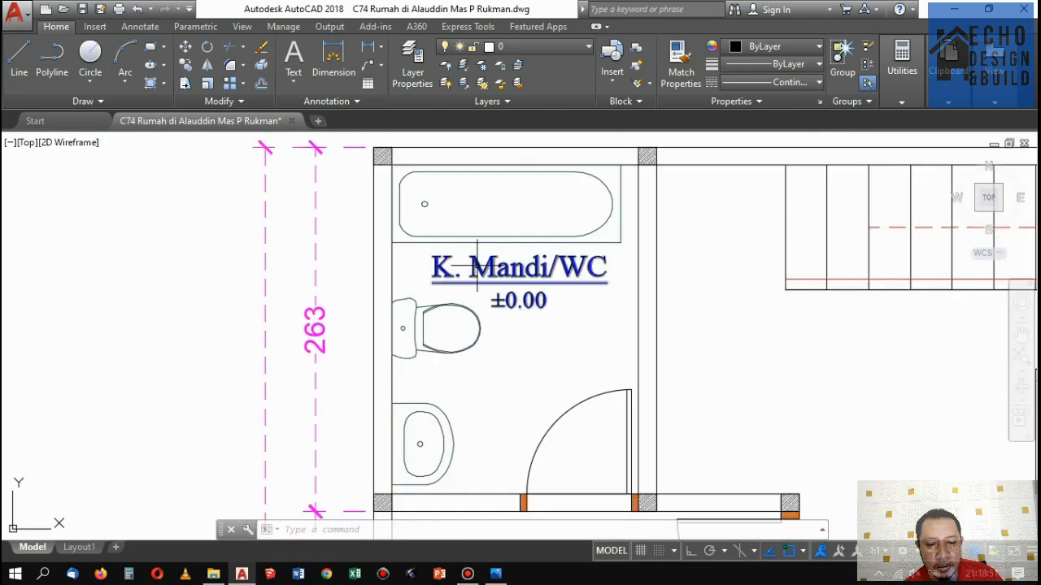
scroll(513, 272, "down", 3)
scroll(519, 274, "up", 3)
scroll(519, 274, "down", 6)
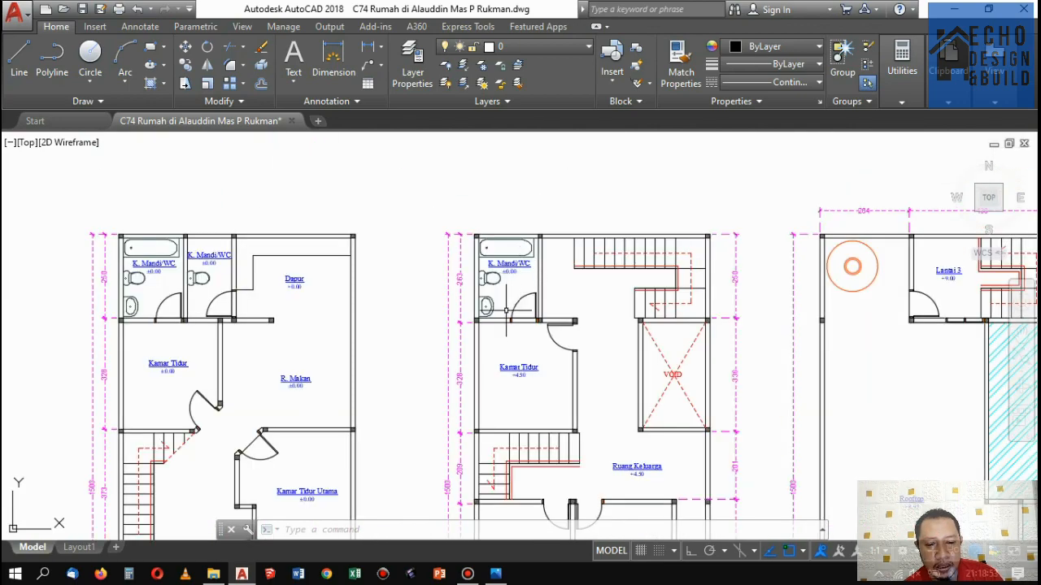
Trim the bedroom-side wall line across the K. Mandi/WC door opening on the second-floor plan.
key("Return")
key("Return")
scroll(520, 325, "up", 6)
left_click(533, 314)
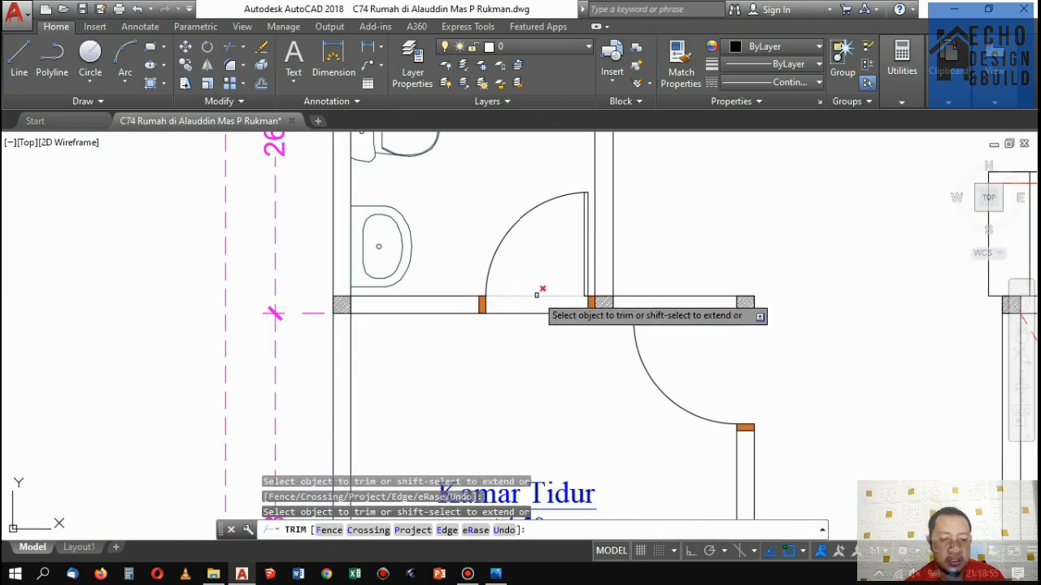
scroll(642, 300, "down", 6)
scroll(629, 301, "up", 8)
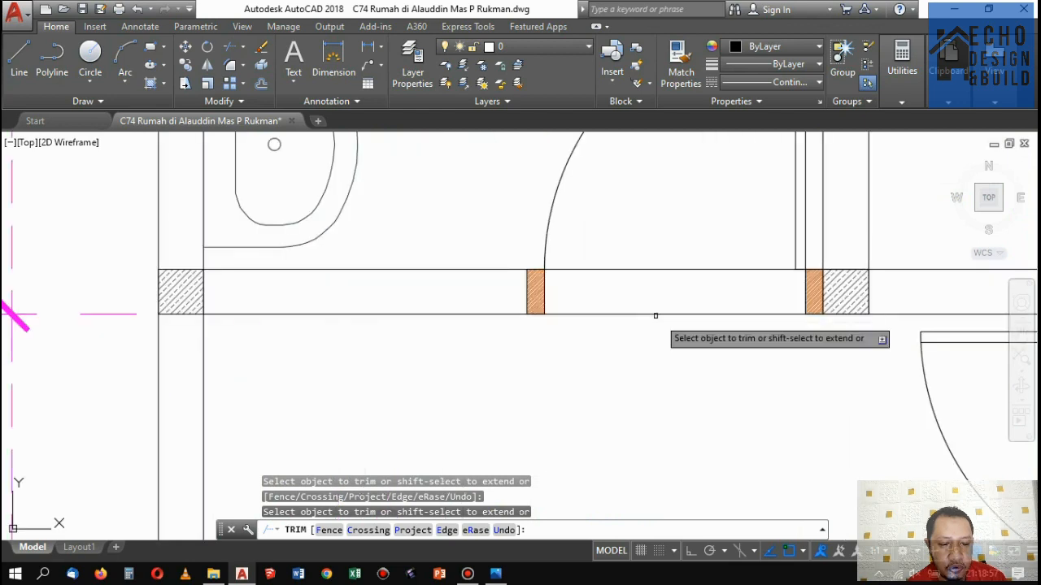
left_click(659, 317)
left_click(648, 290)
Trim the outer wall lines across both K. Mandi/WC door openings on the first-floor plan, facing Kamar Tidur and Dapur.
scroll(715, 289, "down", 6)
scroll(514, 285, "up", 5)
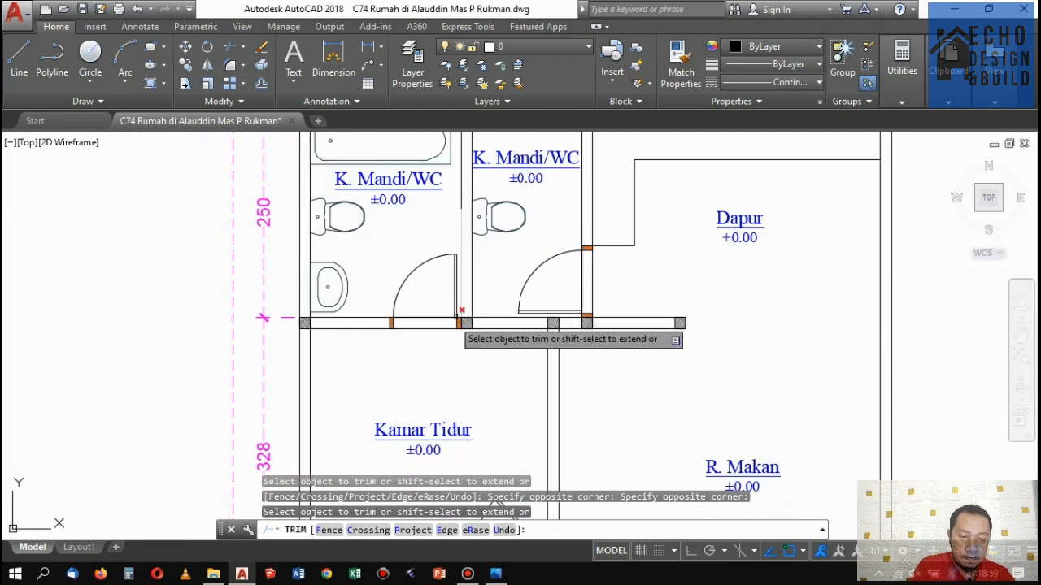
left_click(412, 361)
left_click(395, 319)
scroll(407, 333, "down", 5)
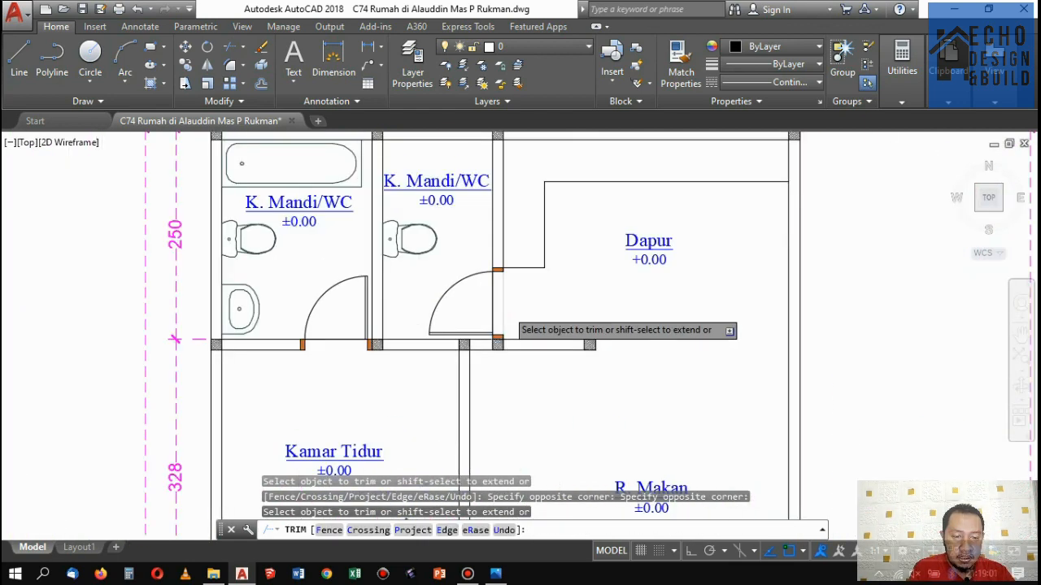
scroll(503, 309, "up", 6)
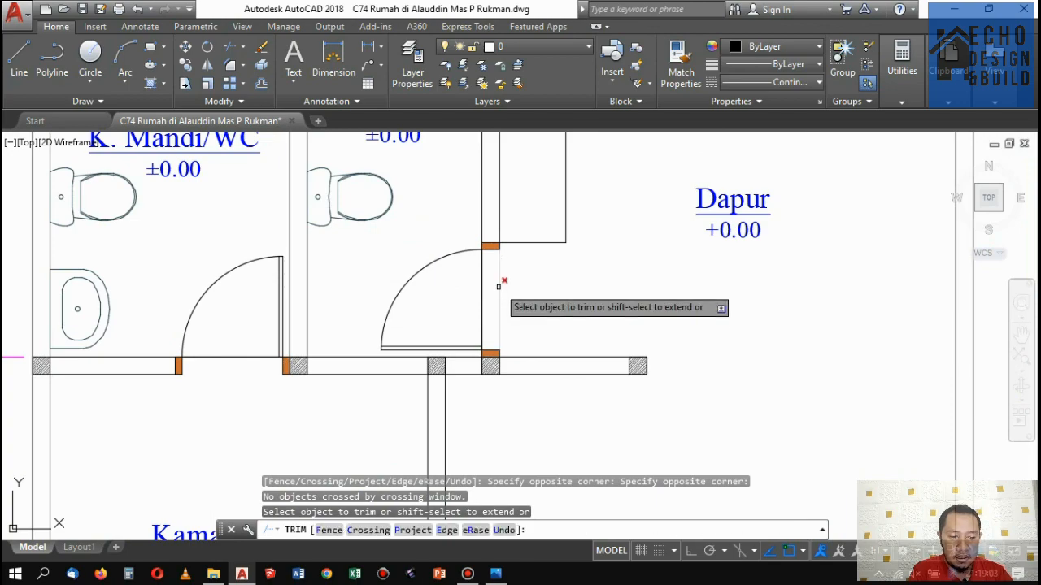
scroll(528, 293, "down", 8)
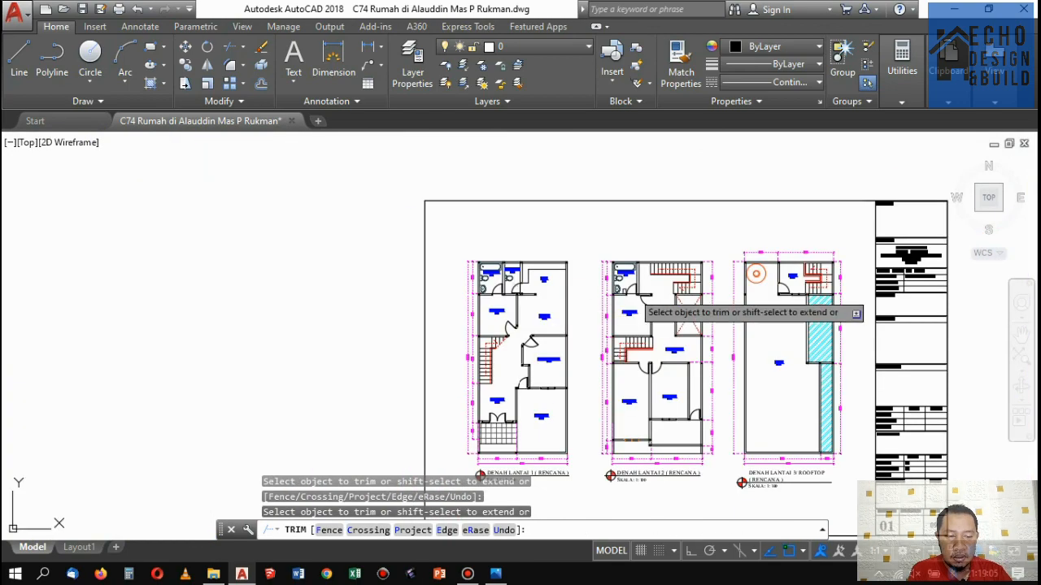
Check the remaining door openings, including the Lantai 3 door, for leftover wall lines and review the complete sheet.
scroll(647, 284, "up", 4)
scroll(626, 293, "down", 7)
scroll(569, 305, "up", 5)
scroll(520, 305, "down", 4)
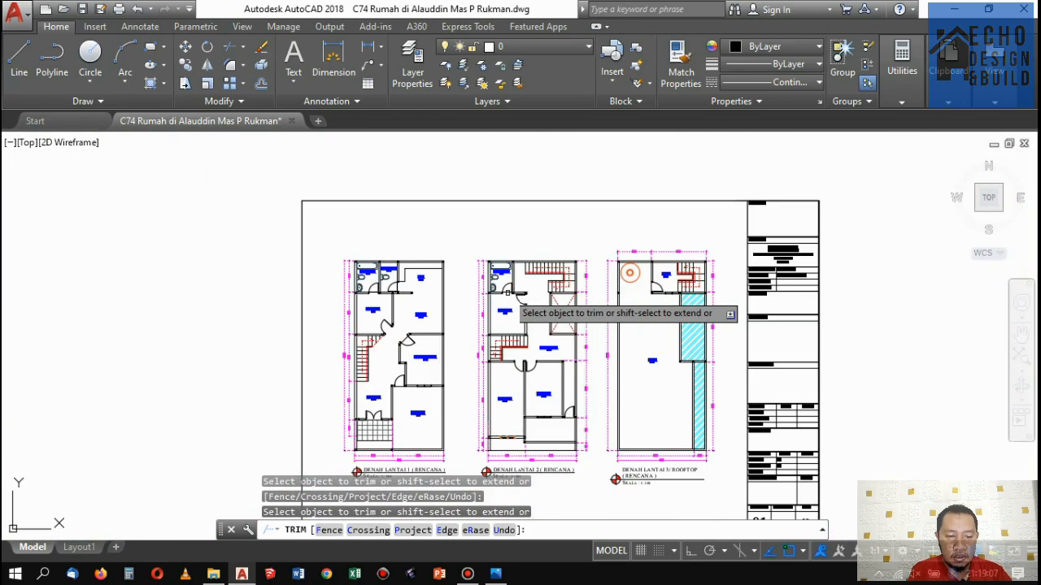
scroll(662, 293, "up", 8)
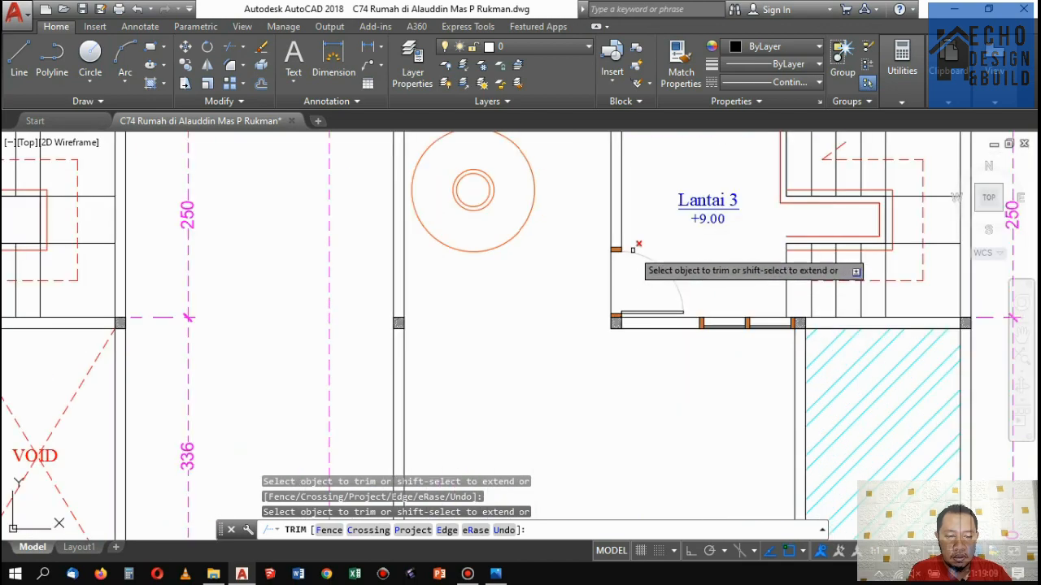
key("Return")
scroll(561, 280, "down", 8)
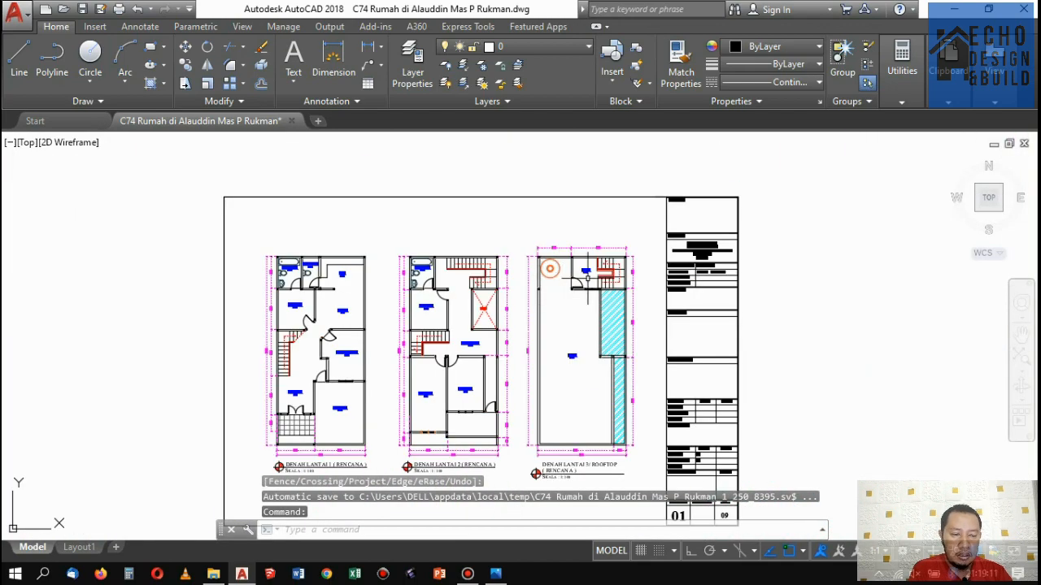
scroll(588, 278, "down", 3)
scroll(589, 317, "up", 6)
scroll(593, 342, "down", 5)
scroll(597, 329, "up", 5)
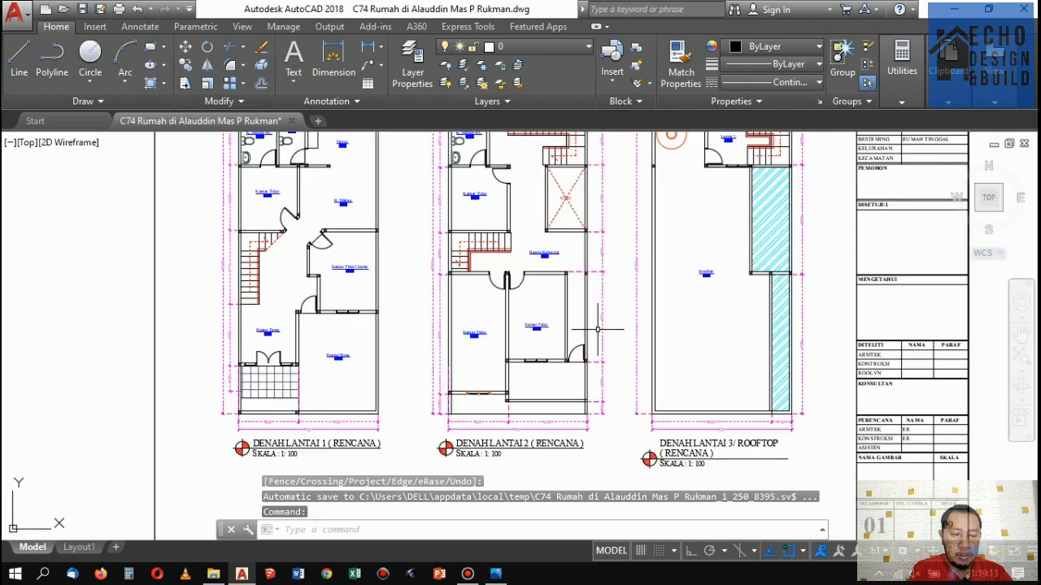
scroll(593, 329, "down", 4)
scroll(605, 313, "up", 2)
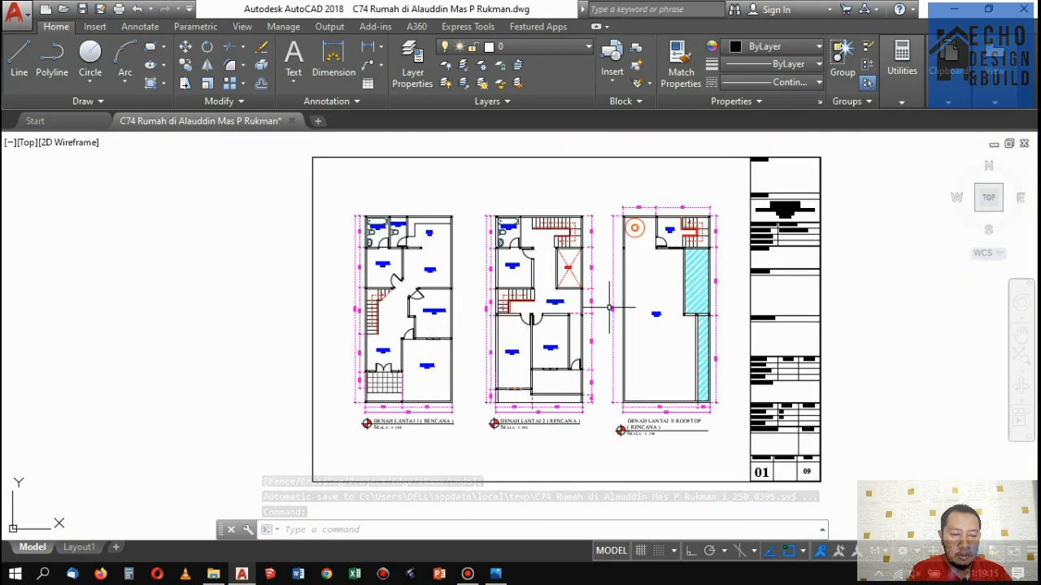
Save the drawing and review the complete sheet with all three floor plans.
key("ctrl+s")
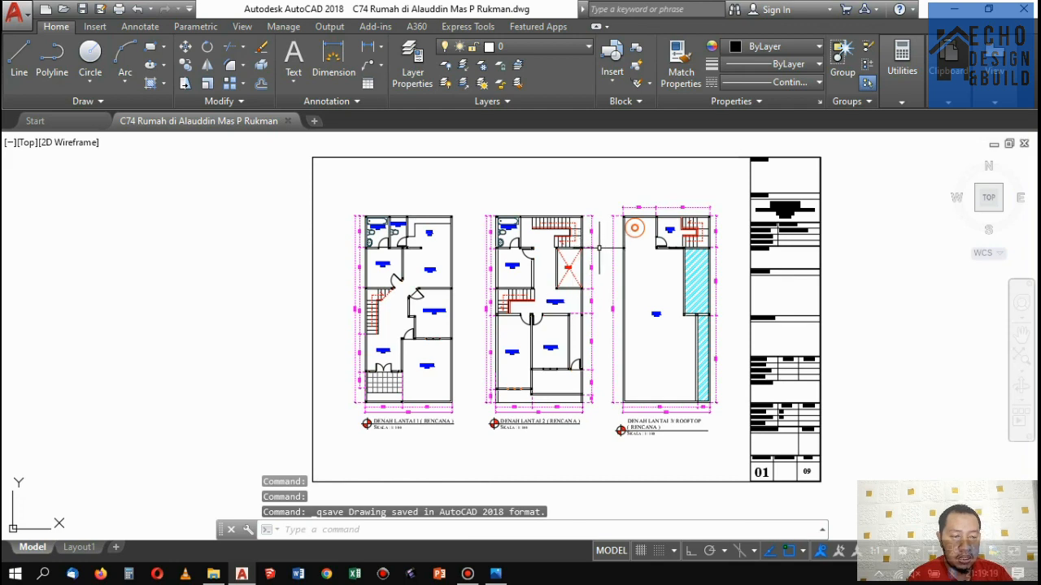
scroll(599, 248, "down", 2)
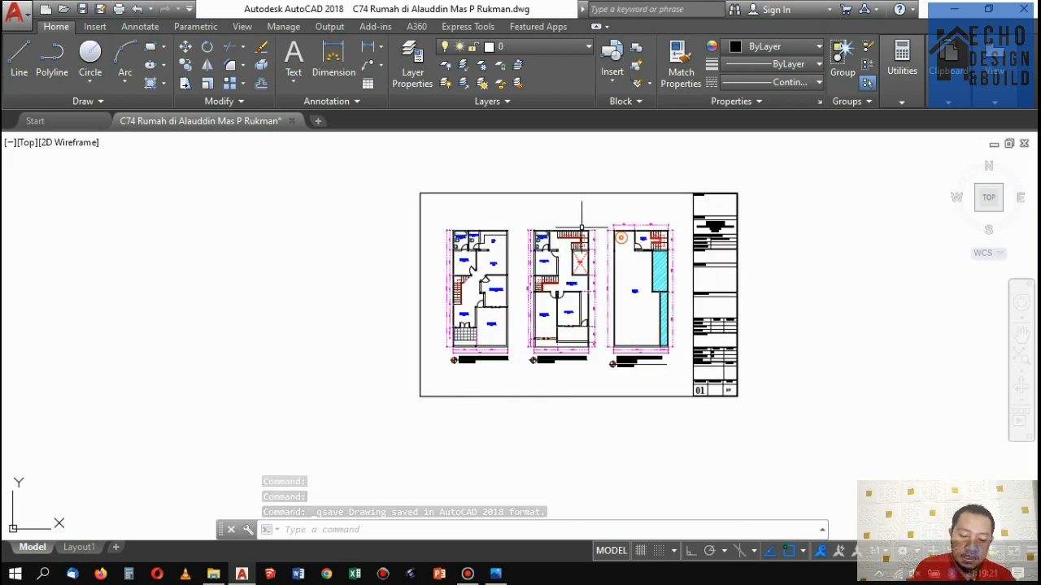
scroll(582, 227, "up", 2)
scroll(582, 228, "up", 2)
scroll(586, 220, "down", 4)
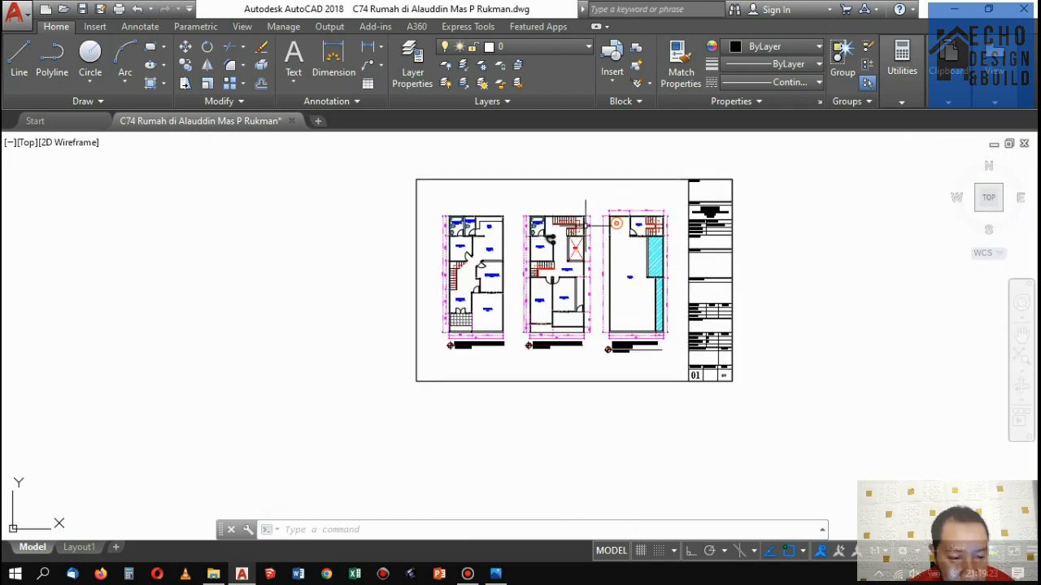
scroll(511, 184, "up", 2)
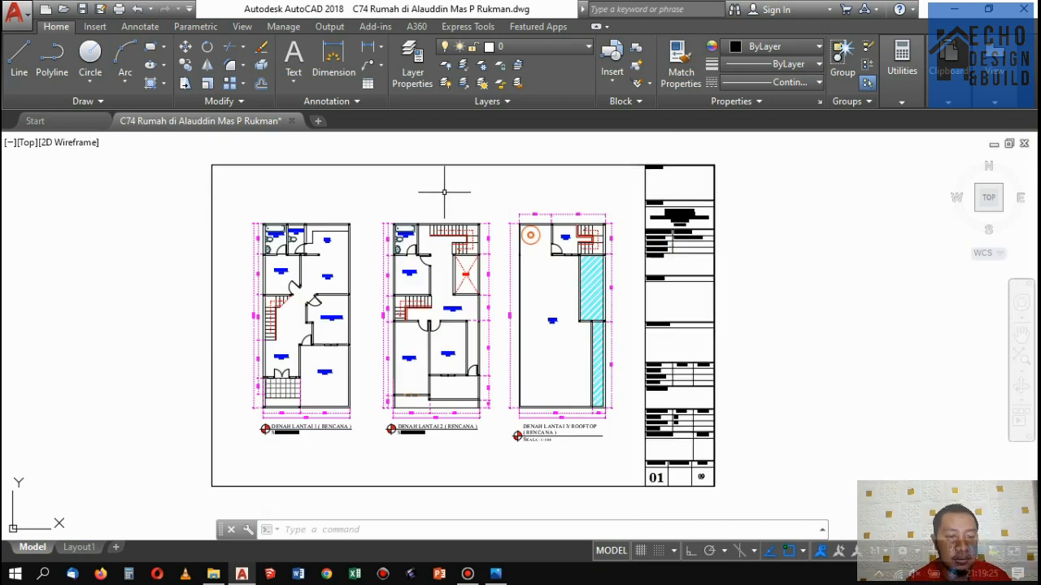
Add a linear dimension for the overall house width above the rear wall of the second-floor plan.
left_click(364, 49)
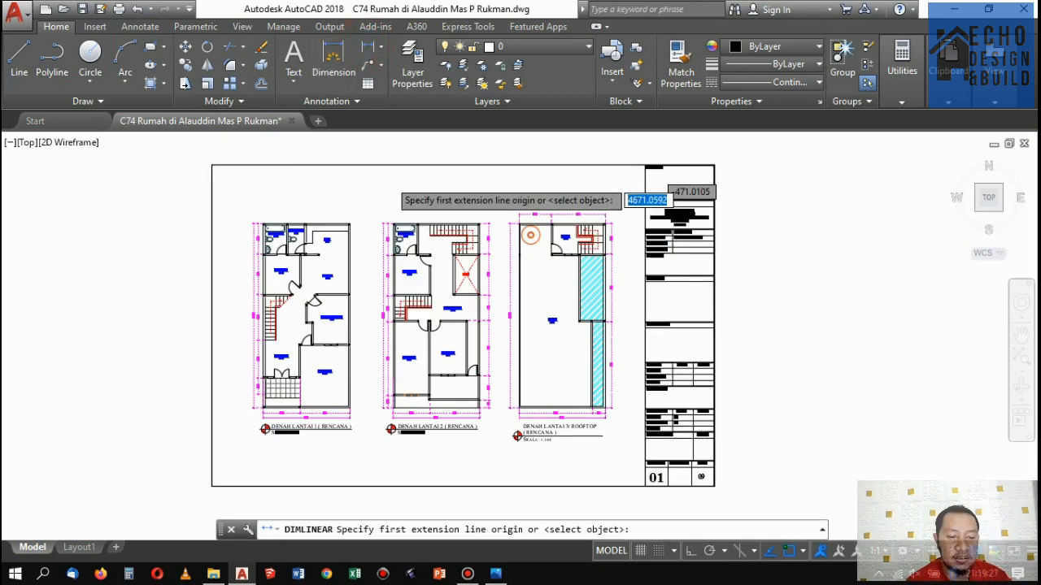
scroll(402, 240, "up", 10)
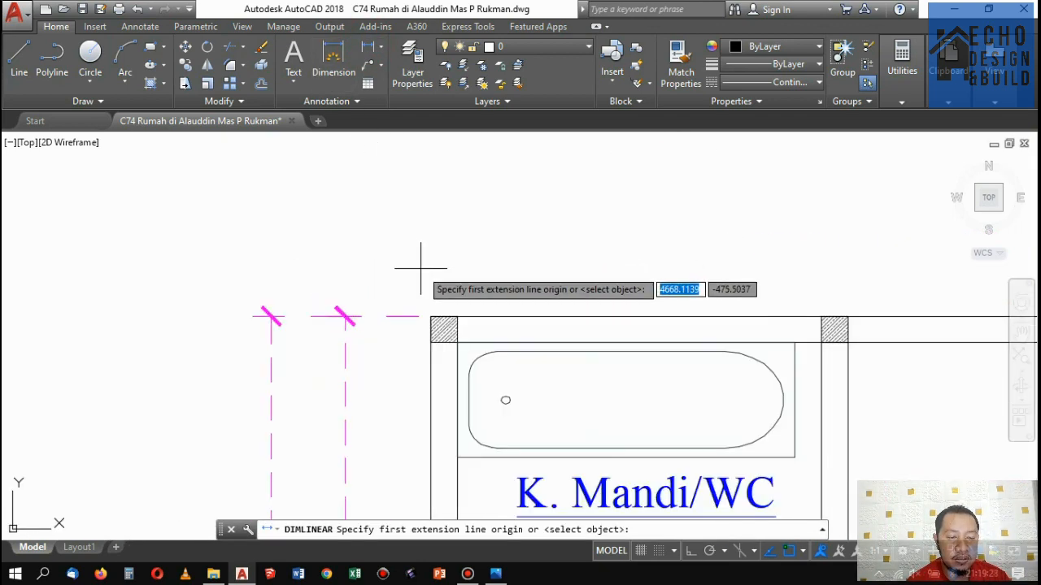
left_click(430, 317)
scroll(366, 293, "down", 10)
scroll(562, 286, "up", 7)
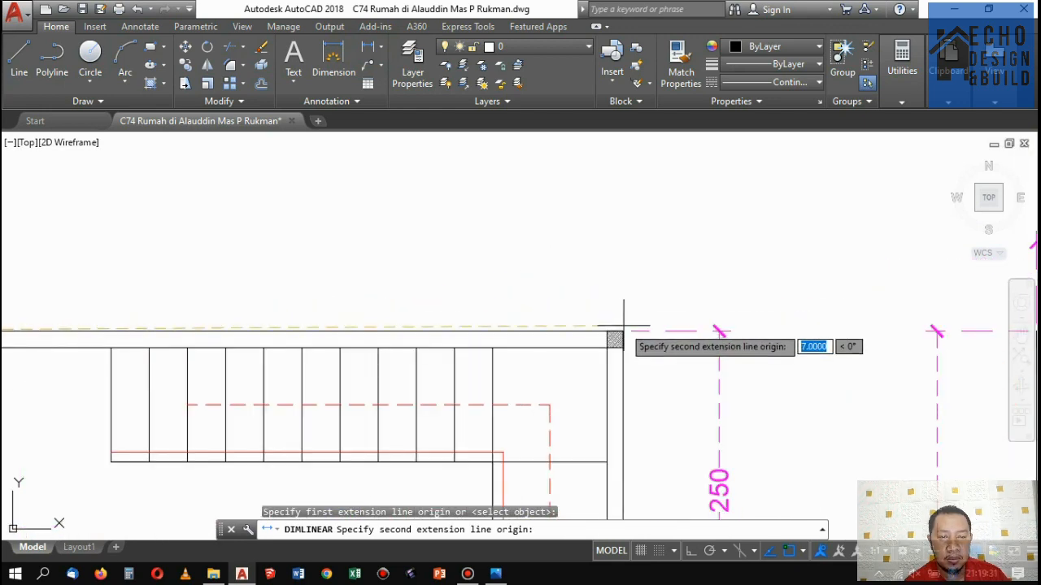
left_click(615, 337)
scroll(622, 297, "down", 7)
scroll(570, 244, "up", 3)
left_click(551, 244)
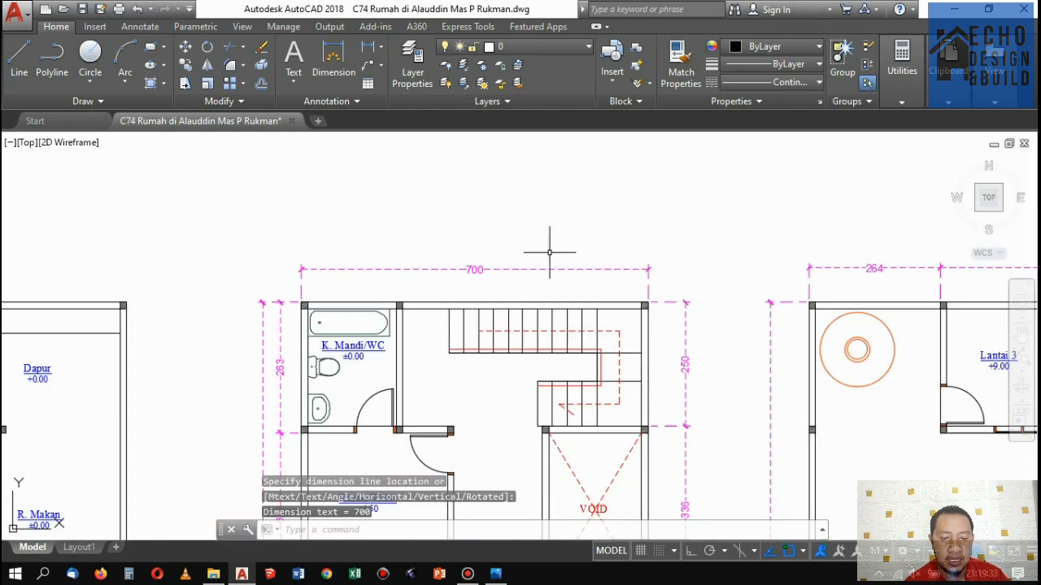
Add a linear dimension for the overall house width above the rear wall of the first-floor plan.
scroll(488, 231, "down", 6)
scroll(255, 165, "up", 3)
left_click(368, 46)
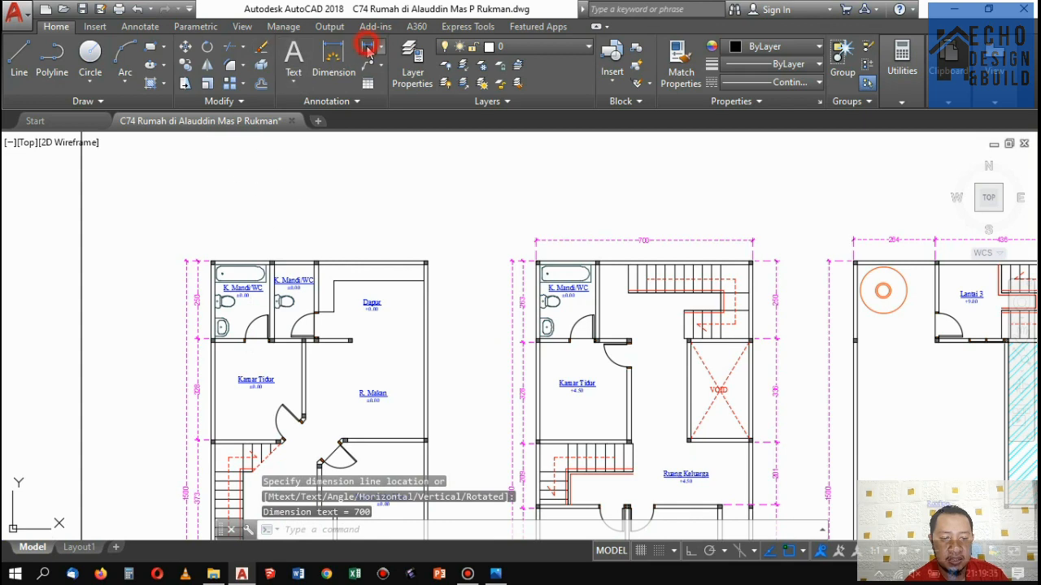
scroll(203, 248, "up", 4)
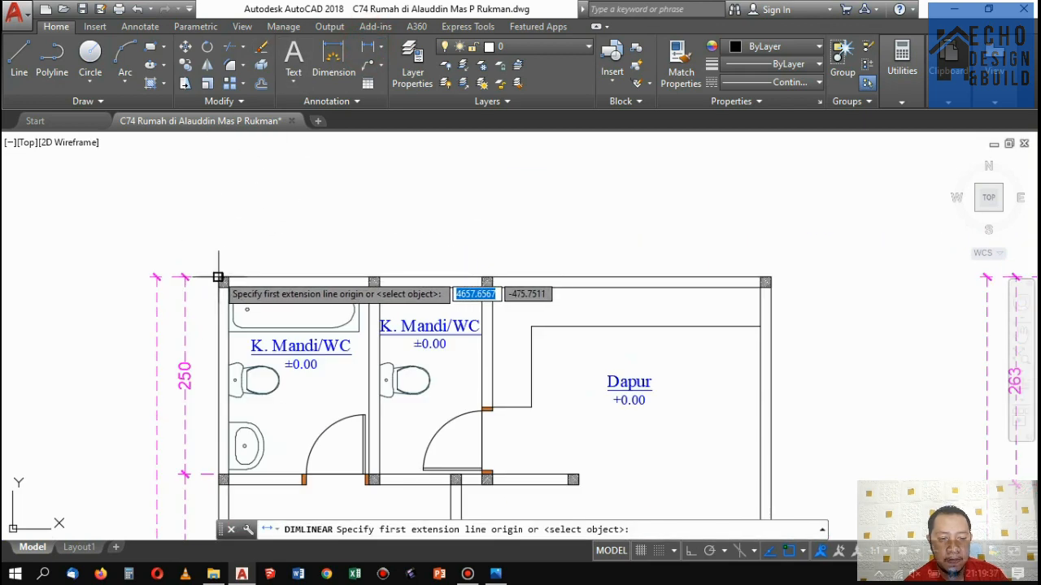
left_click(218, 278)
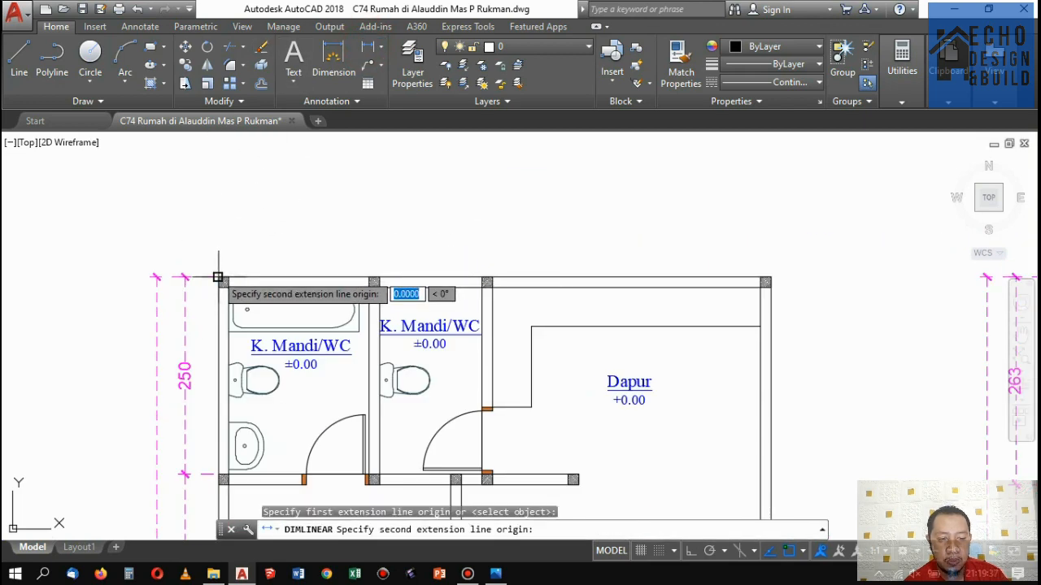
left_click(768, 278)
left_click(742, 193)
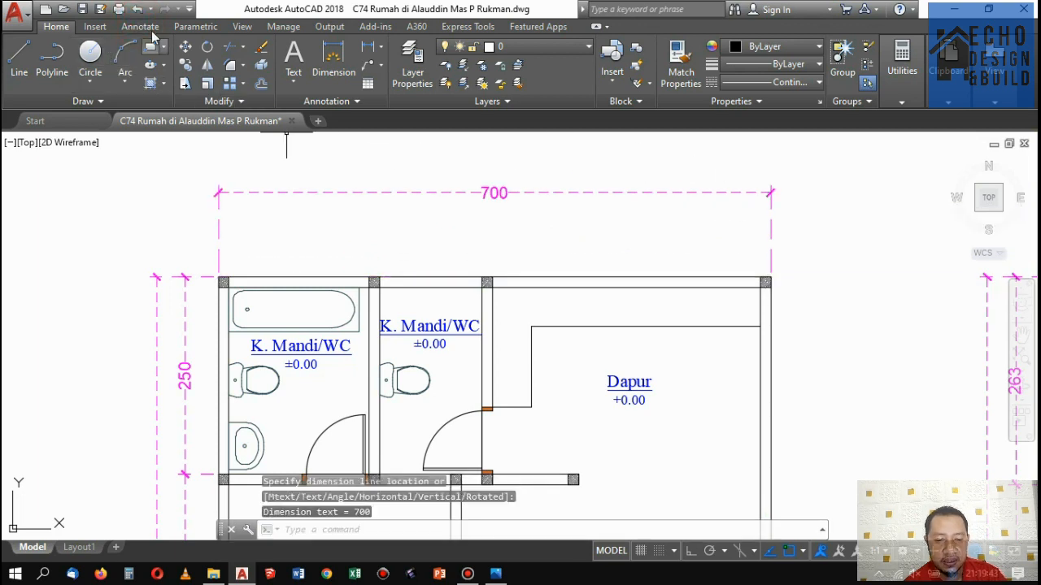
Dimension the width of the corner K. Mandi/WC below the overall dimension on the first-floor plan.
left_click(140, 27)
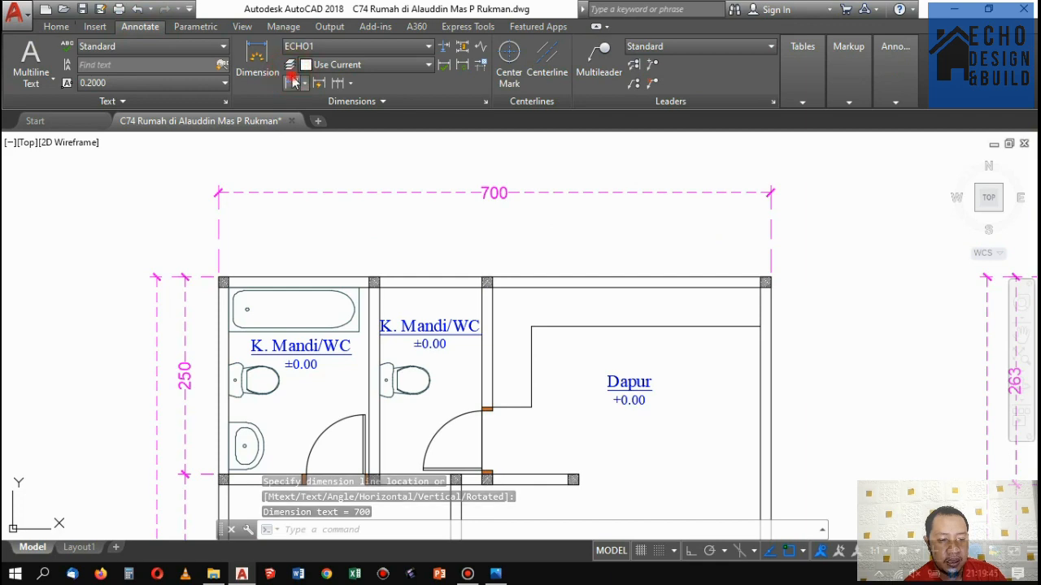
key("space")
scroll(223, 281, "up", 4)
scroll(216, 336, "up", 2)
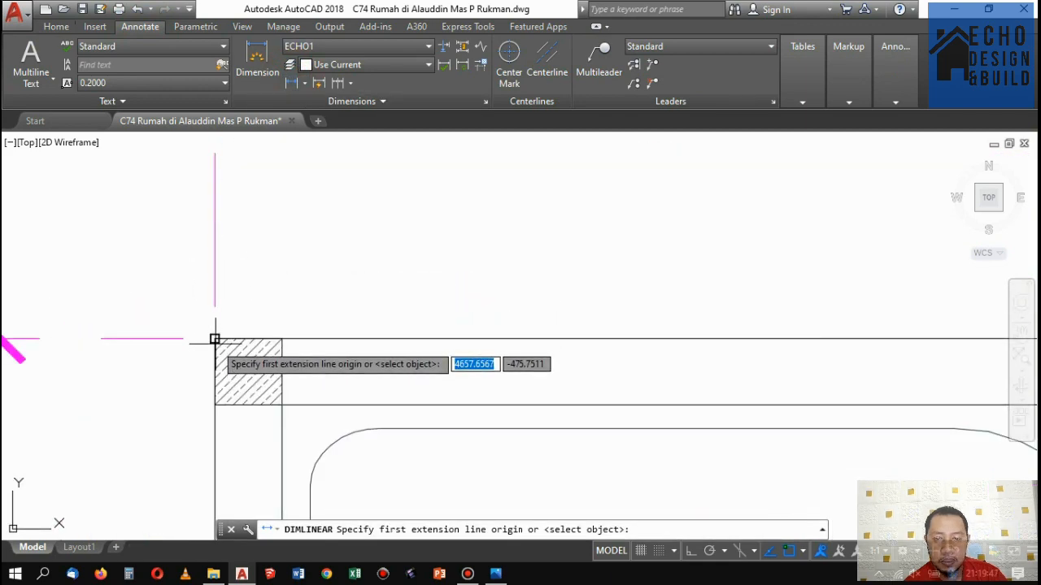
left_click(215, 338)
scroll(246, 317, "down", 5)
scroll(500, 320, "up", 4)
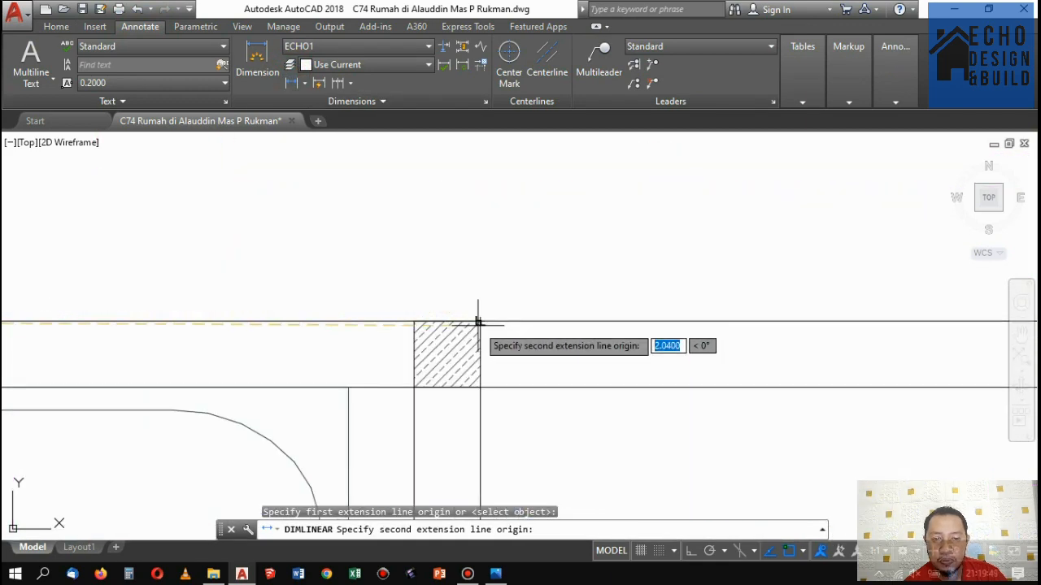
left_click(494, 321)
scroll(479, 317, "down", 4)
left_click(450, 268)
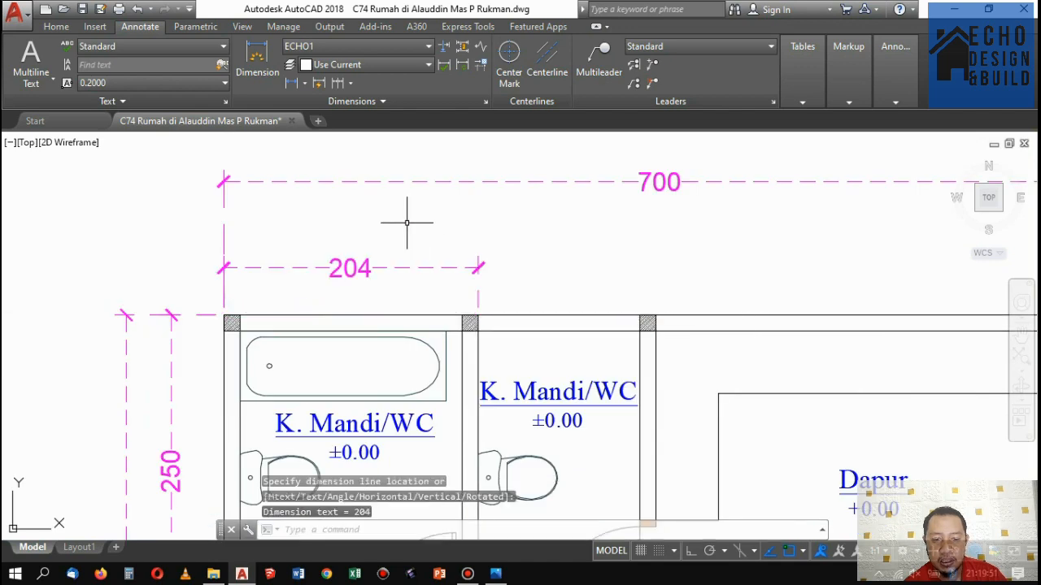
Continue the dimension chain across the second K. Mandi/WC and Dapur to the outer corner of the first-floor plan.
left_click(338, 82)
scroll(674, 330, "up", 4)
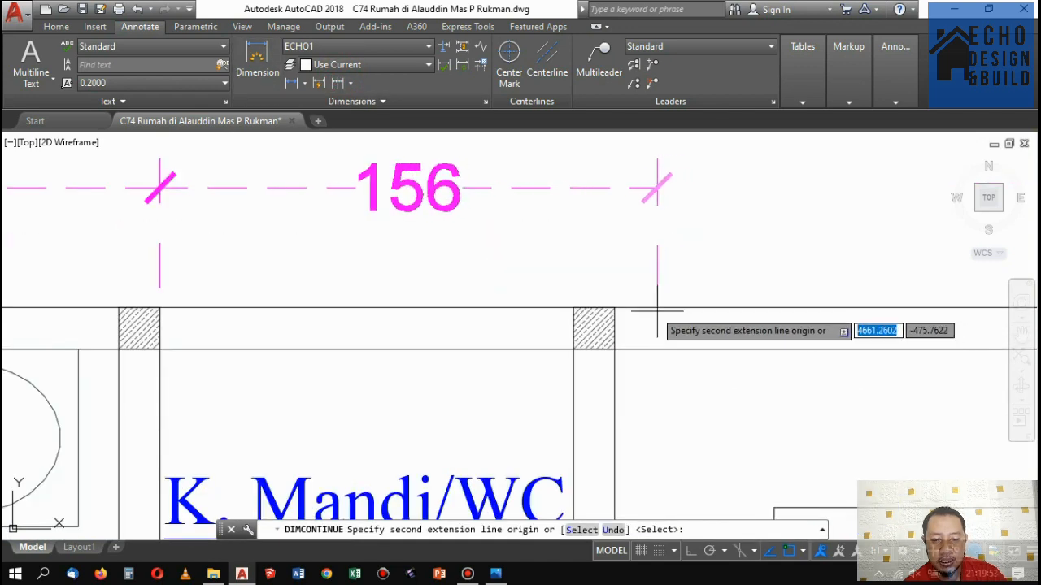
scroll(491, 318, "down", 4)
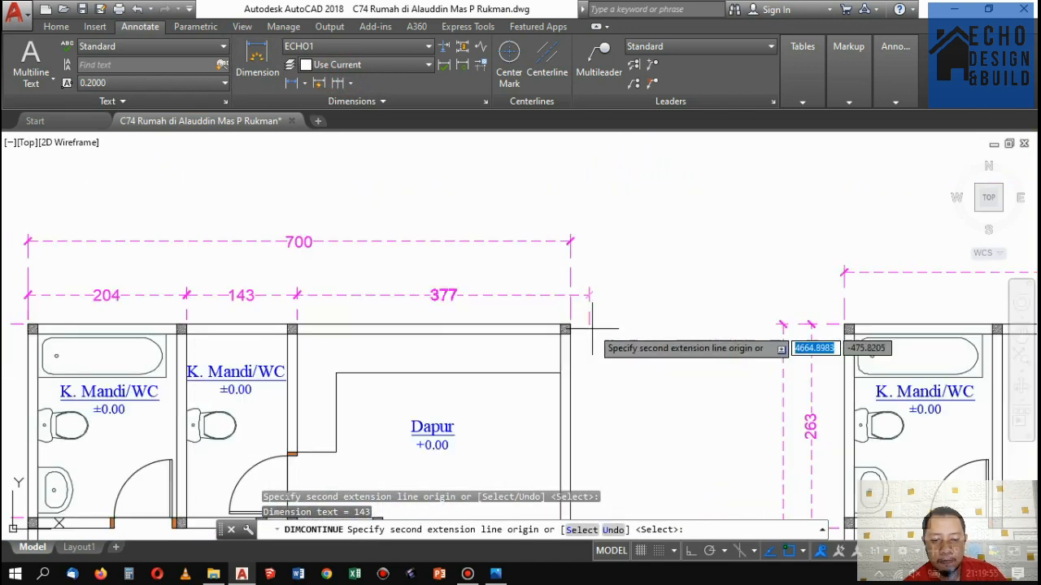
scroll(561, 322, "up", 4)
left_click(561, 322)
scroll(574, 244, "down", 4)
key("Return")
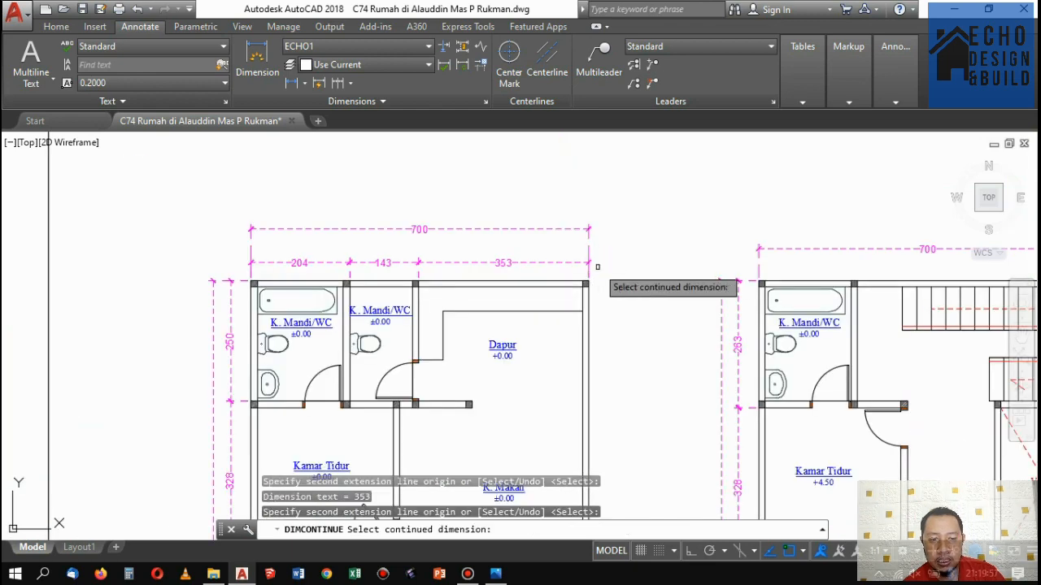
key("Return")
Examine the first-floor plan and the whole sheet for walls that still lack dimensions.
scroll(598, 241, "down", 3)
scroll(504, 252, "up", 2)
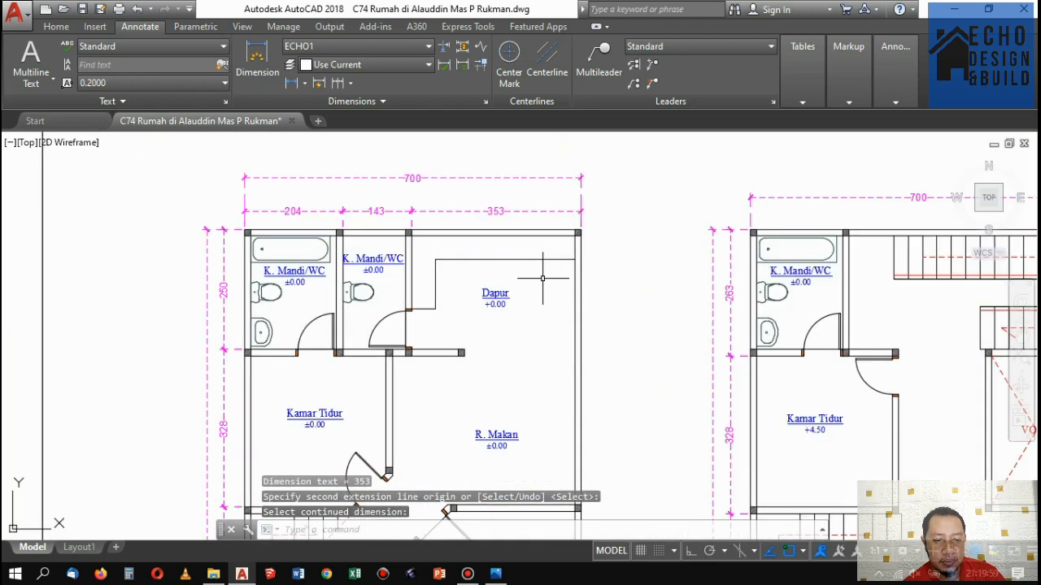
scroll(473, 260, "down", 3)
scroll(552, 236, "down", 3)
scroll(371, 244, "up", 5)
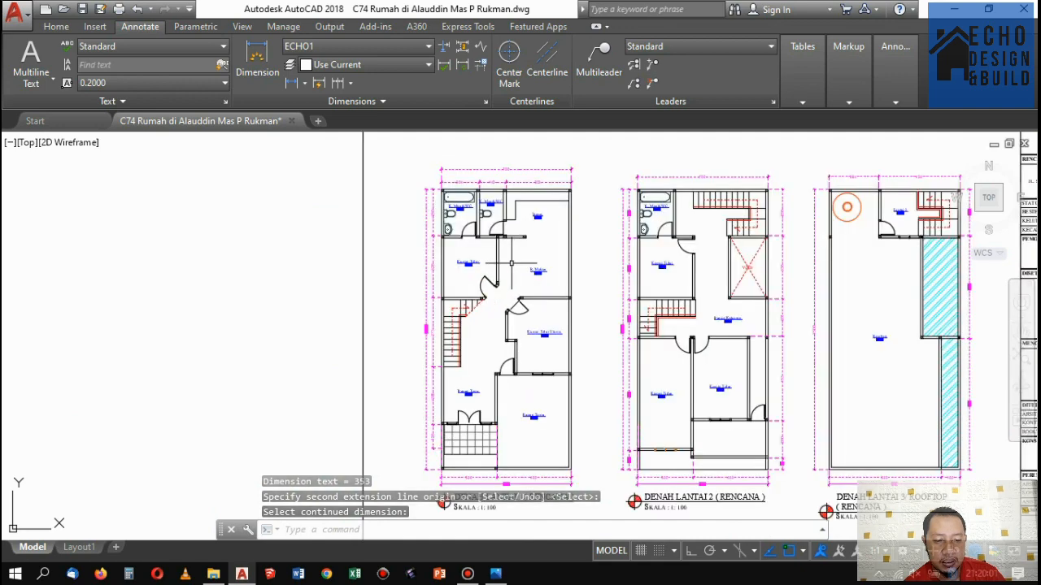
scroll(321, 244, "down", 2)
scroll(476, 244, "up", 3)
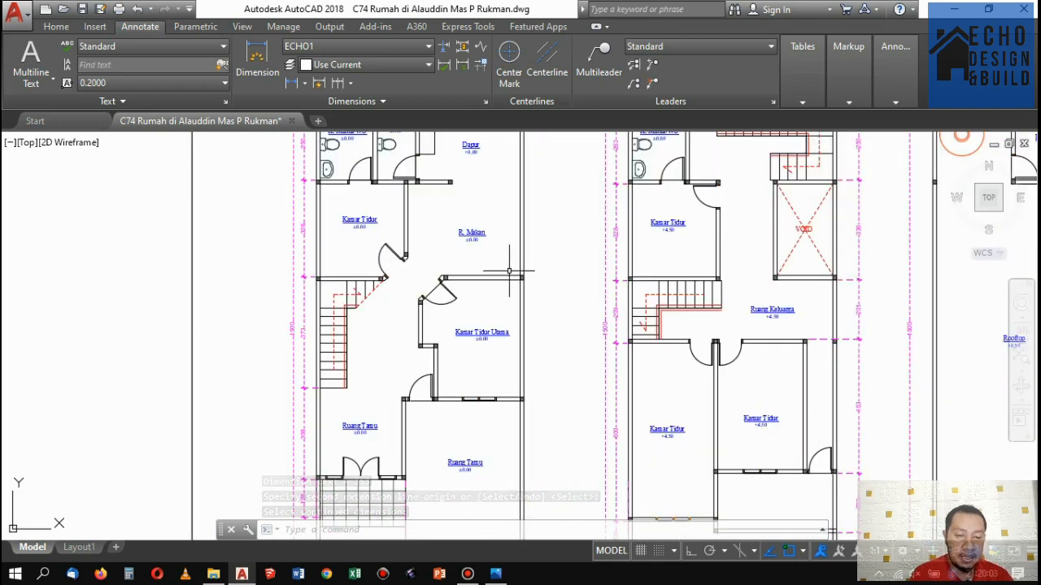
scroll(402, 154, "down", 5)
Add a vertical linear dimension beside Dapur on the first-floor plan, from the rear outer corner to the wall stub before R. Makan.
left_click(294, 82)
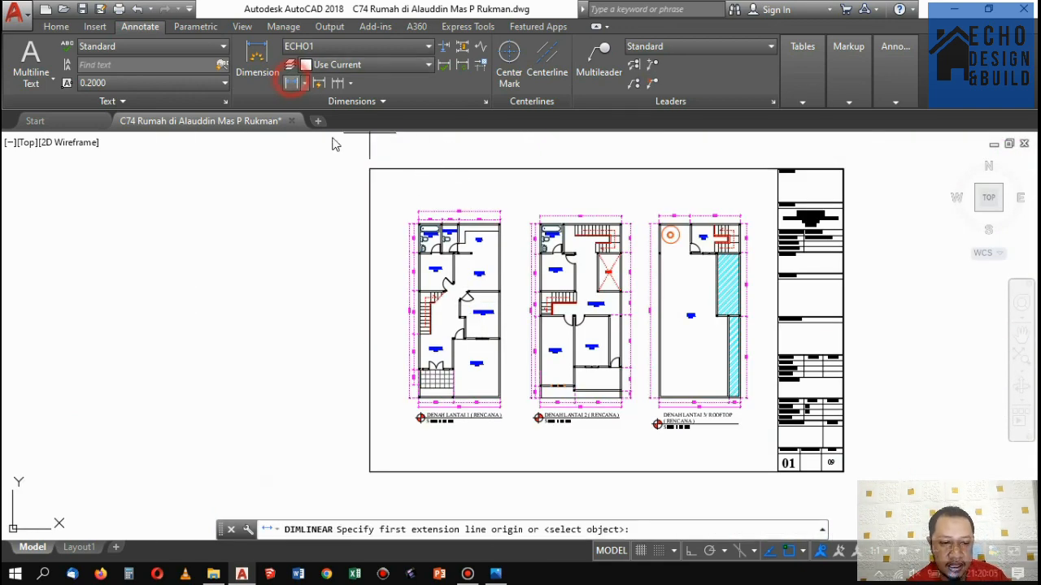
scroll(488, 215, "up", 6)
scroll(494, 203, "up", 5)
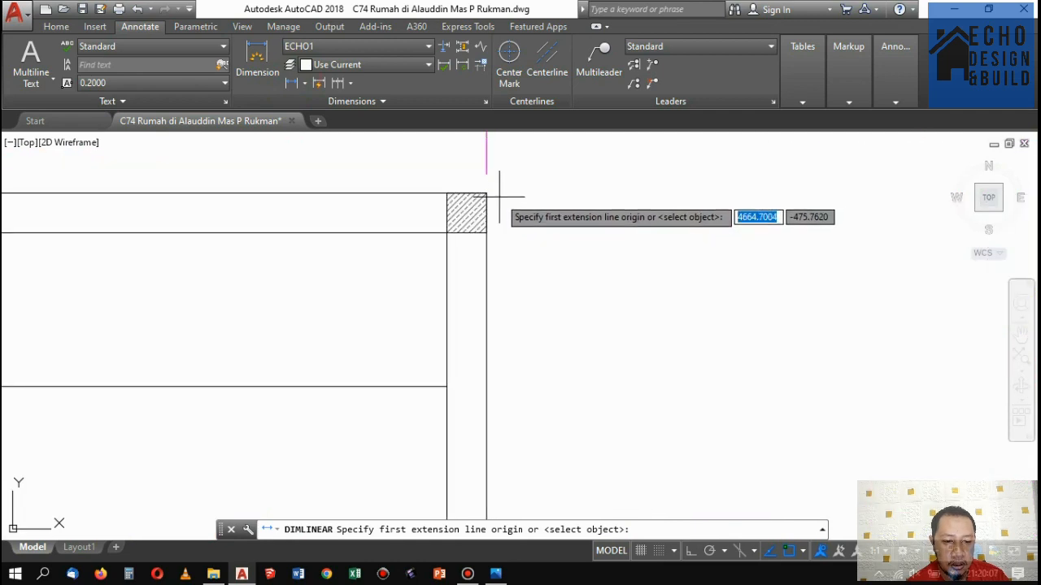
left_click(495, 200)
scroll(488, 195, "down", 5)
scroll(511, 287, "down", 5)
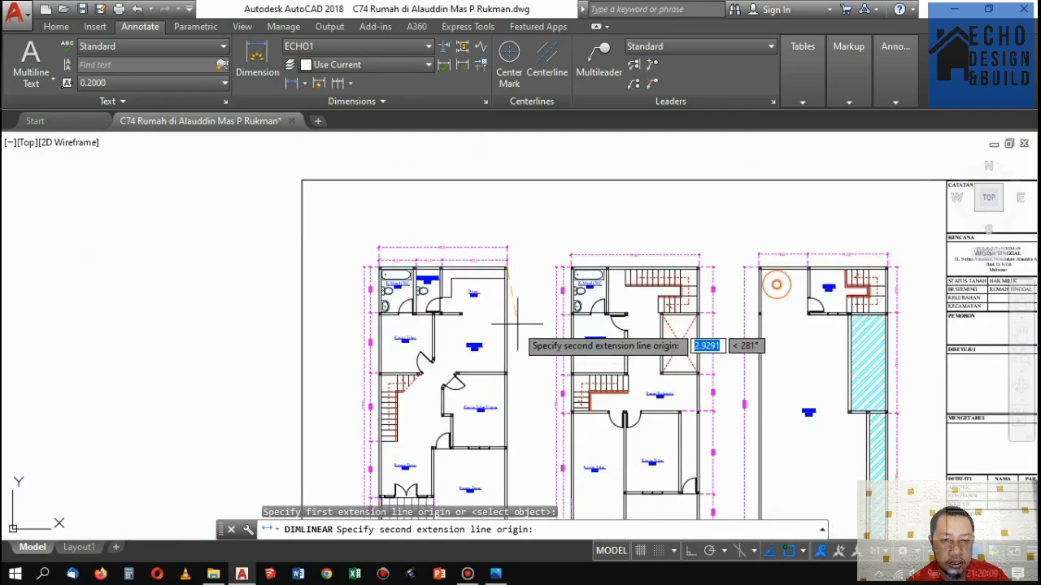
scroll(504, 293, "up", 6)
left_click(393, 309)
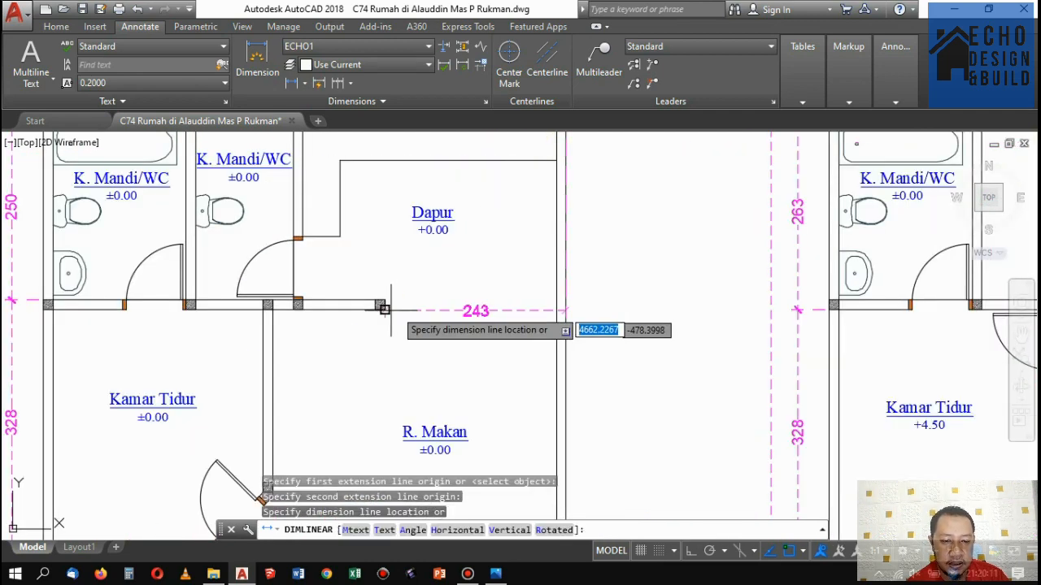
left_click(614, 300)
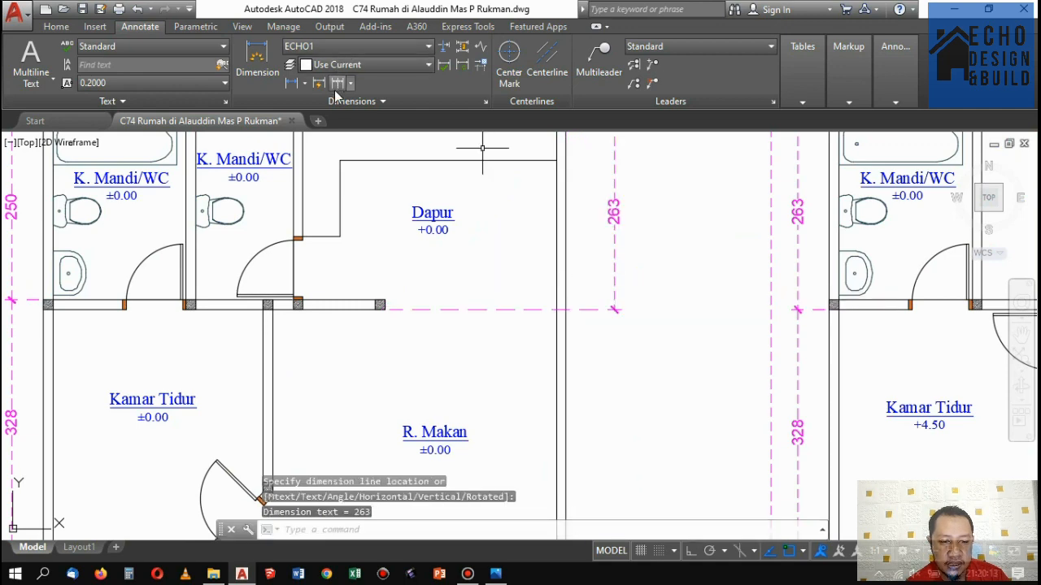
Continue the vertical dimension chain past R. Makan, to the Kamar Tidur Utama wall jog and to that bedroom's window wall.
left_click(338, 82)
scroll(492, 334, "down", 4)
scroll(484, 335, "up", 7)
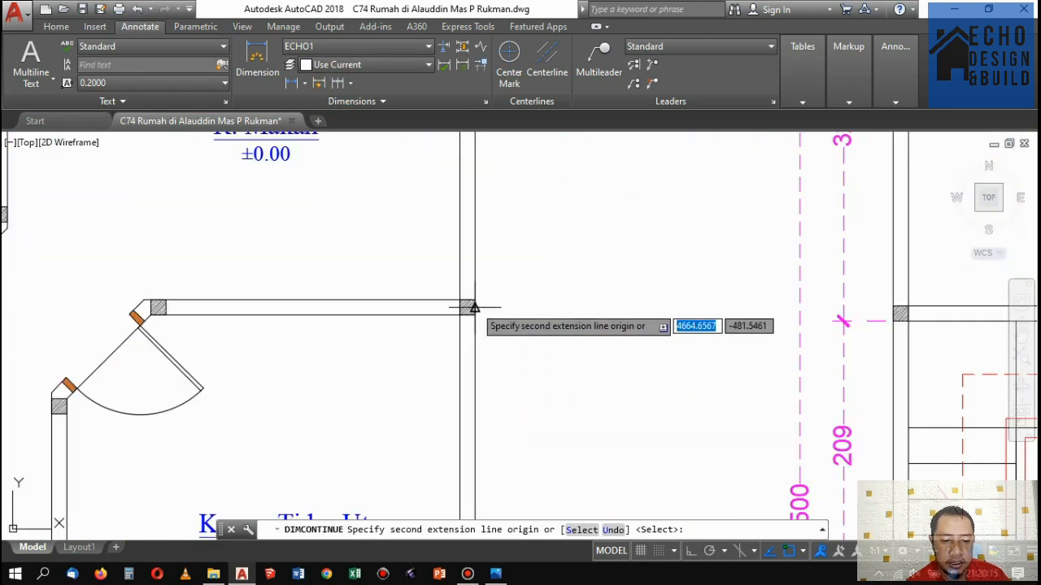
left_click(470, 306)
scroll(496, 350, "down", 4)
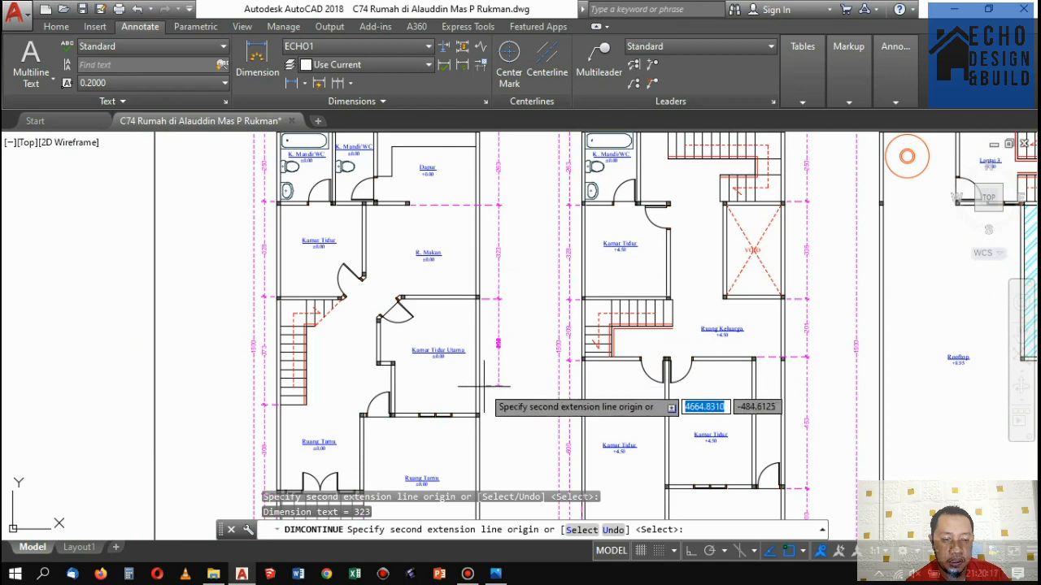
scroll(468, 385, "up", 4)
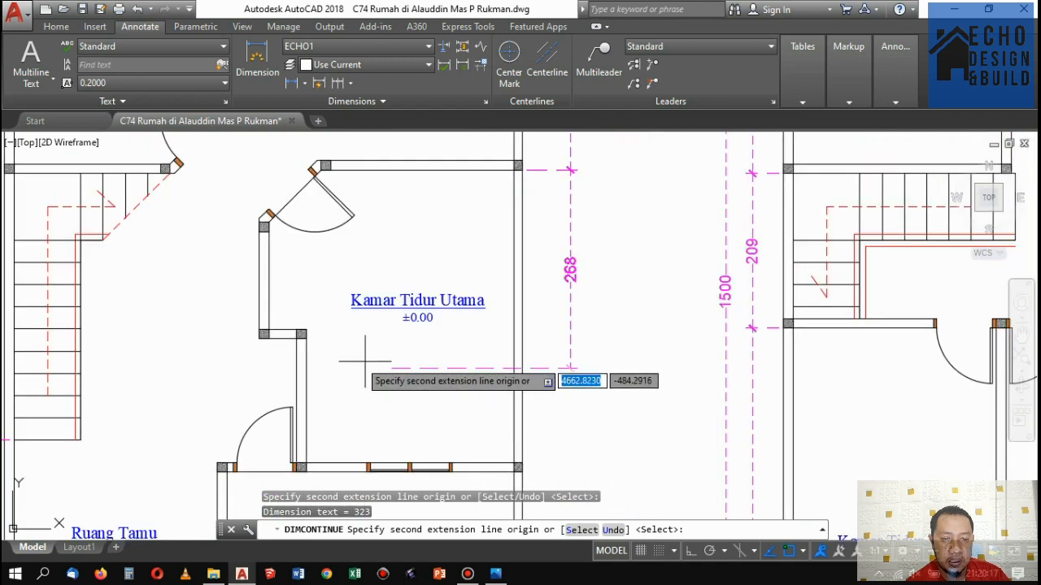
left_click(305, 333)
scroll(521, 353, "down", 5)
scroll(523, 358, "up", 4)
scroll(522, 357, "up", 3)
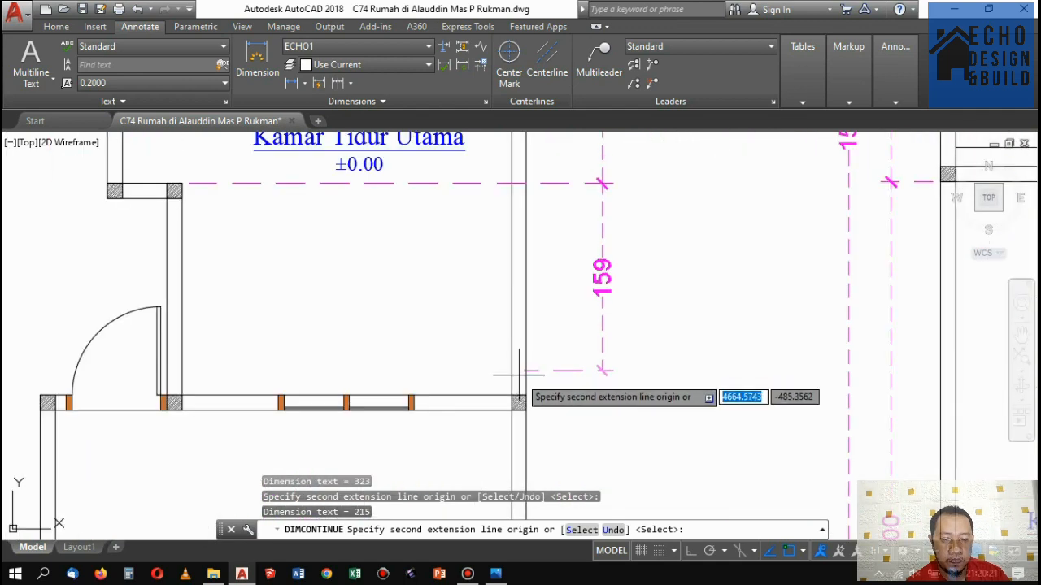
left_click(525, 395)
Extend the vertical dimension chain along the large Ruang Tamu to the front corner of the first-floor plan and end it.
scroll(547, 354, "down", 5)
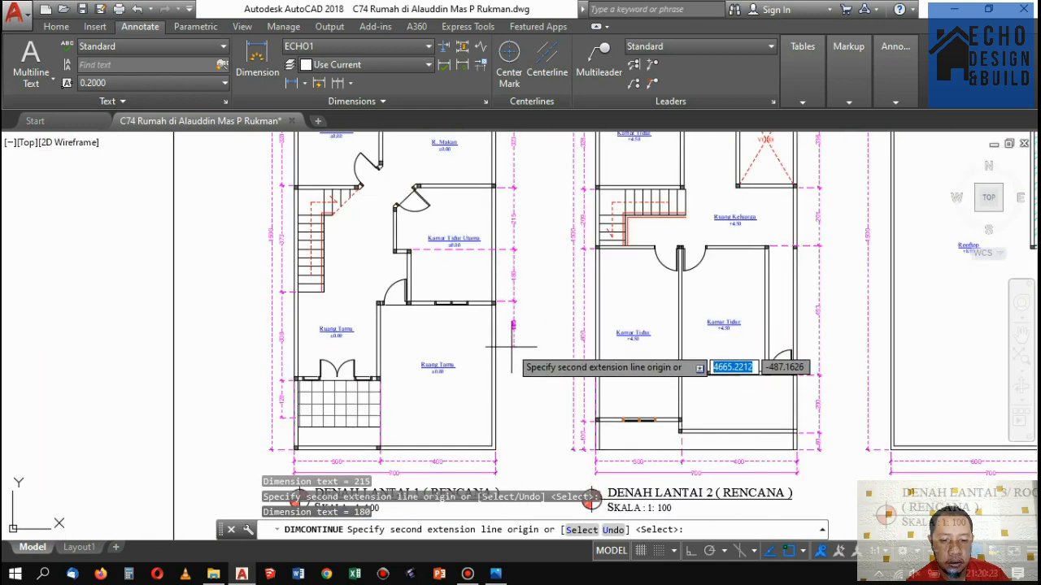
scroll(528, 382, "up", 5)
scroll(487, 460, "down", 4)
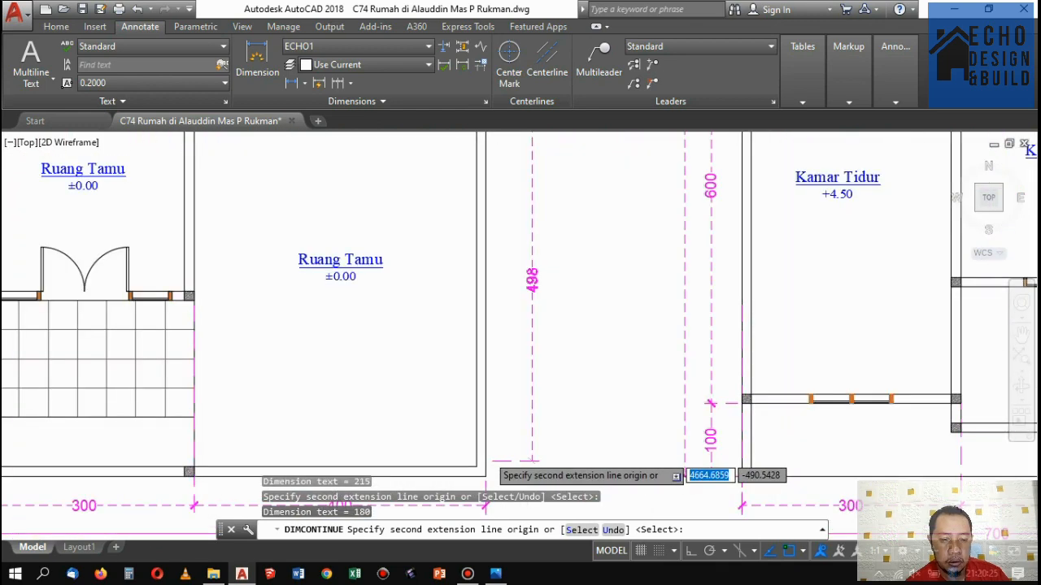
scroll(487, 459, "up", 4)
left_click(479, 476)
scroll(479, 482, "down", 5)
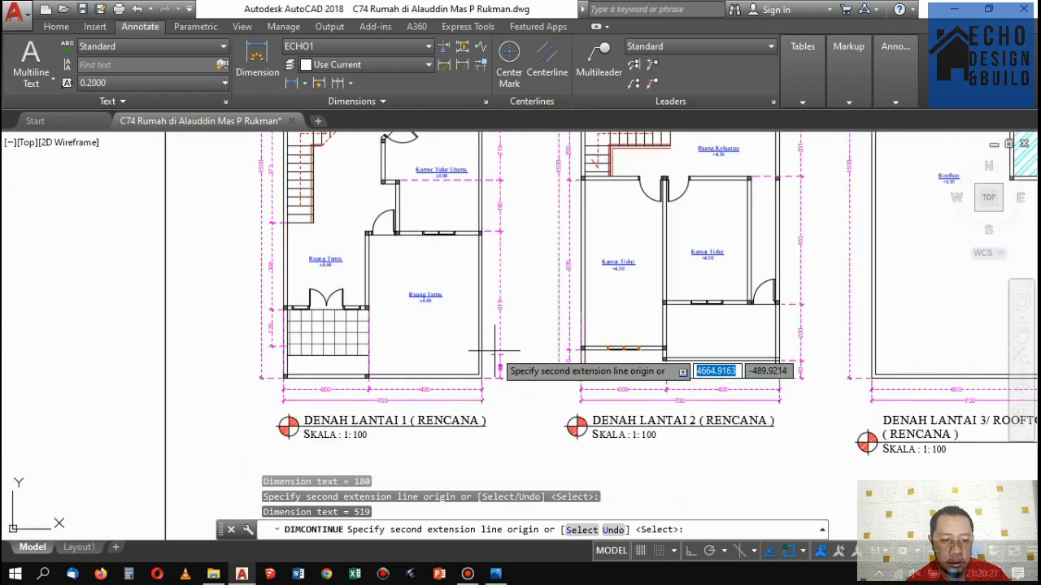
key("Return")
key("Return")
scroll(552, 263, "down", 5)
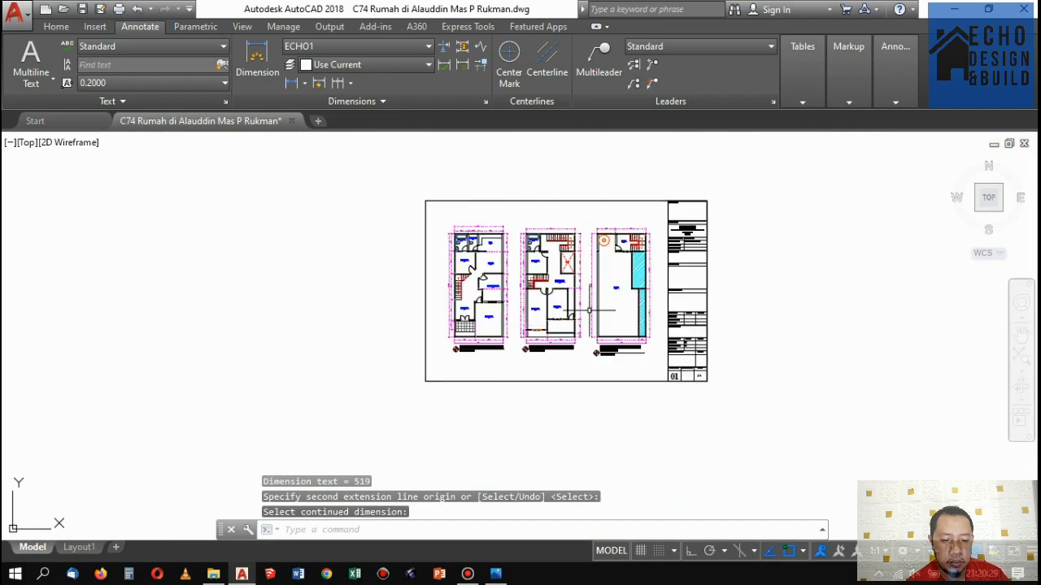
Delete the hatched column at the outer corner of the front balcony wall on the Lantai 2 plan.
scroll(545, 285, "up", 4)
scroll(541, 301, "down", 2)
scroll(534, 315, "up", 4)
scroll(491, 304, "up", 4)
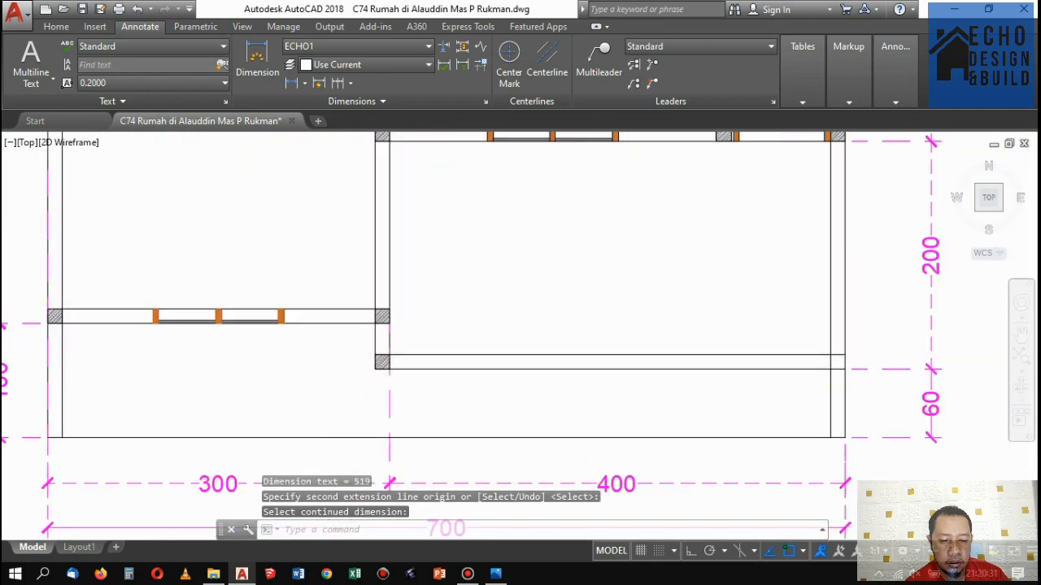
scroll(488, 304, "down", 8)
scroll(493, 321, "up", 4)
scroll(492, 320, "up", 2)
scroll(407, 321, "down", 2)
scroll(407, 325, "up", 5)
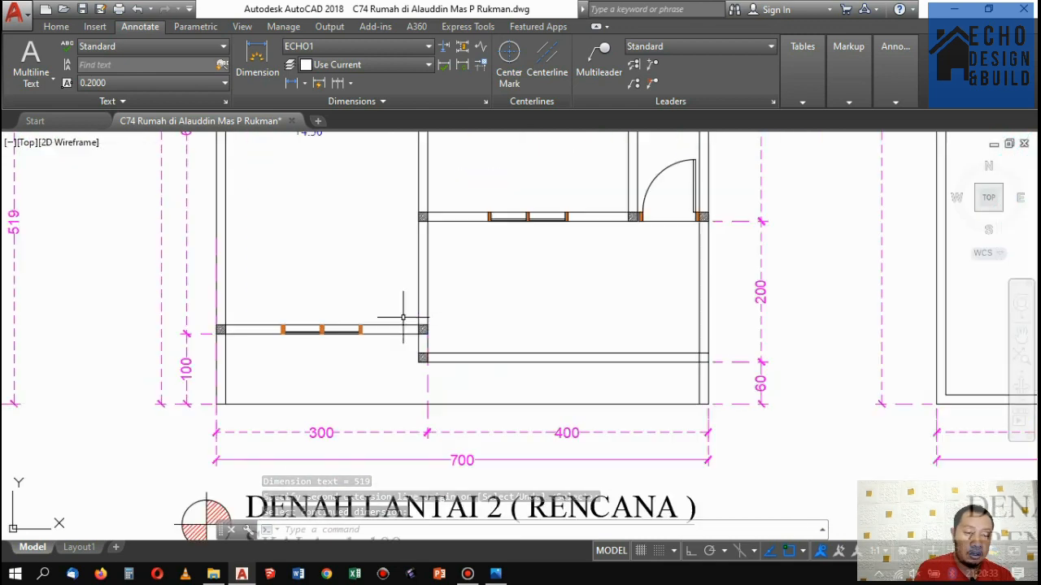
left_click(365, 378)
left_click(424, 404)
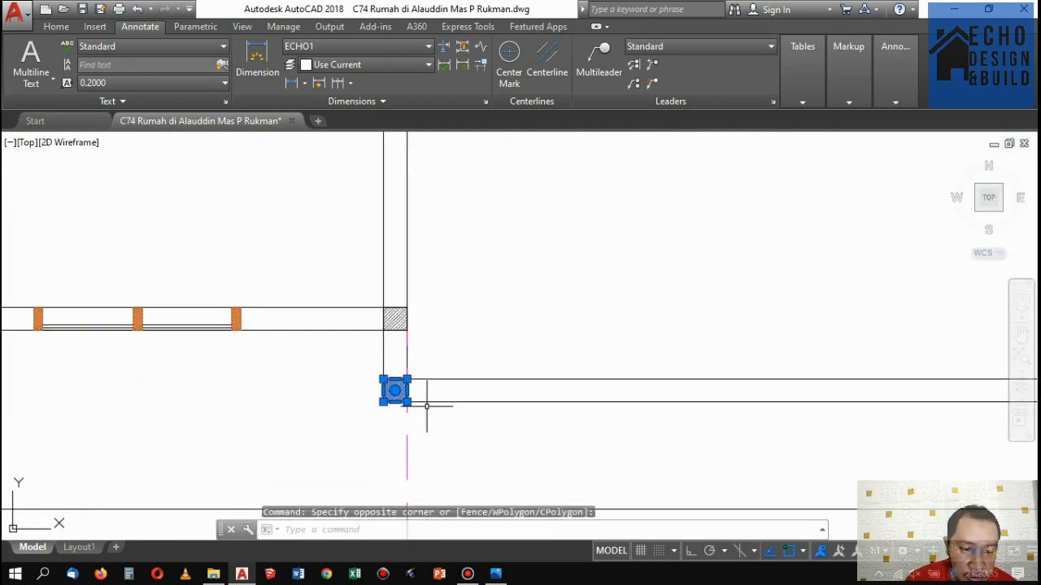
key("Delete")
Trim the inner wall line crossing the front balcony corner on the Lantai 2 plan, using all objects as cutting edges.
scroll(409, 358, "up", 3)
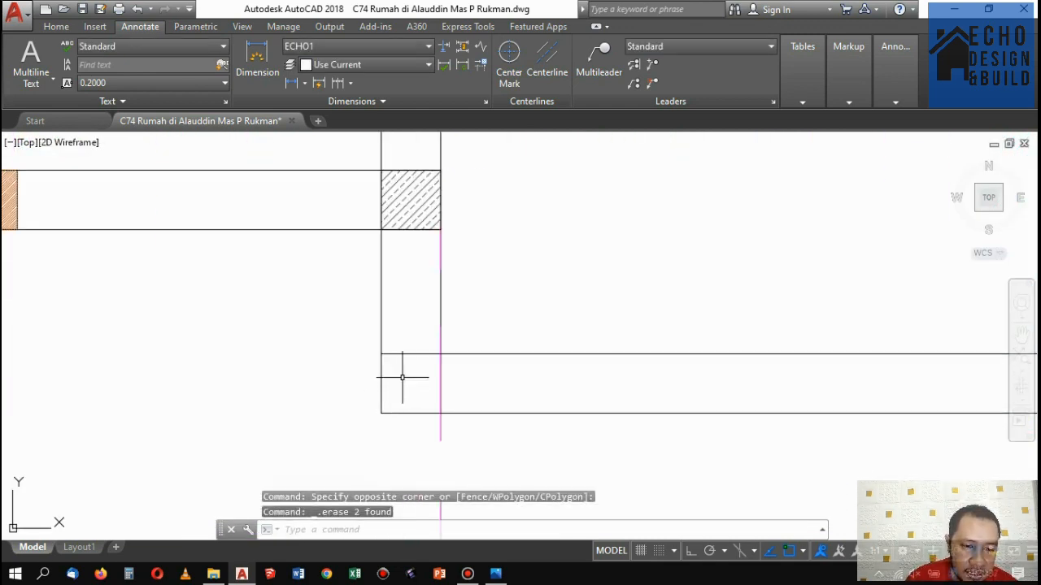
type("tr")
key("space")
key("space")
left_click(418, 363)
left_click(416, 349)
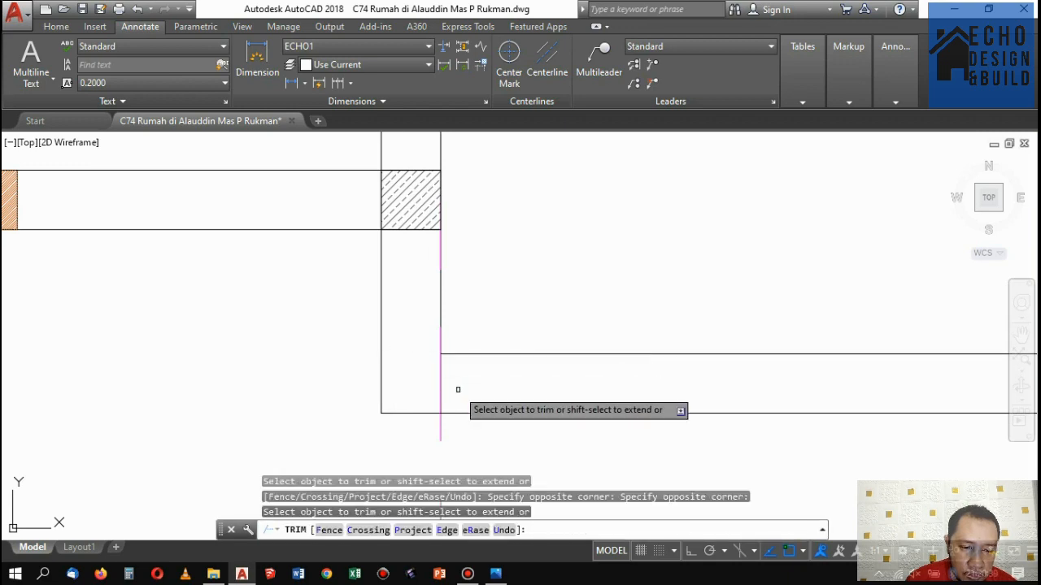
scroll(441, 318, "down", 5)
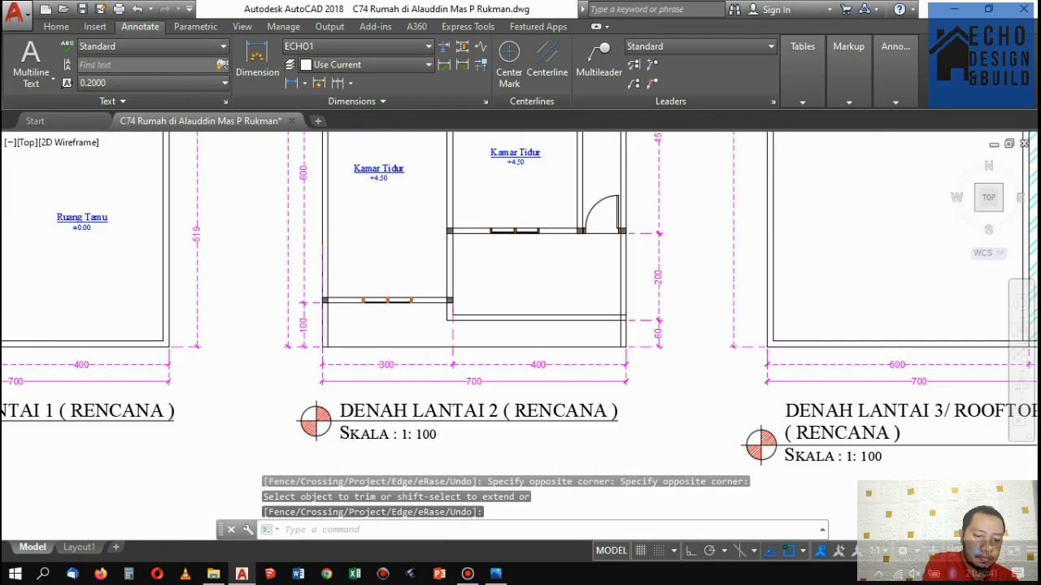
Stretch the extension line origin of the Lantai 2 plan's 400 dimension down to the inner corner of the front balcony wall.
scroll(455, 325, "up", 2)
left_click(465, 333)
left_click(438, 326)
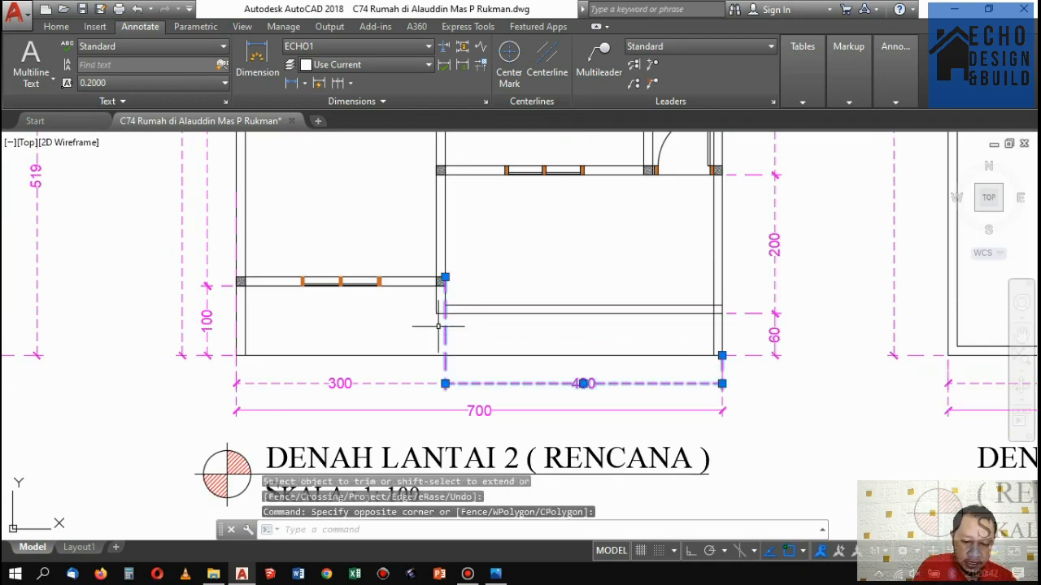
left_click(444, 277)
scroll(442, 298, "up", 7)
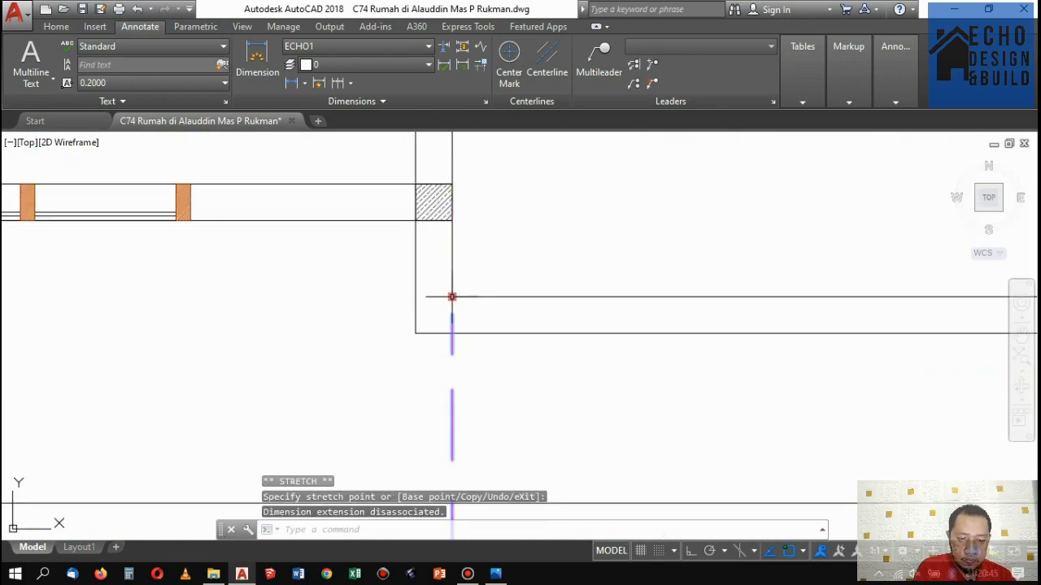
key("Escape")
Examine all three floor plans on the sheet for missing dimensions and incorrect room labels.
scroll(451, 292, "down", 8)
scroll(459, 323, "up", 3)
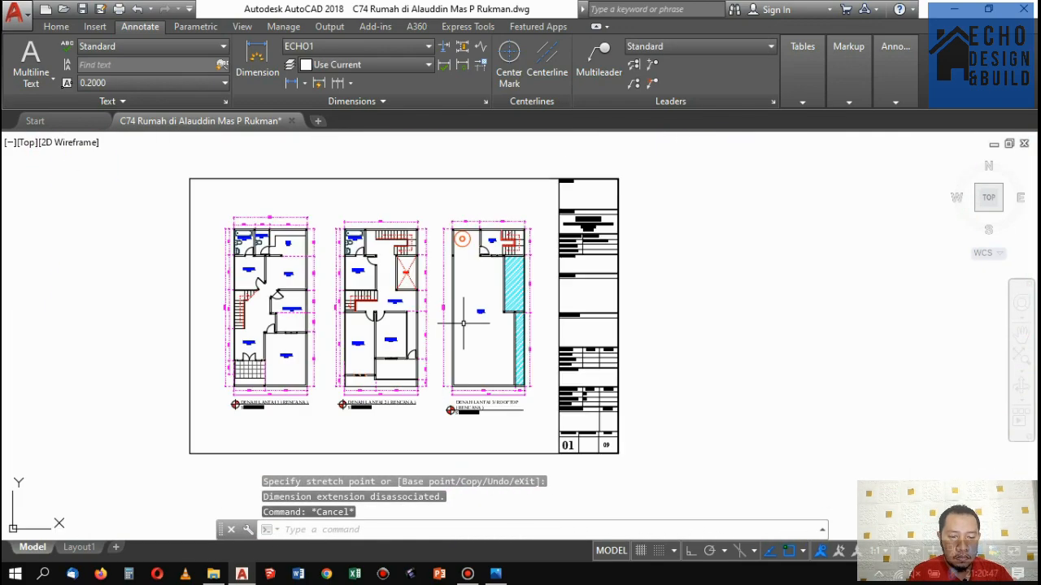
scroll(462, 323, "up", 5)
scroll(494, 286, "down", 6)
scroll(488, 309, "up", 3)
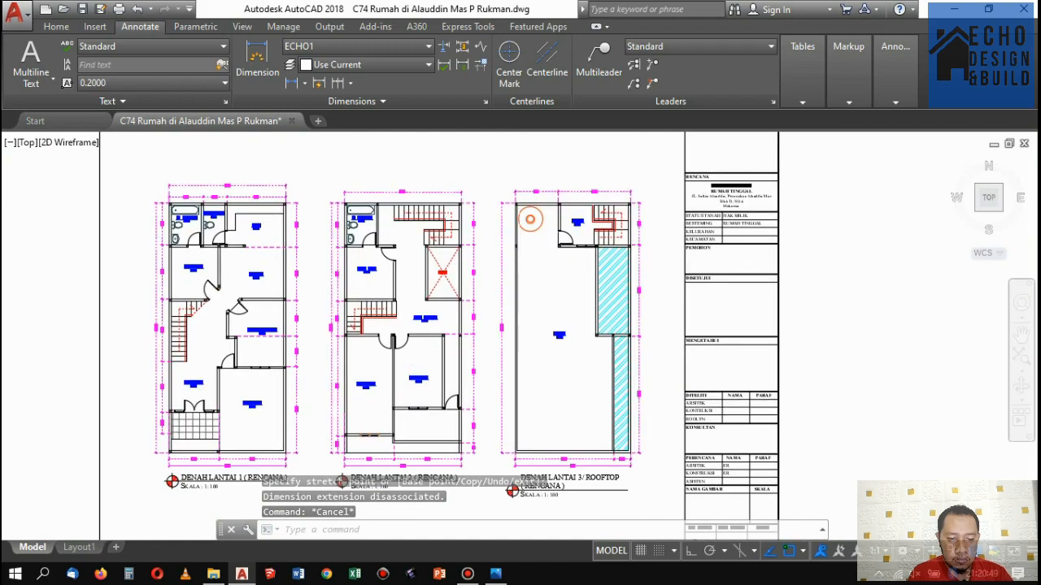
scroll(601, 301, "up", 5)
scroll(623, 287, "down", 5)
scroll(607, 316, "up", 4)
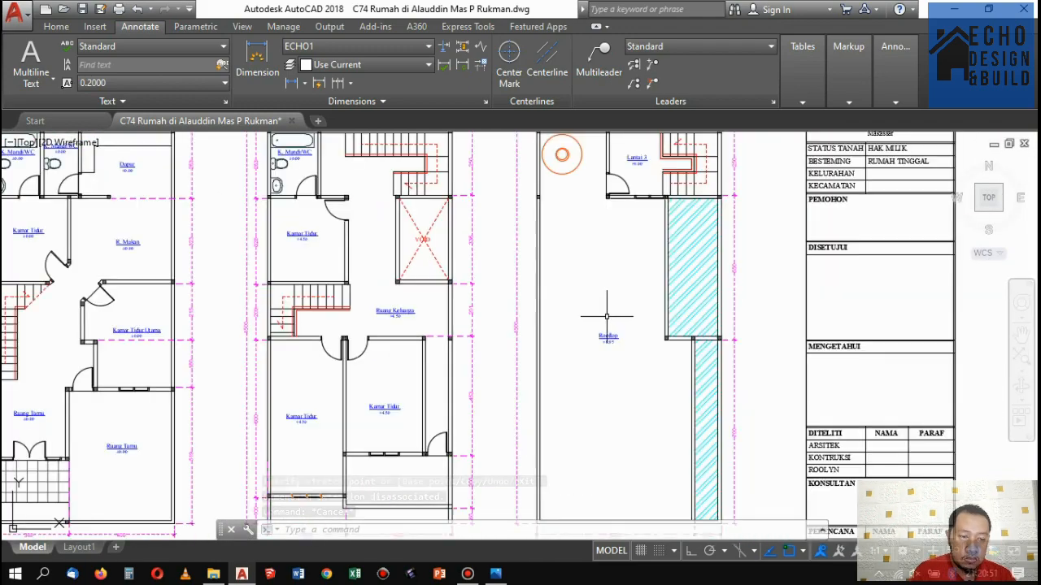
scroll(569, 281, "down", 5)
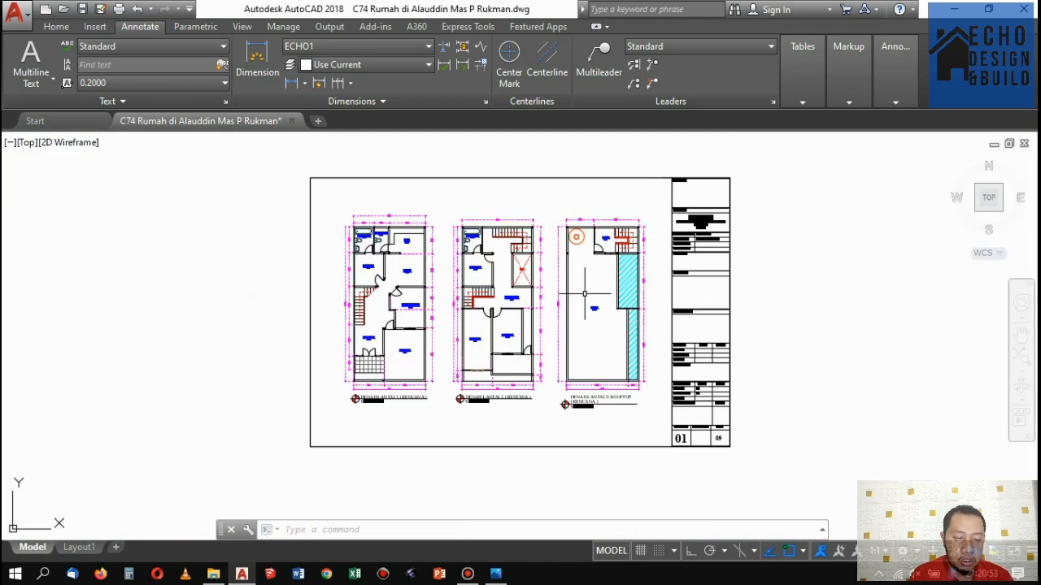
scroll(605, 280, "up", 5)
scroll(614, 275, "down", 7)
scroll(622, 277, "up", 2)
scroll(602, 289, "up", 7)
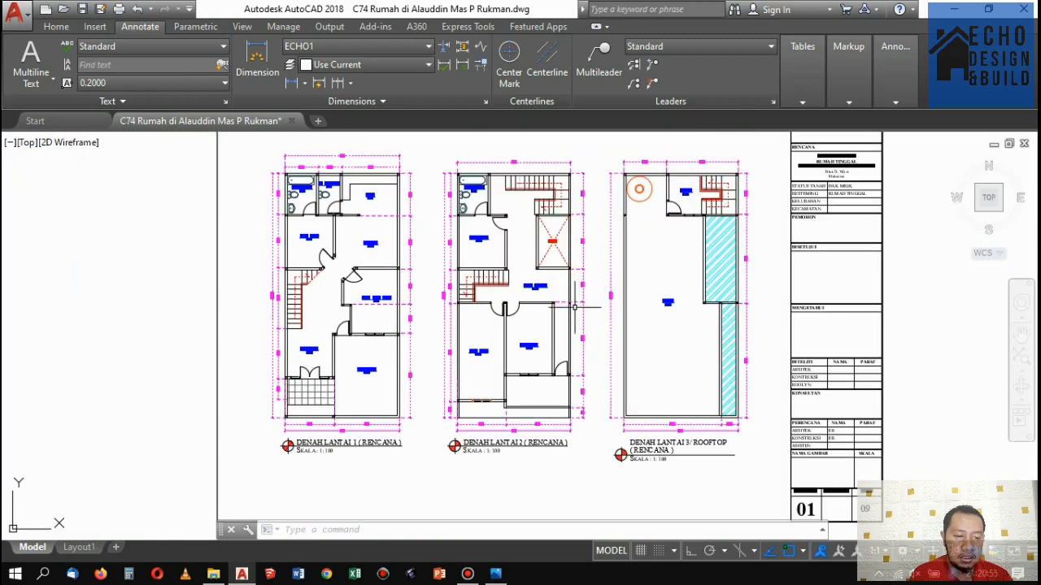
scroll(569, 313, "down", 5)
scroll(554, 348, "up", 4)
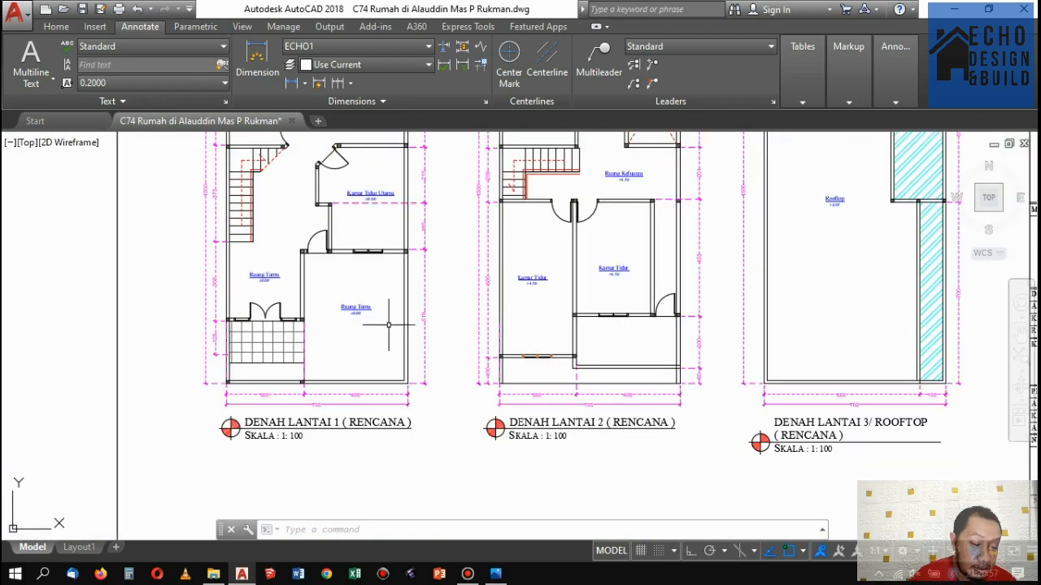
Copy the Ruang Tamu label beside the entrance doors onto the tiled terrace of the Lantai 1 plan.
scroll(265, 280, "up", 4)
left_click(252, 266)
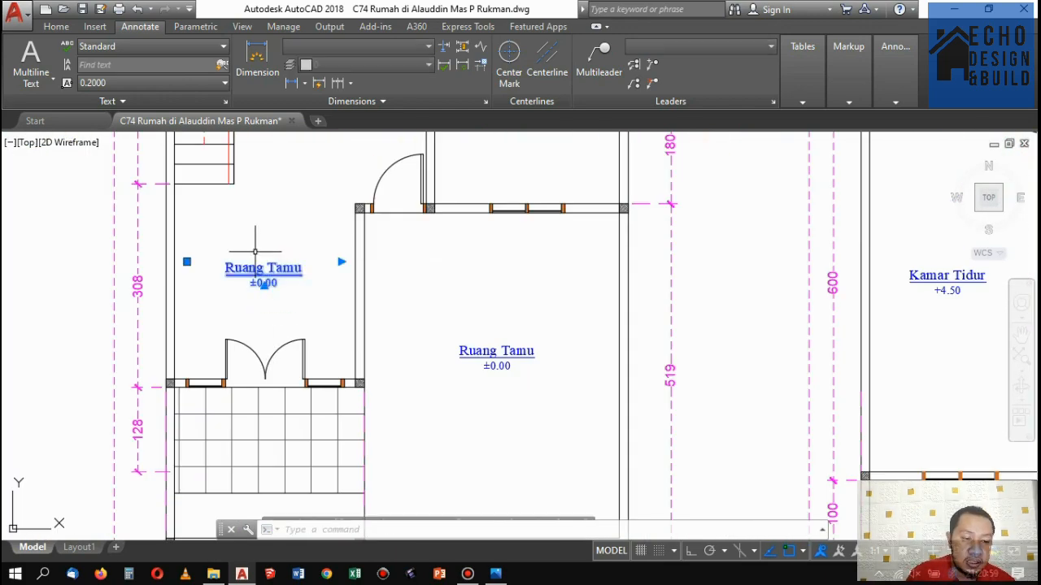
left_click(51, 27)
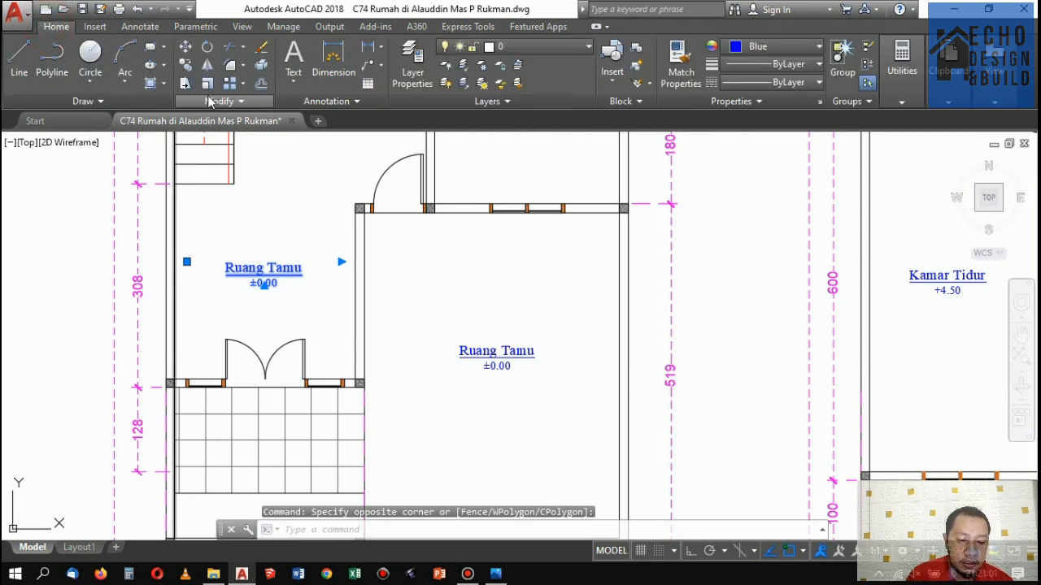
left_click(190, 68)
left_click(264, 285)
scroll(360, 349, "down", 4)
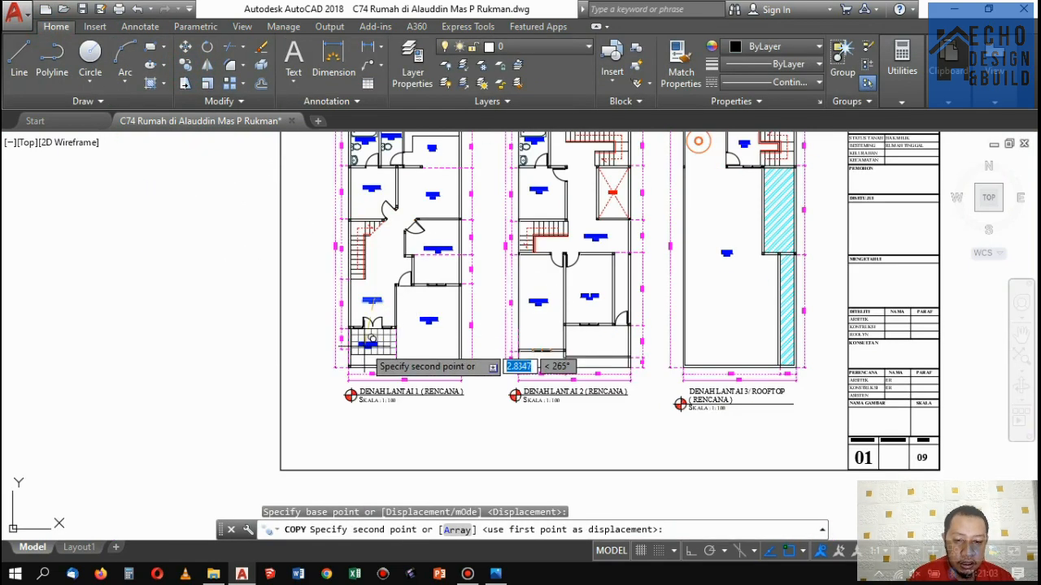
scroll(390, 316, "up", 4)
left_click(415, 308)
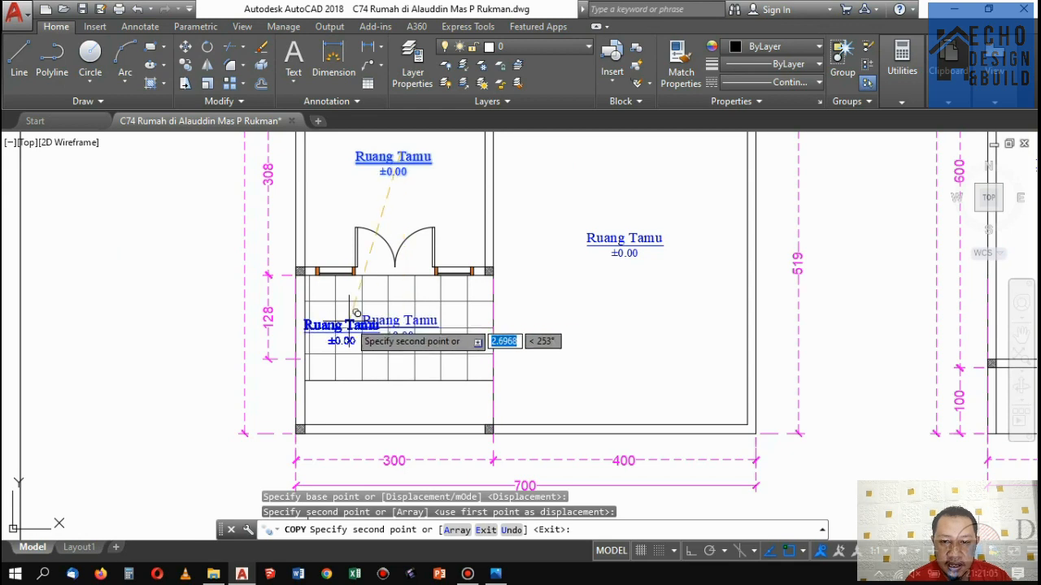
key("Return")
Replace the room name in the large front room's label with Carport, keeping the level on its own line.
left_click(630, 237)
left_click(615, 246)
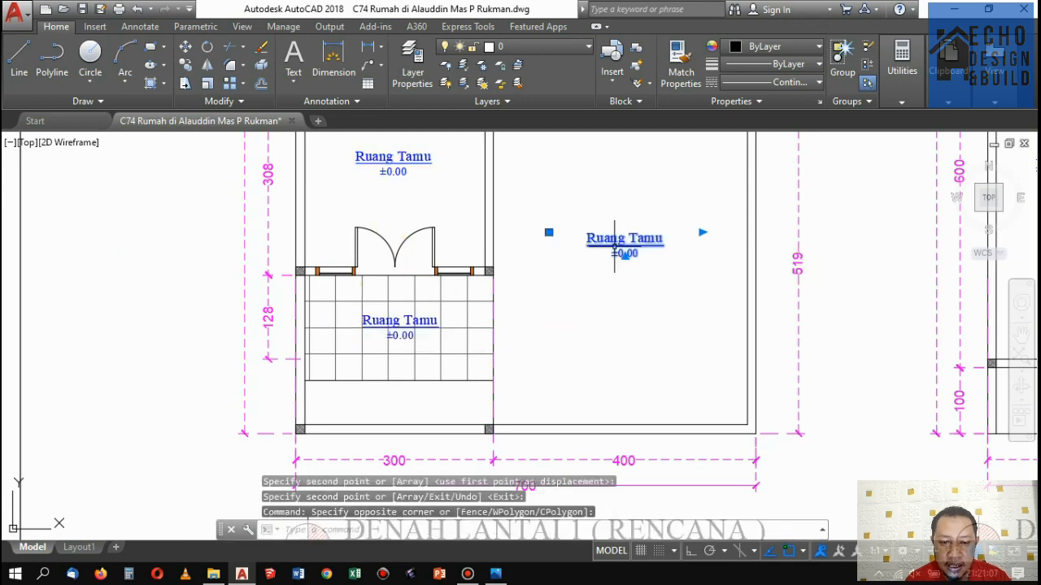
double_click(642, 248)
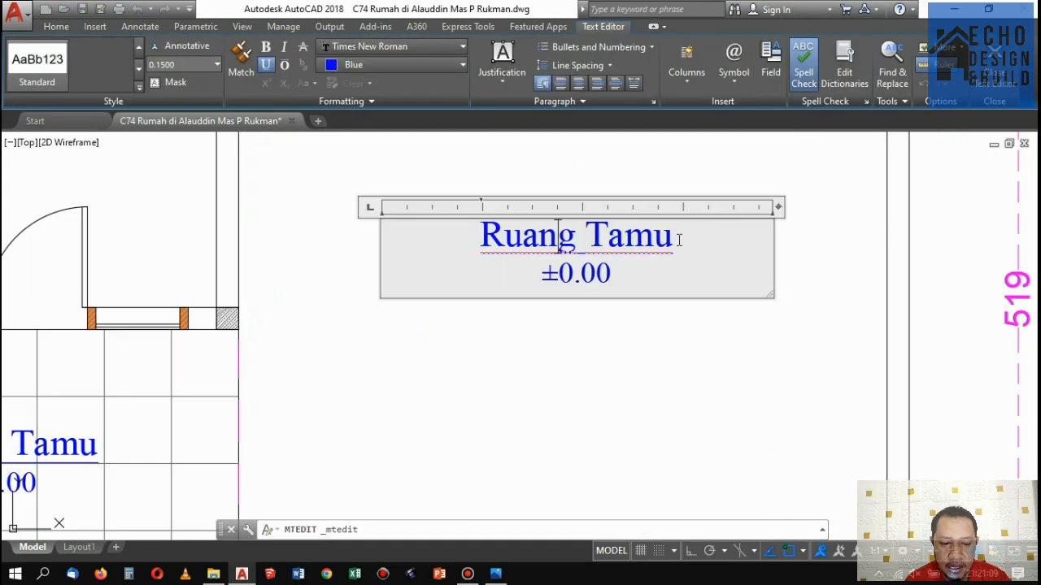
left_click_drag(692, 234, 463, 242)
type("C")
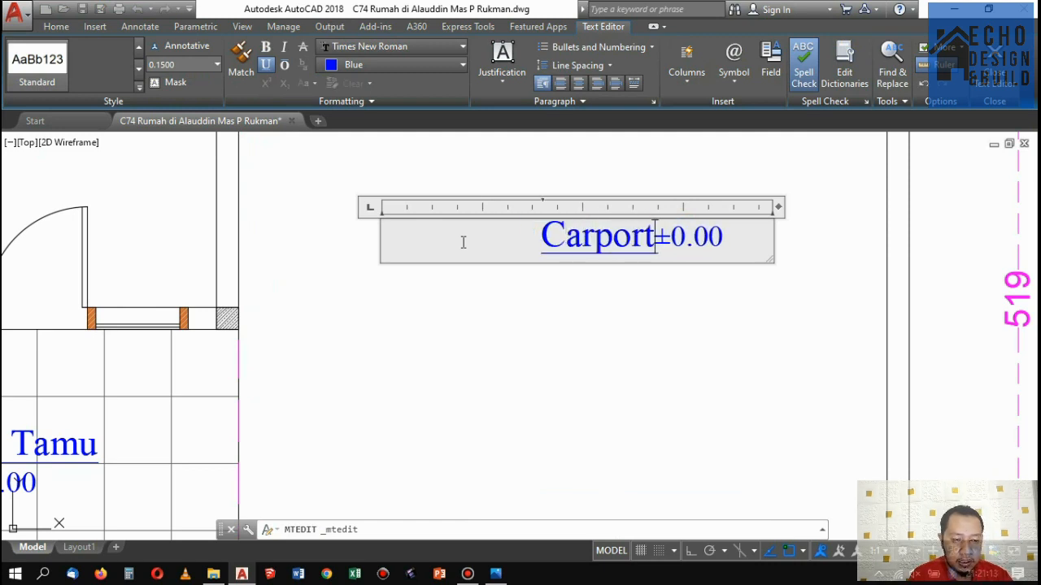
type("arport")
key("Return")
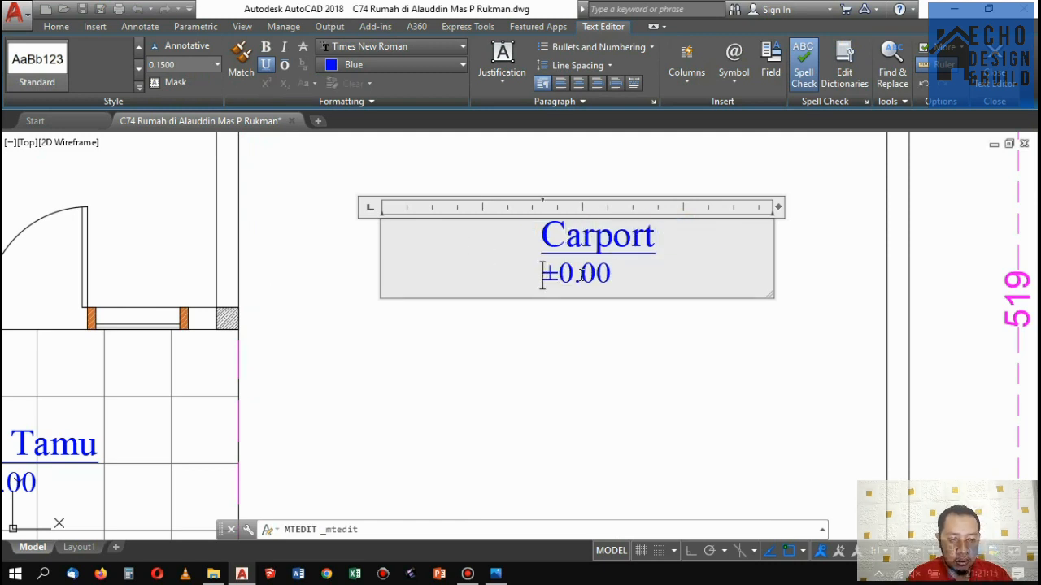
key("BackSpace")
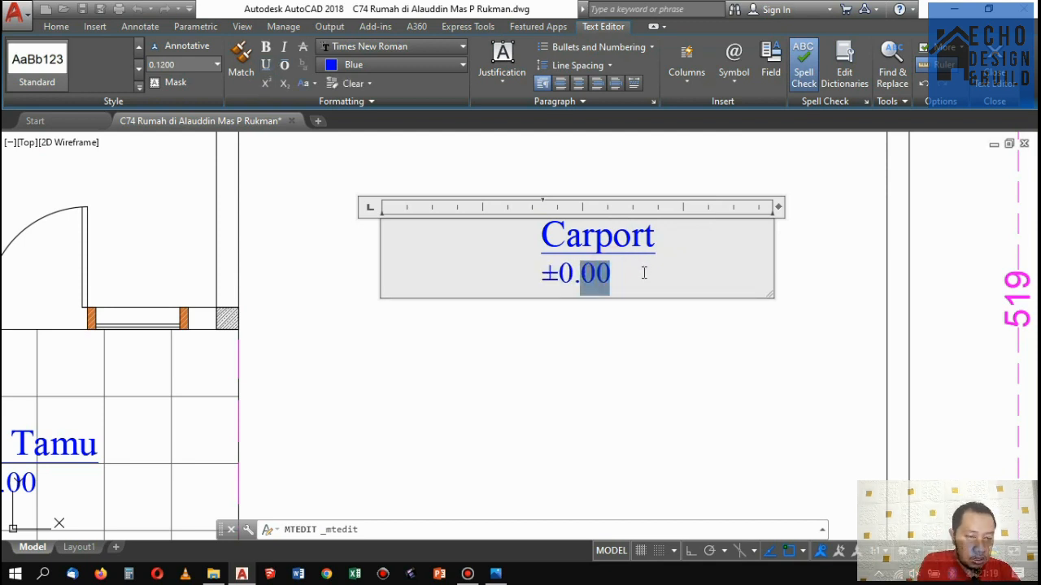
Remove the Carport label's first-line indent, centre its text and set its level to -0.25.
key("ctrl+a")
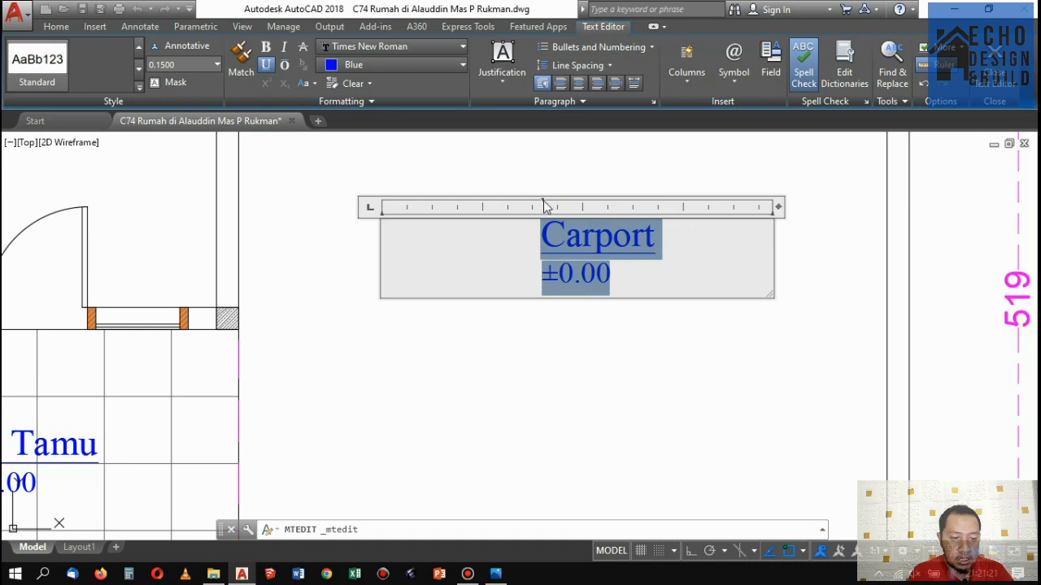
left_click_drag(545, 205, 313, 234)
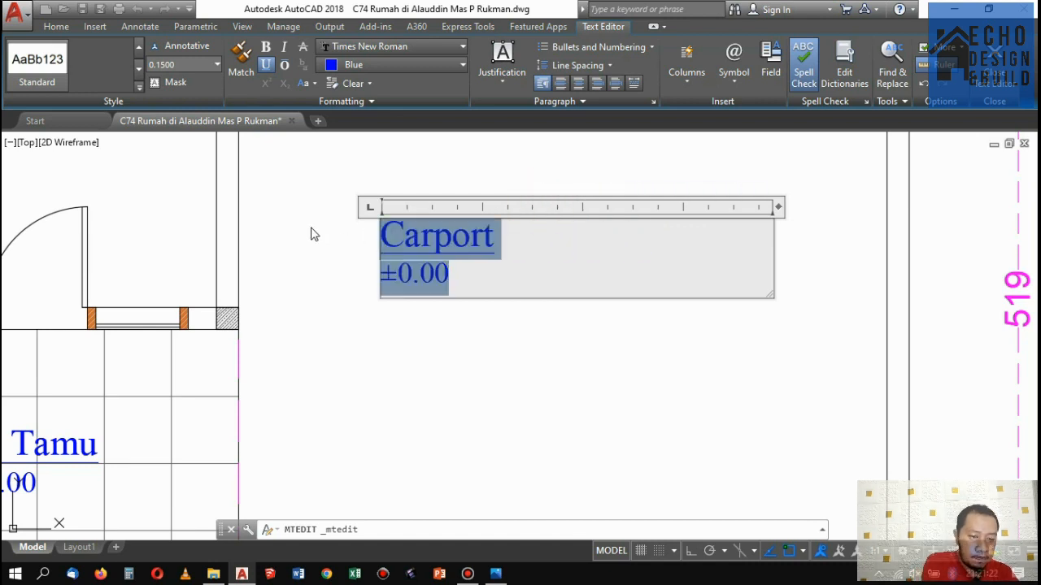
left_click(578, 85)
left_click(611, 272)
left_click_drag(610, 273, 542, 274)
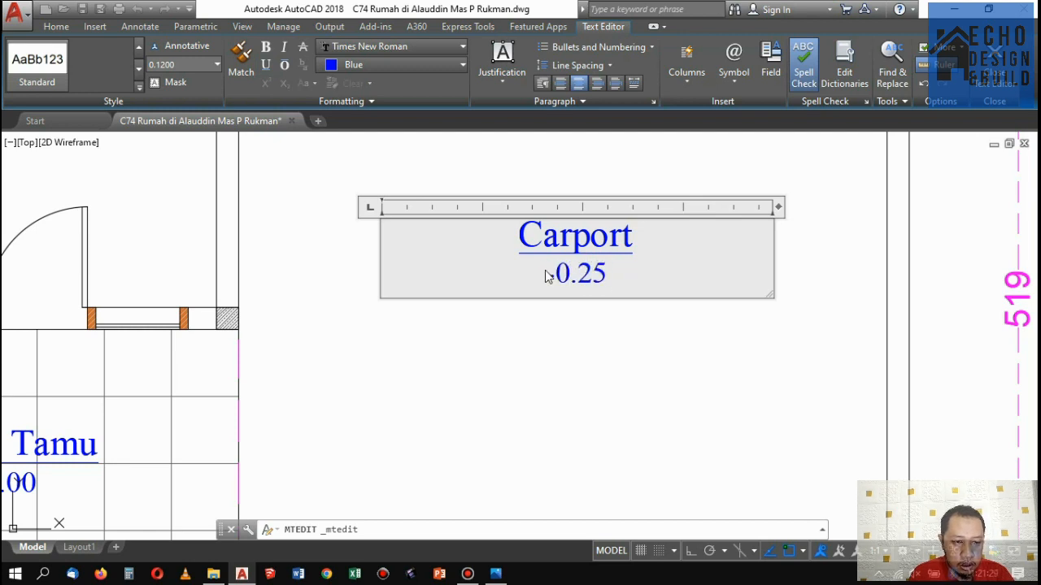
left_click(573, 417)
Change the copied terrace label to the name Teras with the level -0.20.
scroll(586, 260, "down", 4)
scroll(496, 301, "up", 6)
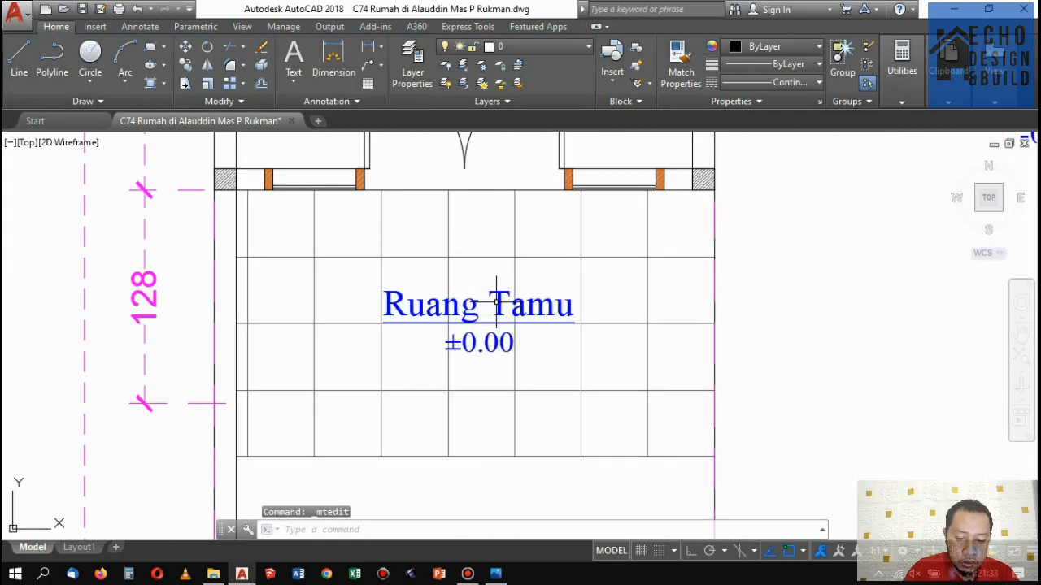
left_click(496, 302)
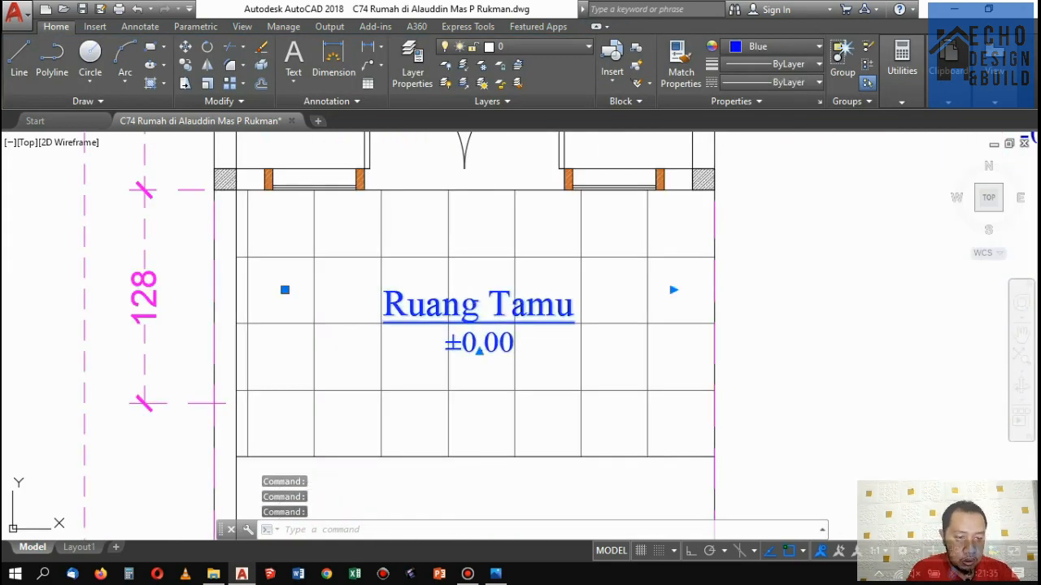
double_click(497, 305)
left_click_drag(513, 343, 449, 329)
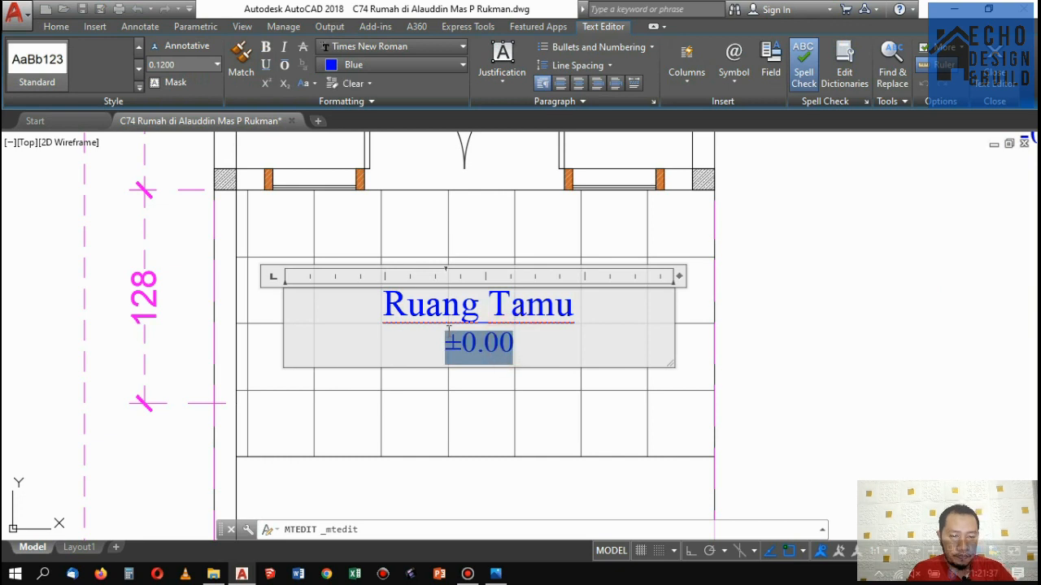
key("Delete")
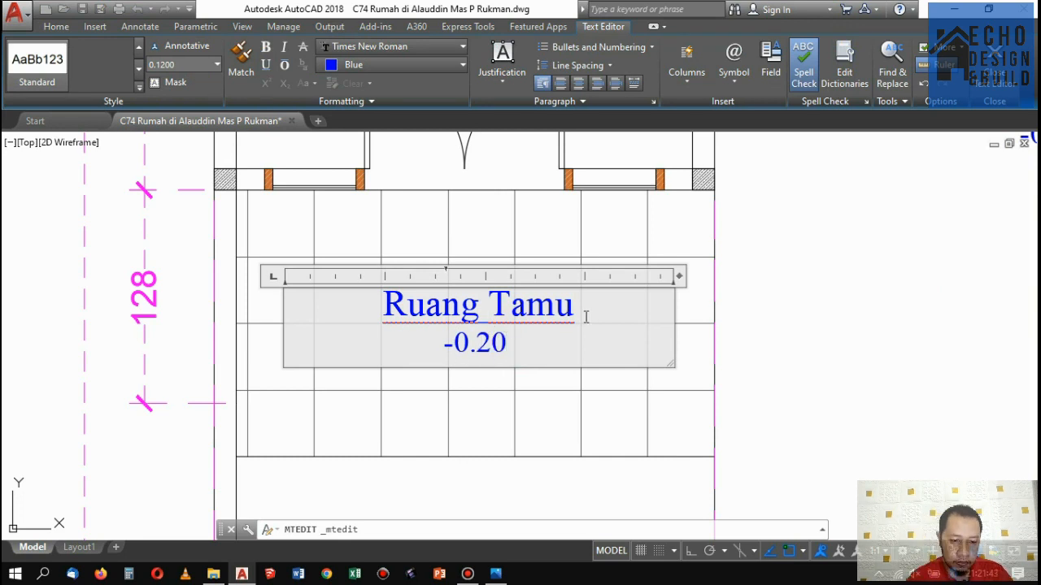
left_click_drag(574, 305, 407, 306)
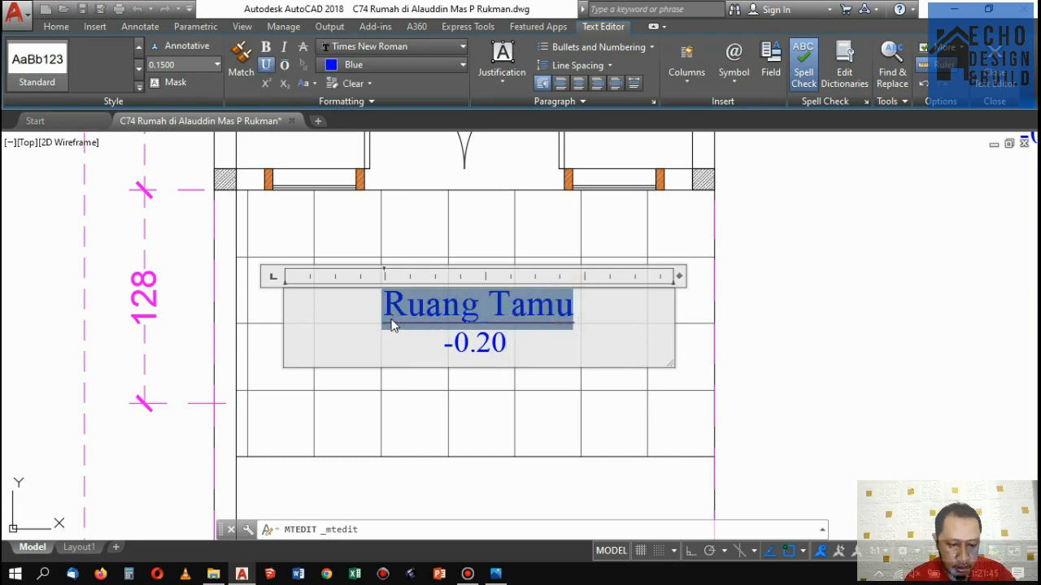
type("Teras")
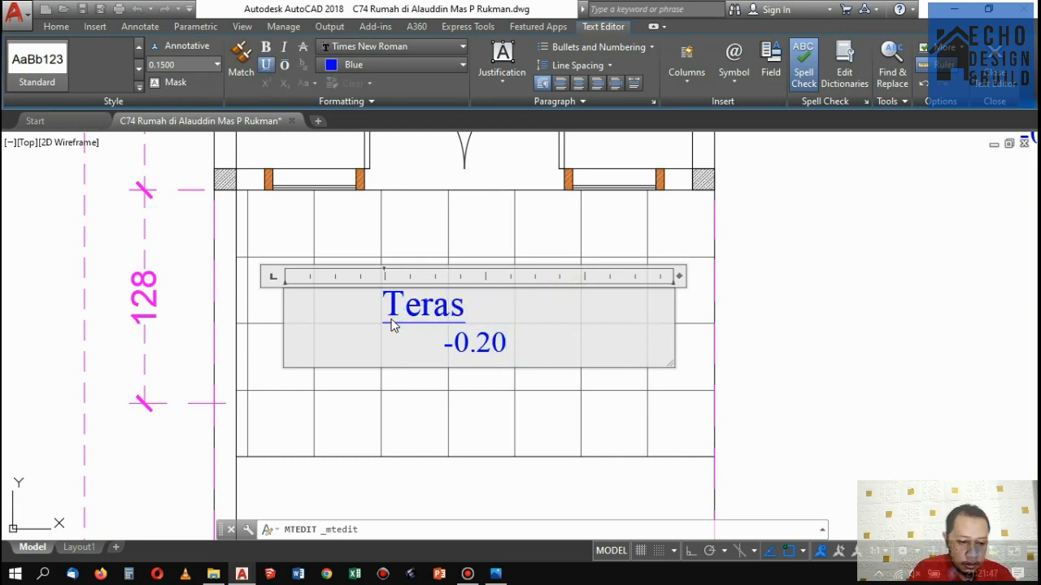
Remove the first-line indent from the Teras label and centre both its name and level lines.
key("ctrl+a")
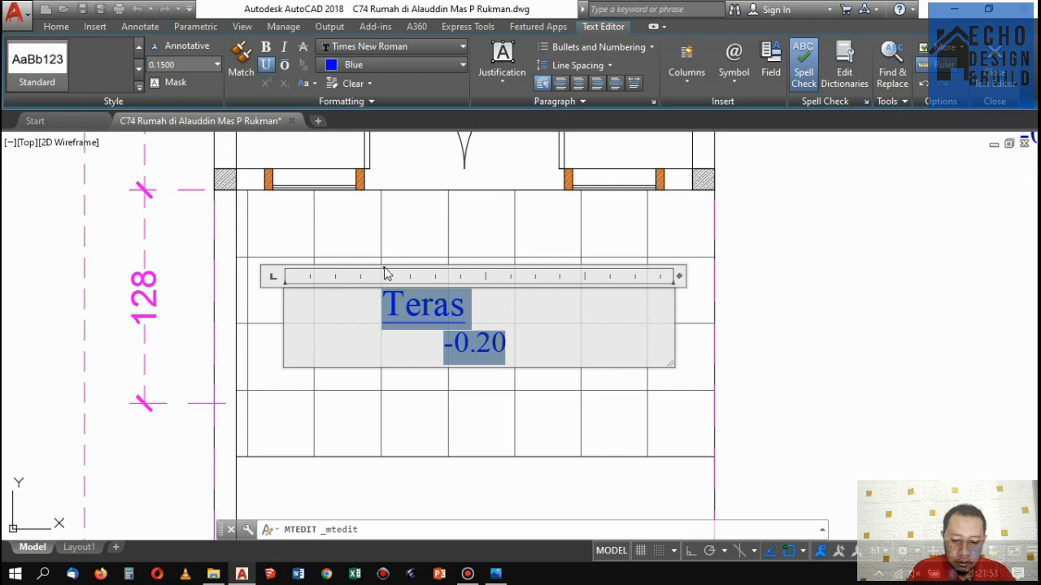
left_click_drag(385, 274, 285, 276)
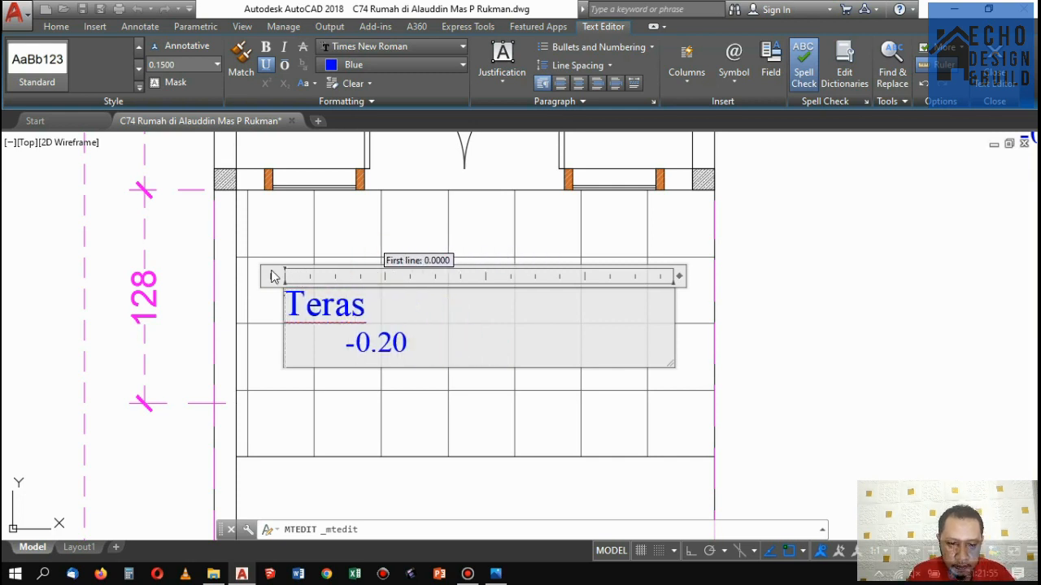
left_click(346, 346)
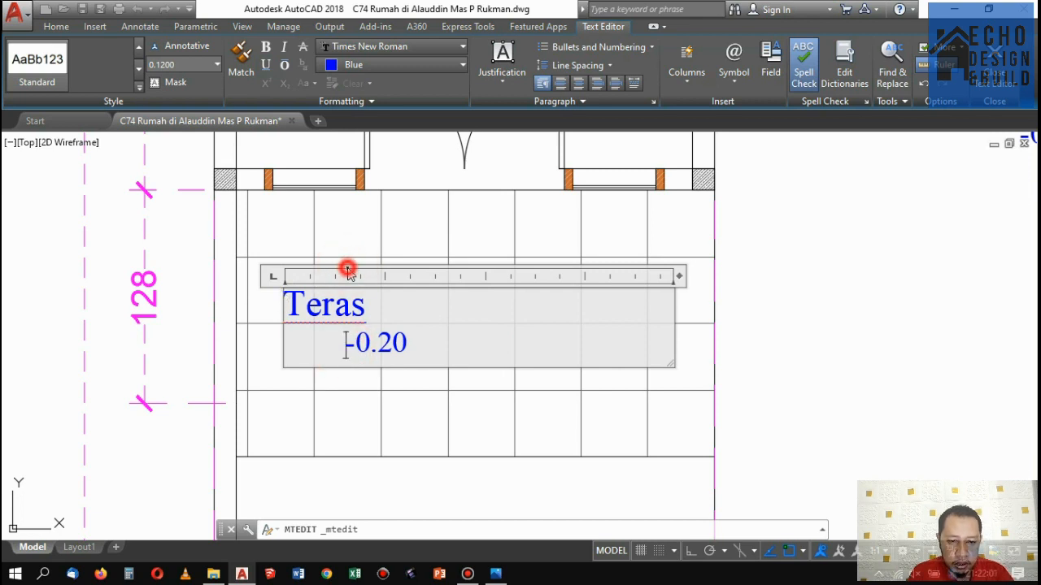
left_click_drag(408, 344, 346, 345)
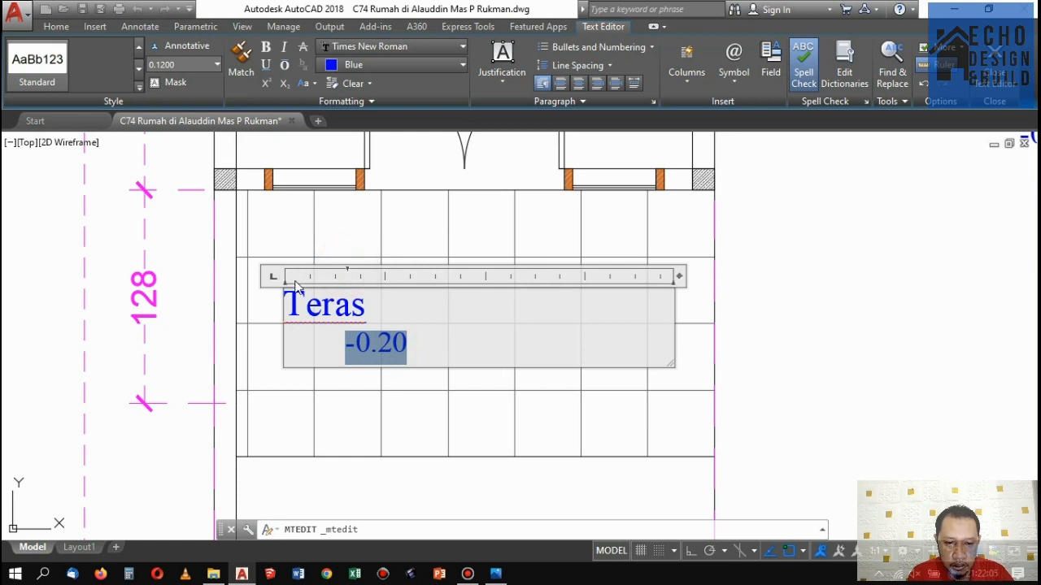
left_click(579, 84)
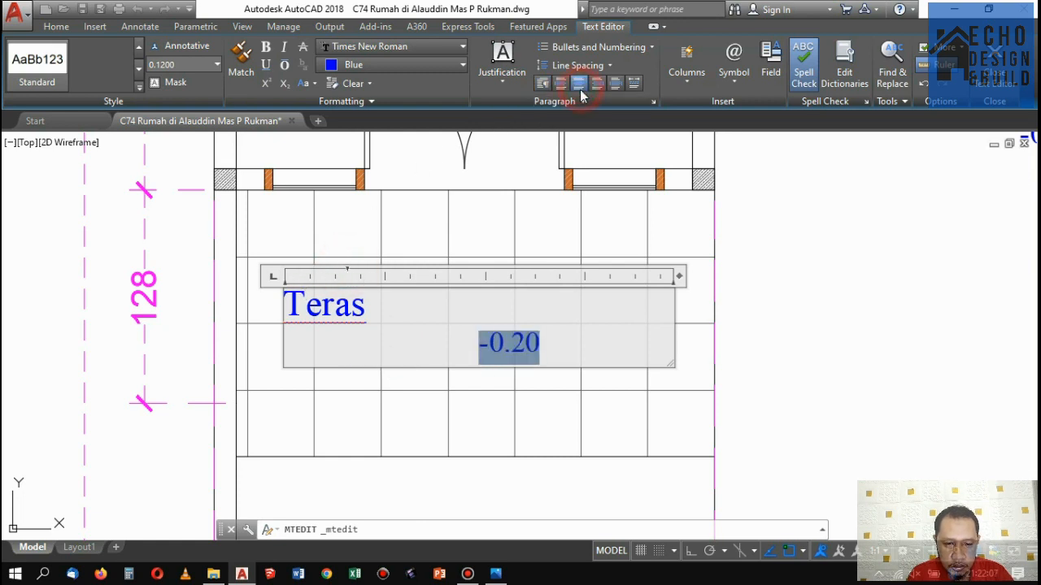
left_click_drag(281, 303, 280, 304)
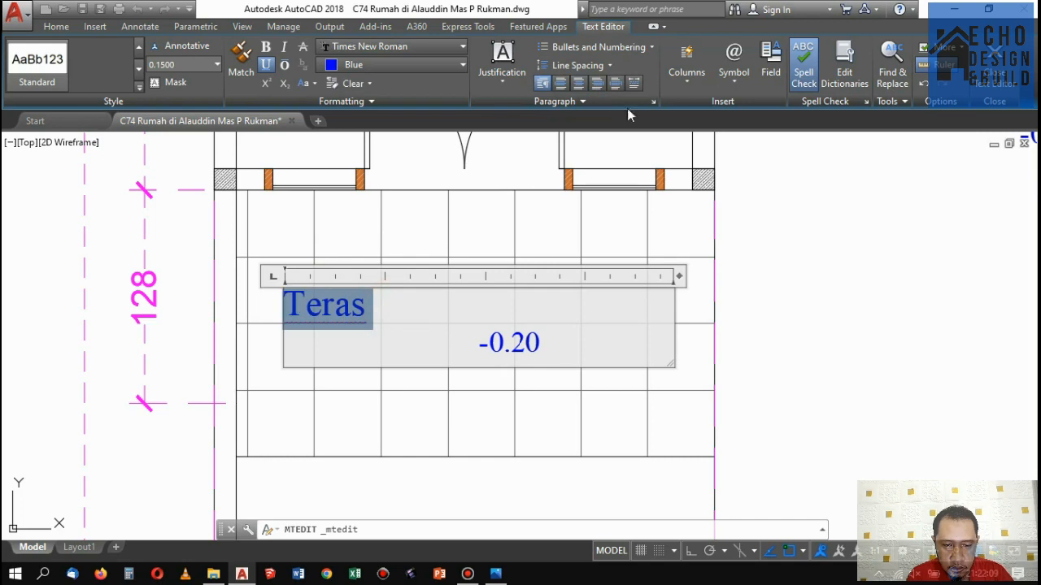
left_click(579, 84)
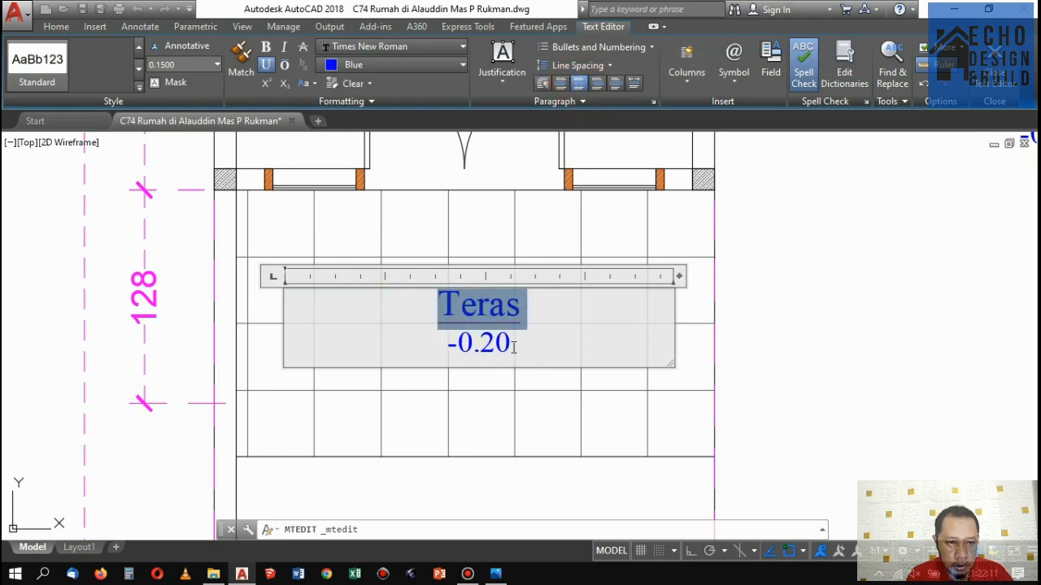
left_click(553, 336)
Change the level in the Teras label of the Lantai 1 plan to -0.05.
scroll(561, 326, "down", 6)
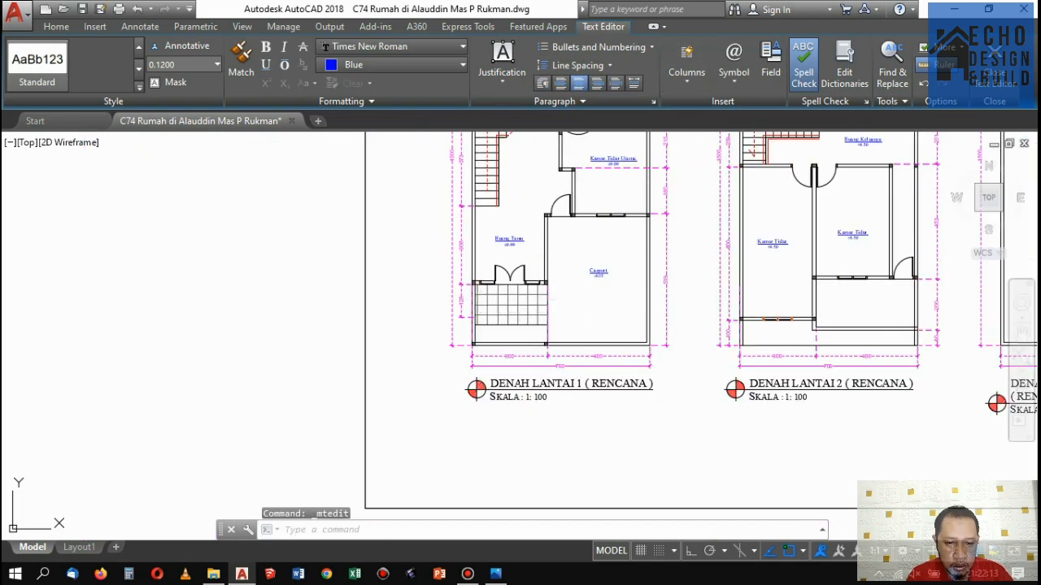
scroll(547, 284, "up", 2)
middle_click_drag(481, 328, 424, 324)
scroll(383, 326, "down", 1)
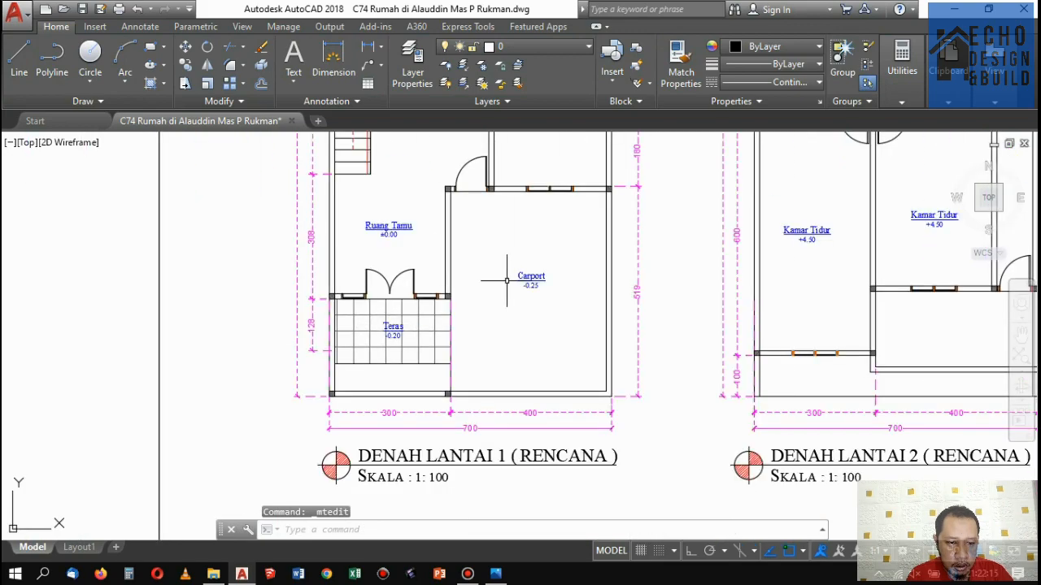
scroll(507, 280, "up", 4)
scroll(529, 292, "down", 9)
scroll(544, 302, "up", 2)
scroll(545, 302, "down", 1)
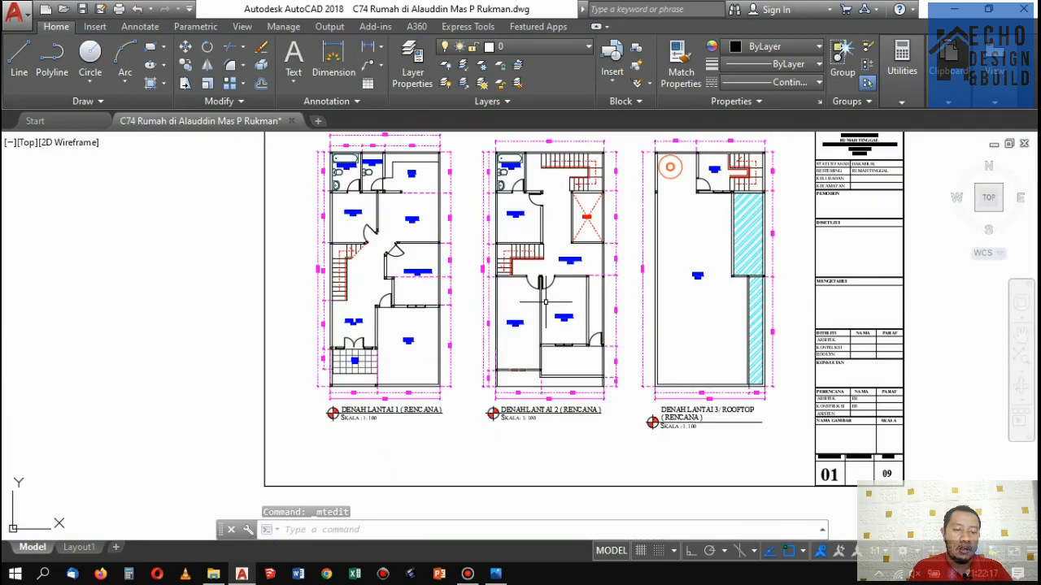
scroll(395, 353, "up", 8)
scroll(391, 358, "down", 4)
scroll(362, 330, "up", 3)
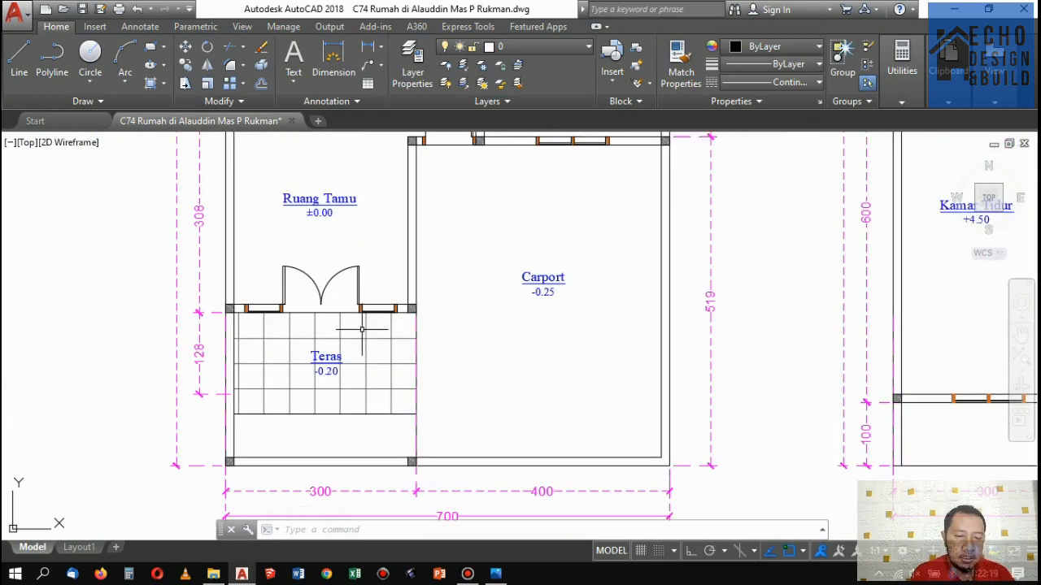
scroll(356, 335, "up", 4)
double_click(293, 436)
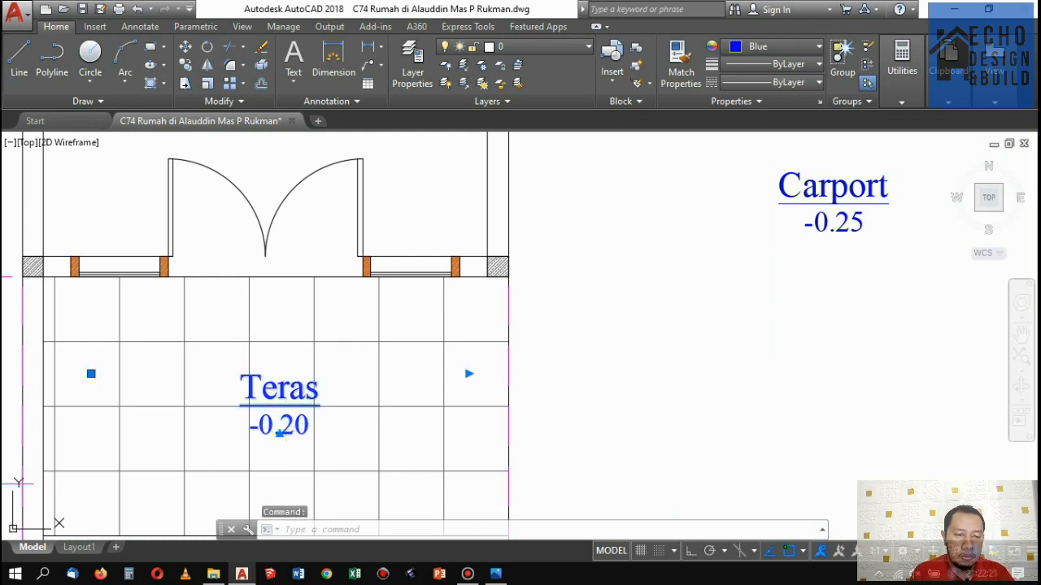
left_click_drag(313, 424, 279, 425)
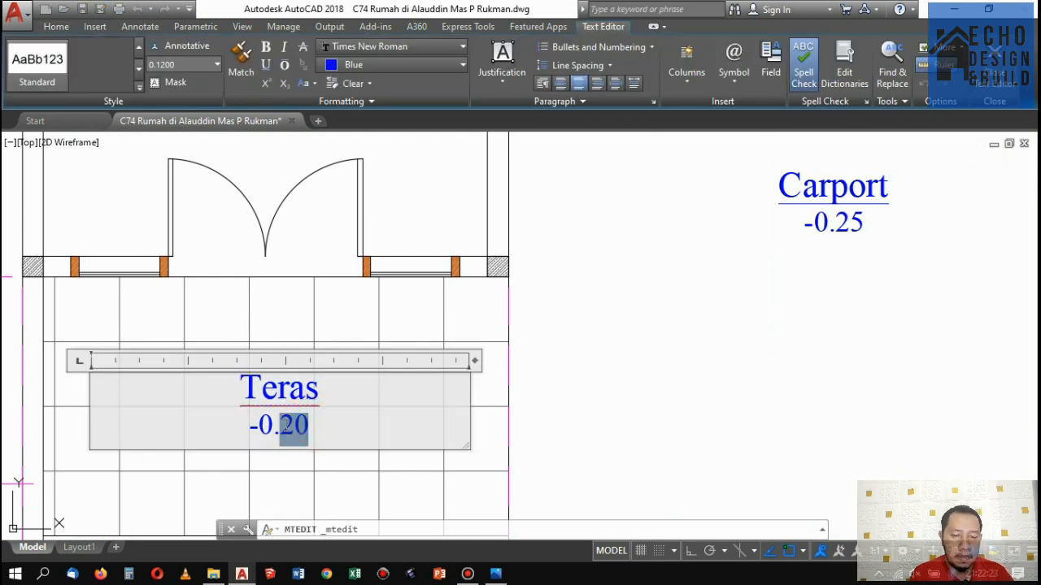
type("05")
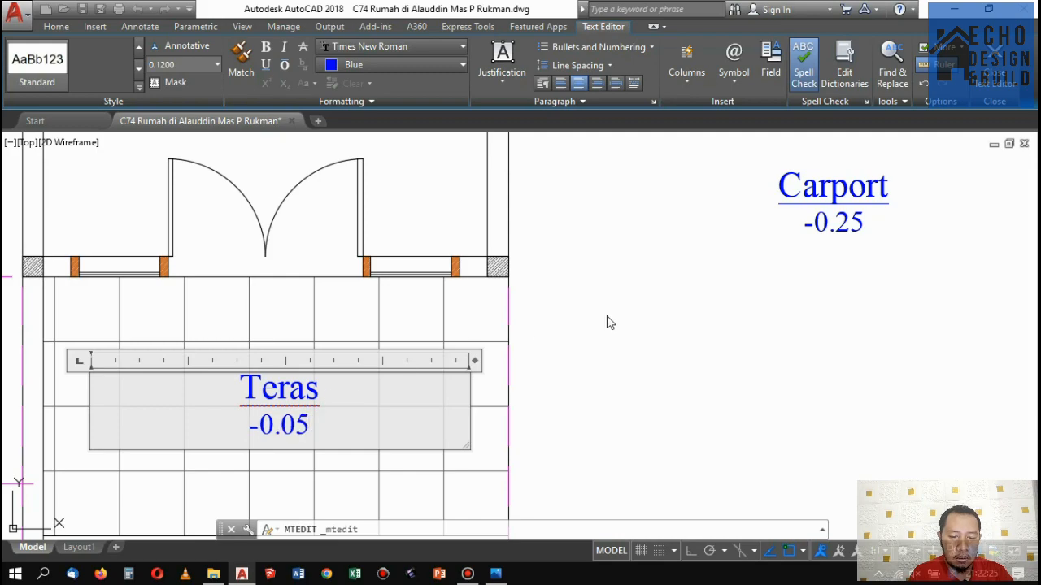
left_click(598, 309)
Copy the Kamar Tidur label of the bedroom adjoining the balcony onto the balcony of the Lantai 2 plan.
scroll(593, 303, "down", 5)
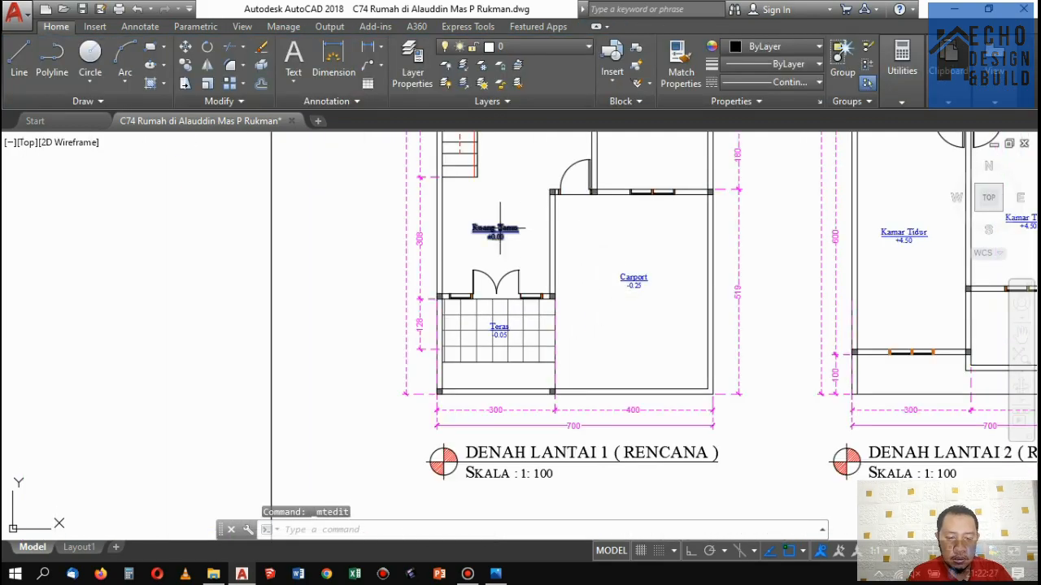
scroll(358, 272, "down", 4)
scroll(631, 246, "up", 4)
scroll(592, 307, "down", 2)
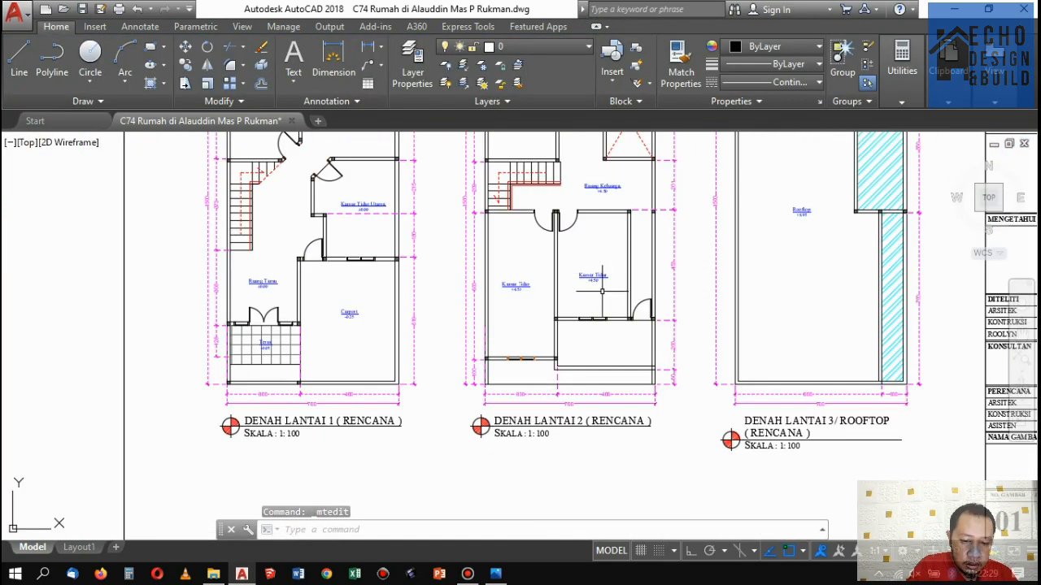
scroll(615, 324, "up", 4)
scroll(586, 326, "down", 5)
scroll(528, 260, "up", 8)
left_click(576, 323)
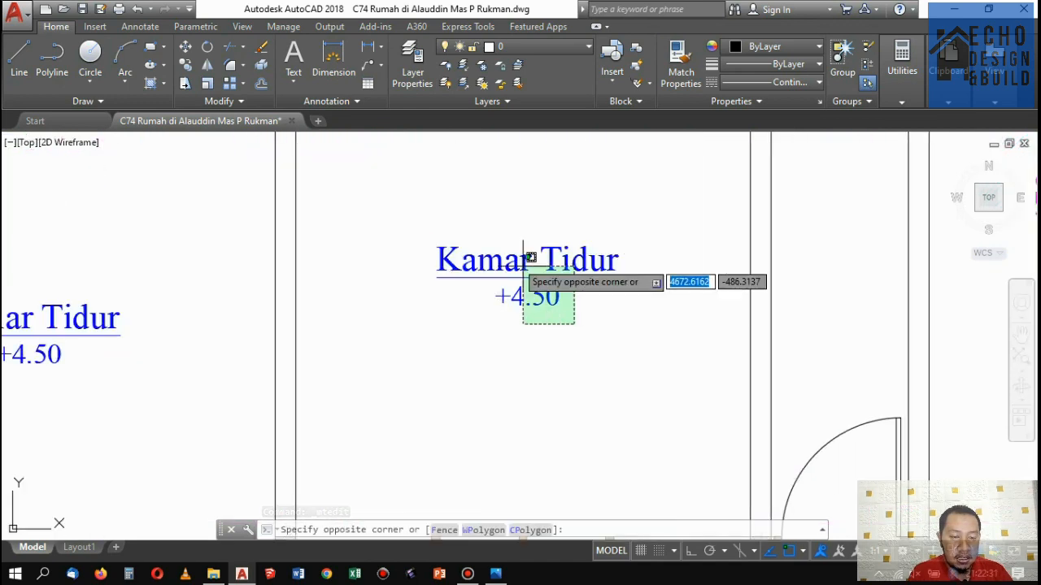
left_click(511, 255)
left_click(185, 67)
left_click(490, 232)
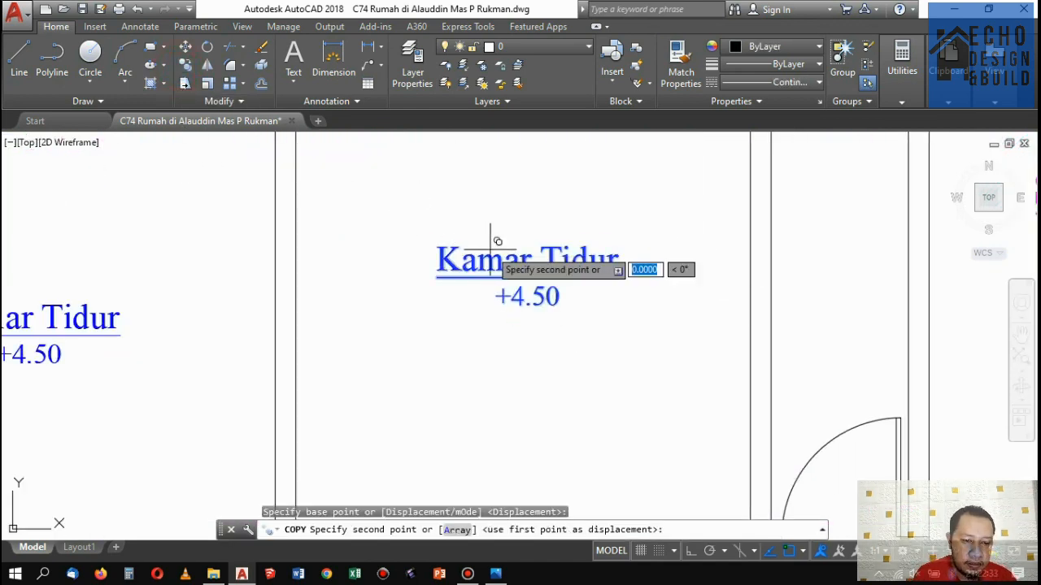
scroll(609, 291, "down", 5)
scroll(599, 290, "up", 8)
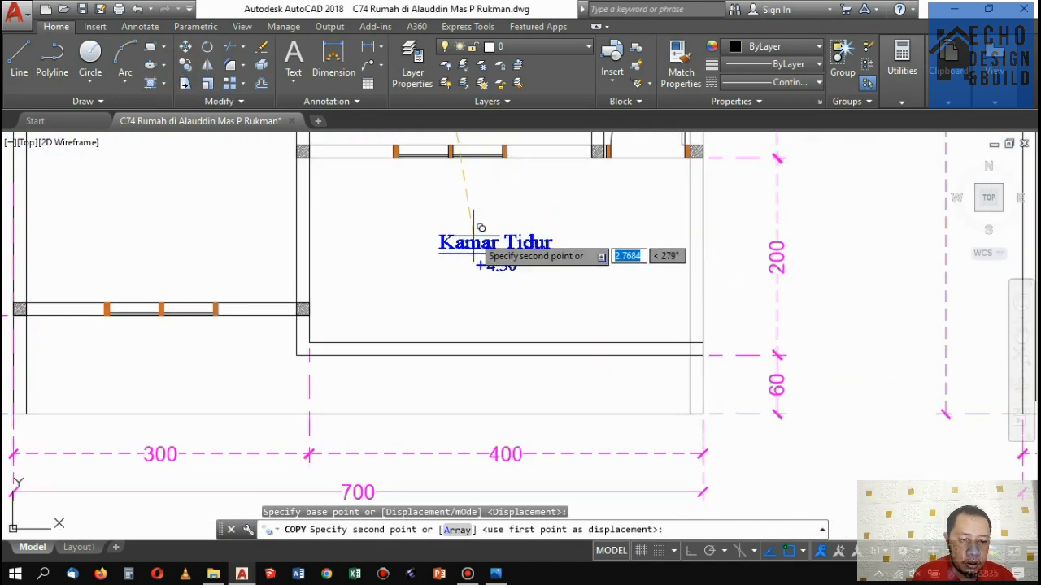
left_click(465, 224)
scroll(443, 305, "down", 2)
key("Return")
Replace the room name in the copied balcony label with Balkon.
scroll(476, 273, "up", 2)
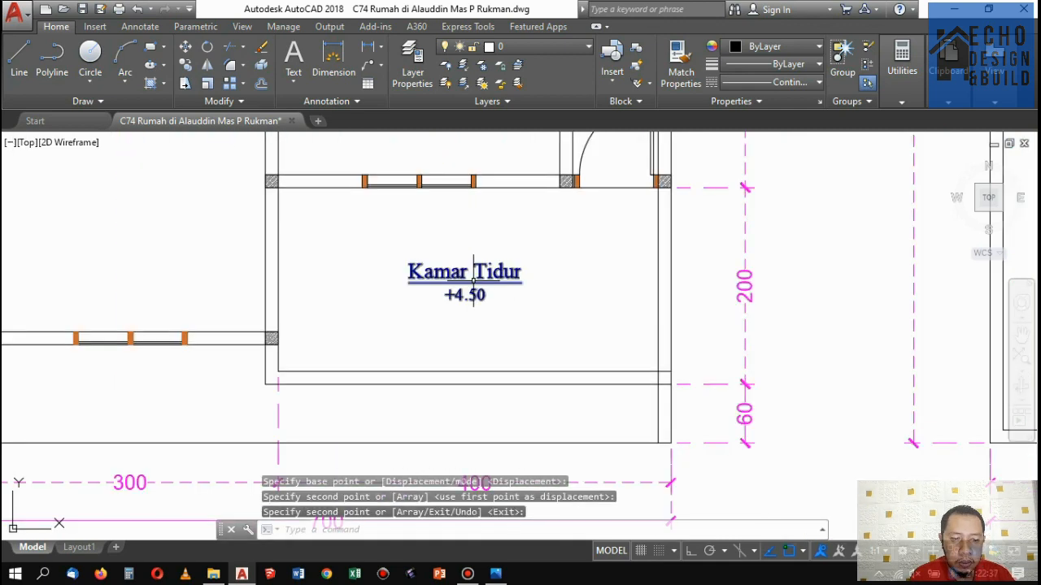
double_click(479, 273)
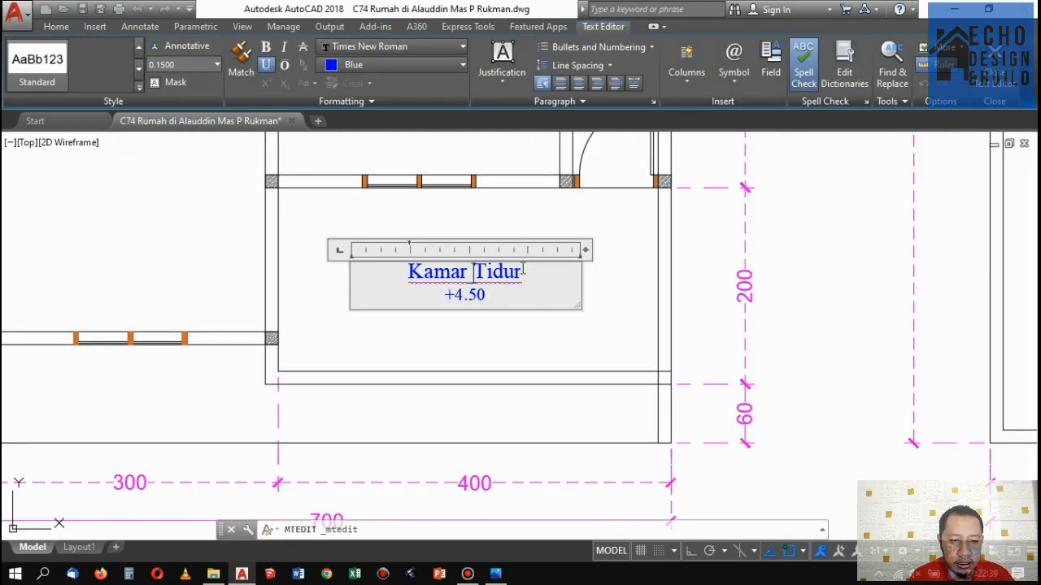
left_click_drag(523, 272, 407, 274)
type("B")
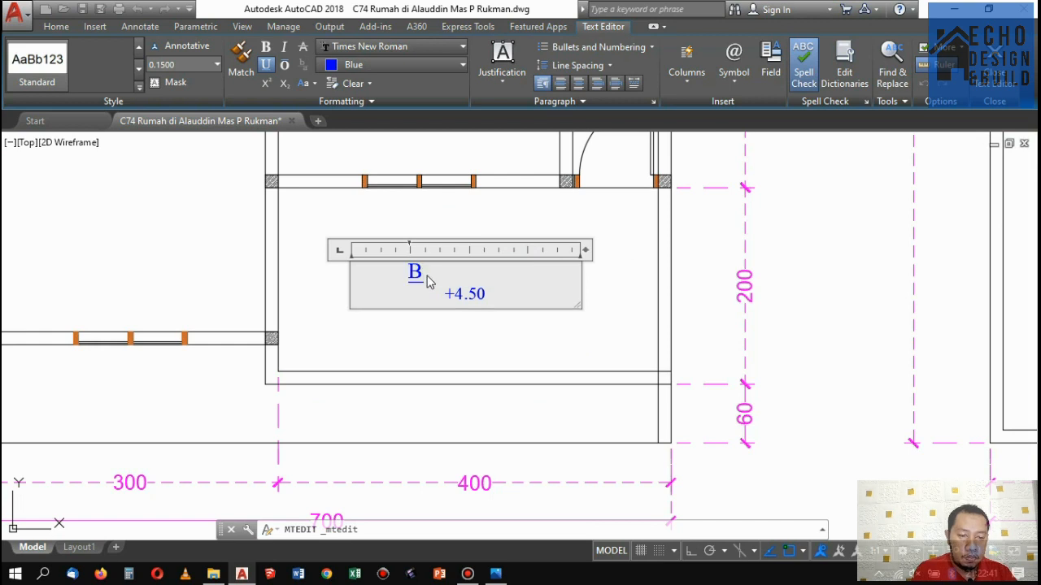
type("alkon")
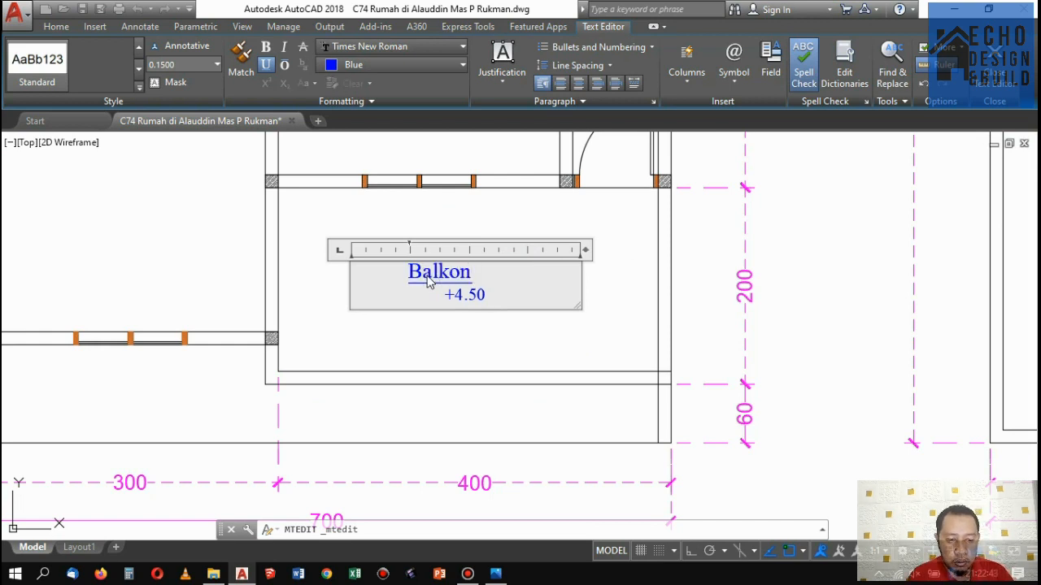
Remove the first-line indents from the Balkon label and centre its name and level on two separate lines.
key("ctrl+a")
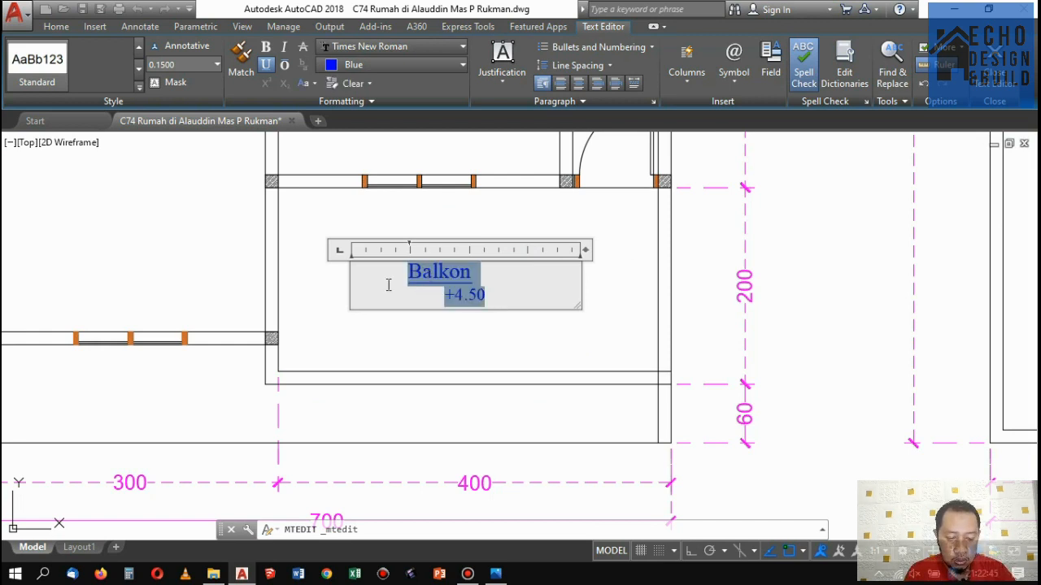
left_click_drag(409, 249, 352, 250)
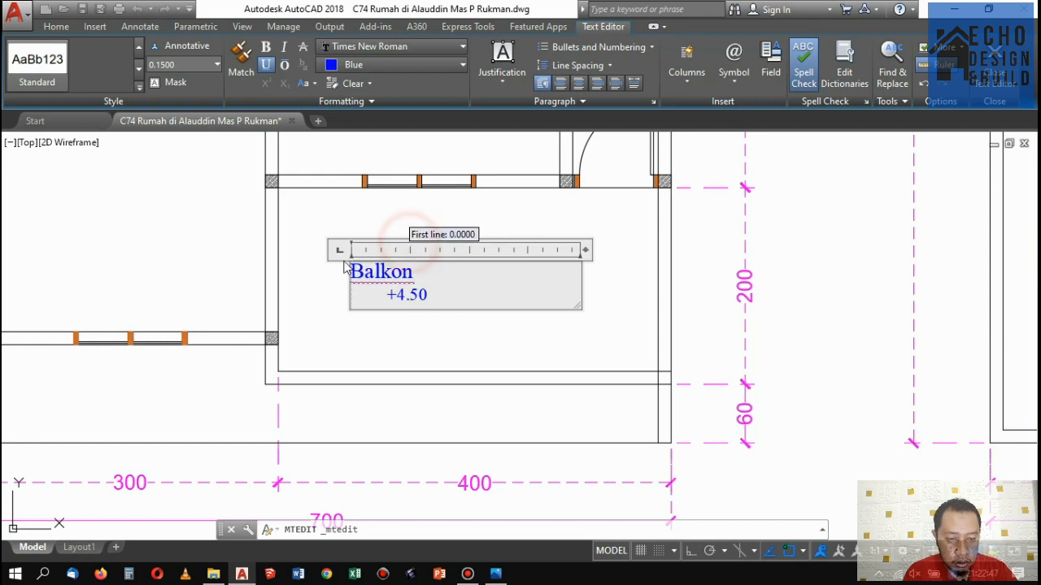
left_click(389, 295)
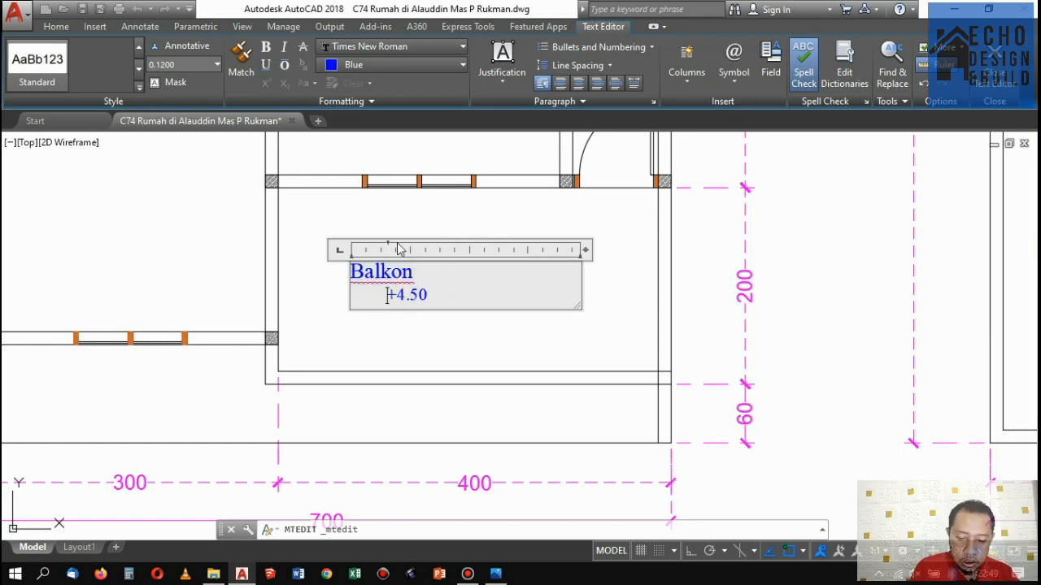
left_click(427, 295)
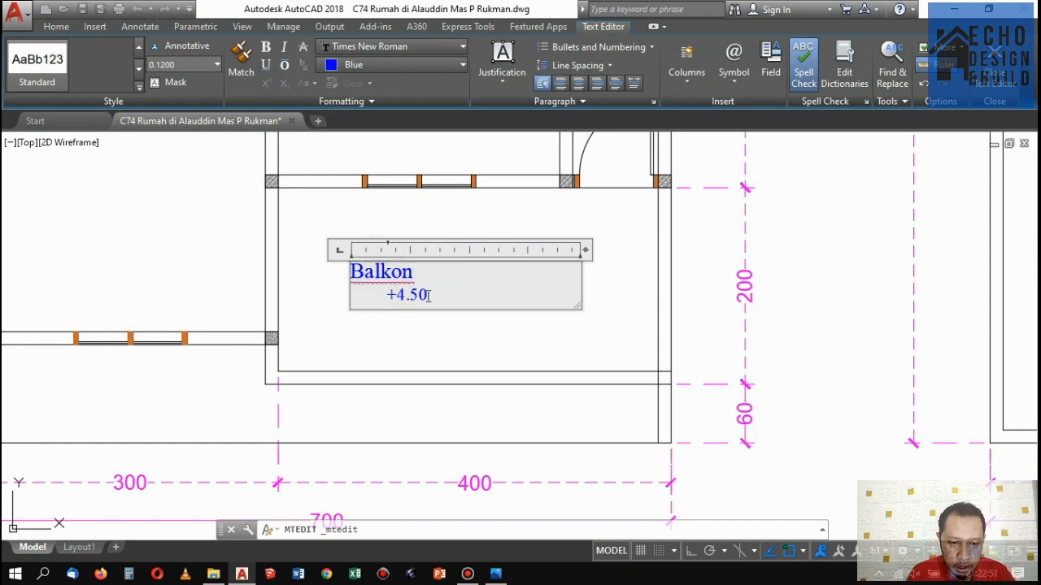
left_click_drag(429, 294, 326, 277)
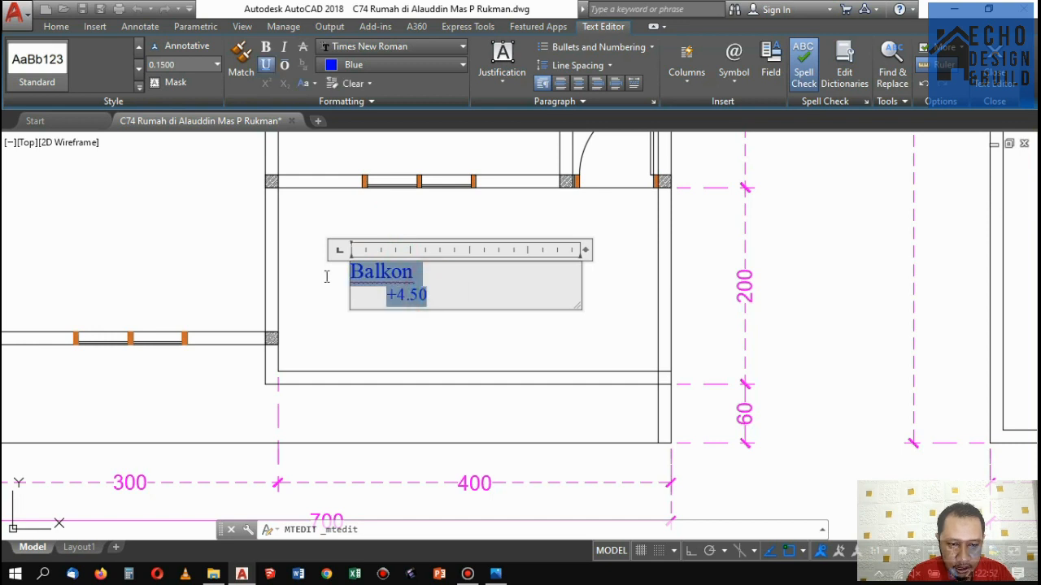
left_click(582, 82)
left_click(468, 297)
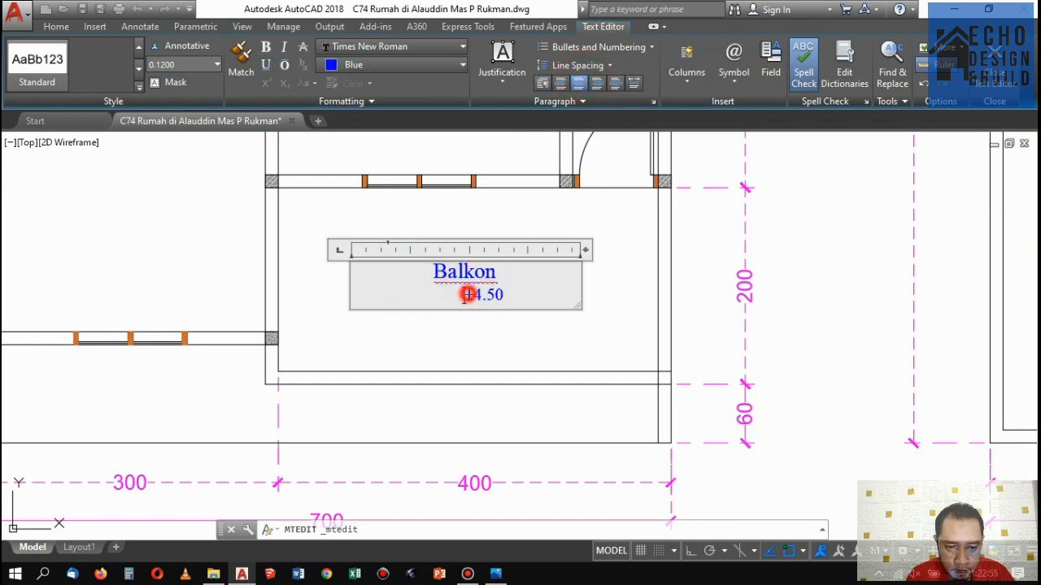
key("BackSpace")
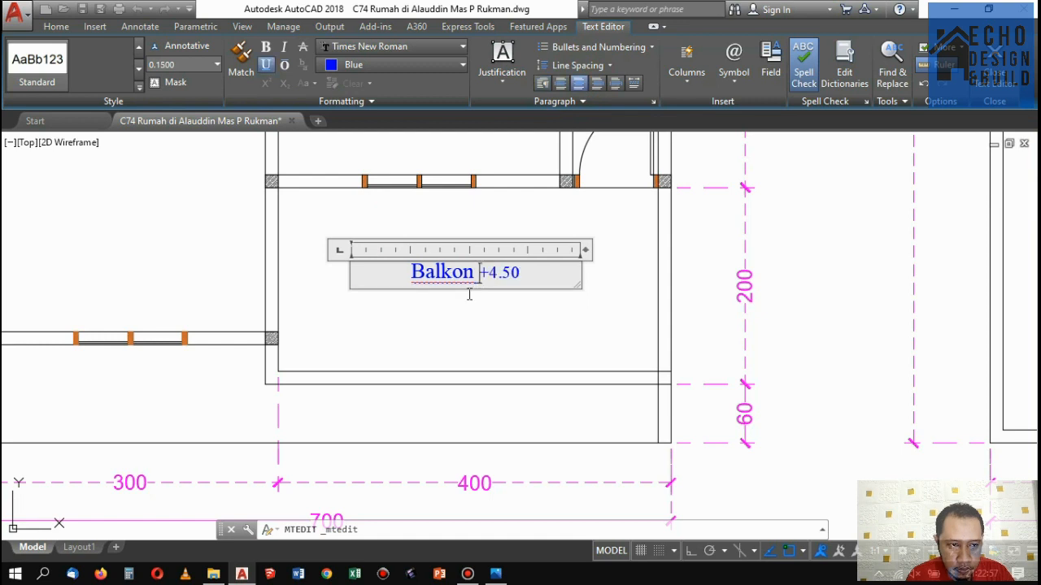
key("Return")
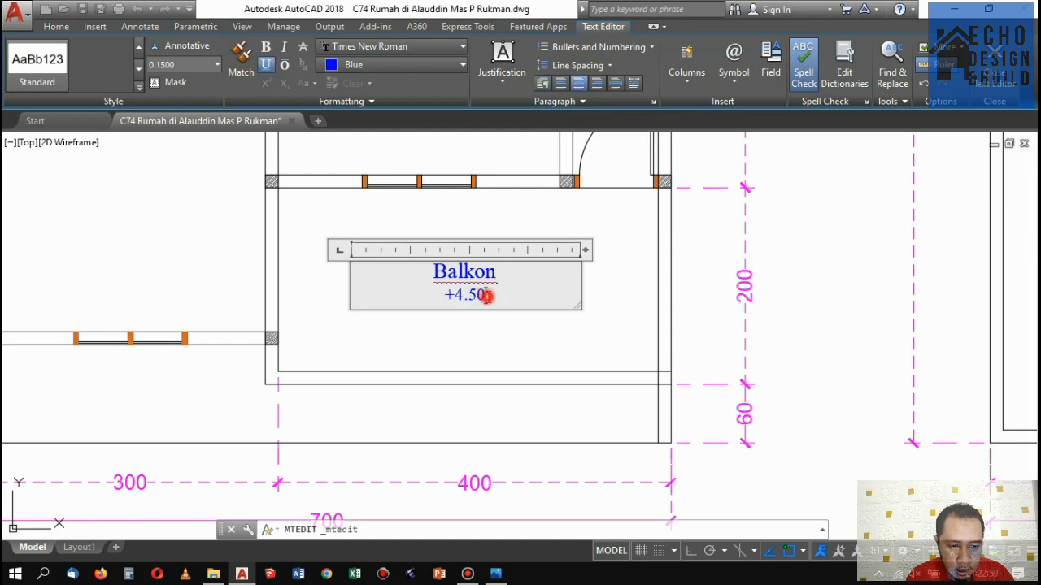
Set the level in the Balkon label to +4.45.
left_click_drag(486, 295, 399, 280)
left_click(478, 297)
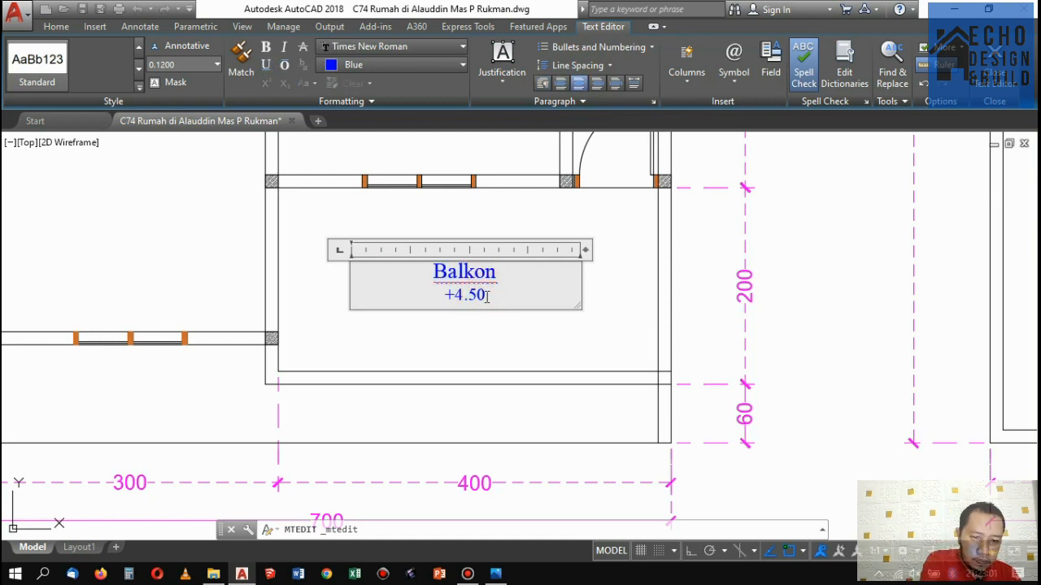
left_click_drag(486, 296, 478, 296)
type("45")
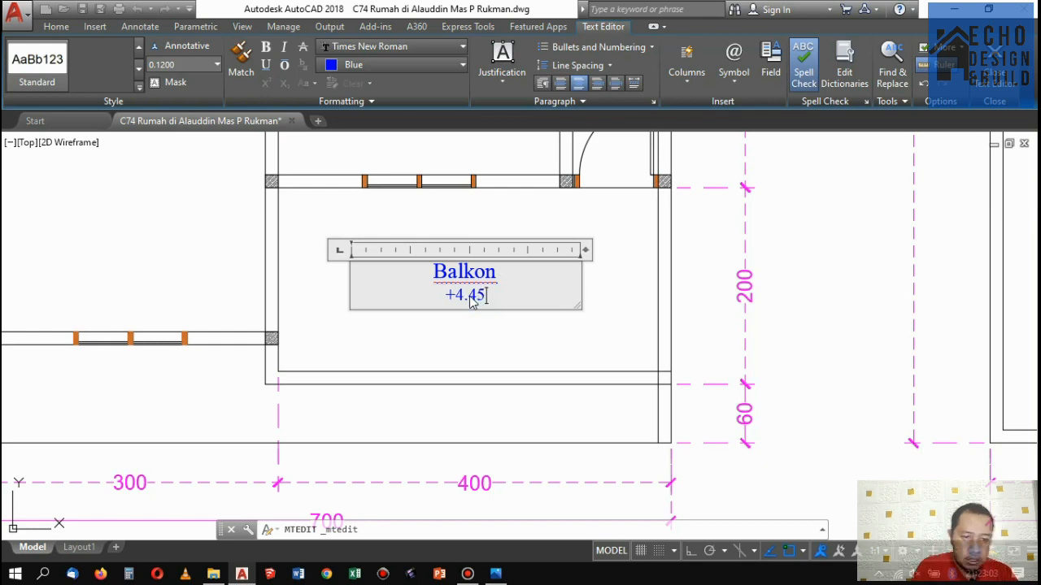
left_click(618, 268)
Hatch the Balkon floor of the Lantai 2 plan with the user-defined tile grid at 0.4 spacing.
scroll(525, 244, "down", 6)
scroll(509, 264, "up", 2)
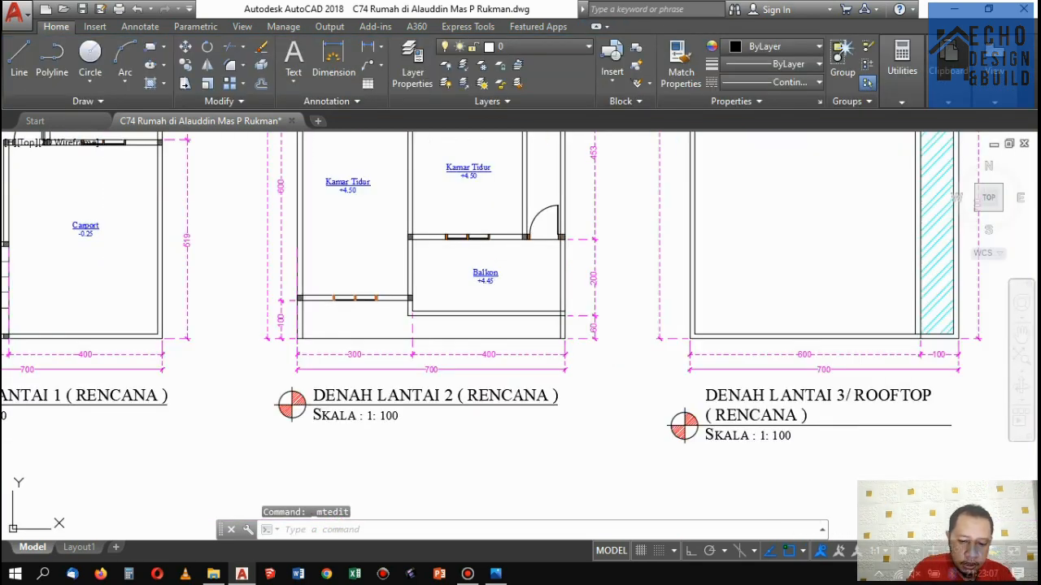
type("h")
key("Return")
left_click(514, 265)
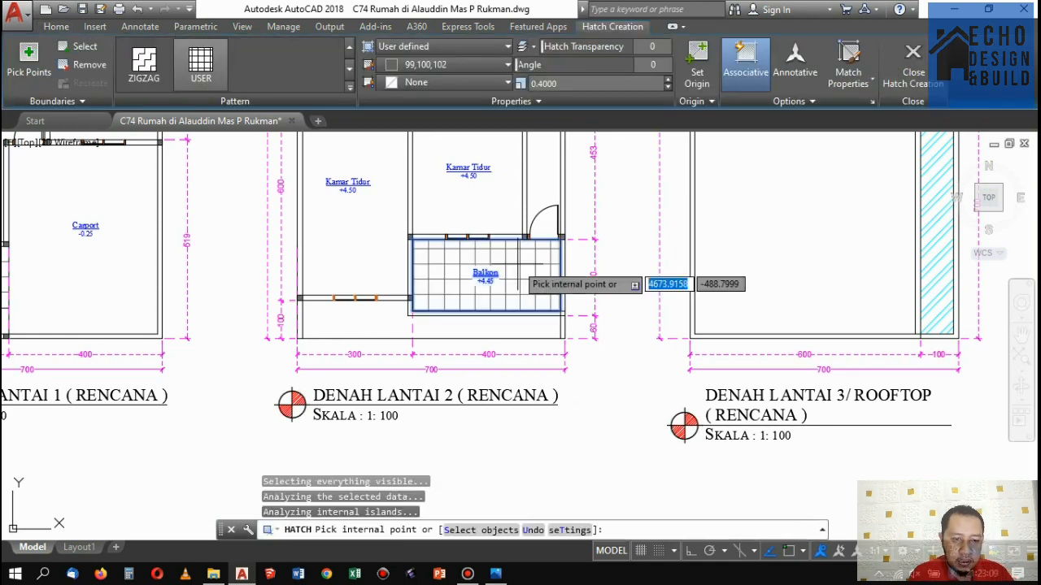
Set the balcony tile hatch's origin at the balcony's lower-right inner corner and finish the hatch.
left_click(697, 65)
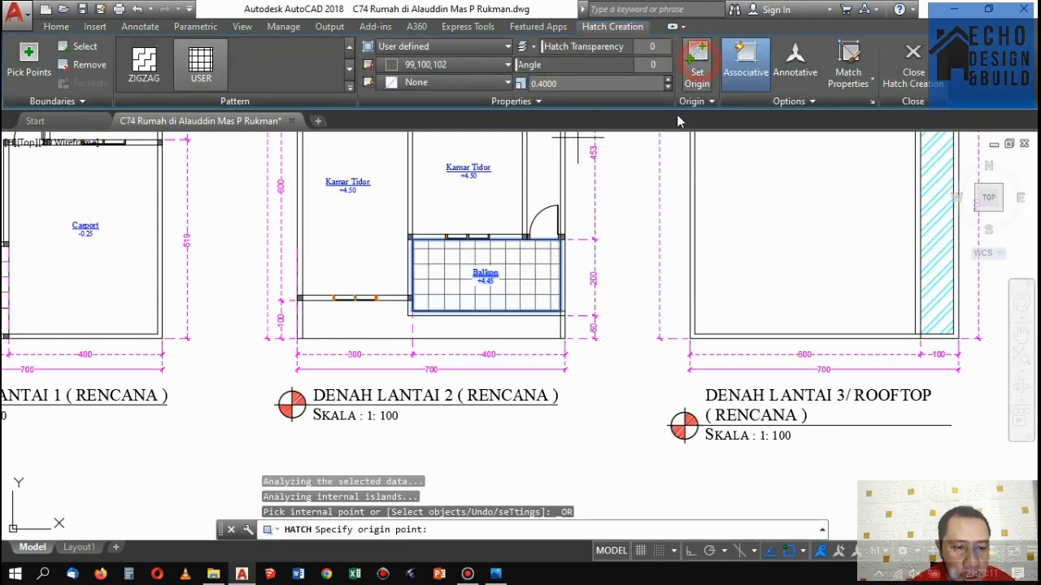
scroll(560, 296, "up", 3)
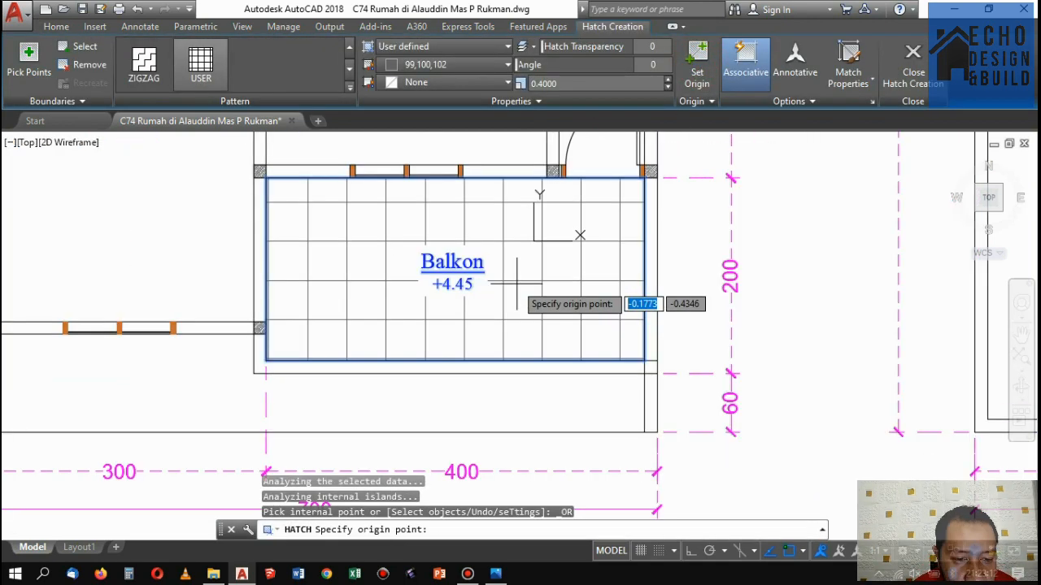
left_click(644, 358)
key("Escape")
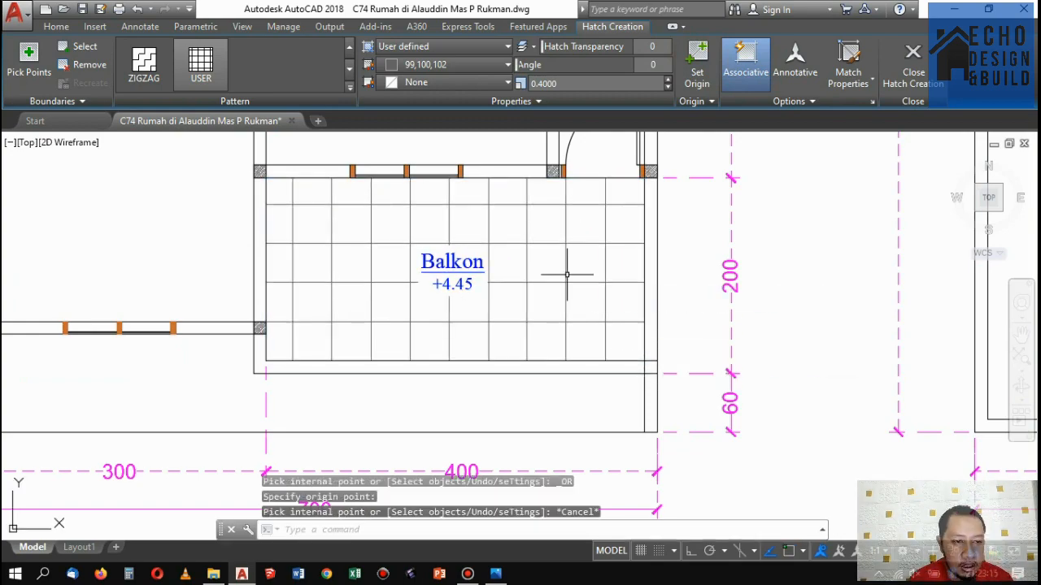
Start a hatch over the open Rooftop area of the Lantai 3 plan by picking a point inside it.
scroll(627, 274, "down", 8)
scroll(560, 230, "up", 4)
scroll(560, 231, "down", 4)
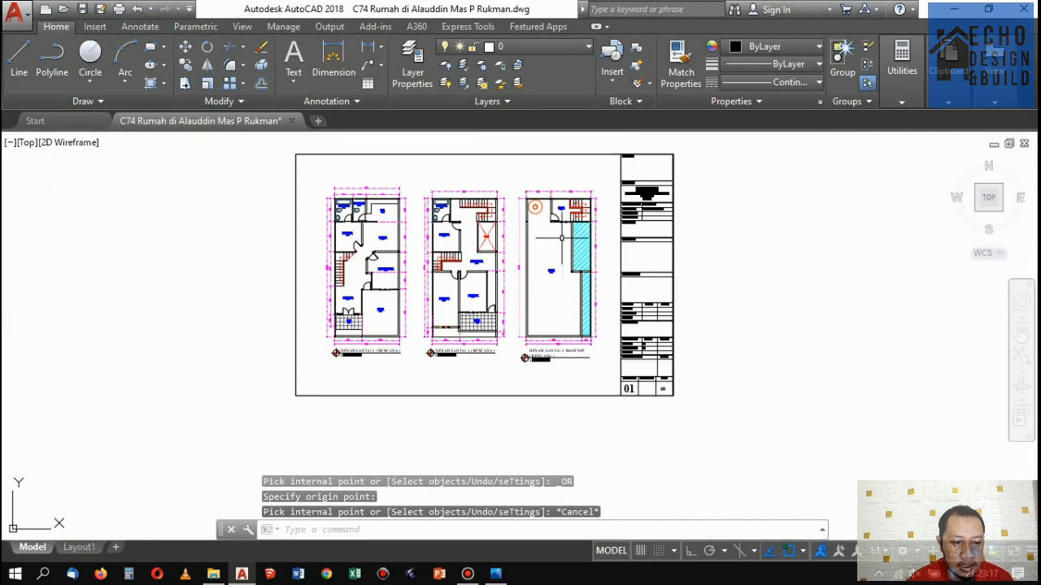
scroll(560, 224, "up", 4)
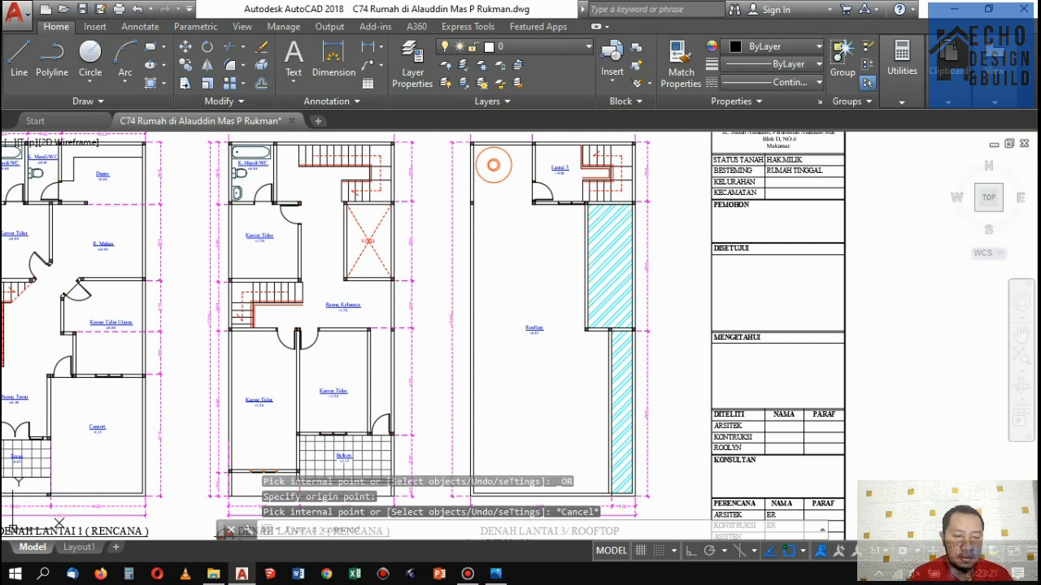
key("space")
left_click(532, 242)
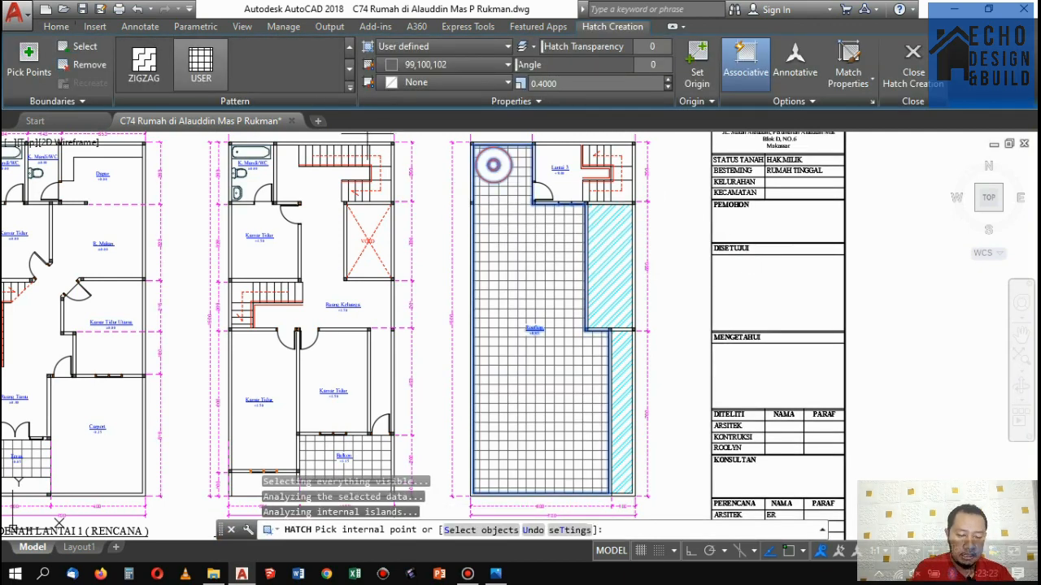
Switch the Rooftop hatch to the predefined pattern type and choose the AR-CONC concrete pattern.
left_click(350, 94)
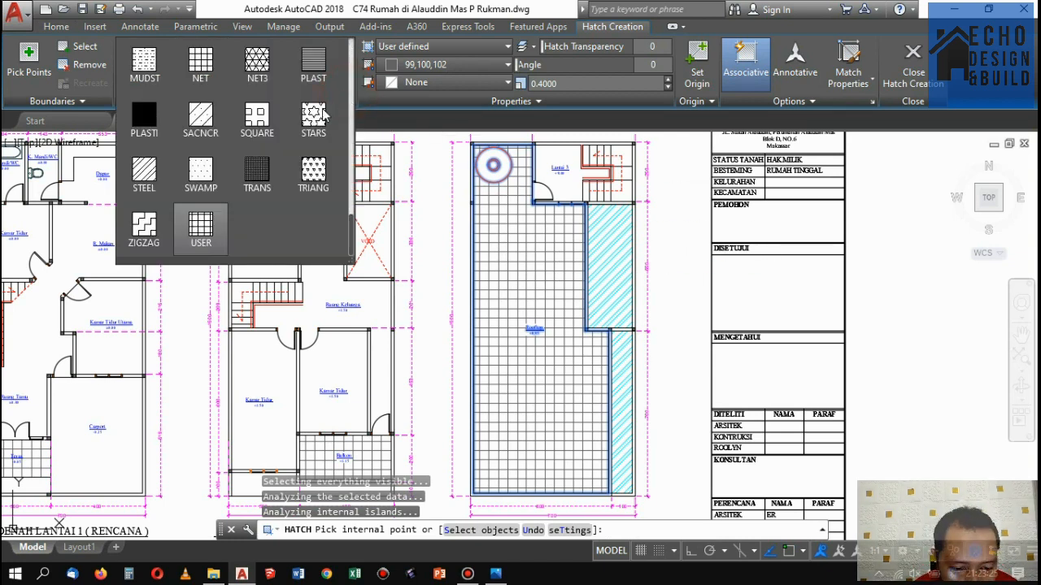
scroll(244, 155, "up", 3)
left_click(485, 49)
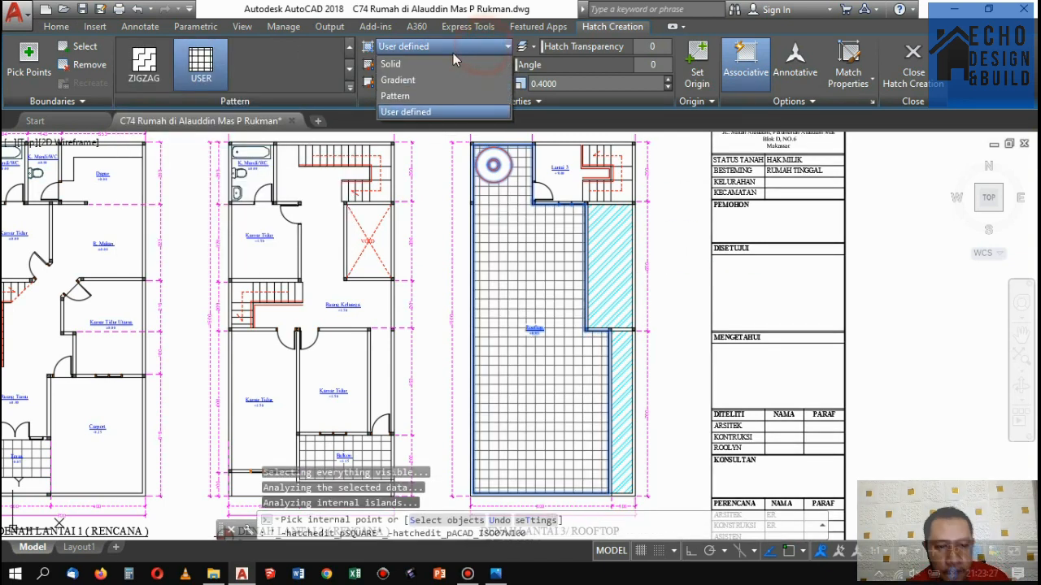
left_click(408, 96)
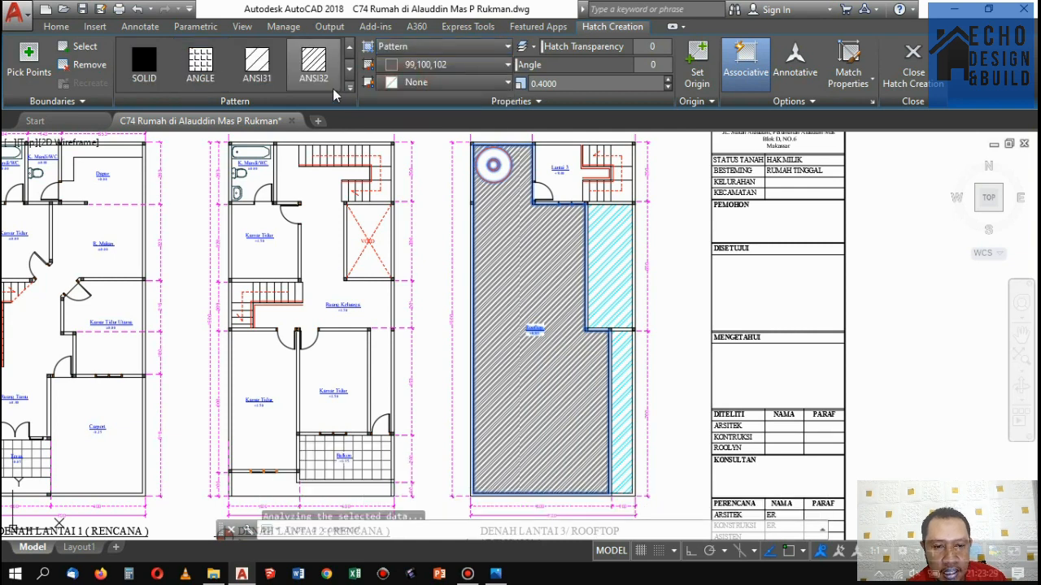
left_click(351, 93)
scroll(228, 167, "down", 2)
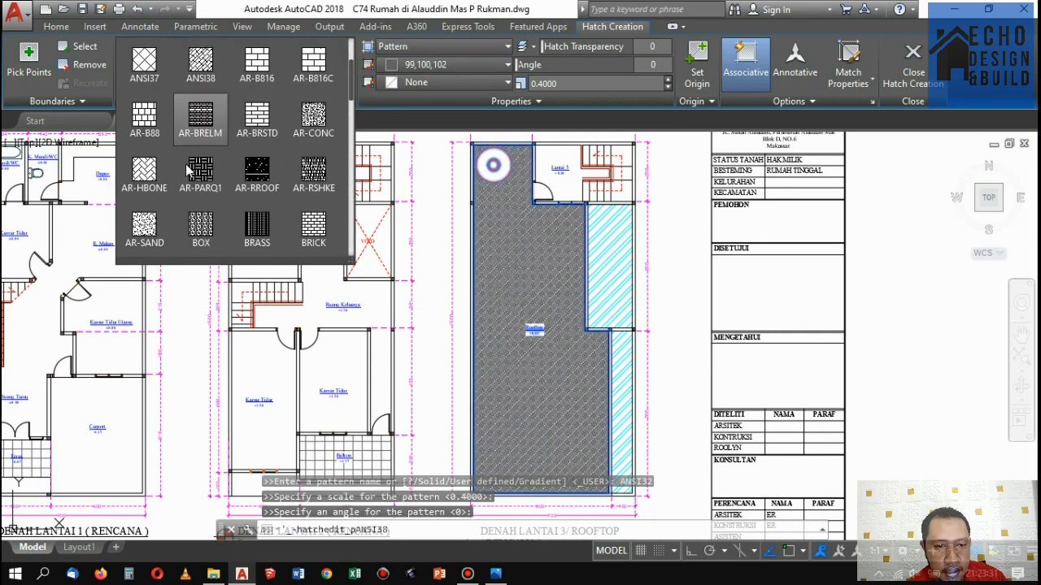
left_click(311, 130)
Set the Rooftop hatch's scale to 0.1 and finish the hatch.
left_click(584, 84)
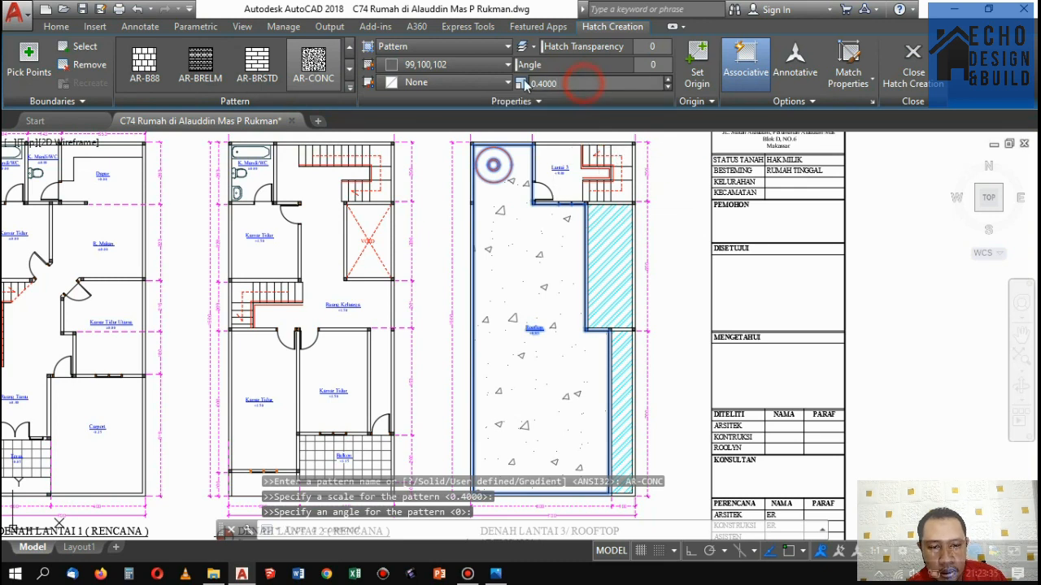
type("0.")
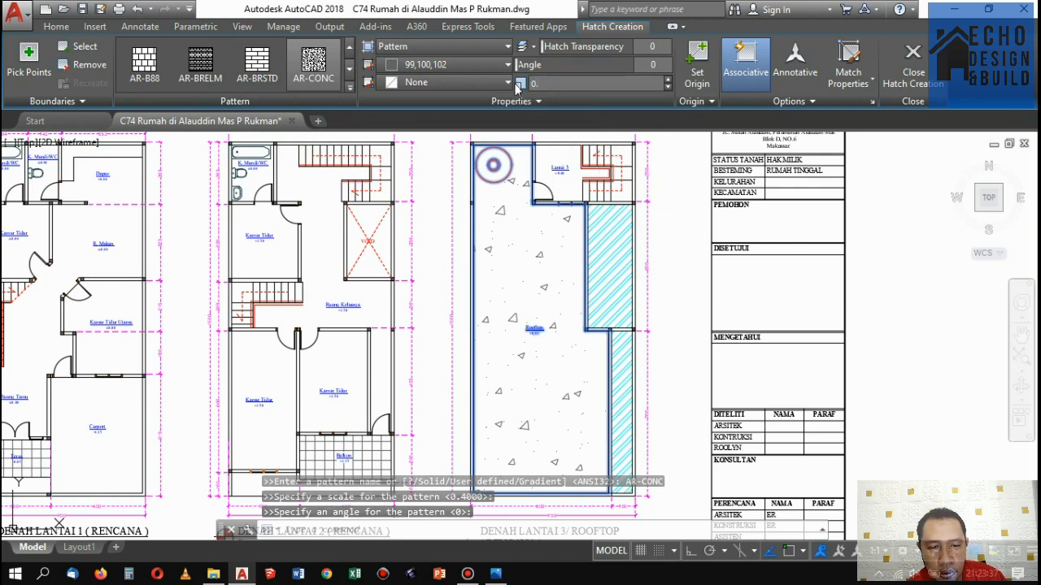
type("1000")
key("Return")
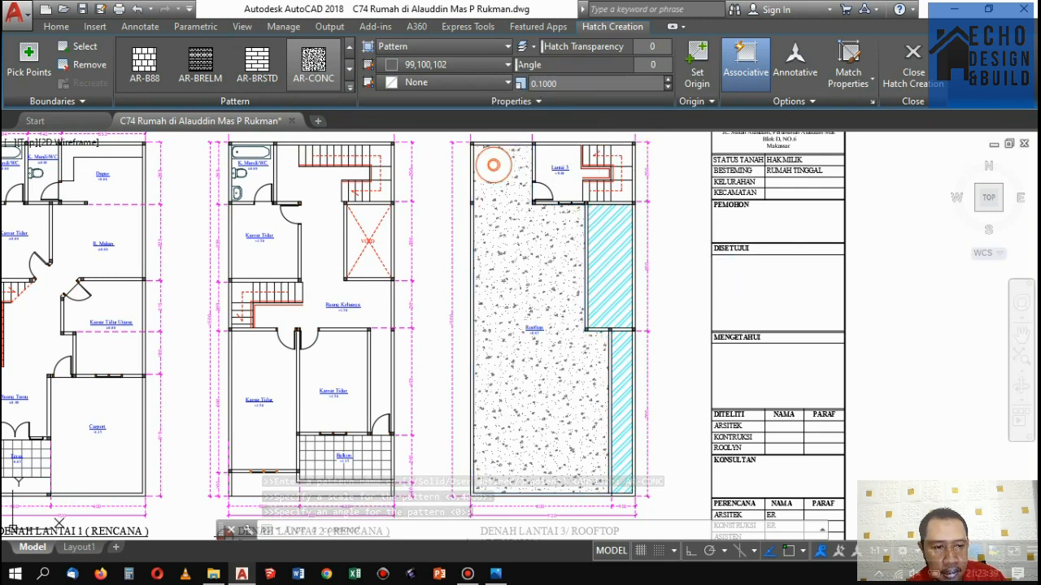
key("Escape")
Review the three floor plans on the sheet, checking their rooms, labels and floor hatches.
scroll(661, 297, "down", 6)
scroll(557, 244, "up", 6)
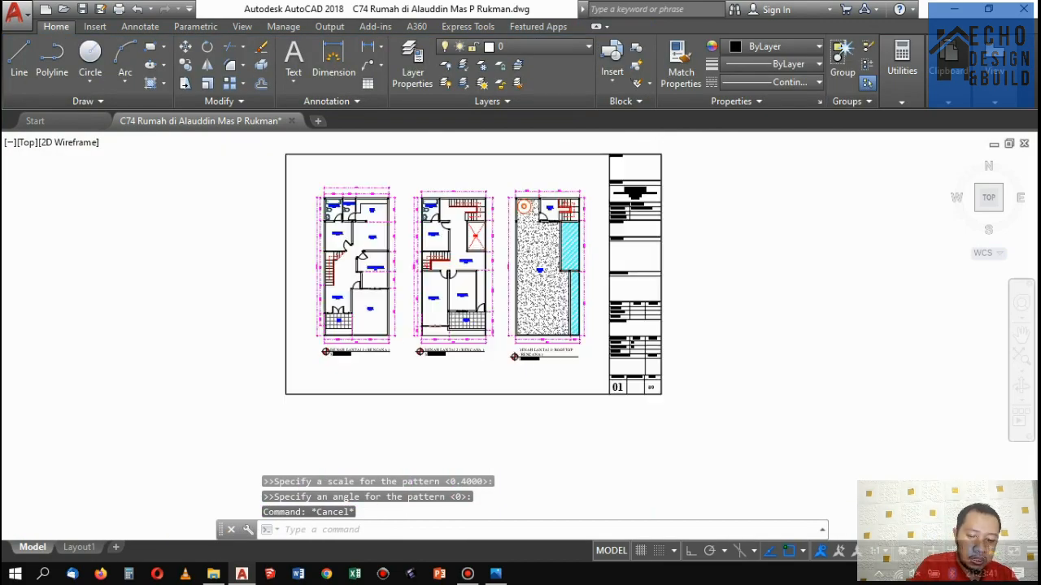
scroll(487, 279, "down", 4)
scroll(487, 279, "up", 5)
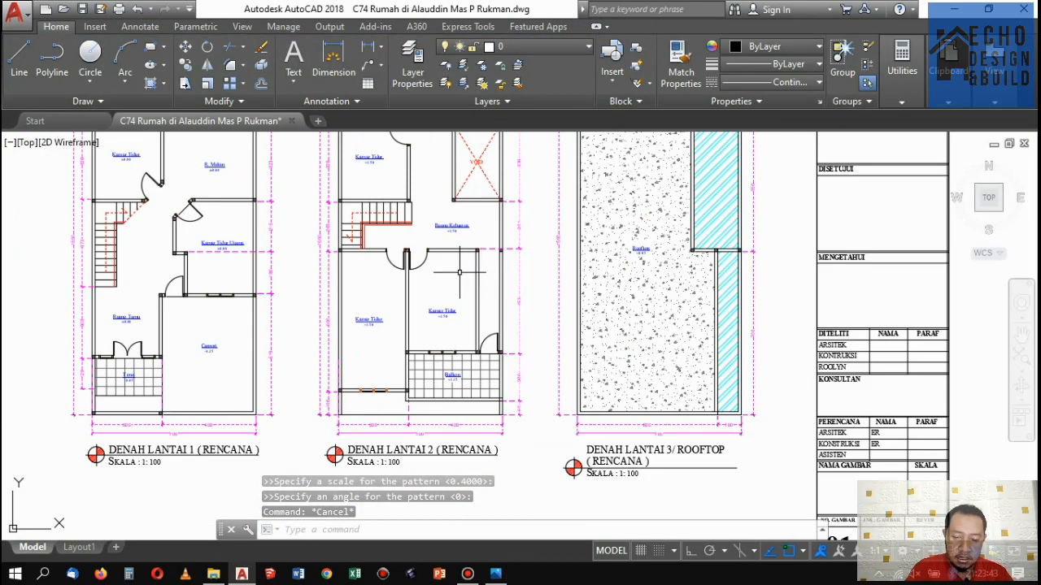
scroll(455, 260, "down", 6)
scroll(430, 243, "up", 5)
scroll(456, 243, "up", 3)
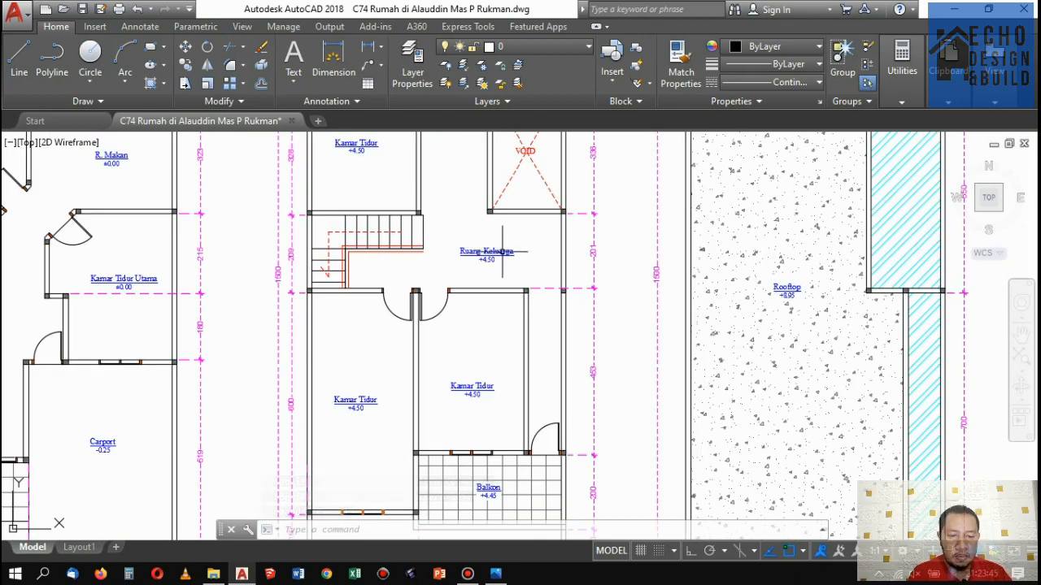
scroll(480, 236, "down", 5)
scroll(486, 233, "up", 5)
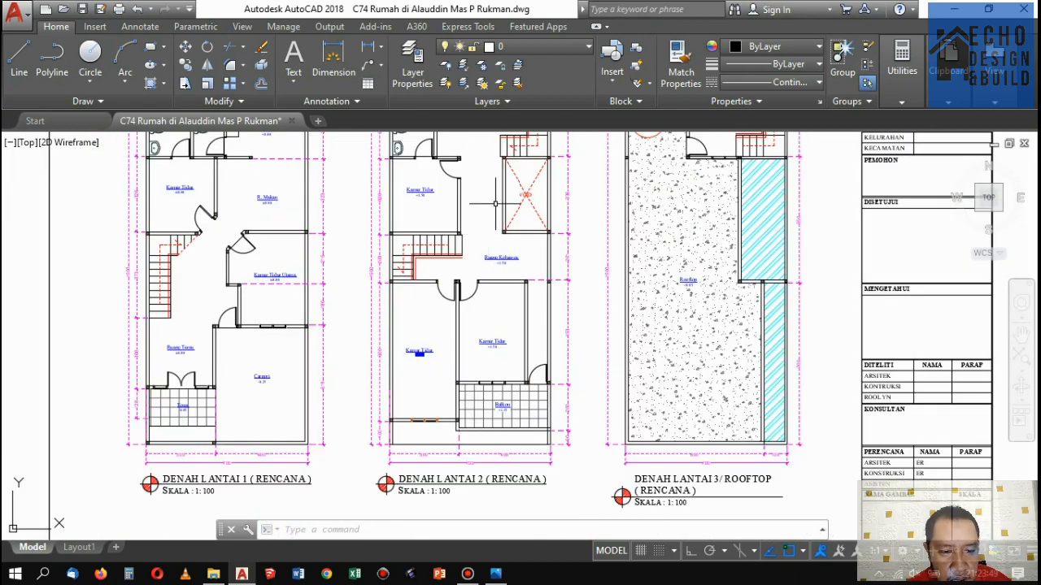
scroll(398, 284, "down", 5)
scroll(403, 281, "up", 3)
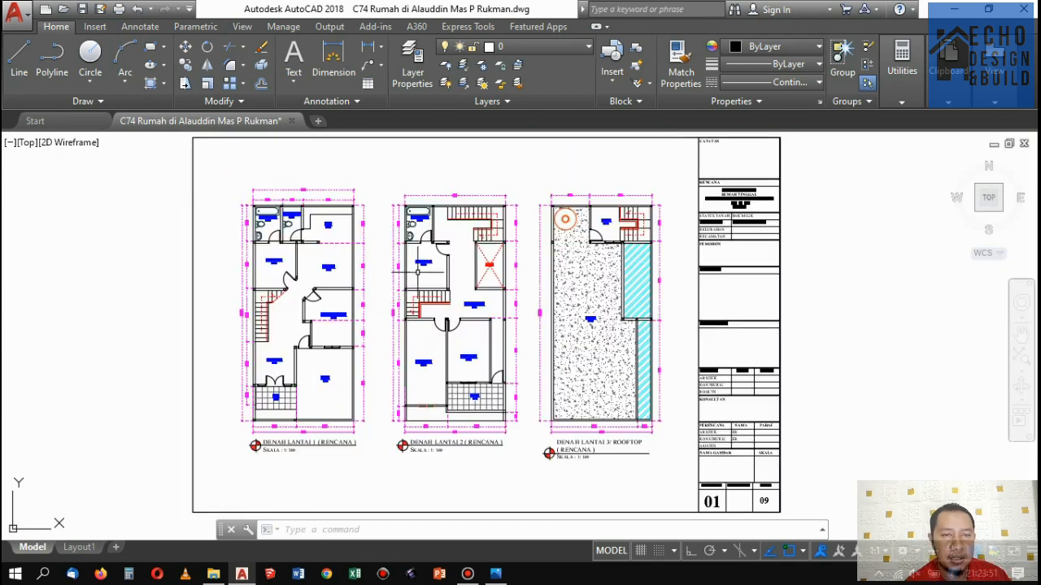
scroll(510, 312, "down", 3)
scroll(510, 312, "up", 5)
scroll(510, 312, "down", 5)
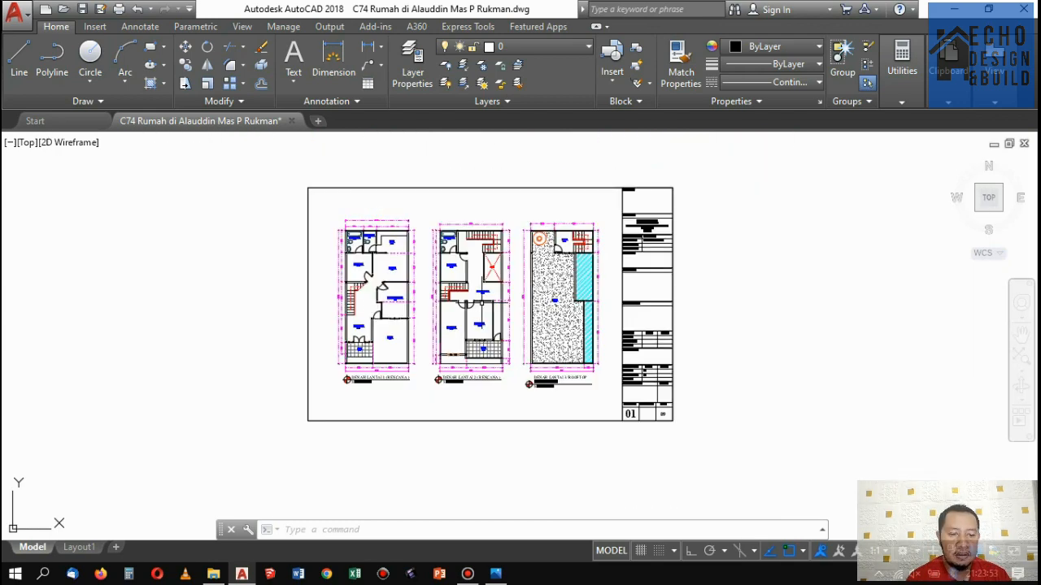
Examine the staircase and the Lantai 3 room at the upper end of the rooftop plan.
scroll(510, 311, "up", 3)
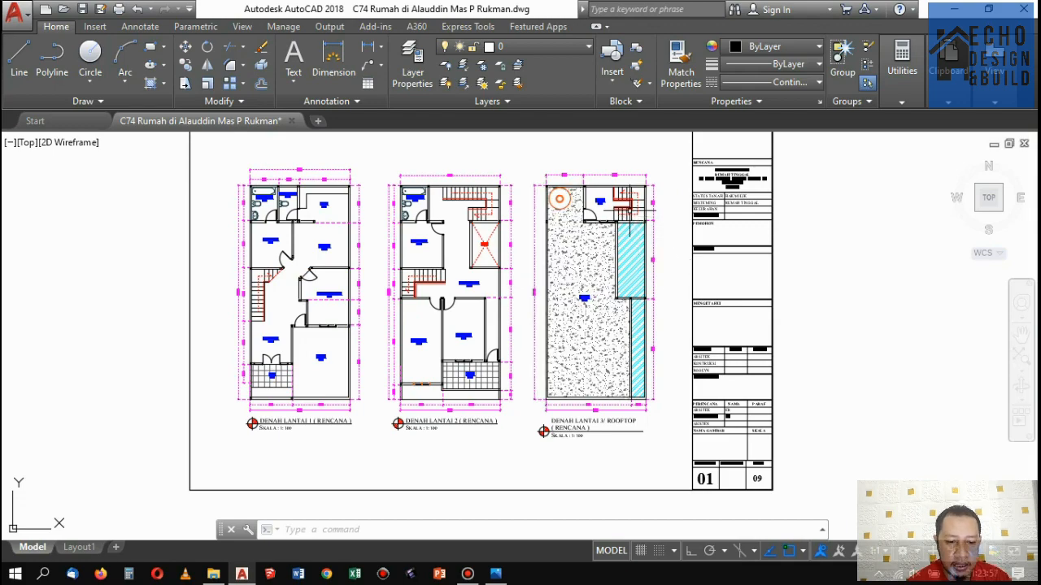
scroll(637, 193, "up", 3)
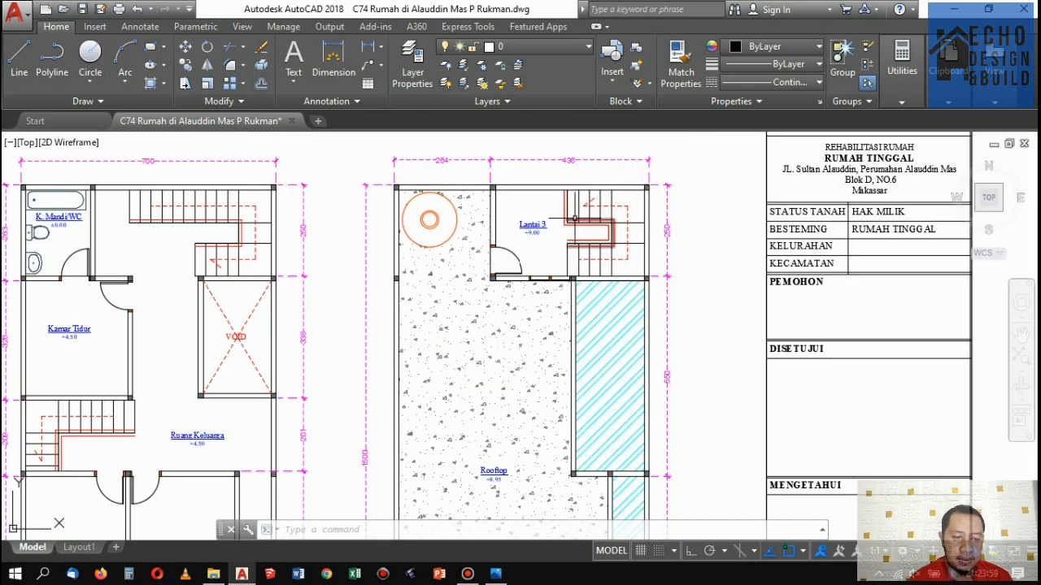
scroll(570, 227, "down", 3)
scroll(569, 228, "up", 3)
scroll(566, 221, "down", 6)
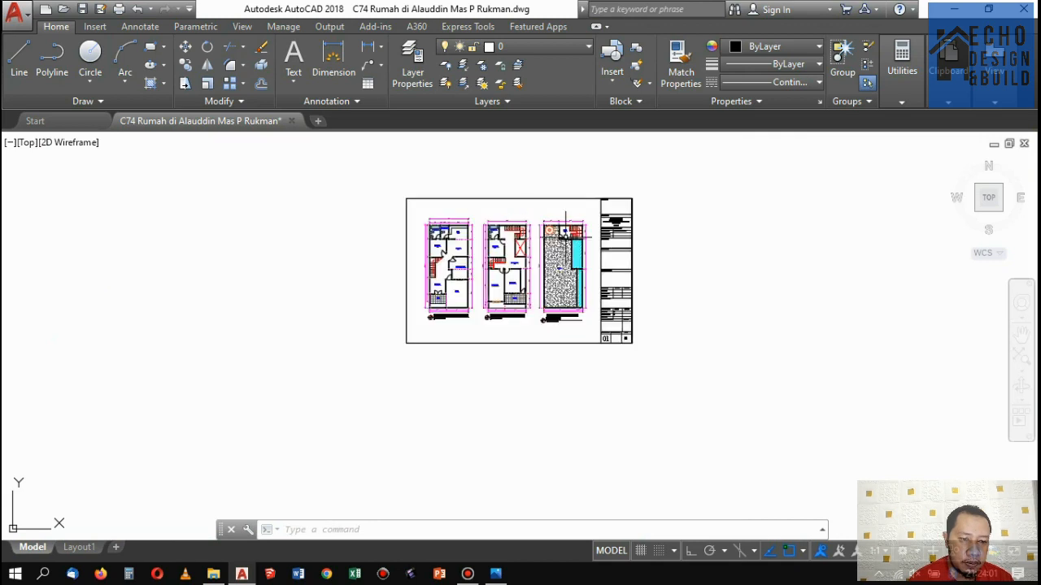
scroll(567, 231, "up", 4)
mouse_move(577, 232)
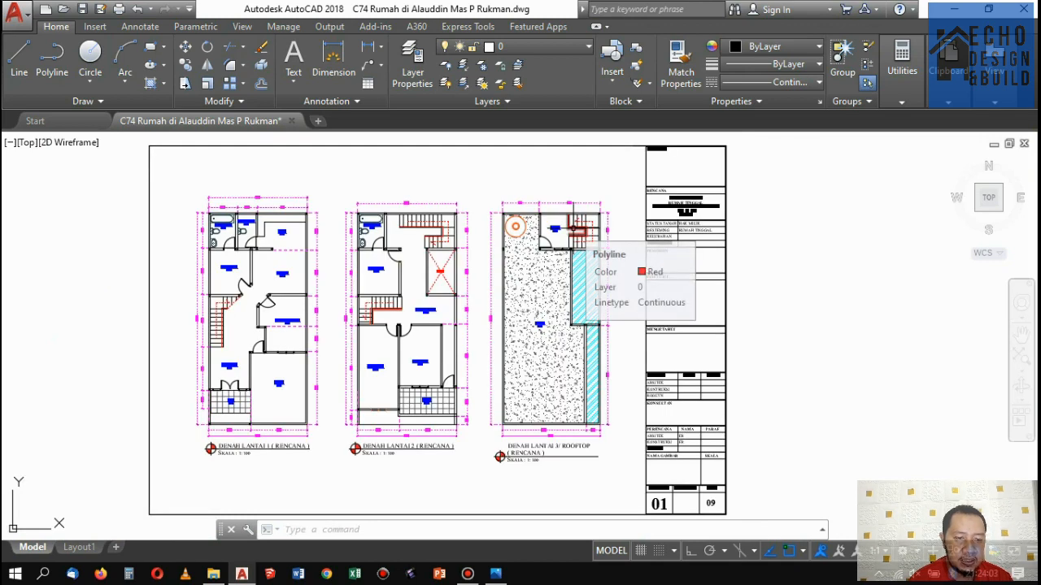